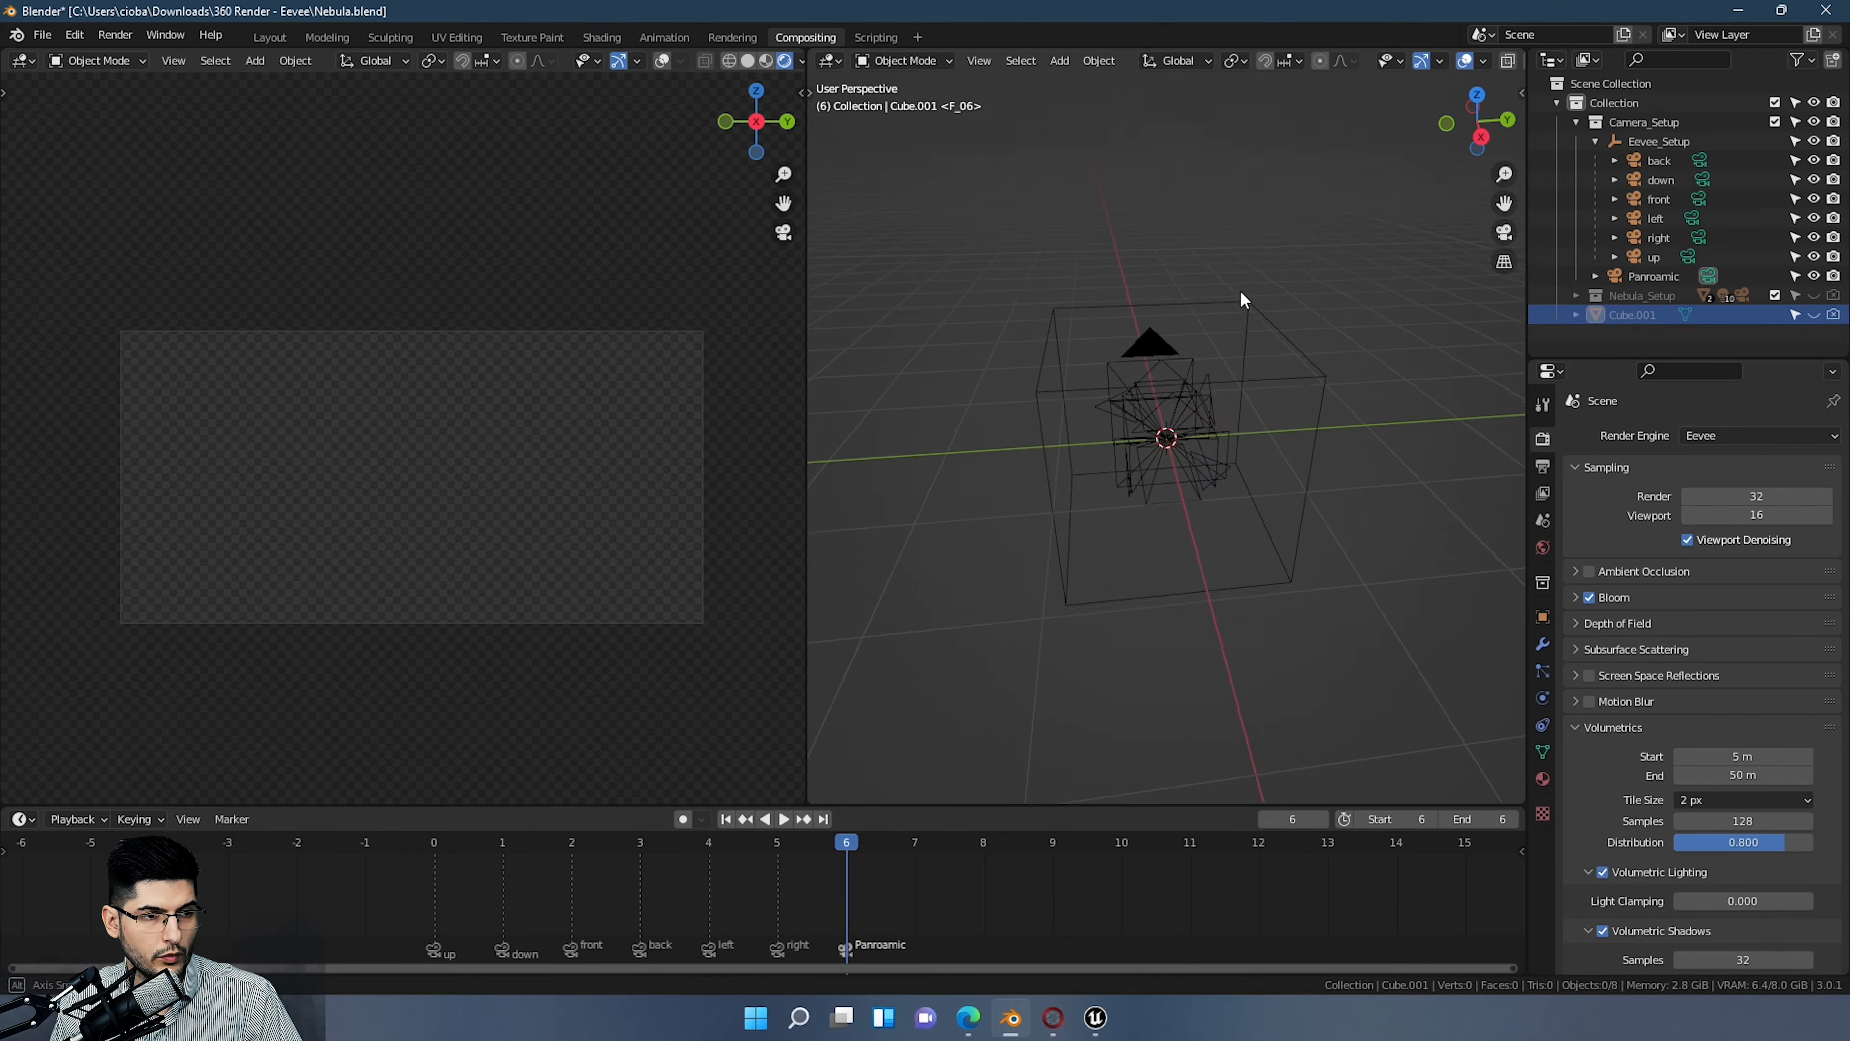
Step: Clear the current selection and select the Eevee_Setup empty inside the Camera_Setup collection
left_click_drag(1336, 292, 1212, 483)
left_click(1342, 385)
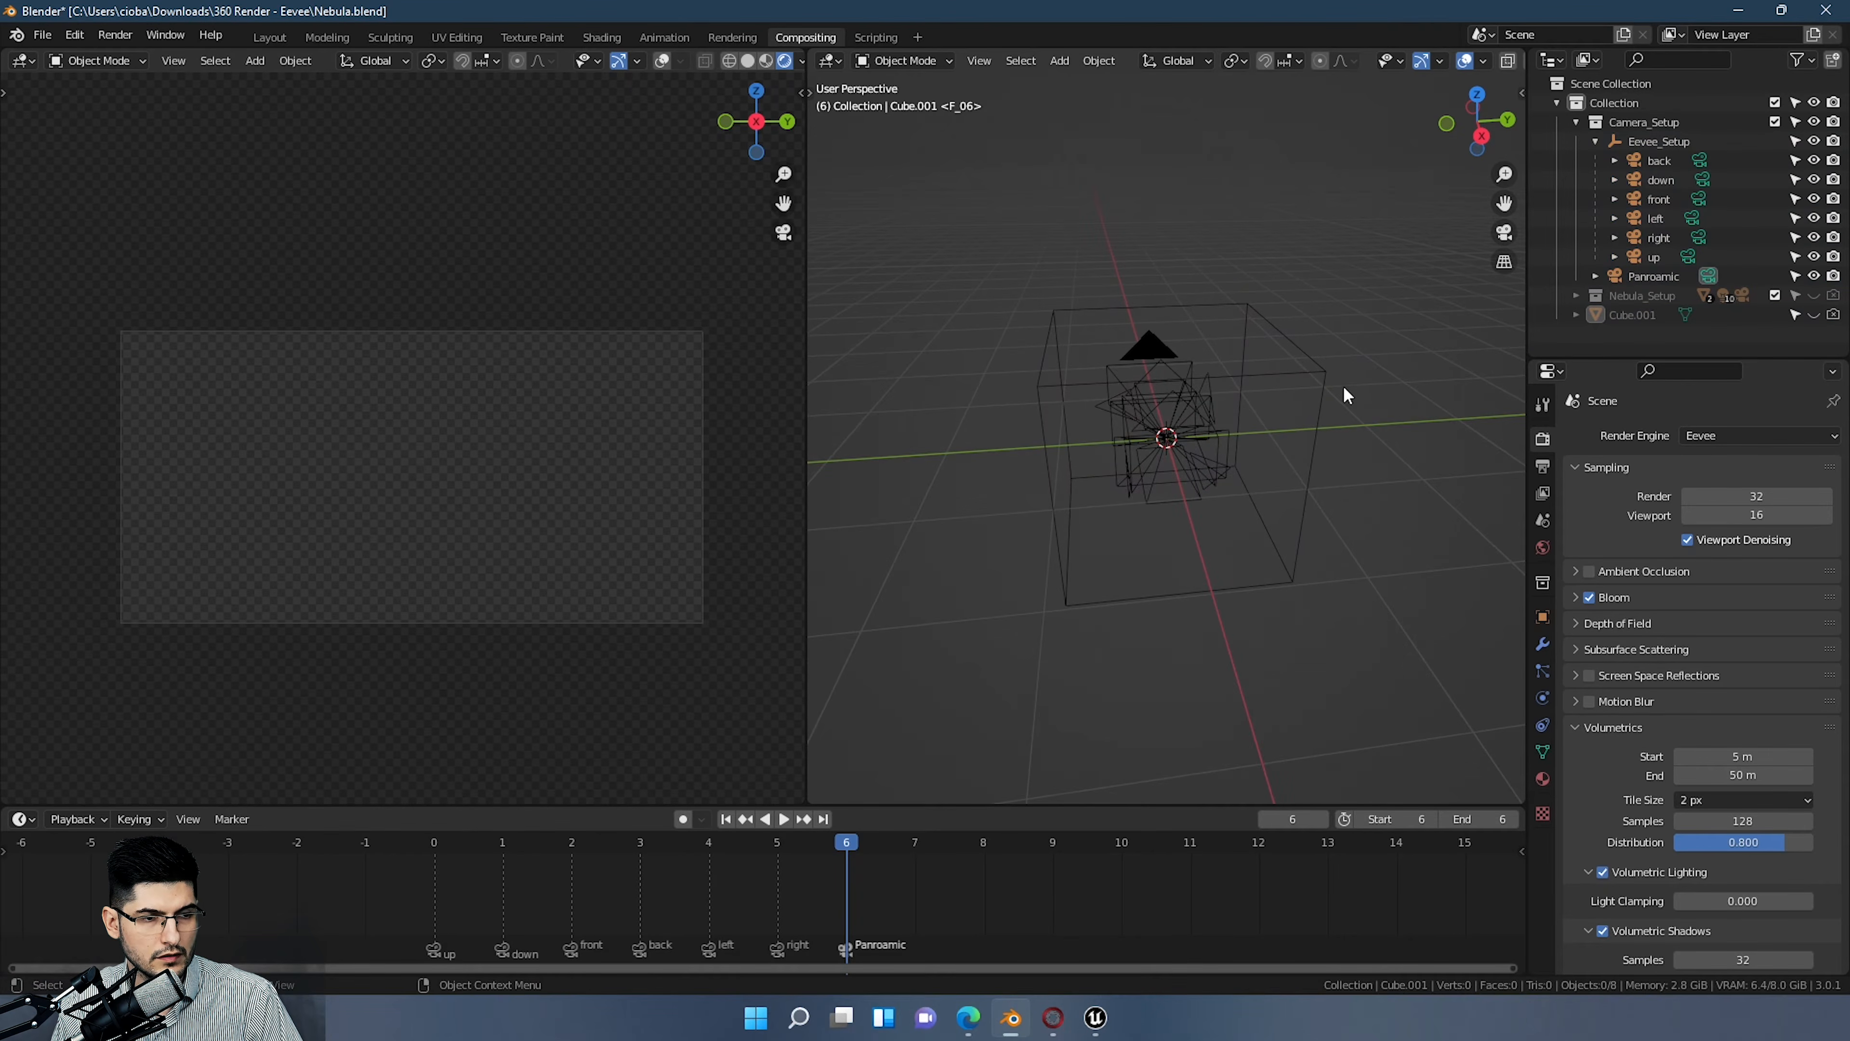
middle_click_drag(1154, 430, 1220, 419)
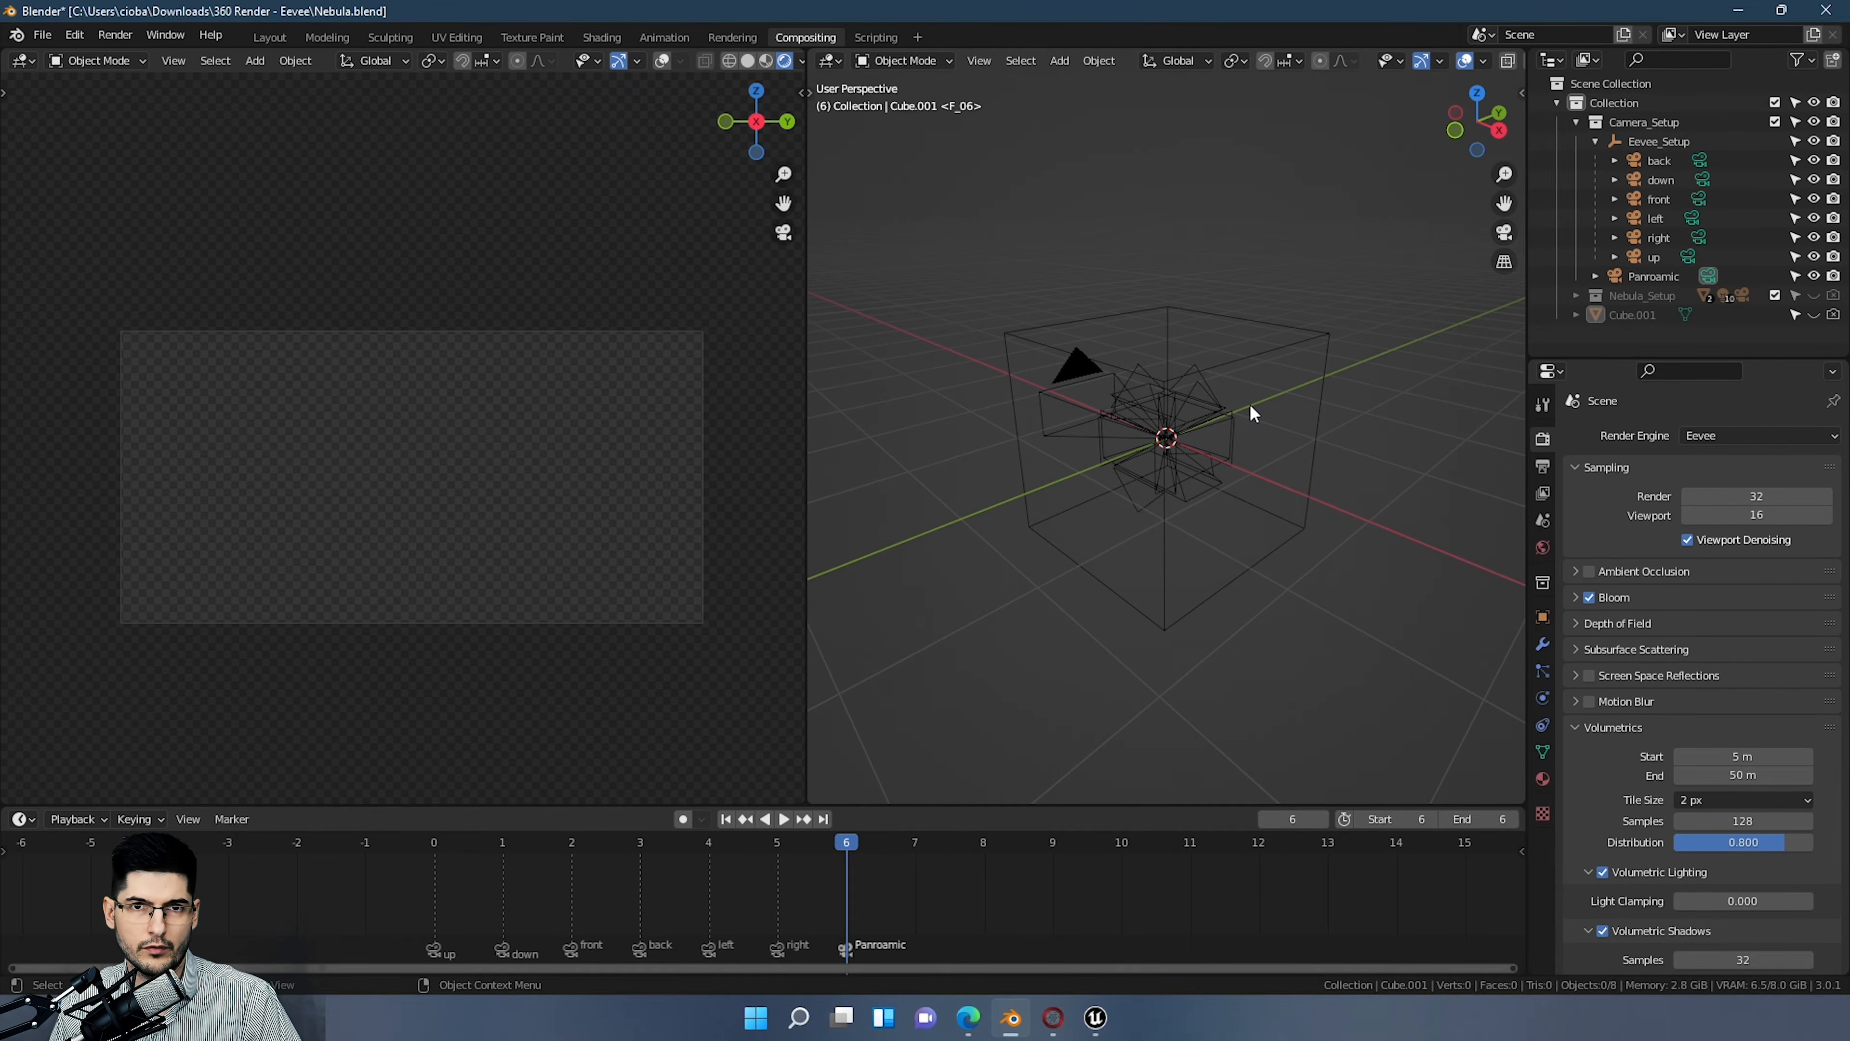
middle_click_drag(1253, 413, 1103, 428)
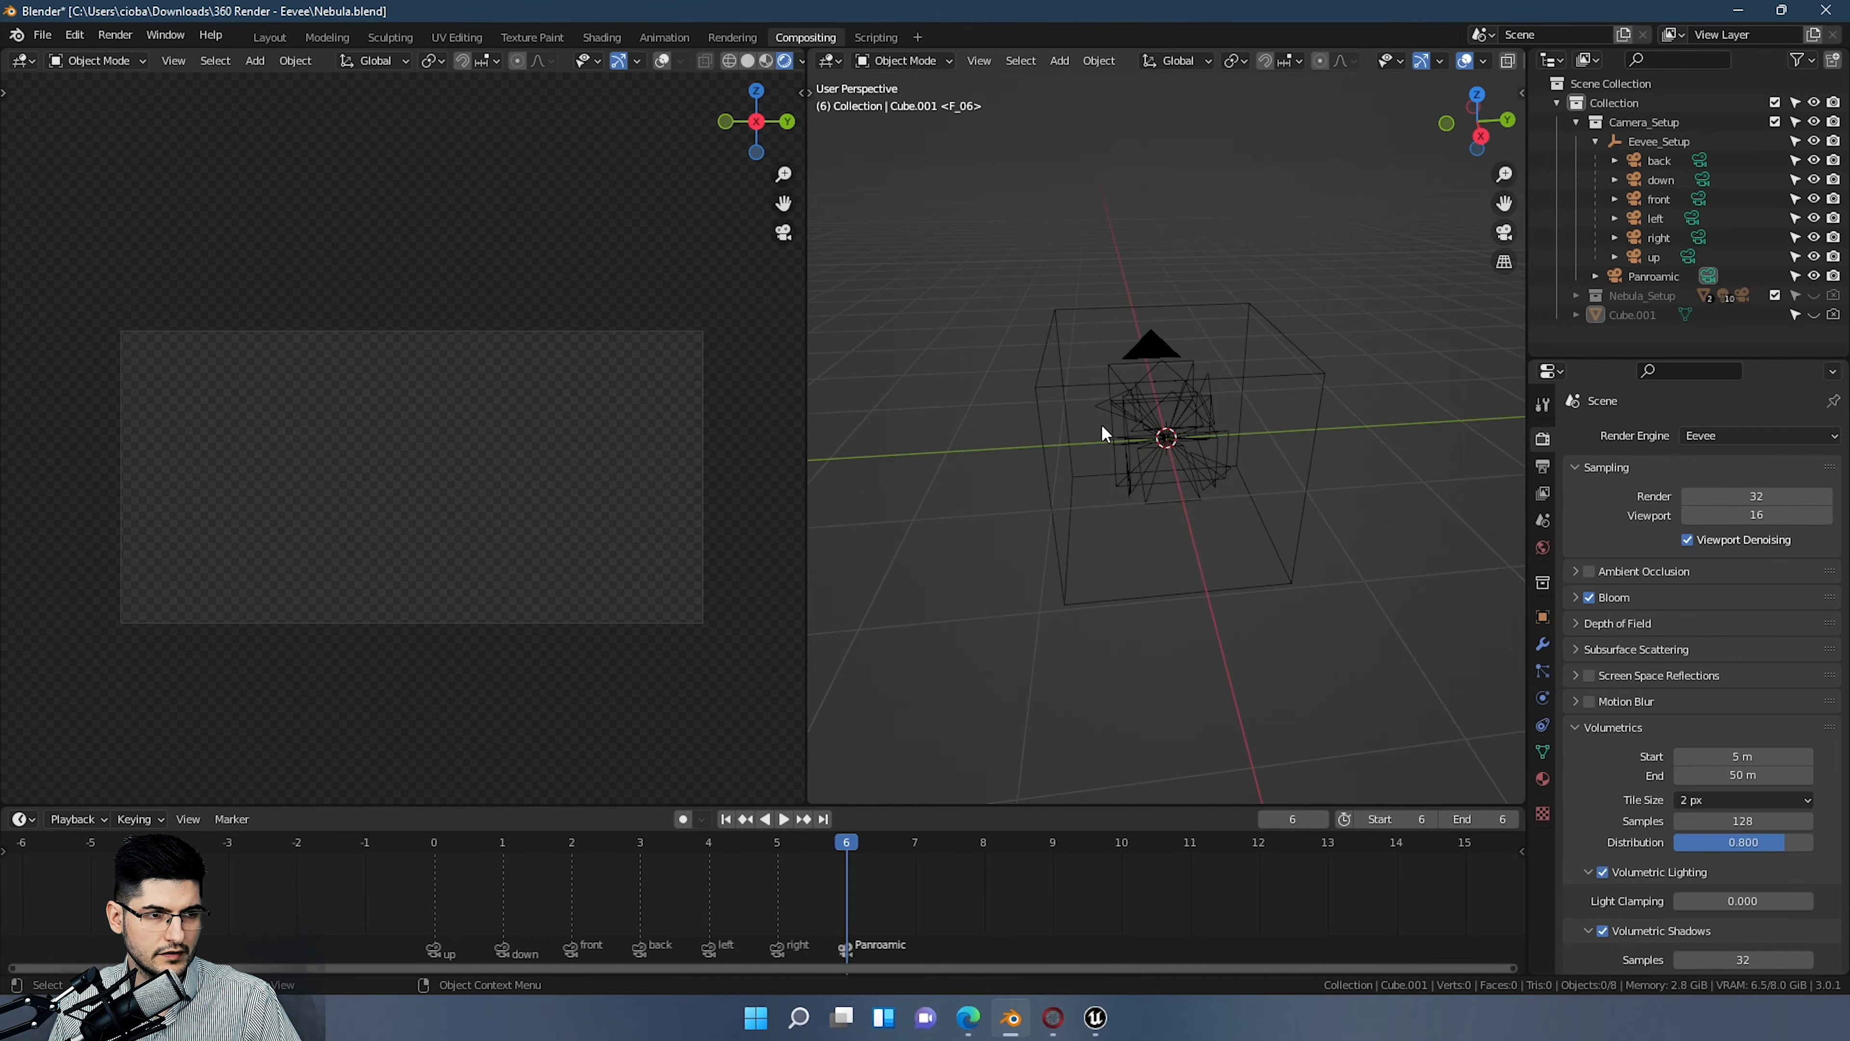
middle_click_drag(1274, 336, 1369, 302)
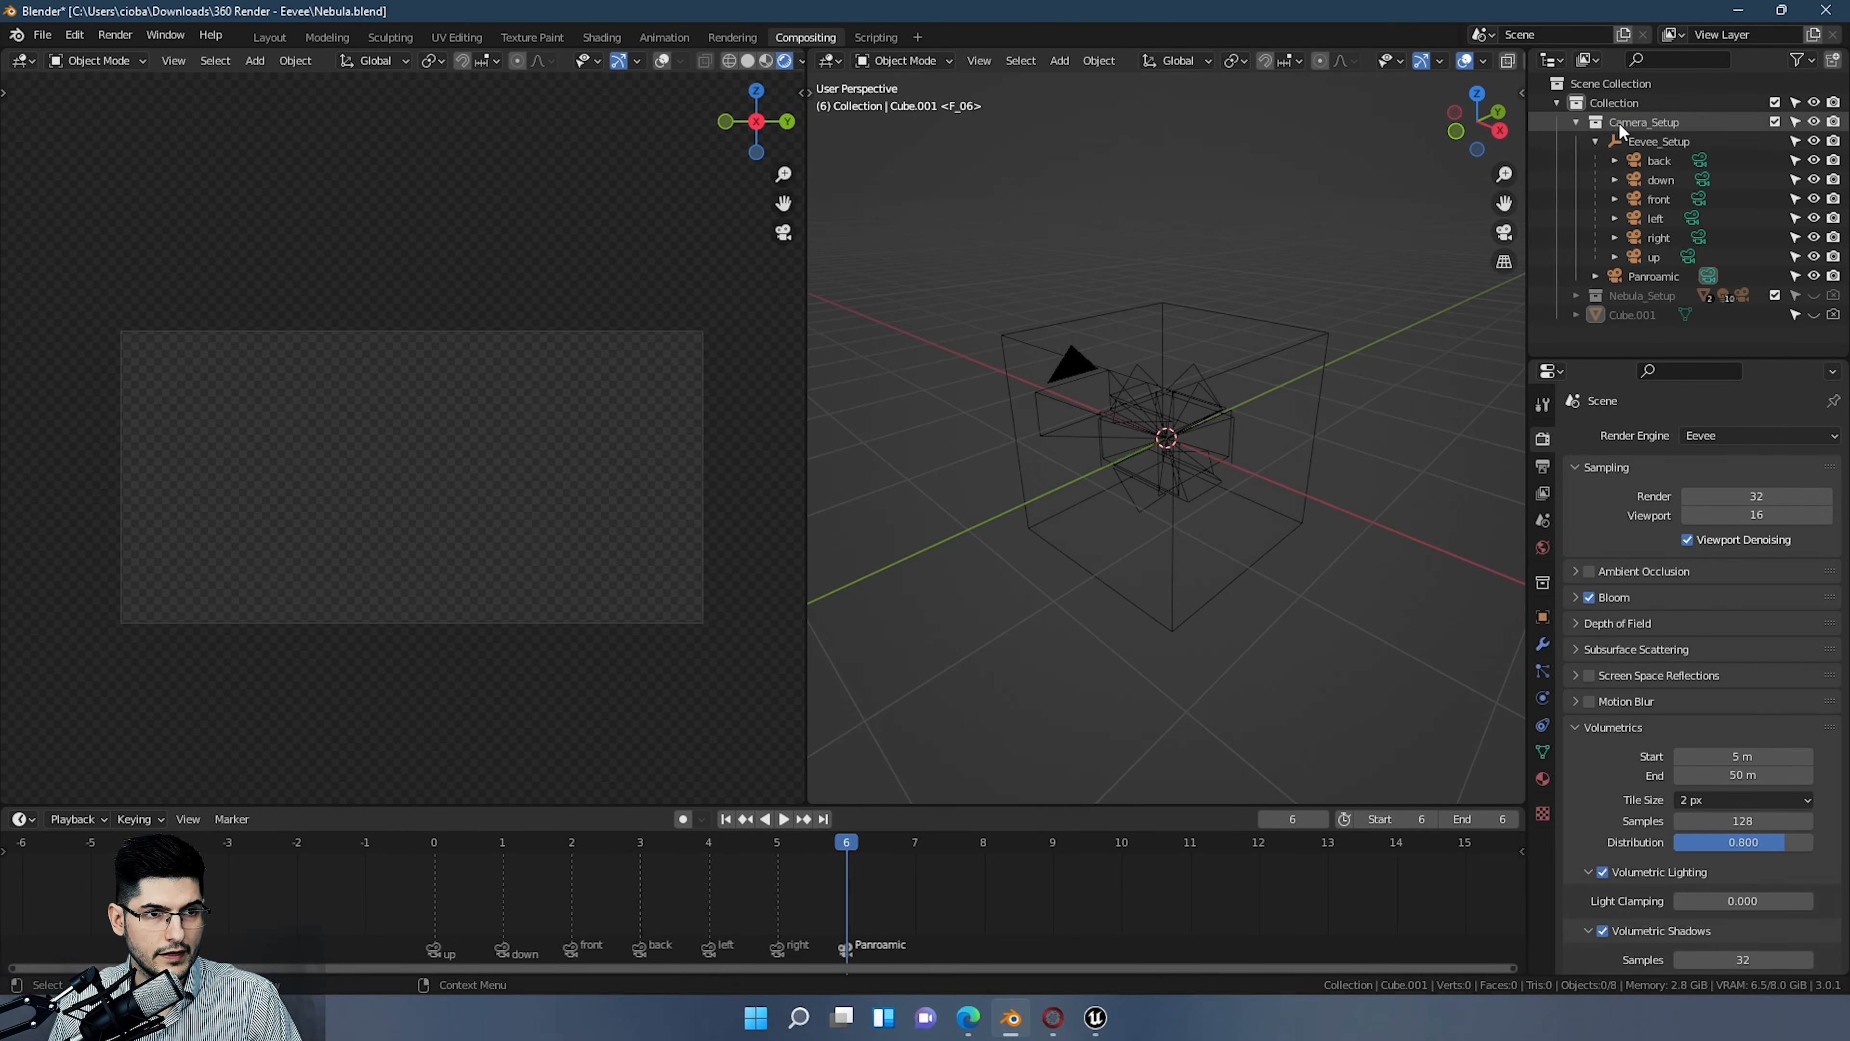
left_click(1558, 122)
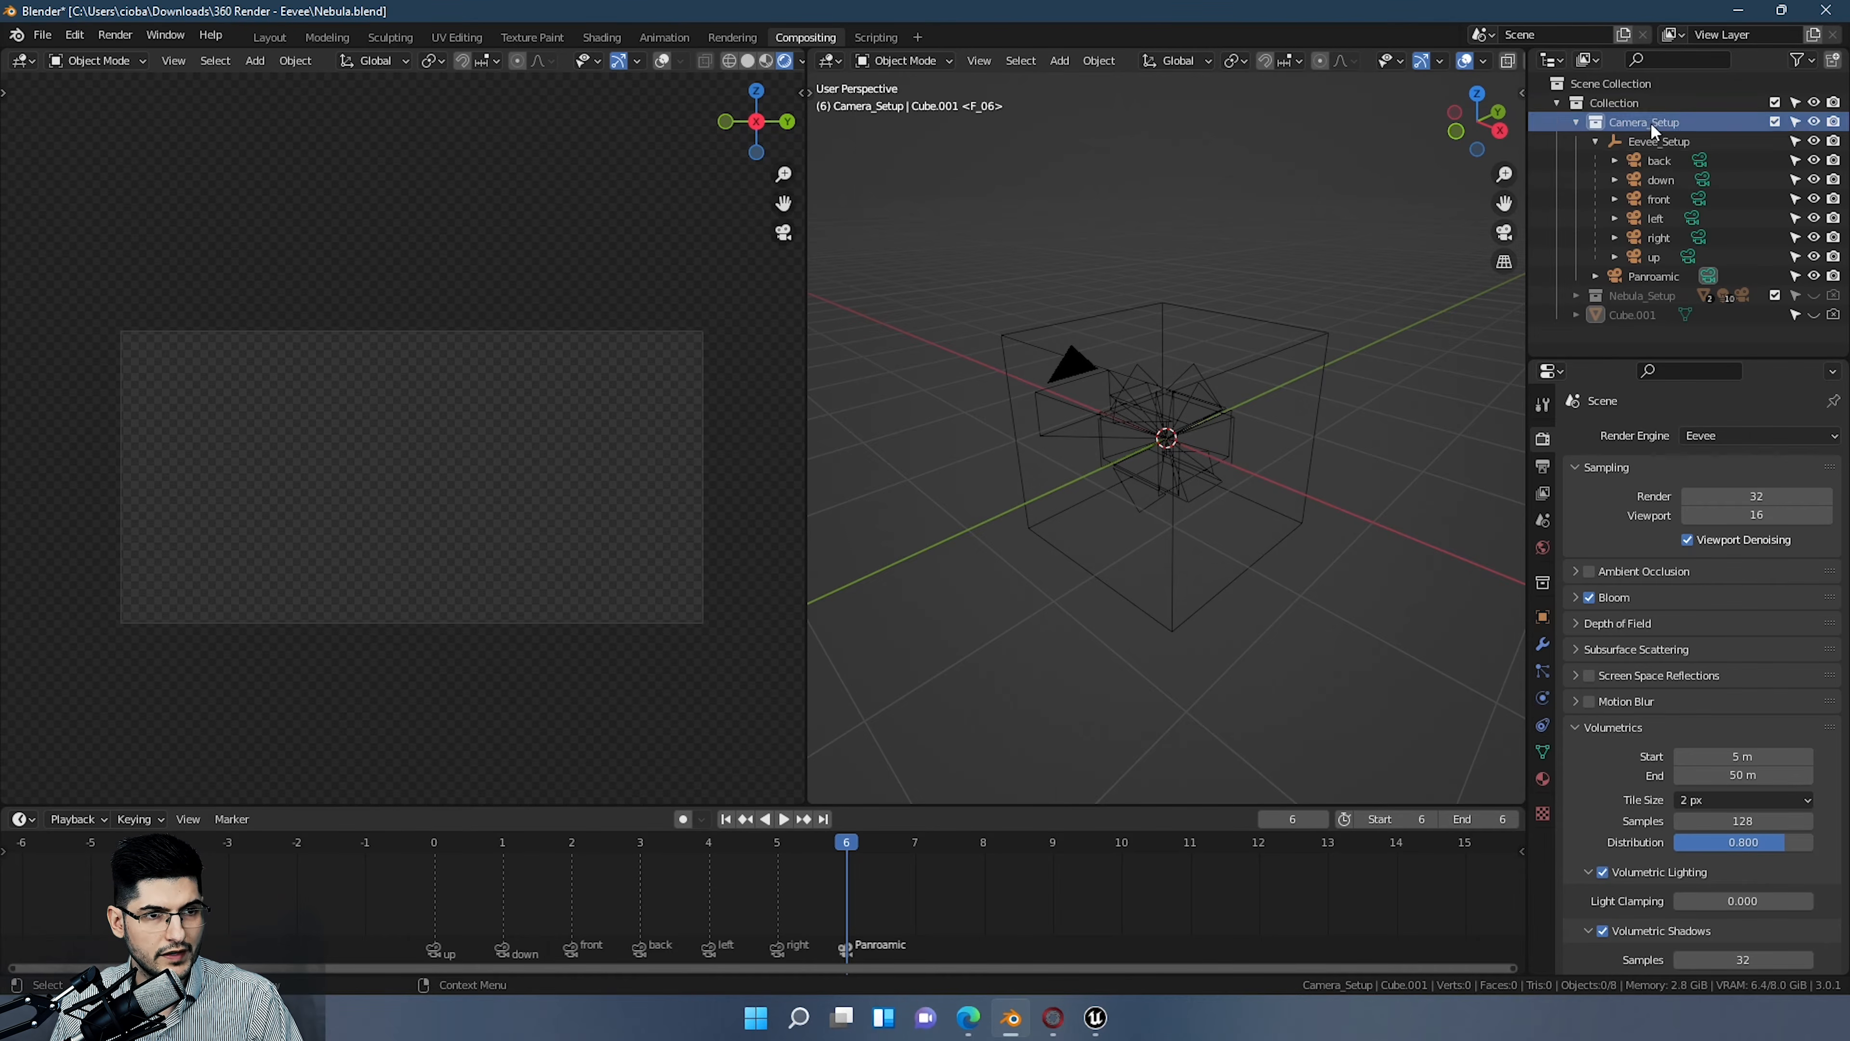
left_click(1661, 141)
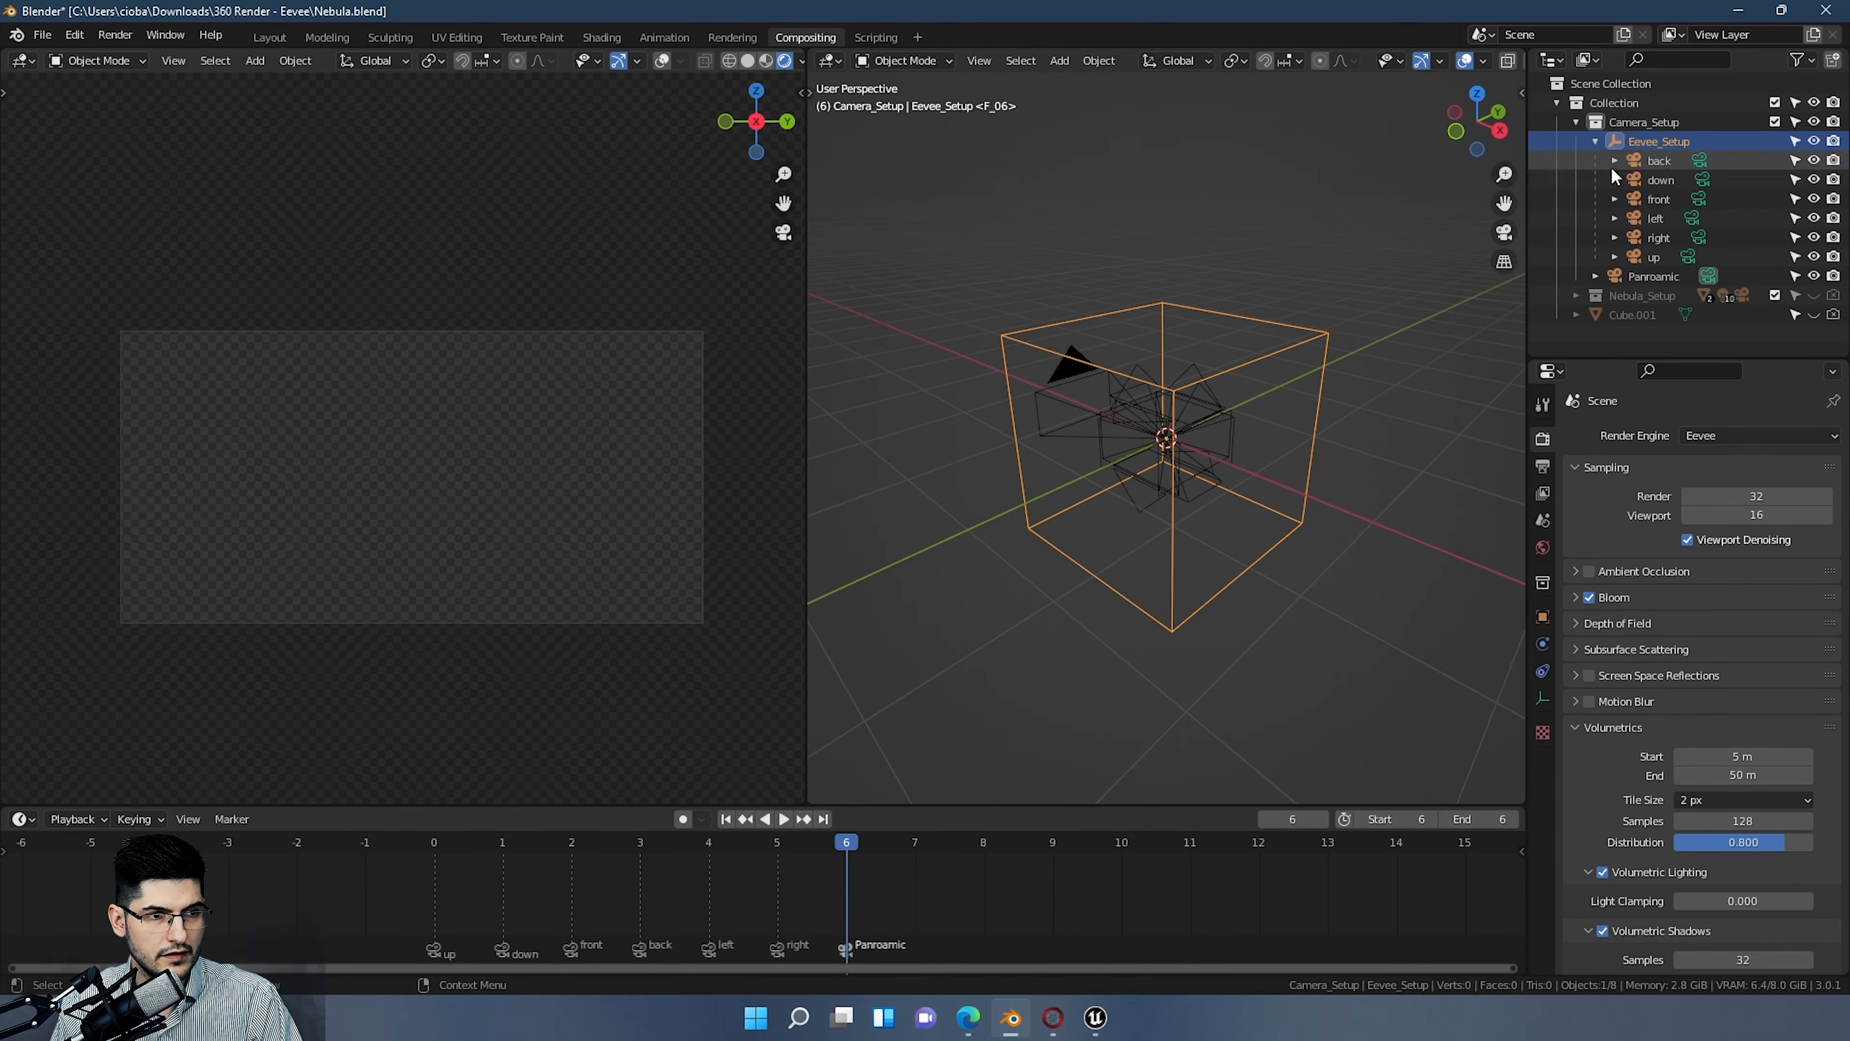
Step: Examine the cube-shaped Eevee_Setup empty around the cameras from several angles
middle_click_drag(1296, 337, 1202, 335)
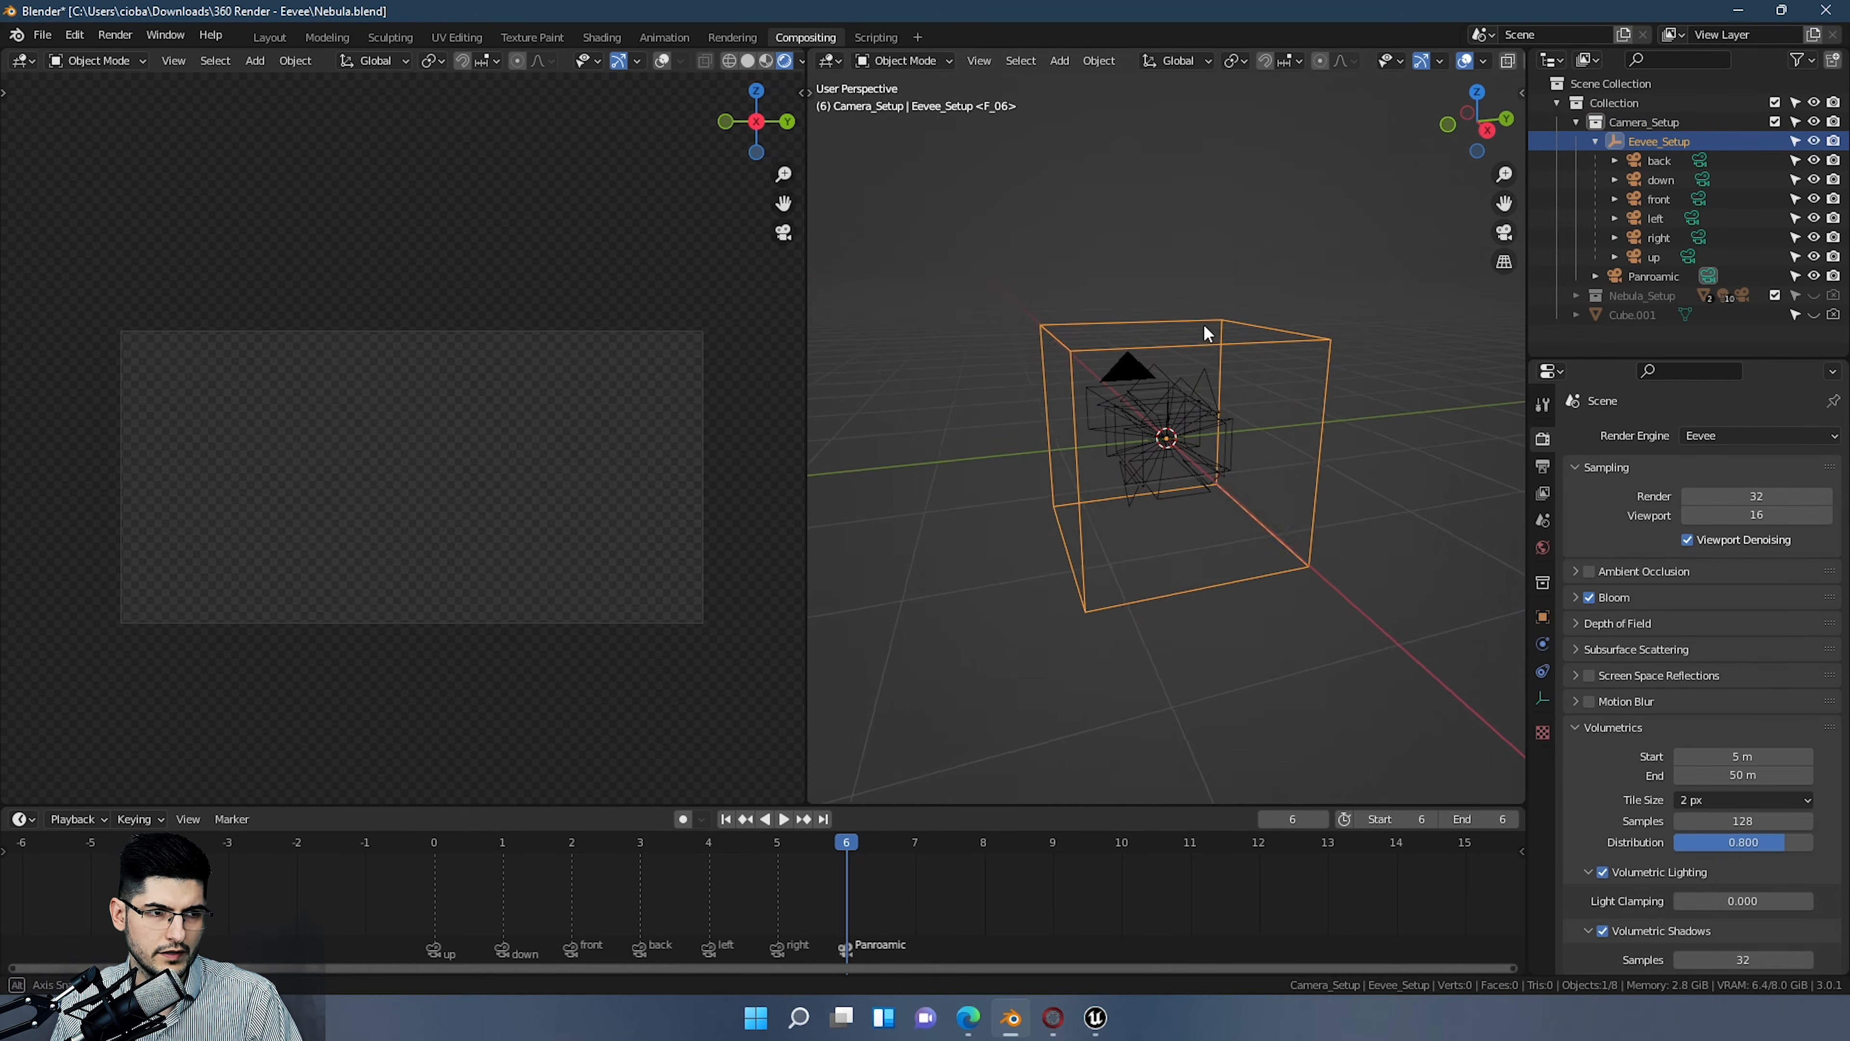
middle_click_drag(1012, 364, 1213, 355)
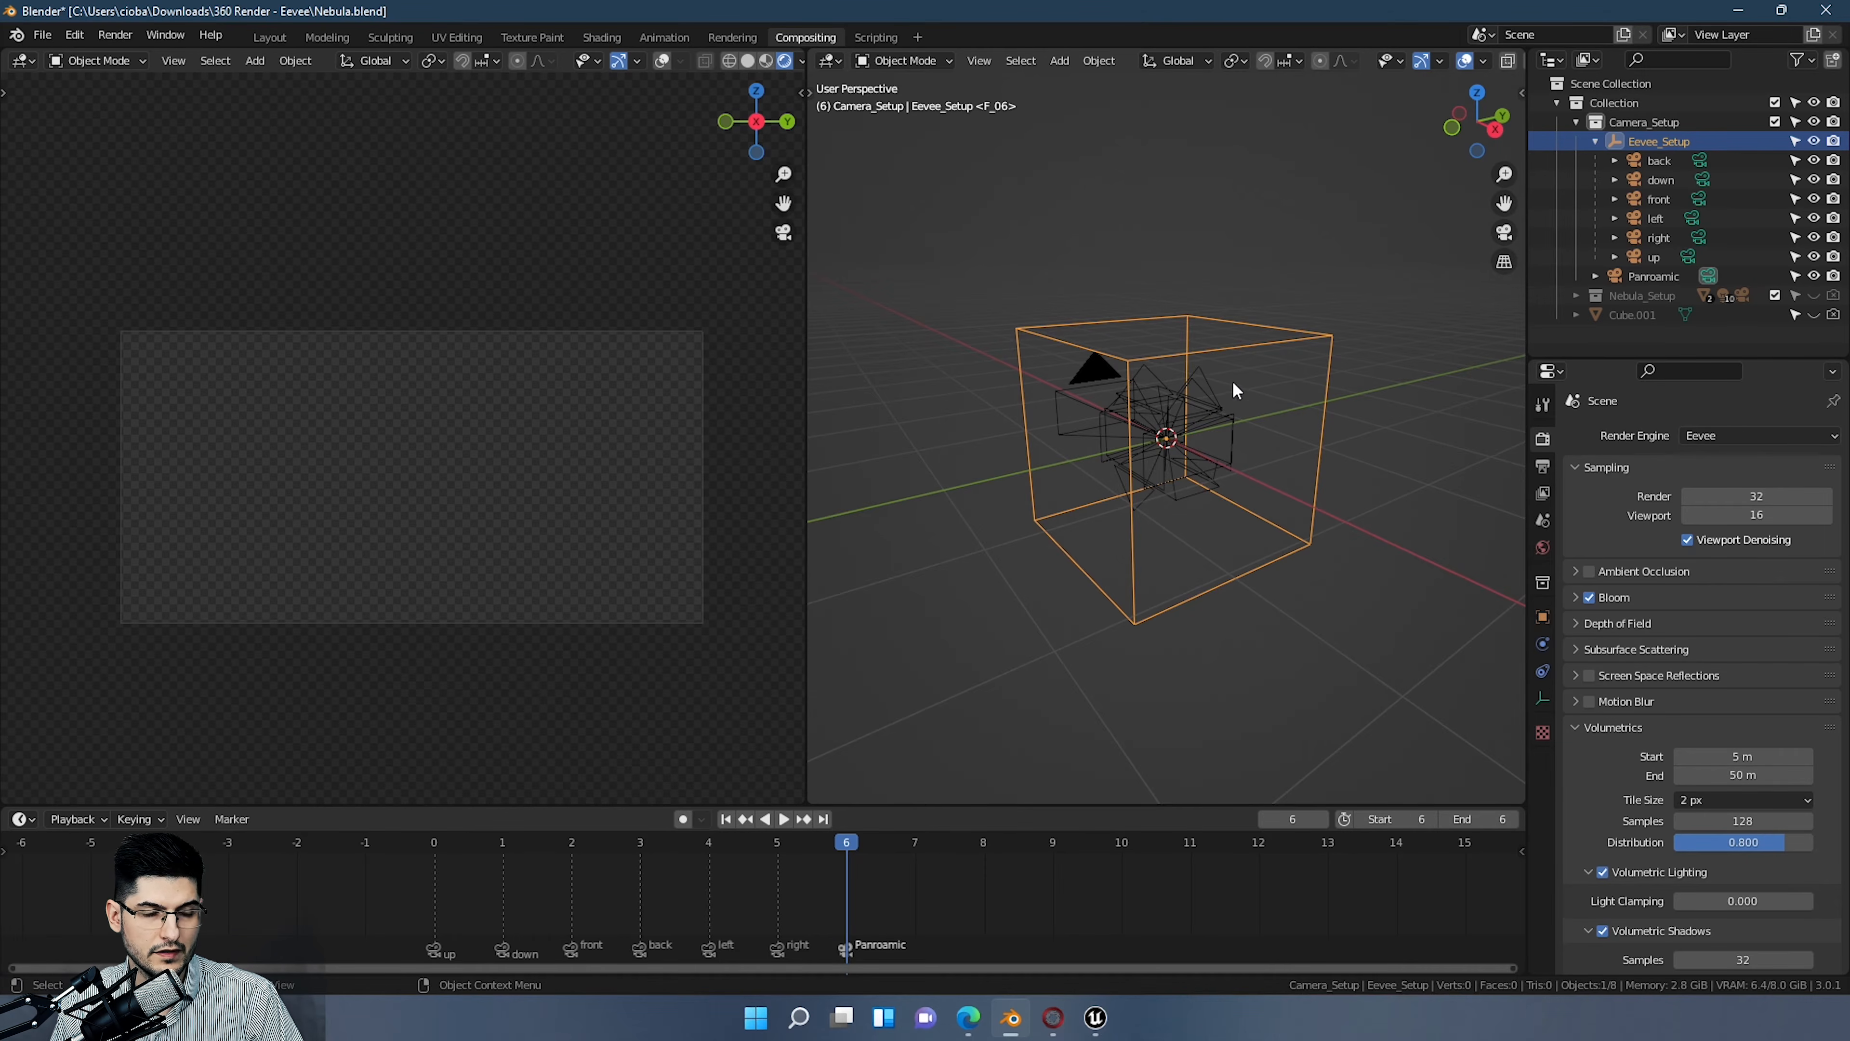
middle_click_drag(1233, 383, 1191, 447)
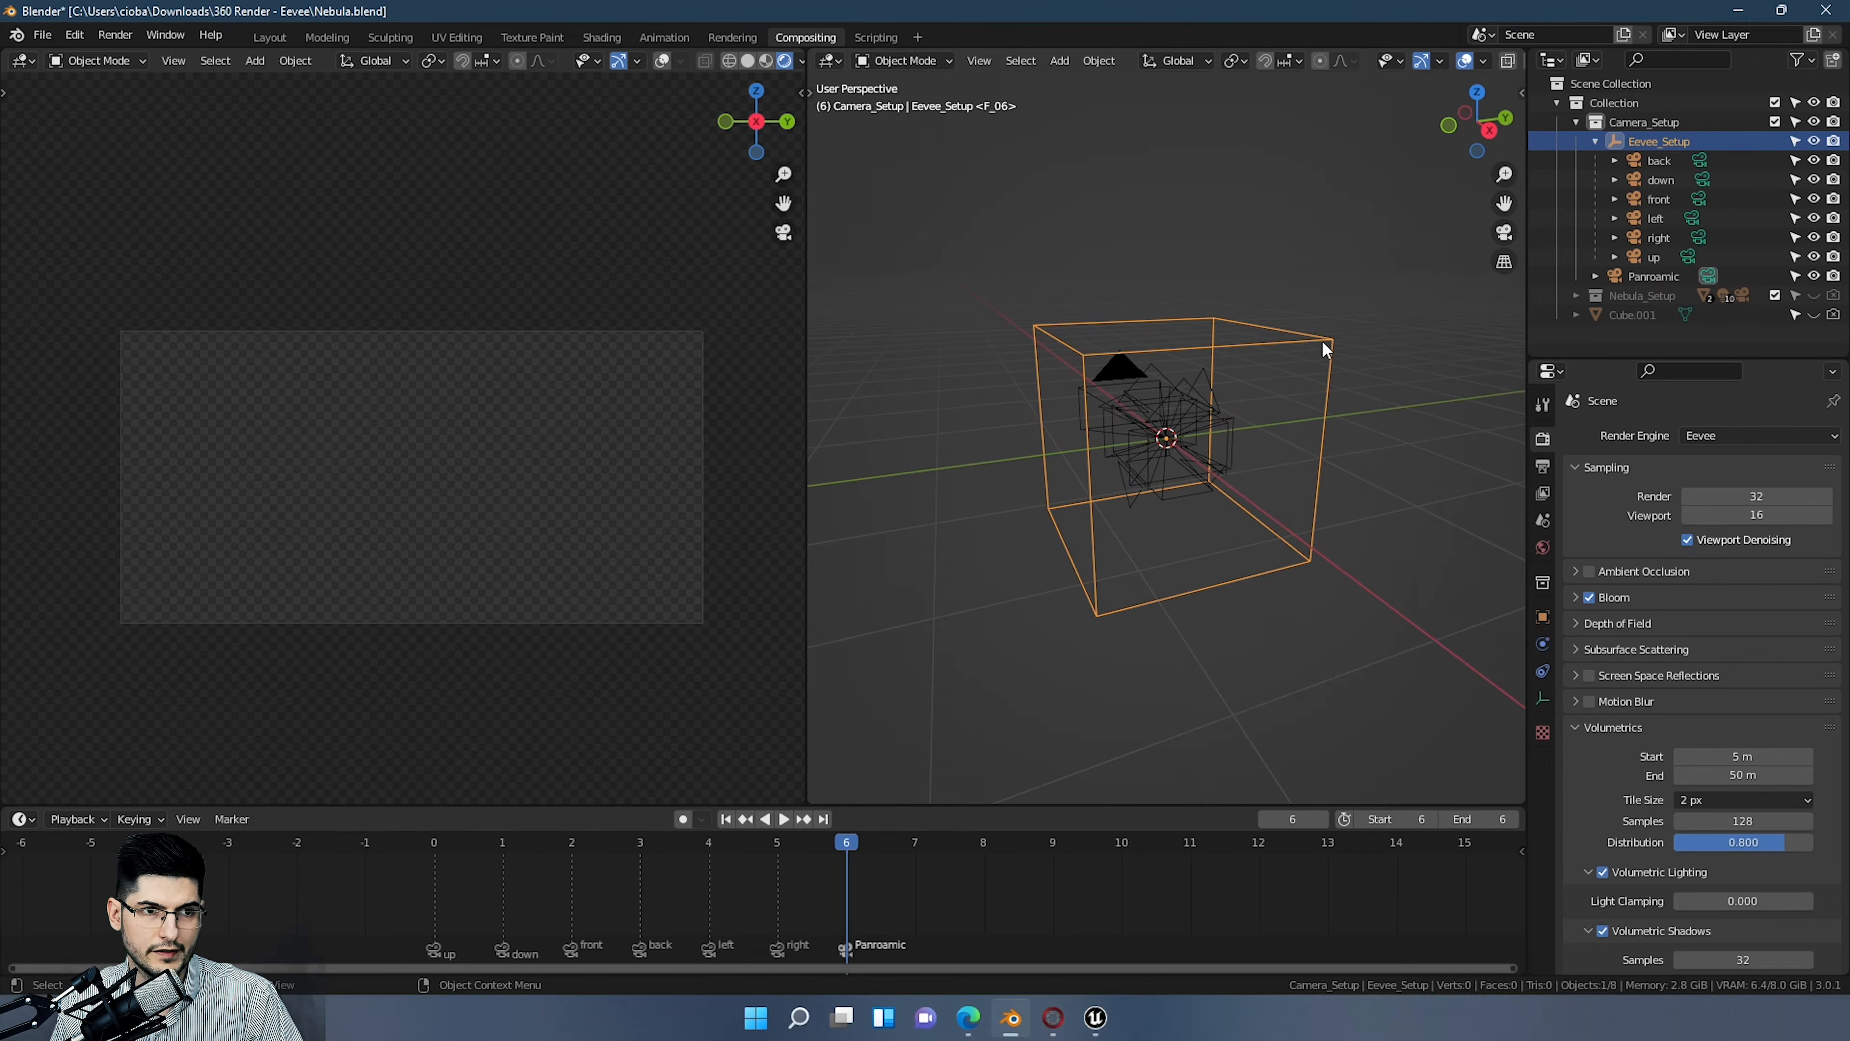
middle_click_drag(1324, 348, 1293, 222)
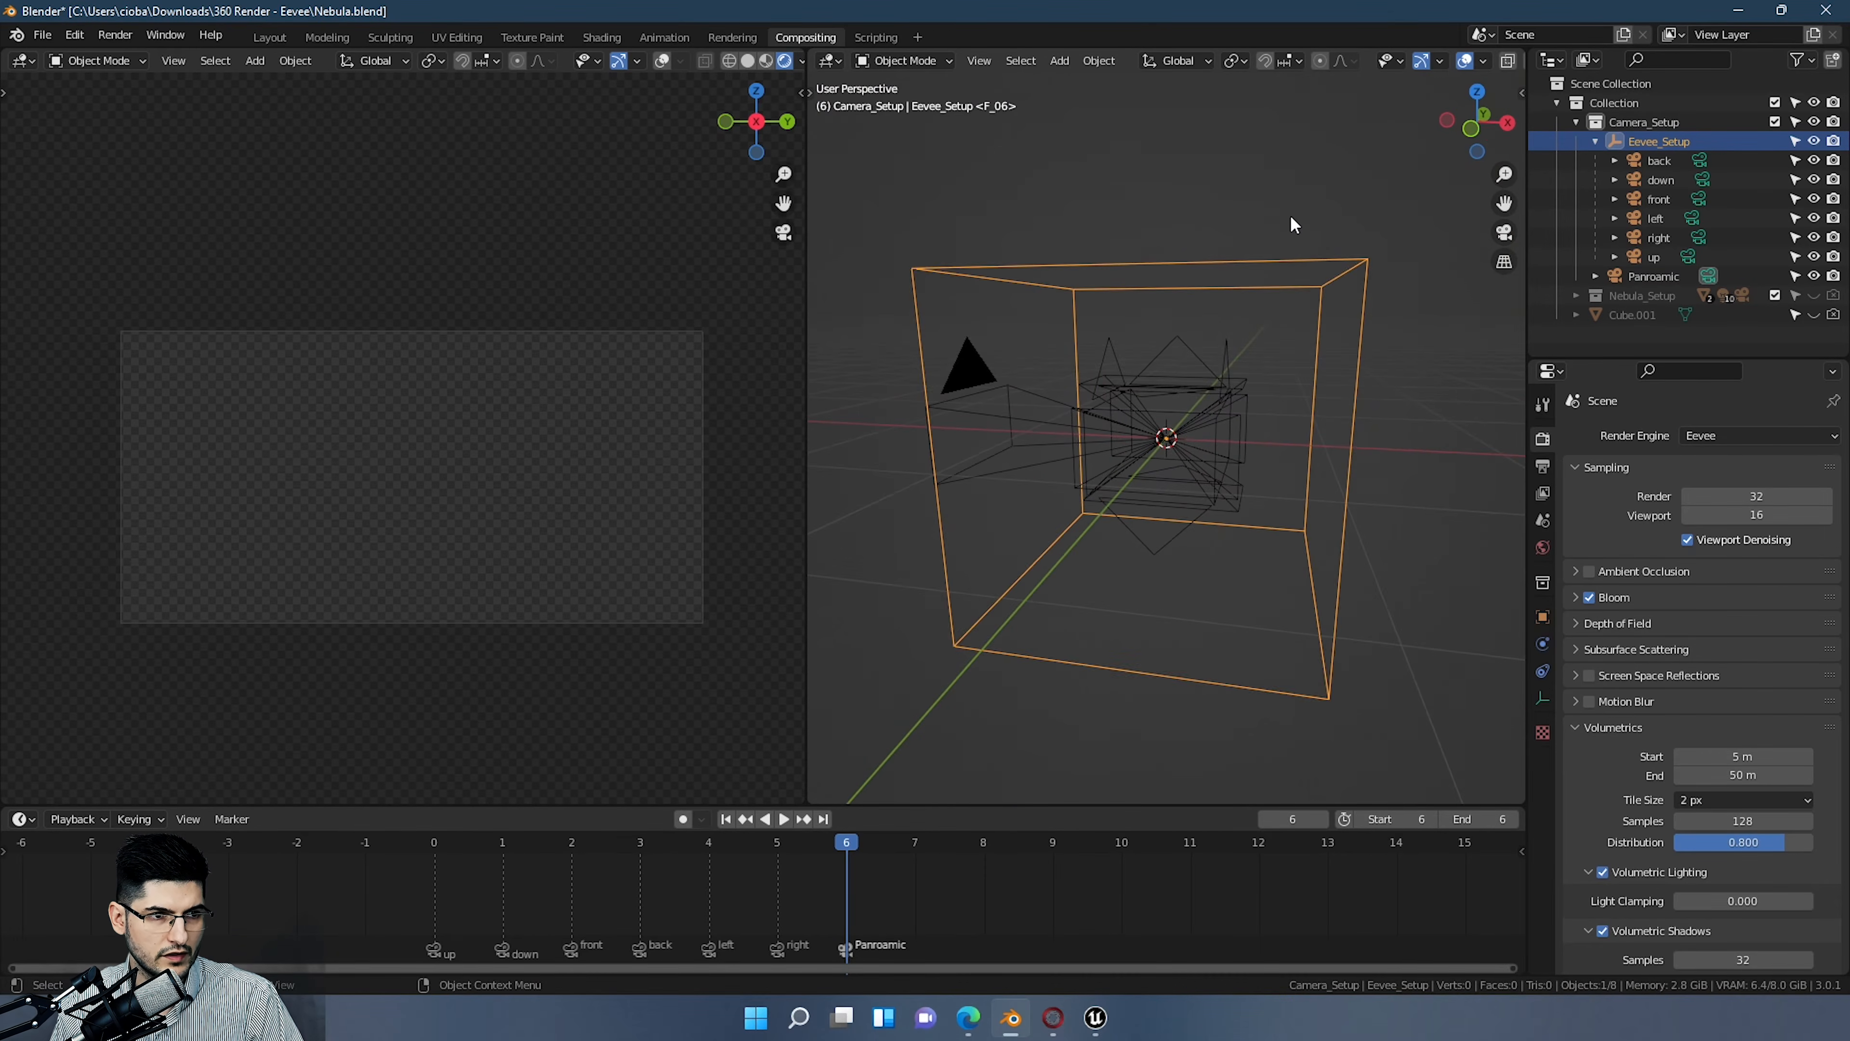
left_click(1290, 218)
left_click(1312, 242)
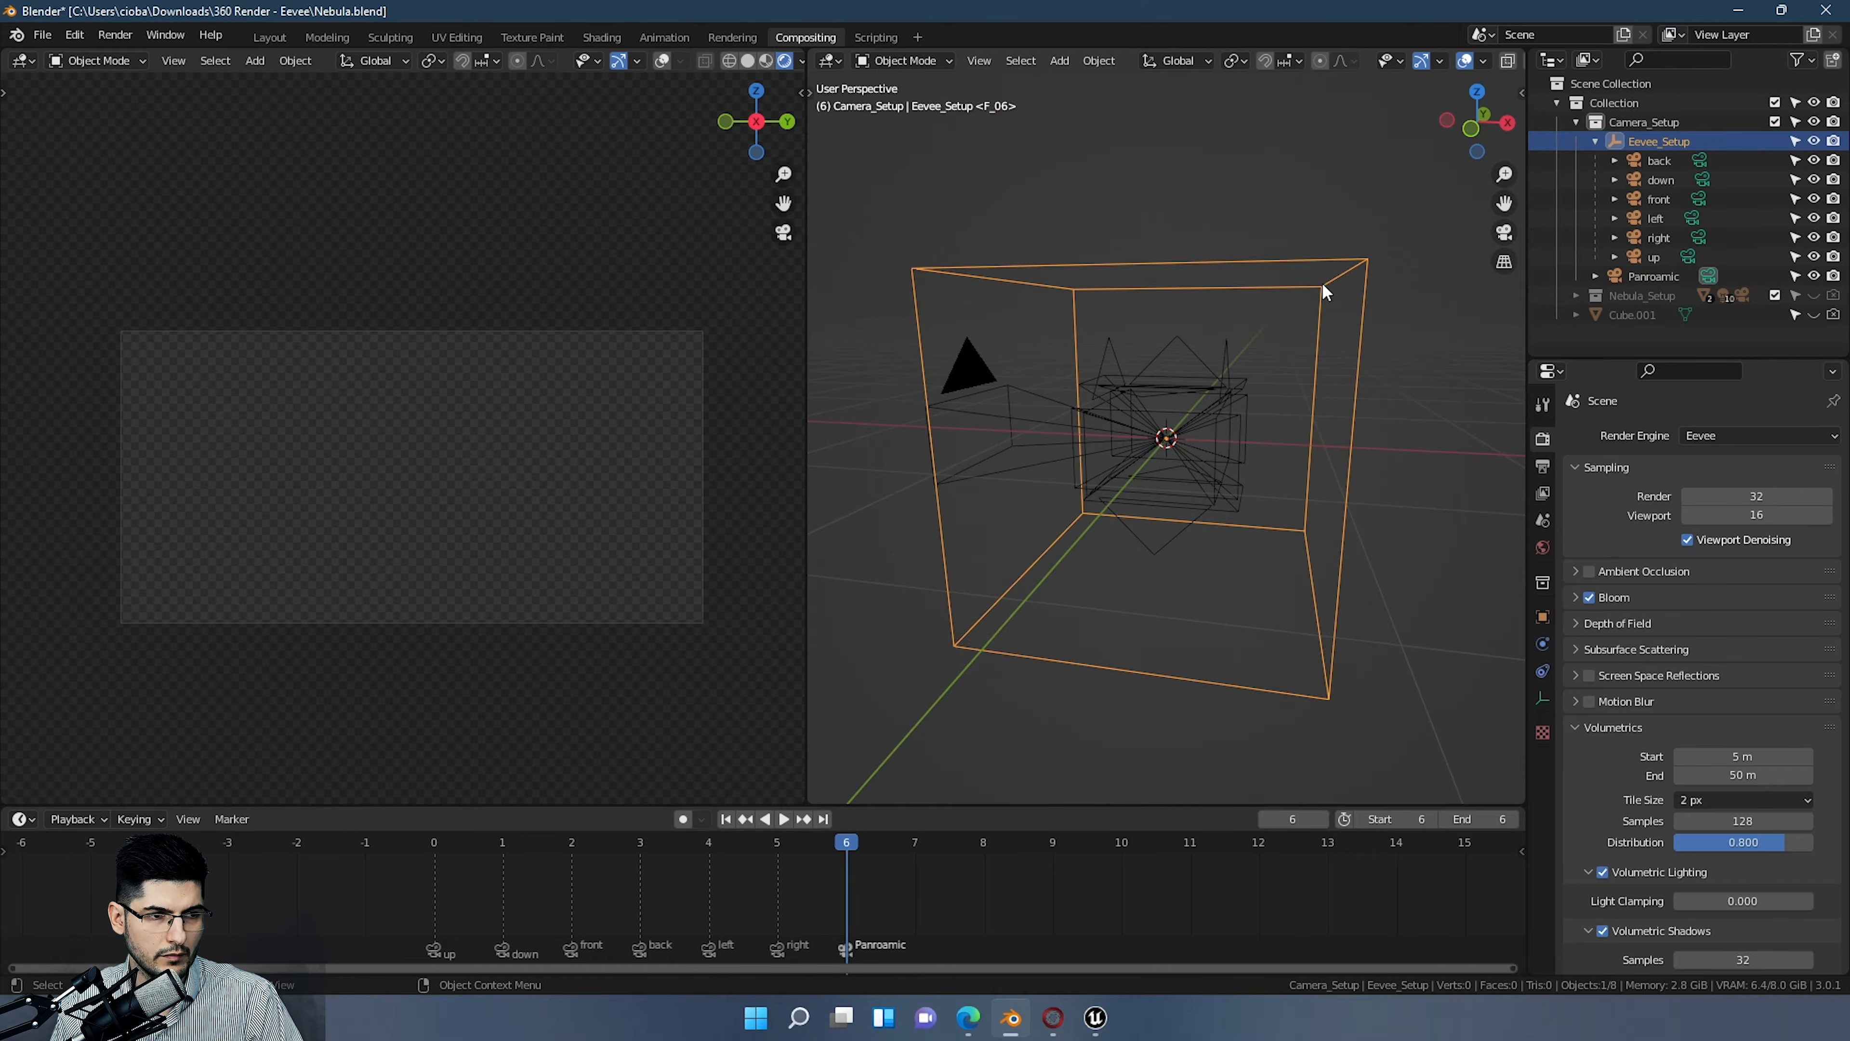
middle_click_drag(1324, 290, 1301, 360)
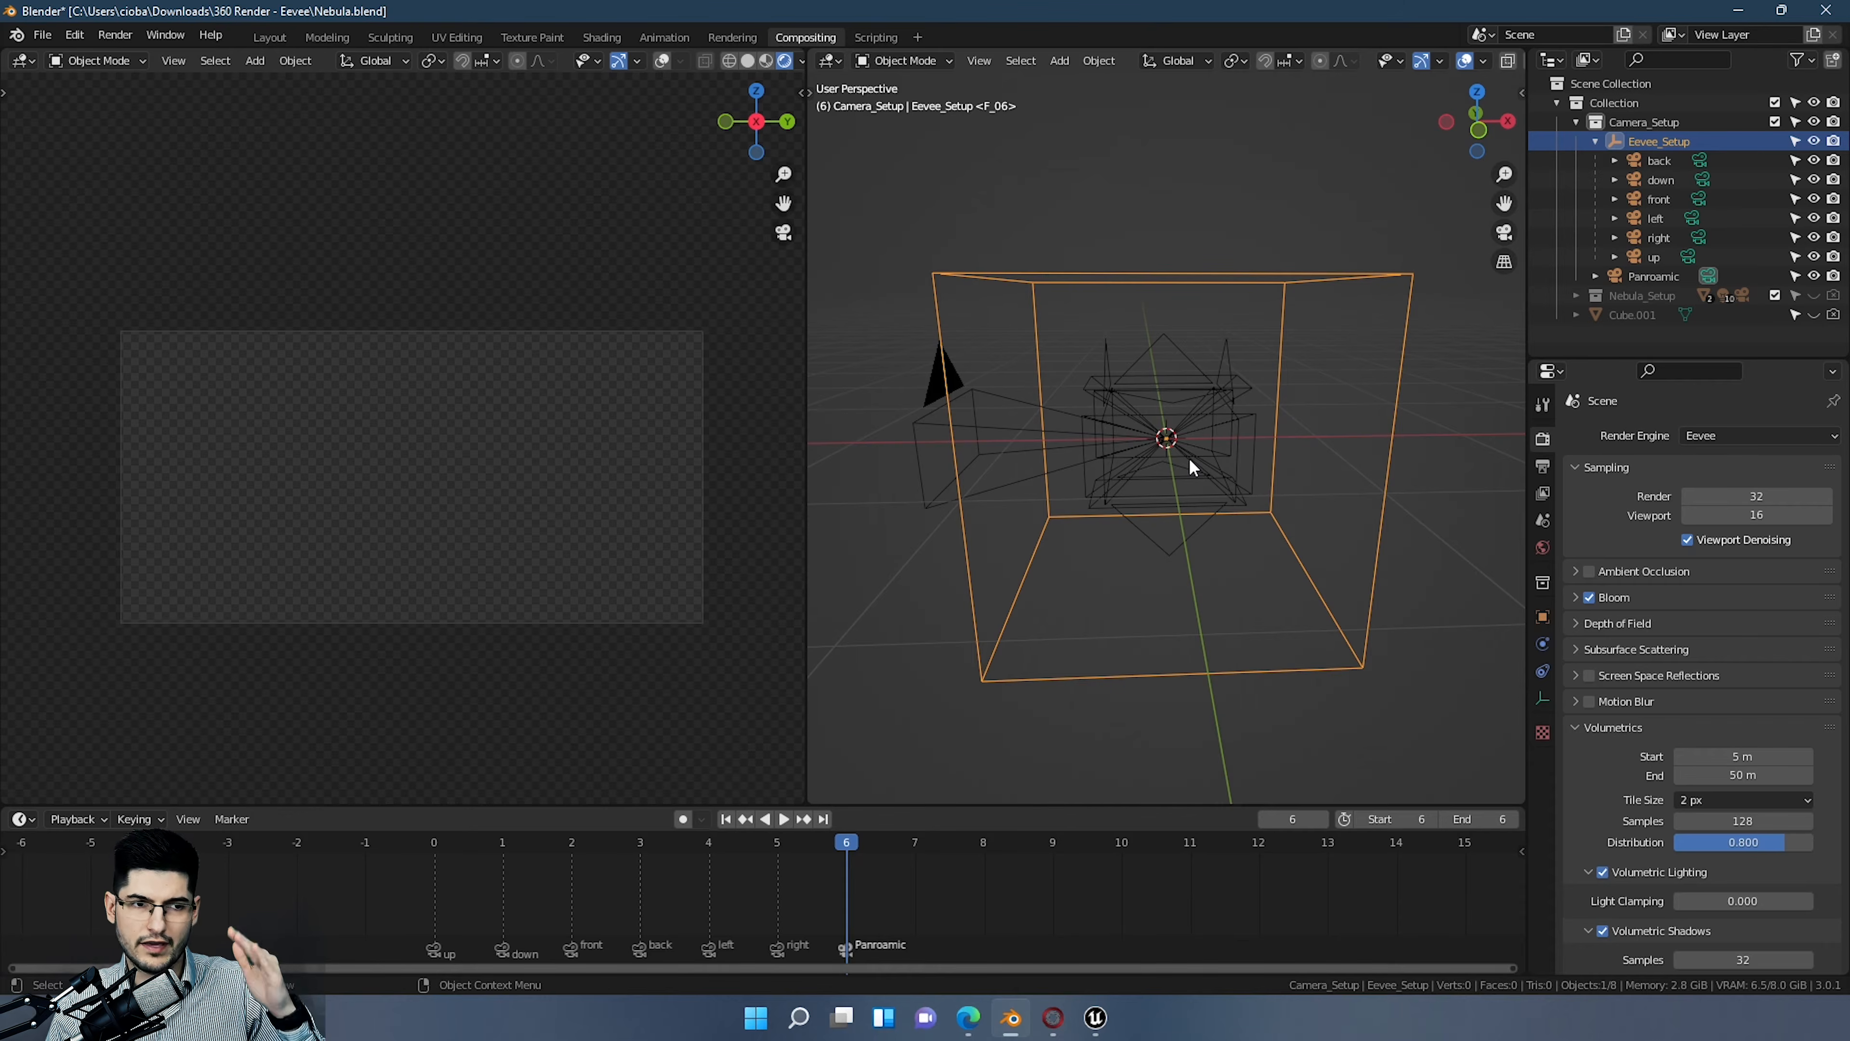
Step: Select the up, right and down cameras one after another to check which direction each one faces
left_click(1663, 253)
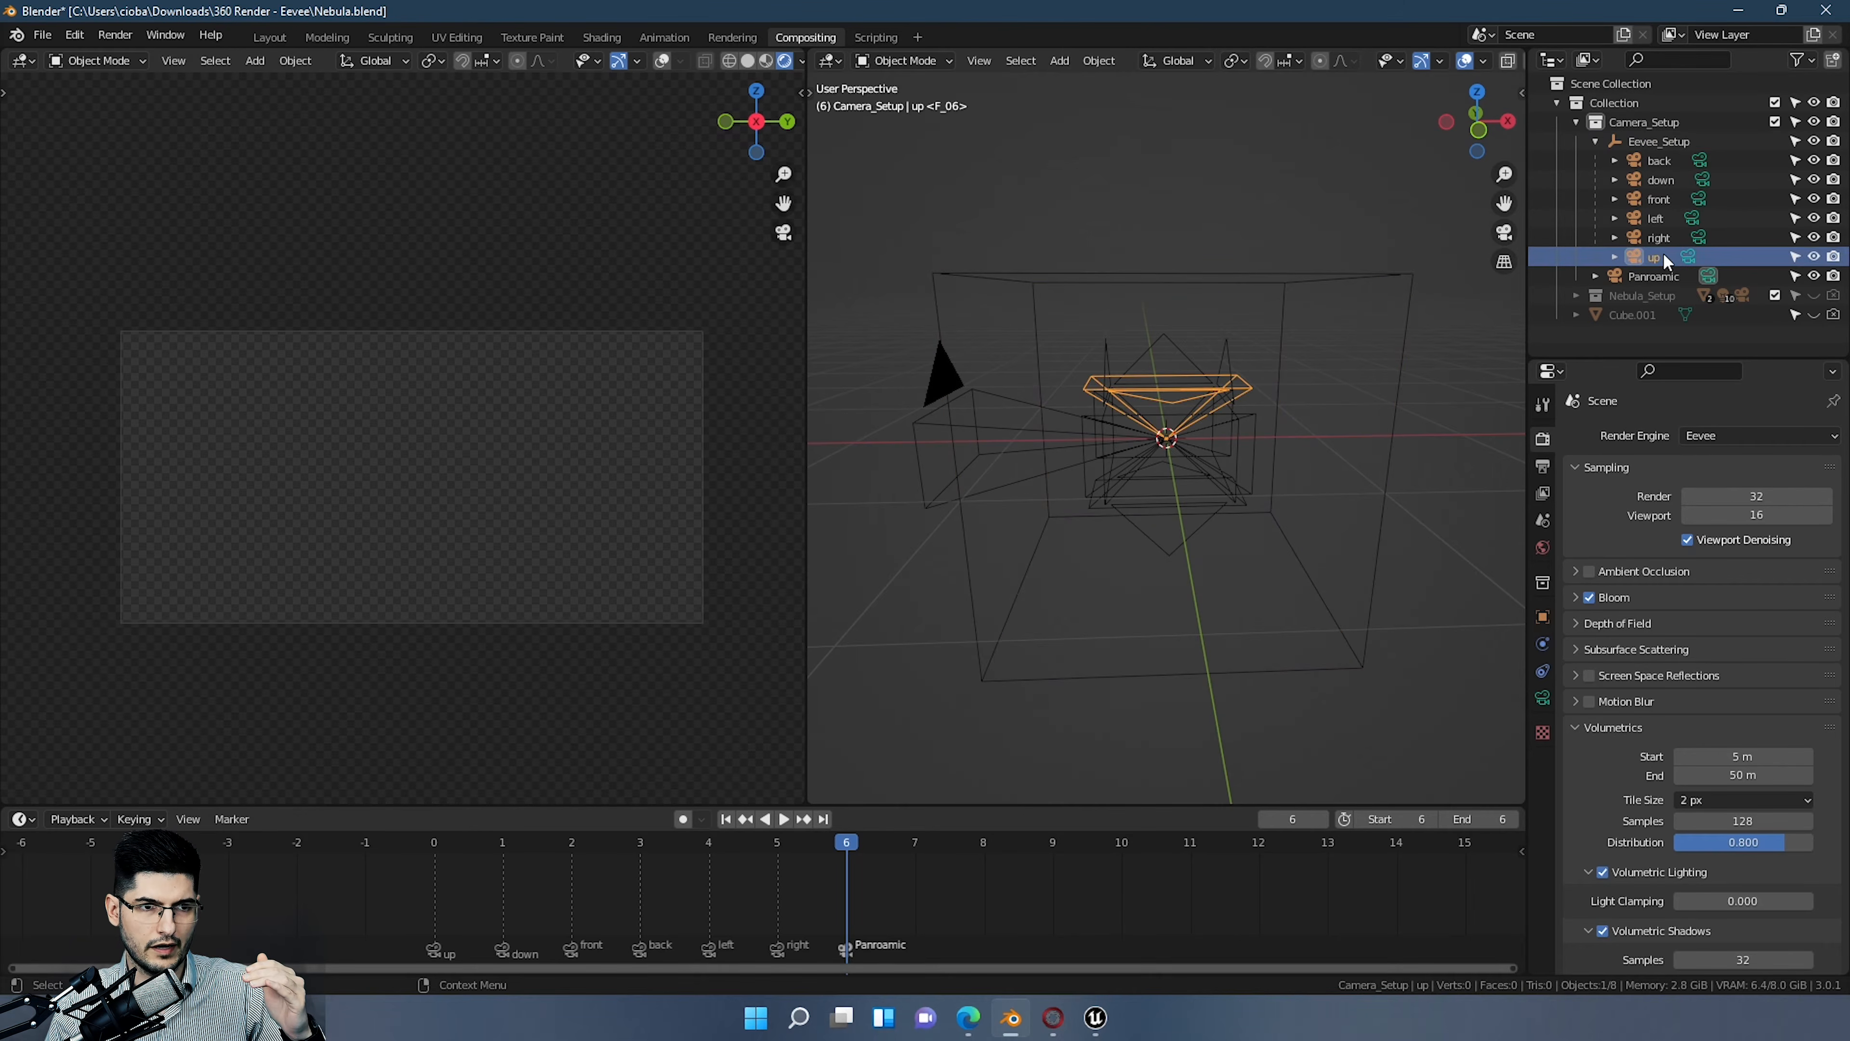
left_click(1664, 236)
left_click(1661, 180)
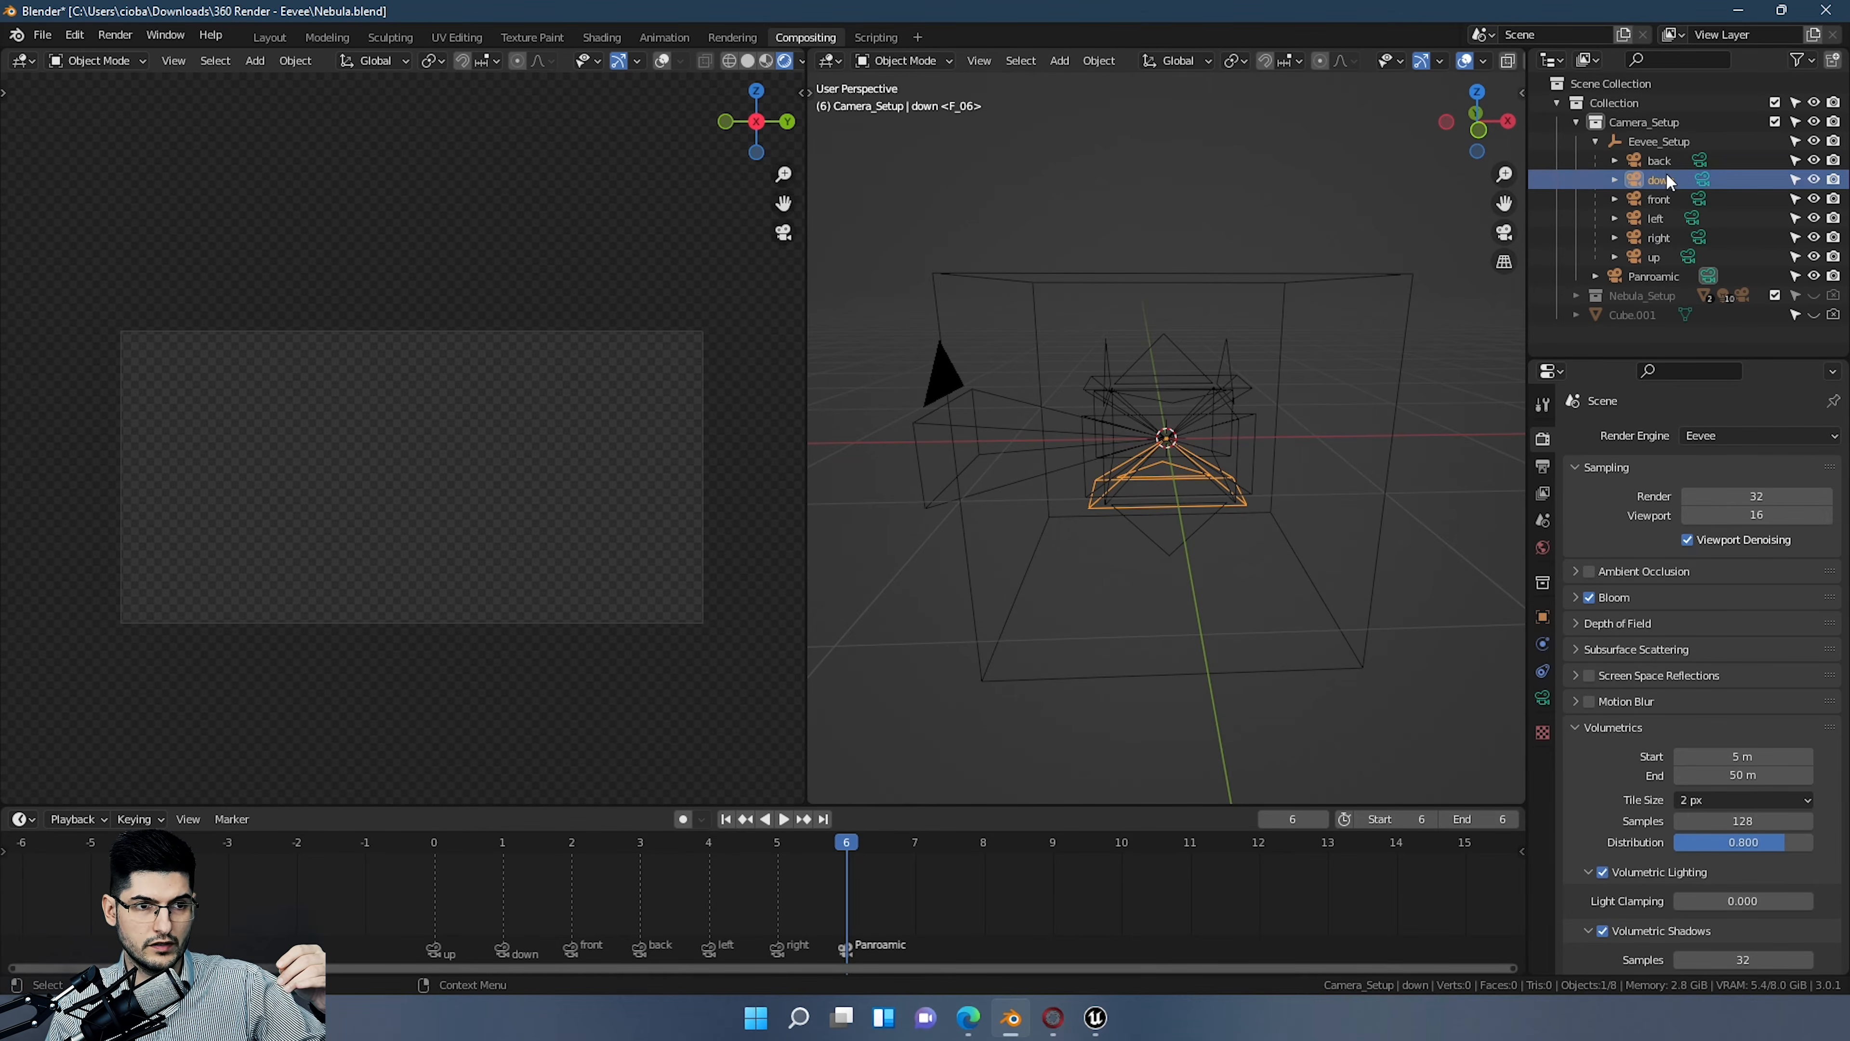
middle_click_drag(1249, 485, 1154, 455)
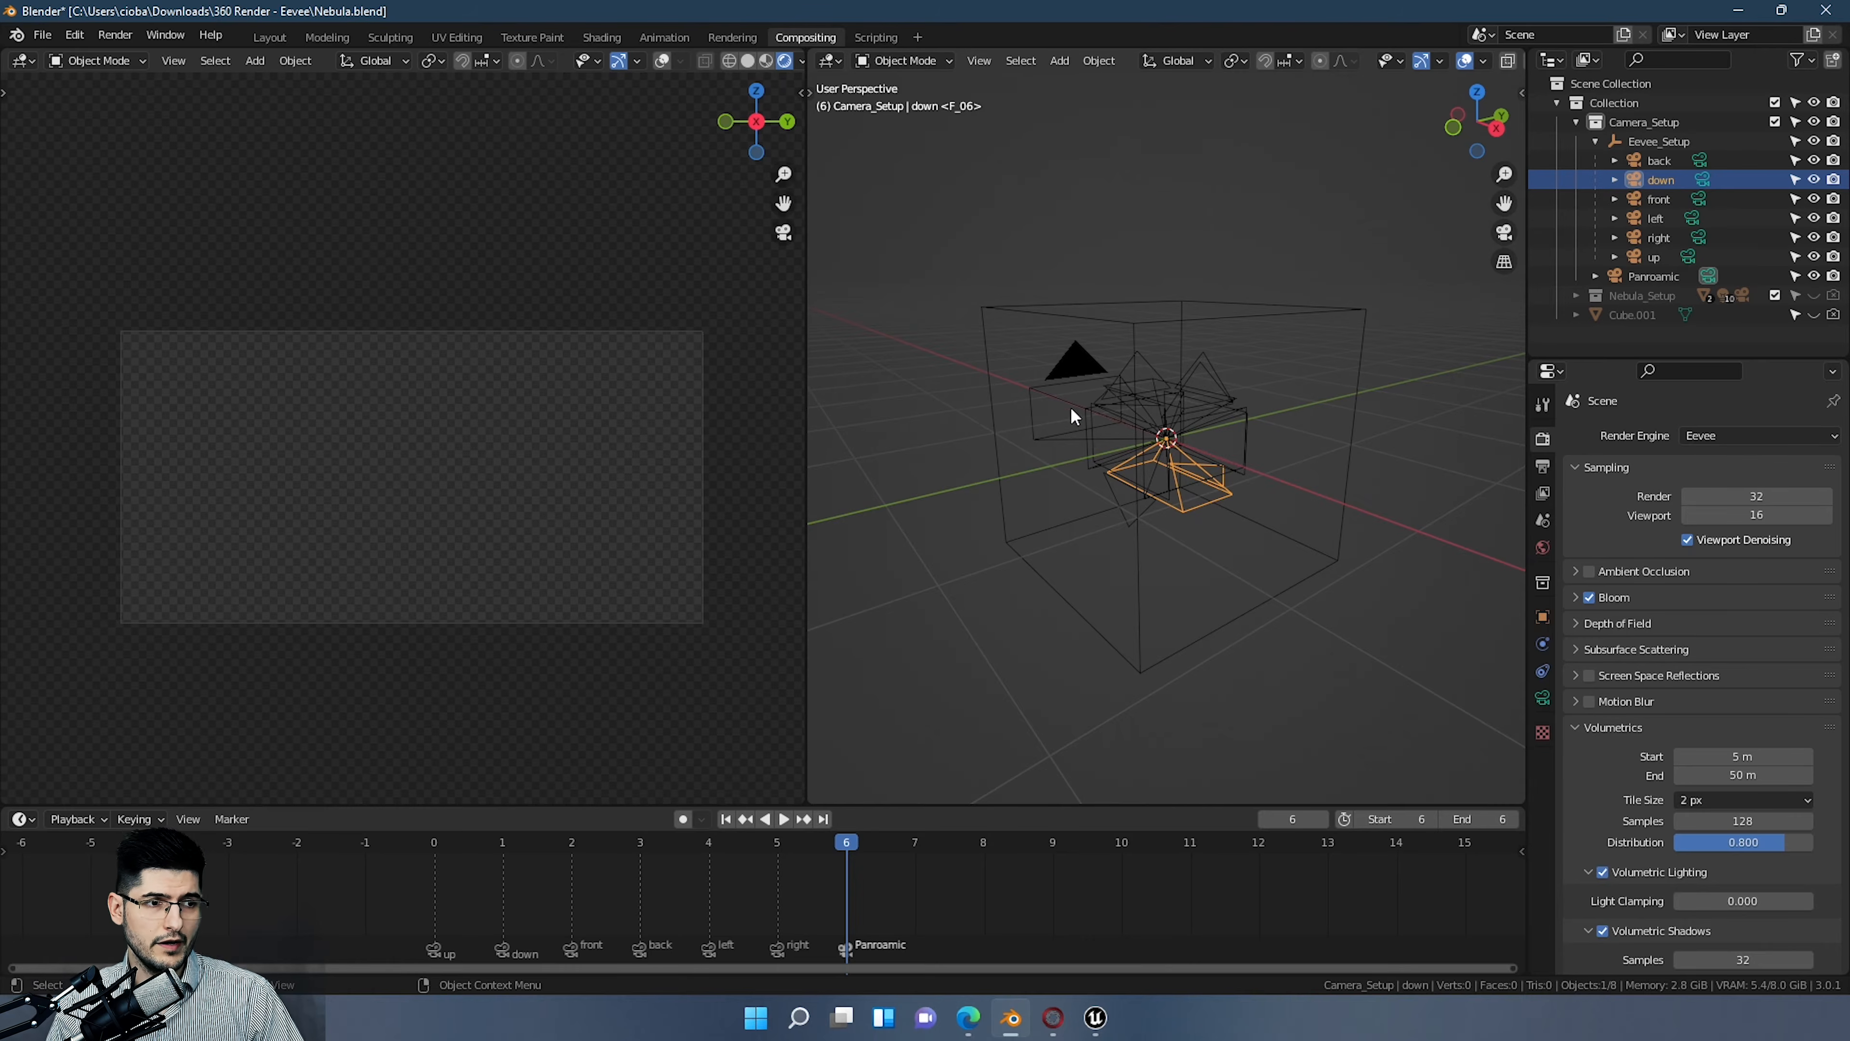
Step: Select the Panroamic camera and hide it in the viewport
left_click(1076, 373)
middle_click_drag(1116, 368, 1048, 428)
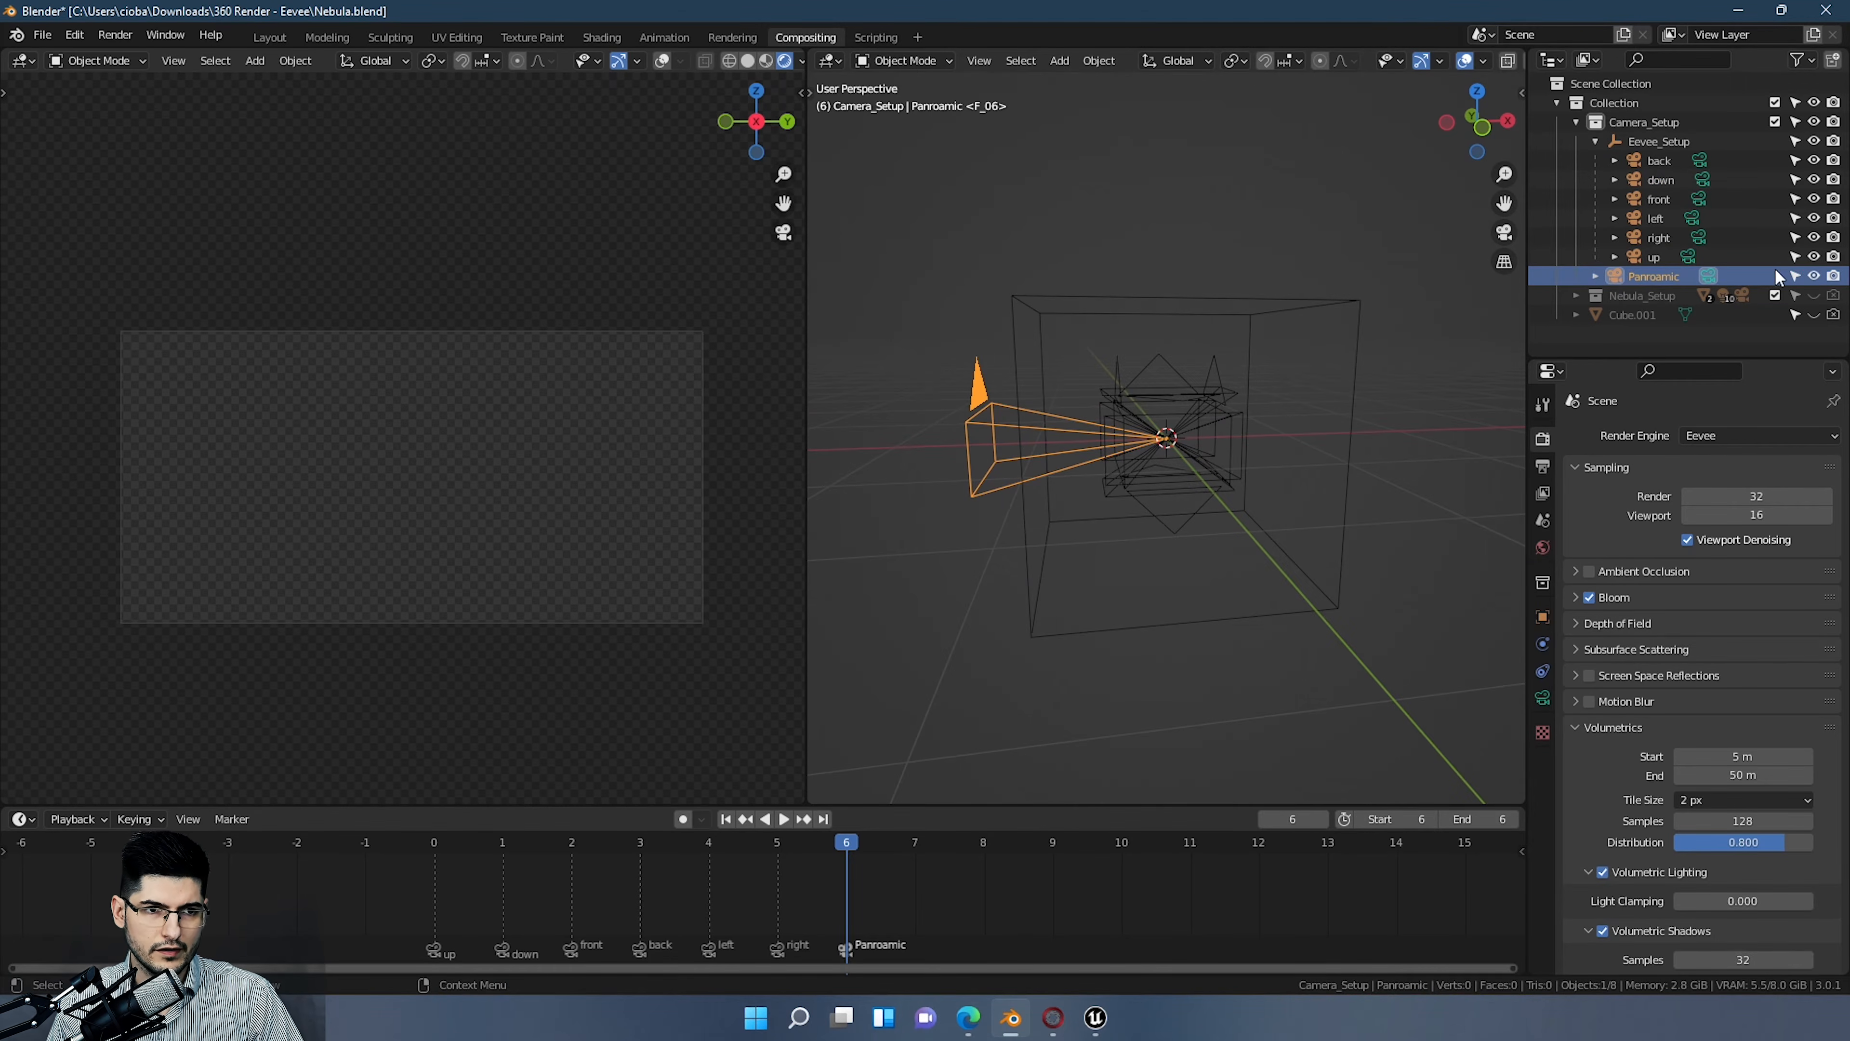
left_click(1814, 275)
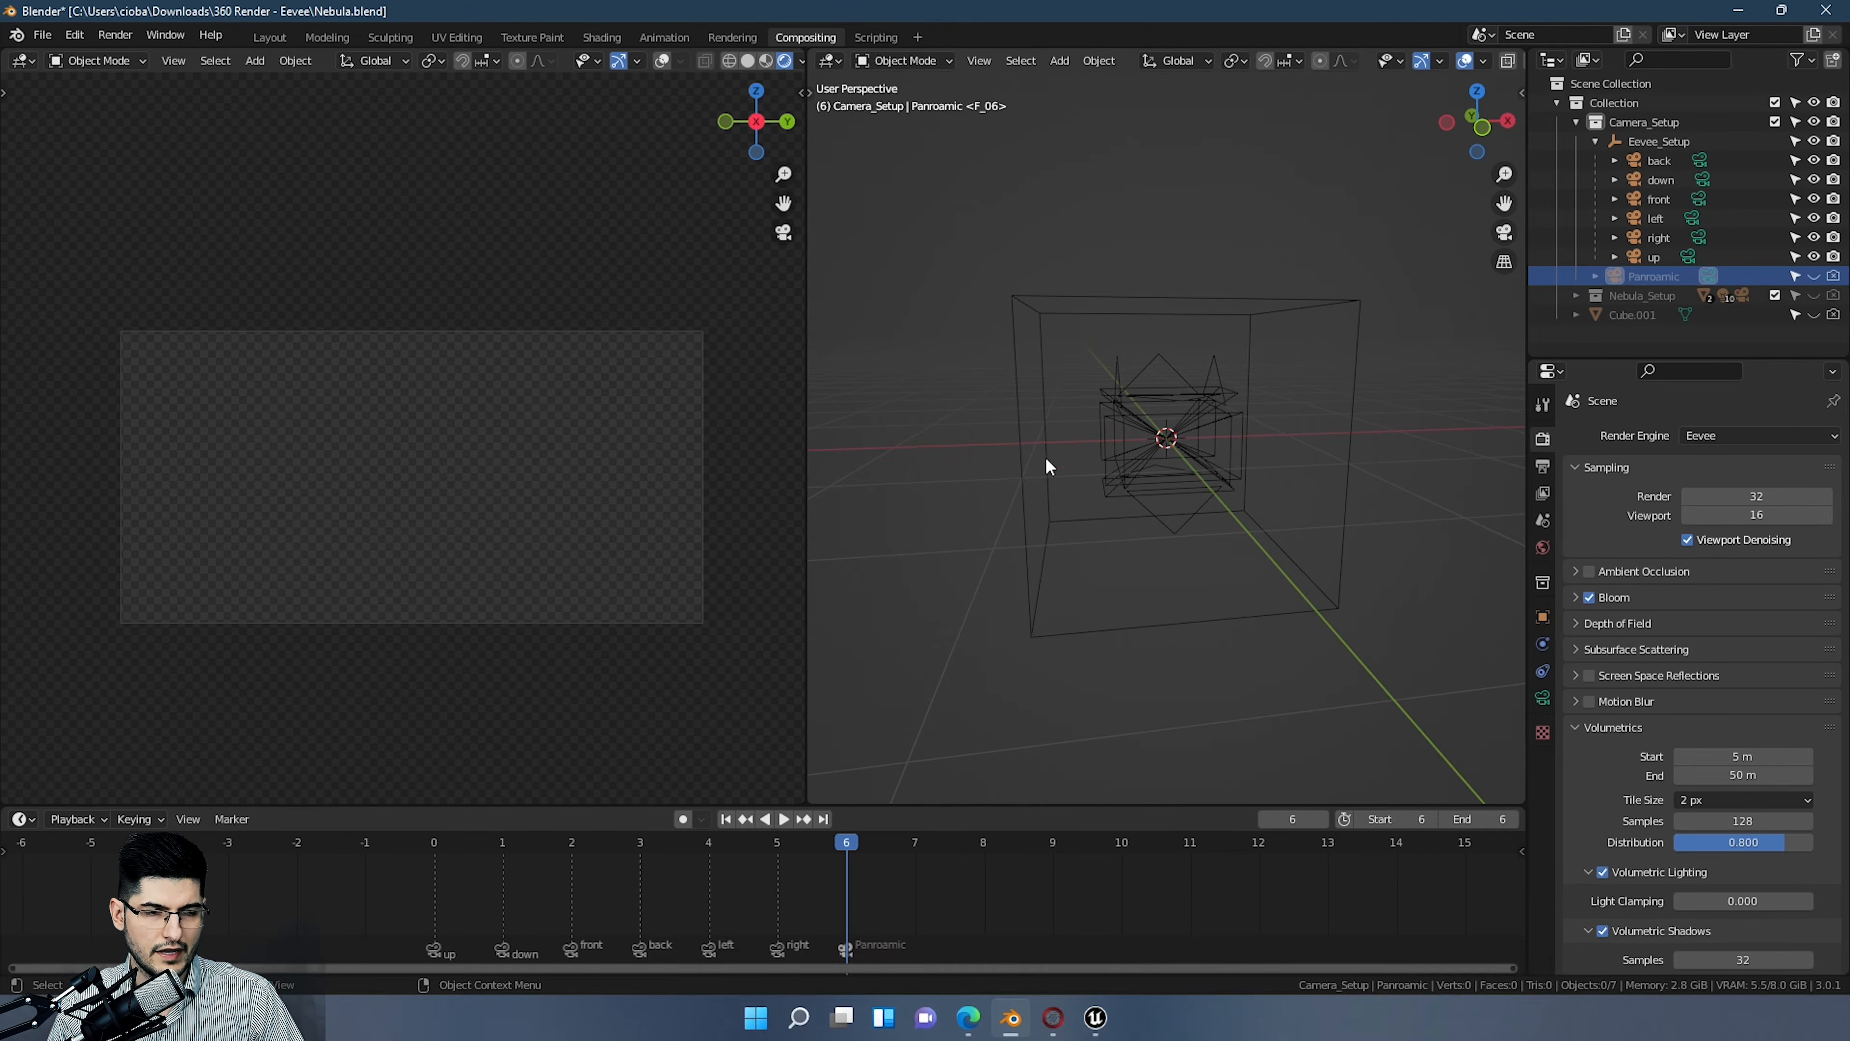
Step: Select the front camera and the up camera in turn and inspect how each is oriented
middle_click_drag(1045, 457, 1241, 419)
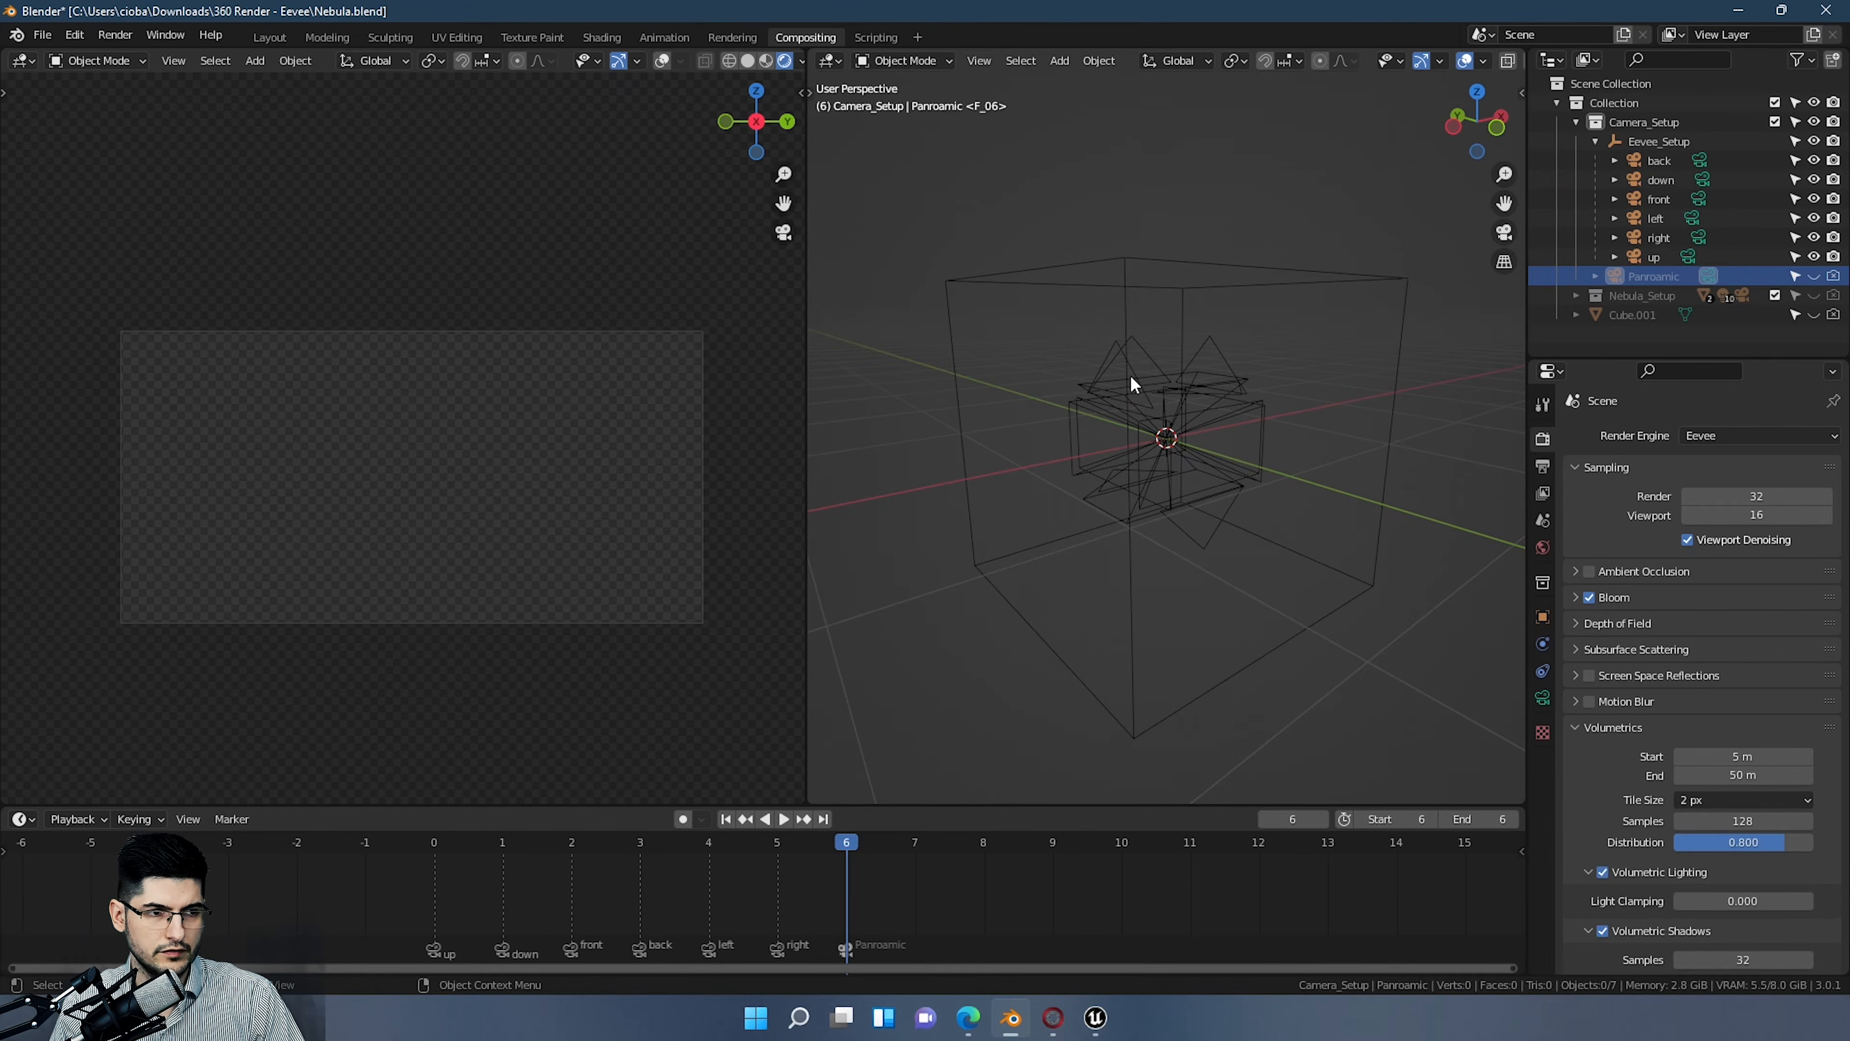
middle_click_drag(1268, 323, 1130, 631)
left_click(1242, 494)
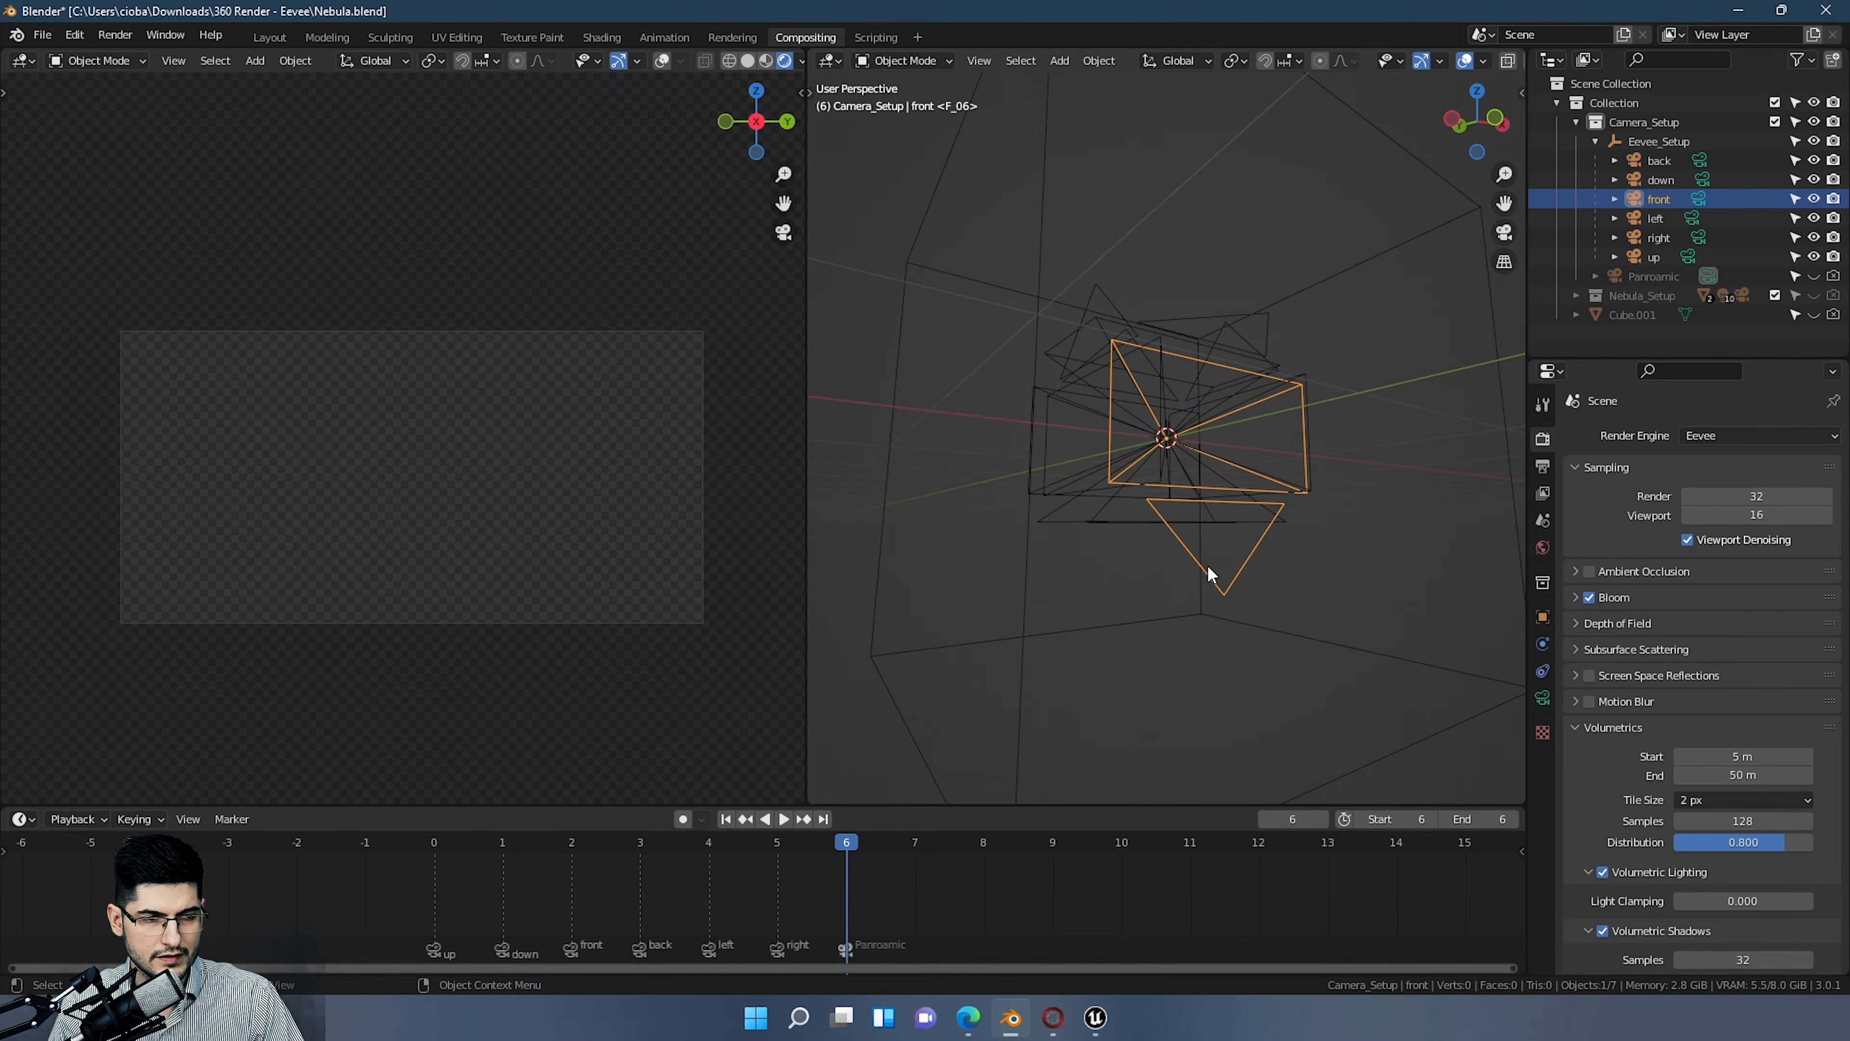
middle_click_drag(1212, 575, 1274, 513)
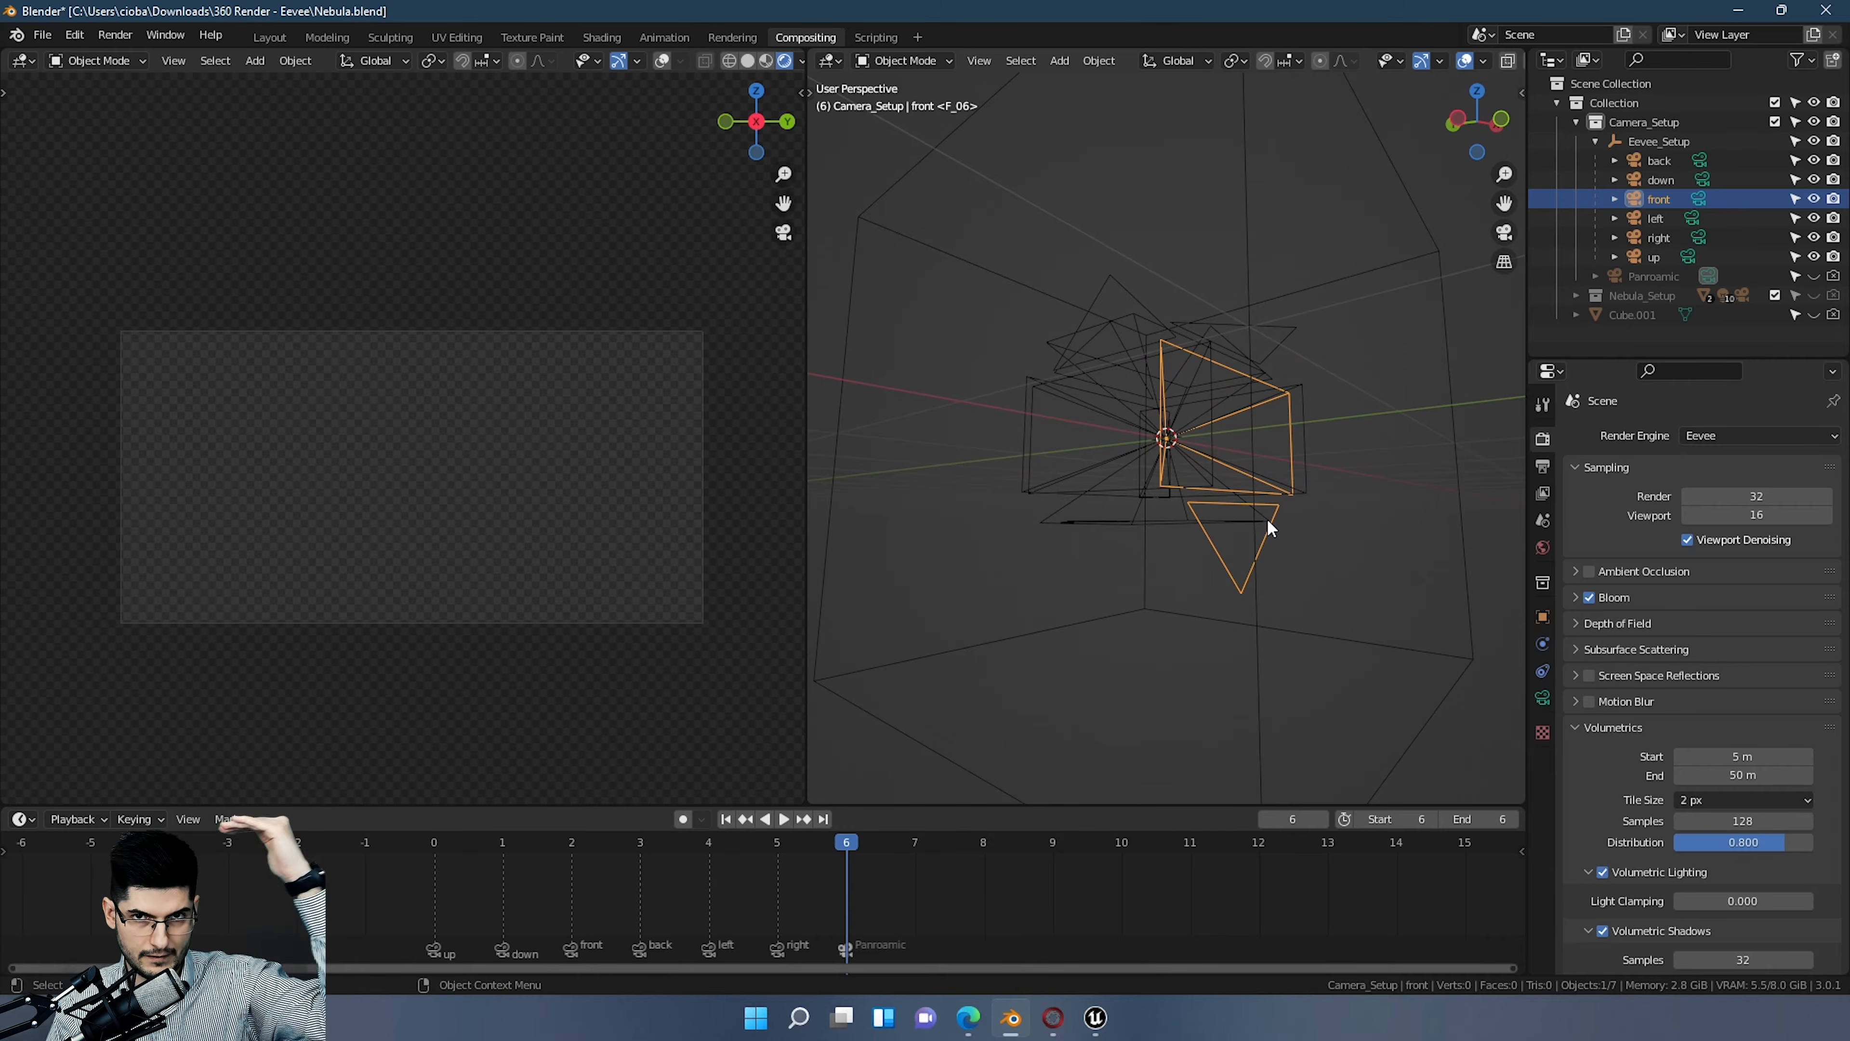
mouse_move(1268, 516)
middle_mouse_down()
mouse_move(1198, 488)
mouse_move(1219, 537)
mouse_move(1329, 549)
mouse_move(1266, 486)
middle_mouse_up()
left_click(1250, 355)
middle_click_drag(1250, 356, 1180, 339)
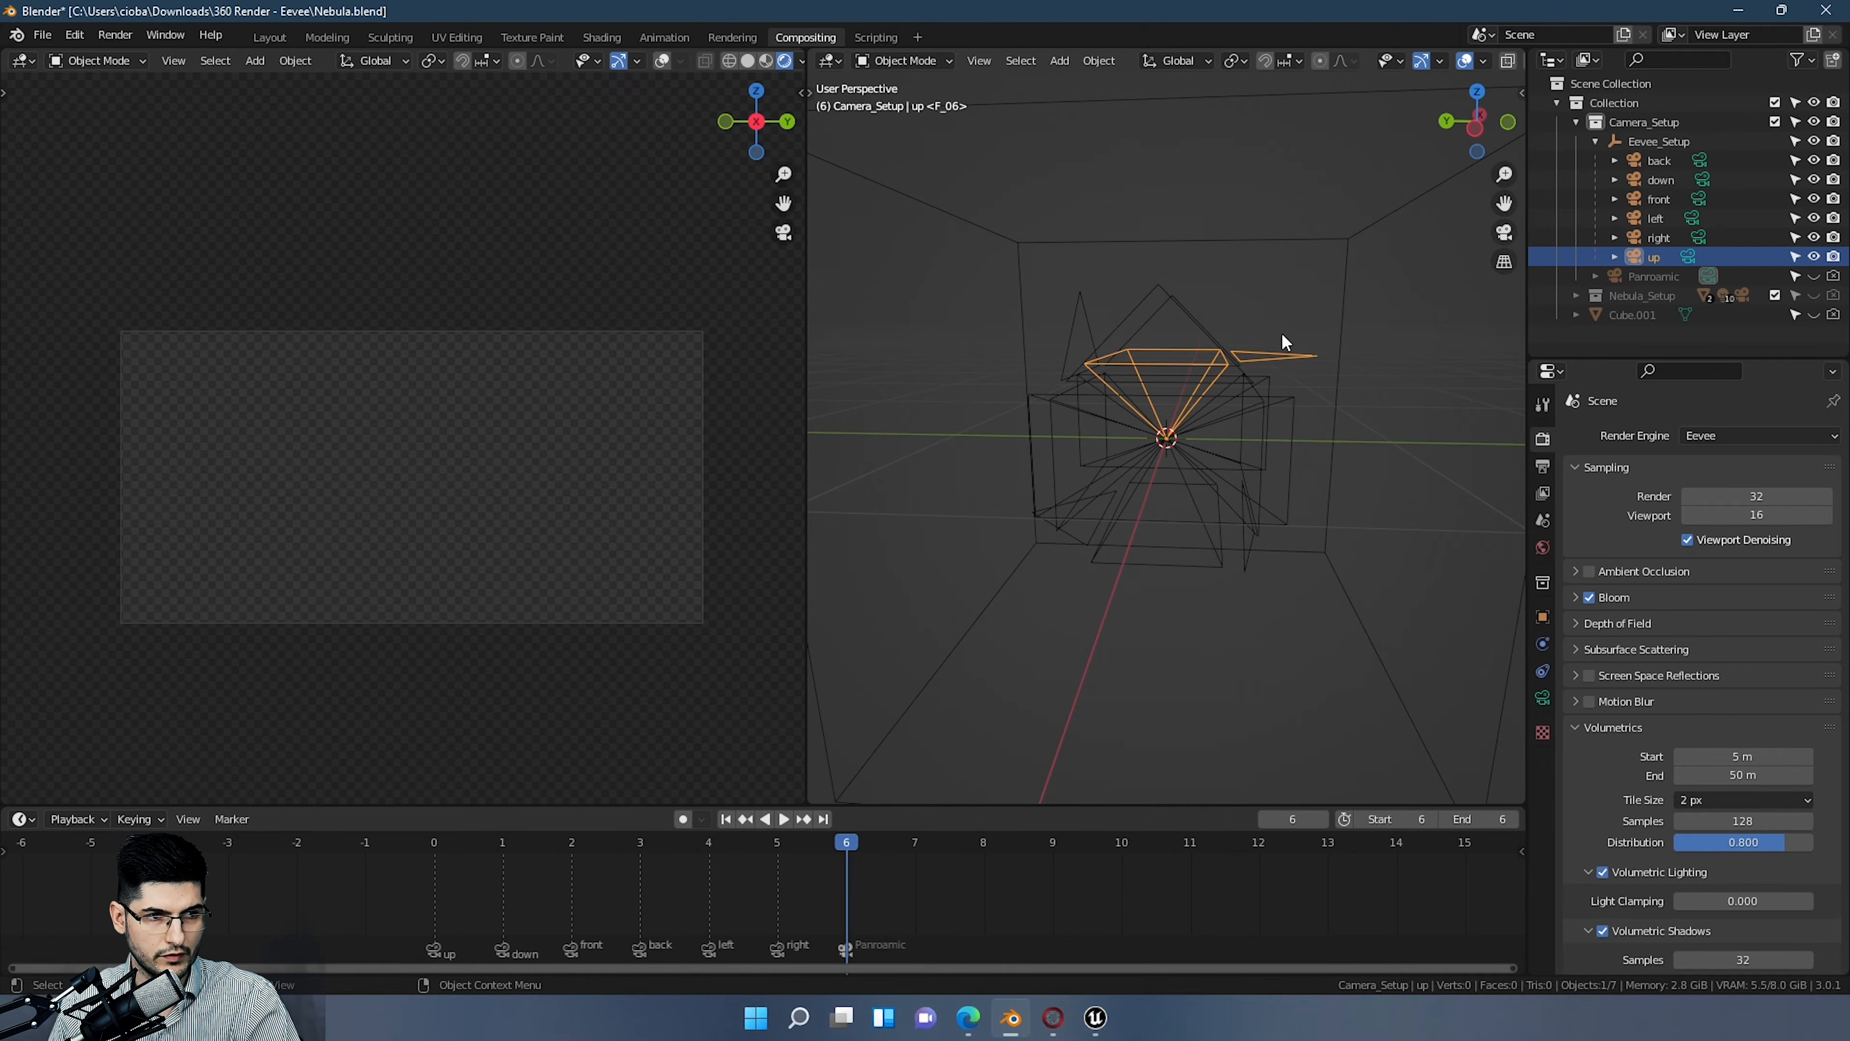
Step: Compare the orientation of the right camera with that of the up camera from several angles
left_click(1286, 476)
middle_click_drag(1287, 476, 1262, 421)
mouse_move(1275, 519)
middle_mouse_down()
mouse_move(1257, 473)
mouse_move(1201, 620)
mouse_move(1305, 520)
middle_mouse_up()
left_click(1272, 467)
left_click(1226, 423)
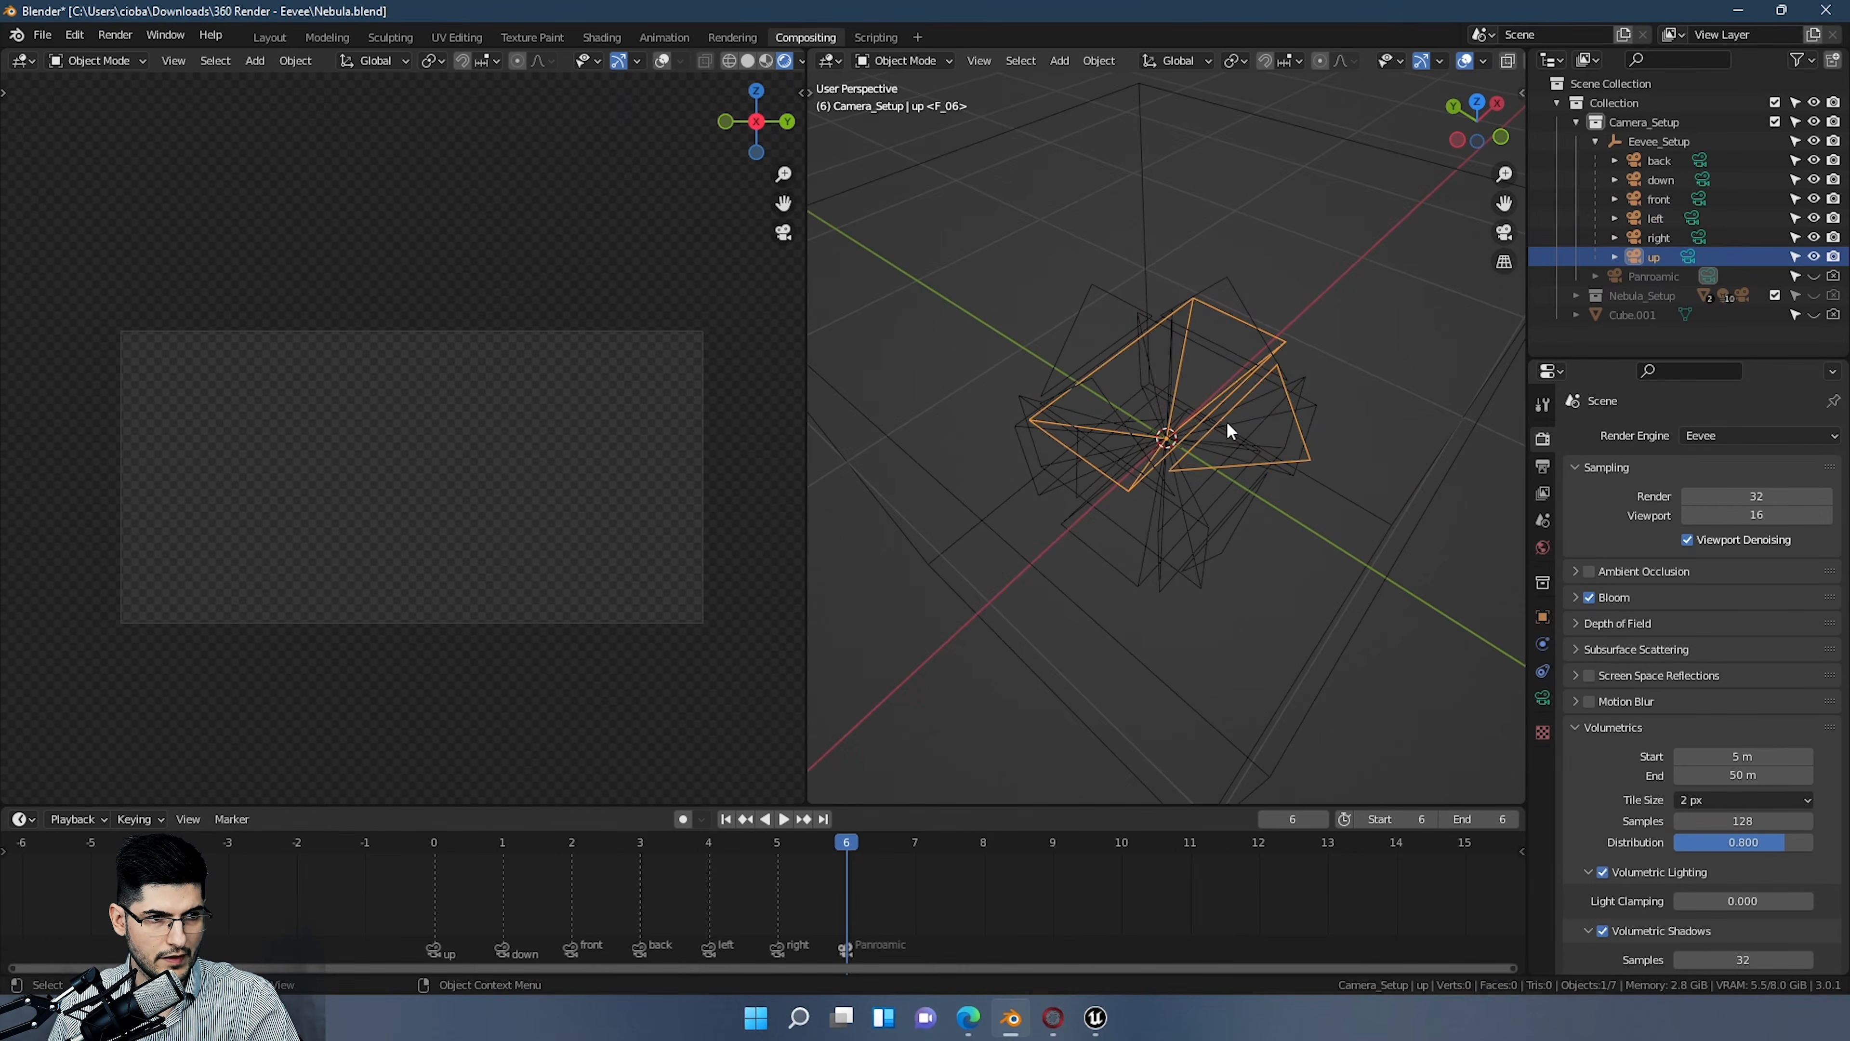
middle_click_drag(1225, 422, 1325, 292)
left_click(1254, 388)
middle_click_drag(1254, 388, 1271, 453)
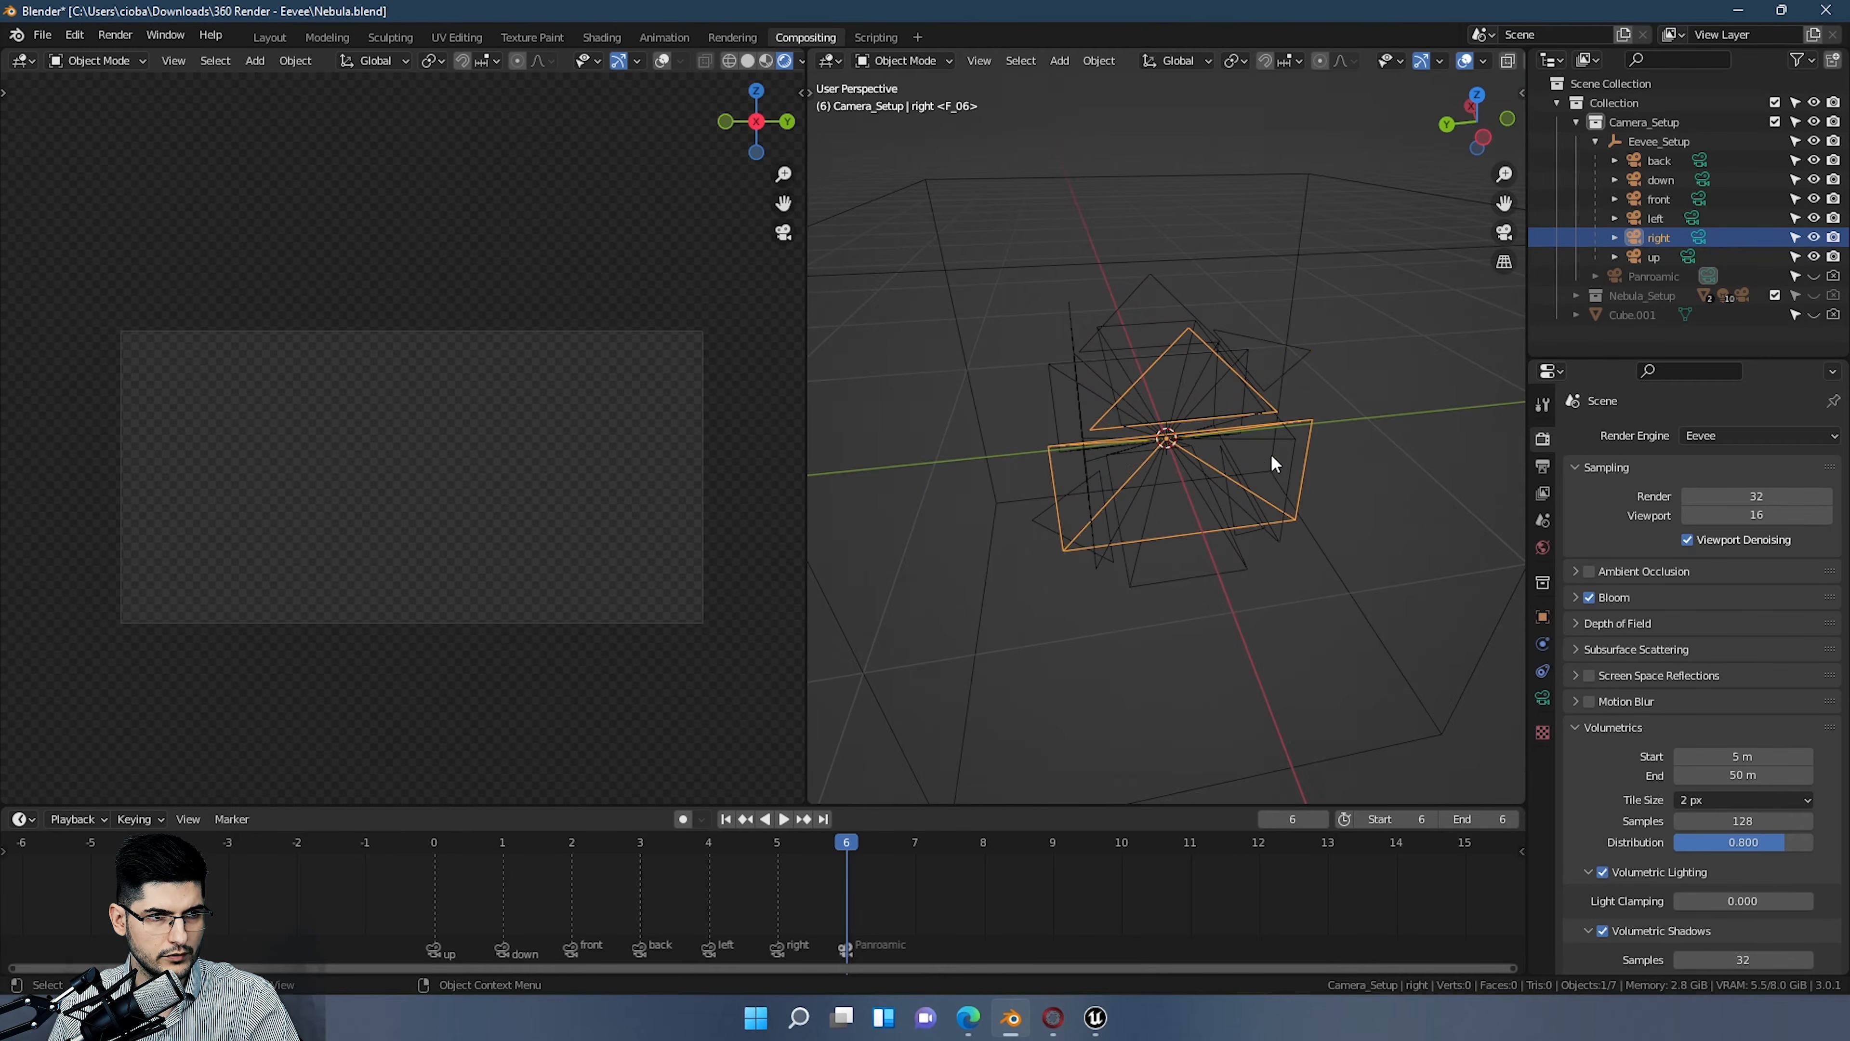
left_click(1276, 358)
middle_click_drag(1299, 371, 1330, 310)
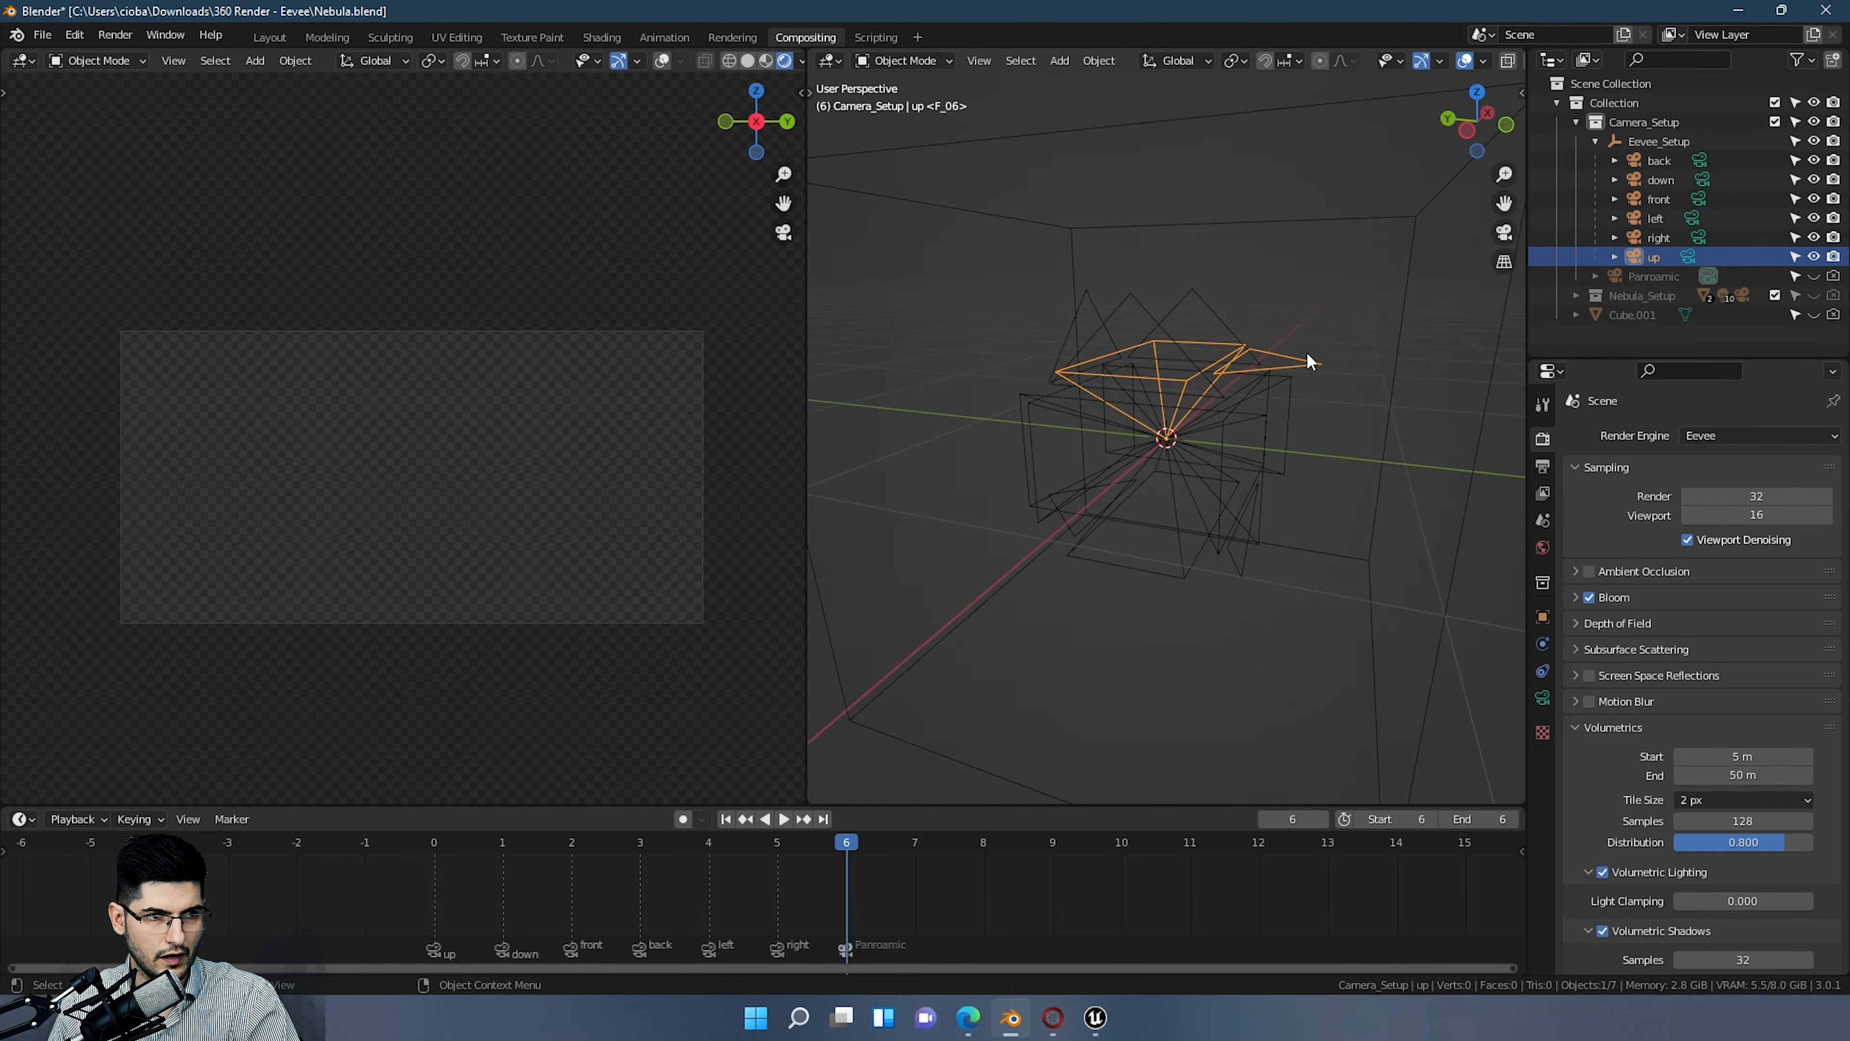
Step: Add the front, down and back cameras to the selection alongside the up camera
middle_click_drag(1276, 510, 1181, 529)
left_click(1204, 596, "shift")
middle_click_drag(1204, 597, 1205, 280)
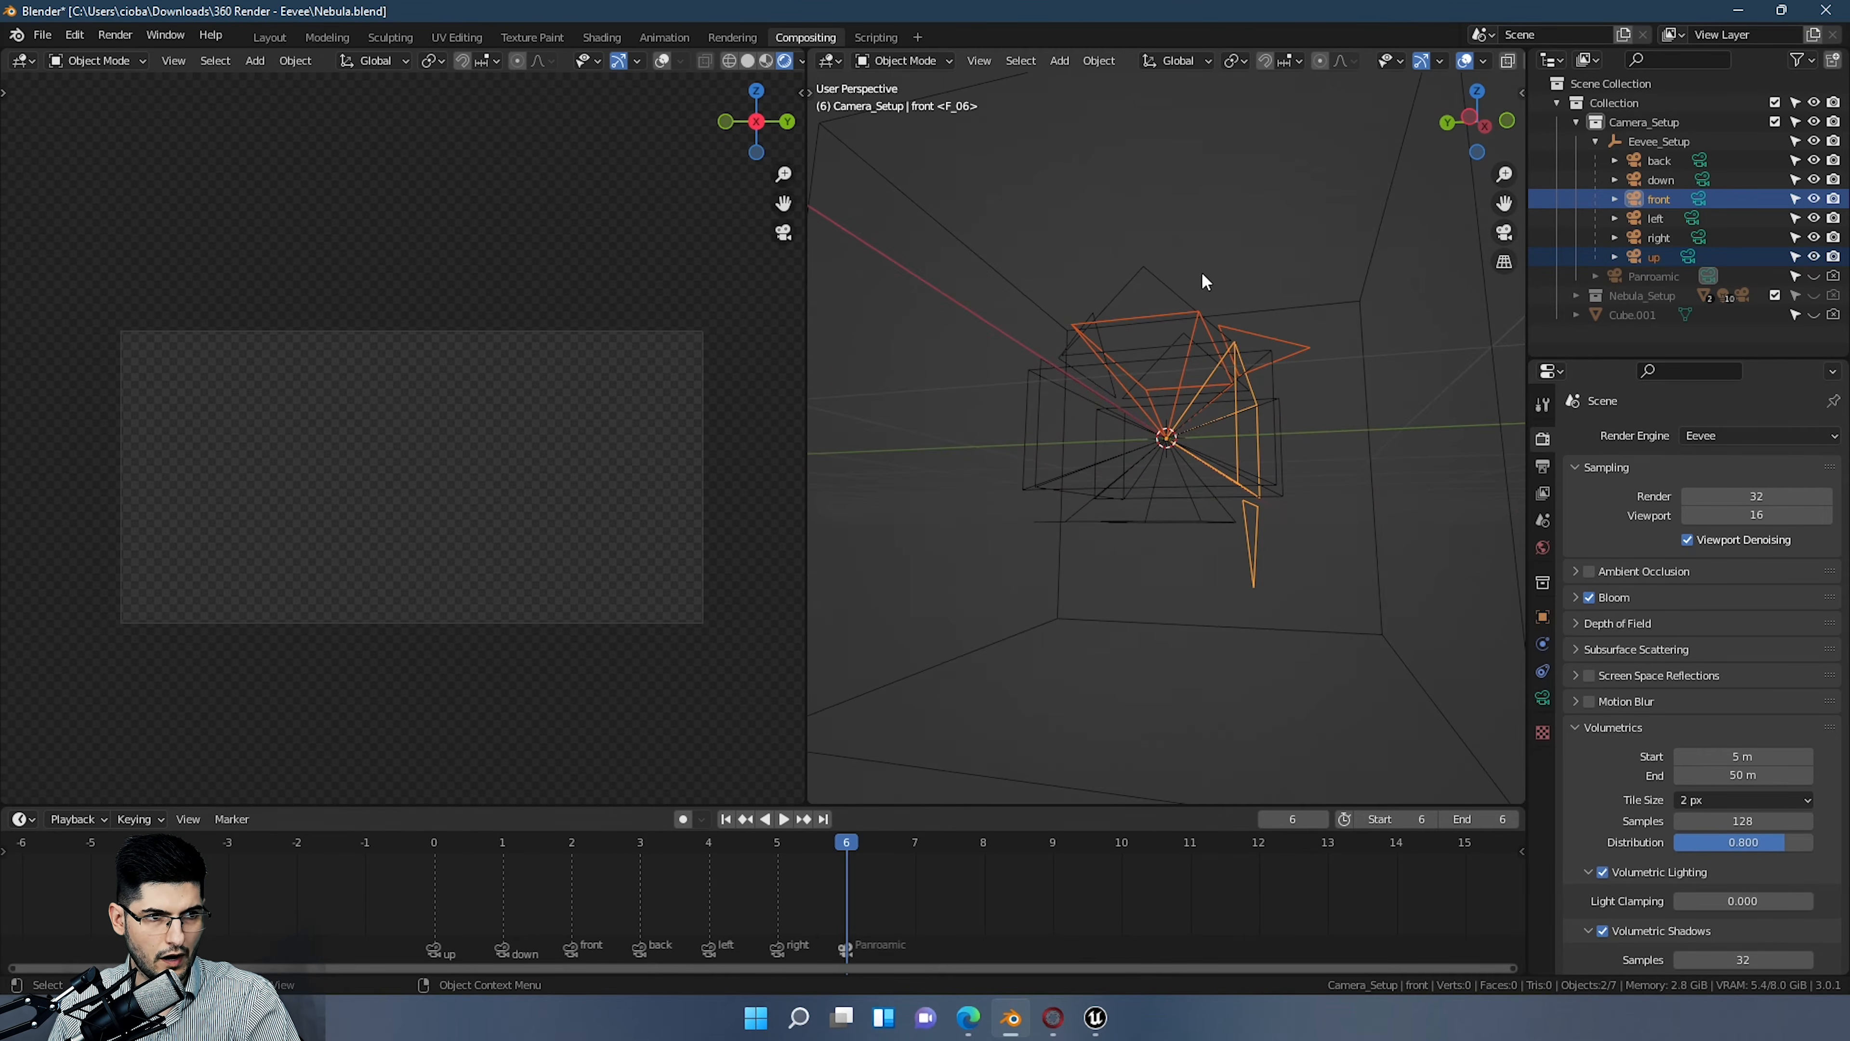
middle_click_drag(1279, 599, 1103, 579)
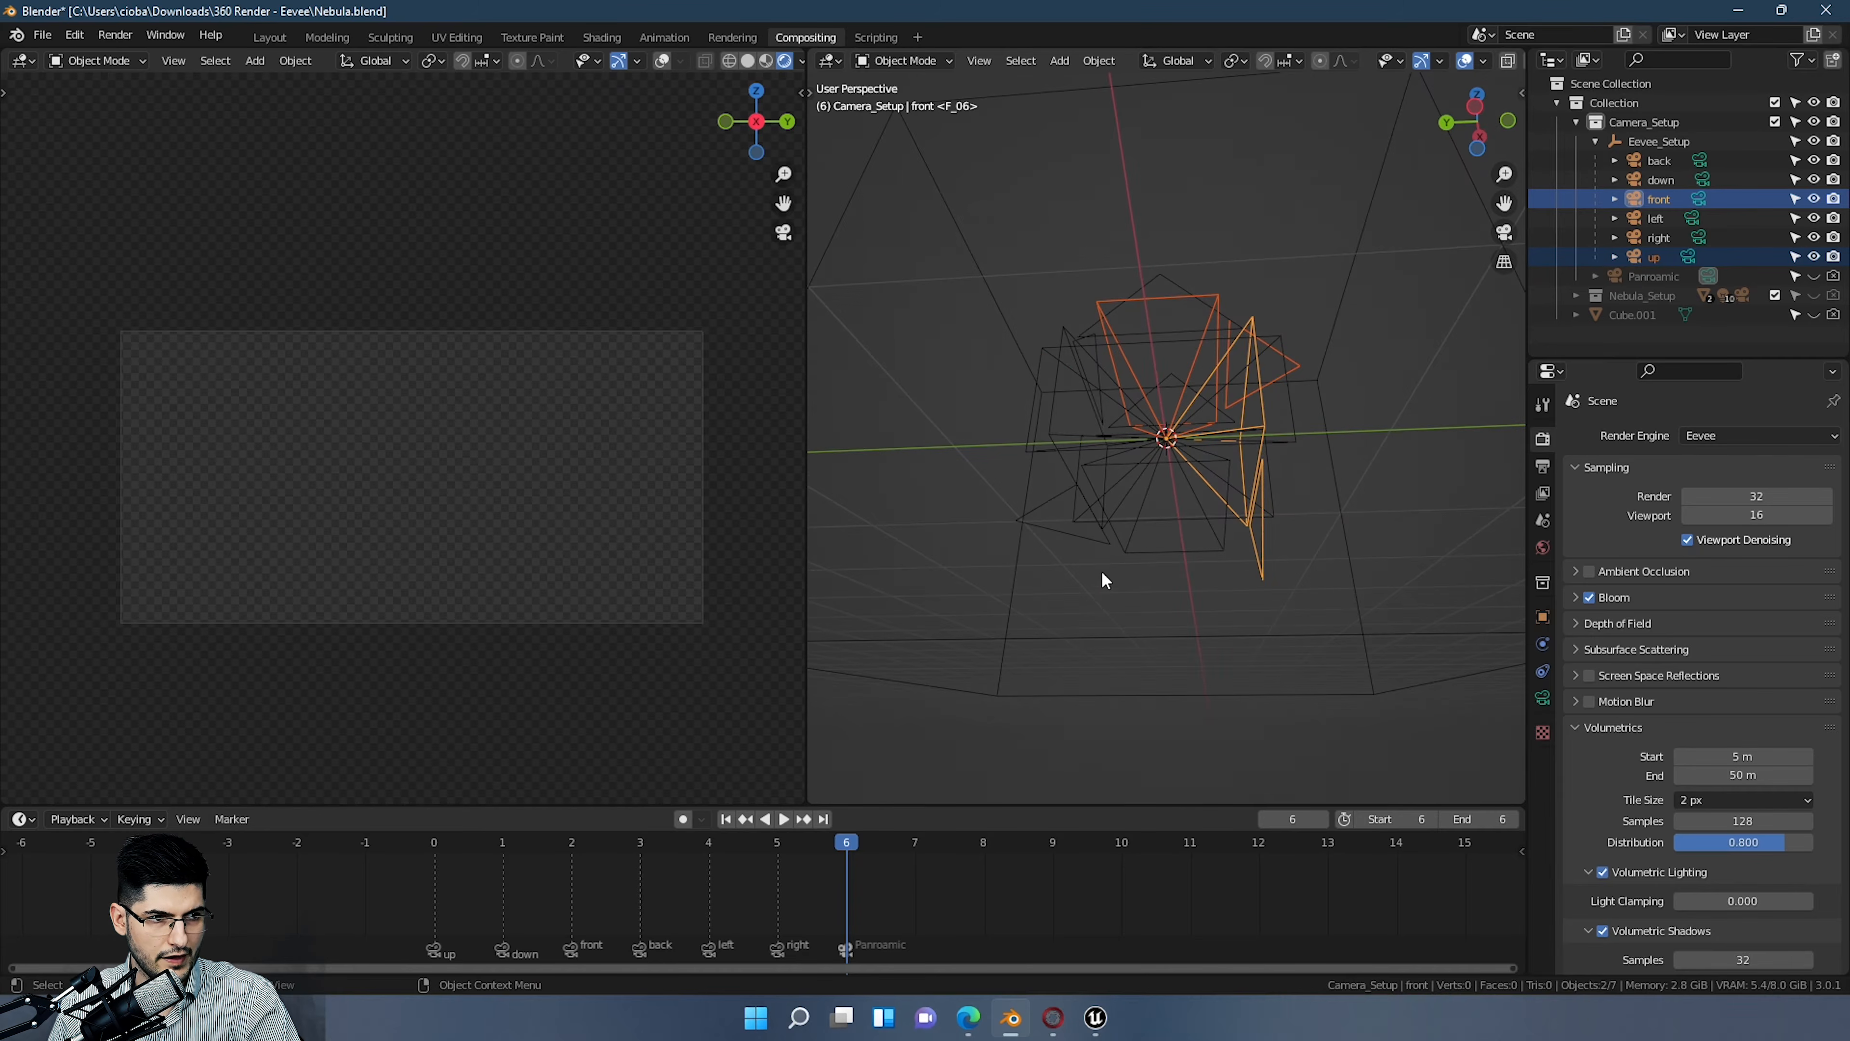
left_click(1050, 520, "shift")
middle_click_drag(942, 532, 1081, 525)
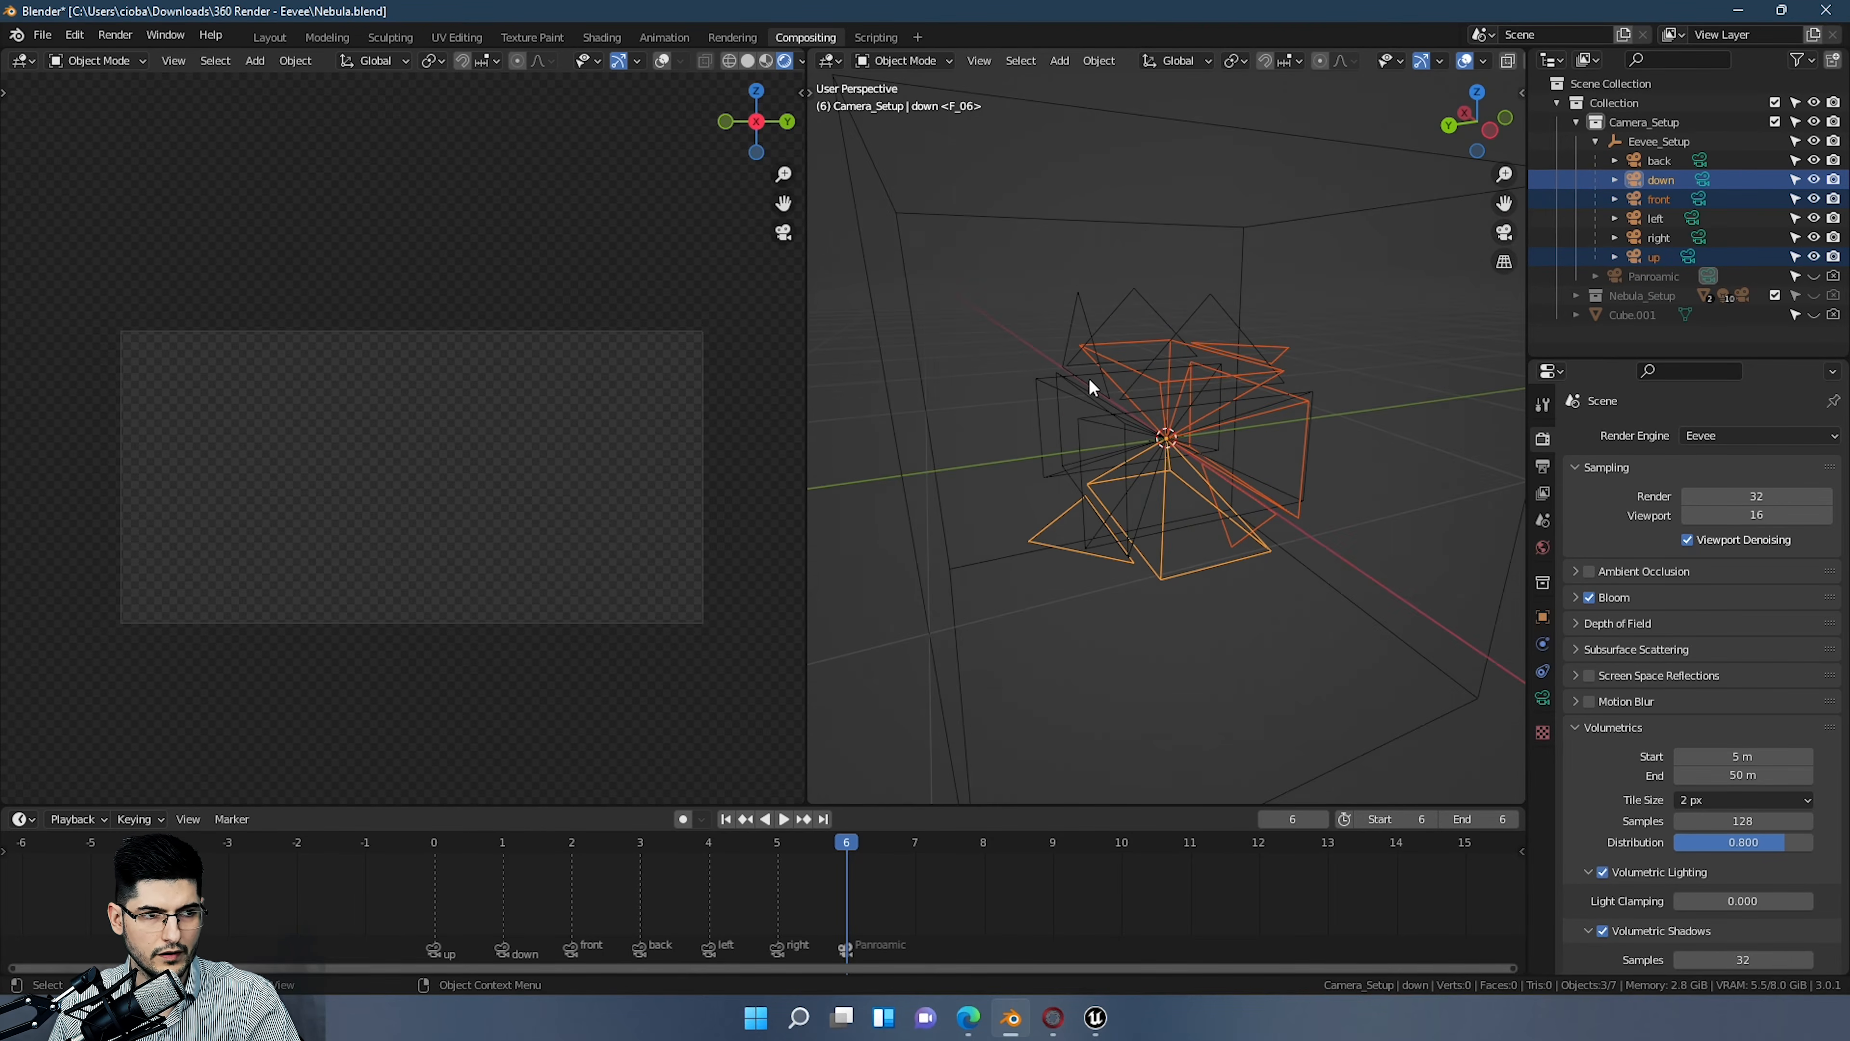
left_click(1083, 312, "shift")
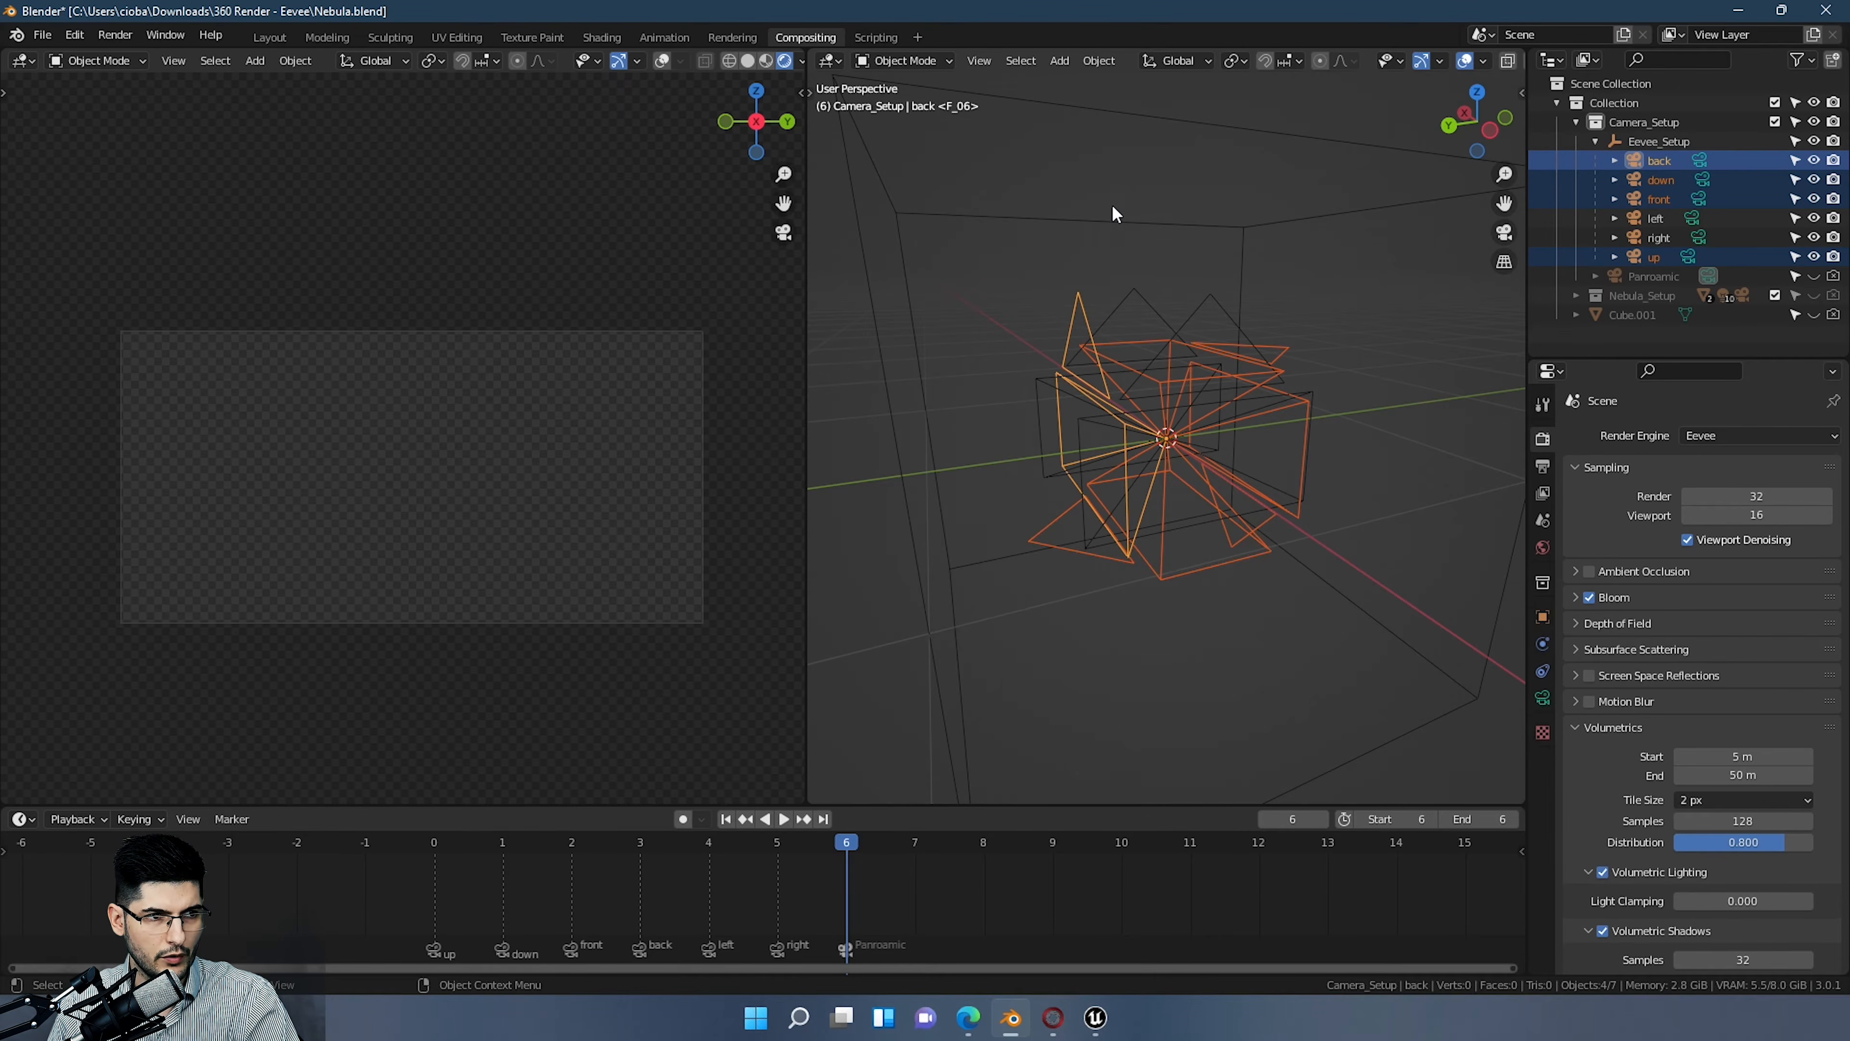
Step: Isolate the four selected cameras in local view to examine them from the left orthographic side, ending back in the full scene
middle_click_drag(1111, 215, 1107, 401)
middle_click_drag(1273, 362, 1351, 243)
key("KP_Divide")
left_click(1351, 243)
key("ctrl+KP_3")
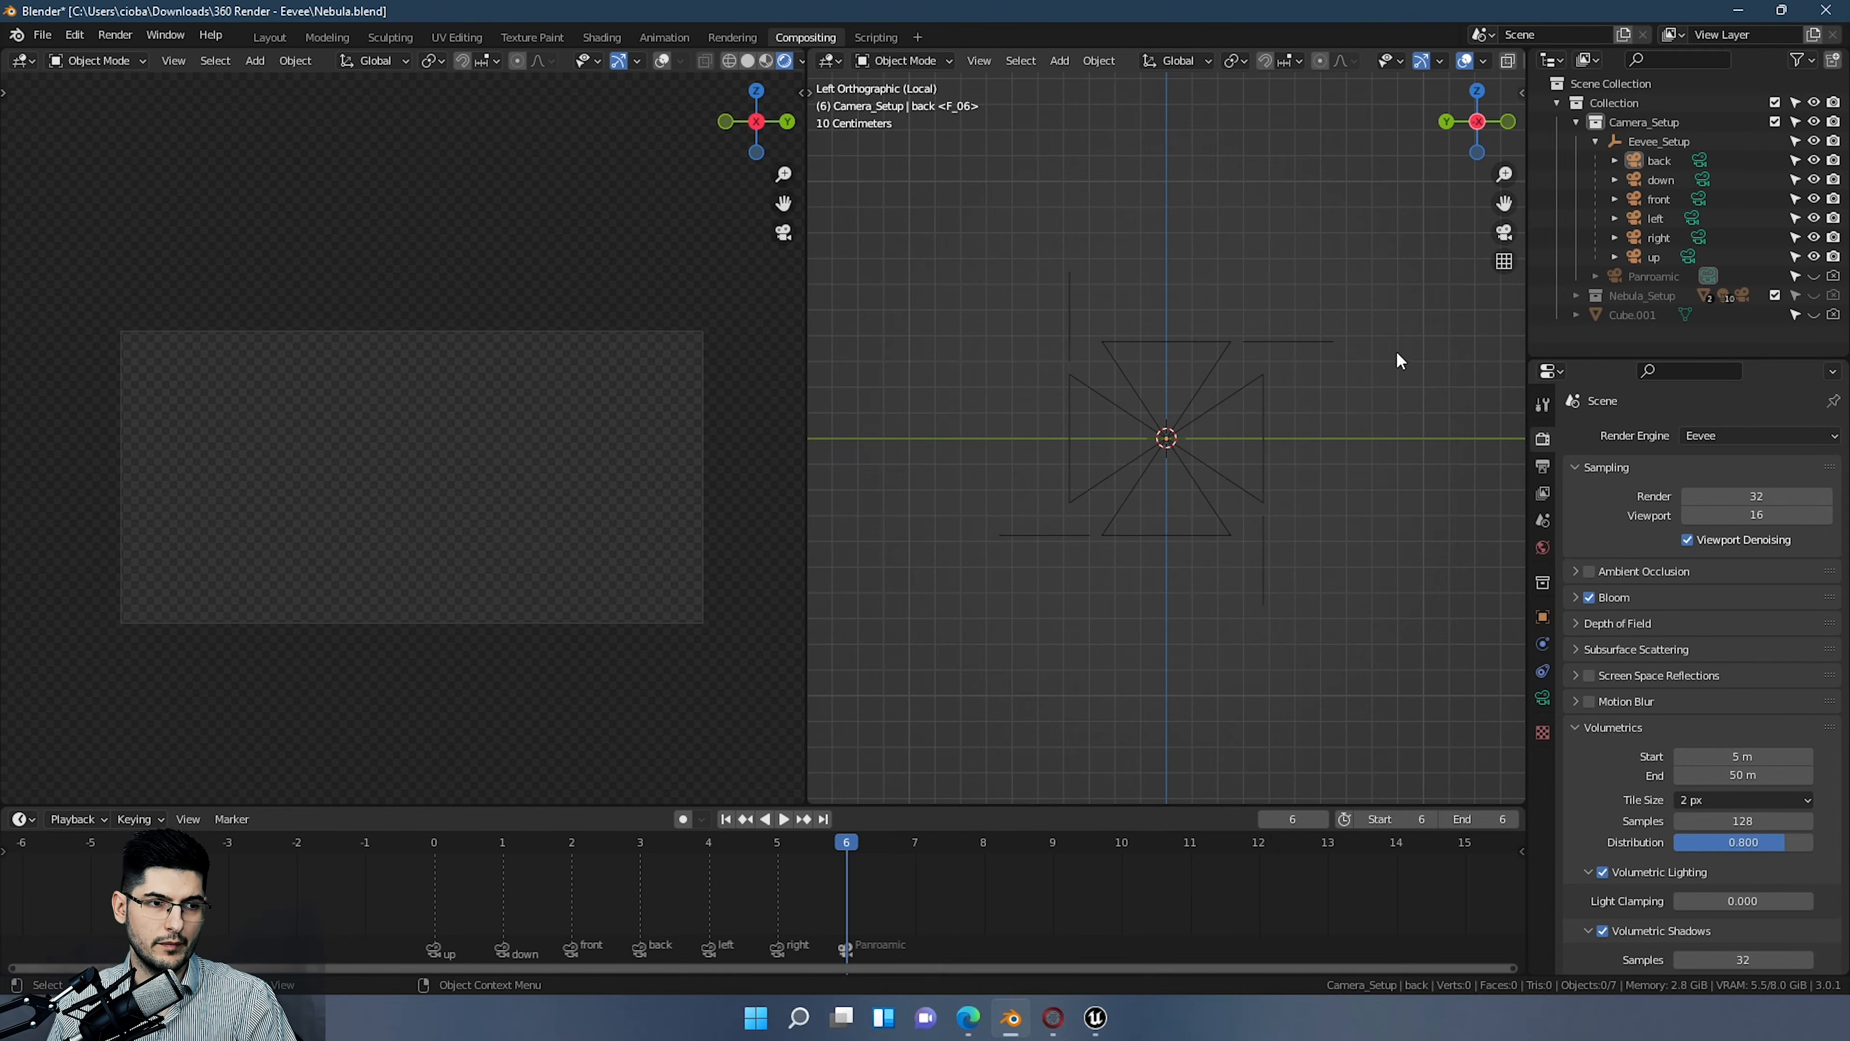
middle_click_drag(1397, 350, 1313, 461)
key("KP_Divide")
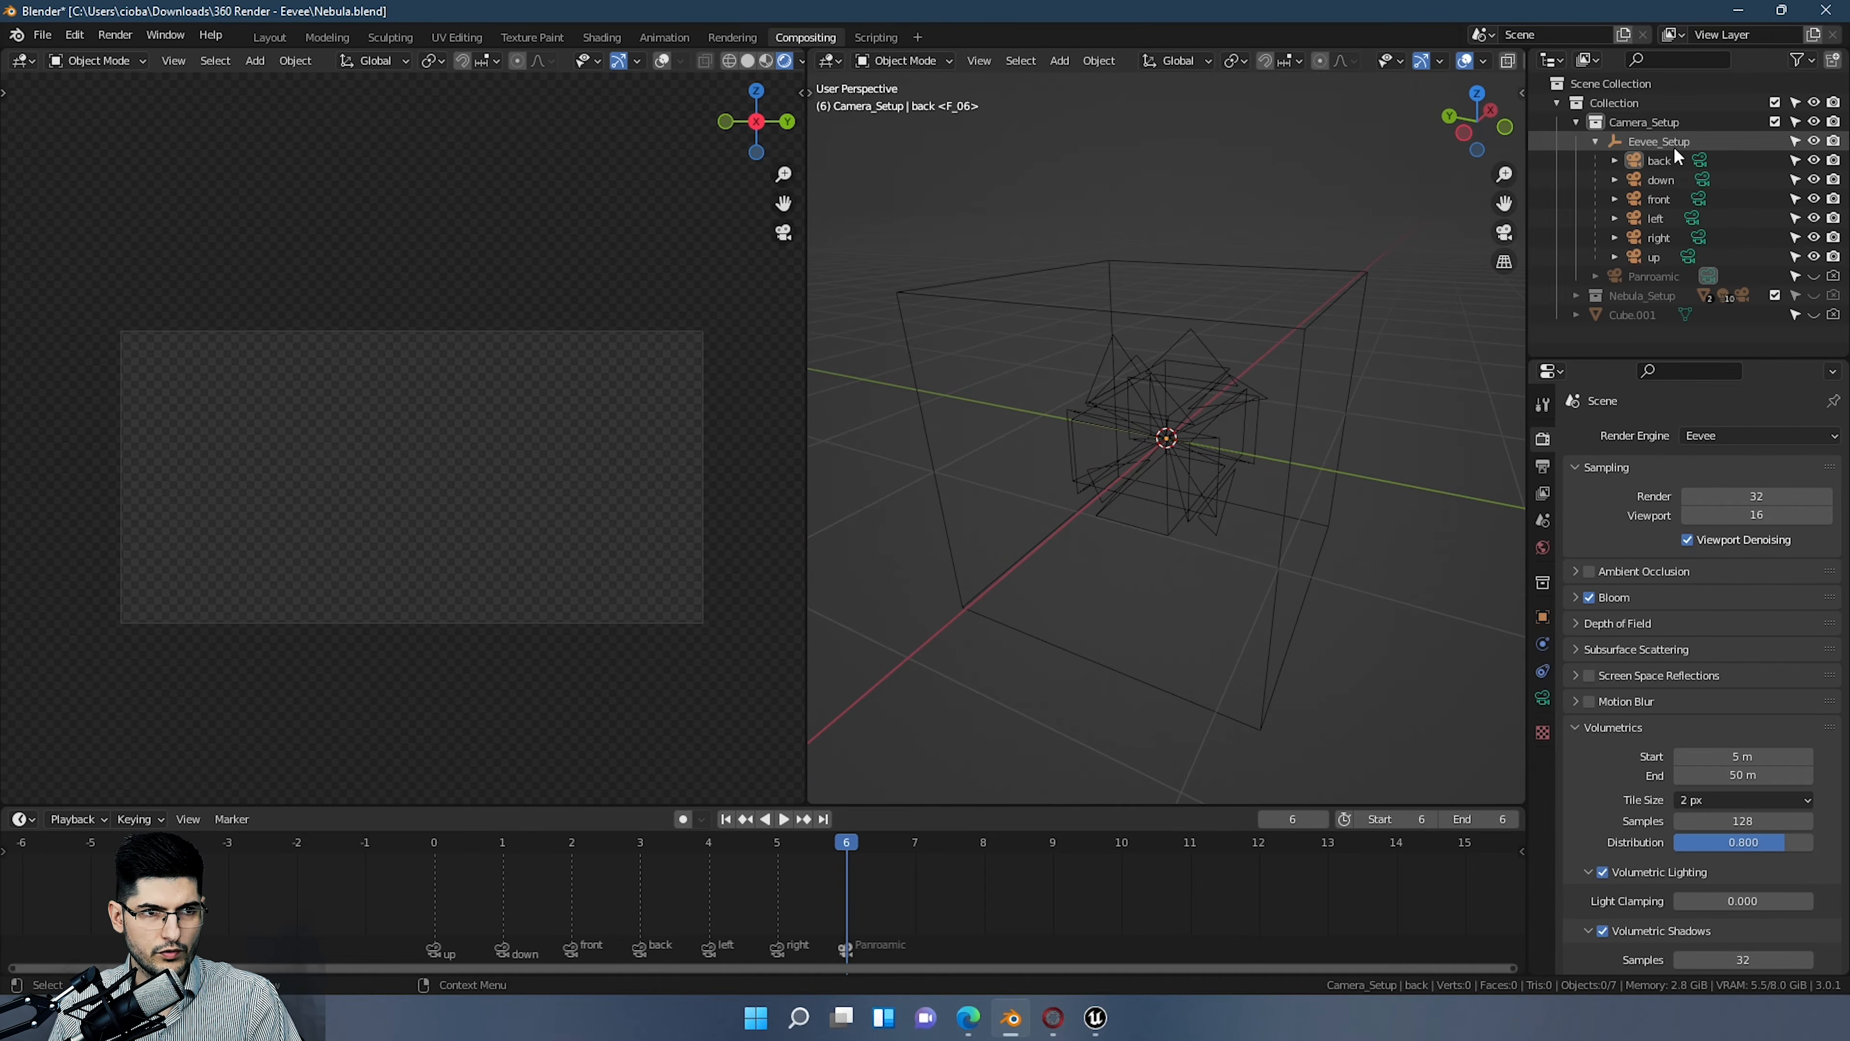
Step: Hide the Camera_Setup collection and show Cube.001 in the viewport
left_click(1813, 122)
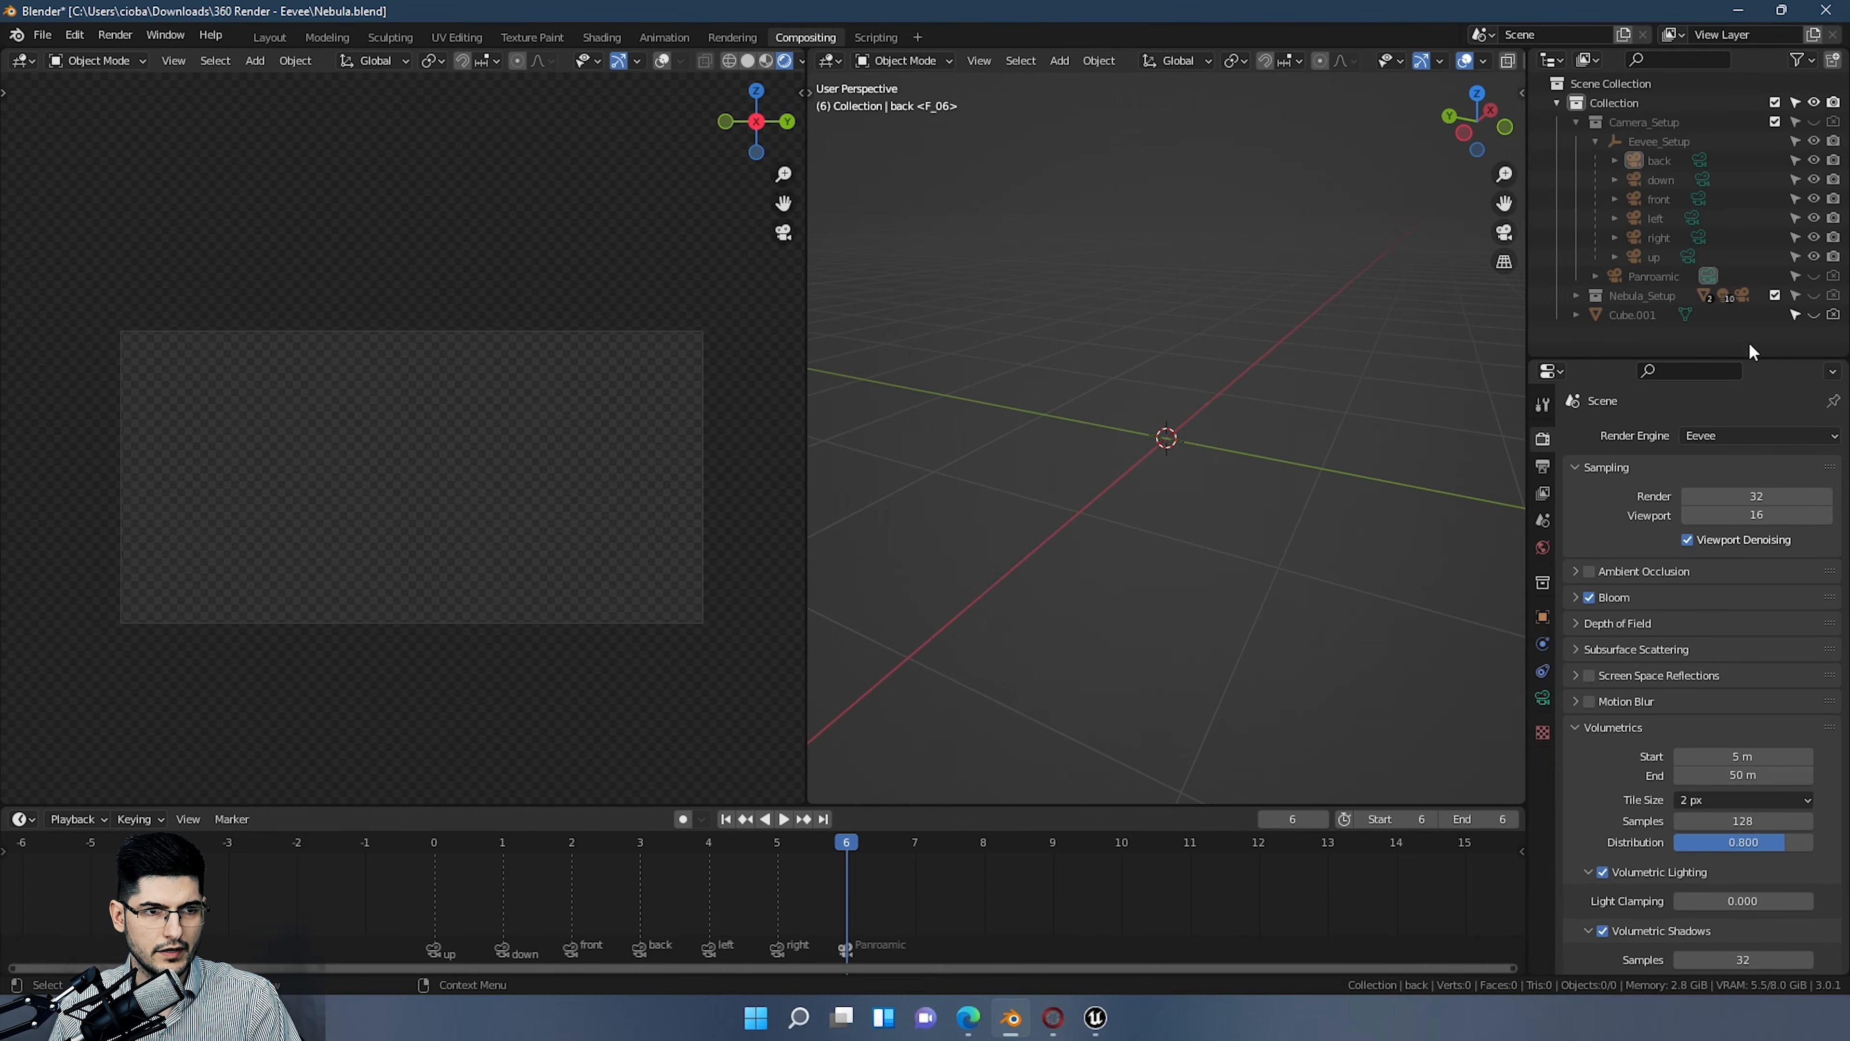
left_click(1815, 315)
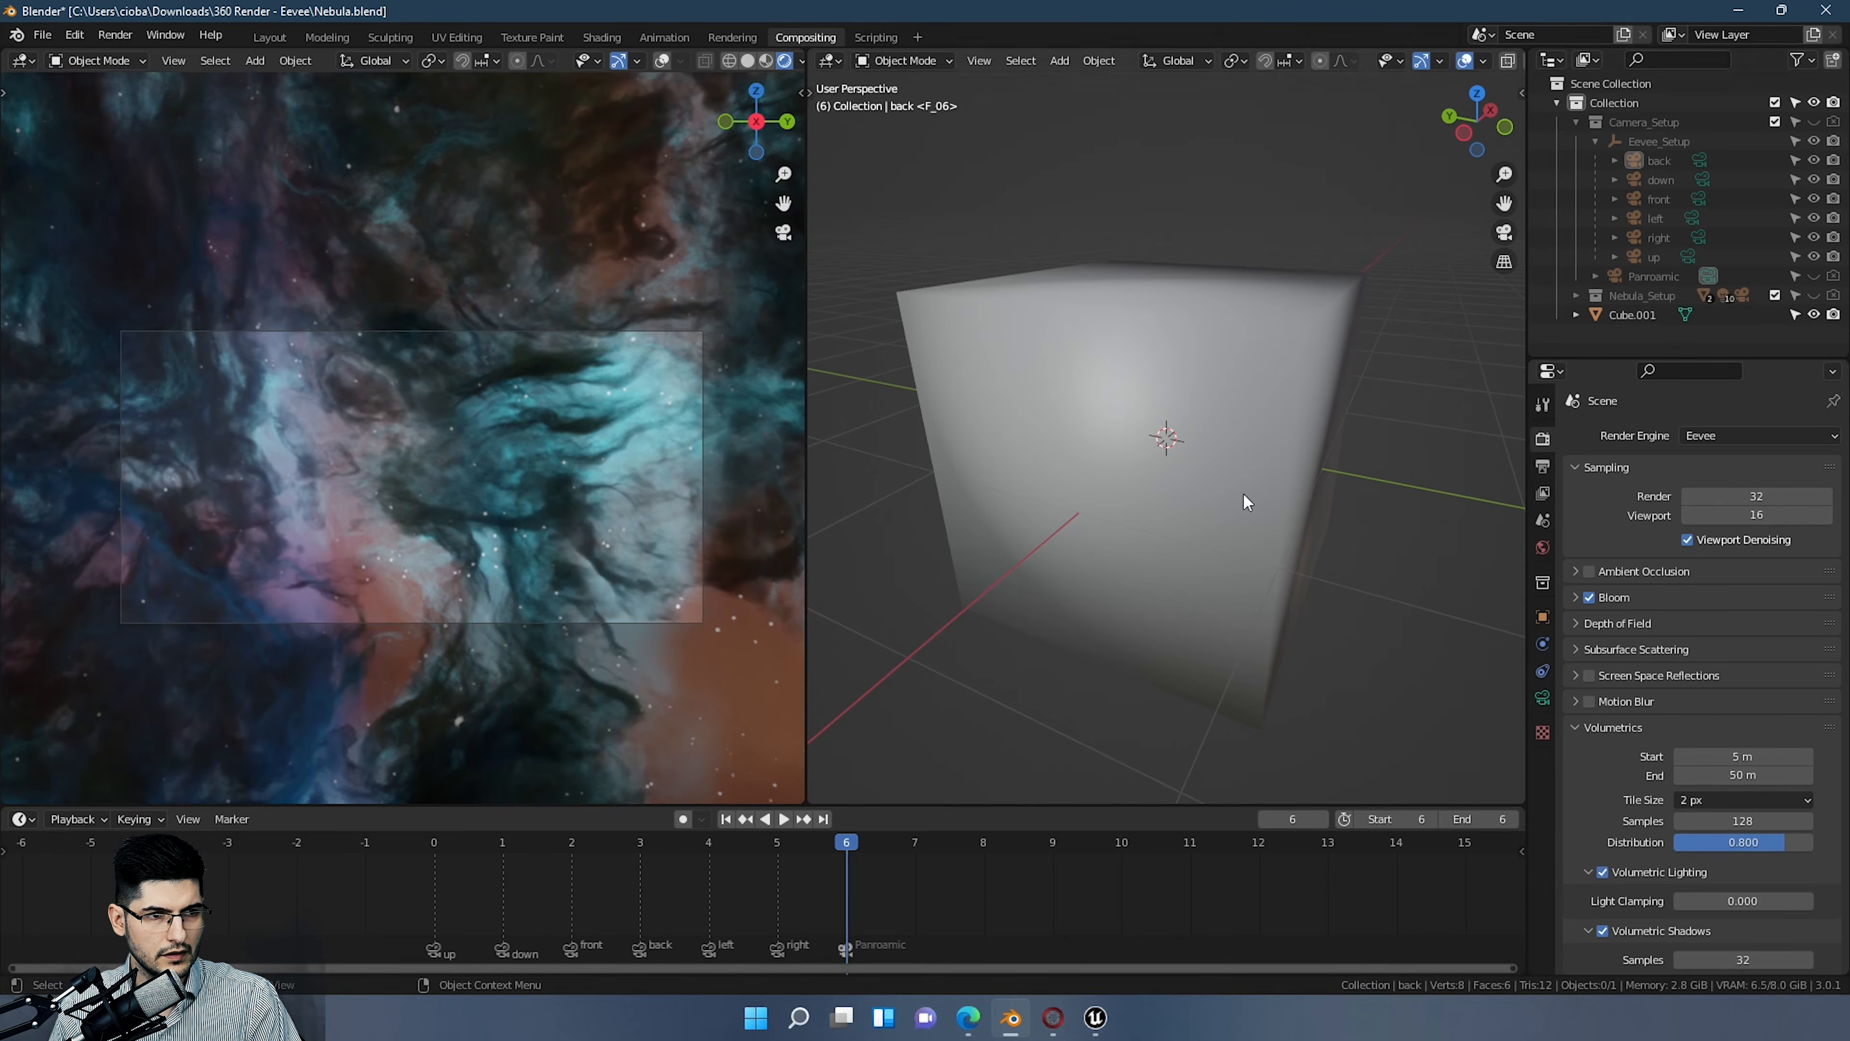
Step: Select Cube.001 and display the perspective viewport in Material Preview shading to view its nebula textures
middle_click_drag(1244, 492, 1166, 458)
left_click(1207, 367)
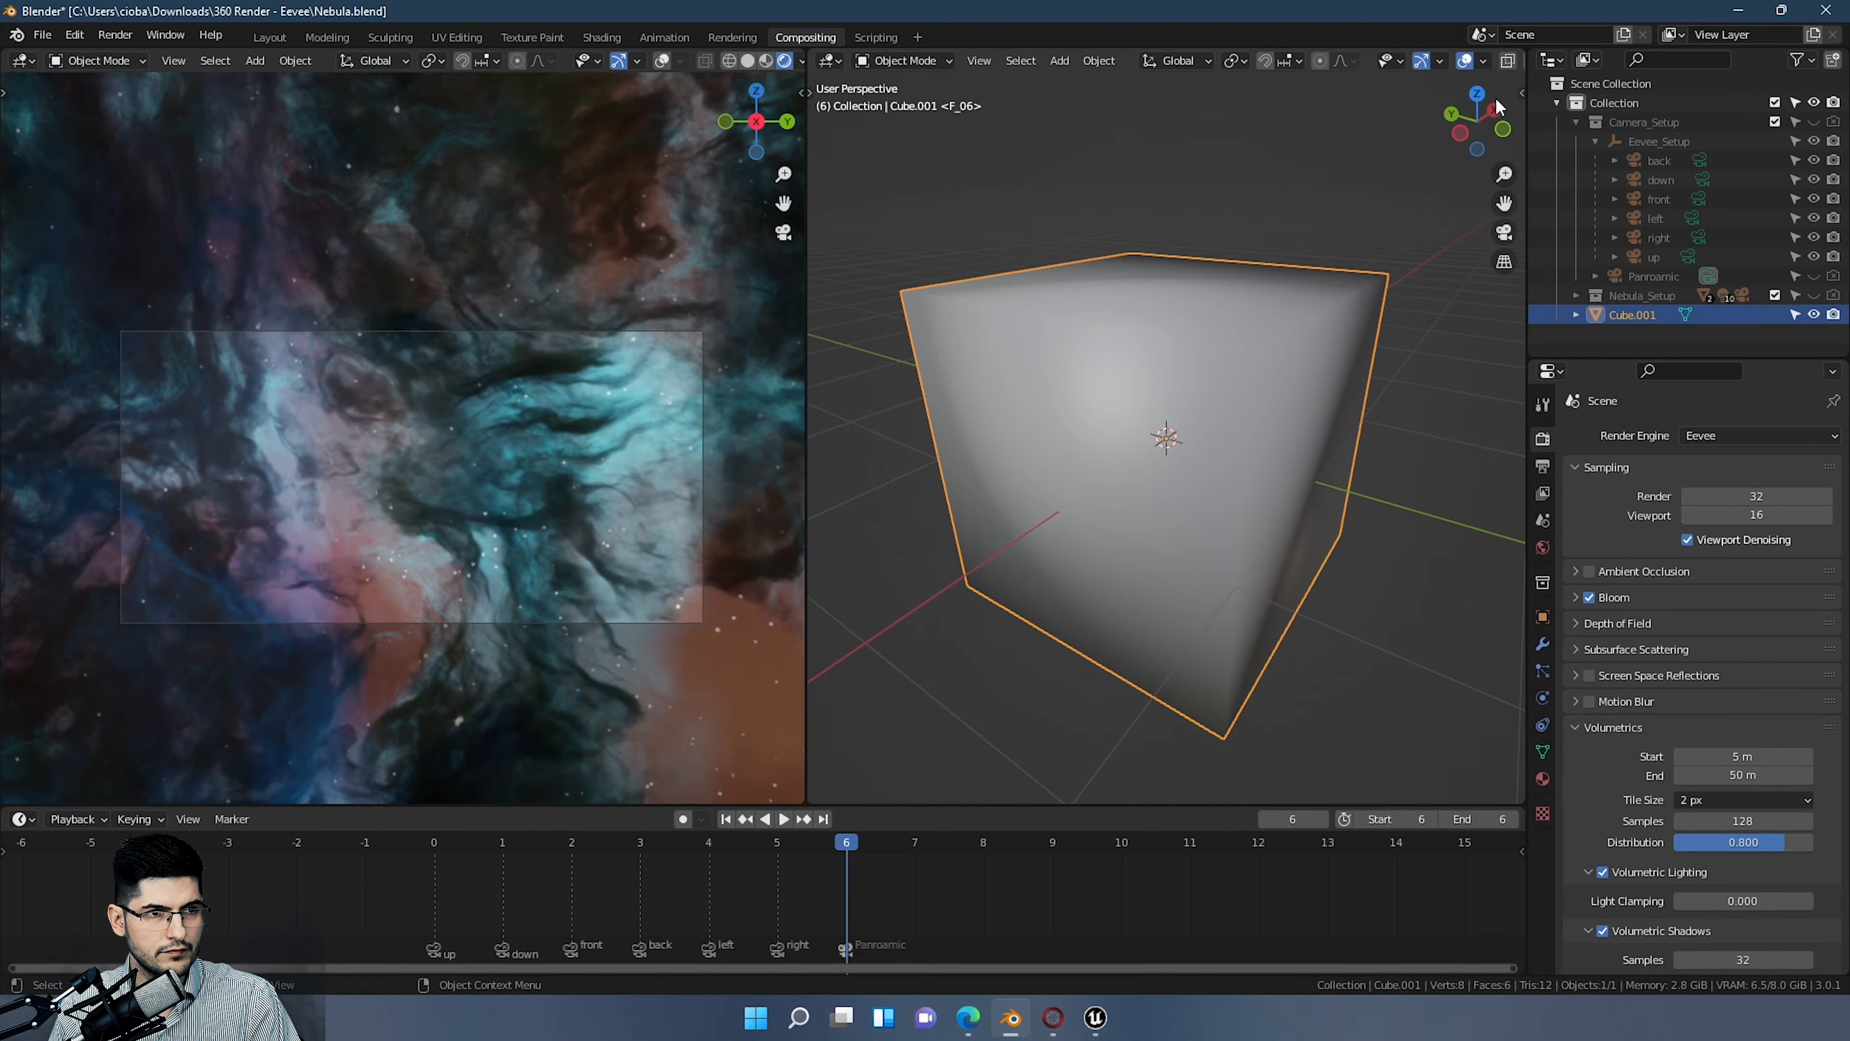
scroll(1473, 57, "down", 3)
left_click(1471, 61)
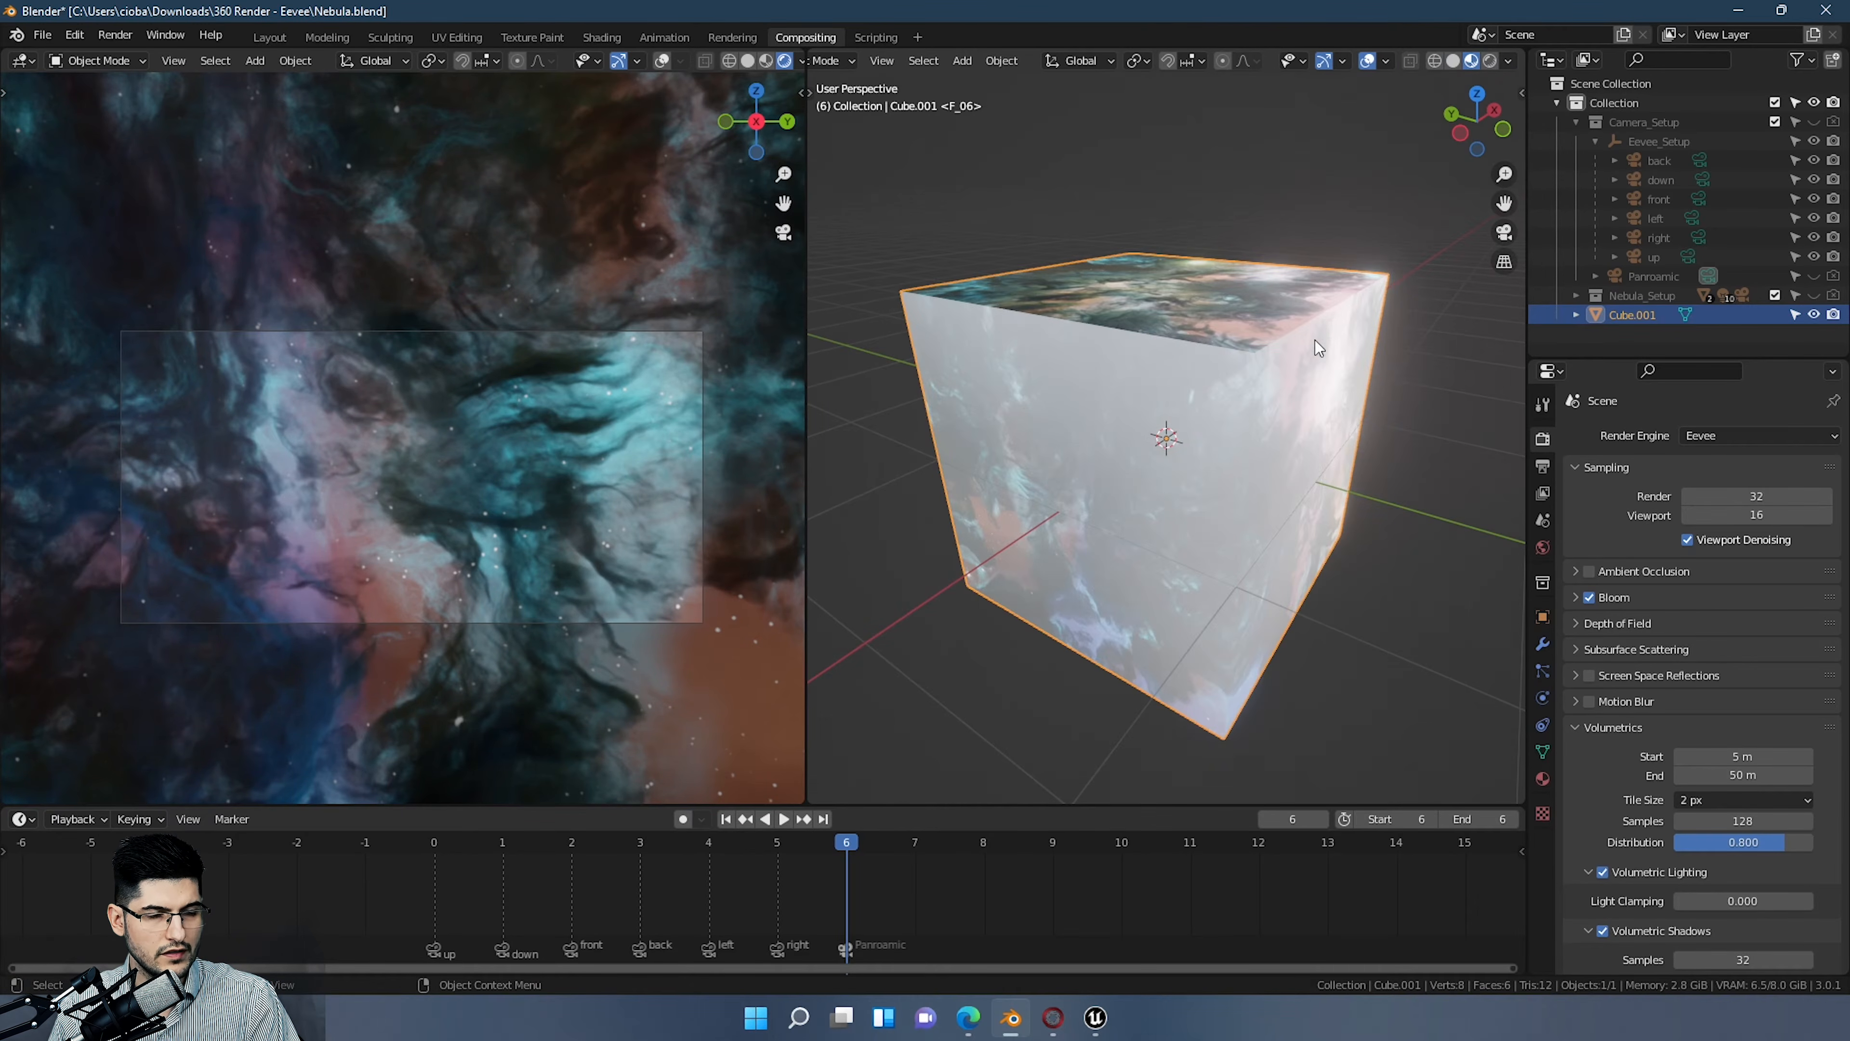
middle_click_drag(1315, 340, 1083, 398)
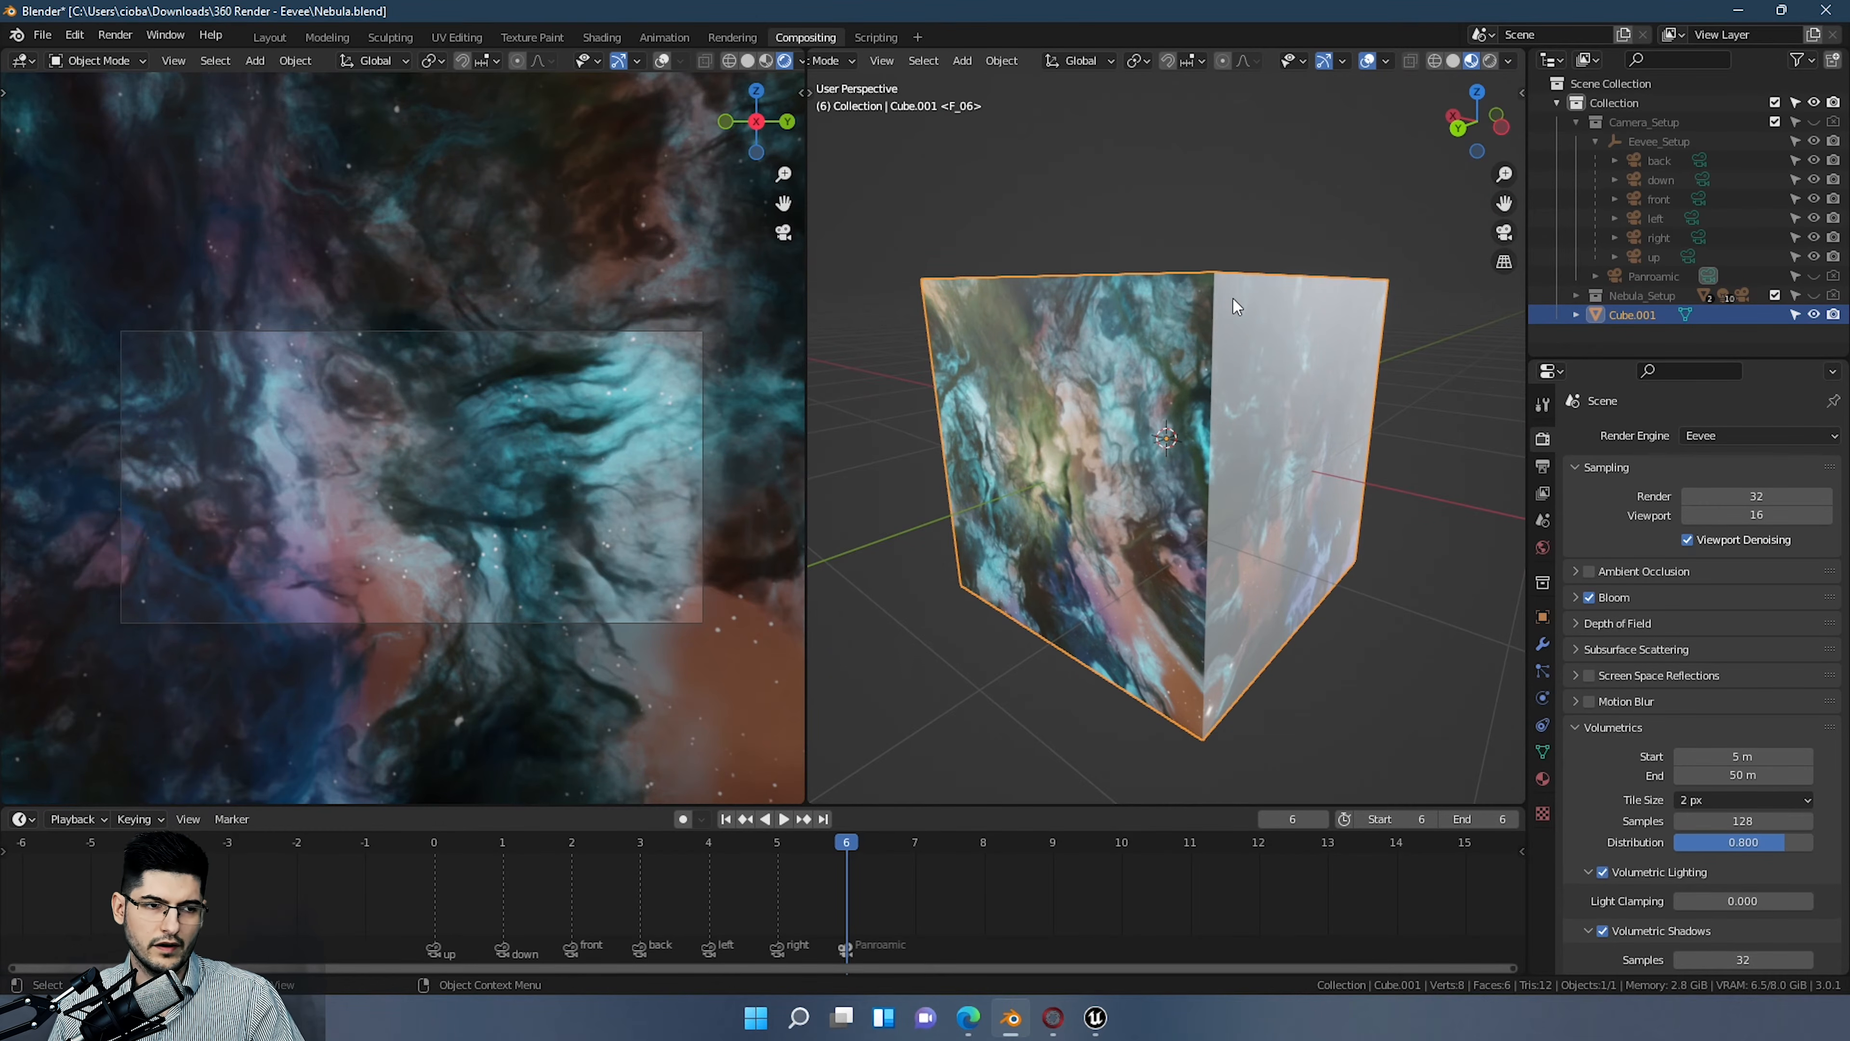
Step: Switch the perspective viewport showing the textured cube to Rendered shading
middle_click_drag(1233, 298, 1146, 291)
scroll(1217, 356, "up", 5)
middle_click_drag(1285, 370, 1241, 400)
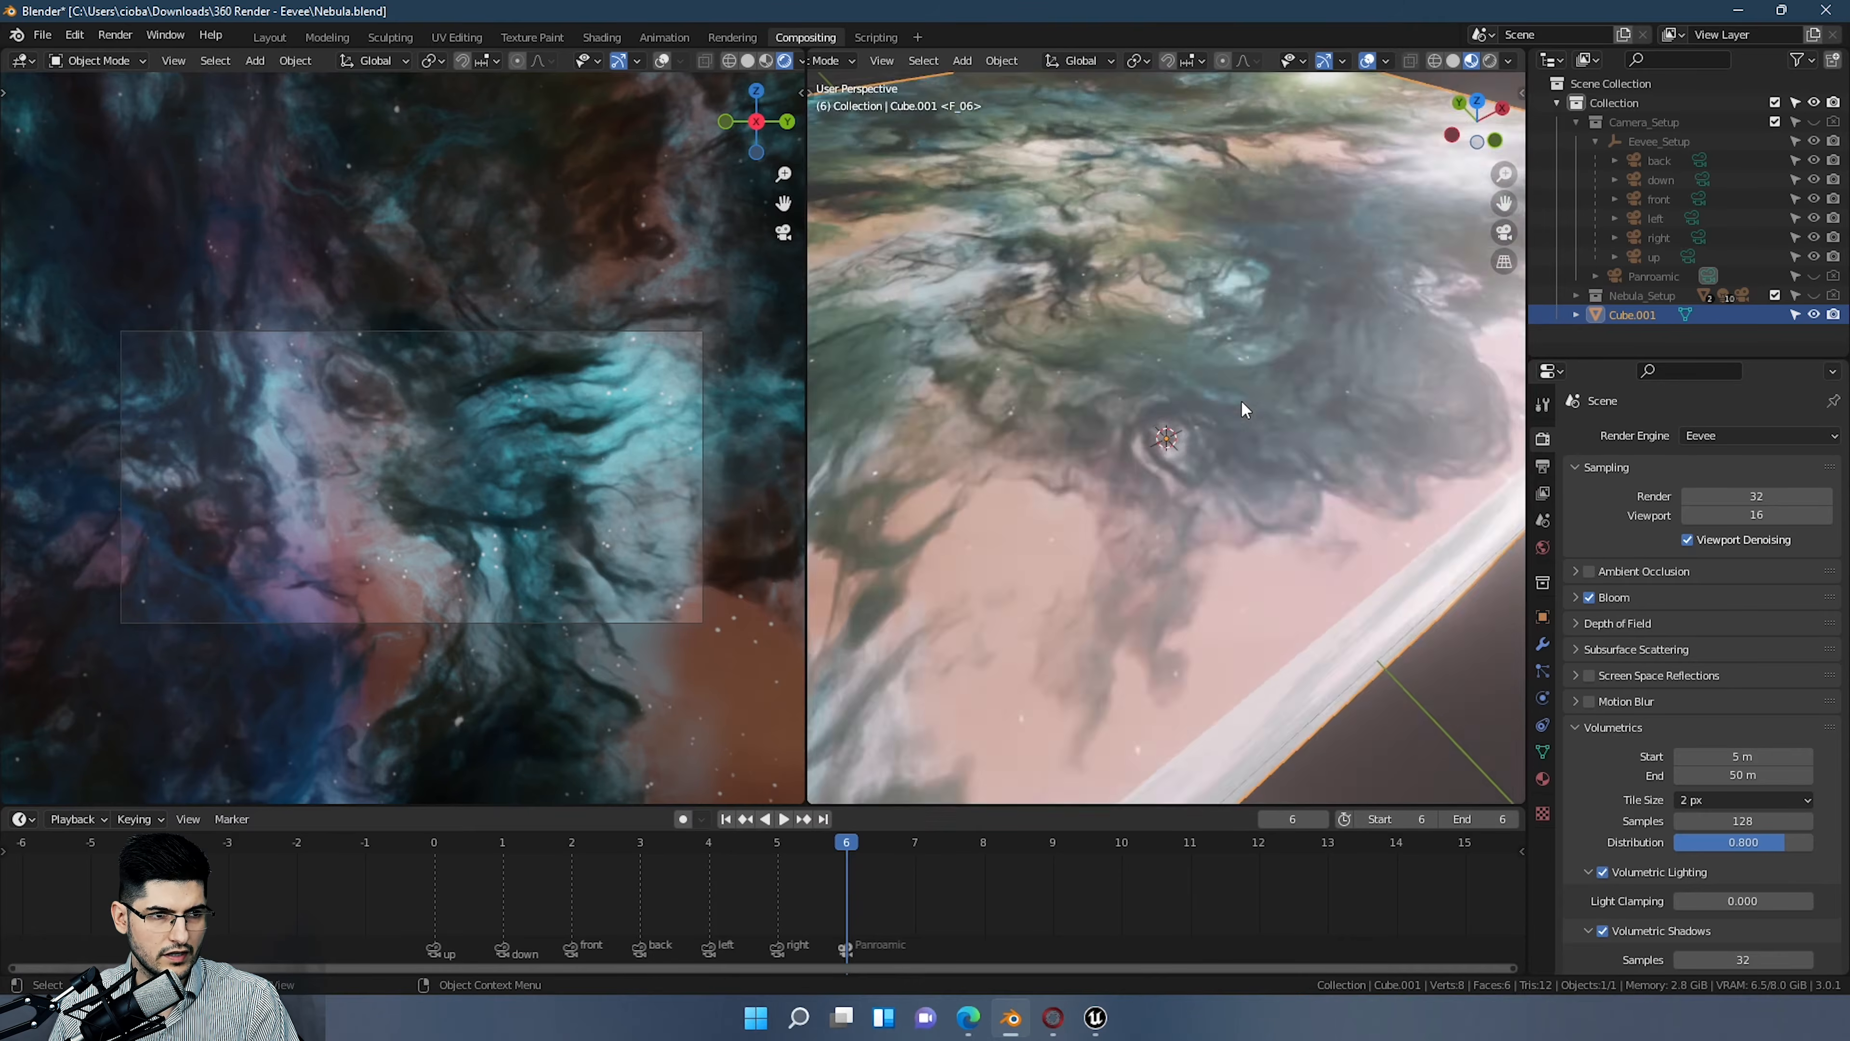
scroll(1240, 399, "down", 5)
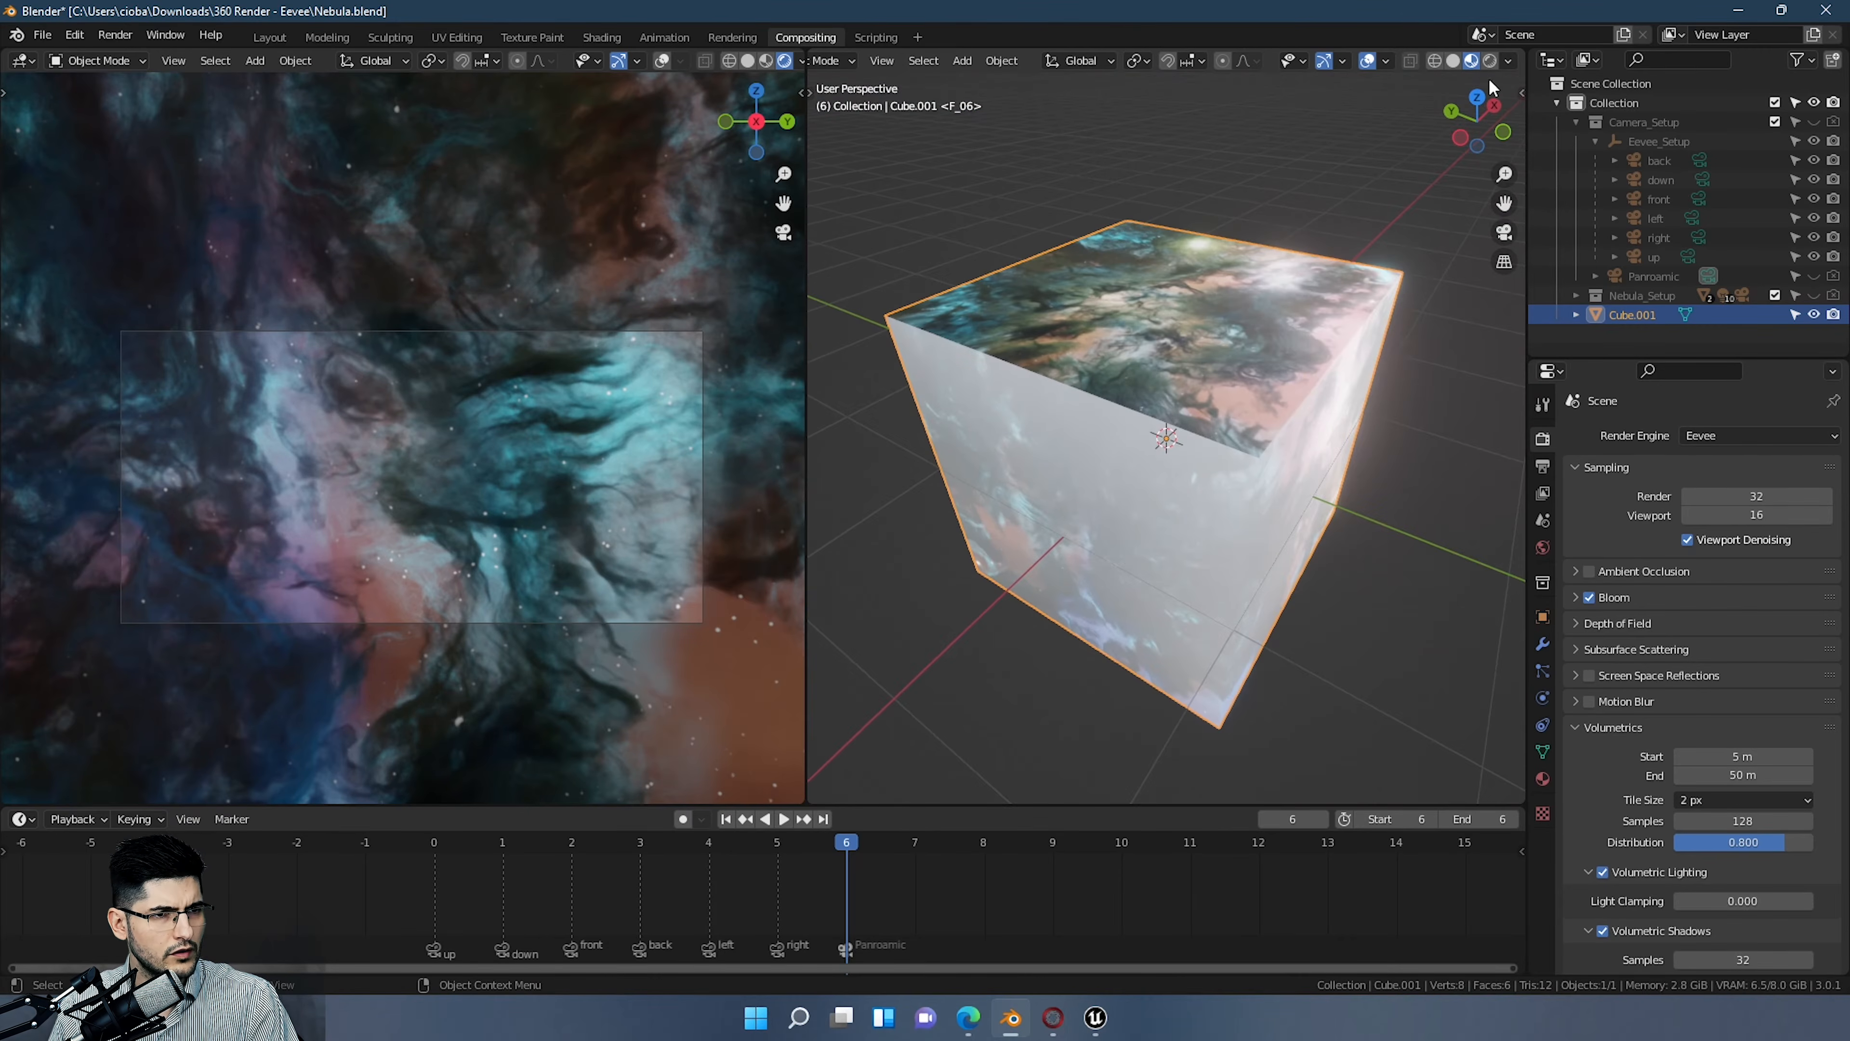
left_click(1490, 60)
Step: Examine how the nebula images on the cube's faces meet along its edges, from several angles and from underneath
mouse_move(1166, 525)
middle_mouse_down()
mouse_move(1106, 579)
mouse_move(1235, 440)
middle_mouse_up()
scroll(1235, 440, "up", 5)
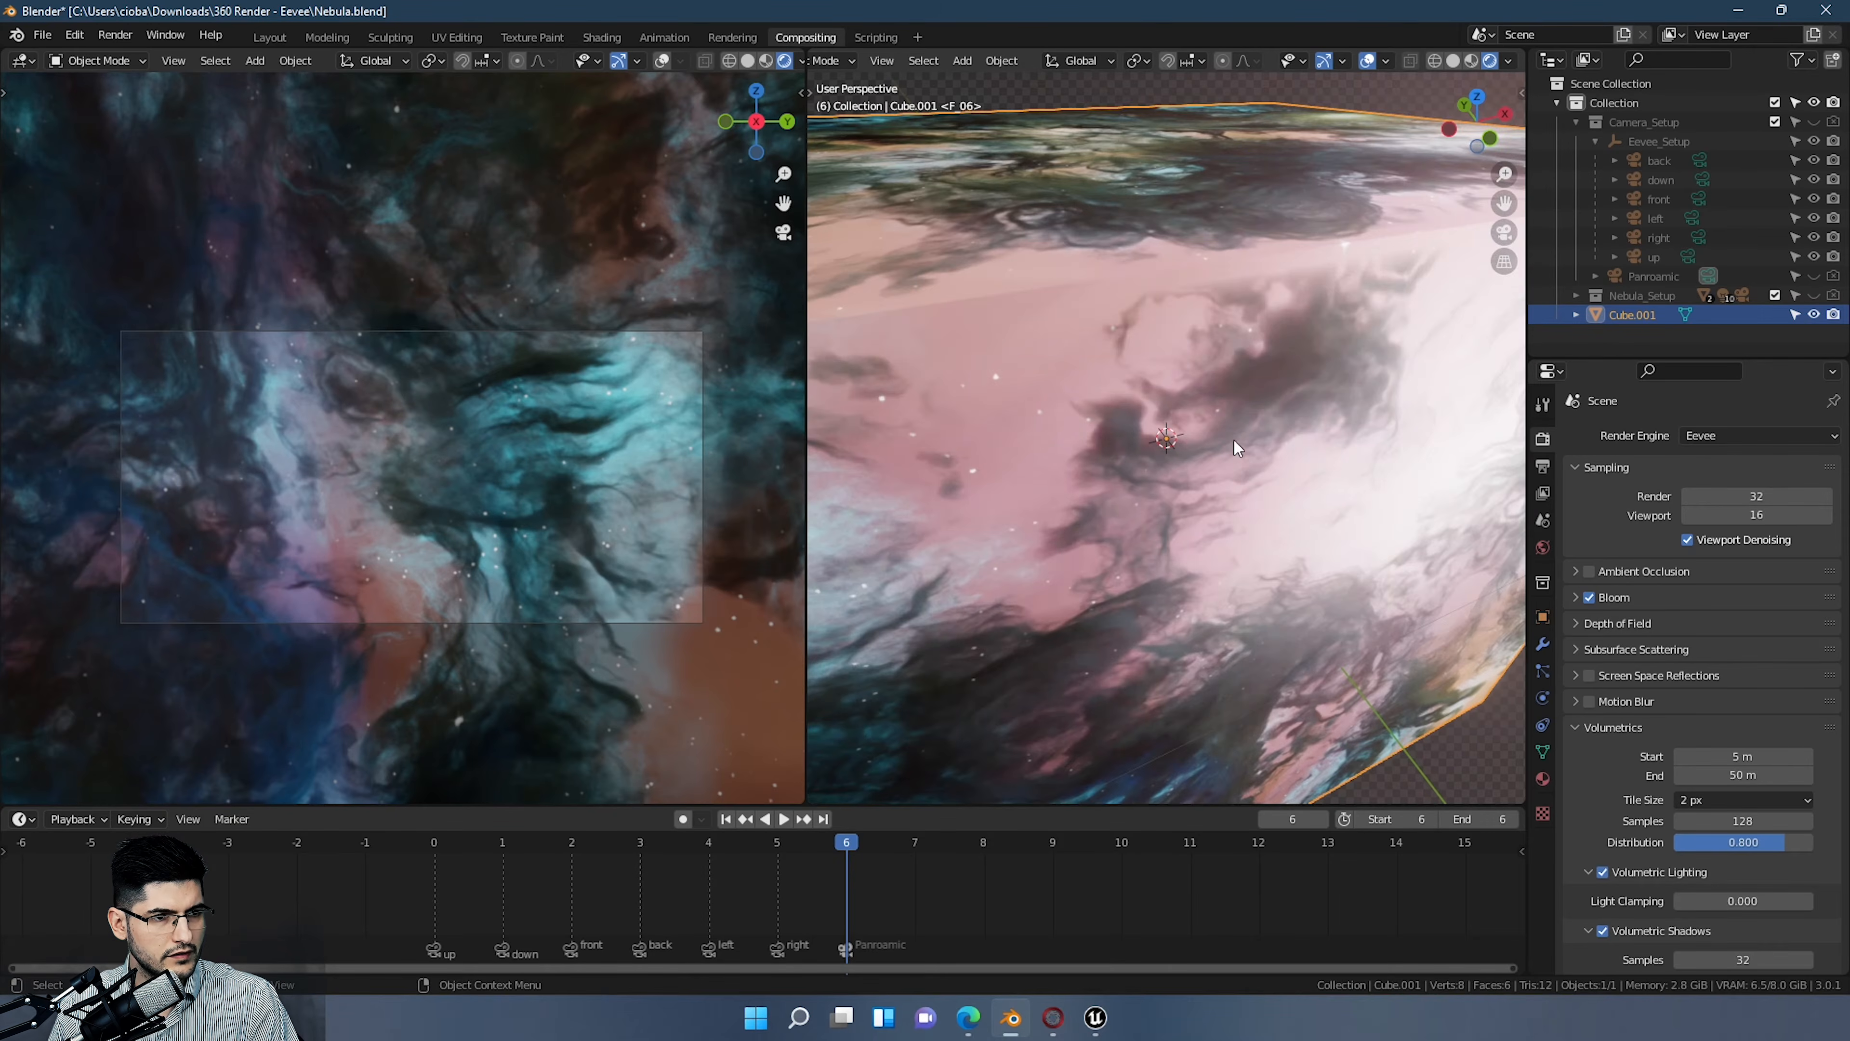
scroll(1235, 440, "down", 4)
middle_click_drag(1244, 371, 1257, 384)
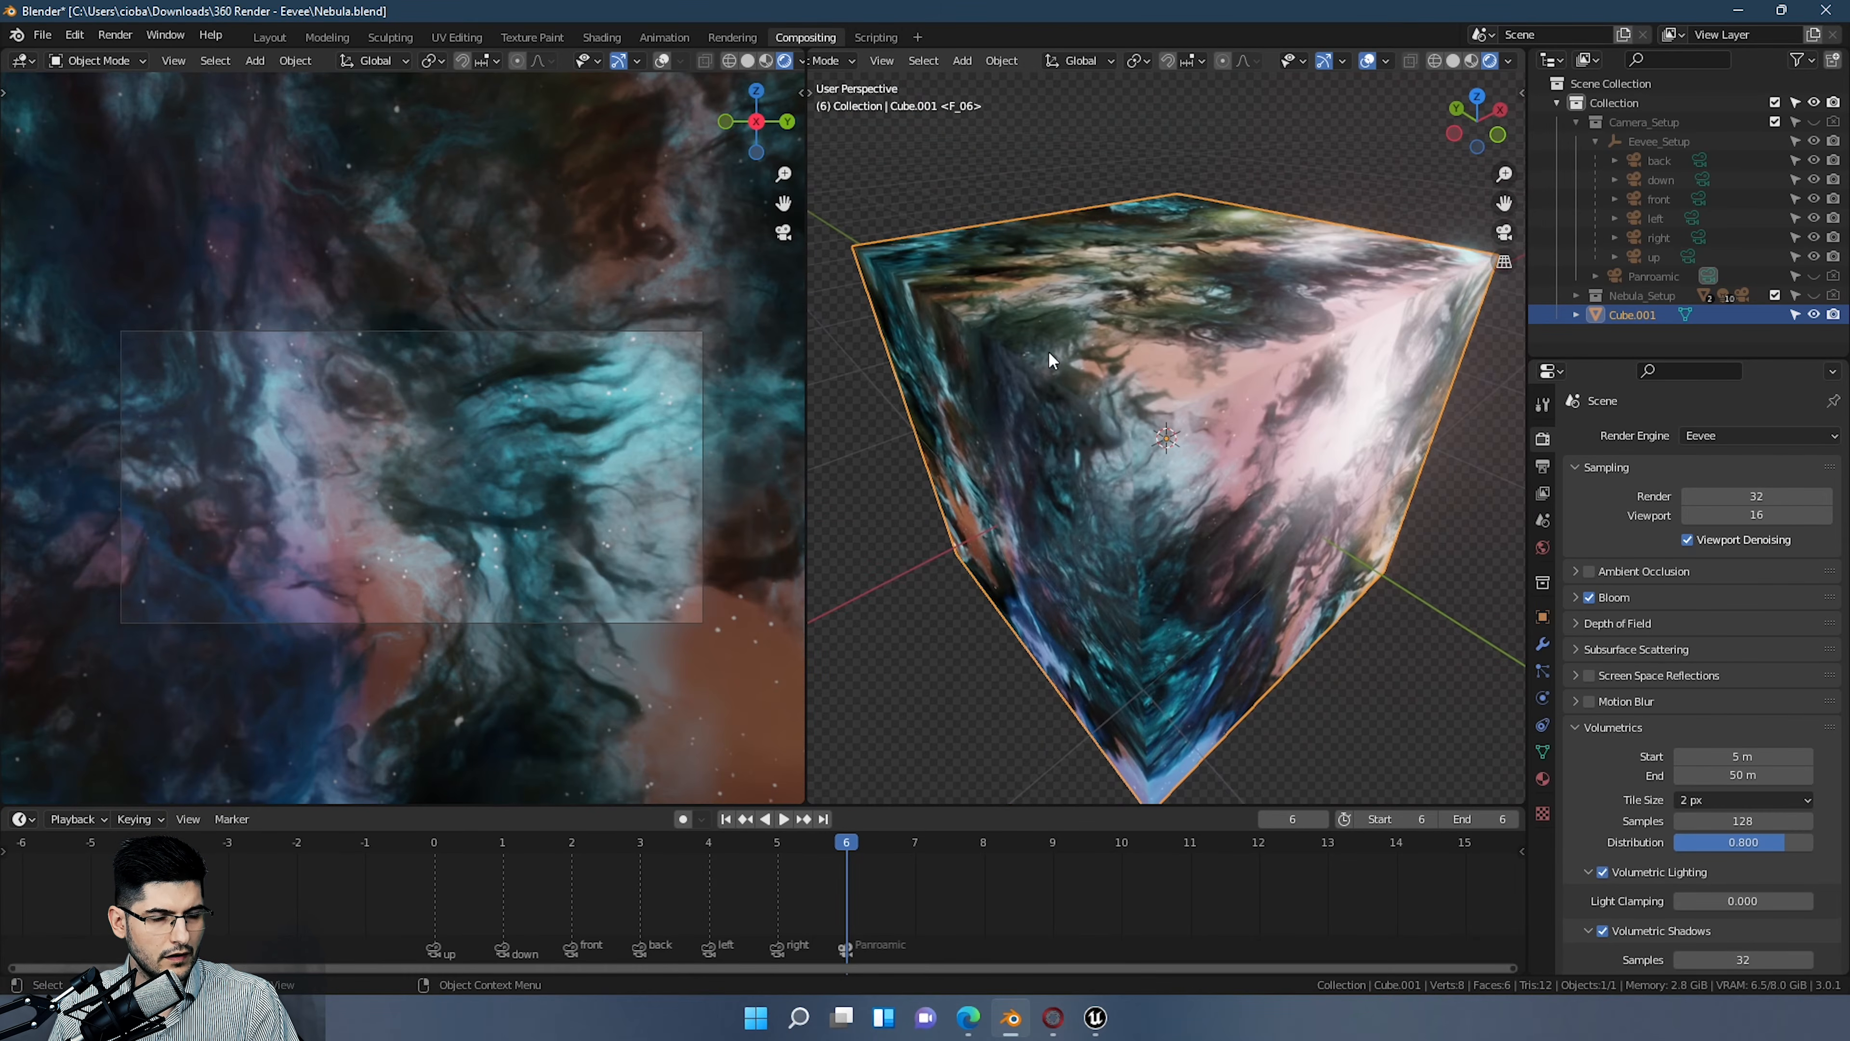
middle_click_drag(1142, 377, 1096, 380)
scroll(1095, 379, "up", 4)
scroll(1107, 283, "down", 3)
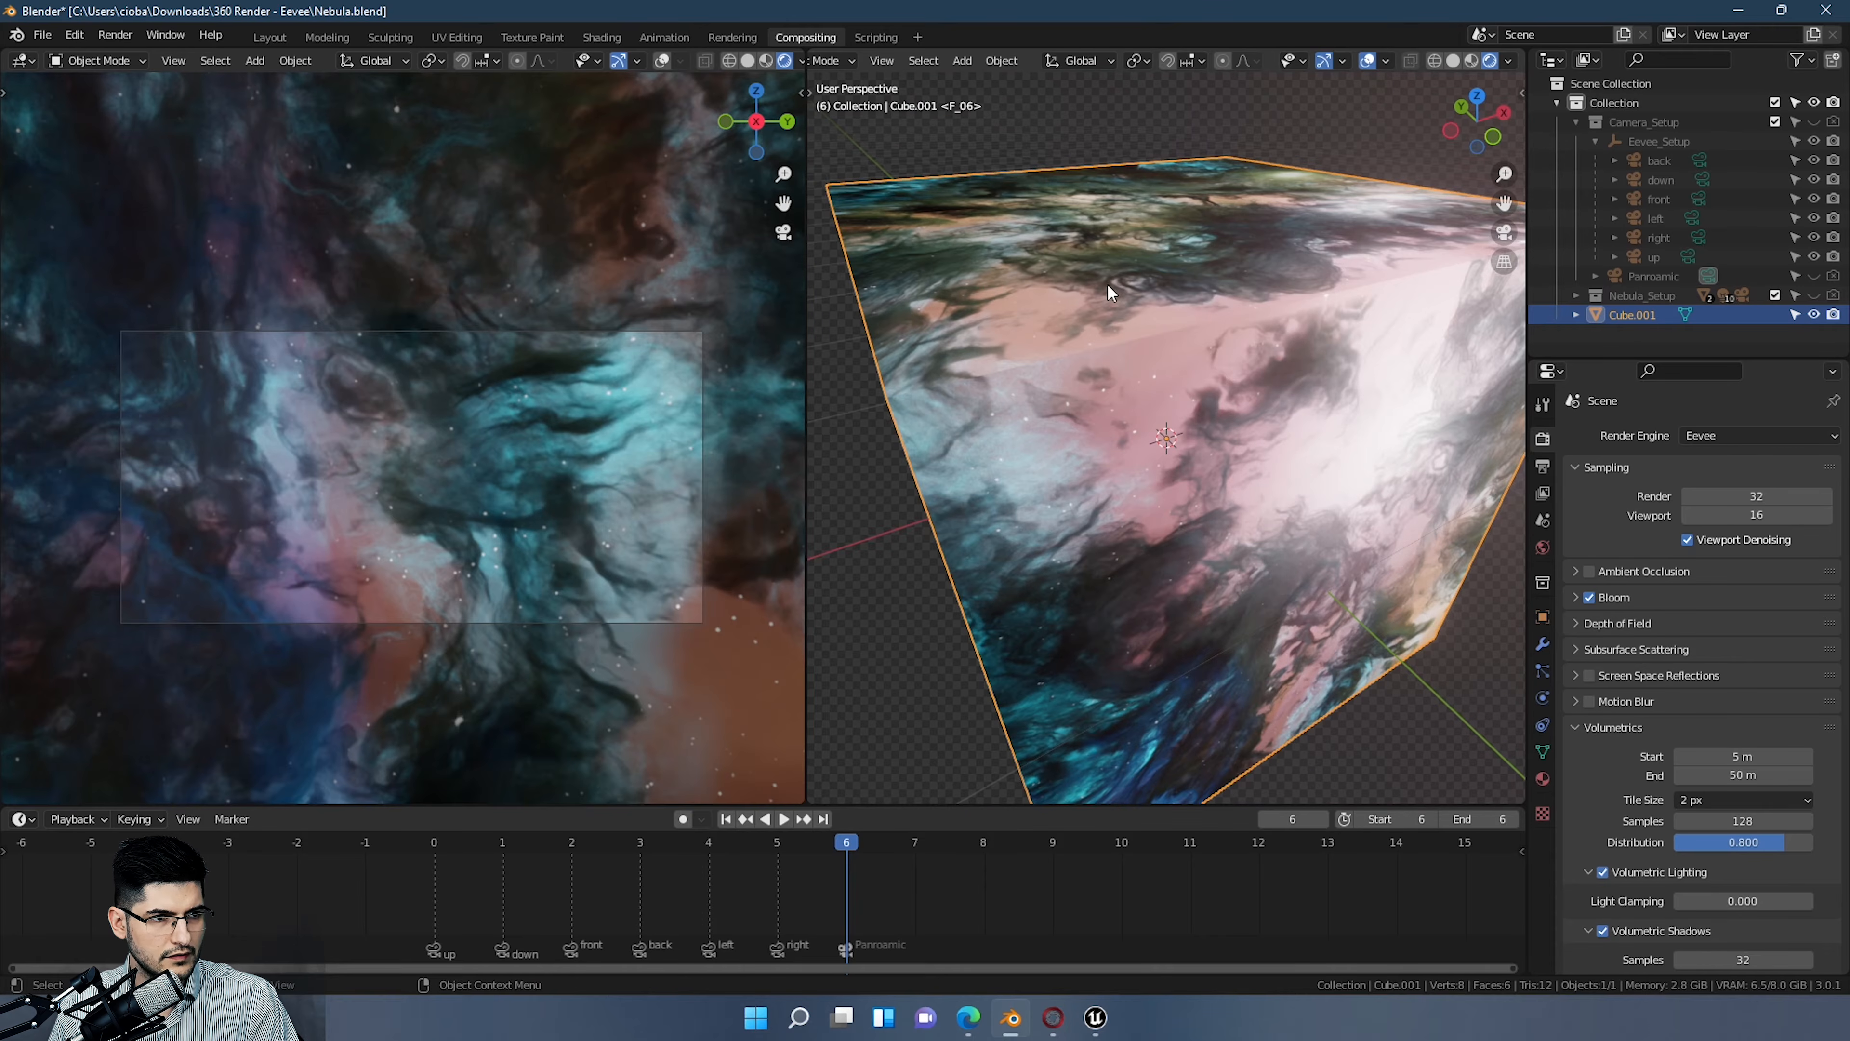
middle_click_drag(1281, 535, 1201, 484)
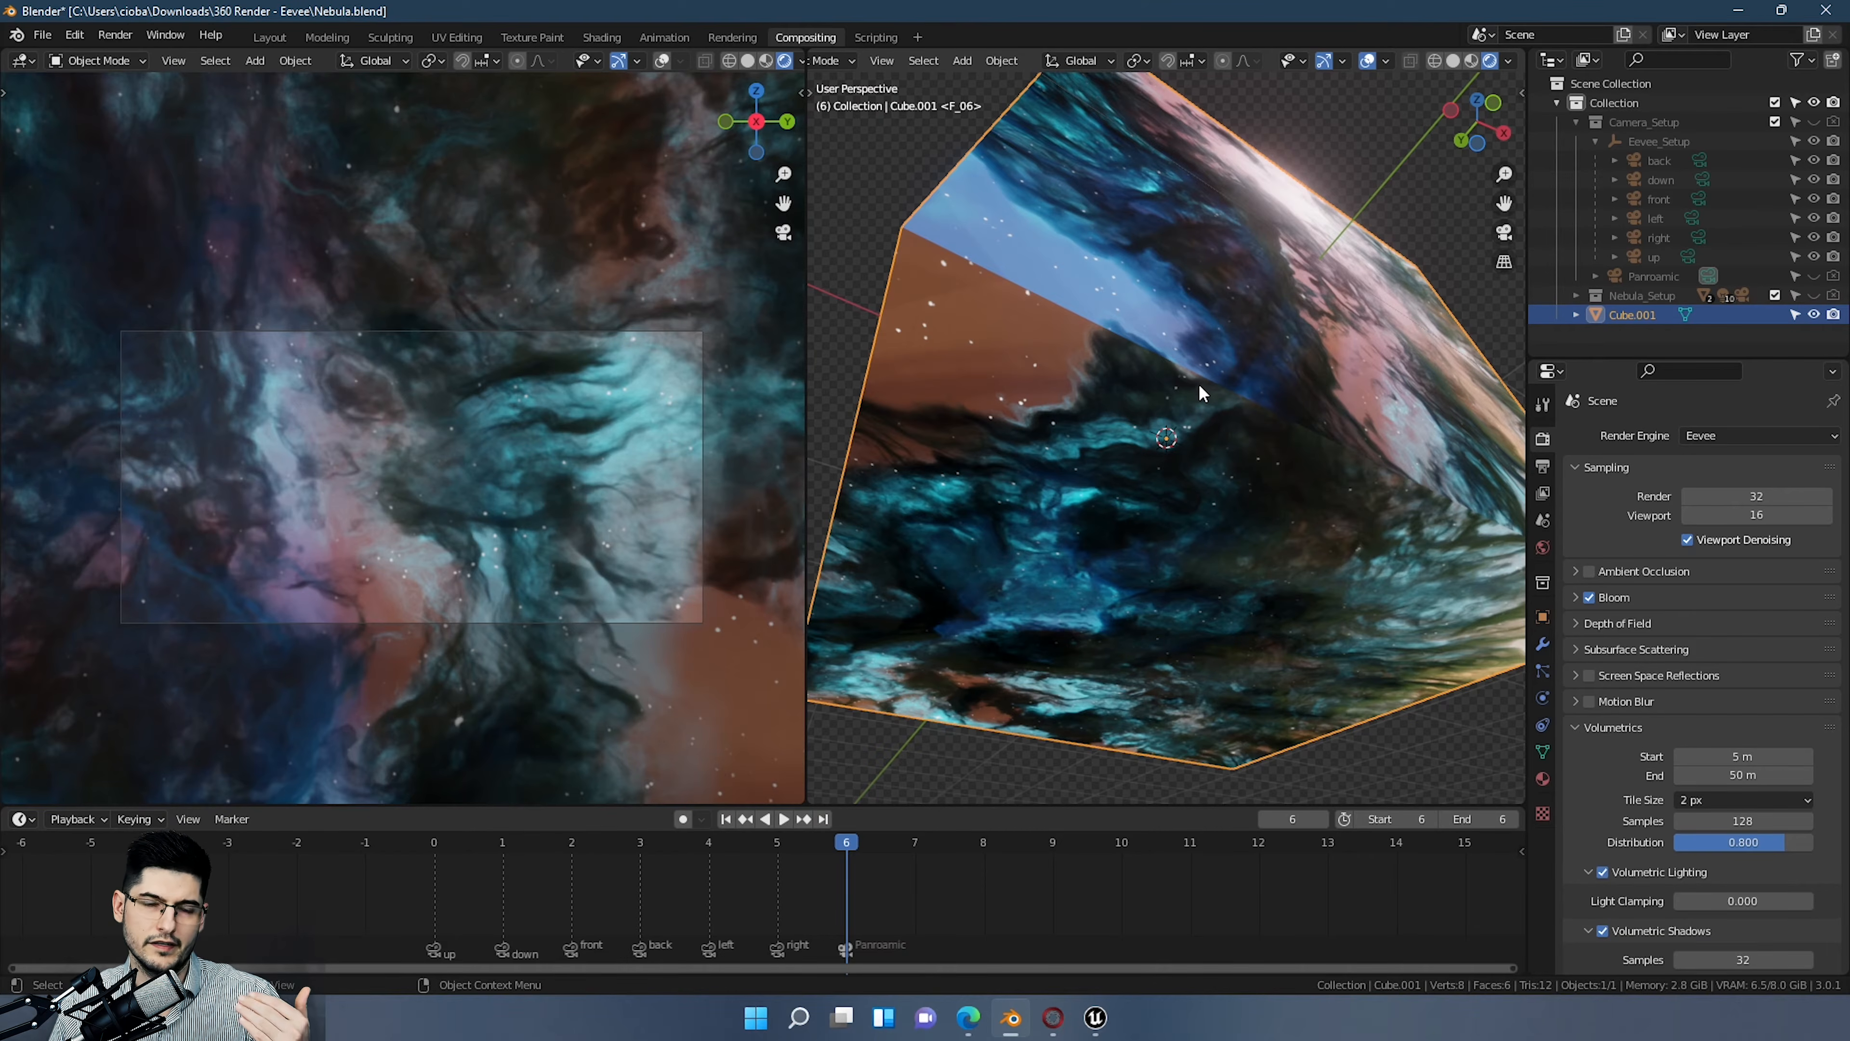
middle_click_drag(1060, 263, 1133, 506)
scroll(1093, 367, "down", 4)
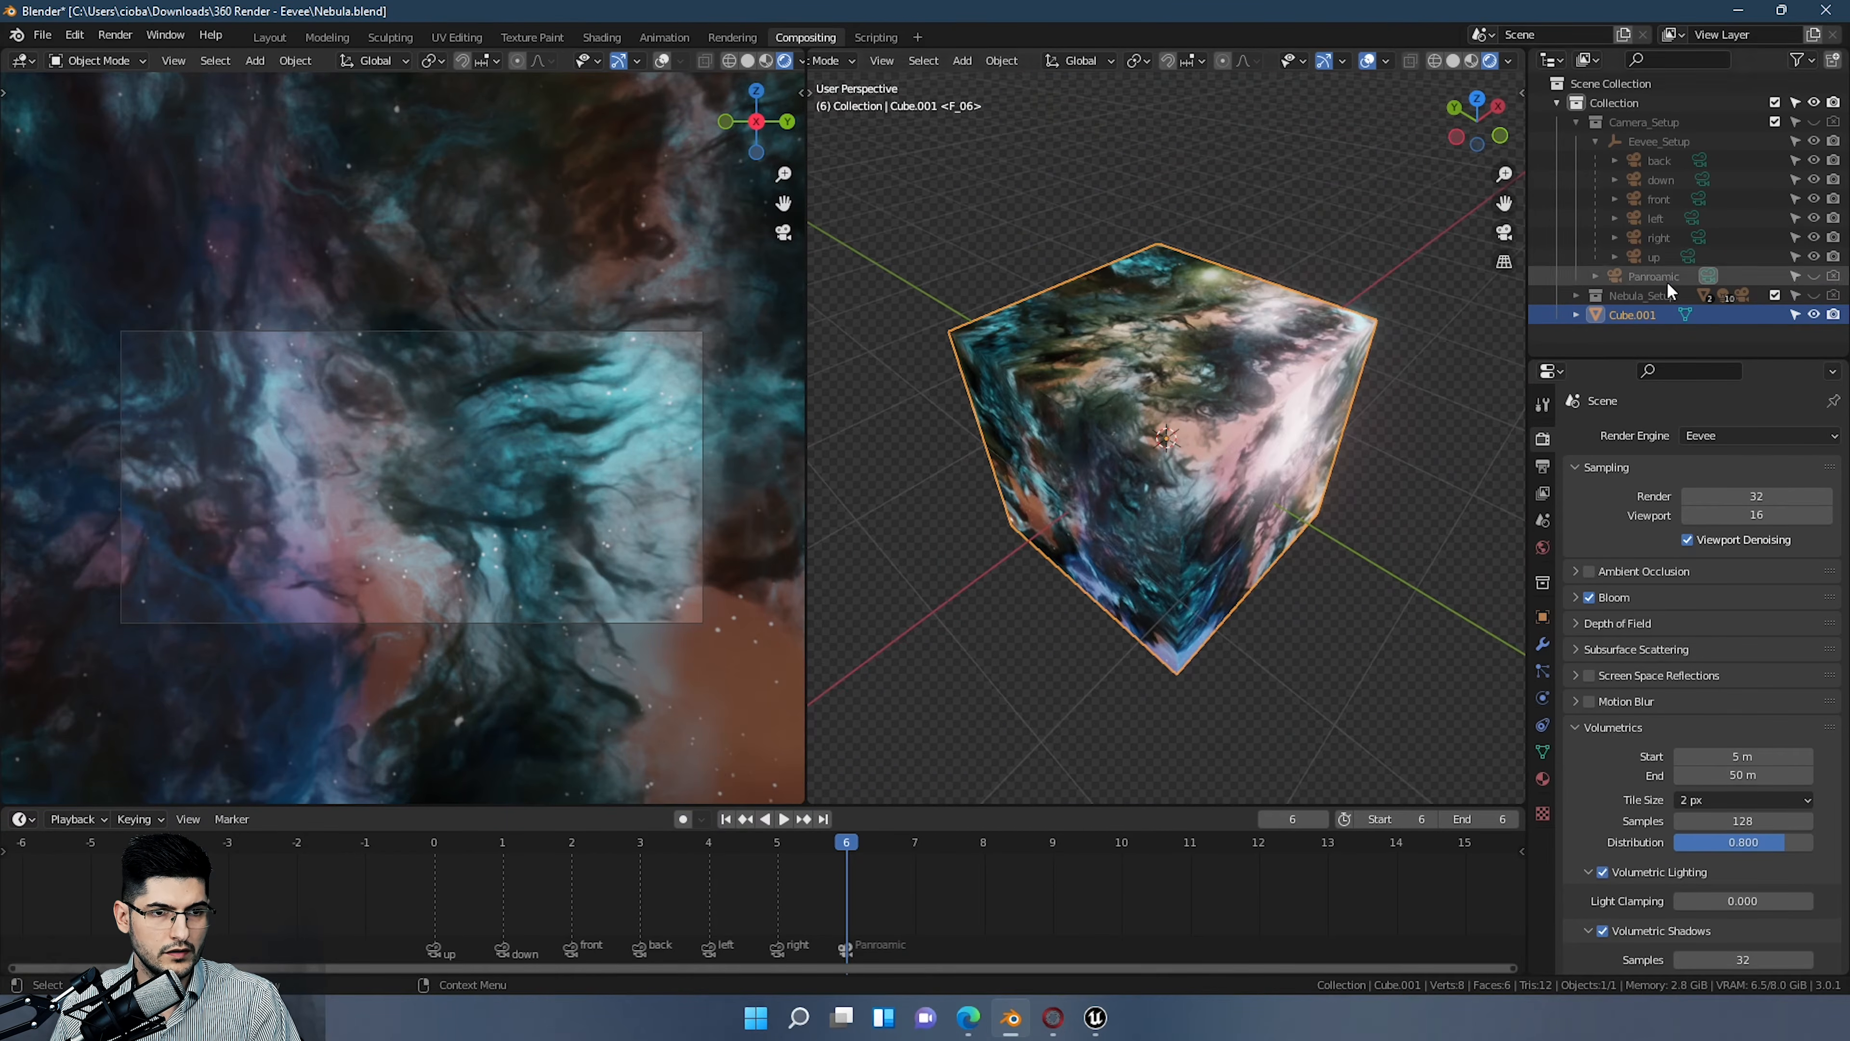
Step: Hide Cube.001 from the viewport and from renders, and show the Camera_Setup collection with its back camera selected
left_click(1814, 315)
left_click(1832, 316)
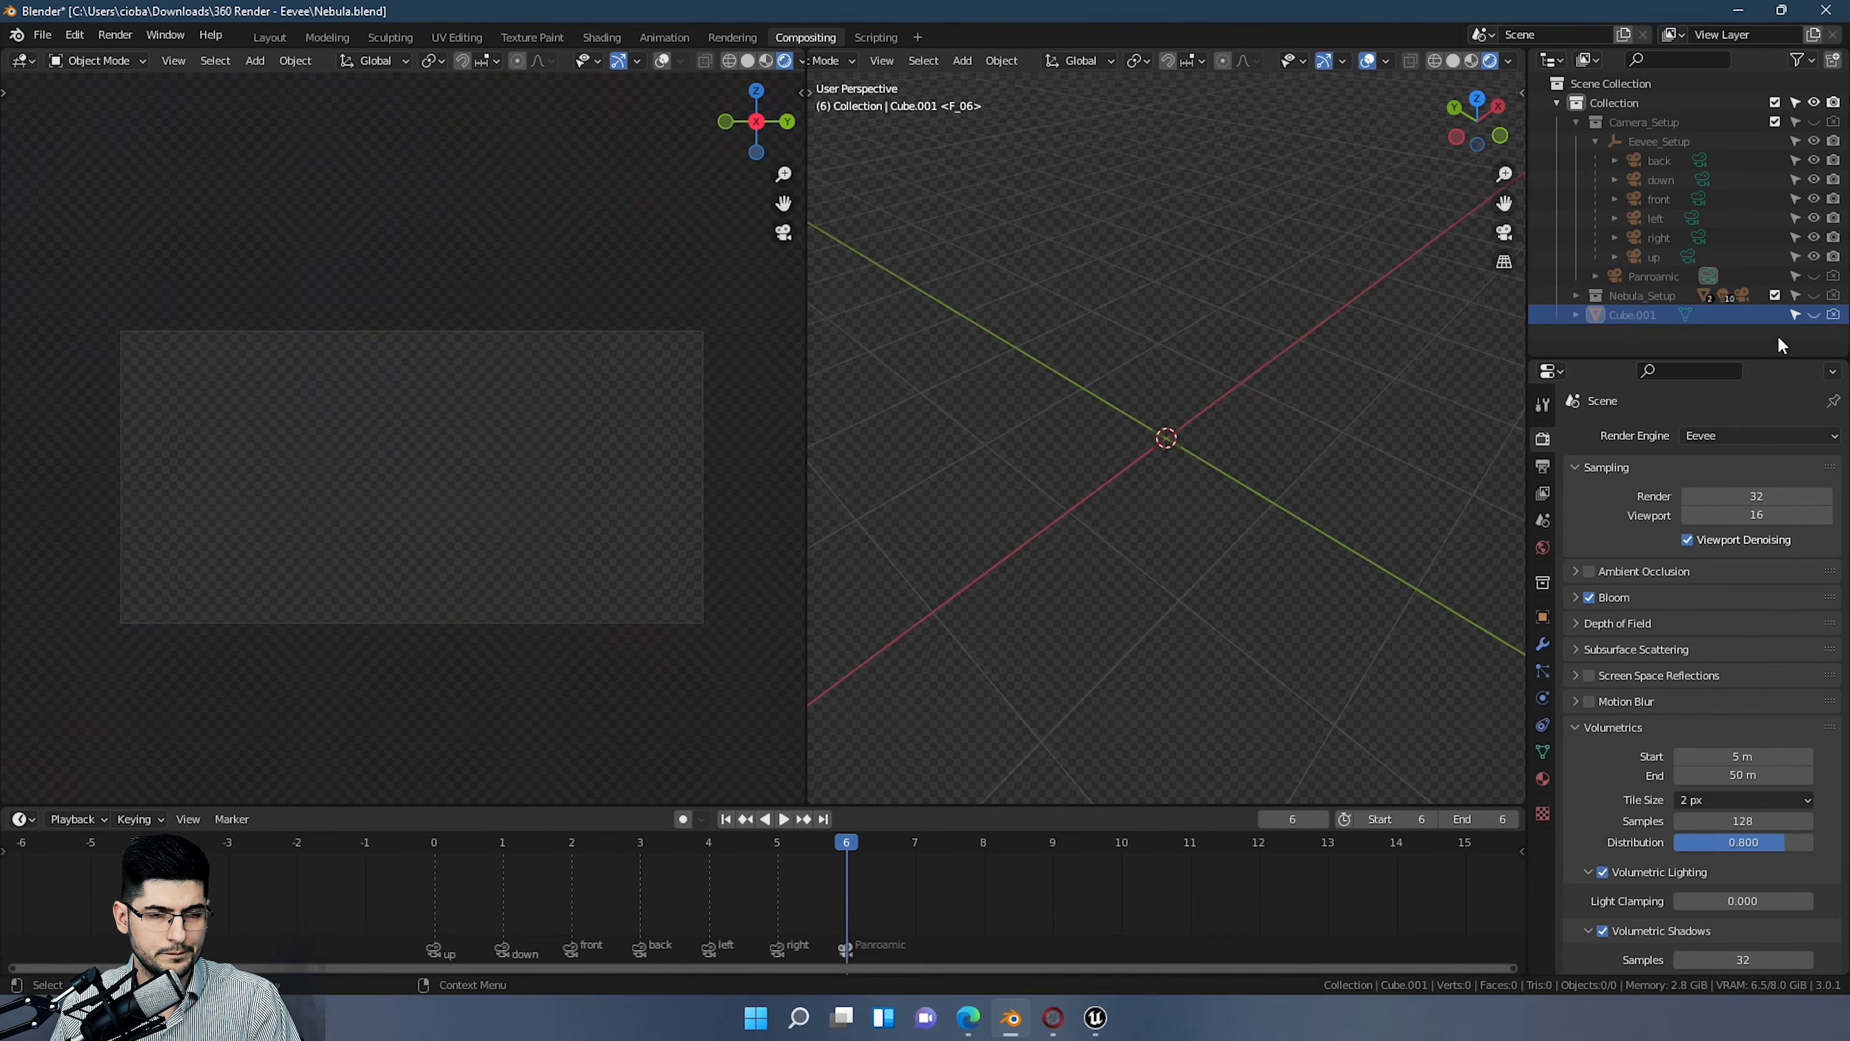
left_click(1651, 205)
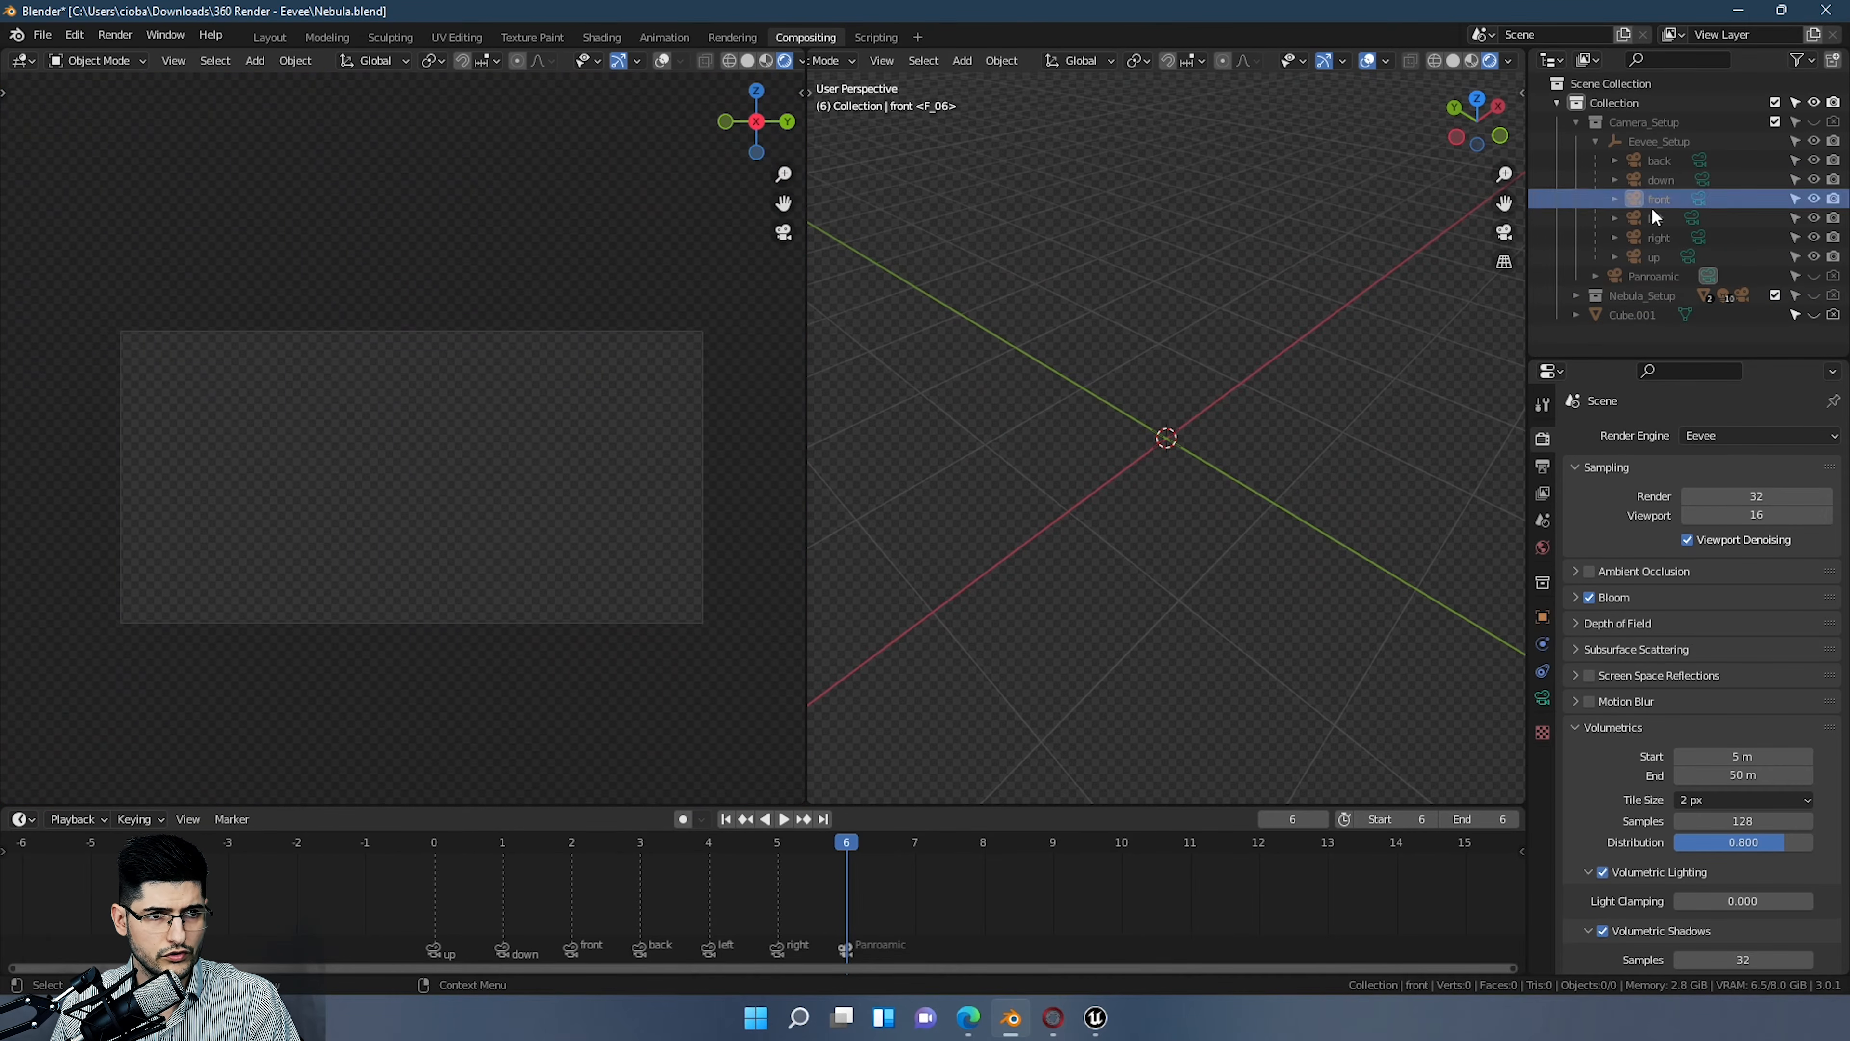
left_click(1655, 164)
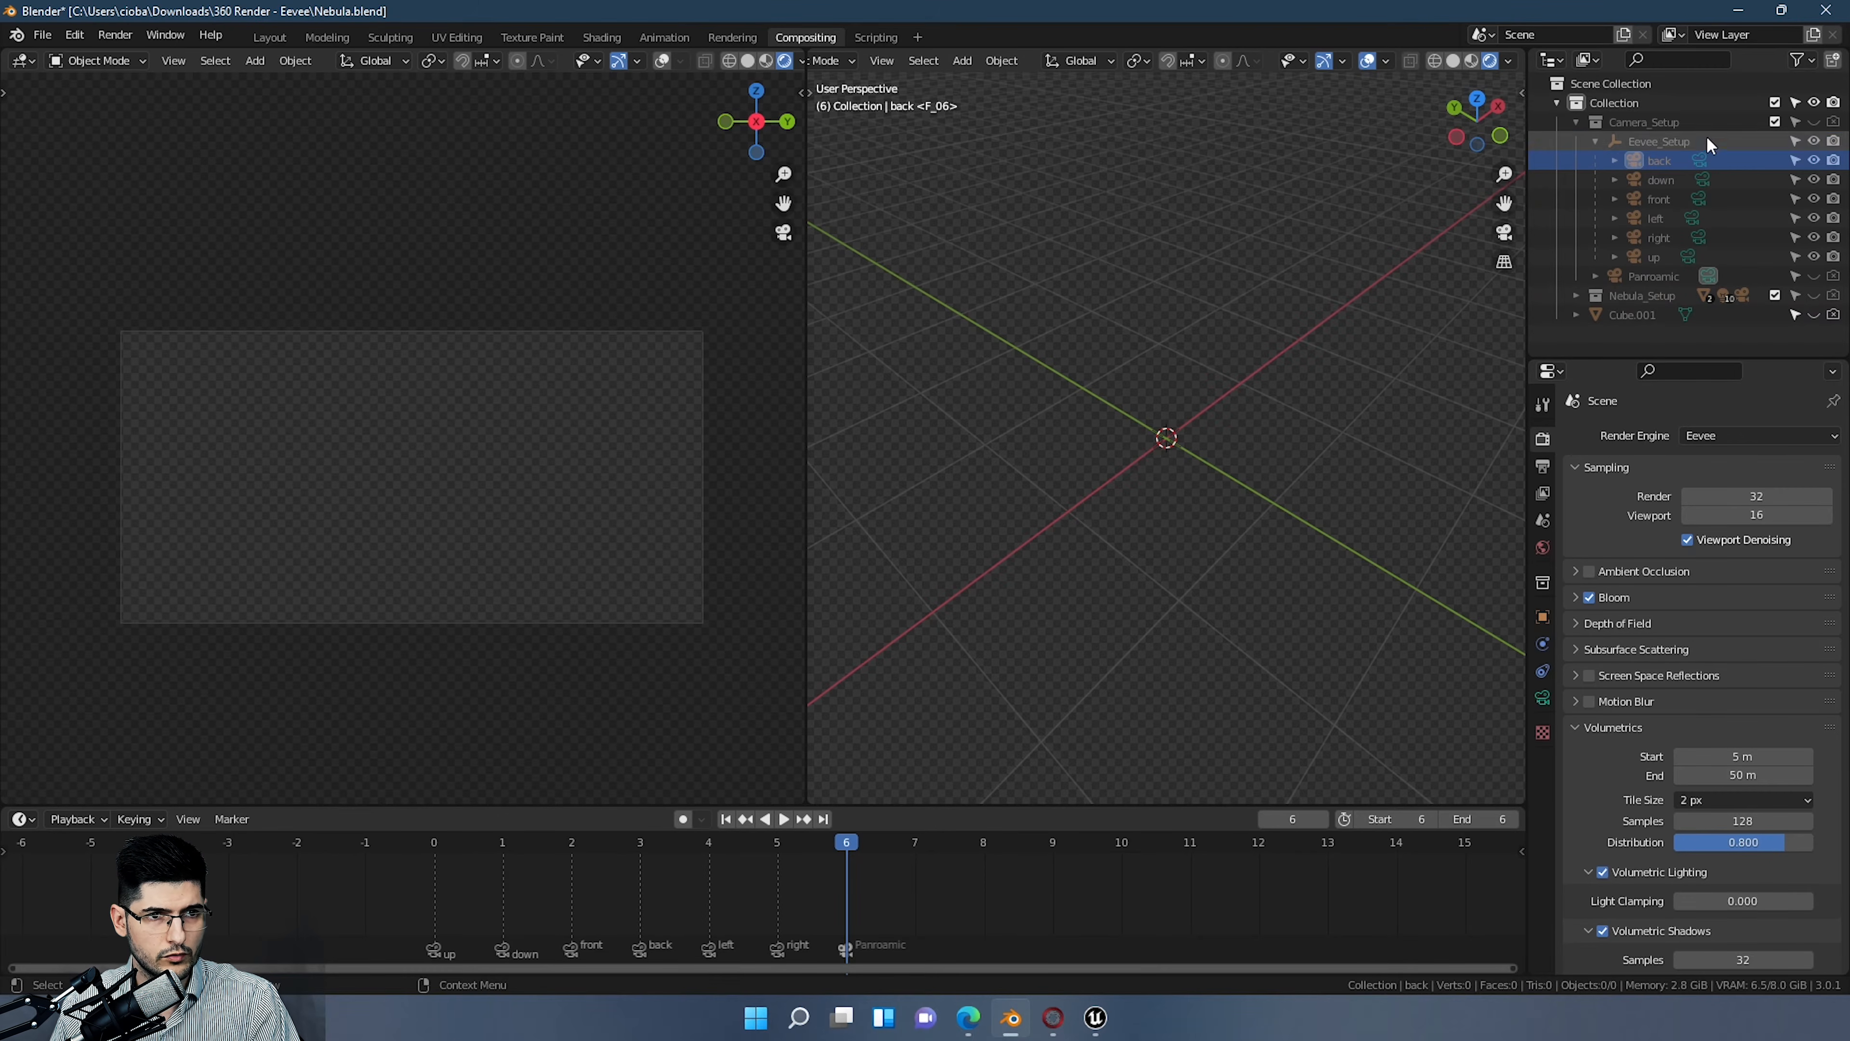
left_click(1812, 122)
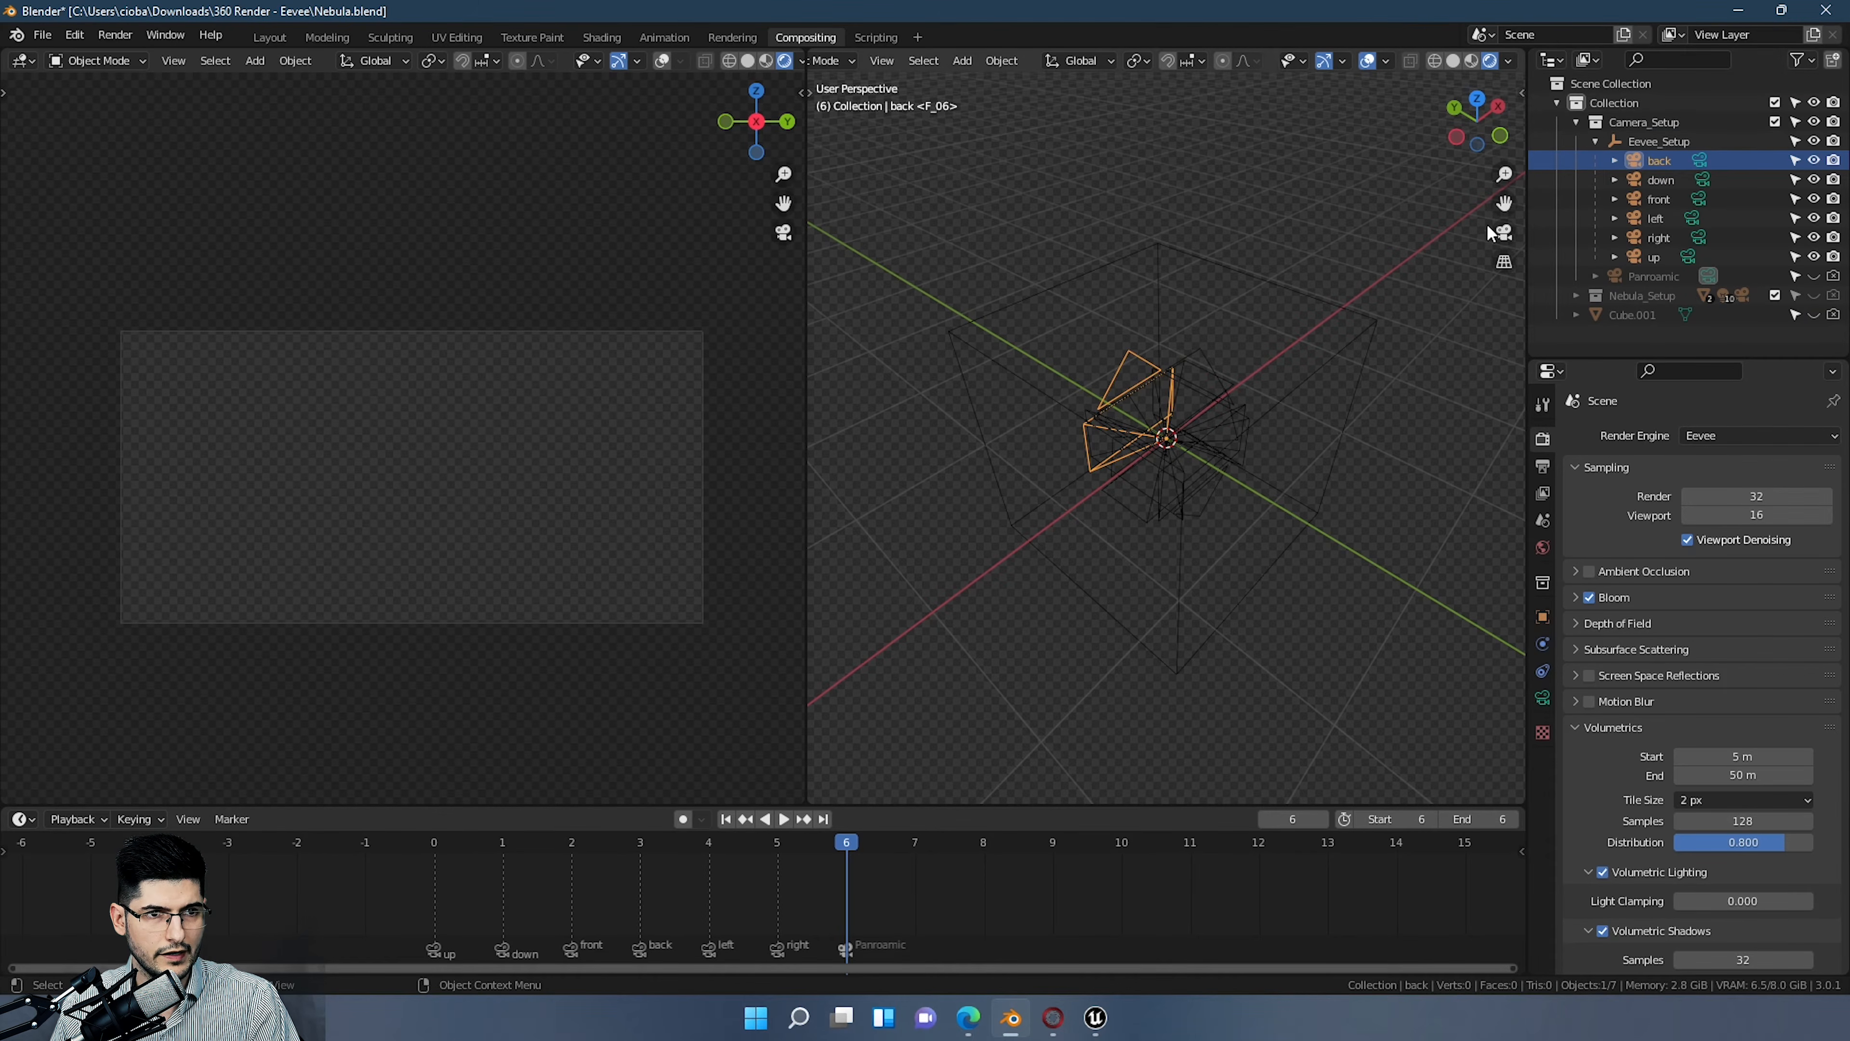
Step: Select the Eevee_Setup box that surrounds the six cameras
scroll(1352, 207, "up", 1)
left_click(1338, 261)
middle_click_drag(1338, 261, 1304, 247)
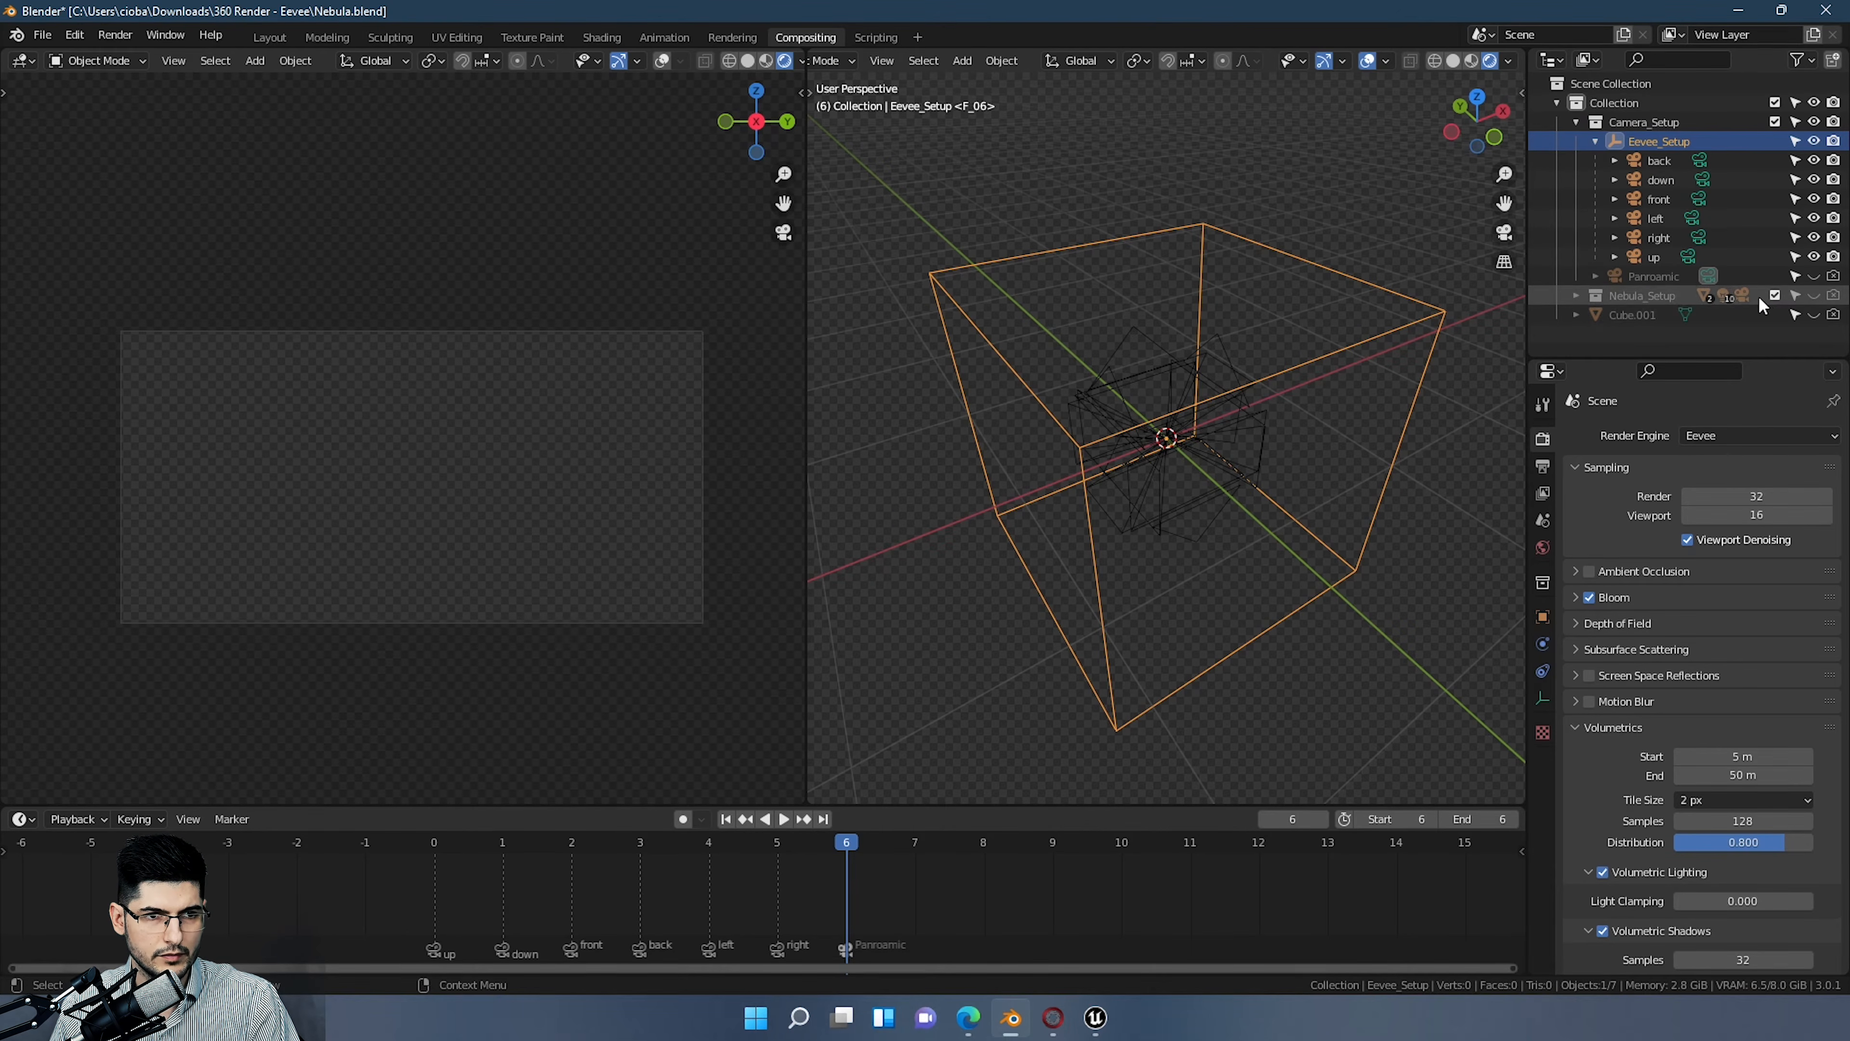
Step: Show the Nebula_Setup collection in the viewport and view the whole nebula around the camera rig from outside
left_click(1813, 294)
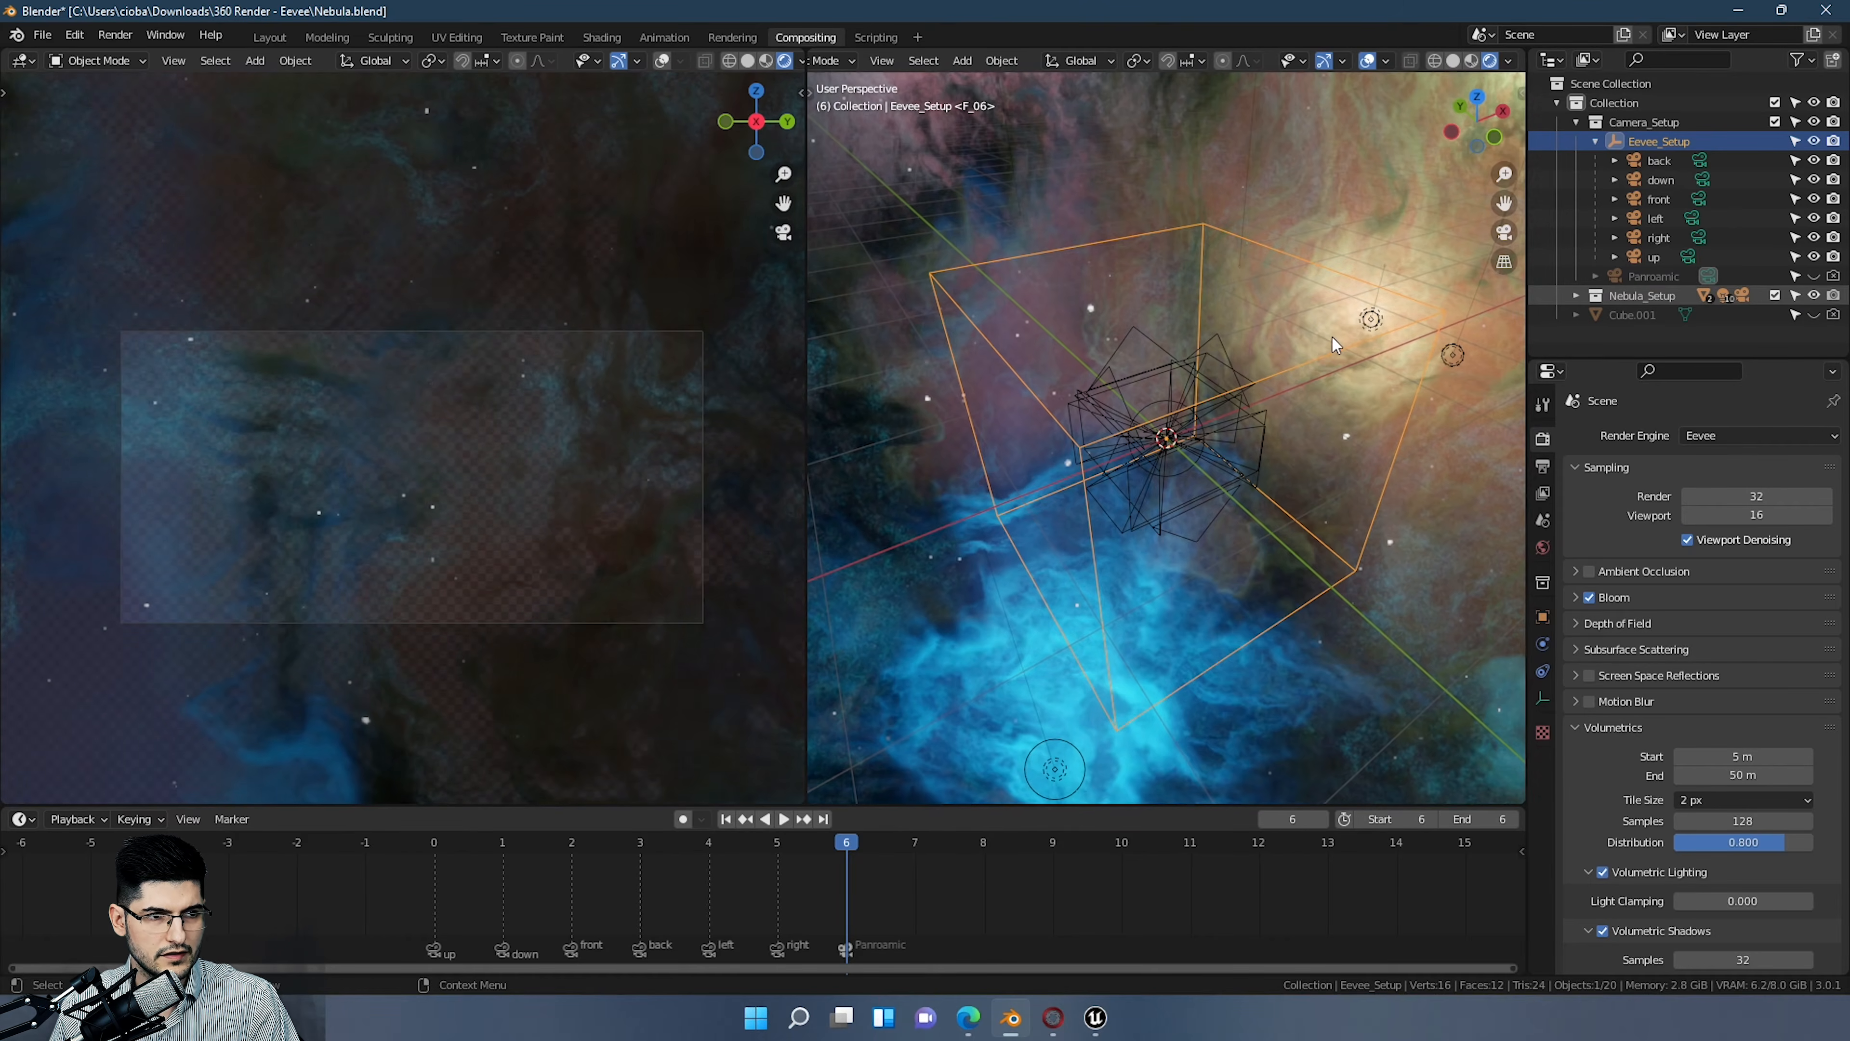
scroll(1332, 337, "down", 5)
mouse_move(1220, 358)
middle_mouse_down()
mouse_move(1414, 323)
mouse_move(1212, 323)
middle_mouse_up()
scroll(1384, 322, "down", 4)
scroll(1381, 322, "down", 4)
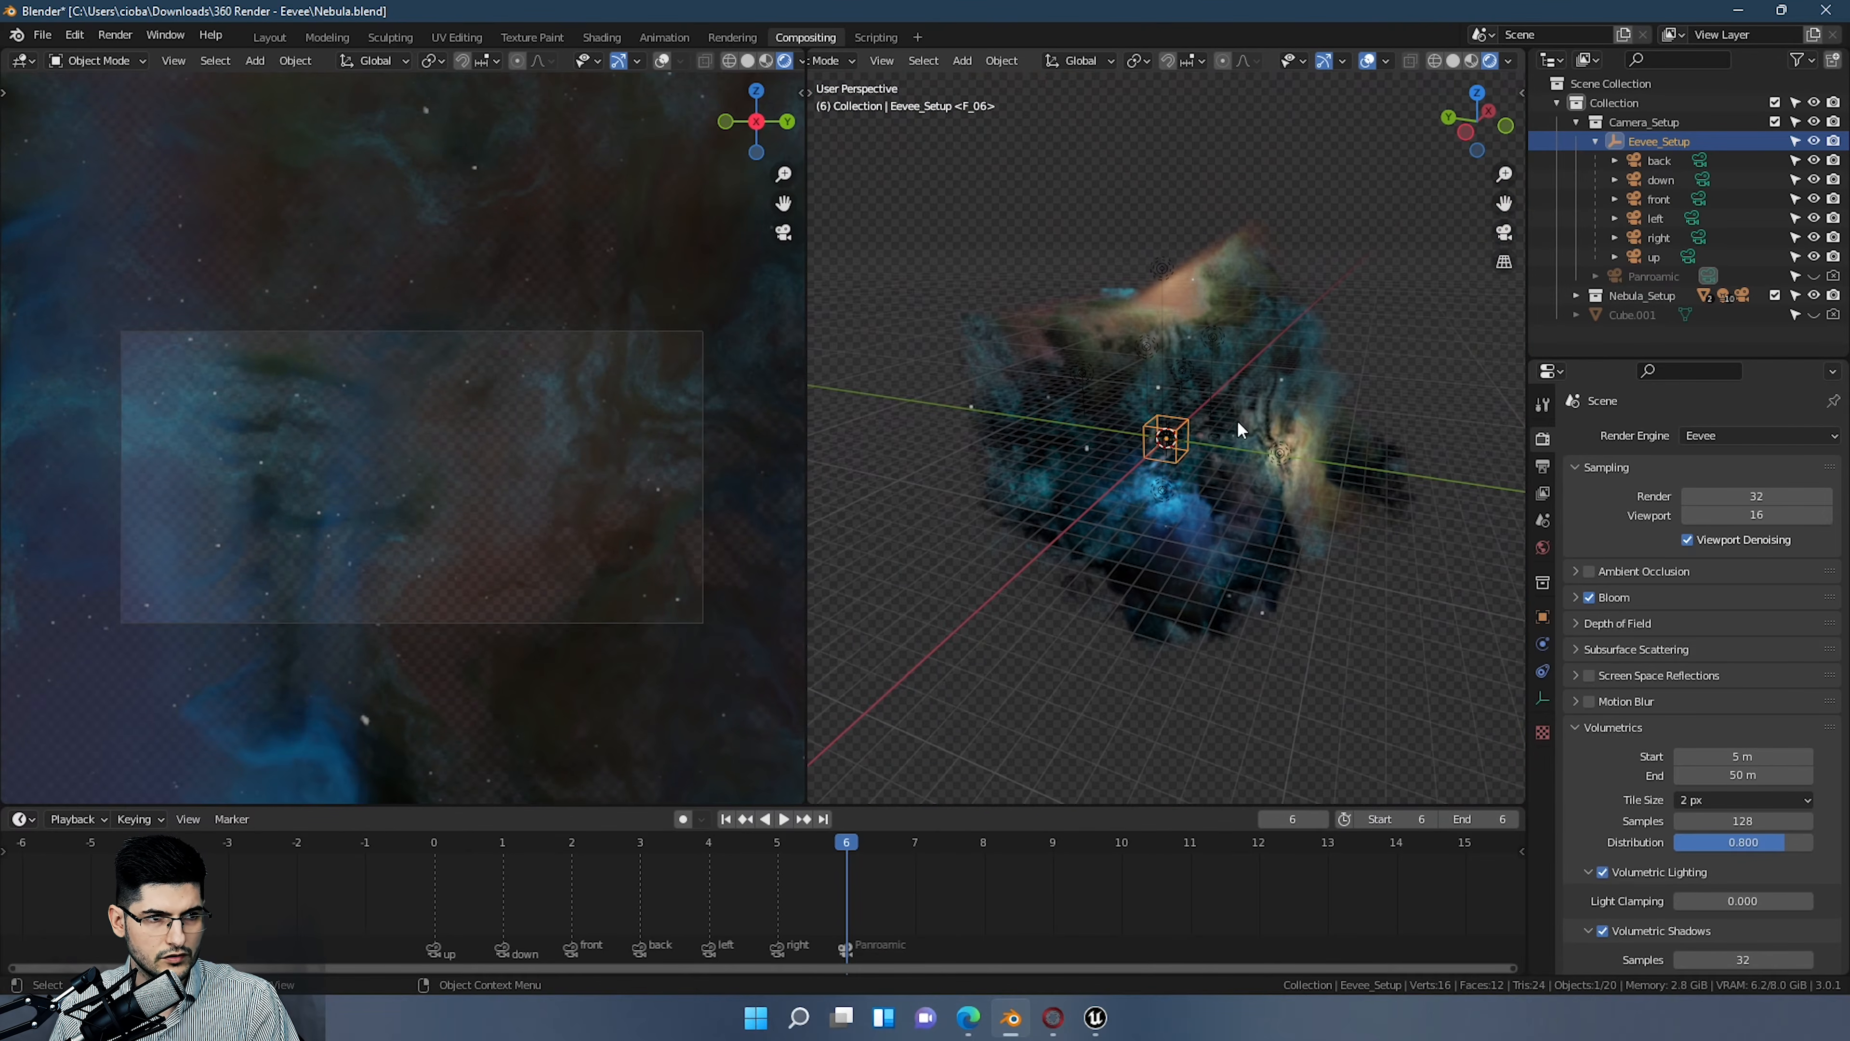
middle_click_drag(1155, 406, 1128, 354)
scroll(1189, 395, "up", 2)
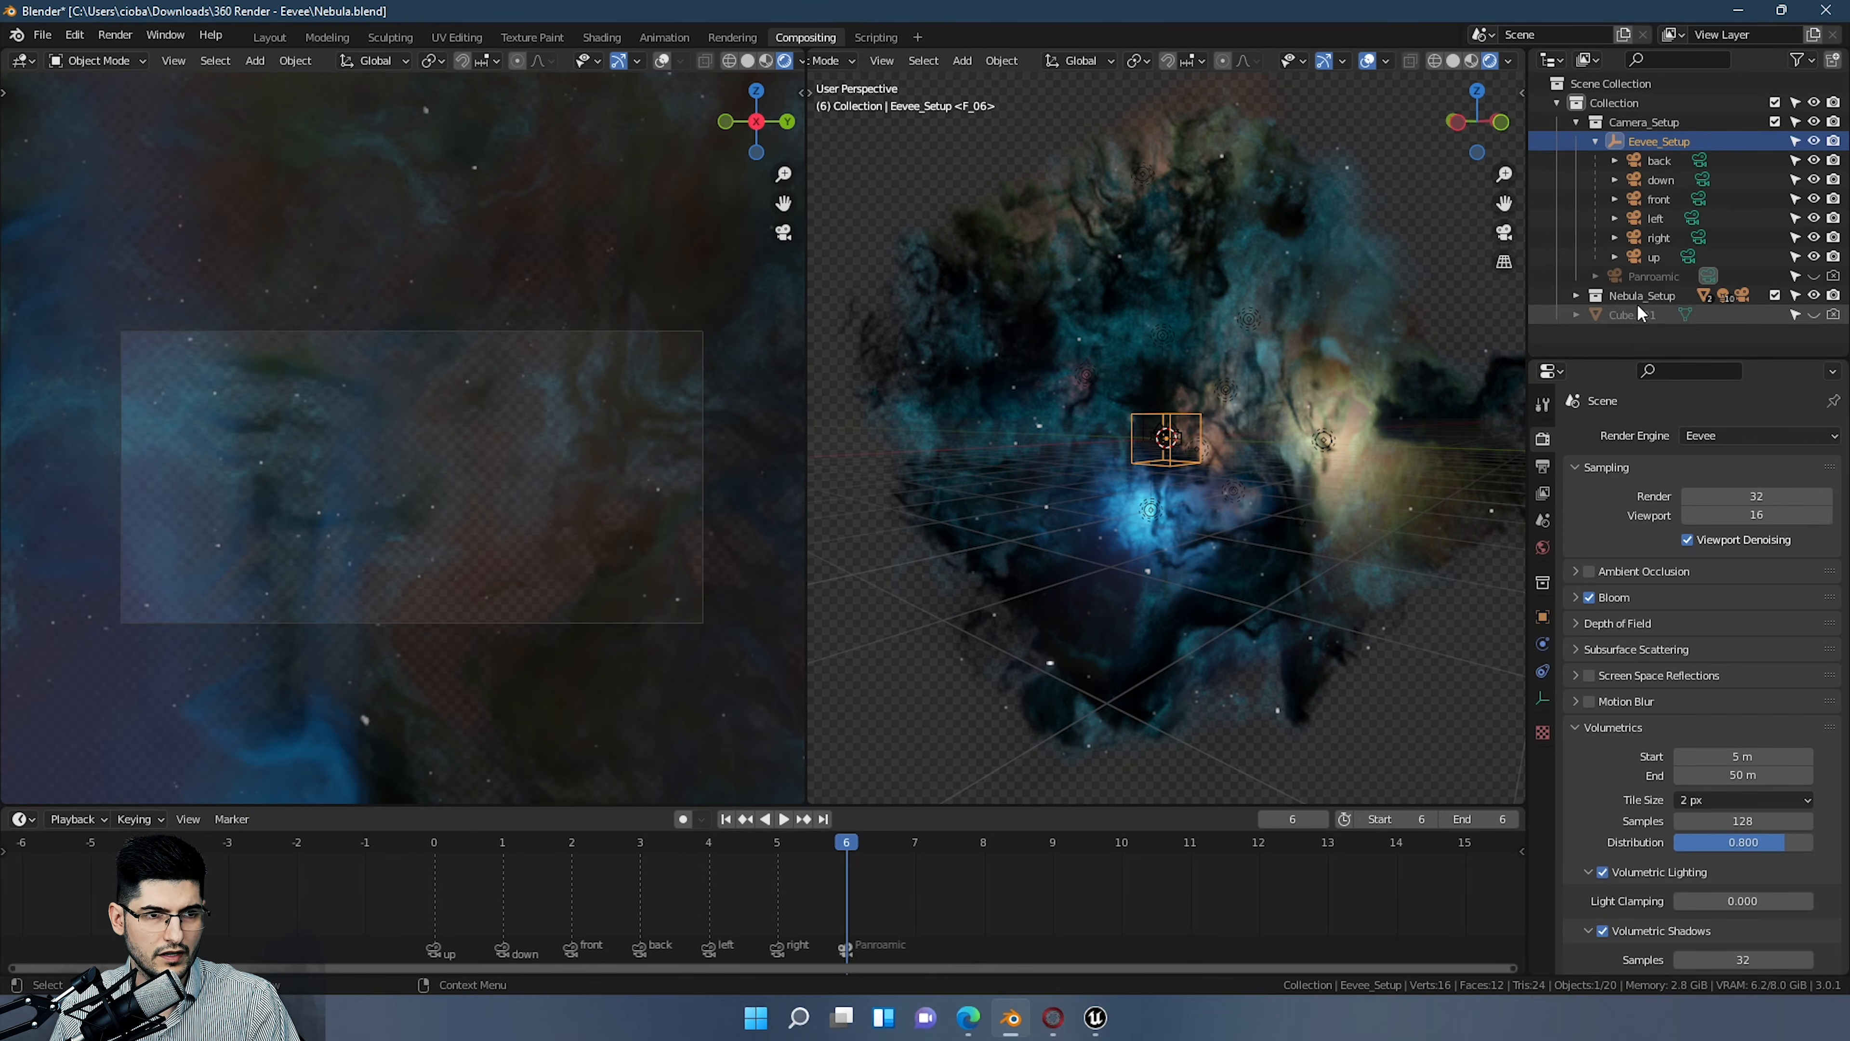
Step: Expand the Nebula_Setup collection and delete its Camera object
left_click(1575, 296)
scroll(1587, 314, "down", 3)
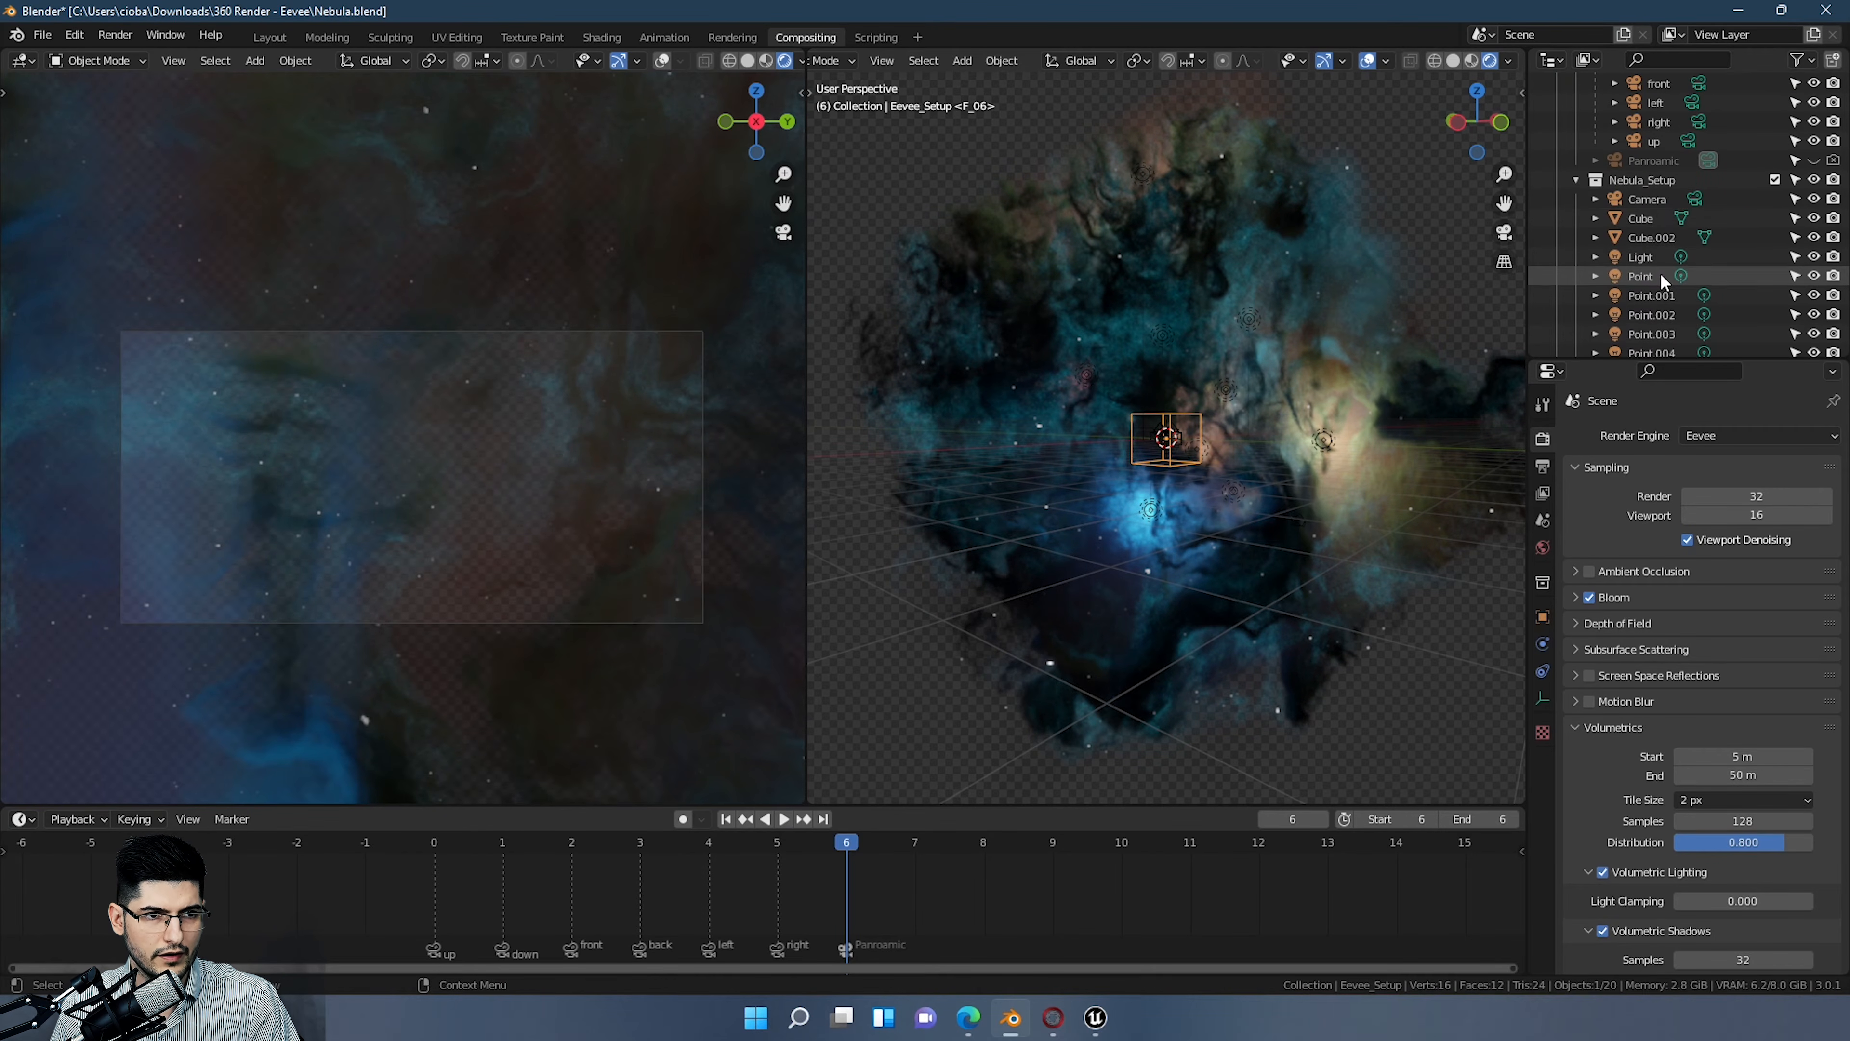
left_click(1641, 201)
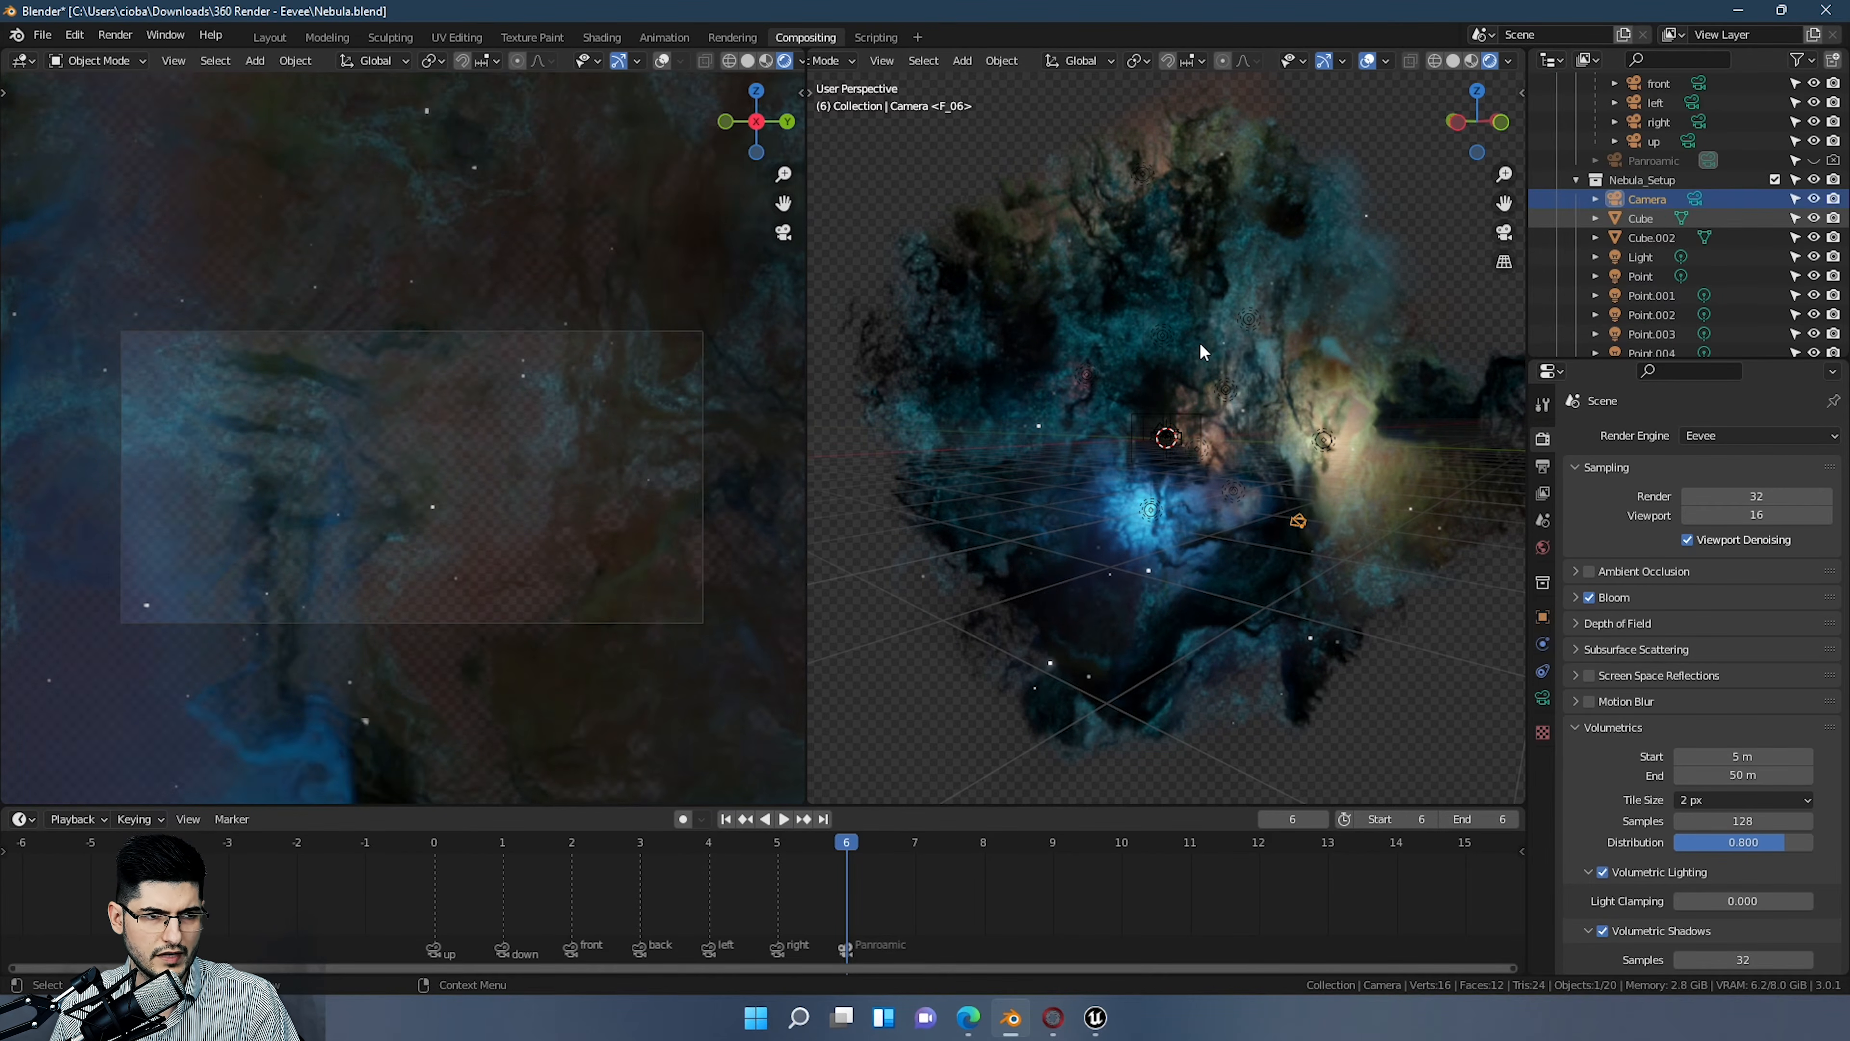
key("x")
left_click(1200, 351)
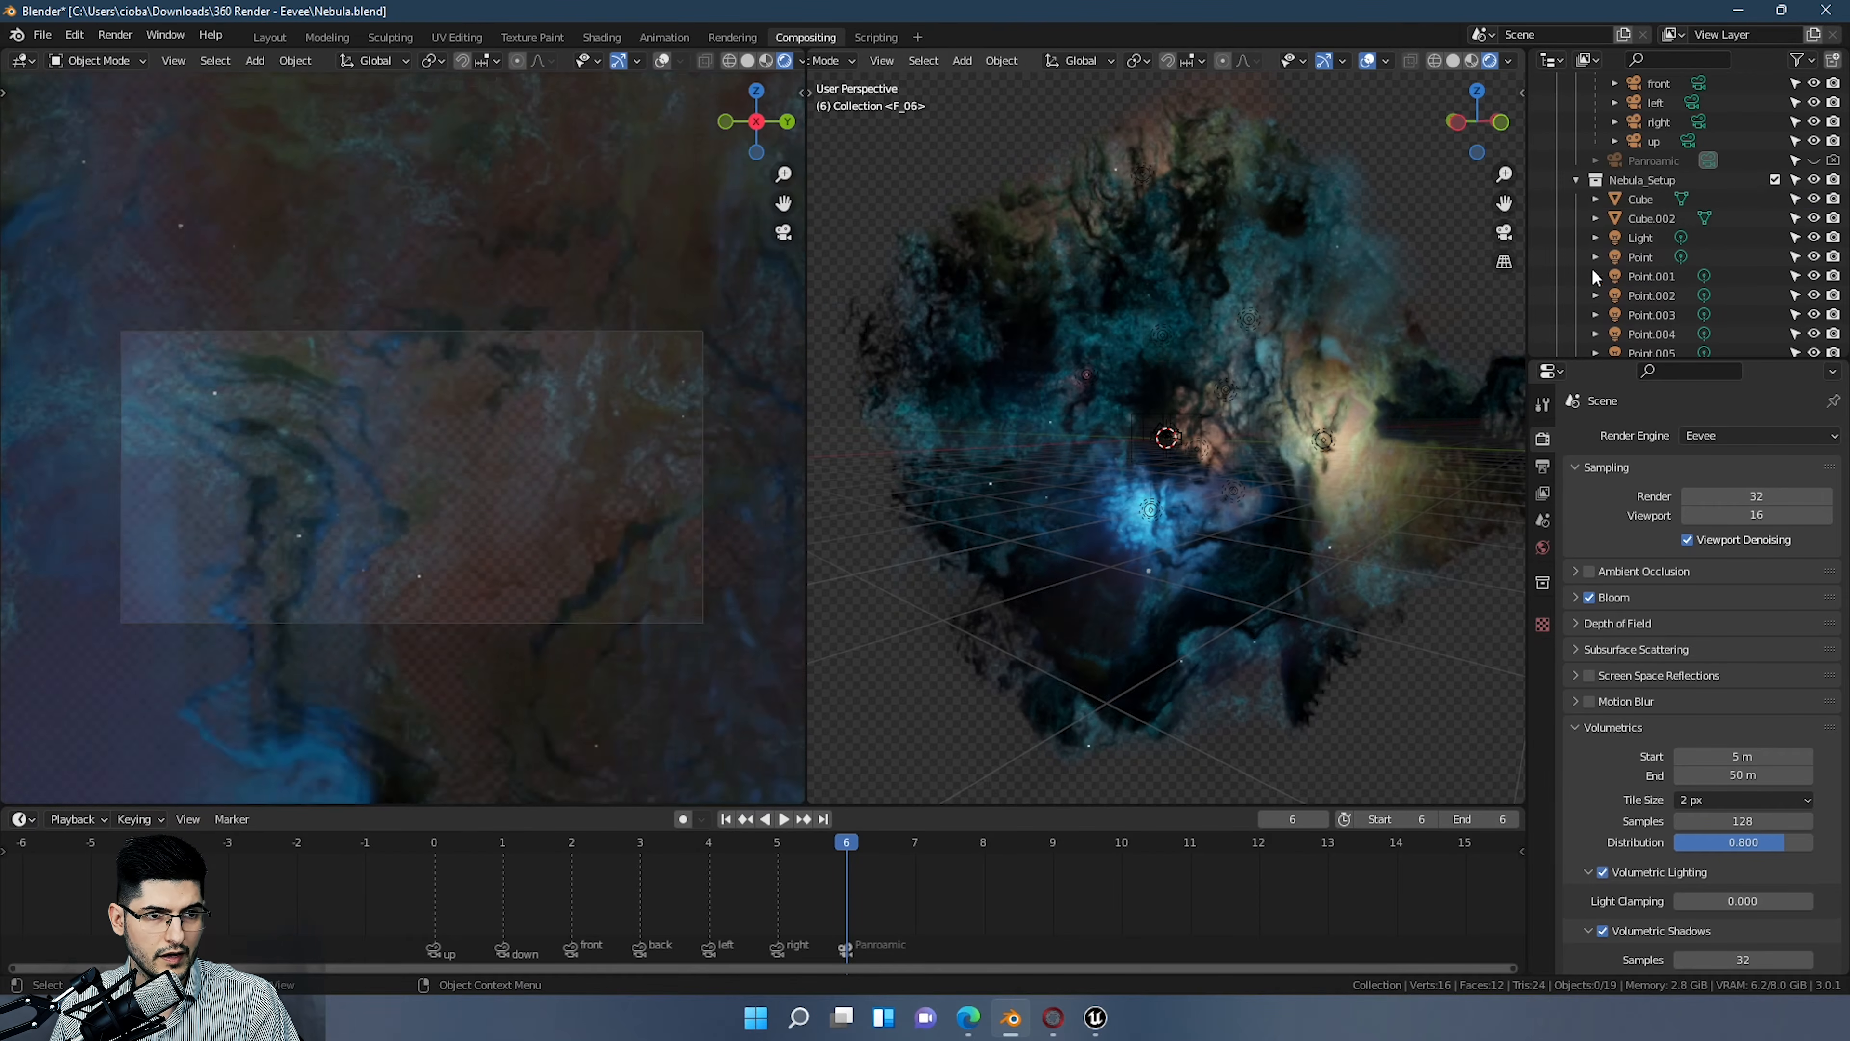
Step: Select Cube and Cube.002 together, and select Cube.002 alone to inspect the volume cubes that form the nebula
left_click(1652, 203)
left_click(1654, 222, "shift")
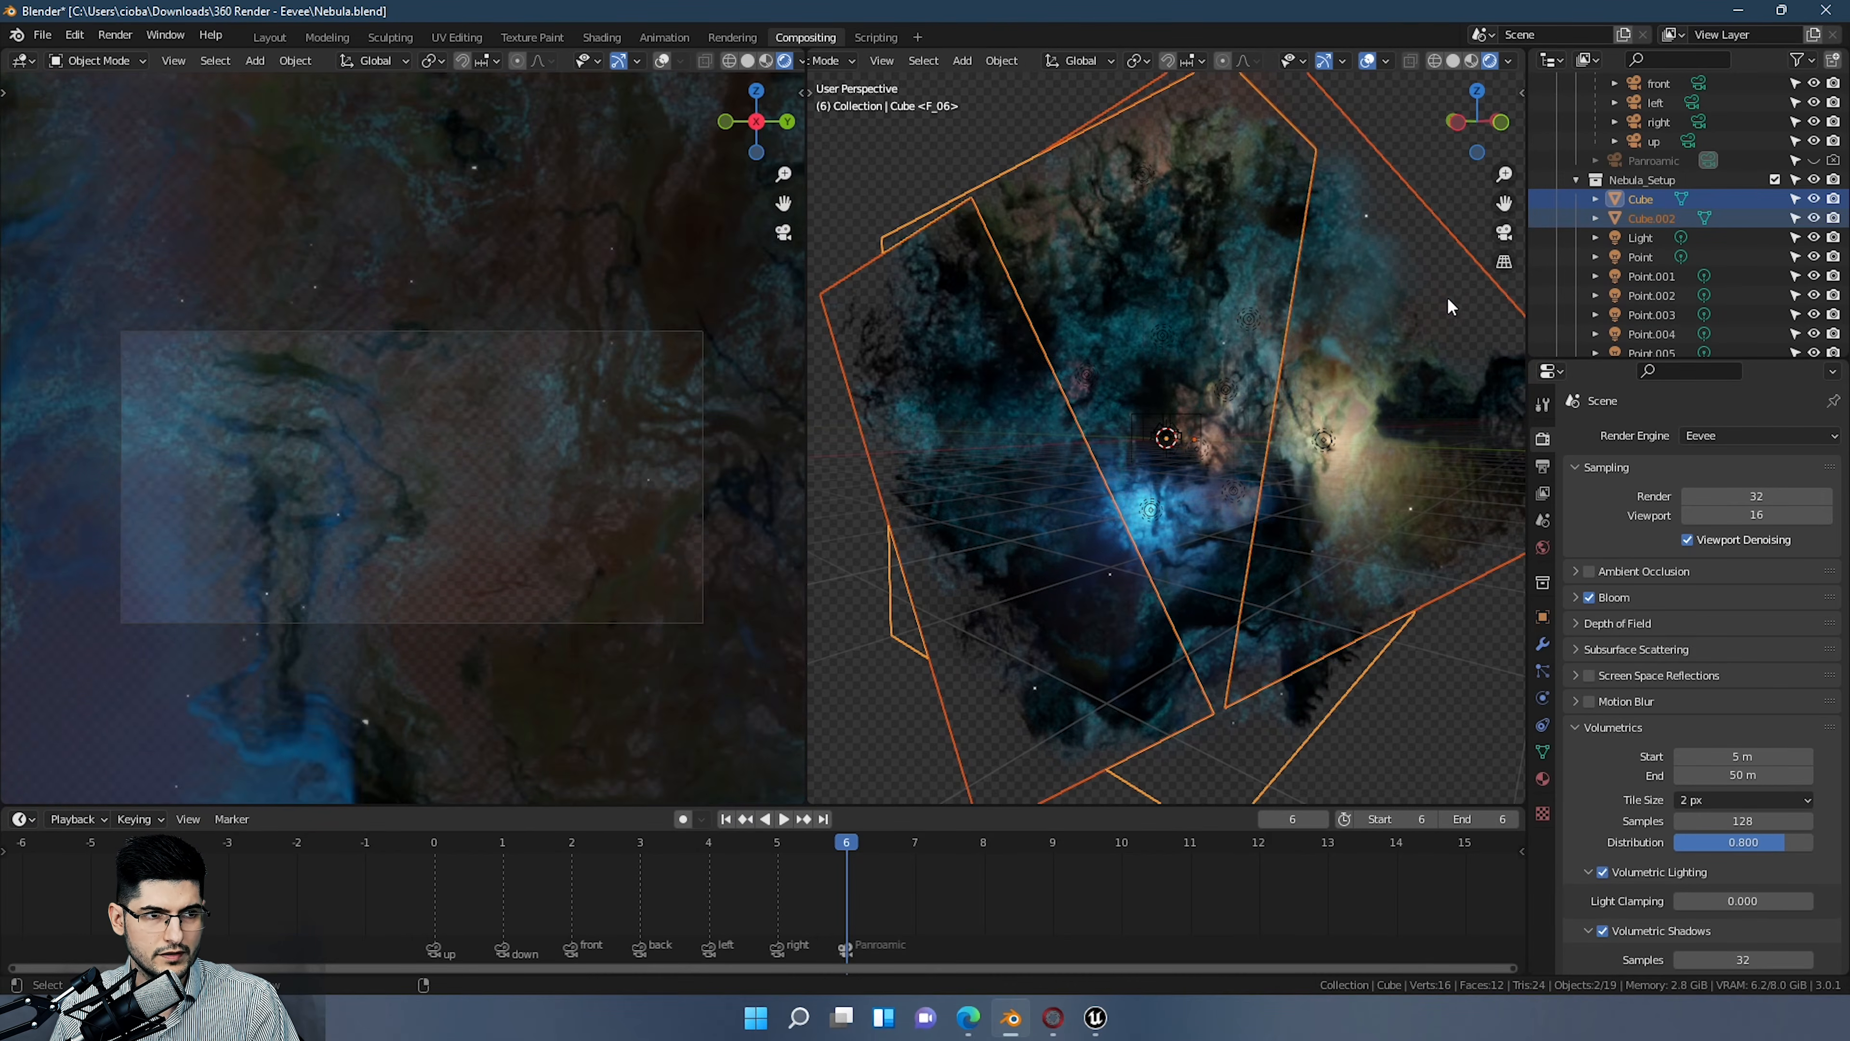
middle_click_drag(1423, 348, 1420, 348)
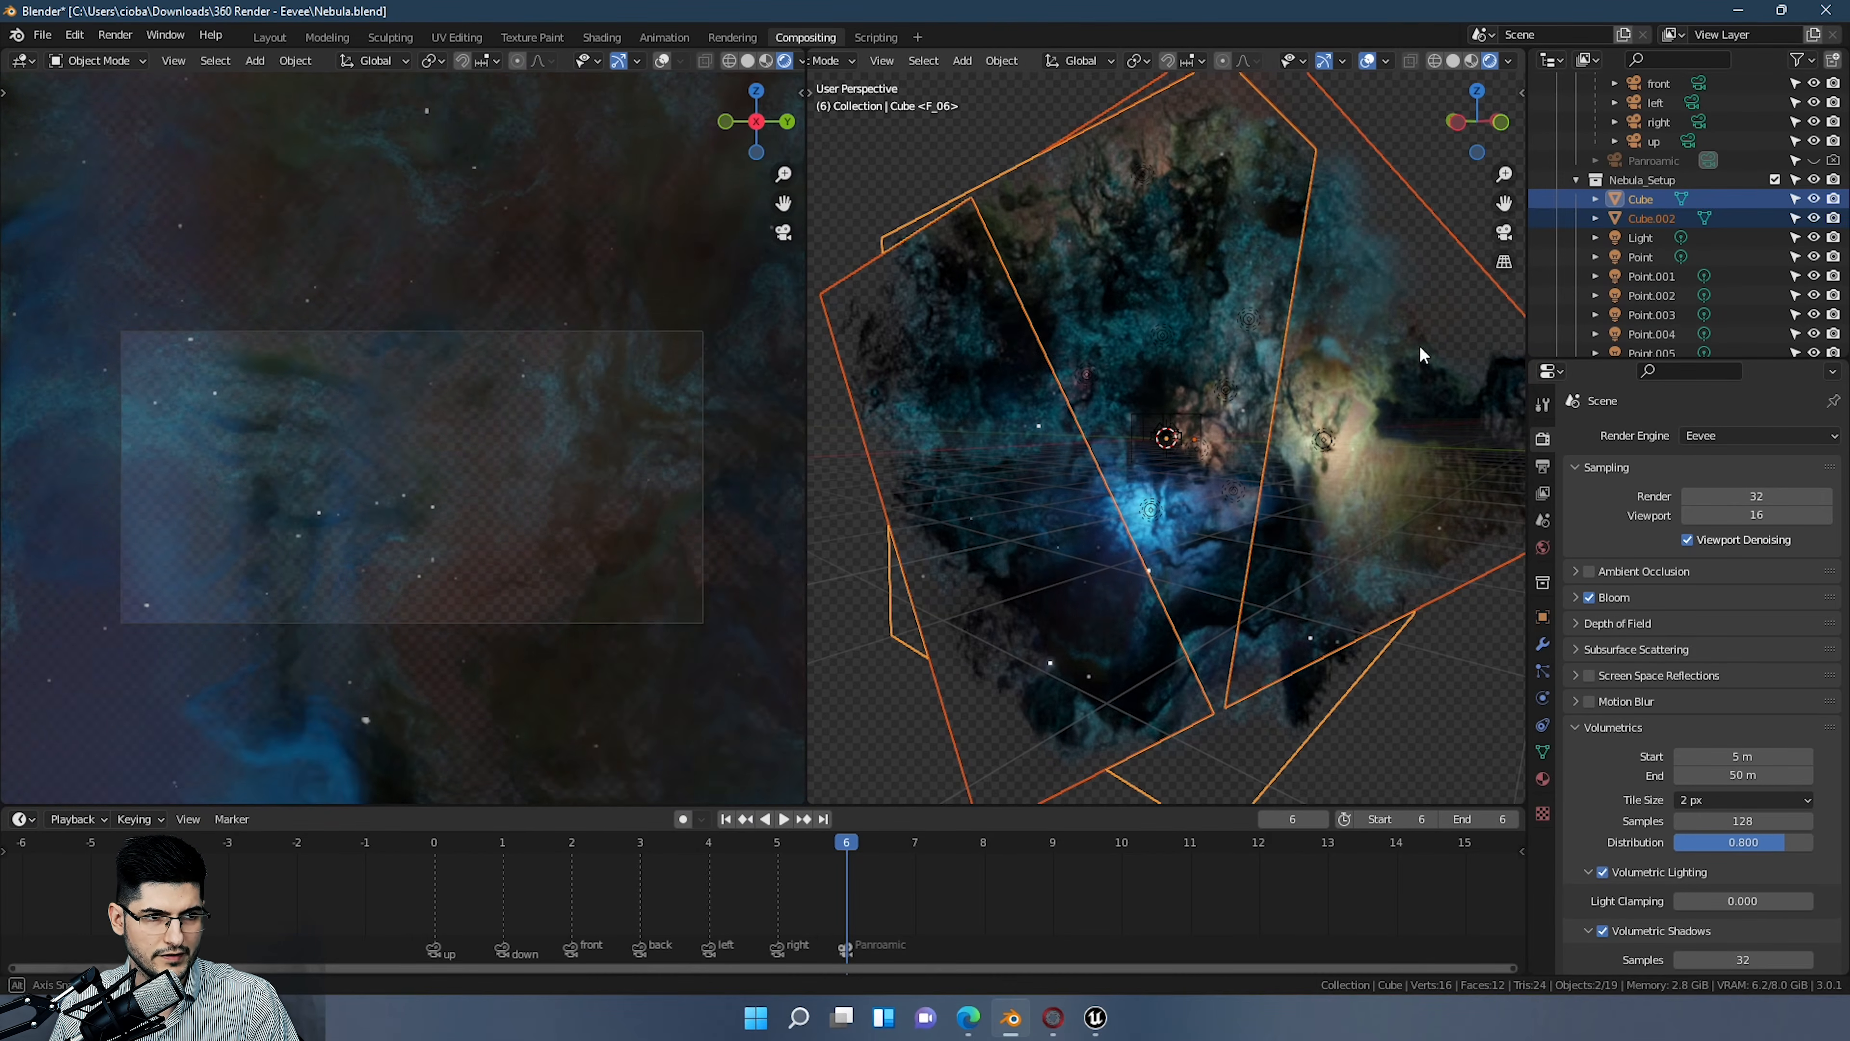
left_click(1649, 230)
left_click(1656, 213)
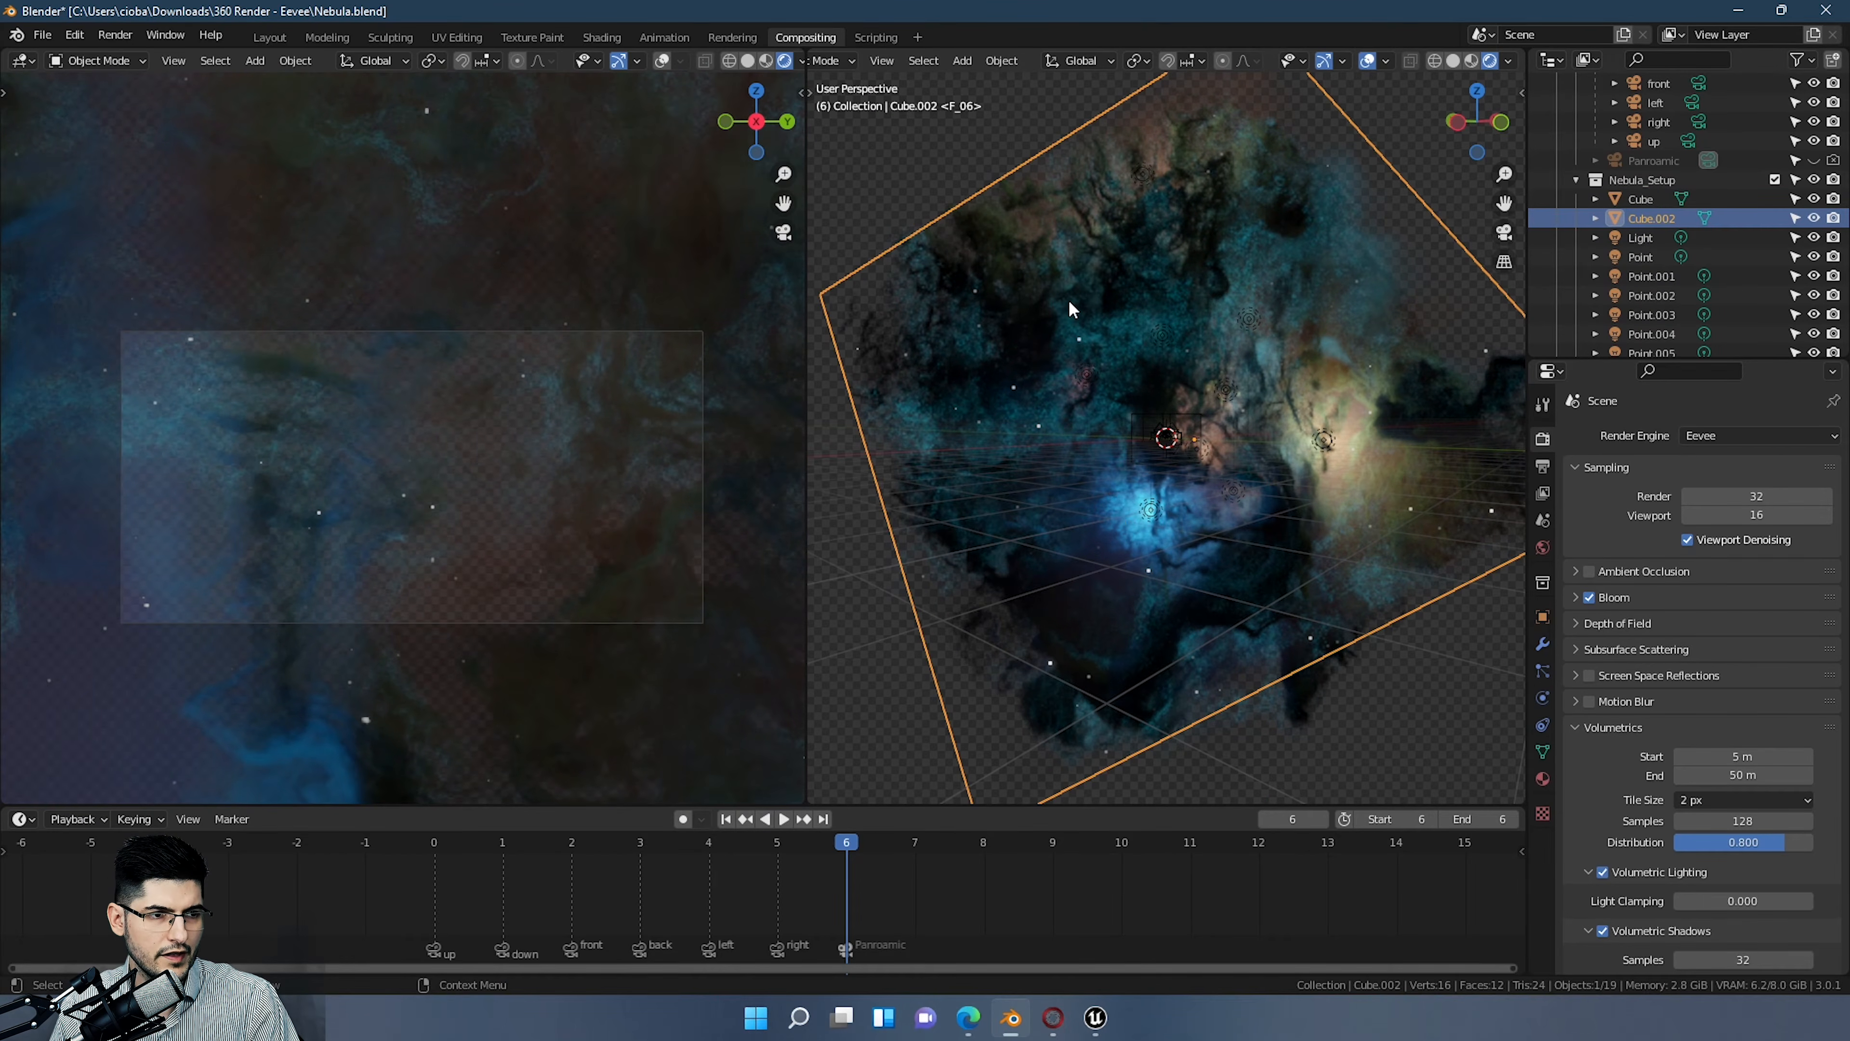
middle_click_drag(1160, 341, 1198, 299)
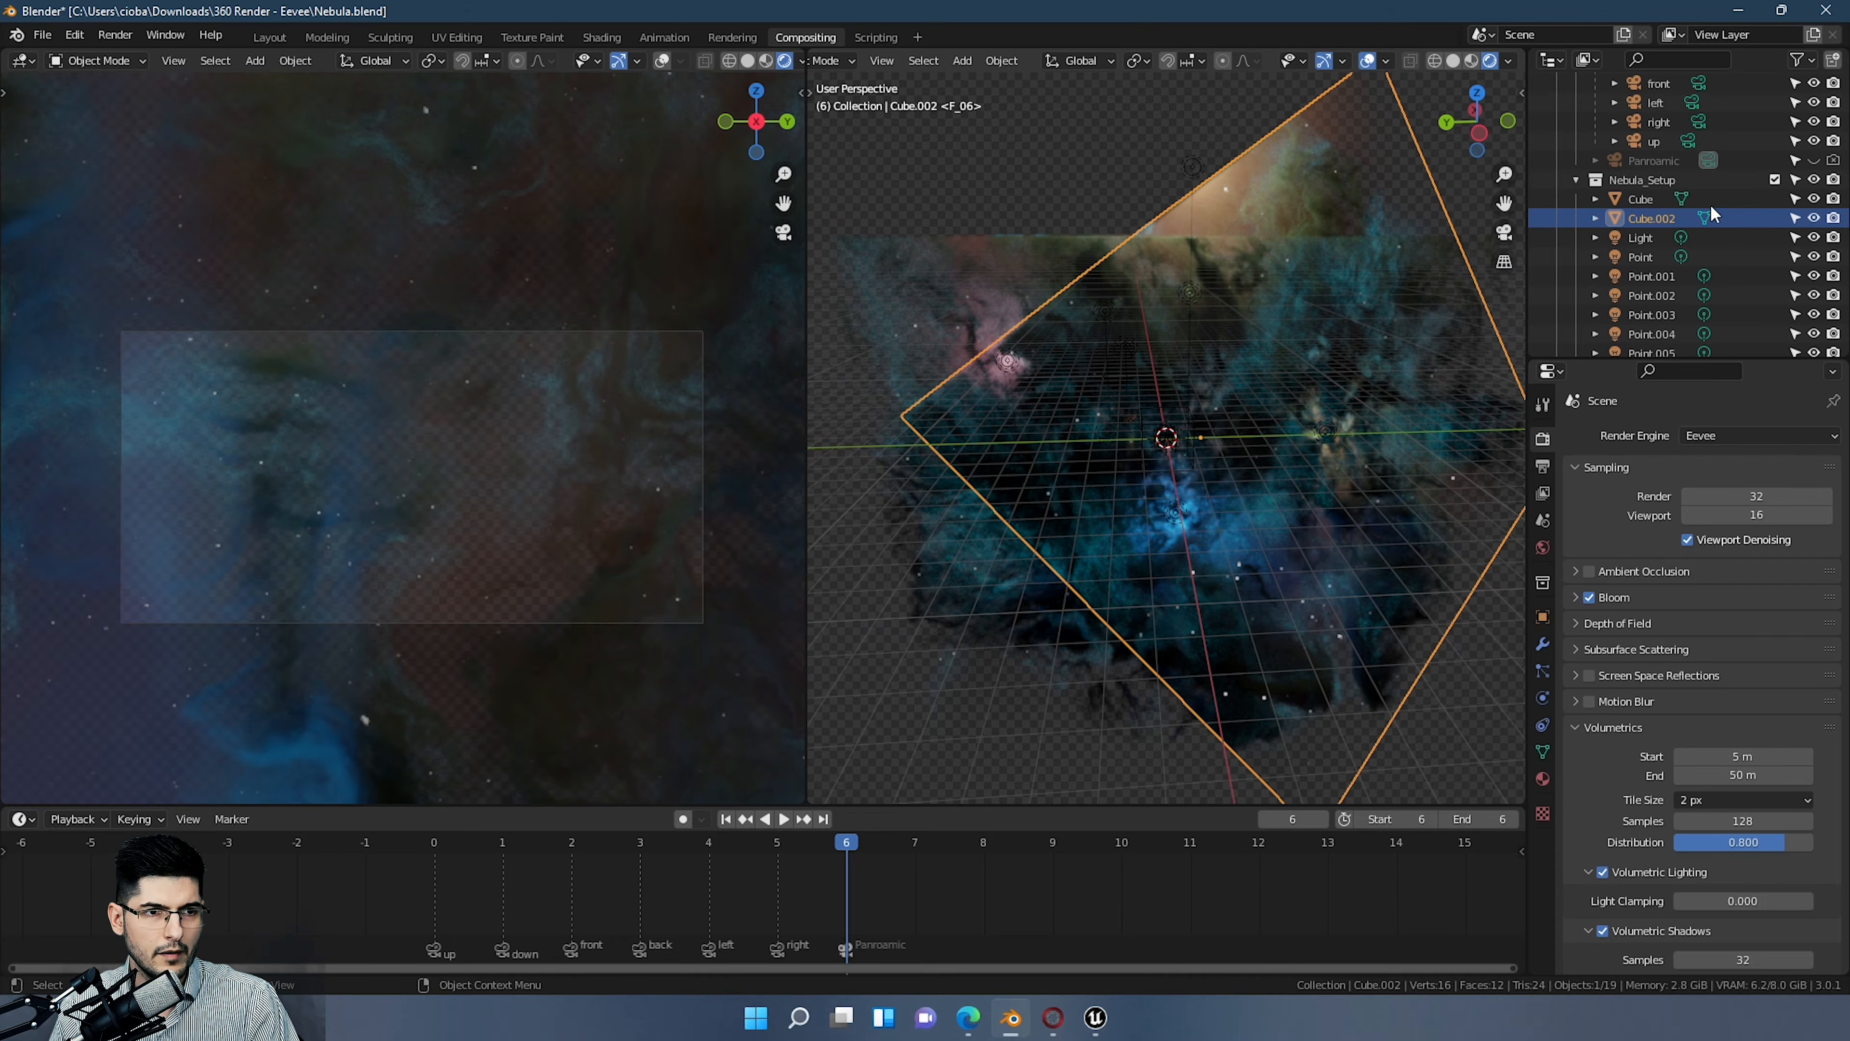
Step: Select the front camera of the Eevee_Setup rig and hide the Camera_Setup collection in the viewport
scroll(1683, 222, "up", 3)
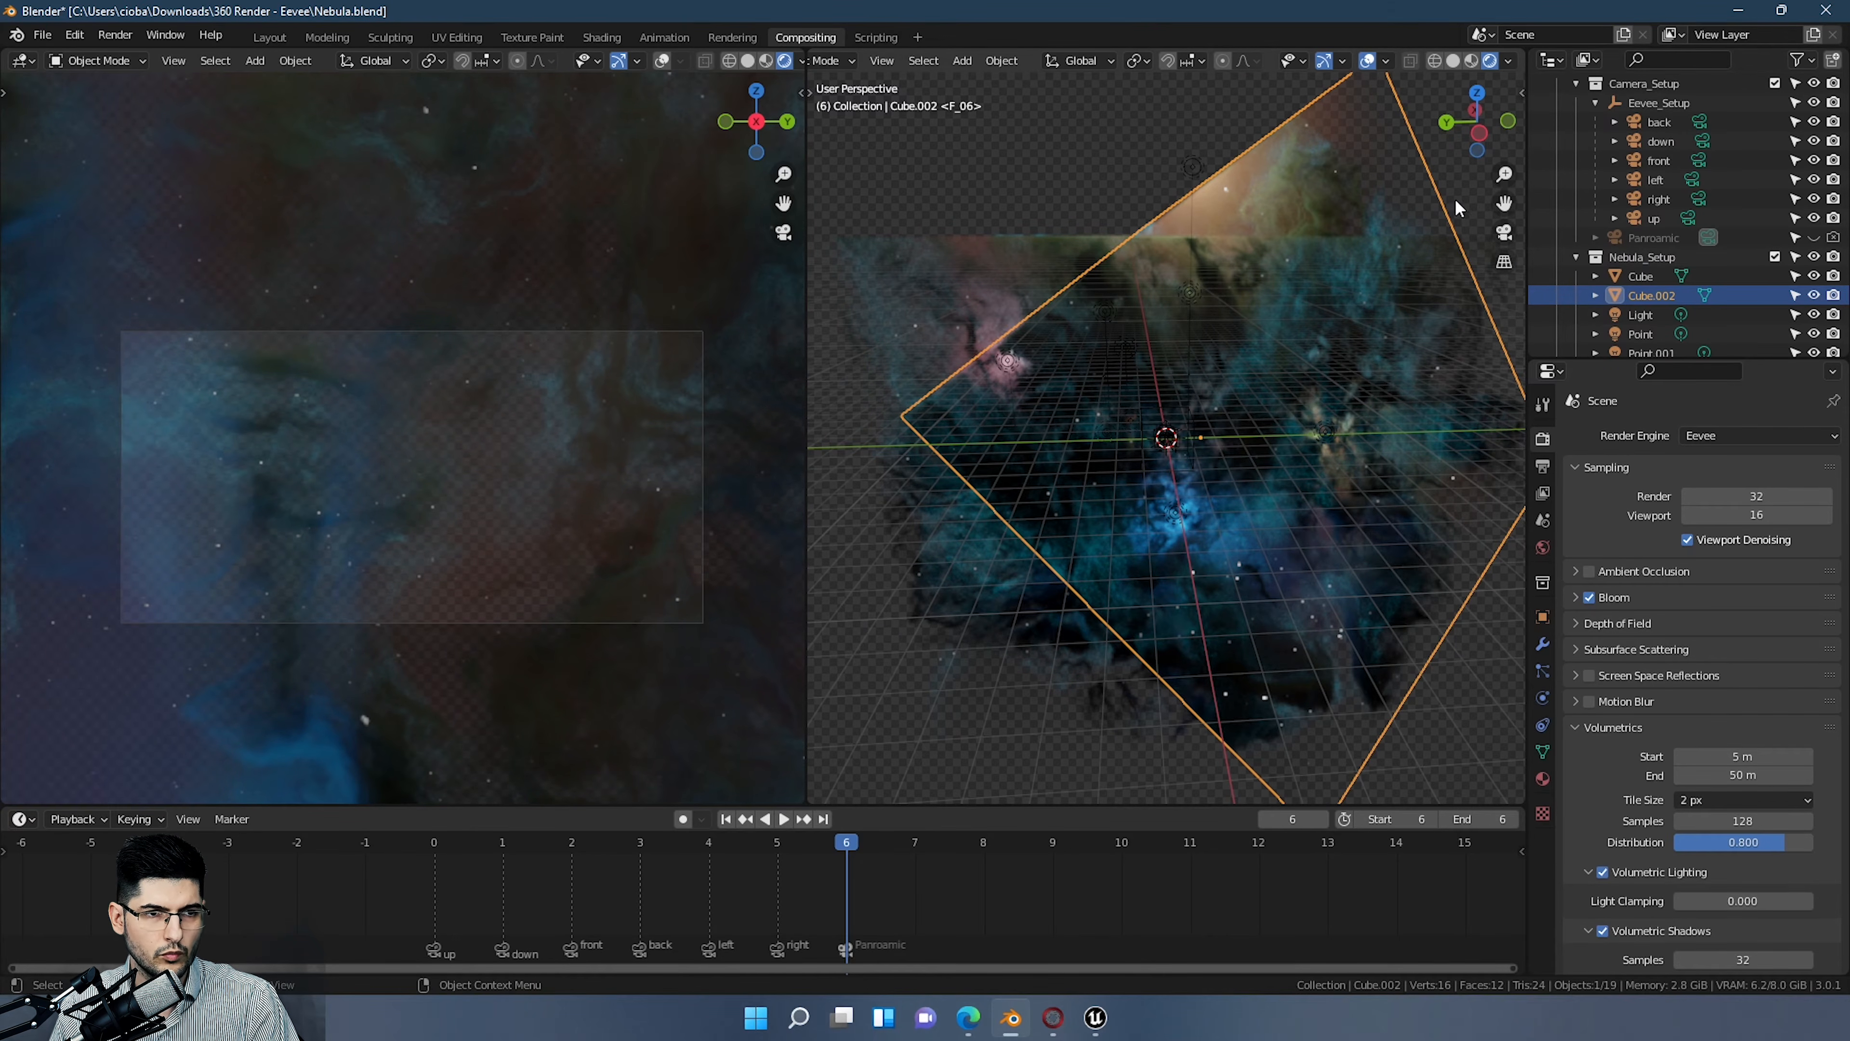
left_click(1659, 160)
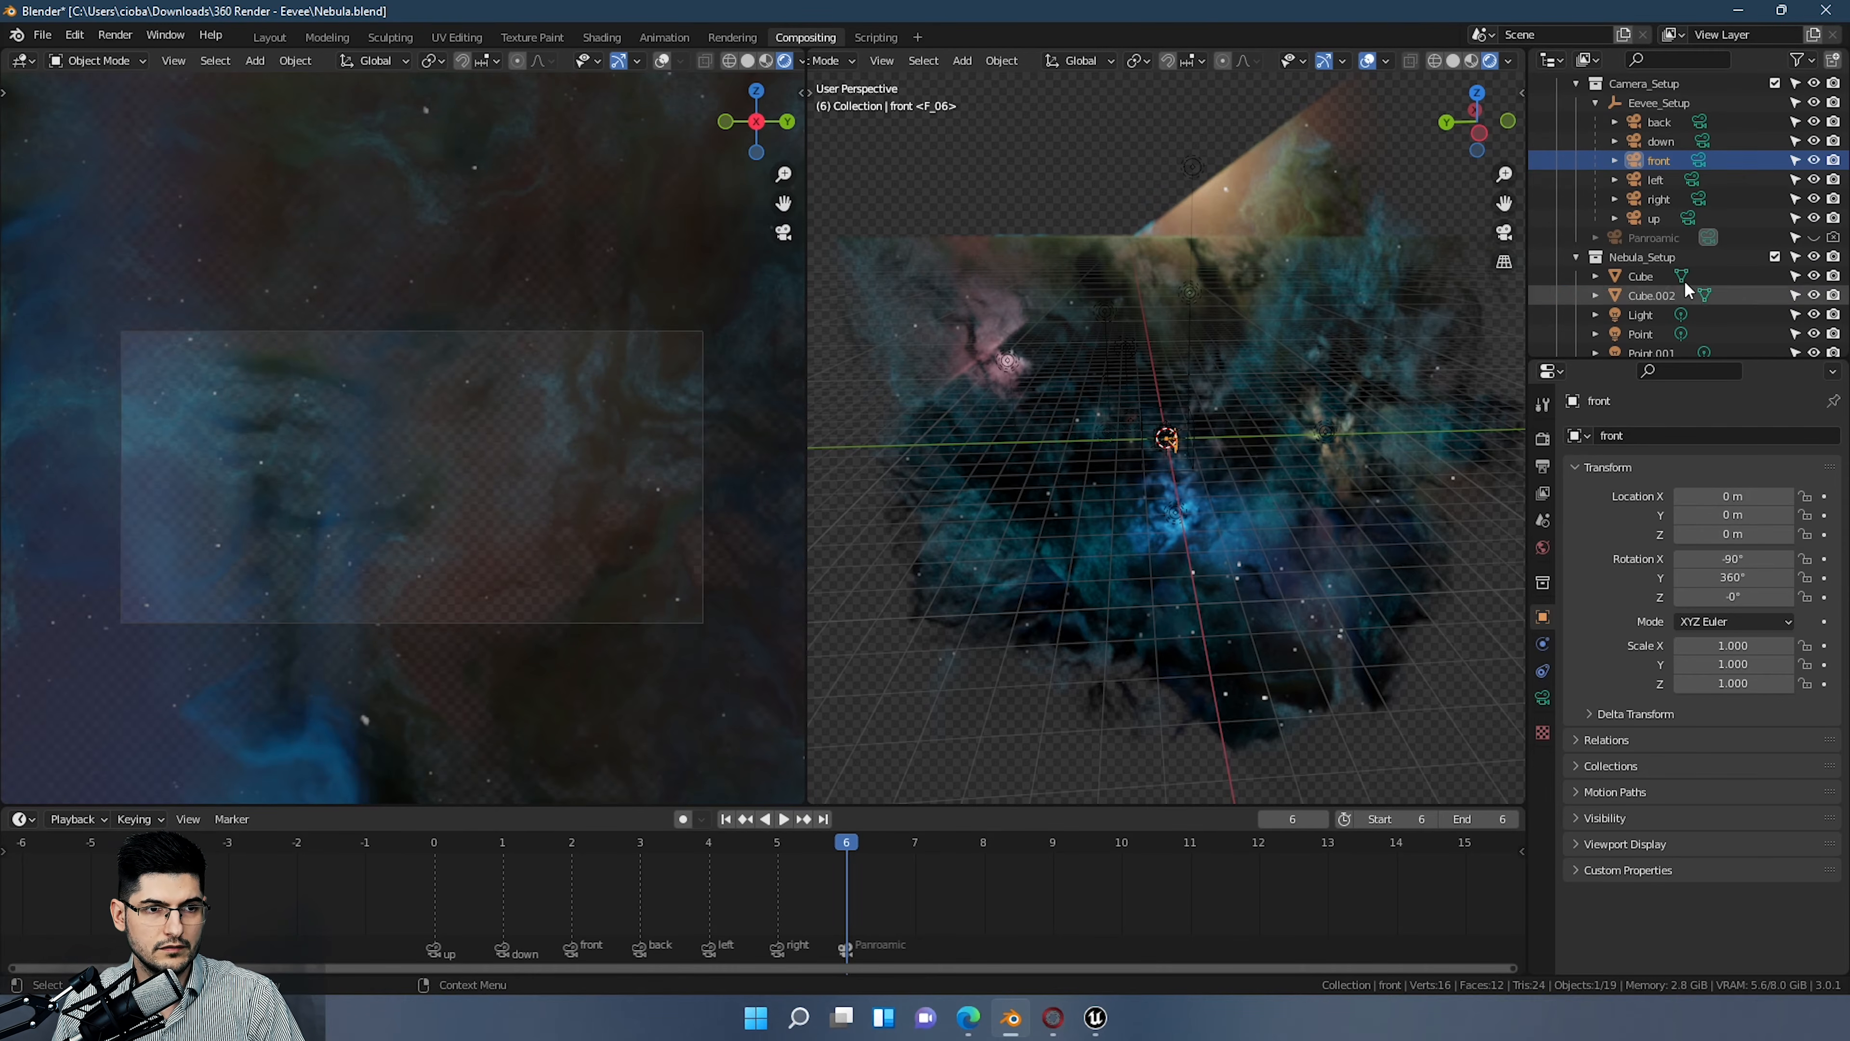
scroll(1712, 279, "down", 3)
scroll(1707, 280, "up", 3)
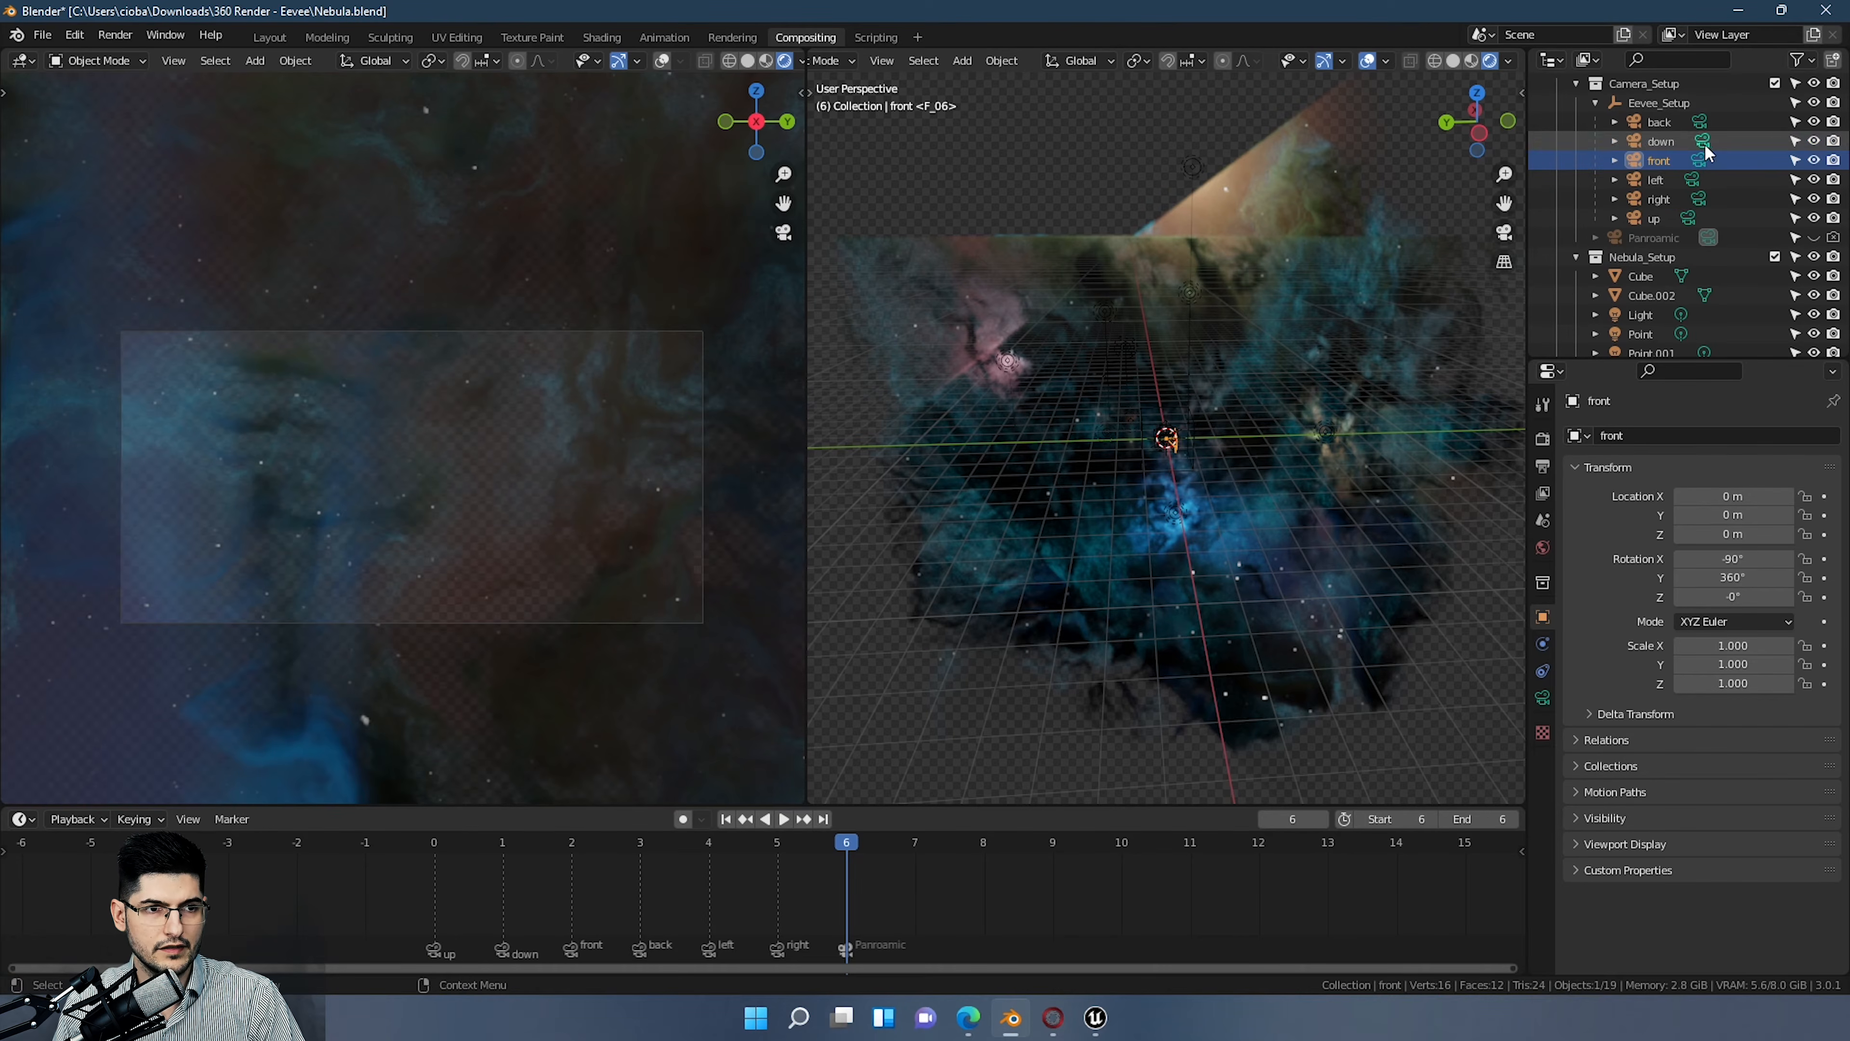
scroll(1709, 153, "up", 2)
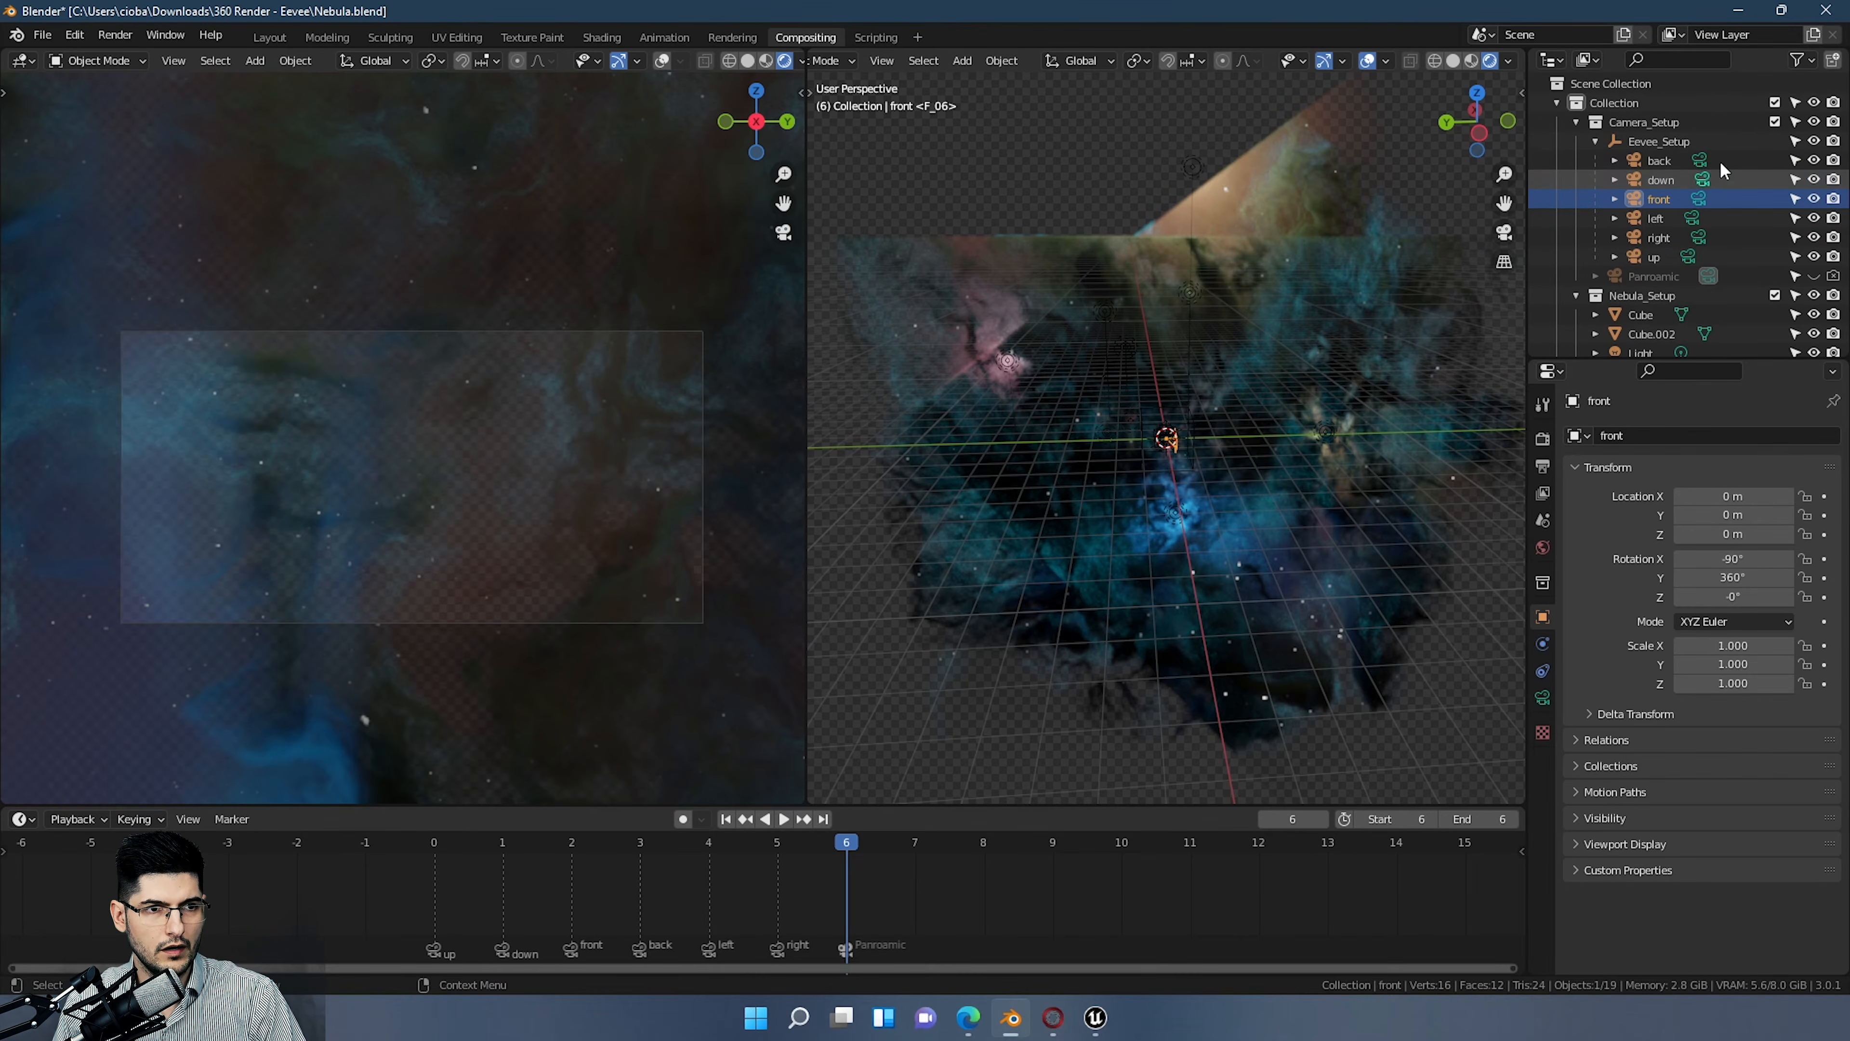
left_click(1815, 122)
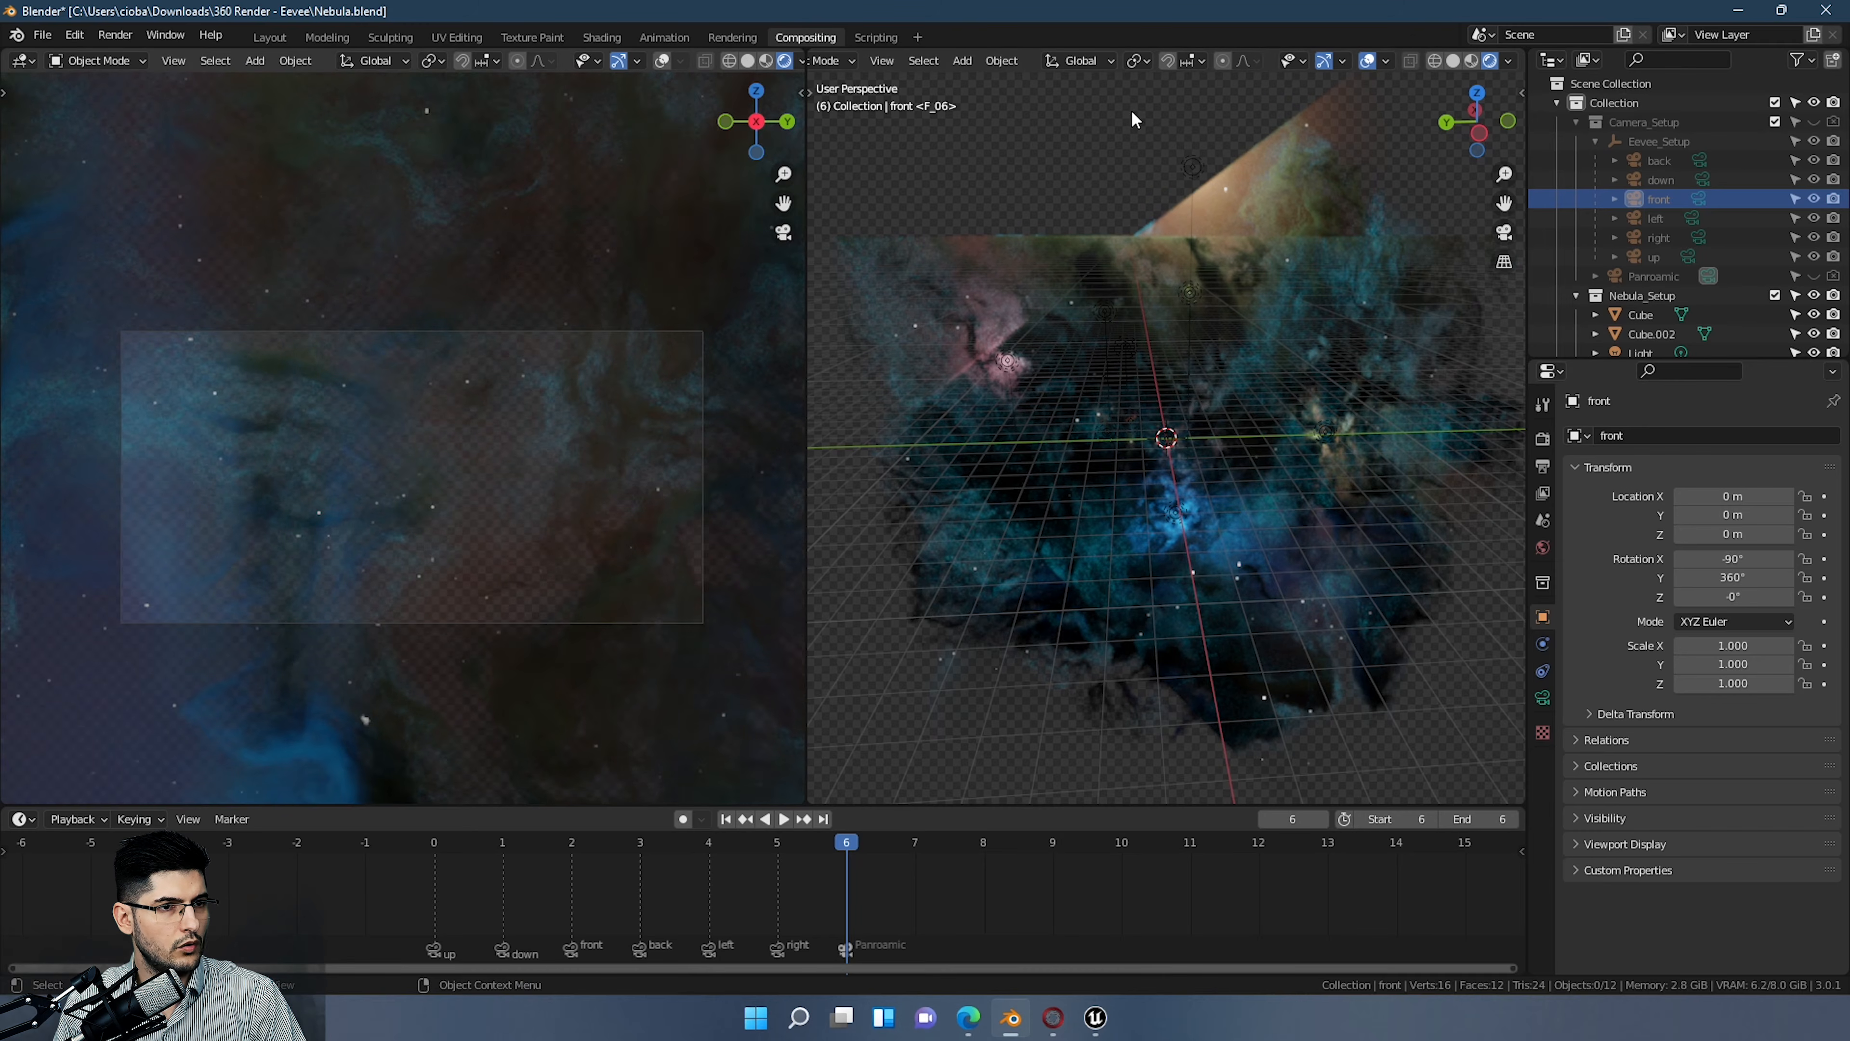
Step: Switch both 3D viewports to Solid shading to show the two overlapping nebula cubes
left_click(1454, 61)
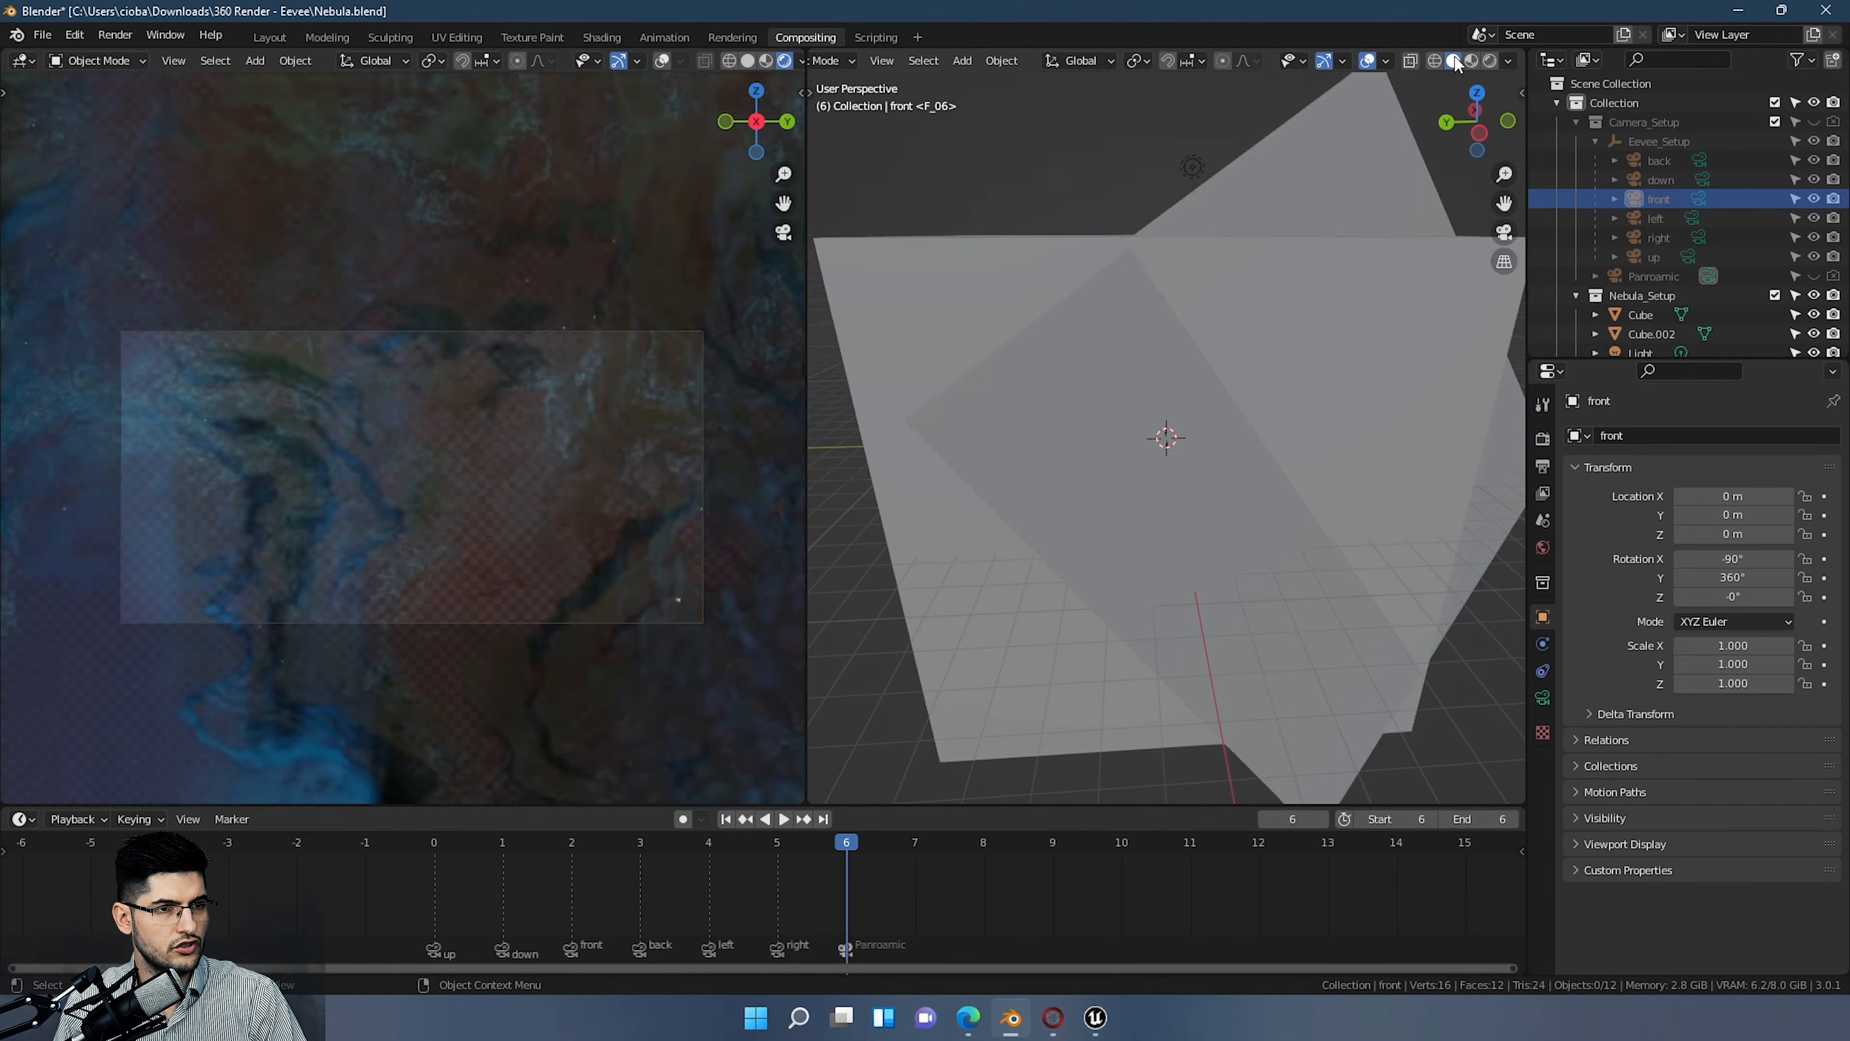
left_click(747, 61)
middle_click_drag(1180, 280, 1286, 341)
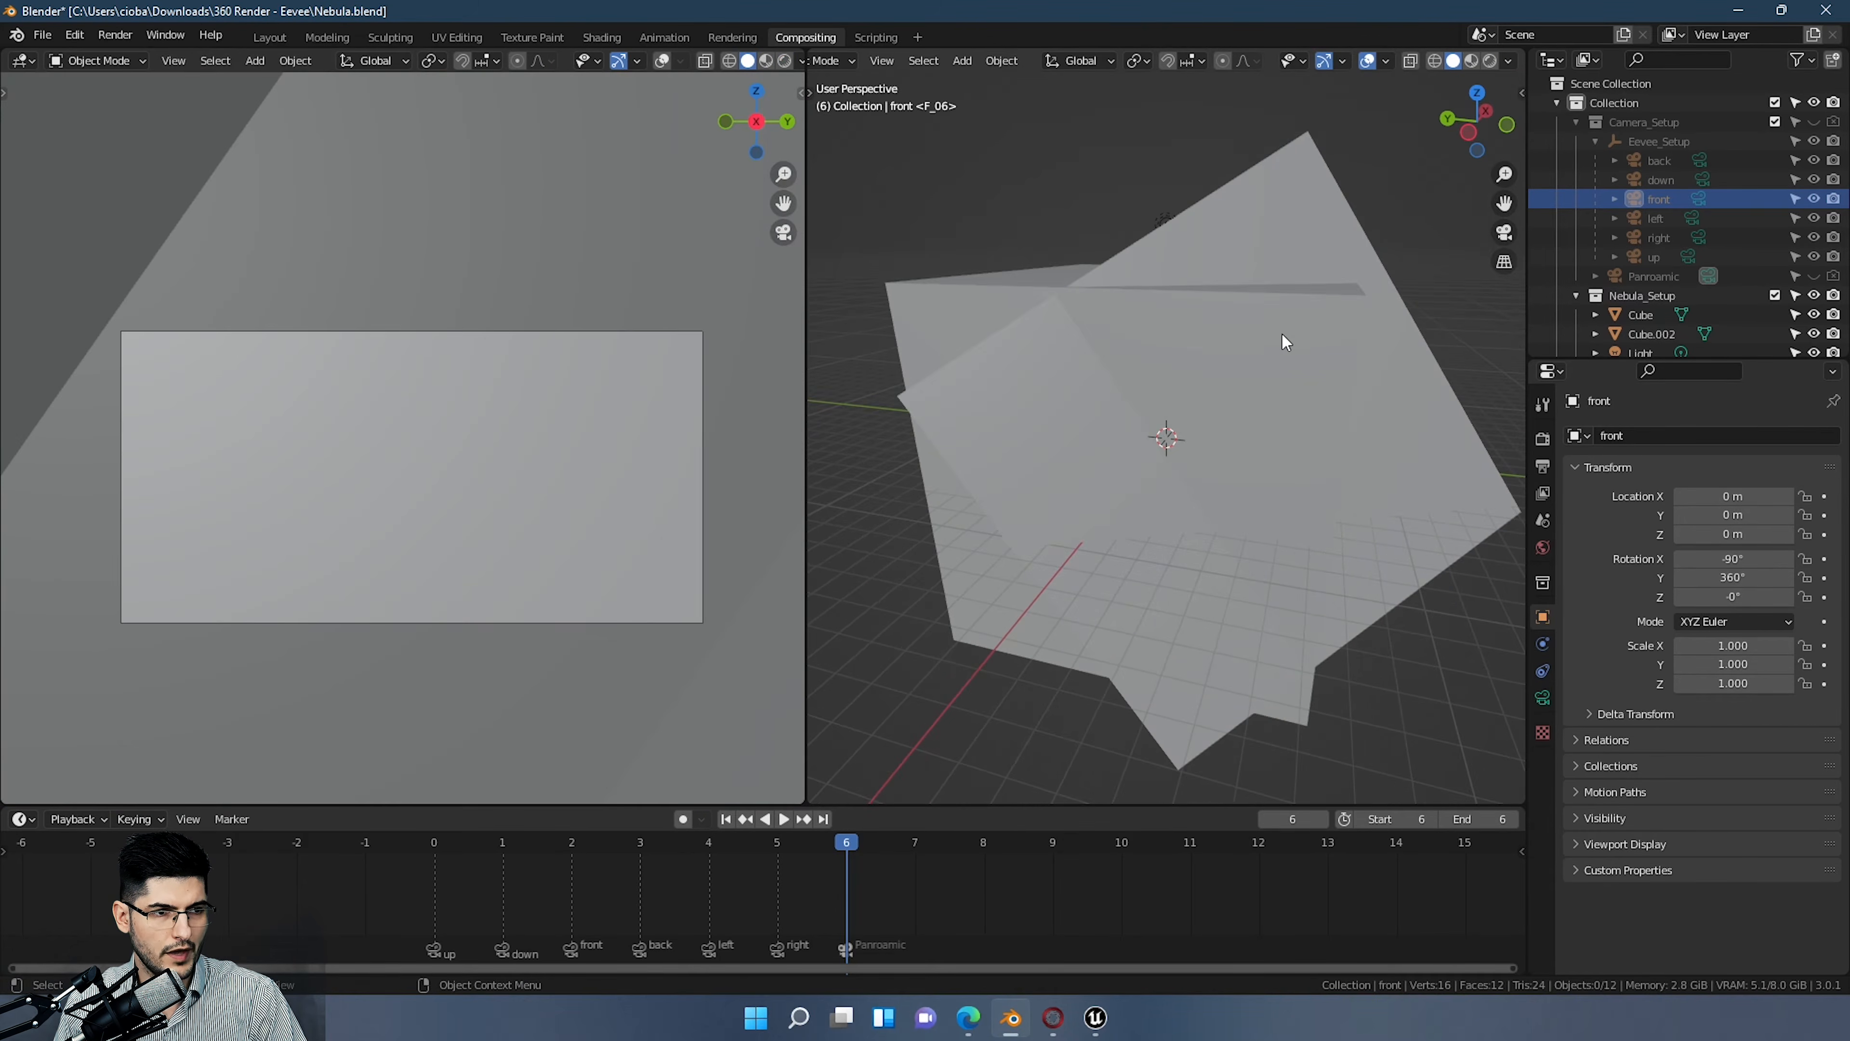
Step: Review the cubes and lights listed in the Nebula_Setup collection alongside the solid cubes, and collapse the collection
scroll(1684, 287, "down", 5)
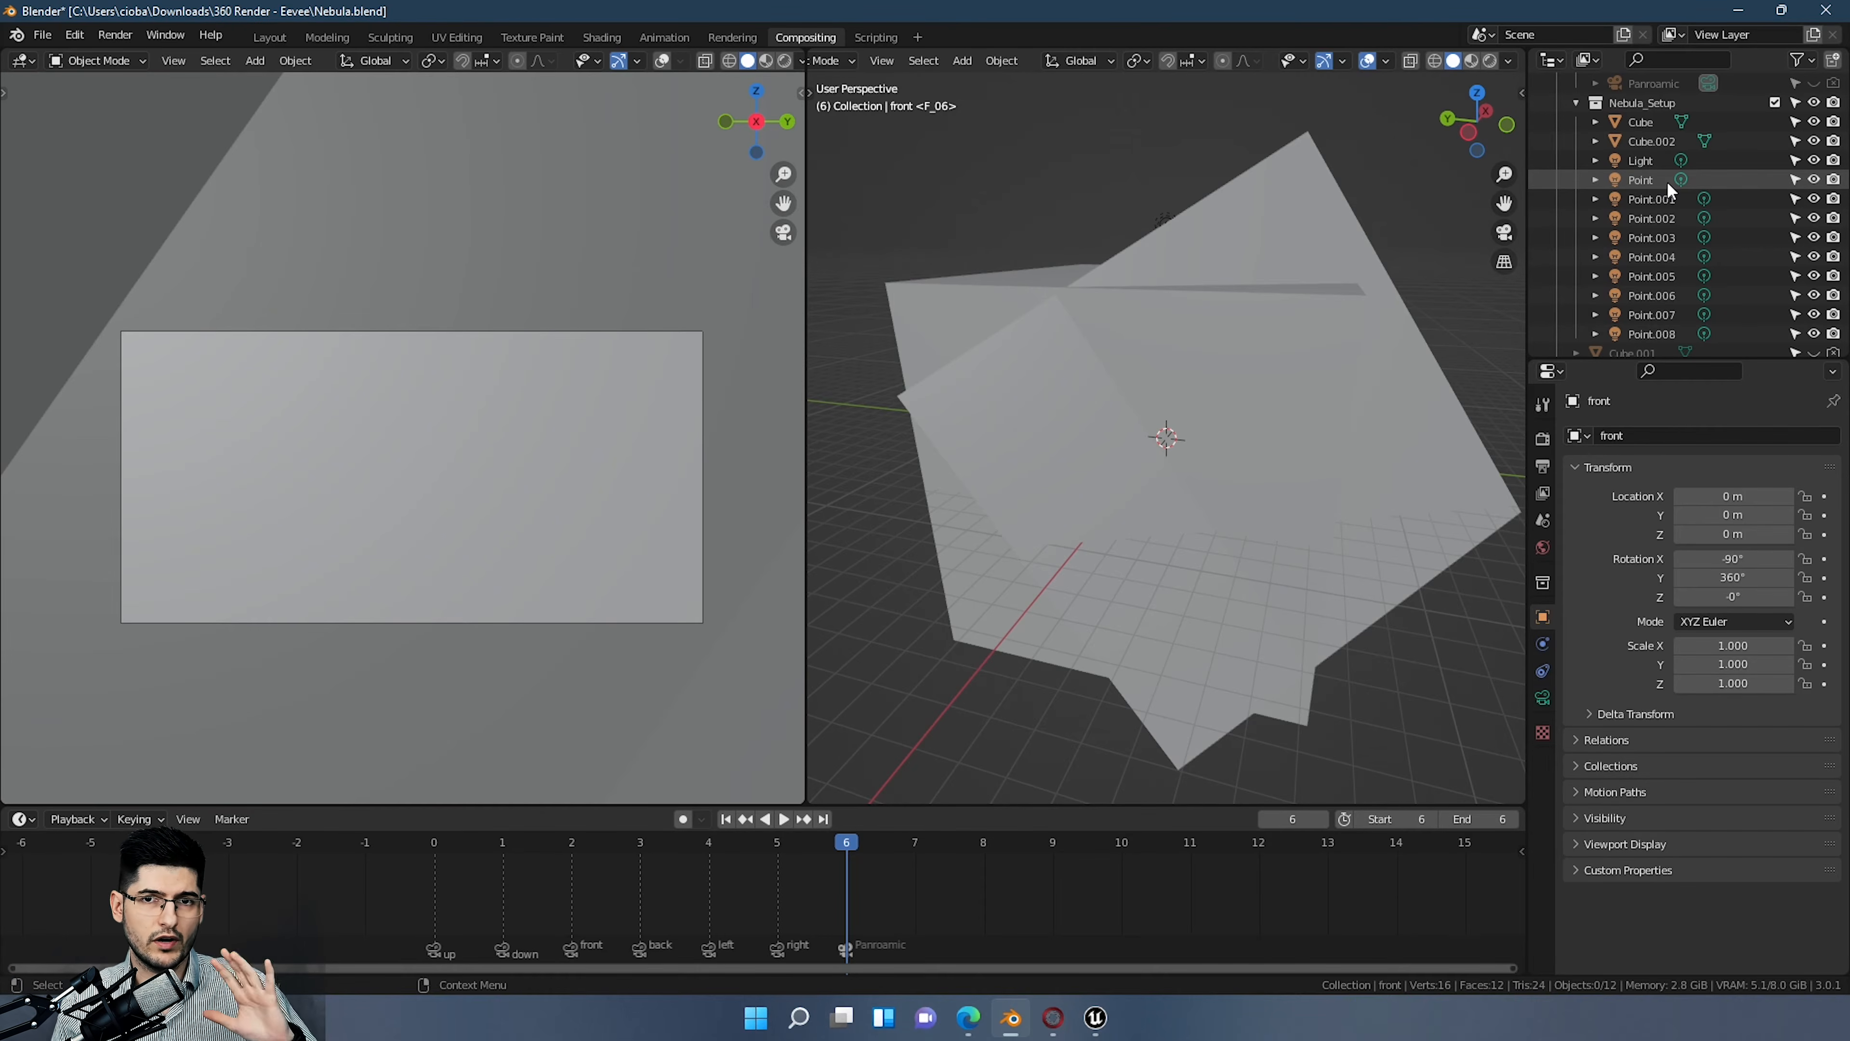
scroll(1401, 349, "down", 3)
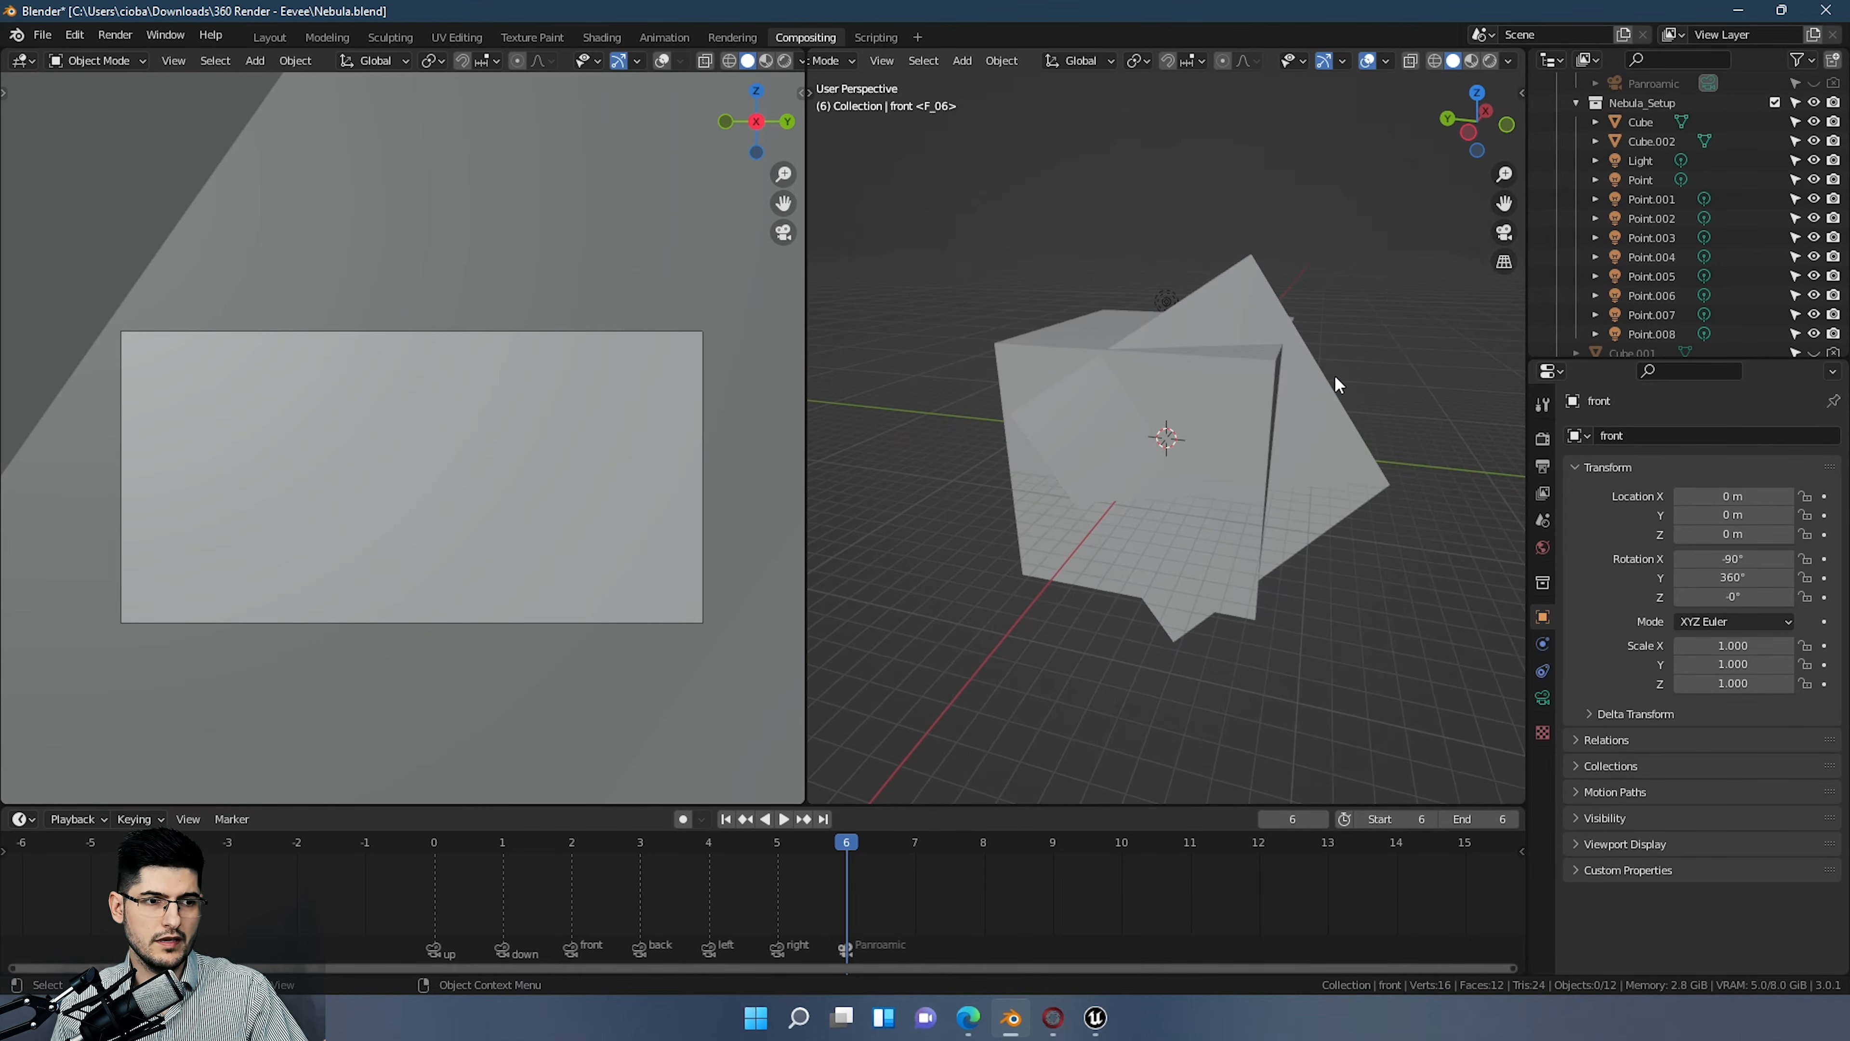
scroll(1335, 377, "down", 2)
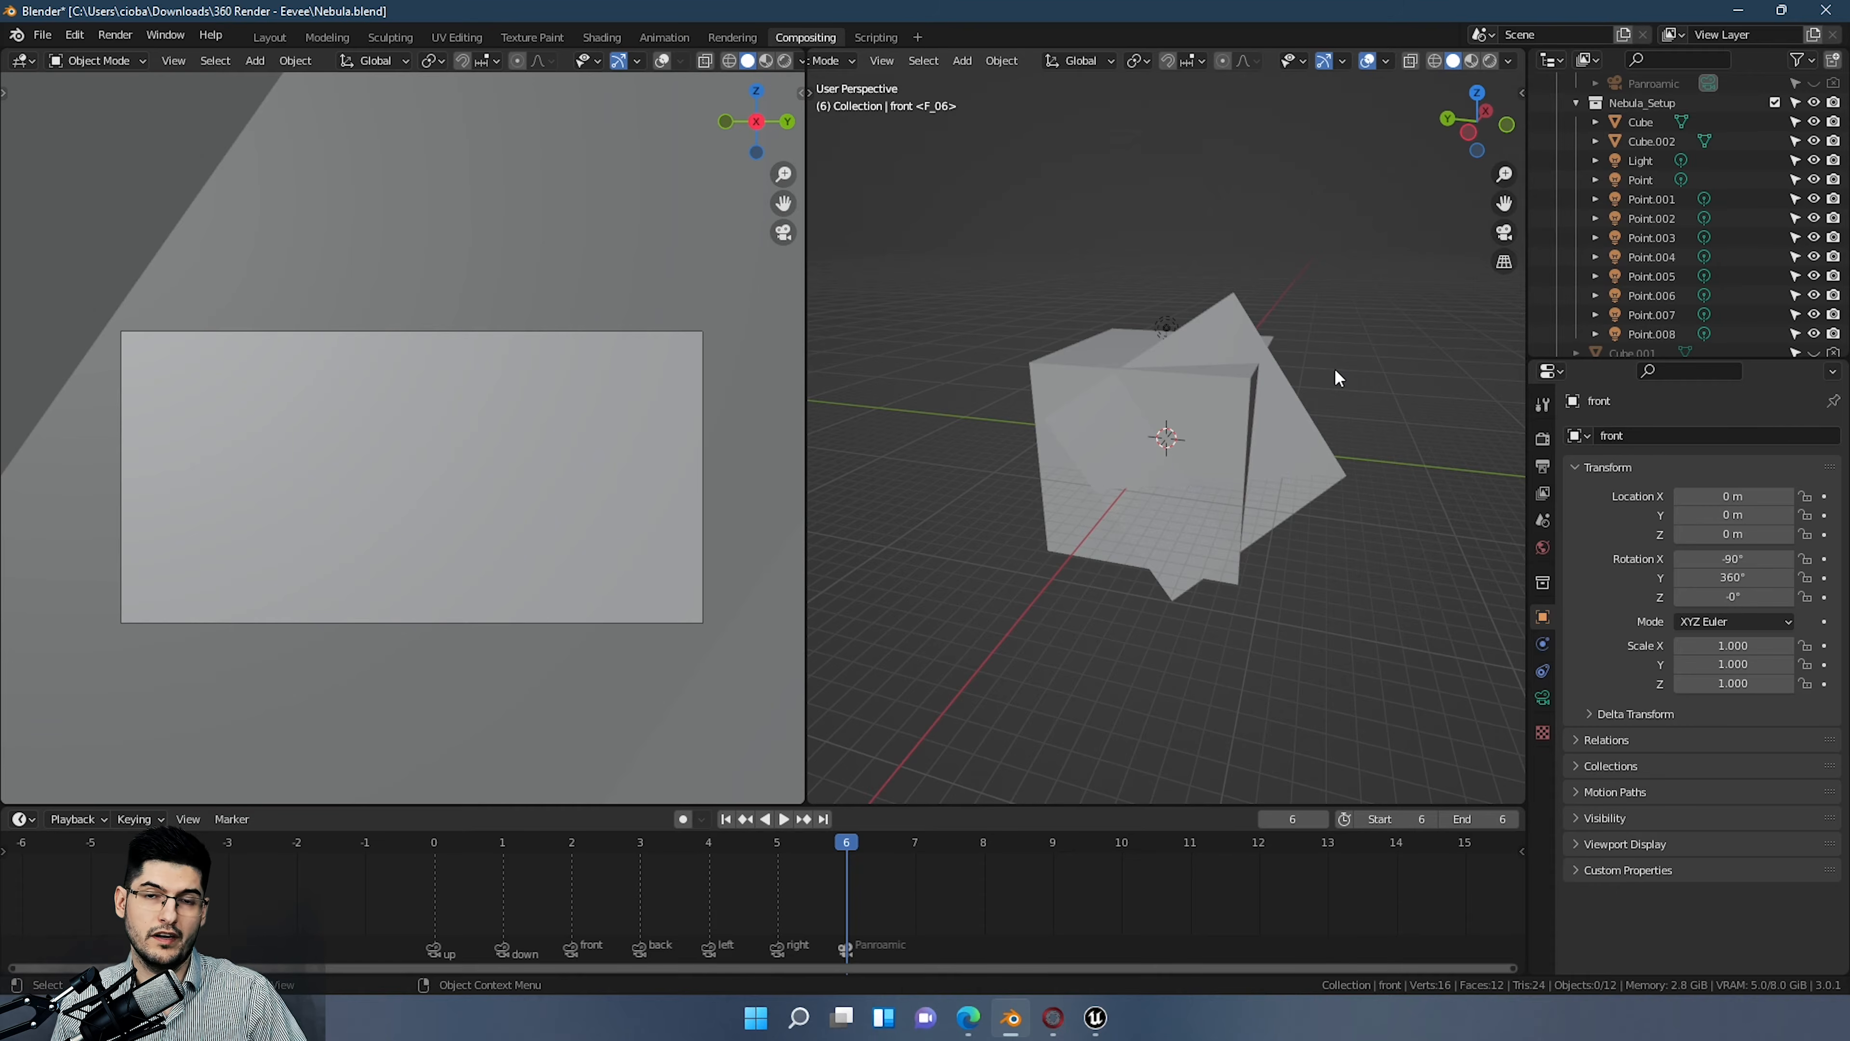
middle_click_drag(1278, 455, 880, 416)
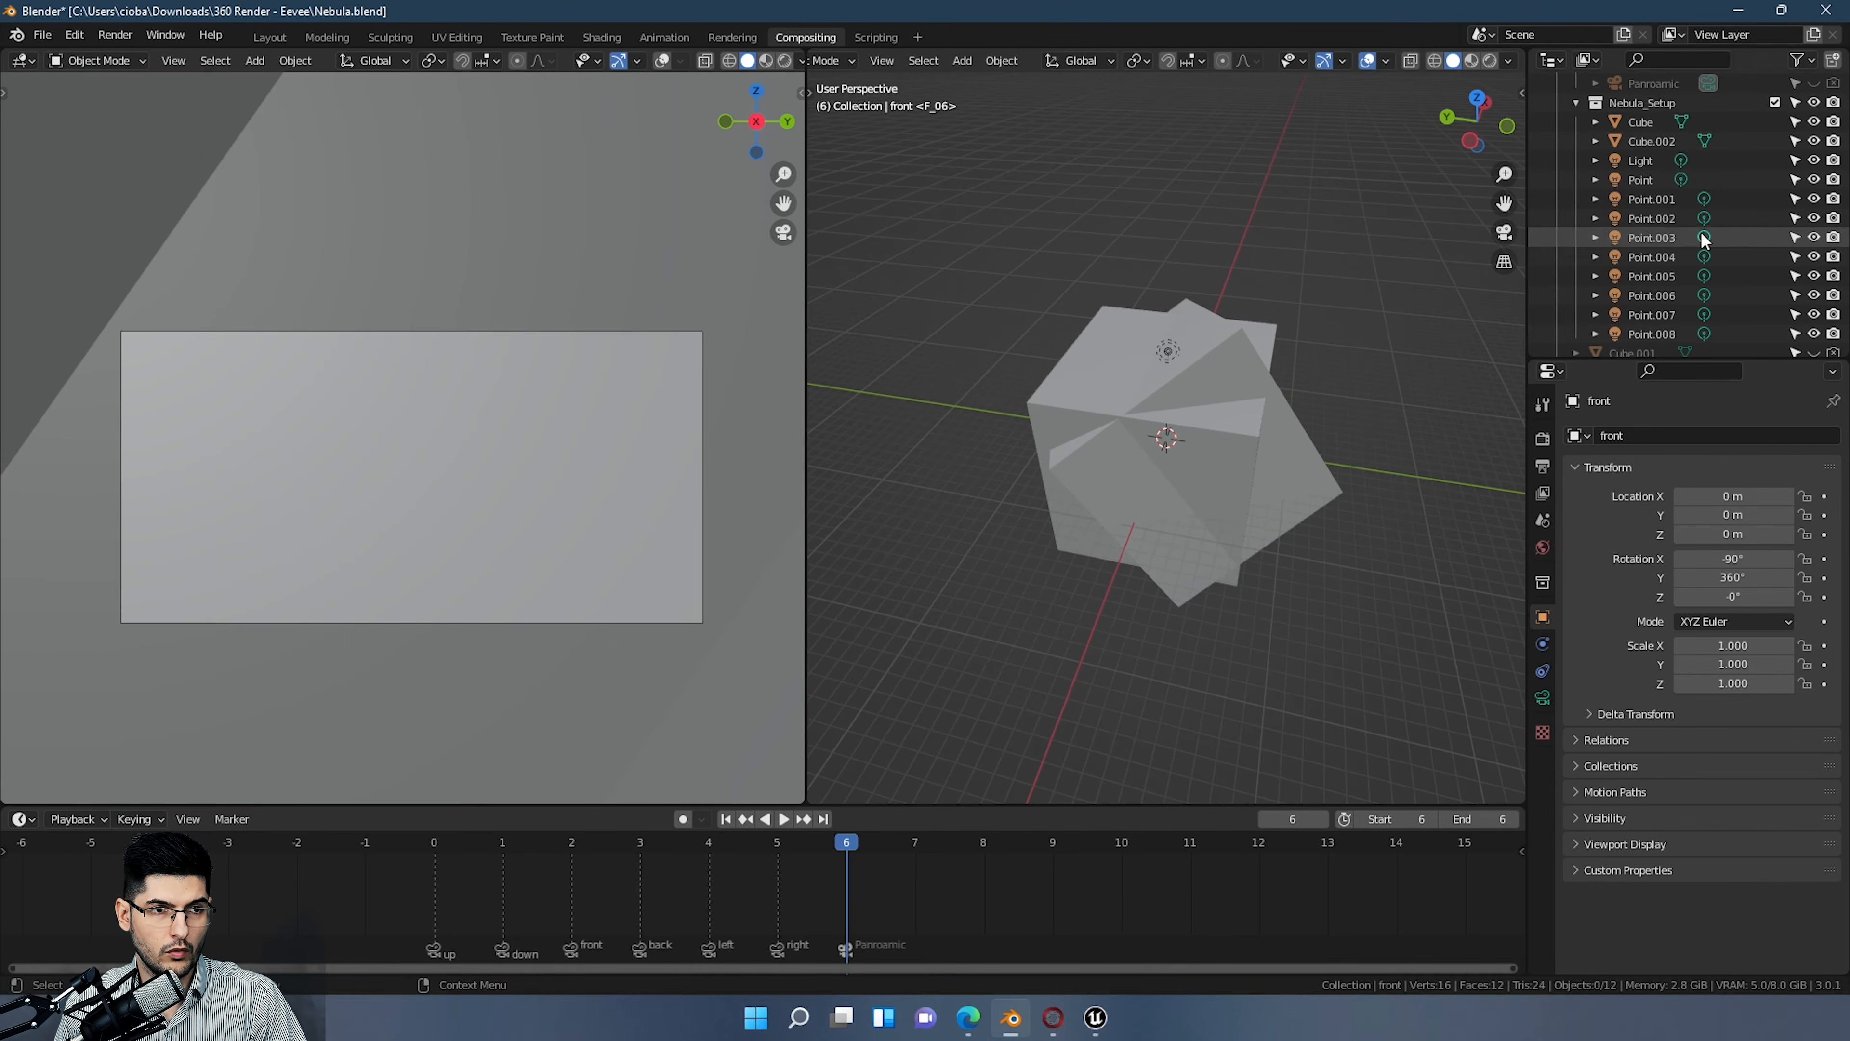
scroll(1646, 212, "up", 4)
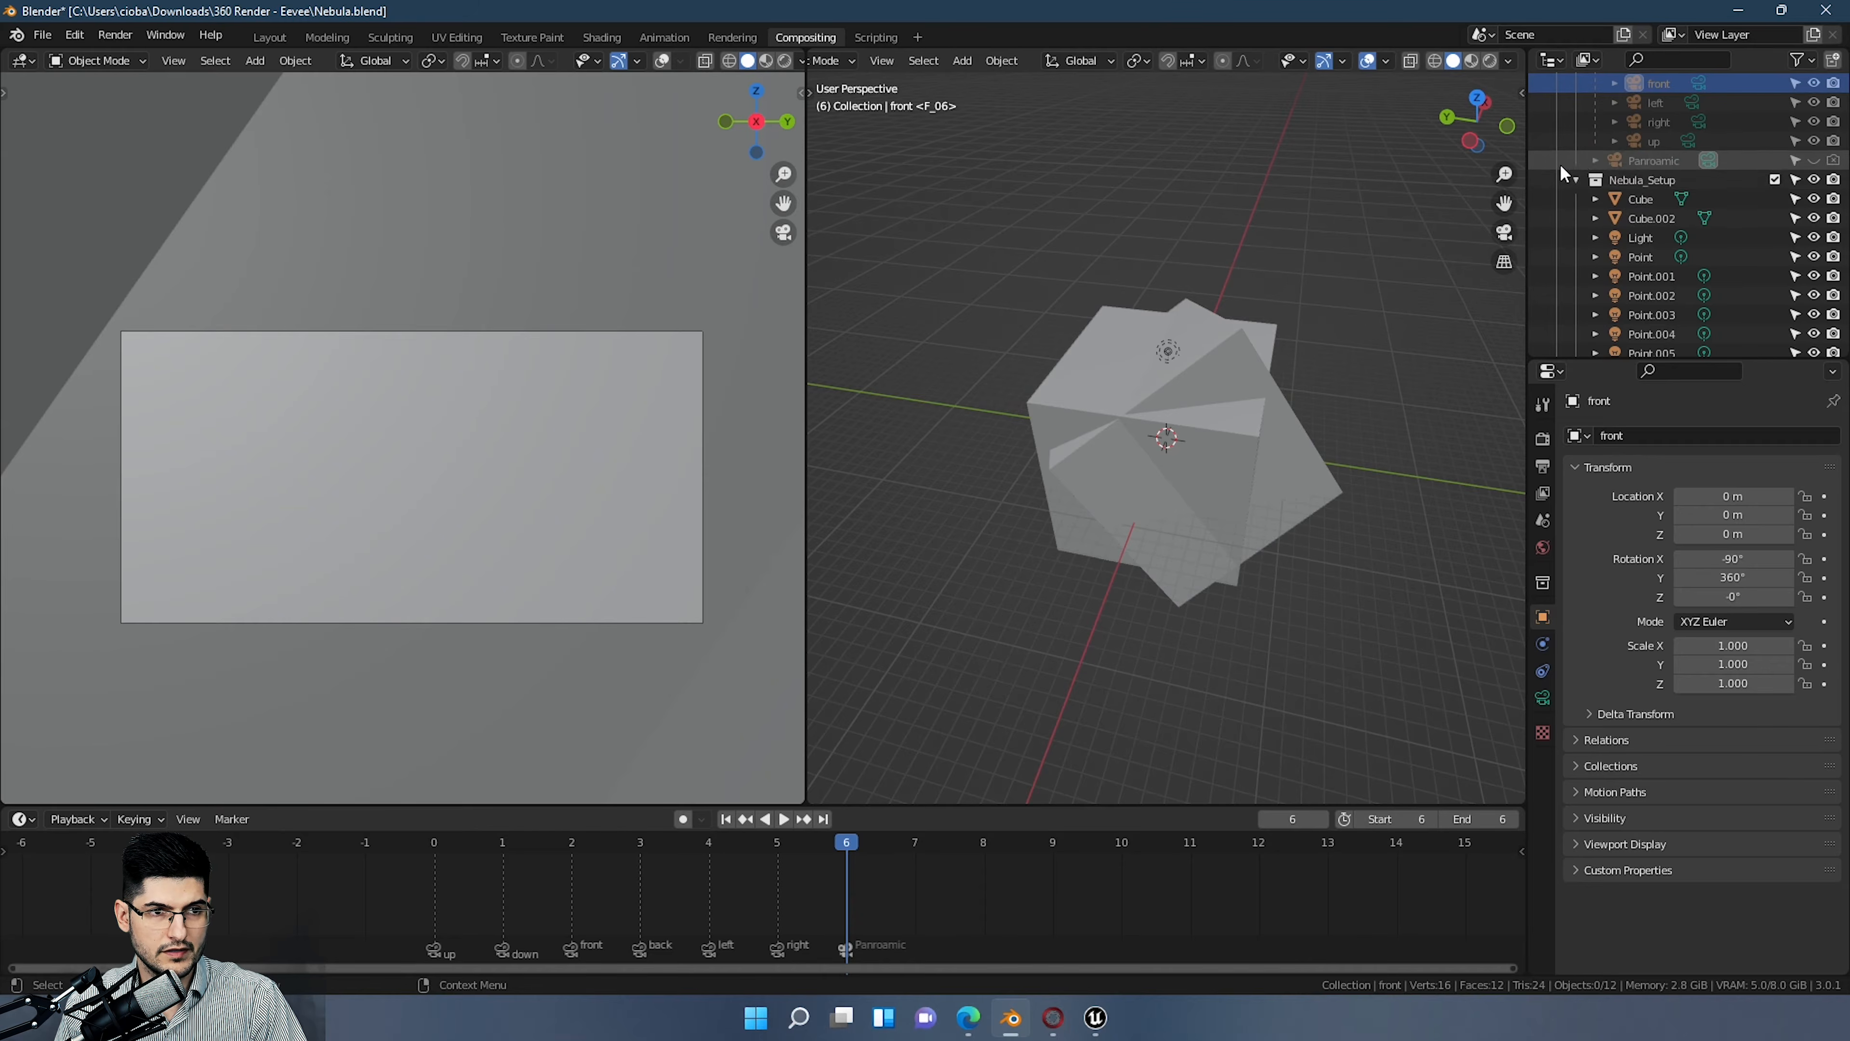
left_click(1574, 180)
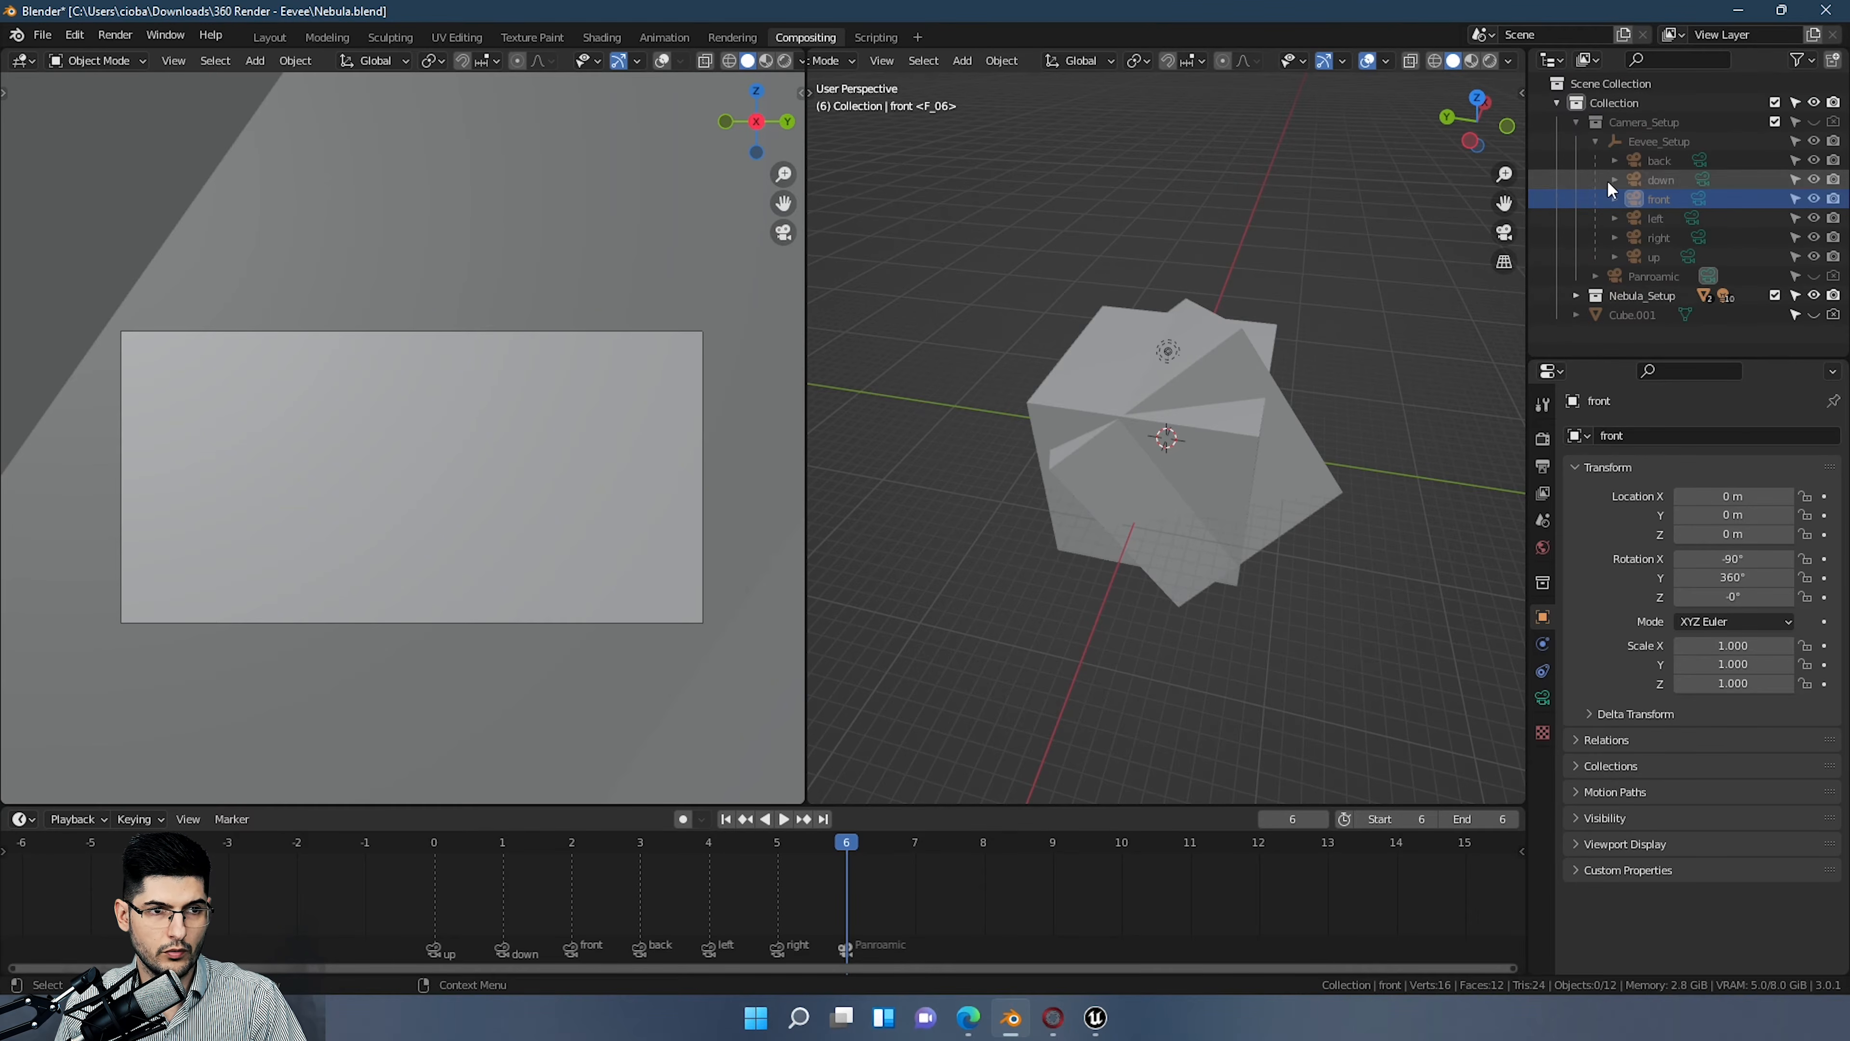
left_click(1635, 294)
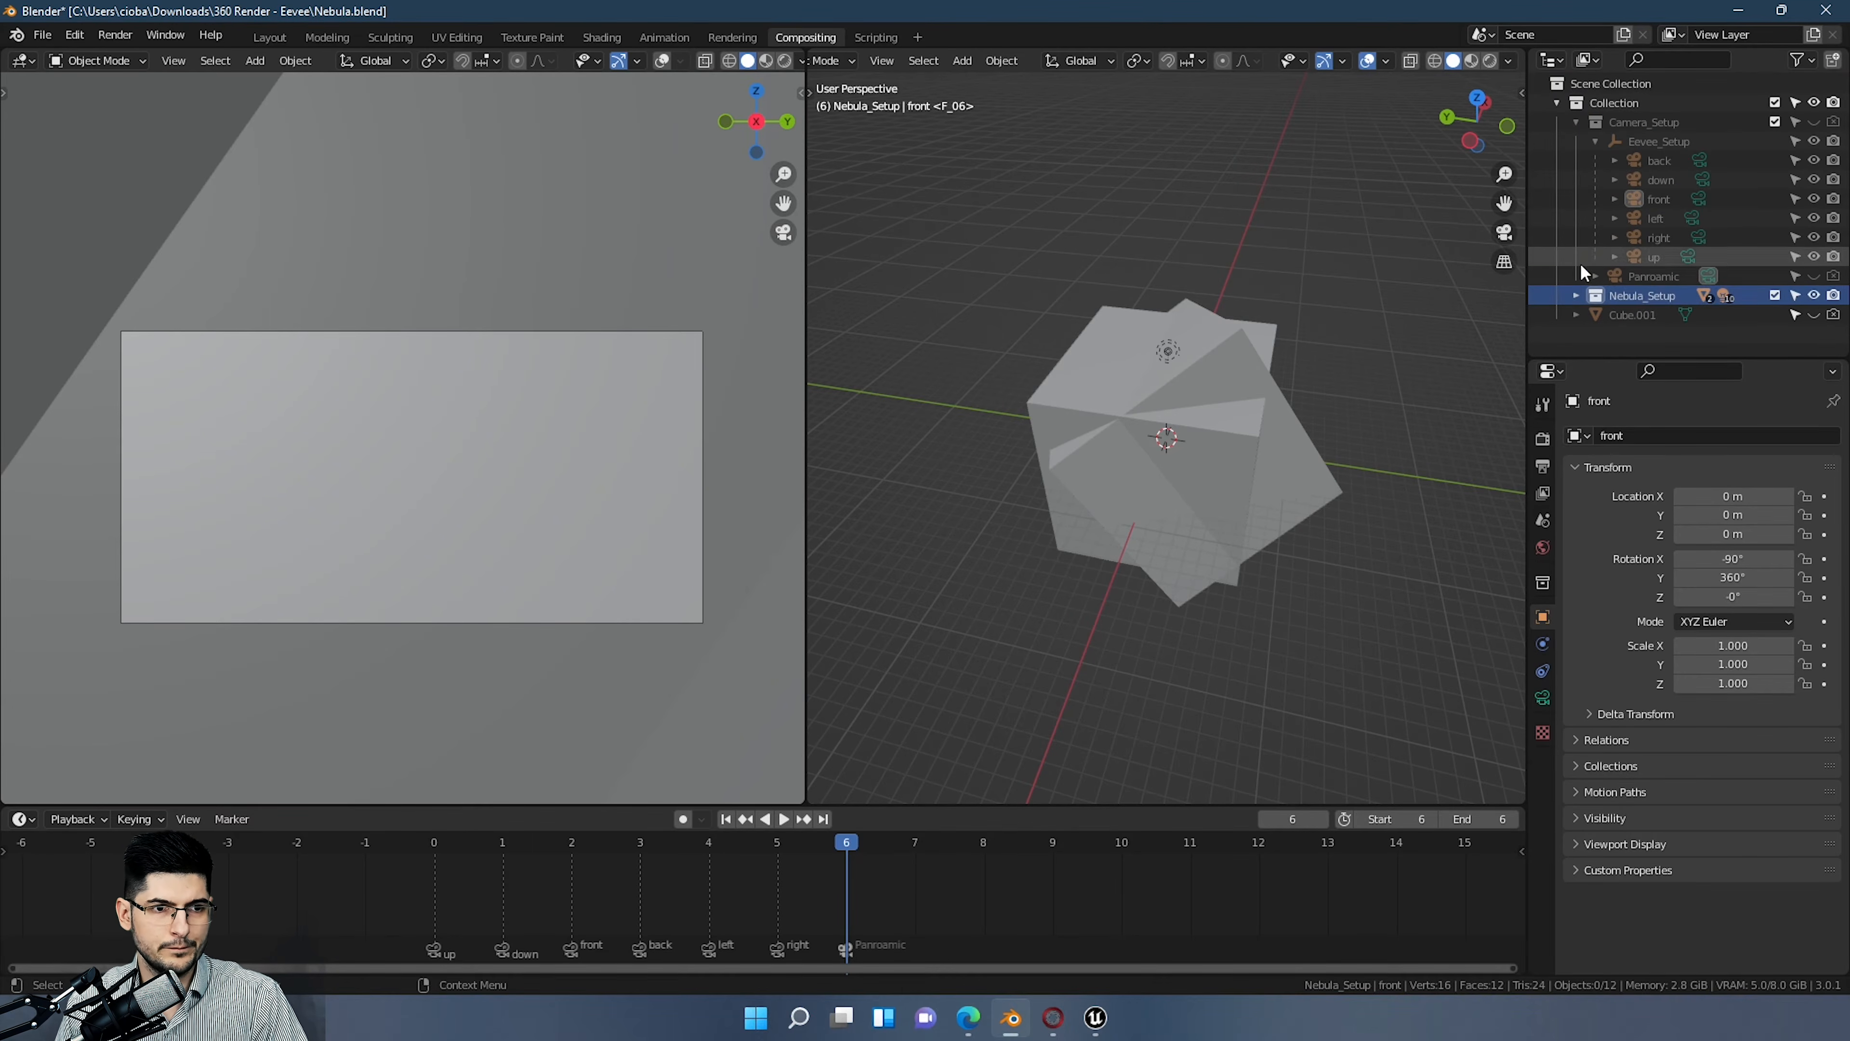
left_click(1640, 318)
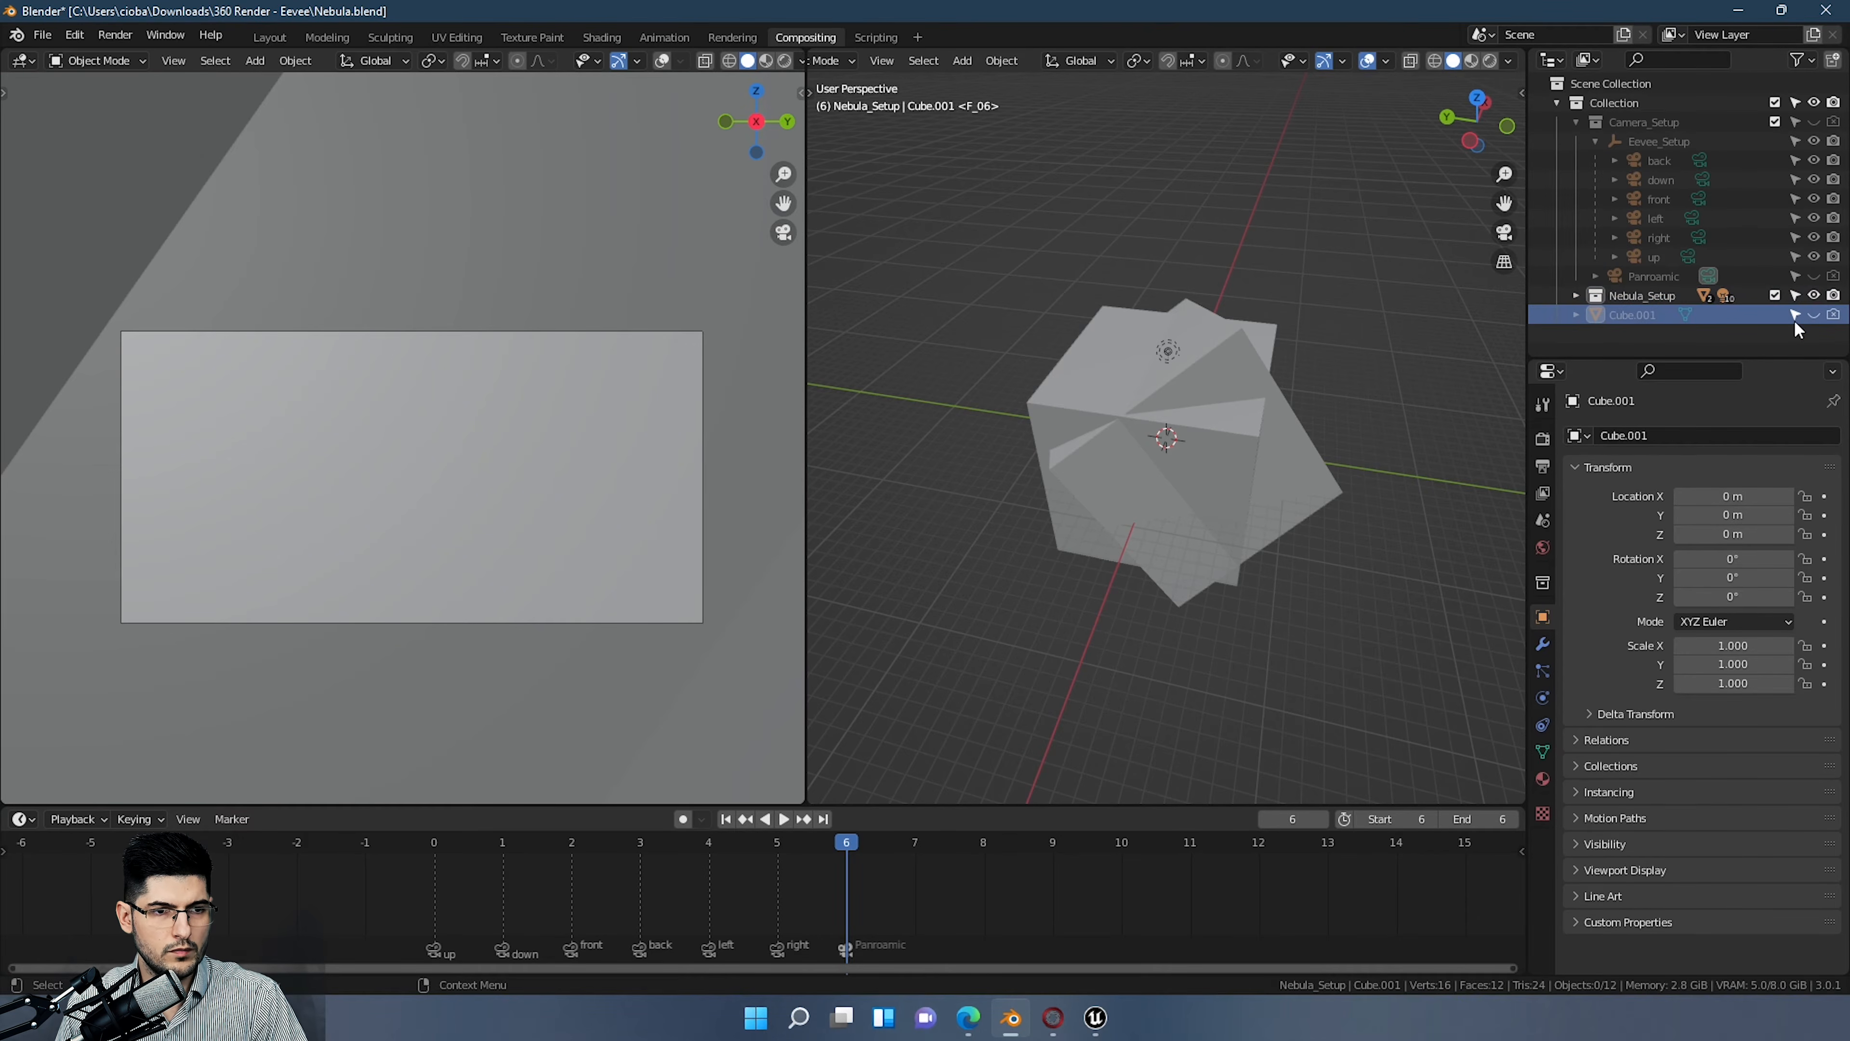
left_click(1600, 100)
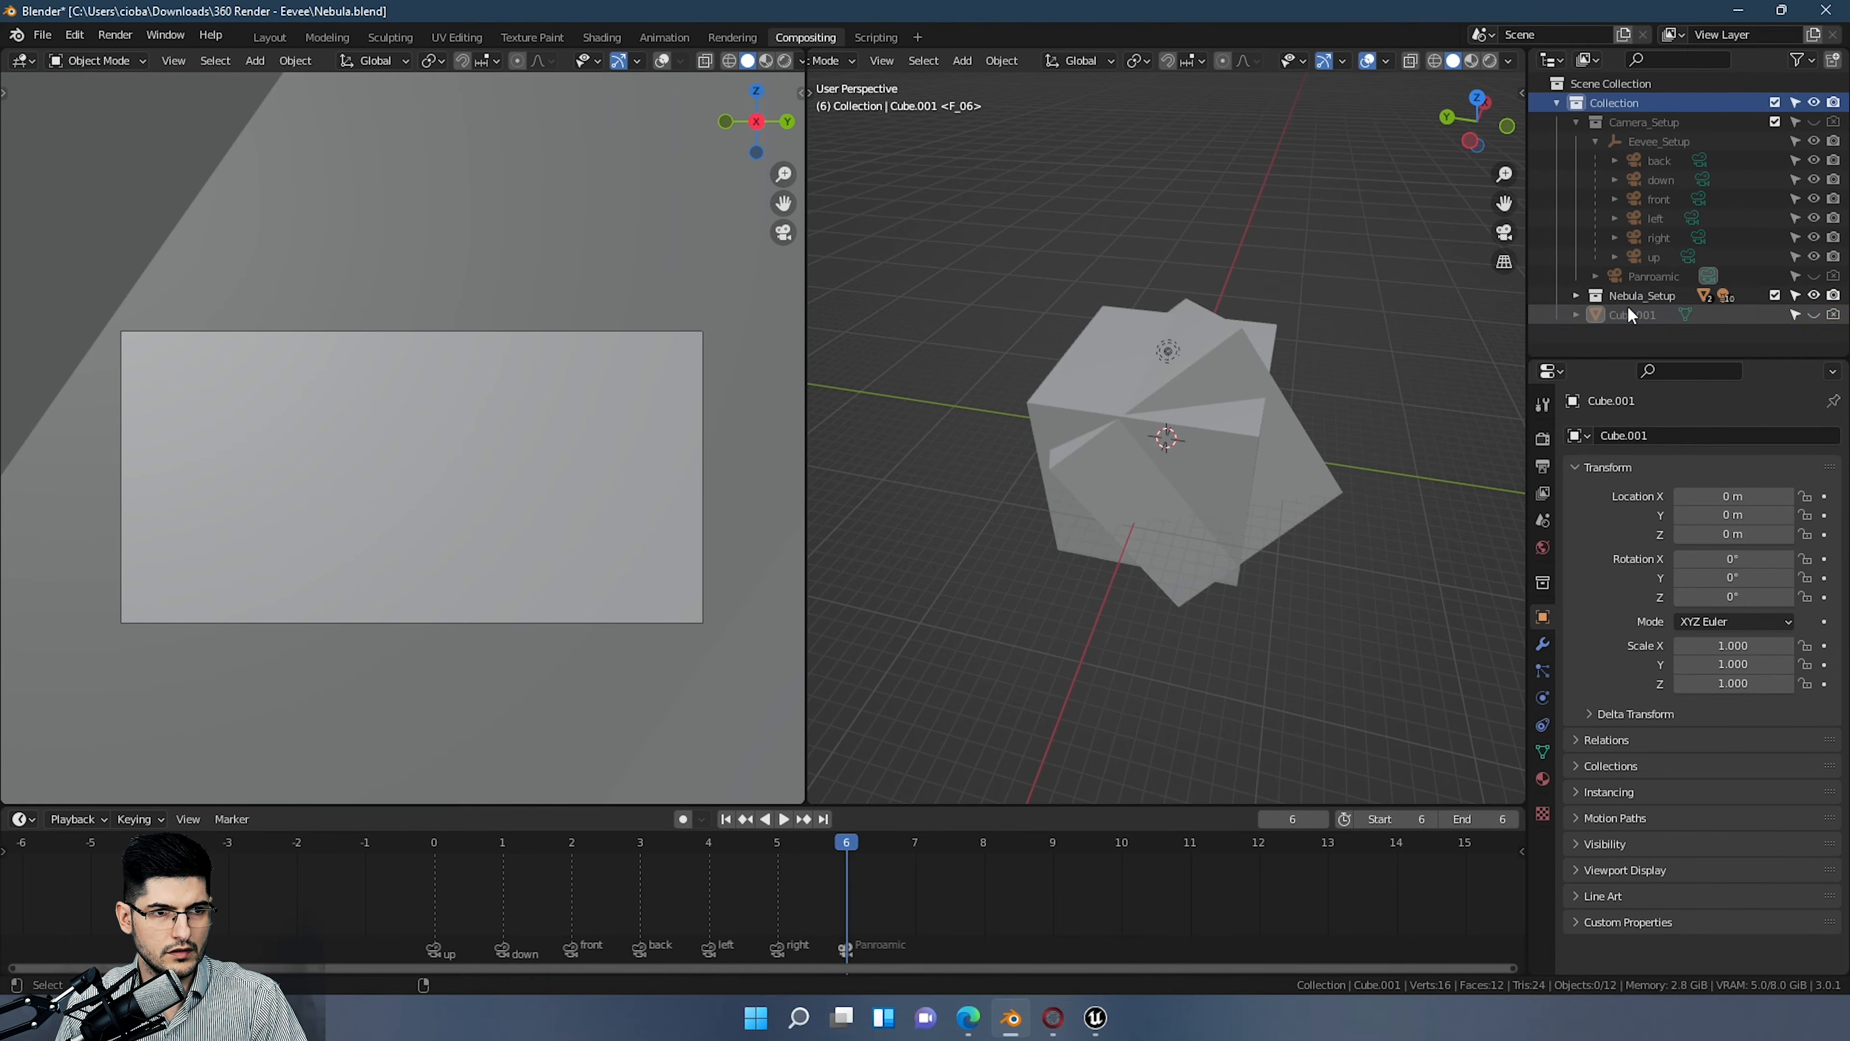
left_click(1628, 312)
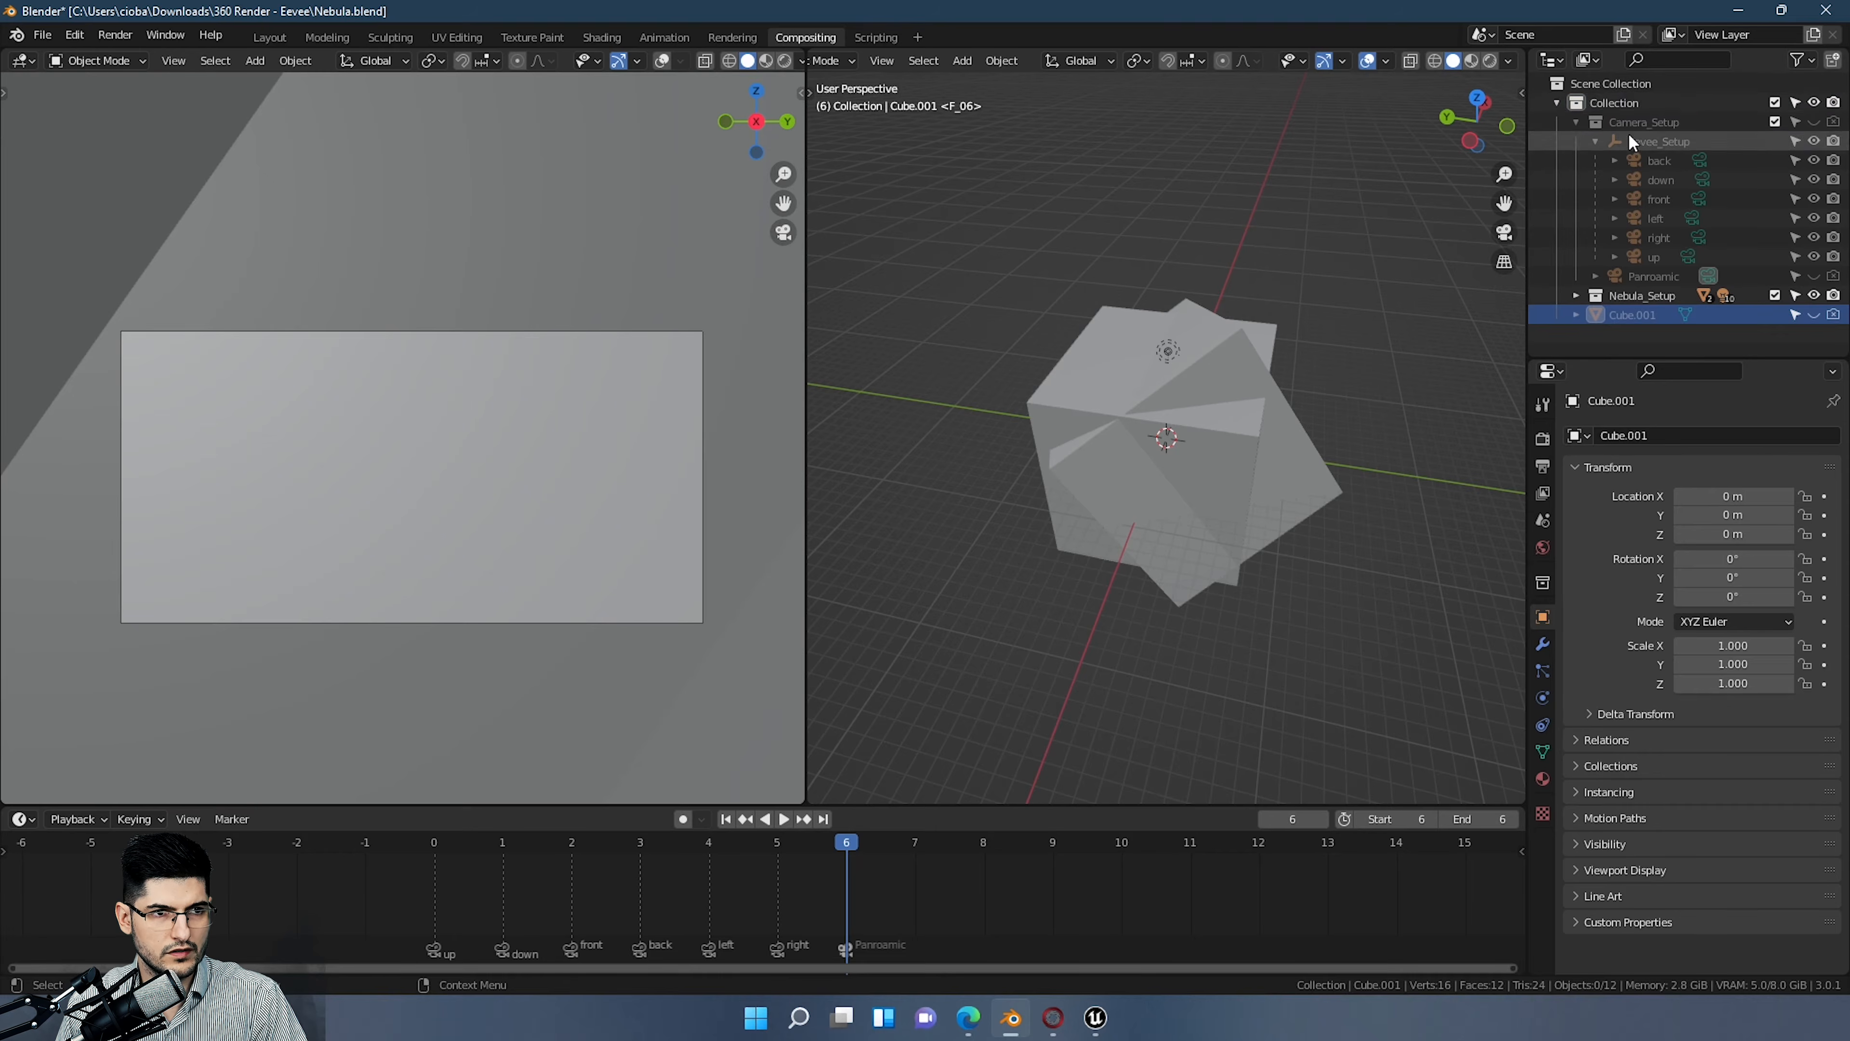
Step: Collapse the top-level collection named Collection and rename it Master_collection
left_click(1613, 104)
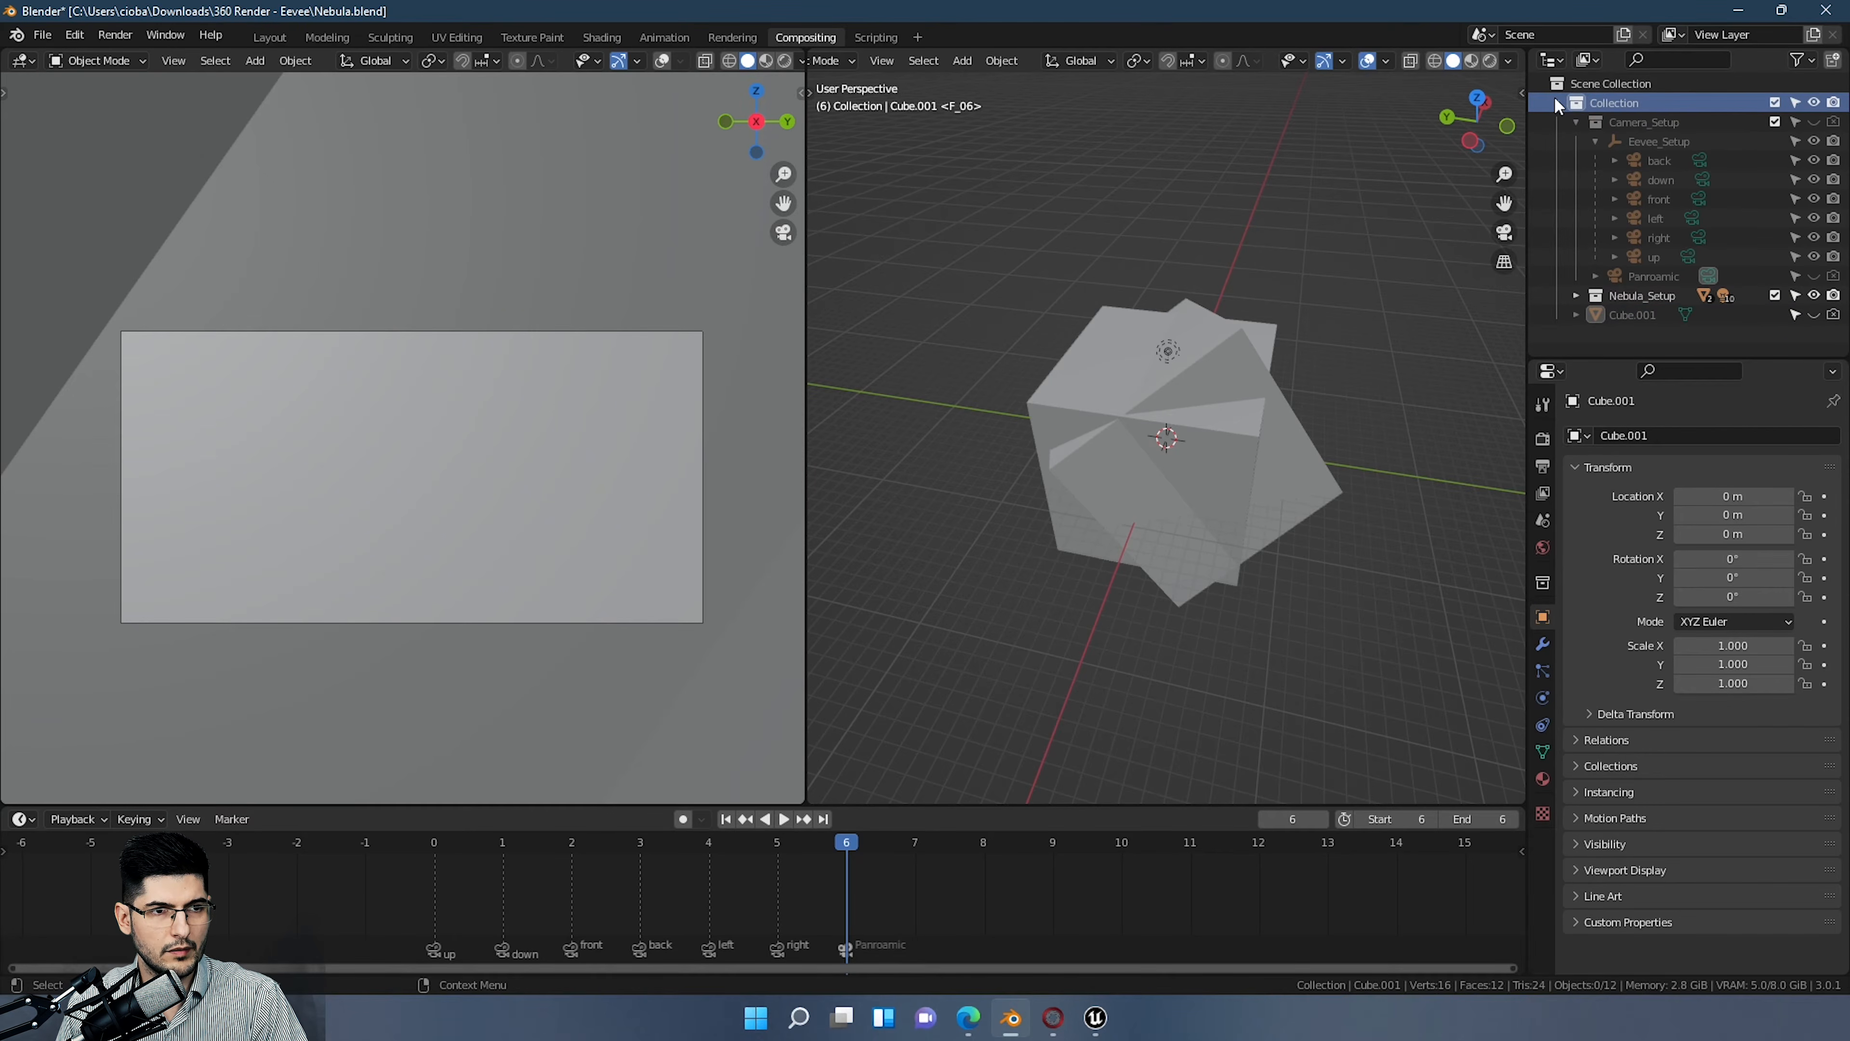
left_click(1555, 102)
double_click(1605, 103)
type("Mas")
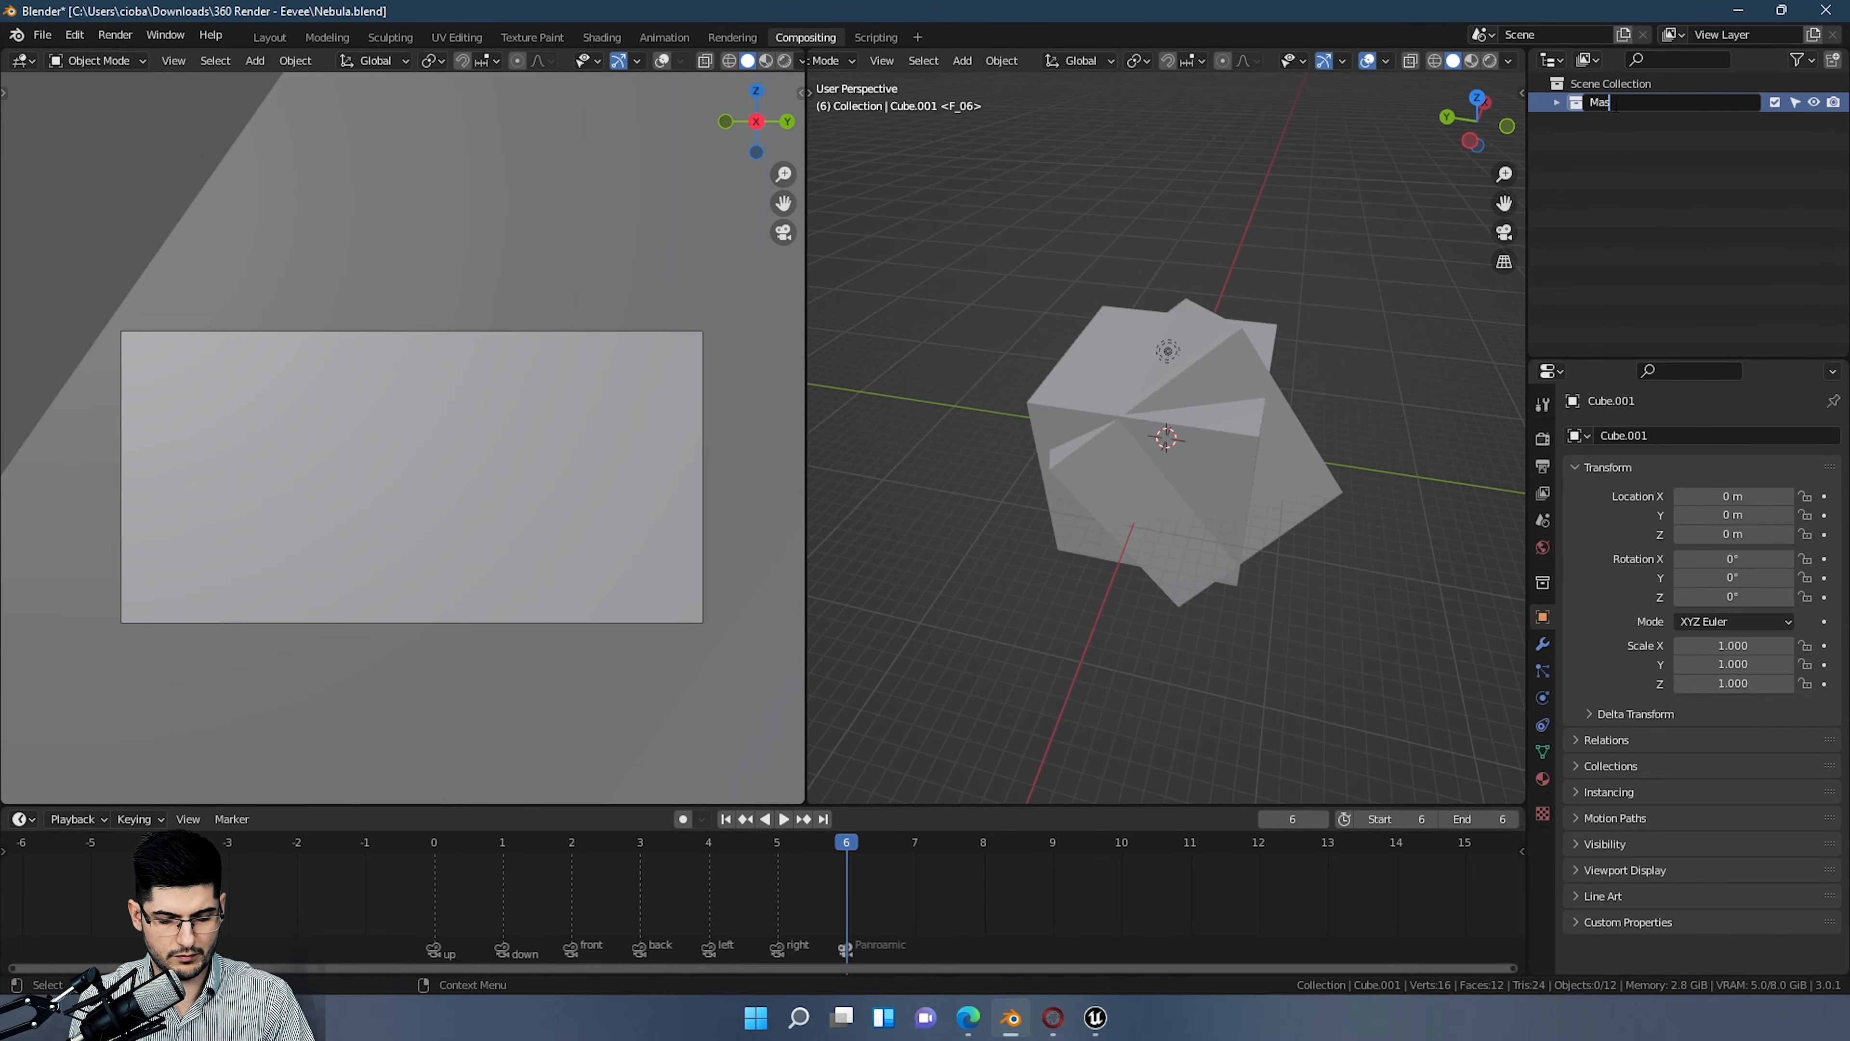
type("ter_collection")
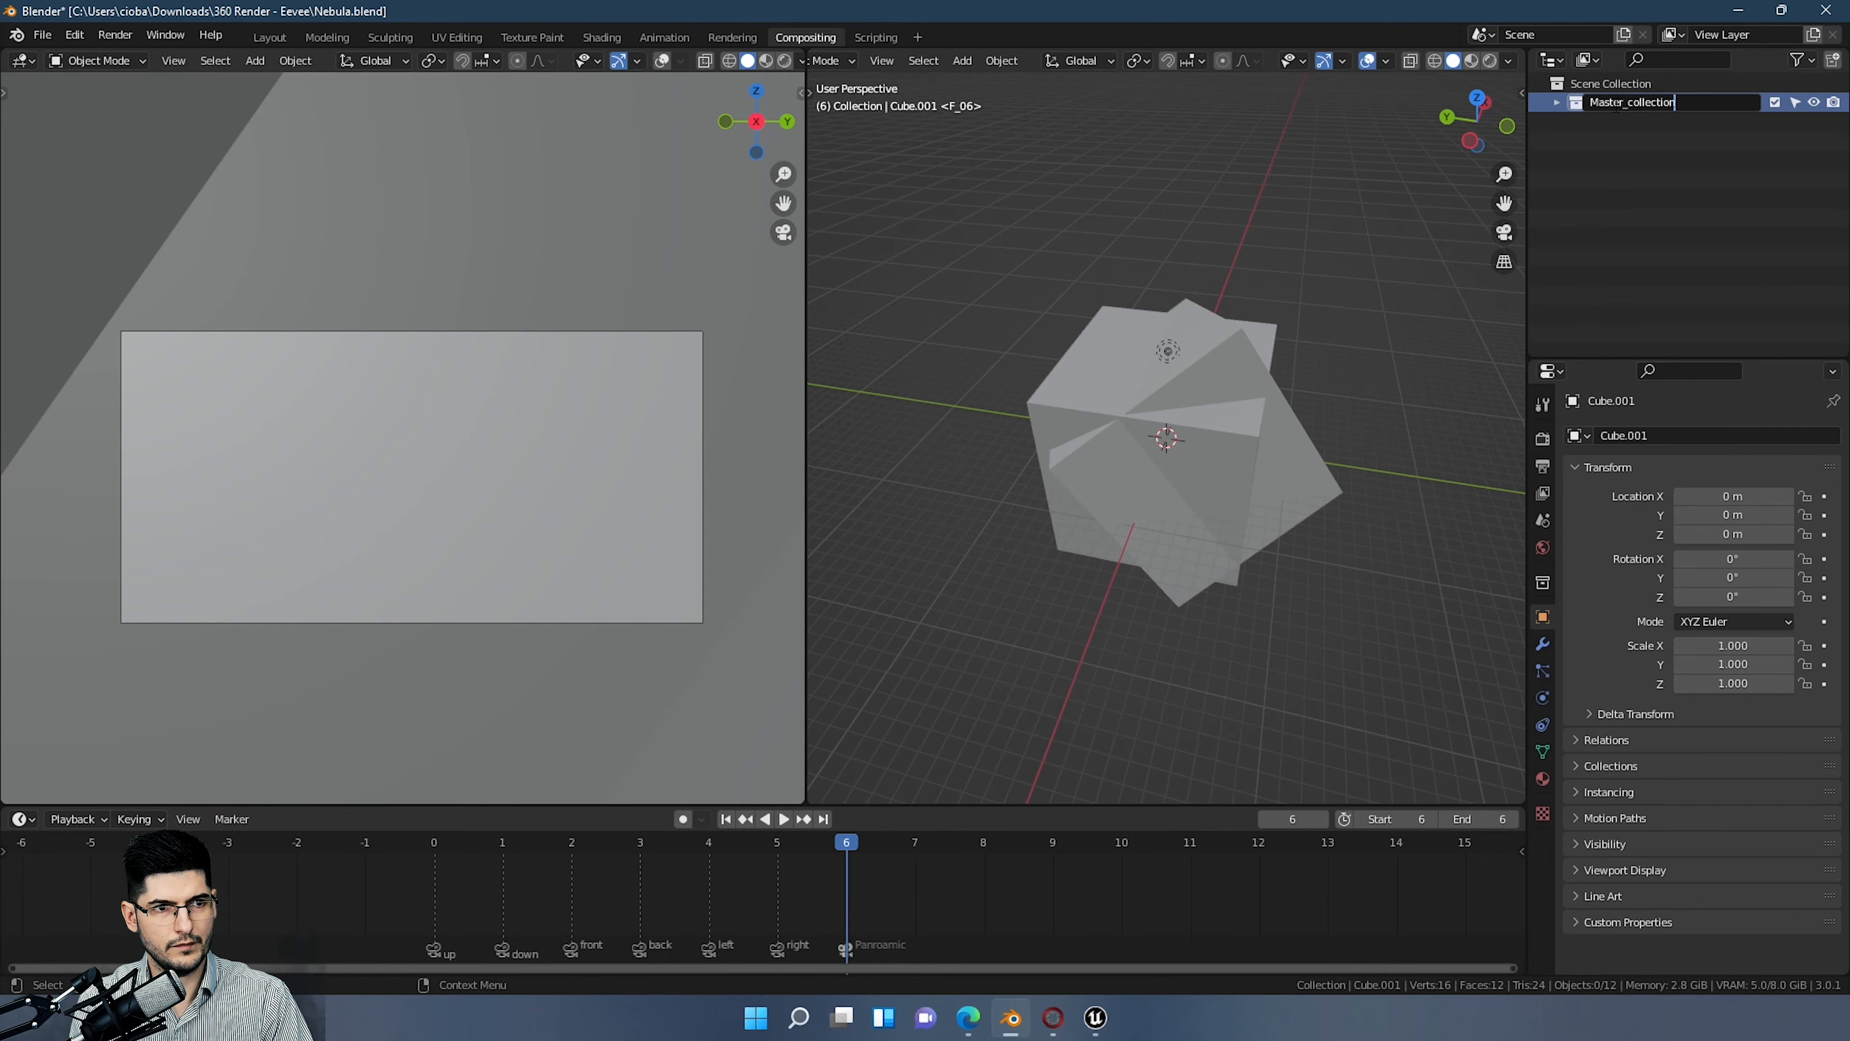
key("Return")
Step: Create a new collection beside Master_collection at the scene's top level, and expand Master_collection
right_click(1666, 164)
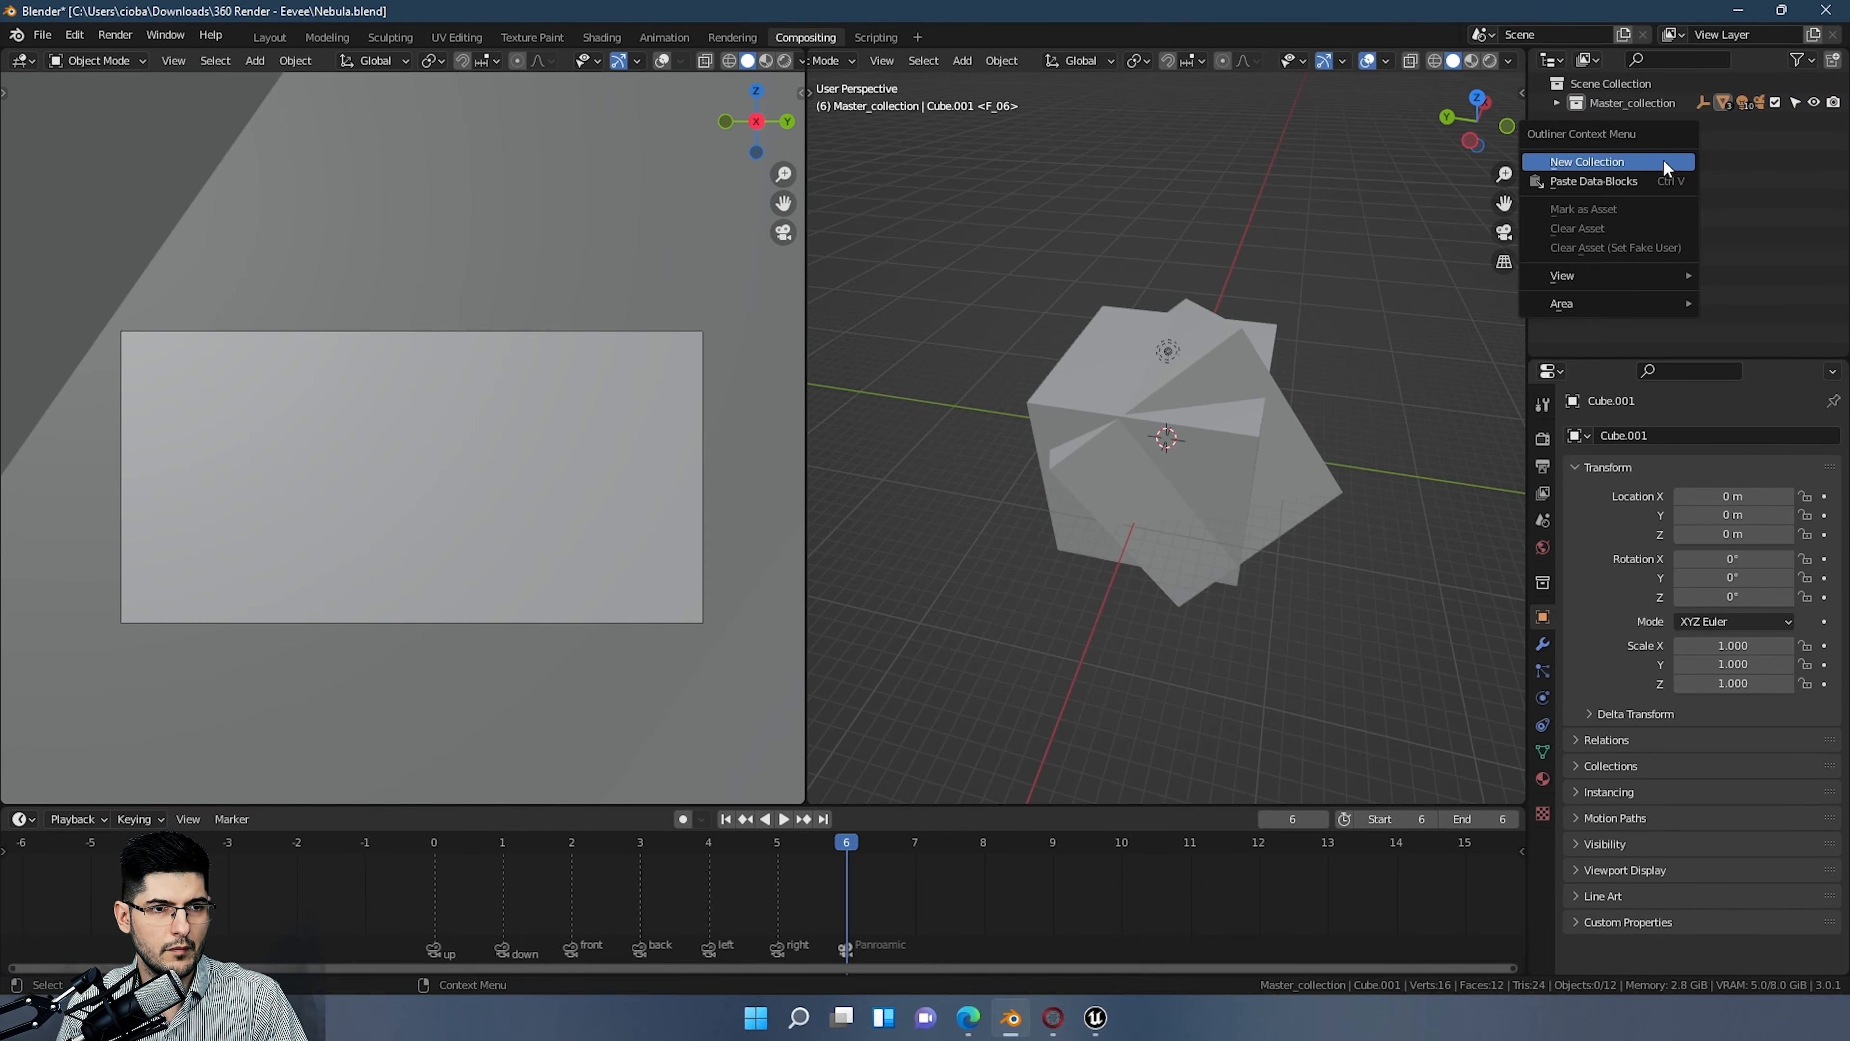
left_click(1669, 162)
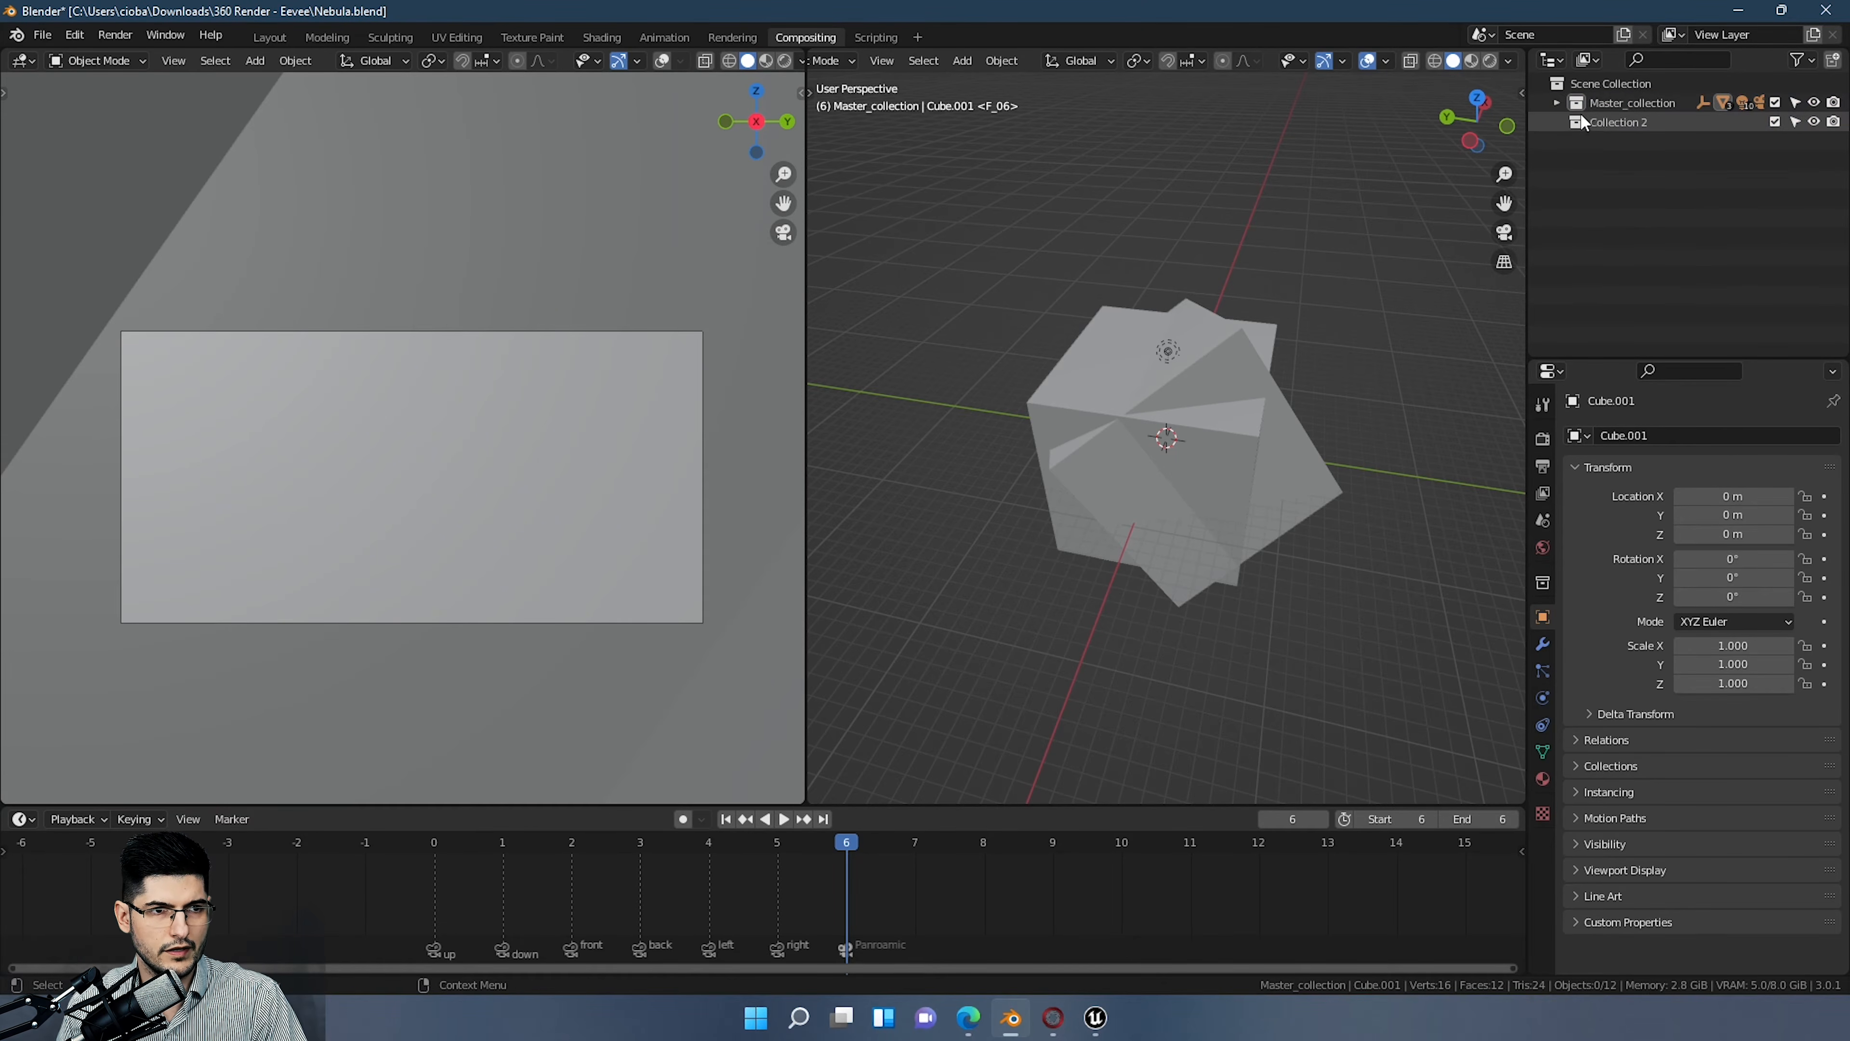
left_click(1556, 103)
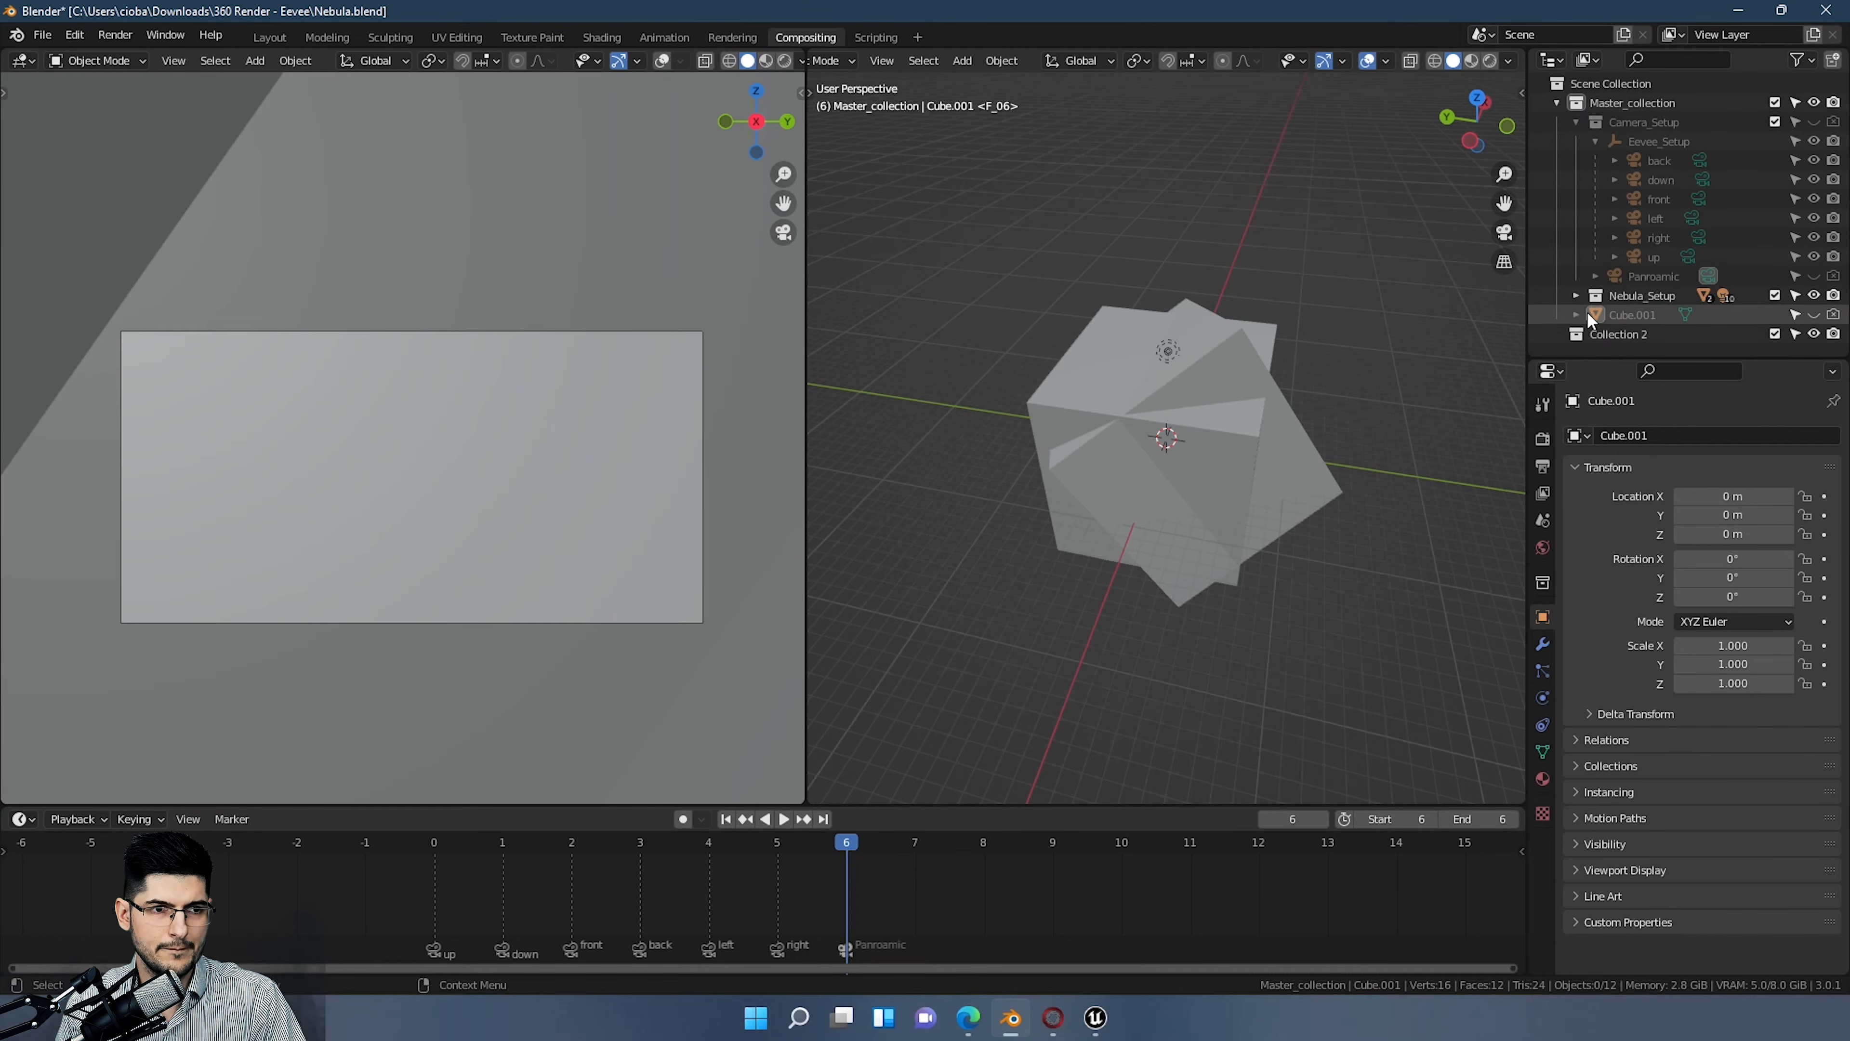
Step: Create a sub-collection inside Collection 2 and name it Camera_Tutorial
left_click(1610, 333)
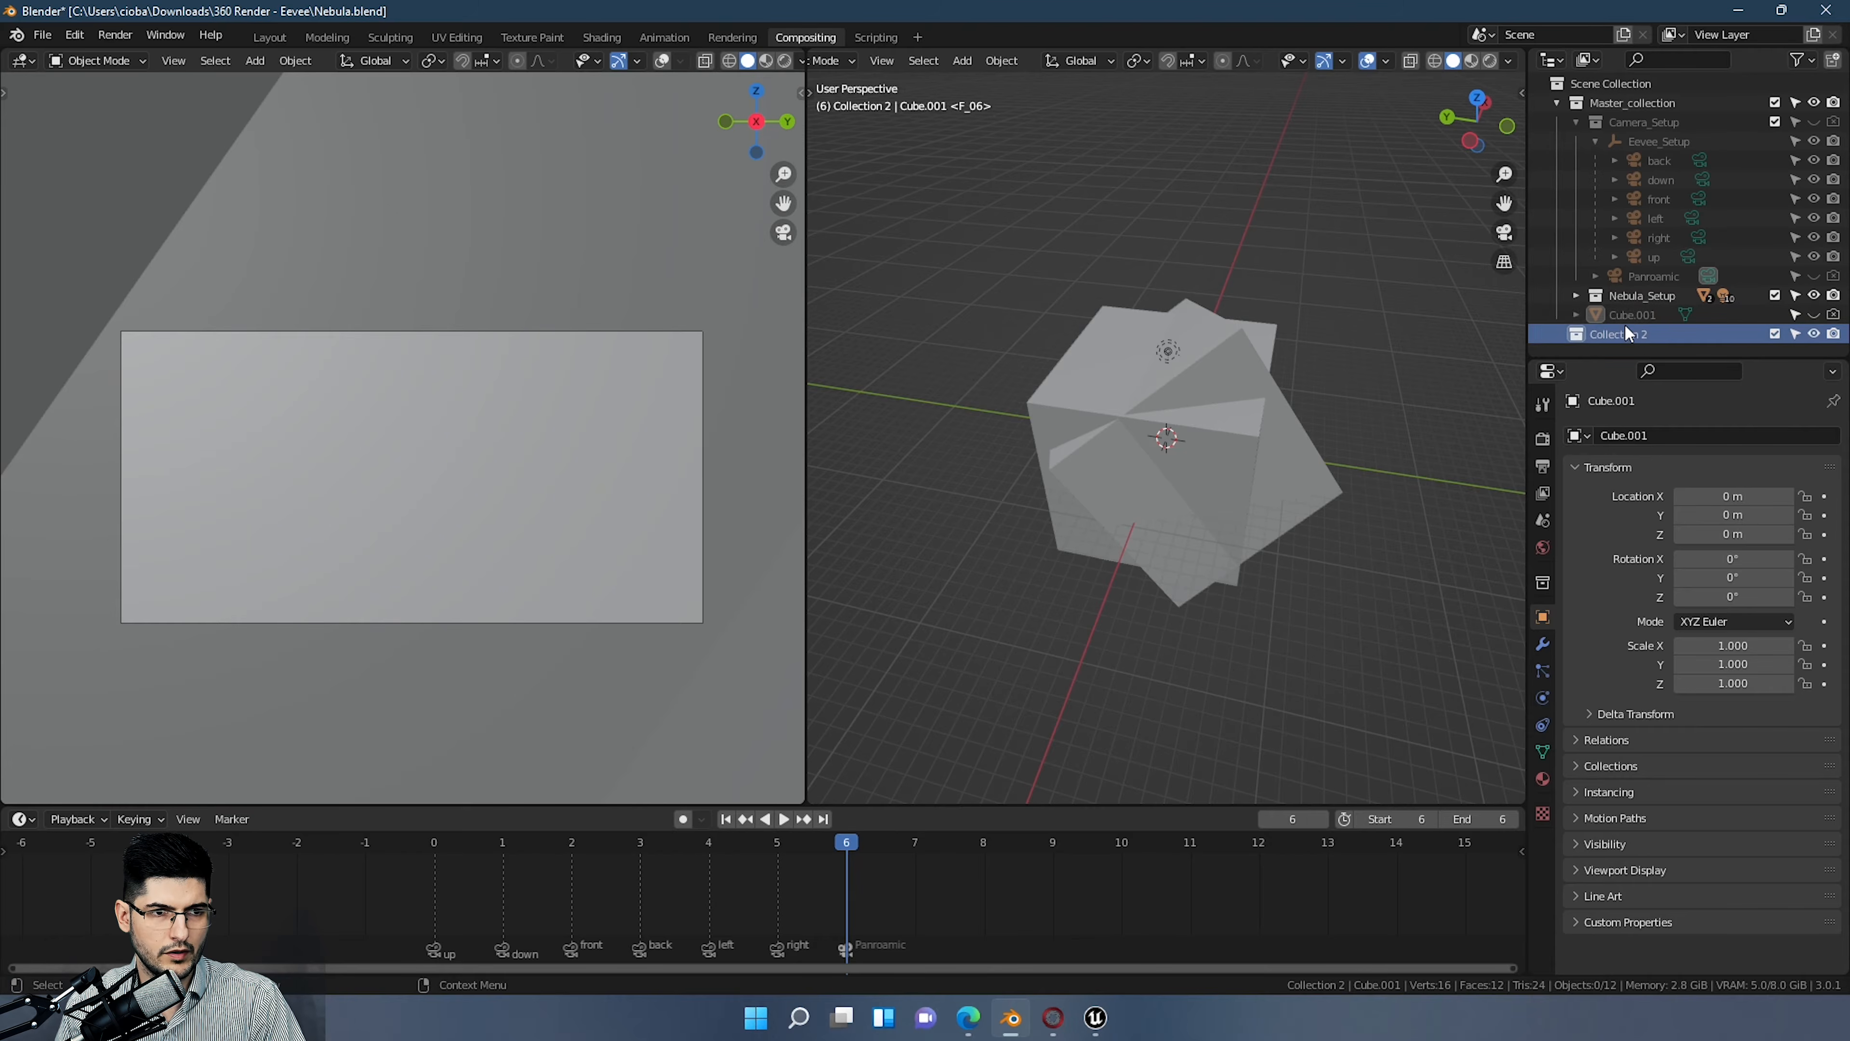
right_click(1595, 337)
left_click(1530, 345)
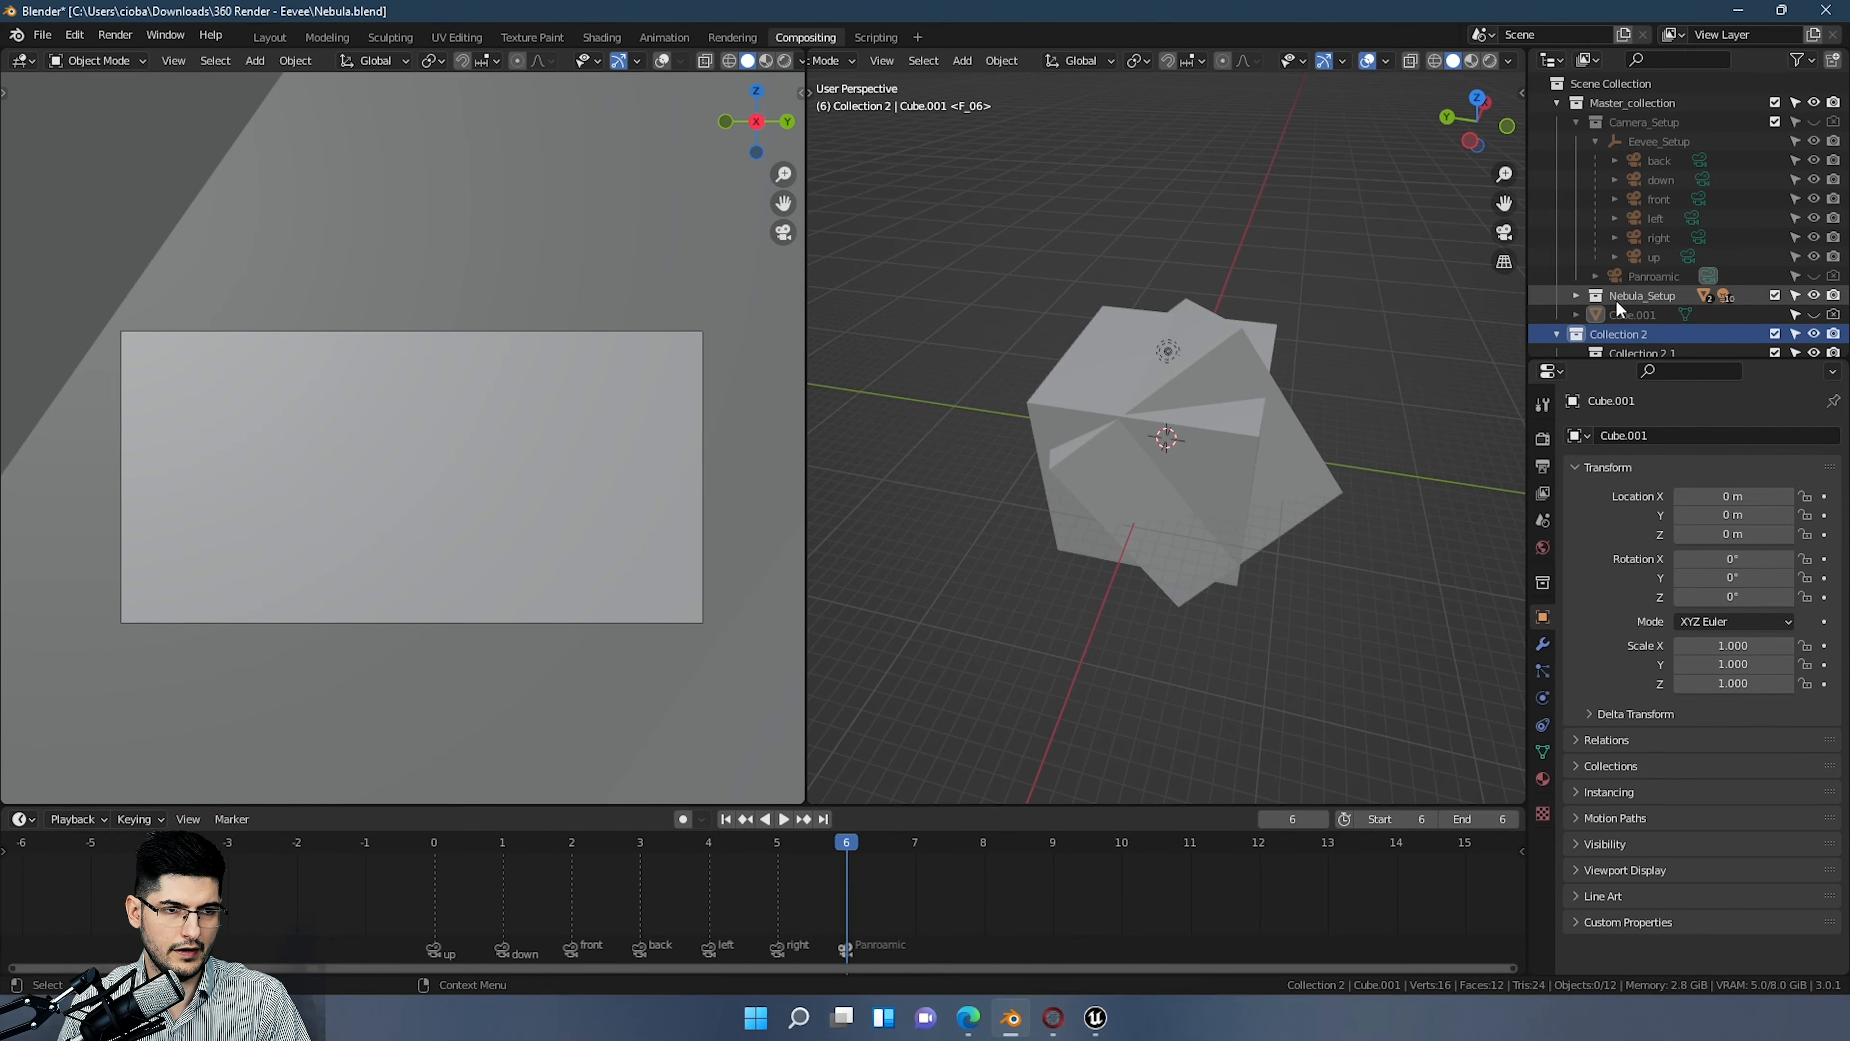
scroll(1616, 299, "down", 1)
double_click(1645, 341)
type("C")
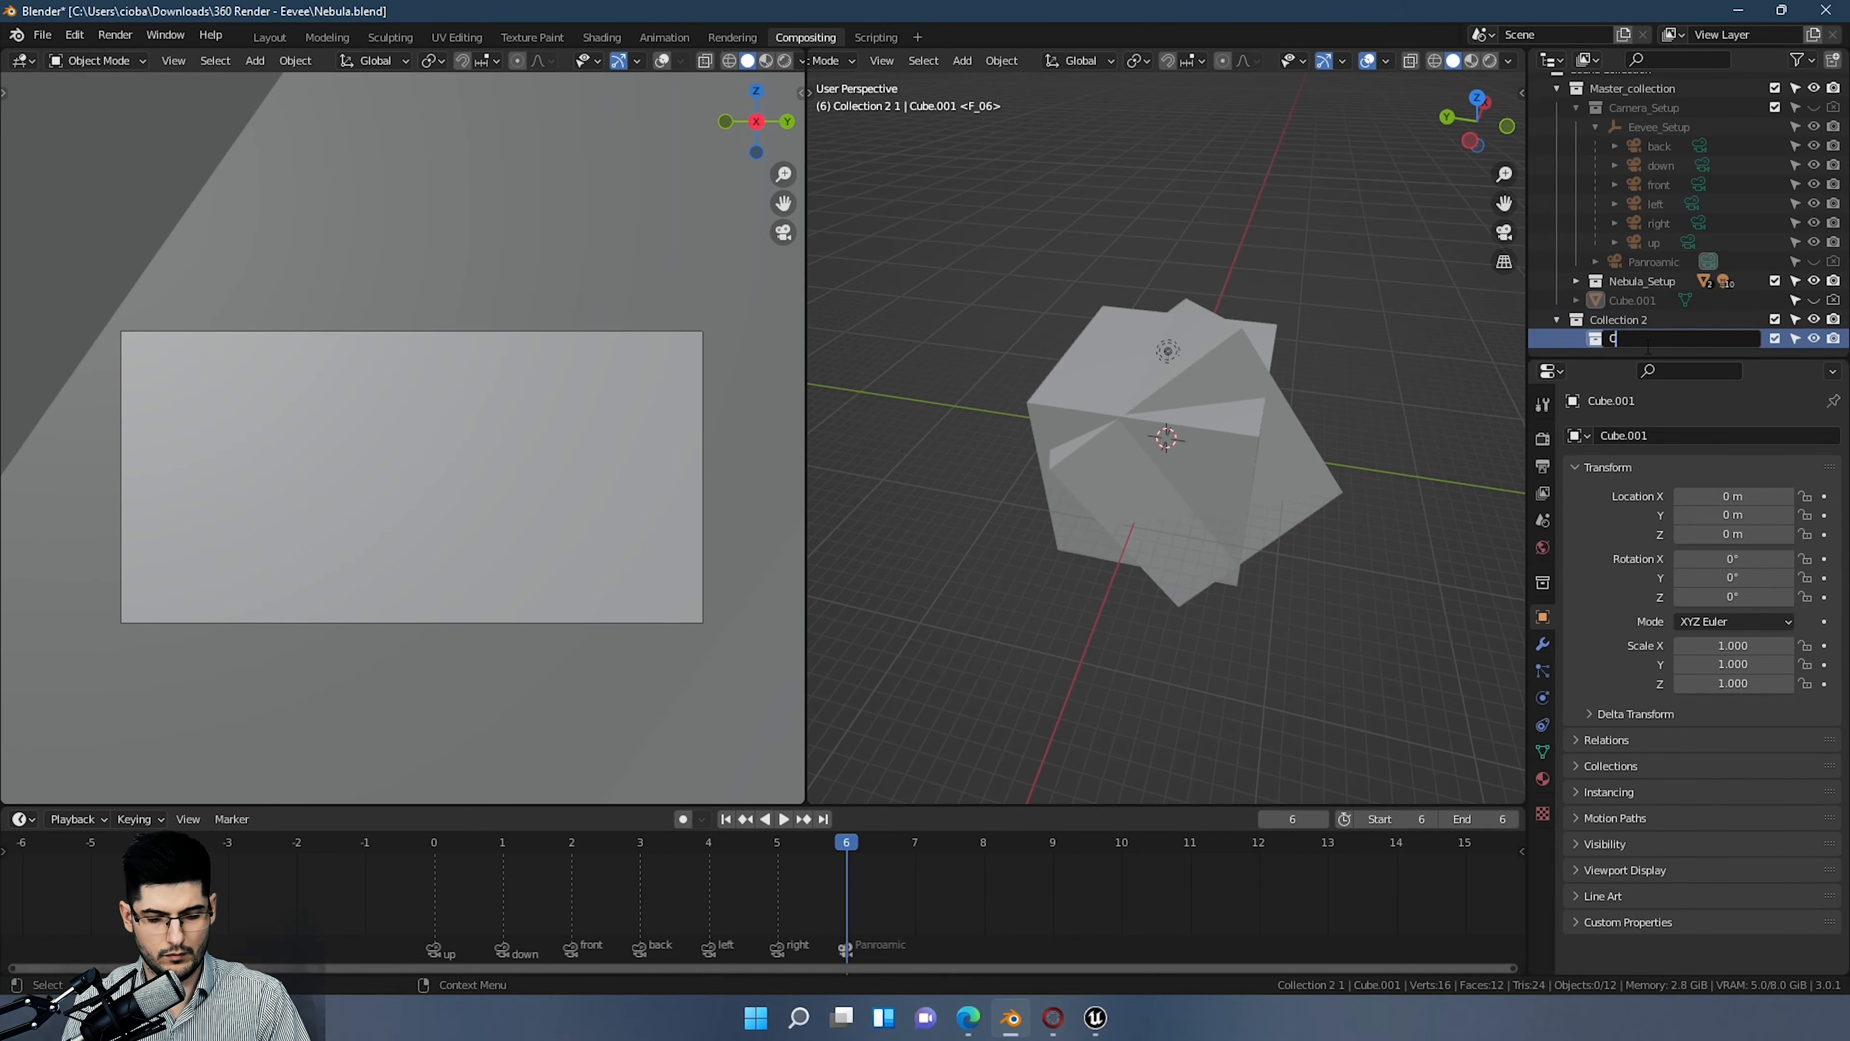
type("amera_Tutorial")
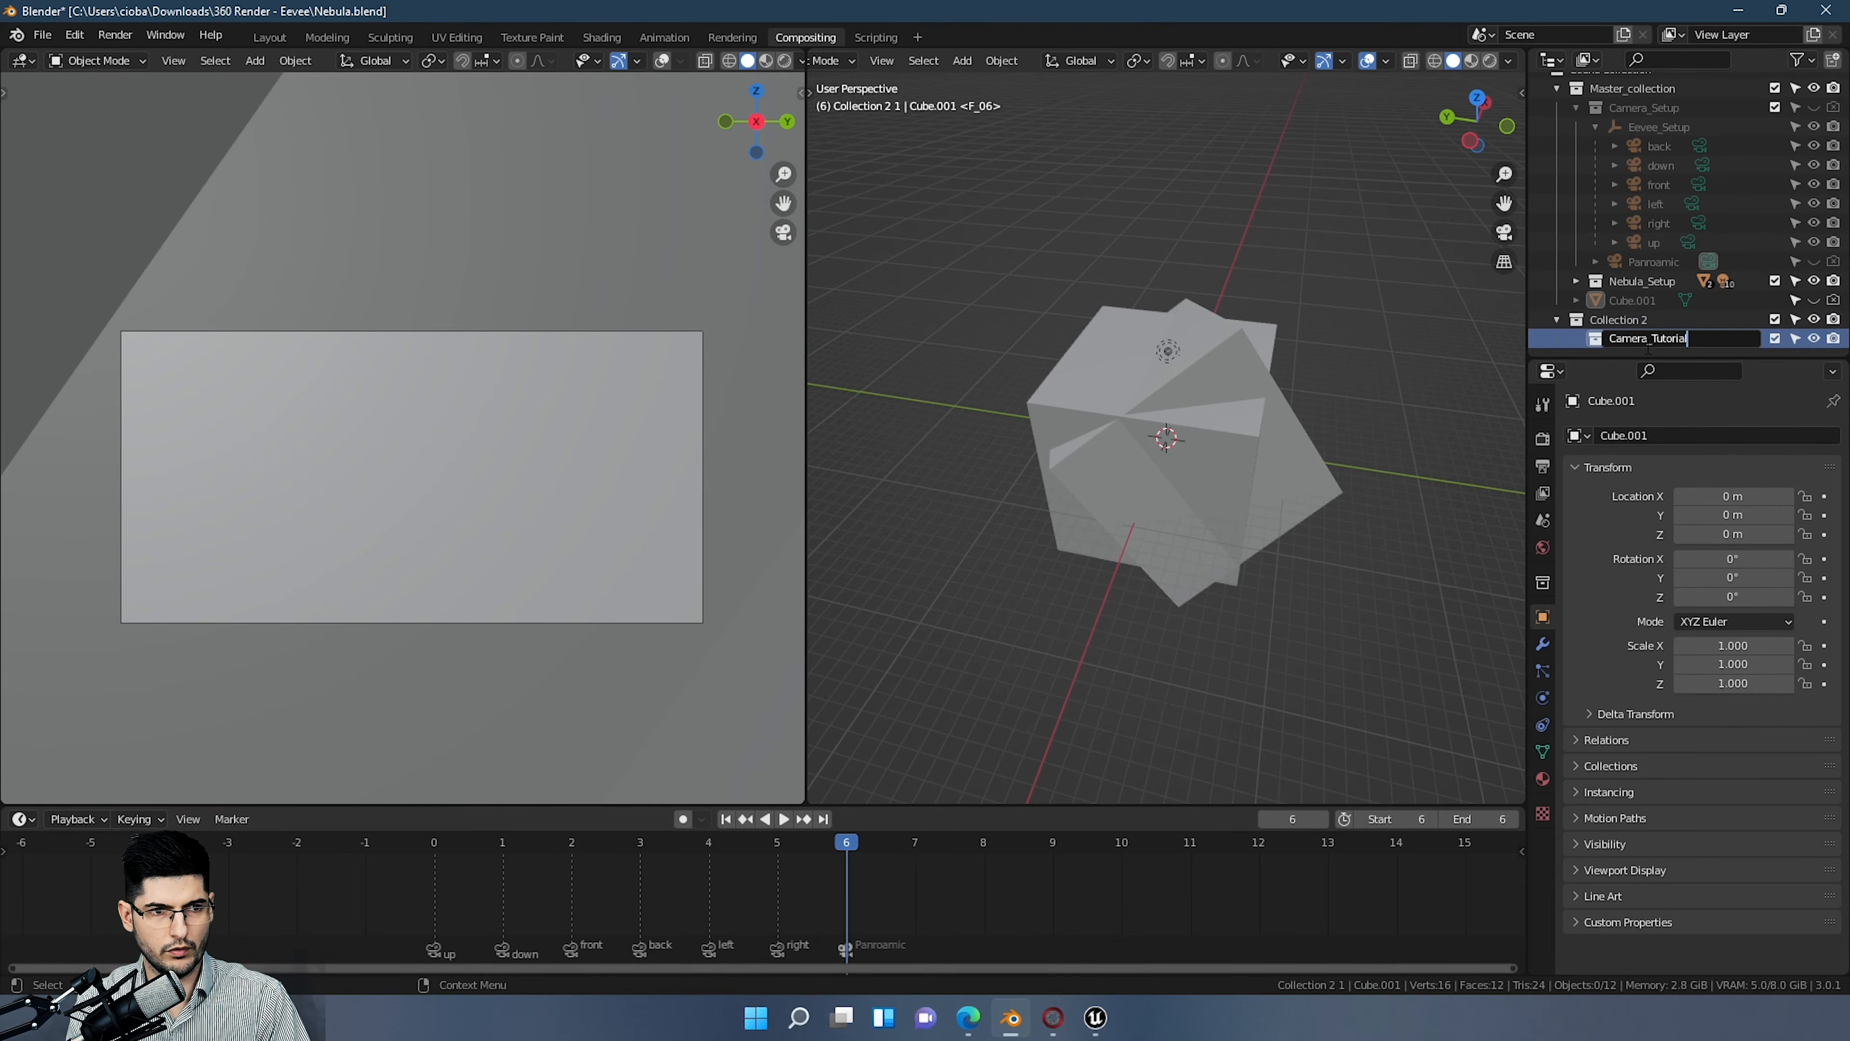
key("Return")
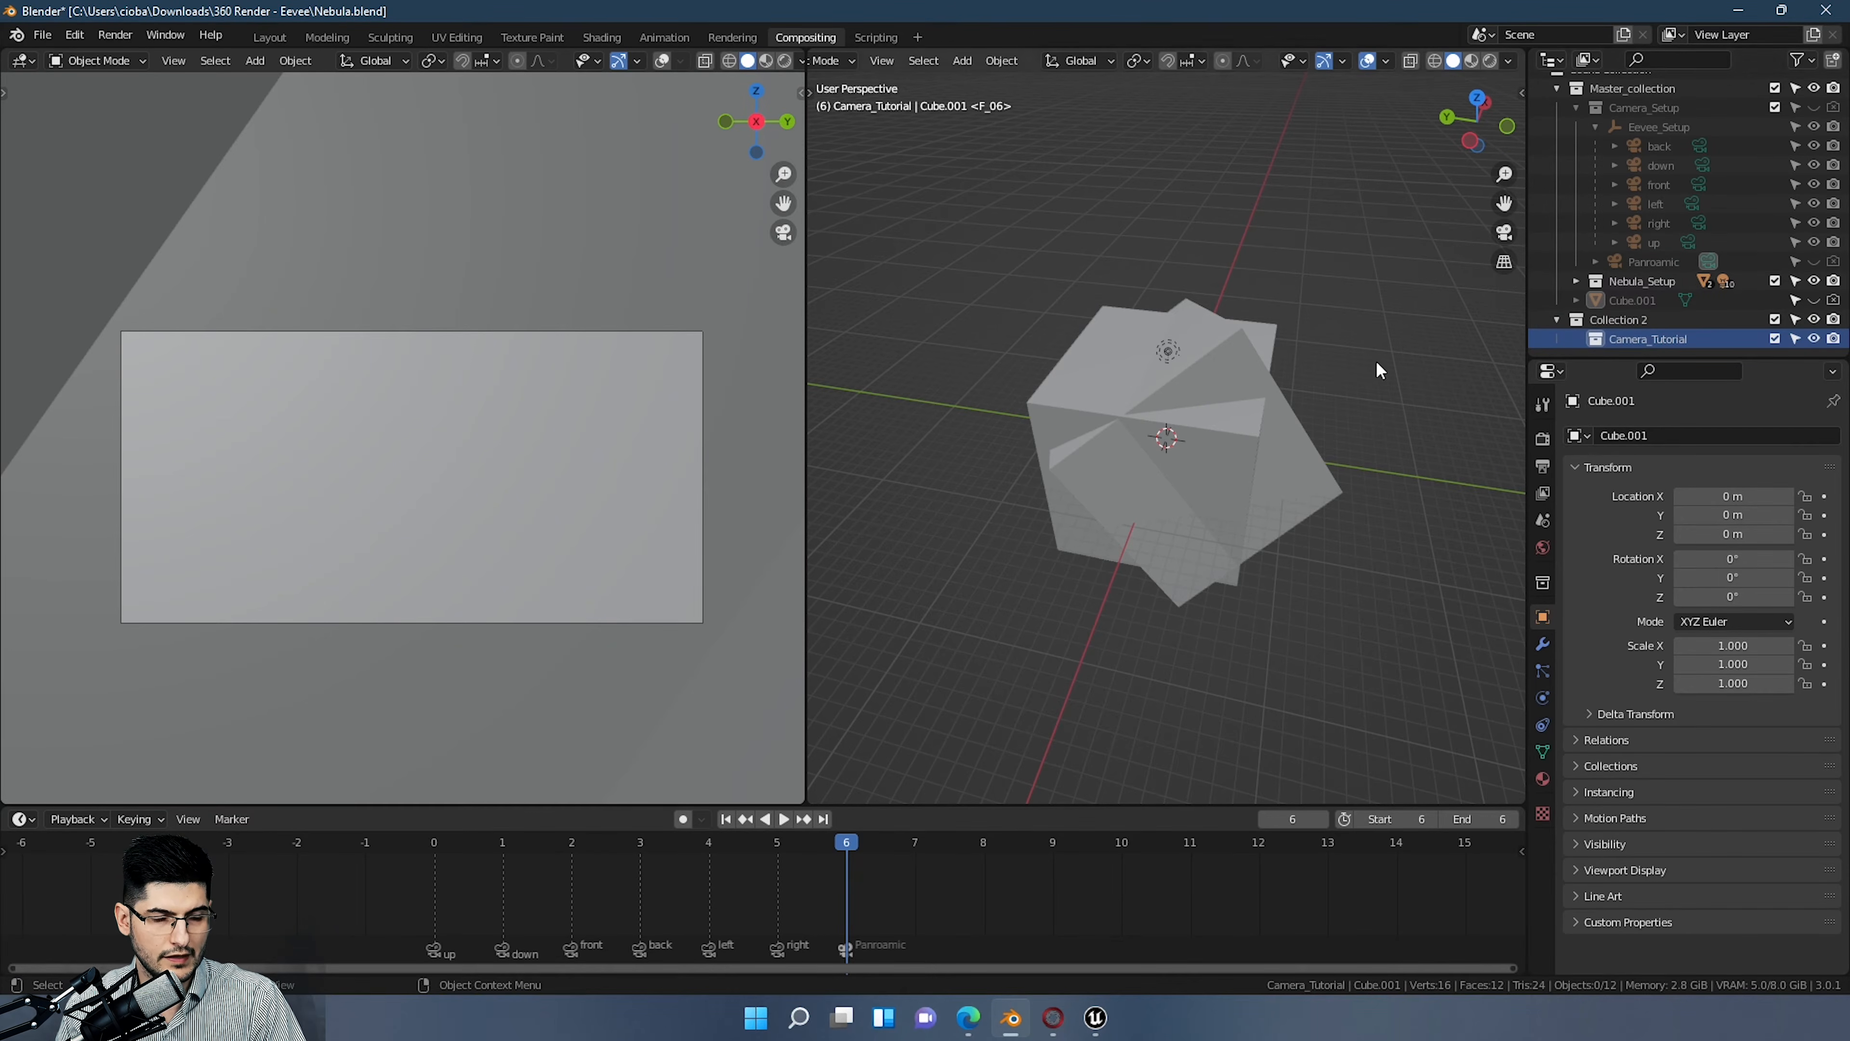
Step: Hide the Nebula_Setup collection in the viewport to clear the scene of the nebula cubes
scroll(1243, 386, "down", 2)
middle_click_drag(1240, 387, 1199, 375)
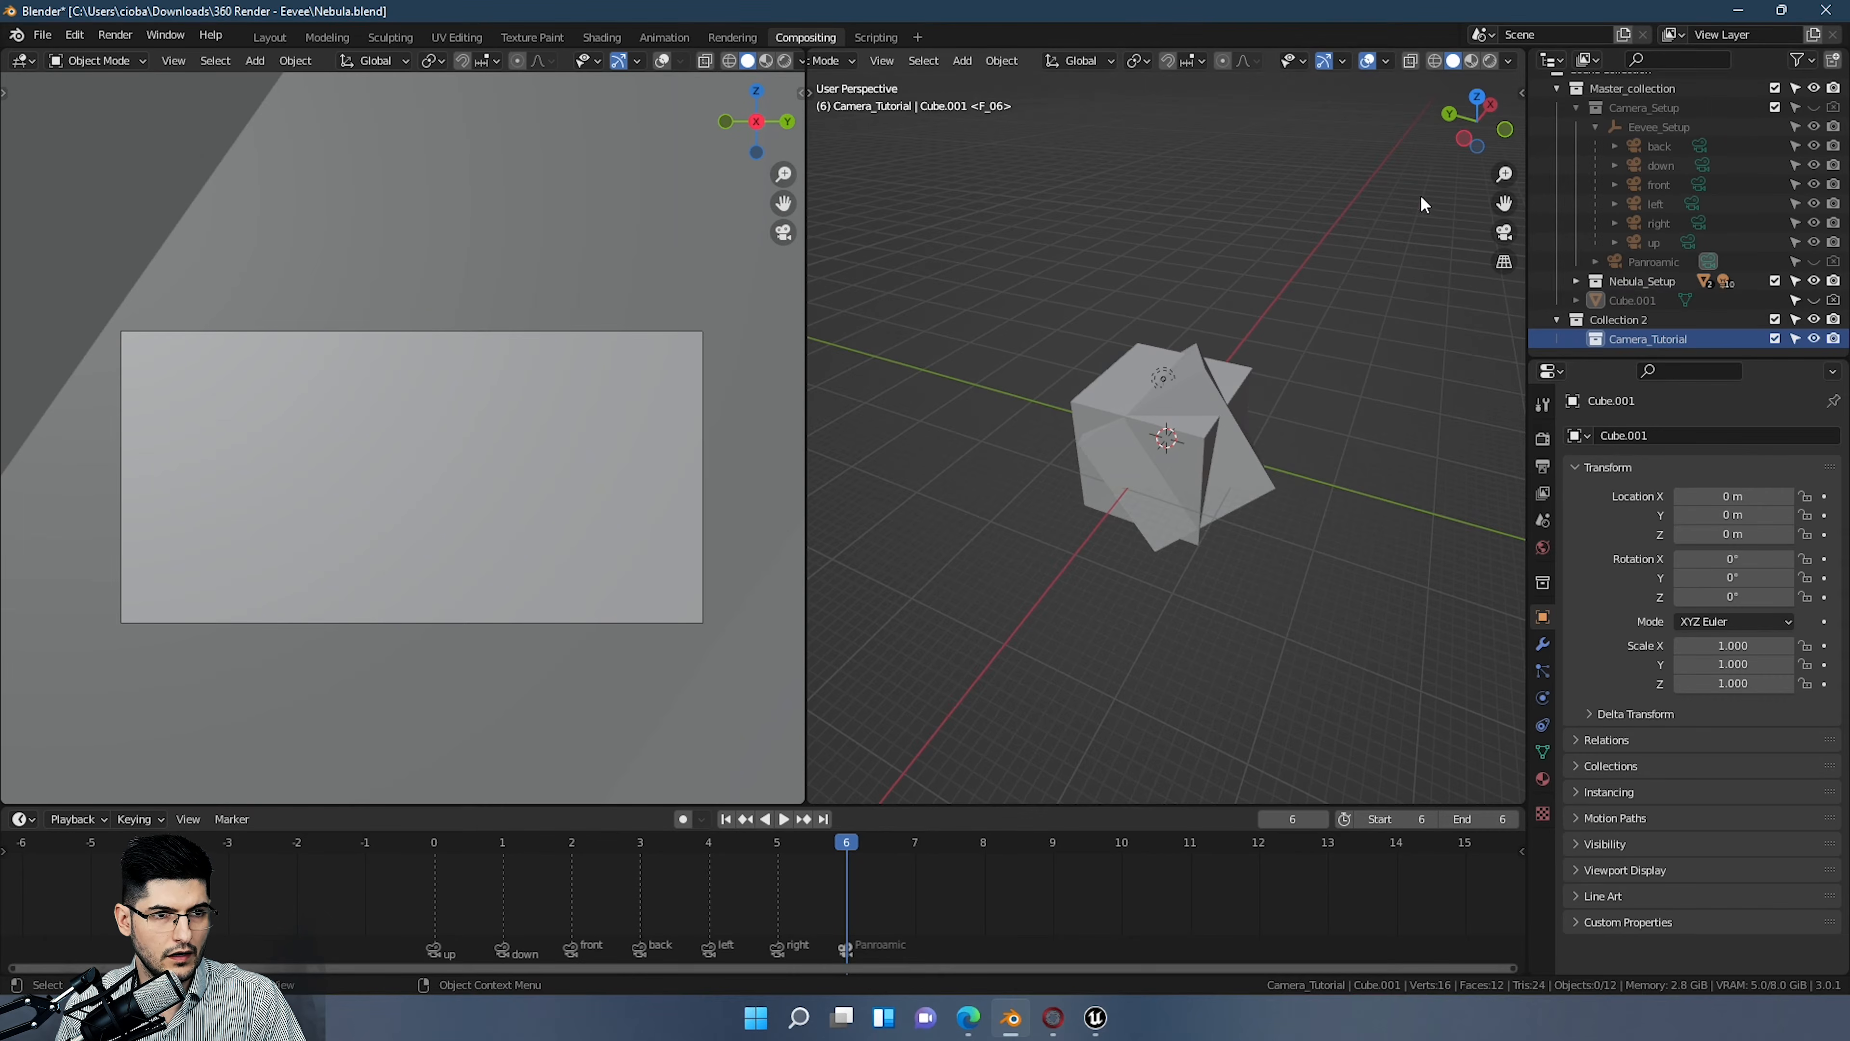
left_click(1814, 281)
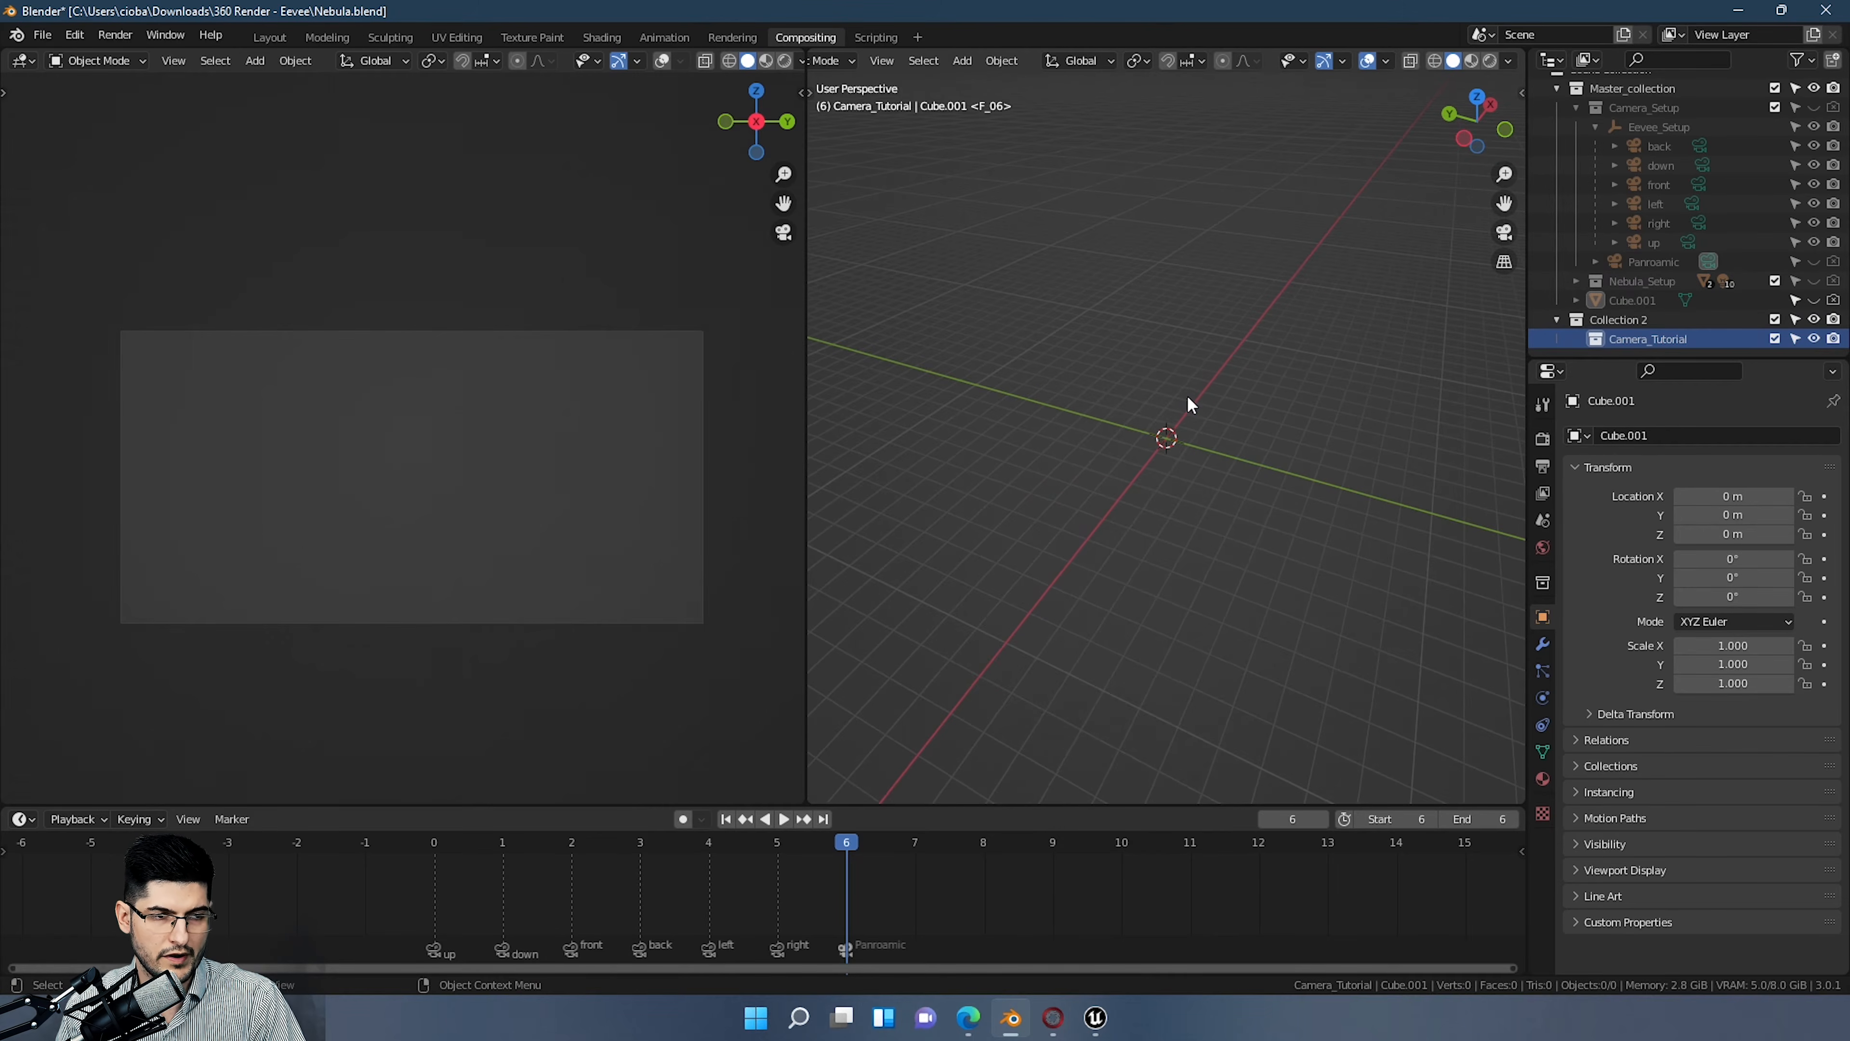
Step: Add a cube-shaped empty at the world origin inside the Camera_Tutorial collection
key("shift+a")
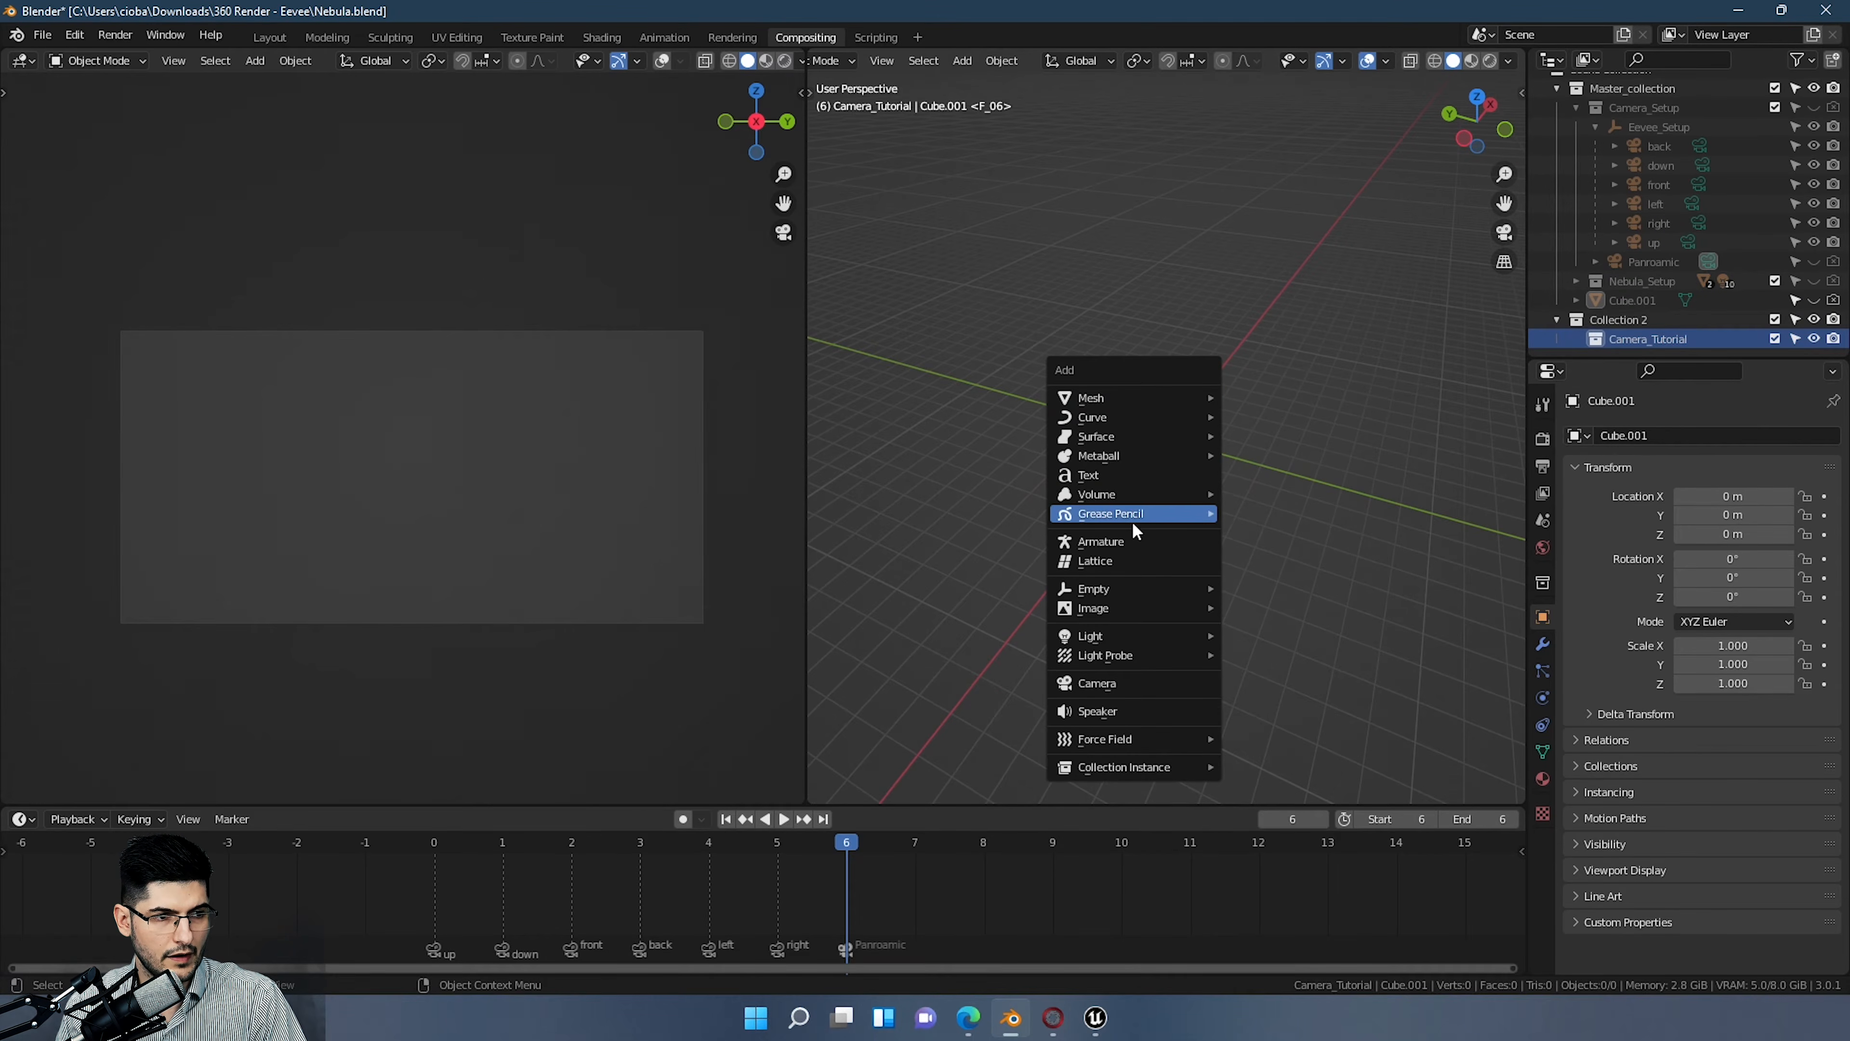
mouse_move(1112, 587)
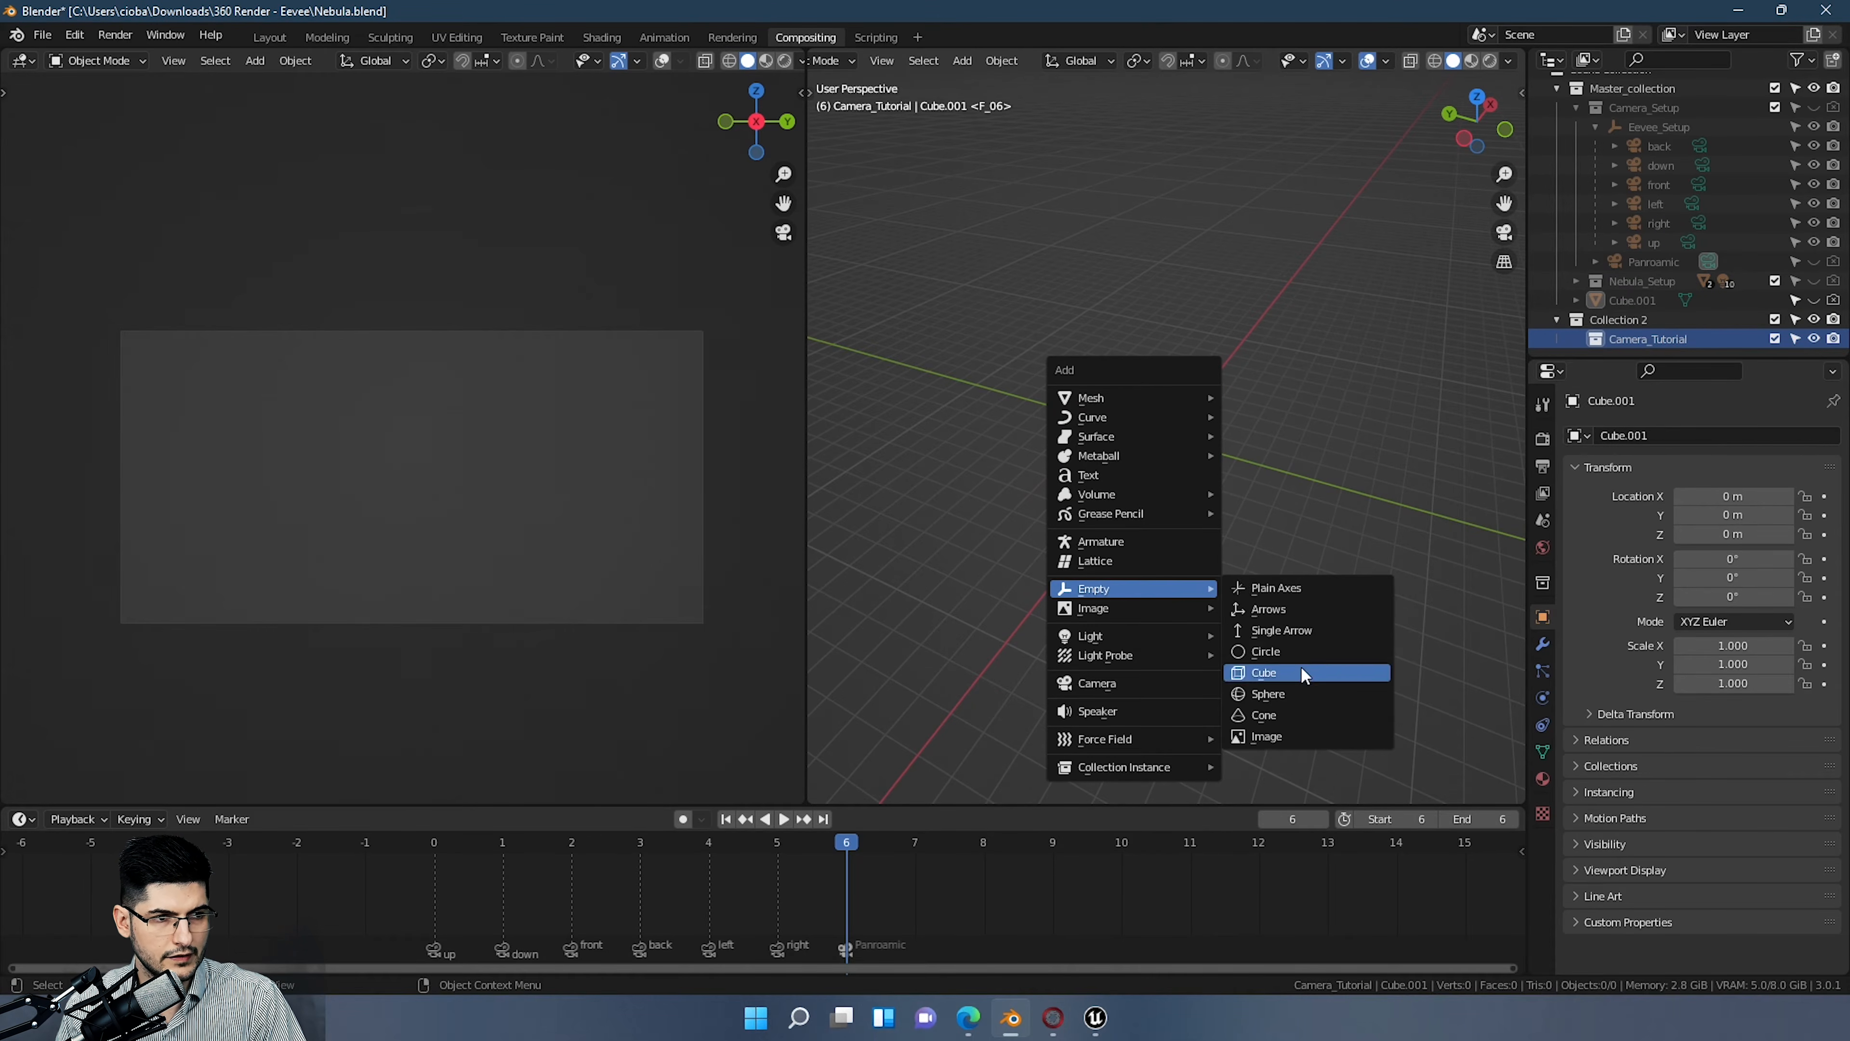
left_click(1285, 672)
scroll(1261, 426, "up", 6)
middle_click_drag(1139, 417, 1064, 410)
scroll(1780, 269, "down", 1)
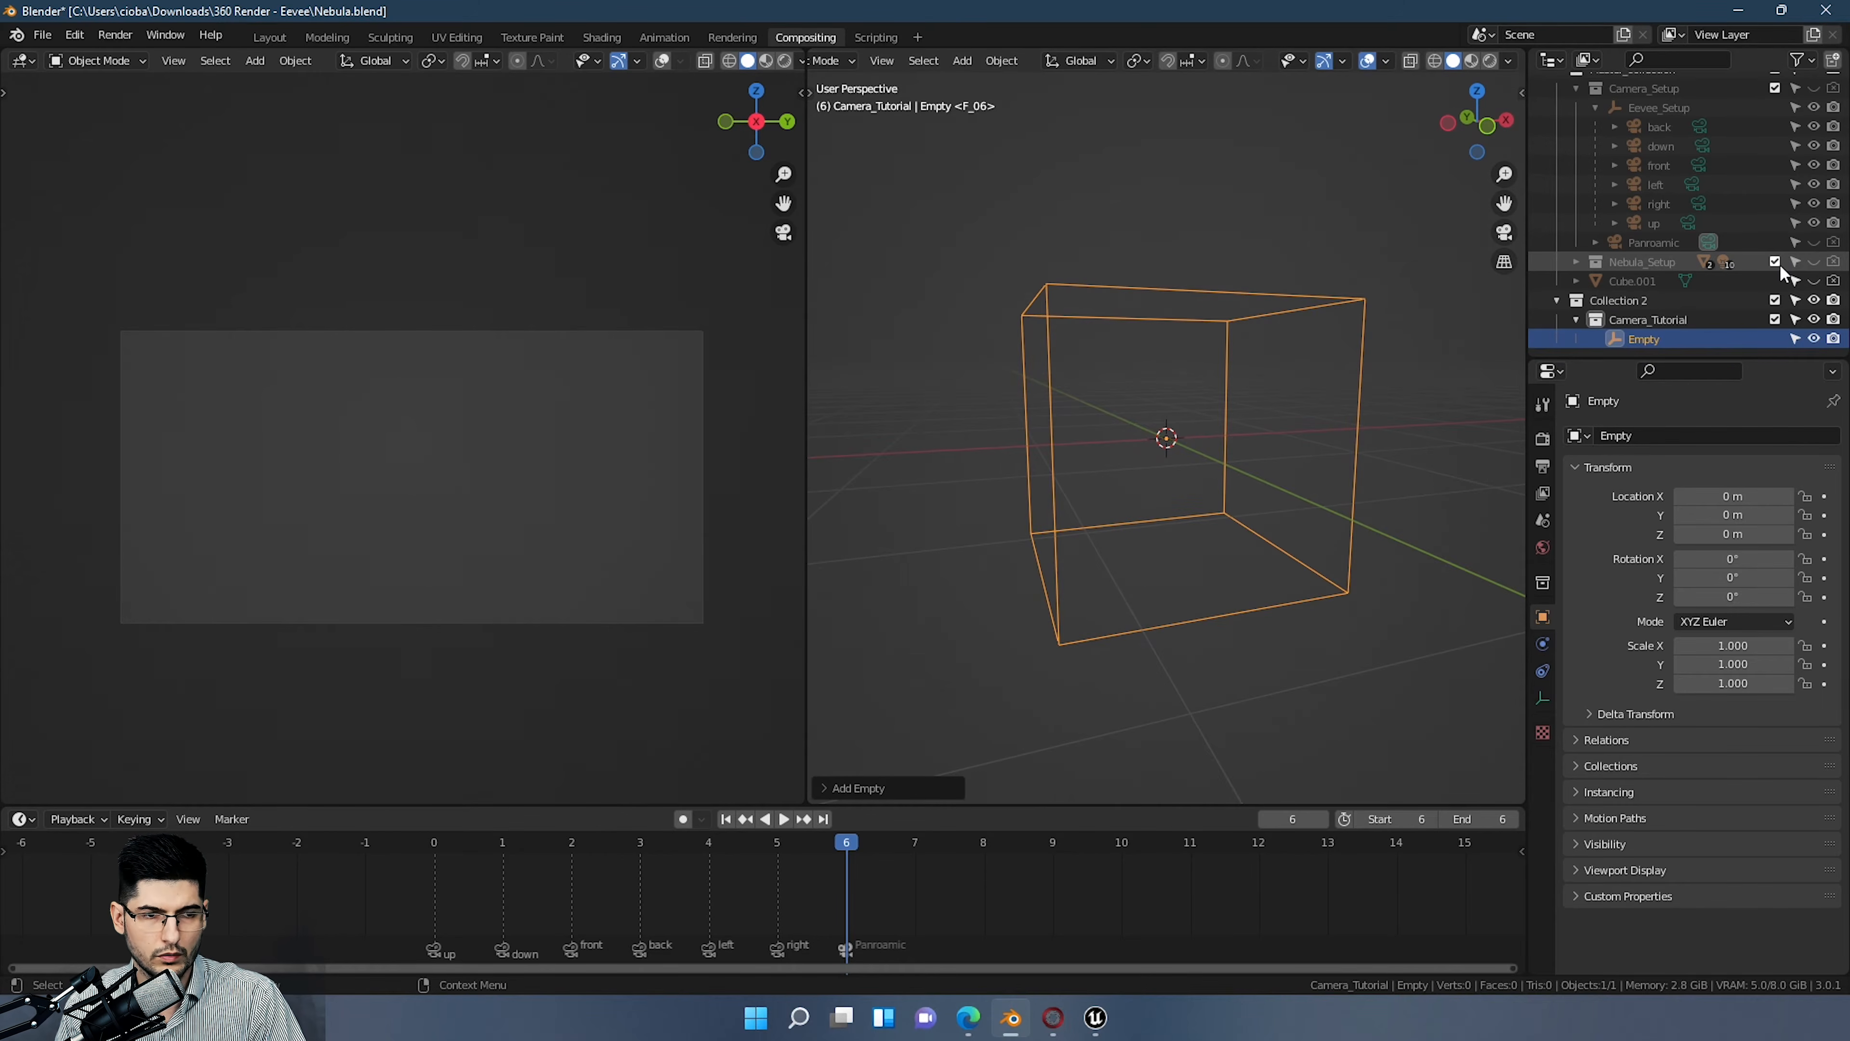
middle_click_drag(1178, 408, 1224, 426)
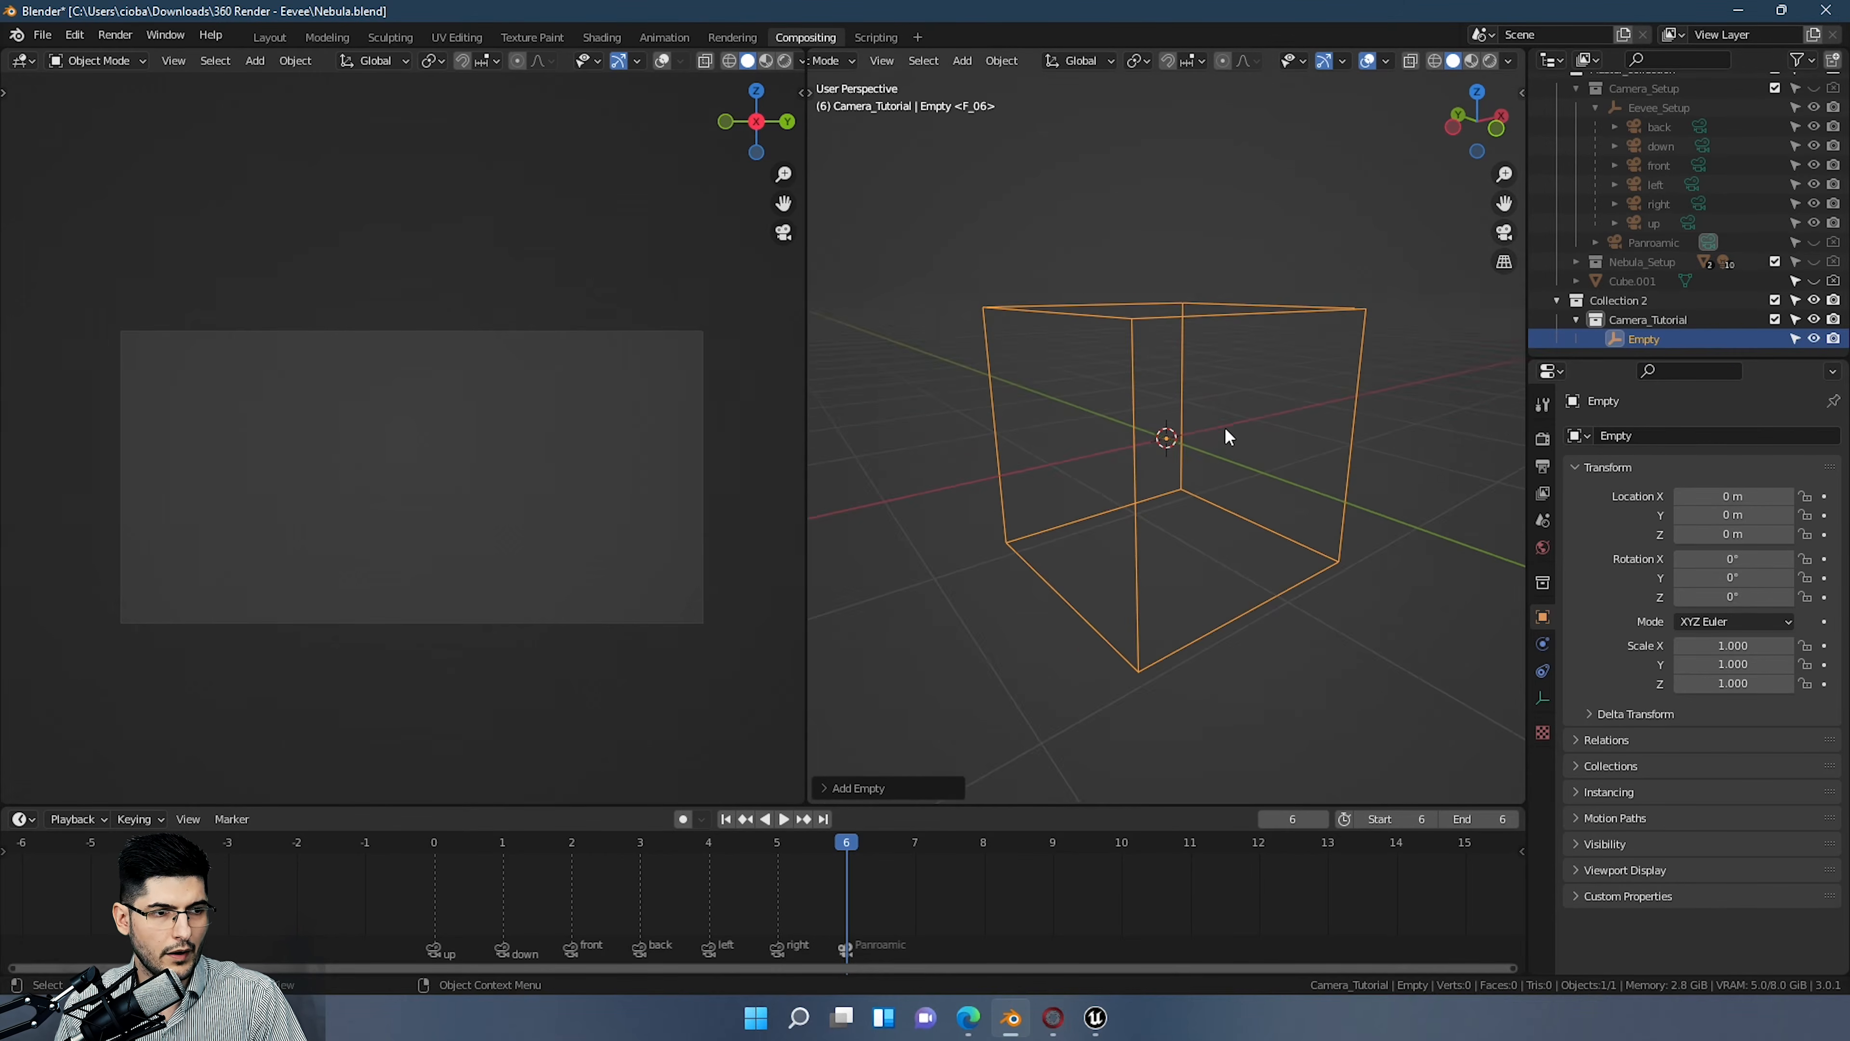
Step: Add a camera at the world origin, inside the cube empty
key("shift+a")
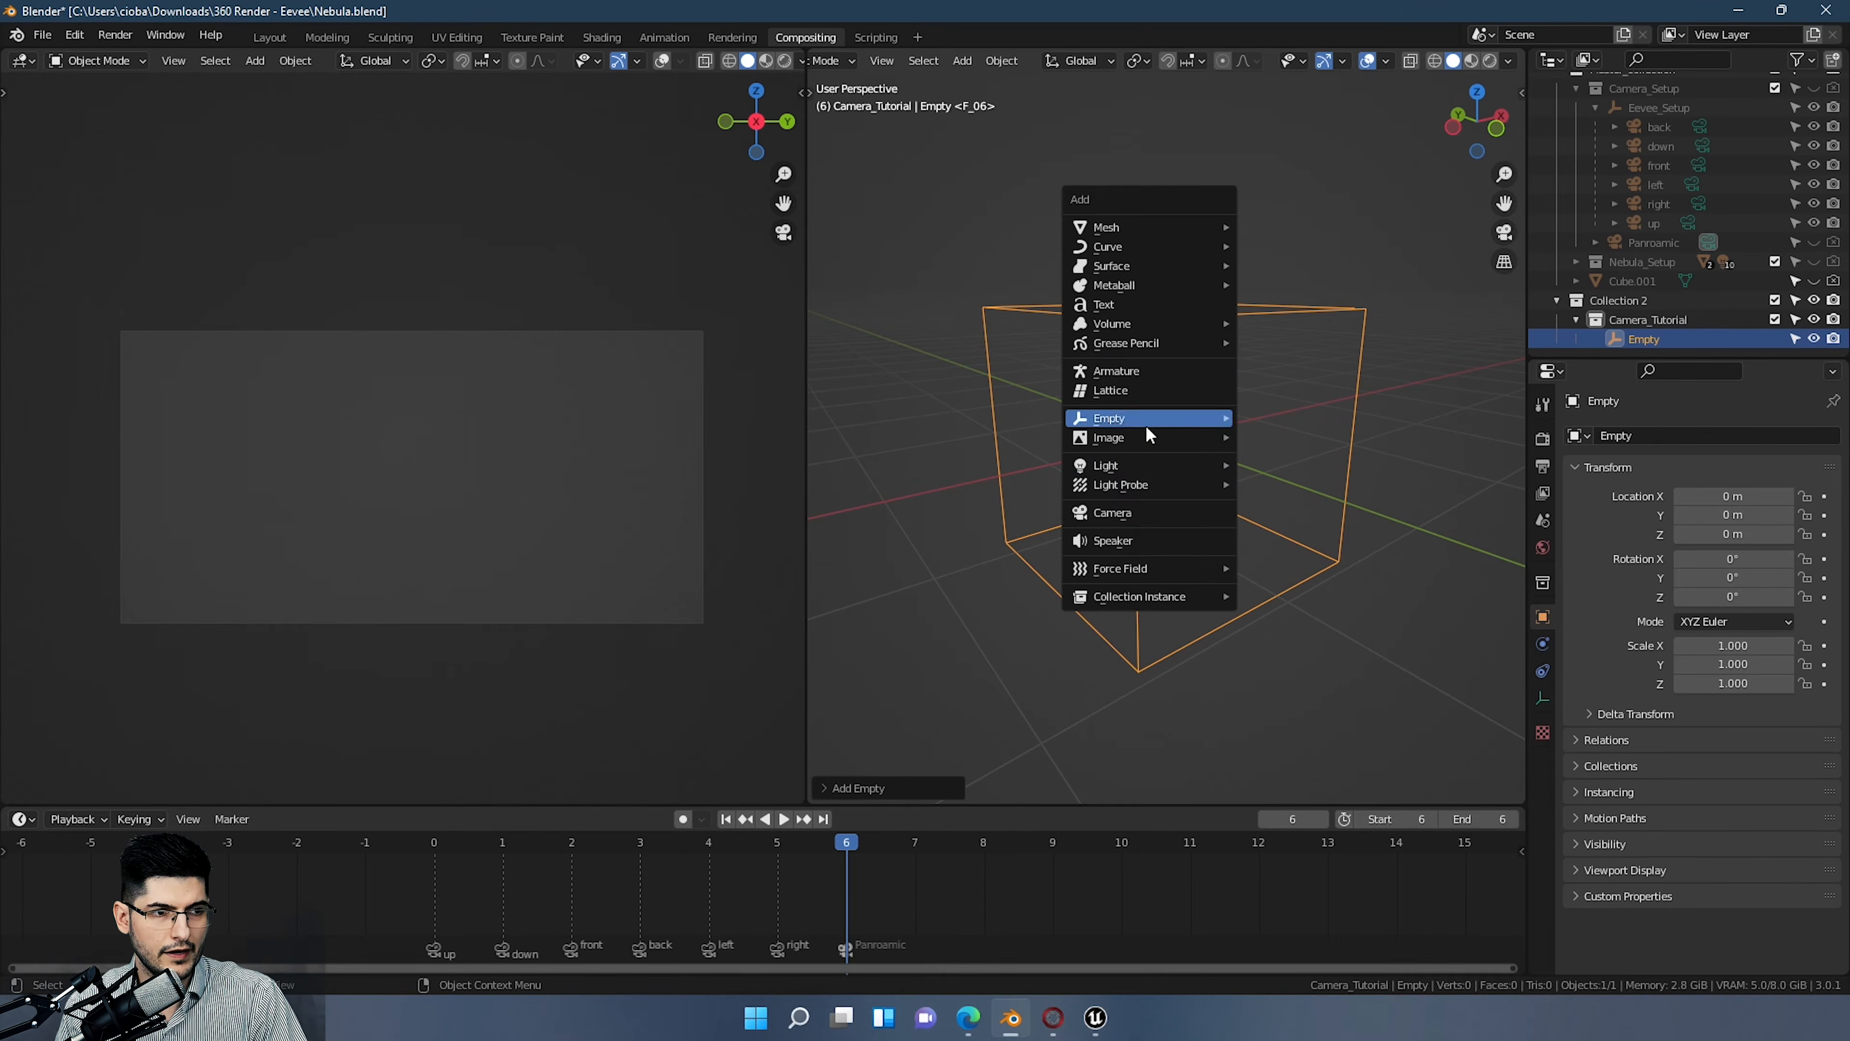
left_click(1141, 513)
middle_click_drag(1214, 394, 1271, 482)
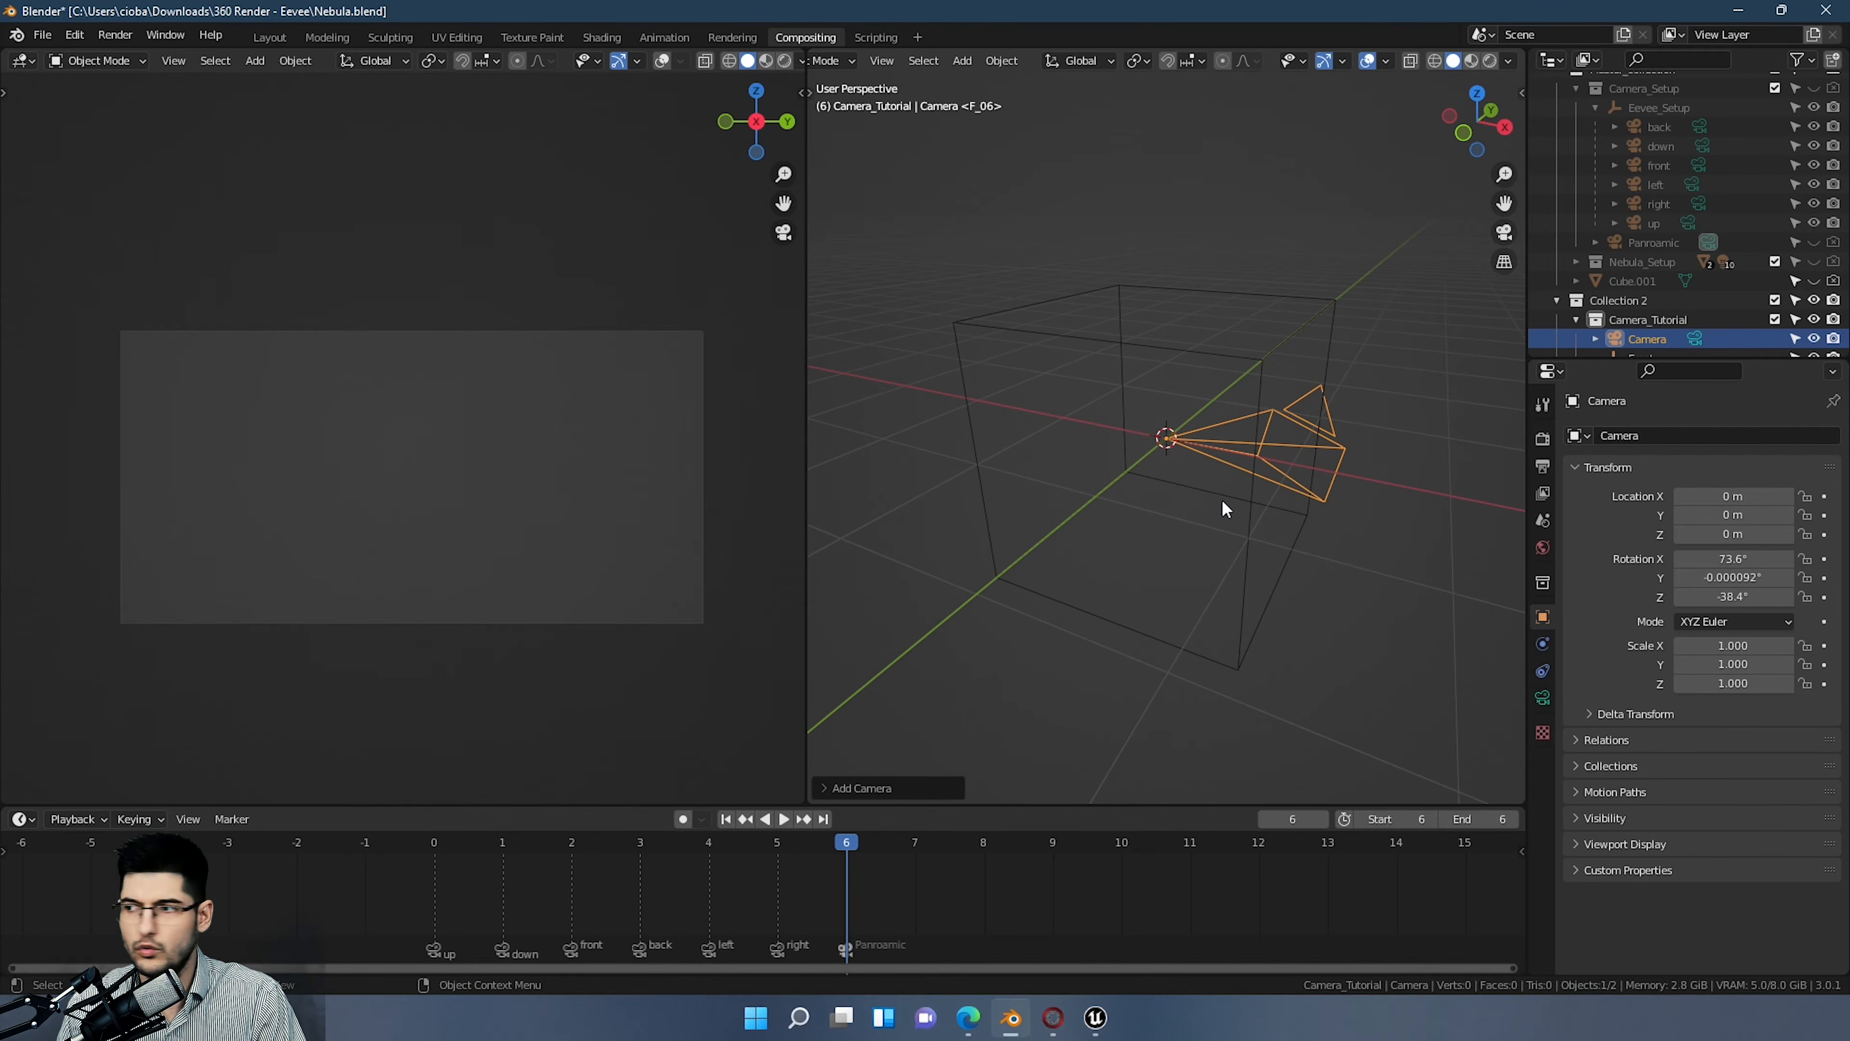
middle_click_drag(1223, 502, 1155, 464)
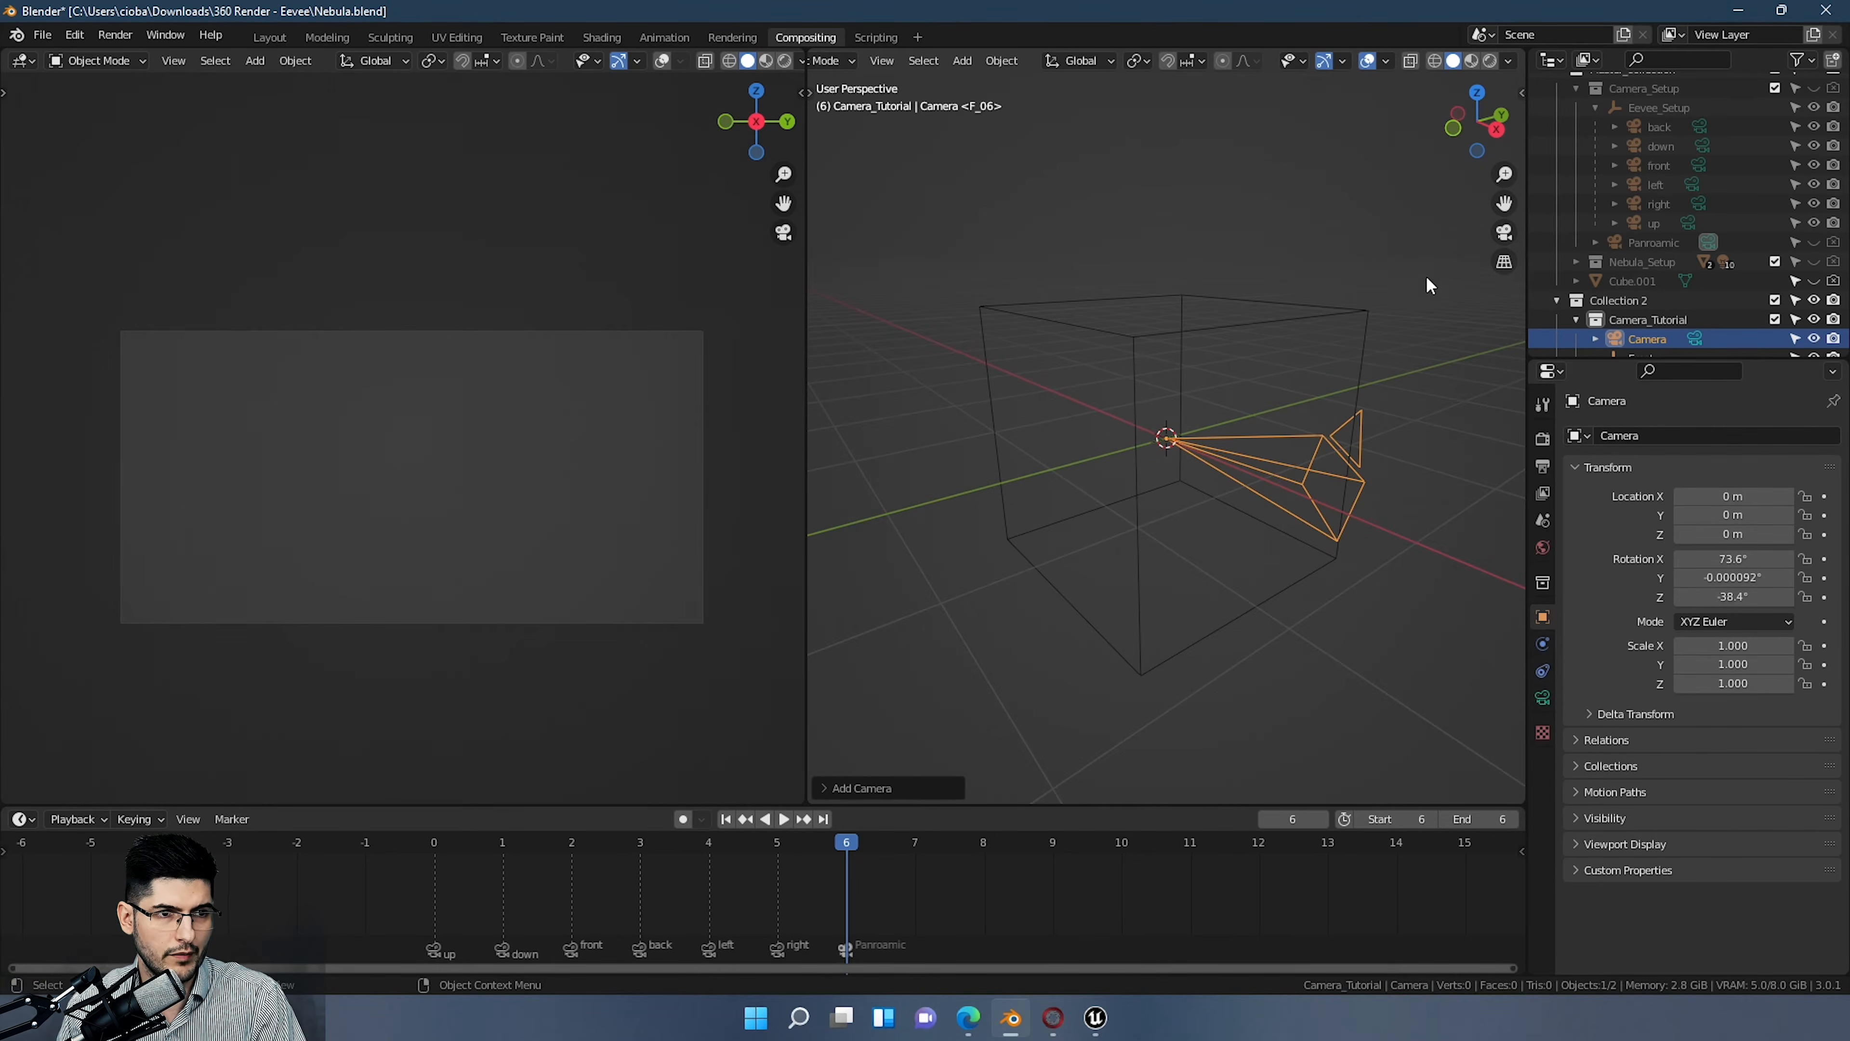
middle_click_drag(1405, 256, 1443, 251)
Step: Show the transform sidebar, widen the 3D viewport, and set the new camera's X, Y and Z rotation to 0
key("n")
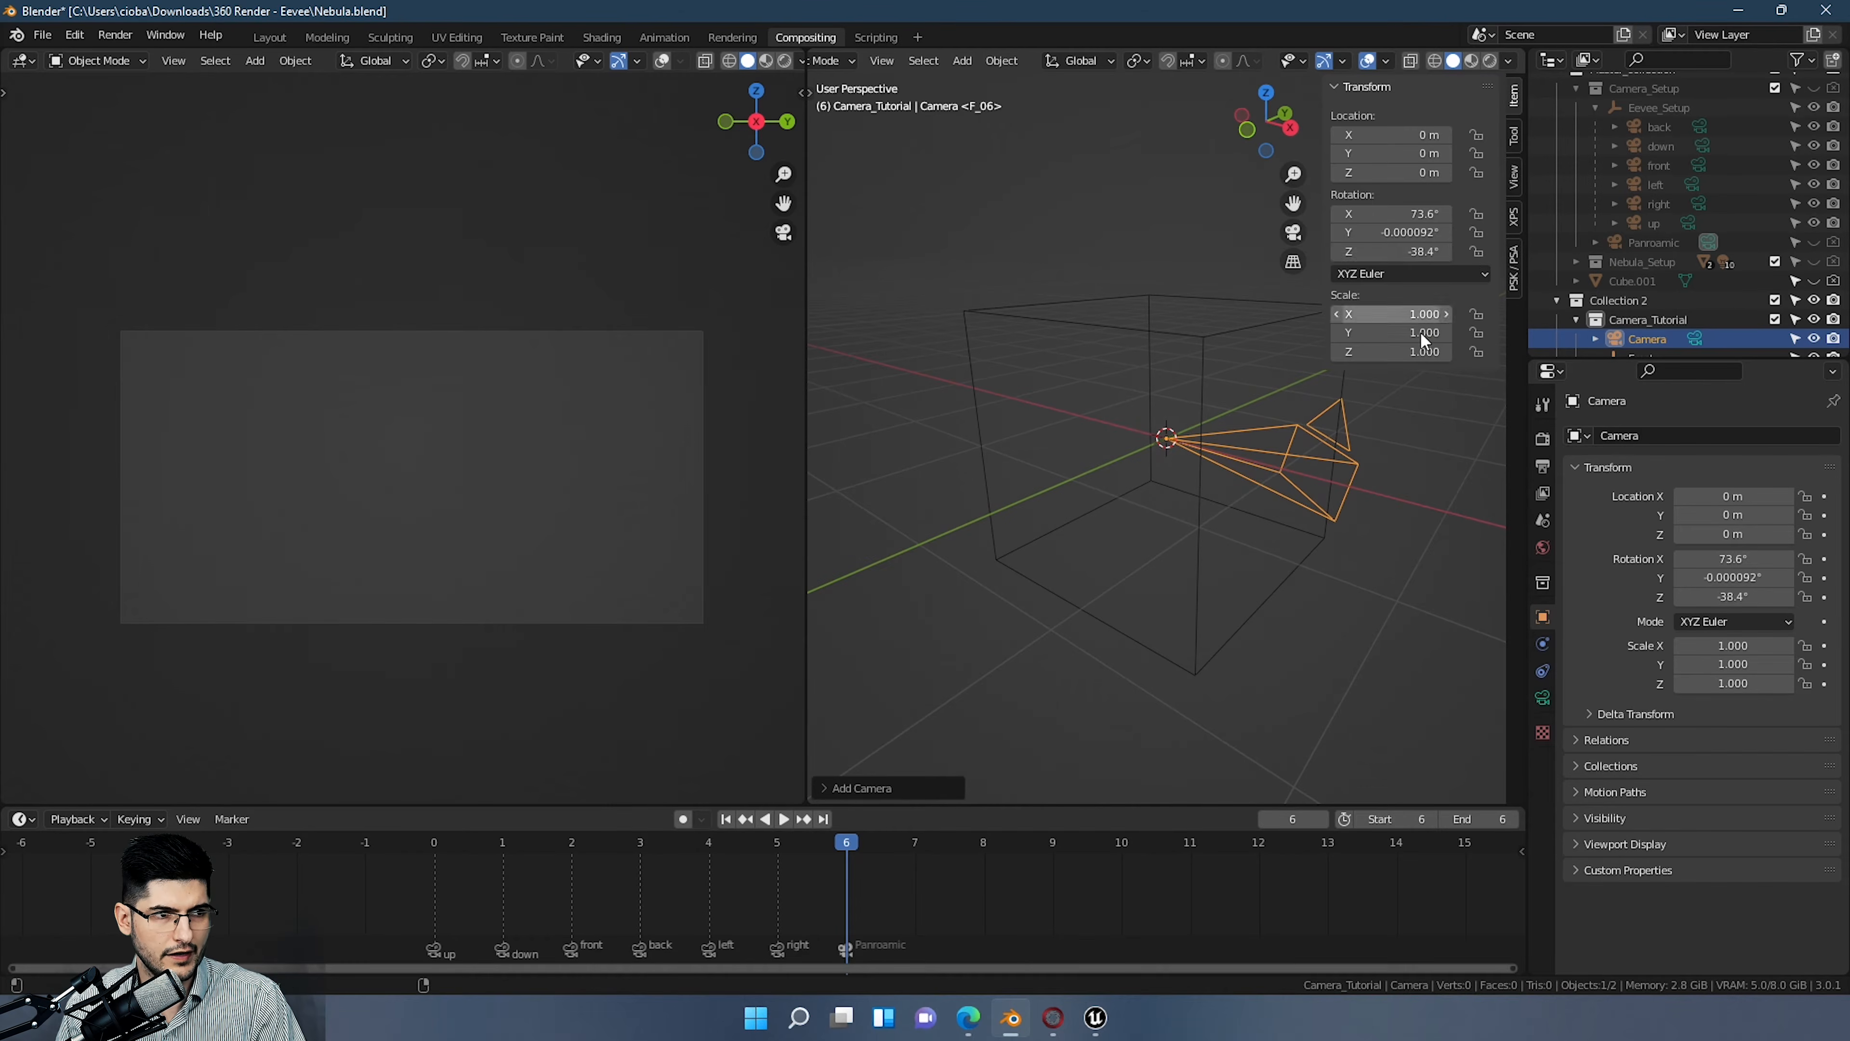
left_click_drag(806, 447, 502, 470)
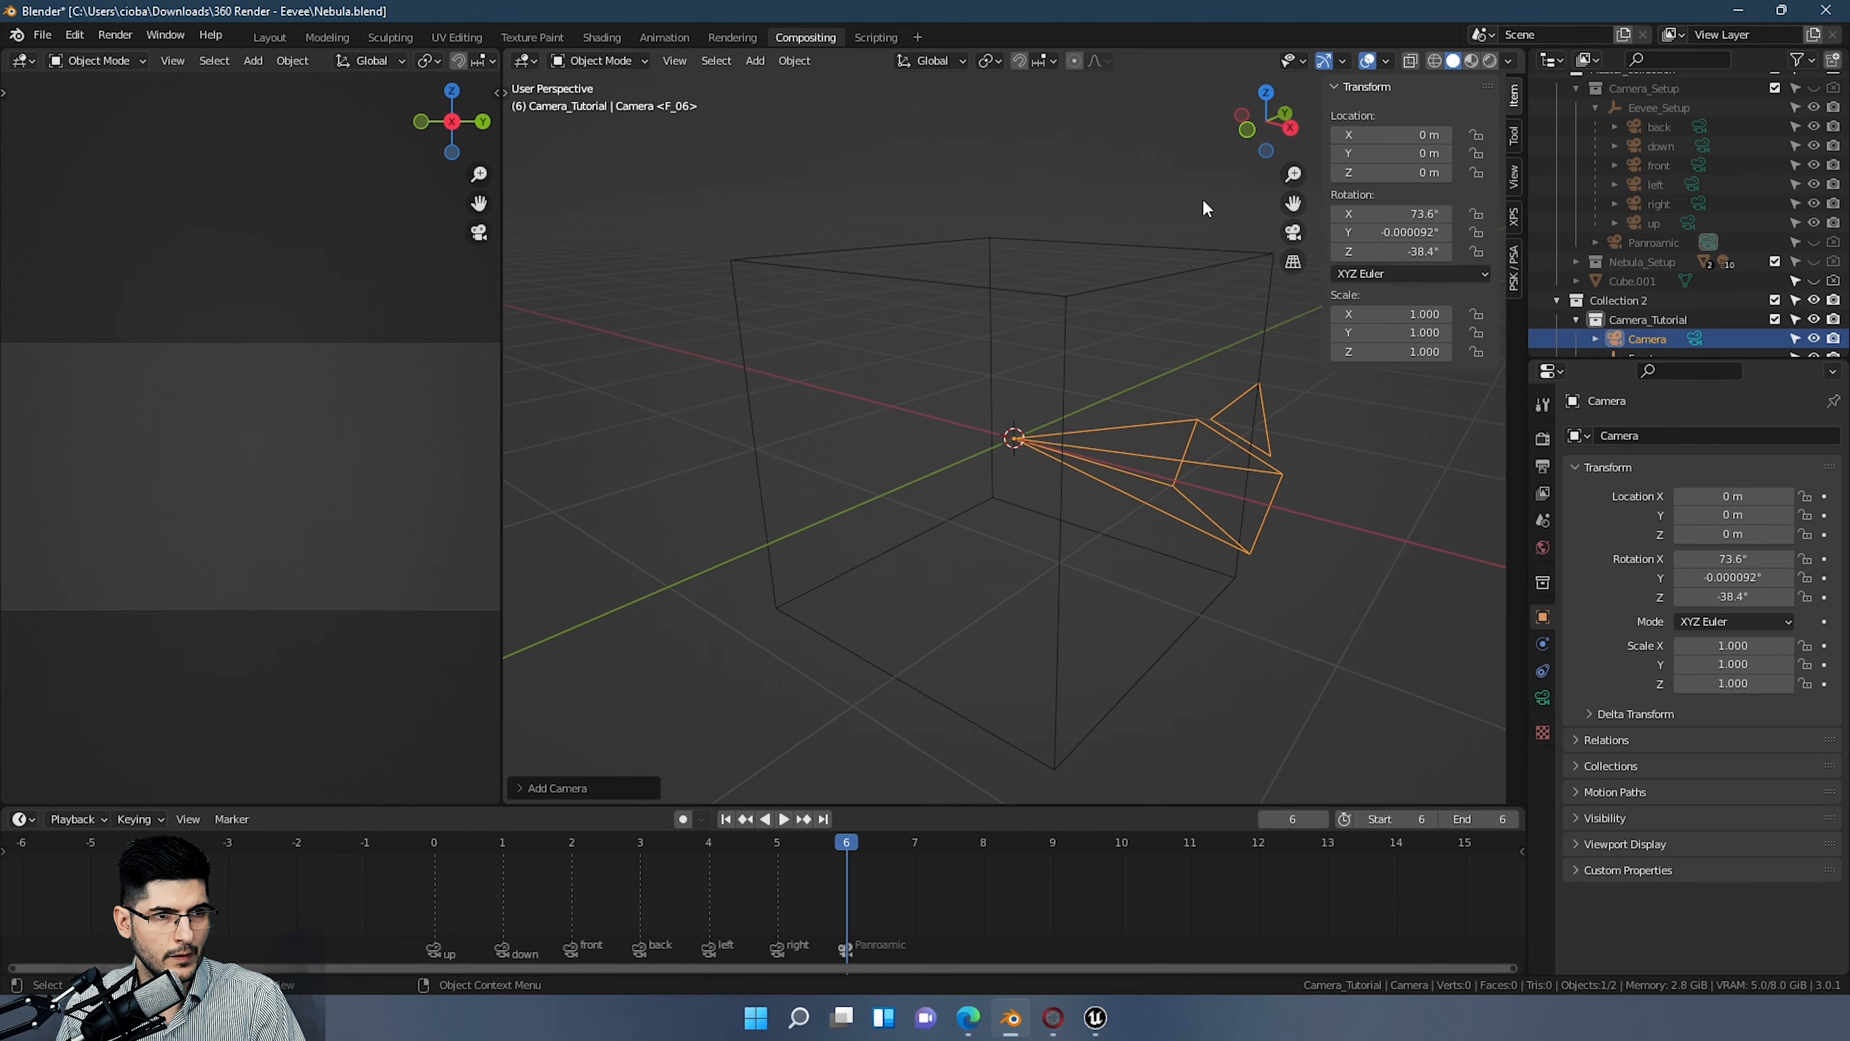
left_click(1383, 216)
type("0")
key("Tab")
type("0")
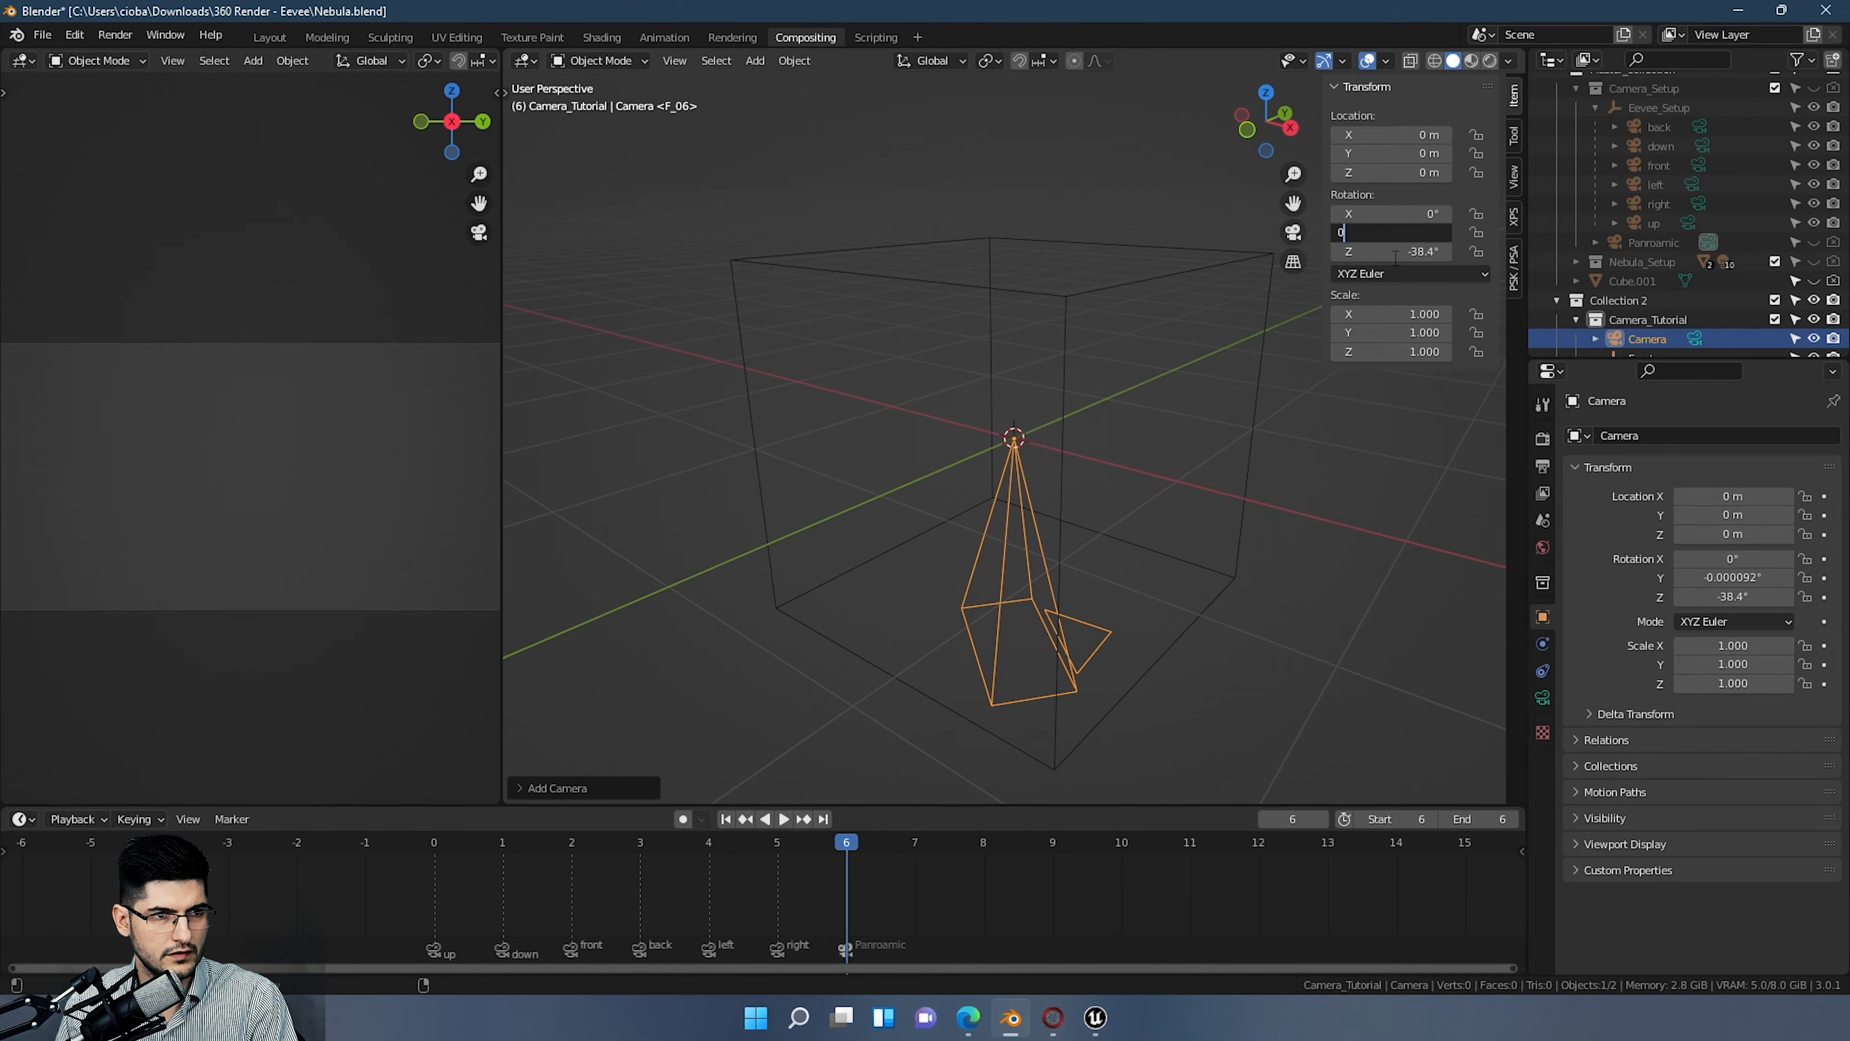
key("Tab")
type("0")
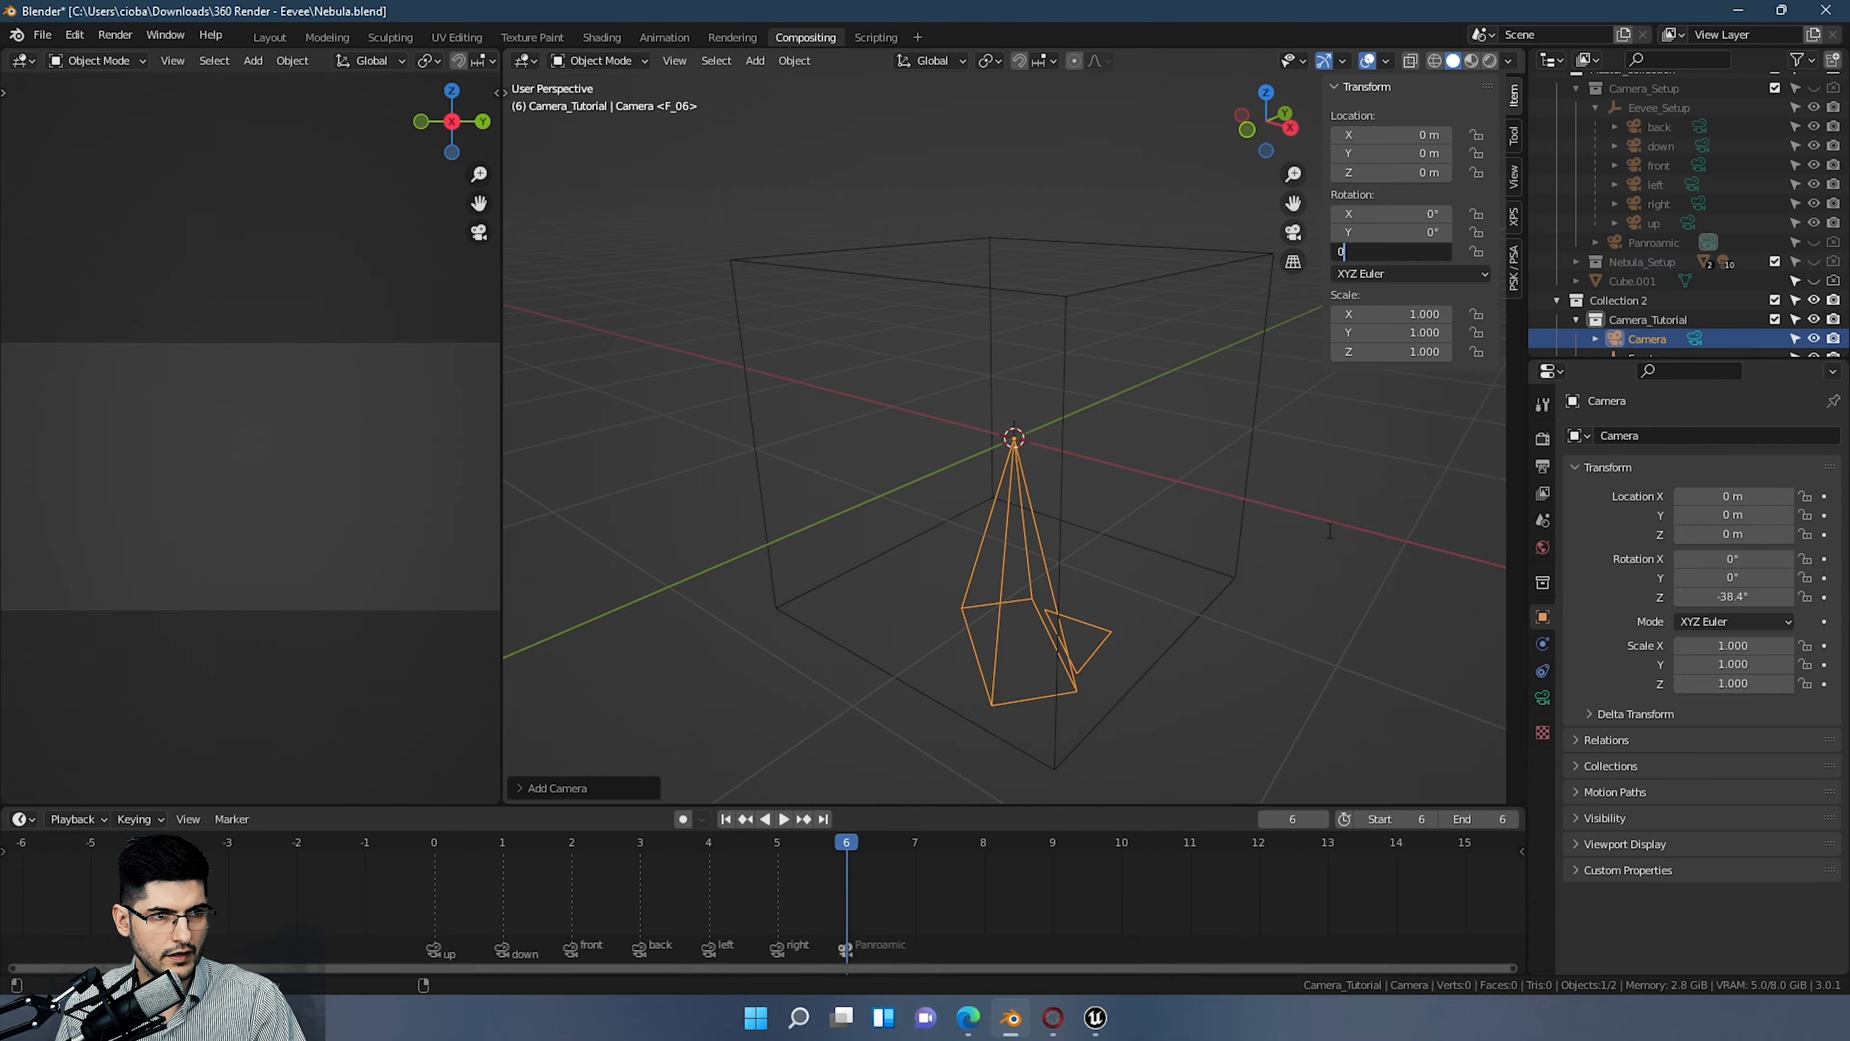
key("Return")
middle_click_drag(1063, 503, 1018, 492)
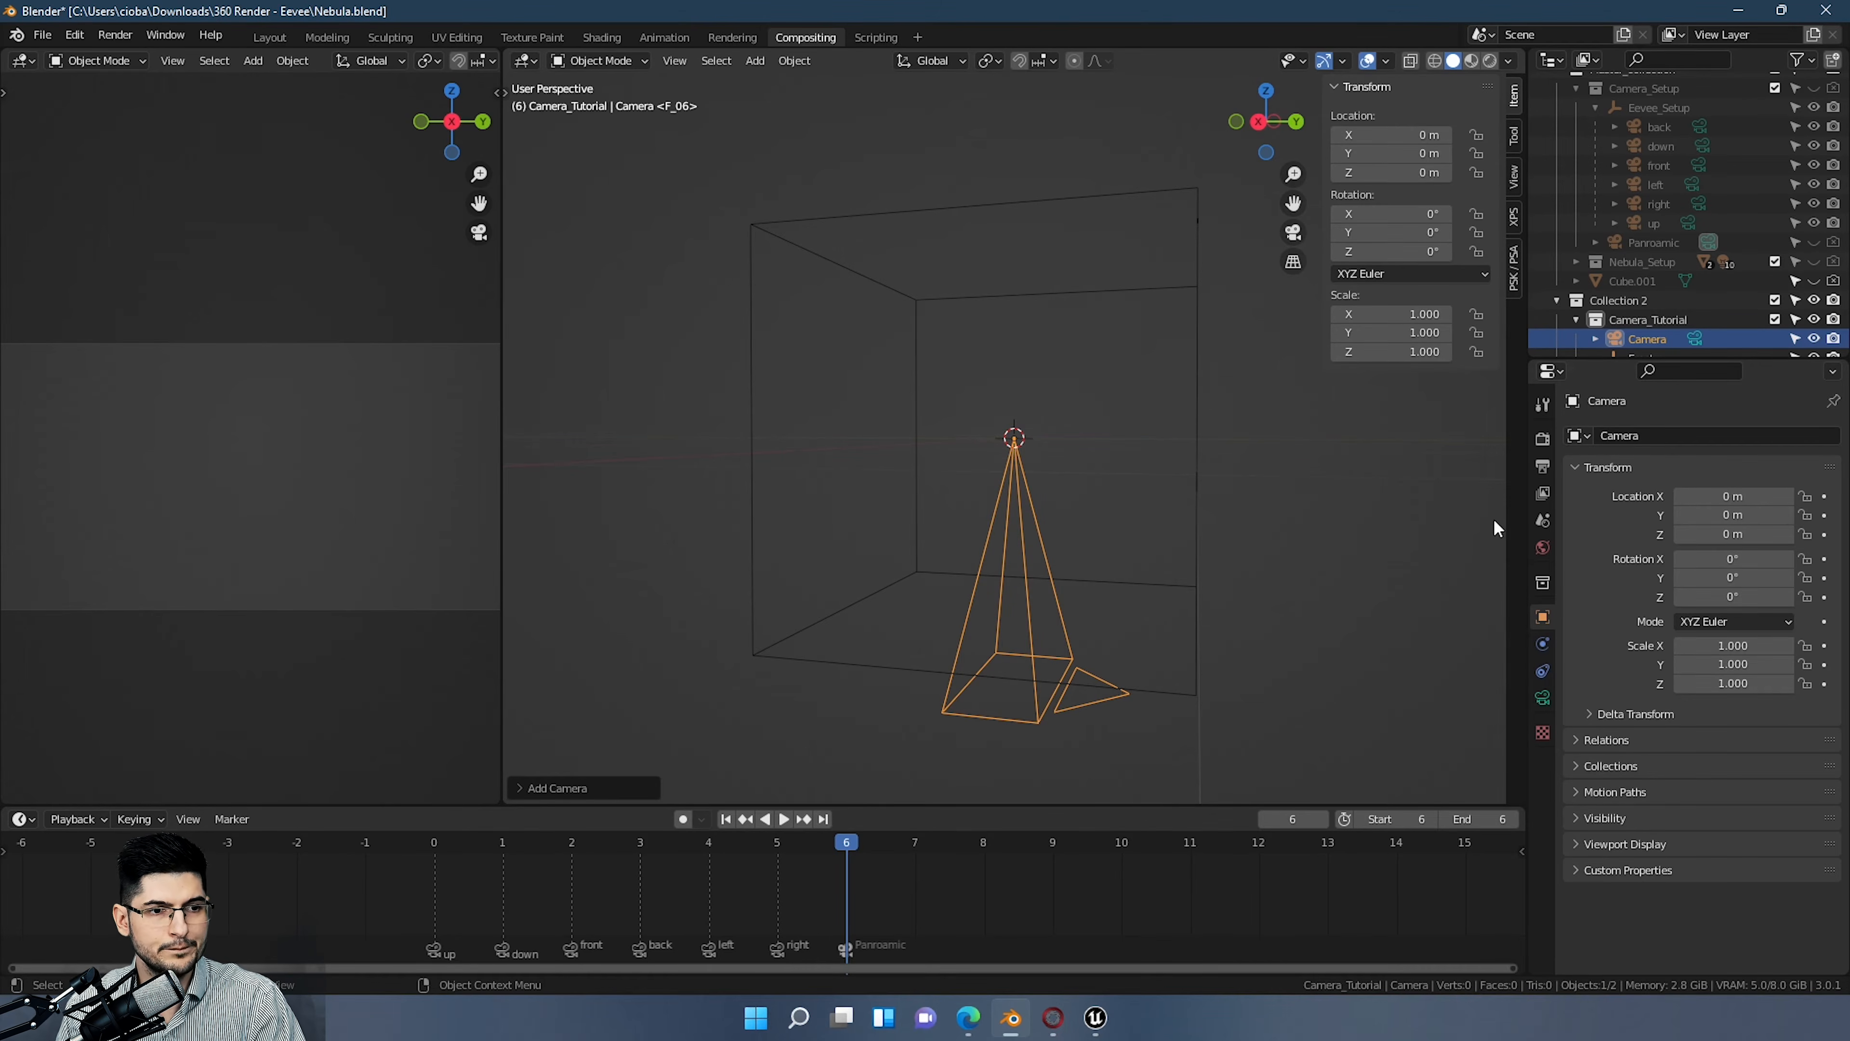
Step: Parent the camera to the cube empty using the Object option
scroll(1684, 266, "down", 1)
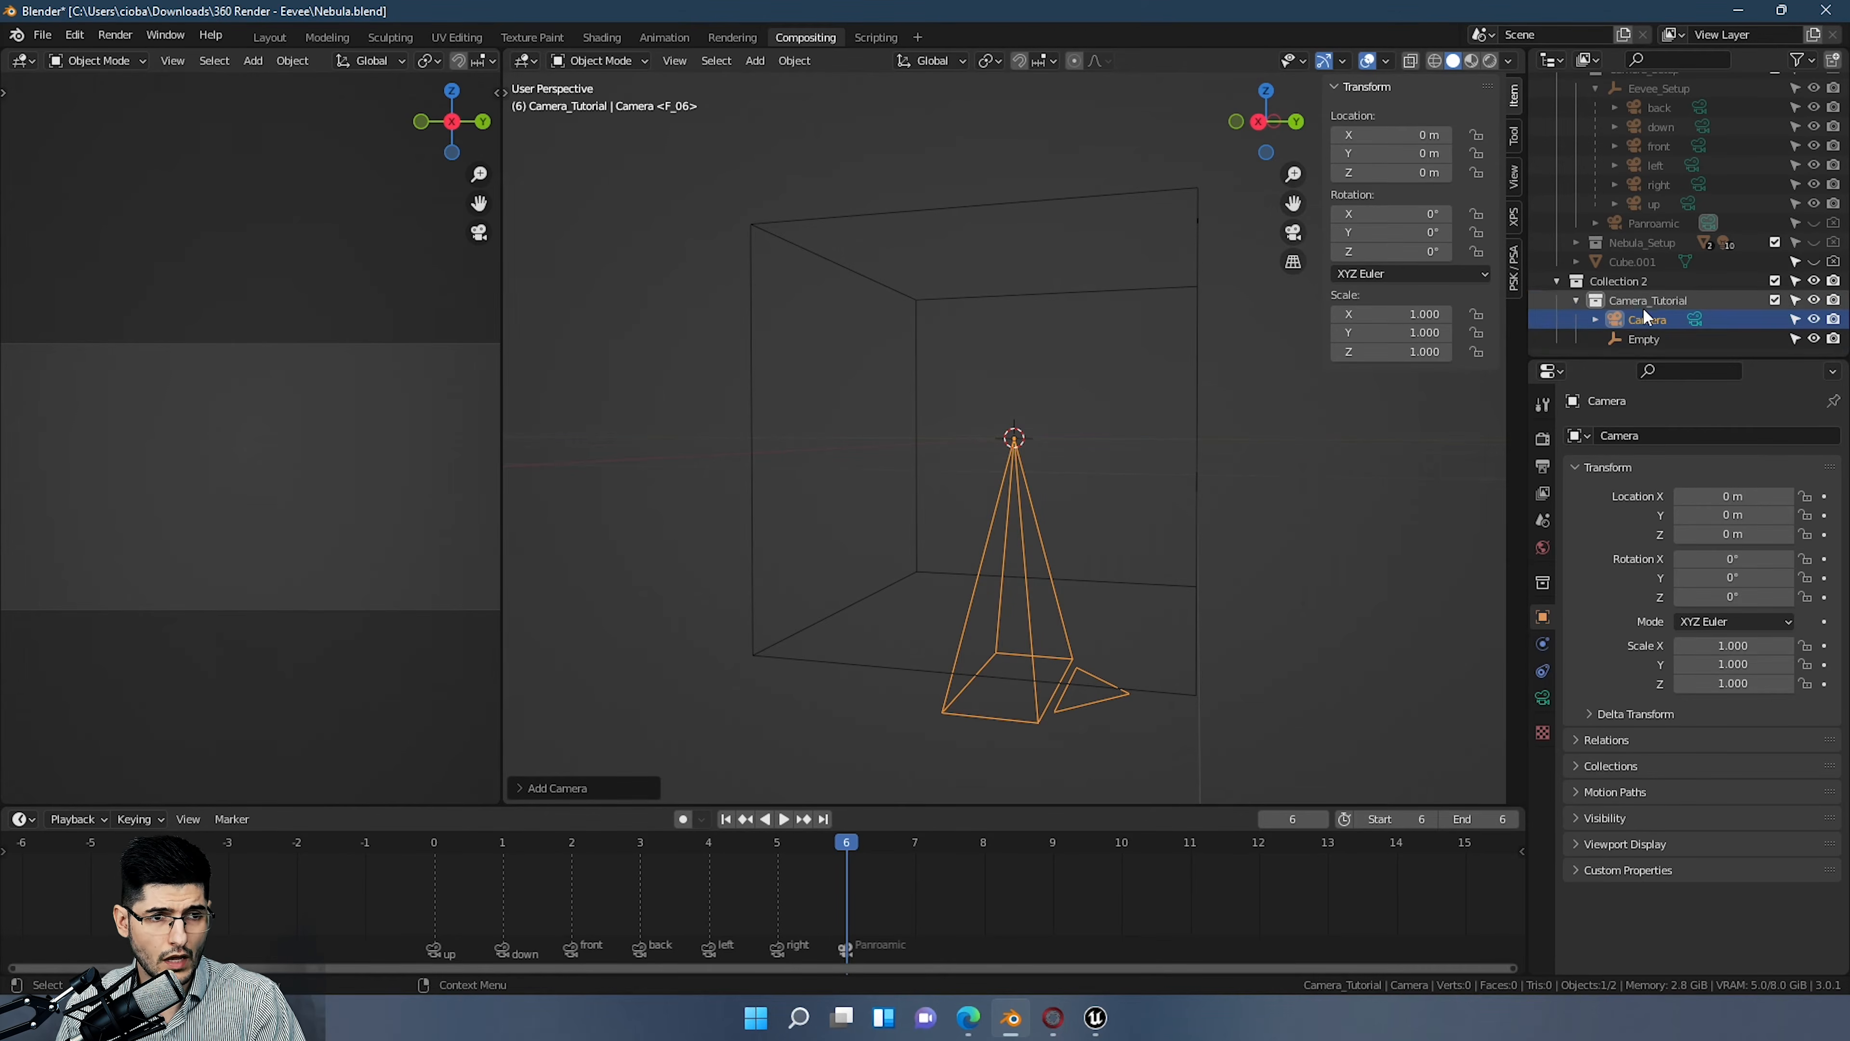
left_click(996, 510)
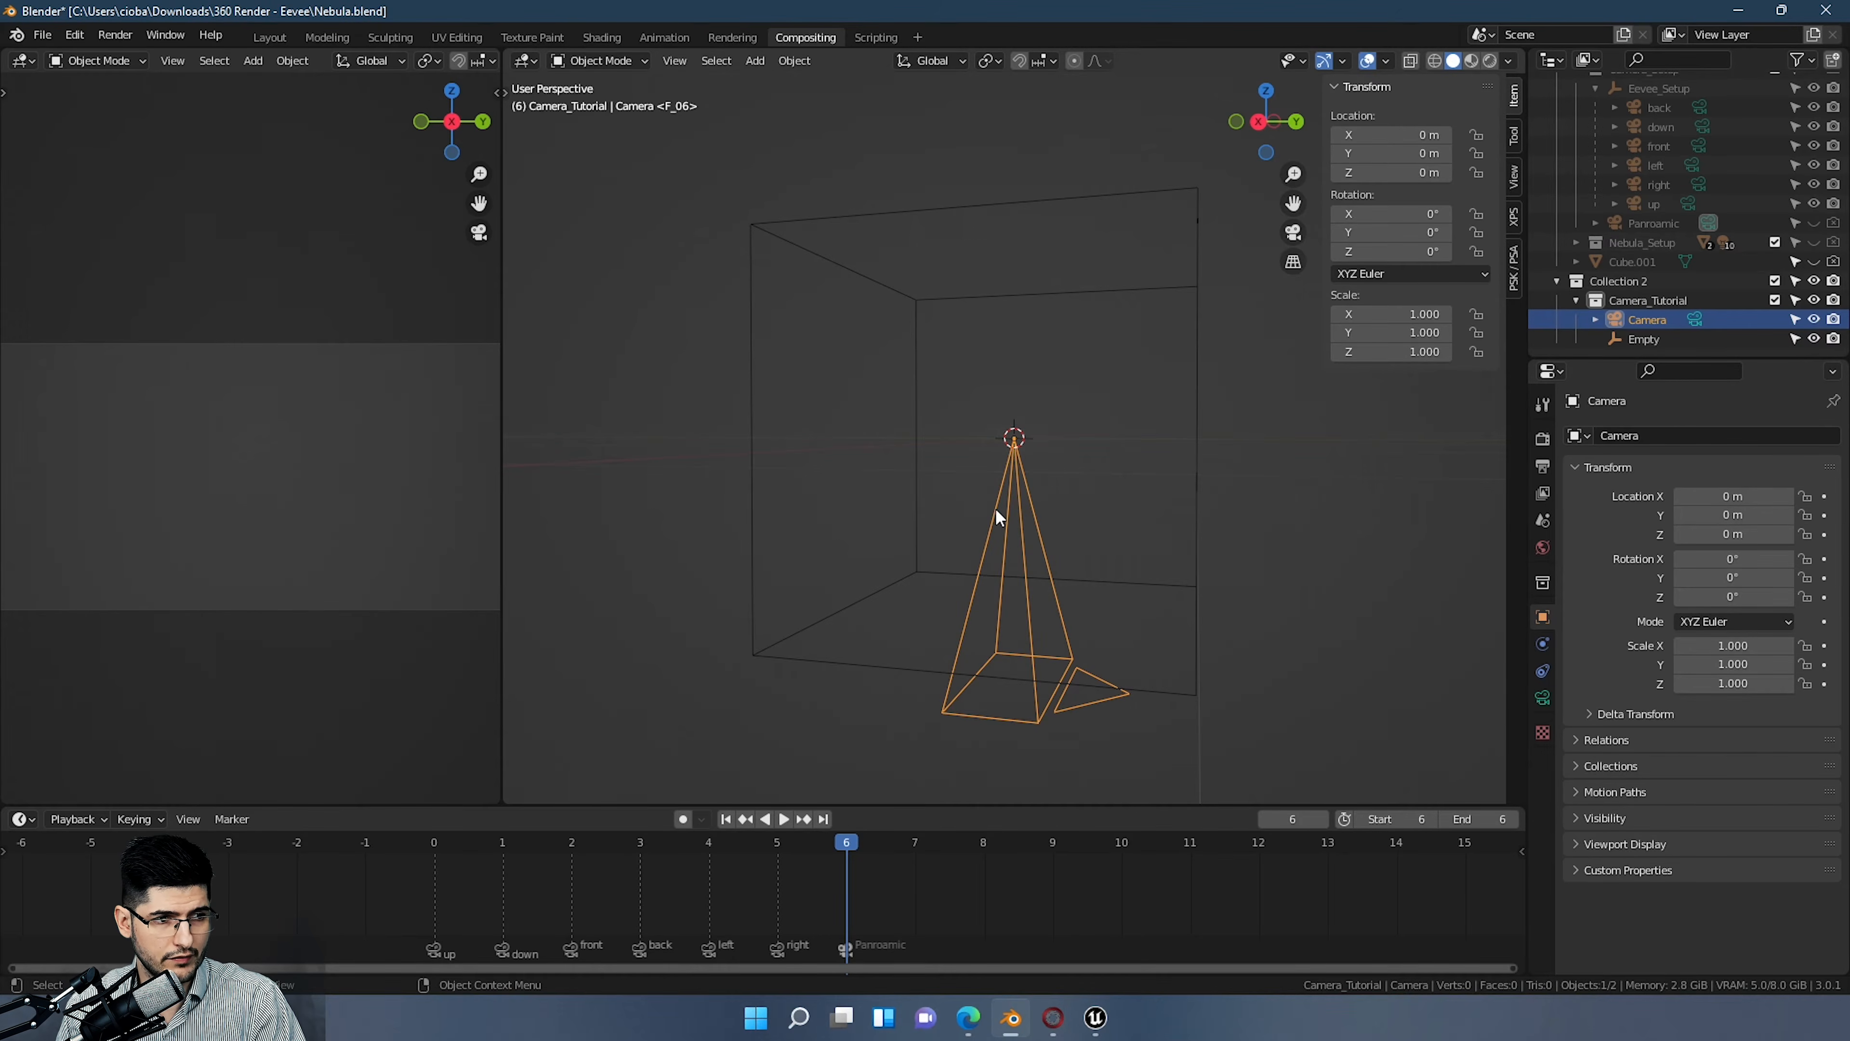
left_click(1113, 198, "shift")
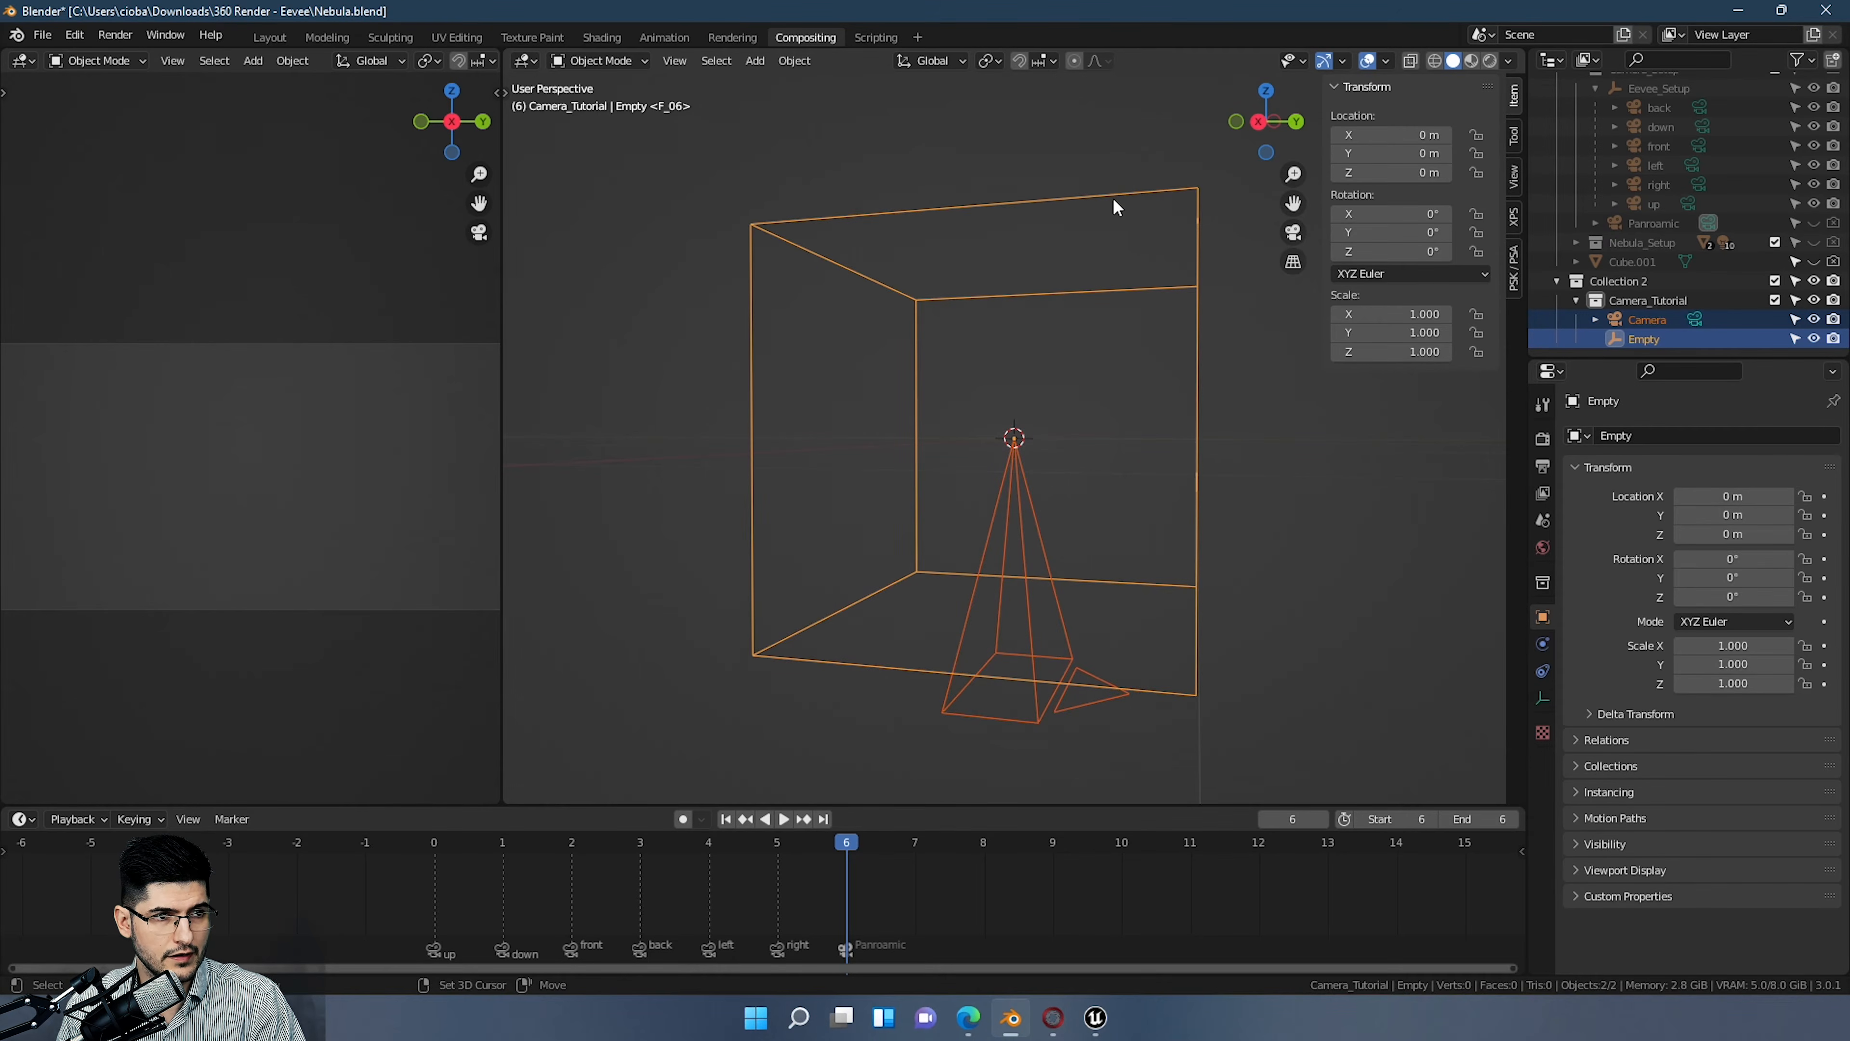
key("ctrl+p")
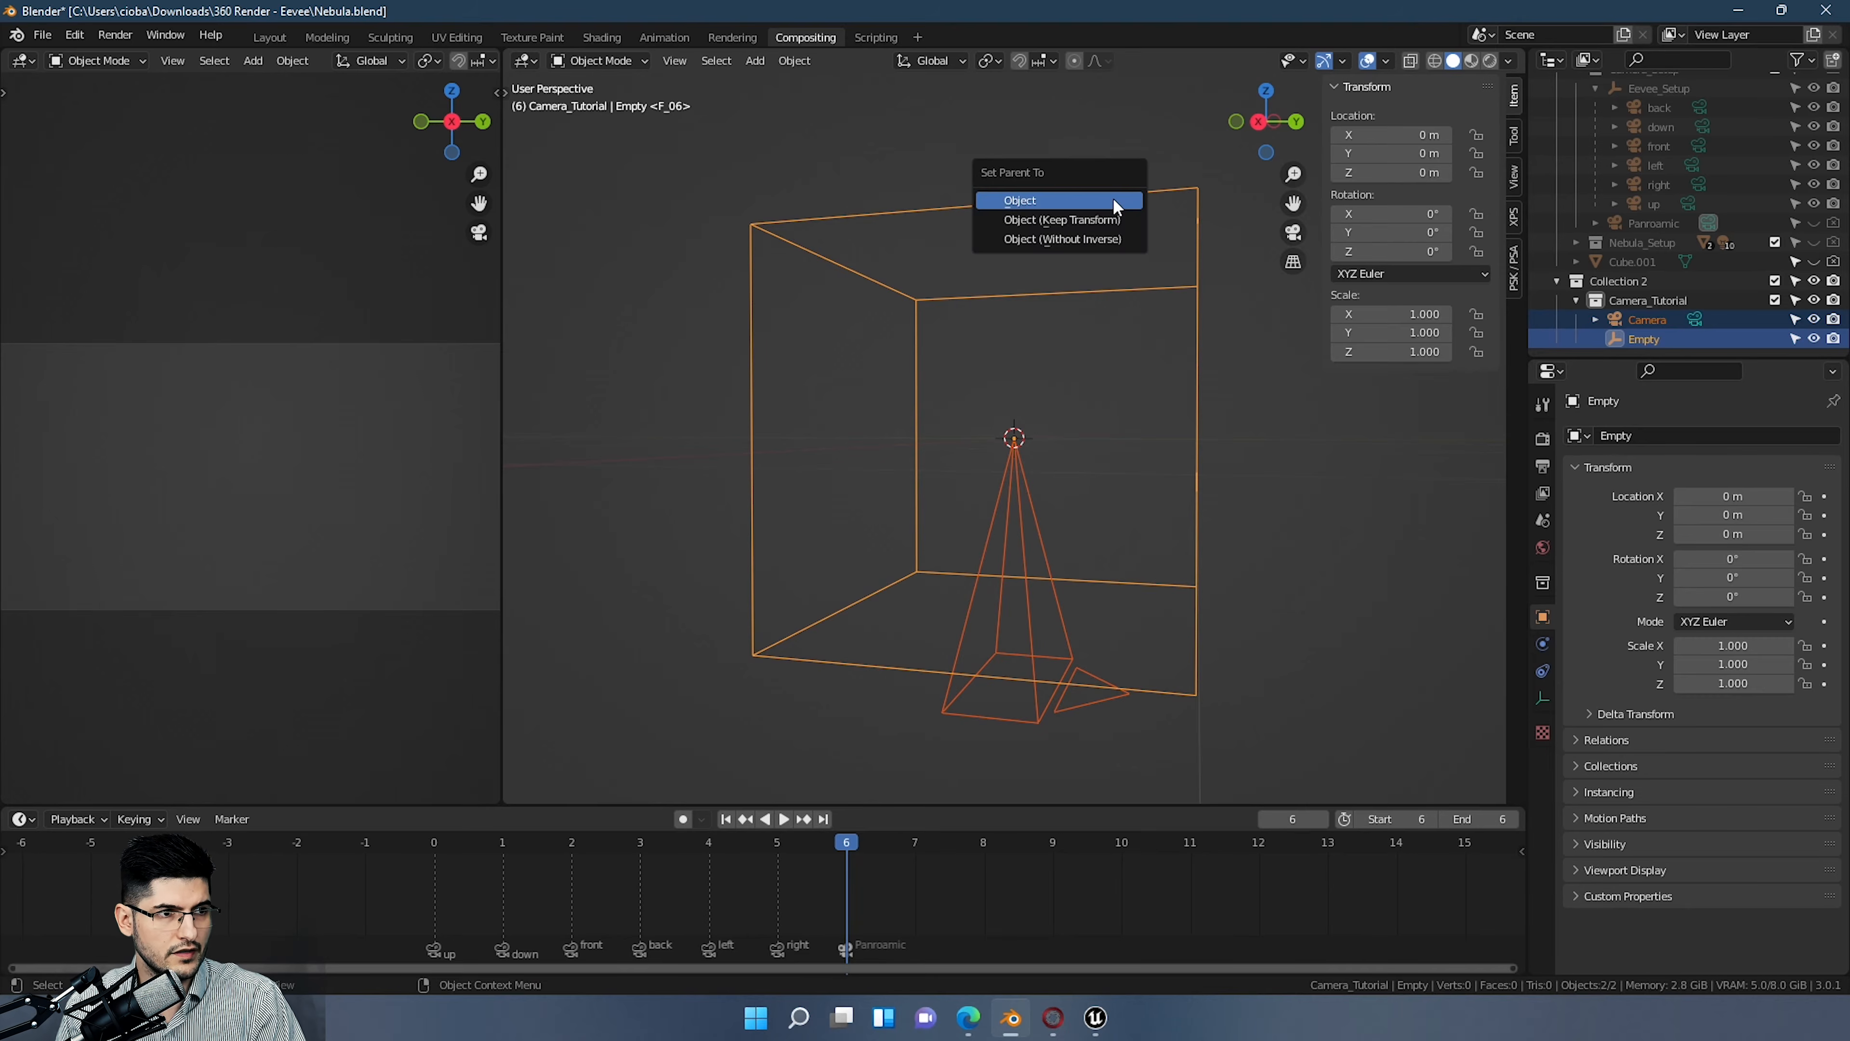
left_click(1097, 200)
Step: Expand the Empty in the Camera_Tutorial hierarchy and select the camera nested under it
scroll(1631, 346, "up", 1)
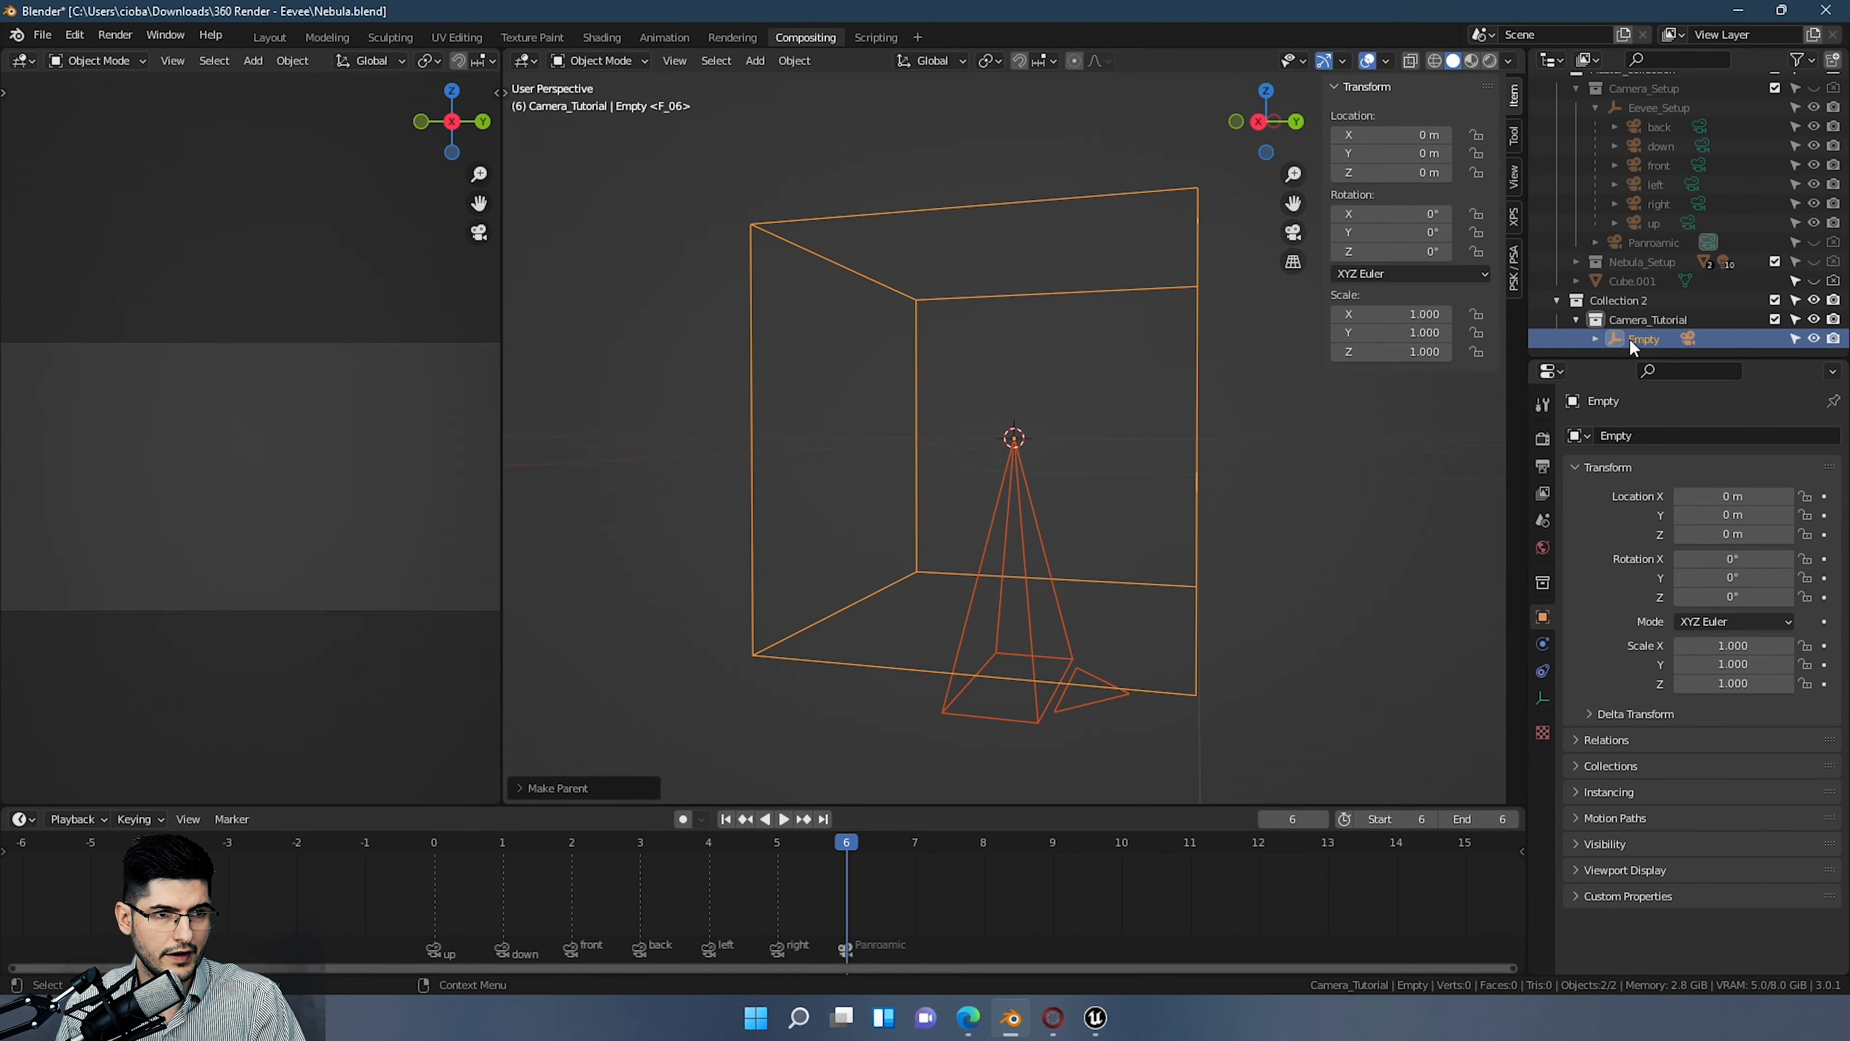
left_click(1595, 340)
scroll(1614, 332, "down", 1)
left_click(1670, 339)
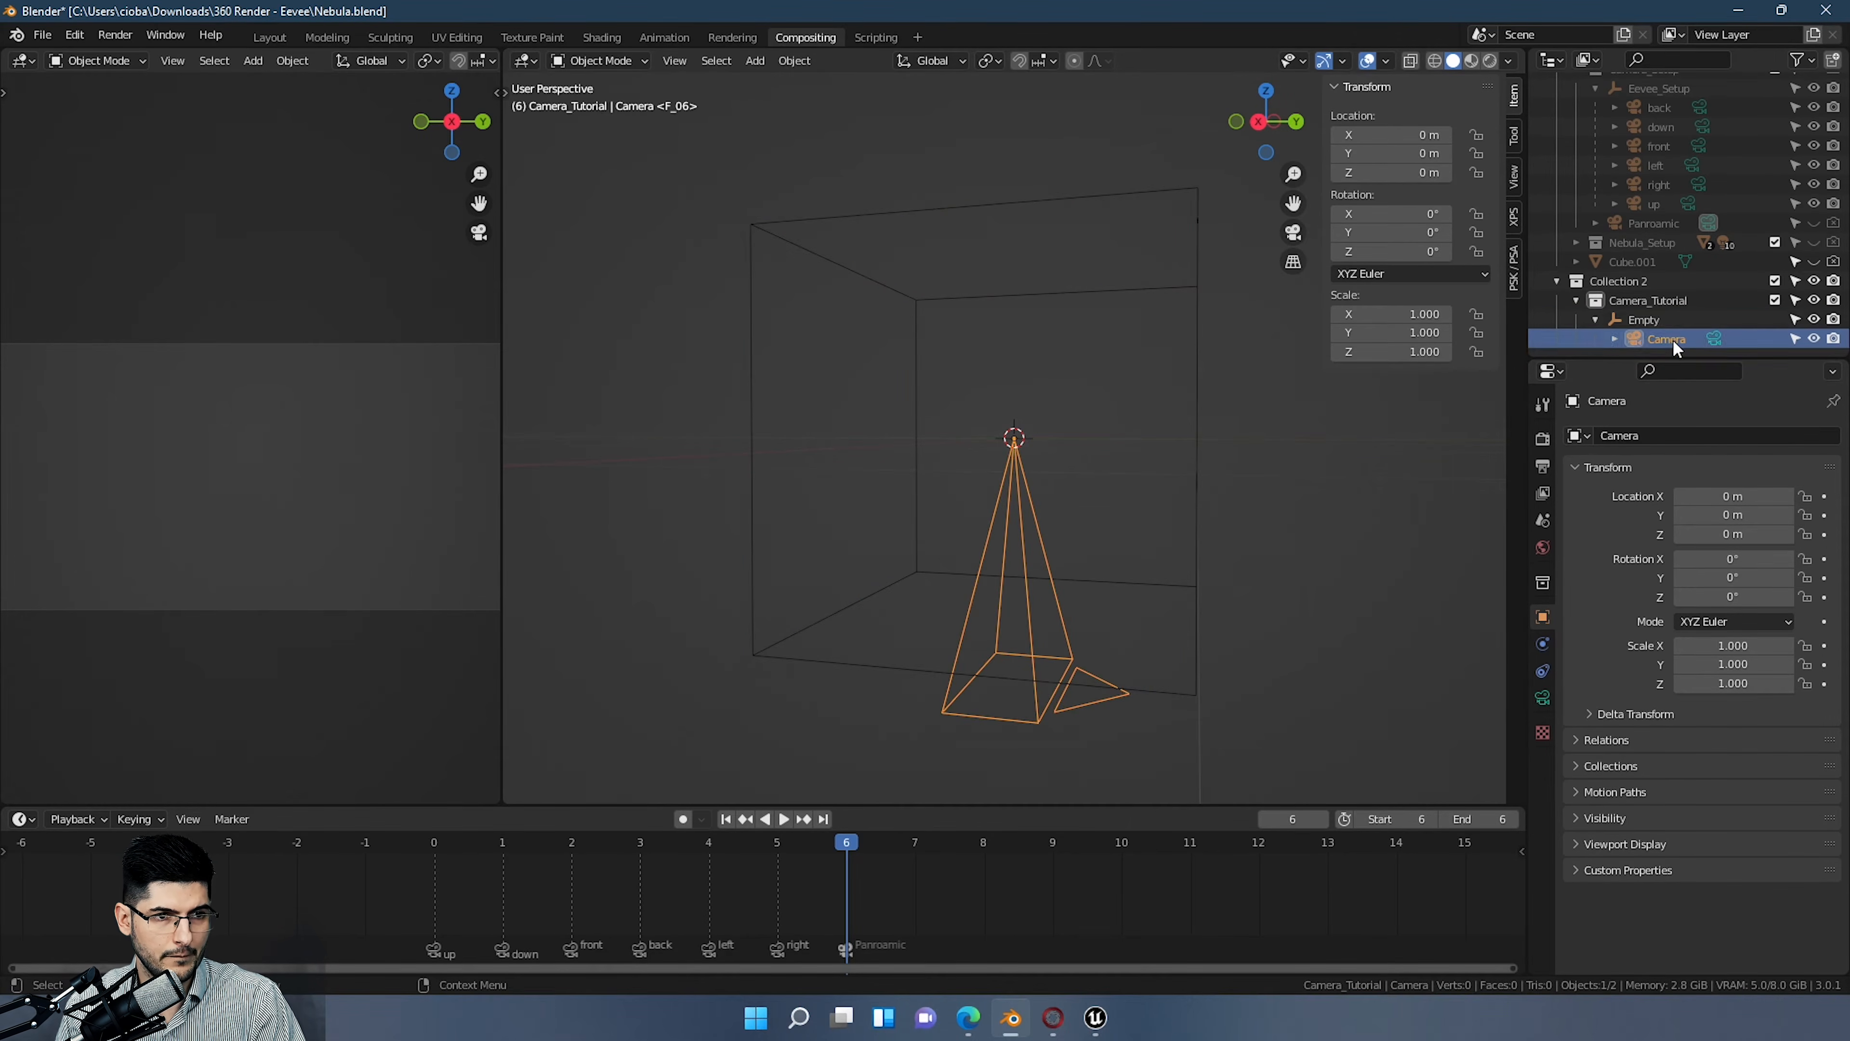
Step: Try moving the cube empty to test its link with the parented camera
left_click(1194, 350)
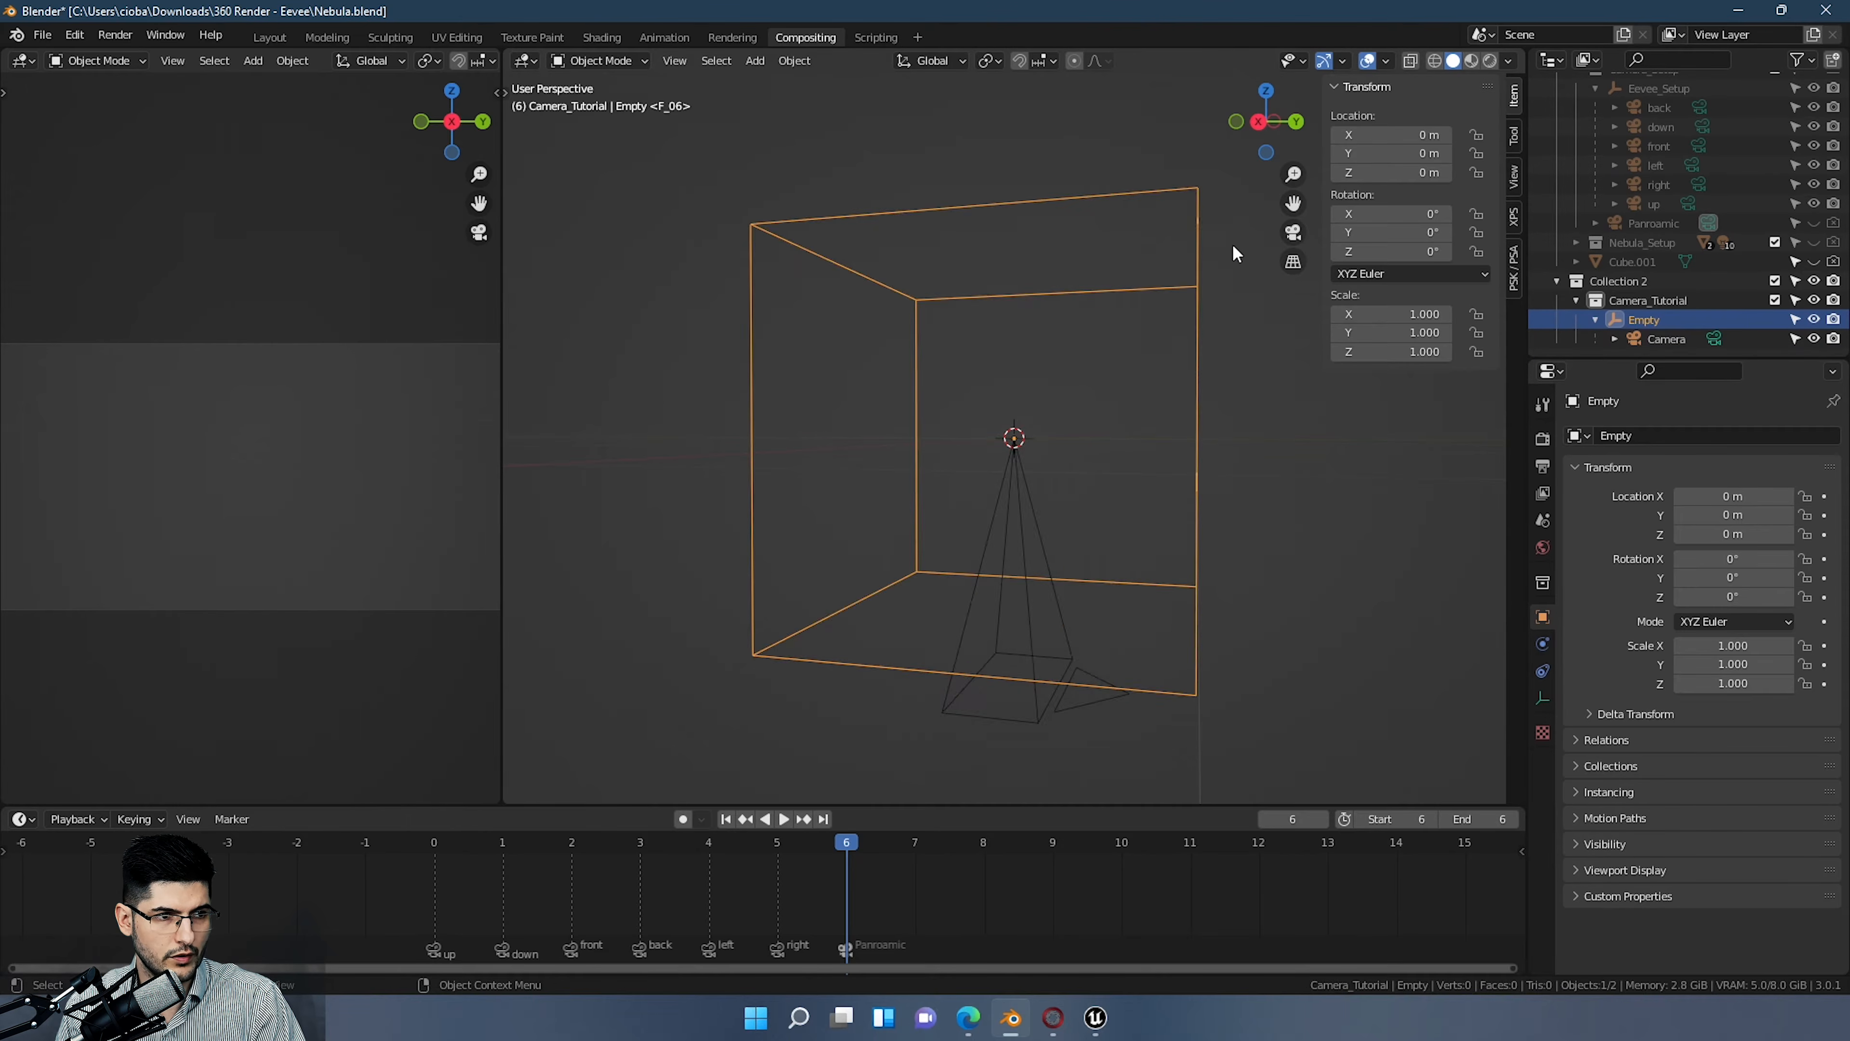
key("g")
key("Escape")
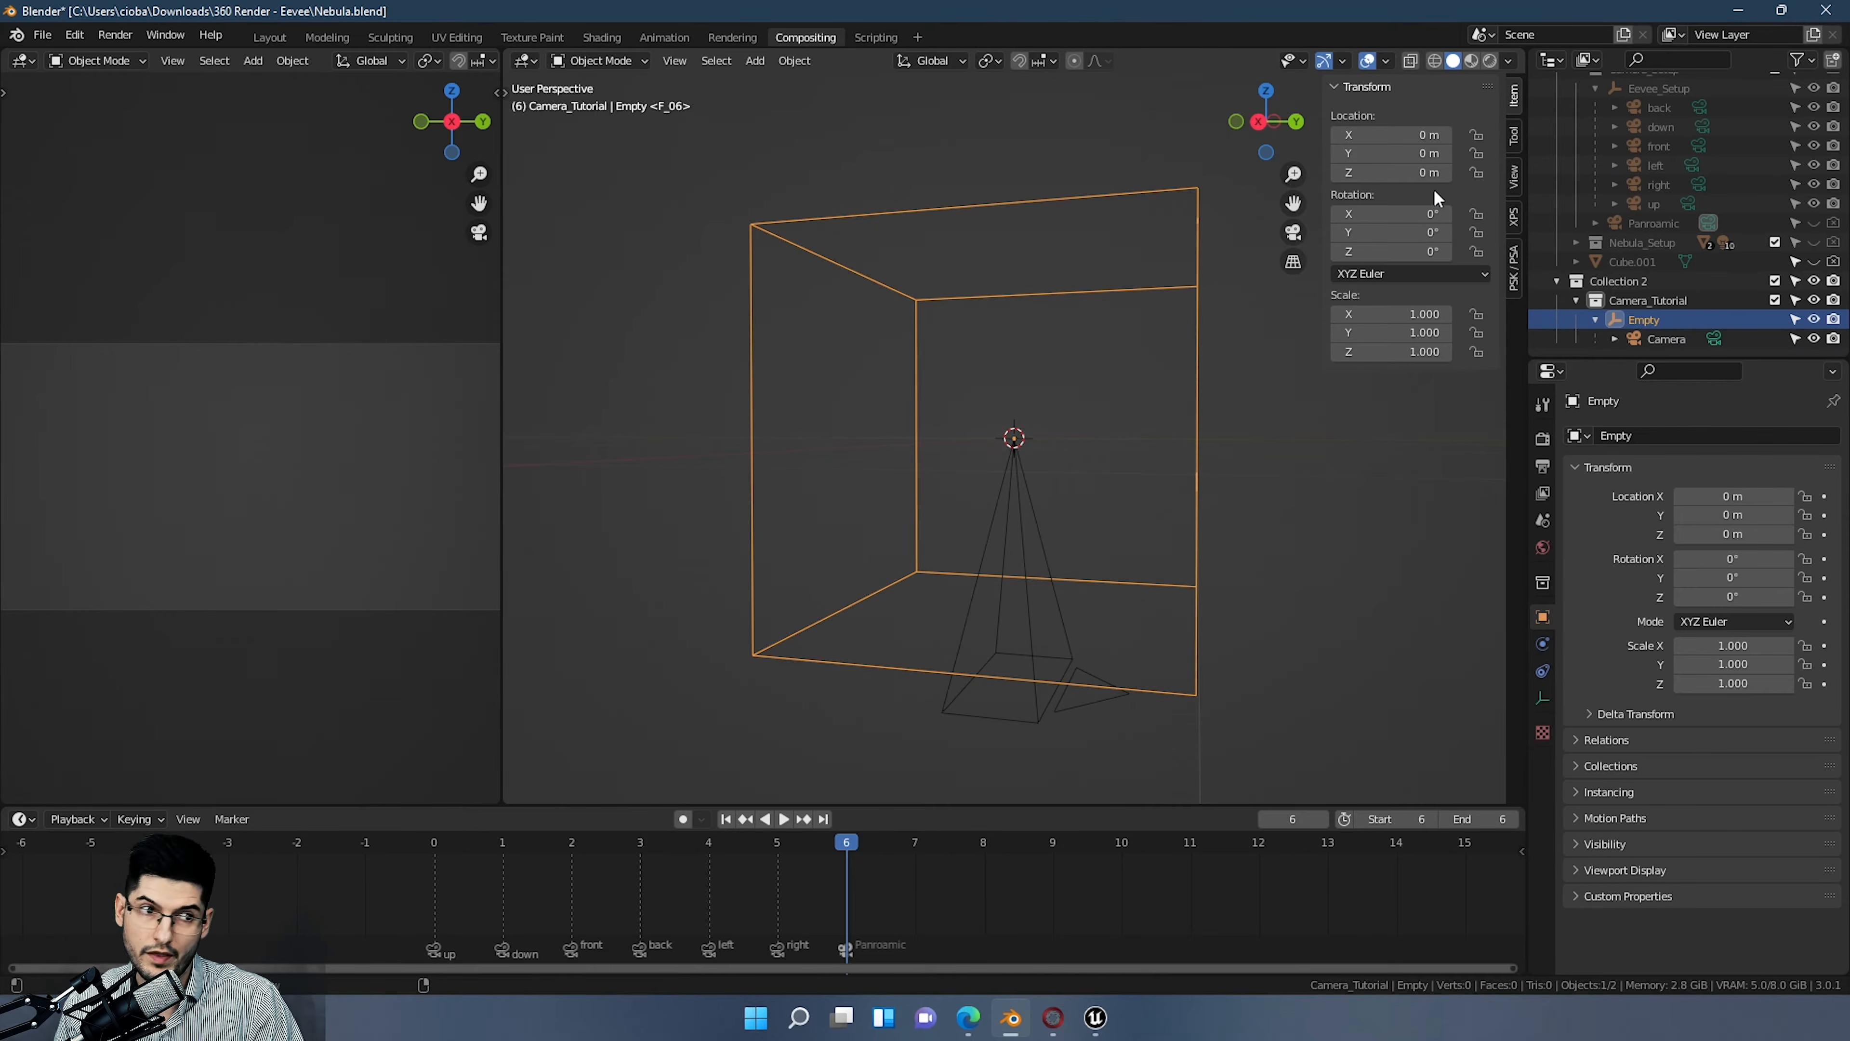
Step: Select the camera nested under the Empty and set its lens type to Panoramic
left_click(1668, 337)
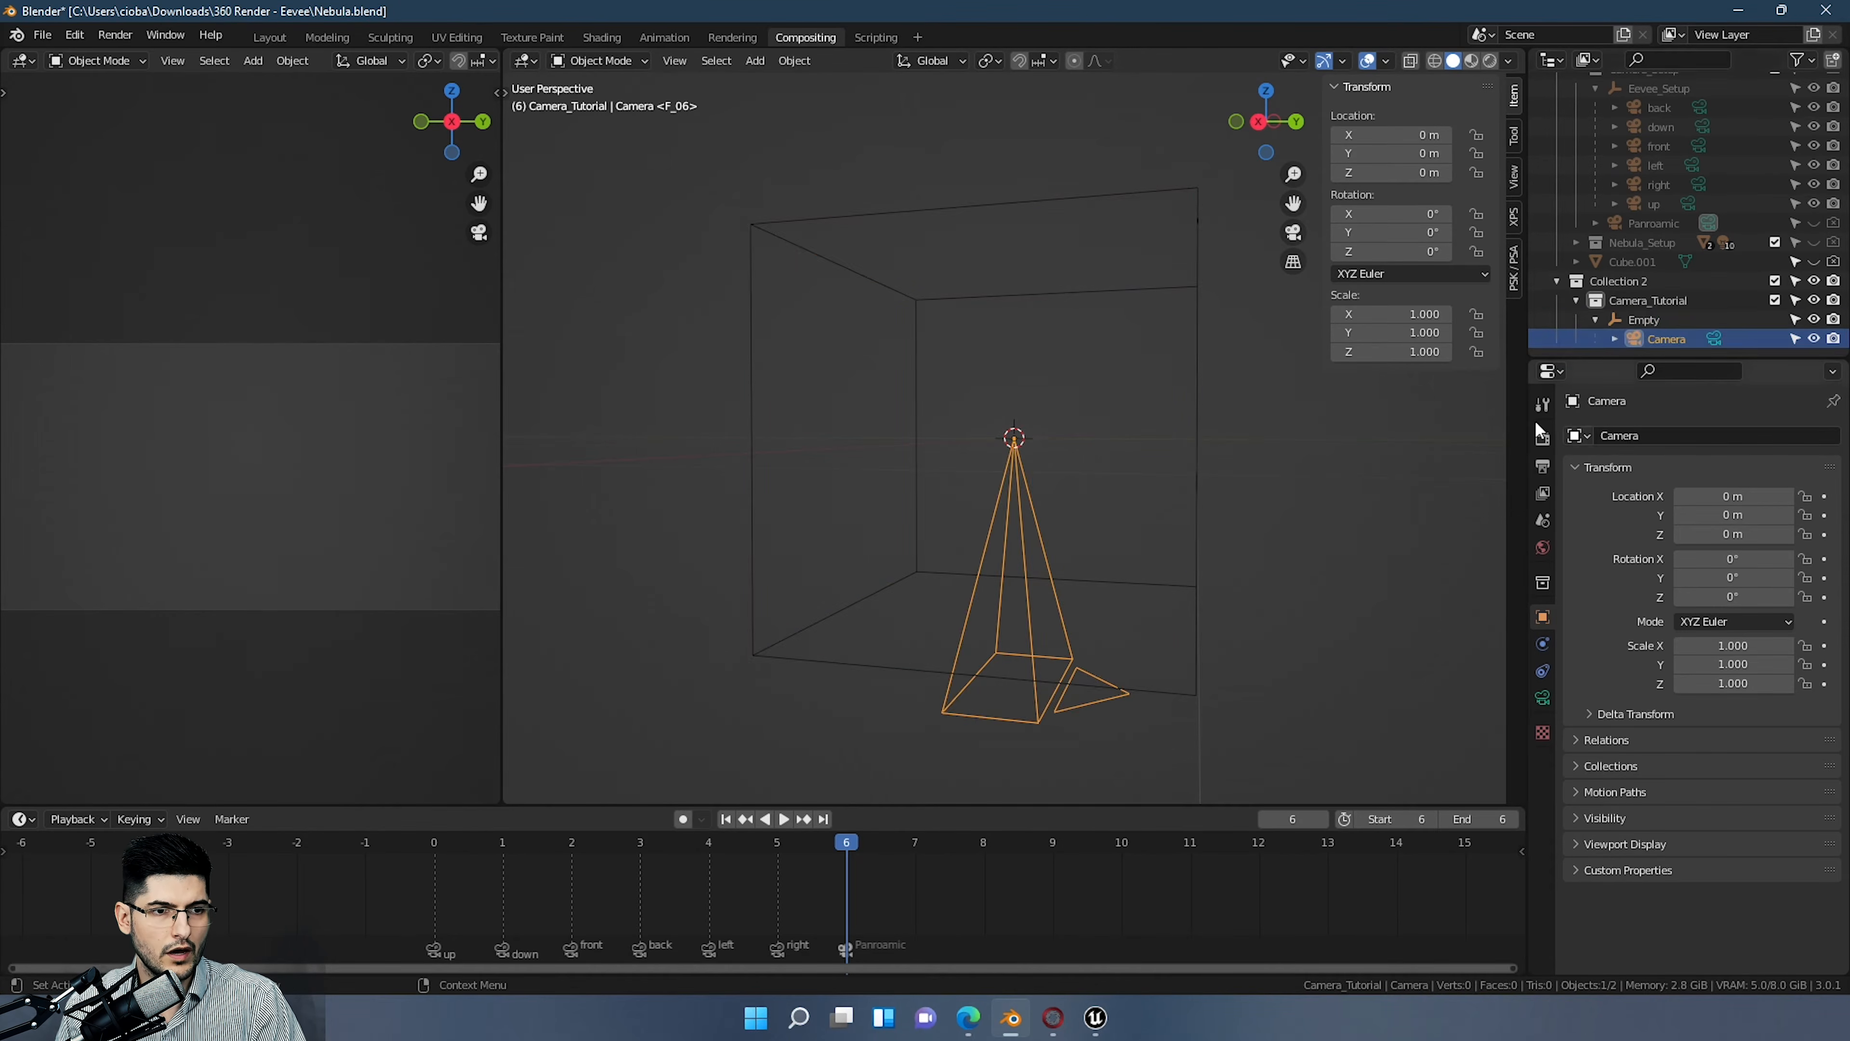
left_click(1543, 698)
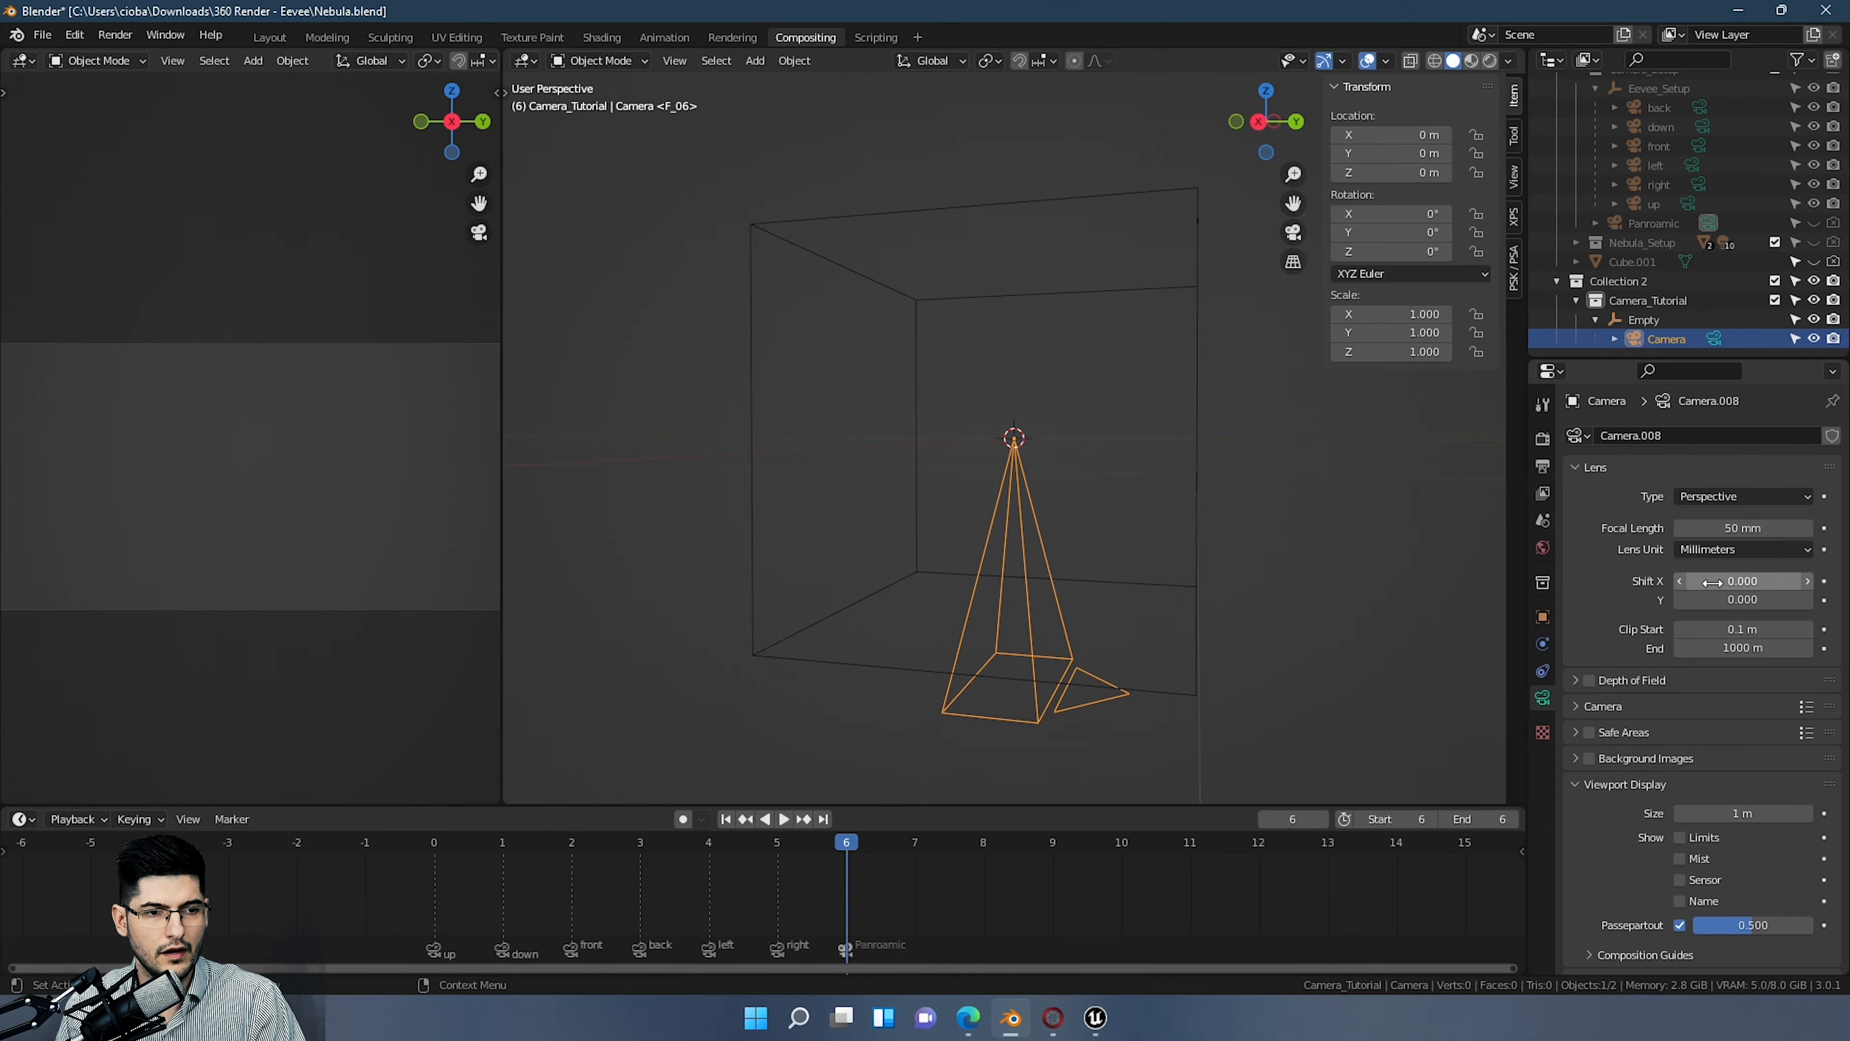
left_click(1733, 496)
left_click(1713, 561)
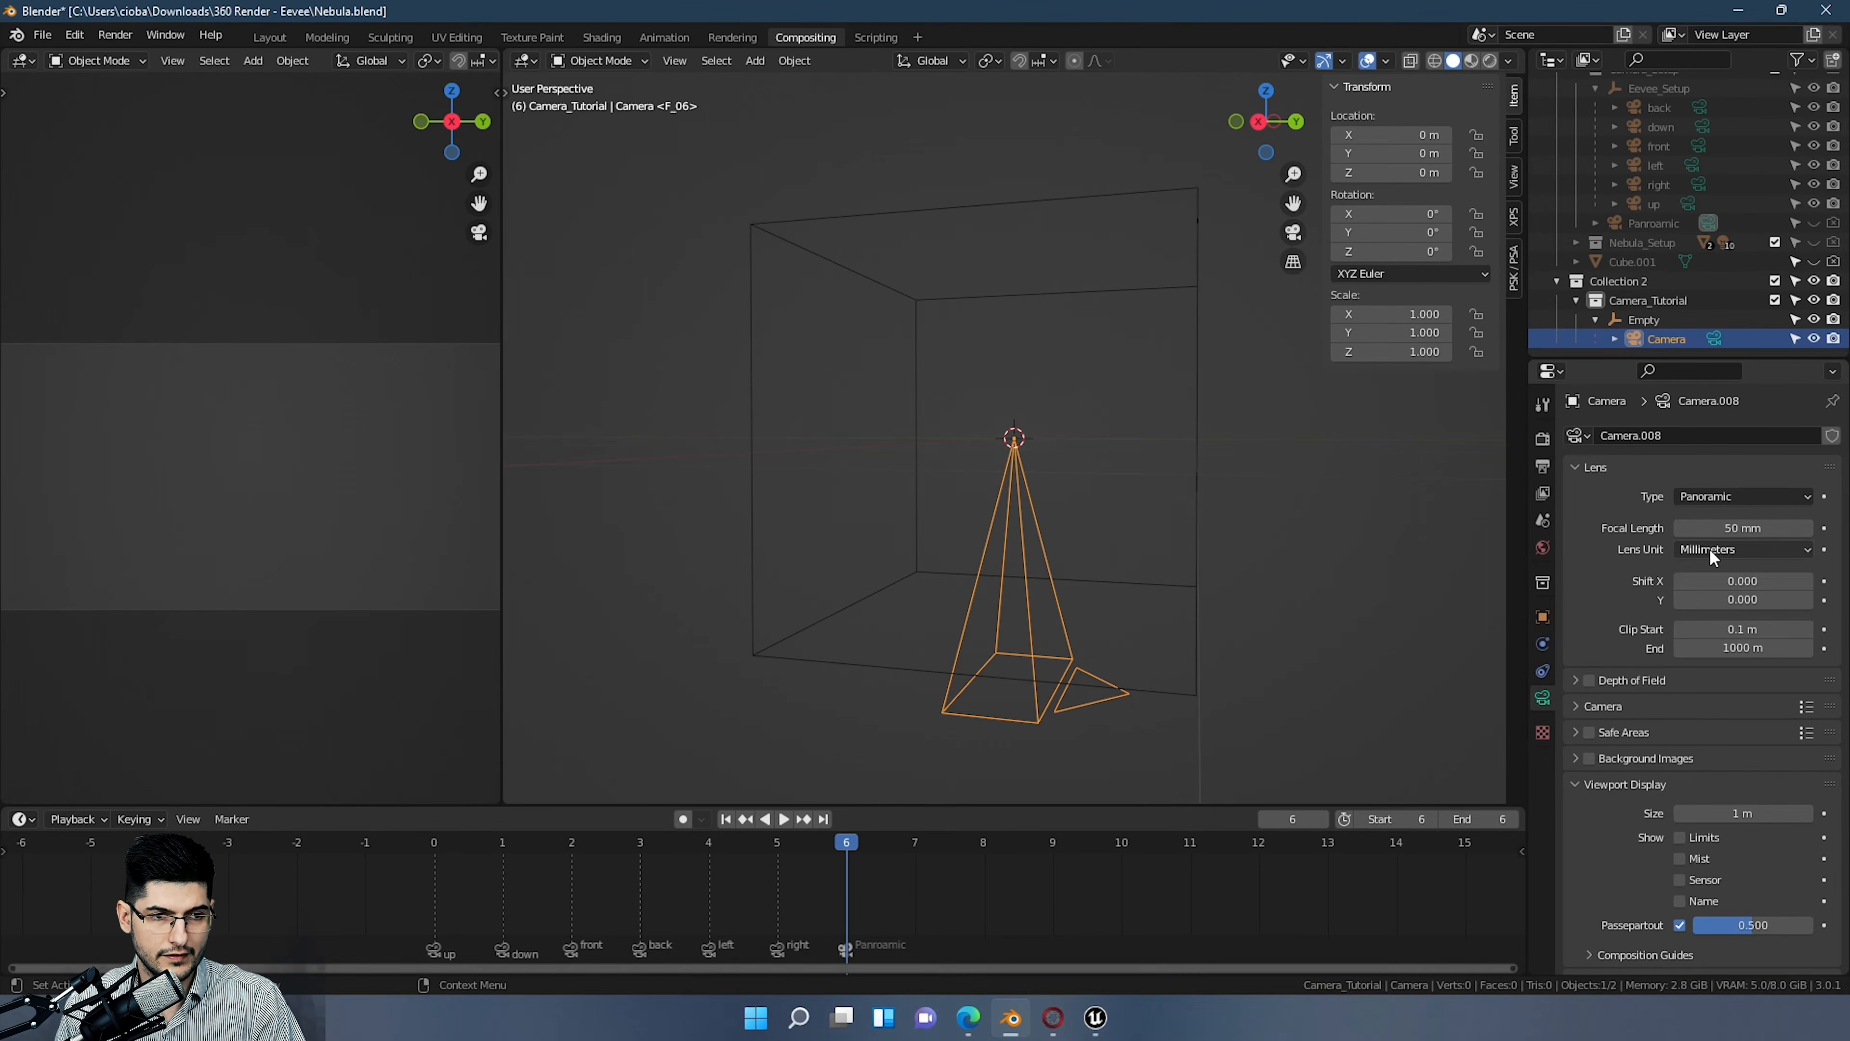
Step: Set the camera's lens unit to Field of View and its field of view to 106°
left_click(1710, 549)
left_click(1719, 595)
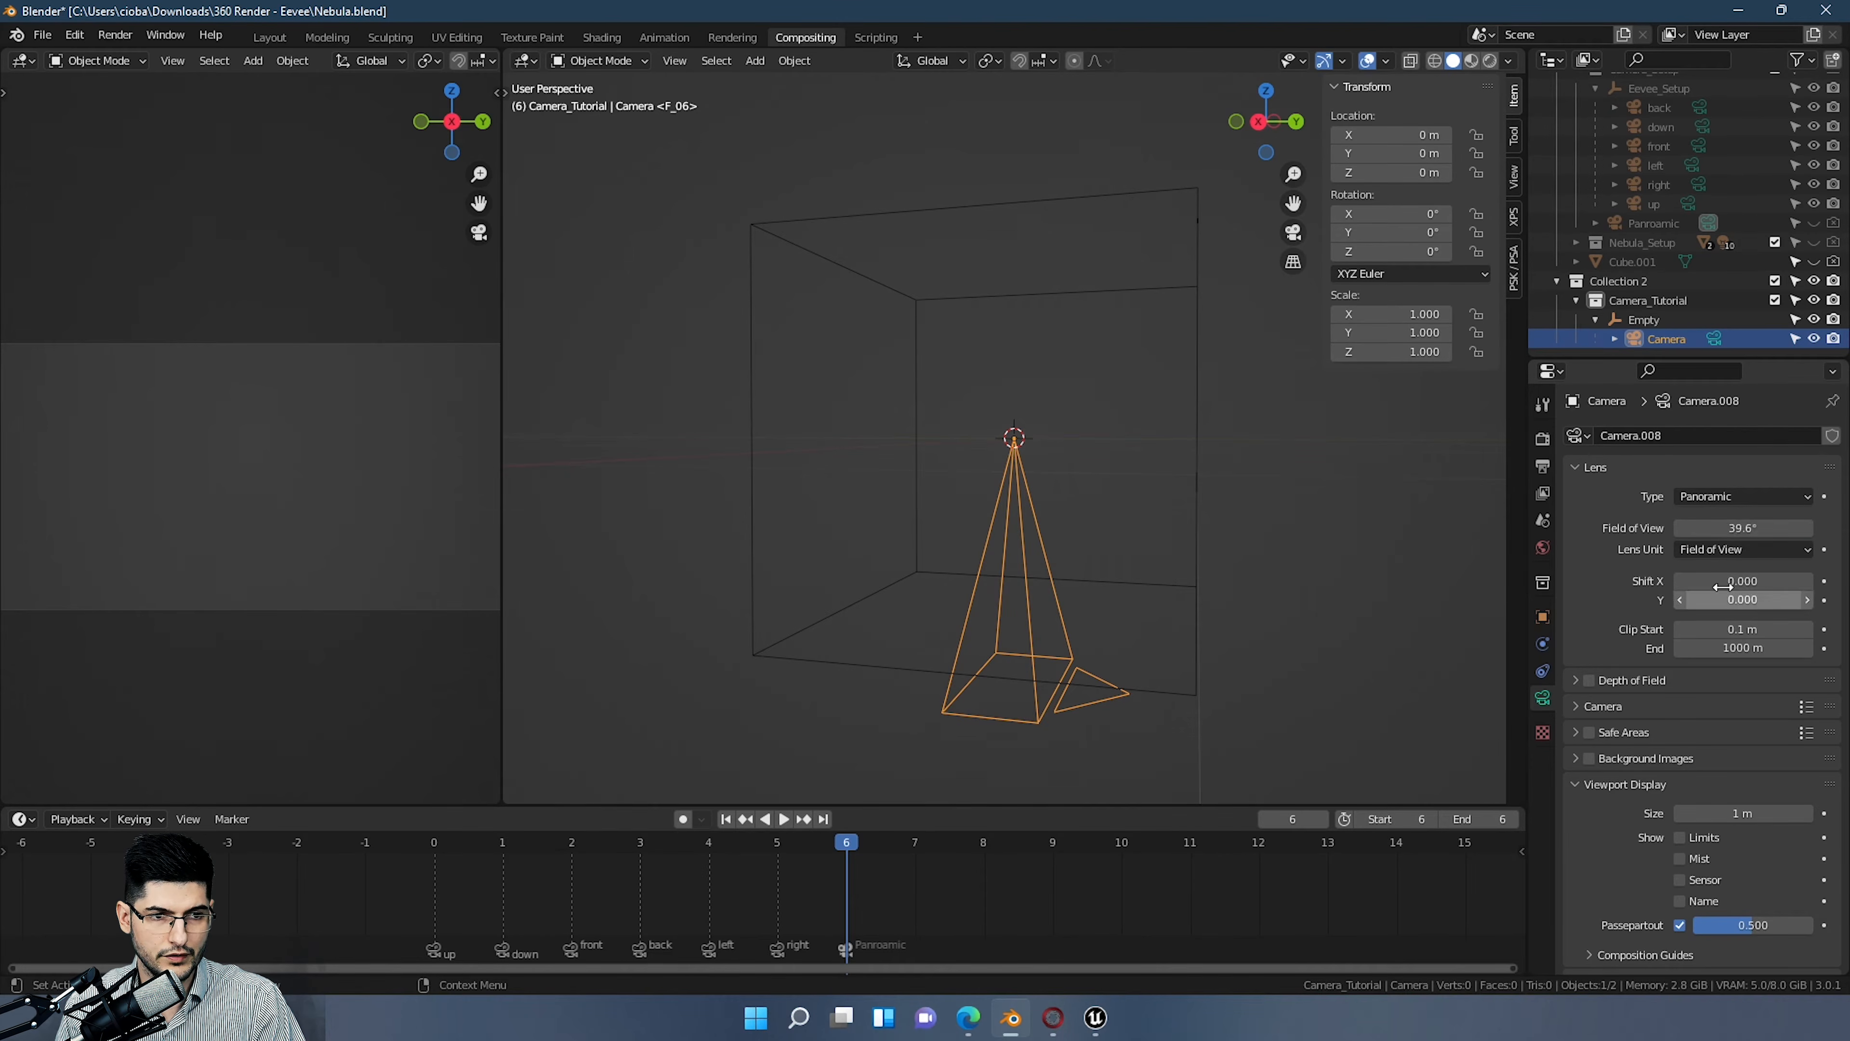
double_click(1739, 524)
type("106")
key("Return")
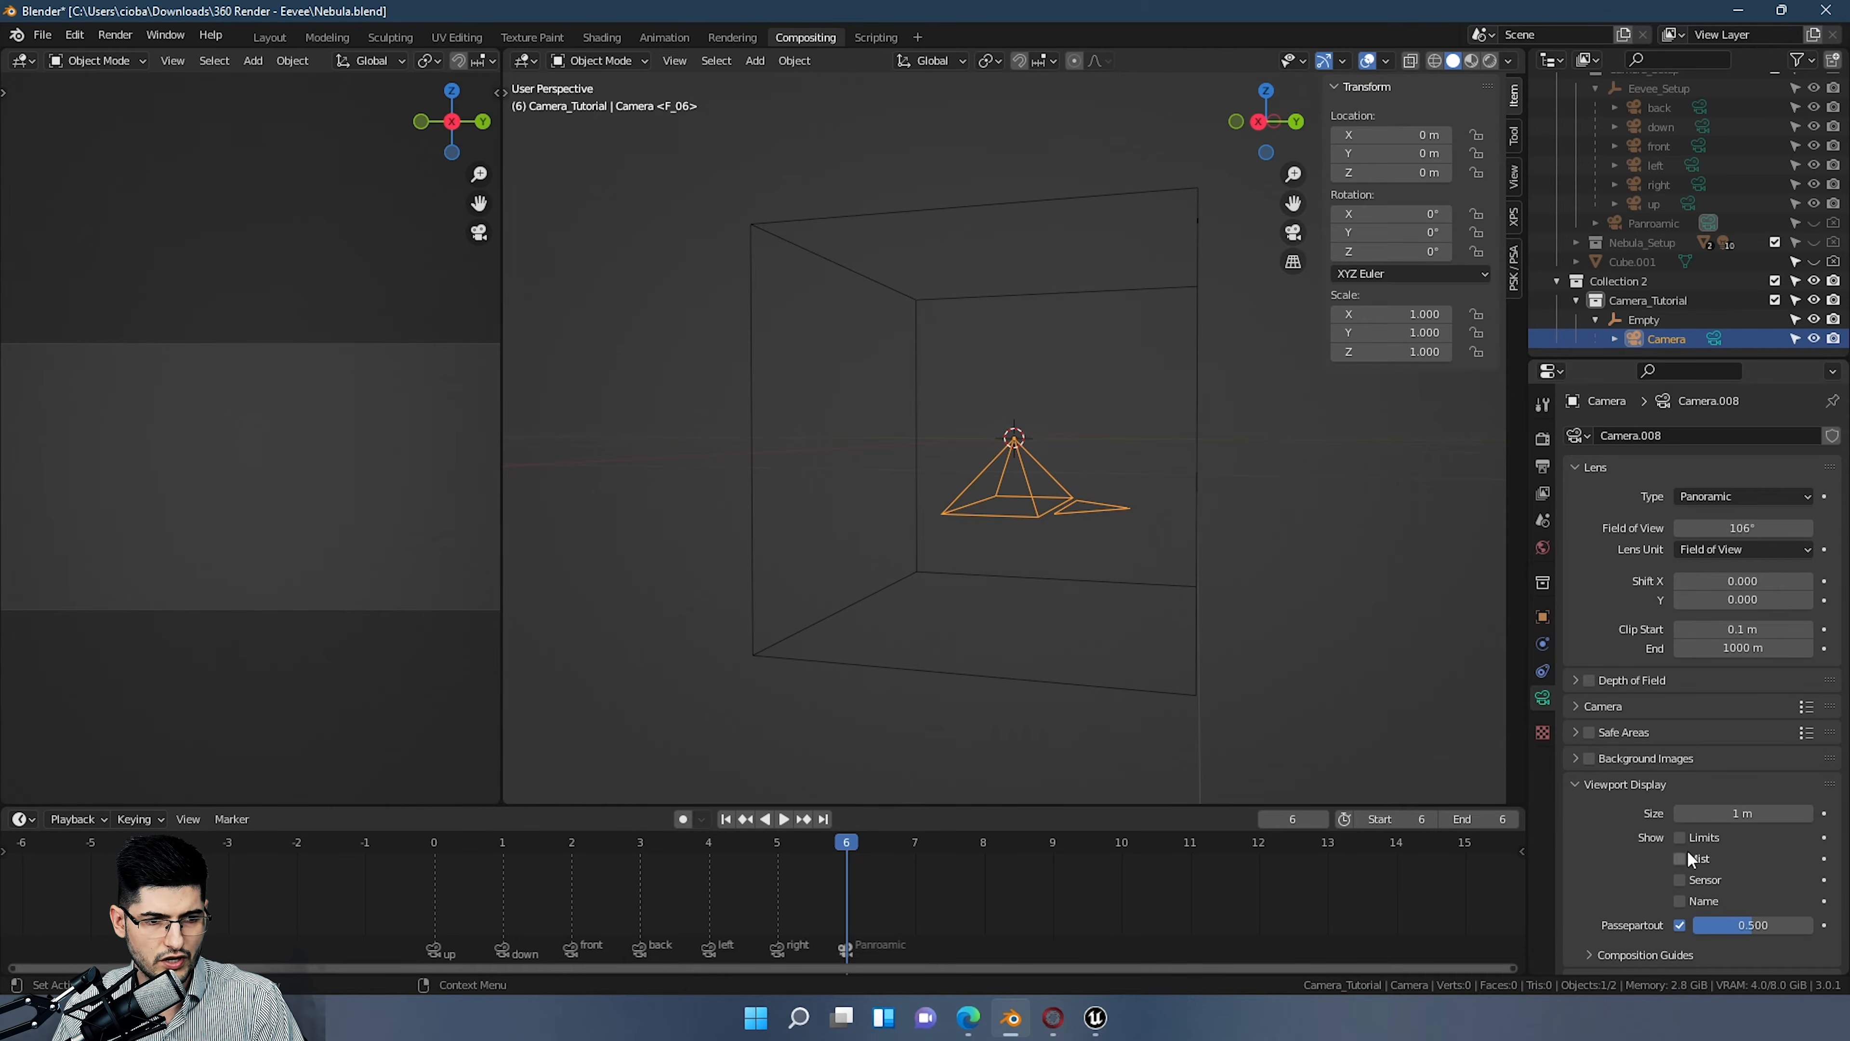
Step: Set the camera's Passepartout to 1.000 and switch the camera-view viewport to Rendered shading
scroll(1687, 875, "down", 1)
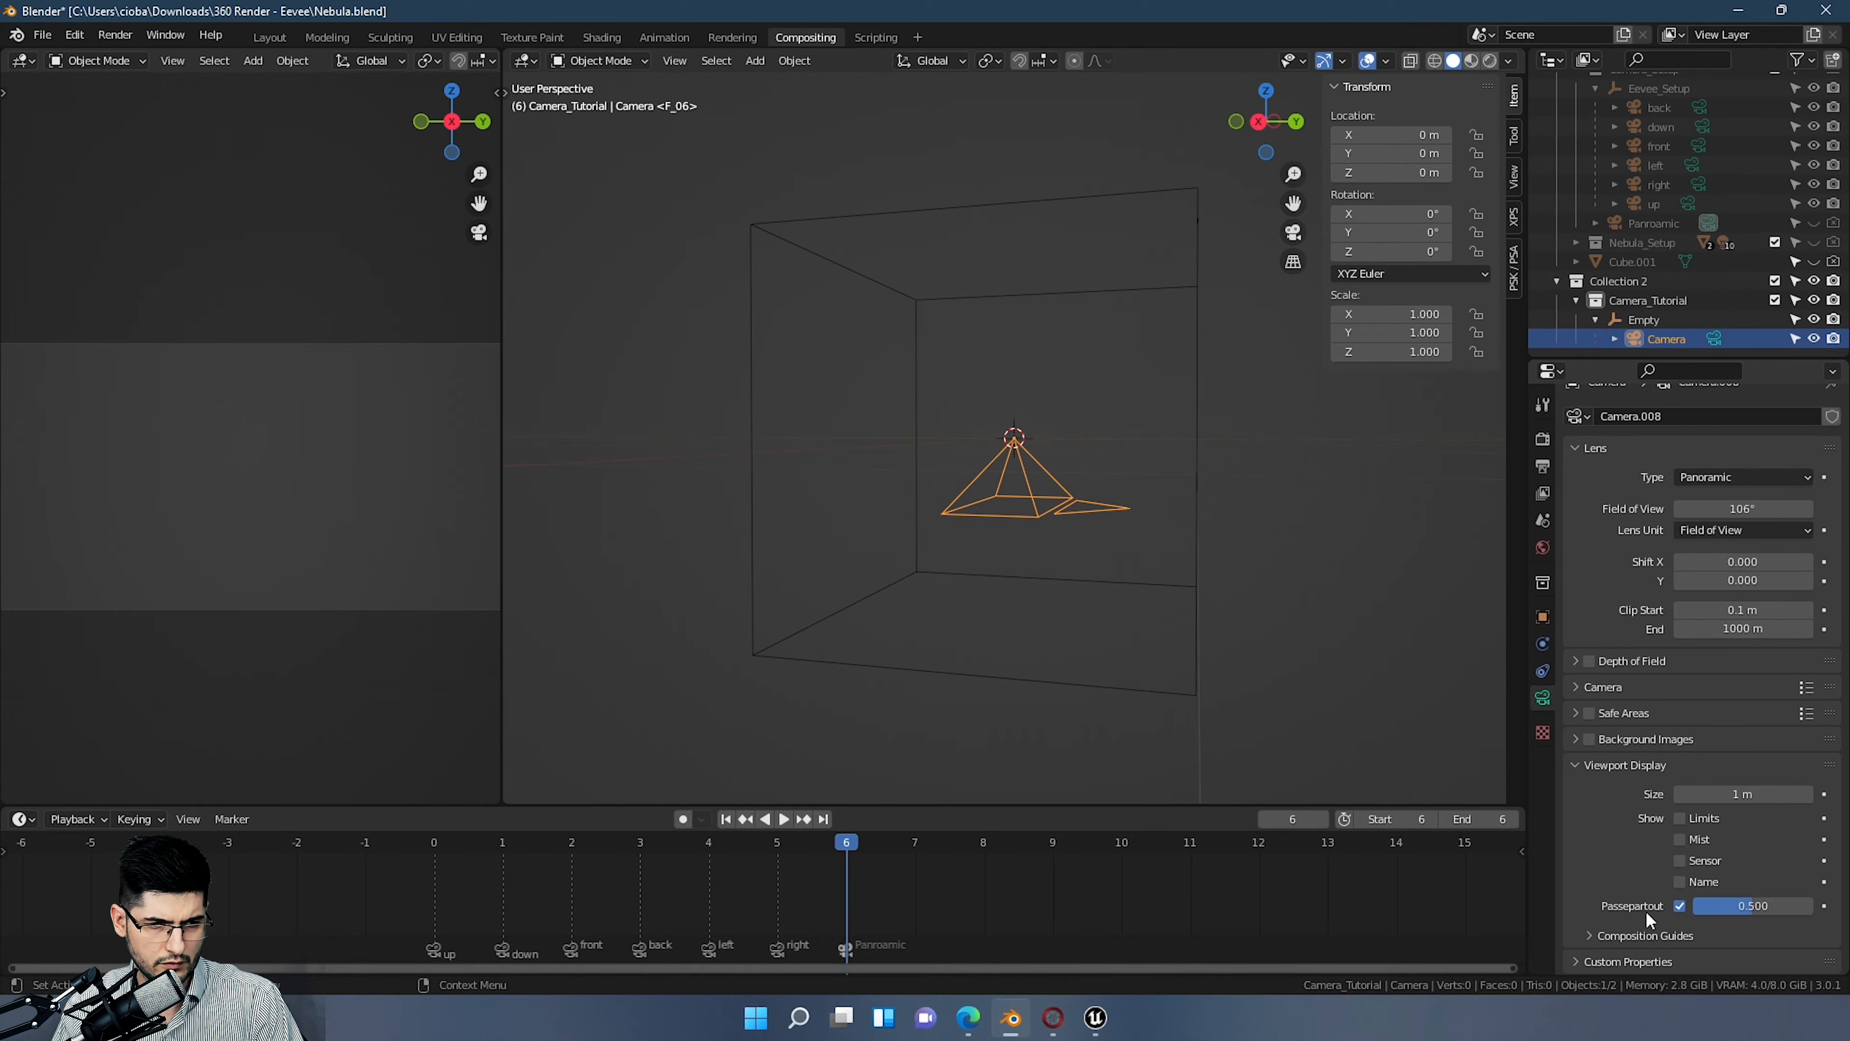
left_click_drag(1717, 908, 1819, 914)
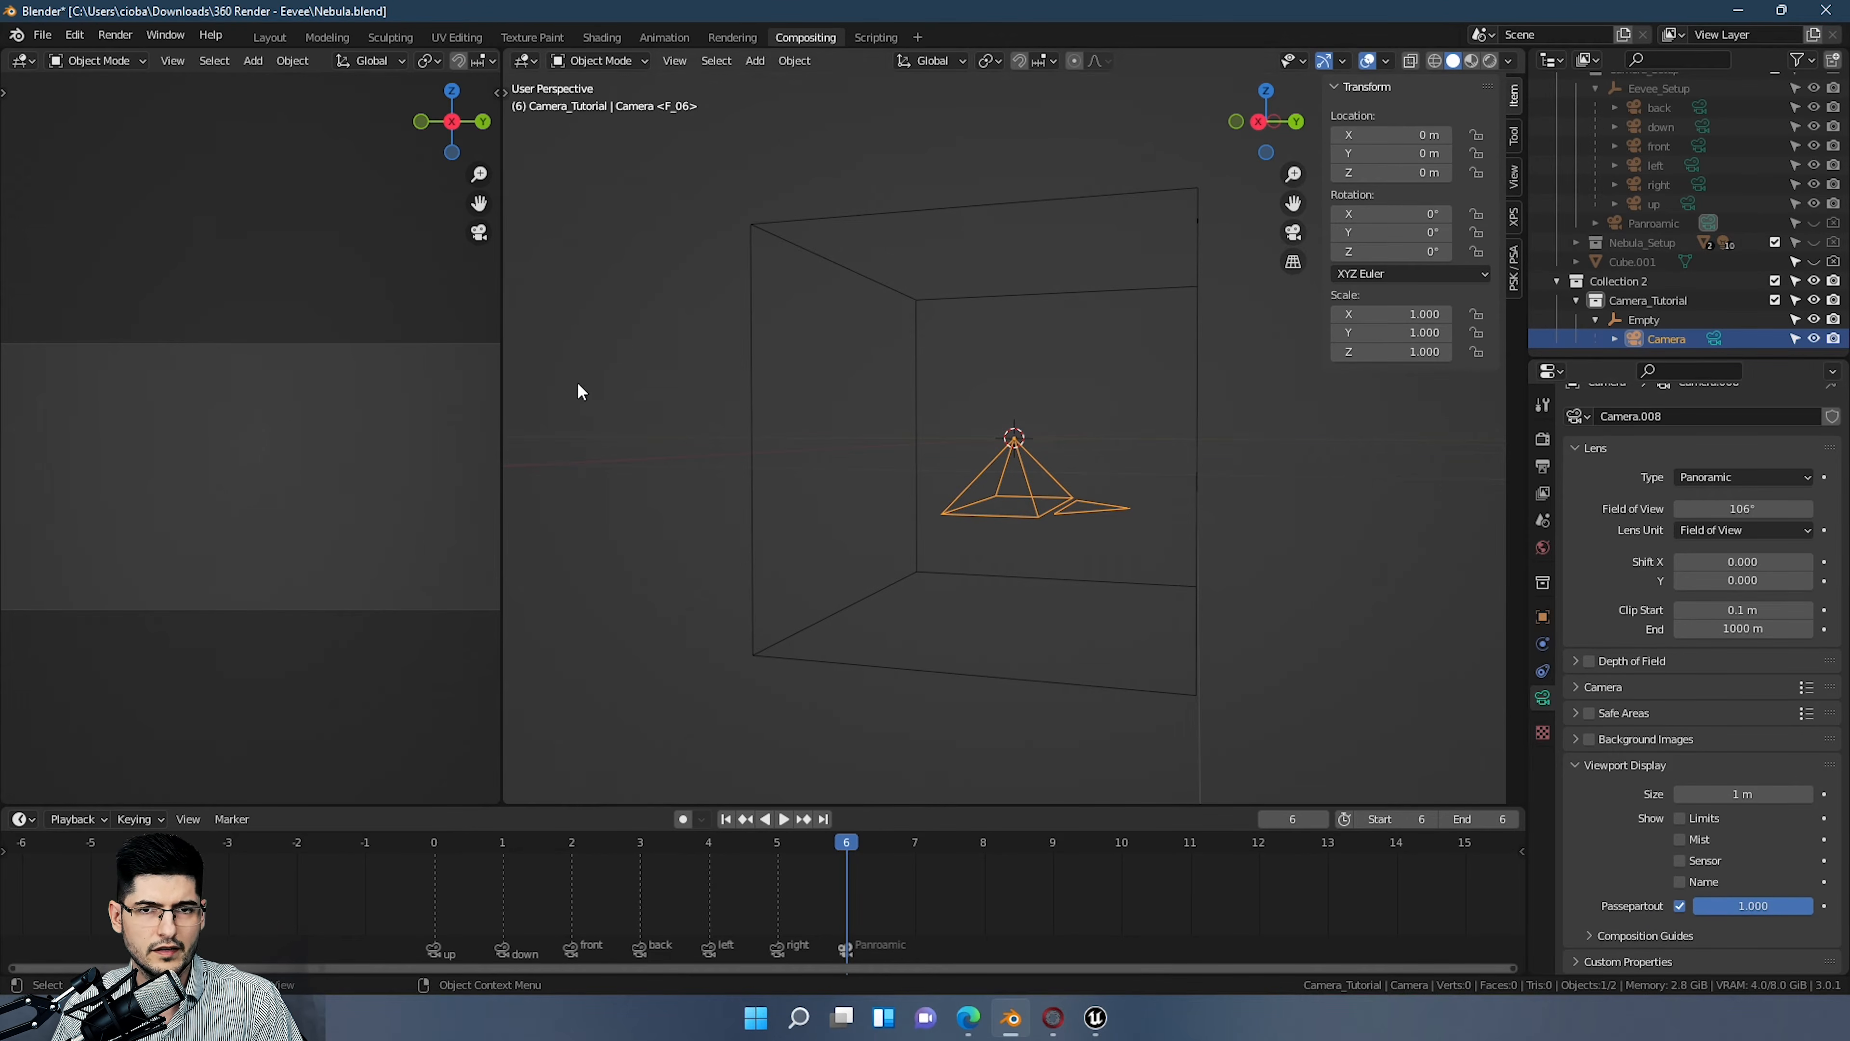
scroll(434, 413, "down", 2)
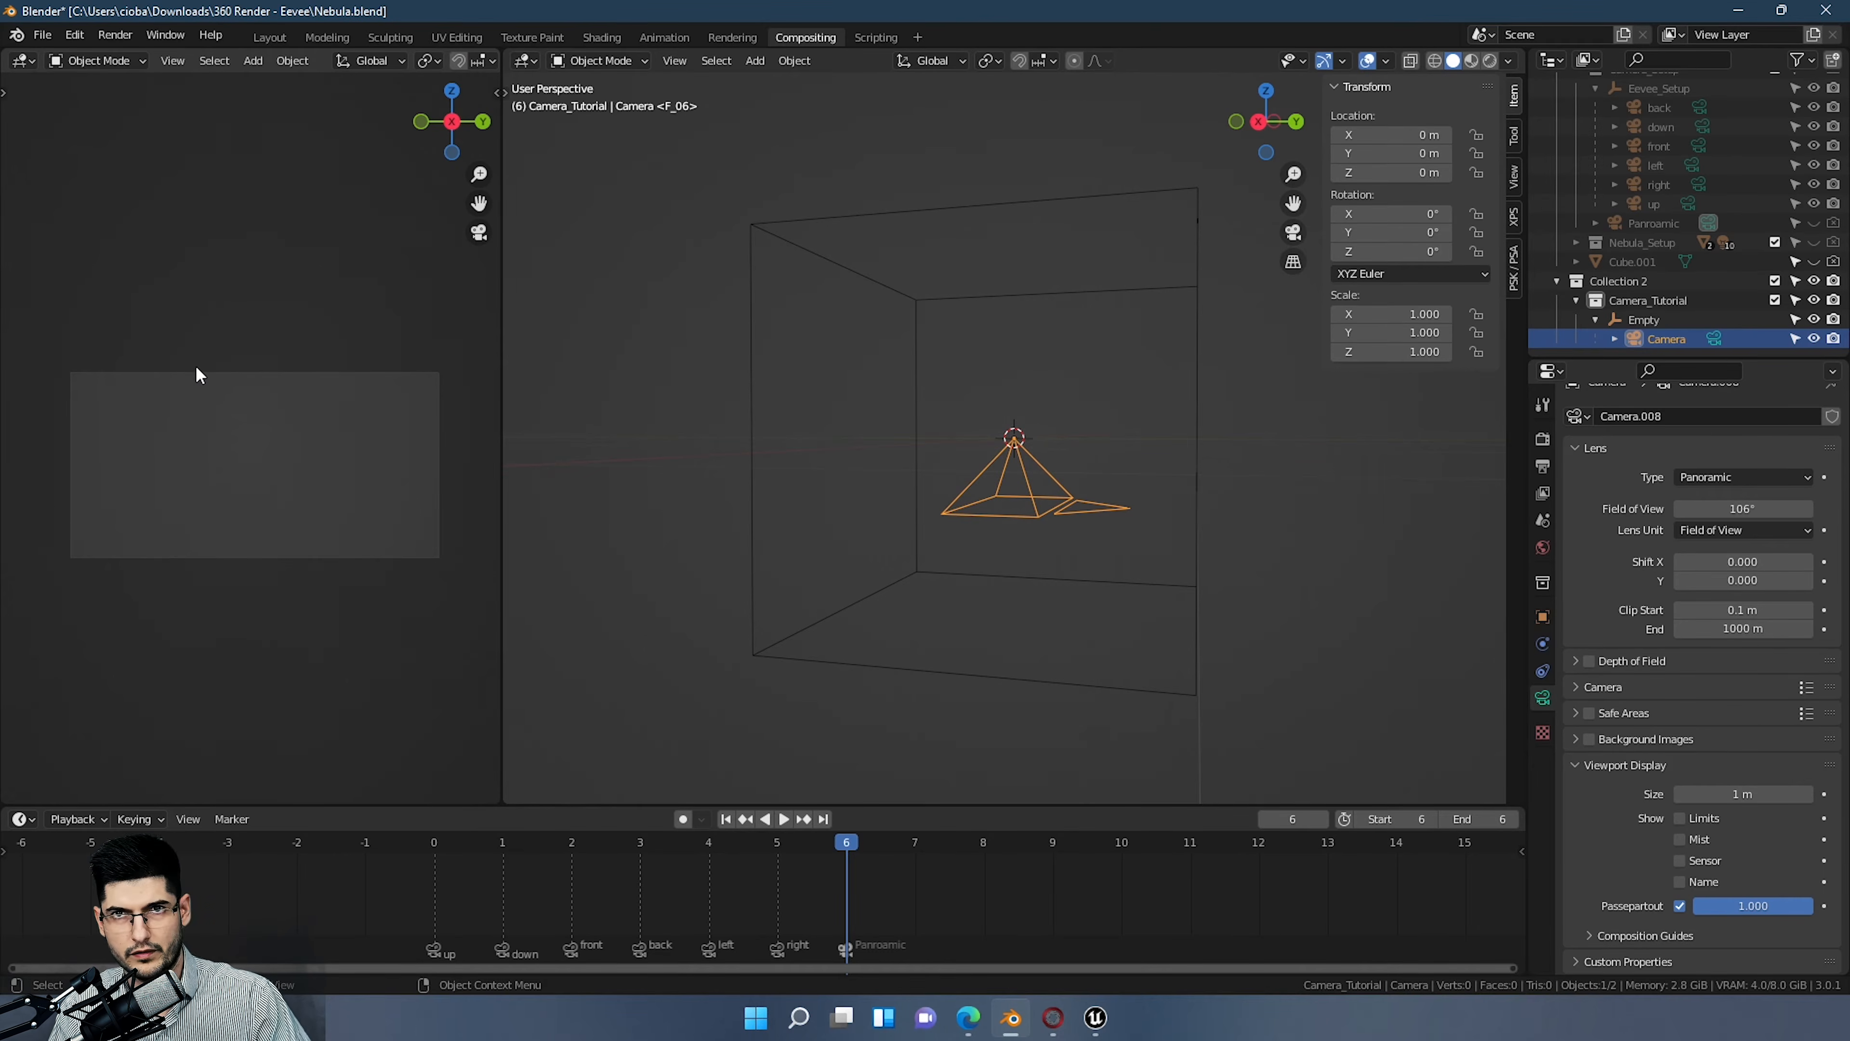
scroll(428, 64, "down", 6)
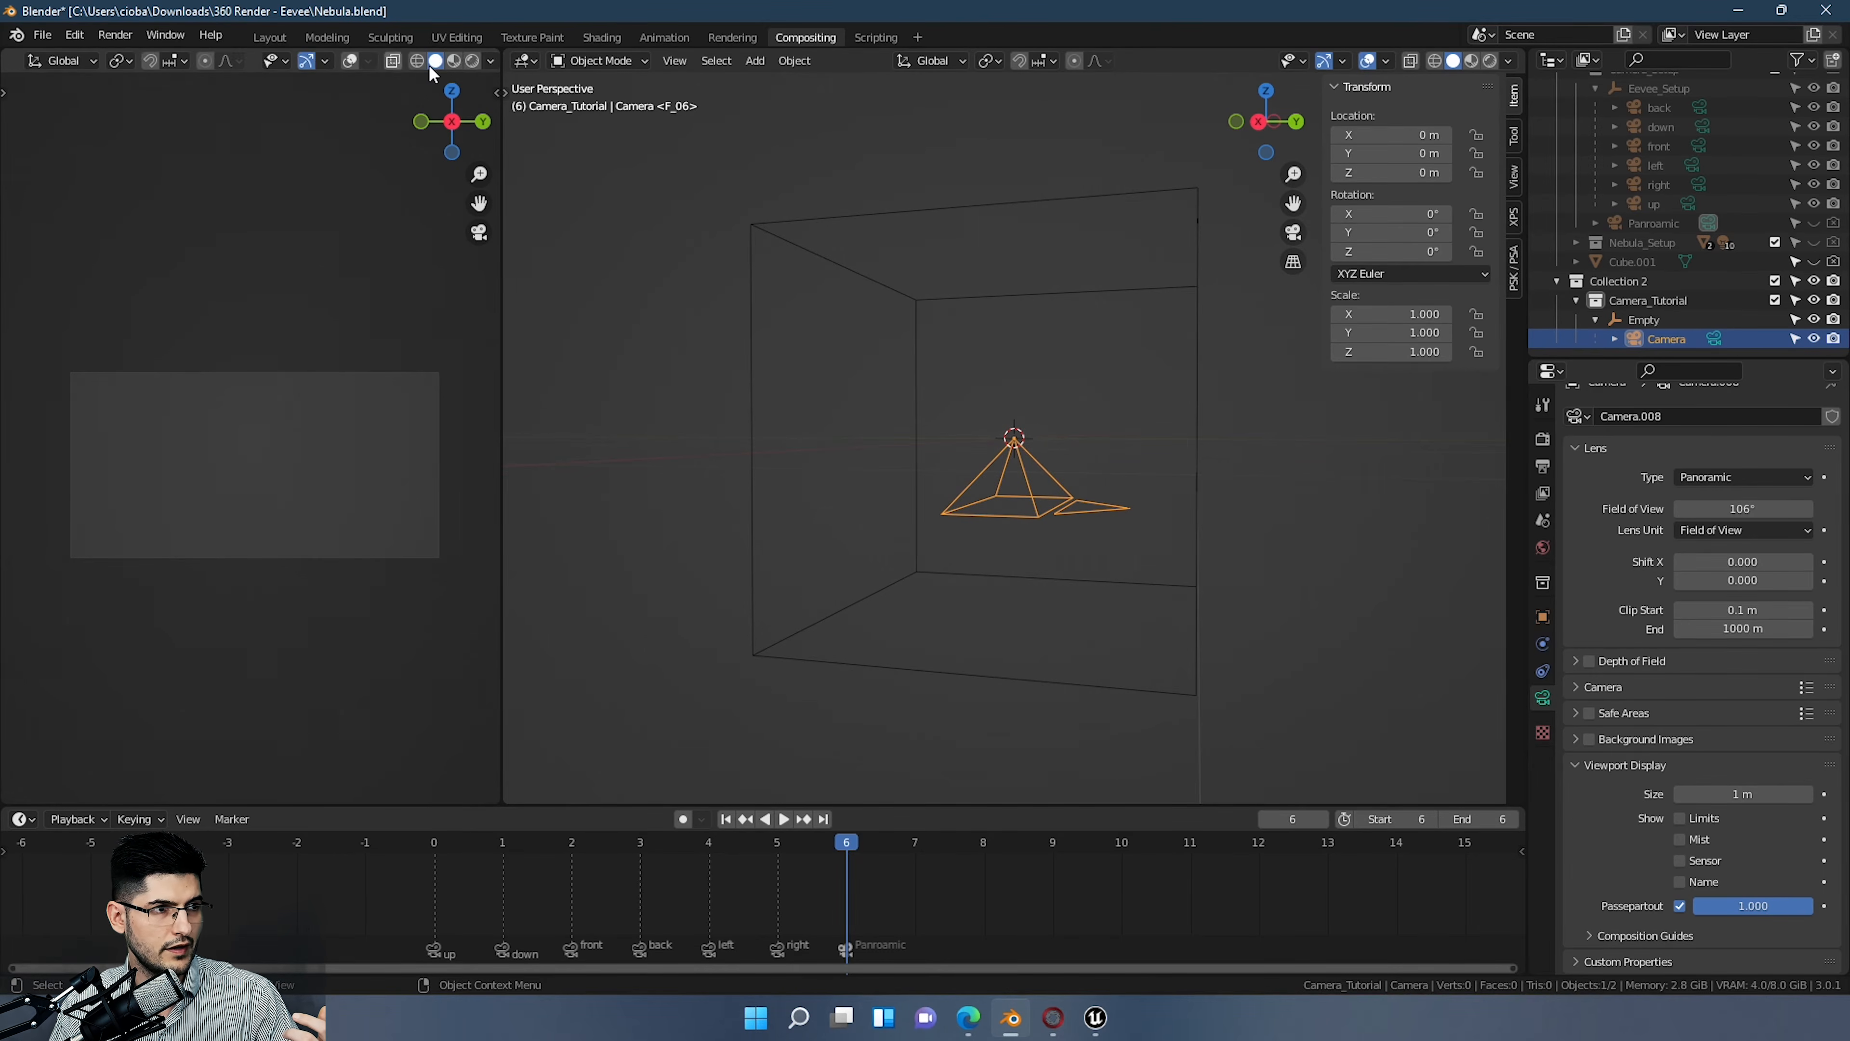
left_click(473, 61)
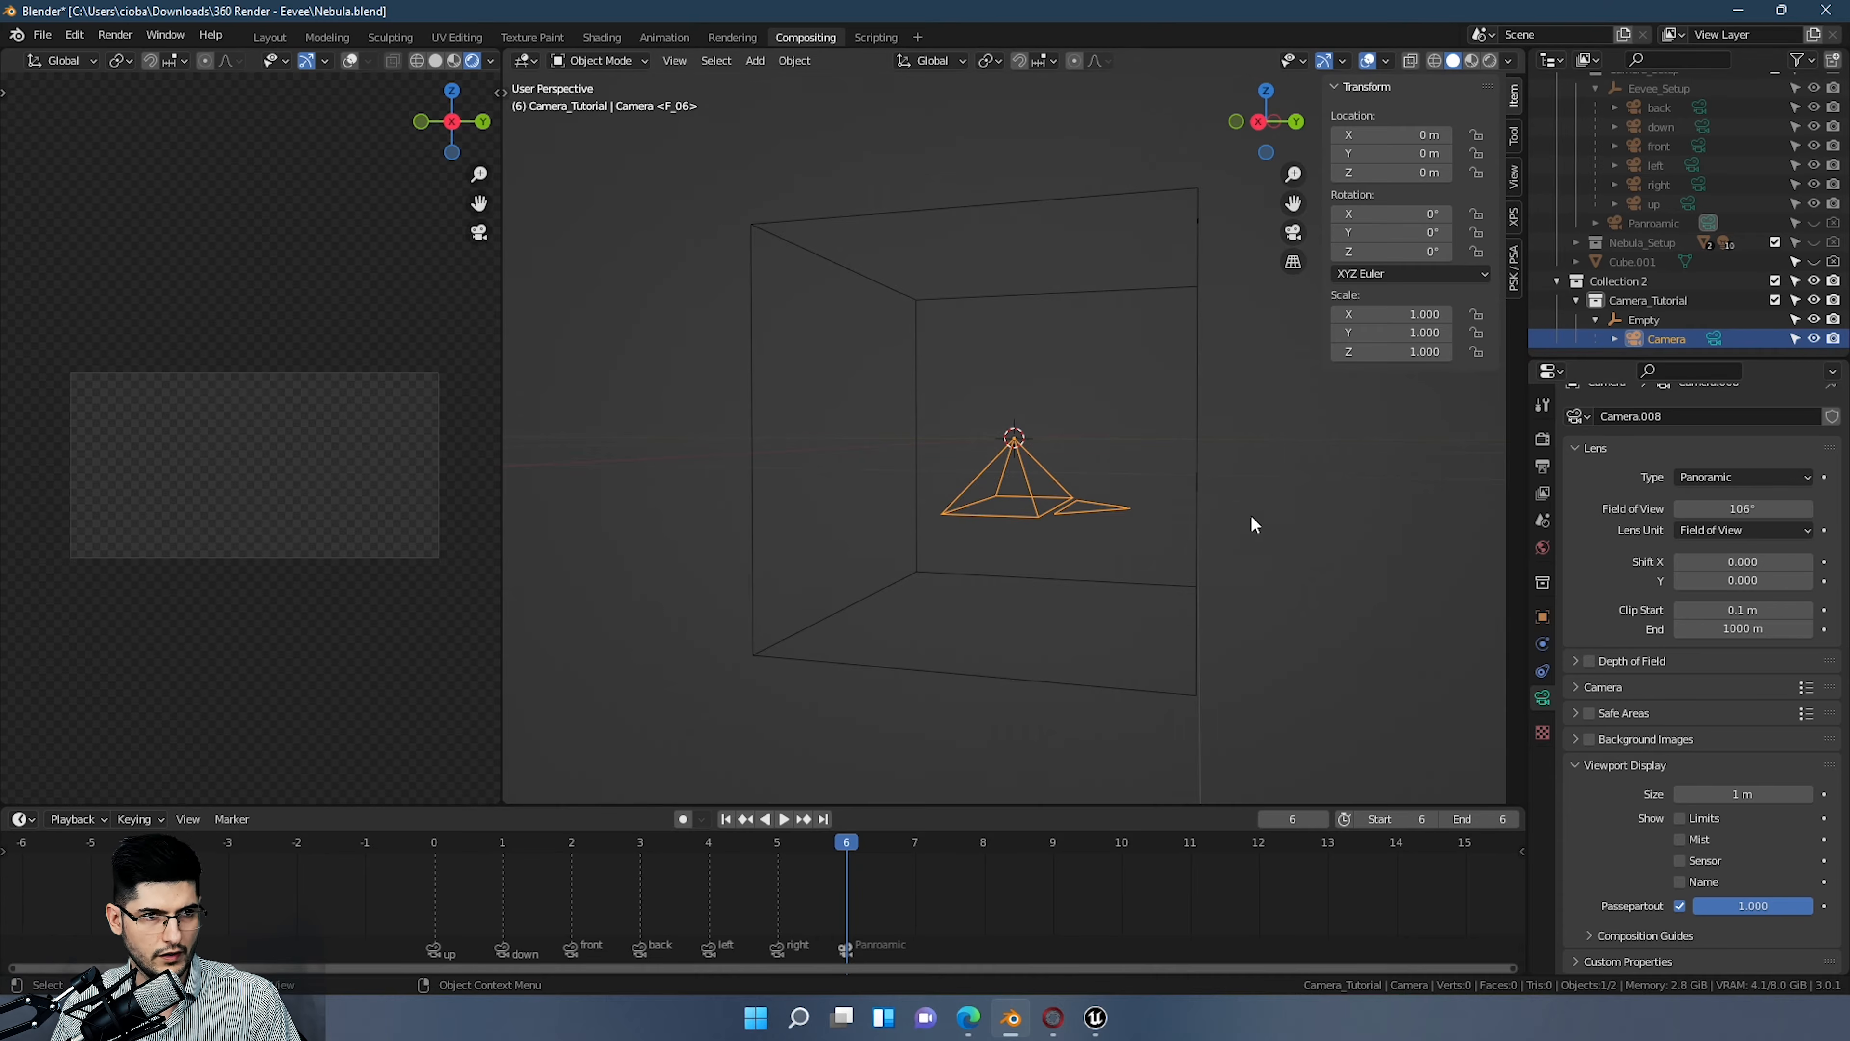
left_click(1297, 234)
left_click(1296, 234)
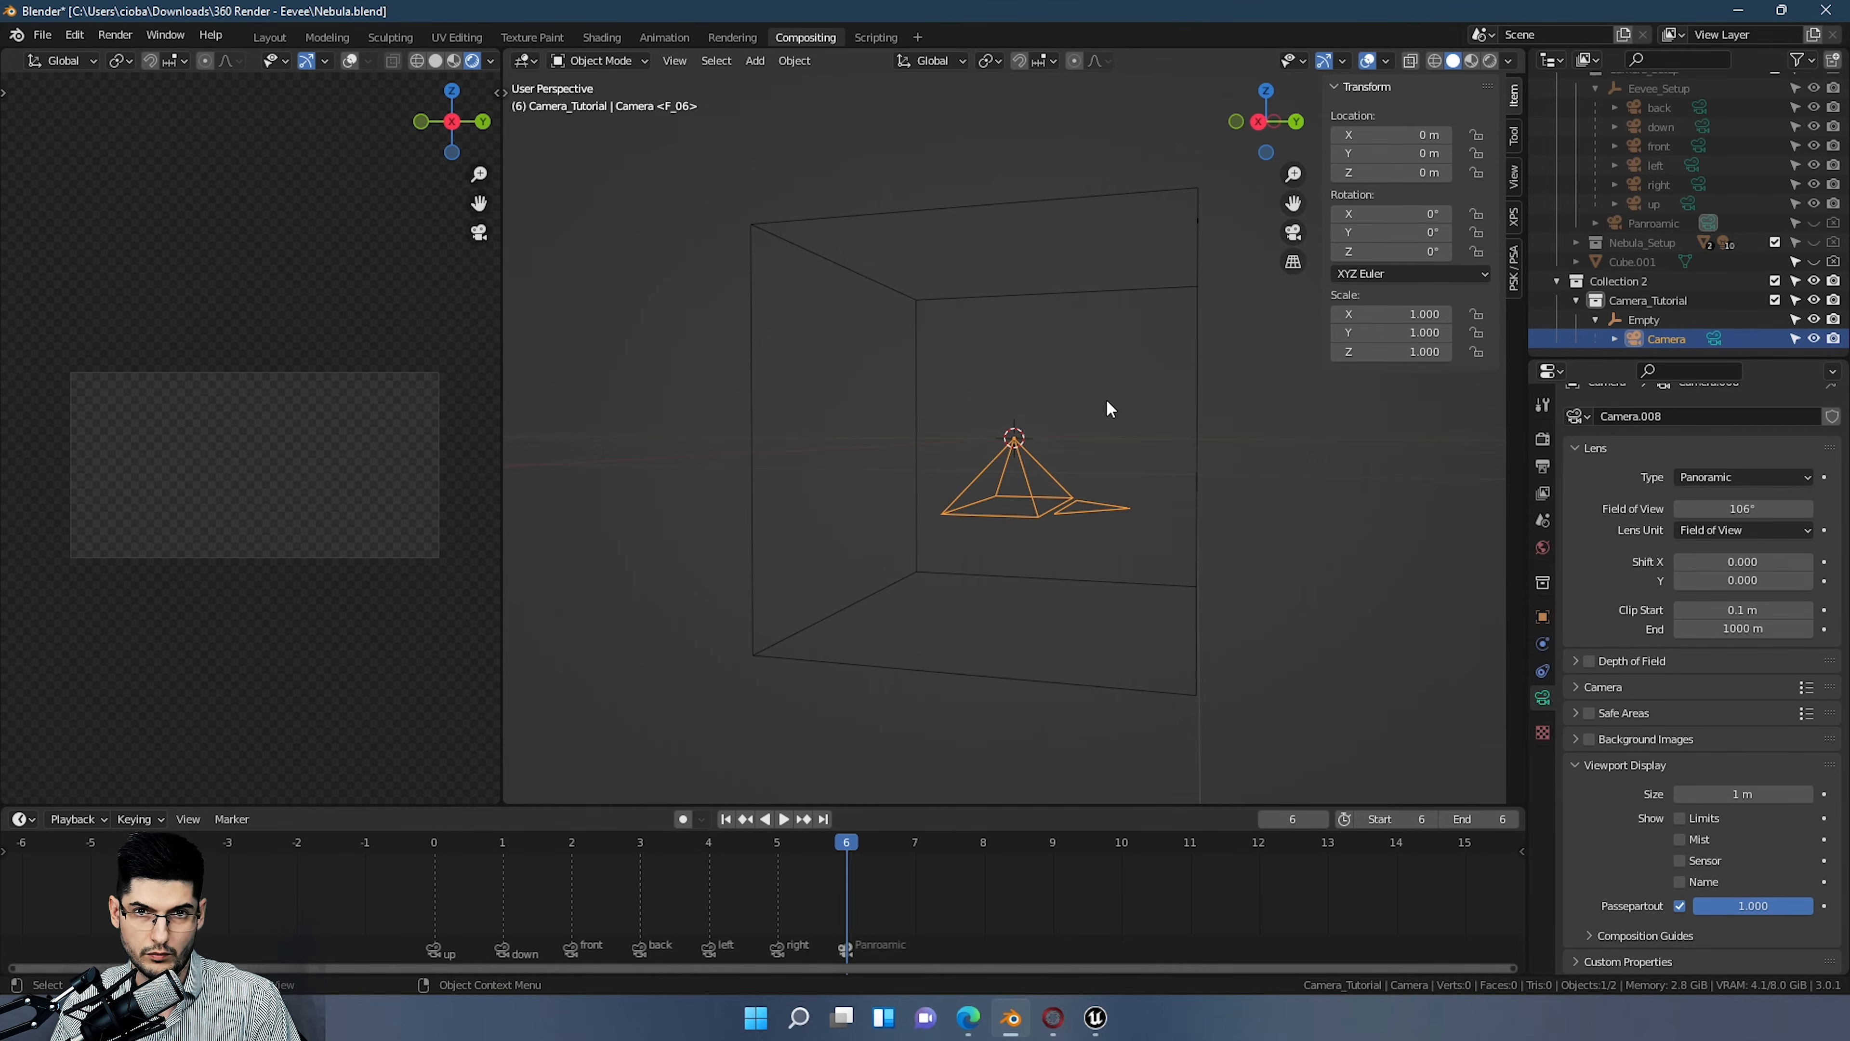
Step: Set the render output's X resolution to 4096 px for a square image
scroll(1102, 466, "up", 2)
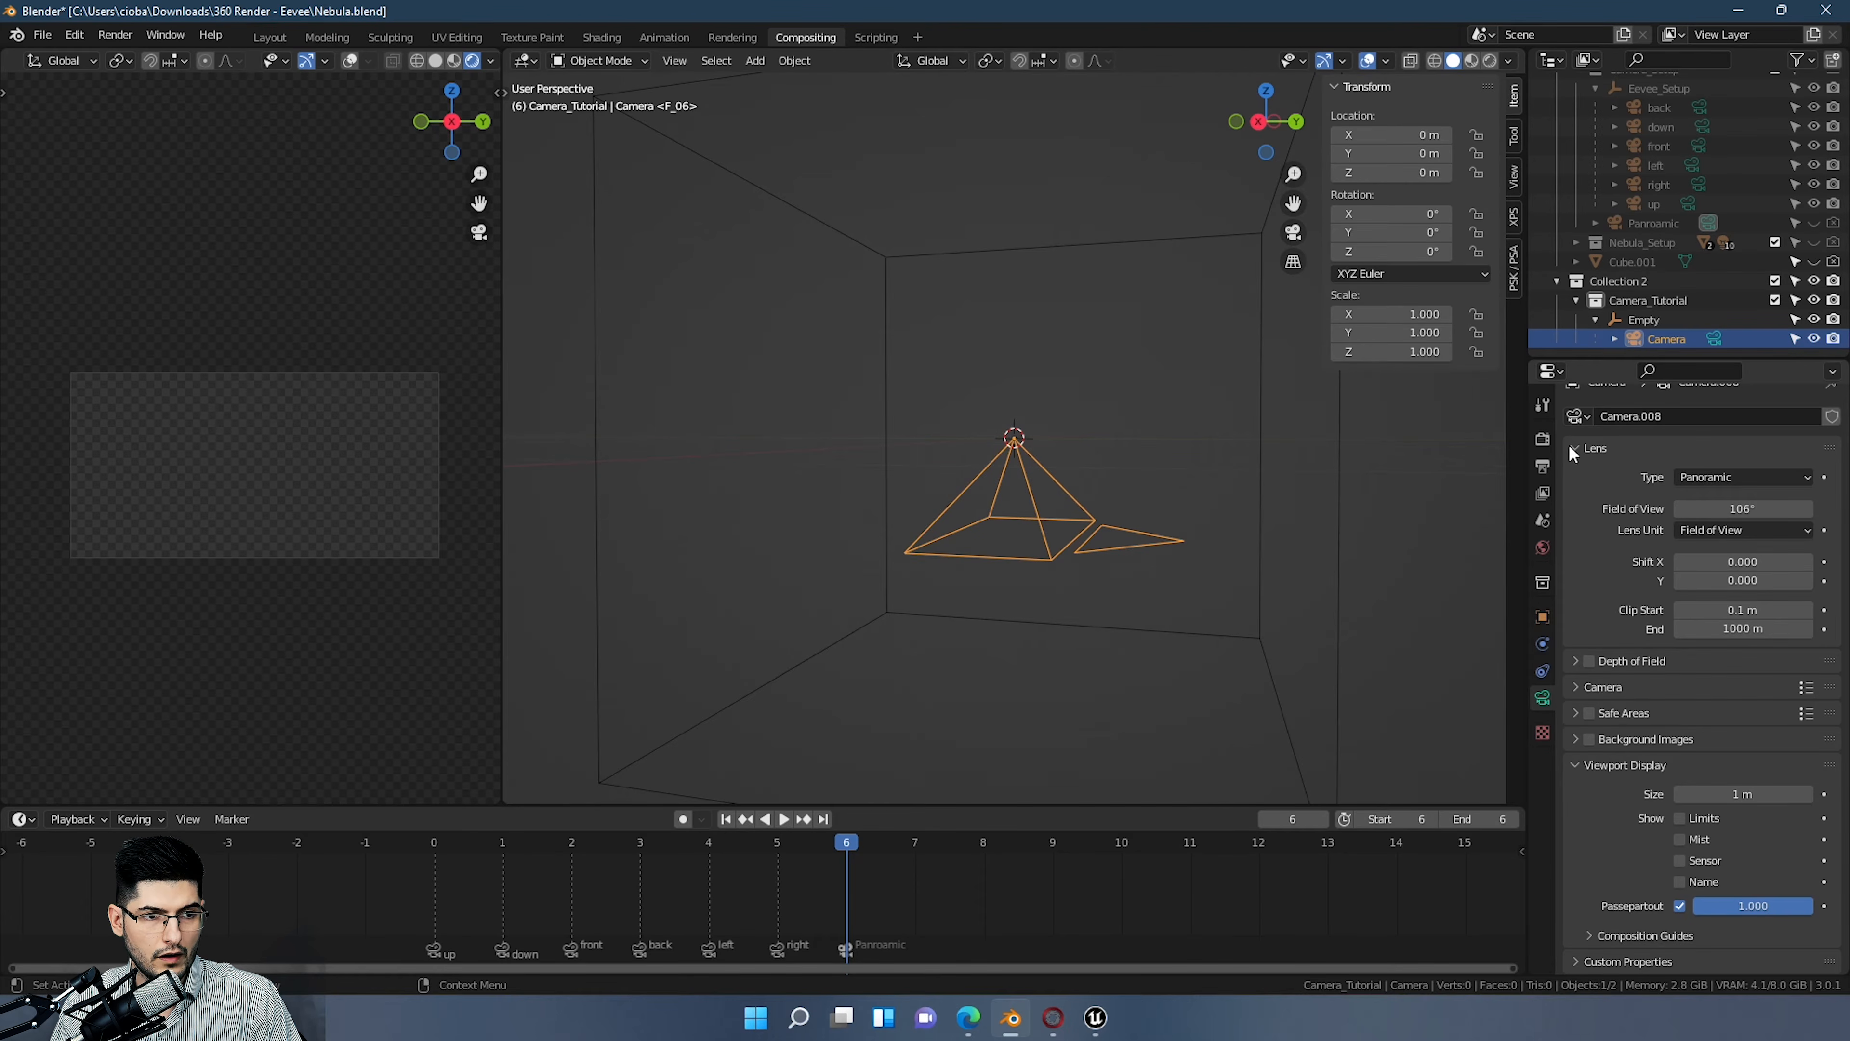
left_click(1543, 438)
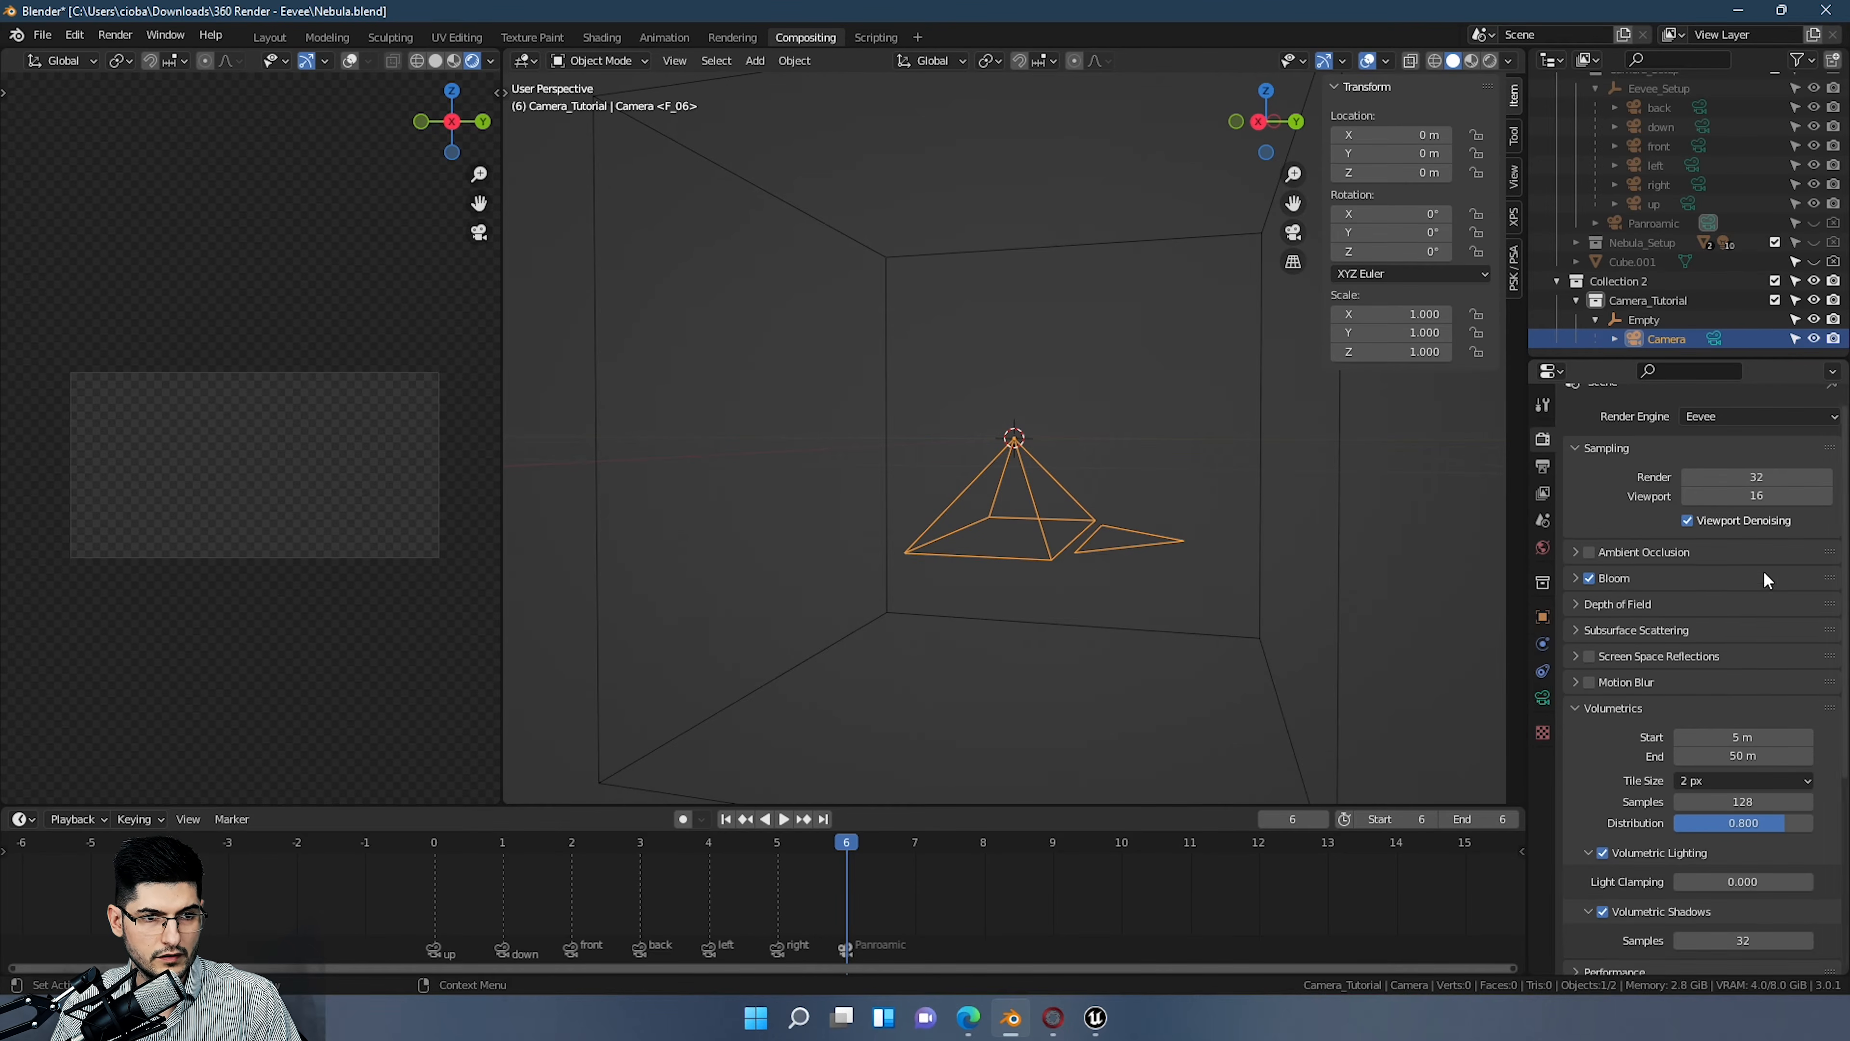
scroll(1698, 511, "up", 1)
left_click(1544, 467)
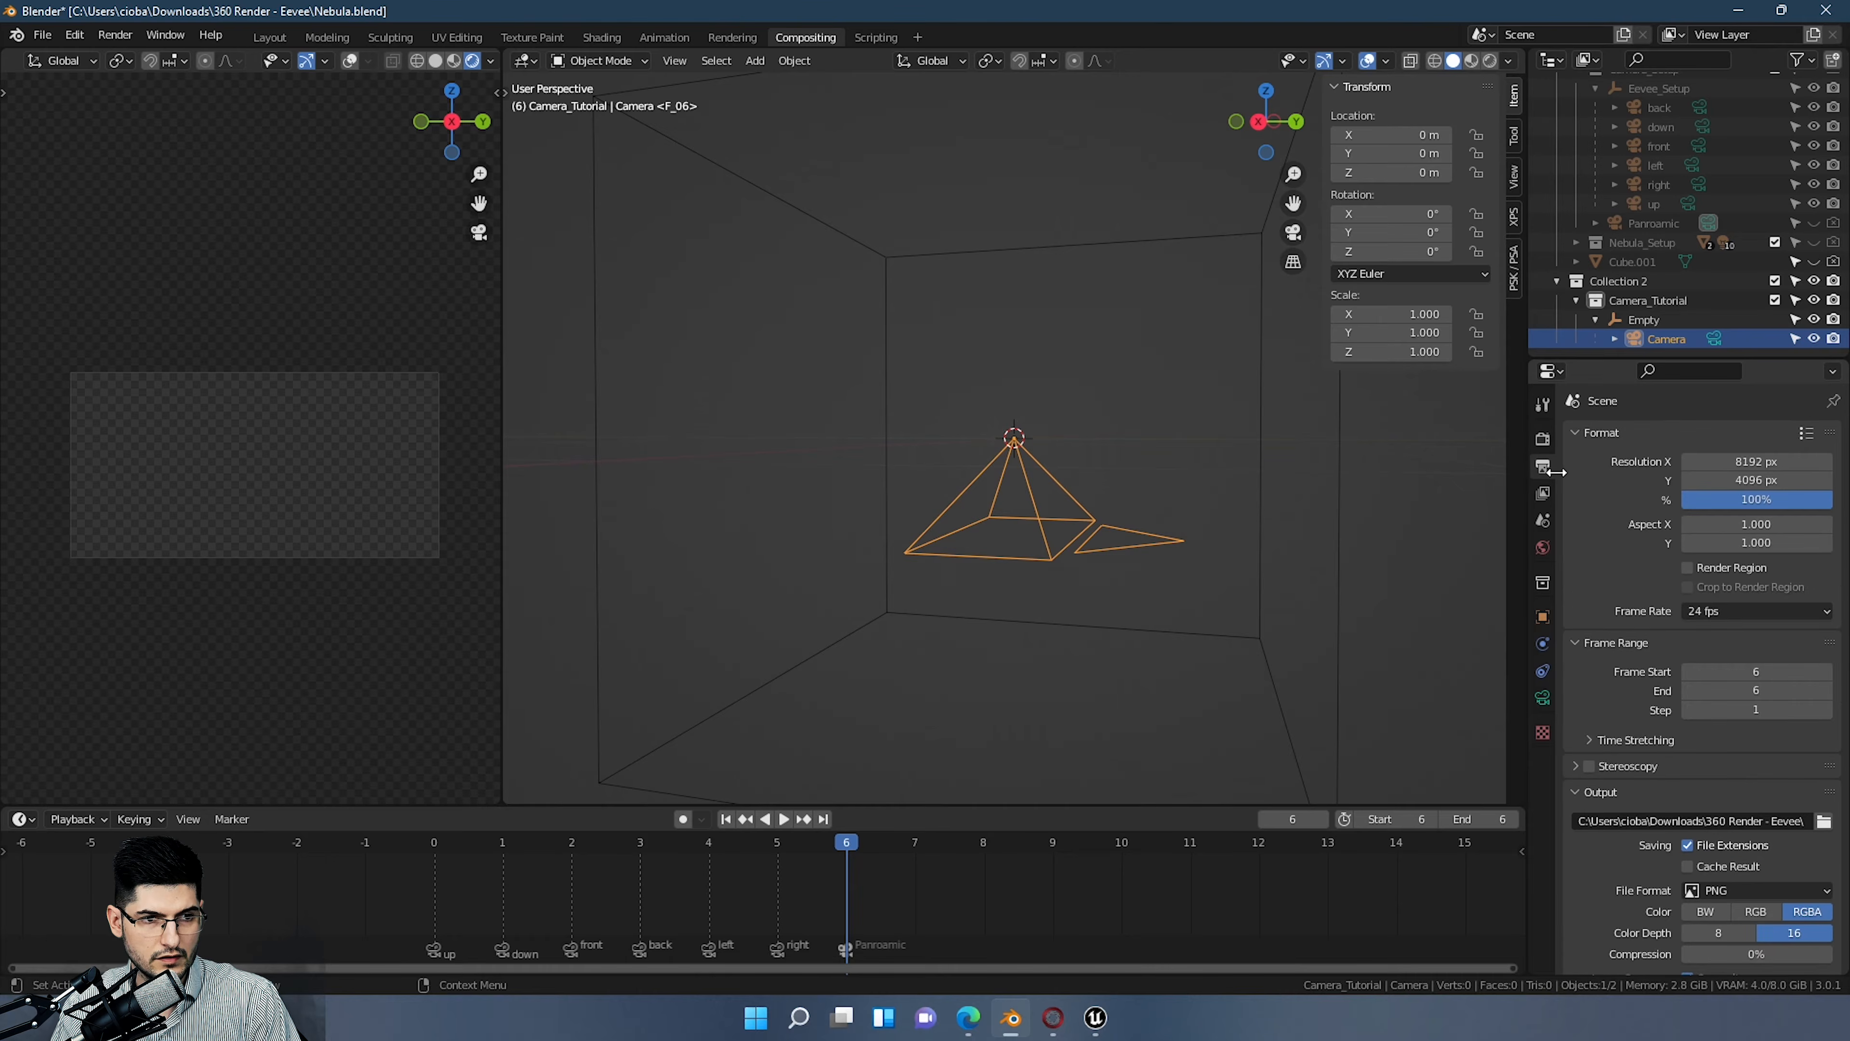
left_click(1752, 464)
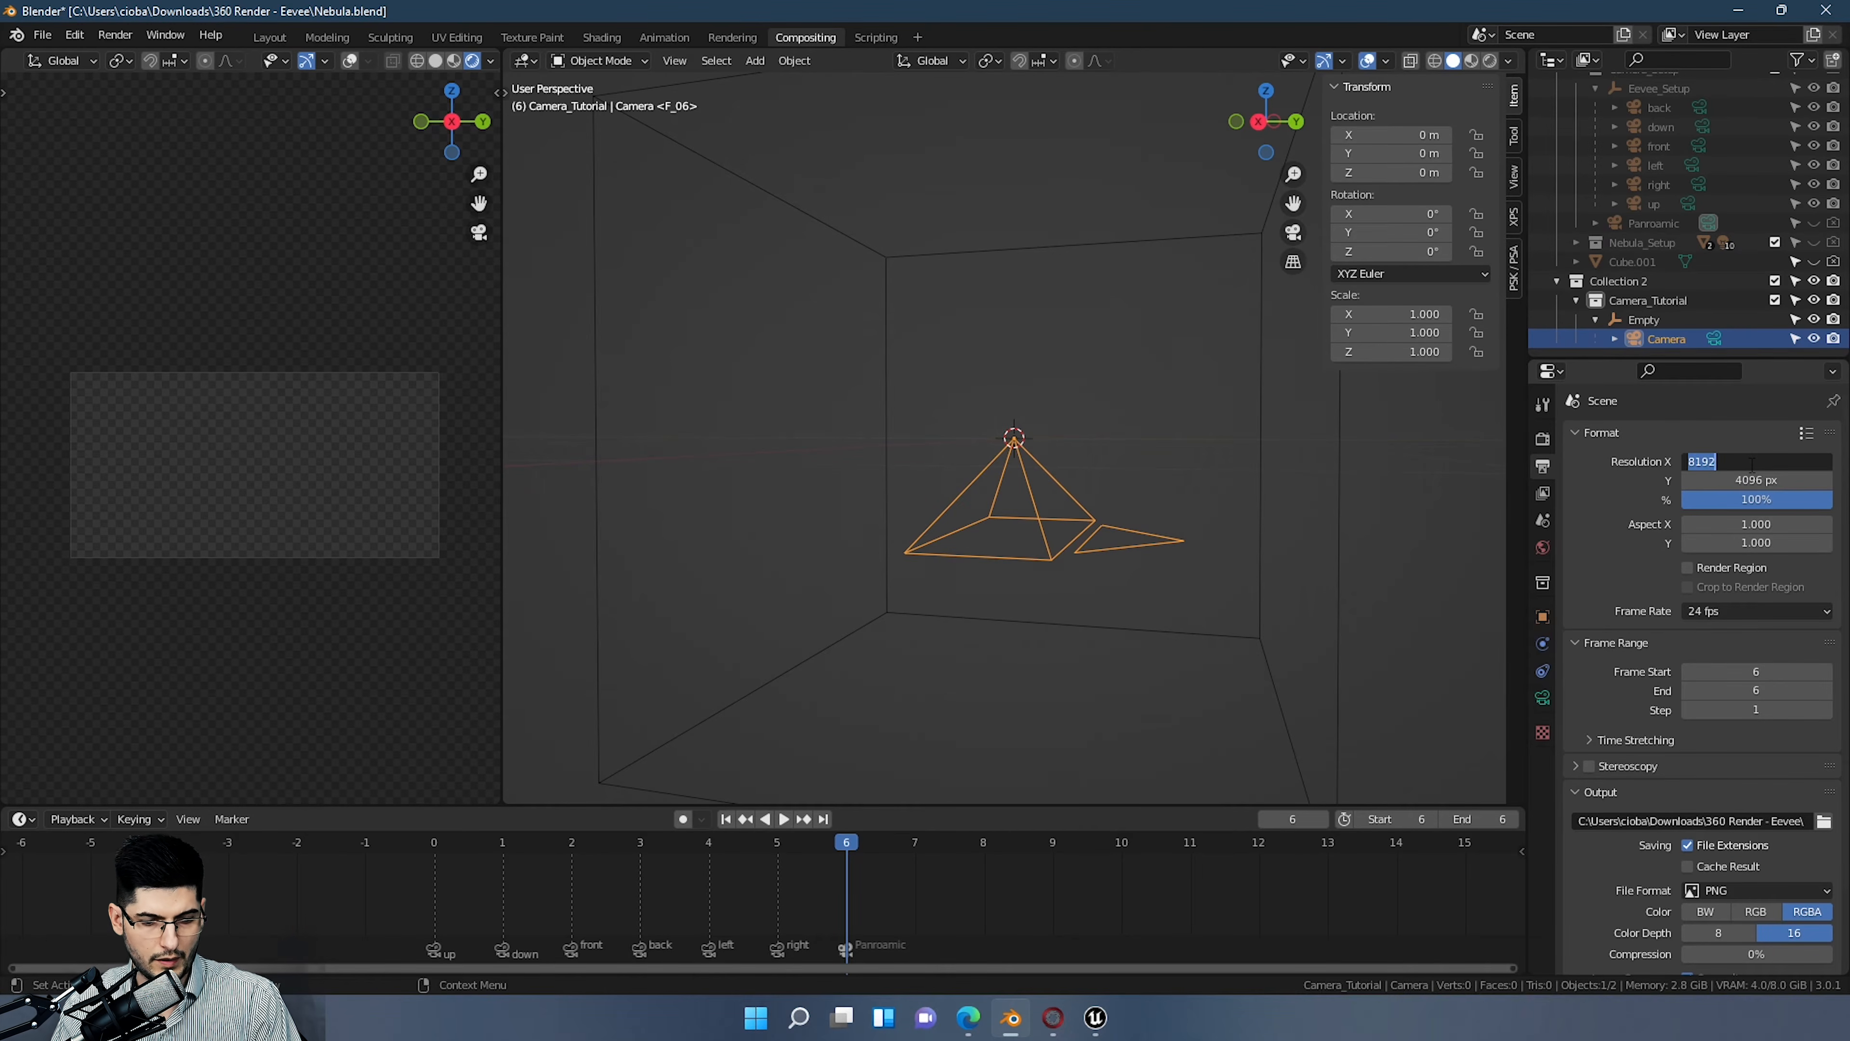
type("4096")
key("Return")
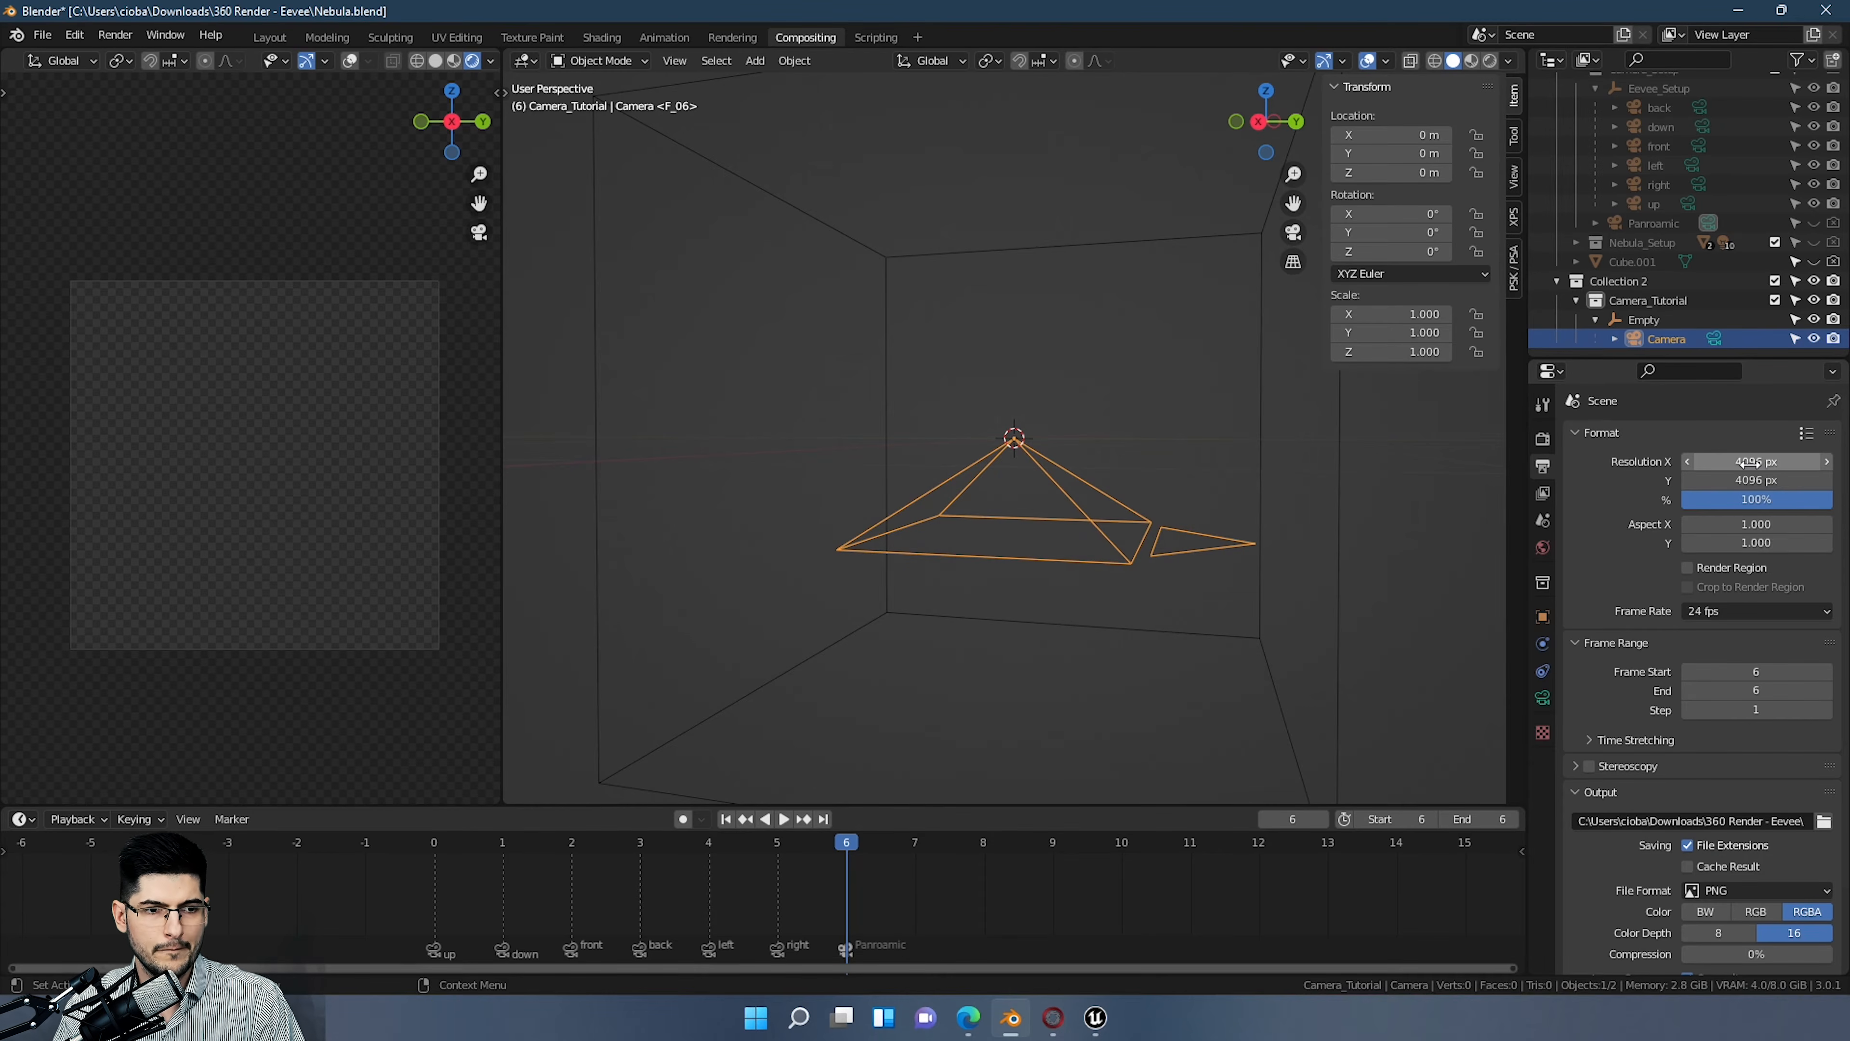
Step: Set the render output path to the Tutorial folder inside 360 Render - Eevee
scroll(1715, 546, "down", 3)
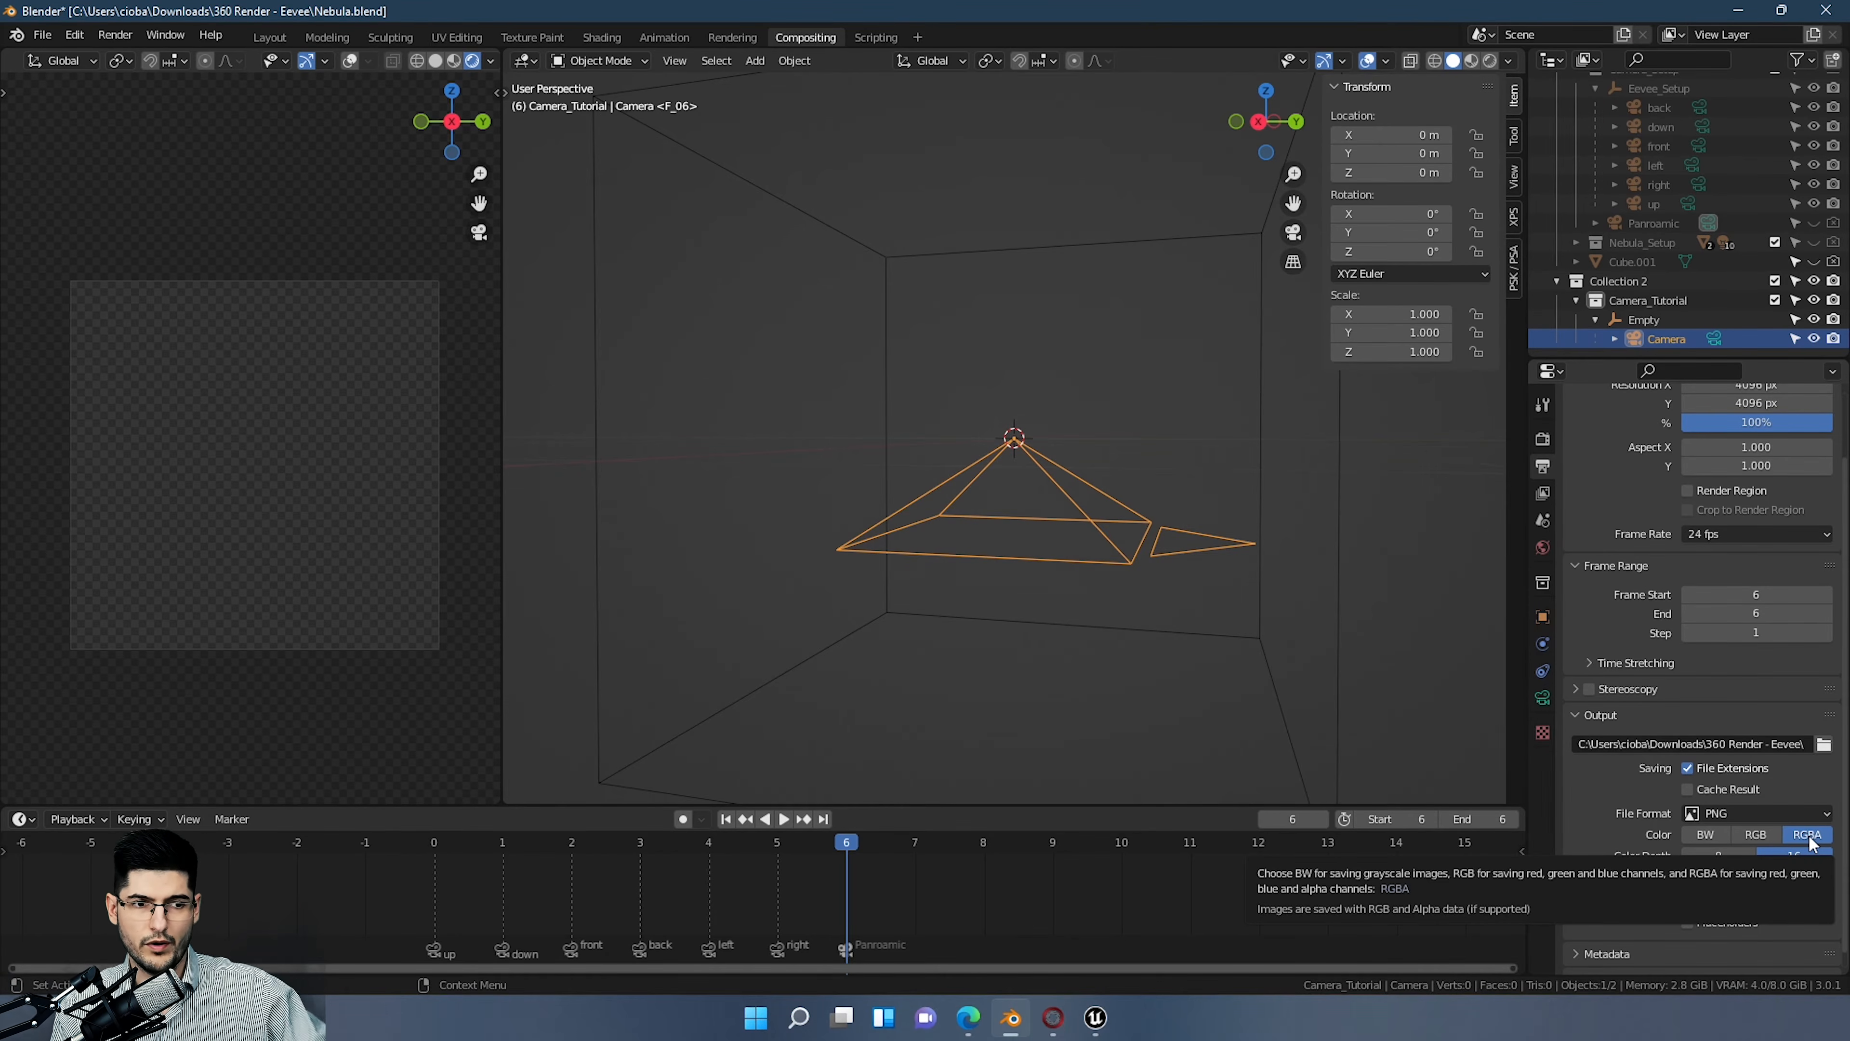
scroll(1772, 658, "down", 1)
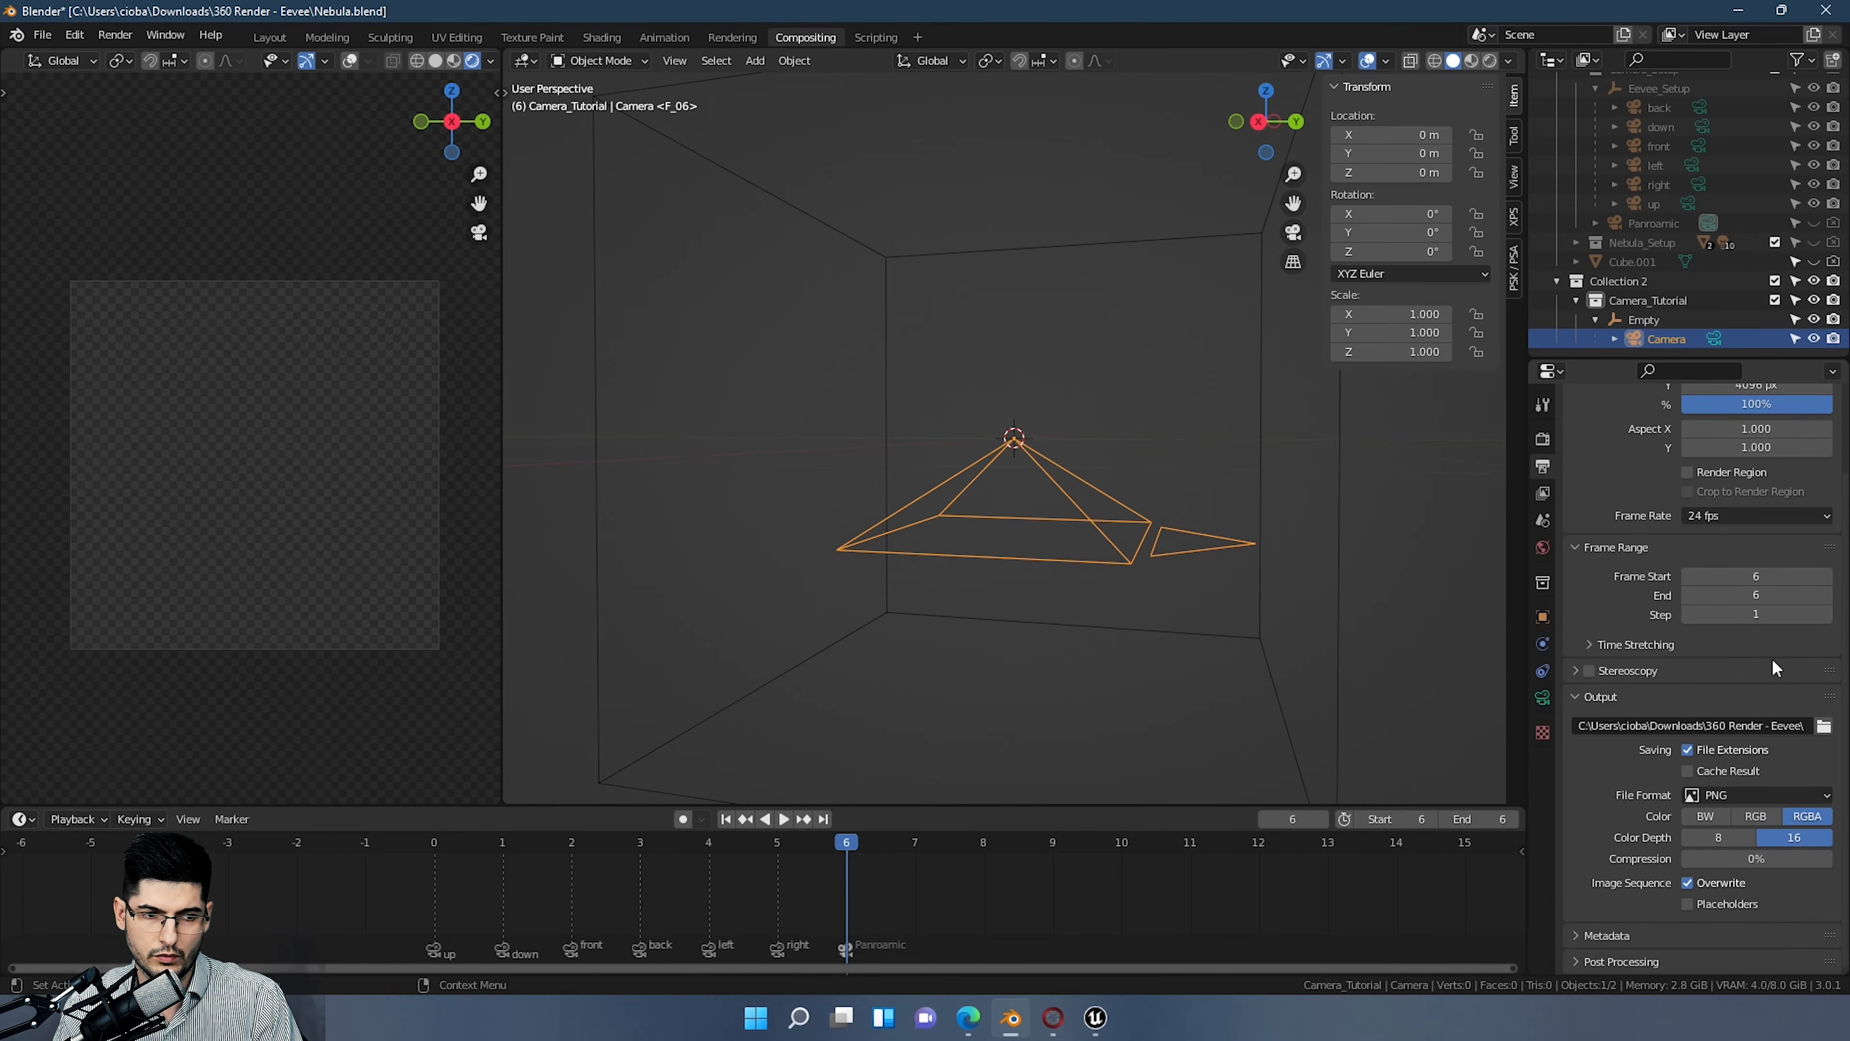
scroll(1730, 823, "up", 4)
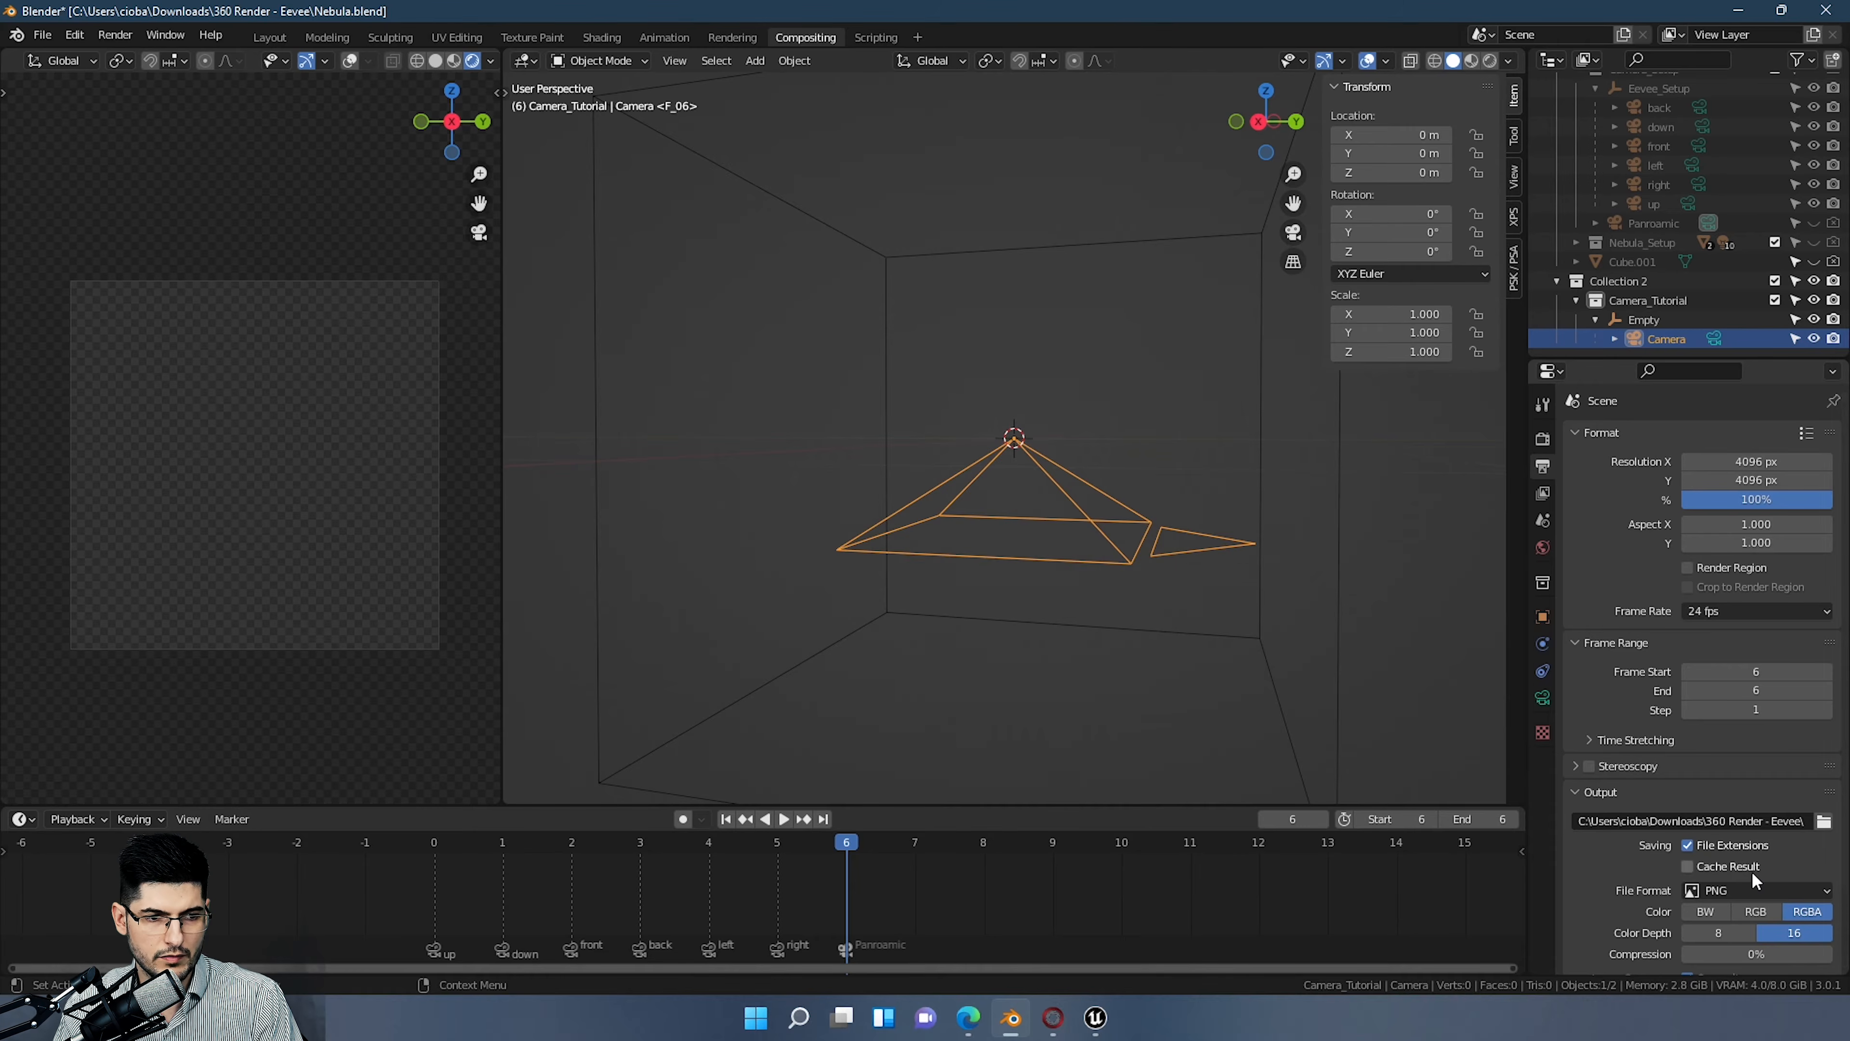
left_click(1747, 820)
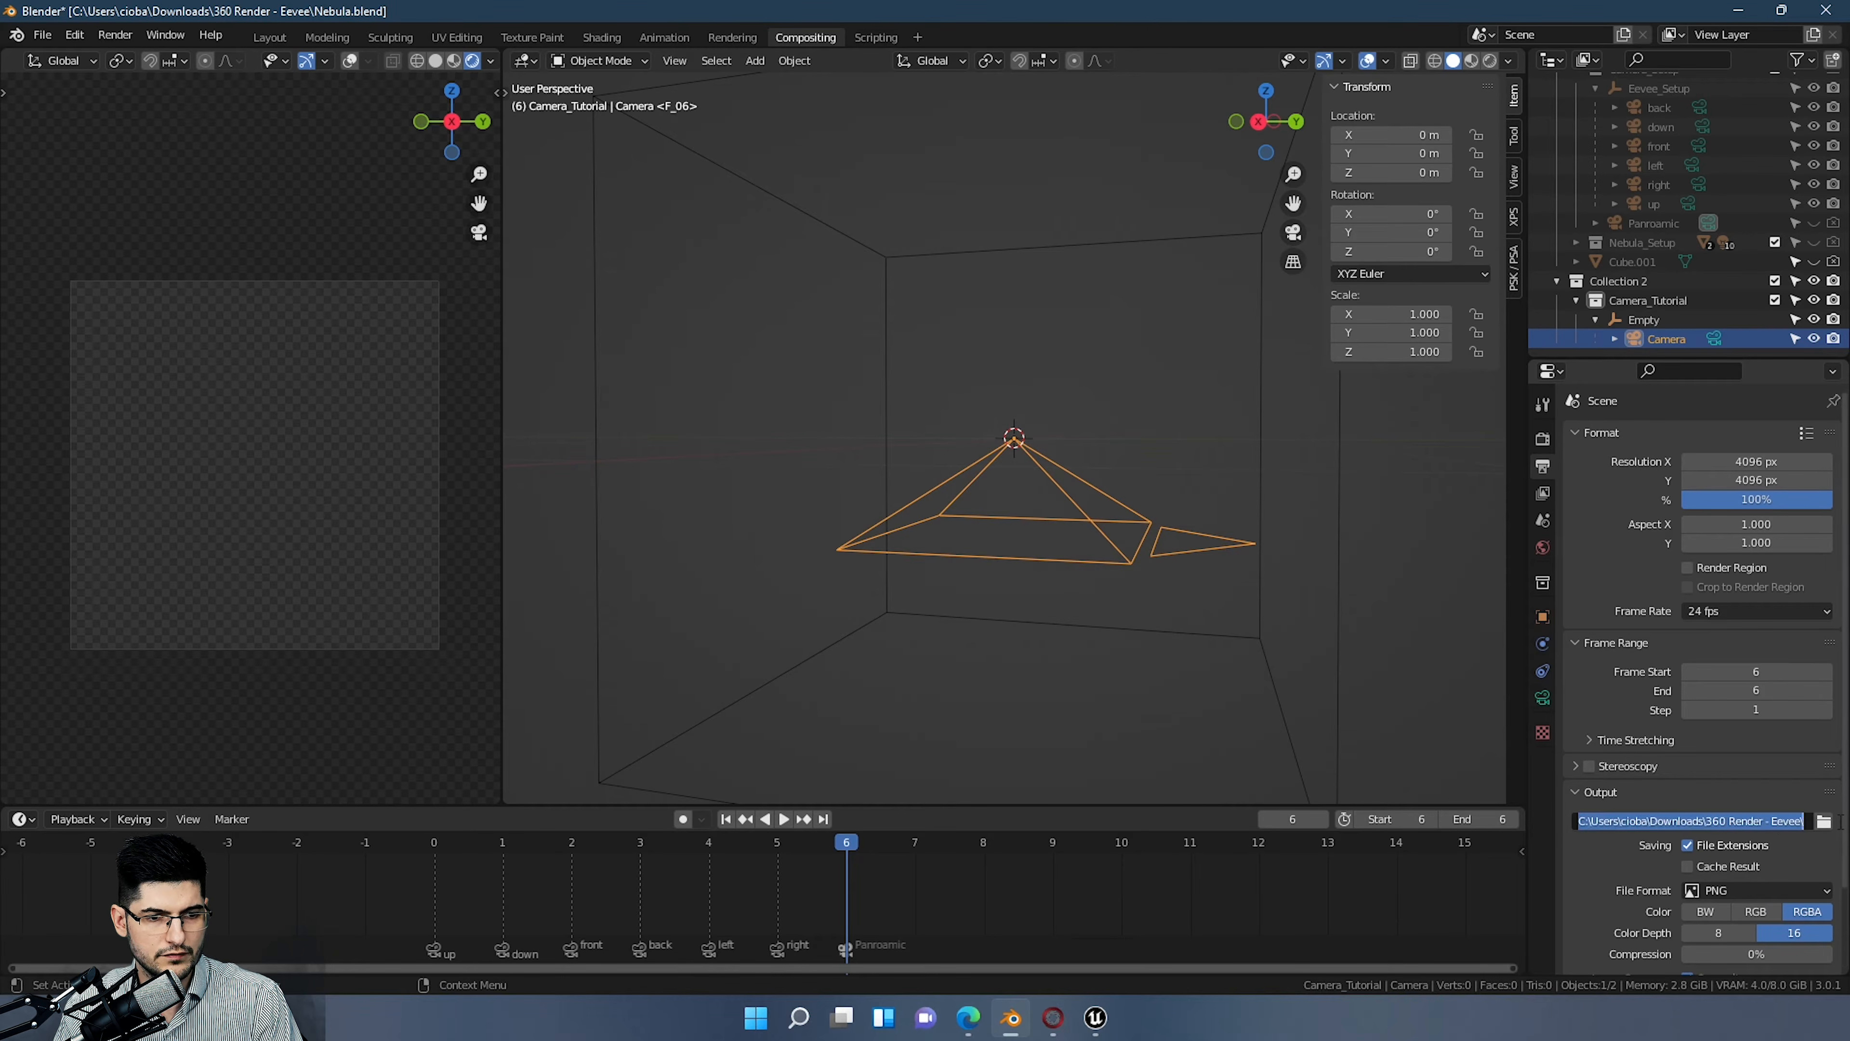
left_click(1824, 821)
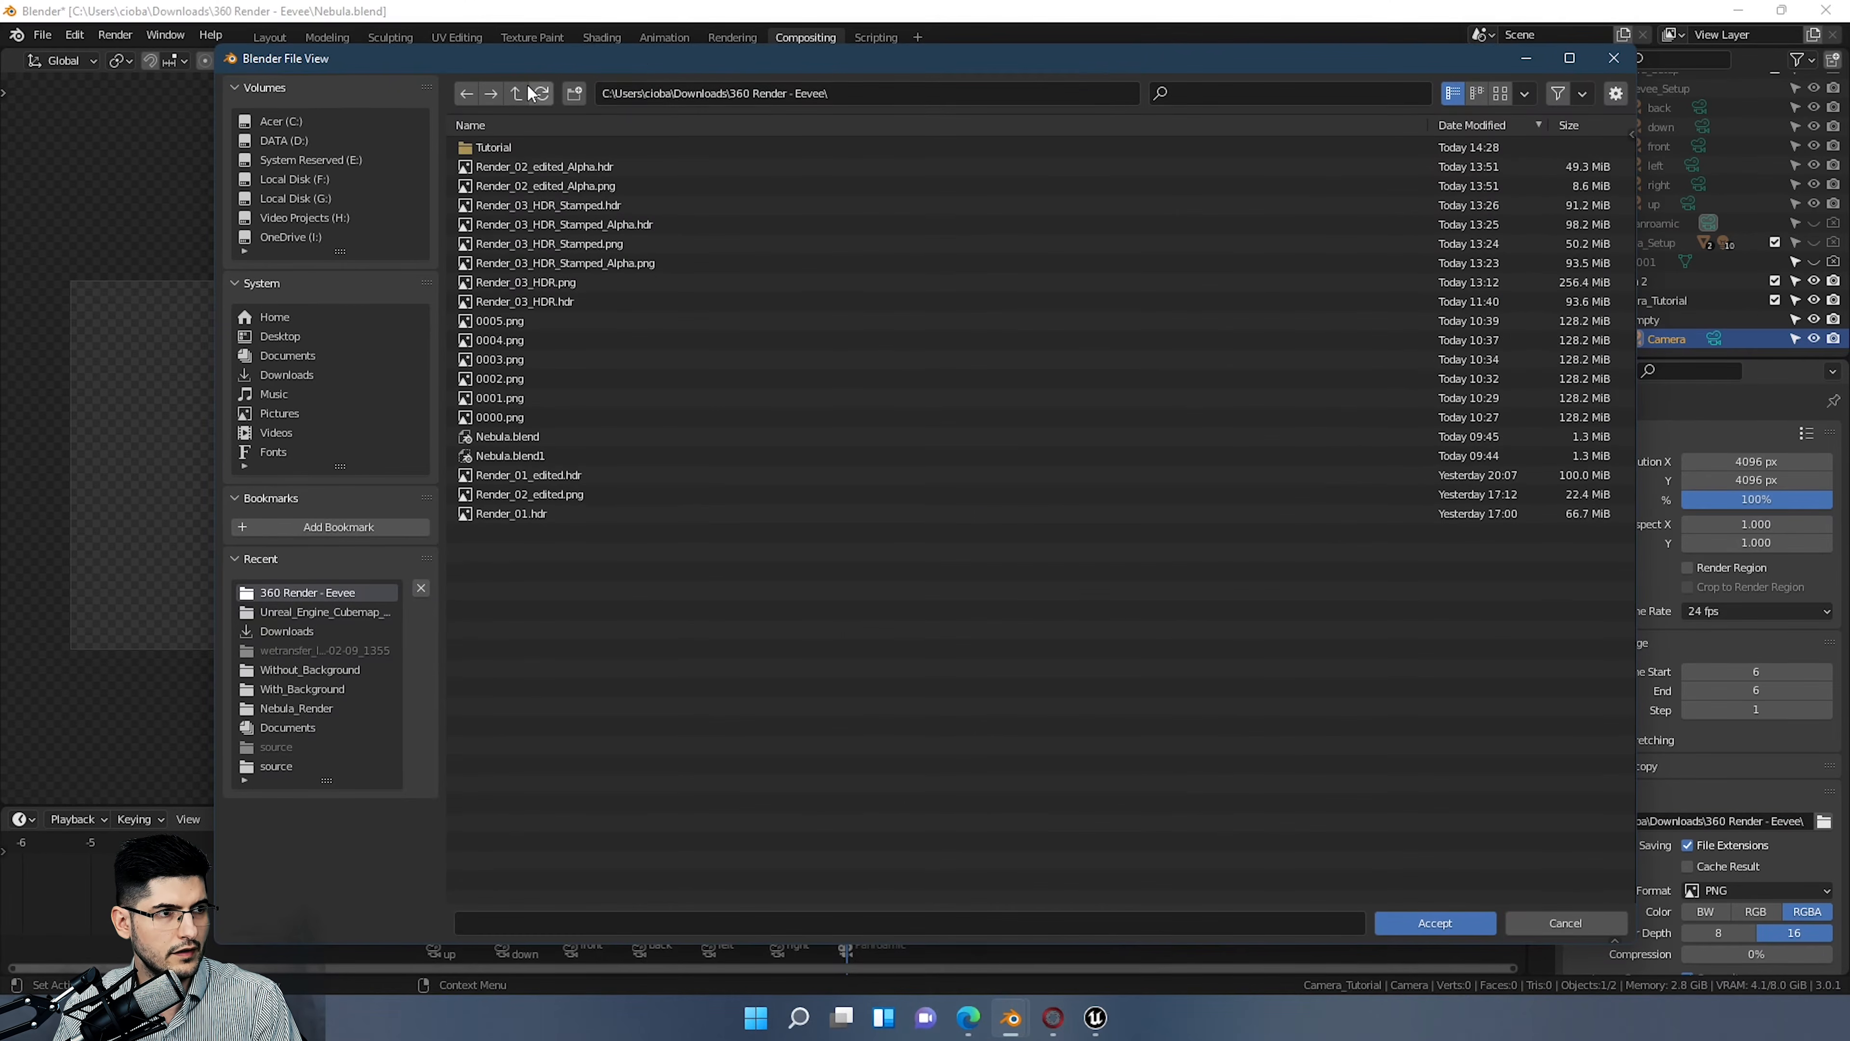
left_click(521, 148)
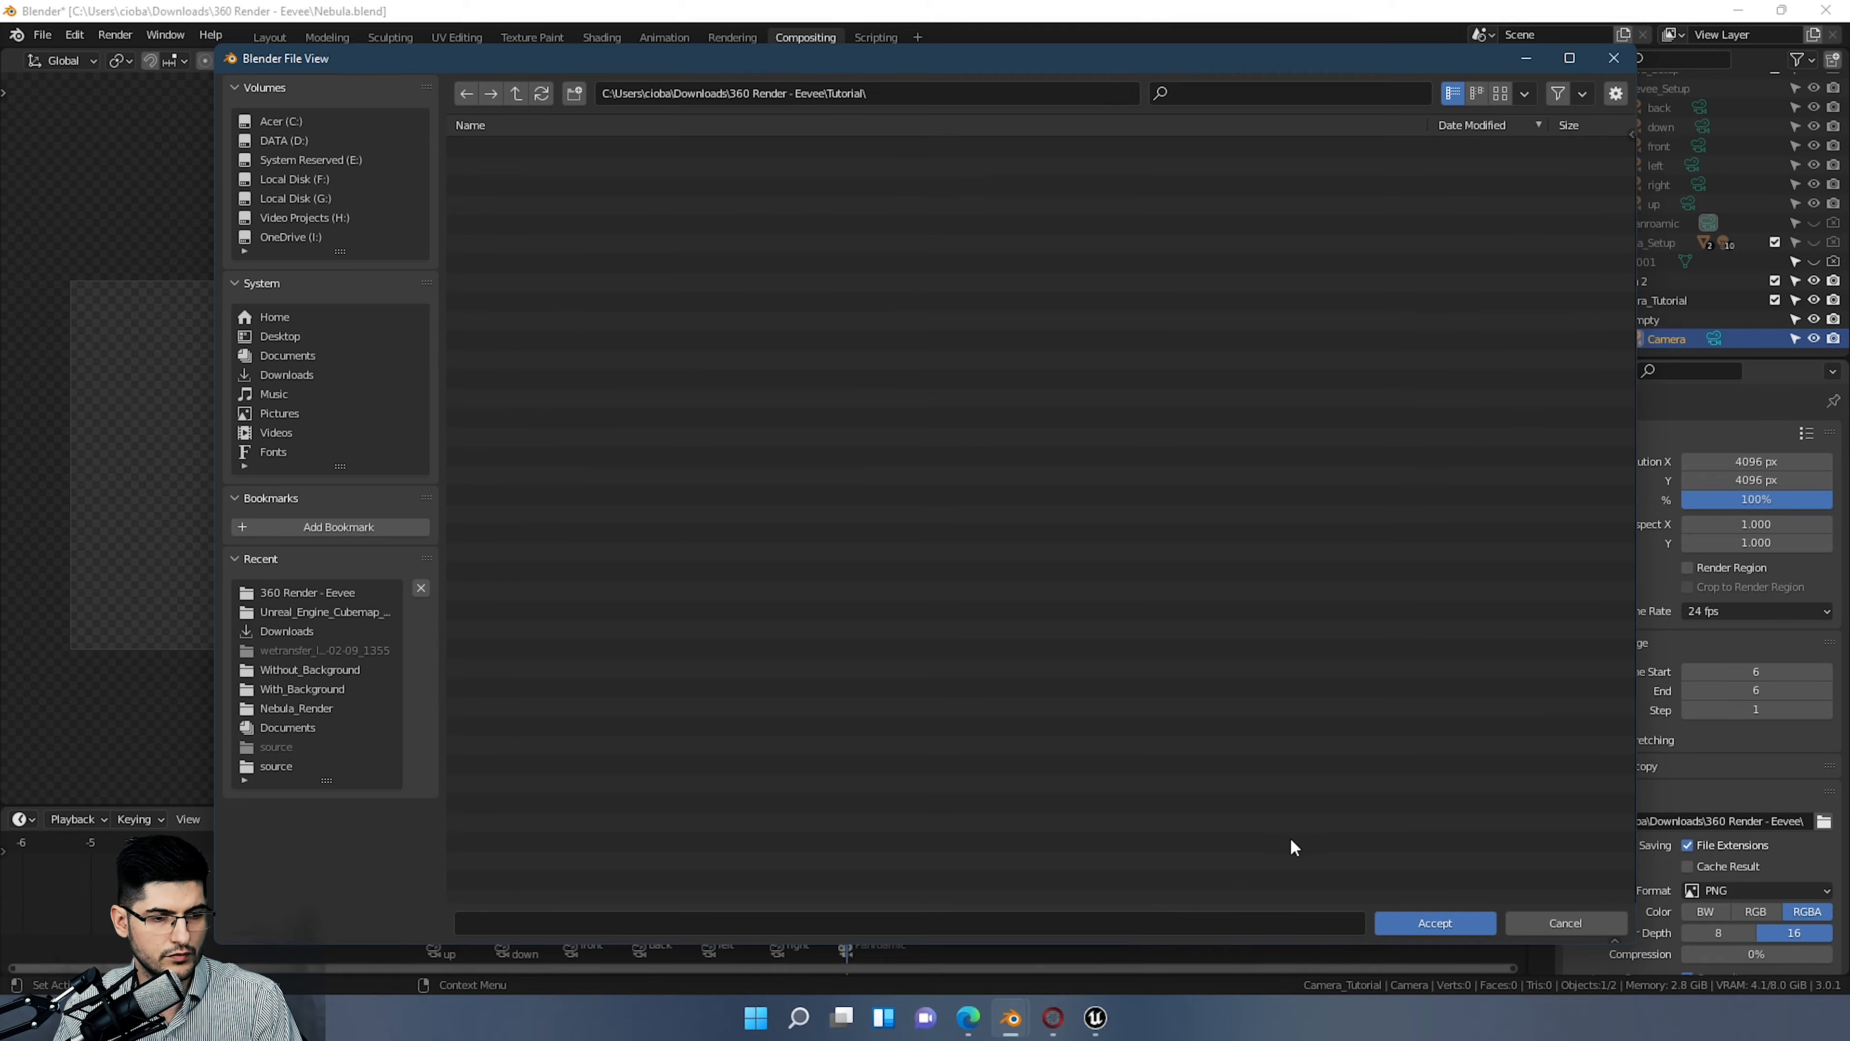
left_click(1429, 924)
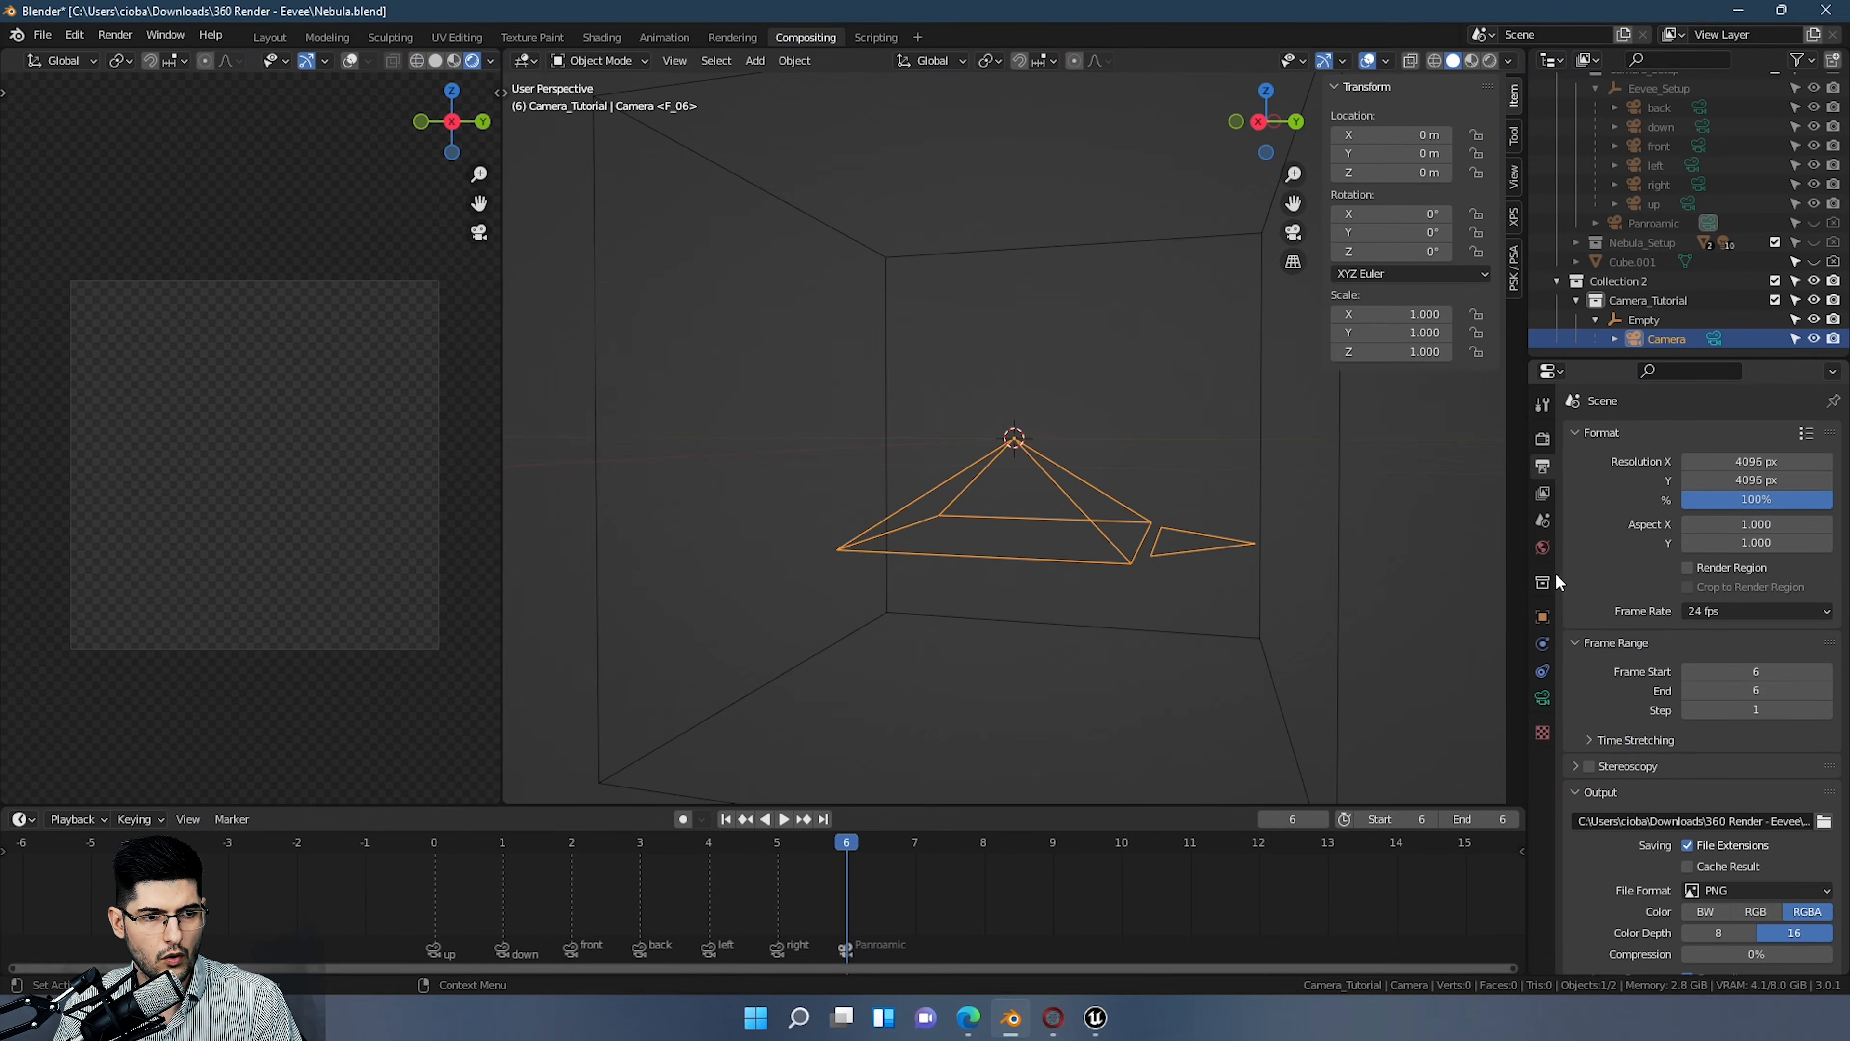
Step: Rename the camera nested under the Empty as Down
left_click(1543, 697)
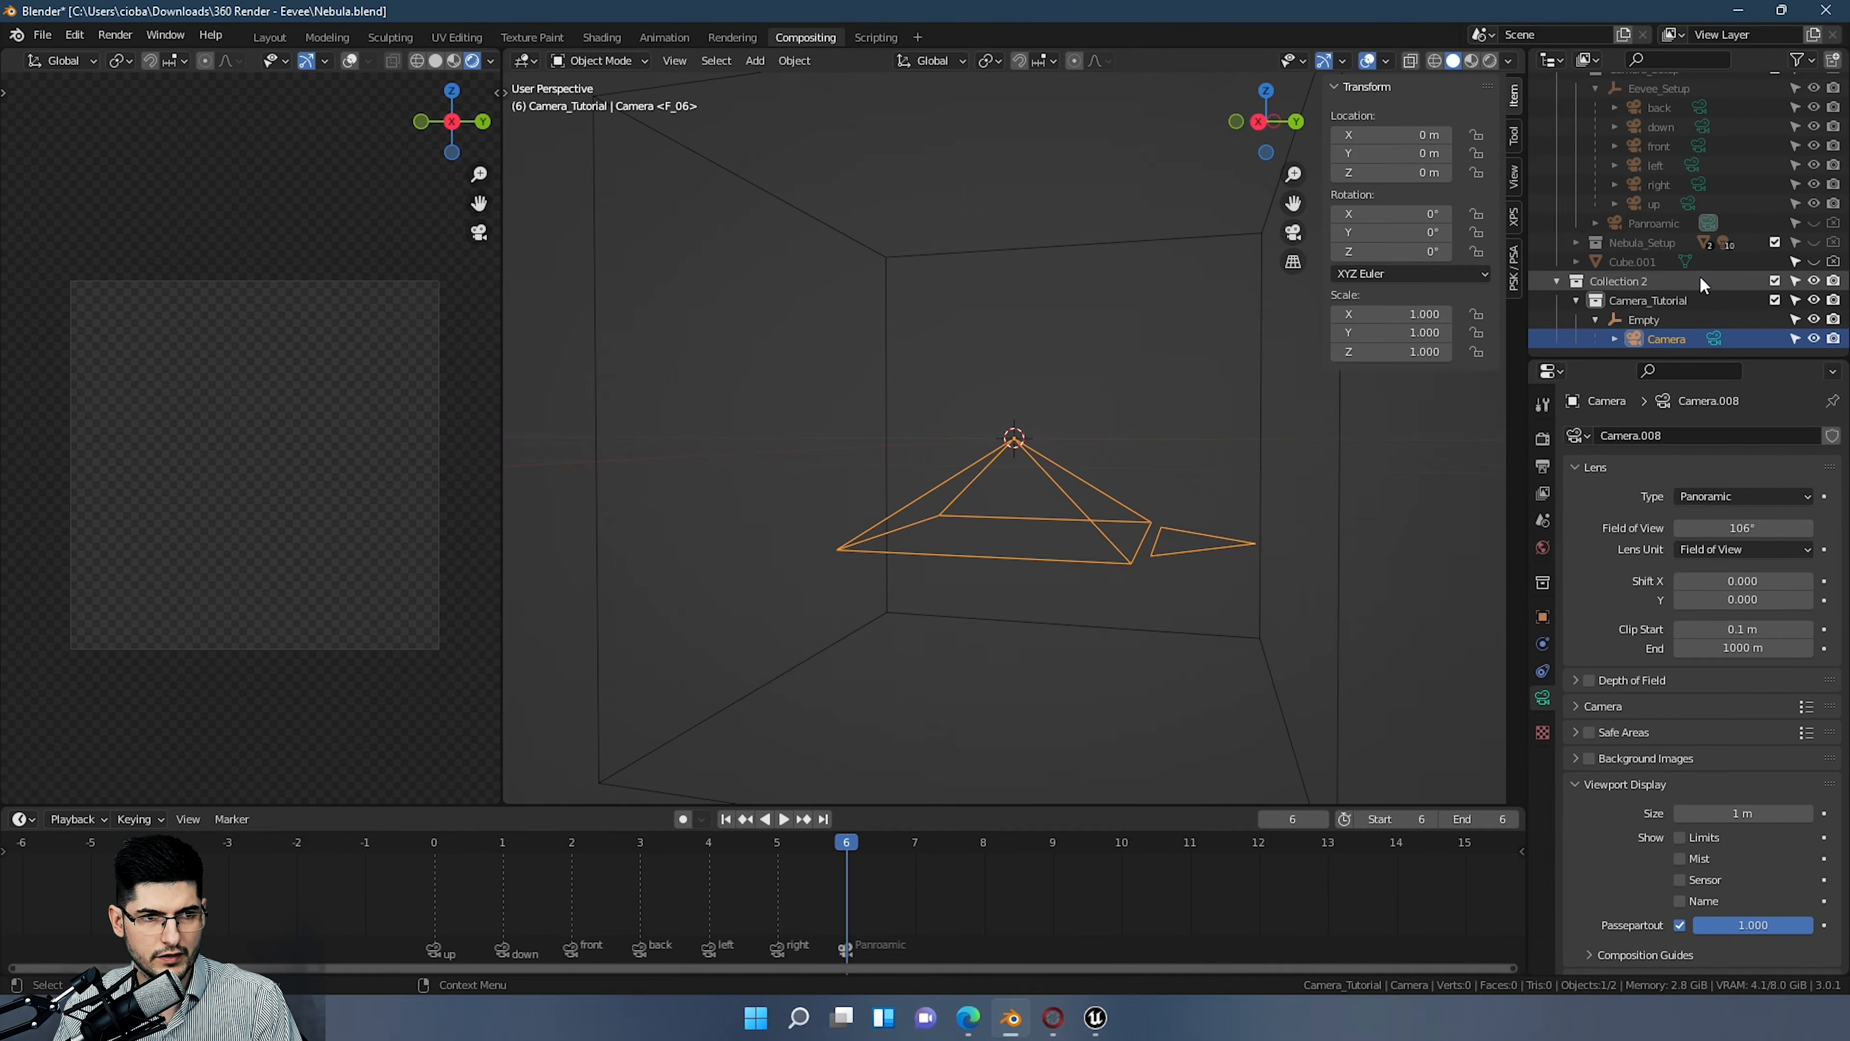
double_click(1665, 338)
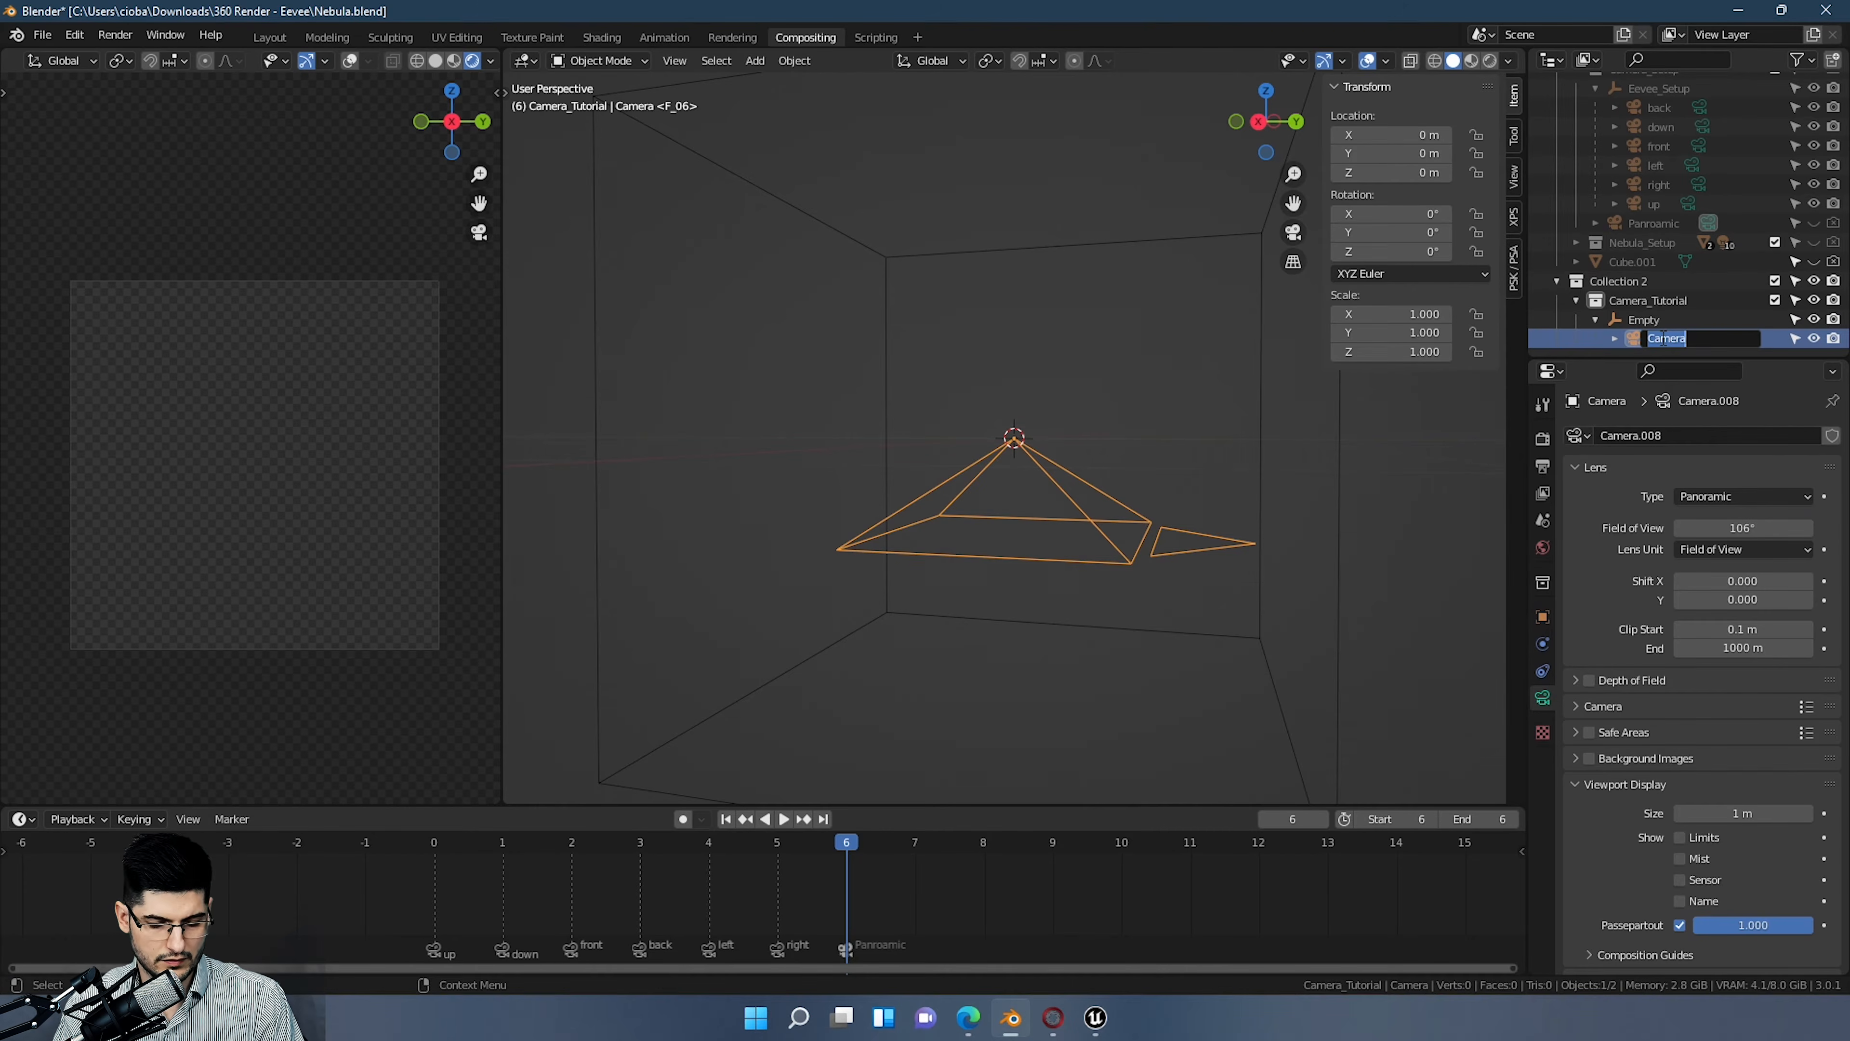
type("Down")
key("Return")
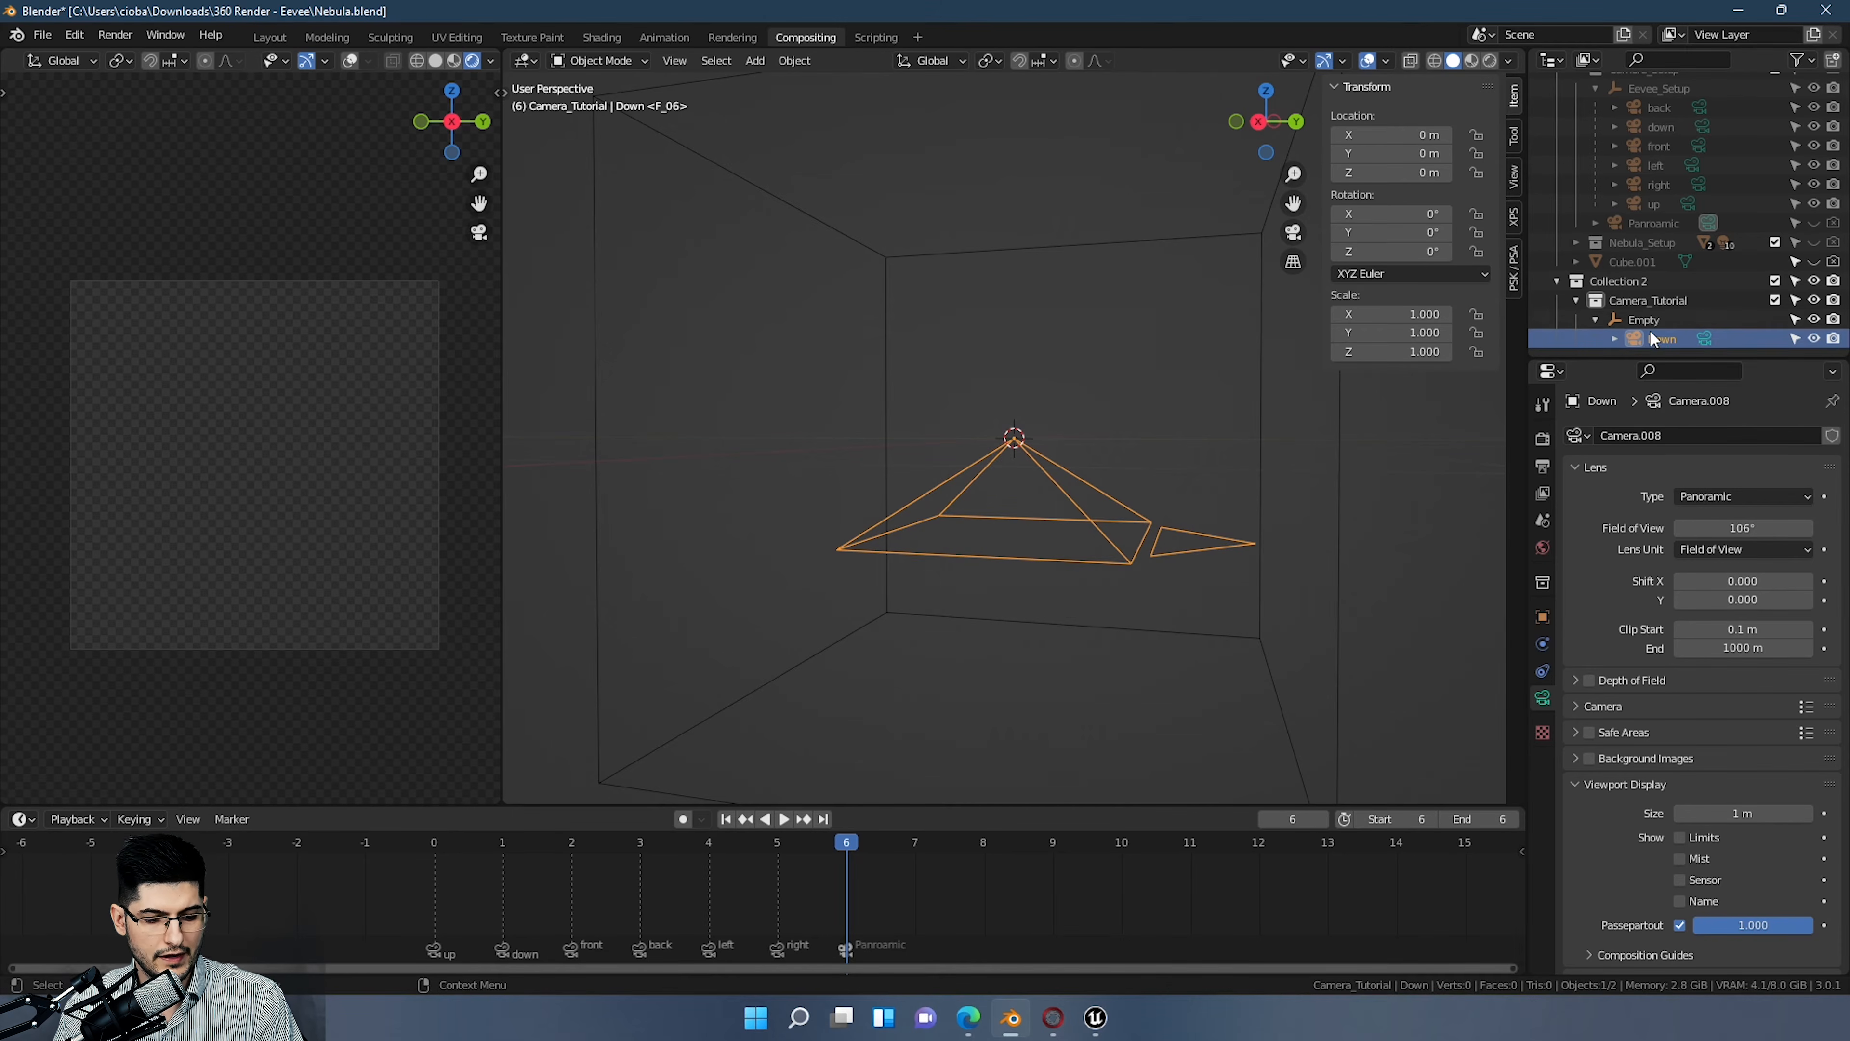
Step: Try to duplicate the Down camera by copying and pasting it, and undo the pasted objects
key("ctrl+v")
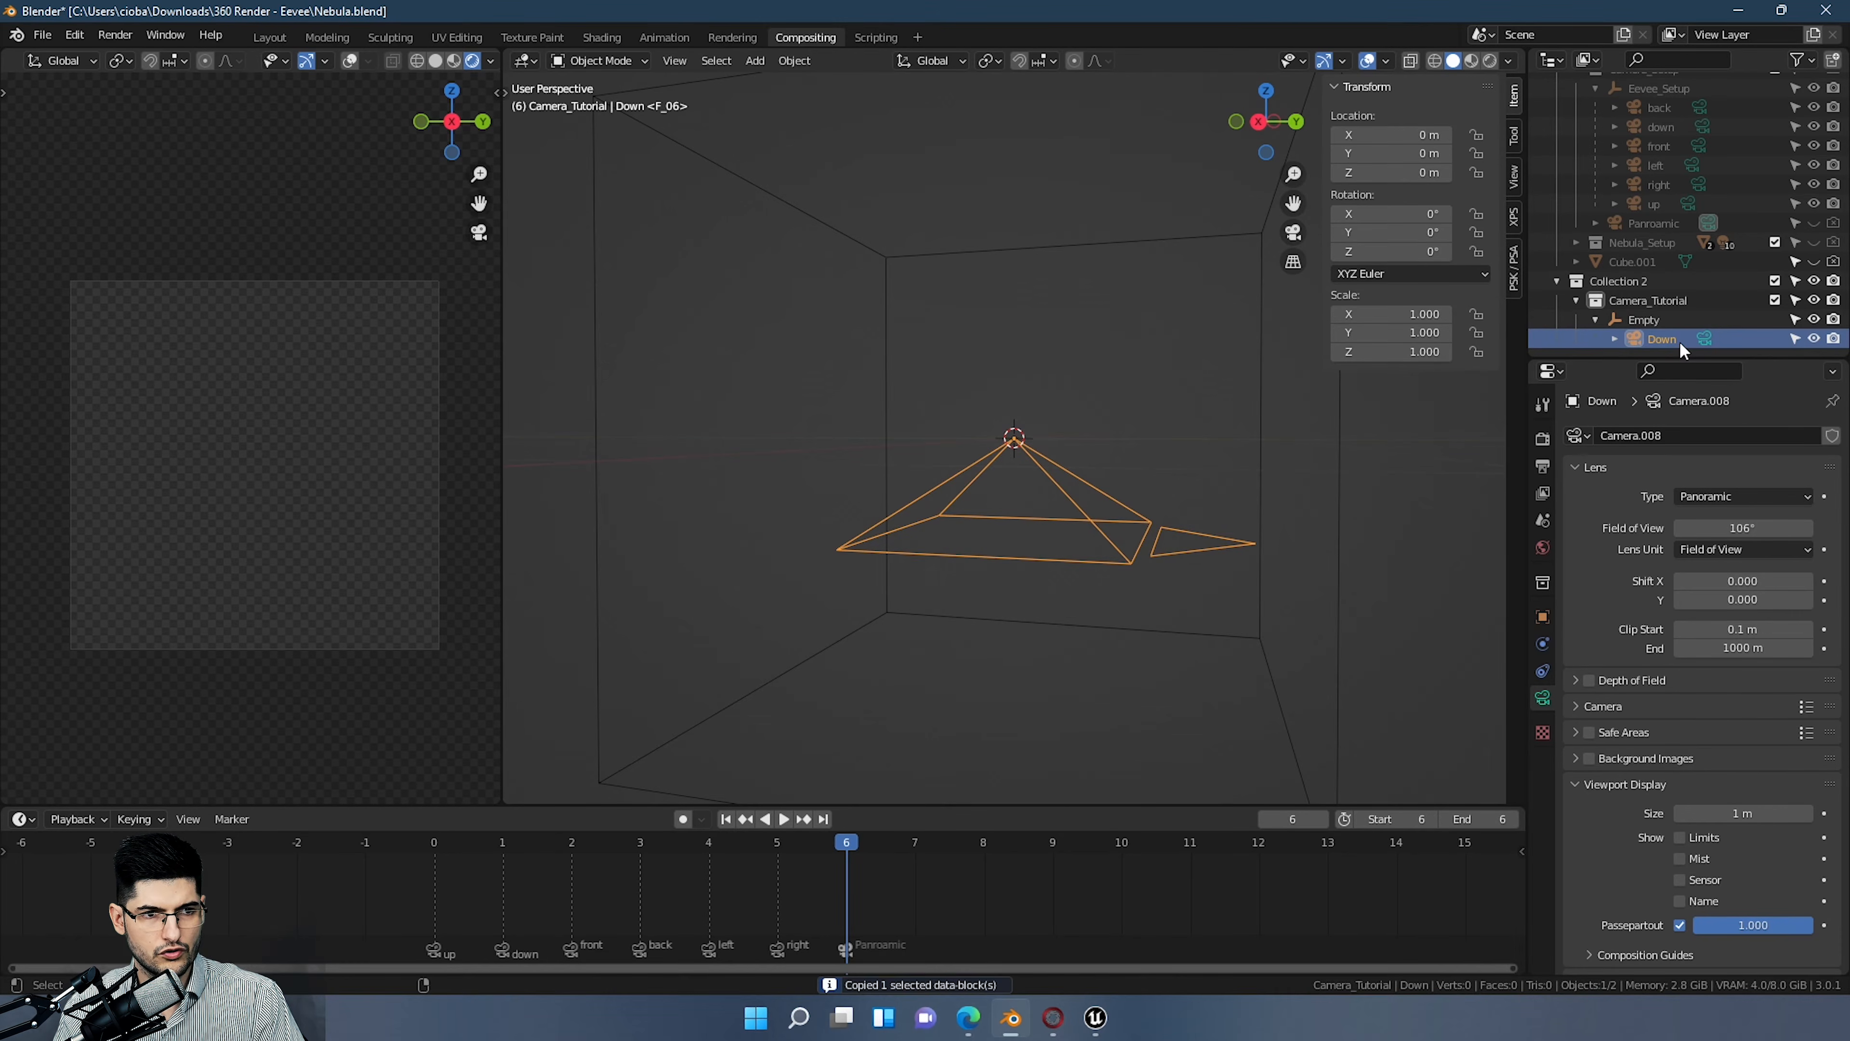
scroll(1680, 341, "down", 1)
left_click(1648, 340)
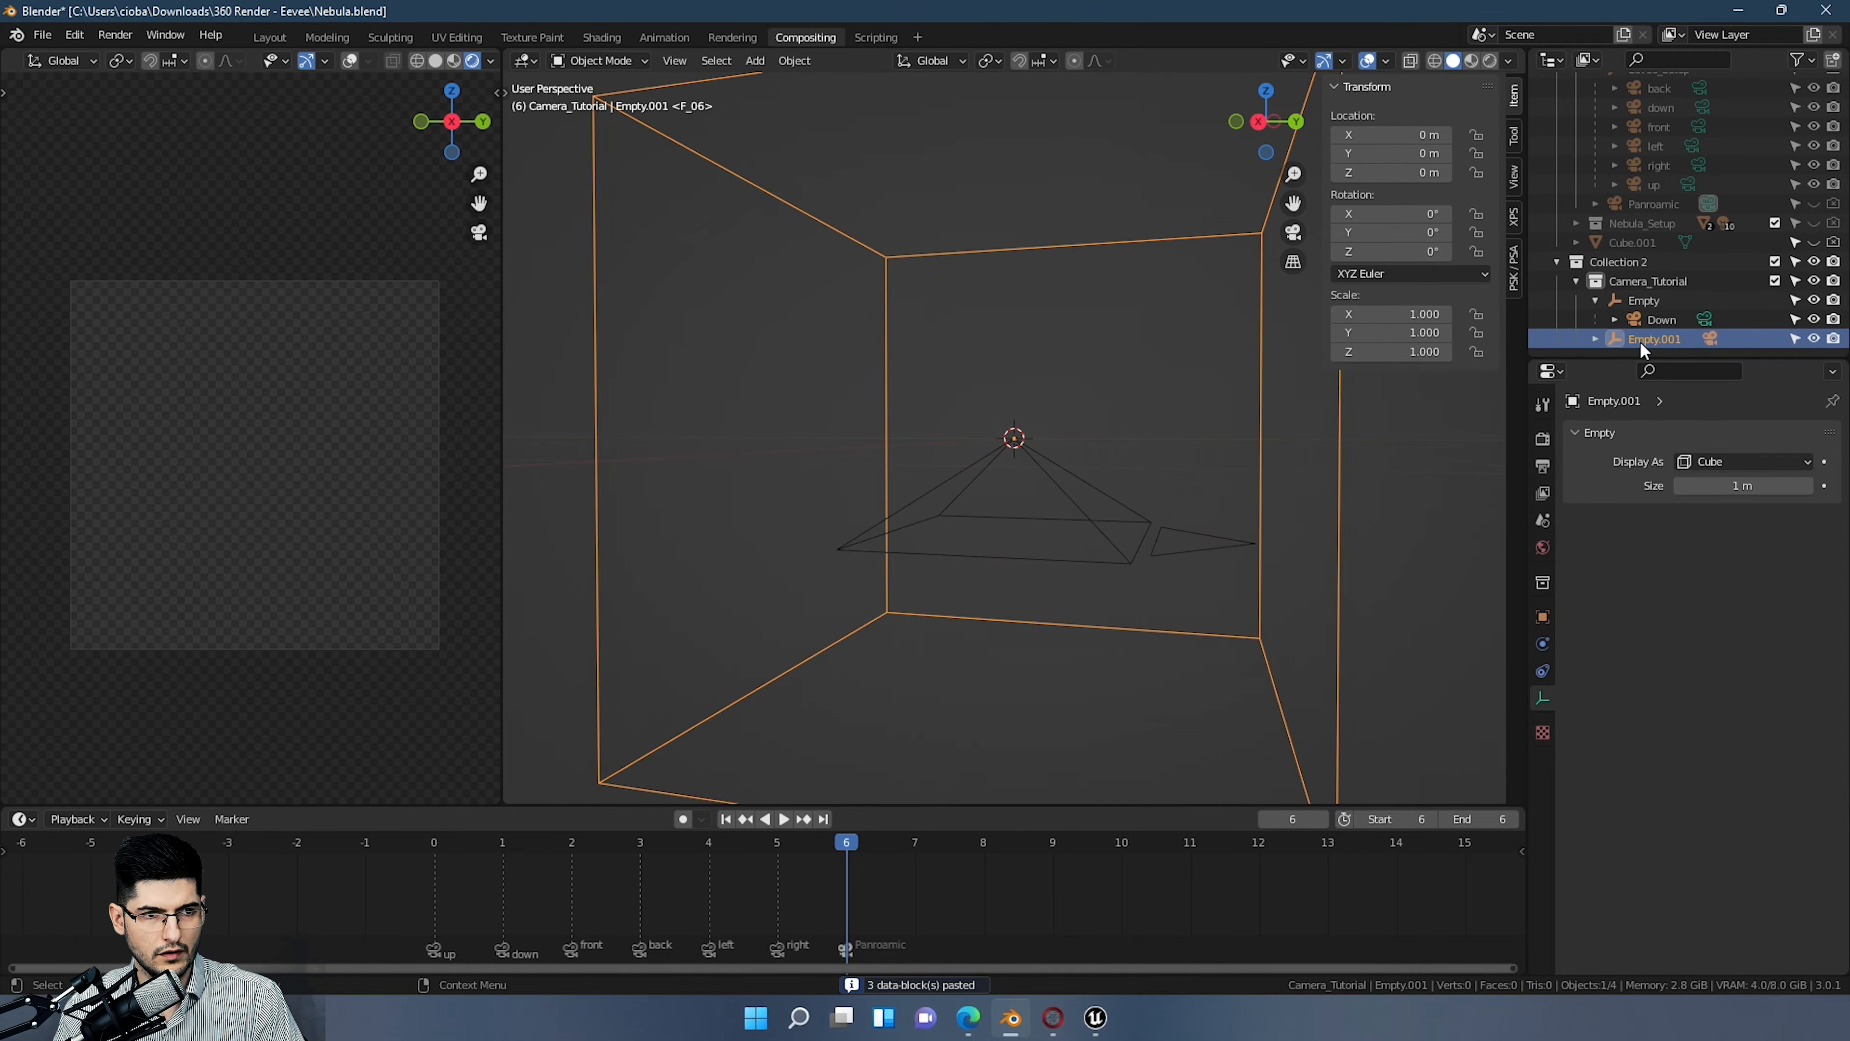
left_click(1596, 338)
key("ctrl+z")
scroll(1642, 319, "down", 1)
key("ctrl+z")
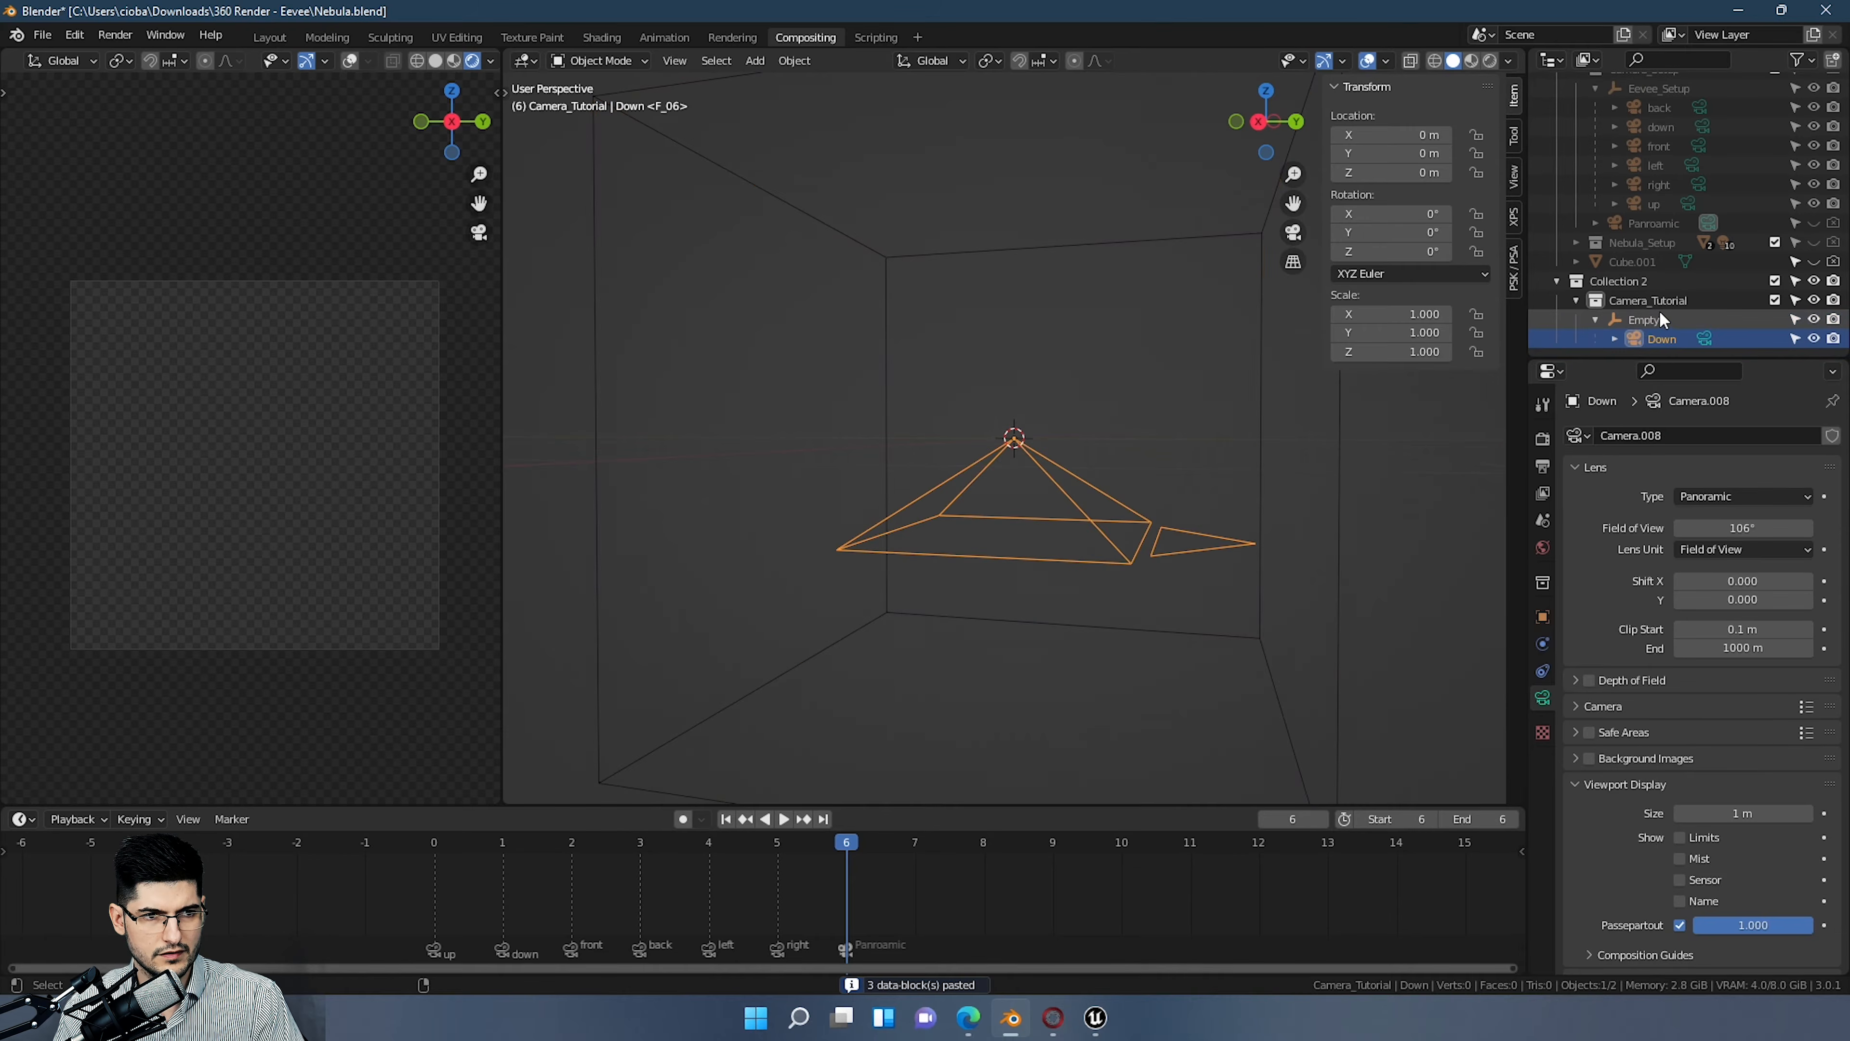
Step: Retry copying the Down camera and pasting it into the Camera_Tutorial hierarchy through the object's own Copy and Paste commands
right_click(1668, 344)
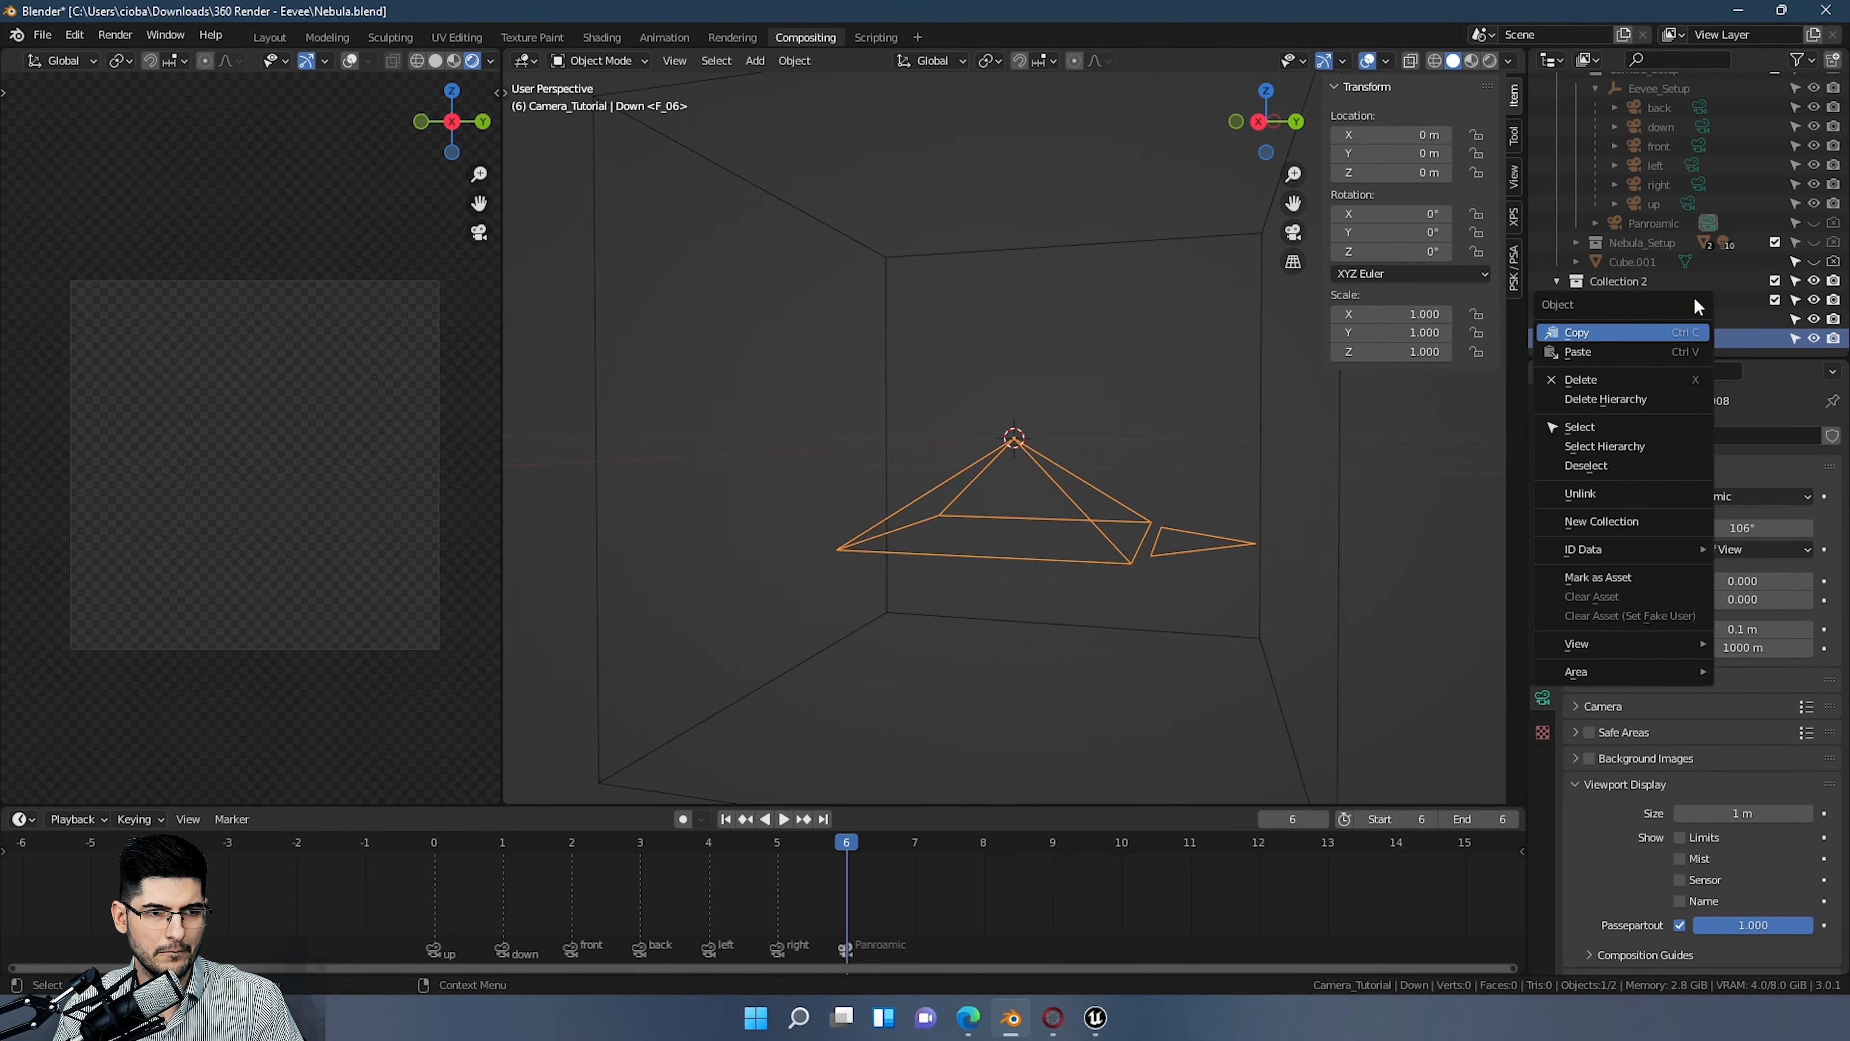
left_click(1685, 334)
right_click(1612, 347)
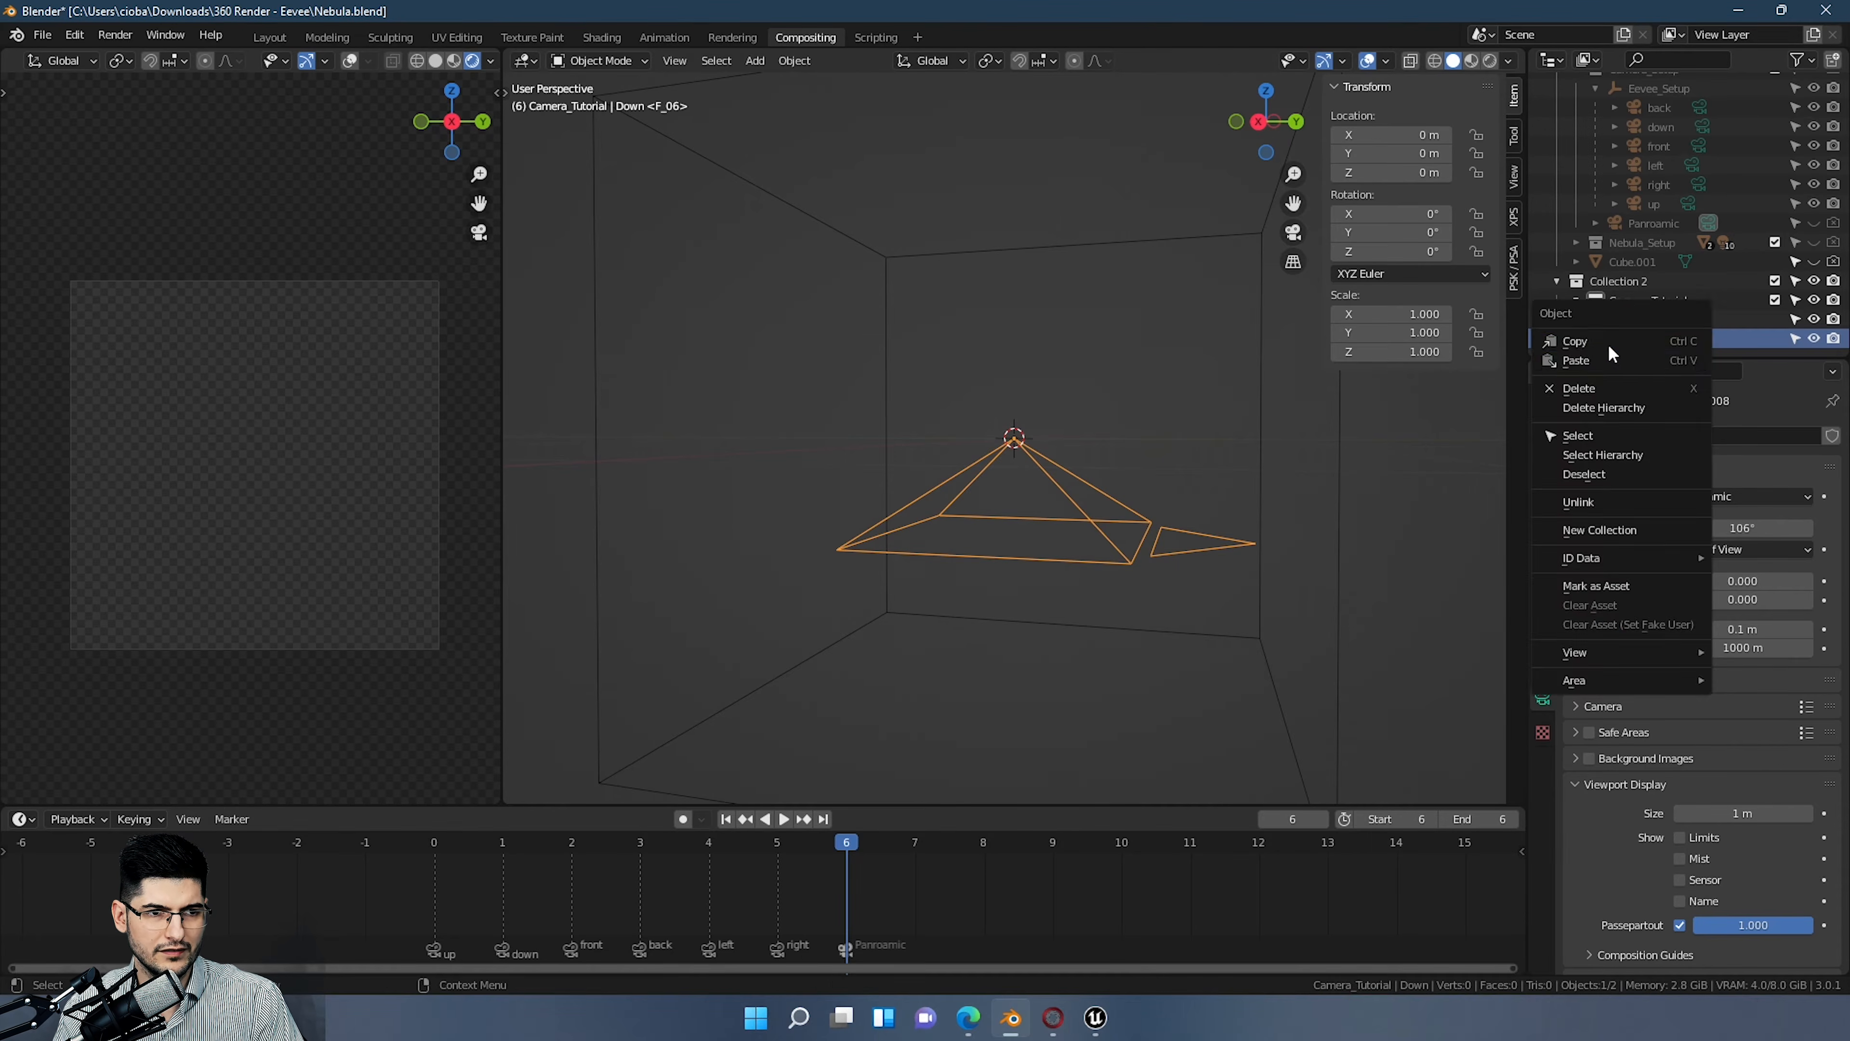
left_click(1610, 357)
left_click(1659, 318)
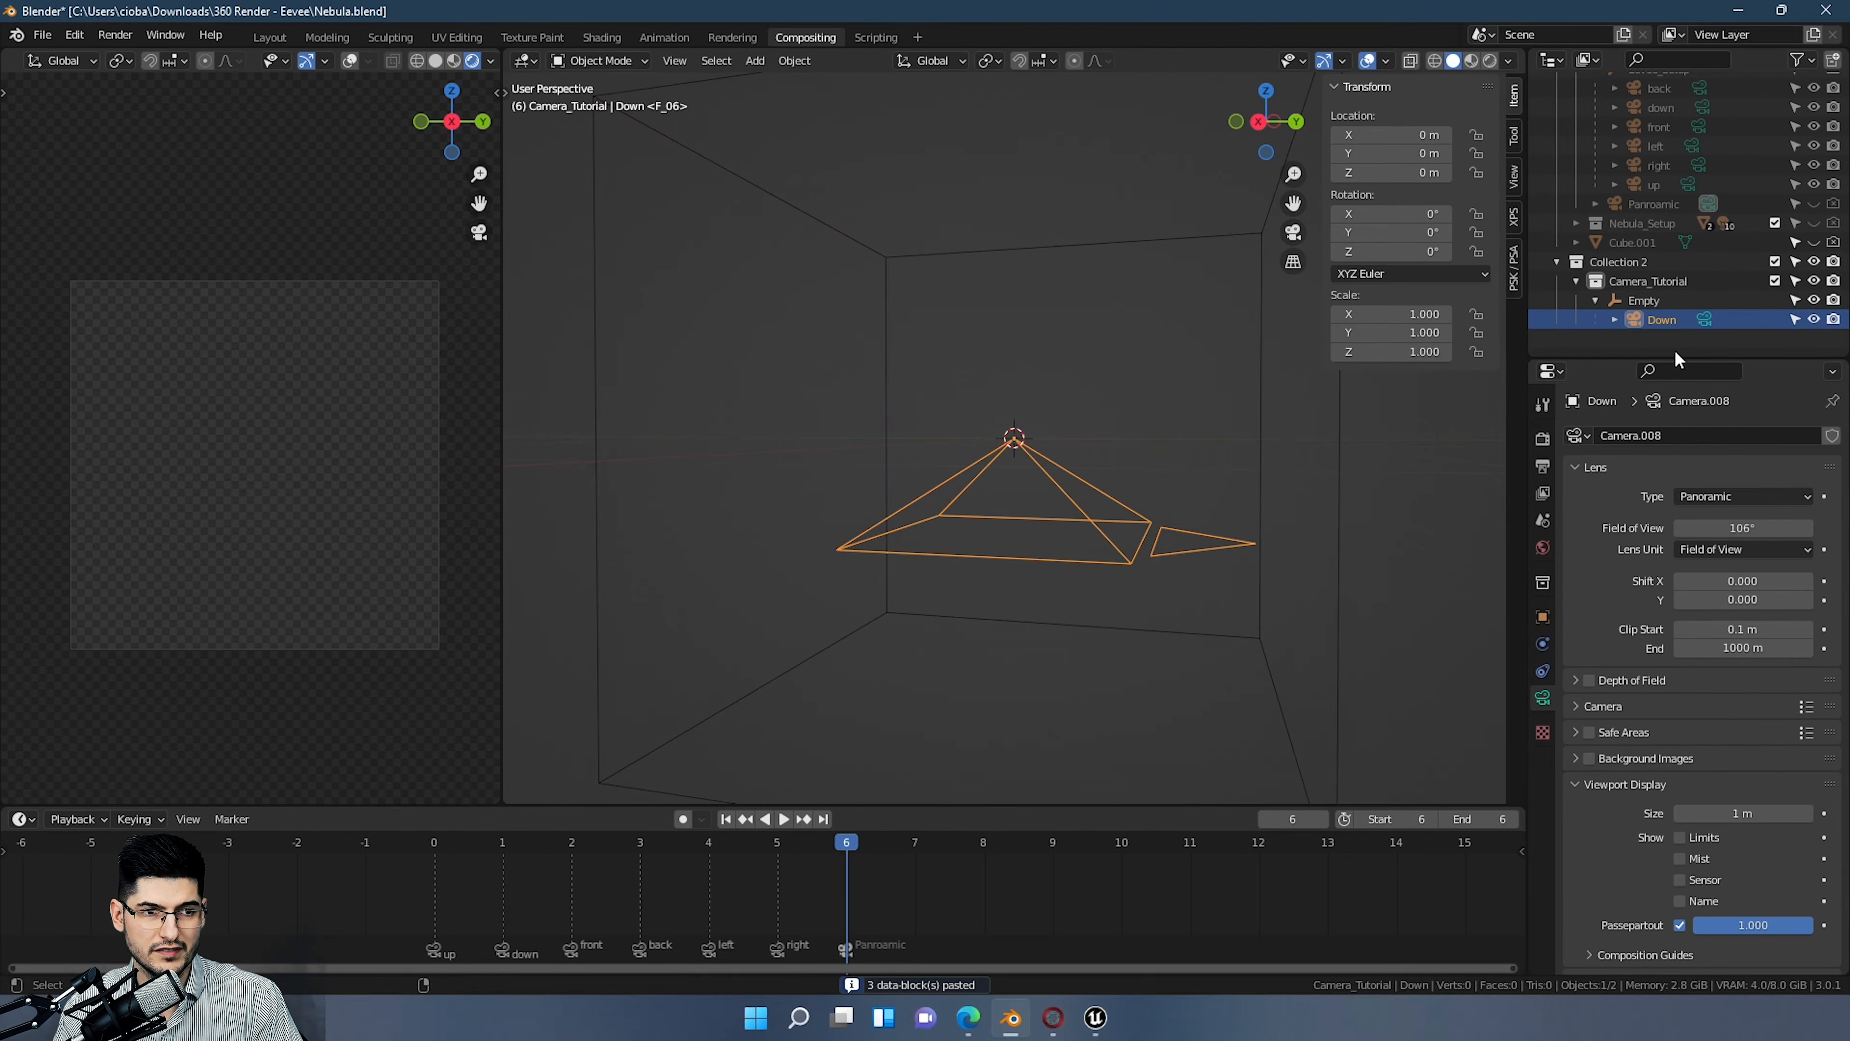
scroll(1674, 349, "up", 1)
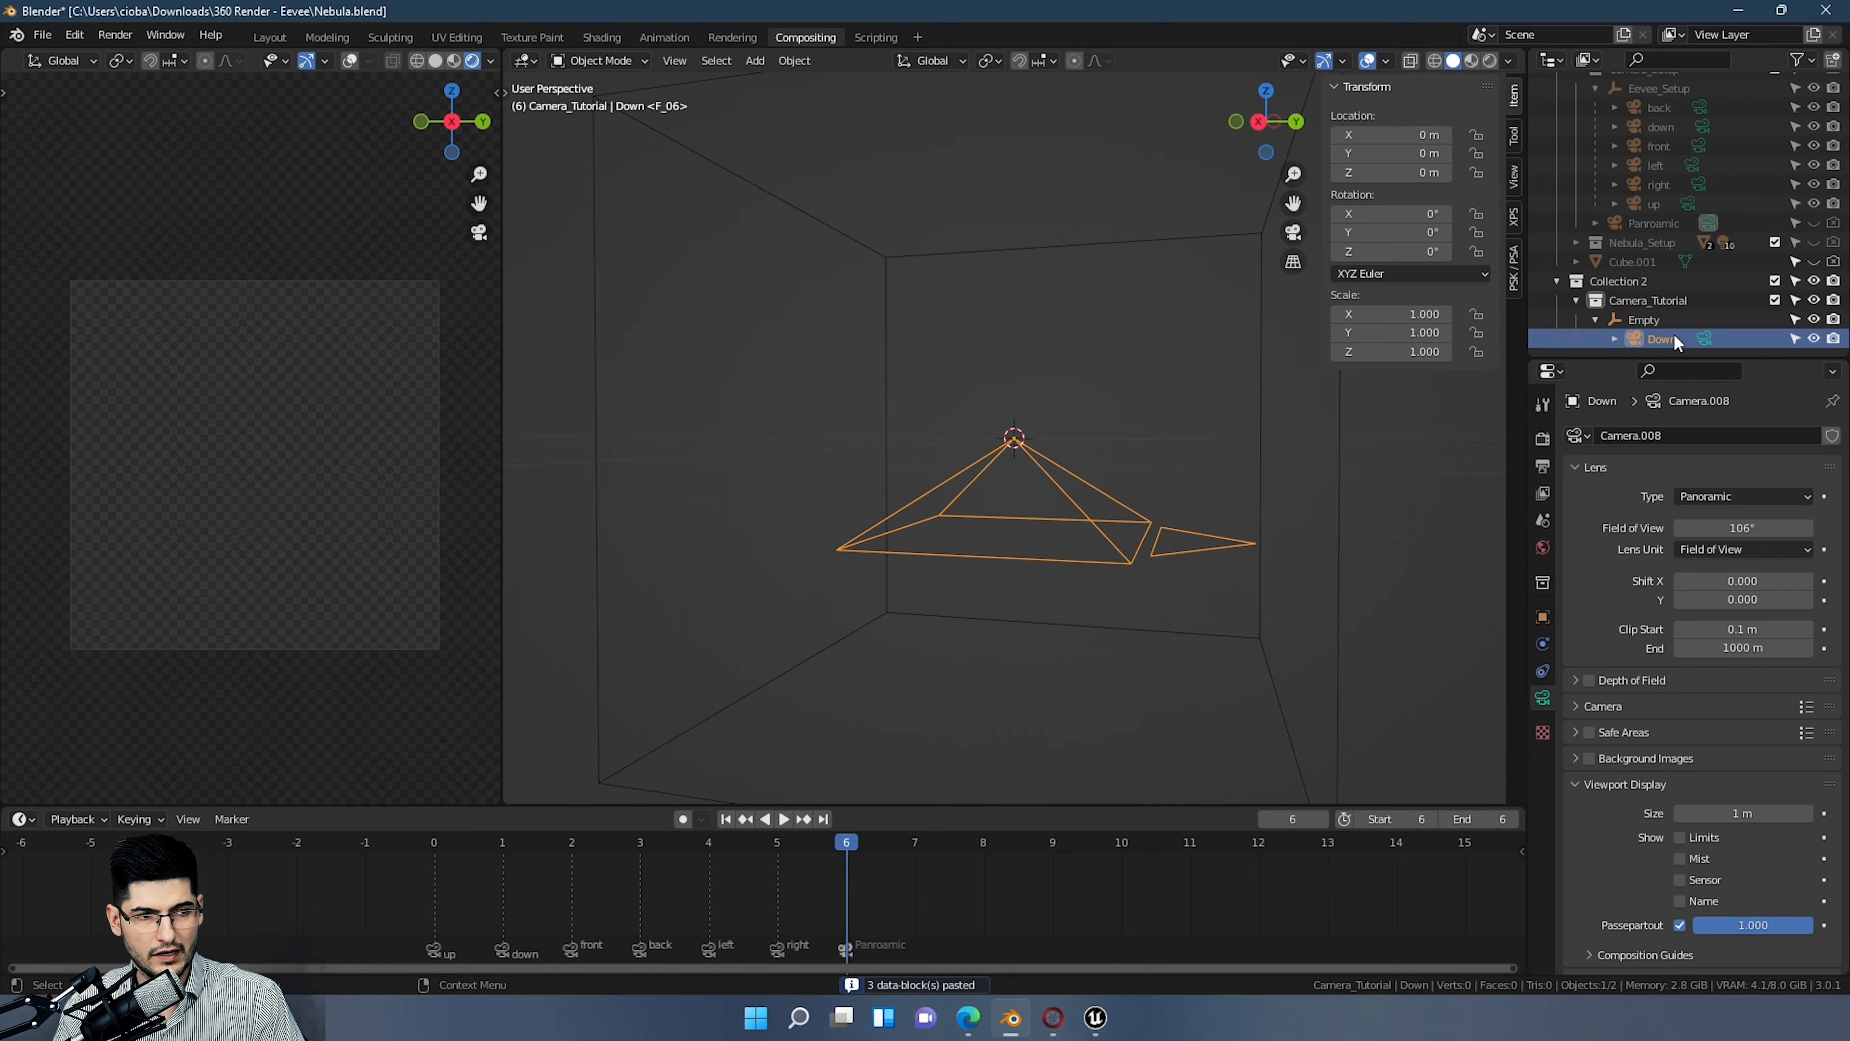
Step: Clear the Down camera's parent while keeping its transformation
right_click(1094, 503)
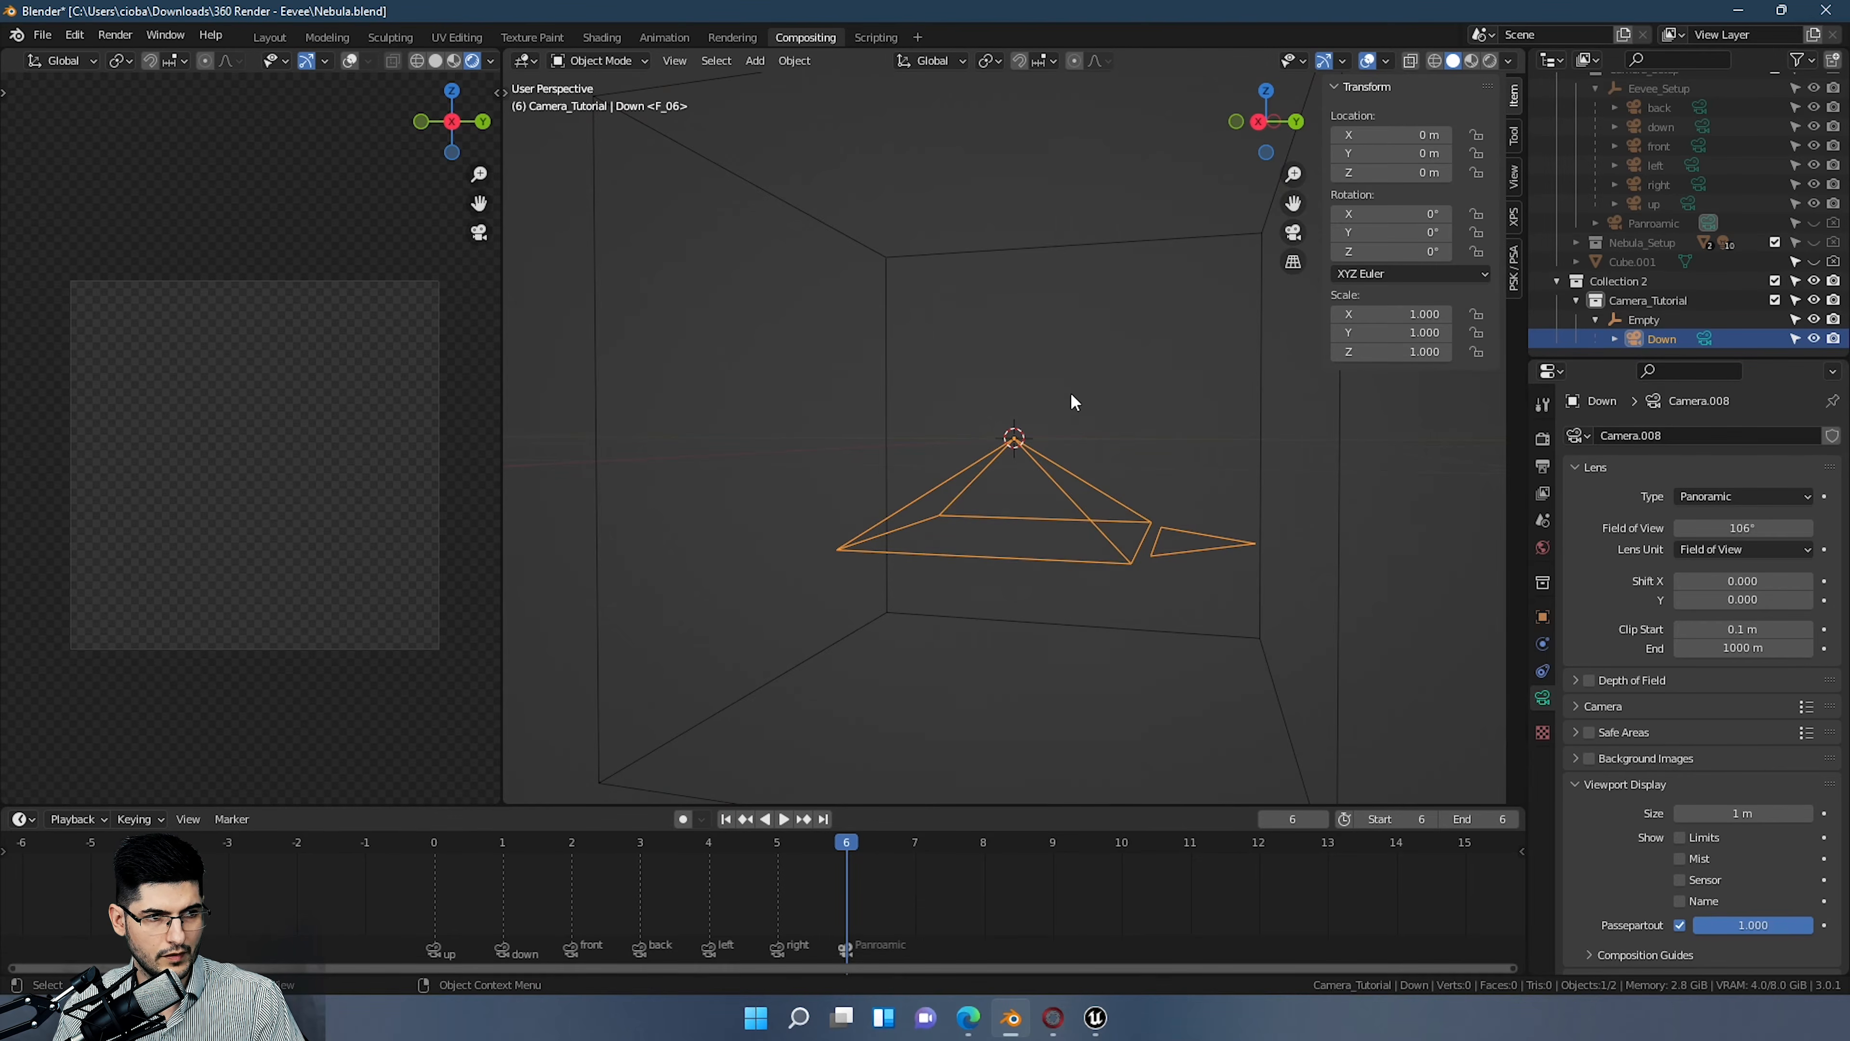
middle_click_drag(1073, 402, 1063, 391)
key("alt+p")
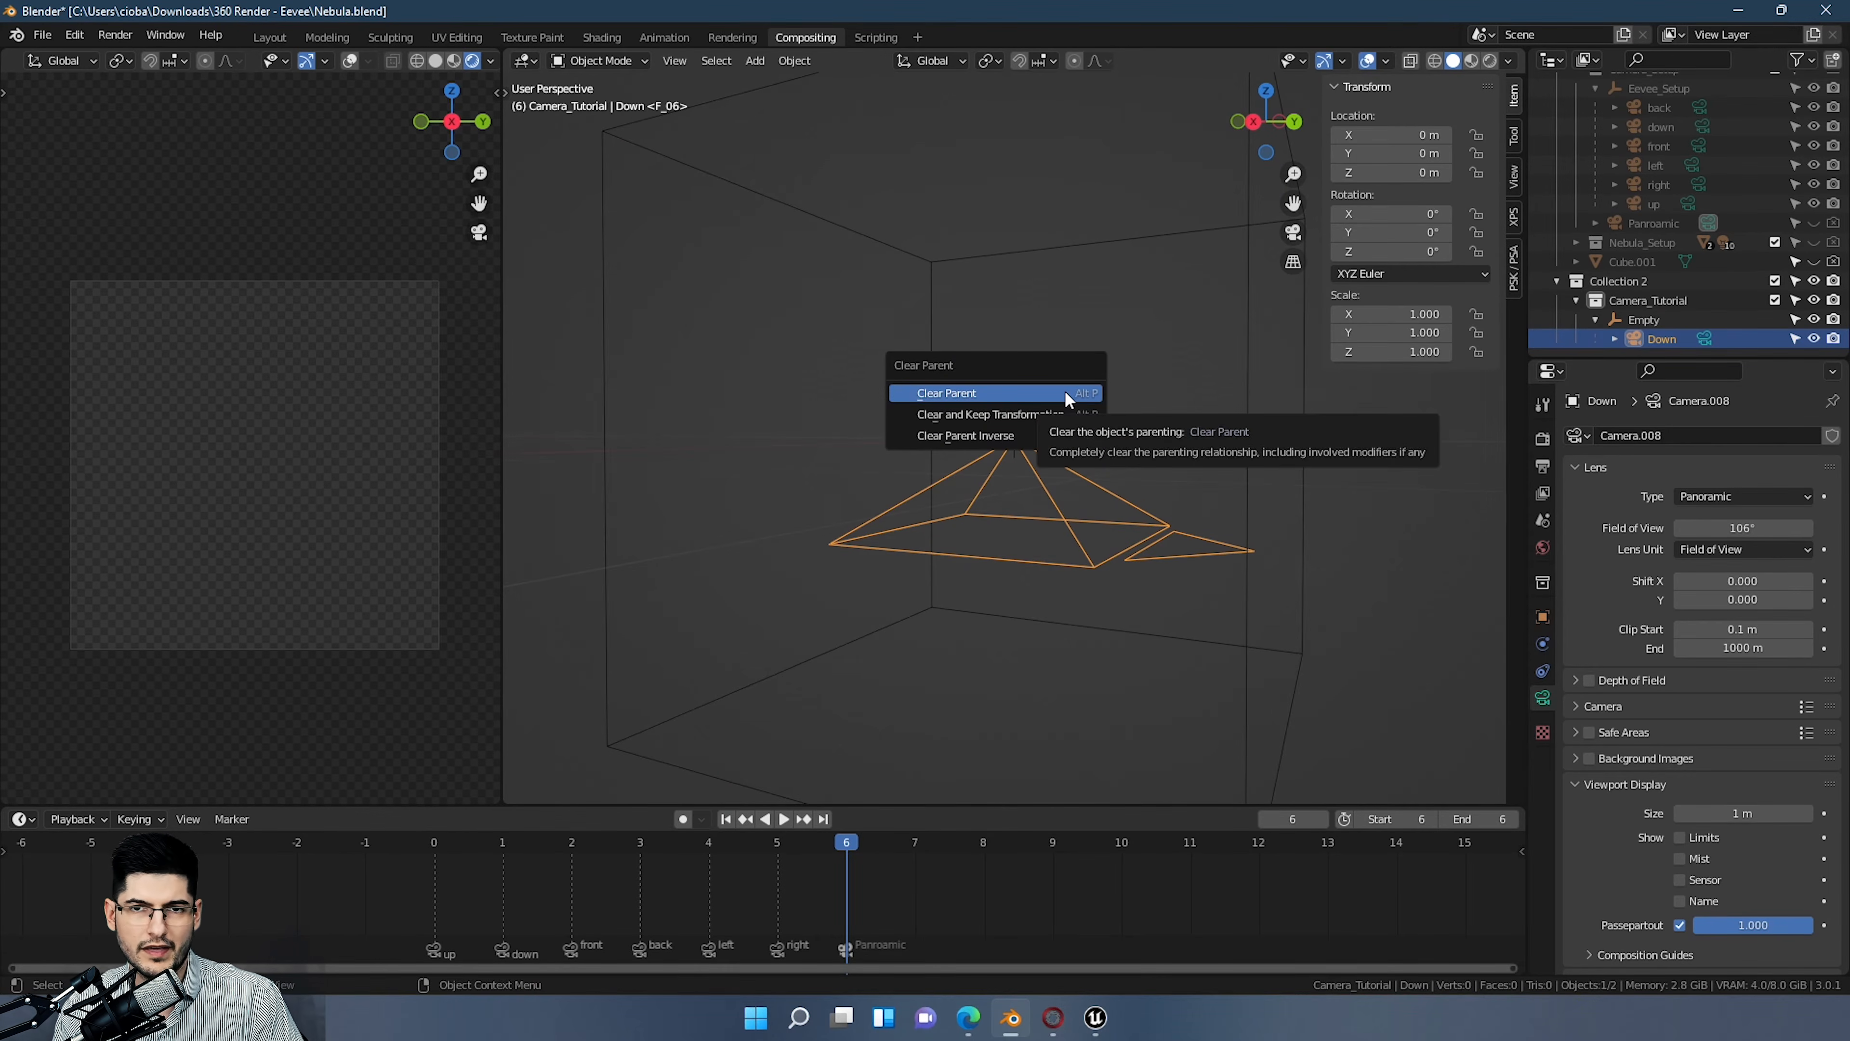
left_click(994, 420)
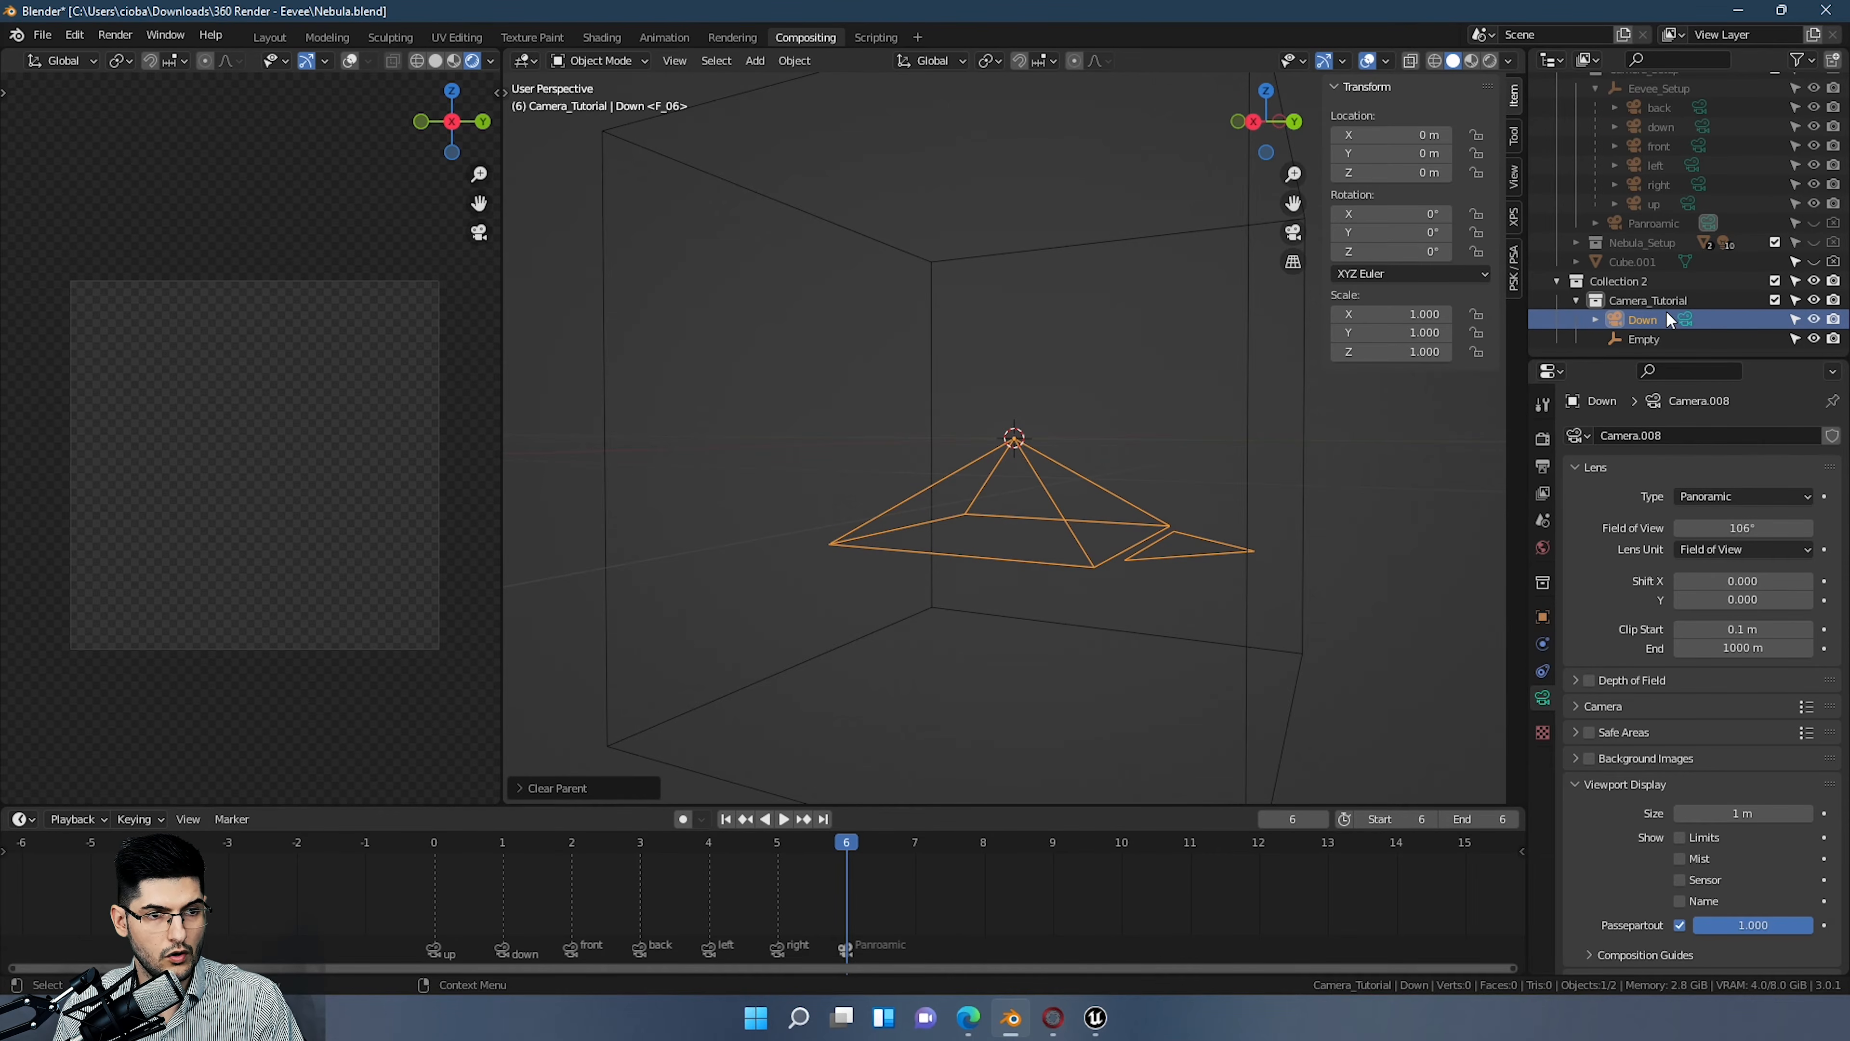
Step: Duplicate the unparented Down camera by copying and pasting it, and select the copy
key("ctrl+c")
key("ctrl+v")
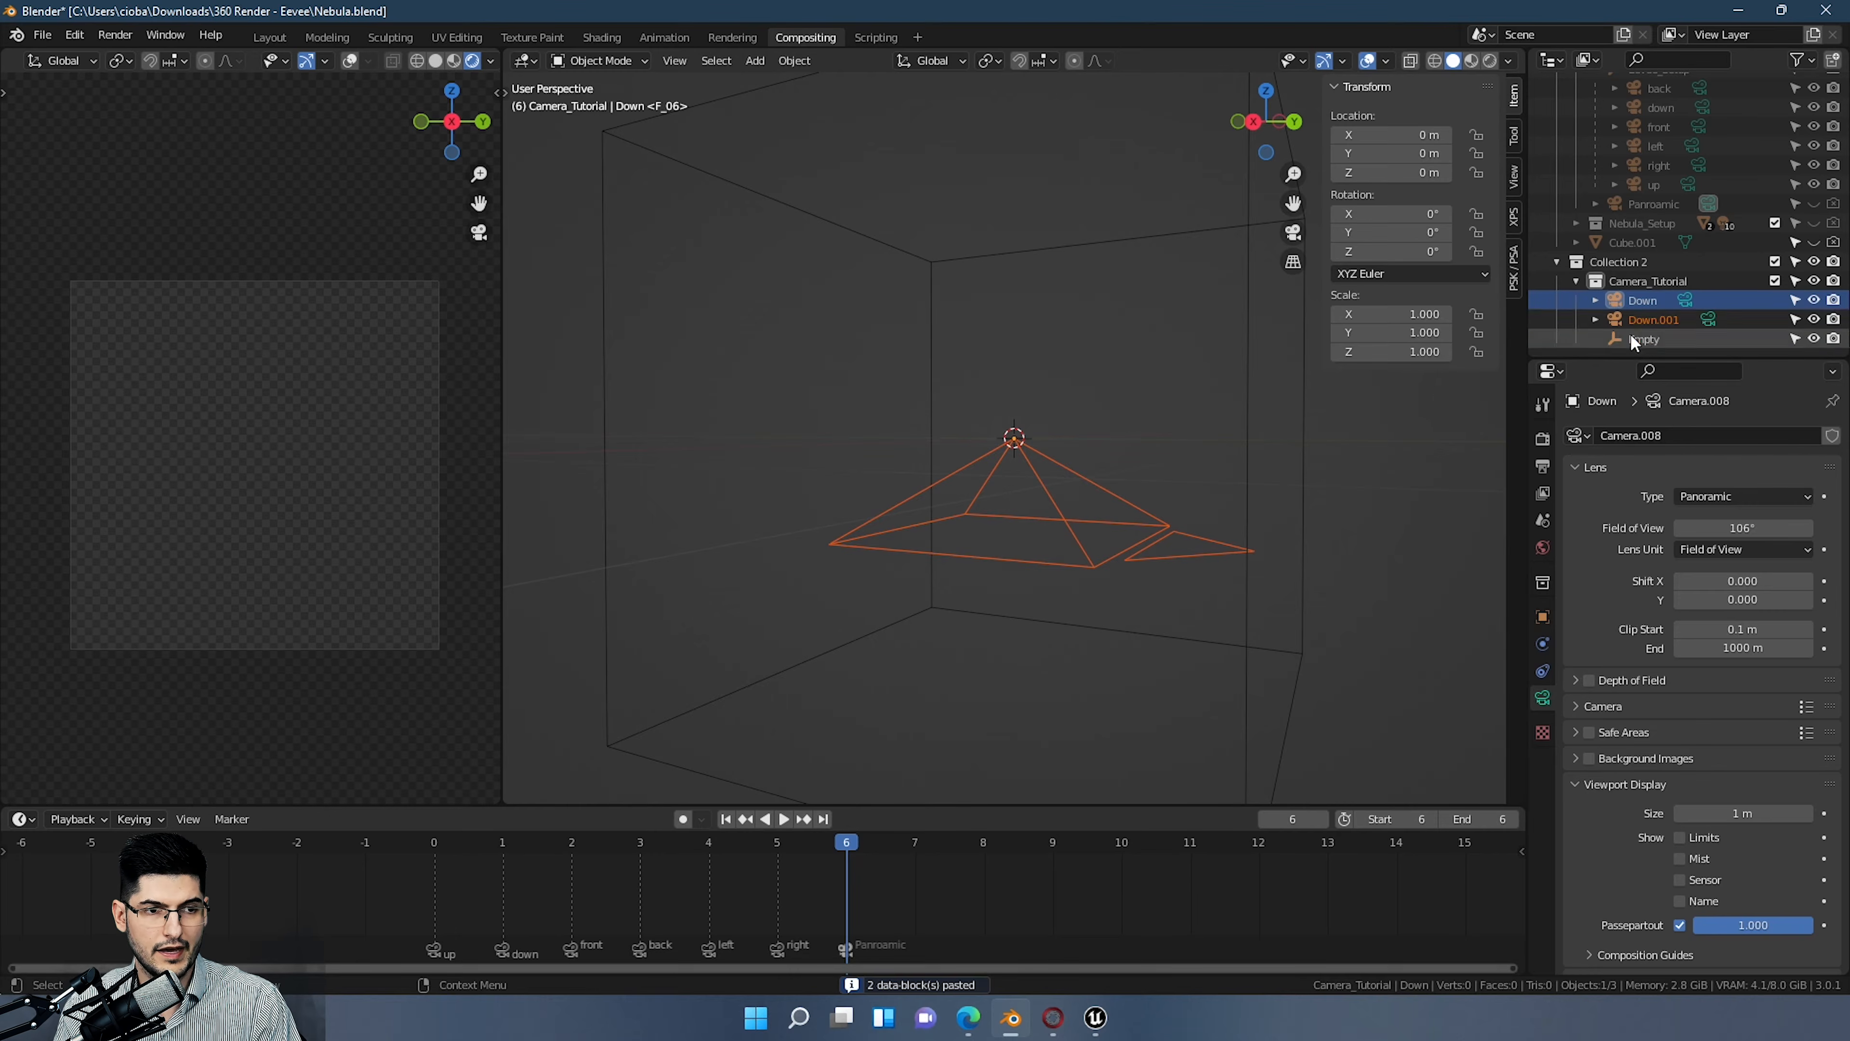
left_click(1643, 319)
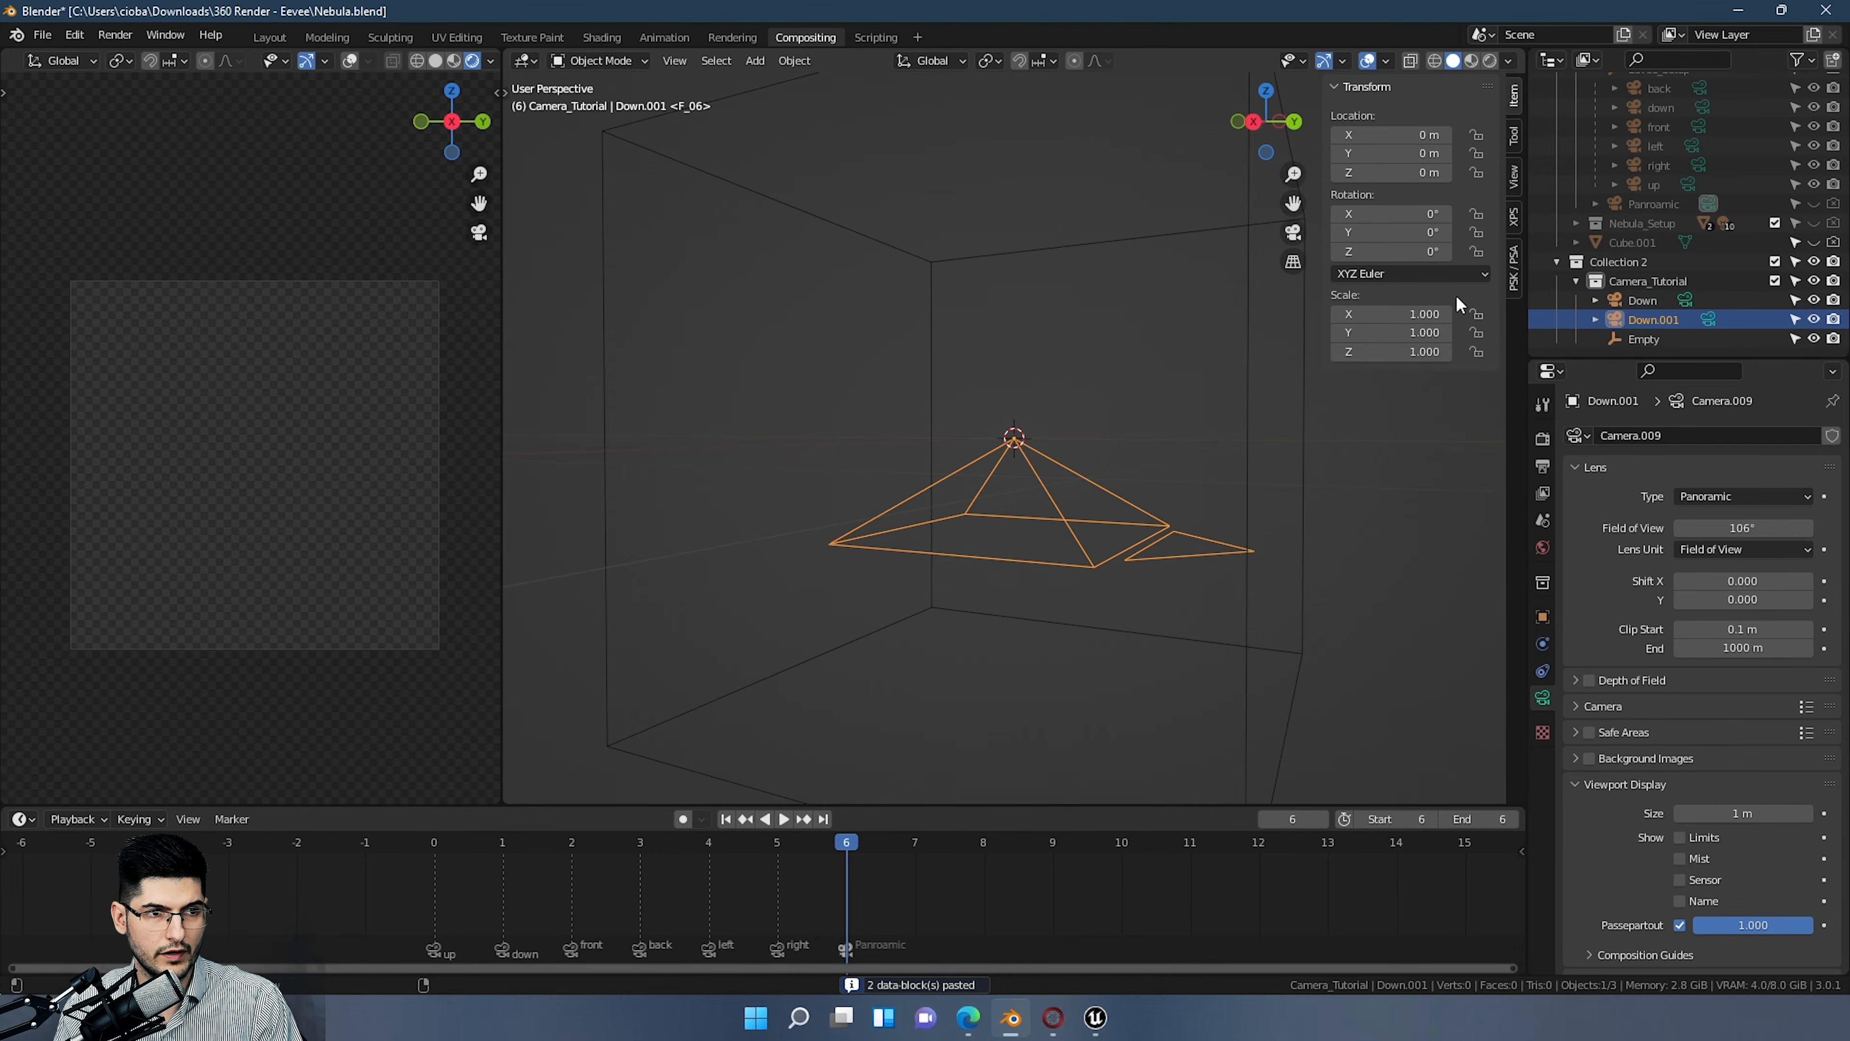
Step: Set the X rotation of the Down camera's copy to 180° so it faces upward
middle_click_drag(1314, 322, 1209, 328)
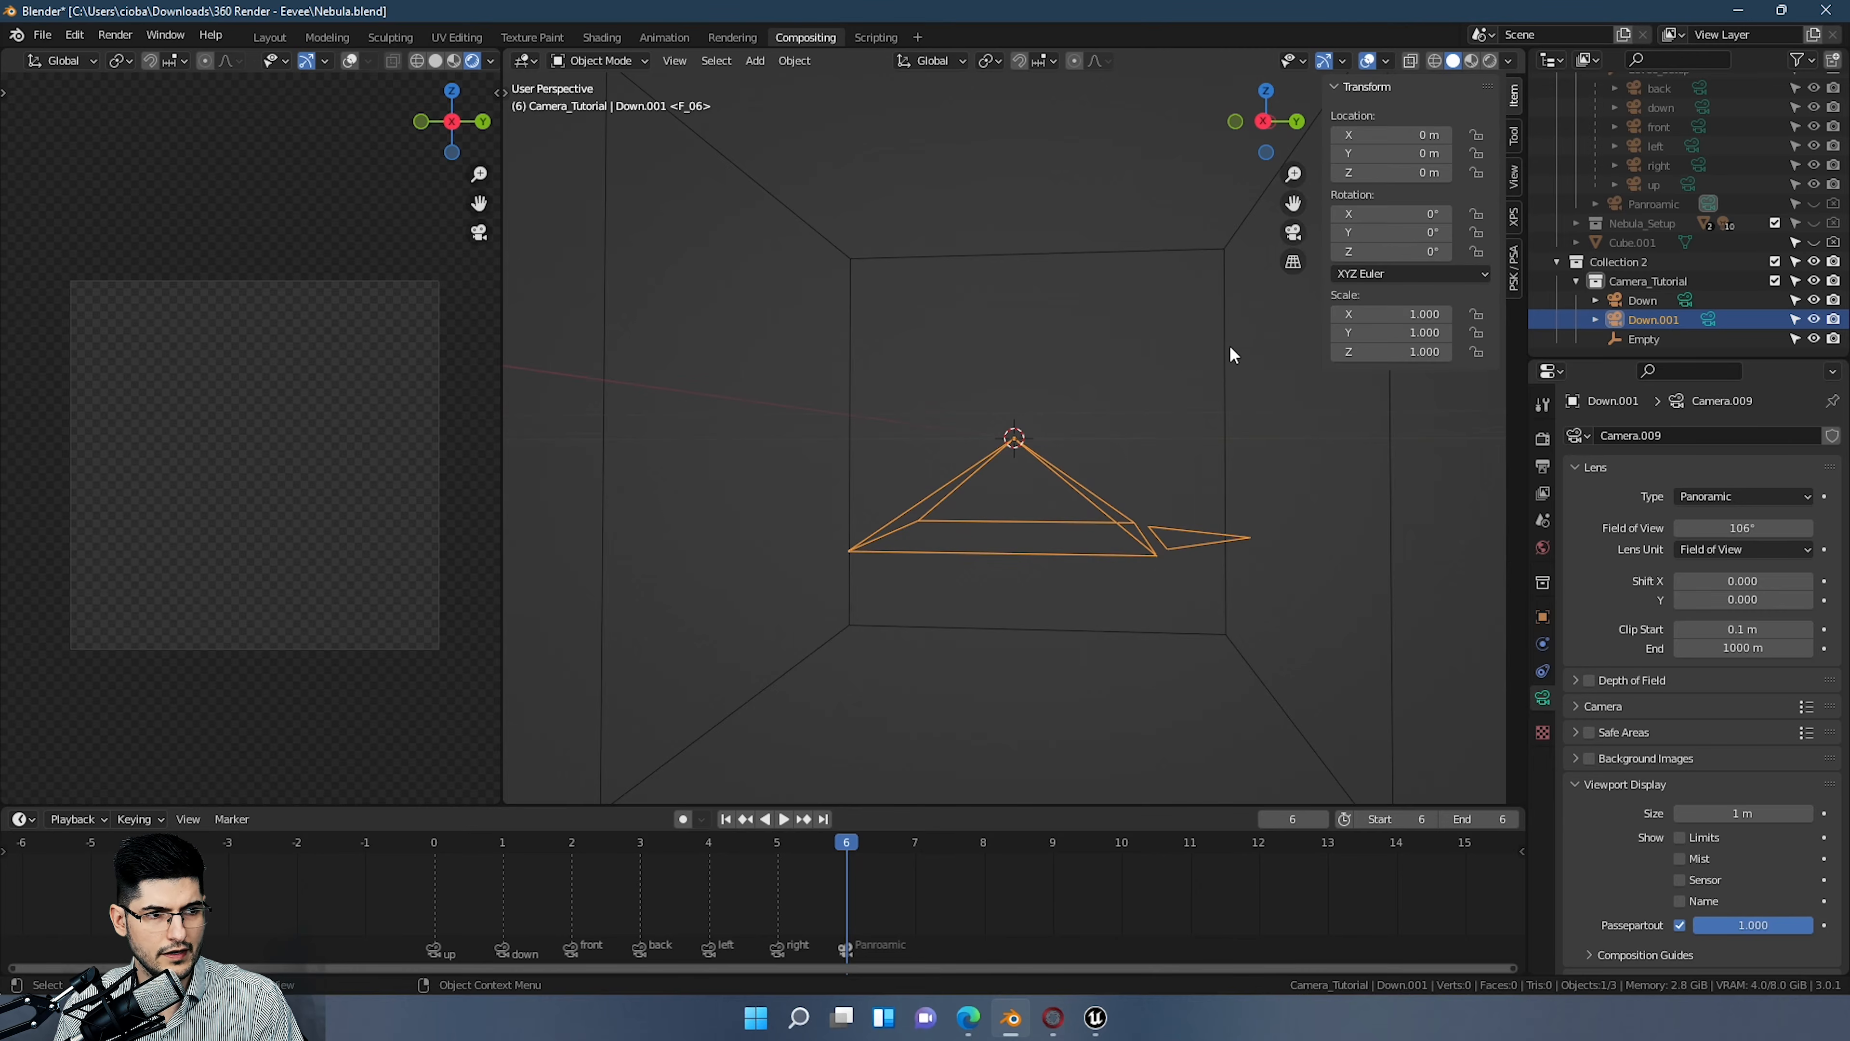
key("KP_3")
left_click_drag(1435, 234, 1388, 214)
key("ctrl+z")
right_click(1407, 253)
left_click(1388, 213)
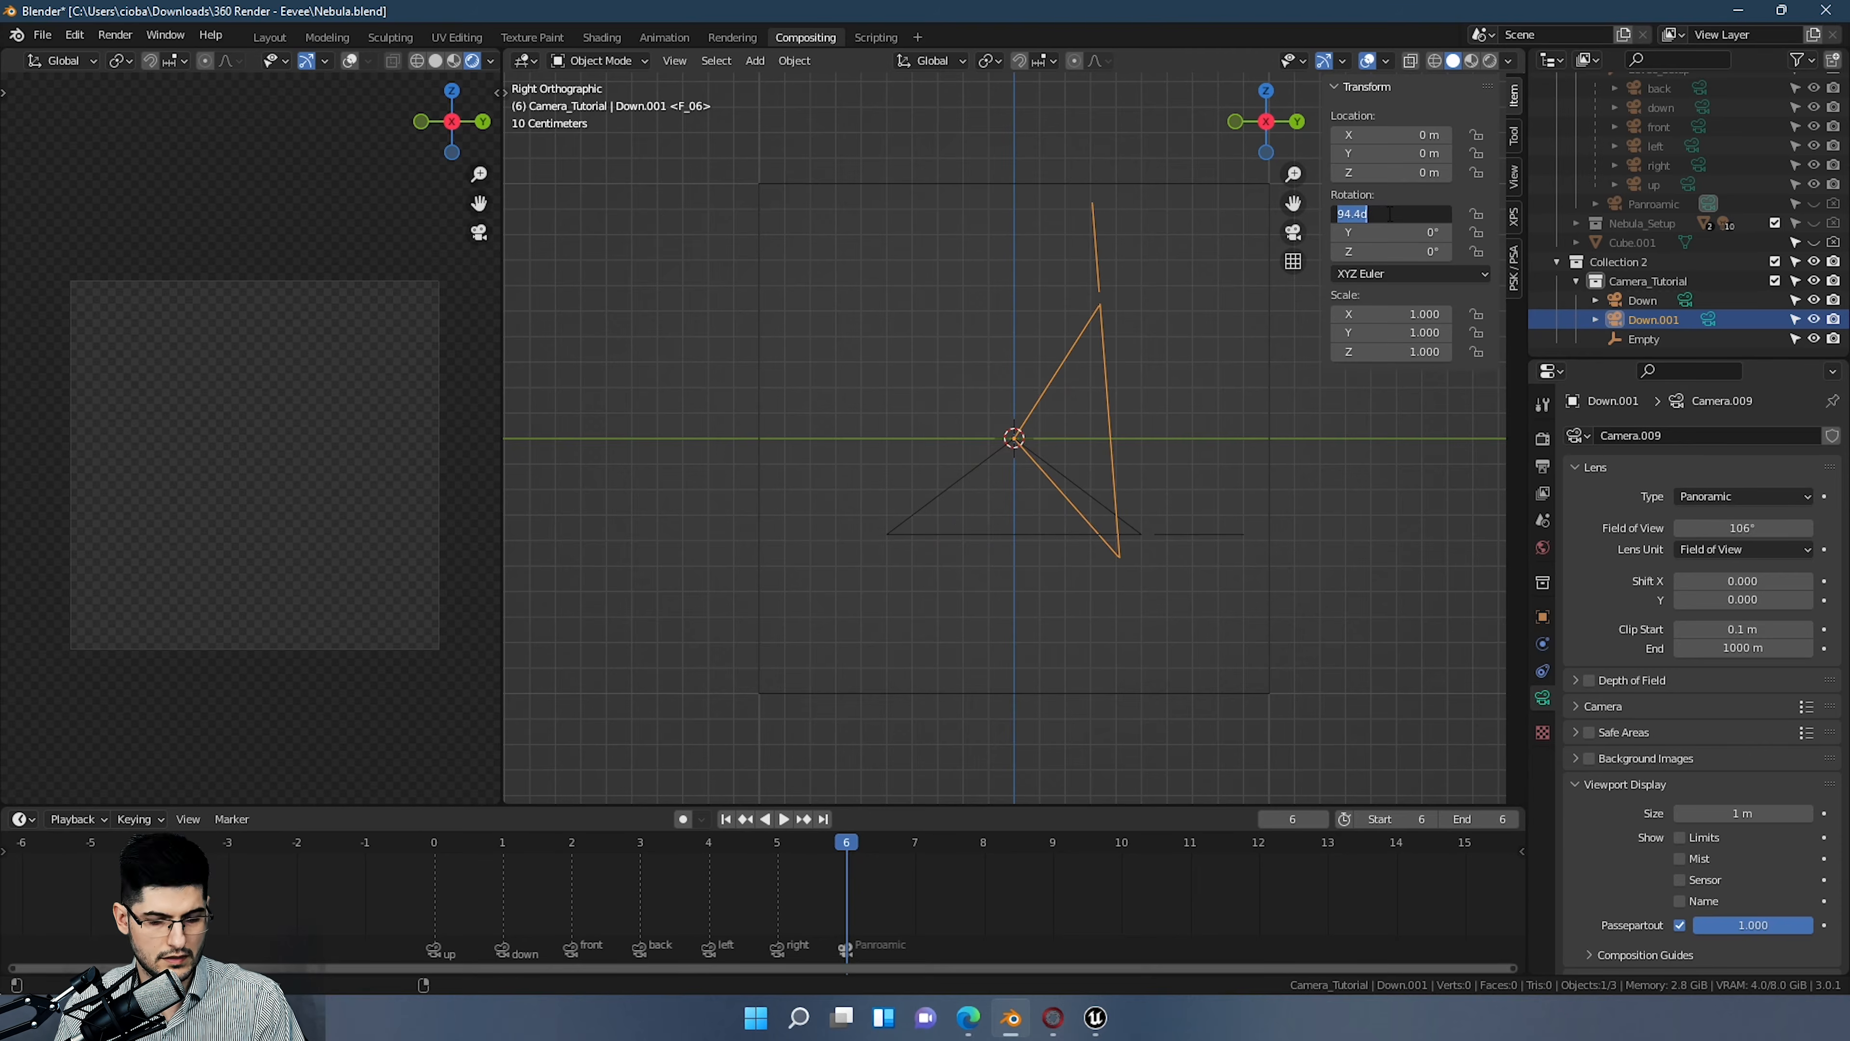
key("Return")
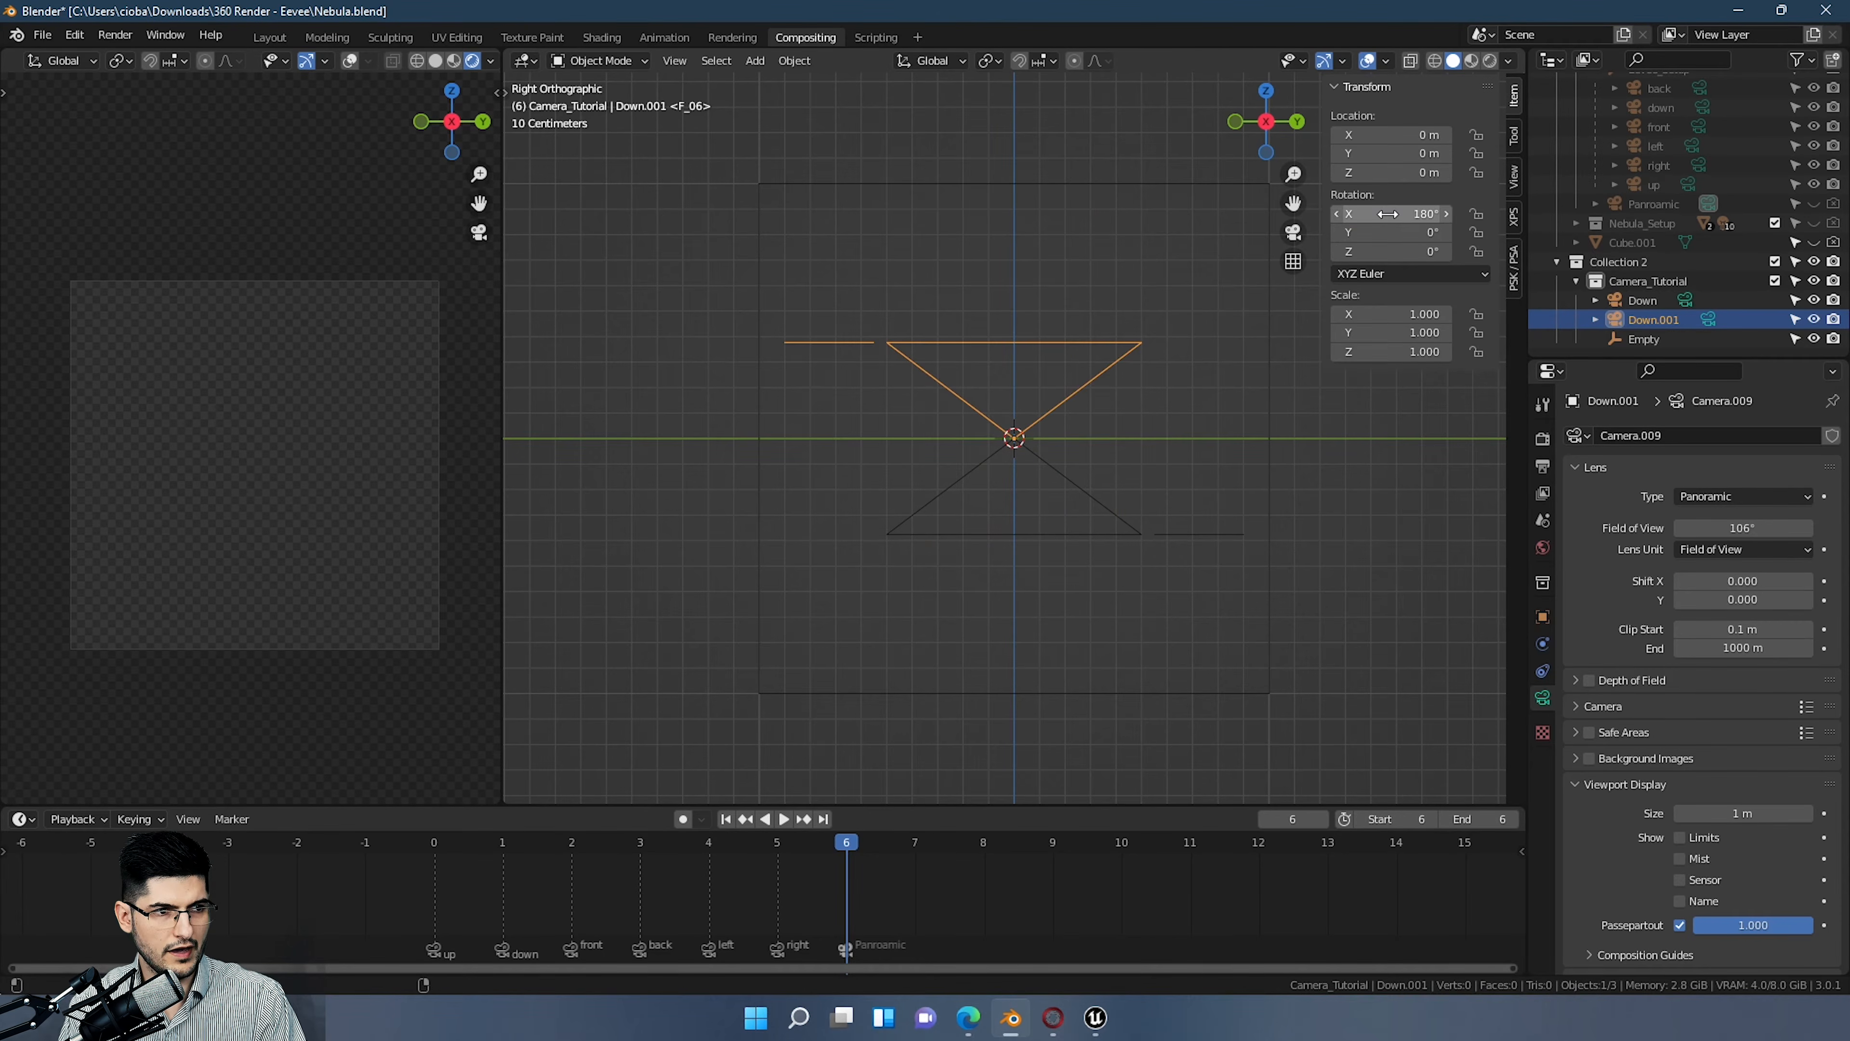
middle_click_drag(1063, 466, 1100, 468)
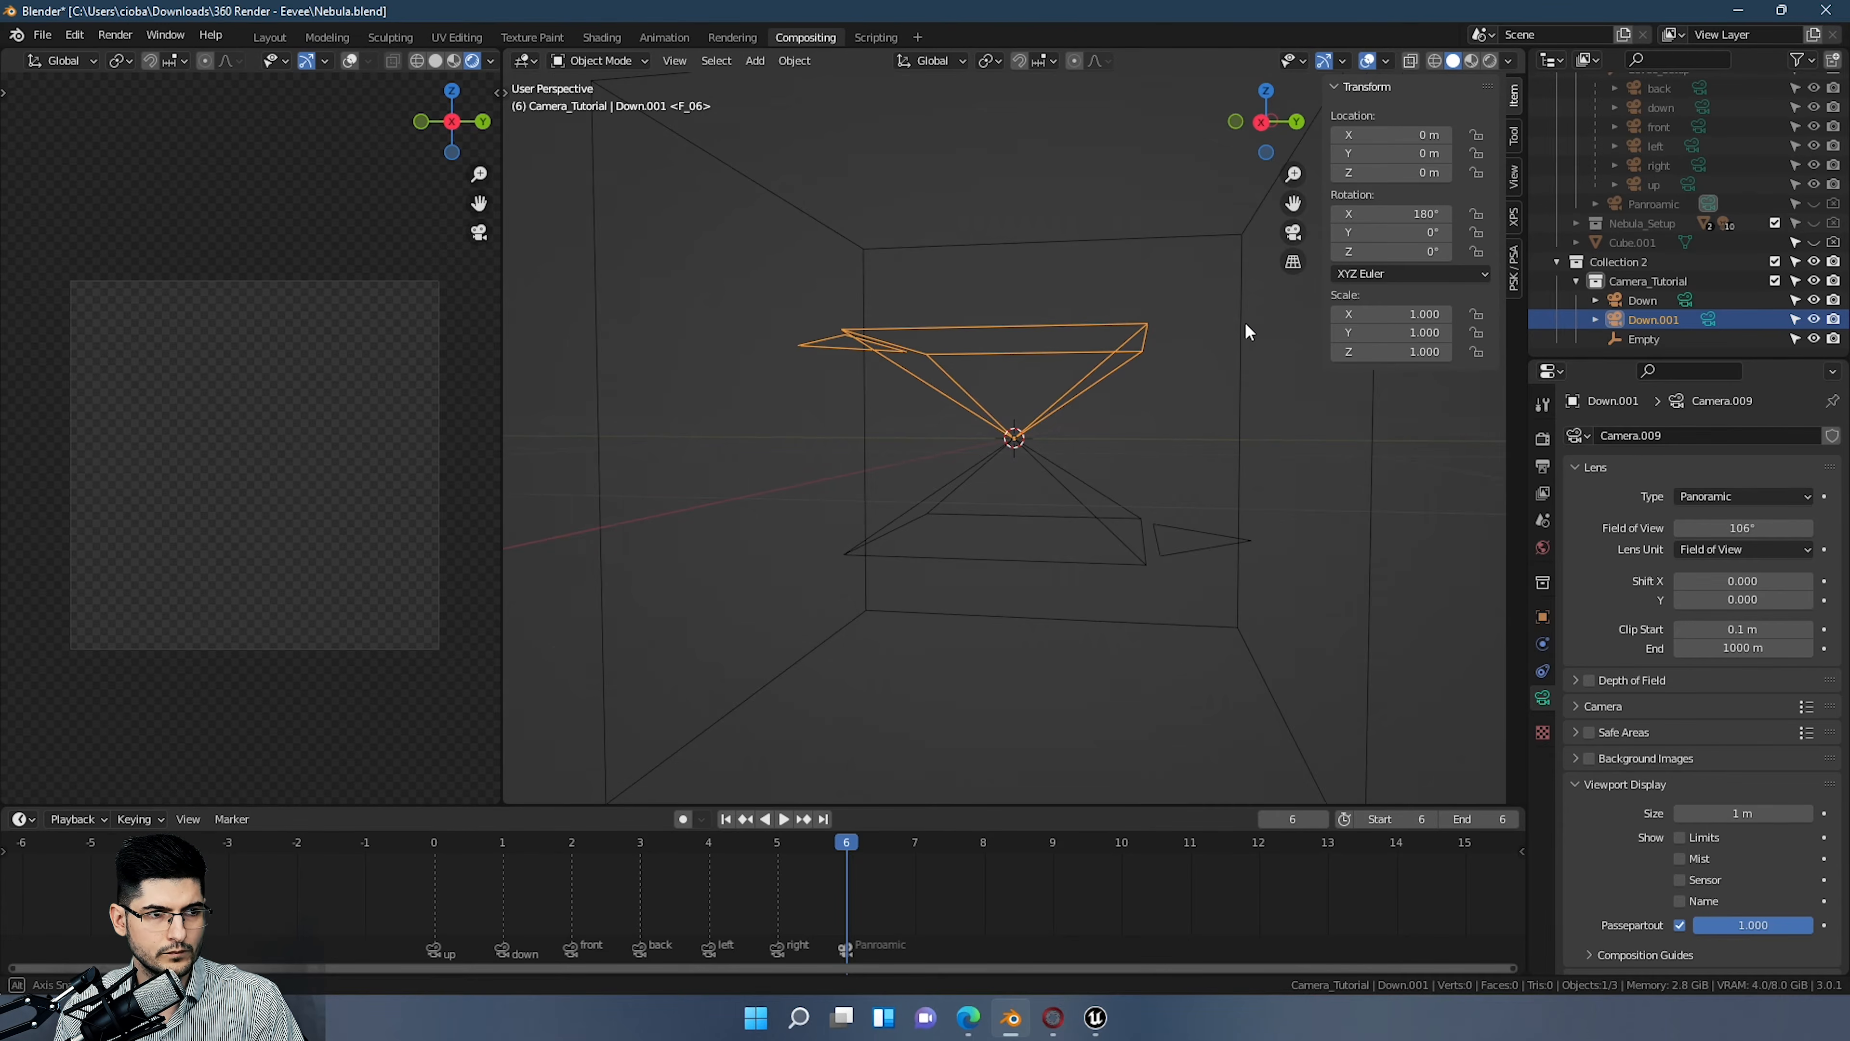
Step: Rename the upward-facing camera copy as Up
key("KP_3")
double_click(1639, 319)
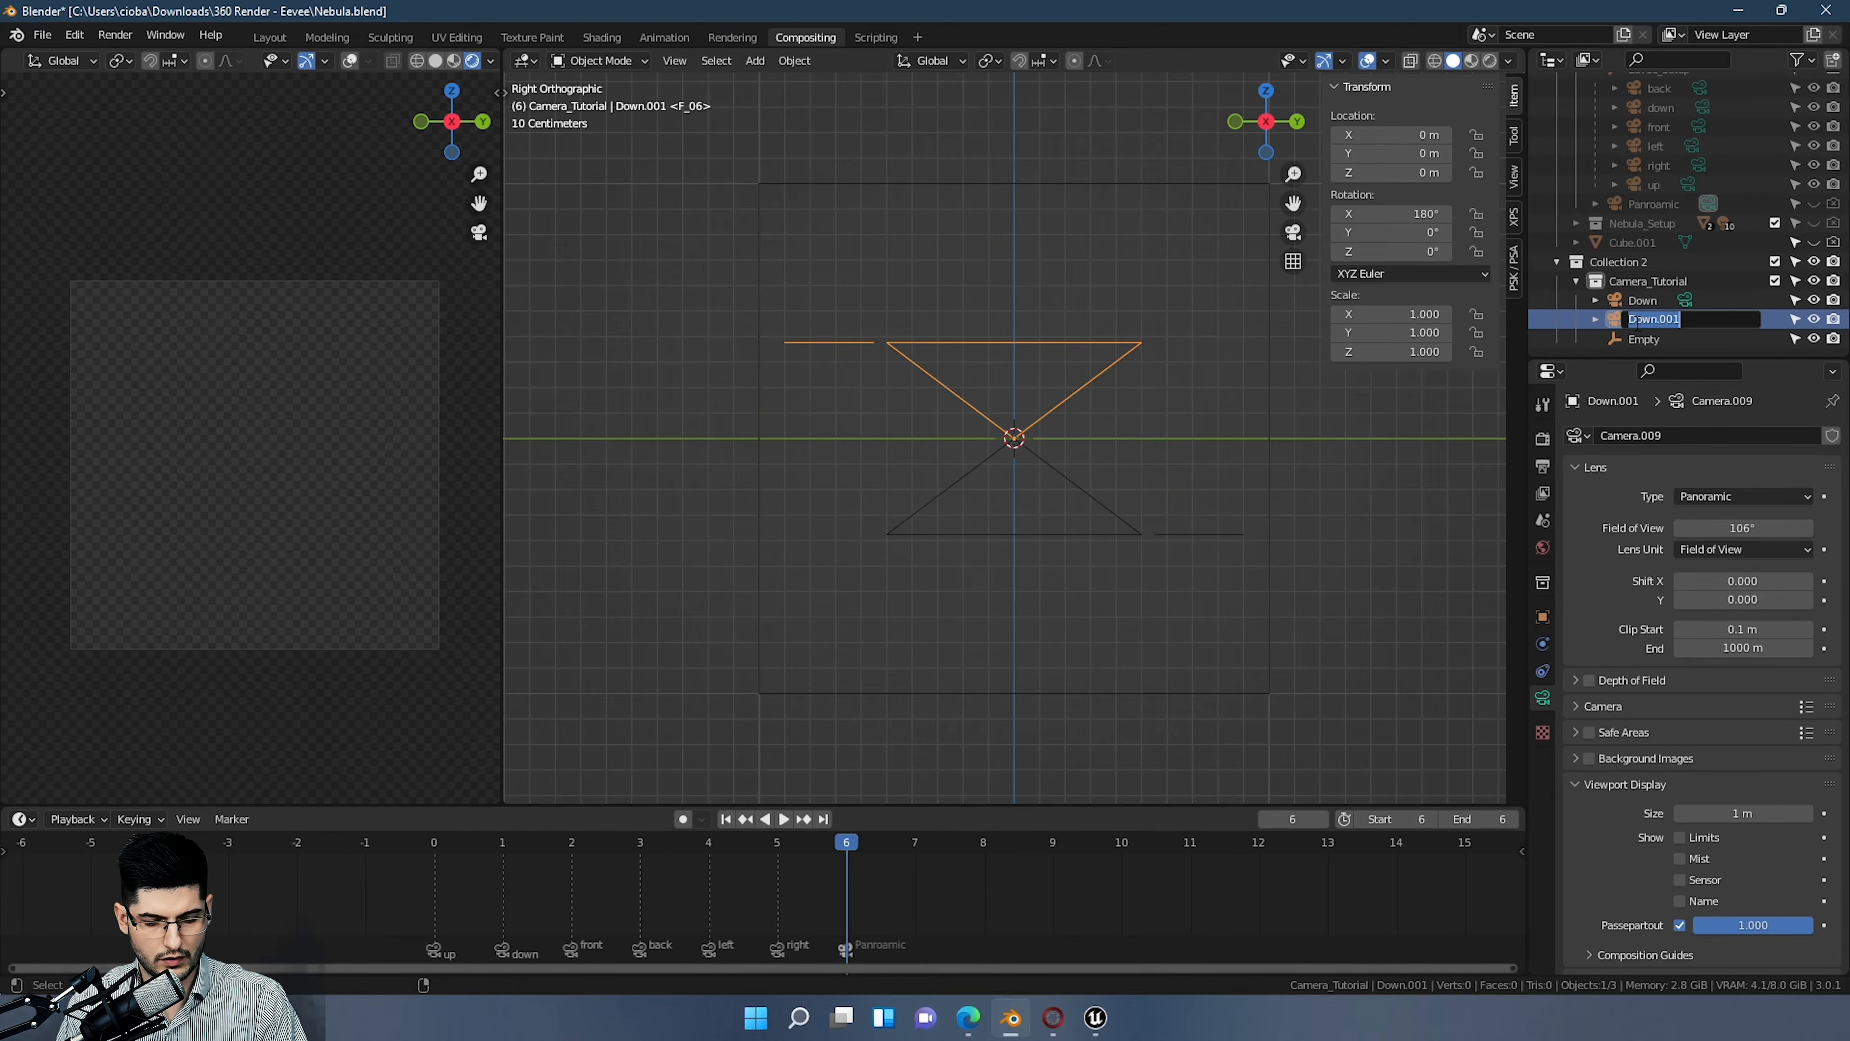
type("Yu")
type("p")
key("Return")
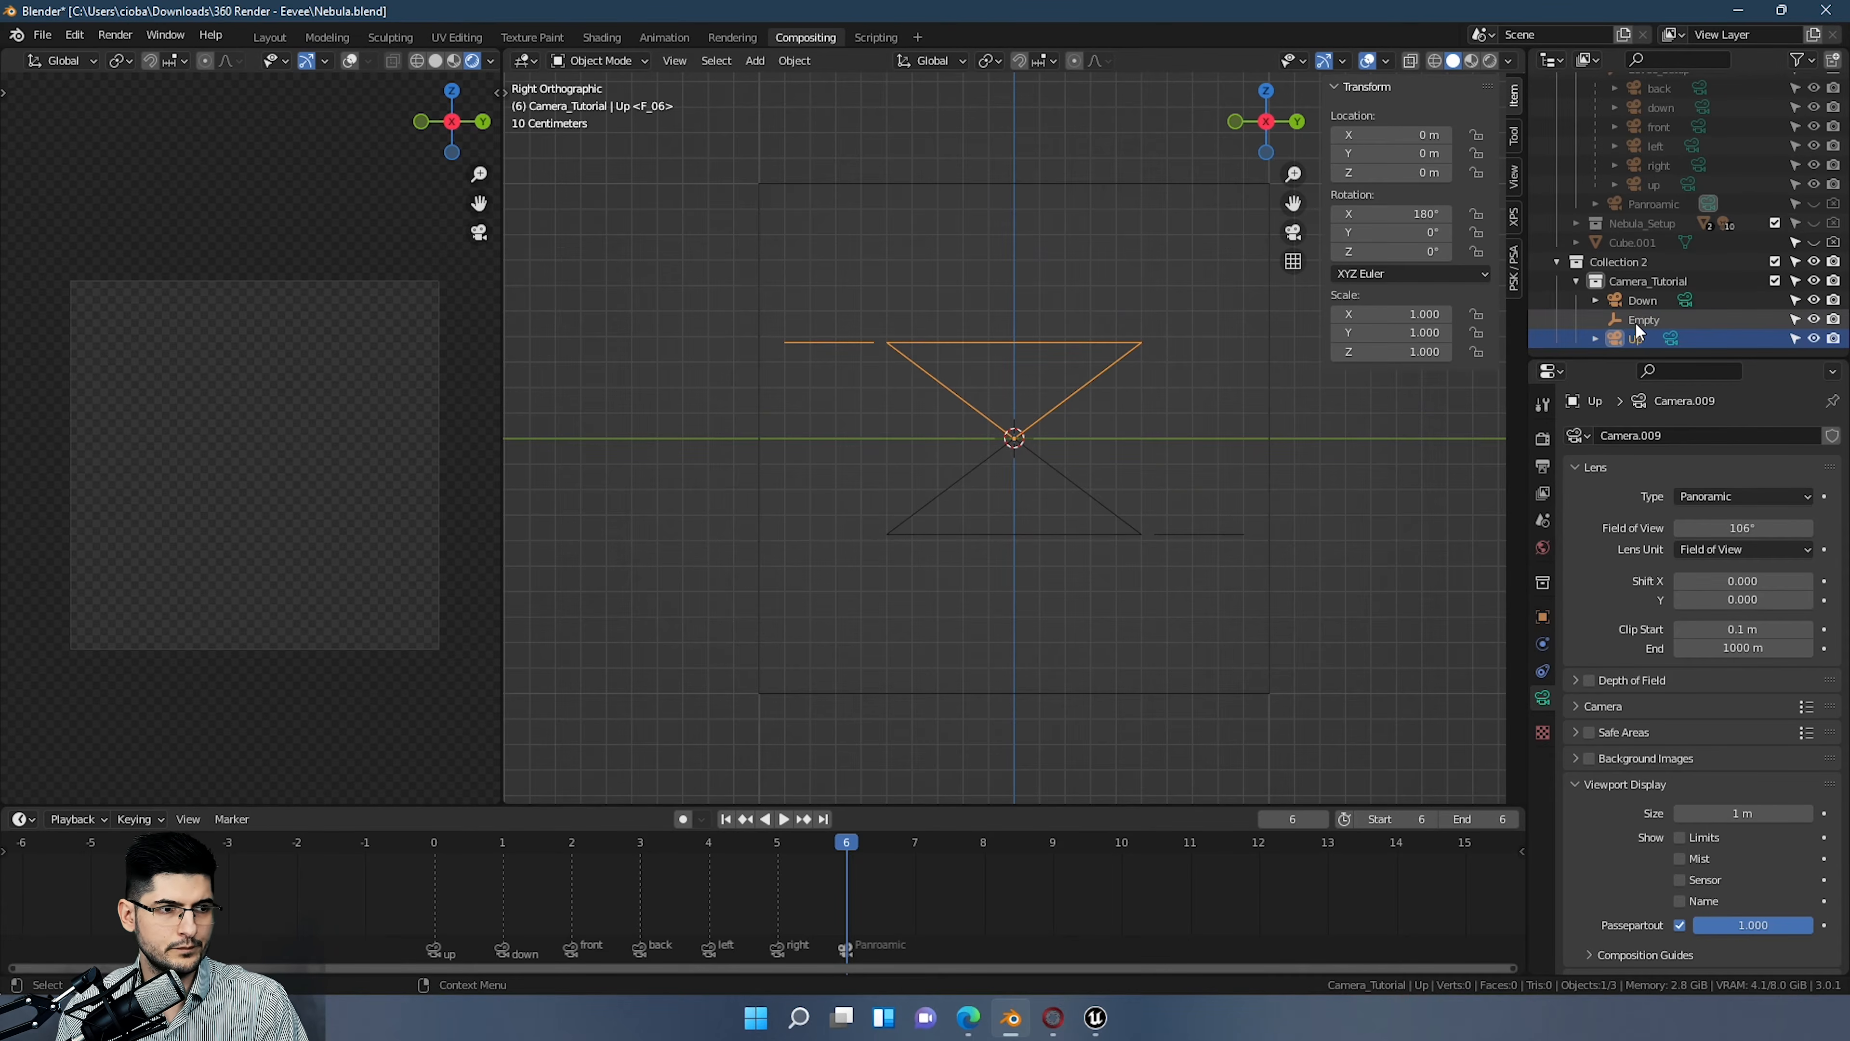
middle_click_drag(863, 488, 796, 519)
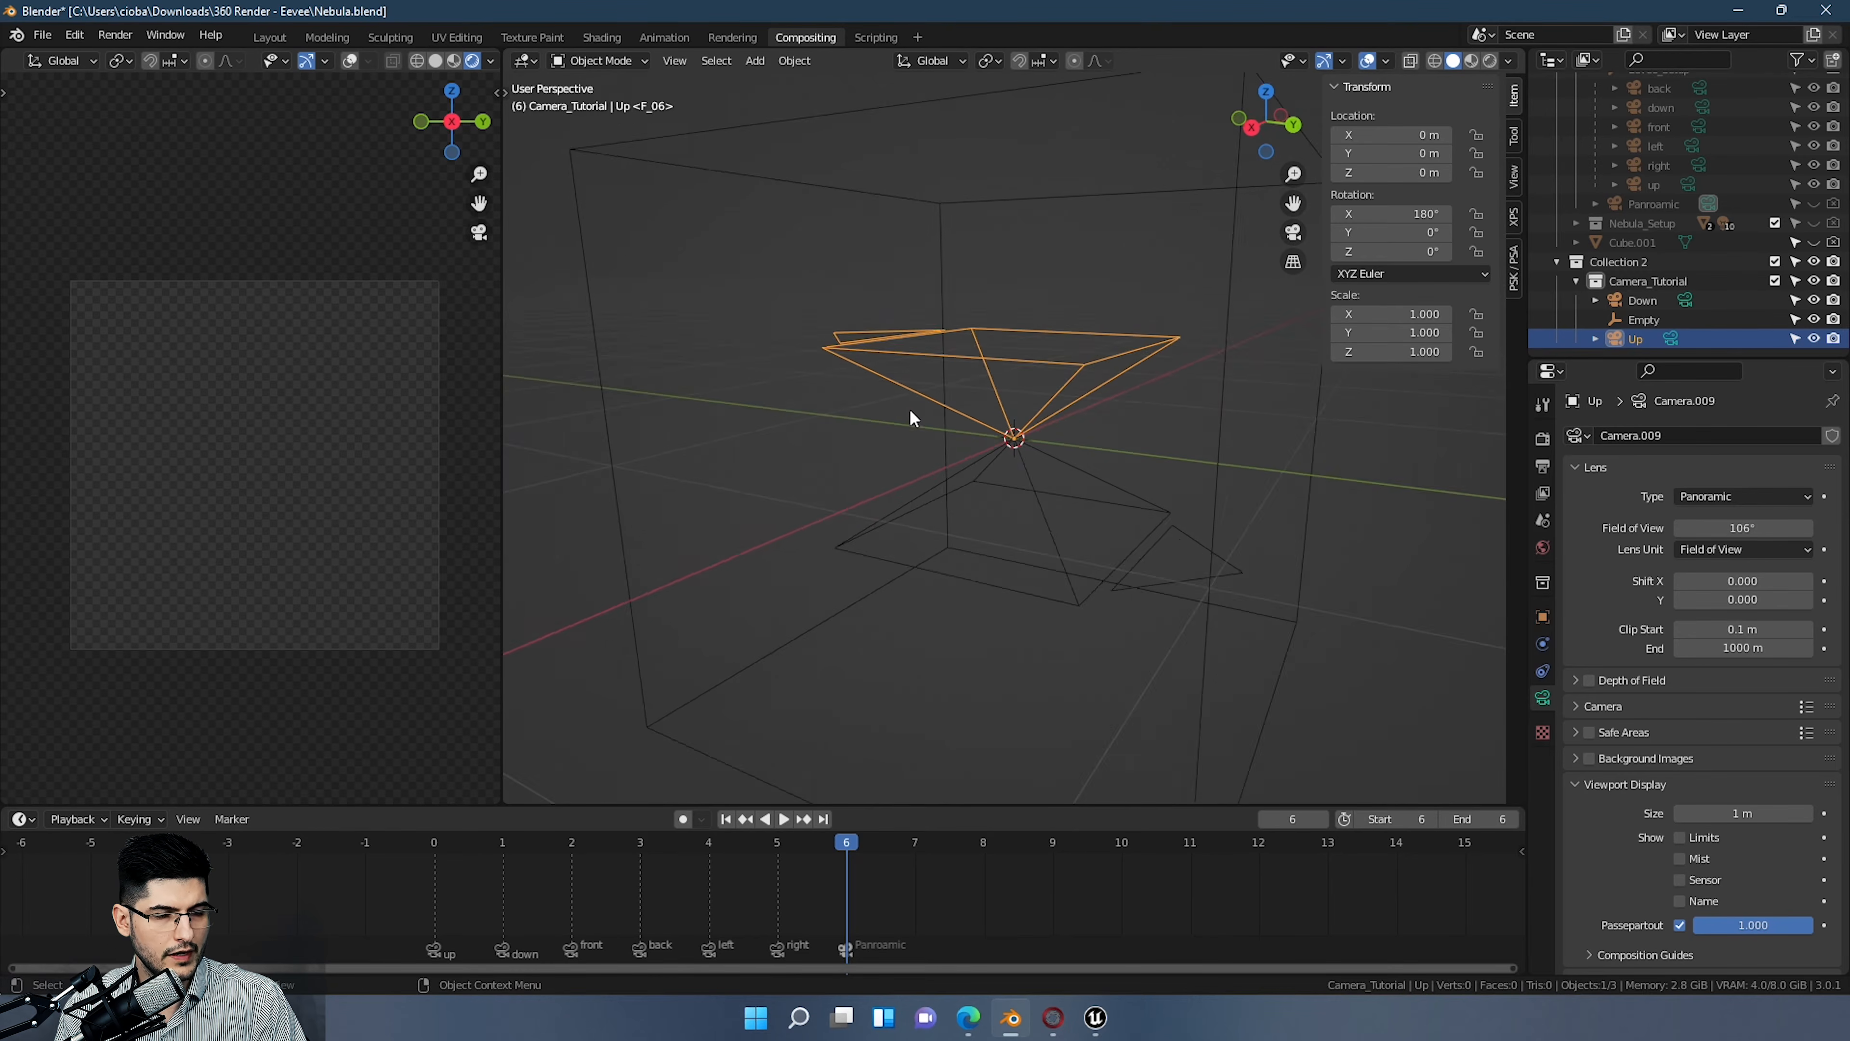
middle_click_drag(909, 408, 1156, 360)
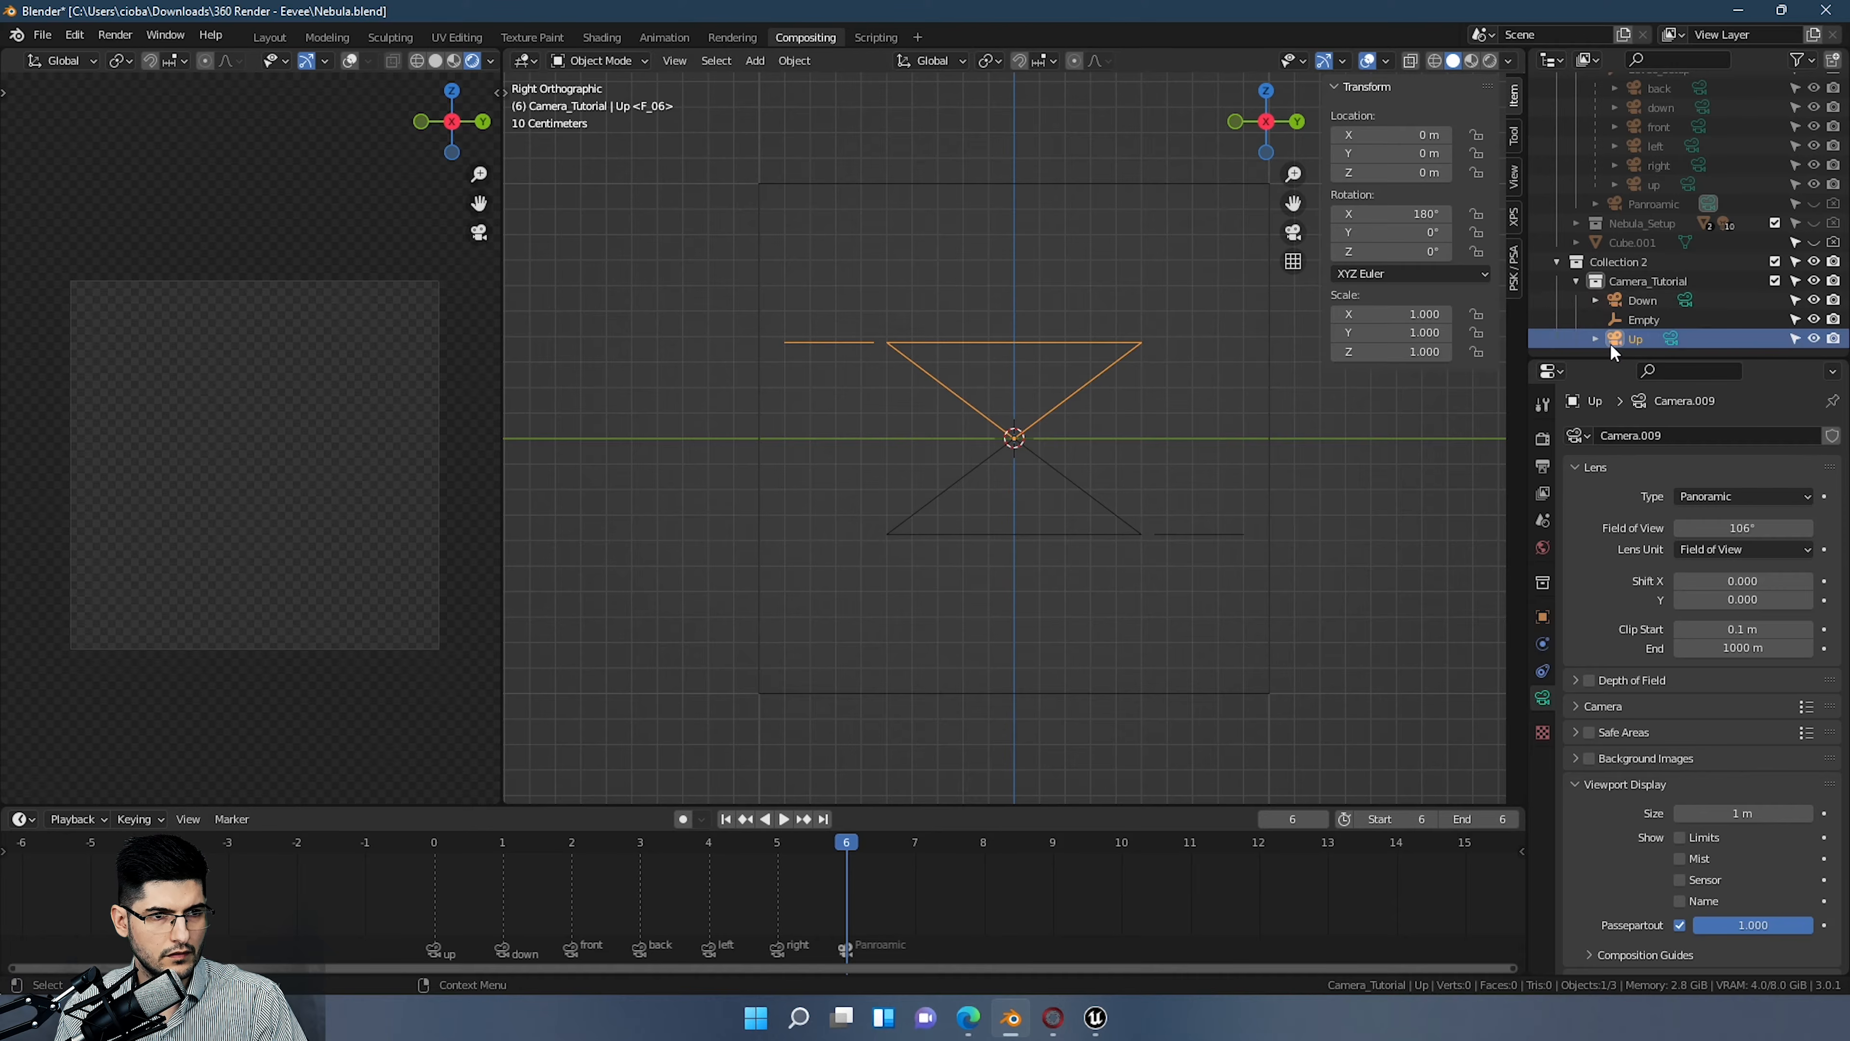
Step: Duplicate the Up camera by copying and pasting it, and select only the copy
key("ctrl+c")
key("ctrl+v")
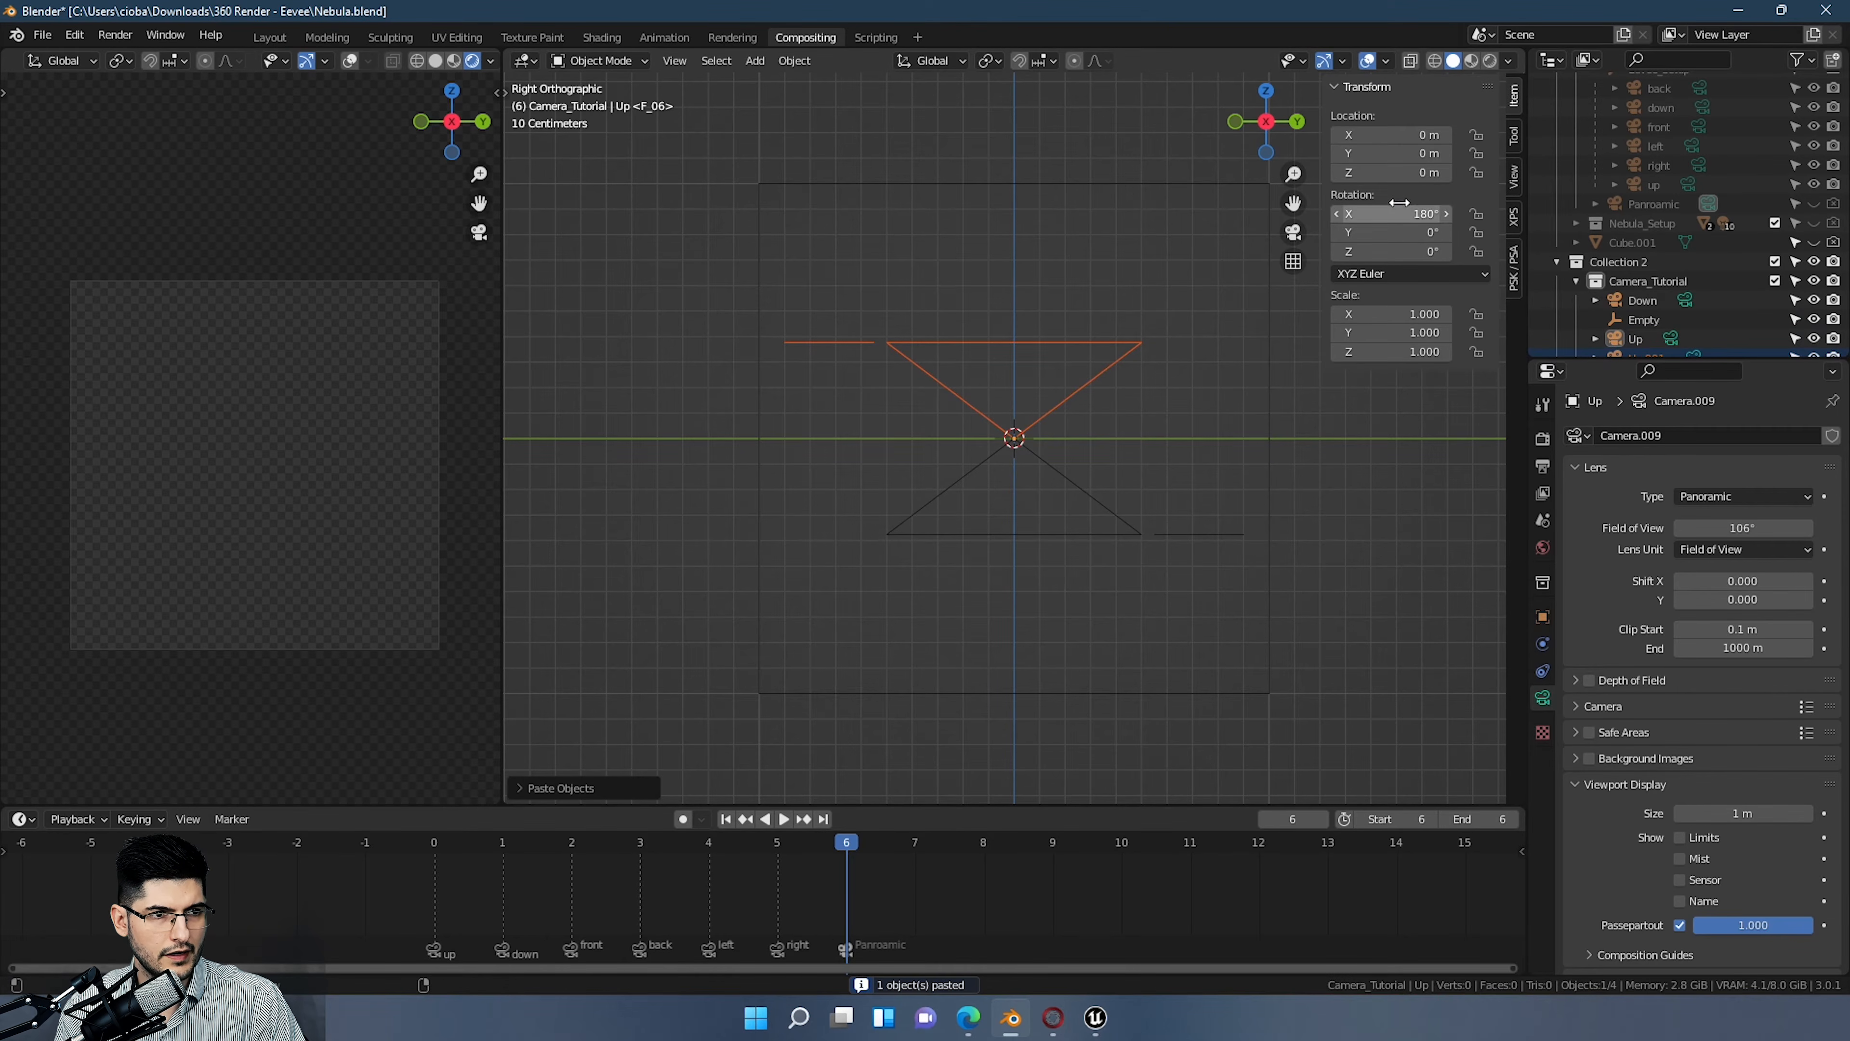
key("alt+a")
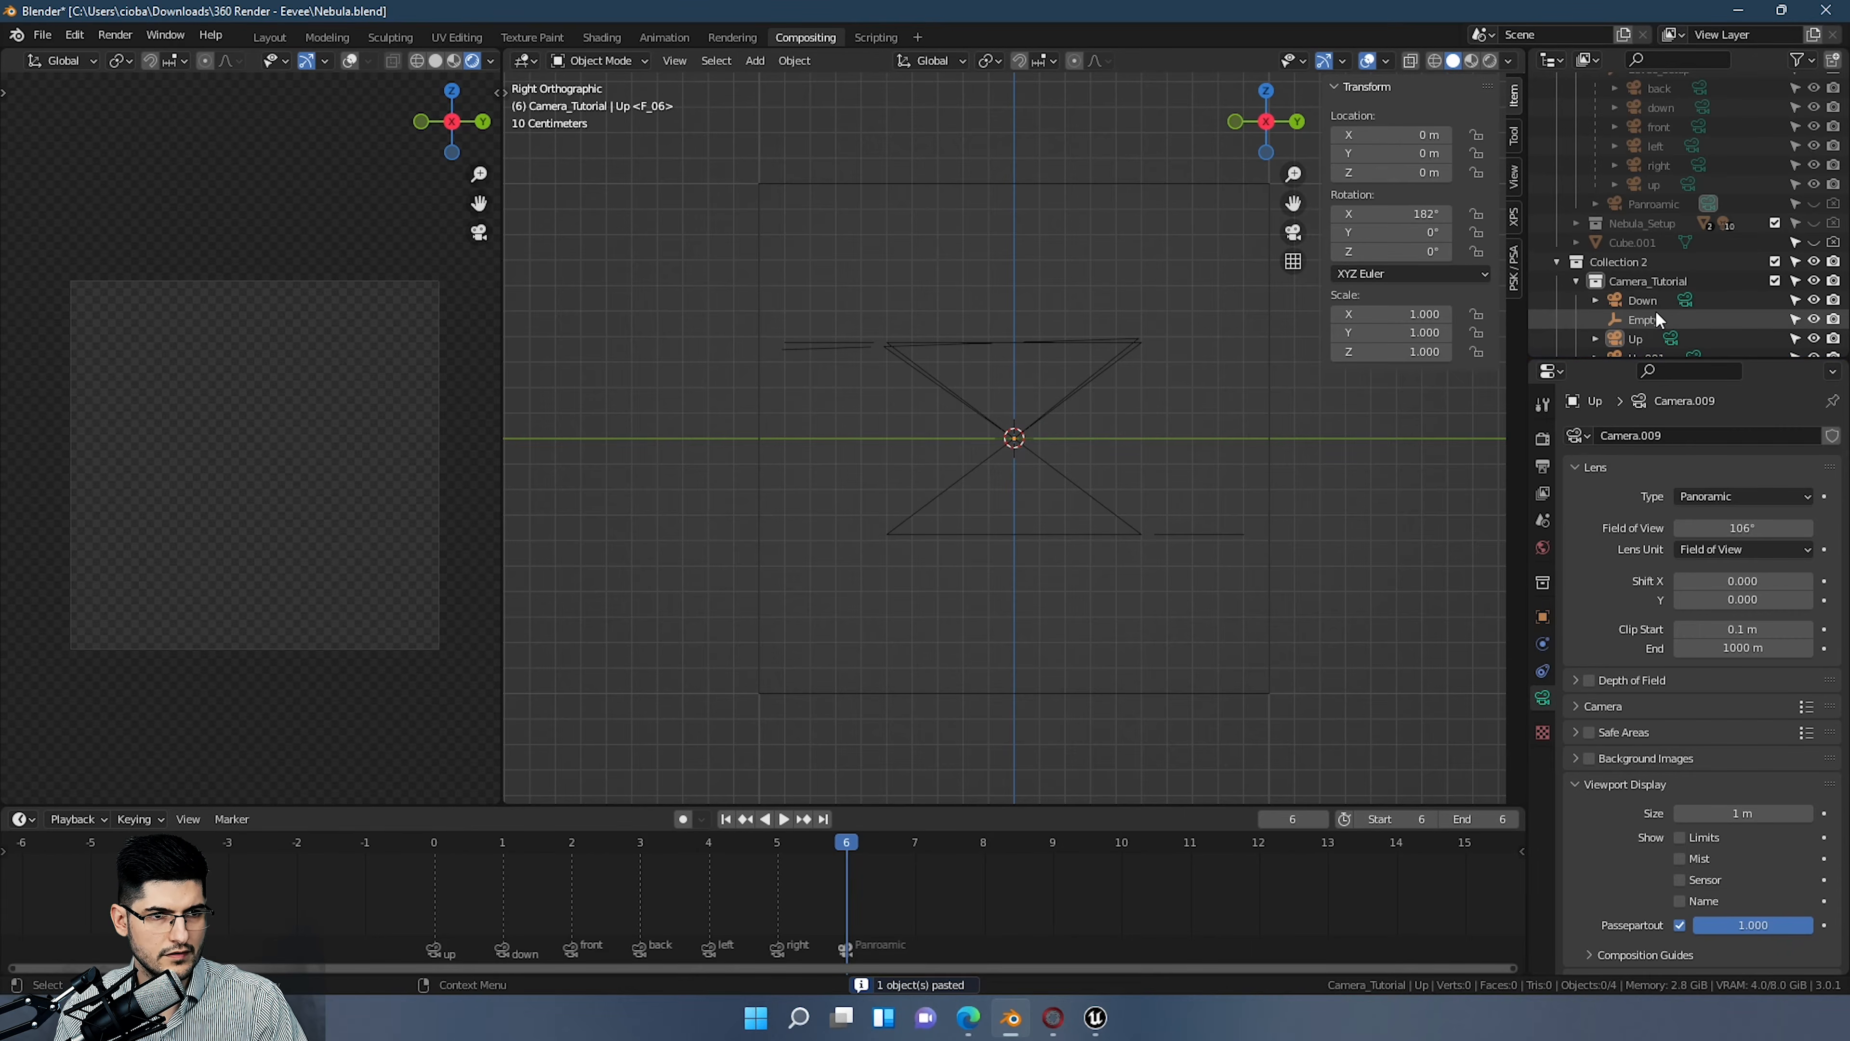
scroll(1648, 325, "down", 1)
left_click(1639, 337)
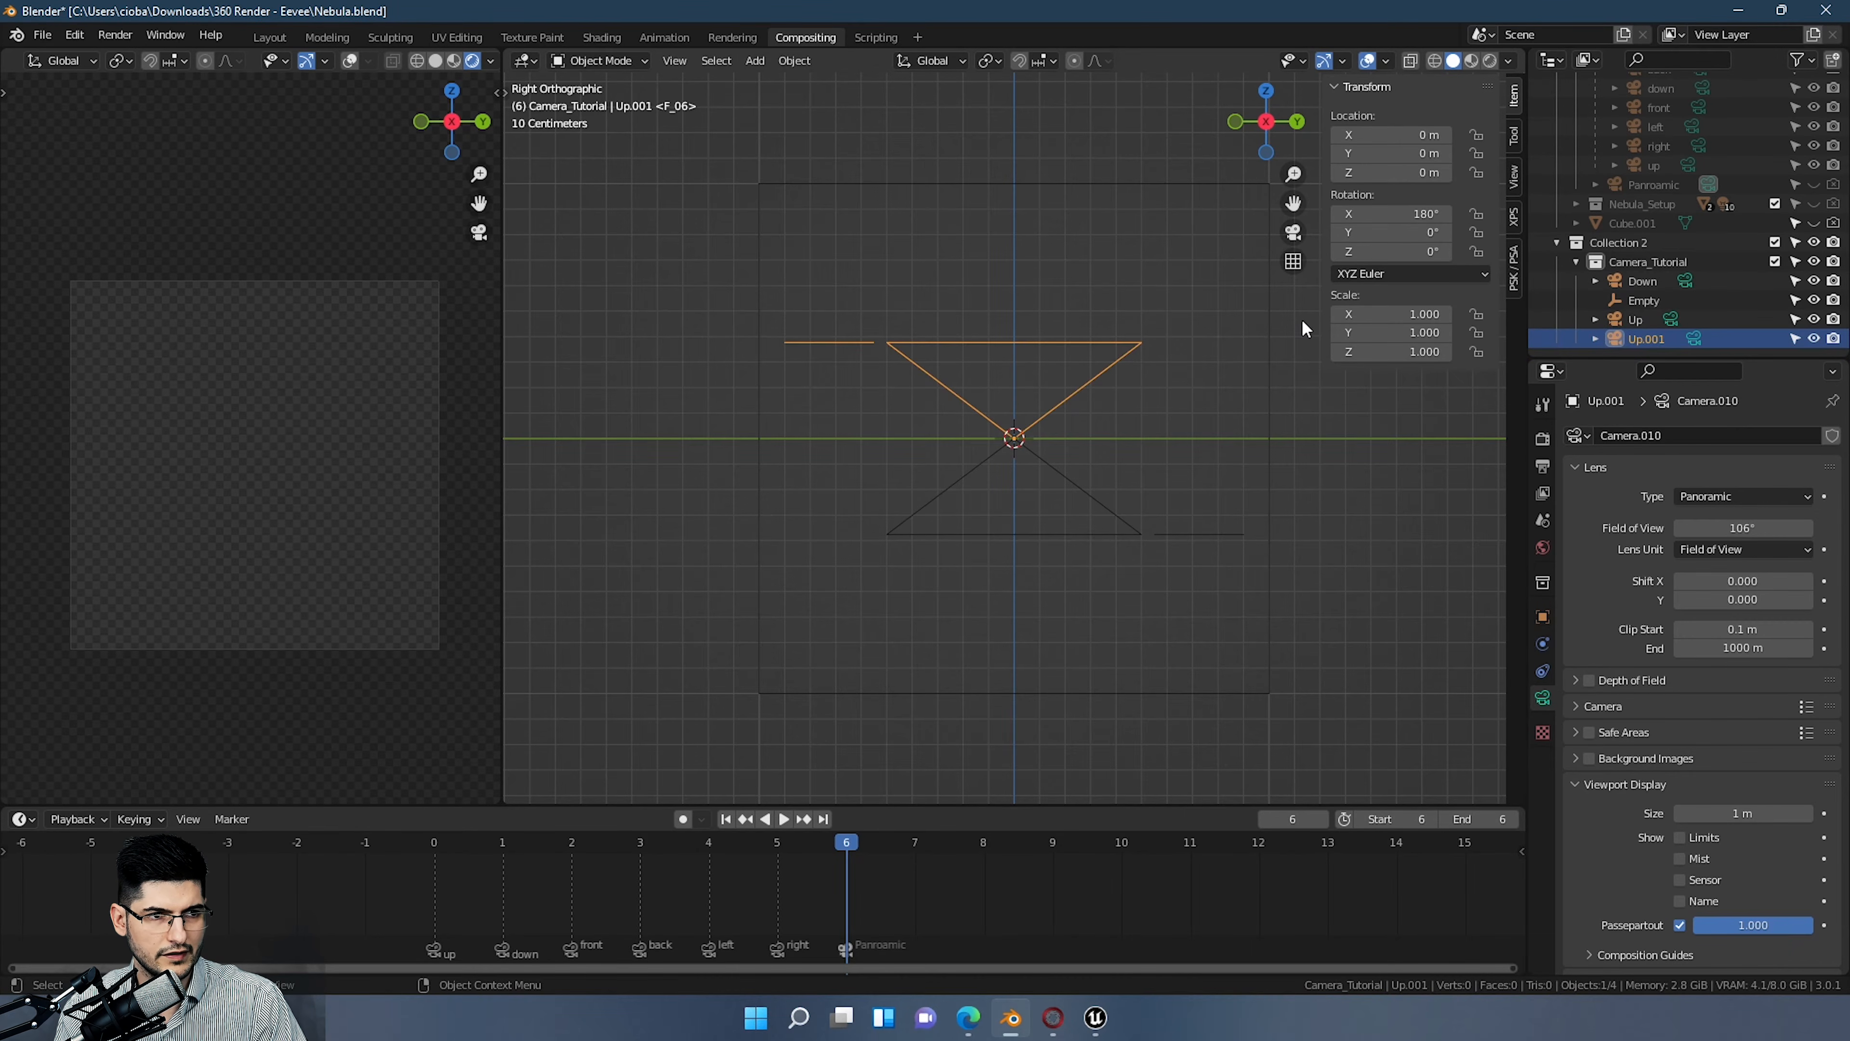
left_click_drag(1428, 213, 1492, 213)
key("ctrl+z")
left_click(1415, 217)
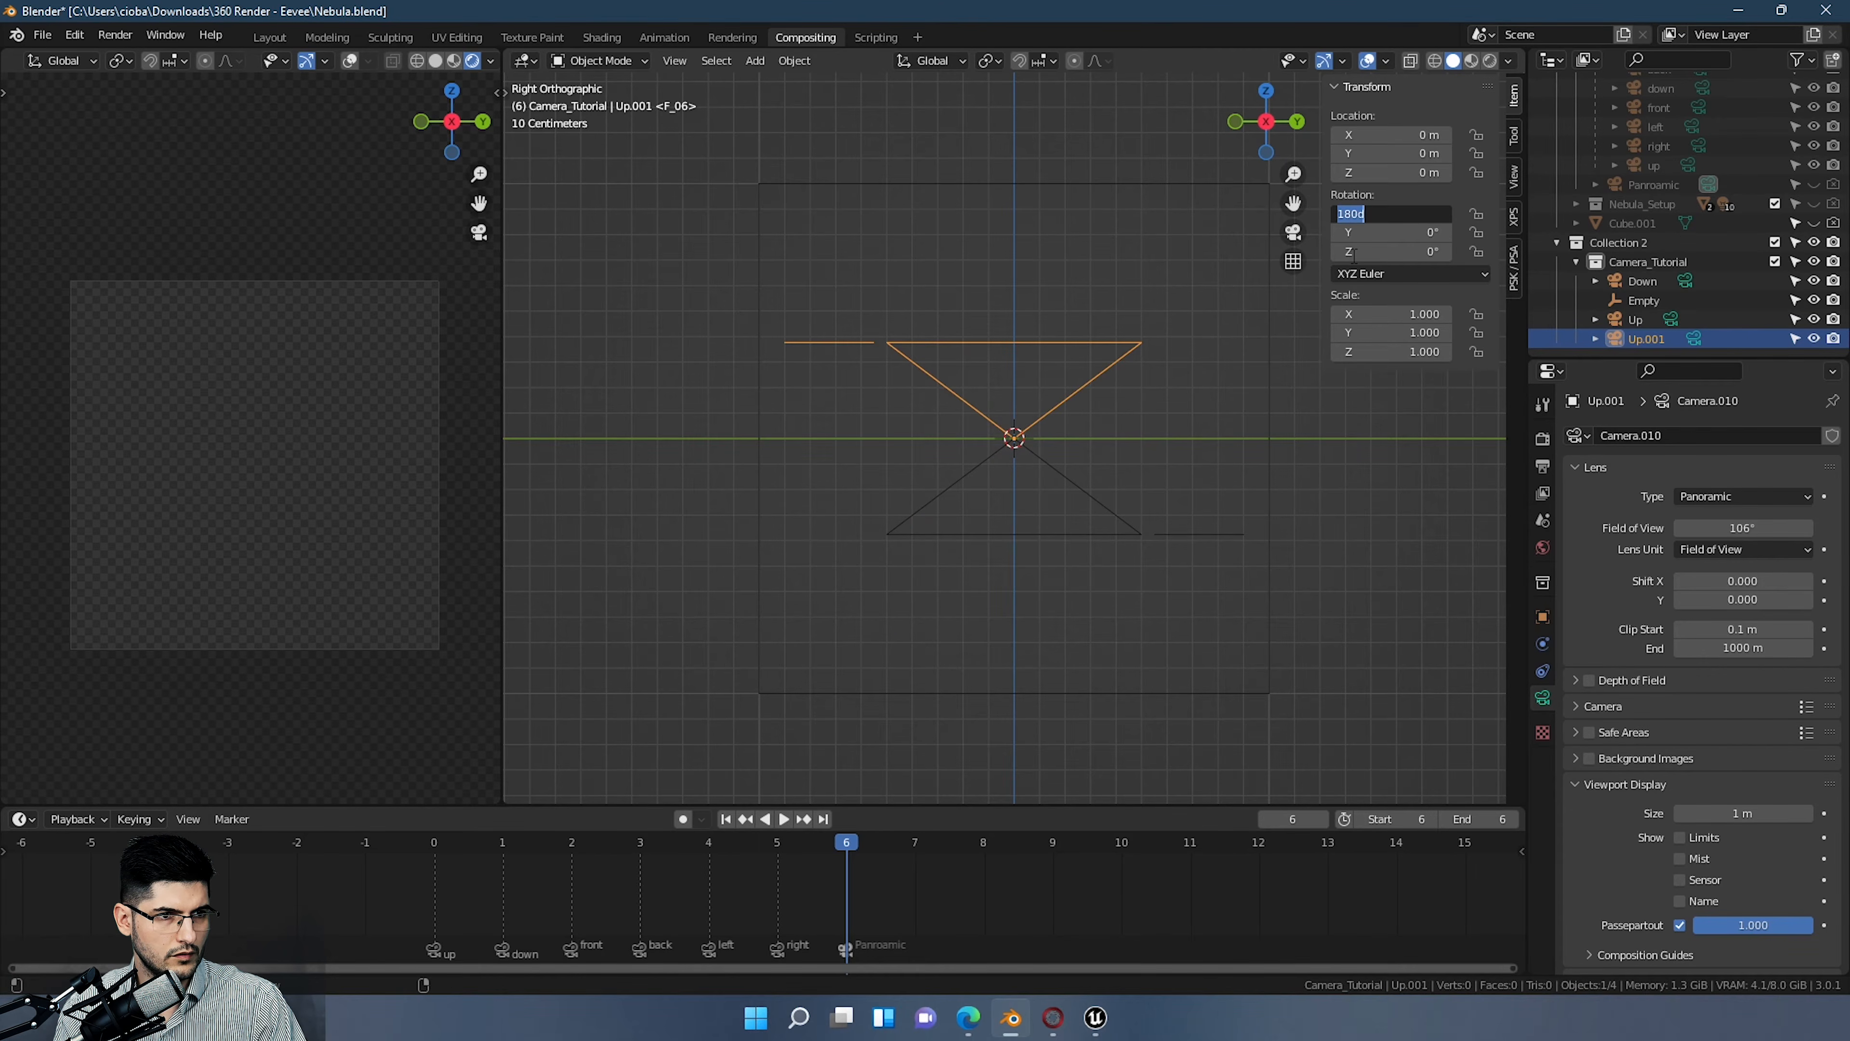
key("Escape")
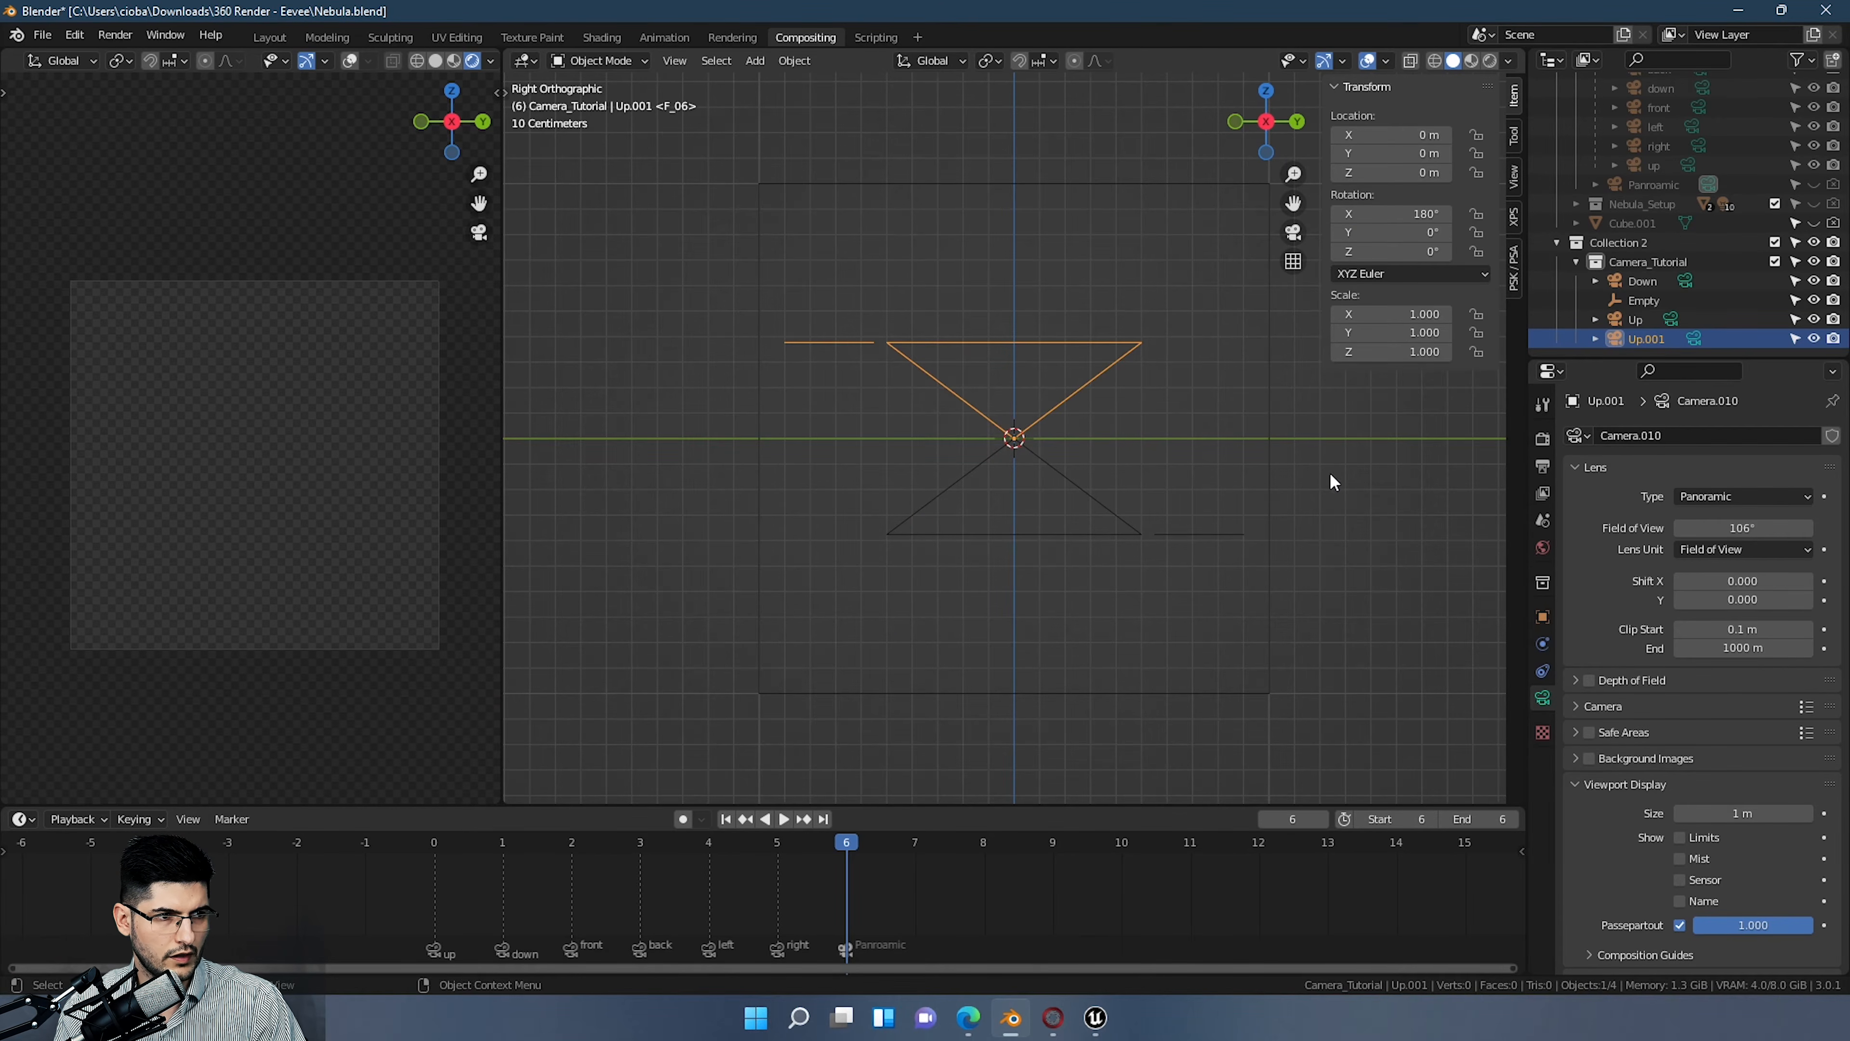
key("r")
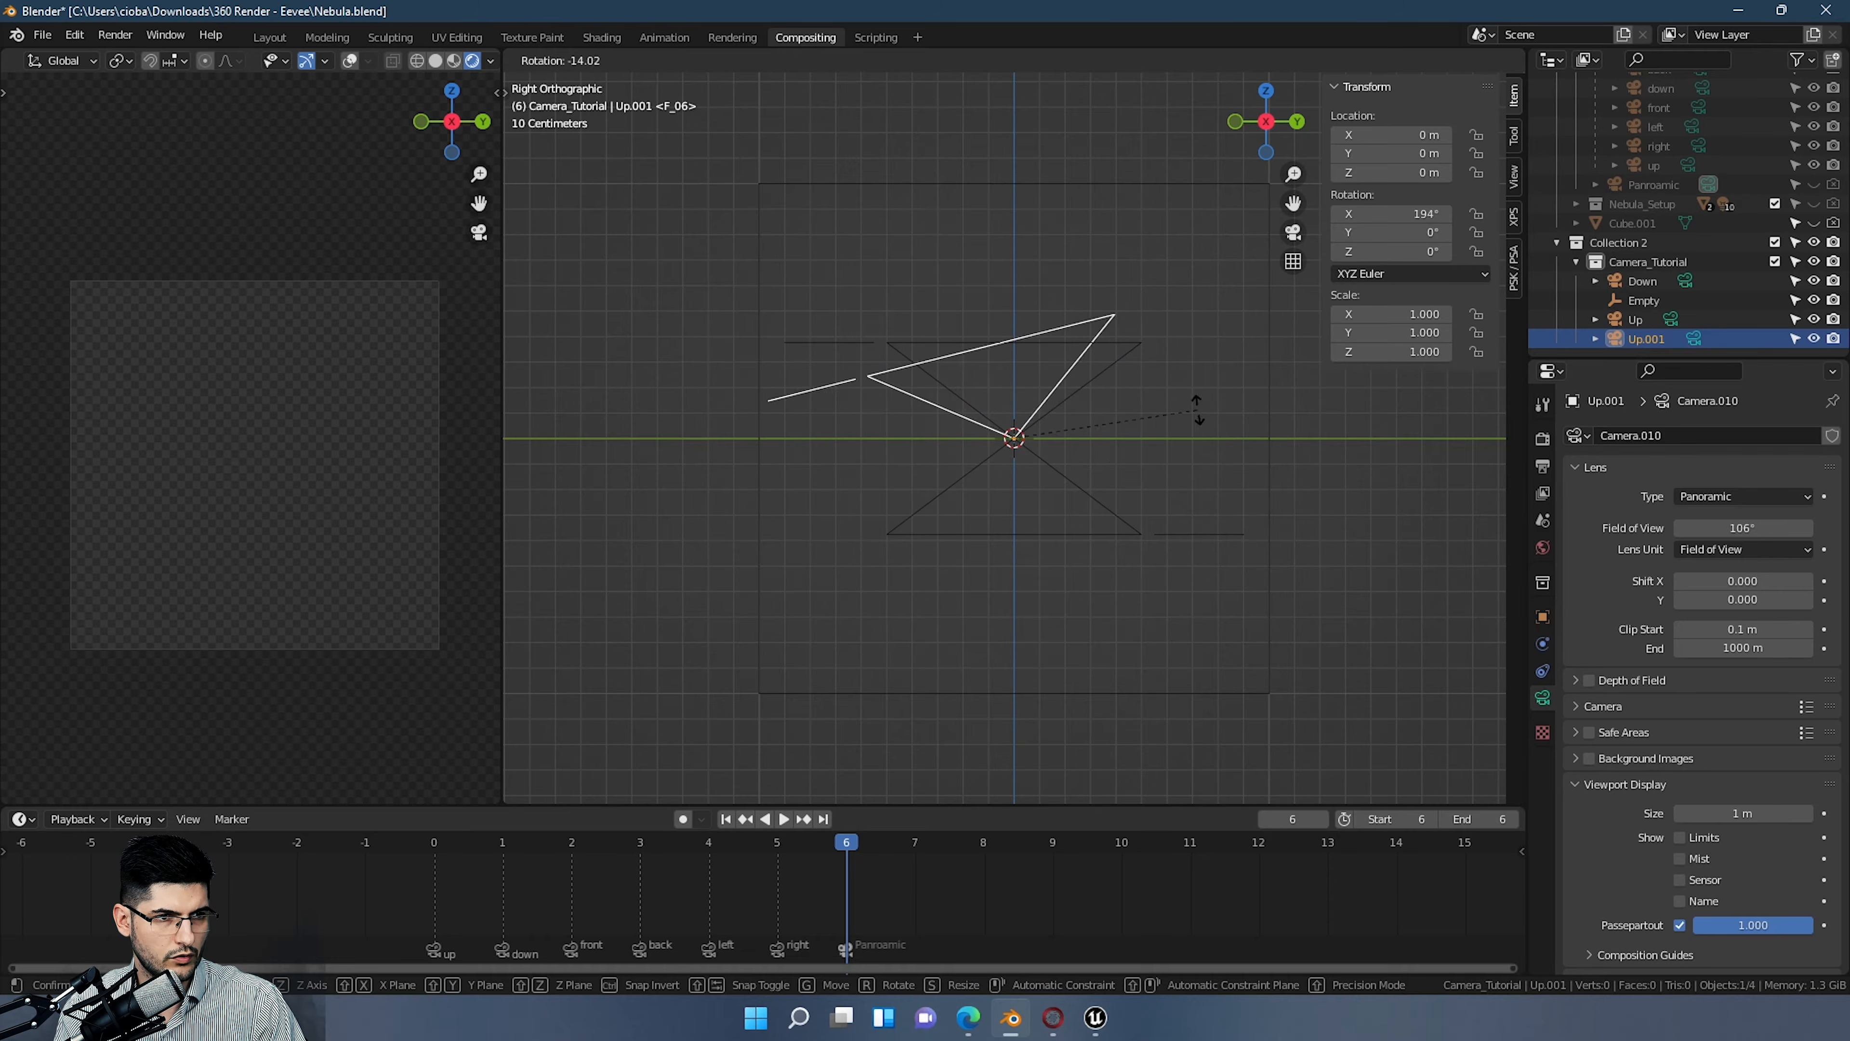
key("Escape")
Step: Rotate the Up camera's copy by 90° in the right orthographic view to an X rotation of 270°
key("r")
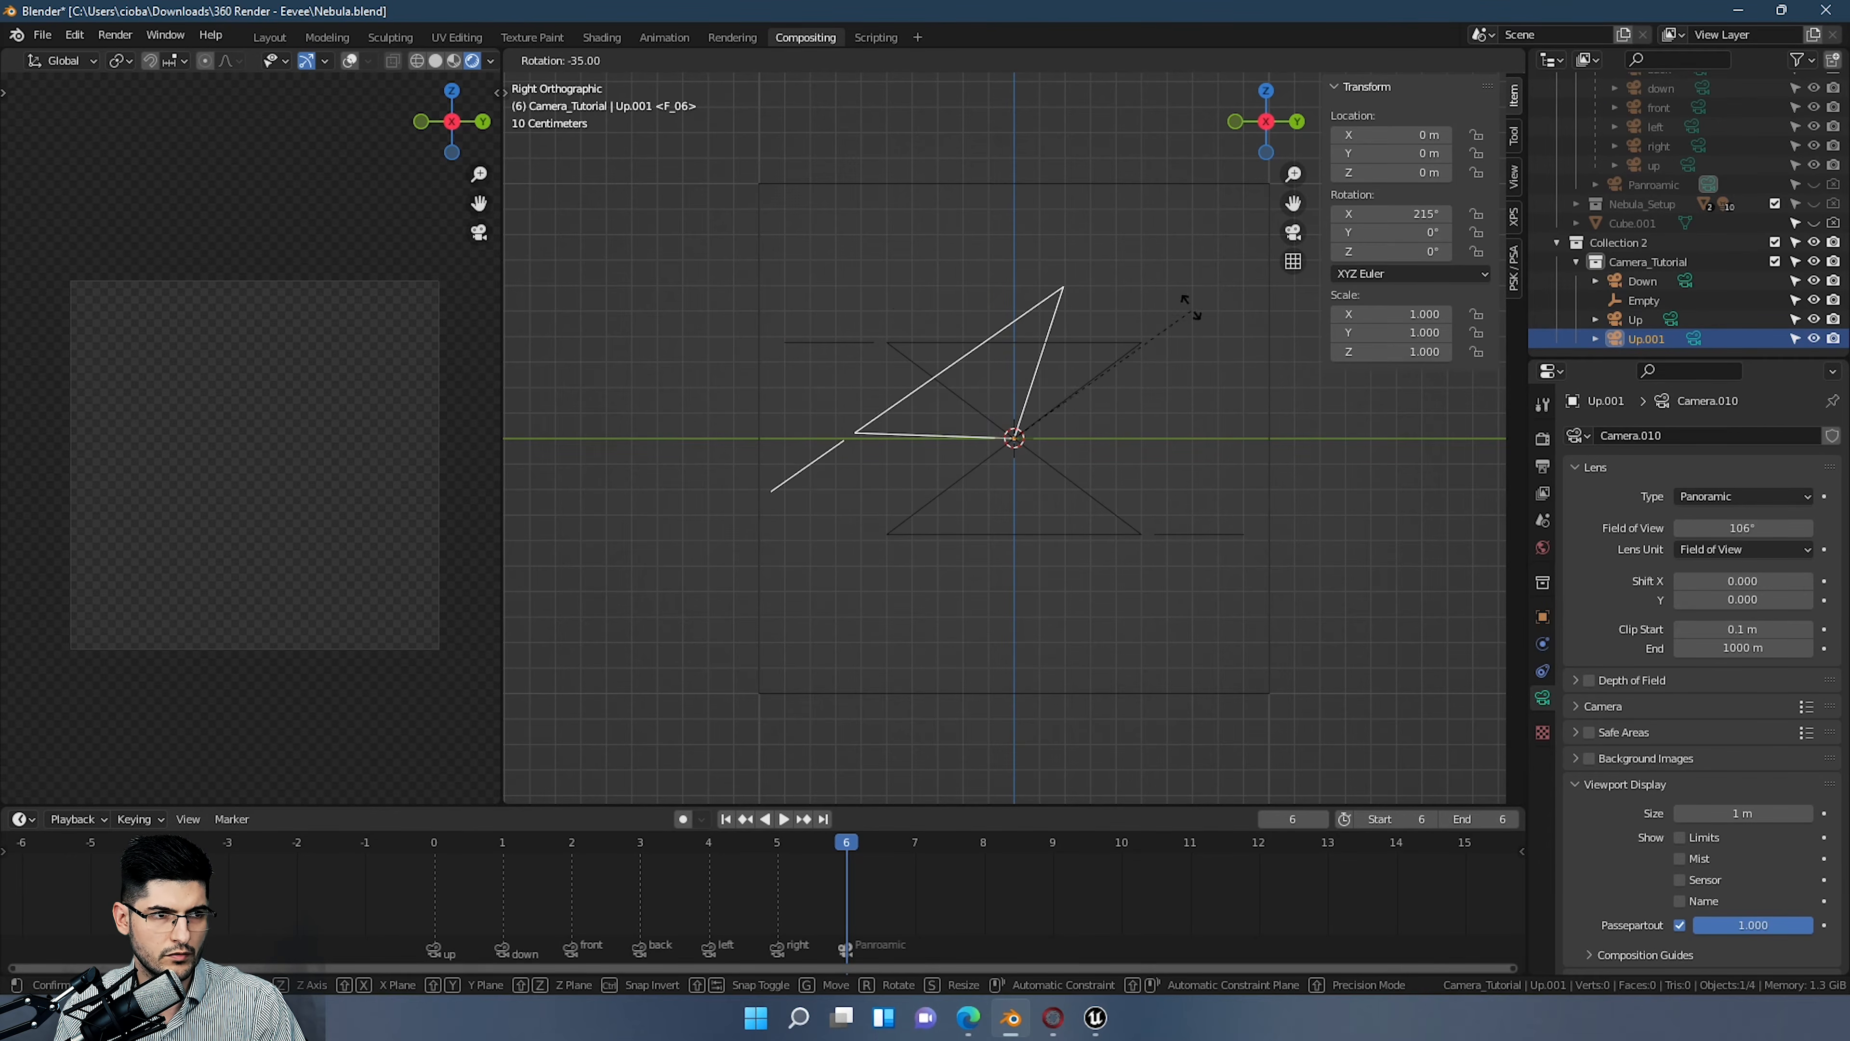
left_click(1026, 187)
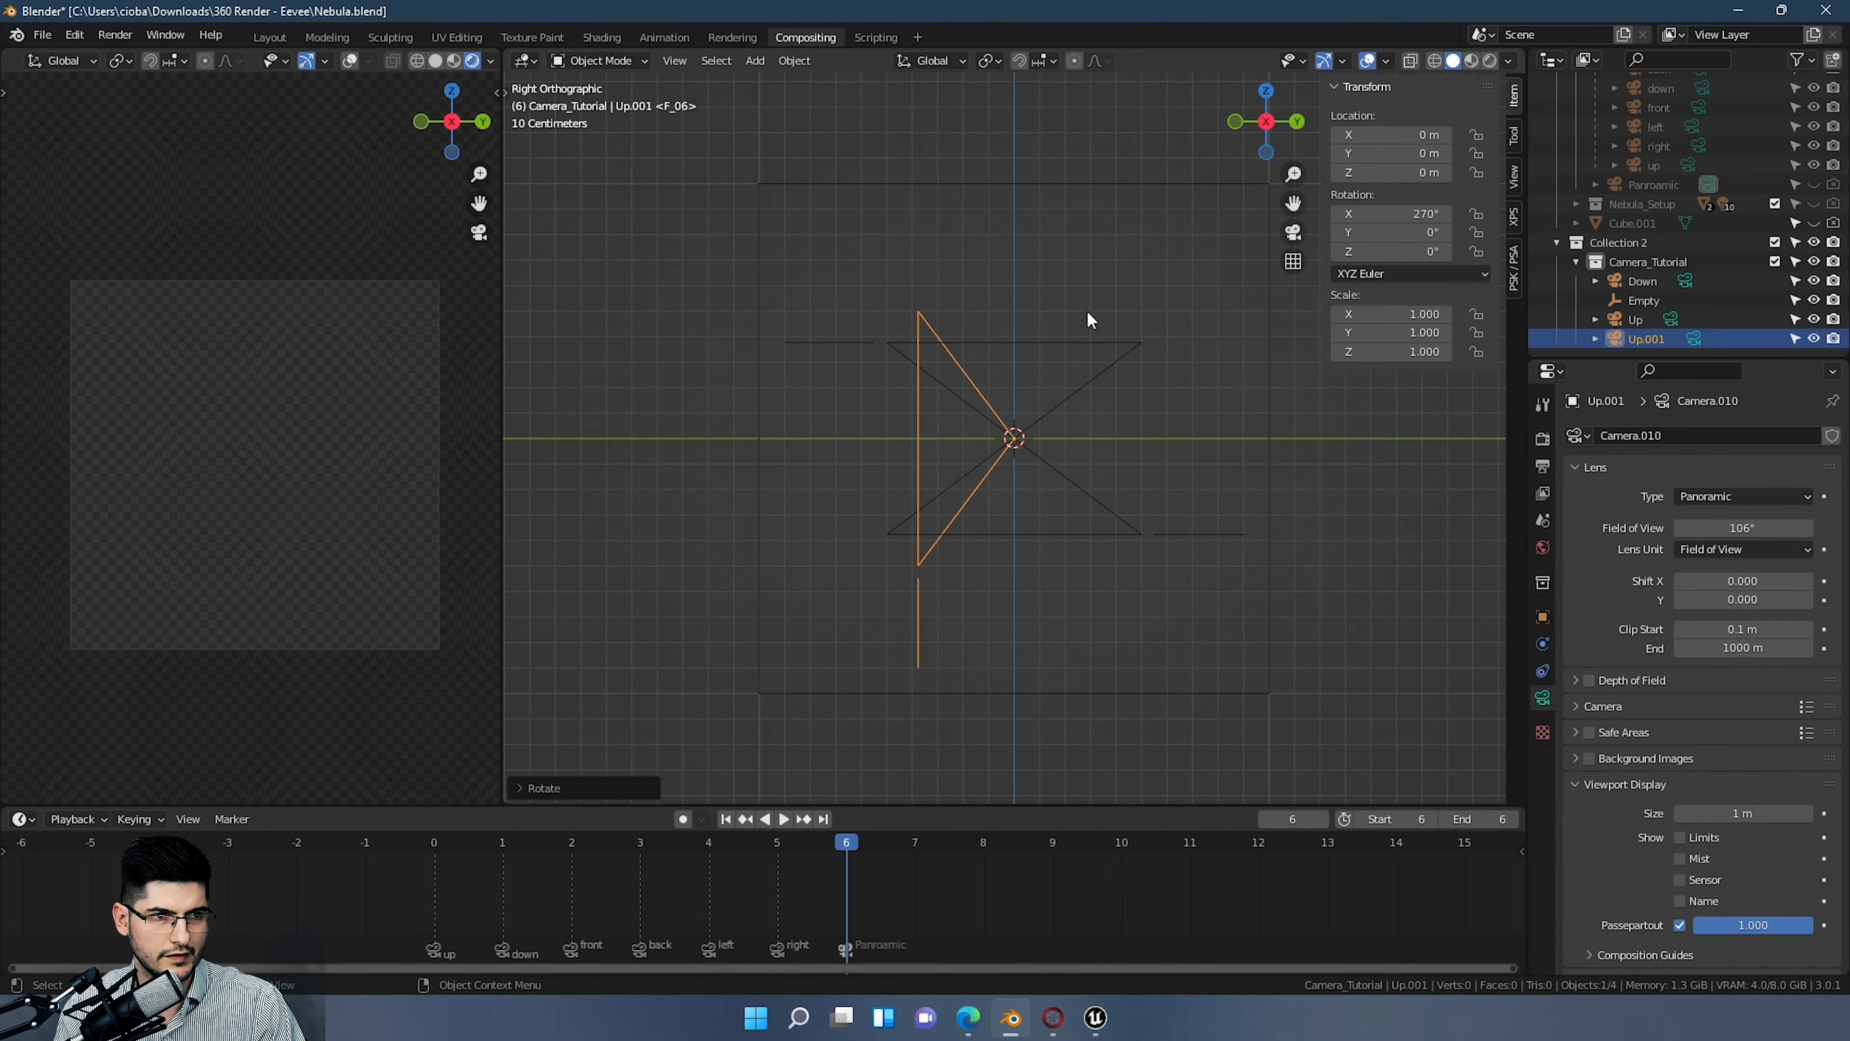
middle_click_drag(1087, 313, 1135, 364)
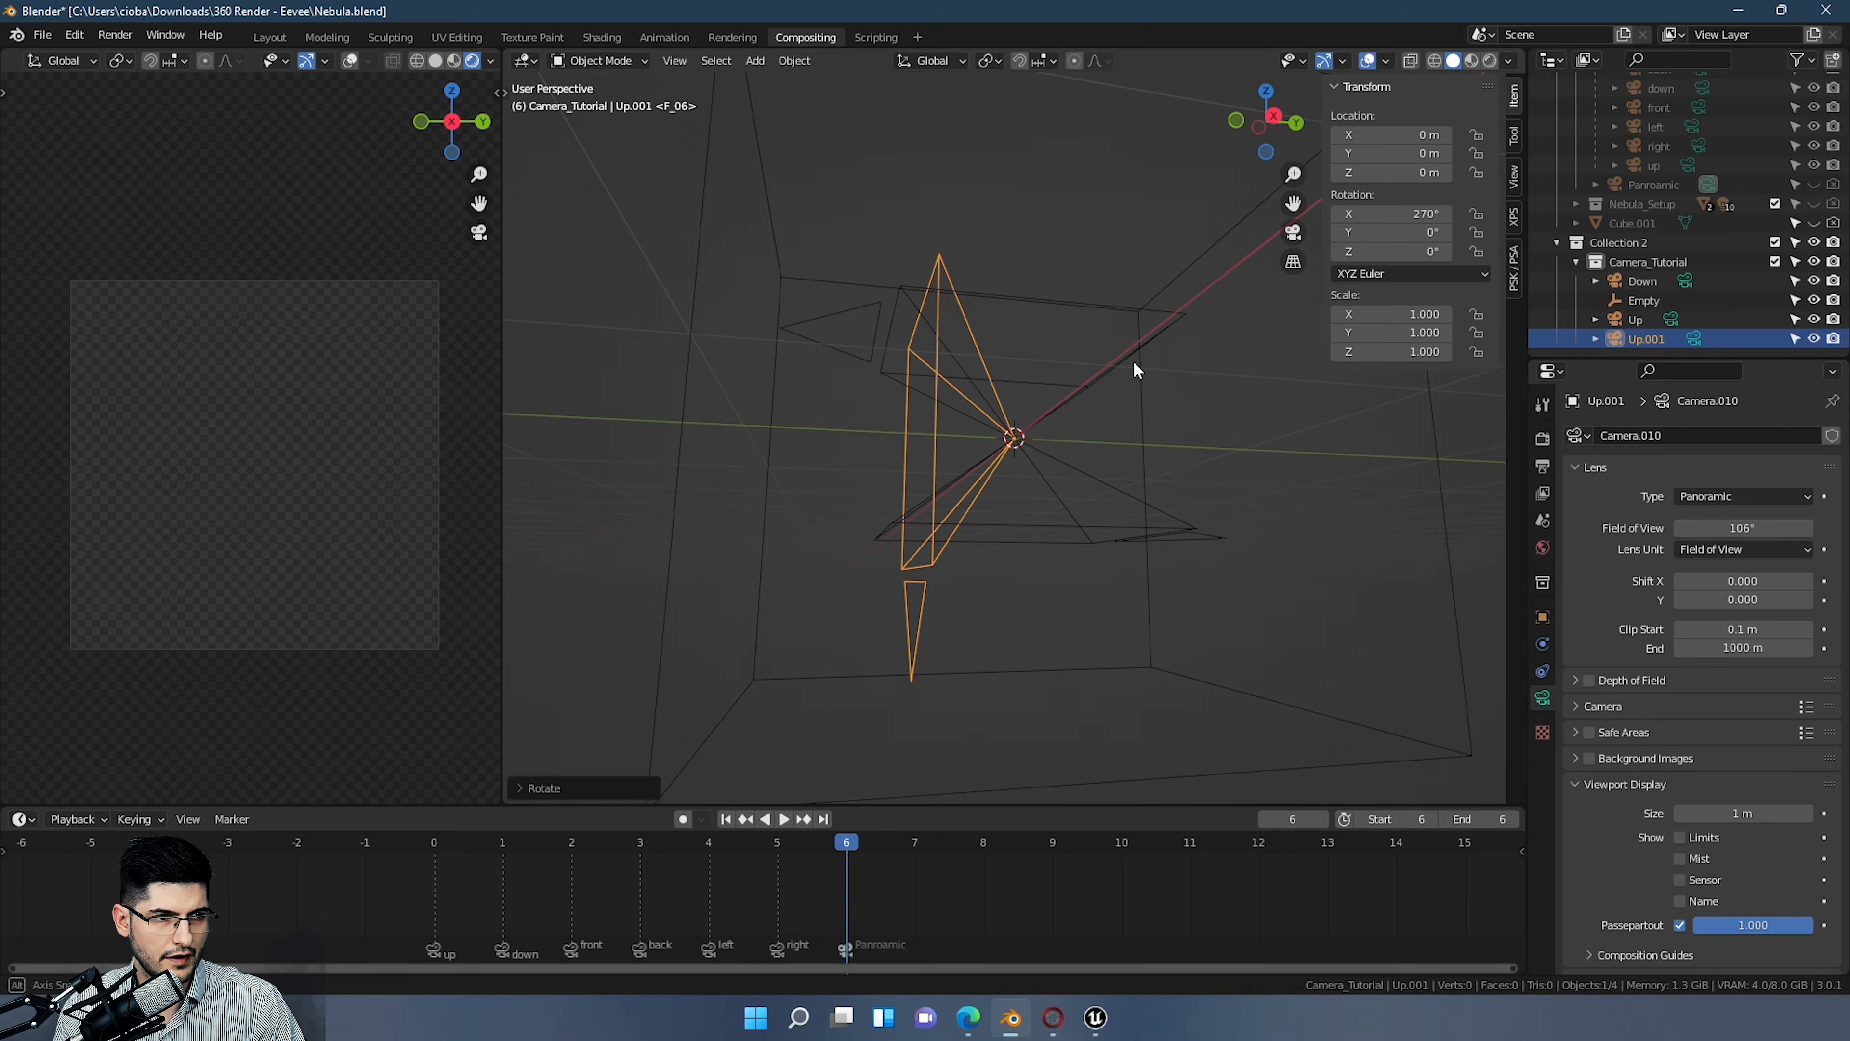
middle_click_drag(954, 458, 951, 562)
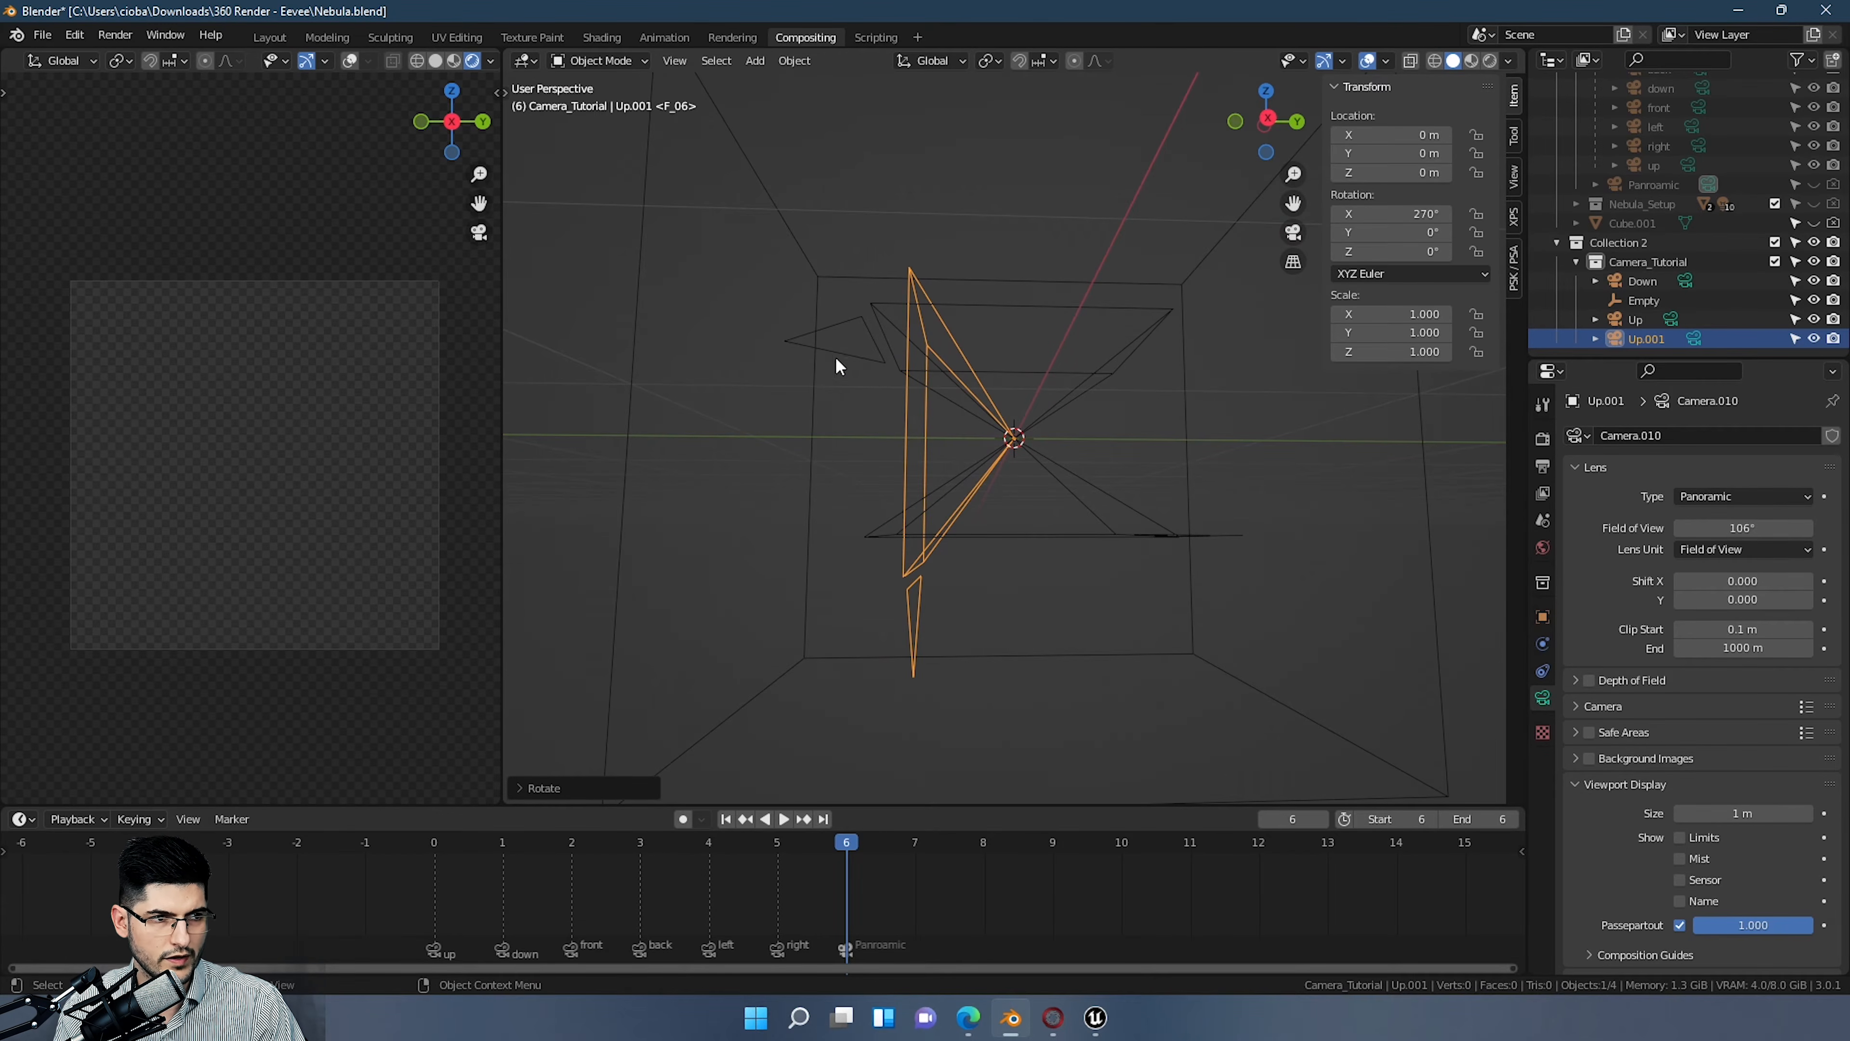
middle_click_drag(855, 397, 978, 513)
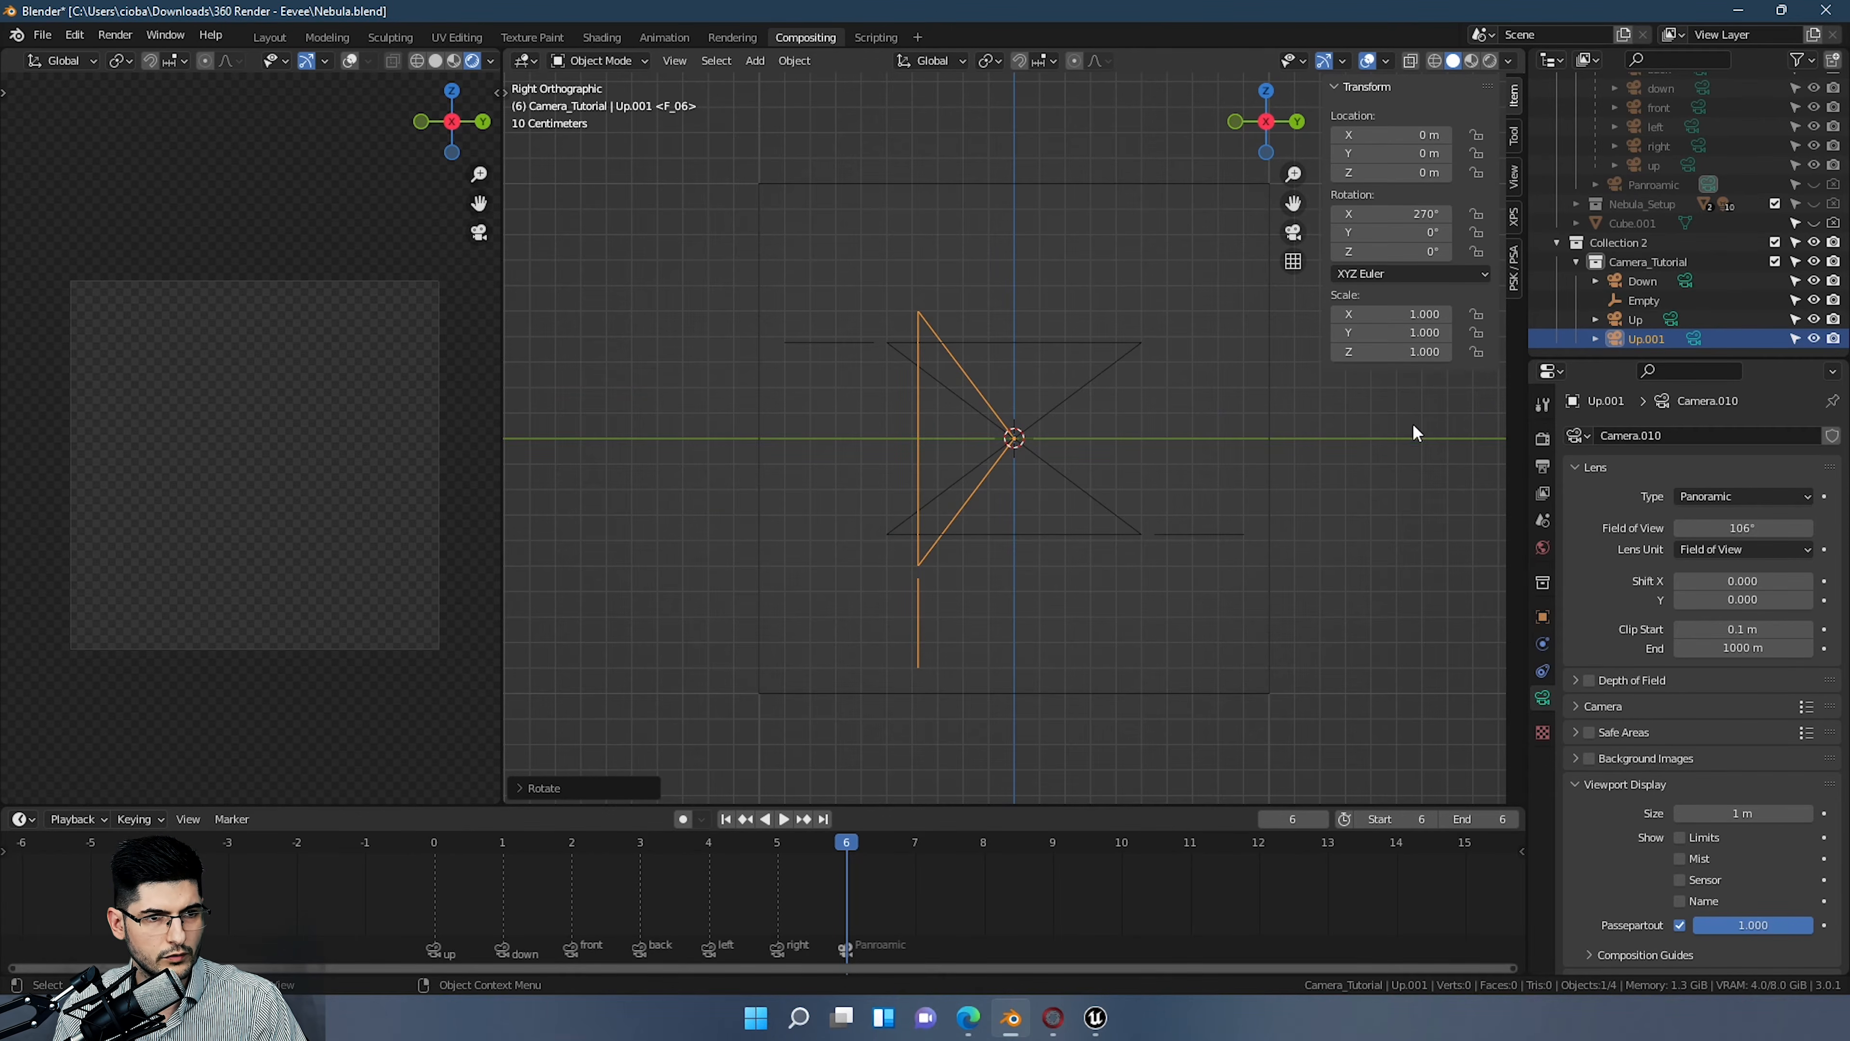
Step: Rename the sideways-facing copy of the Up camera as Back
middle_click_drag(1202, 430, 1492, 337)
double_click(1648, 339)
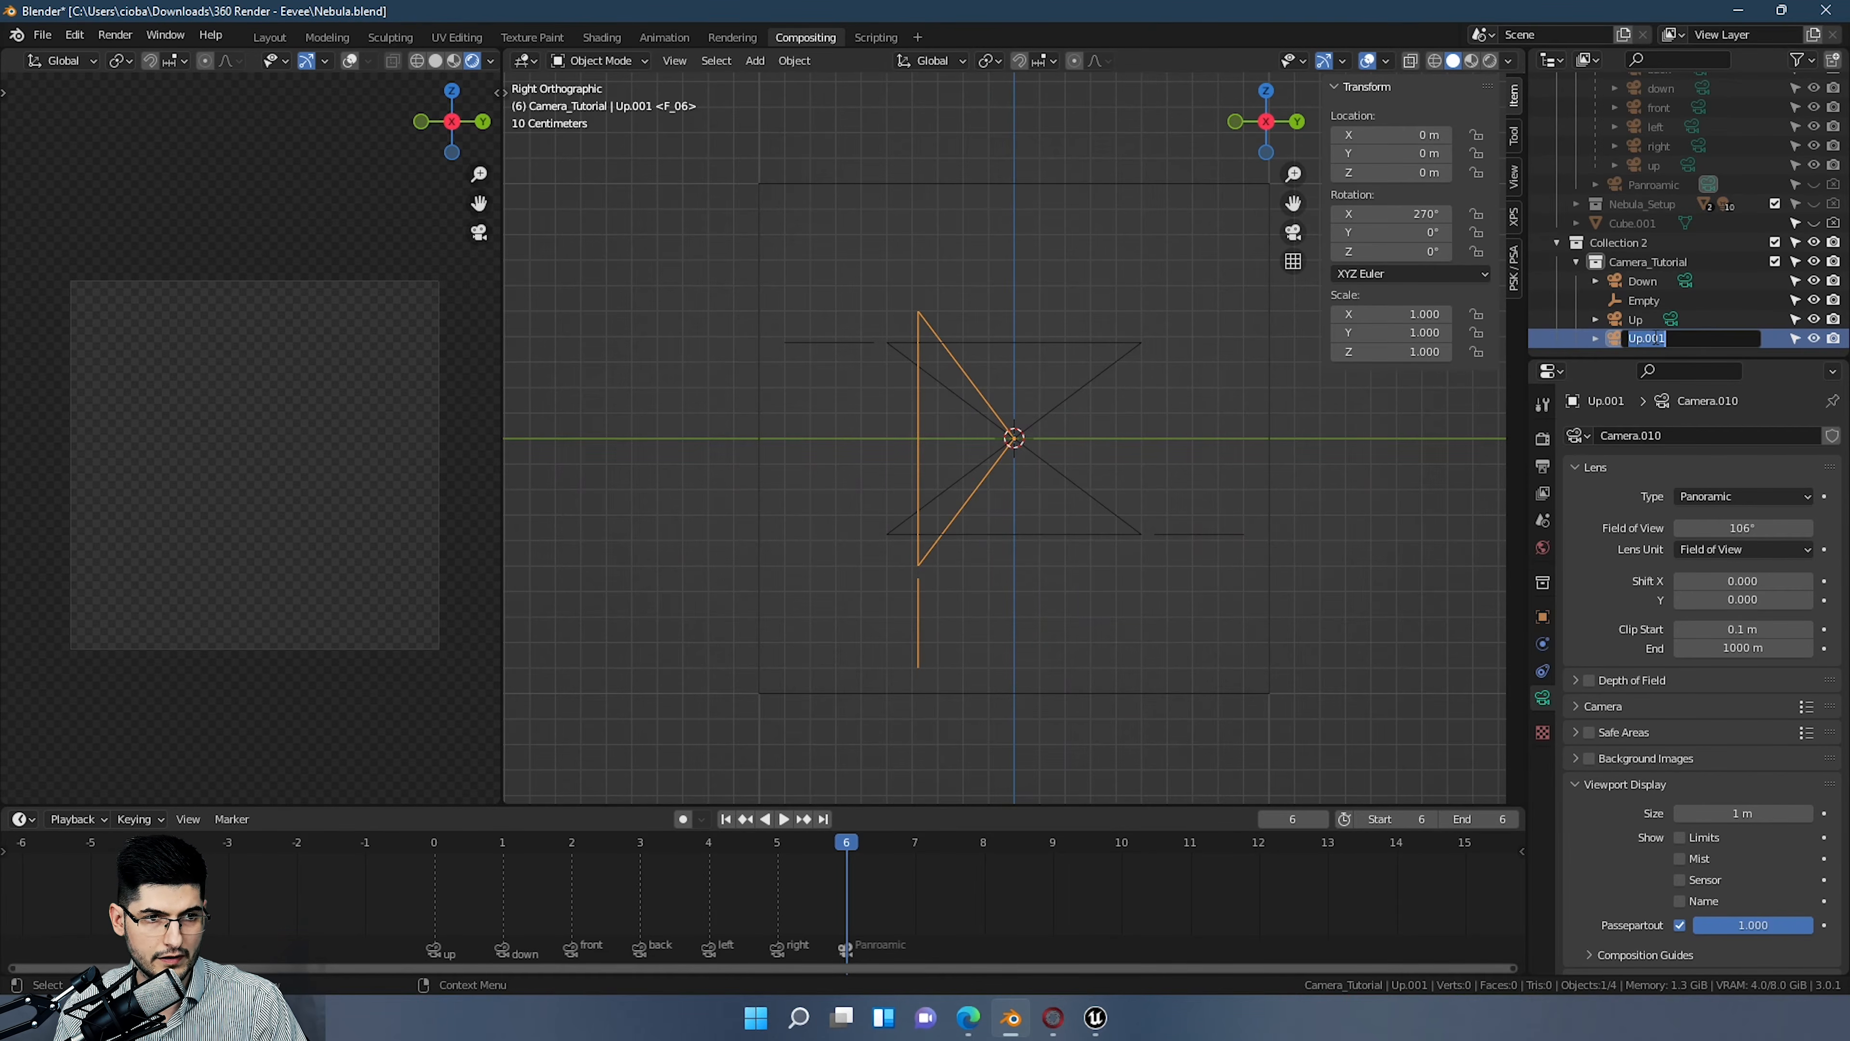
key("Return")
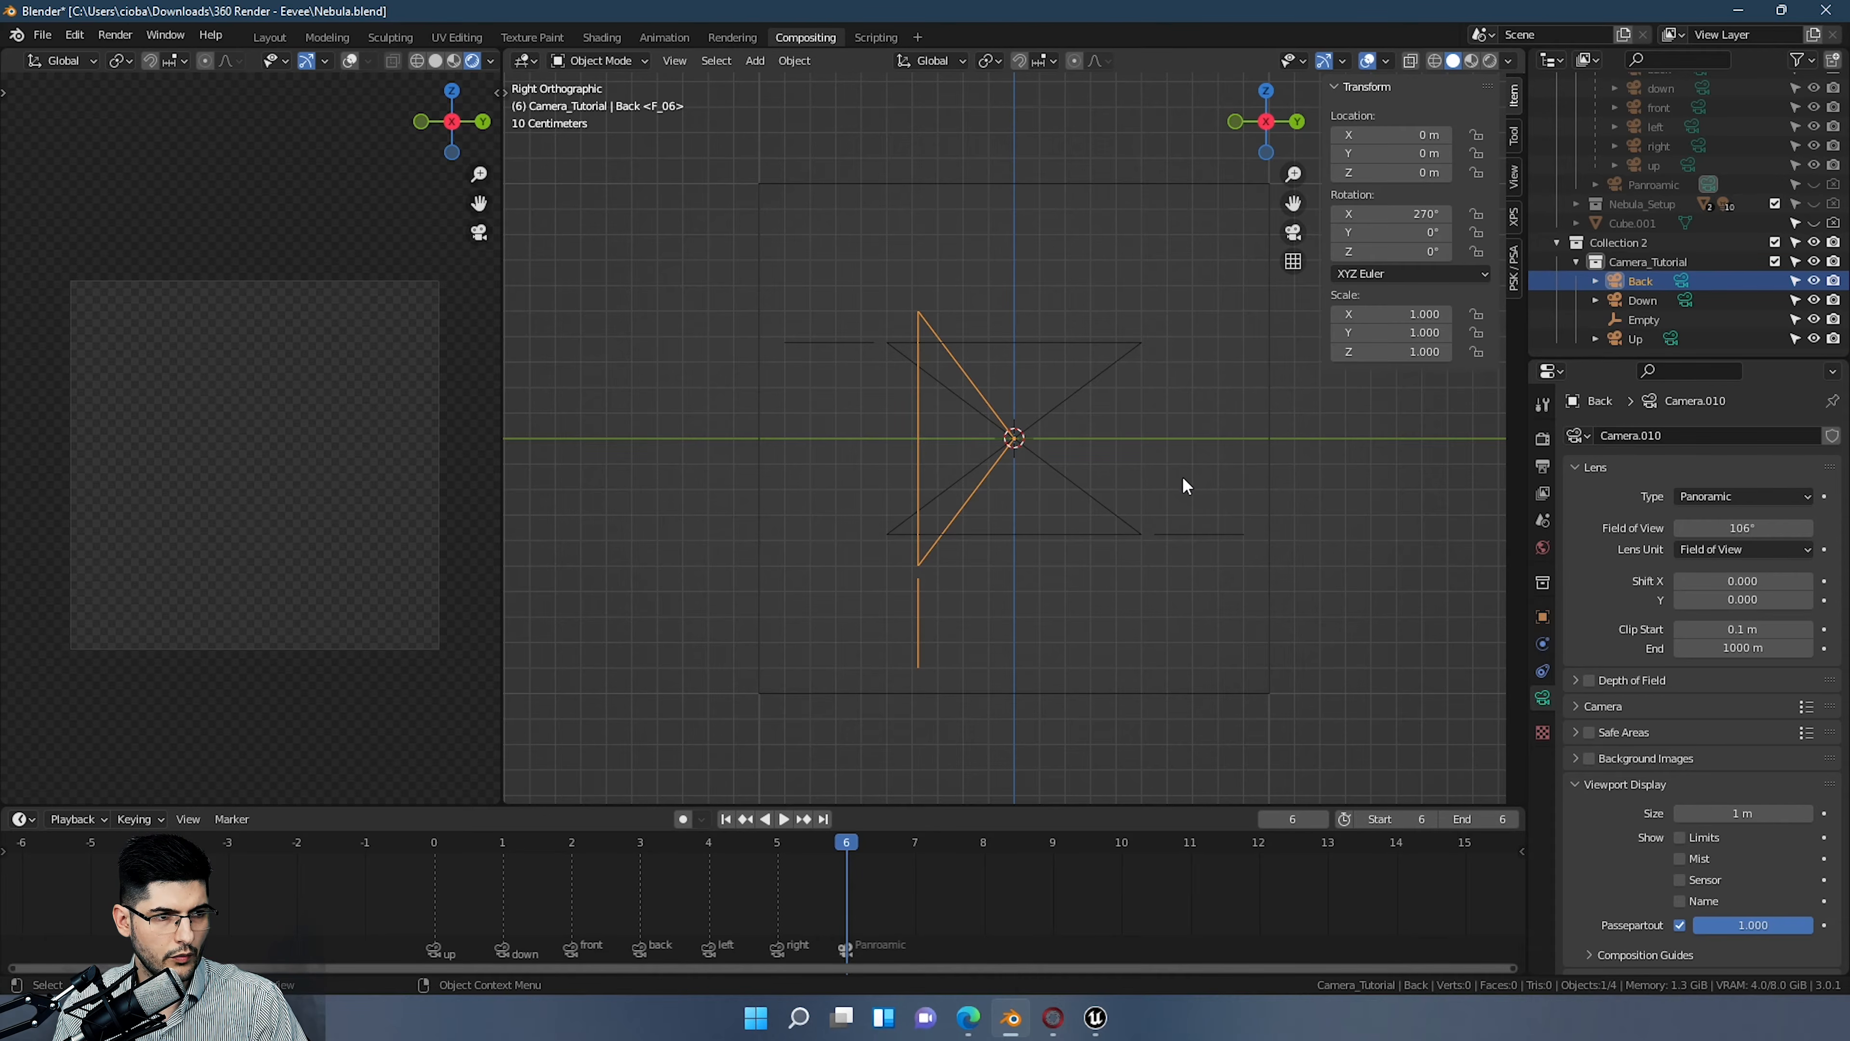
Step: Copy and paste the Back camera, and rotate the copy by 180° so it faces the opposite direction
key("ctrl+c")
key("ctrl+v")
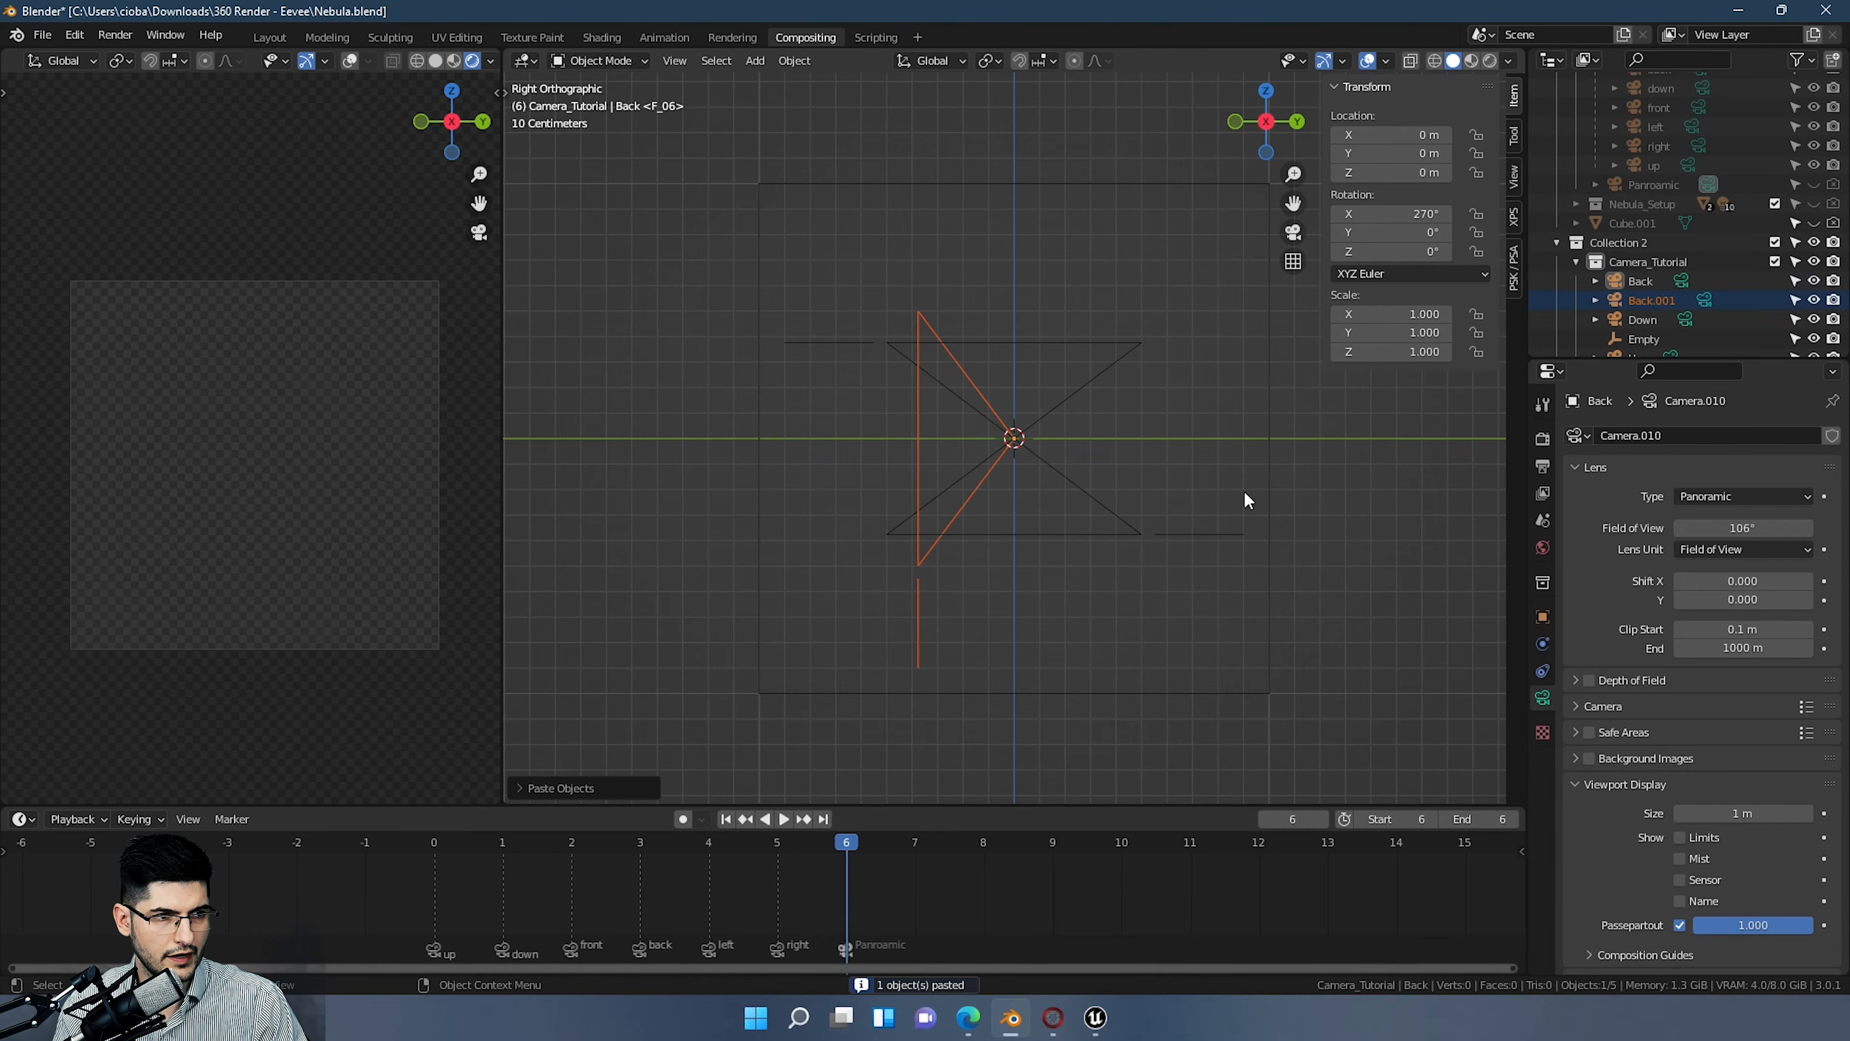
key("r")
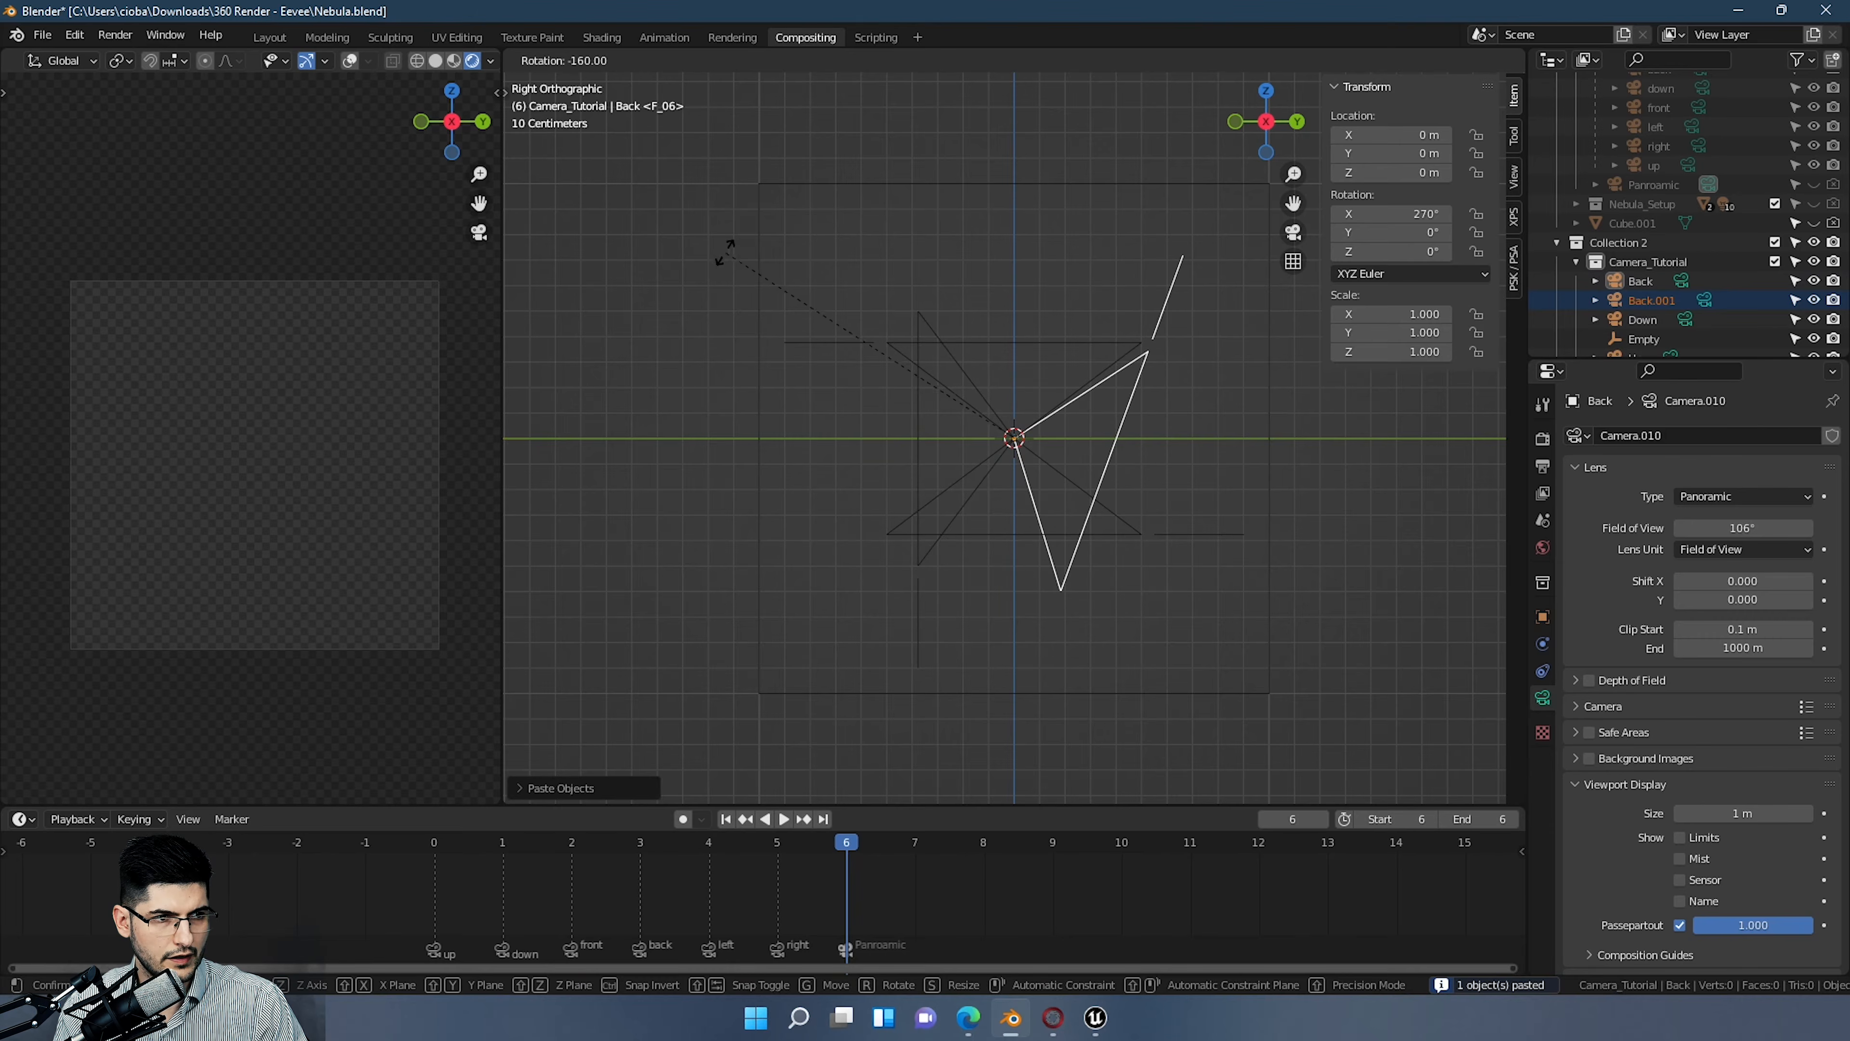
left_click(687, 347)
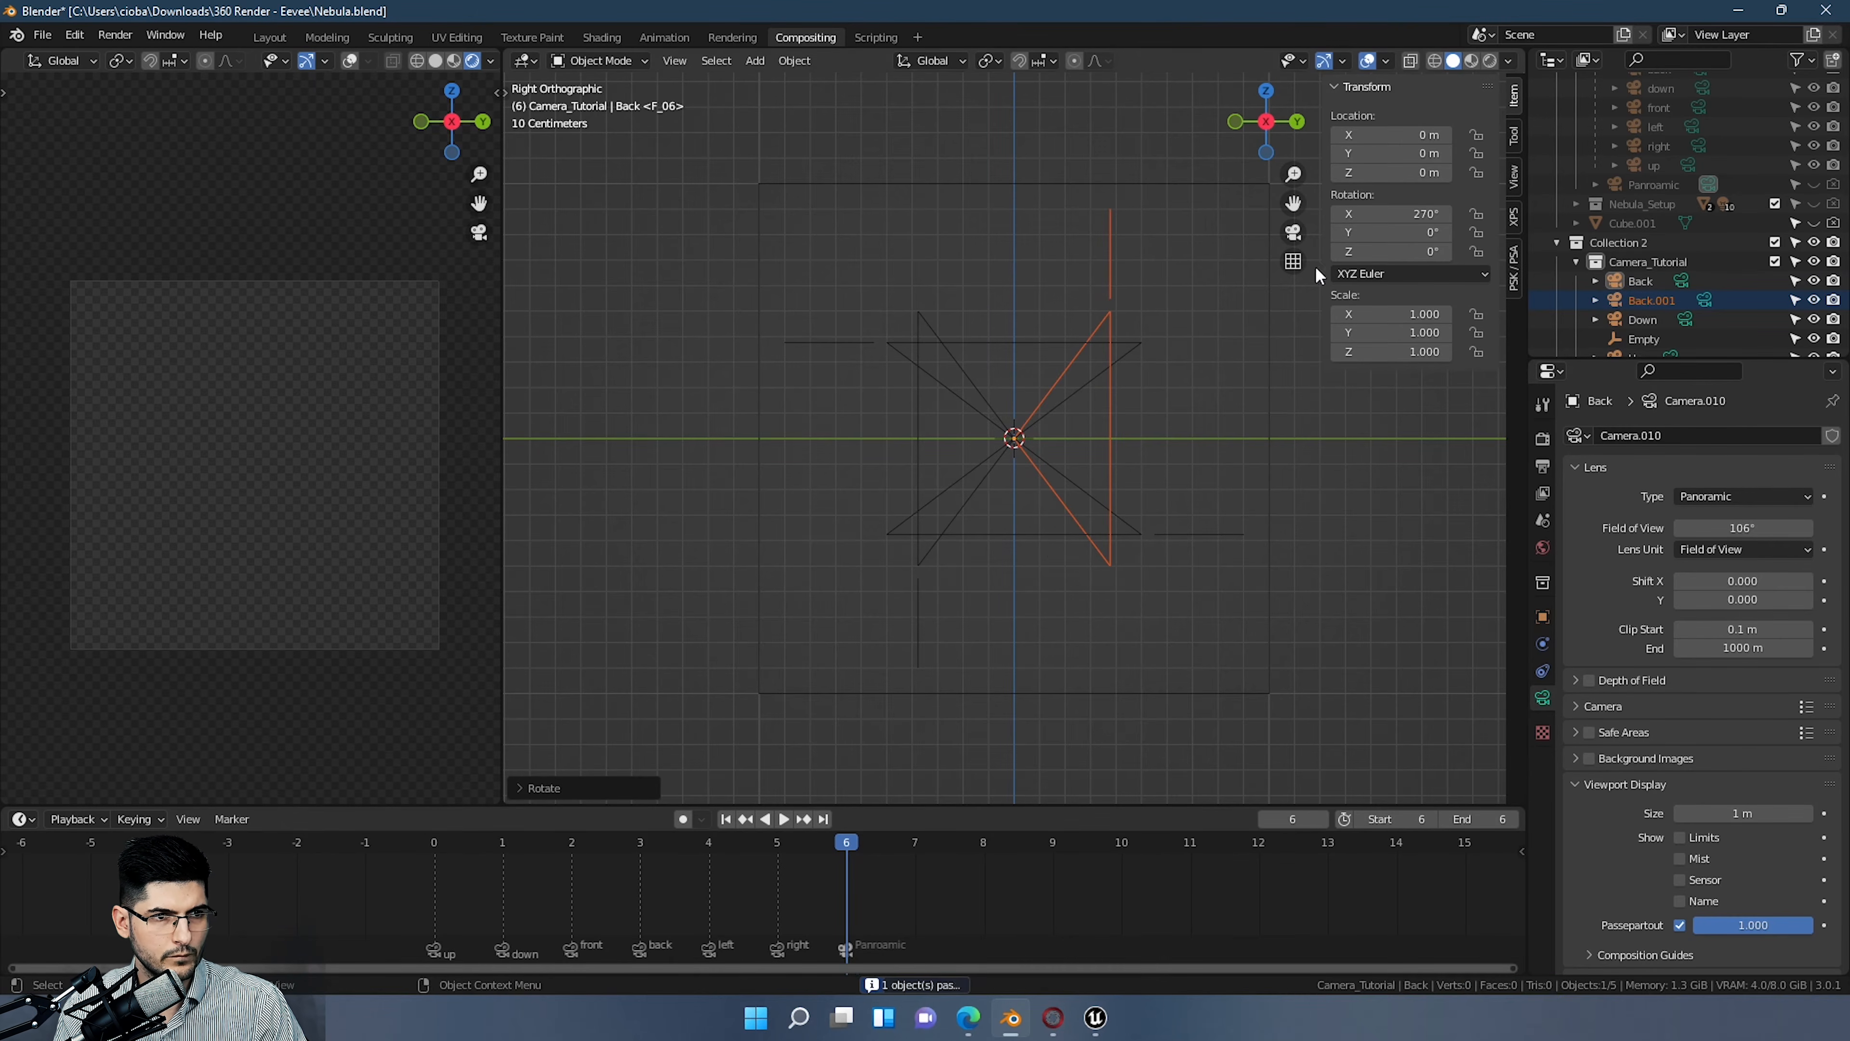
Step: Rename the rotated copy of the Back camera as Front
double_click(1653, 301)
type("F")
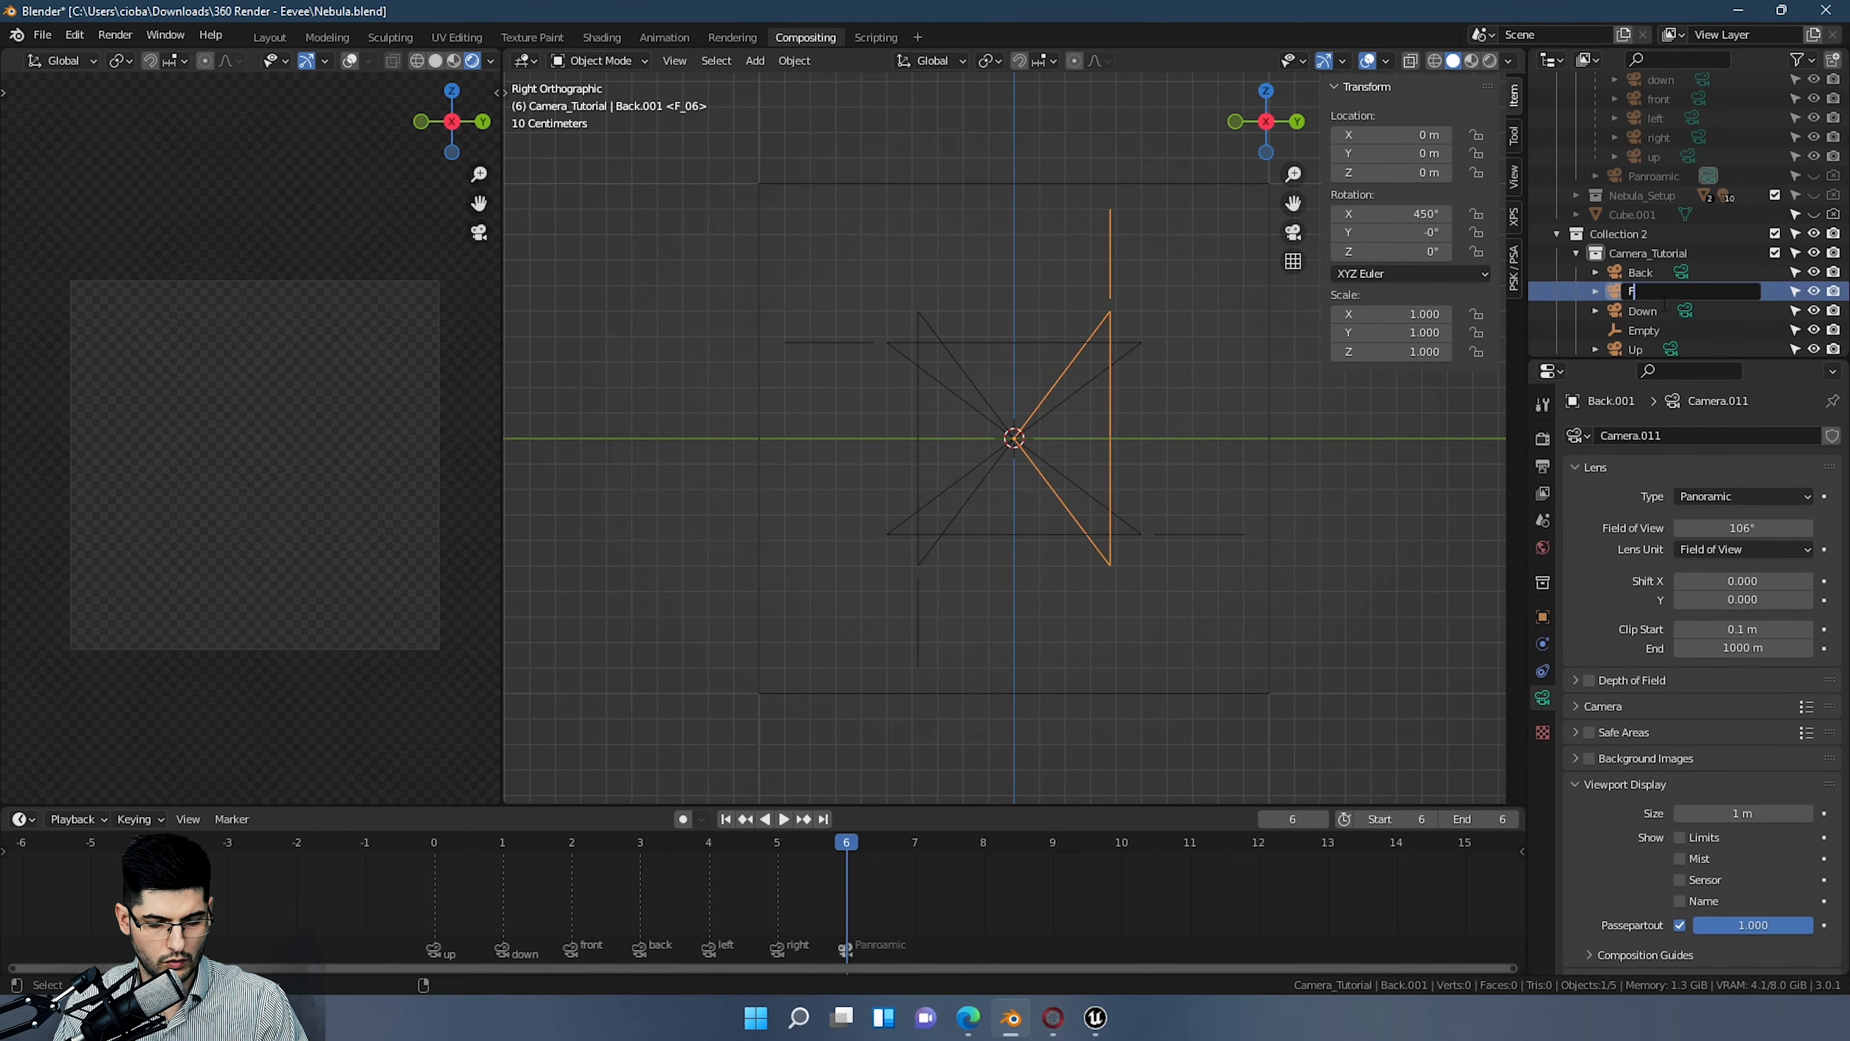
type("ront")
key("Return")
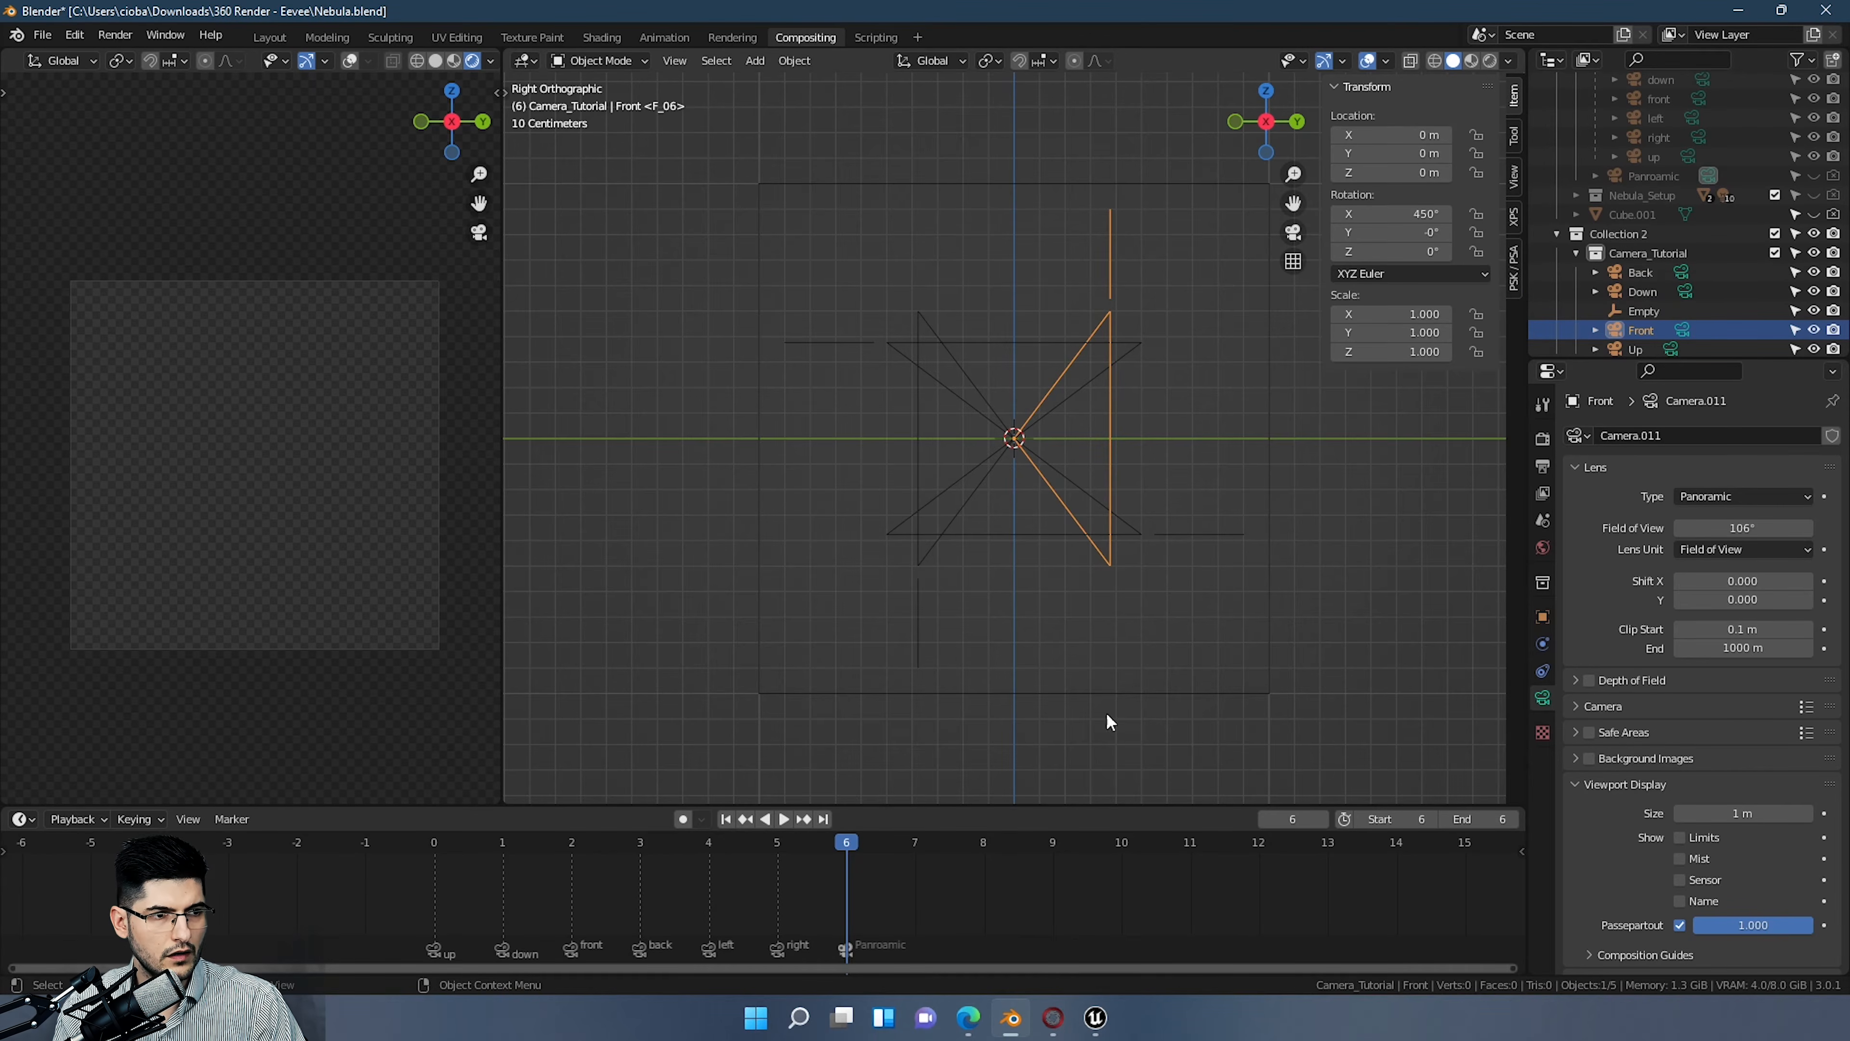
Step: Try to apply all transforms to the Back, Down, Front and Up cameras together
middle_click_drag(1106, 722, 1135, 484)
left_click(1122, 376)
middle_click_drag(1122, 376, 1149, 360)
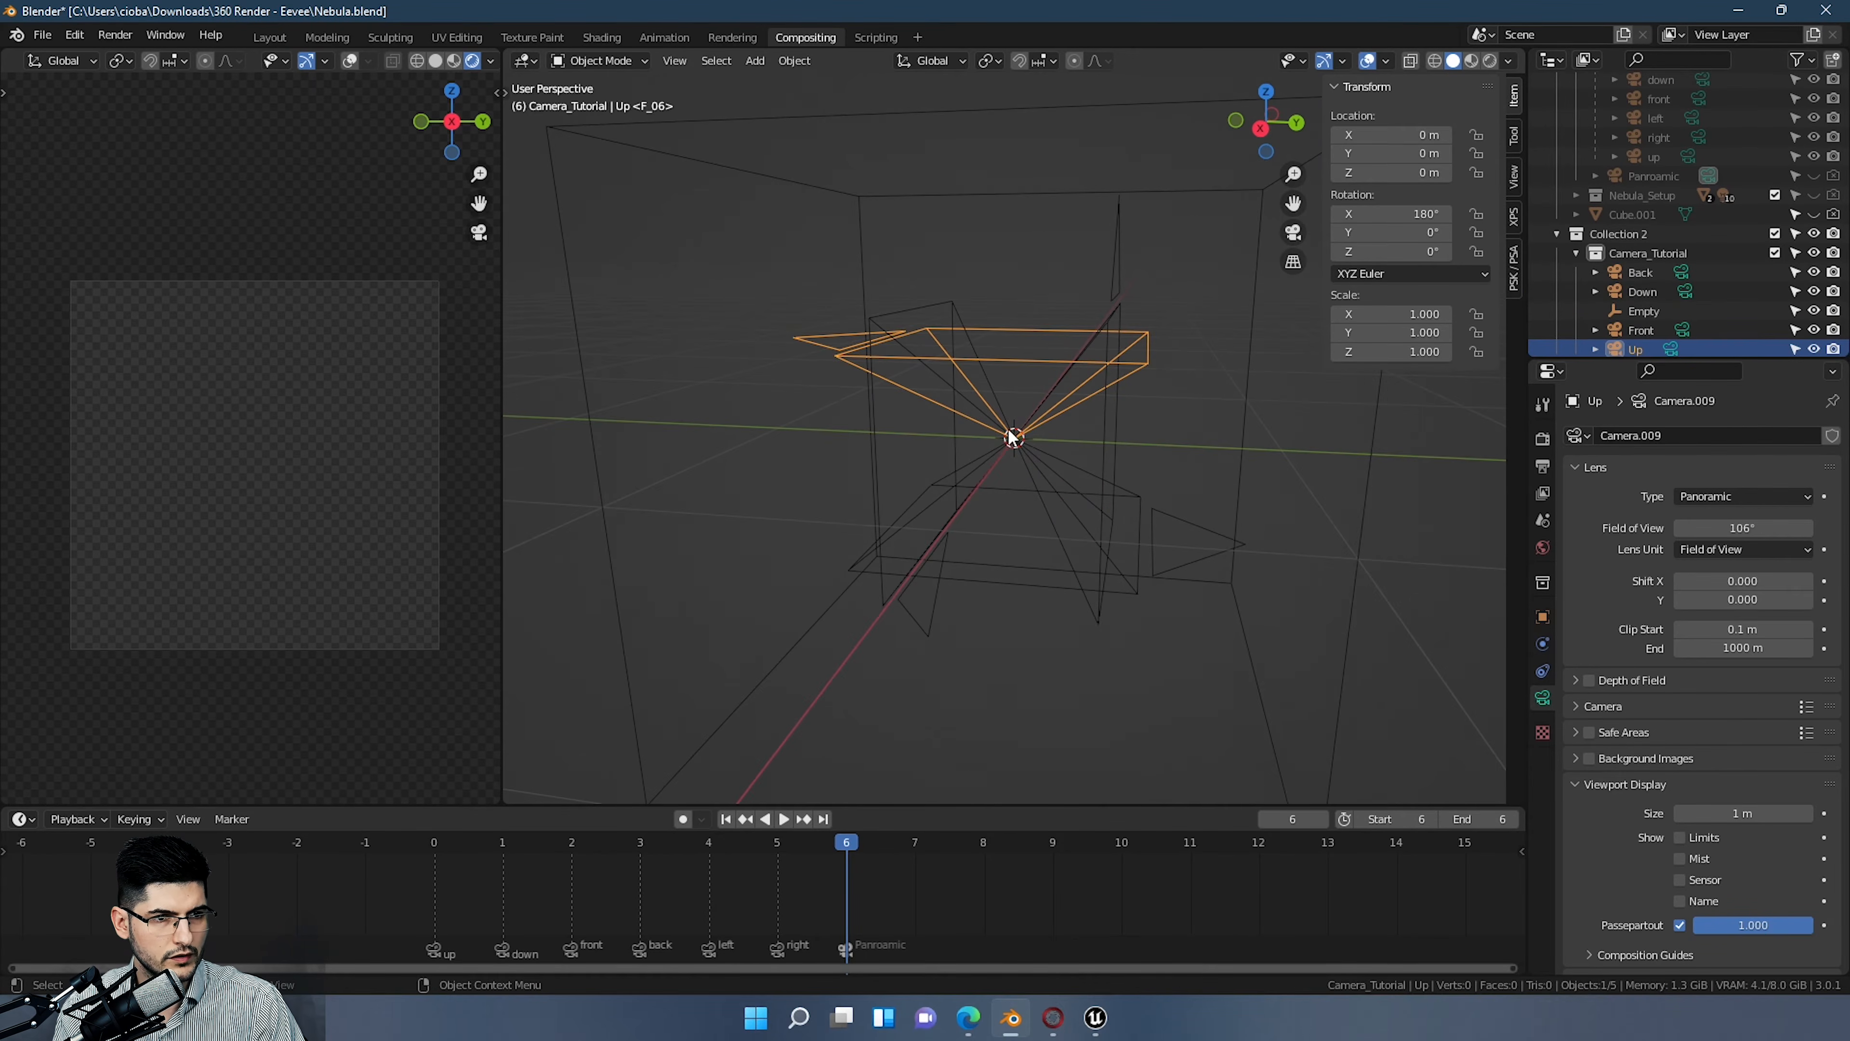
left_click(1643, 291)
left_click(1645, 272, "ctrl")
left_click(1654, 330, "ctrl")
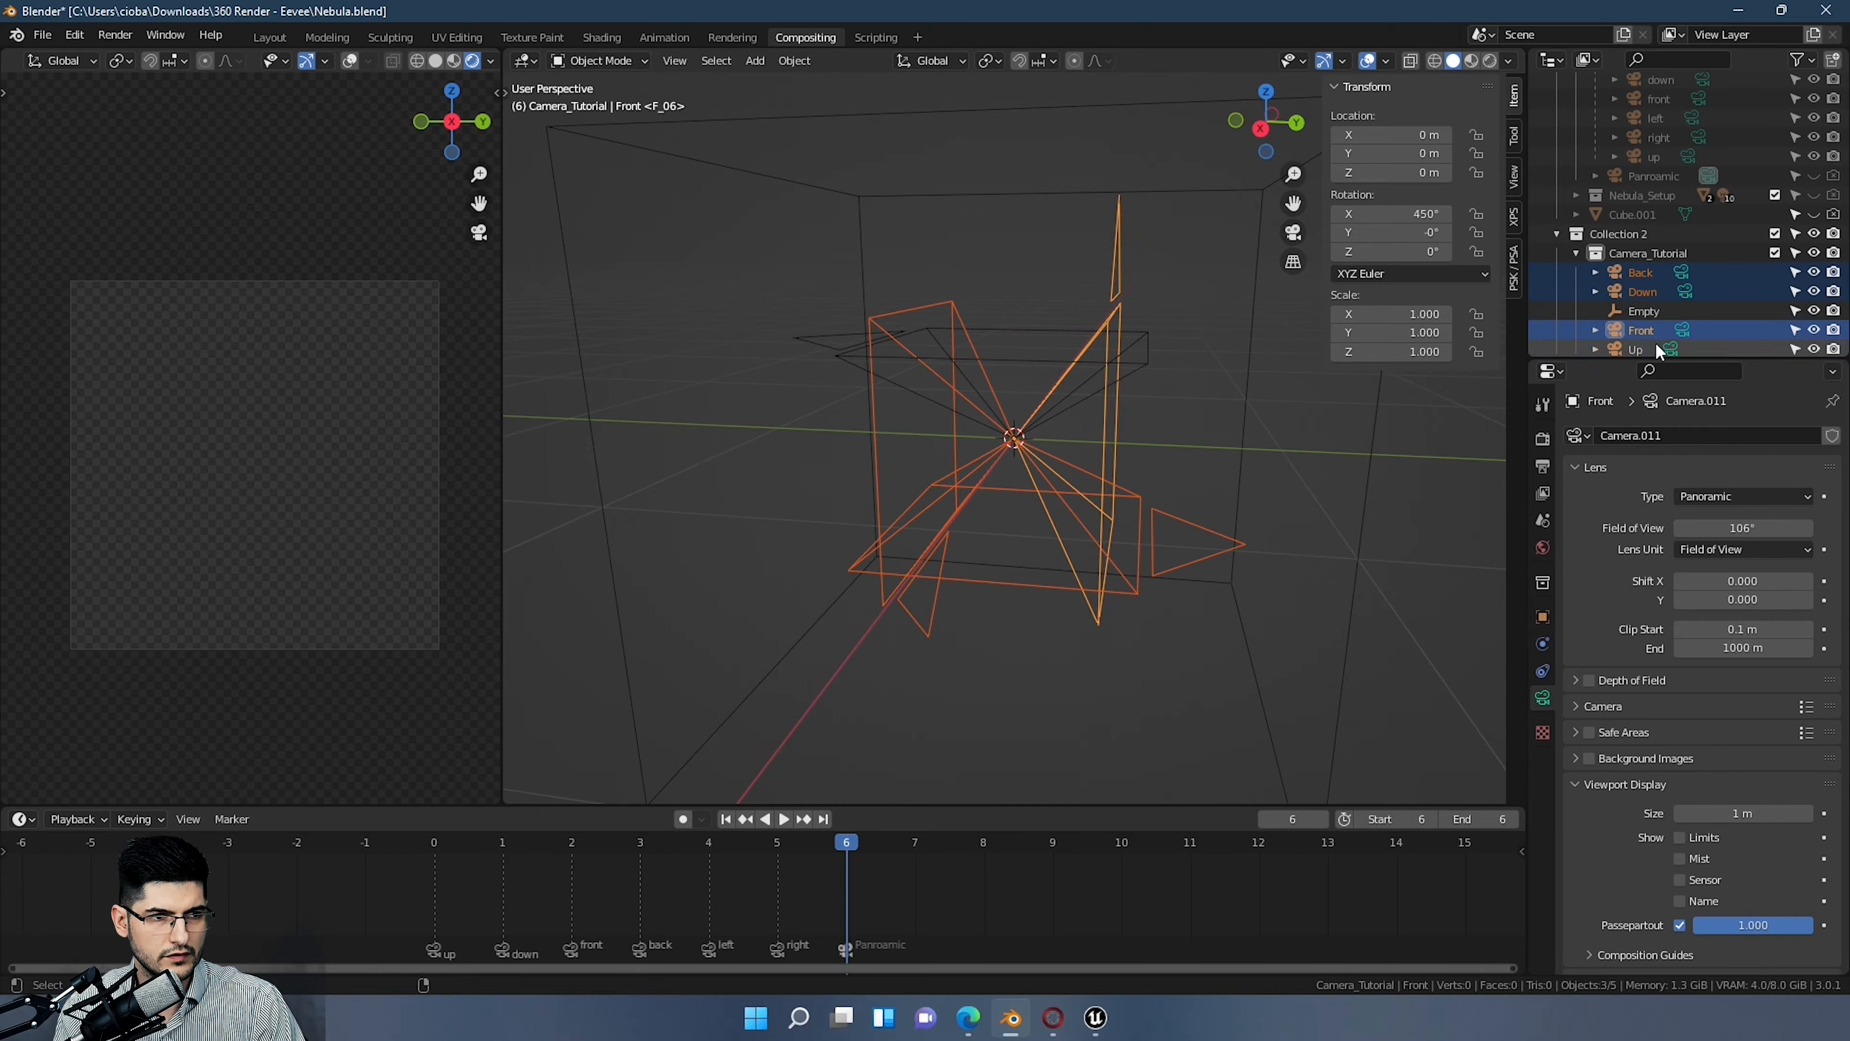
left_click(1655, 349, "ctrl")
middle_click_drag(1116, 520, 1130, 509)
key("ctrl+a")
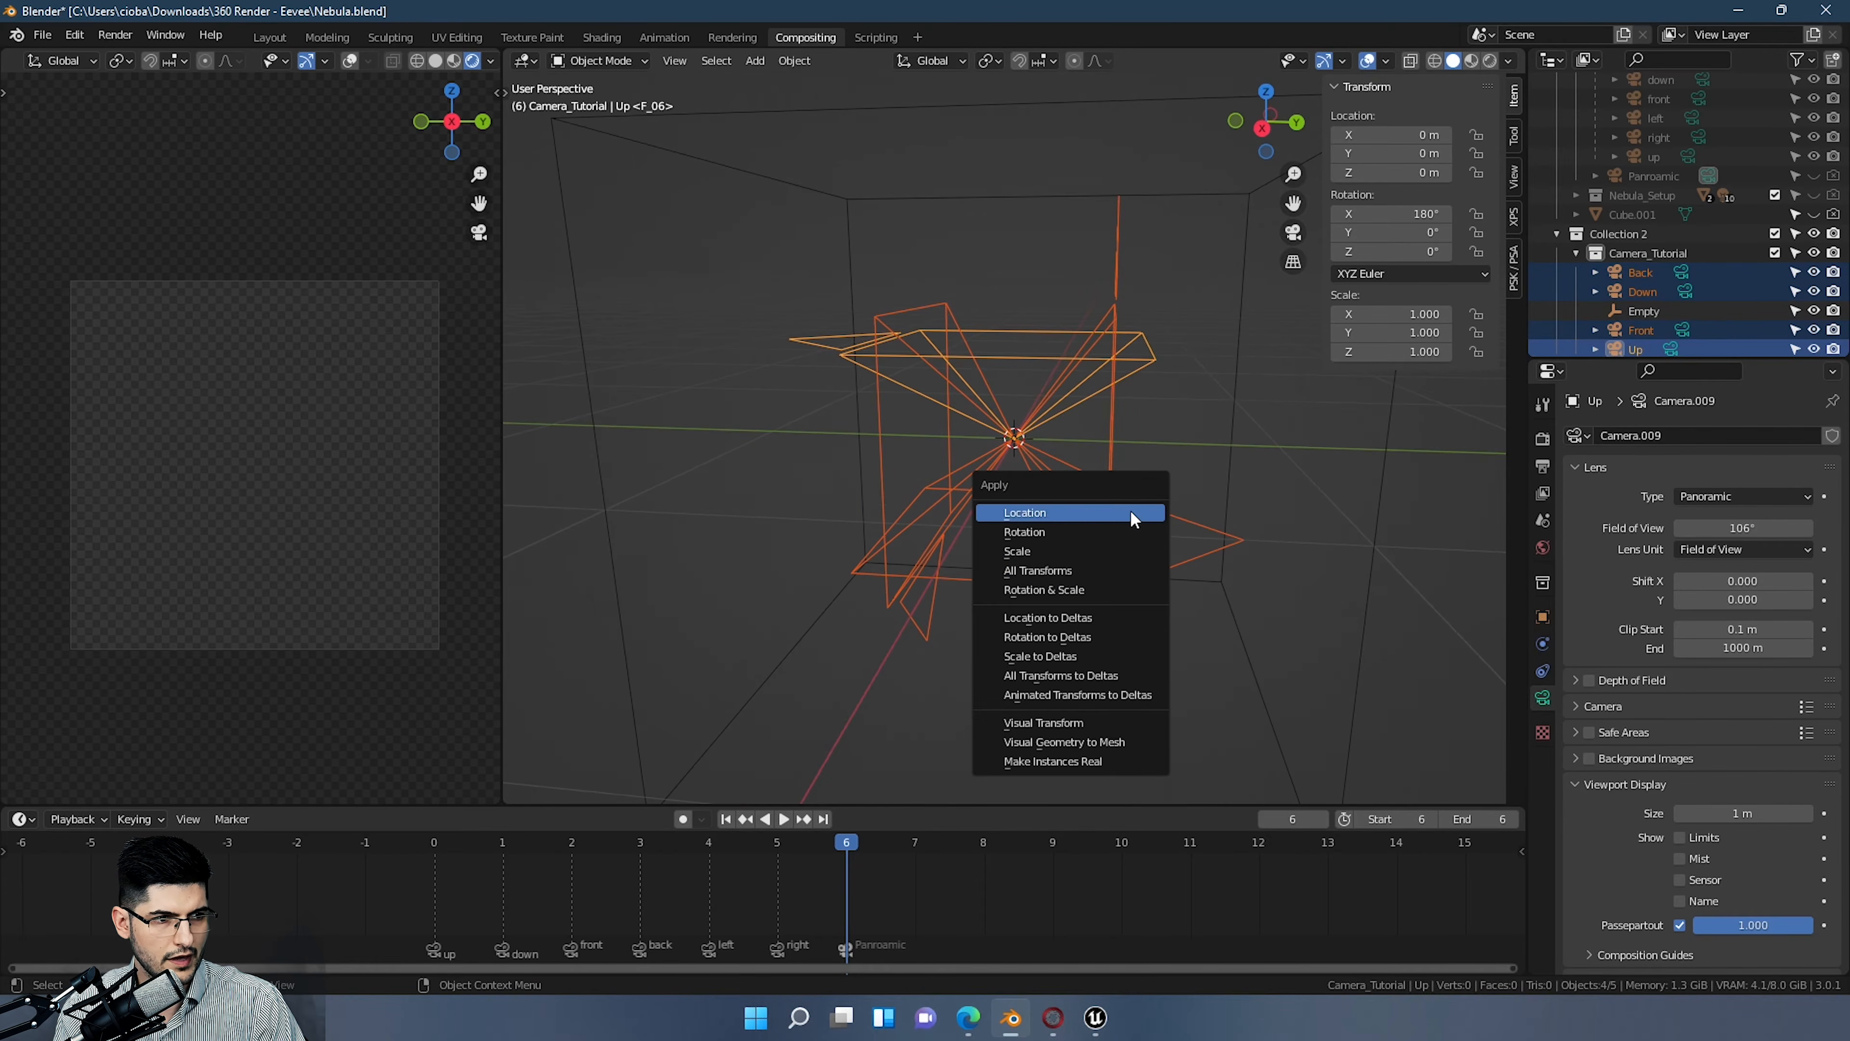
left_click(1096, 571)
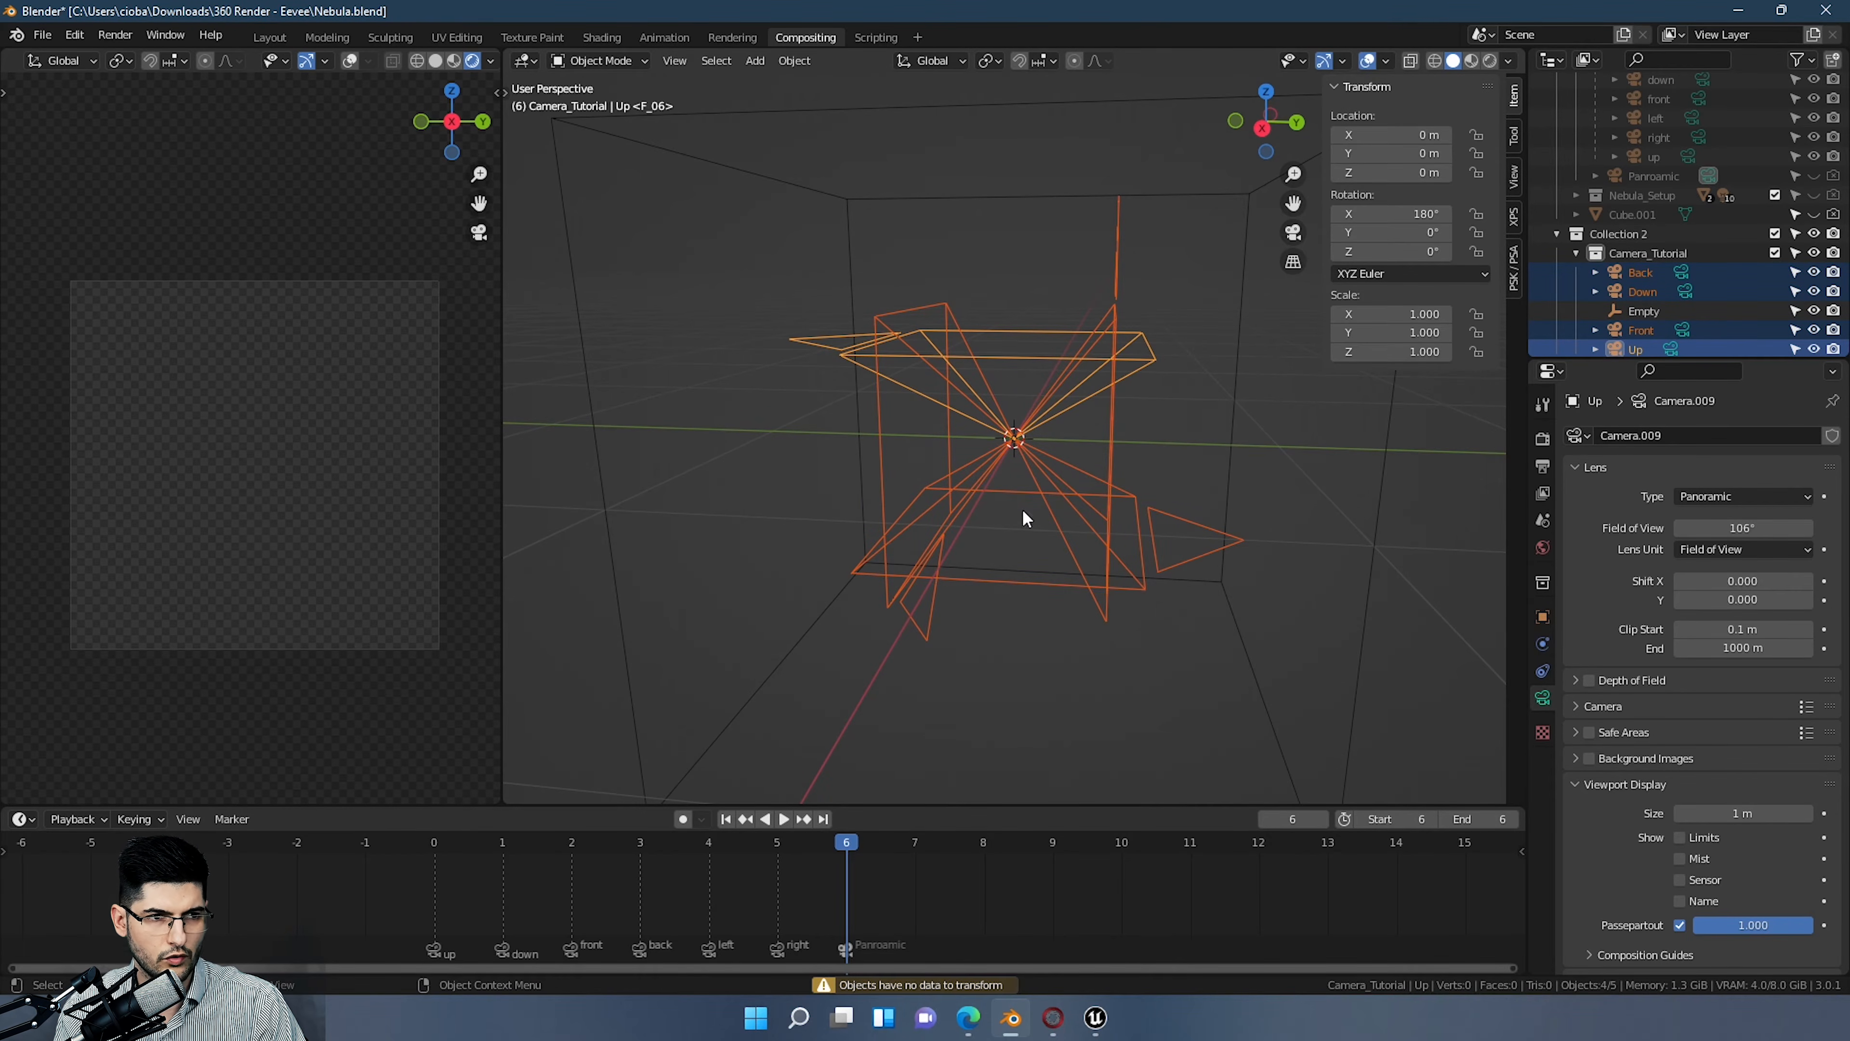
Step: Inspect the orientation of the Front and Back cameras around the rig's centre
middle_click_drag(1222, 419, 1147, 389)
left_click(1146, 390)
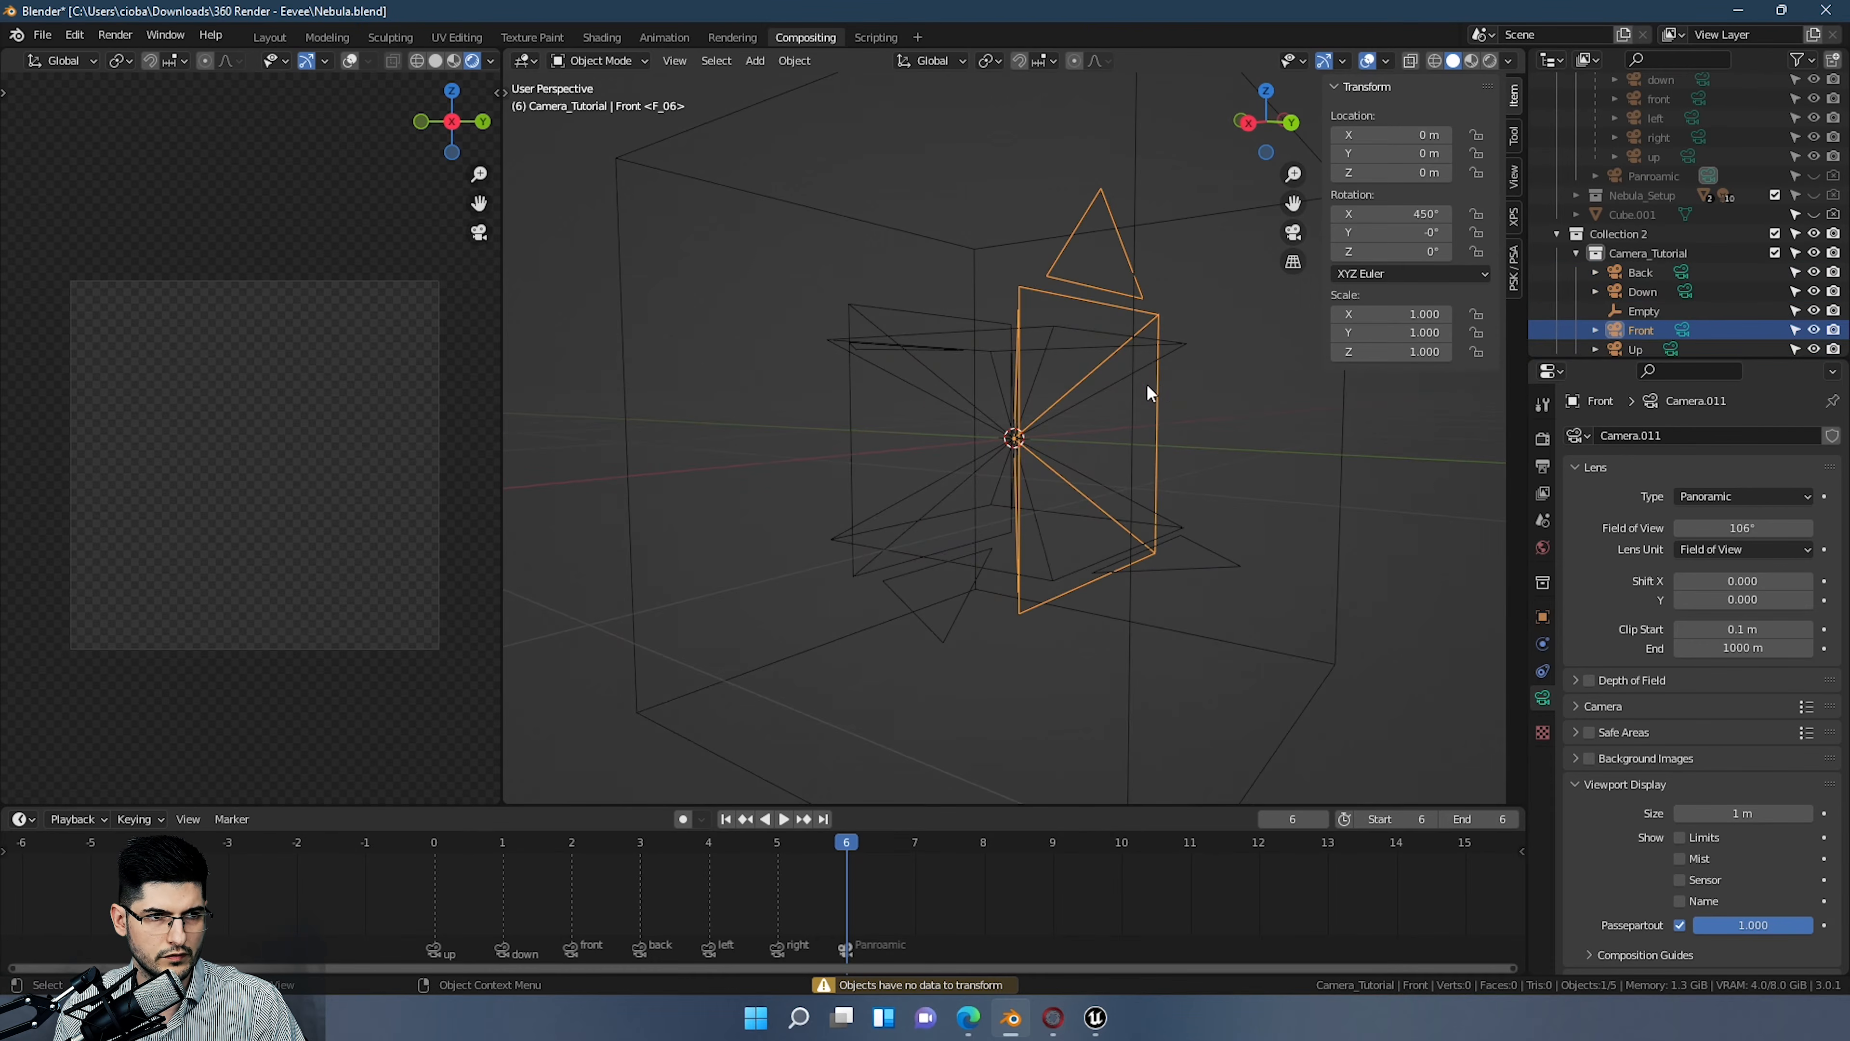
middle_click_drag(1253, 343, 1184, 388)
left_click(865, 432)
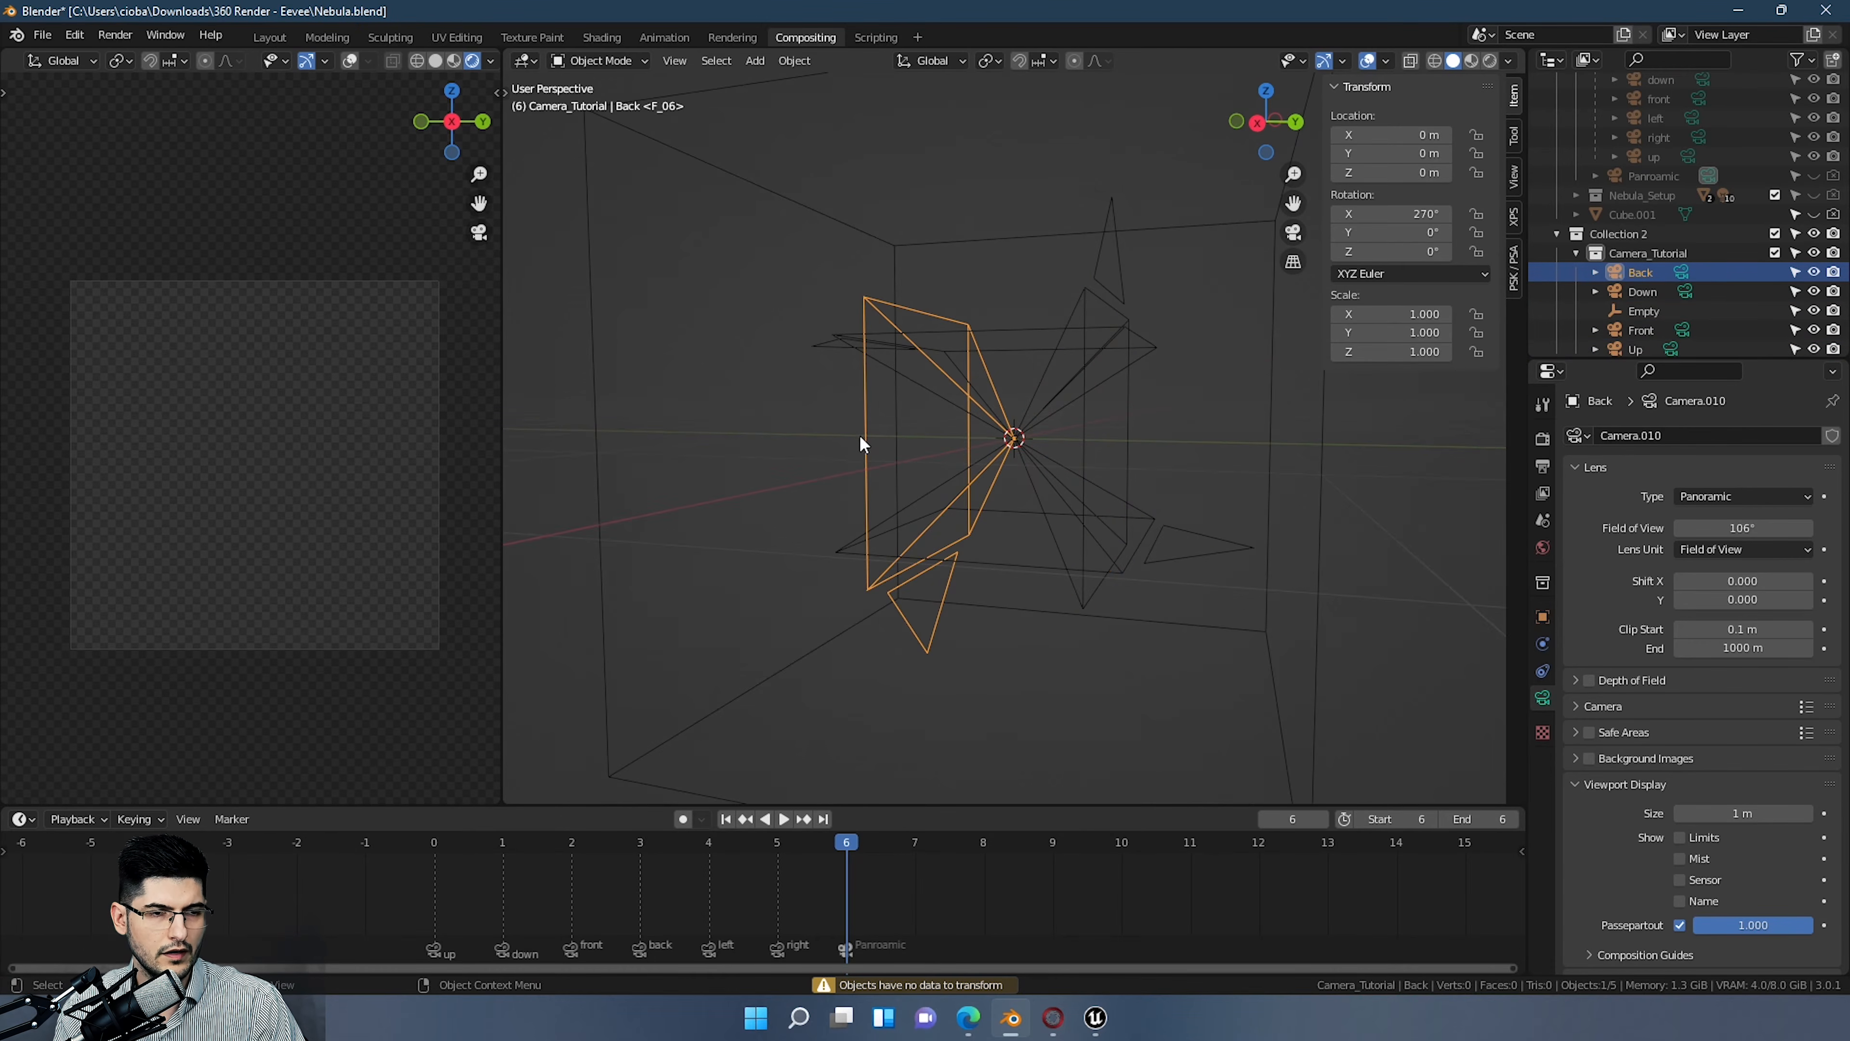
middle_click_drag(886, 463, 1231, 356)
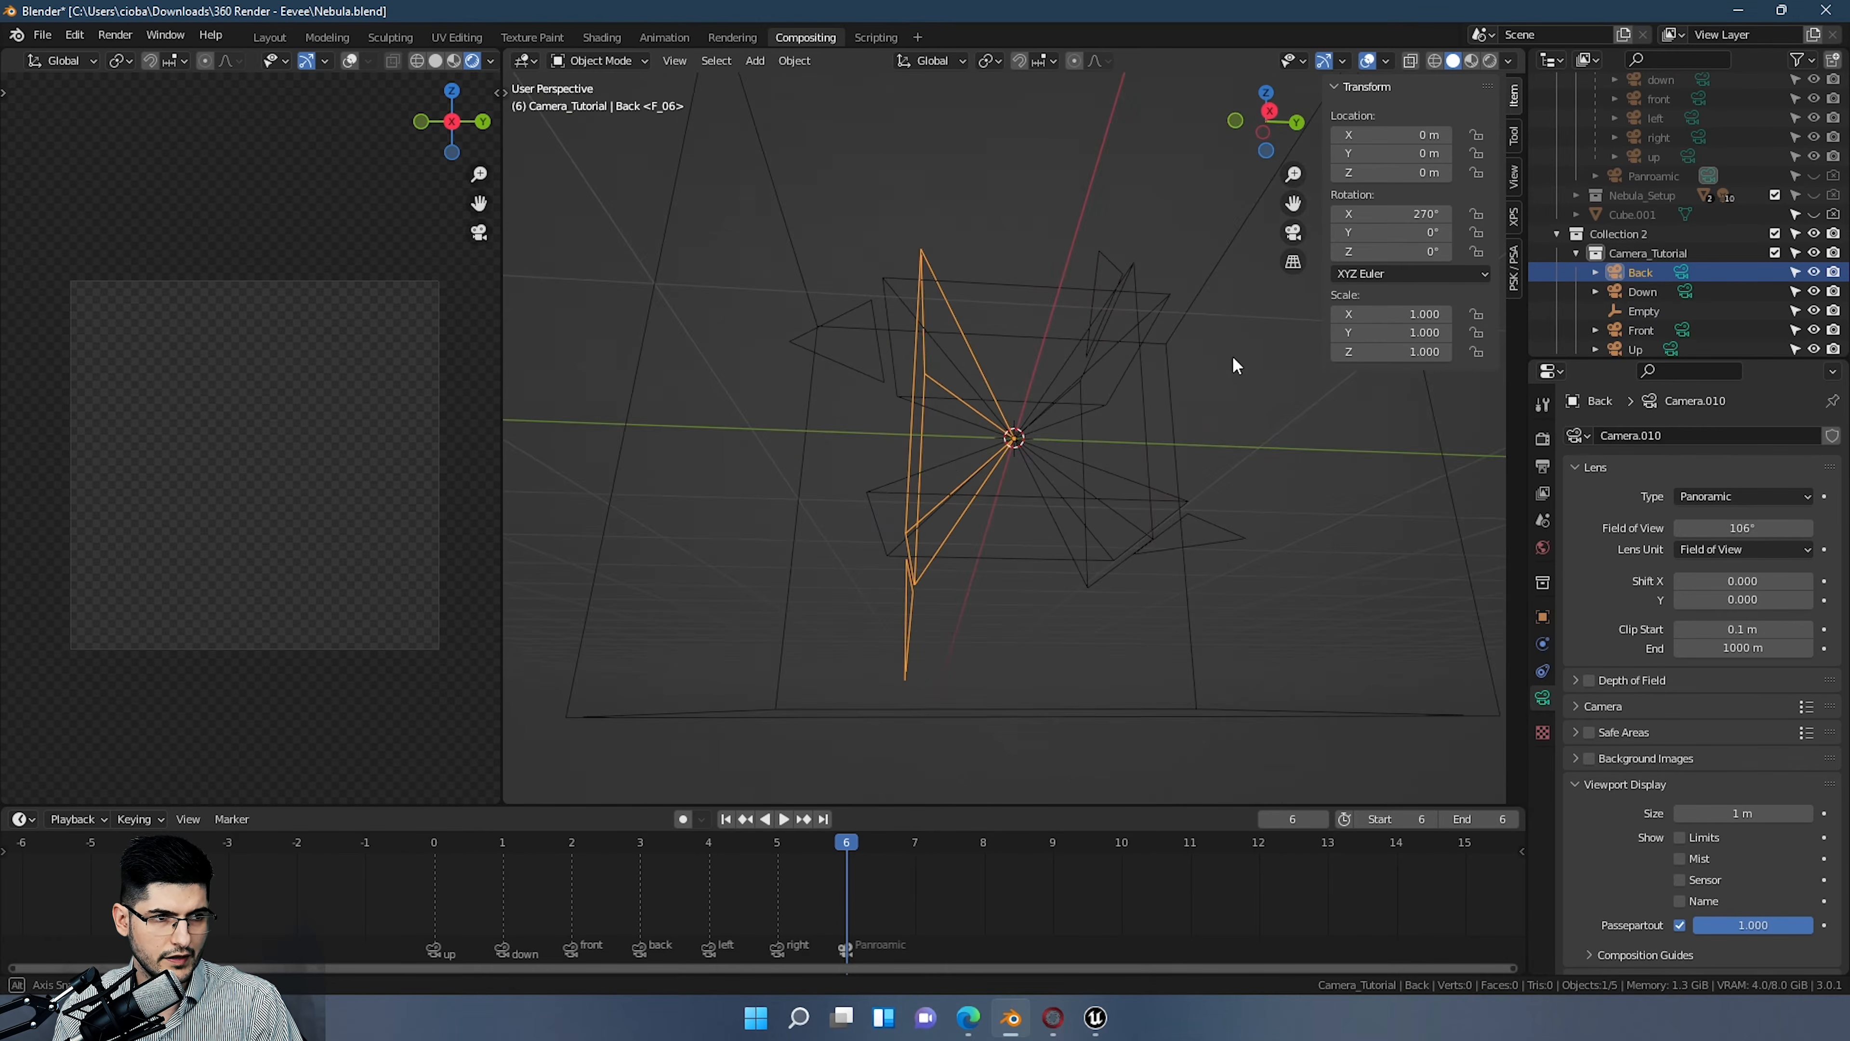
middle_click_drag(1111, 373, 1034, 426)
scroll(1675, 306, "down", 1)
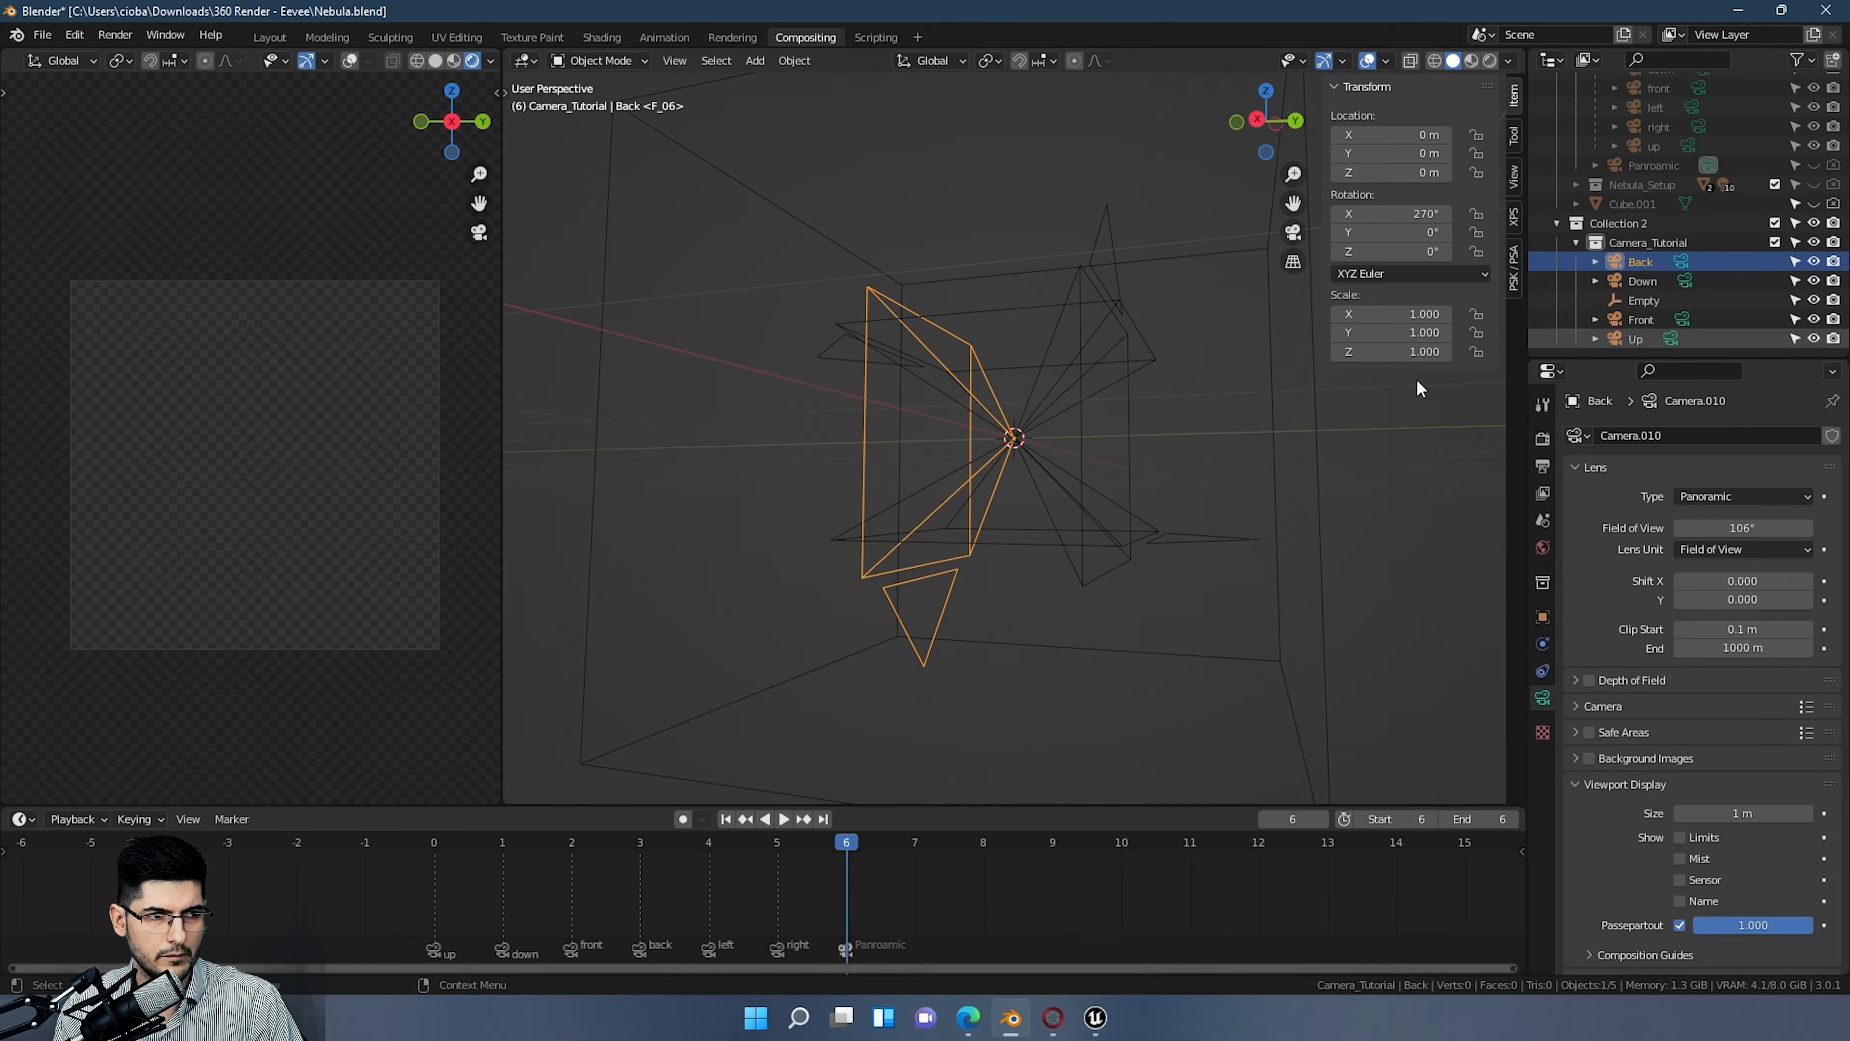
middle_click_drag(1417, 384, 867, 302)
left_click(888, 408)
key("r")
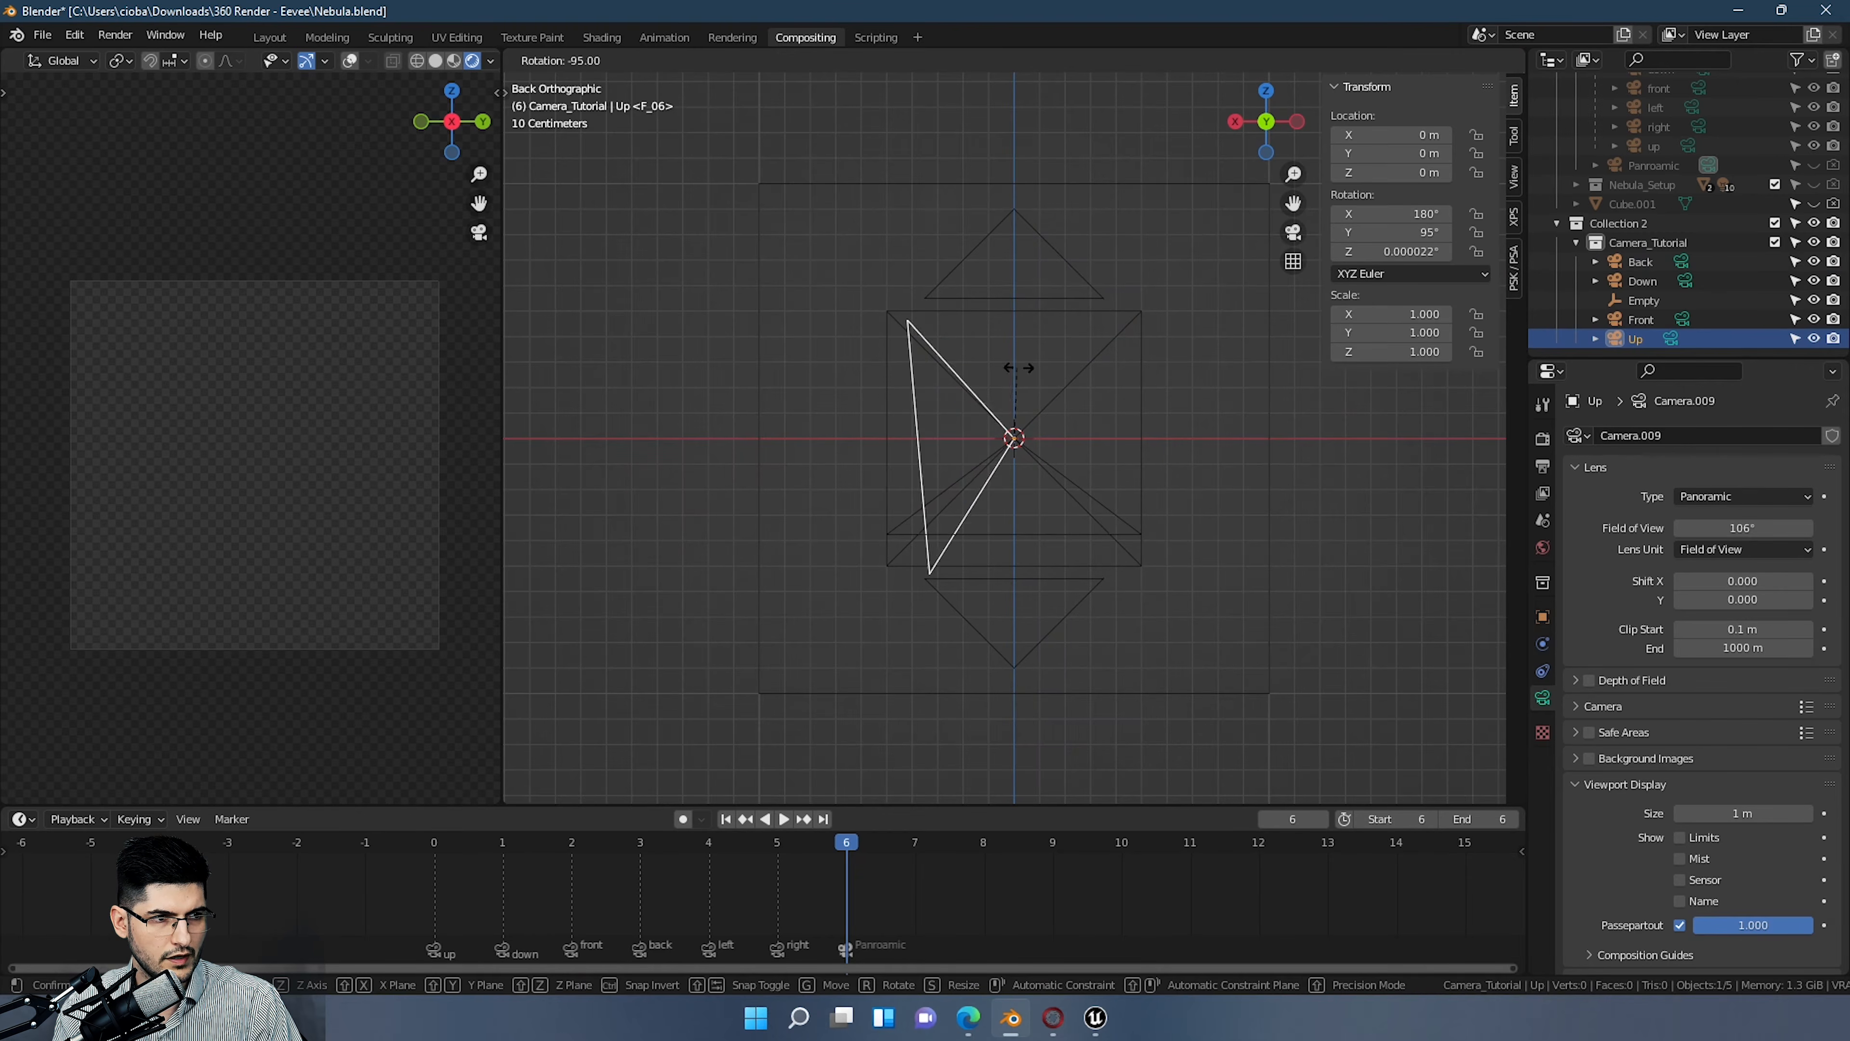
left_click(1019, 370)
middle_click_drag(802, 342, 1076, 367)
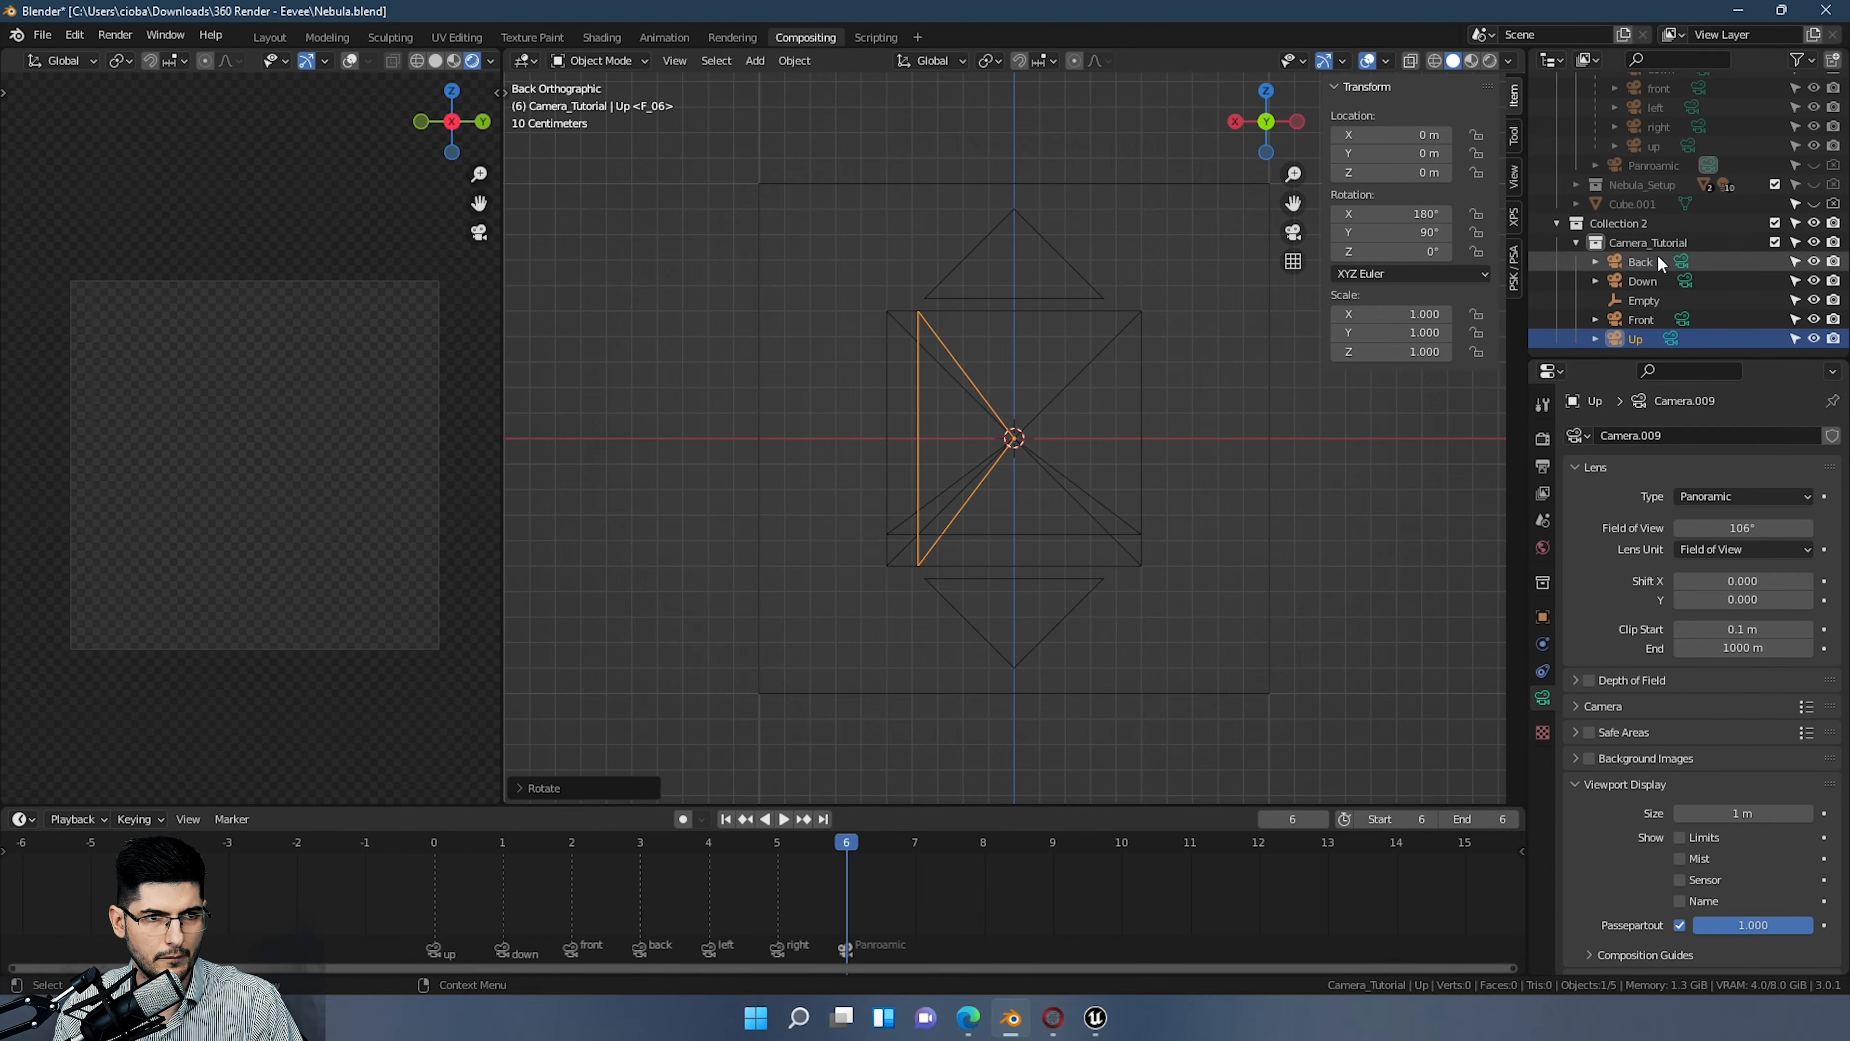
middle_click_drag(1056, 408, 1157, 466)
key("ctrl+z")
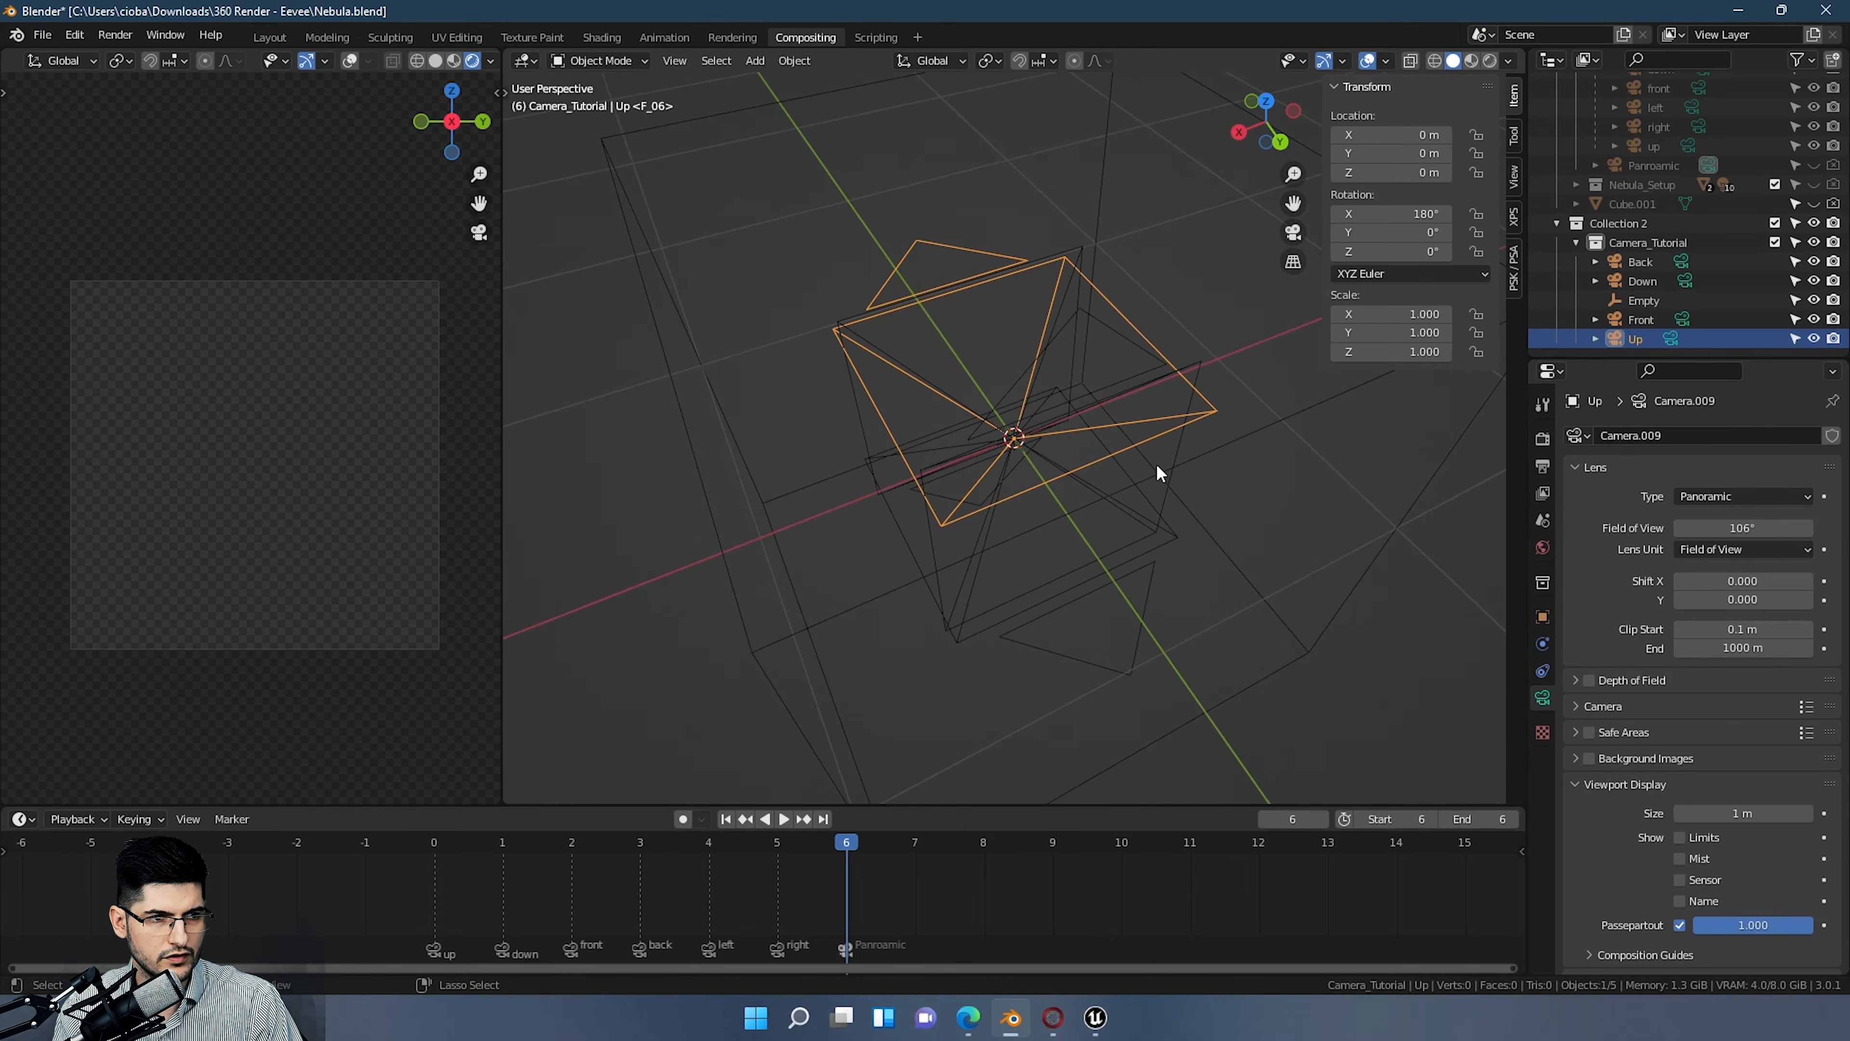
Step: Paste a copy of the Up camera and rotate it by -90° in the back view so it faces sideways
middle_click_drag(1215, 393, 1136, 311)
key("ctrl+v")
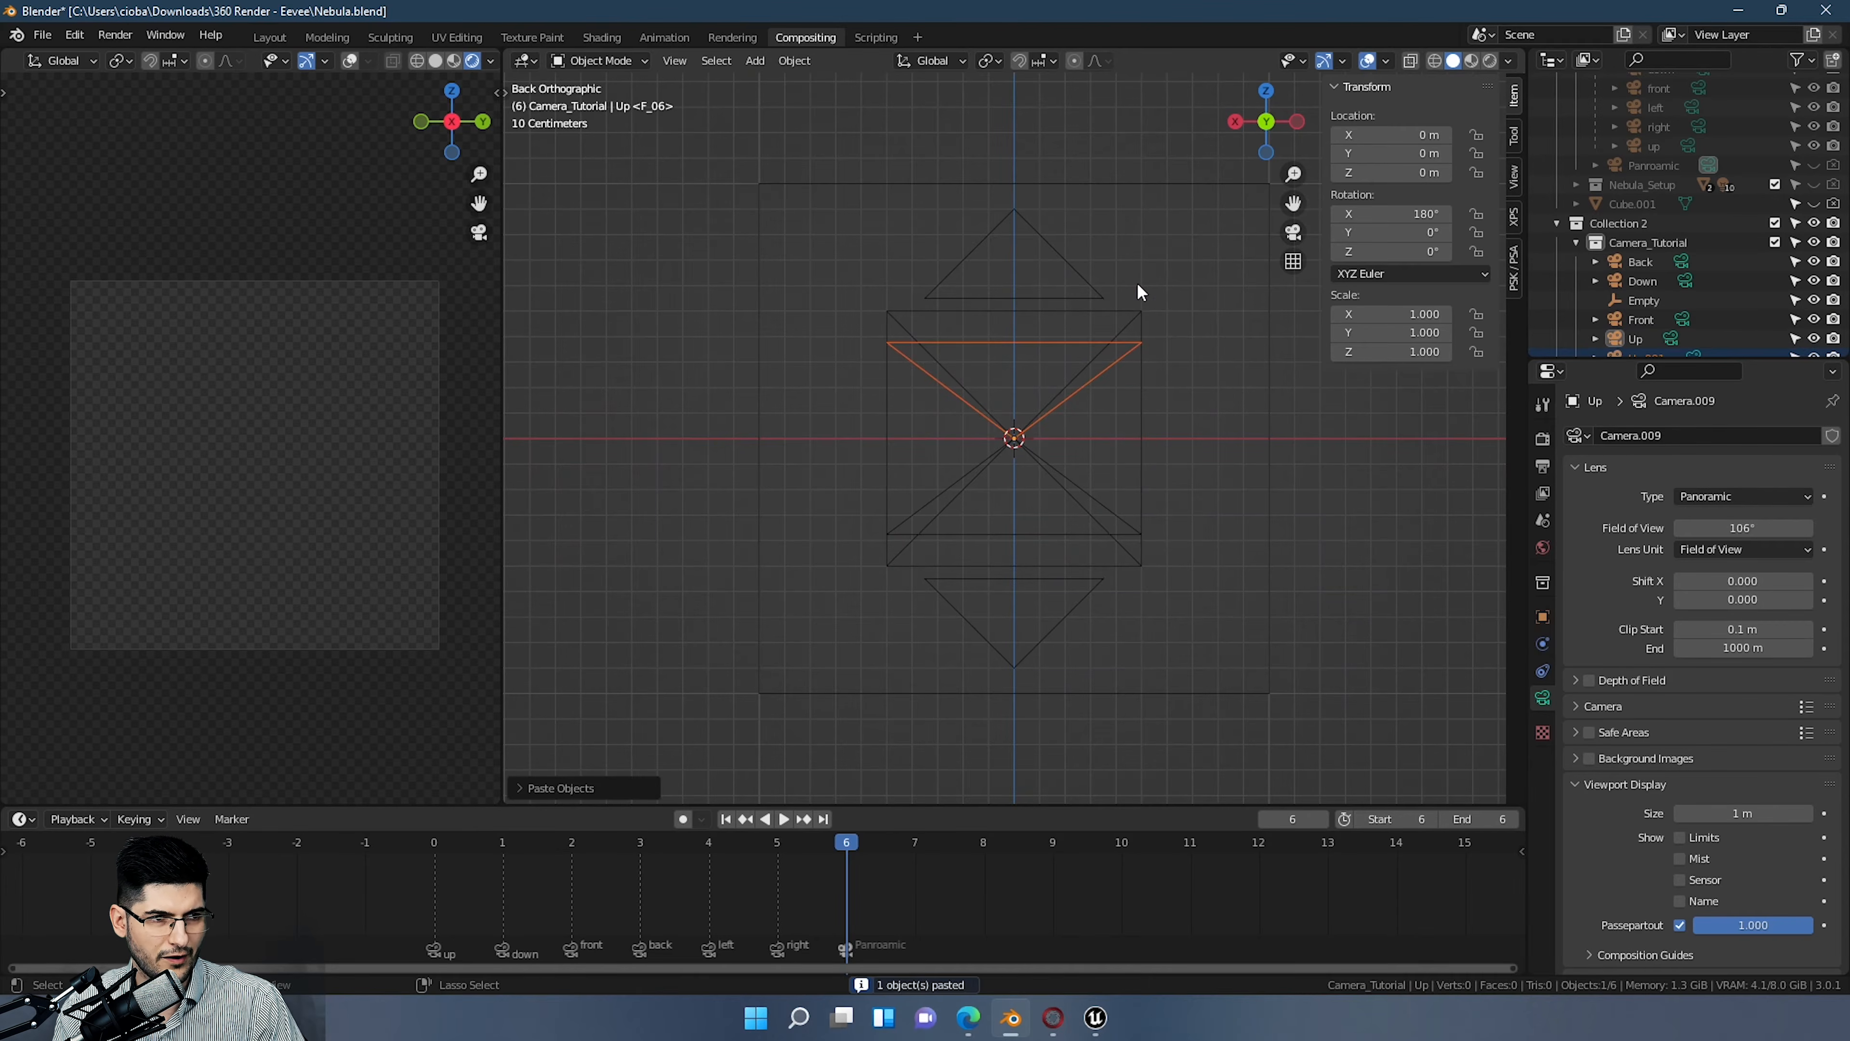
key("r")
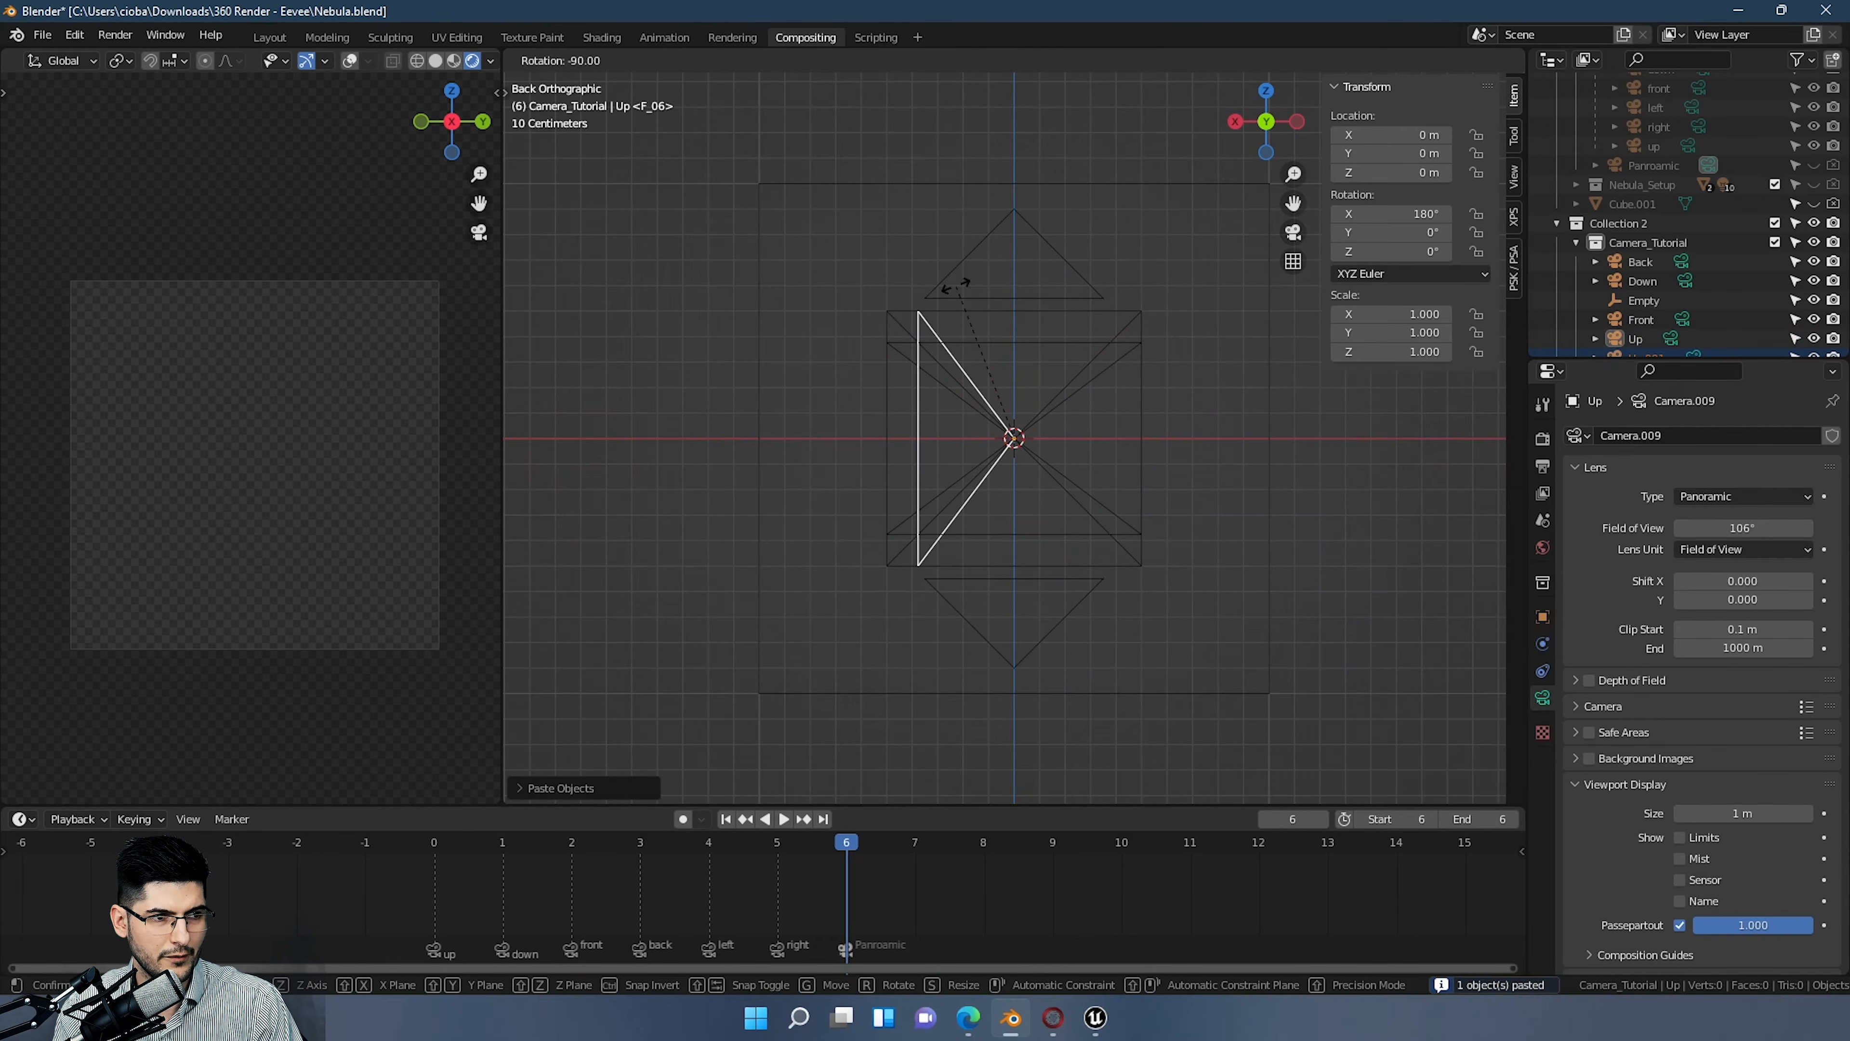
left_click(960, 283)
middle_click_drag(1163, 406, 1223, 446)
Step: Rename the rotated copy of the Up camera as Left
scroll(1677, 335, "down", 1)
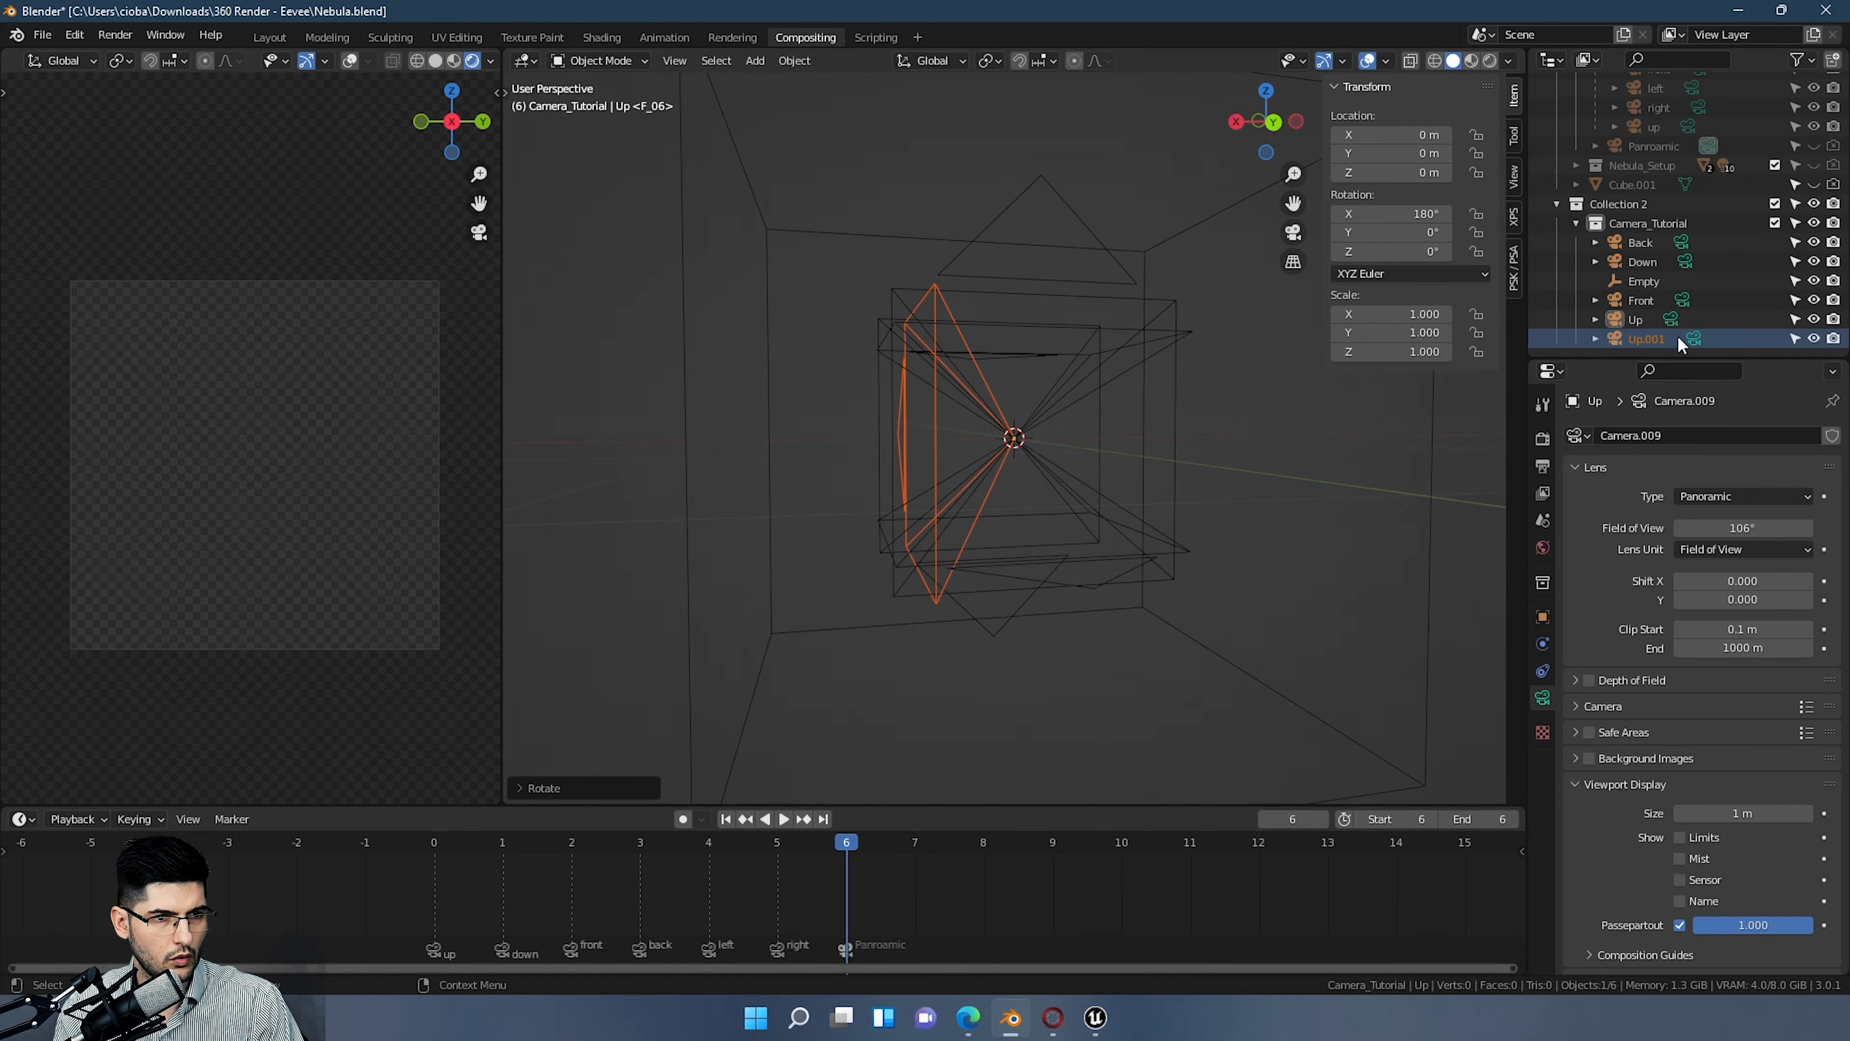
double_click(1645, 337)
type("Left")
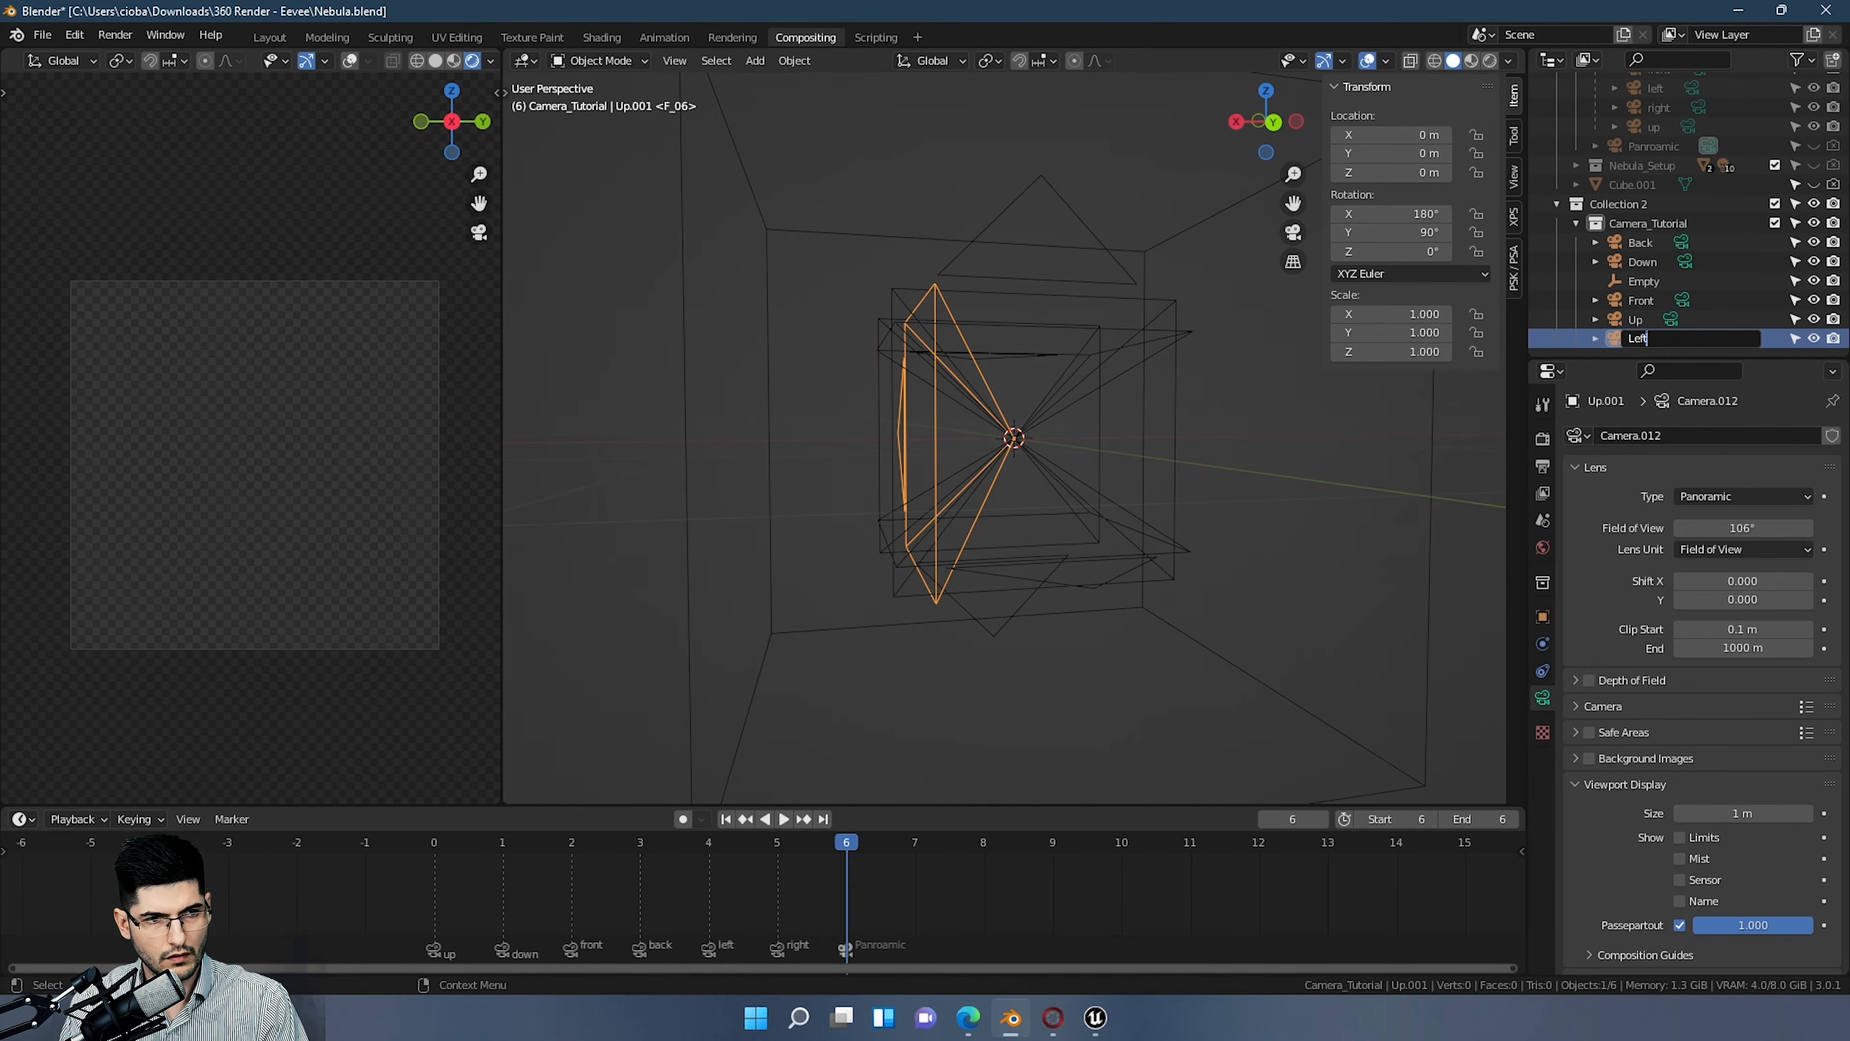
key("Return")
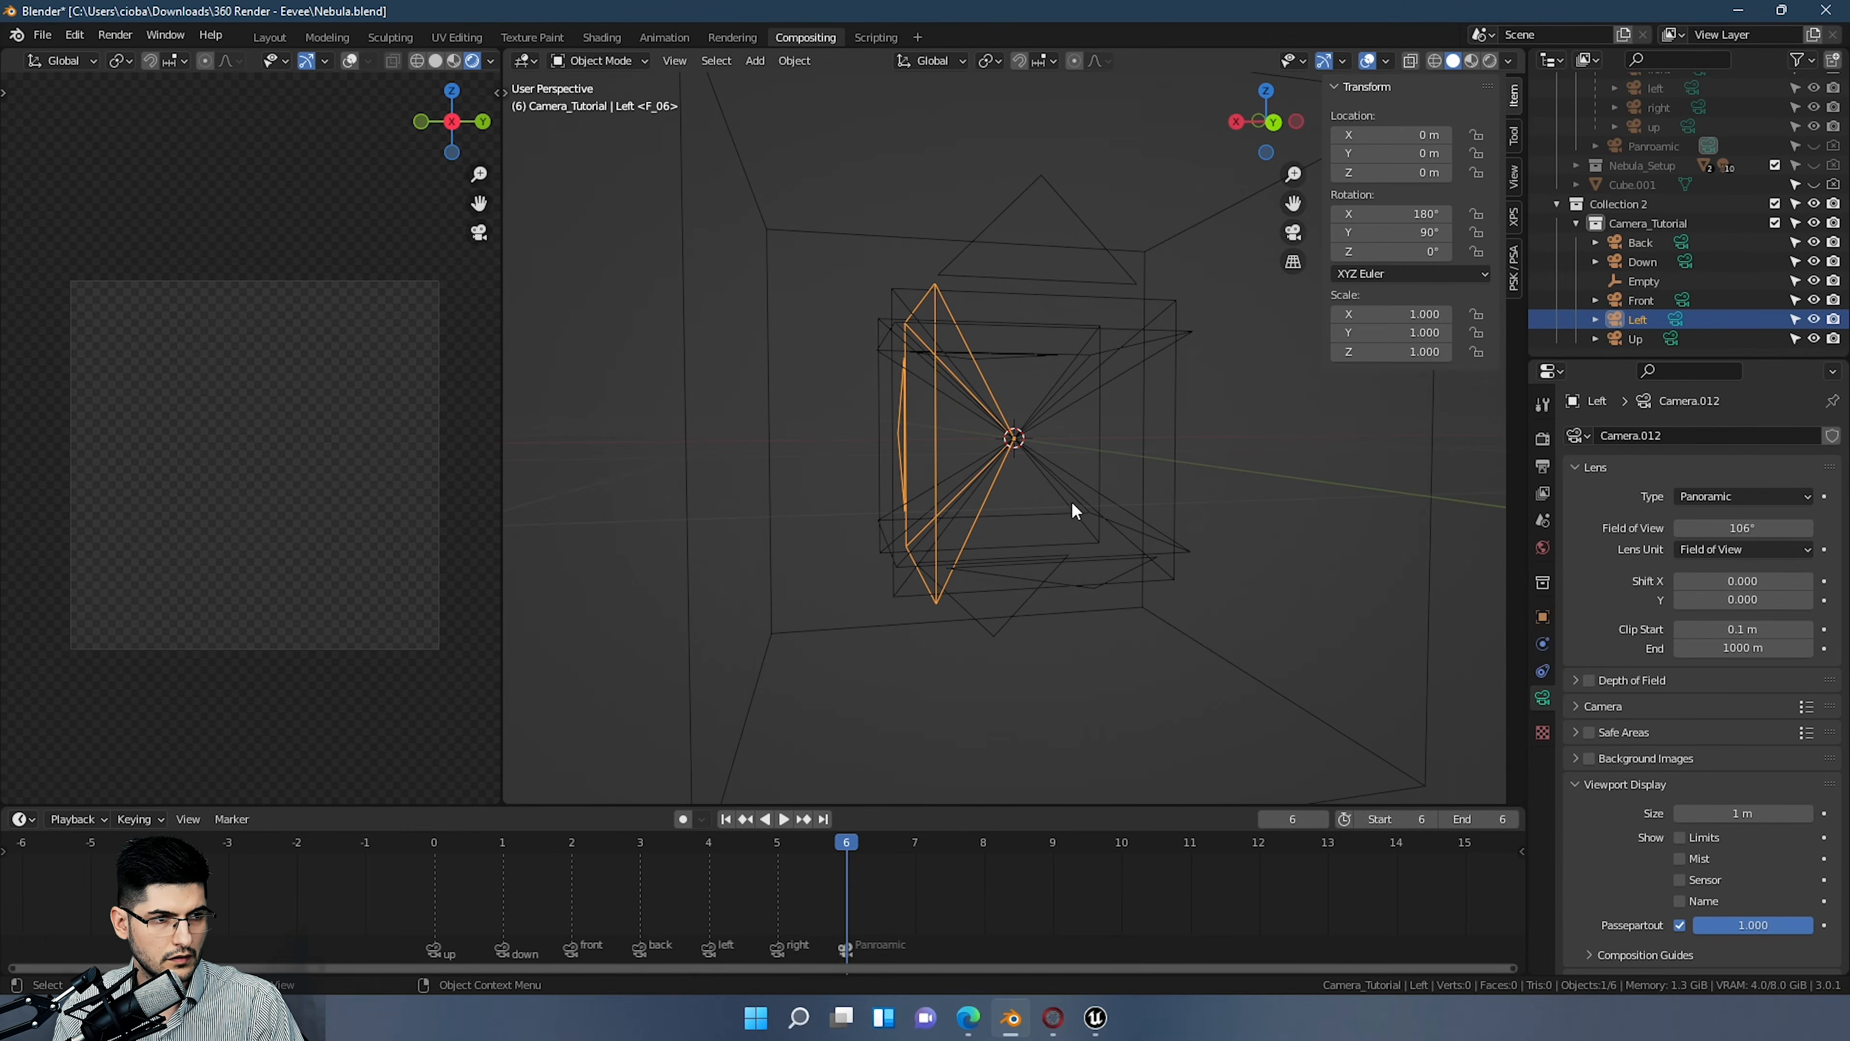
Step: Copy and paste the Left camera, and rotate the copy by 180° in the back view to face the opposite side
key("ctrl+KP_1")
key("ctrl+v")
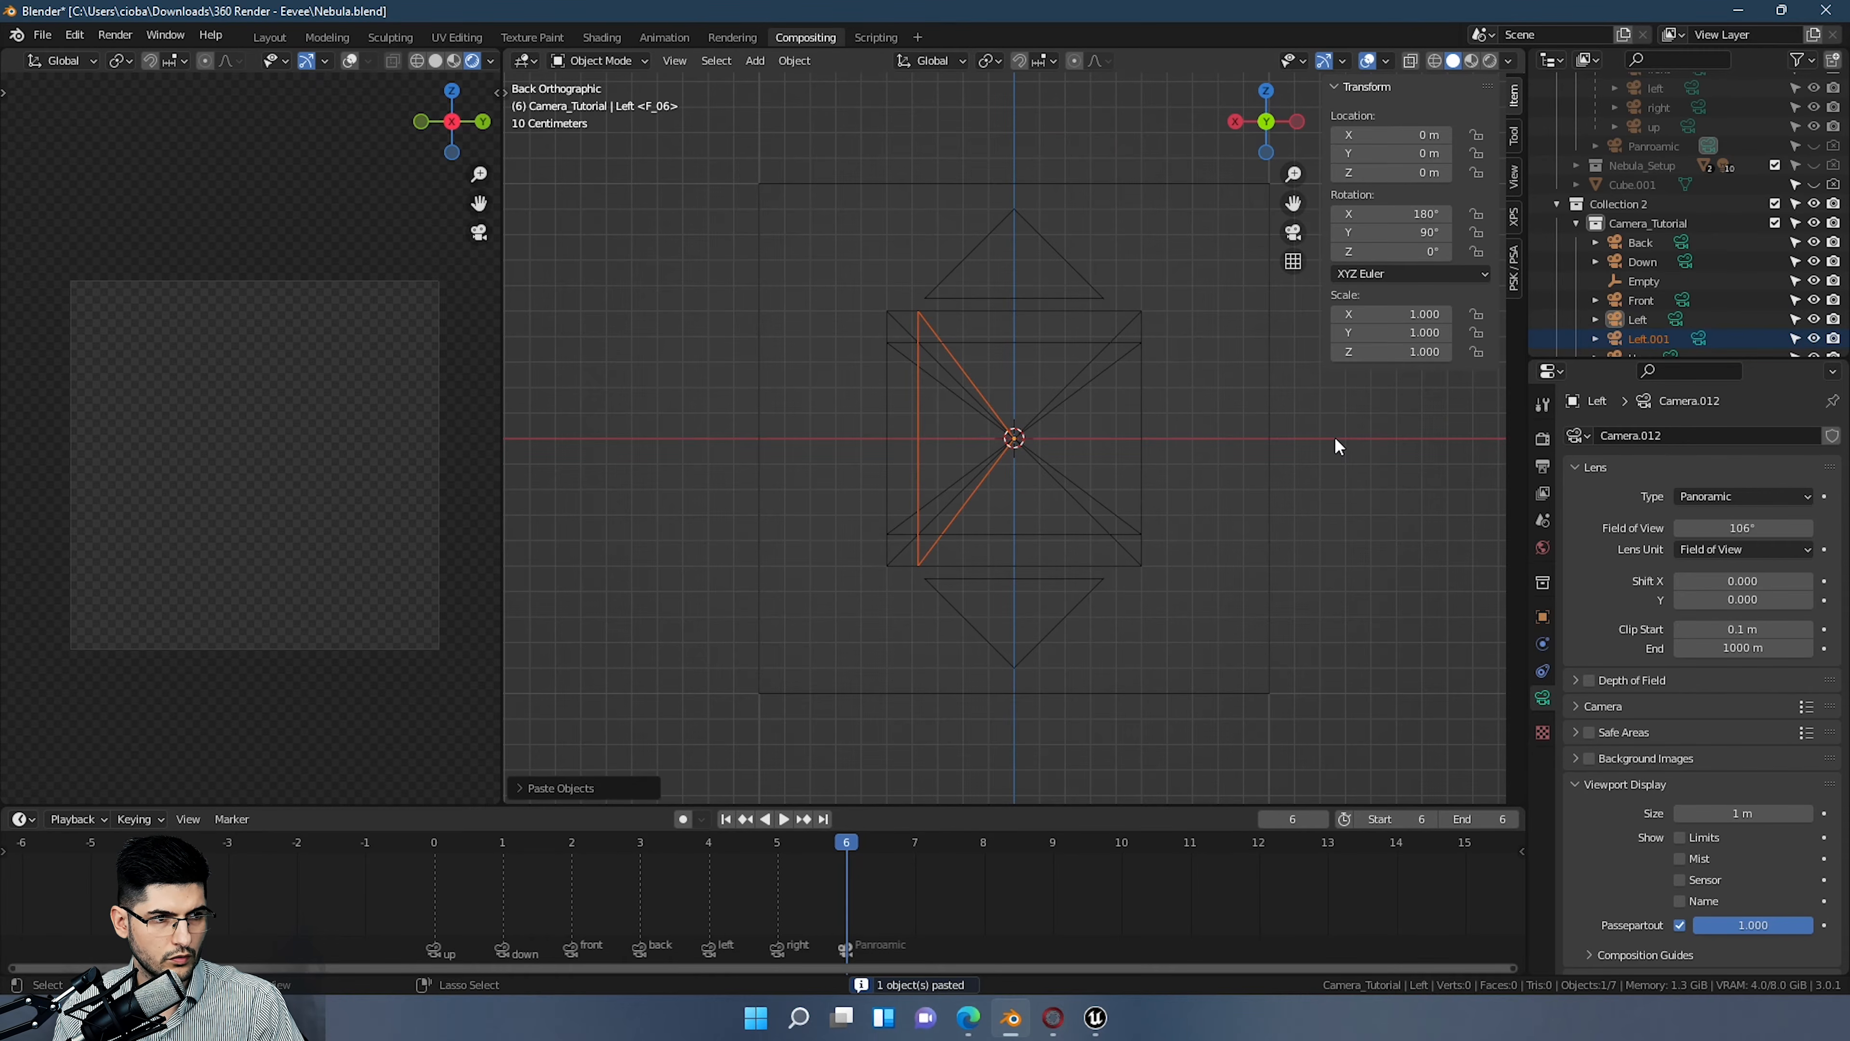
key("r")
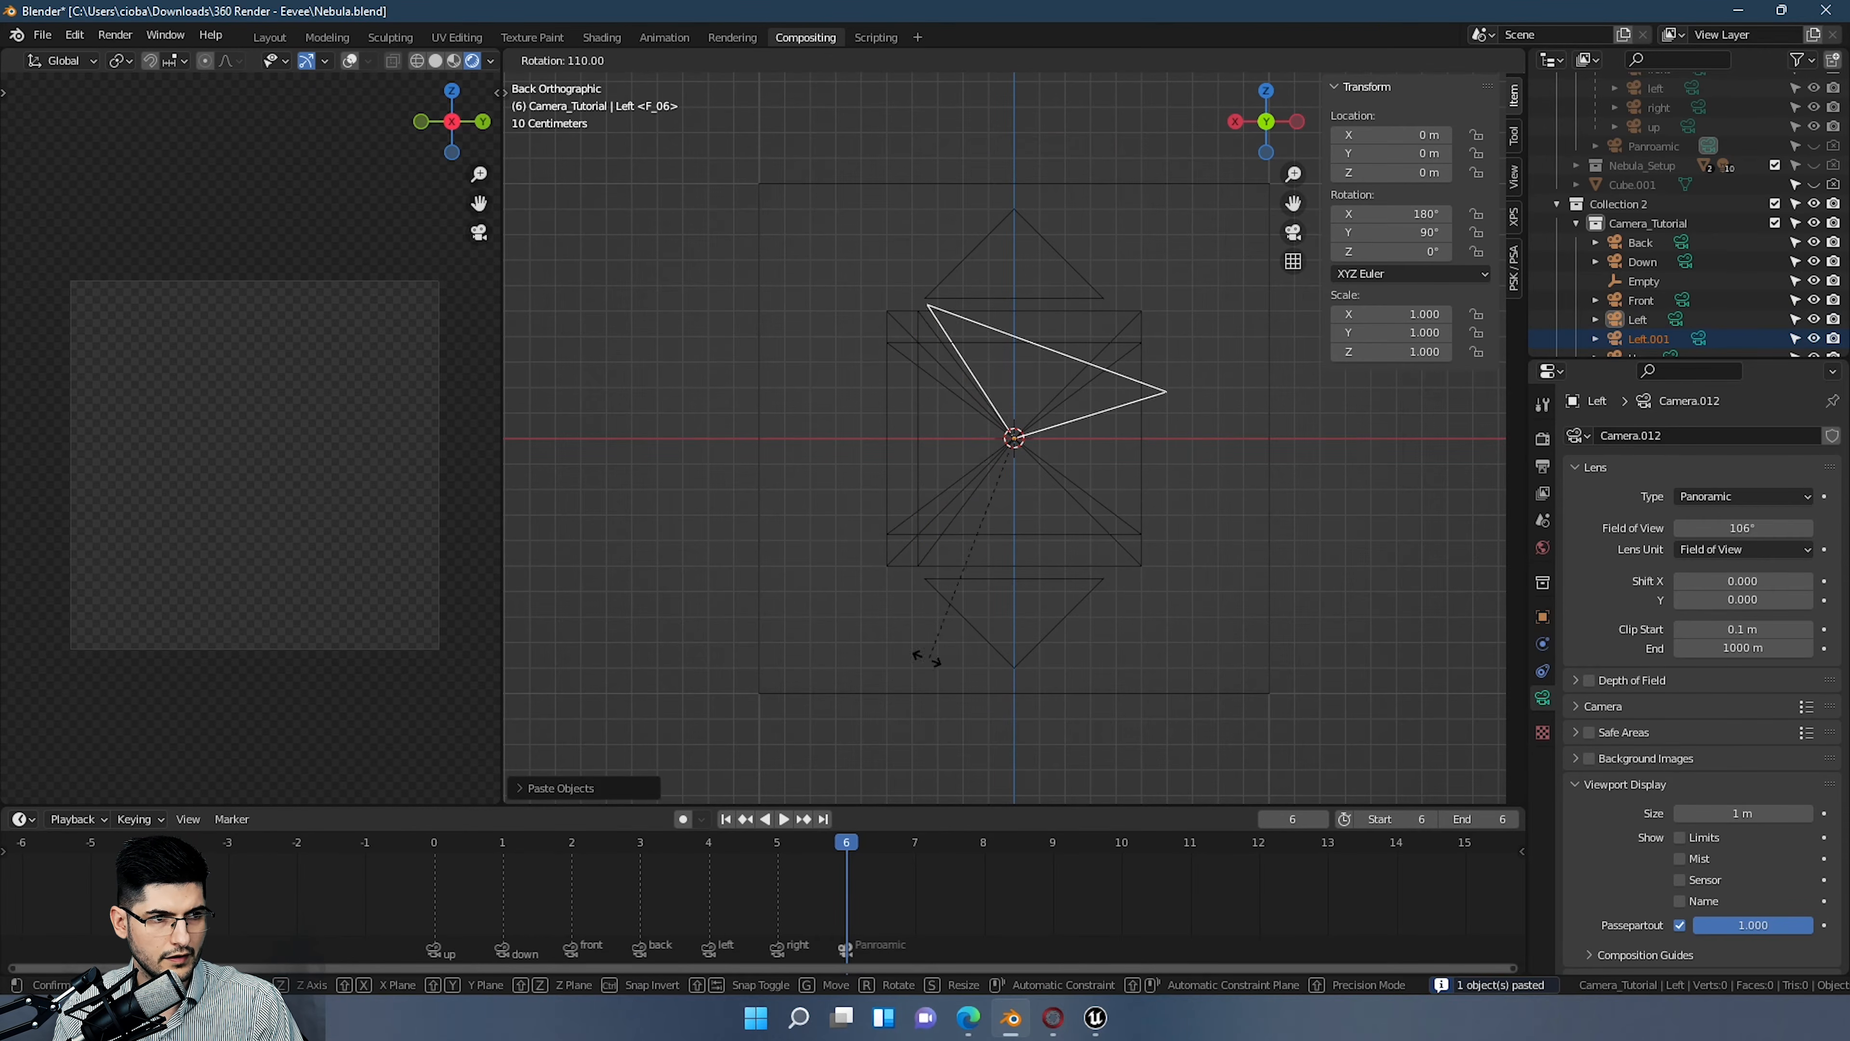
left_click(766, 430)
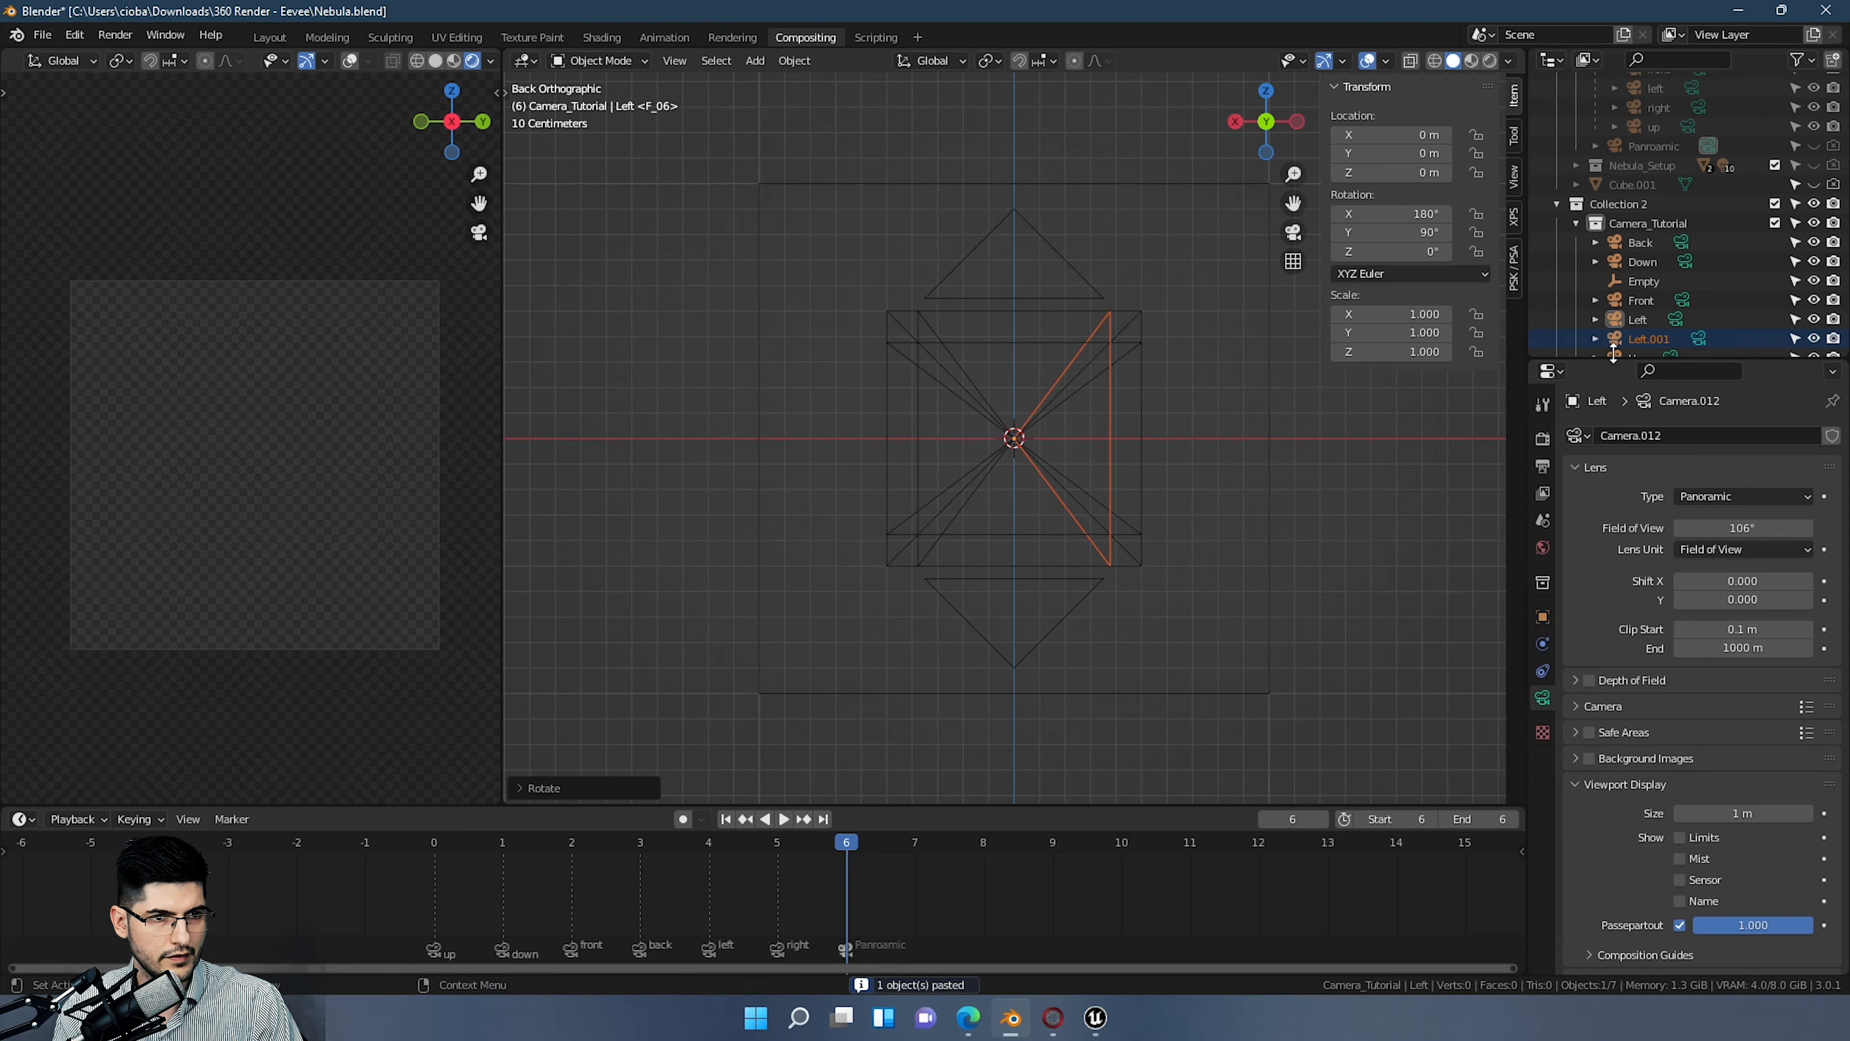
Step: Rename the rotated copy of the Left camera as Right
double_click(1640, 339)
type("Right")
key("Return")
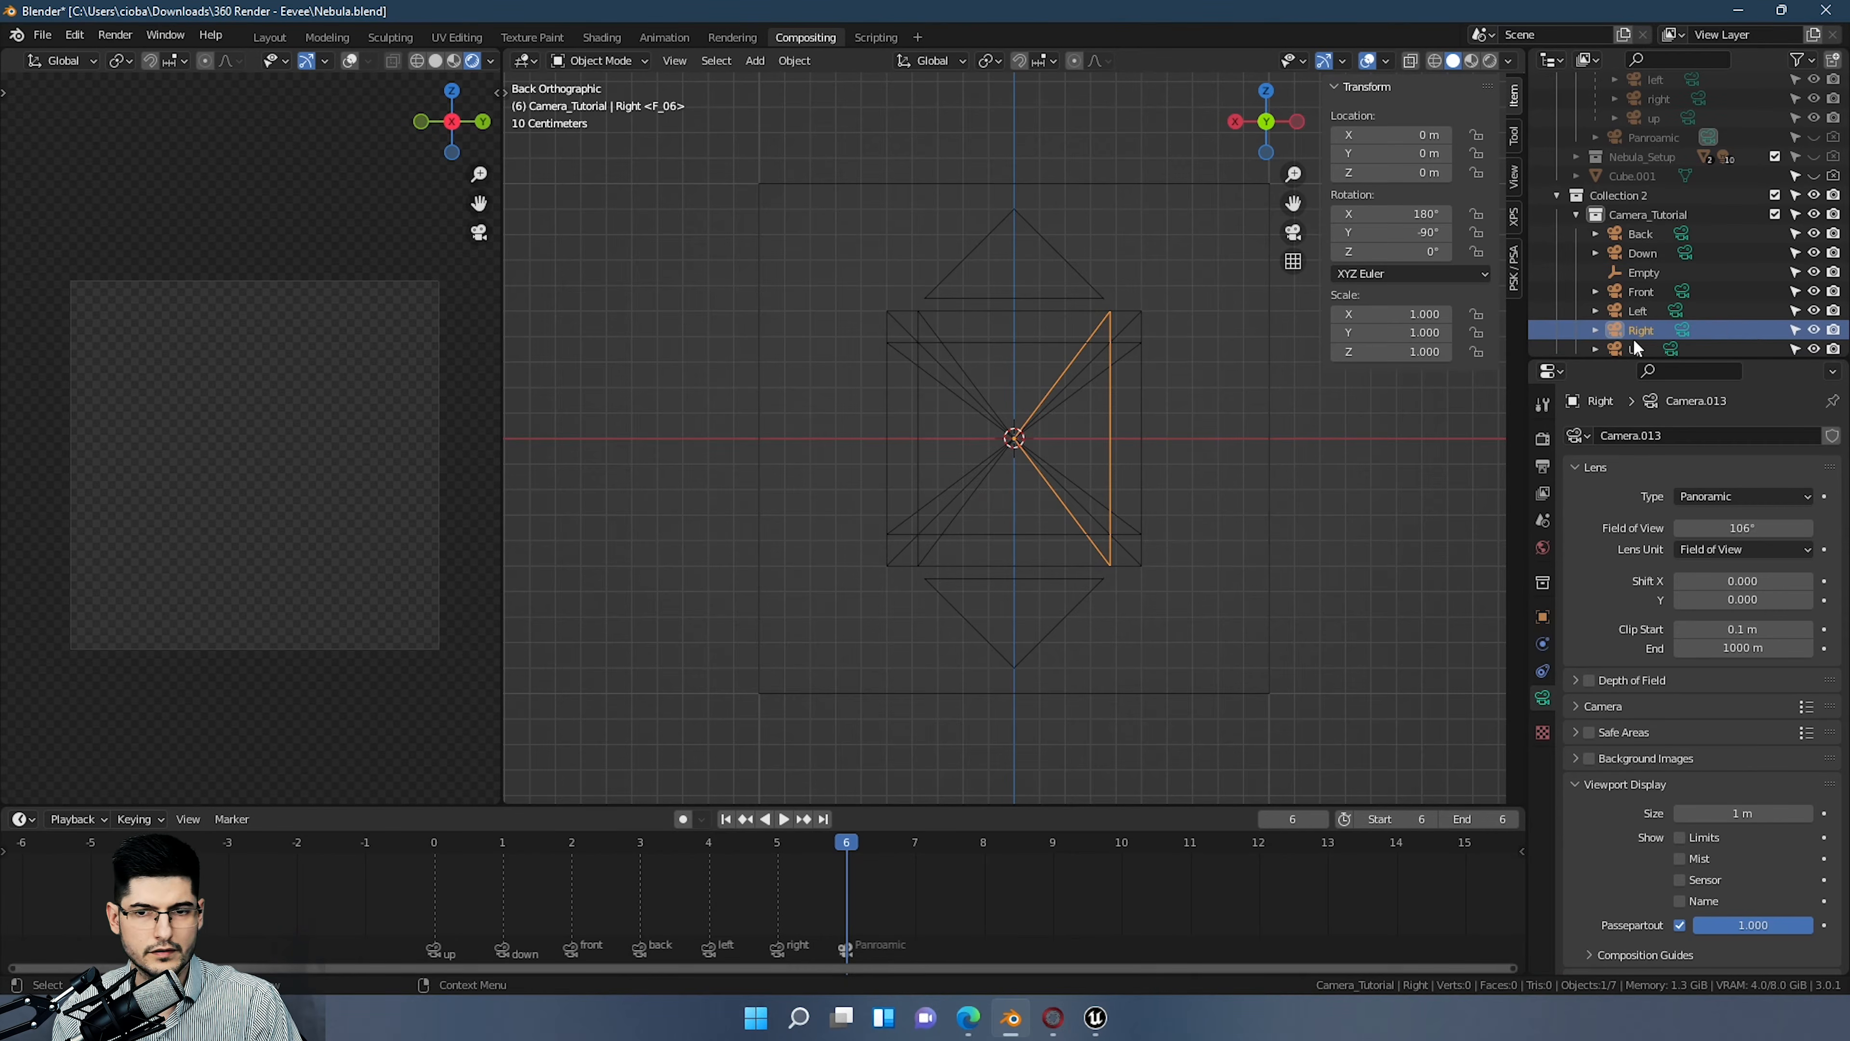
Step: Parent the Back, Down, Front, Left, Right and Up cameras to the Empty
middle_click_drag(1032, 550, 1004, 248)
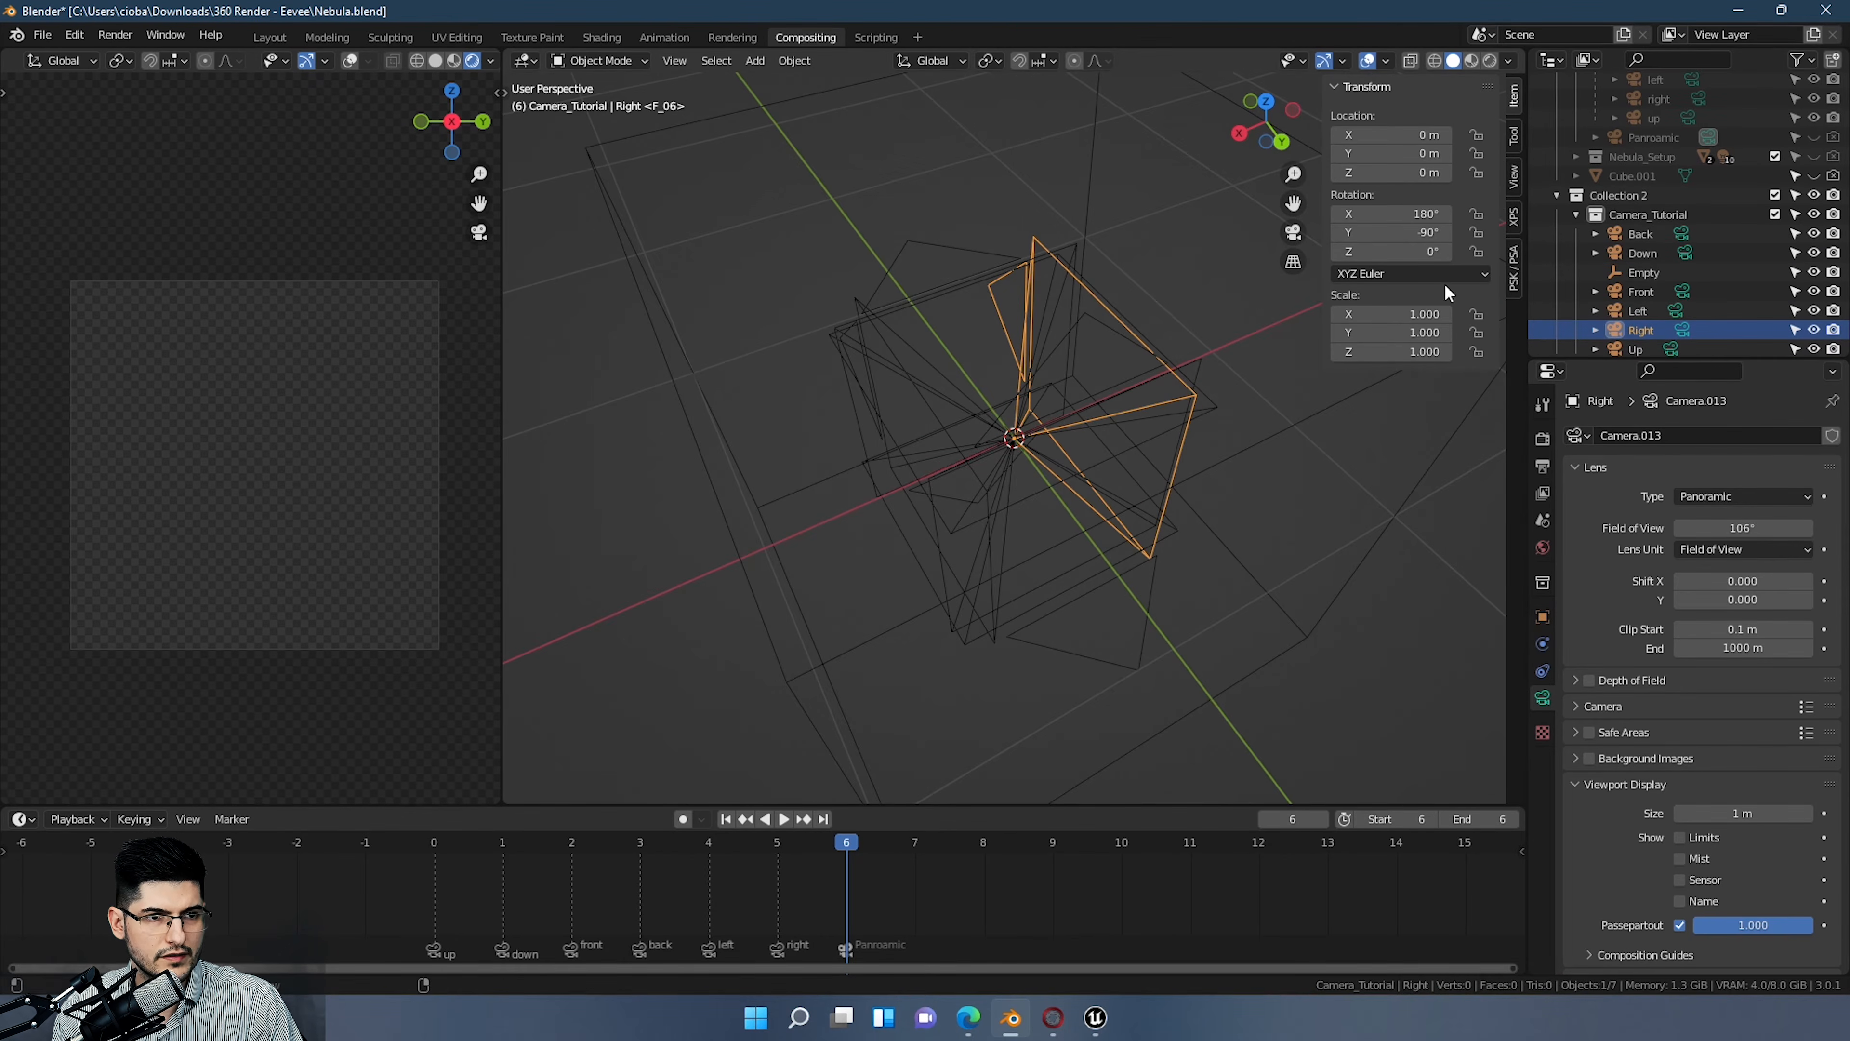
scroll(1608, 263, "down", 1)
left_click(1665, 226)
left_click(1658, 243, "ctrl")
left_click(1648, 282, "ctrl")
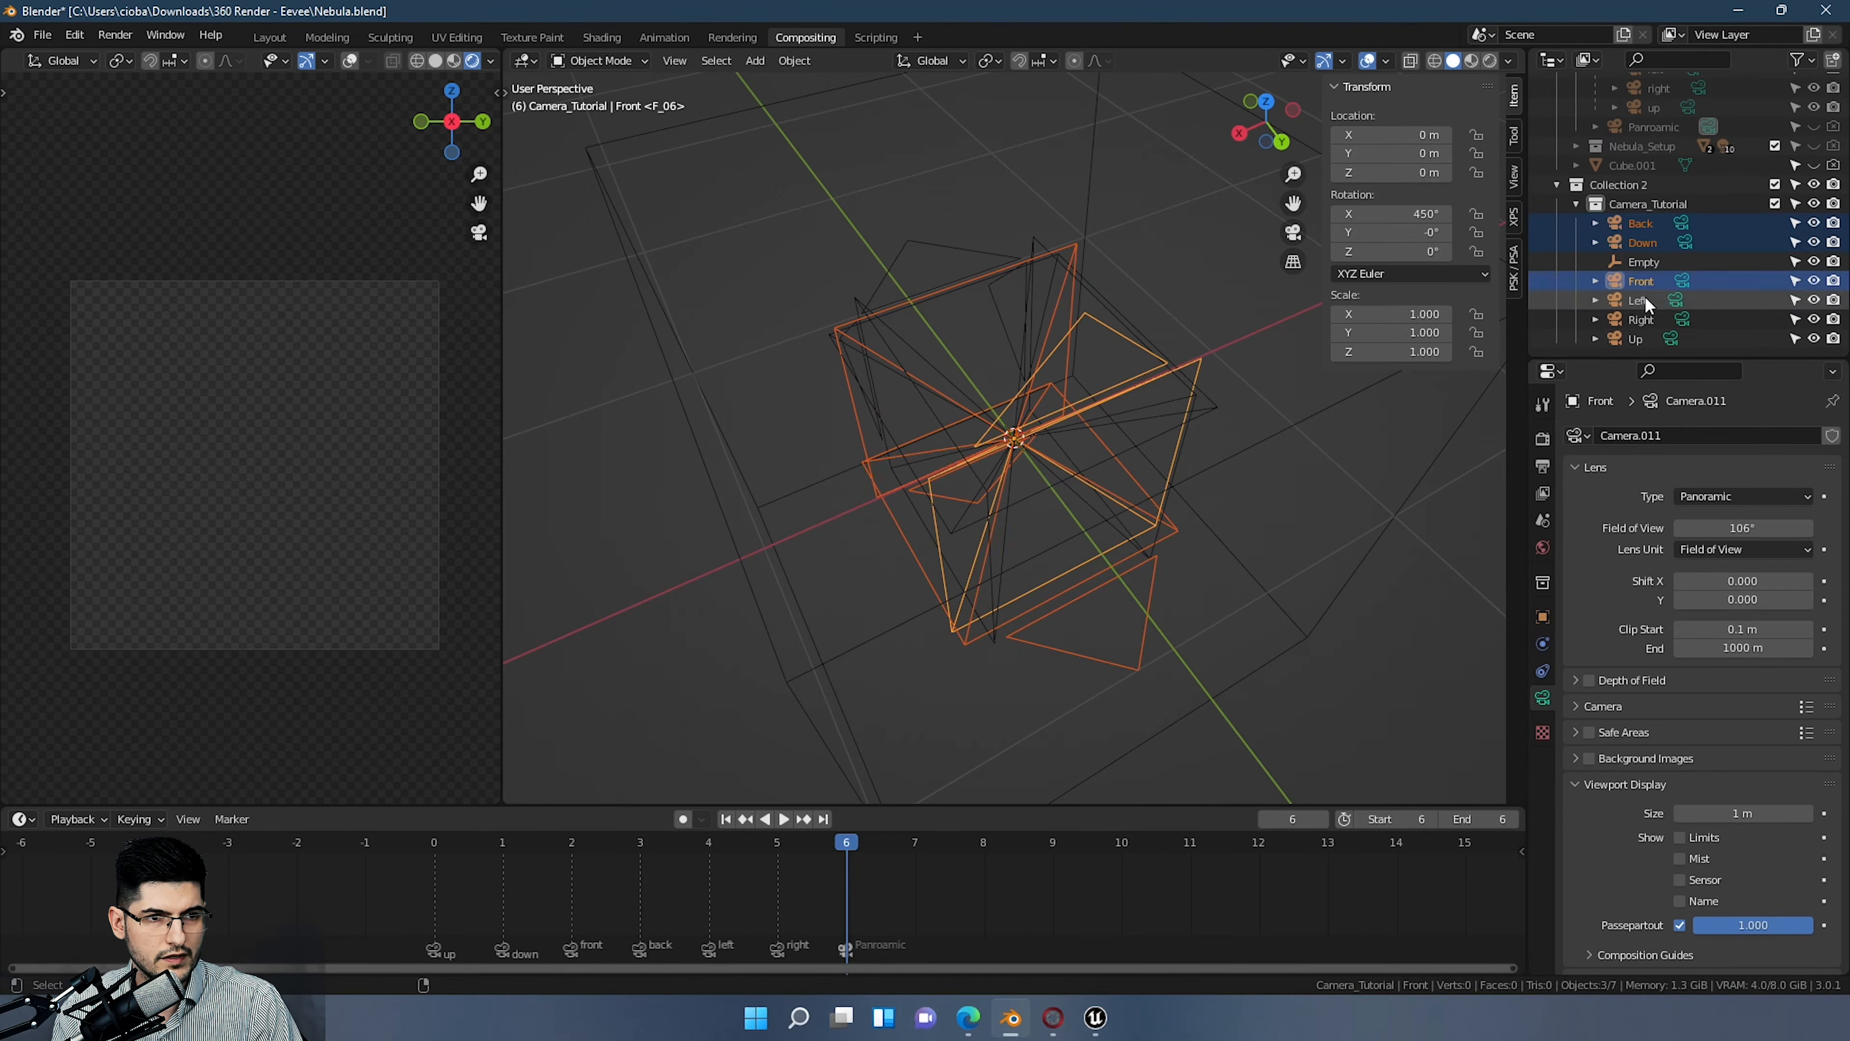
left_click(1643, 301, "ctrl")
left_click(1642, 319, "ctrl")
left_click(1644, 338, "ctrl")
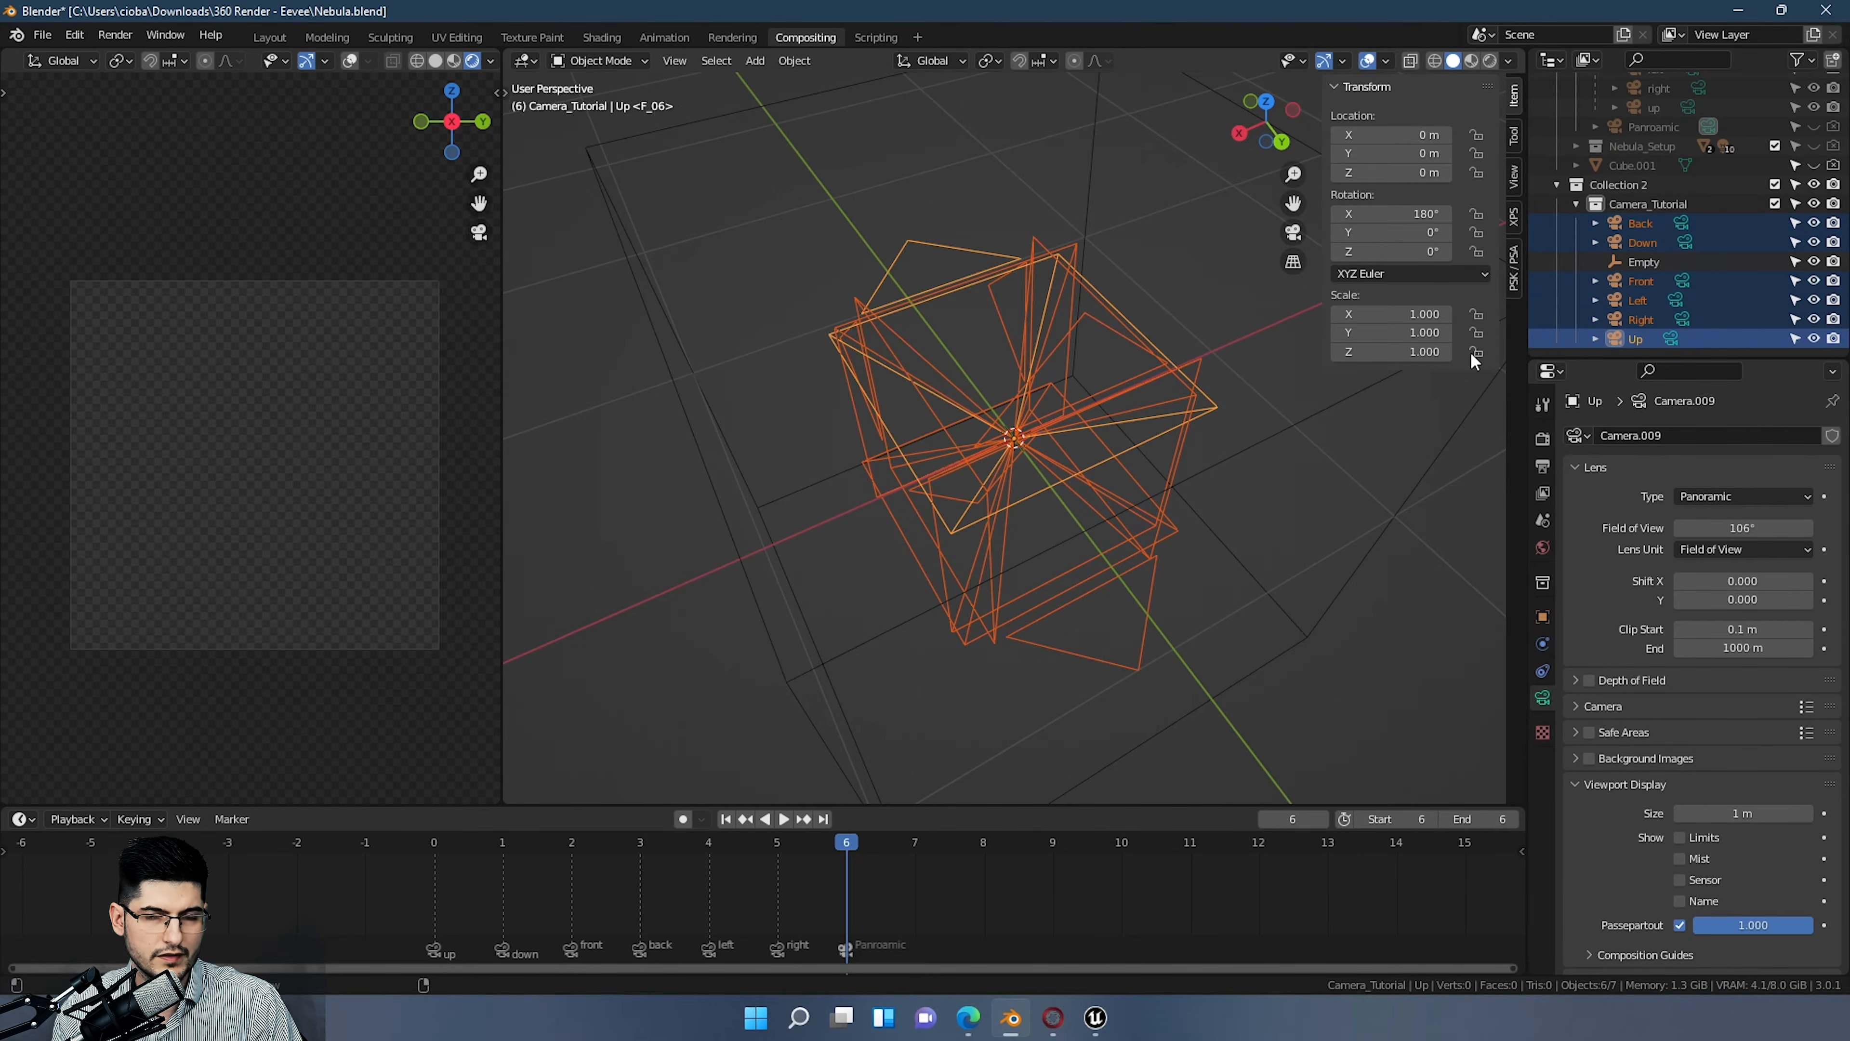
left_click(1626, 264, "ctrl")
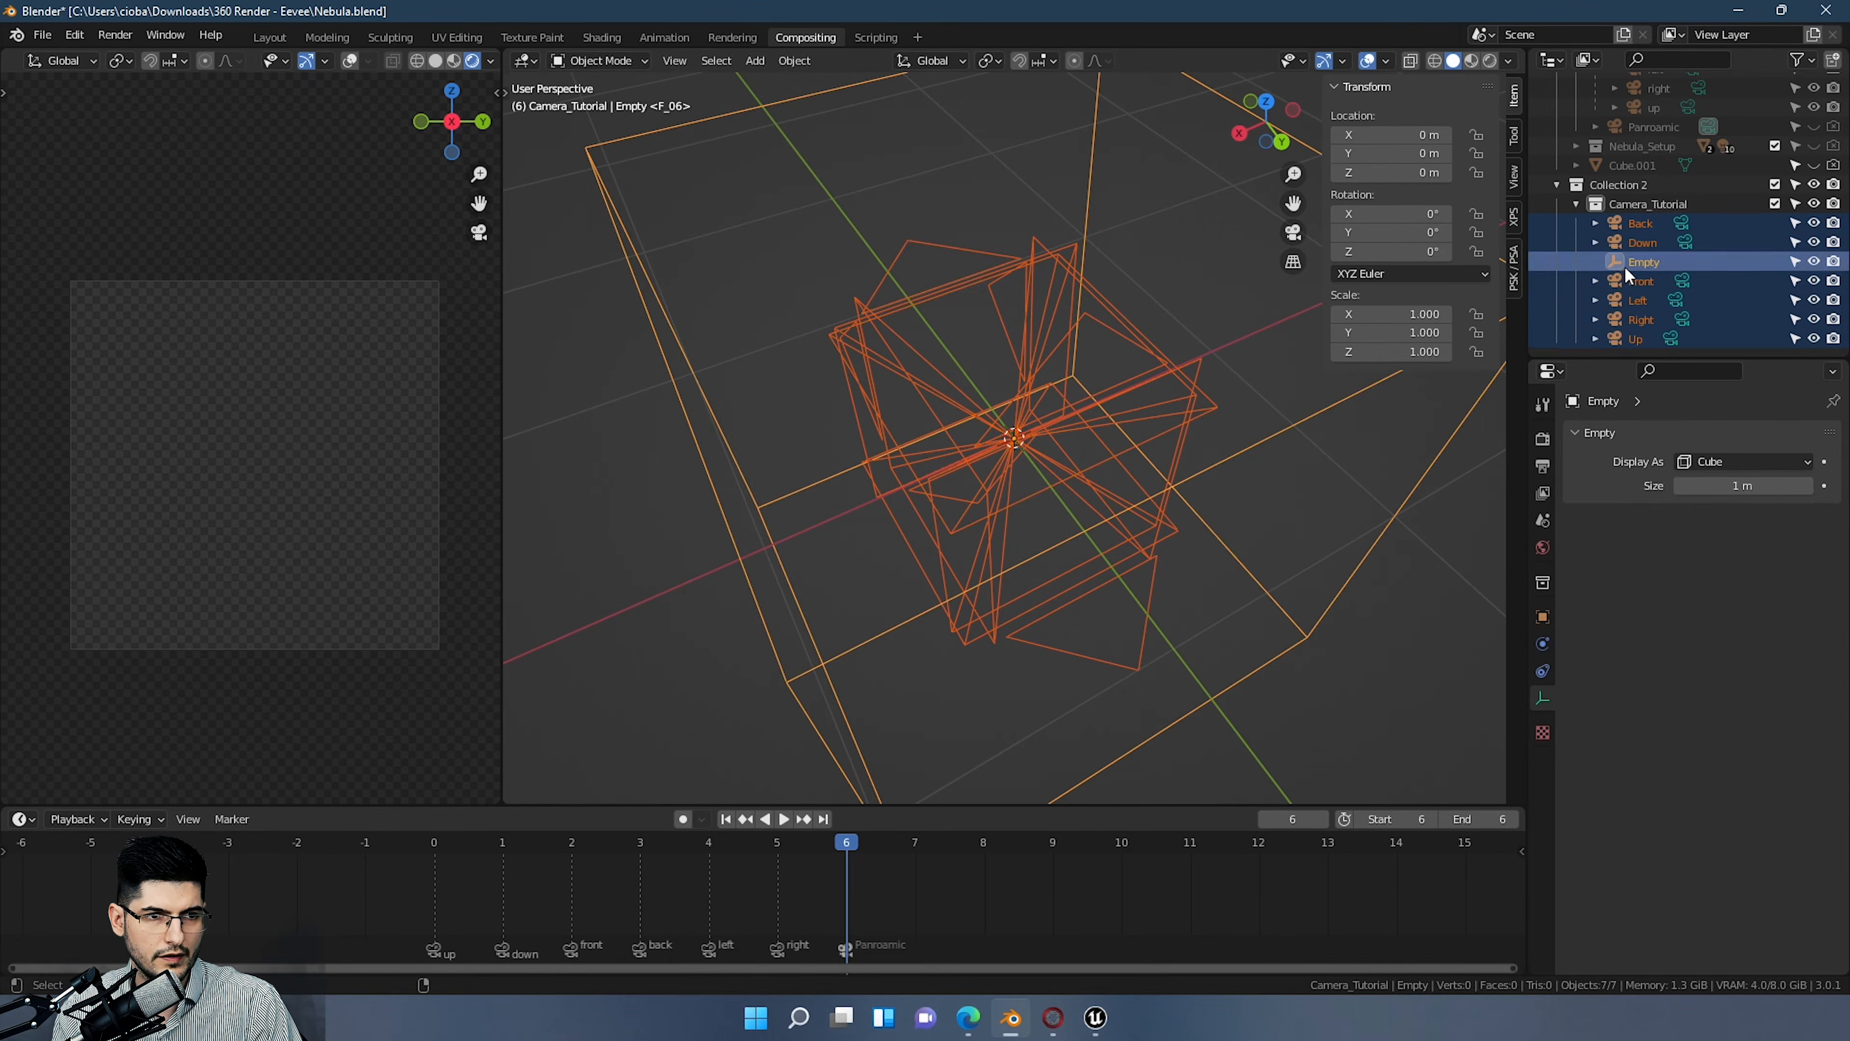
key("ctrl+p")
left_click(1211, 457)
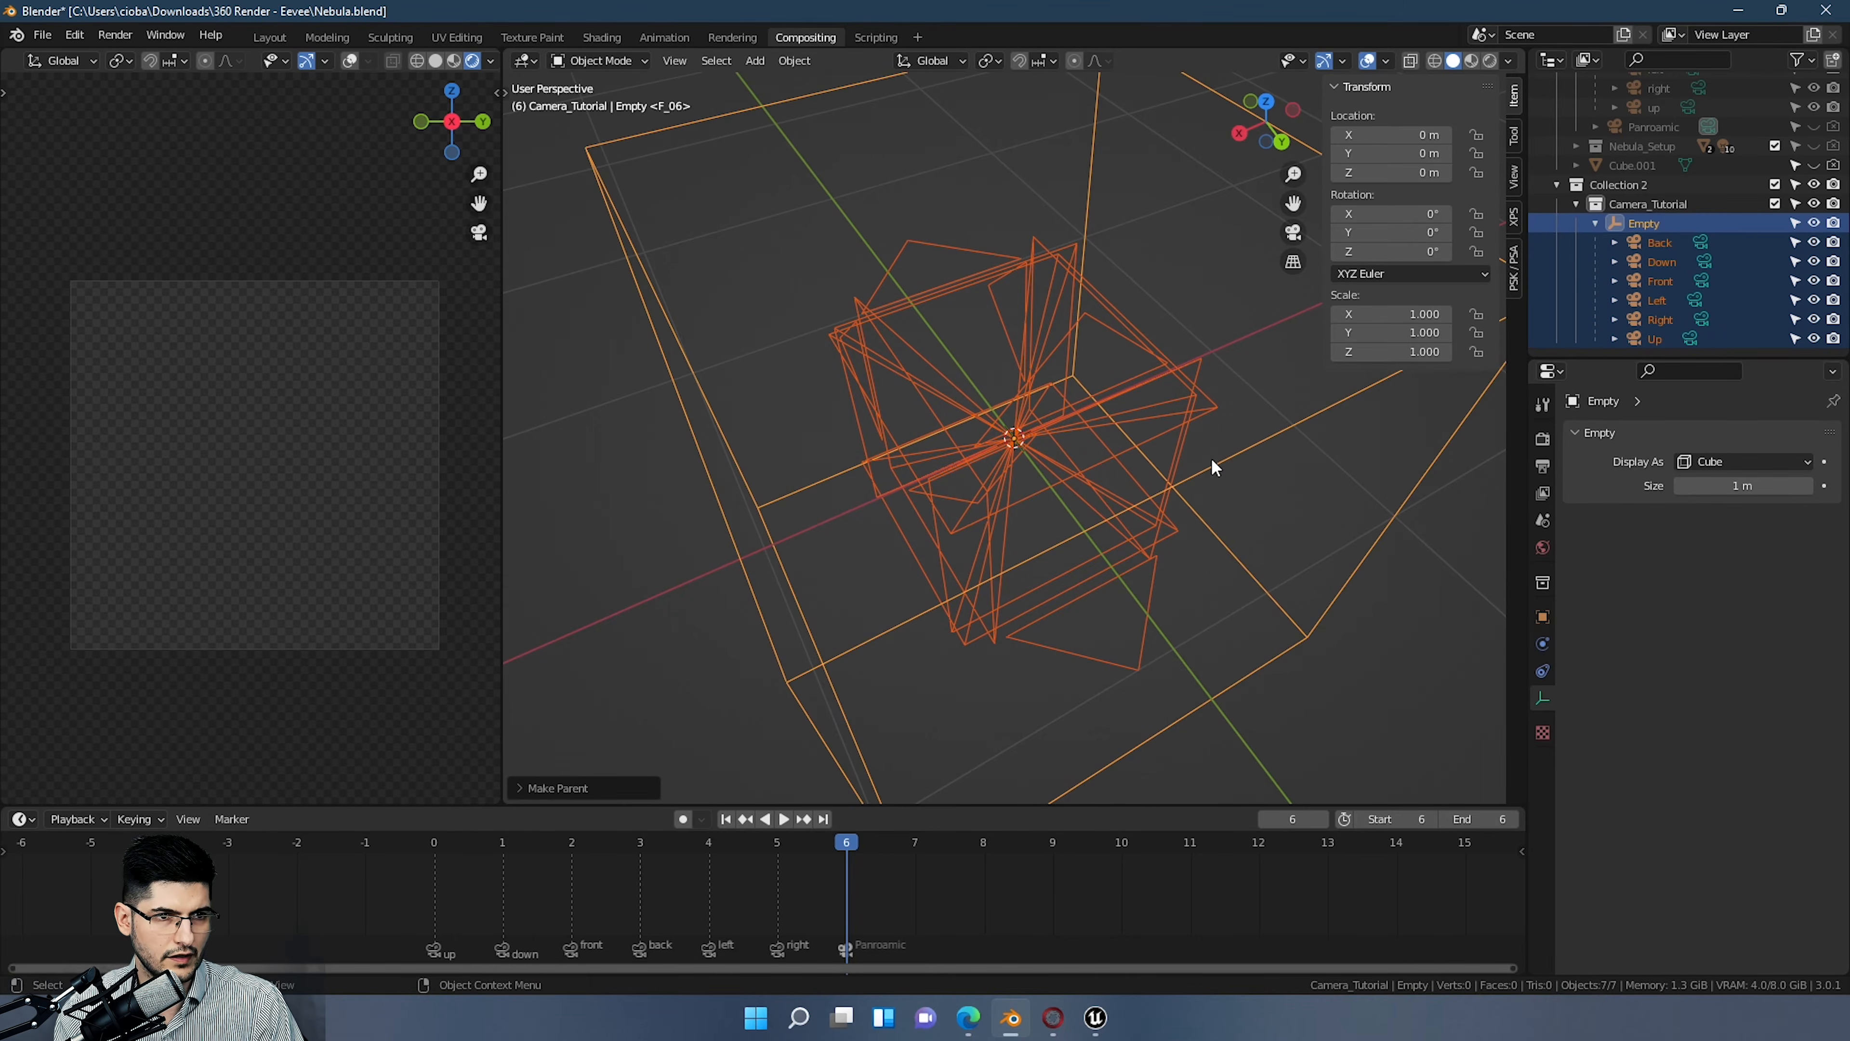
Step: Check the cameras nested under the Empty and select the Right camera
left_click(1630, 243)
left_click(1596, 223)
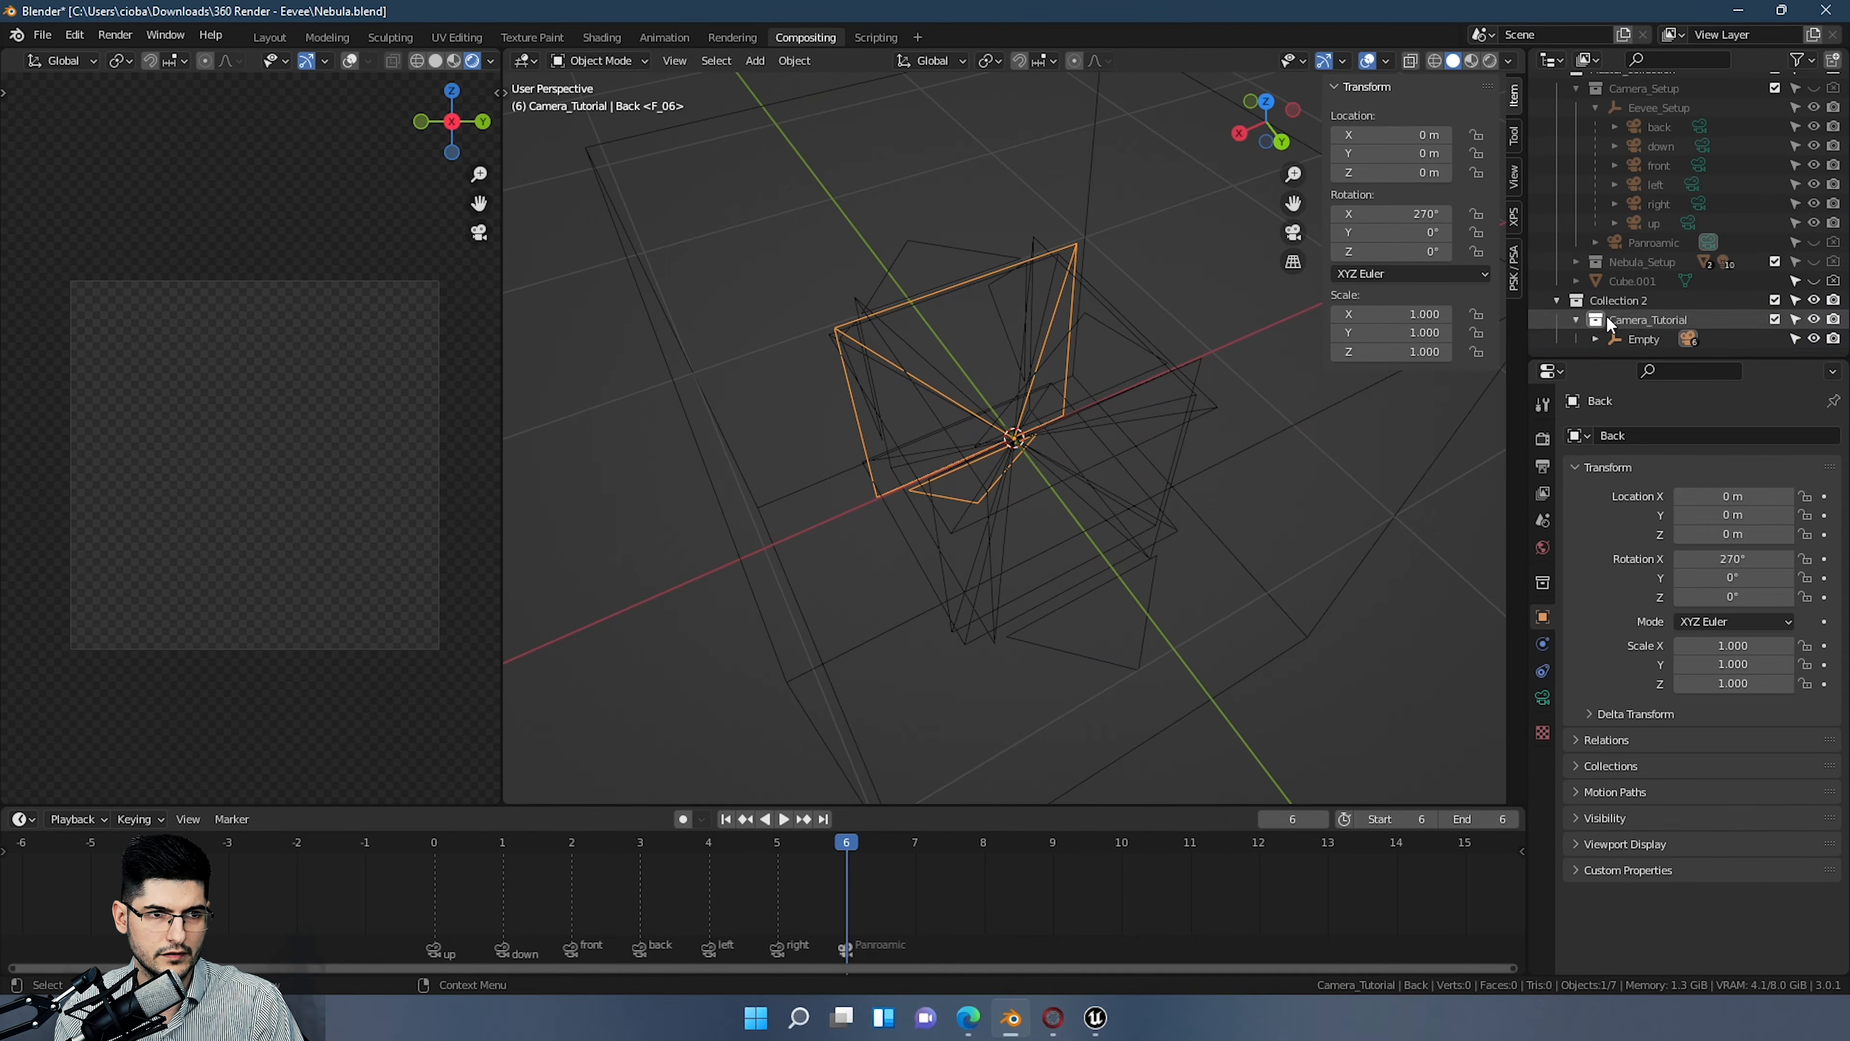
left_click(1595, 339)
scroll(1624, 335, "down", 4)
left_click(1648, 319)
middle_click_drag(1166, 480, 1143, 426)
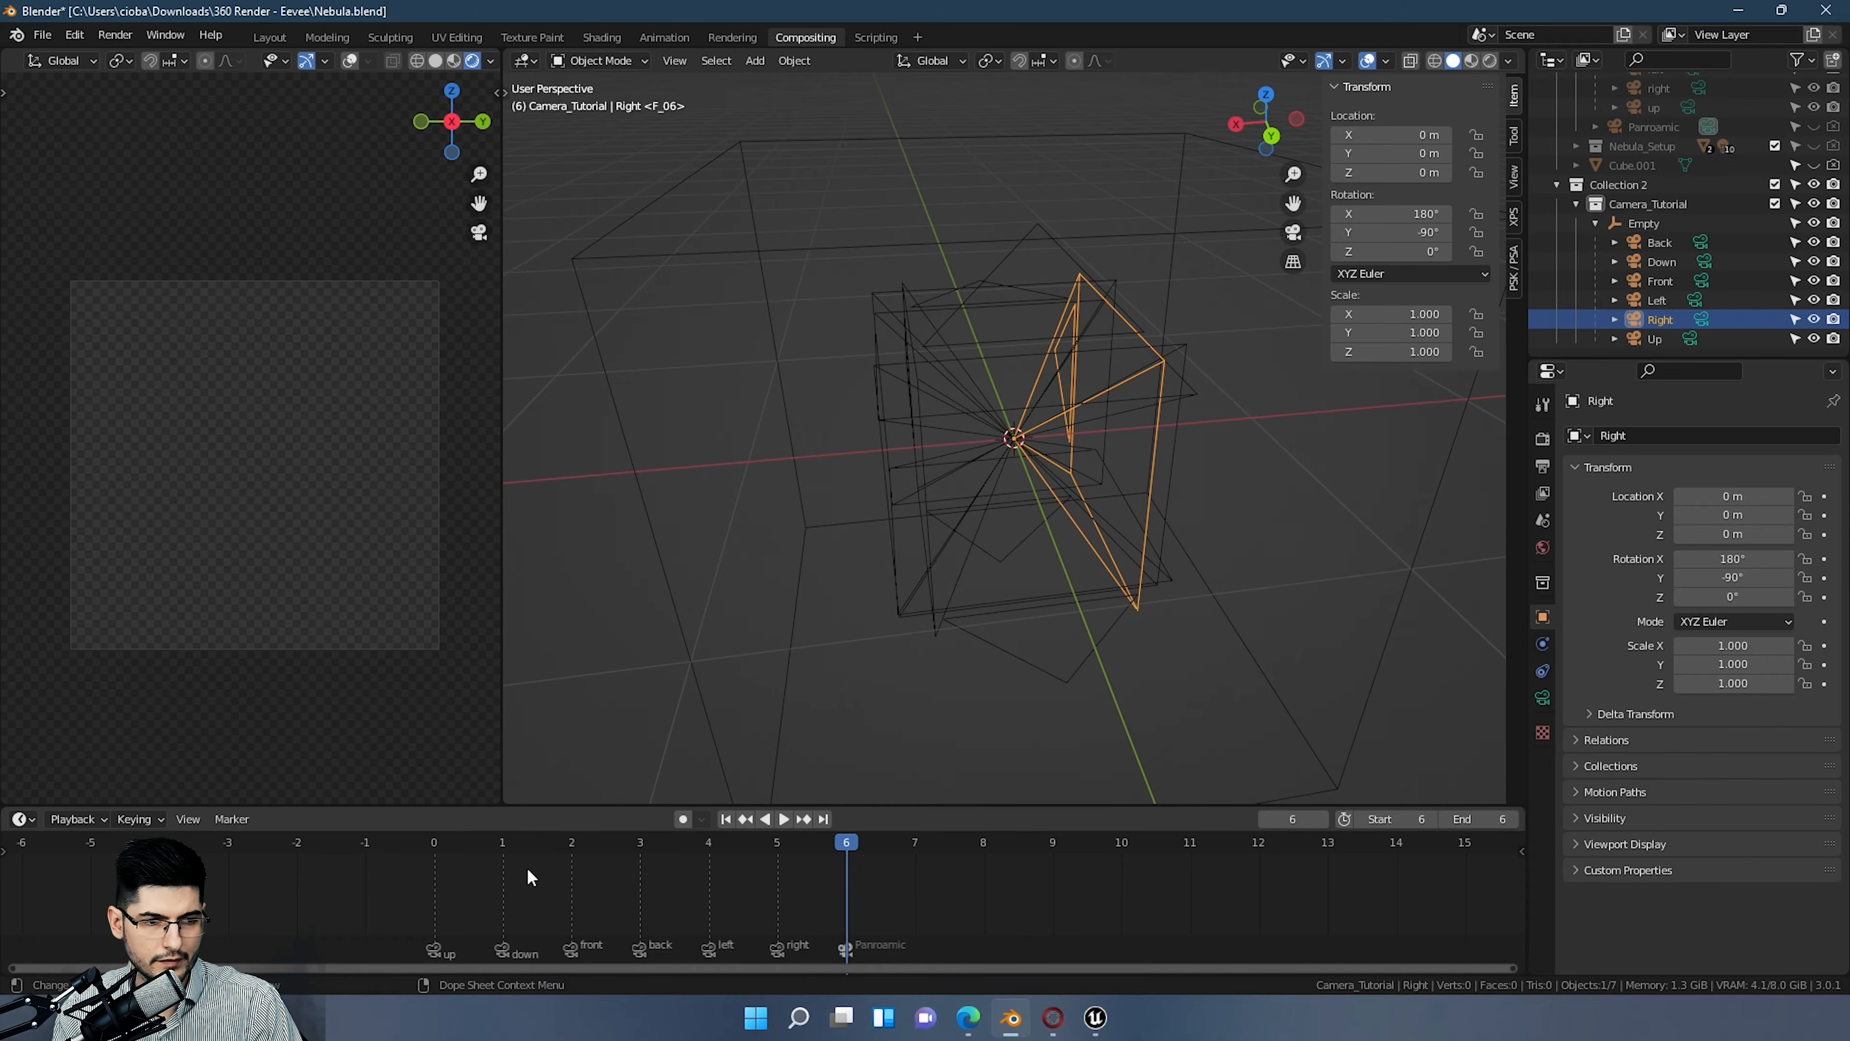
left_click(20, 822)
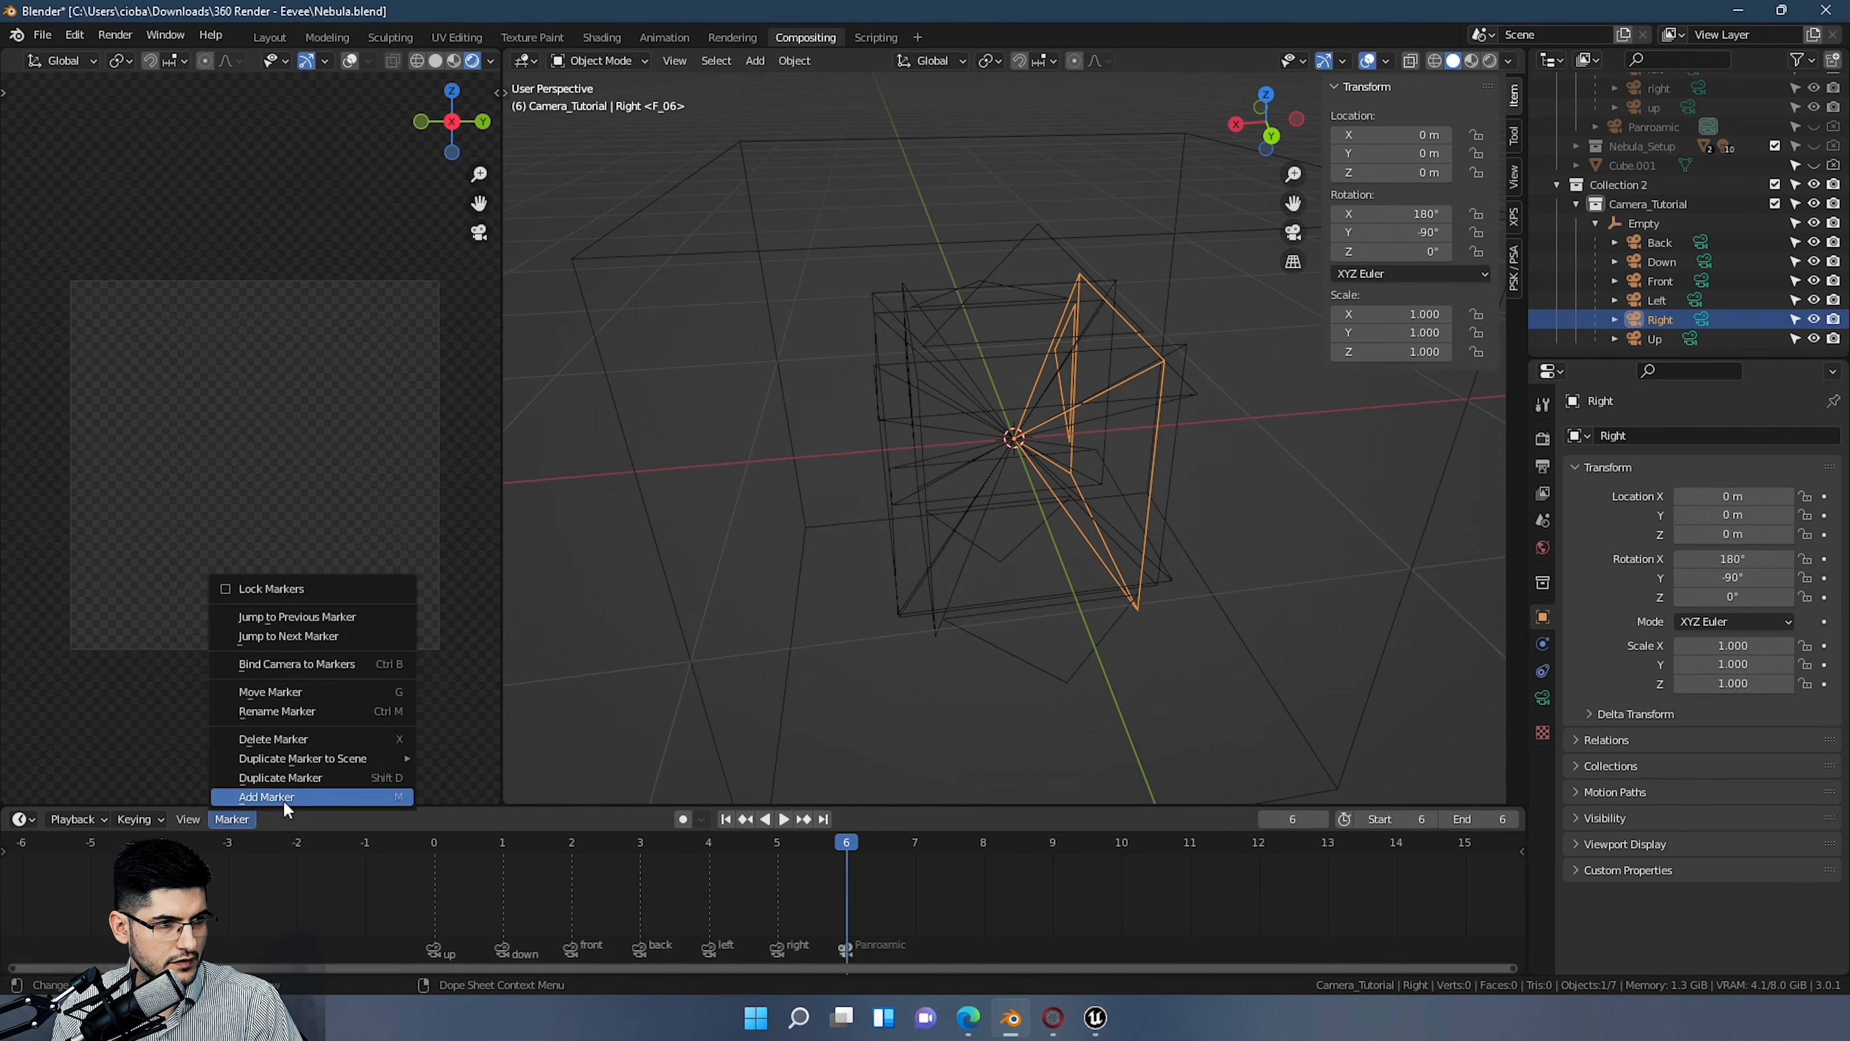
left_click(32, 821)
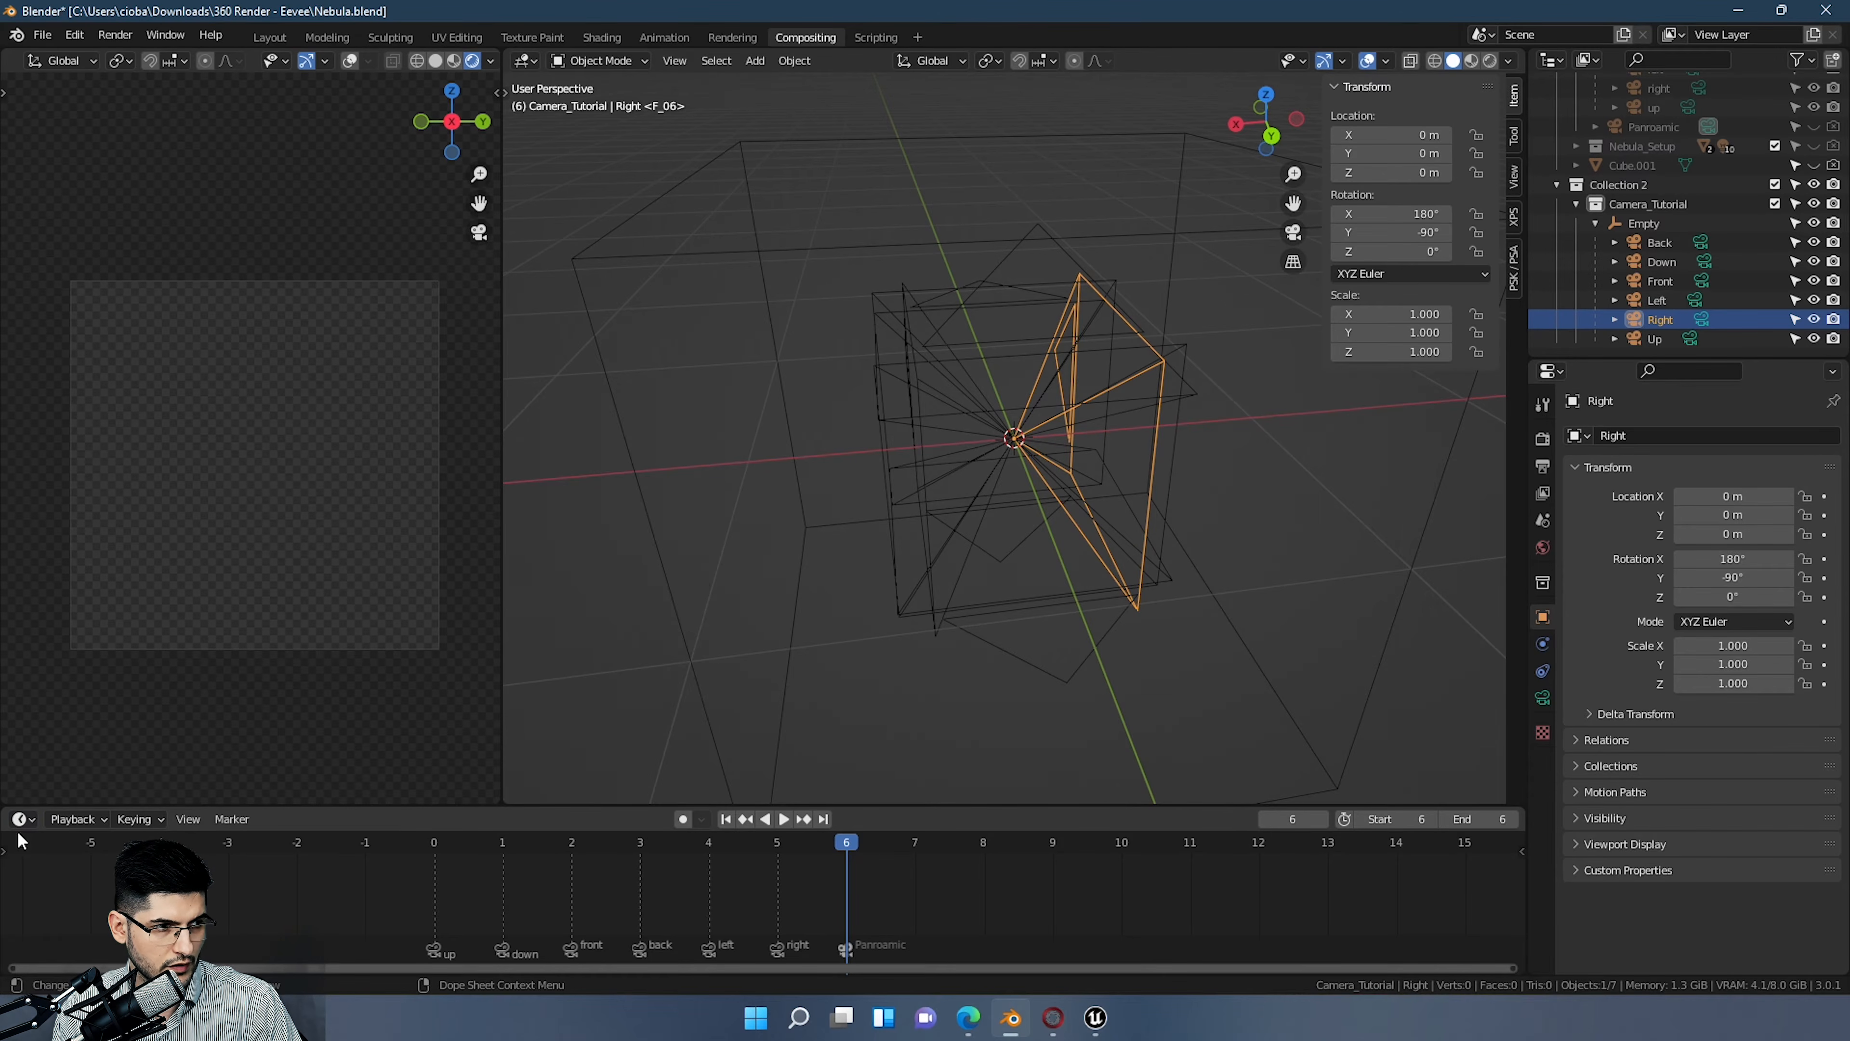
Step: Move the playhead to frame 7 and set the timeline's start frame to 7
left_click_drag(847, 855, 895, 846)
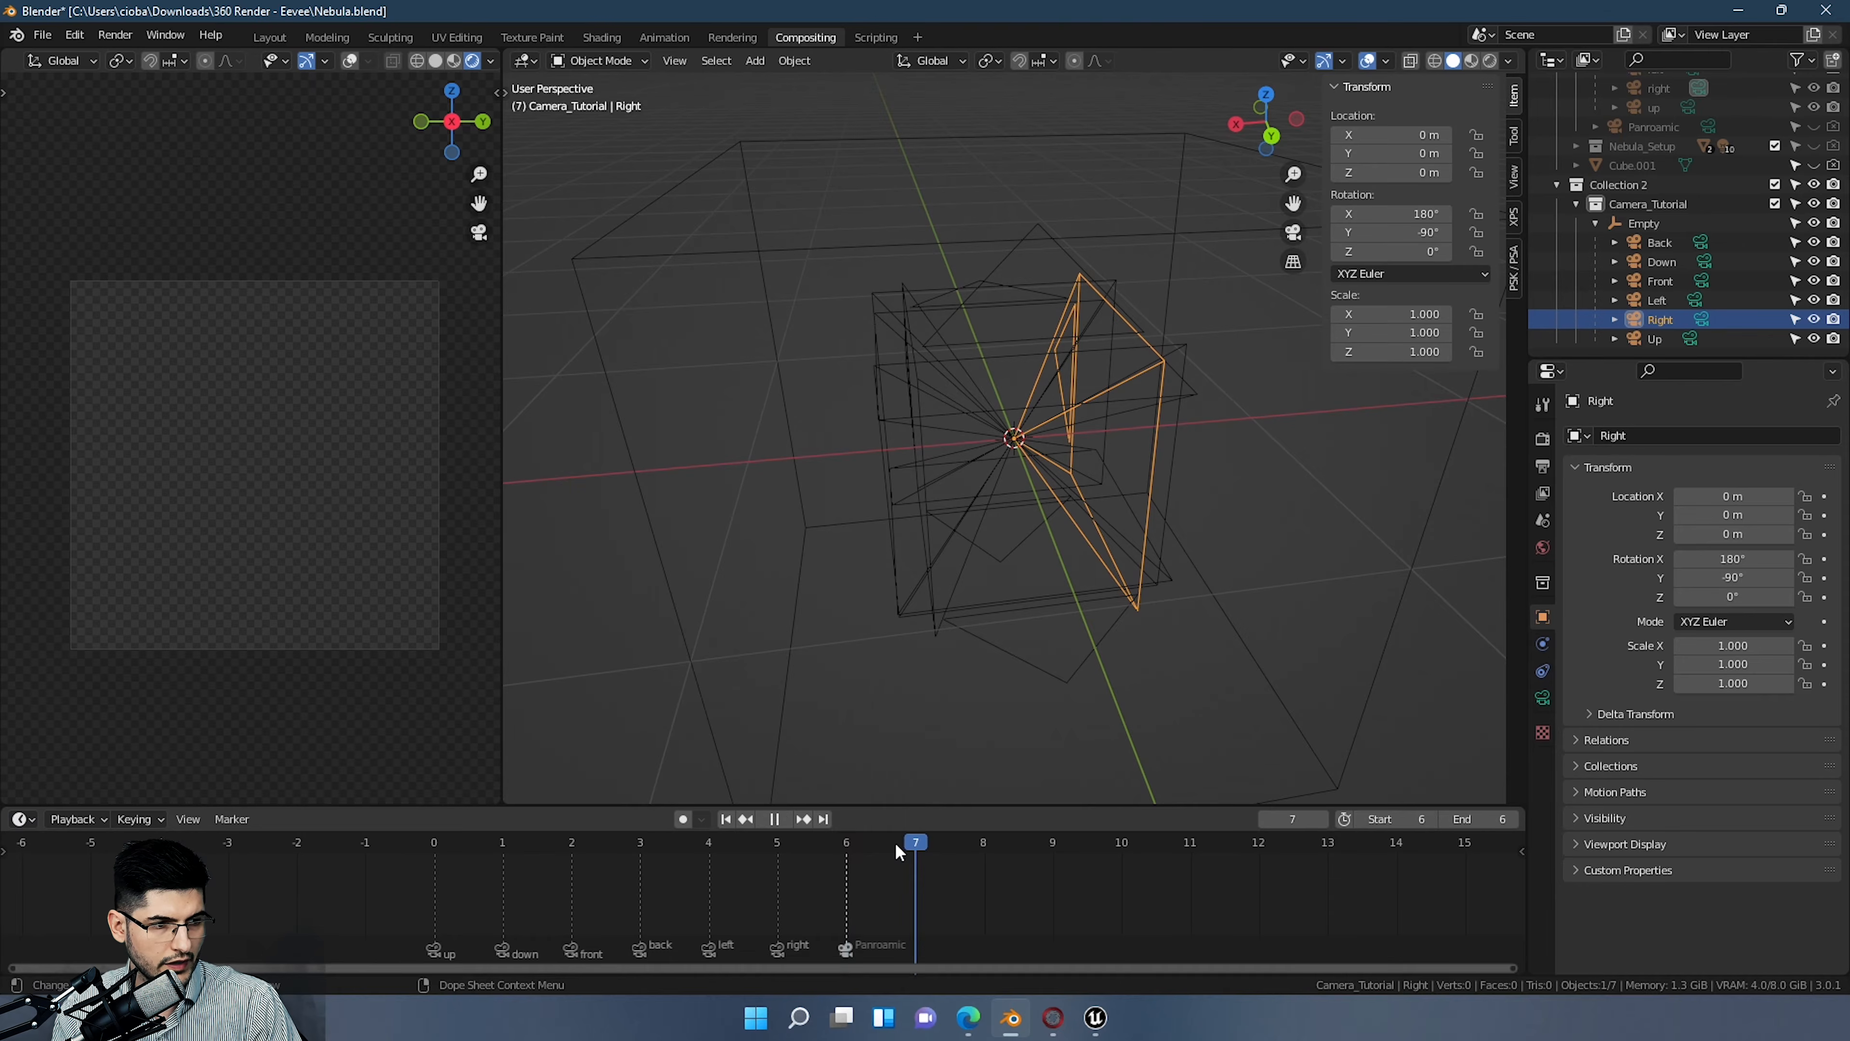
left_click(1400, 821)
key("Return")
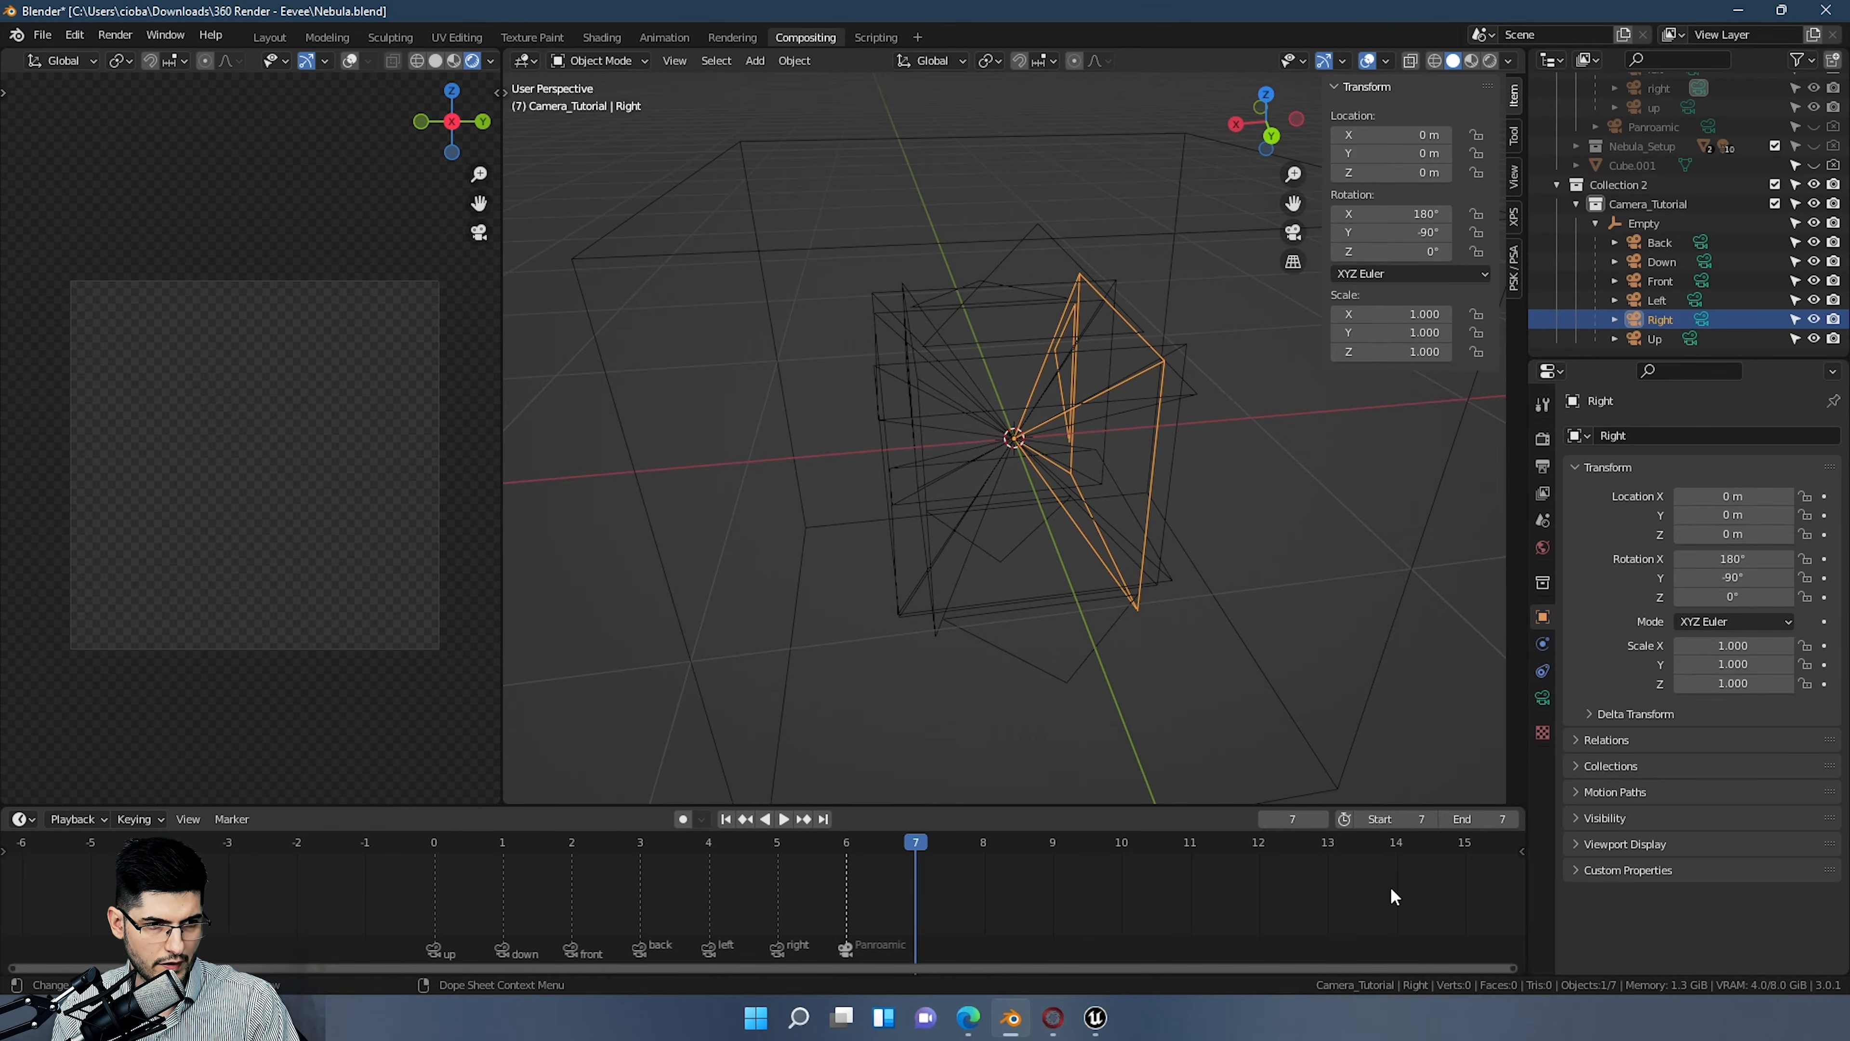
Step: Set the timeline's end frame to 12
left_click(1486, 819)
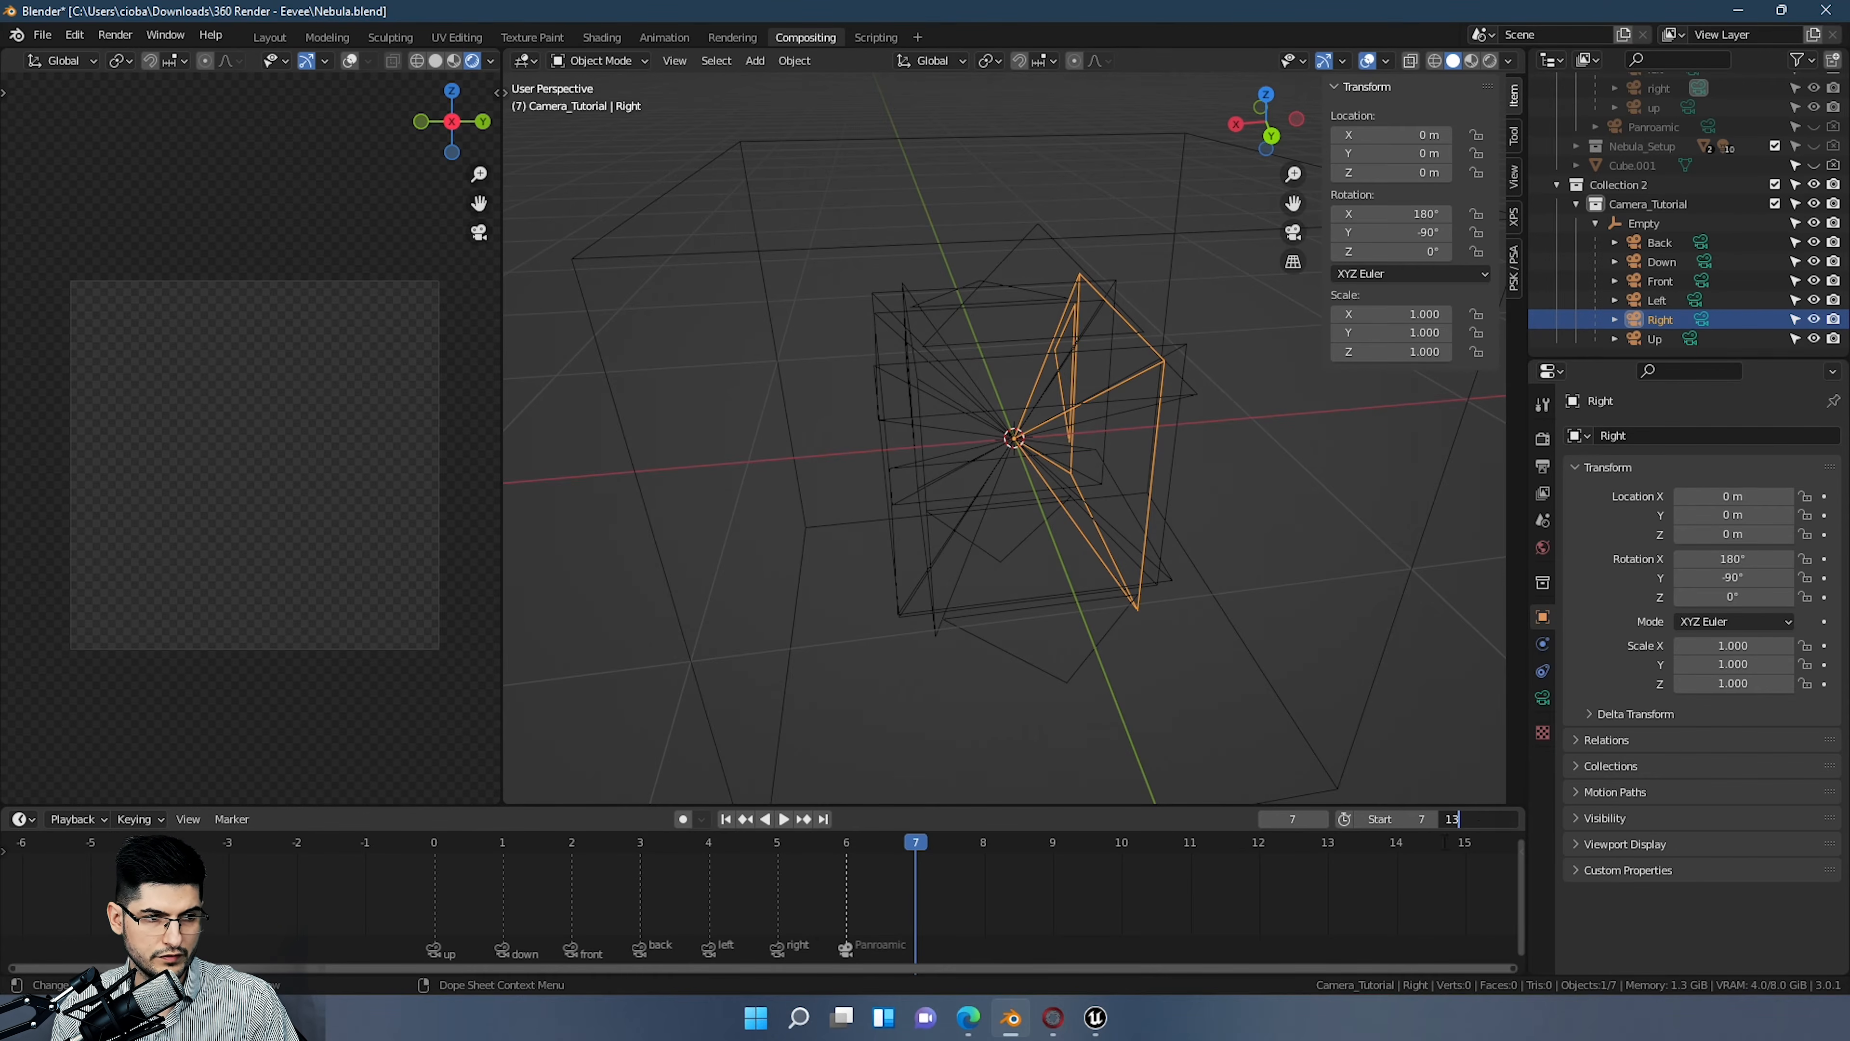
key("Return")
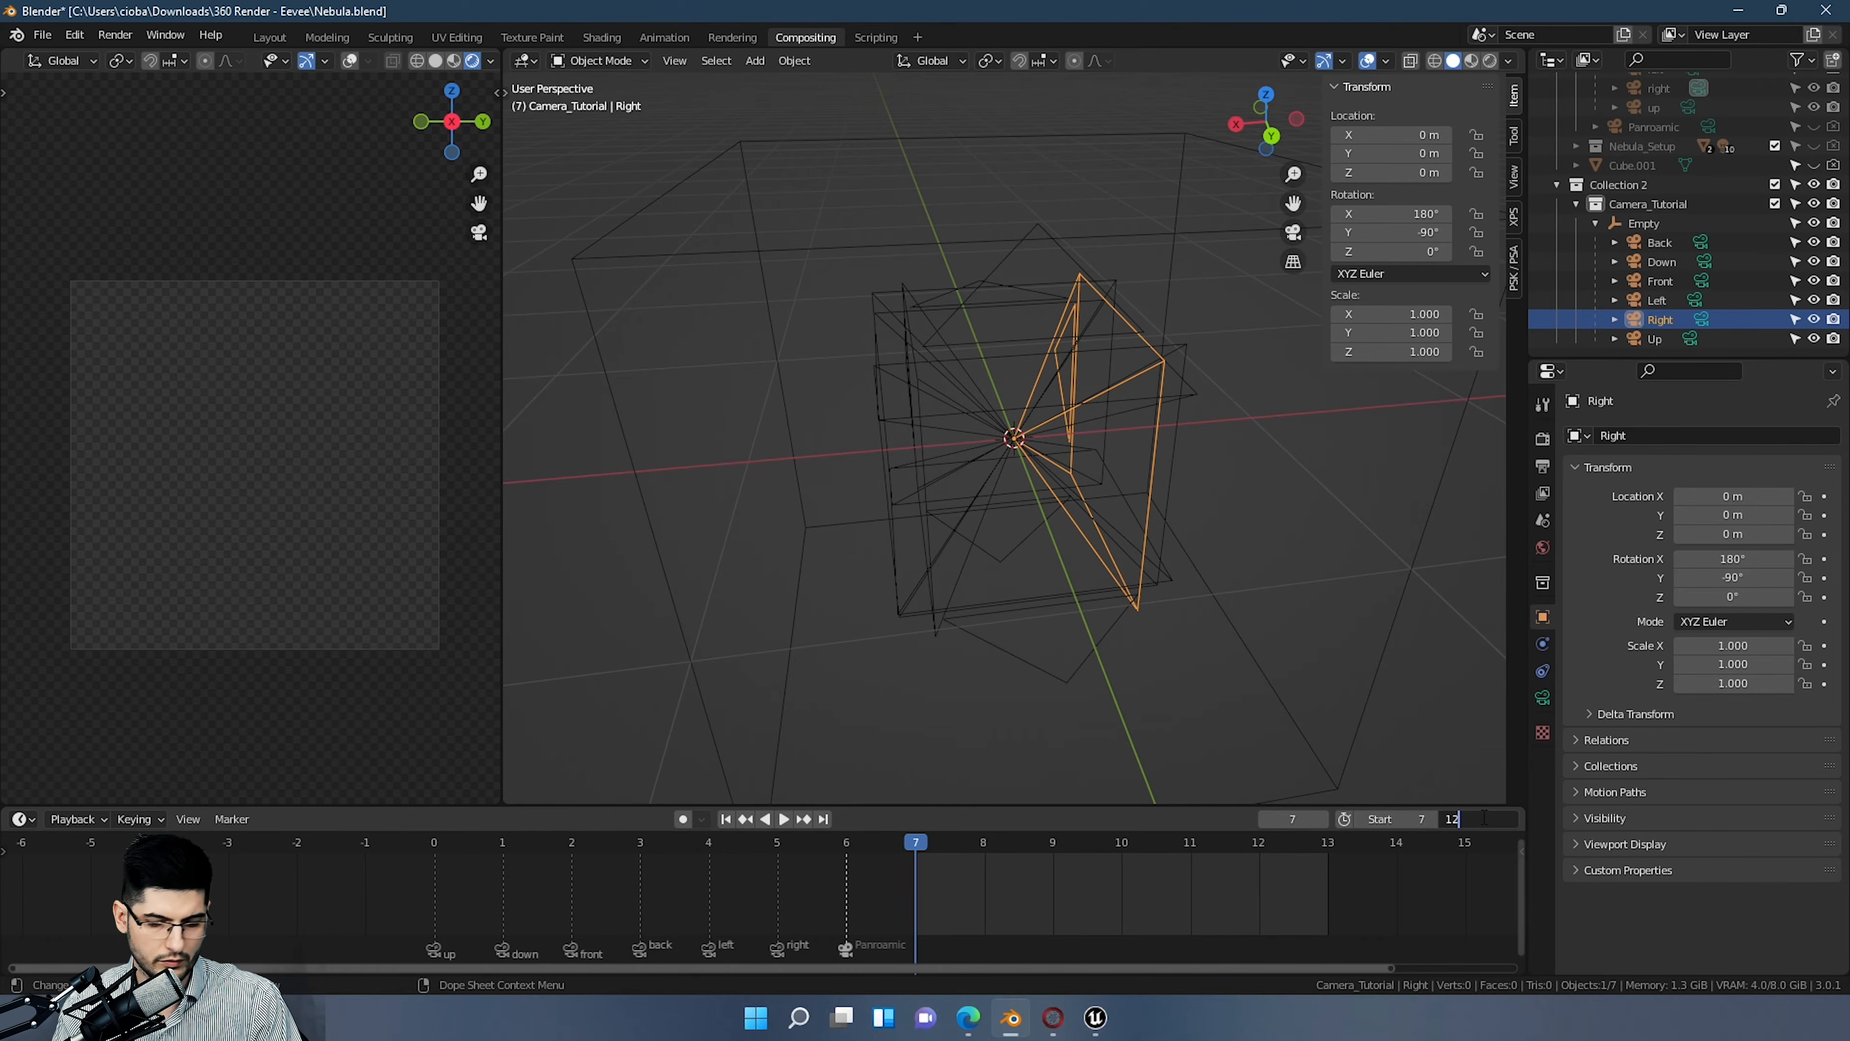
key("Return")
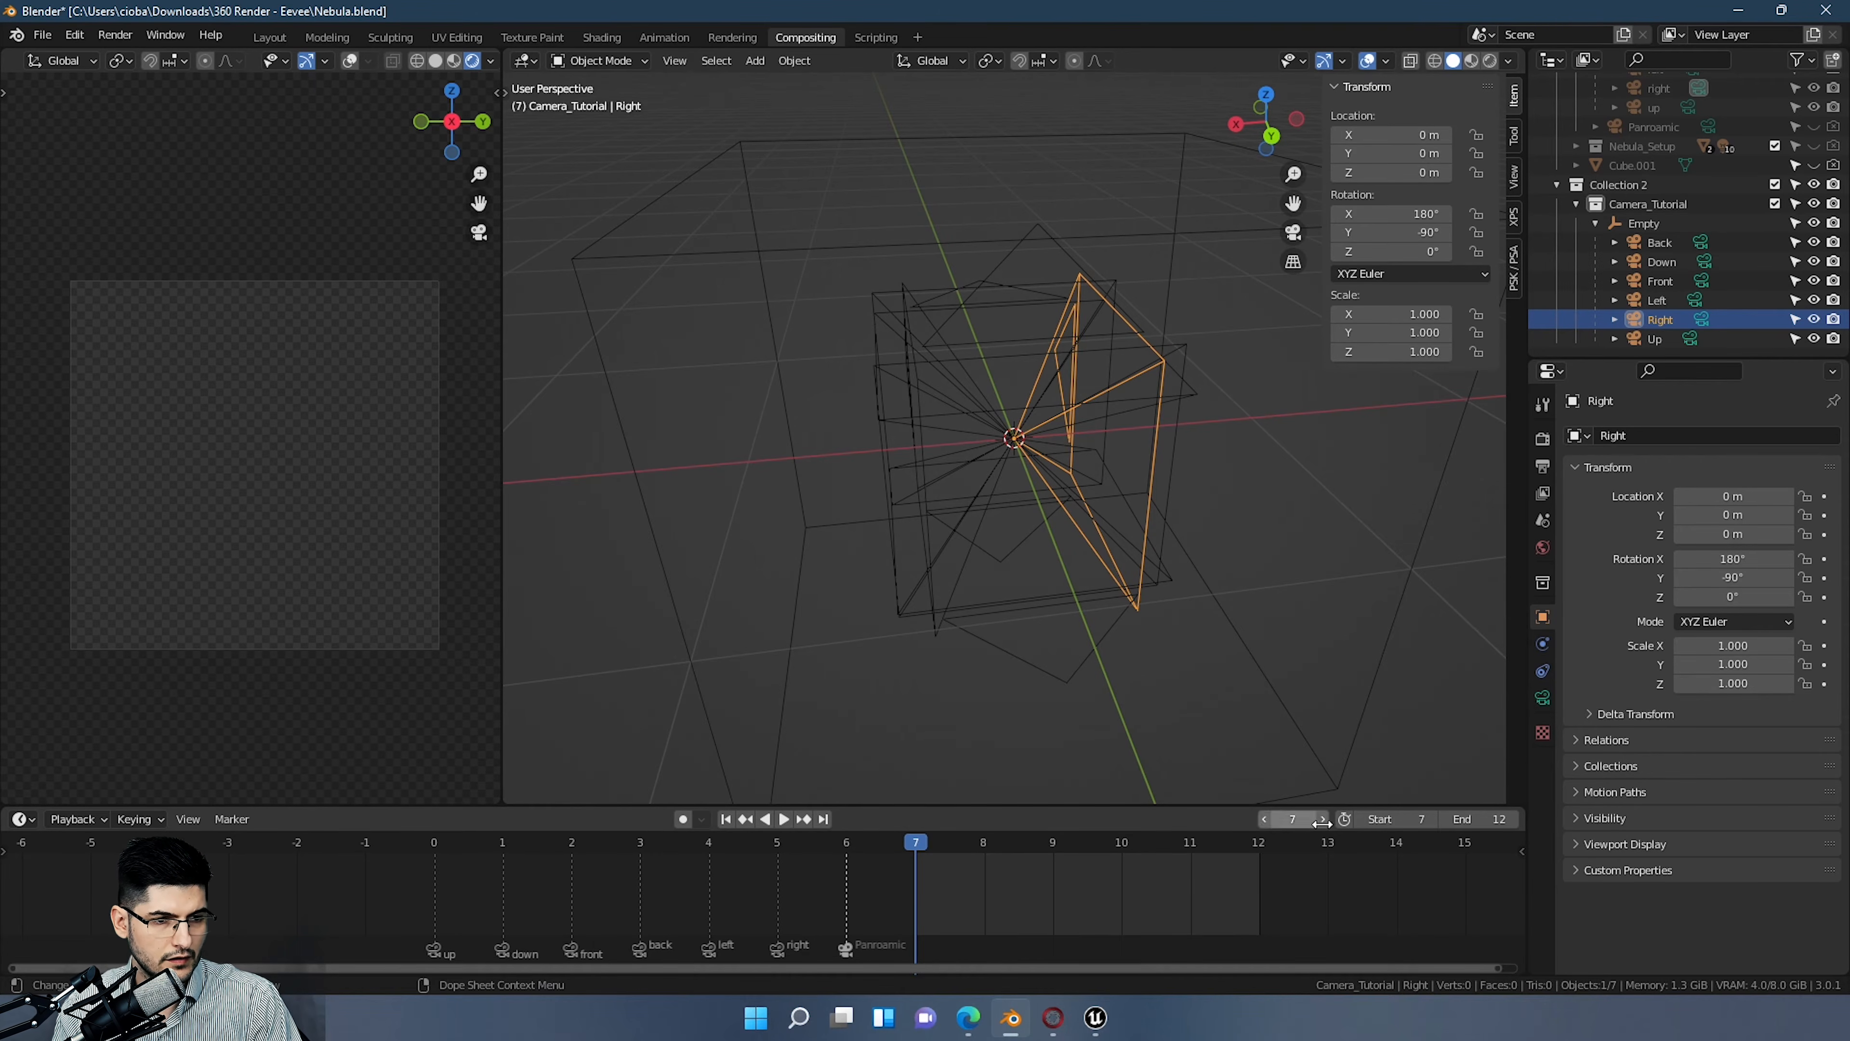
left_click(1447, 818)
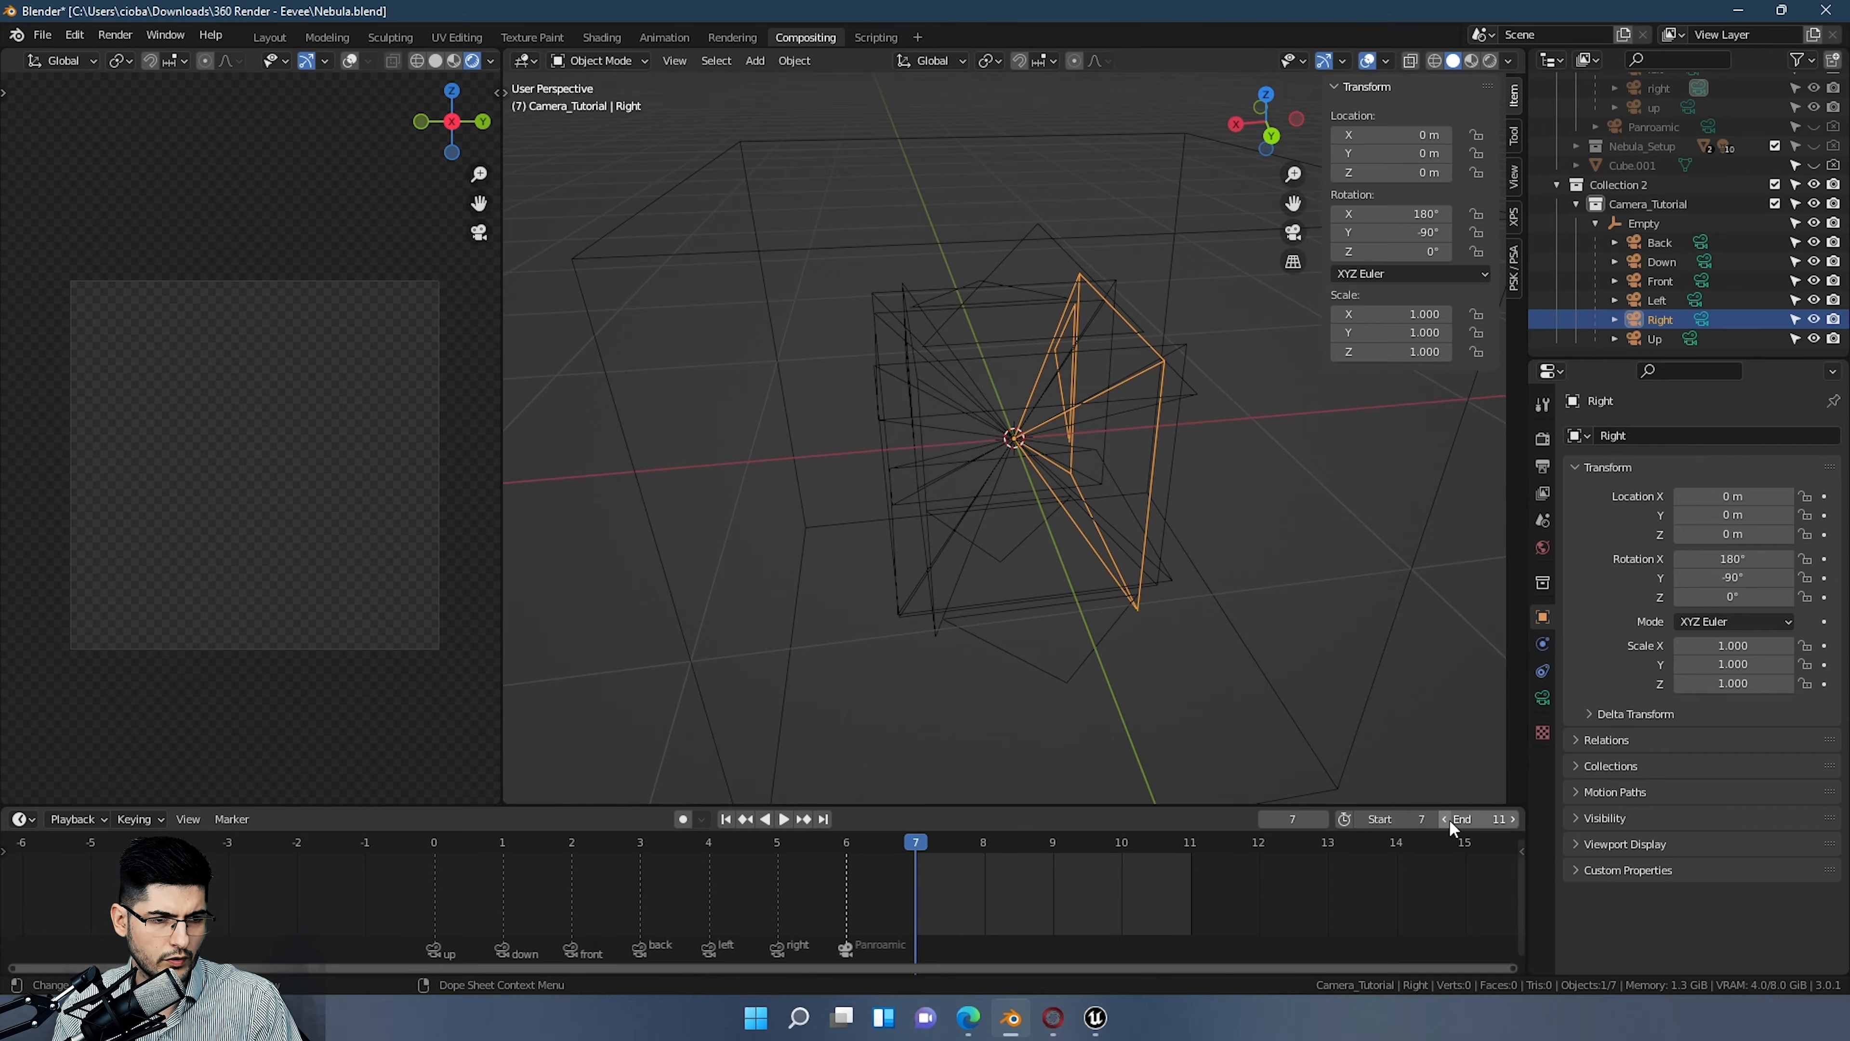
left_click(1513, 819)
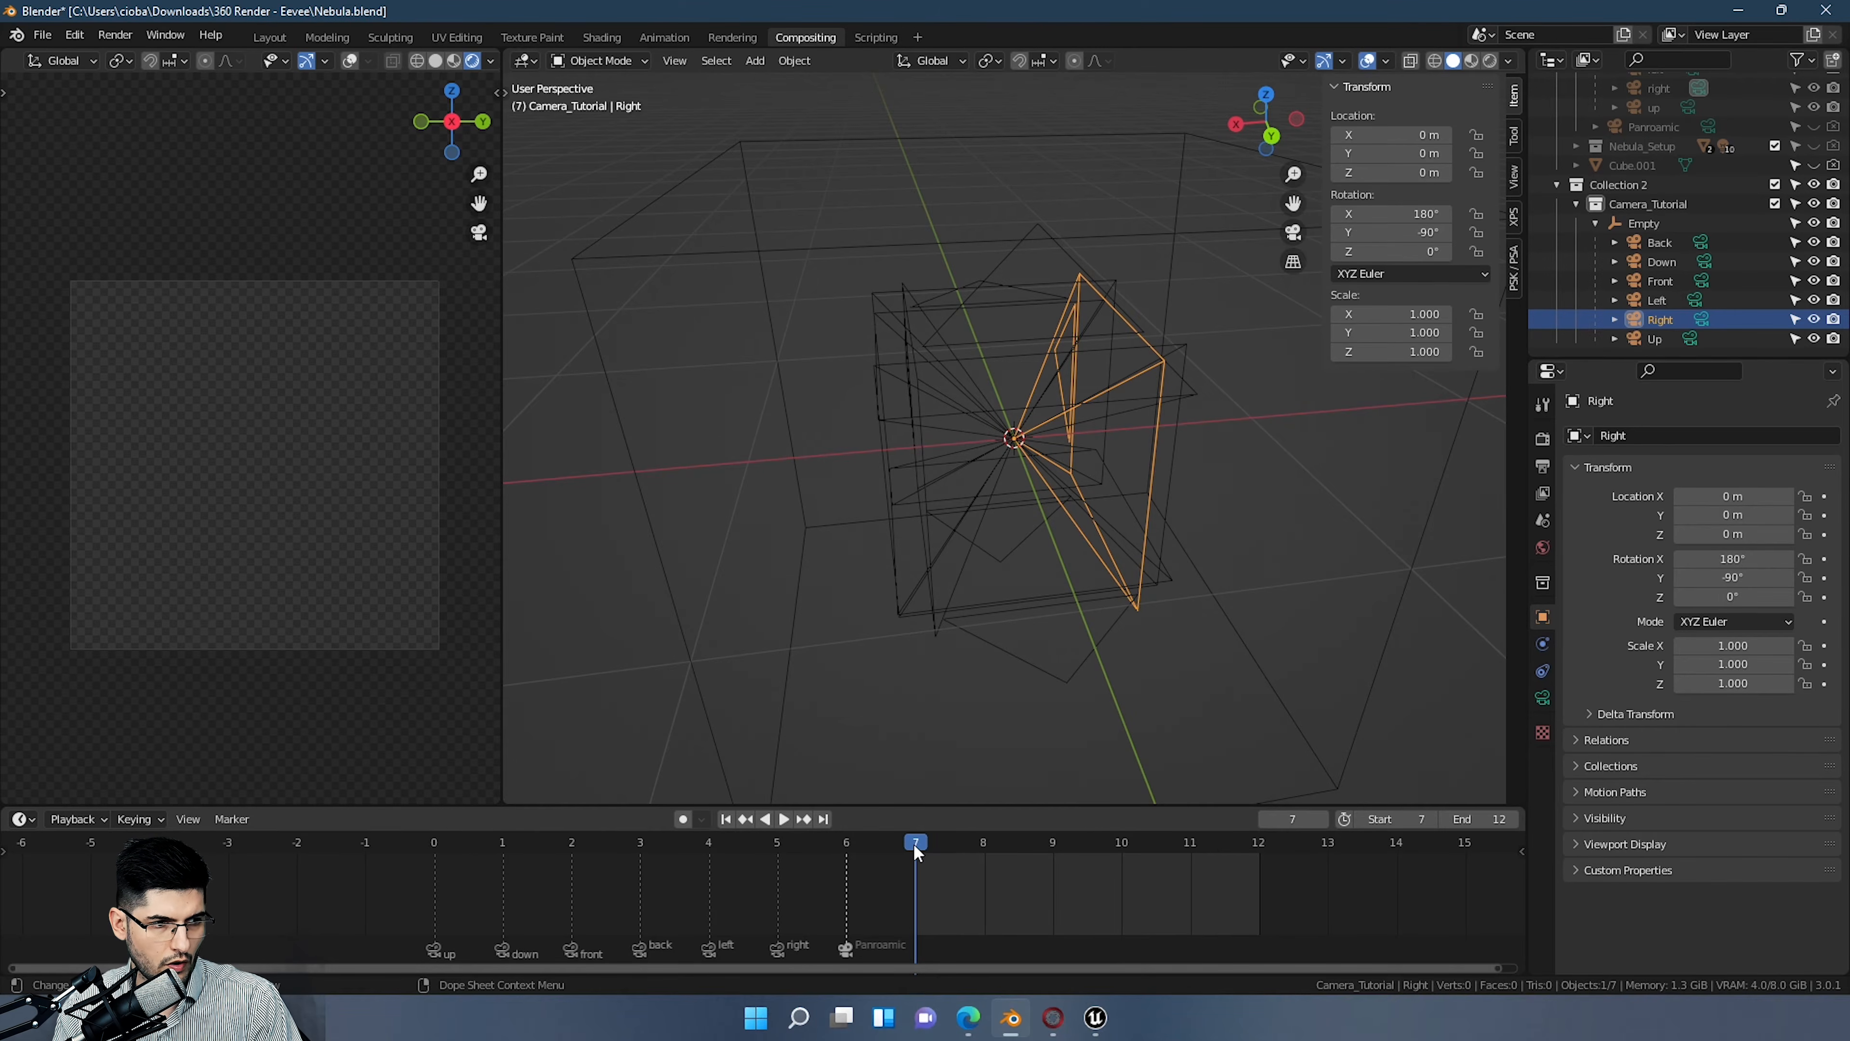
Step: Add a timeline marker at frame 7 and bind the Back camera to it
key("m")
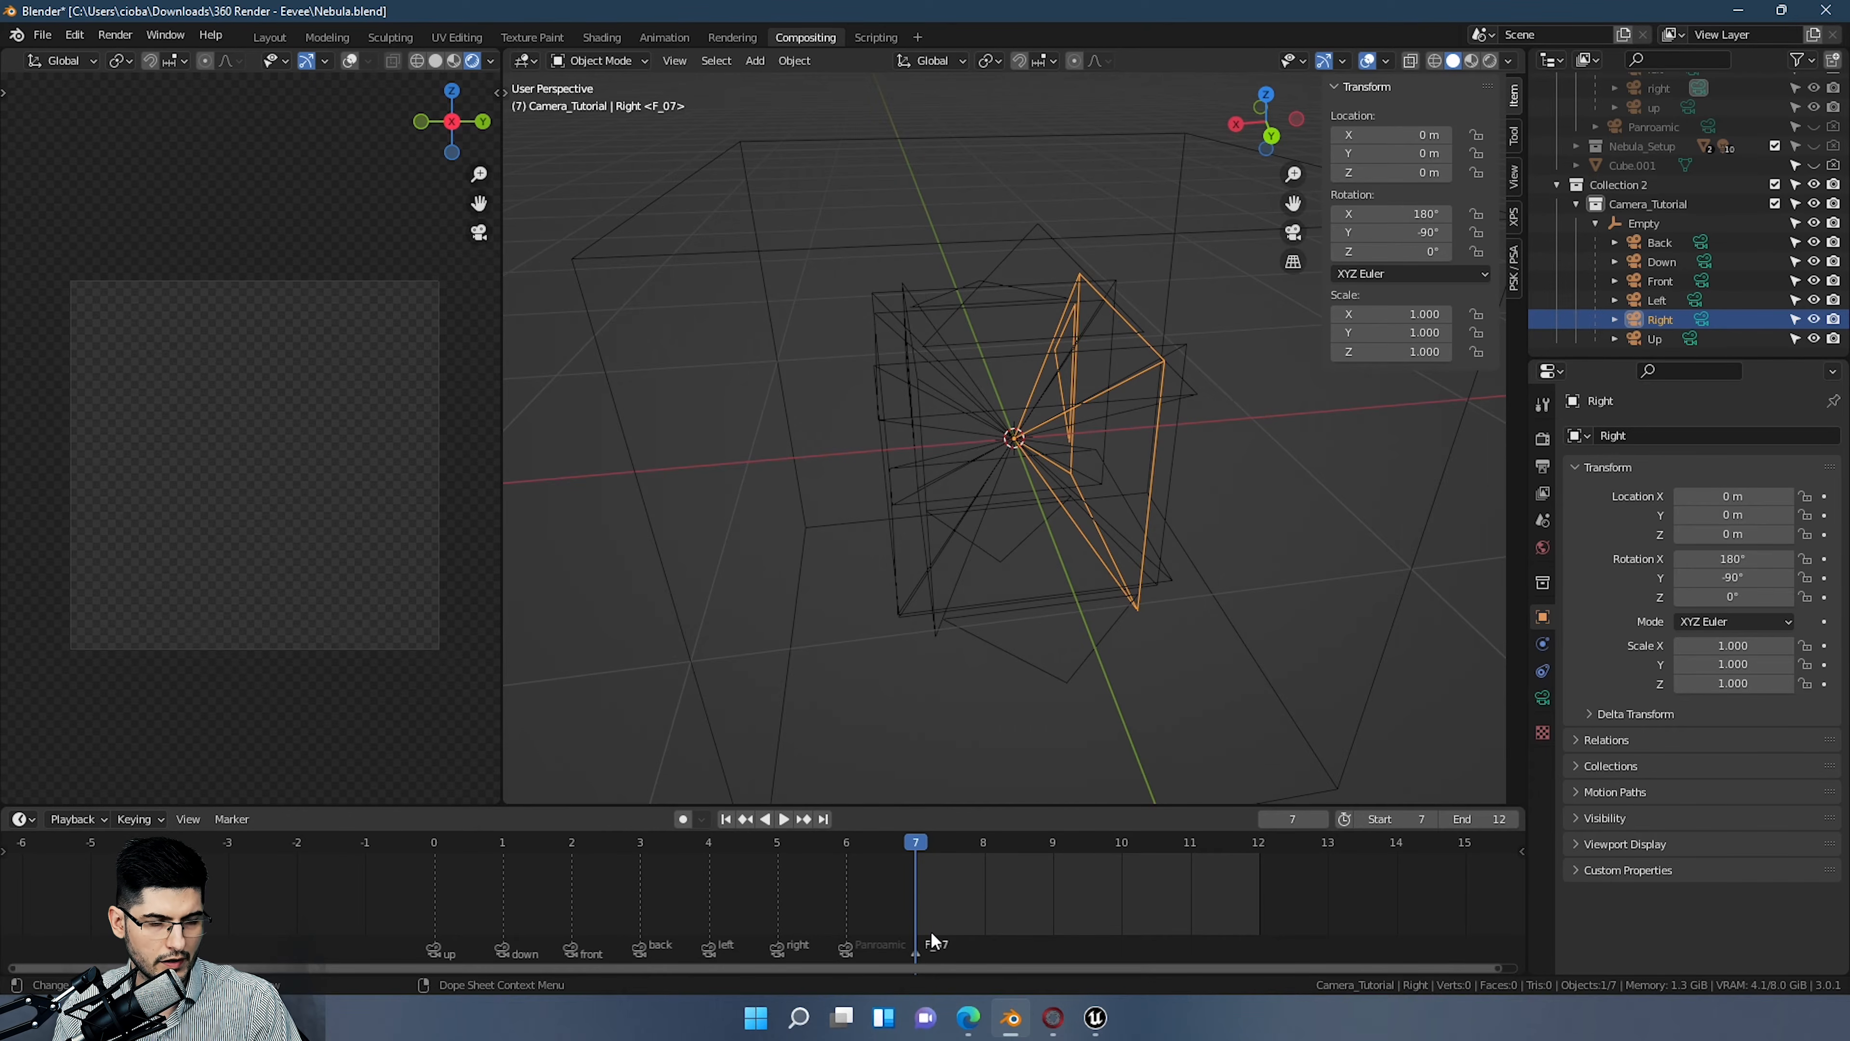
right_click(919, 955)
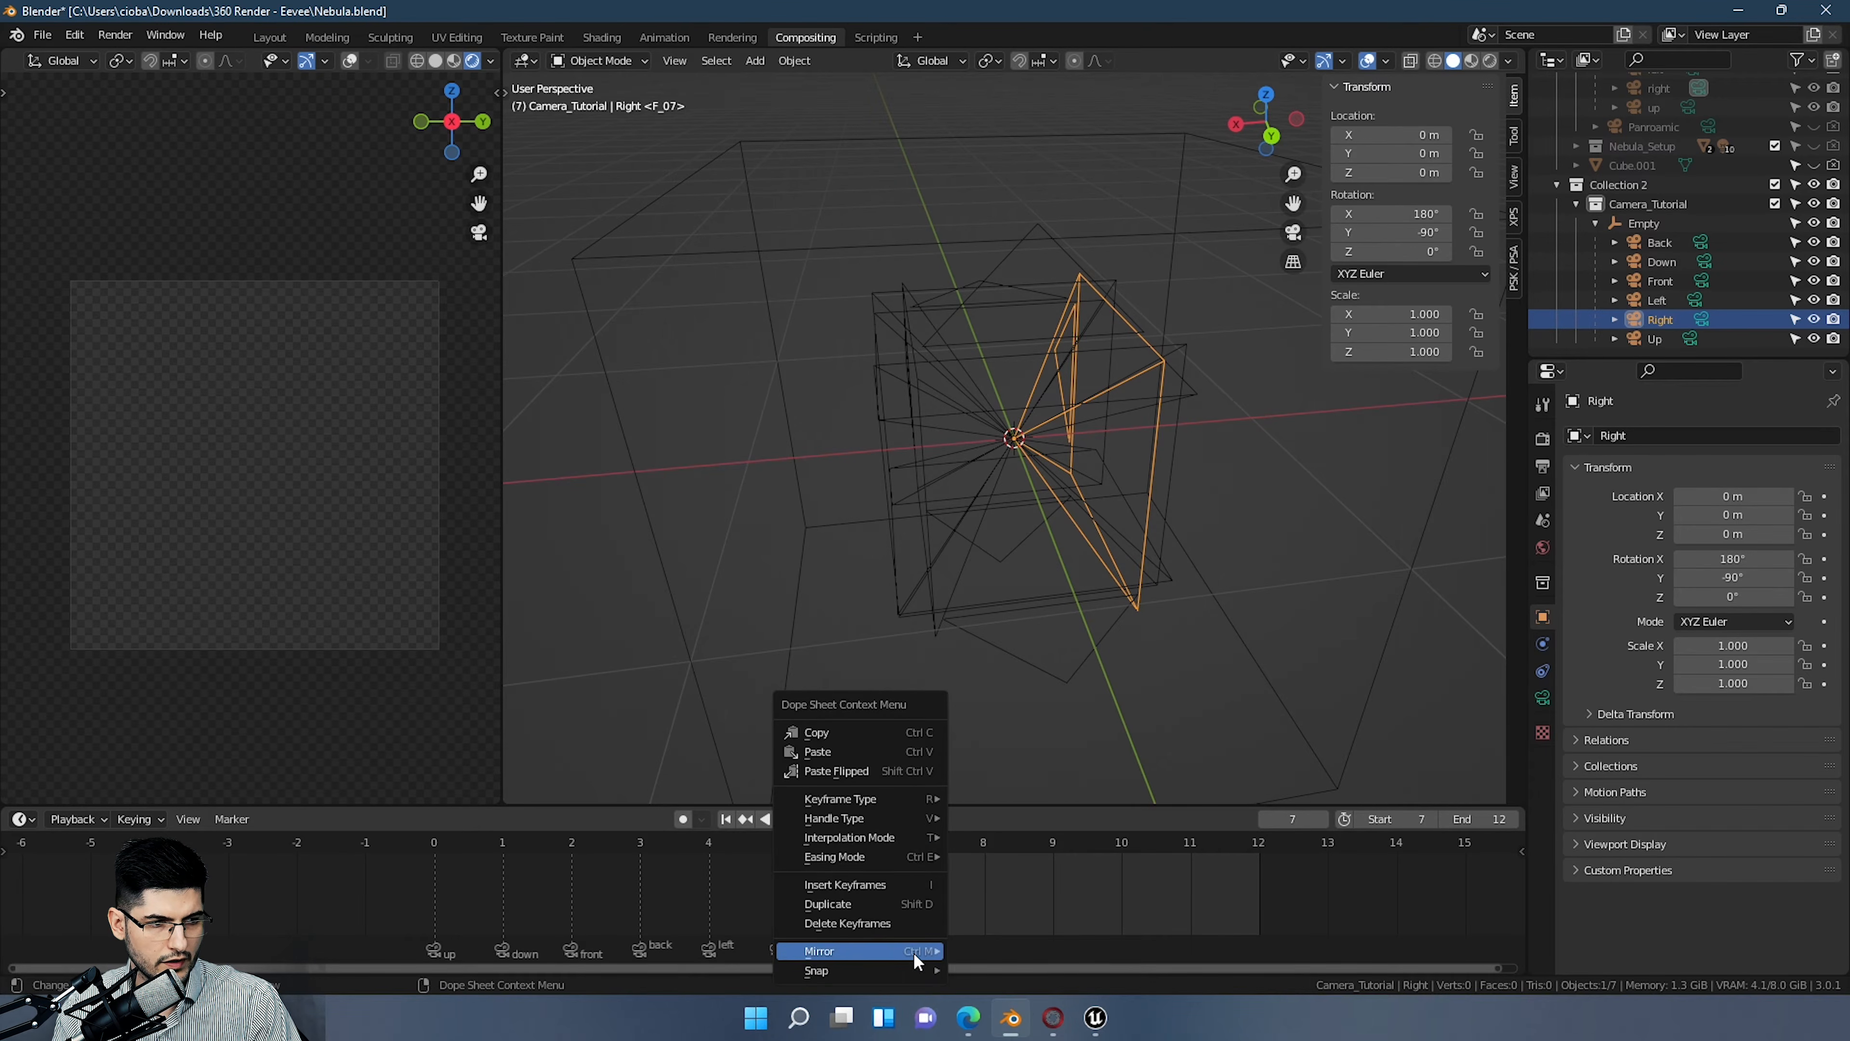
left_click(228, 818)
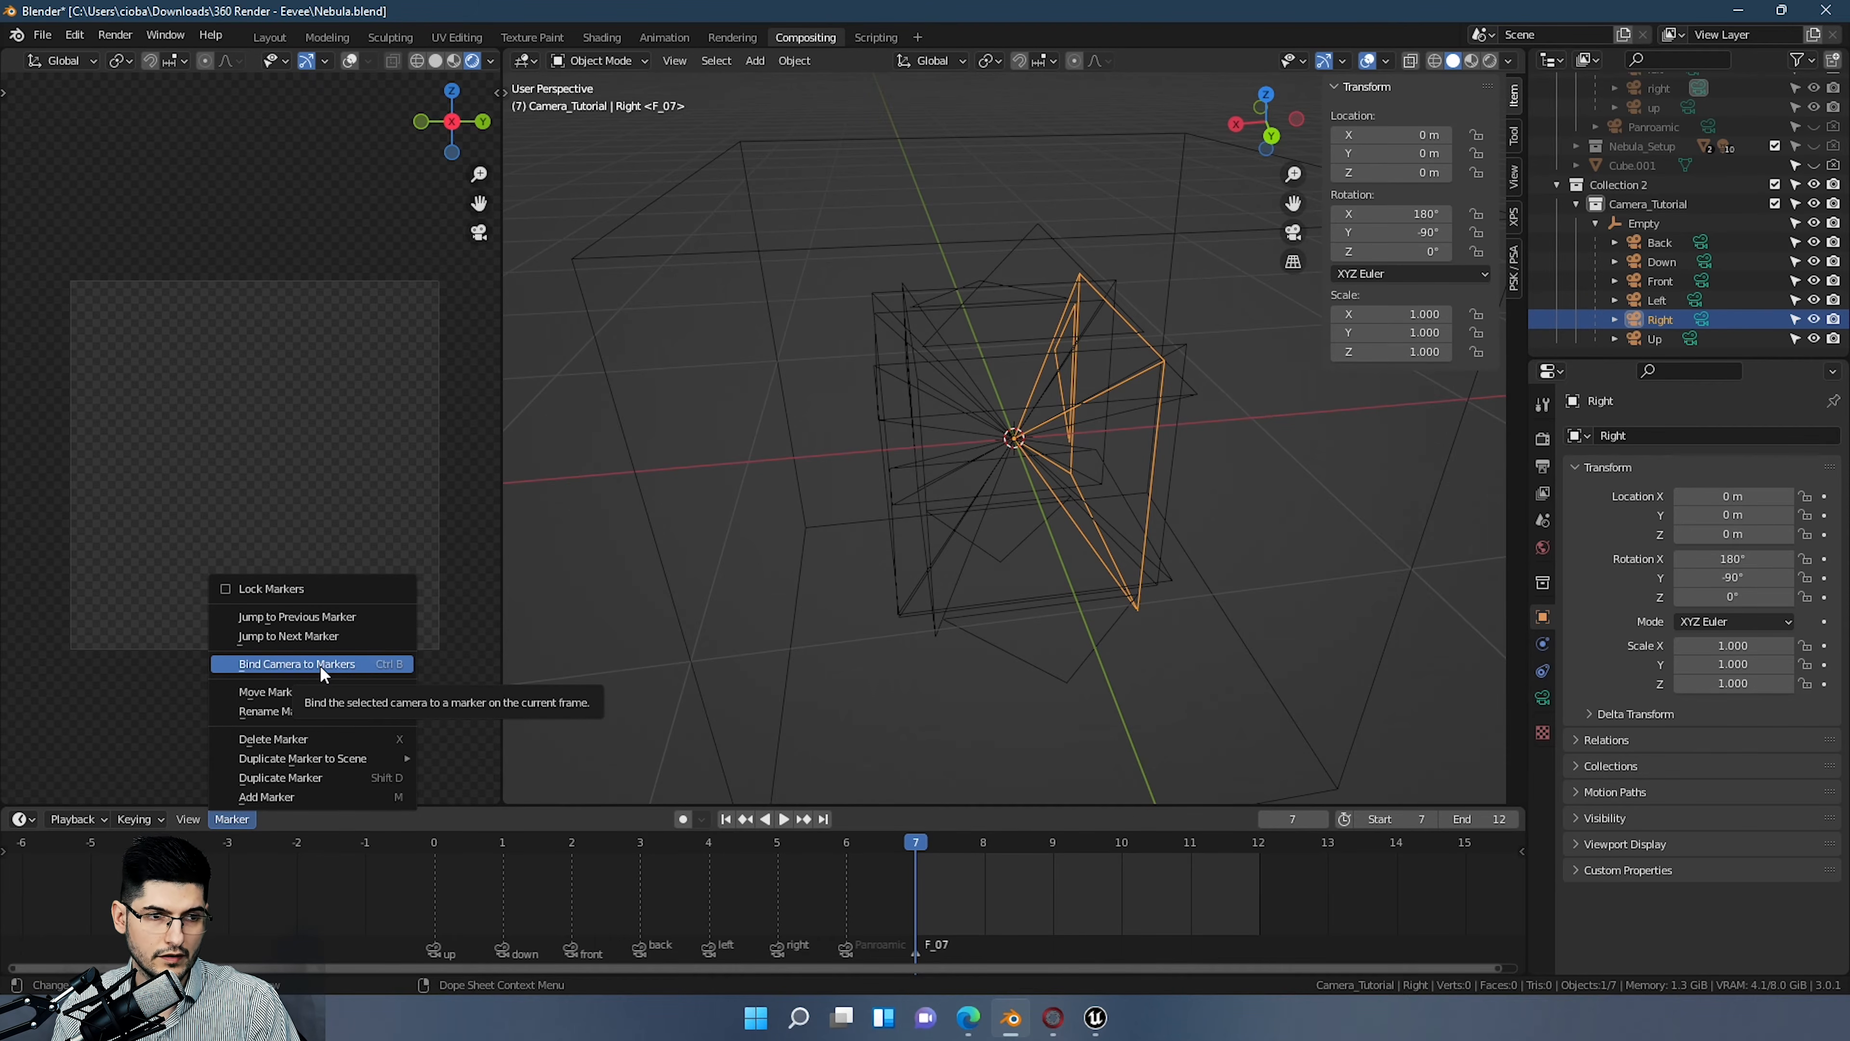
left_click(1660, 242)
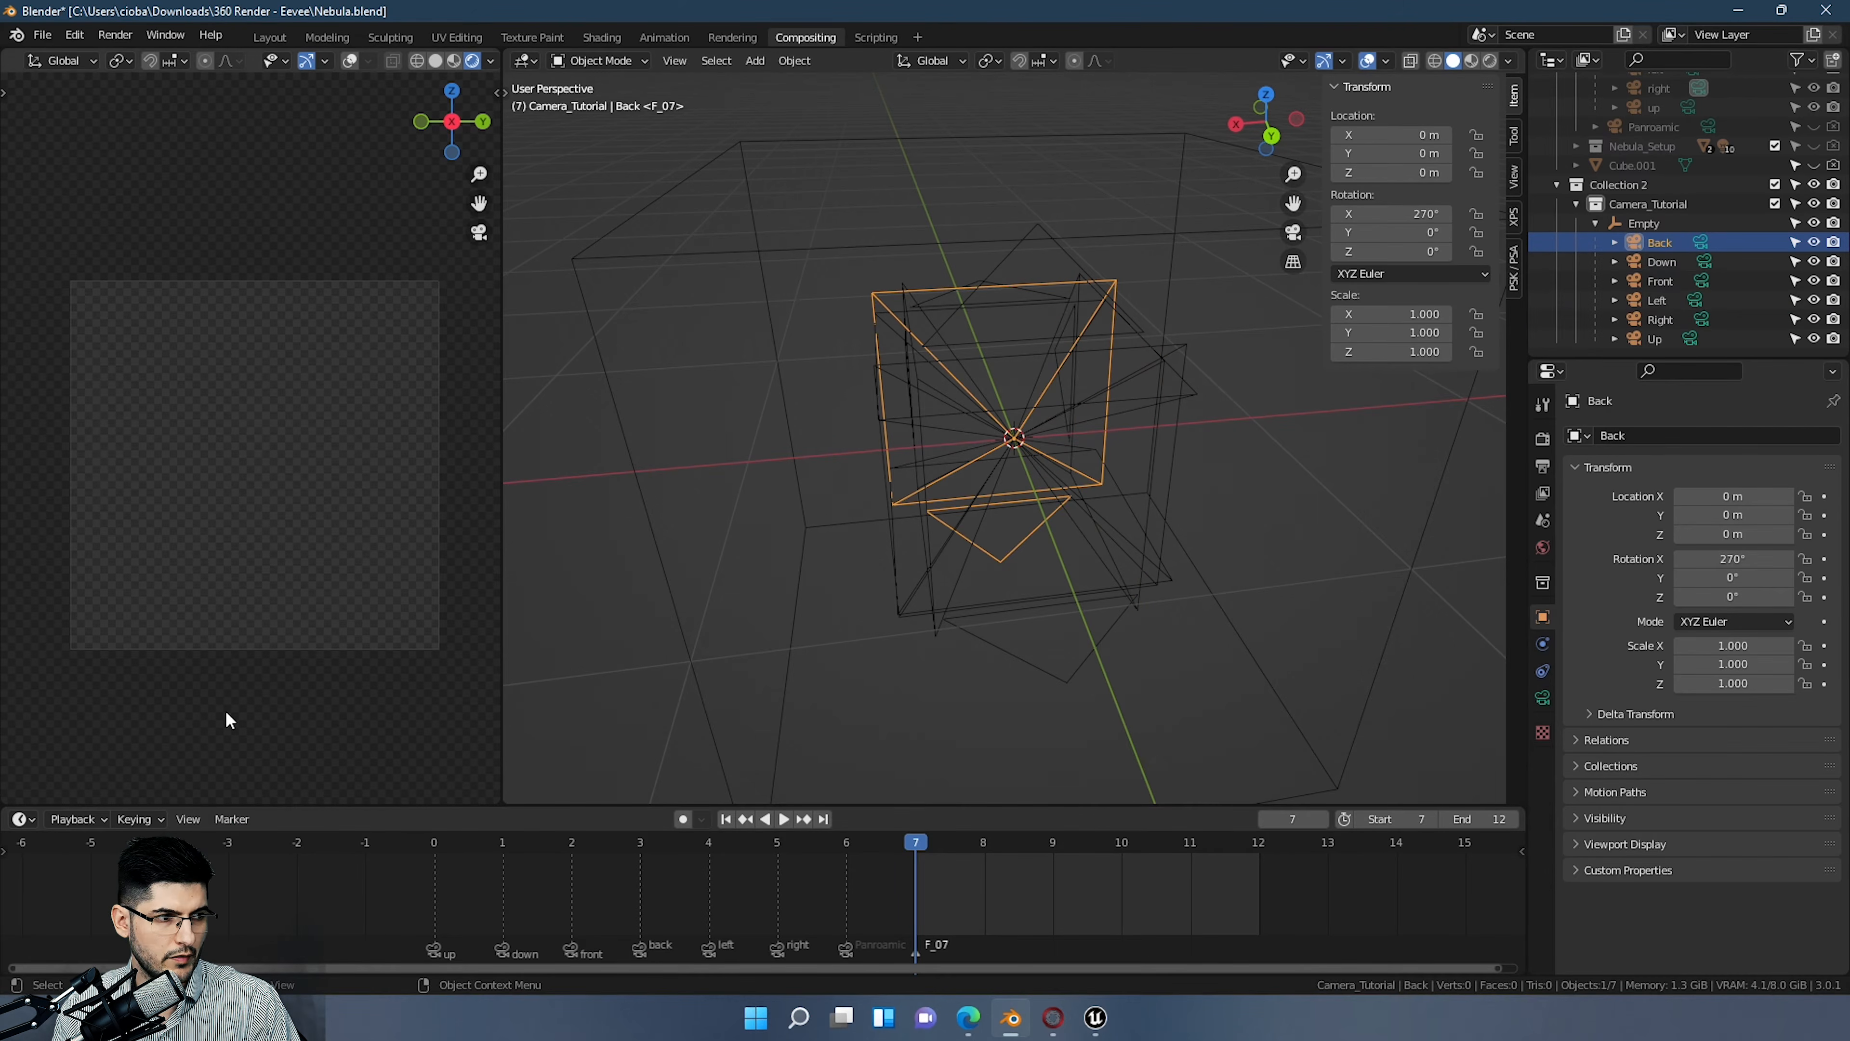
left_click(187, 818)
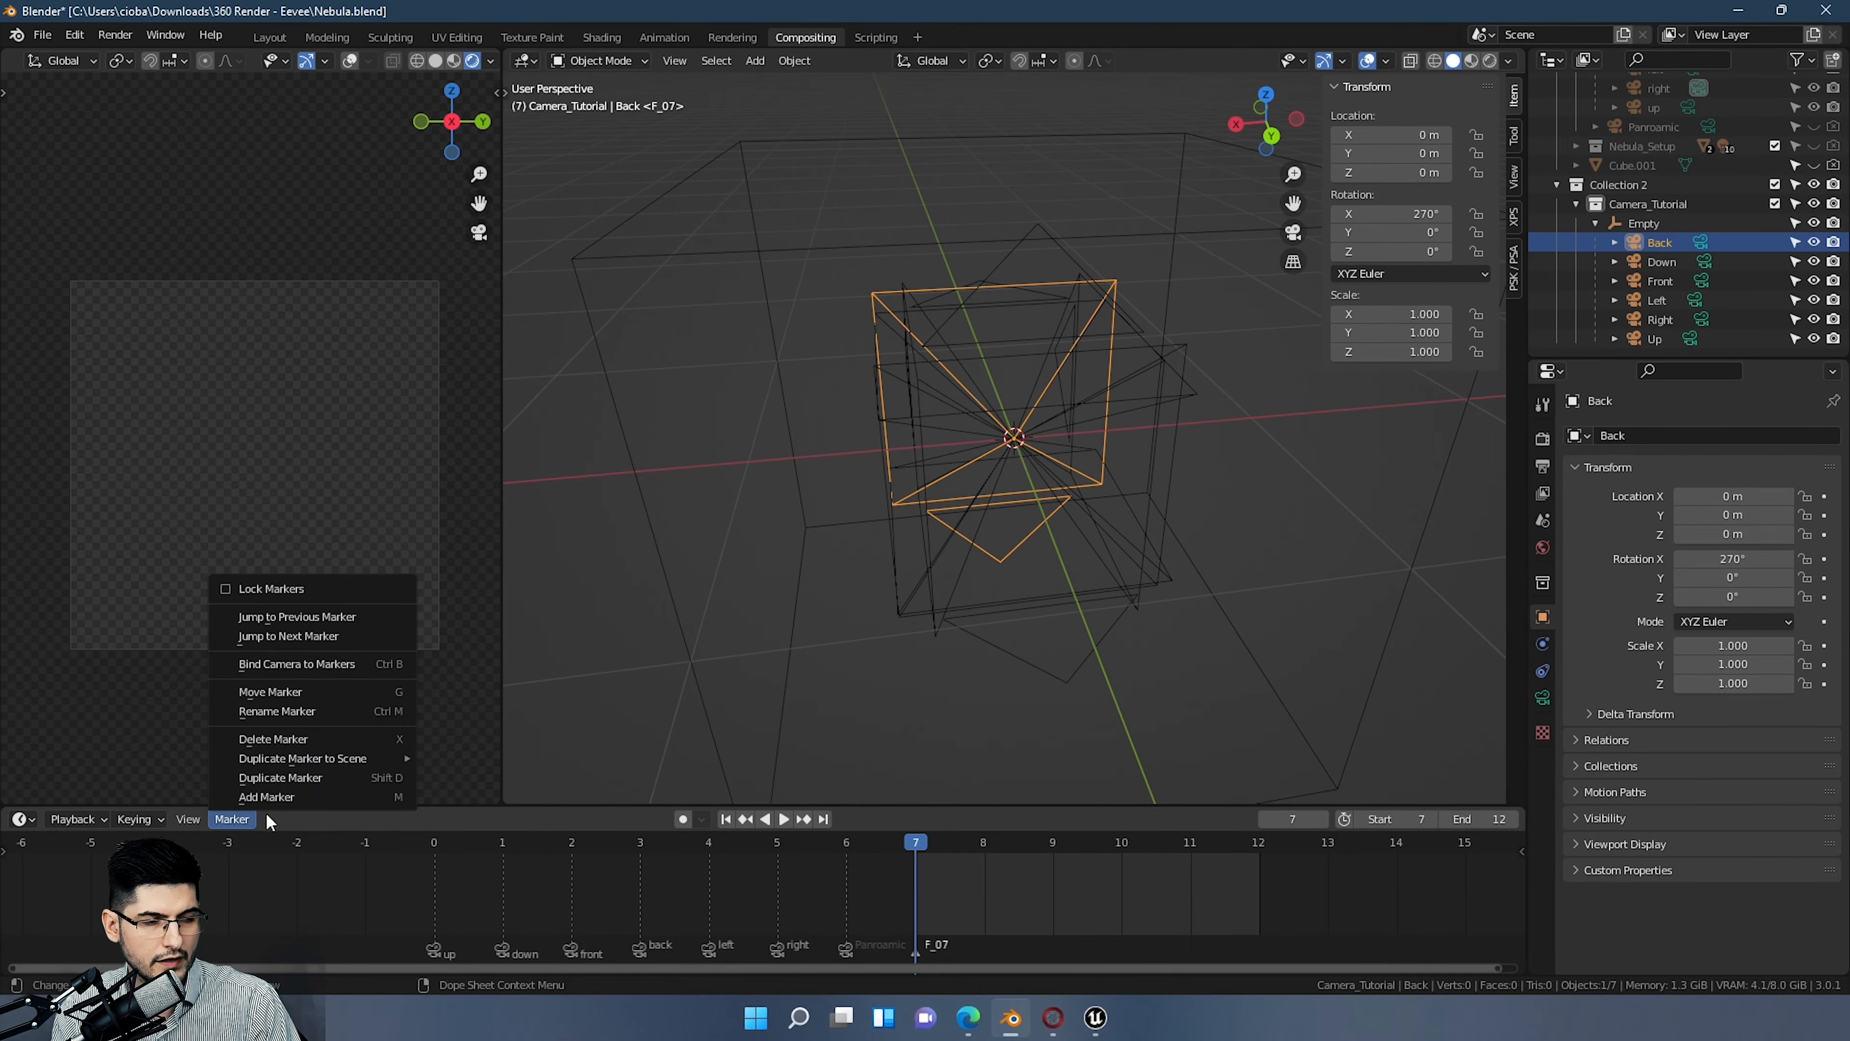
left_click(248, 813)
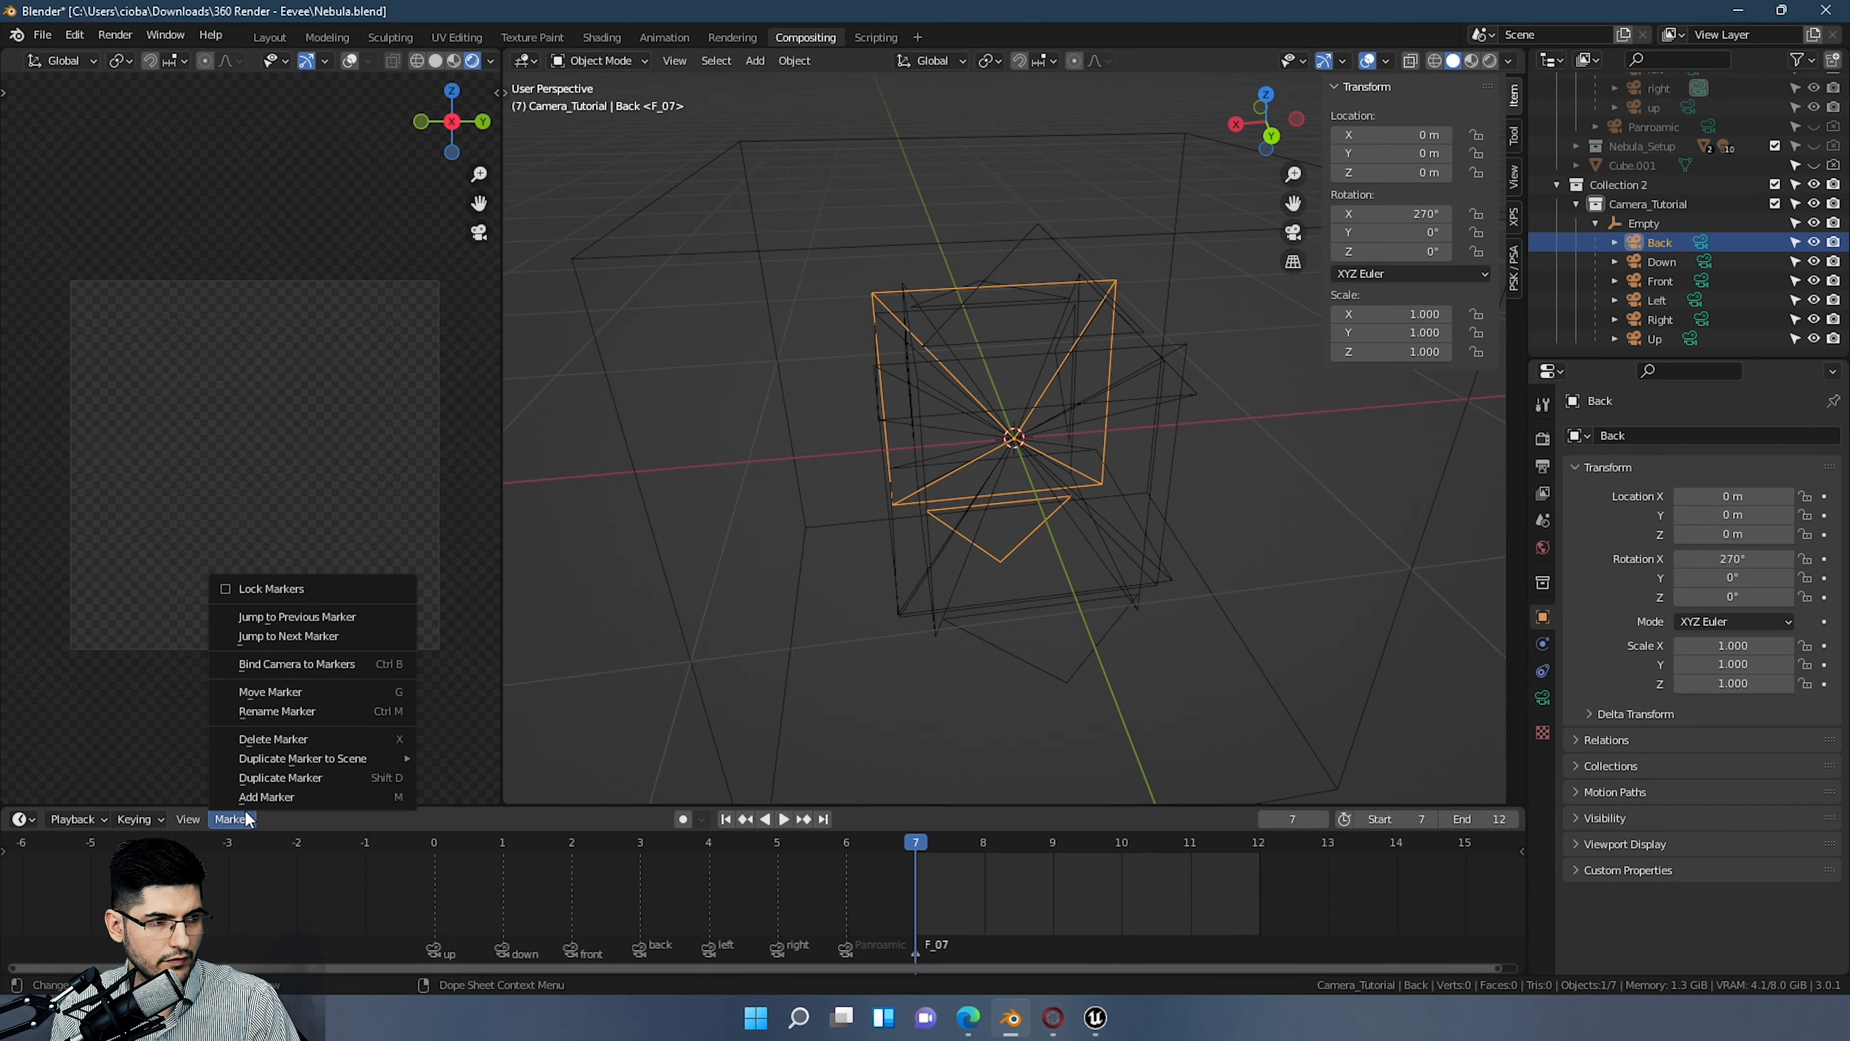
left_click(289, 659)
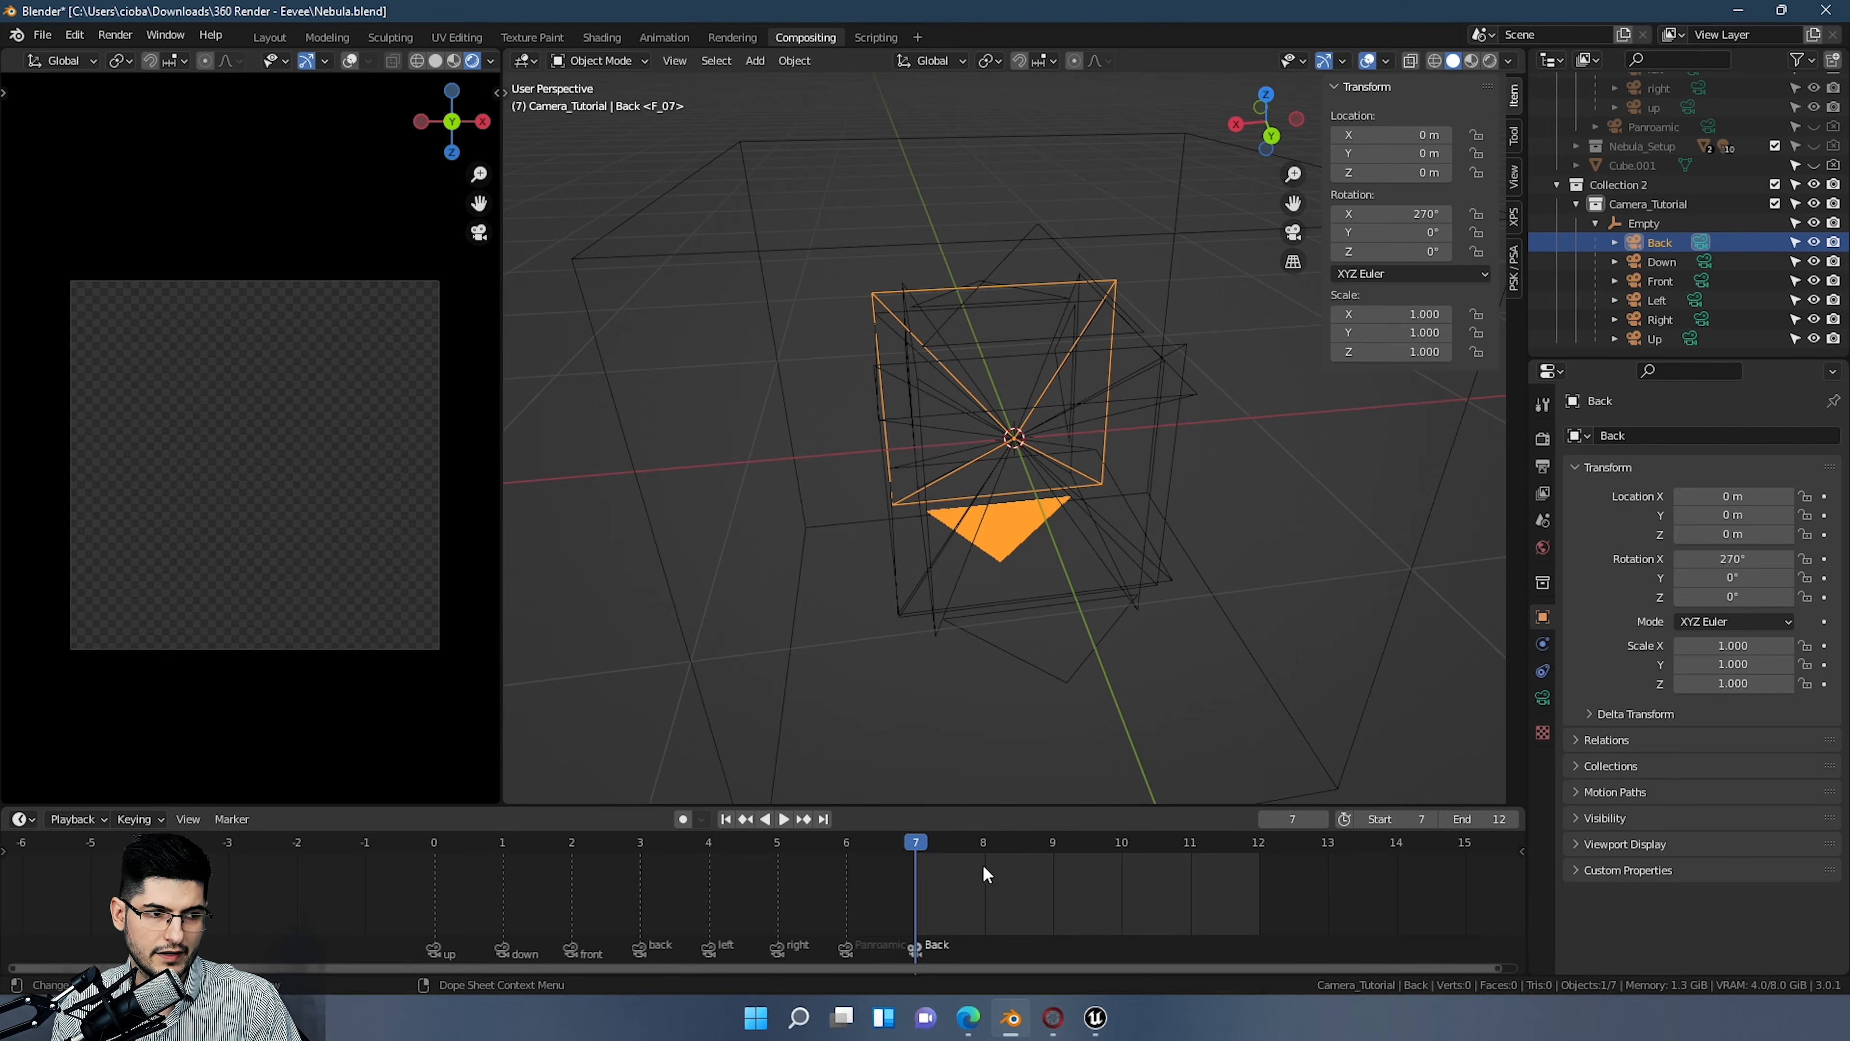
Step: Add a timeline marker at frame 8 and bind the Down camera to it
left_click(972, 848)
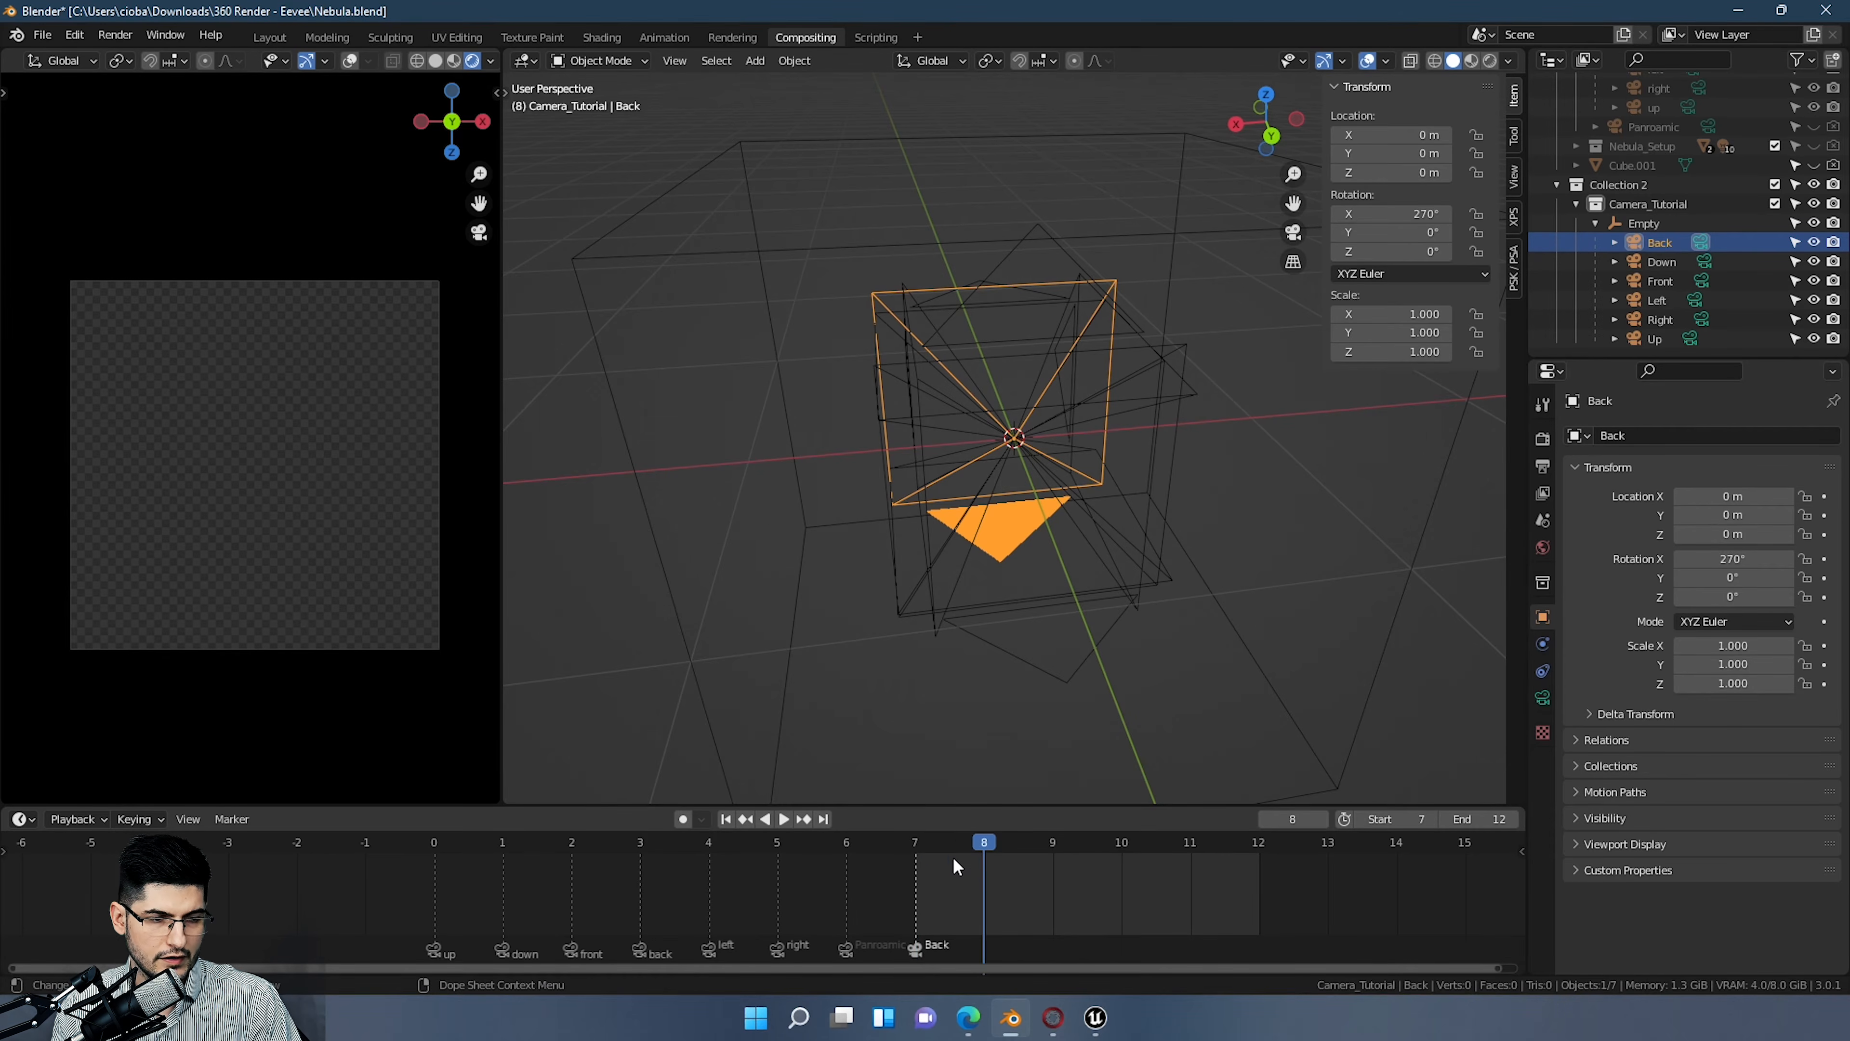
key("m")
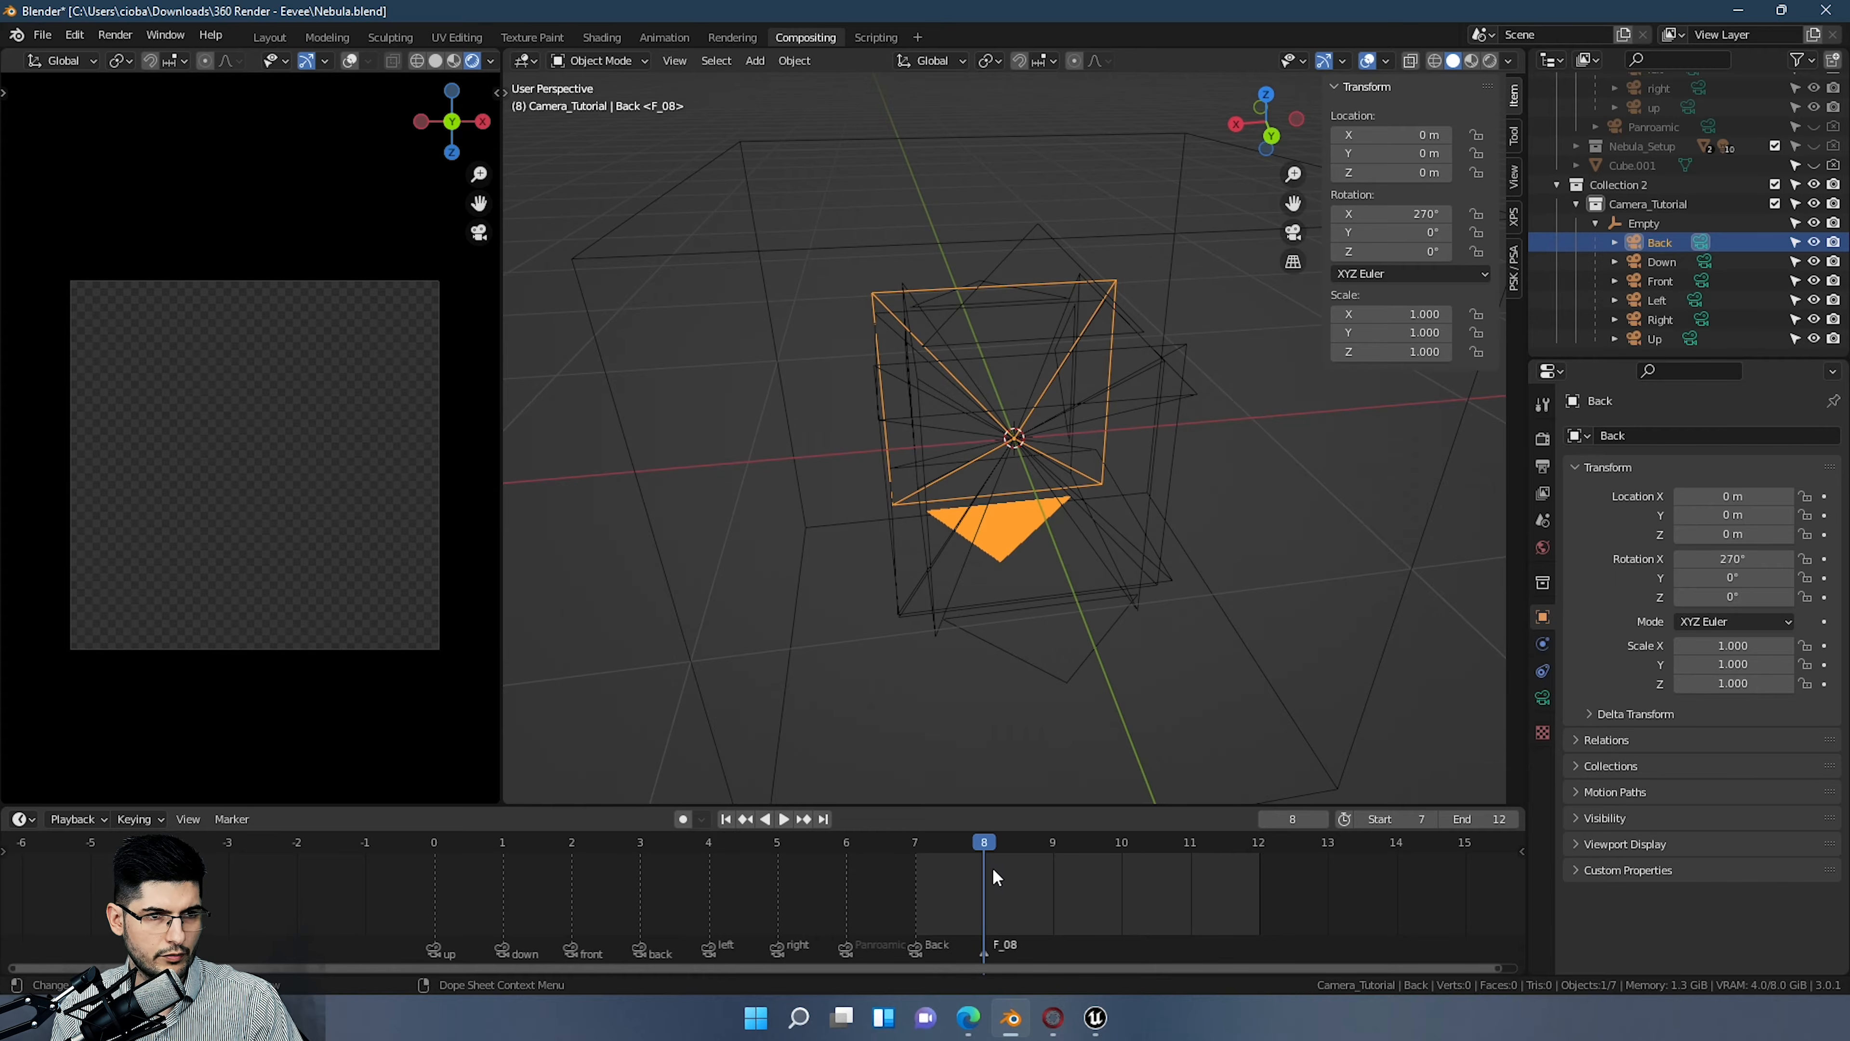
left_click(1637, 260)
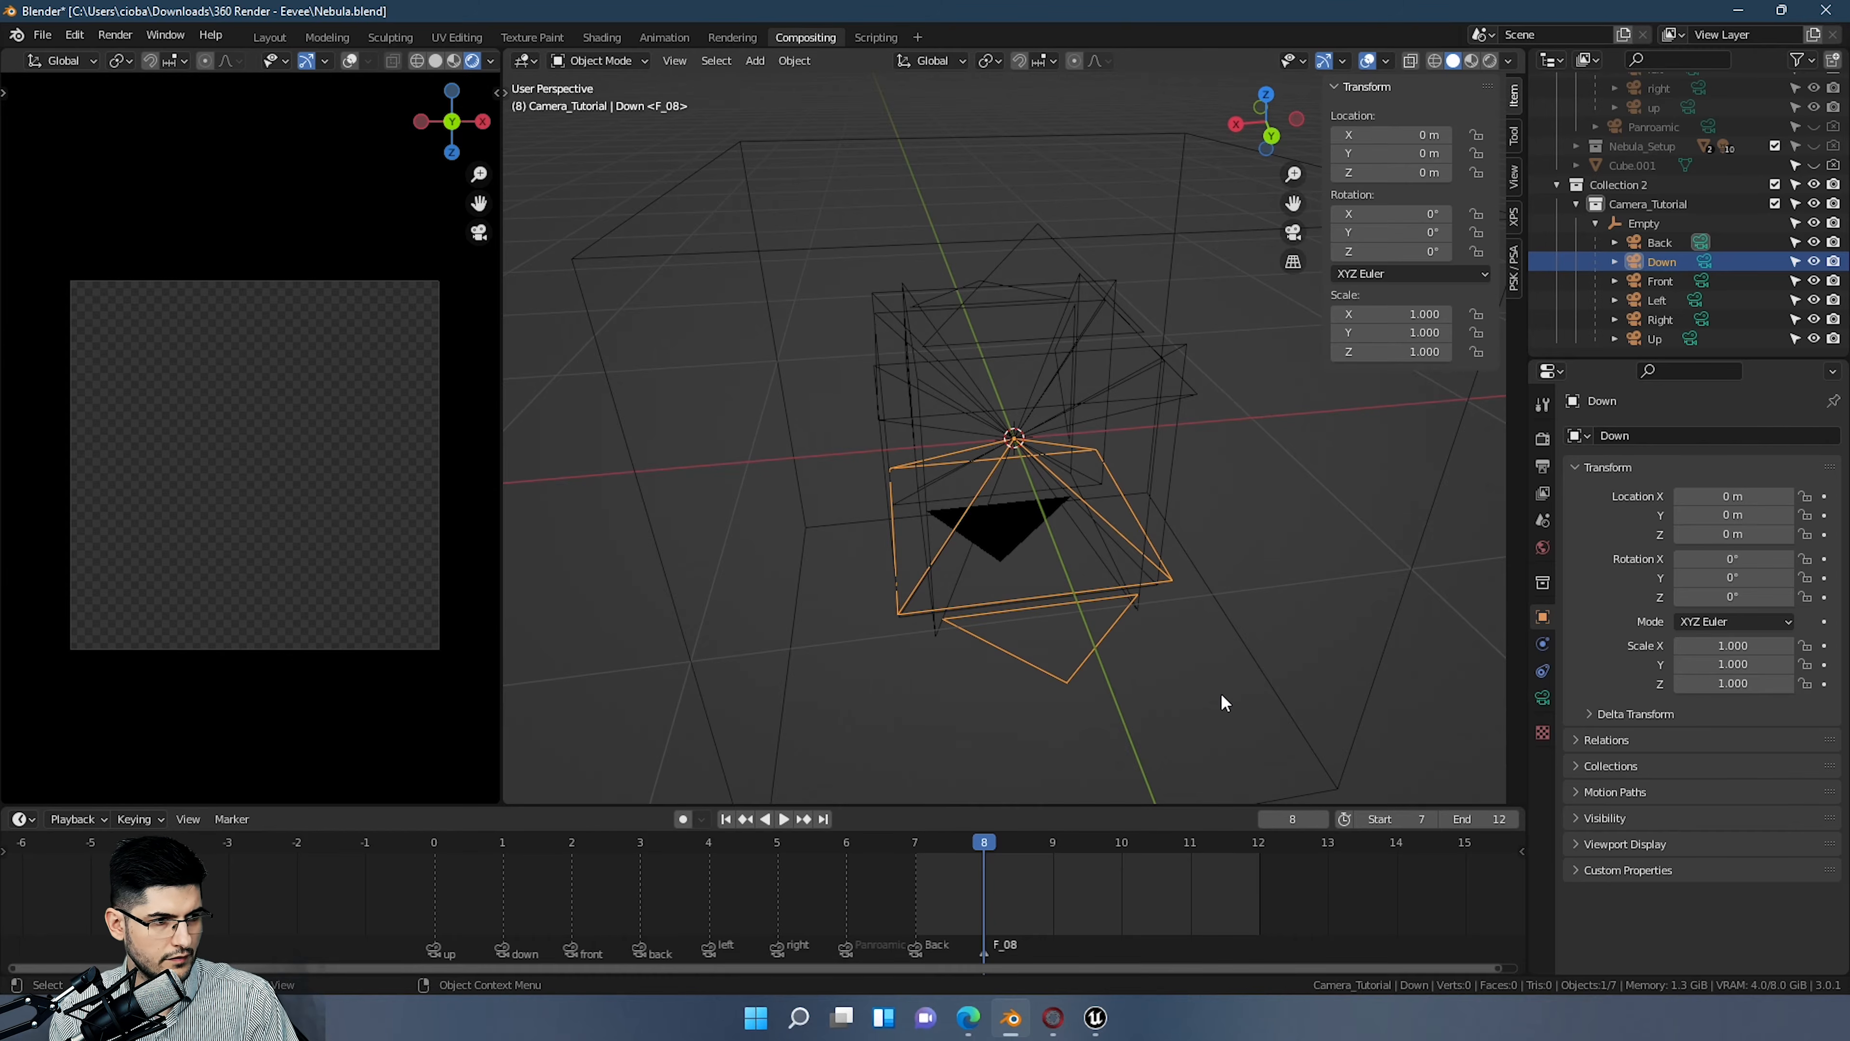
left_click(241, 822)
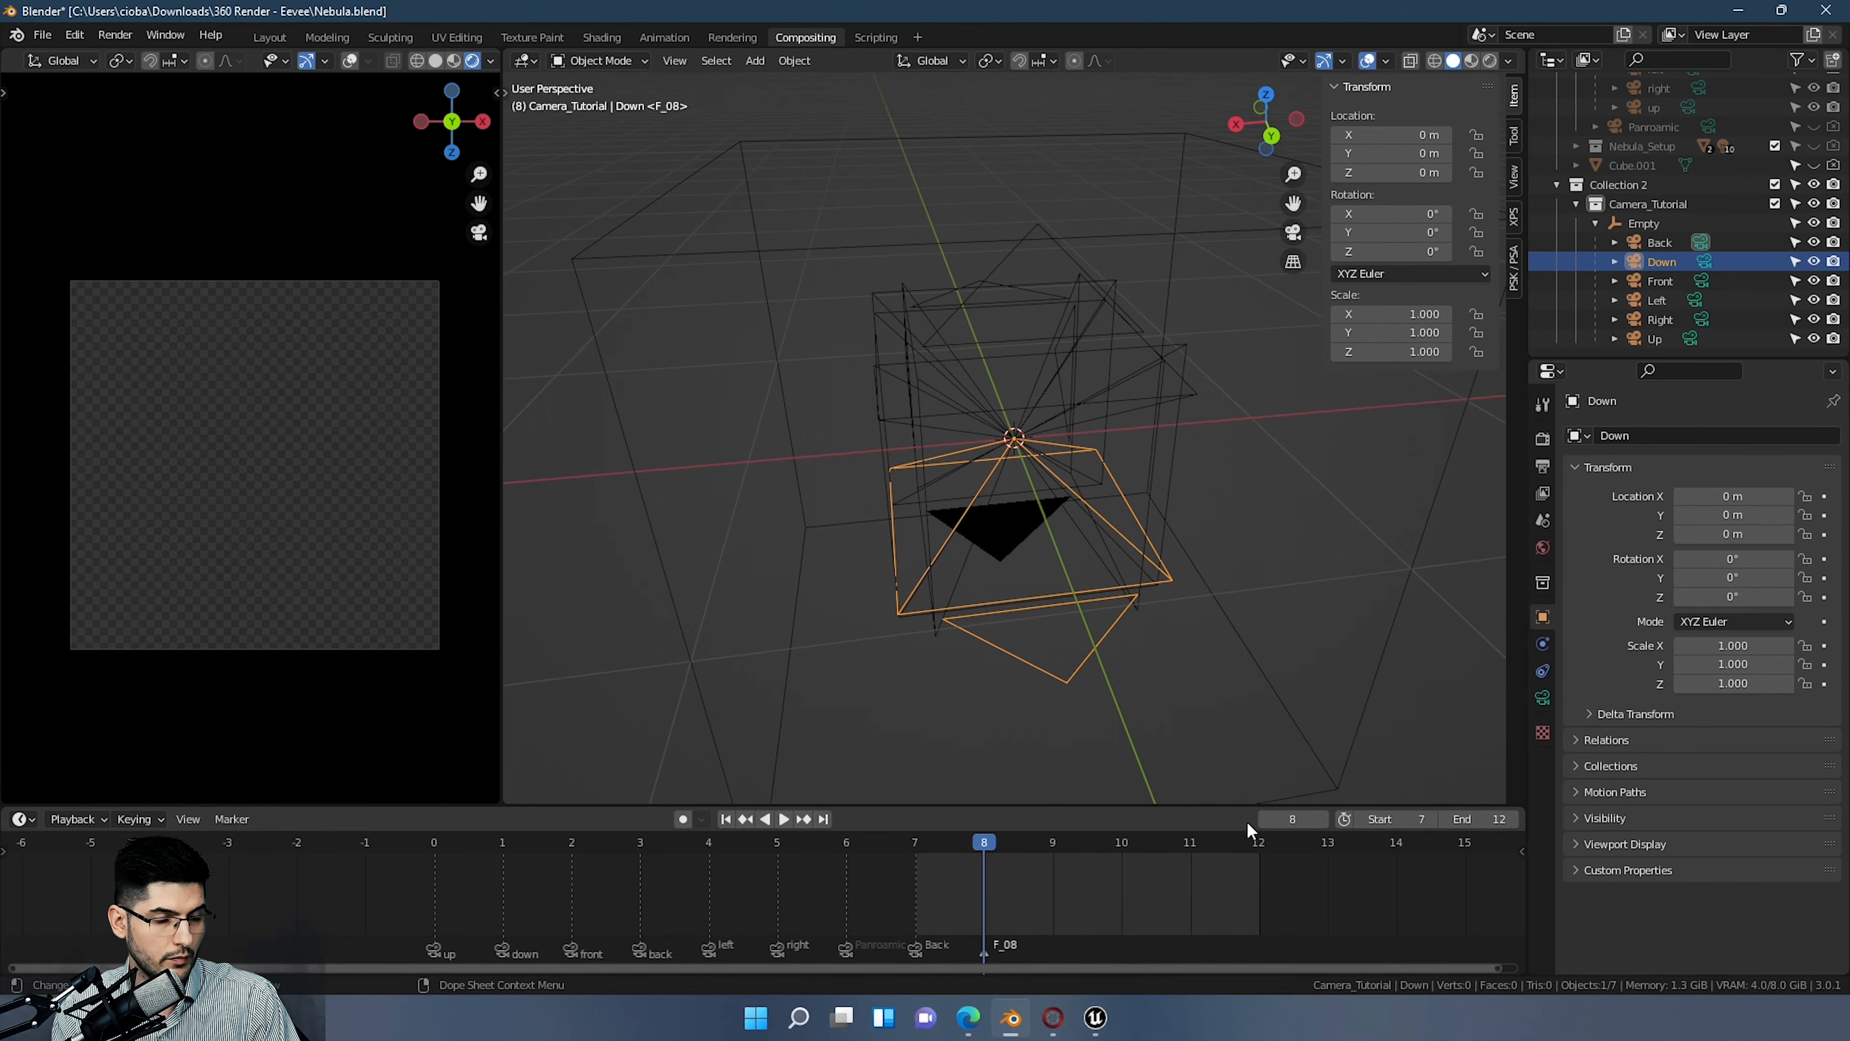
middle_click_drag(1136, 680, 1215, 653)
key("b")
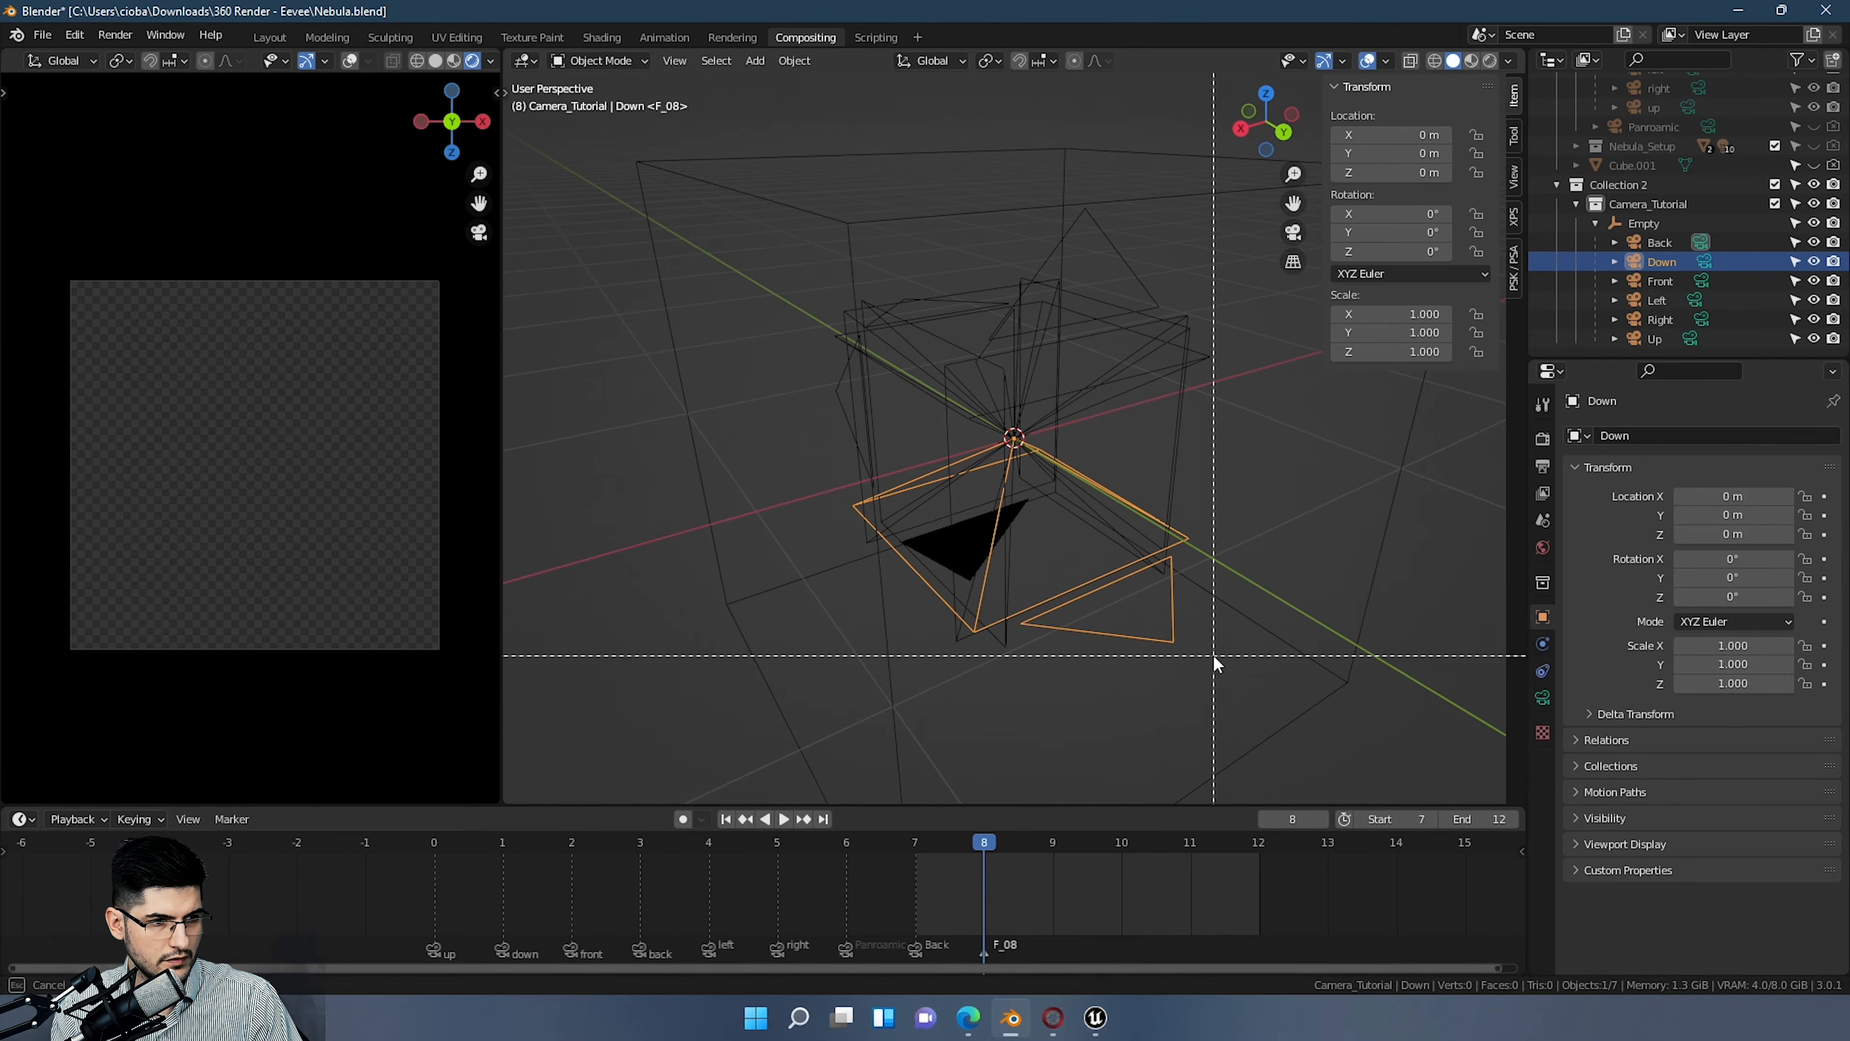
key("Escape")
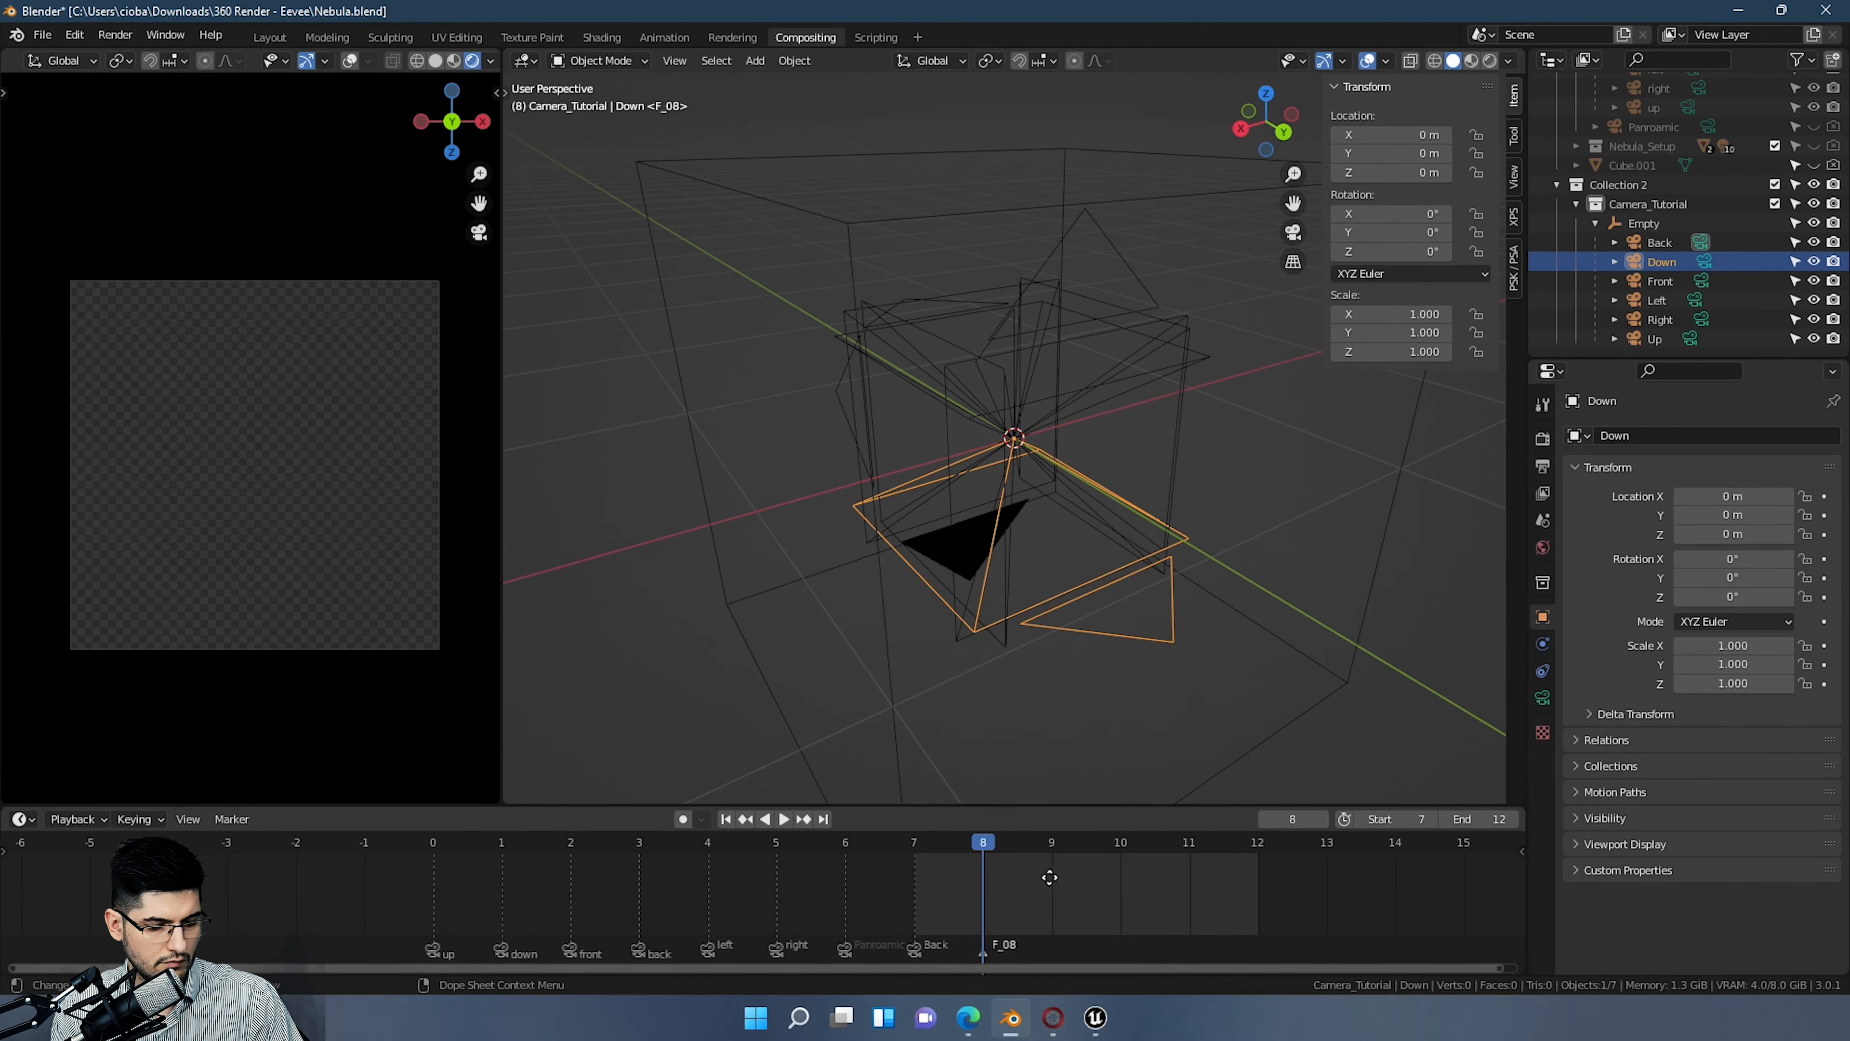
key("ctrl+b")
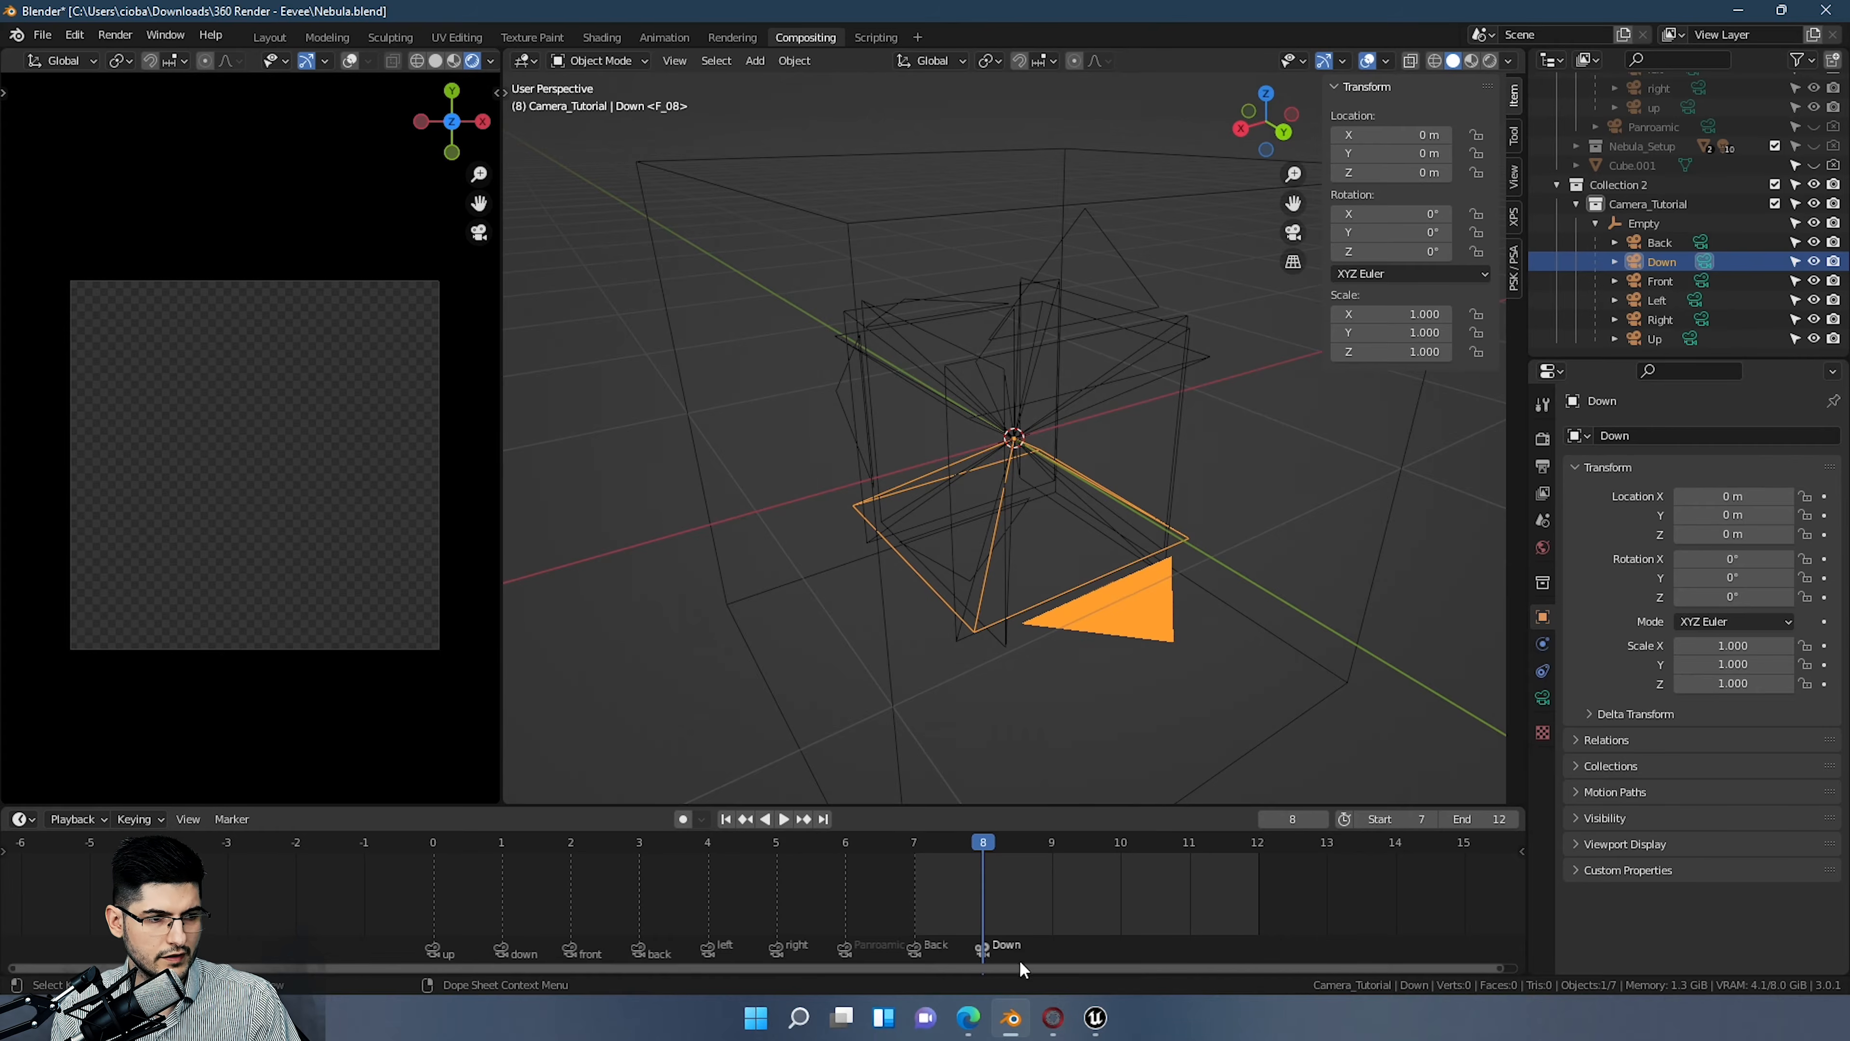
Step: Add a timeline marker at frame 9 and bind the Front camera to it
left_click_drag(981, 845, 1050, 849)
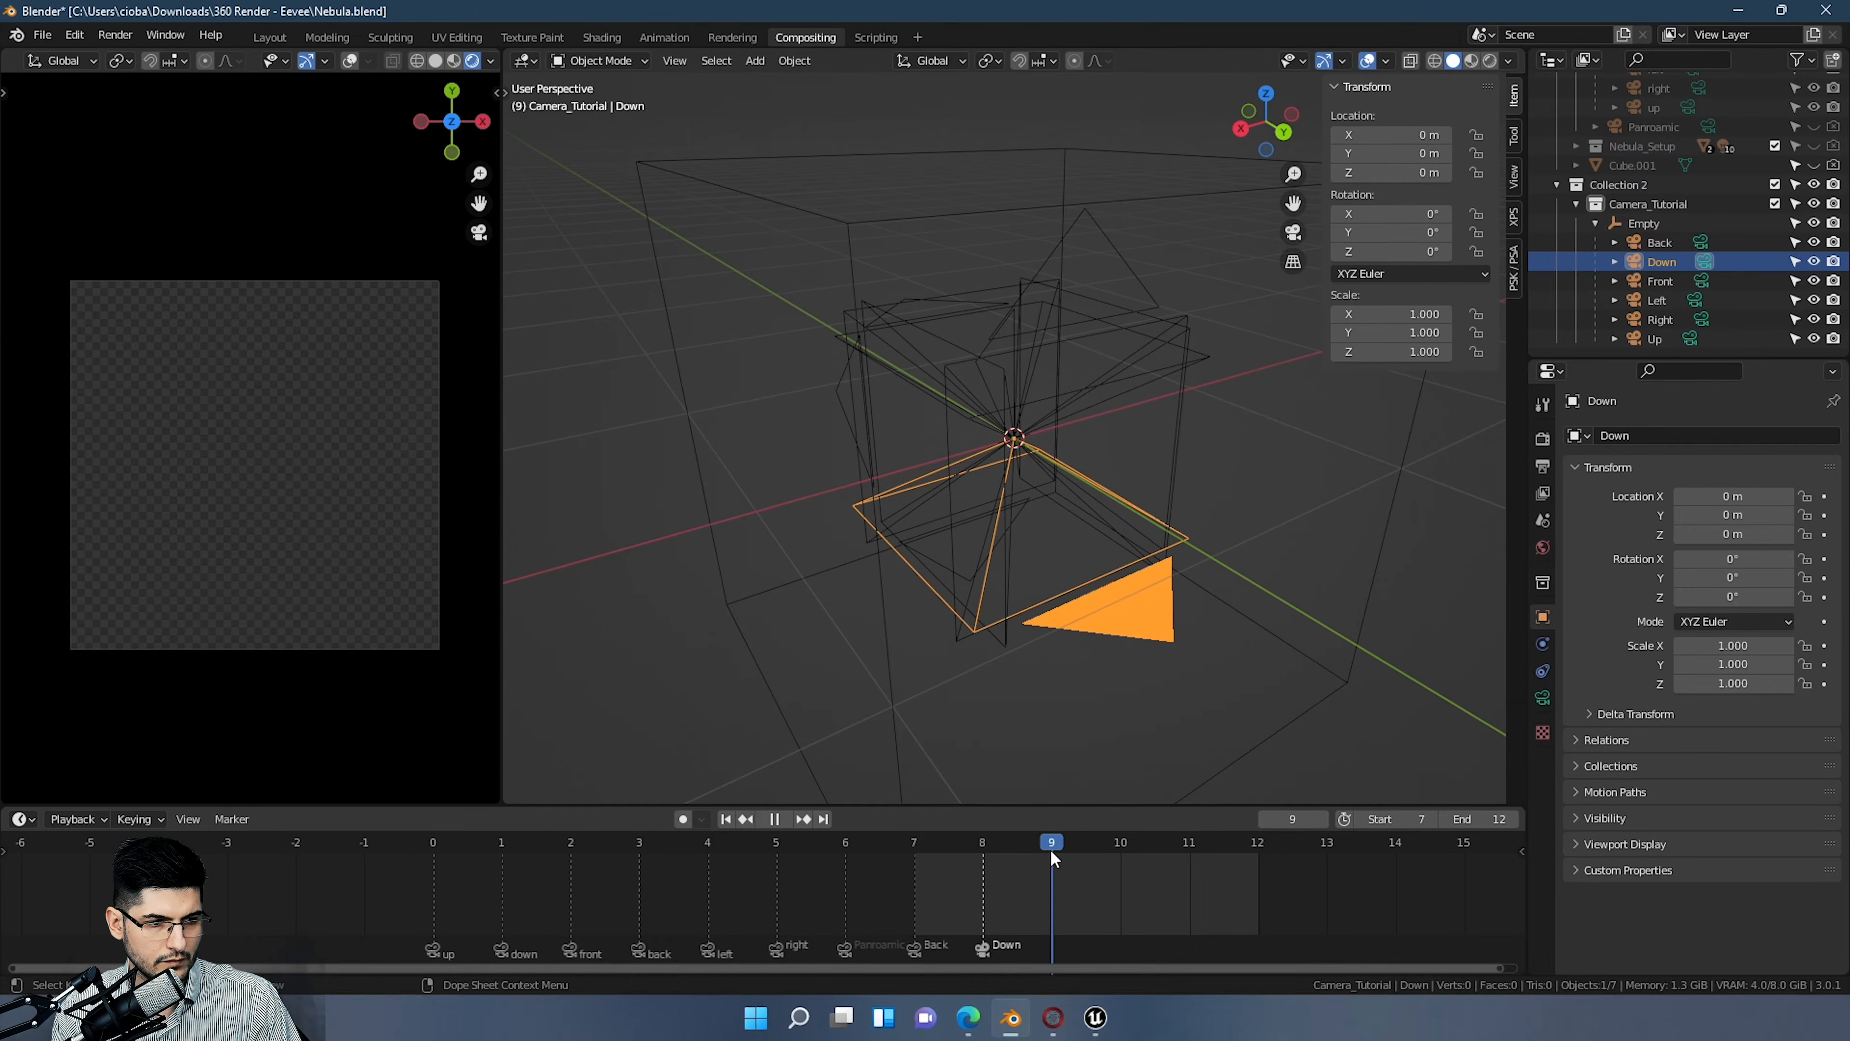
key("m")
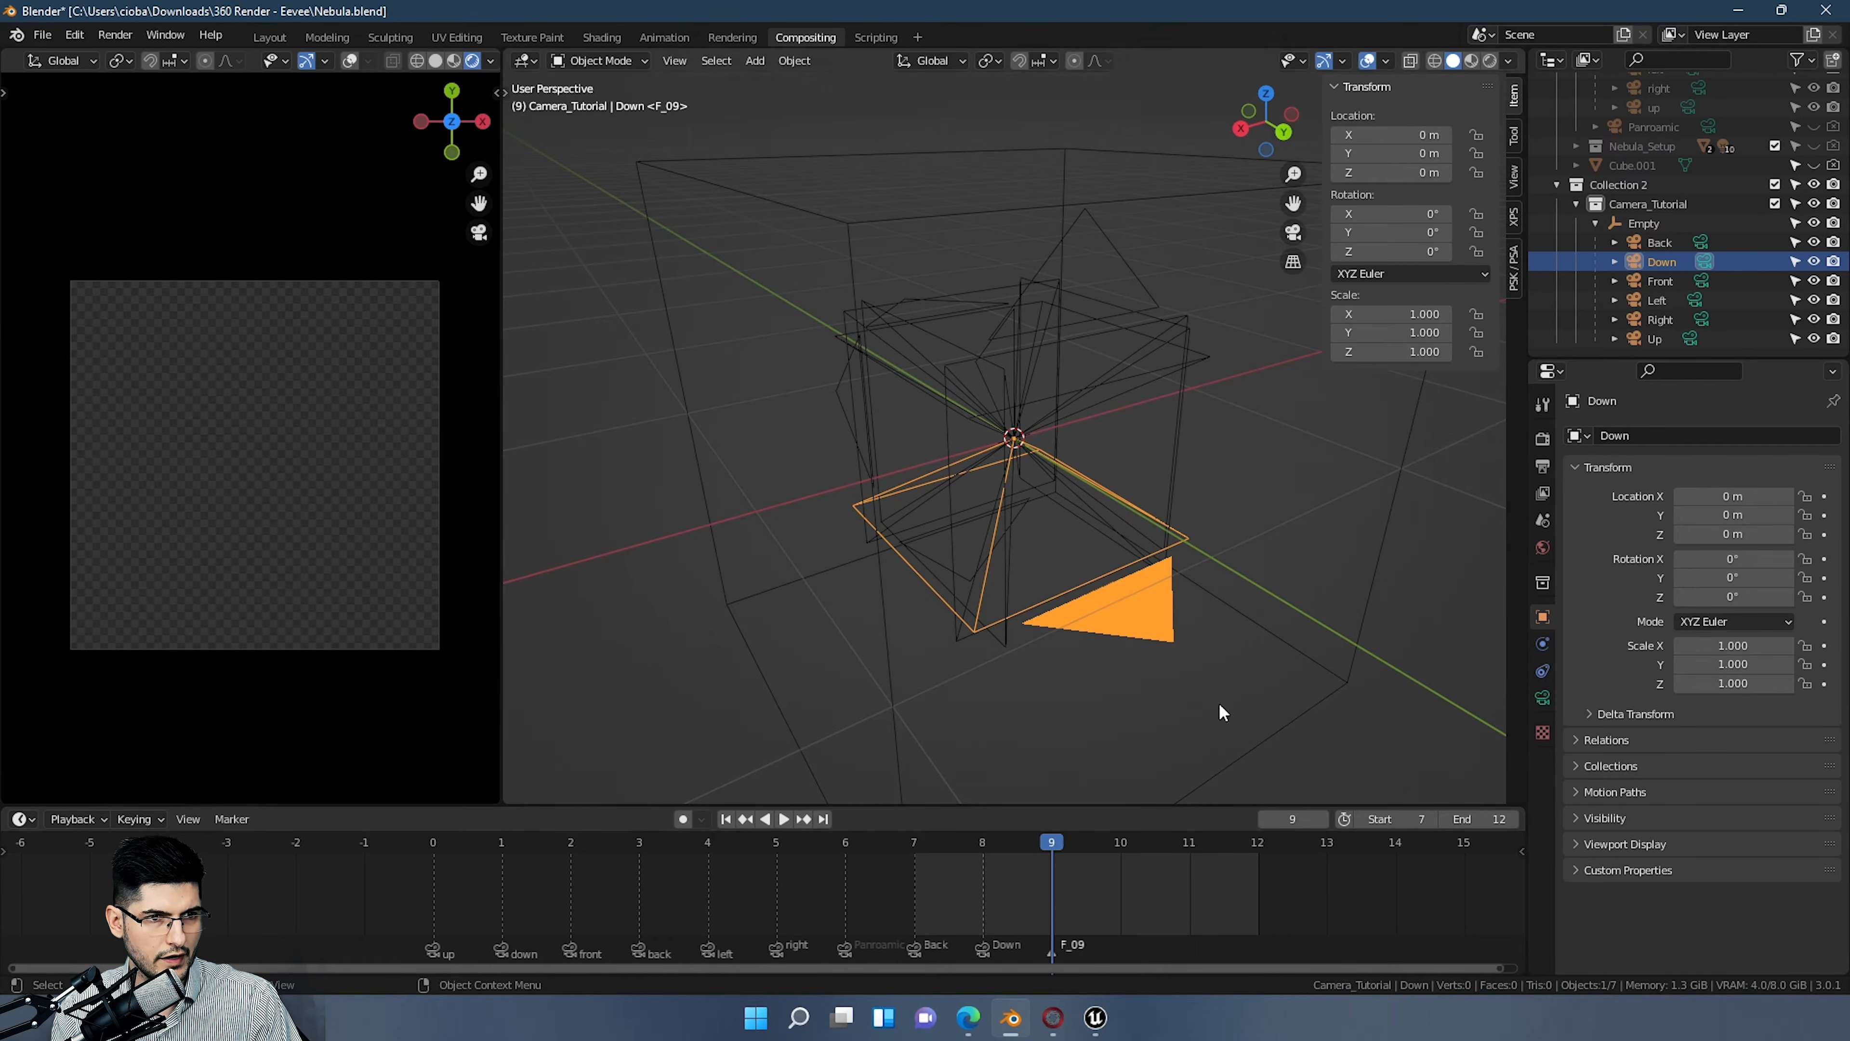
left_click(1648, 282)
middle_click_drag(1213, 893, 1173, 896)
key("ctrl+b")
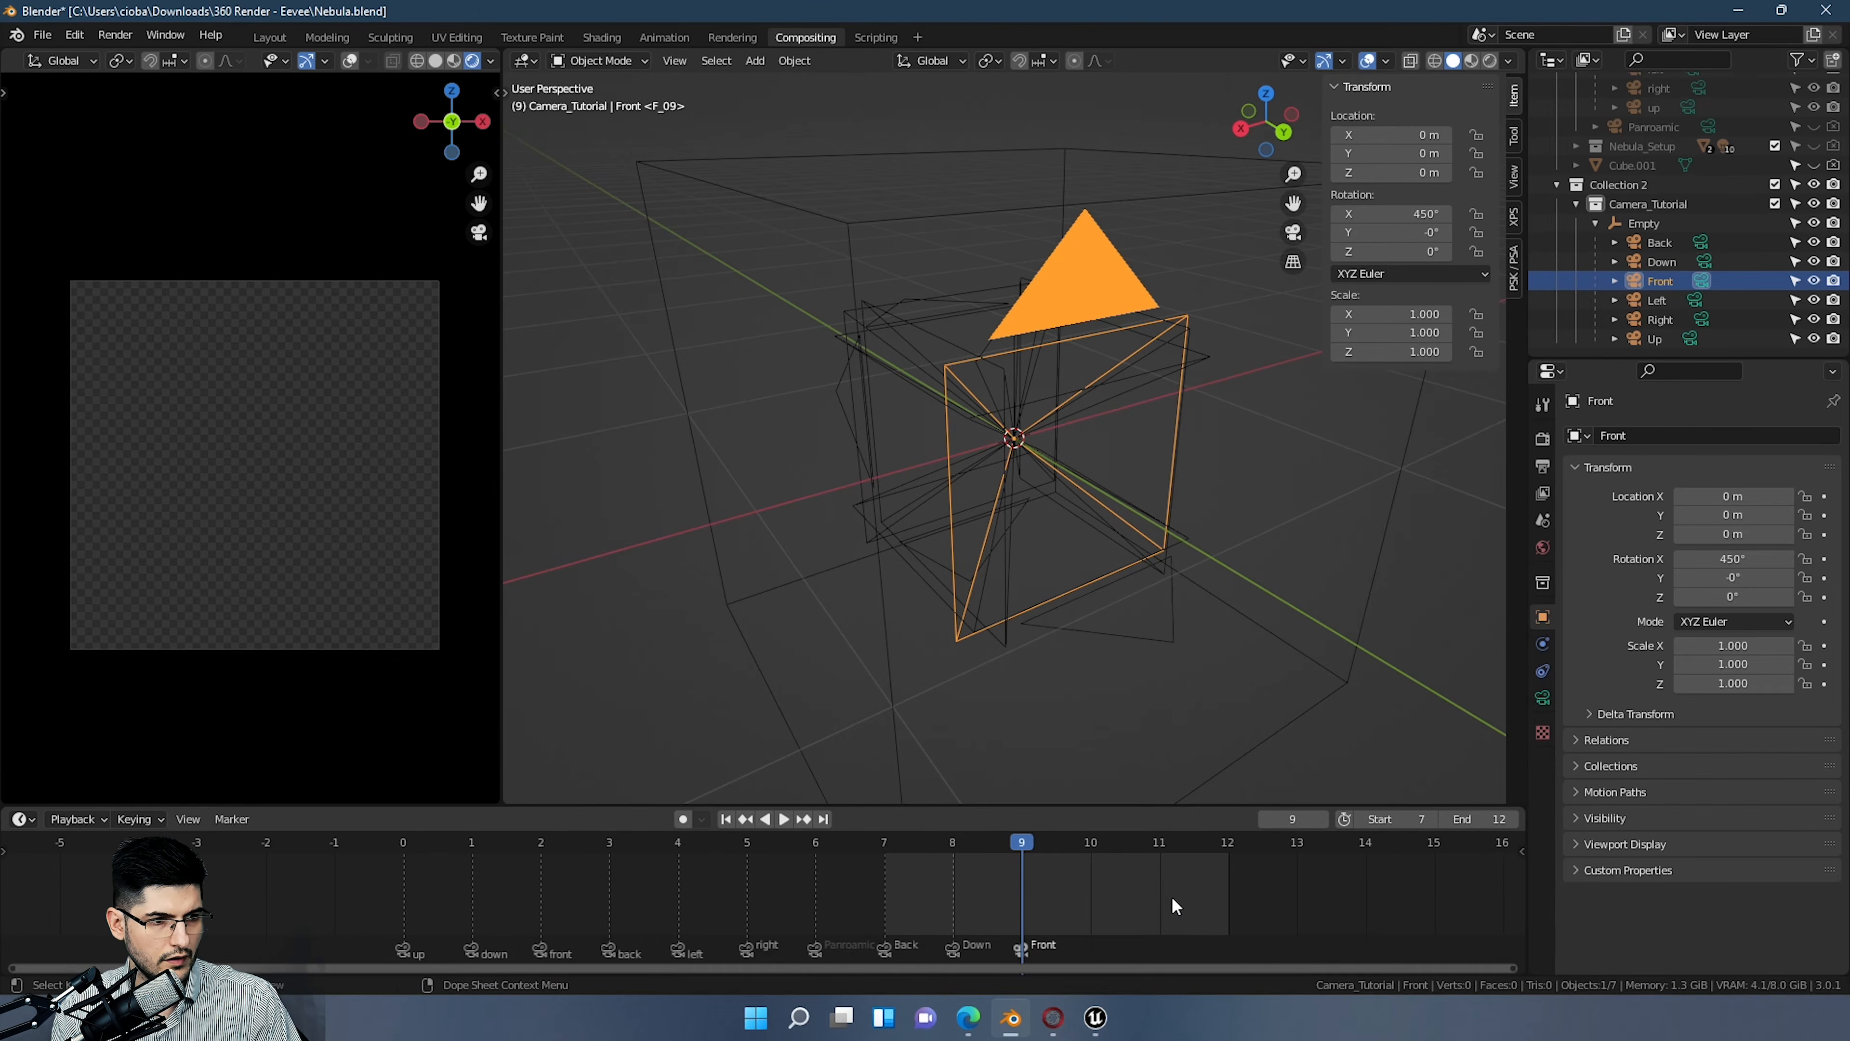
Step: Add a timeline marker at frame 10 and bind the Left camera to it
left_click(1091, 848)
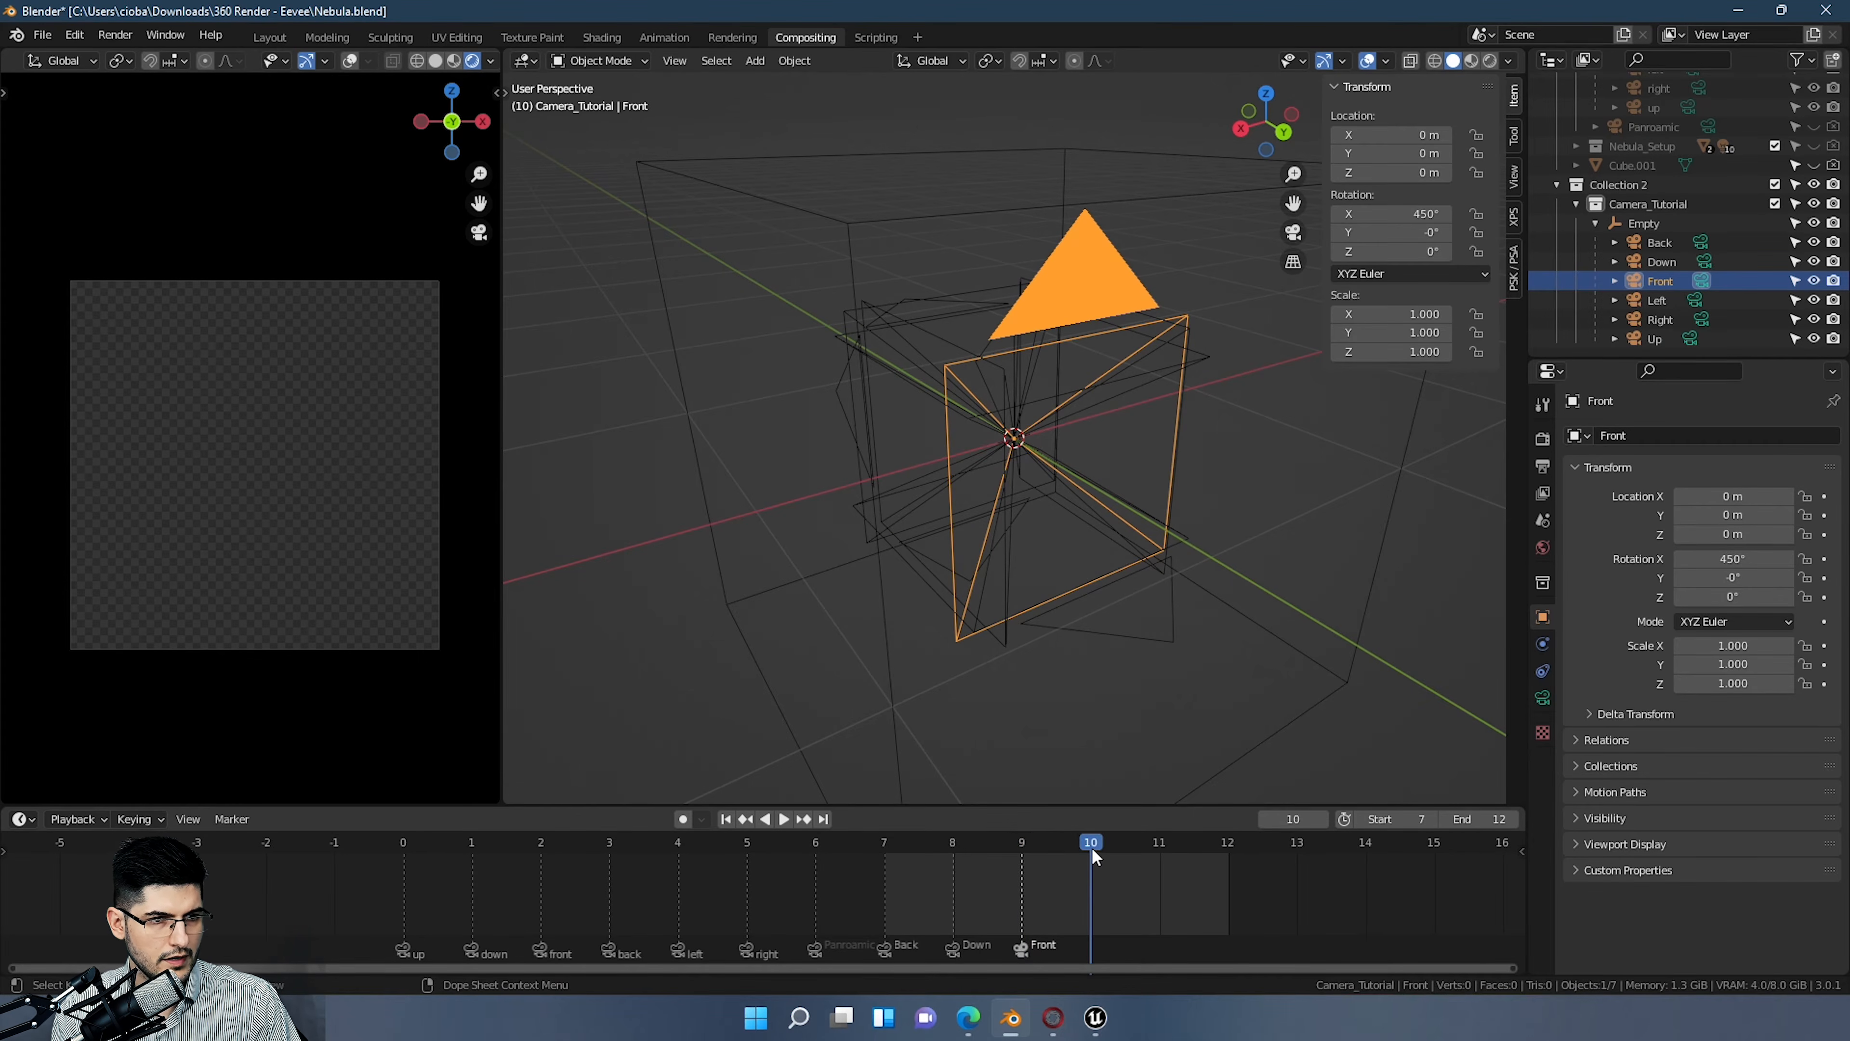
left_click(1657, 297)
middle_click_drag(1254, 873, 1242, 874)
key("m")
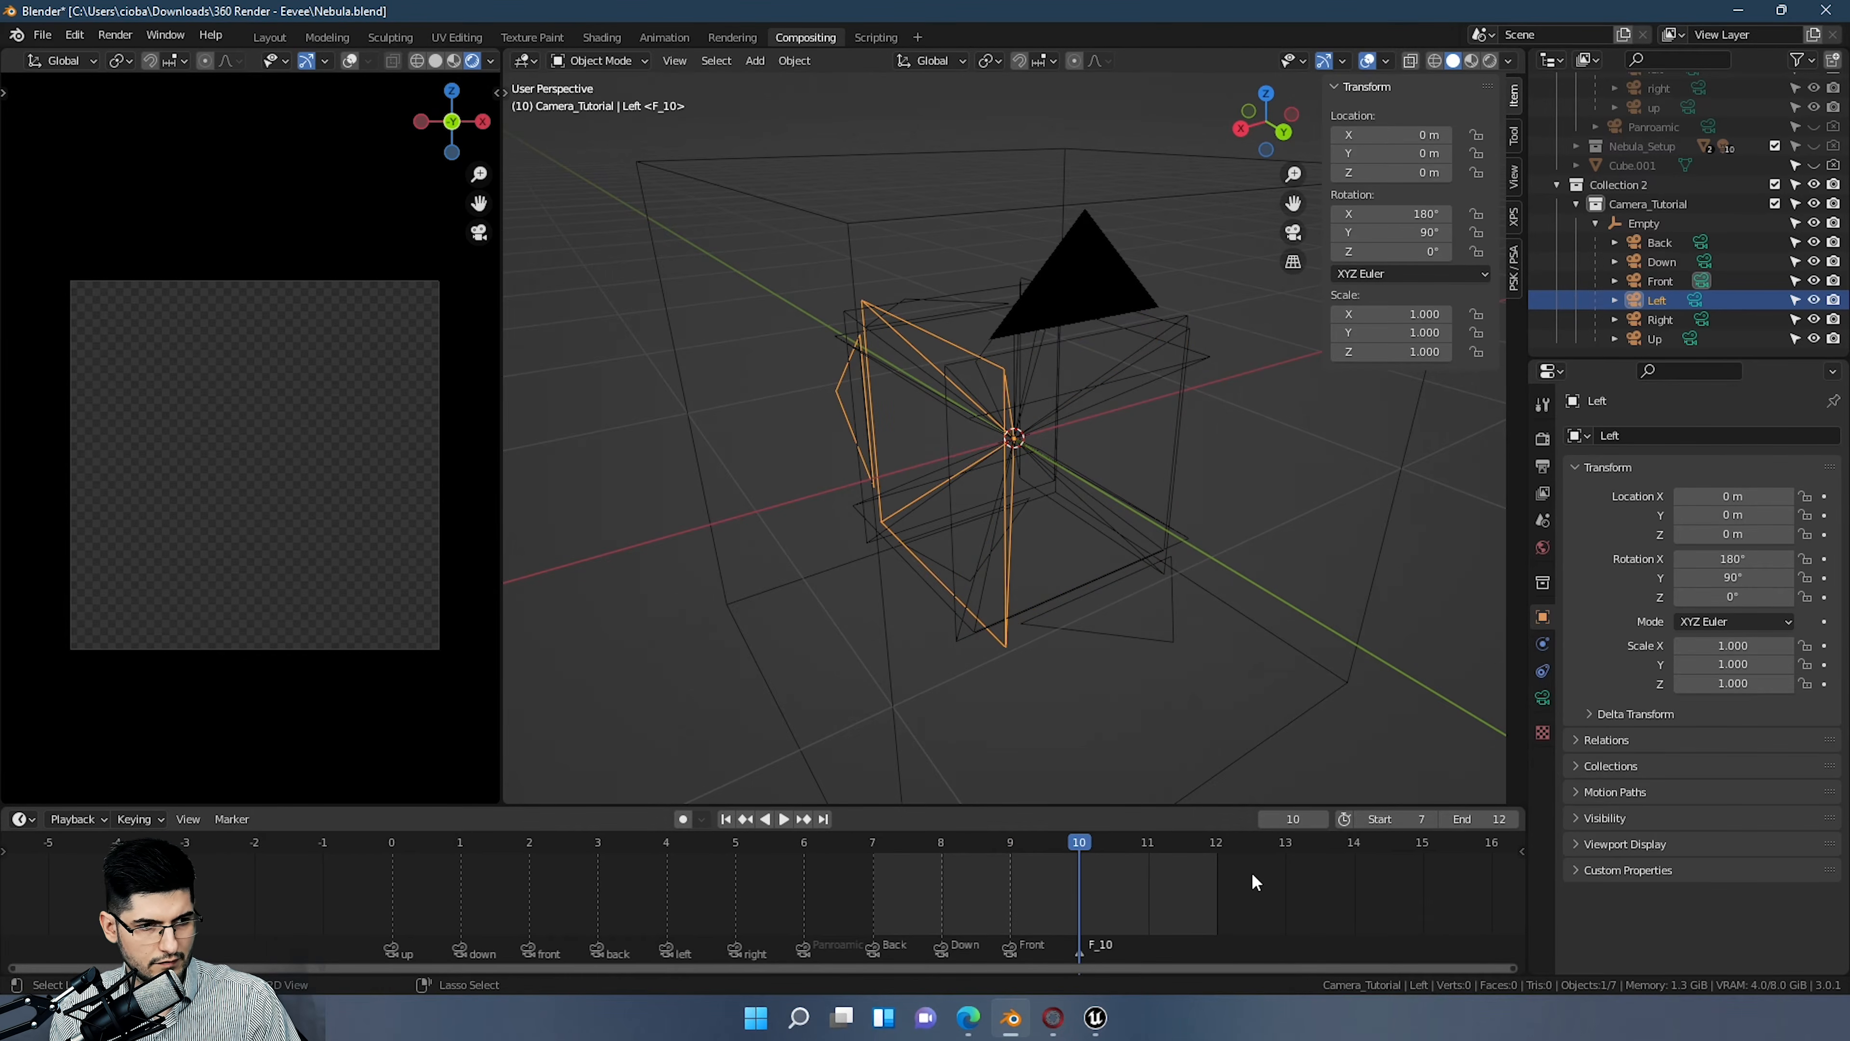
key("ctrl+b")
Step: Add a timeline marker at frame 11 and bind the Right camera to it
left_click(1659, 319)
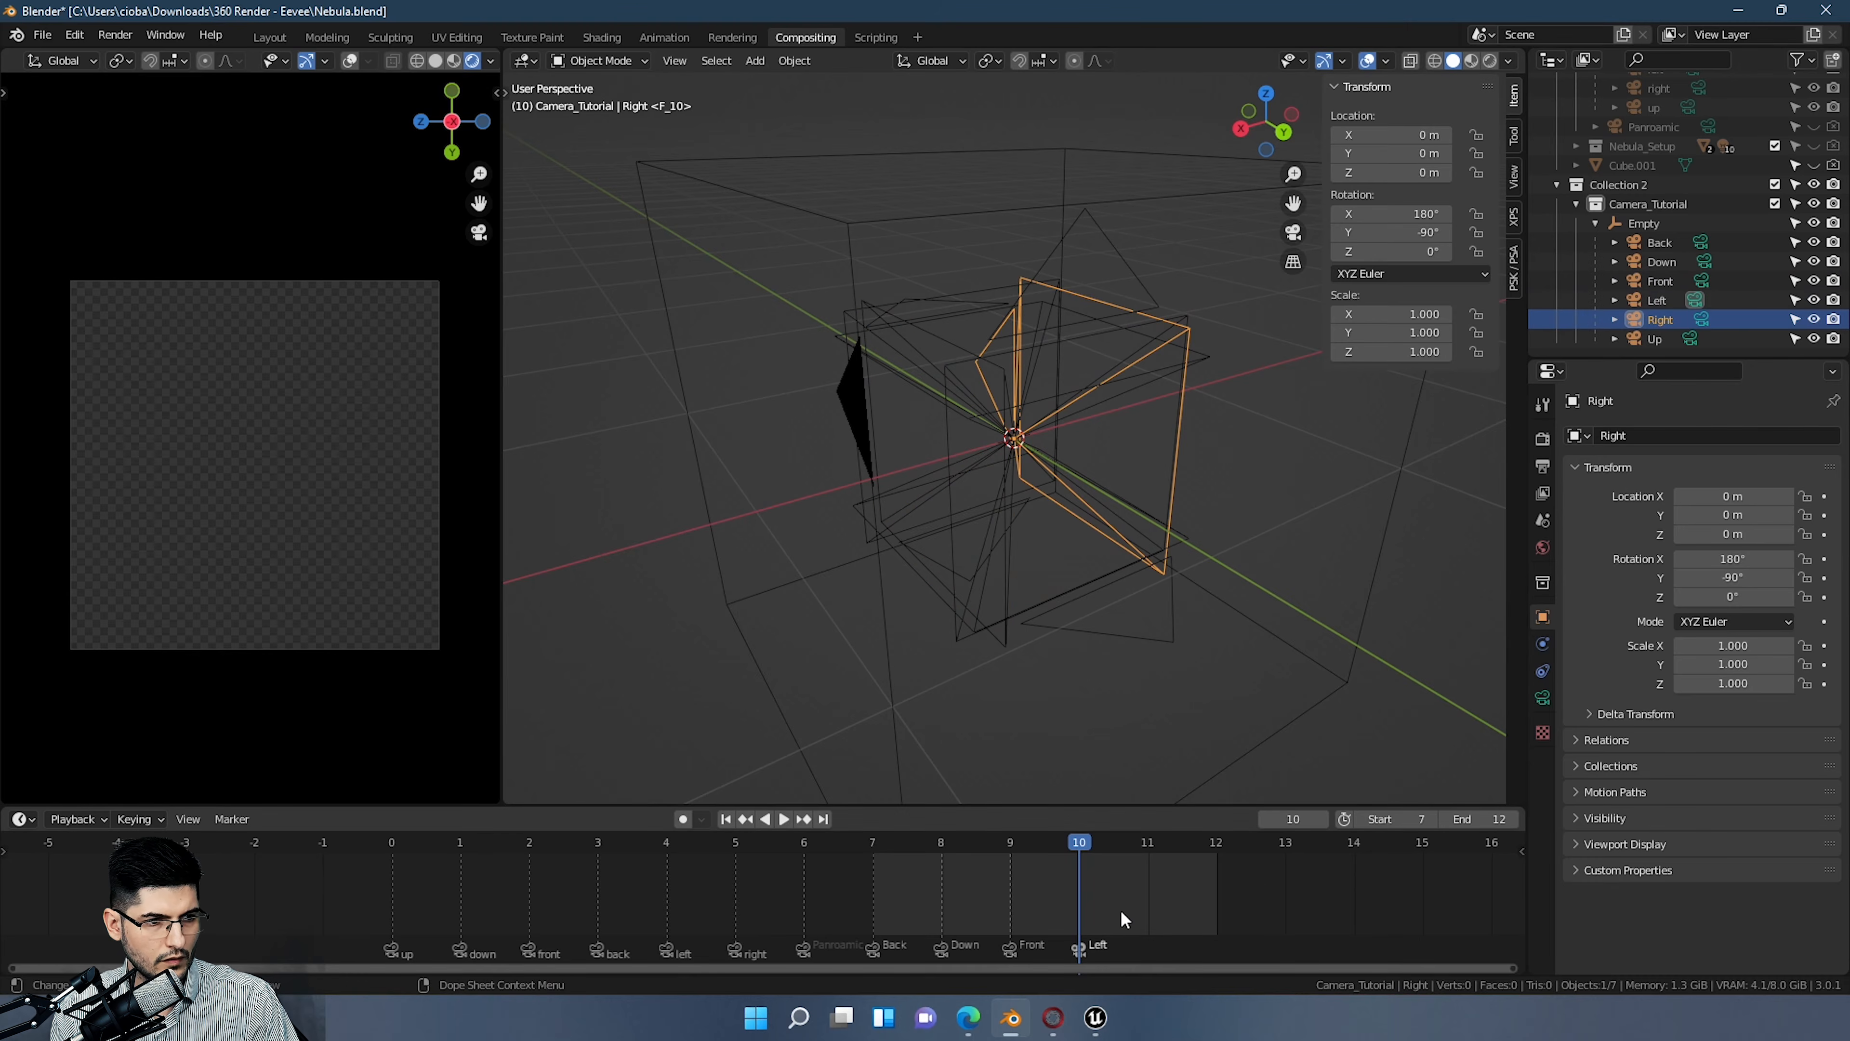
left_click(1140, 854)
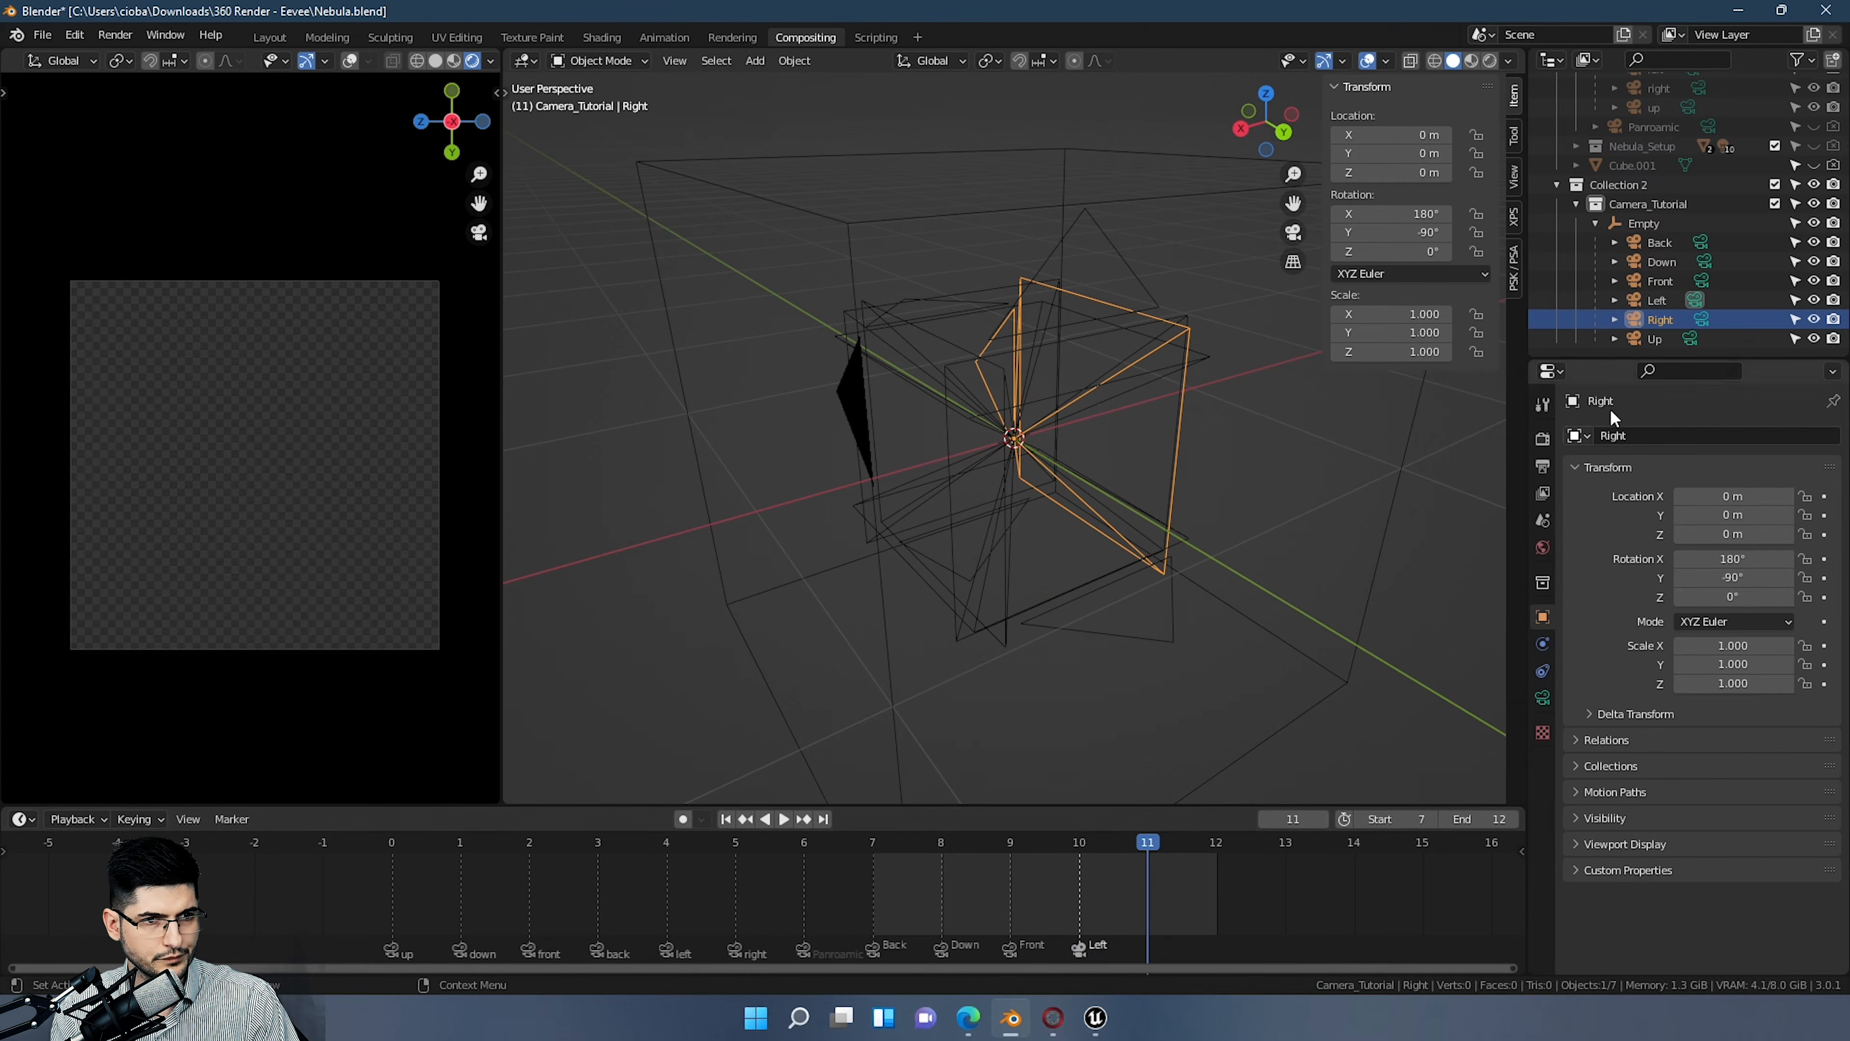
middle_click_drag(1310, 872, 1304, 878)
key("m")
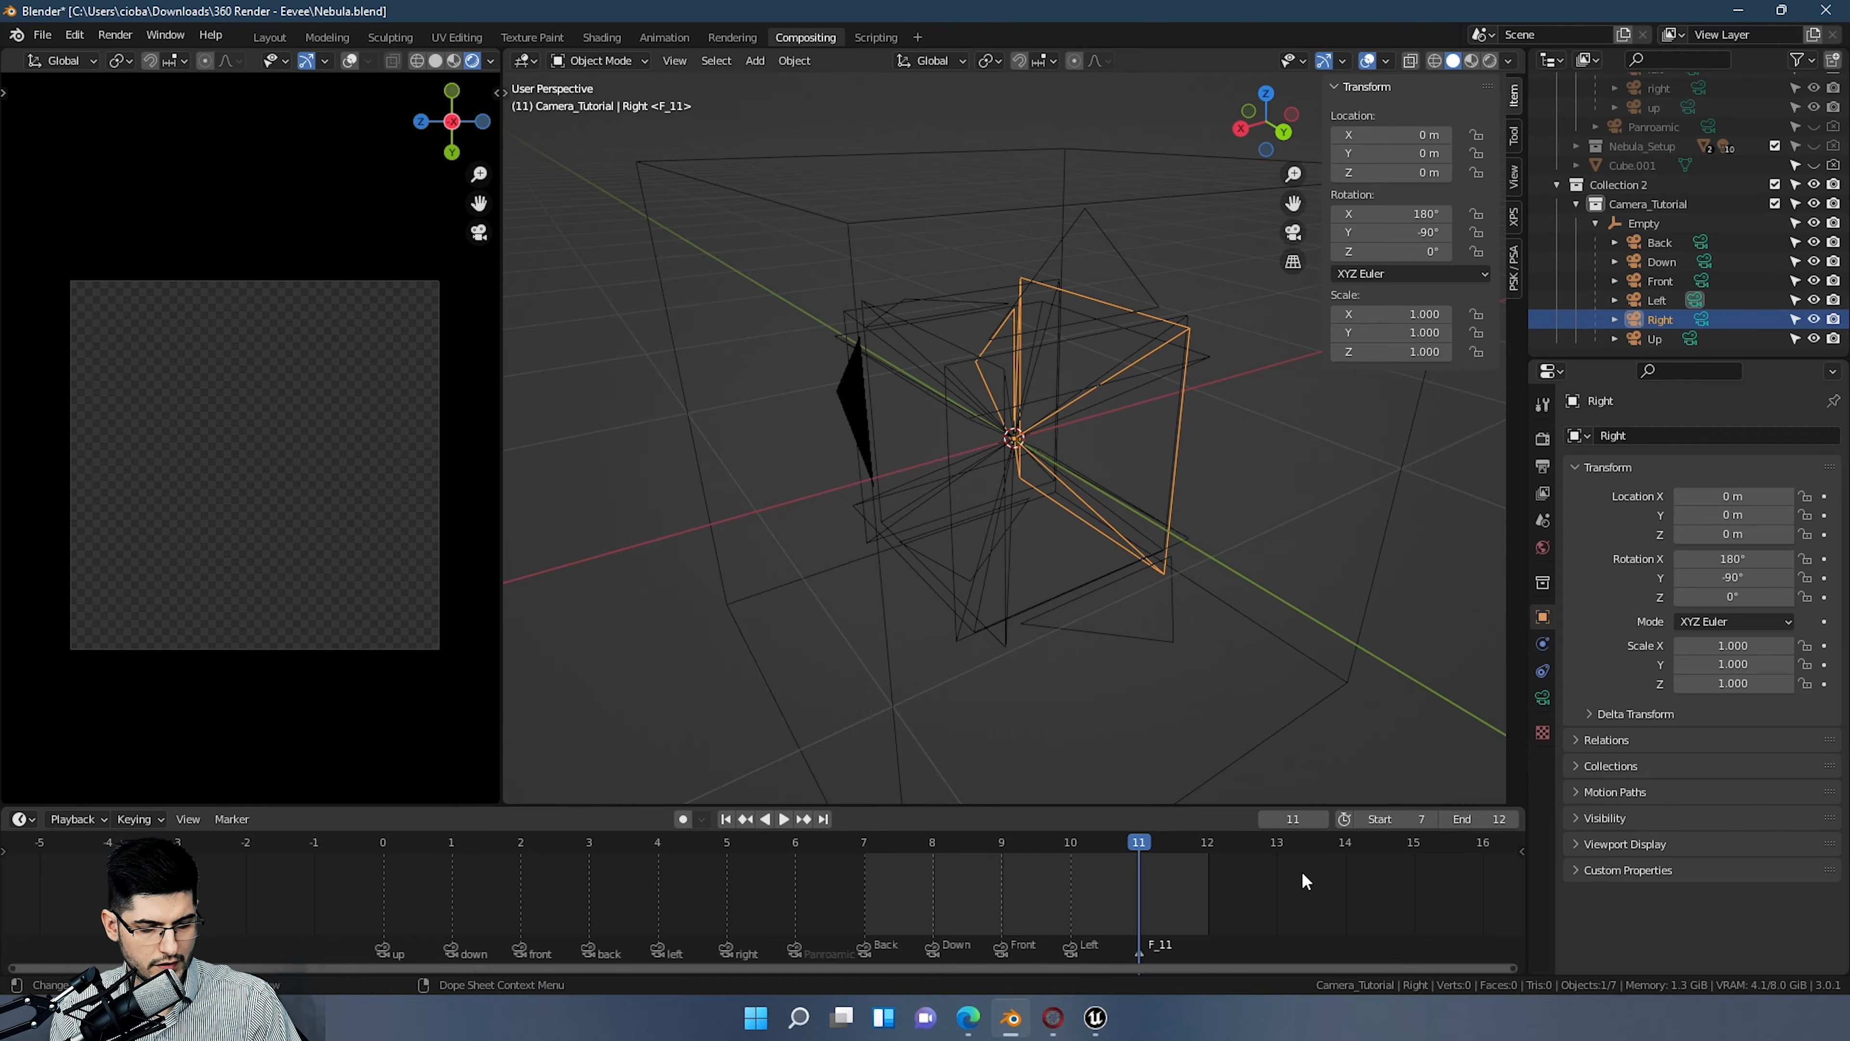
key("ctrl+b")
Step: Add a timeline marker at frame 12 and bind the Up camera to it
left_click(1652, 338)
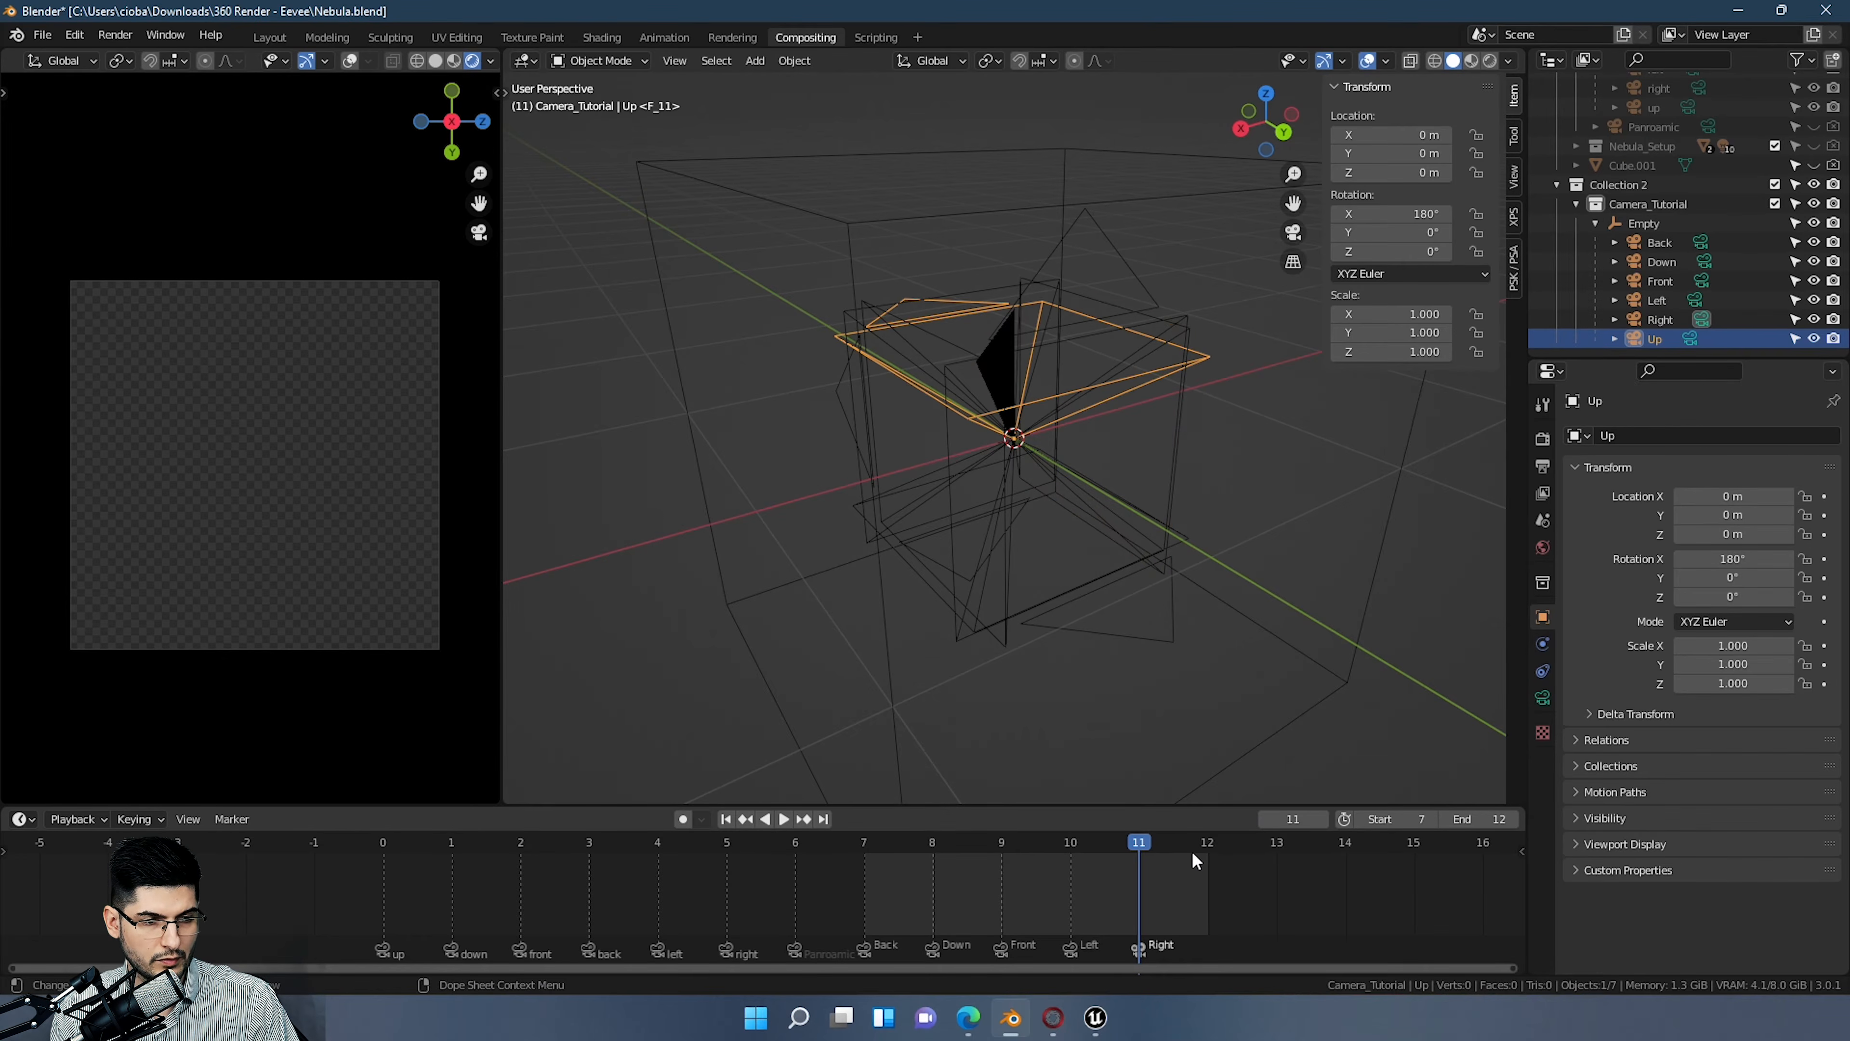
left_click(1220, 854)
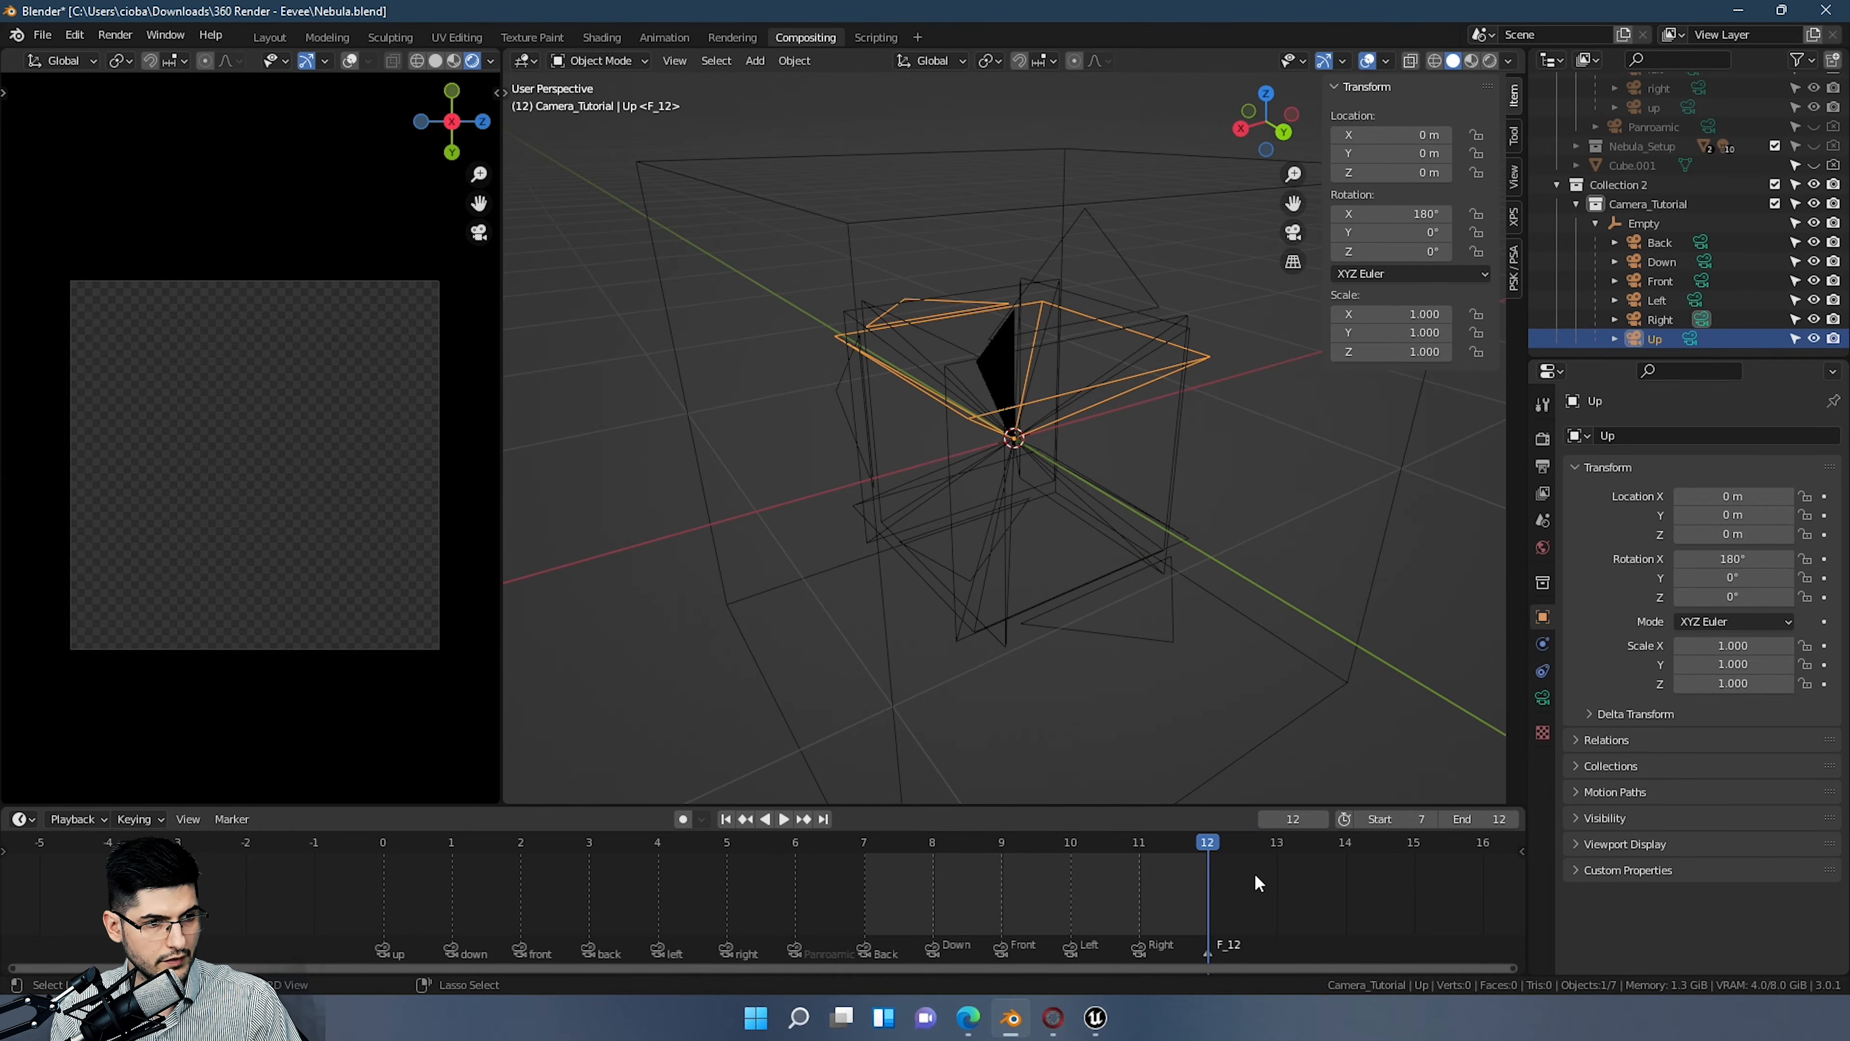
key("ctrl+b")
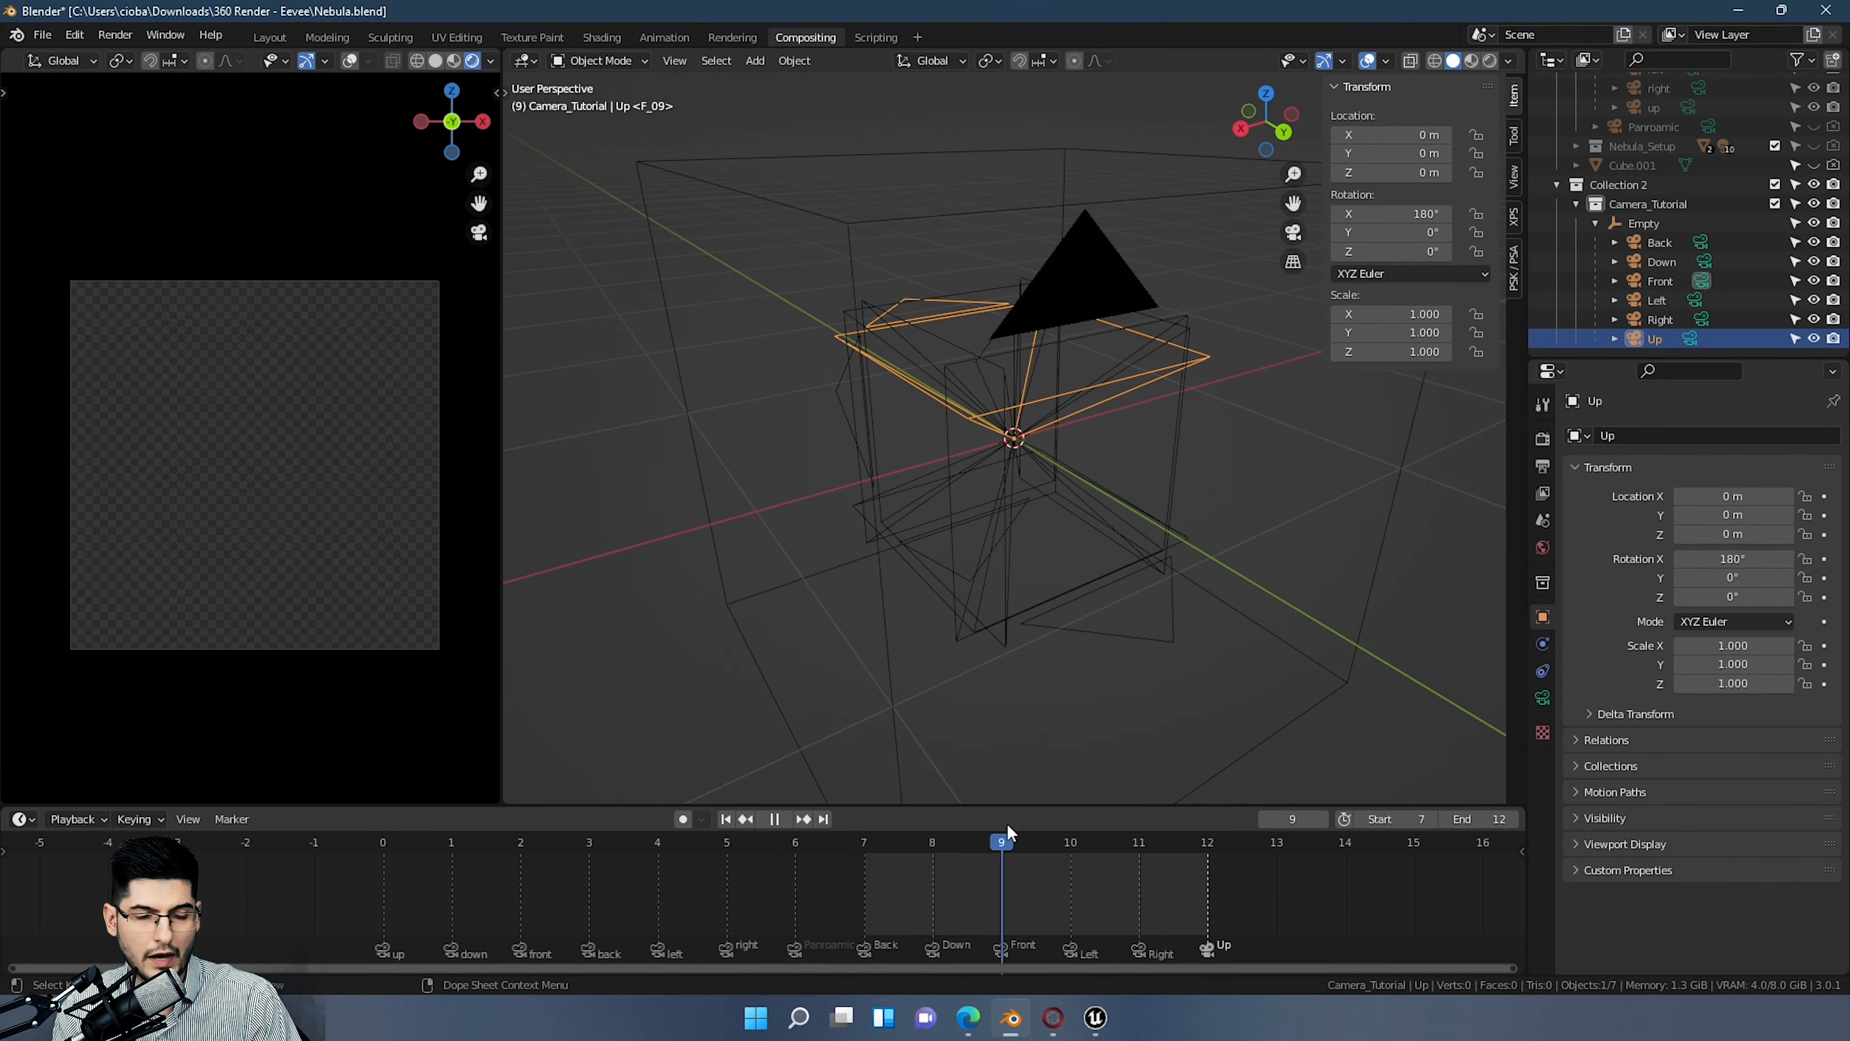
Step: Check the camera switching along the timeline and return the playhead to frame 7
key("space")
left_click(114, 35)
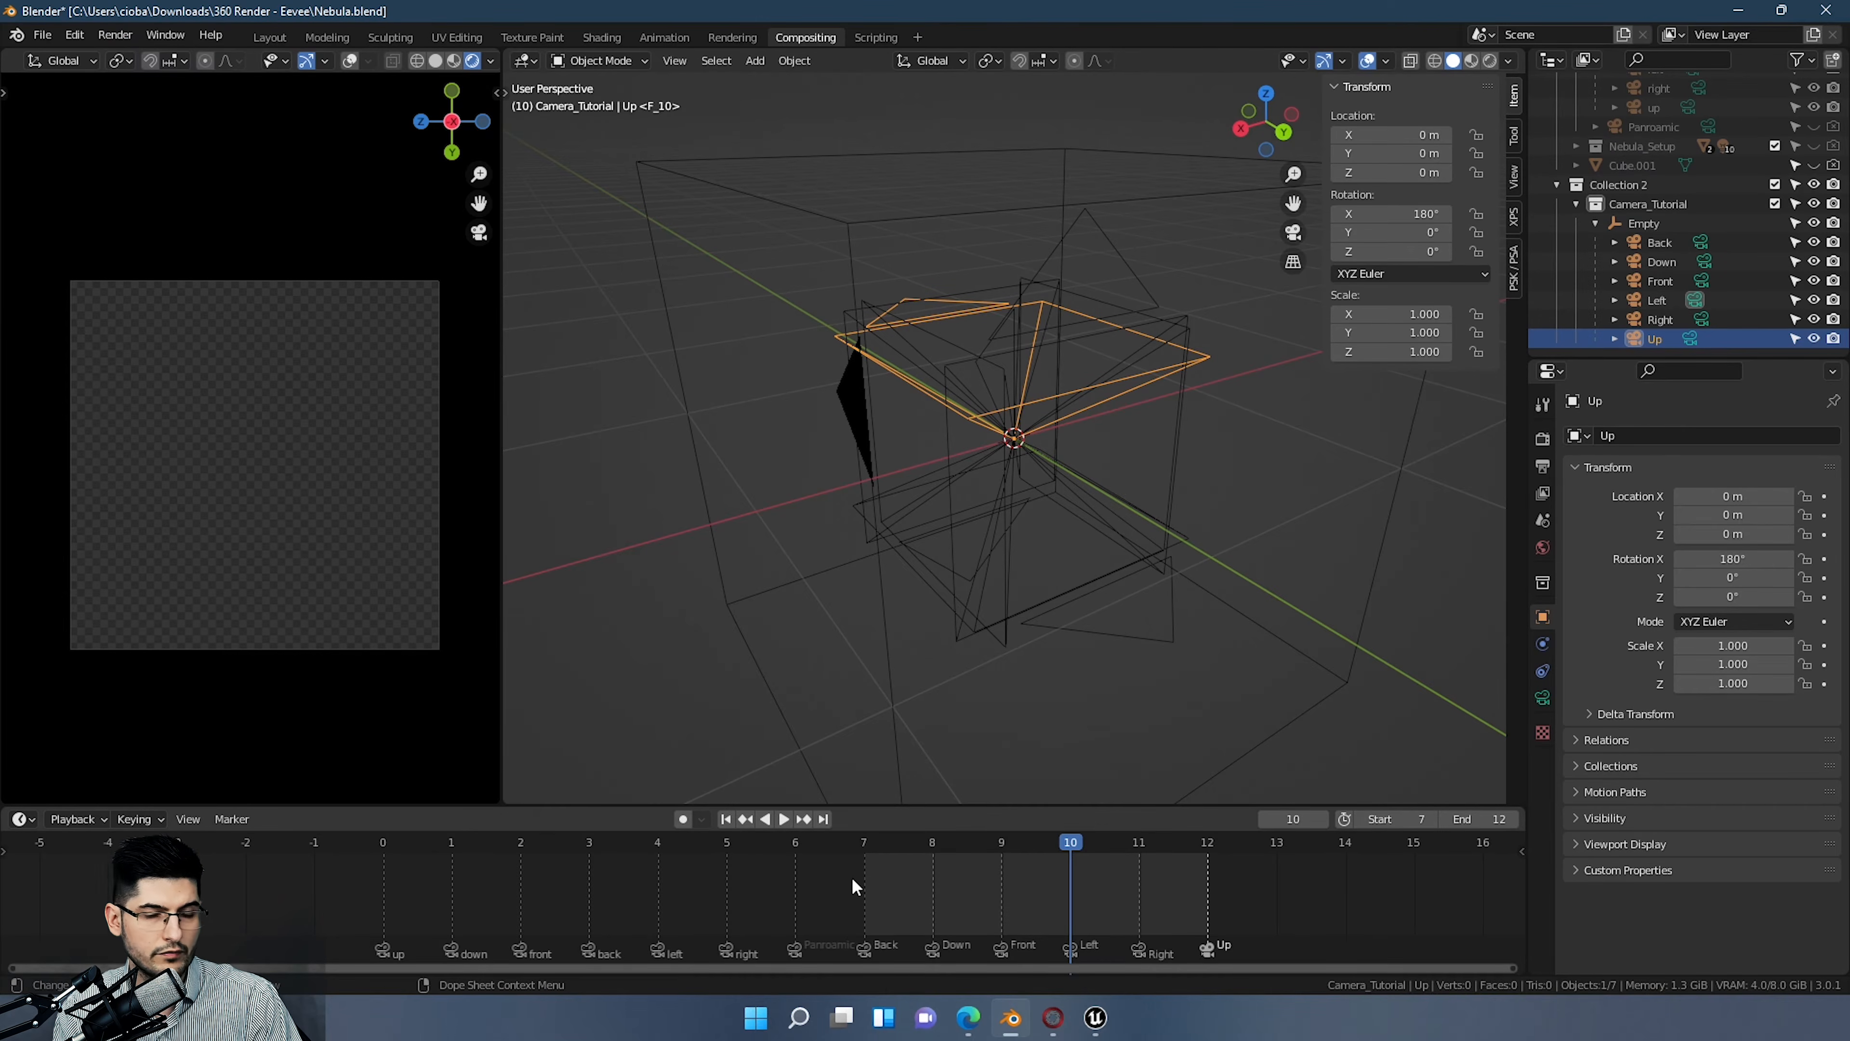
mouse_move(882, 862)
left_mouse_down()
mouse_move(938, 844)
mouse_move(861, 846)
mouse_move(1186, 860)
mouse_move(871, 862)
left_mouse_up()
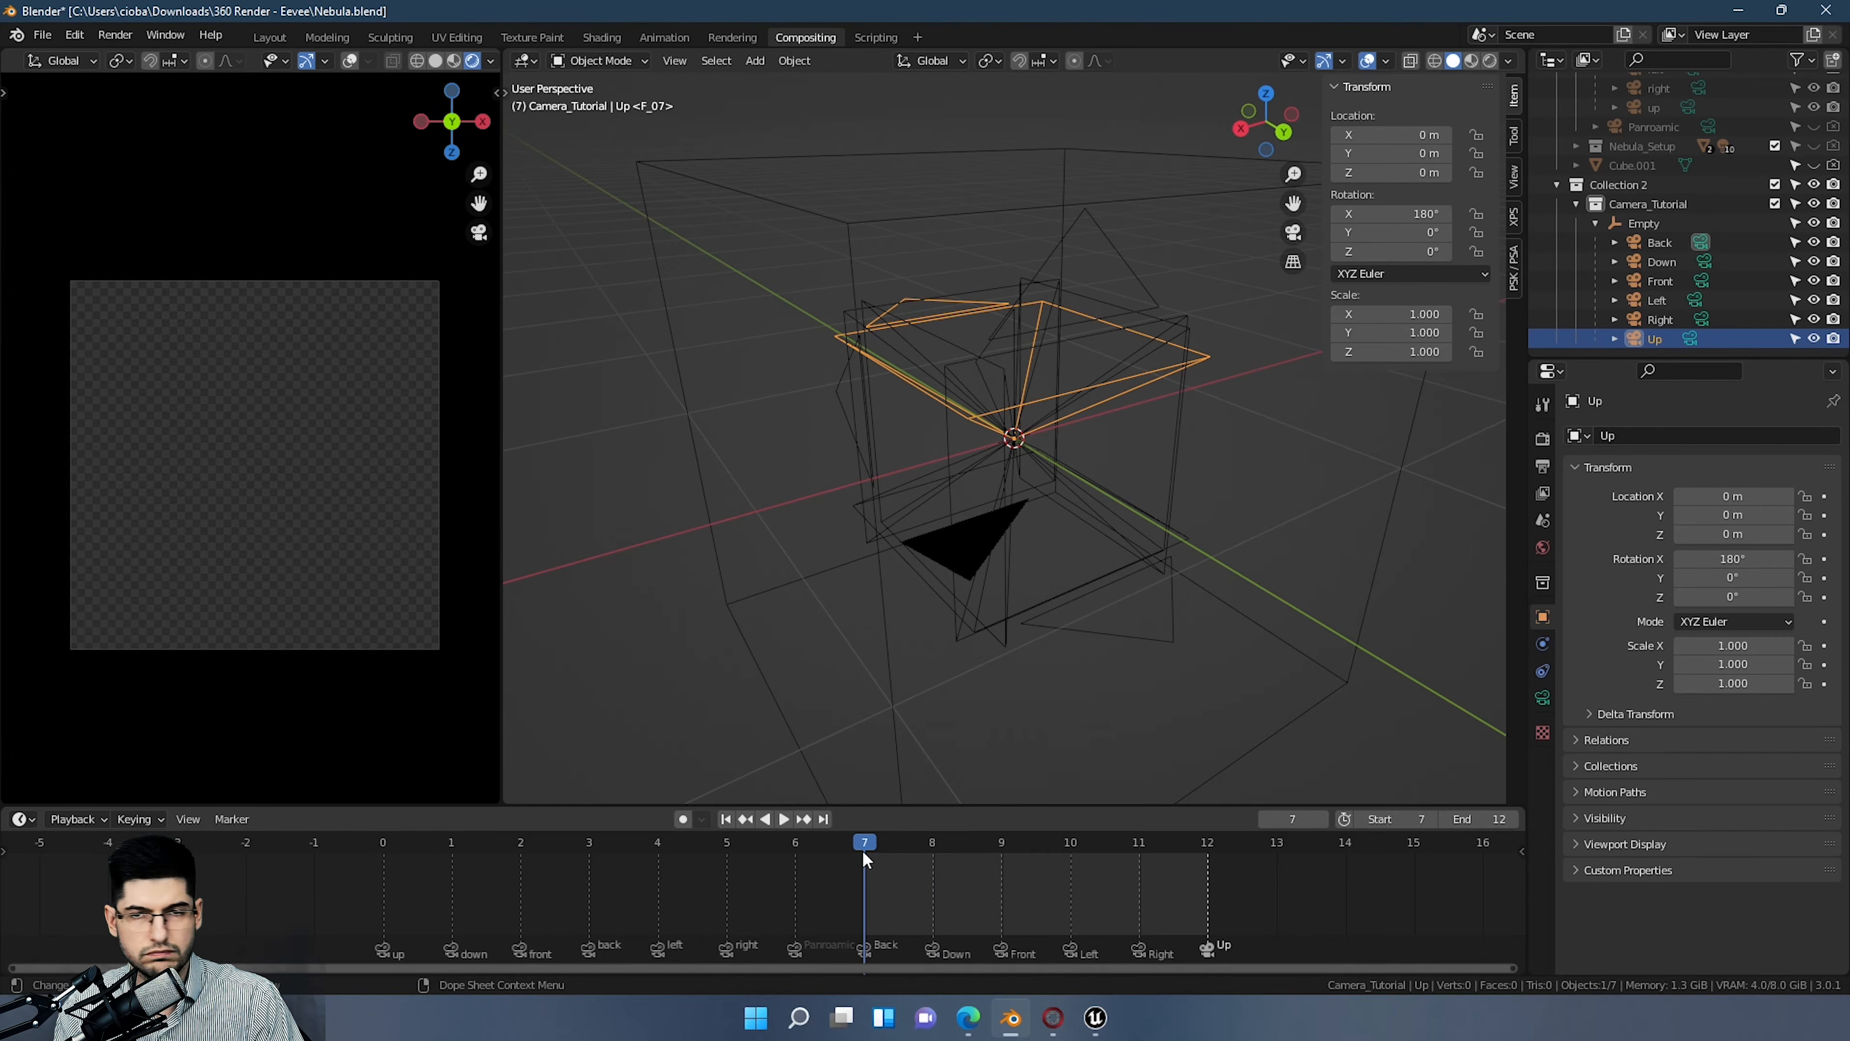
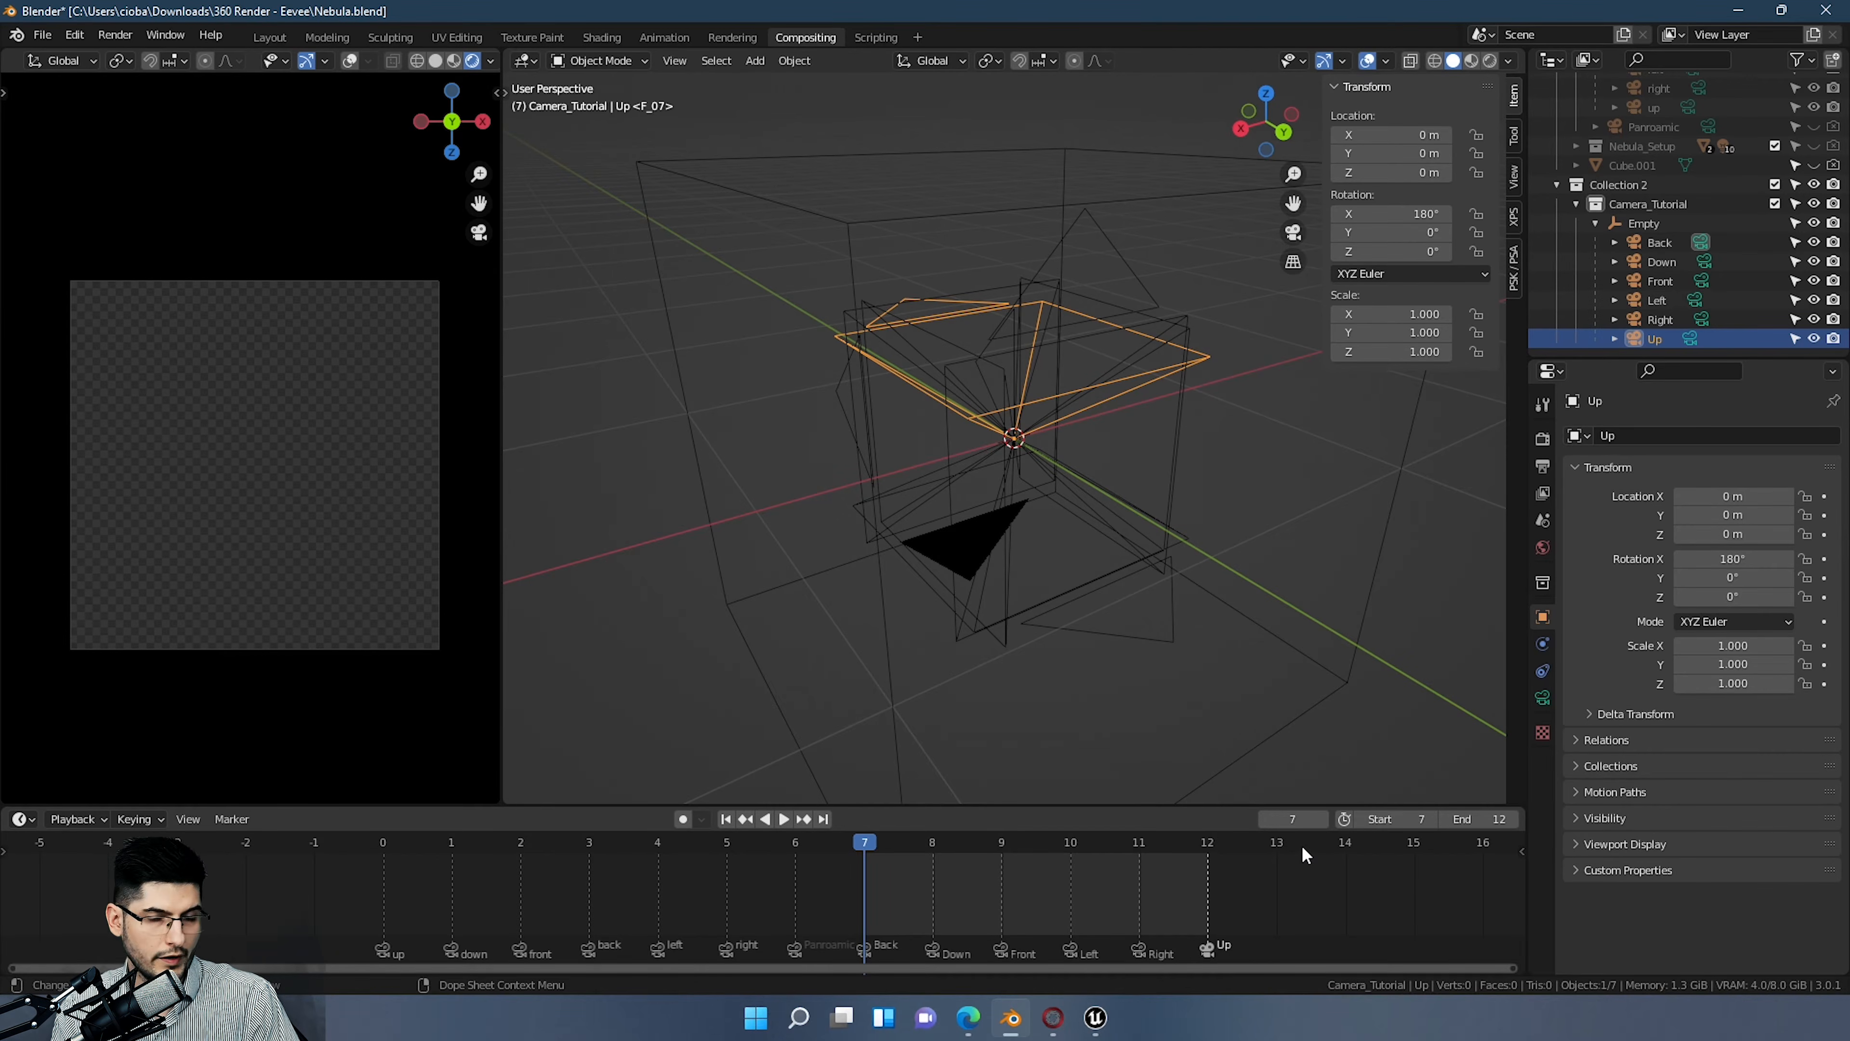
Step: Unhide the Nebula_Setup collection in the viewport
middle_click_drag(1255, 409, 1102, 441)
scroll(1632, 210, "up", 2)
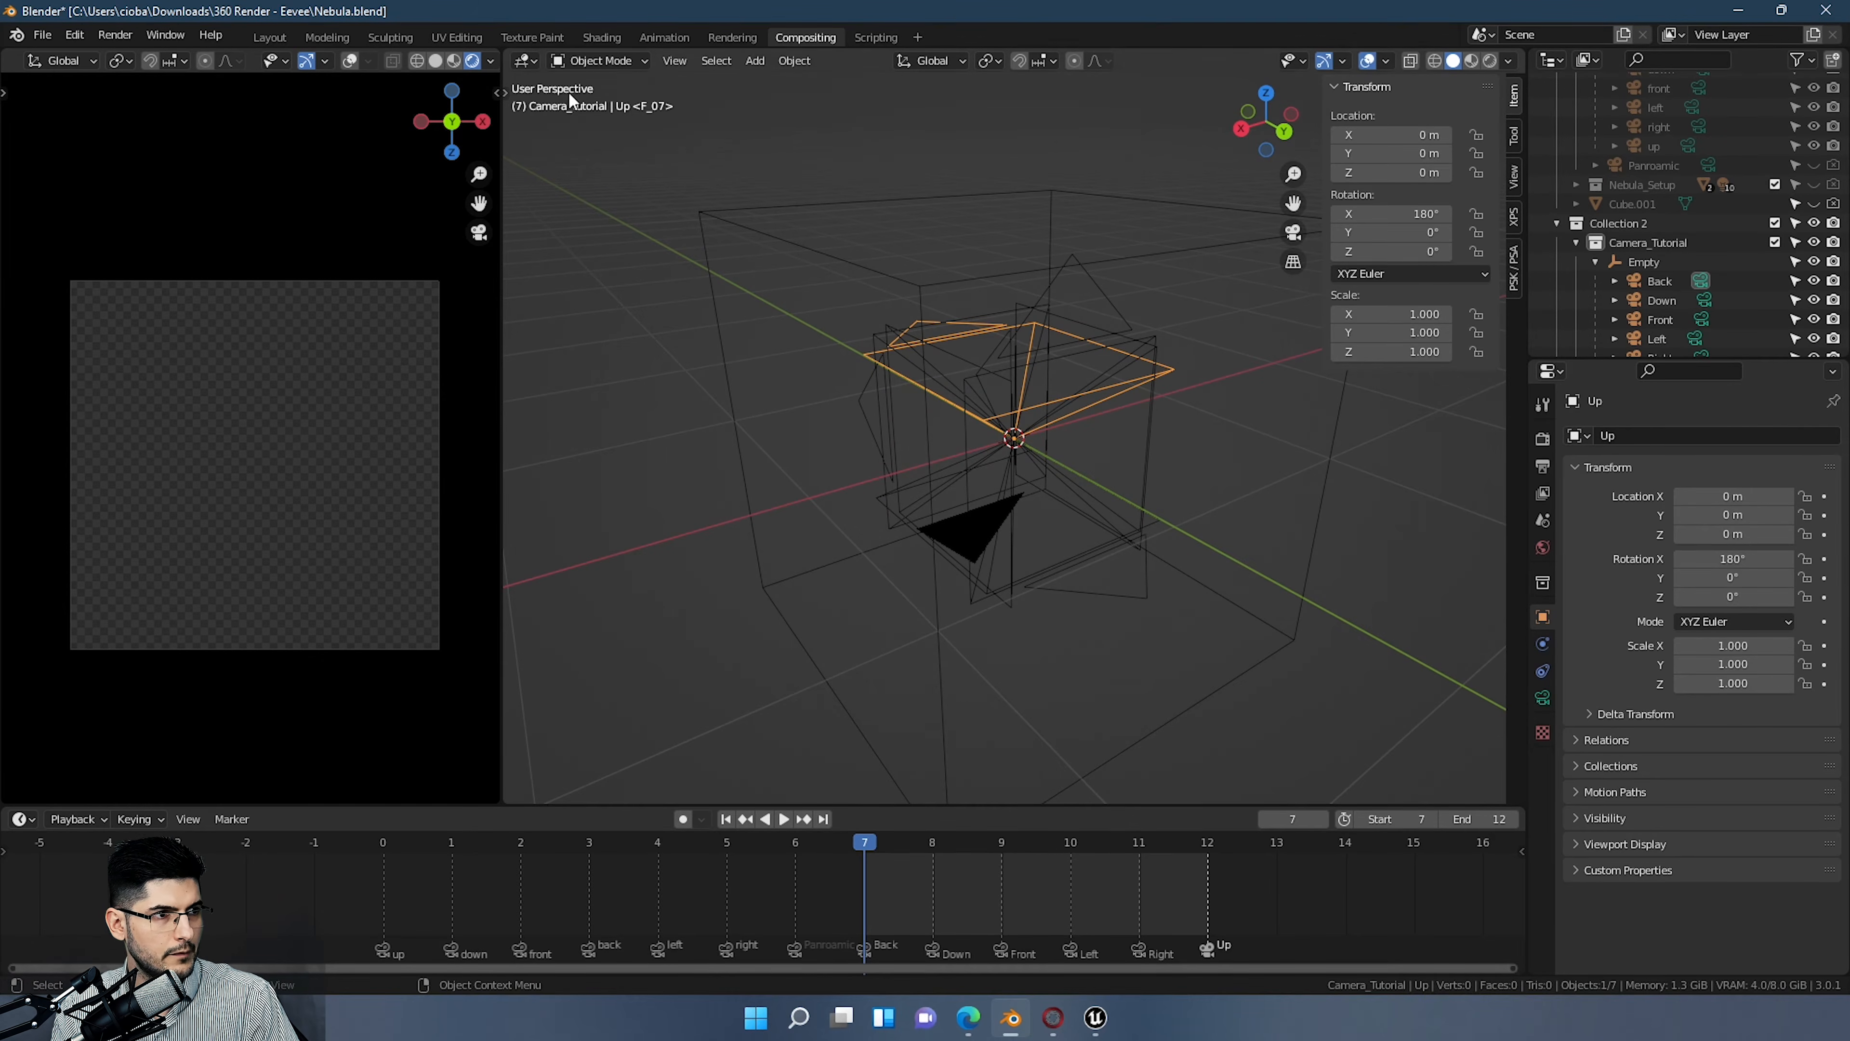
left_click(1813, 185)
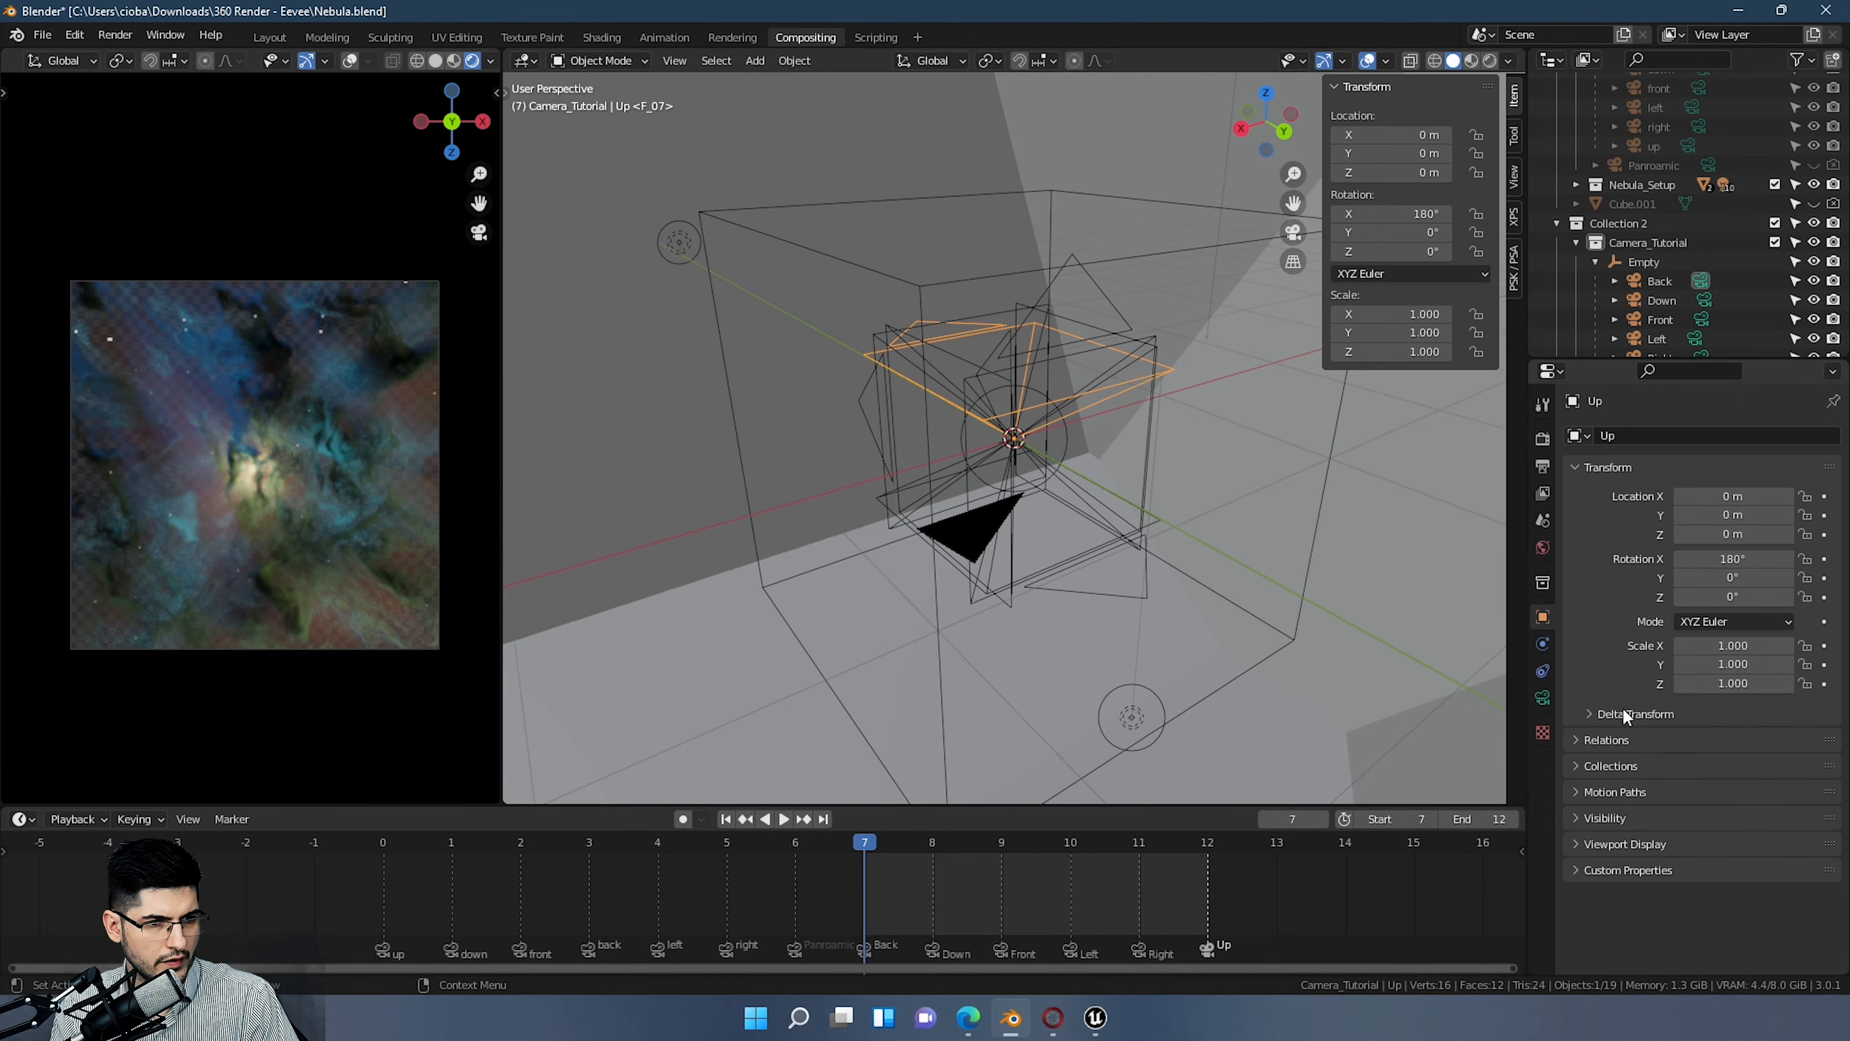
Step: Disable the Transparent film background in the Eevee render settings
left_click(1542, 467)
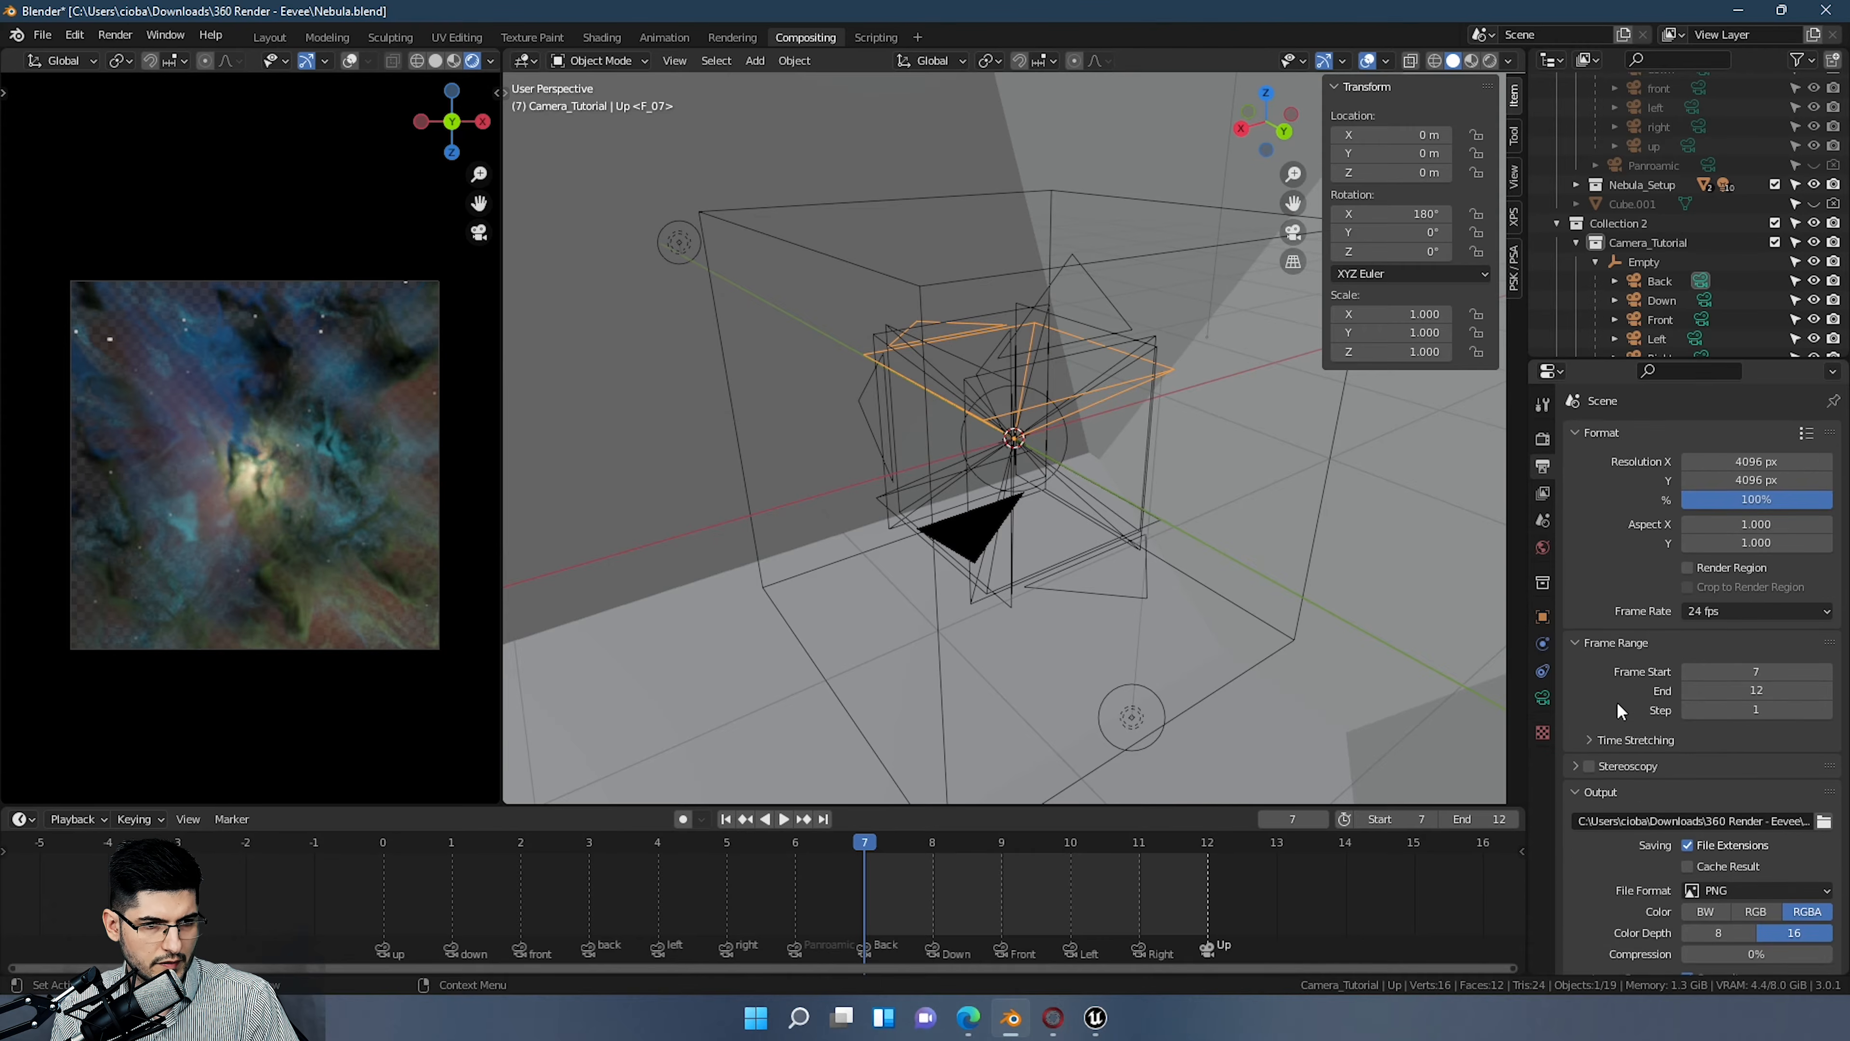
scroll(1631, 711, "down", 2)
left_click(1543, 439)
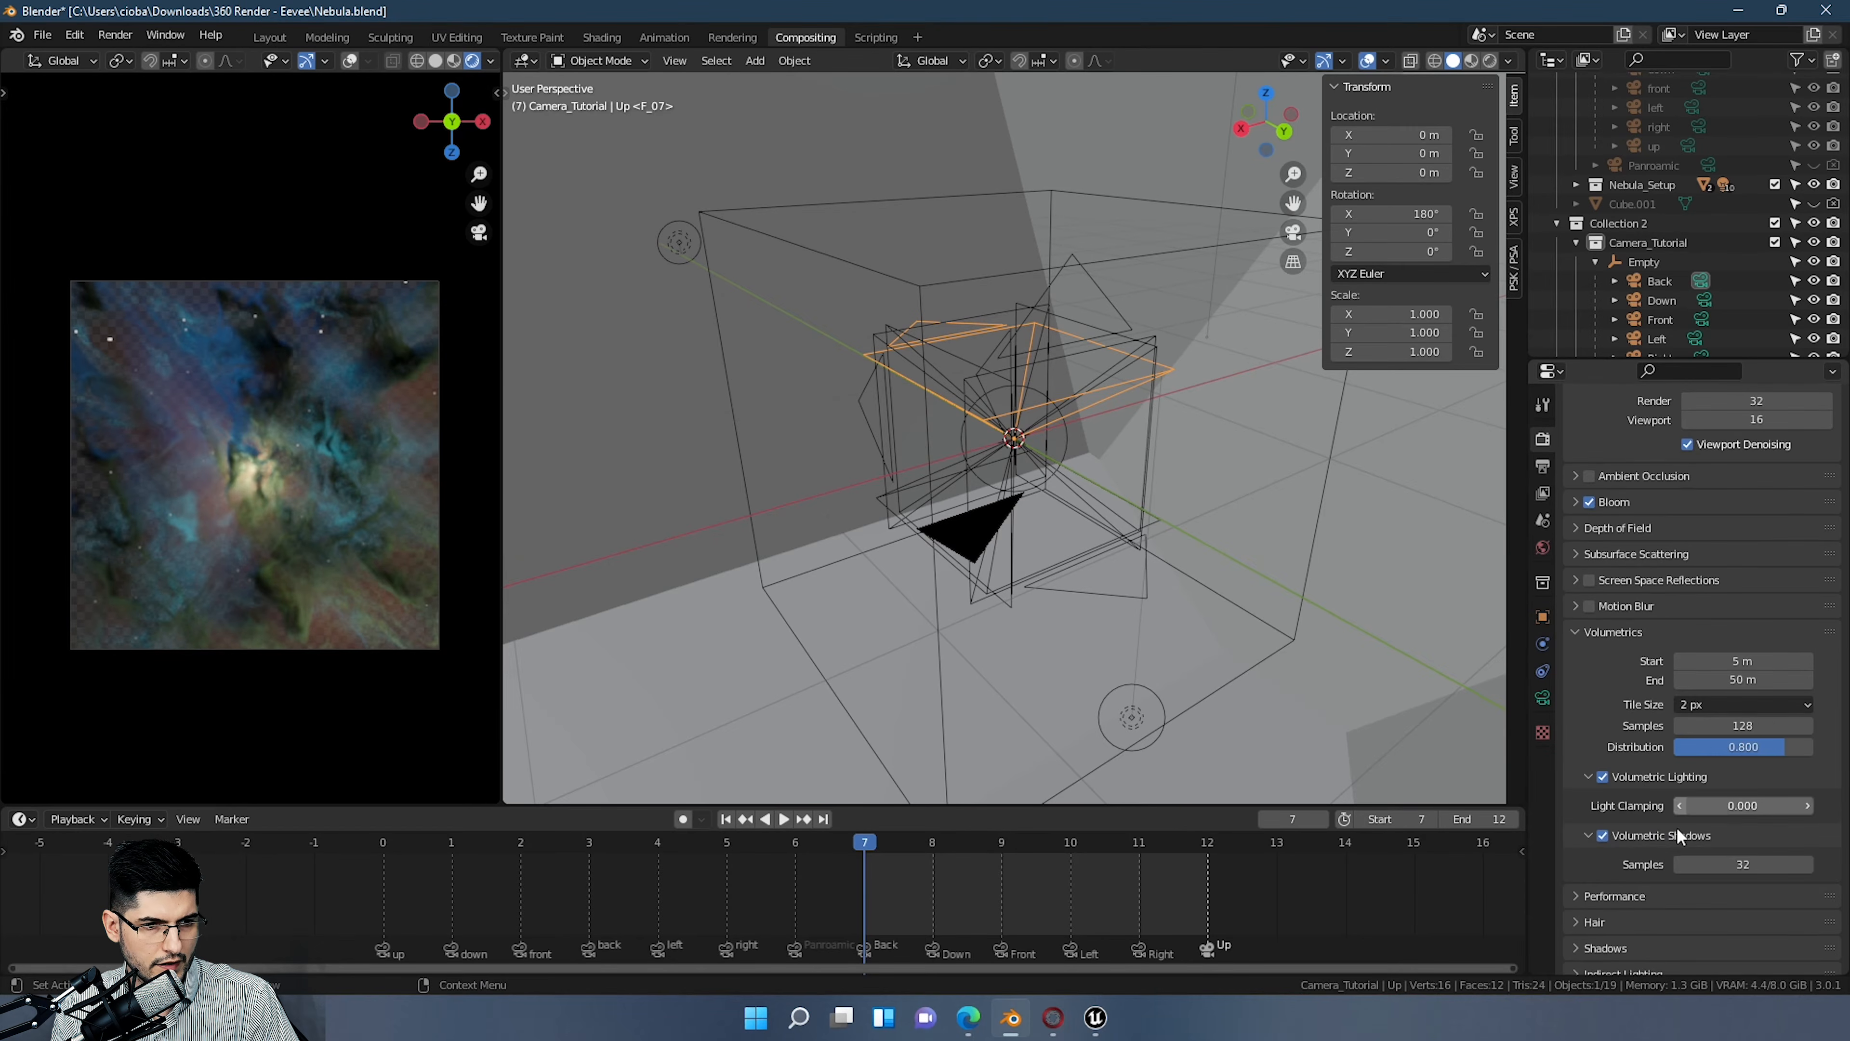
scroll(1677, 831, "down", 8)
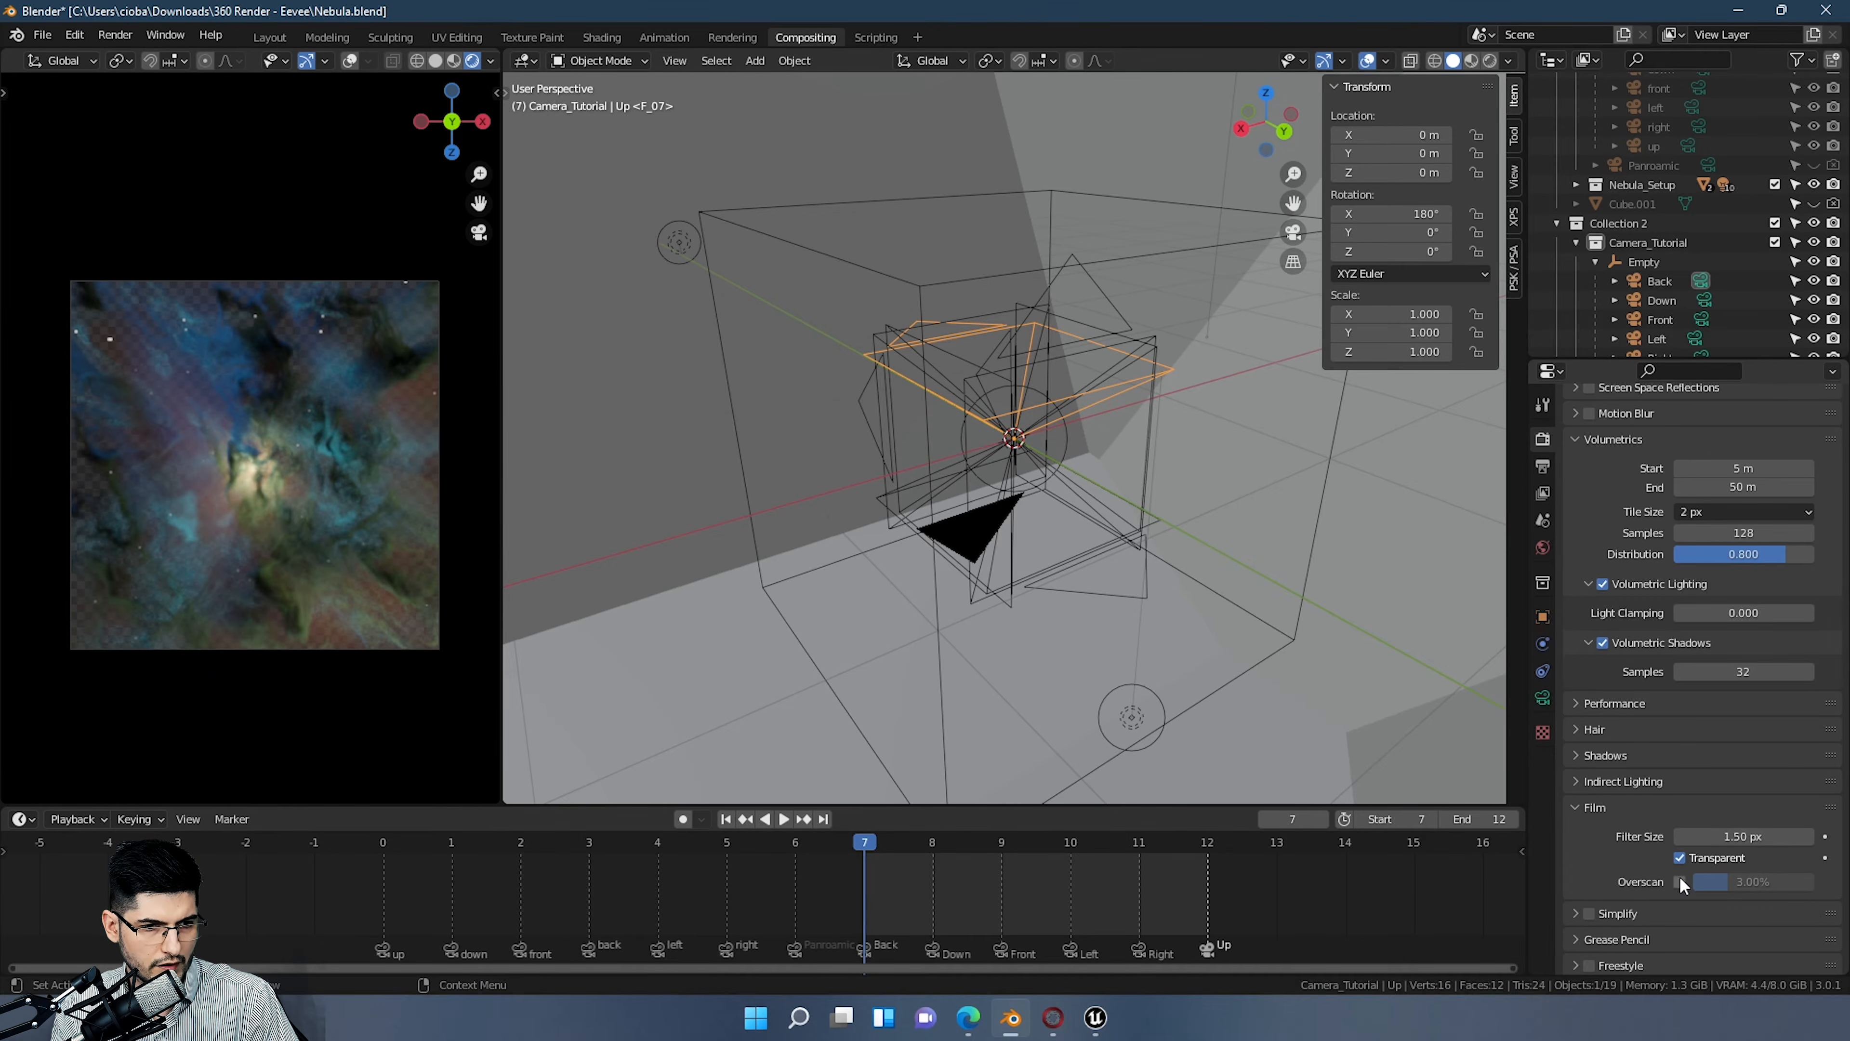
left_click(1680, 858)
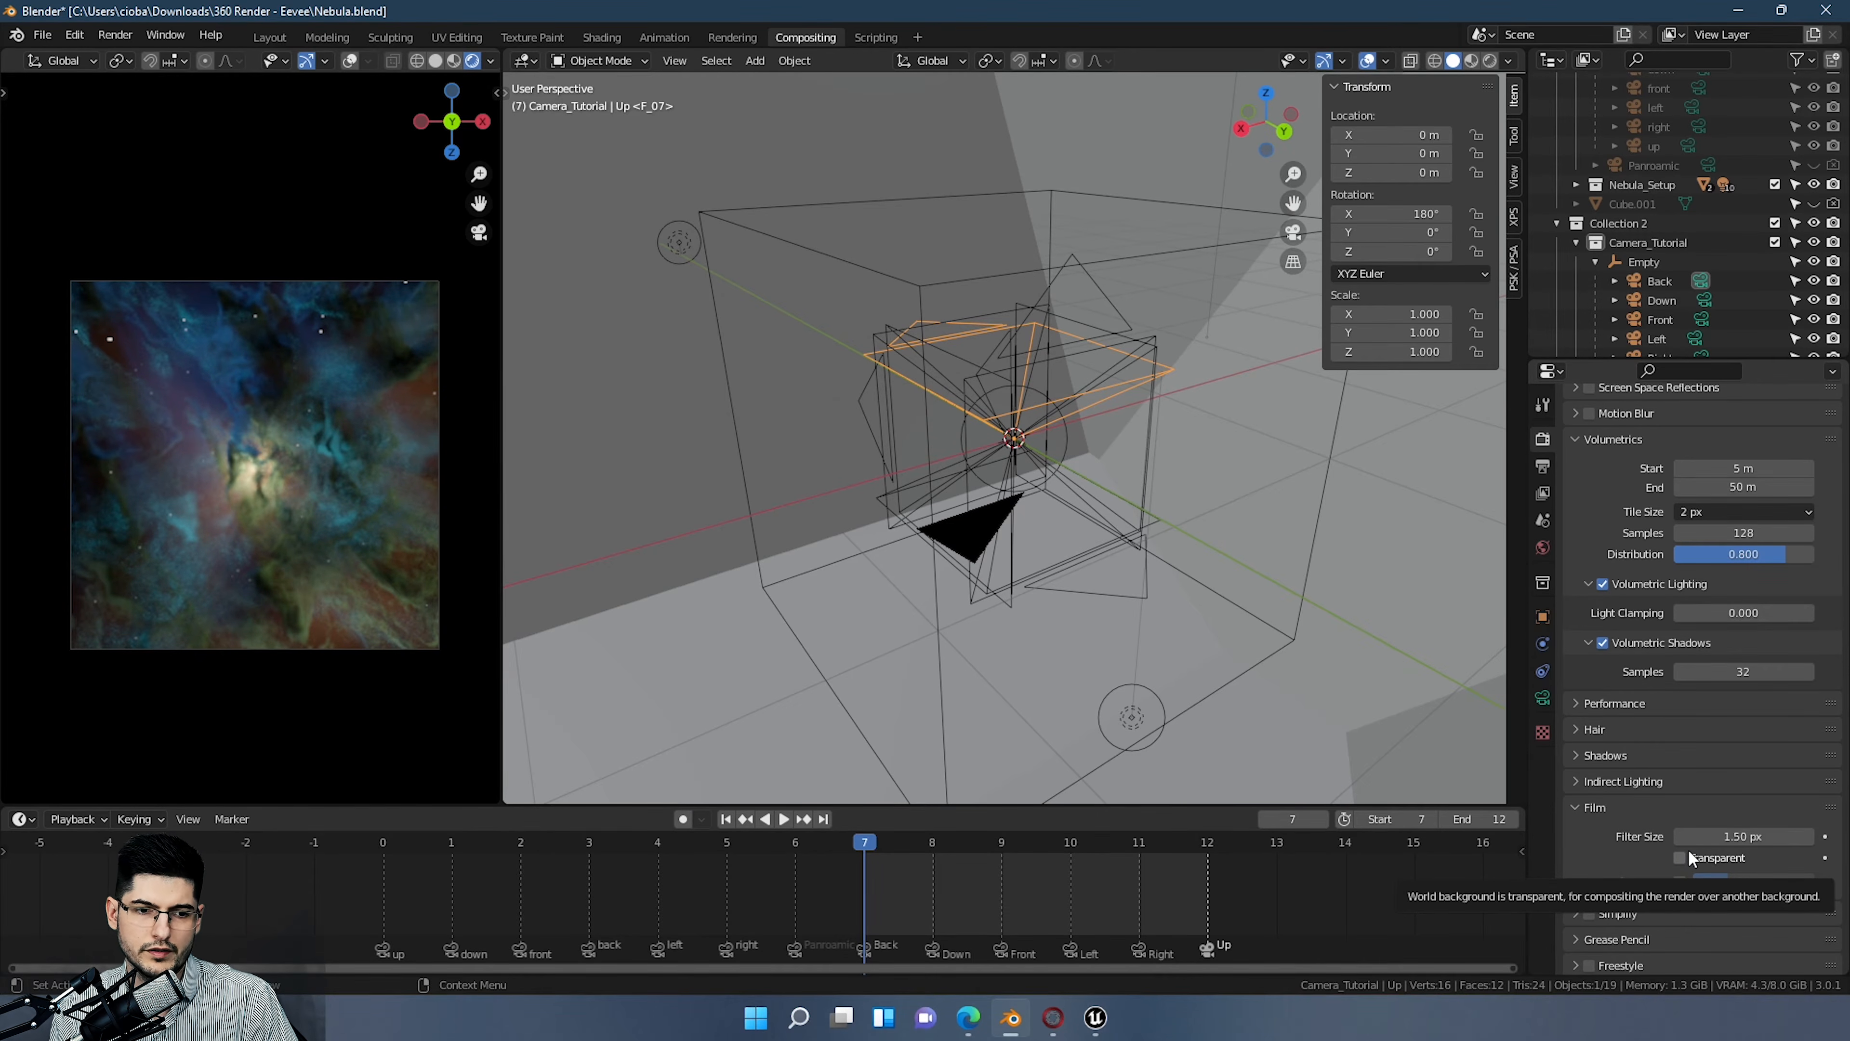
Step: Inspect the World shader nodes in the Shader Editor and switch the area back to the 3D Viewport
left_click(524, 61)
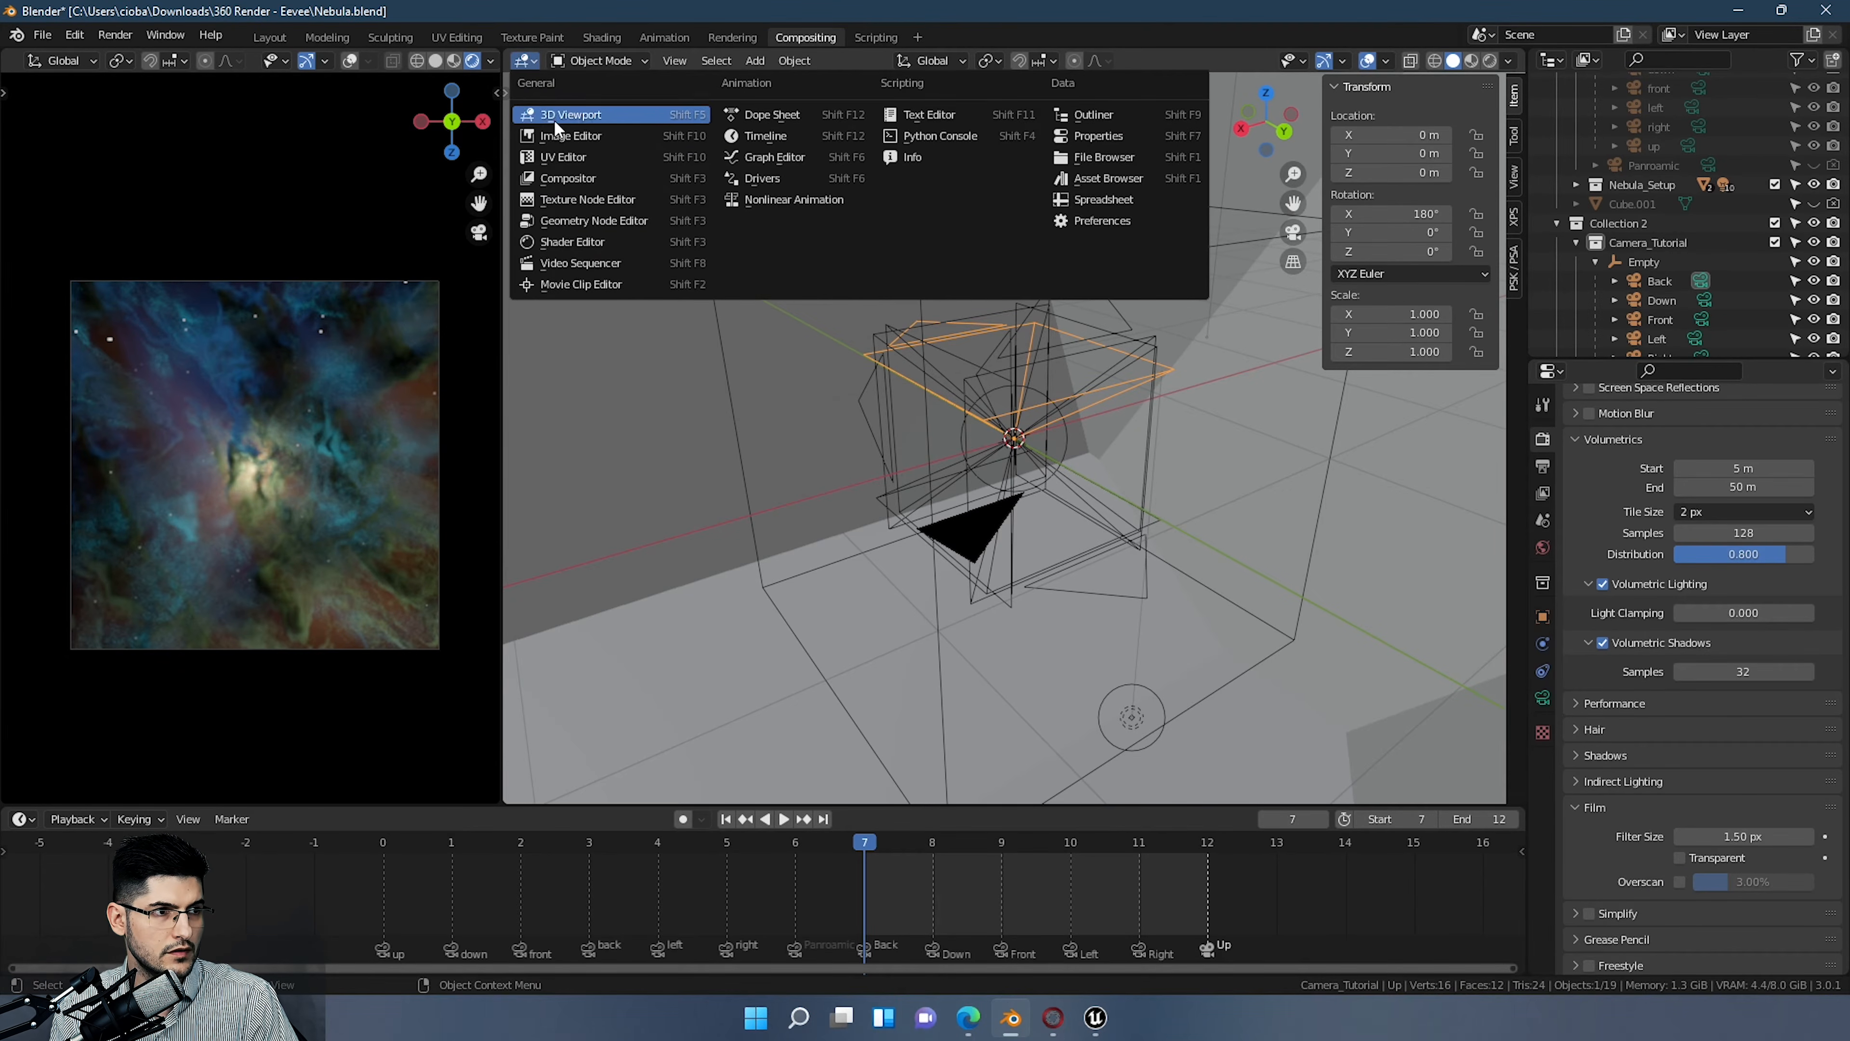
left_click(573, 241)
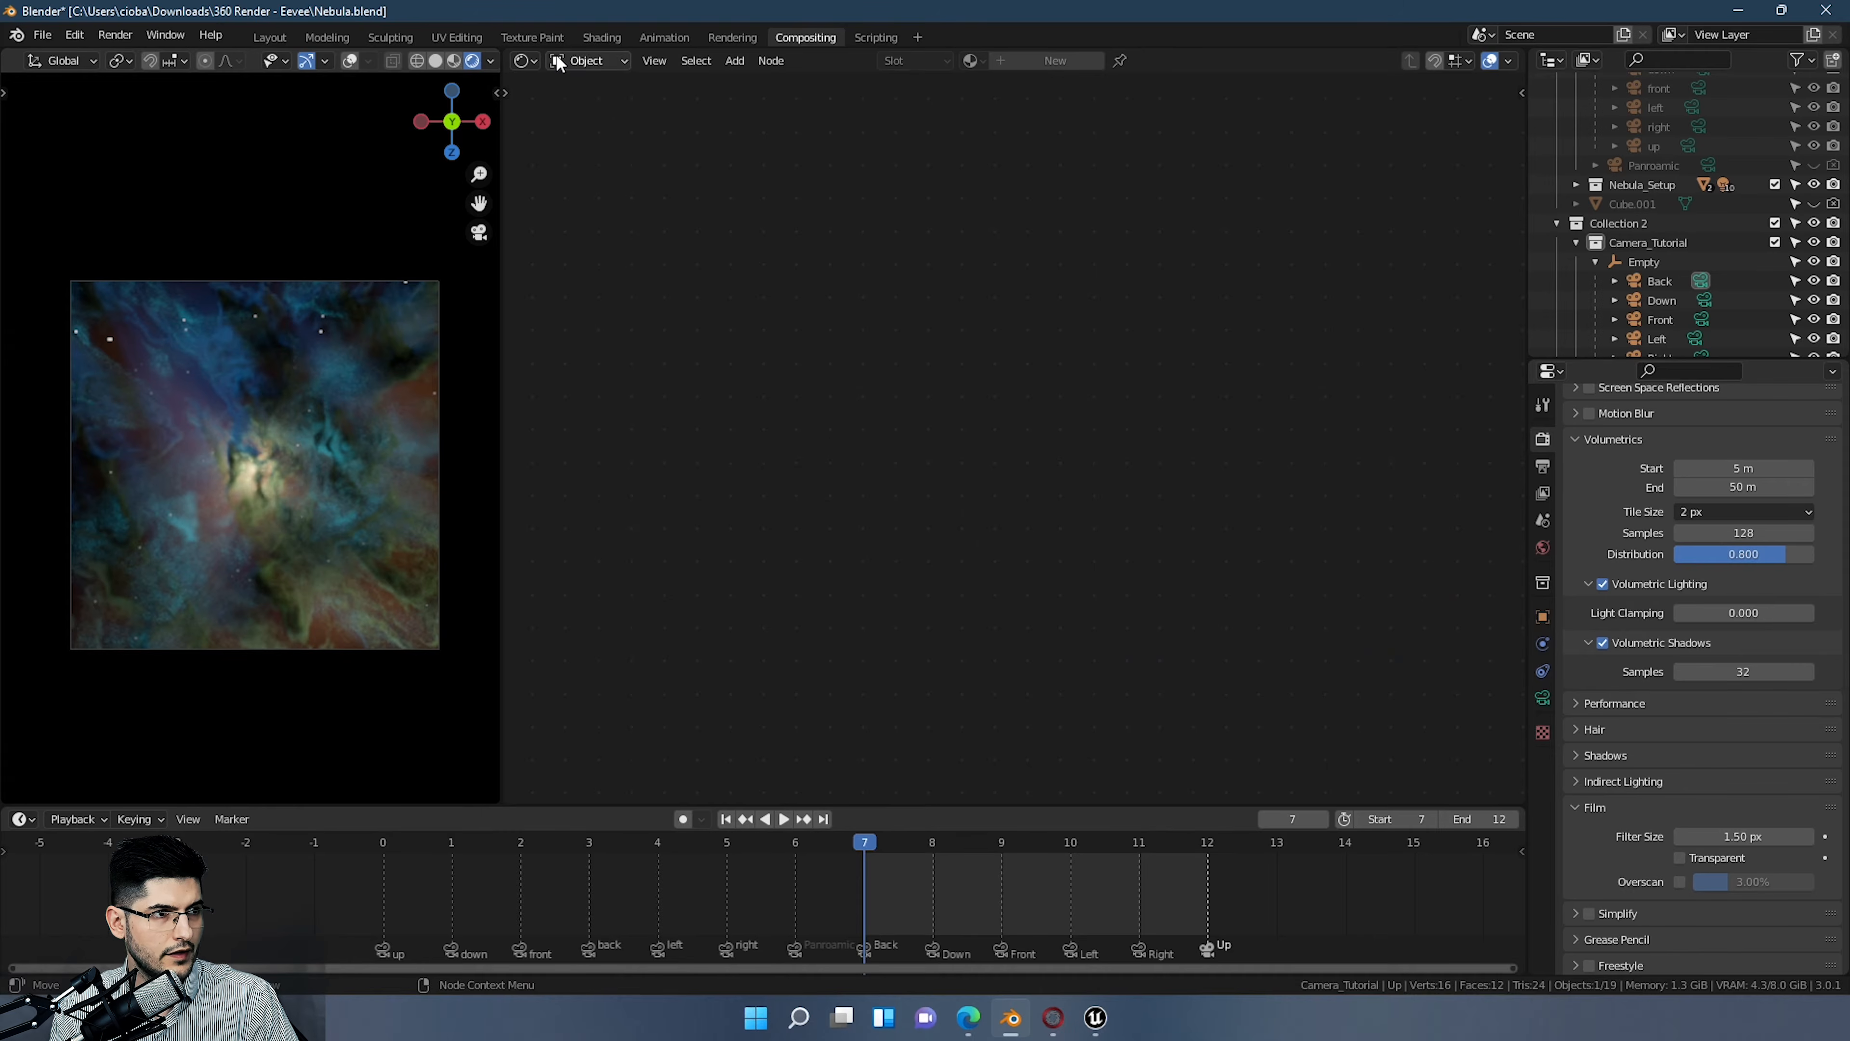
left_click(589, 61)
left_click(592, 104)
scroll(1293, 492, "down", 5)
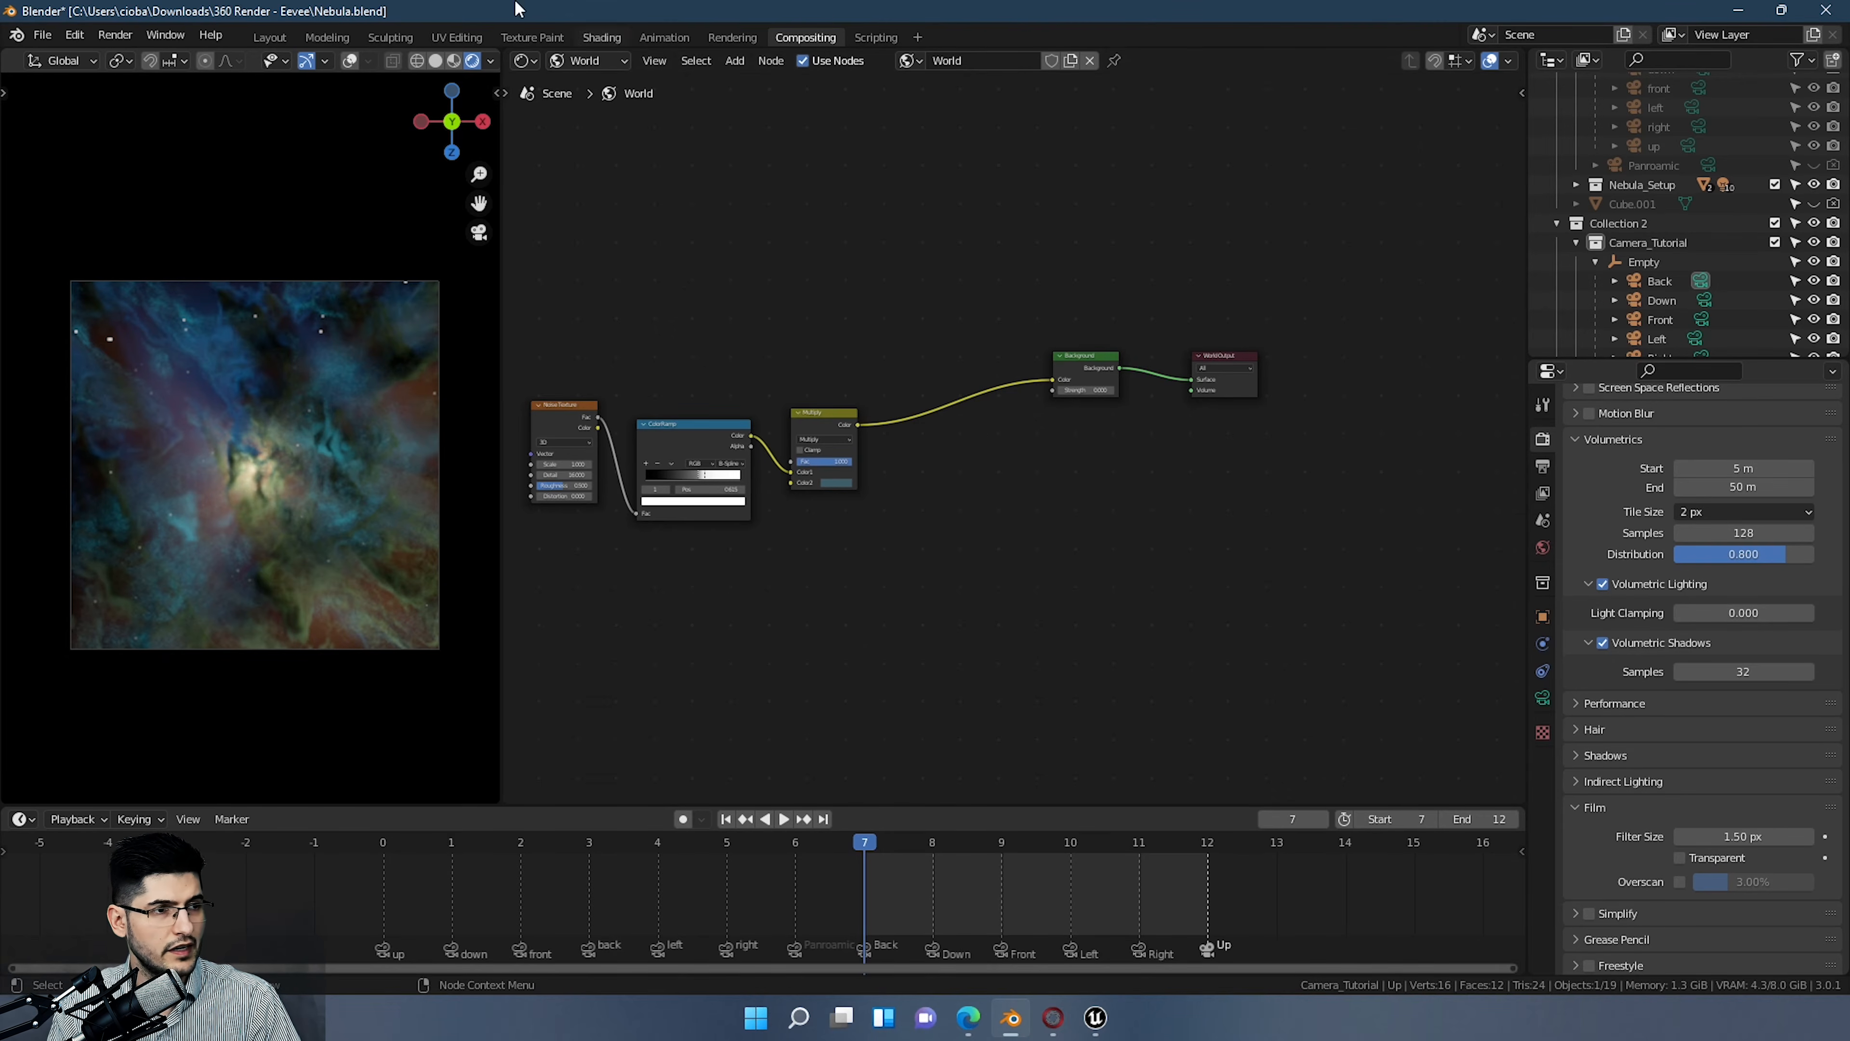
left_click(521, 63)
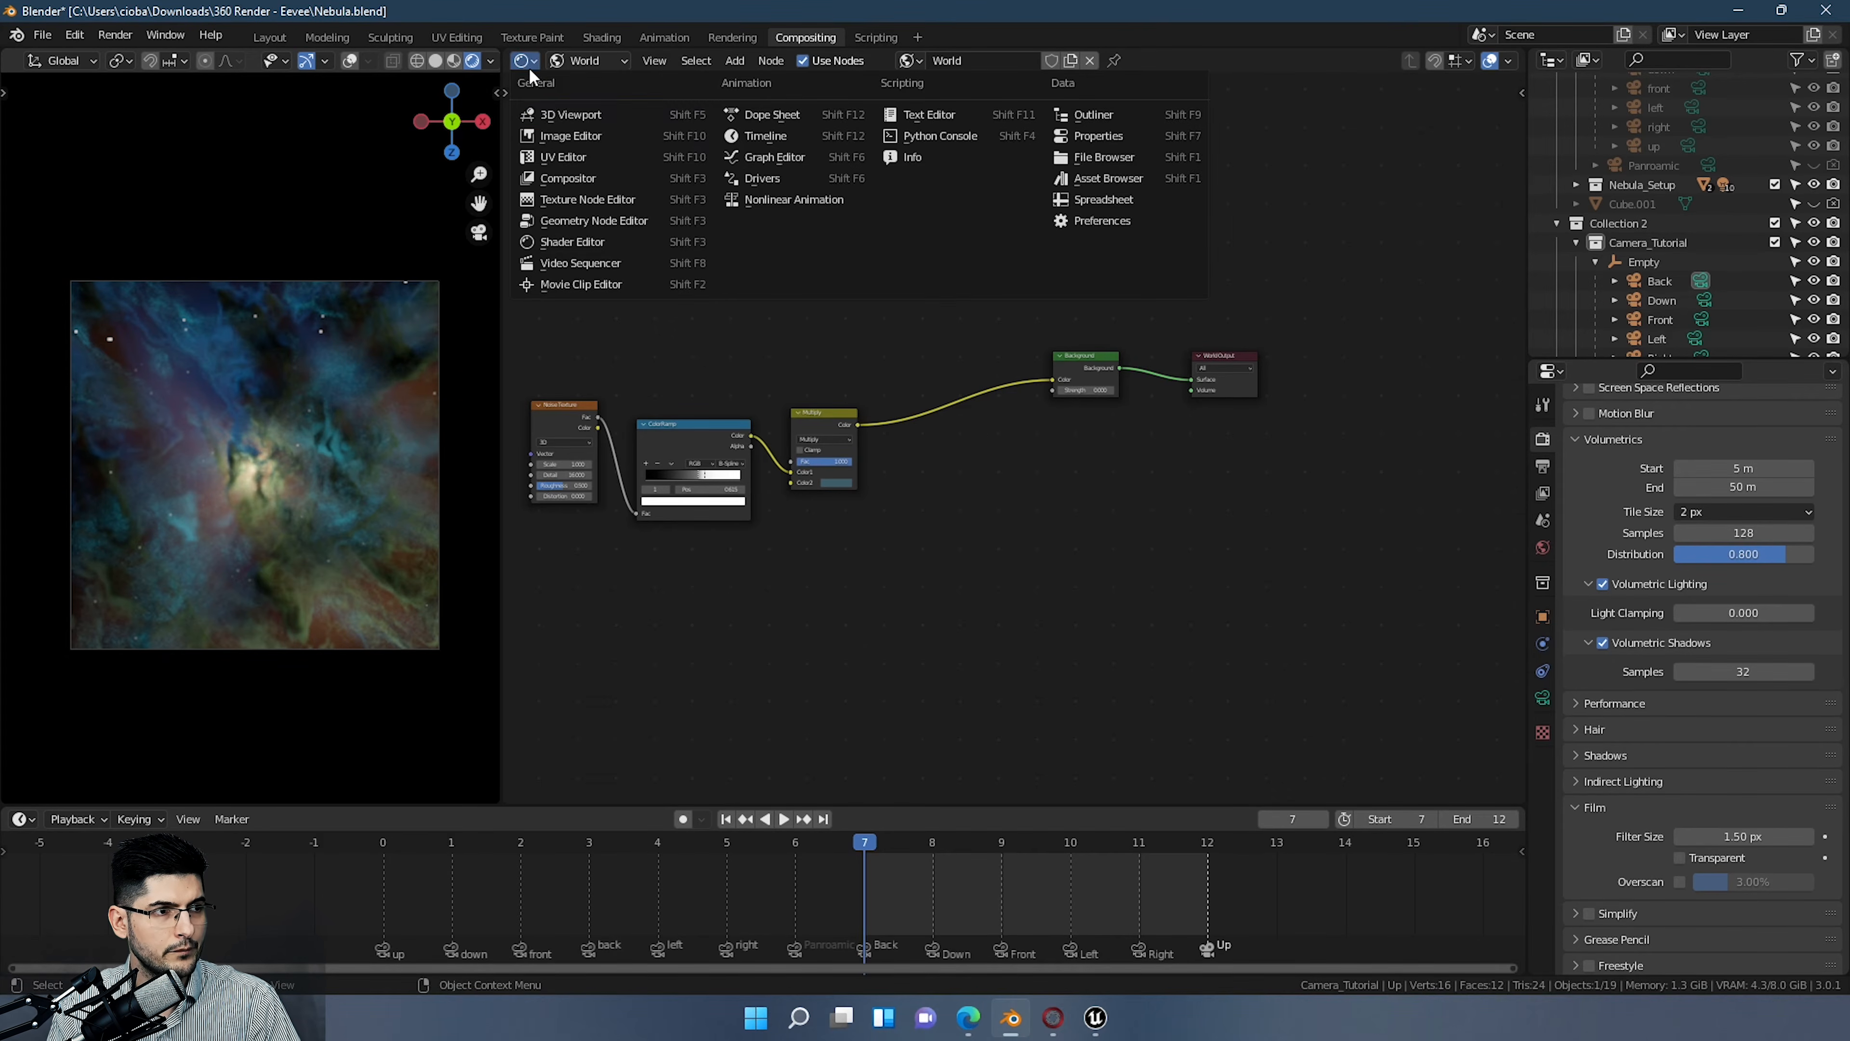
left_click(553, 116)
Step: Select the nebula volume cube and compare the camera view with the Nebula_Setup collection hidden and shown
scroll(1078, 464, "down", 10)
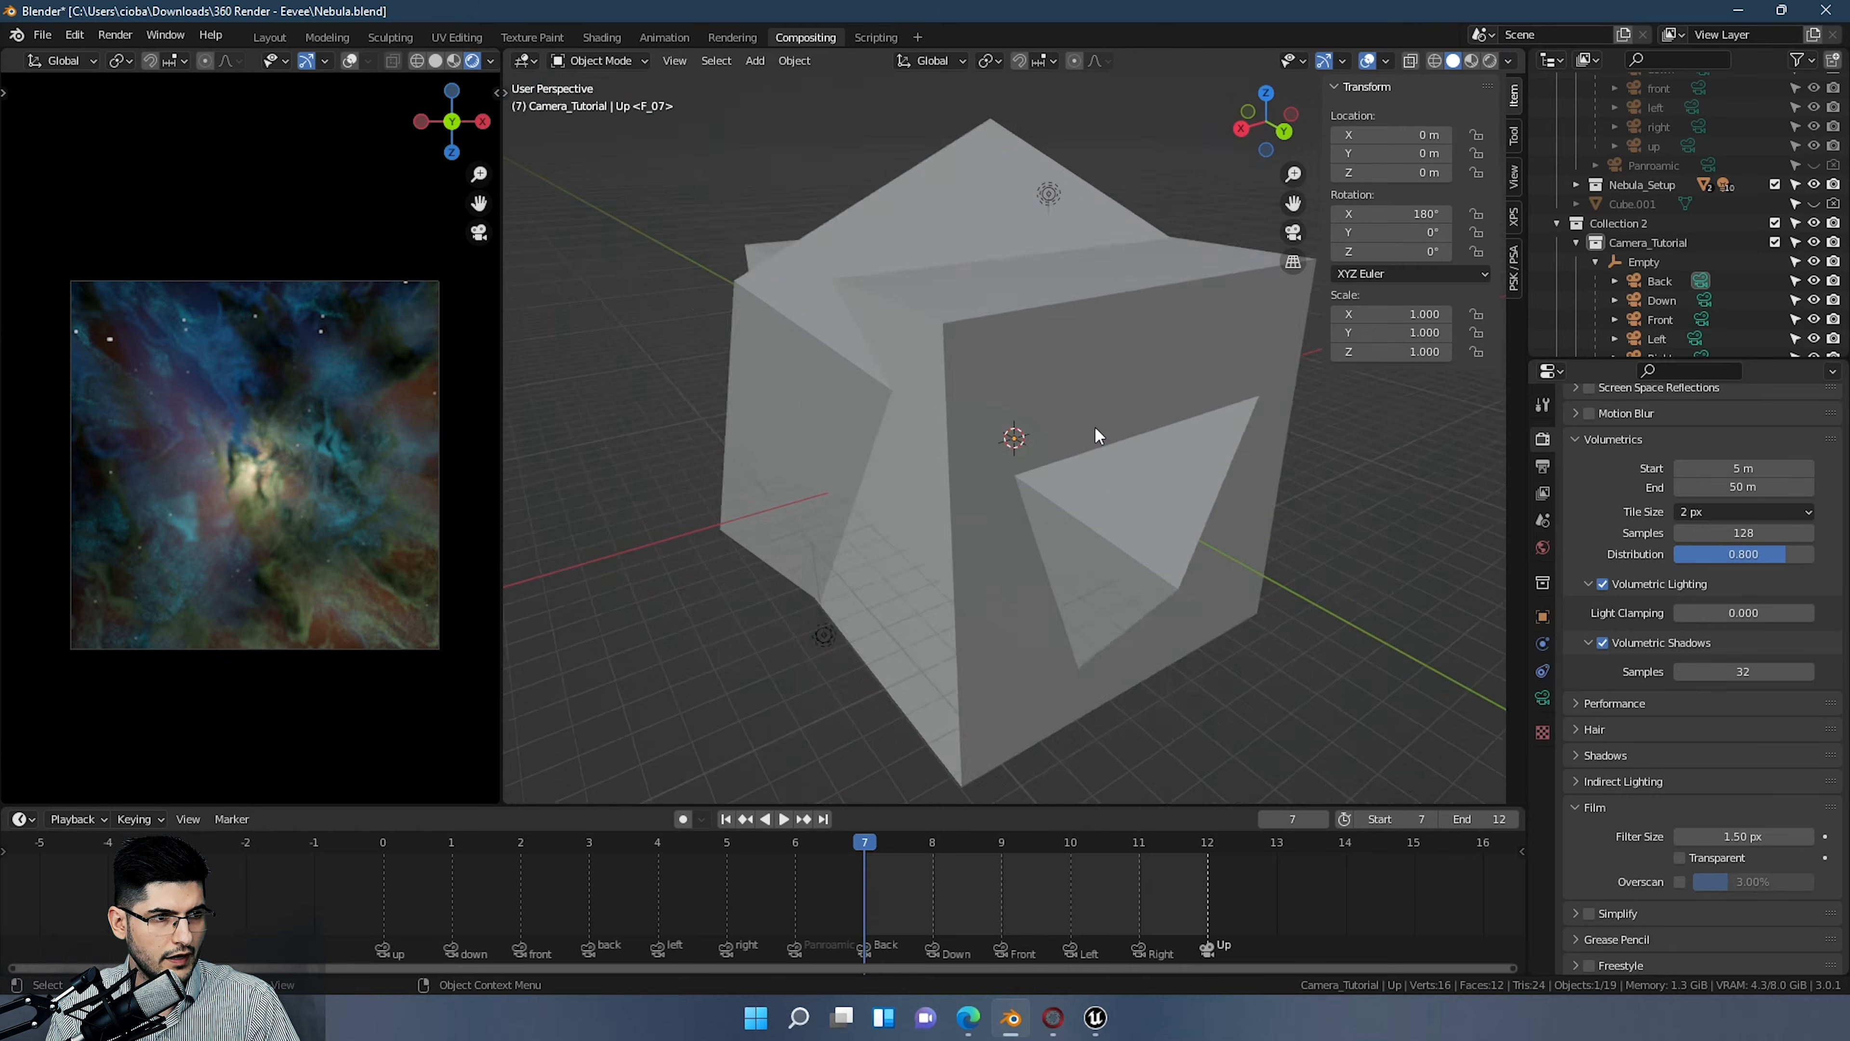
left_click(1086, 429)
left_click(1026, 479)
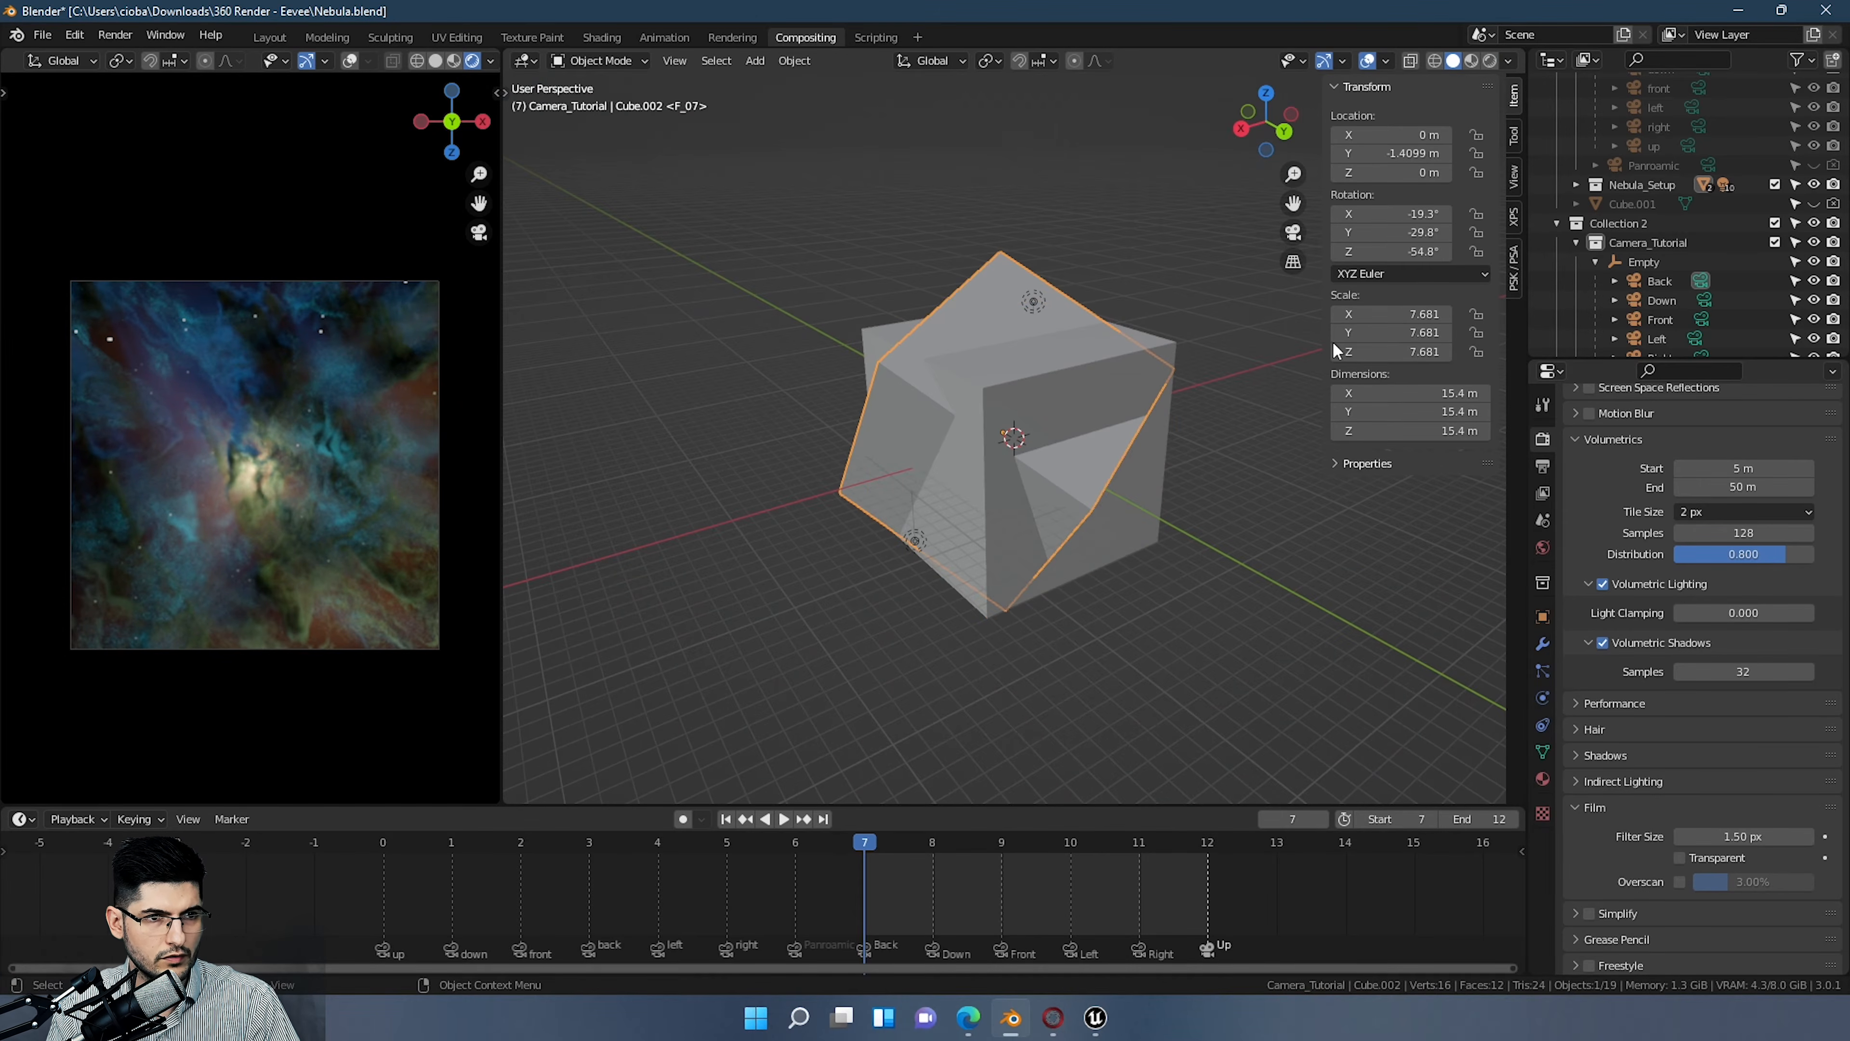
left_click(1815, 186)
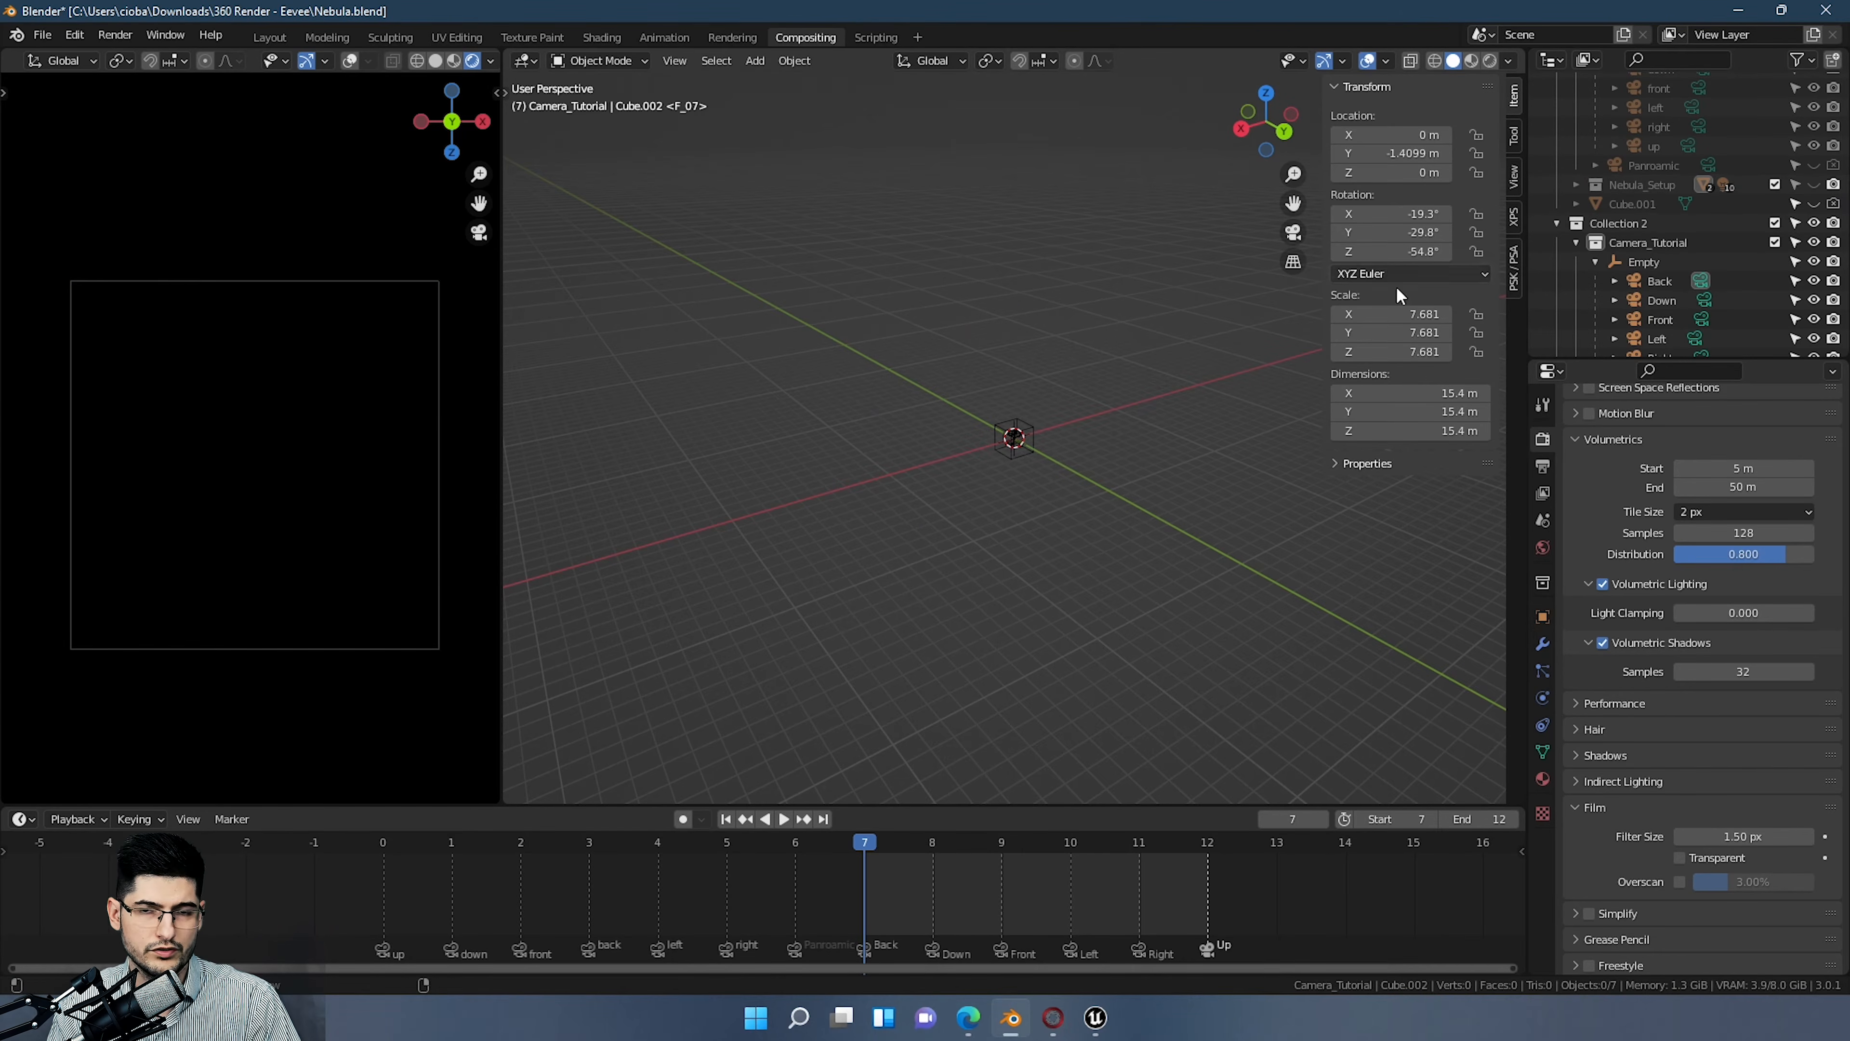
left_click(1815, 185)
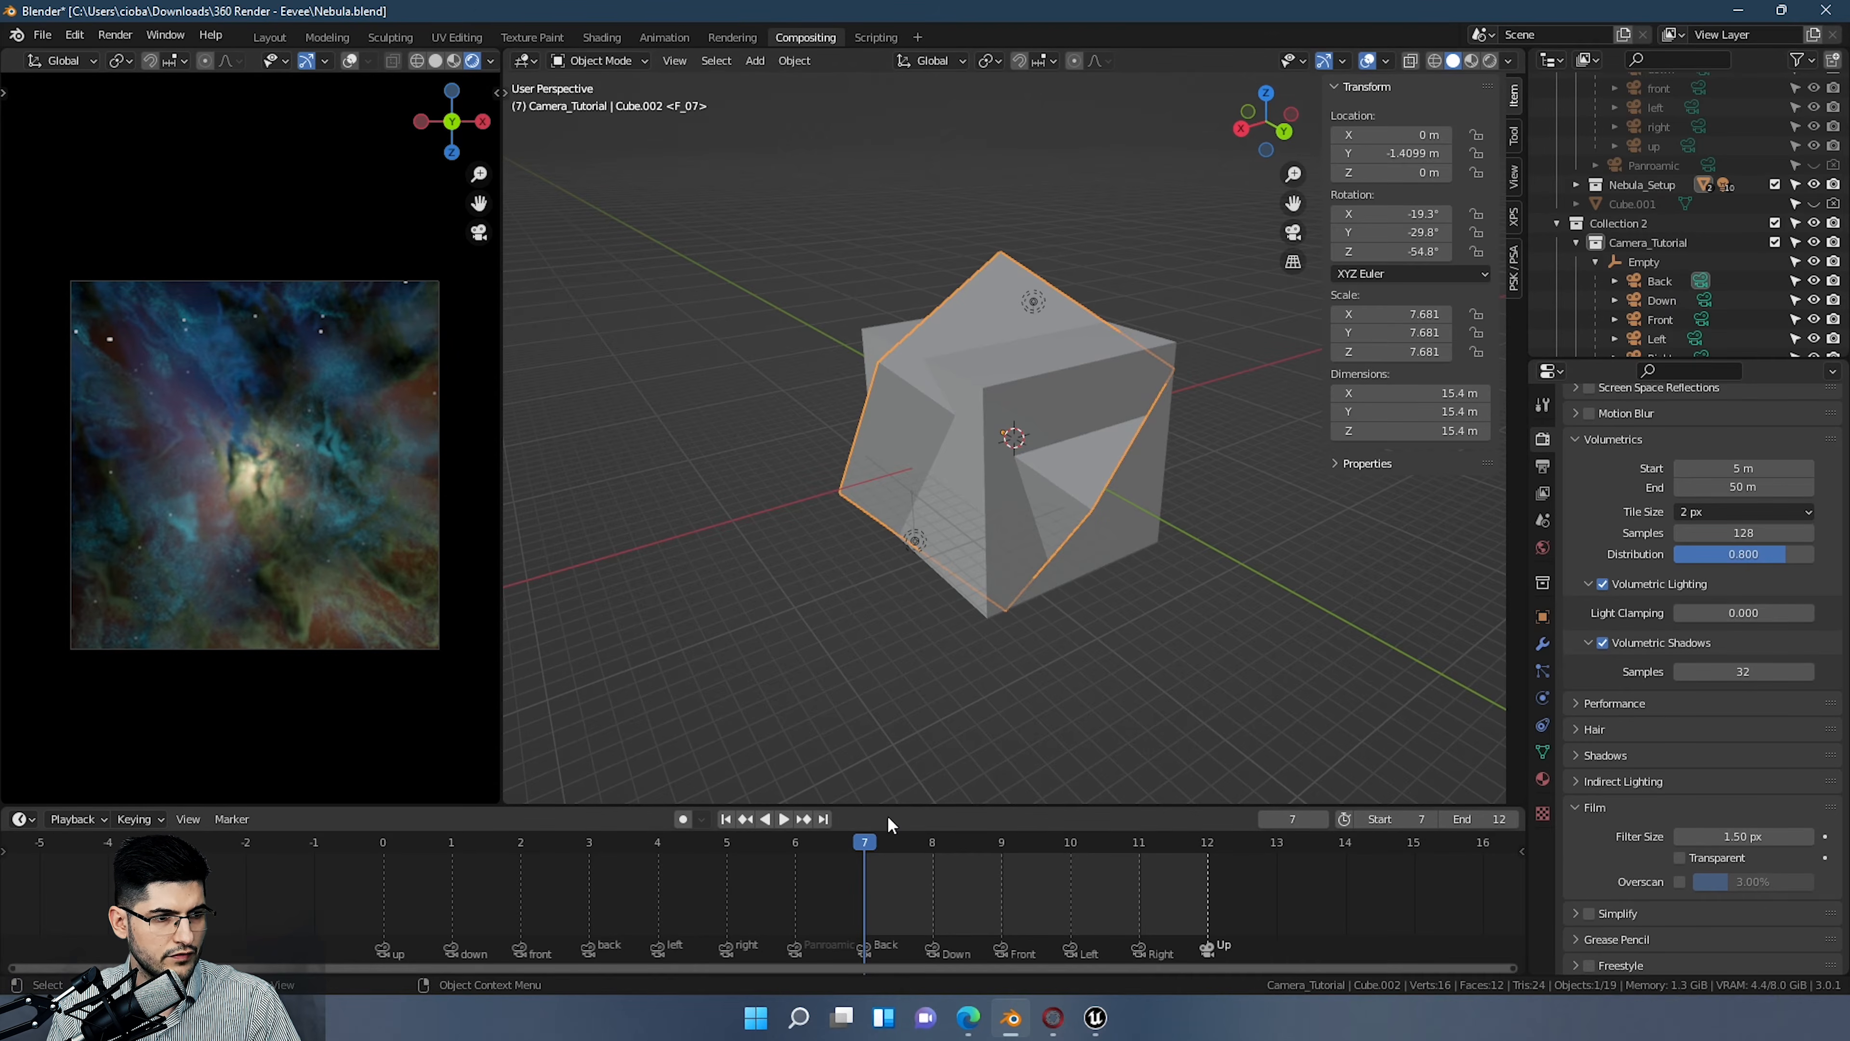
Step: Preview the nebula through the marker-bound cameras by scrubbing and playing the timeline, ending at frame 7
left_click_drag(859, 846, 999, 873)
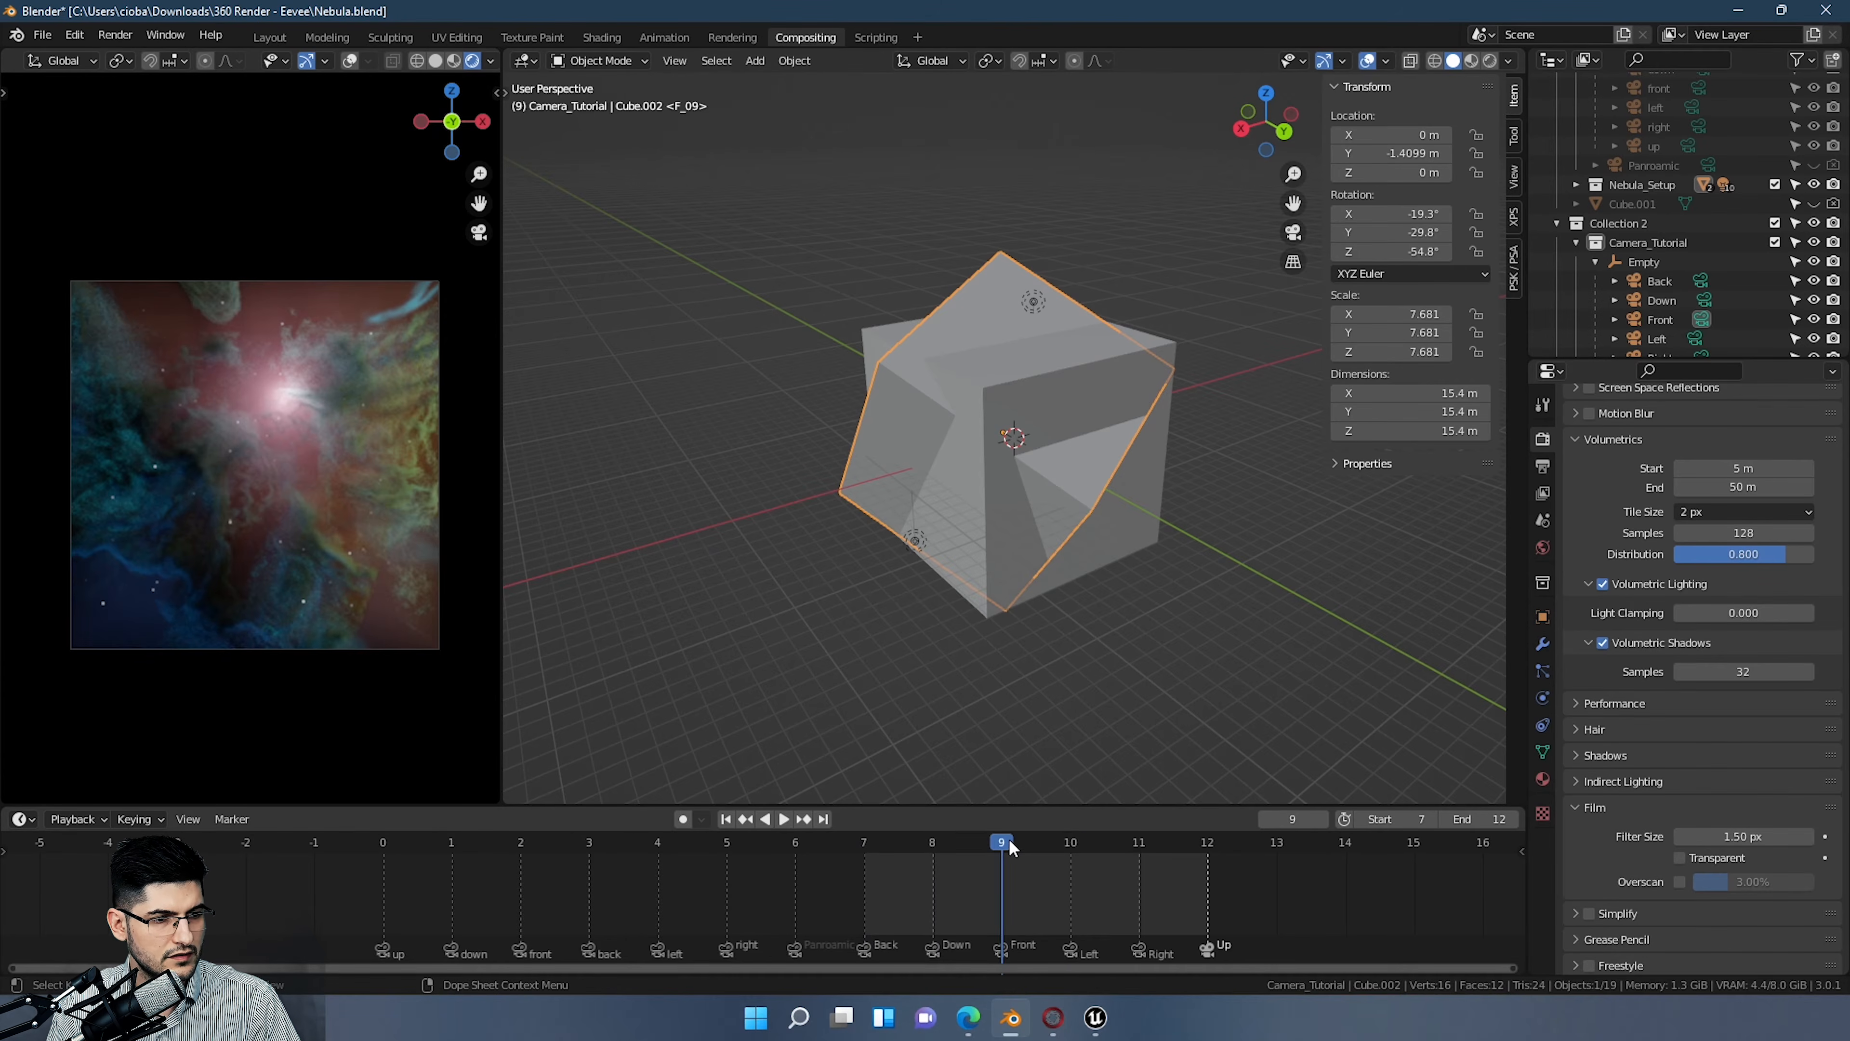
key("space")
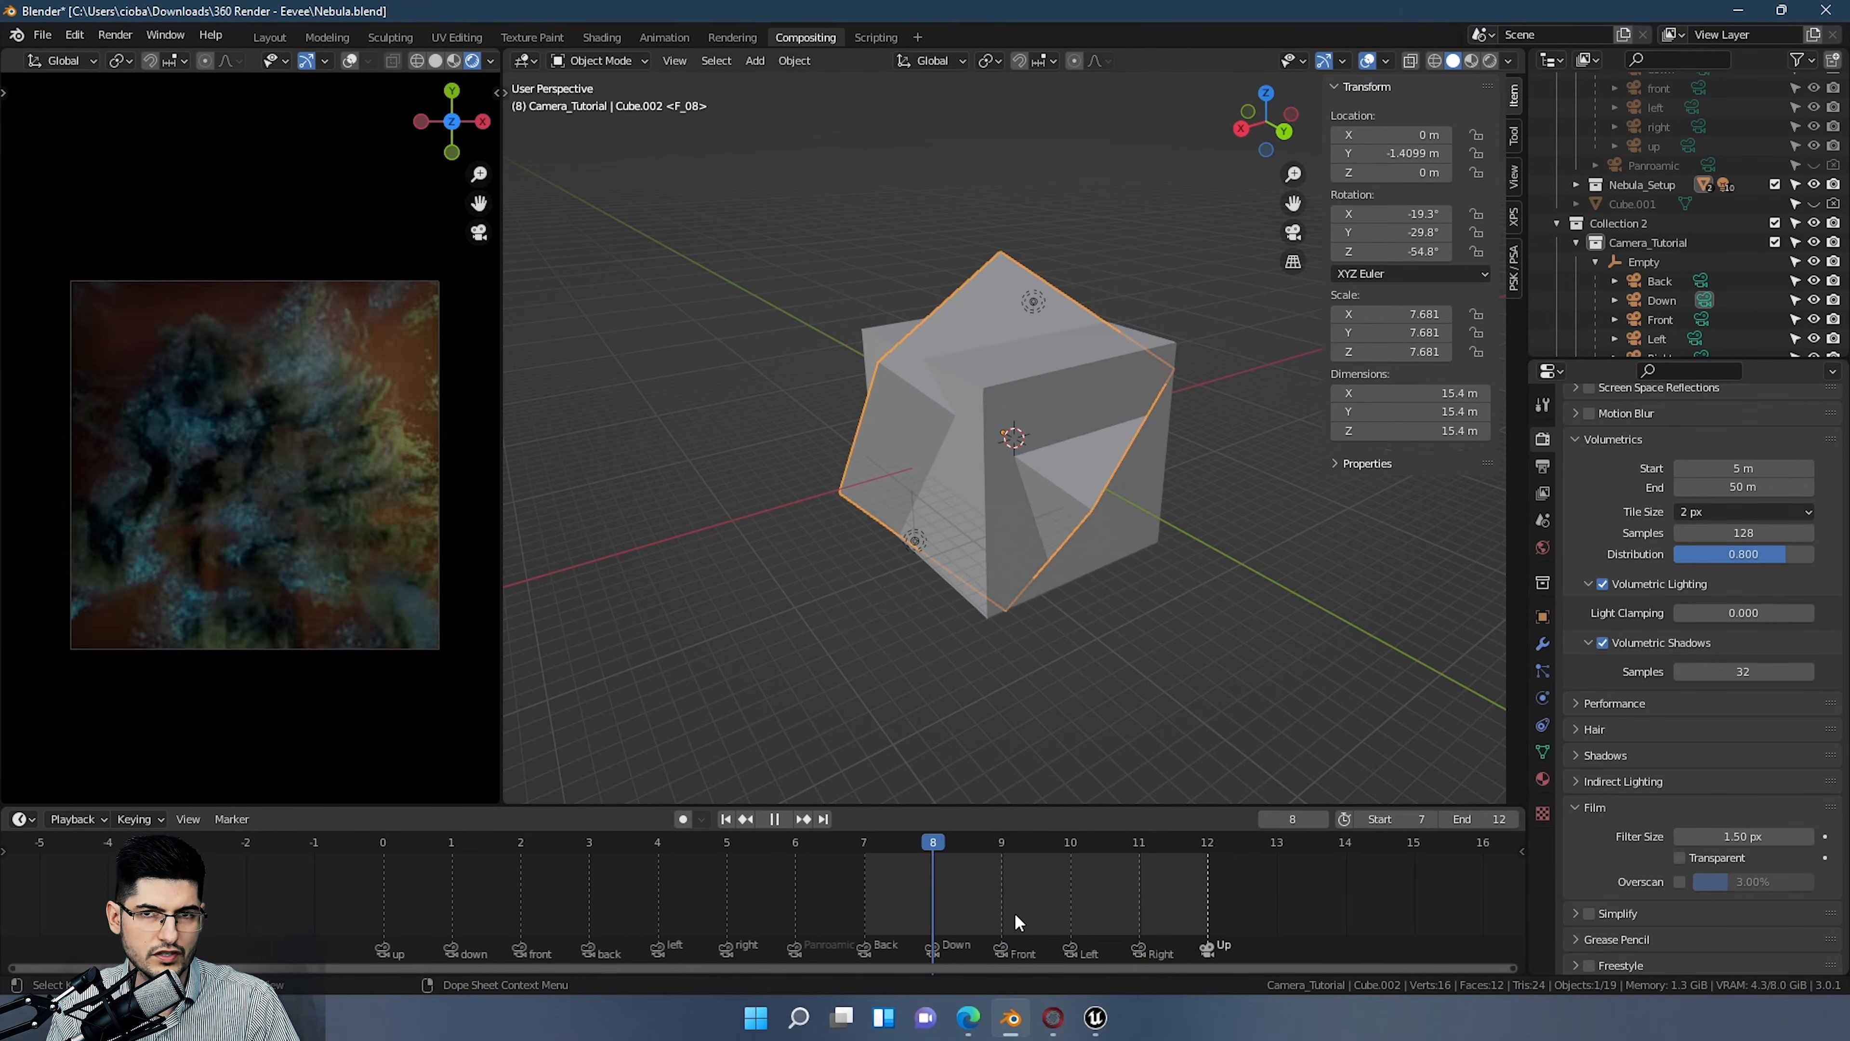
key("space")
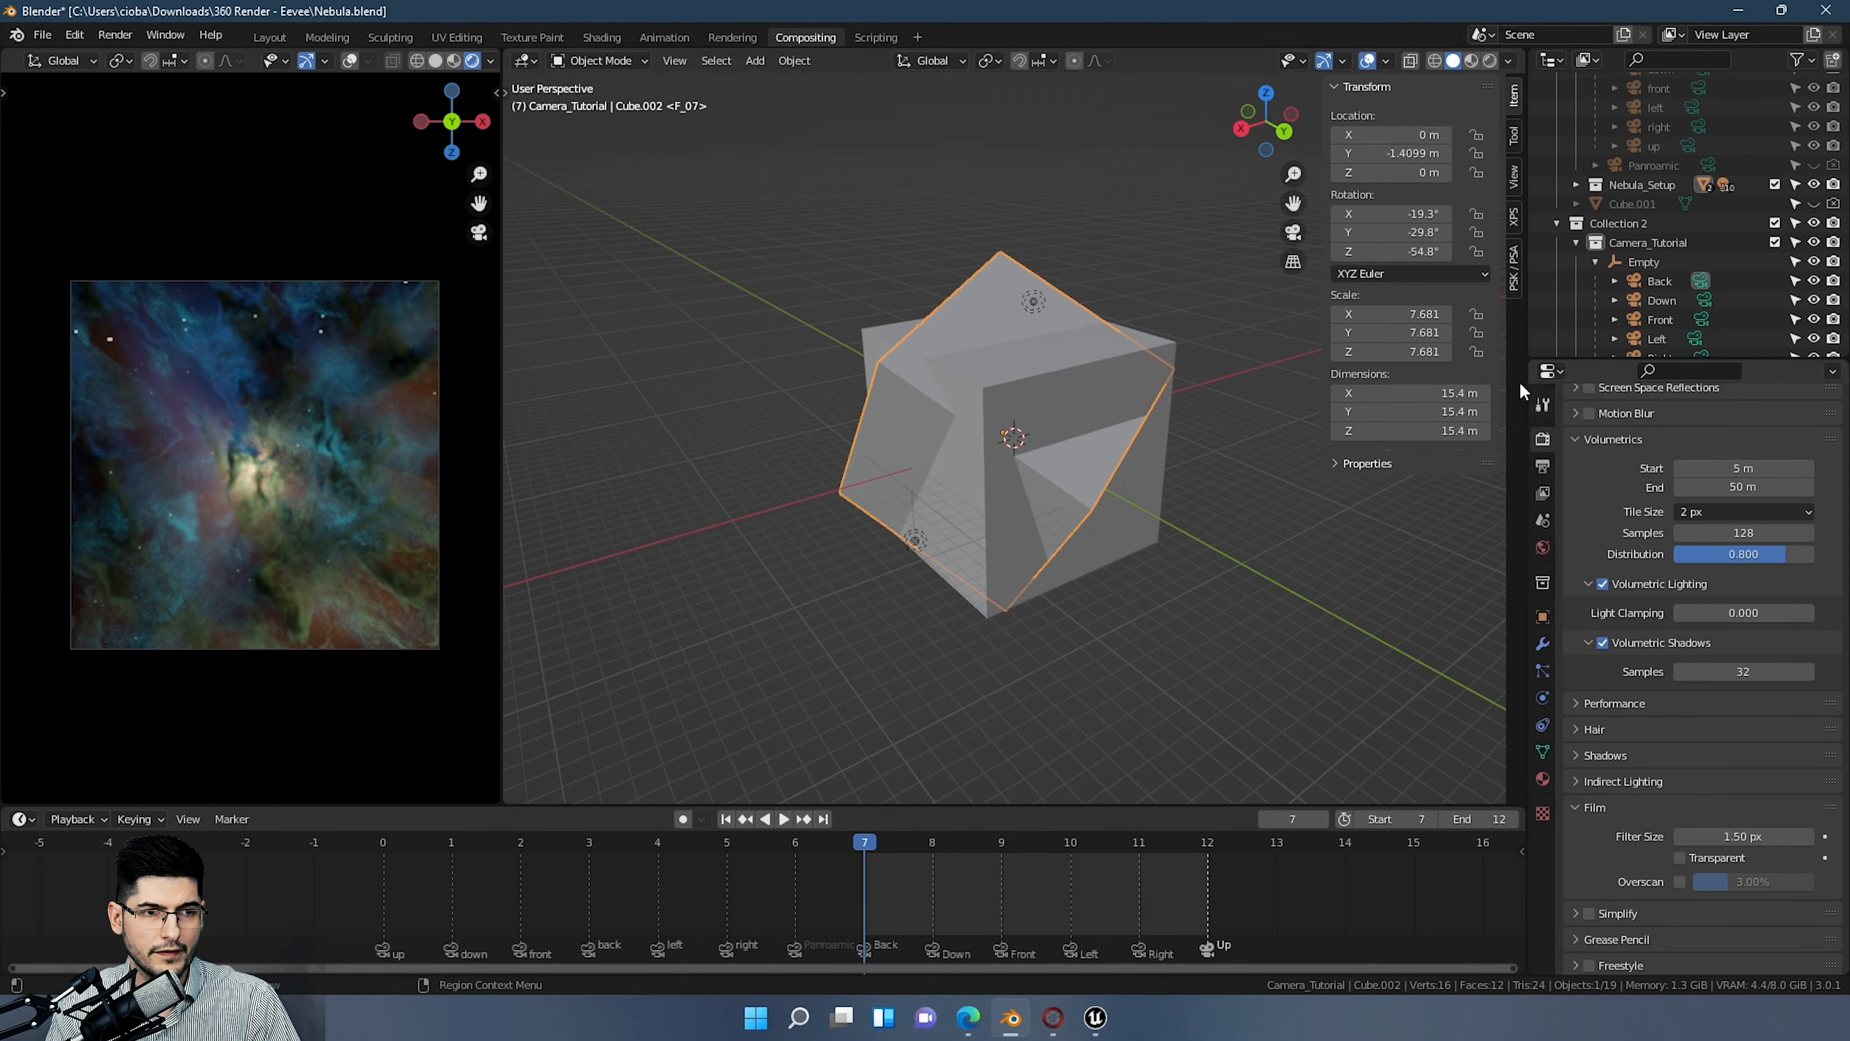
Step: Hide the Nebula_Setup collection, collapse the Empty's camera hierarchy and make Camera_Tutorial the active collection
left_click(1813, 185)
scroll(1776, 262, "down", 2)
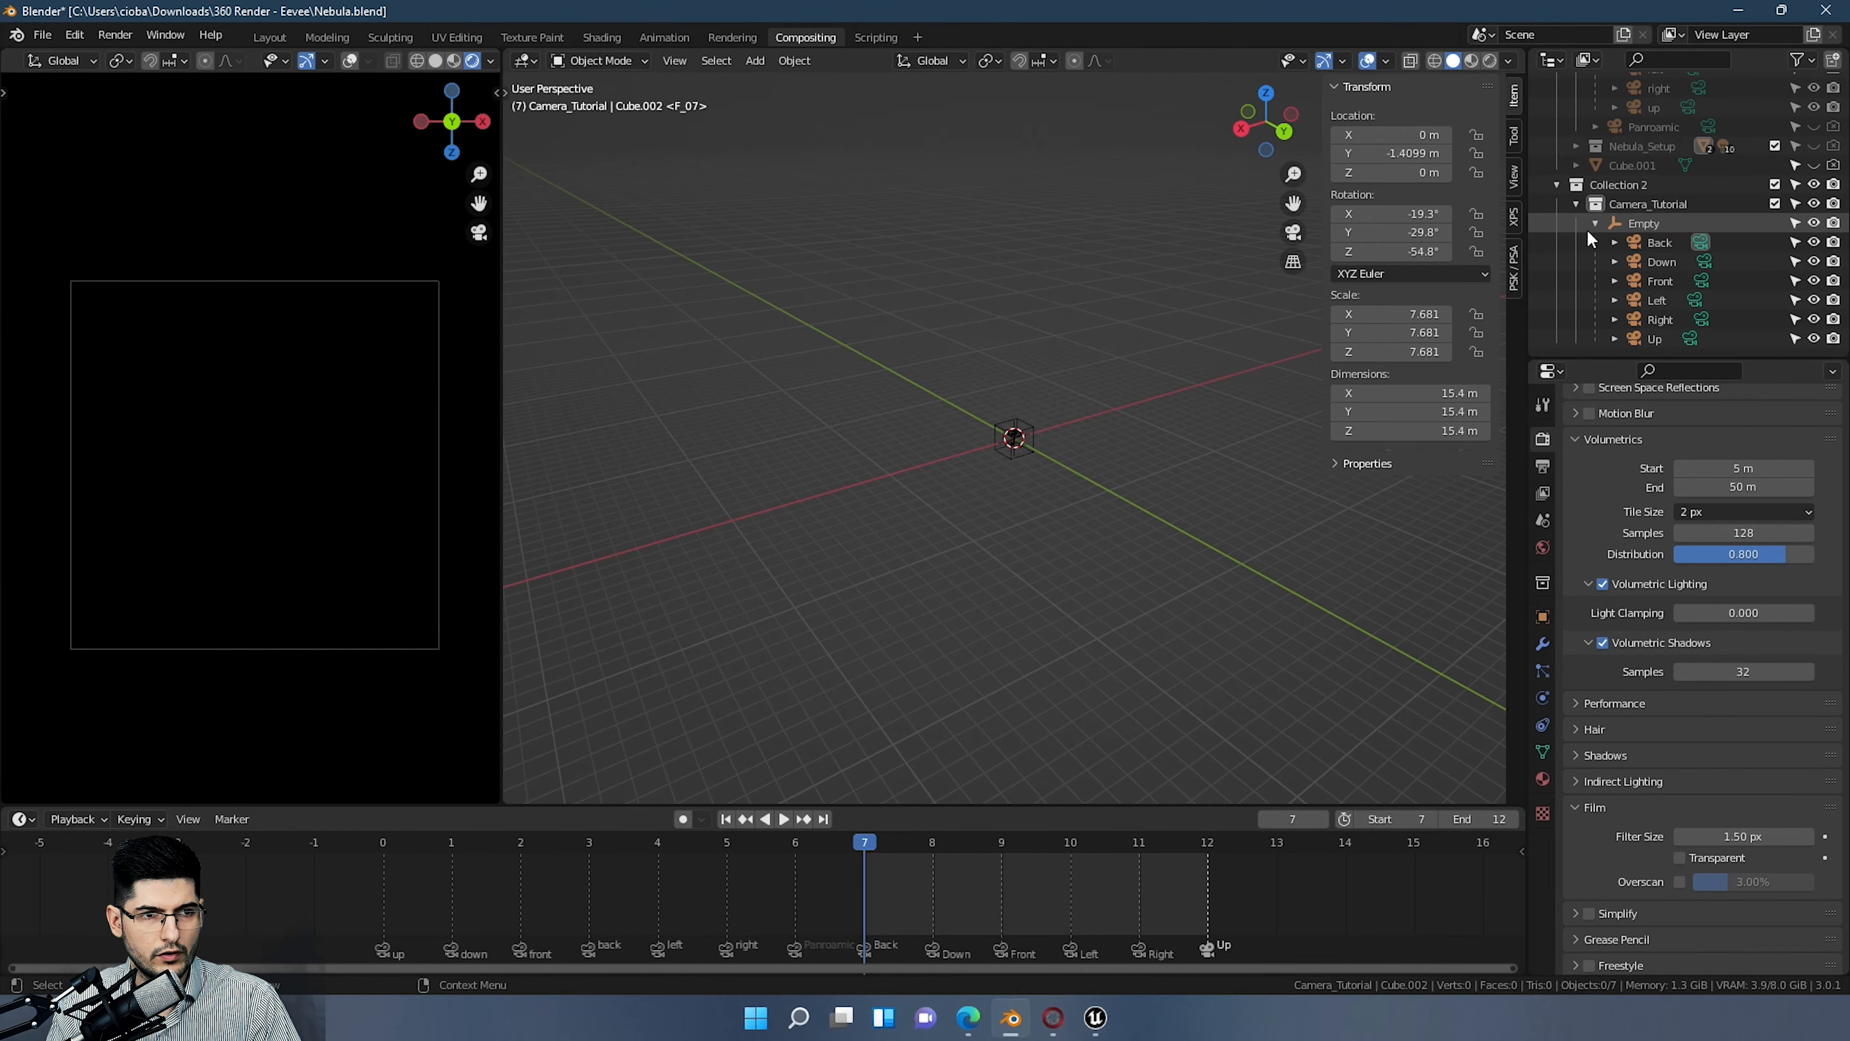
scroll(1596, 225, "up", 6)
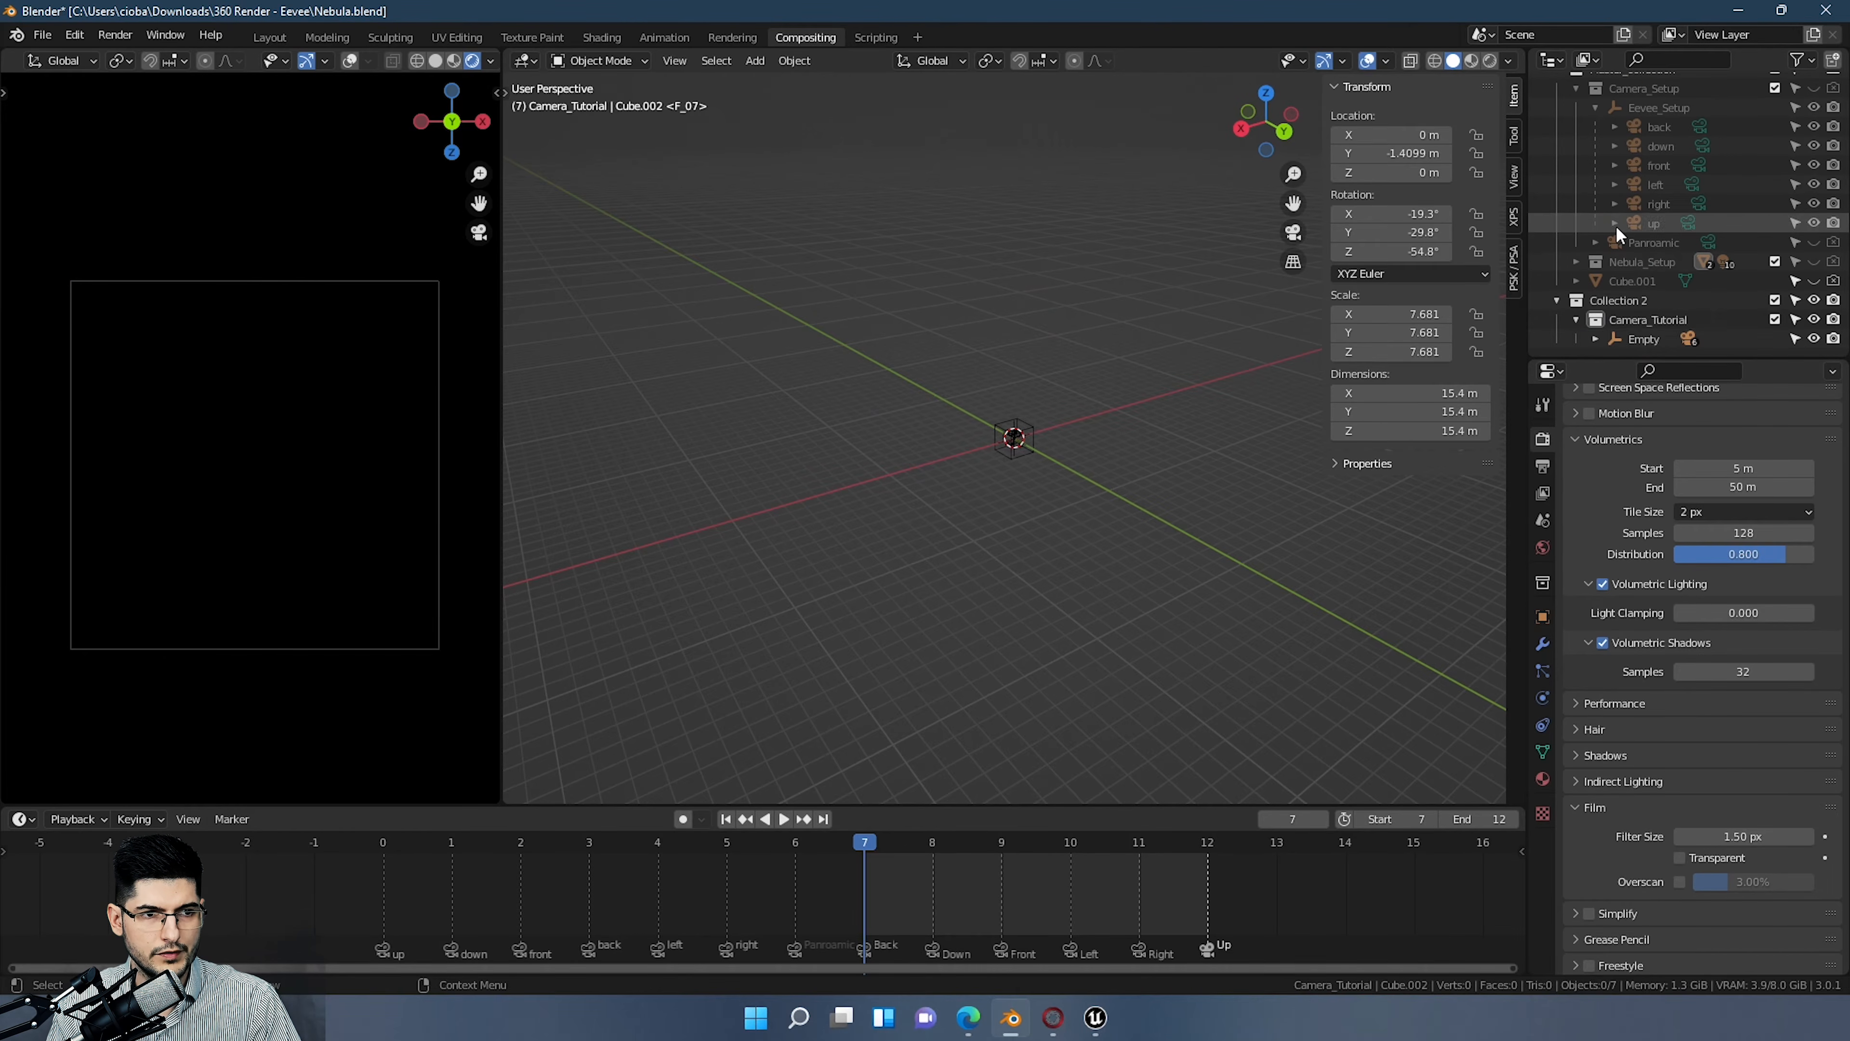
left_click(1595, 339)
left_click(1609, 323)
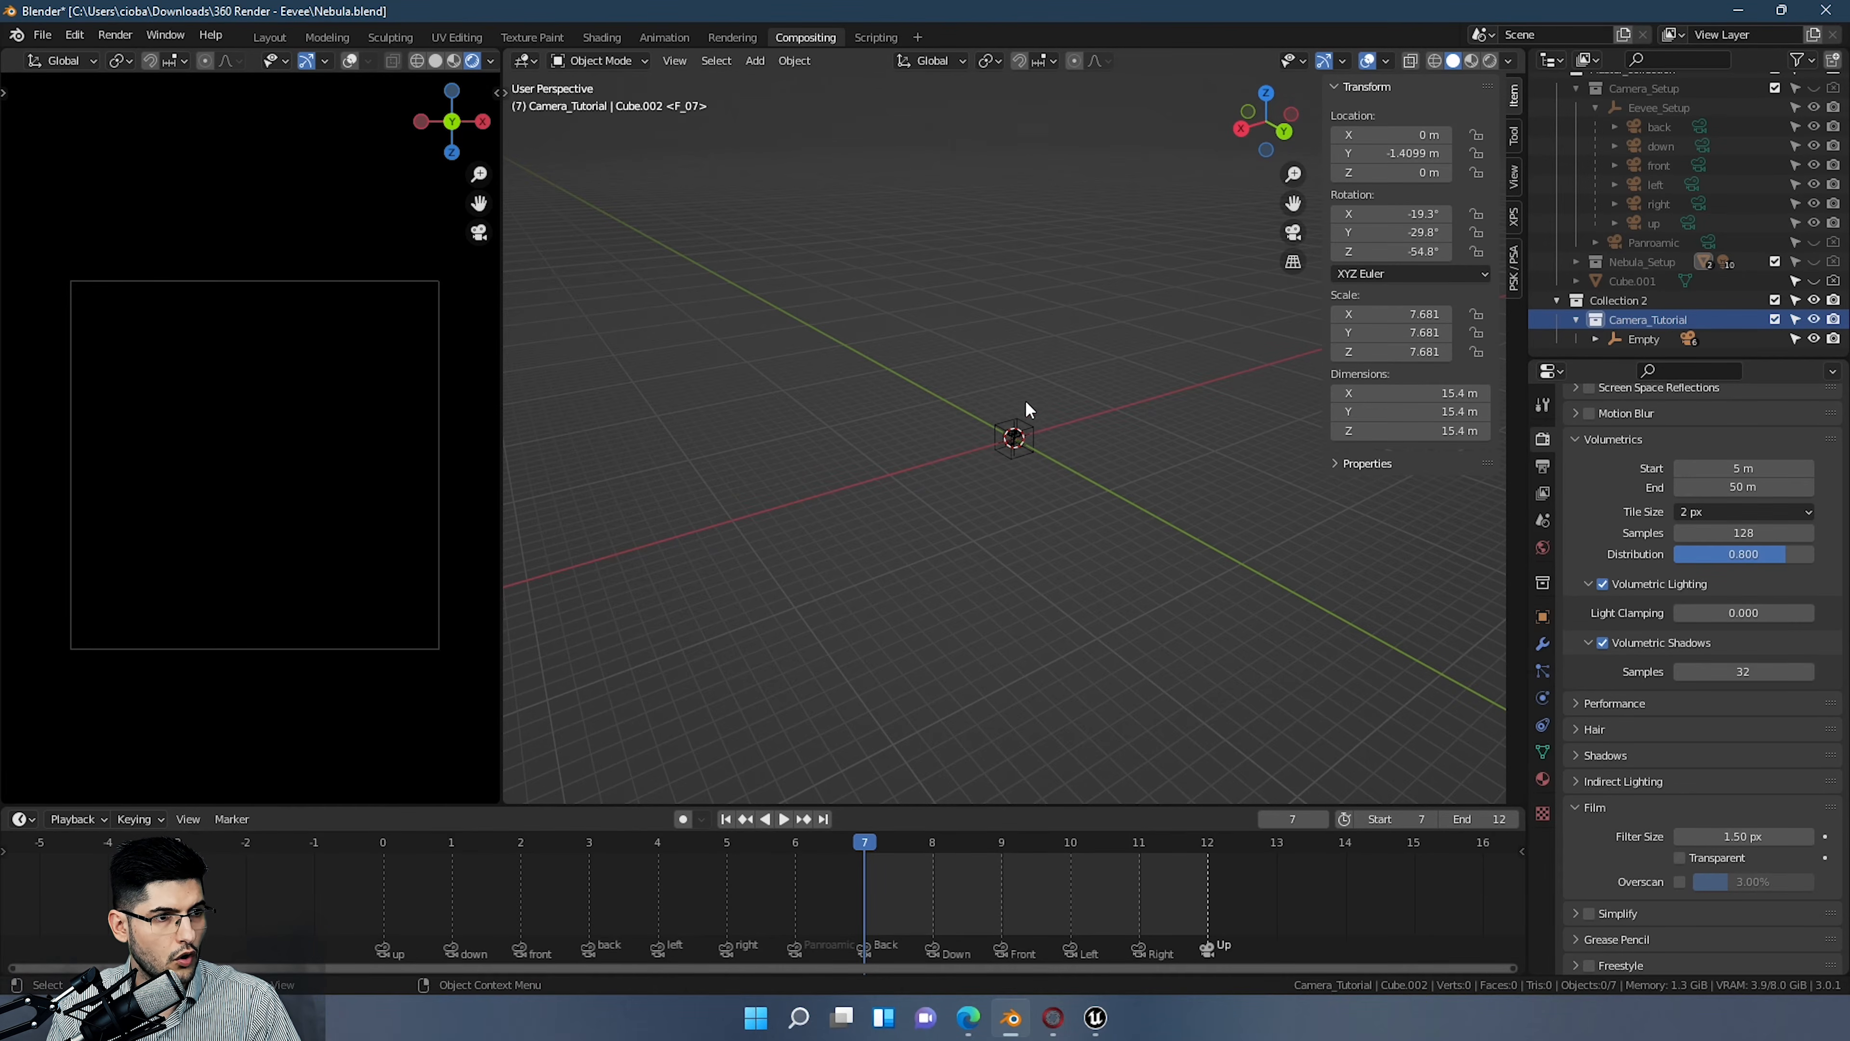
Step: Add a camera at the world origin in Camera_Tutorial and set its lens type to Panoramic
key("shift+a")
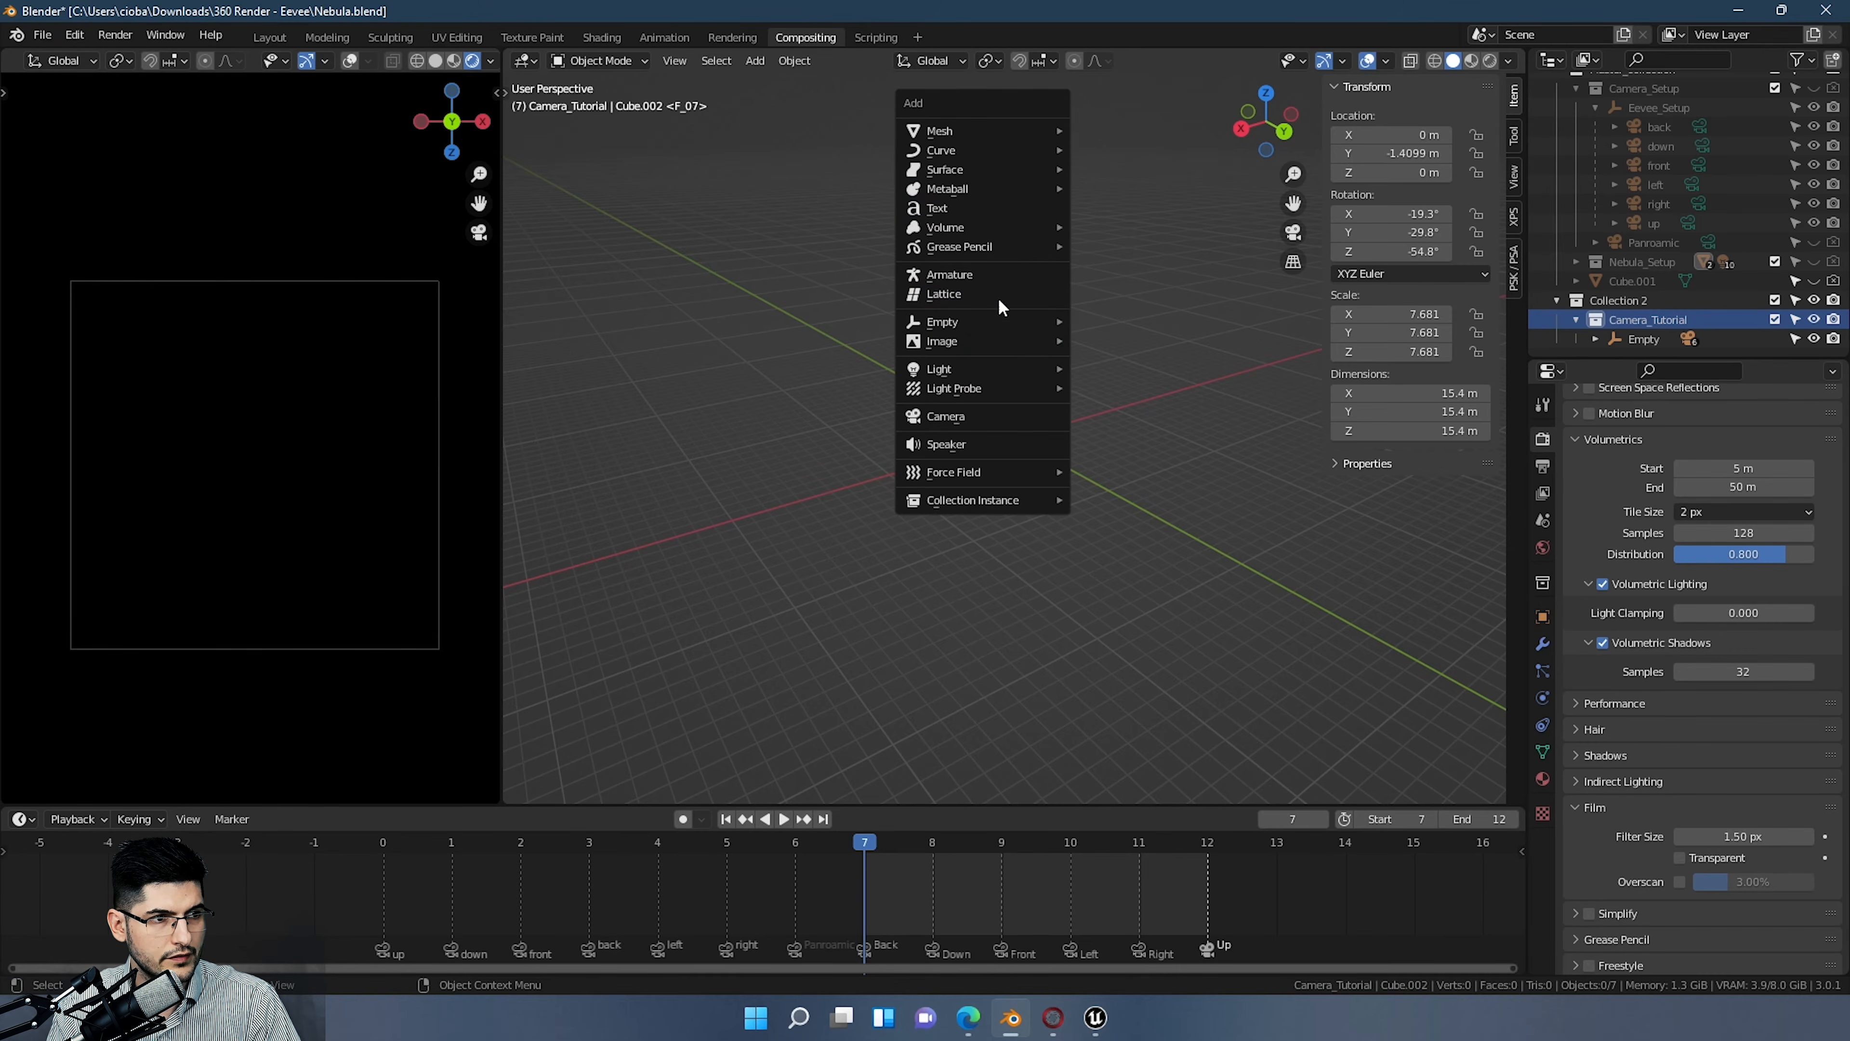
left_click(976, 414)
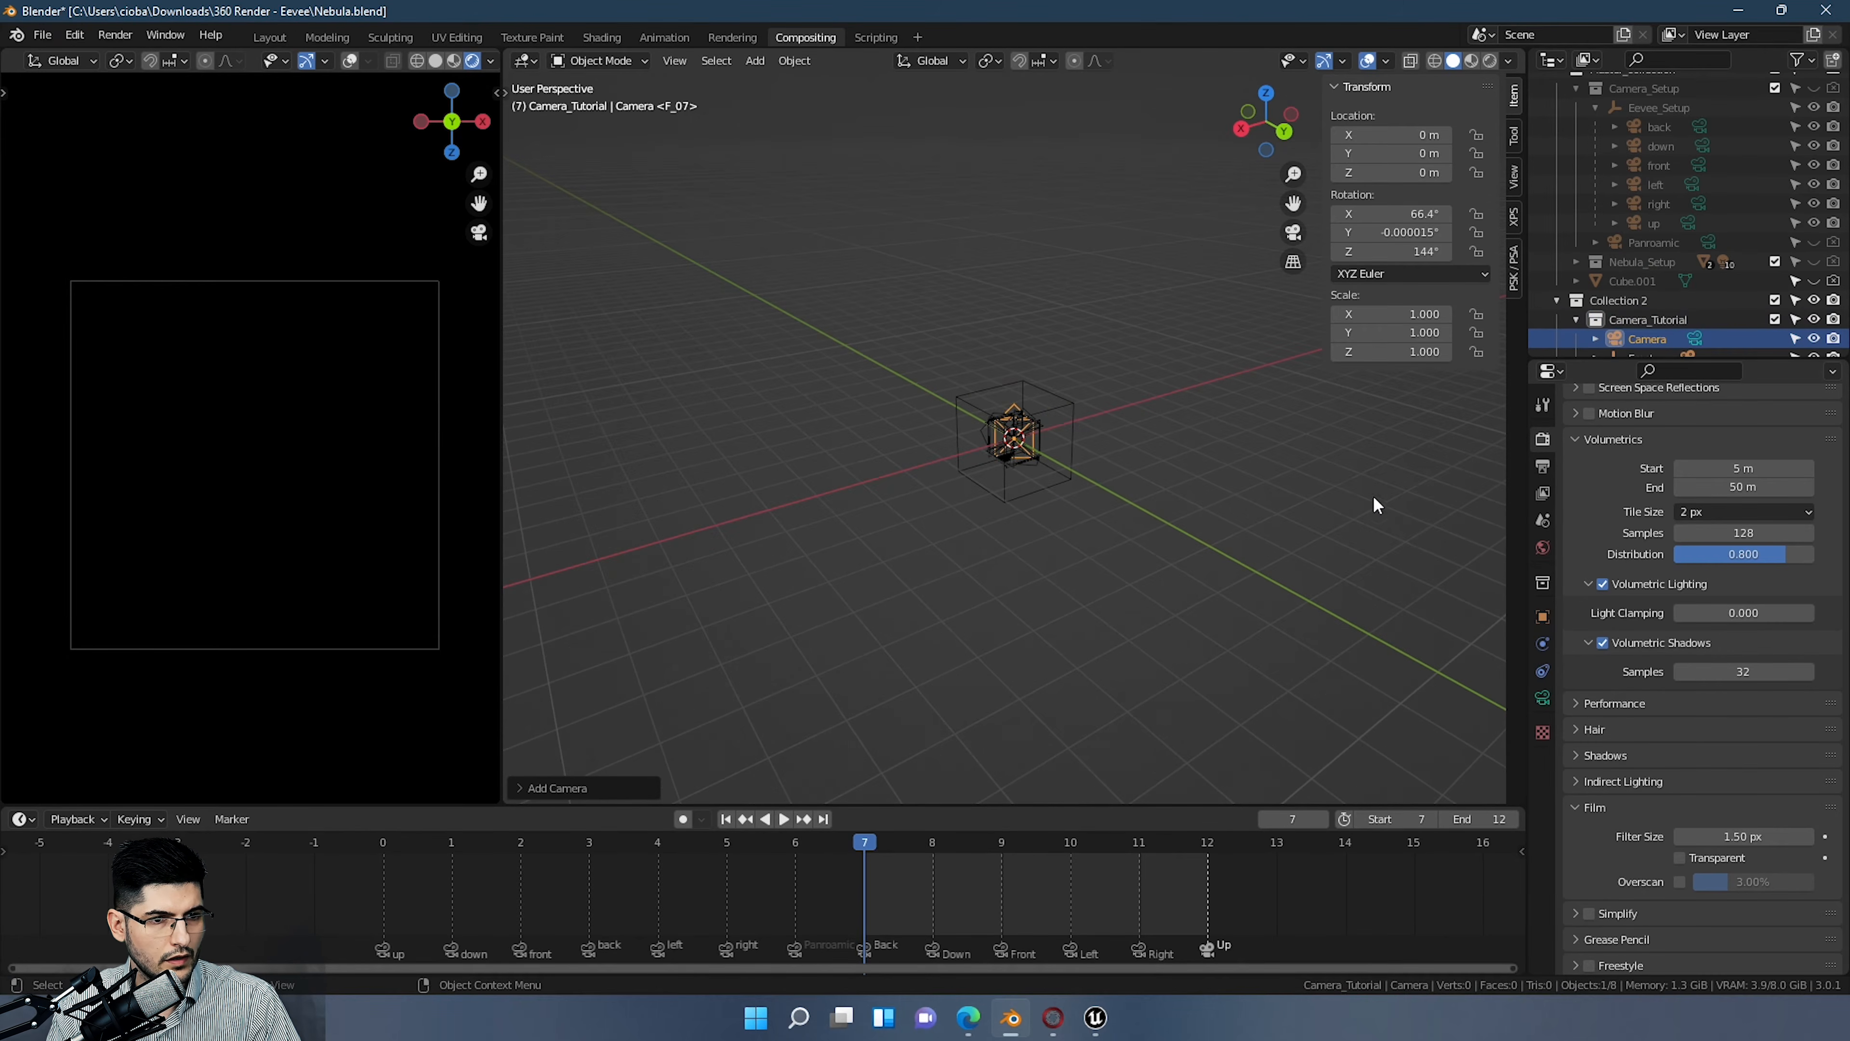
scroll(1324, 508, "up", 2)
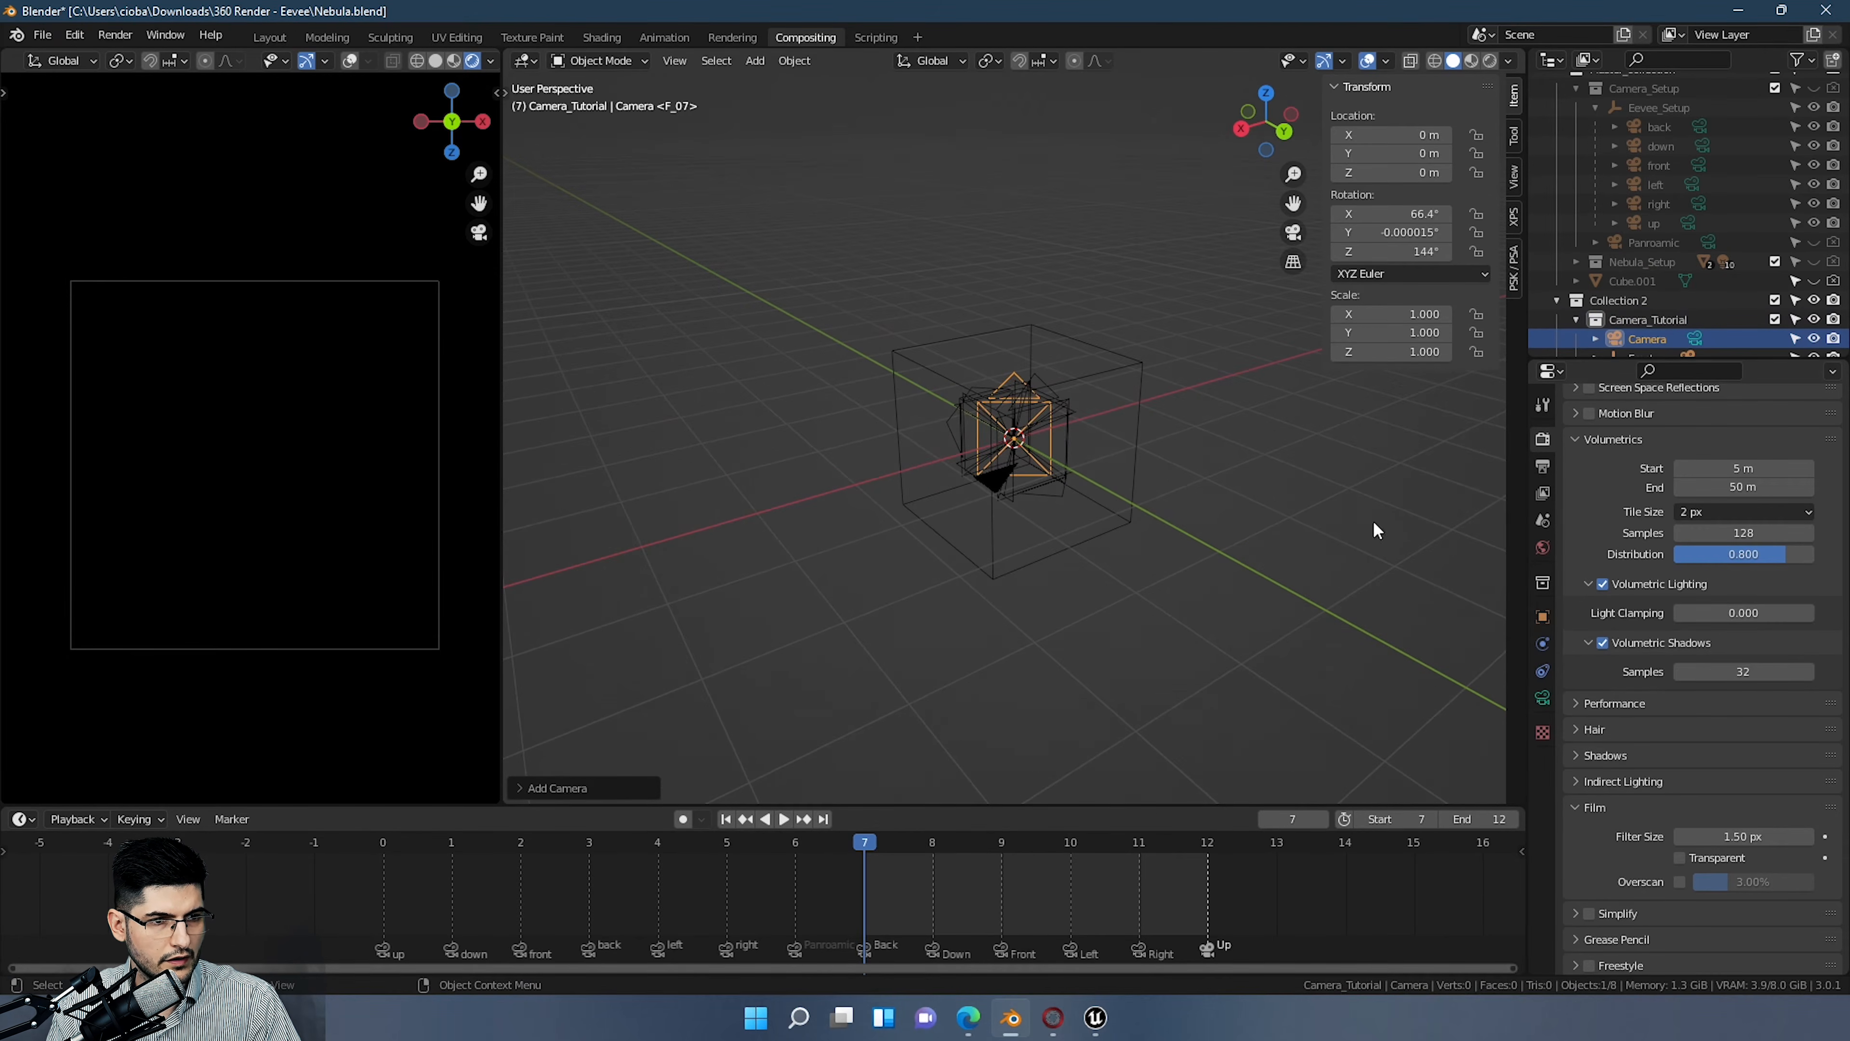
left_click(1543, 698)
left_click(1729, 481)
left_click(1724, 539)
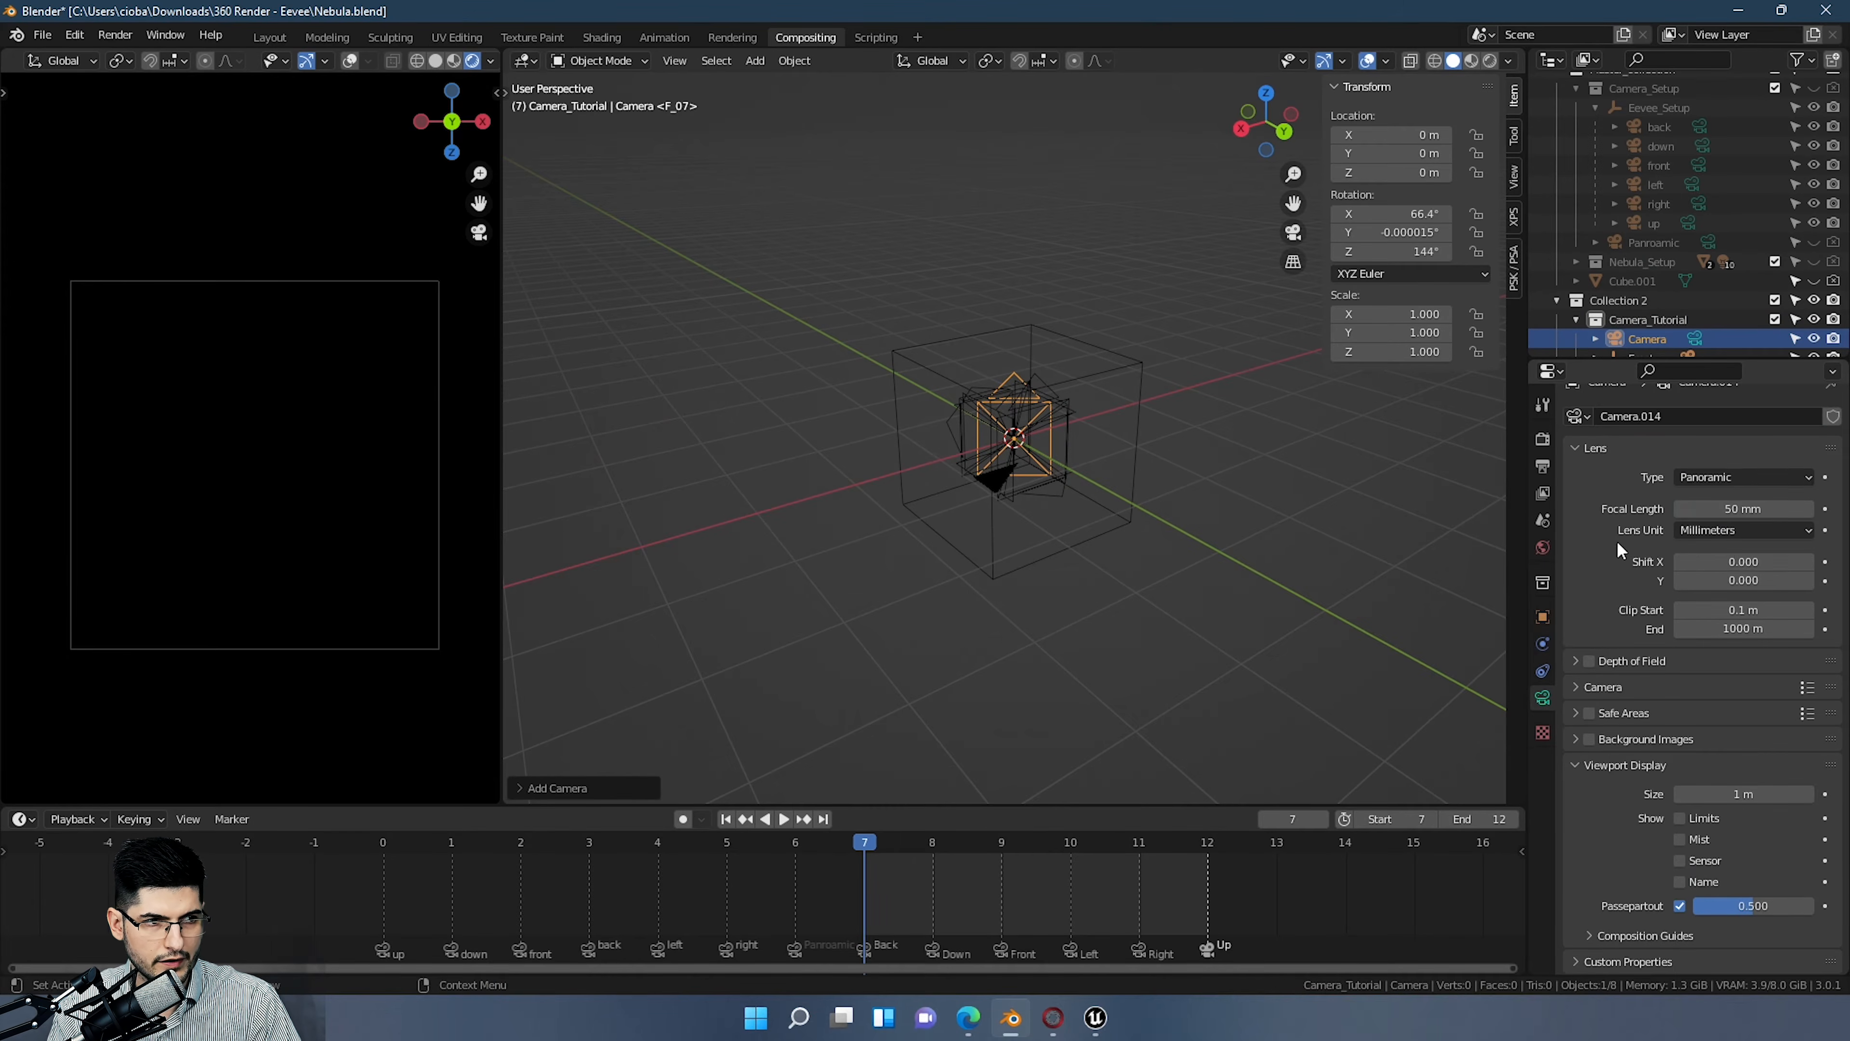
Step: Set the new camera's X, Y and Z rotation to 0°
scroll(1185, 382, "up", 2)
middle_click_drag(1185, 382, 1146, 354)
left_click_drag(1422, 214, 1422, 251)
type("0")
key("Return")
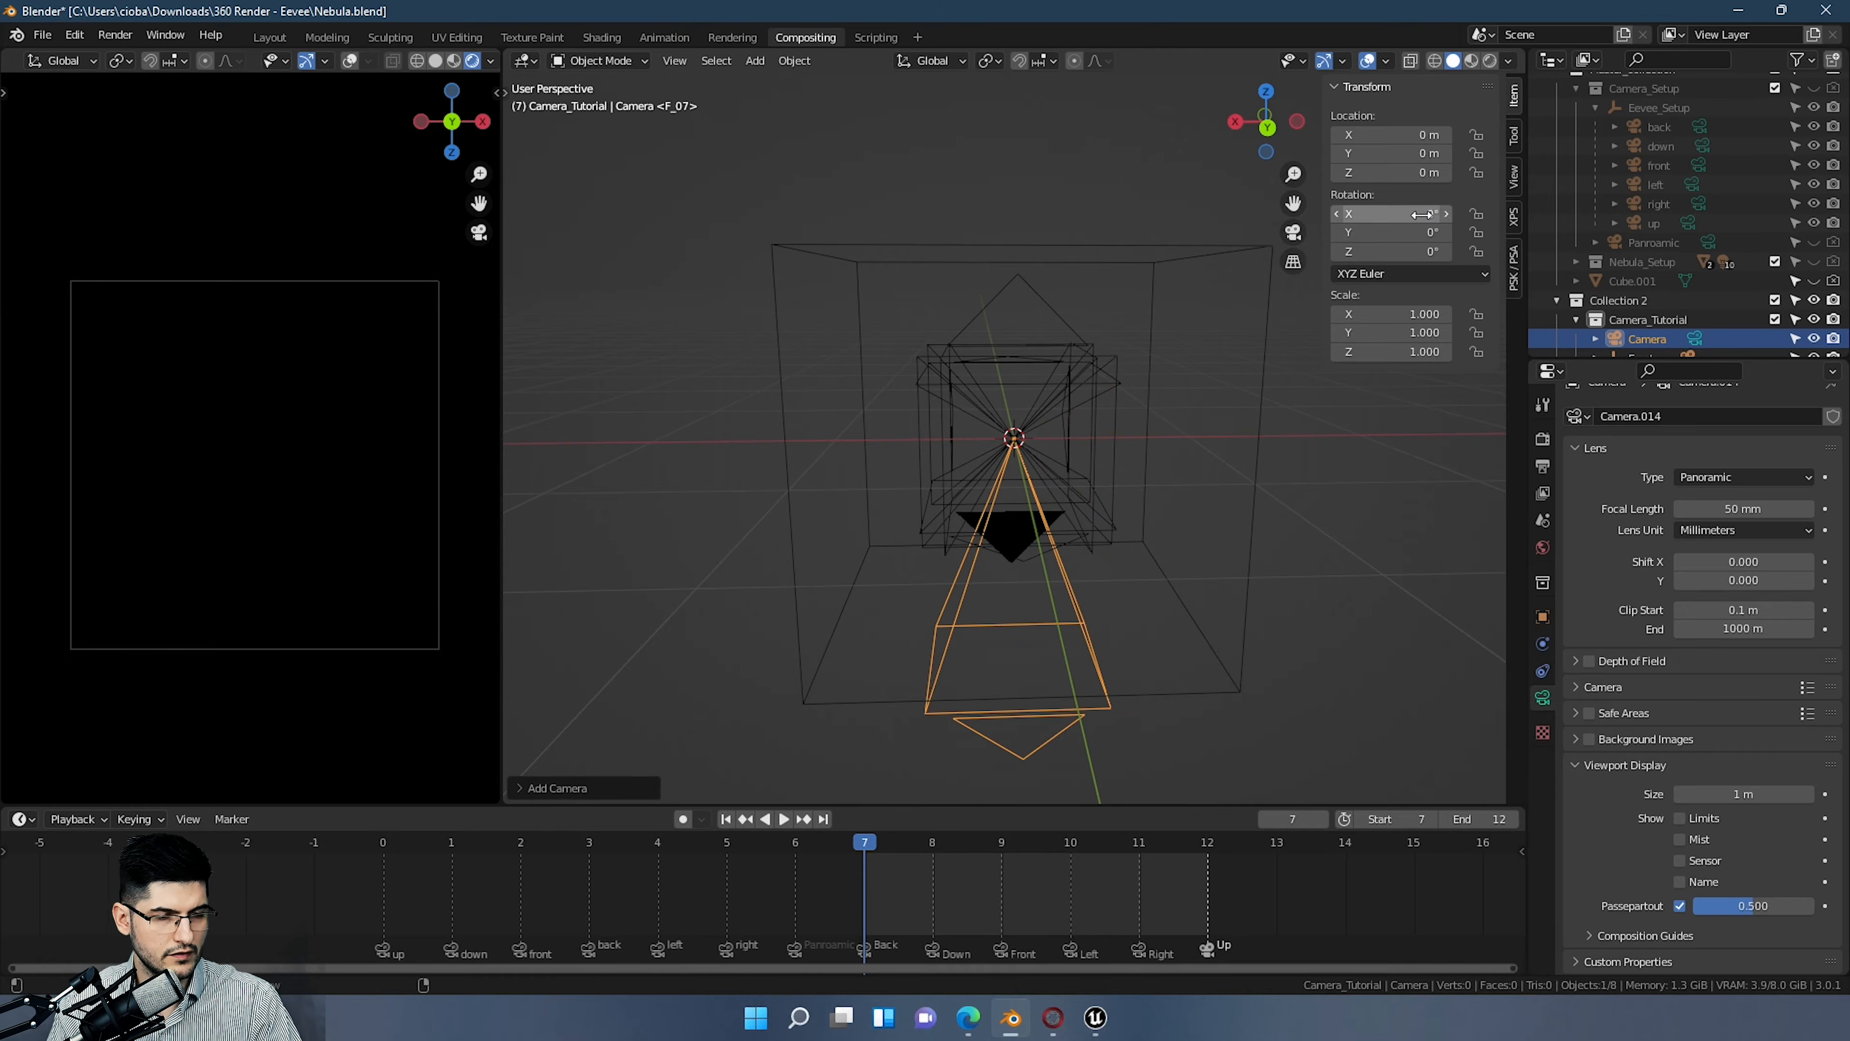
Step: Rotate the panoramic camera in the back view to a Y rotation of 90°
middle_click_drag(1239, 551, 1194, 493)
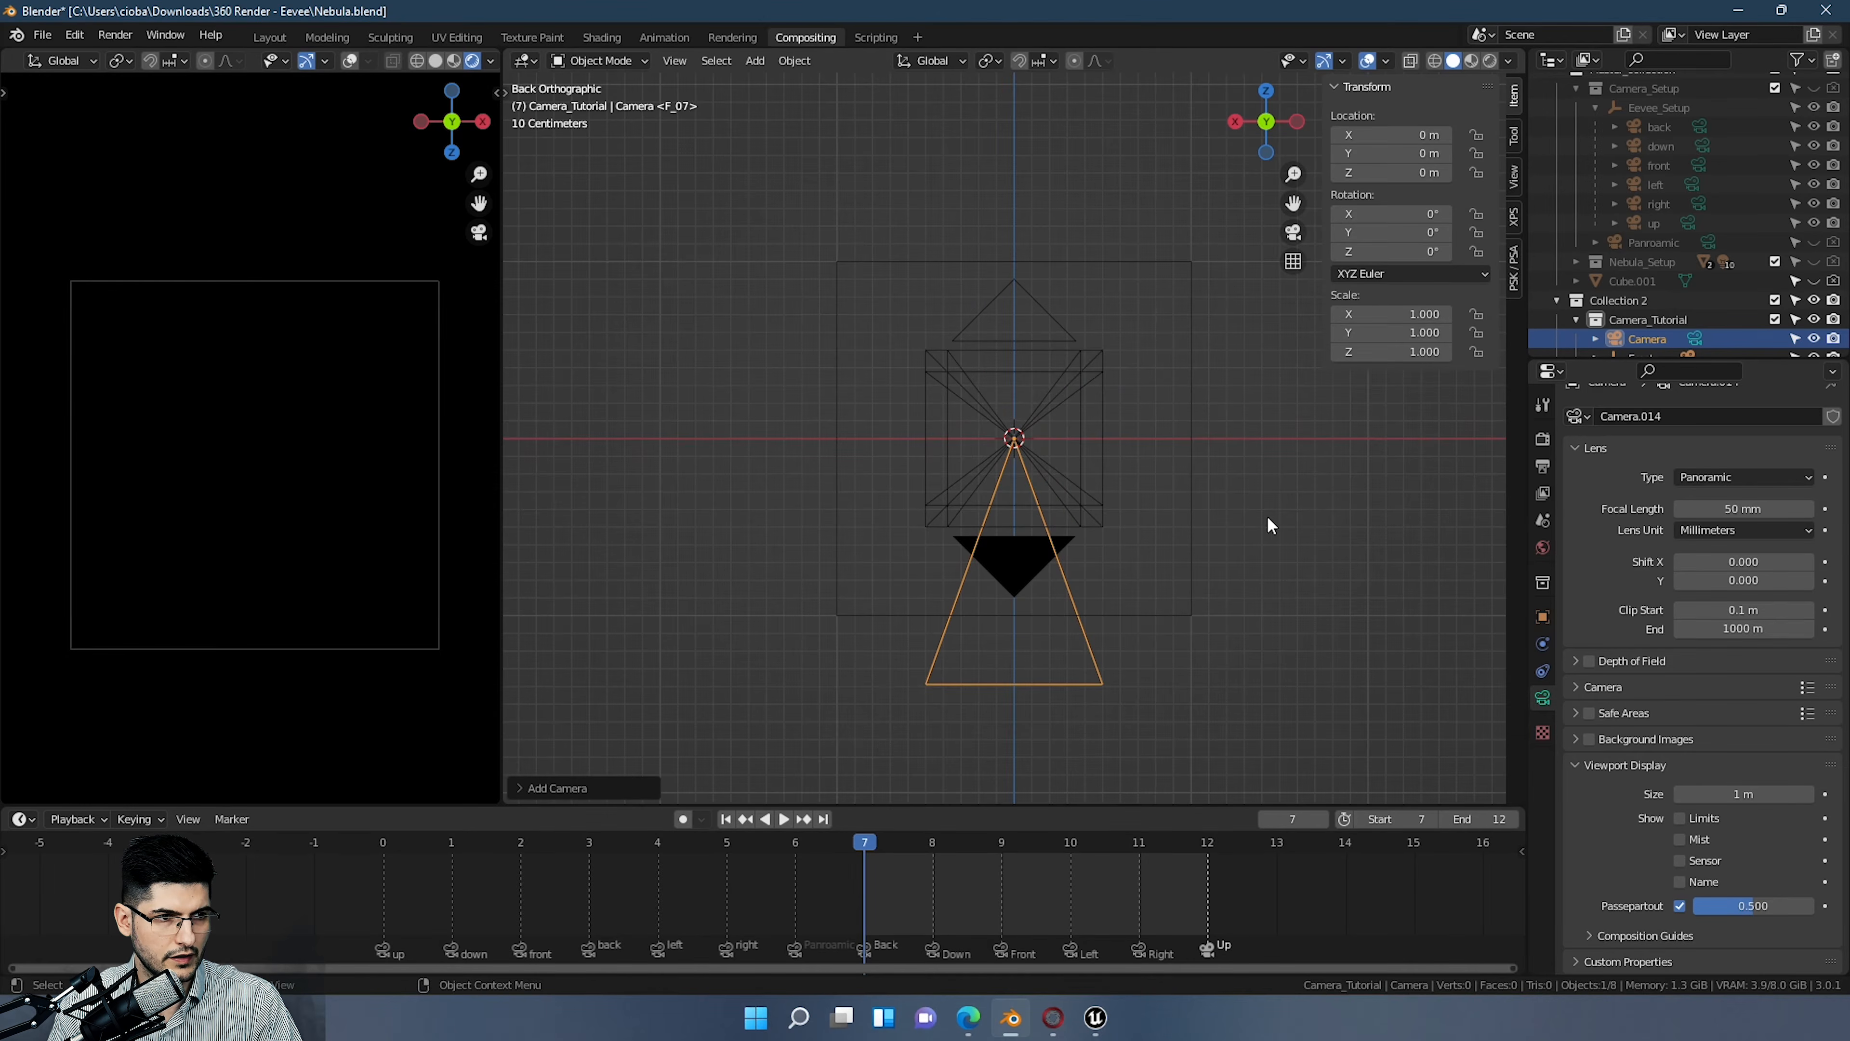
key("r")
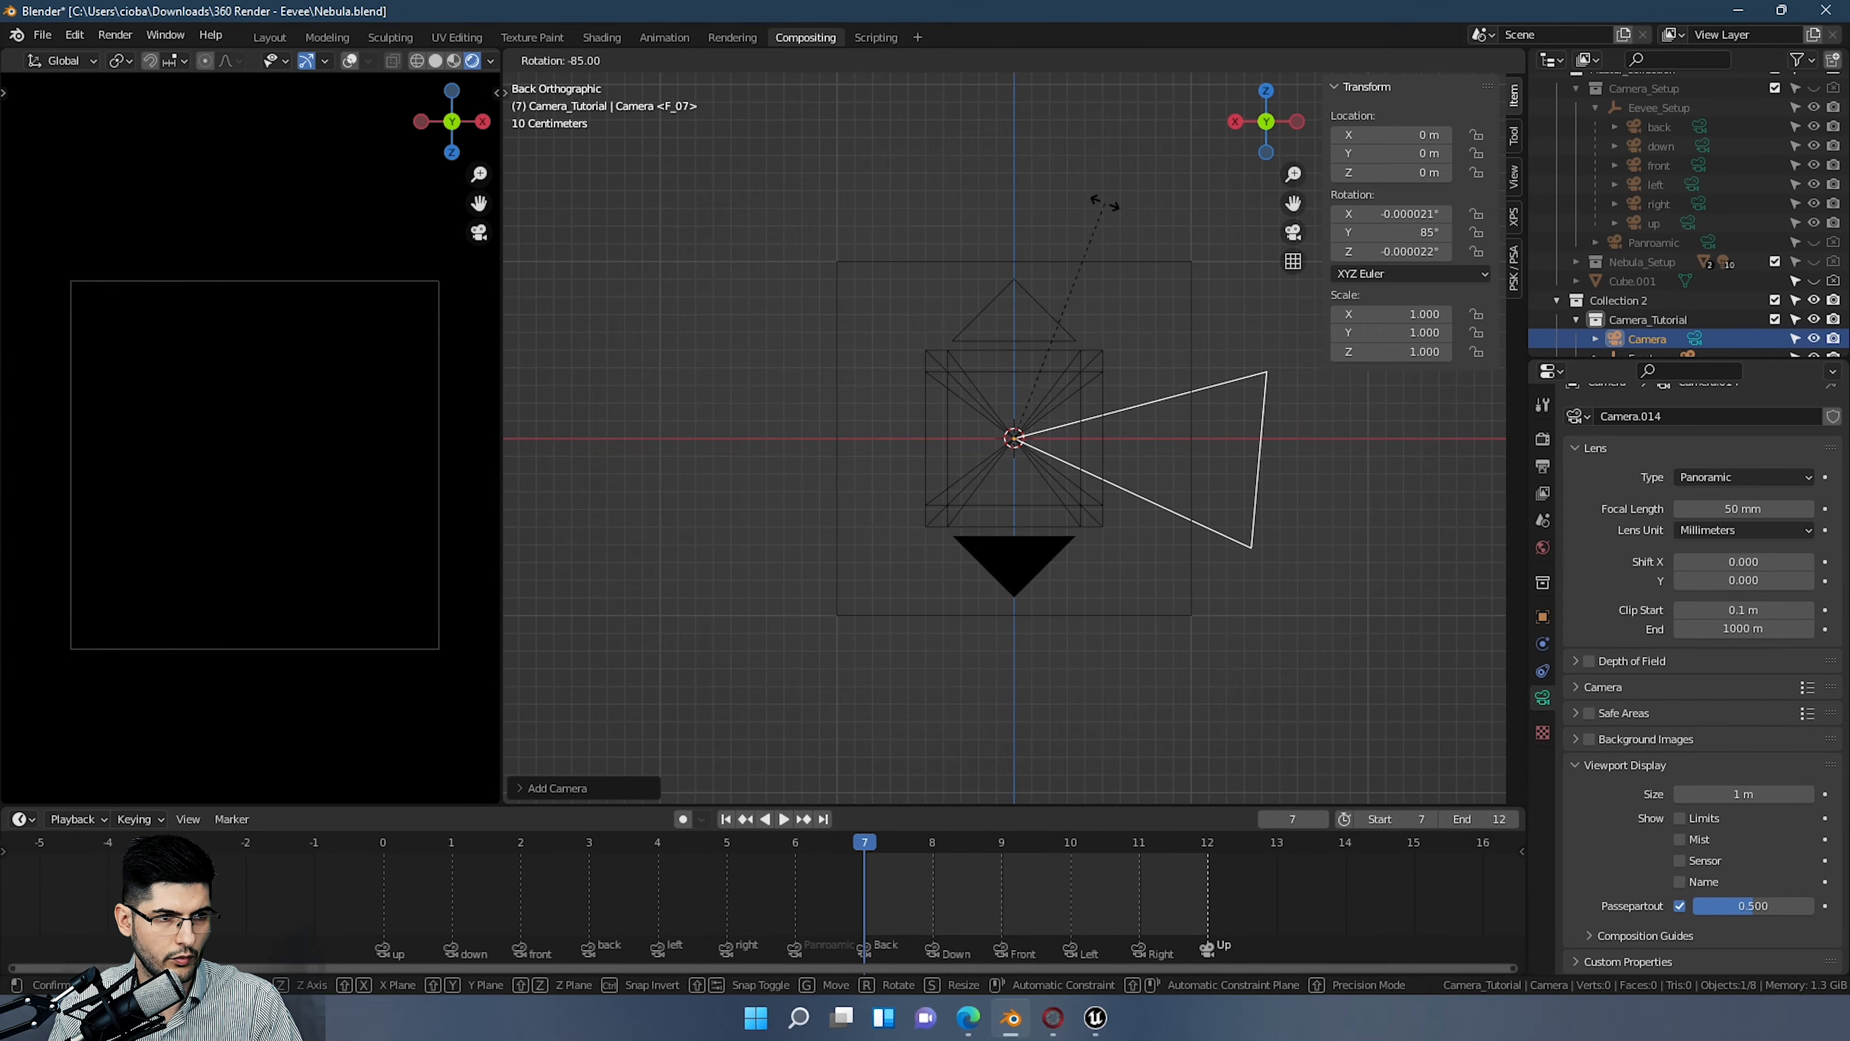
left_click(1096, 165)
middle_click_drag(1108, 408, 1078, 445)
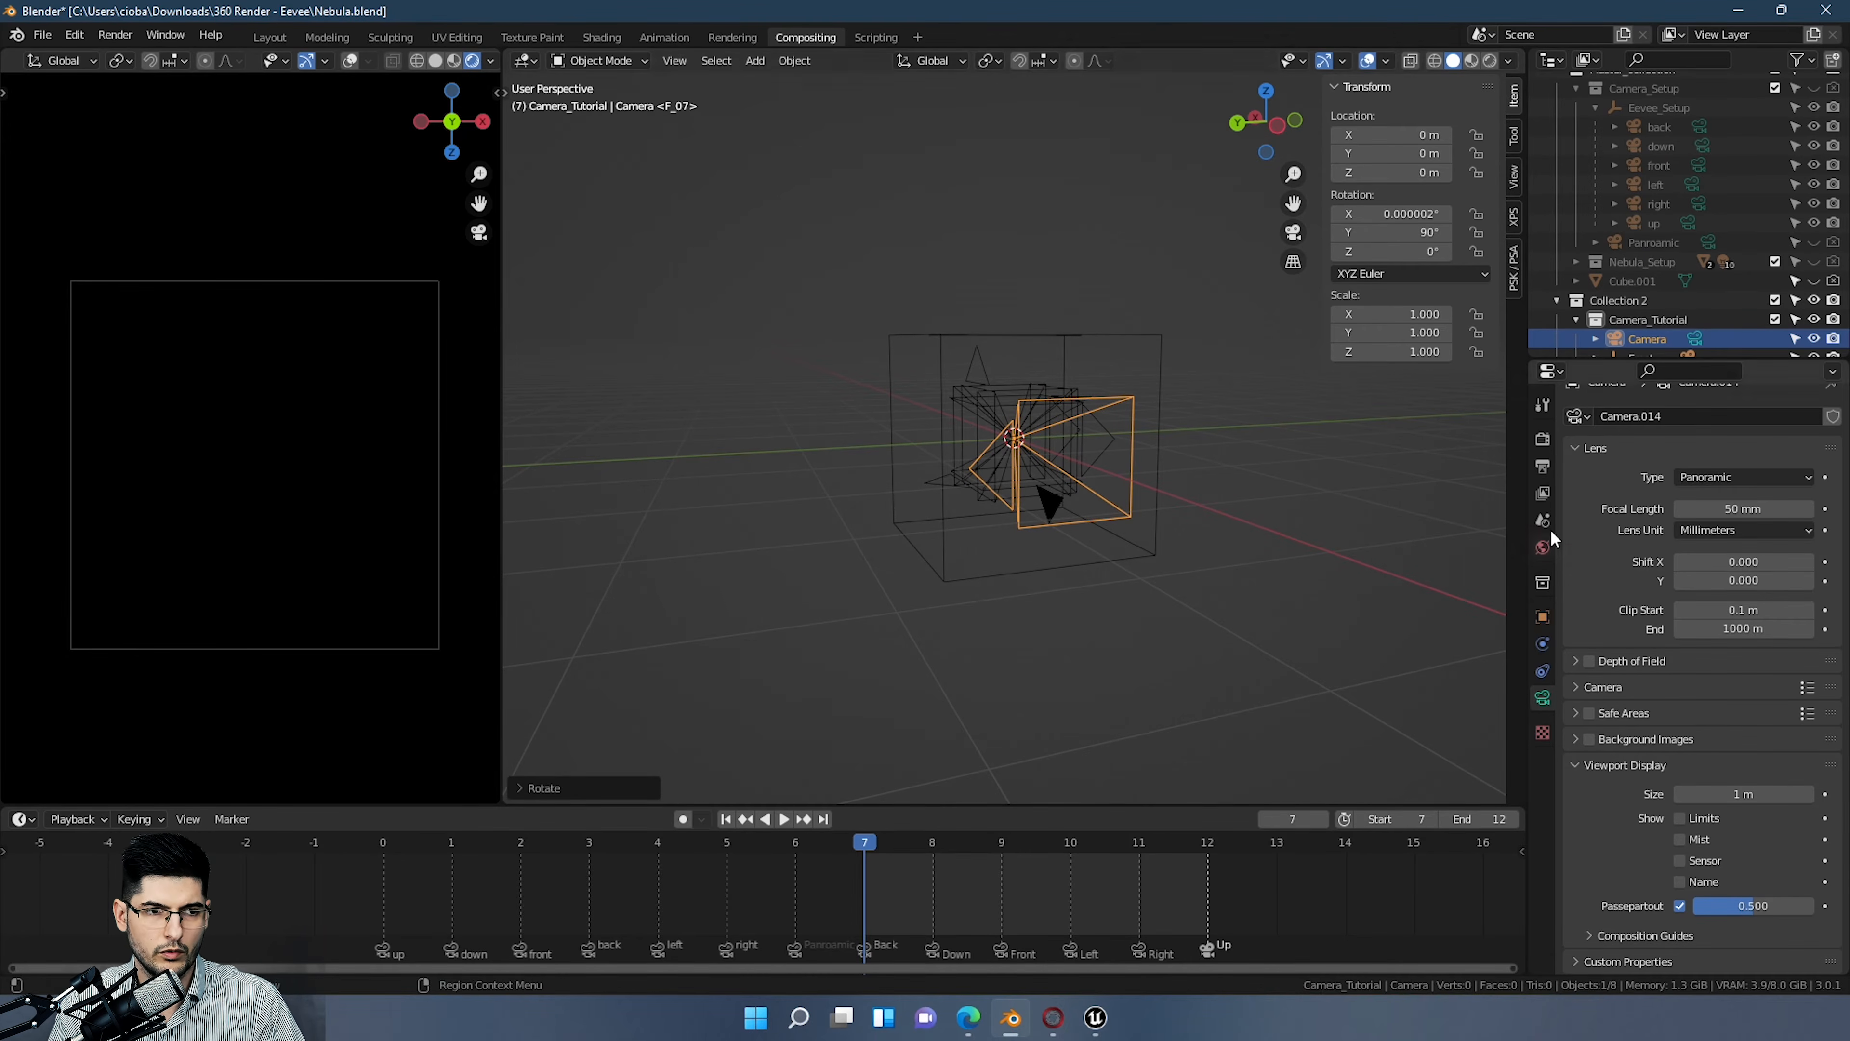
Step: Check the output format, then set the panoramic camera's lens unit to Field of View with a value of 90°
left_click(1544, 464)
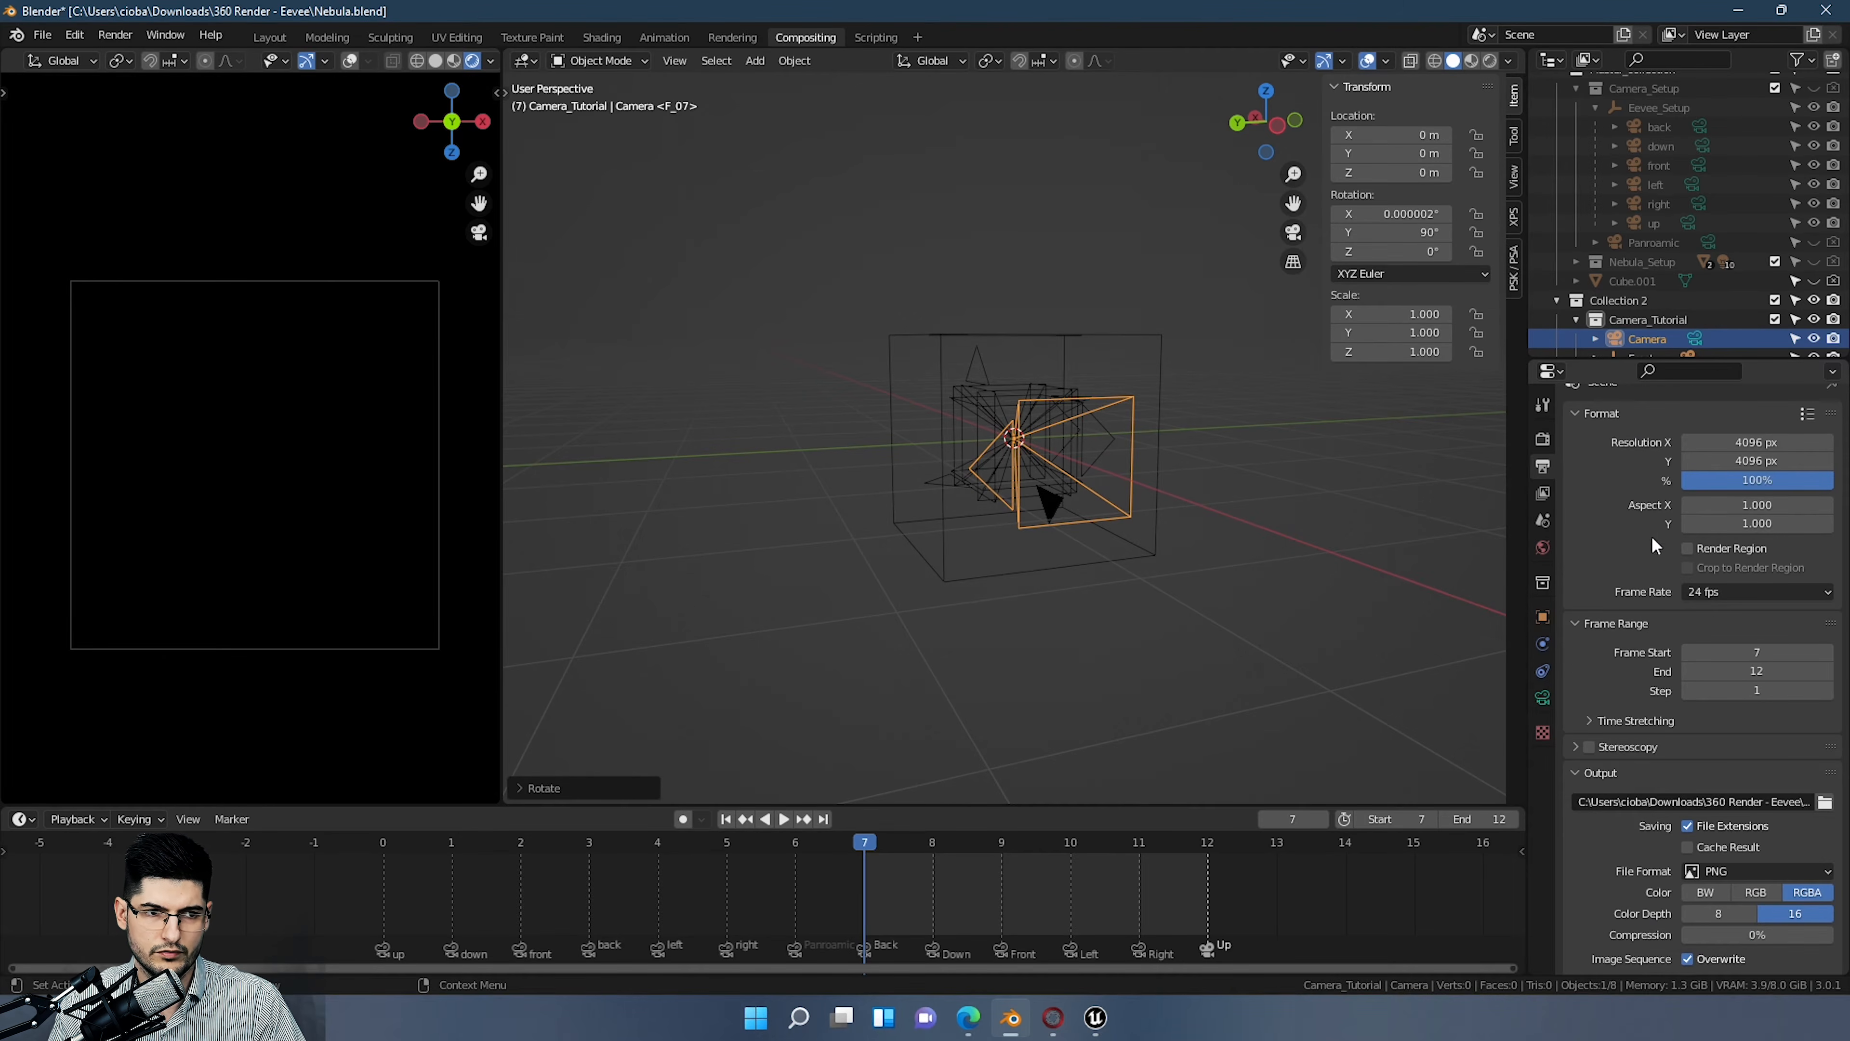
left_click(1543, 698)
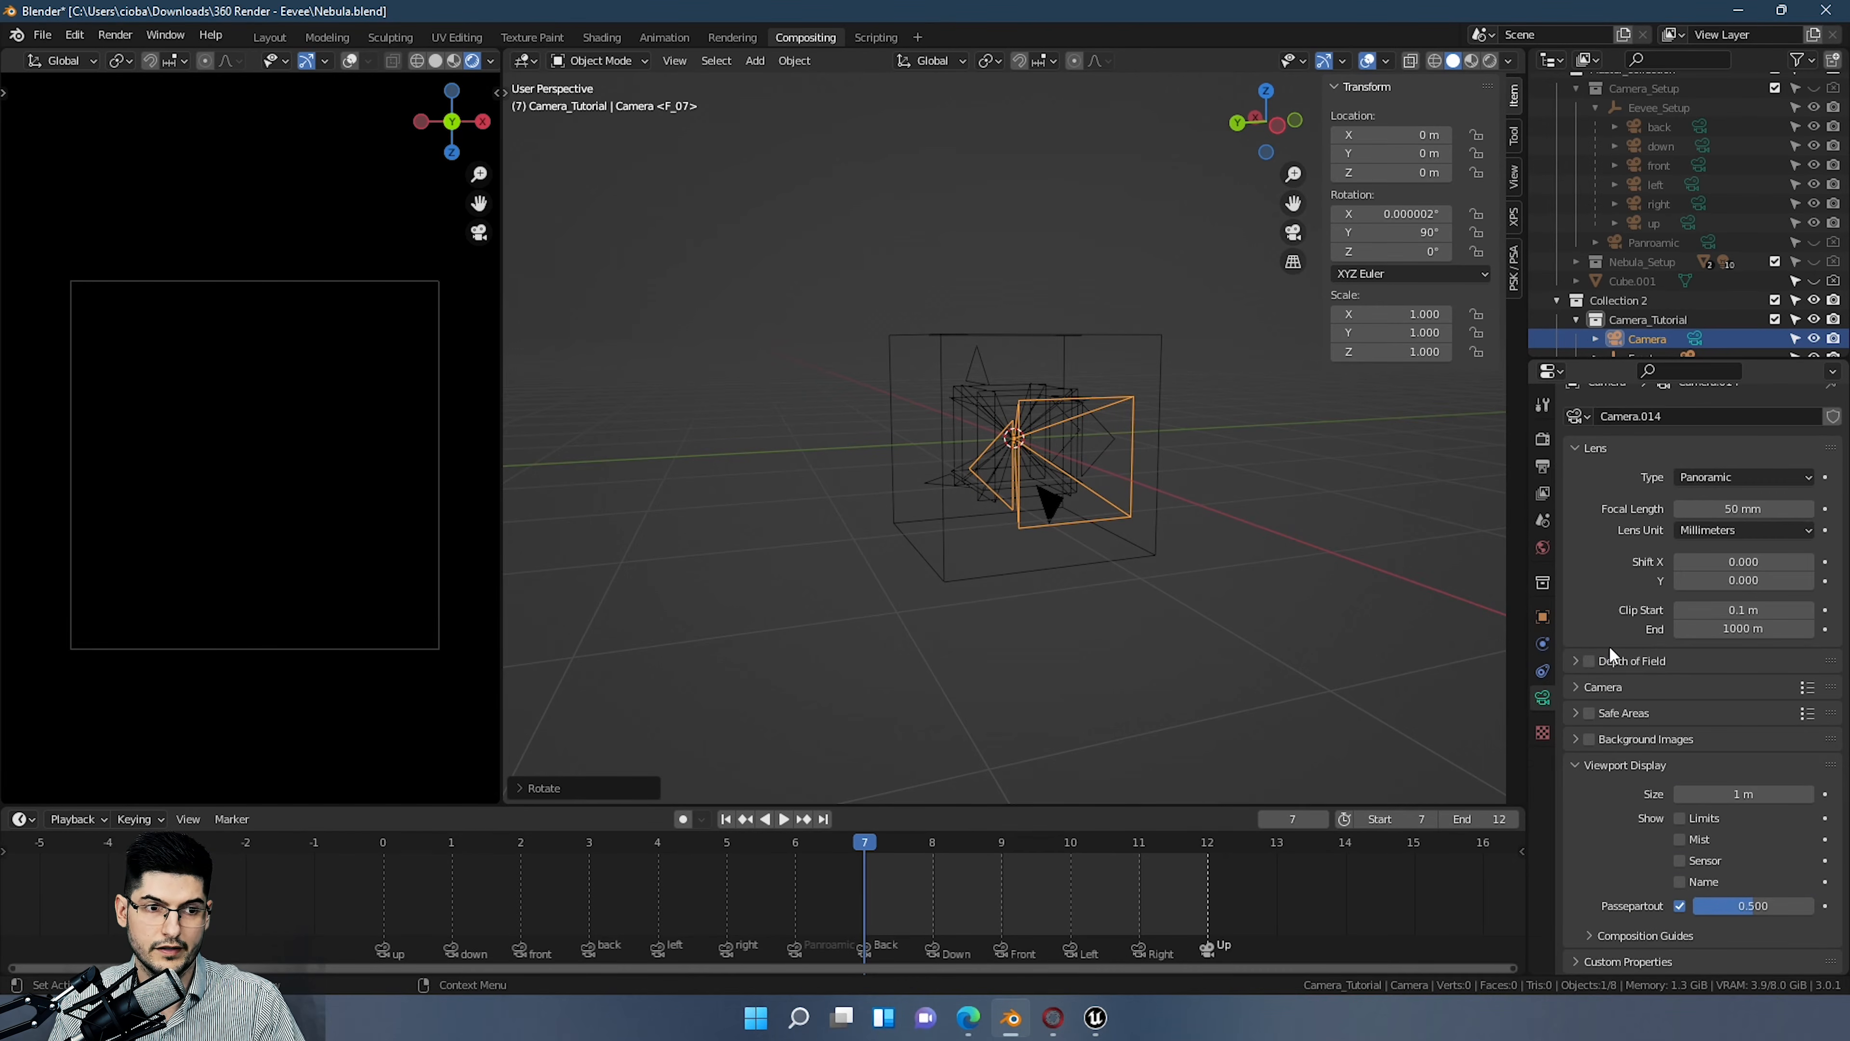
left_click(1748, 532)
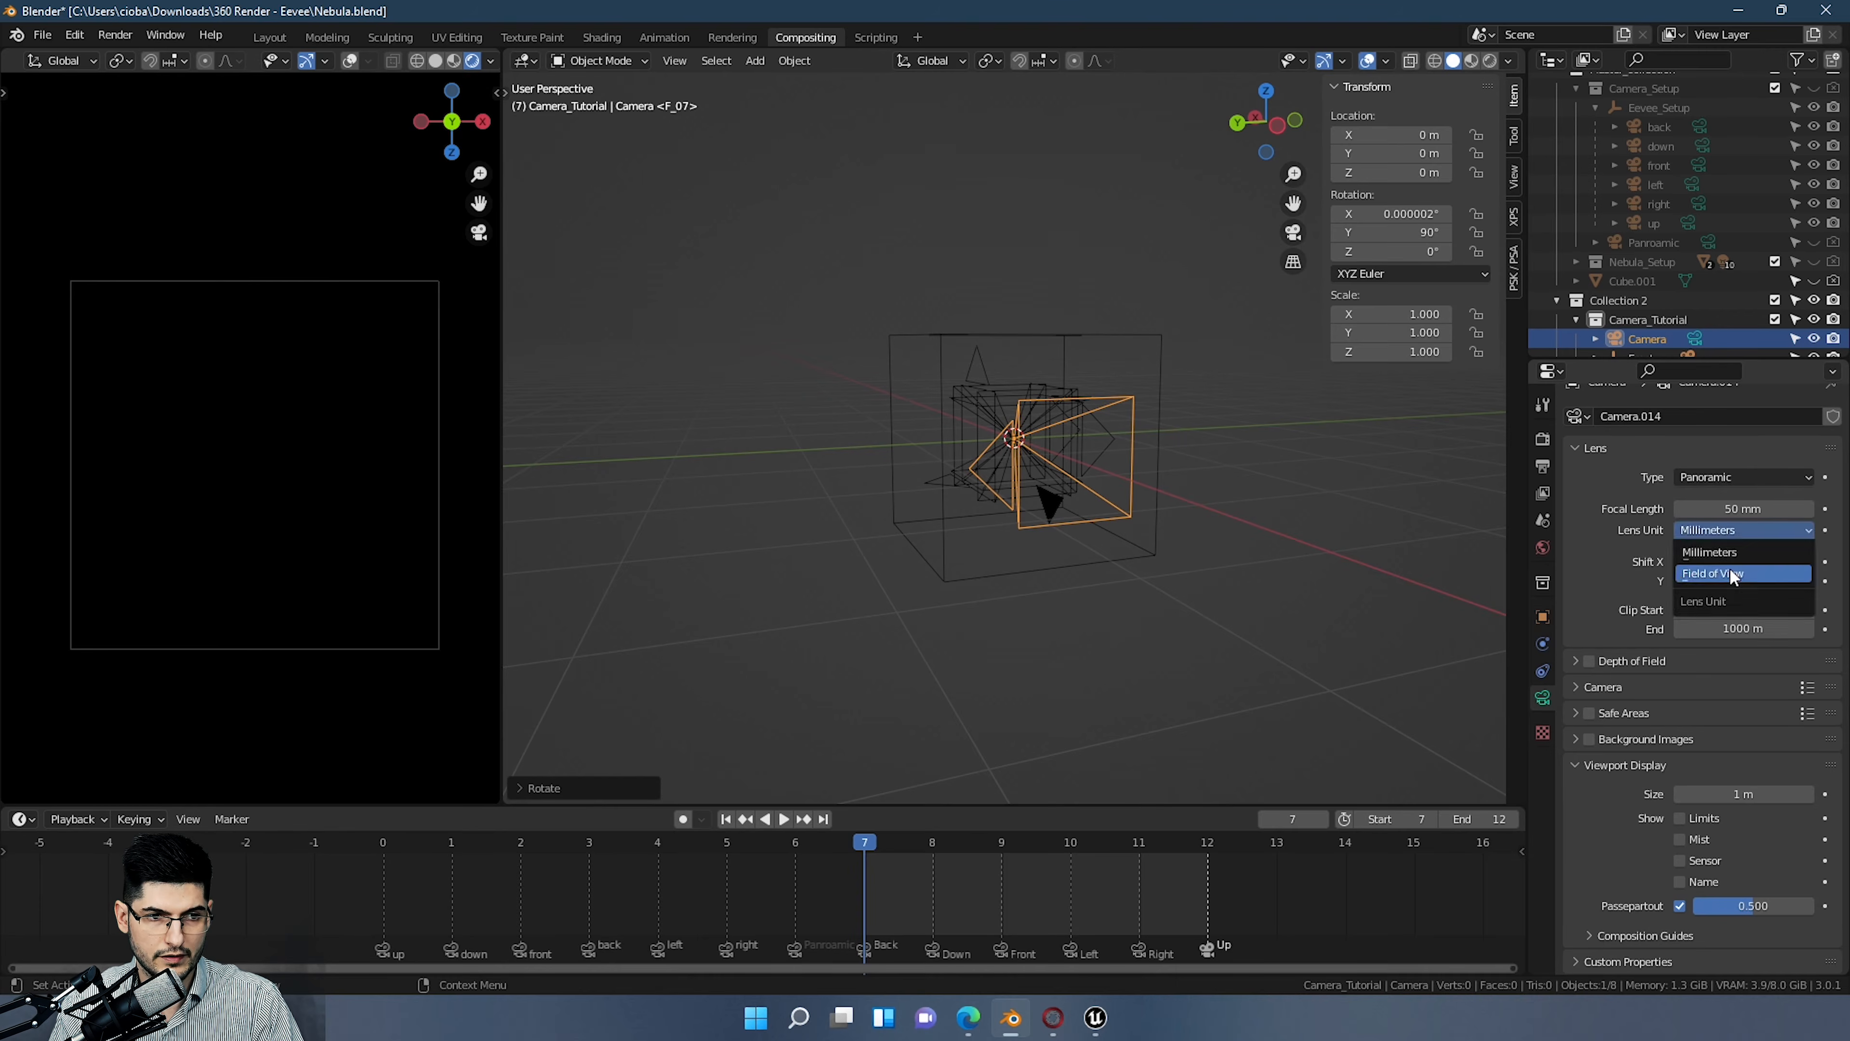
left_click(1734, 575)
left_click(1719, 507)
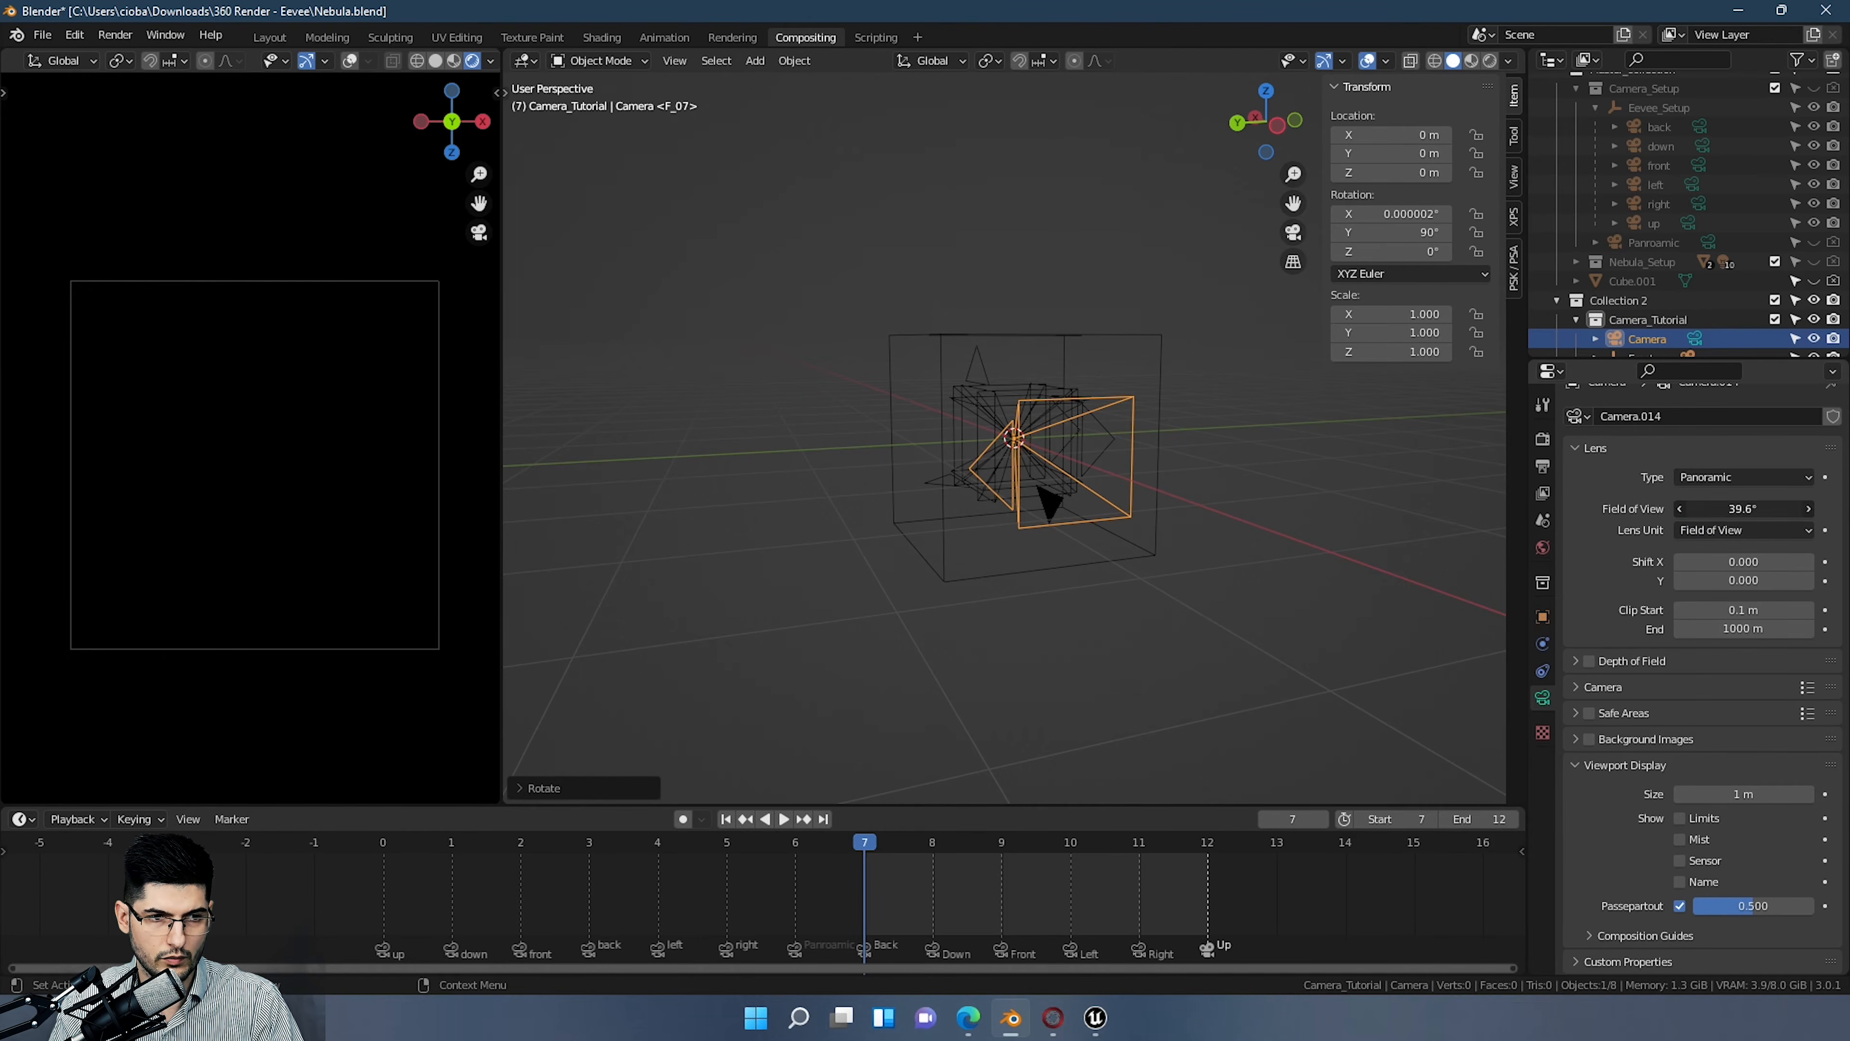
left_click(1718, 508)
key("ctrl+a")
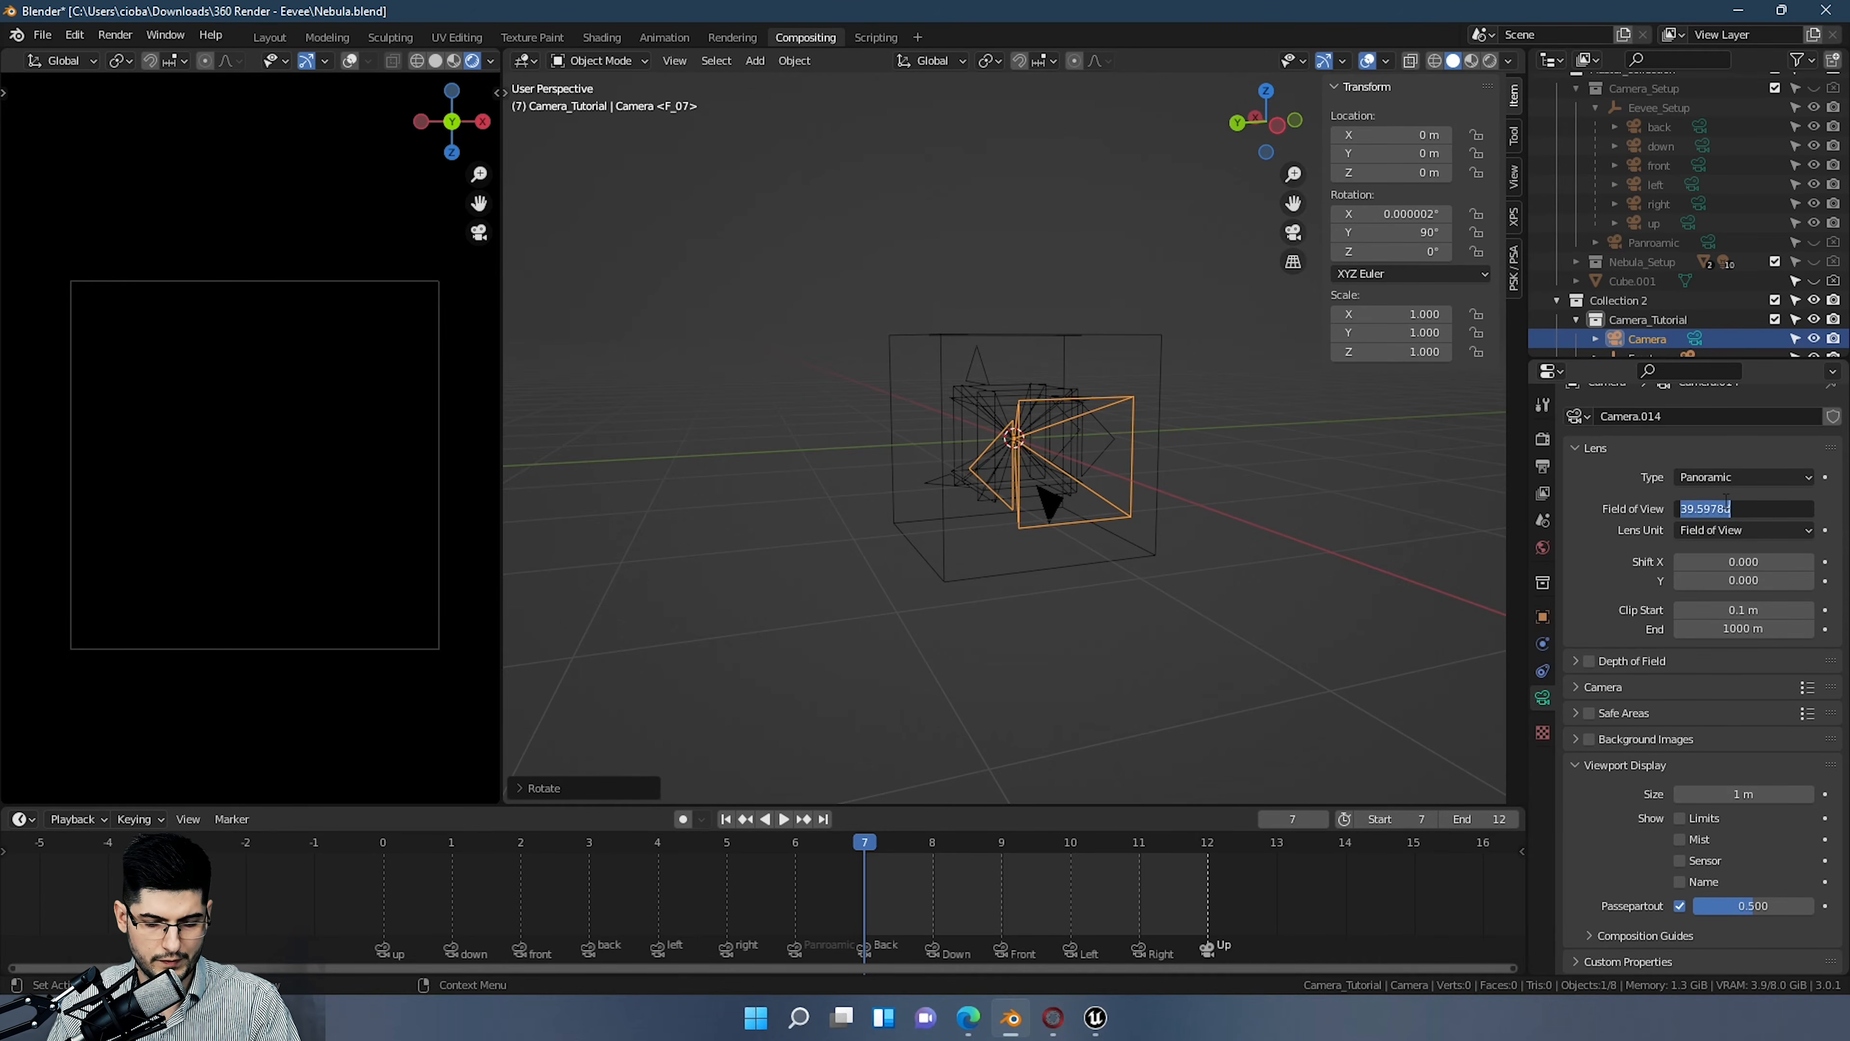
type("90")
key("Return")
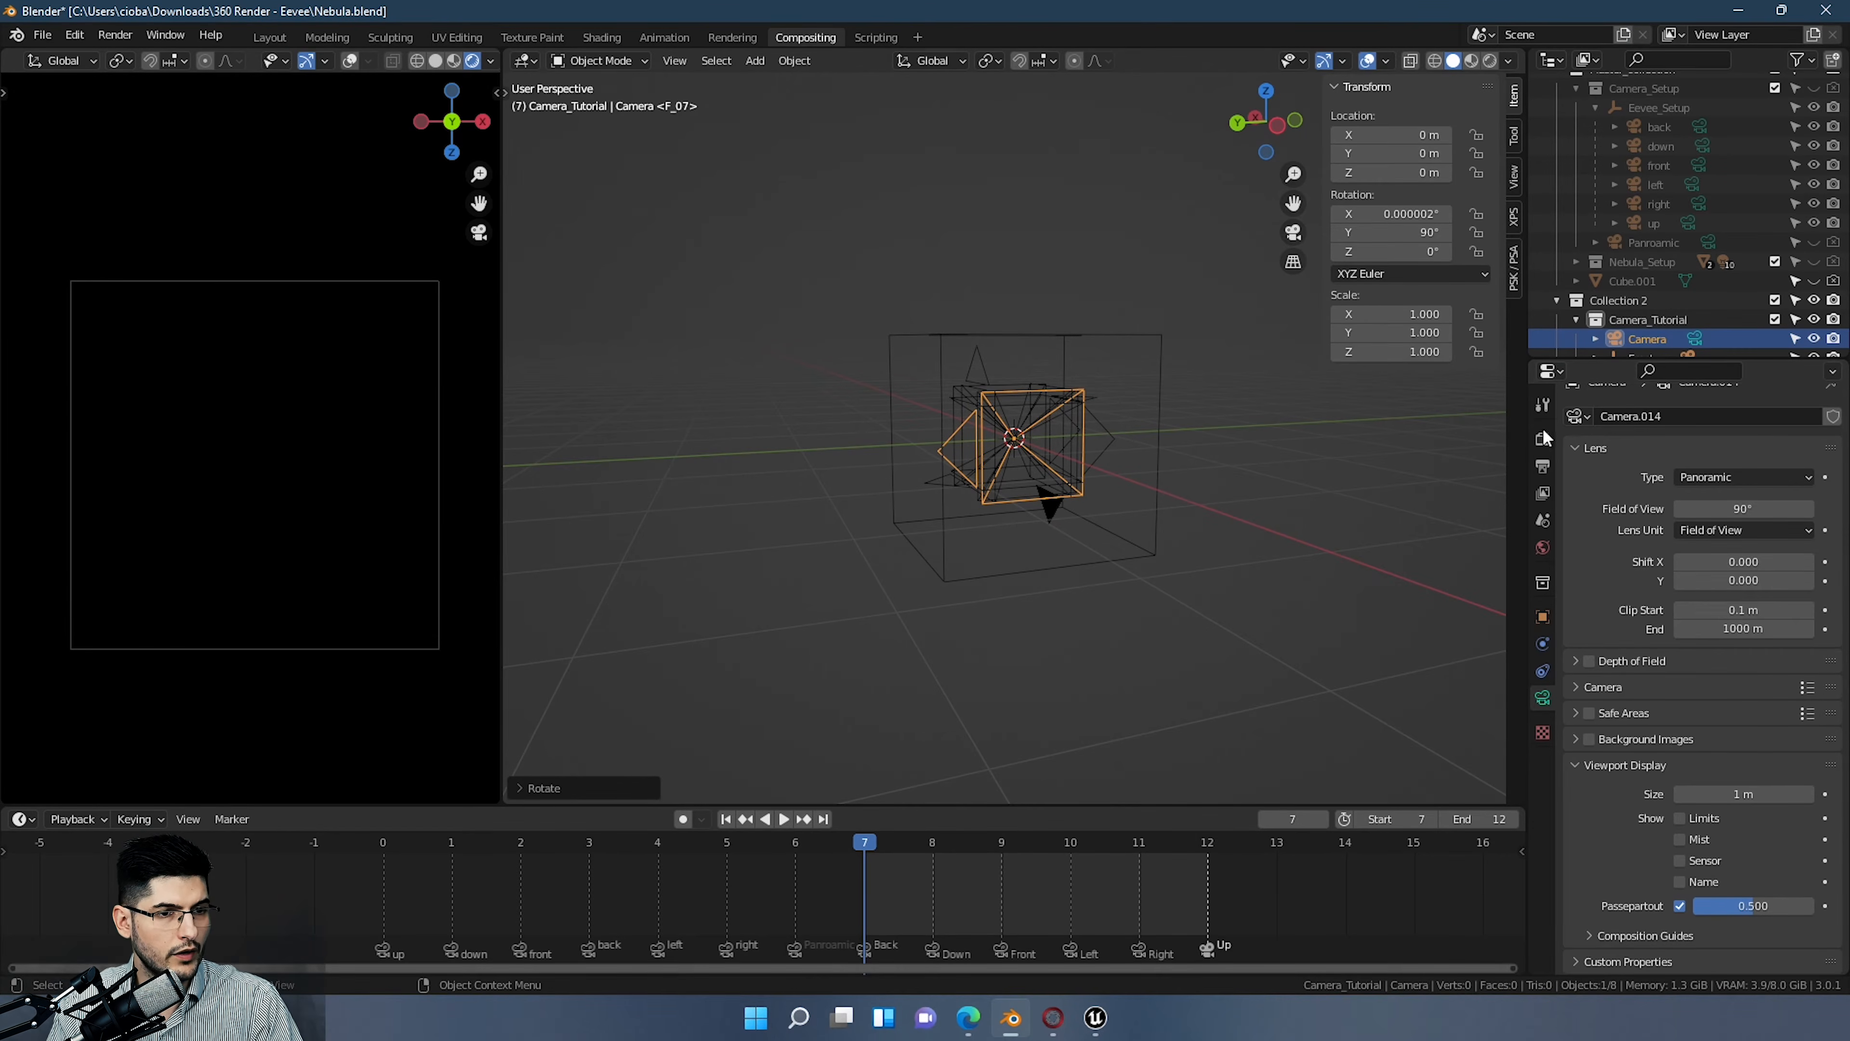
Step: Rename the new camera in Camera_Tutorial as Panormaic
scroll(1668, 328, "down", 1)
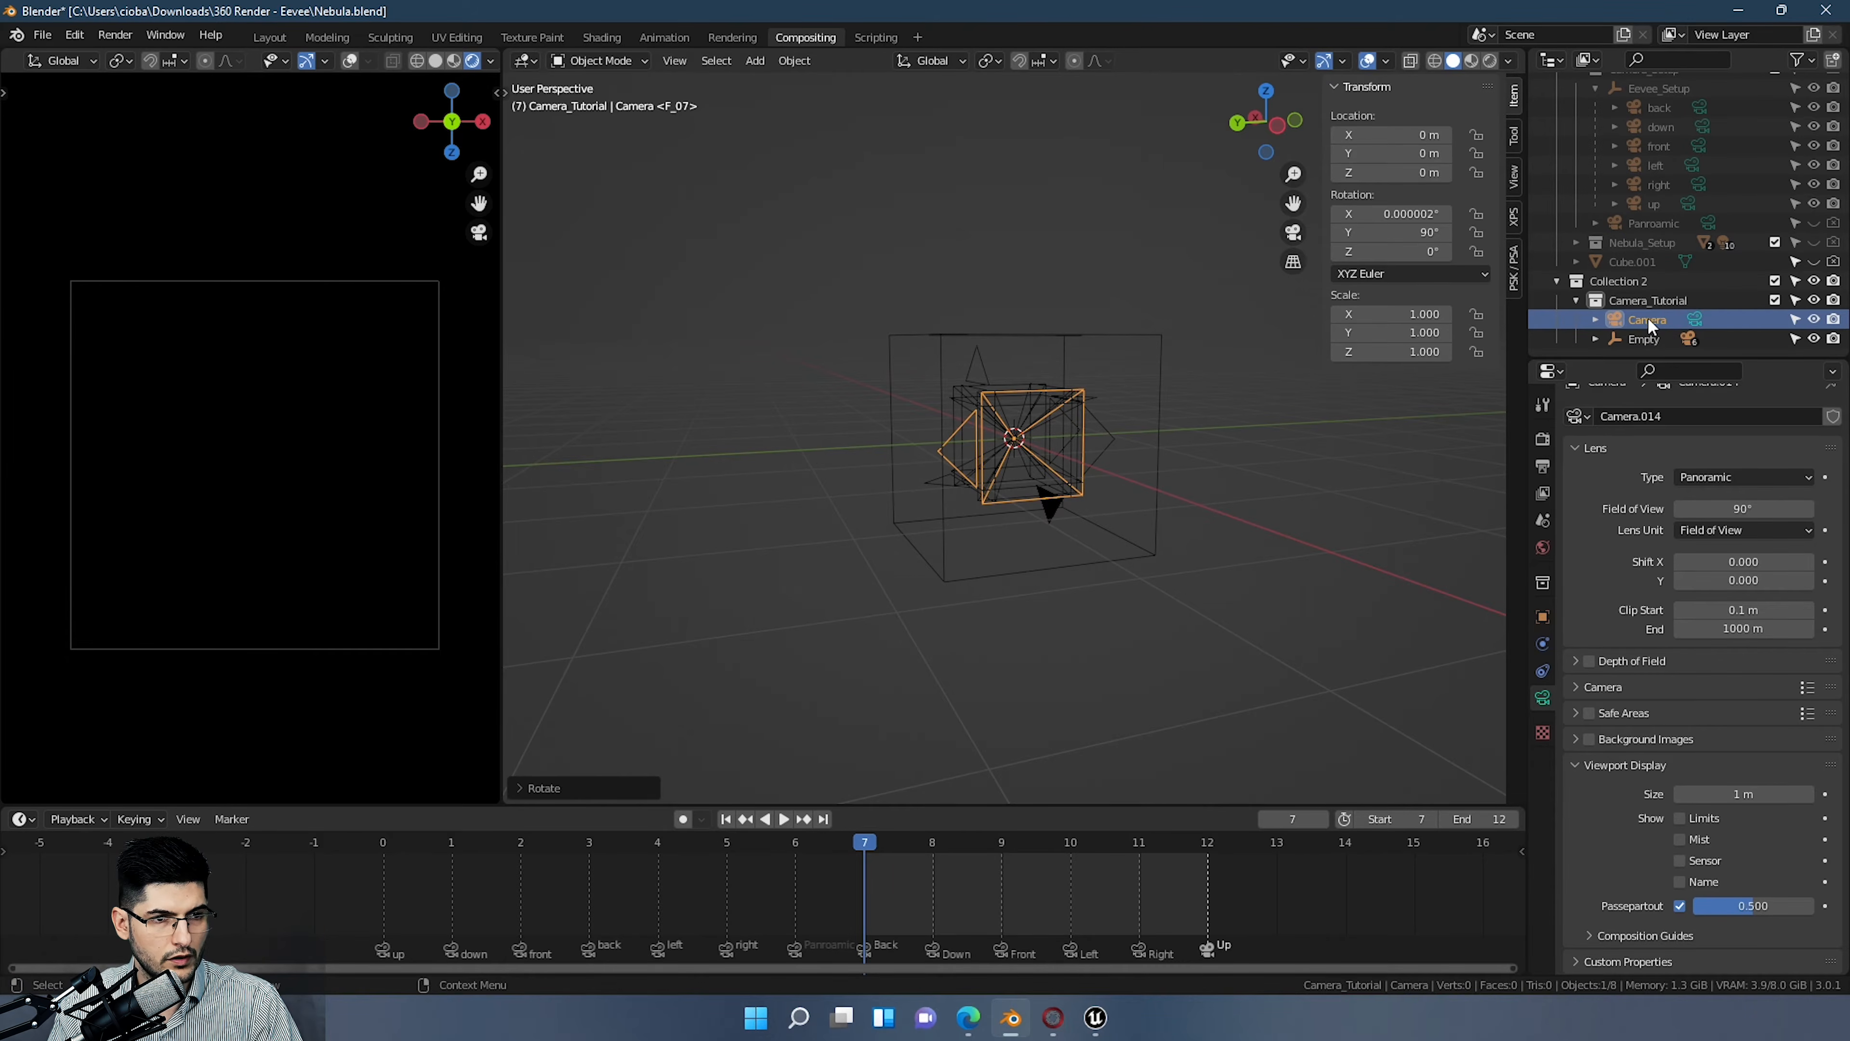
double_click(1648, 319)
type("Panorma")
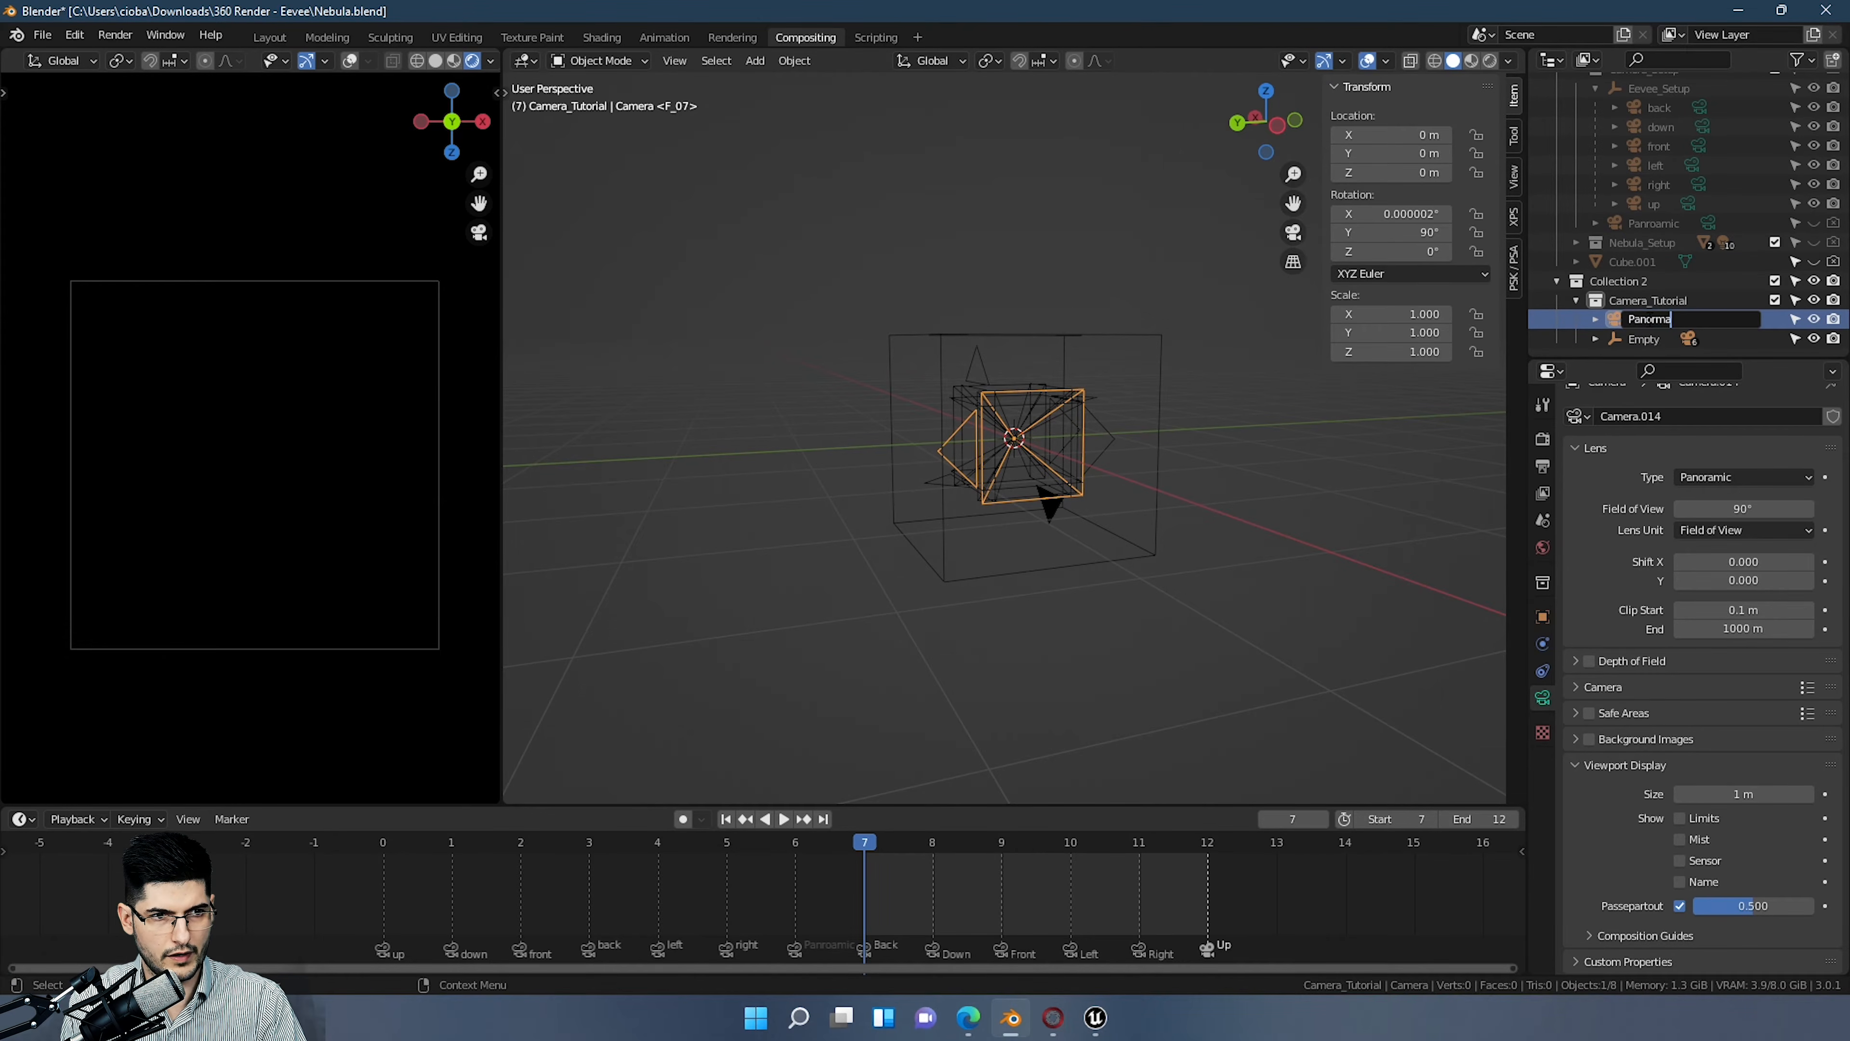
type("ic")
key("Return")
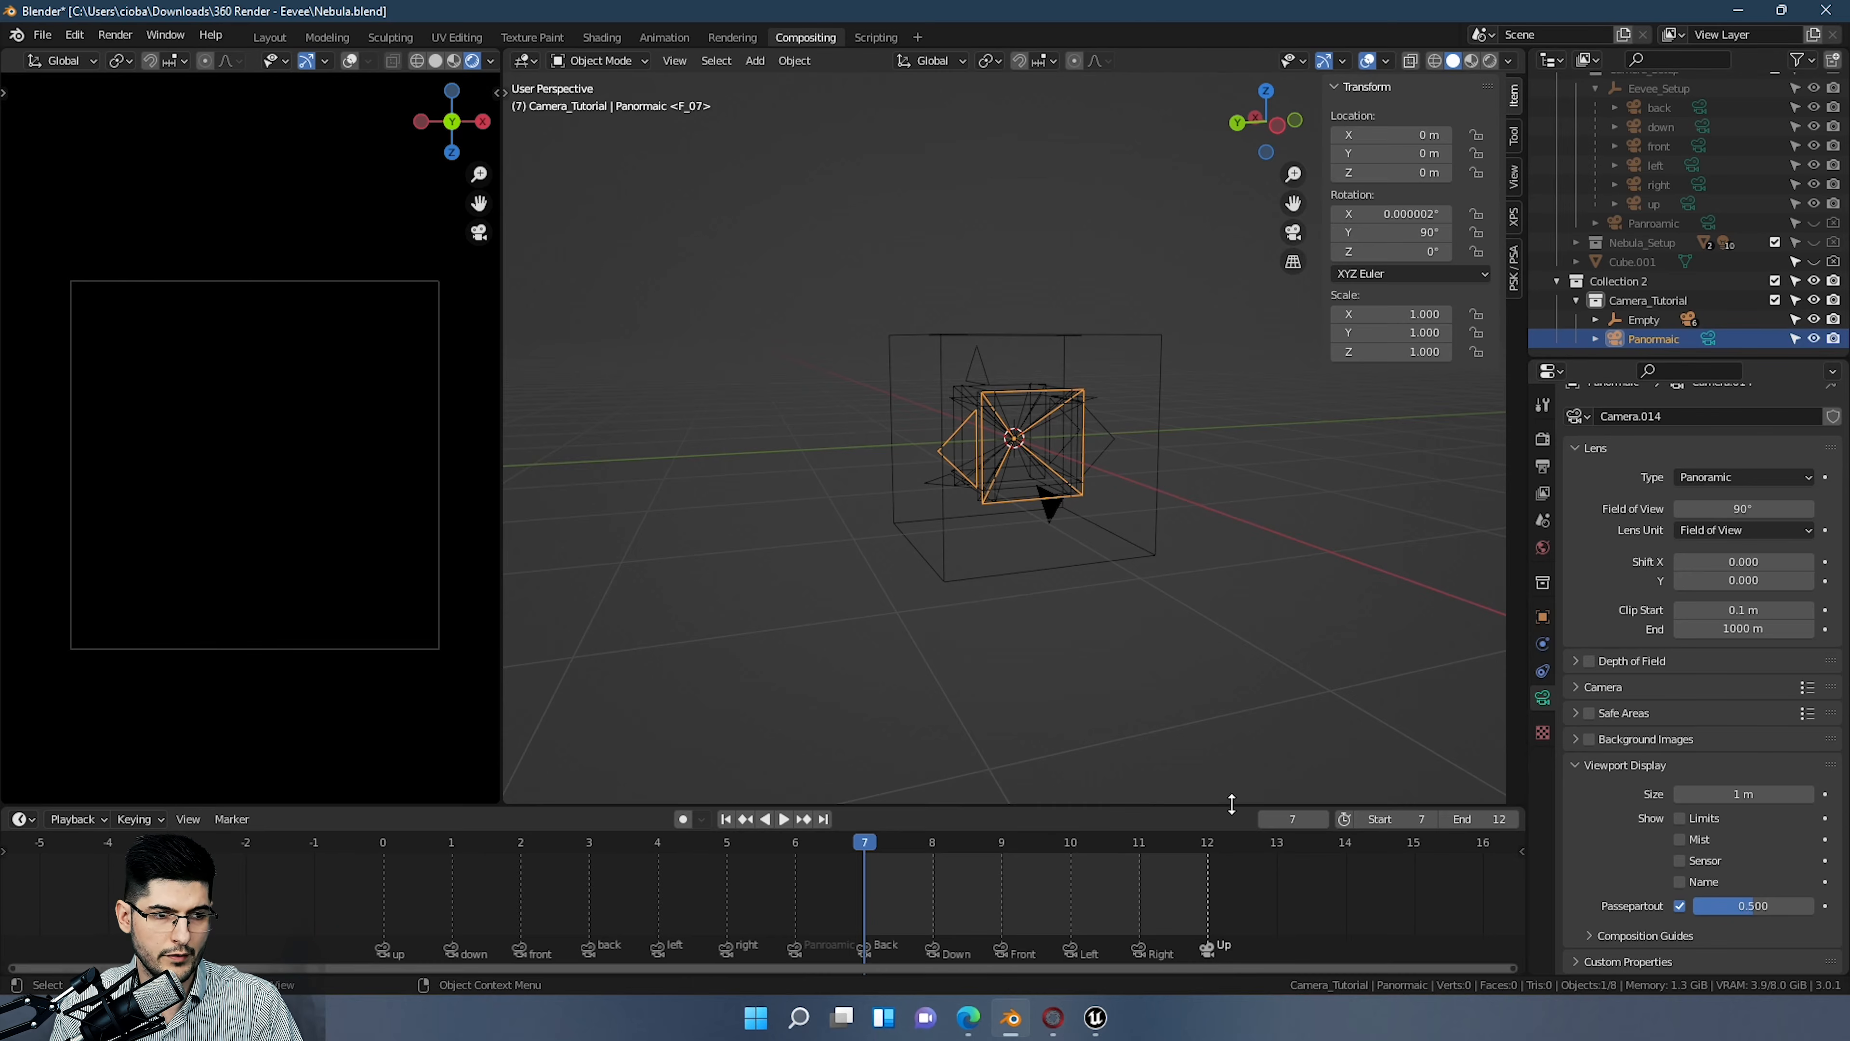
Step: Set the end frame to 13 and bind the Panormaic camera to a new timeline marker at frame 13
left_click(1509, 818)
left_click(1279, 852)
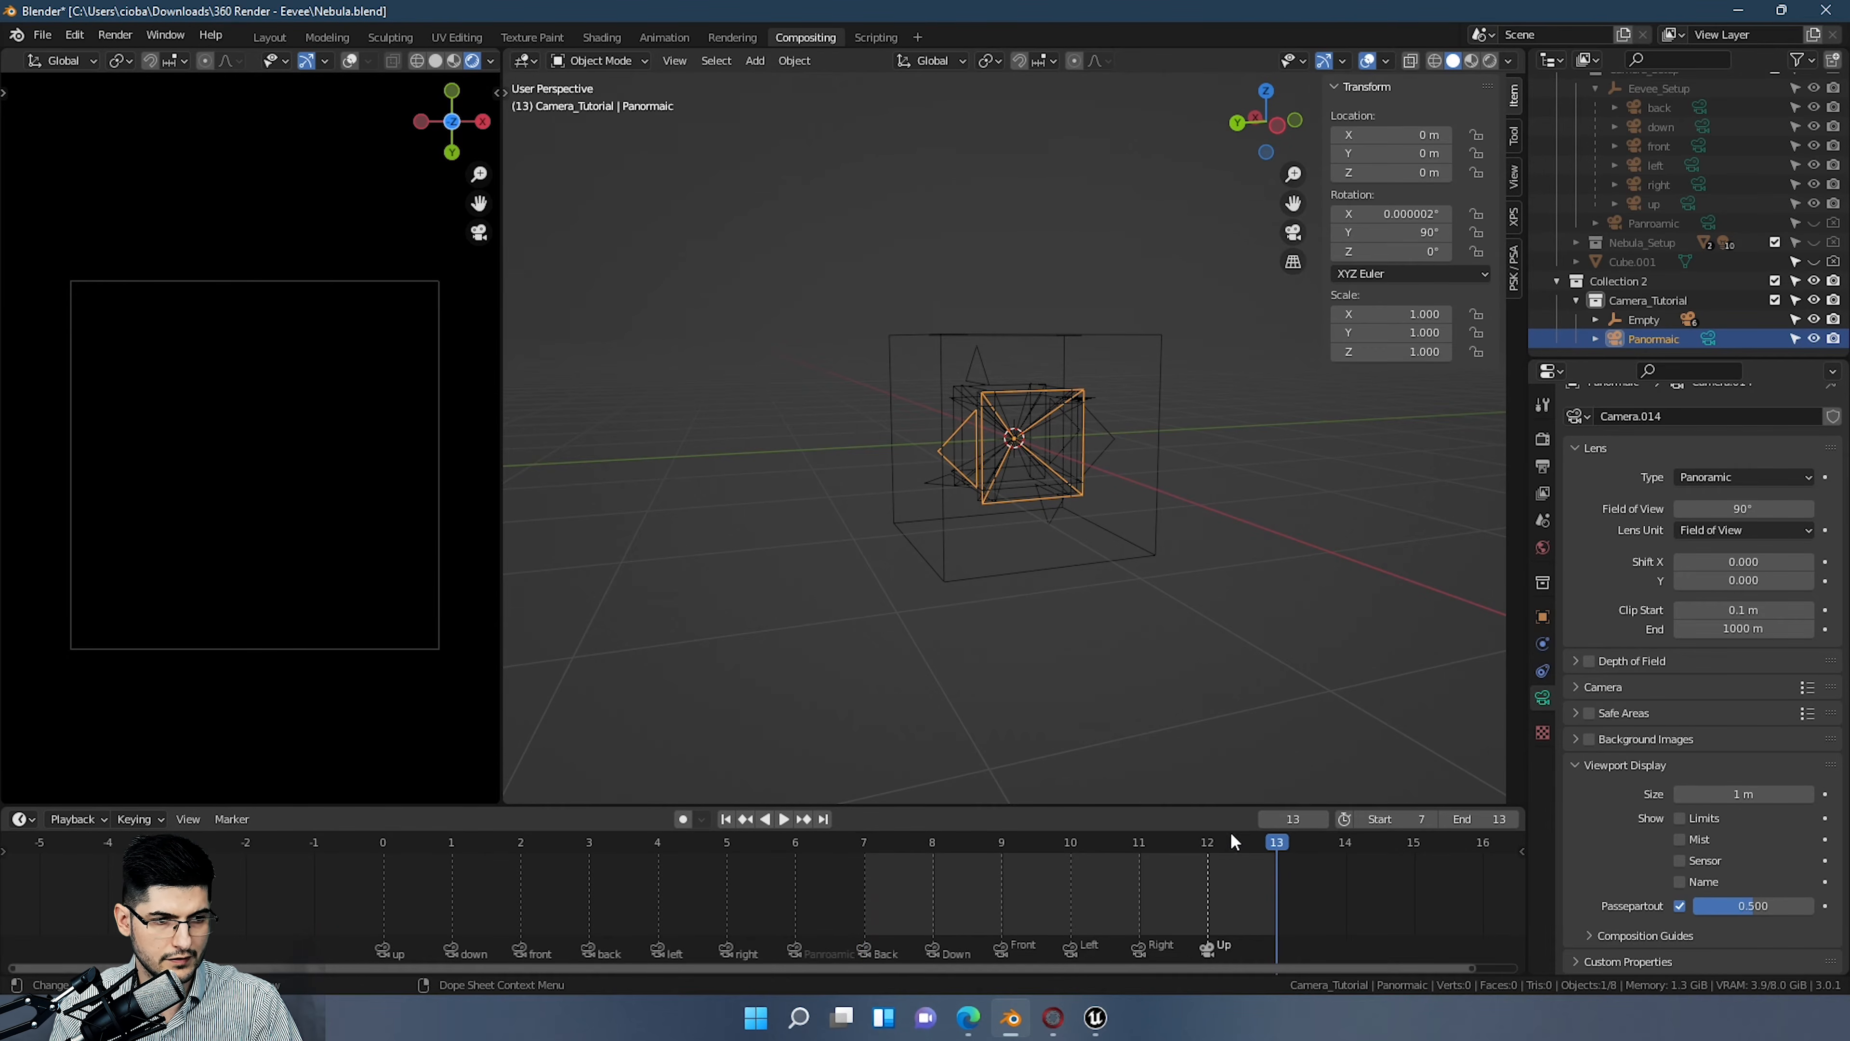
key("m")
key("ctrl+b")
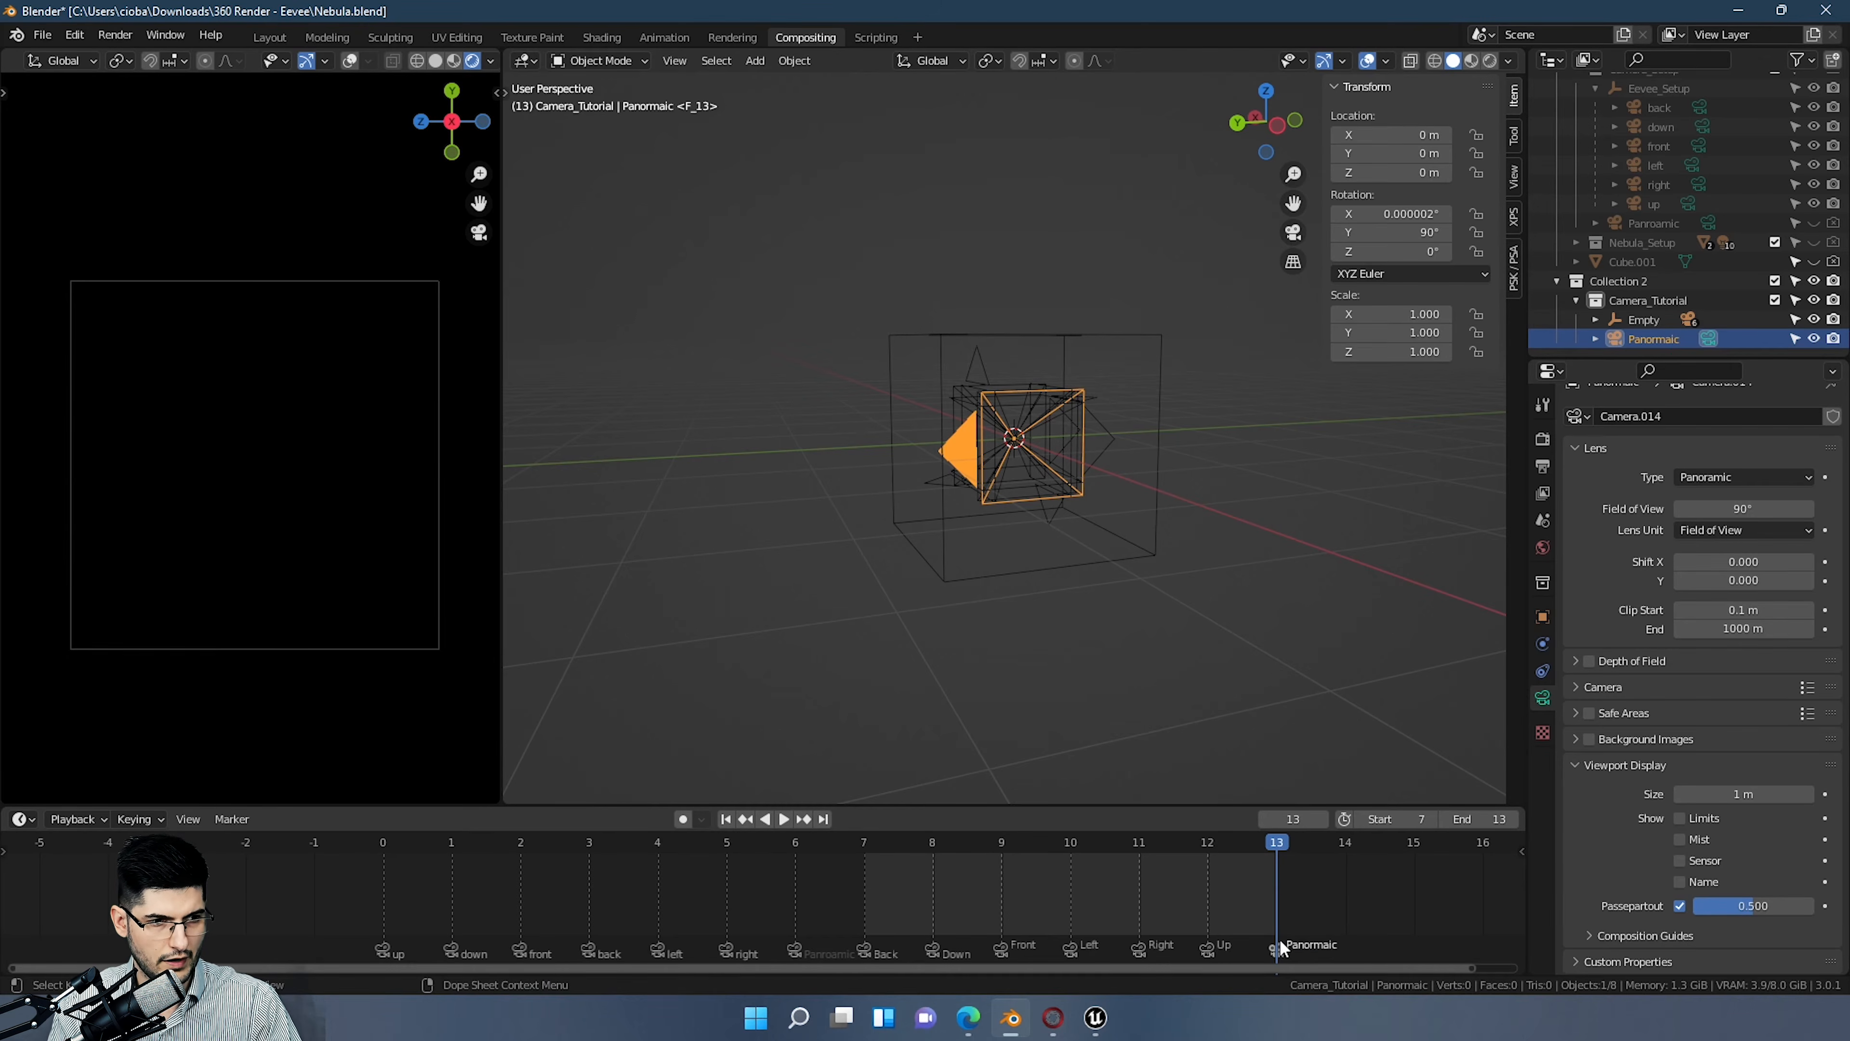
Step: Set the scene's end frame to 12
left_click(1477, 819)
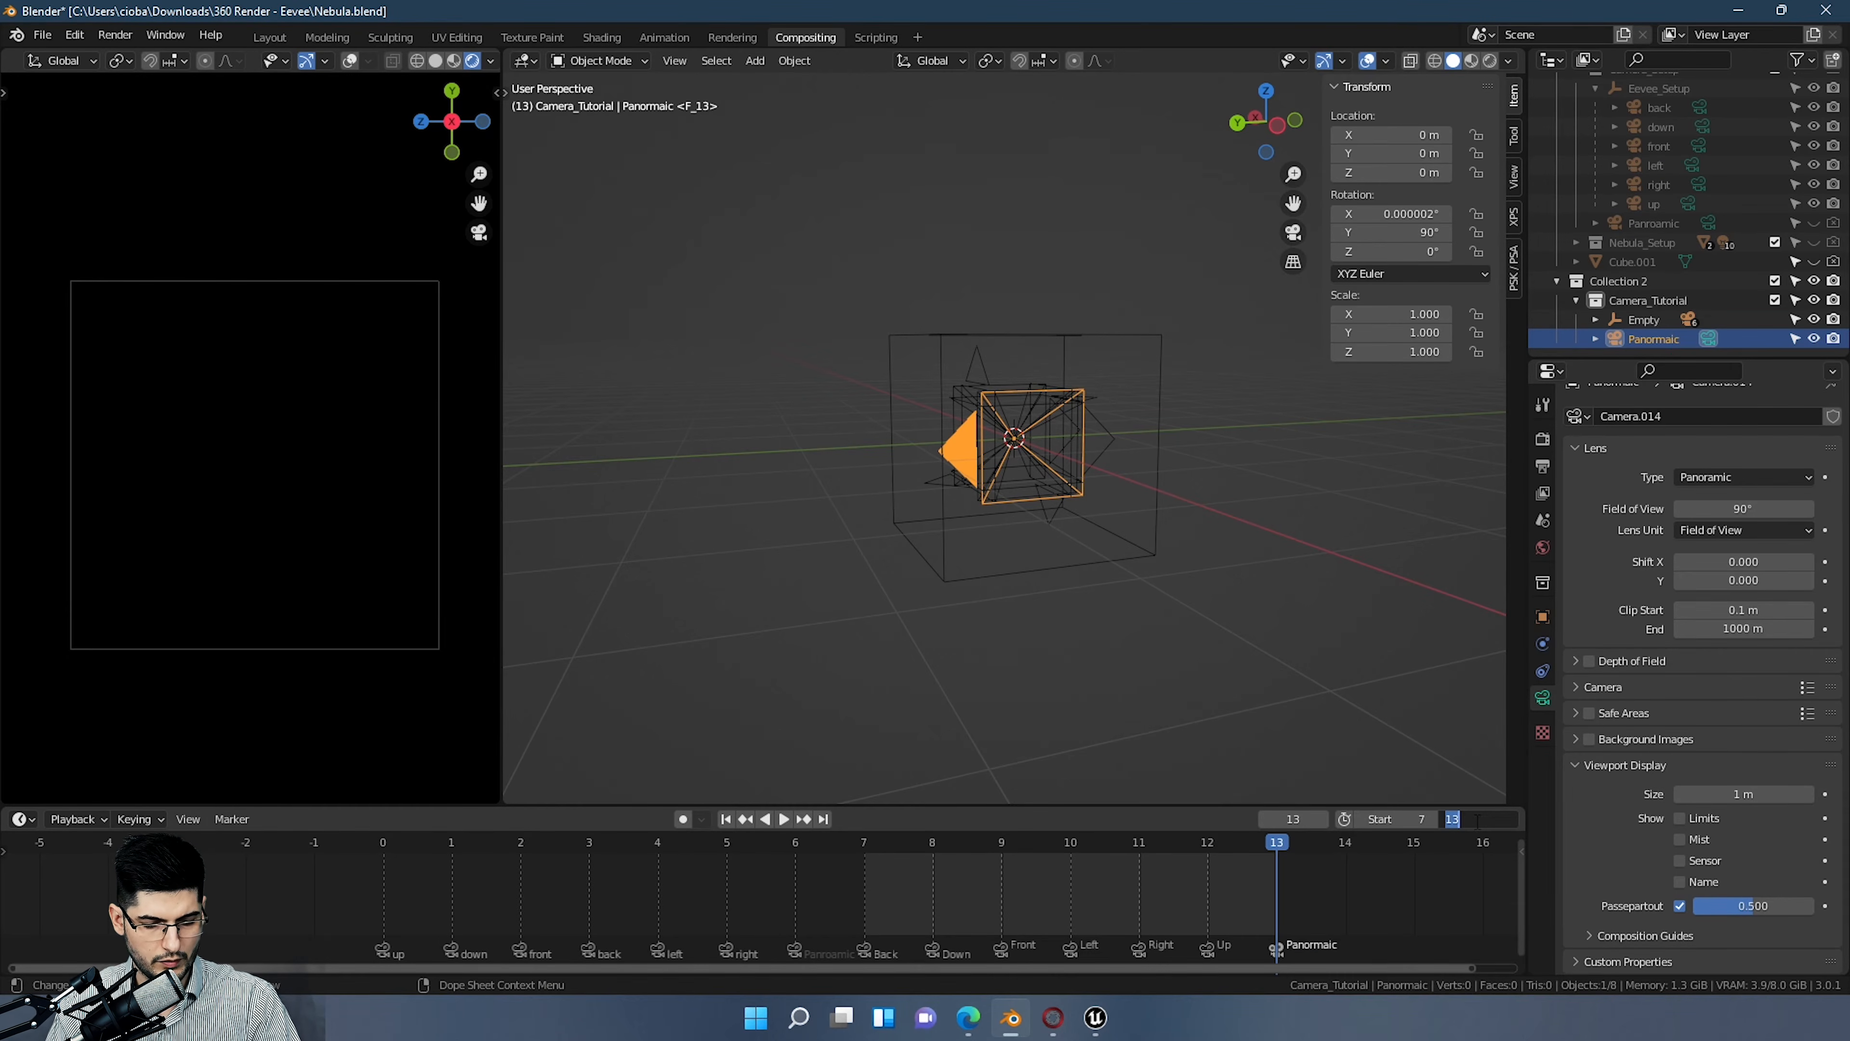
type("12")
key("Return")
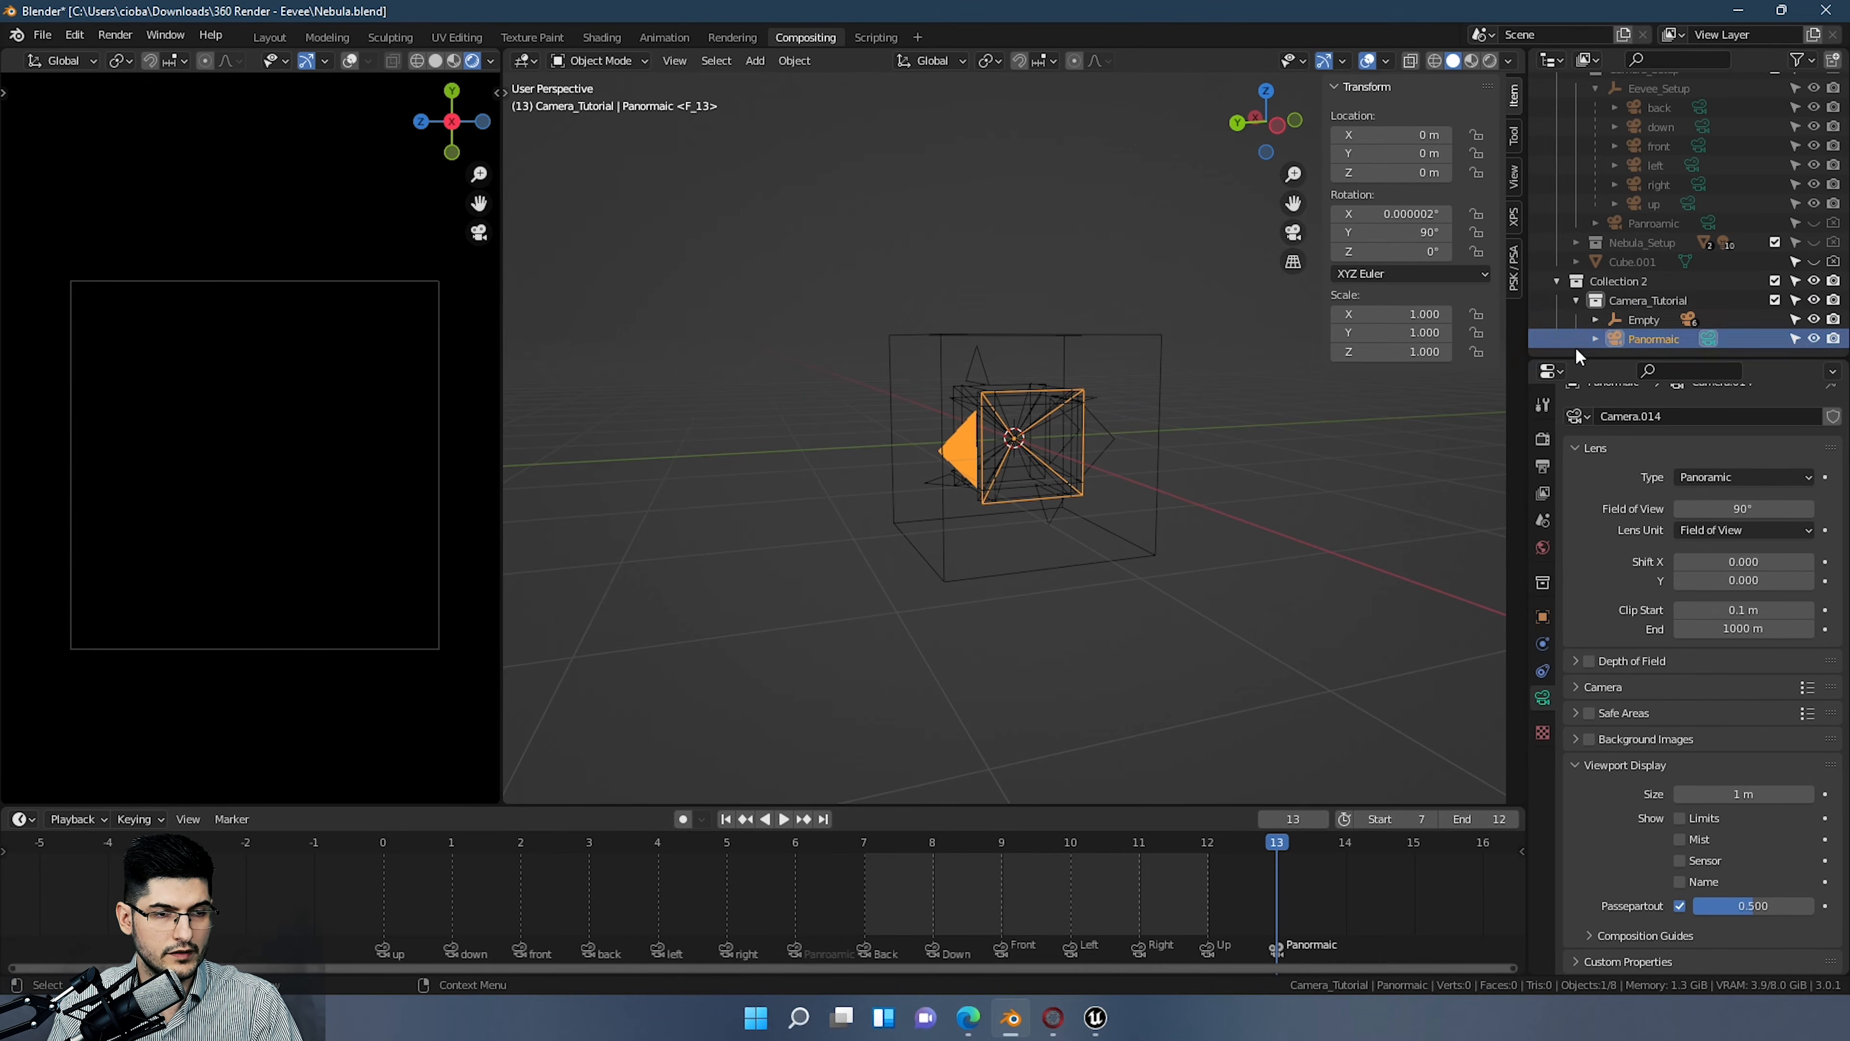
Step: Add a mesh cube to the Camera_Tutorial collection
left_click(1648, 304)
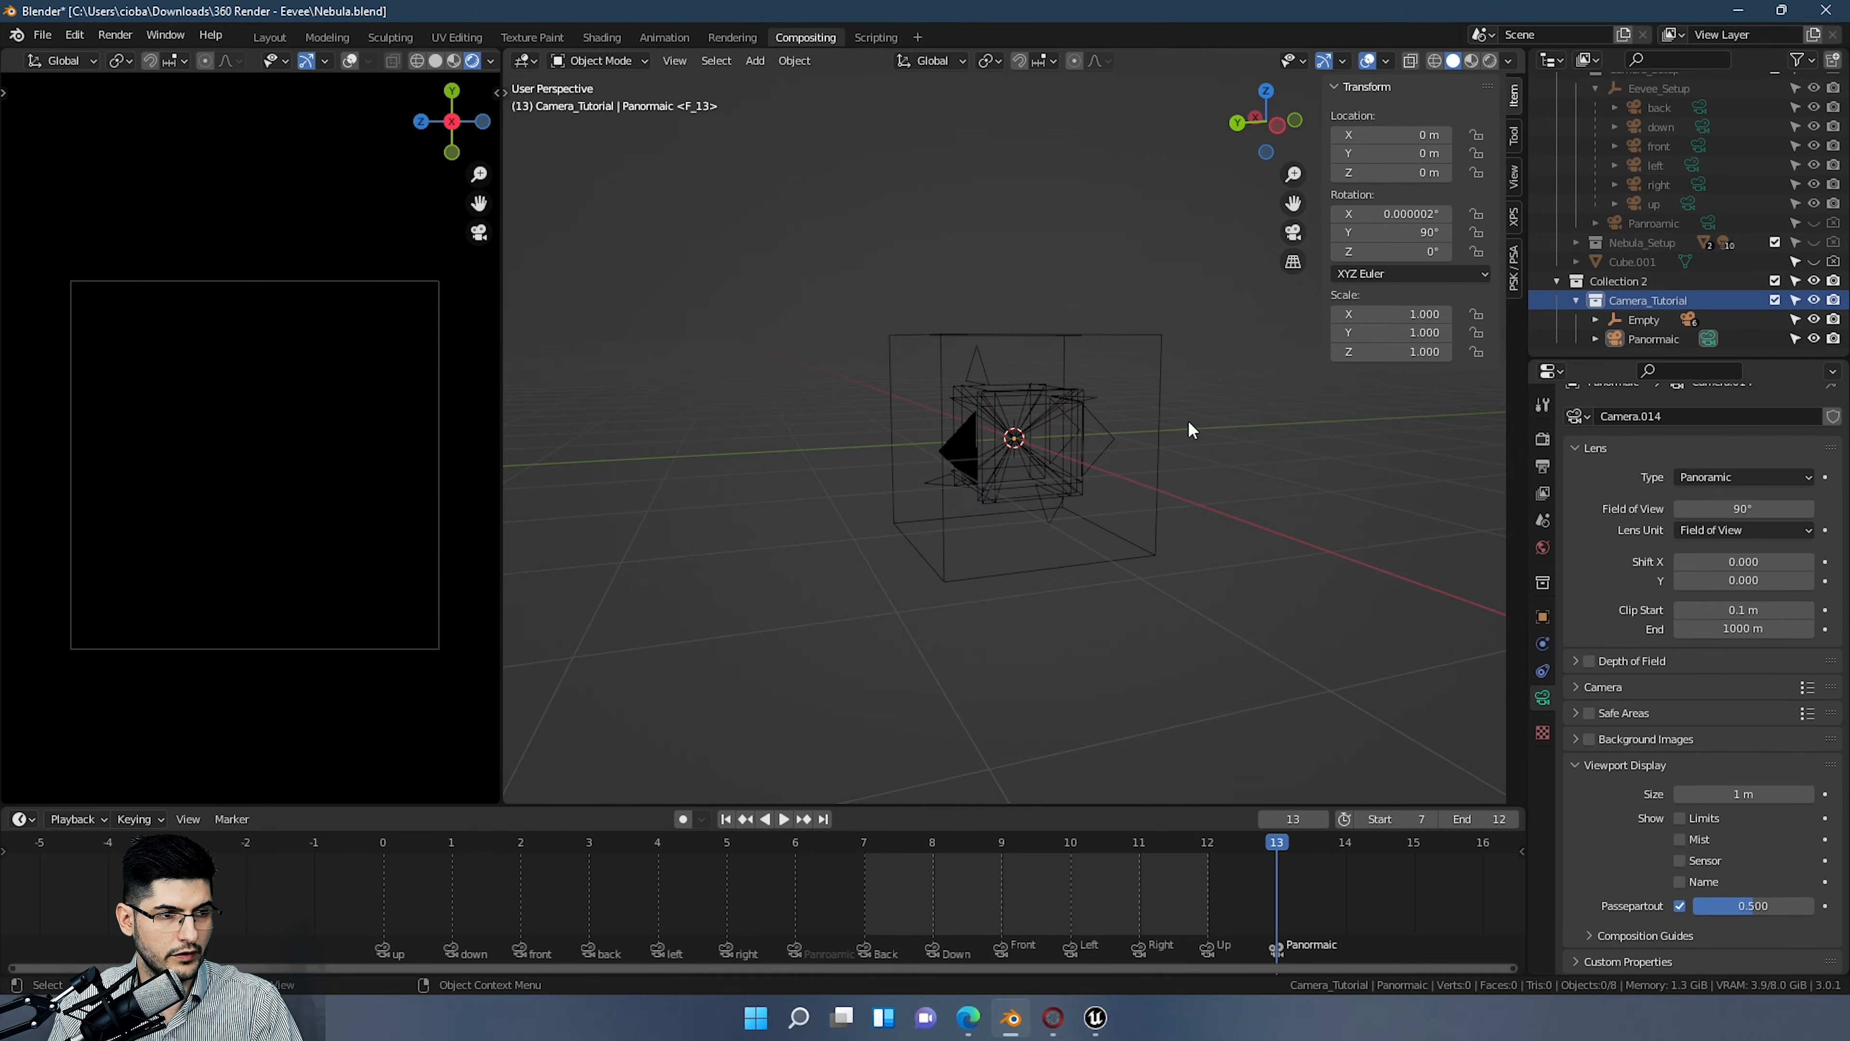
middle_click_drag(1192, 430, 1217, 413)
key("shift+a")
mouse_move(1135, 128)
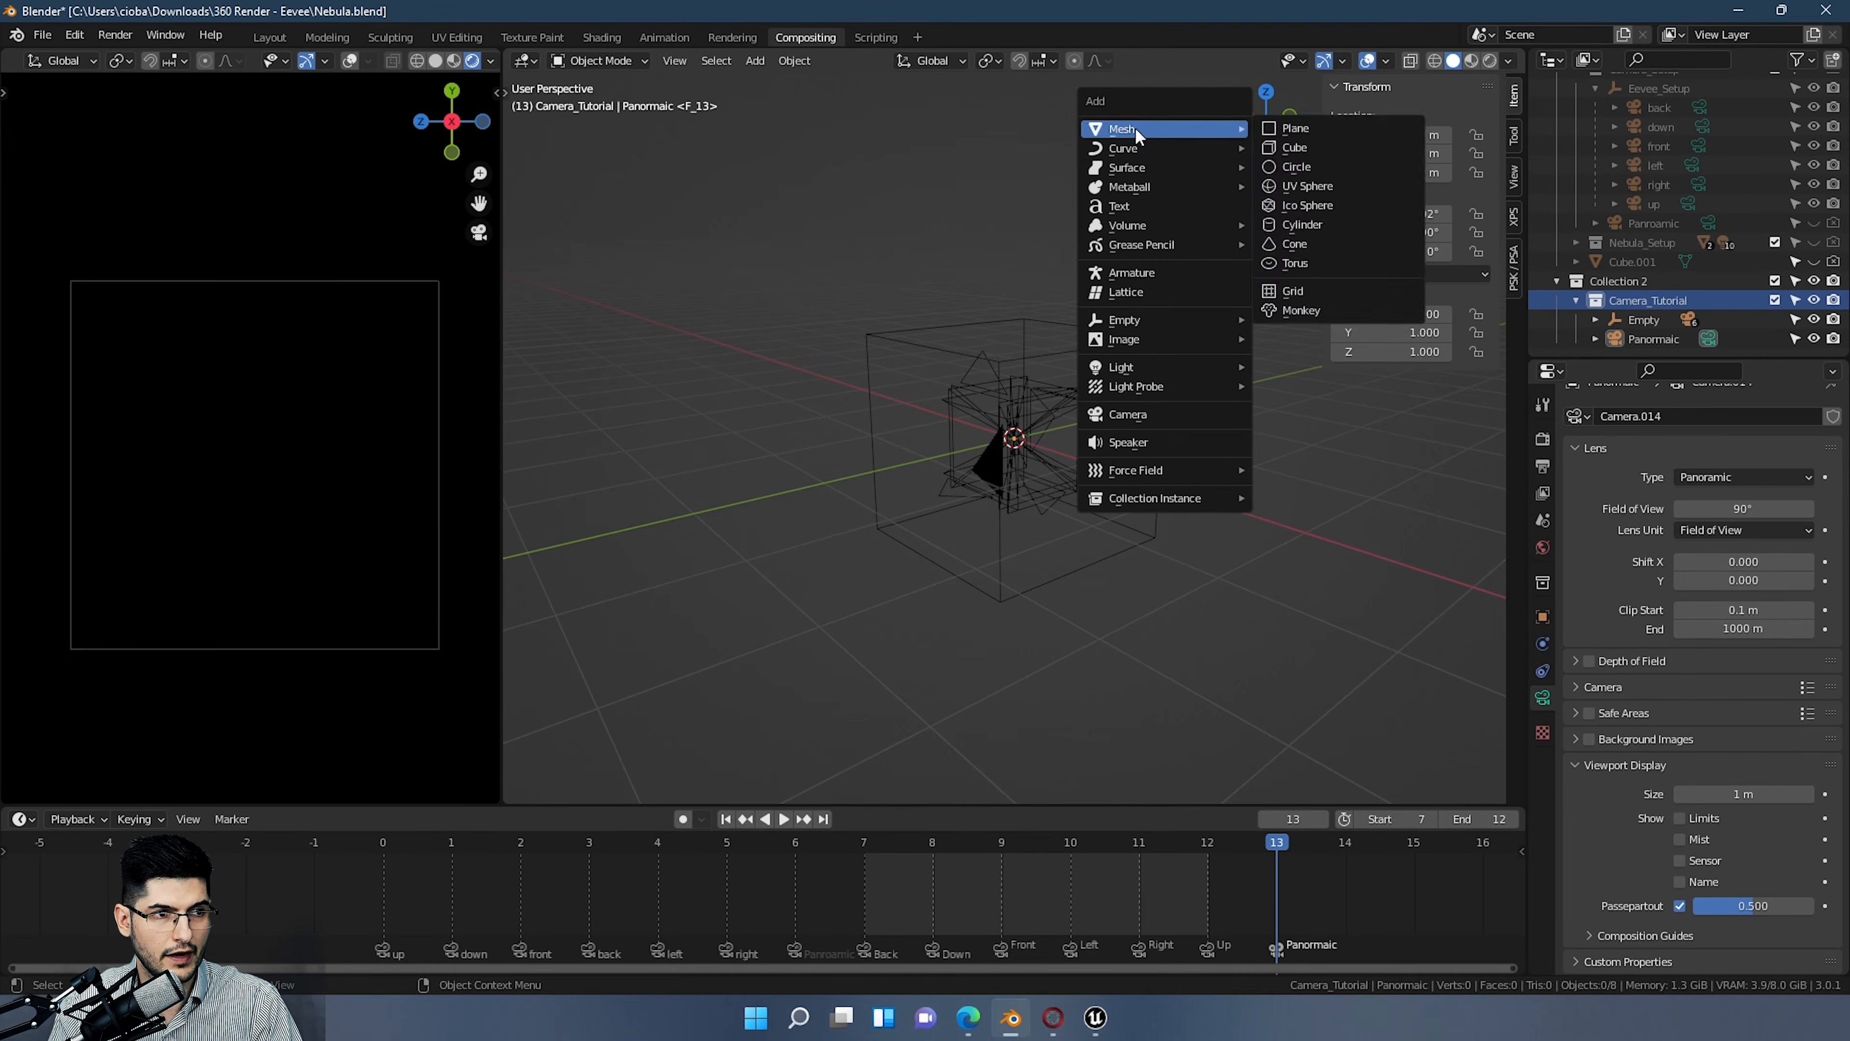
left_click(1288, 146)
middle_click_drag(1241, 413, 1085, 394)
scroll(1180, 430, "down", 2)
scroll(1266, 412, "up", 2)
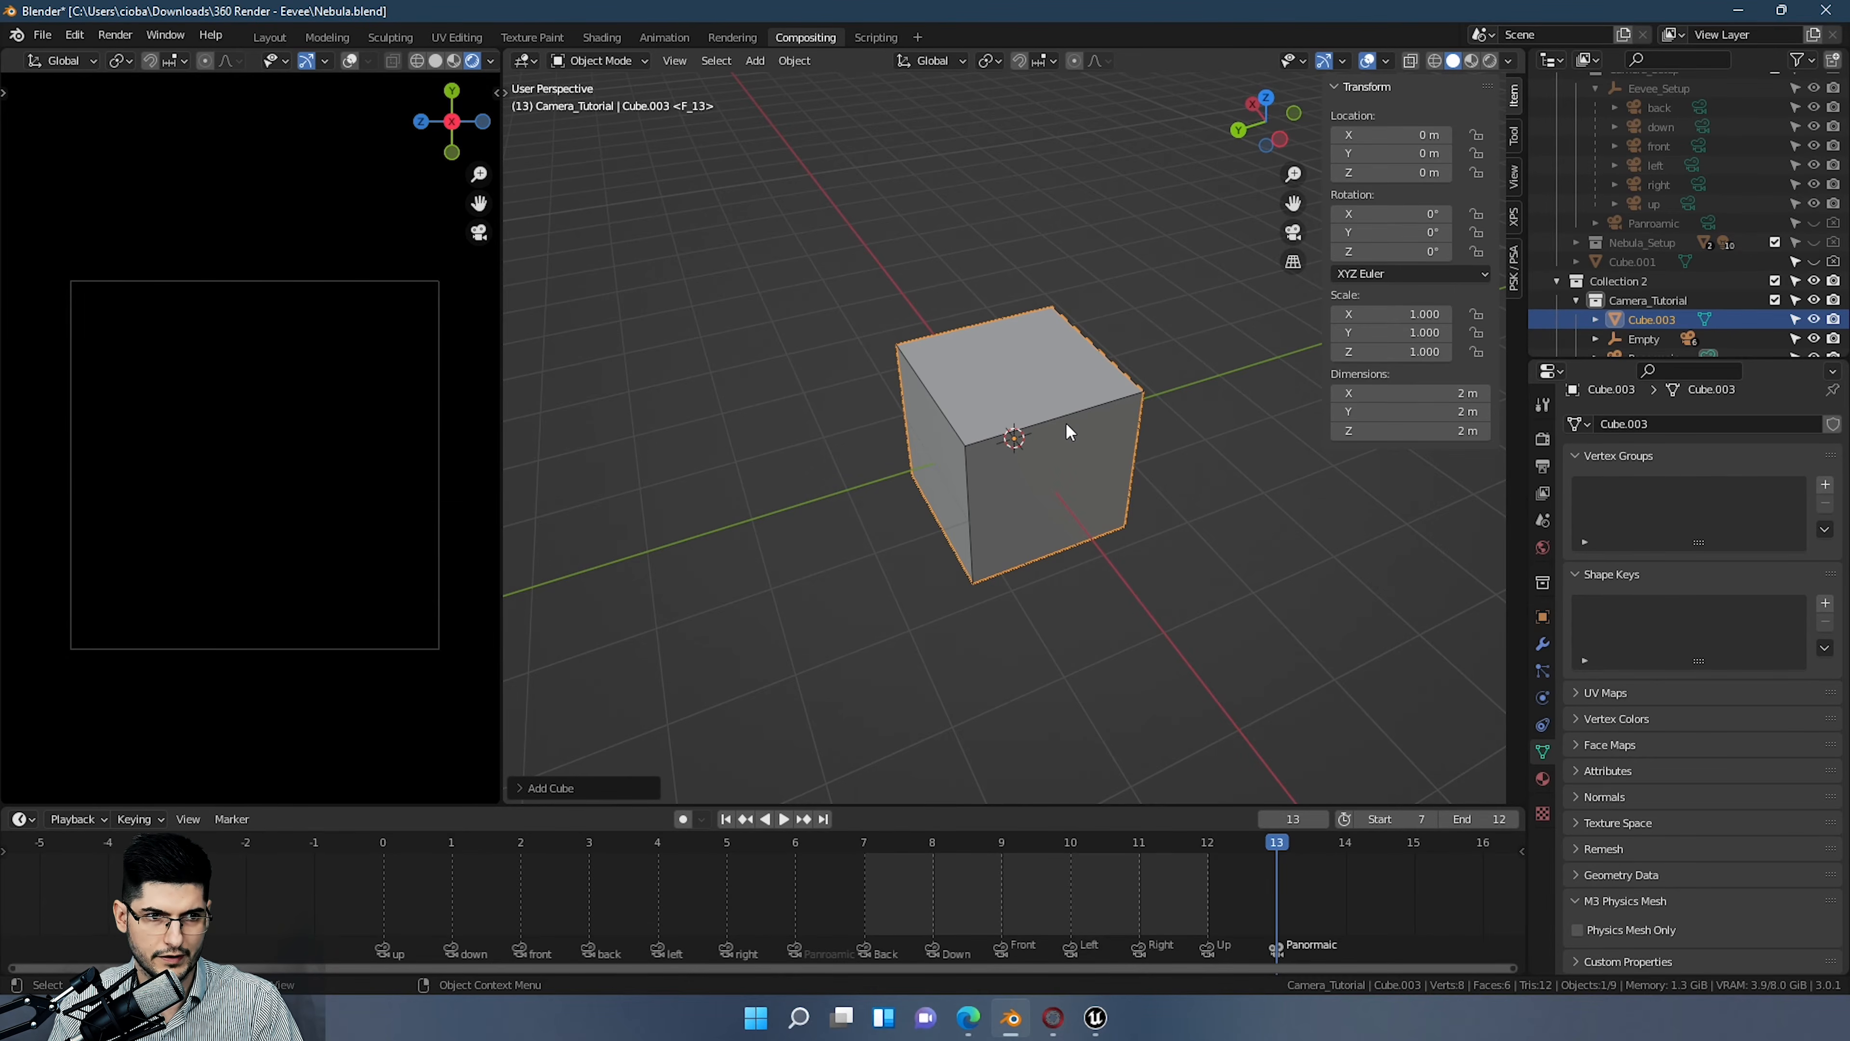
Step: Create a new material named Back on the cube and expand the Empty's list of child cameras
left_click(1541, 780)
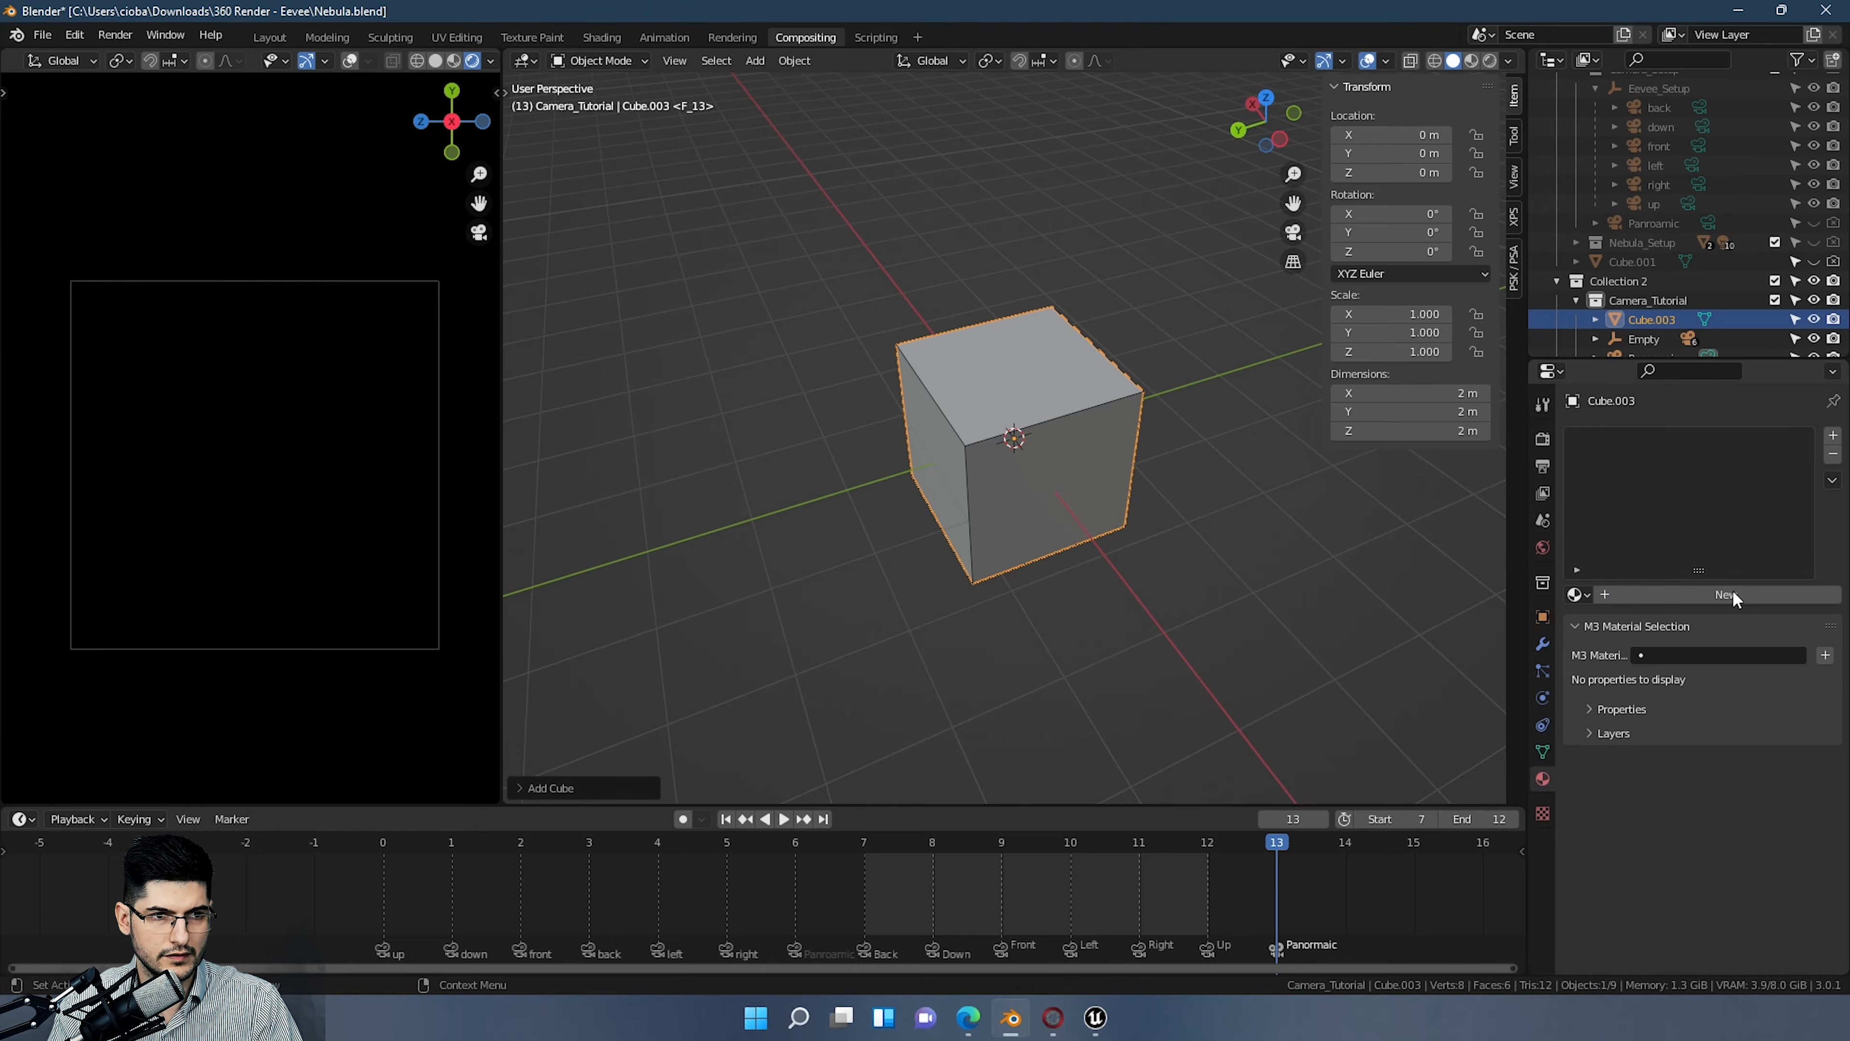
scroll(1647, 291, "down", 1)
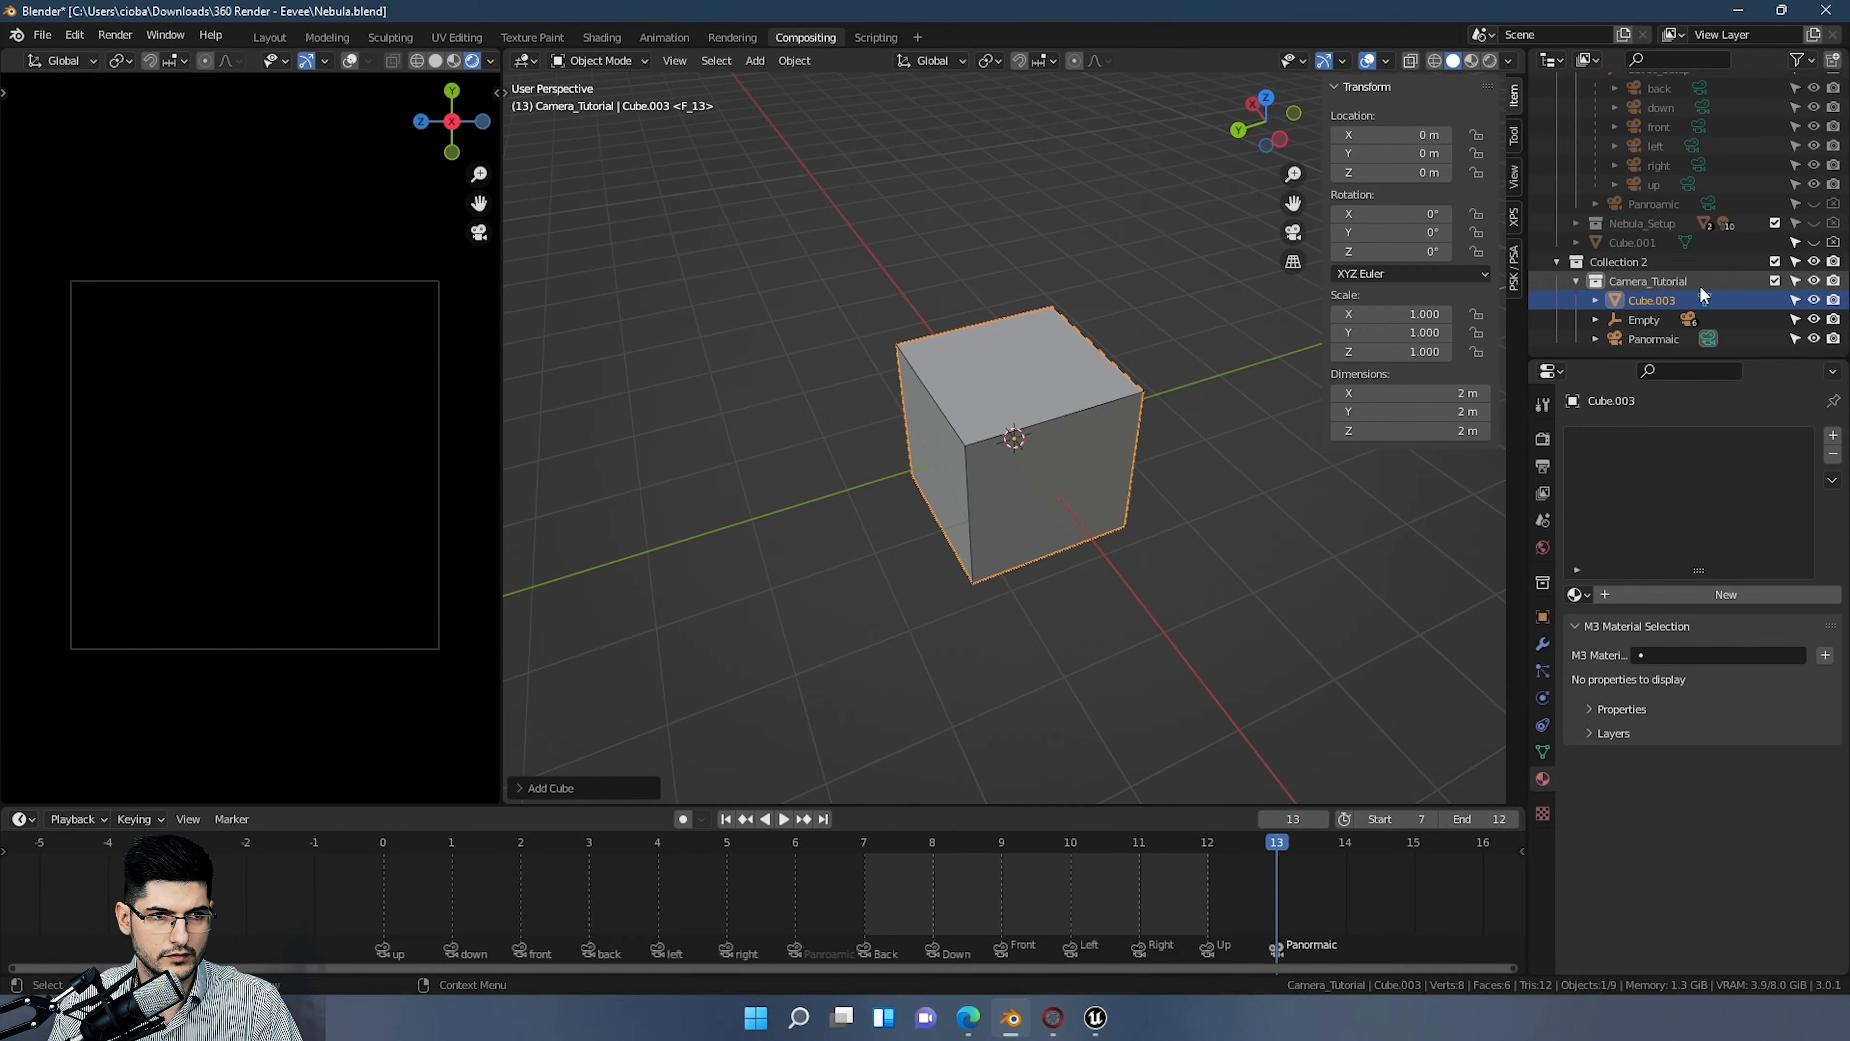
left_click(1596, 315)
scroll(1602, 302, "down", 3)
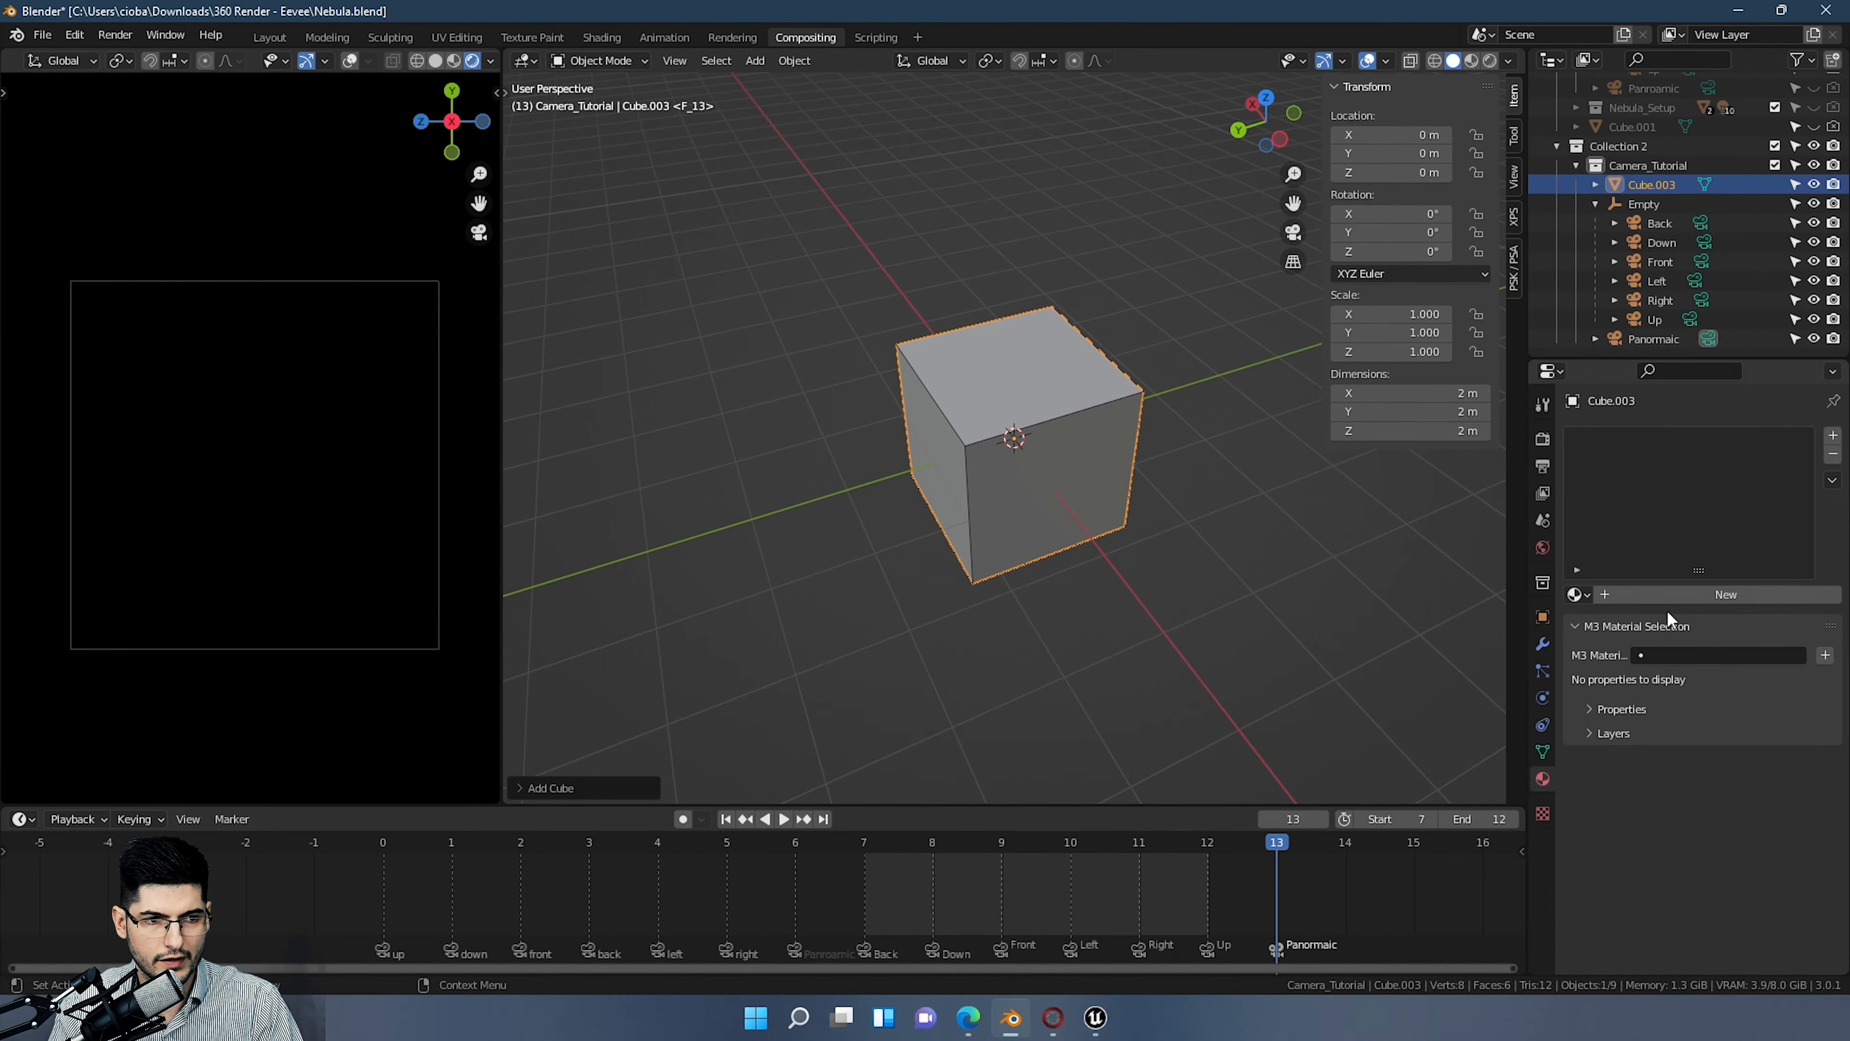
left_click(1680, 593)
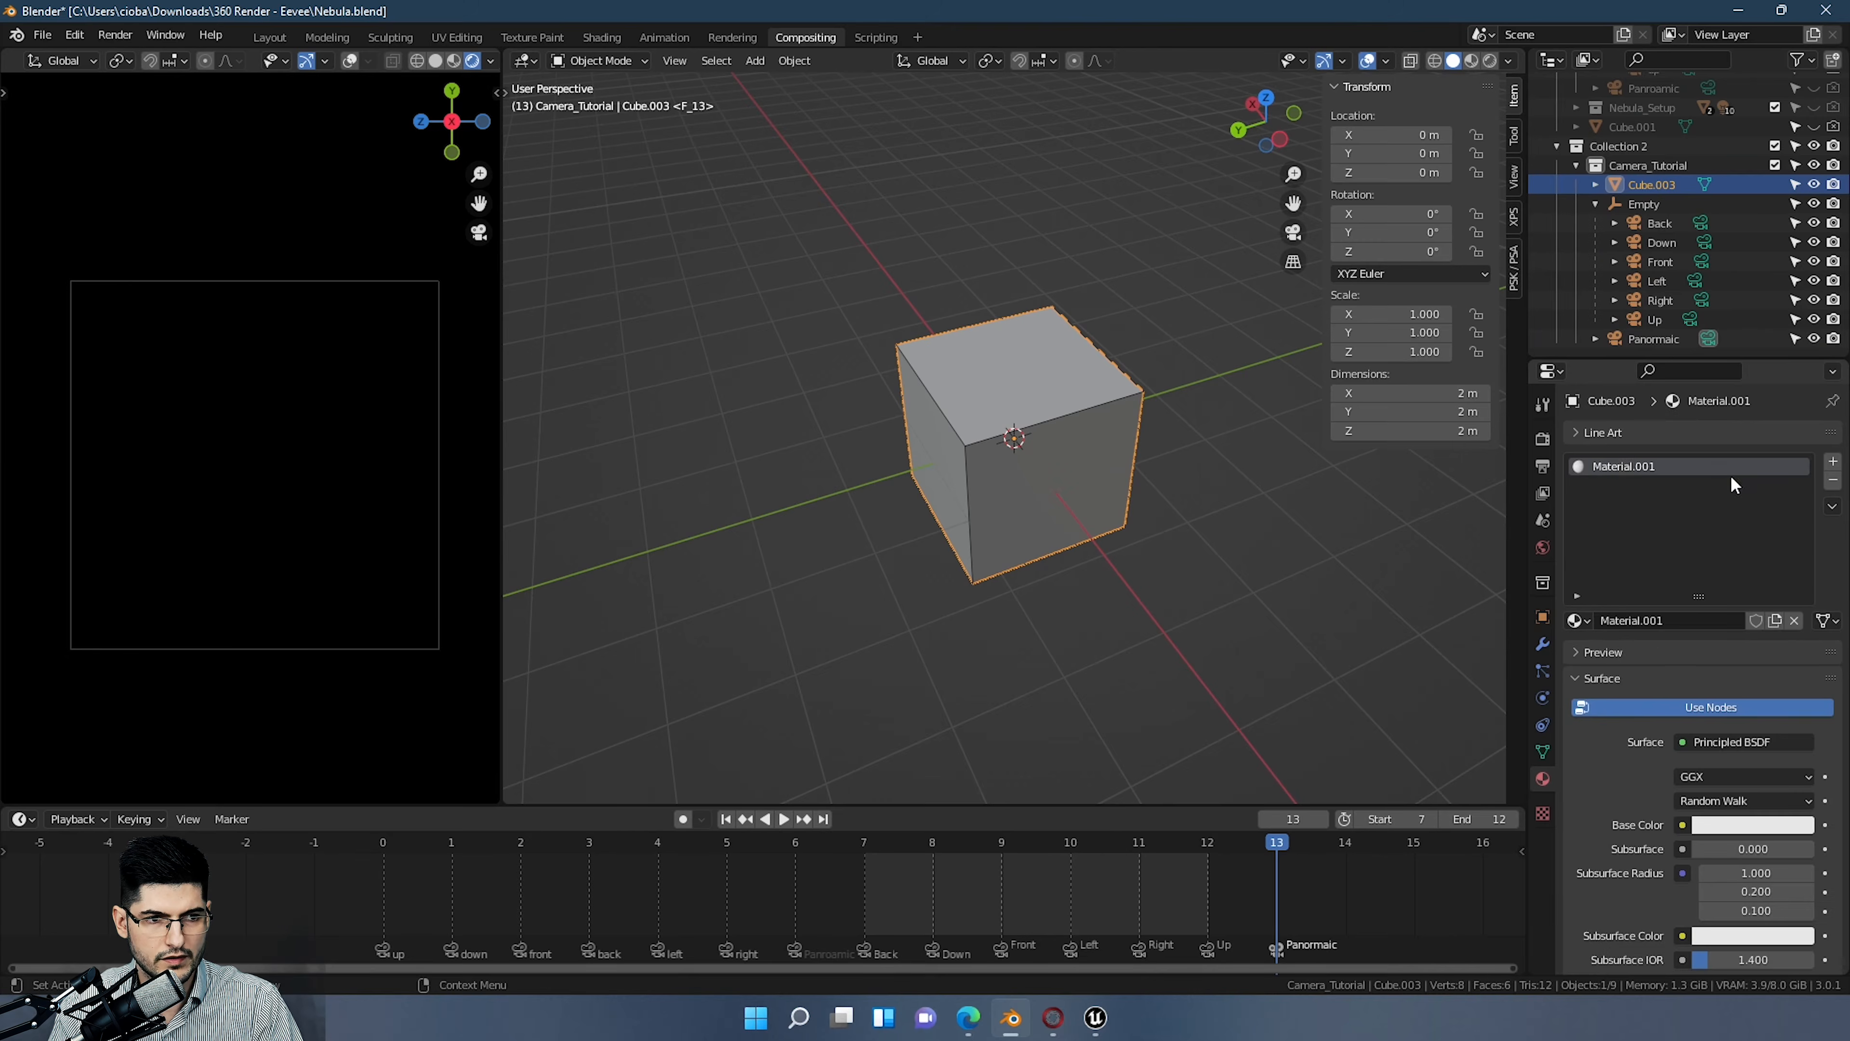
double_click(1643, 470)
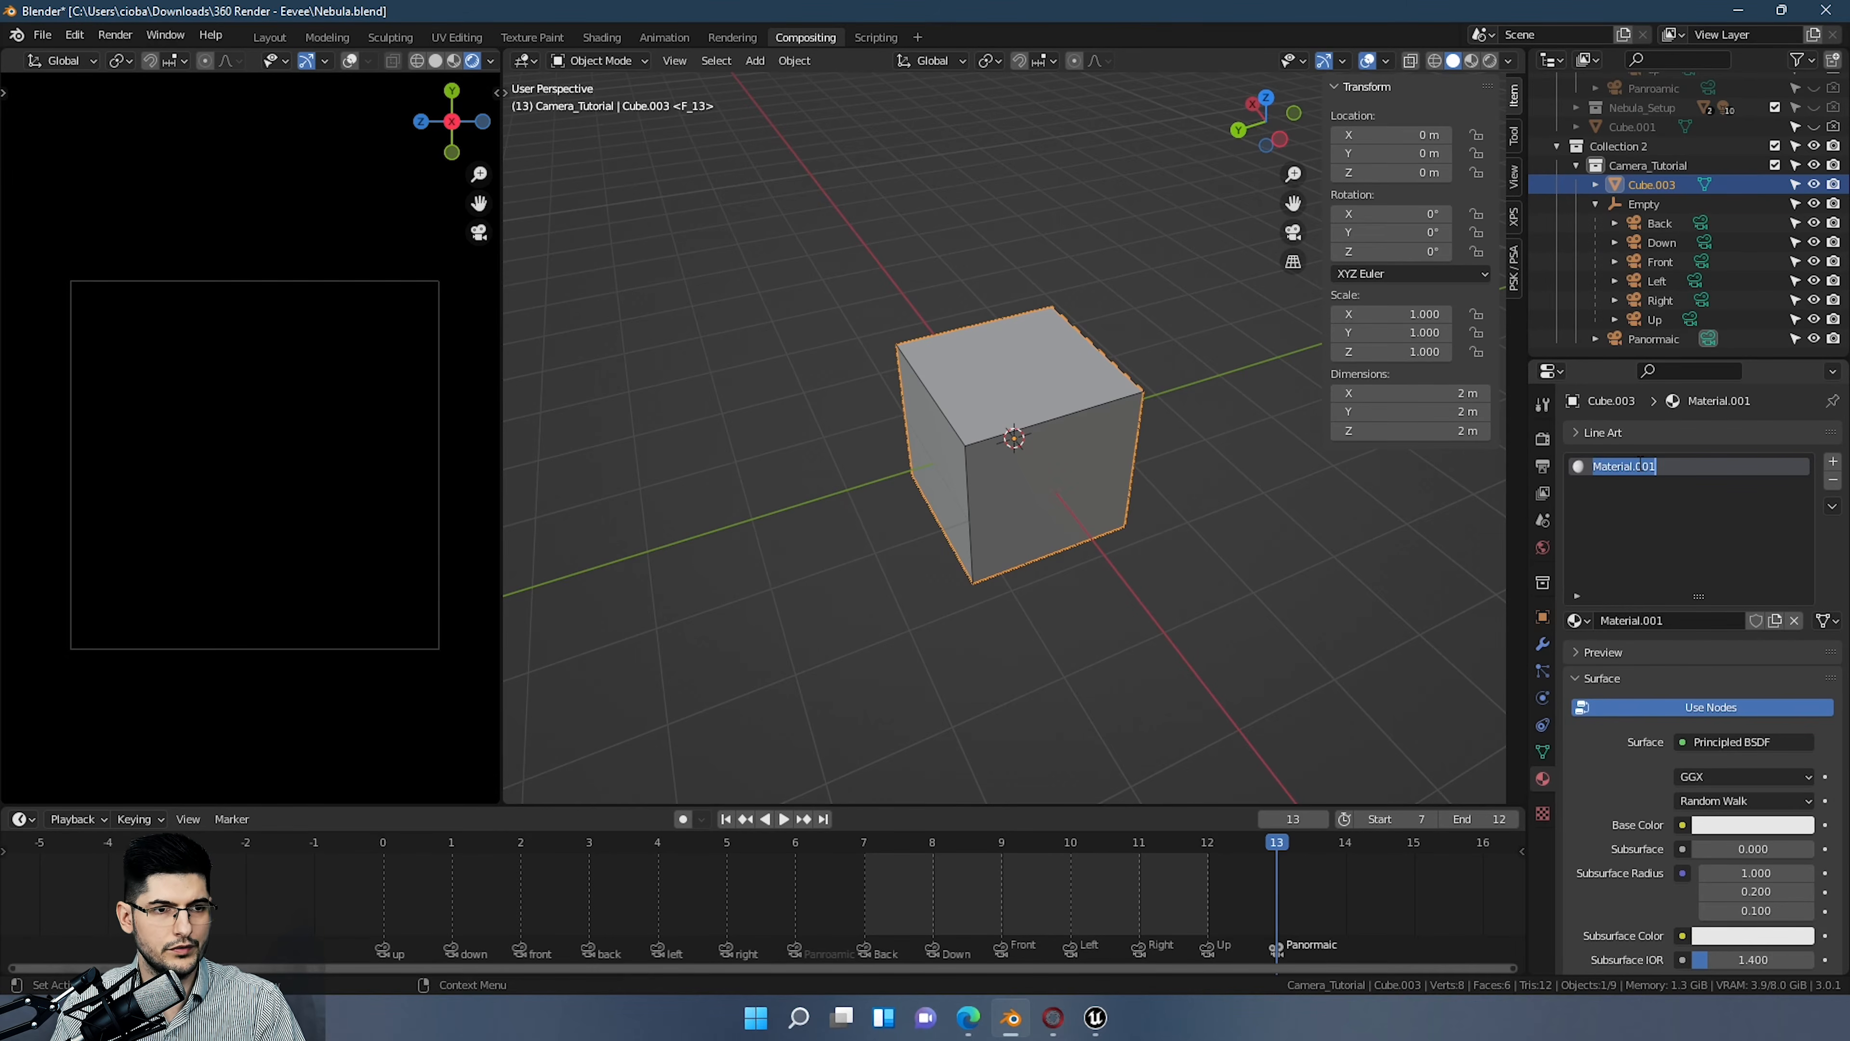
type("Back")
key("Return")
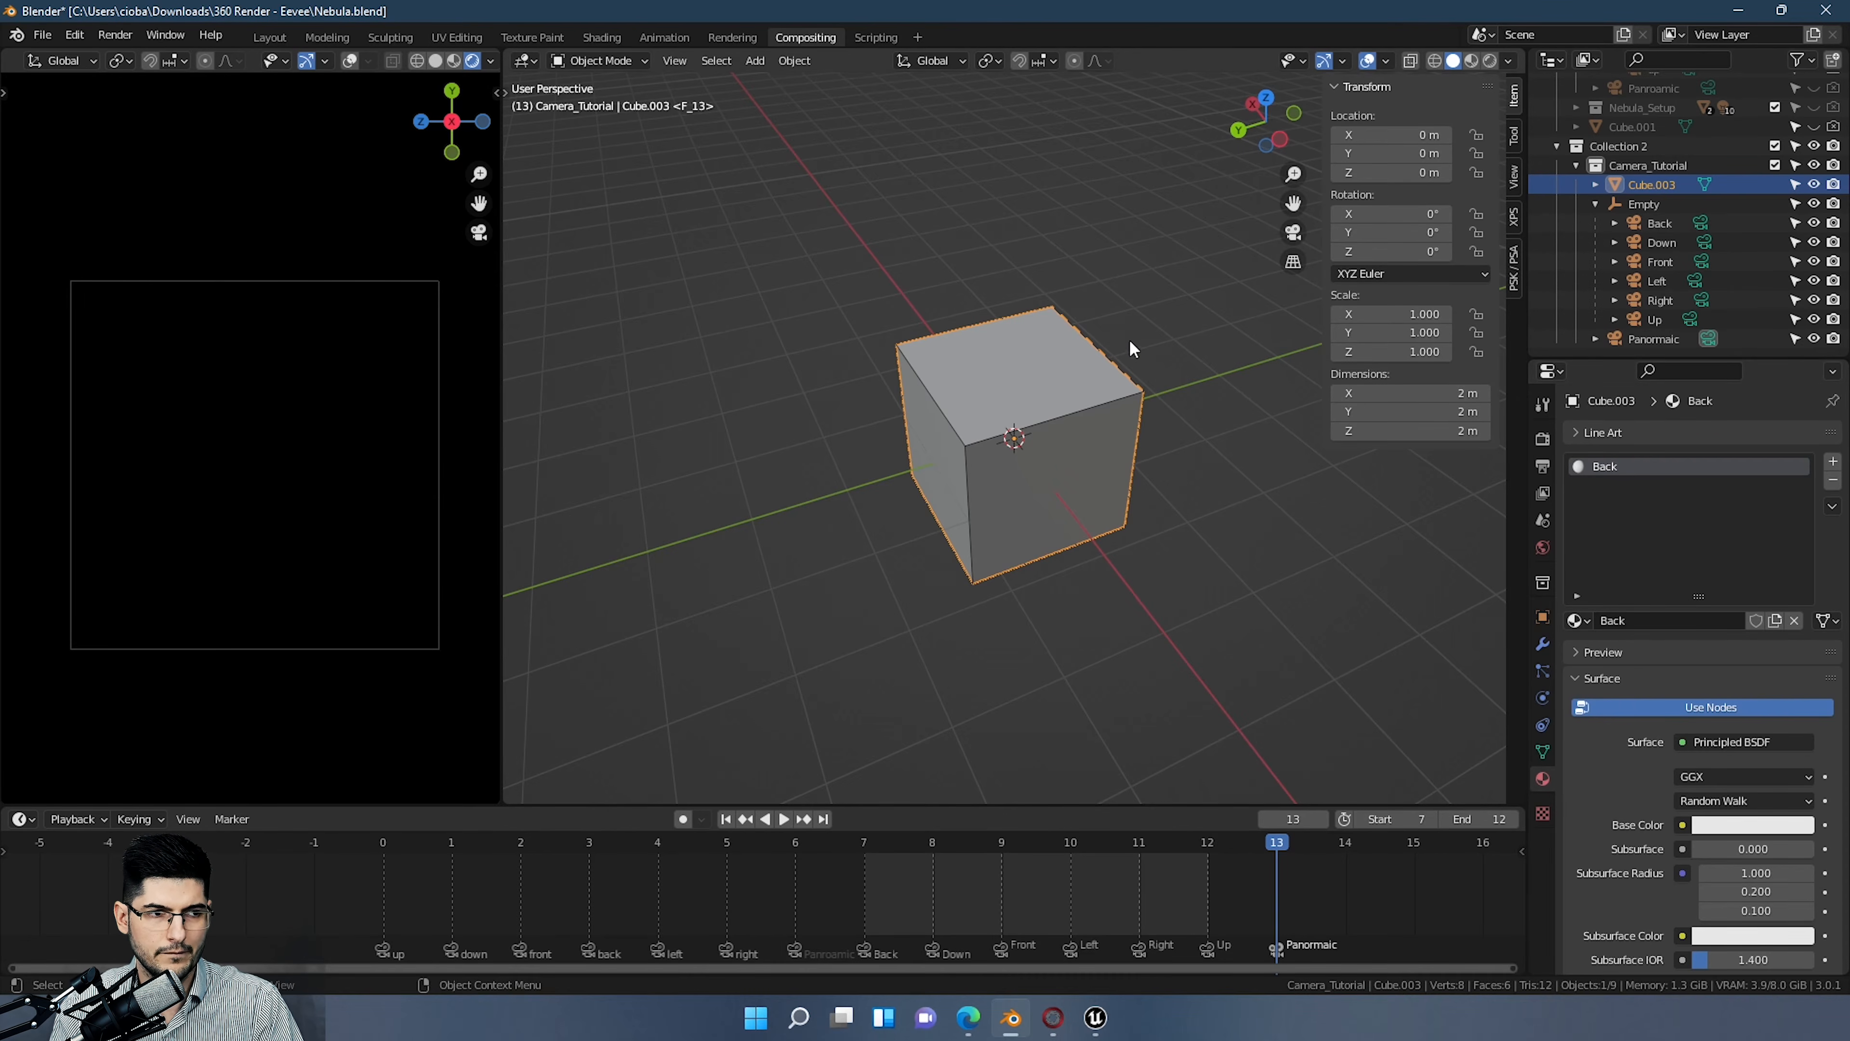
Step: Hide the six directional cameras under the Empty and turn on X-ray display for the viewport
middle_click_drag(1129, 348, 956, 320)
scroll(1032, 308, "up", 3)
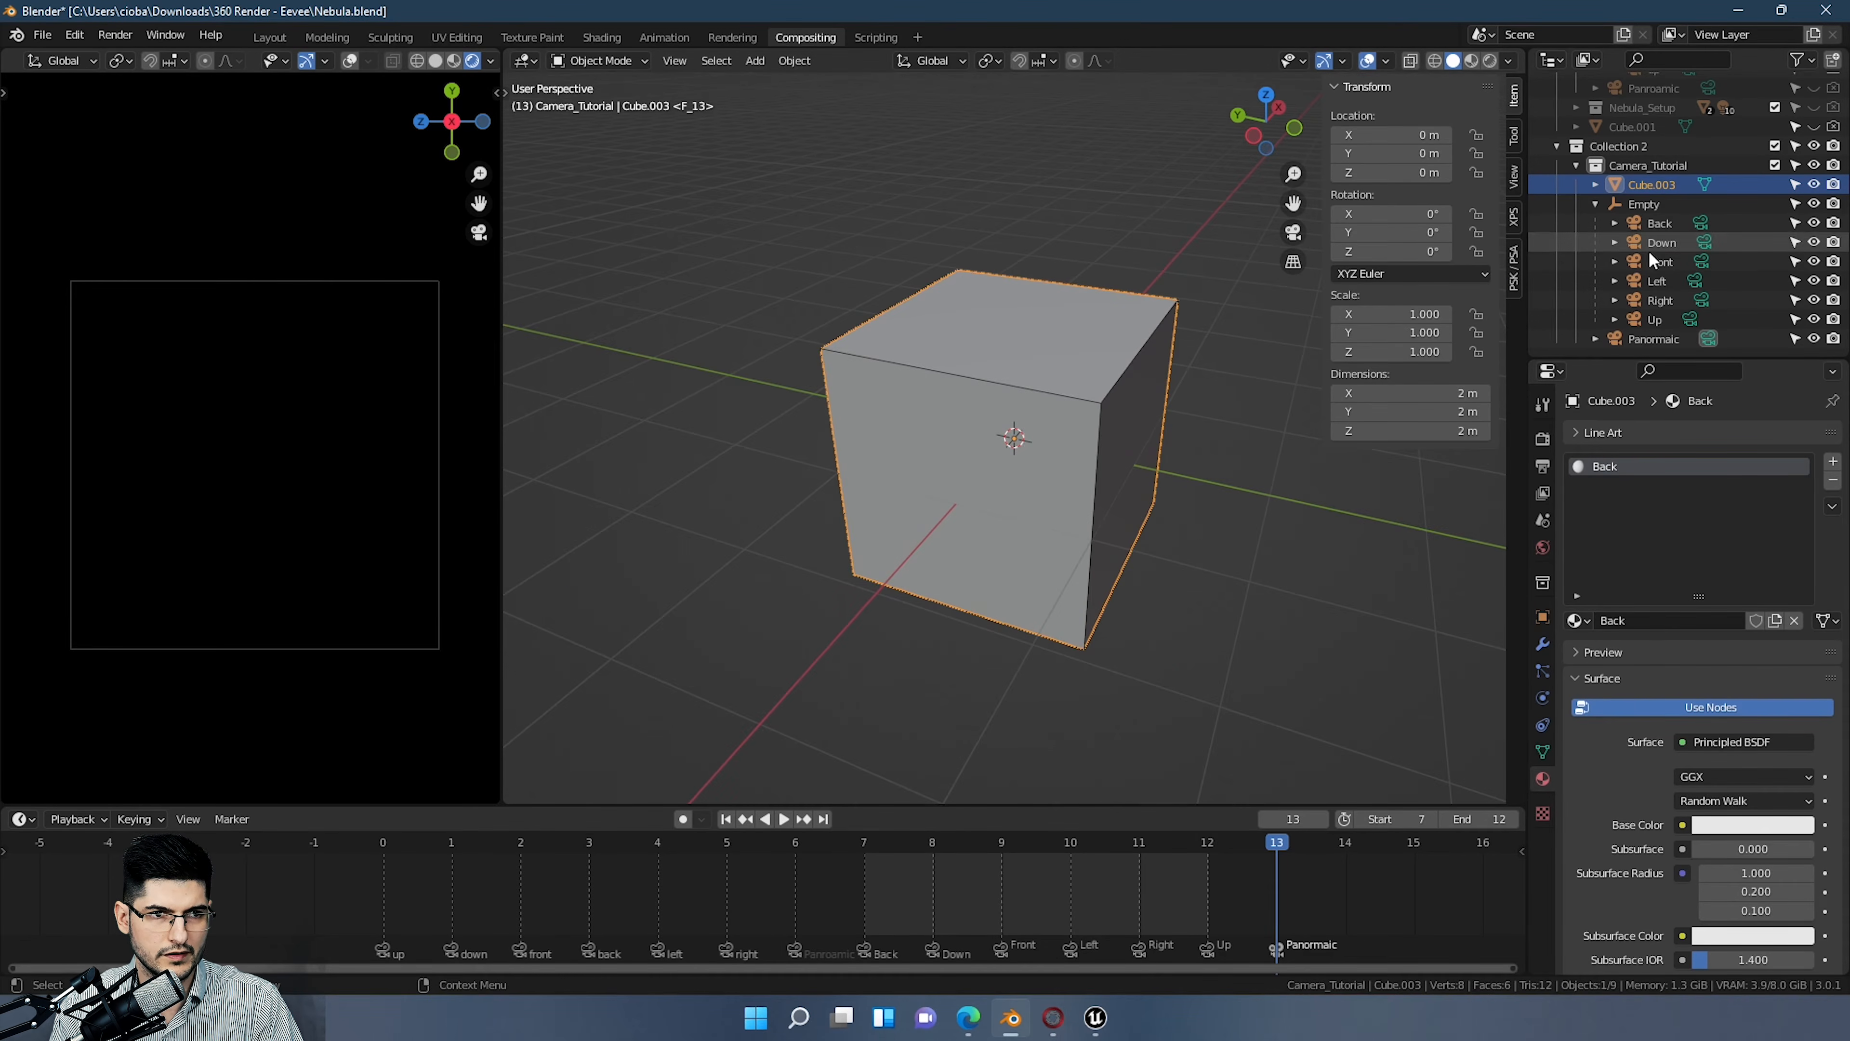
left_click_drag(1814, 222, 1813, 320)
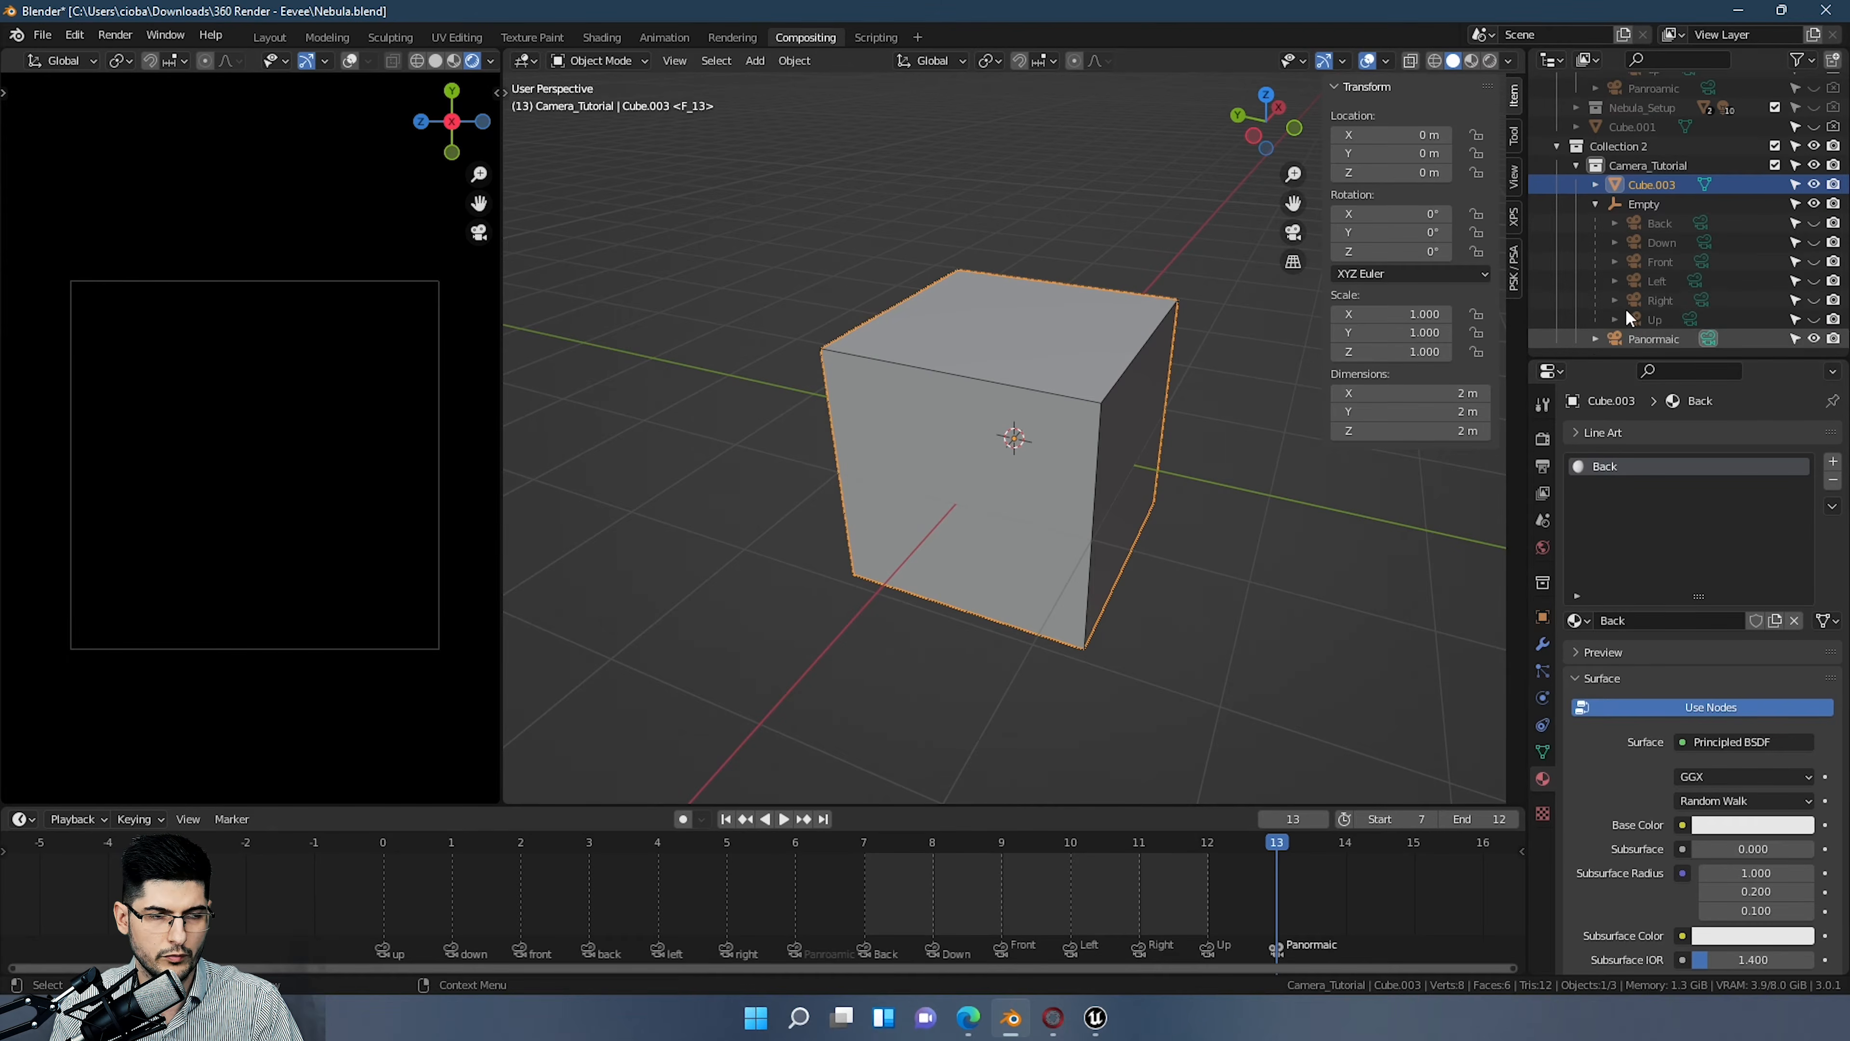
scroll(1172, 352, "up", 1)
scroll(1170, 350, "up", 3)
scroll(1170, 347, "down", 4)
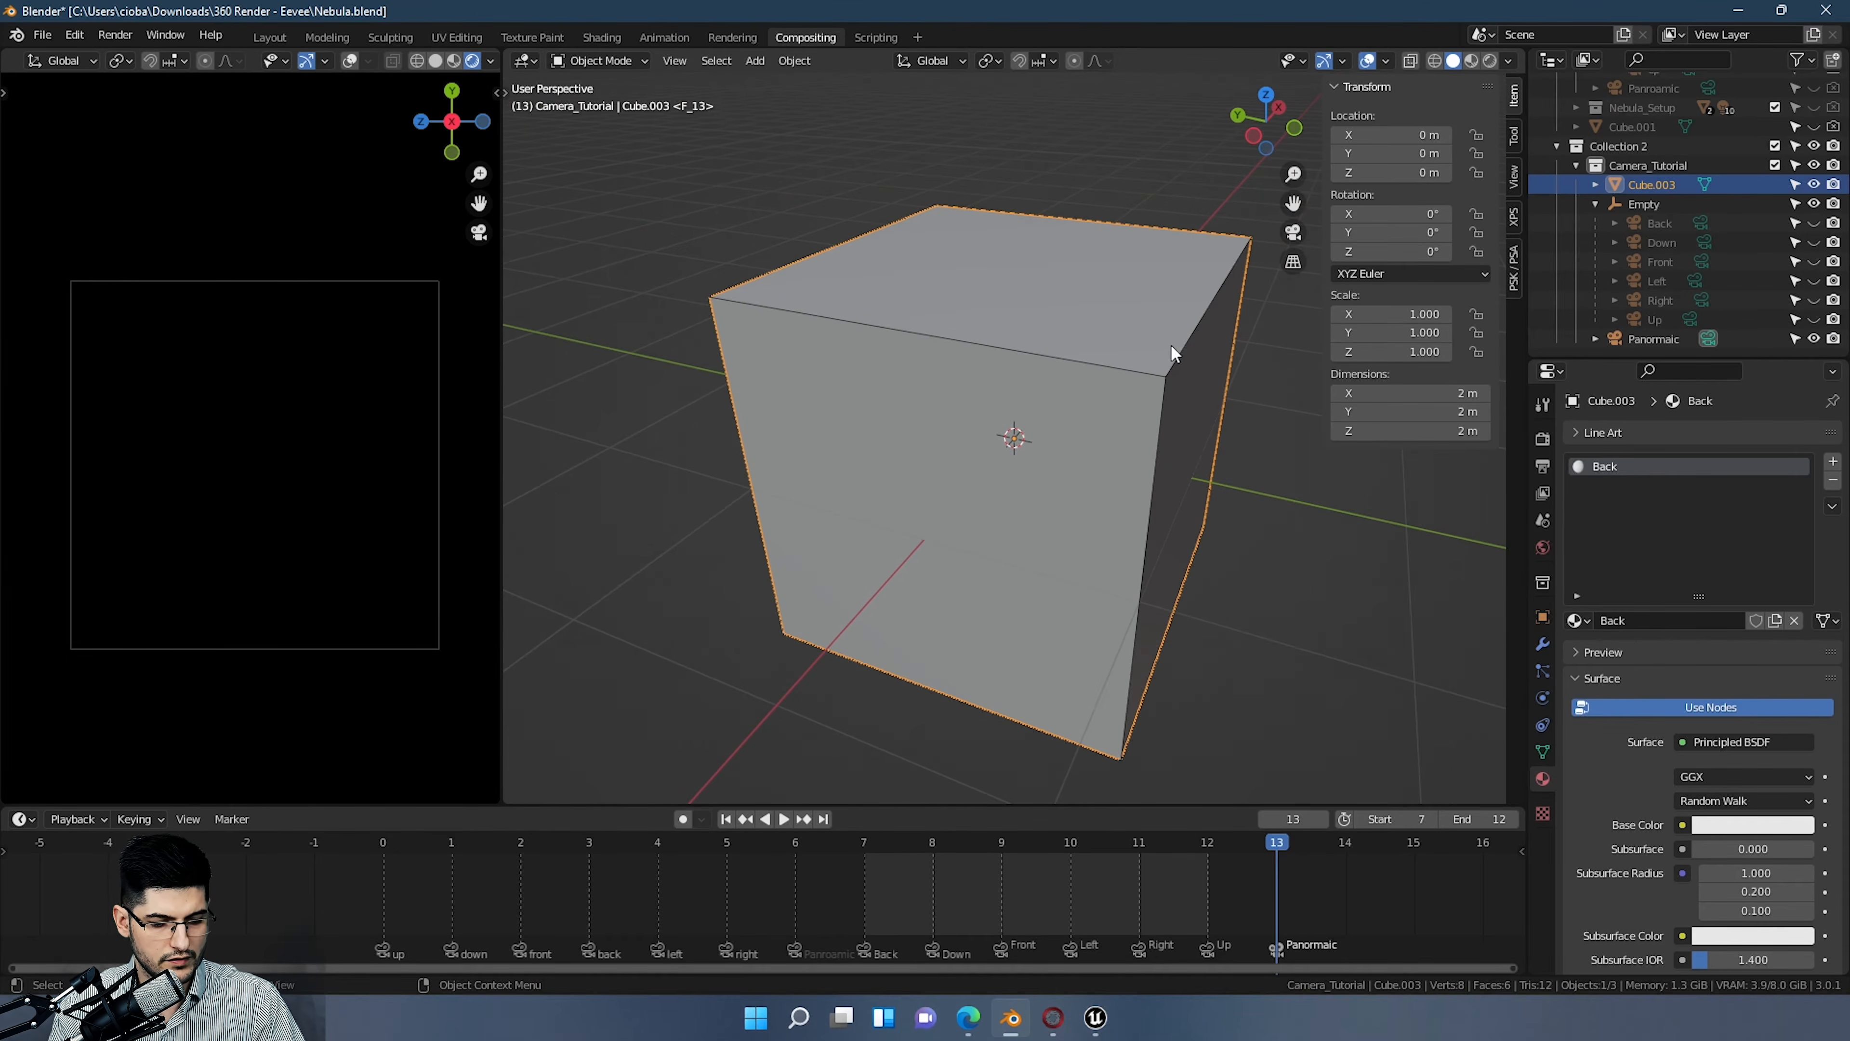
key("alt+z")
middle_click_drag(1139, 382, 984, 306)
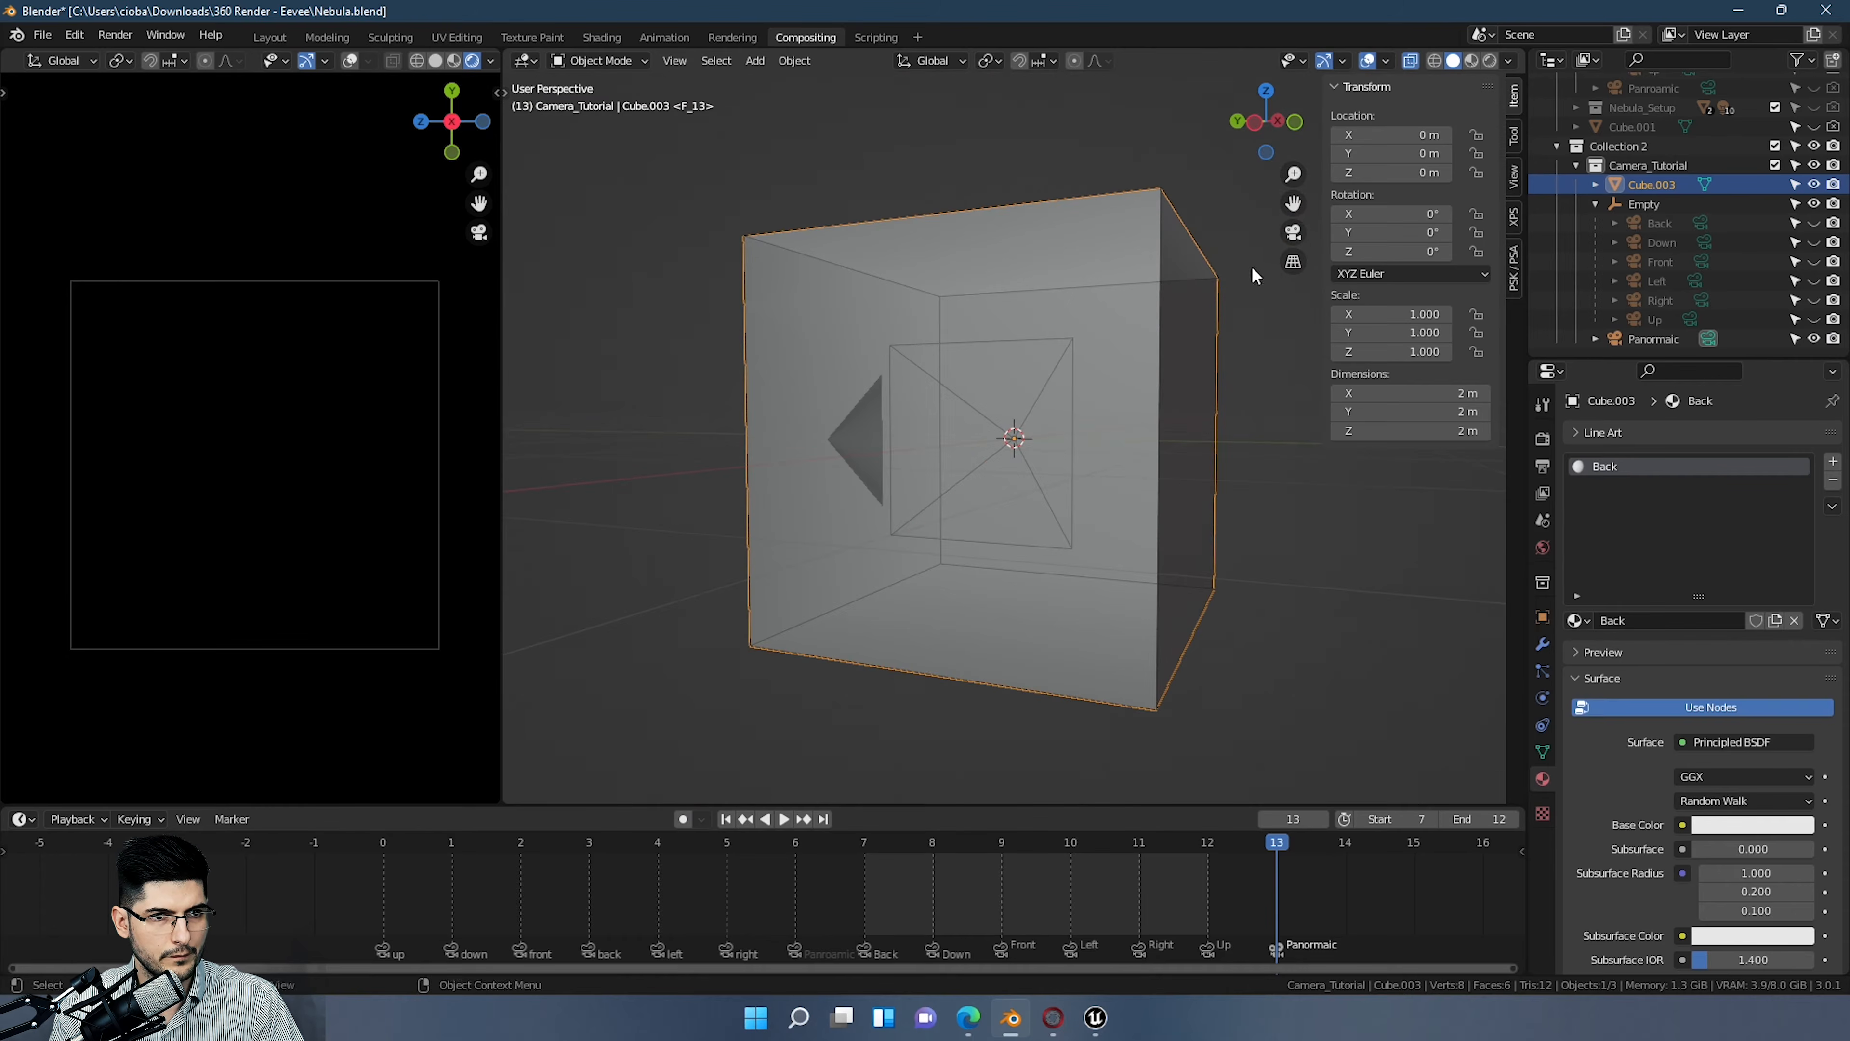
Step: Hide the Panormaic camera and show only the Back camera inside the cube
left_click(1815, 338)
middle_click_drag(1304, 393, 1193, 405)
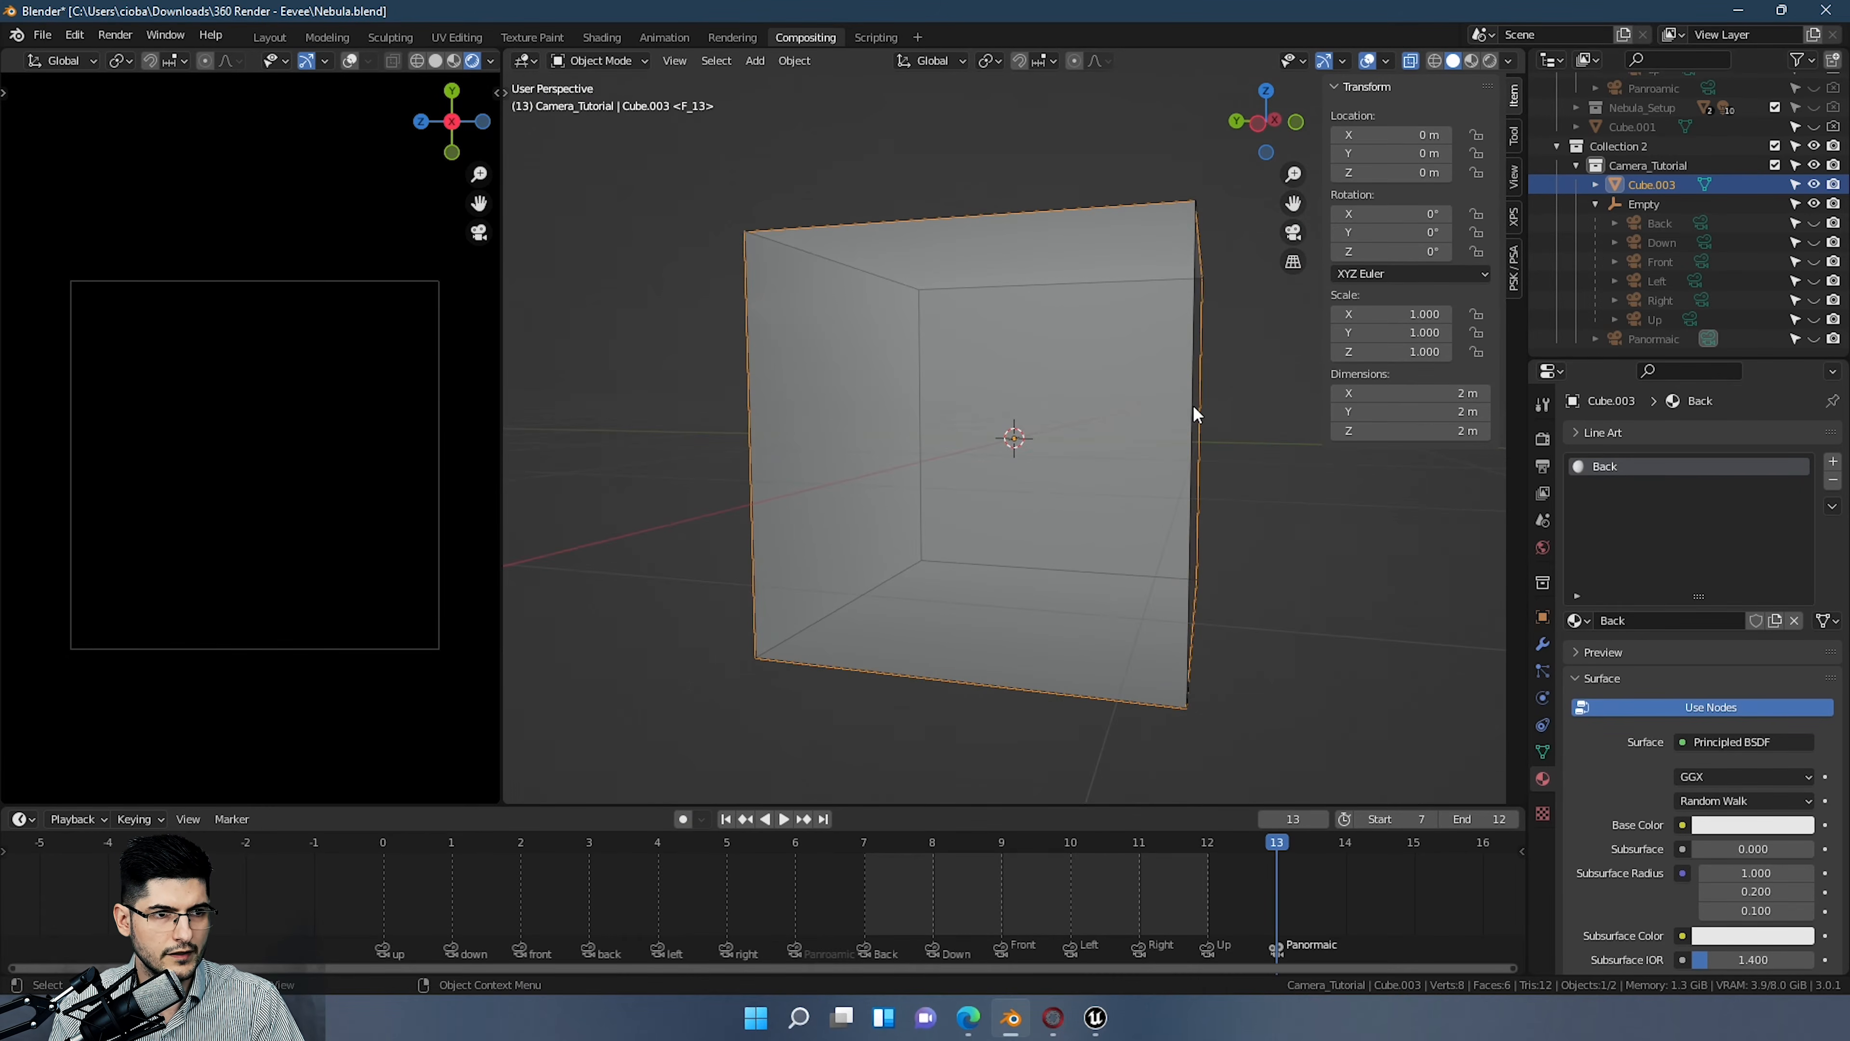
left_click(1814, 223)
mouse_move(1108, 345)
middle_mouse_down()
mouse_move(1002, 341)
mouse_move(1080, 327)
middle_mouse_up()
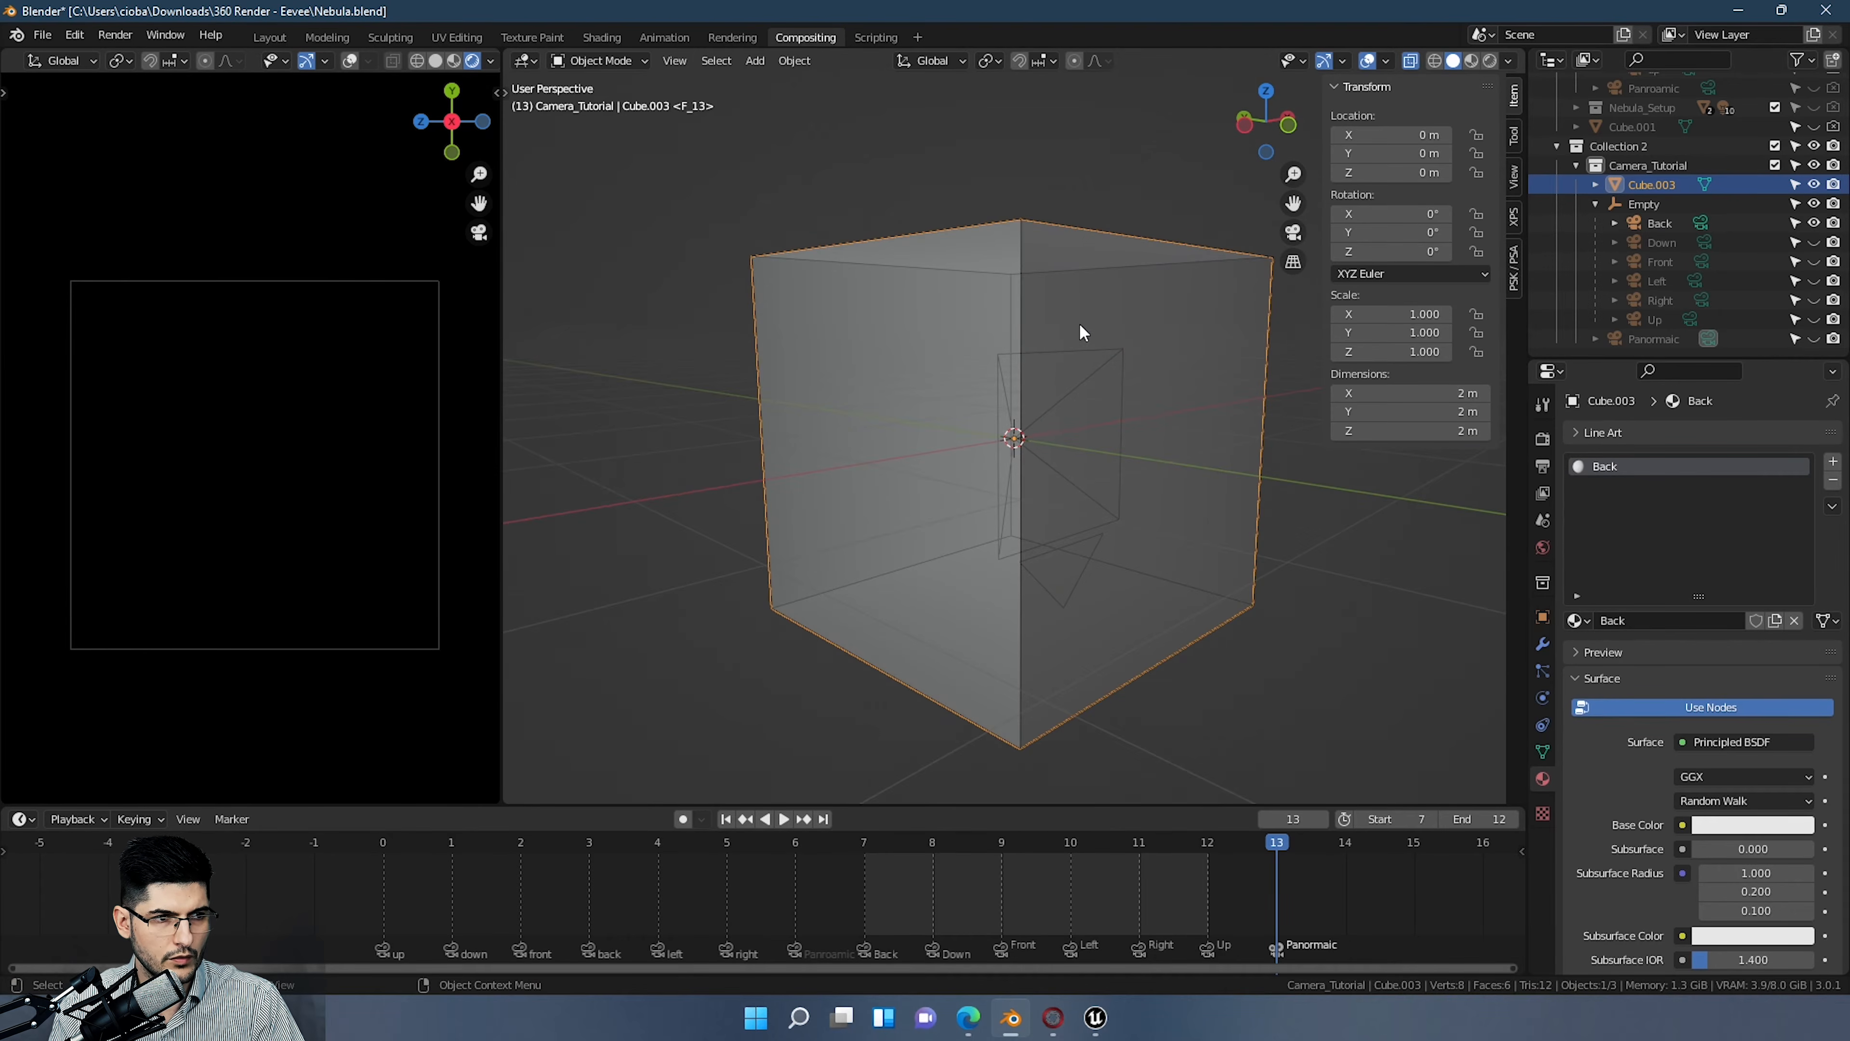
middle_click_drag(1060, 514, 1190, 346)
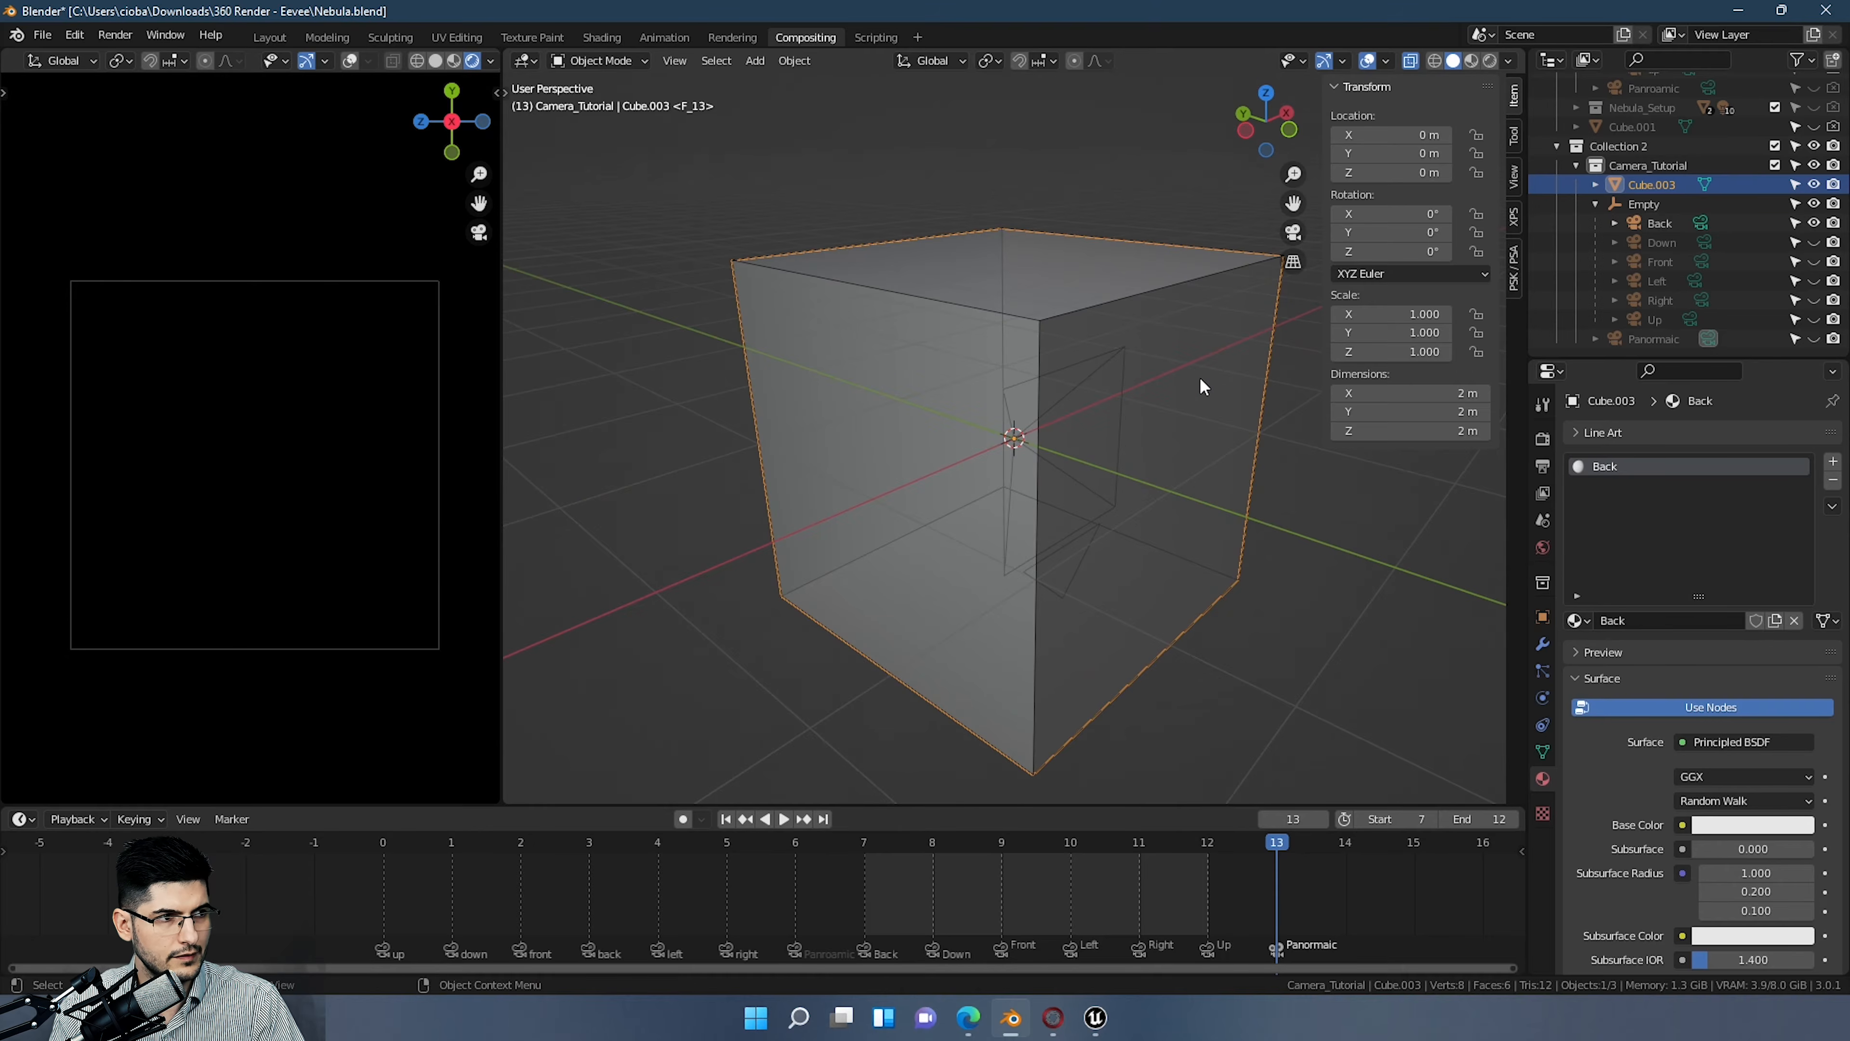
Step: Enter Edit Mode on the cube and, in face select mode, select the side face that the Back camera points at
key("Tab")
middle_click_drag(1269, 402, 1133, 489)
left_click(1261, 397)
key("3")
left_click(1192, 438)
key("alt+a")
left_click(1162, 529)
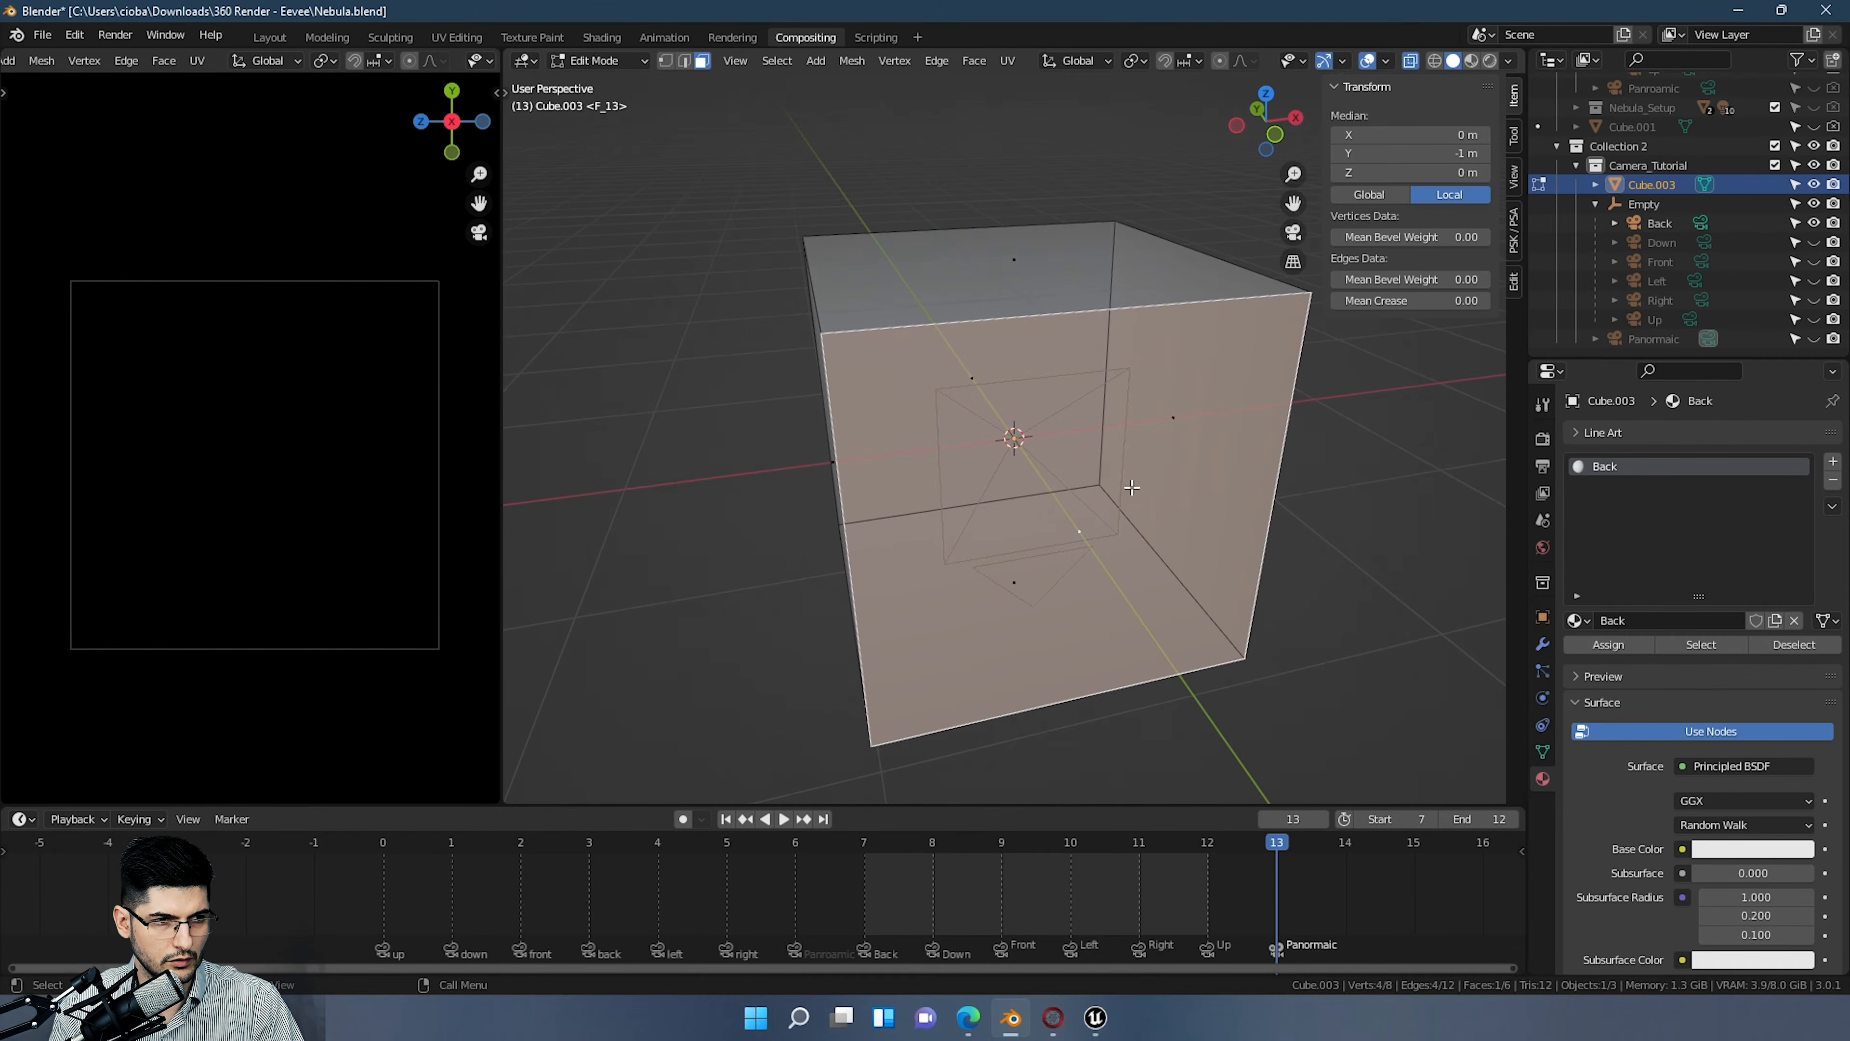
middle_click_drag(1004, 489, 1220, 442)
middle_click_drag(1290, 388, 1384, 452)
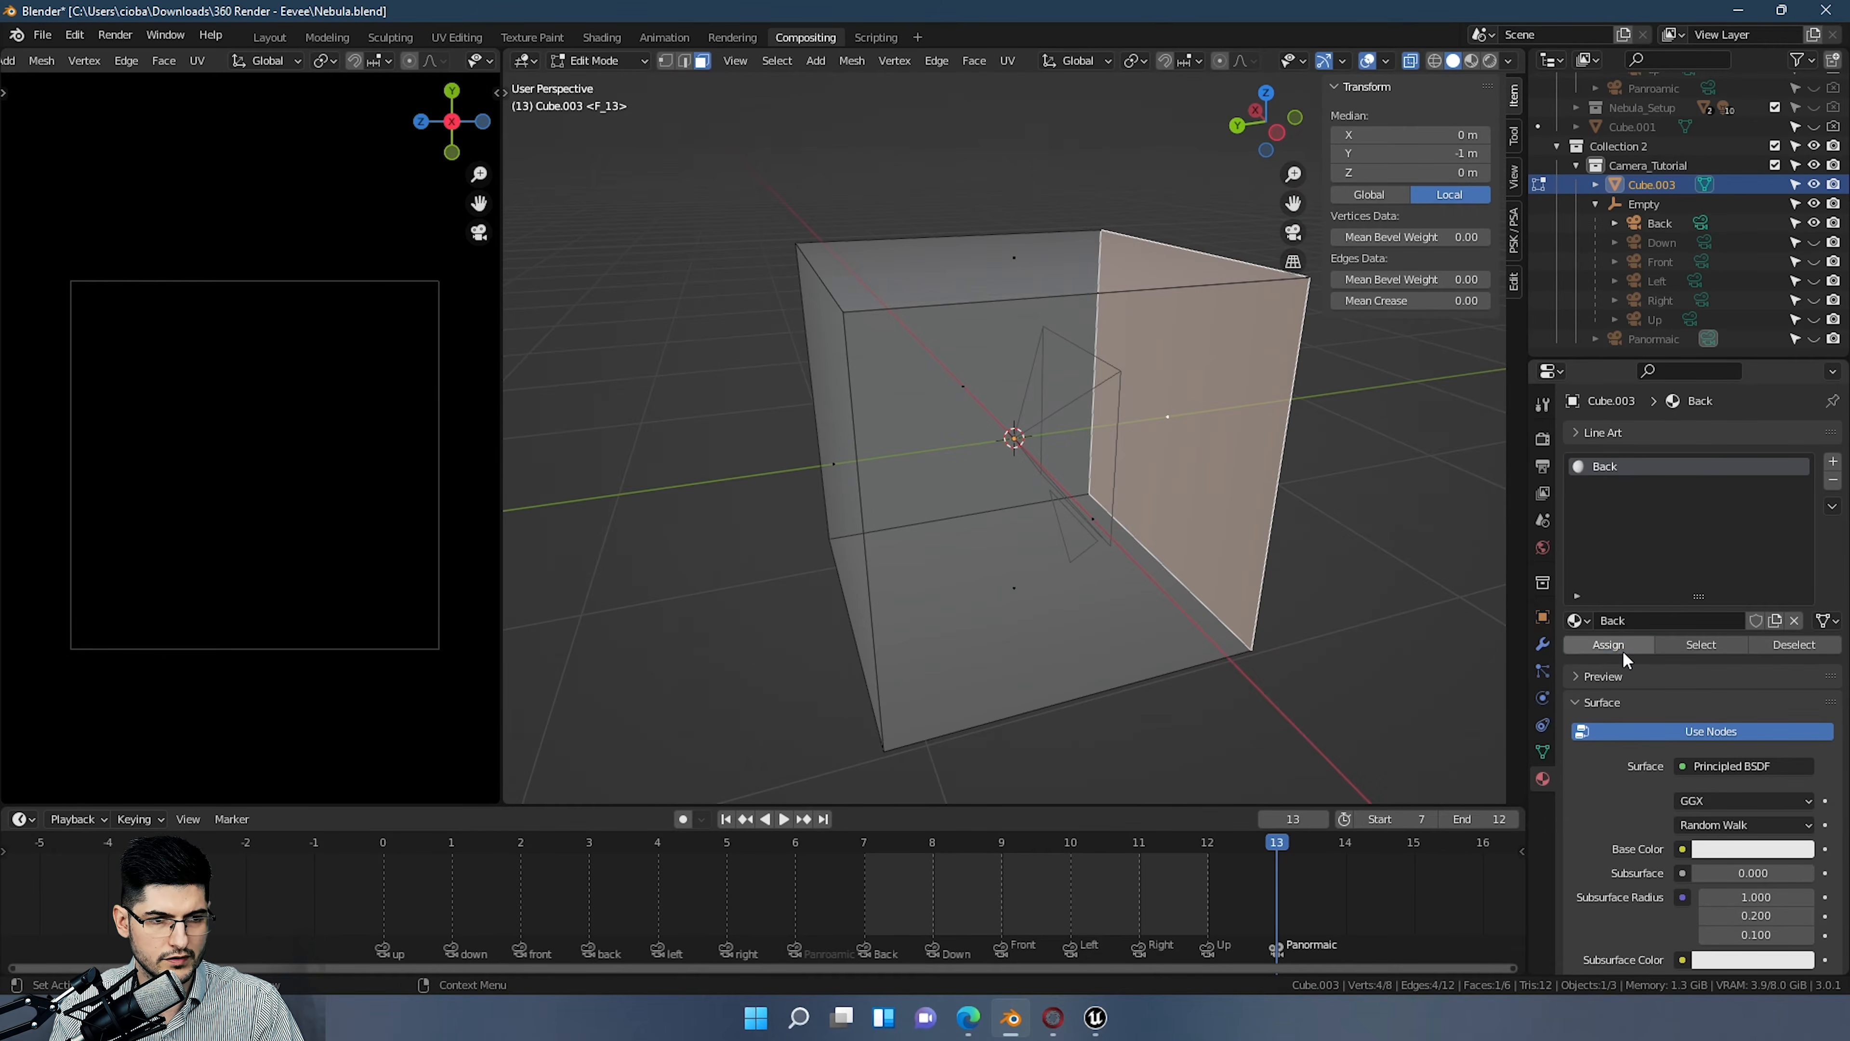
middle_click_drag(983, 438, 914, 333)
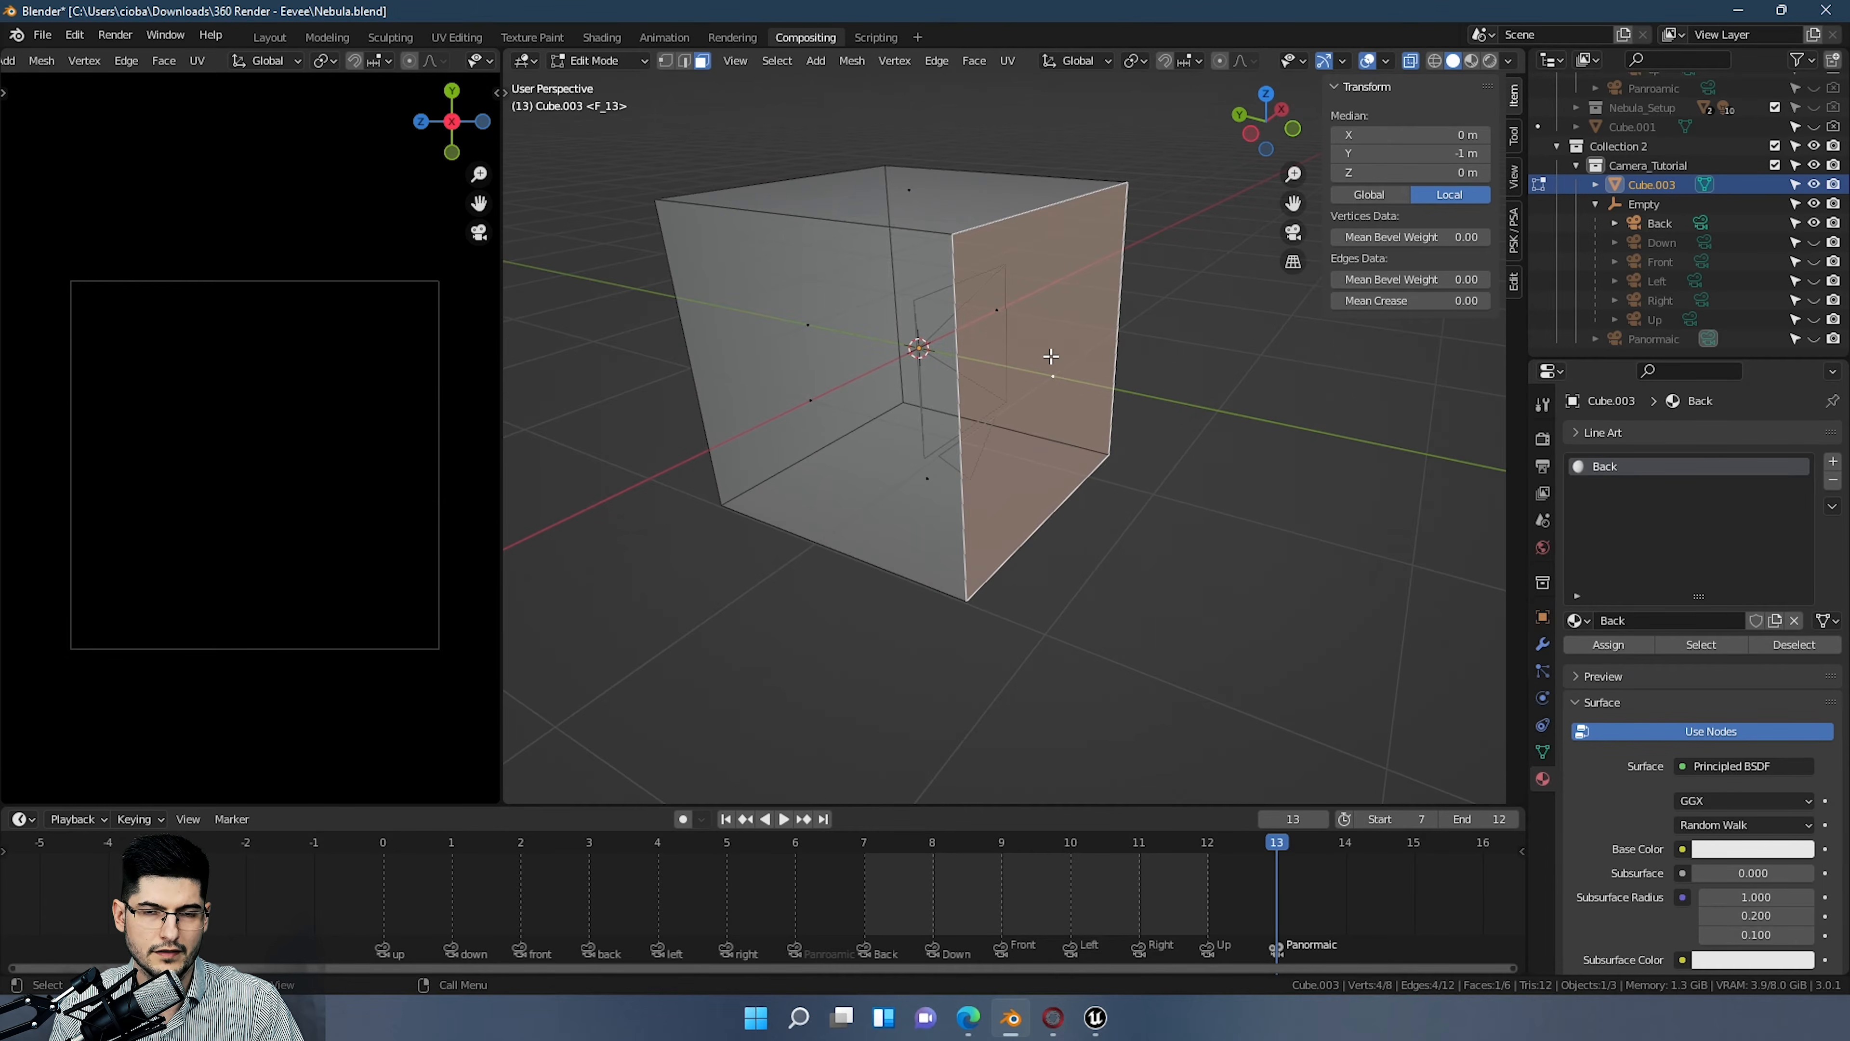
middle_click_drag(1099, 381, 1151, 382)
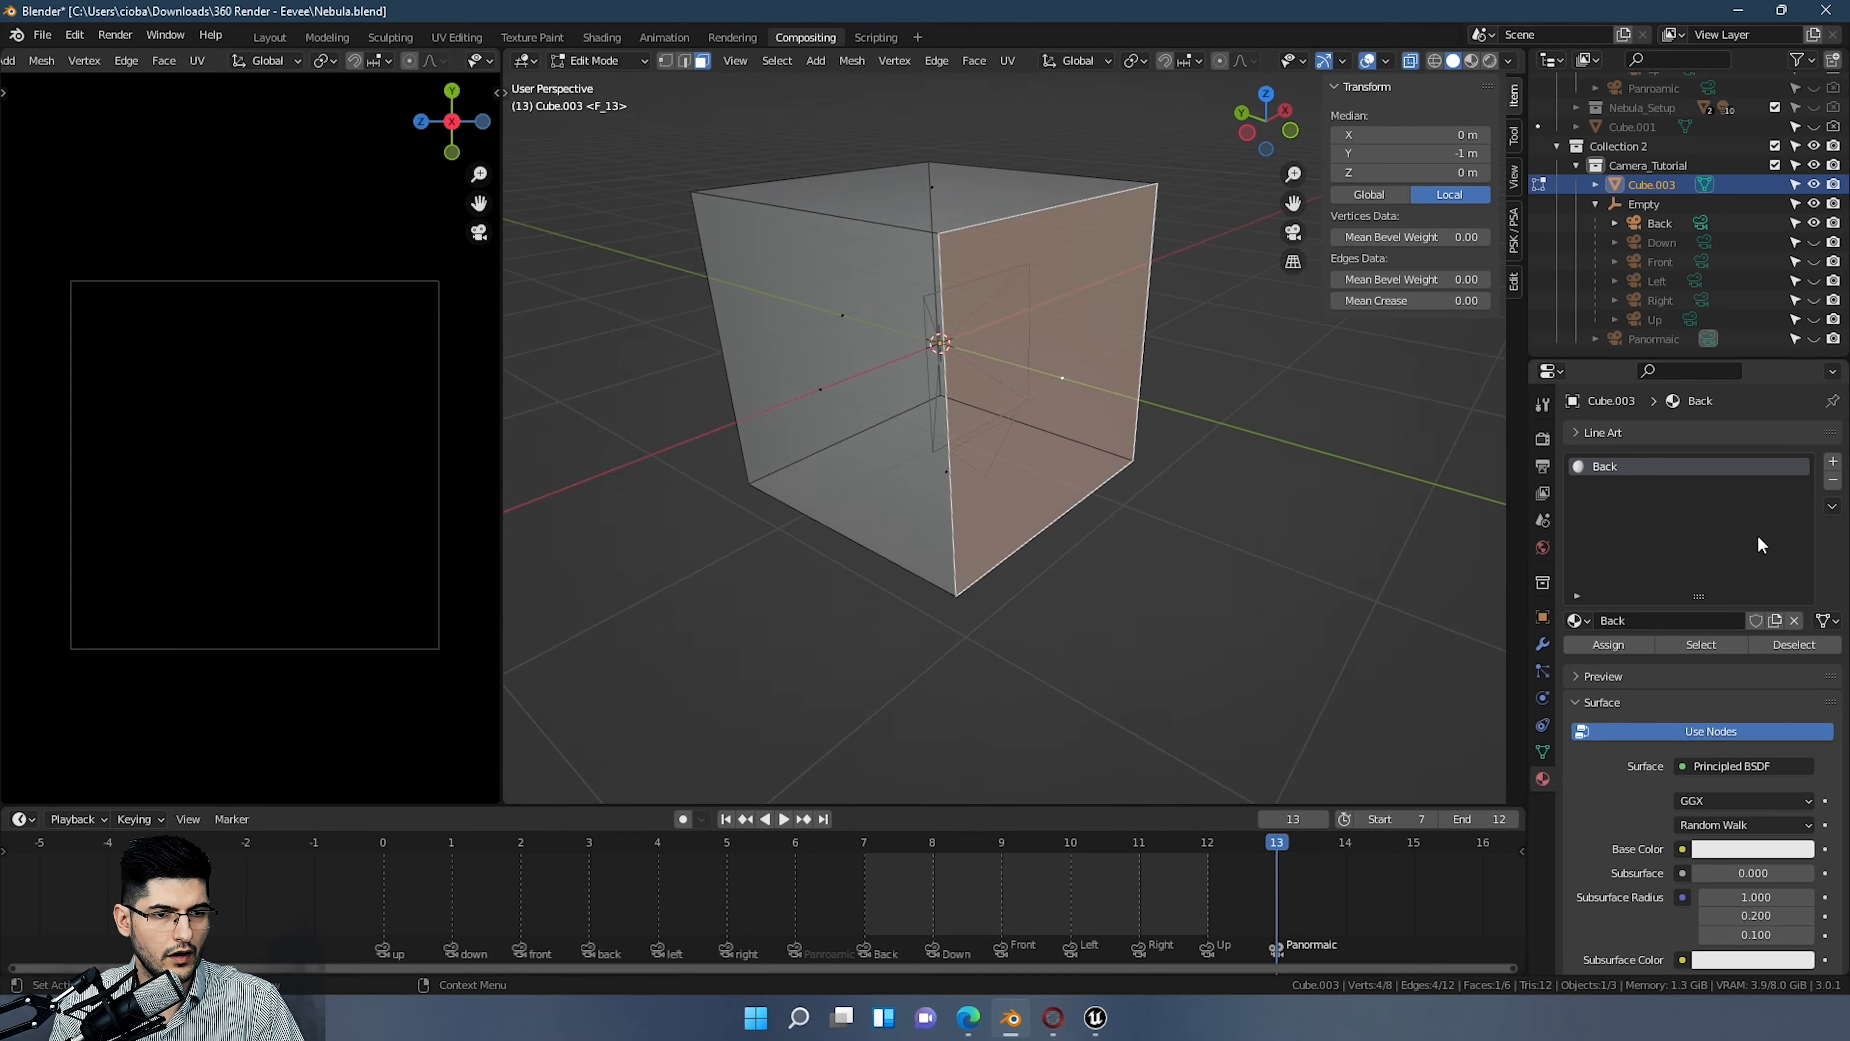
Step: Add a second material slot to the cube with a new material named Down
left_click(1832, 464)
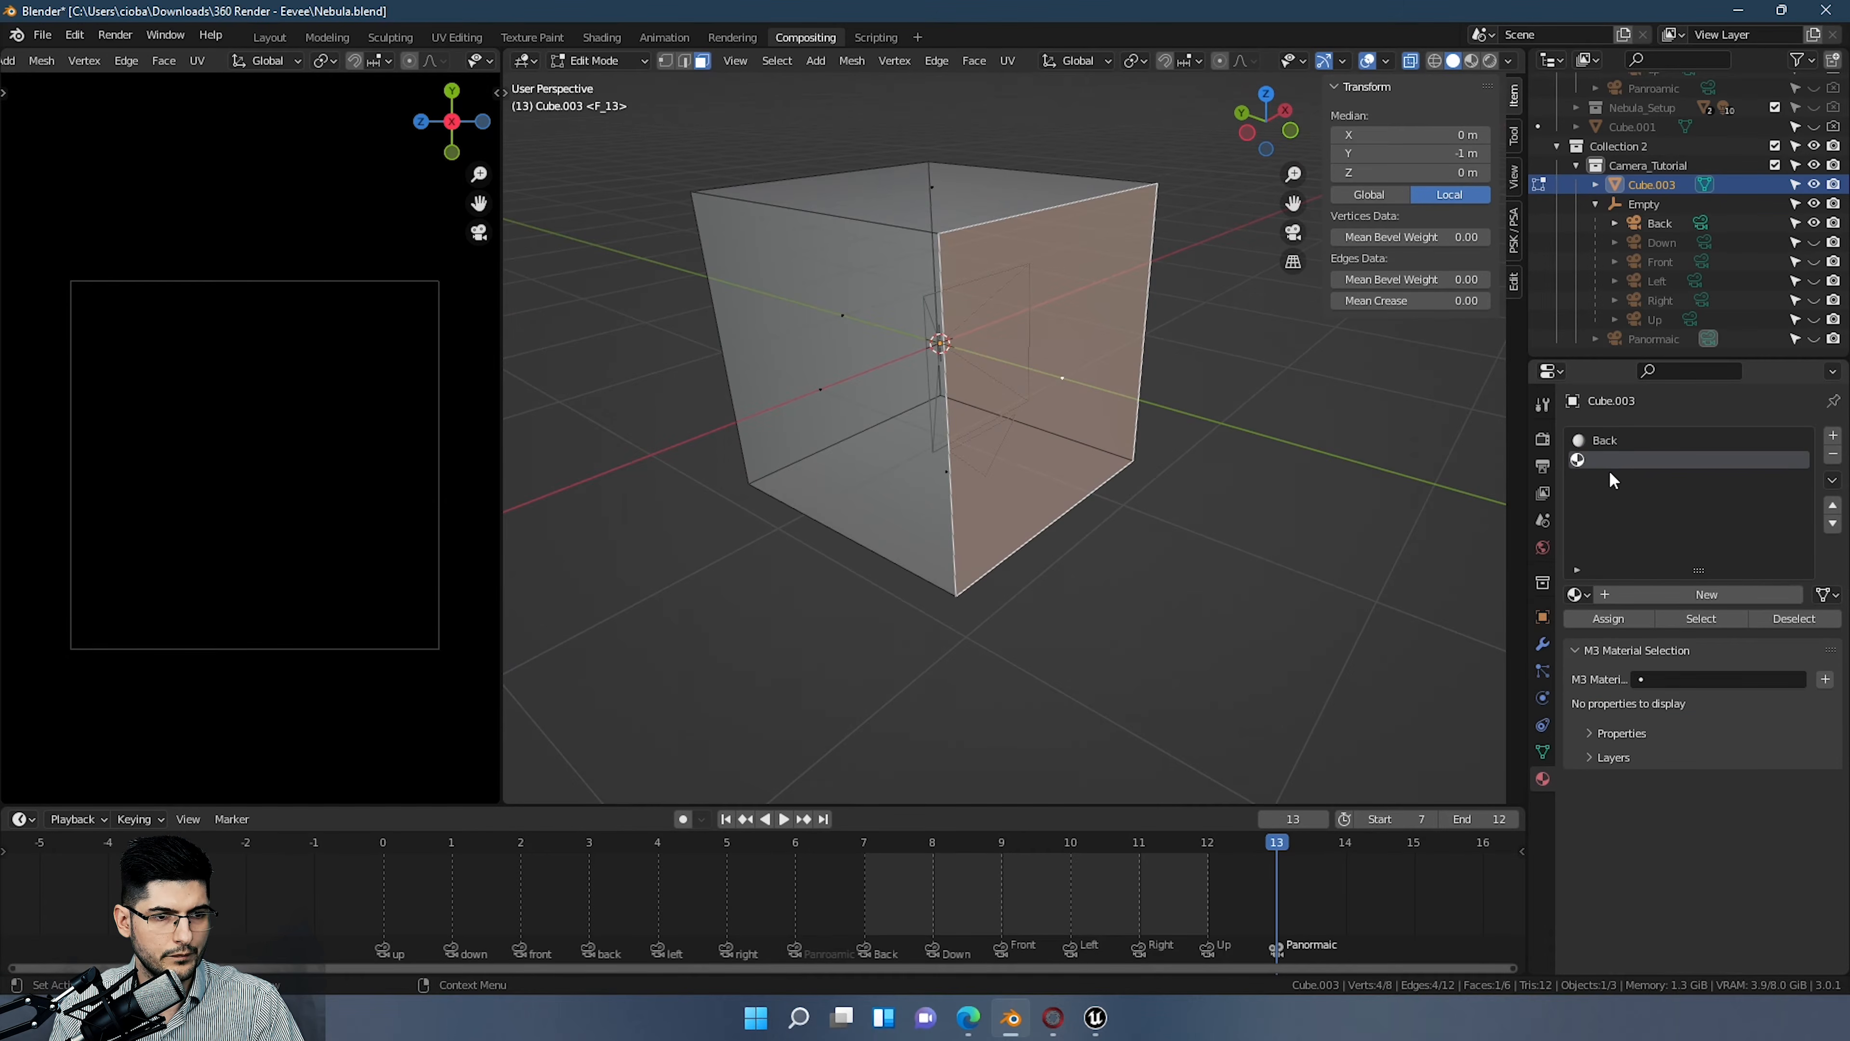
left_click(1623, 595)
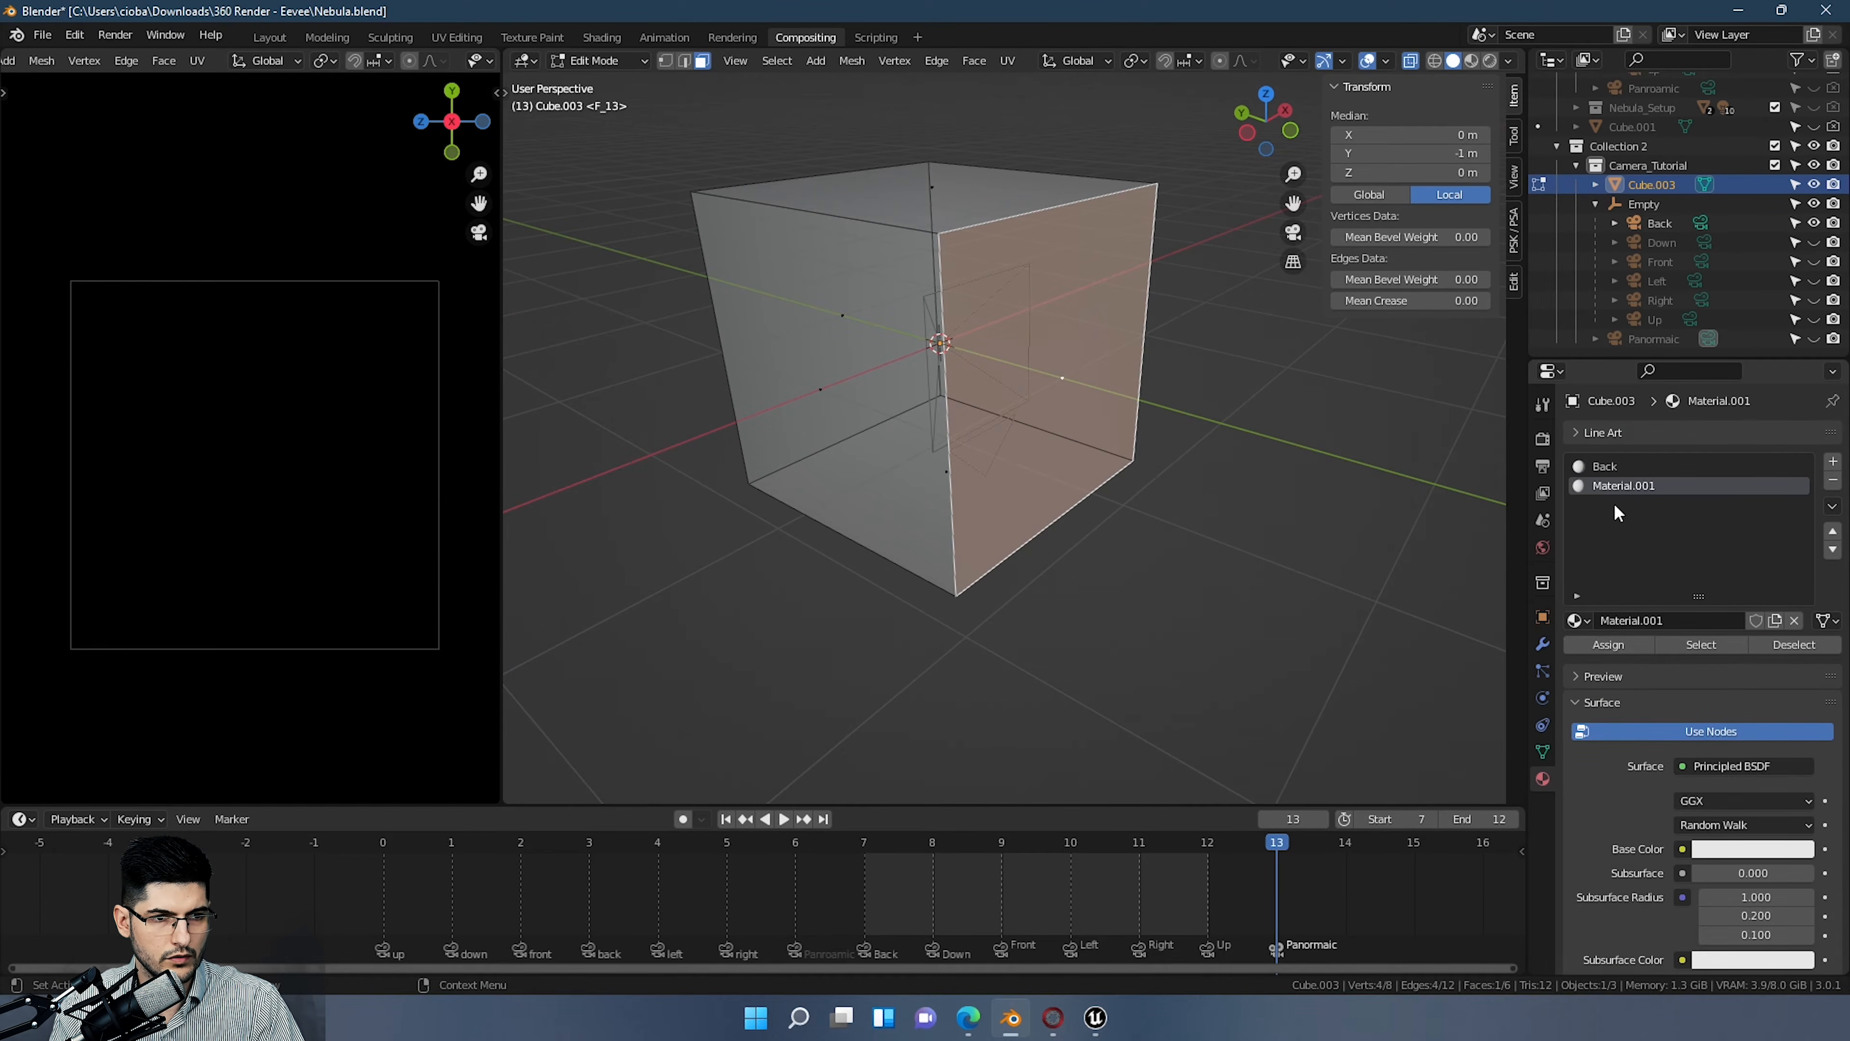
type("Down")
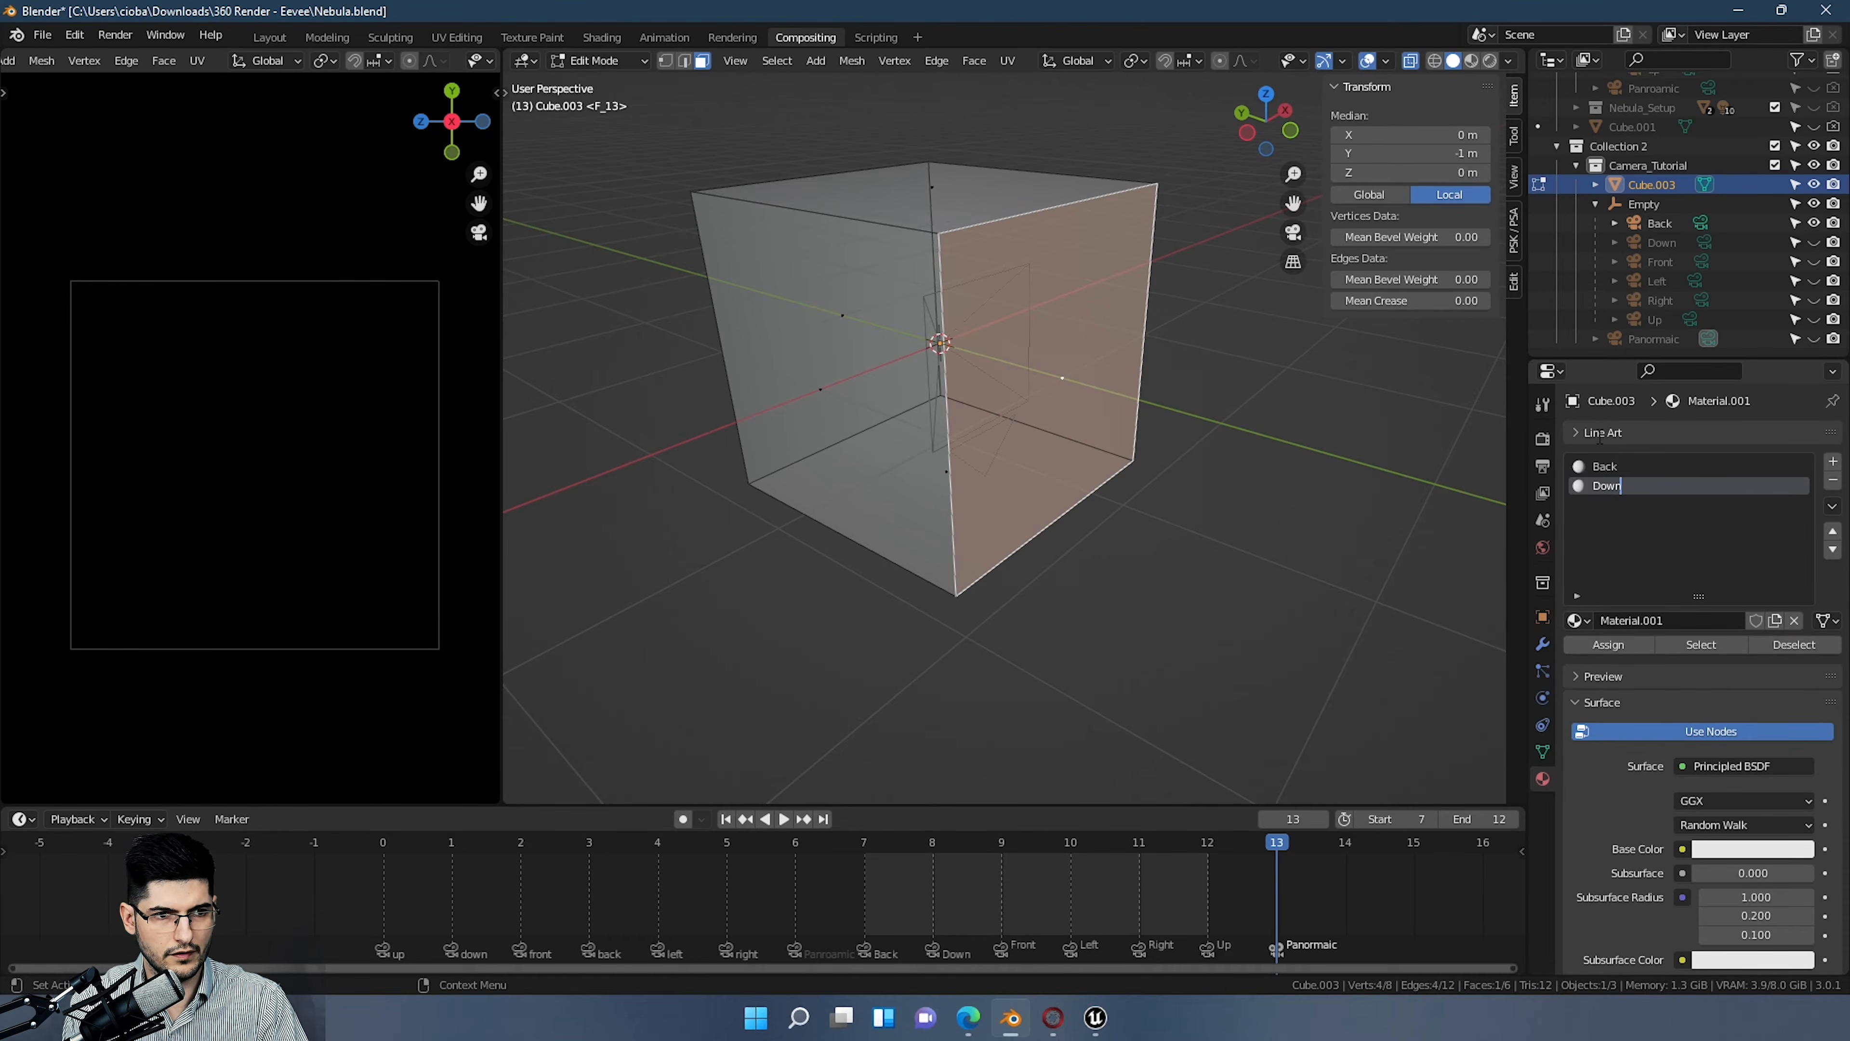
key("Return")
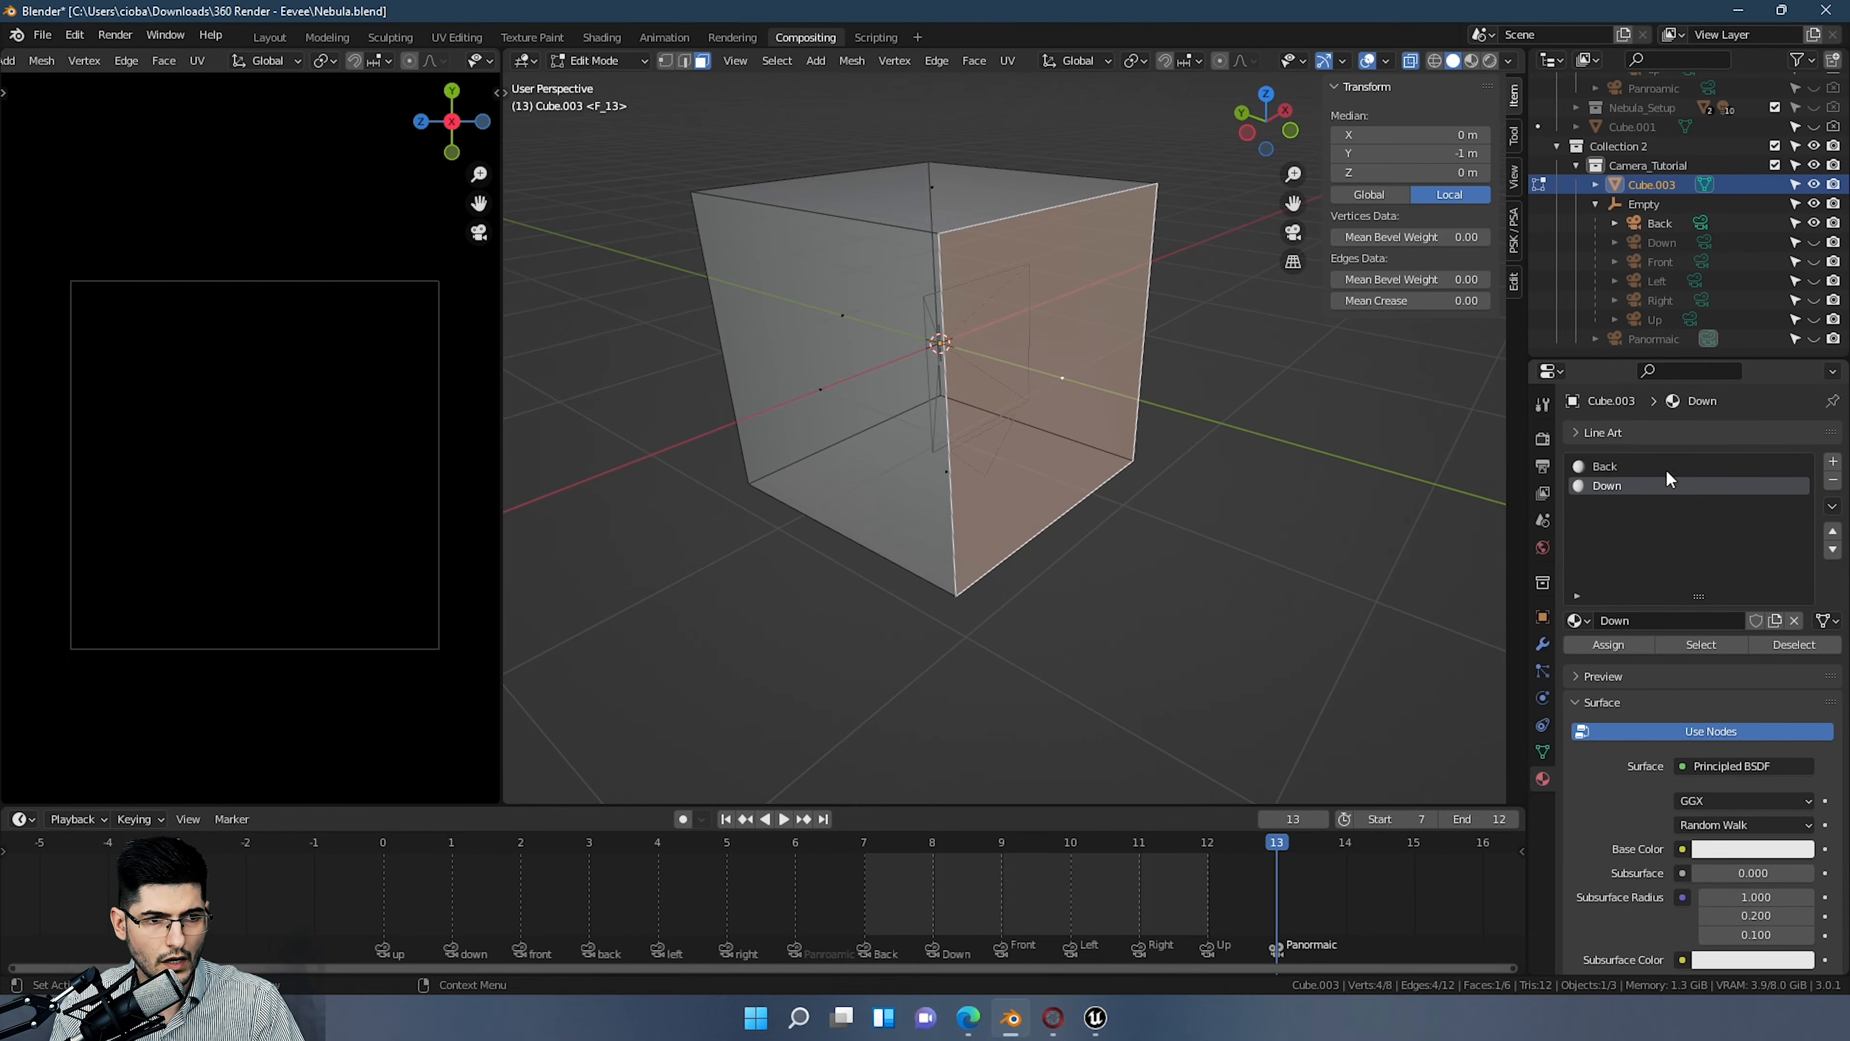
Step: Show the Down camera instead of the Back camera, select the cube's bottom face and return to Object Mode
middle_click_drag(1177, 376, 1209, 331)
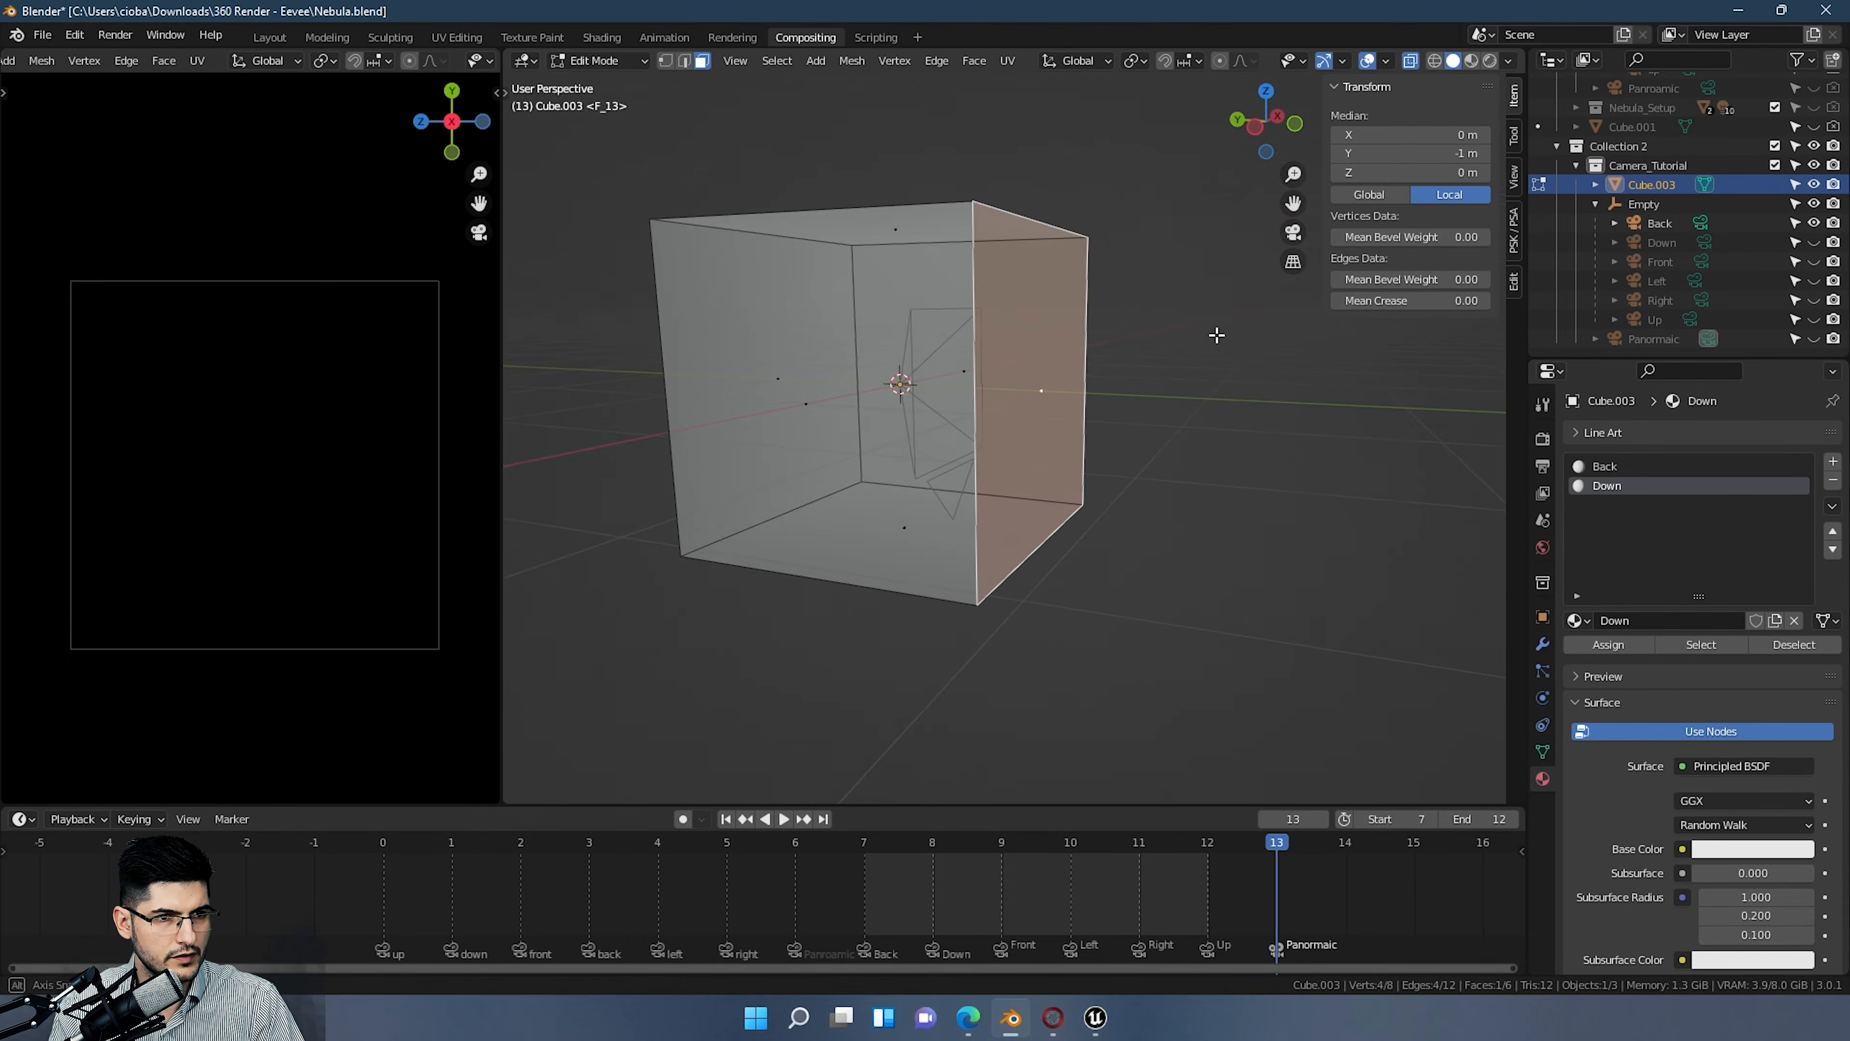
left_click(1814, 223)
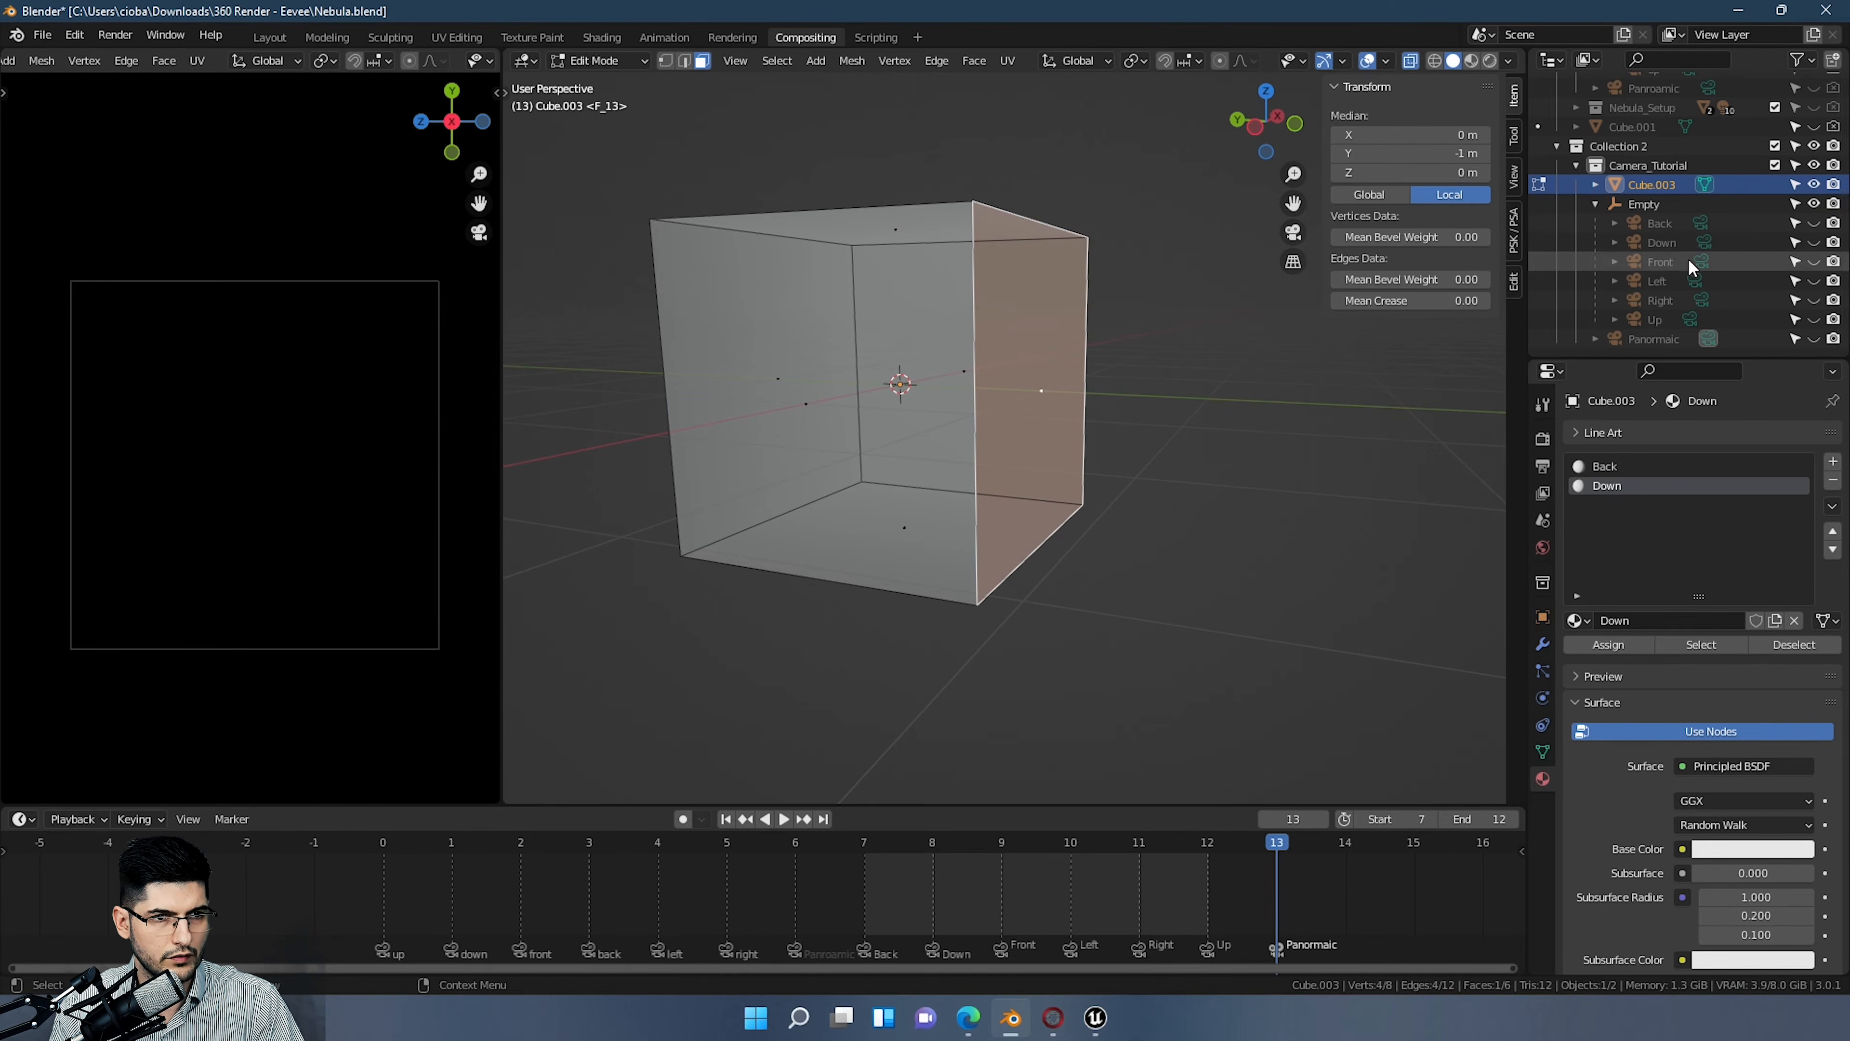
left_click(1814, 243)
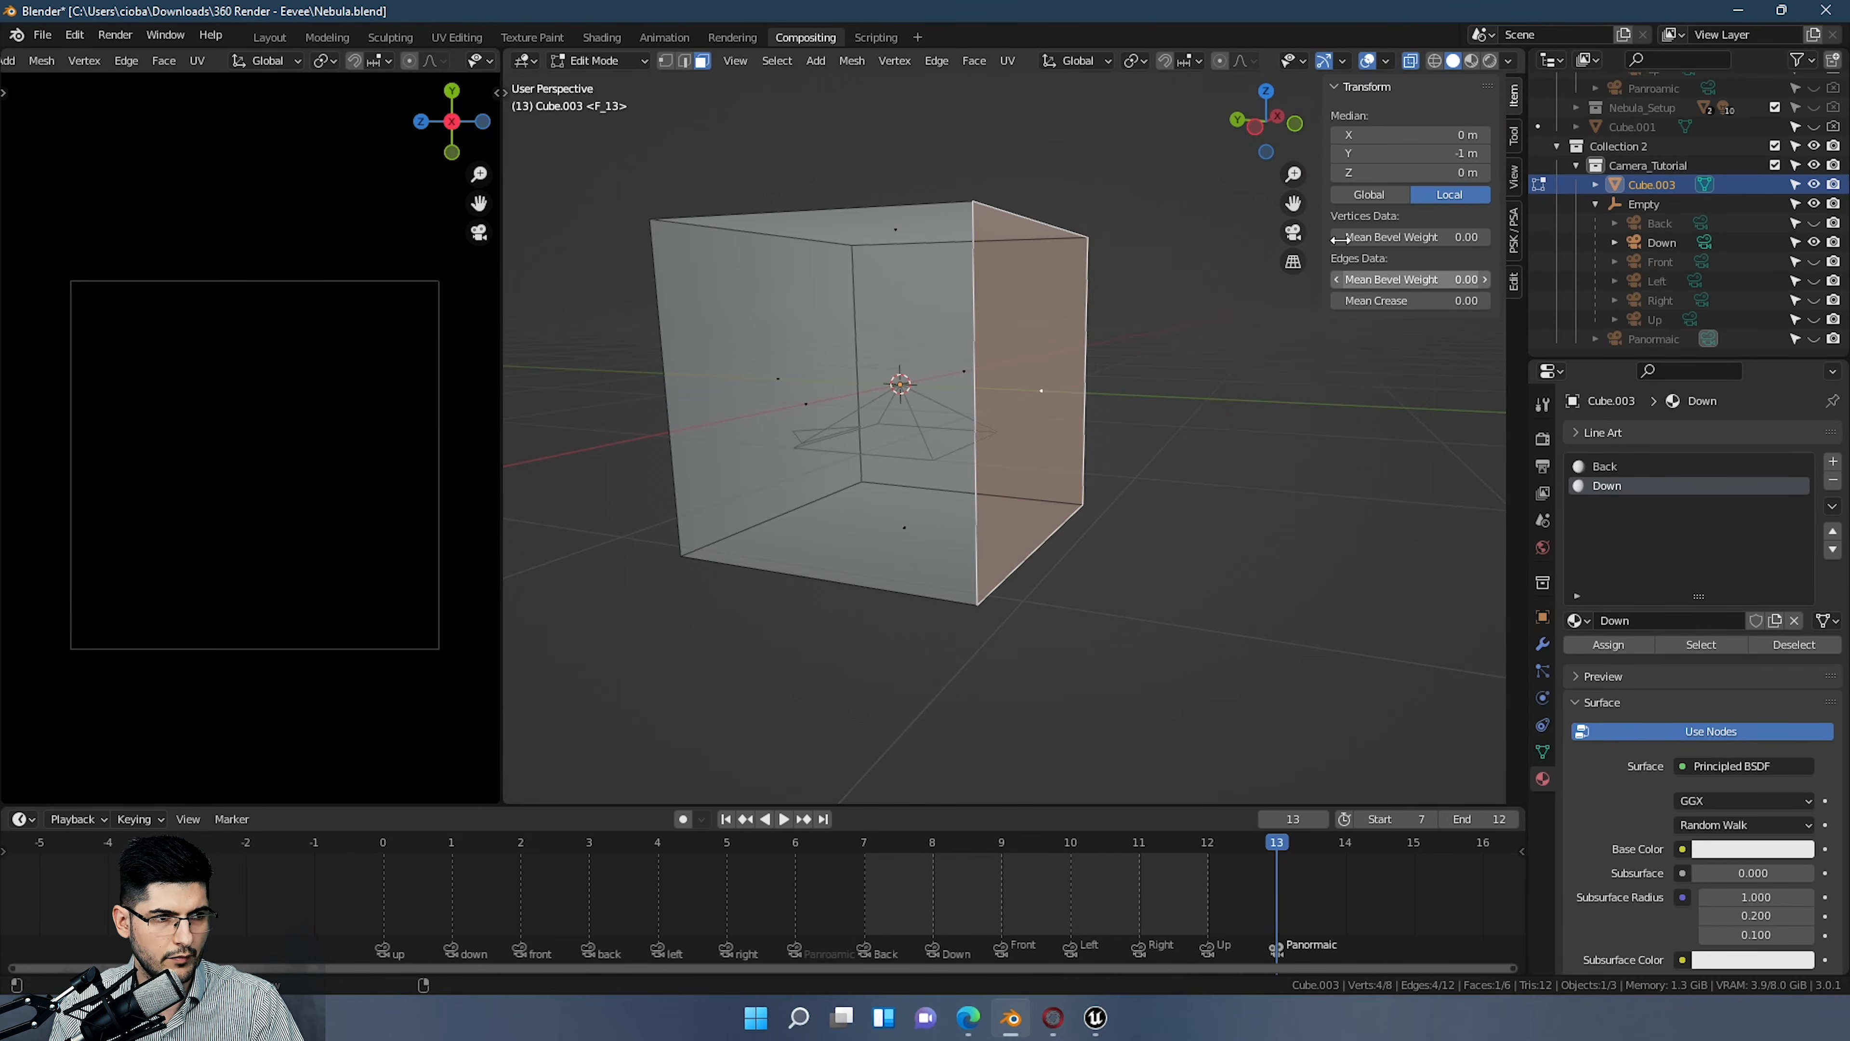
middle_click_drag(1115, 438, 923, 470)
middle_click_drag(915, 472, 1169, 525)
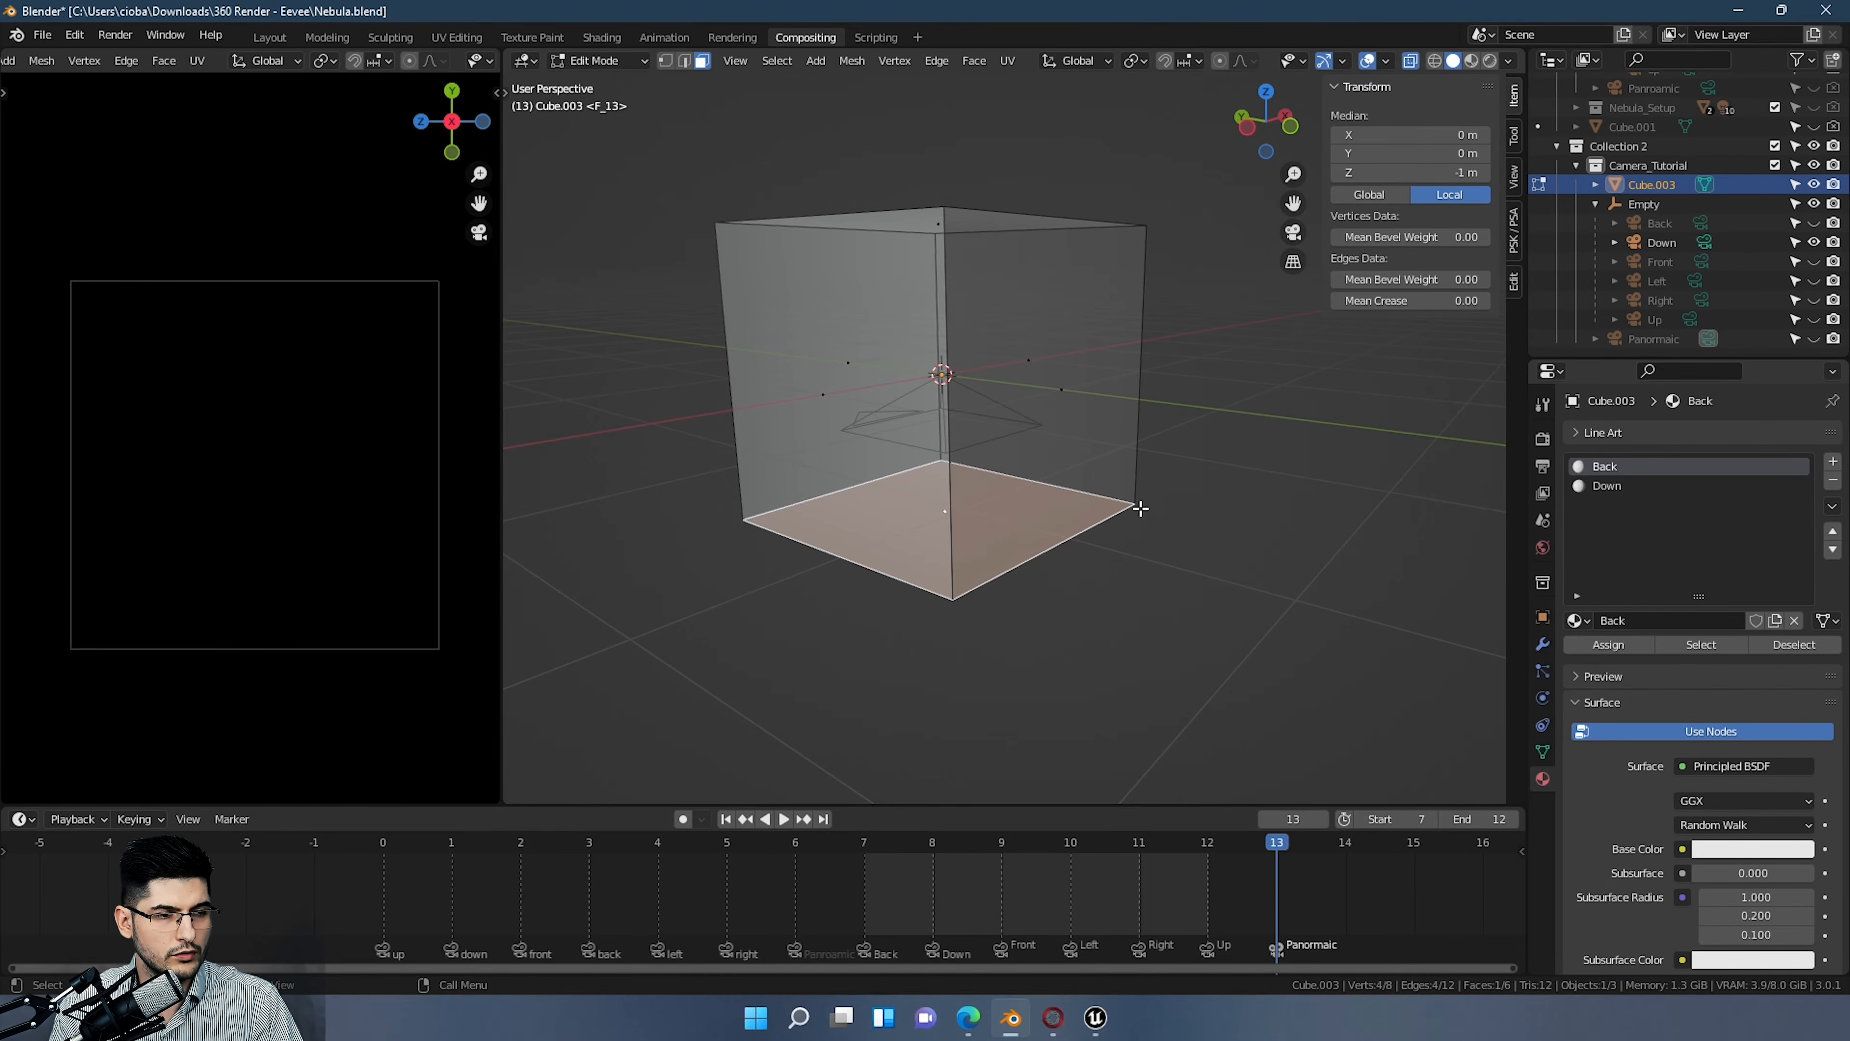
middle_click_drag(1143, 508, 1173, 488)
key("Tab")
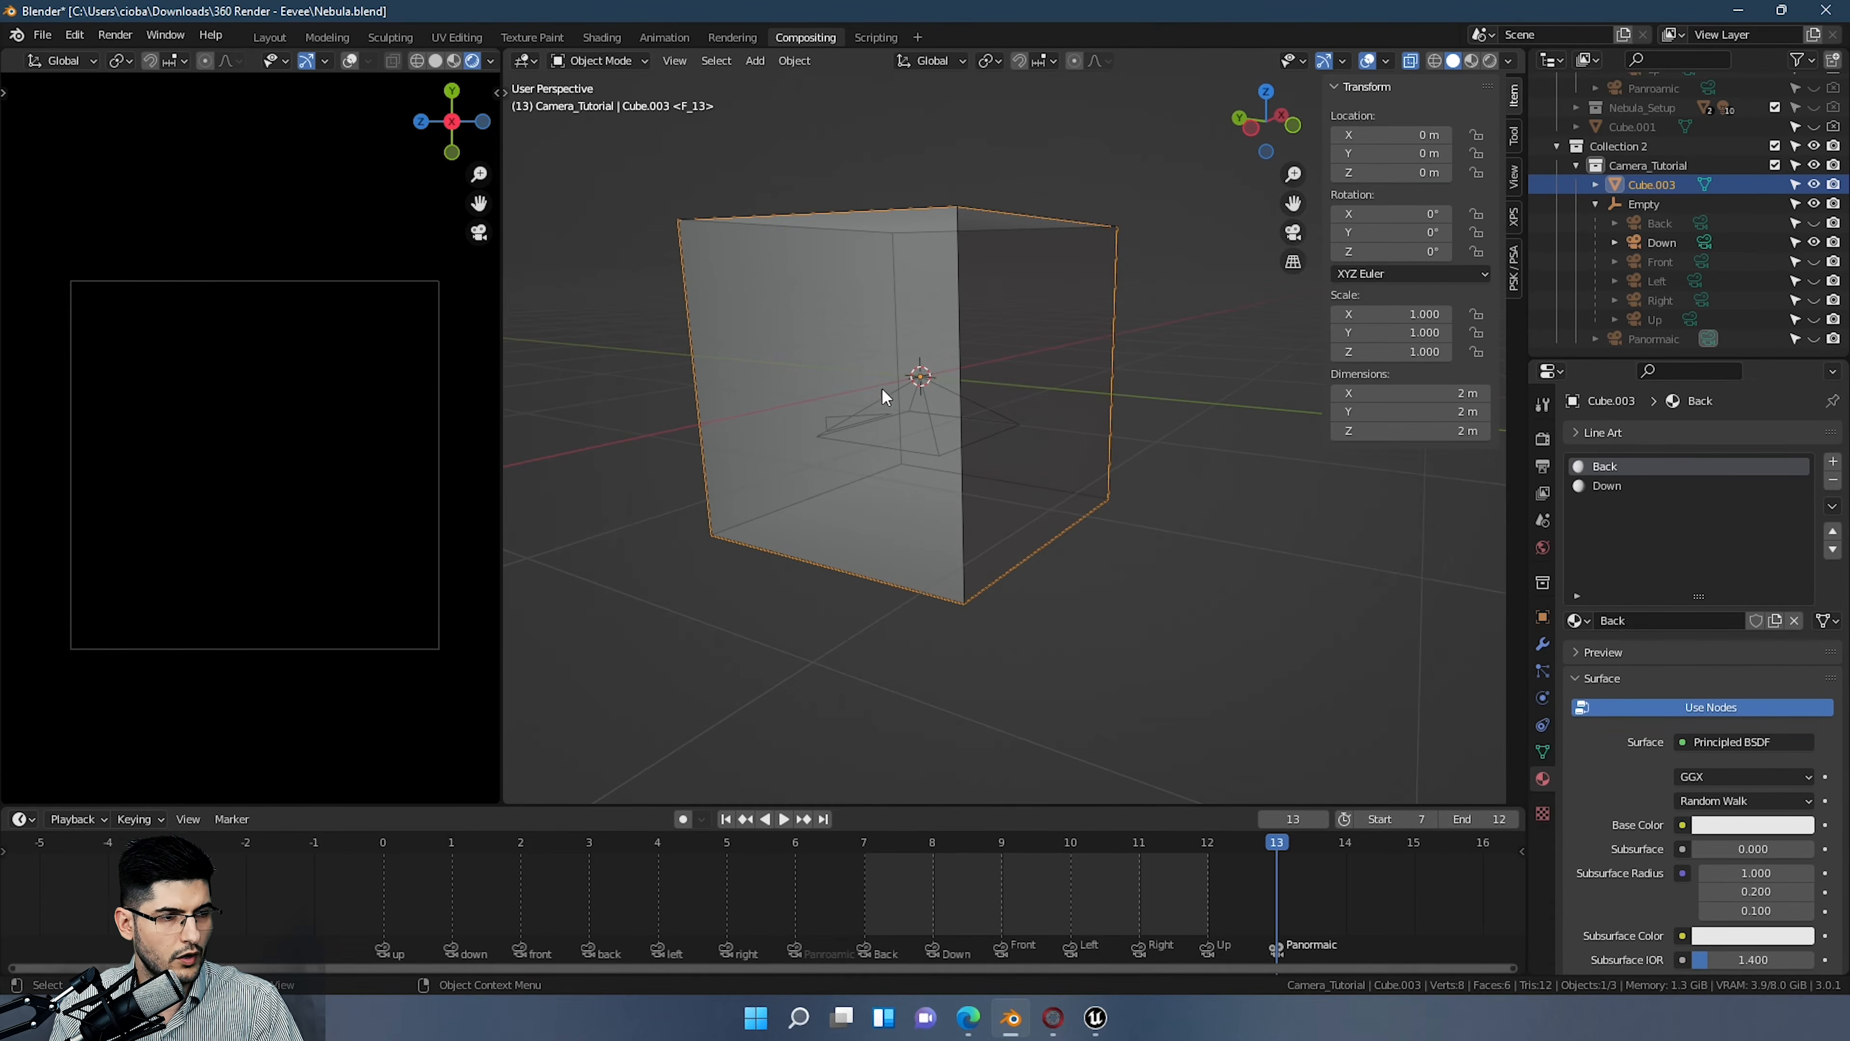
Step: Widen the camera viewport area and change it to the Shader Editor showing the Back material's nodes
left_click_drag(499, 305, 887, 306)
left_click(22, 60)
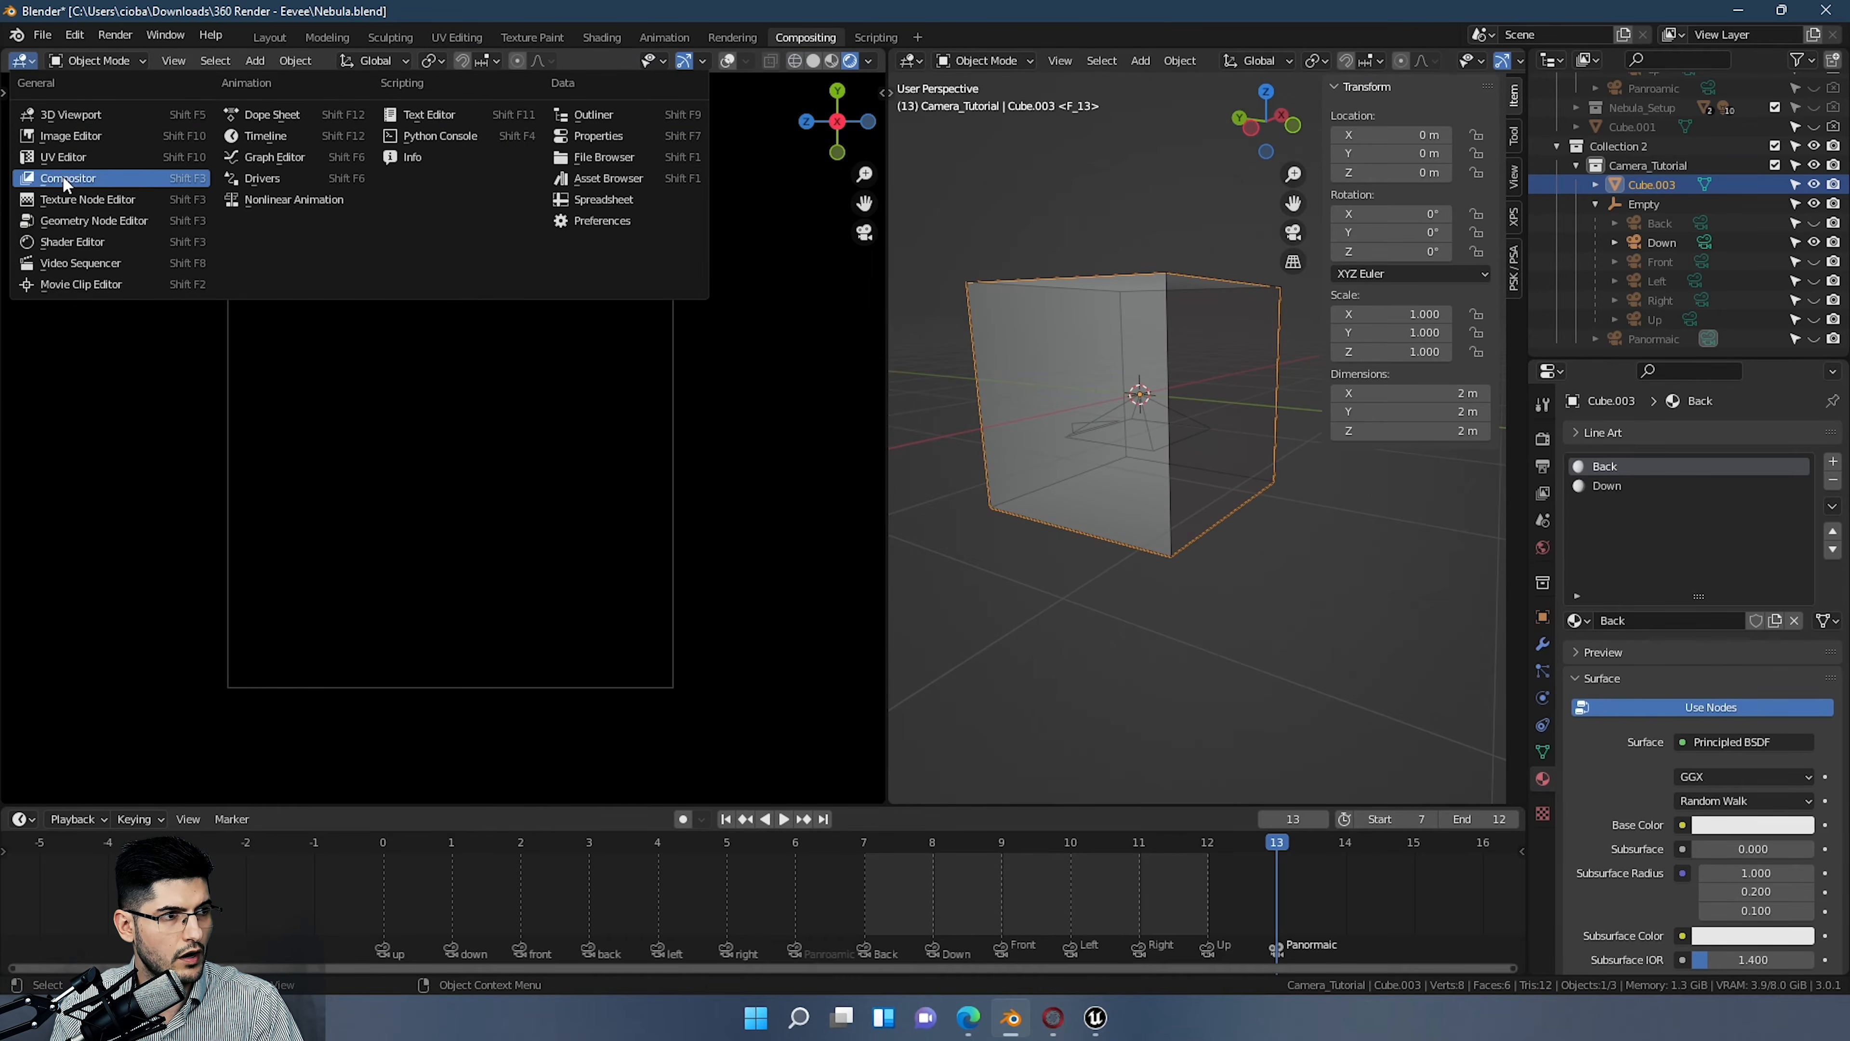
left_click(79, 239)
scroll(409, 375, "down", 8)
middle_click_drag(406, 307, 333, 170)
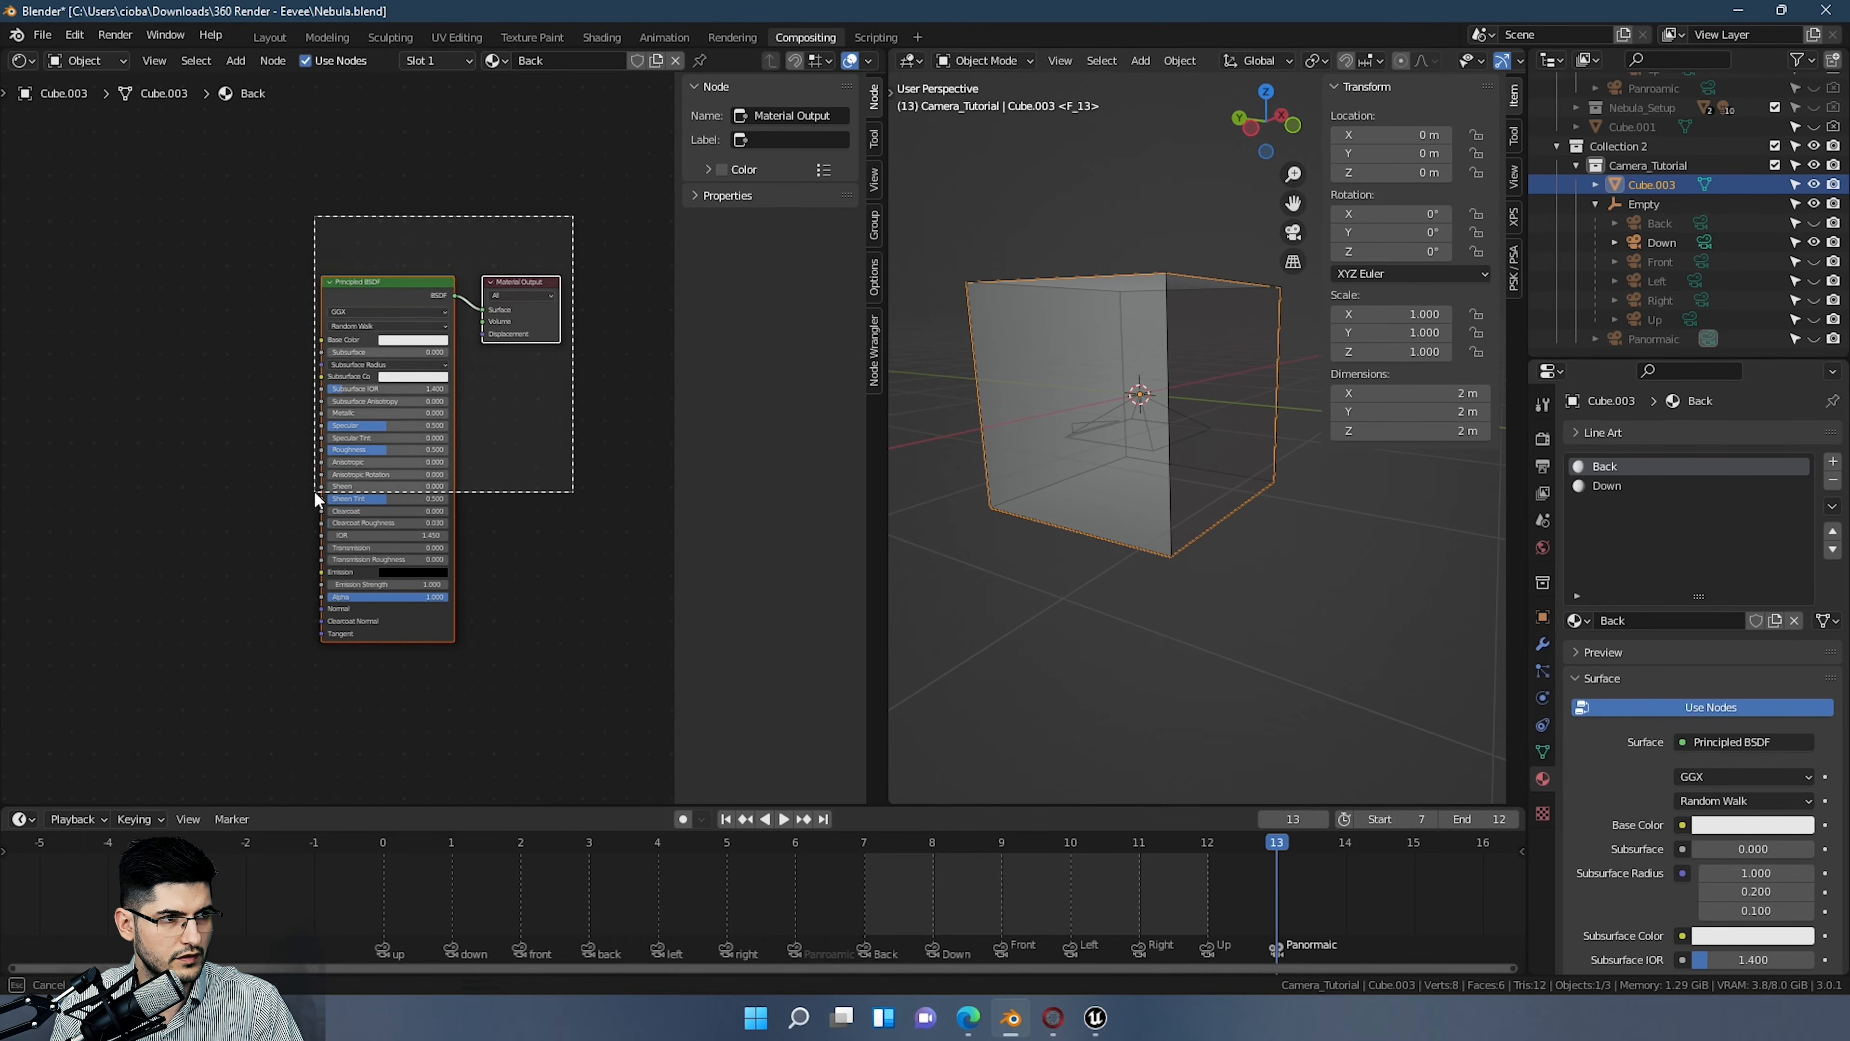
Step: Move the Principled BSDF node down and away from the Material Output node to make room between them
left_click(464, 208)
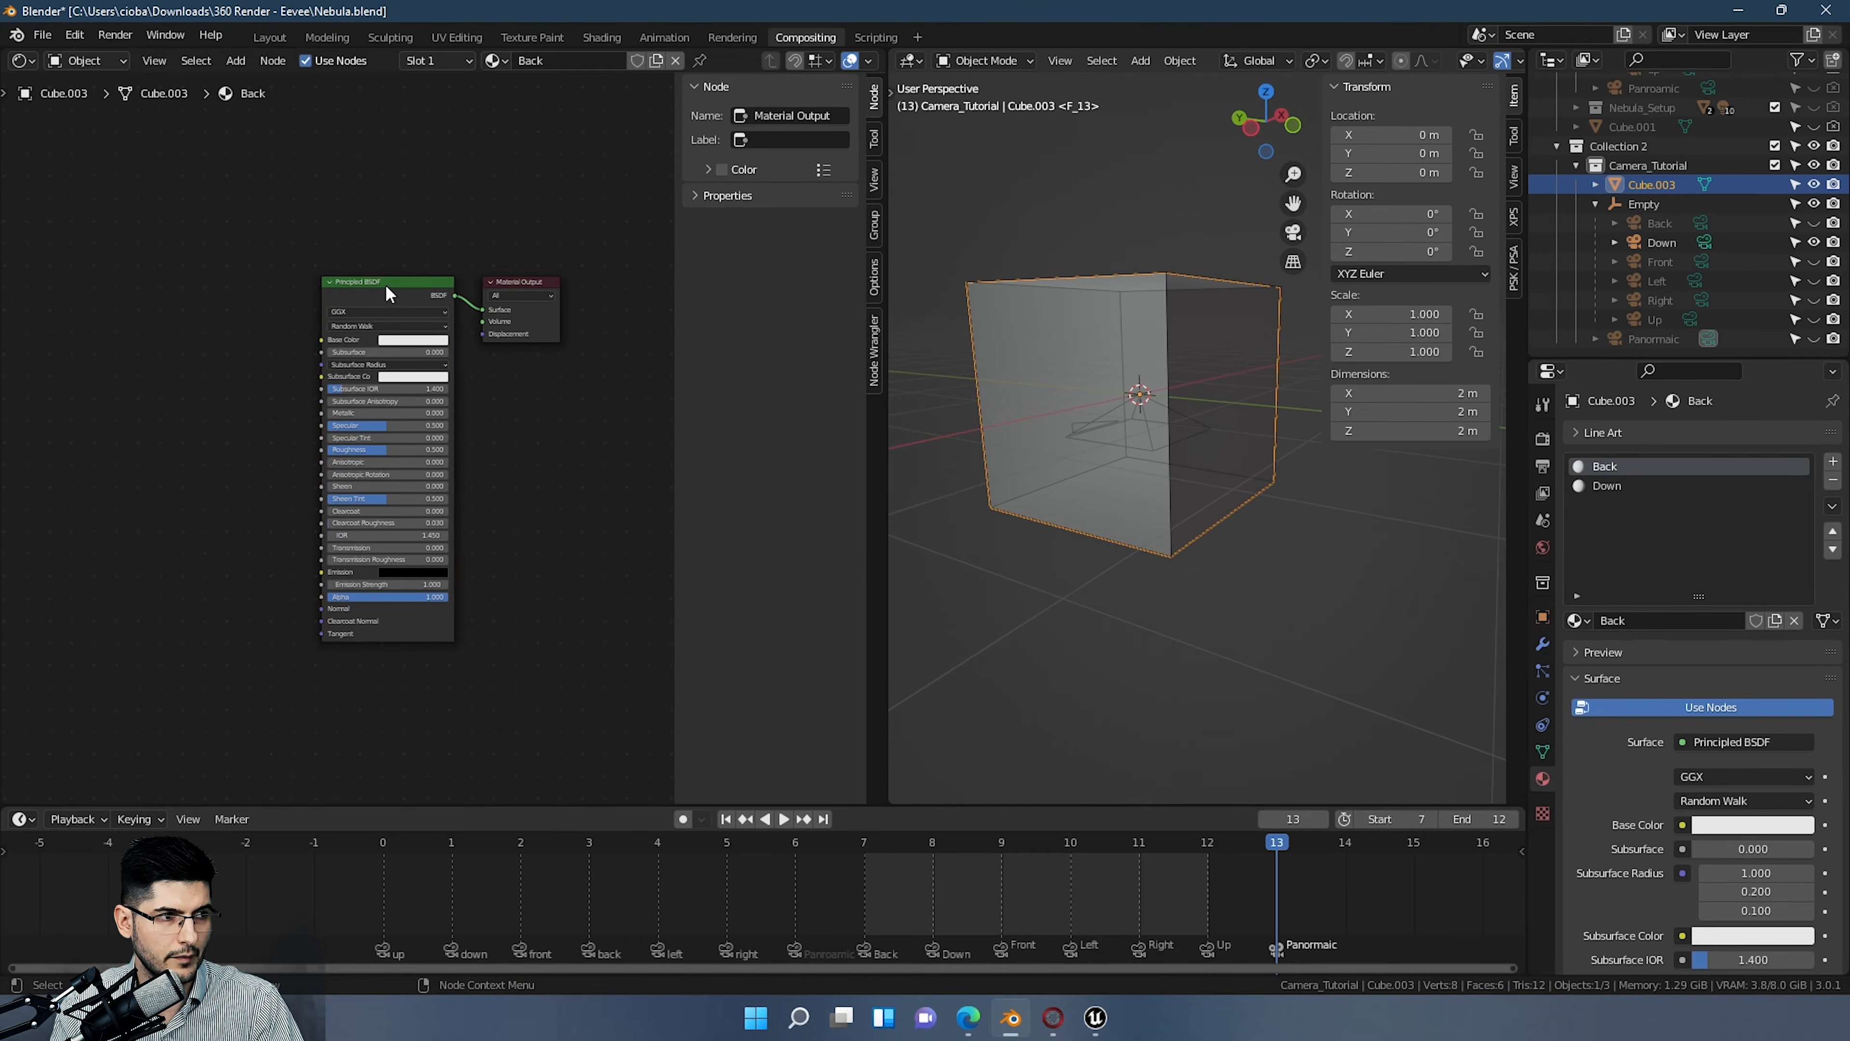
left_click_drag(386, 286, 302, 400)
middle_click_drag(502, 390, 587, 390)
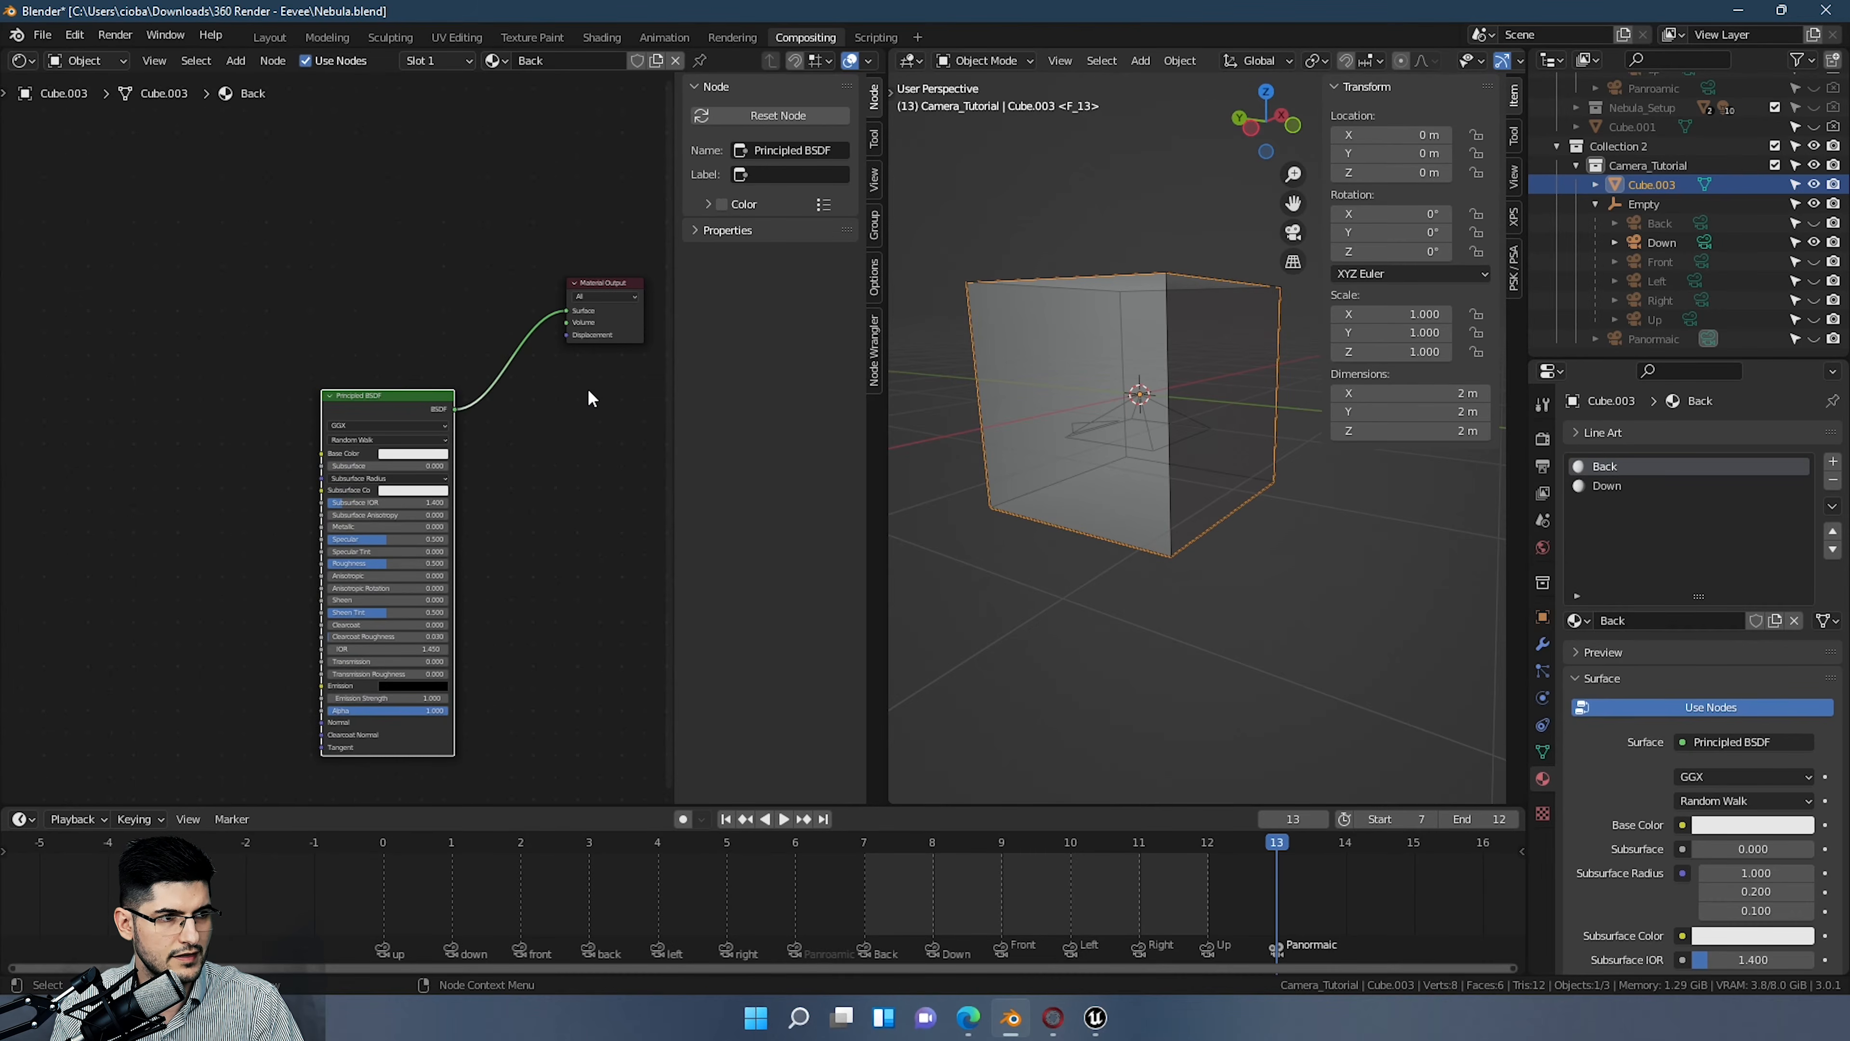
Step: Add an Emission shader node above the Principled BSDF node in the Back material
scroll(477, 276, "up", 3)
middle_click_drag(477, 276, 323, 278)
key("shift+a")
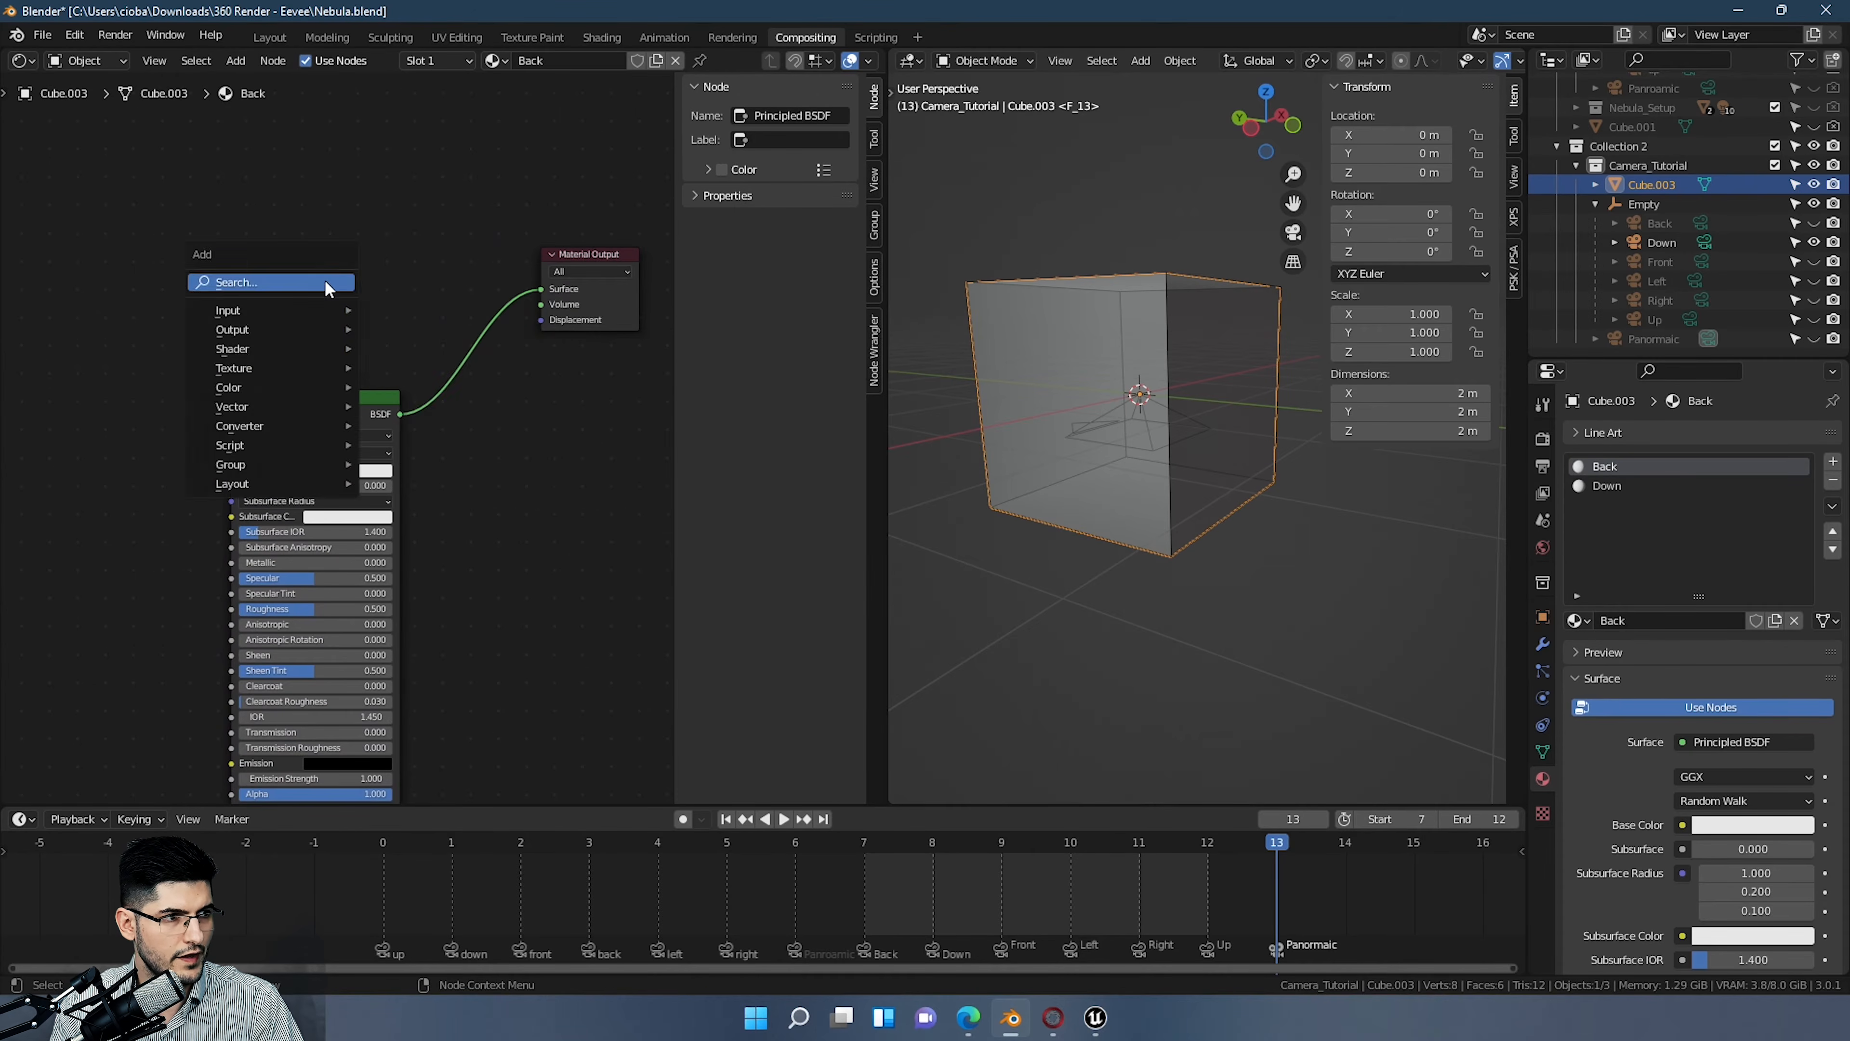
type("emis")
key("Return")
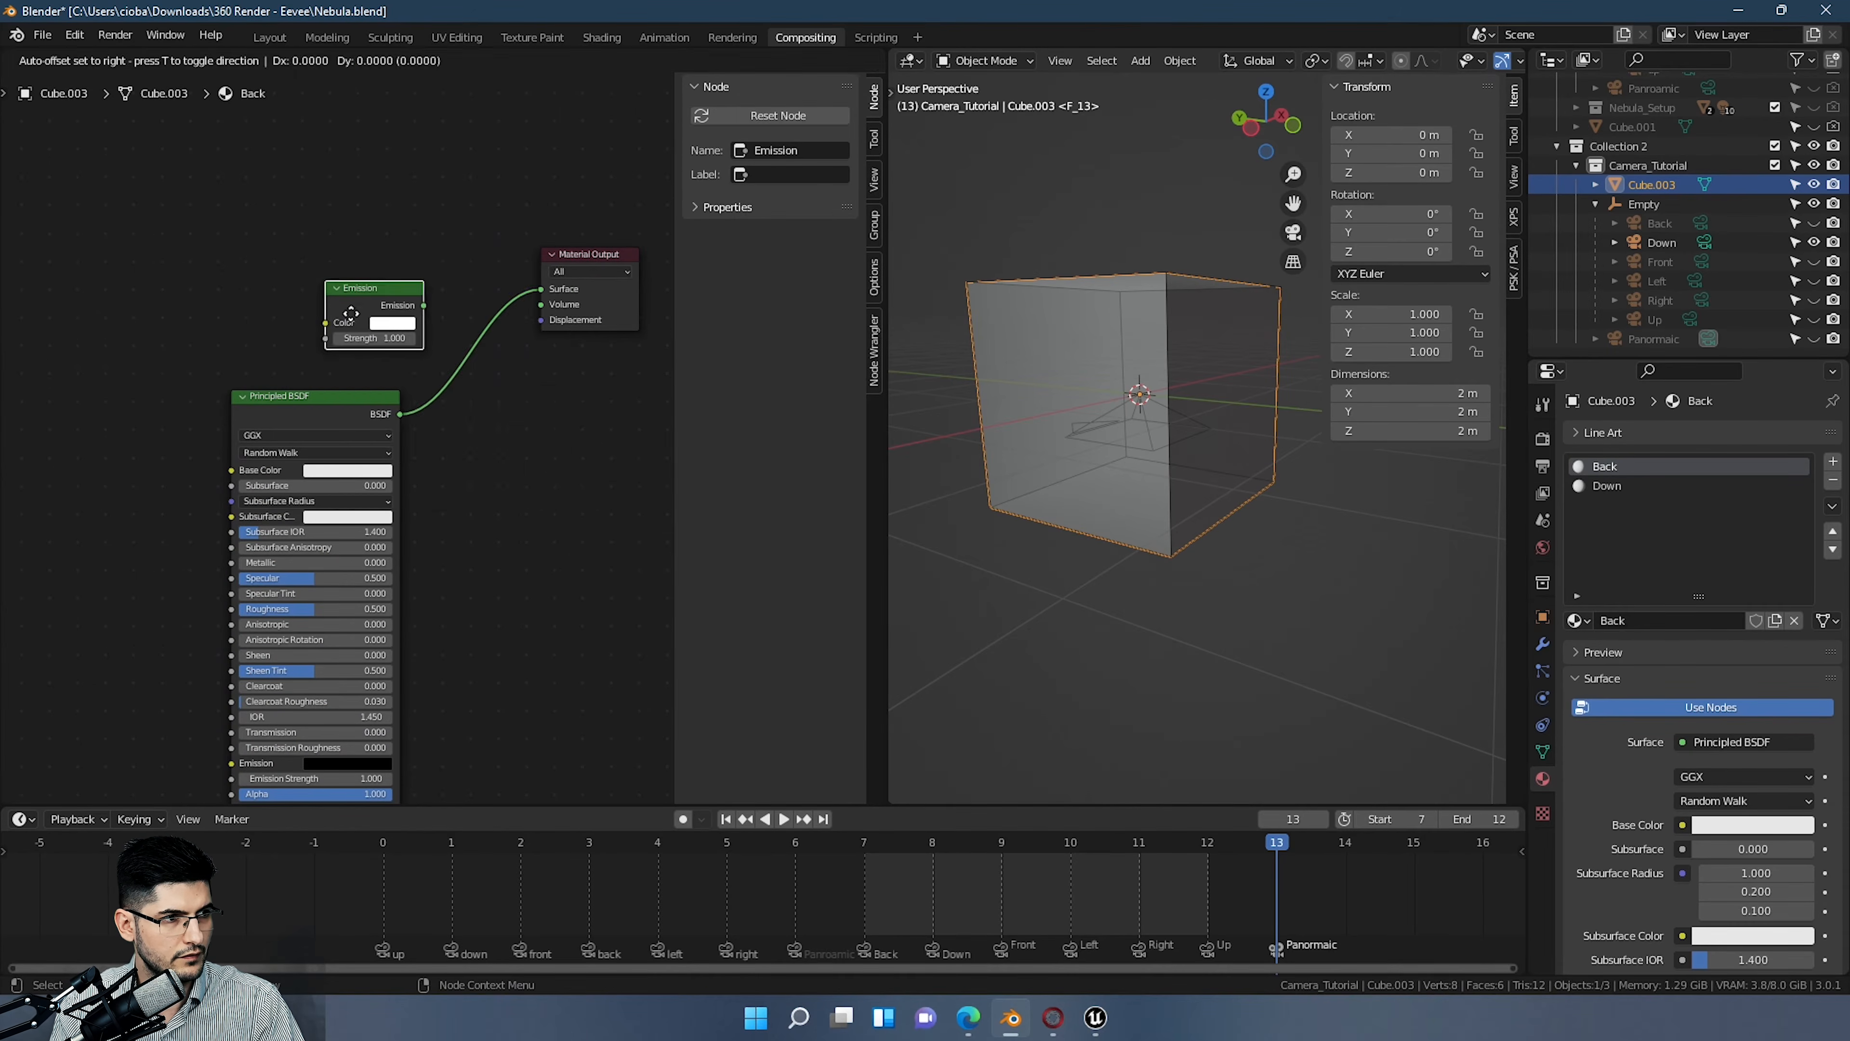
left_click(289, 279)
Step: Insert an Add Shader node between the Principled BSDF and Material Output, and connect the Emission node to its free shader input
middle_click_drag(480, 431, 583, 290)
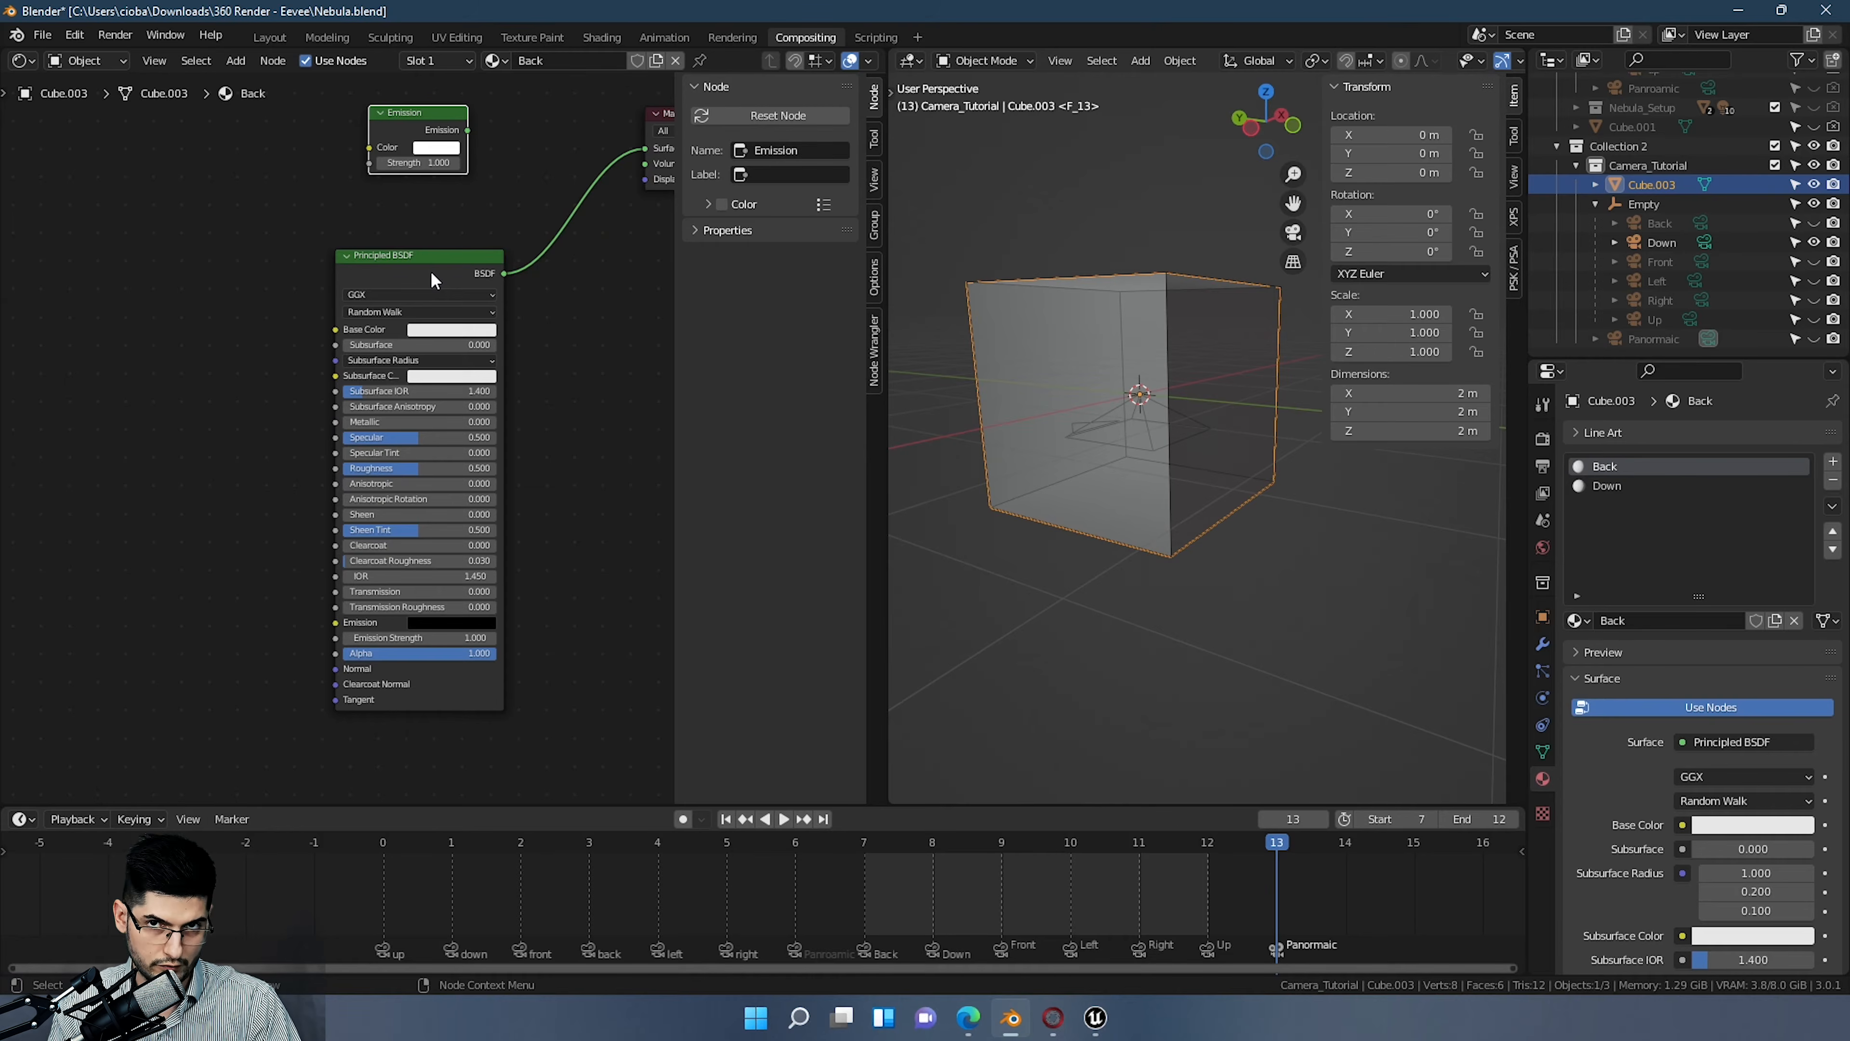
left_click(430, 280)
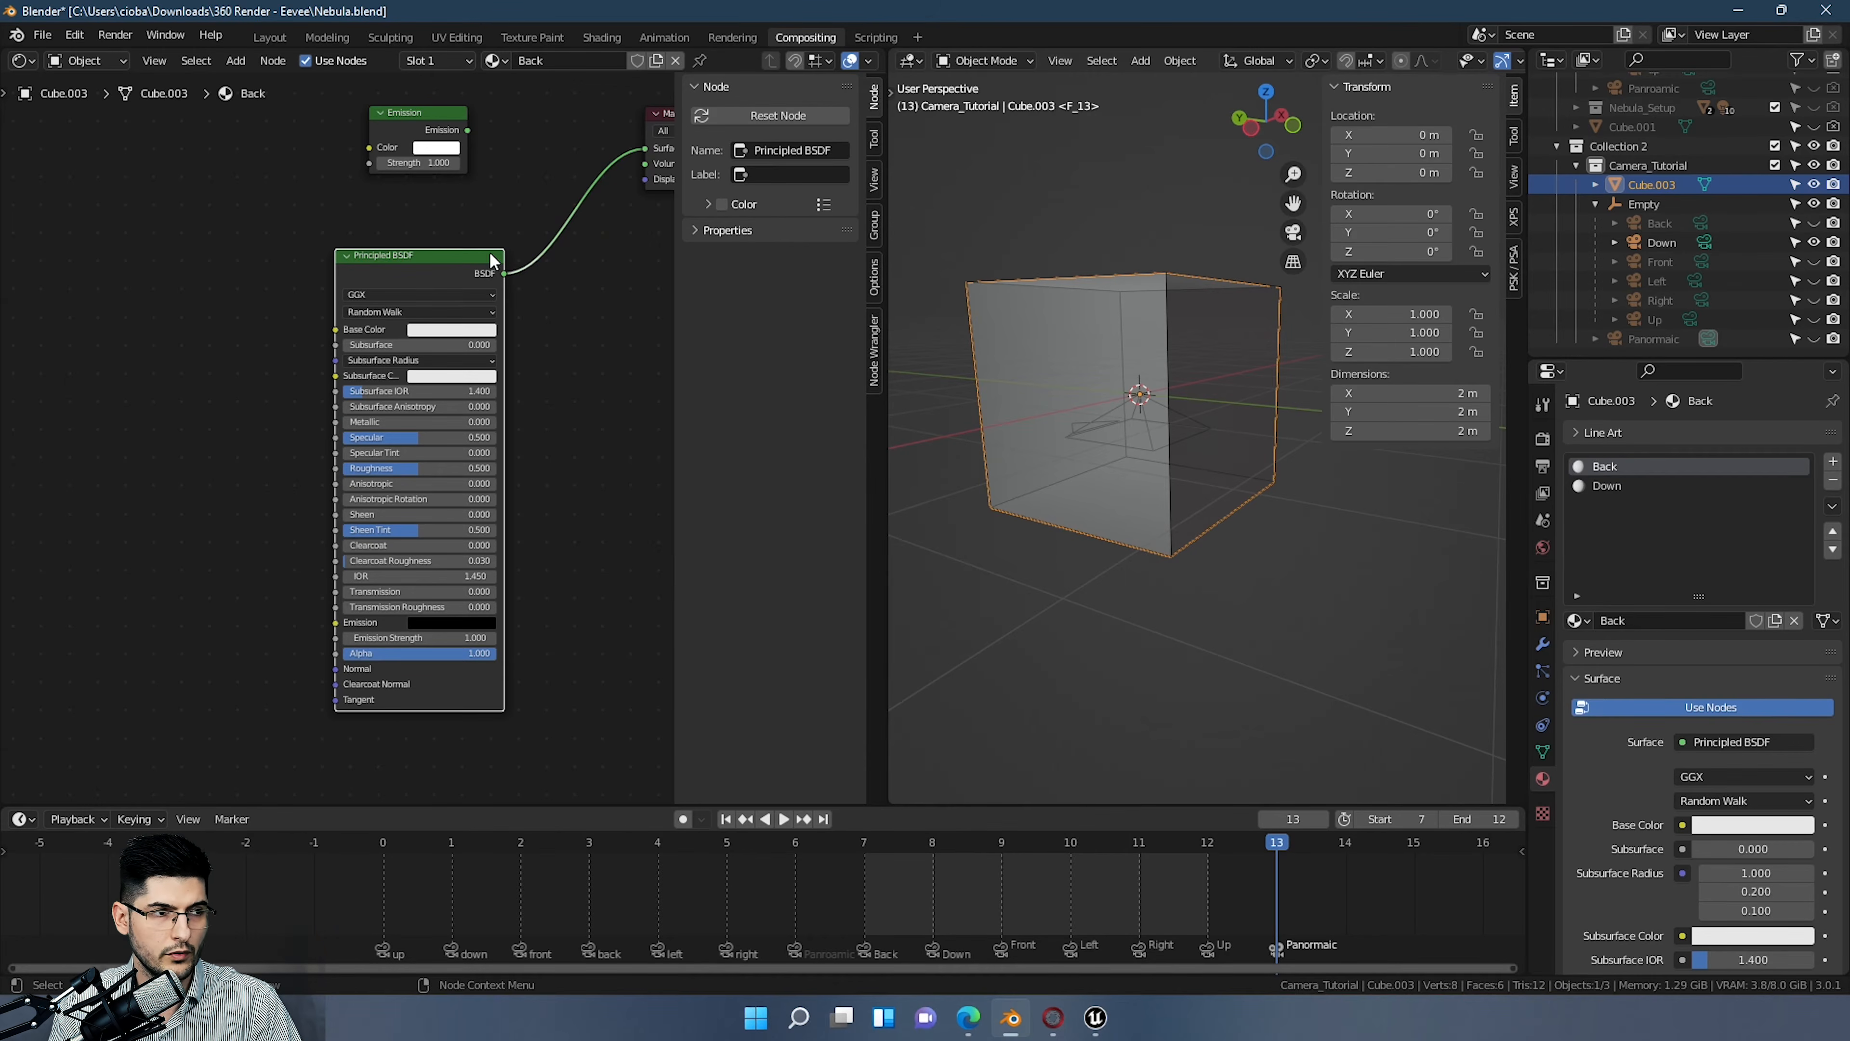
middle_click_drag(501, 225, 519, 260)
left_click(455, 234)
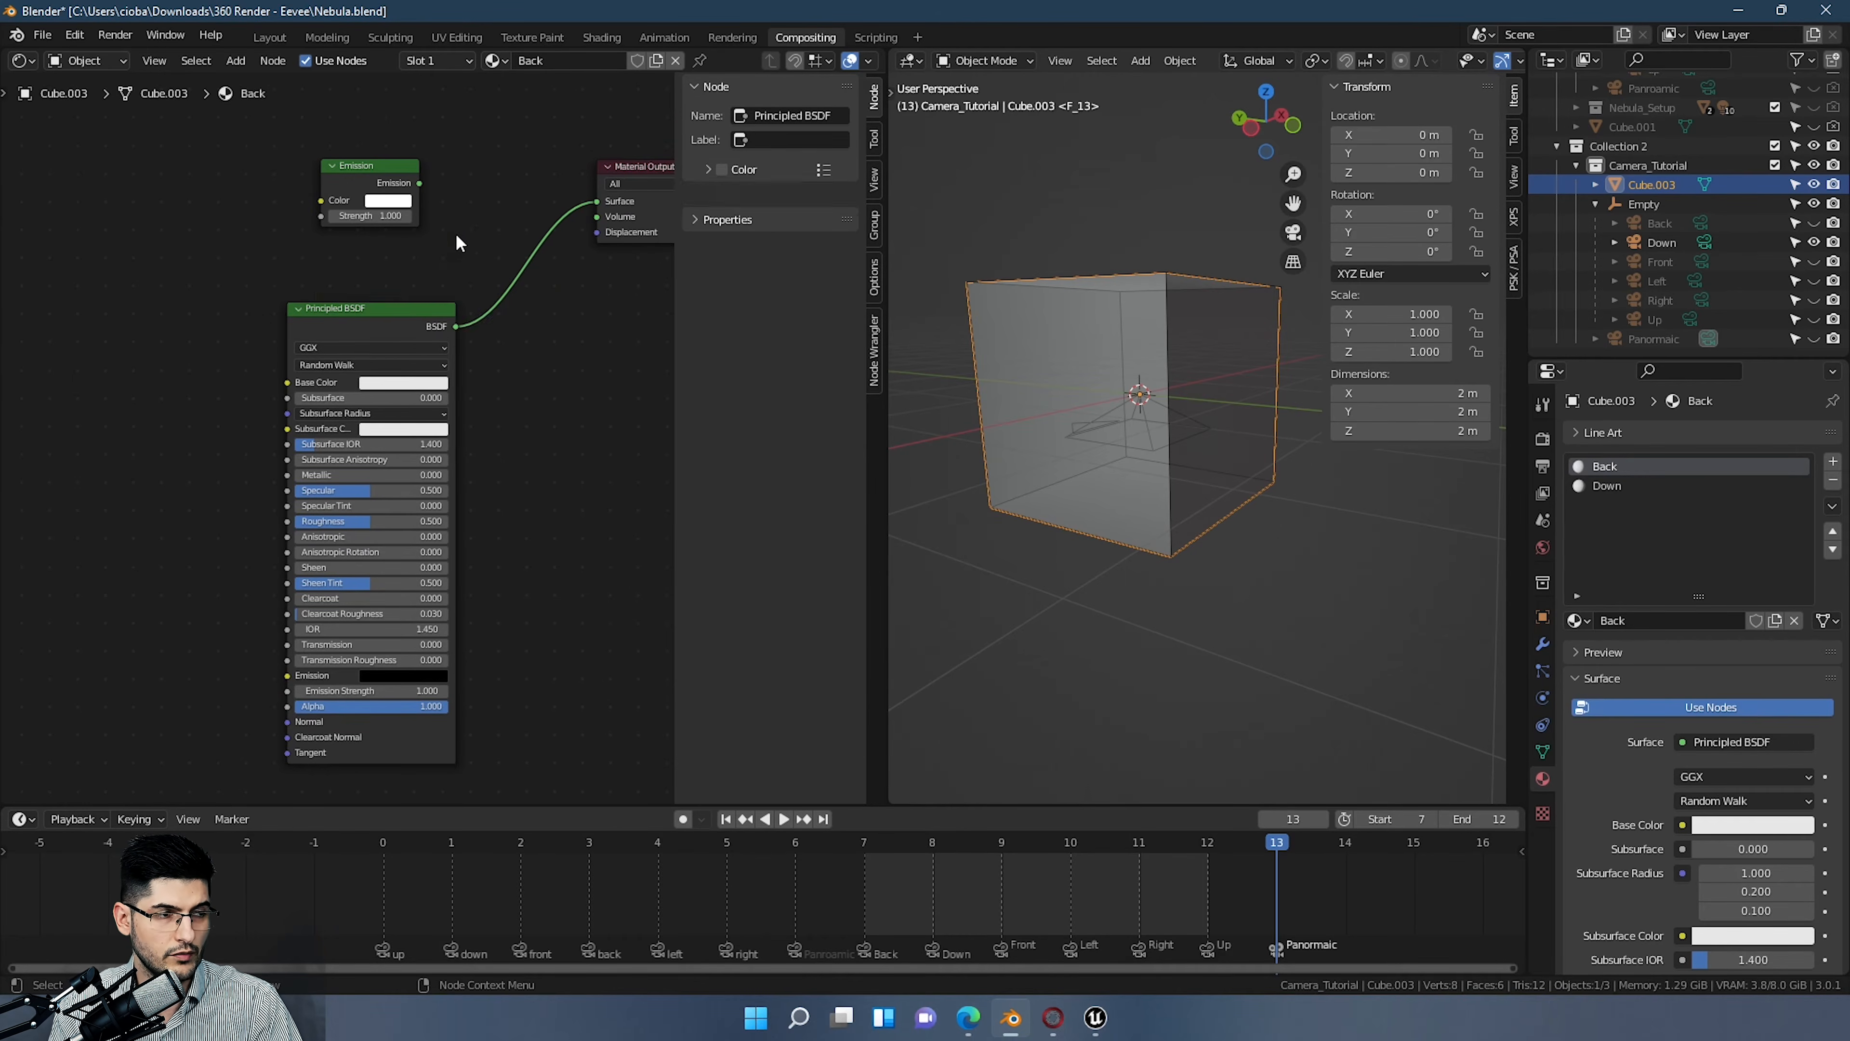
key("shift+a")
left_click(457, 235)
type("add")
left_click(508, 267)
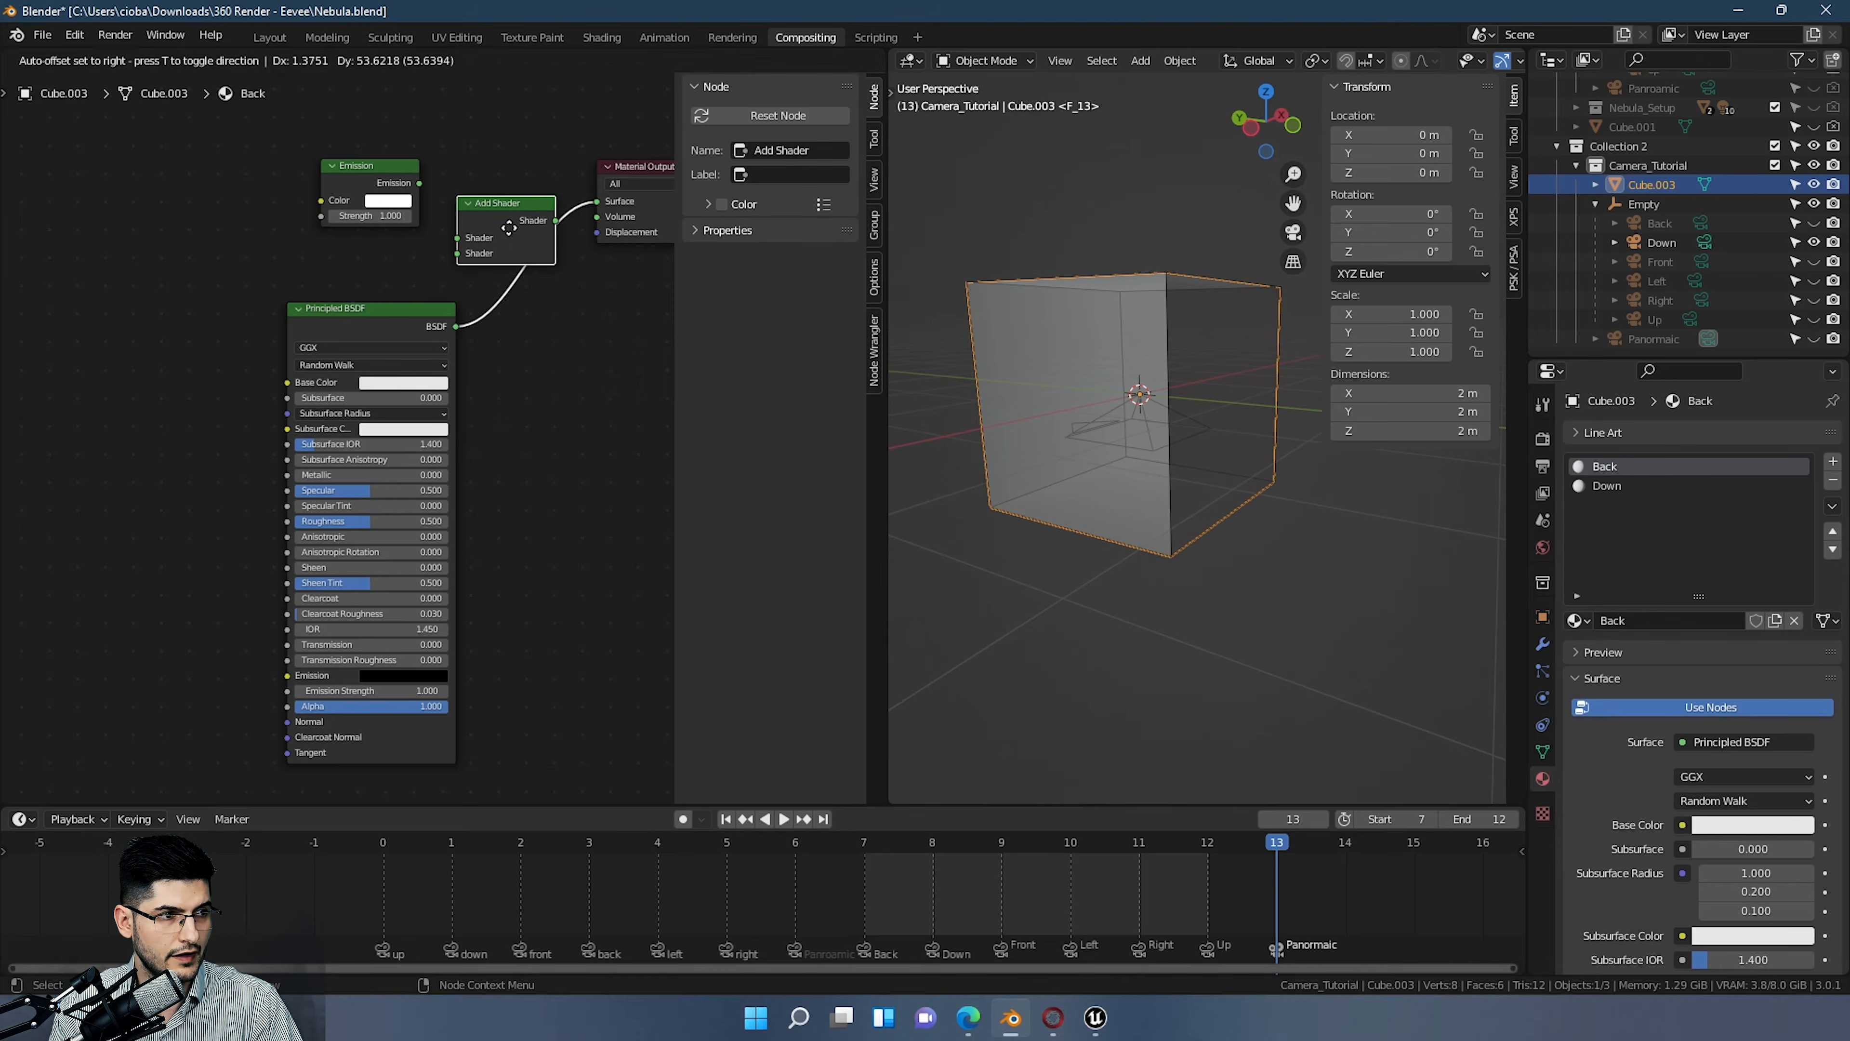
left_click(564, 226)
left_click_drag(424, 205, 513, 251)
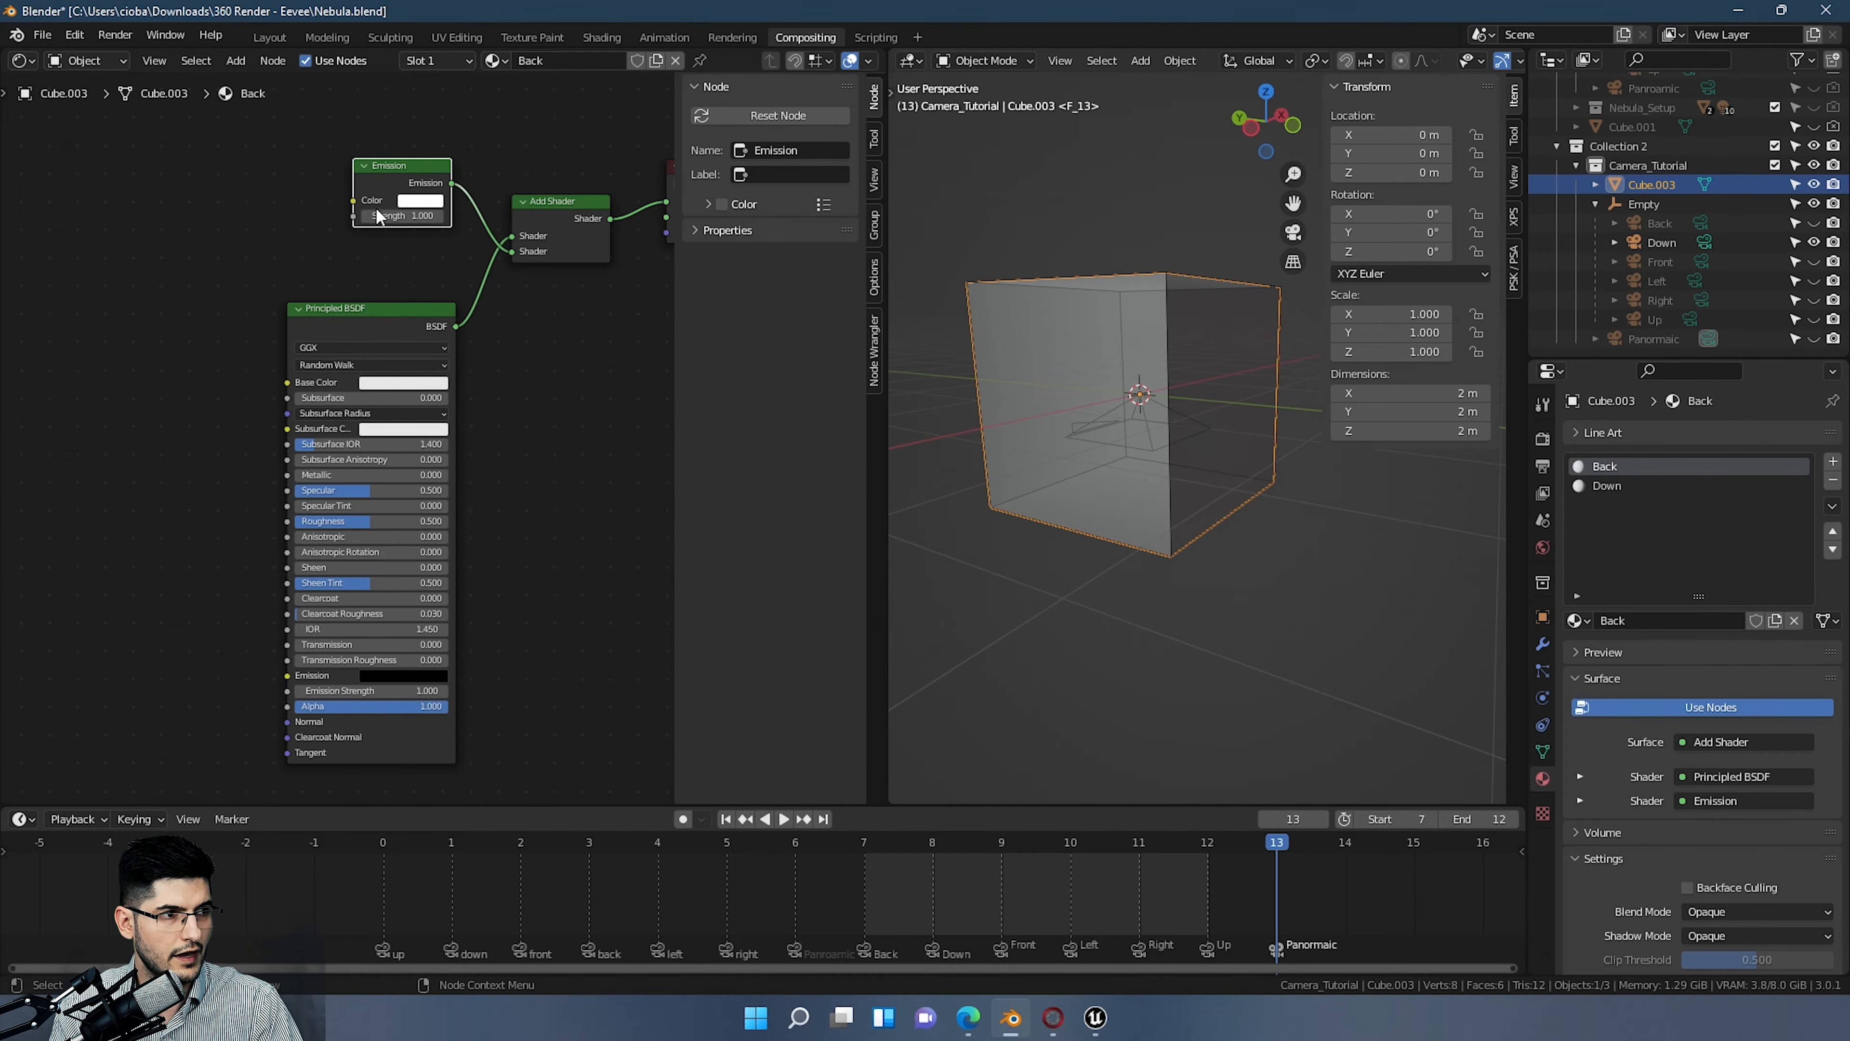
Step: Save the Blender file with the Back material's combined shader setup
left_click(397, 324)
middle_click_drag(218, 188, 268, 252)
left_click(434, 246)
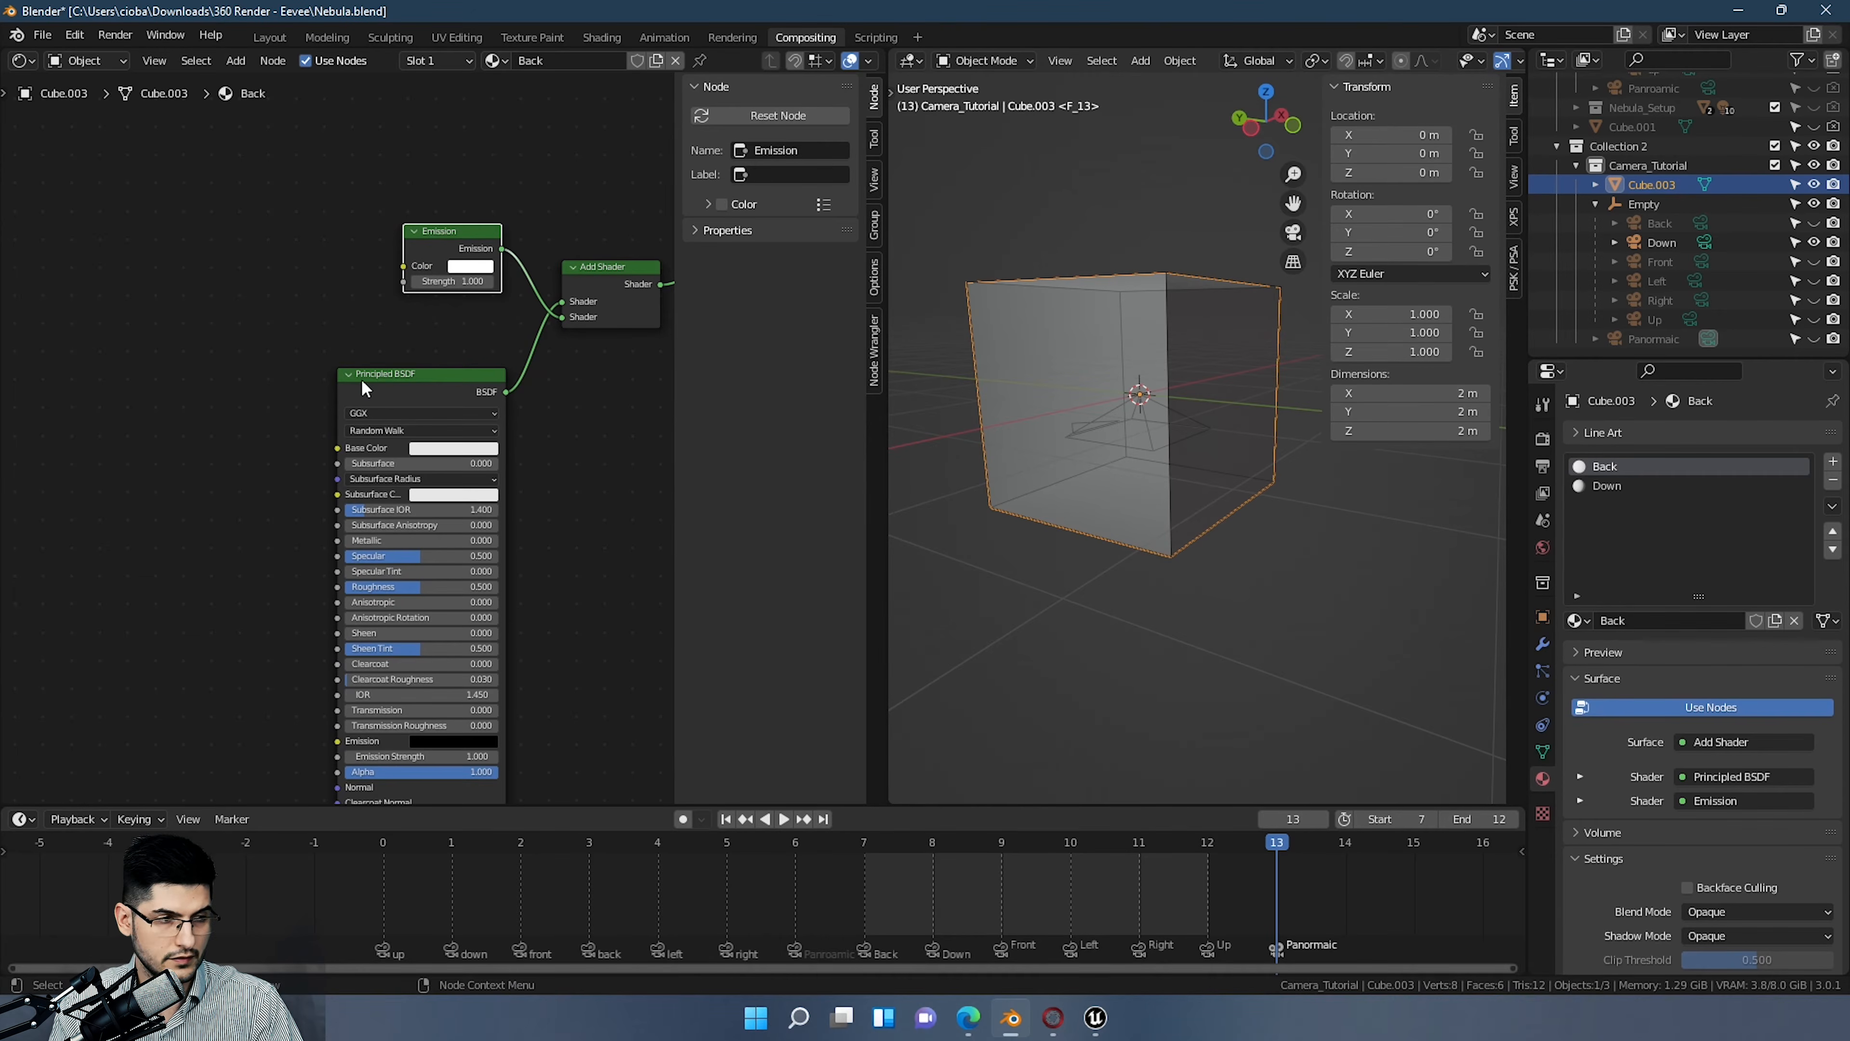
middle_click_drag(320, 368, 250, 301)
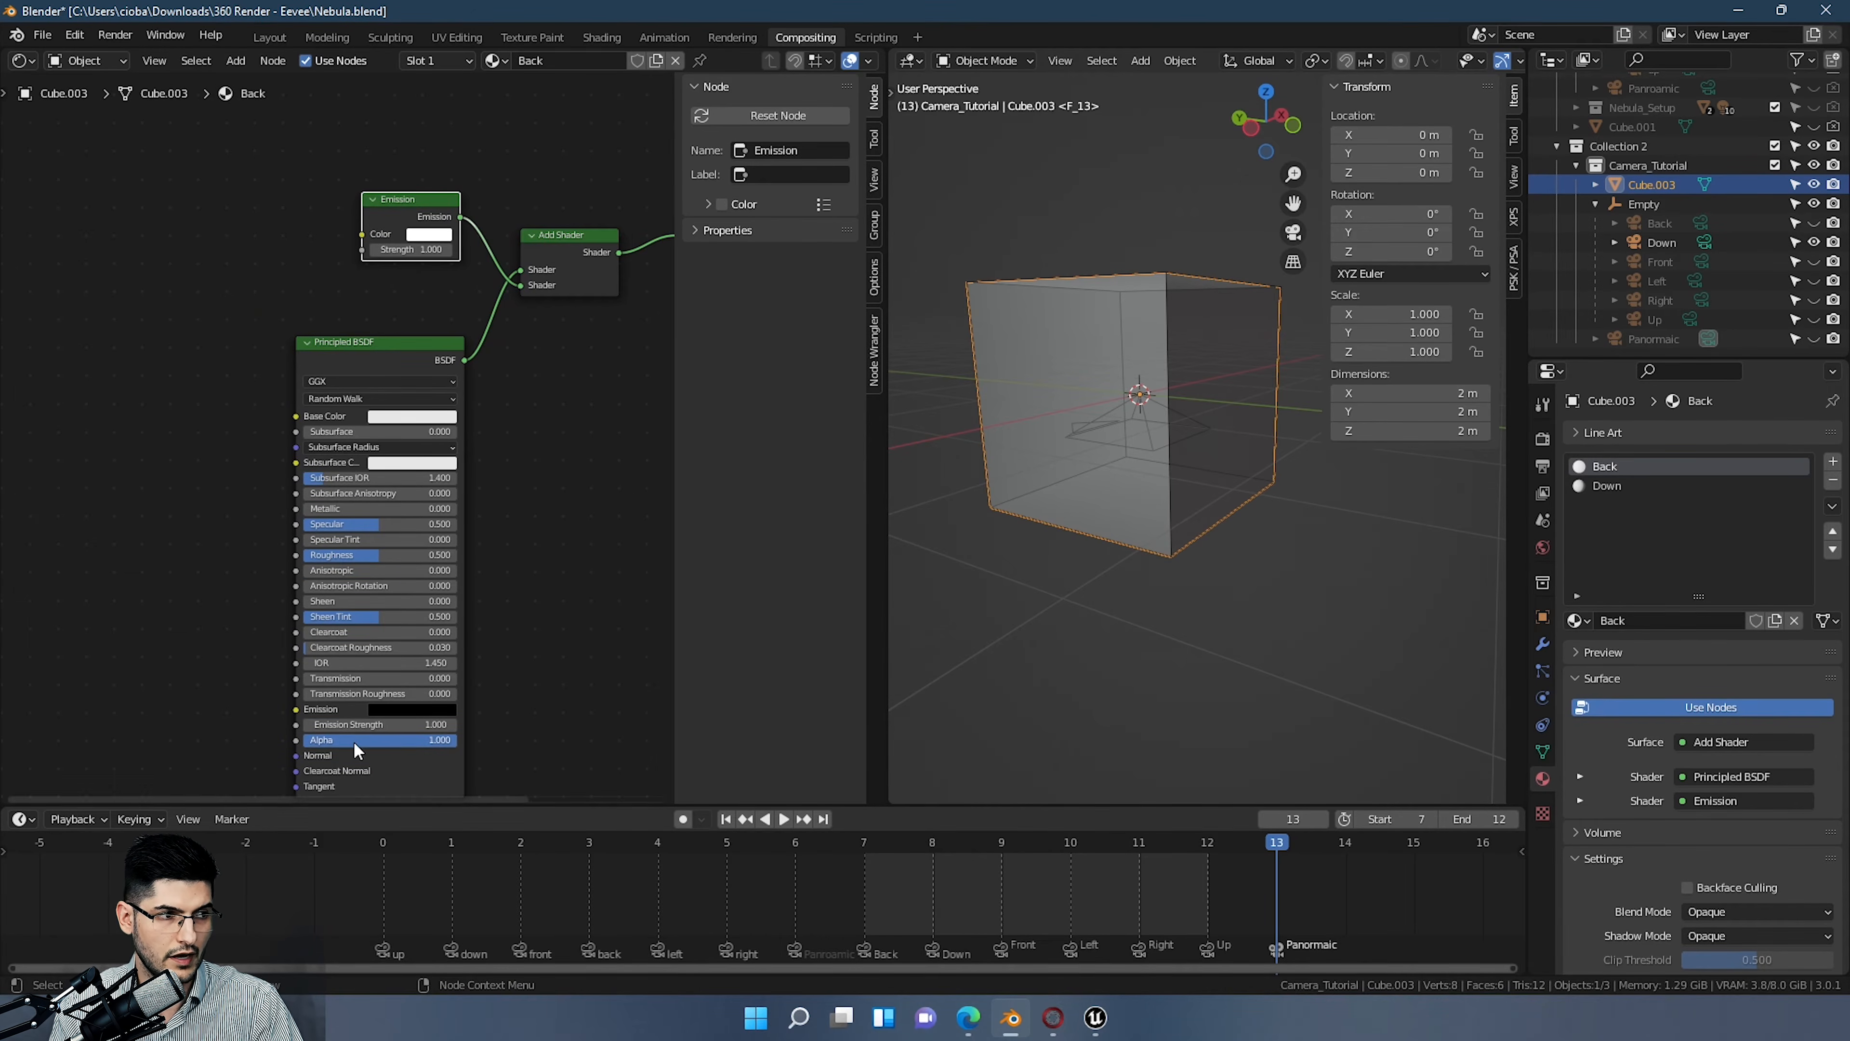
middle_click_drag(474, 369, 367, 372)
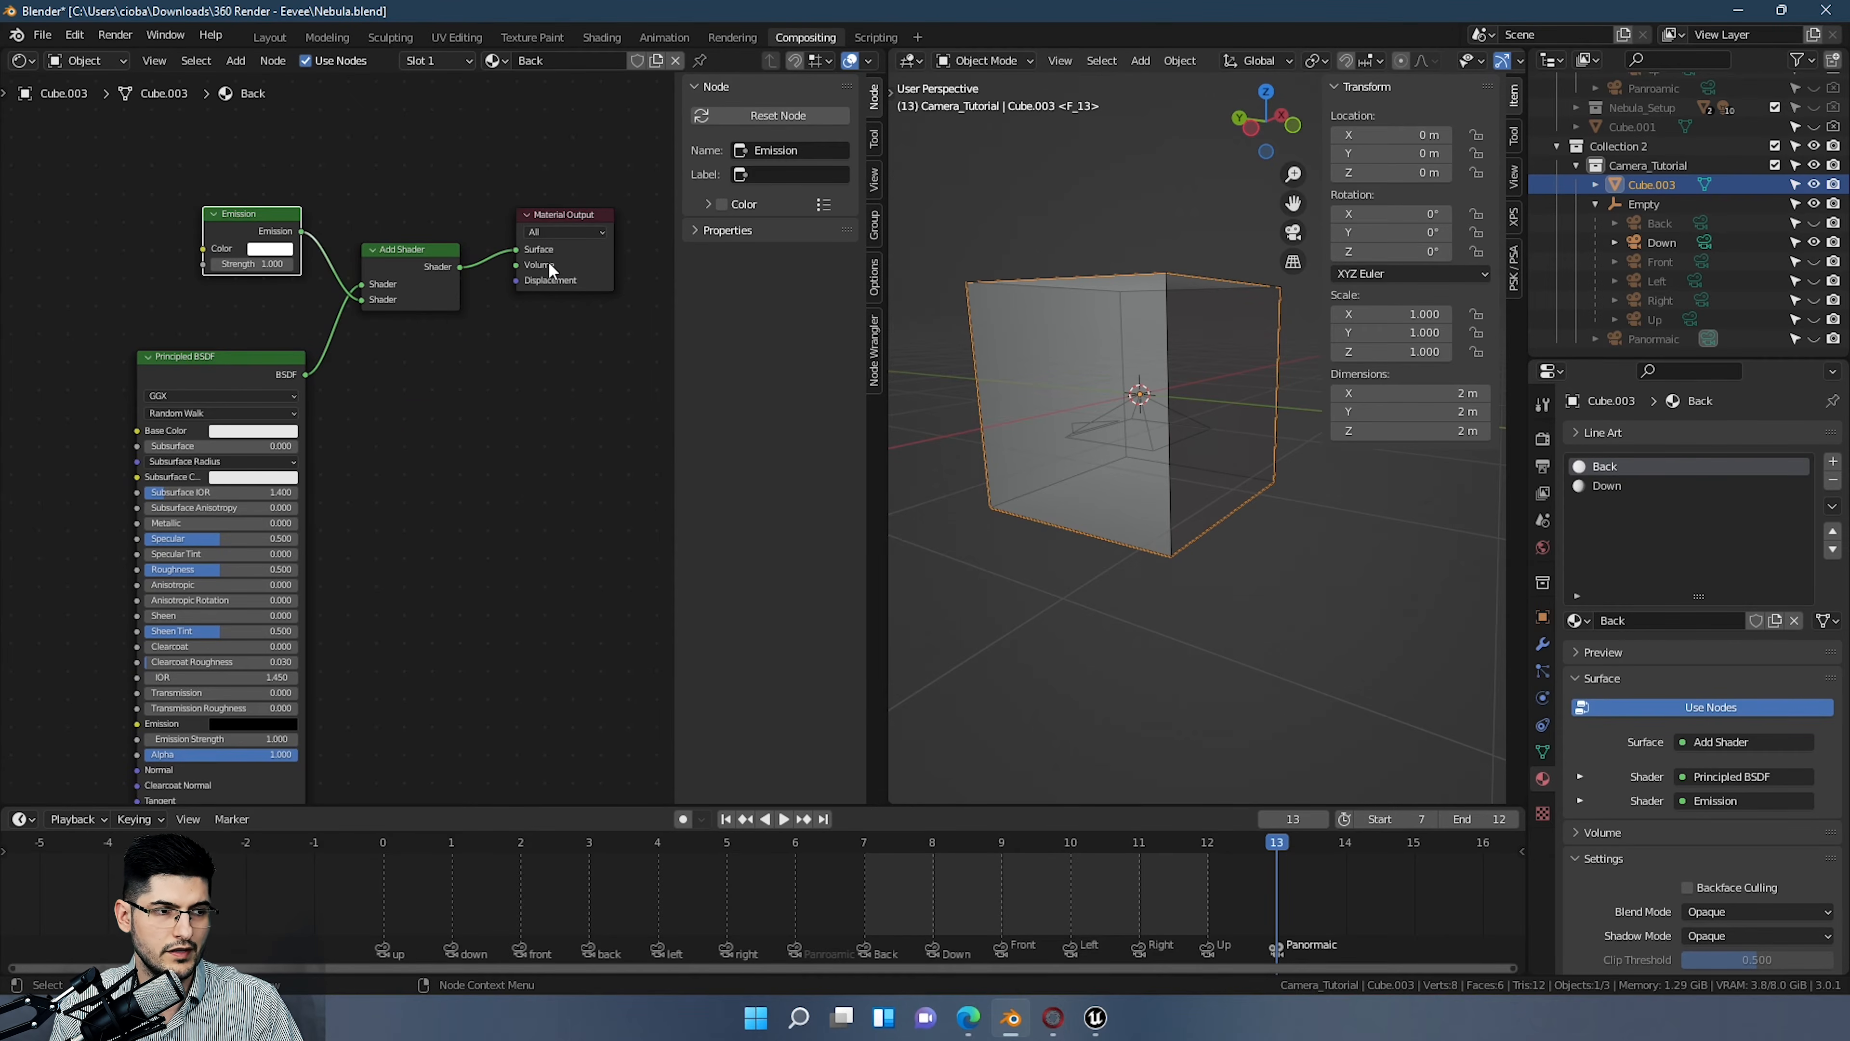
middle_click_drag(548, 268, 507, 270)
key("ctrl+s")
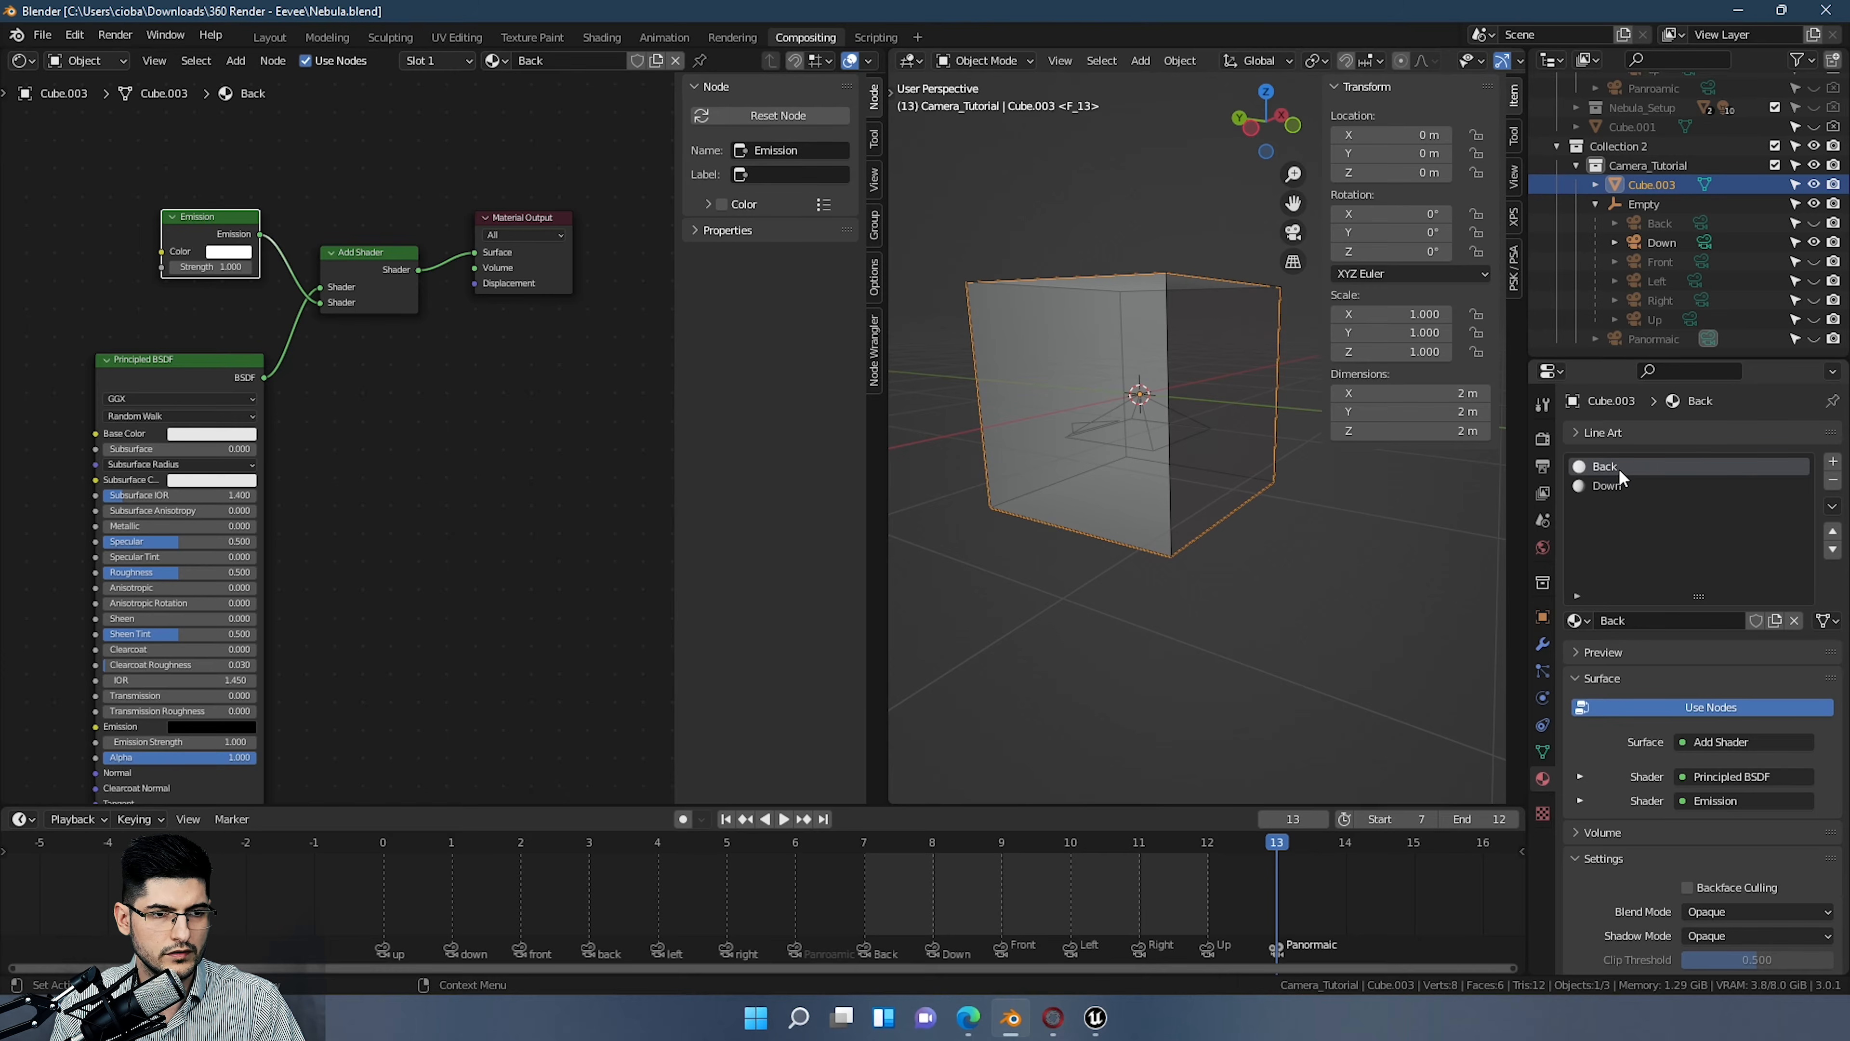
Step: Replace the Down material's Principled BSDF with copies of the Back material's Emission, Principled BSDF and Add Shader nodes, connected to the Material Output
left_click_drag(317, 138, 219, 510)
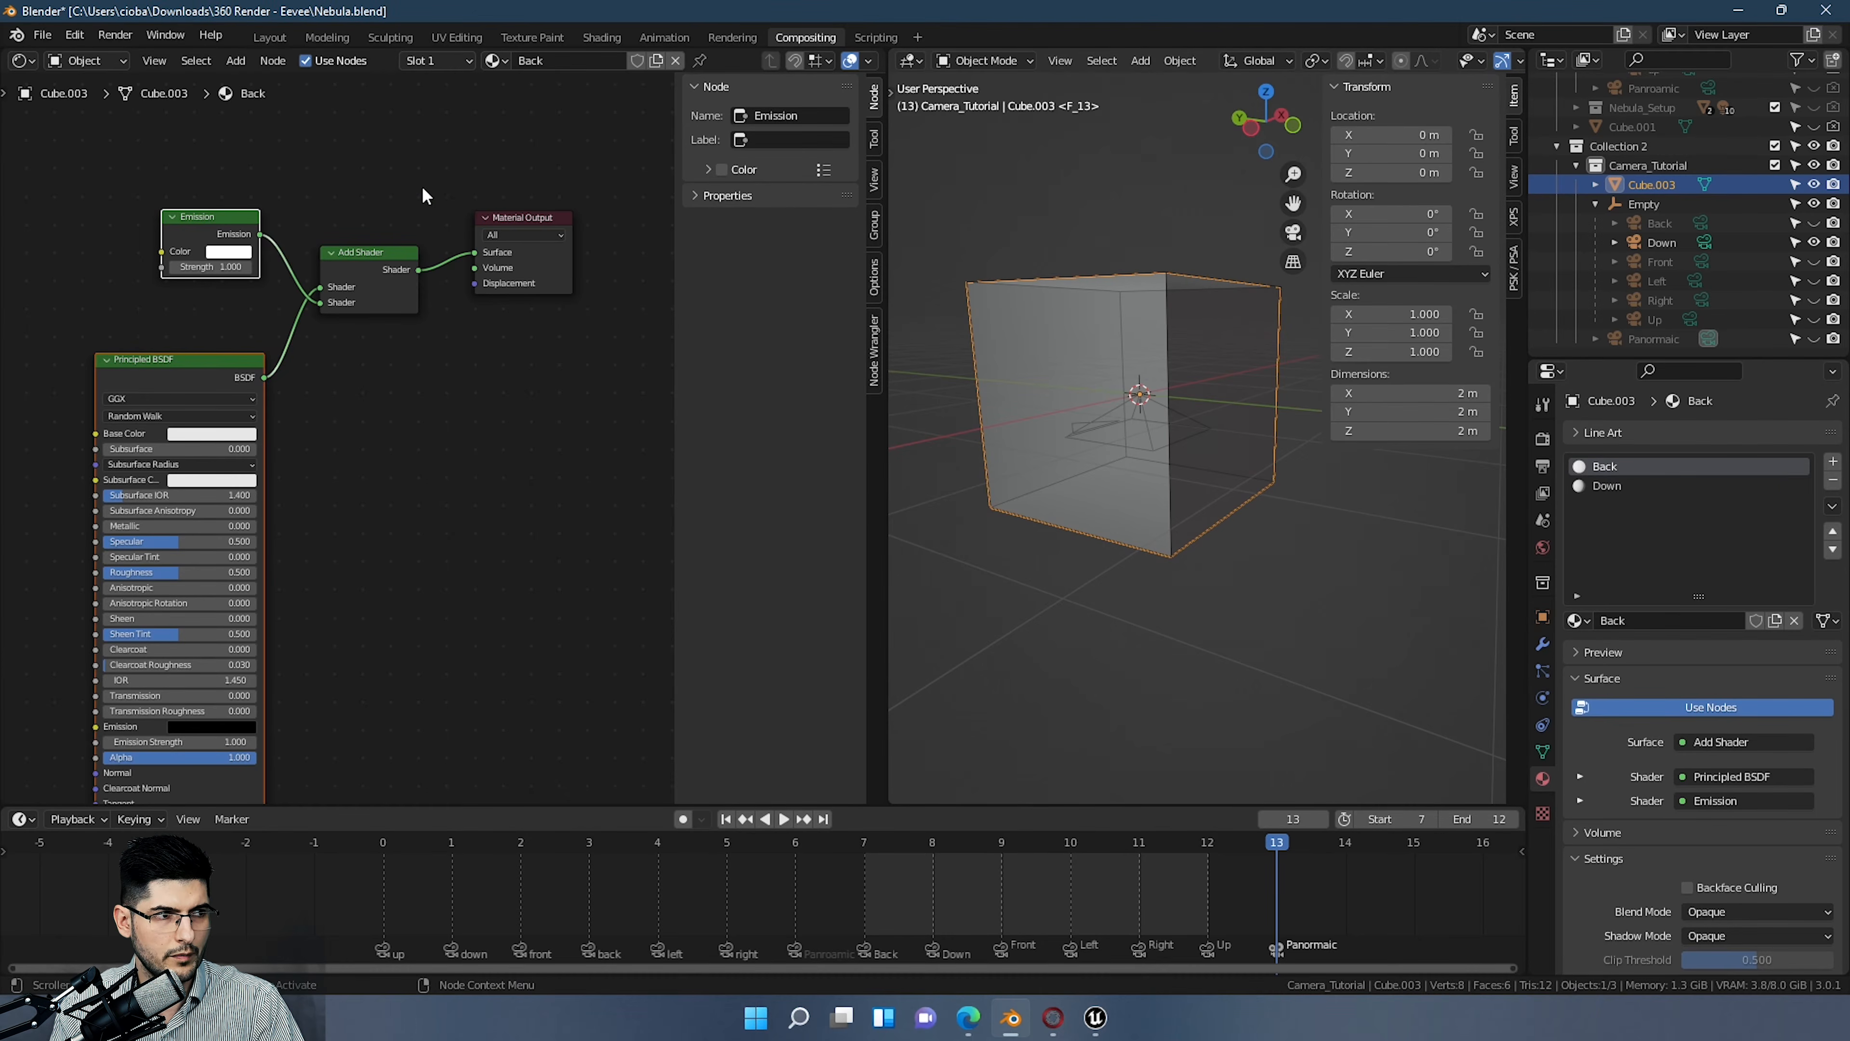
left_click_drag(381, 139, 153, 486)
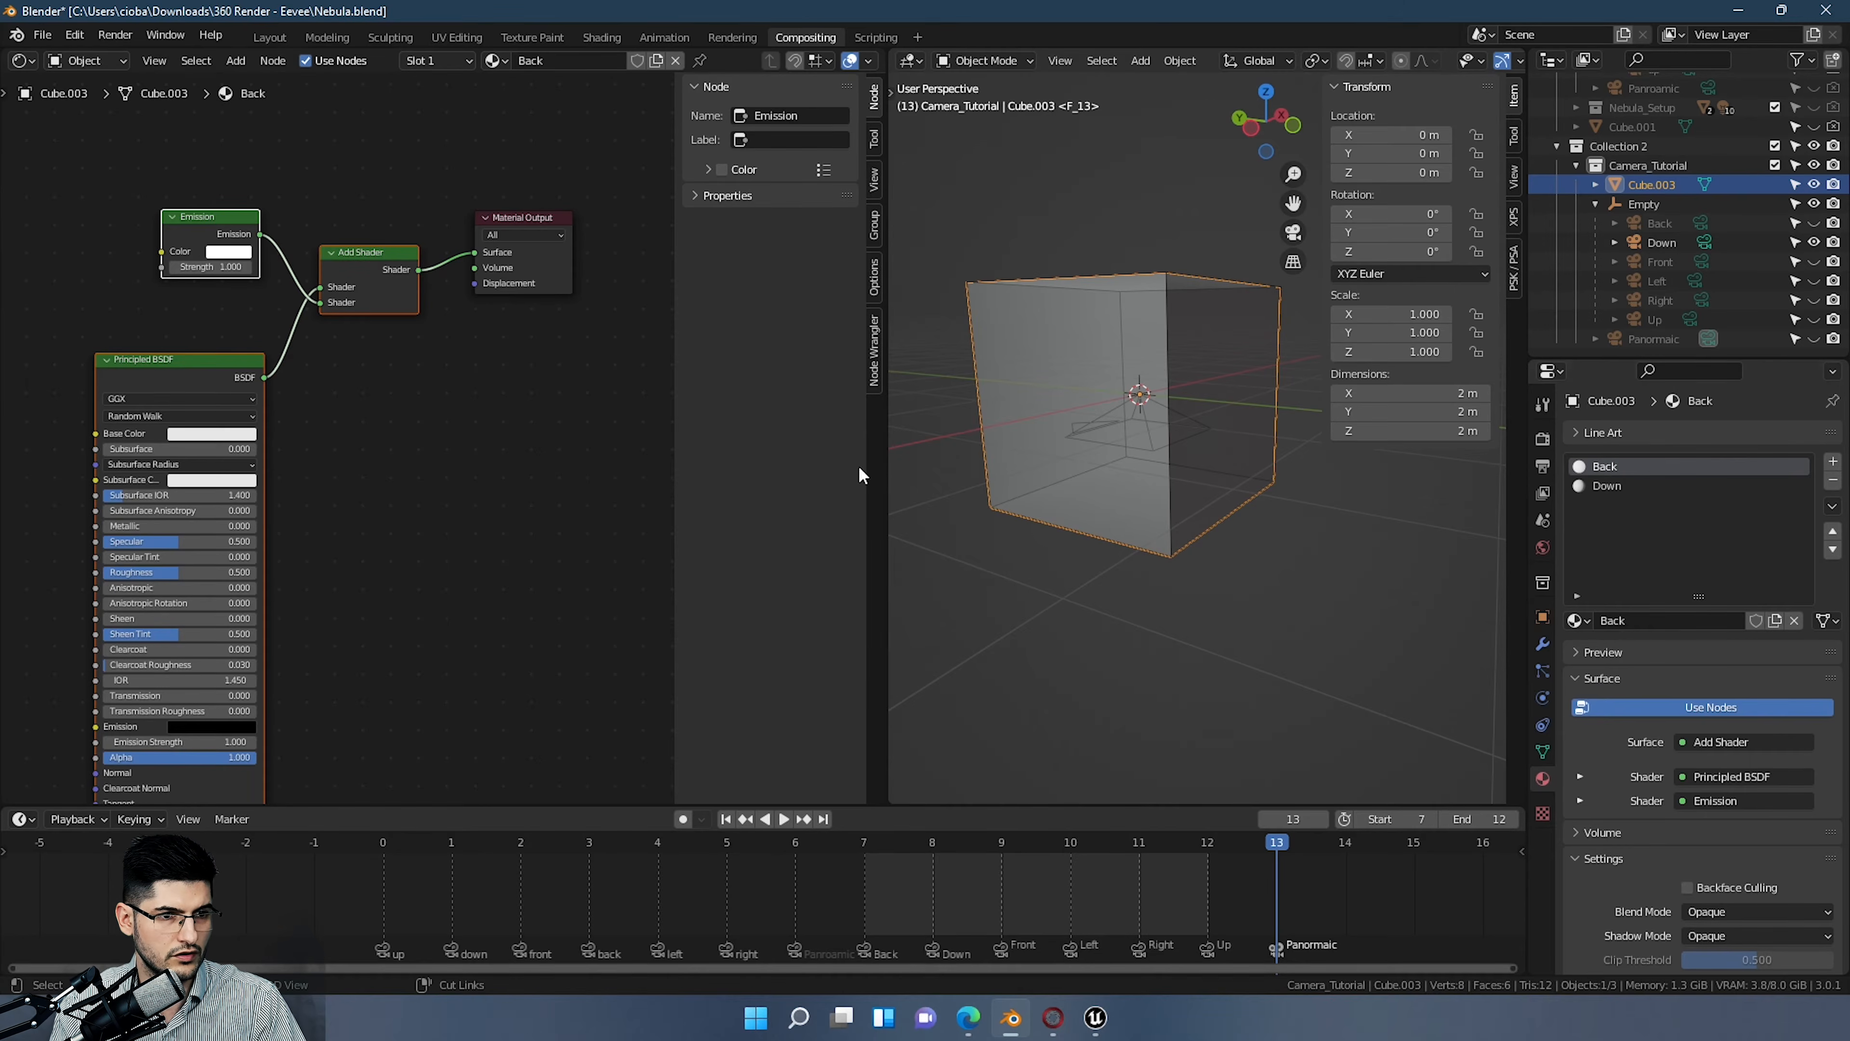
left_click(1625, 486)
left_click(309, 234)
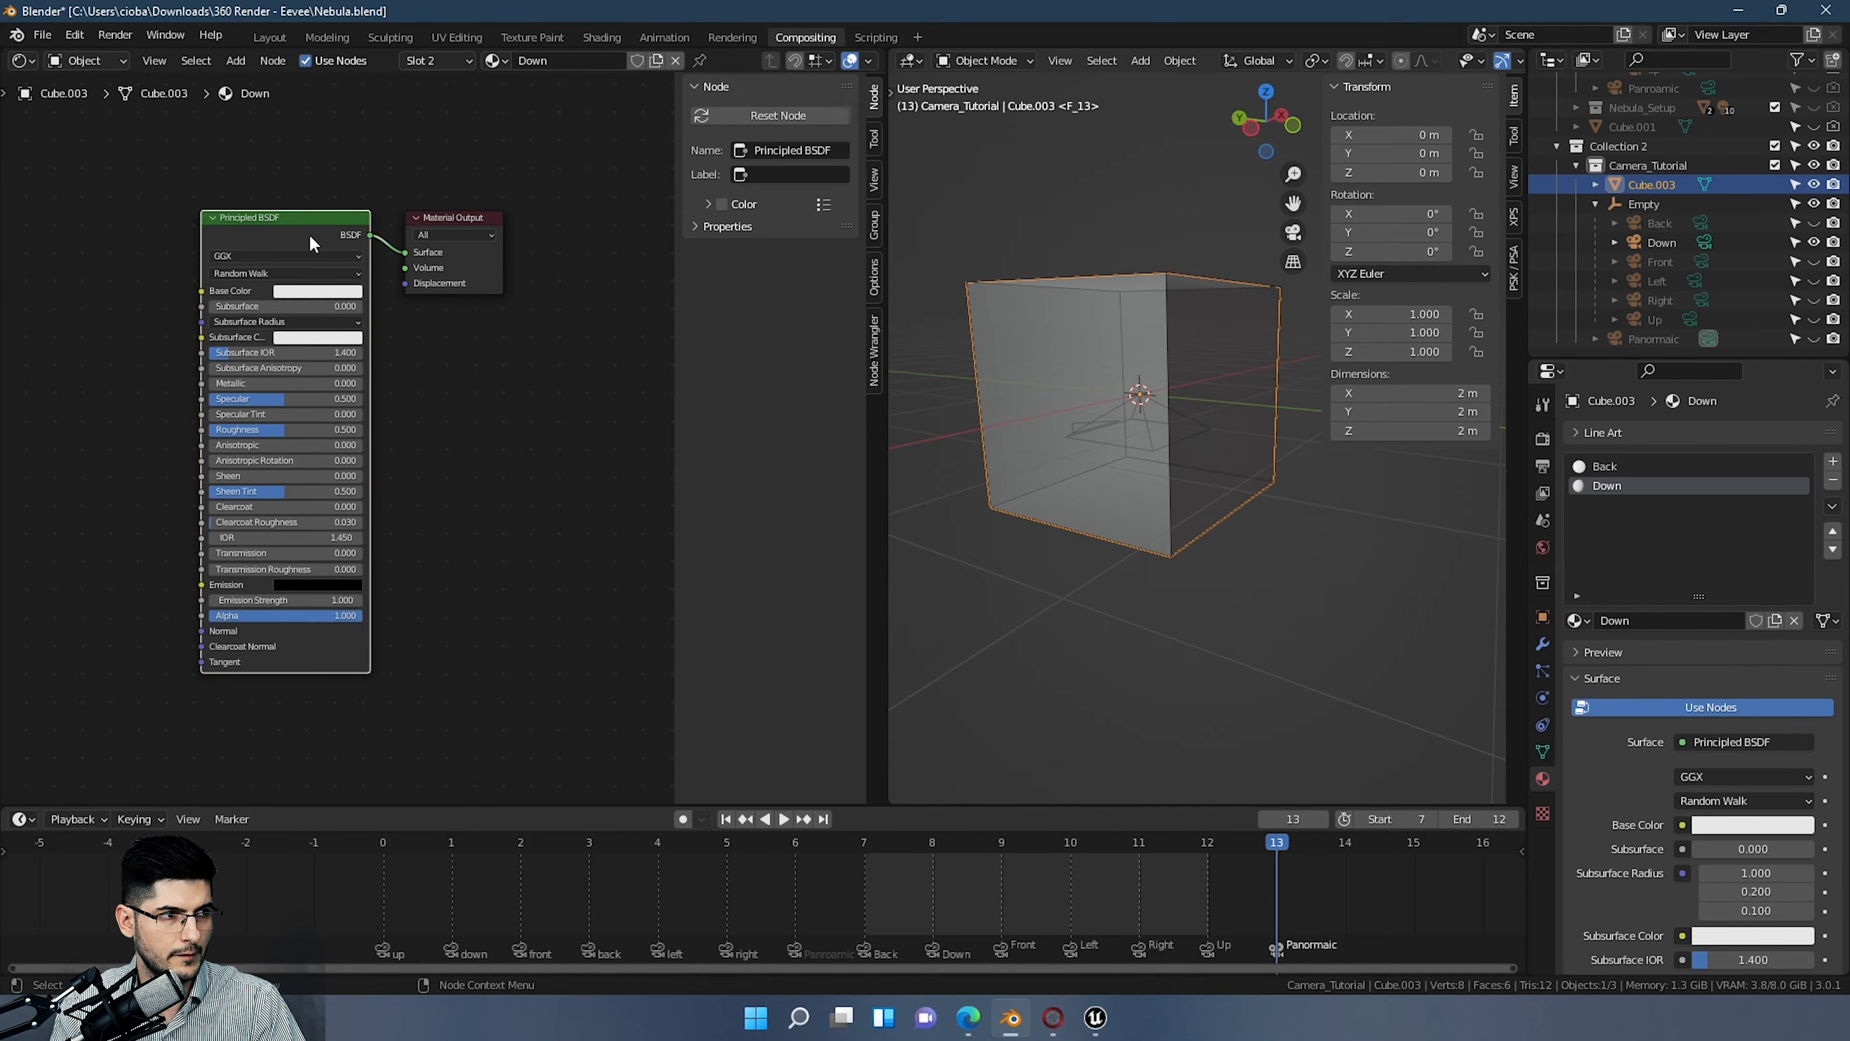
key("x")
key("ctrl+v")
left_click_drag(487, 274, 444, 251)
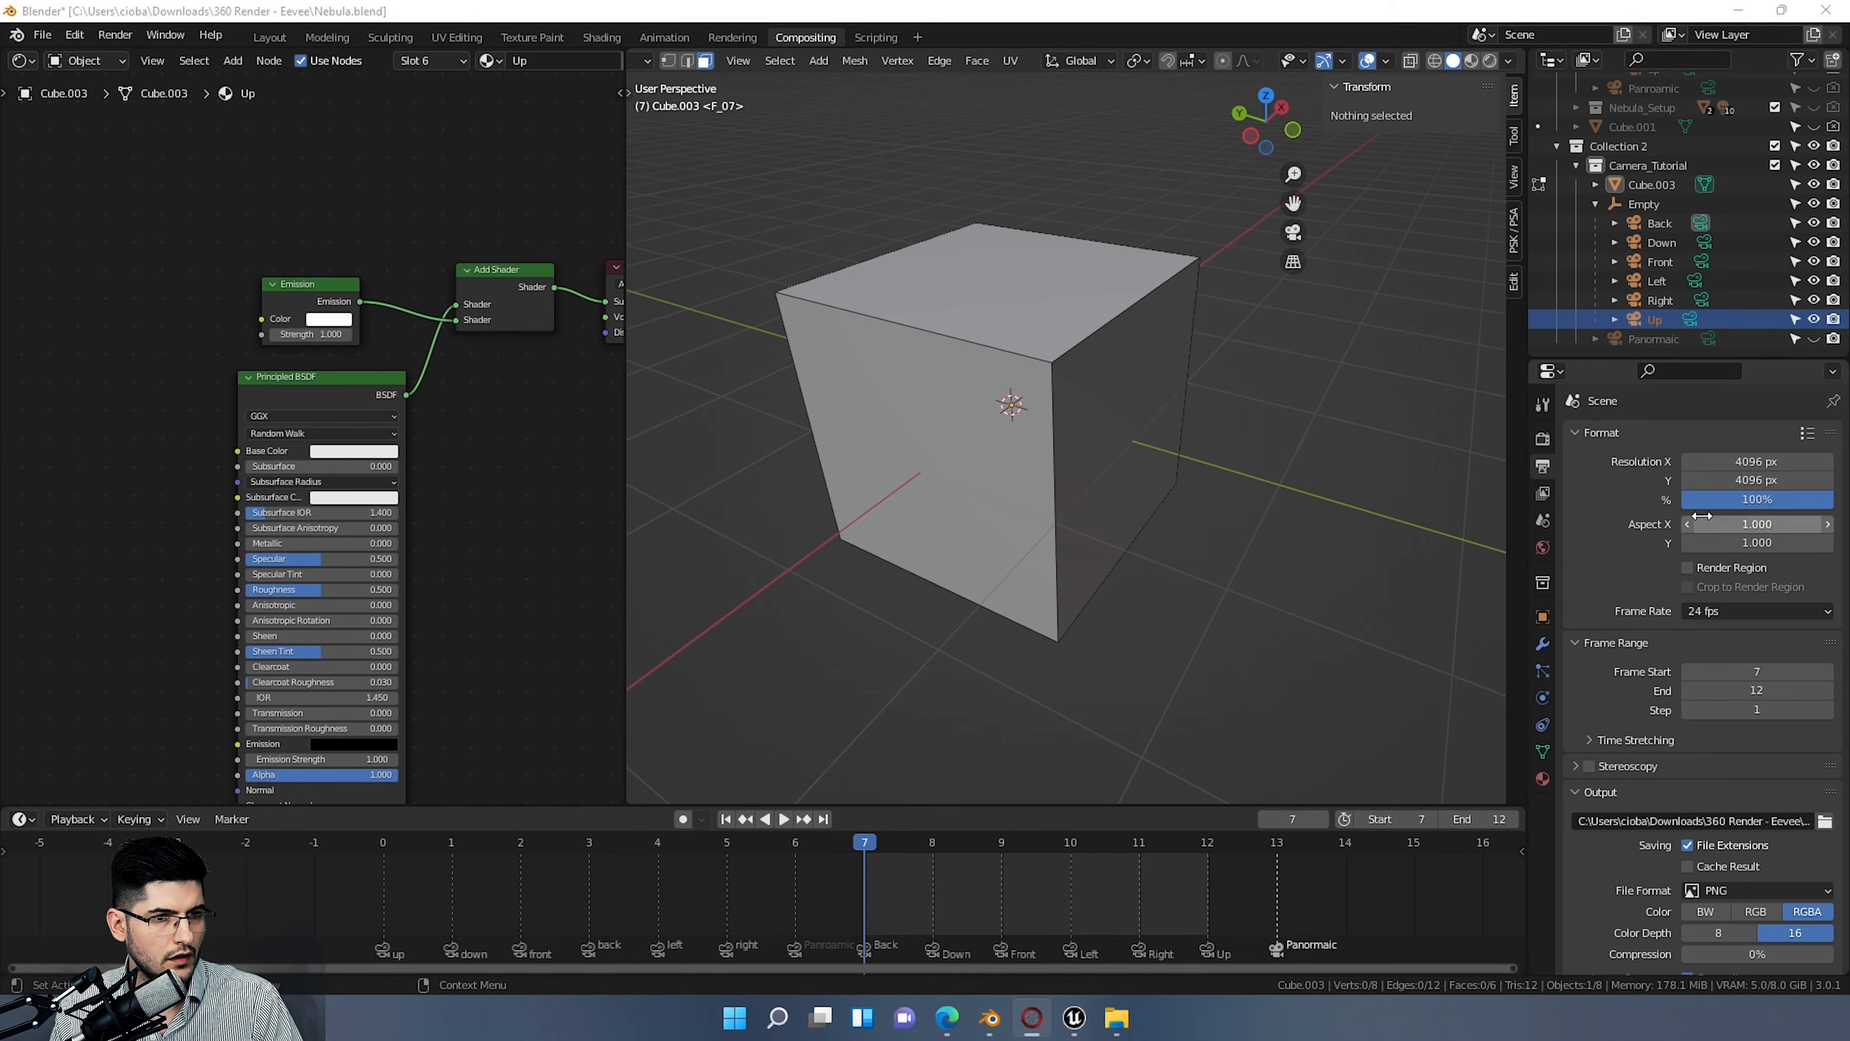
Step: Return to Object Mode and set the Back camera's field of view to 90°
left_click(1660, 226)
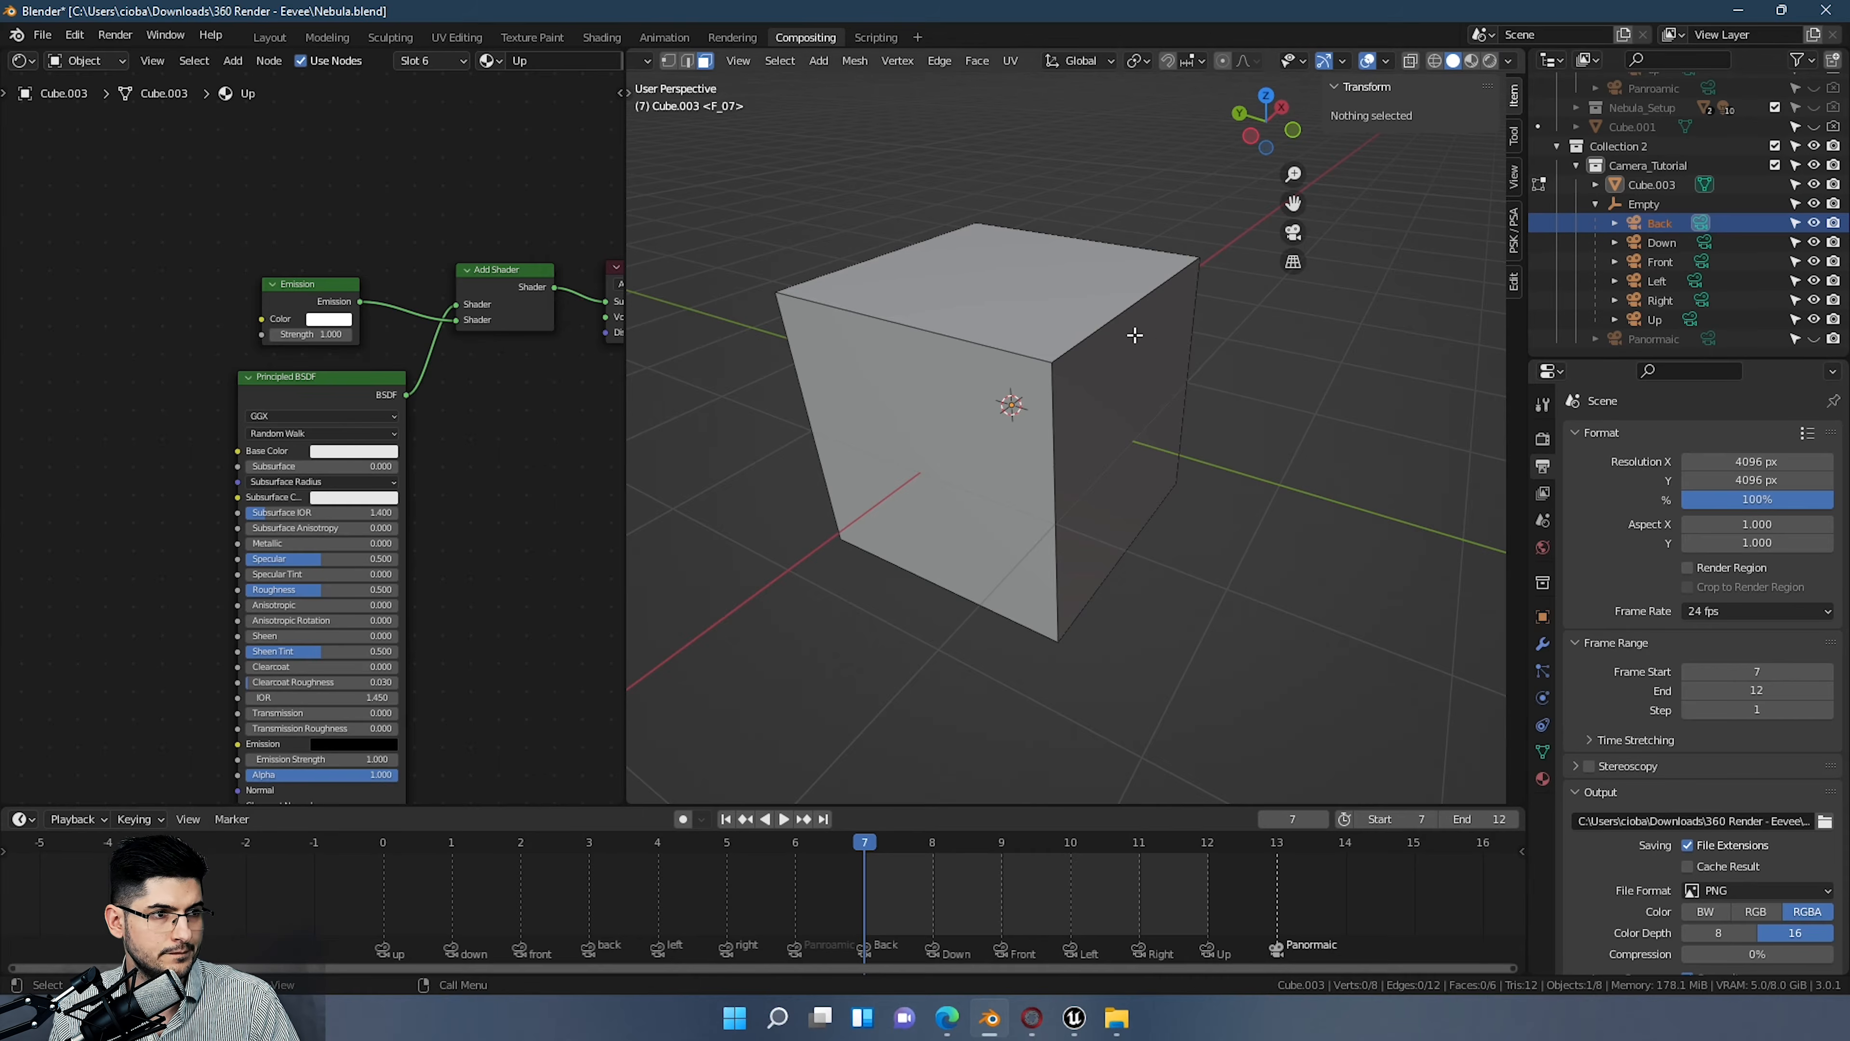
key("Tab")
left_click(1675, 227)
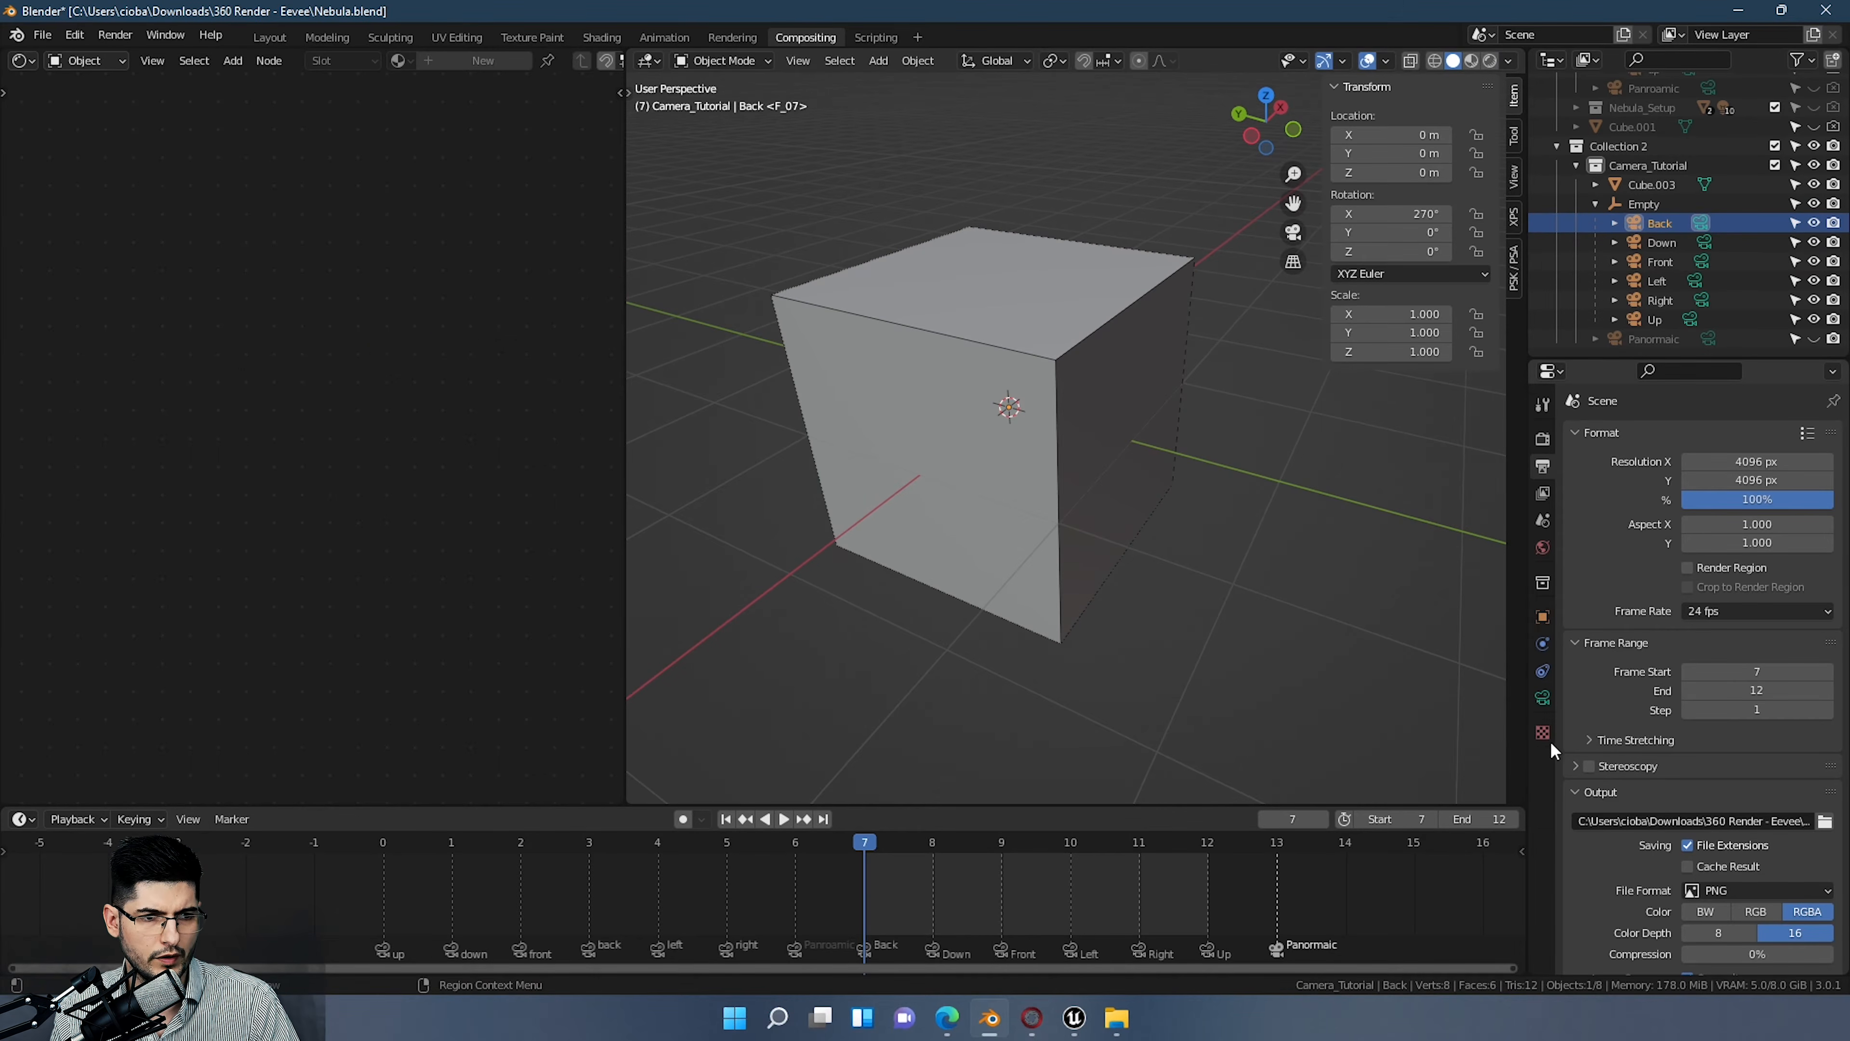
left_click(1543, 700)
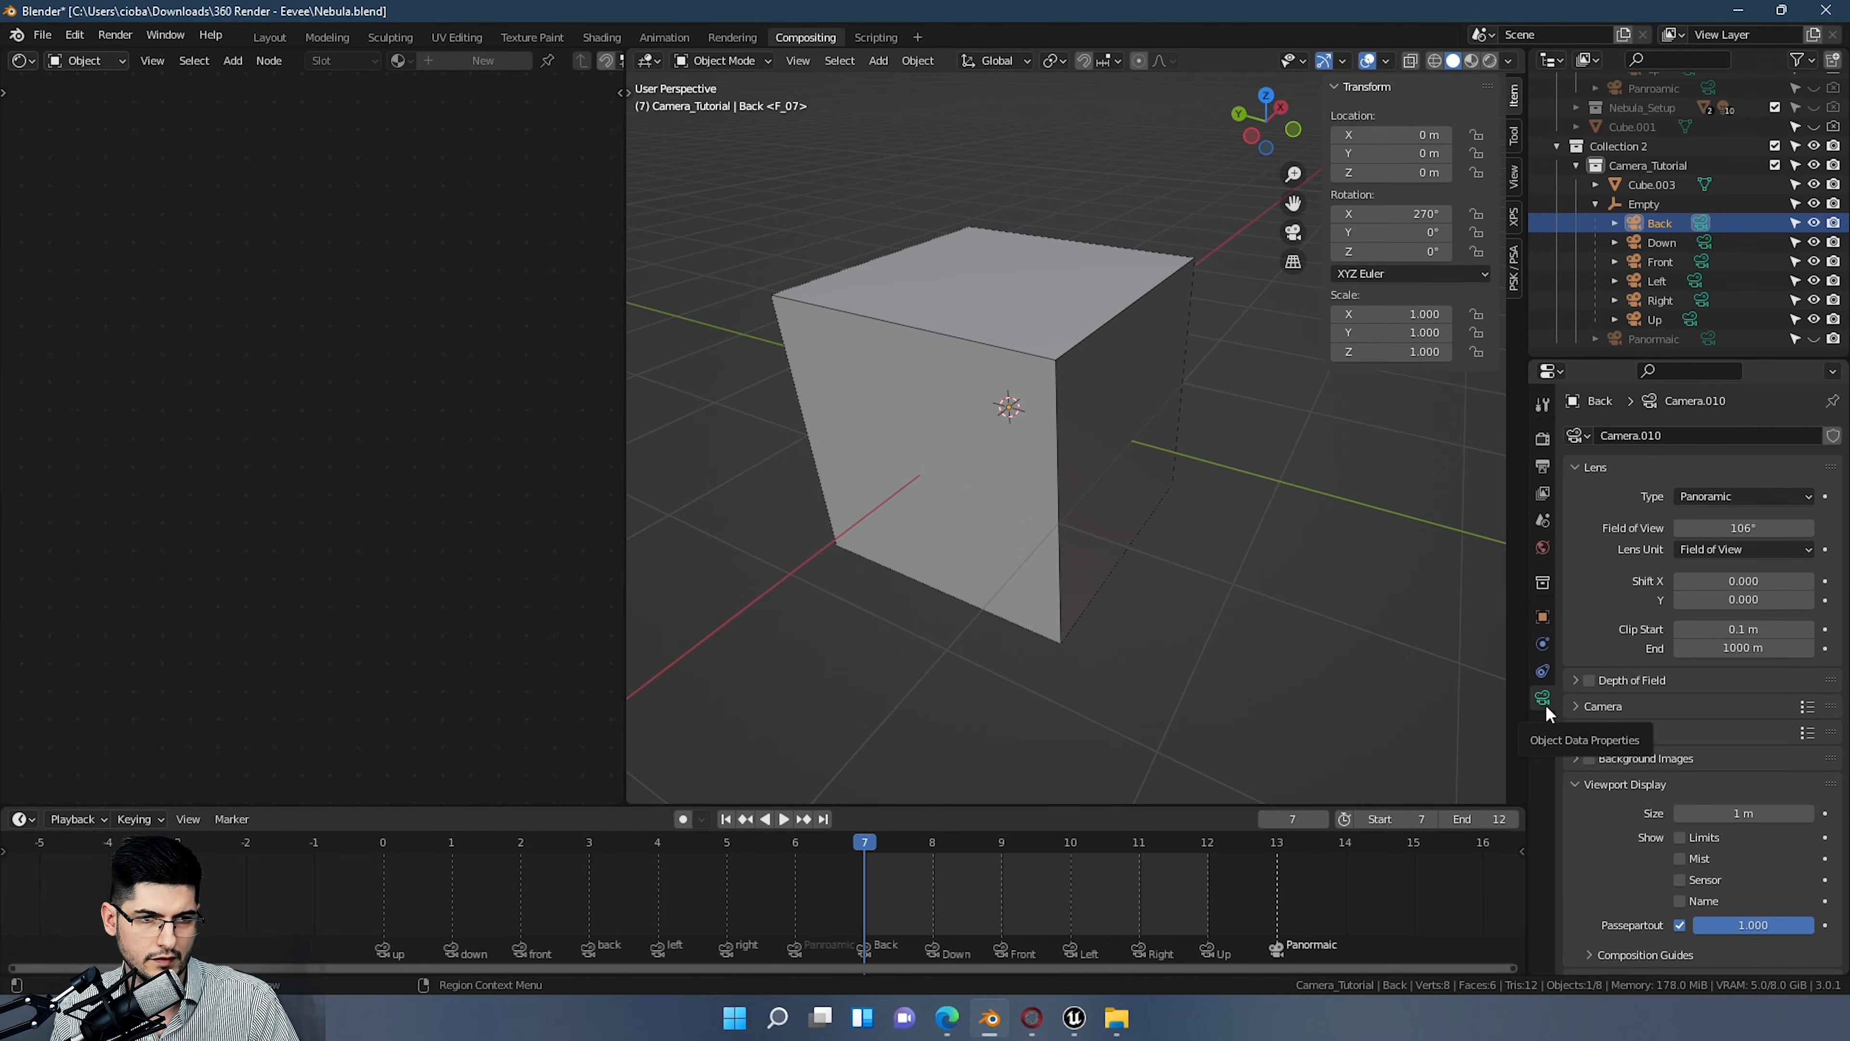
left_click(1744, 527)
type("90")
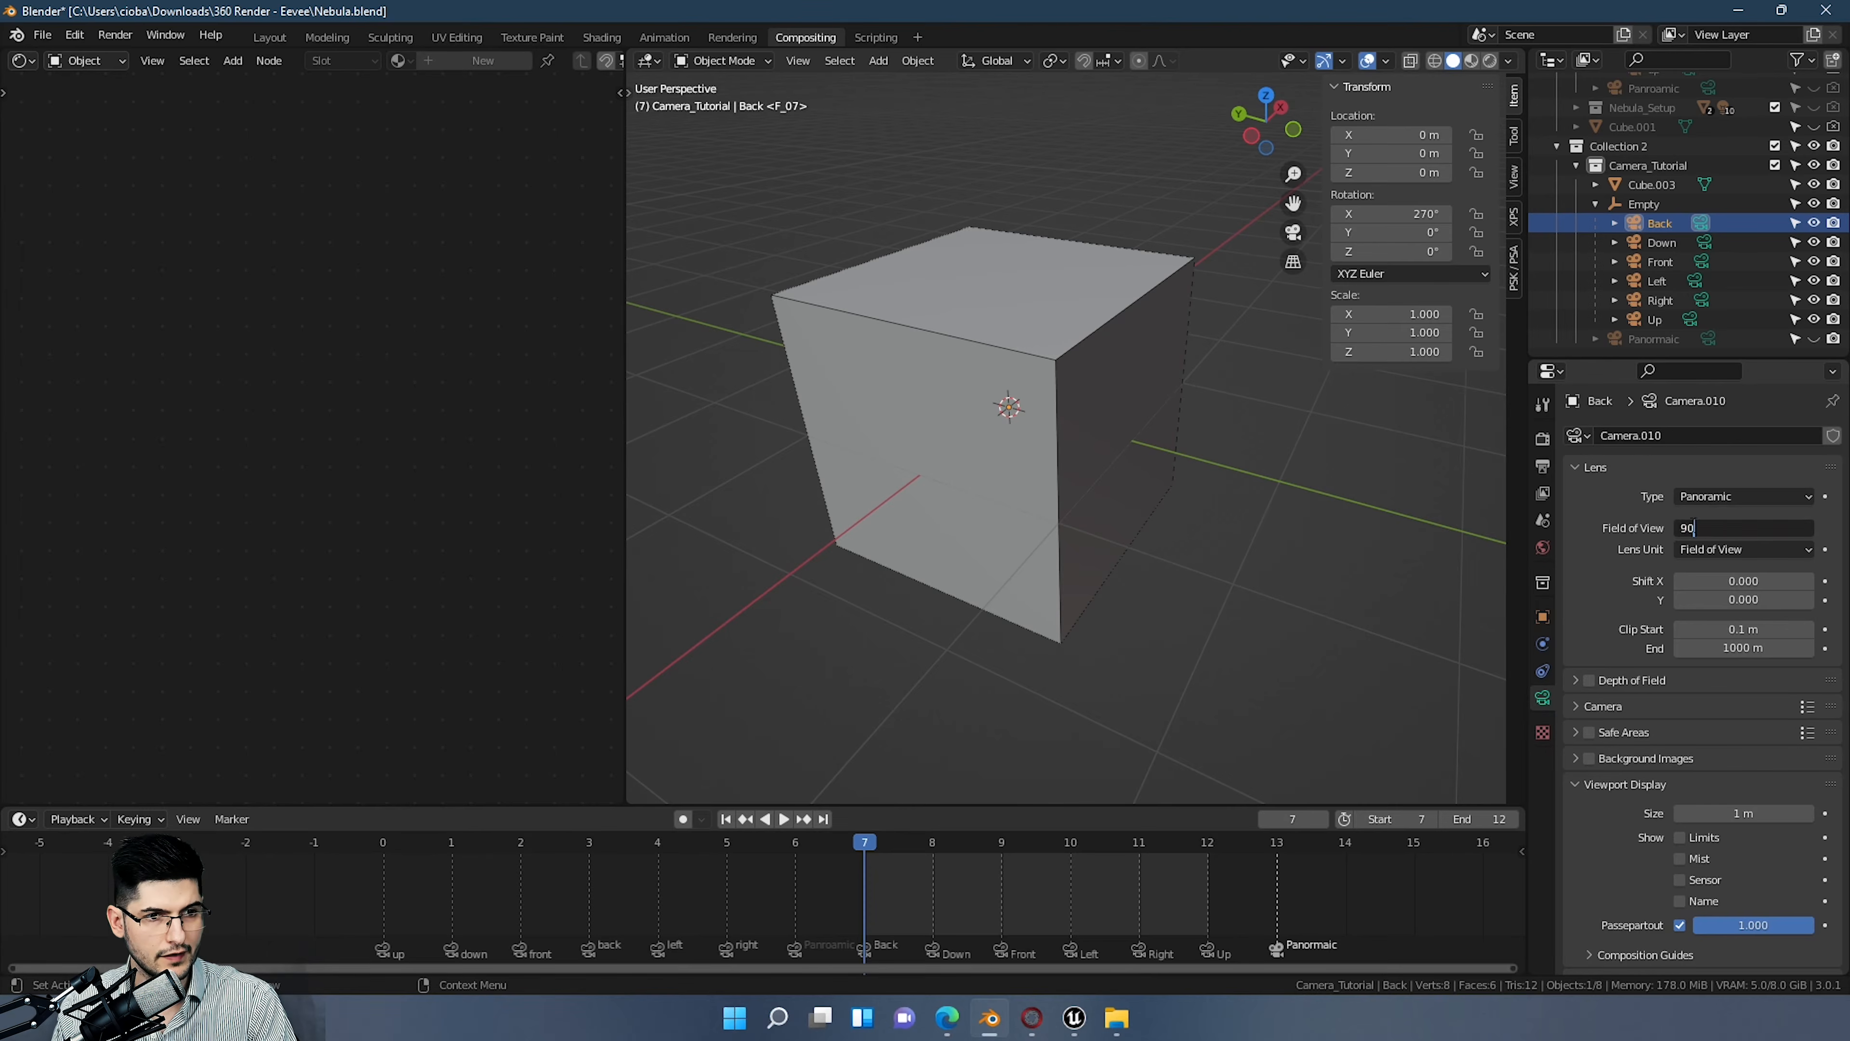
key("Return")
Step: Copy the Back camera's 90° field of view to the Down and Front cameras
left_click(1689, 527)
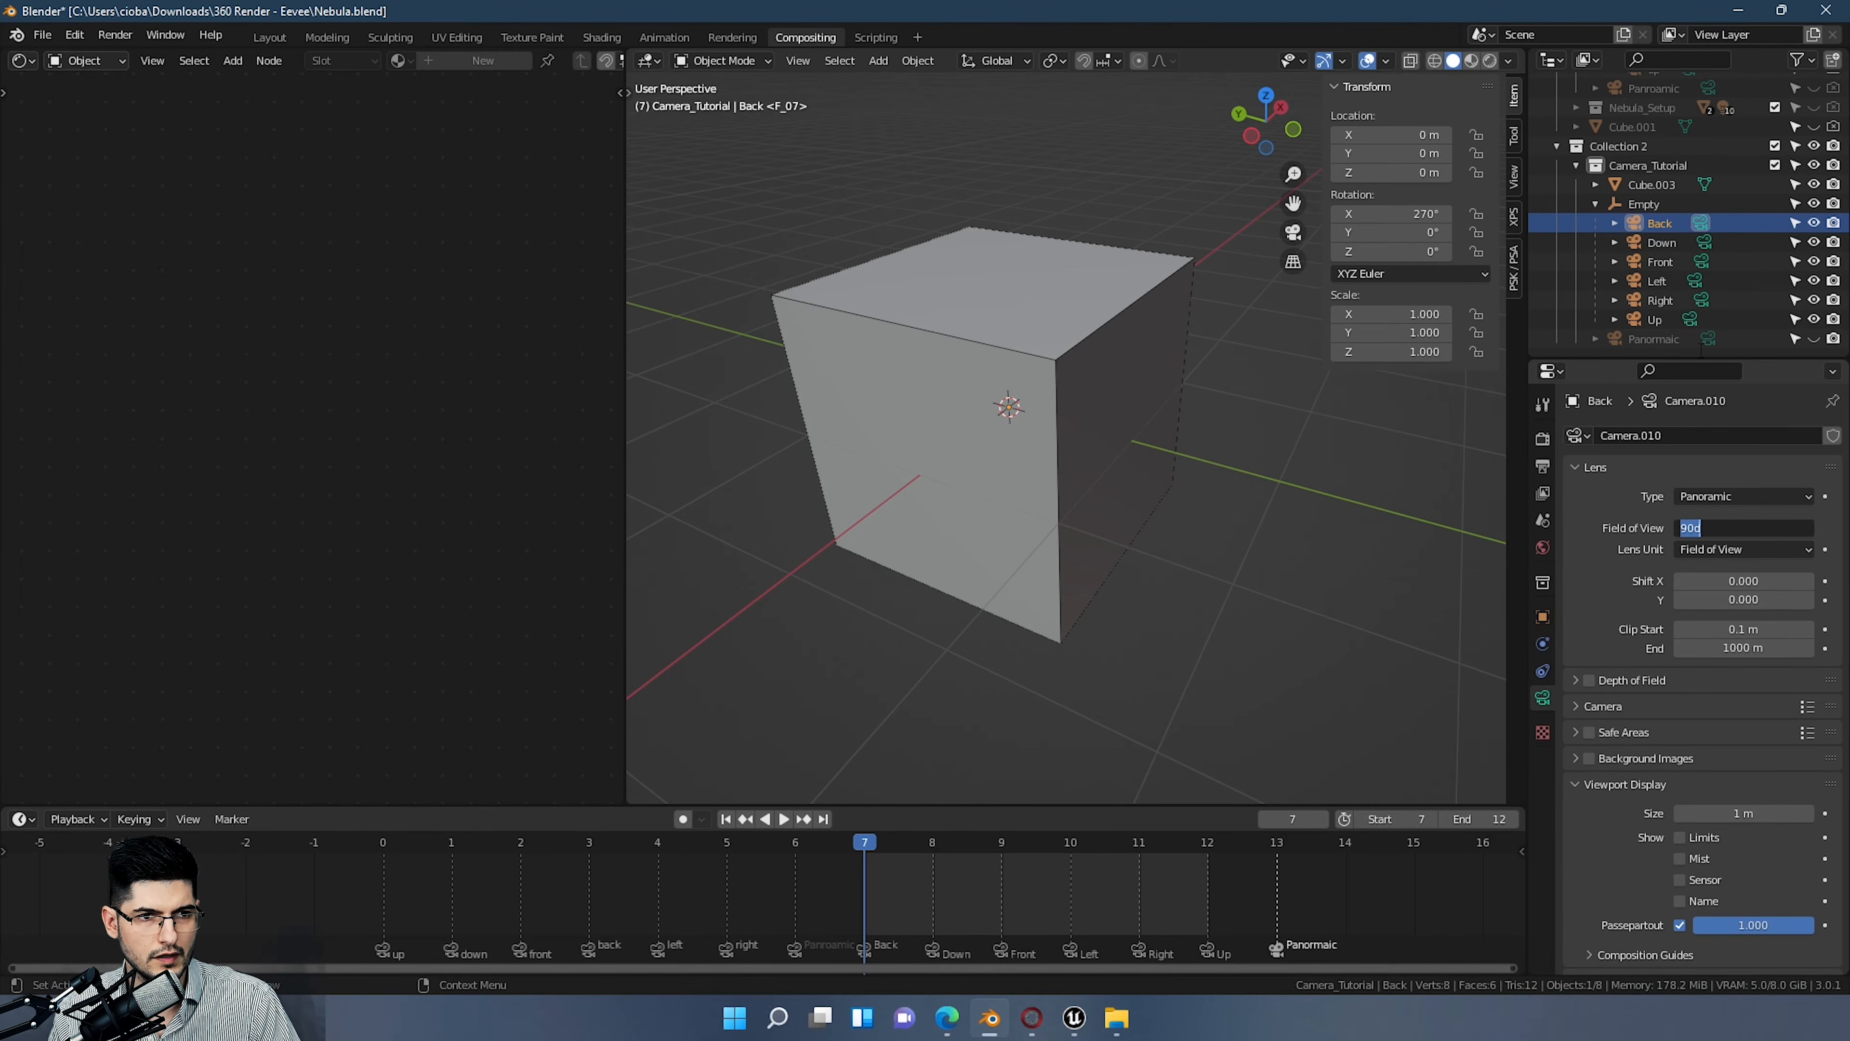
left_click(1662, 242)
left_click(1699, 528)
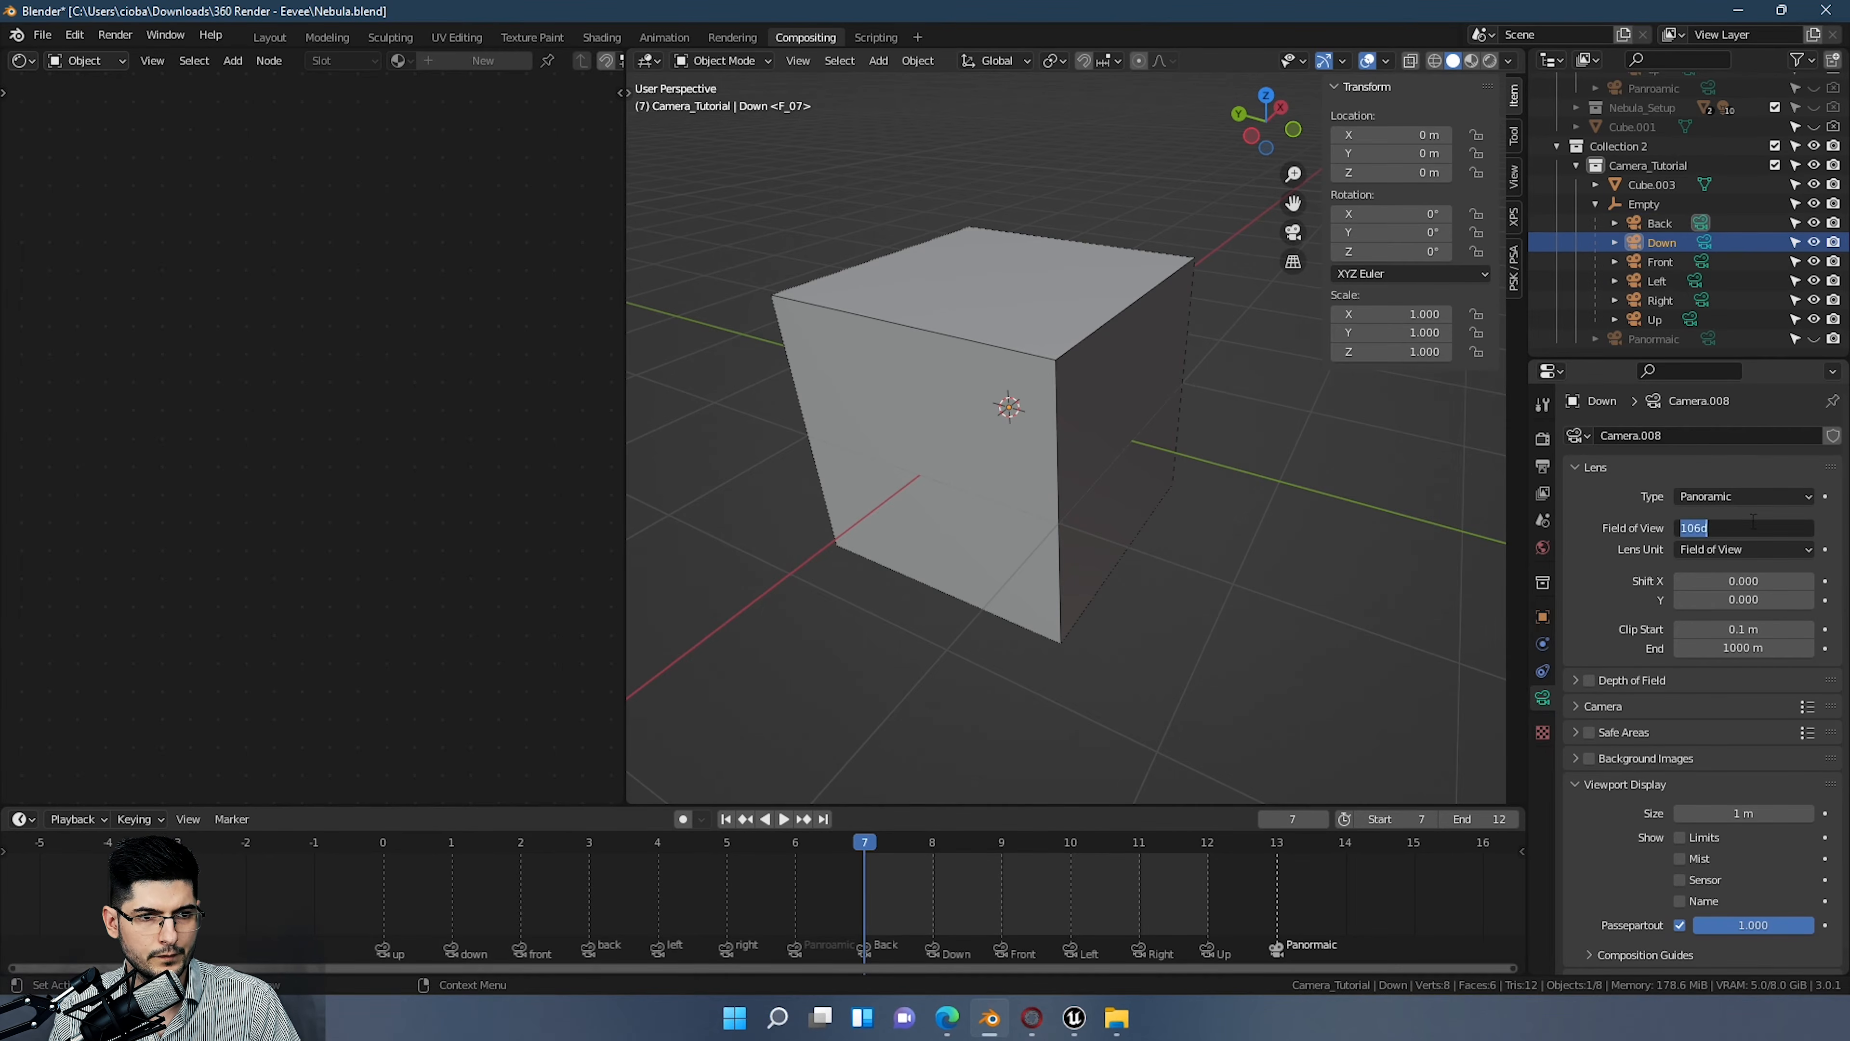
left_click(1699, 528)
left_click(1661, 261)
left_click(1699, 527)
key("ctrl+c")
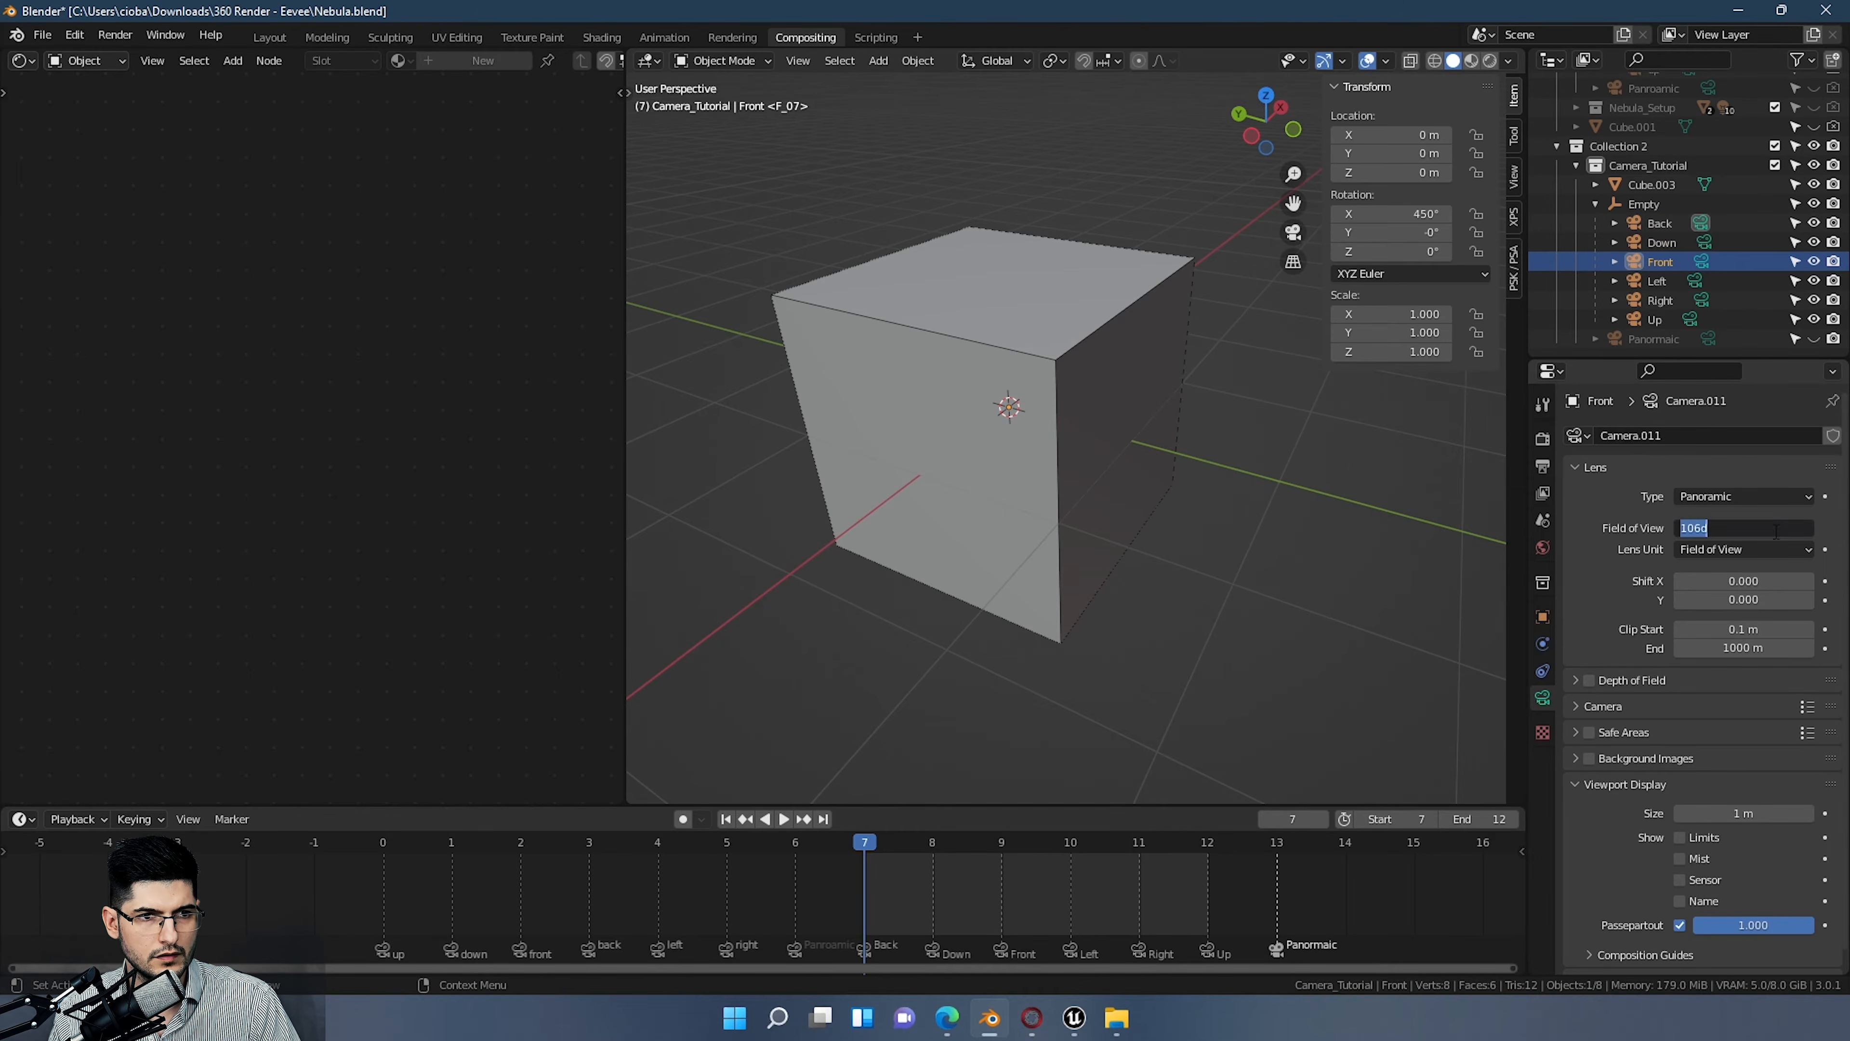
left_click(1700, 527)
Step: Set the Left camera's field of view to 90° and check the Front camera's lens settings
left_click(1659, 284)
left_click(1658, 283)
left_click(1749, 528)
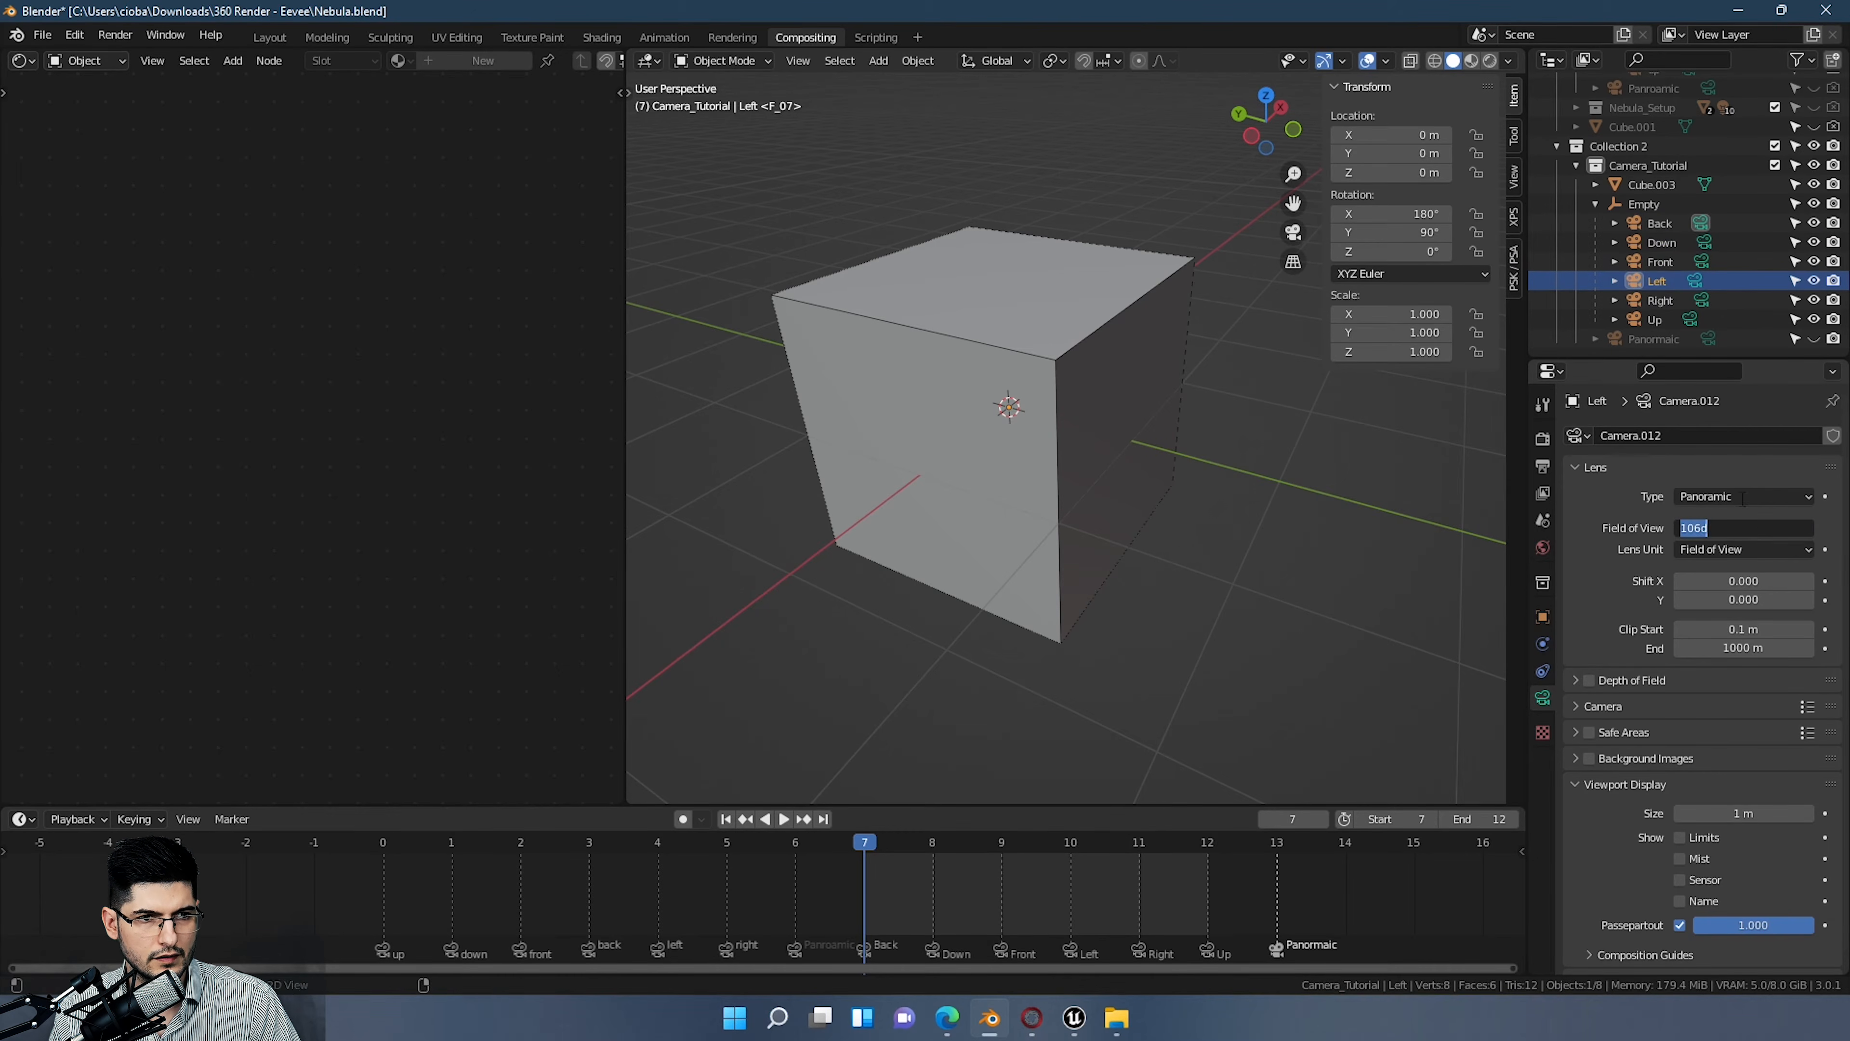
key("ctrl+v")
left_click(1669, 304)
left_click(1634, 263)
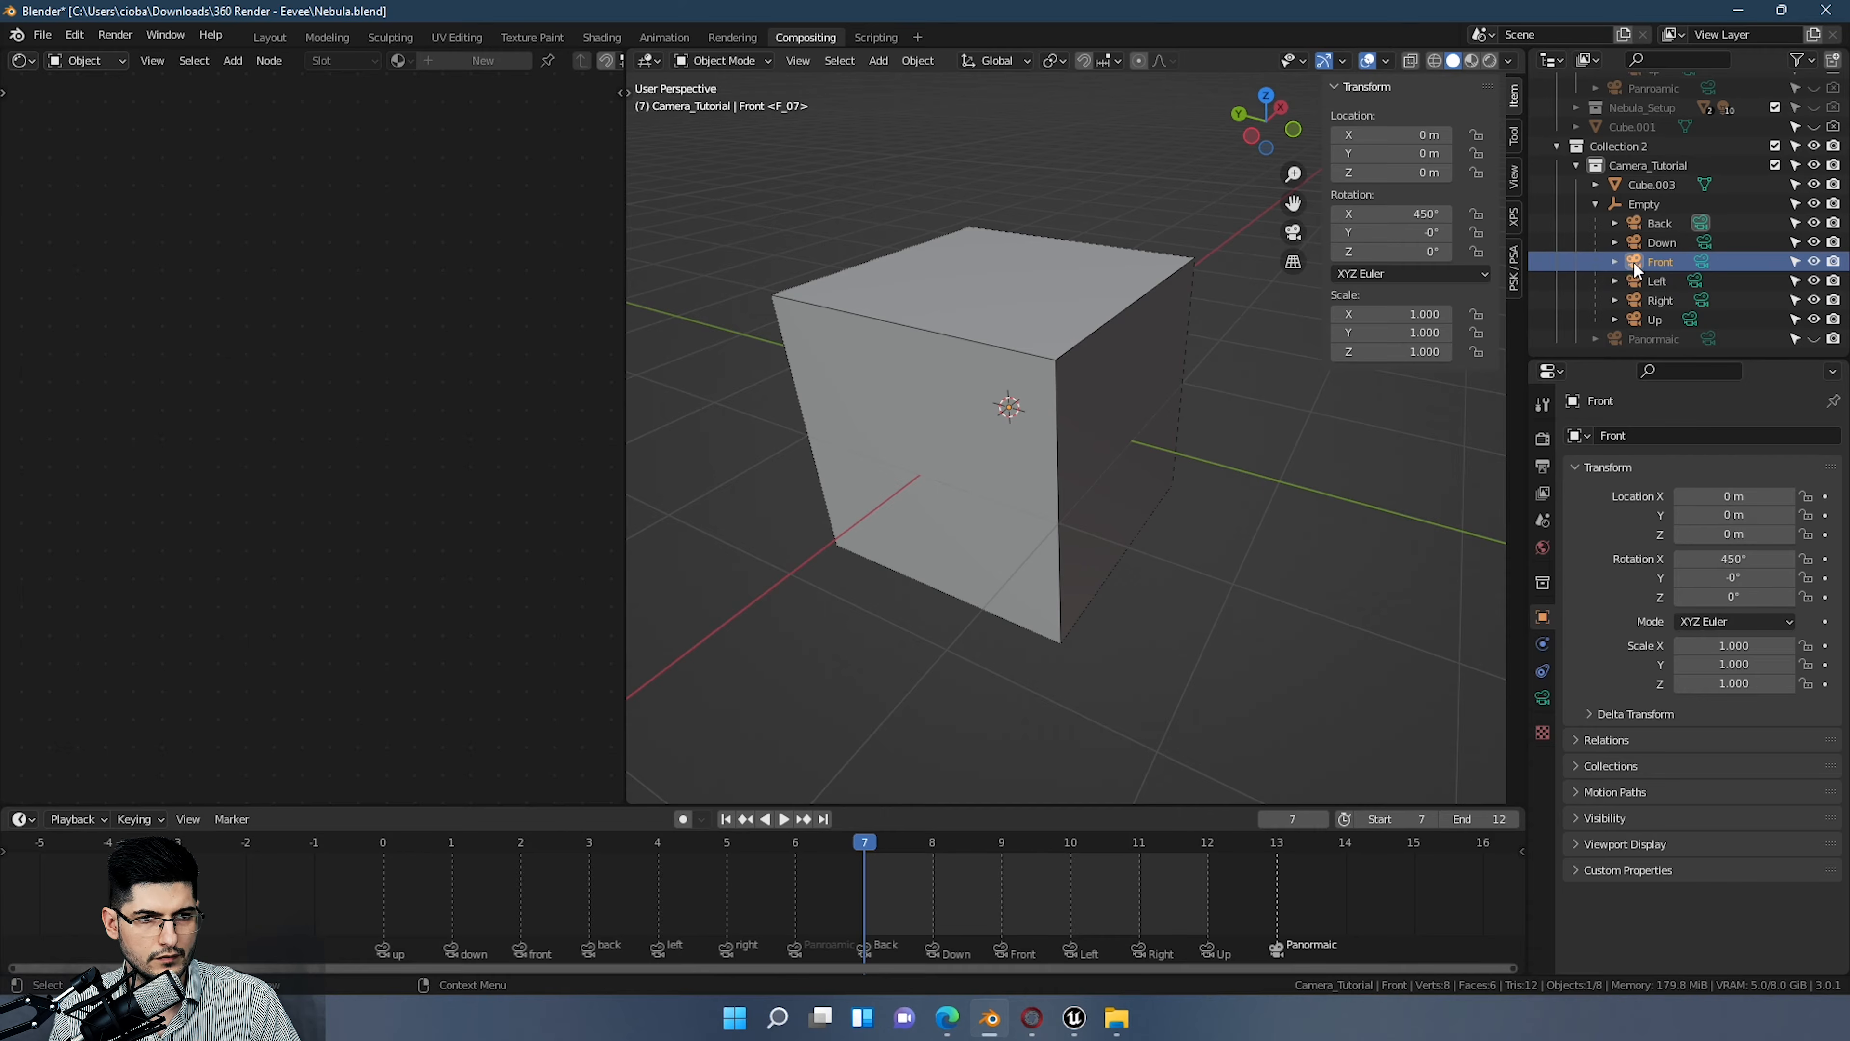
left_click(1531, 697)
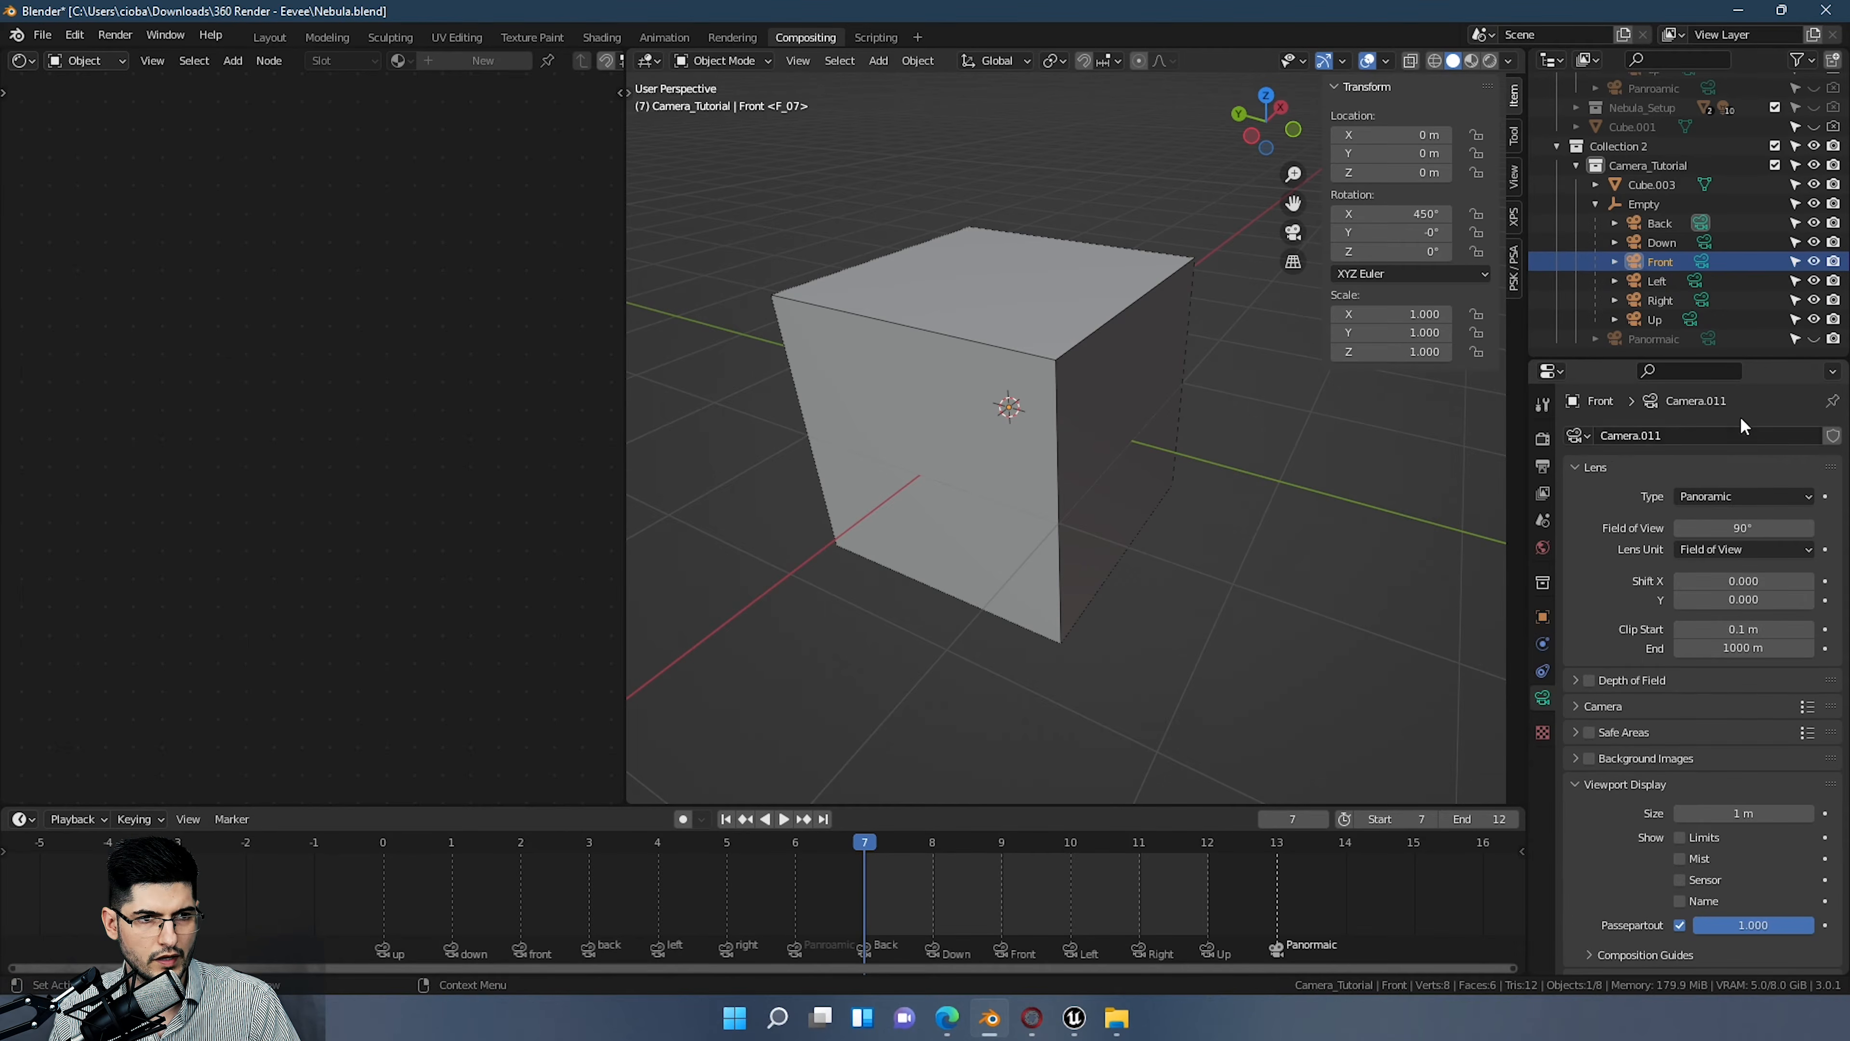
Step: Set the Right and Up cameras' field of view to 90° and recheck the lens settings of the other cameras
left_click(1658, 282)
left_click(1659, 300)
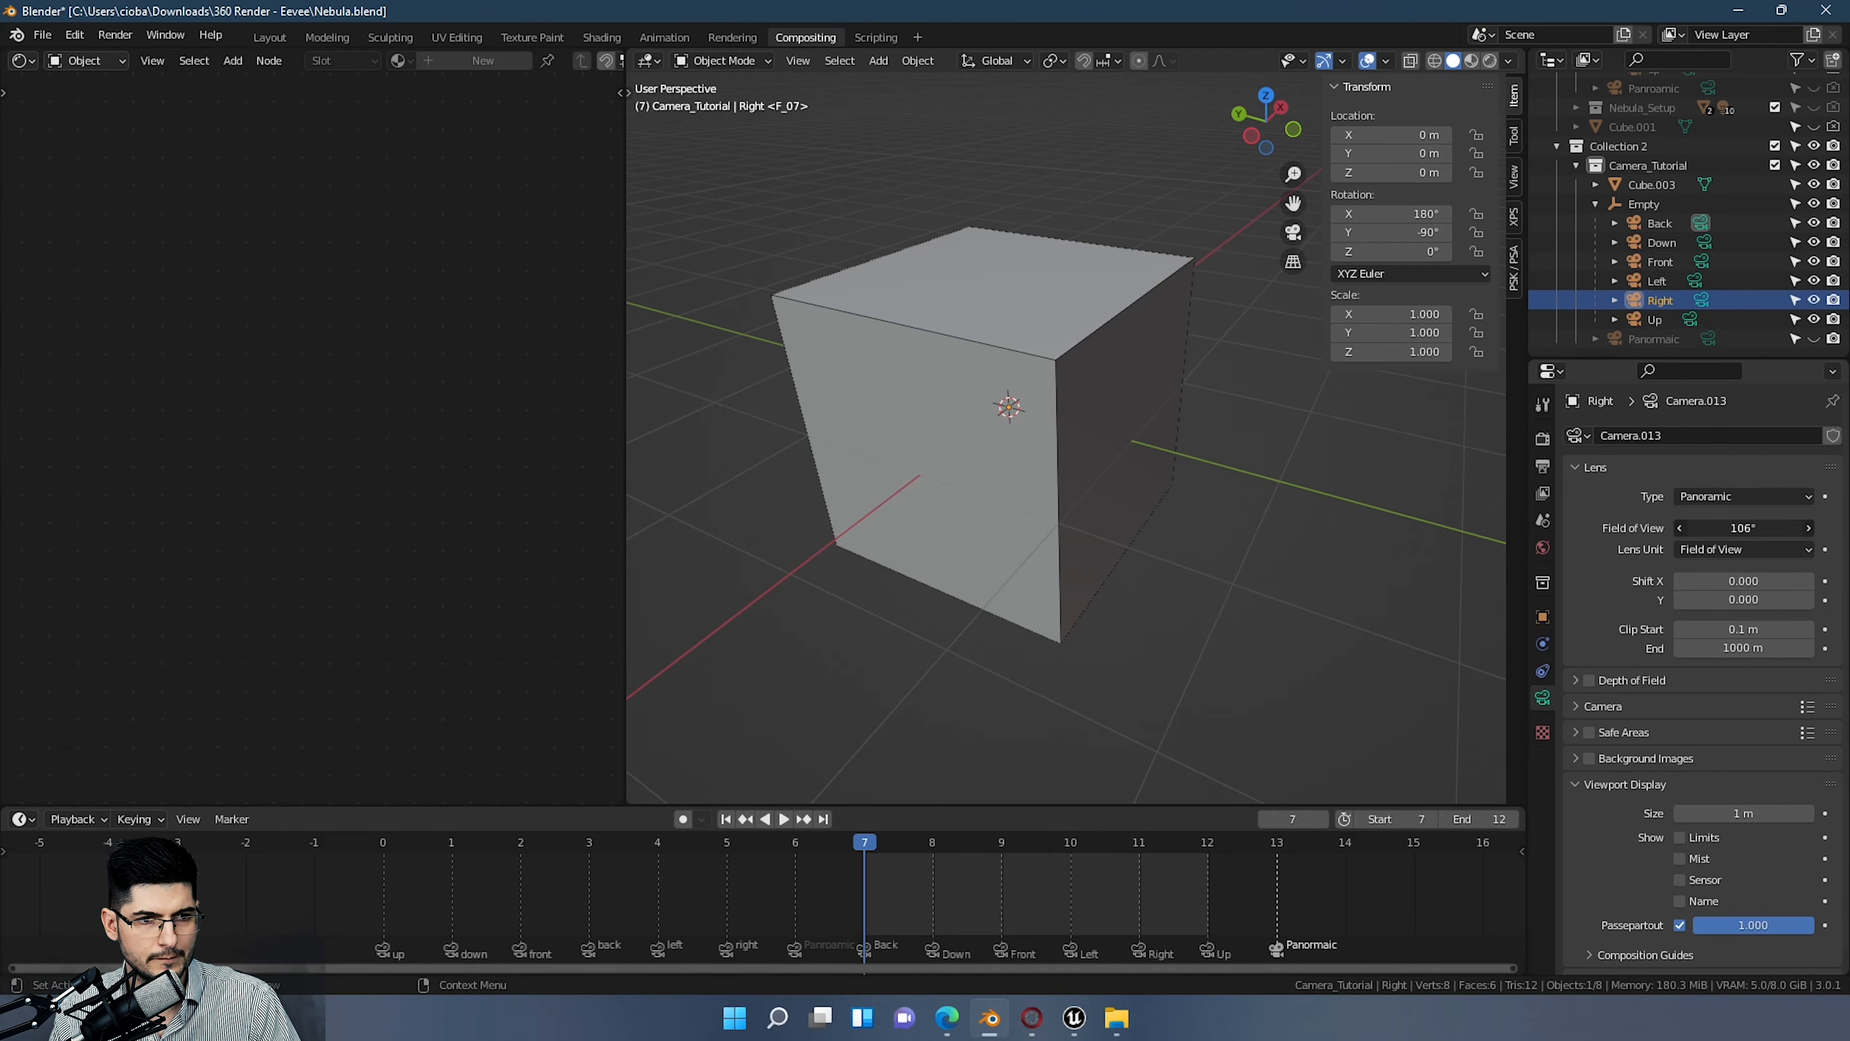
left_click(1640, 320)
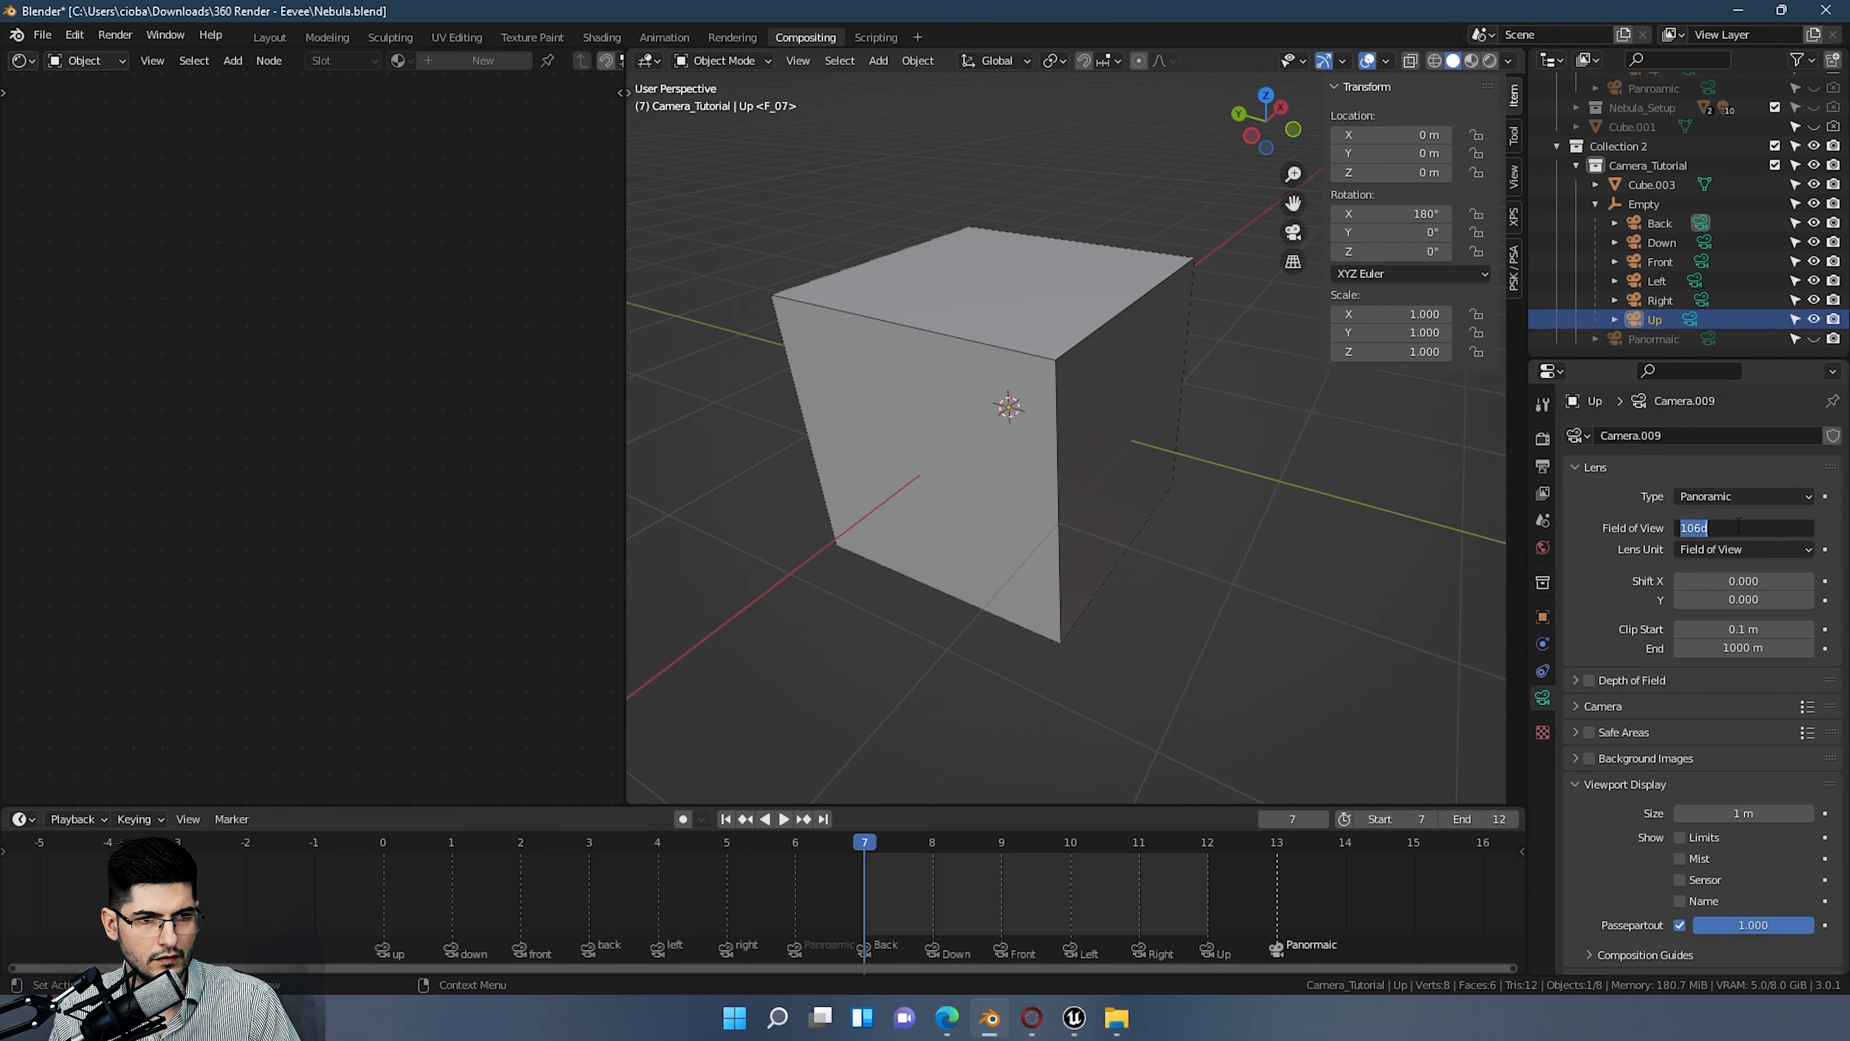
left_click(1658, 301)
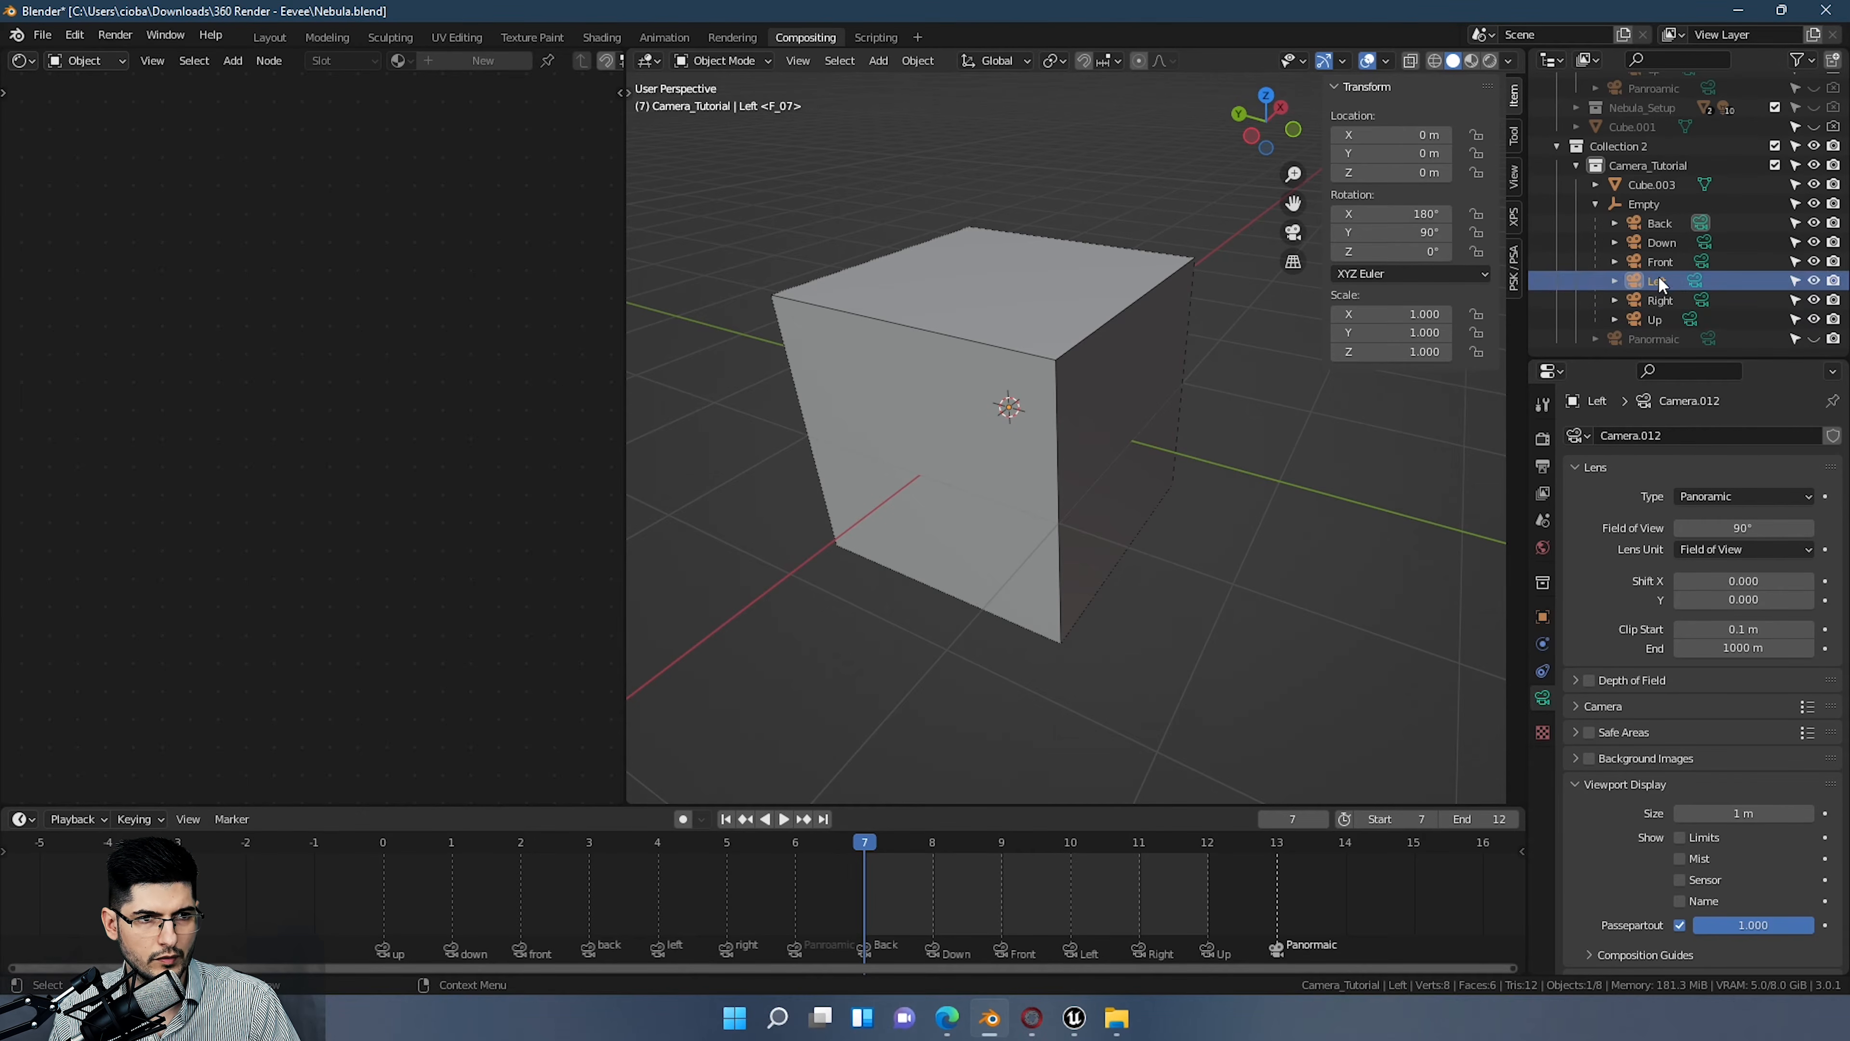
double_click(1659, 223)
left_click(1678, 280)
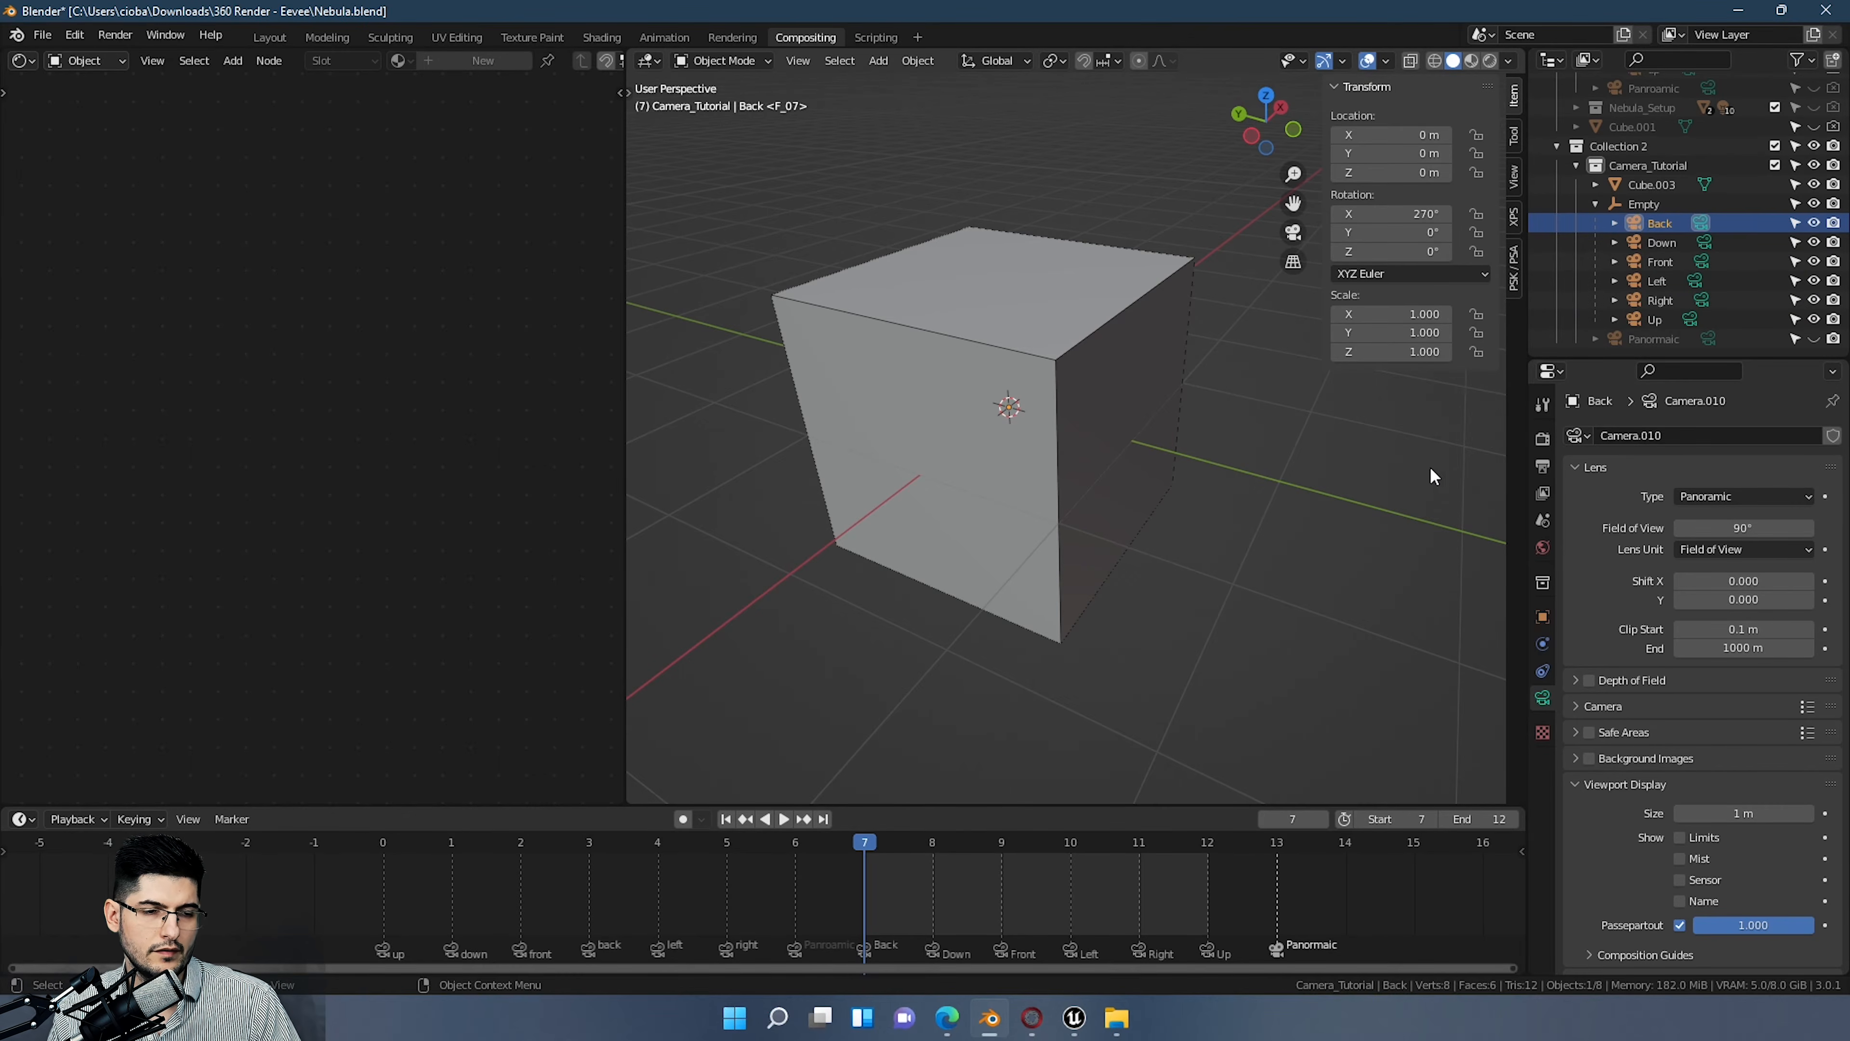
Step: Reduce the render output resolution to 25%
left_click(1543, 438)
left_click(1543, 466)
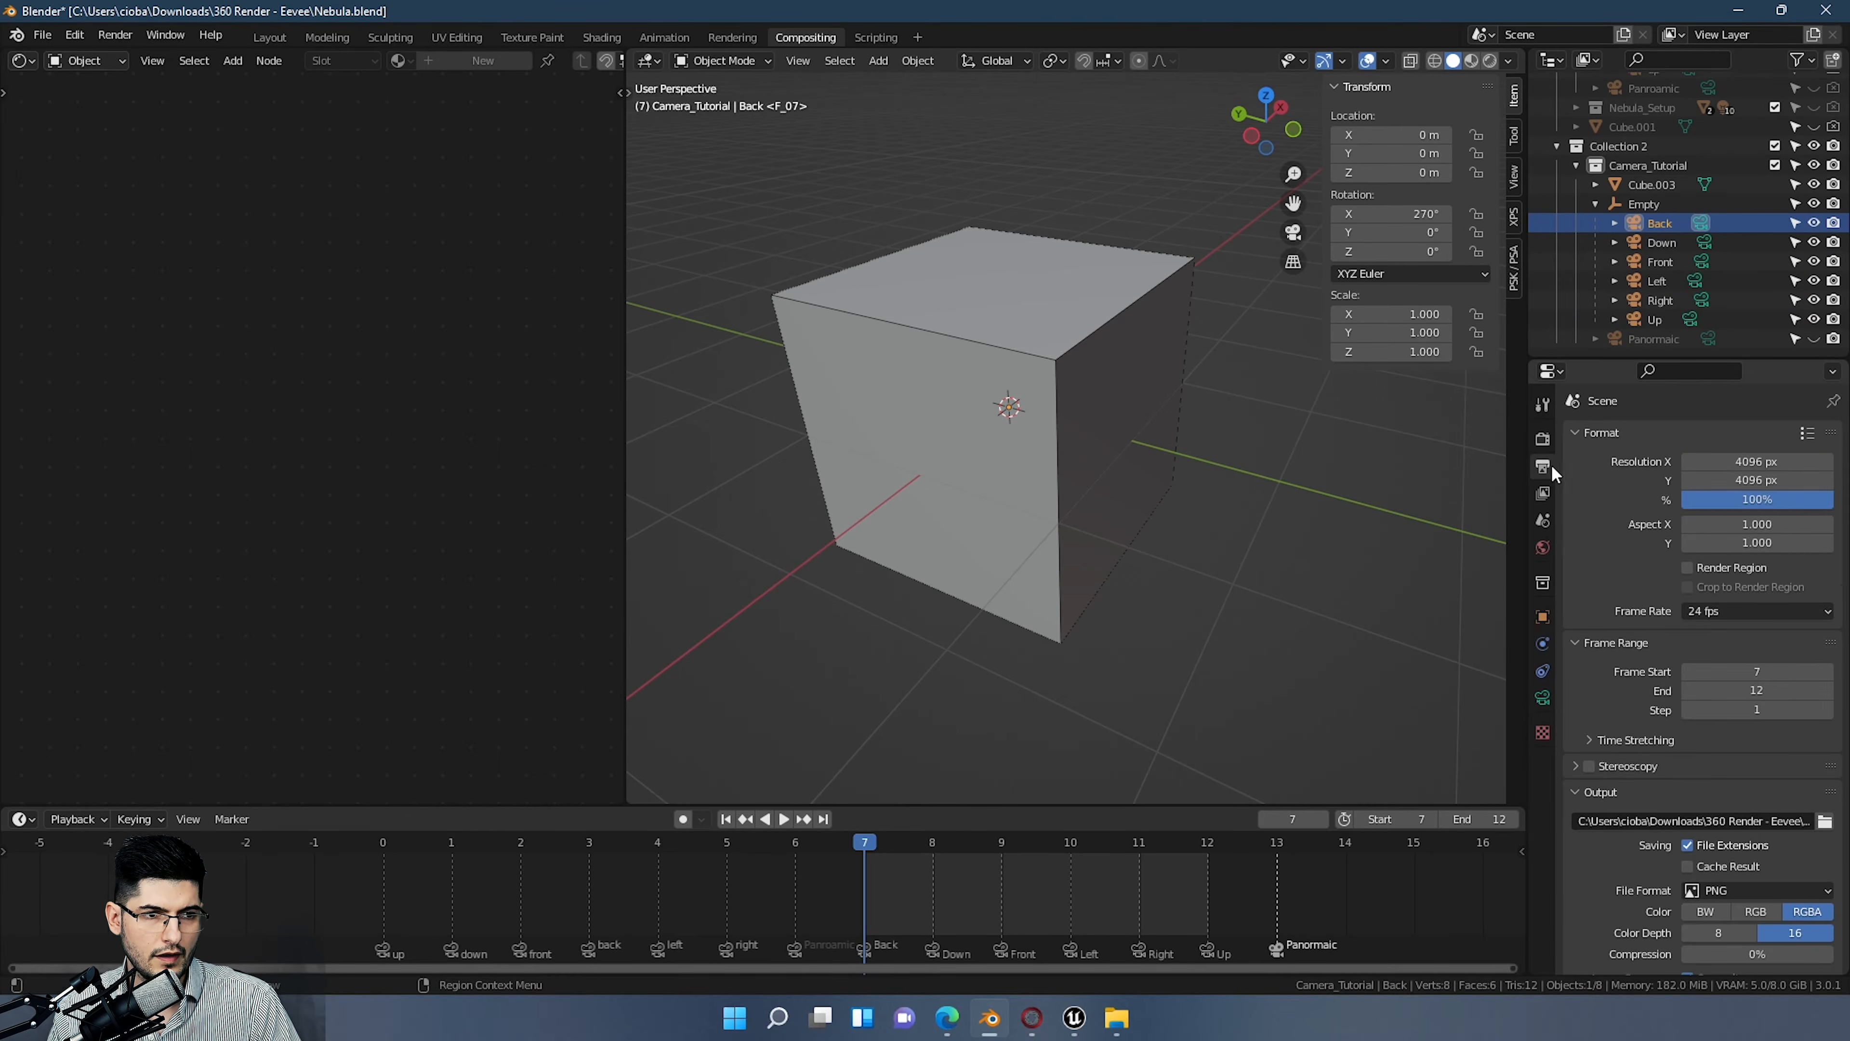
left_click(1734, 498)
type("2")
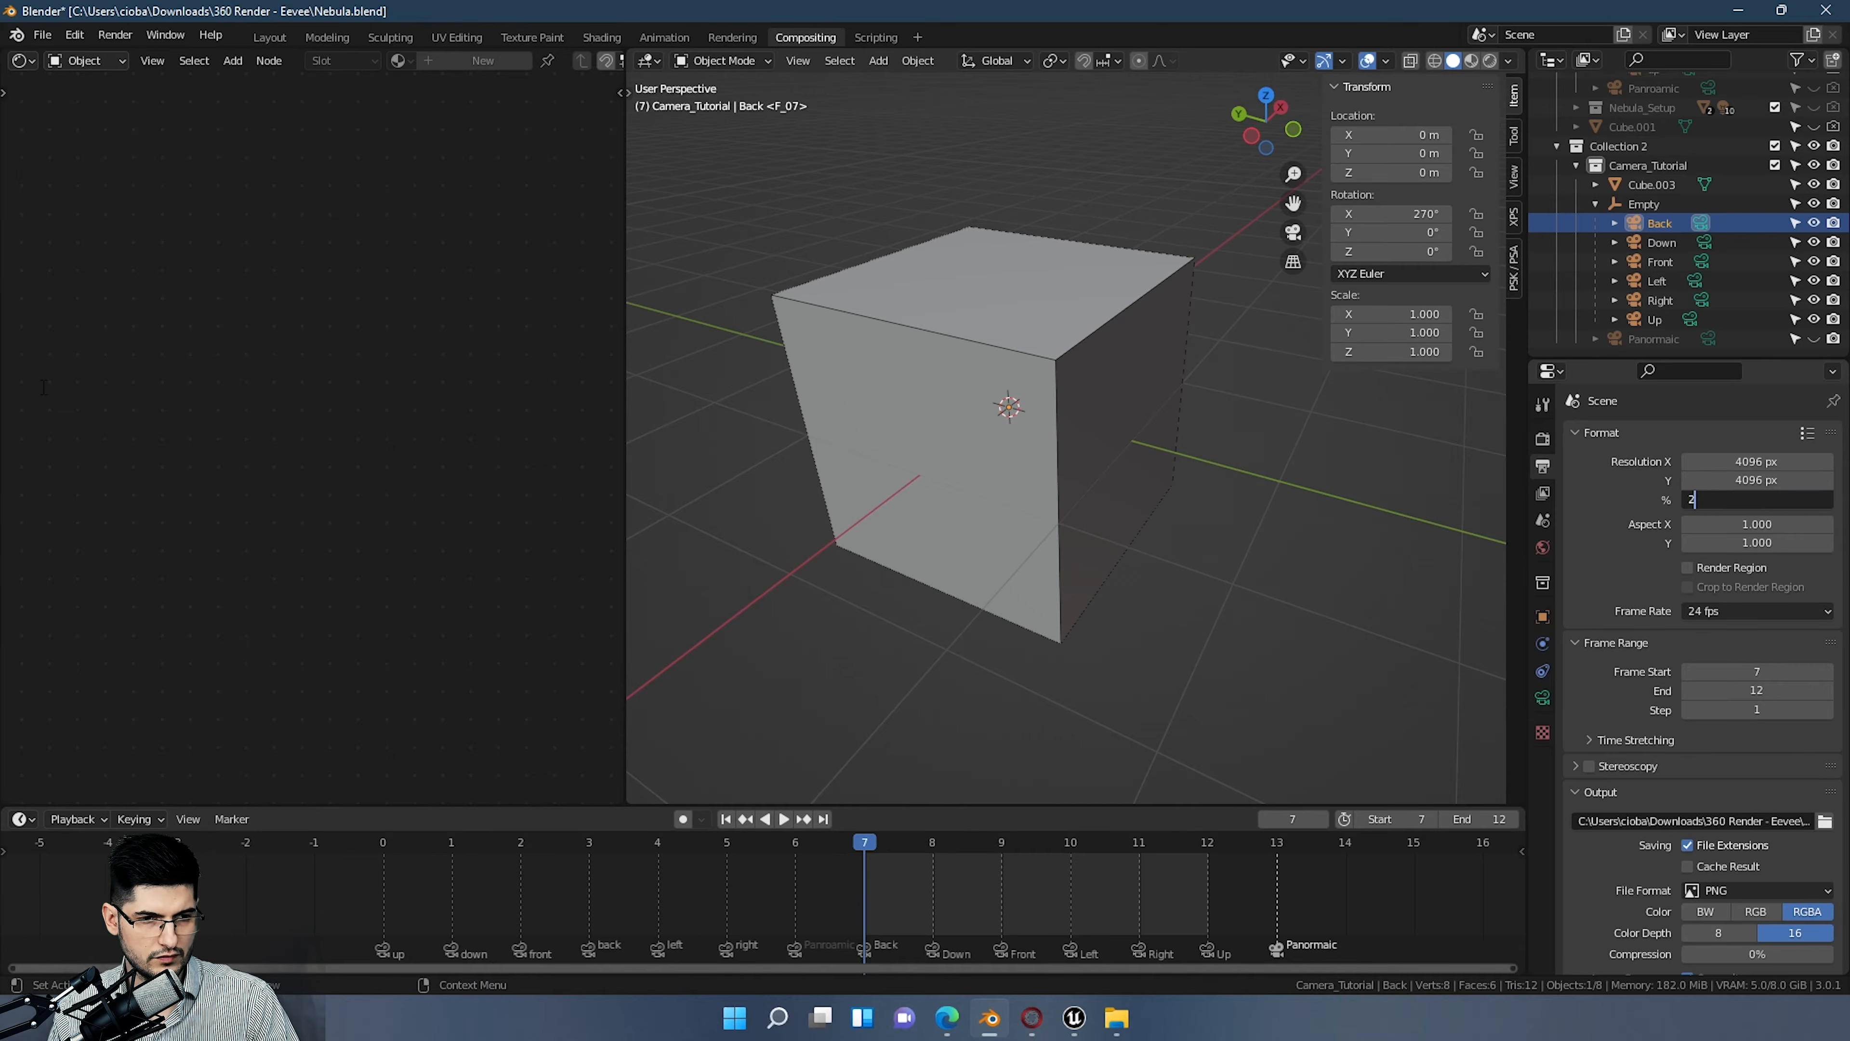
type("5")
key("Return")
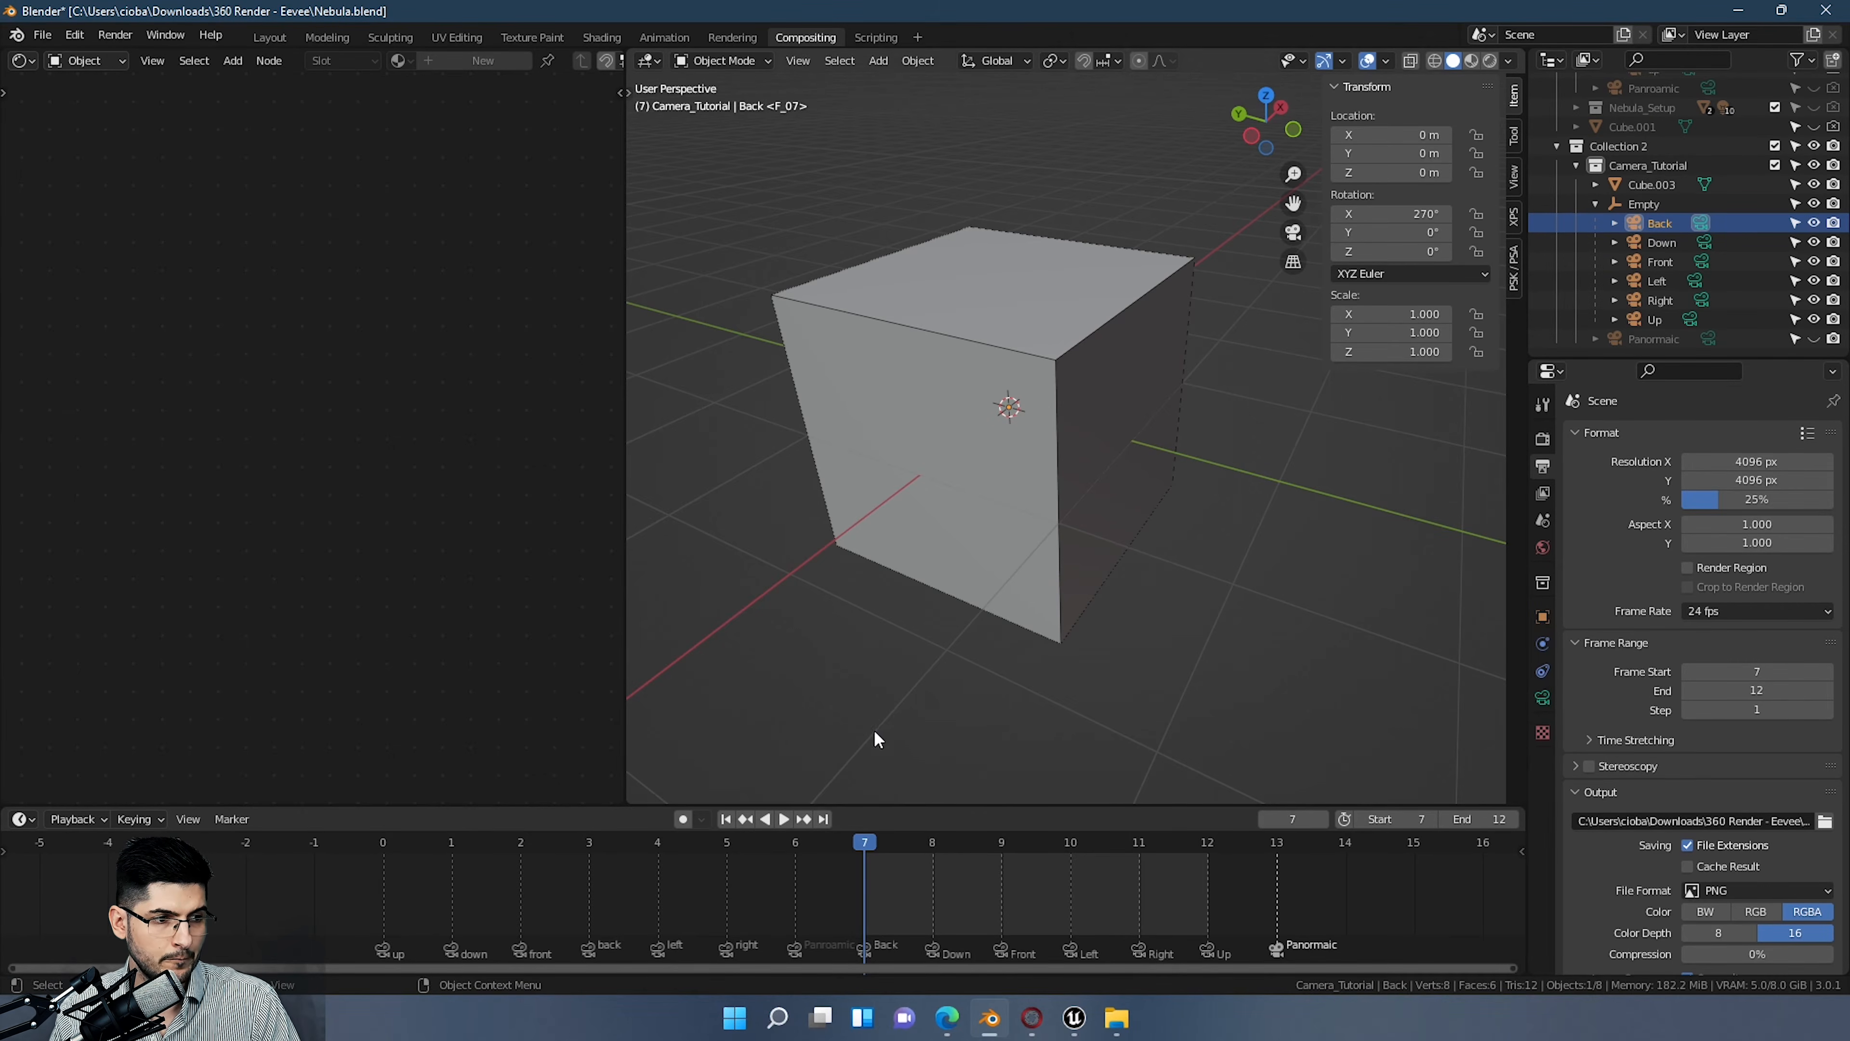
Step: Render frame 7 from the Back camera and inspect the result up close
key("space")
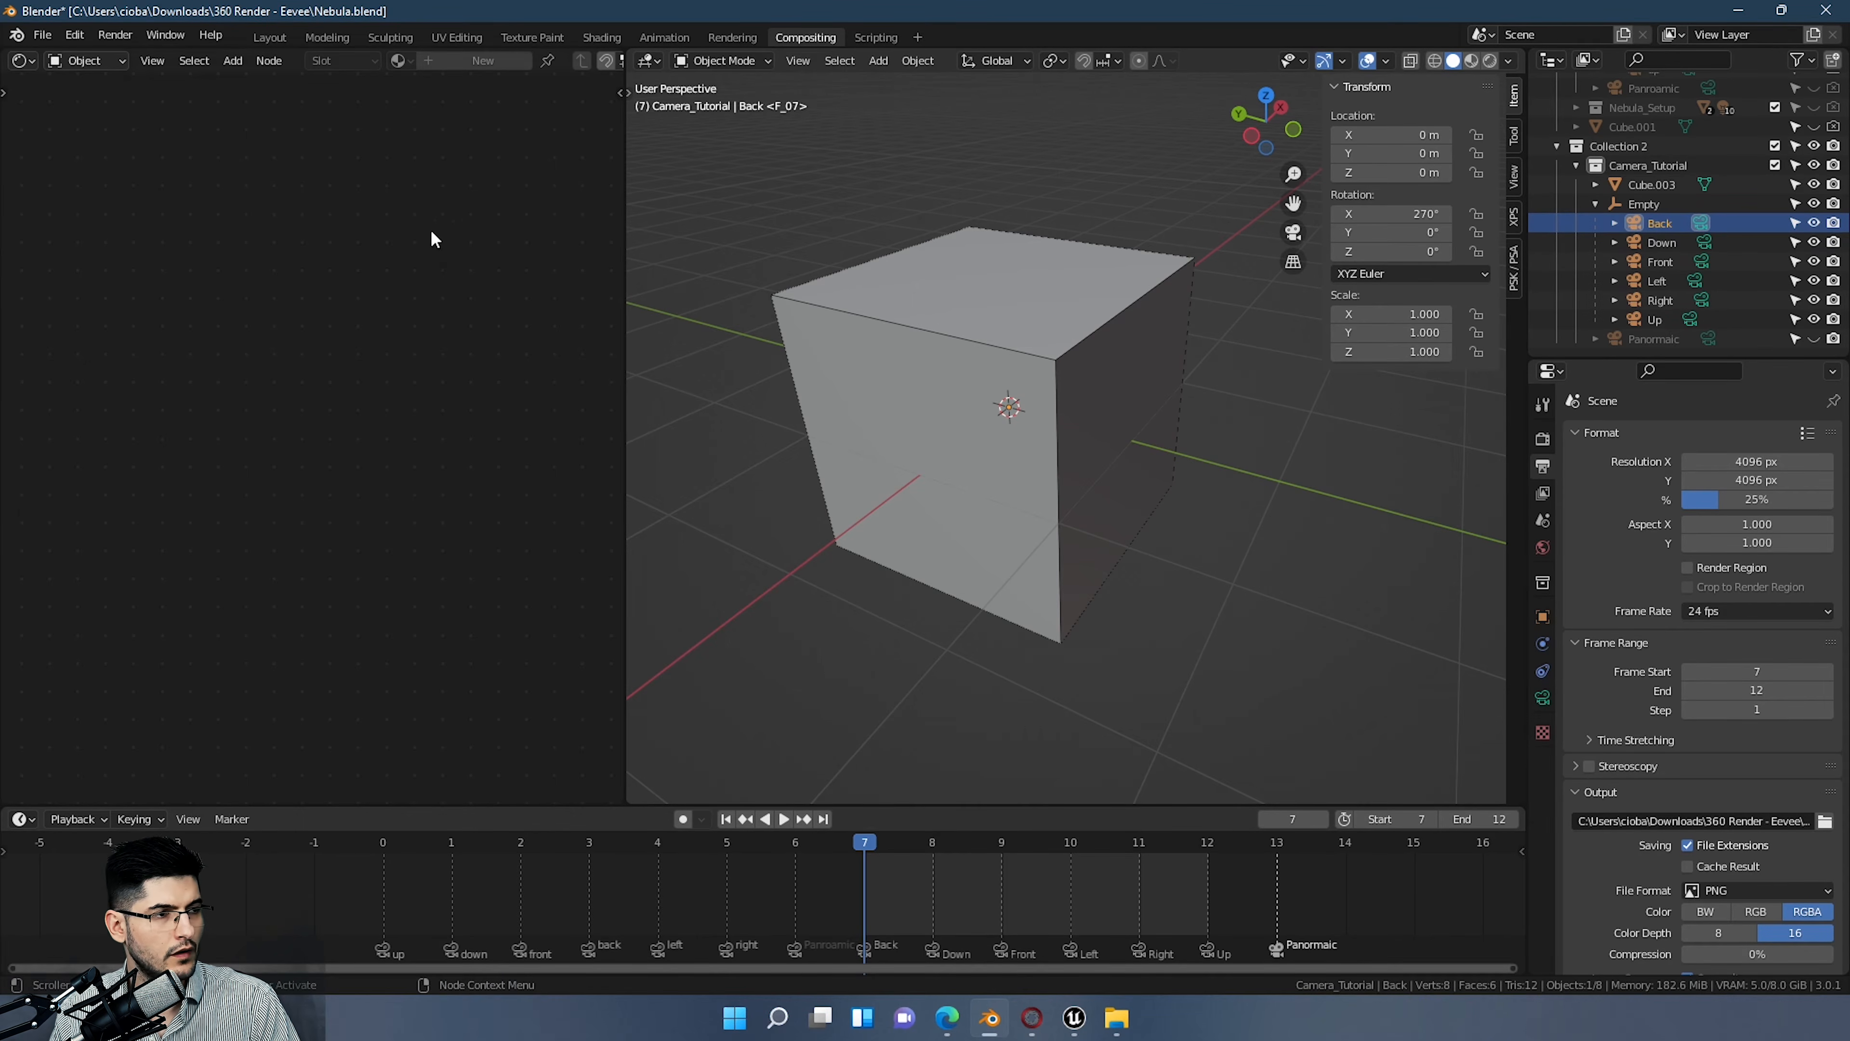
key("ctrl+F12")
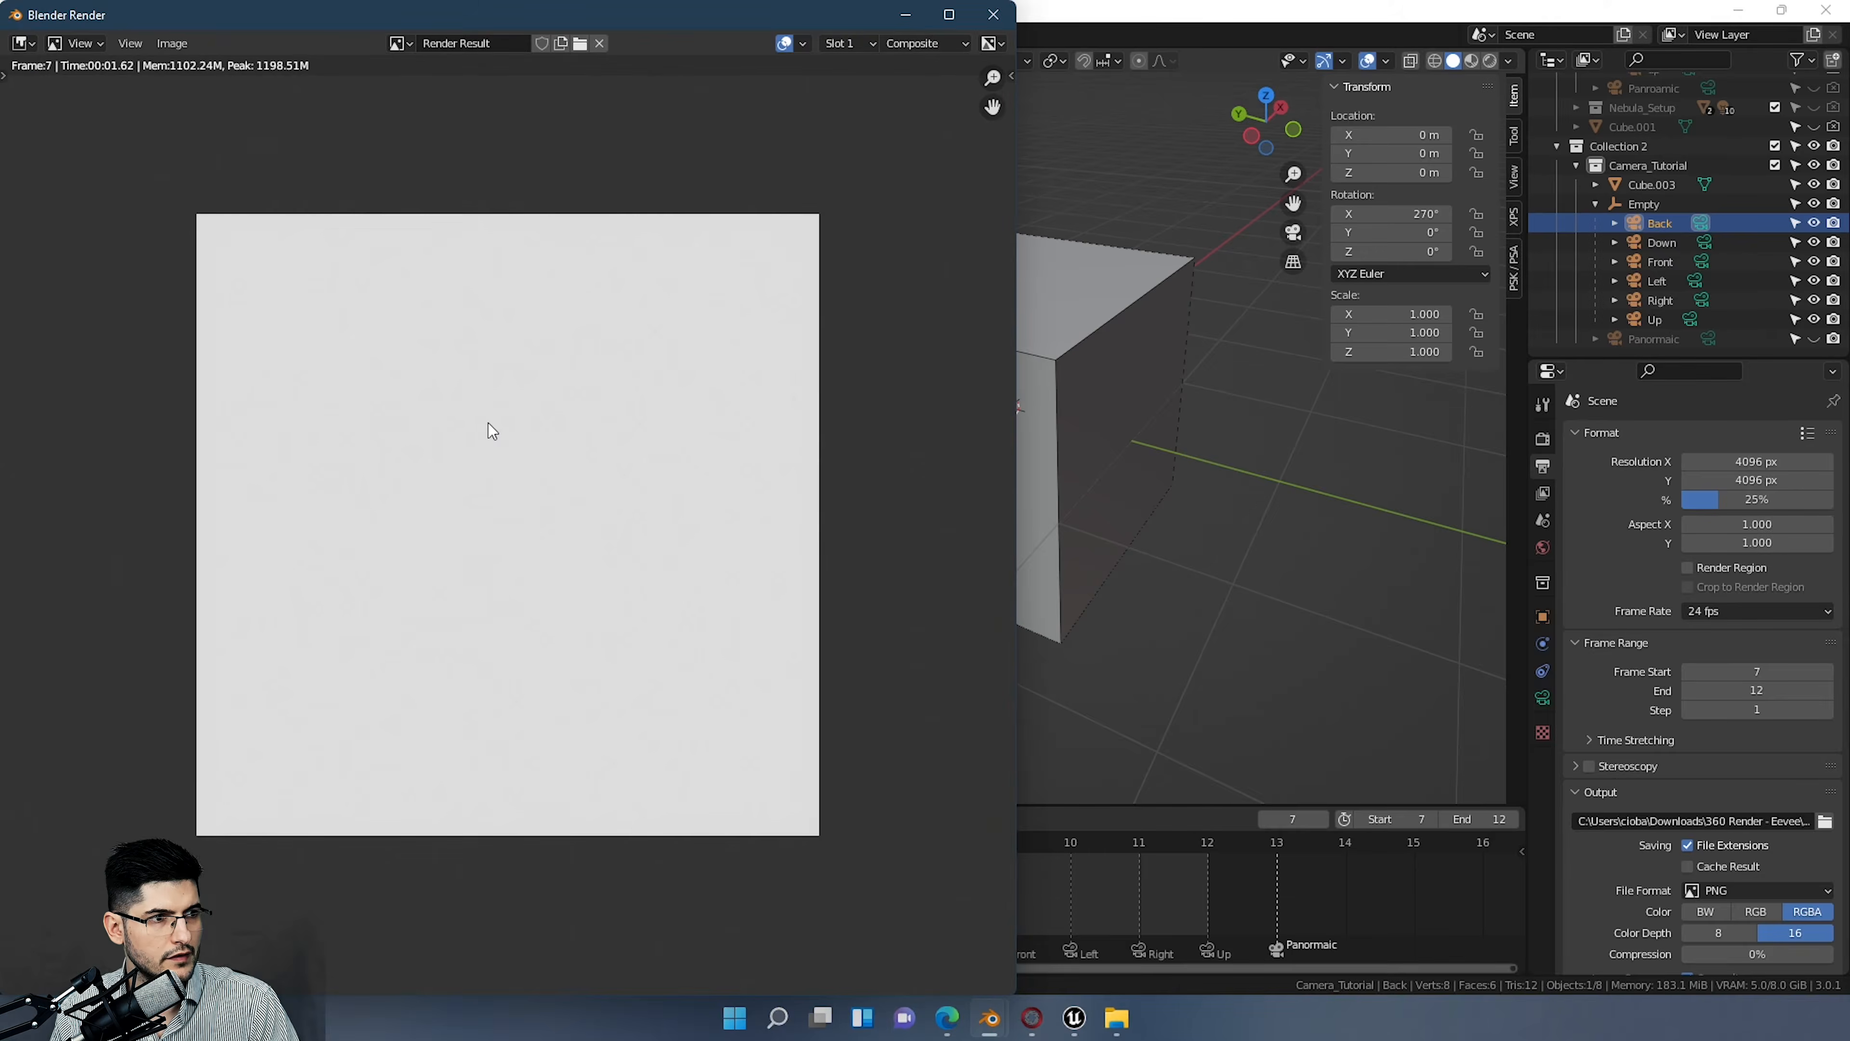
scroll(489, 422, "up", 1)
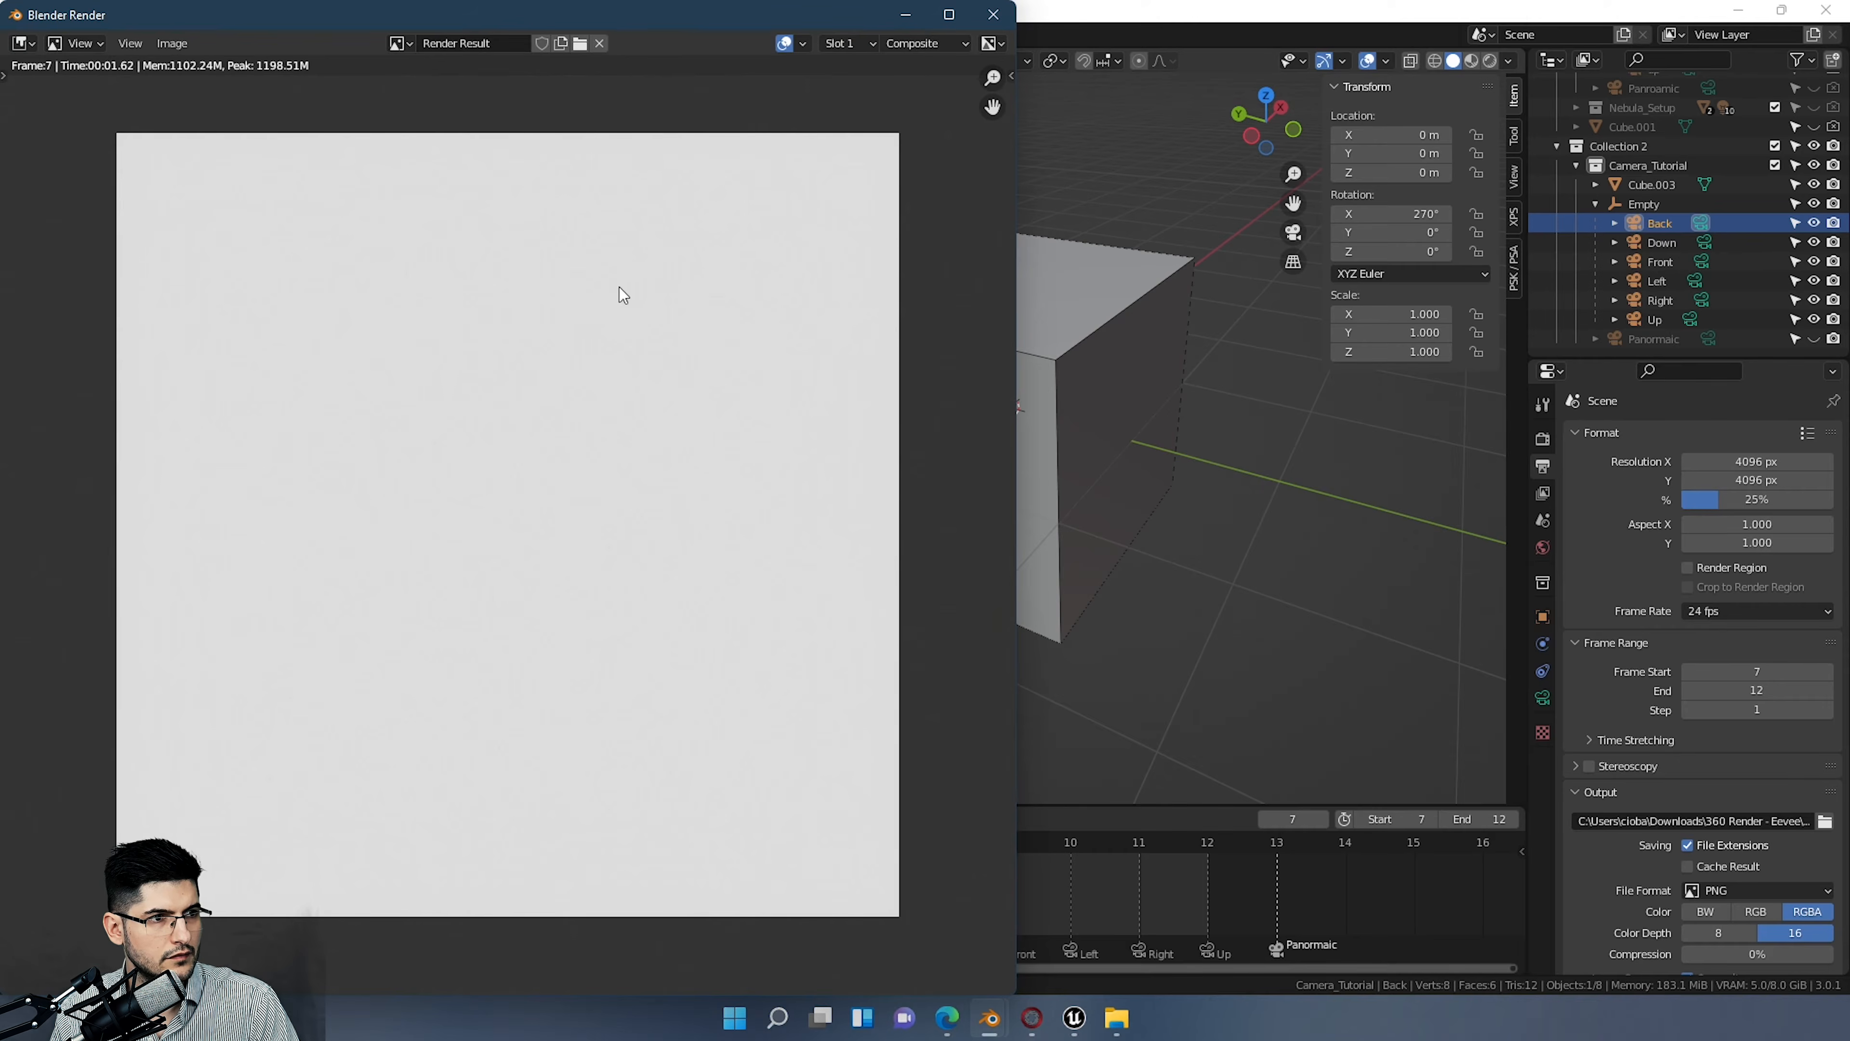
Step: Close the render result, preview the cube in rendered shading from several angles, and return the viewport to solid shading
left_click(994, 13)
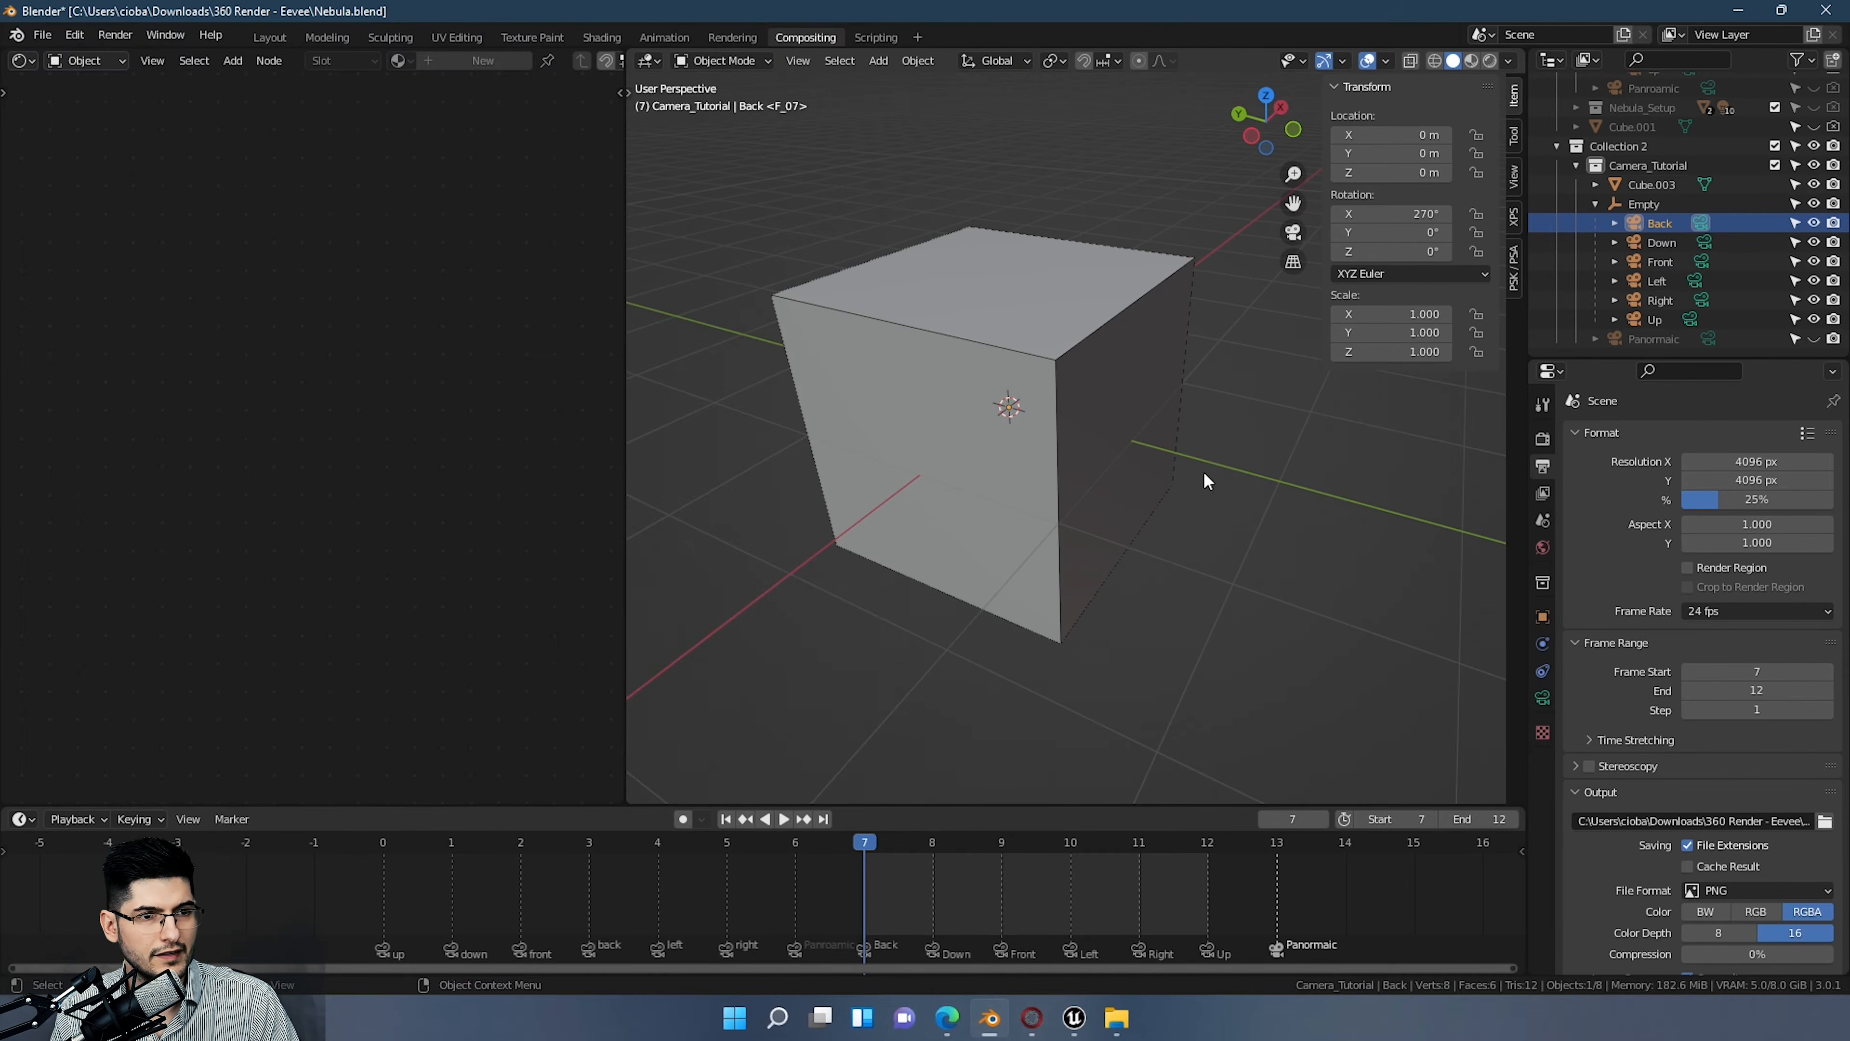
left_click(1489, 61)
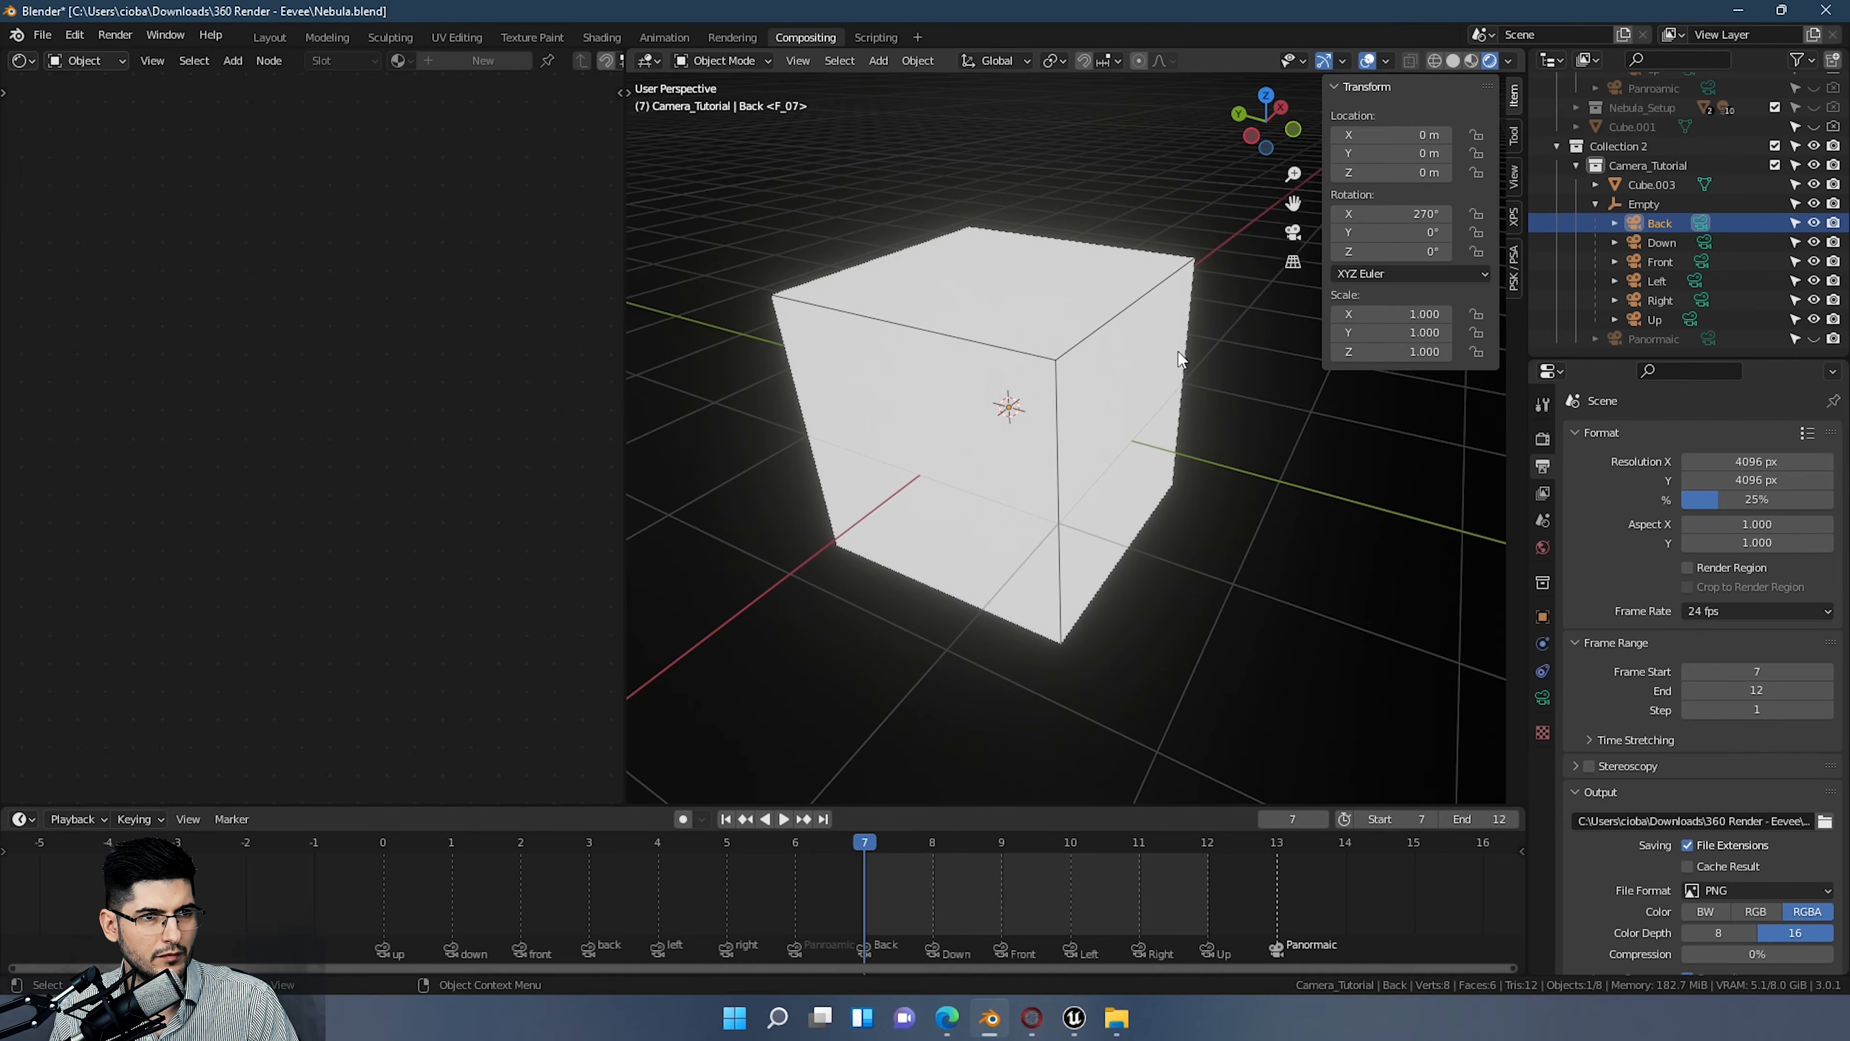
scroll(1243, 307, "down", 1)
middle_click_drag(1173, 343, 1089, 346)
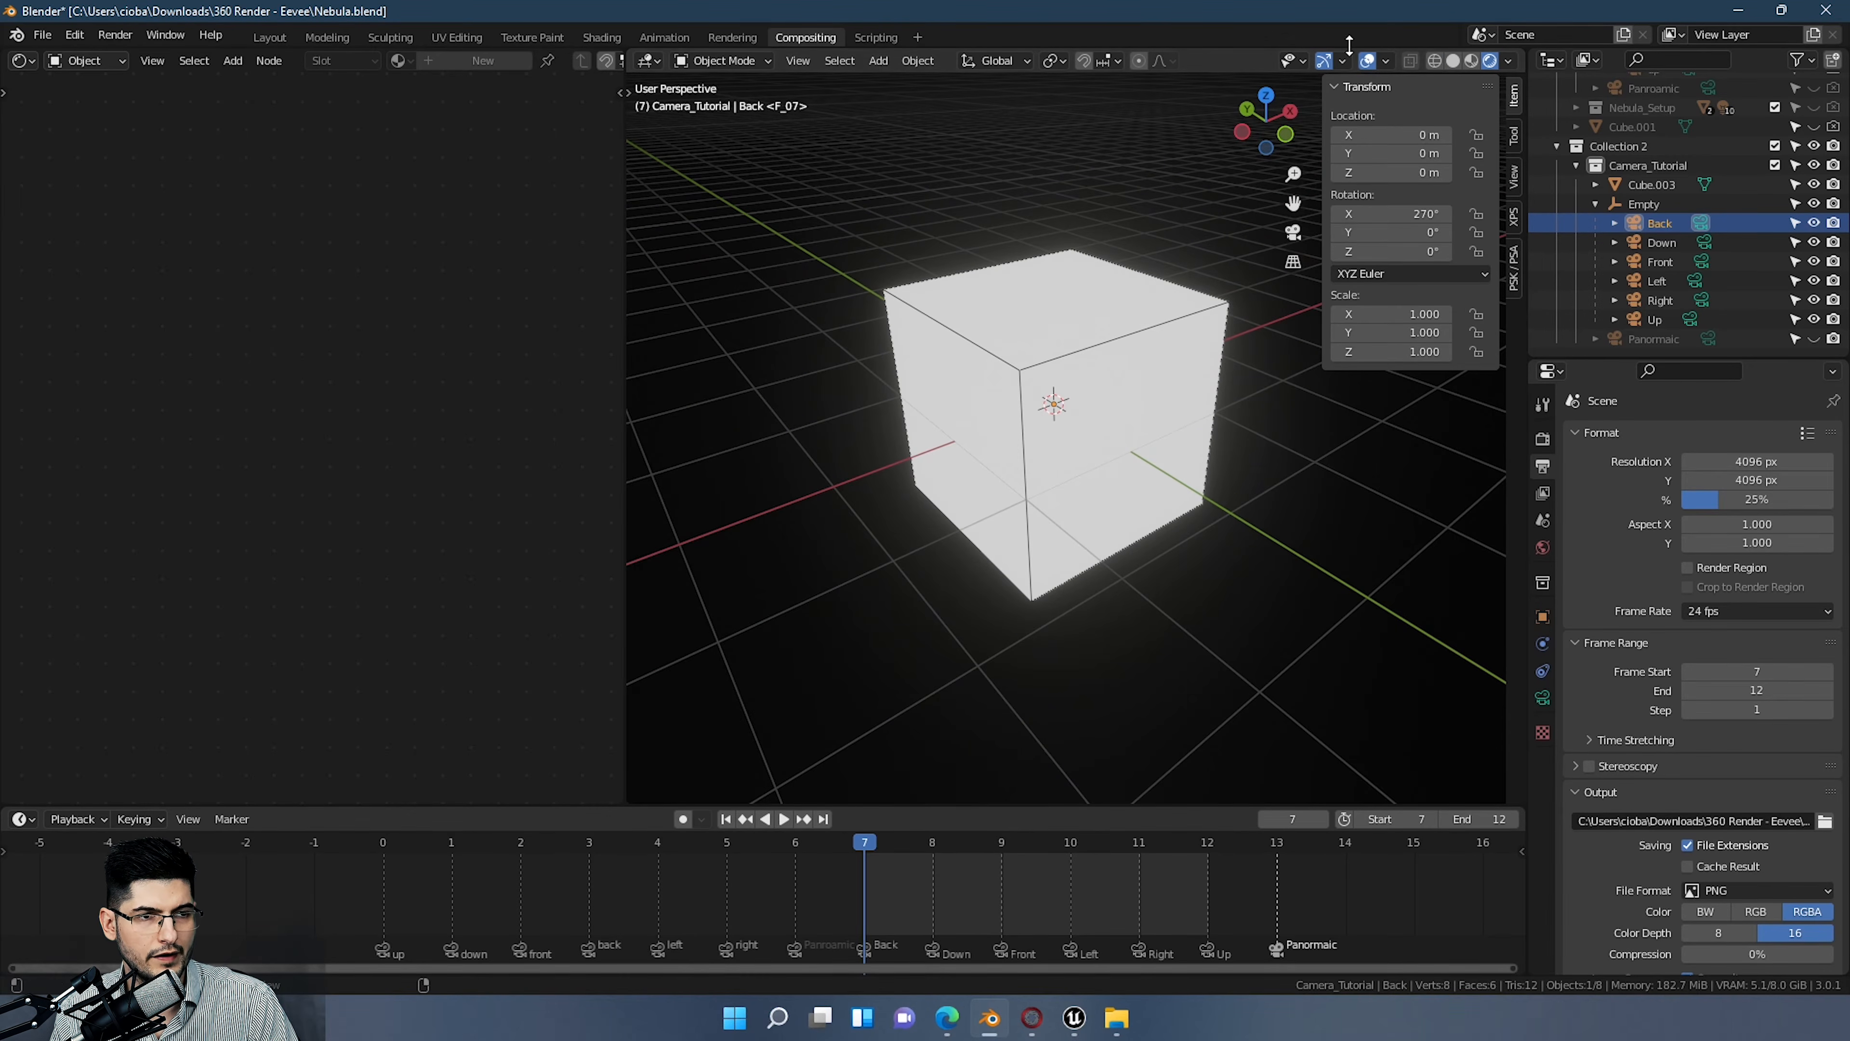
middle_click_drag(1113, 340, 1038, 336)
left_click(1454, 61)
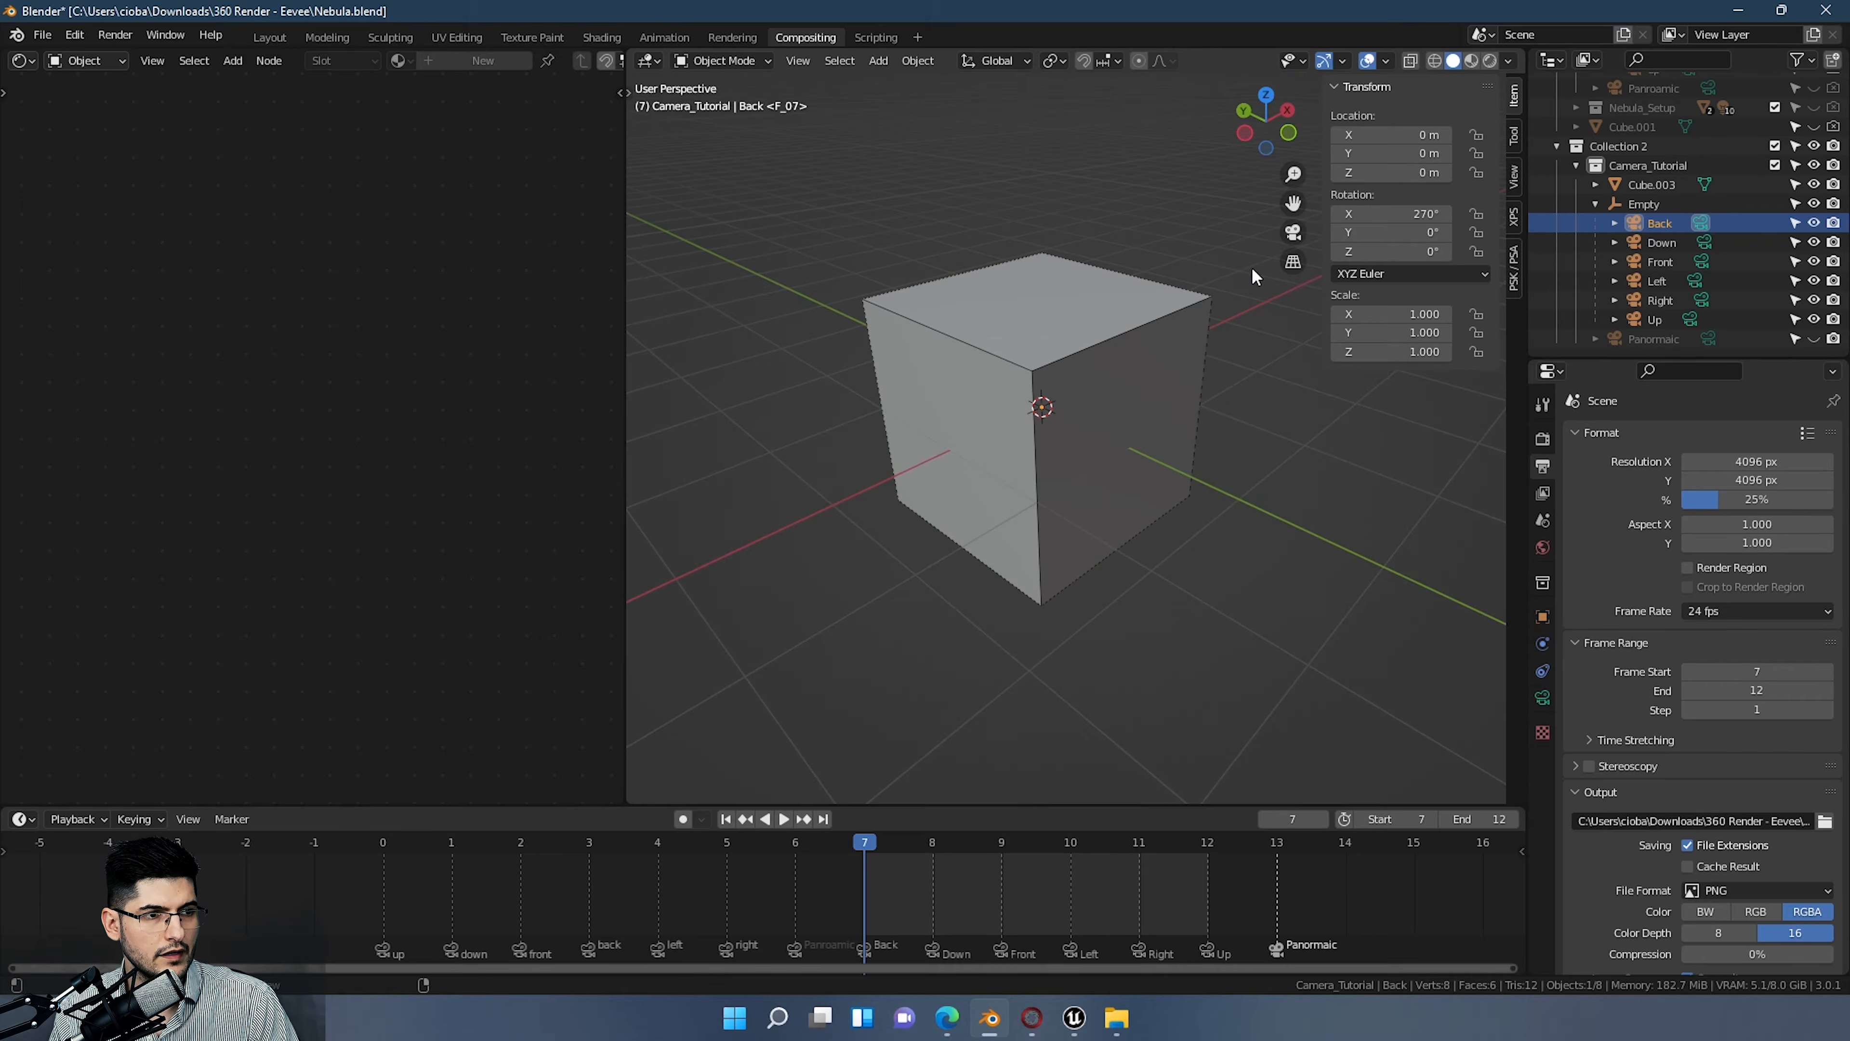
Step: Change the empty node editor area to a 3D Viewport and enable the Nebula_Setup collection in viewports and renders
left_click(22, 61)
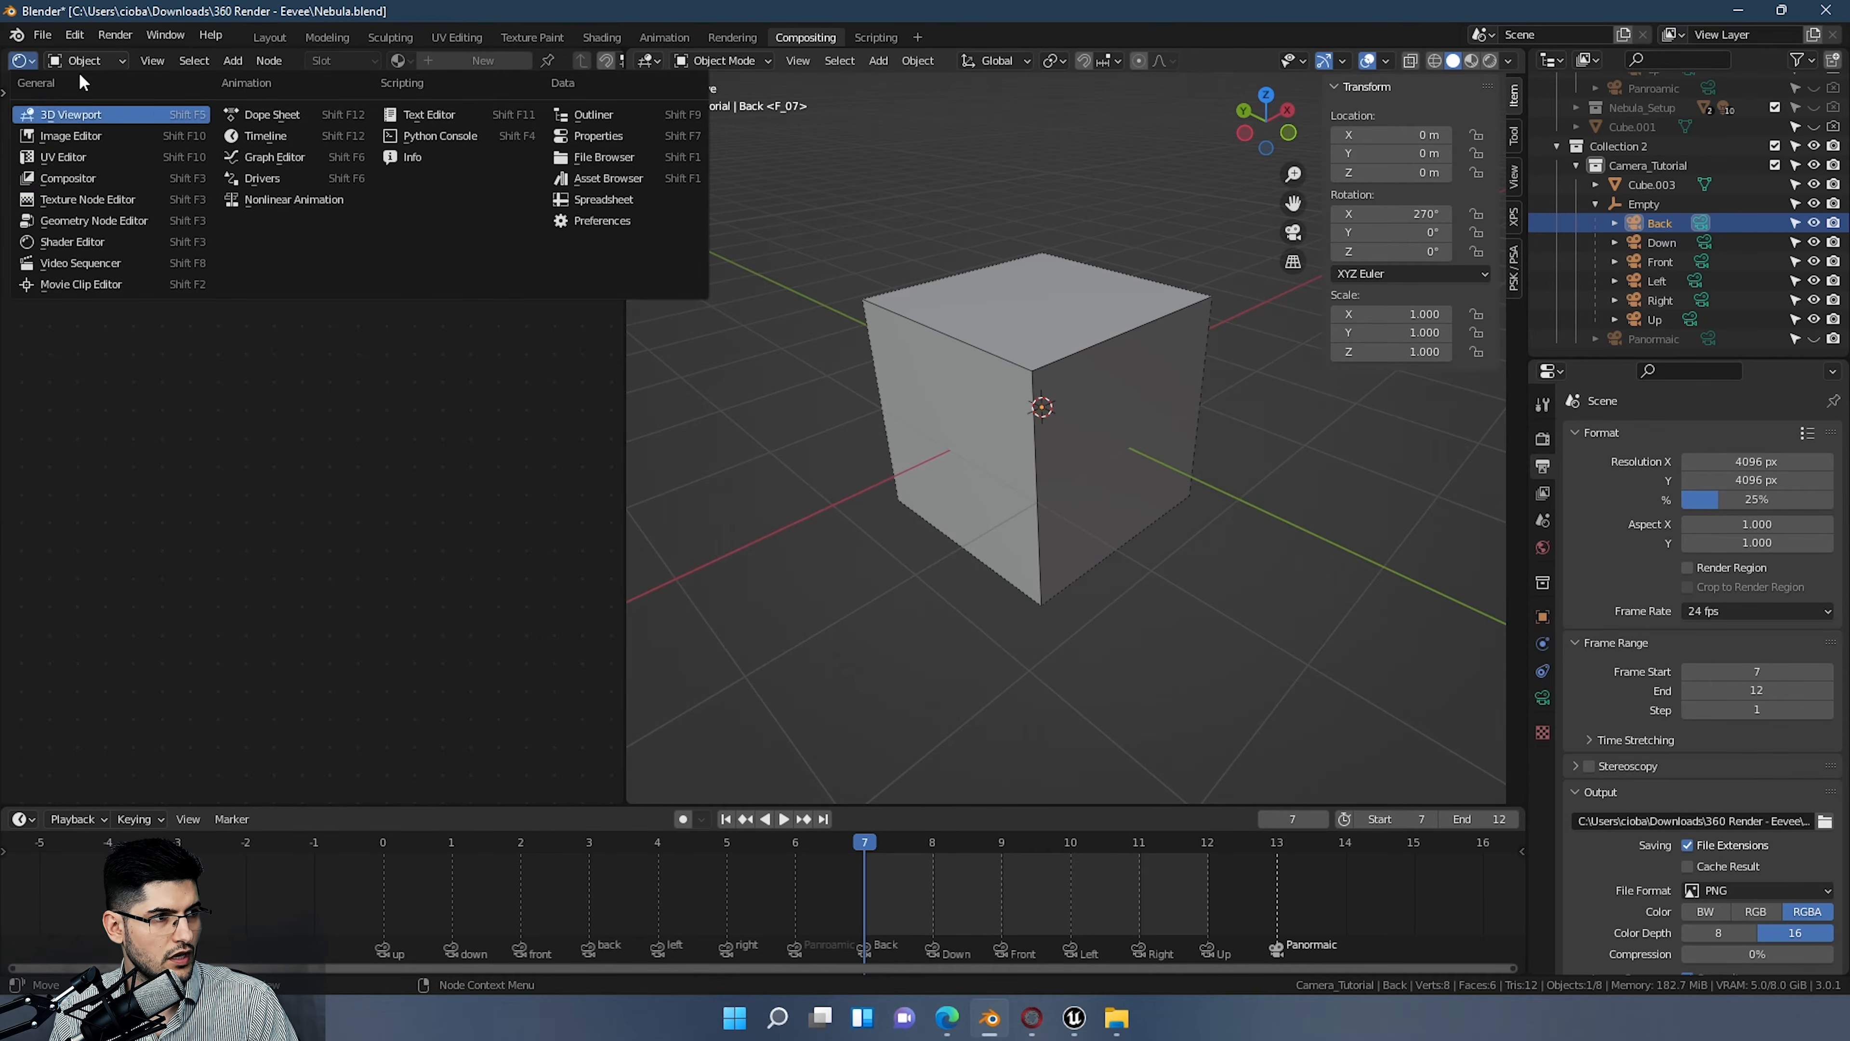
left_click(72, 115)
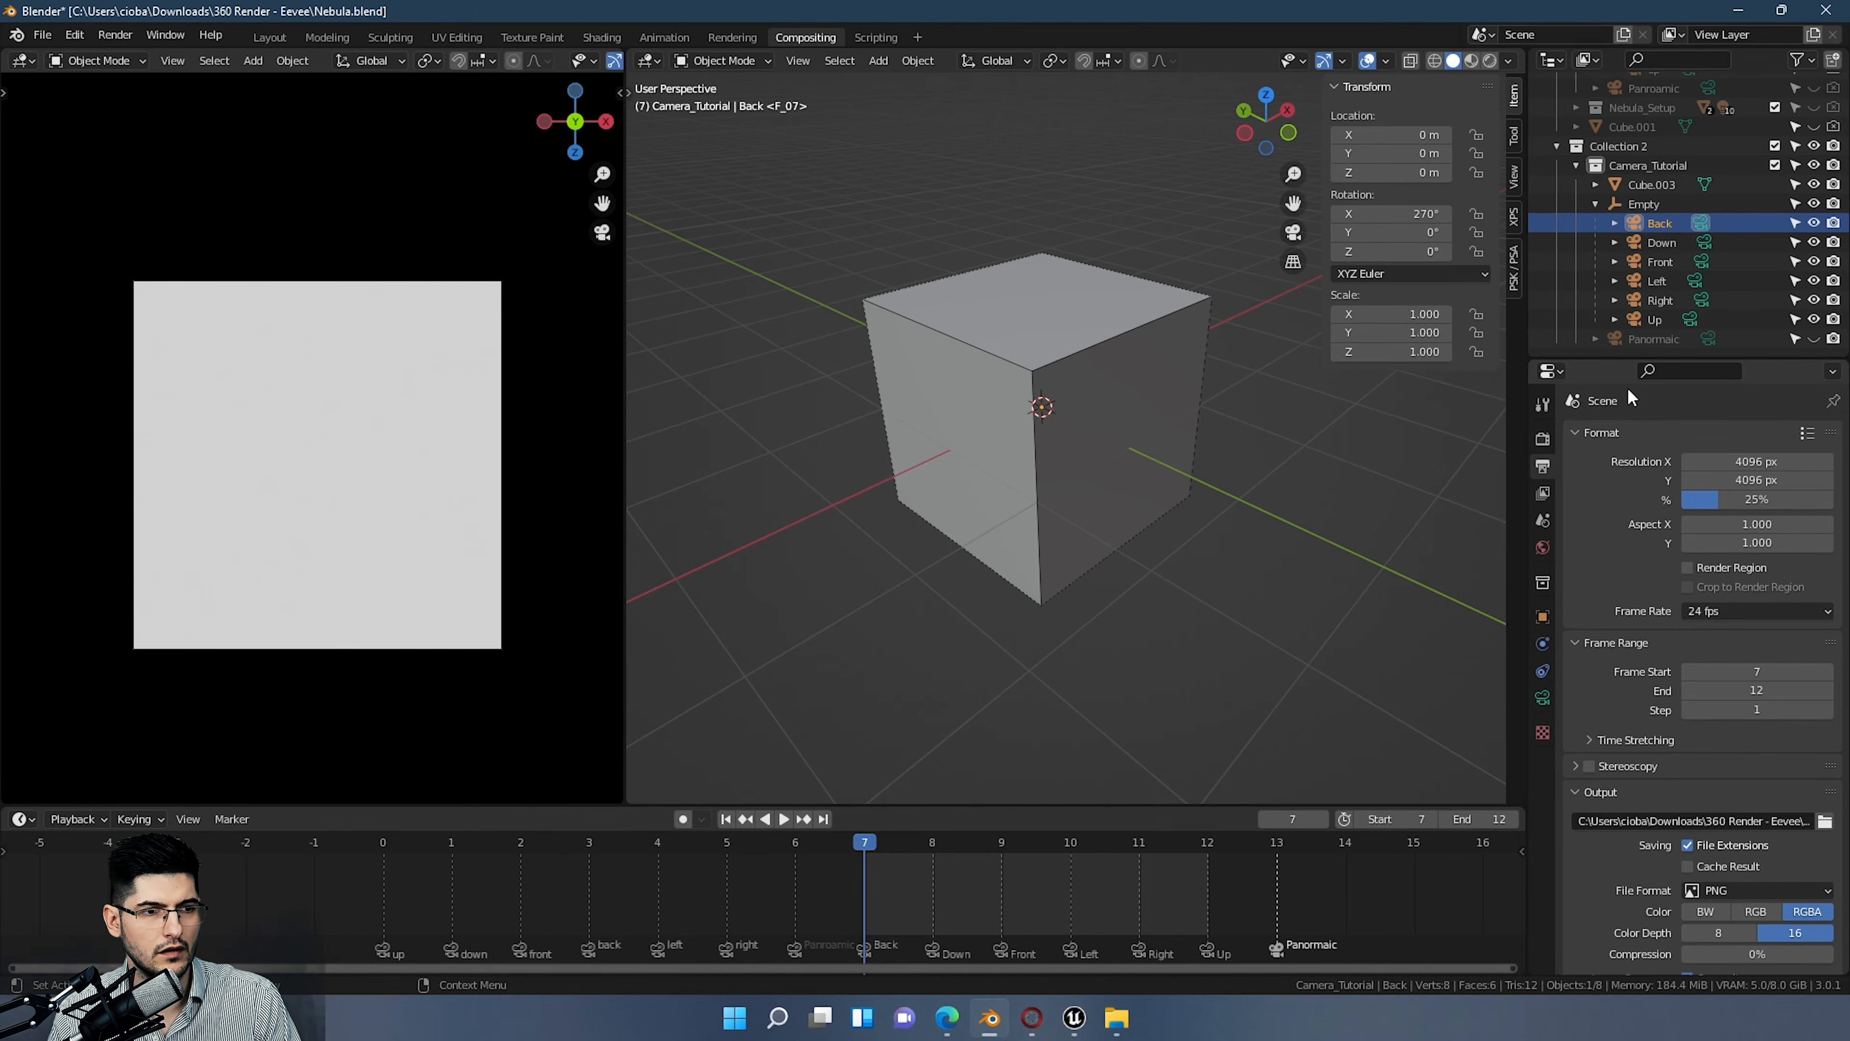
scroll(1612, 213, "up", 3)
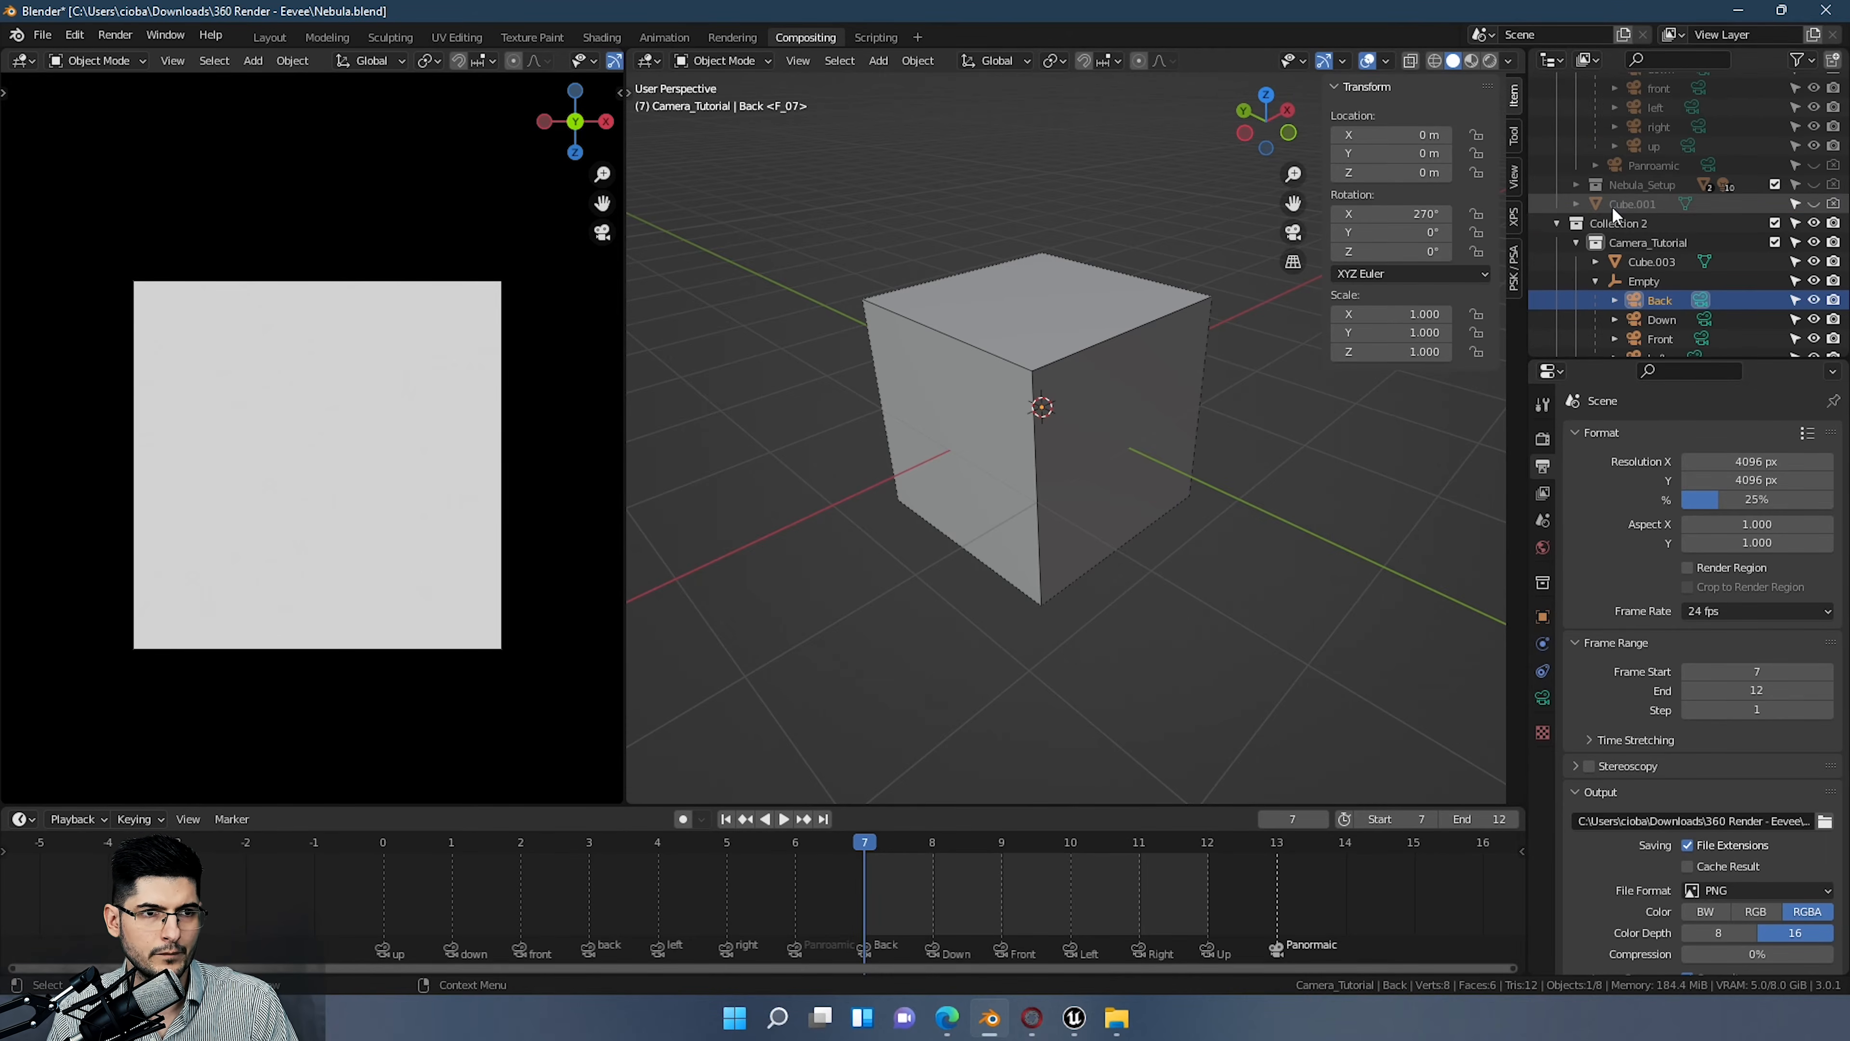
left_click(1815, 185)
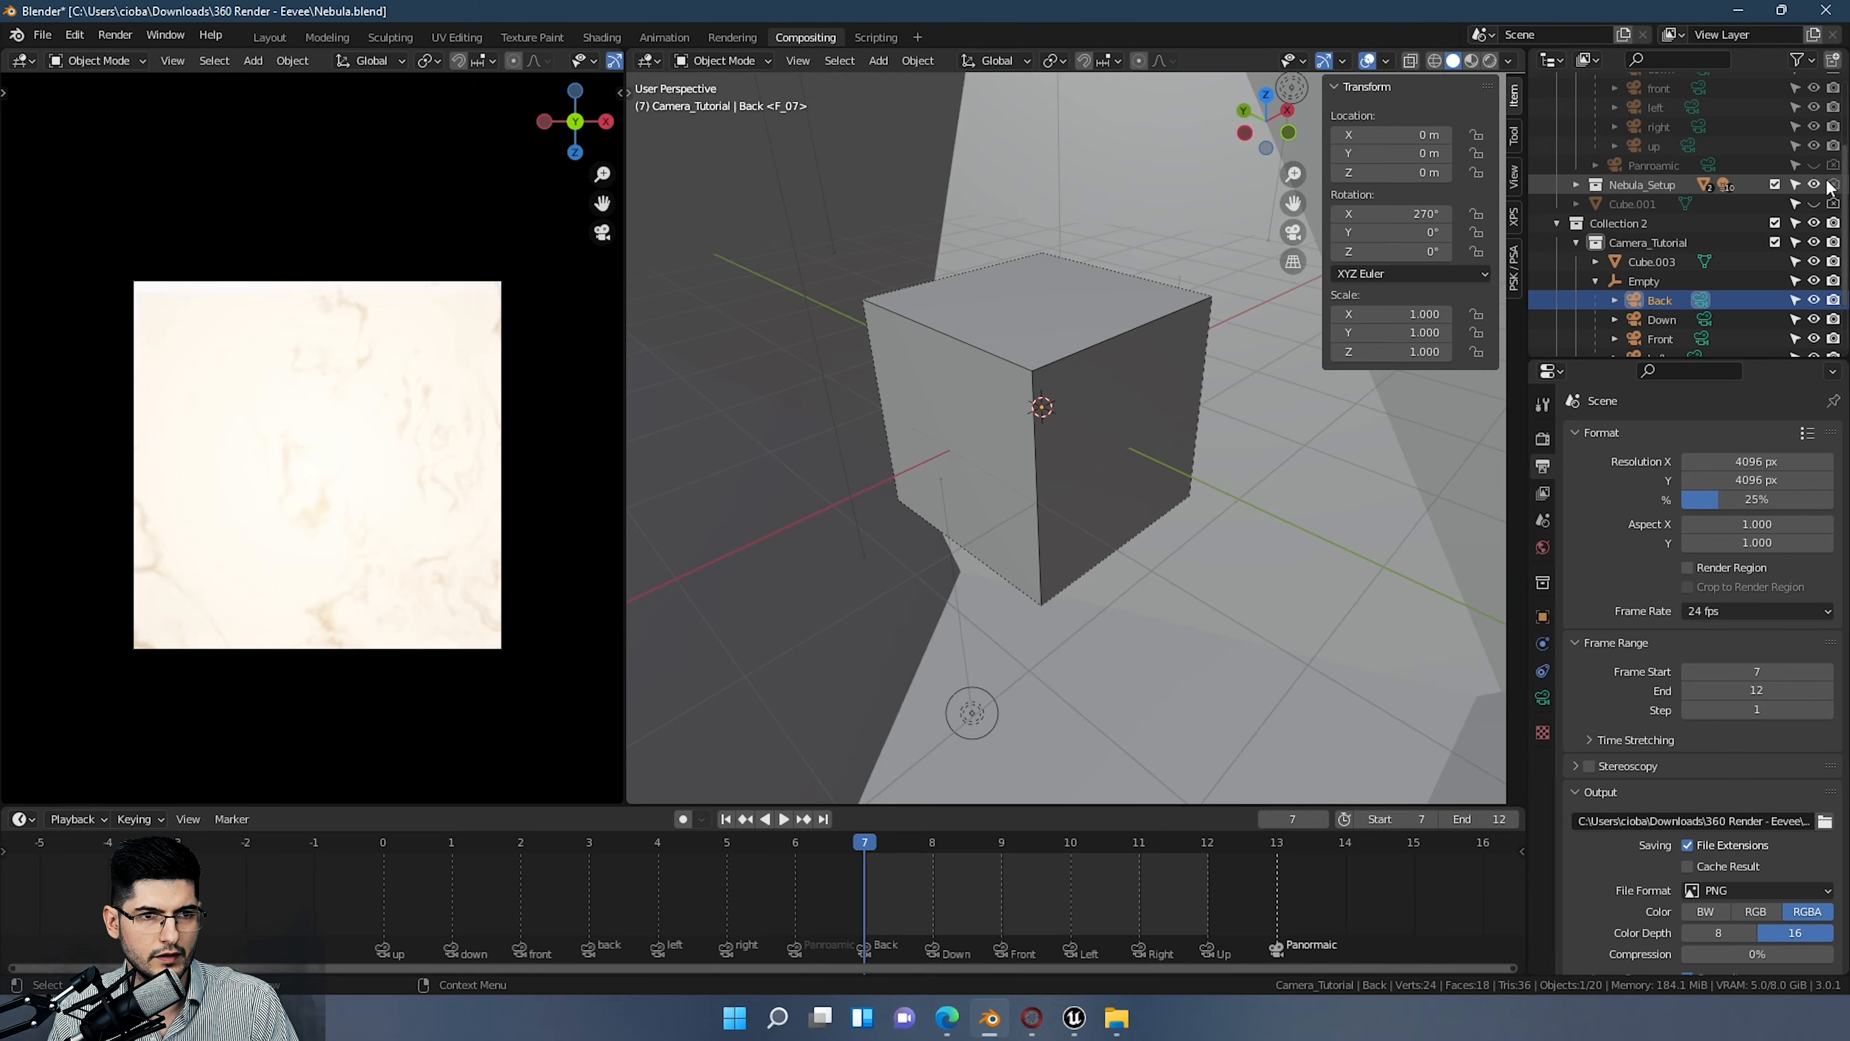
left_click(1829, 182)
Step: Show the whole nebula setup in rendered shading in the perspective viewport and hide Cube.003
scroll(905, 316, "down", 12)
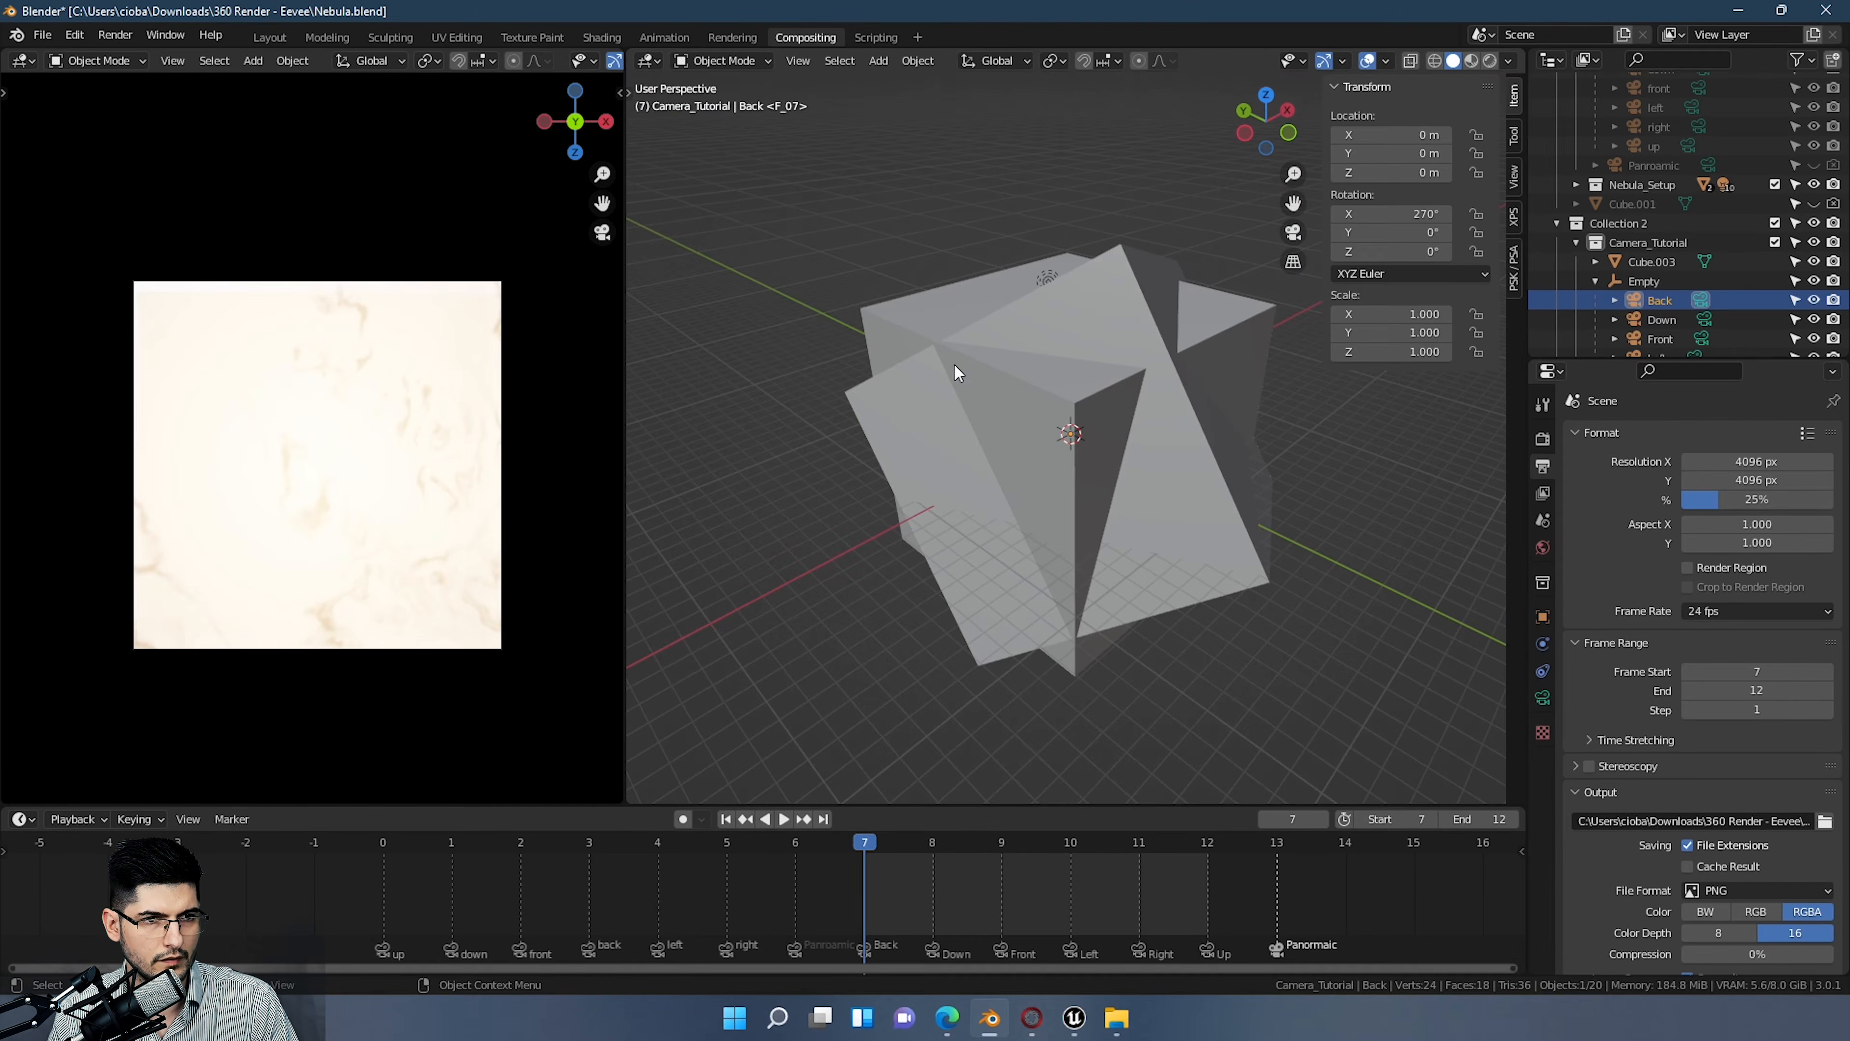
middle_click_drag(1196, 386, 1173, 432)
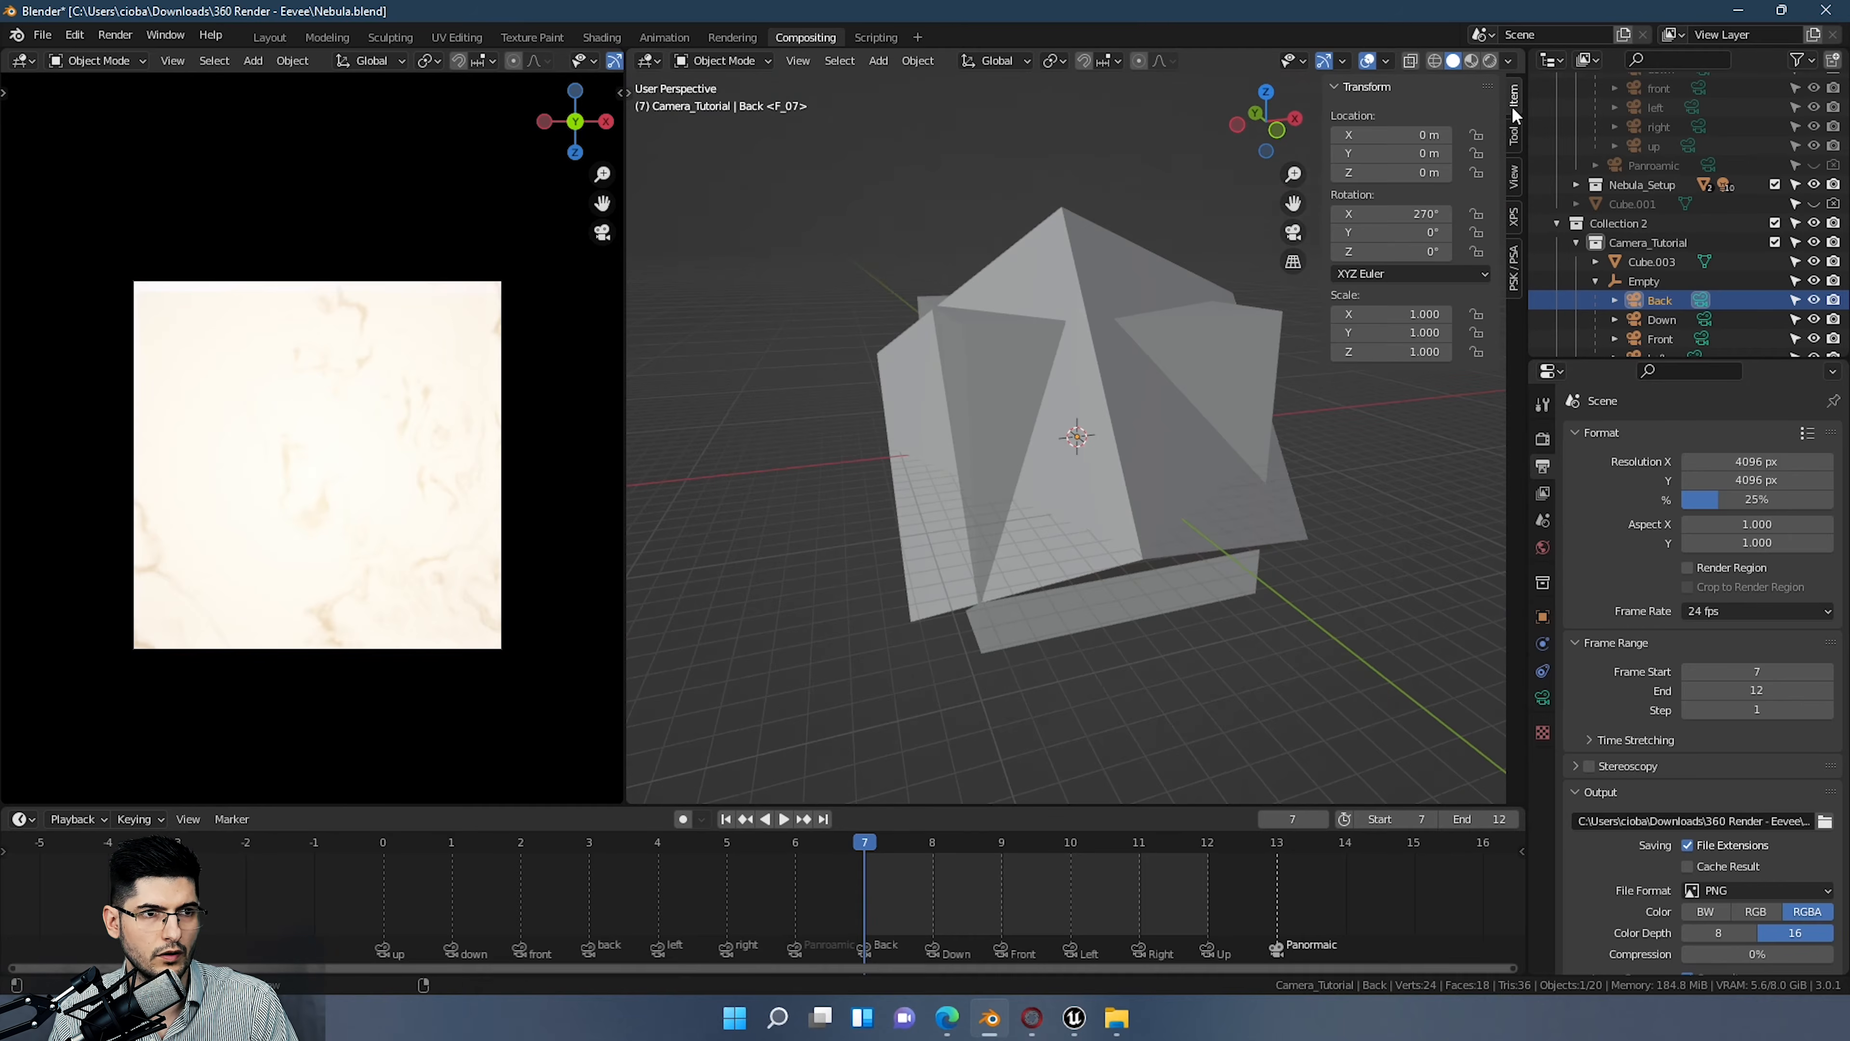
scroll(529, 72, "down", 5)
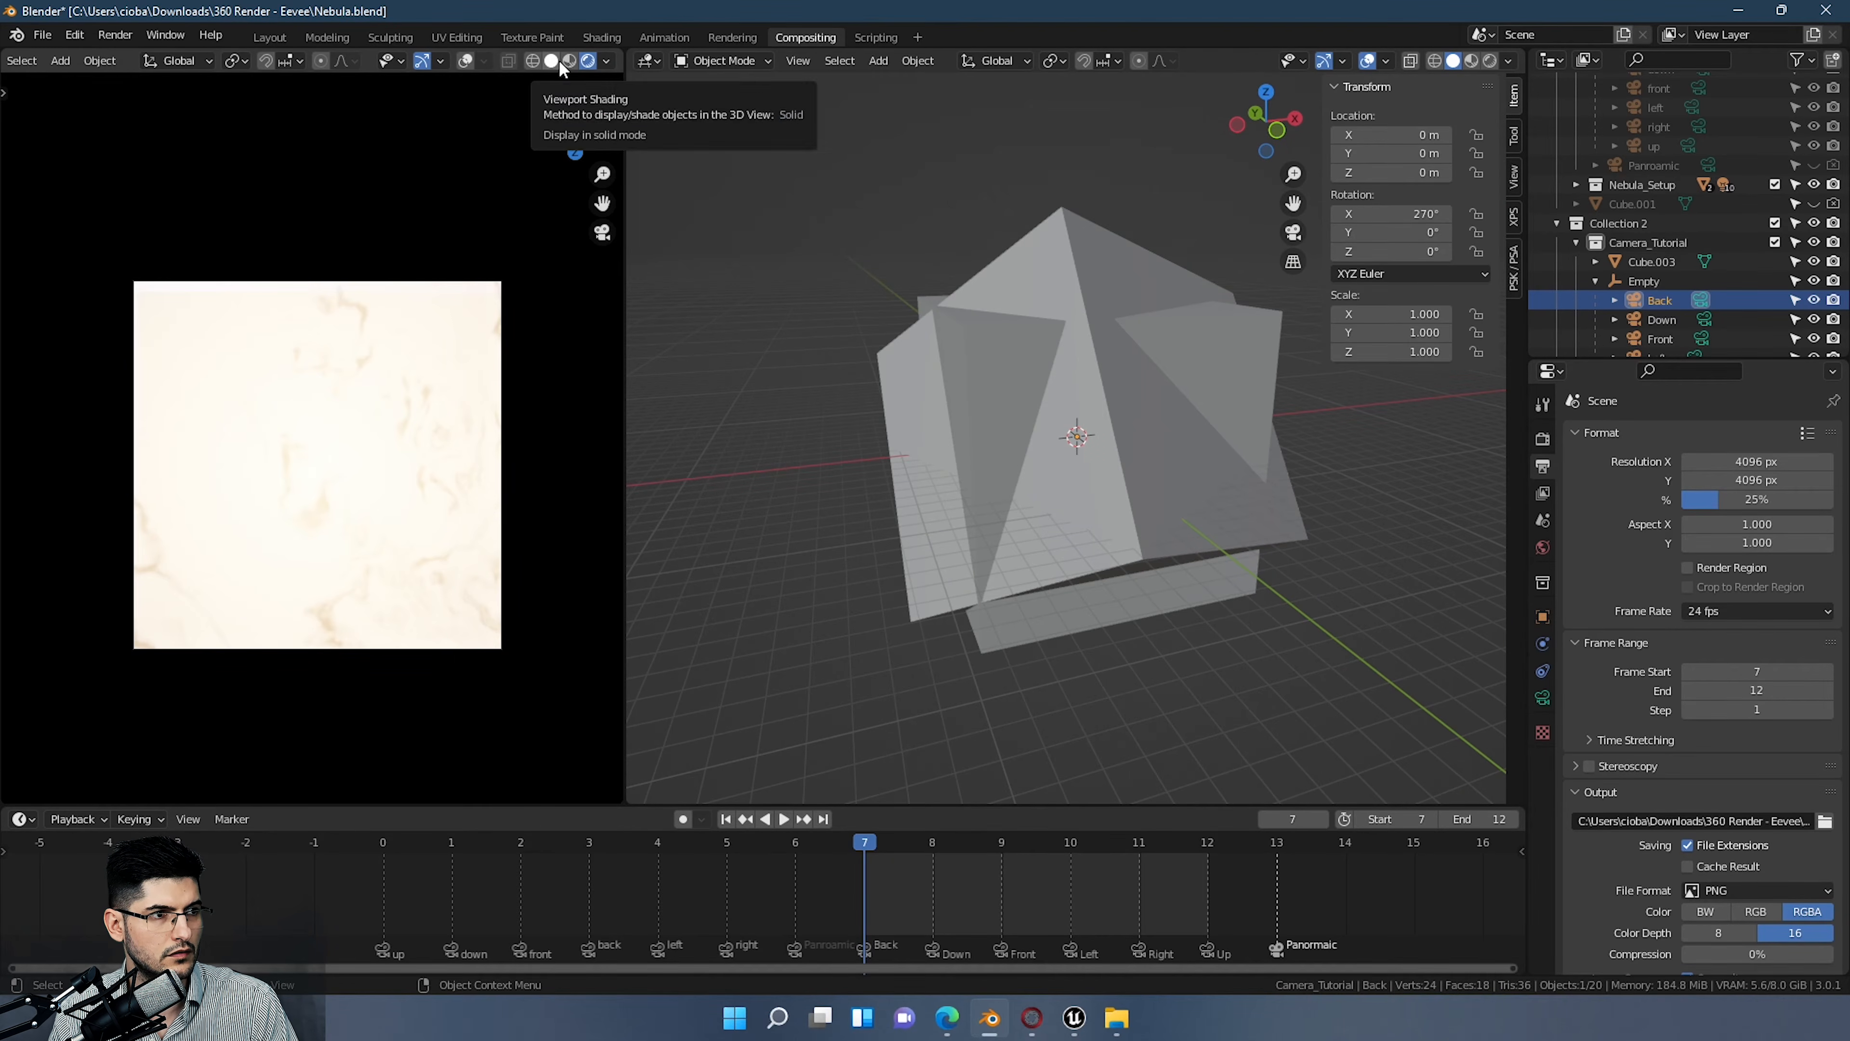
left_click(1490, 61)
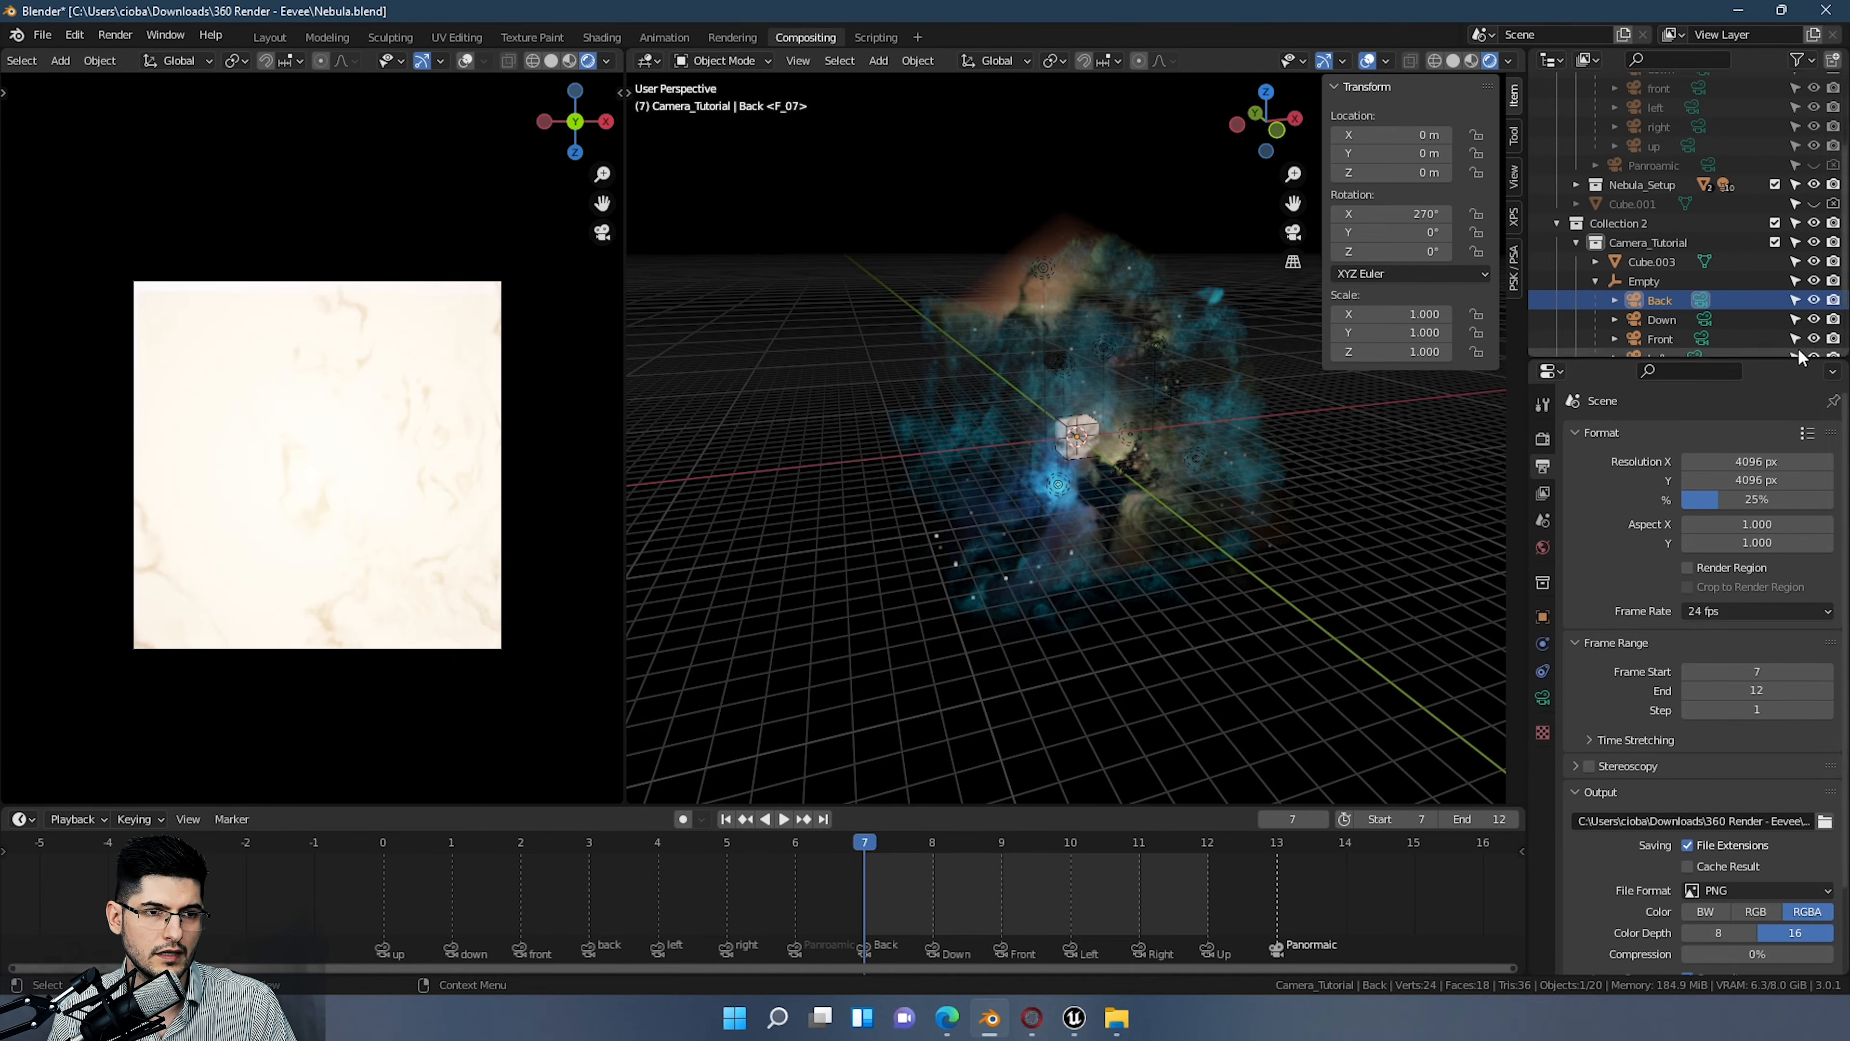
scroll(1819, 193, "down", 4)
left_click(1814, 186)
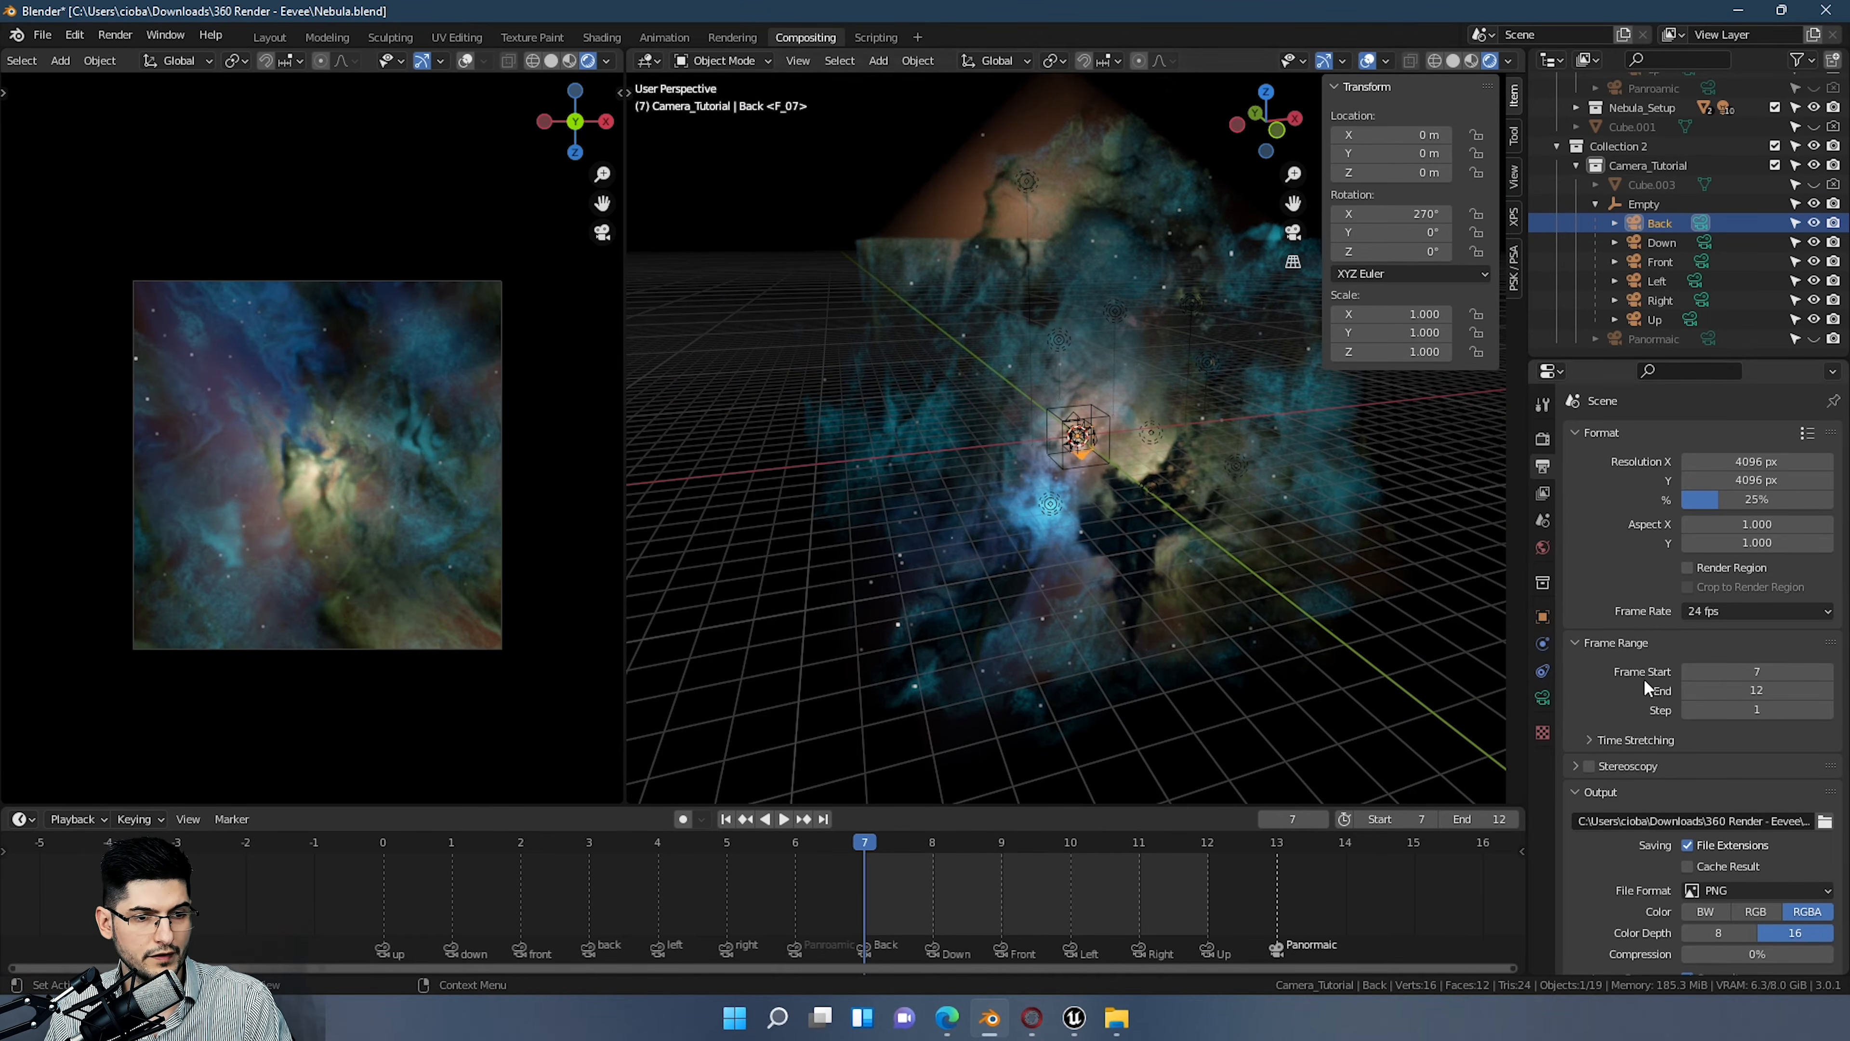
Step: Try a volumetric start distance of 1 m in the Eevee render settings and set it back to 5 m
left_click(1543, 438)
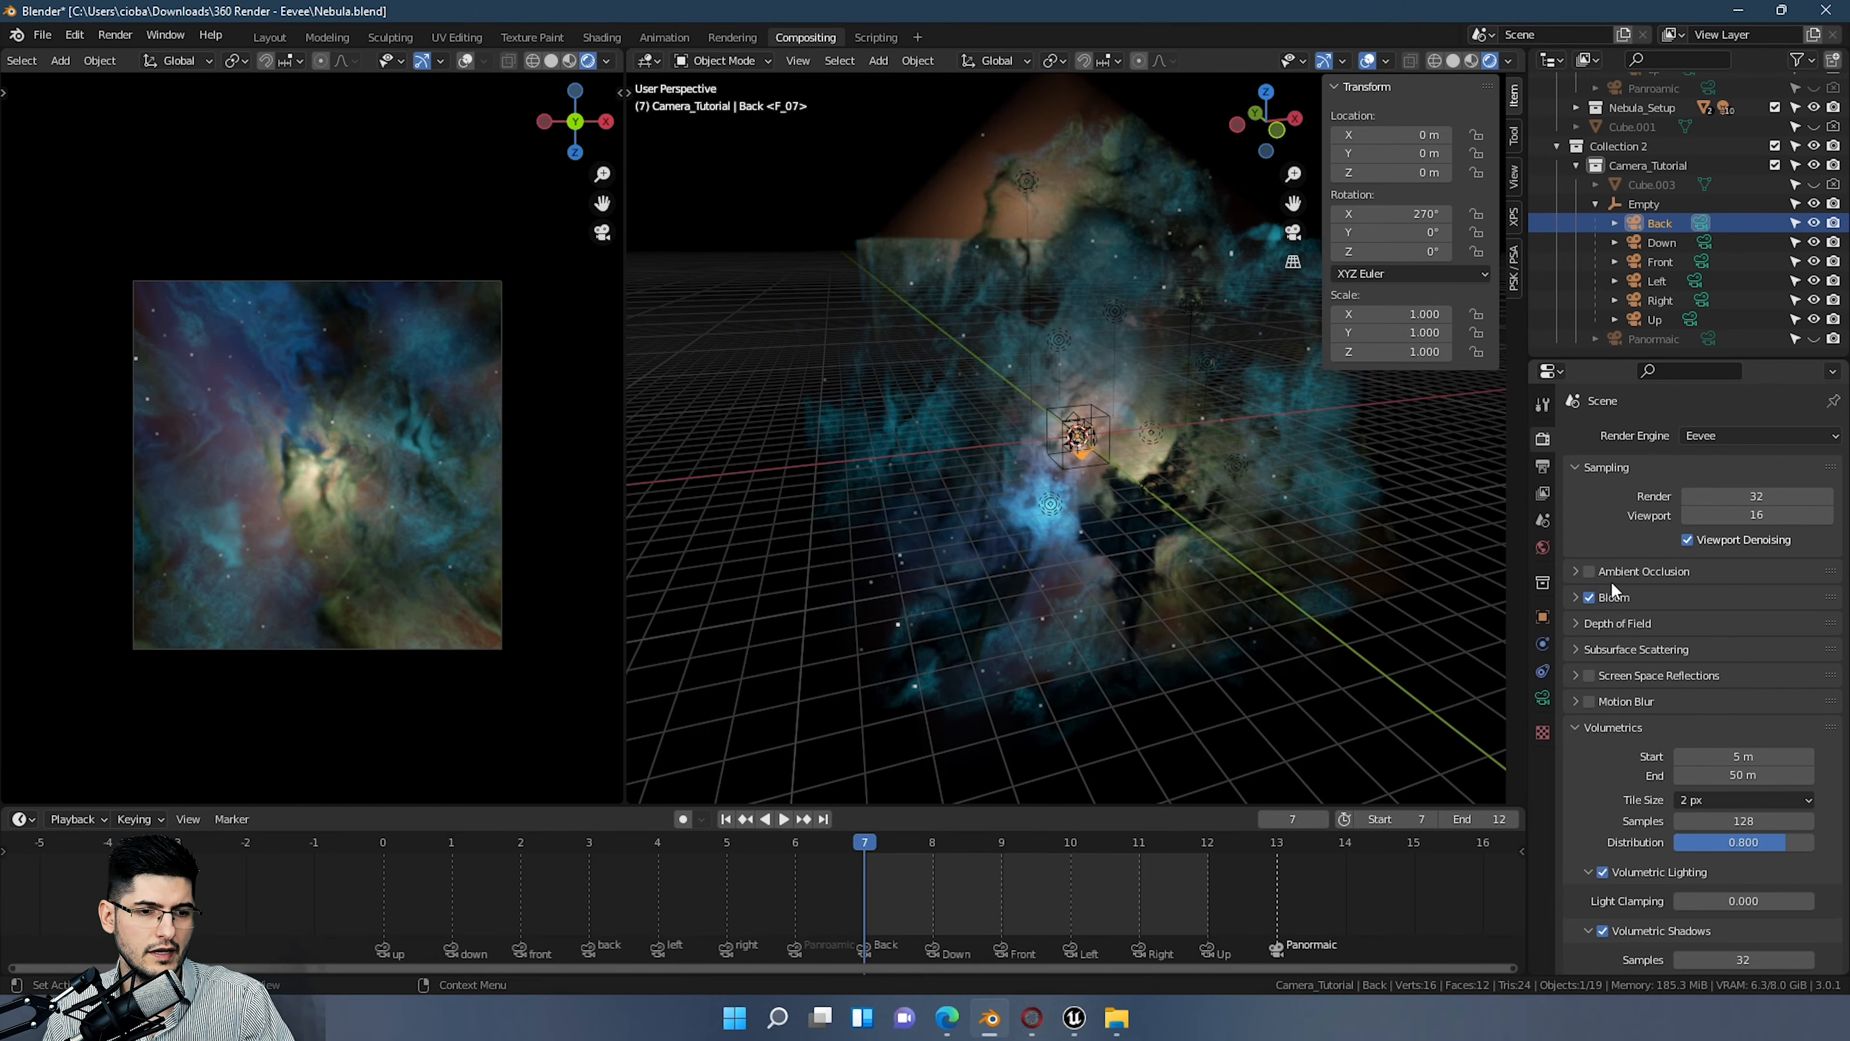
scroll(1683, 842, "down", 2)
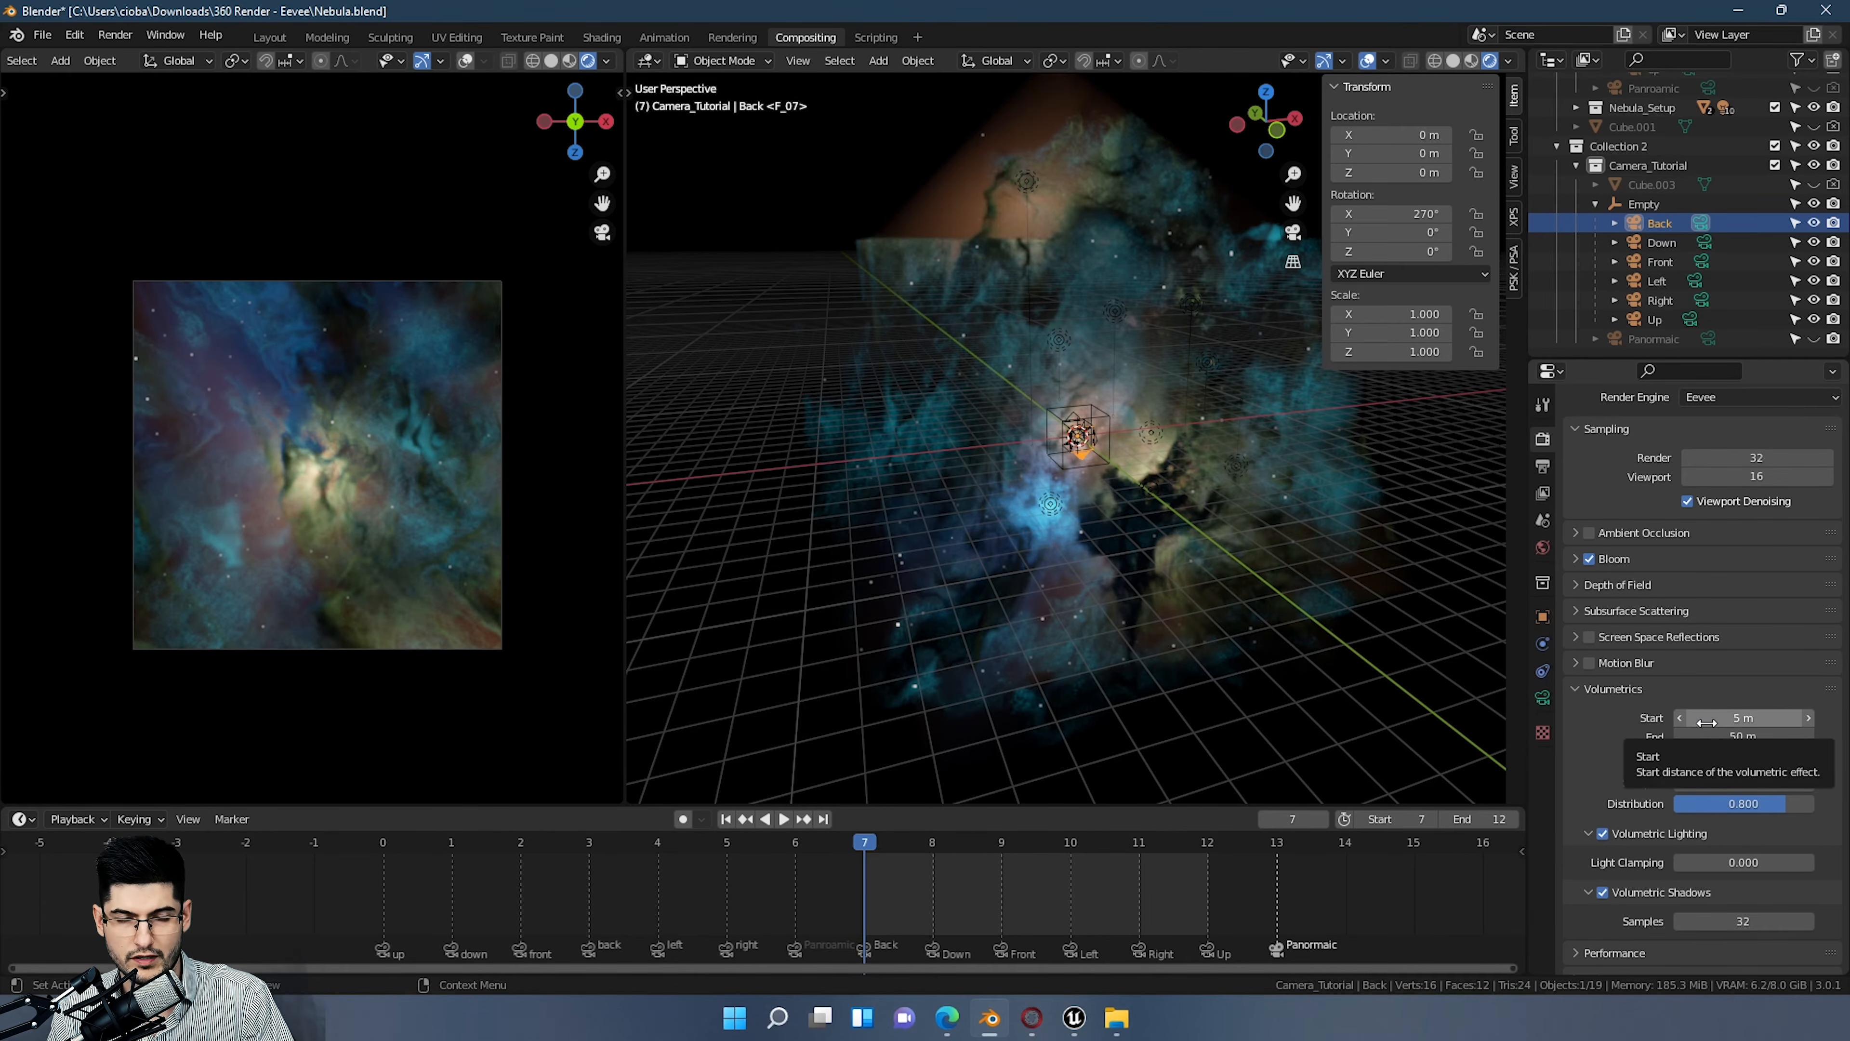
mouse_move(1707, 721)
left_mouse_down()
mouse_move(1675, 721)
mouse_move(1707, 722)
left_mouse_up()
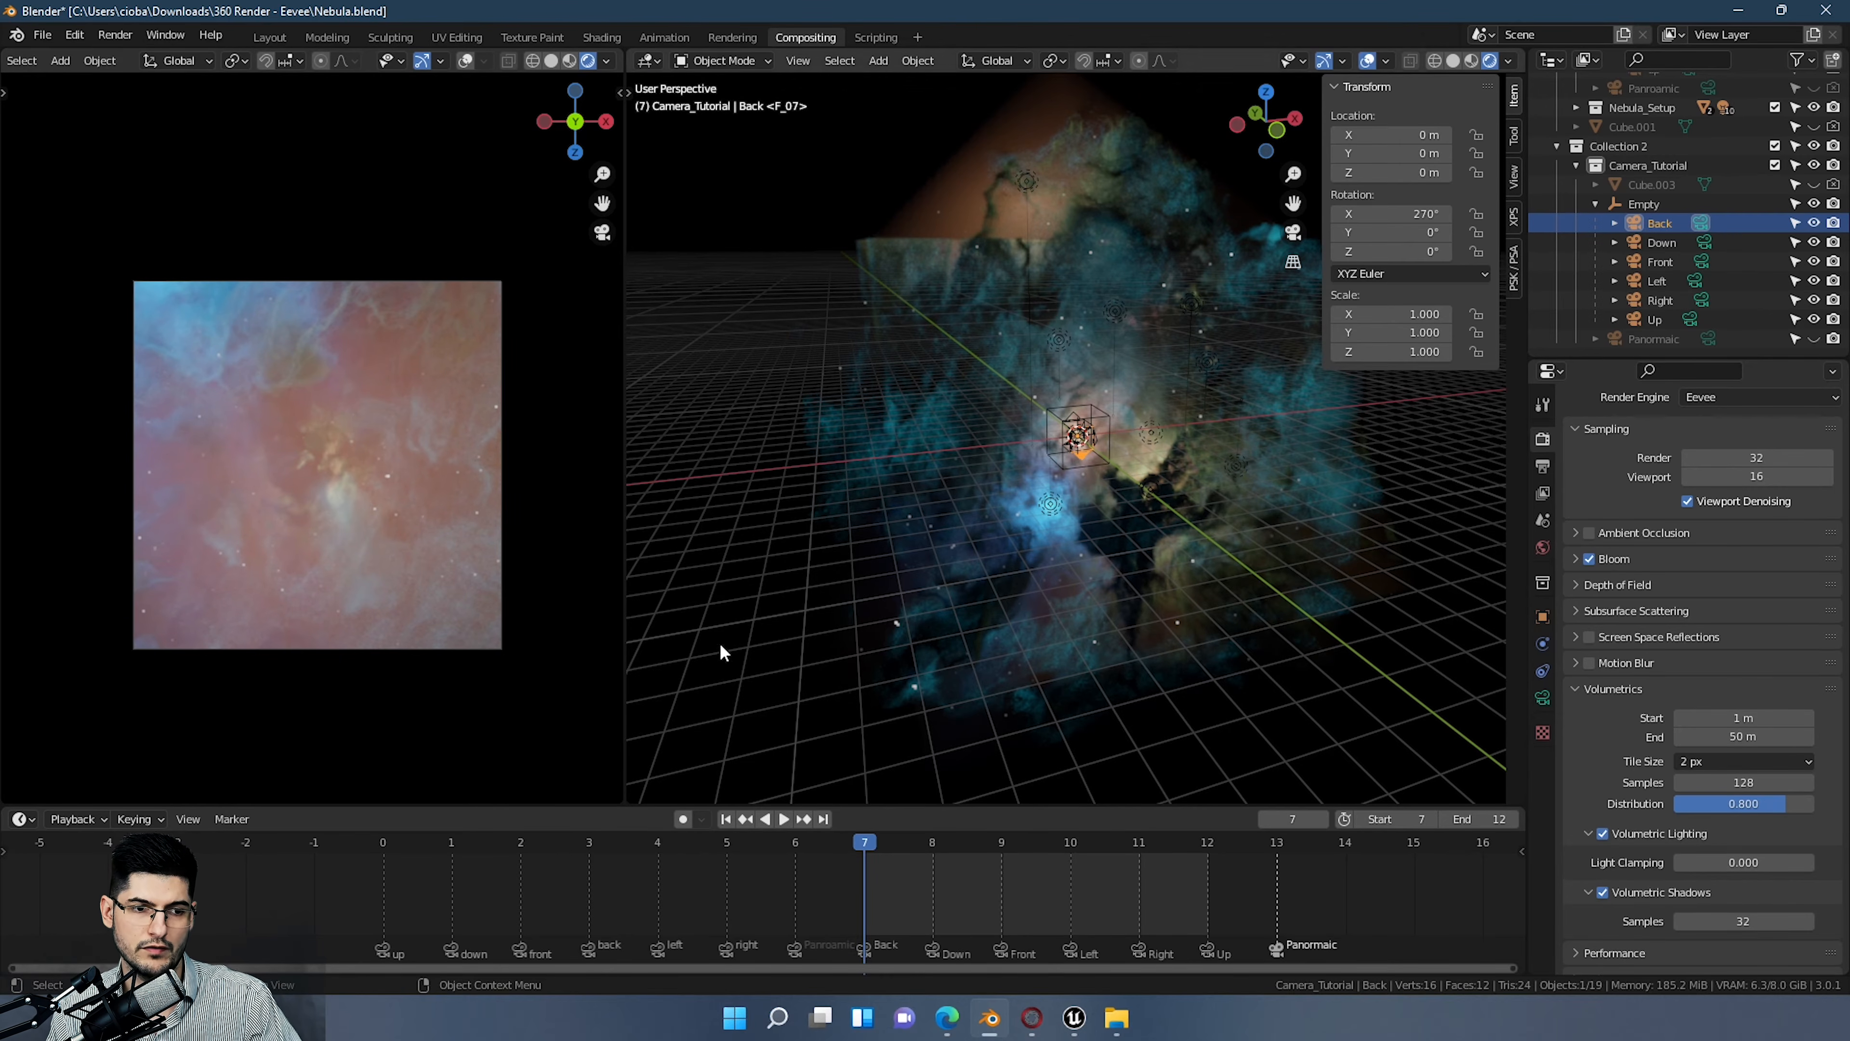
left_click(1715, 720)
type("5")
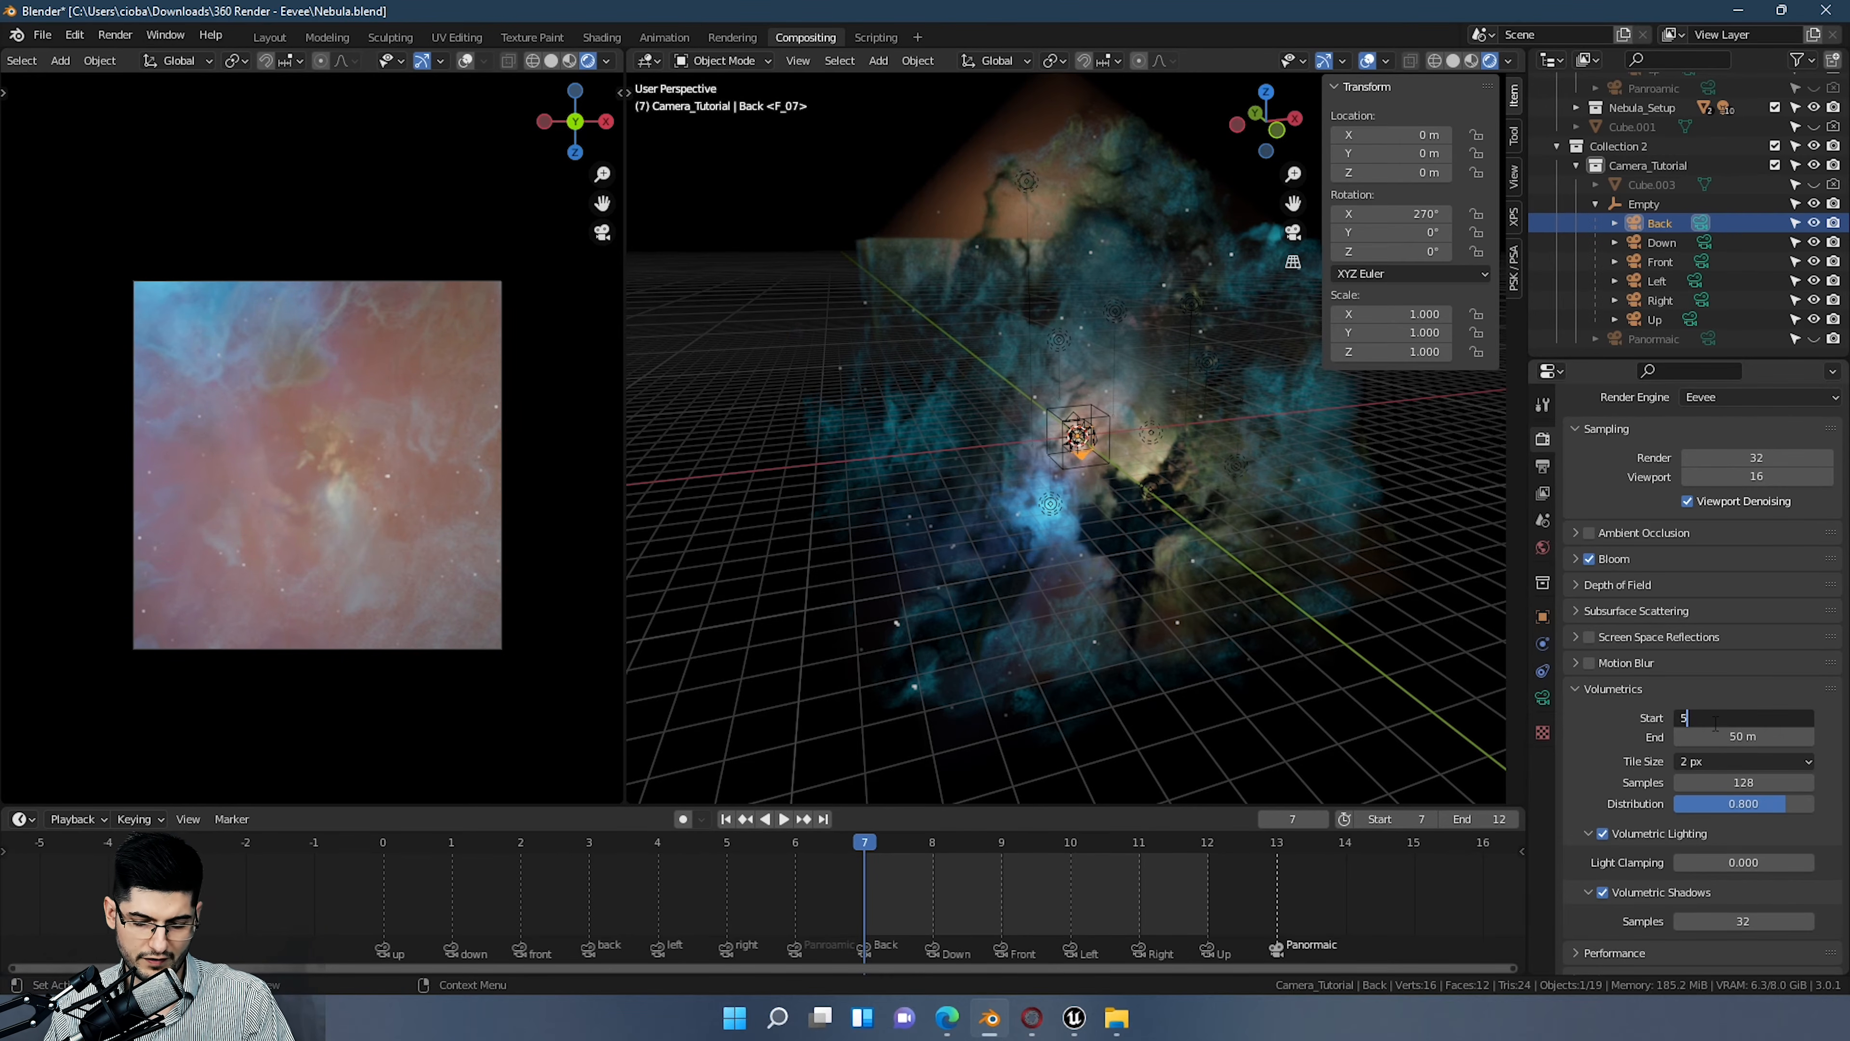
key("Return")
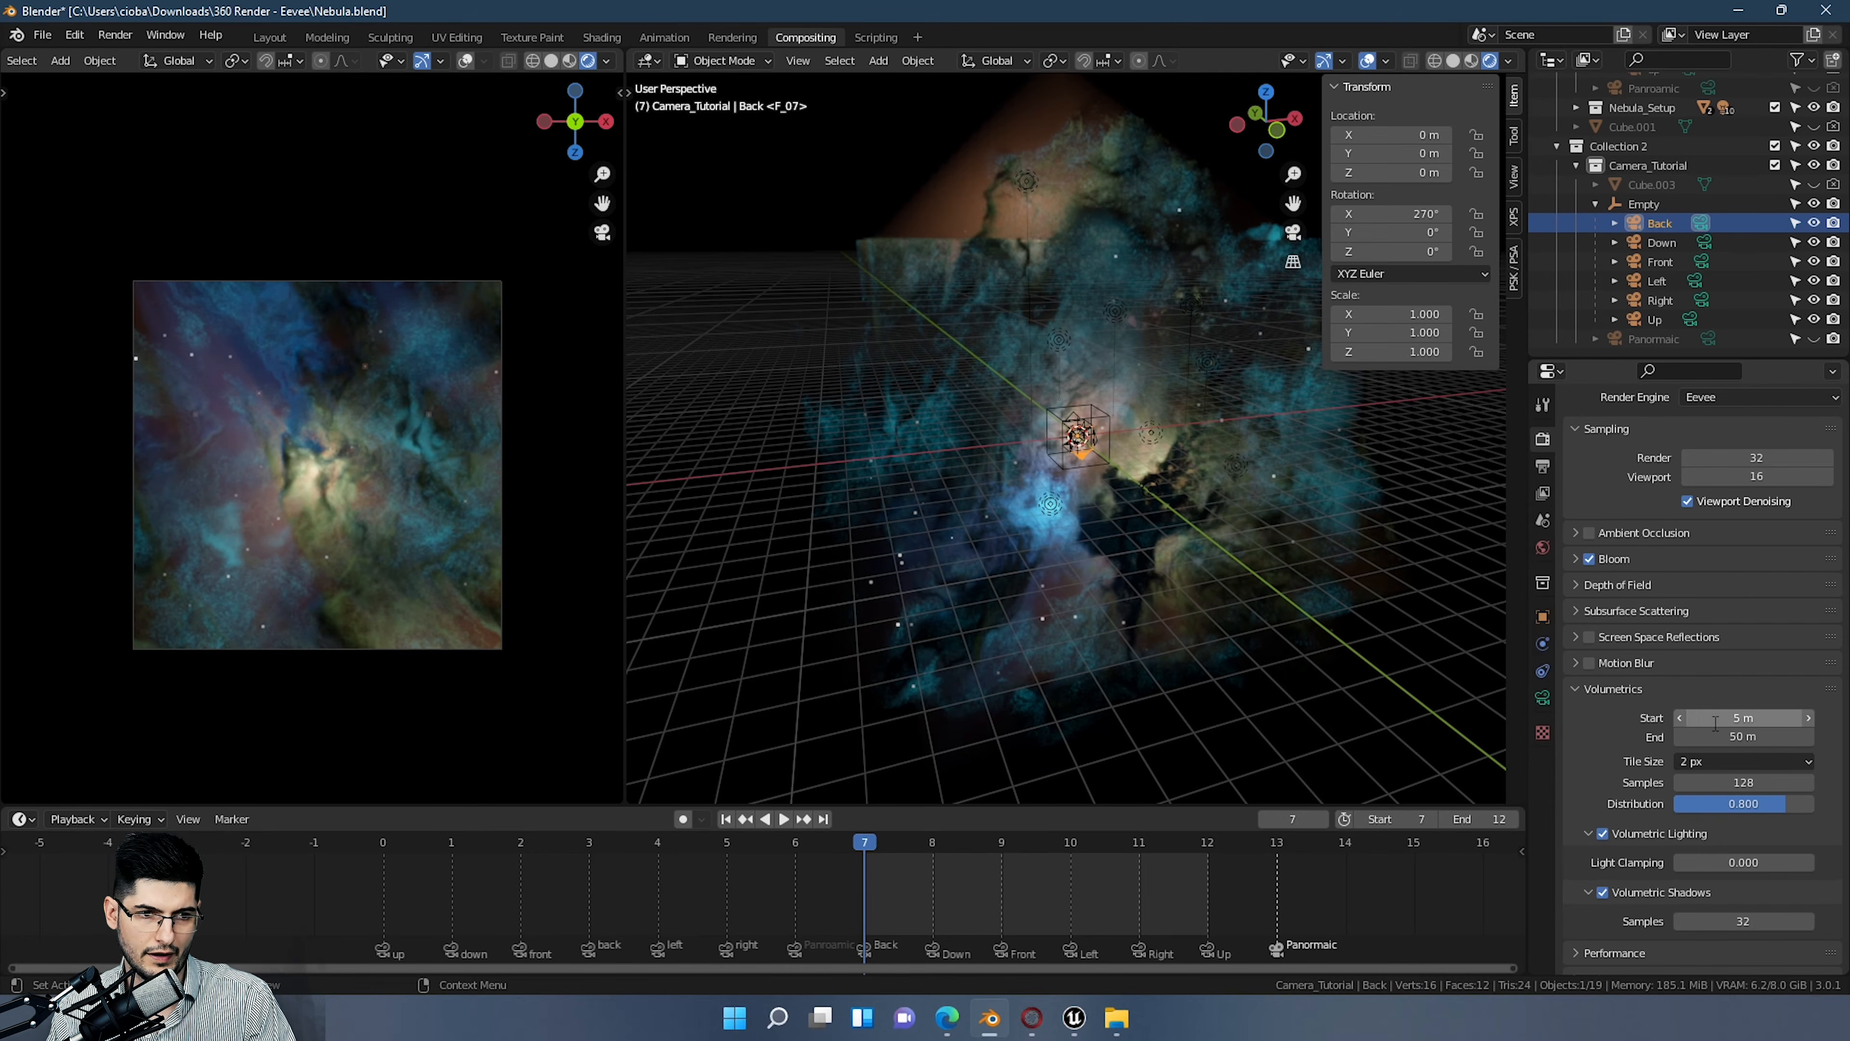
Step: Test the volumetric start distance at 10 m and restore it to 5 m
left_click(1715, 721)
type("10")
key("Return")
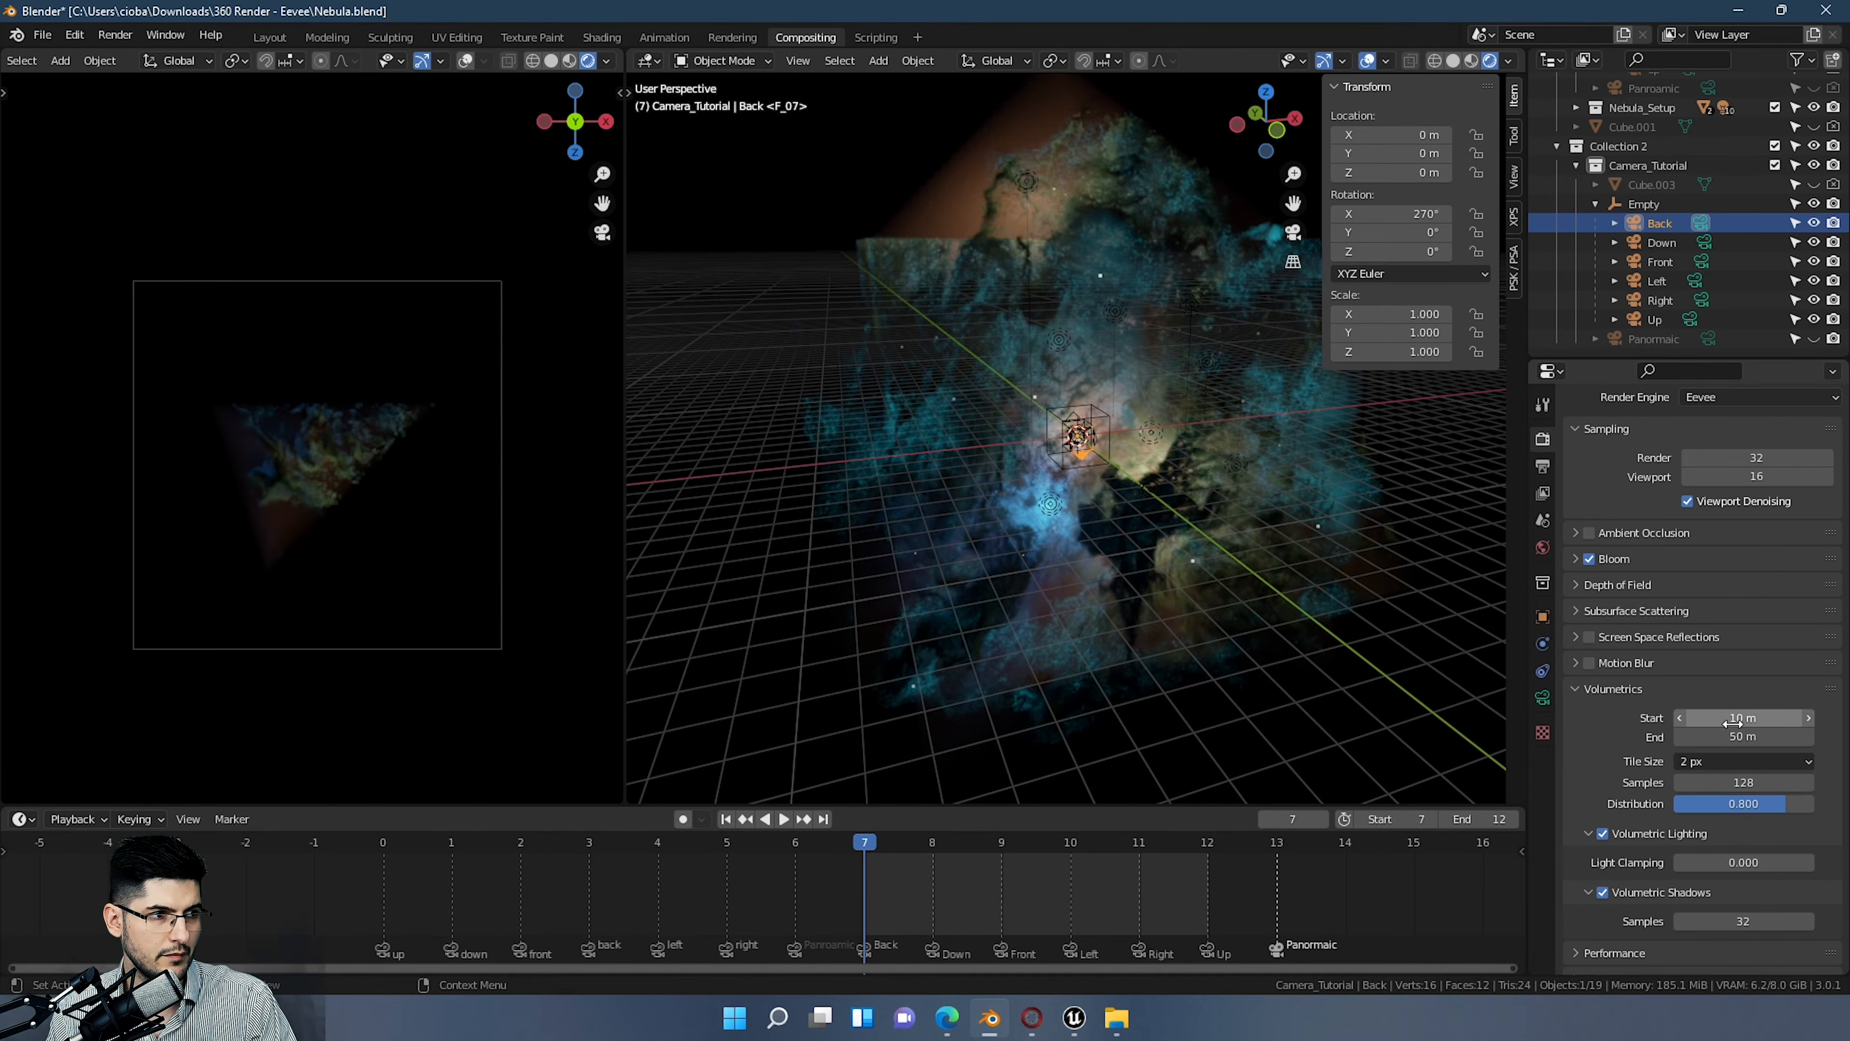
left_click(1708, 719)
type("5")
key("Return")
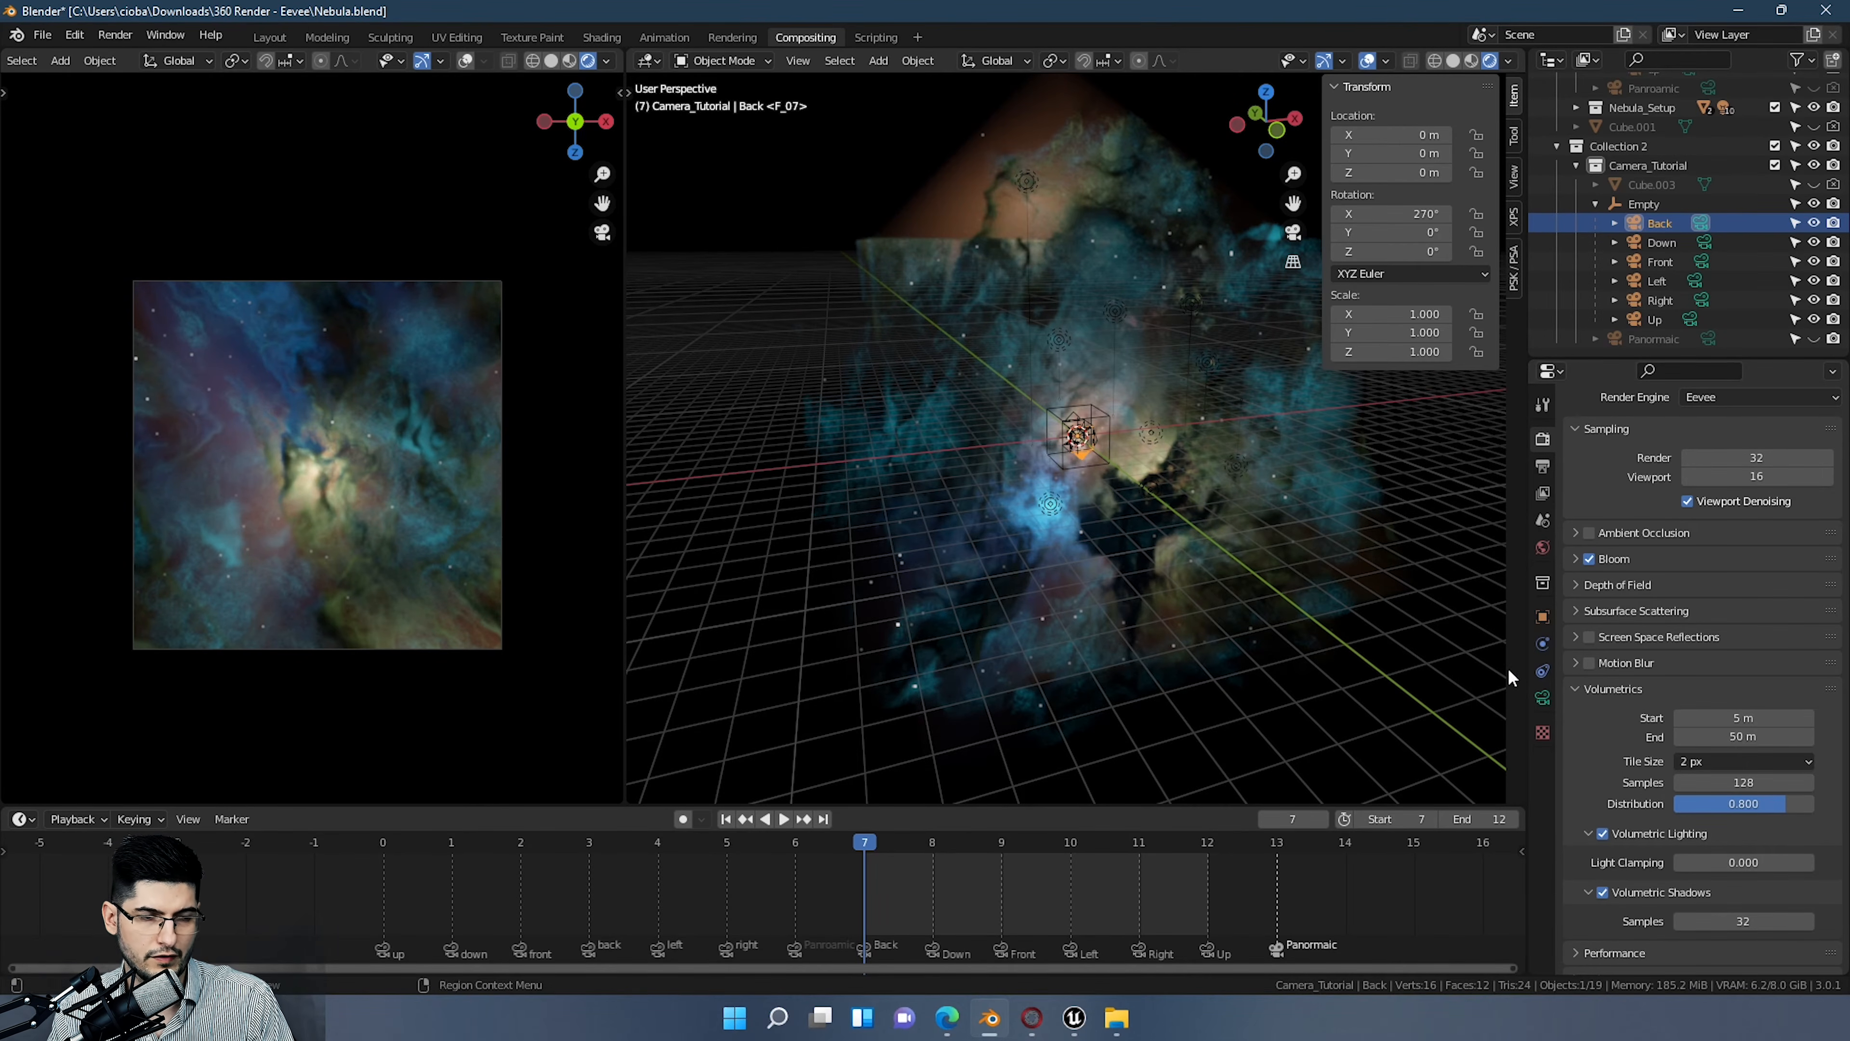
Step: Try volumetric start distances of 3 m and 2 m while comparing the camera preview
left_click(1745, 717)
type("3")
key("Return")
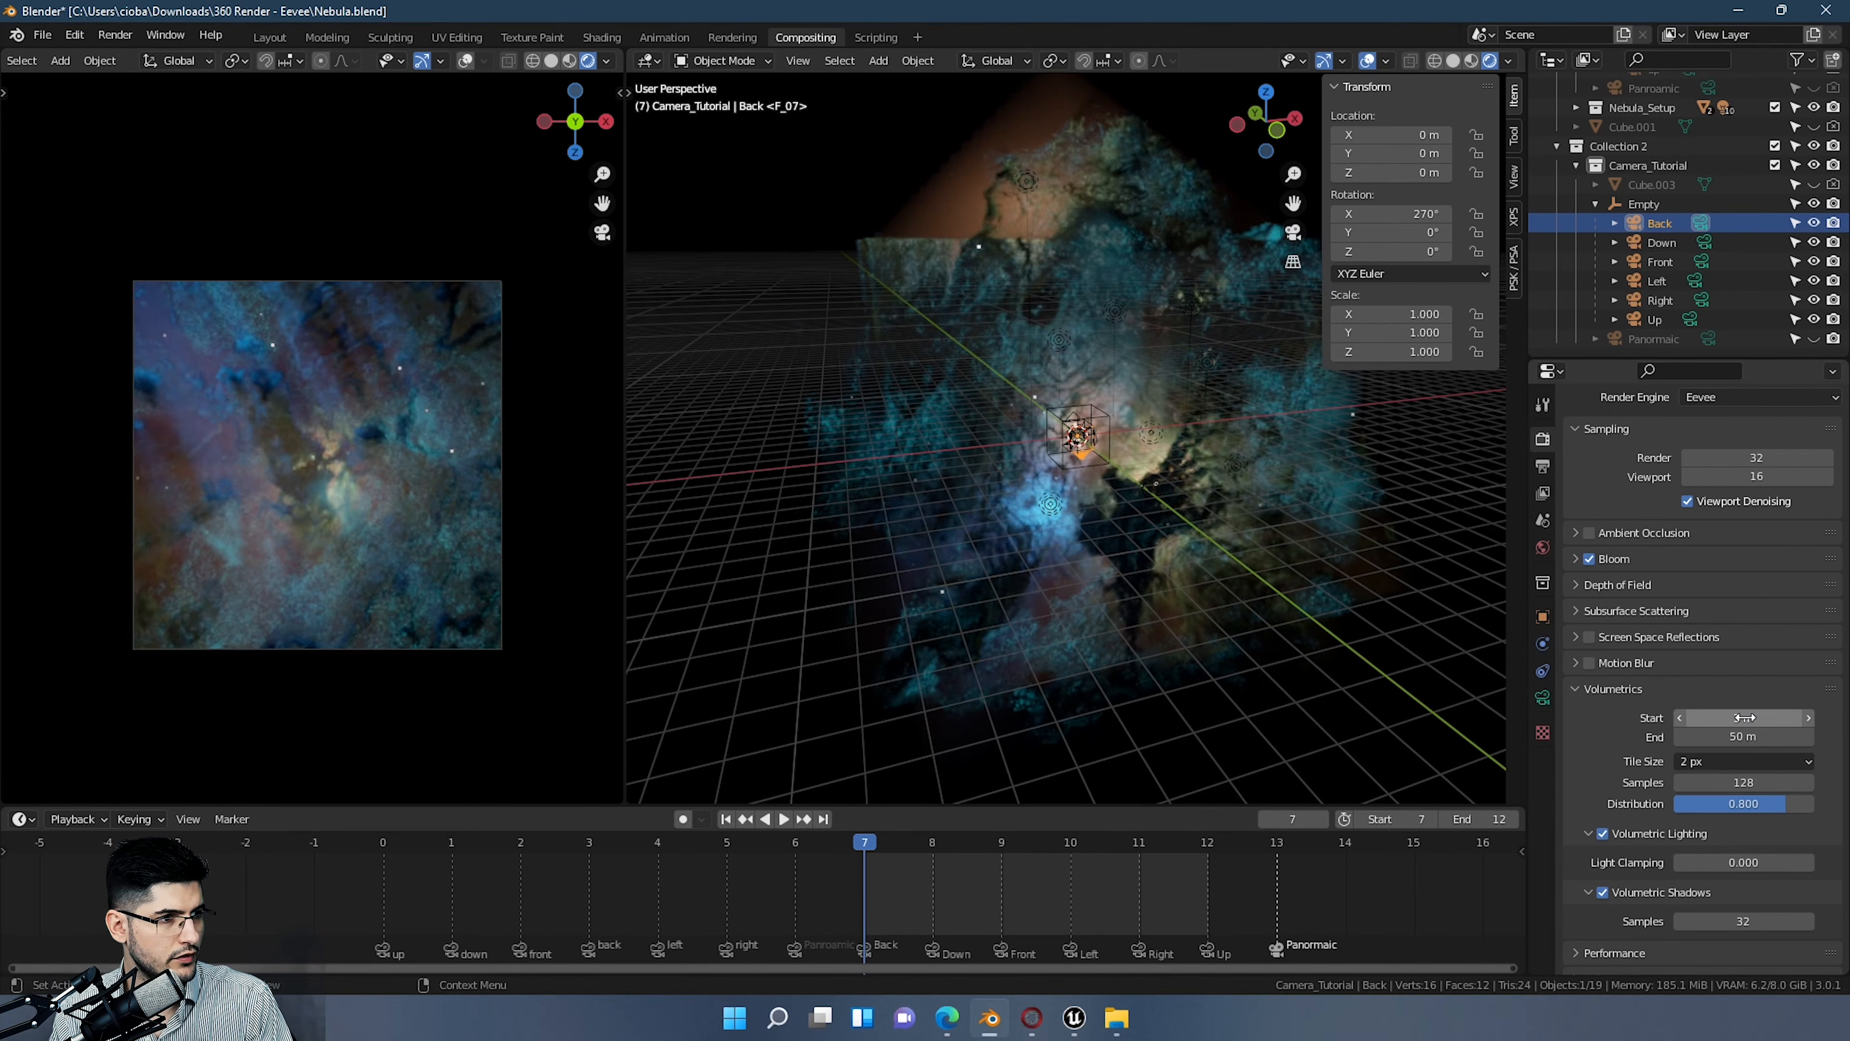
left_click(1746, 717)
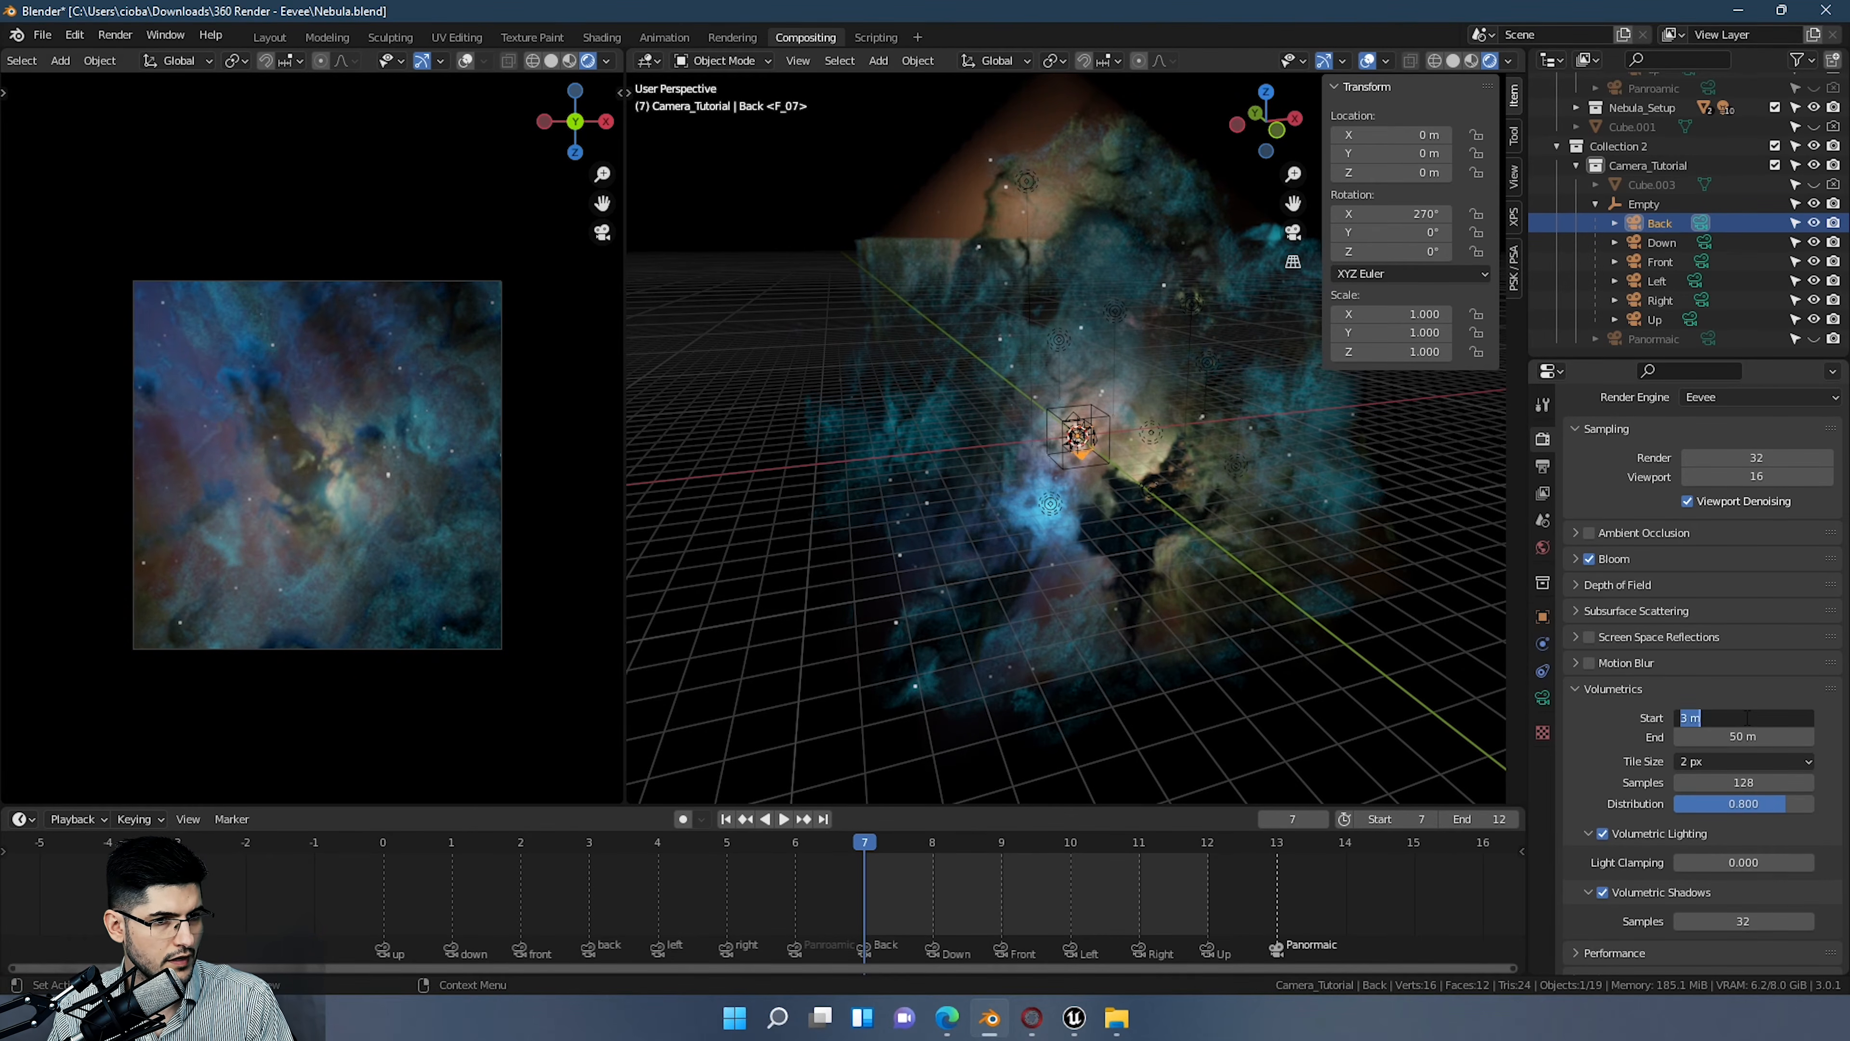
type("2")
key("Return")
Step: Set the volumetric start distance to 4 m
left_click(1747, 717)
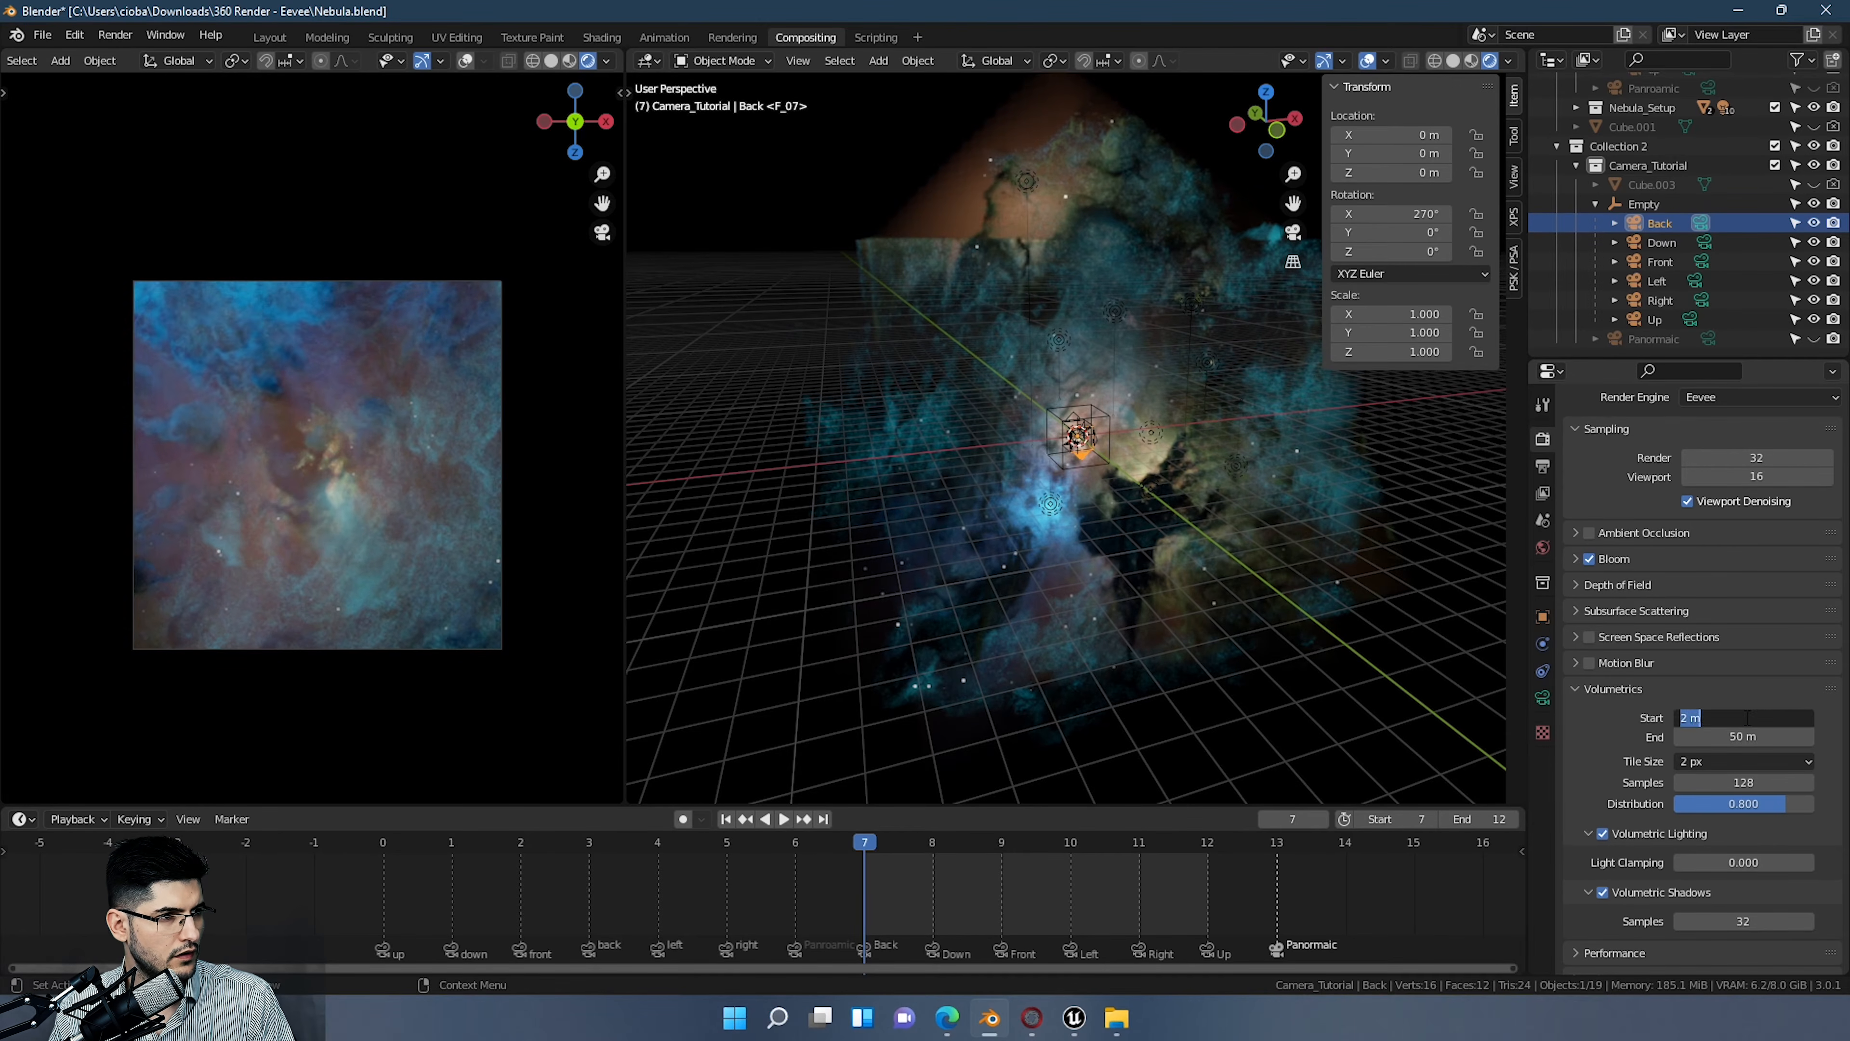
type("4")
key("Return")
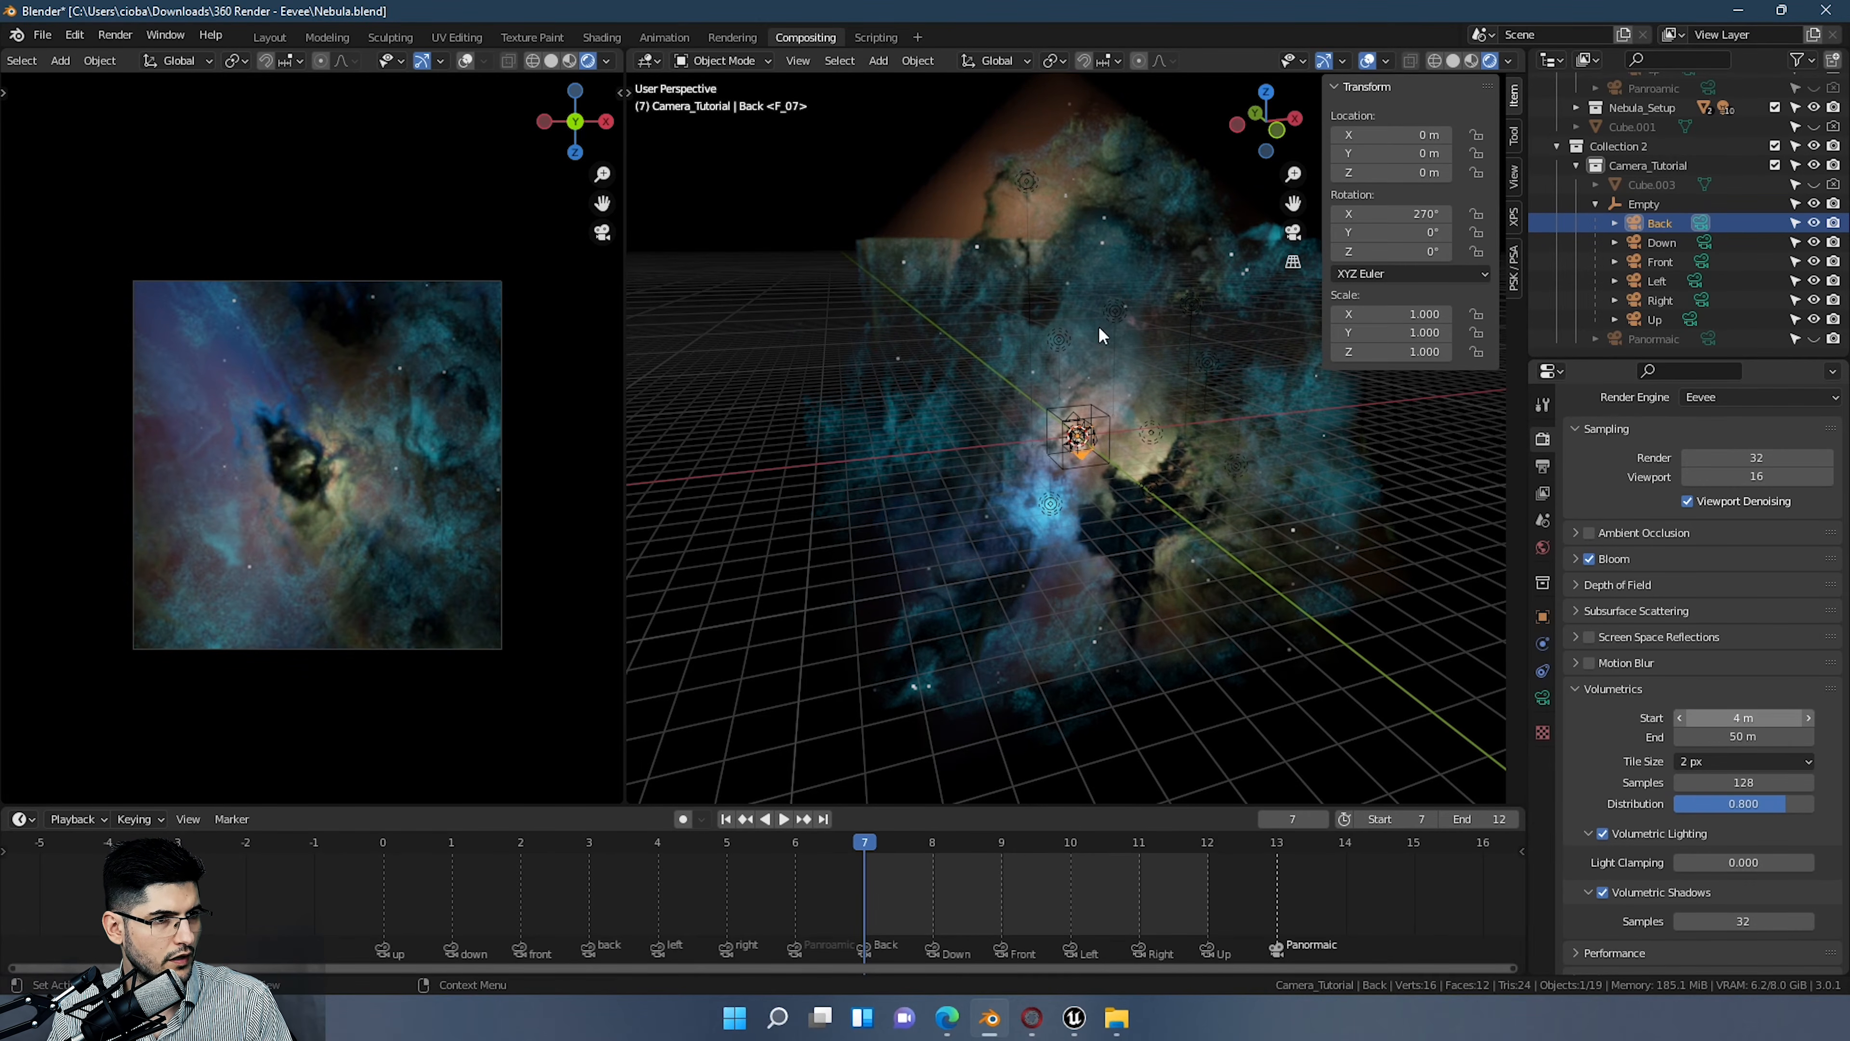
Step: Preview the nebula through the direction cameras up to frame 12 and return to frame 7
key("space")
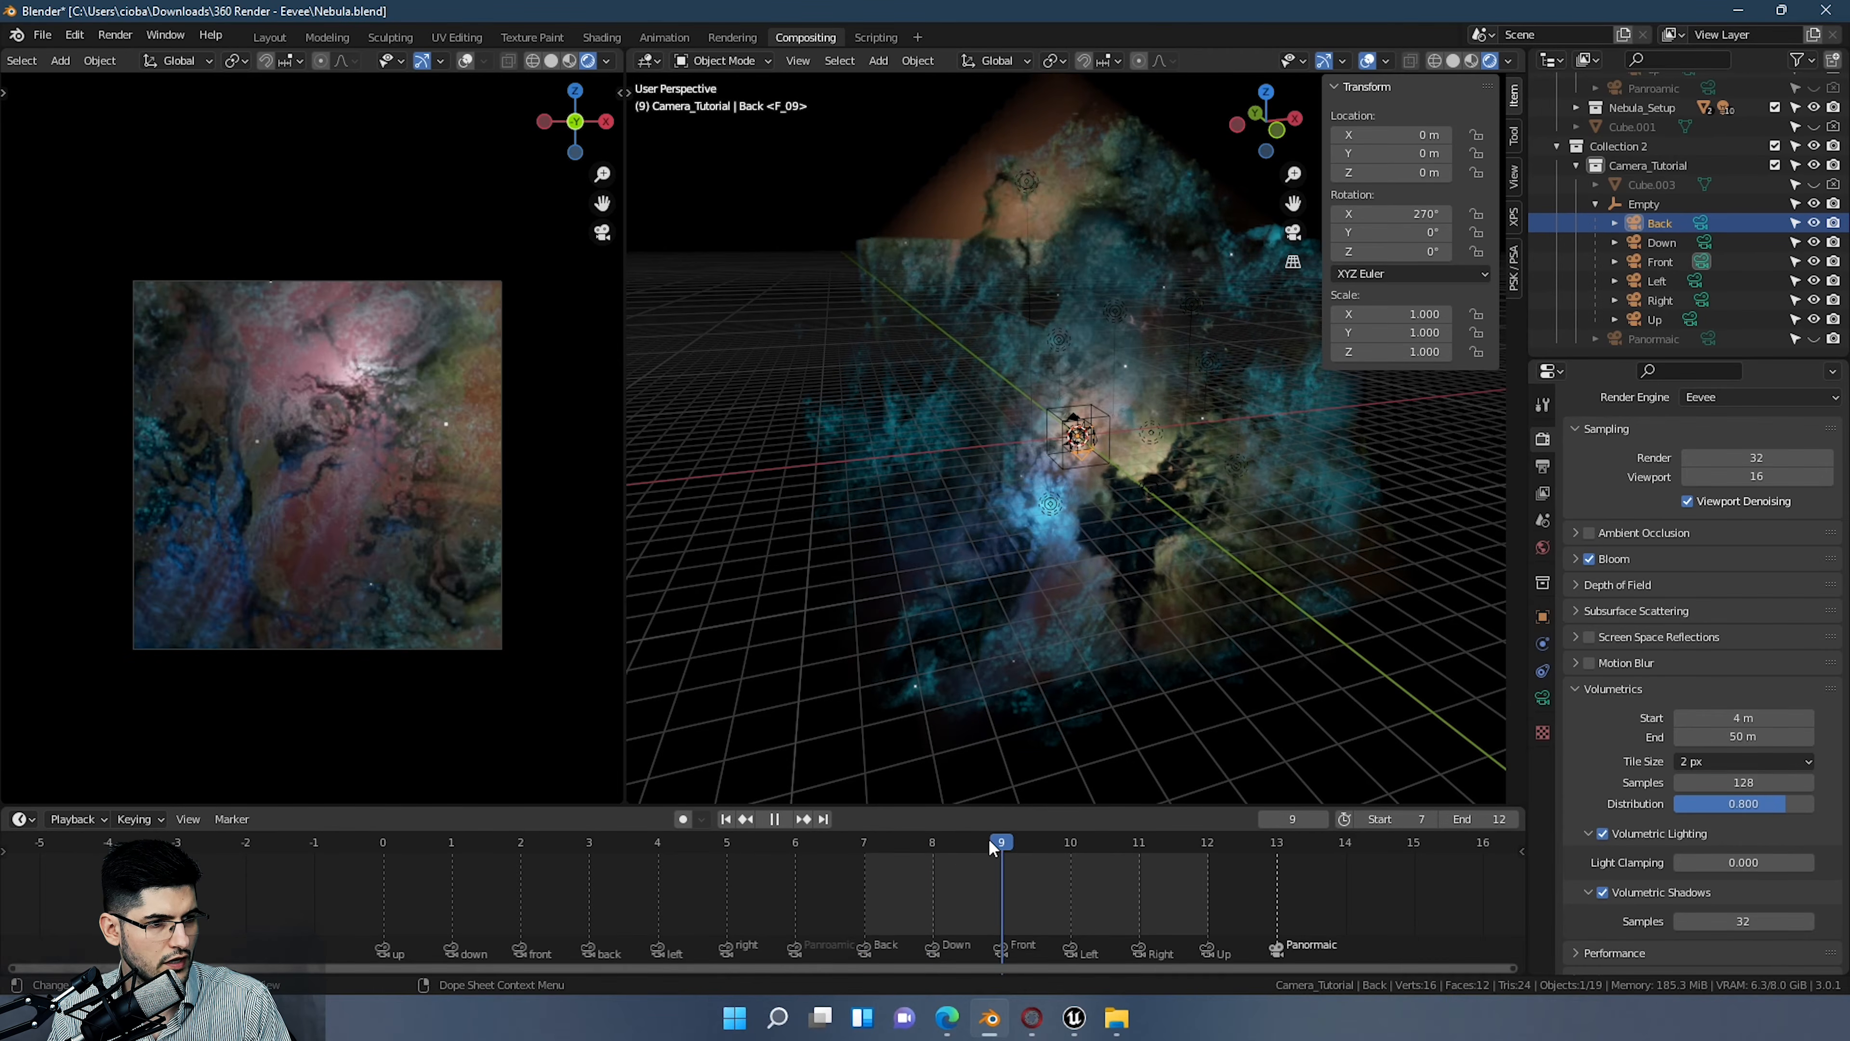
key("space")
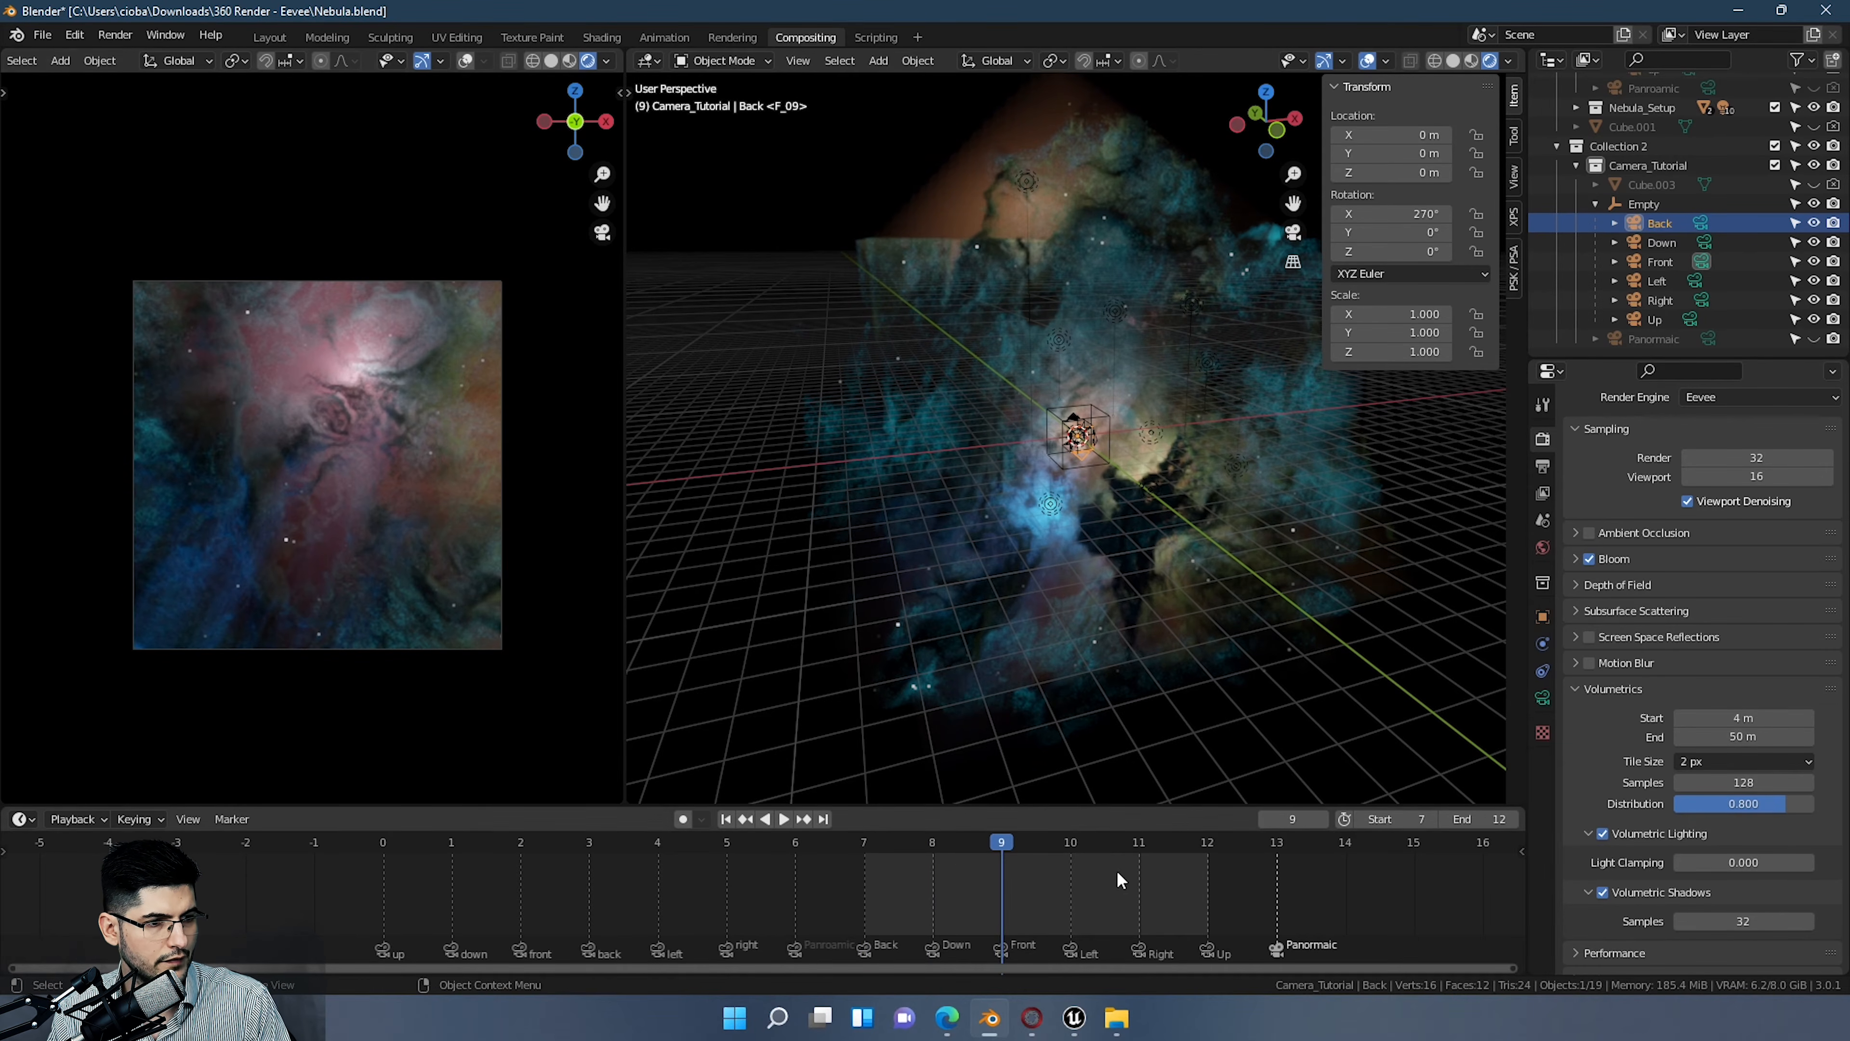
left_click(1071, 838)
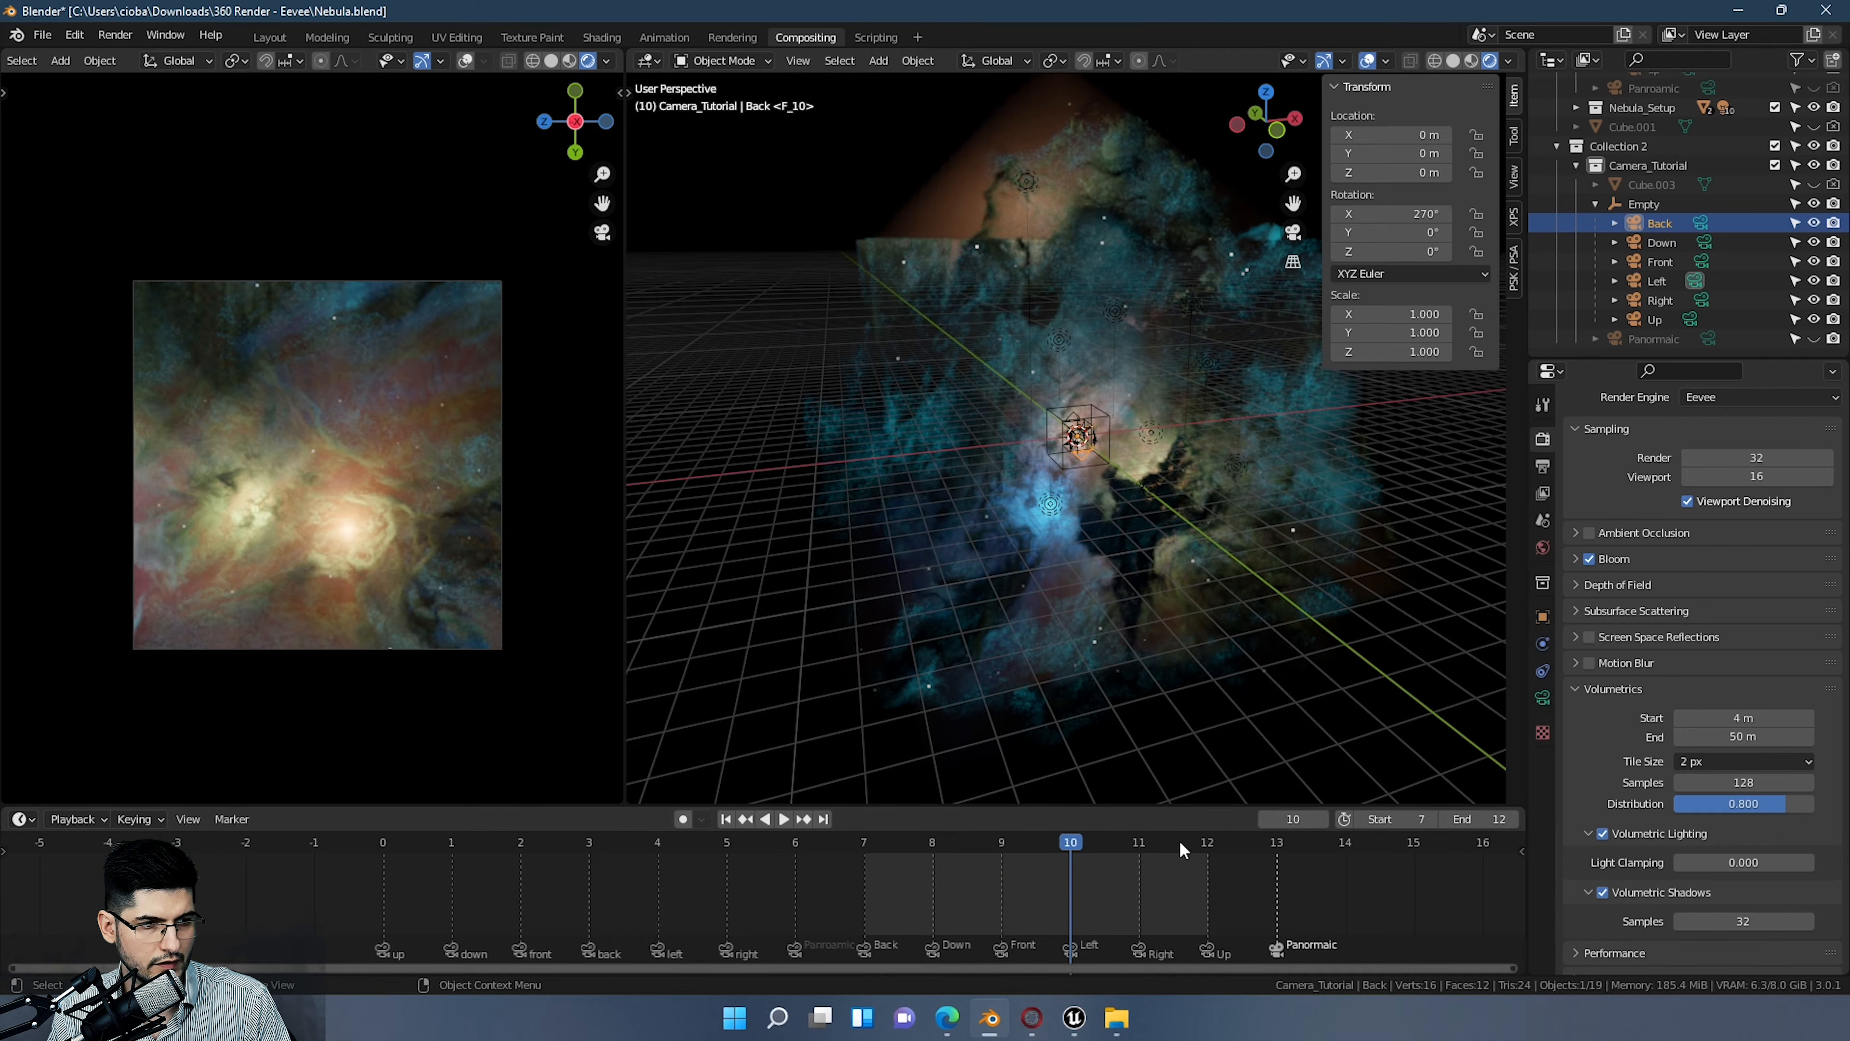
left_click(1158, 842)
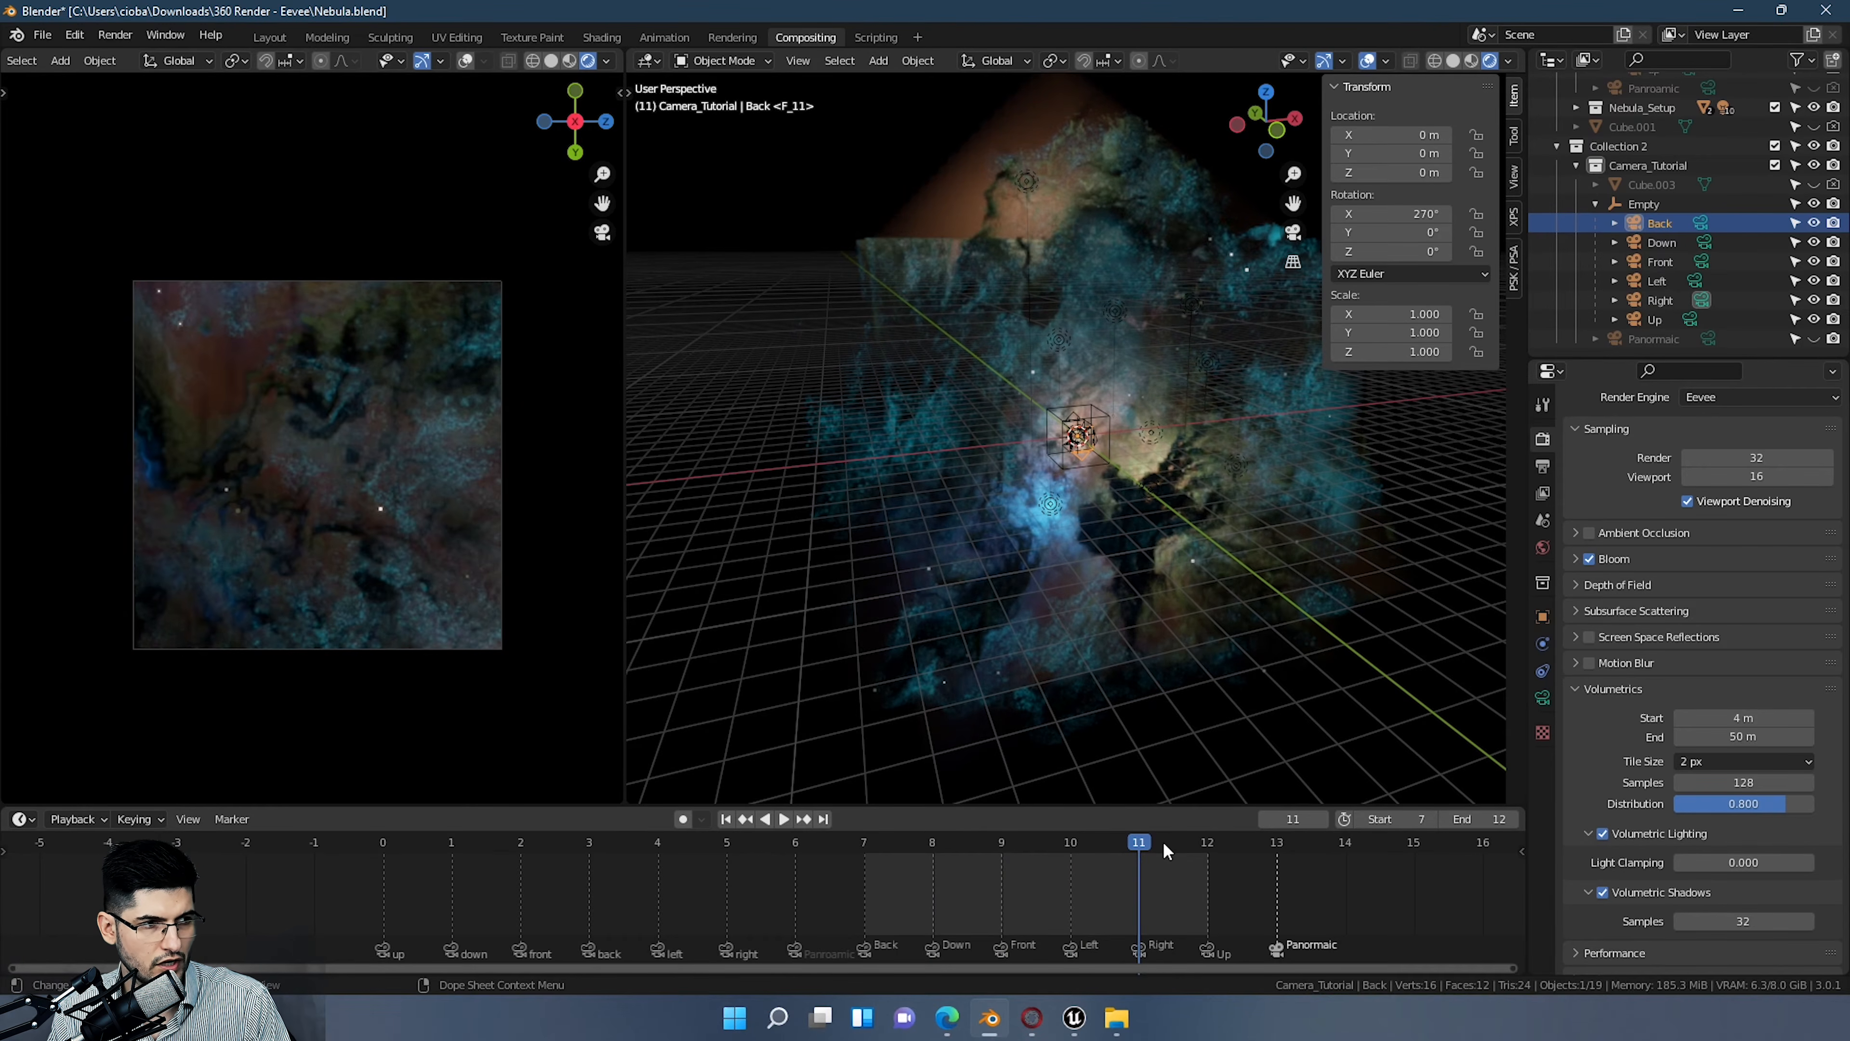
left_click(1210, 842)
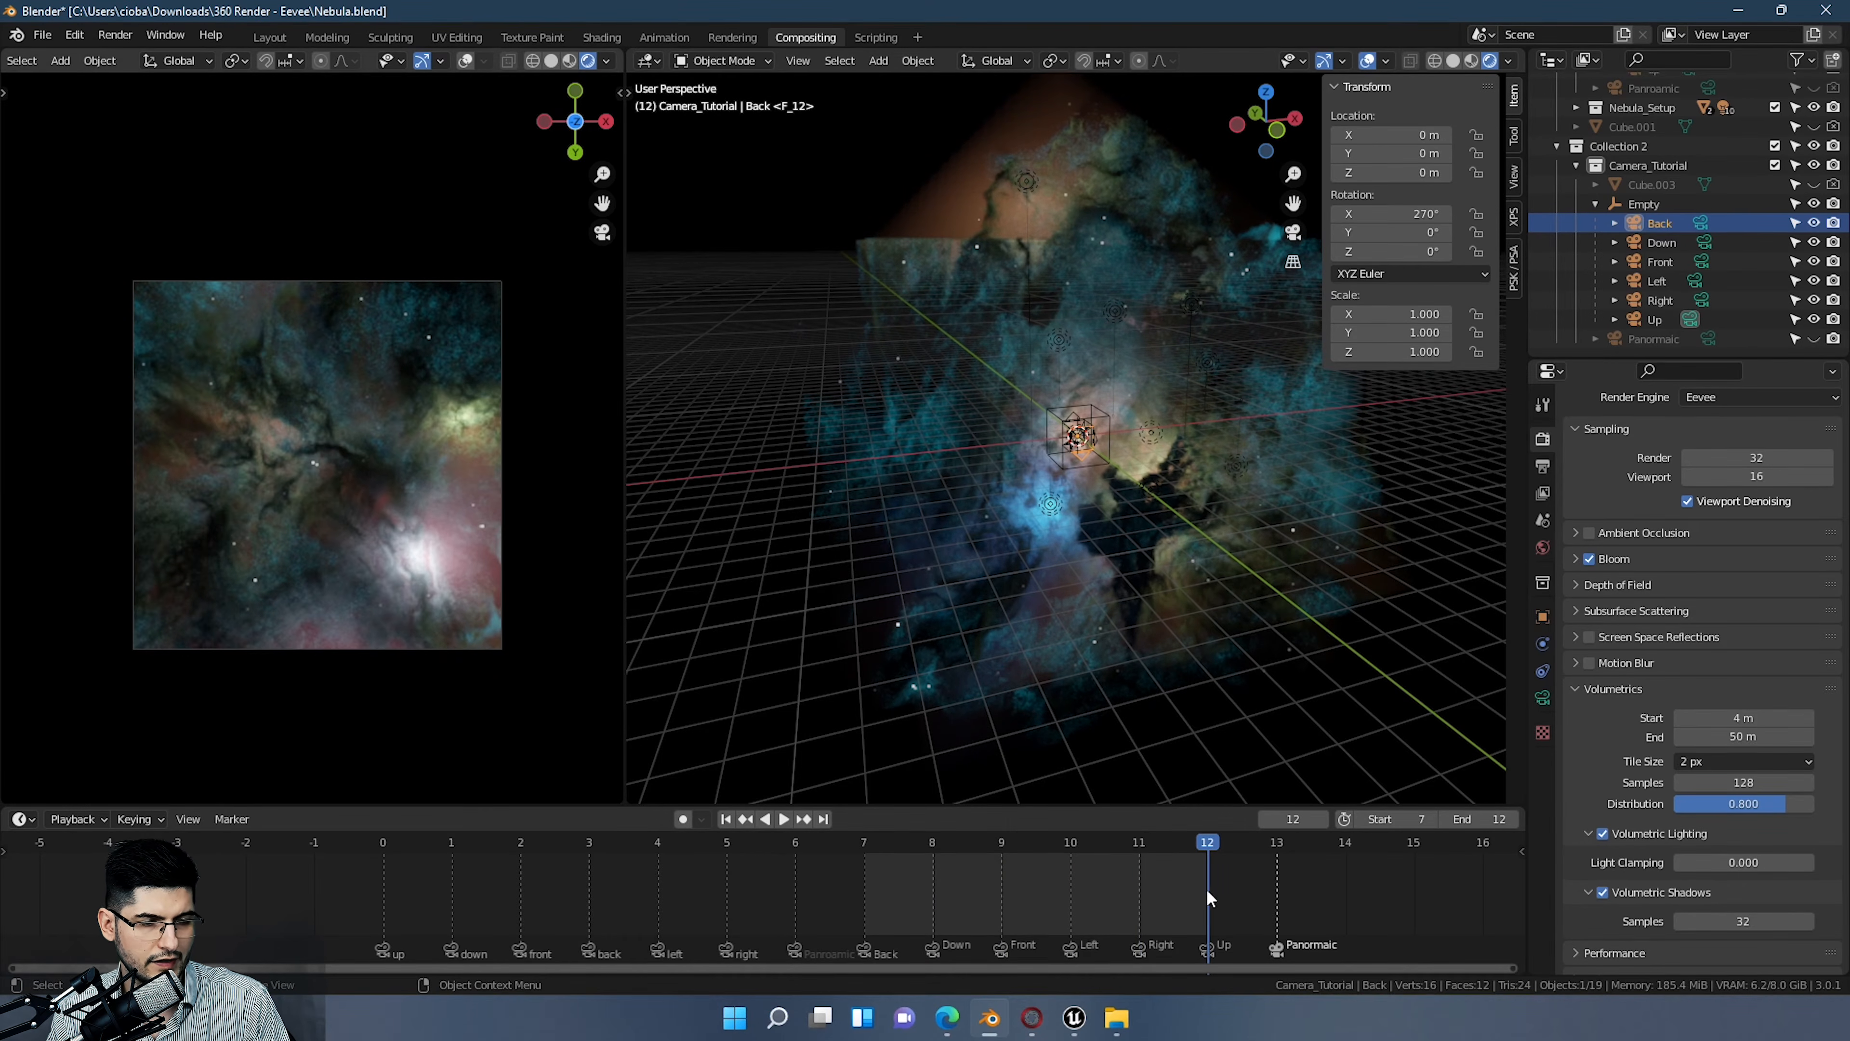
left_click(888, 842)
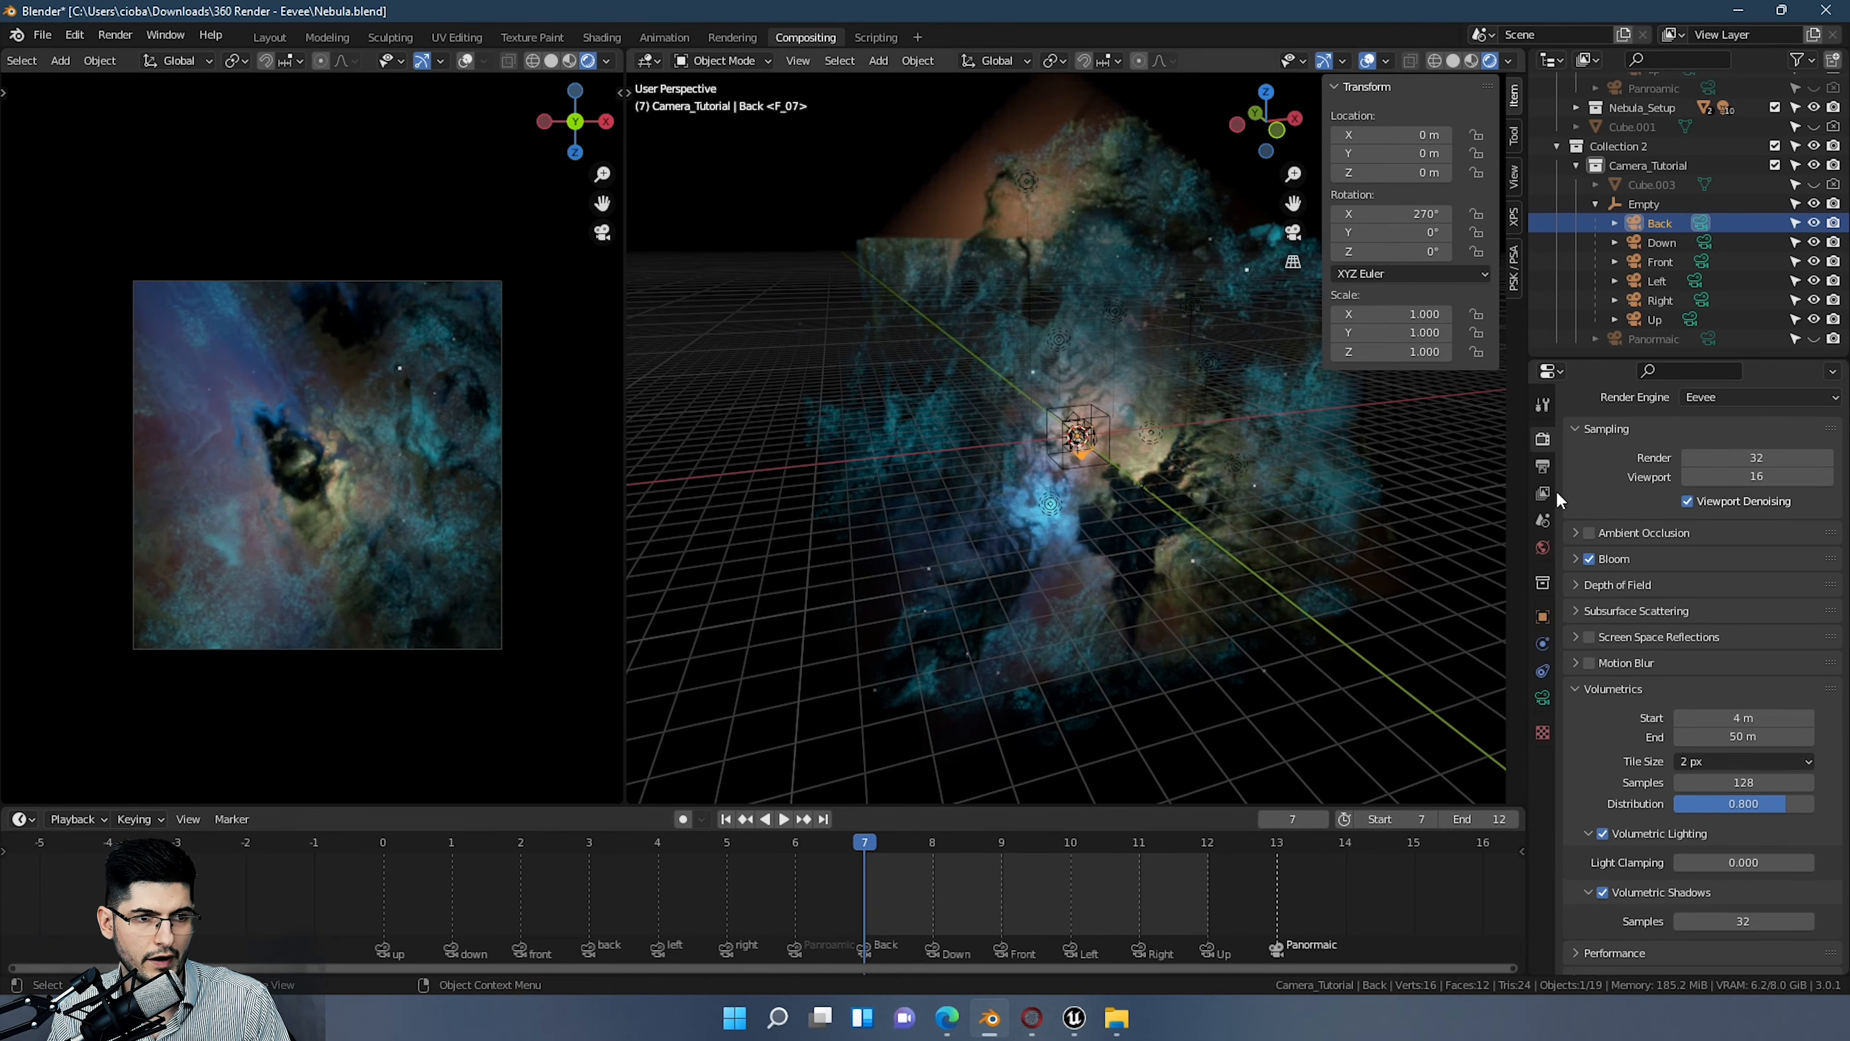
Step: Bring up the output settings, render frame 7 from the Back camera as a still image, and close the result
left_click(1543, 467)
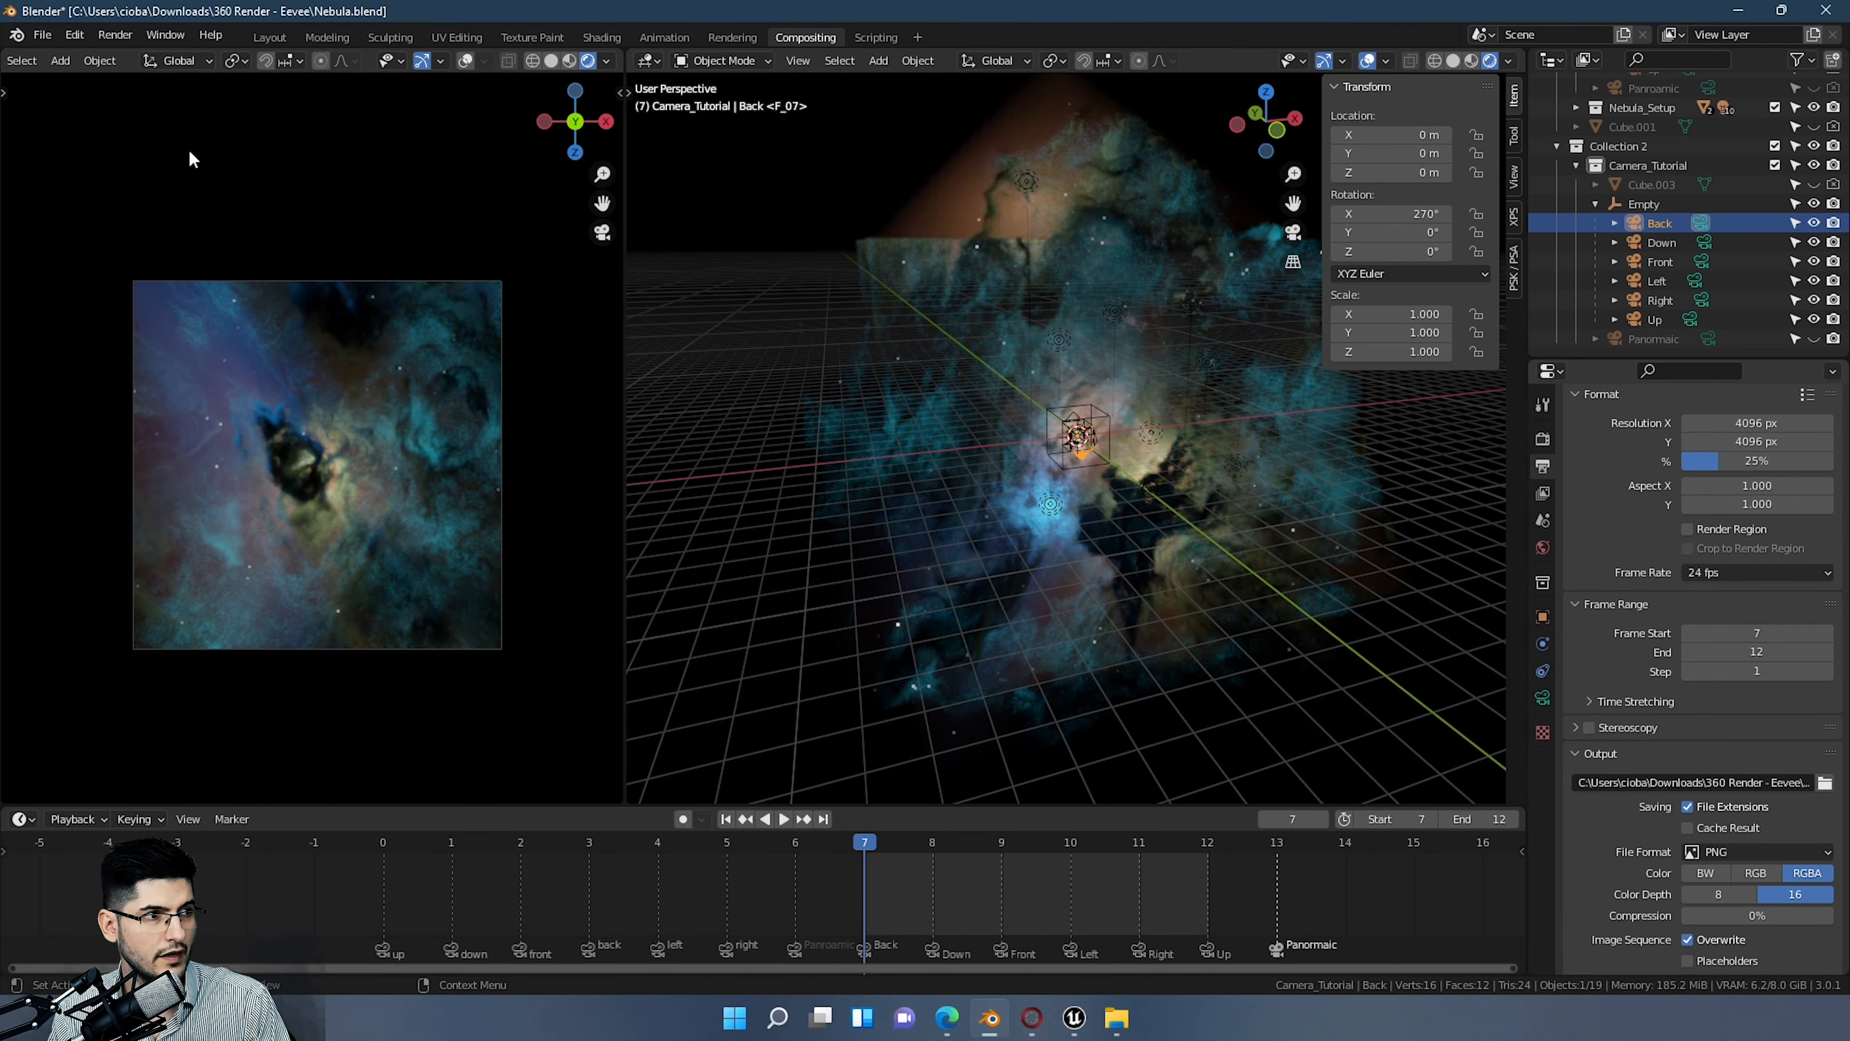
left_click(115, 36)
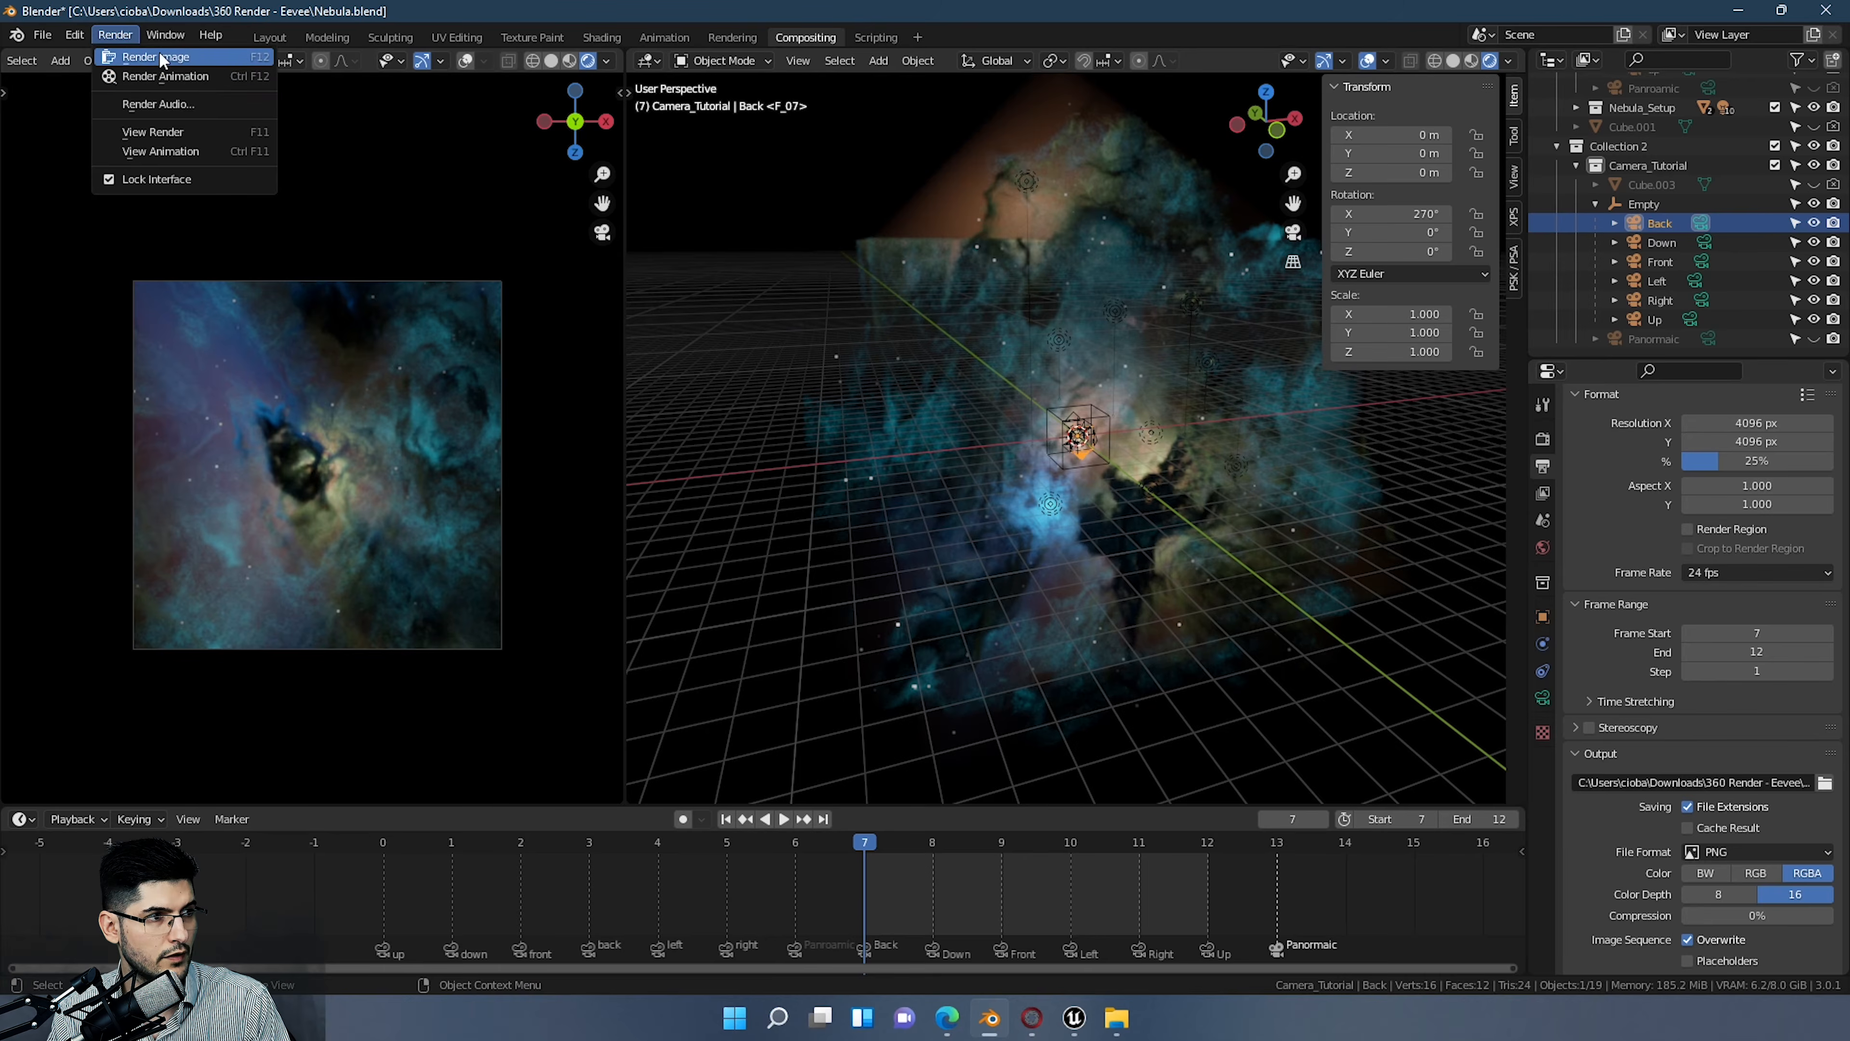
left_click(162, 59)
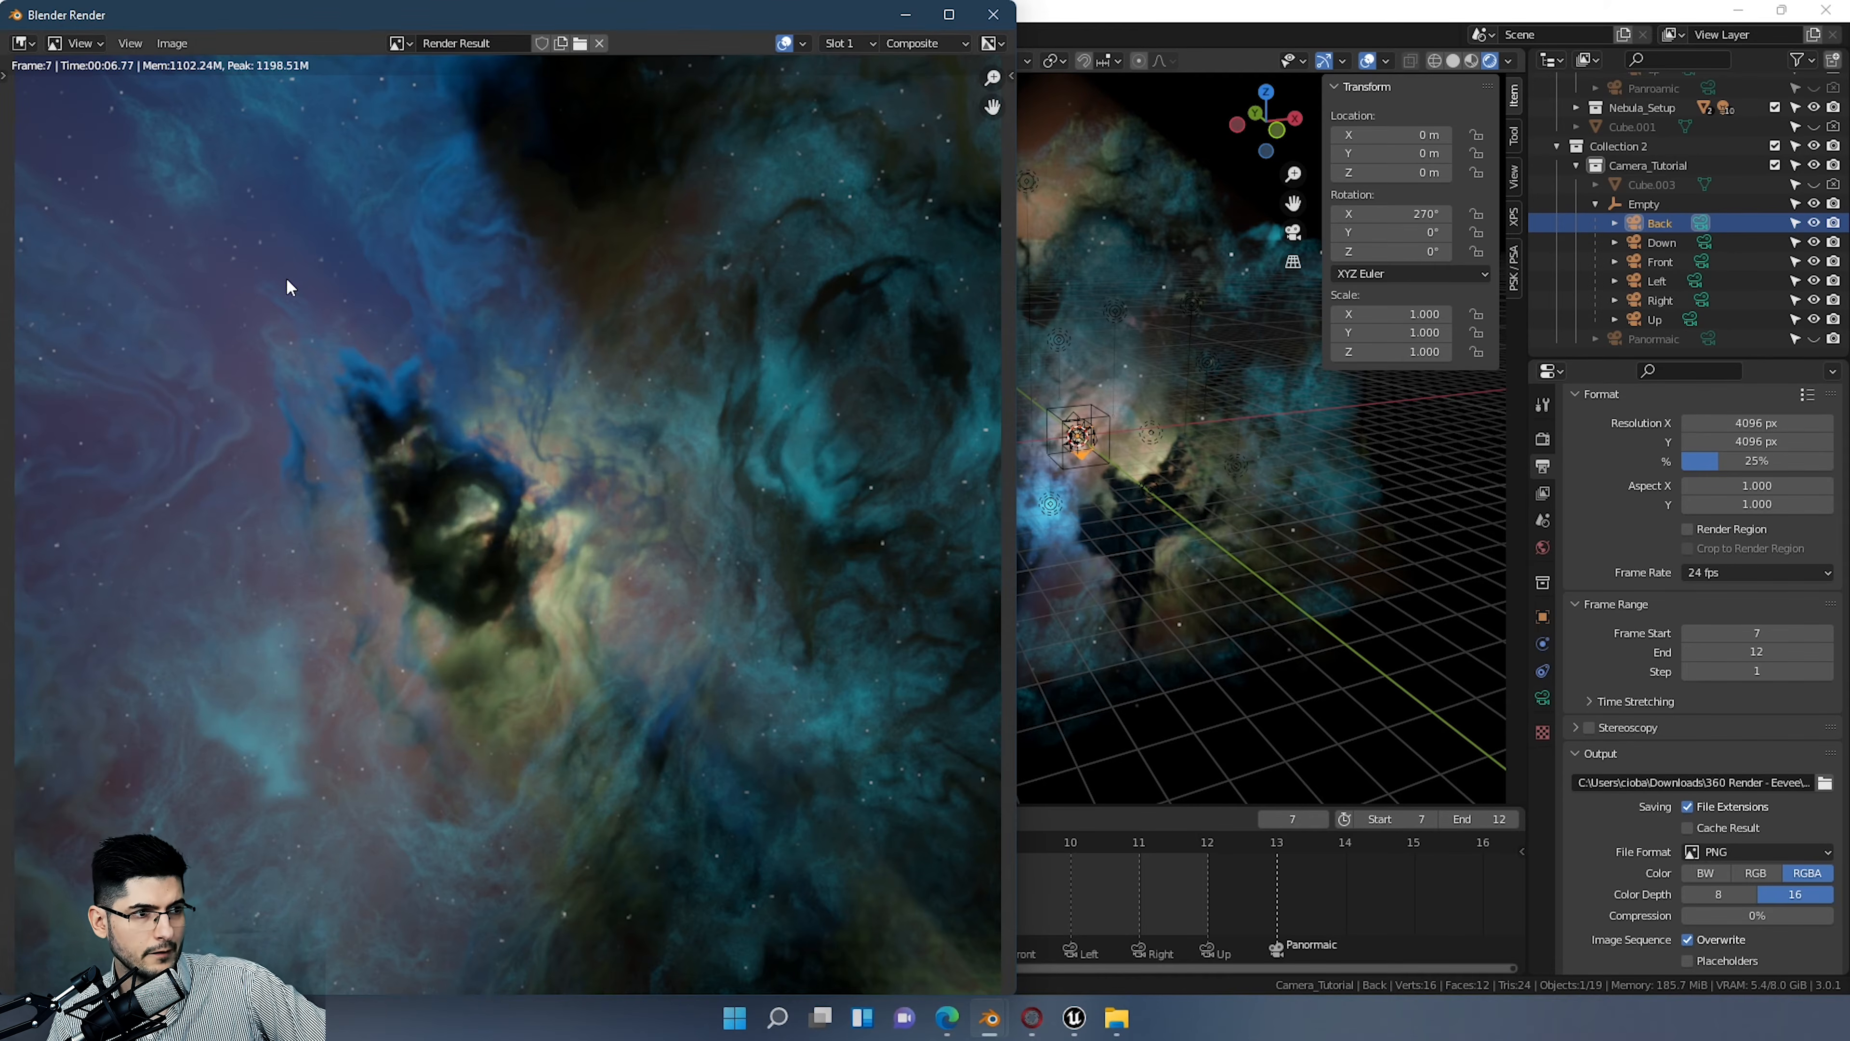
left_click(993, 14)
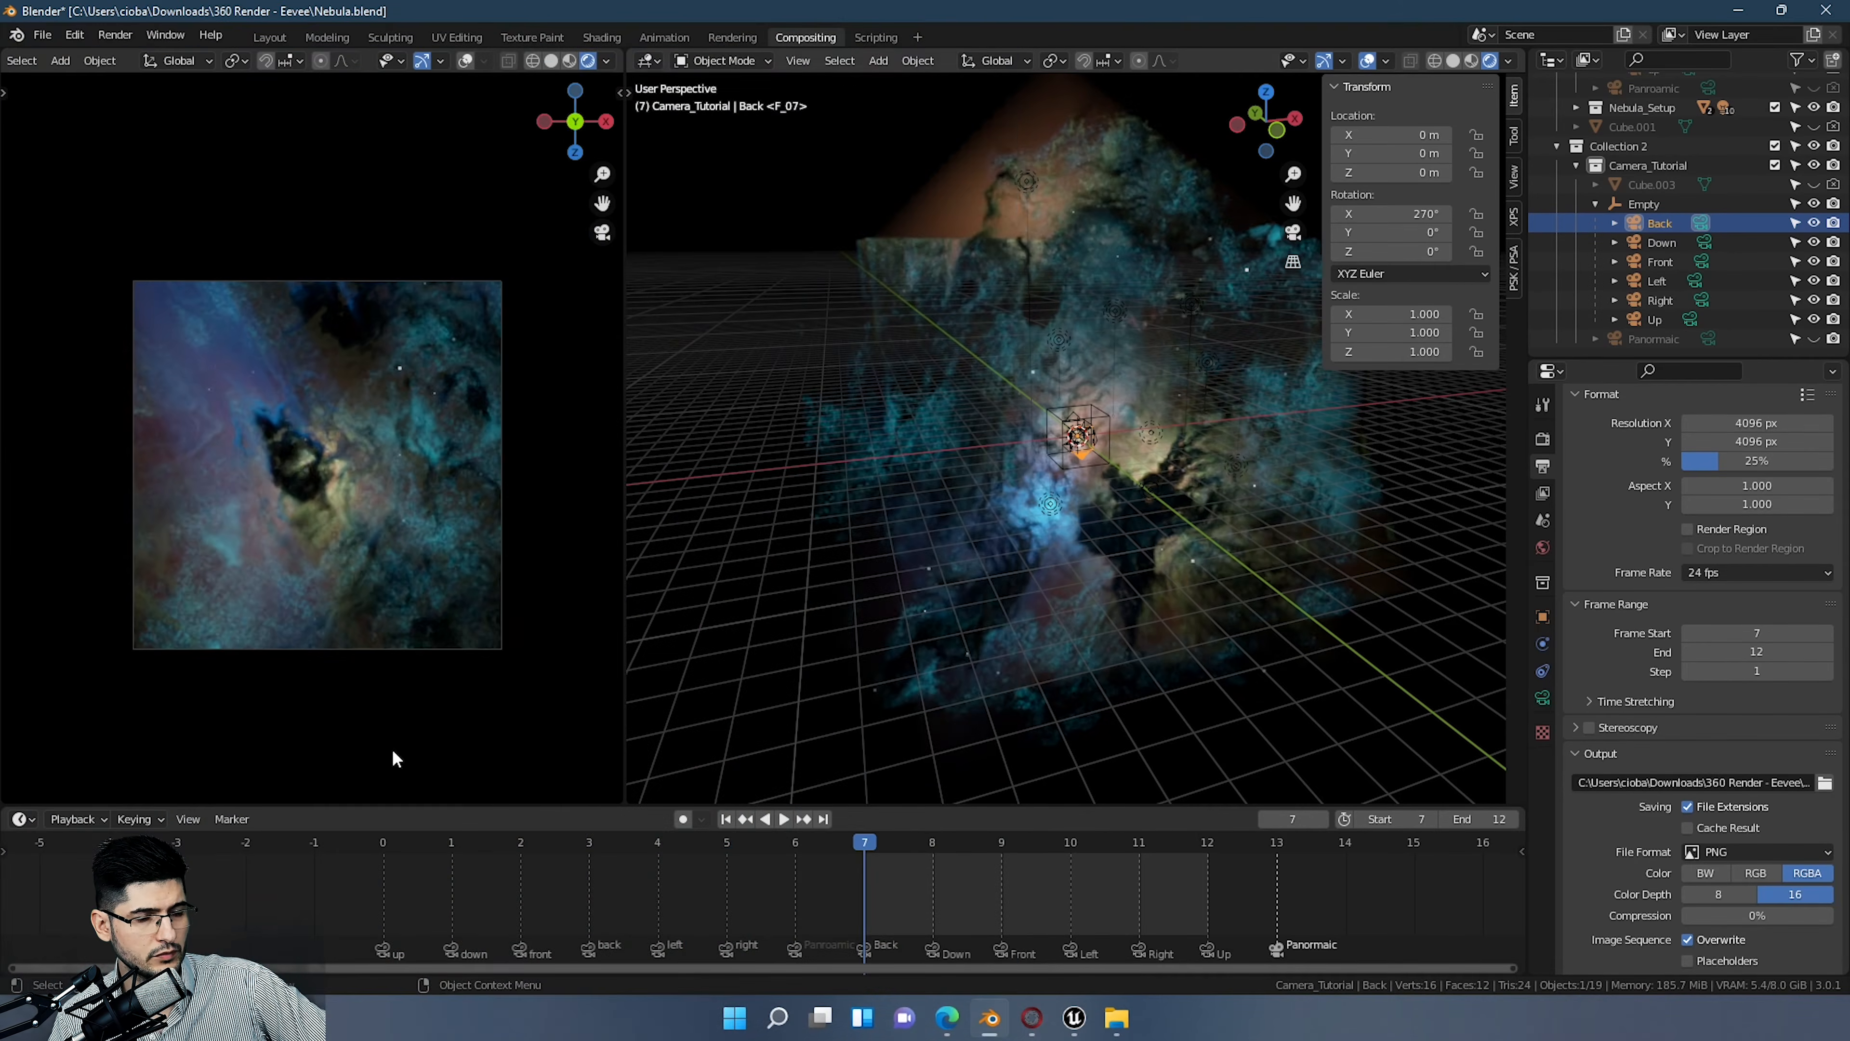
Step: Render the animation for frames 7–12 and keep the Tutorial output folder beside the render window
left_click(1116, 1018)
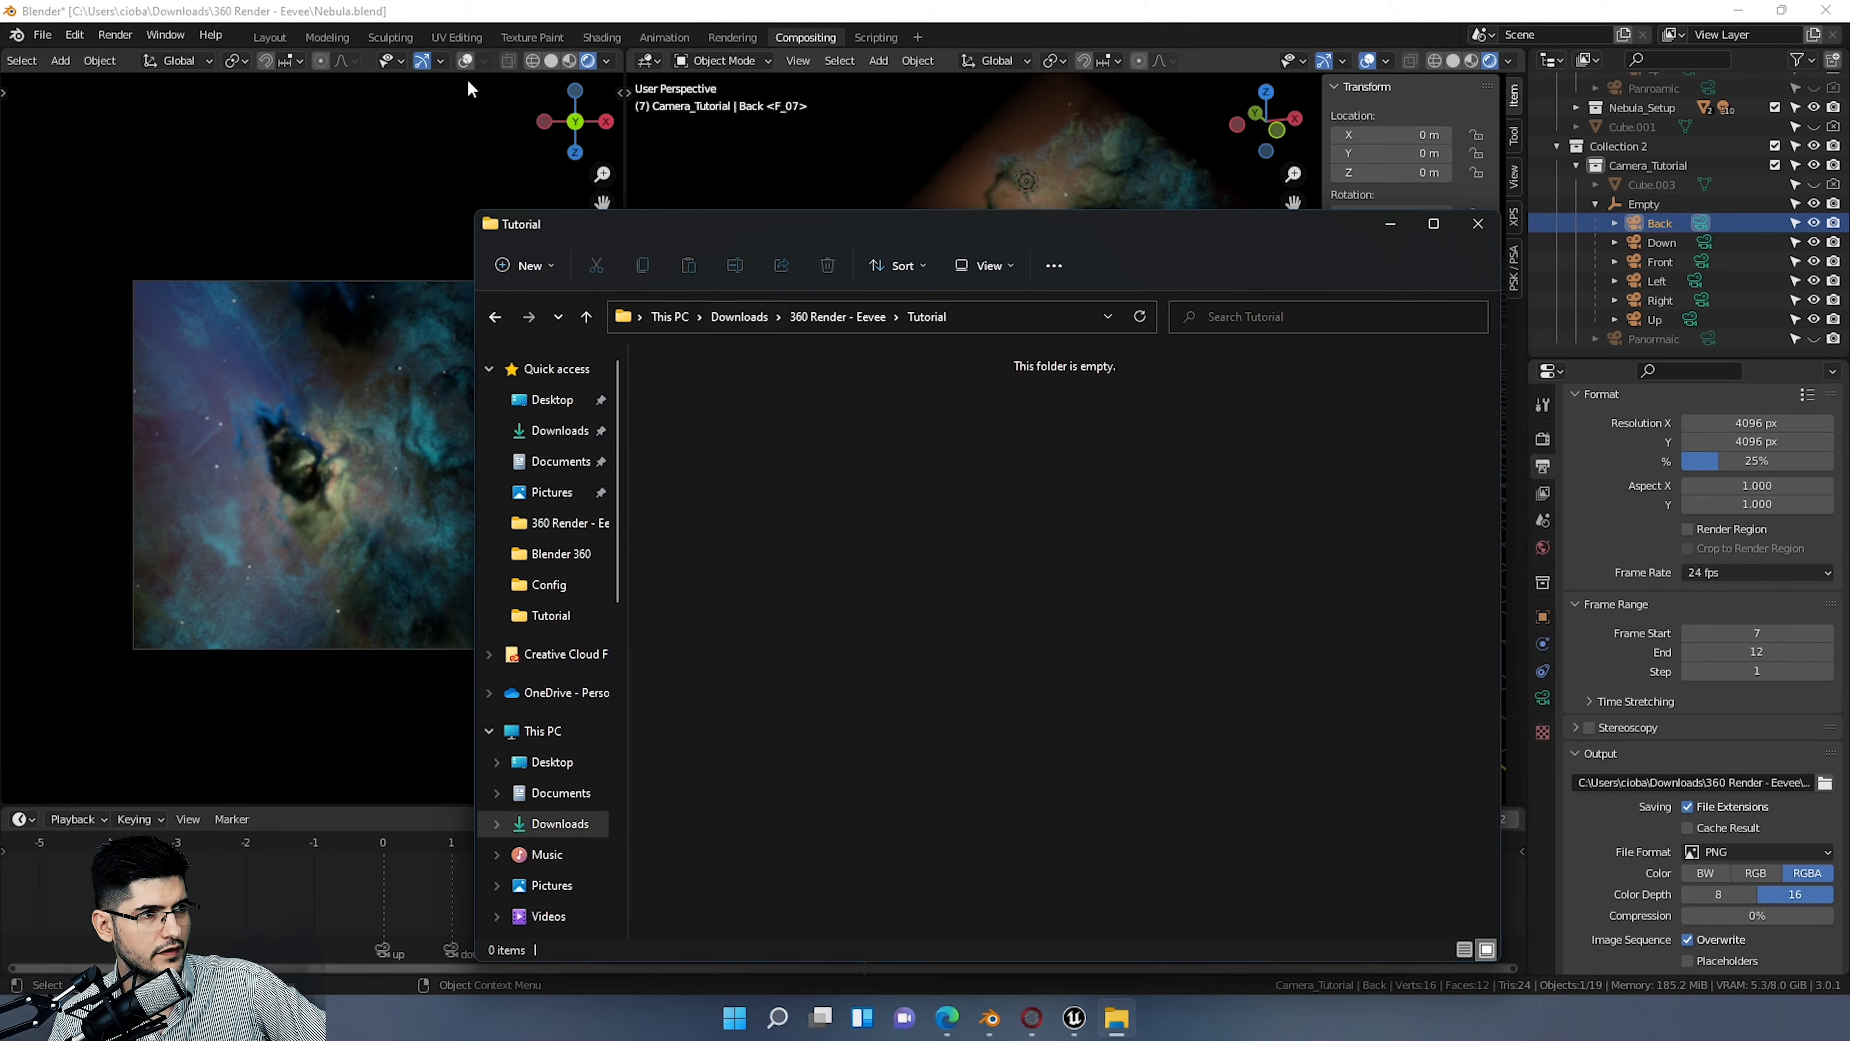
left_click(543, 8)
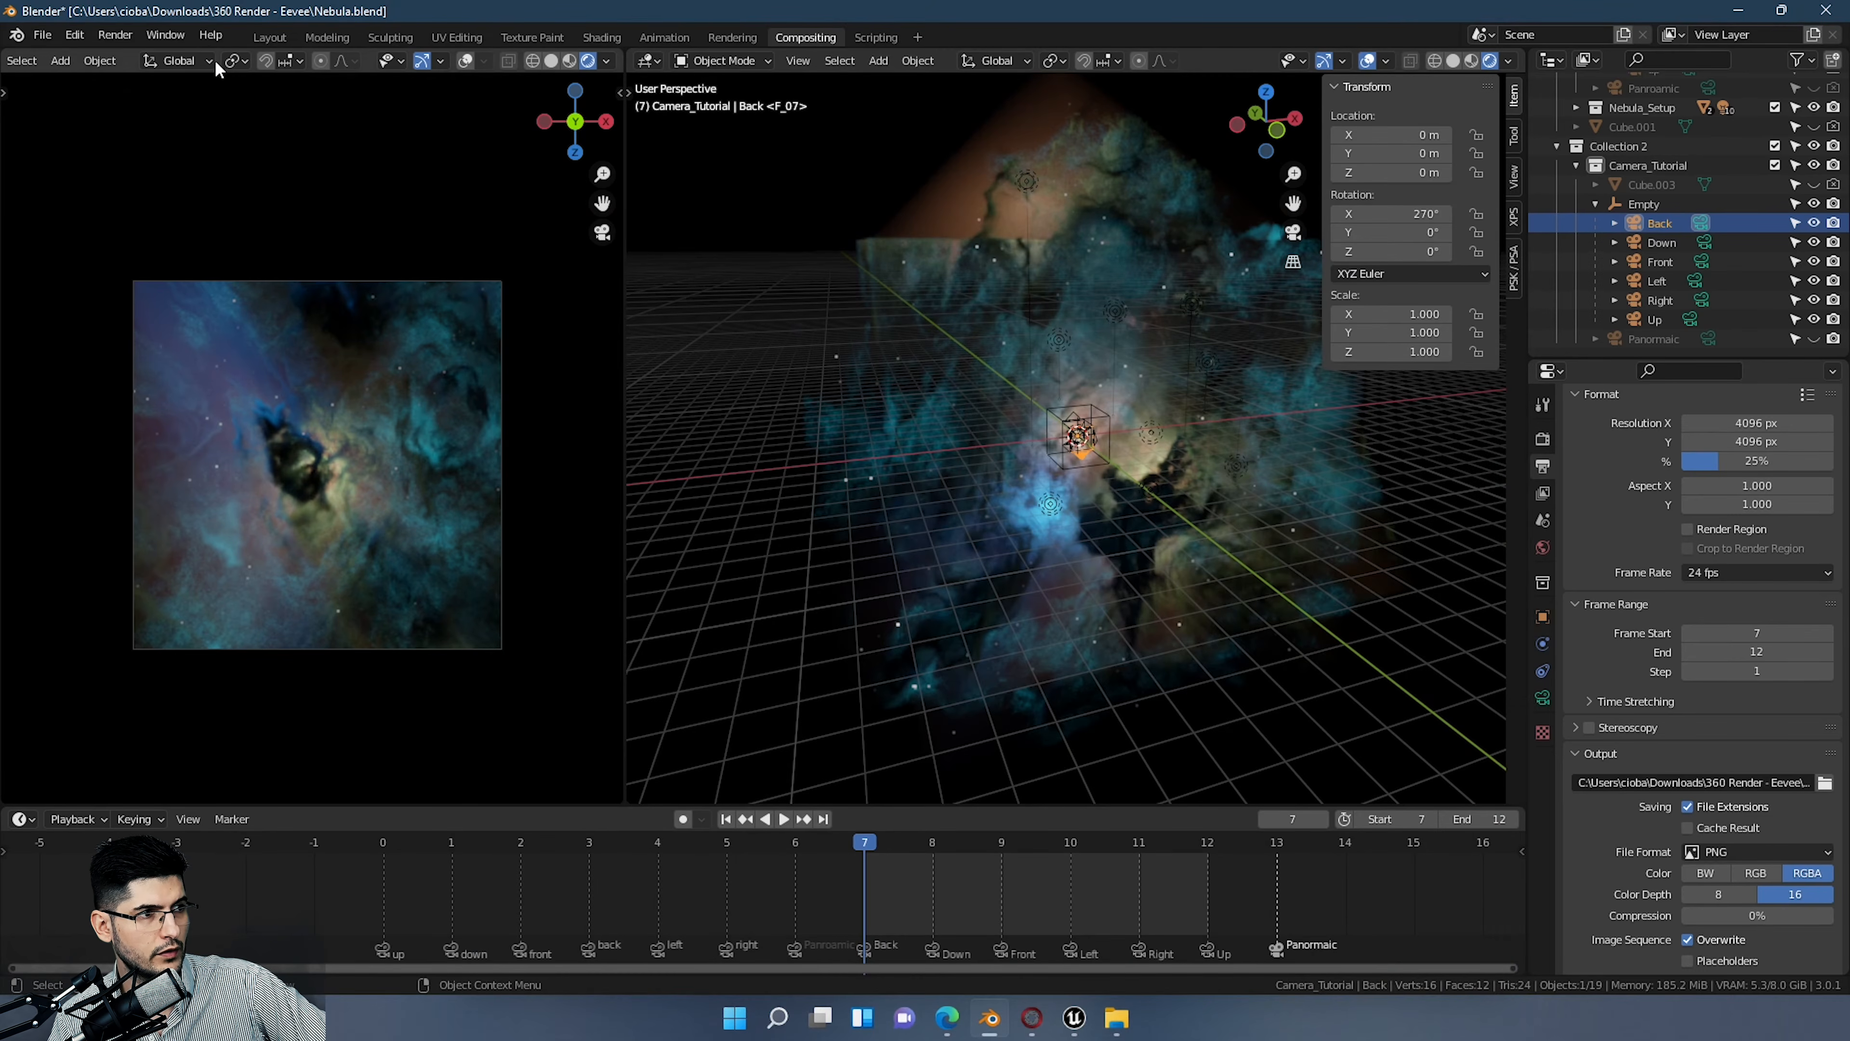
left_click(126, 38)
left_click(138, 69)
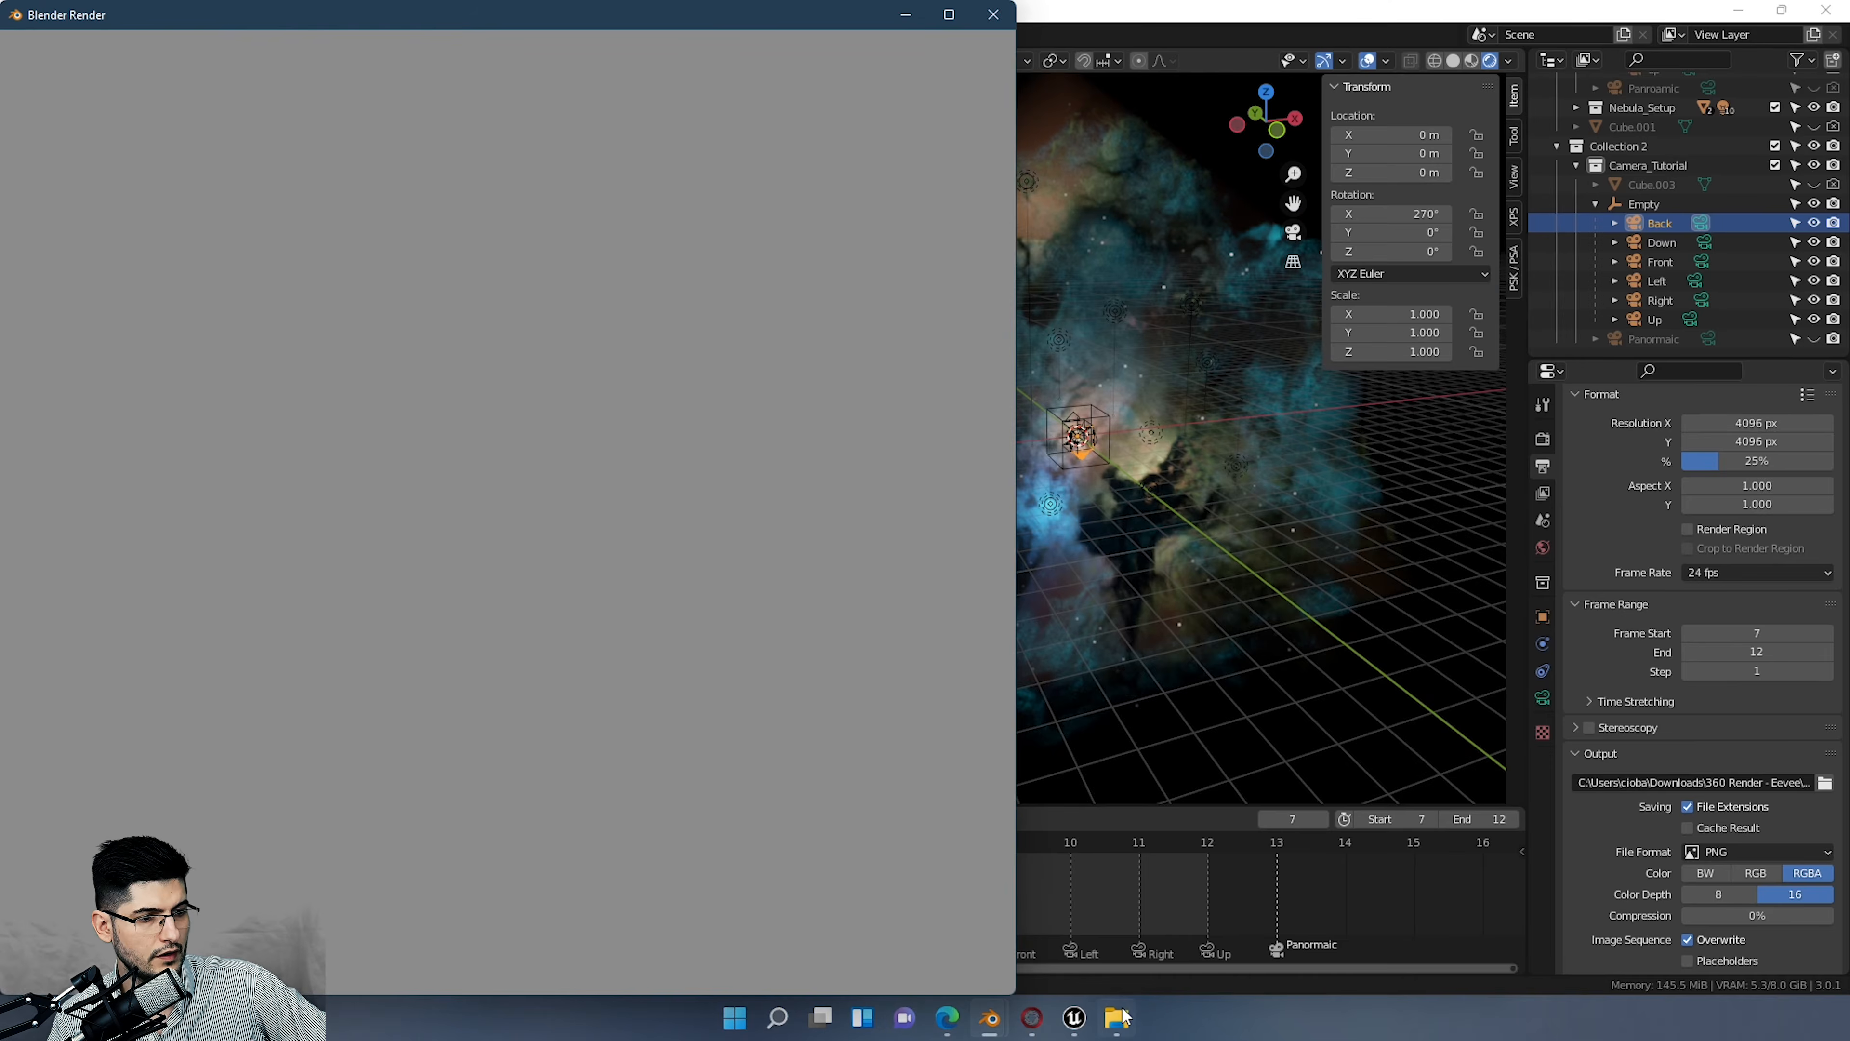
left_click(1117, 1019)
left_click_drag(797, 228, 1086, 228)
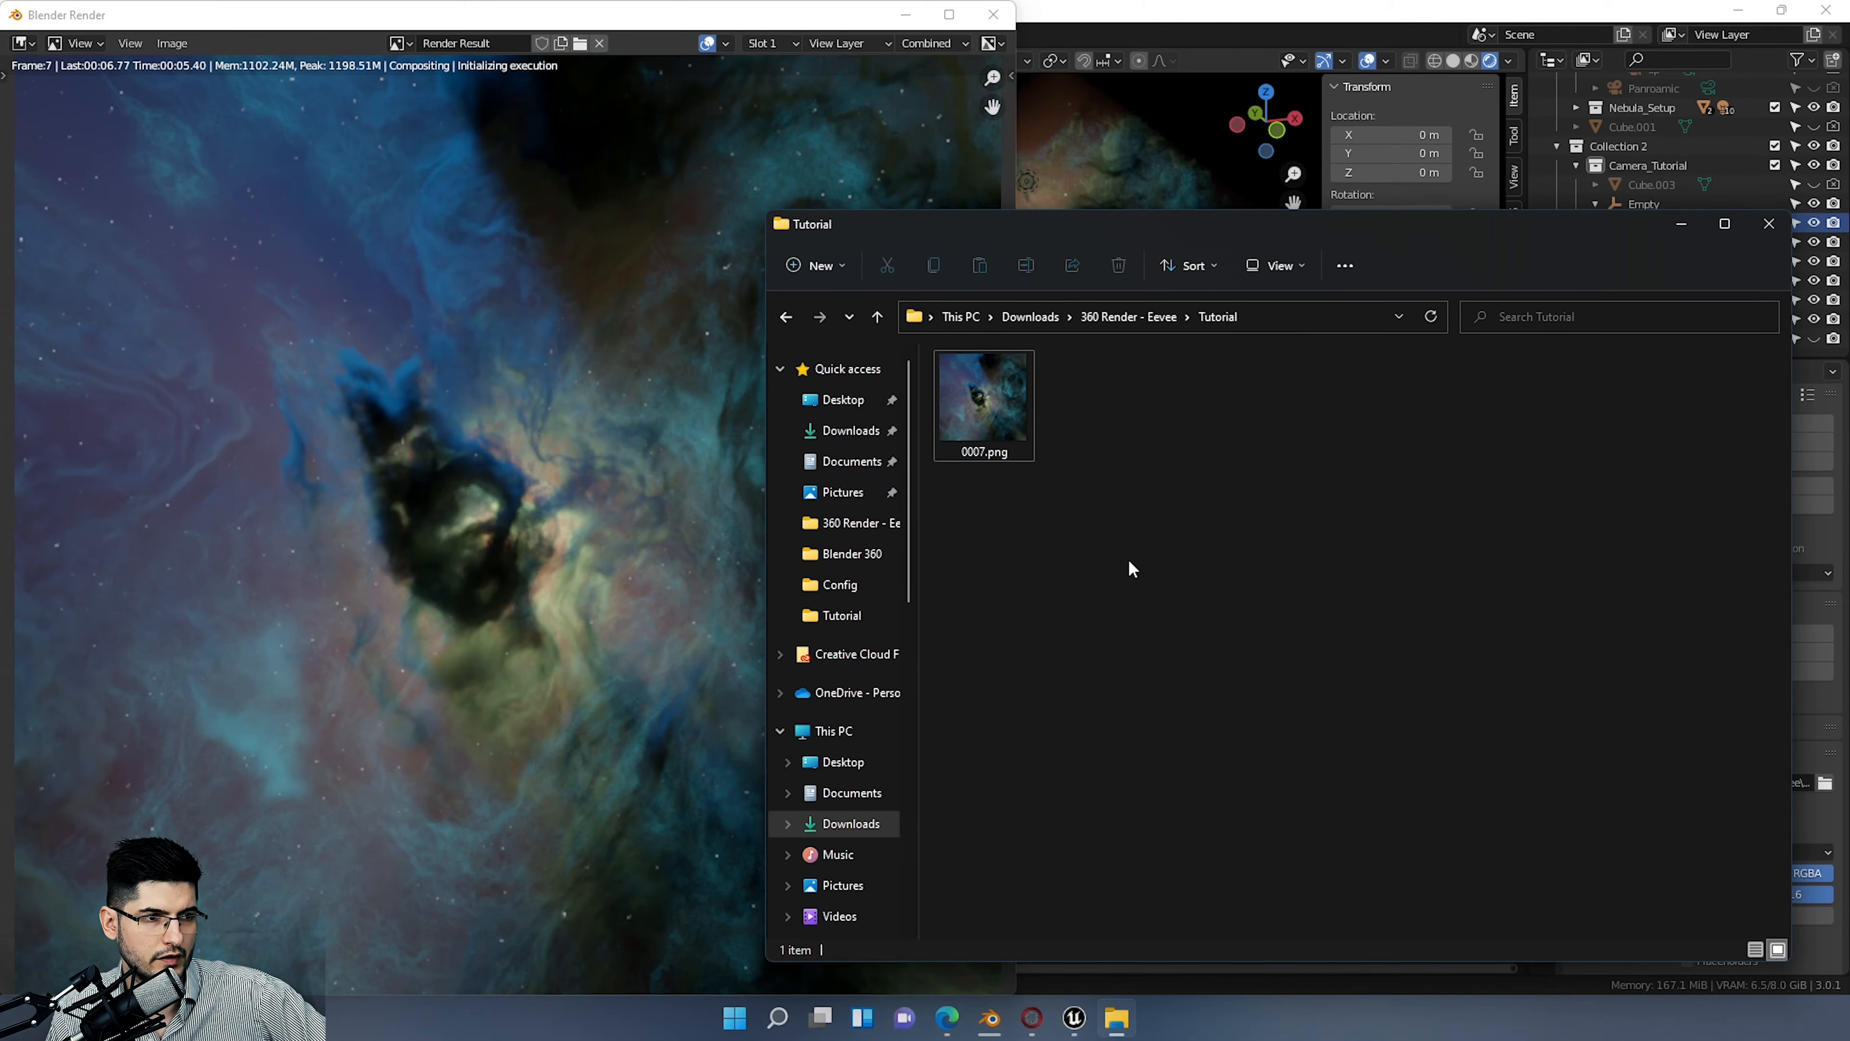
Step: Inspect the rendered images 0008.png and 0012.png at full size, and return to the Blender scene
left_click(985, 442)
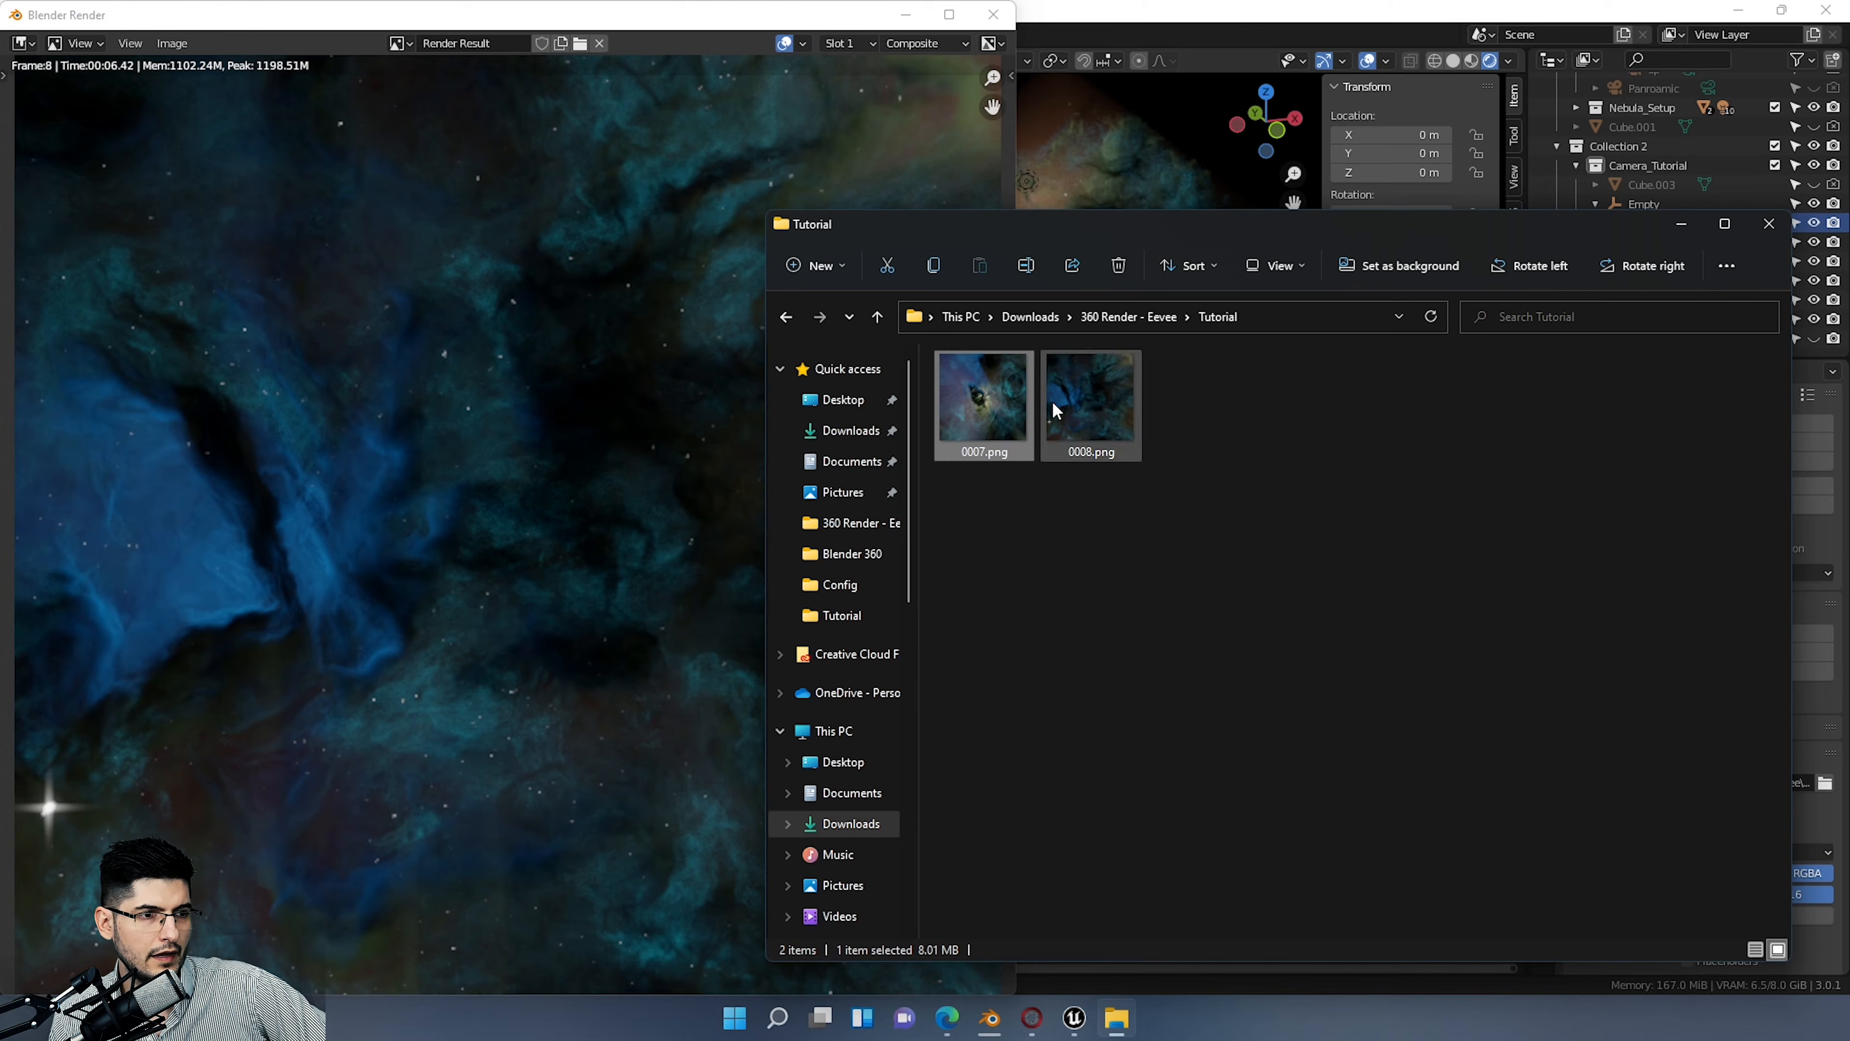
left_click(1136, 436)
double_click(1053, 446)
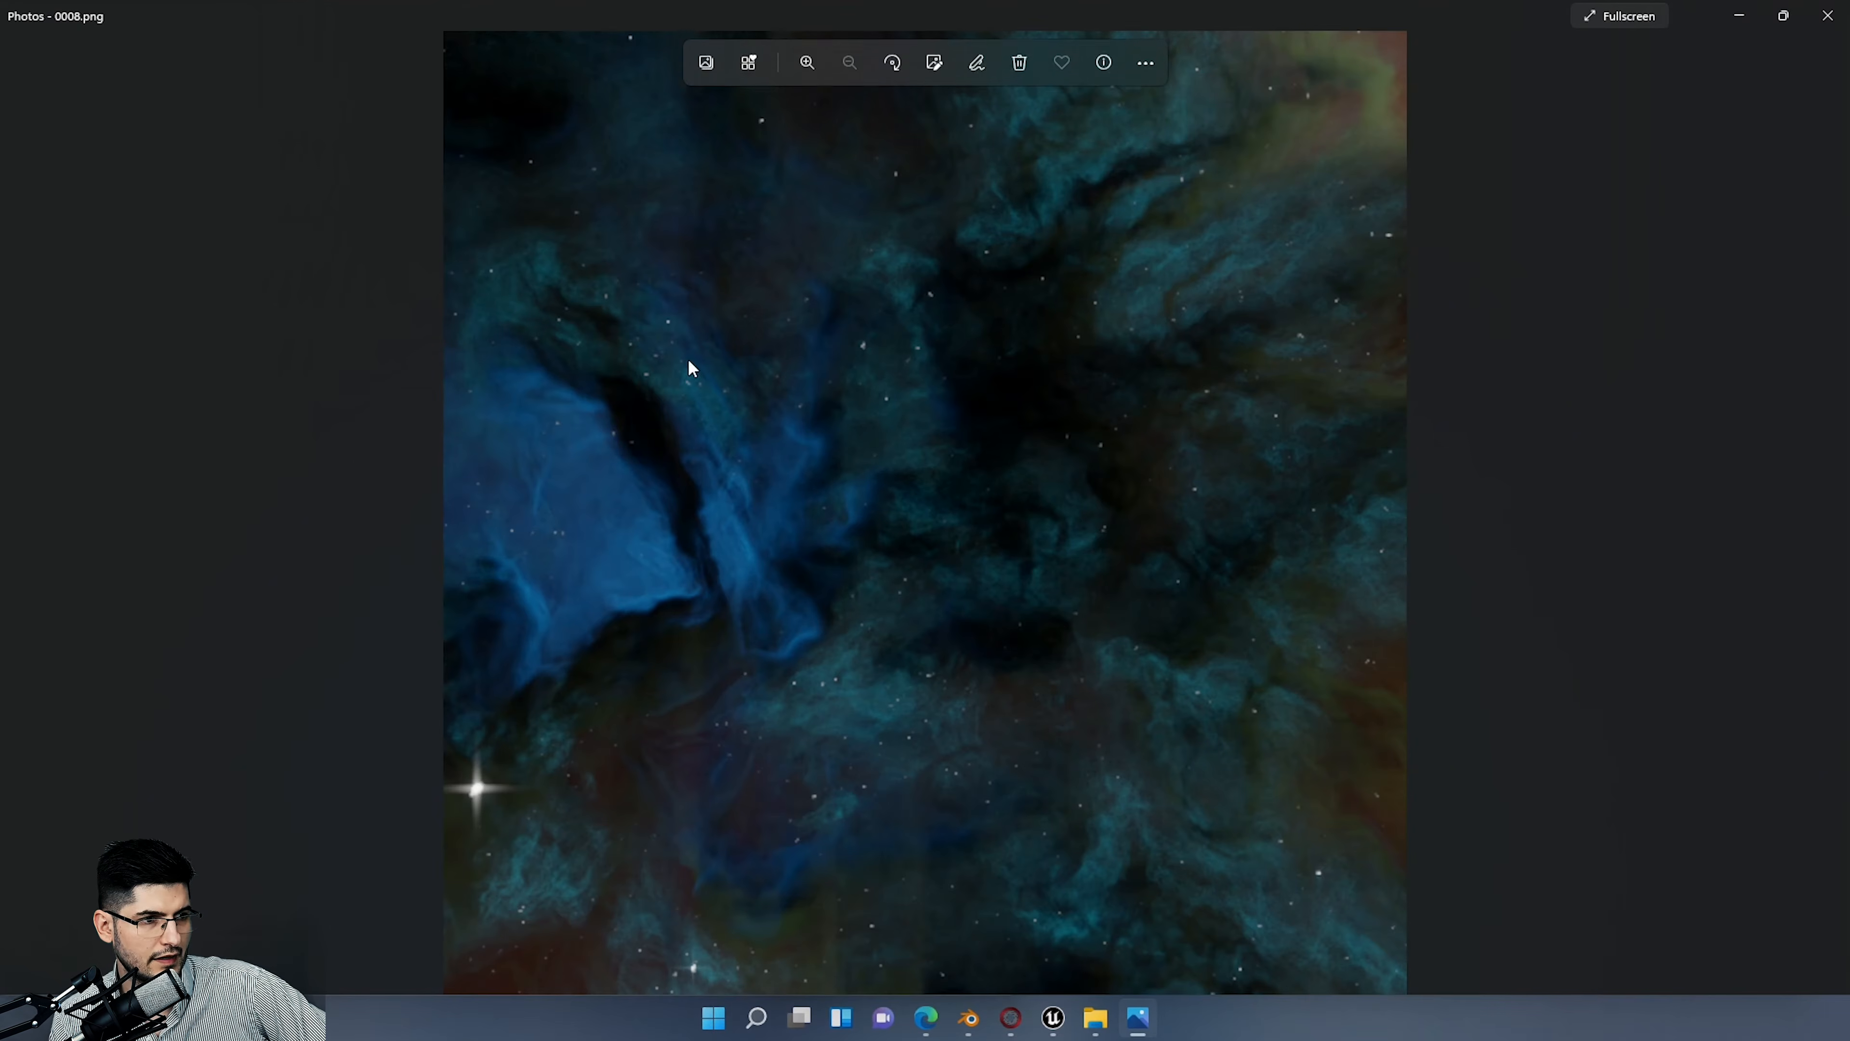
left_click(1827, 15)
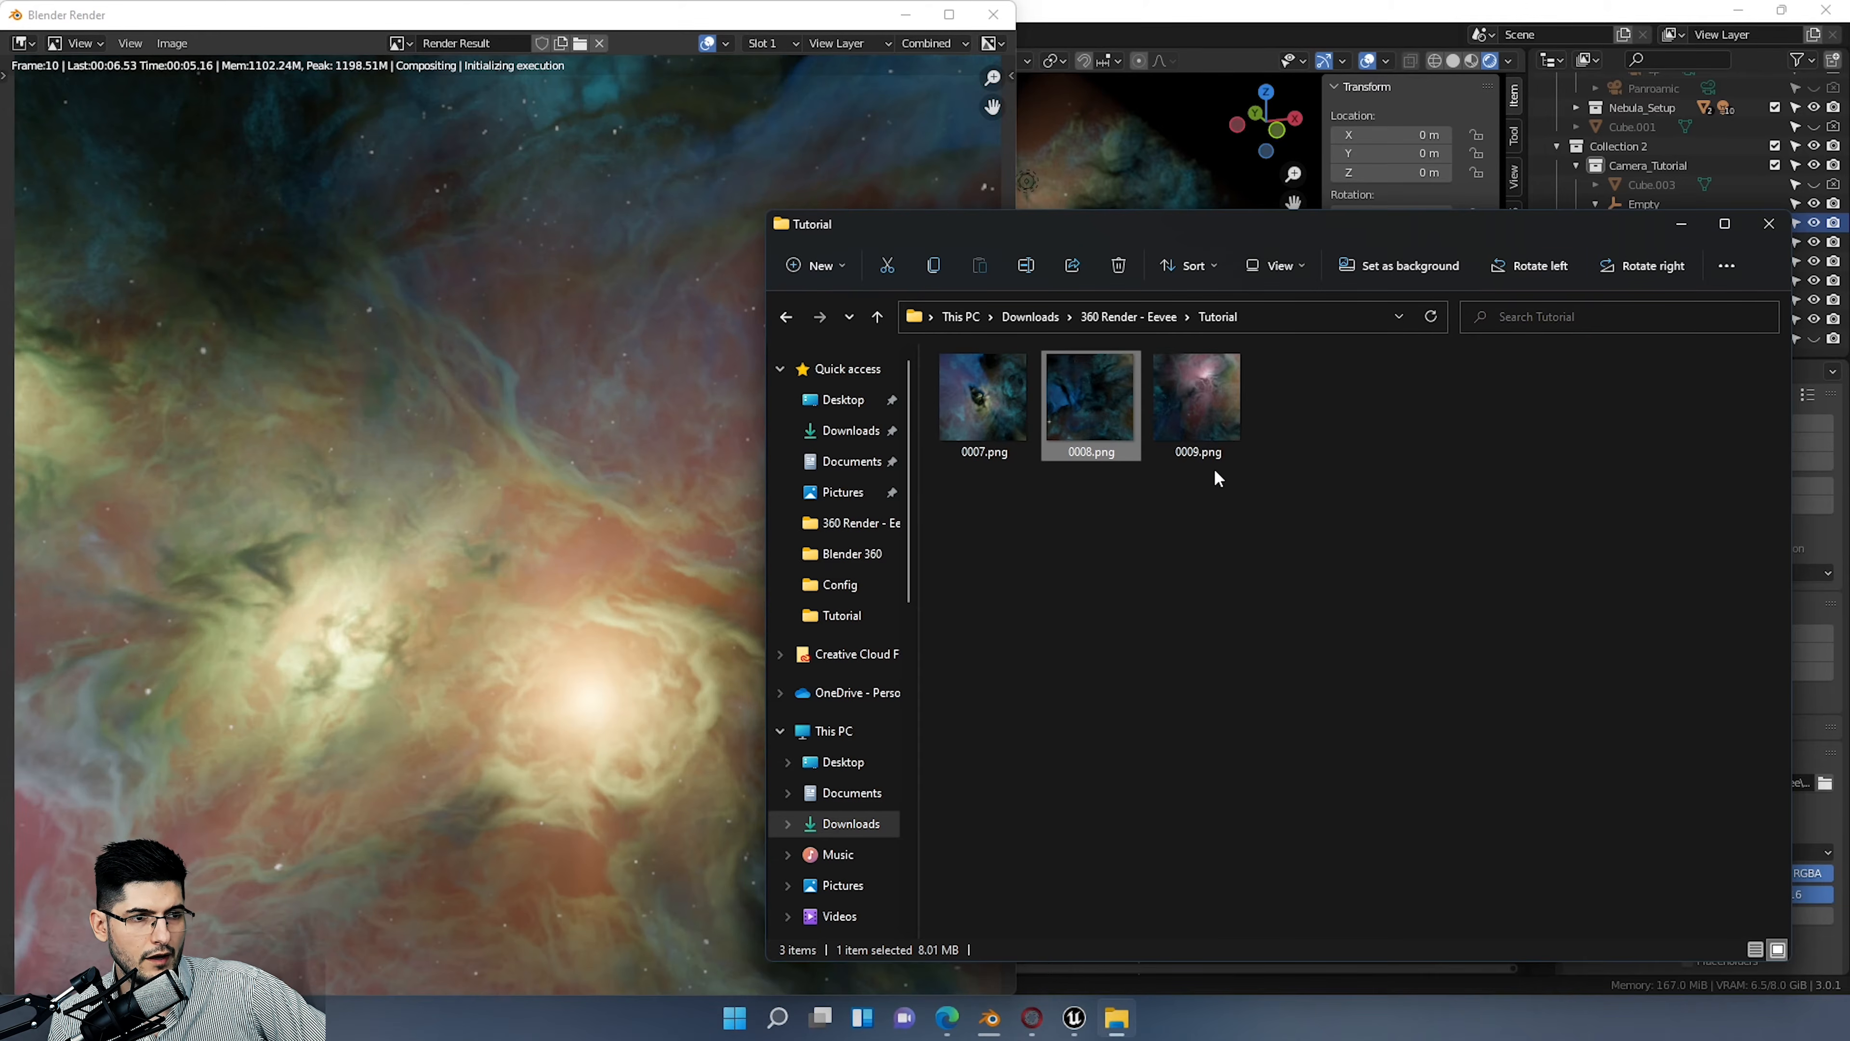
left_click(1276, 378)
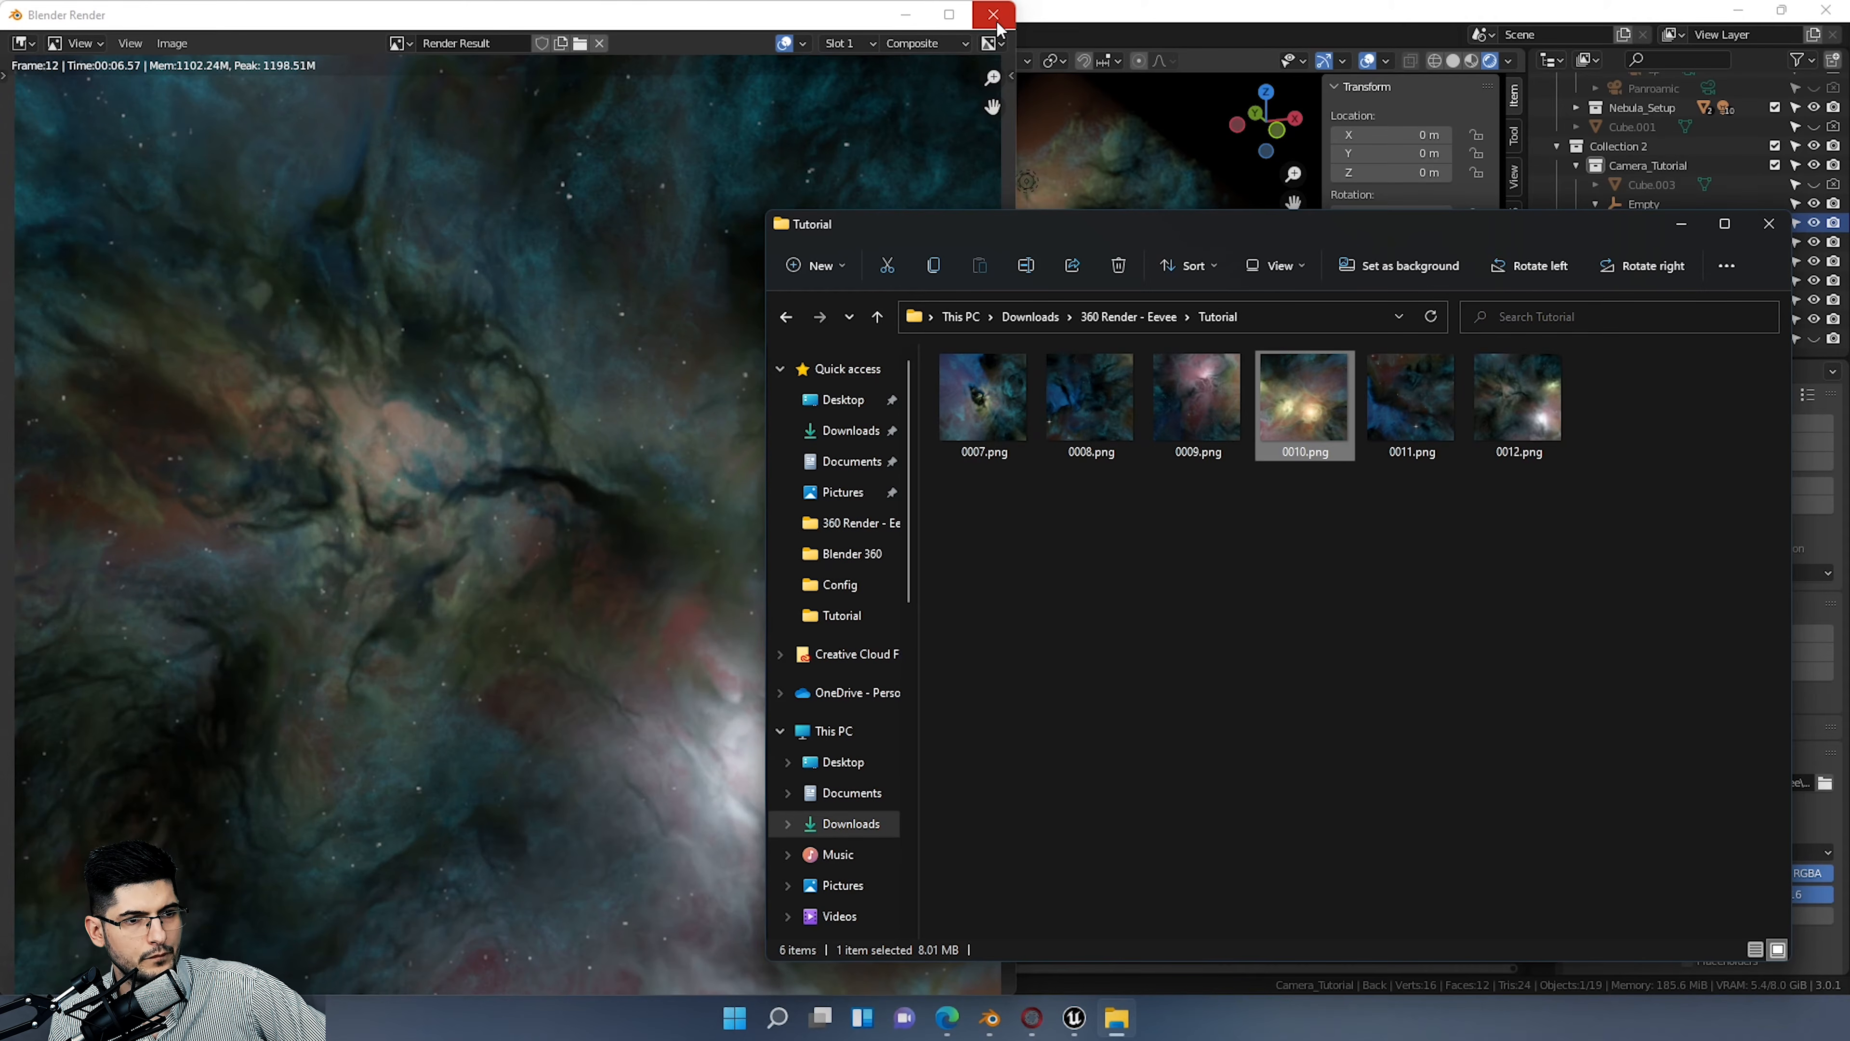
double_click(1544, 419)
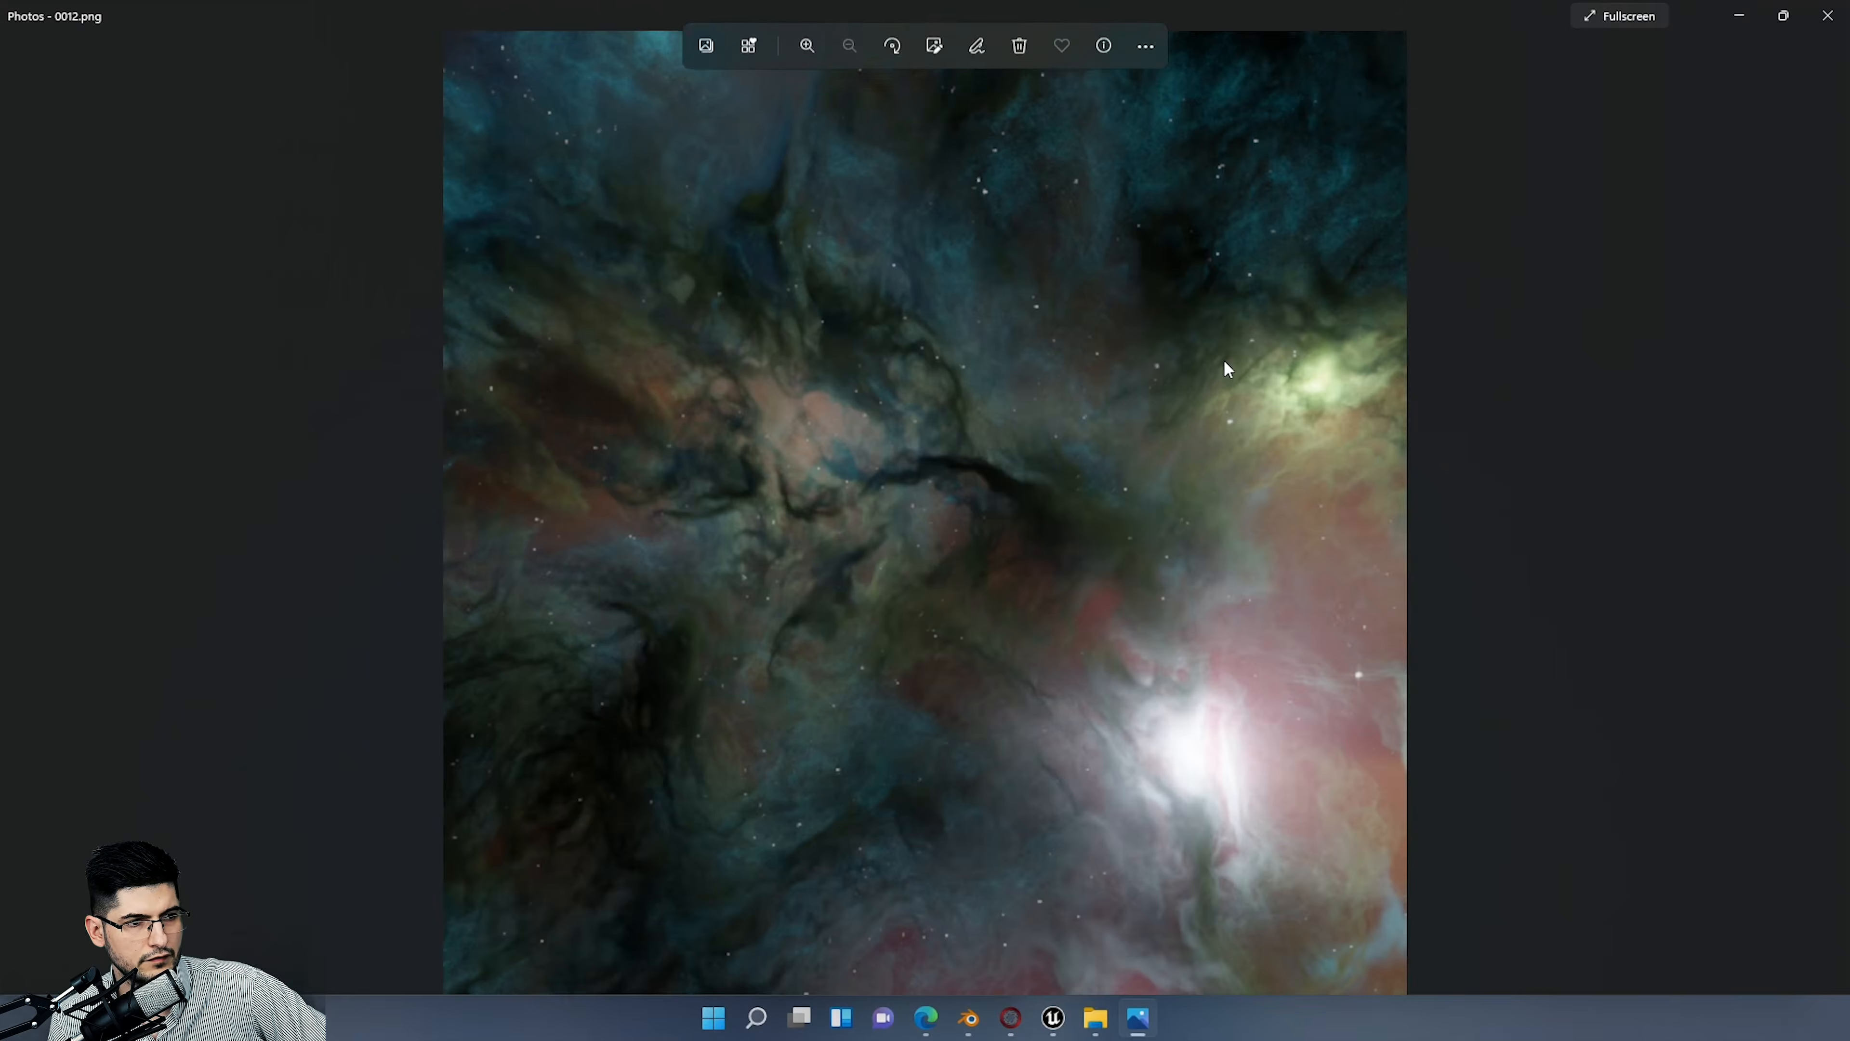
left_click(1828, 16)
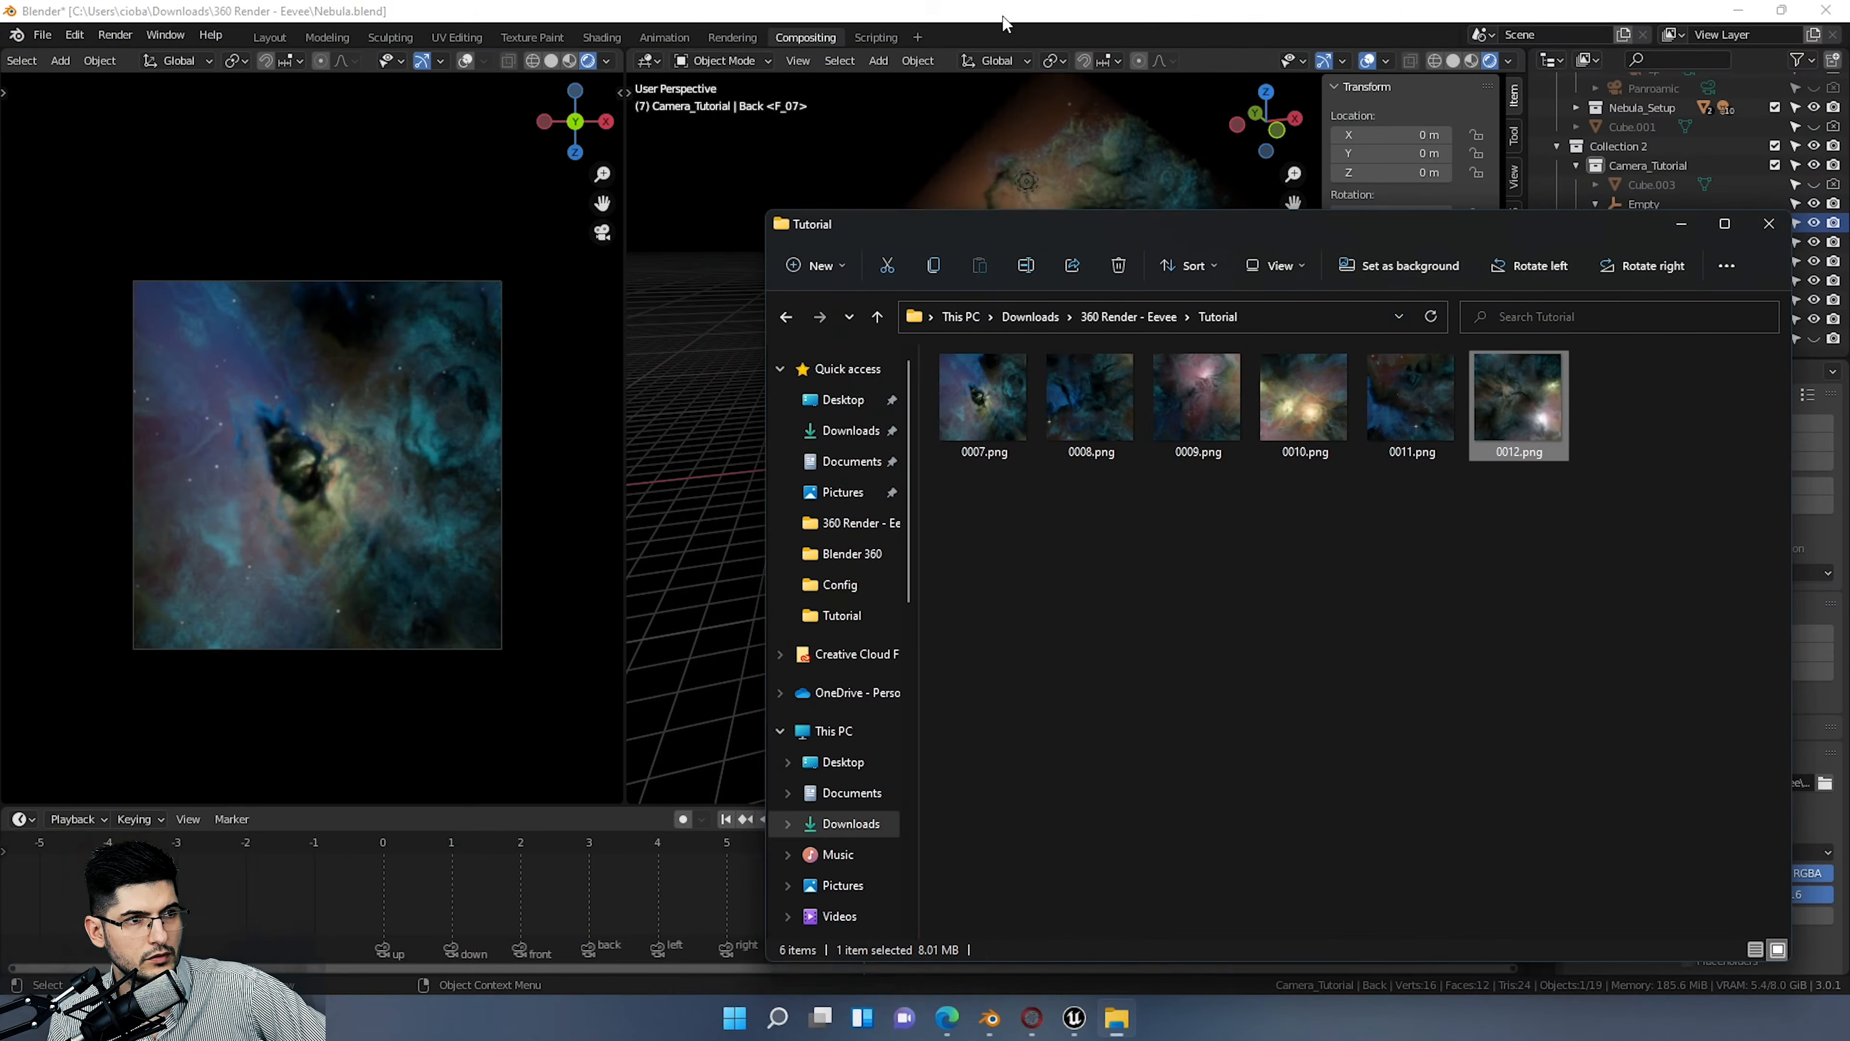
left_click(993, 14)
left_click(673, 495)
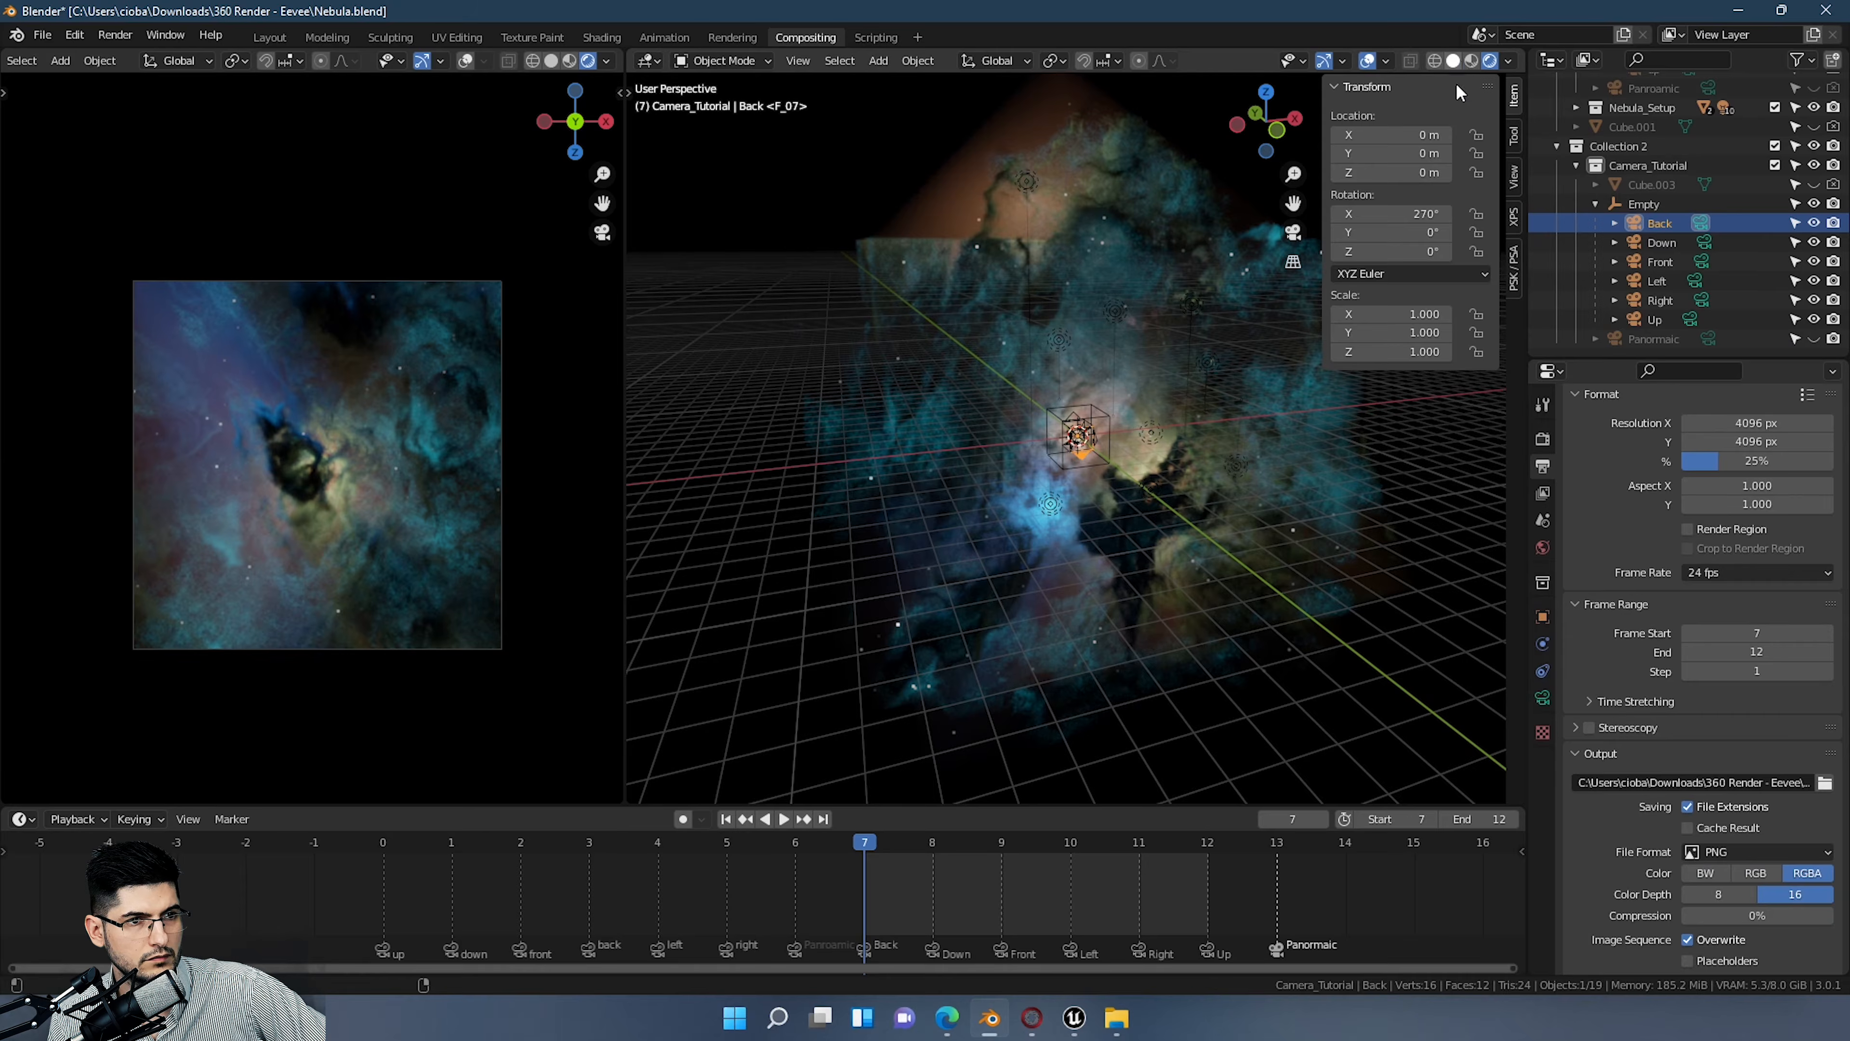
Step: Switch the main 3D viewport to solid shading and hide the Nebula_Setup collection
left_click(1455, 60)
scroll(1701, 150, "up", 3)
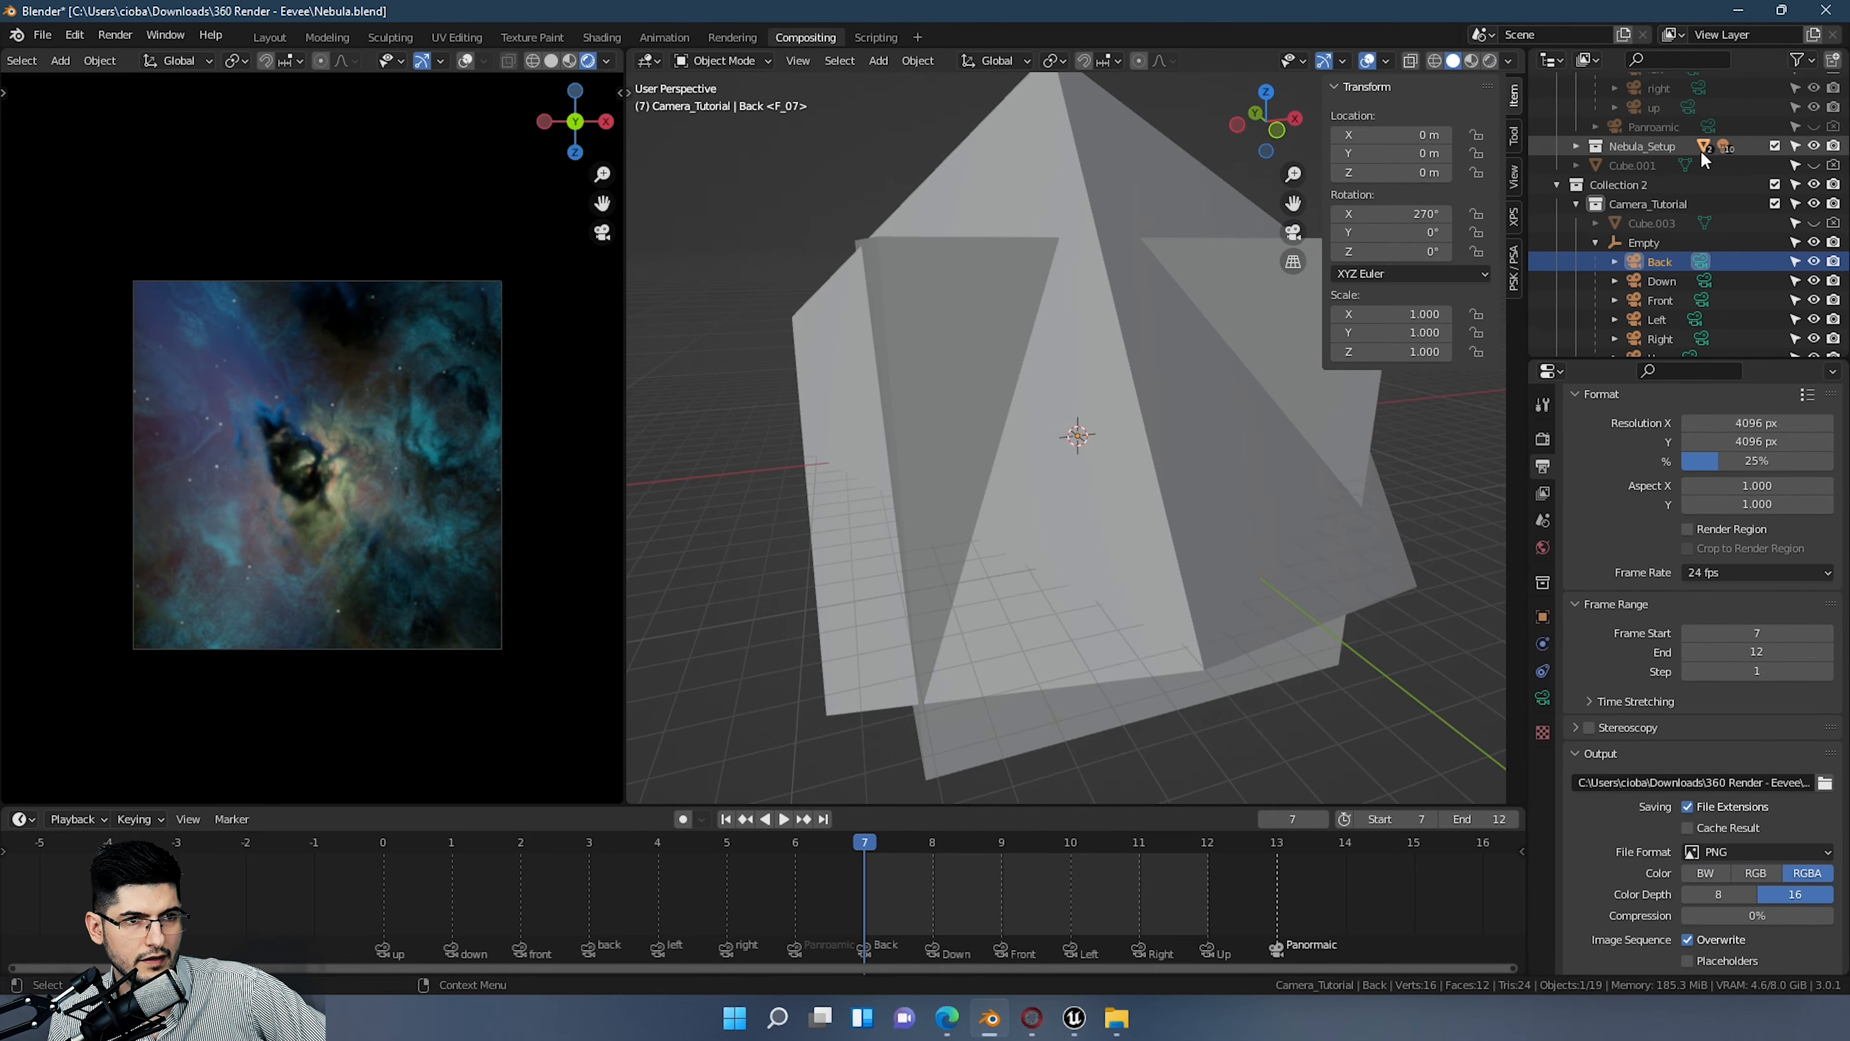
left_click(1814, 185)
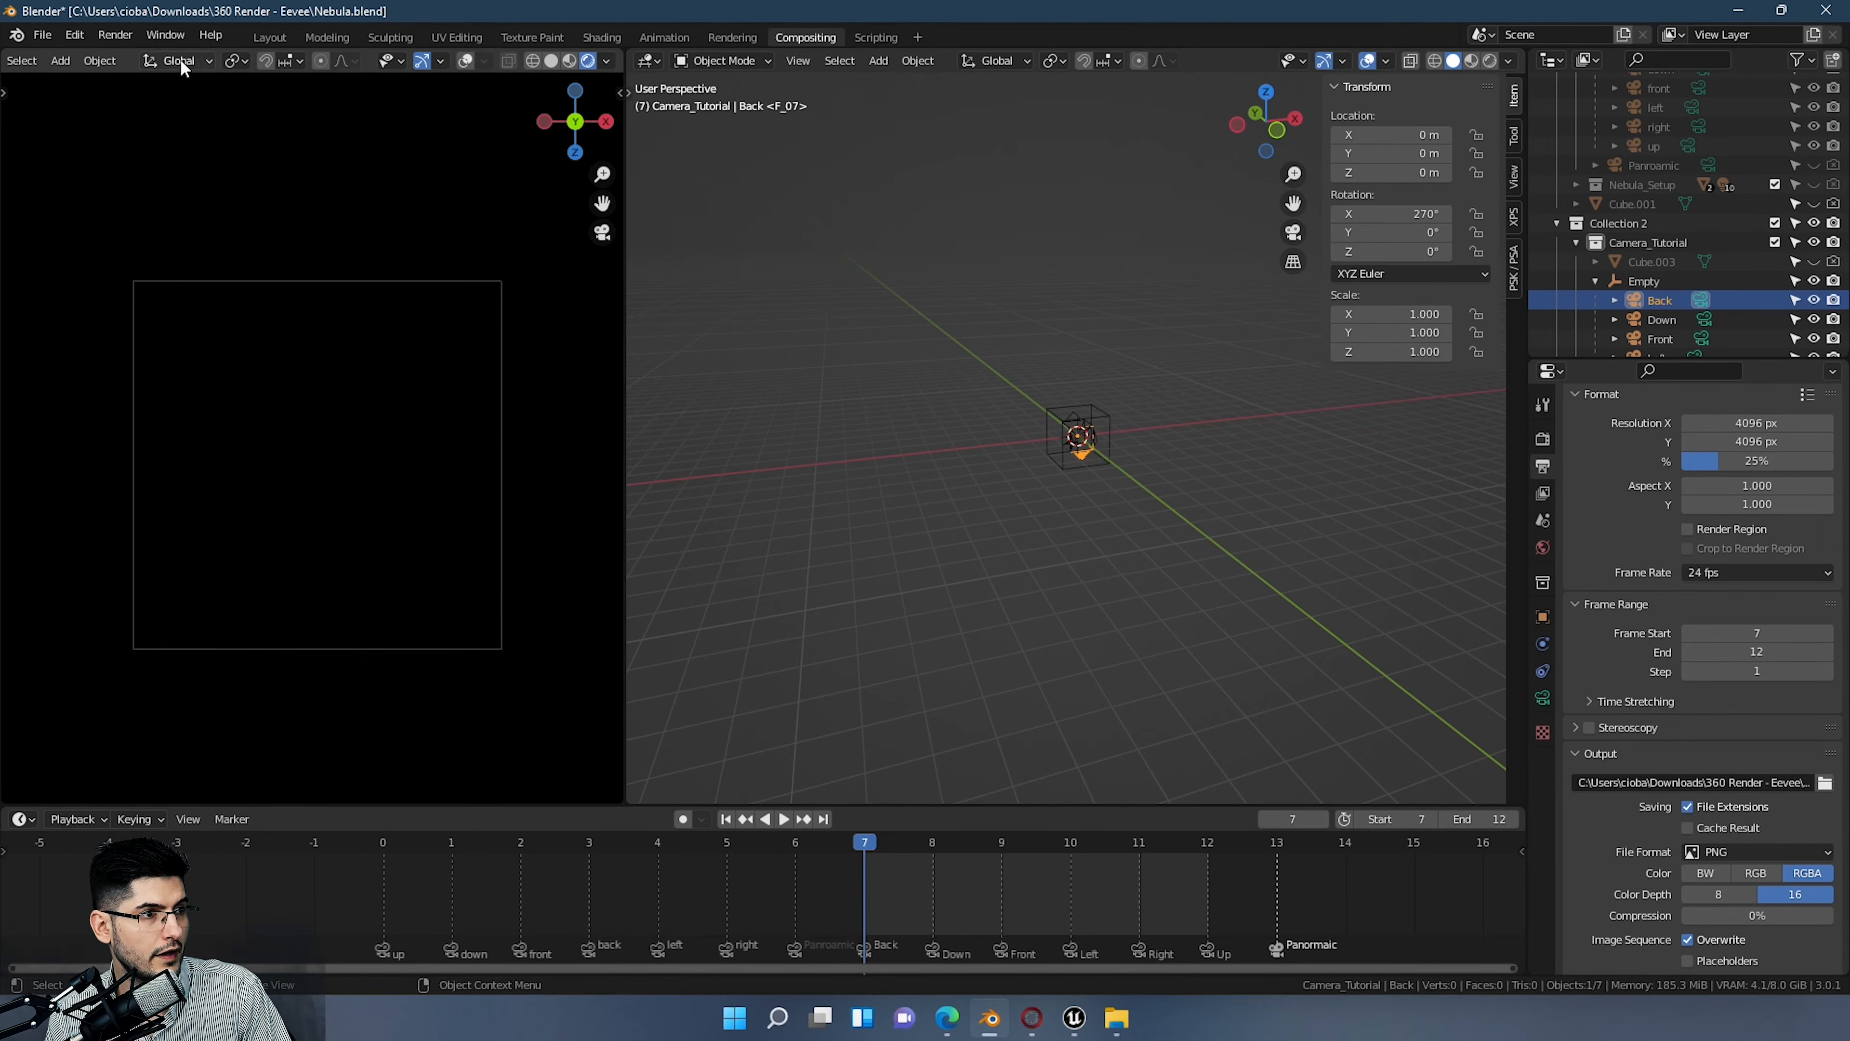
scroll(179, 58, "up", 3)
Step: Change the camera preview area to the Shader Editor and unhide Cube.003 in the Camera_Tutorial collection
left_click(24, 61)
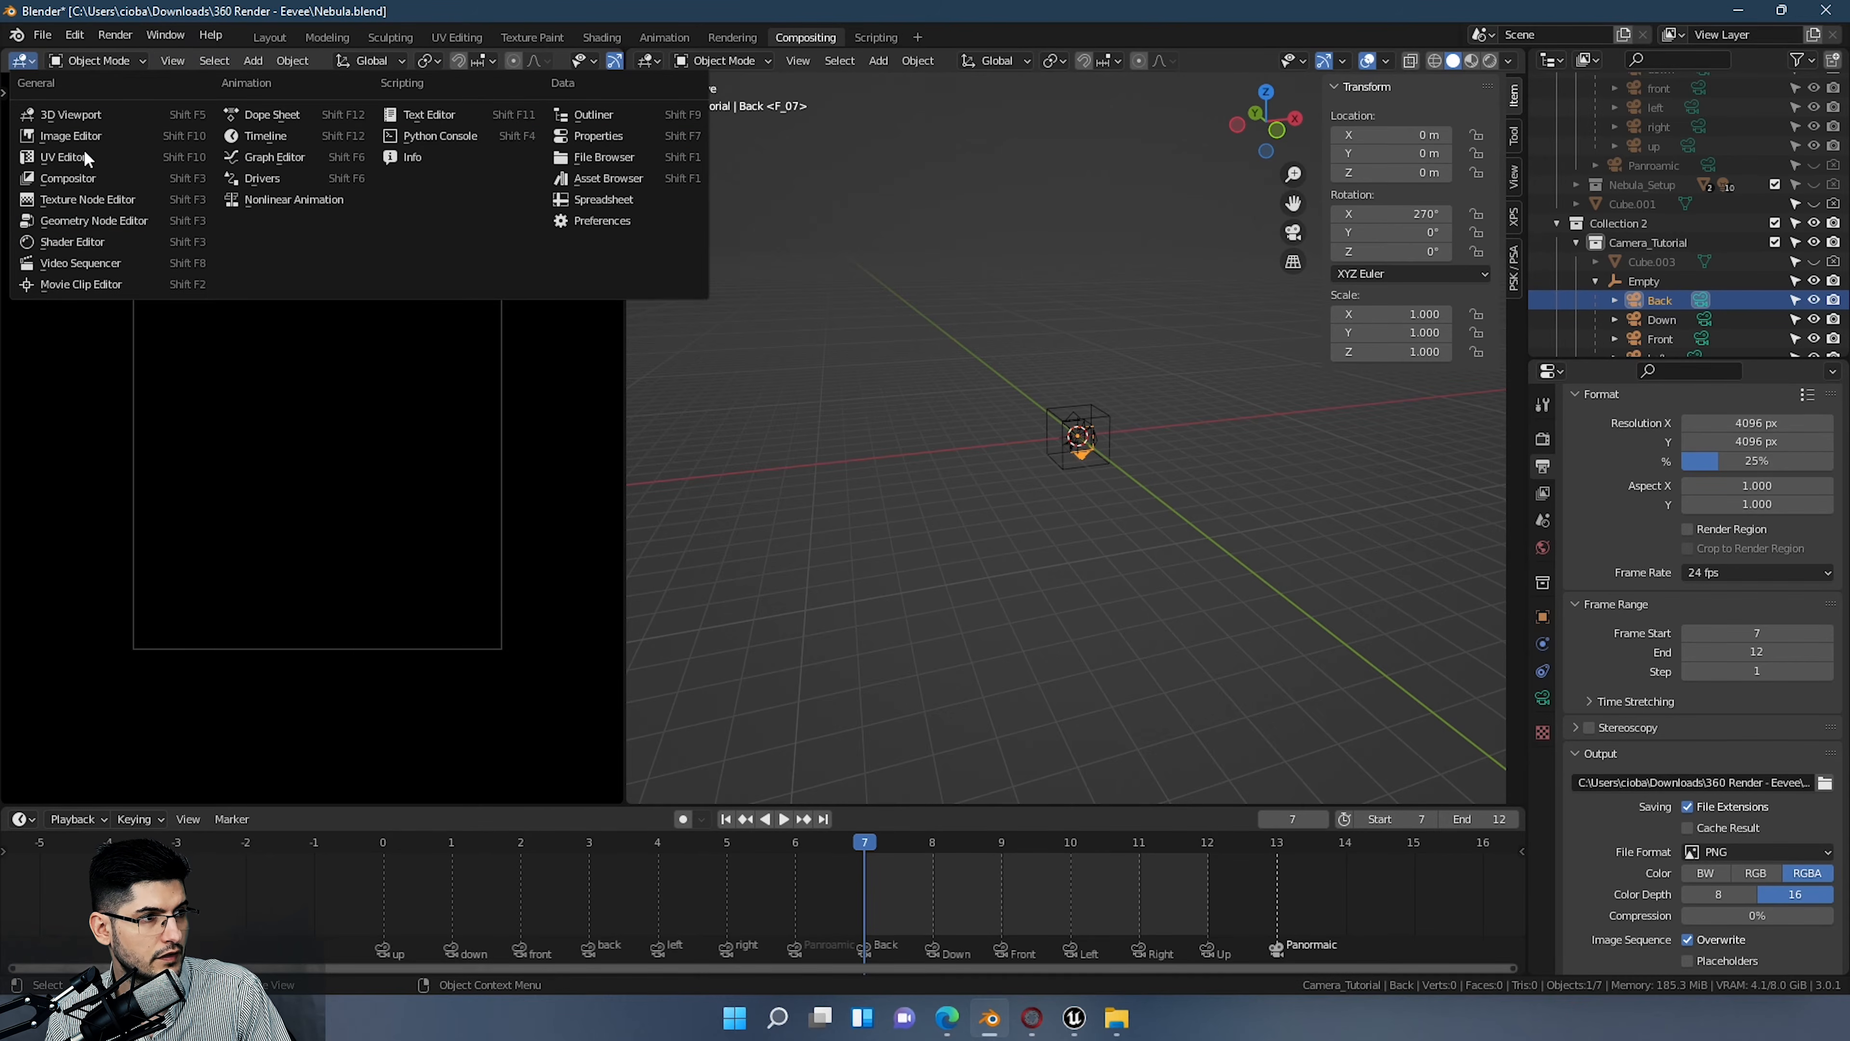
left_click(77, 241)
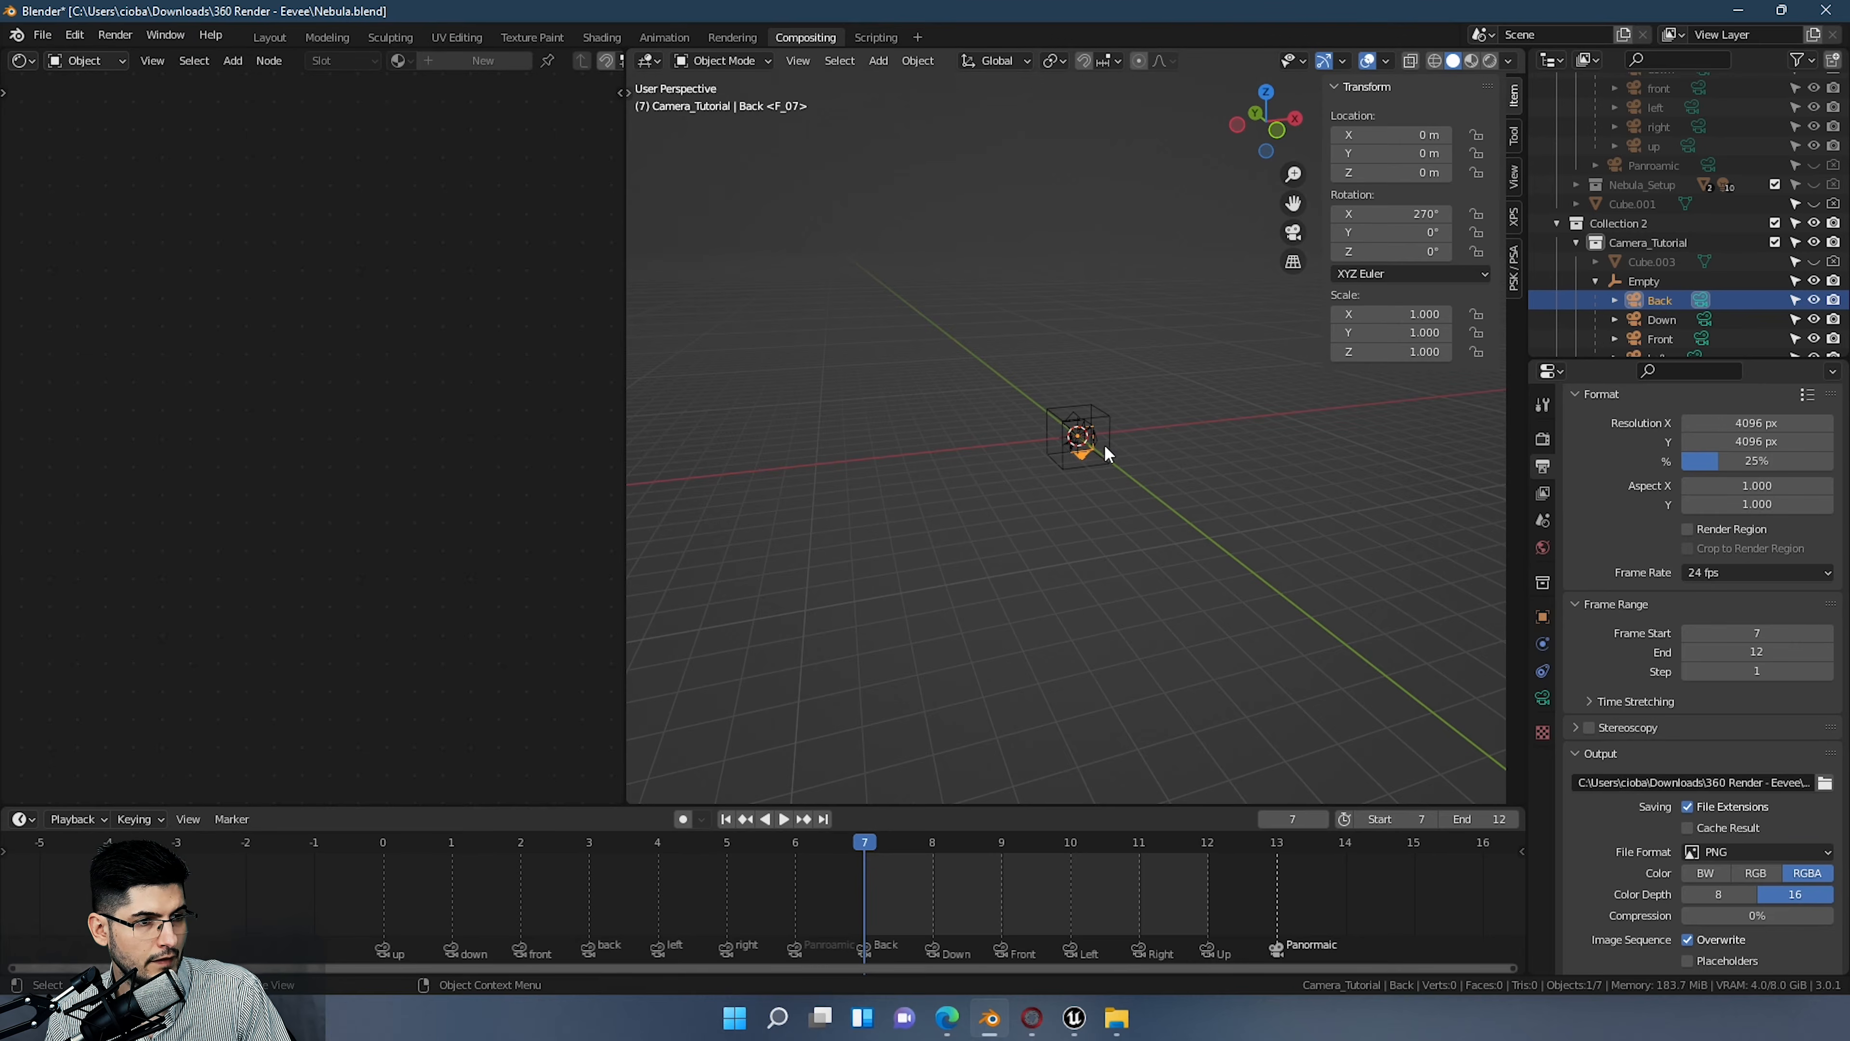
scroll(1104, 441, "up", 5)
left_click(1752, 263)
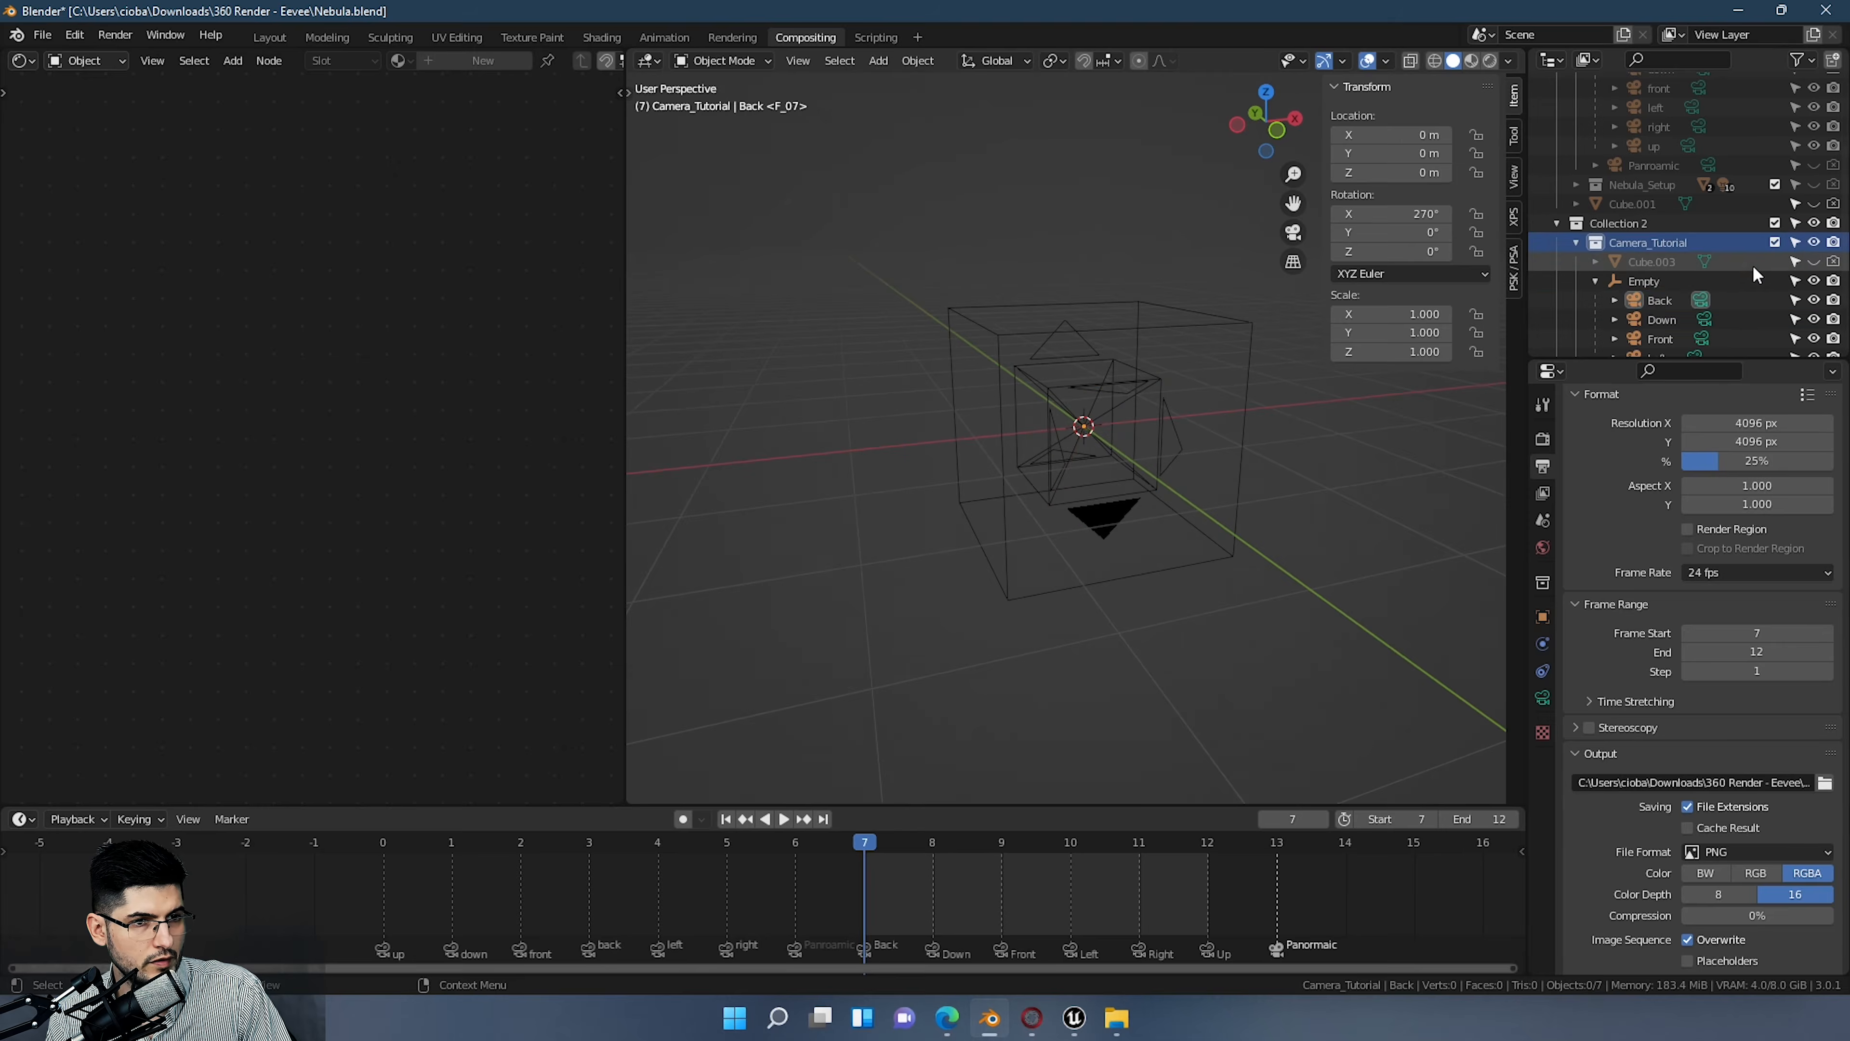
left_click(1813, 262)
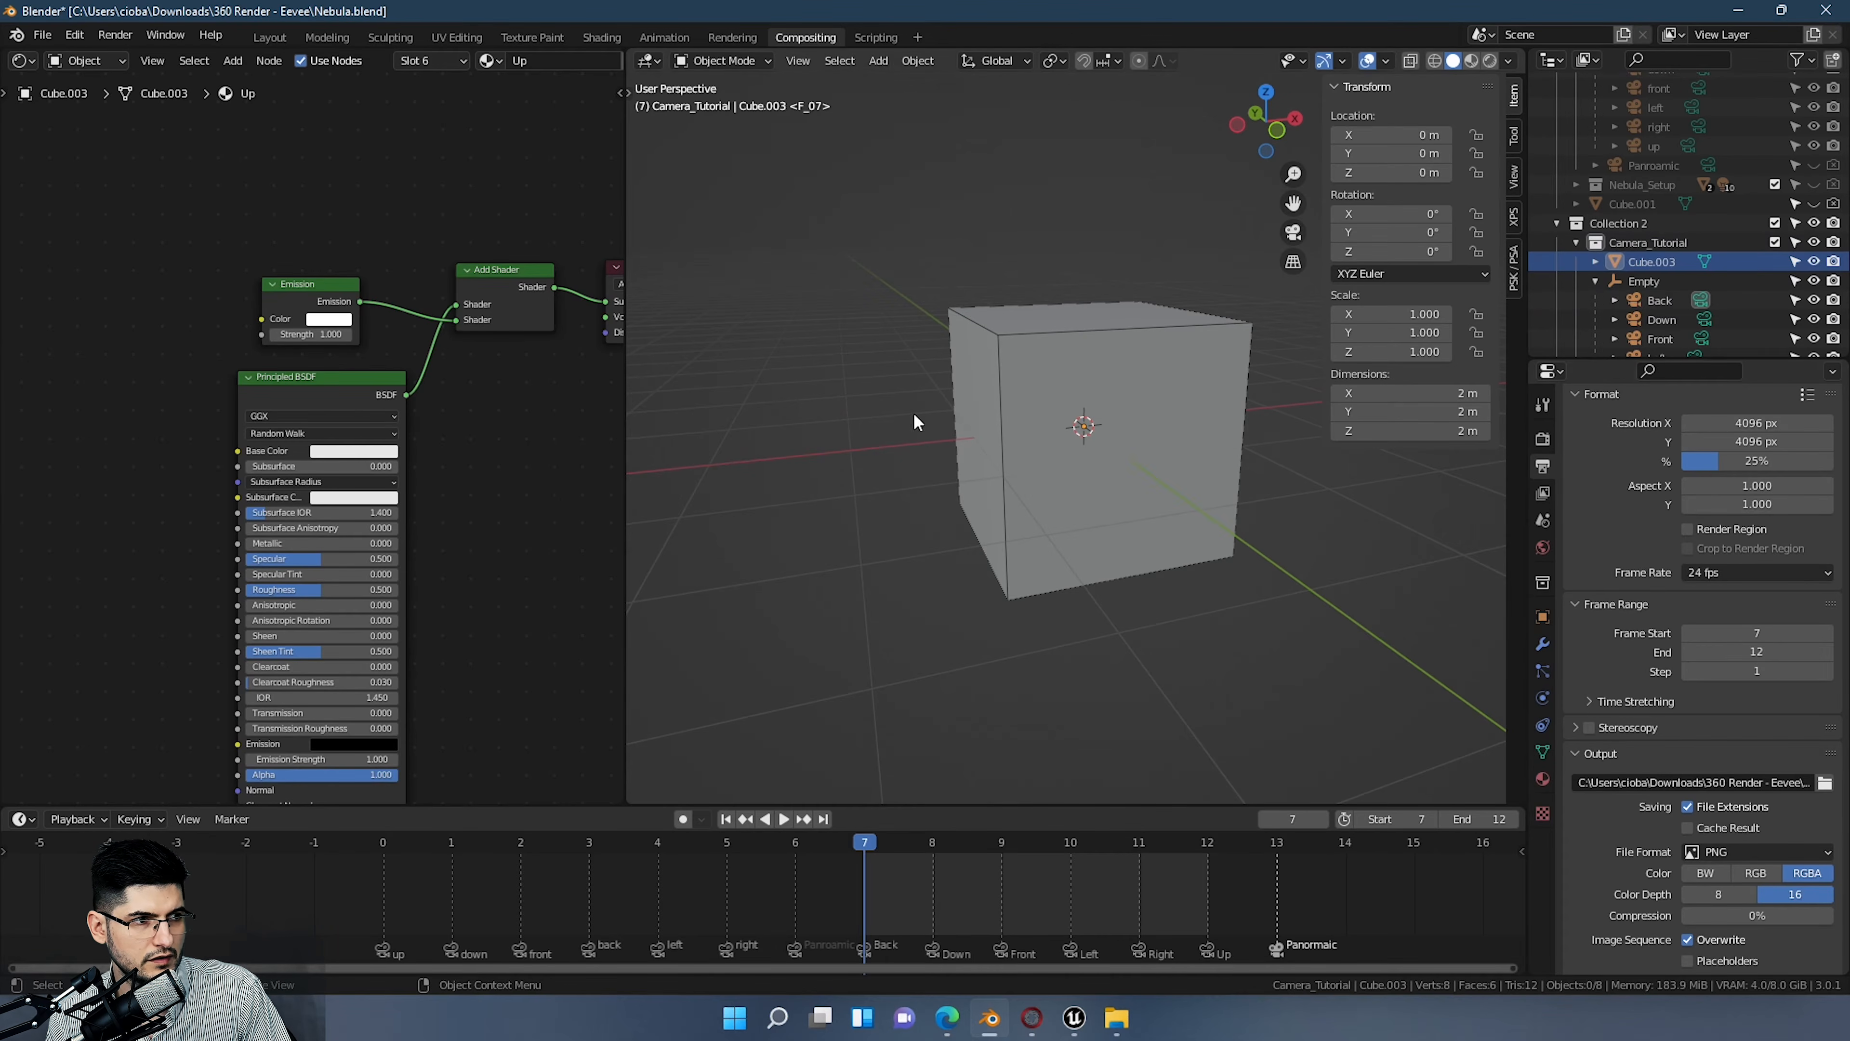
Step: Bring up the material slots of Cube.003 and, in Edit Mode, select the face assigned to the Back material
left_click(1543, 772)
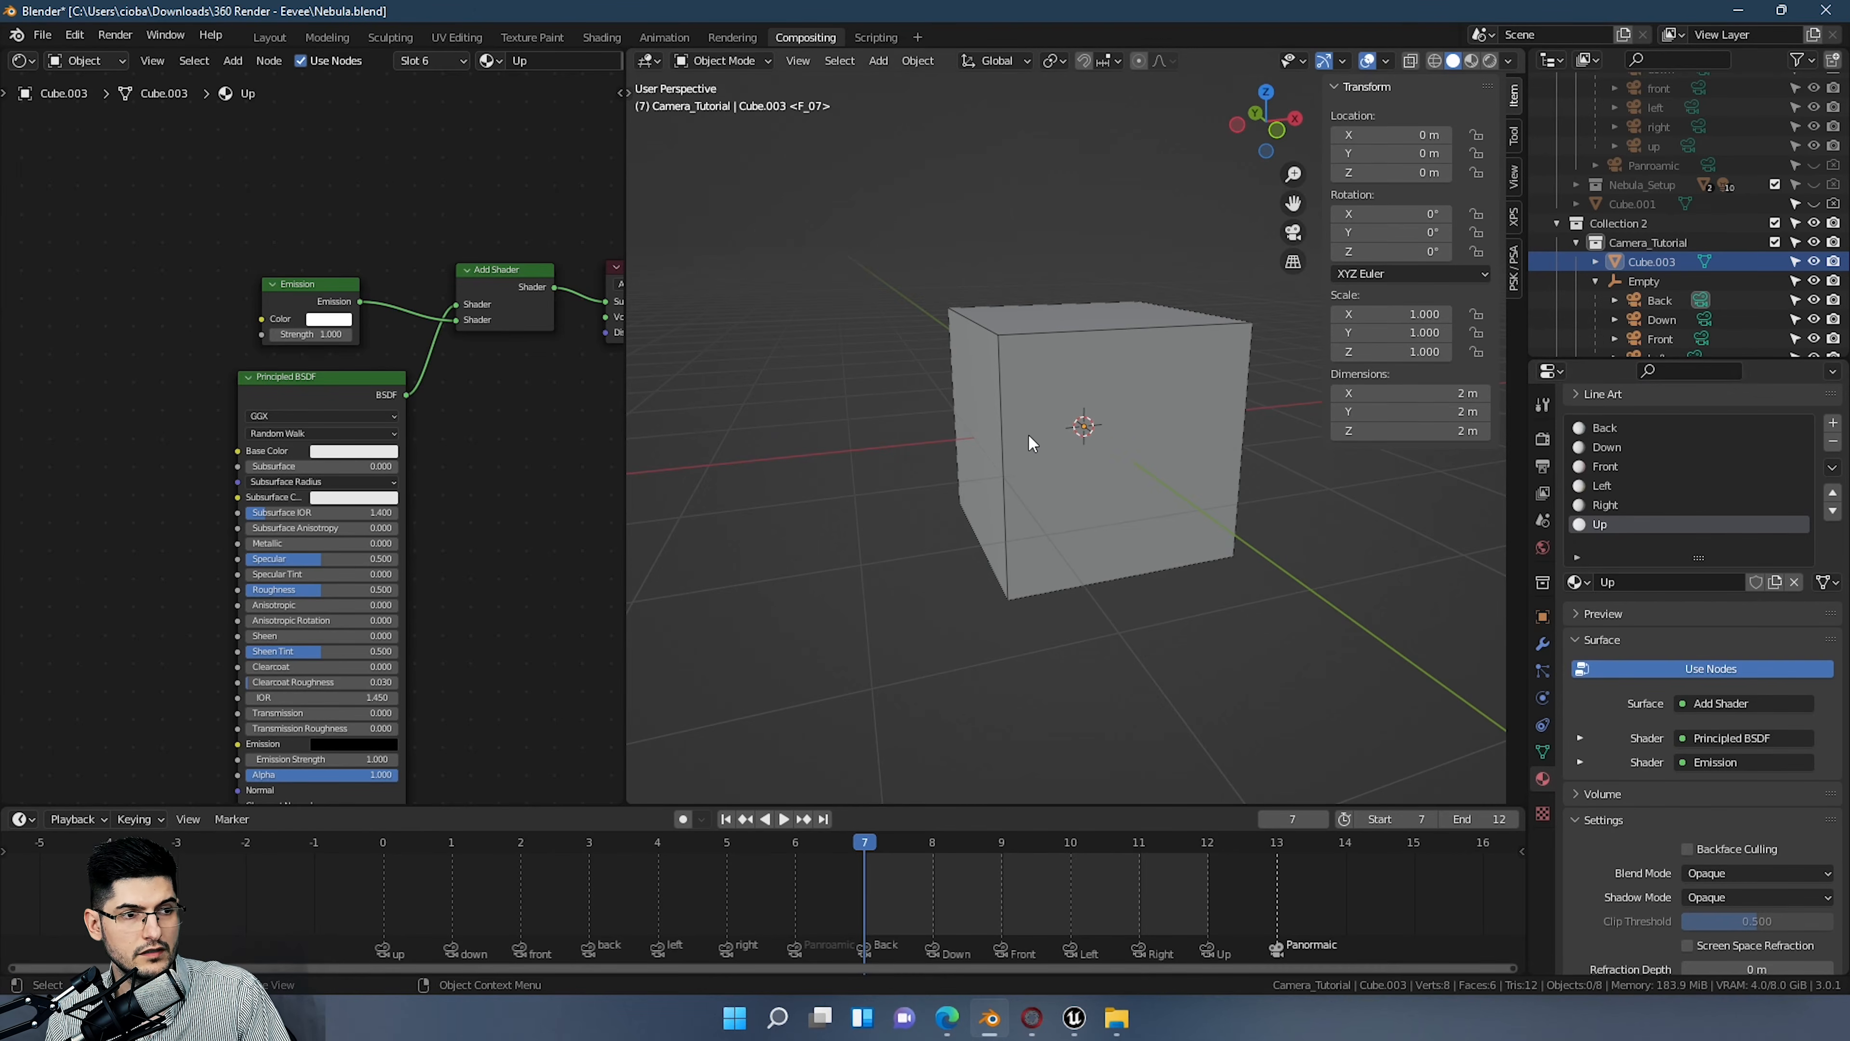
left_click(1090, 370)
middle_click_drag(1103, 372, 1154, 399)
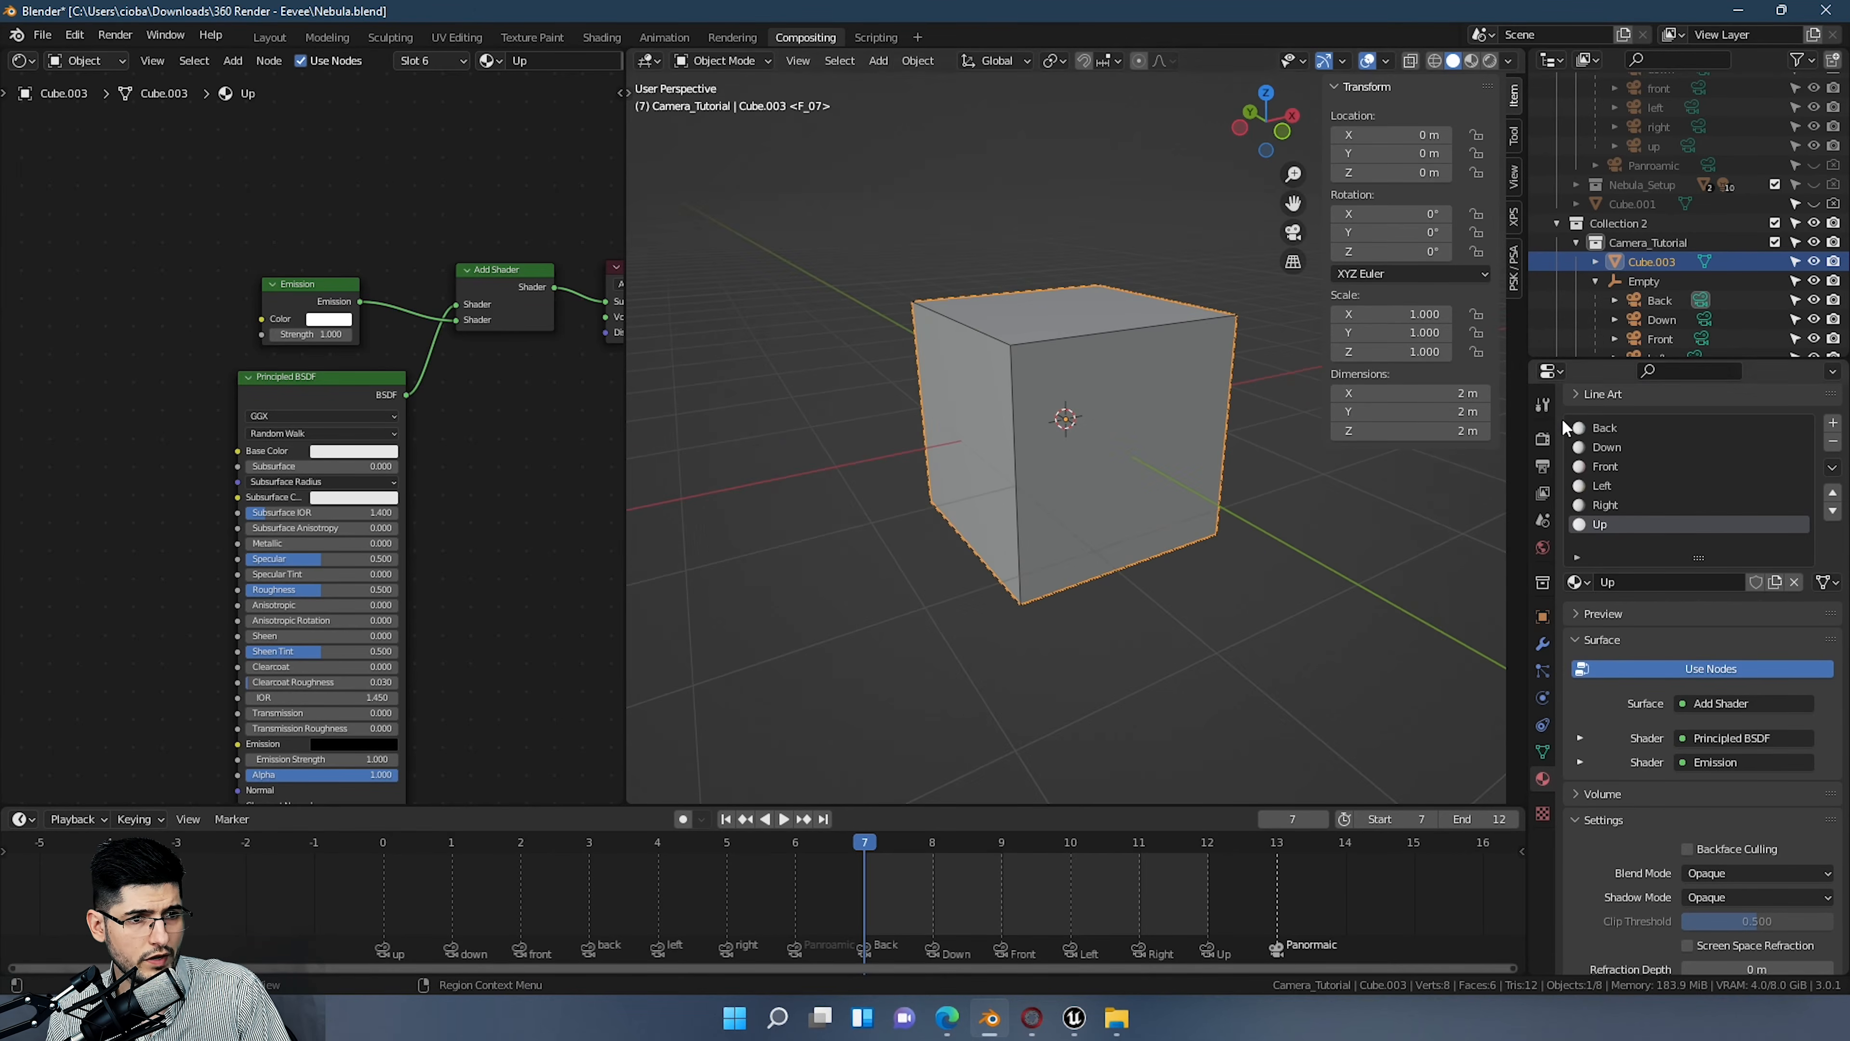
left_click(1601, 428)
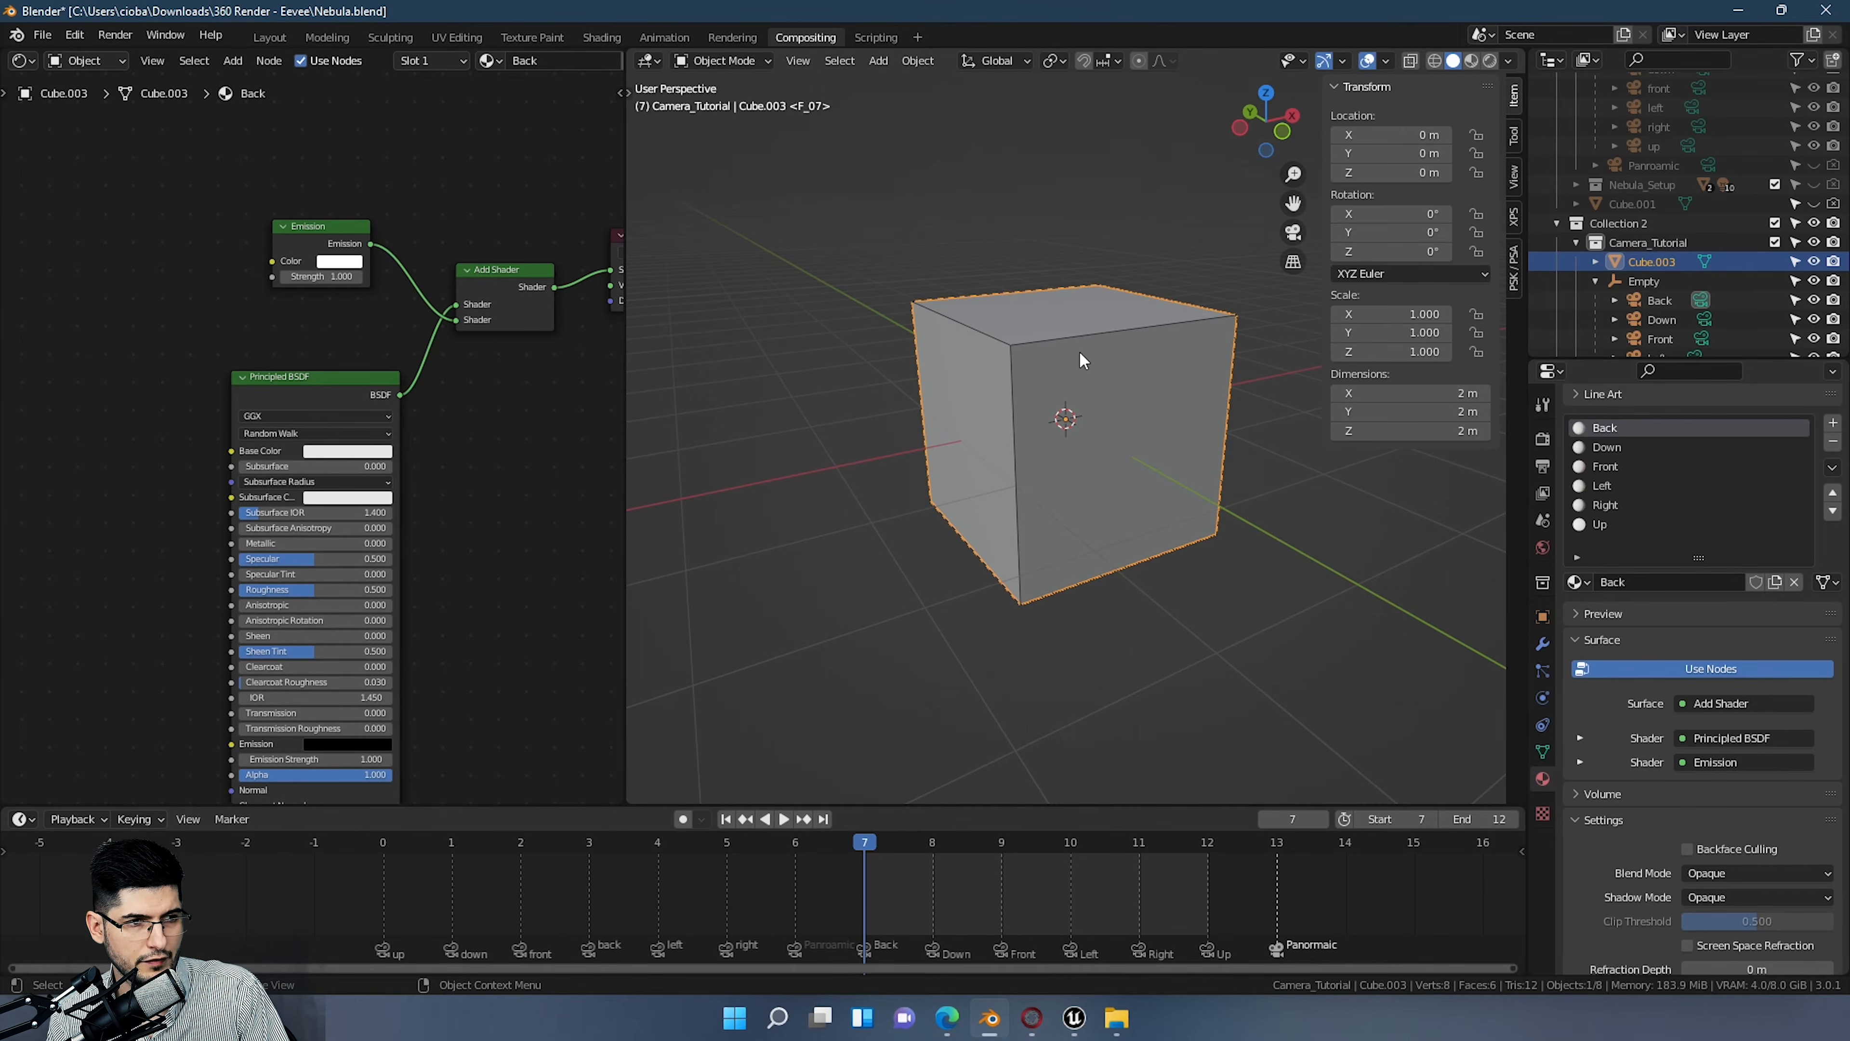
key("Tab")
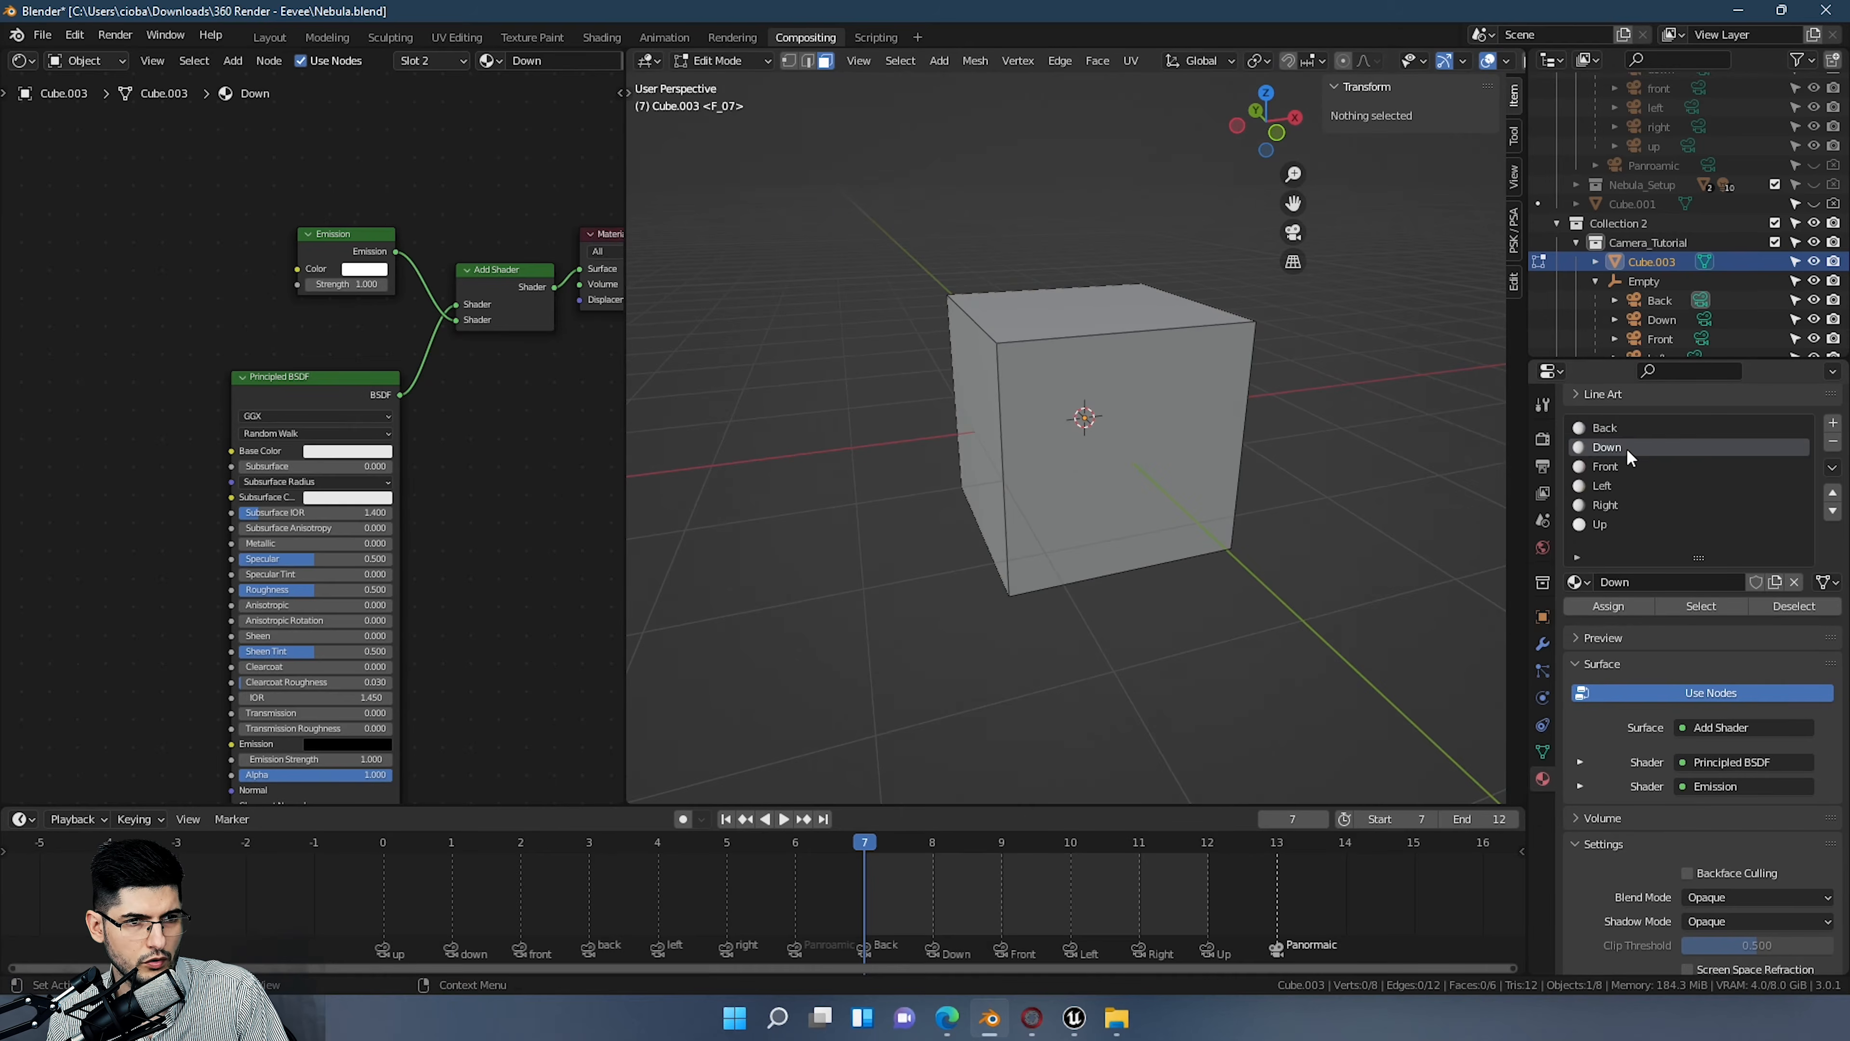
left_click(1705, 605)
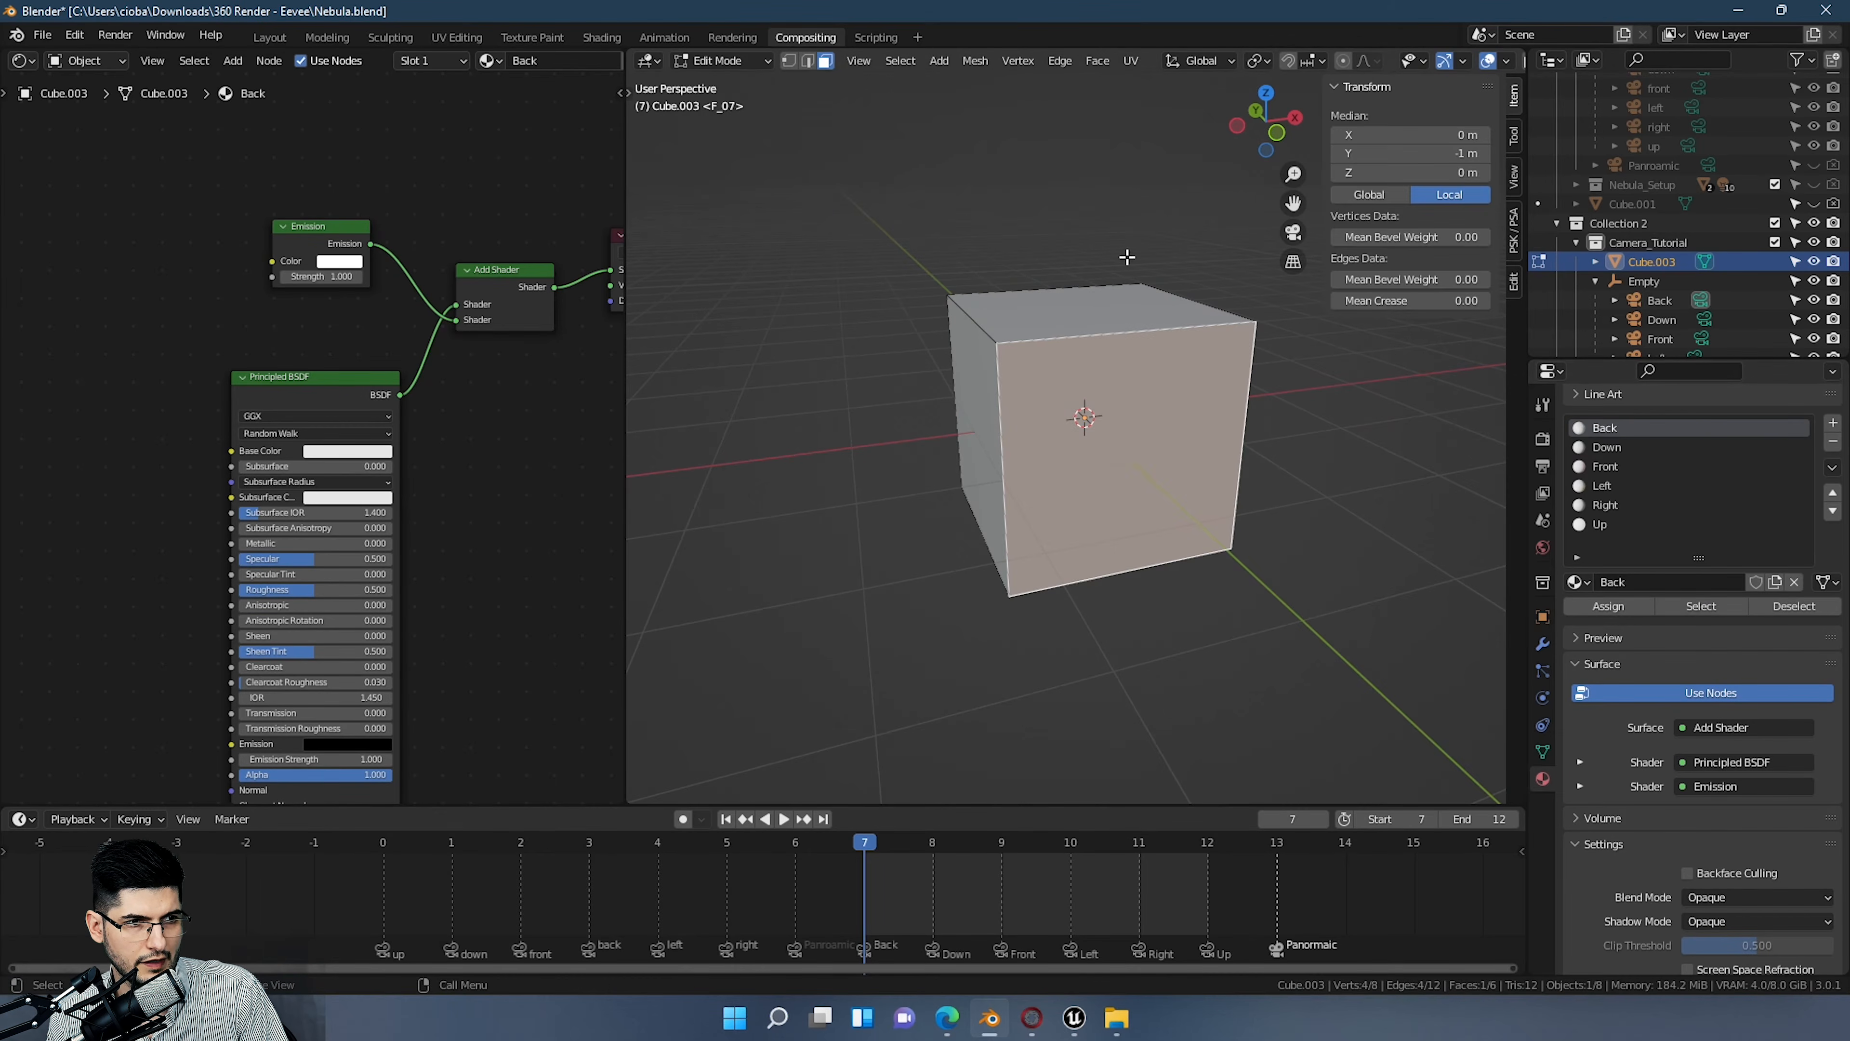
mouse_move(1196, 449)
middle_mouse_down()
mouse_move(1132, 394)
mouse_move(1151, 415)
middle_mouse_up()
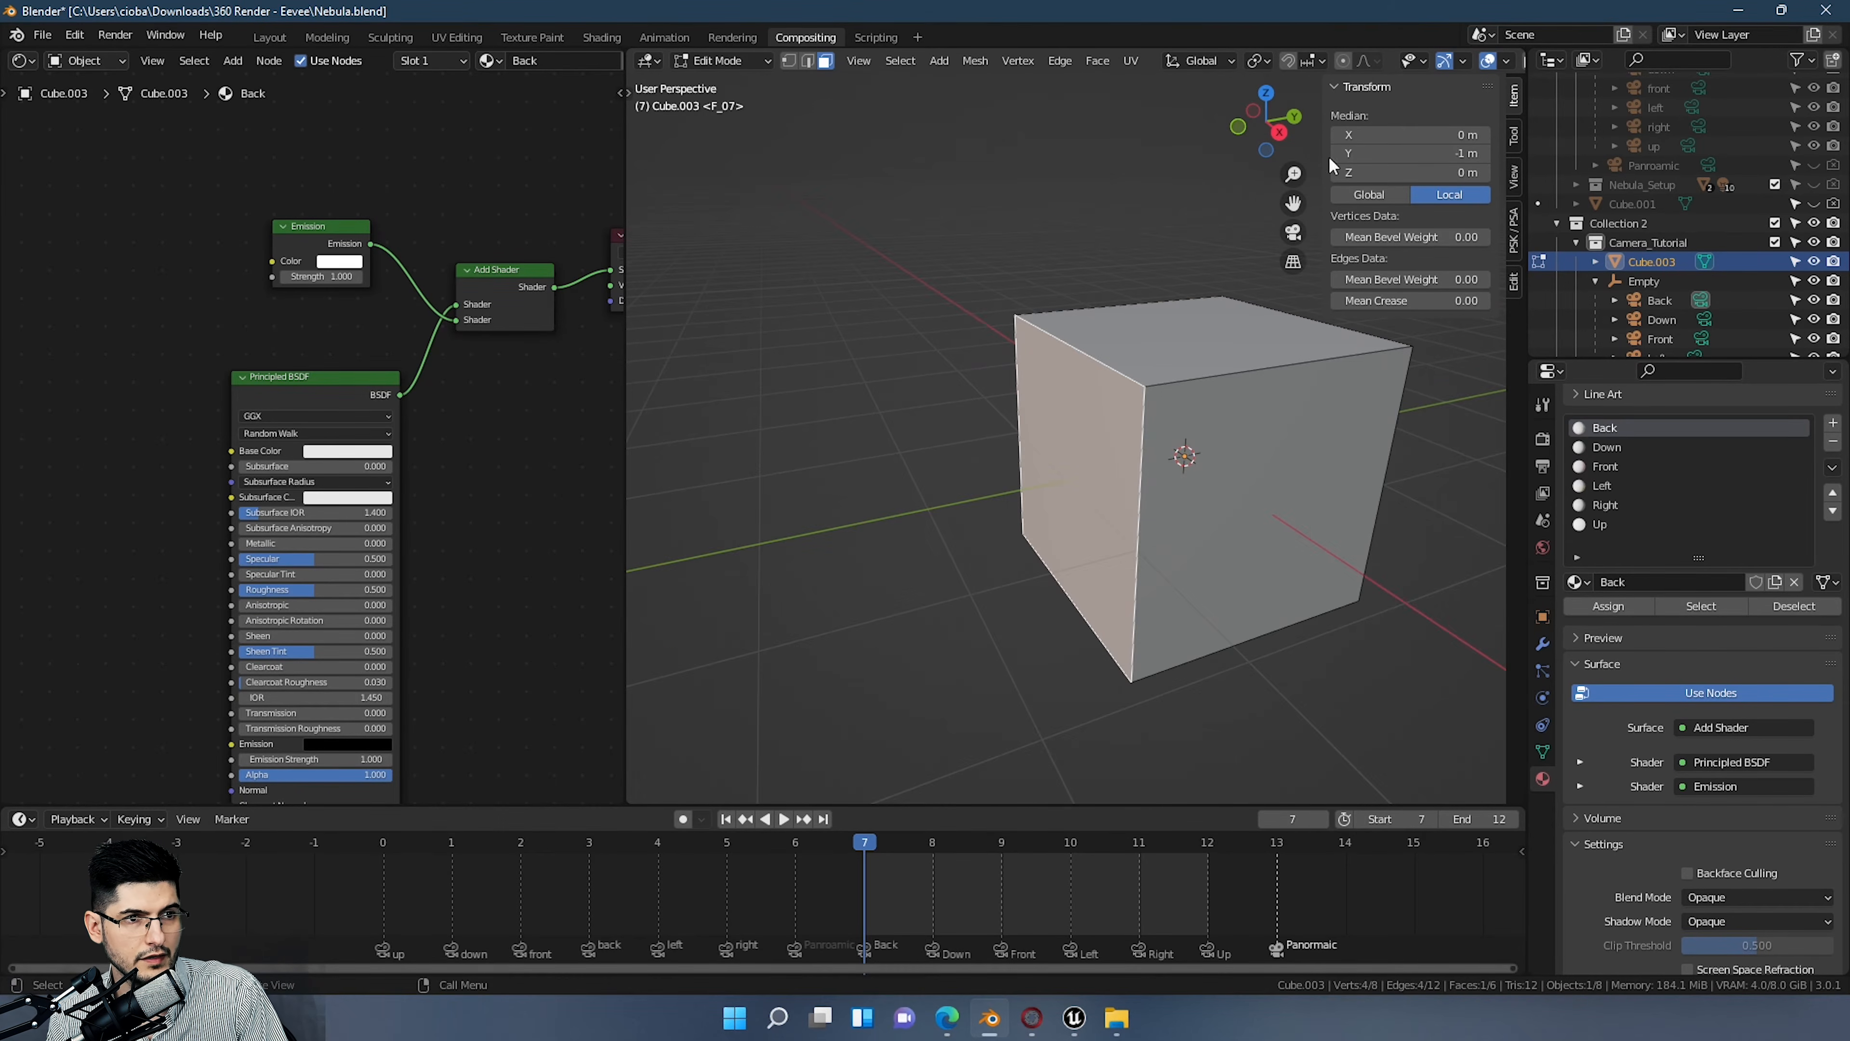
scroll(1417, 65, "down", 3)
Step: In rendered shading, connect image 0007.png to the Emission color of the Back material and hide the viewport overlays
left_click(1490, 61)
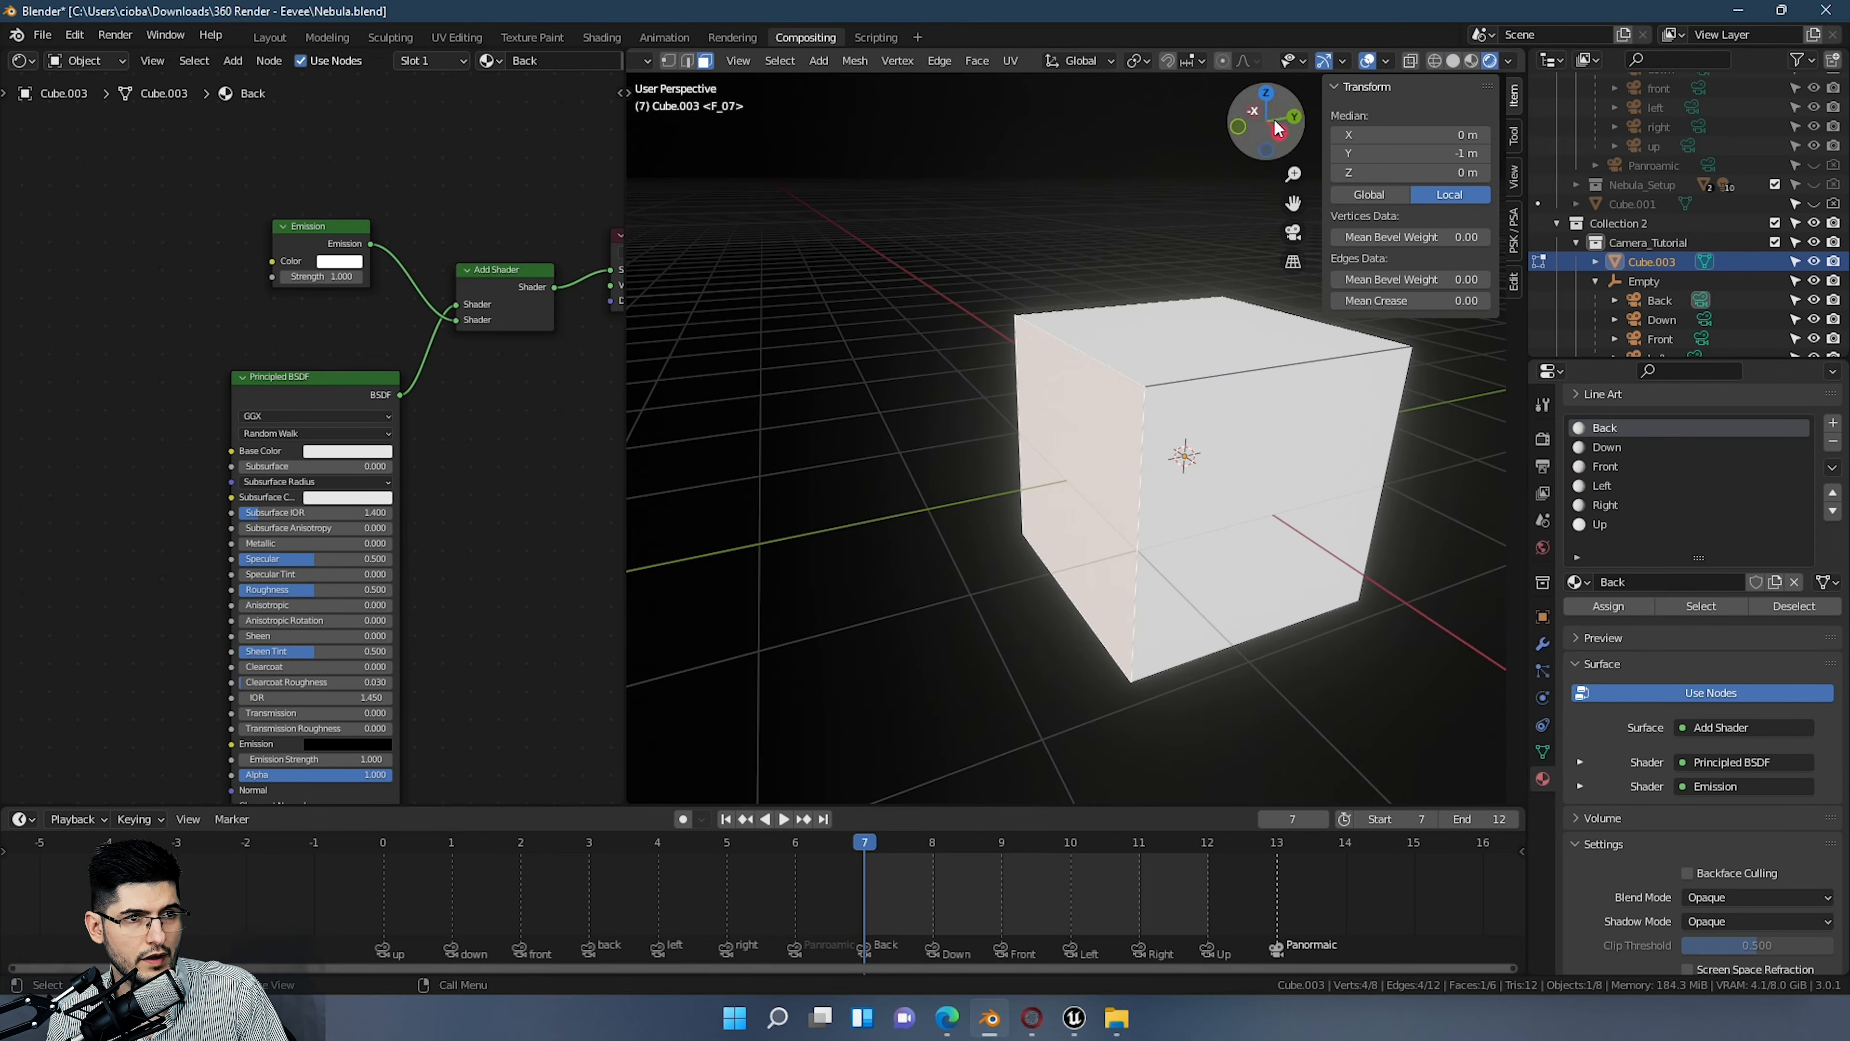
middle_click_drag(1150, 369, 1161, 293, "shift")
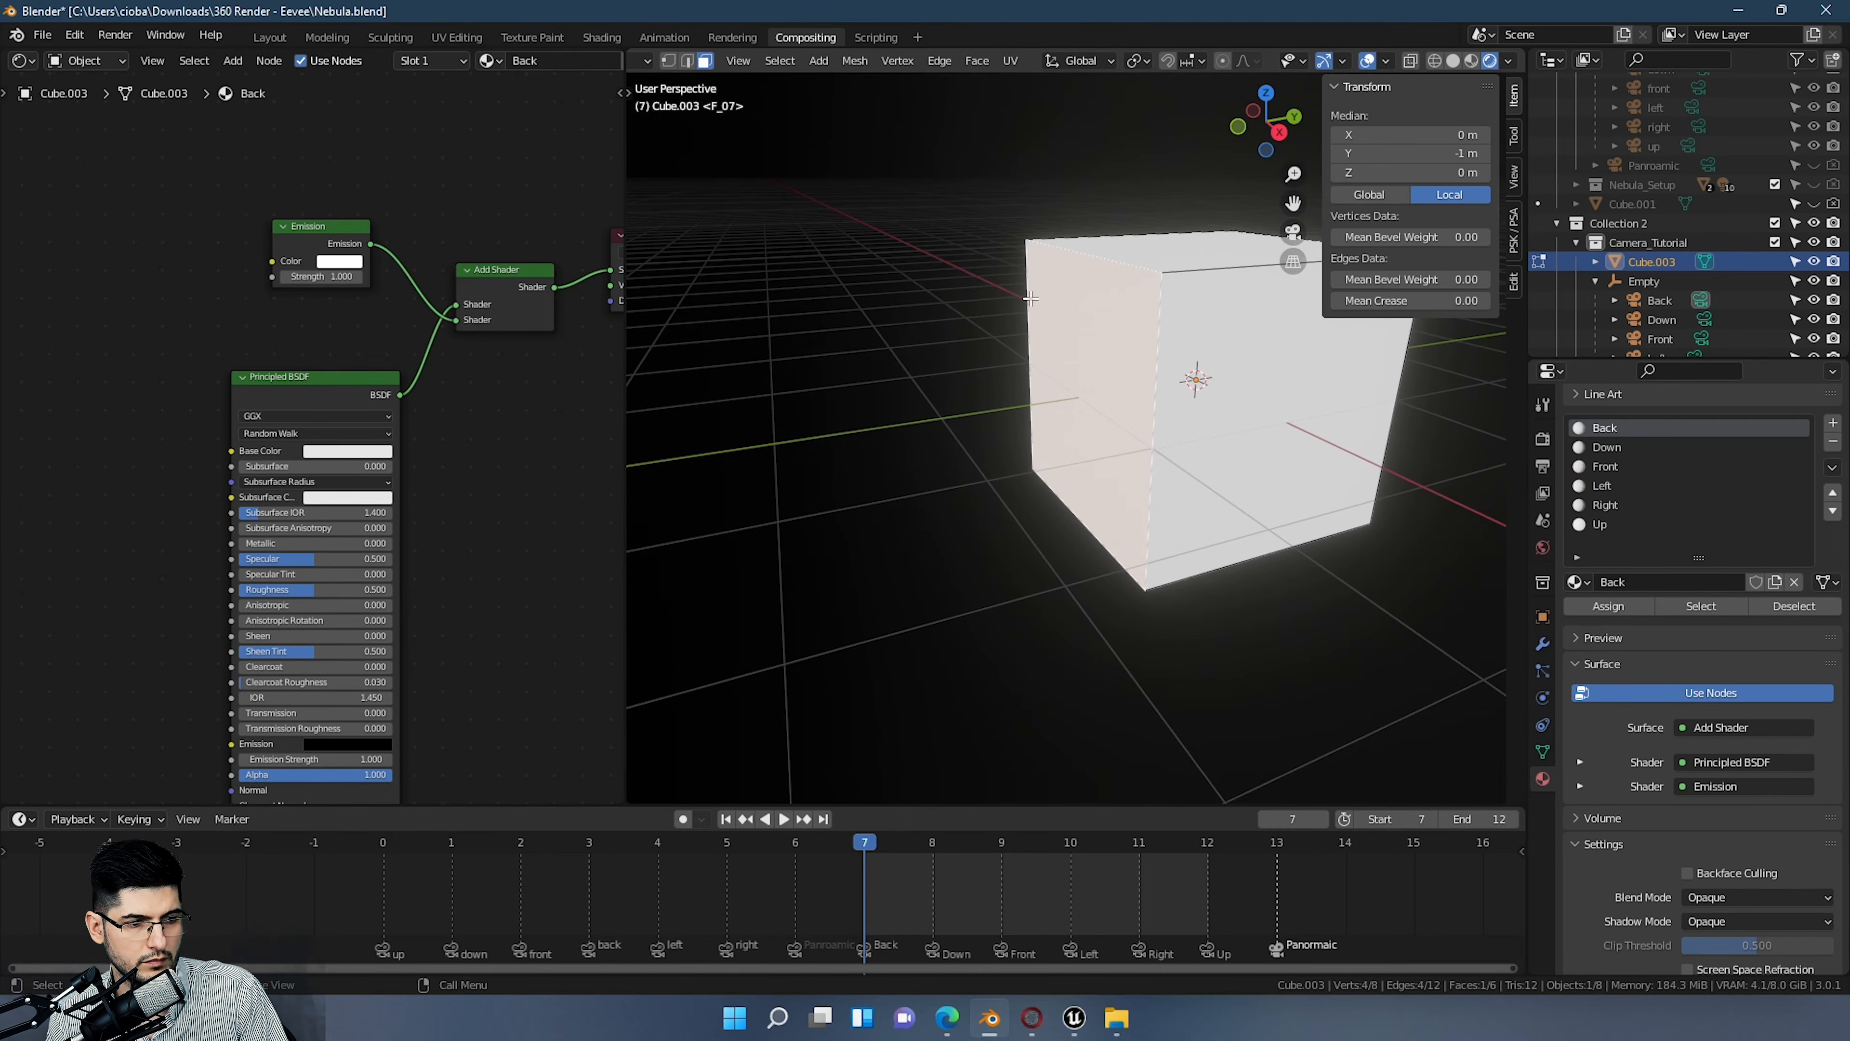
middle_click_drag(1144, 400, 1130, 397)
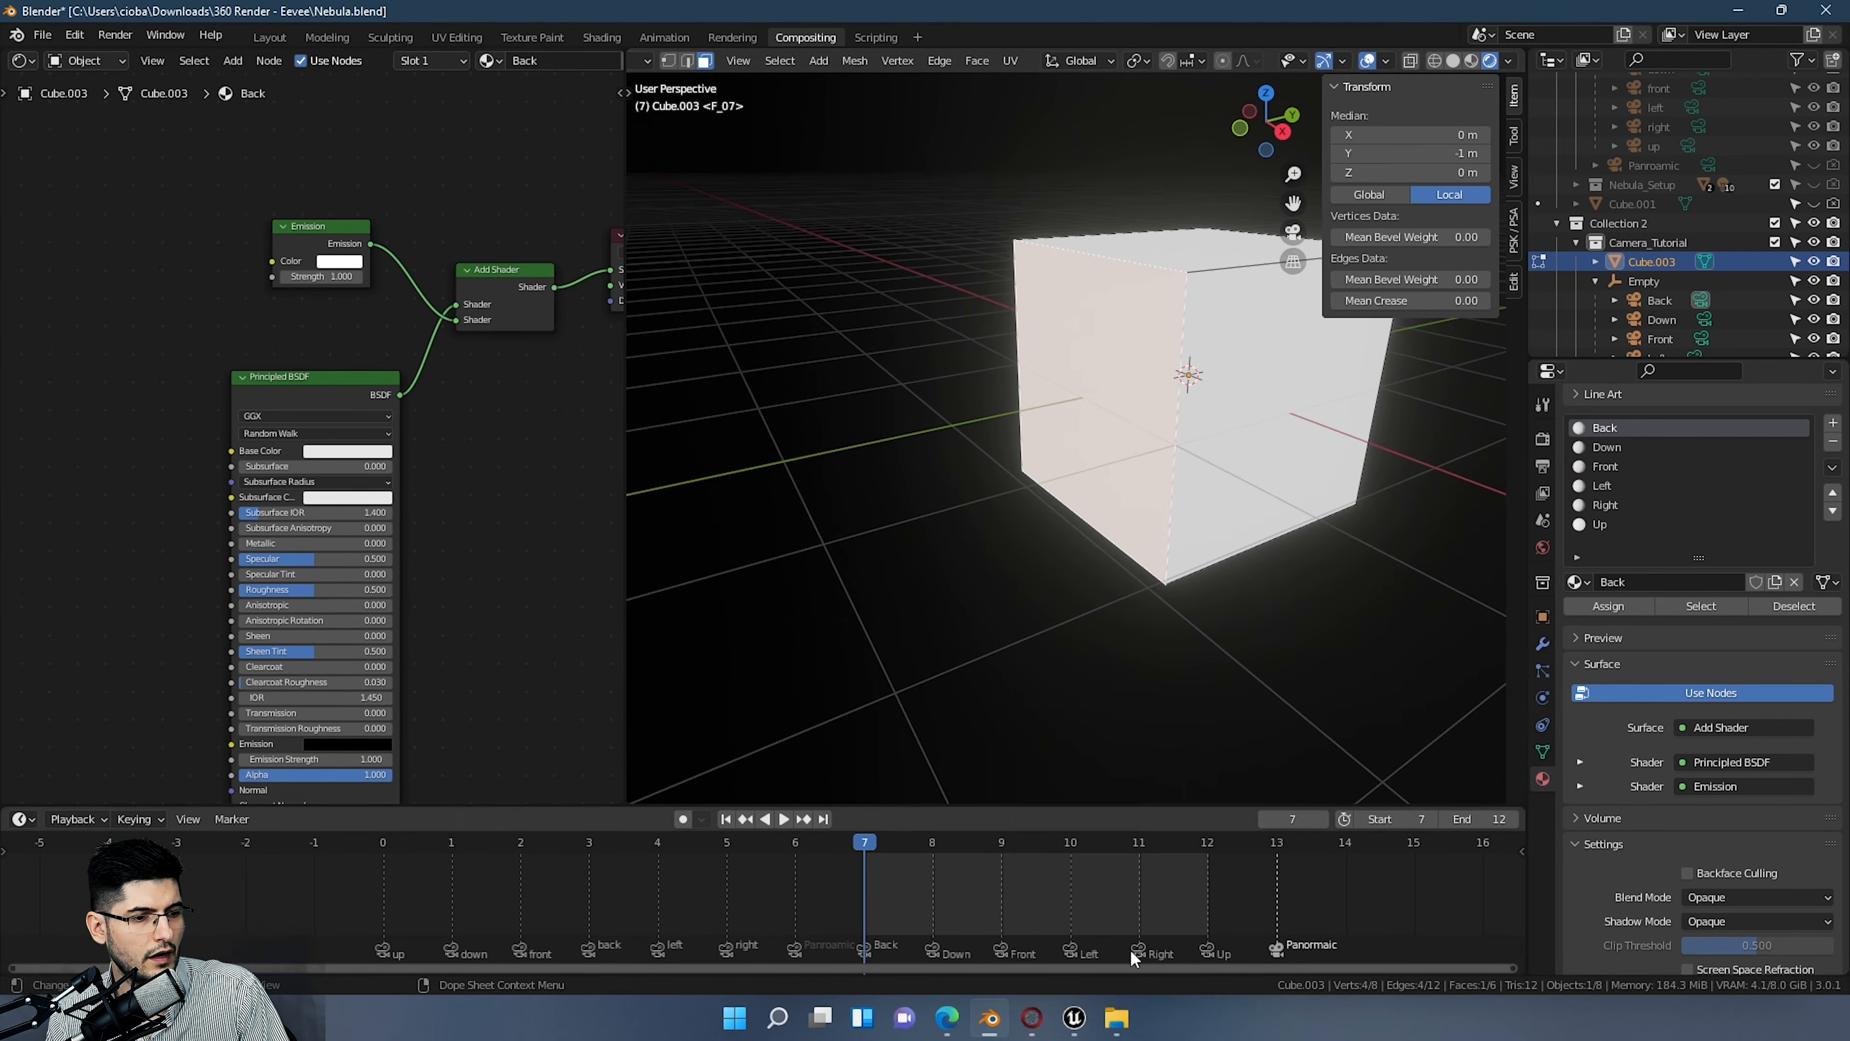
left_click(1117, 1018)
left_click_drag(984, 397, 121, 252)
left_click_drag(231, 224, 292, 228)
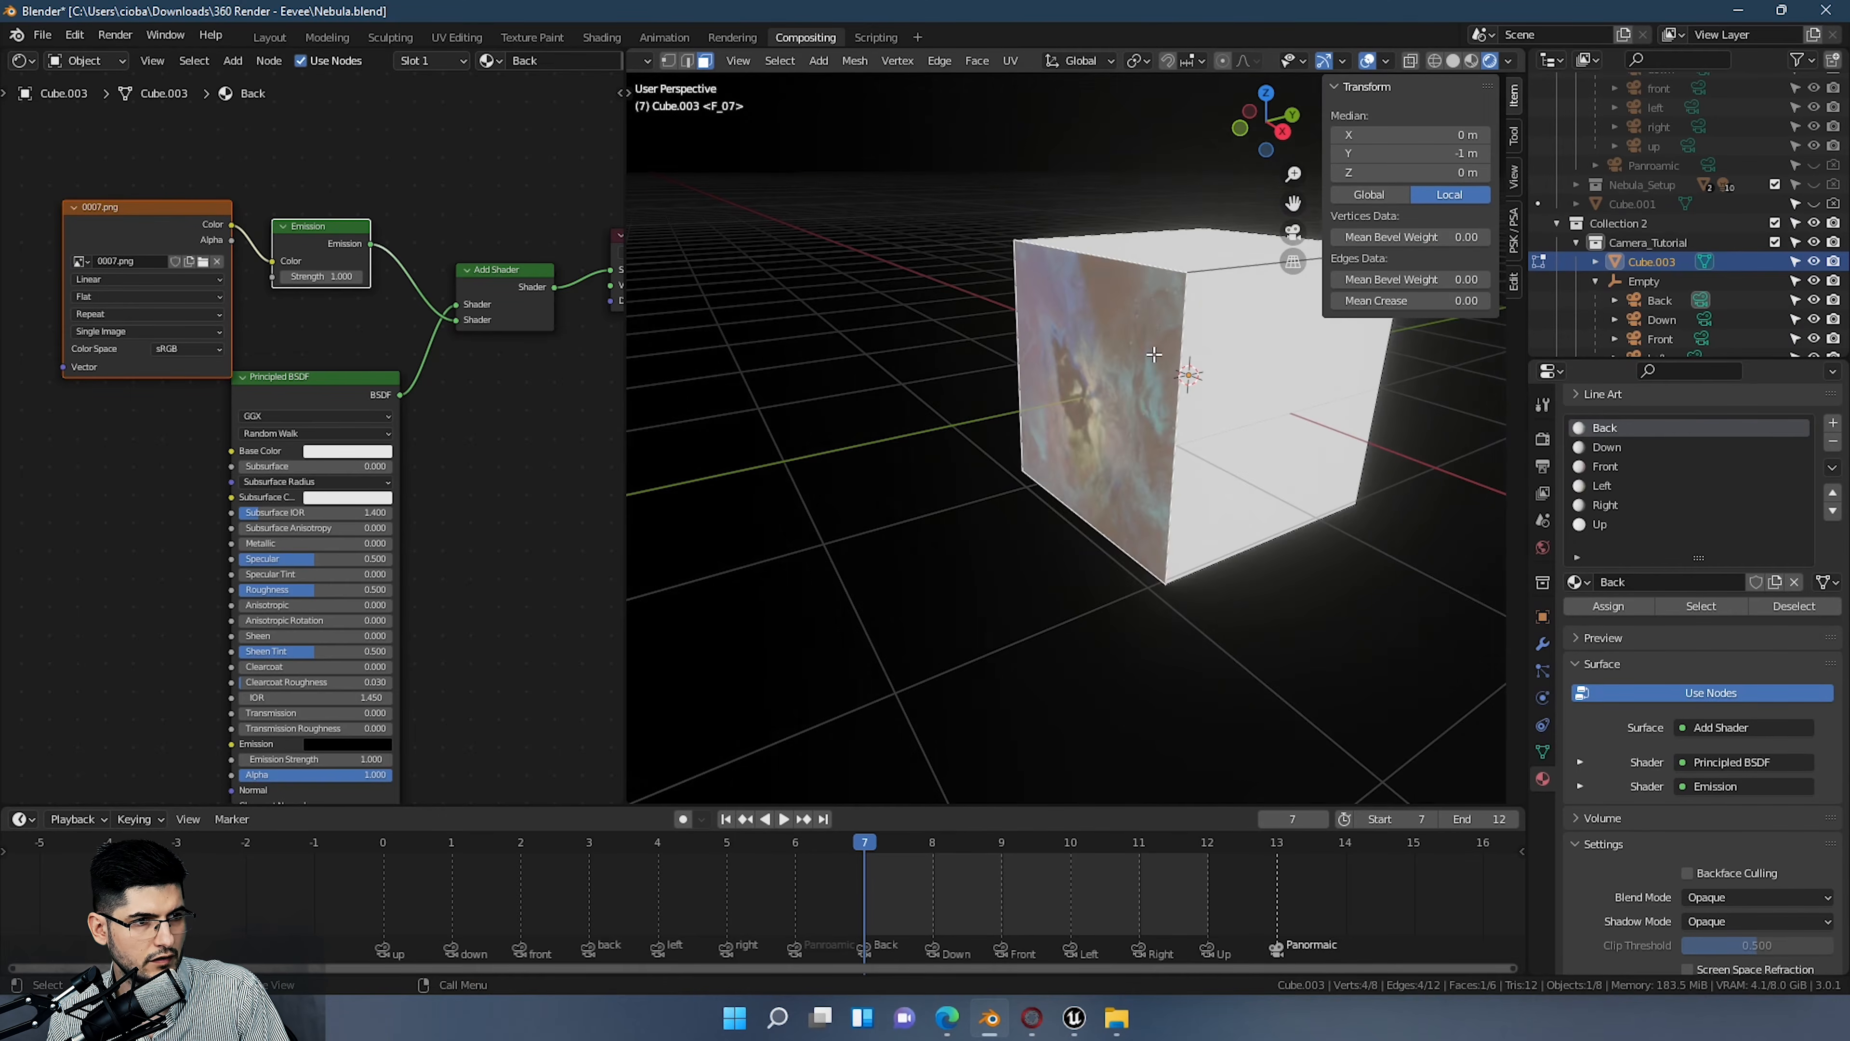
middle_click_drag(1154, 355, 1056, 370)
middle_click_drag(1152, 451, 1118, 419)
key("shift+alt+z")
Step: Select the cube face assigned to the Down material, checking it with the viewport overlays shown and hidden
left_click(1613, 448)
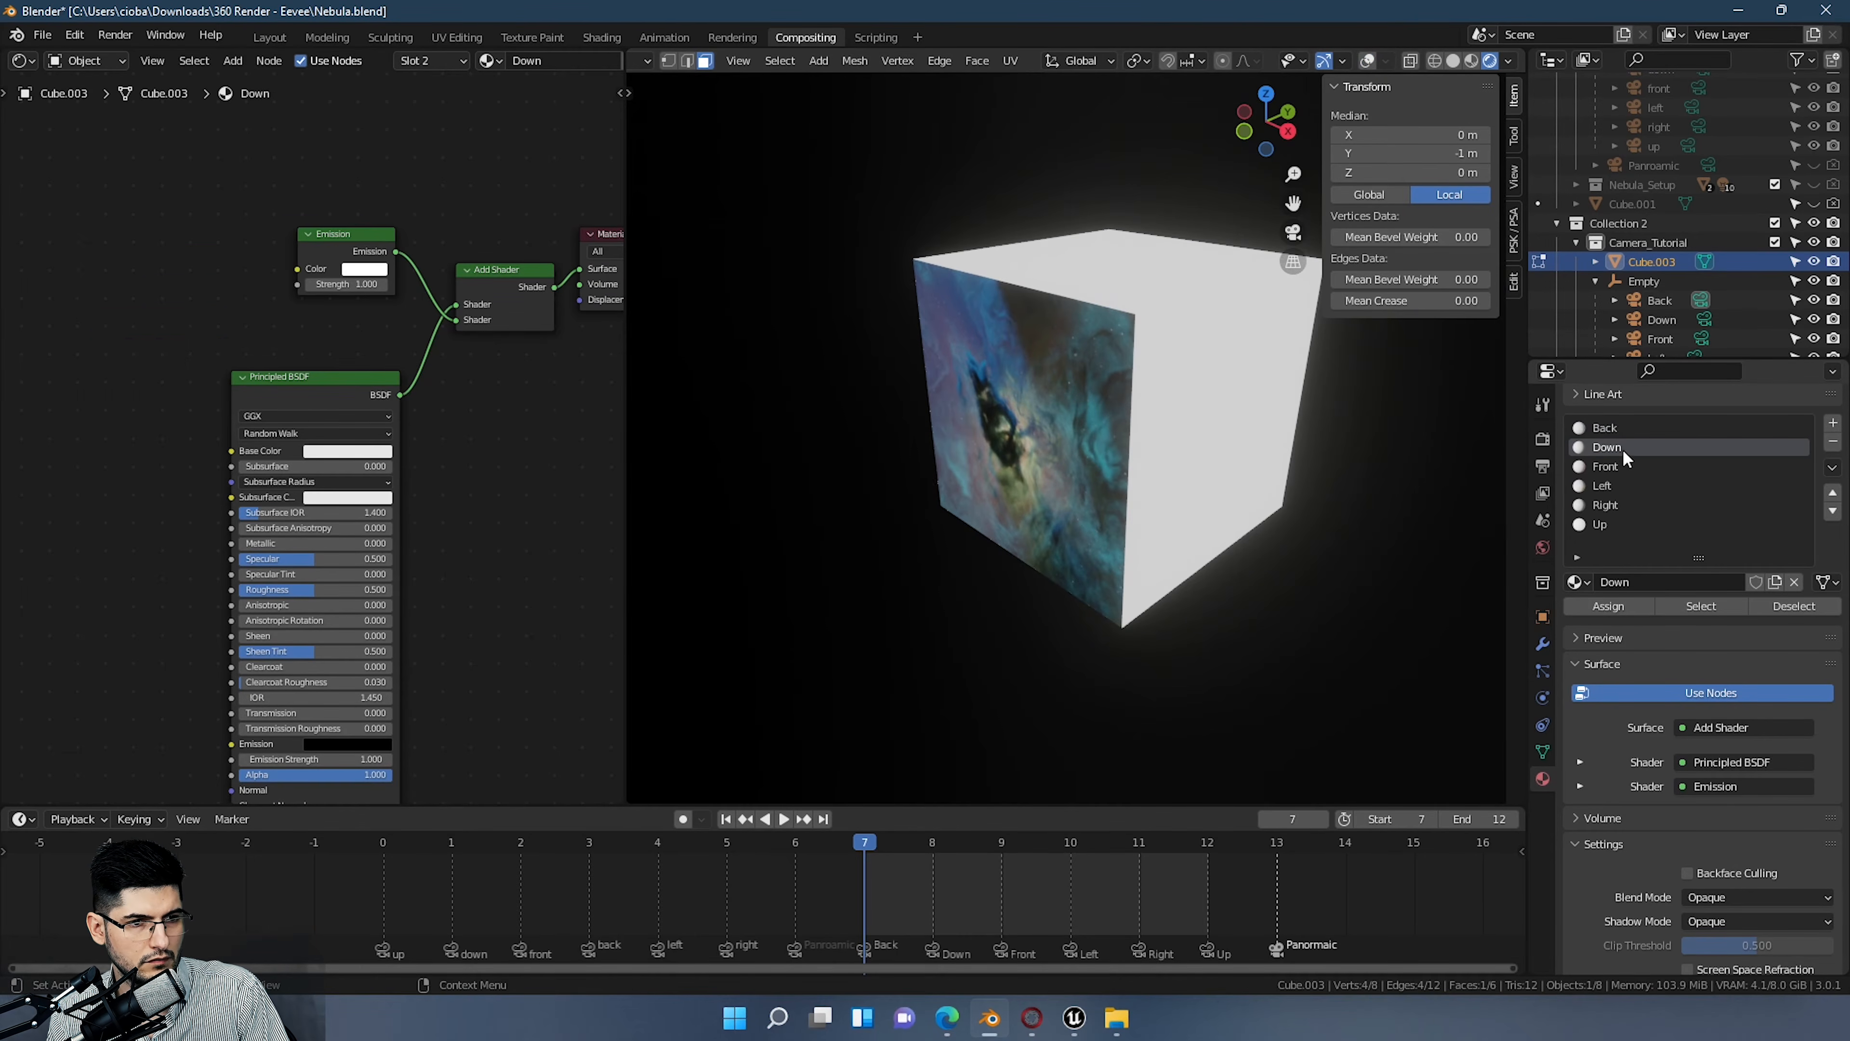
left_click(1715, 606)
left_click(1776, 611)
left_click(1729, 611)
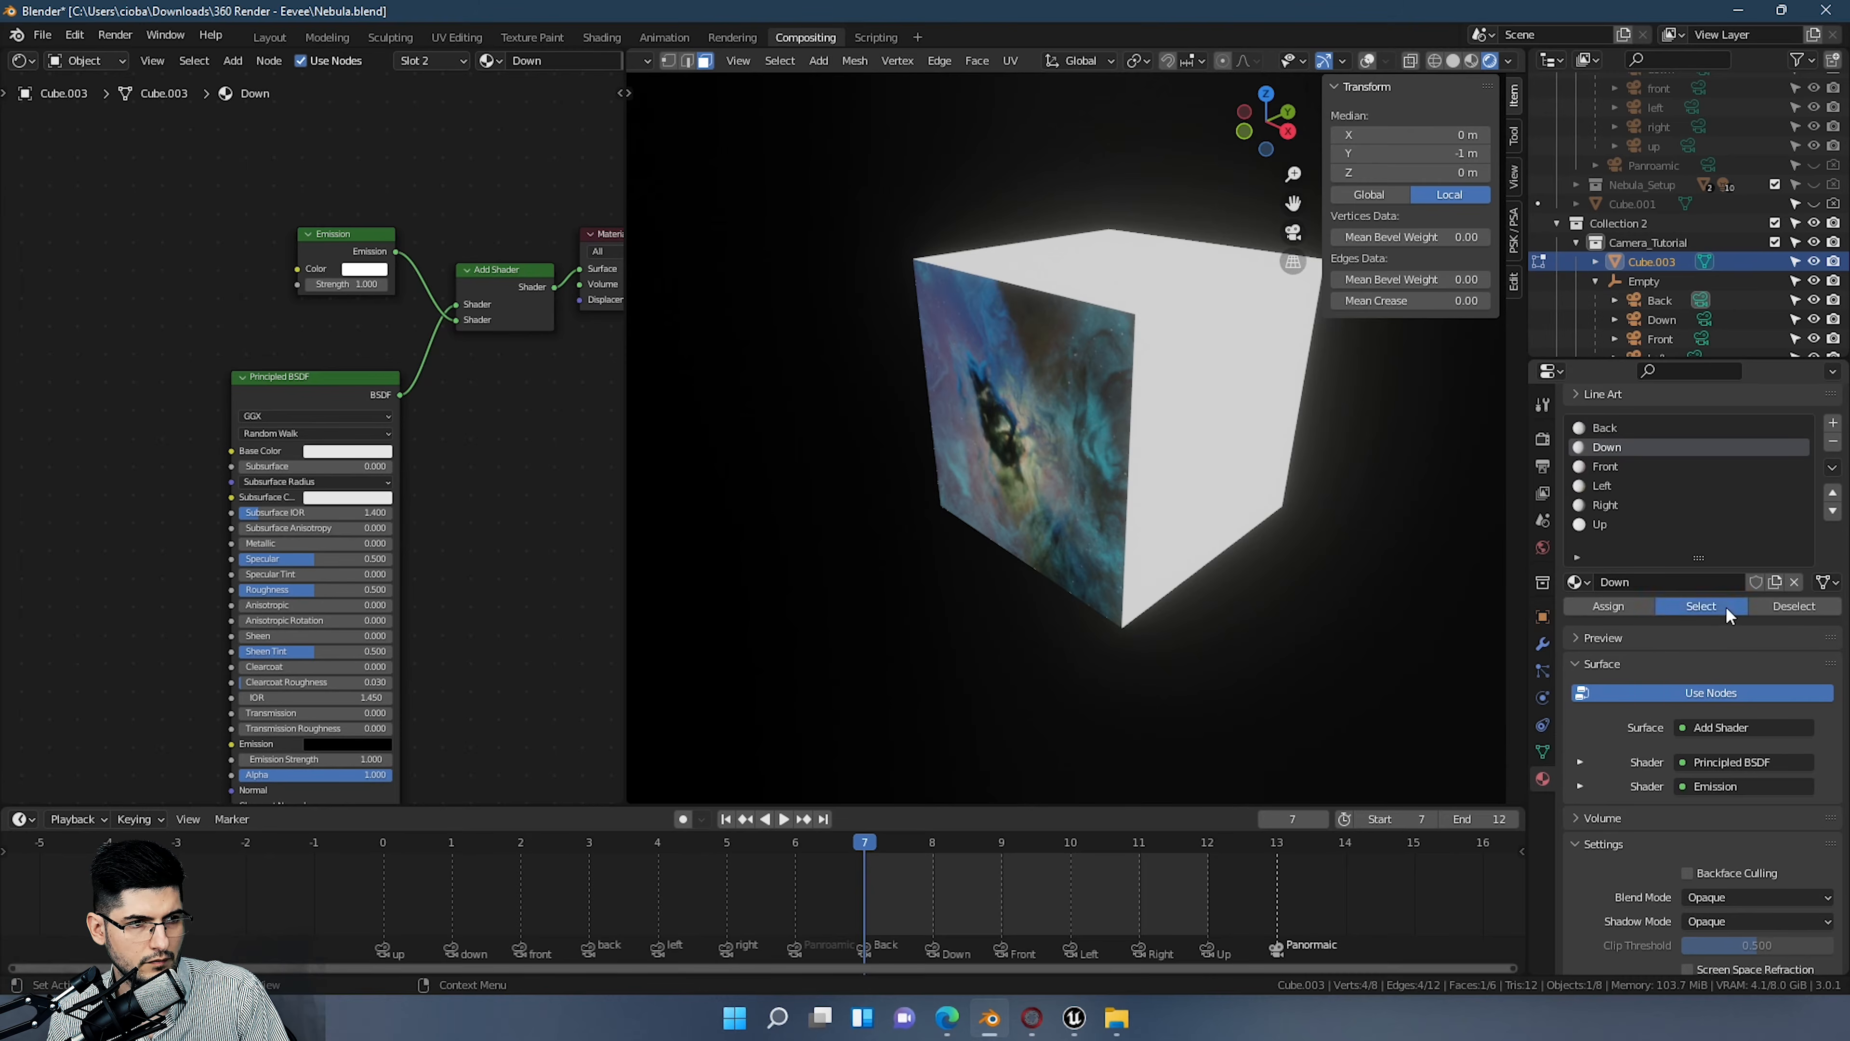
mouse_move(1161, 385)
middle_mouse_down()
mouse_move(1141, 376)
mouse_move(1165, 349)
mouse_move(1188, 379)
middle_mouse_up()
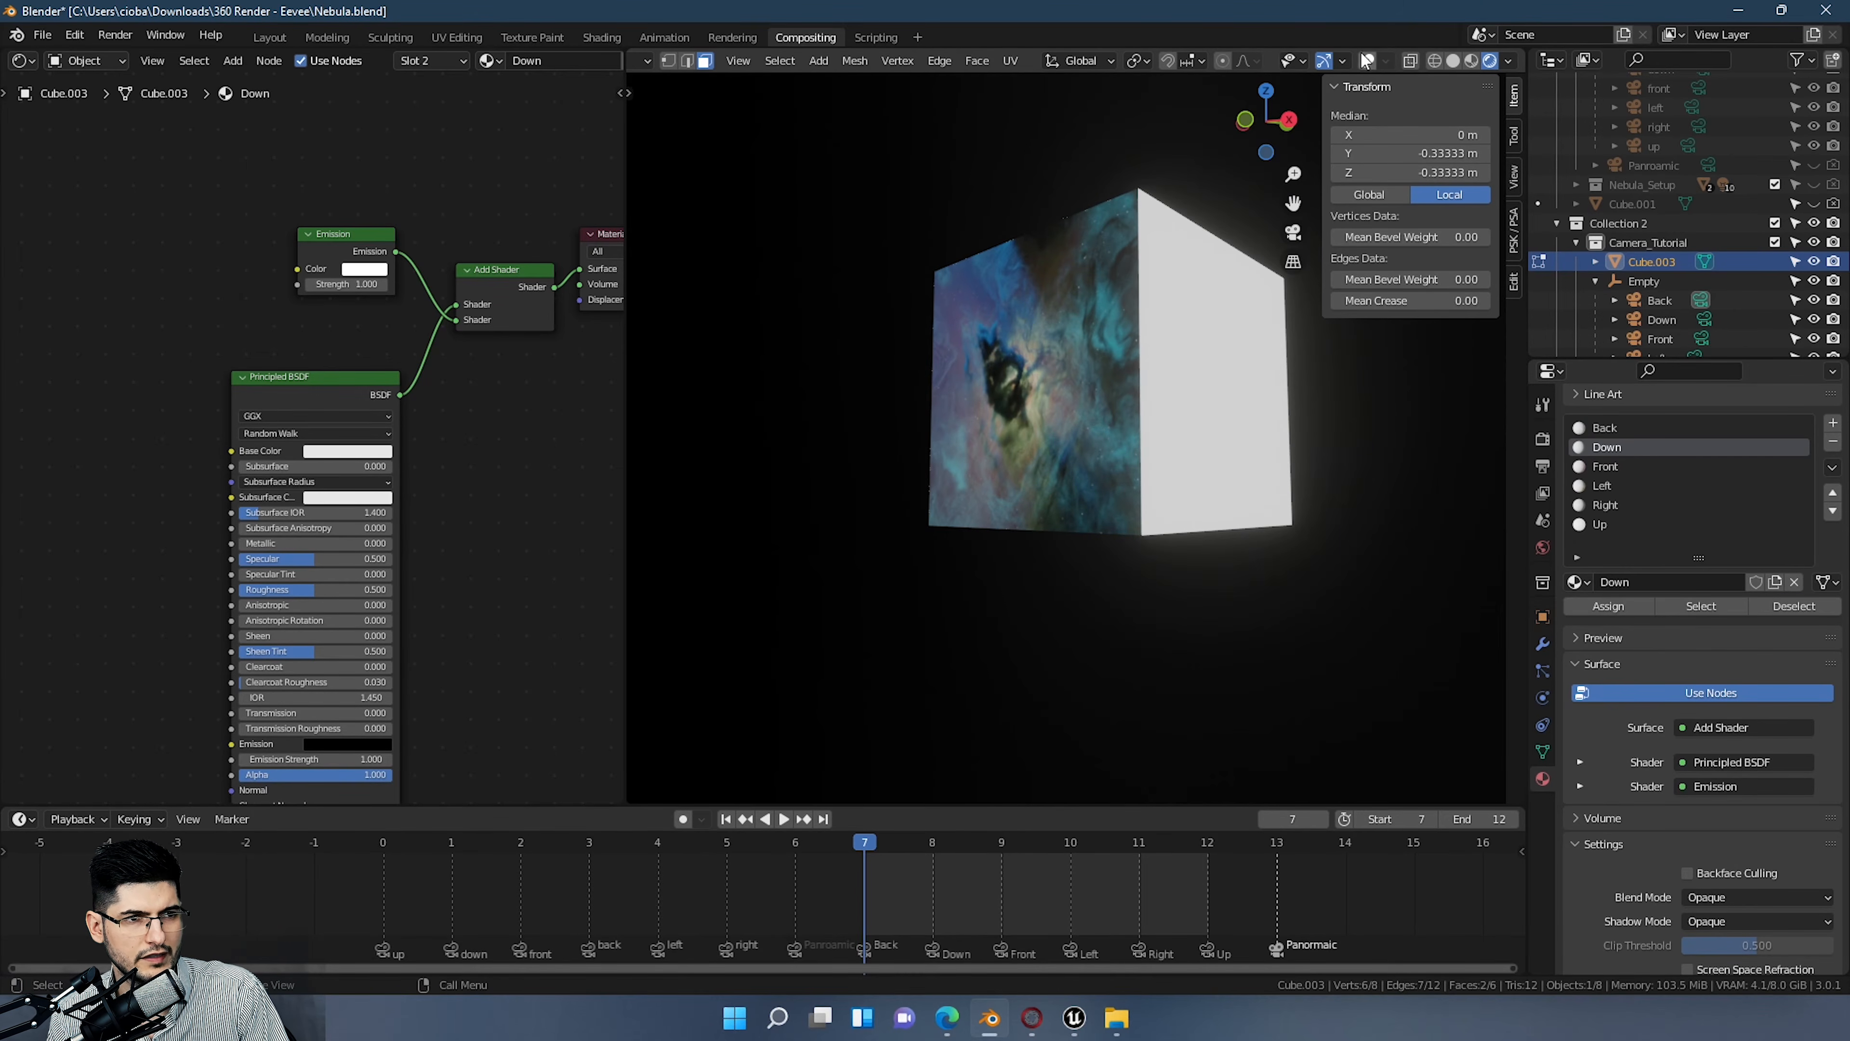
left_click(1372, 63)
middle_click_drag(1305, 276, 1179, 492)
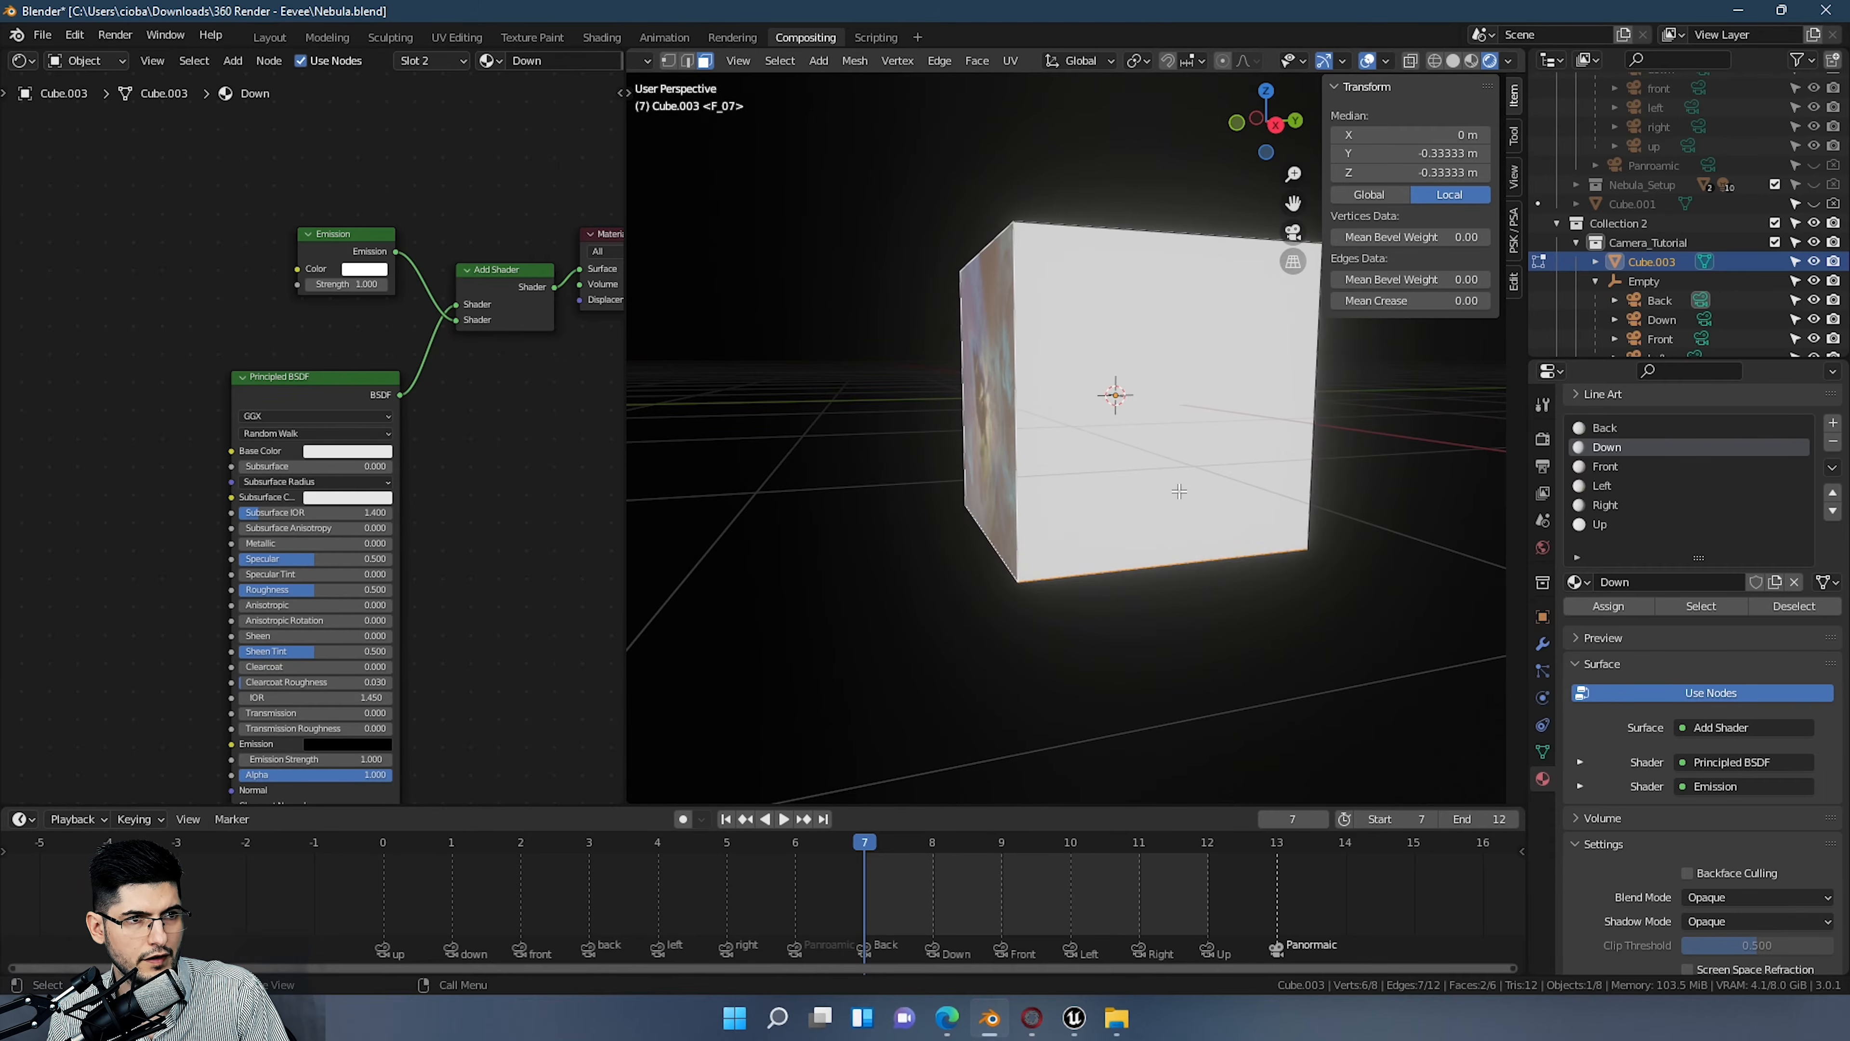
left_click(1368, 61)
middle_click_drag(1165, 379, 1209, 379)
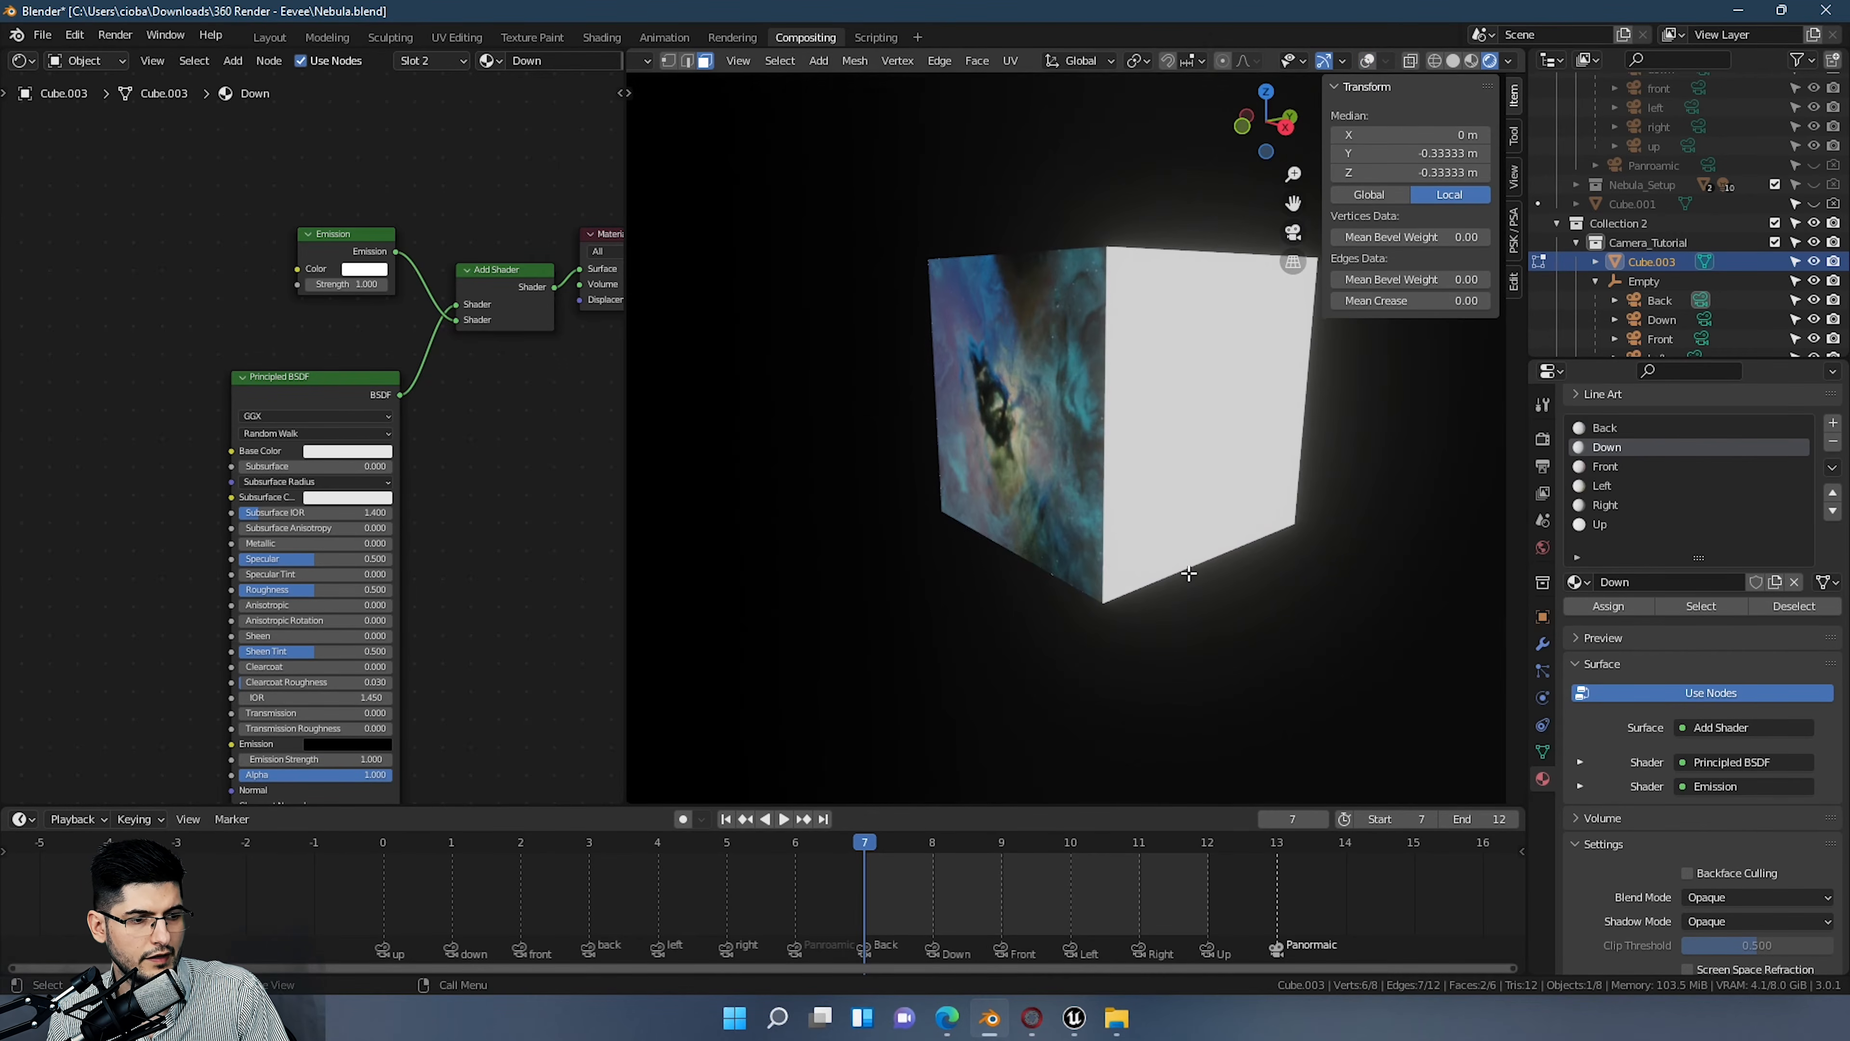
Step: Add image 0008.png to the Down material, connect it to the Emission color, and inspect its seam with the Back face
left_click(1117, 1018)
left_click(1073, 433)
left_click_drag(102, 208, 143, 169)
left_click(340, 247, "shift")
key("f")
middle_click_drag(1151, 612, 1073, 469)
scroll(1213, 428, "up", 2)
scroll(1252, 435, "up", 2)
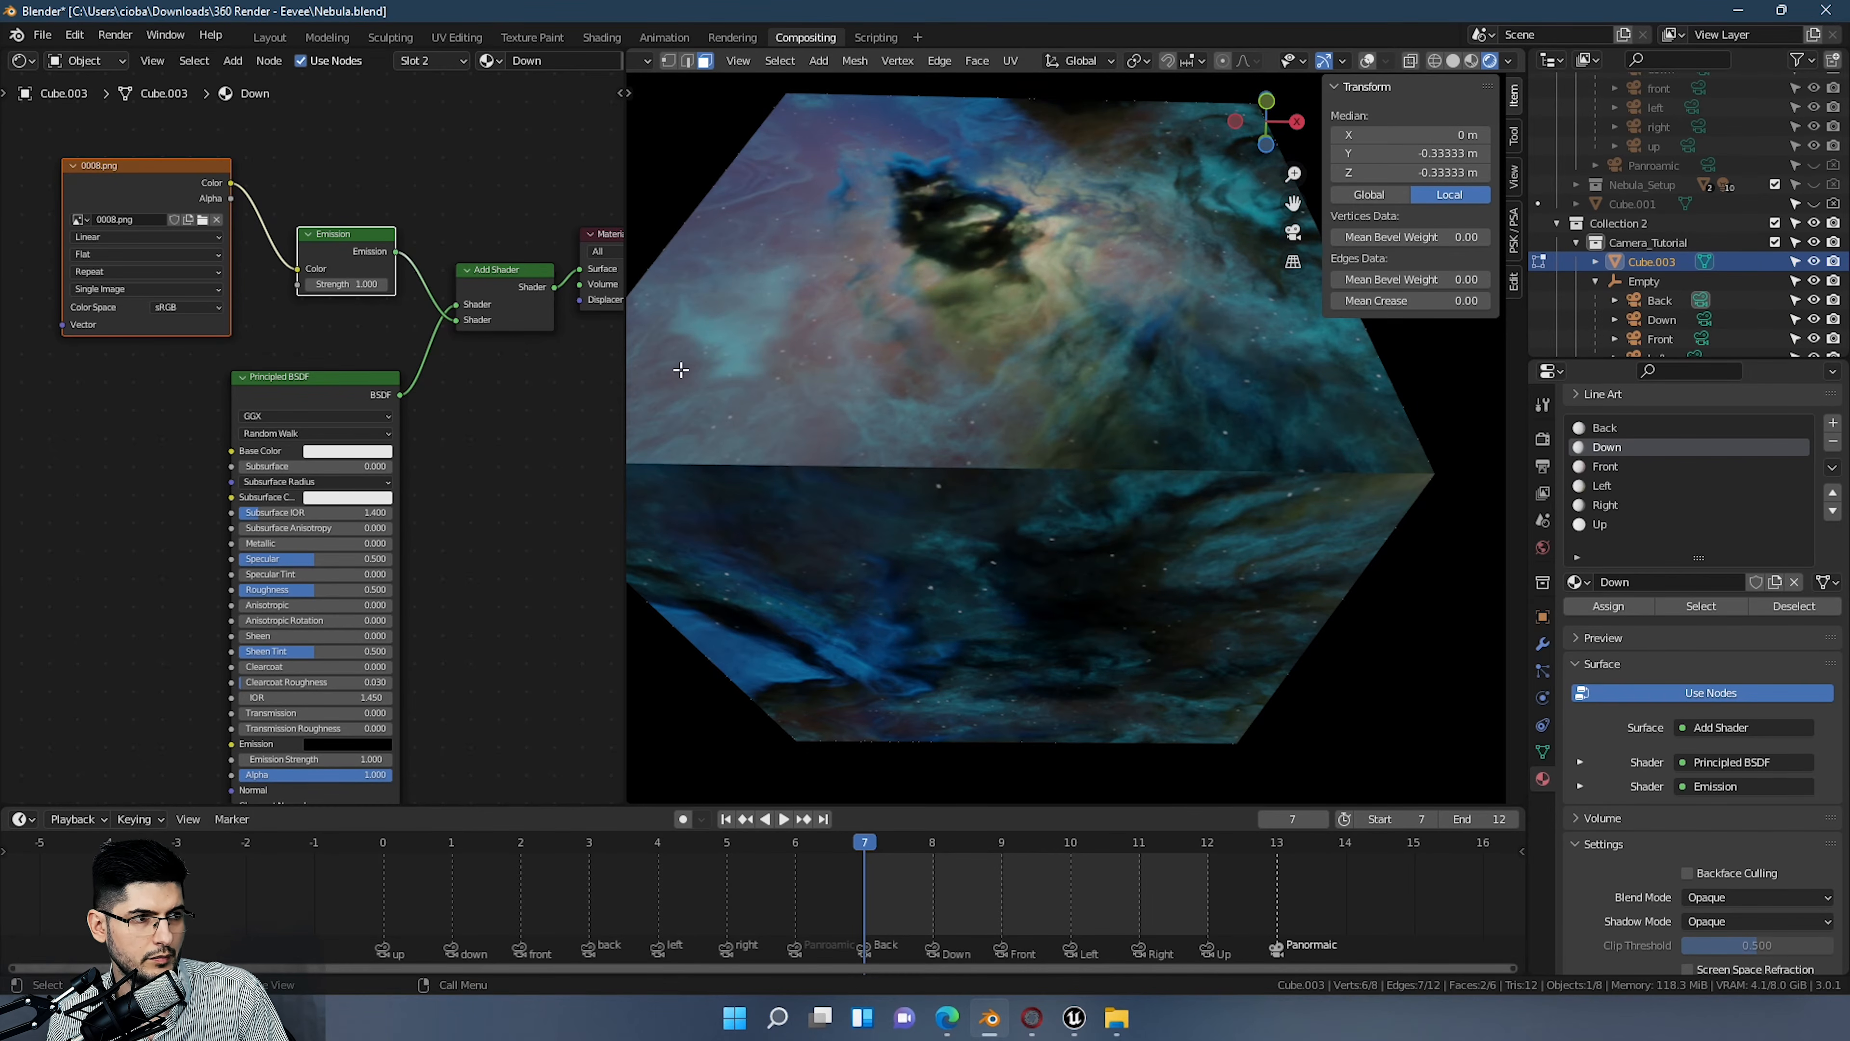
scroll(1066, 381, "down", 1)
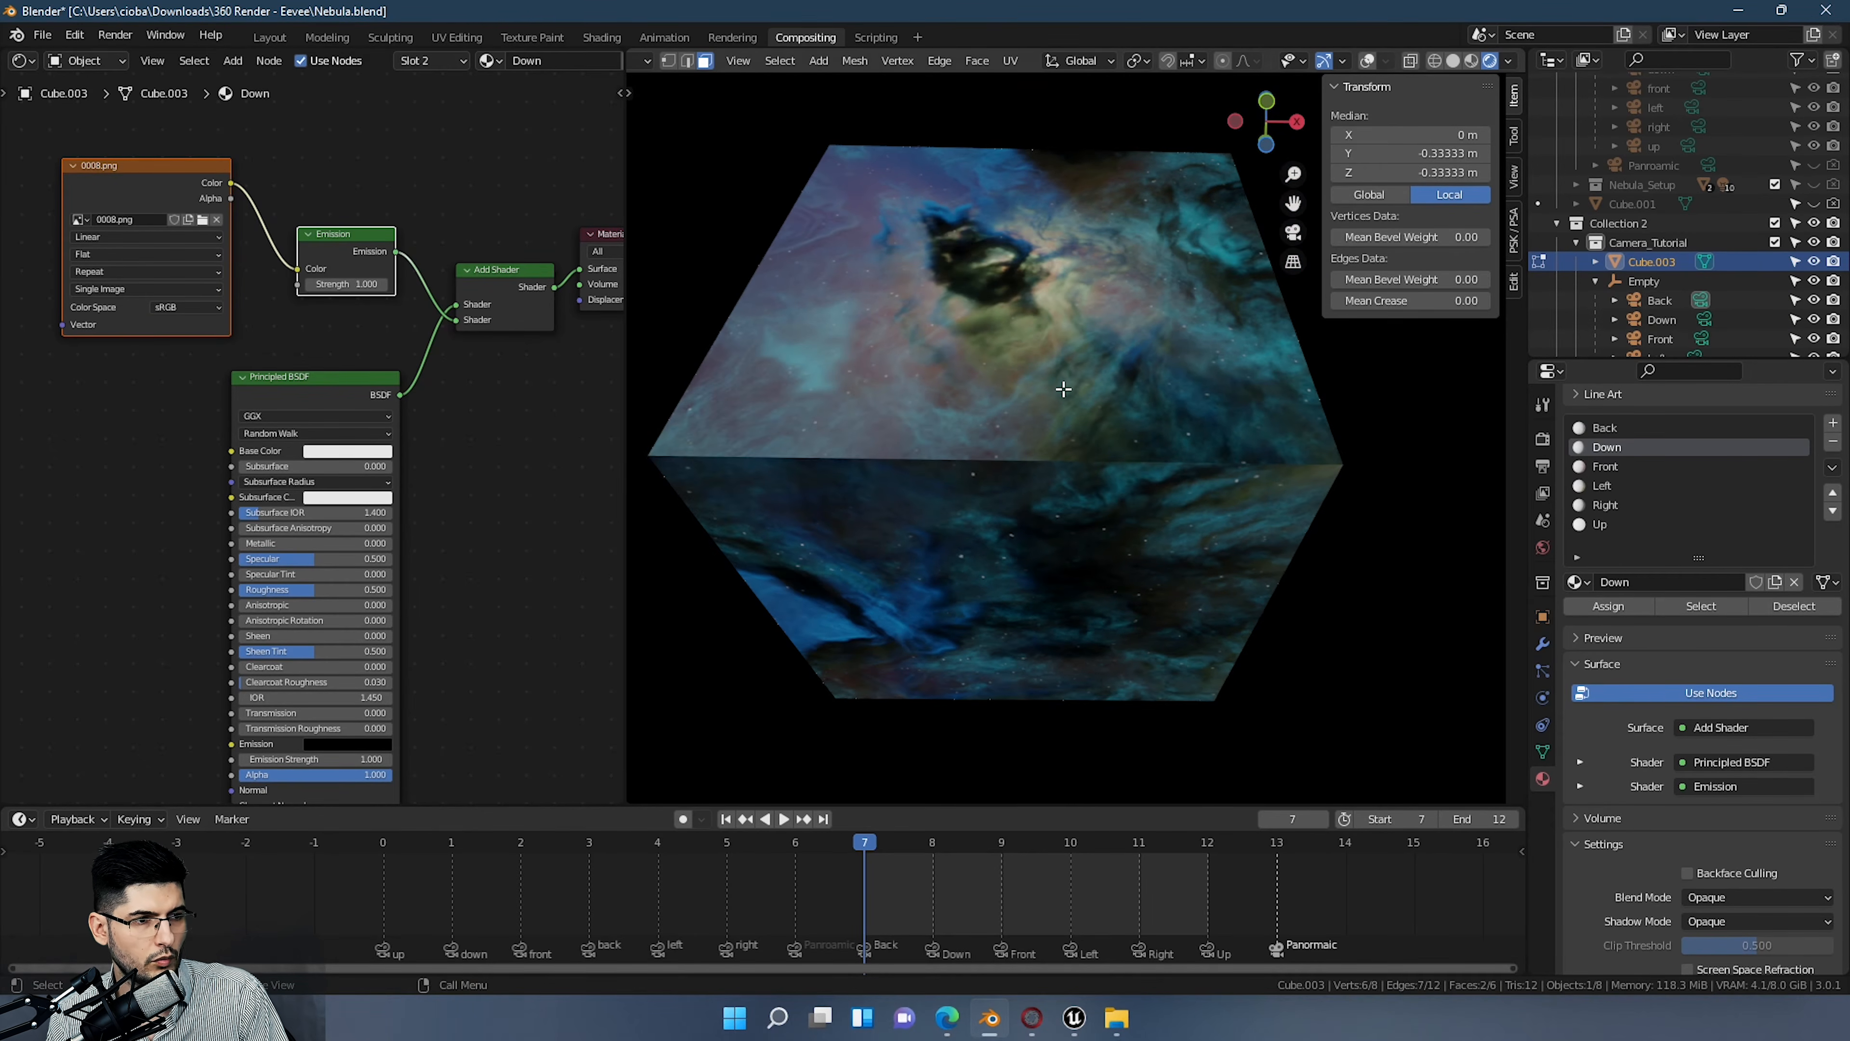
Step: Switch the node area to the UV Editor and select the Back face of Cube.003
left_click(21, 62)
left_click(84, 157)
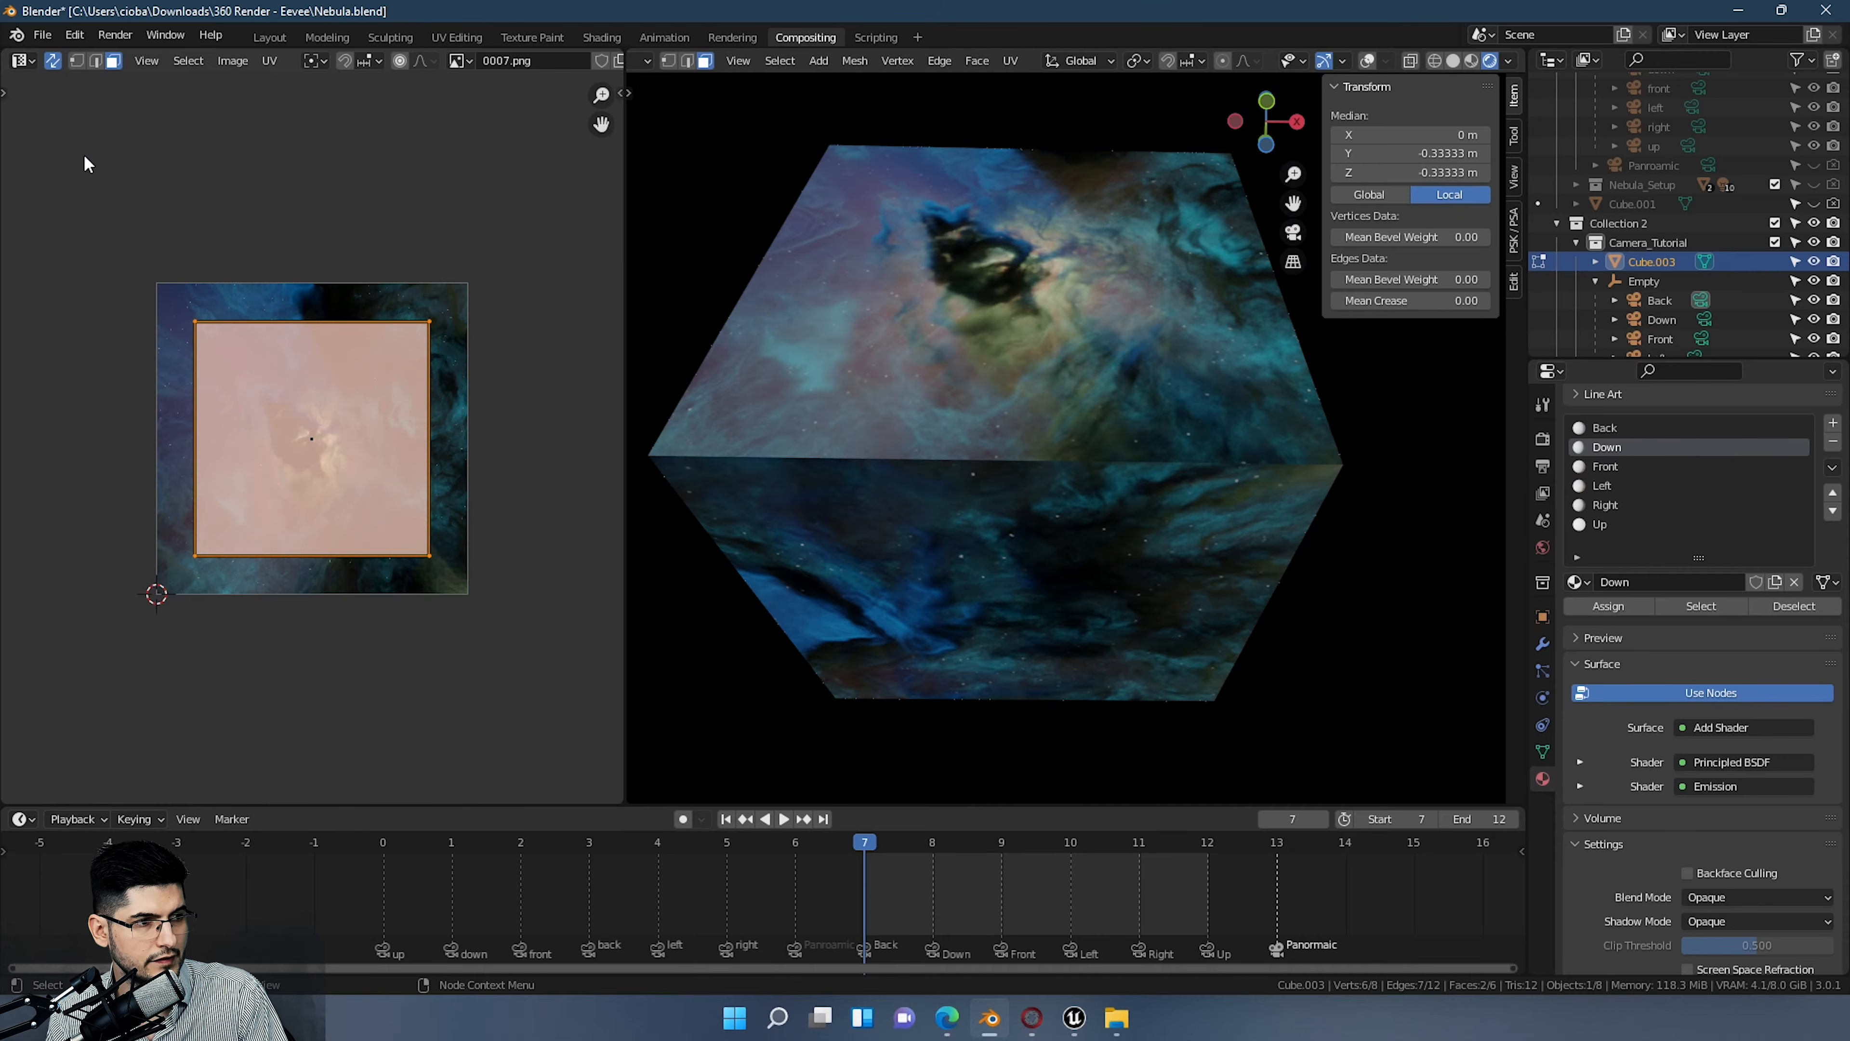
scroll(1038, 332, "down", 2)
left_click(1038, 333)
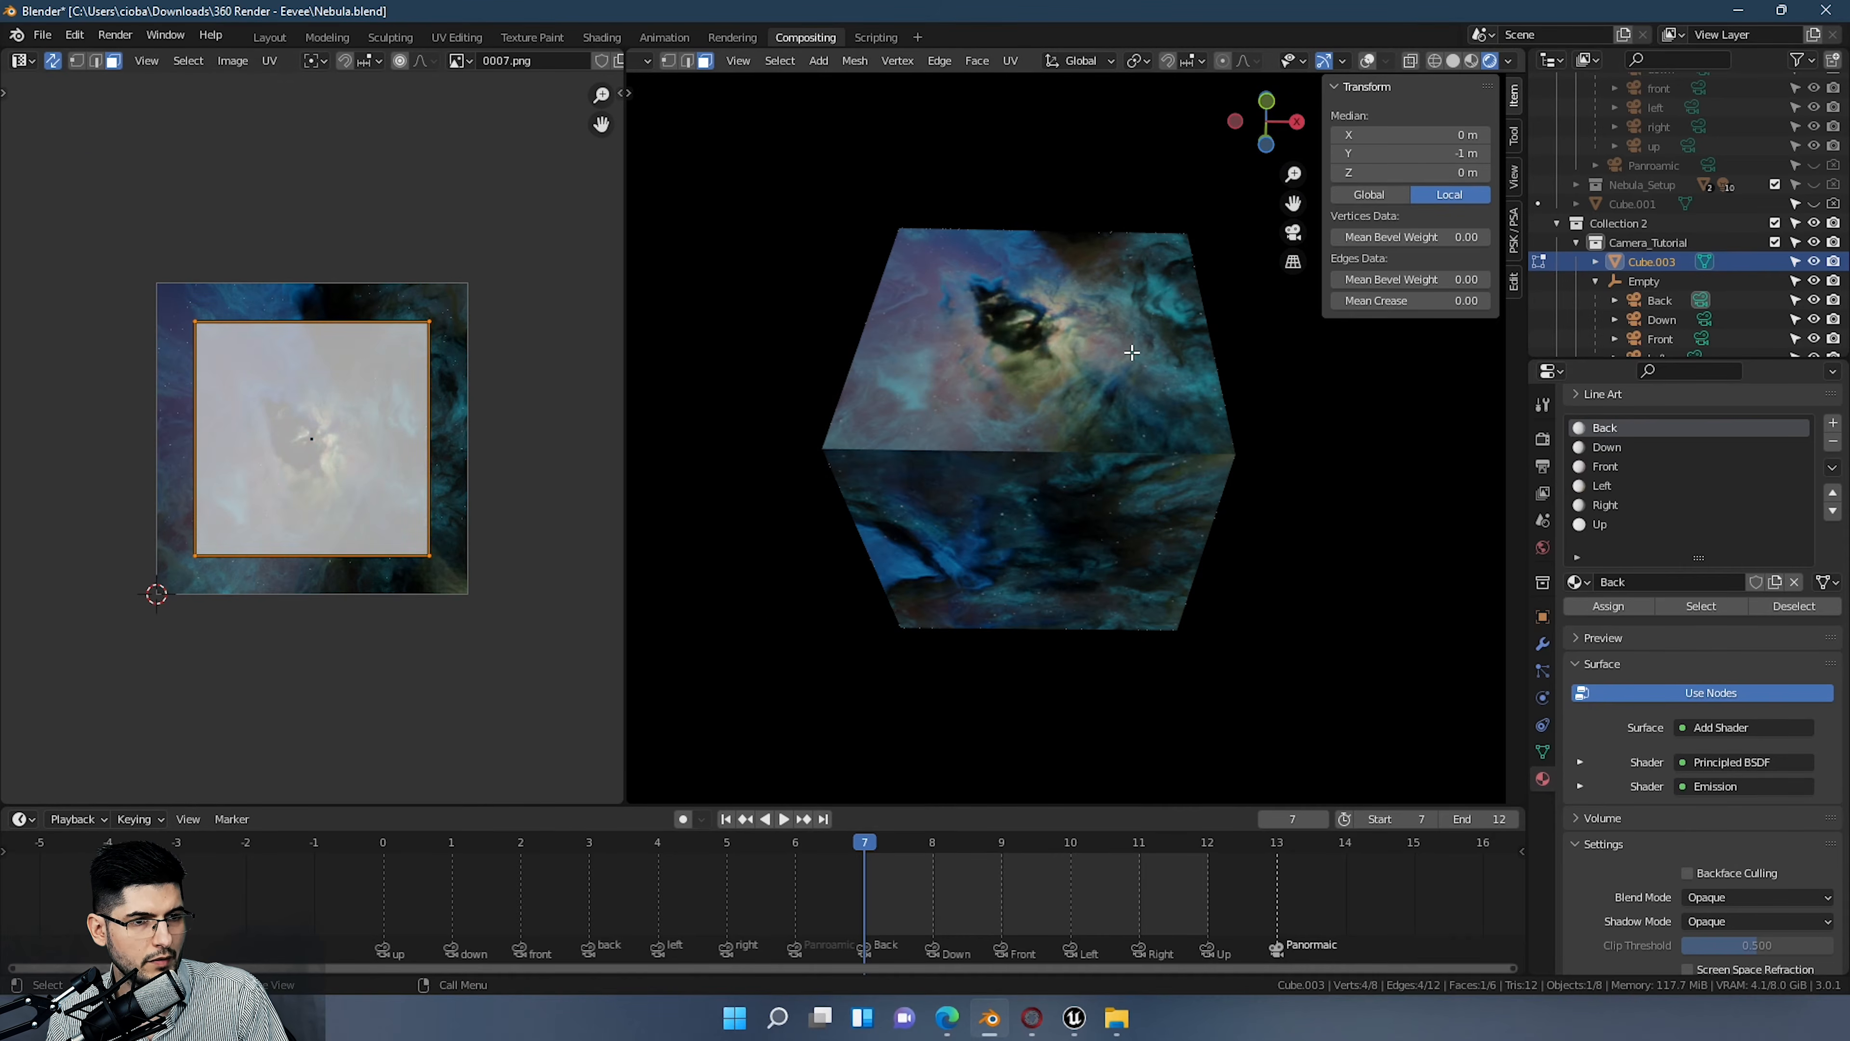
key("Tab")
key("Tab")
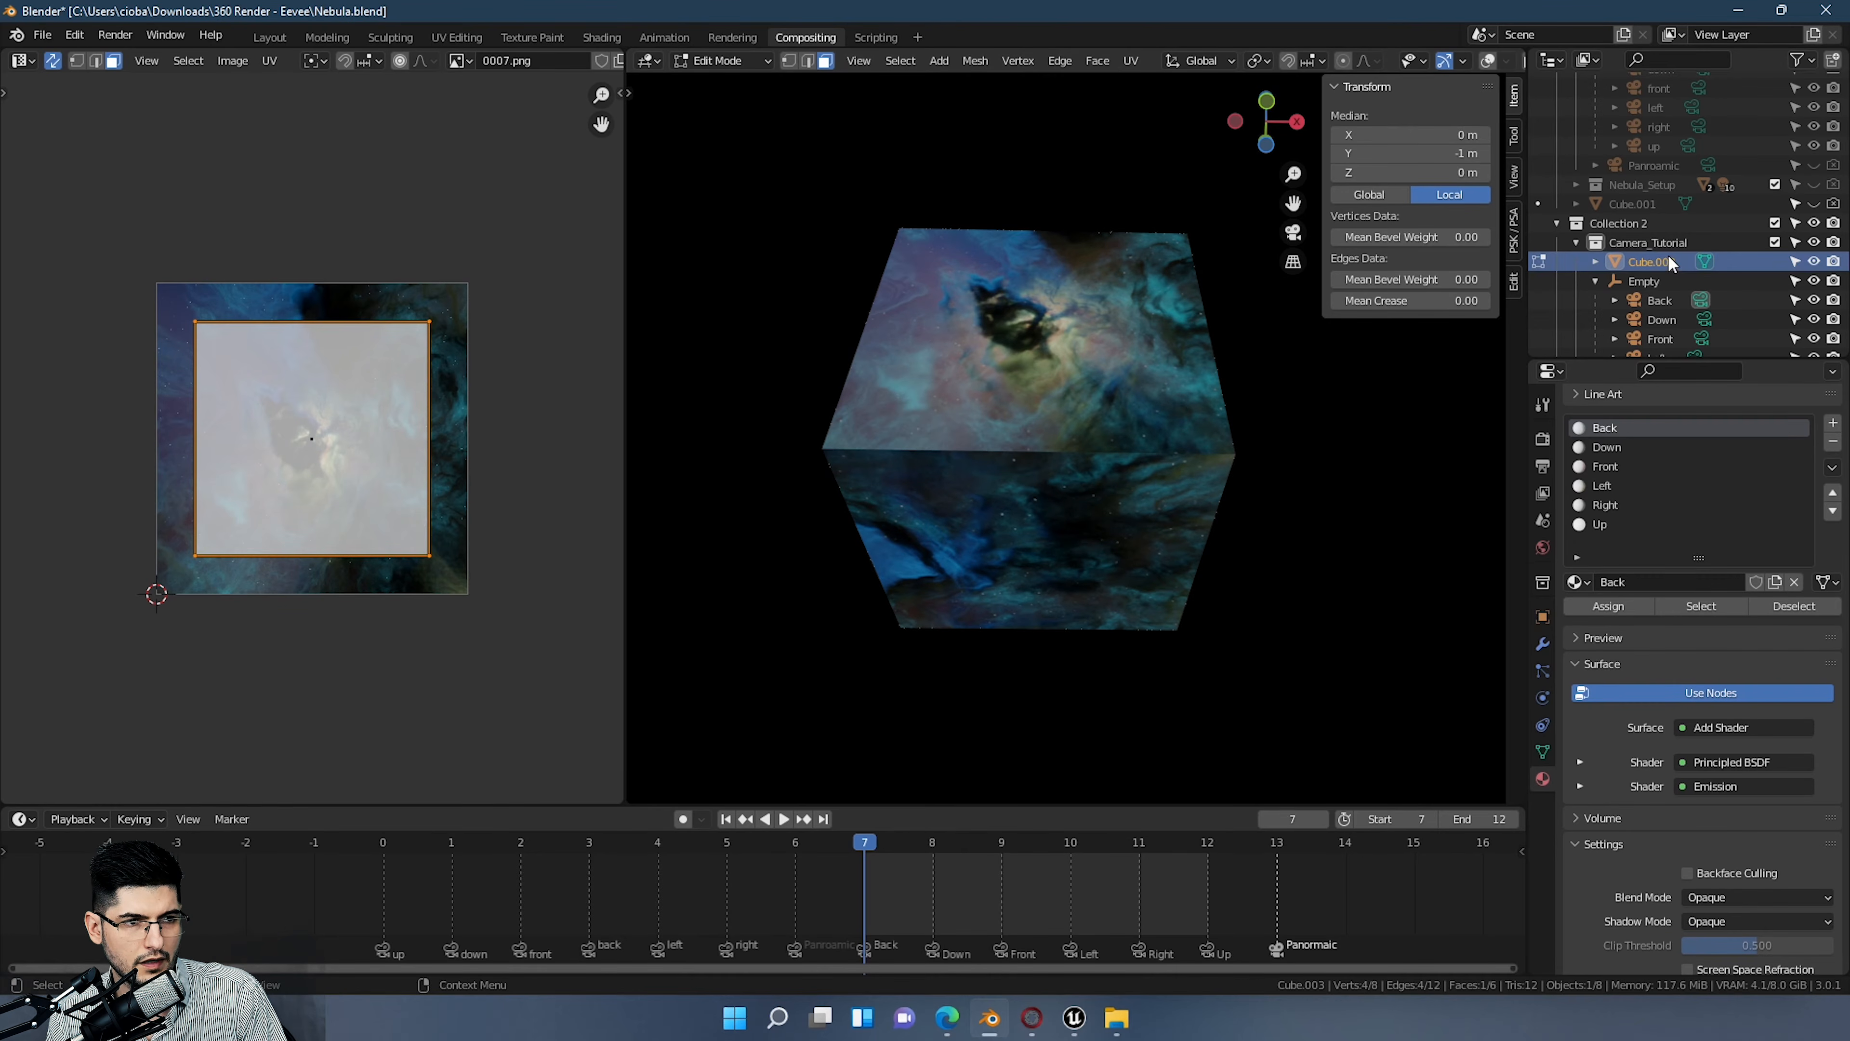
Step: In Object Mode, show the viewport overlays, add a new cube and move it along the X axis beside Cube.003
scroll(1248, 368, "down", 2)
key("Tab")
middle_click_drag(1248, 367, 1250, 425)
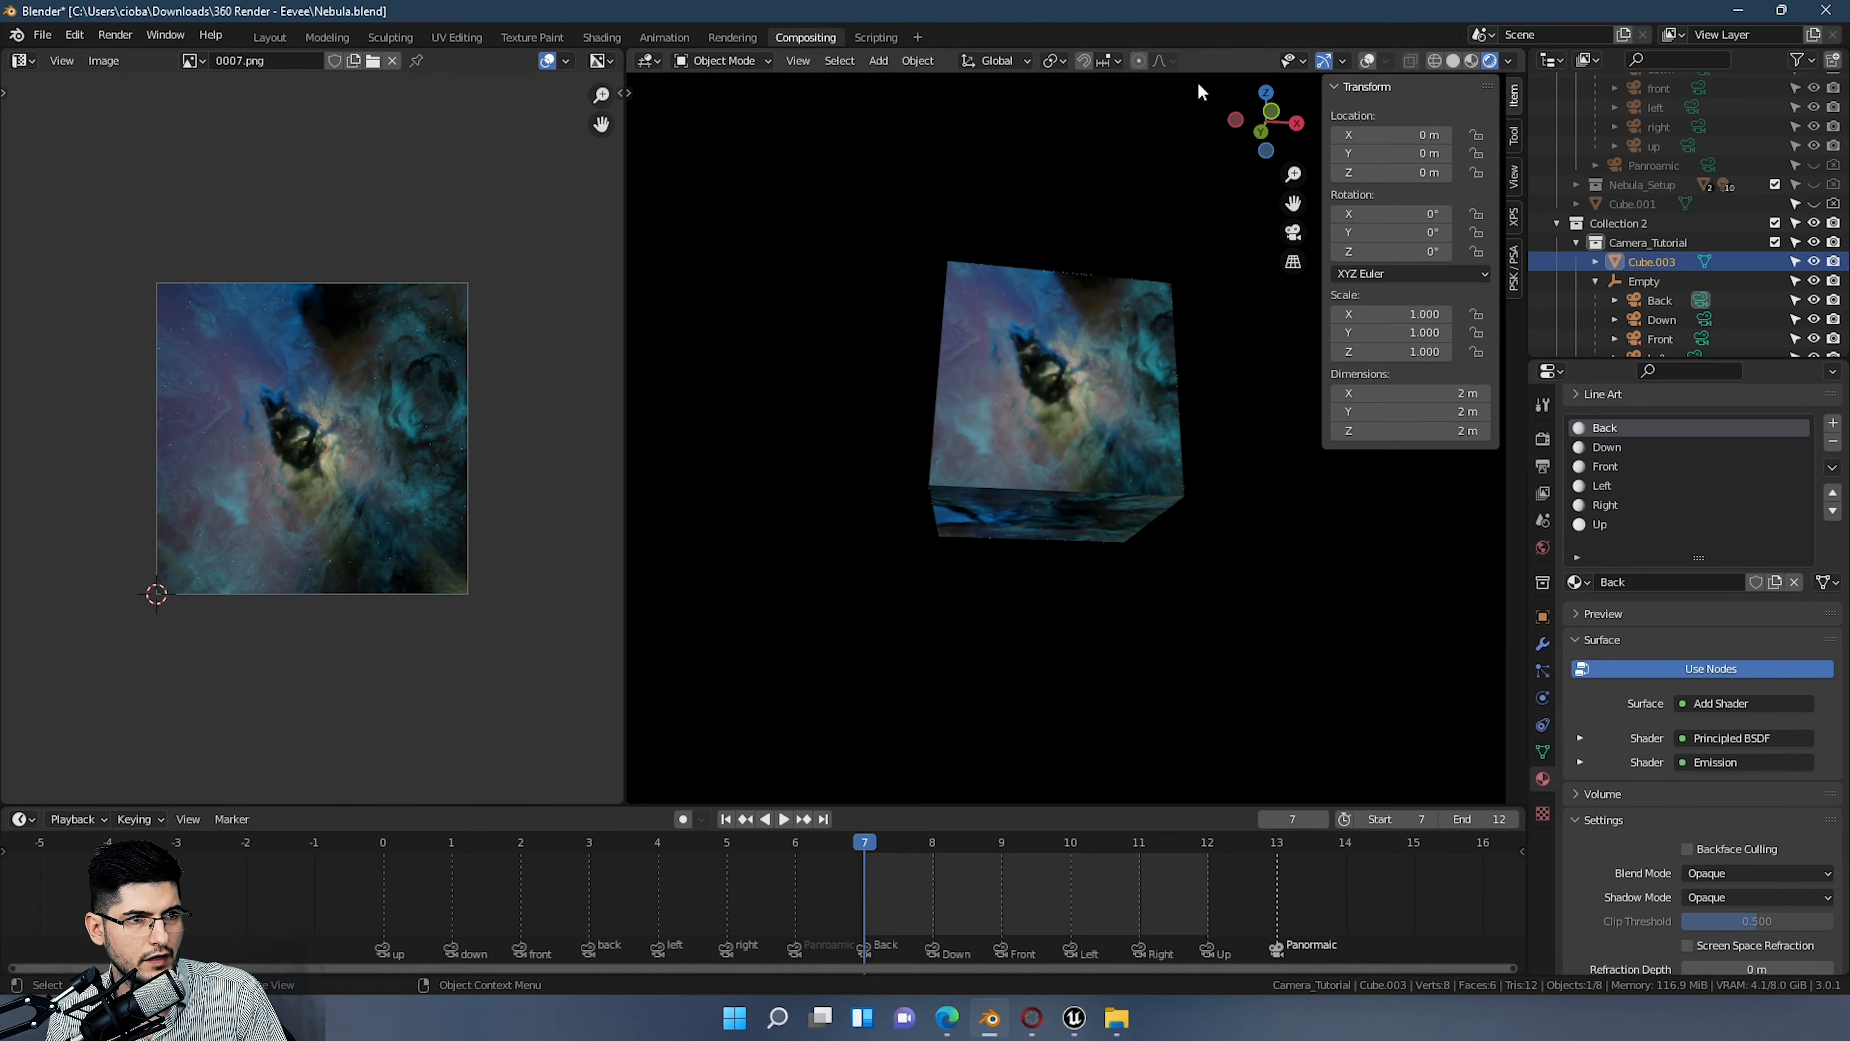
left_click(1376, 61)
key("shift+a")
mouse_move(1209, 376)
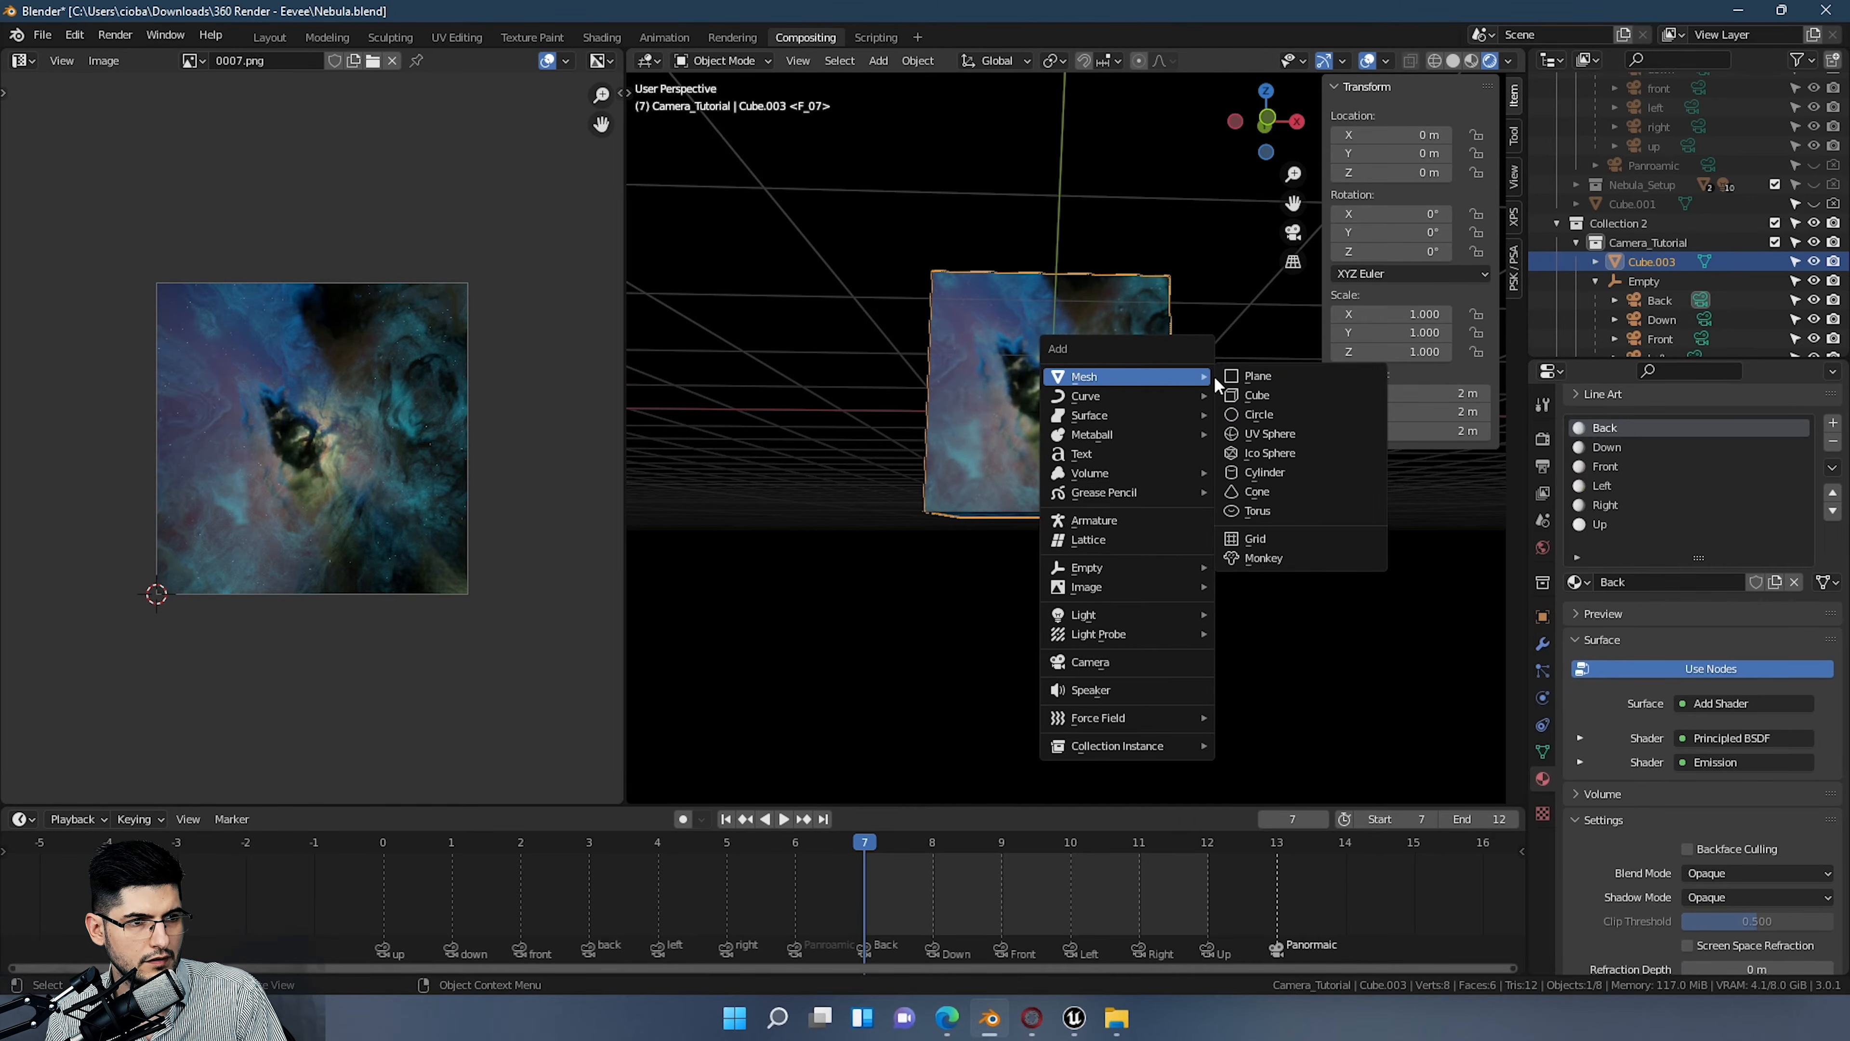
left_click(1259, 394)
middle_click_drag(1177, 412, 949, 452, "shift")
key("g")
key("x")
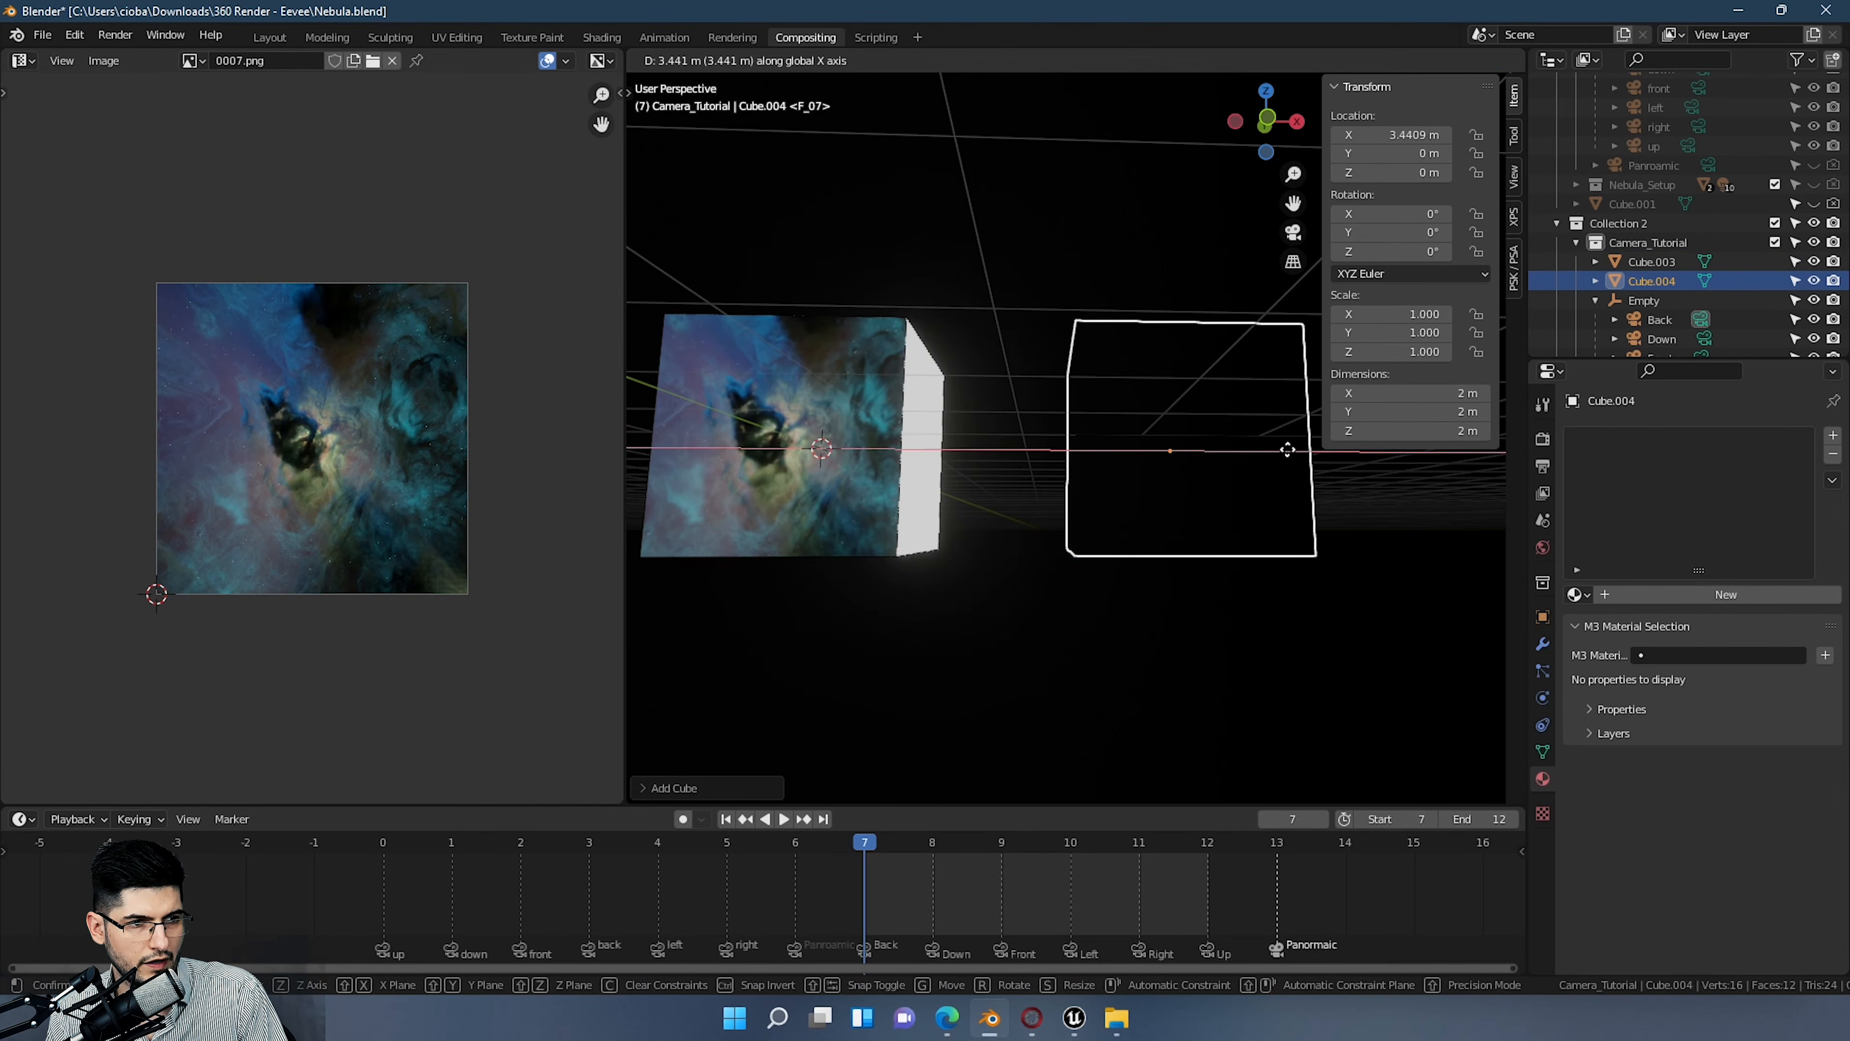
left_click(1236, 471)
Step: In Edit Mode, select the uppermost face of the new cube's cross-shaped UV layout and unwrap it individually
key("Tab")
scroll(374, 382, "up", 3)
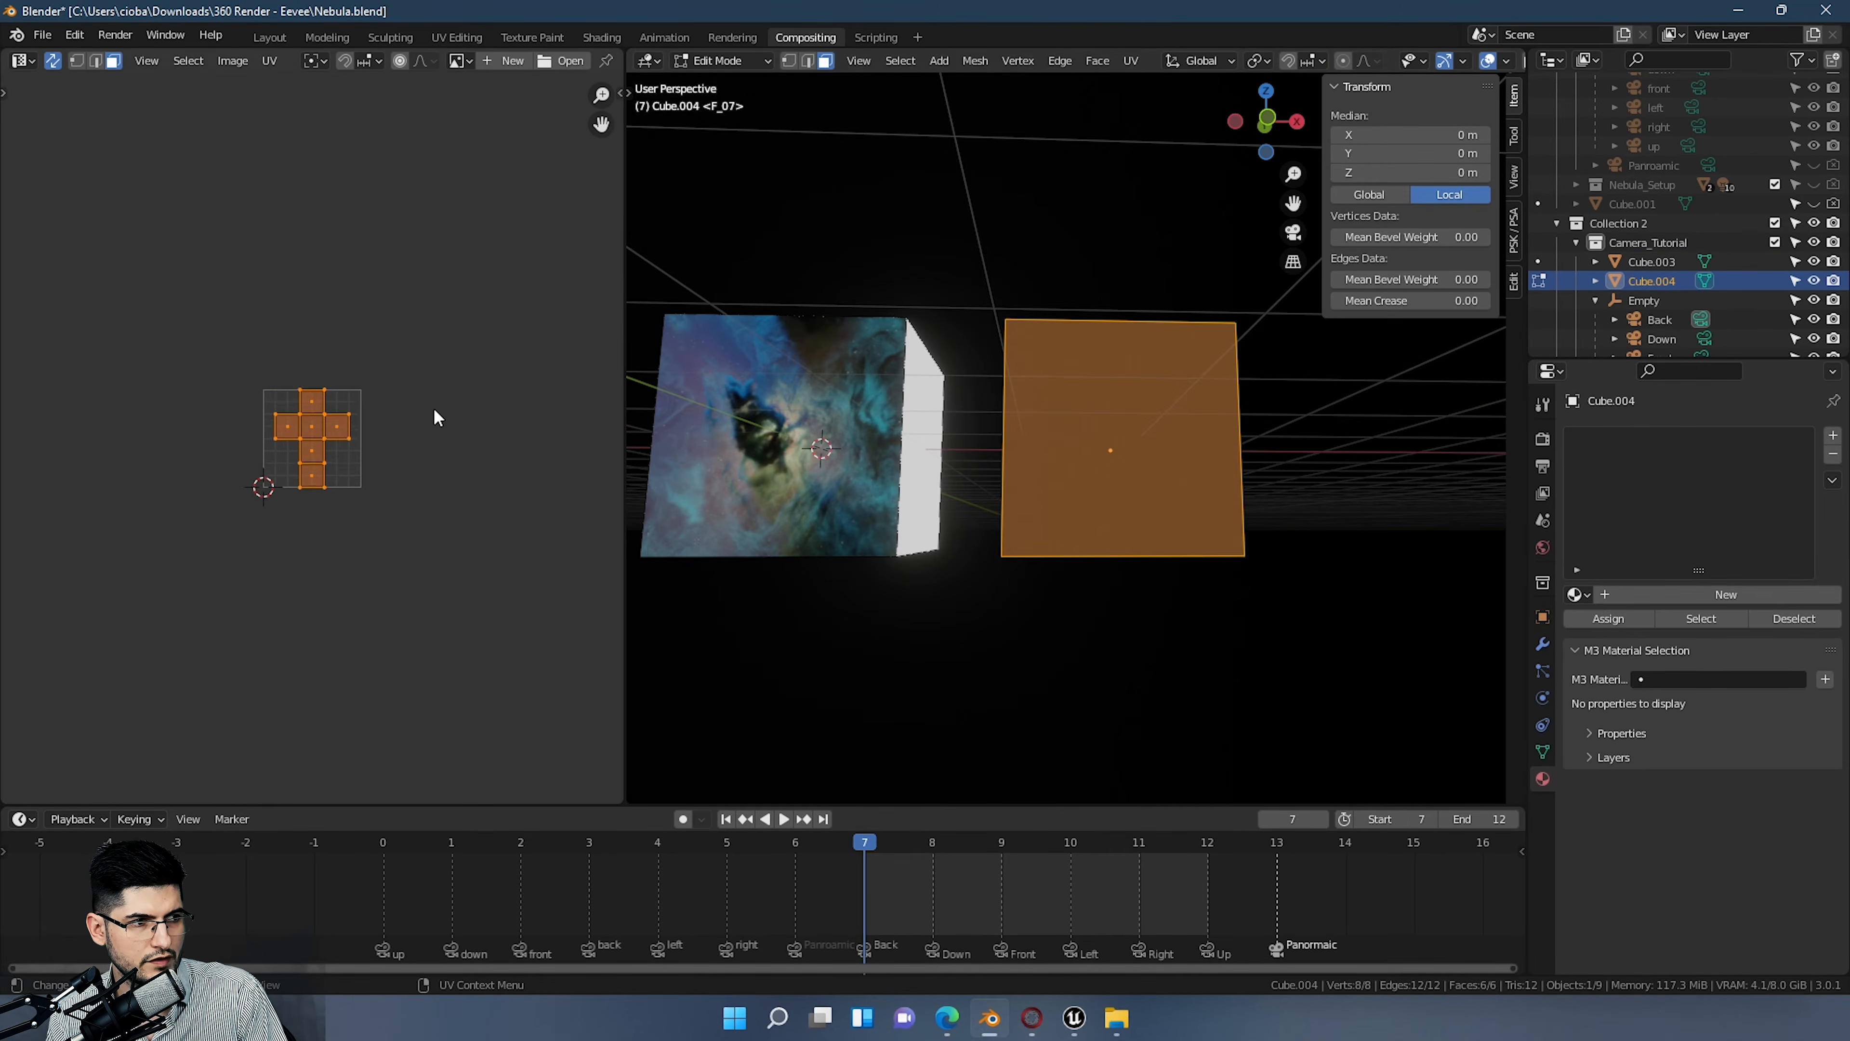
scroll(337, 402, "up", 2)
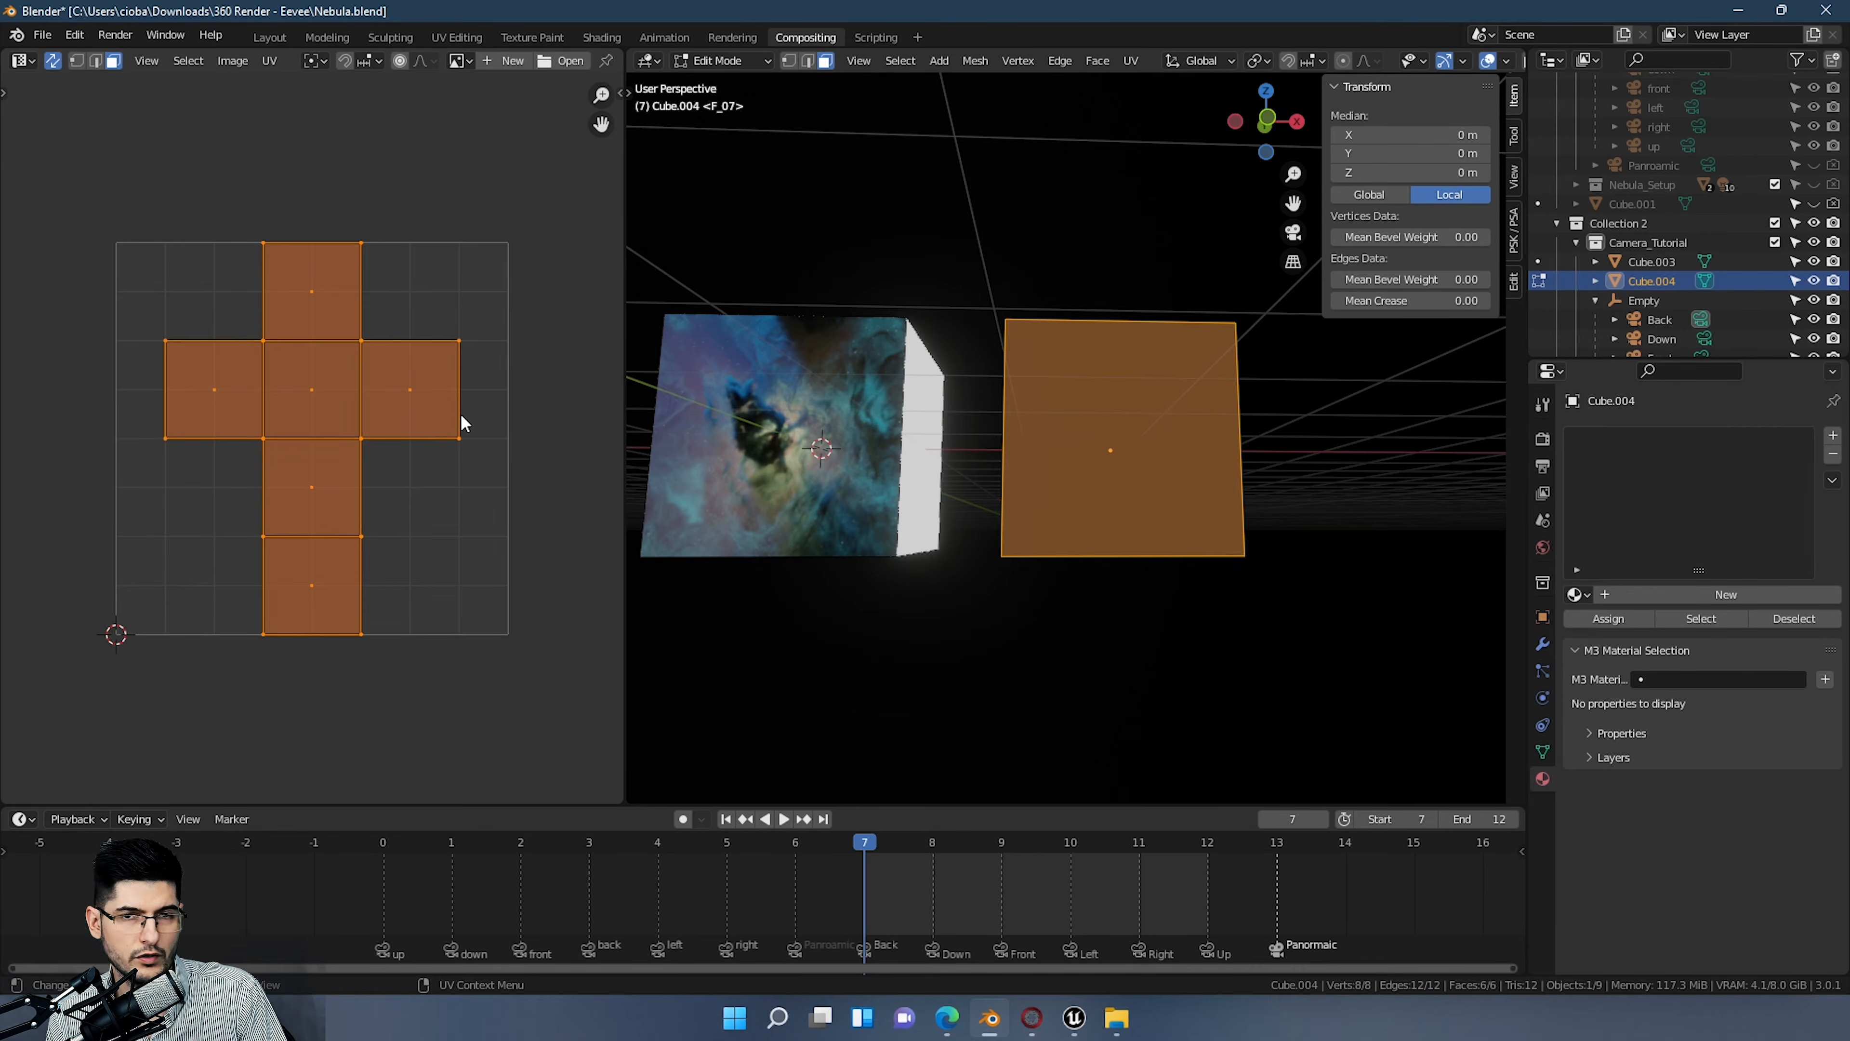
left_click(317, 321)
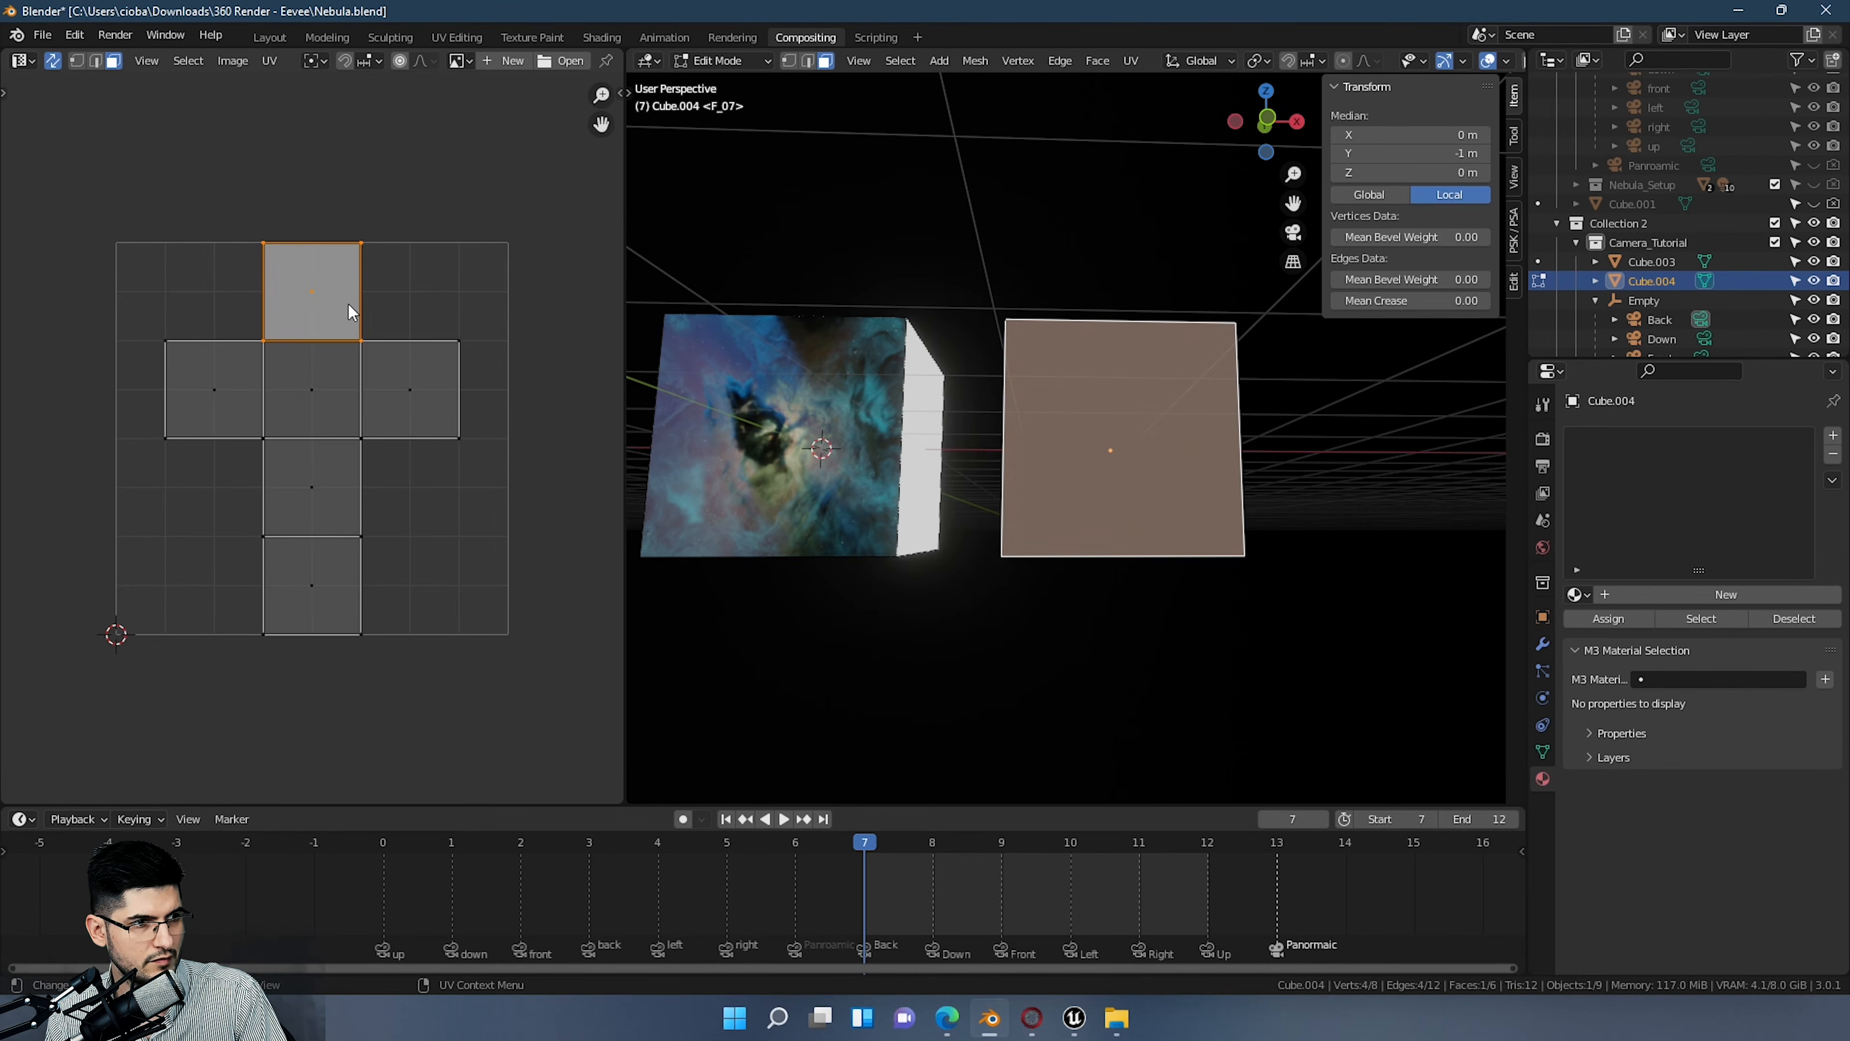
key("u")
left_click(276, 332)
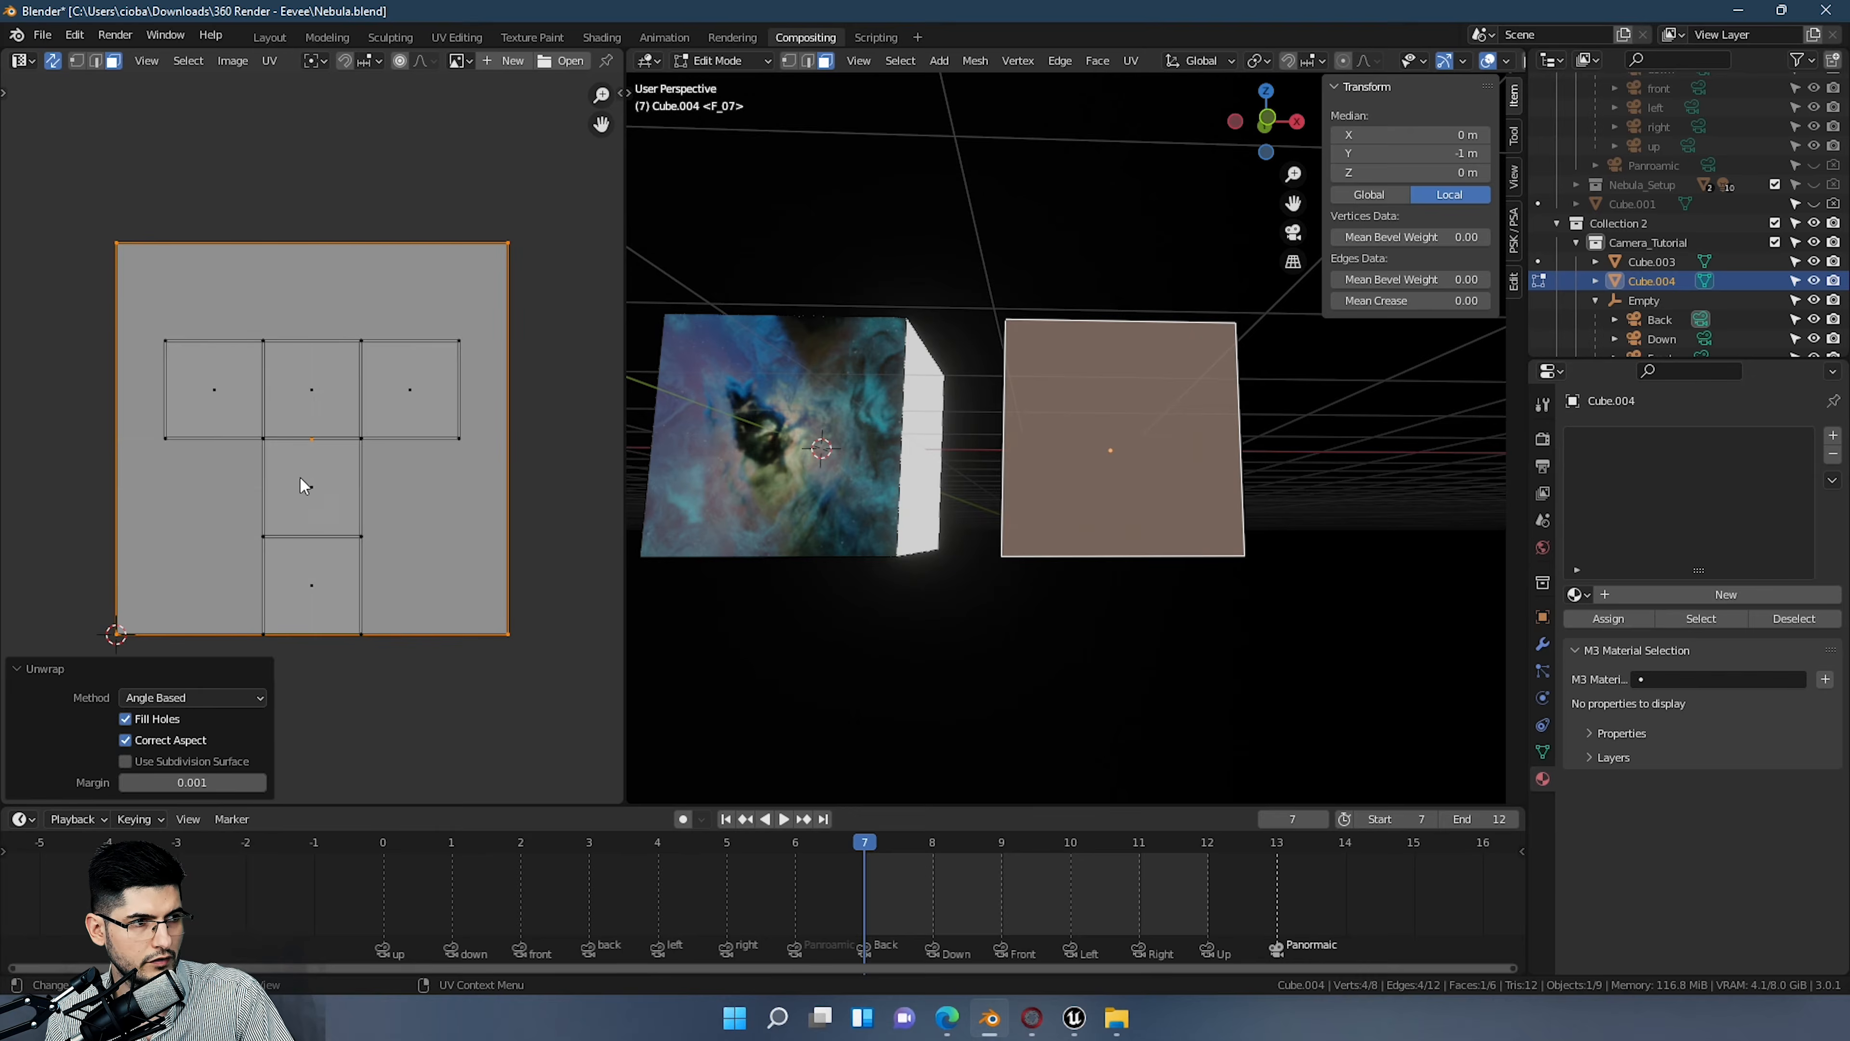
Step: Unwrap each of the three faces in the crossbar of the new cube's UV layout separately
left_click(243, 386)
key("u")
left_click(244, 431)
left_click(304, 396)
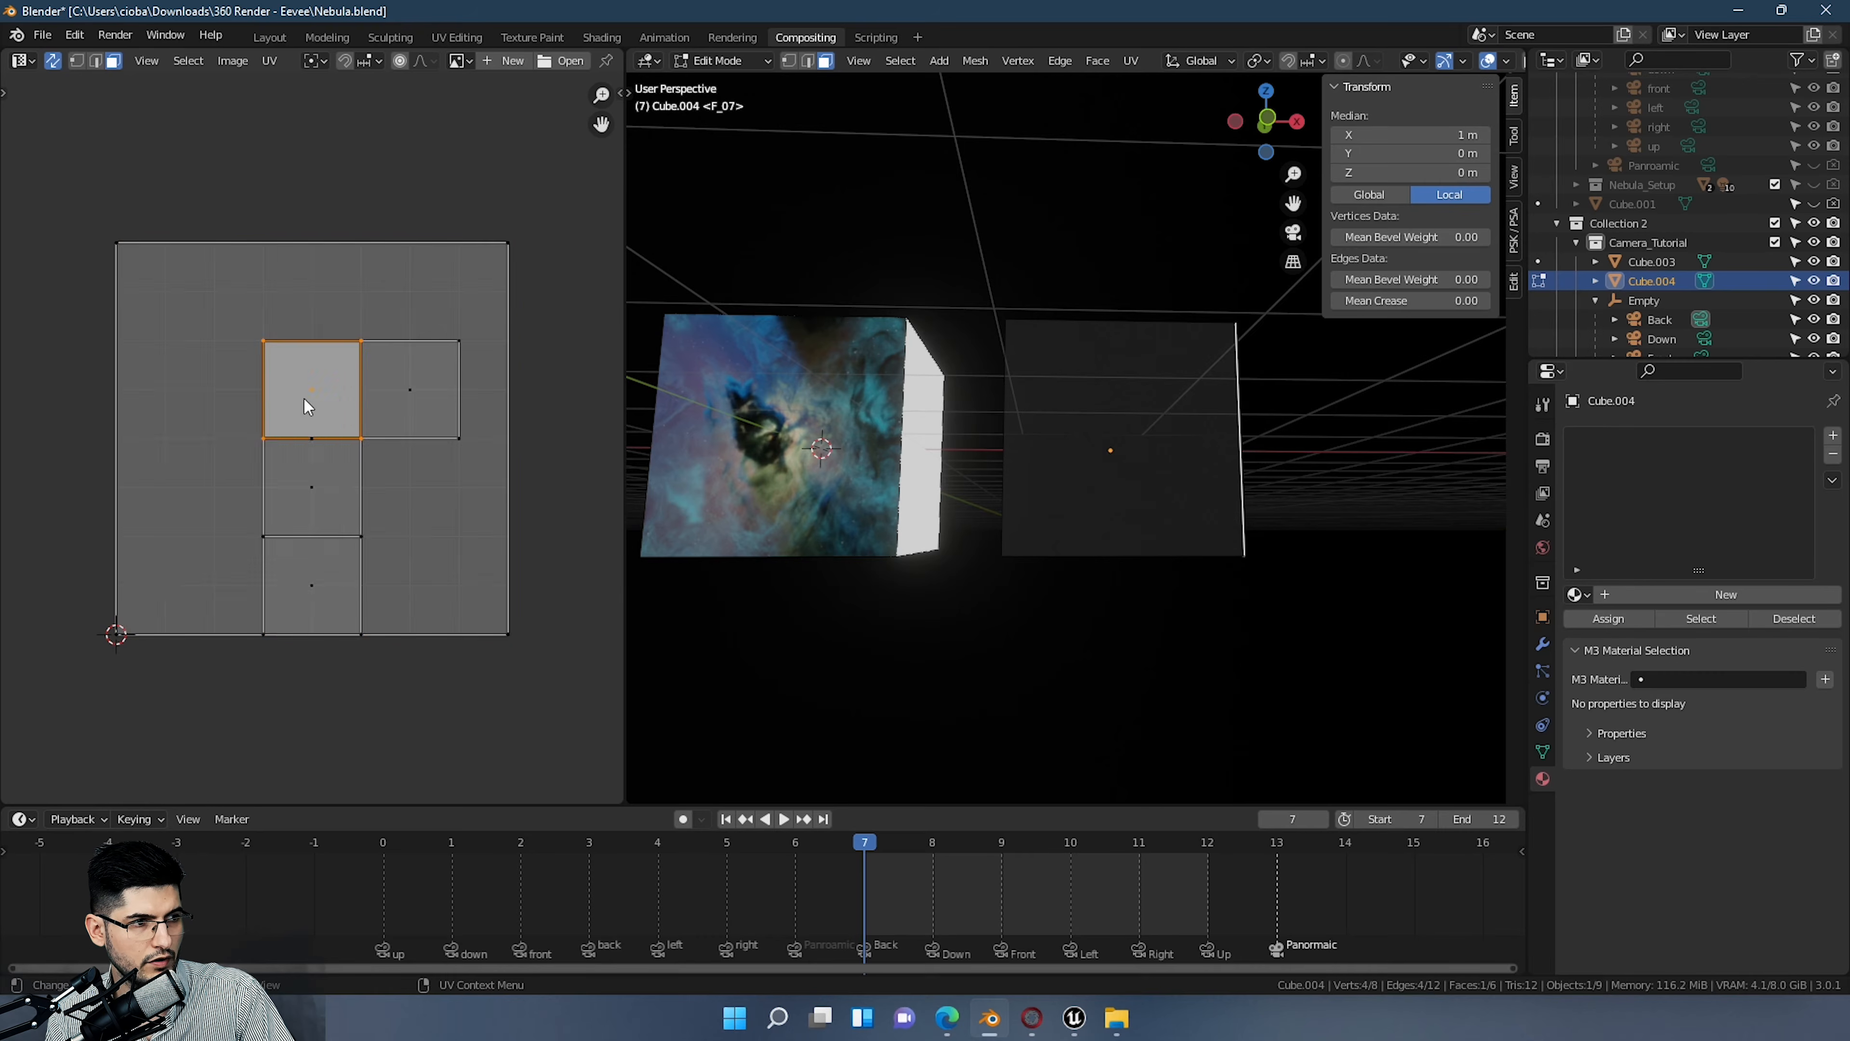
key("u")
left_click(303, 441)
left_click(393, 399)
key("u")
left_click(393, 402)
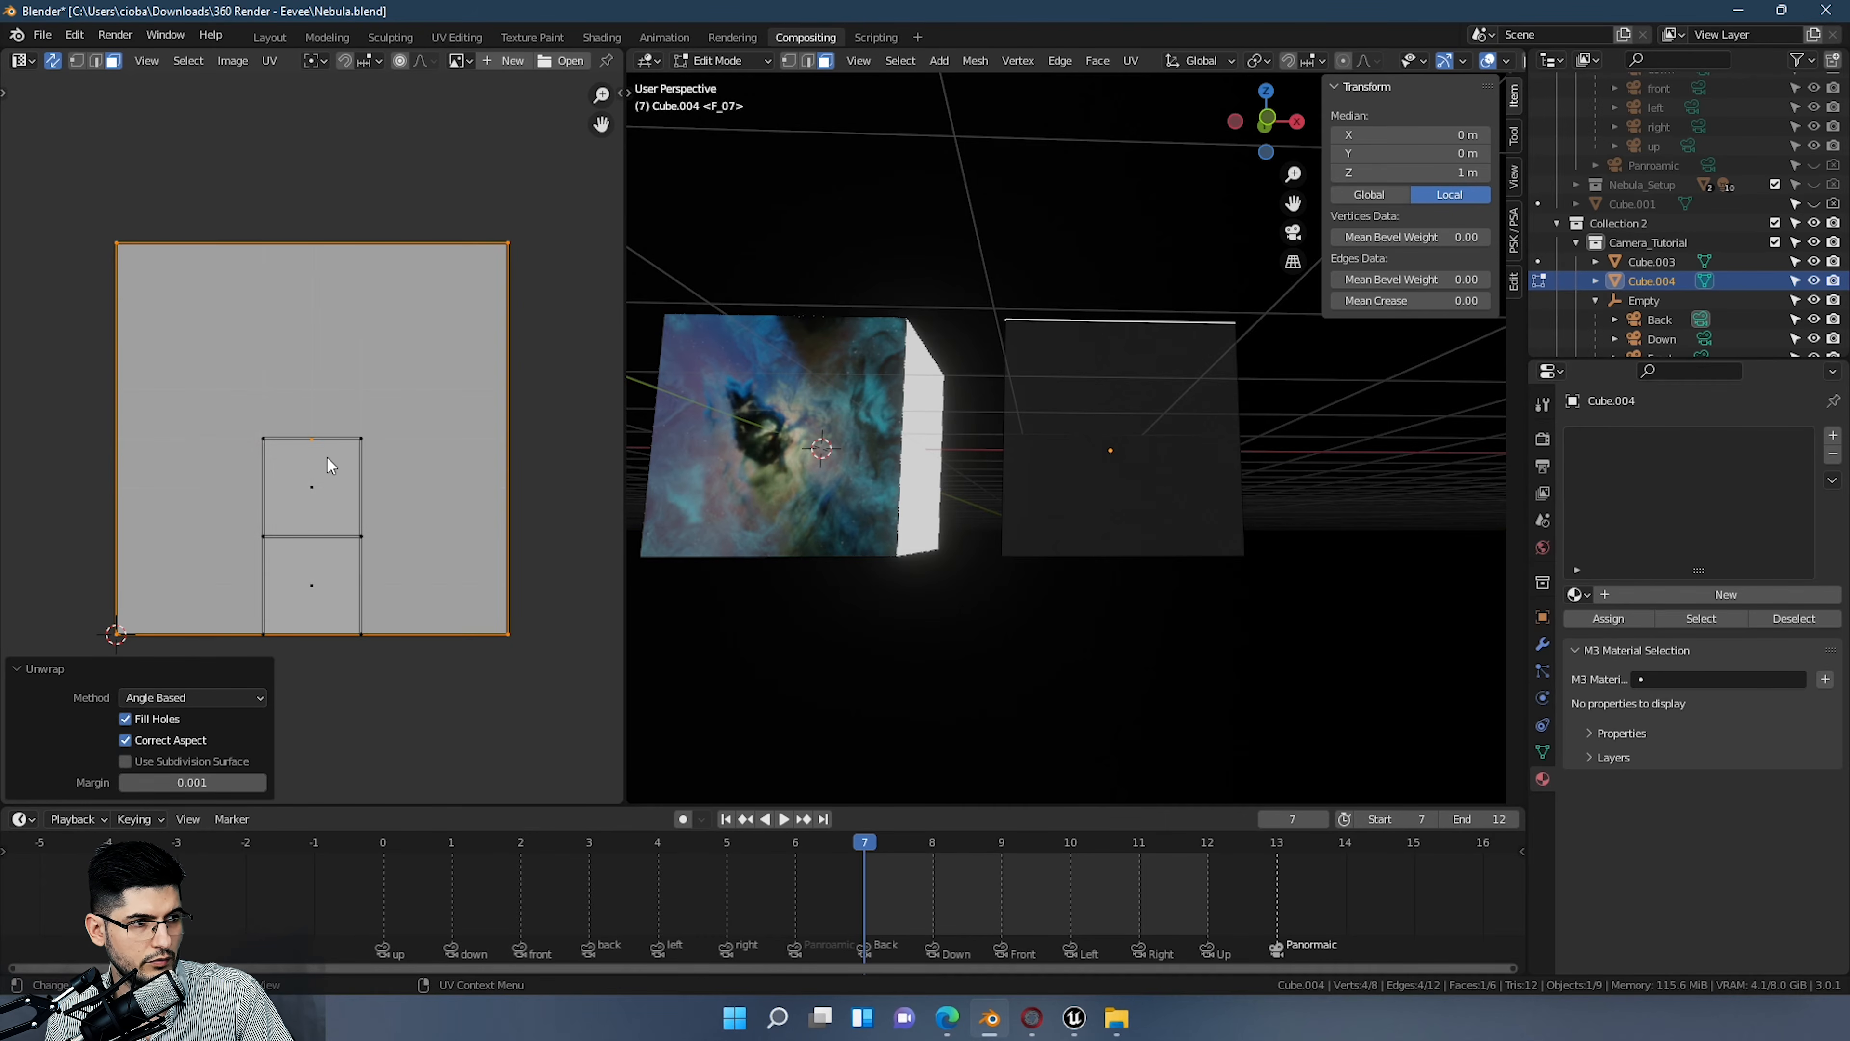
Step: Unwrap the two remaining faces in the lower part of the new cube's UV layout, one at a time
left_click(326, 457)
key("u")
left_click(305, 504)
left_click(318, 570)
key("u")
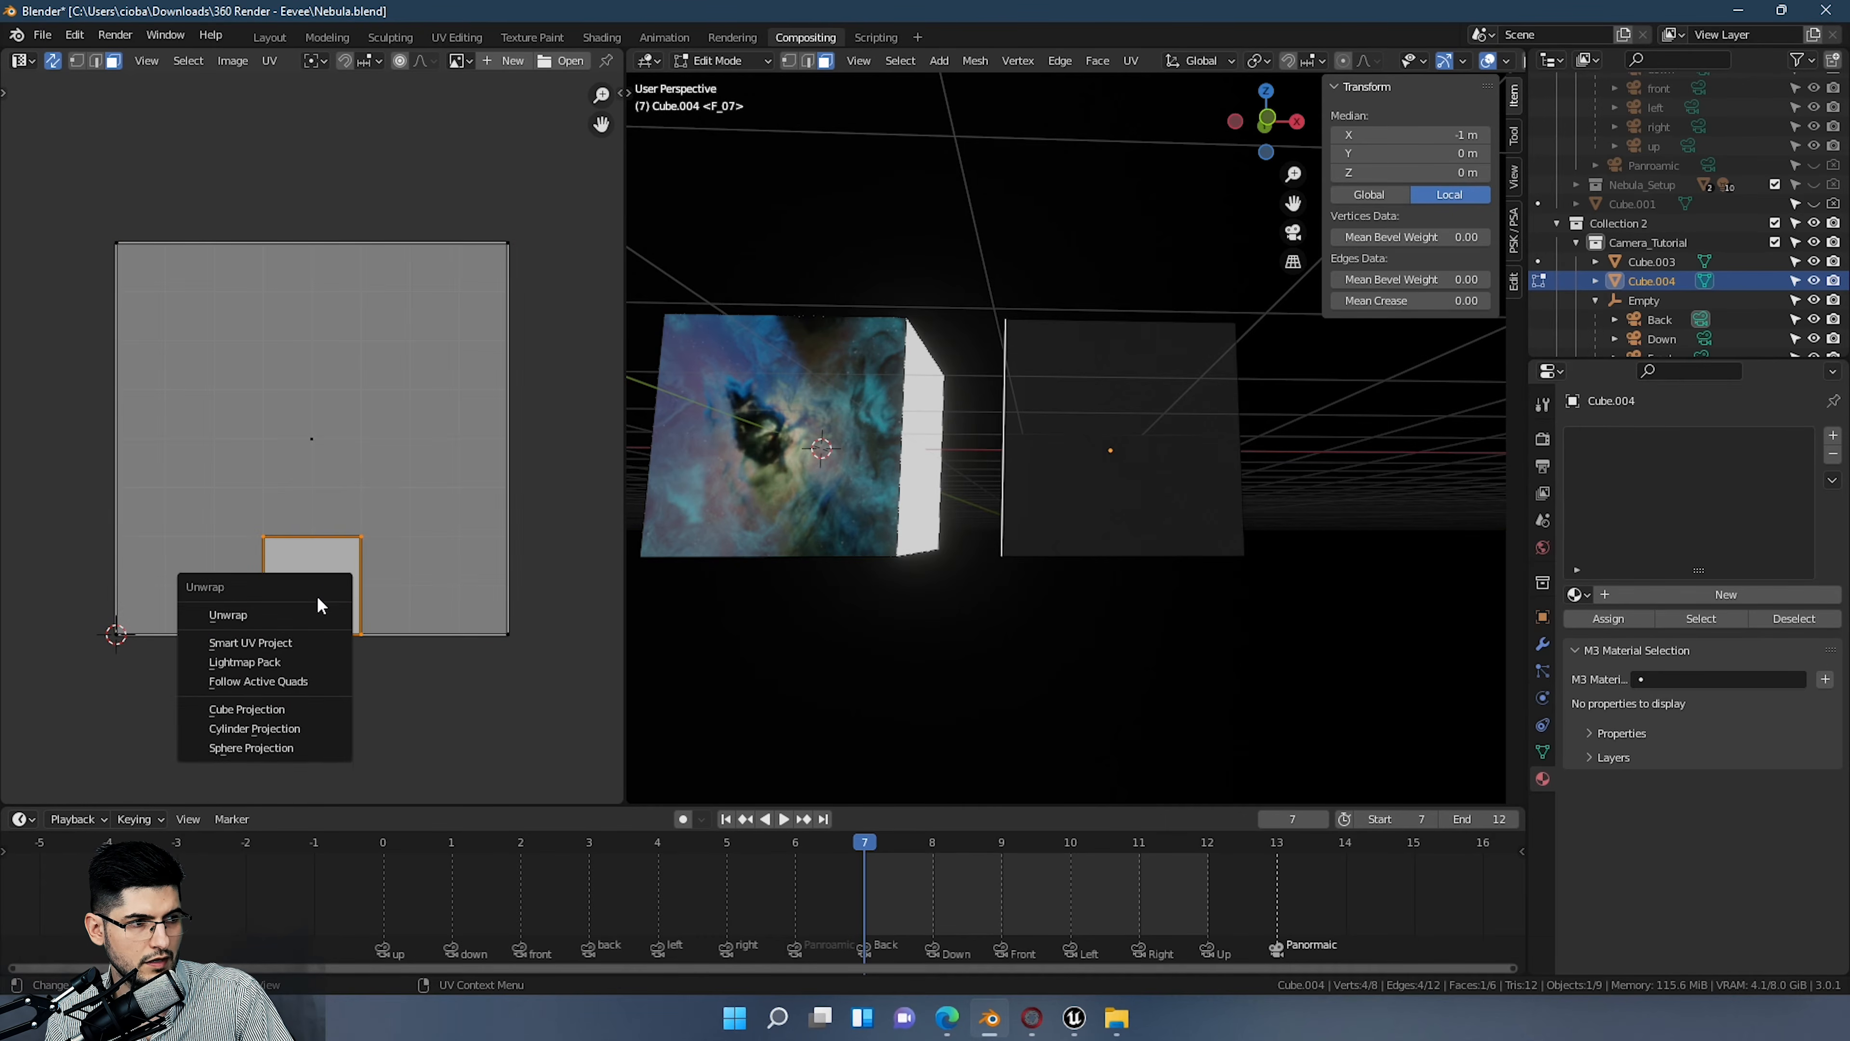
left_click(317, 596)
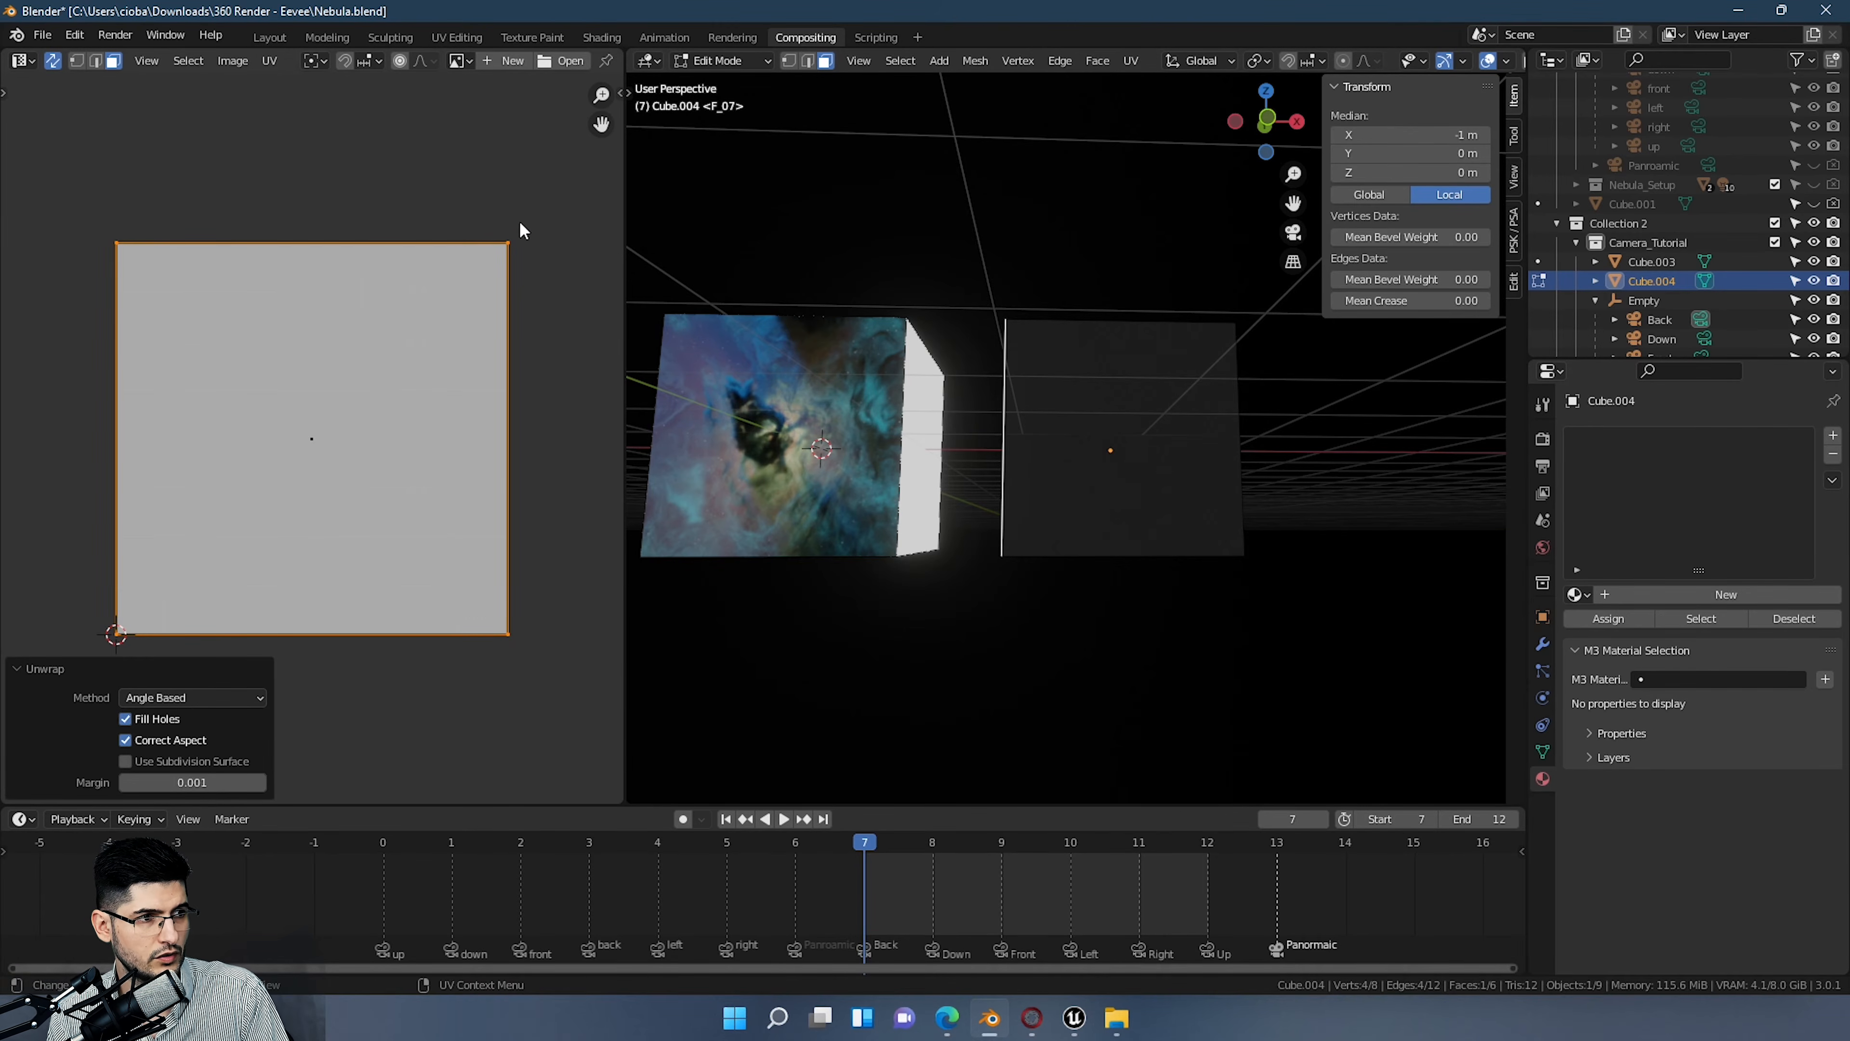
Step: Select all of the new cube's UVs and try scaling and rotating them together around their center
key("a")
key("s")
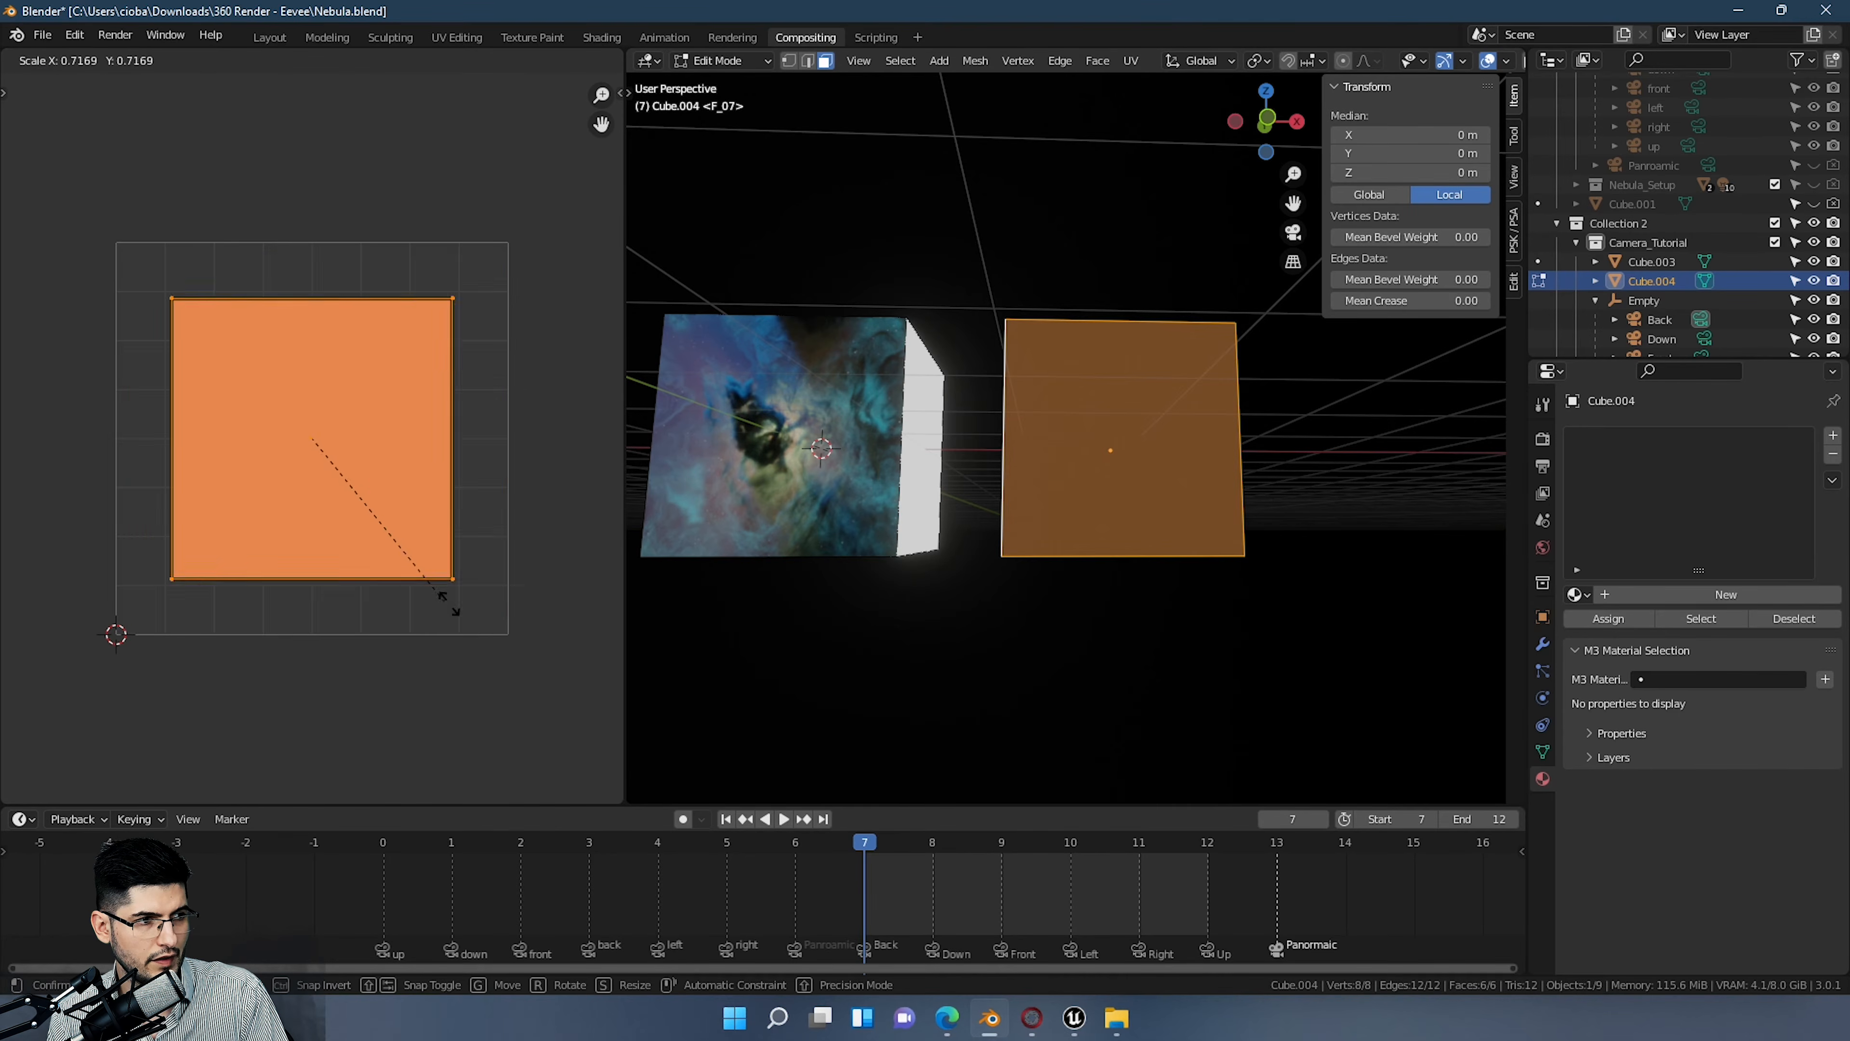
right_click(514, 467)
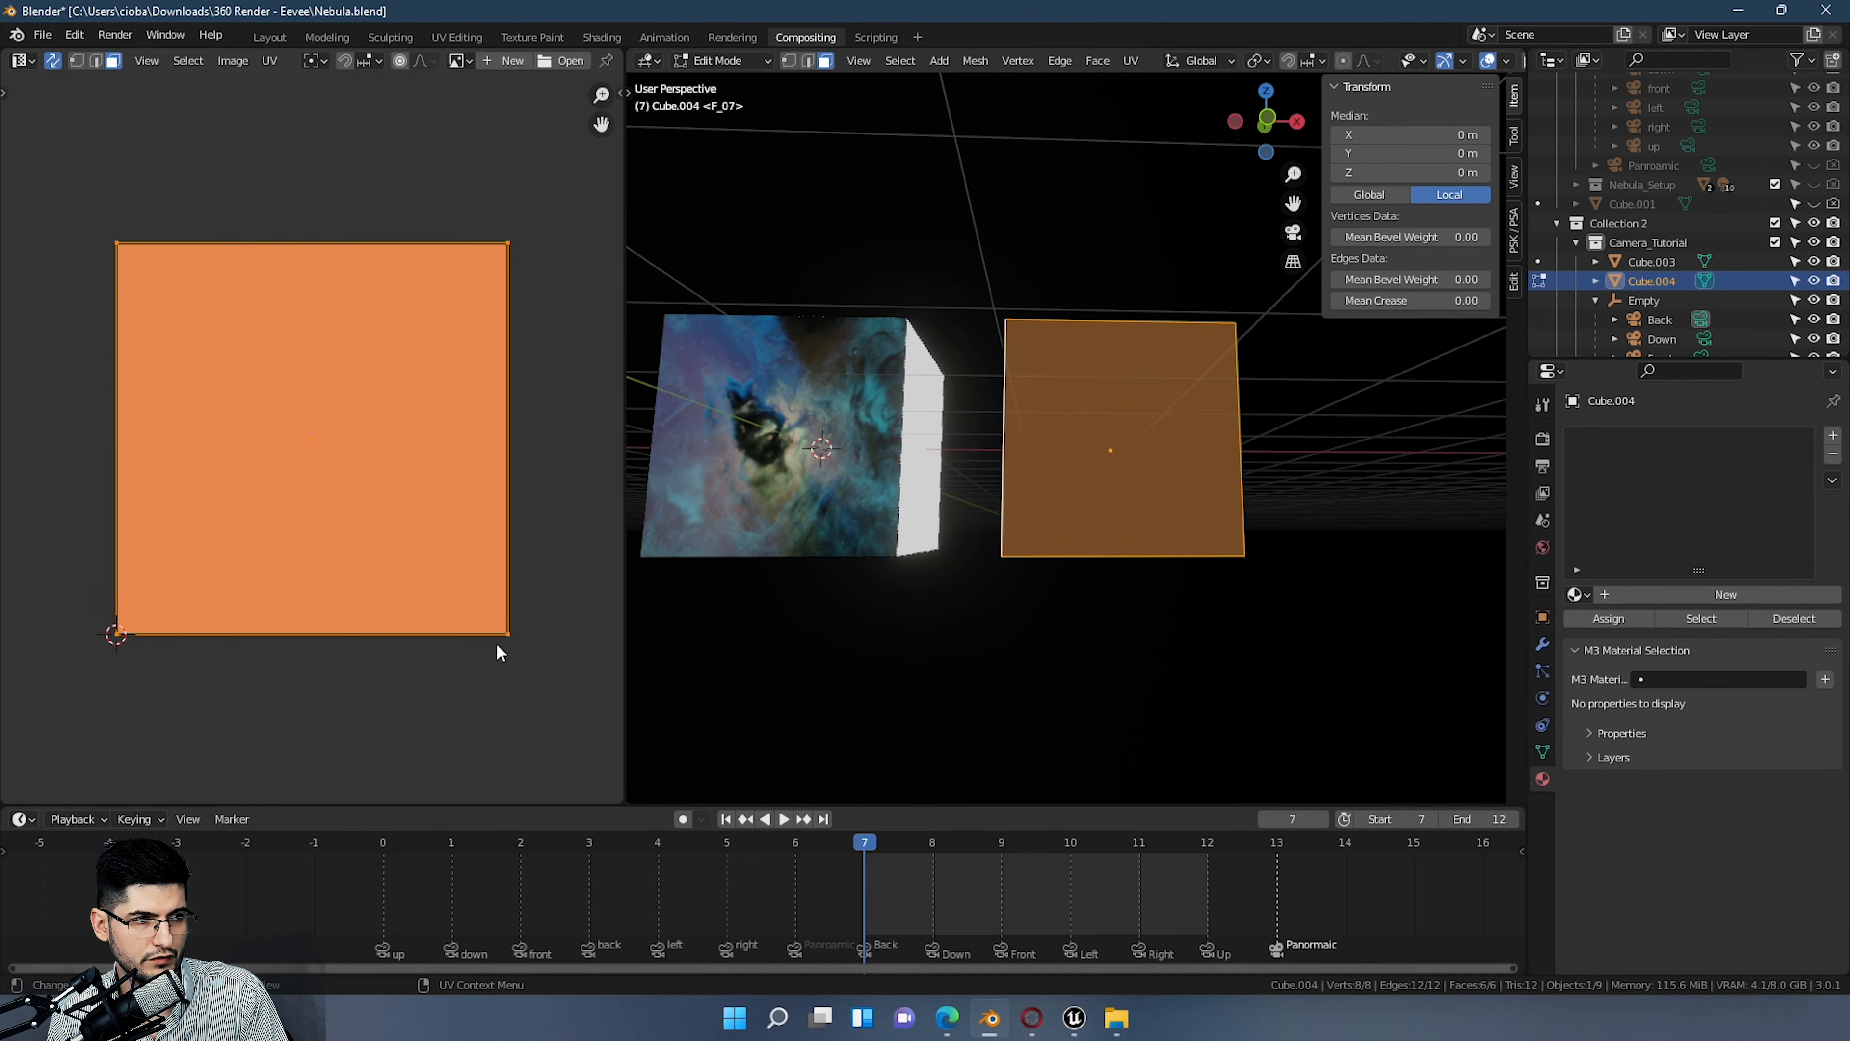
key("s")
right_click(476, 602)
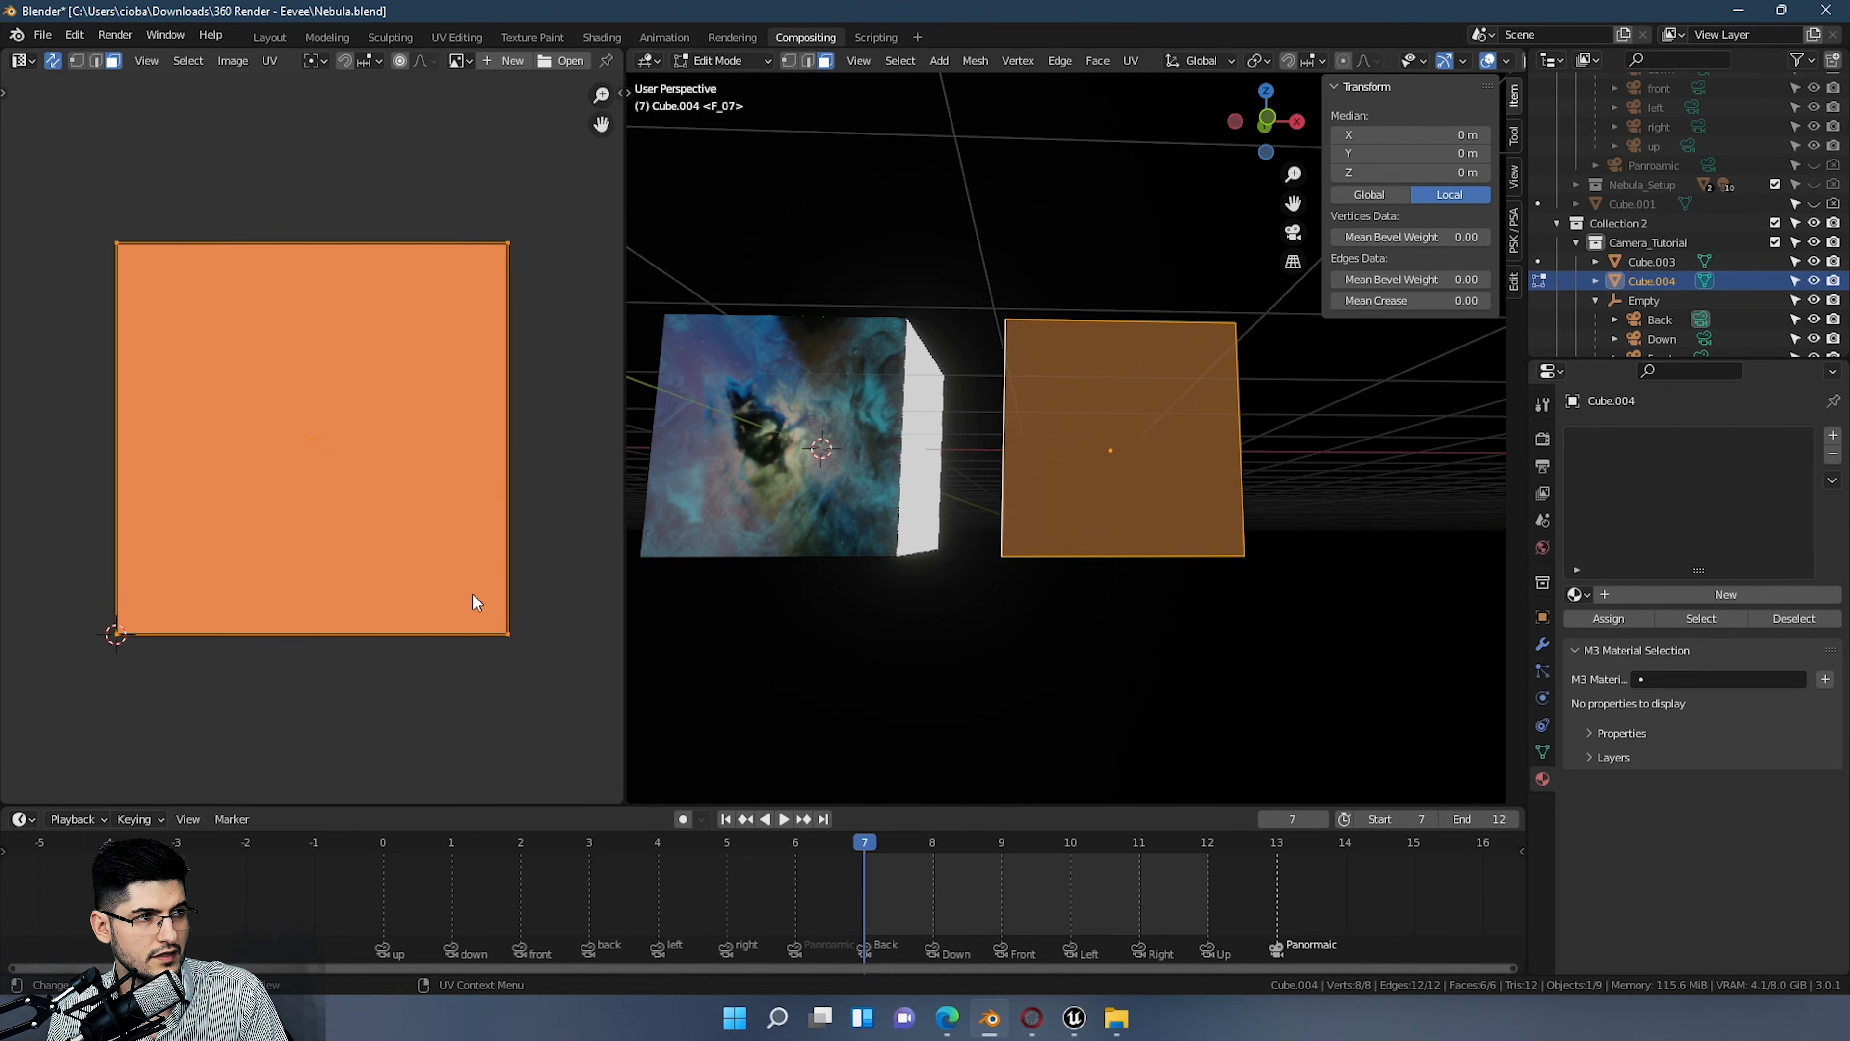
left_click(53, 63)
left_click(53, 63)
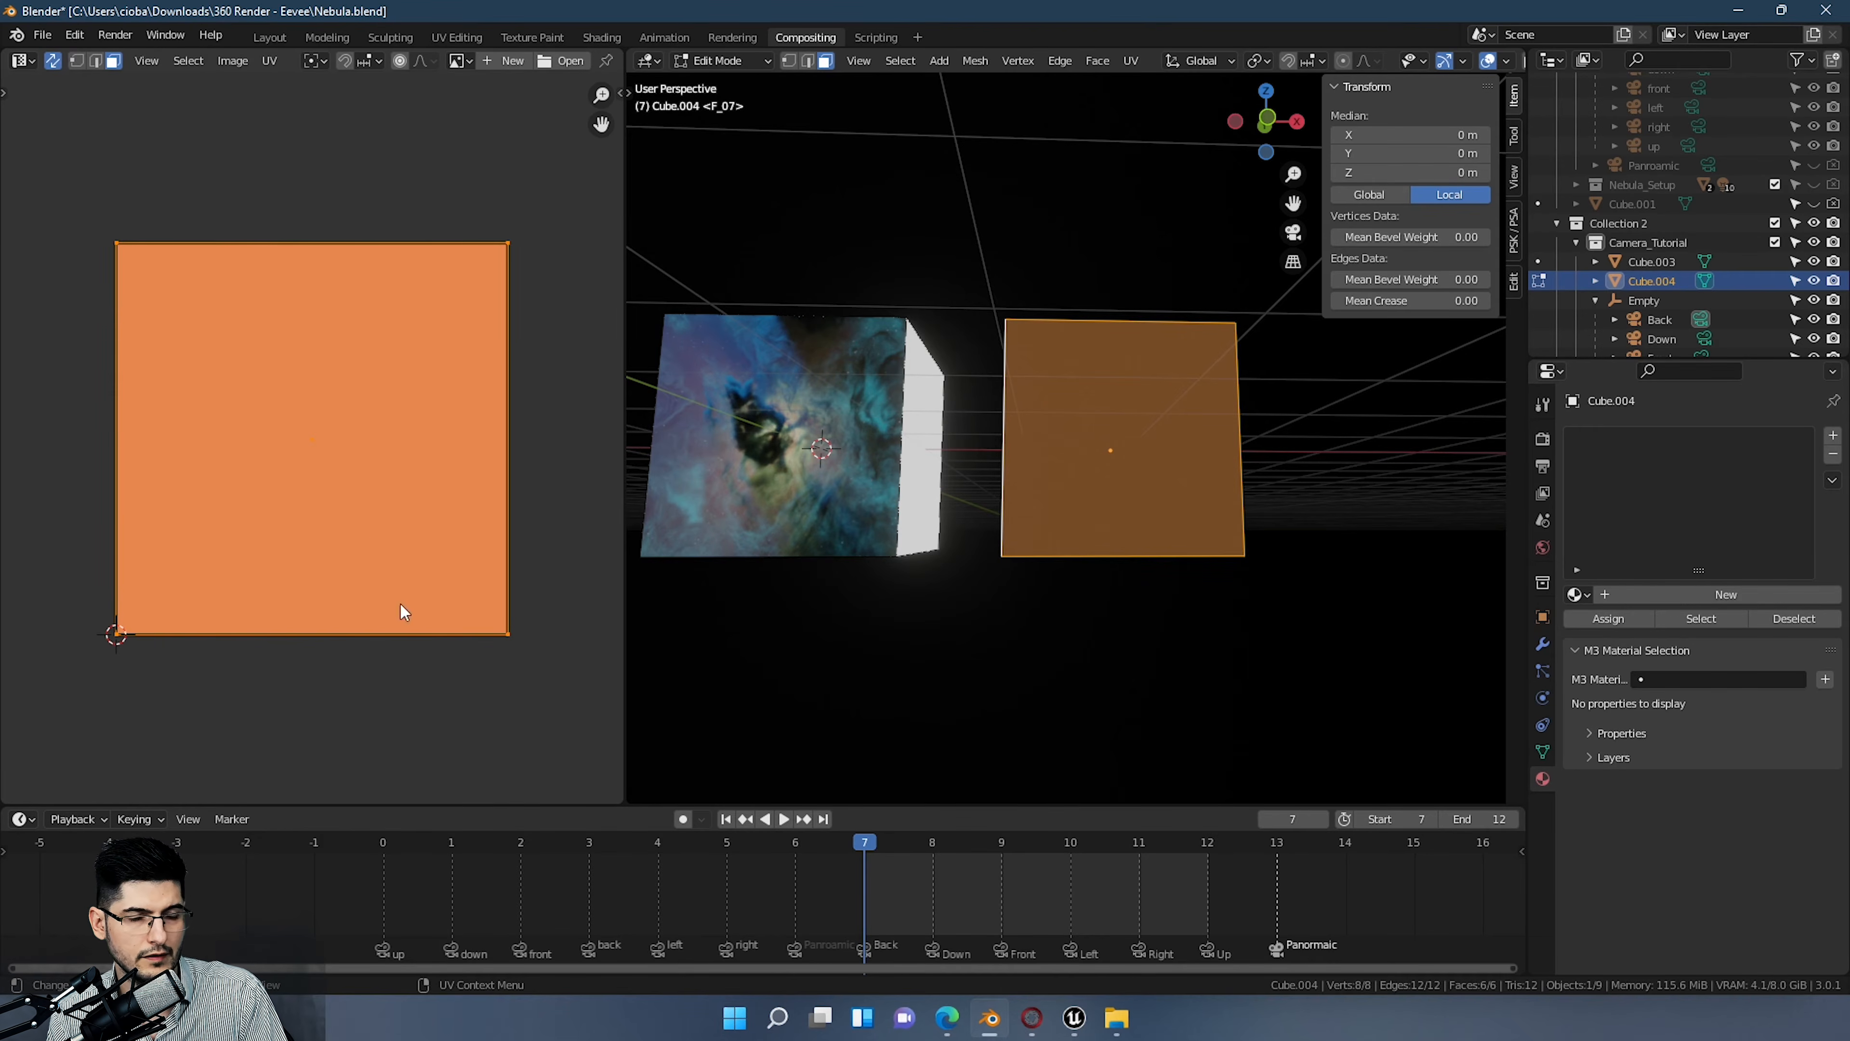
key("s")
right_click(379, 539)
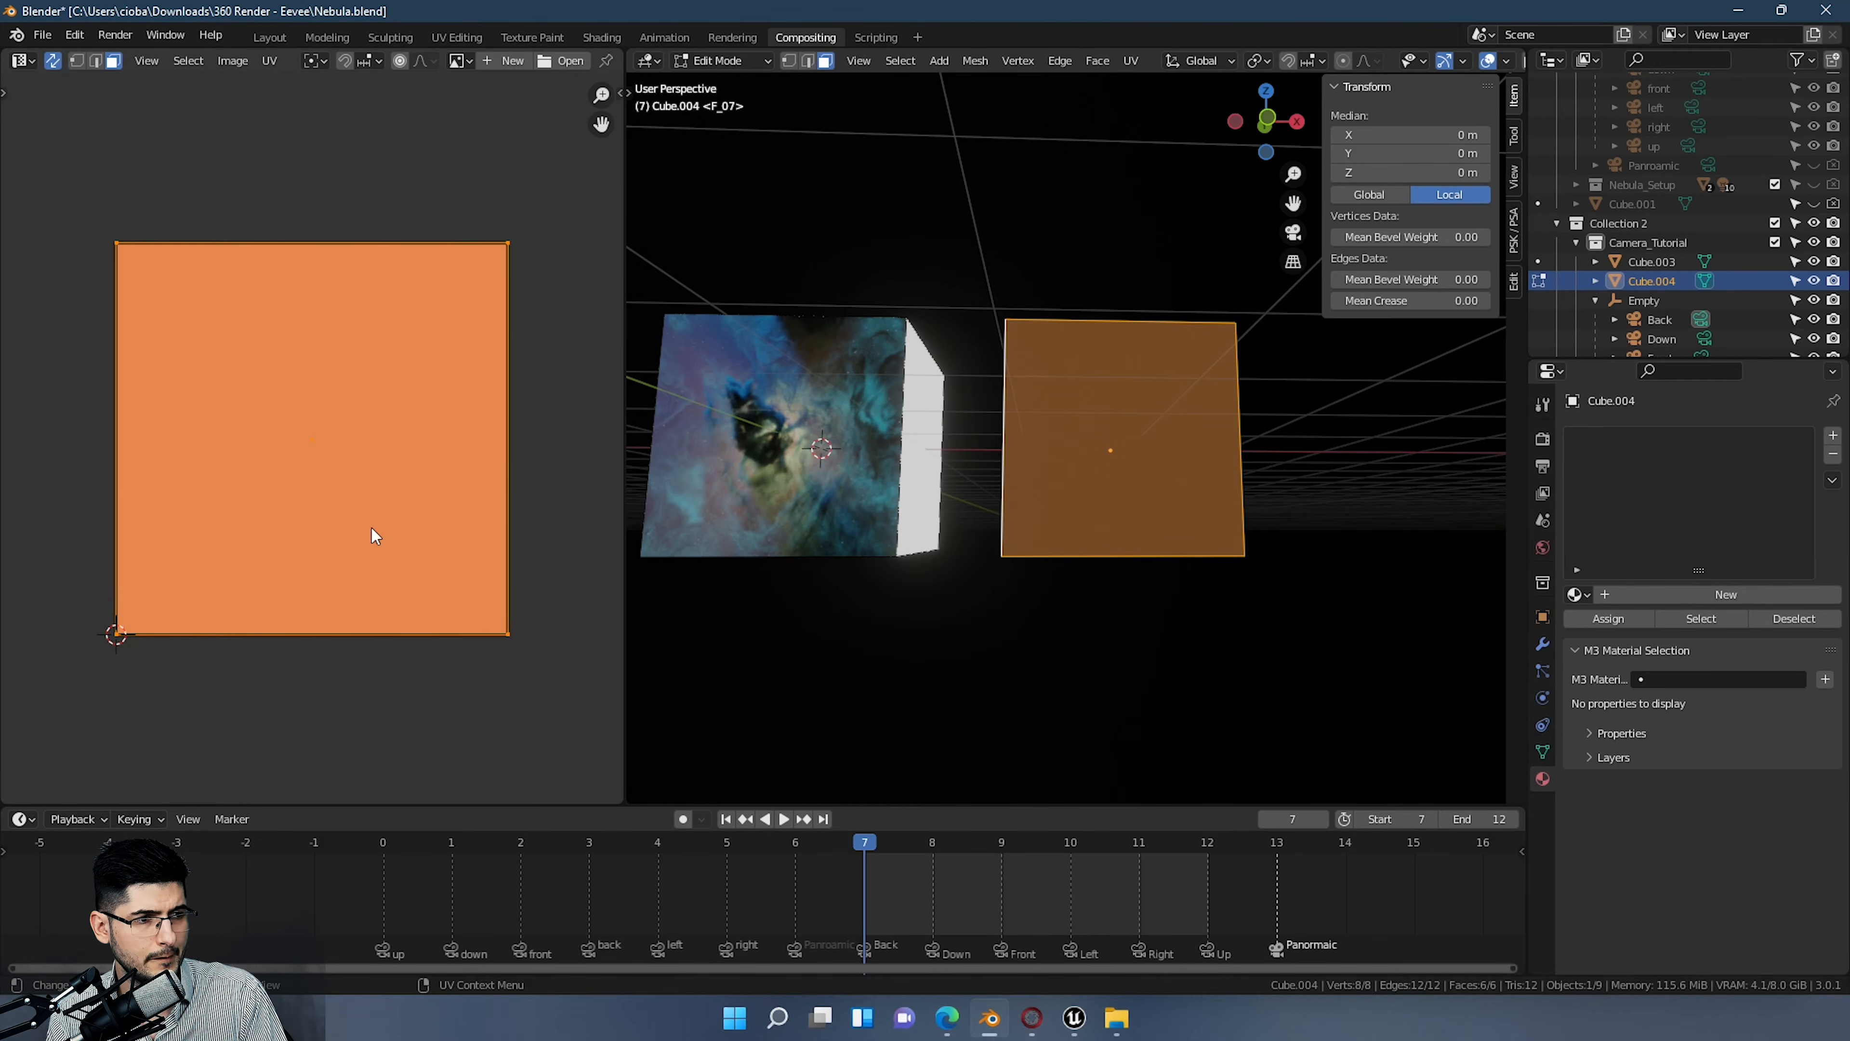
key("r")
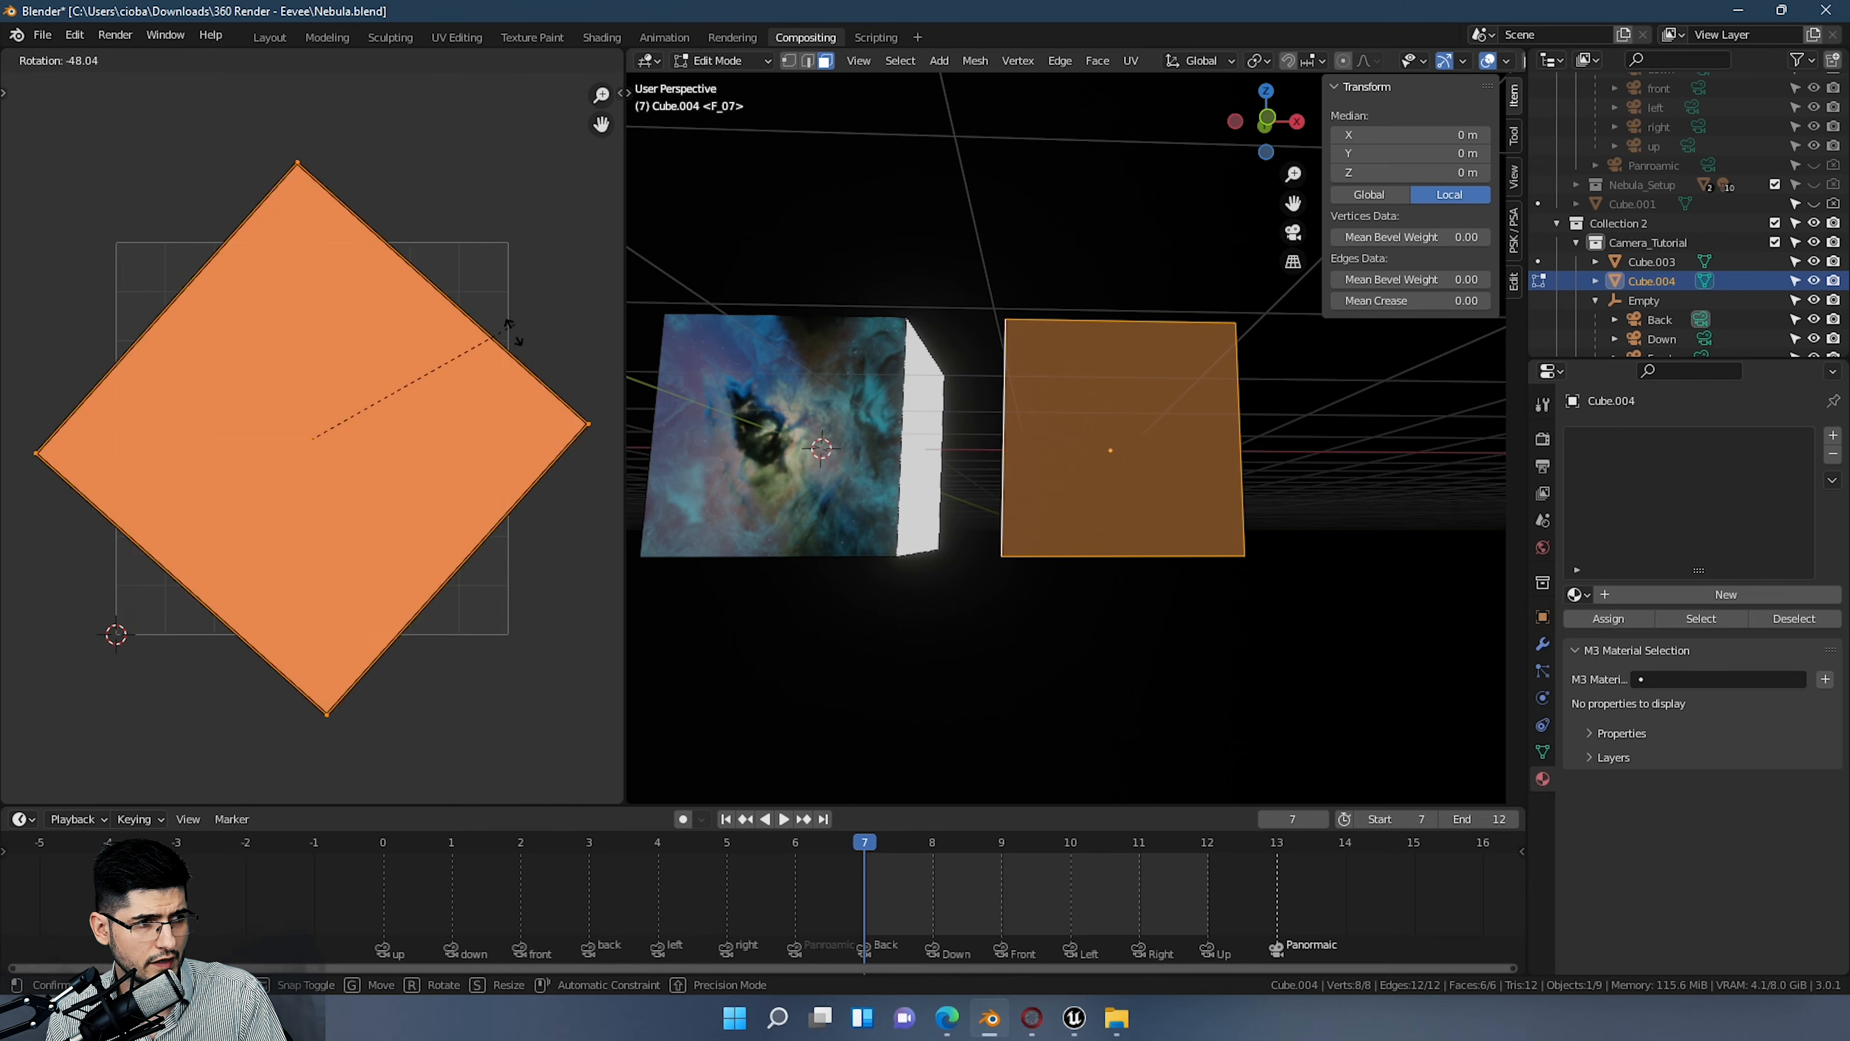
right_click(456, 146)
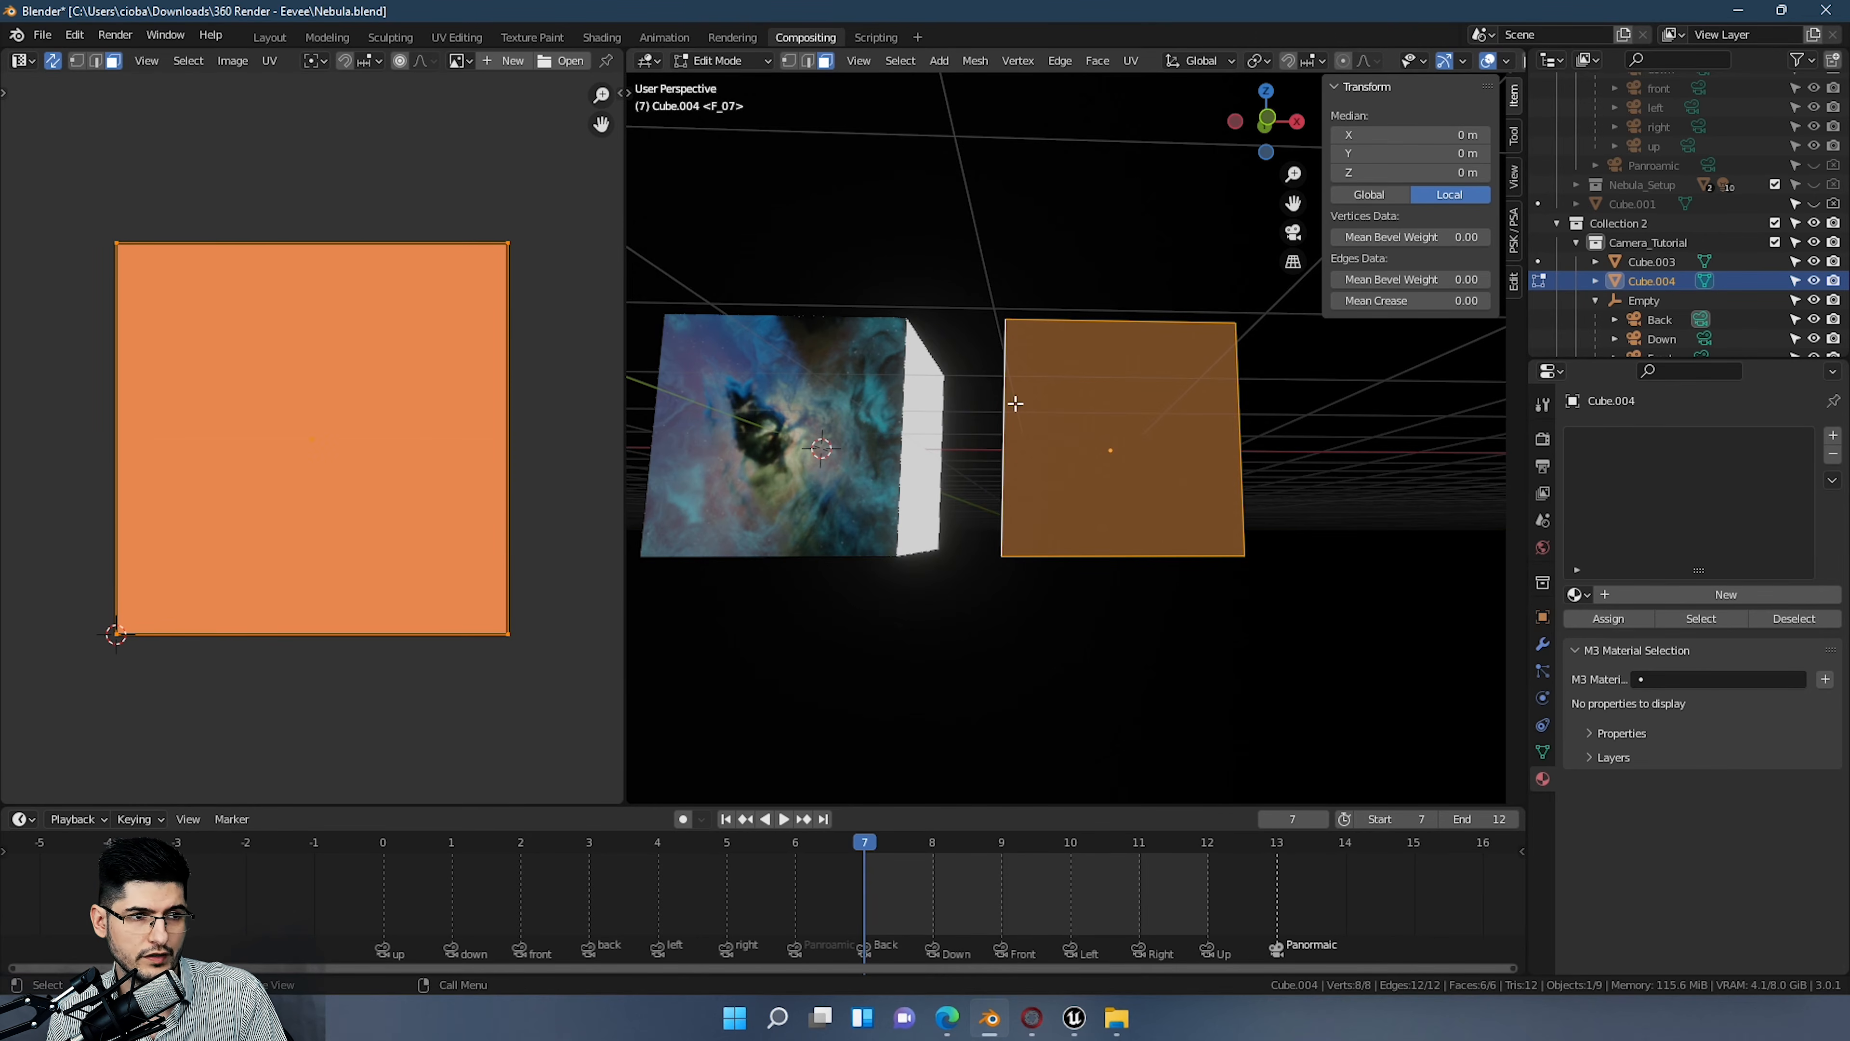
Step: Leave Edit Mode, delete the extra cube and select Cube.003 again
key("Tab")
key("Delete")
left_click(787, 480)
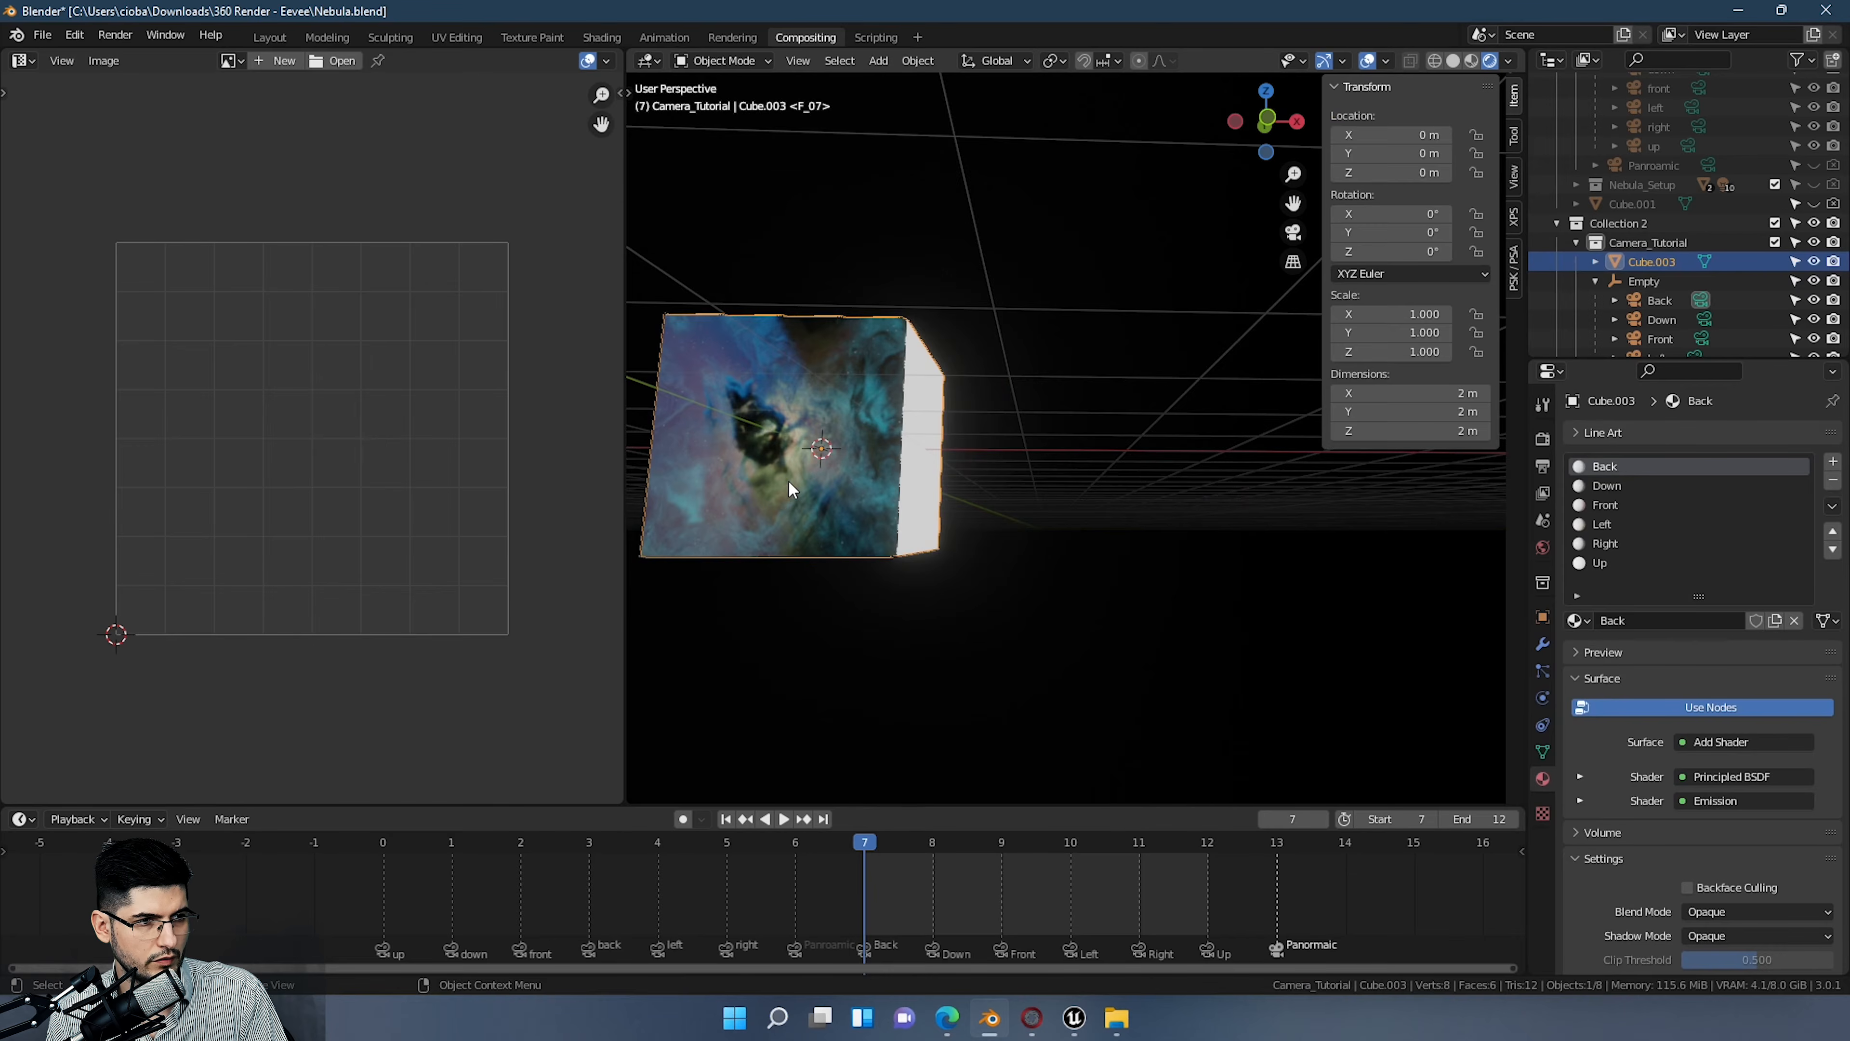
Step: In Edit Mode, select all UVs of Cube.003 and scale them up by 1.412
middle_click_drag(788, 480, 1000, 333)
key("Tab")
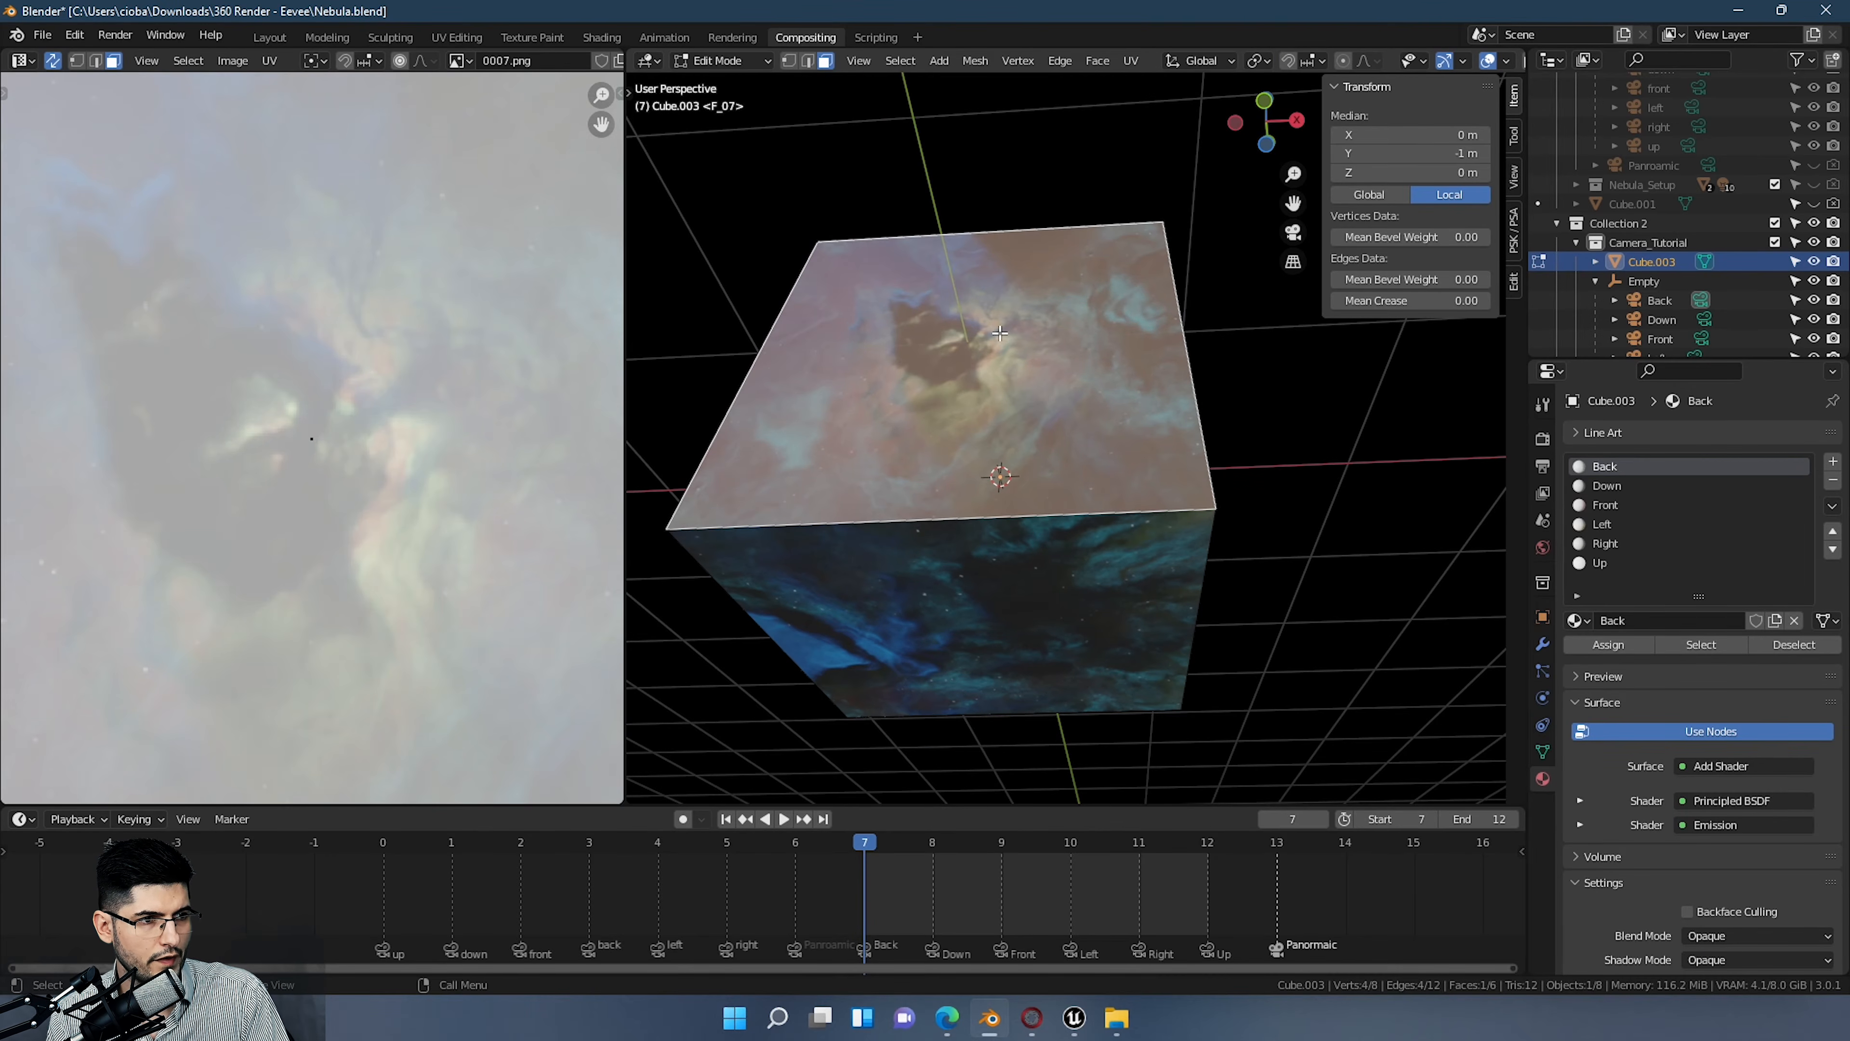
scroll(402, 501, "down", 6)
key("a")
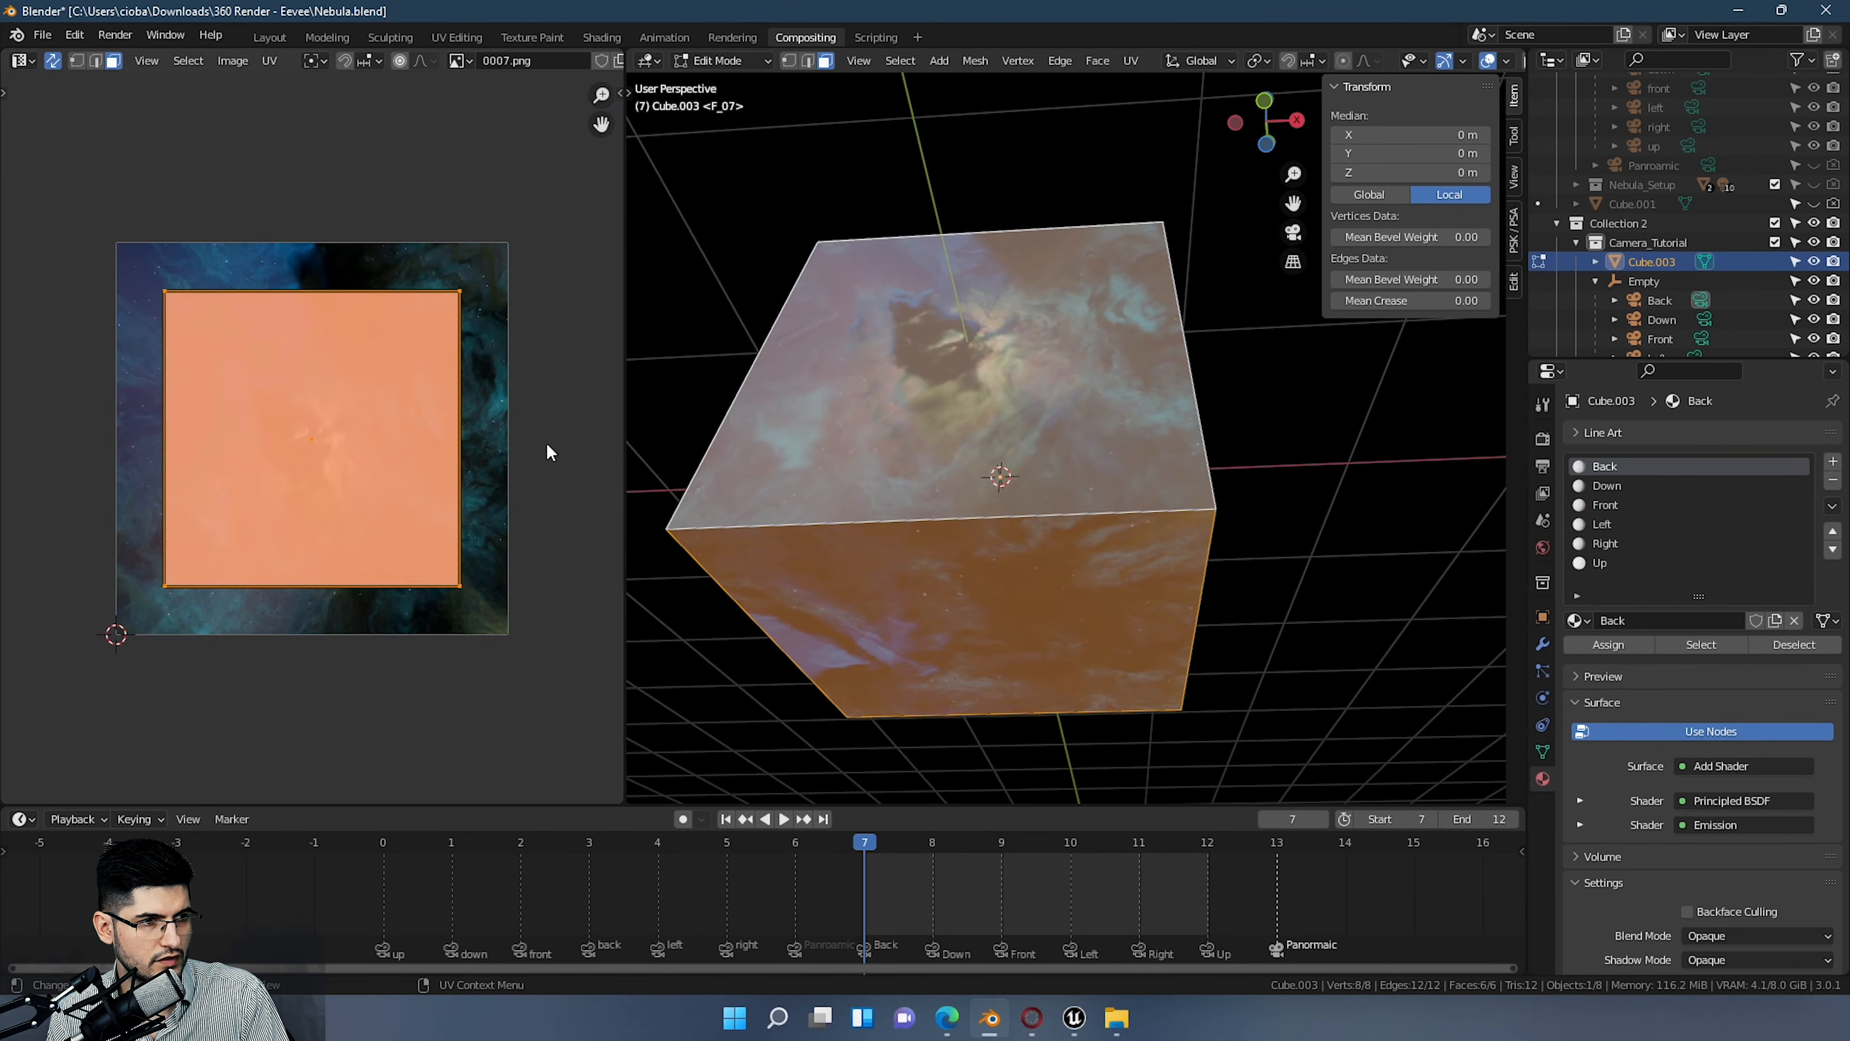
key("s")
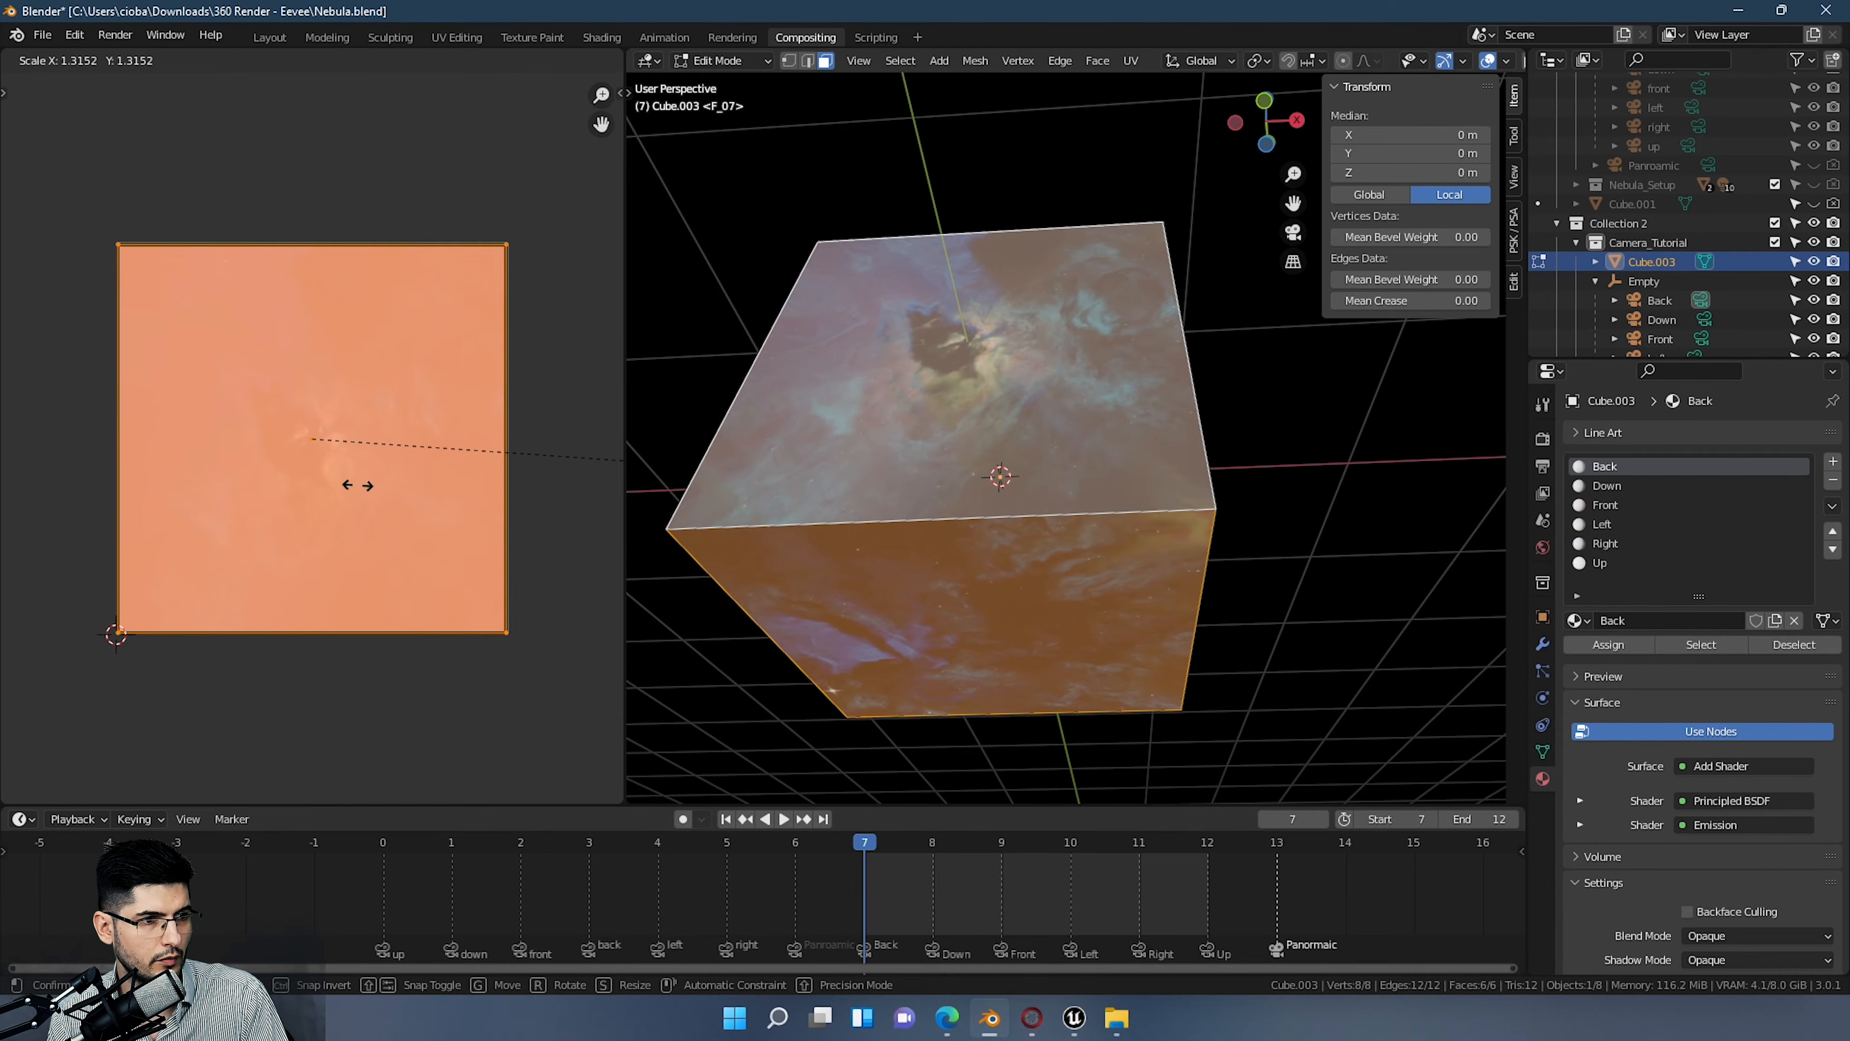
left_click(574, 508)
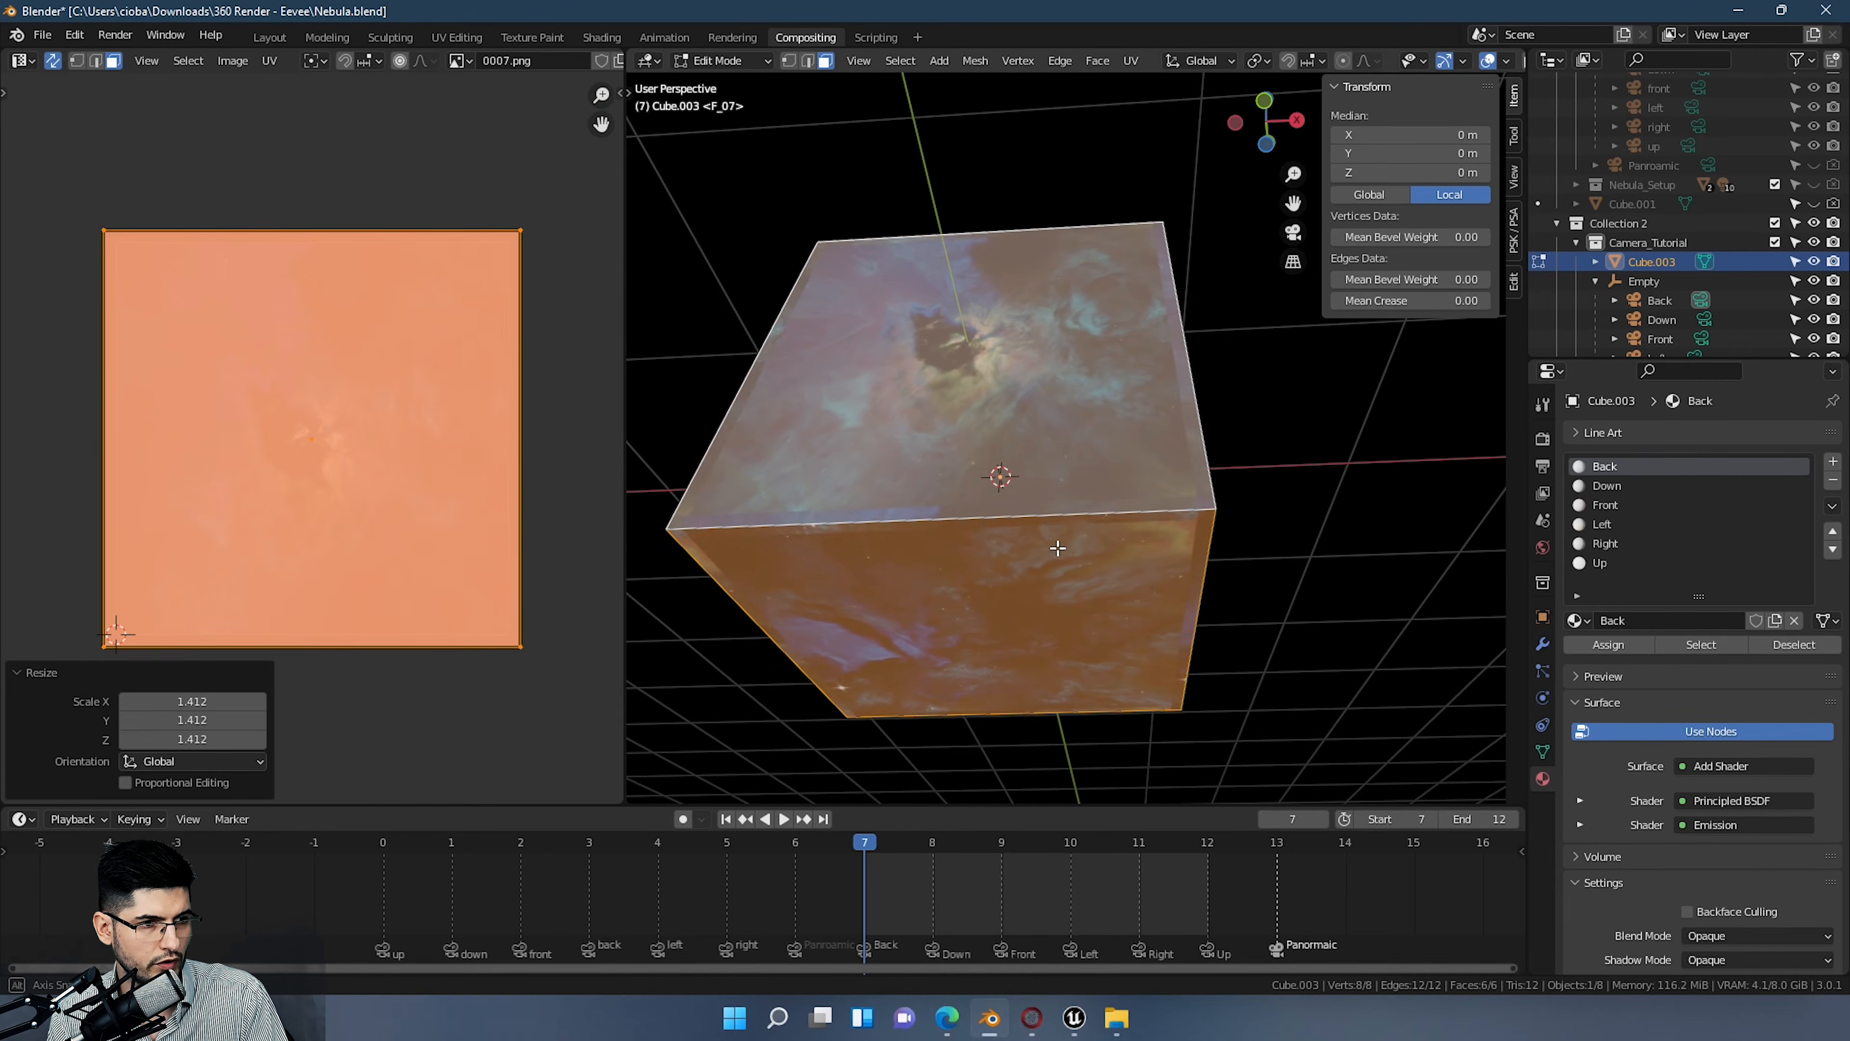
Step: Check the cube's face edges with overlays hidden, and scale all UVs by 0.939 to fit the image bounds exactly
scroll(1056, 489, "up", 4)
key("Tab")
middle_click_drag(1081, 501, 1149, 514)
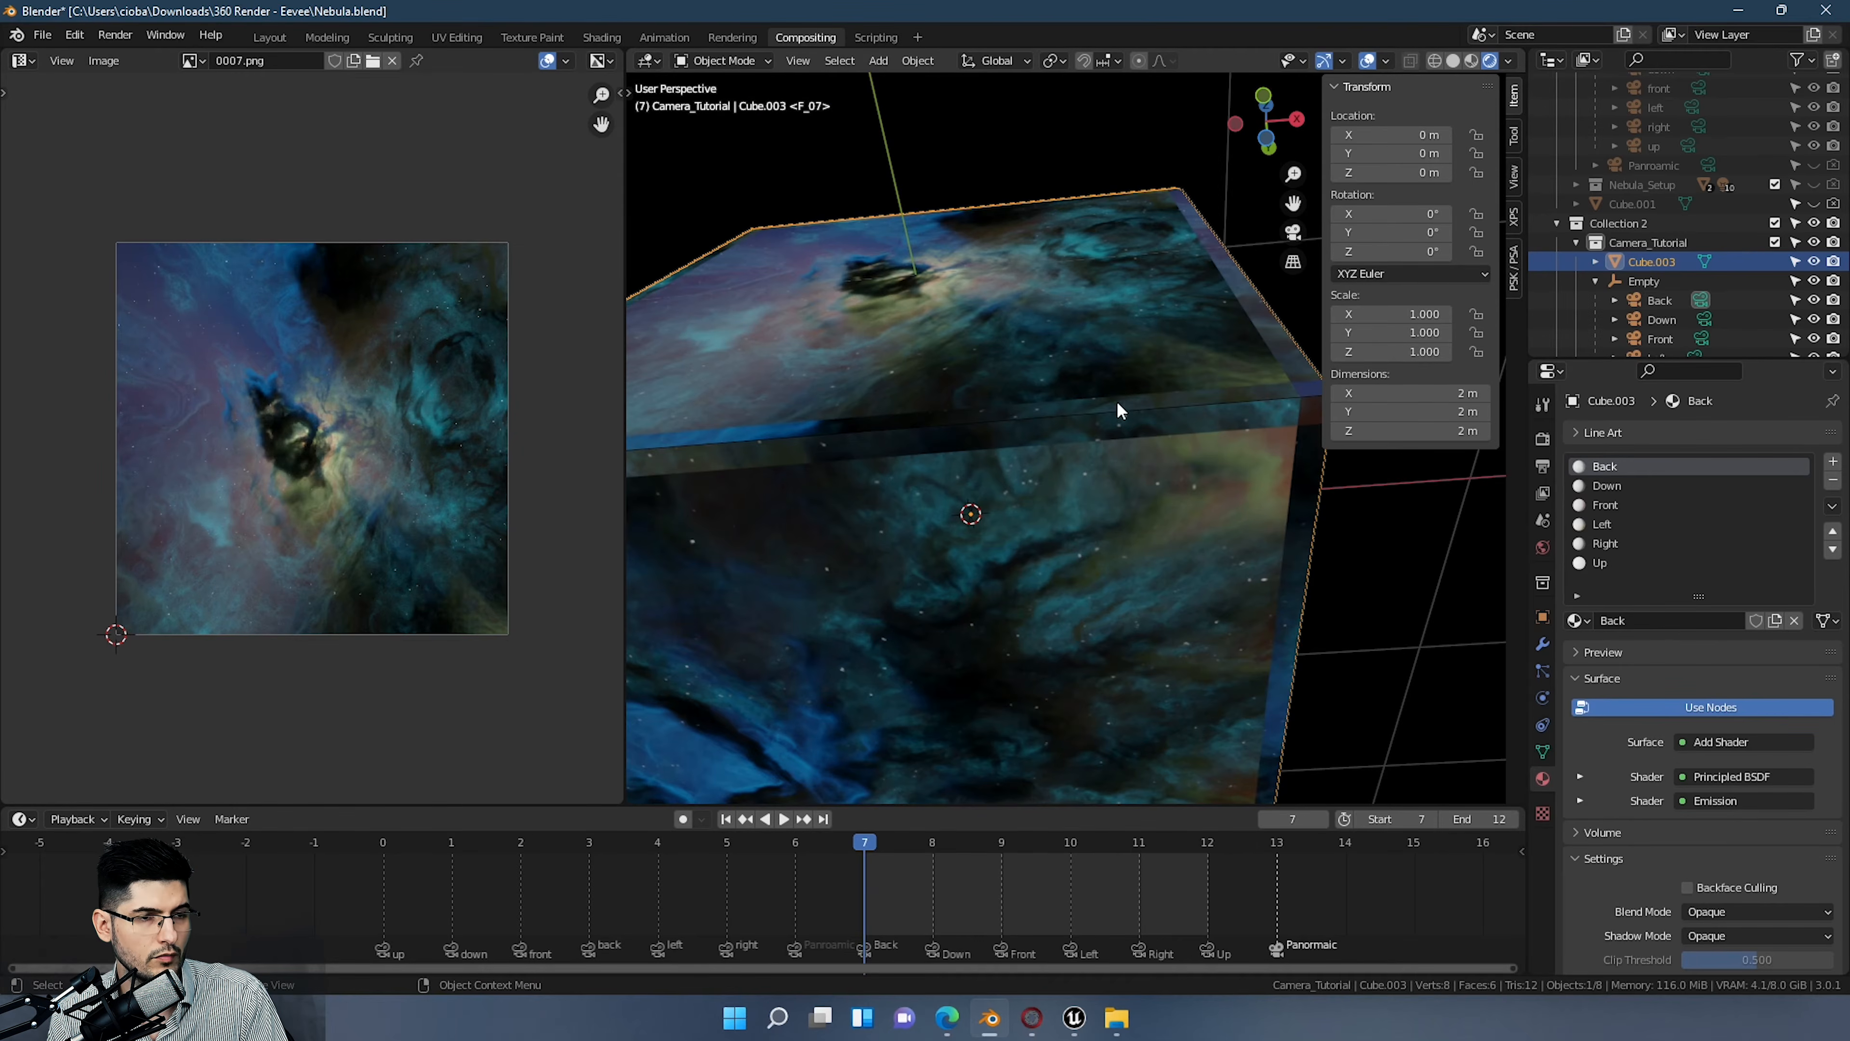
key("Tab")
left_click(1490, 60)
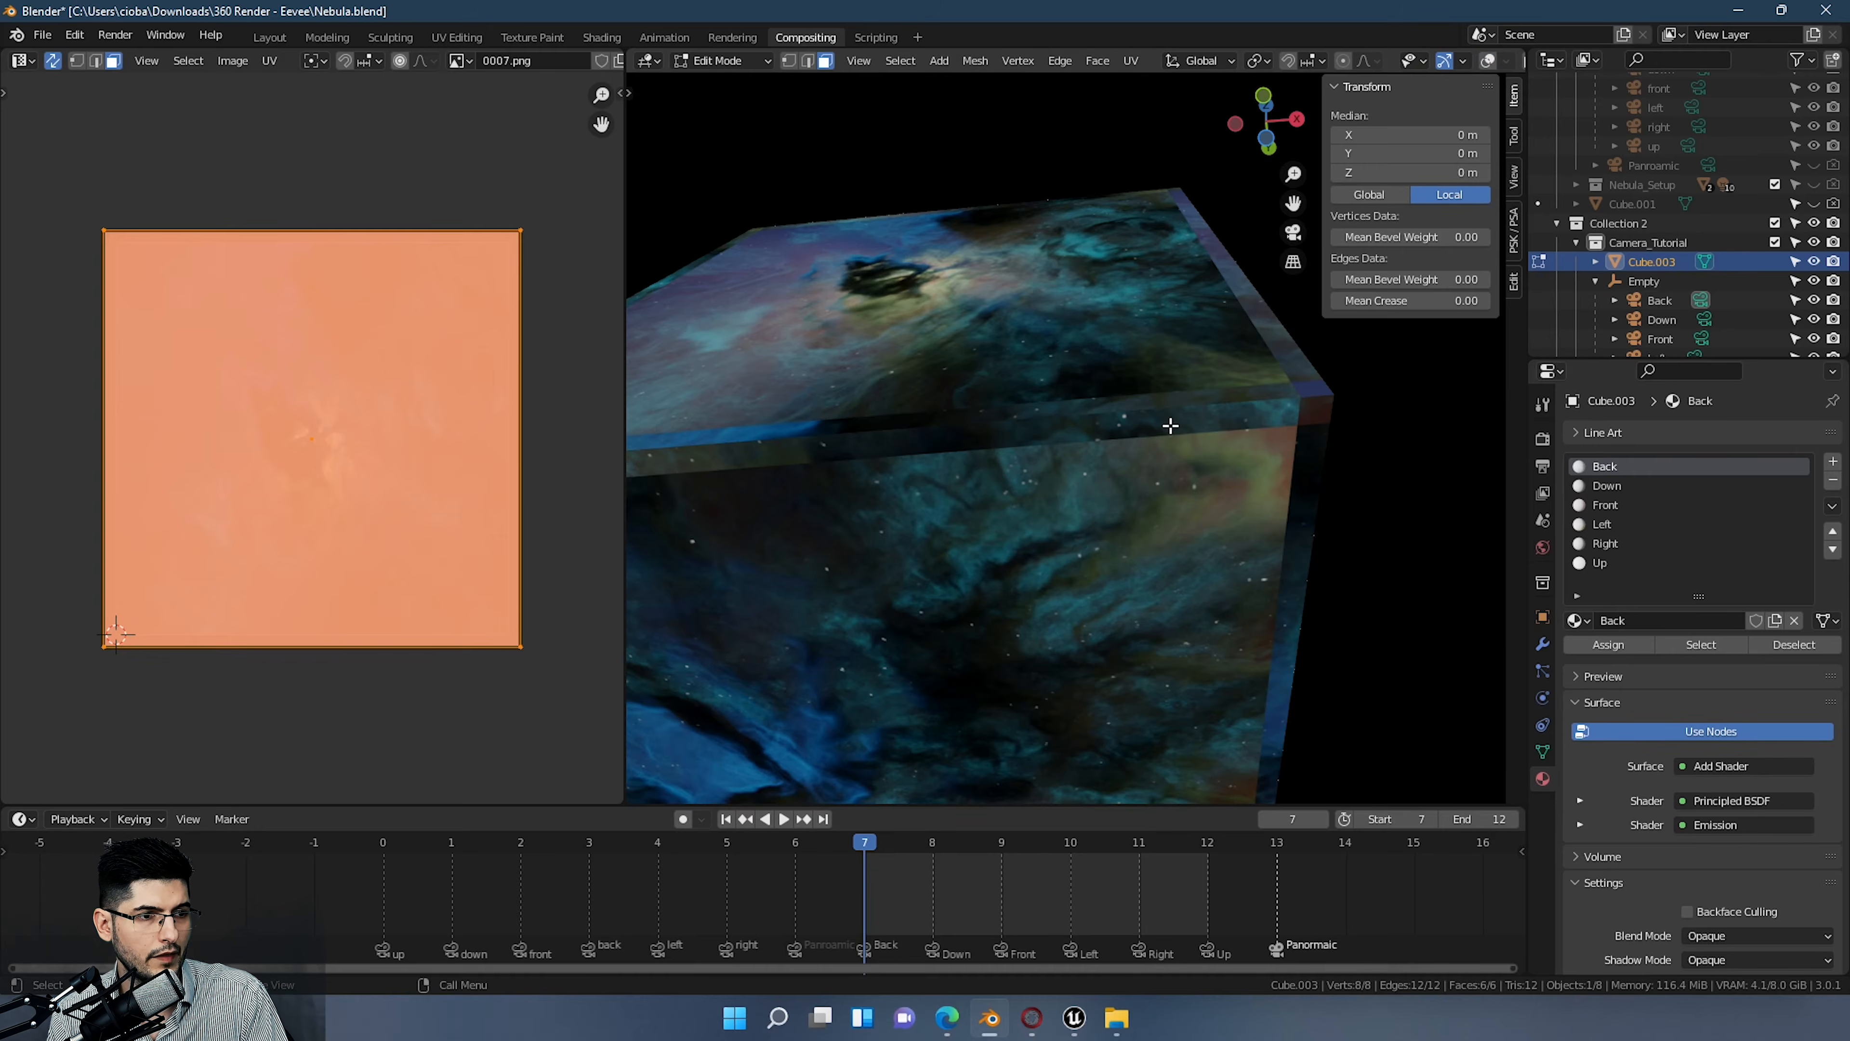
middle_click_drag(1169, 421, 1112, 529)
key("Tab")
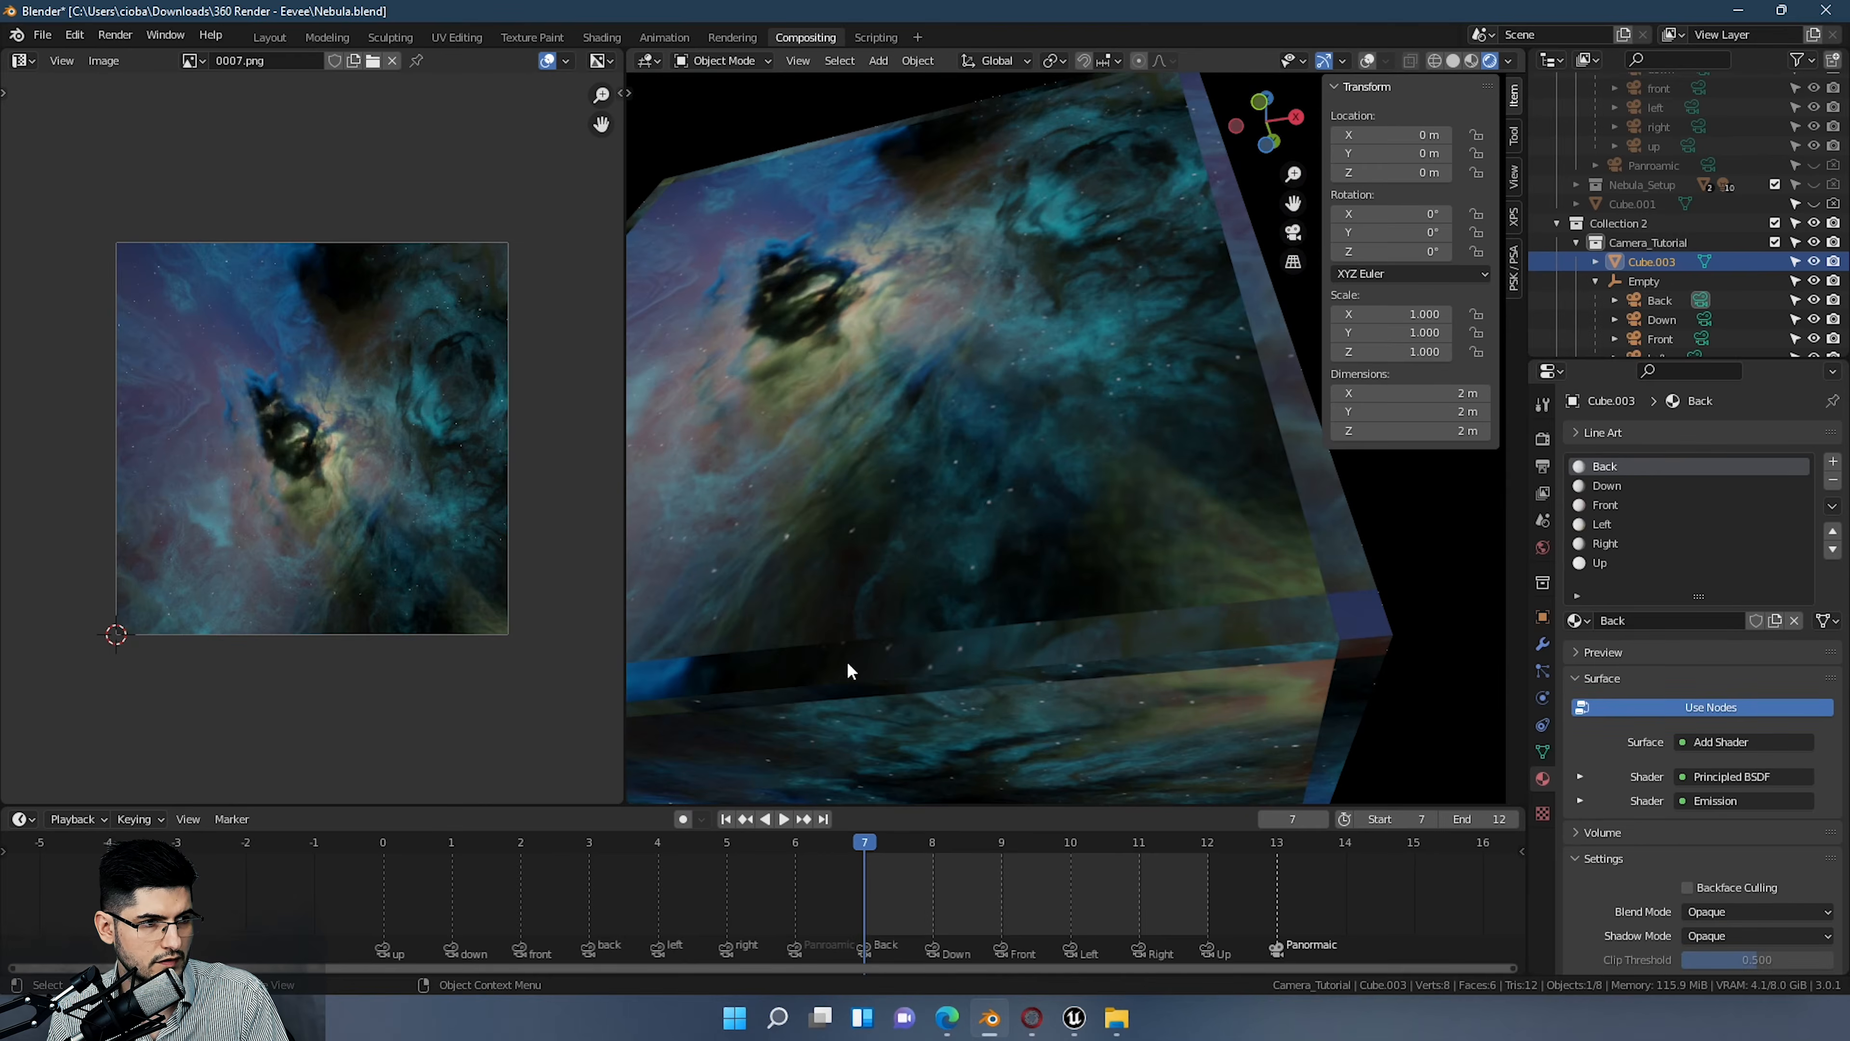
key("Tab")
key("s")
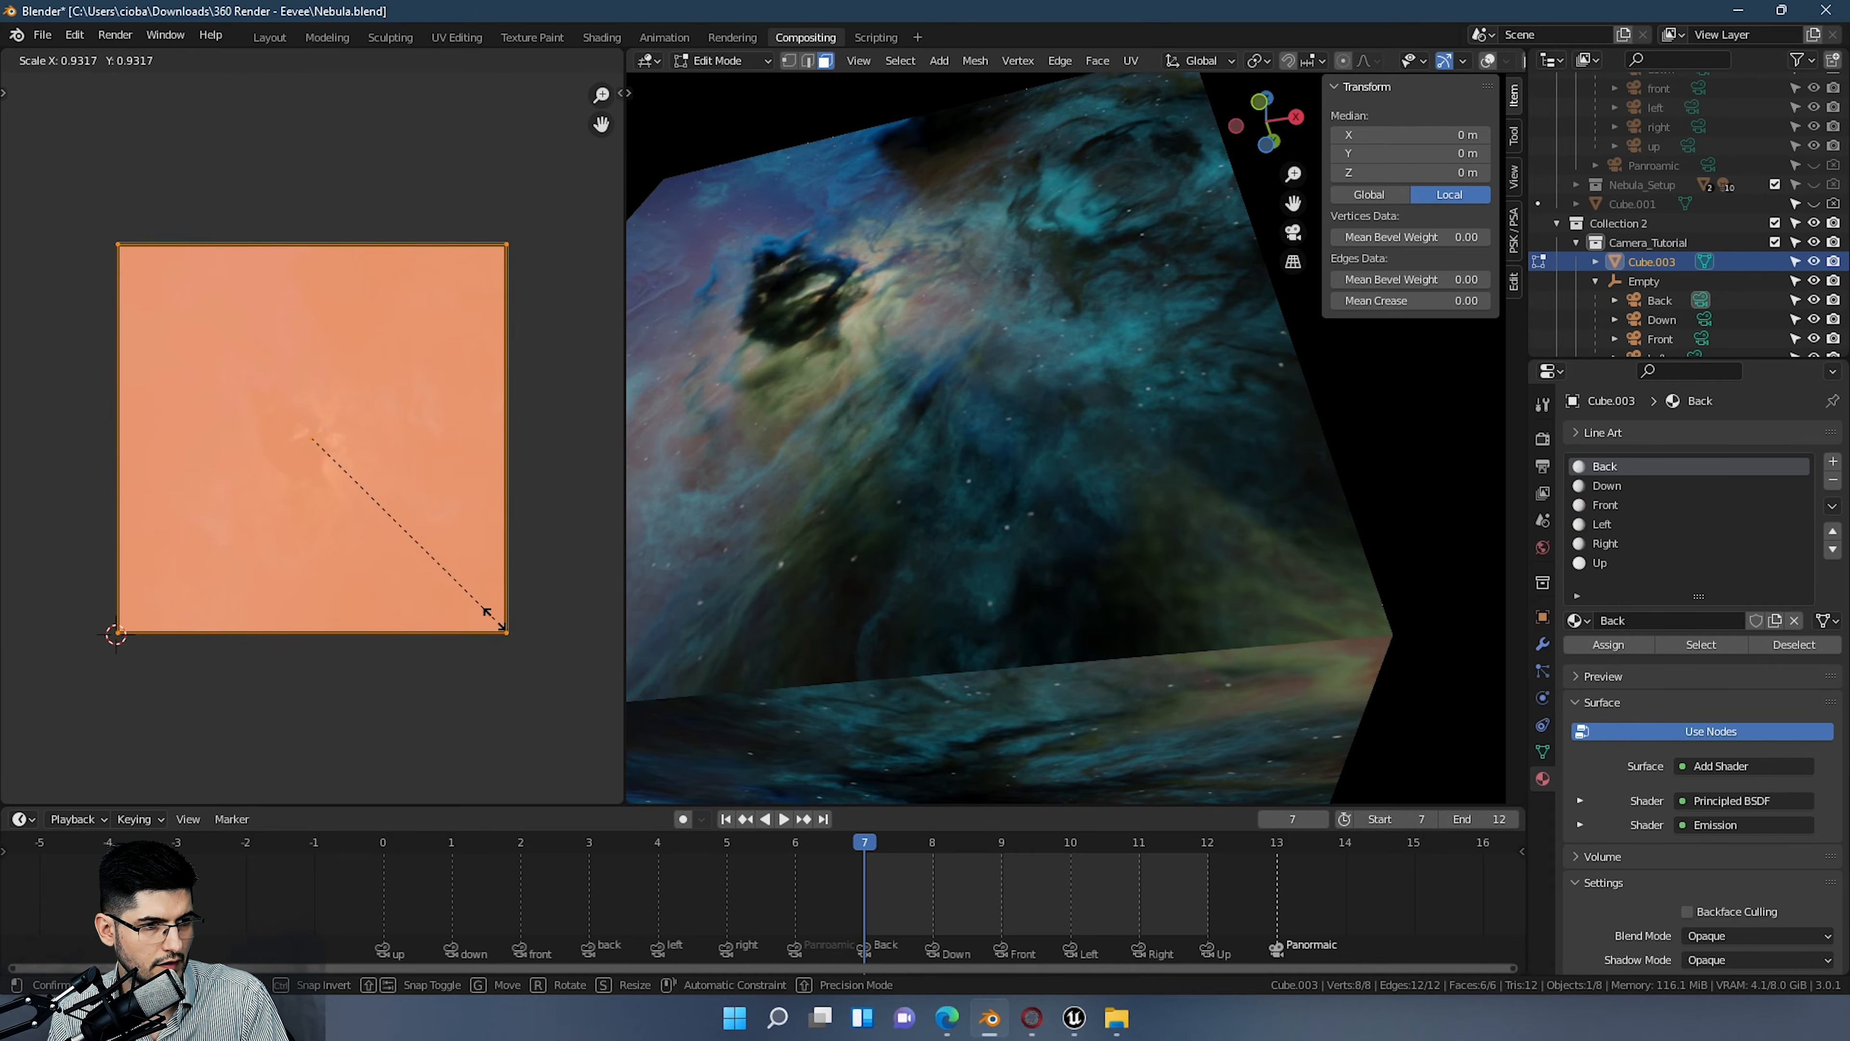
left_click(514, 627)
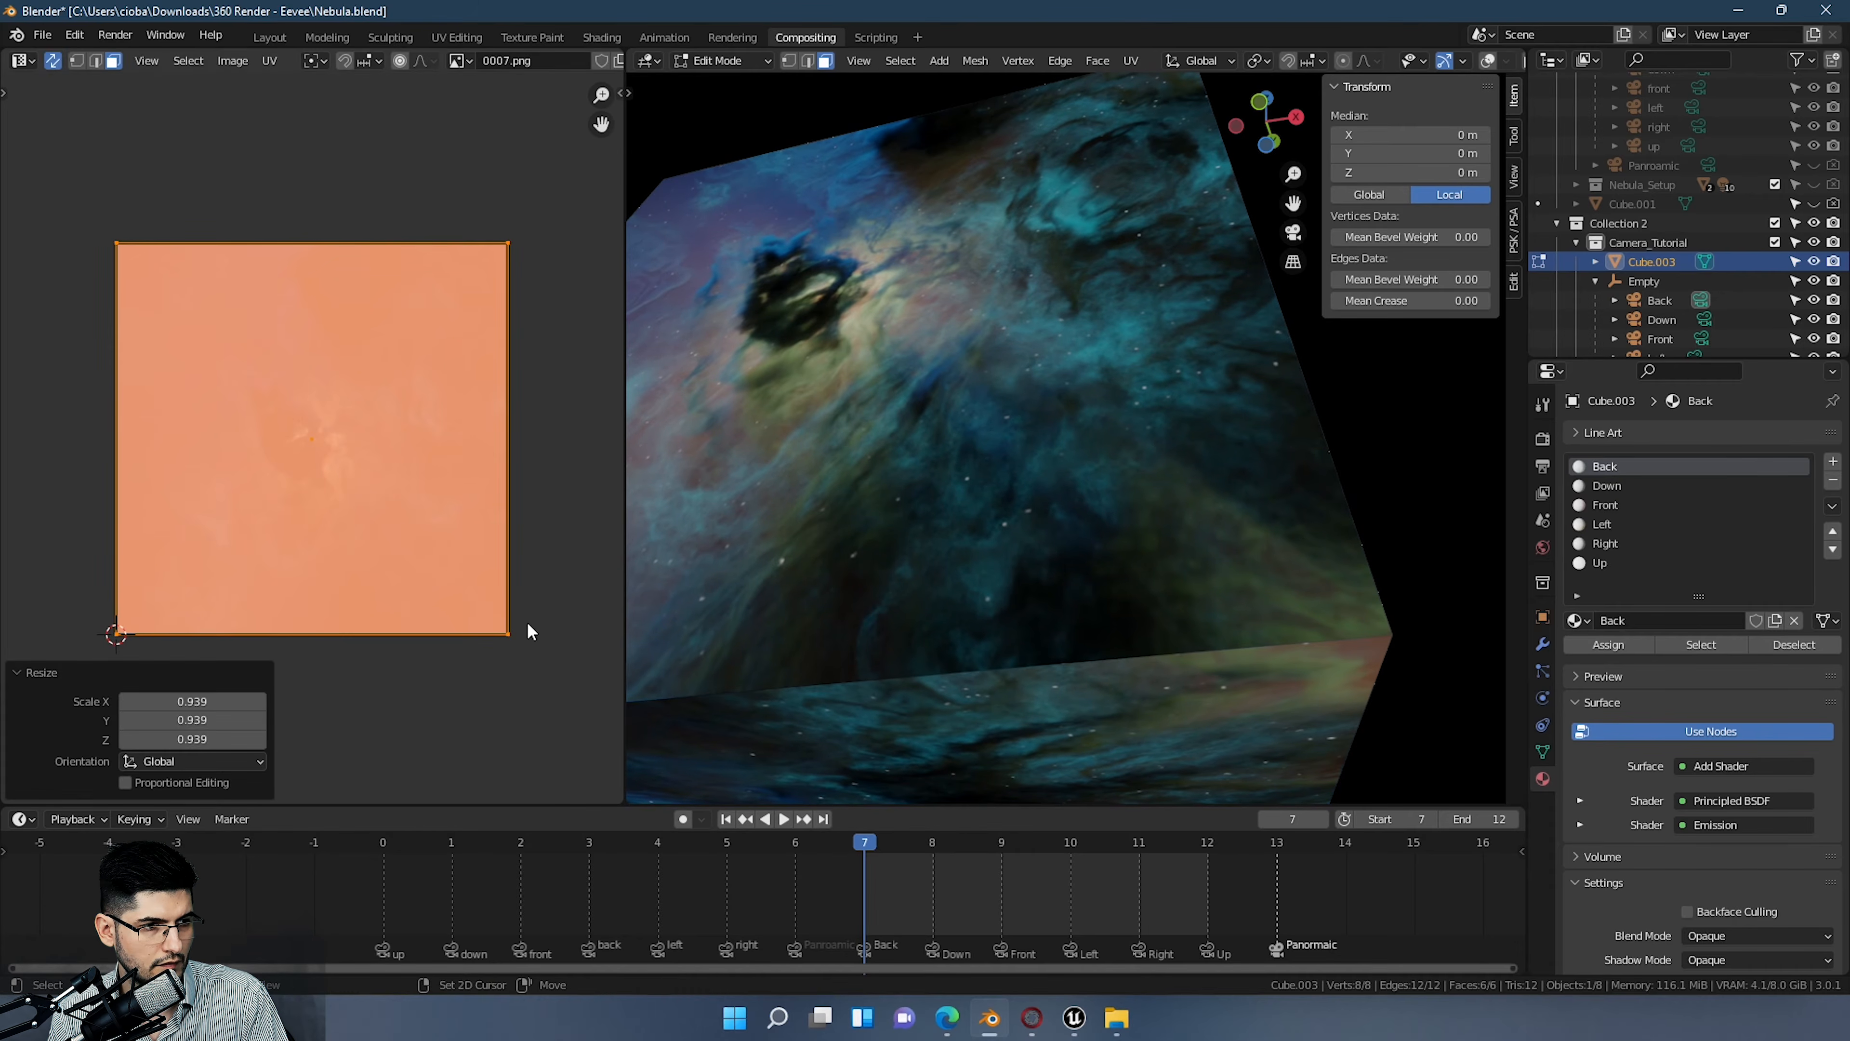
Step: Inspect the seam between the Back and Down faces, select the Down face and try rotating its UVs
middle_click_drag(802, 569, 1147, 616)
scroll(1020, 480, "up", 2)
middle_click_drag(1260, 612, 1215, 519, "shift")
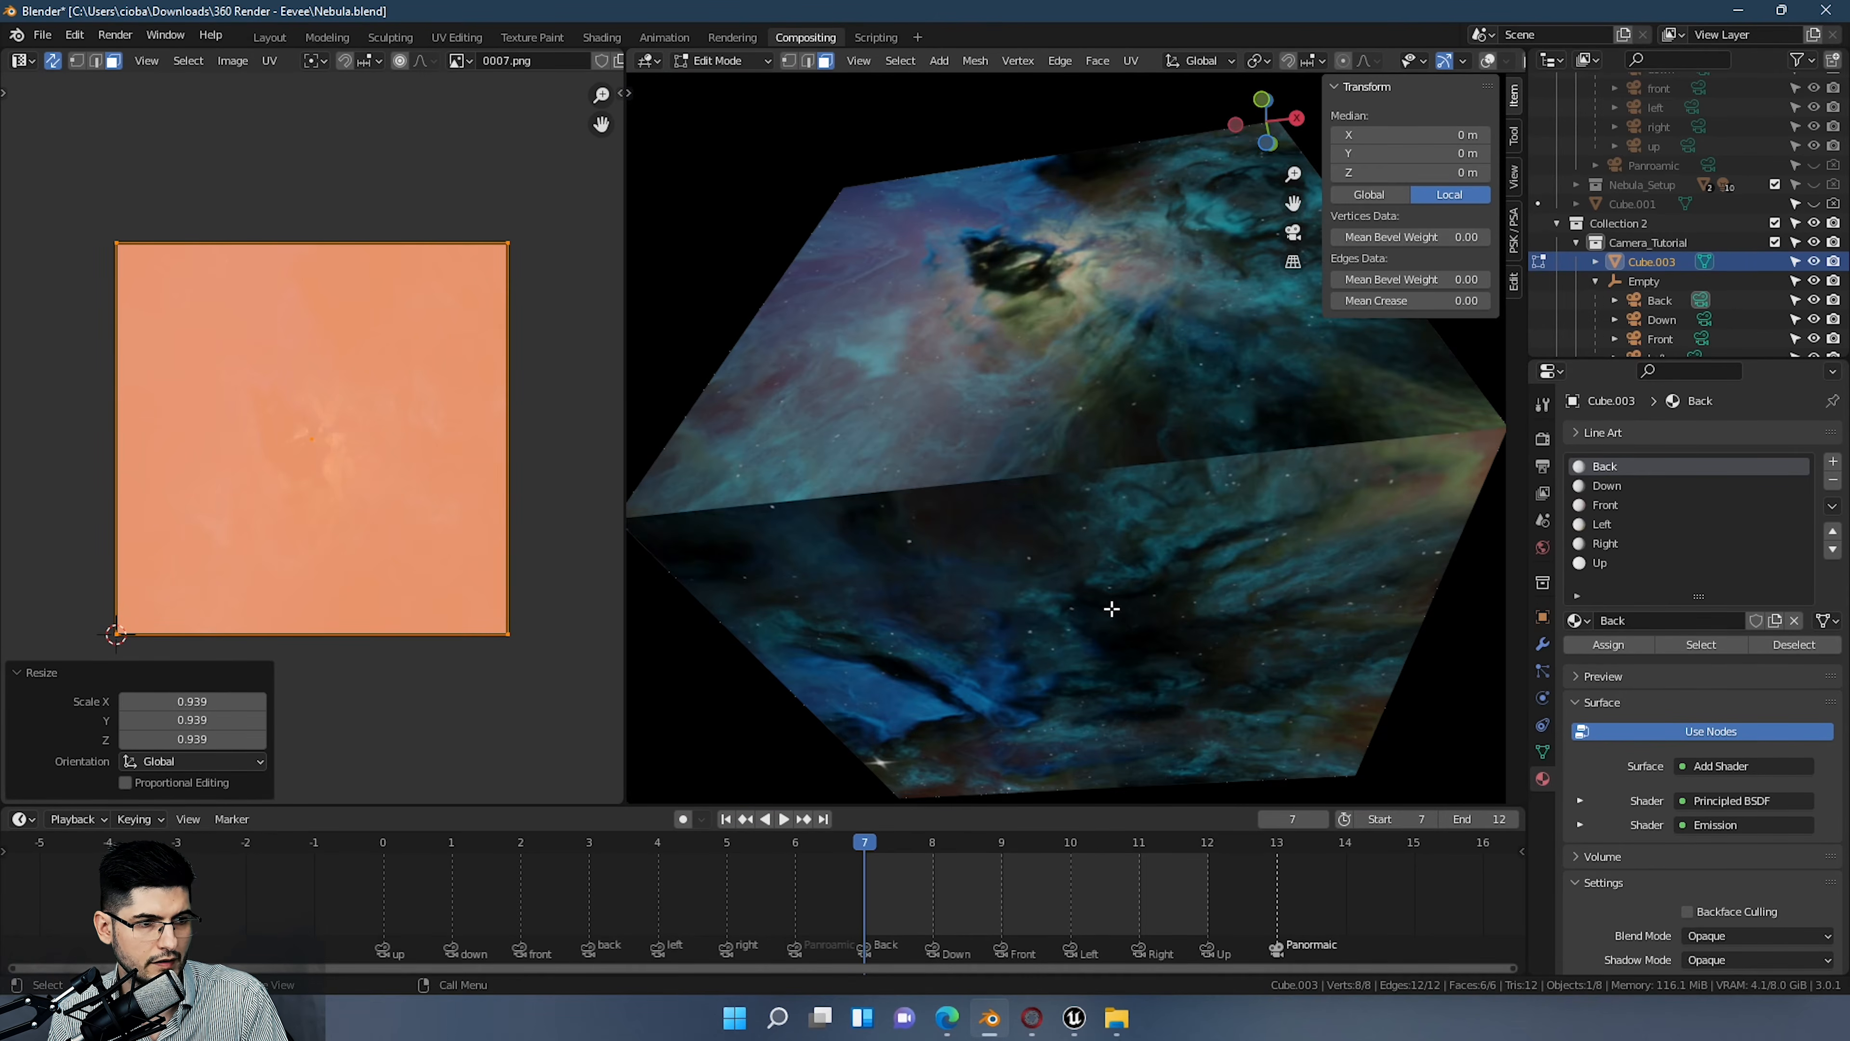
middle_click_drag(1112, 608, 1066, 492)
scroll(1088, 387, "down", 2)
left_click(952, 665)
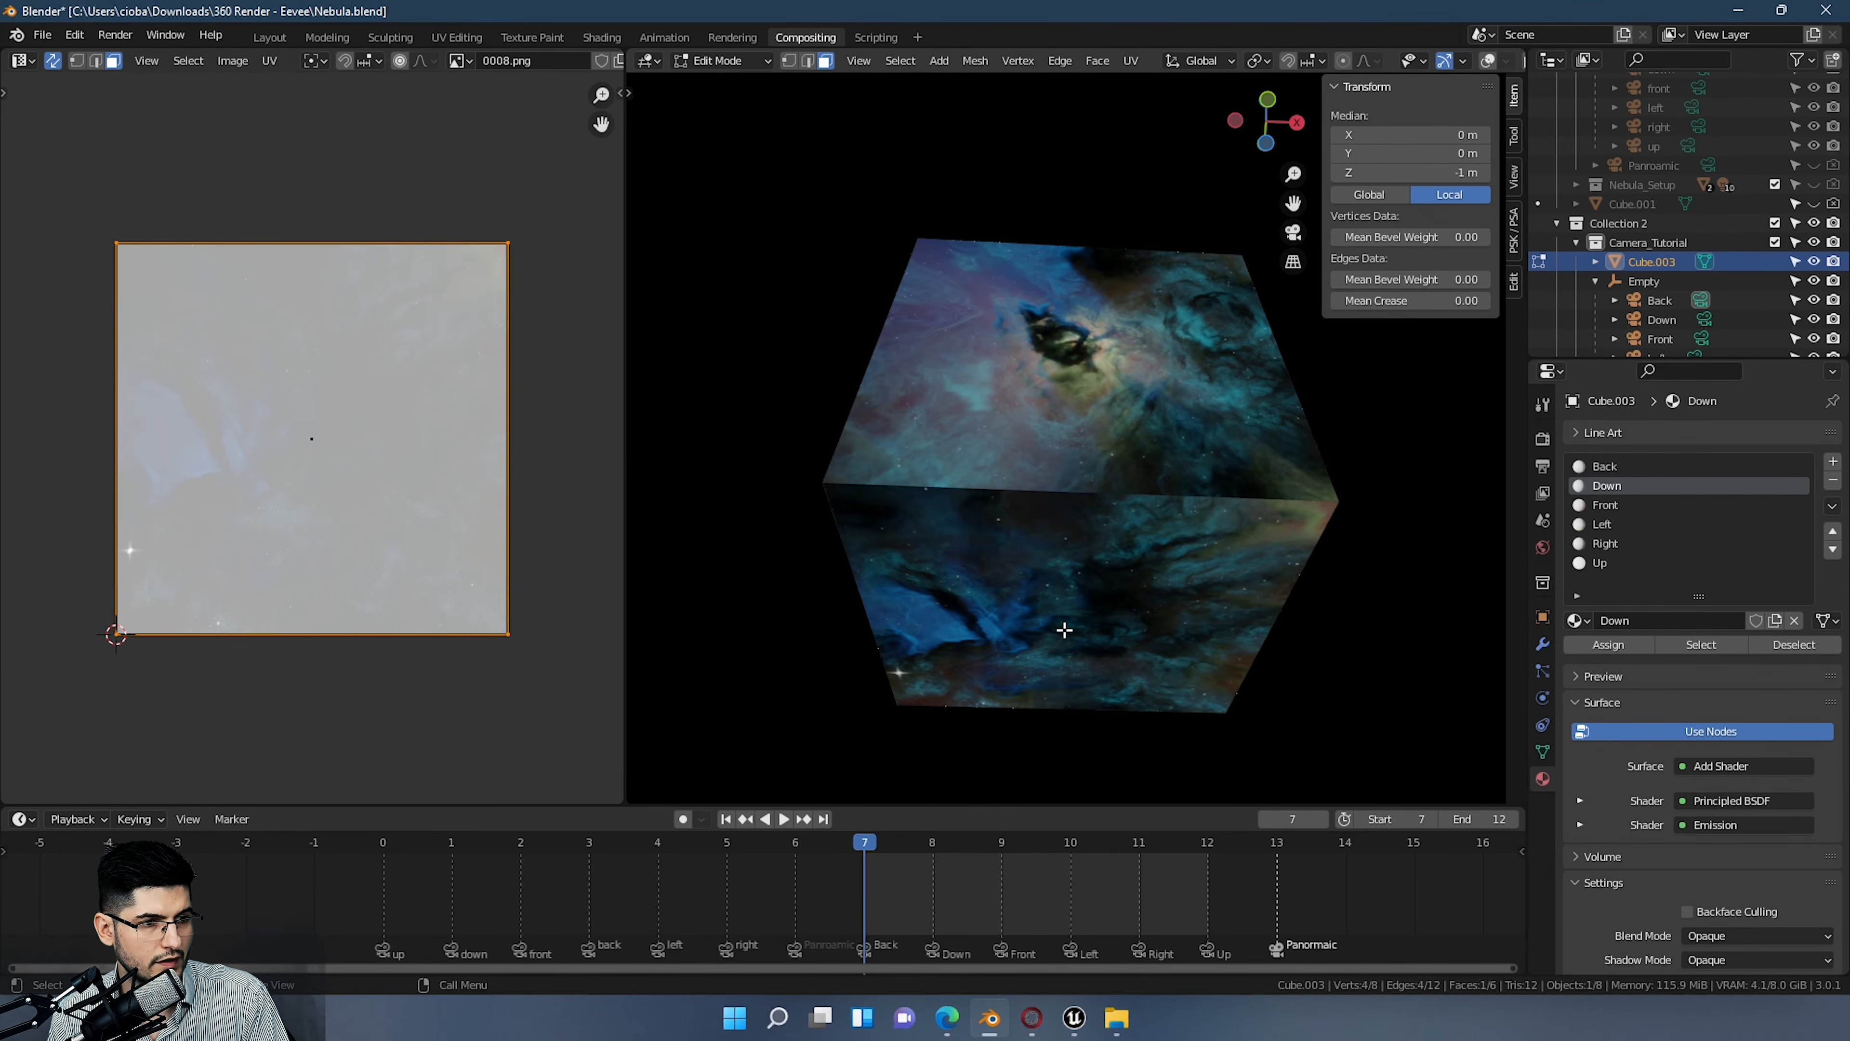
key("r")
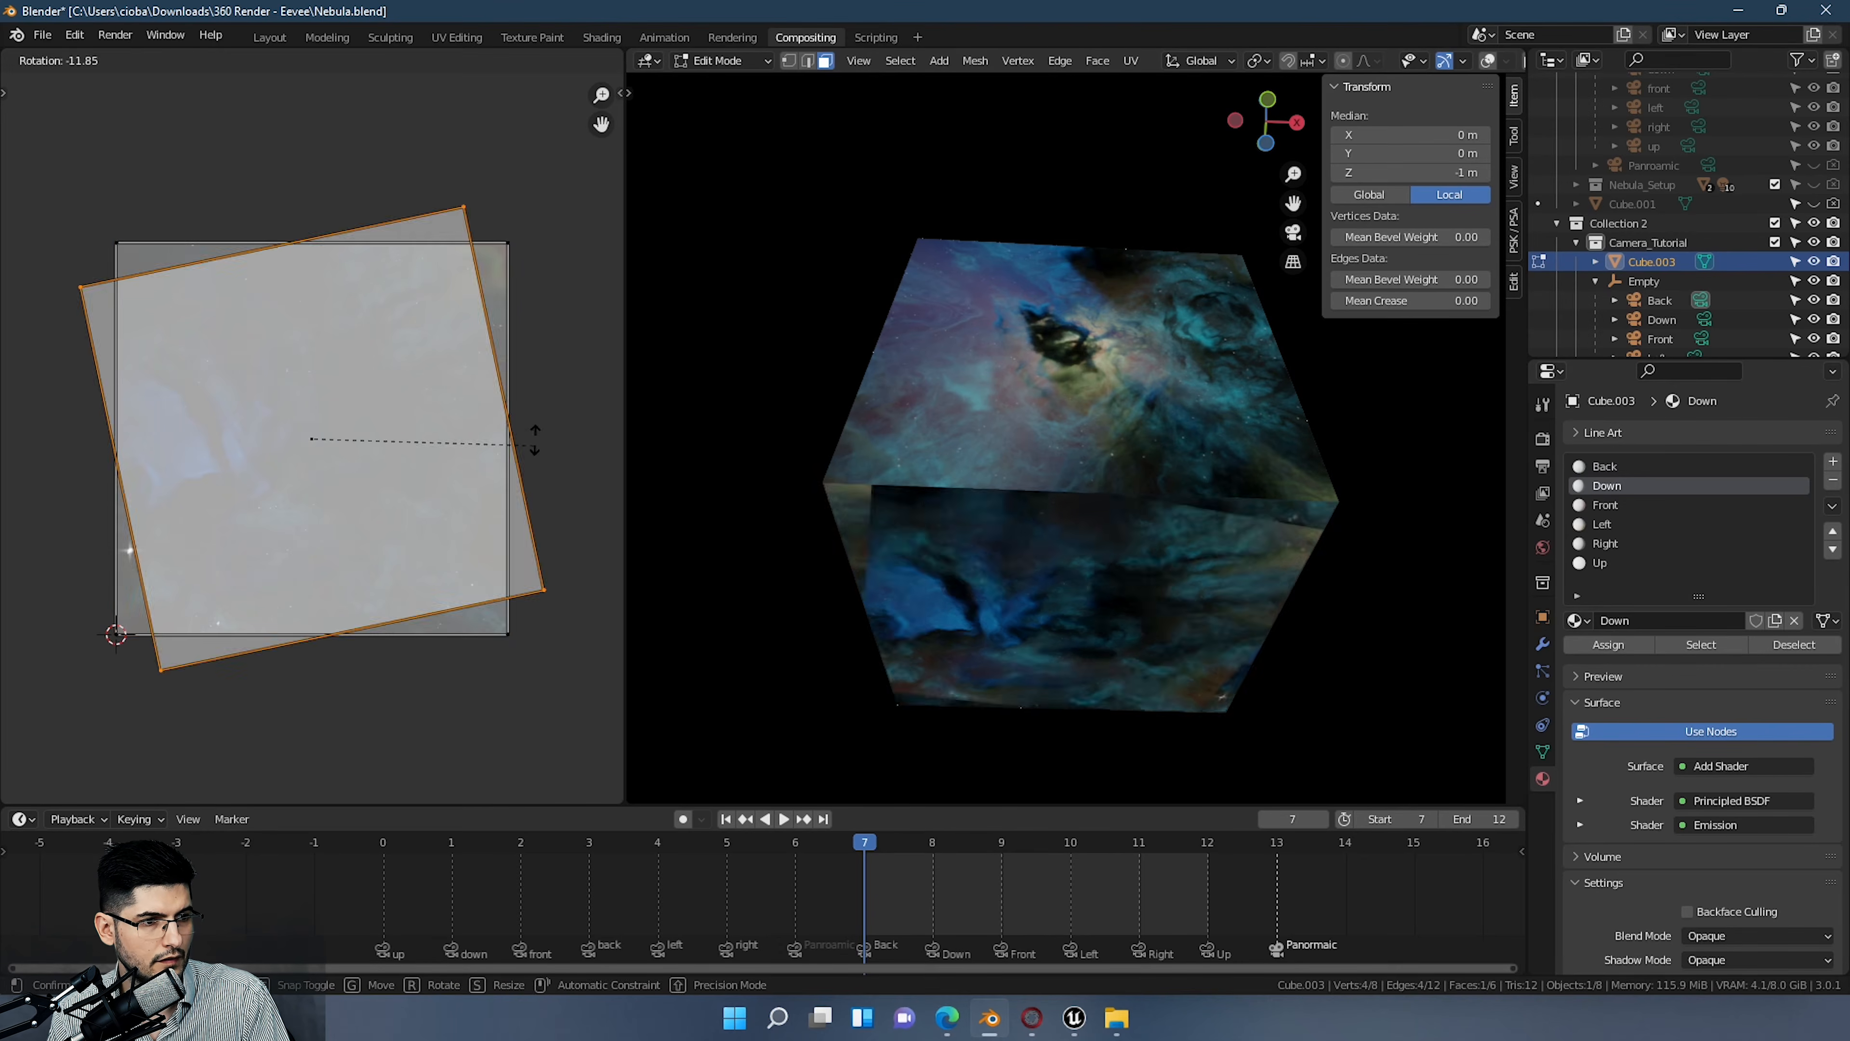
key("Escape")
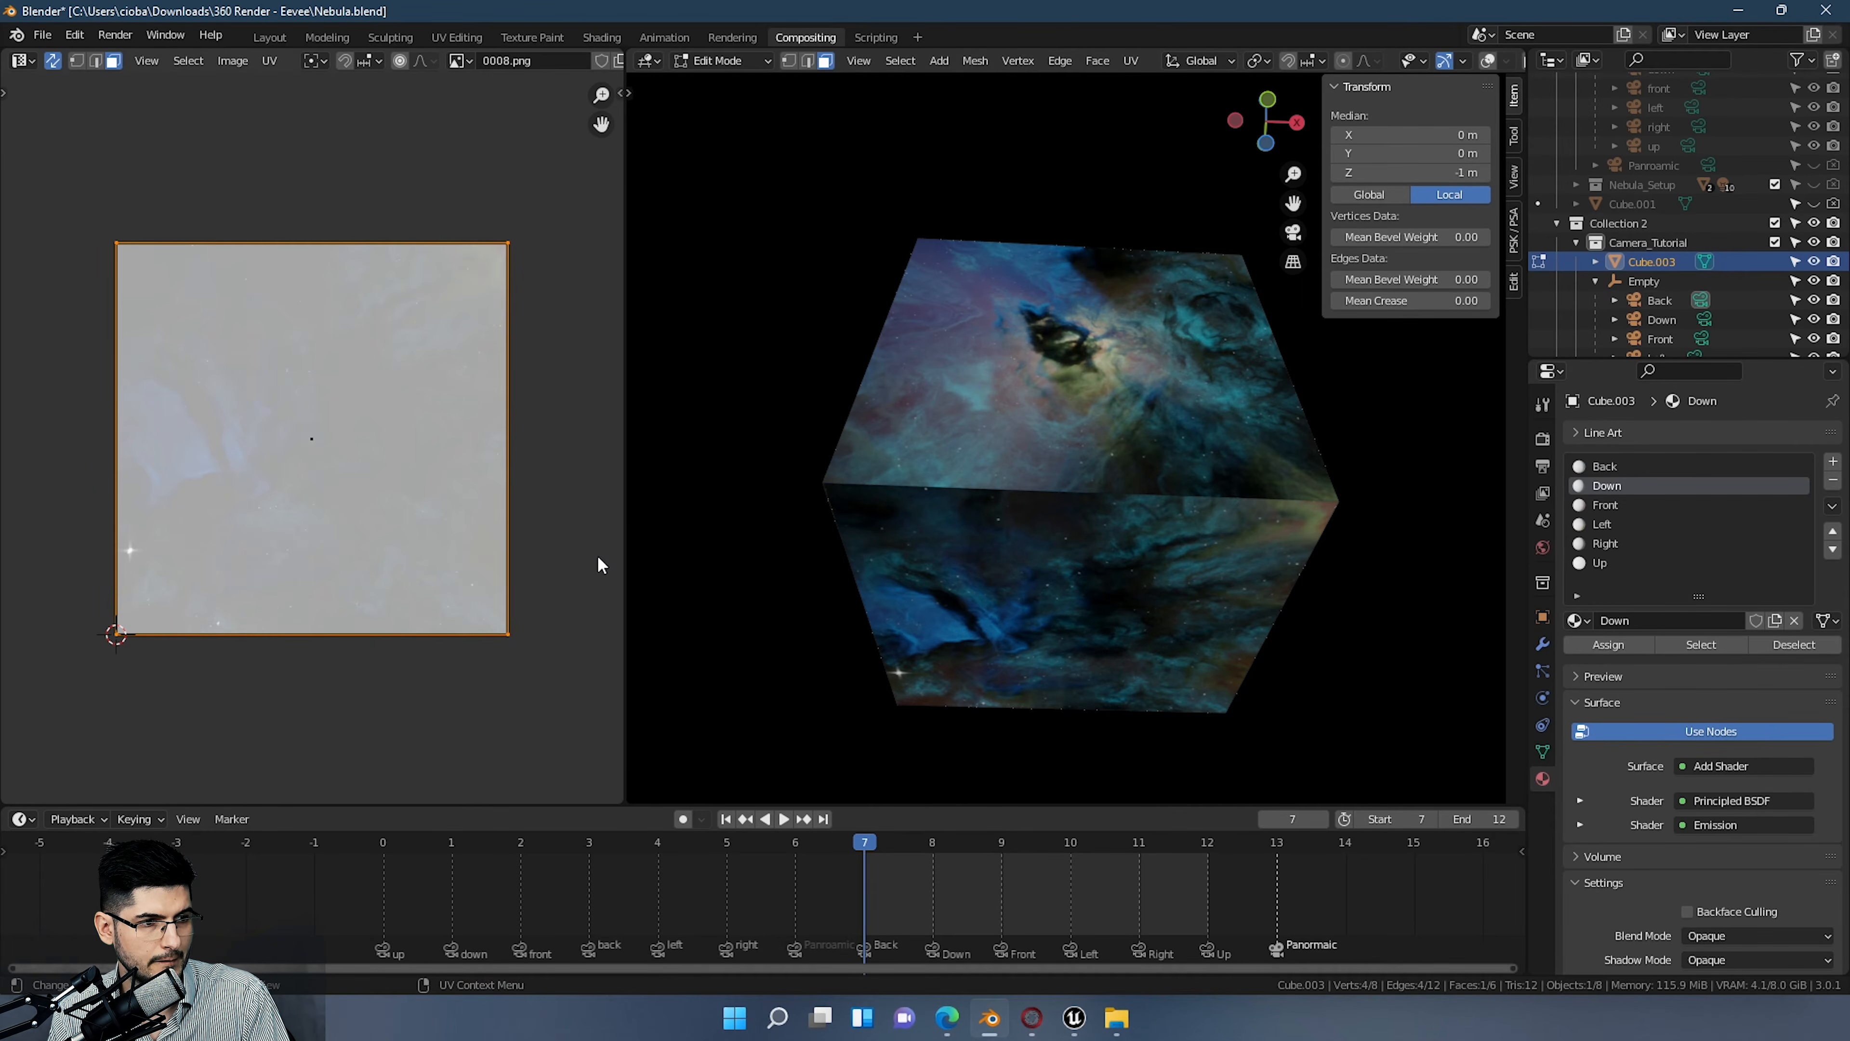
Step: Try rotating the Down face's UVs by -270°, then by a further -90°, and compare the seam with the Back face
key("r")
key("Escape")
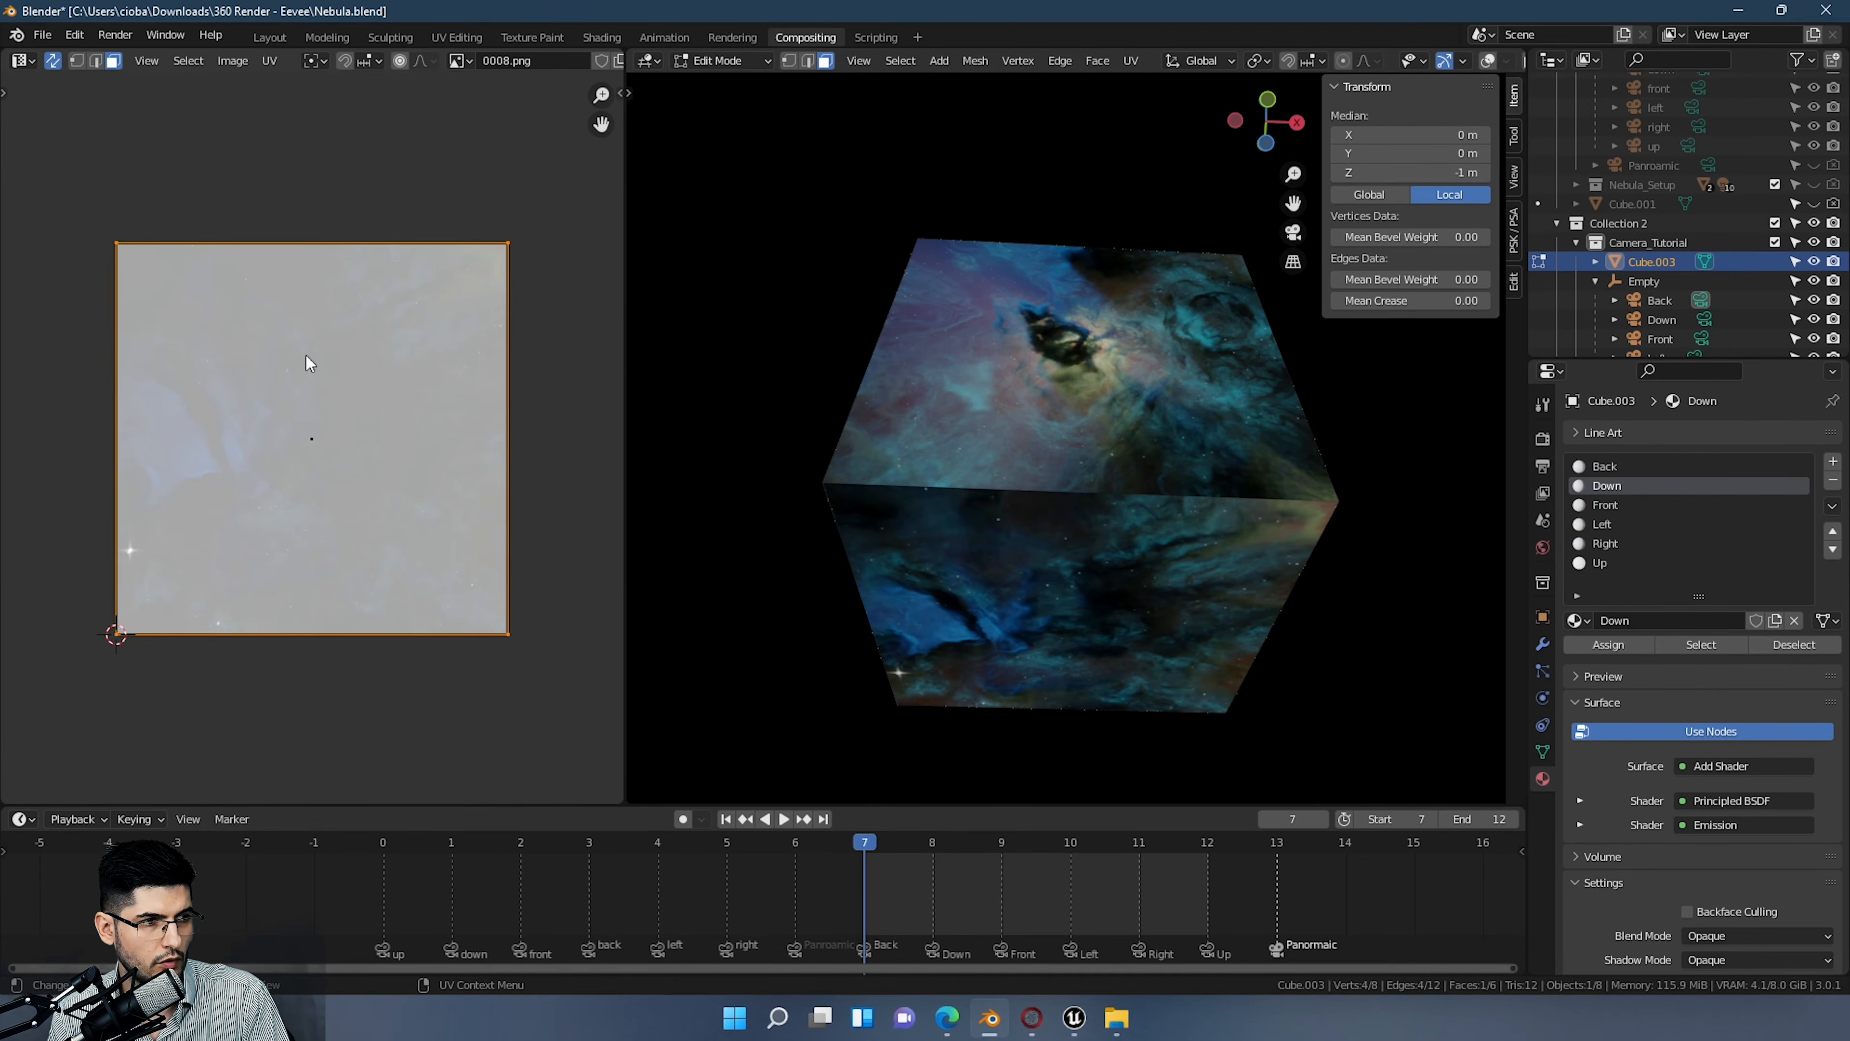
key("r")
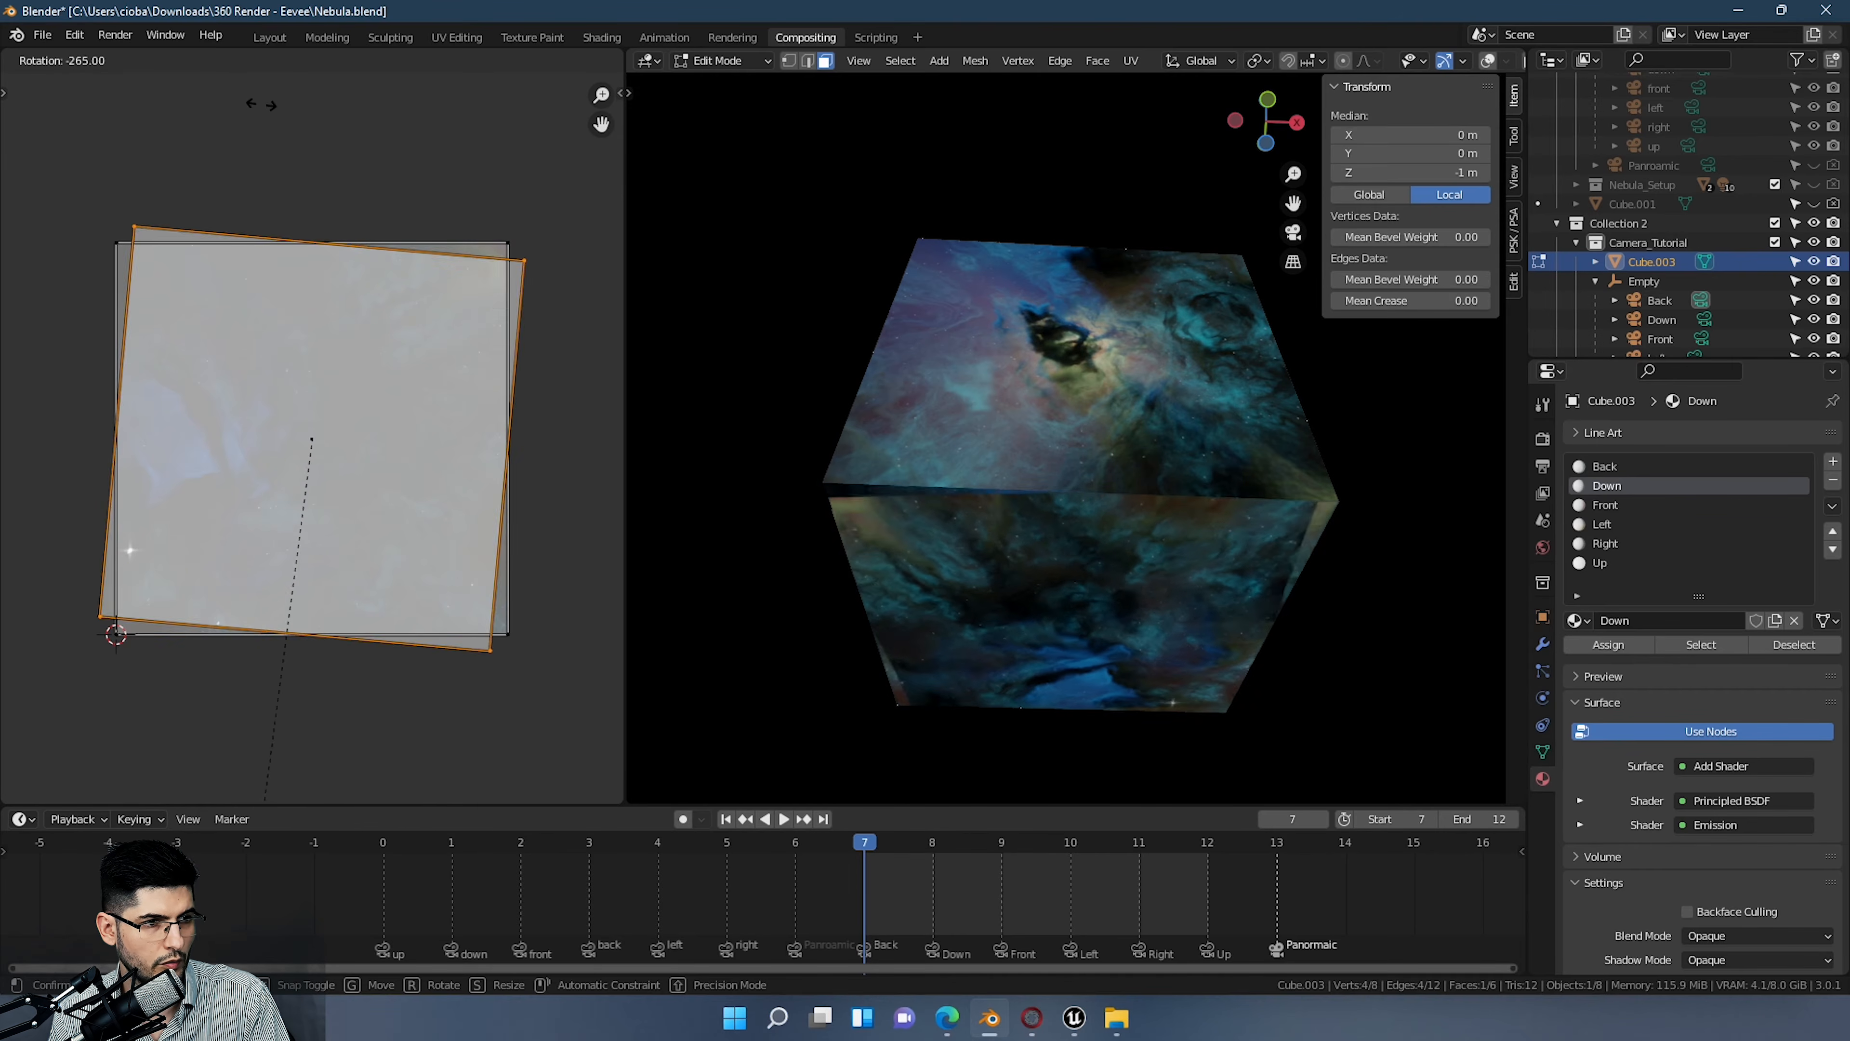
left_click(317, 95)
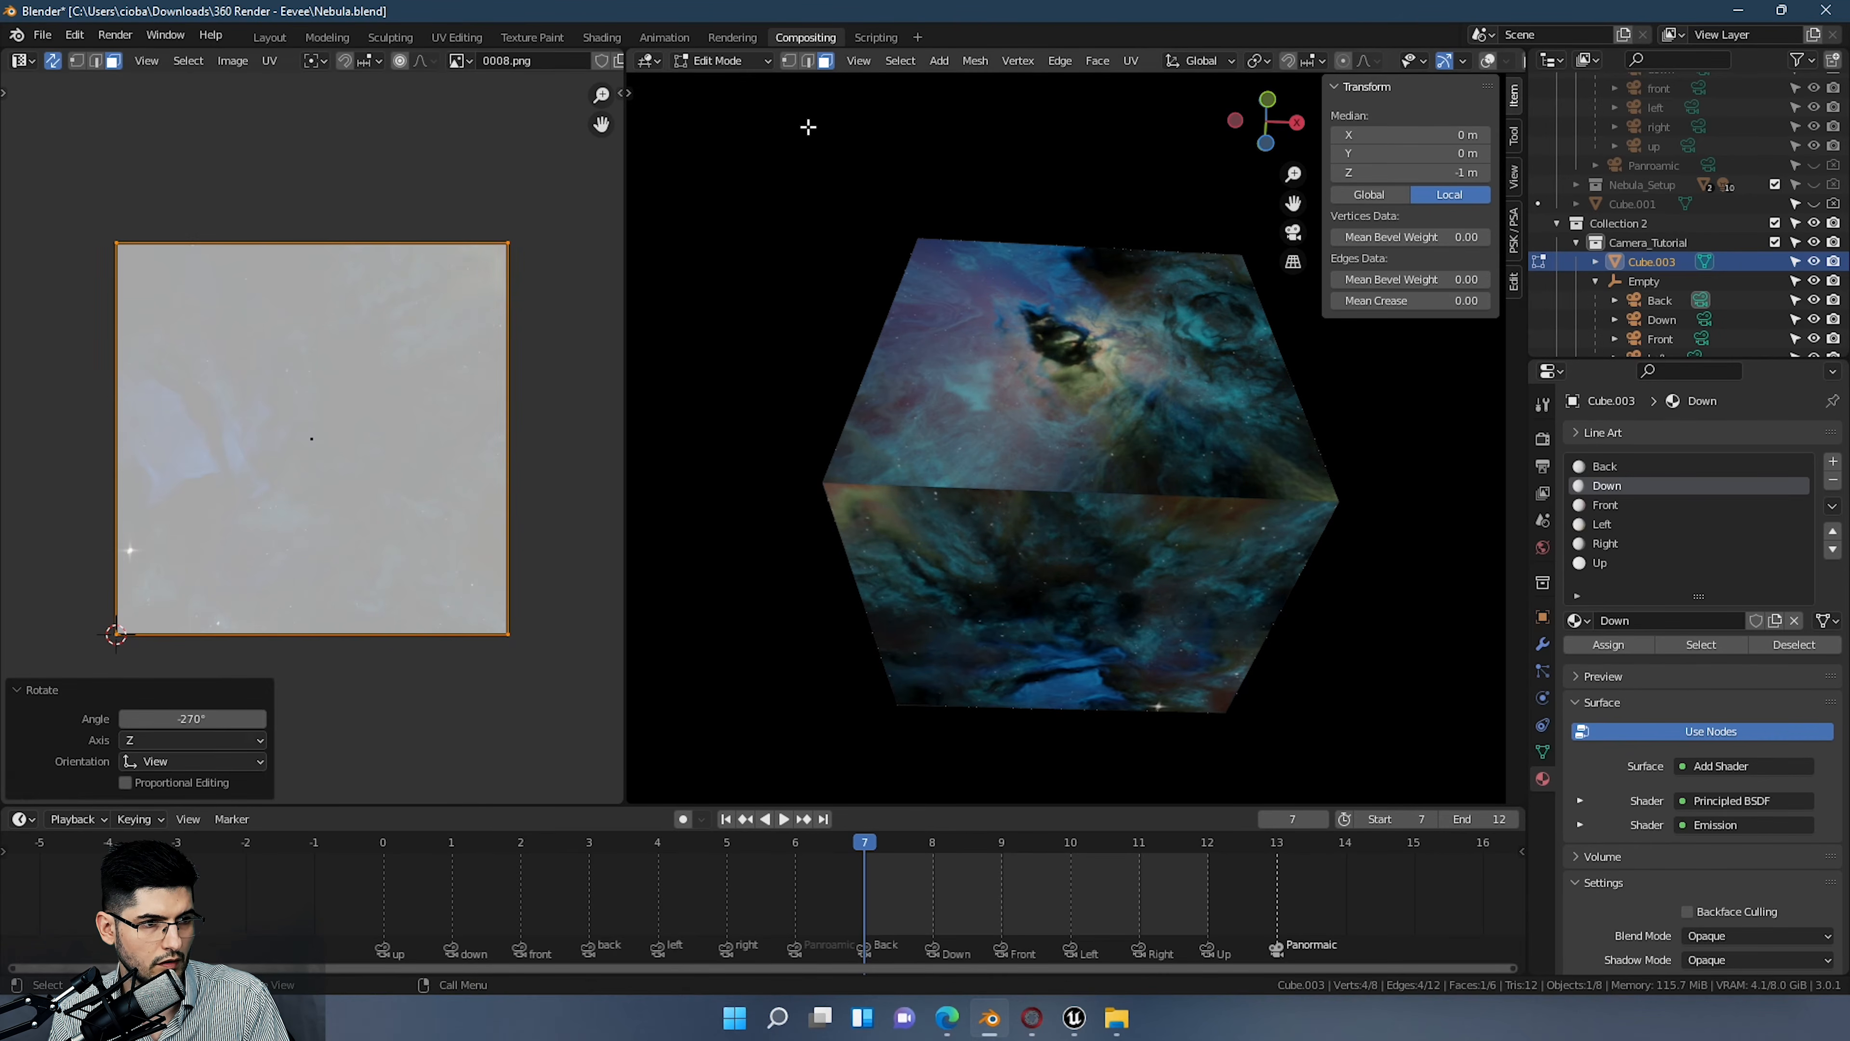
key("r")
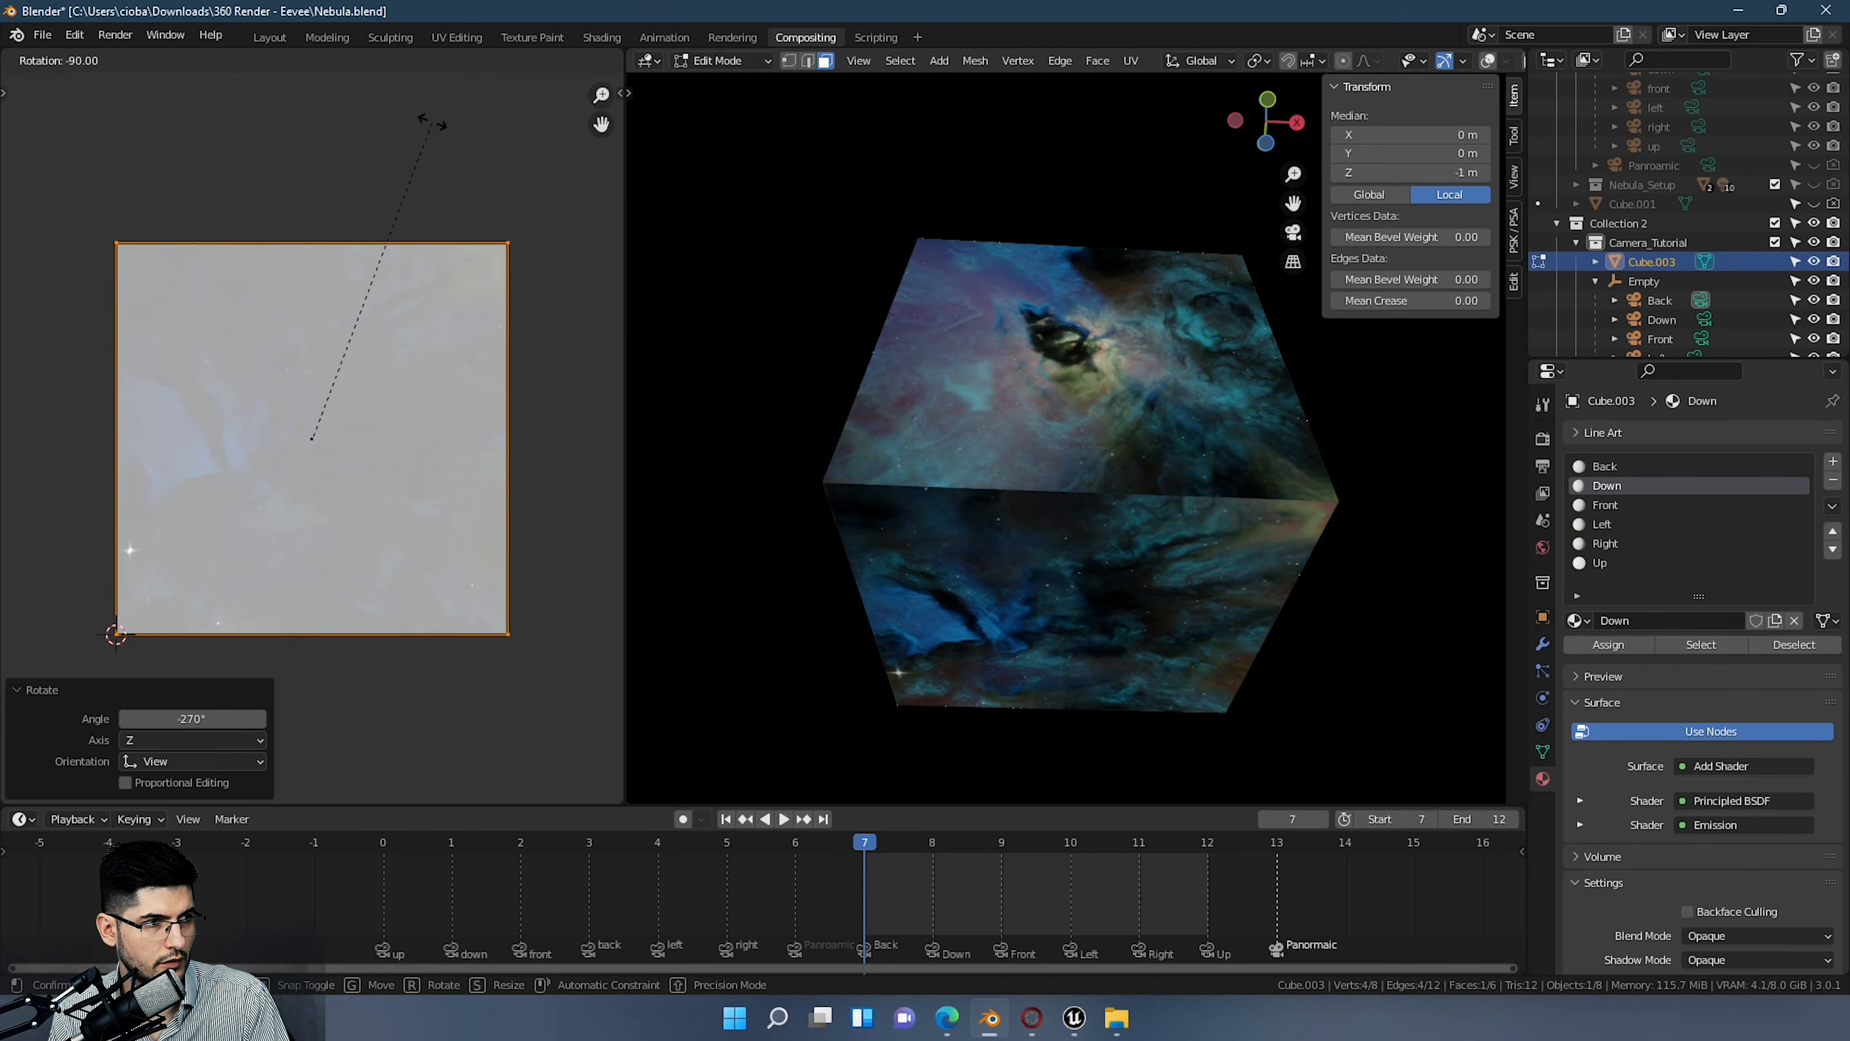
left_click(429, 122)
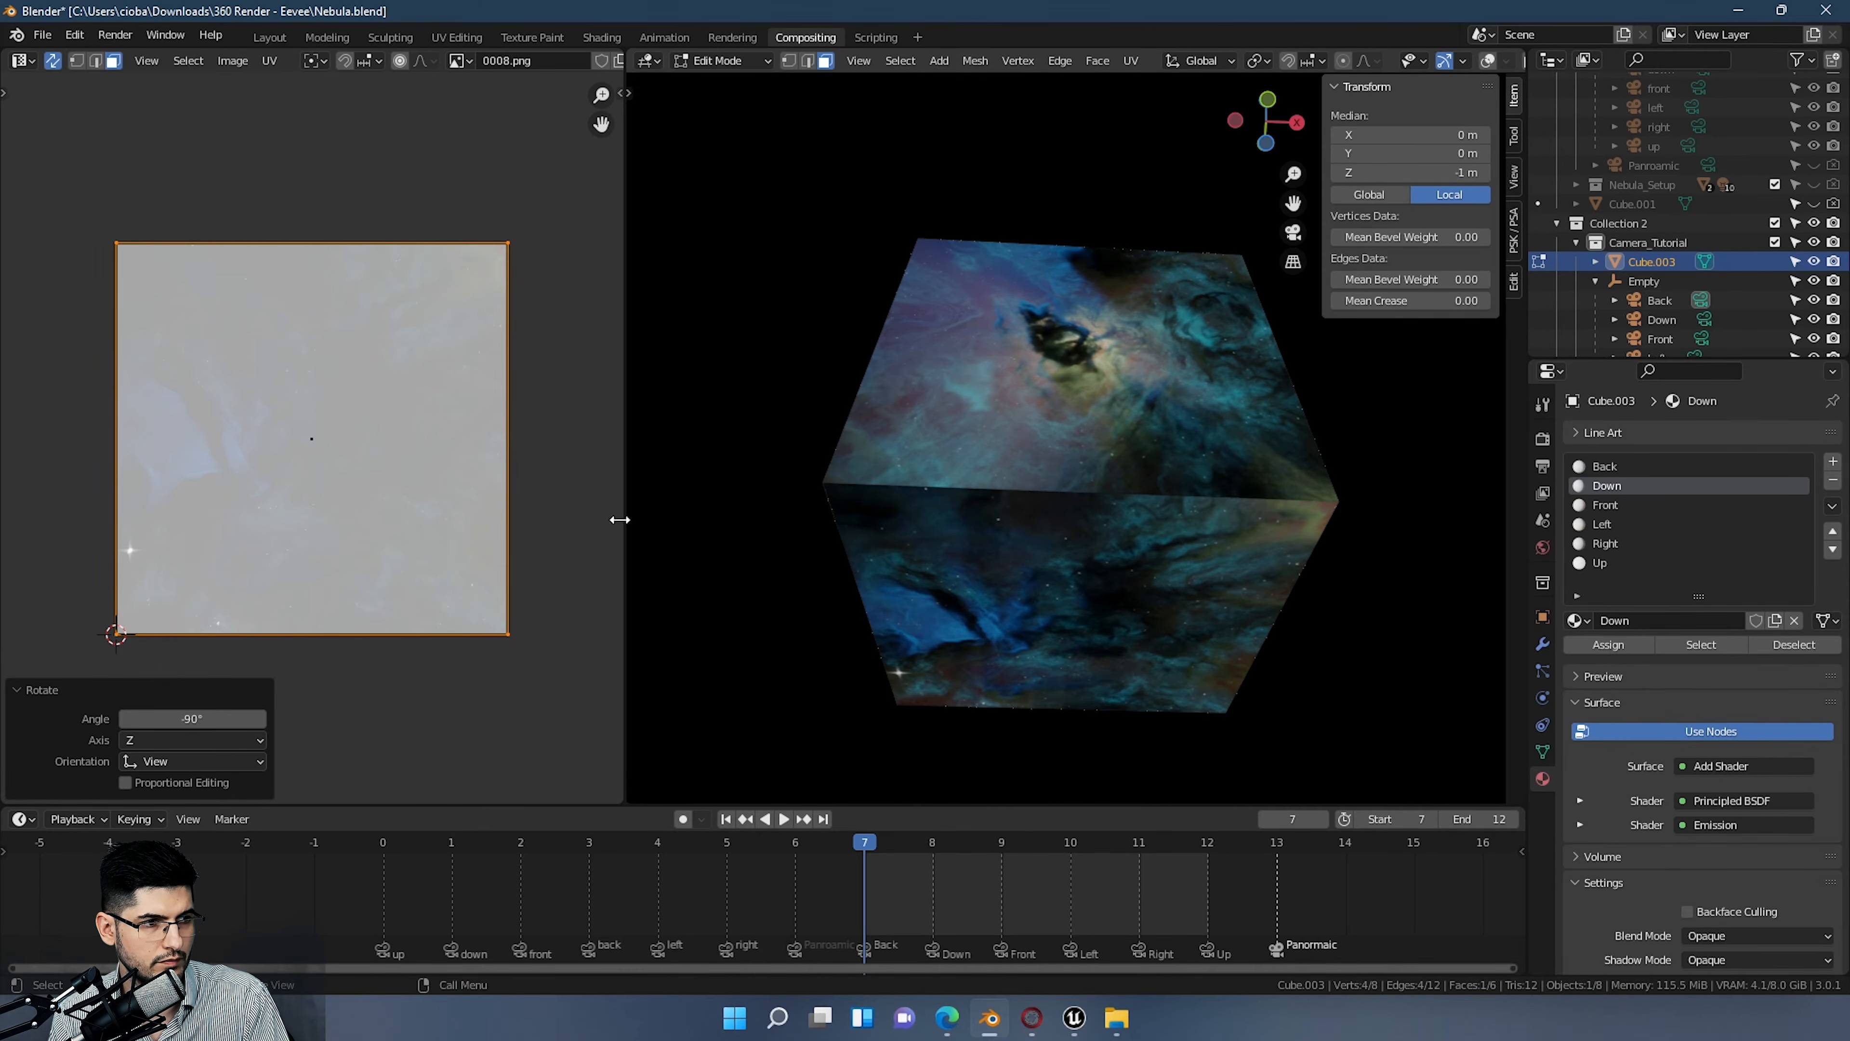
Step: Try rotating the Down face's UVs by -180°, then twice by -90°, while inspecting the shared seam up close
key("r")
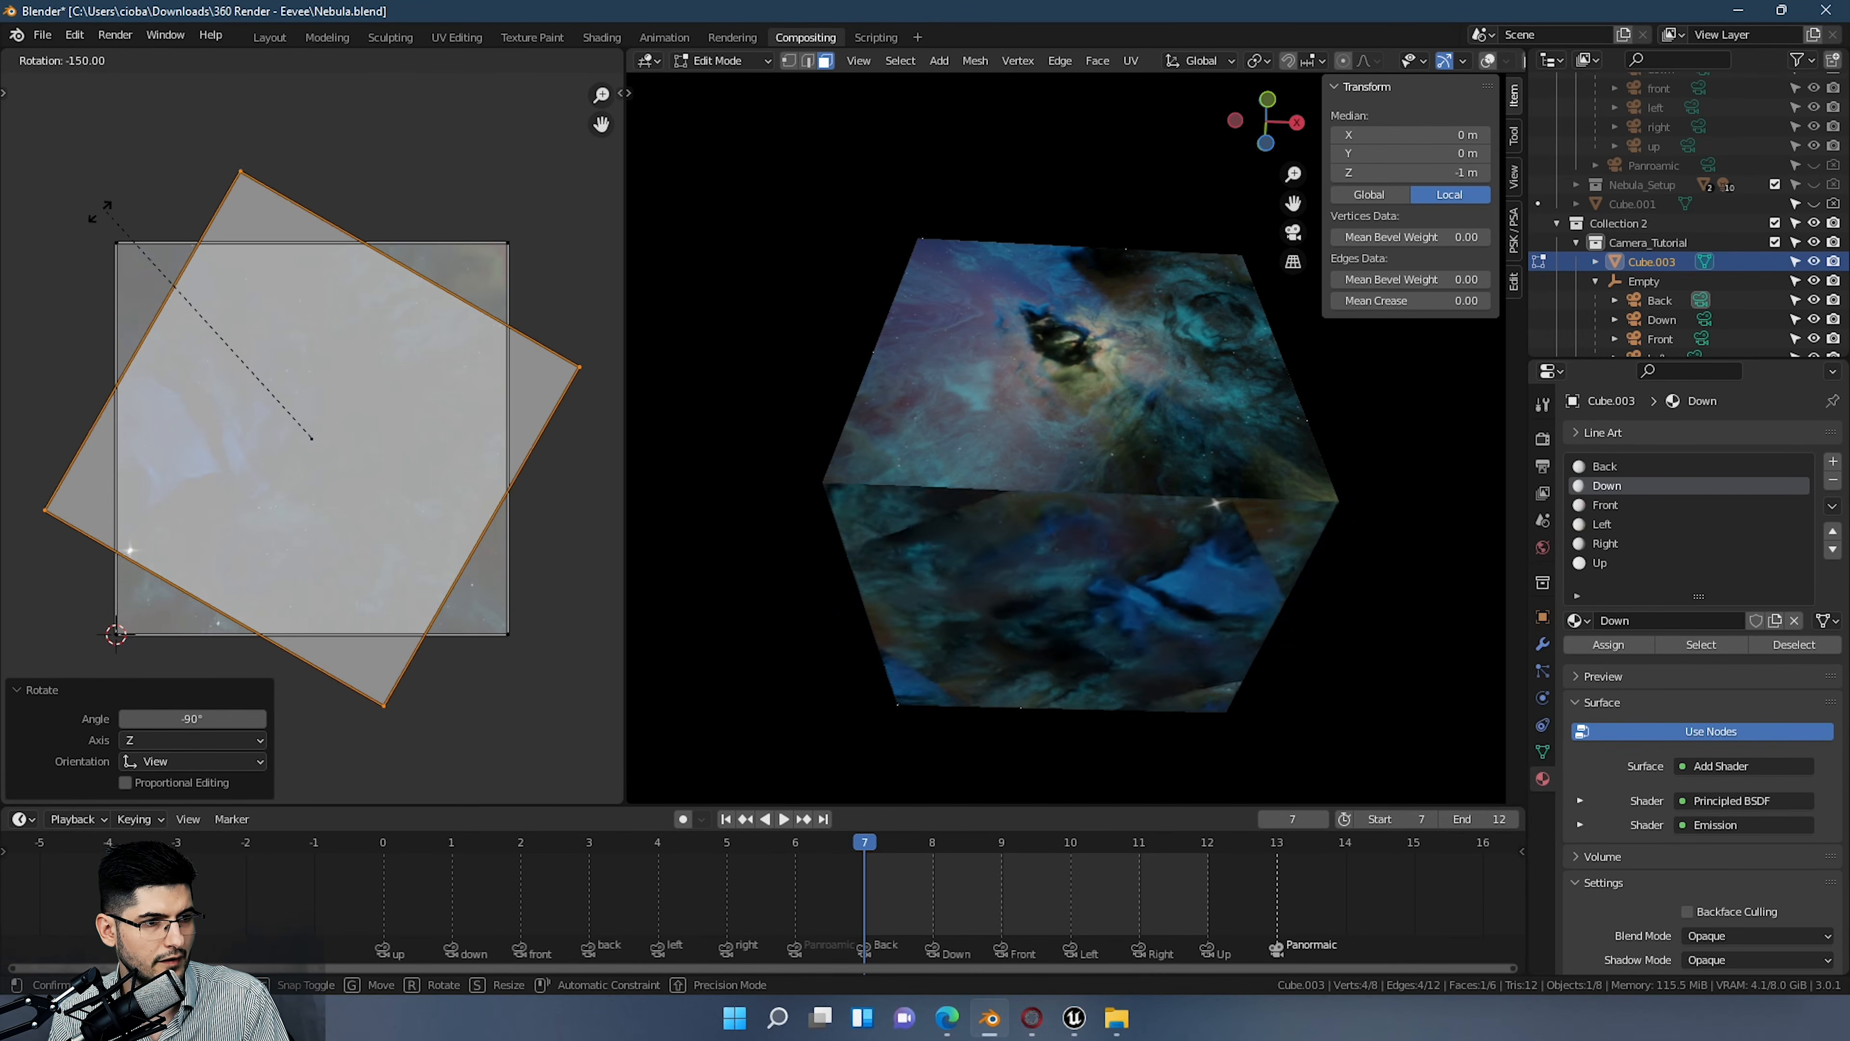
left_click(59, 350)
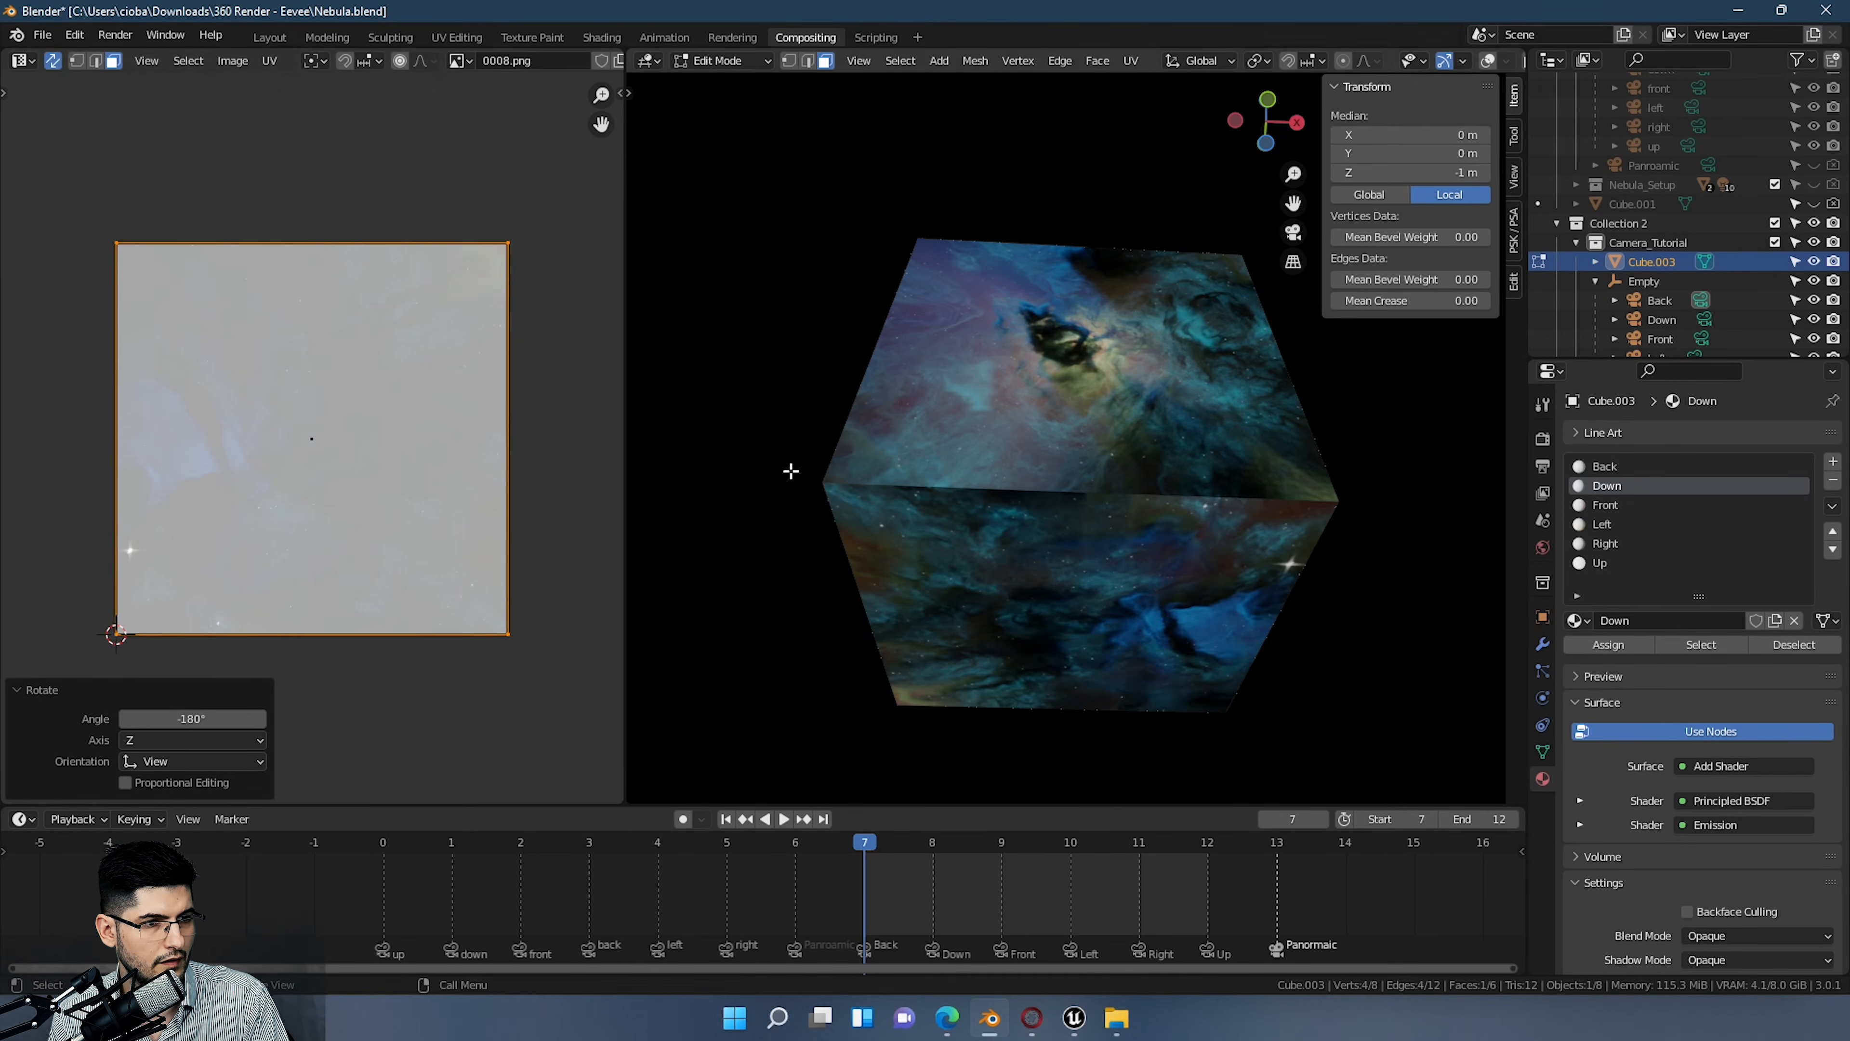
middle_click_drag(793, 467, 1119, 396)
scroll(1120, 395, "up", 3)
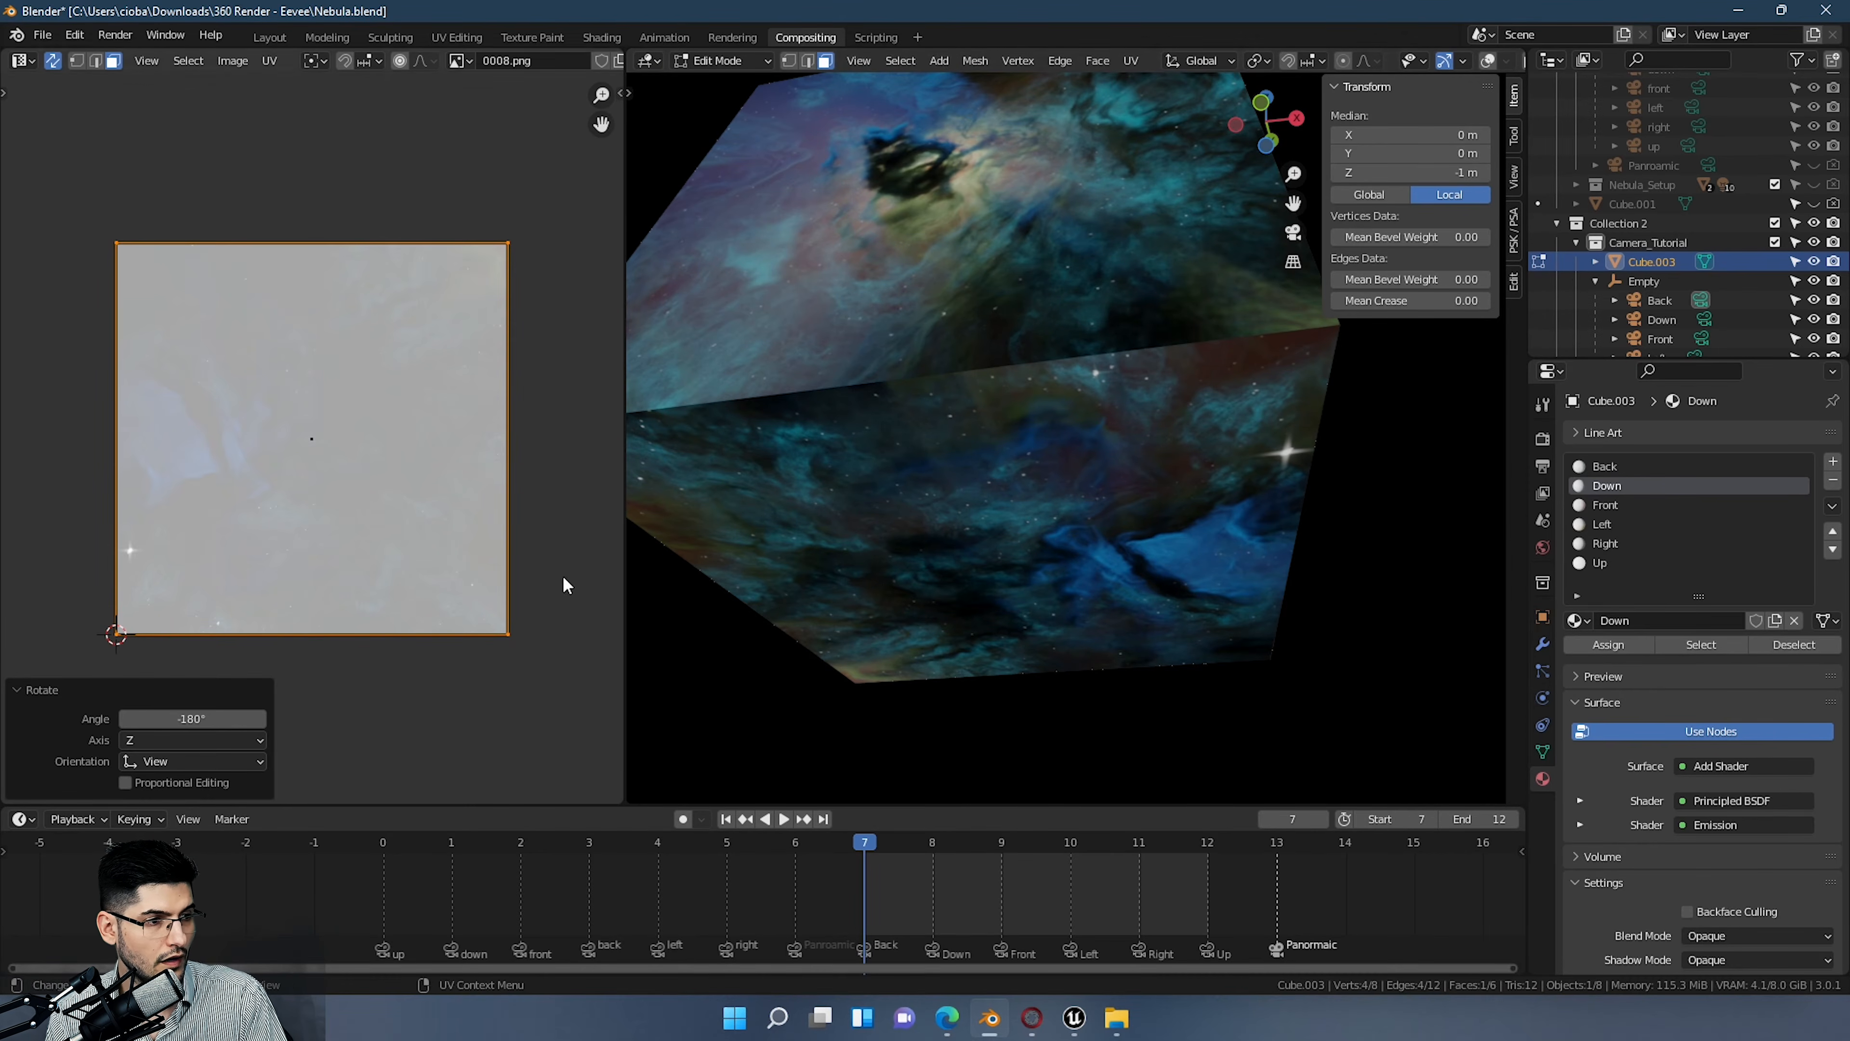
key("r")
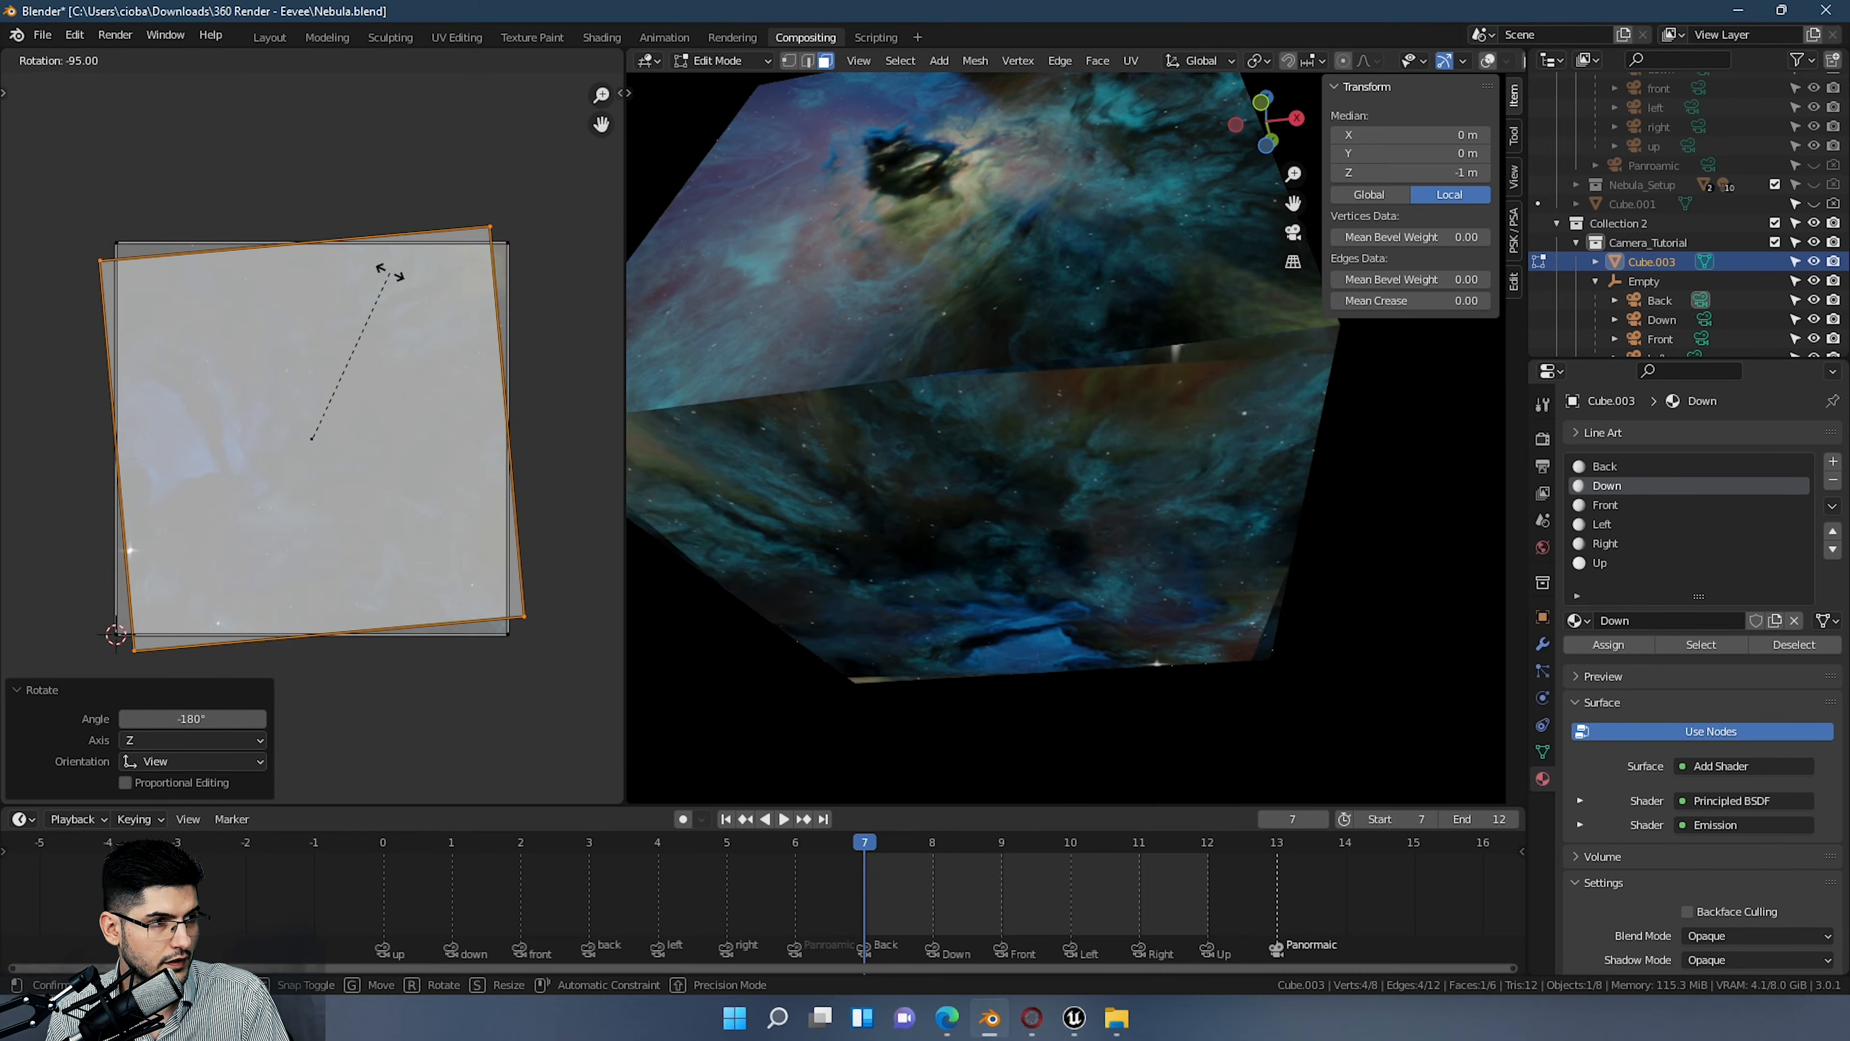
left_click(396, 278)
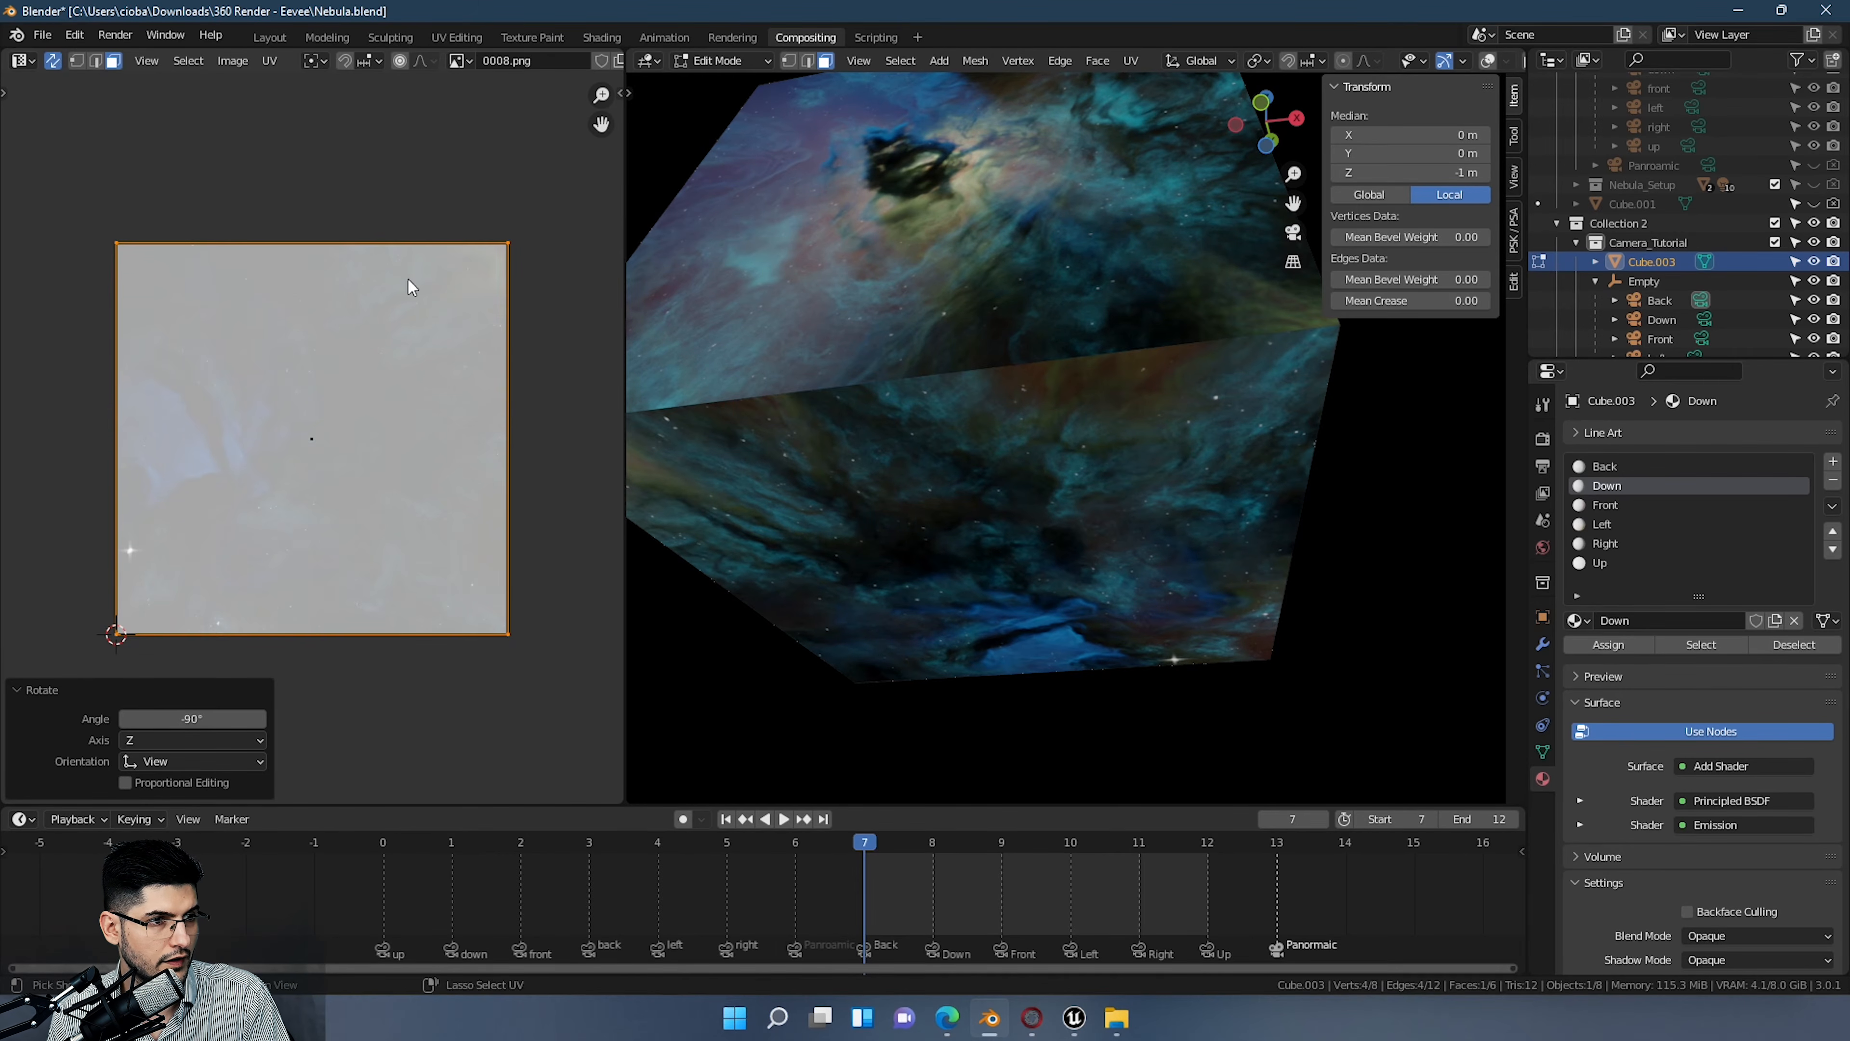
key("r")
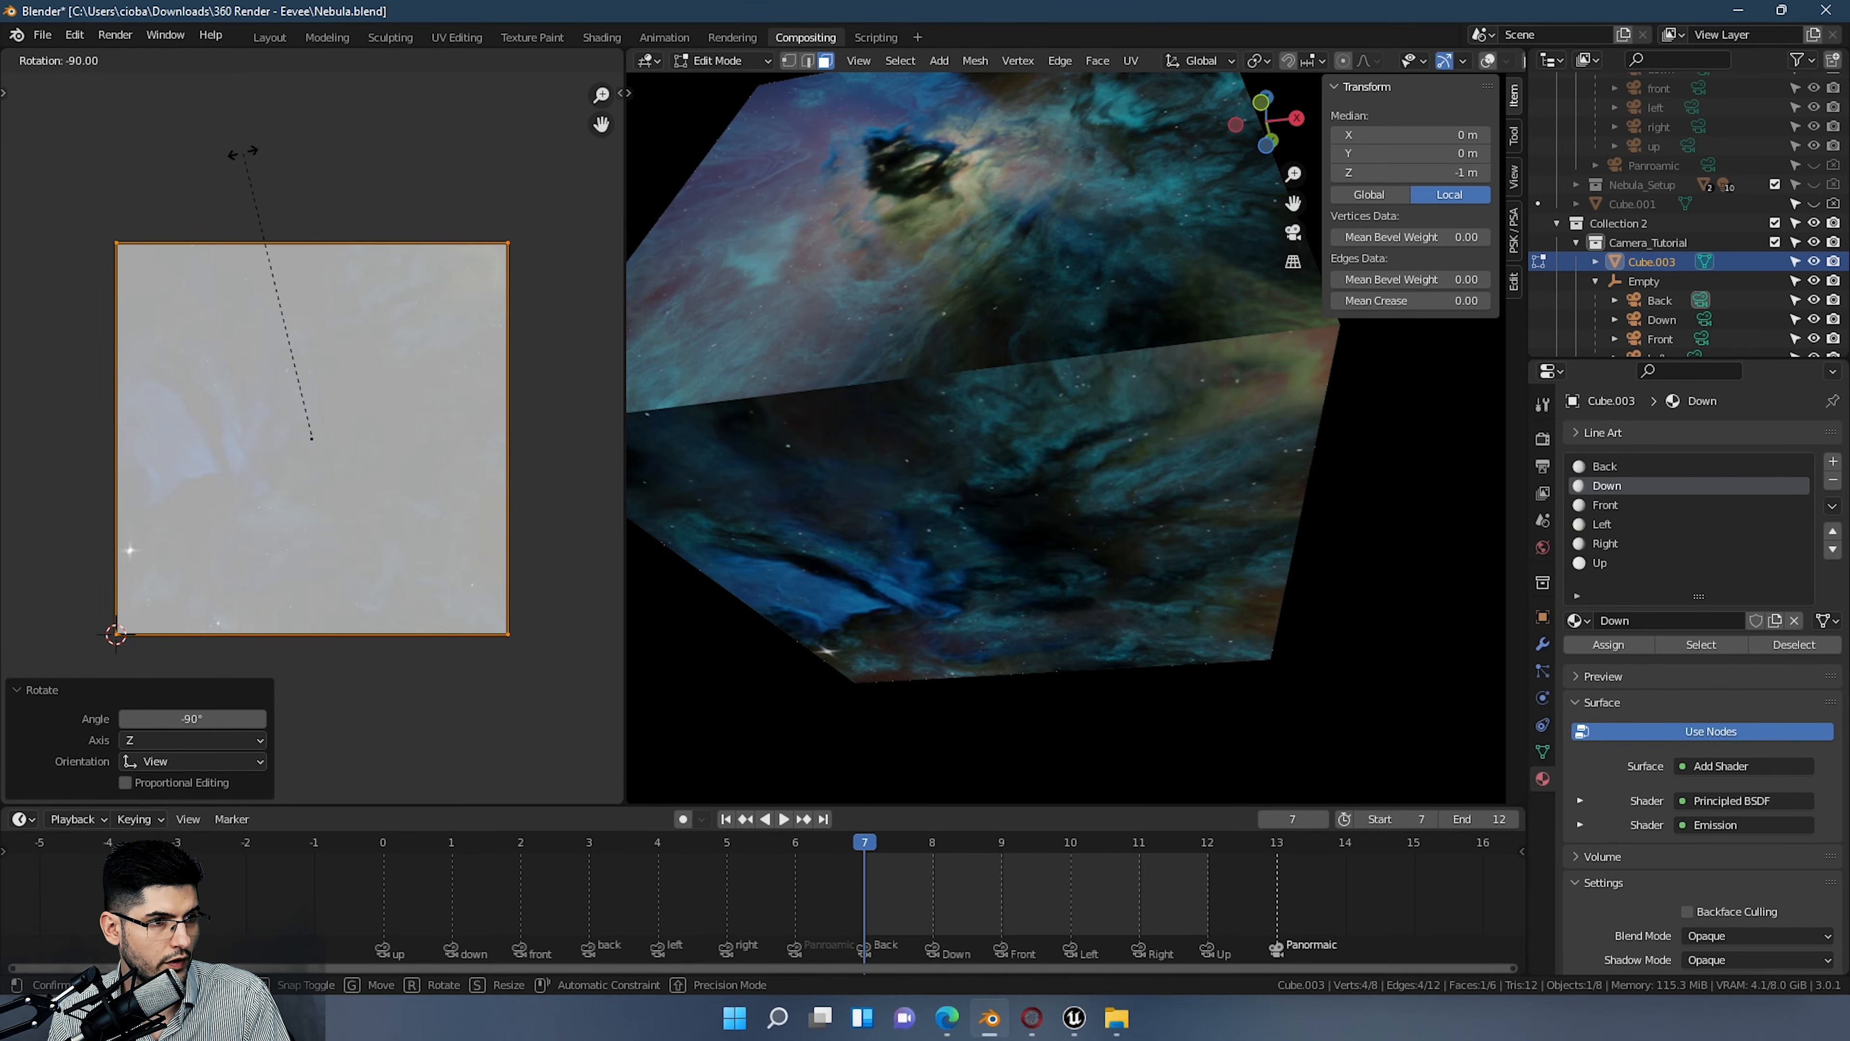
left_click(255, 186)
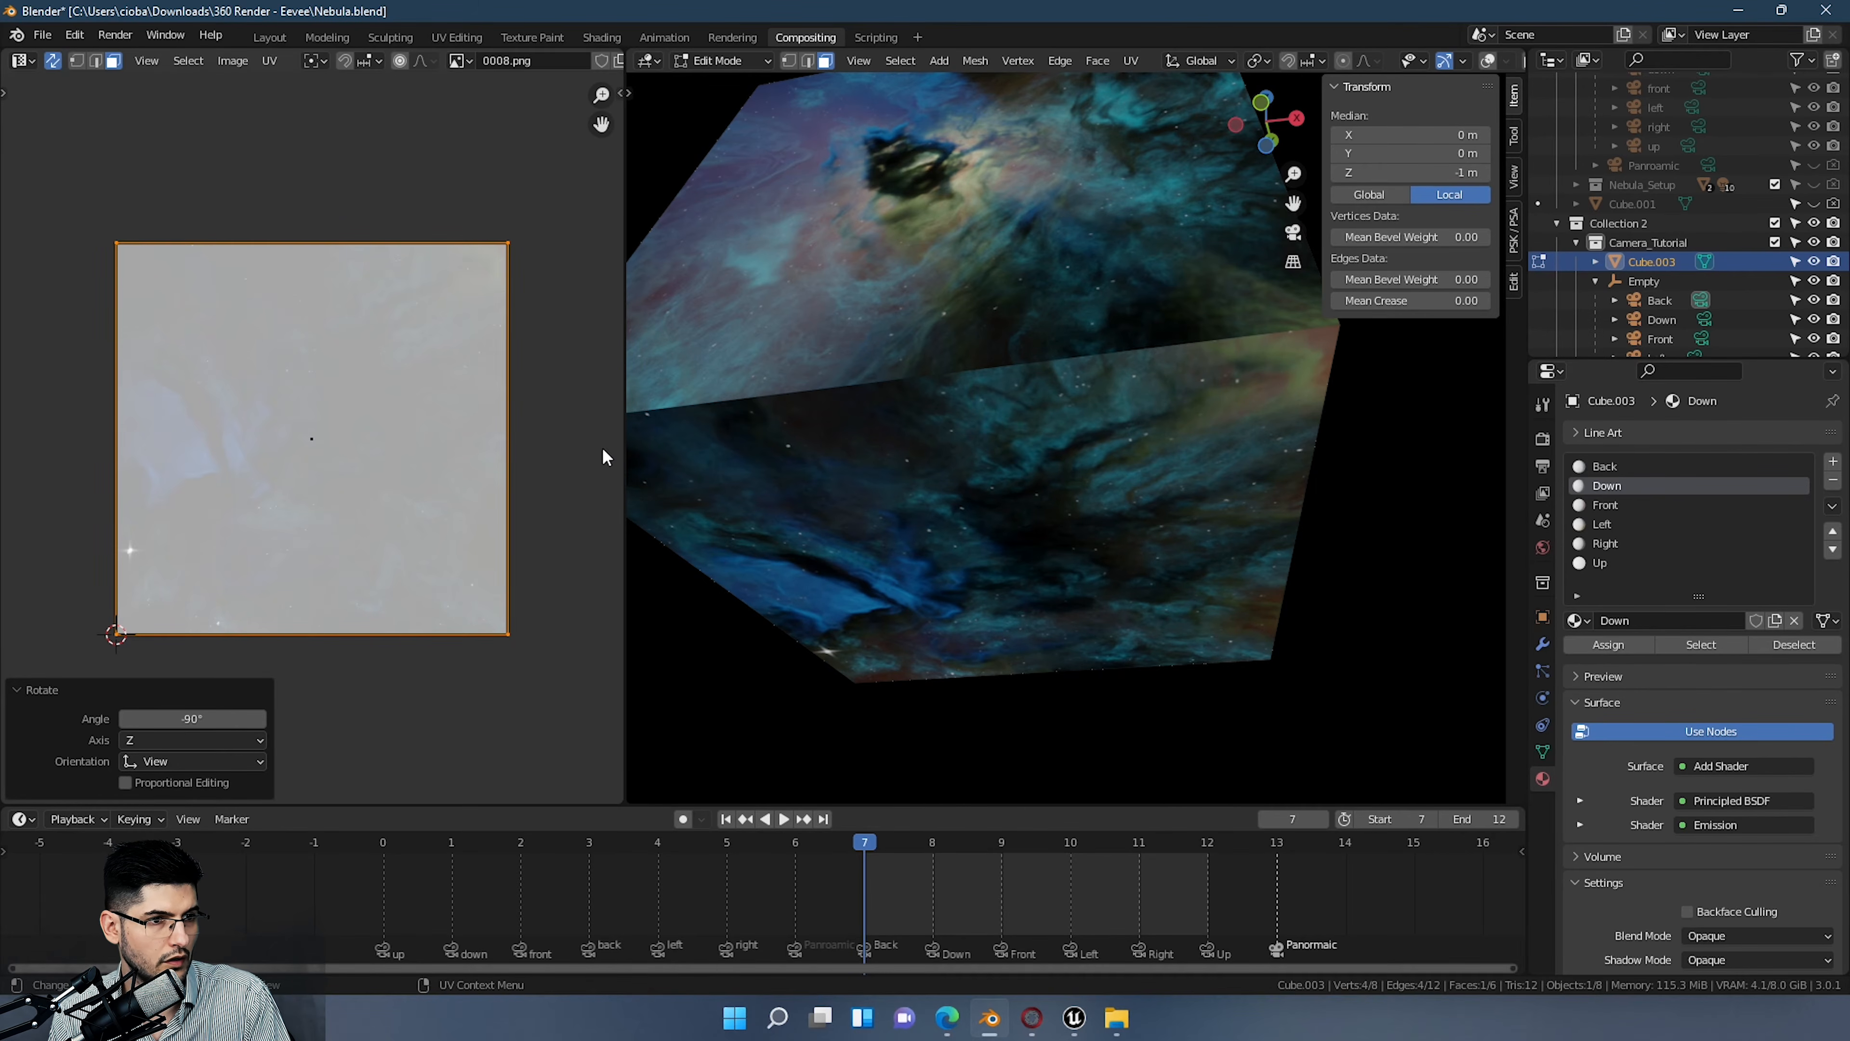
Step: Rotate the Down face's UVs by -90° twice while checking the seam, and make Back the active material slot
middle_click_drag(911, 459, 994, 467)
key("r")
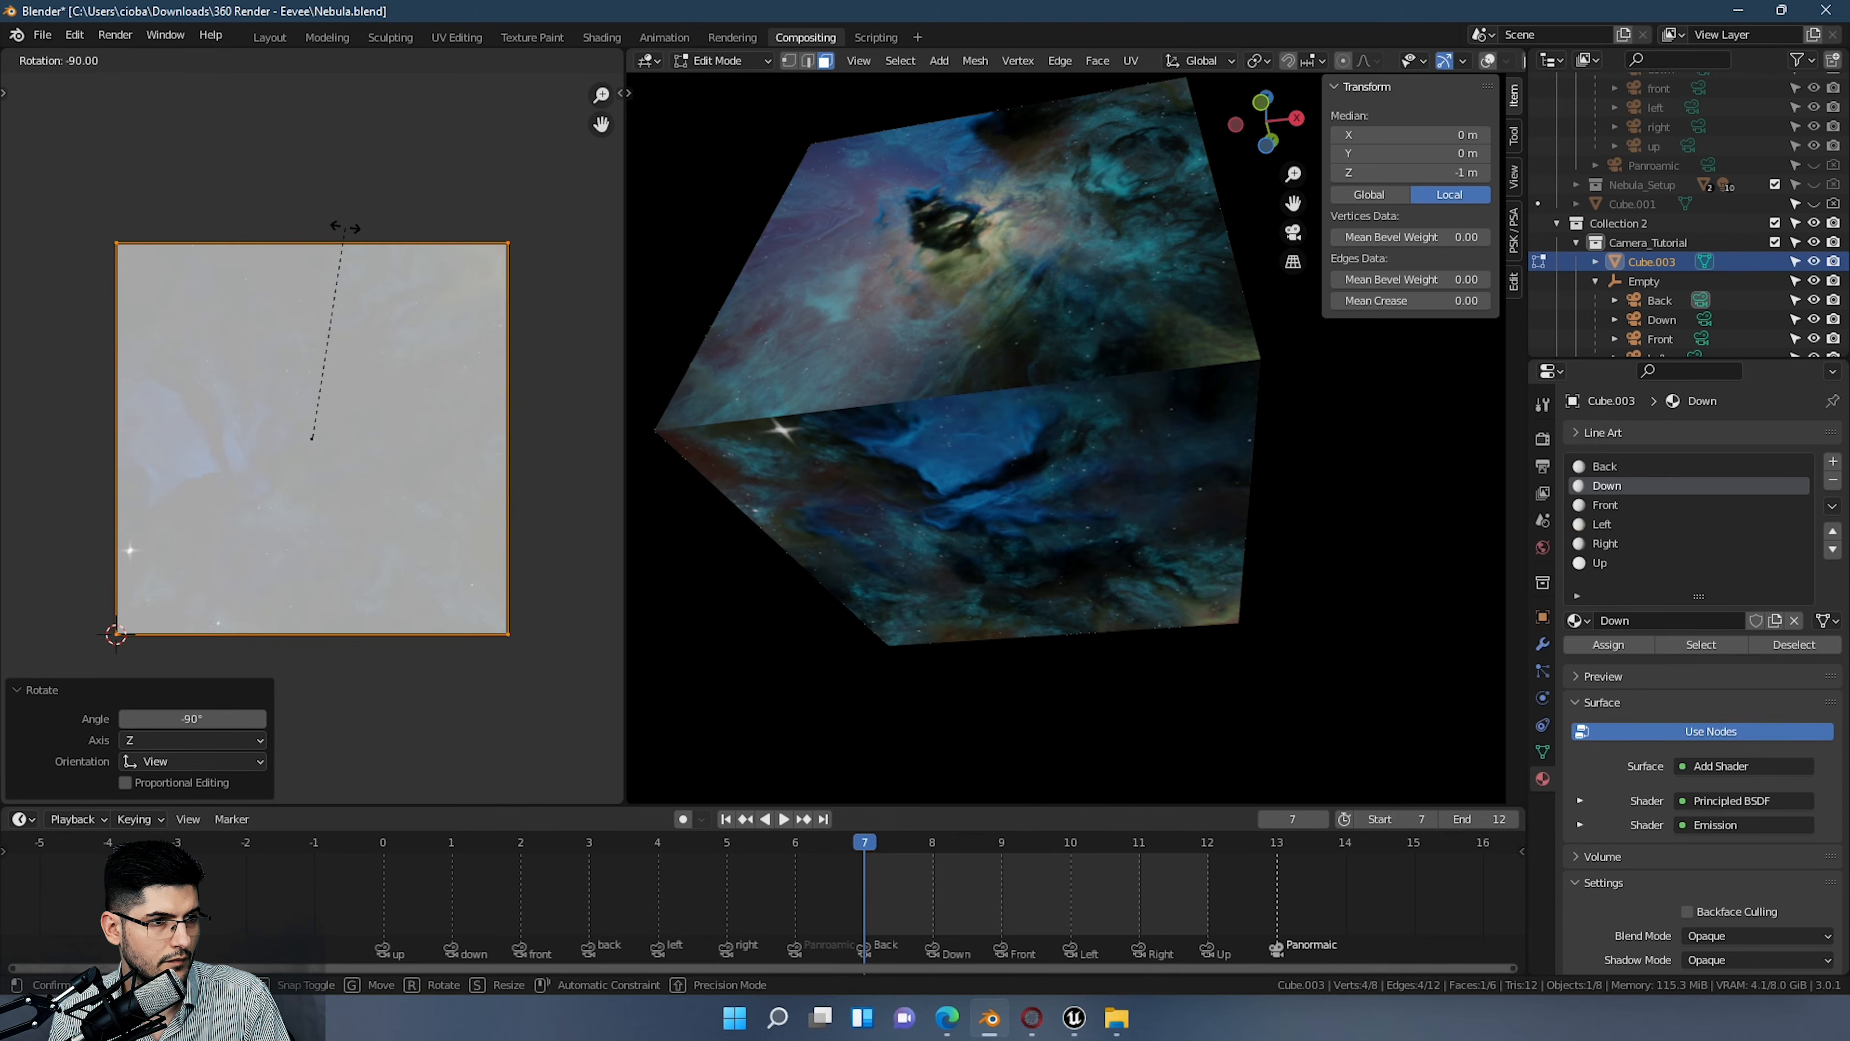
left_click(344, 227)
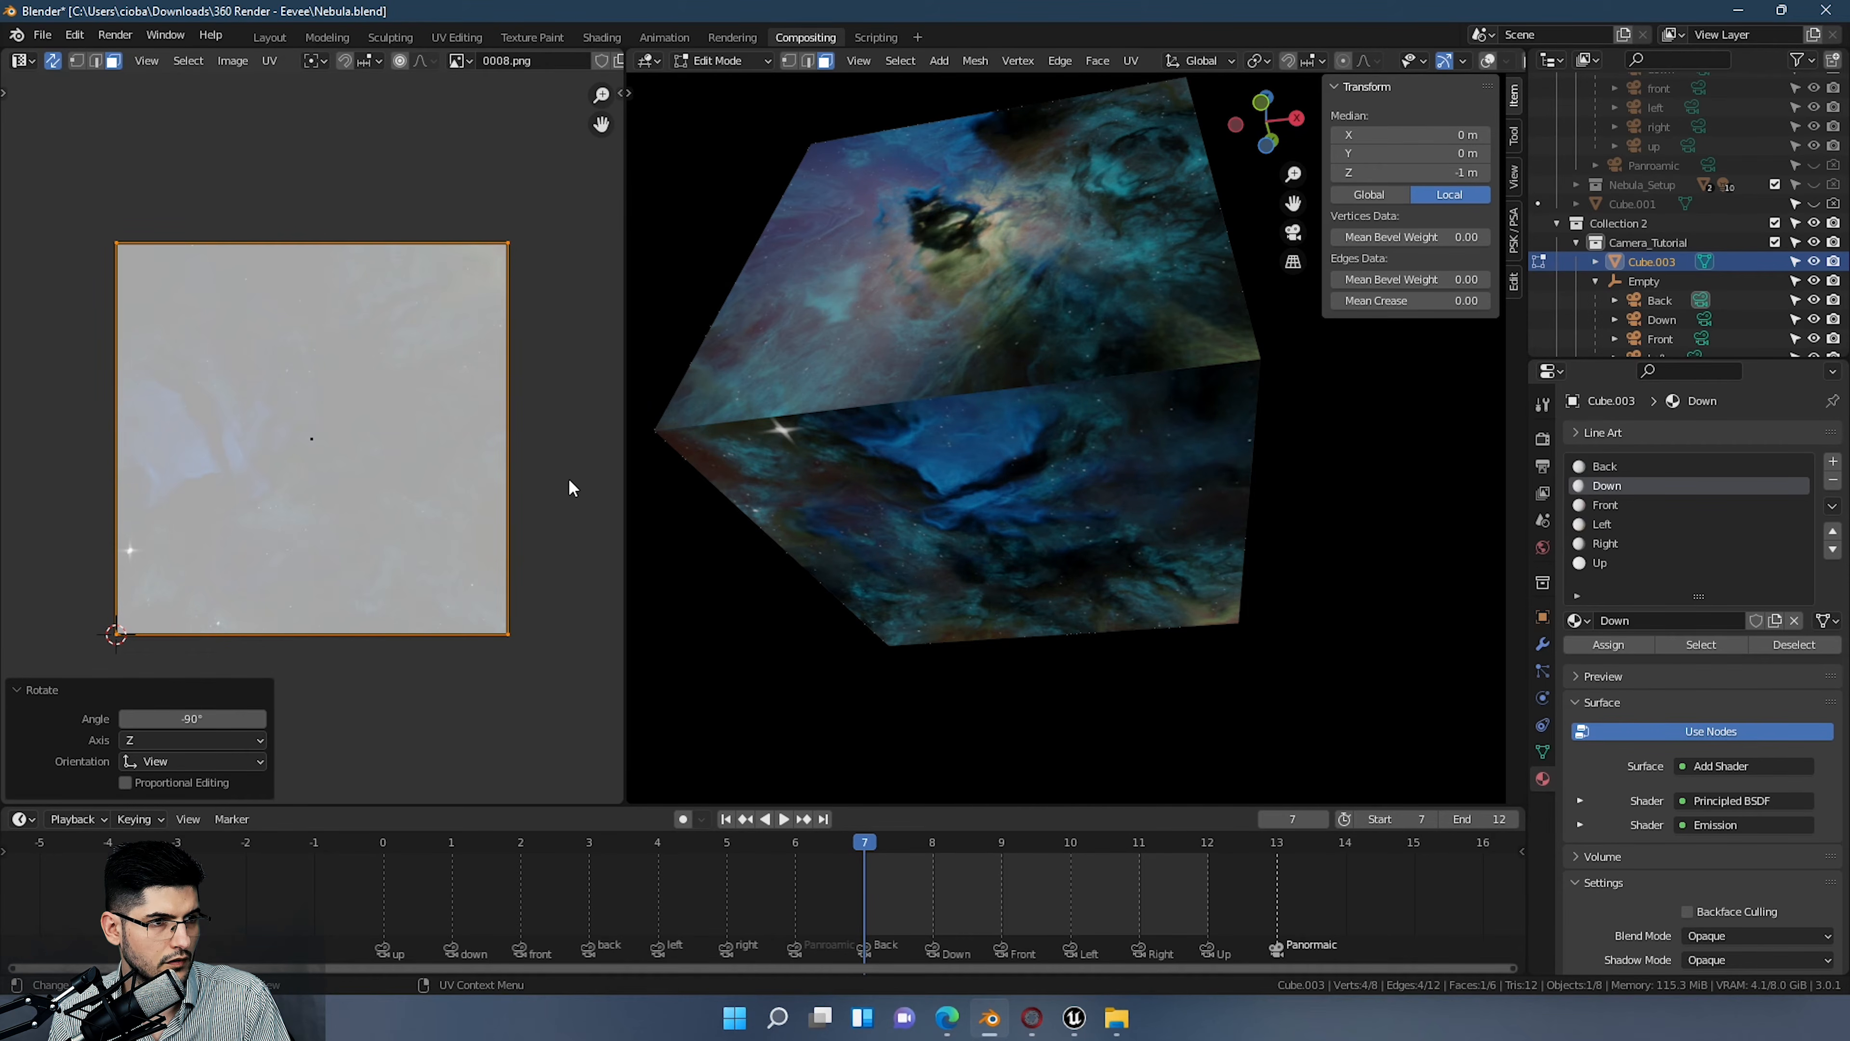
key("r")
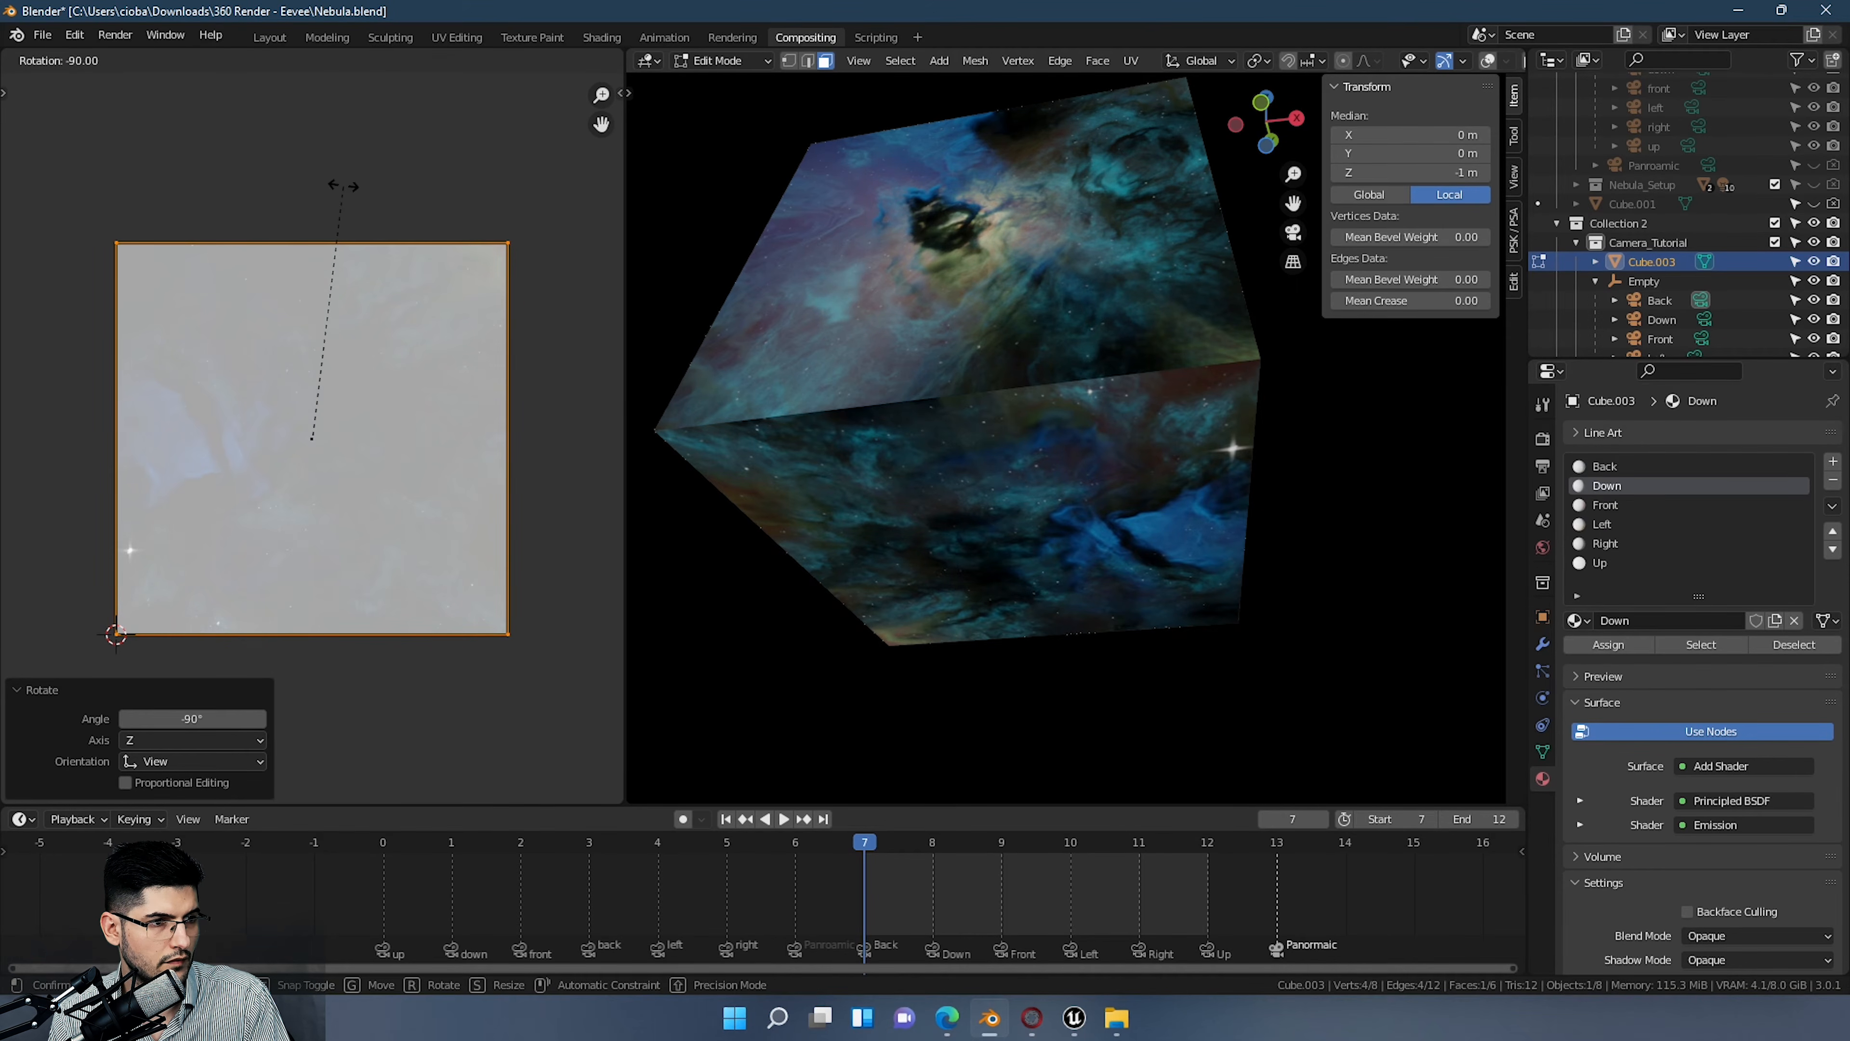
key("Return")
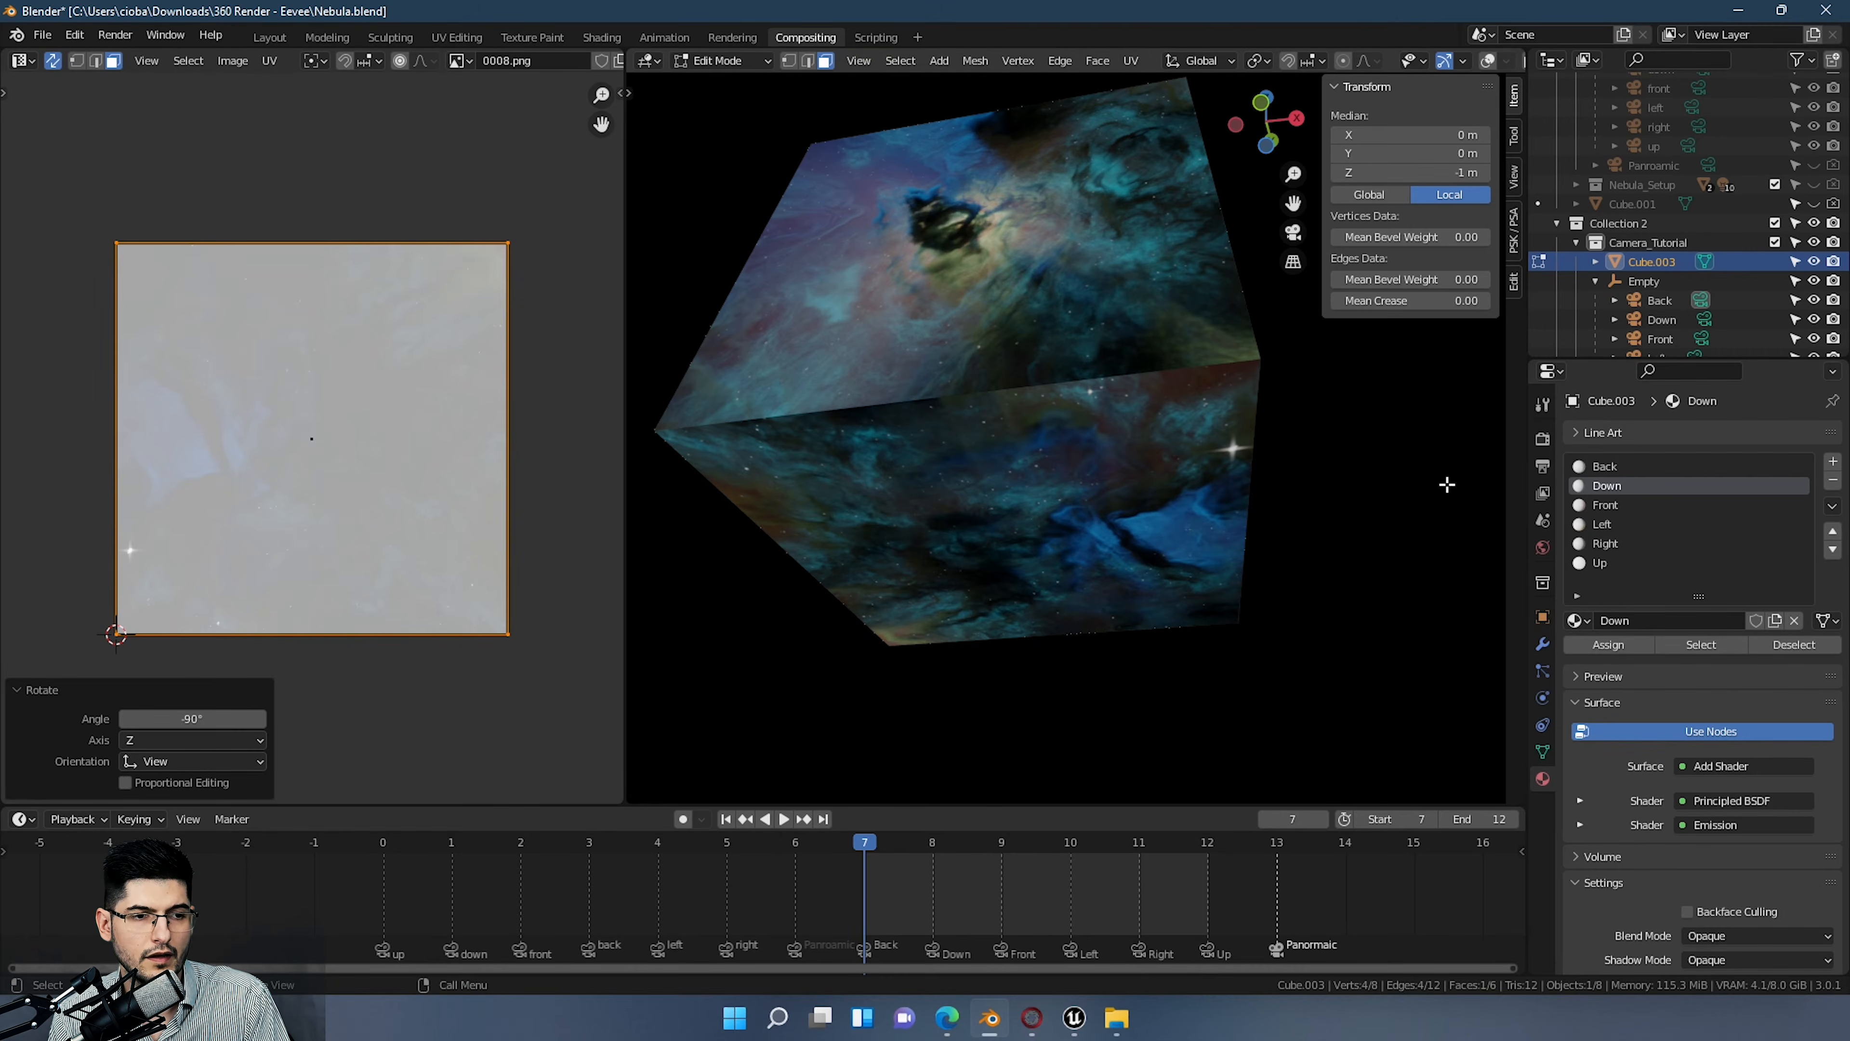
left_click(1640, 457)
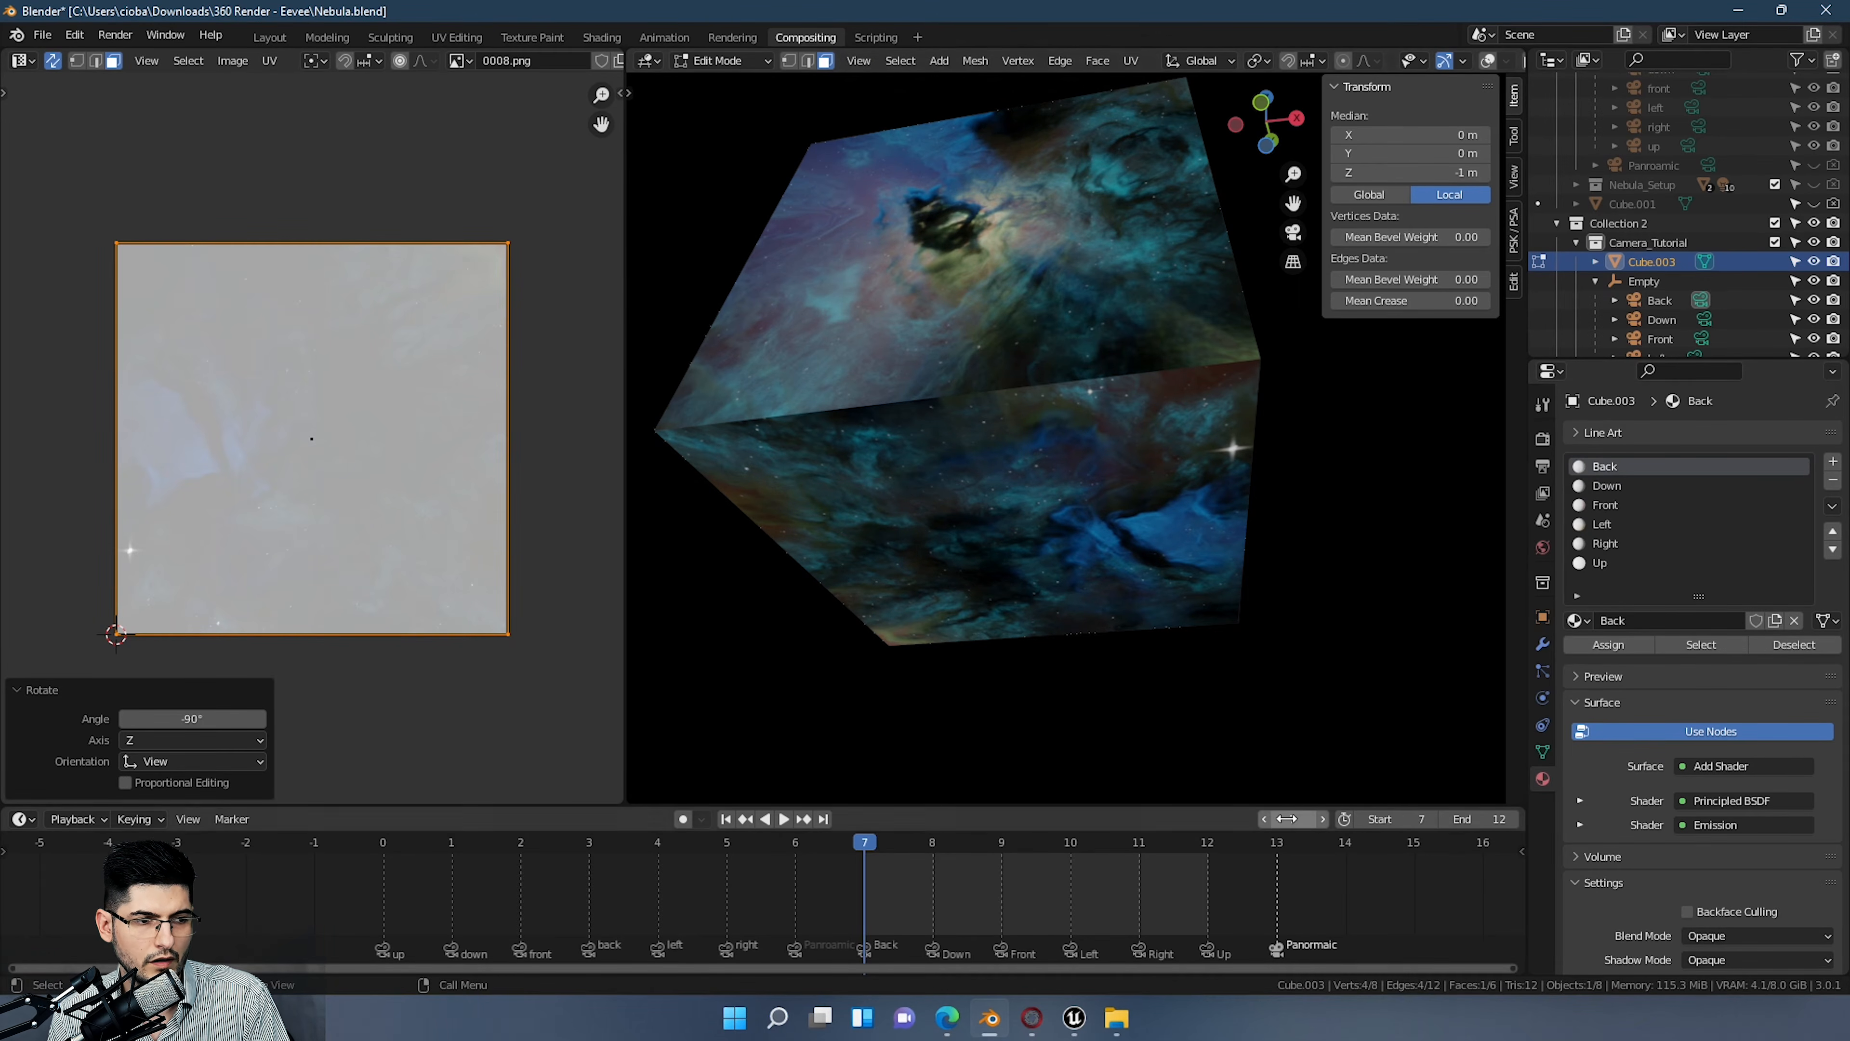
middle_click_drag(1267, 495, 1193, 458)
scroll(1330, 339, "down", 2)
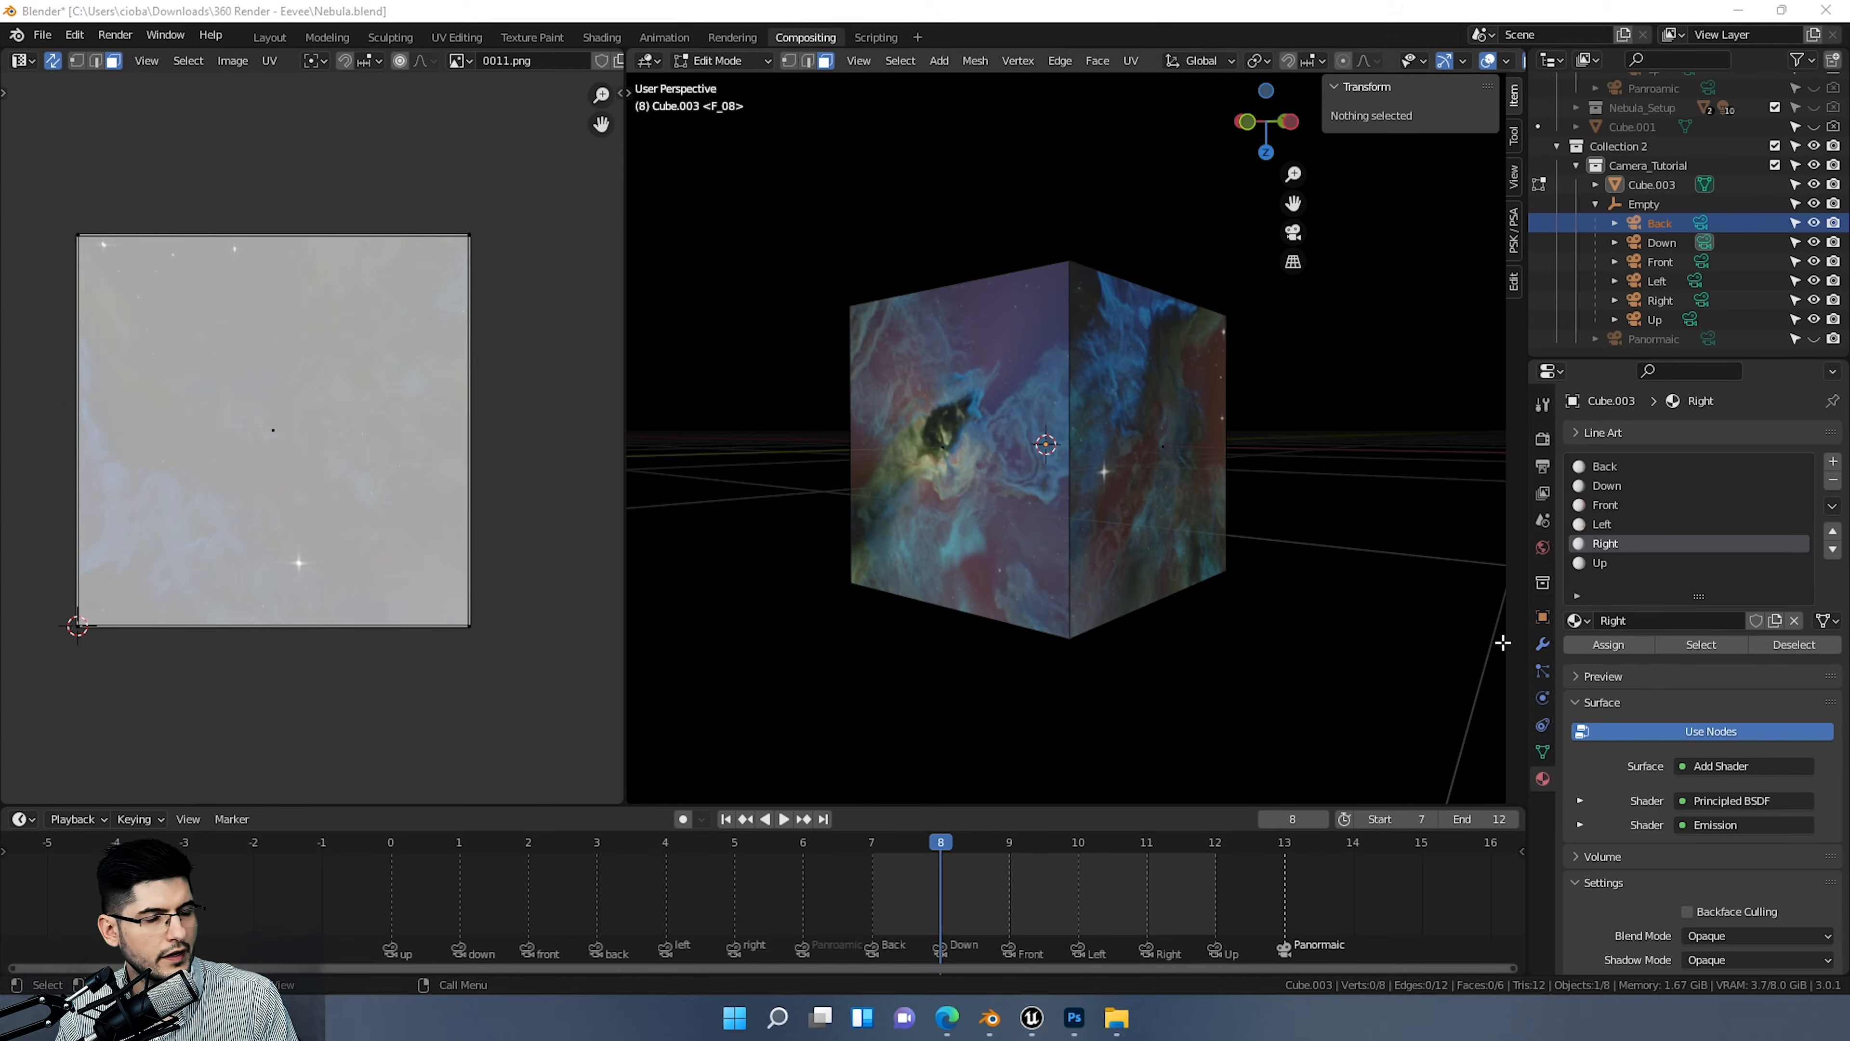
Step: Hide Cube.003 to expose the cameras and switch the viewport to Material Preview shading
middle_click_drag(1100, 438, 1176, 368)
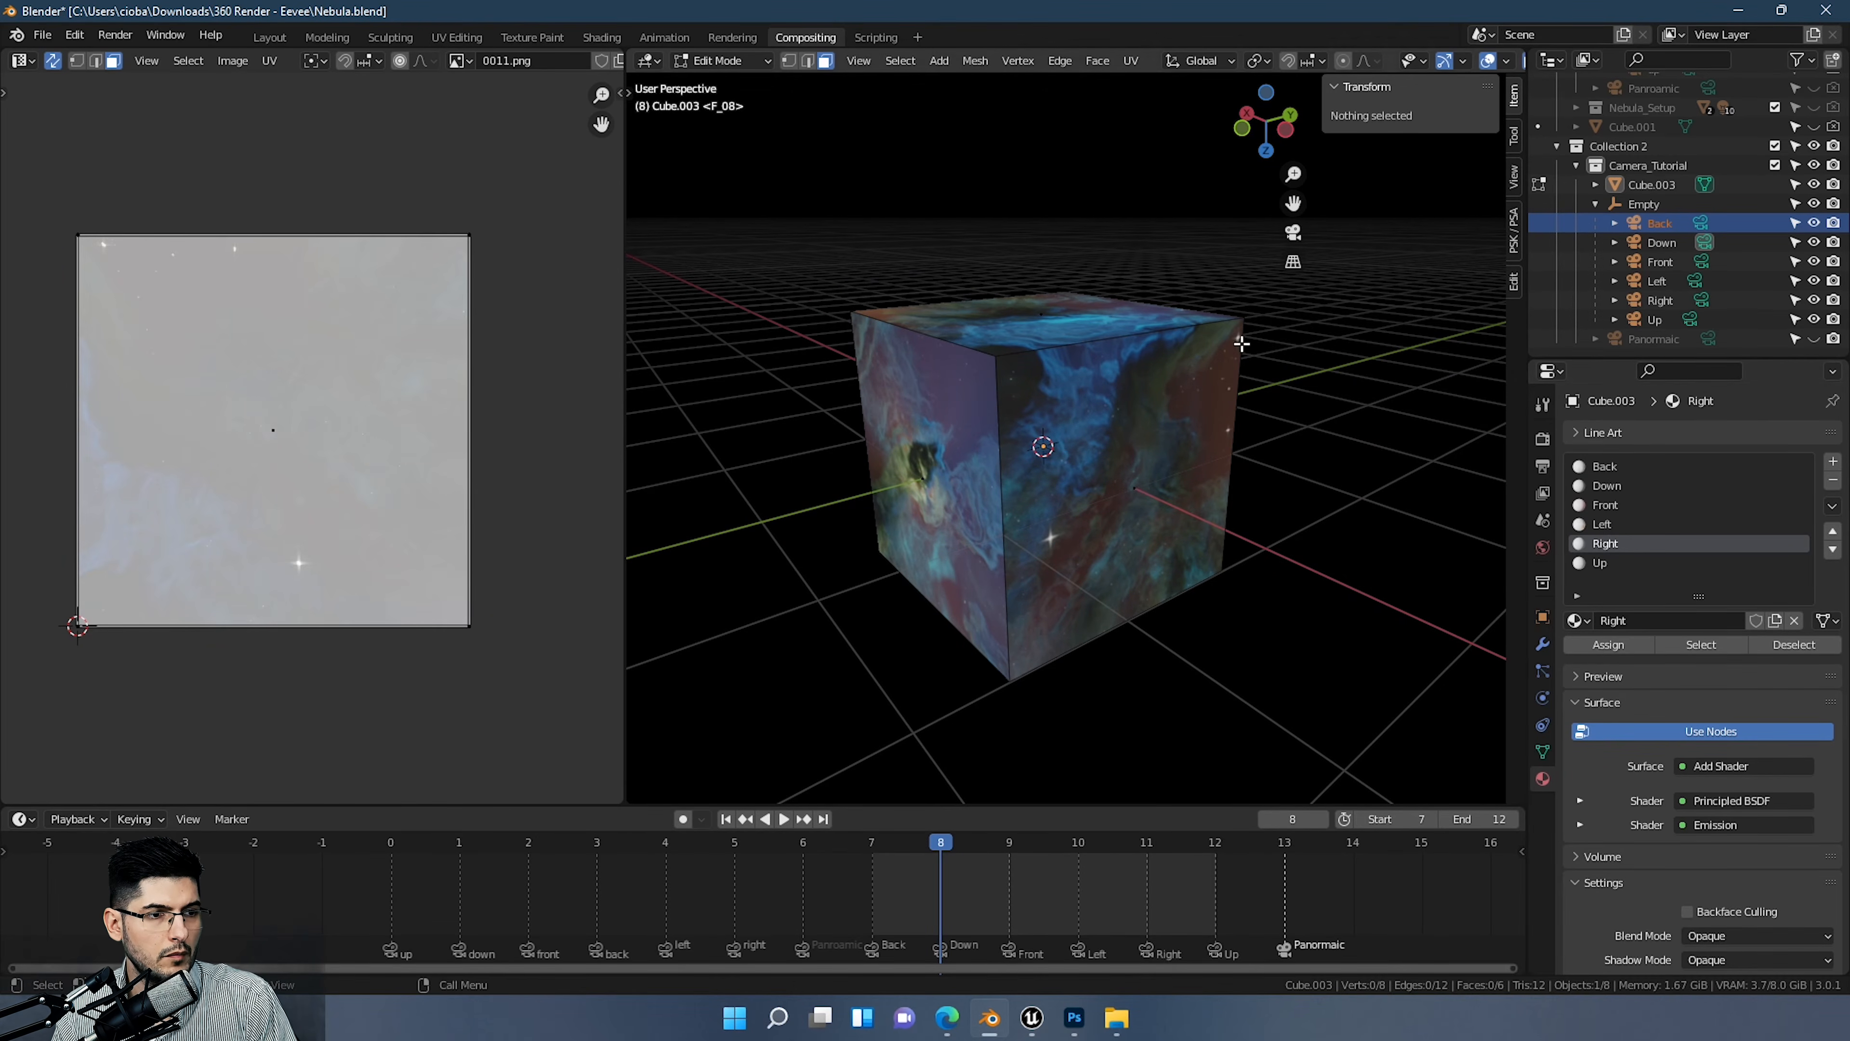
left_click(1814, 184)
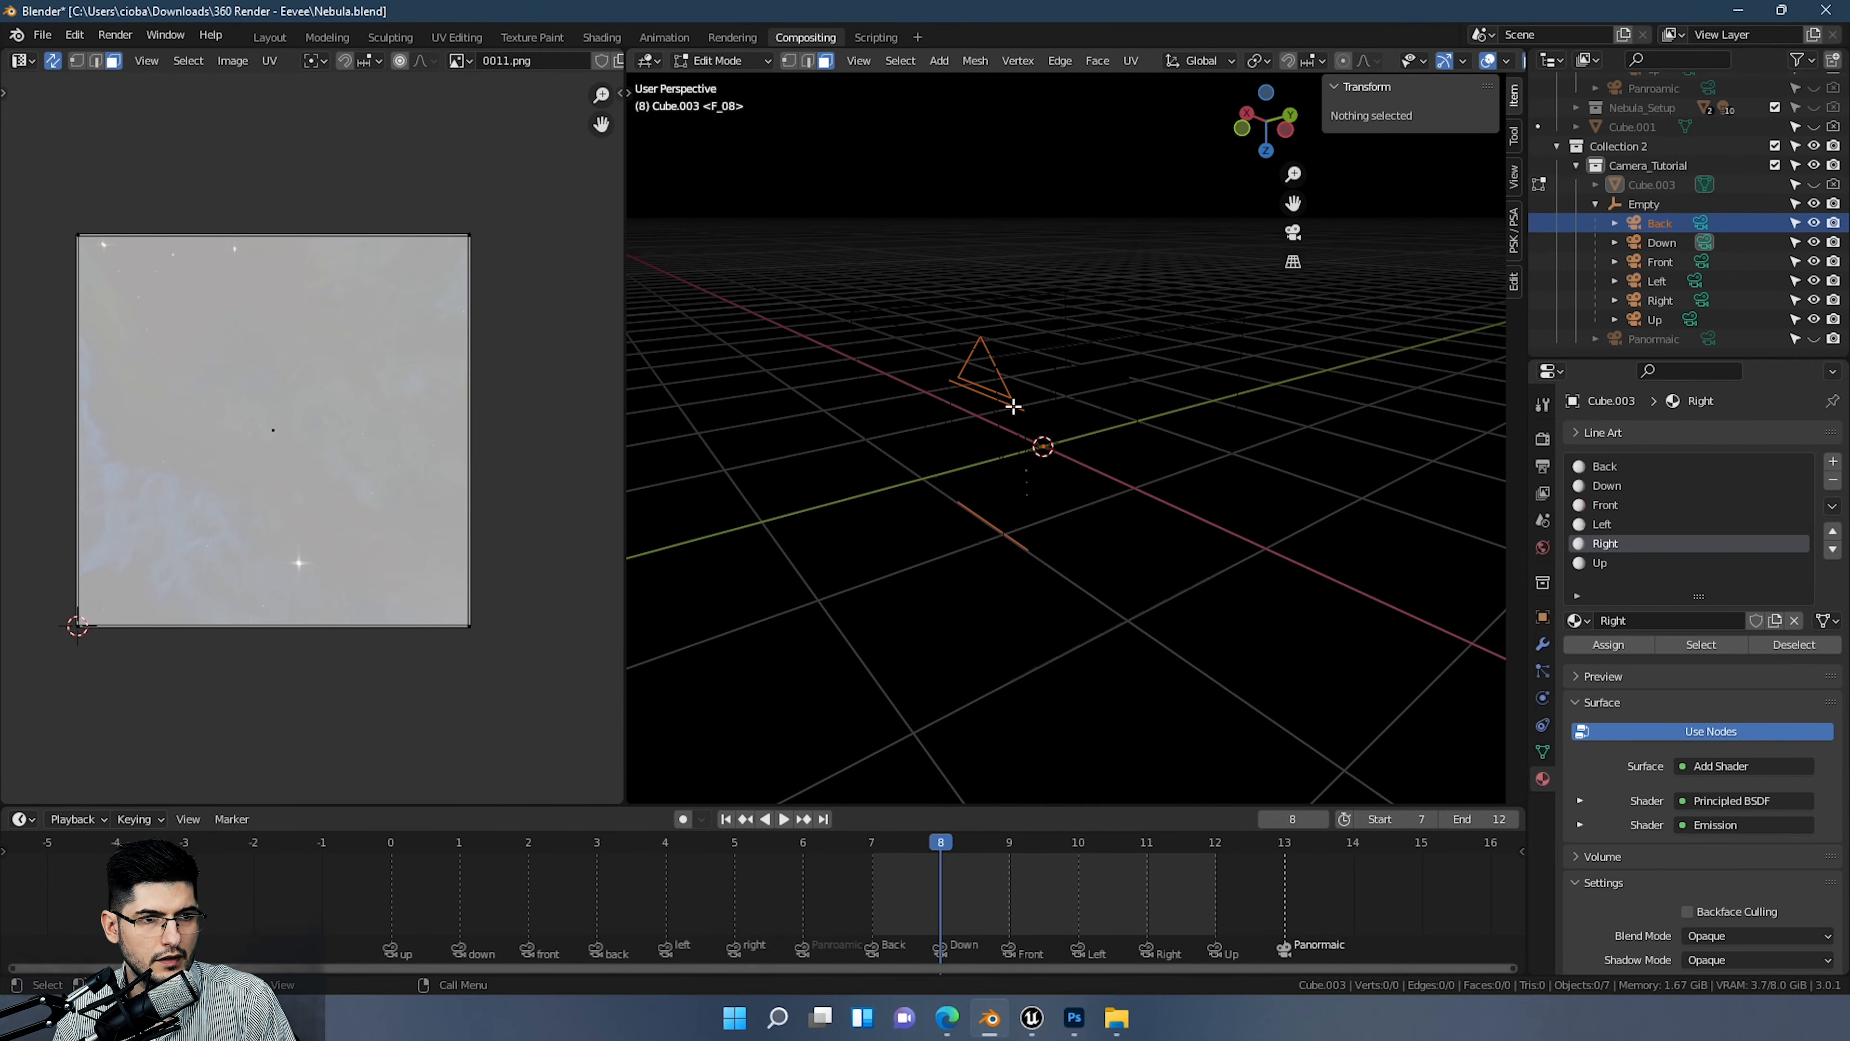
scroll(1487, 66, "down", 3)
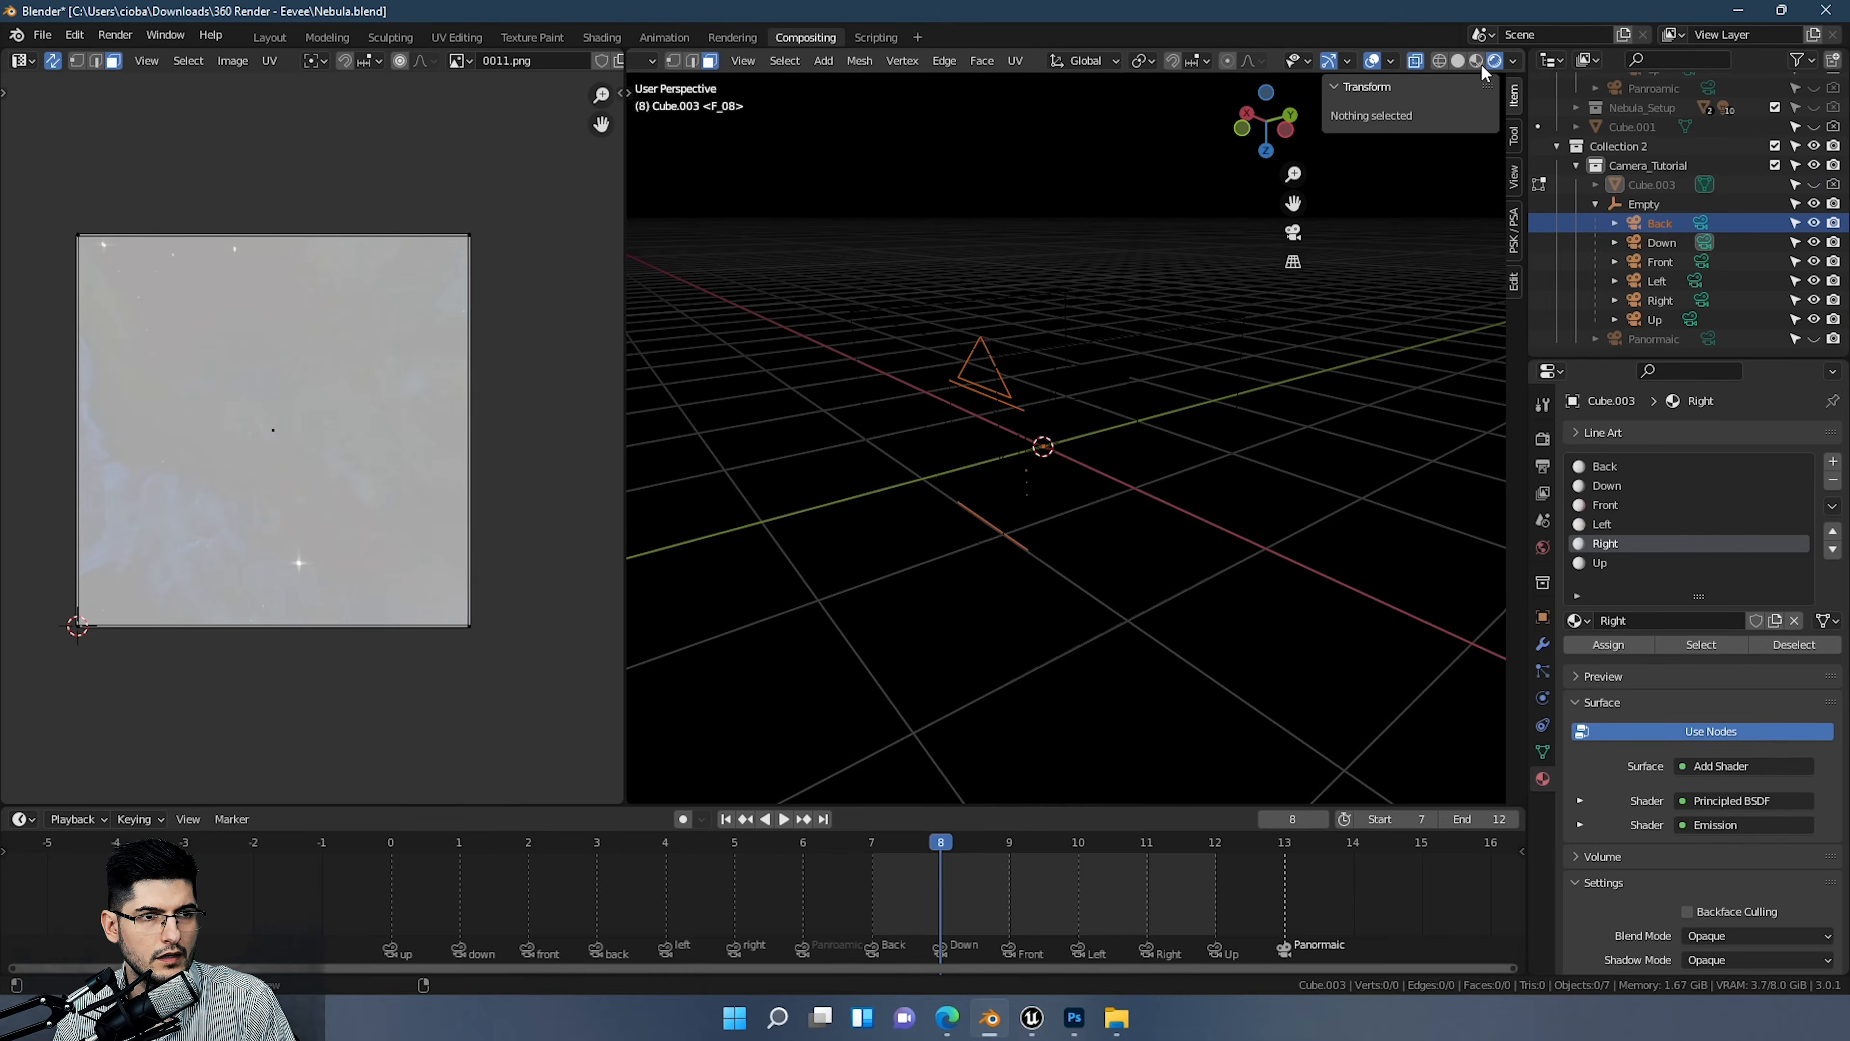
left_click(1476, 61)
mouse_move(1185, 359)
middle_mouse_down()
mouse_move(1103, 304)
mouse_move(1054, 297)
mouse_move(1083, 343)
mouse_move(1057, 356)
mouse_move(1108, 354)
mouse_move(1007, 384)
mouse_move(1035, 371)
middle_mouse_up()
Step: Highlight the Back and Front cameras in turn and examine their orientations and available transform properties
left_click(1653, 243)
left_click(1652, 225)
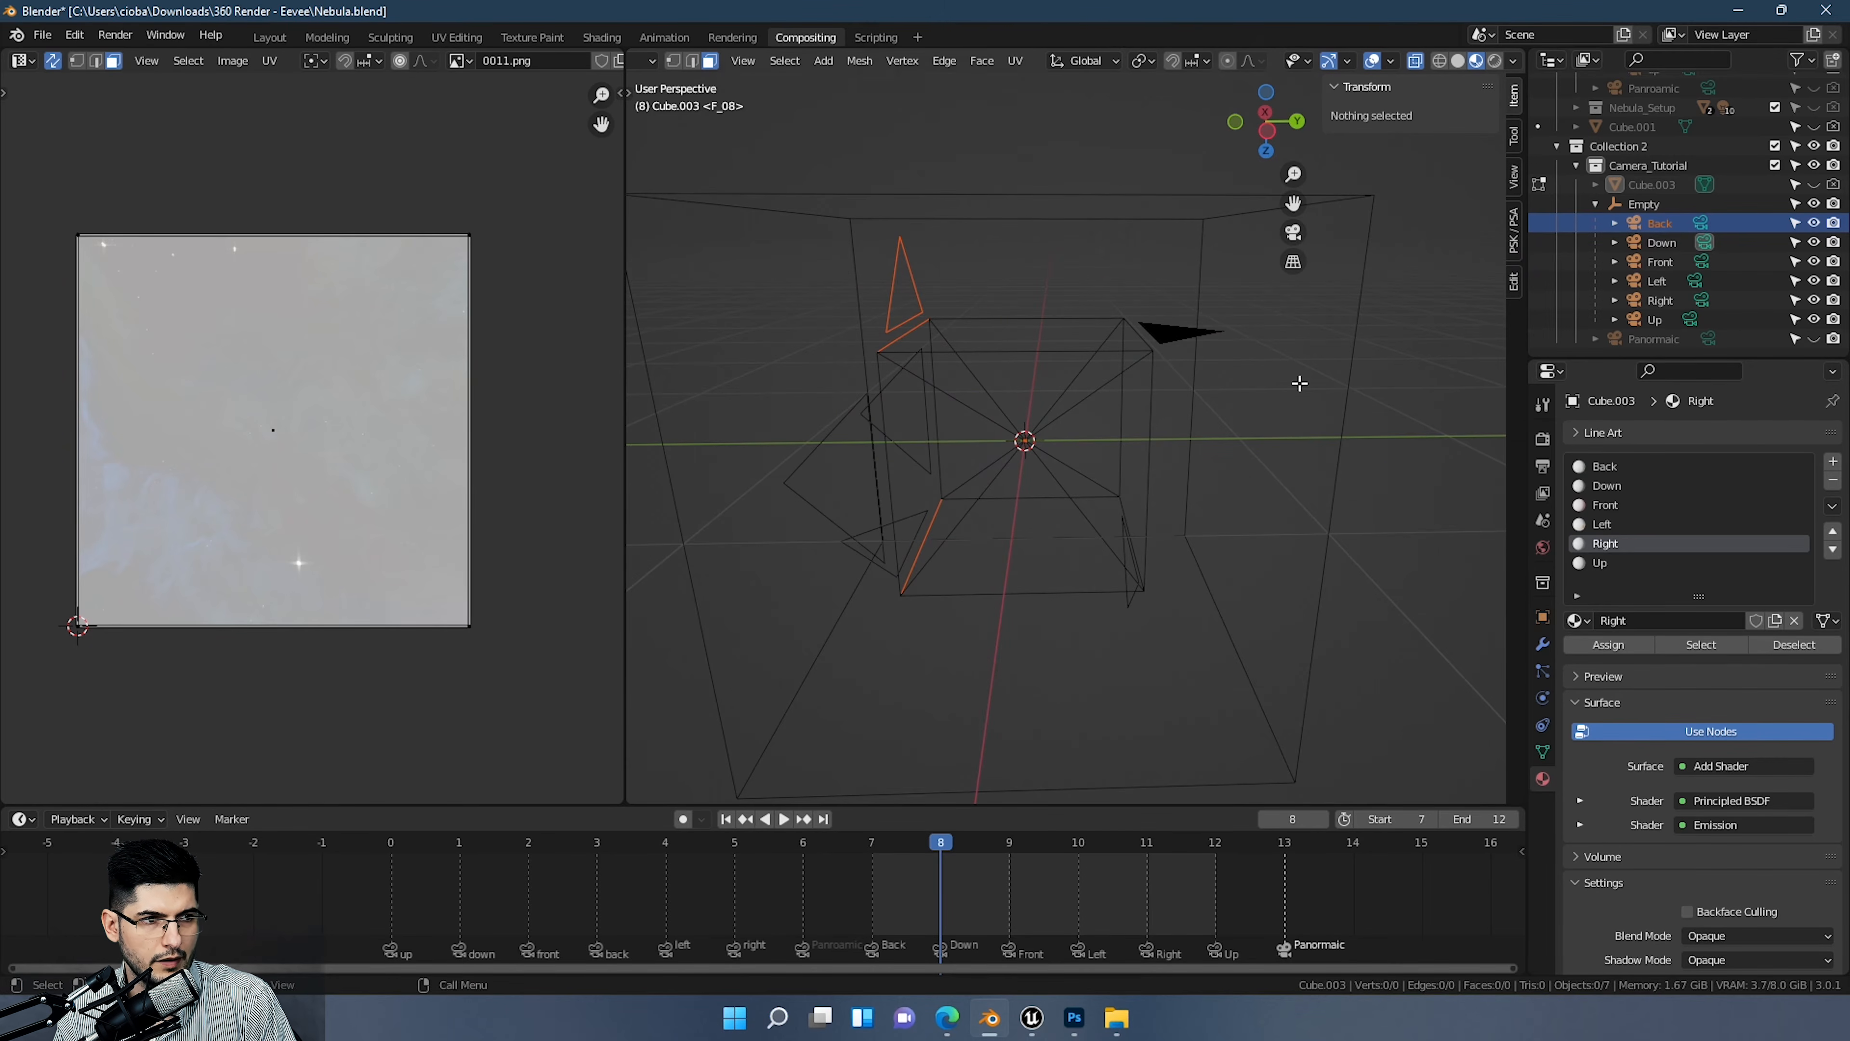
middle_click_drag(923, 364, 903, 259)
middle_click_drag(986, 374, 1357, 345)
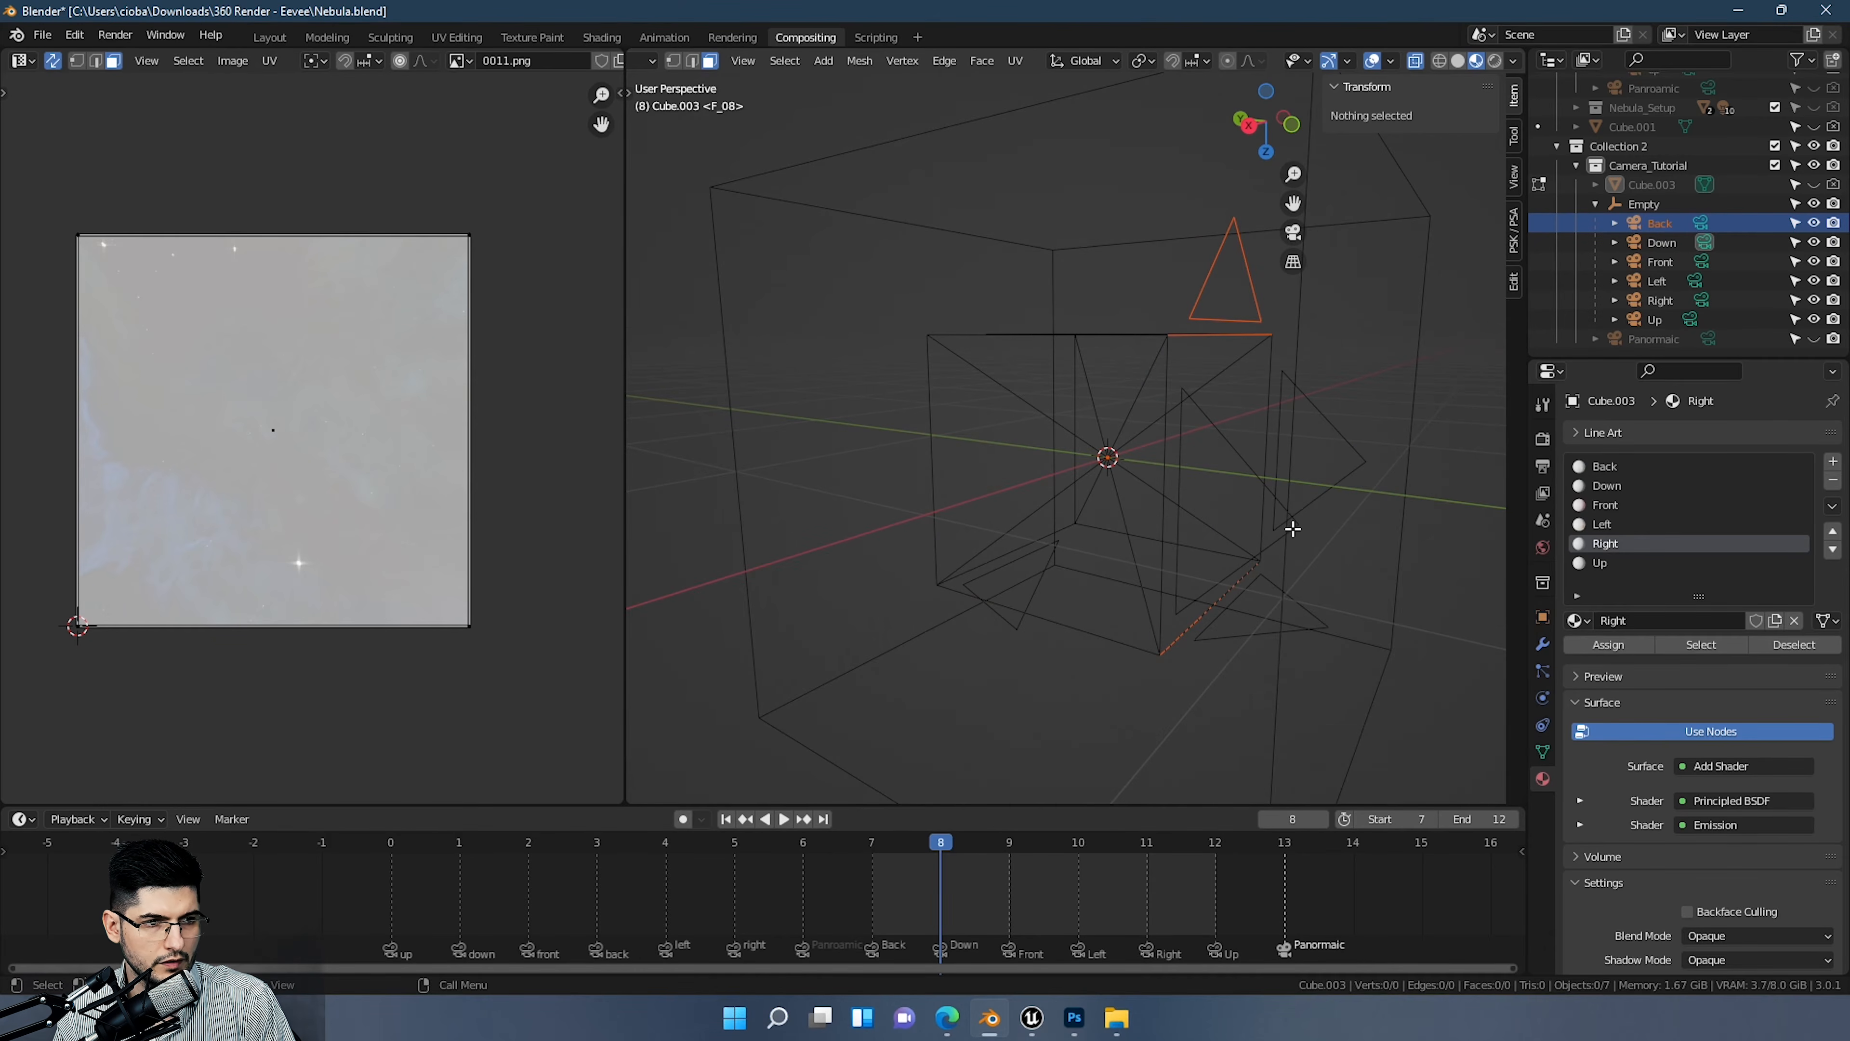
key("n")
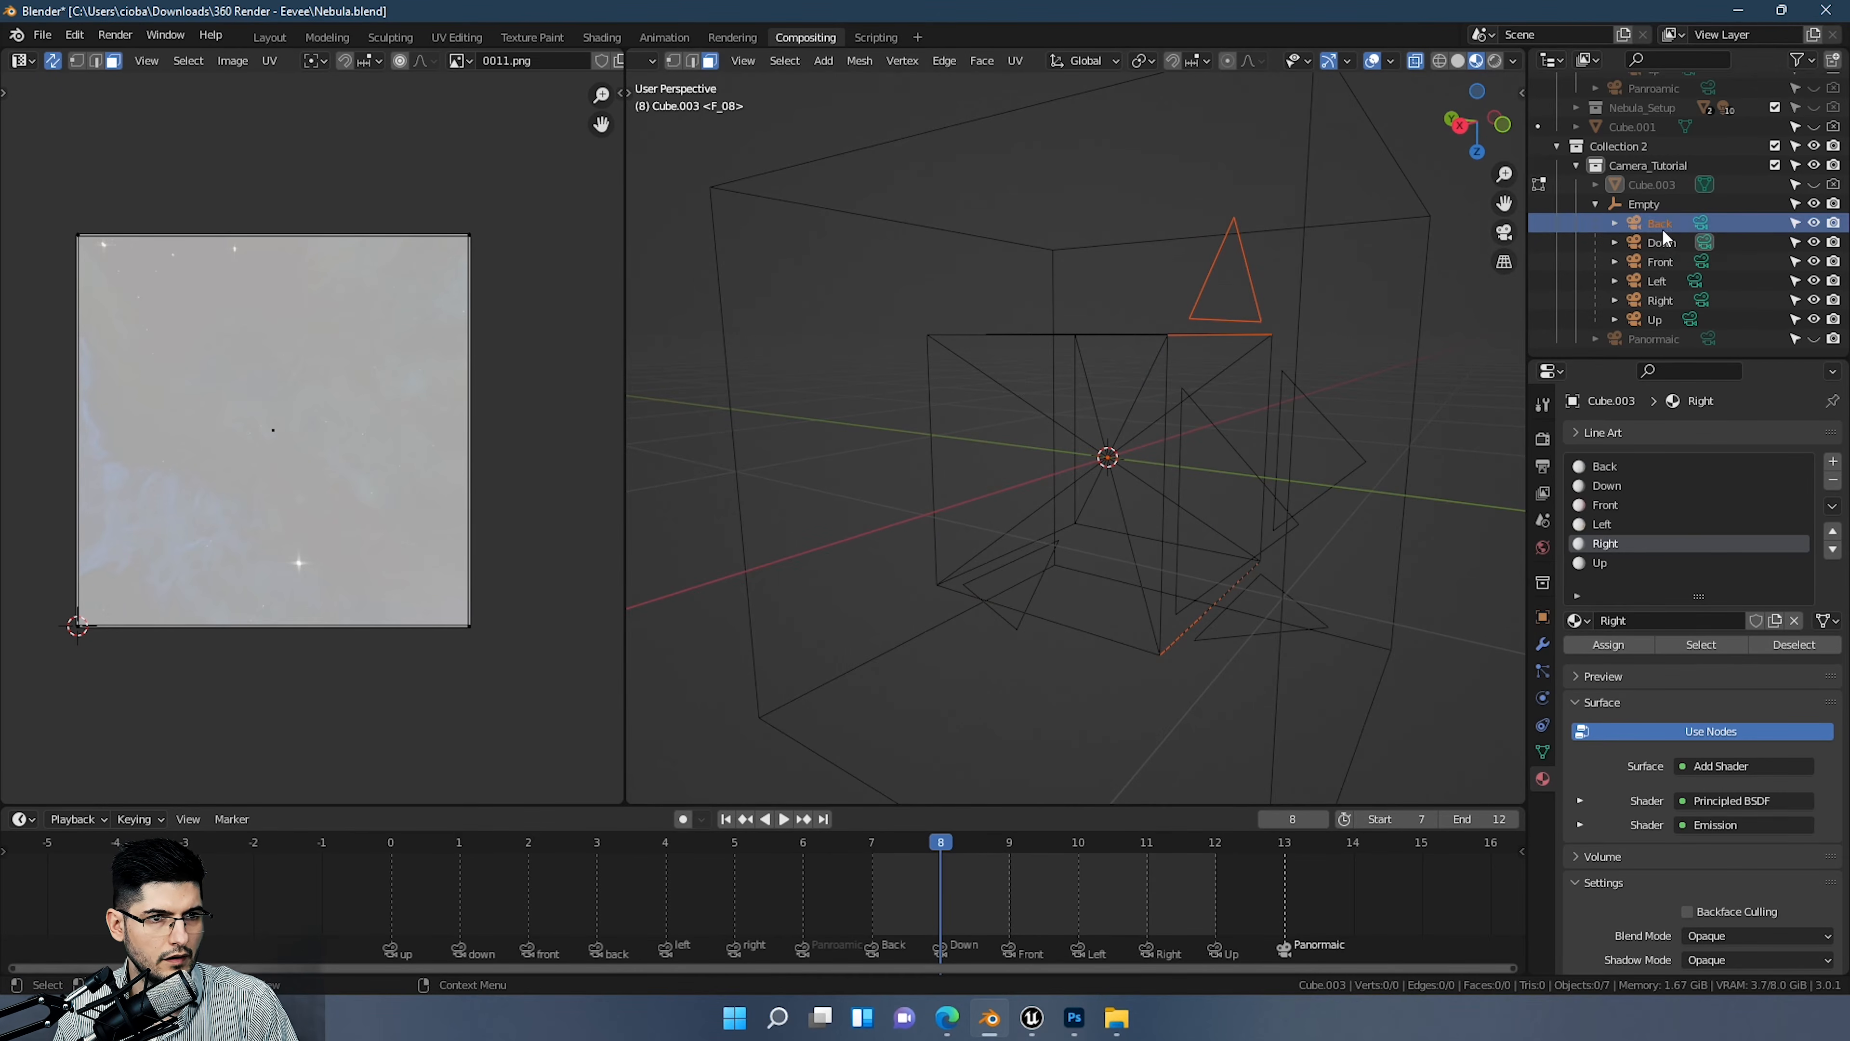
left_click(1650, 264)
middle_click_drag(1093, 408, 1305, 315)
key("n")
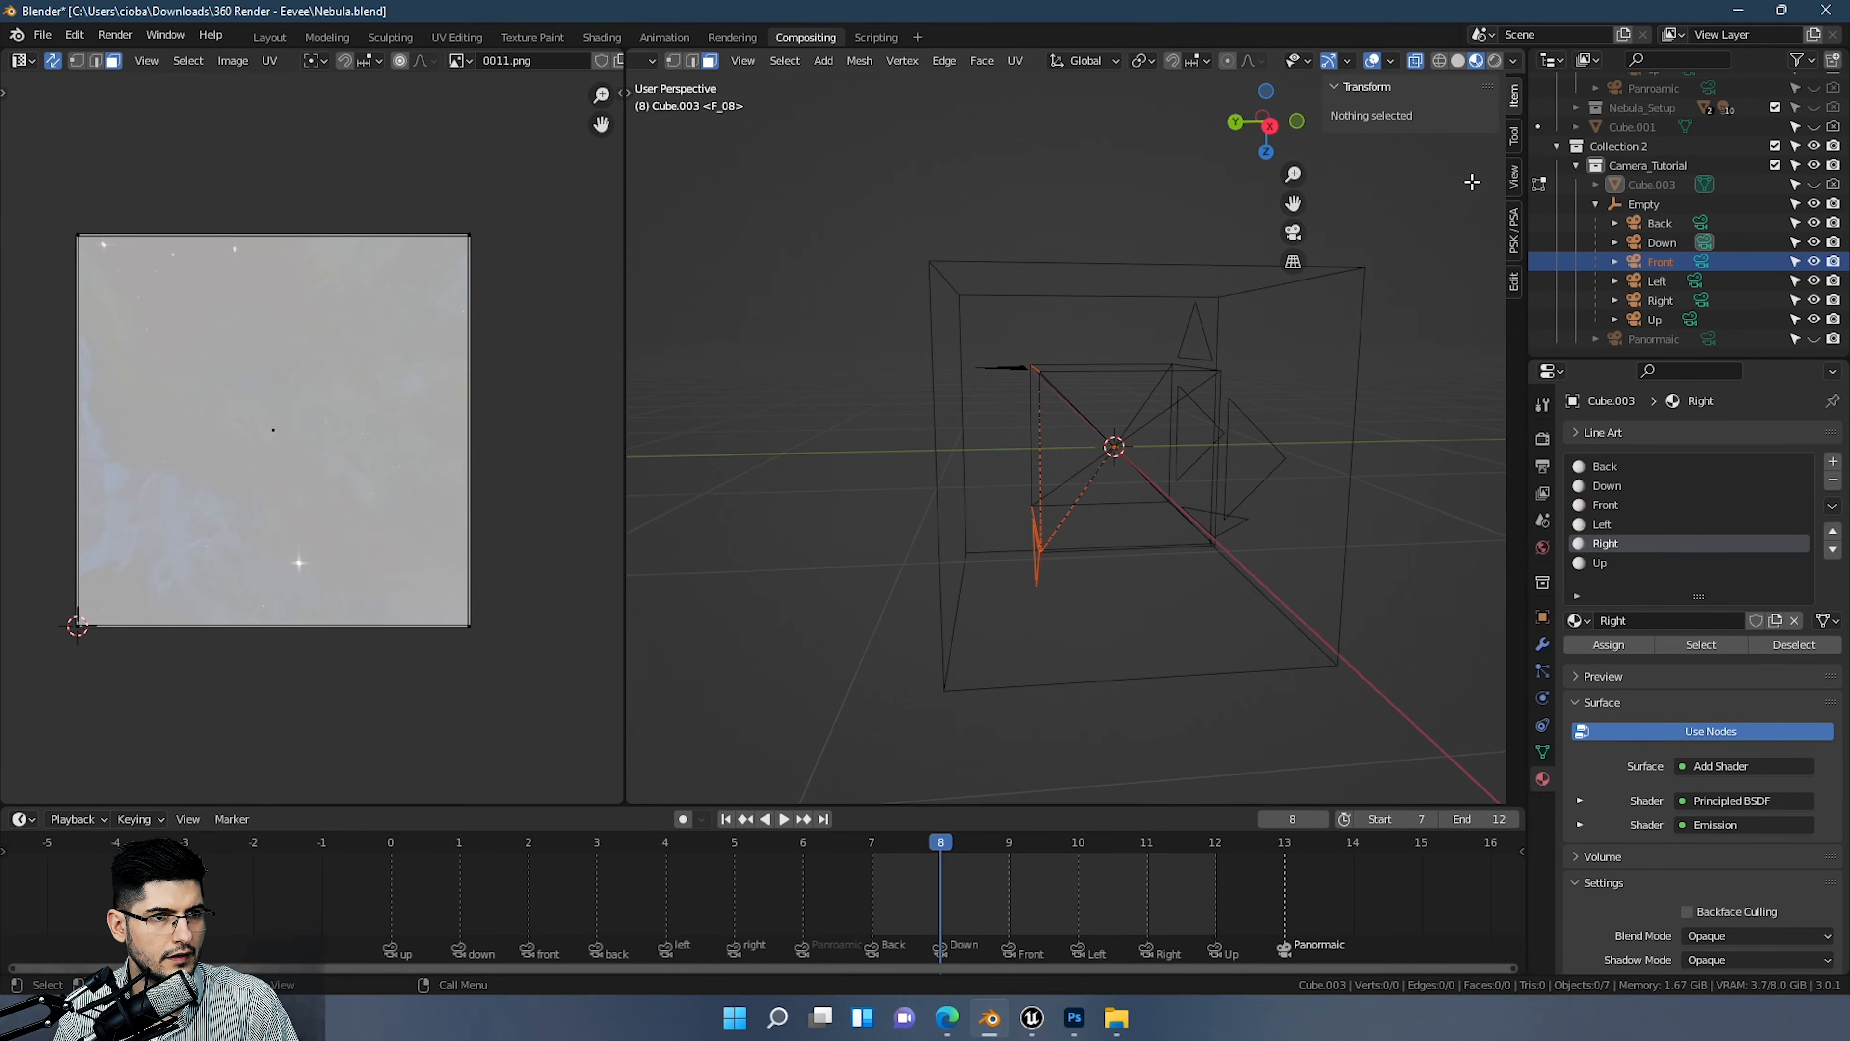
left_click(1514, 137)
left_click(1514, 175)
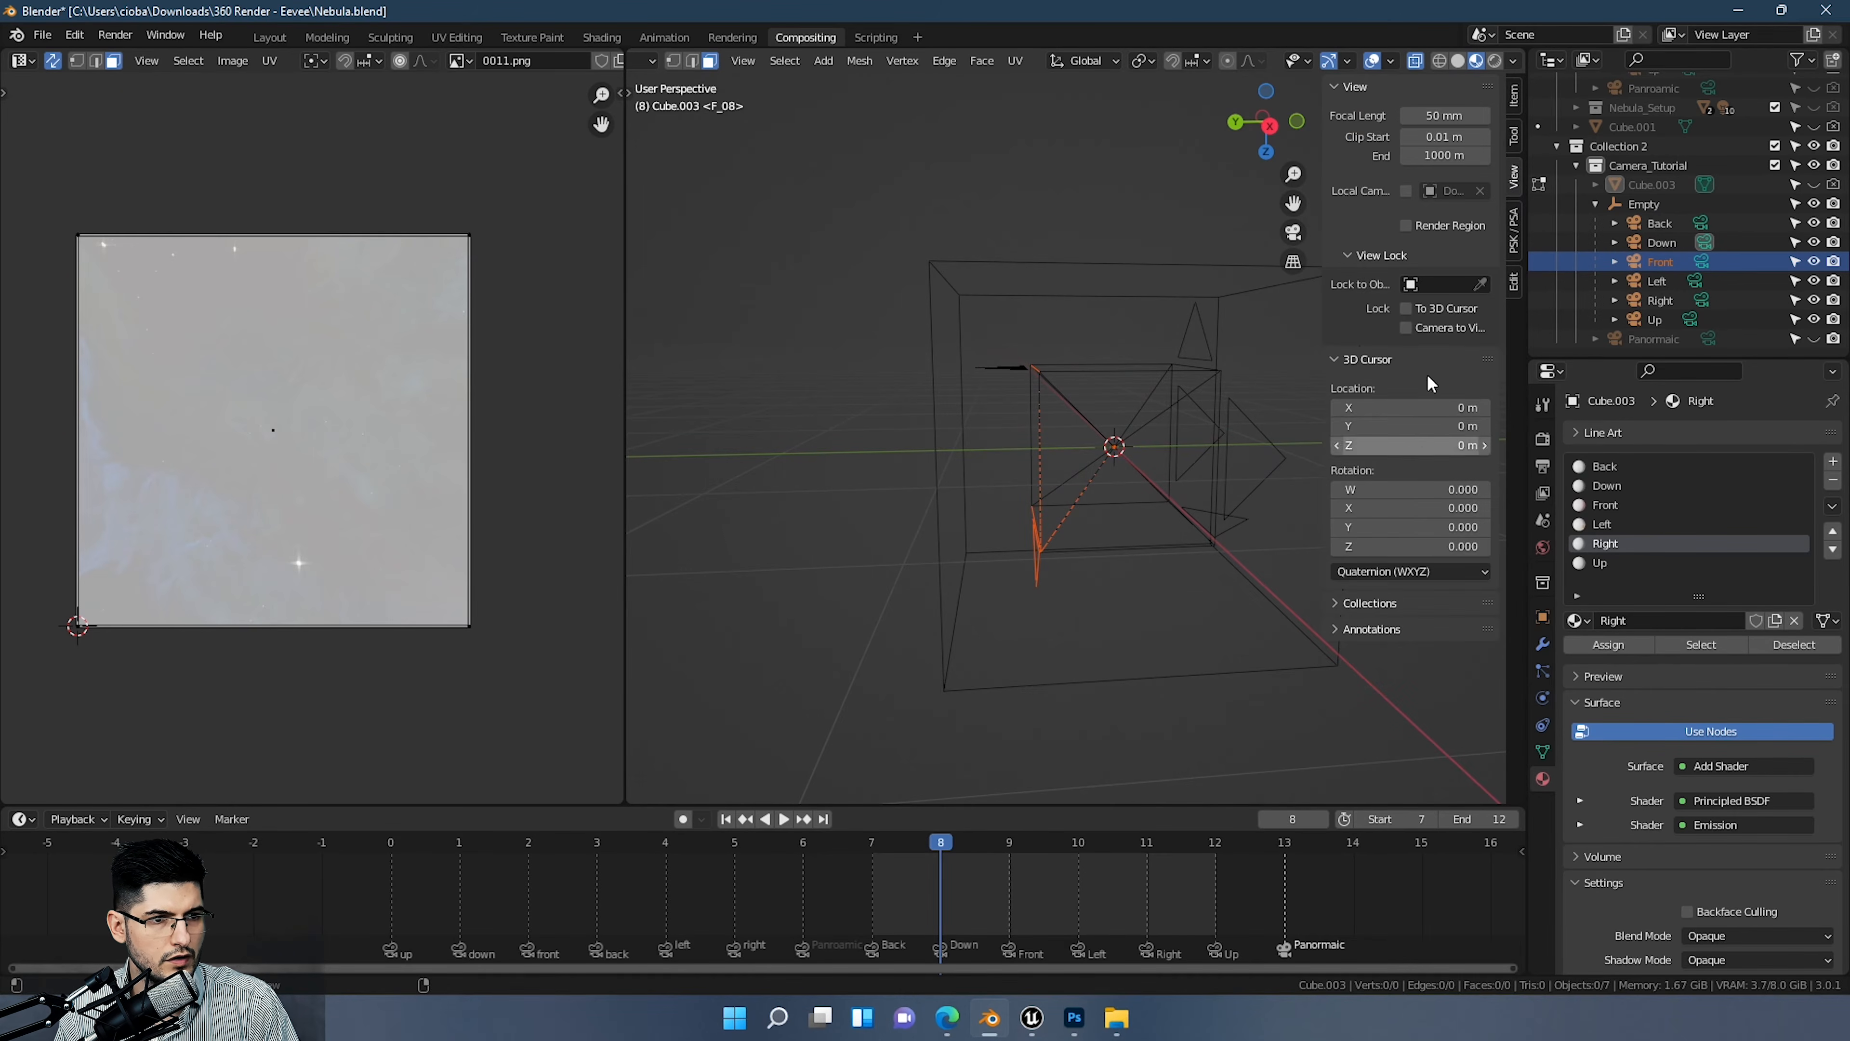
left_click(1517, 103)
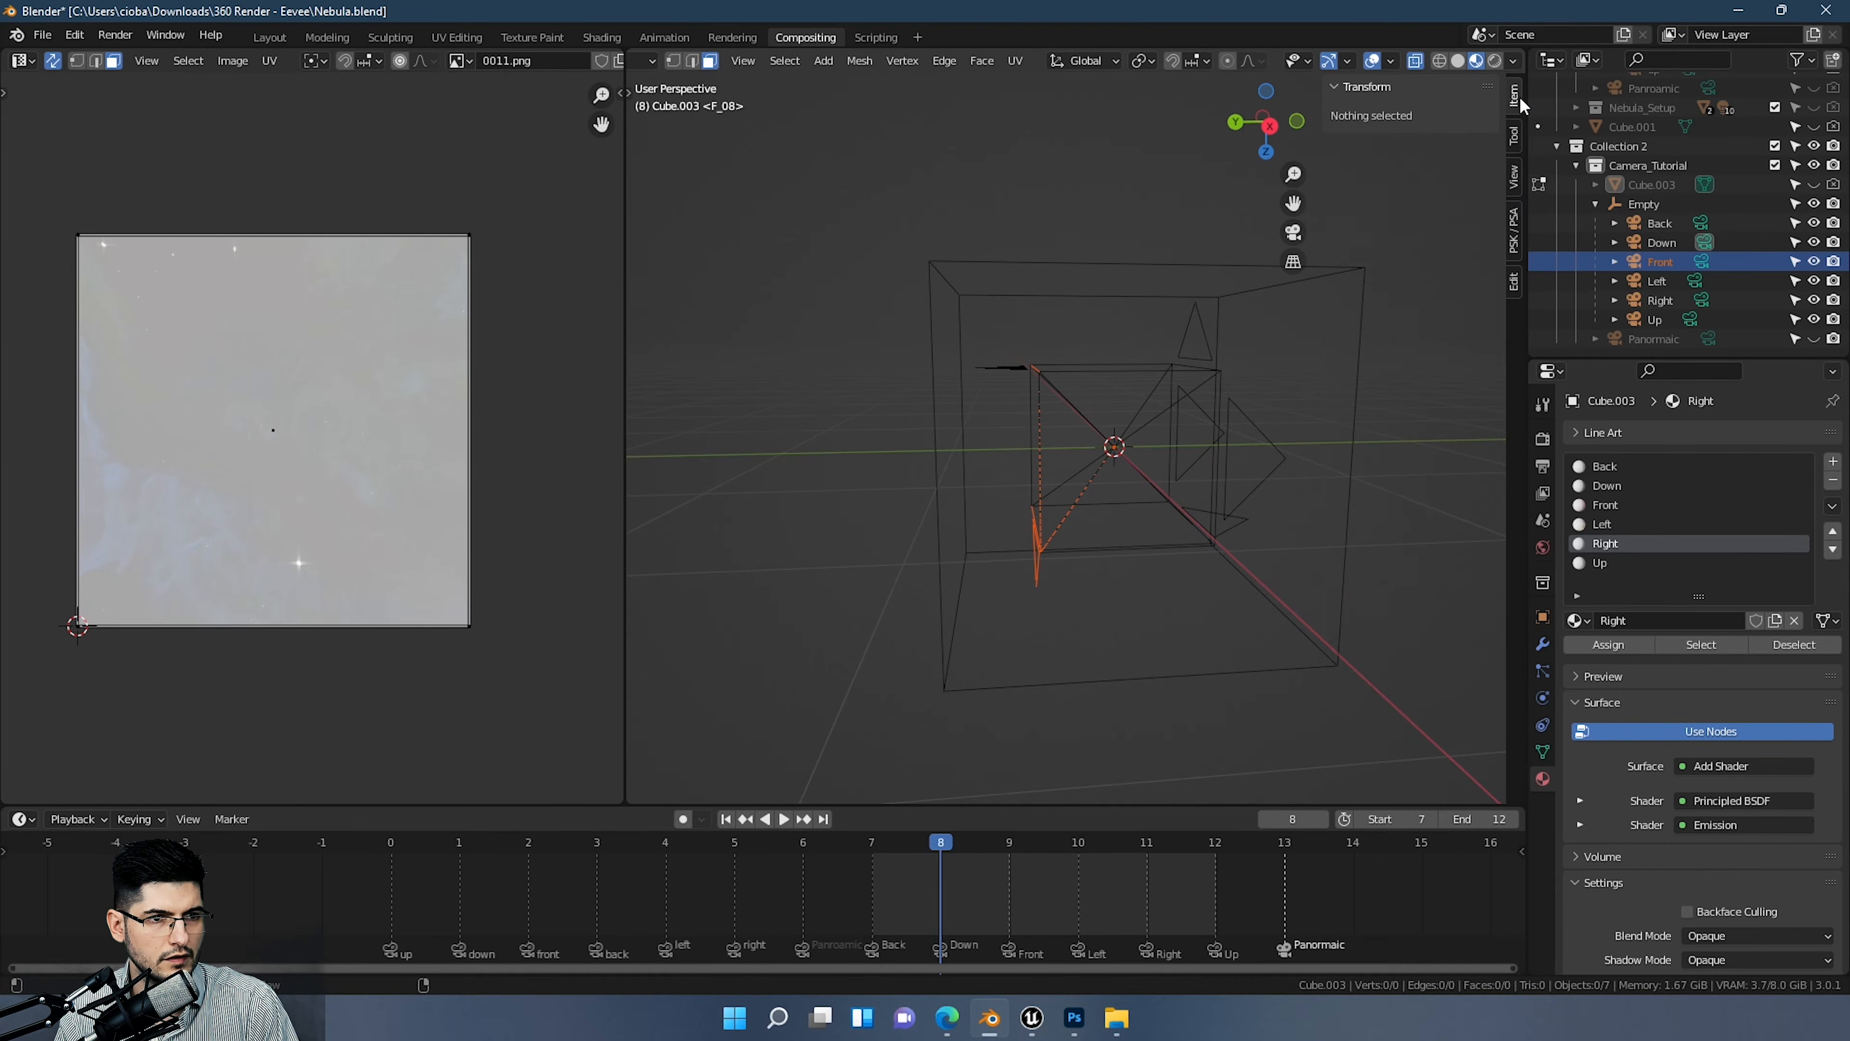
Step: Leave Edit Mode and select the Front camera
key("Tab")
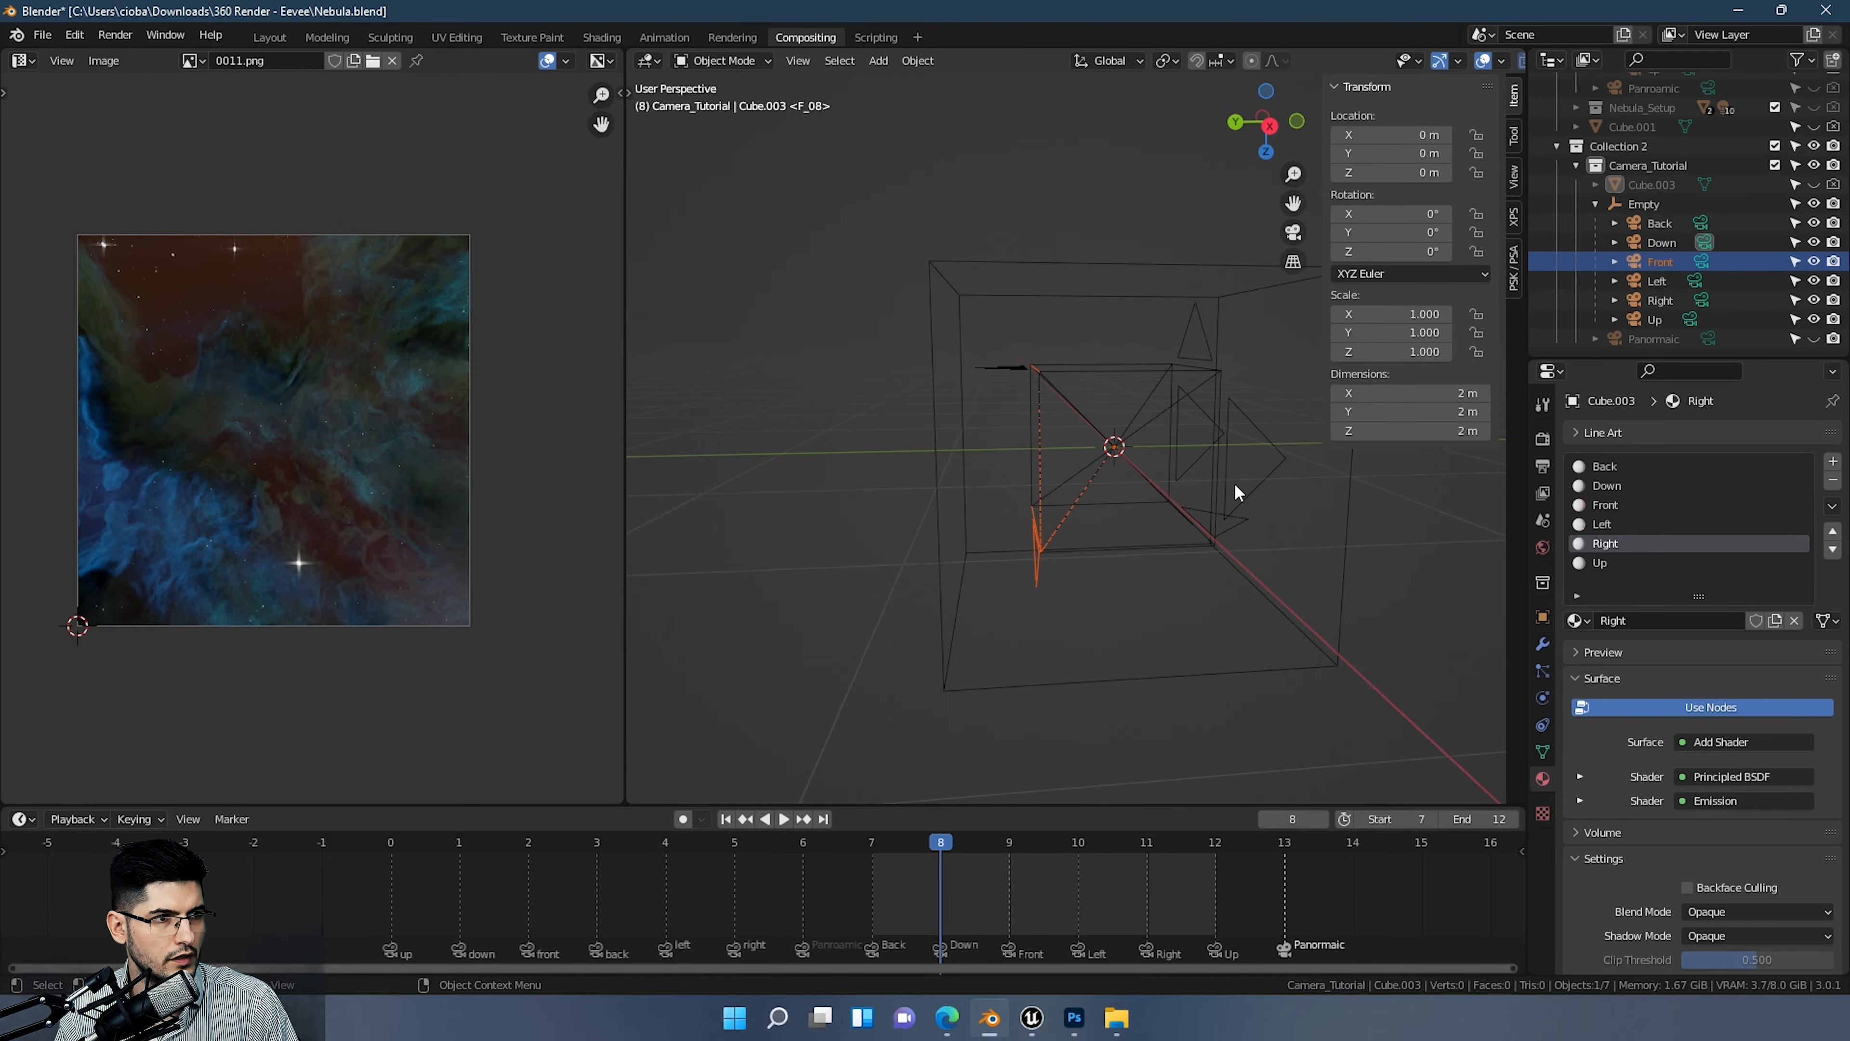
middle_click_drag(1131, 352, 1463, 286)
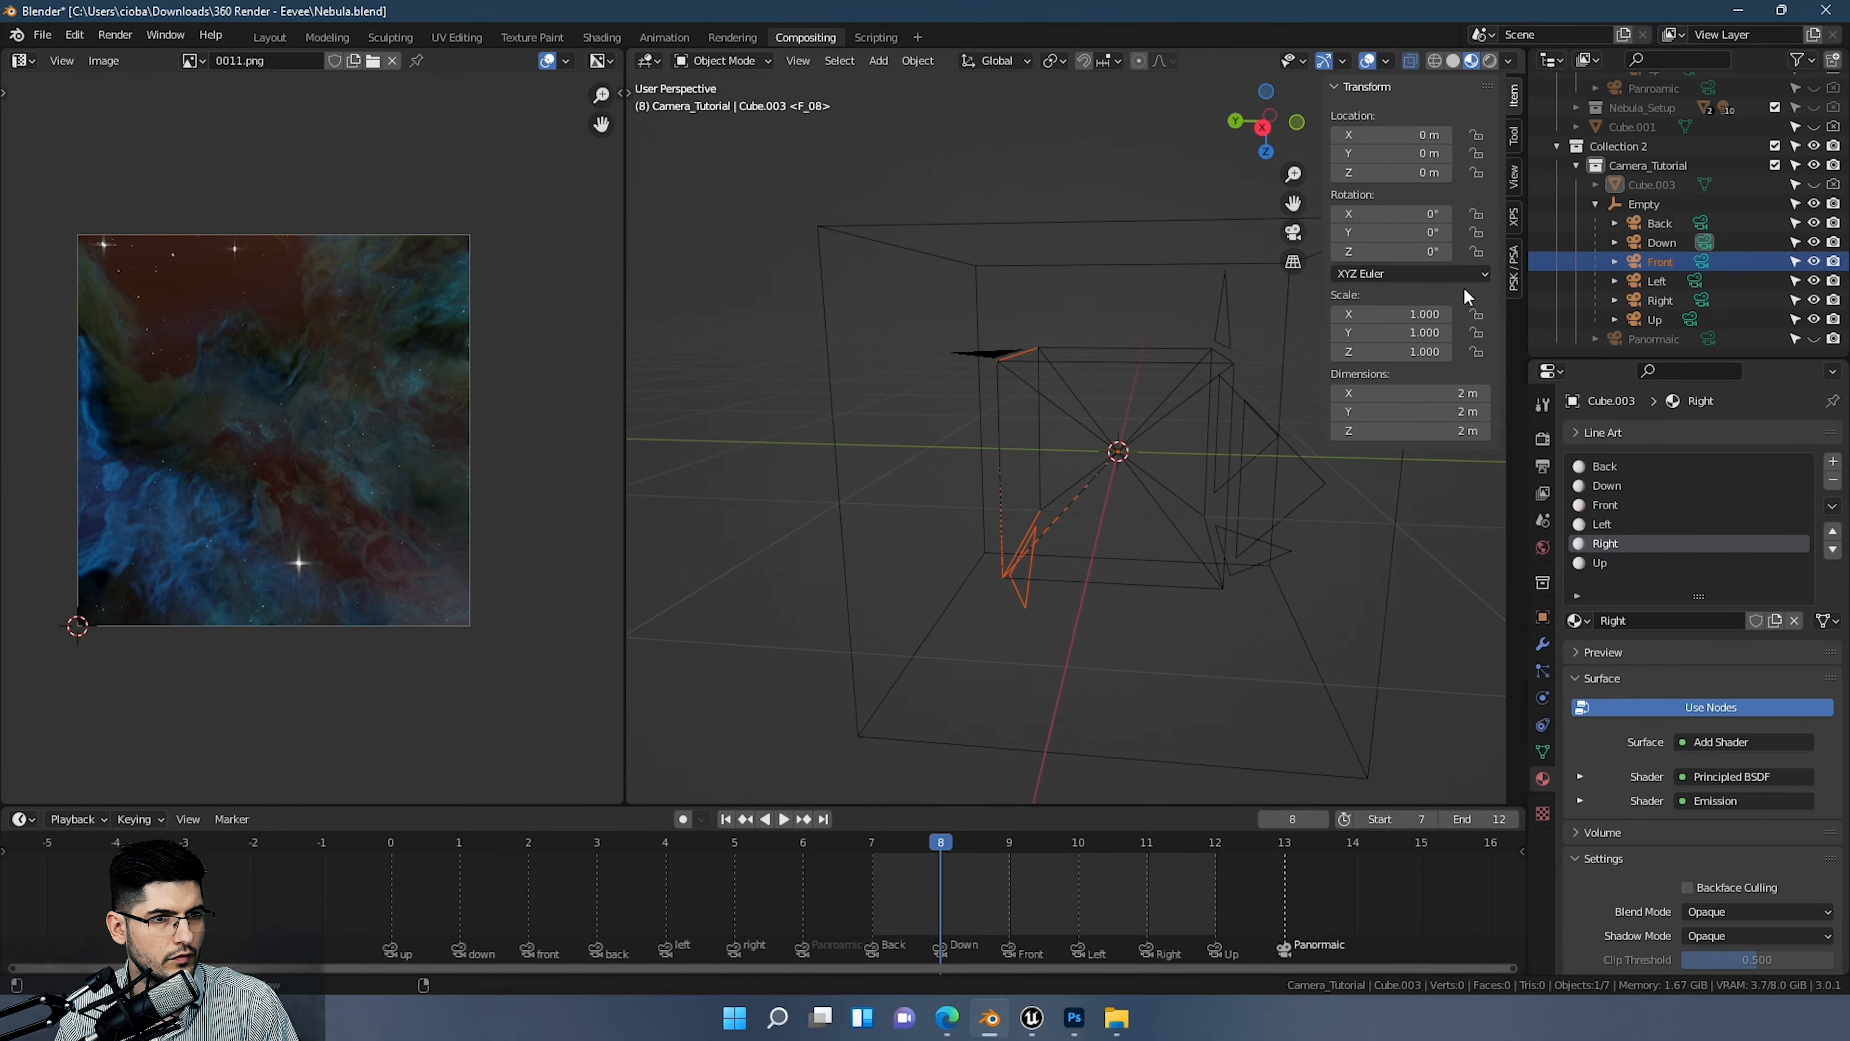
left_click(1648, 267)
middle_click_drag(1262, 305, 1210, 406)
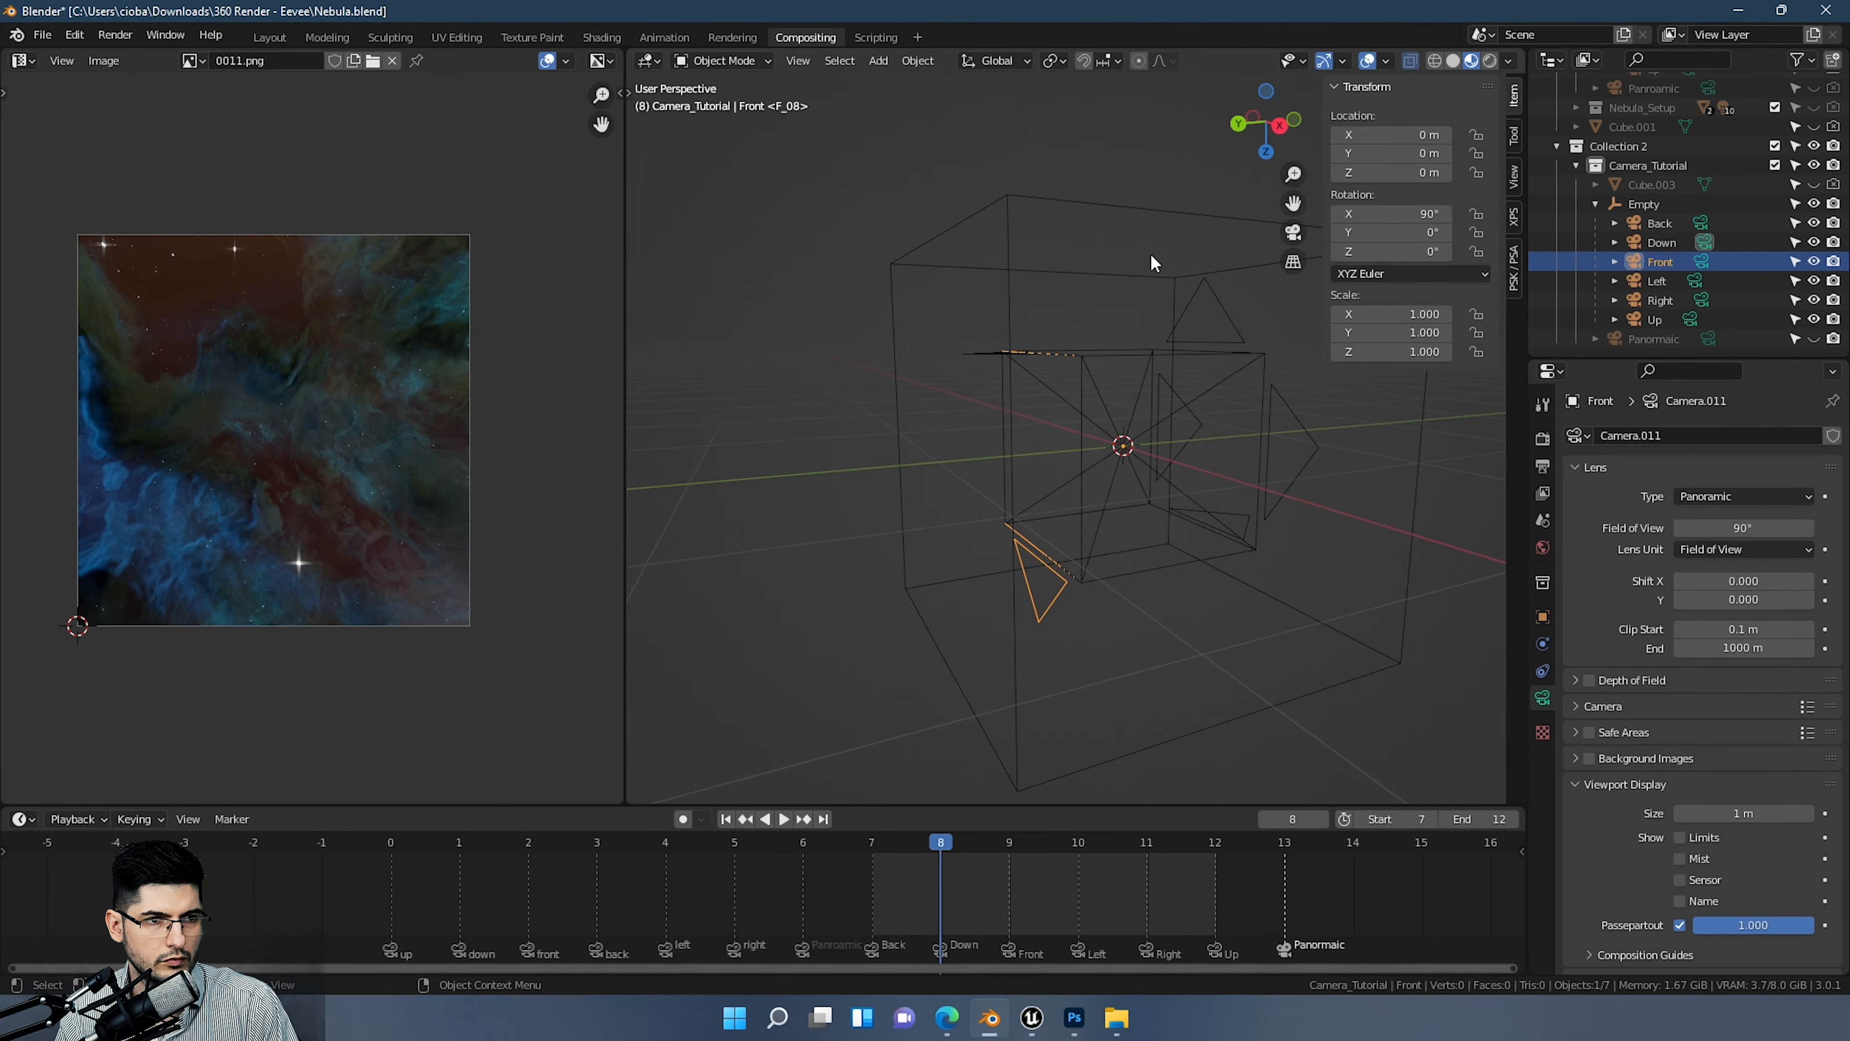
Step: Set the Front camera's Y rotation to 90°, then to 180°
mouse_move(1396, 215)
left_mouse_down()
mouse_move(1376, 215)
mouse_move(1396, 214)
left_mouse_up()
key("ctrl+z")
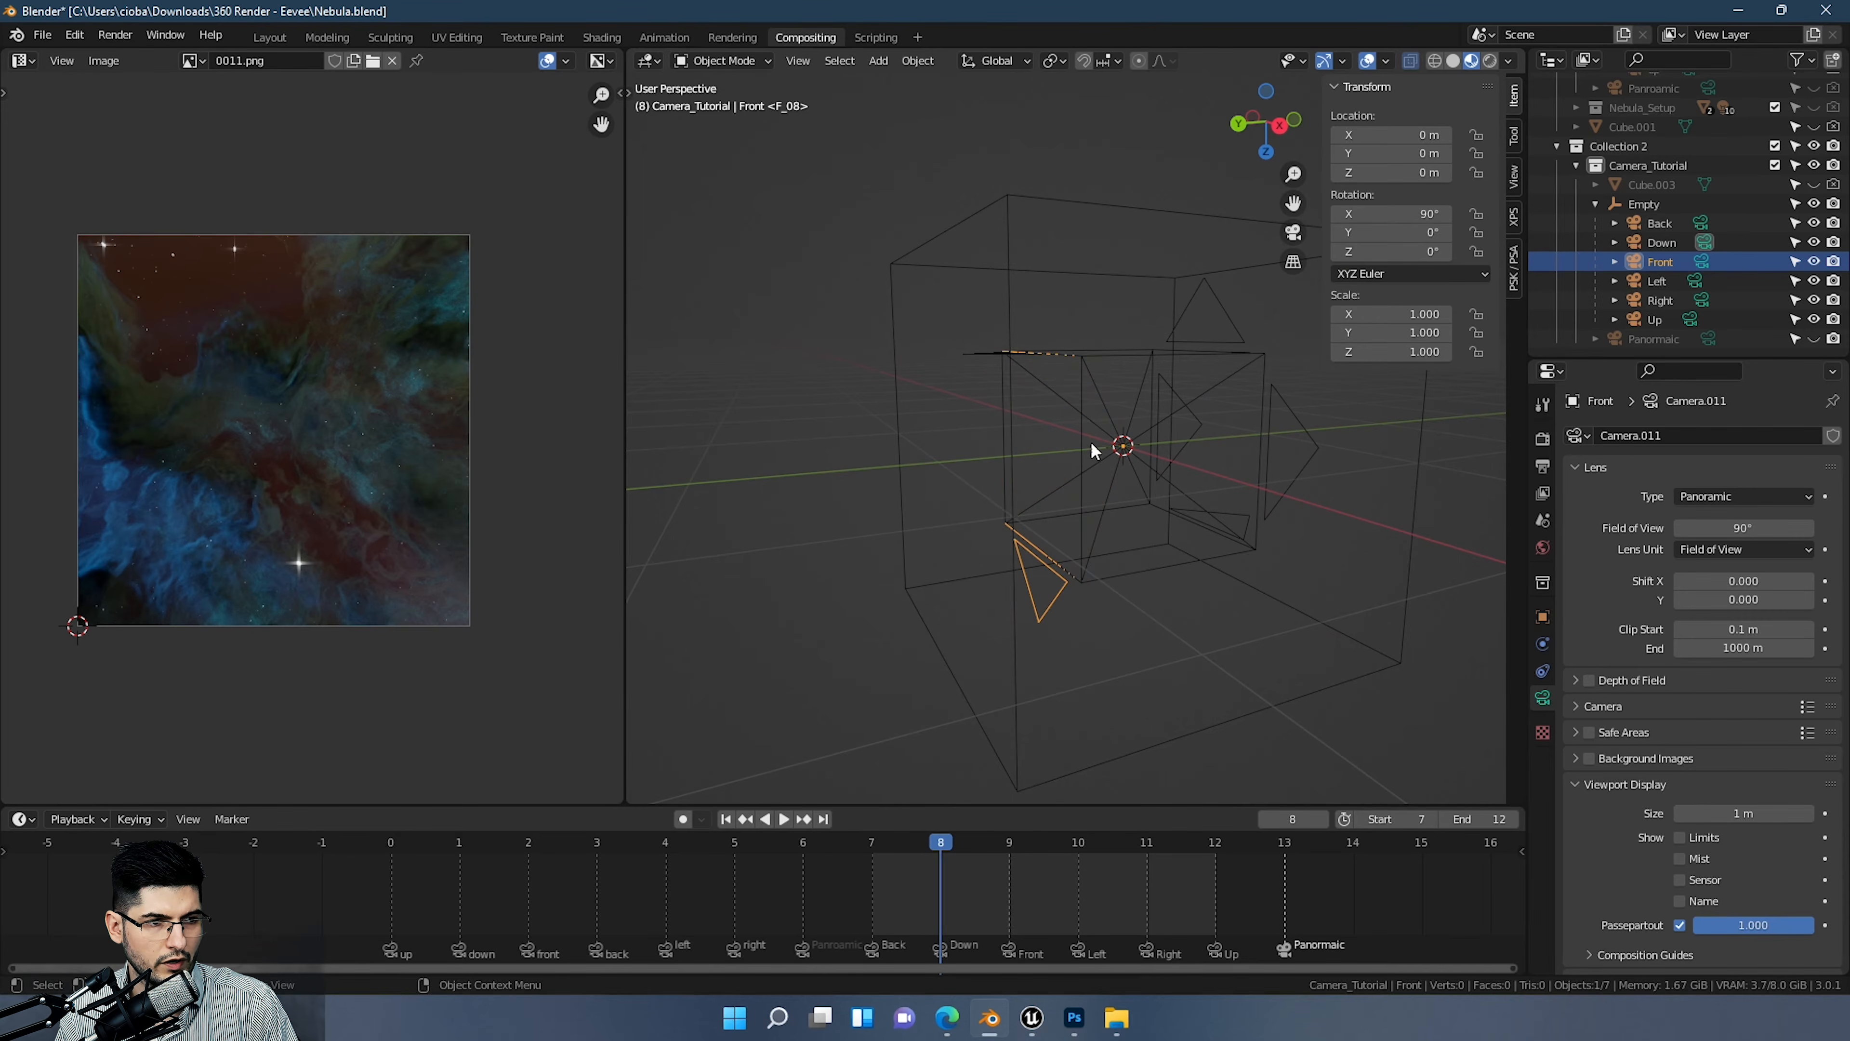
mouse_move(1410, 232)
left_mouse_down()
mouse_move(1566, 232)
mouse_move(1398, 236)
left_mouse_up()
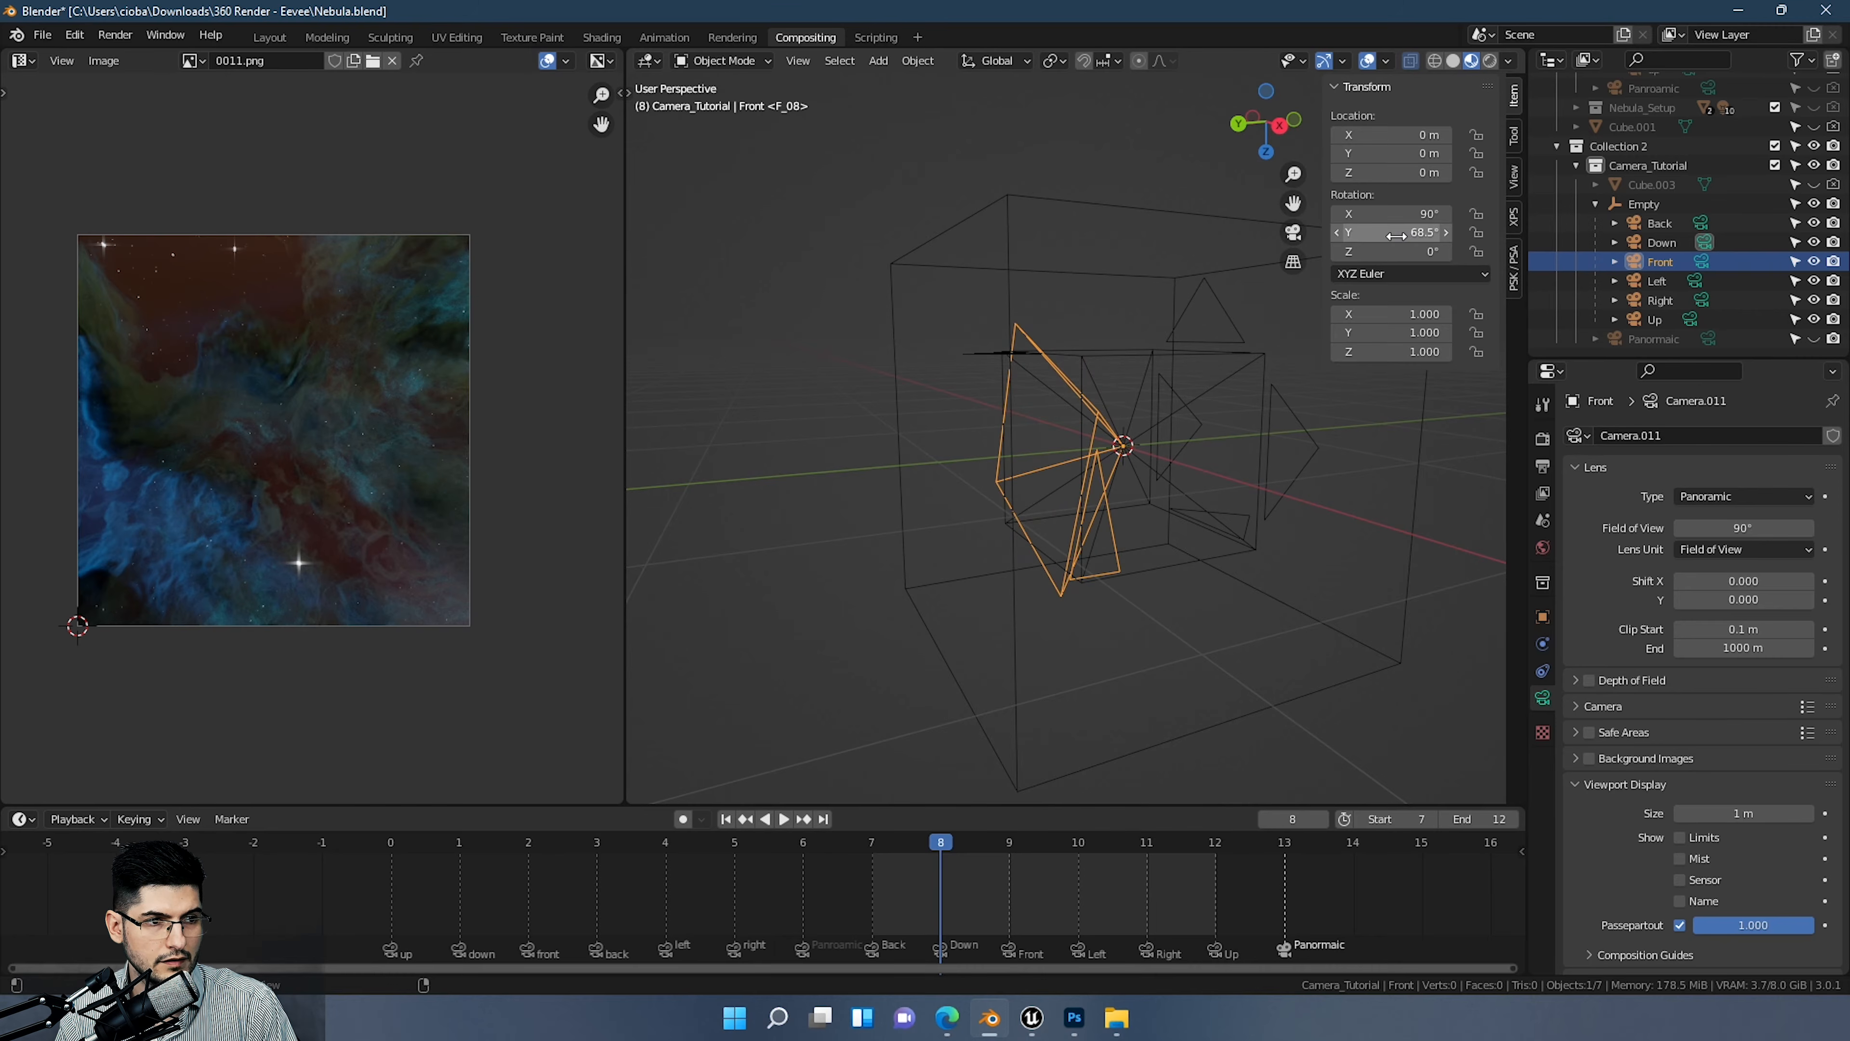
left_click(1396, 235)
type("90")
key("Return")
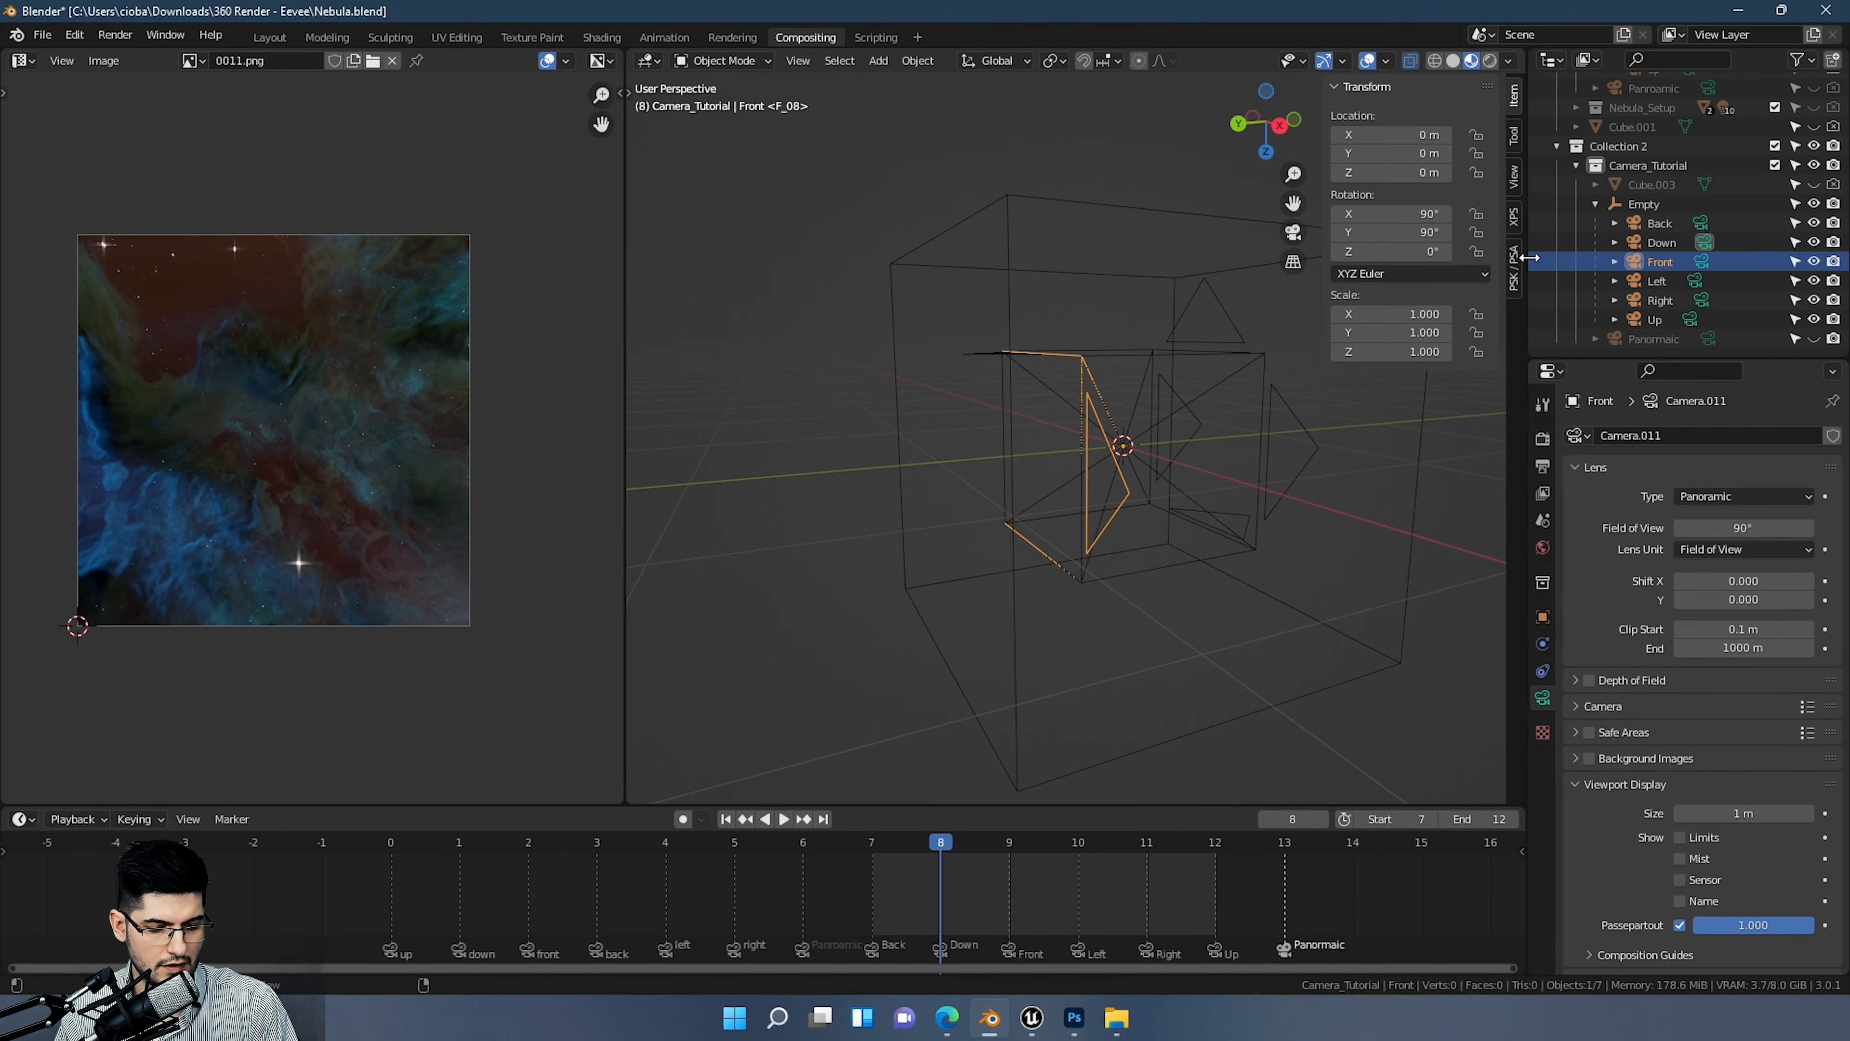
left_click(1396, 232)
type("180")
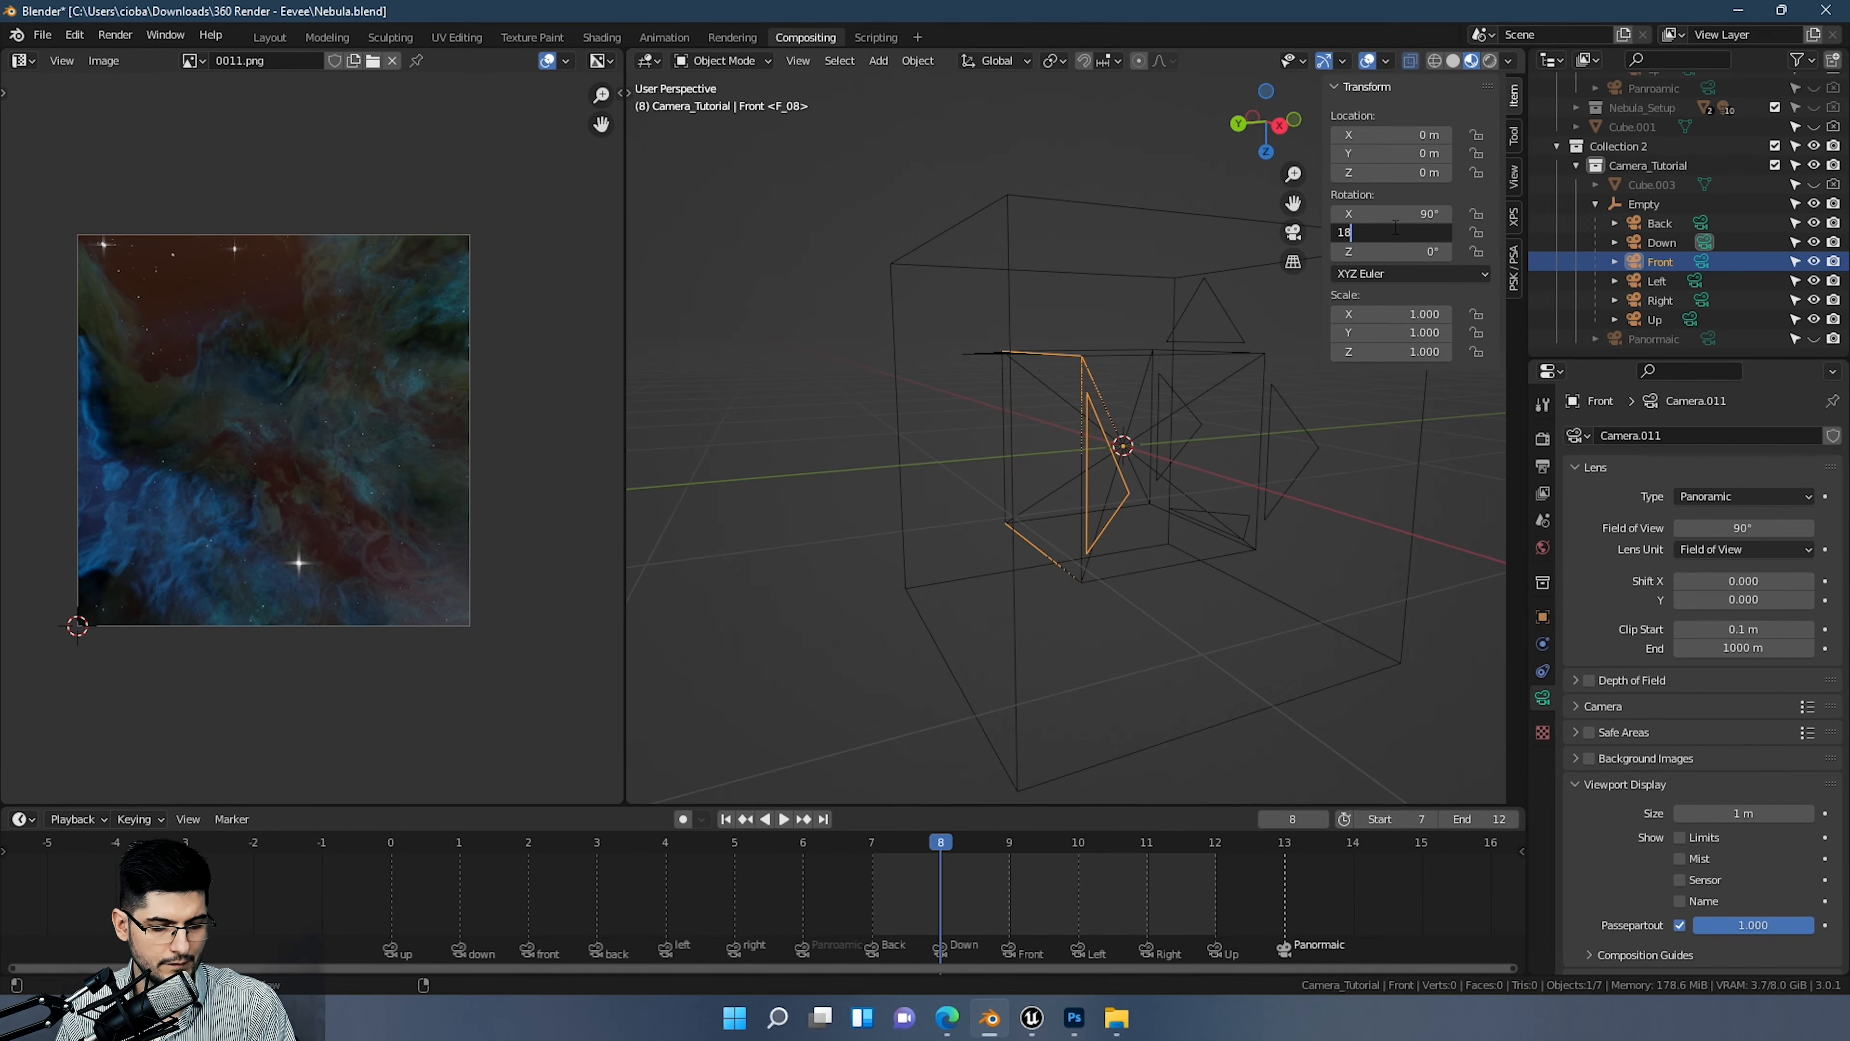
key("Return")
Step: Rotate the Left camera 90° in the right orthographic view to stand upright, and set its Y rotation to 0°
middle_click_drag(1040, 322, 1020, 413)
left_click(965, 376)
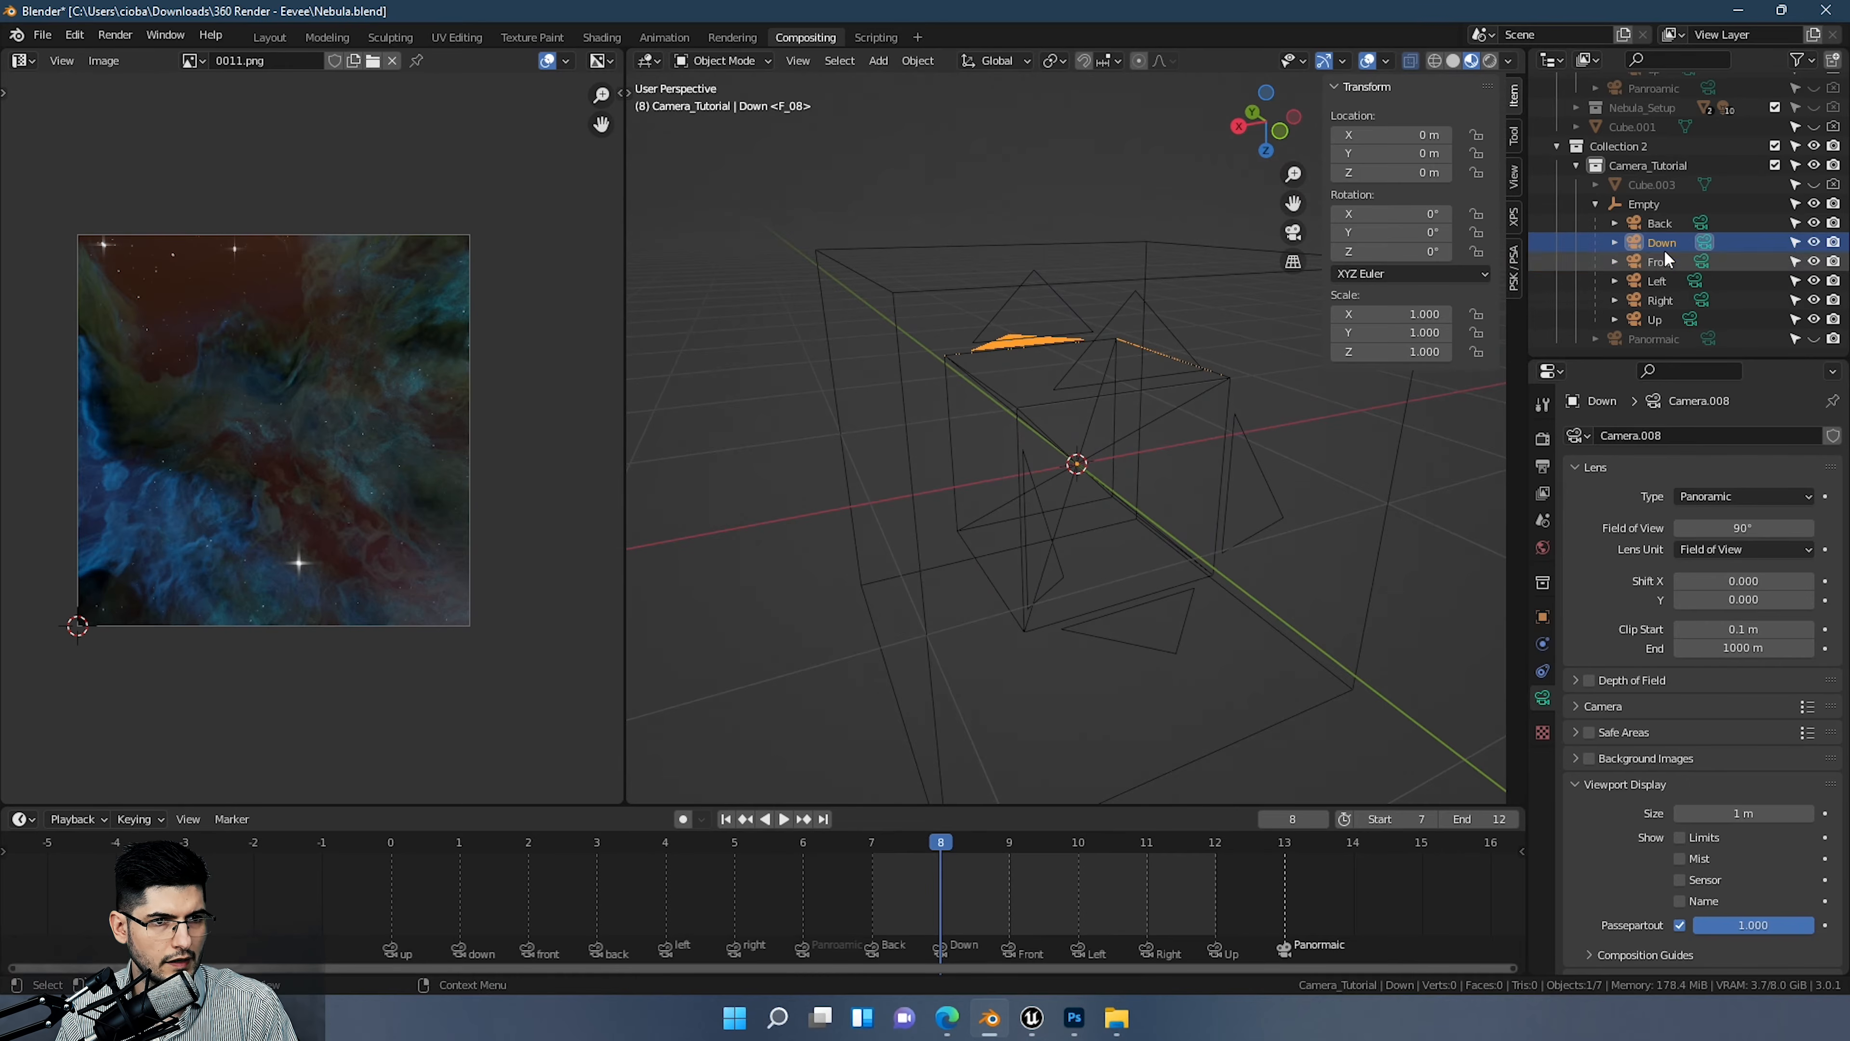
left_click(1660, 223)
left_click(1671, 263)
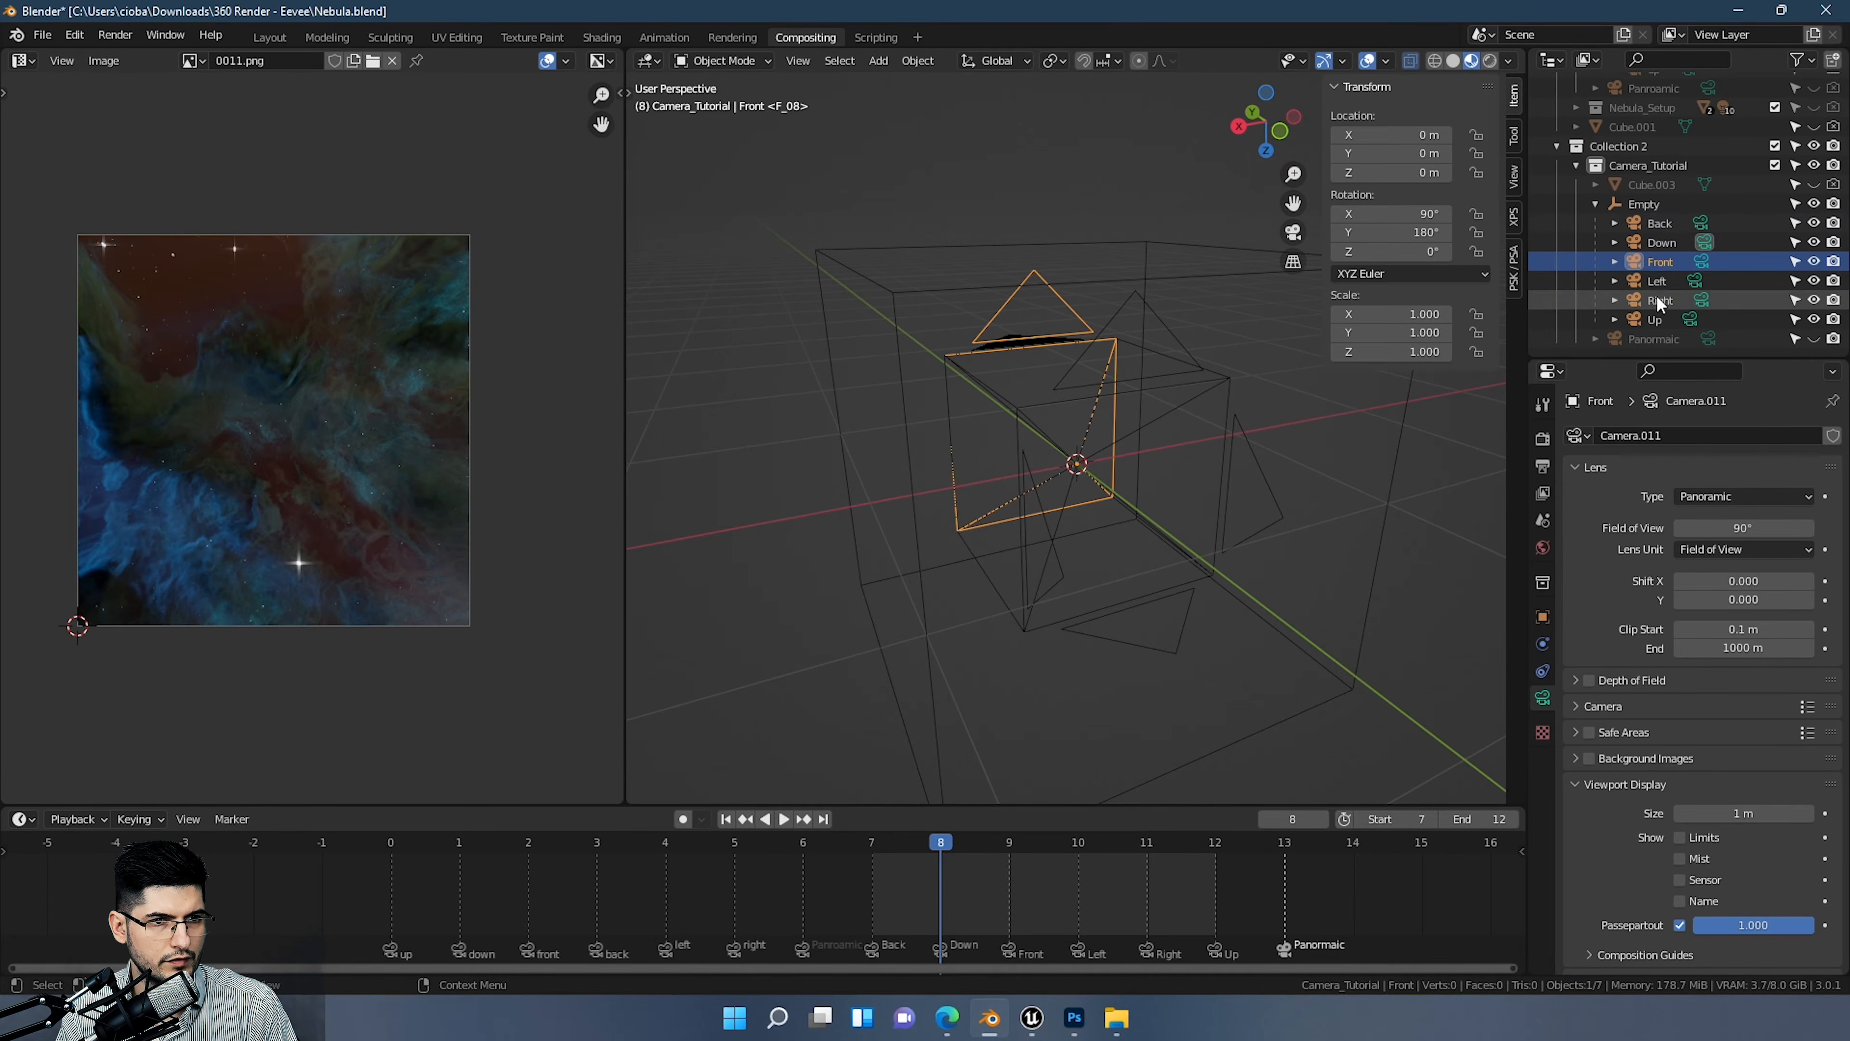
left_click(1664, 282)
mouse_move(1293, 430)
middle_mouse_down()
mouse_move(1318, 373)
mouse_move(1213, 448)
mouse_move(1293, 457)
middle_mouse_up()
key("r")
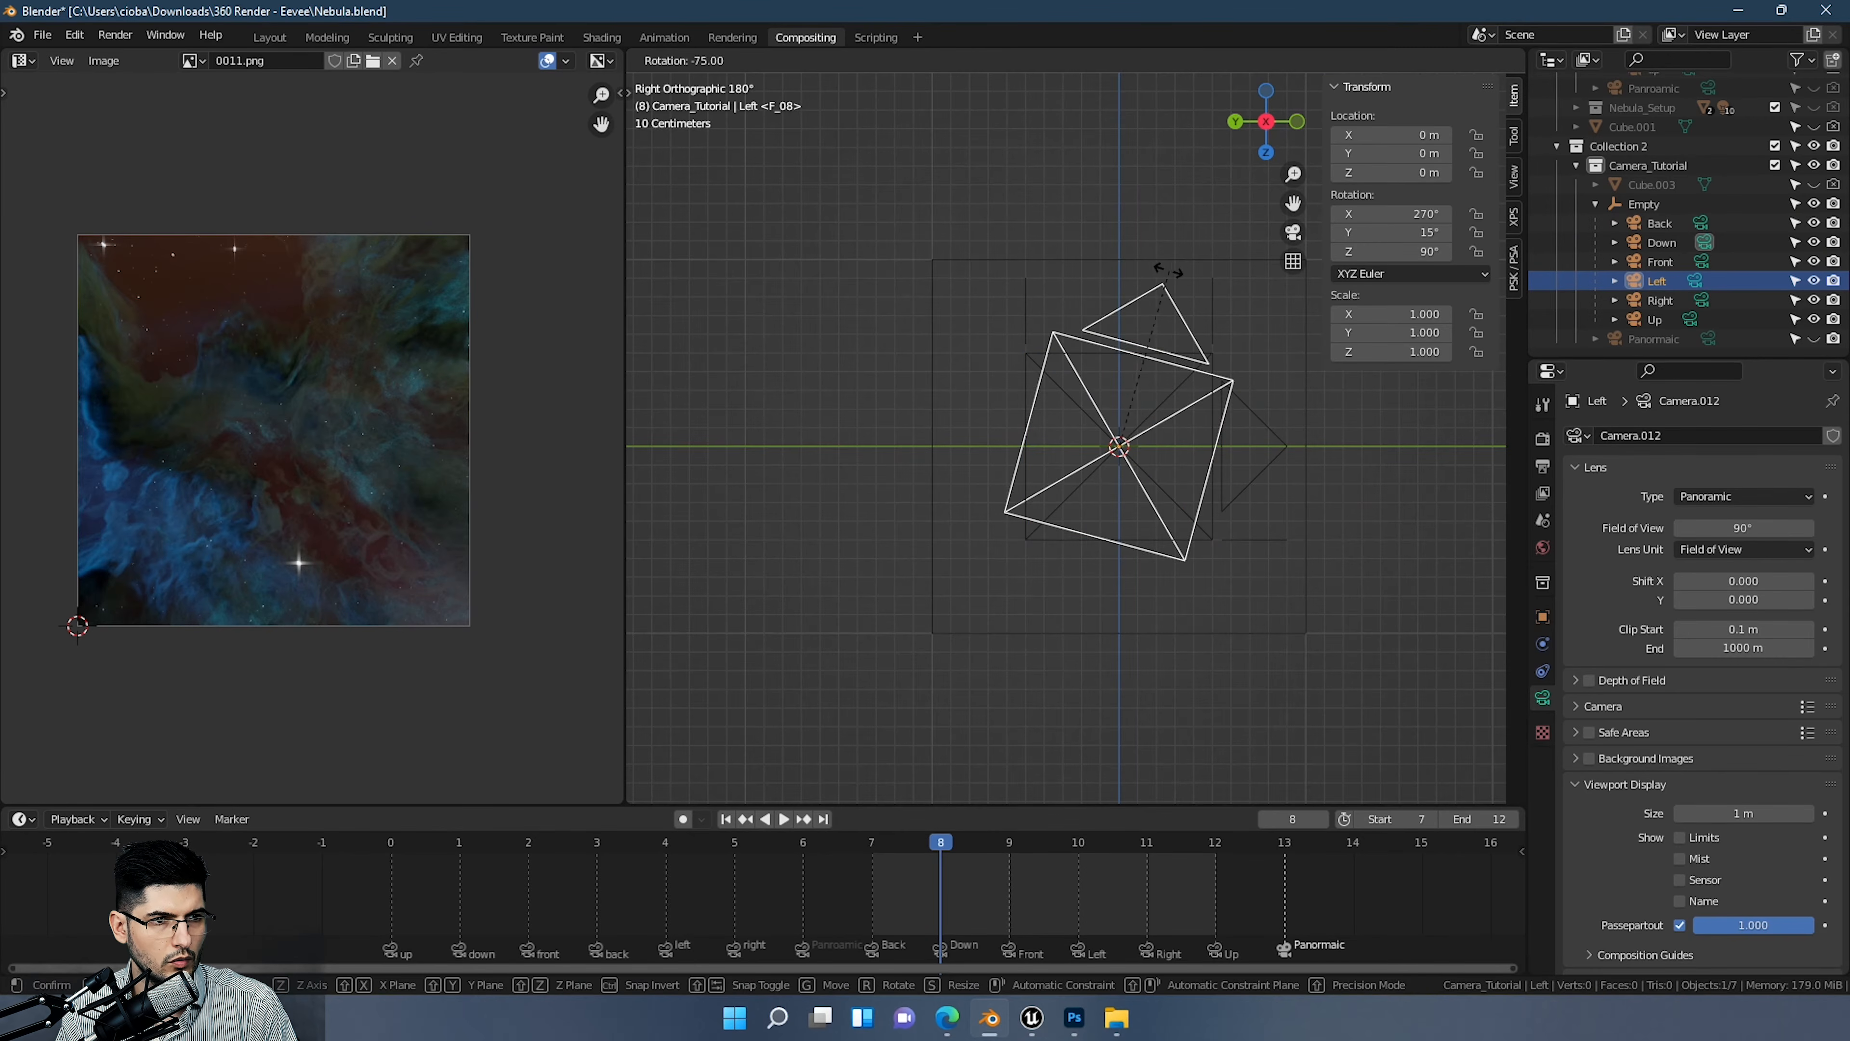
left_click(1120, 277)
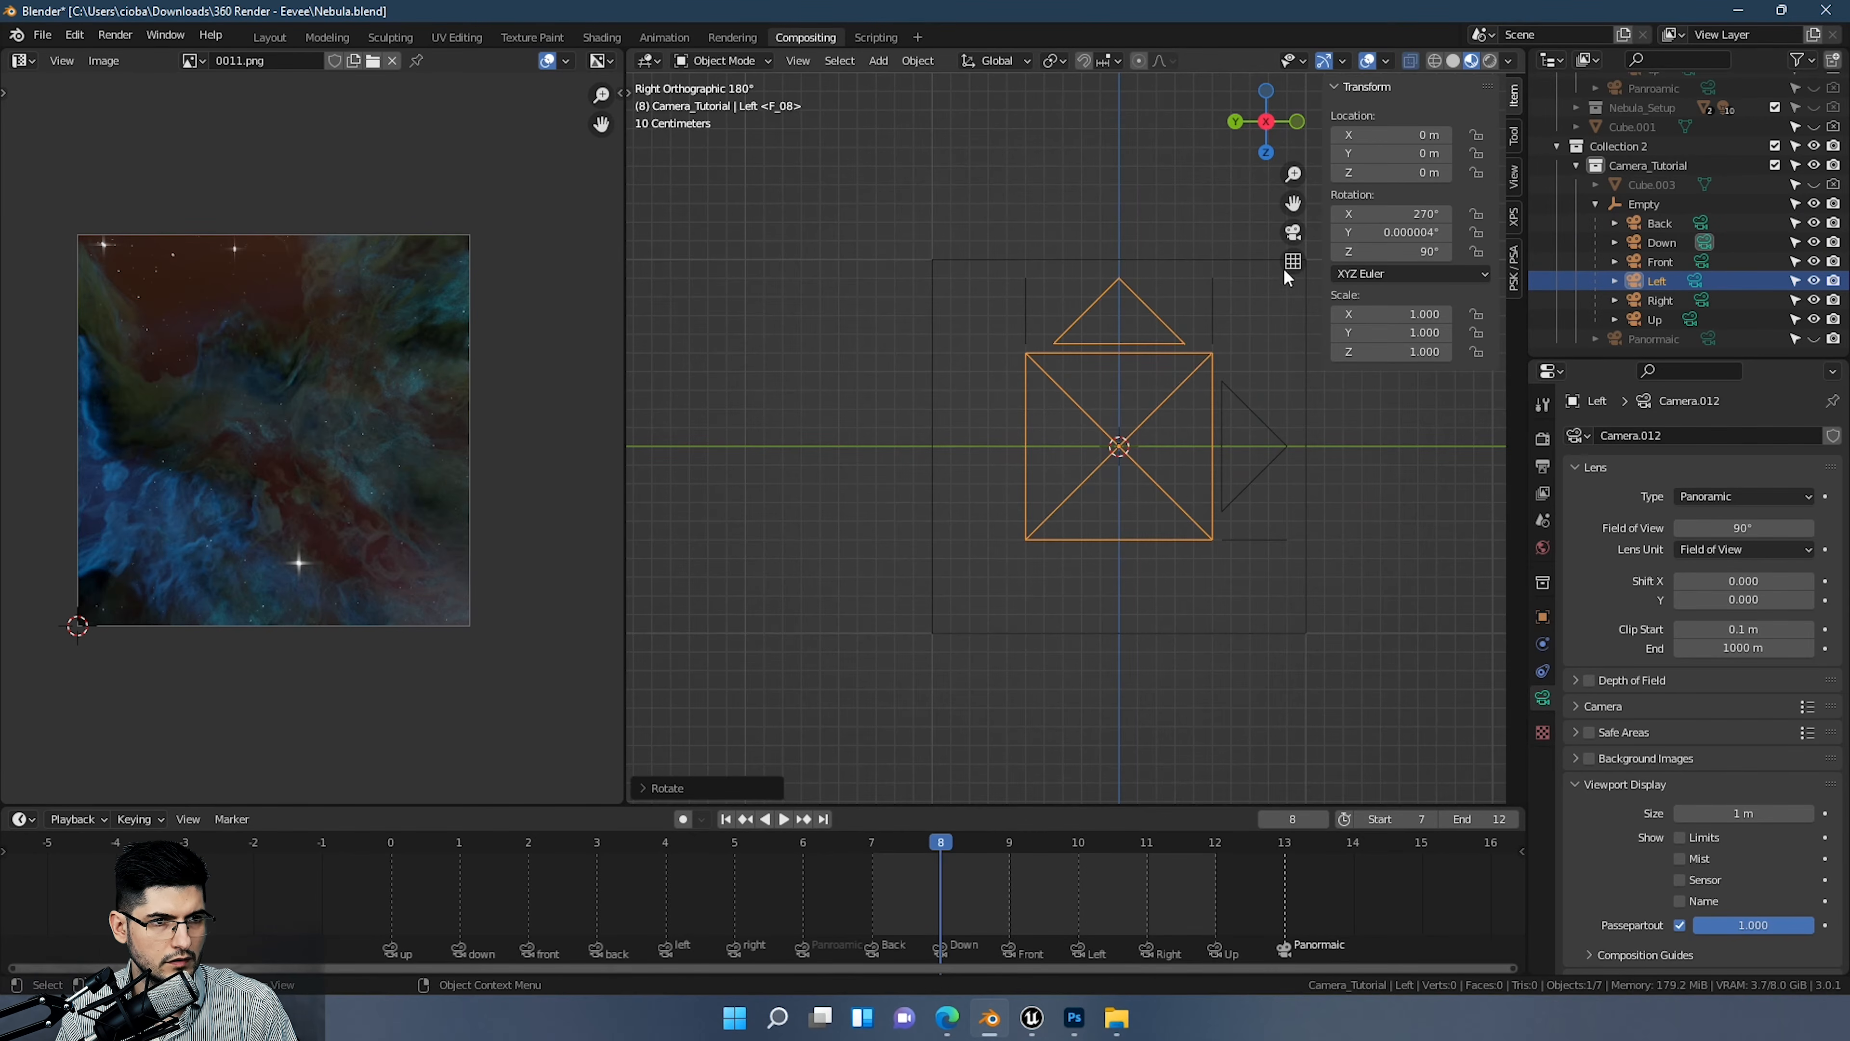
double_click(1392, 232)
type("0")
key("Return")
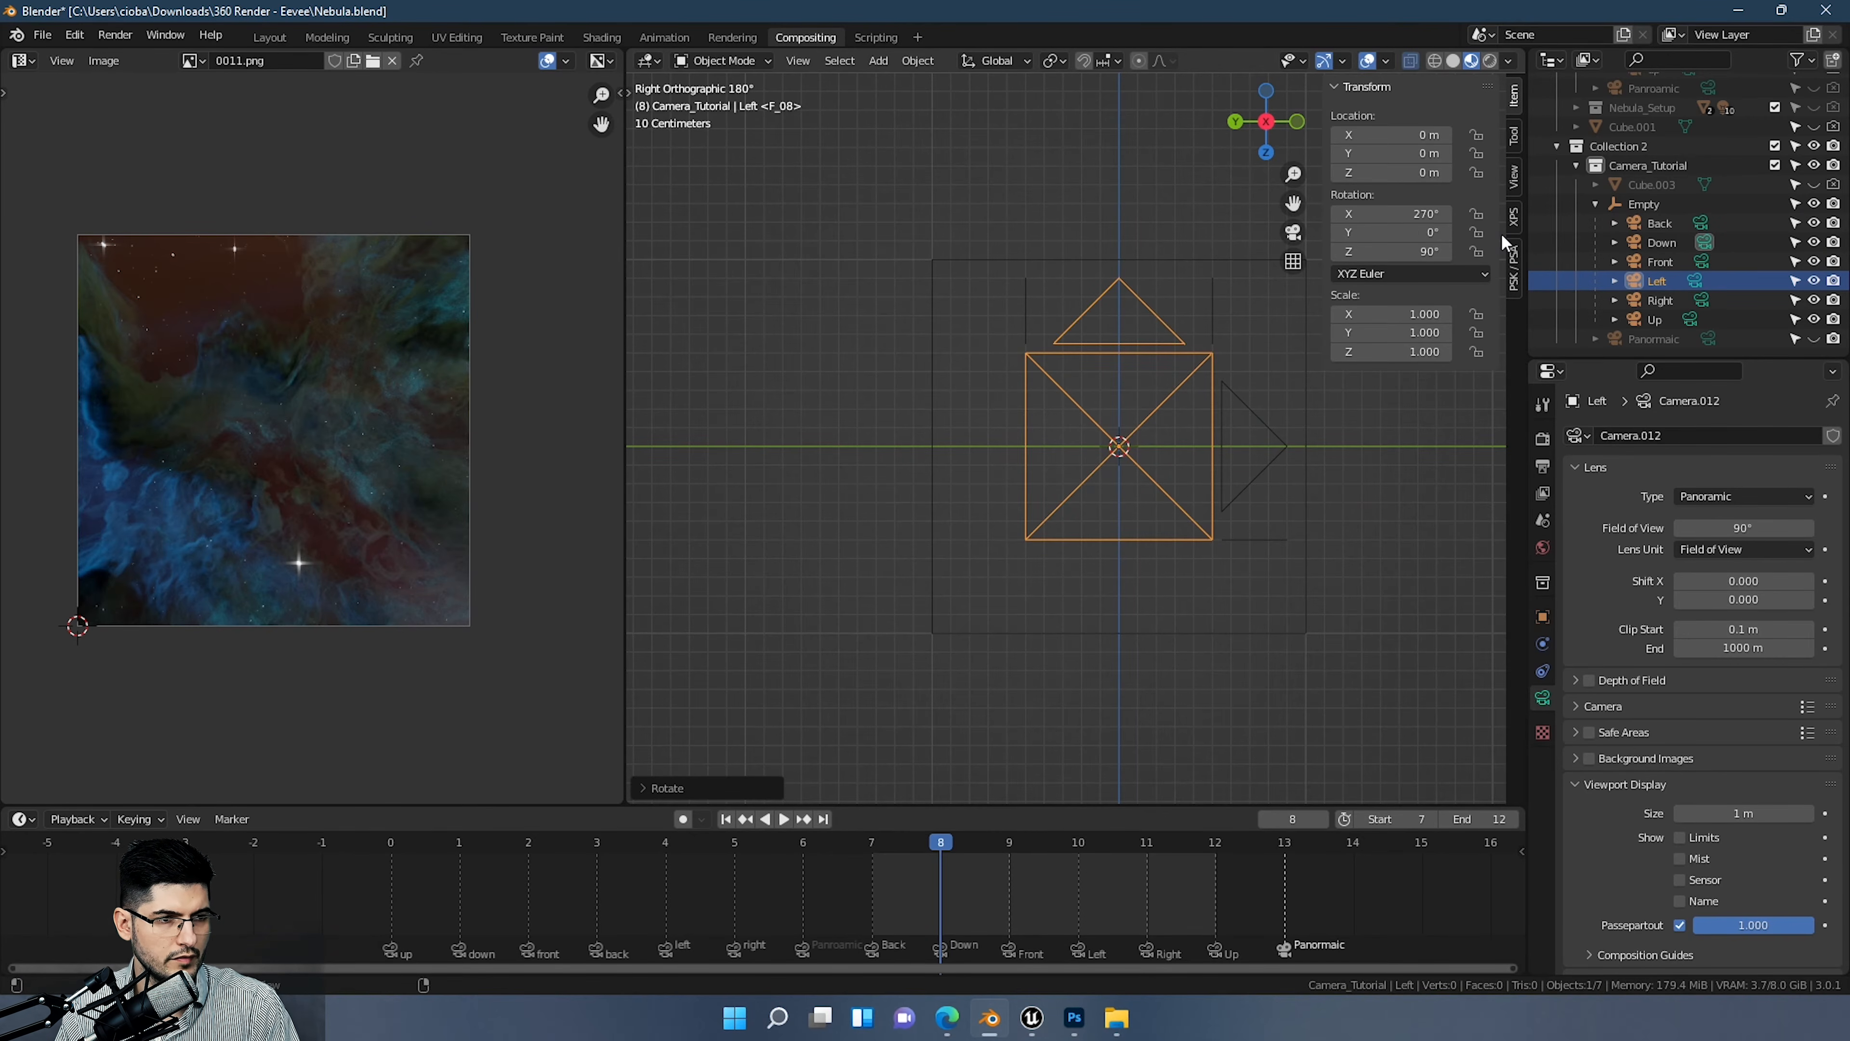
Step: Rotate the Right camera upright in the left orthographic view and set its Y rotation to 0°
middle_click_drag(1253, 379, 1005, 425)
left_click(1100, 518)
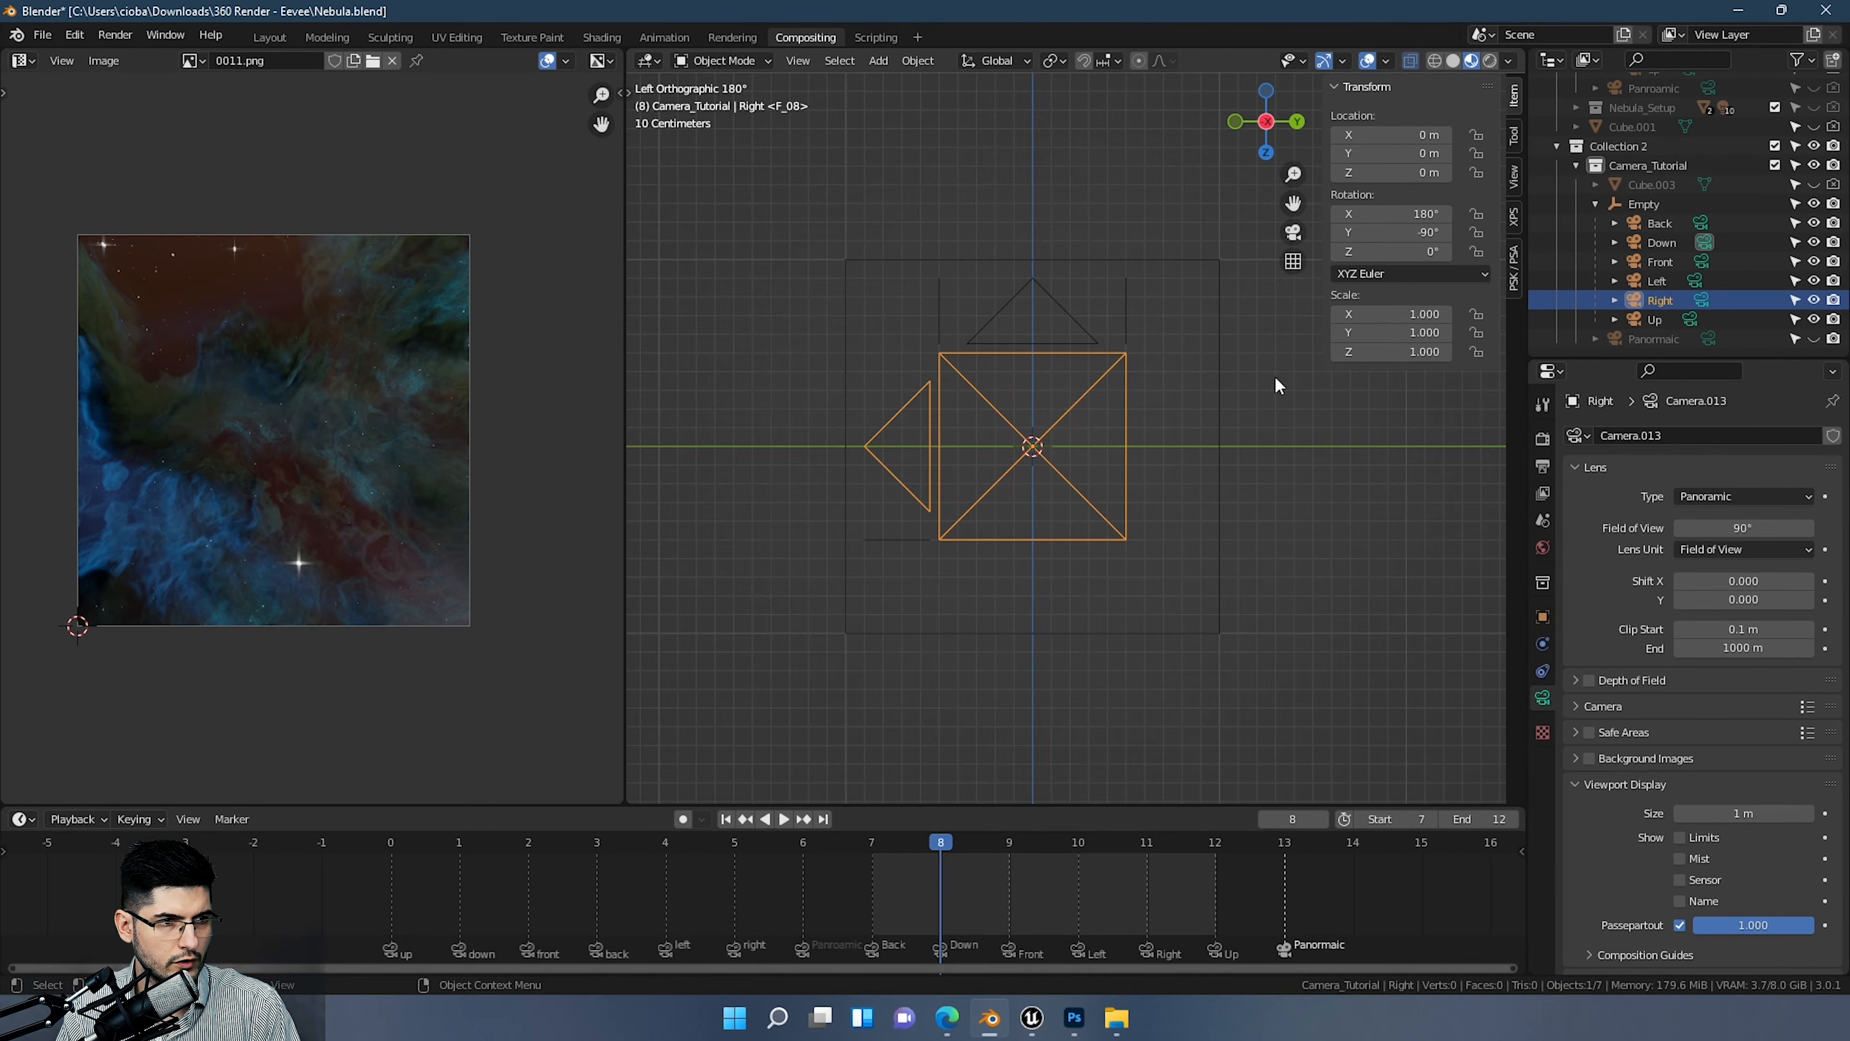
key("r")
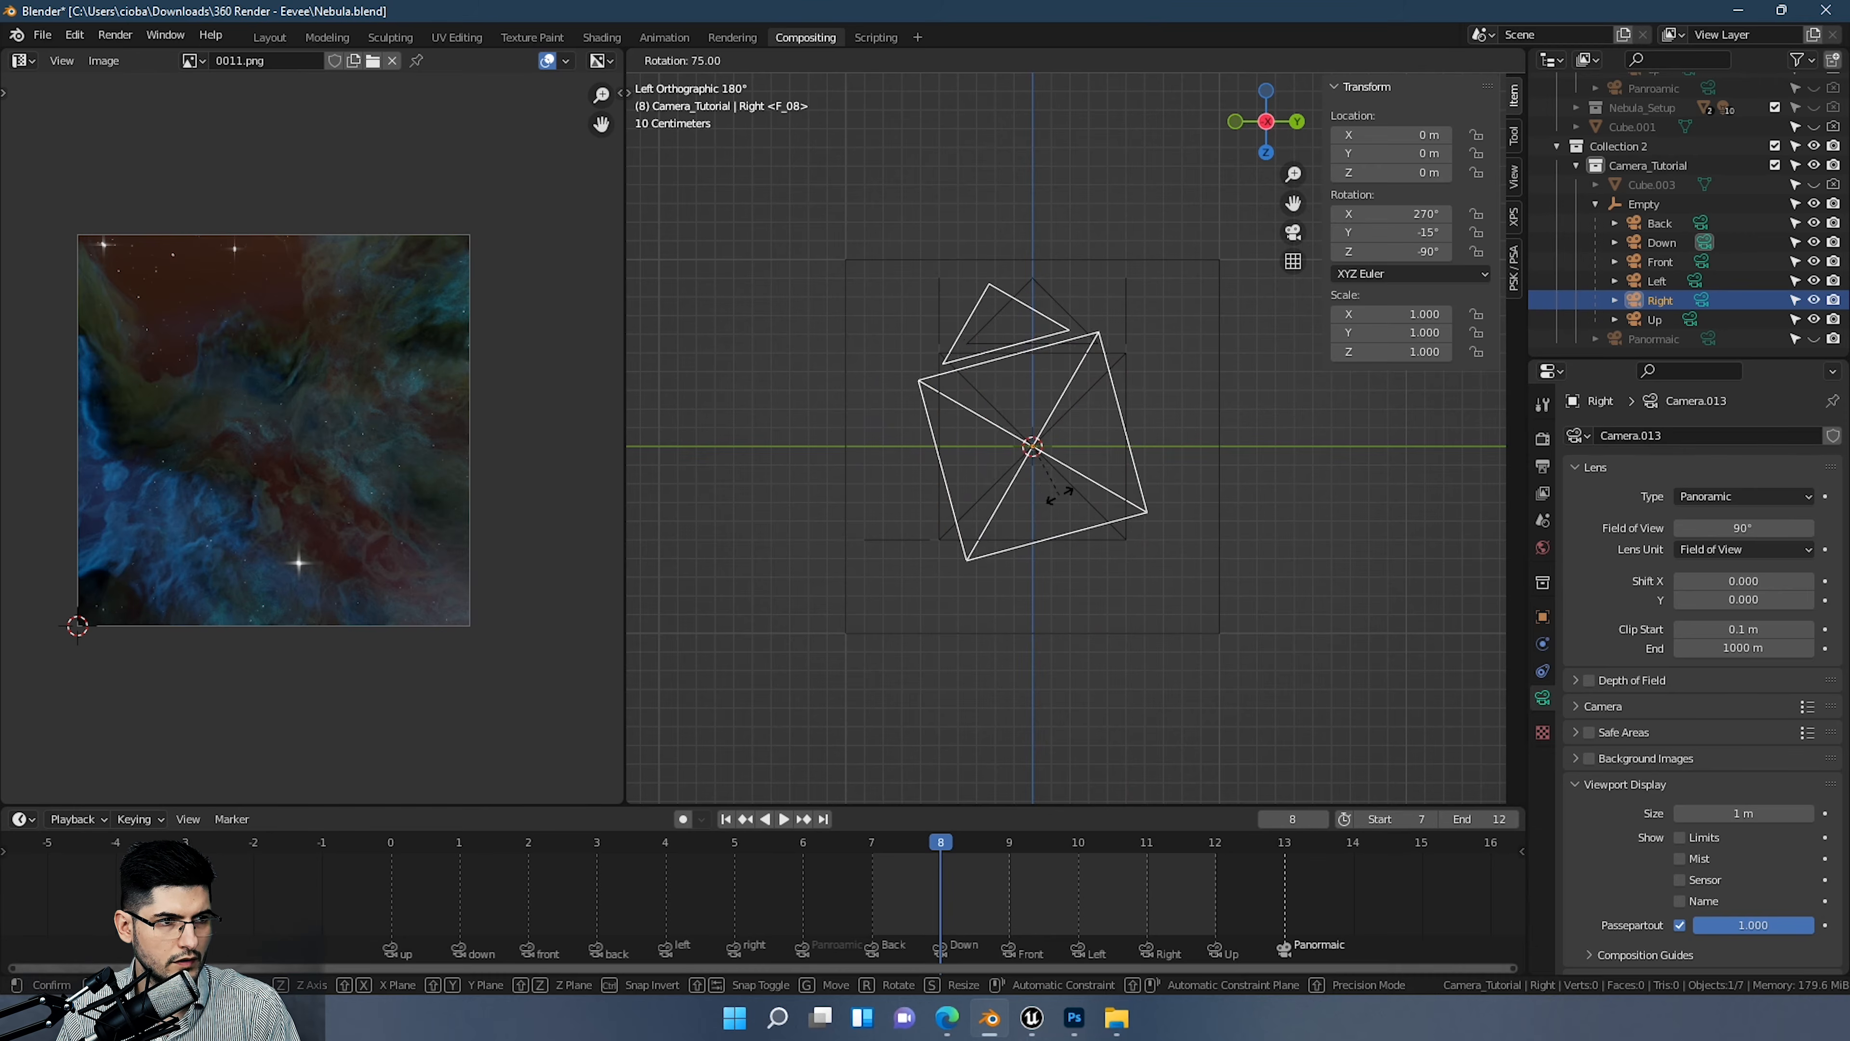
left_click(1091, 461)
double_click(1406, 232)
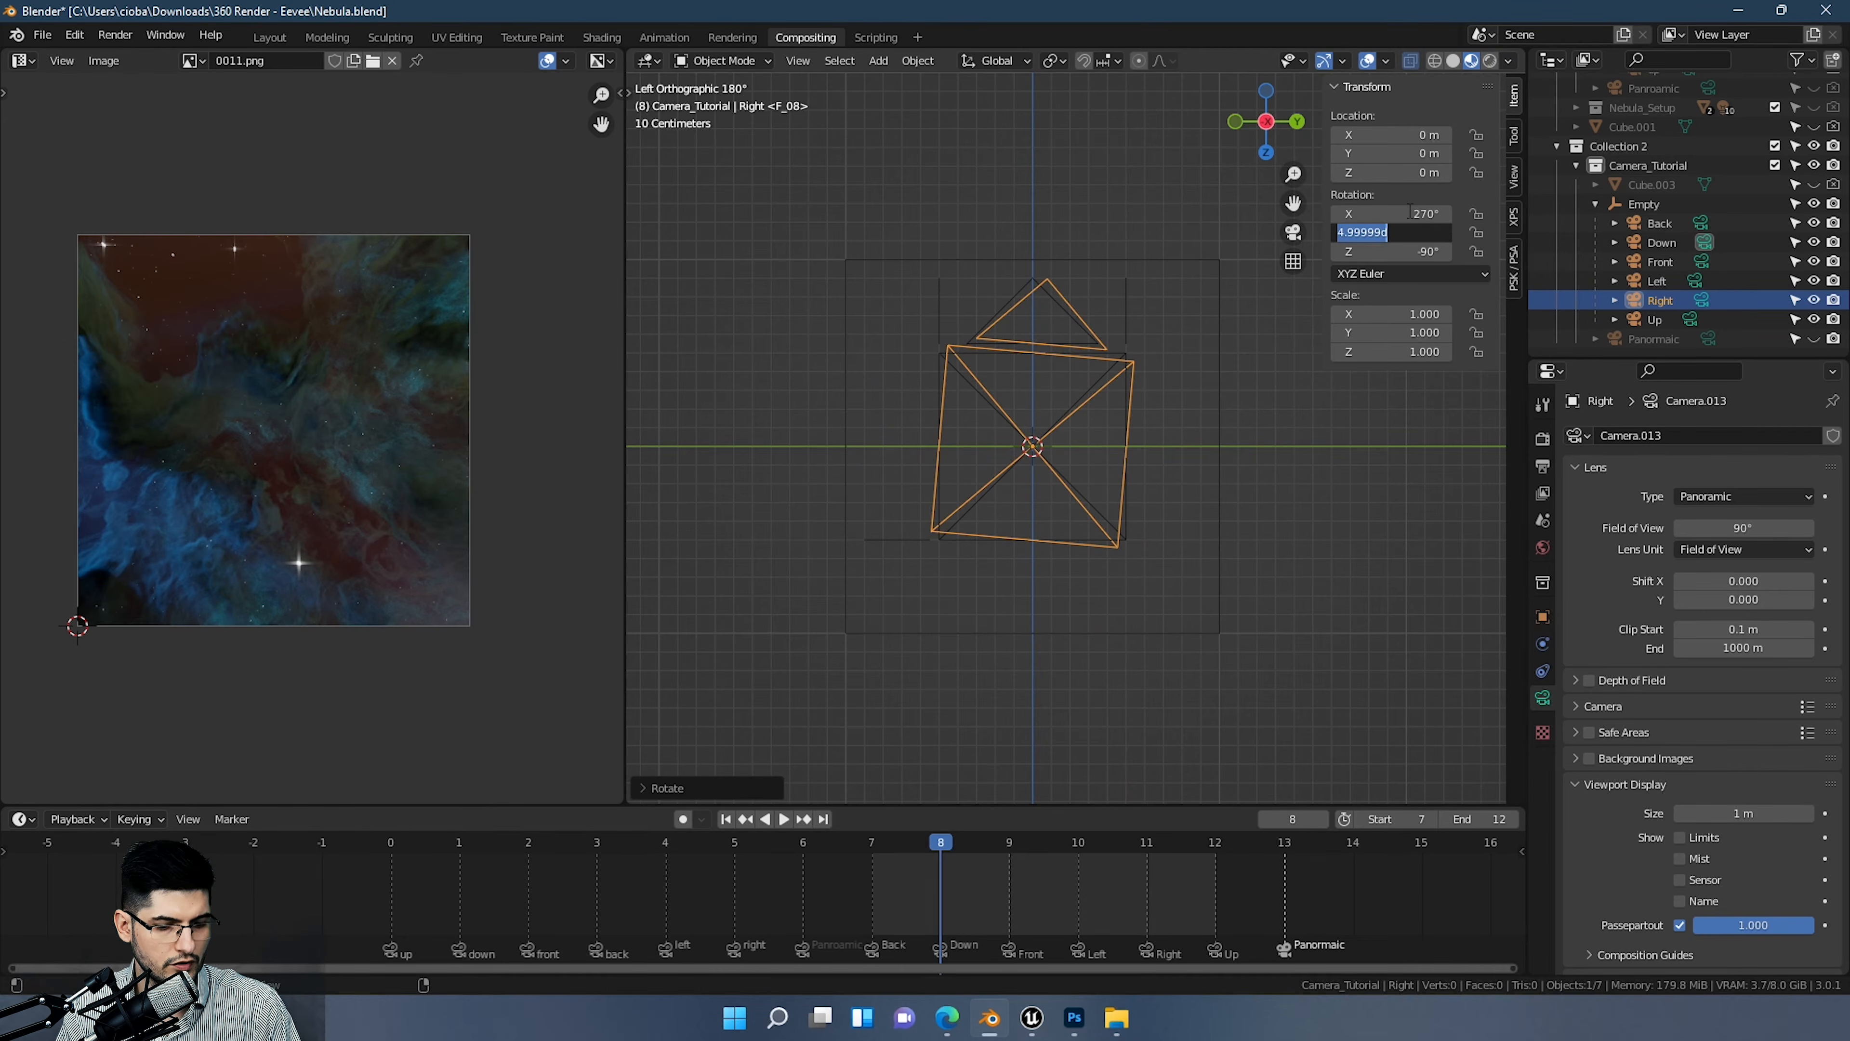
type("0")
key("Return")
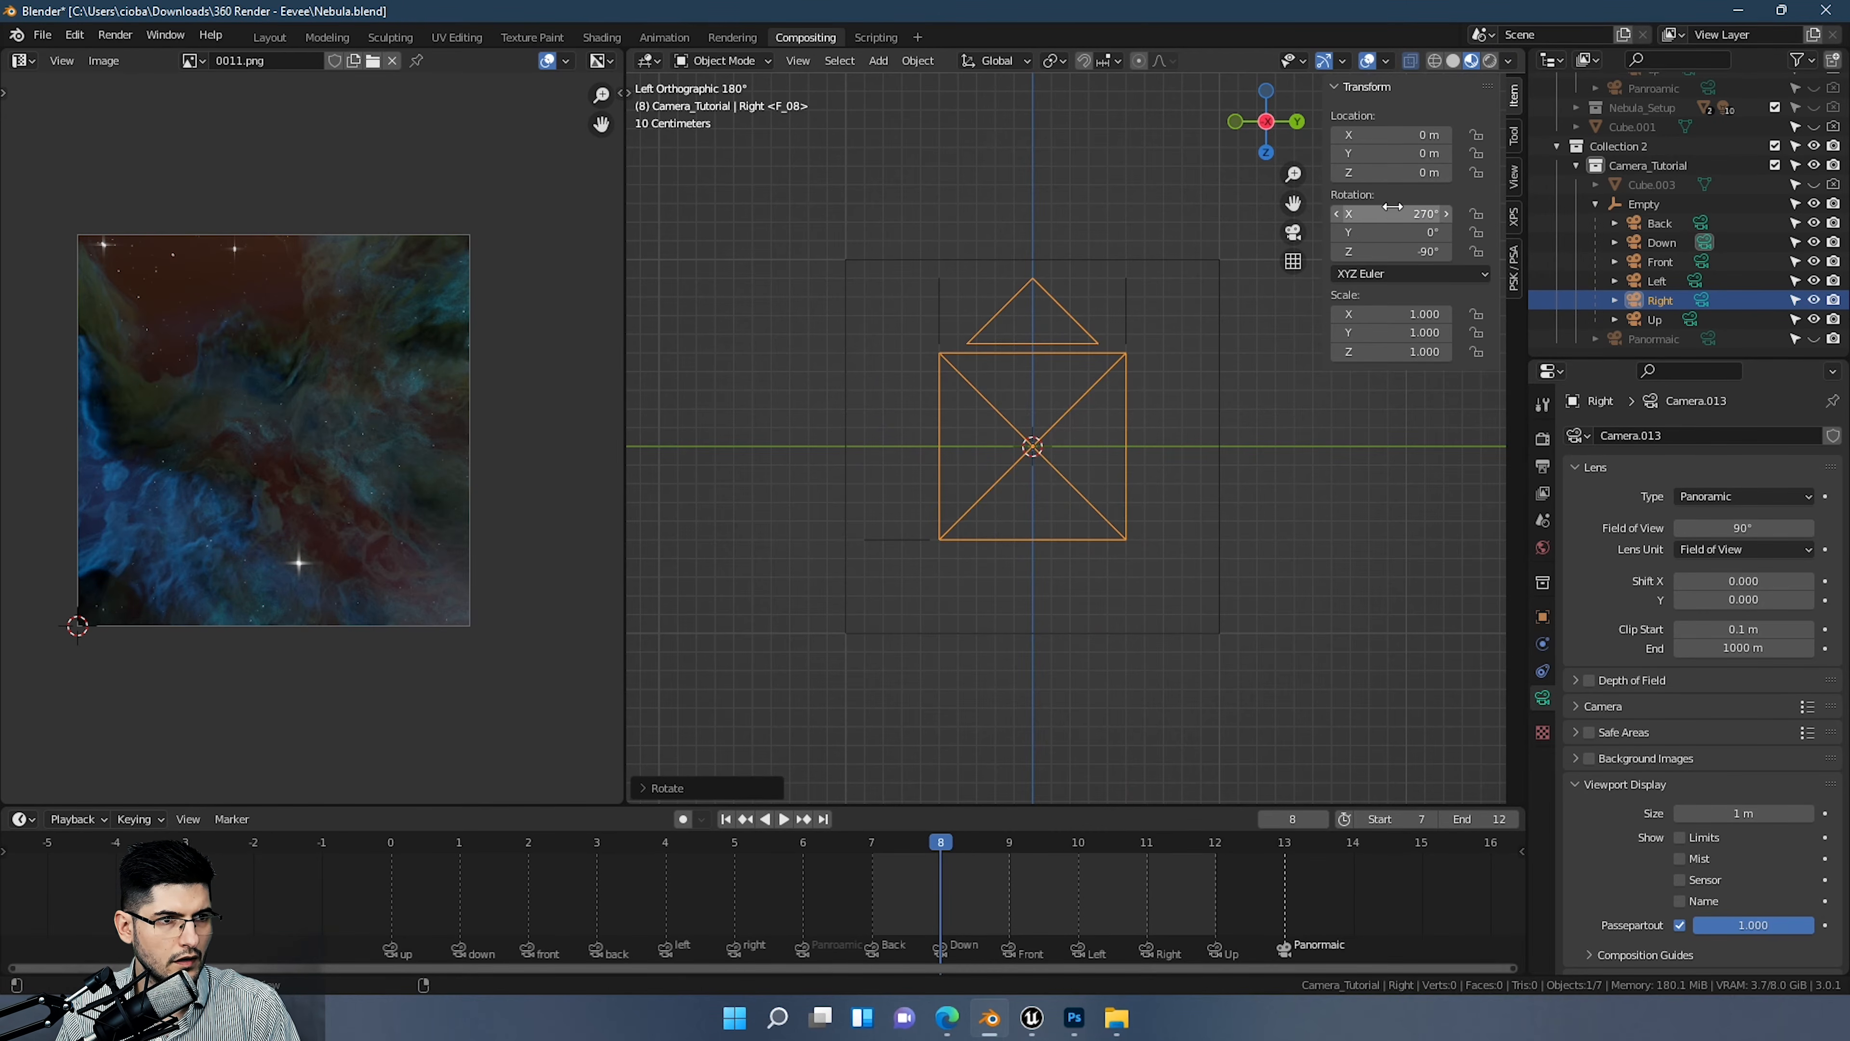
Step: Set the Right camera's X rotation to 0°
left_click_drag(1393, 207, 1418, 208)
double_click(1418, 207)
type("0")
key("Return")
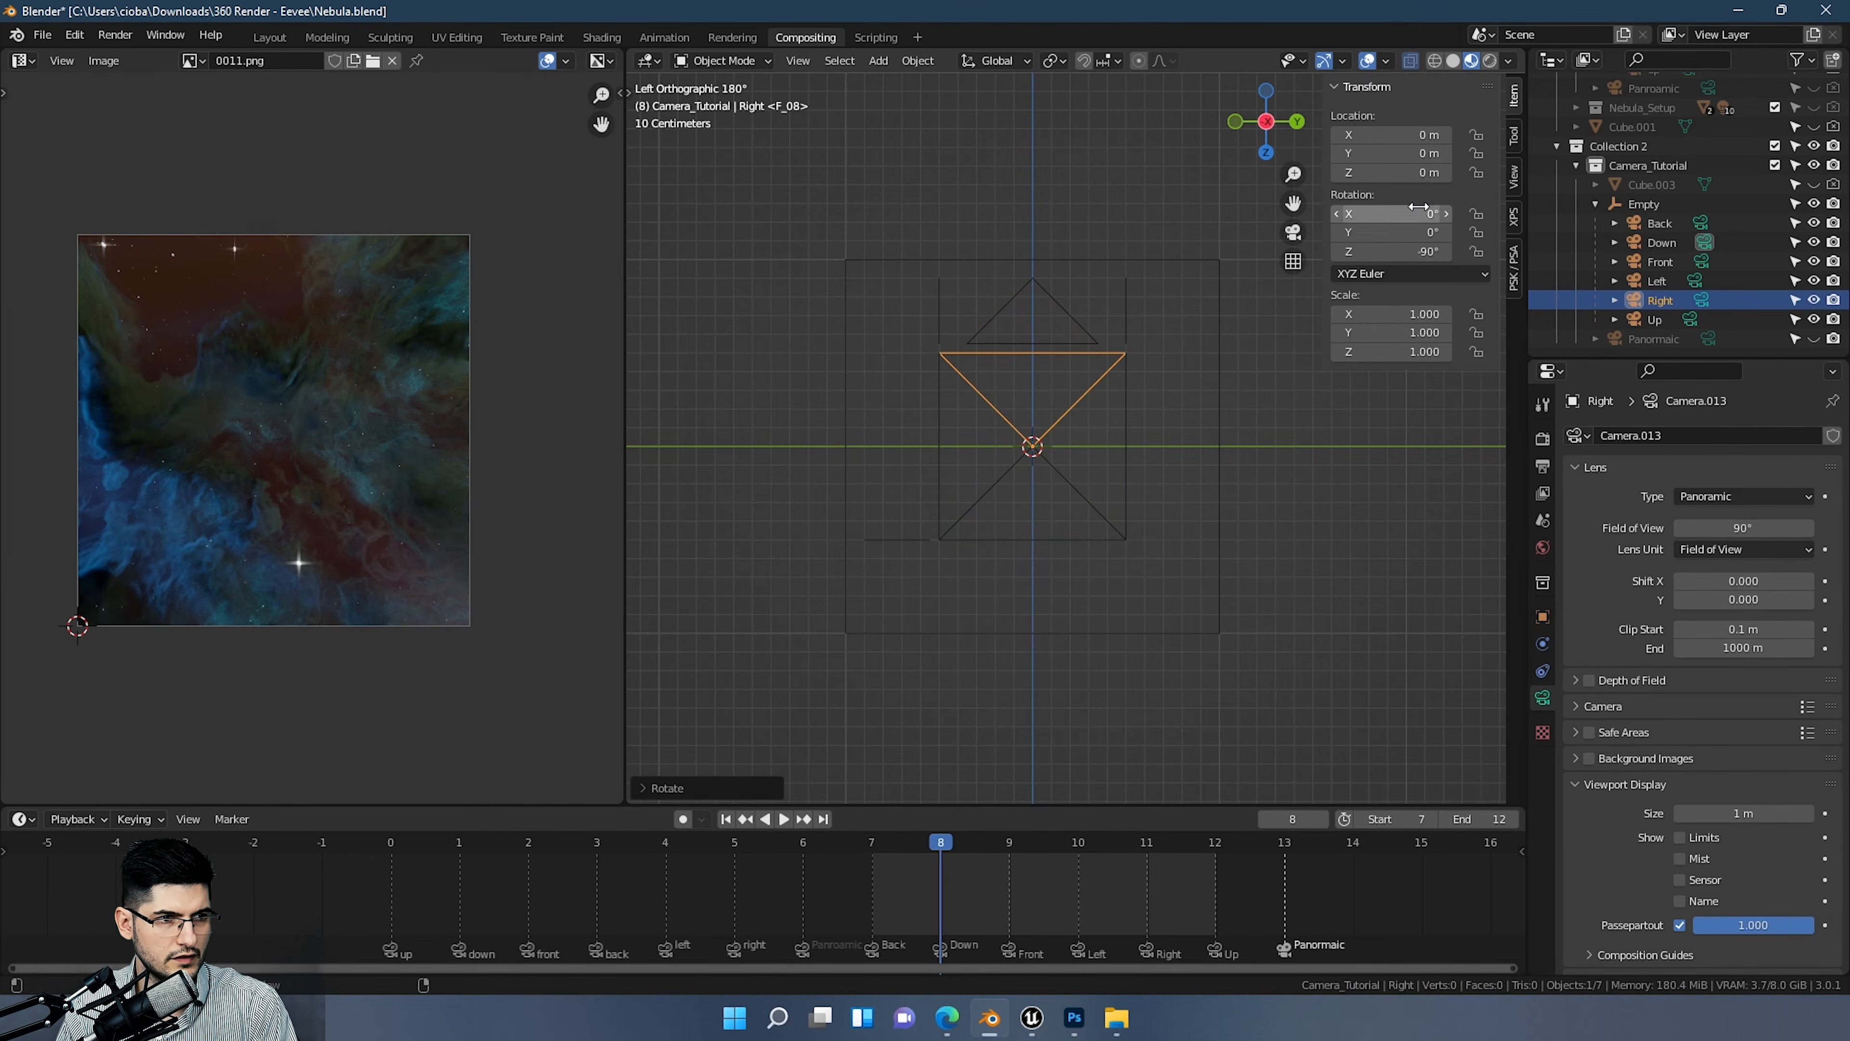
Step: Rotate the Right camera by -90° in the back orthographic view and set its Y rotation to 0°
mouse_move(1071, 503)
middle_mouse_down()
mouse_move(1111, 498)
mouse_move(1038, 495)
middle_mouse_up()
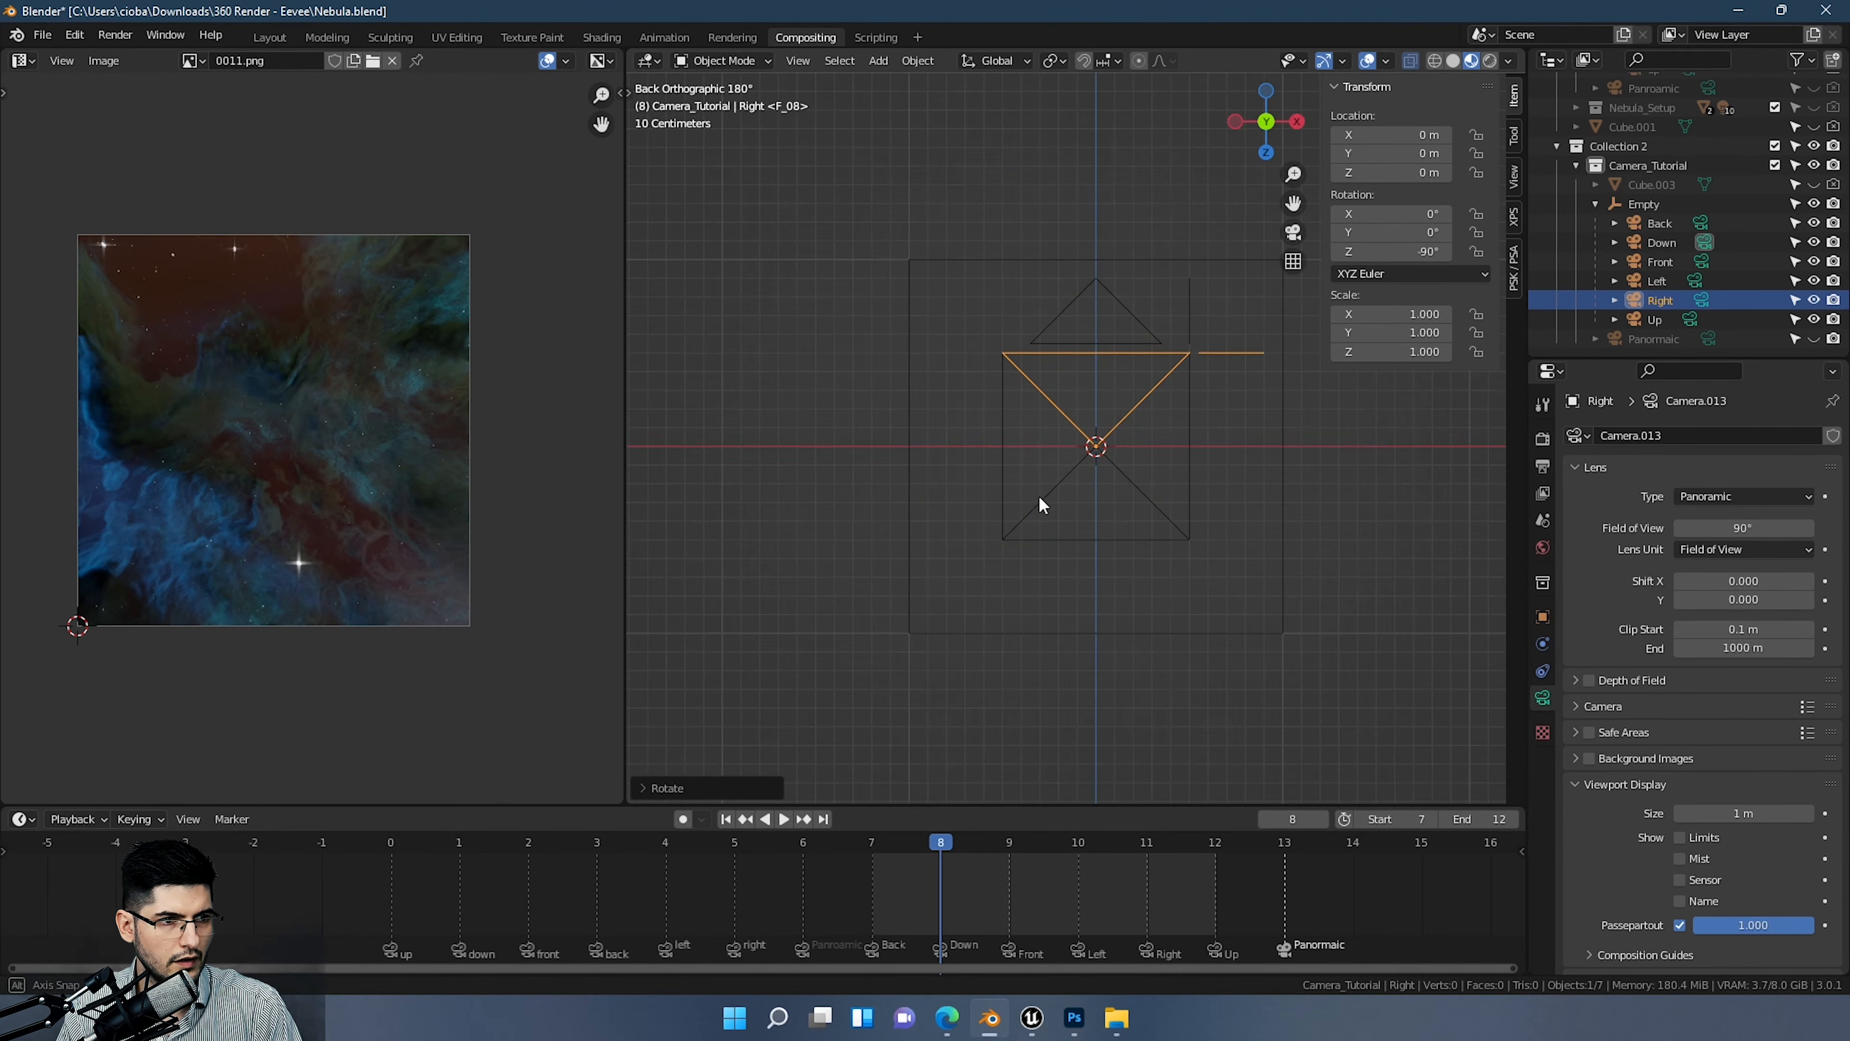
key("r")
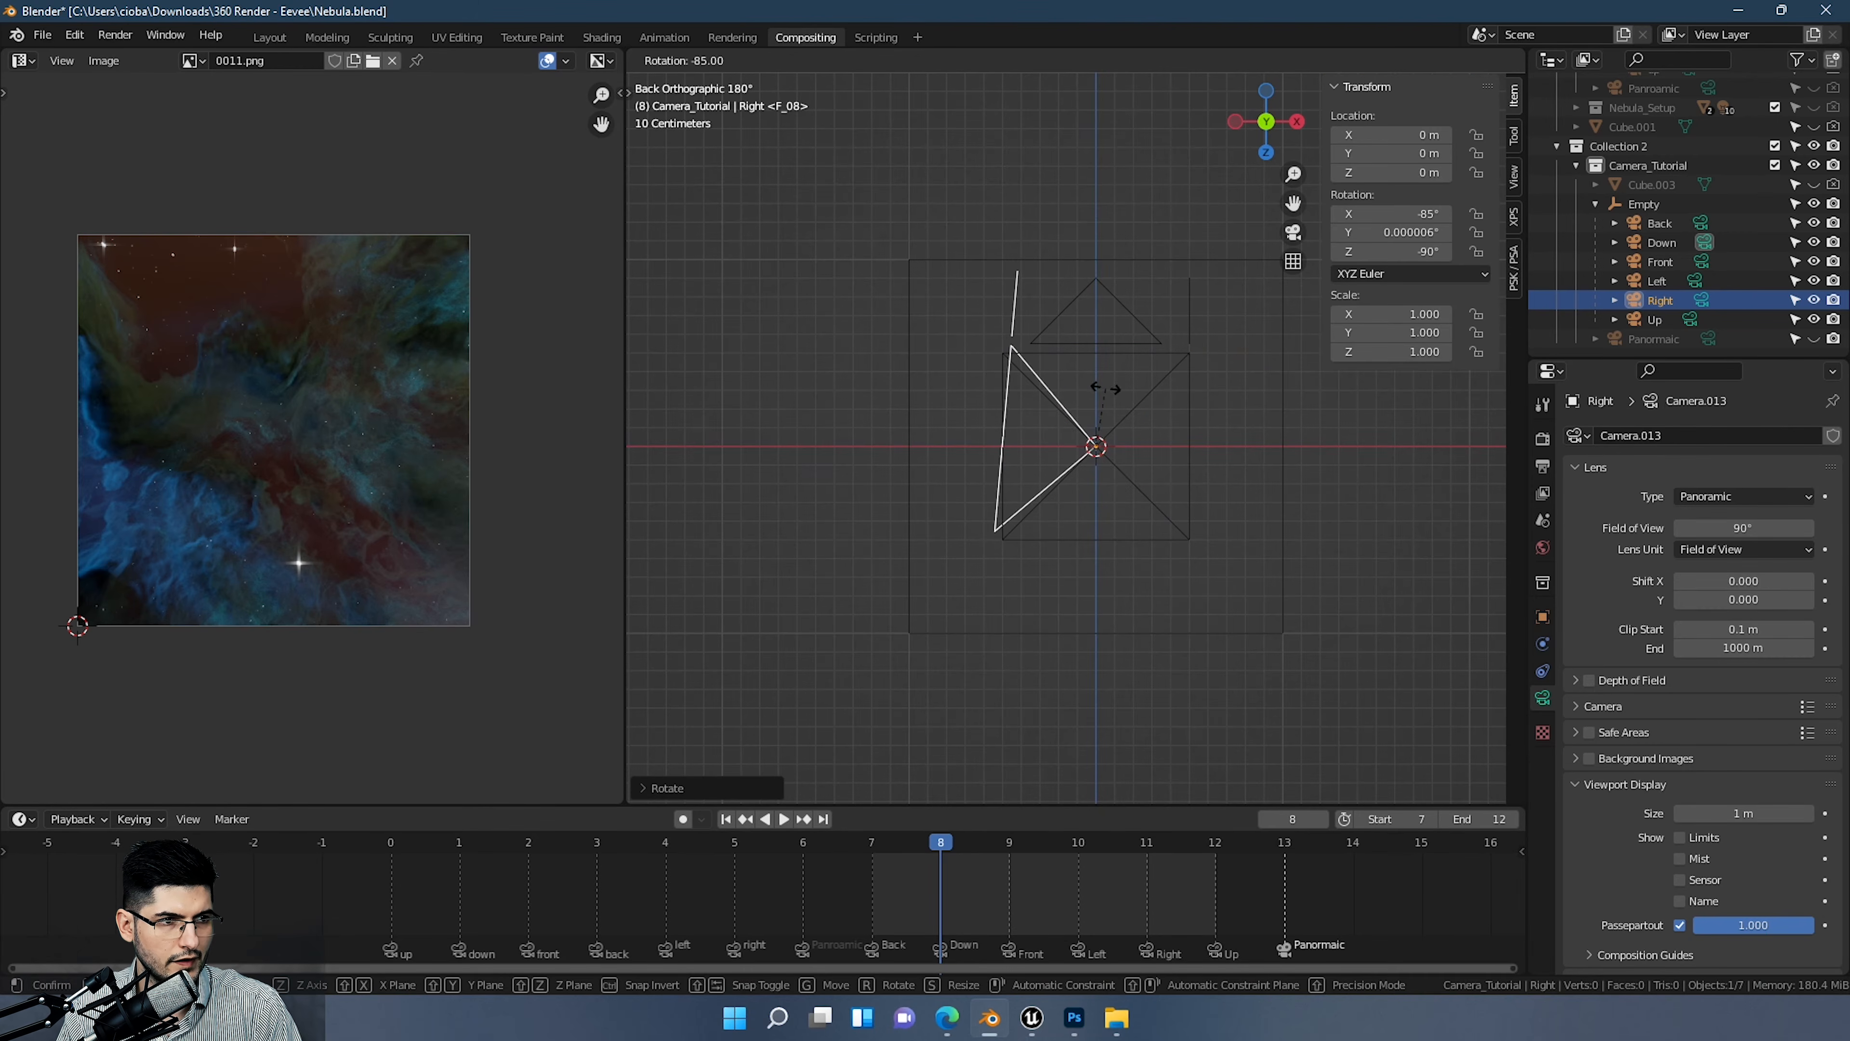
left_click(1094, 386)
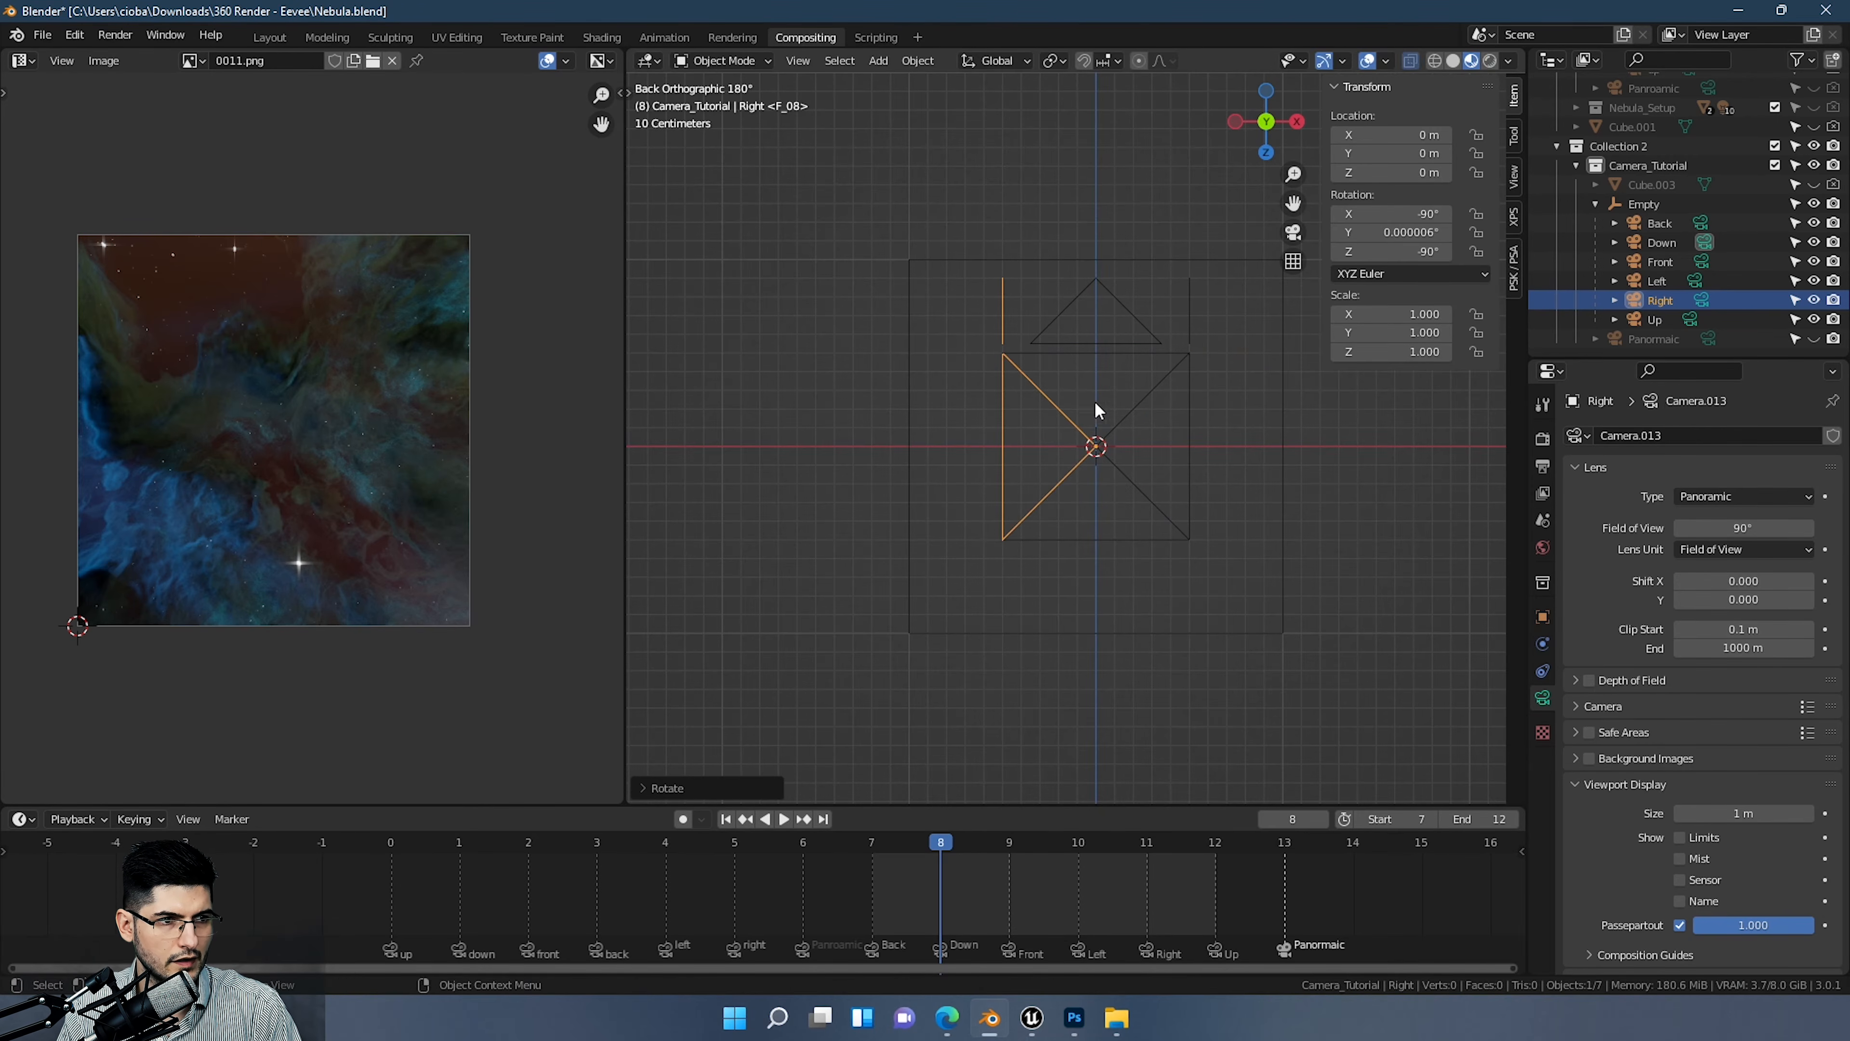
middle_click_drag(1095, 403, 1222, 403)
left_click(1427, 233)
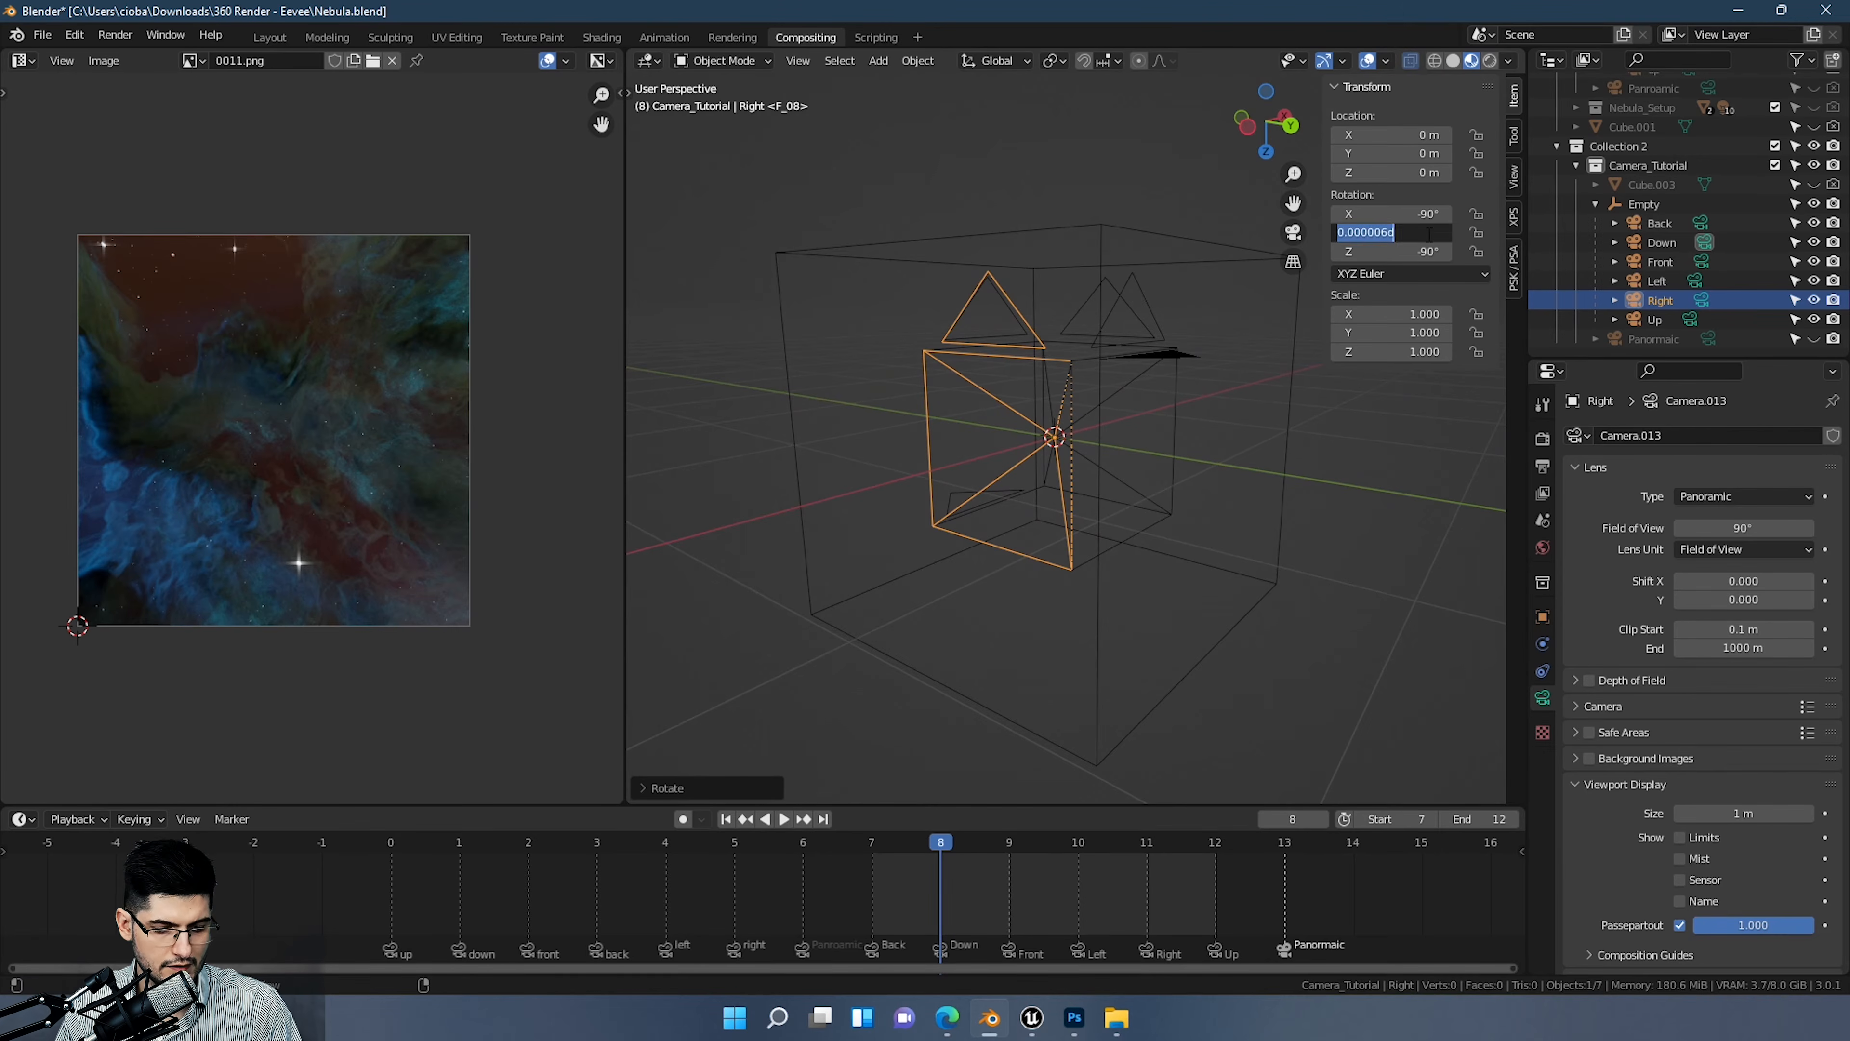
type("0")
key("Return")
Step: Select the Down and Up cameras in turn and examine their orientations and rotation values
middle_click_drag(1043, 477, 1063, 531)
middle_click_drag(1050, 343, 1186, 280)
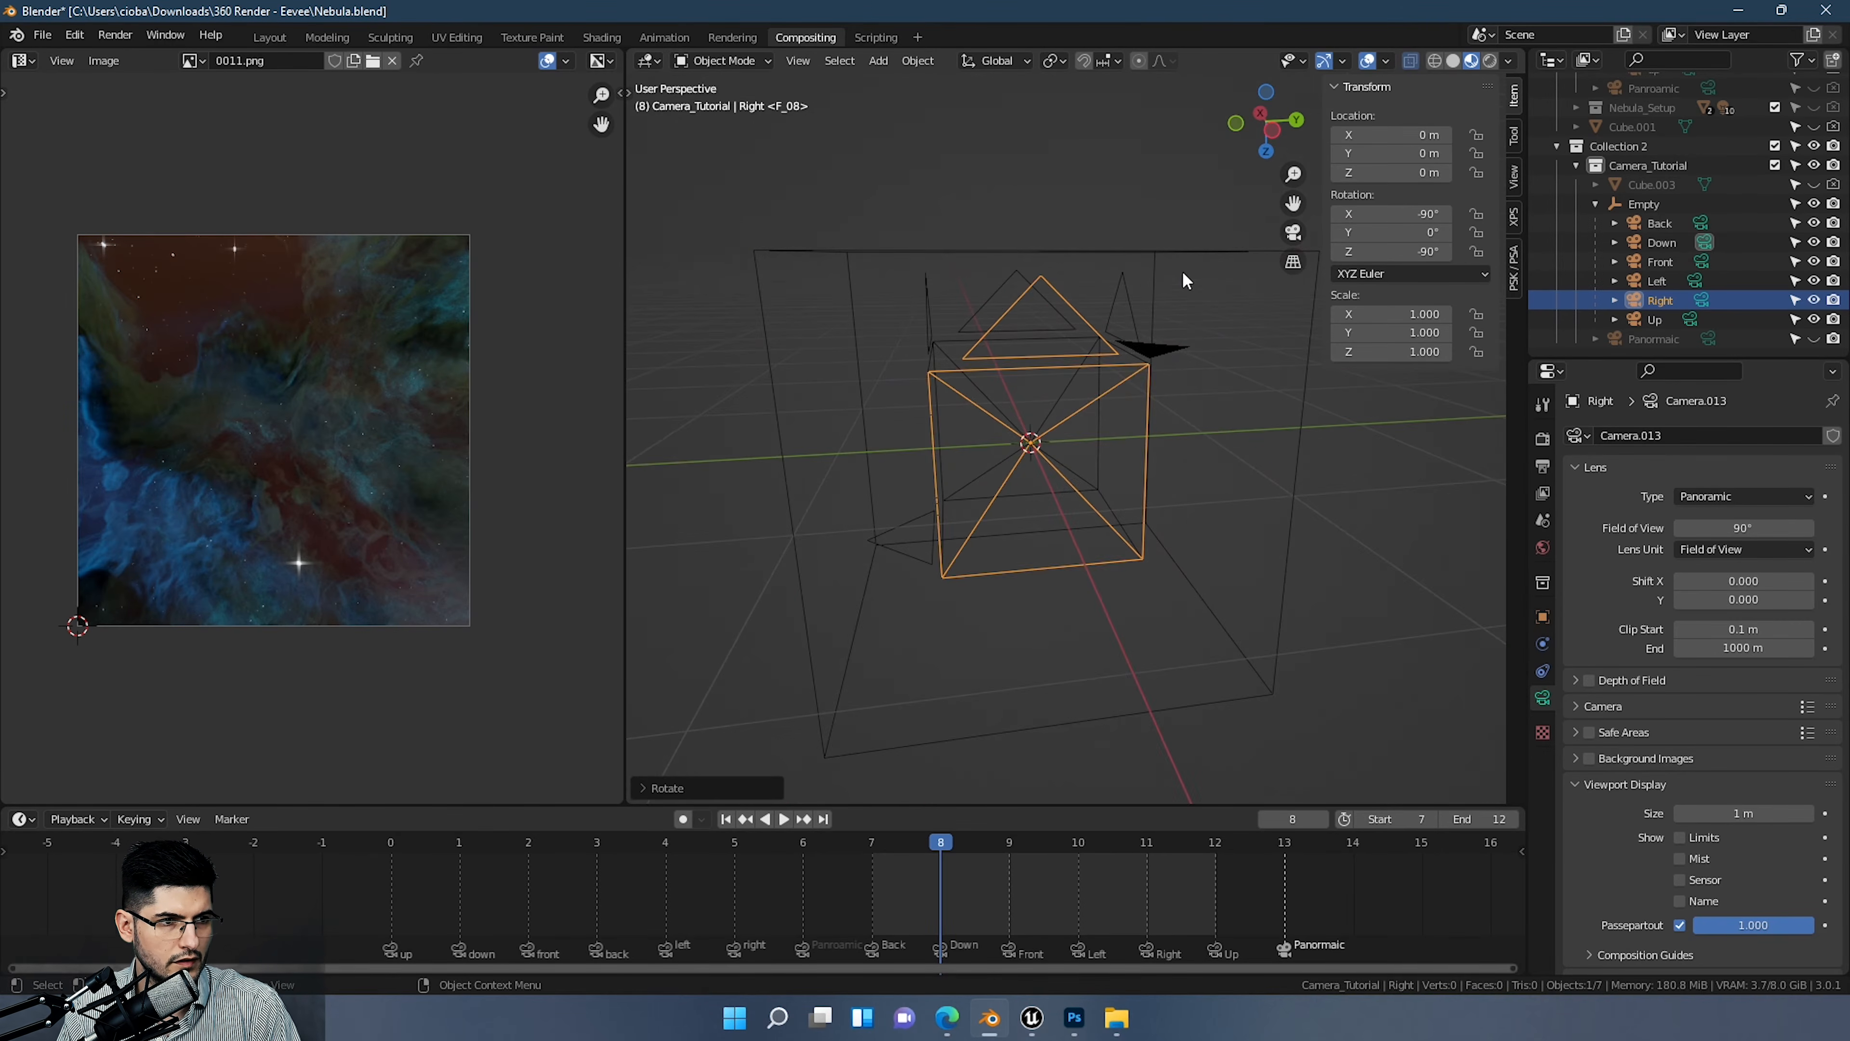
left_click(1162, 354)
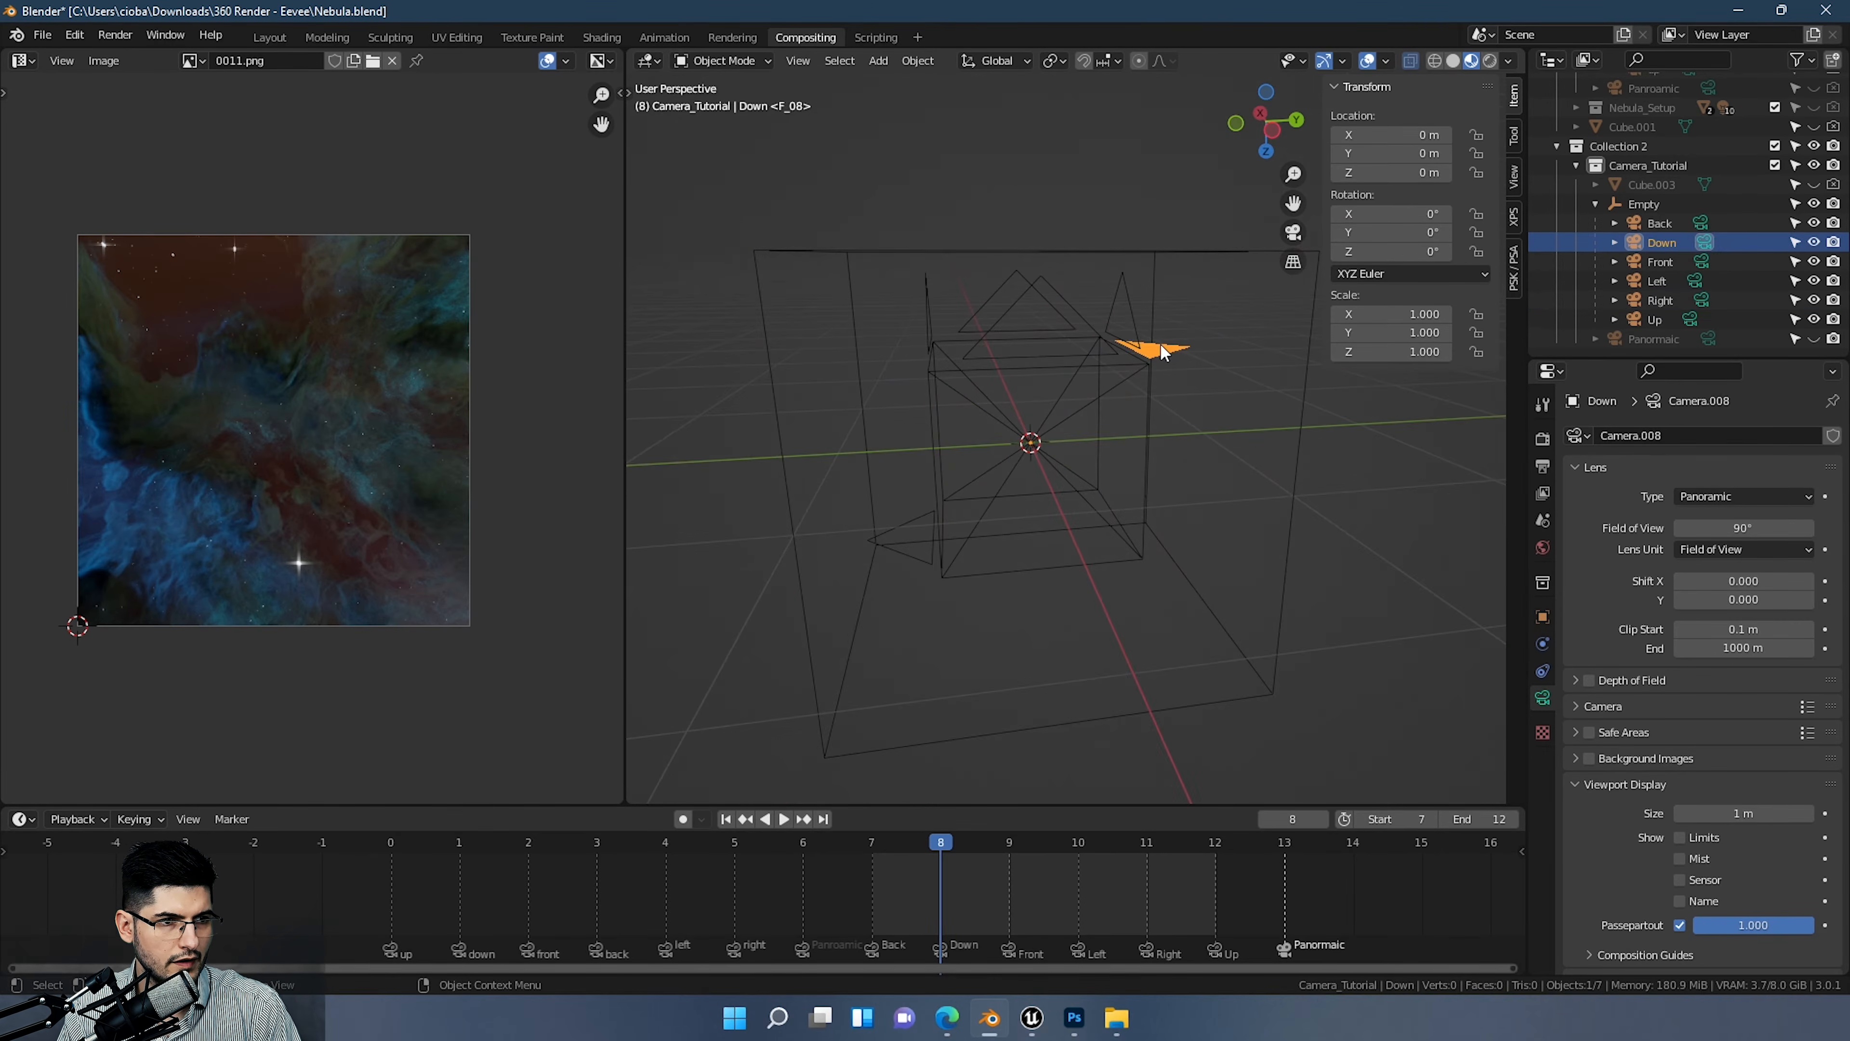
left_click(864, 588)
left_click(909, 523)
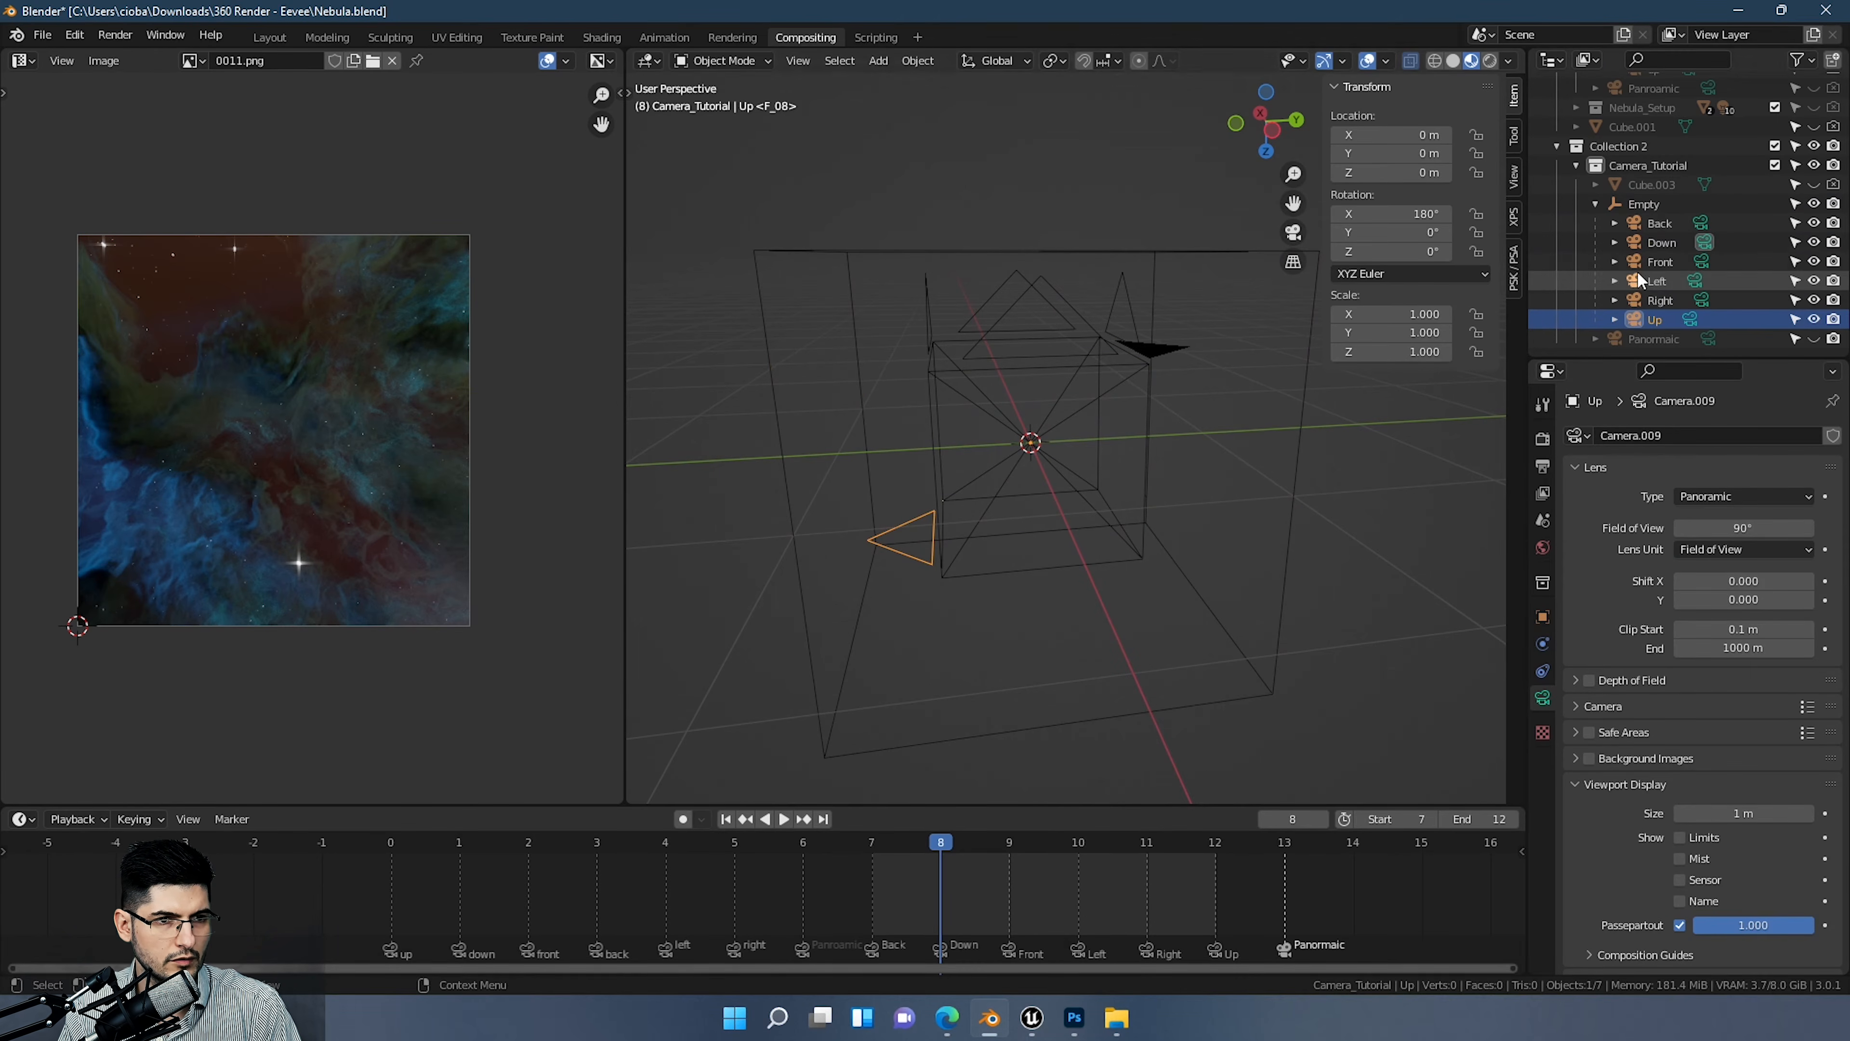
left_click(1657, 242)
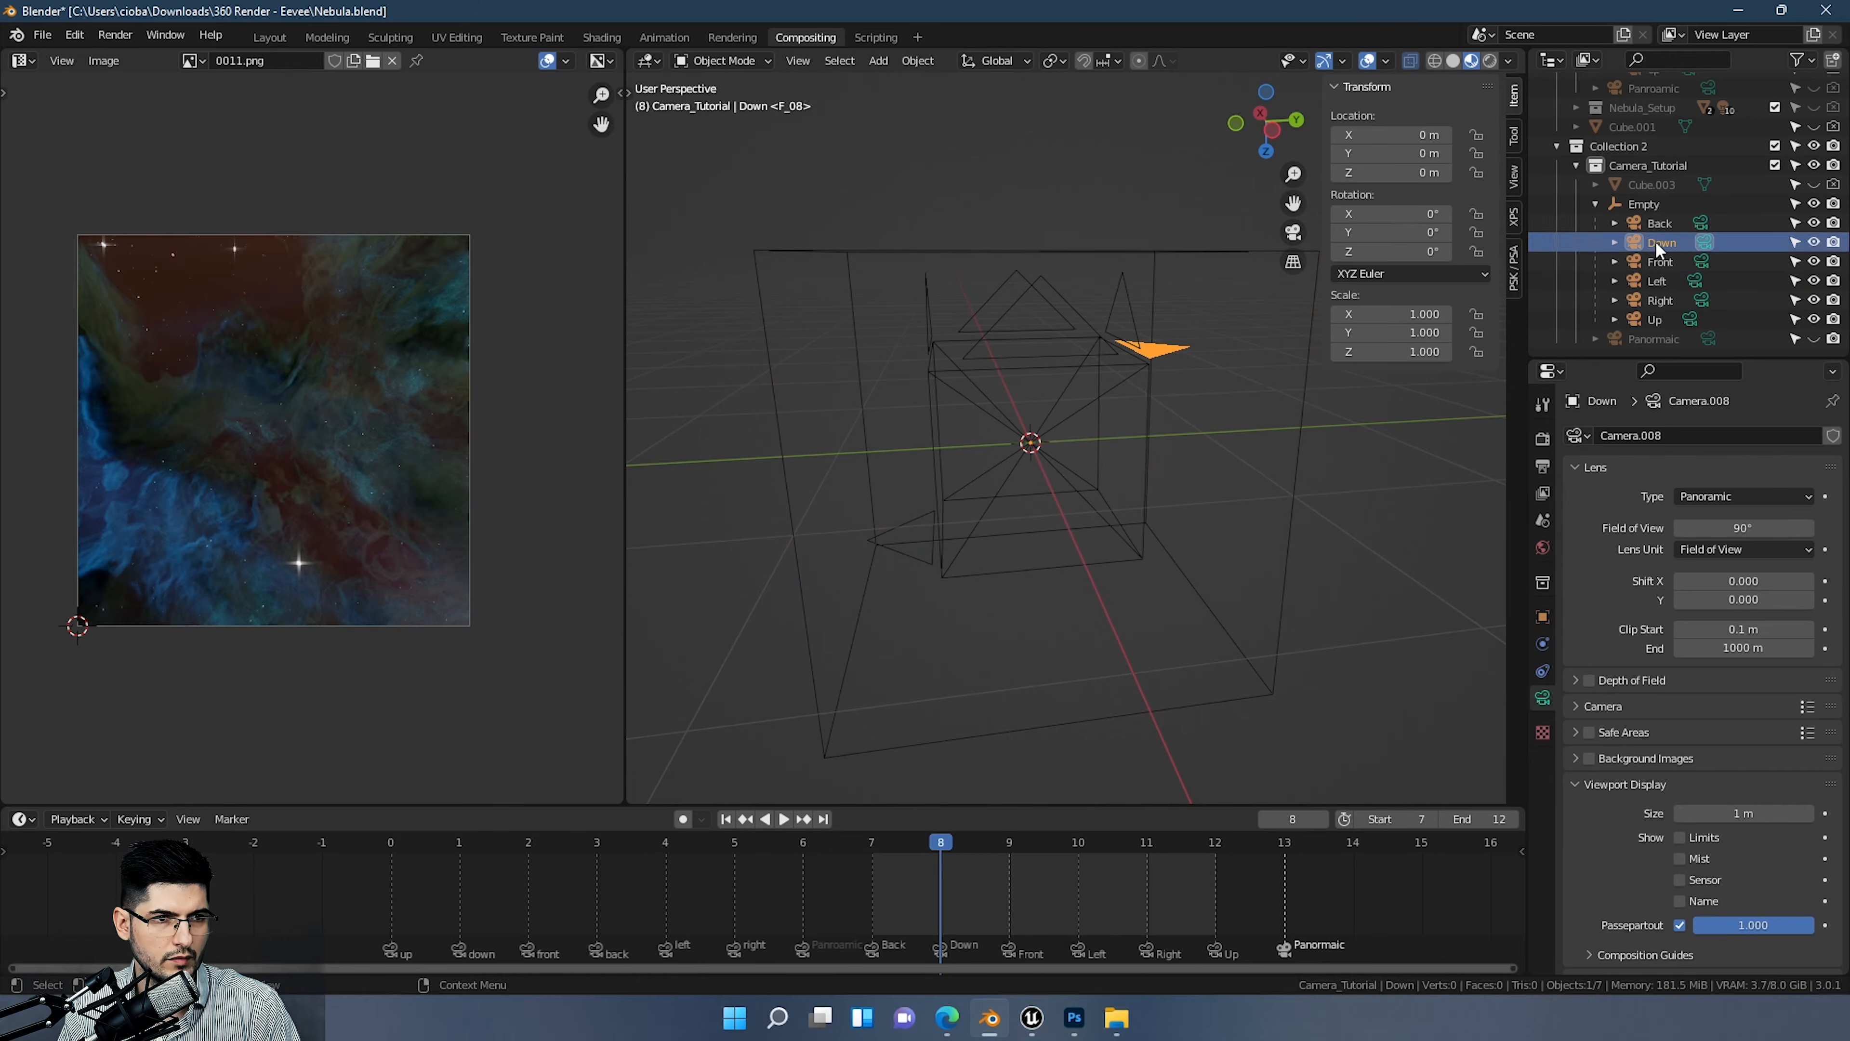
left_click(1657, 318)
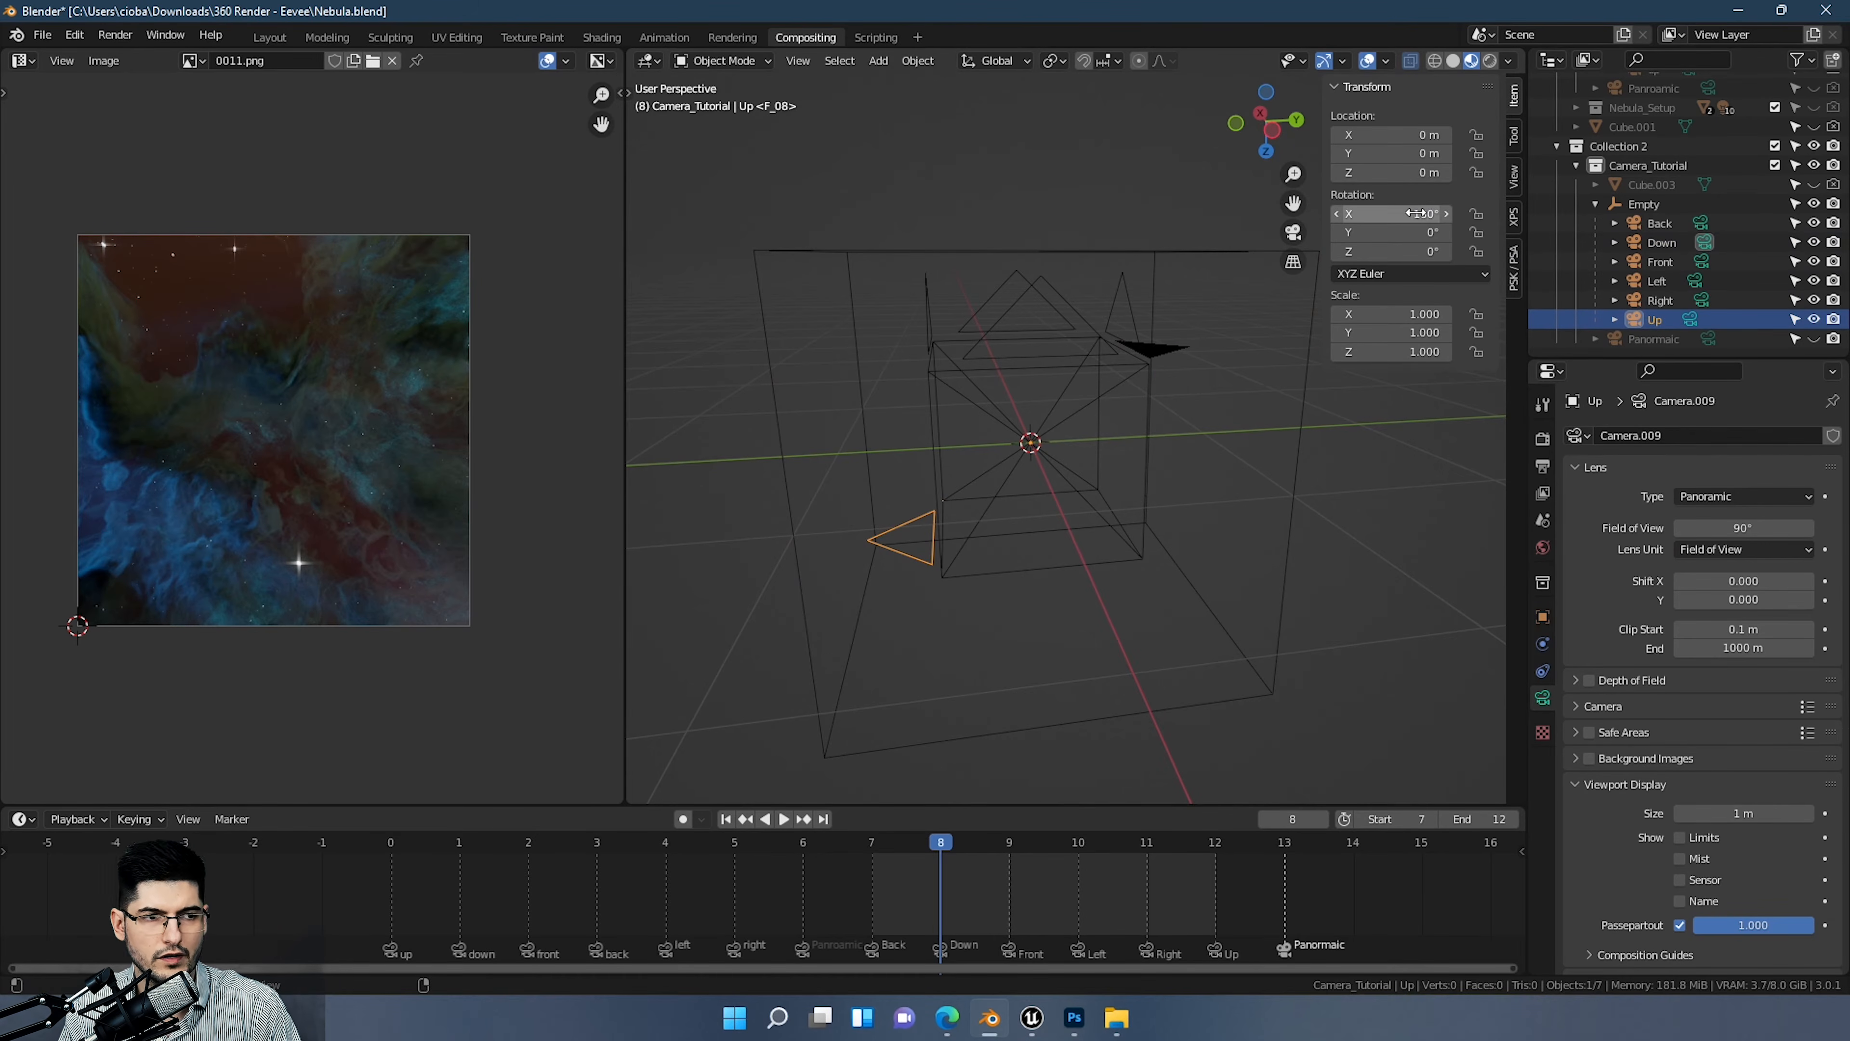
middle_click_drag(1306, 279, 1060, 266)
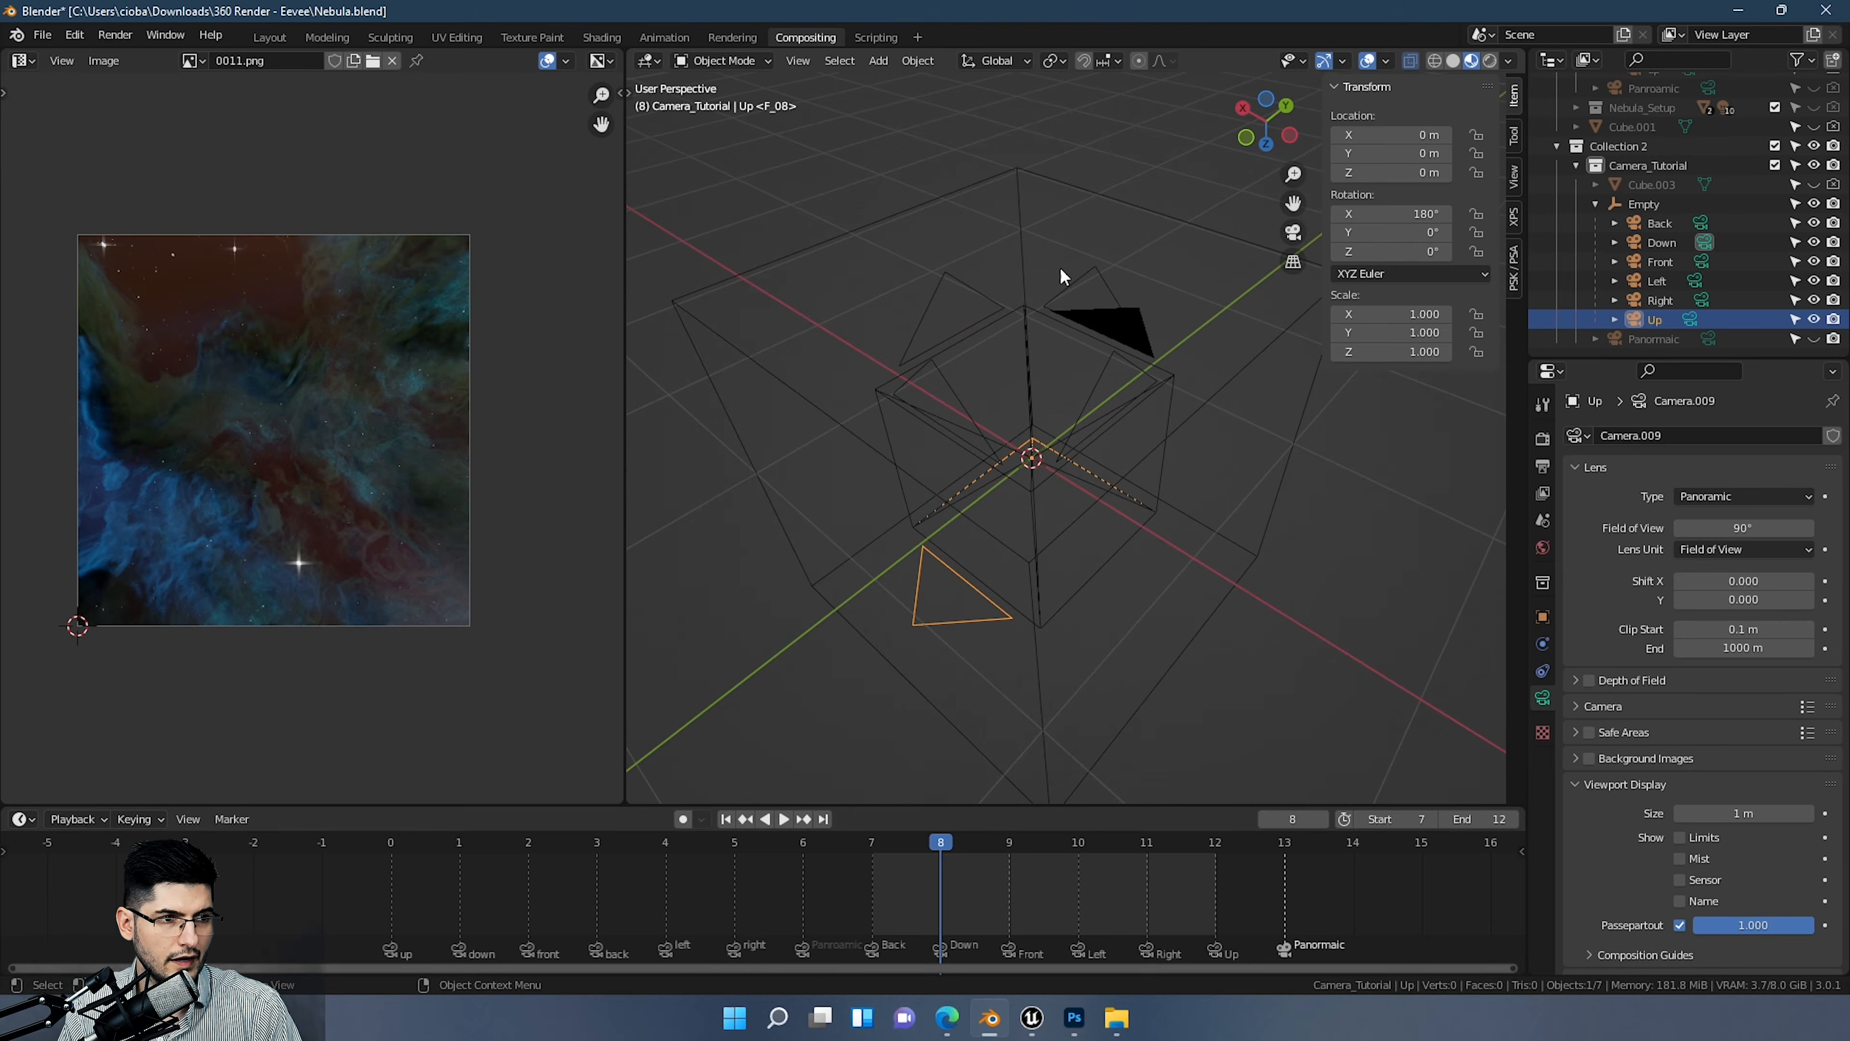
middle_click_drag(893, 499, 886, 469)
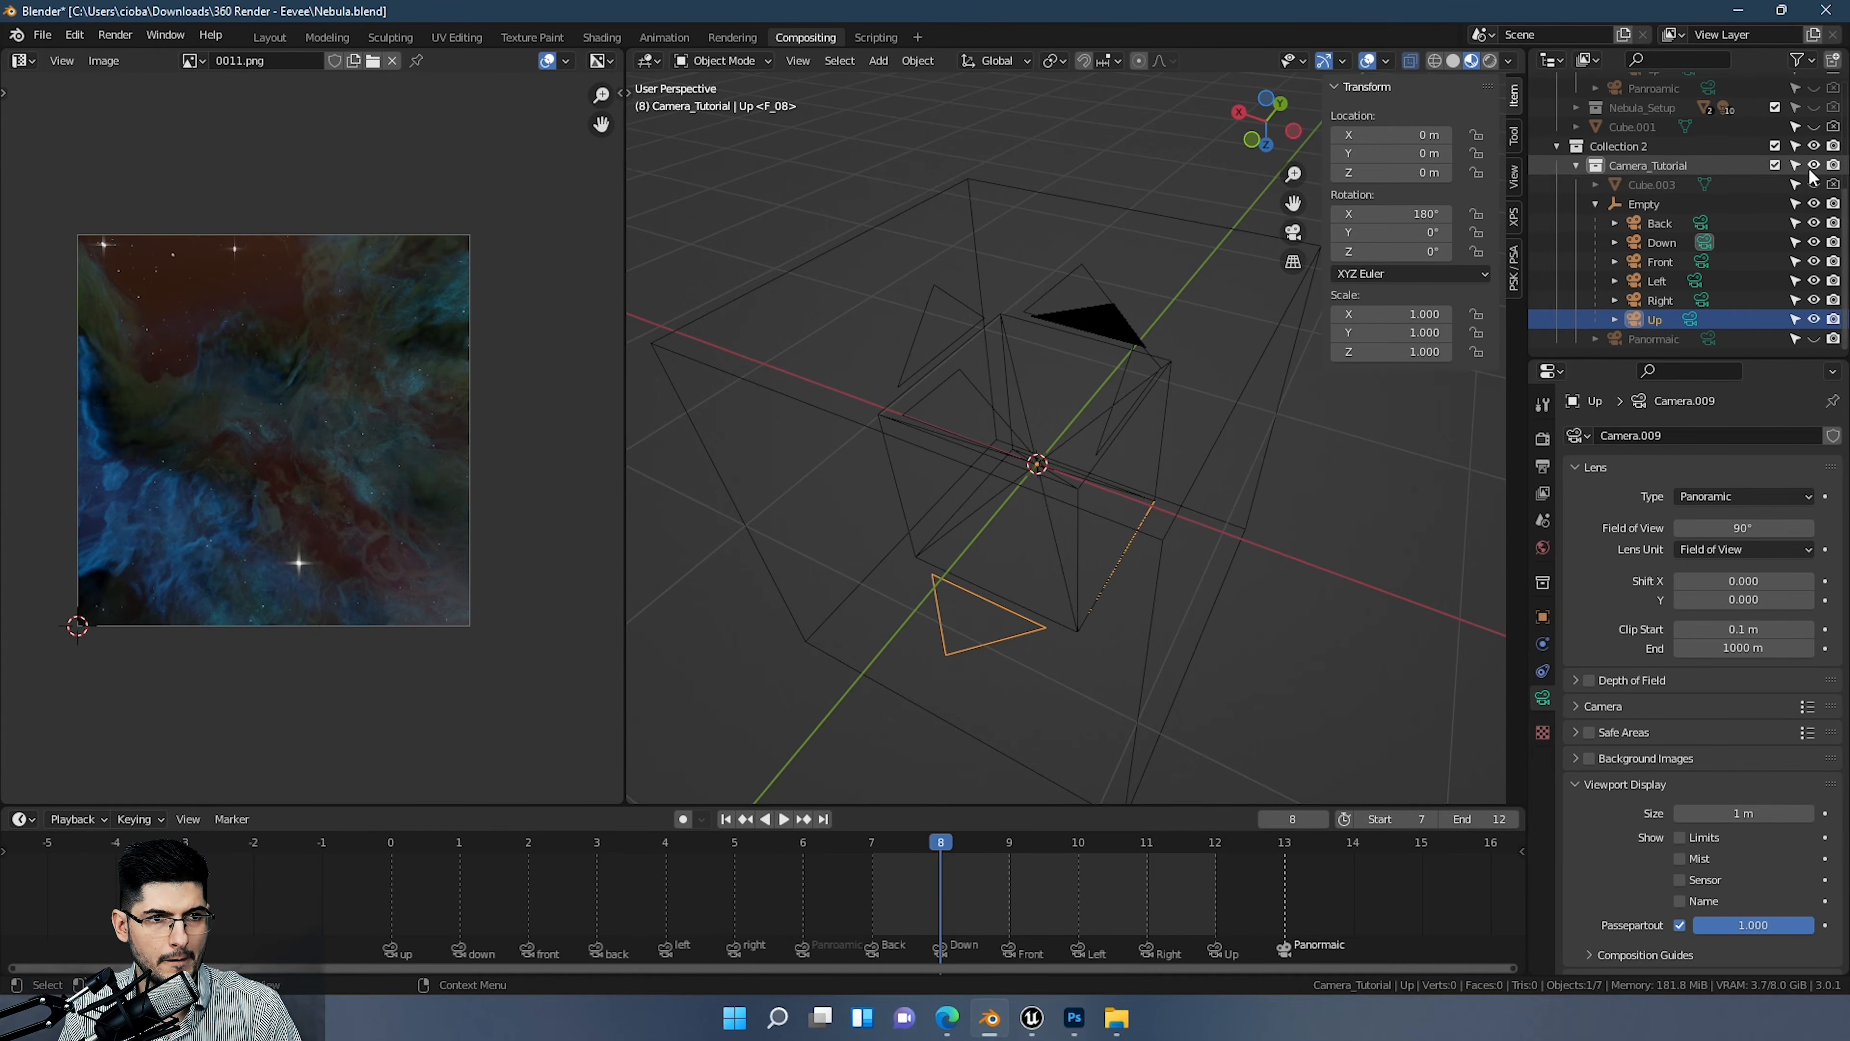
Step: With the Nebula_Setup collection shown and the viewport in Solid shading, render the animation for frames 7 to 12
left_click(1813, 107)
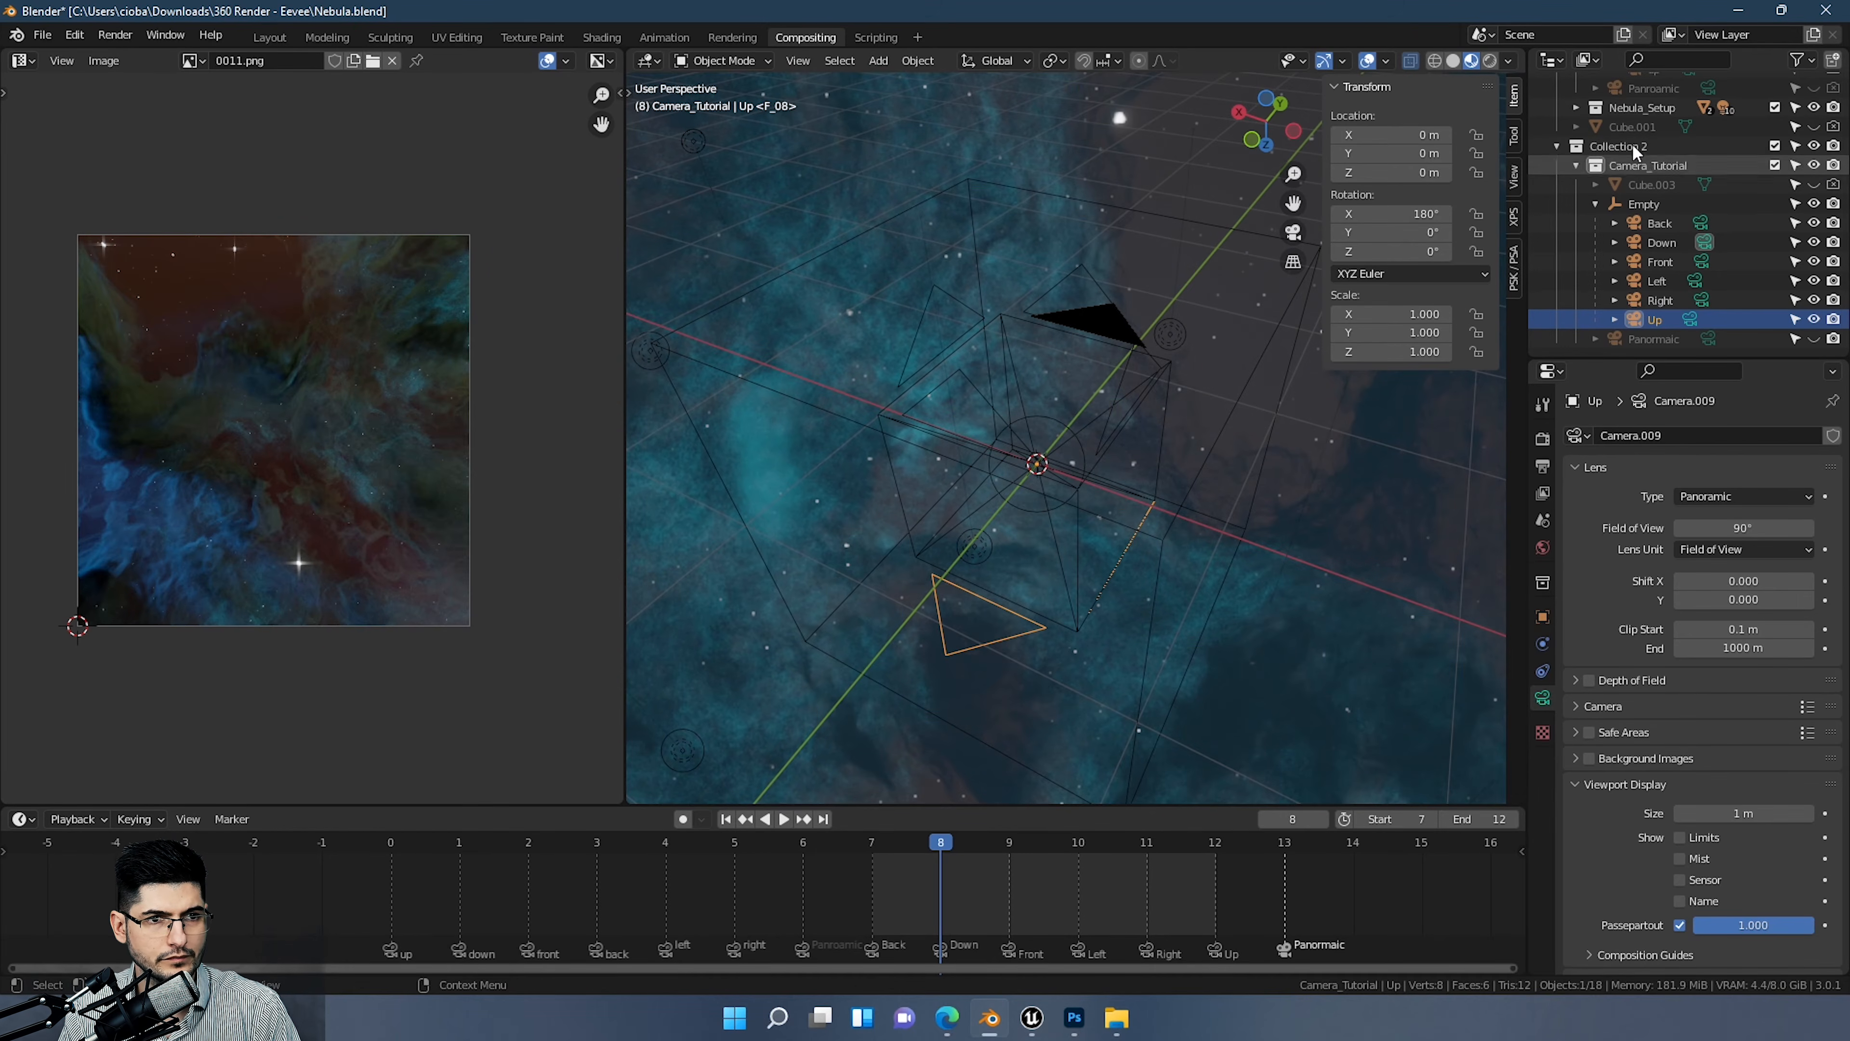
left_click(1455, 61)
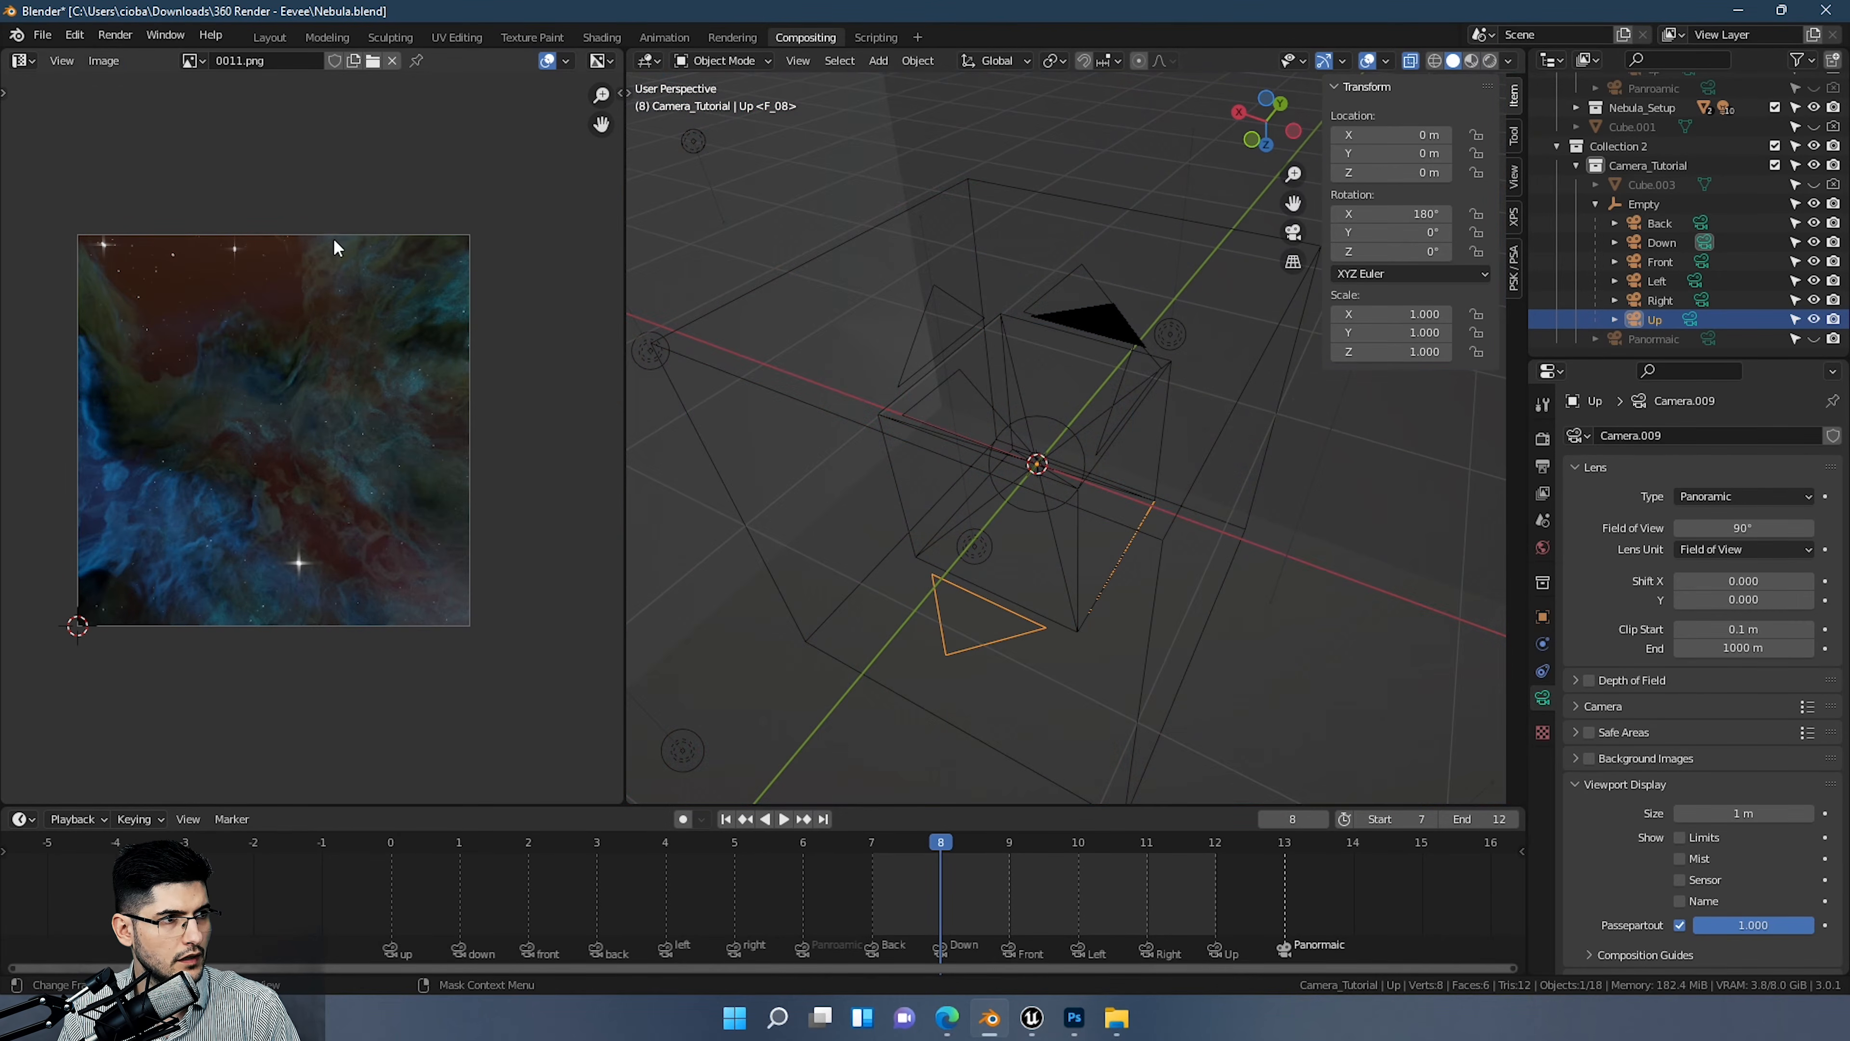
left_click(114, 34)
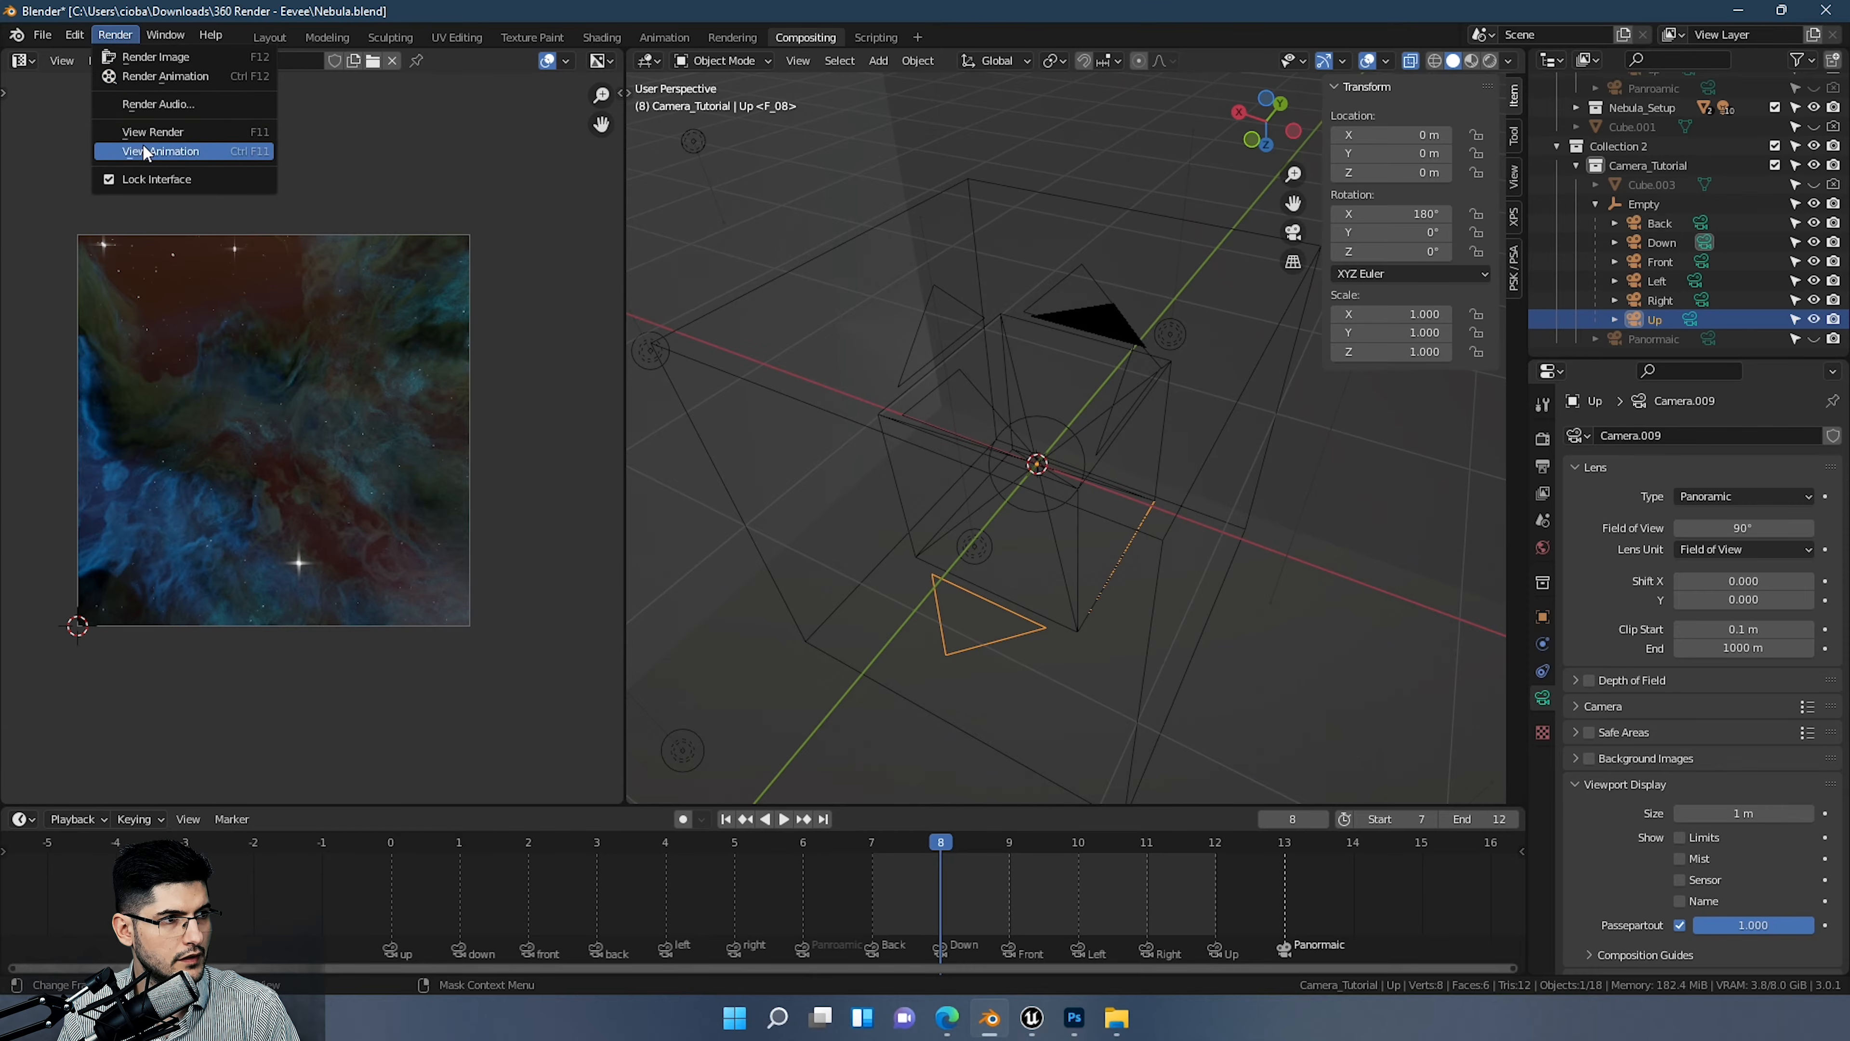
left_click(141, 76)
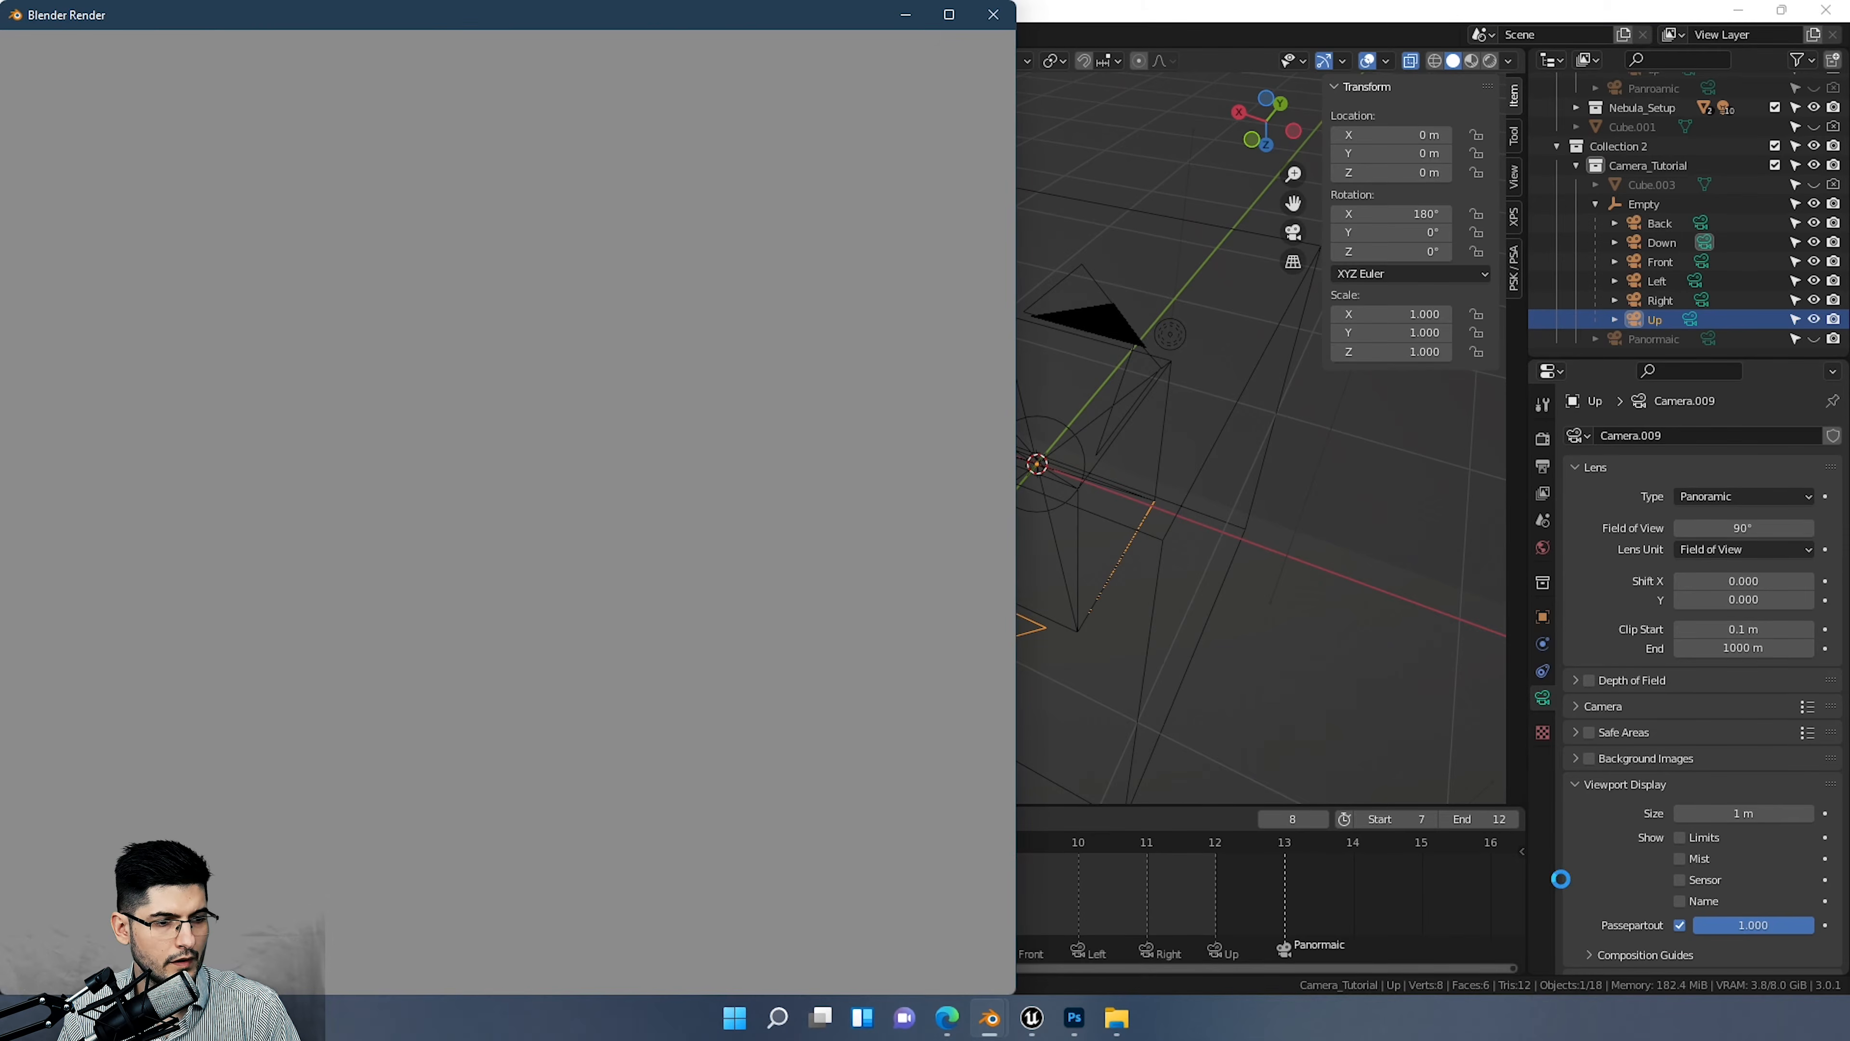
Step: Open the Tutorial output folder in File Explorer beside the render window, and close the render window once all frames are rendered
left_click(1119, 1018)
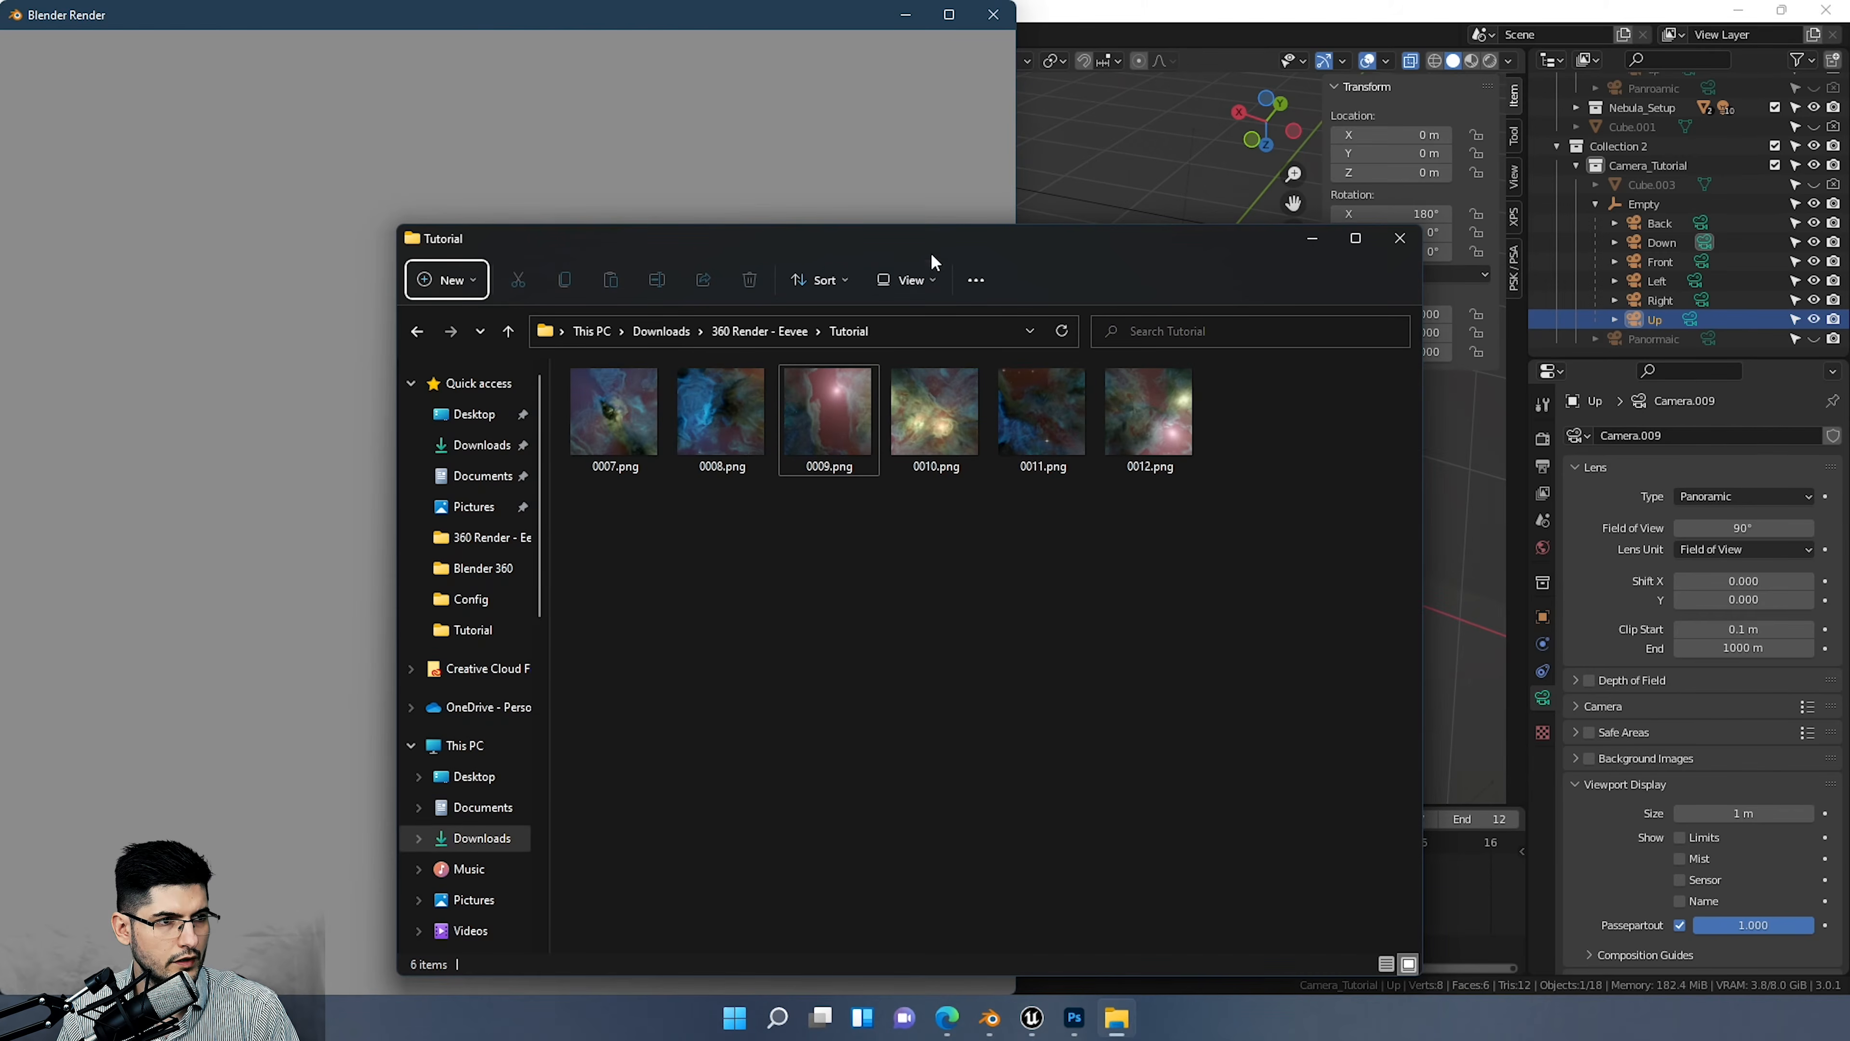
left_click_drag(1004, 240, 1423, 168)
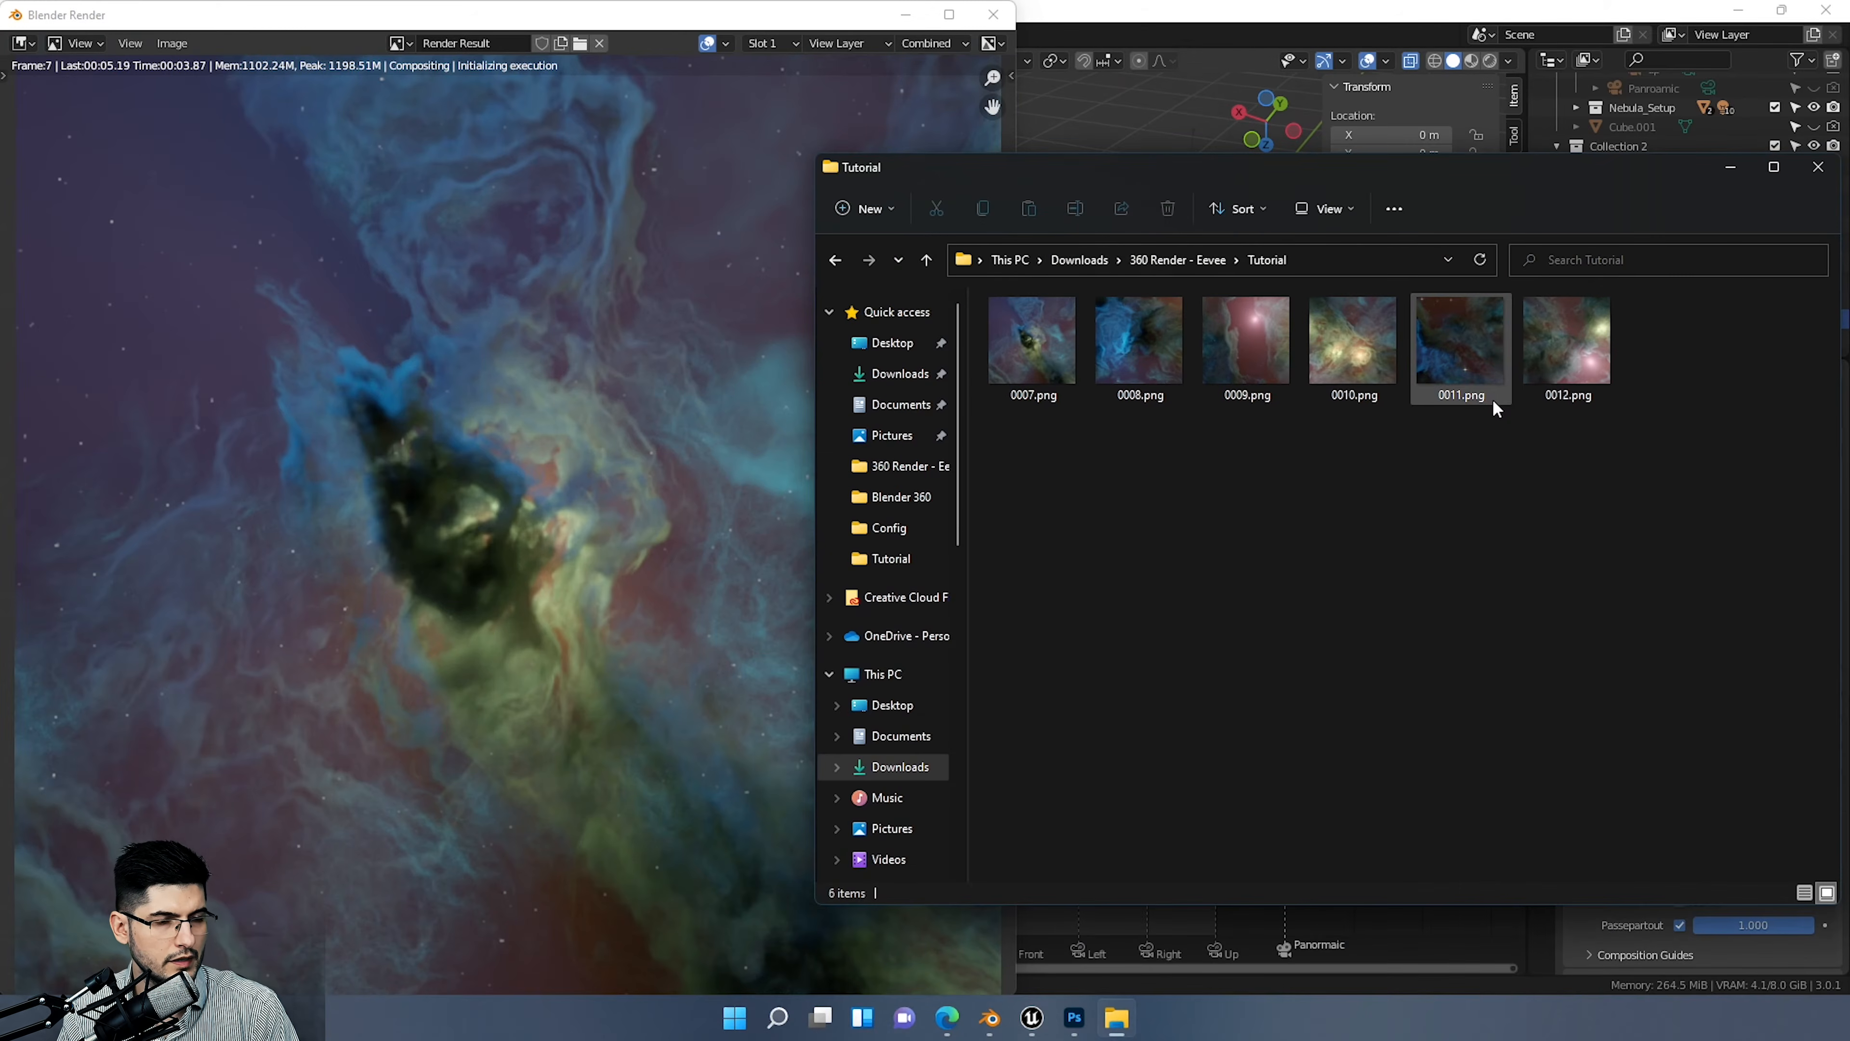
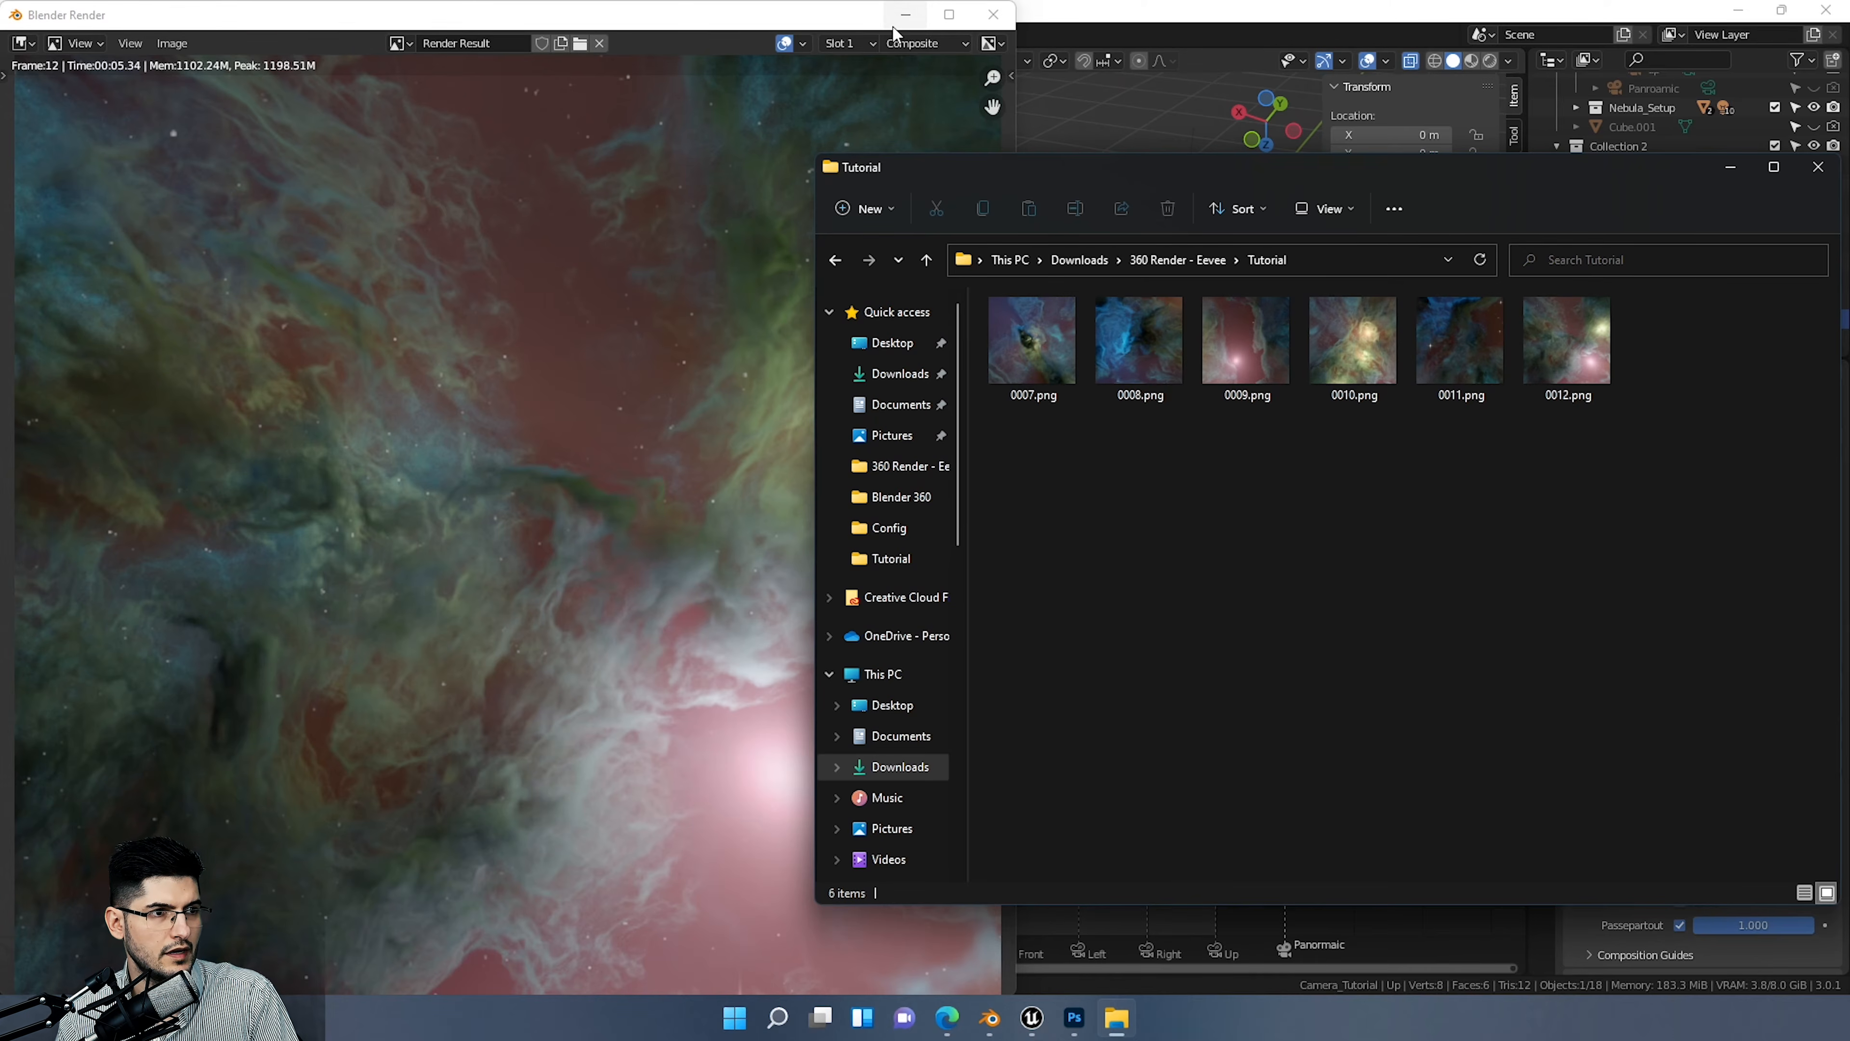
left_click(874, 16)
left_click(993, 14)
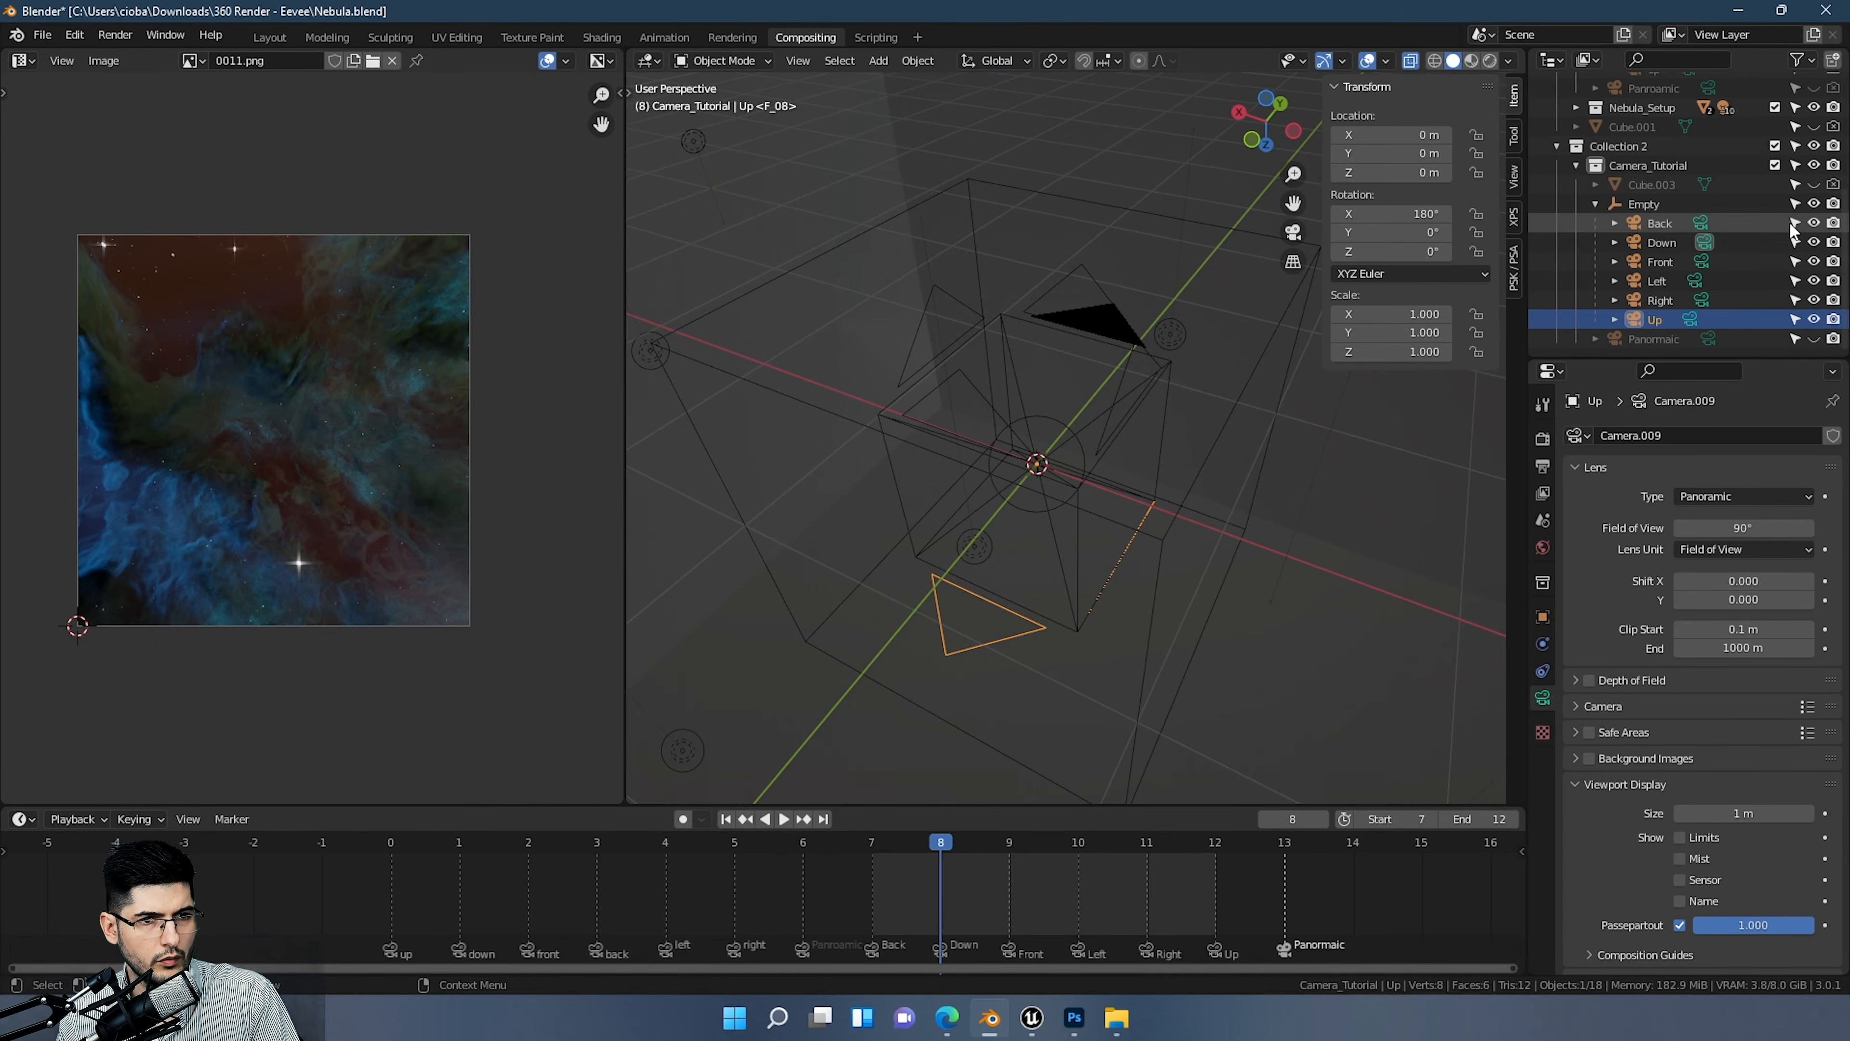
Step: Hide the Nebula_Setup collection, show Cube.003 and display the viewport in Rendered shading
left_click(1814, 107)
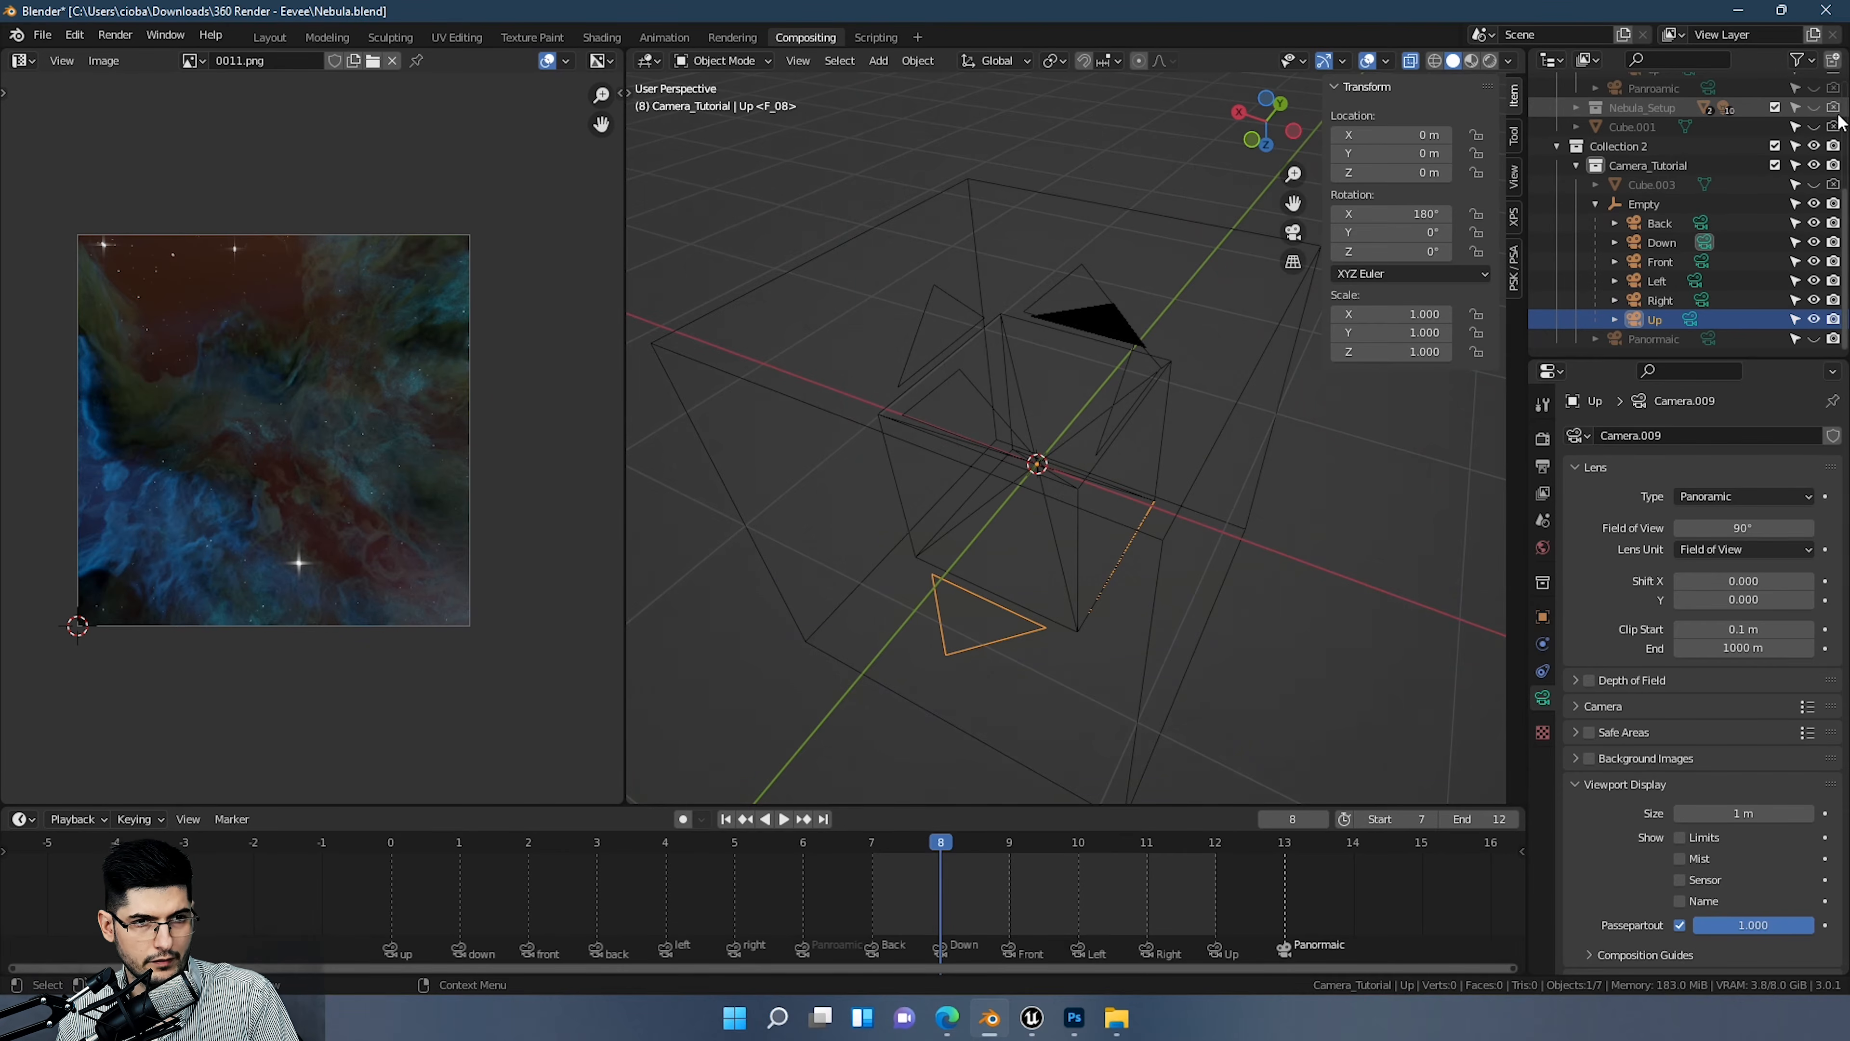
left_click(1814, 185)
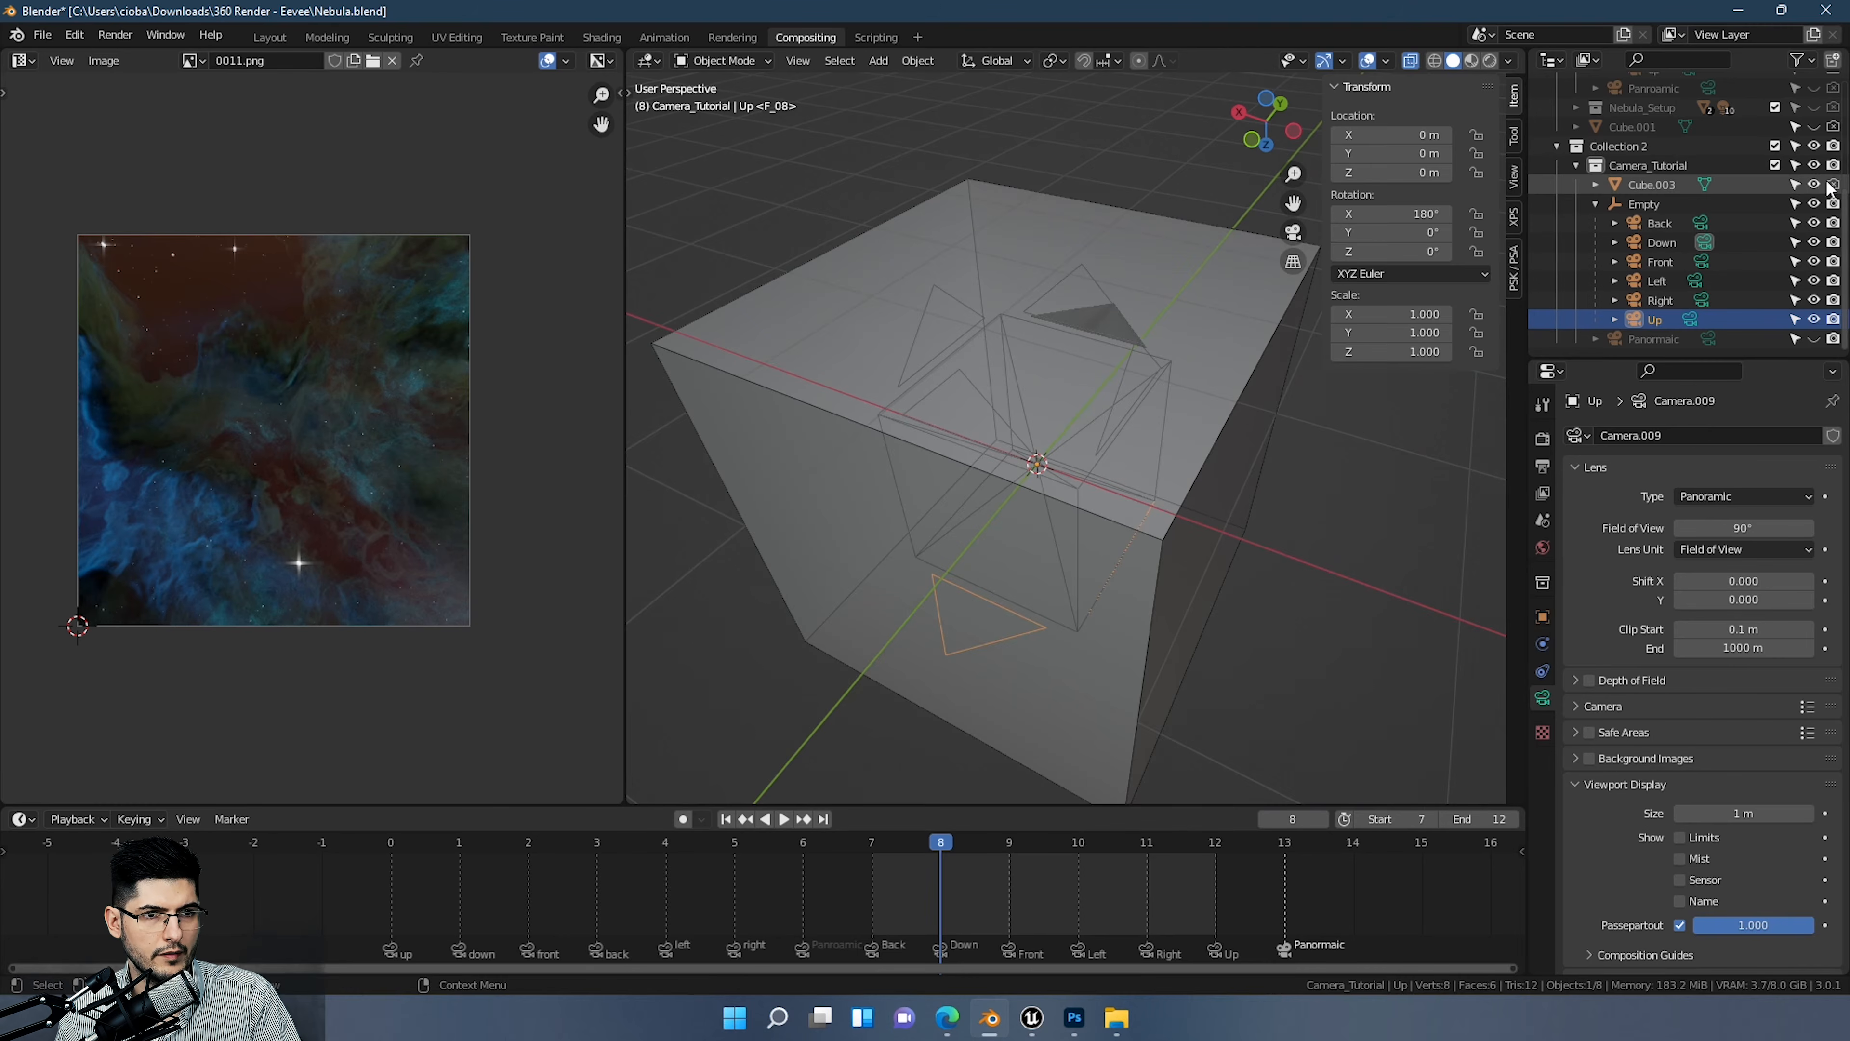
left_click(1490, 61)
Step: Enter Edit Mode on Cube.003 and examine how the nebula images line up across the edges of the Down and Right faces
middle_click_drag(791, 501, 1090, 473)
left_click(1009, 447)
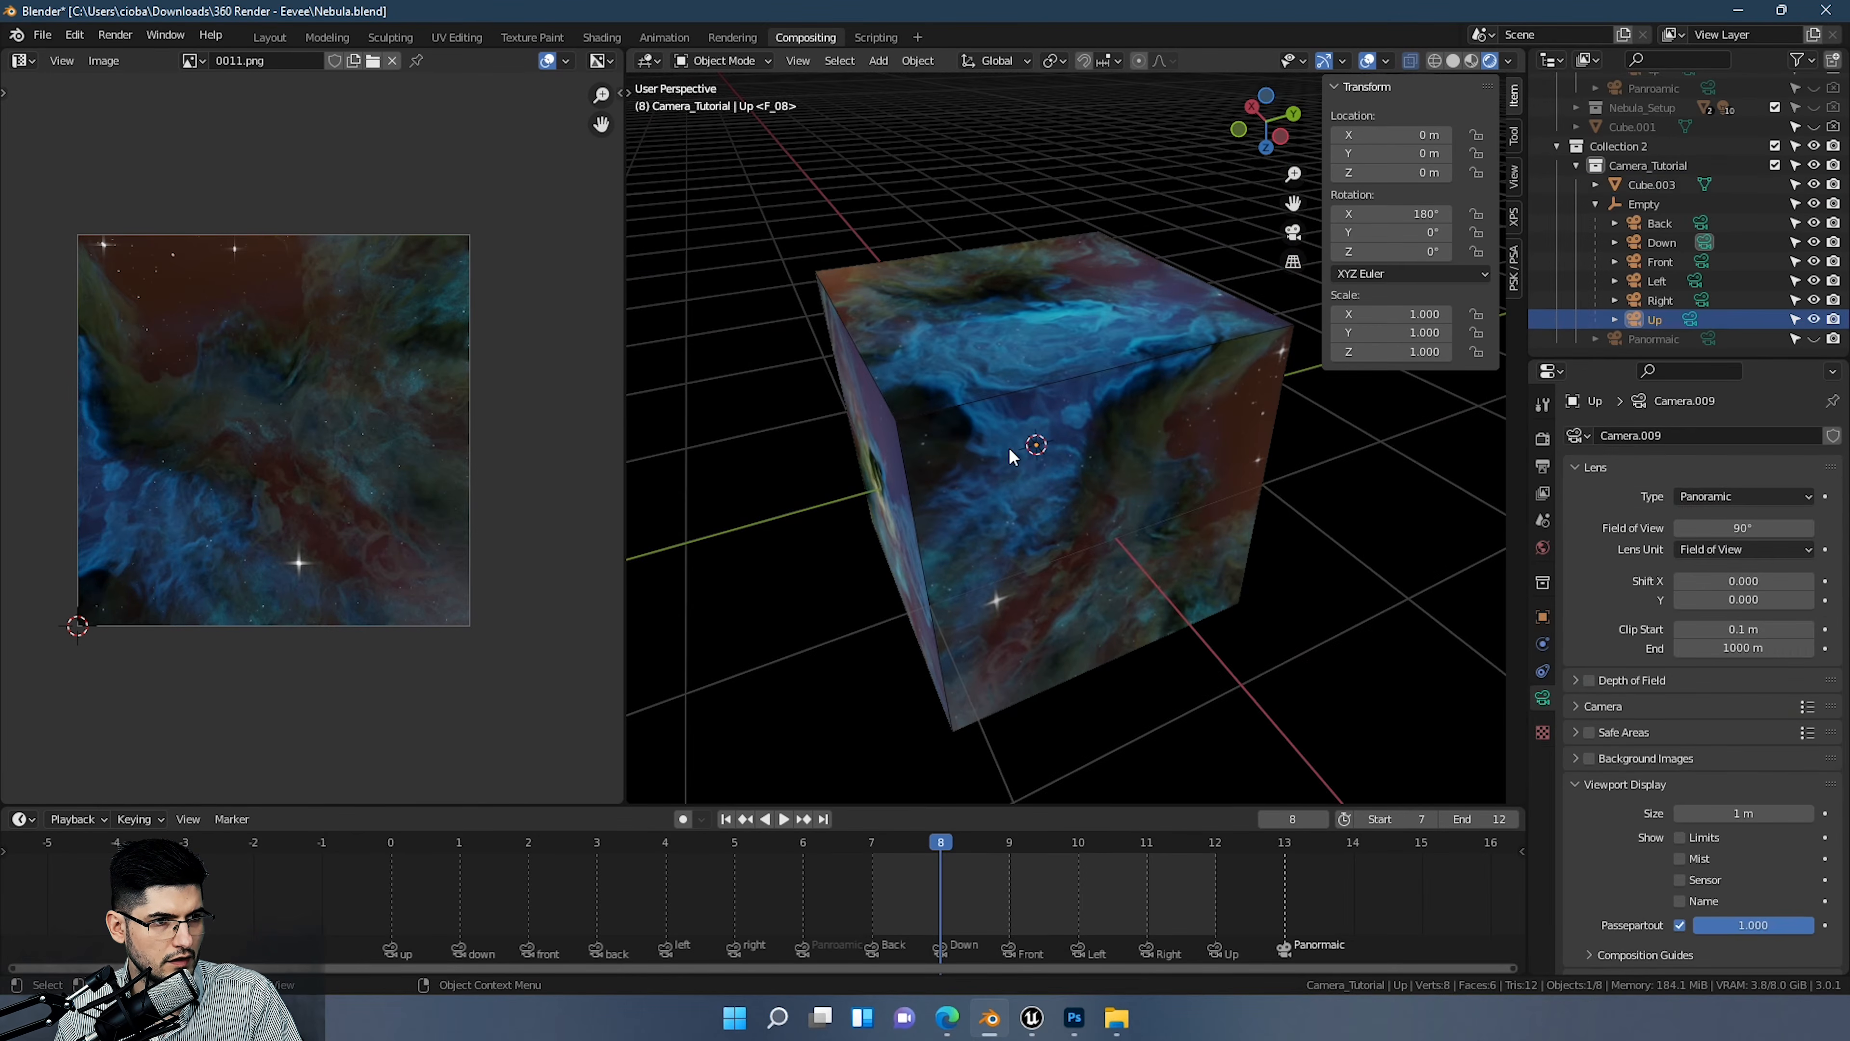
left_click(1127, 437)
key("Tab")
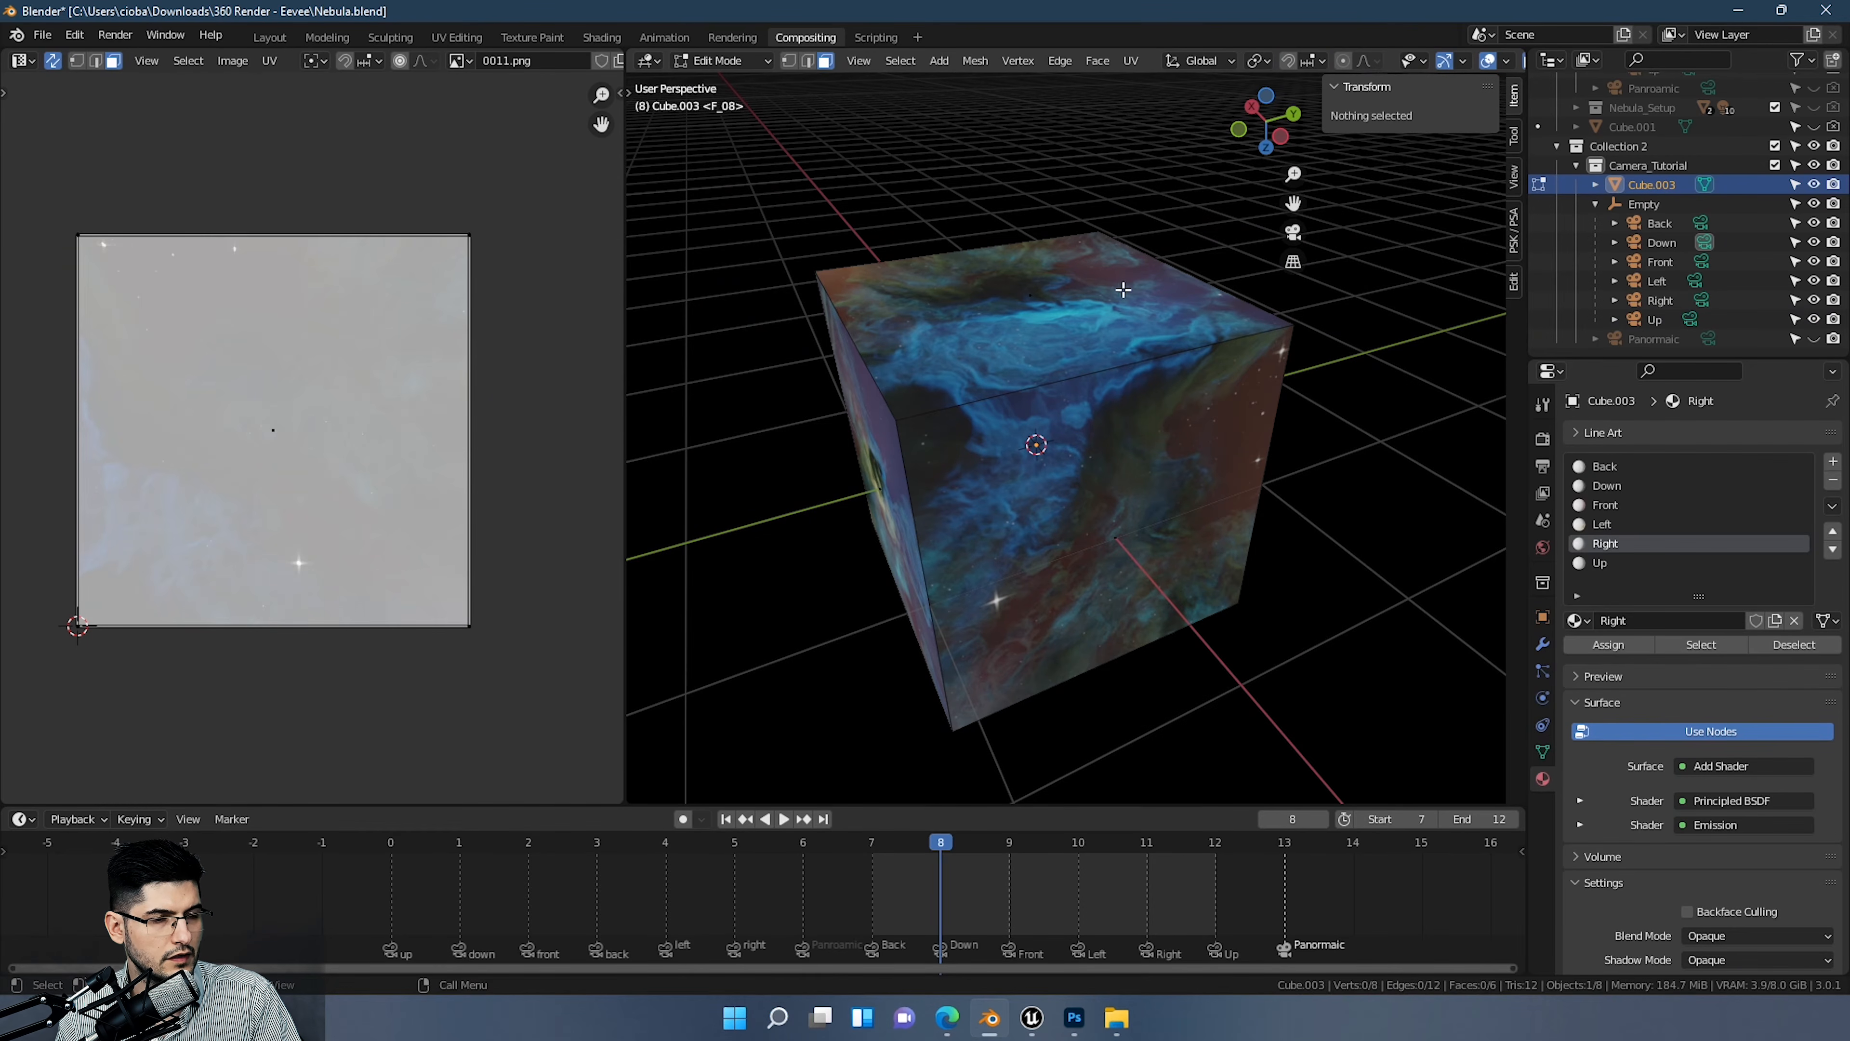
left_click(1060, 294)
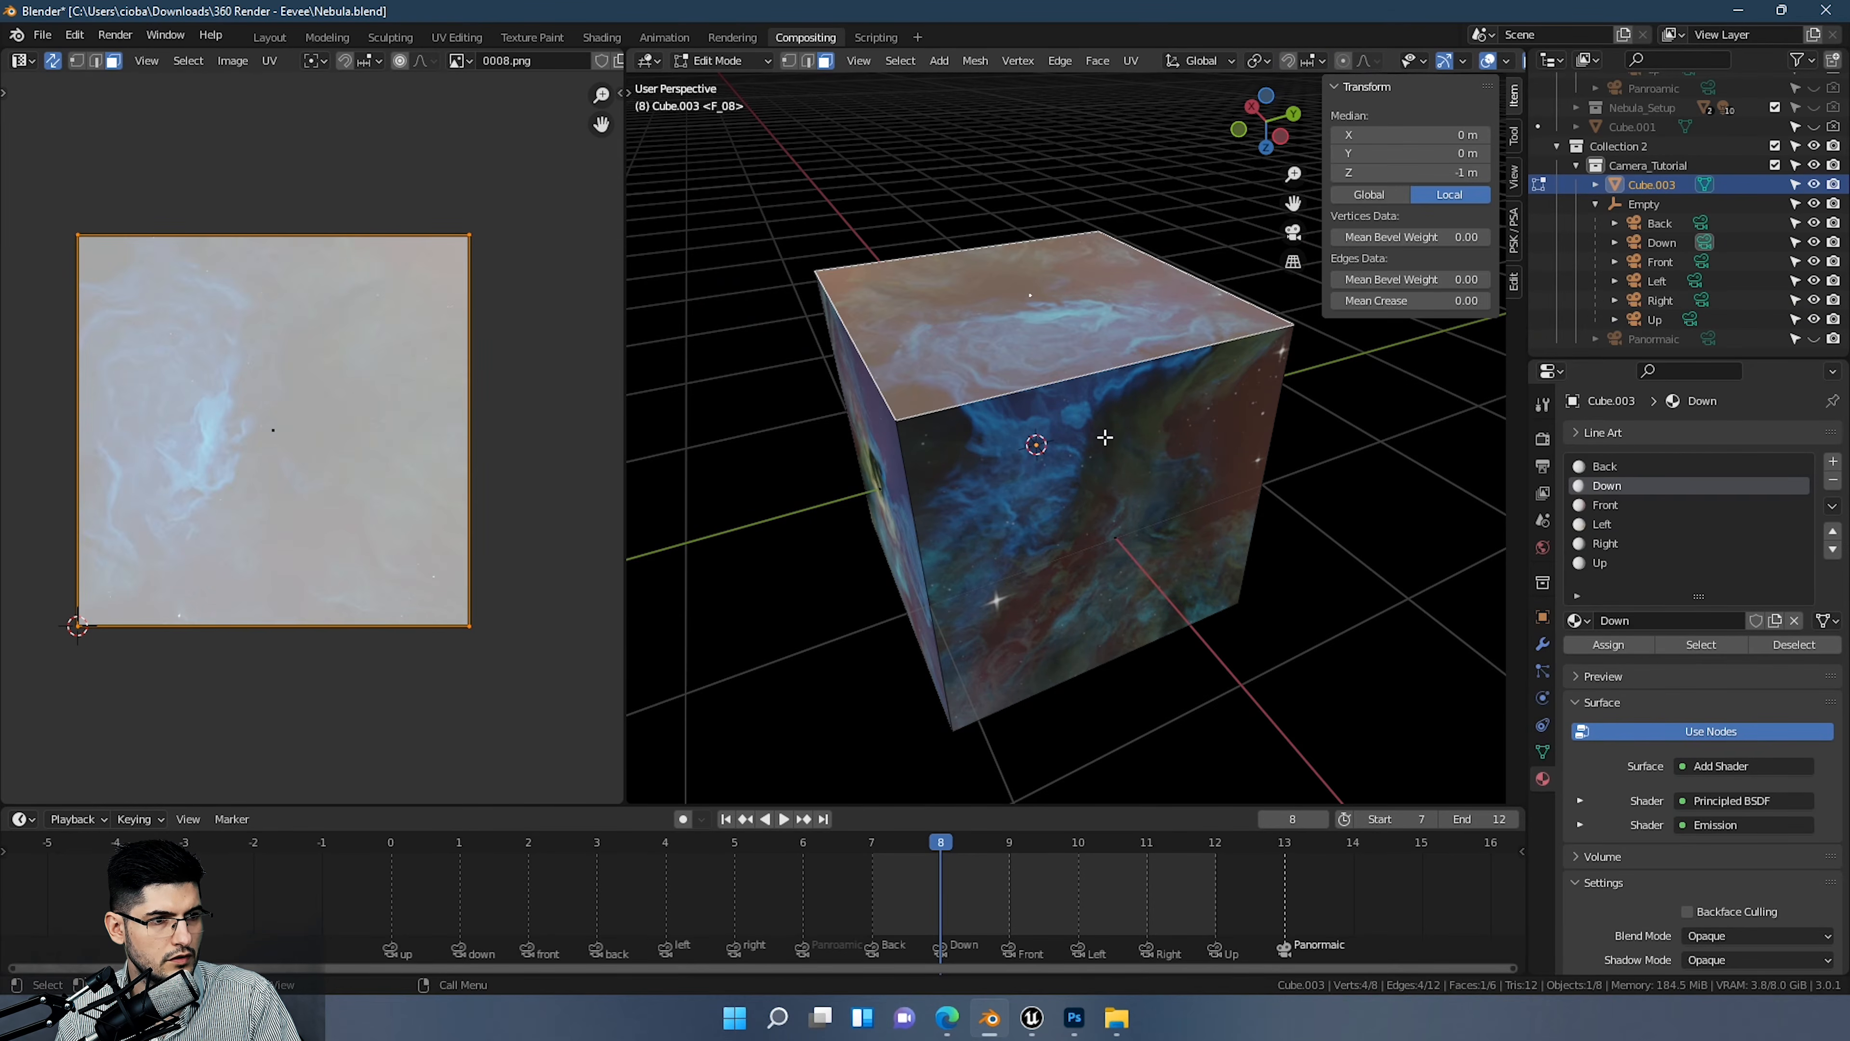
left_click(1145, 517)
key("alt+a")
mouse_move(1153, 416)
middle_mouse_down()
mouse_move(1004, 397)
mouse_move(979, 369)
mouse_move(1012, 380)
mouse_move(942, 385)
mouse_move(945, 443)
mouse_move(1081, 409)
mouse_move(1173, 356)
mouse_move(1247, 264)
mouse_move(1231, 397)
mouse_move(1168, 428)
middle_mouse_up()
scroll(1032, 409, "up", 6)
scroll(1103, 401, "down", 5)
middle_click_drag(958, 446, 1192, 477)
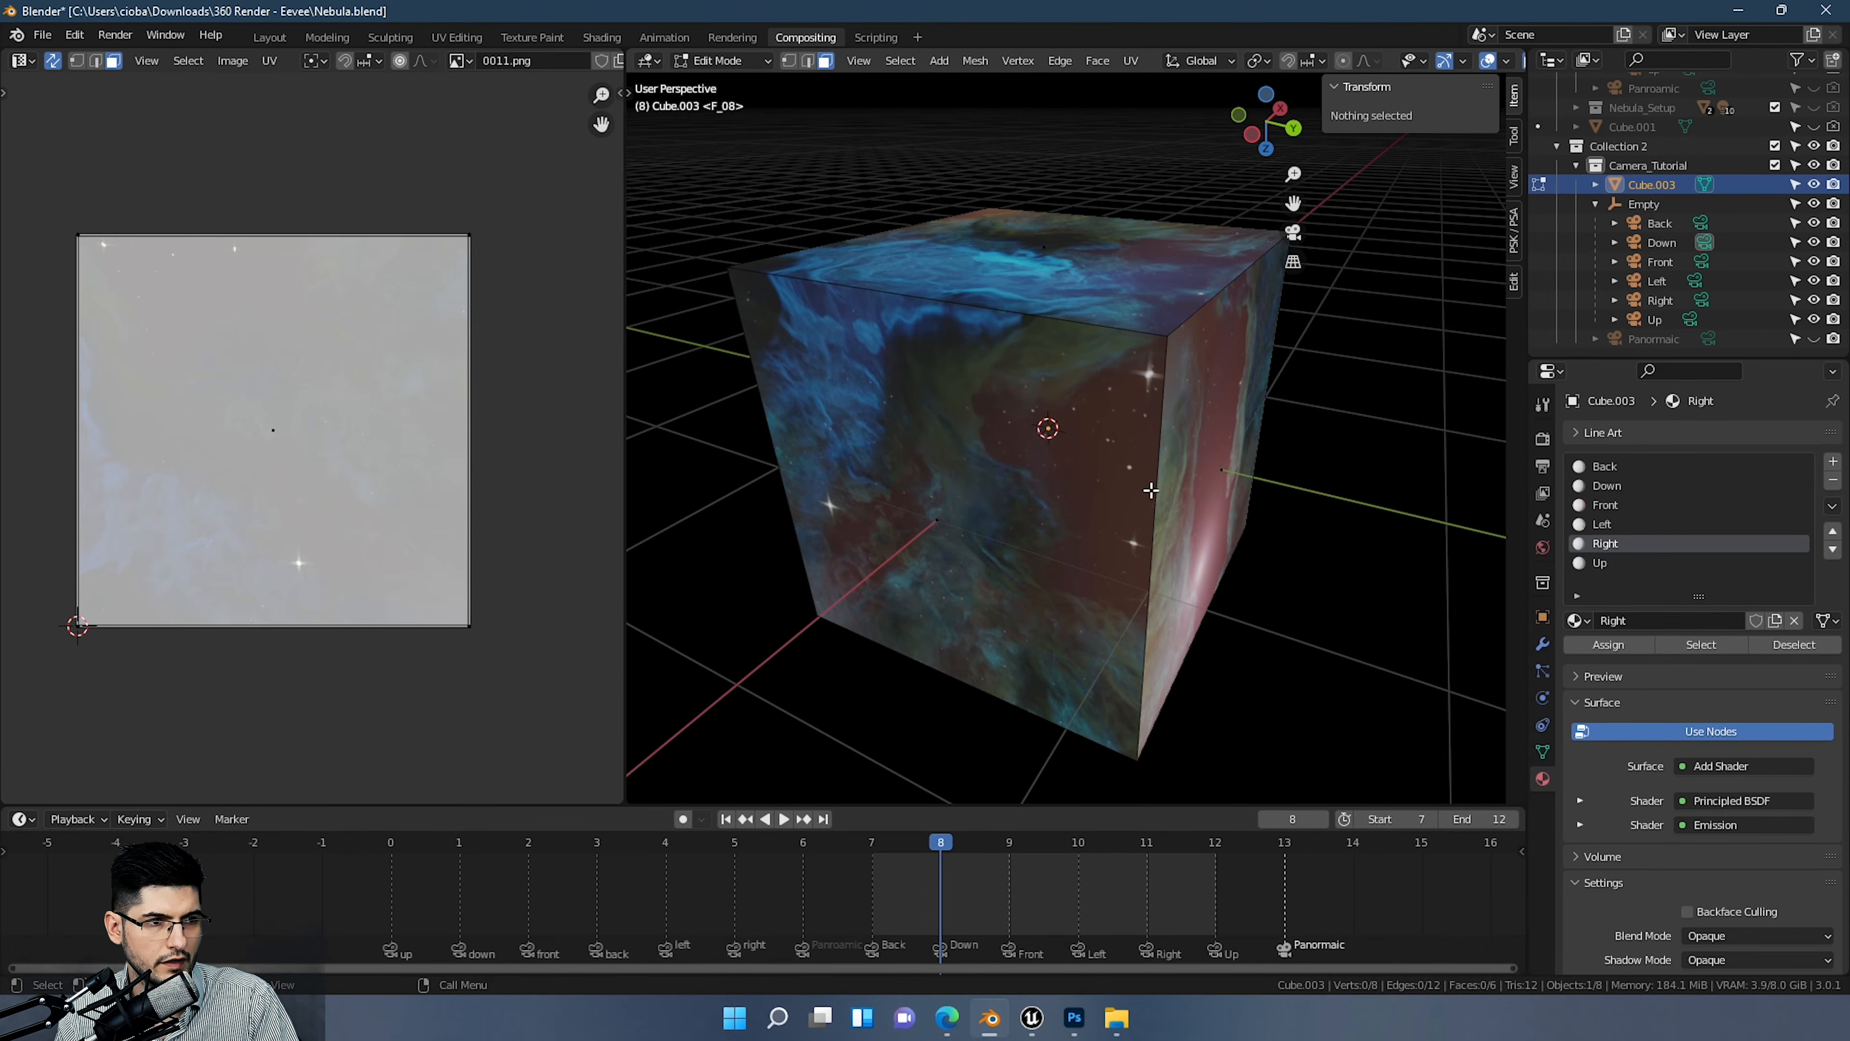
Step: Inspect the sides of Cube.003 and select its Back and Front faces together
middle_click_drag(1151, 491, 1137, 414)
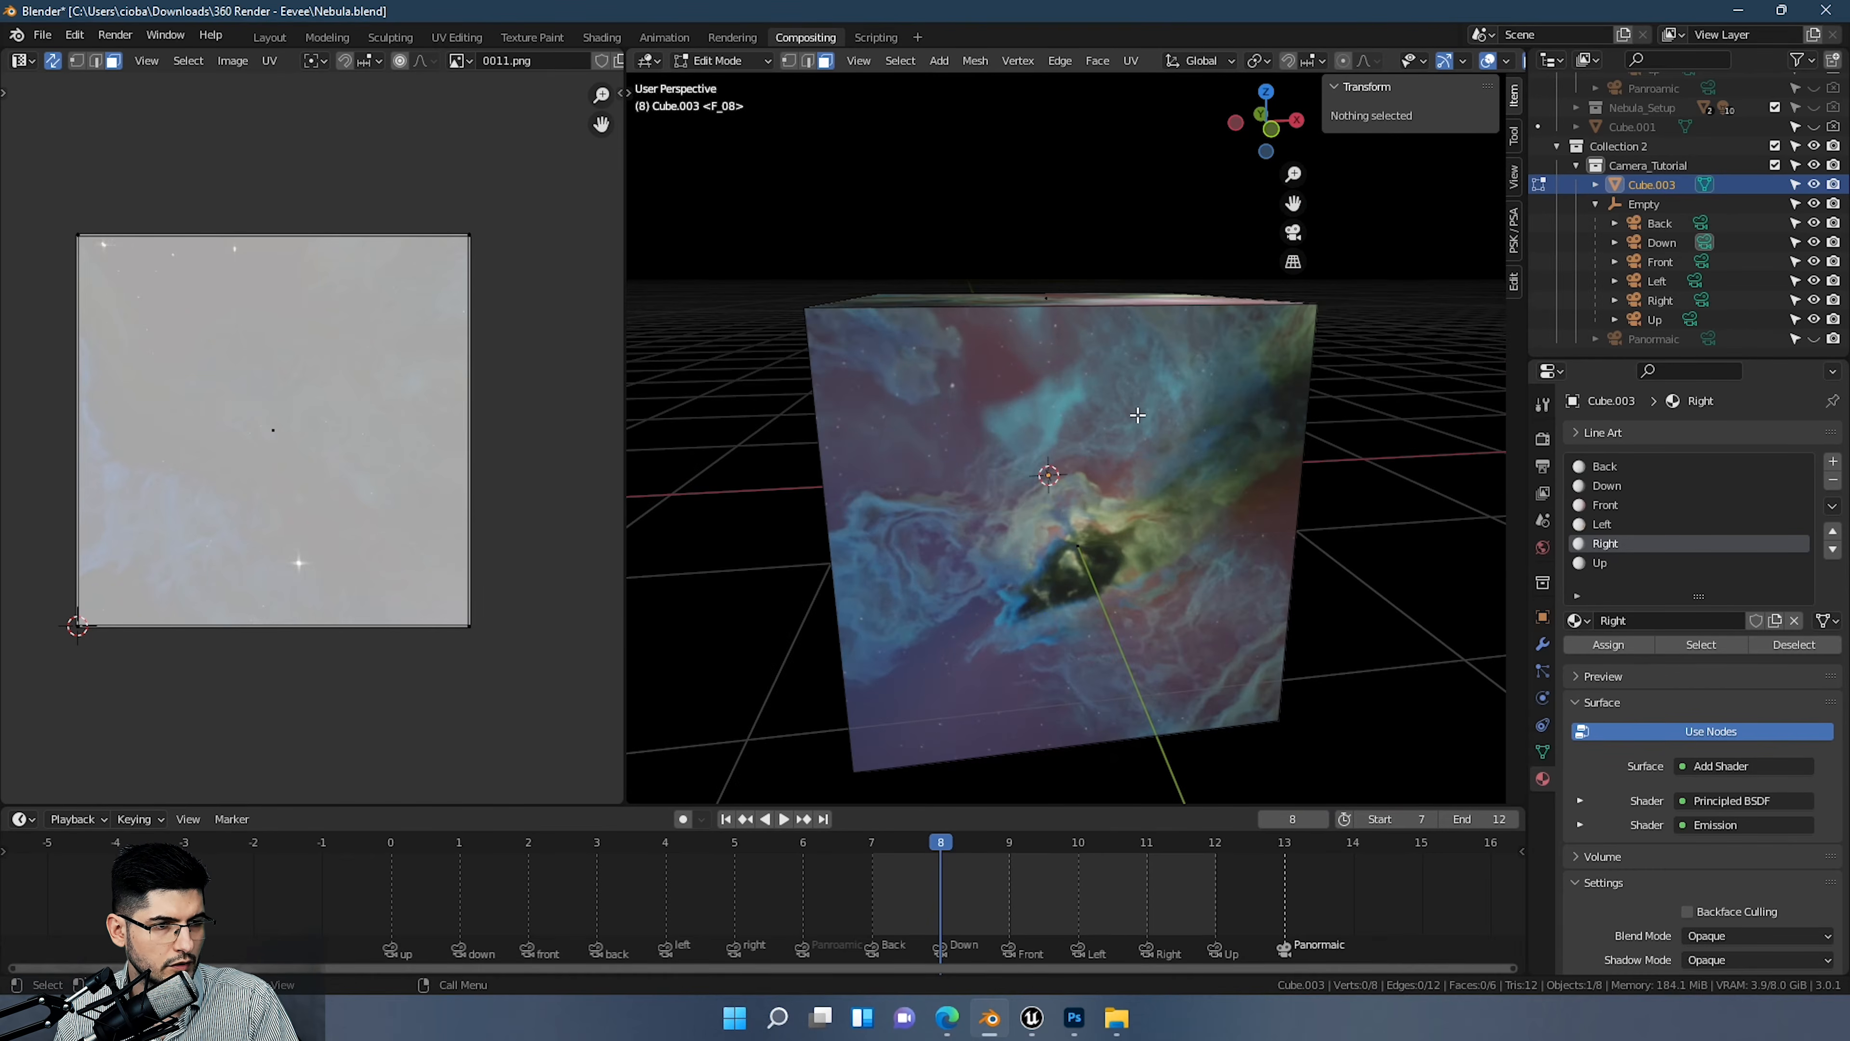
left_click(1052, 542)
middle_click_drag(1051, 542, 1256, 471)
left_click(1137, 460)
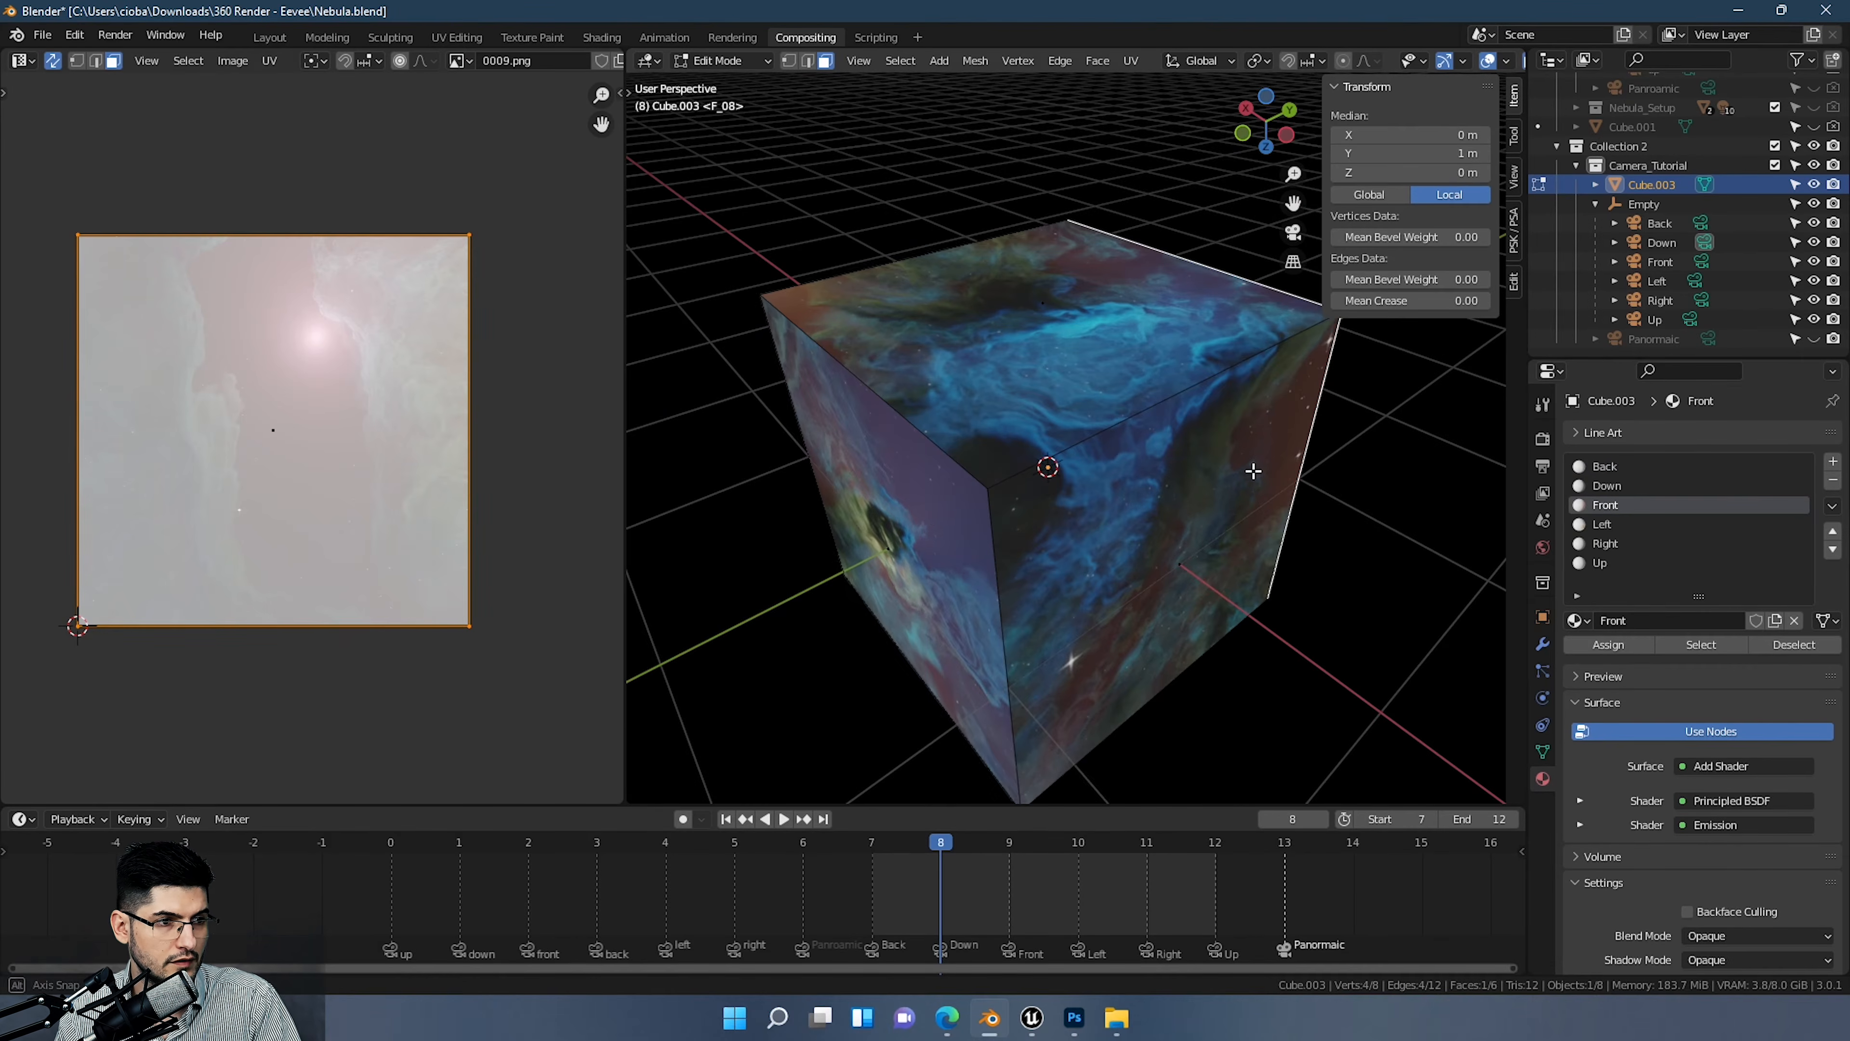
left_click(931, 529)
middle_click_drag(1096, 475, 1022, 440)
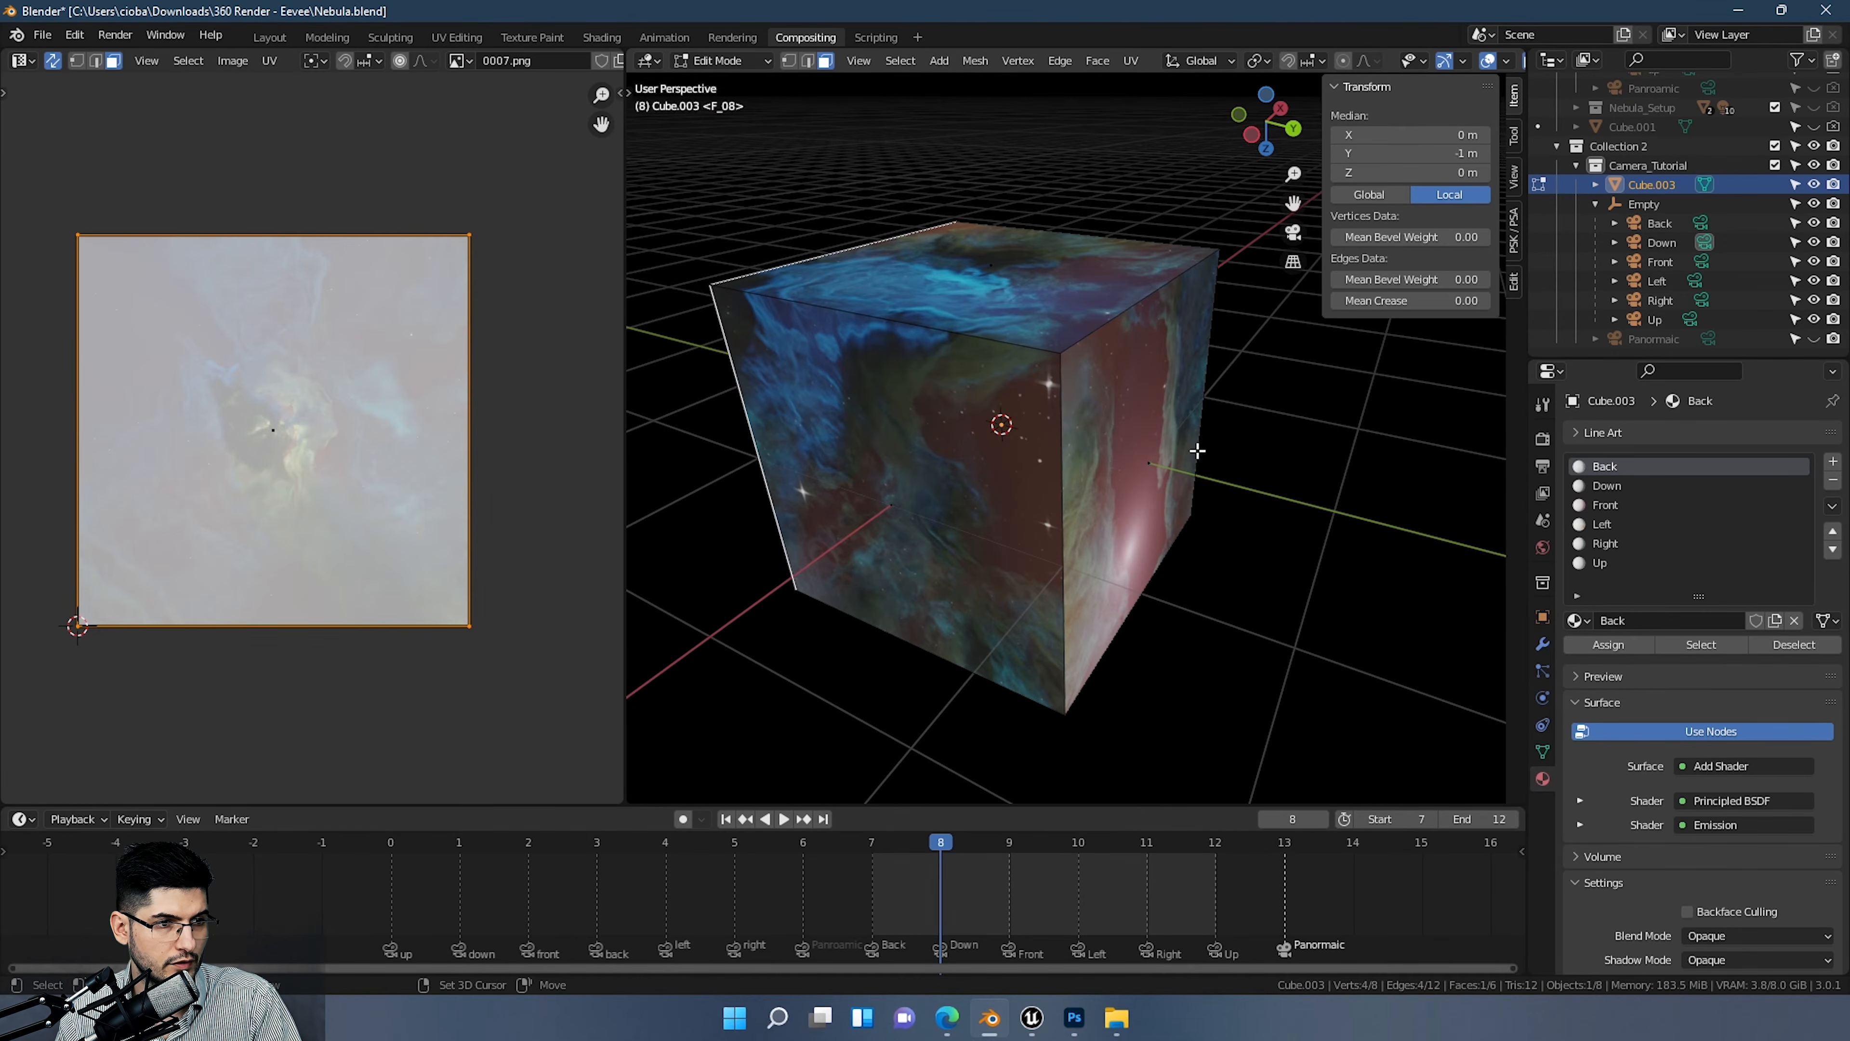
left_click(1148, 460)
middle_click_drag(1149, 461, 990, 286)
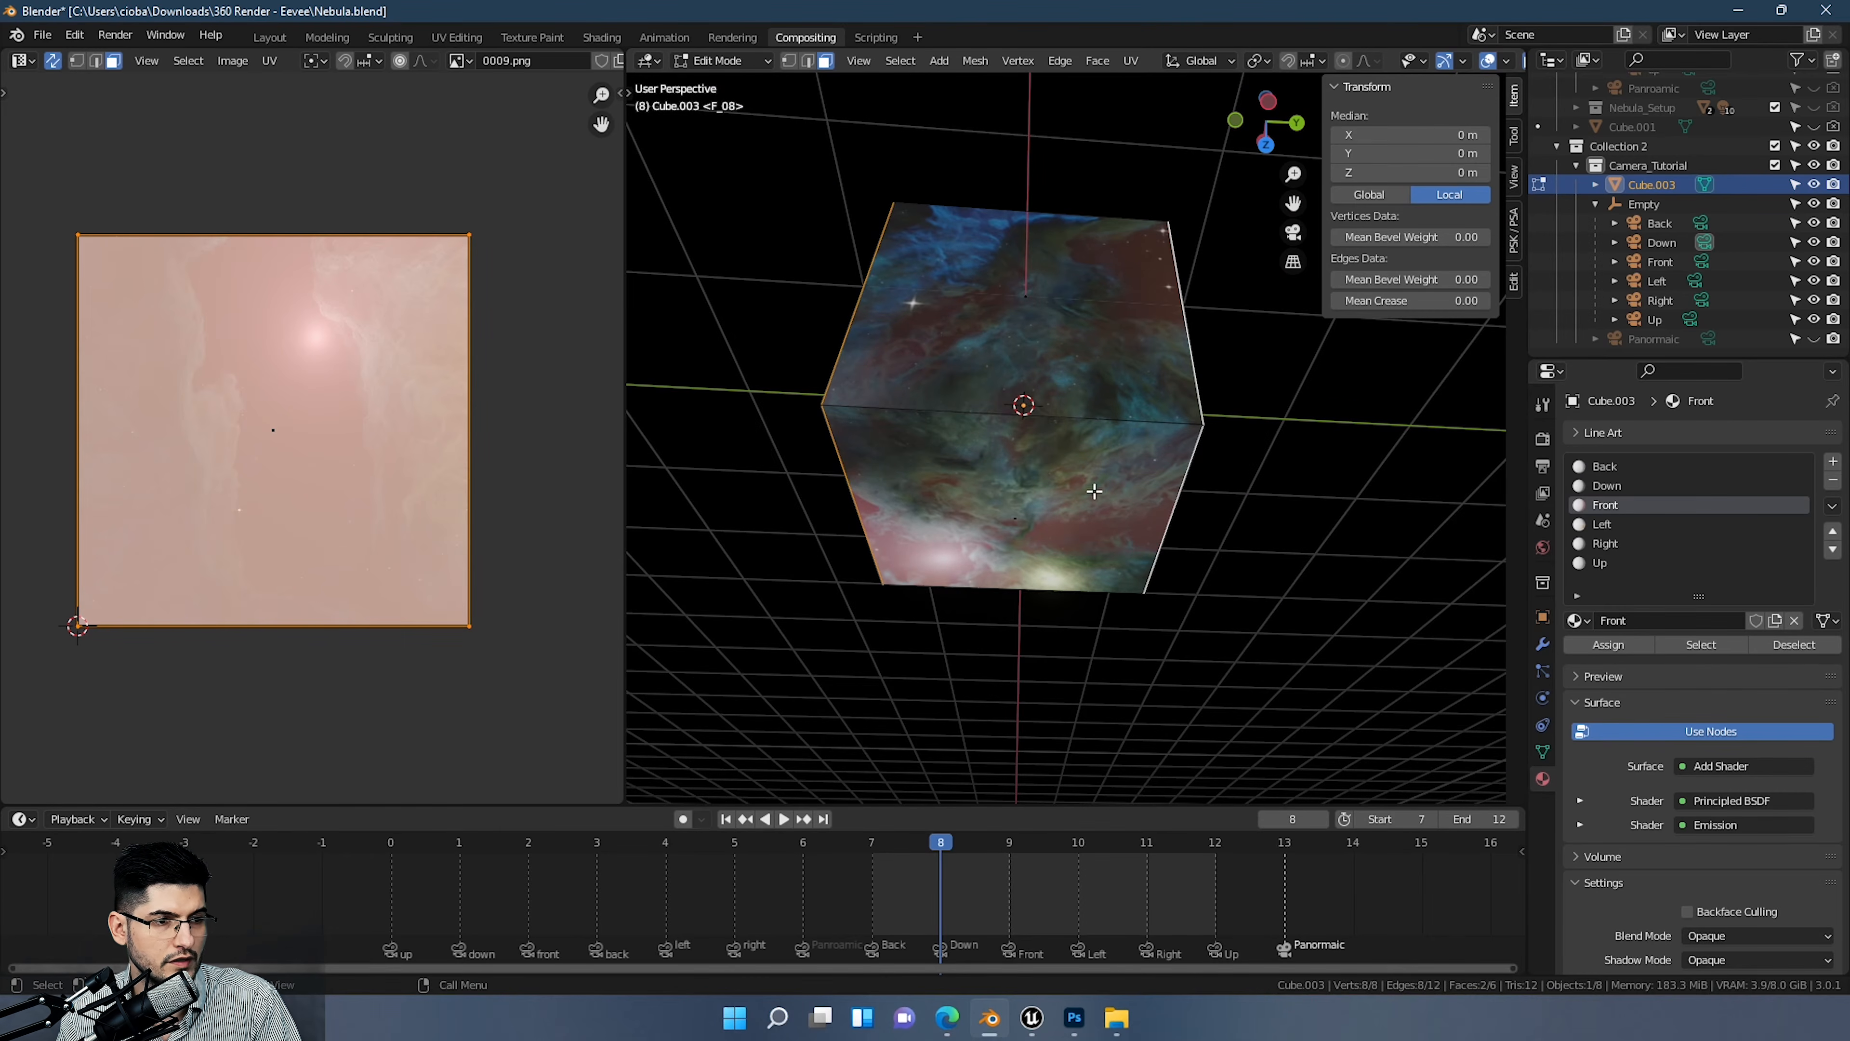
Step: Examine from all around how the nebula images meet along the cube's edges, including close-up
middle_click_drag(1058, 382, 979, 431)
scroll(1052, 317, "up", 2)
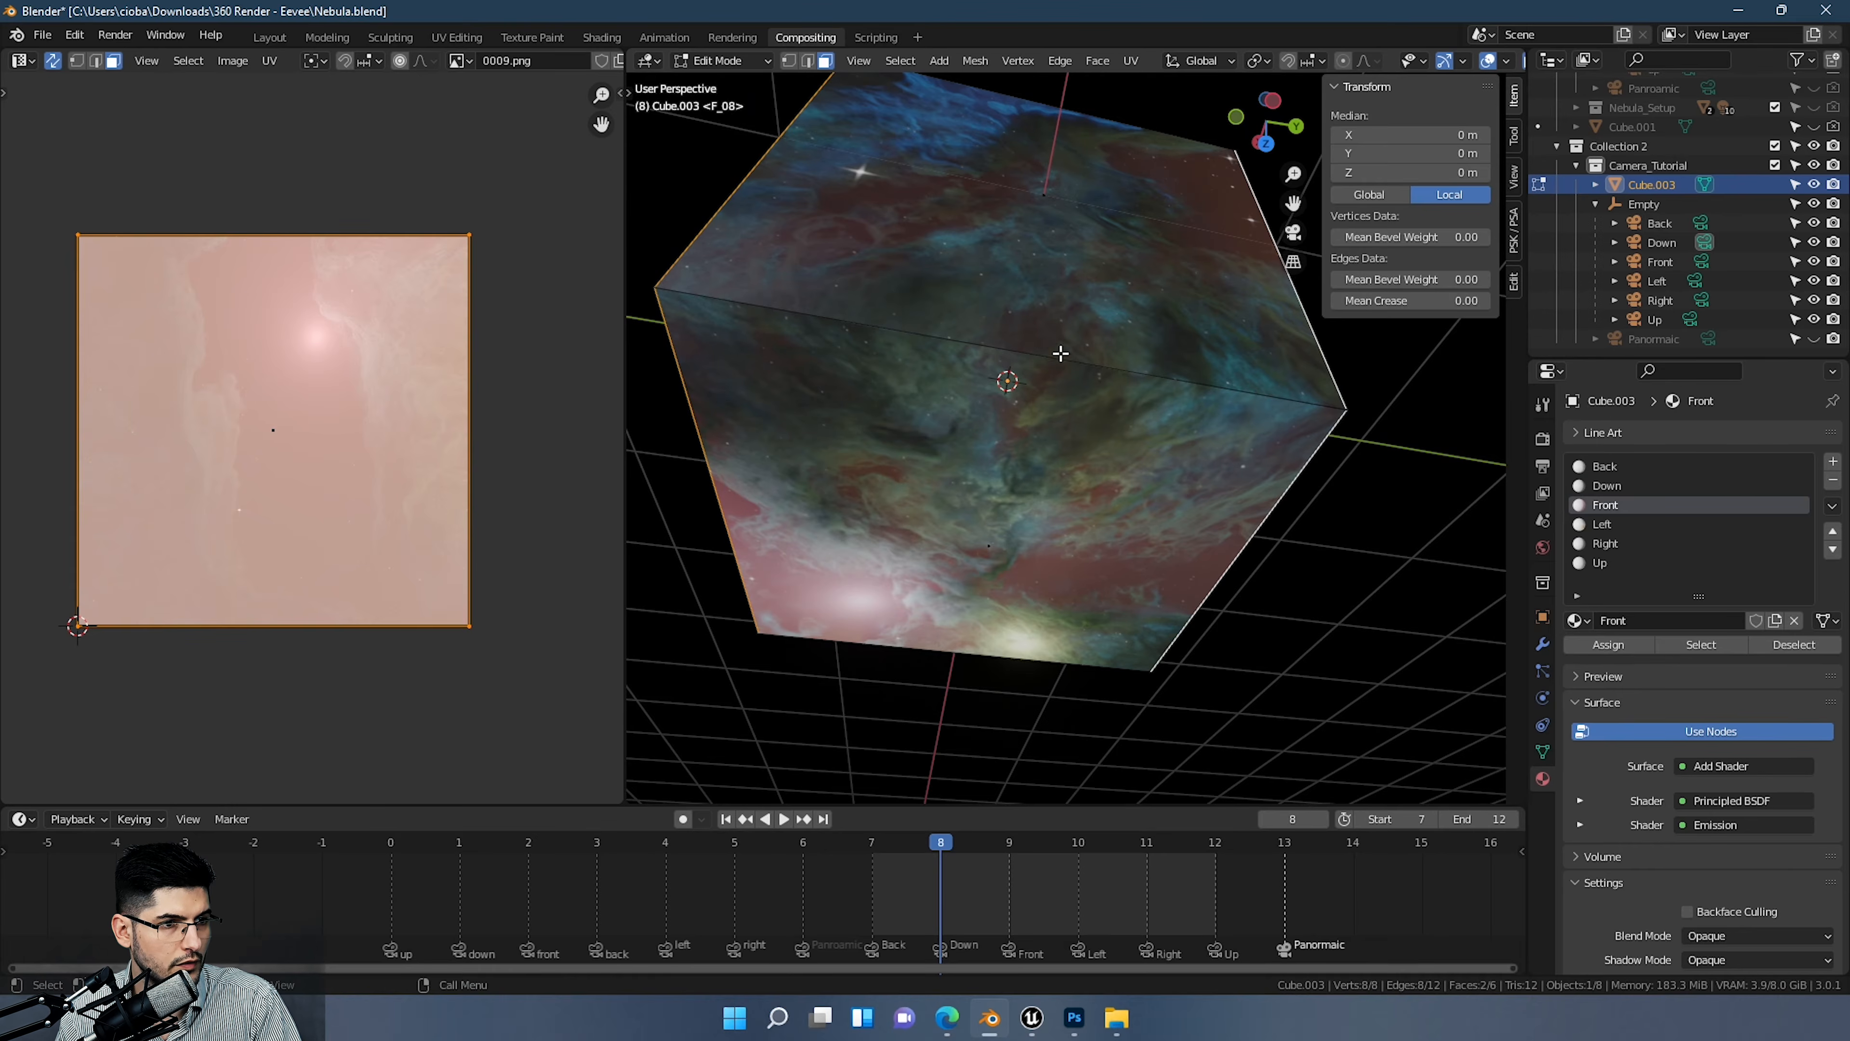
scroll(1183, 377, "up", 4)
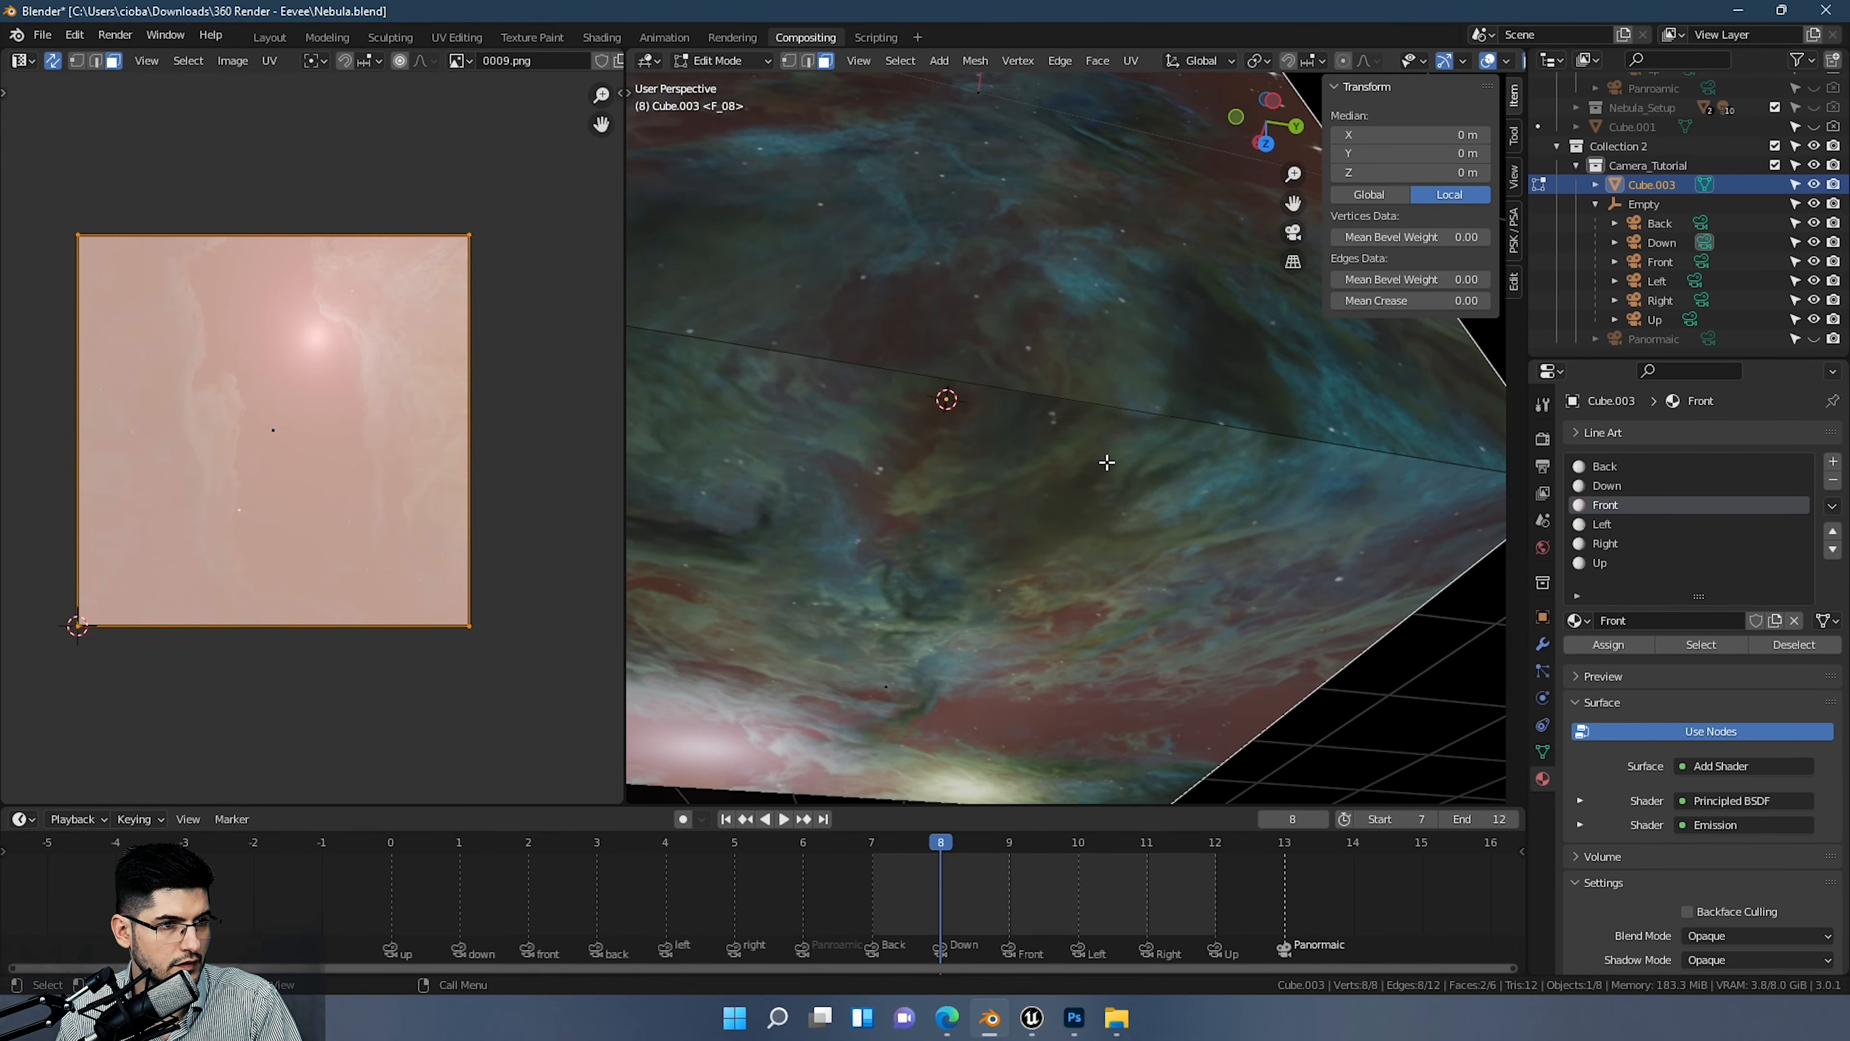
scroll(973, 499, "down", 5)
middle_click_drag(1037, 318, 1206, 361)
scroll(1177, 413, "up", 5)
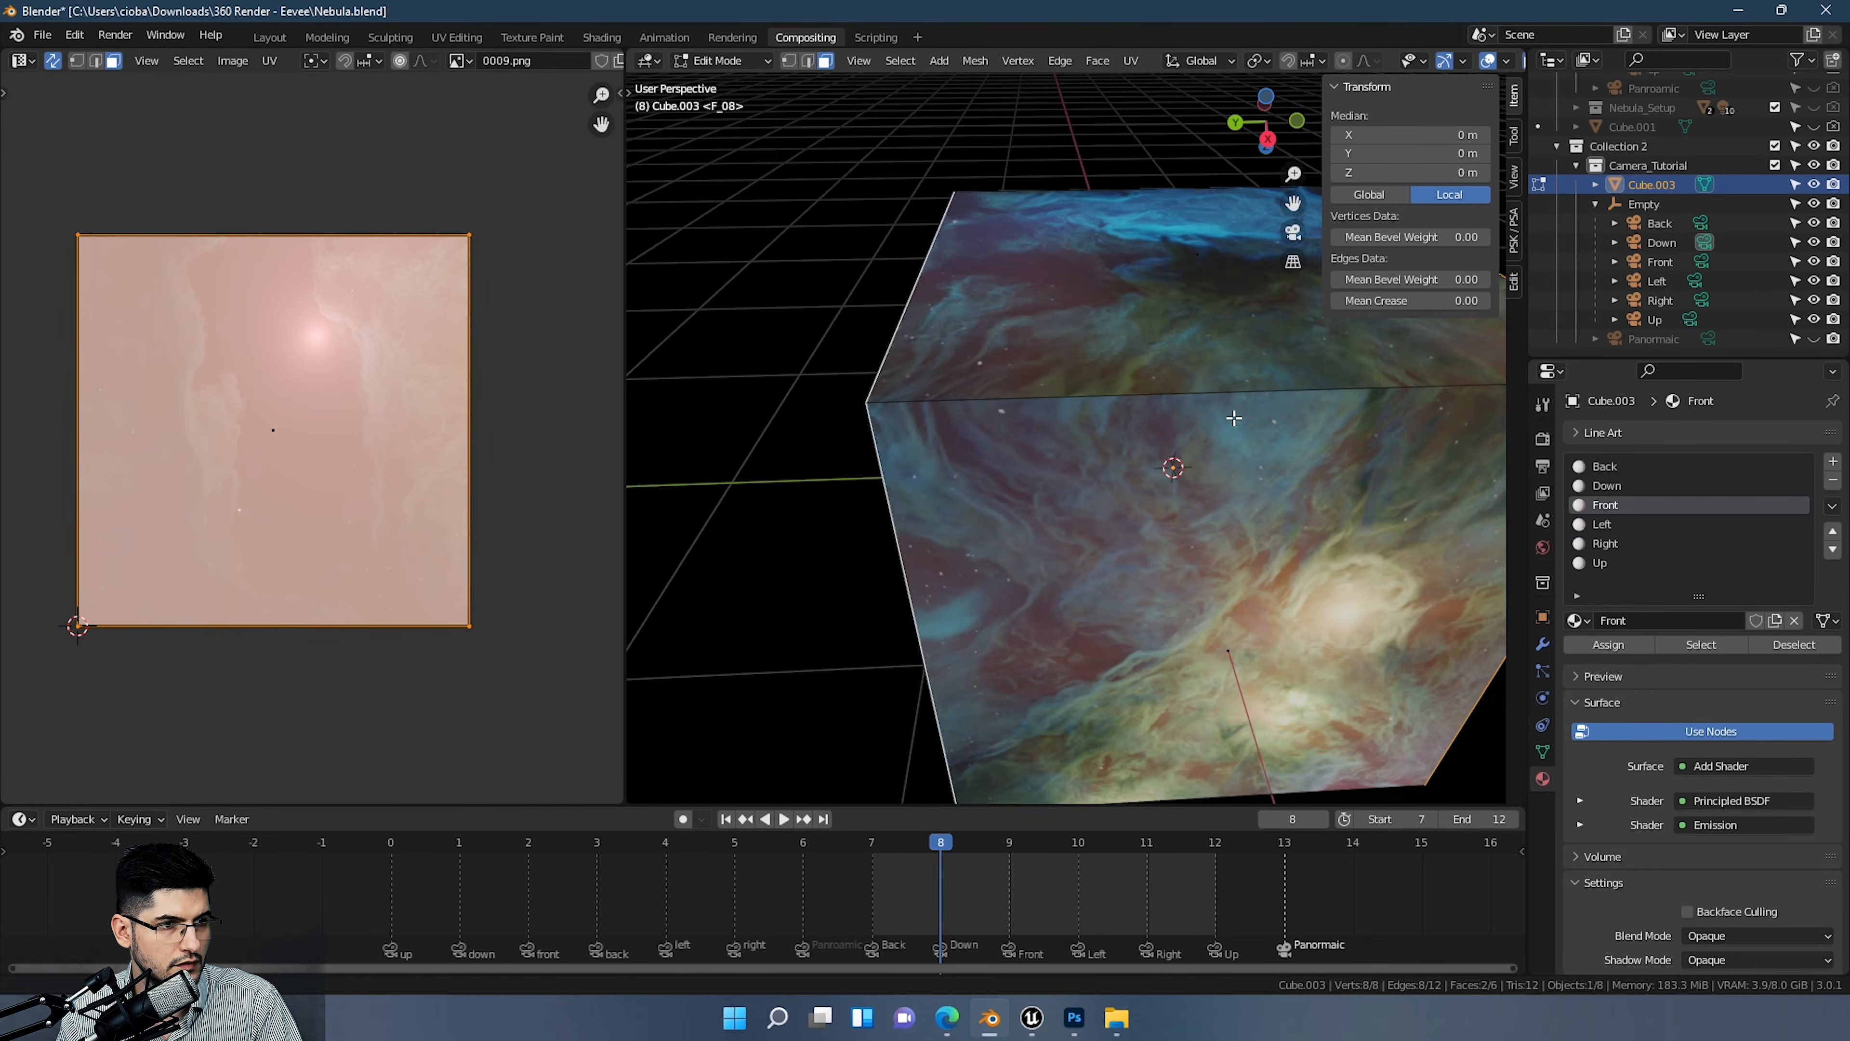
scroll(1072, 360, "down", 5)
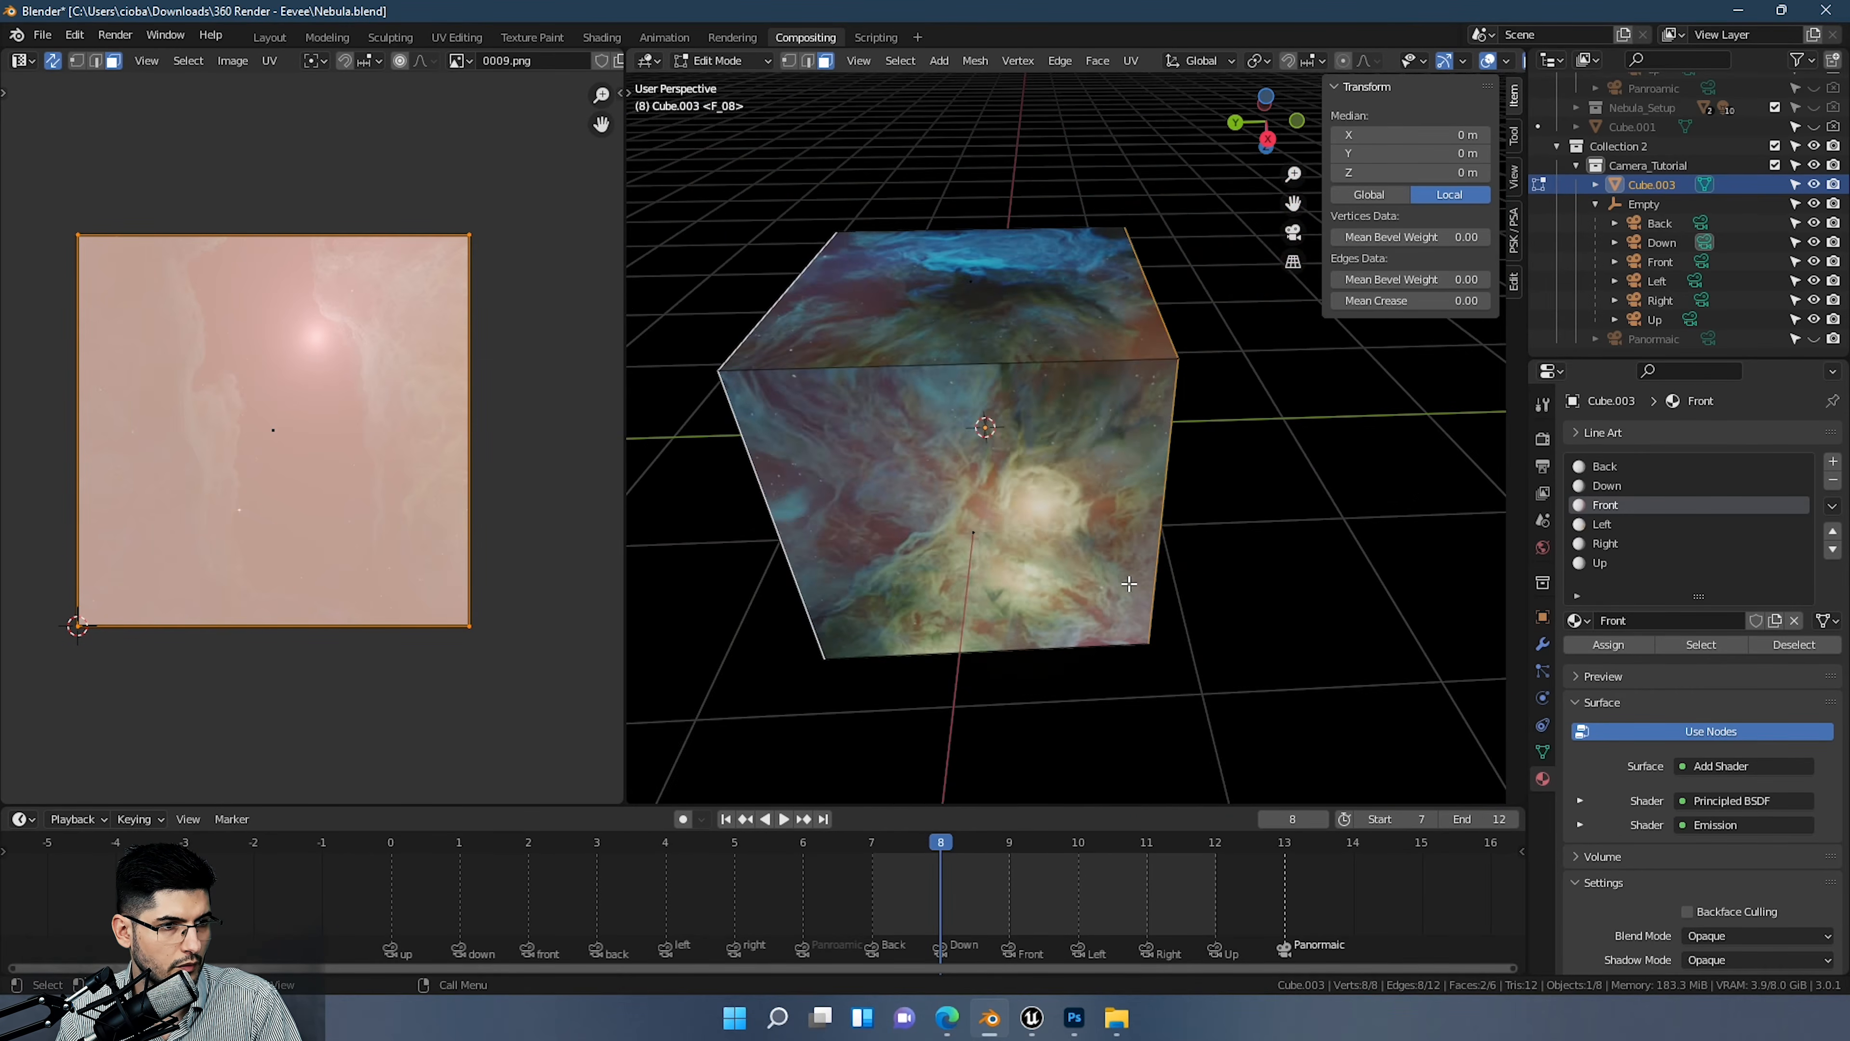
middle_click_drag(1072, 360, 1132, 483)
scroll(1048, 340, "down", 3)
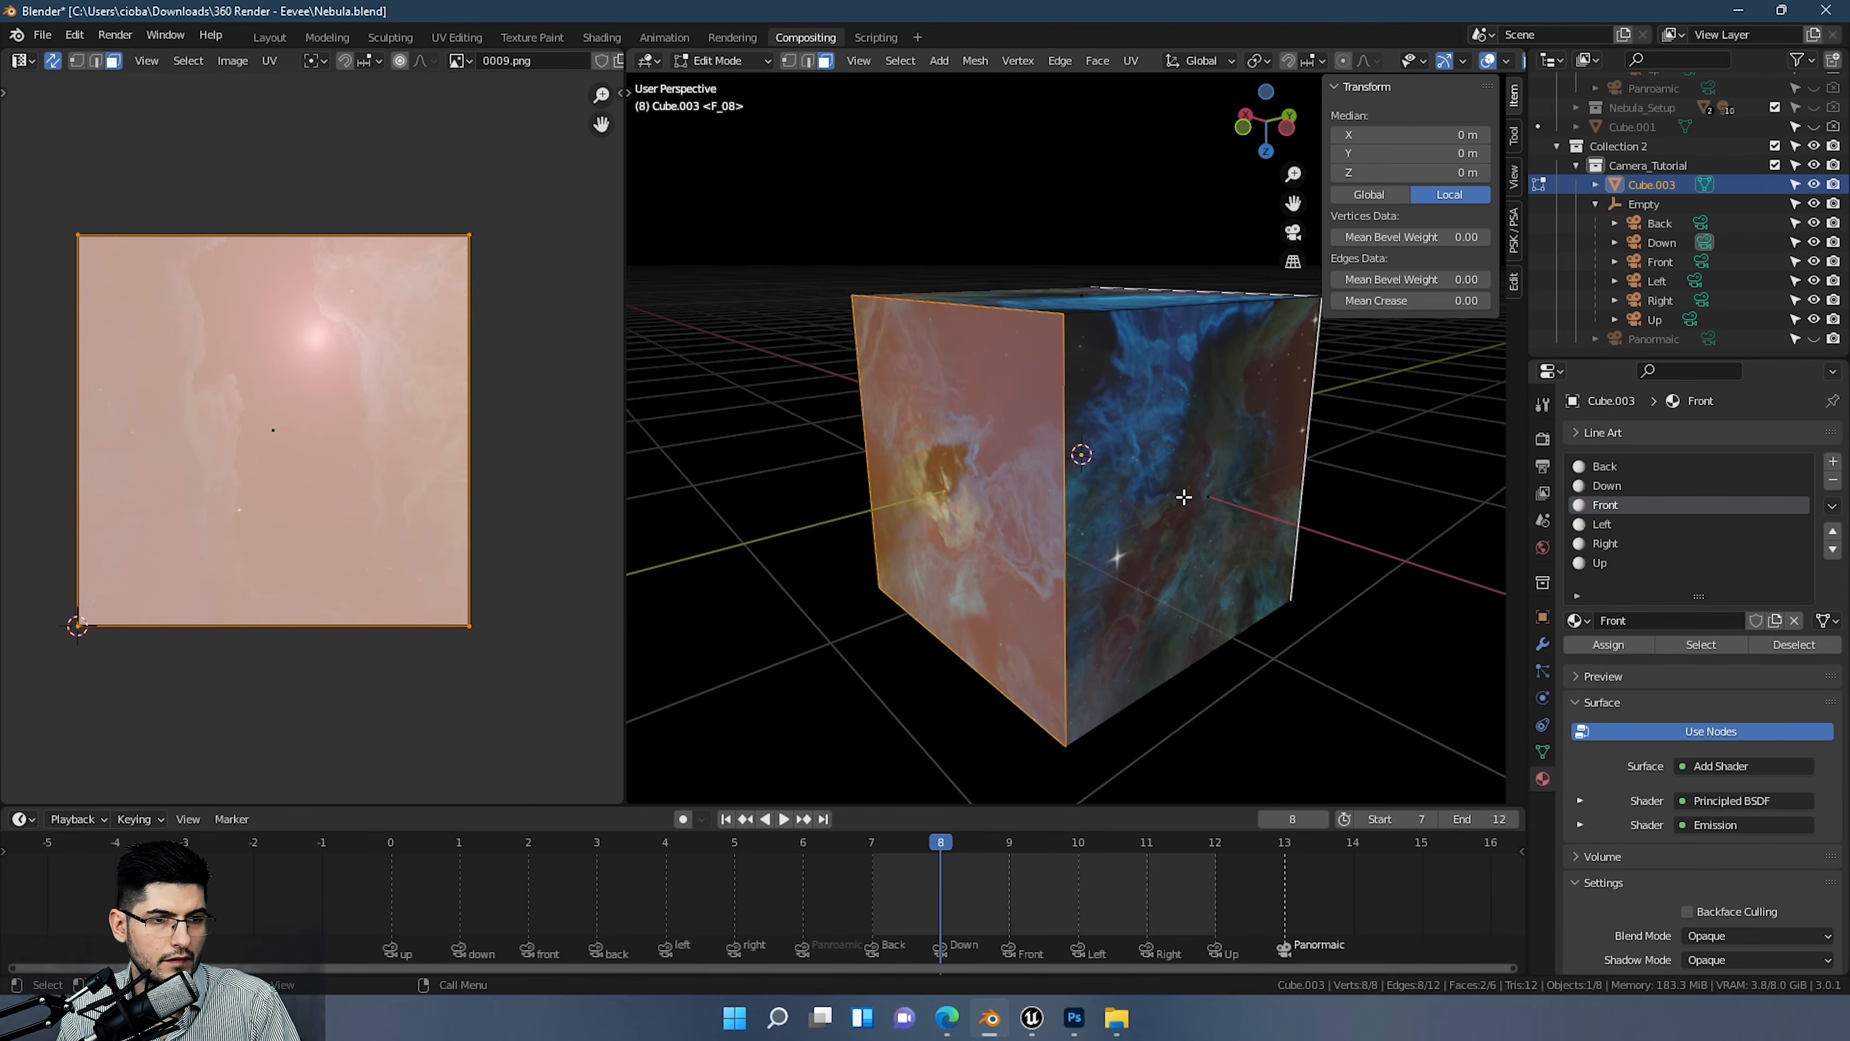
middle_click_drag(1057, 430, 1177, 435)
scroll(1178, 435, "up", 1)
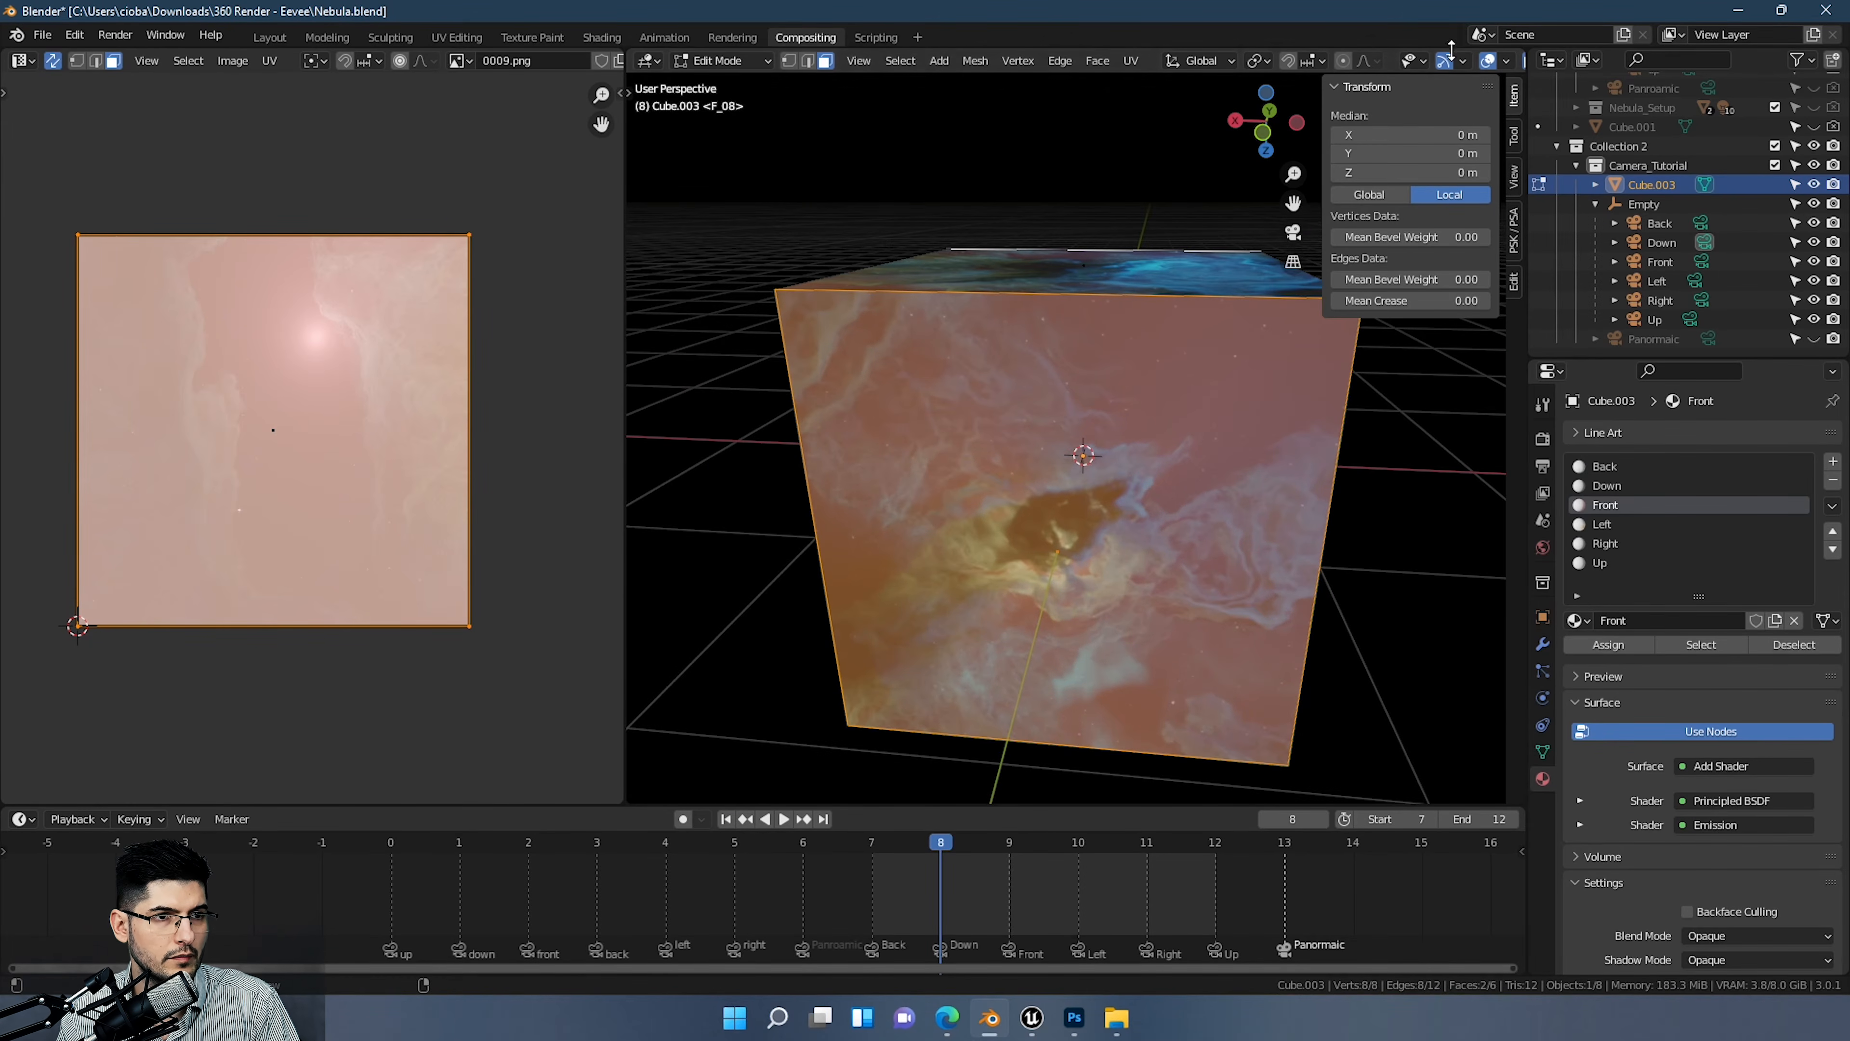
Step: Hide the viewport overlays and rotate the UVs of the selected Front and Back faces by -90°
left_click(1488, 61)
middle_click_drag(1177, 312, 1194, 278)
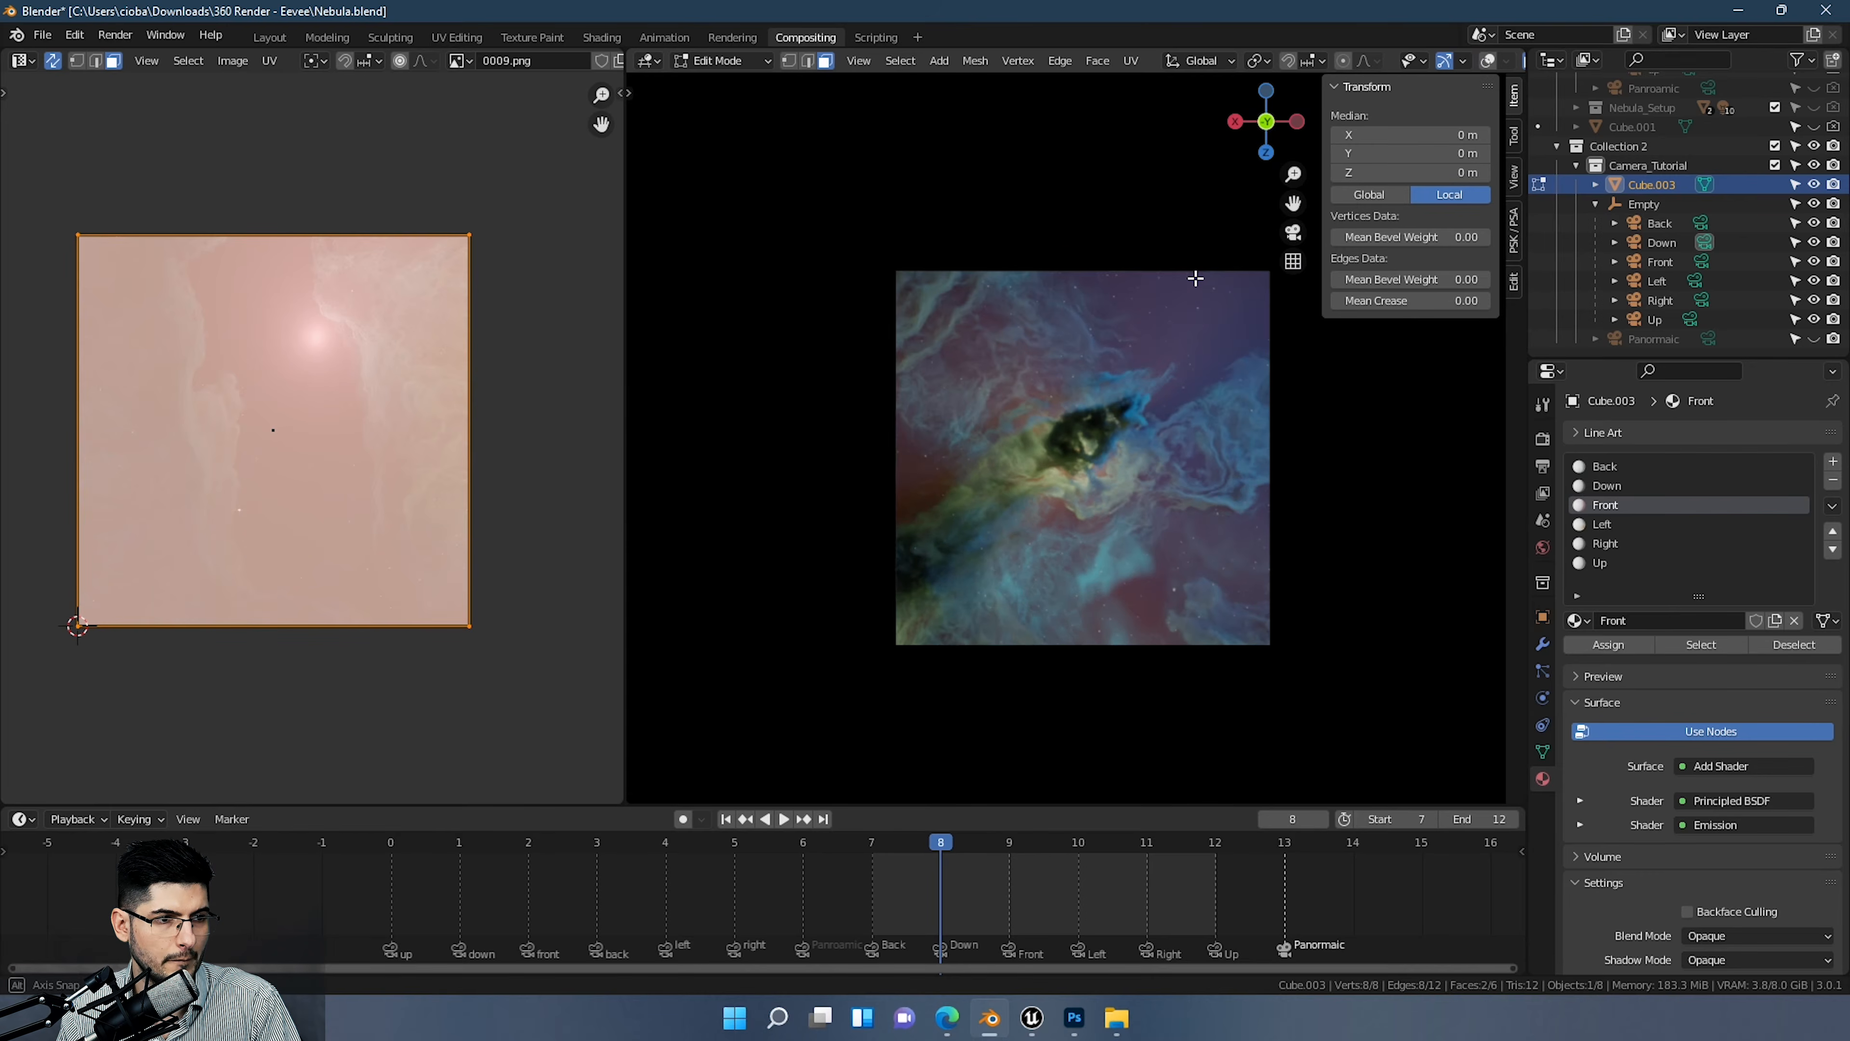
key("r")
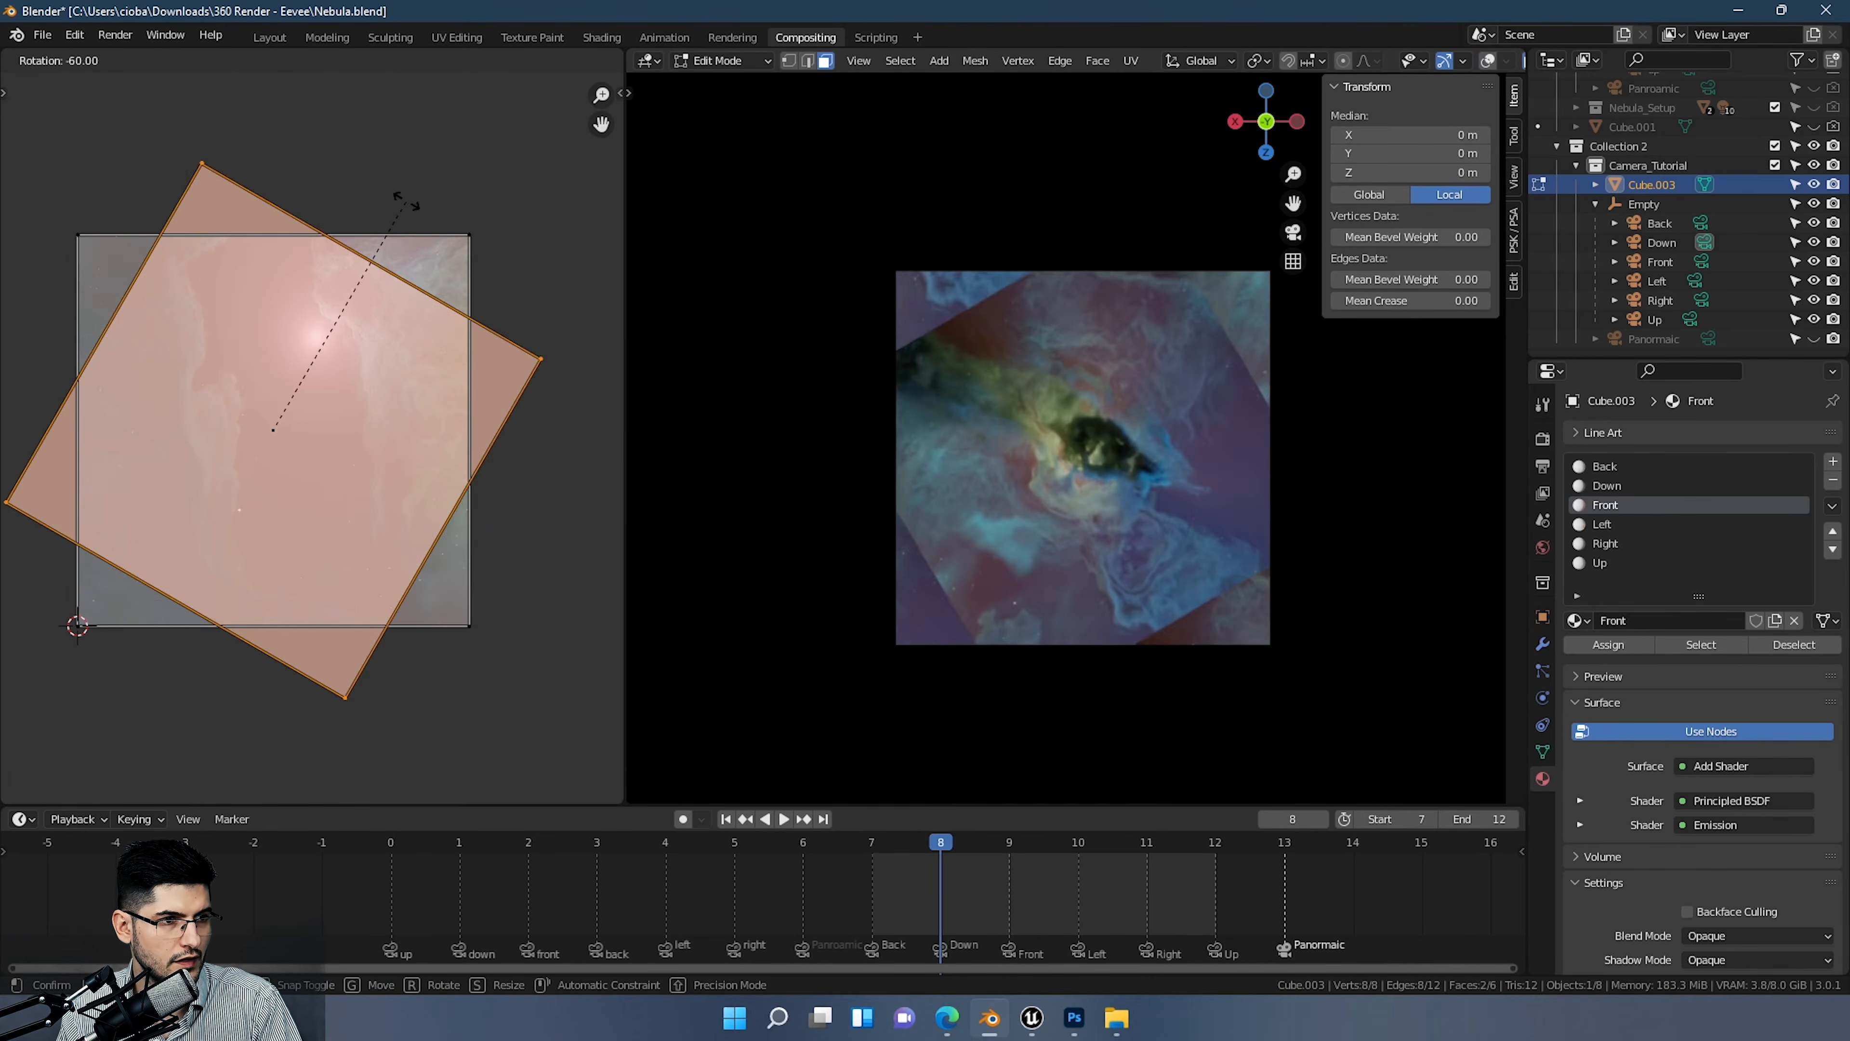
left_click(284, 161)
middle_click_drag(789, 190, 1166, 396)
scroll(1047, 361, "up", 3)
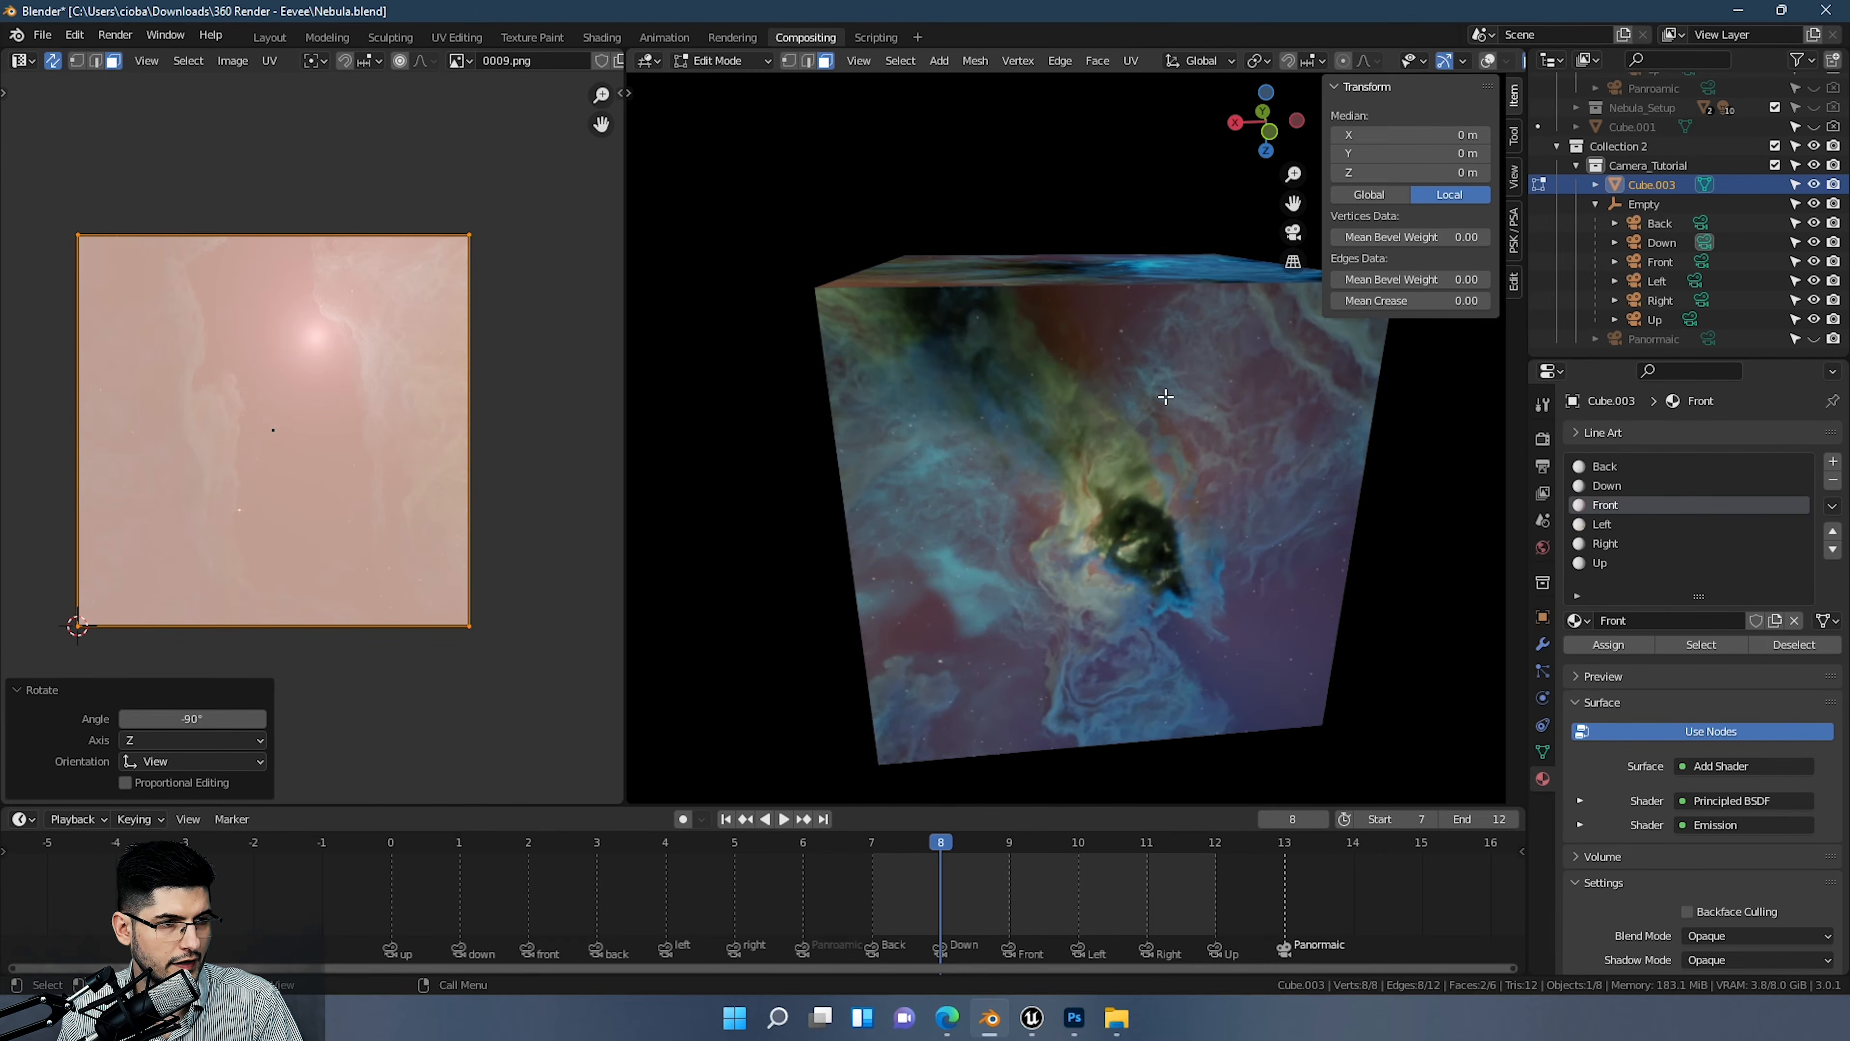
Step: Rotate the UVs of both selected faces by -90° two more times, checking the seams with the neighbouring faces after each turn
key("r")
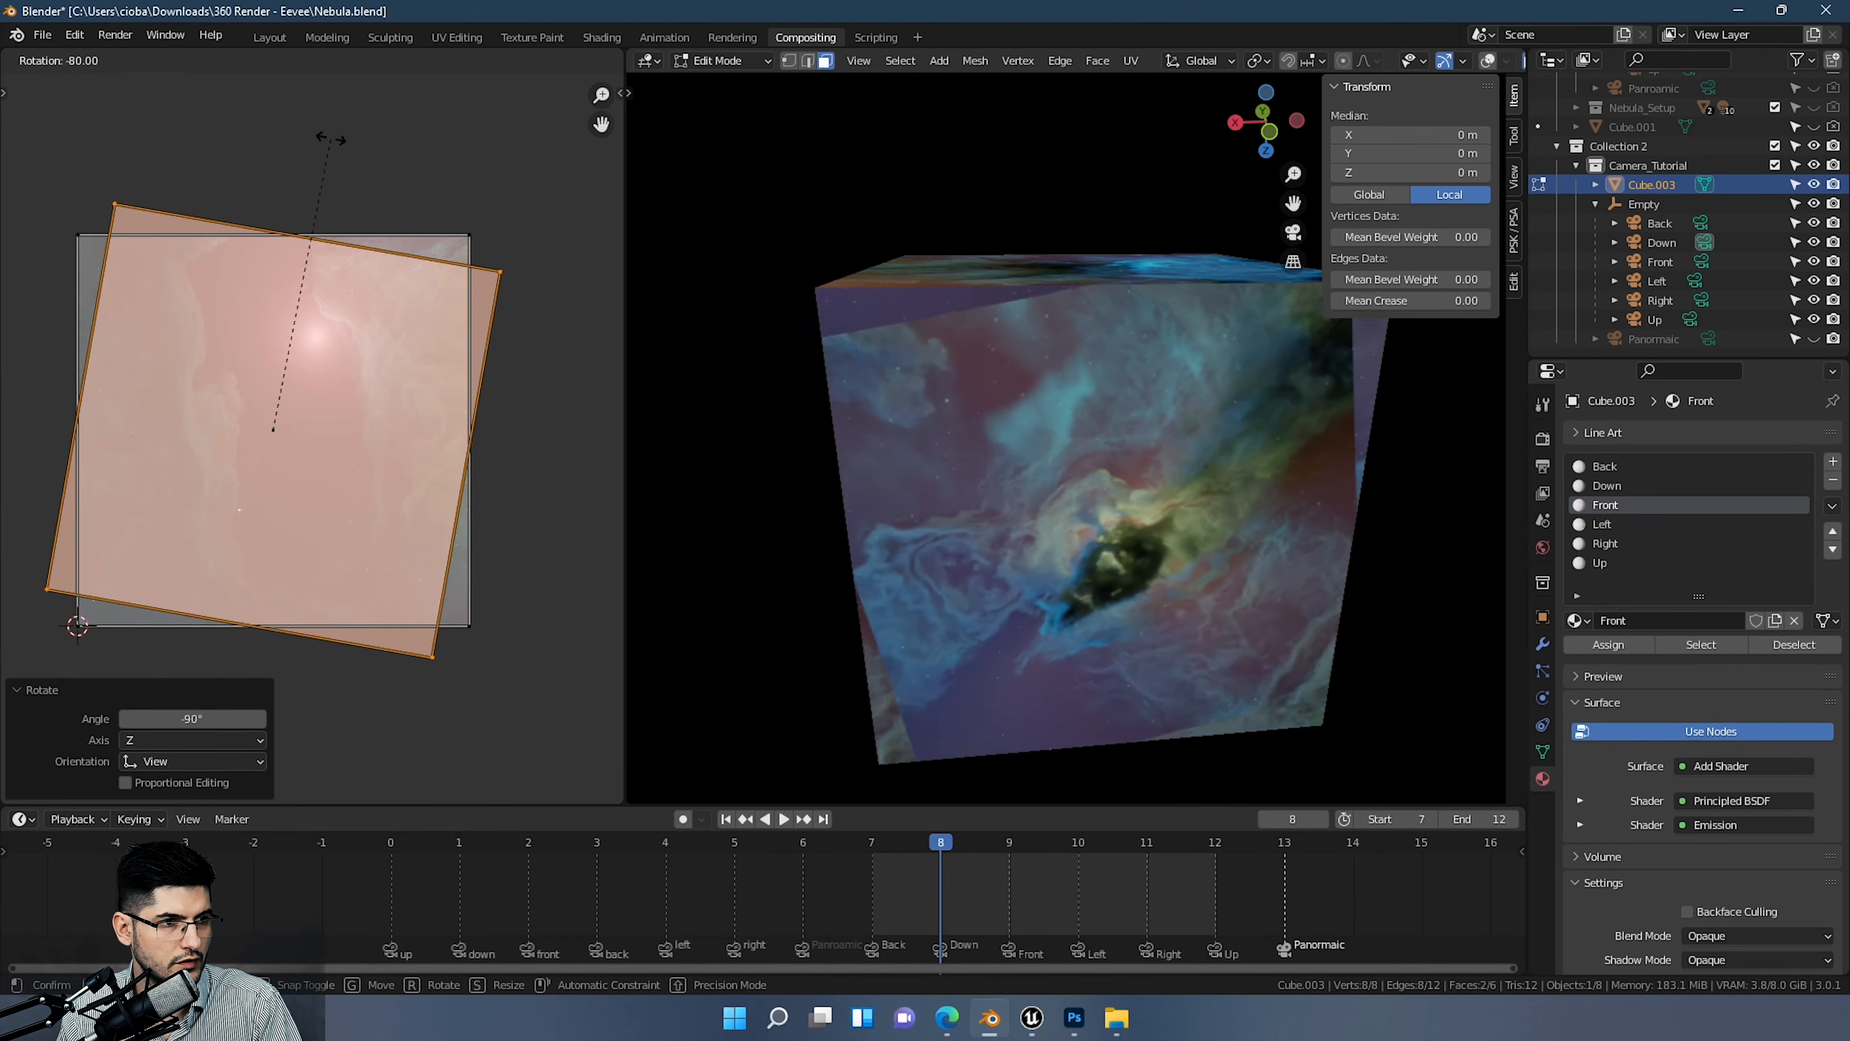
left_click(278, 113)
middle_click_drag(773, 142, 835, 273)
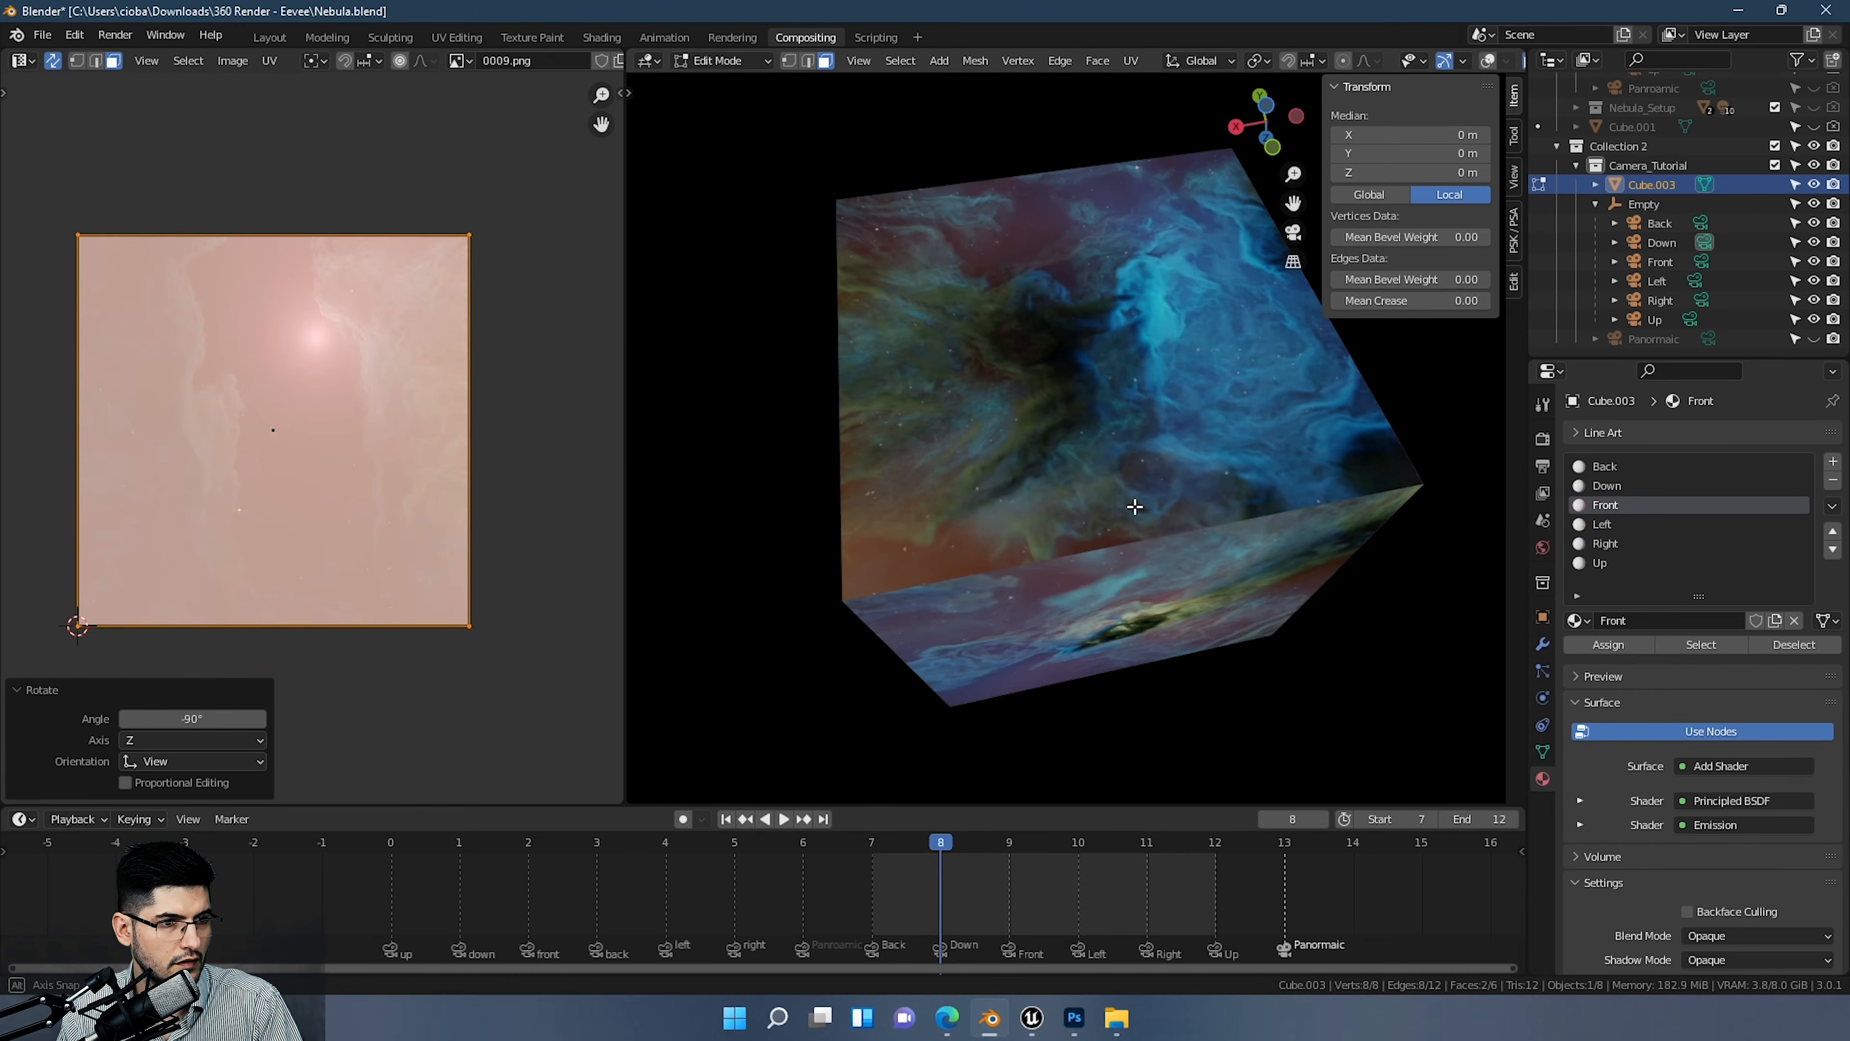
middle_click_drag(1136, 508, 1061, 412)
key("r")
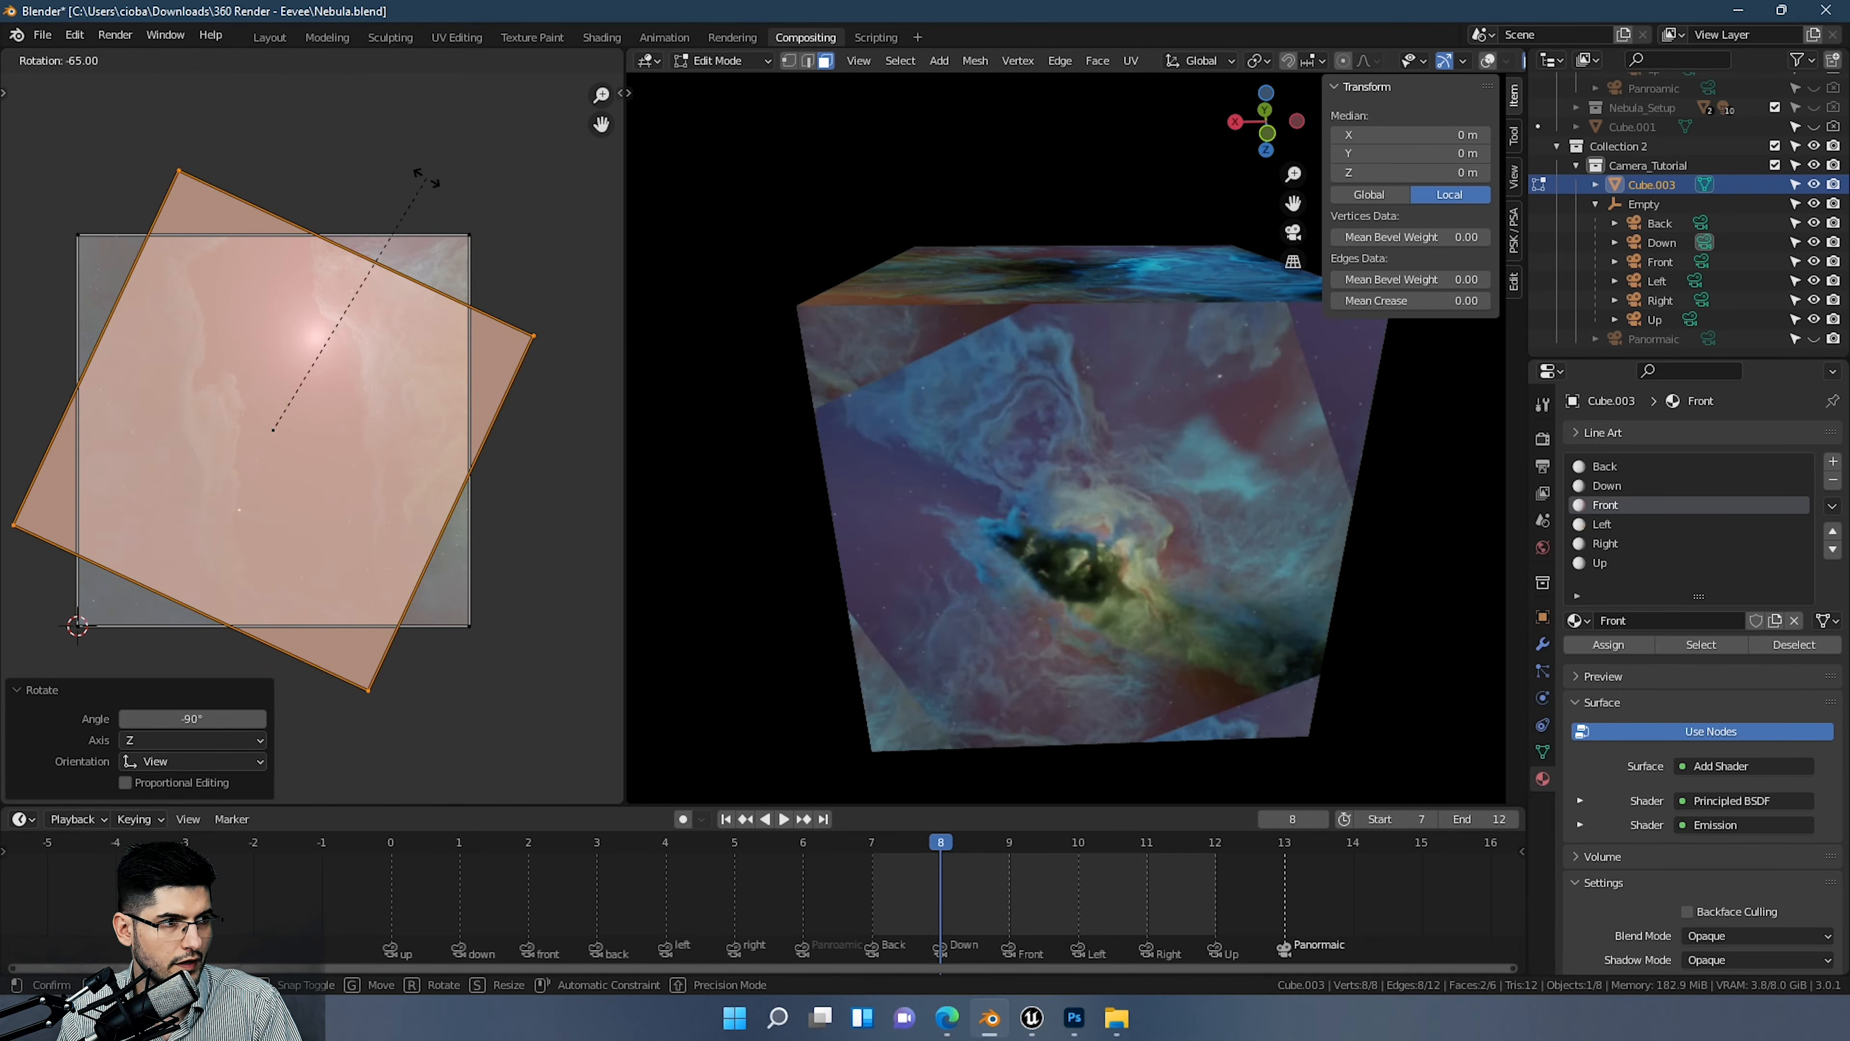
left_click(330, 120)
middle_click_drag(772, 235, 1175, 448)
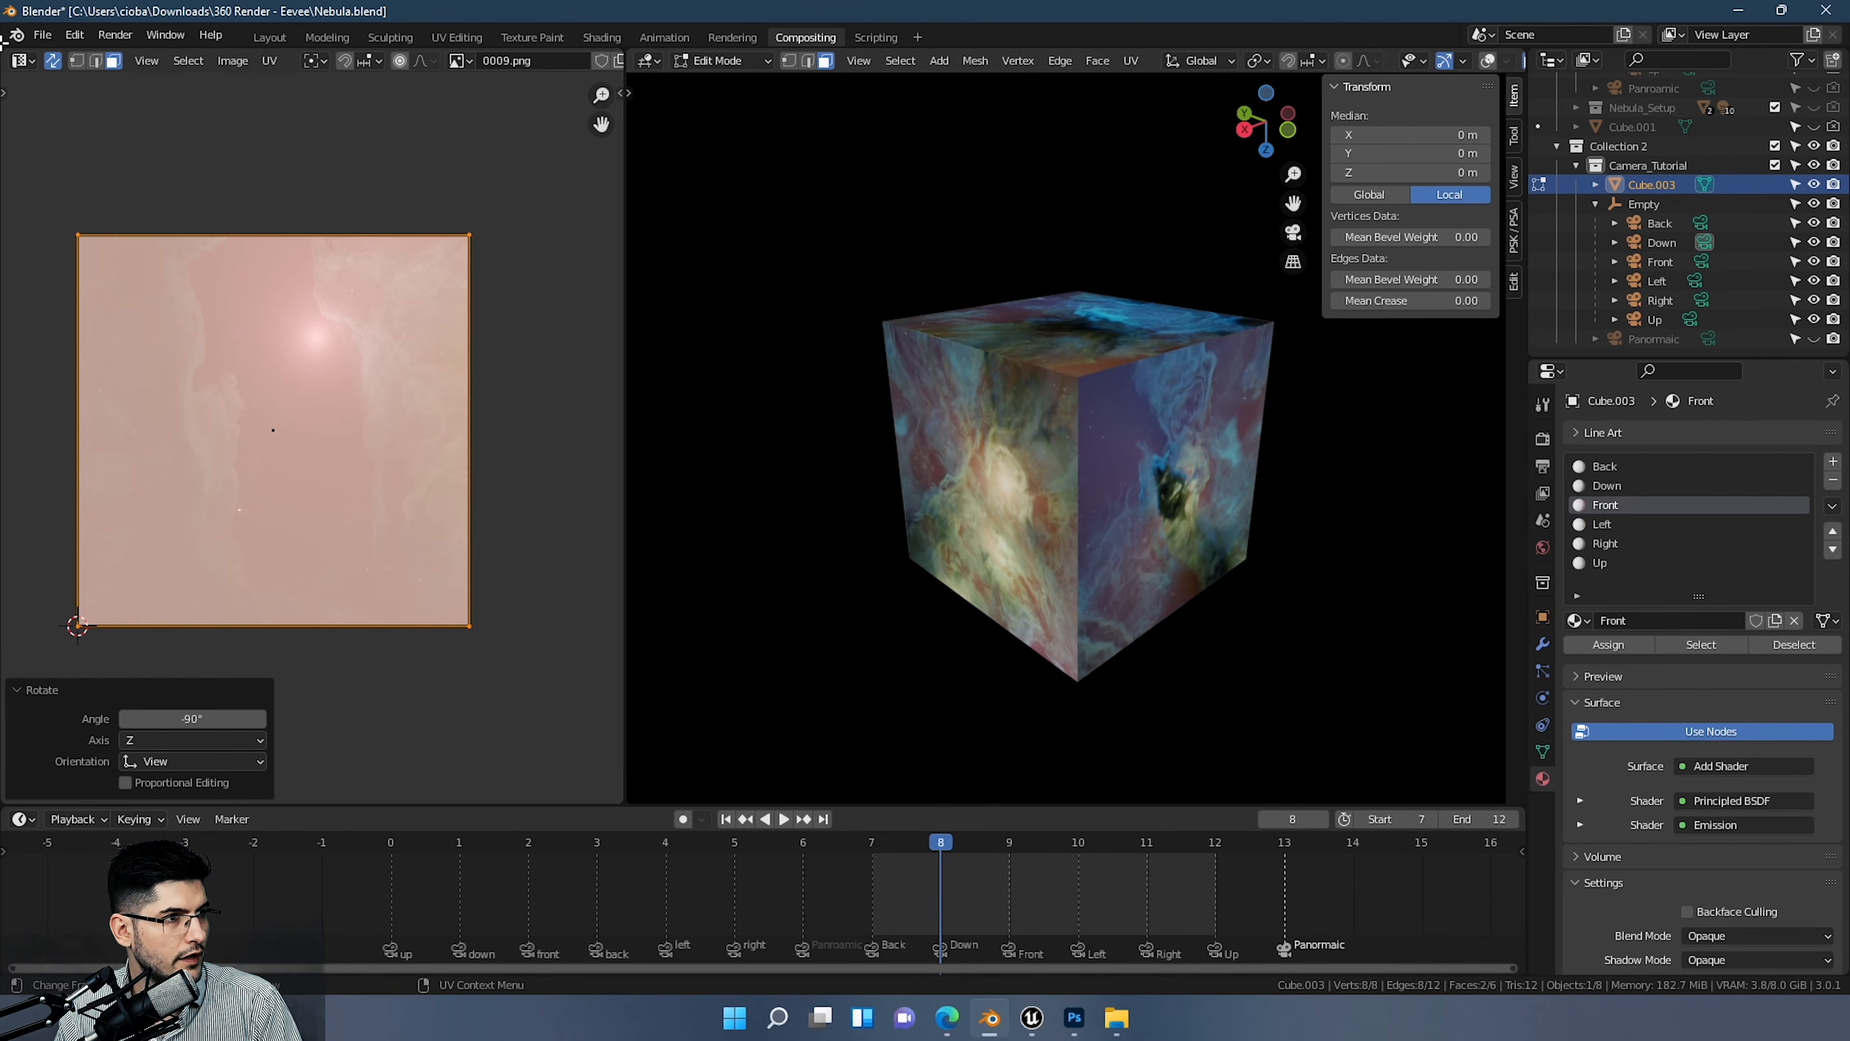
Step: Show the Shader Editor in place of the UV Editor, deselect the faces, and check the image textures in the Back and Front materials
left_click(22, 60)
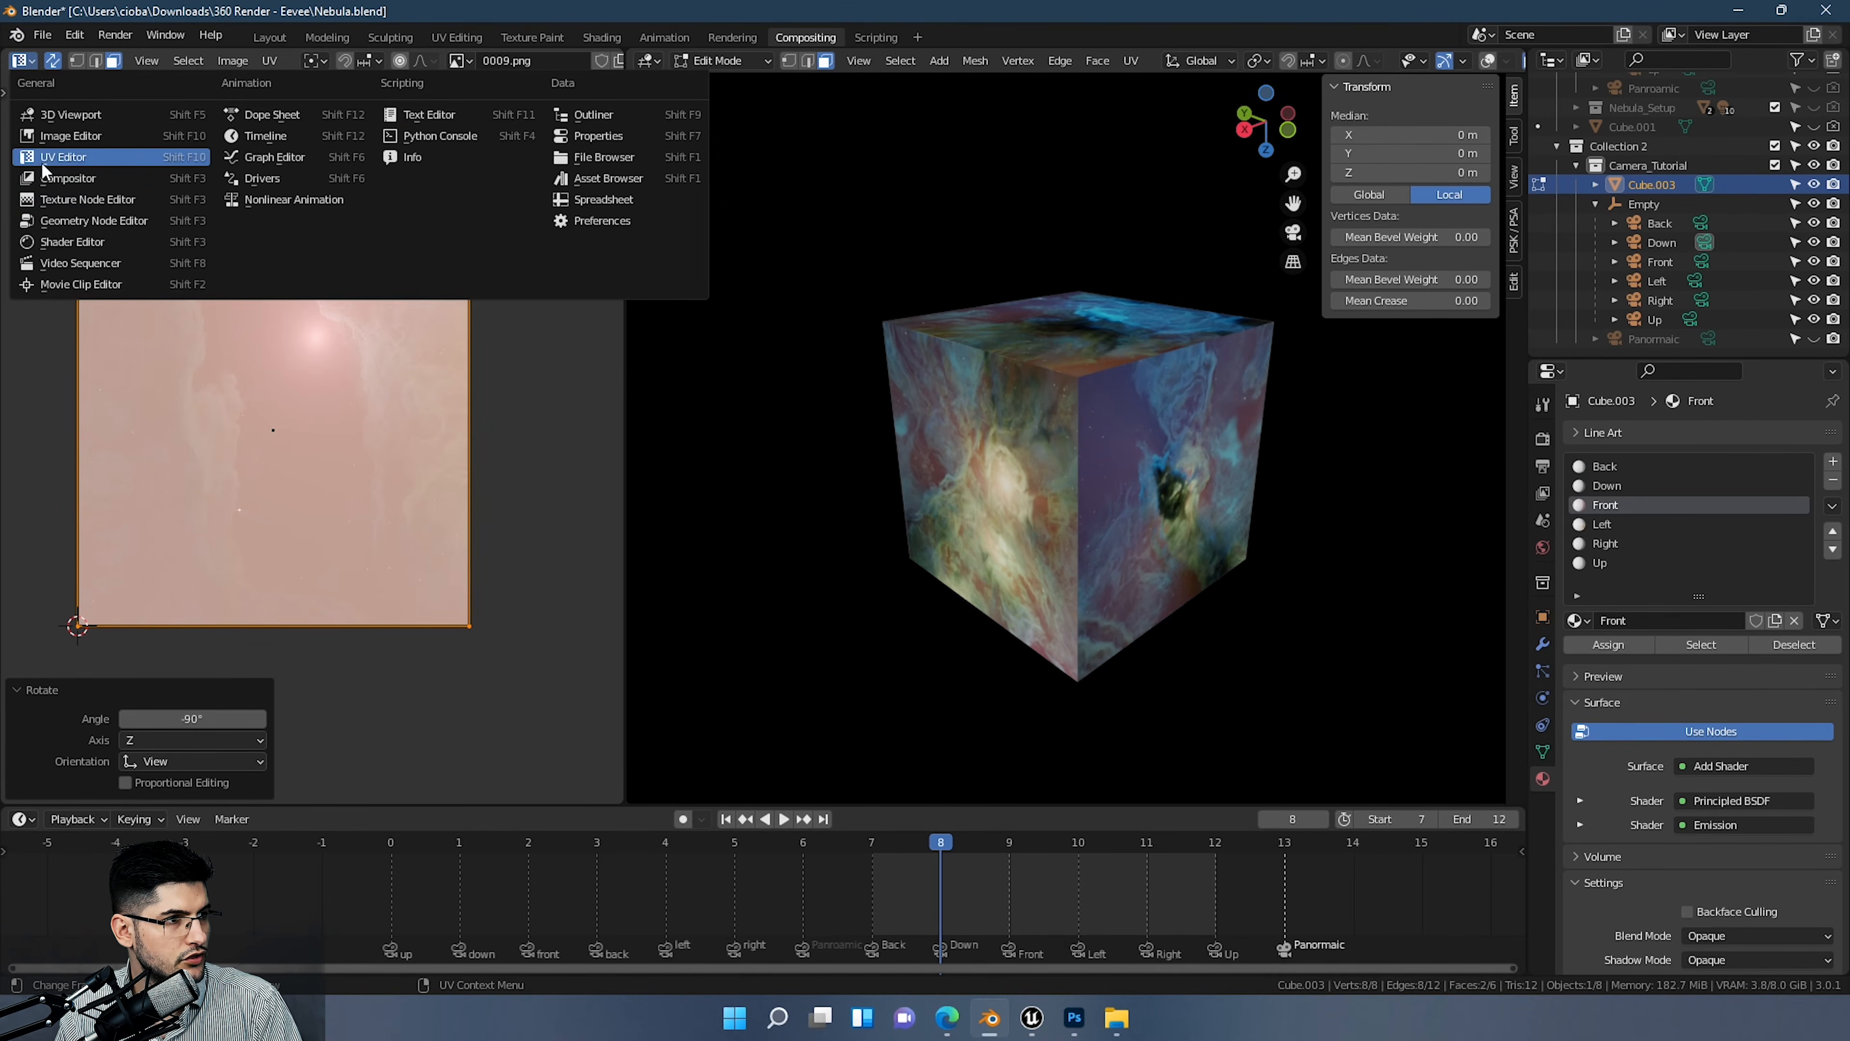
left_click(58, 235)
left_click(1347, 449)
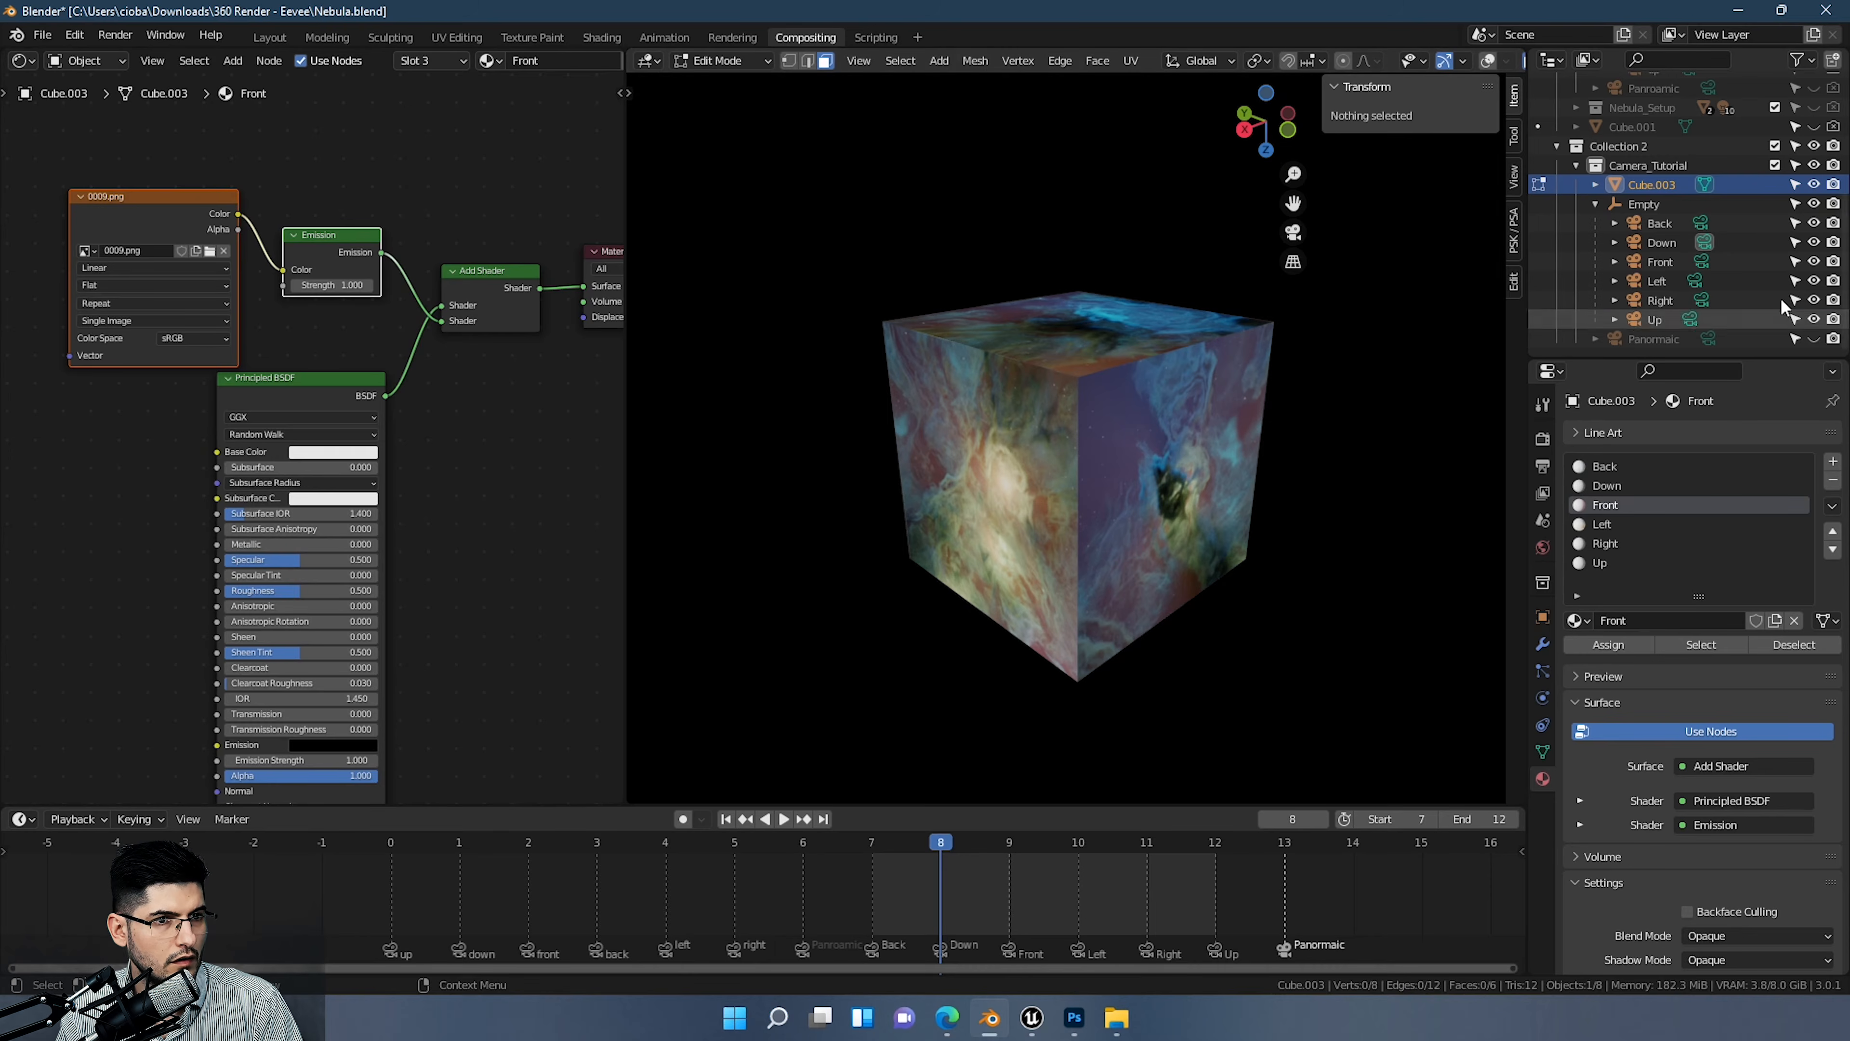
left_click(1645, 223)
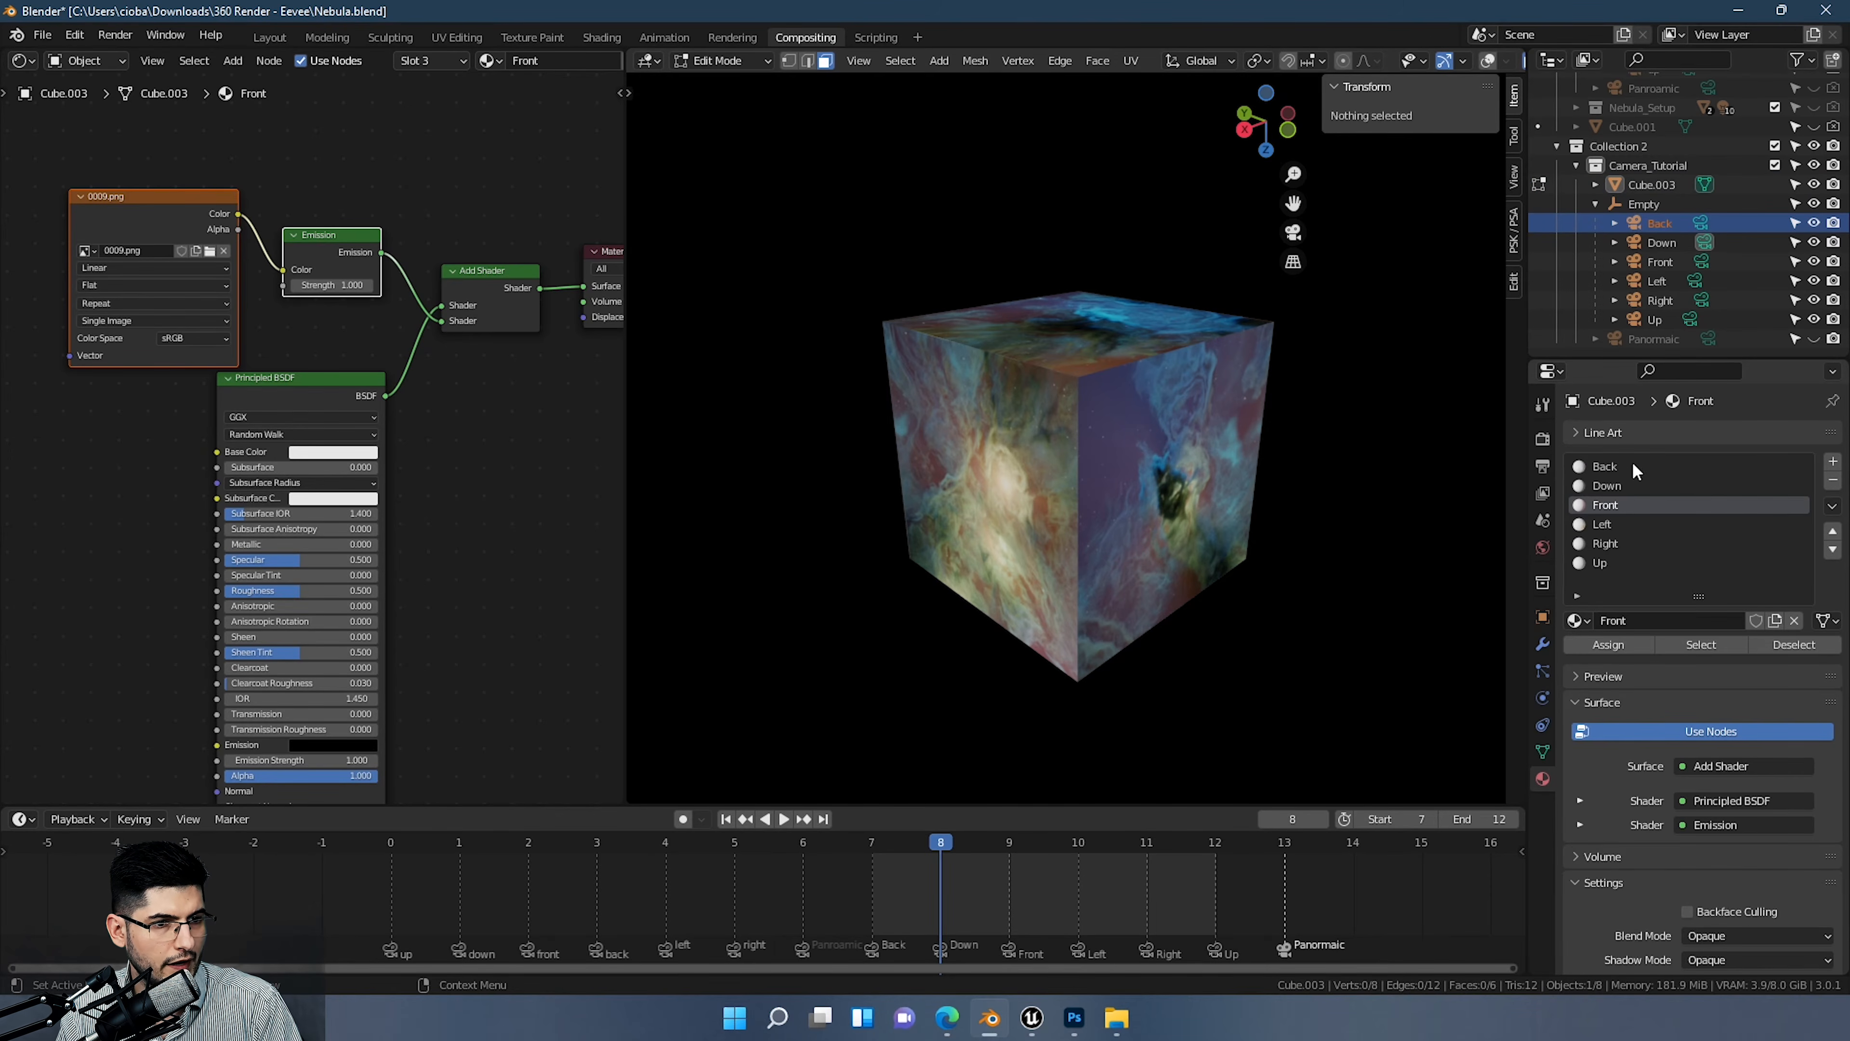
left_click(1602, 466)
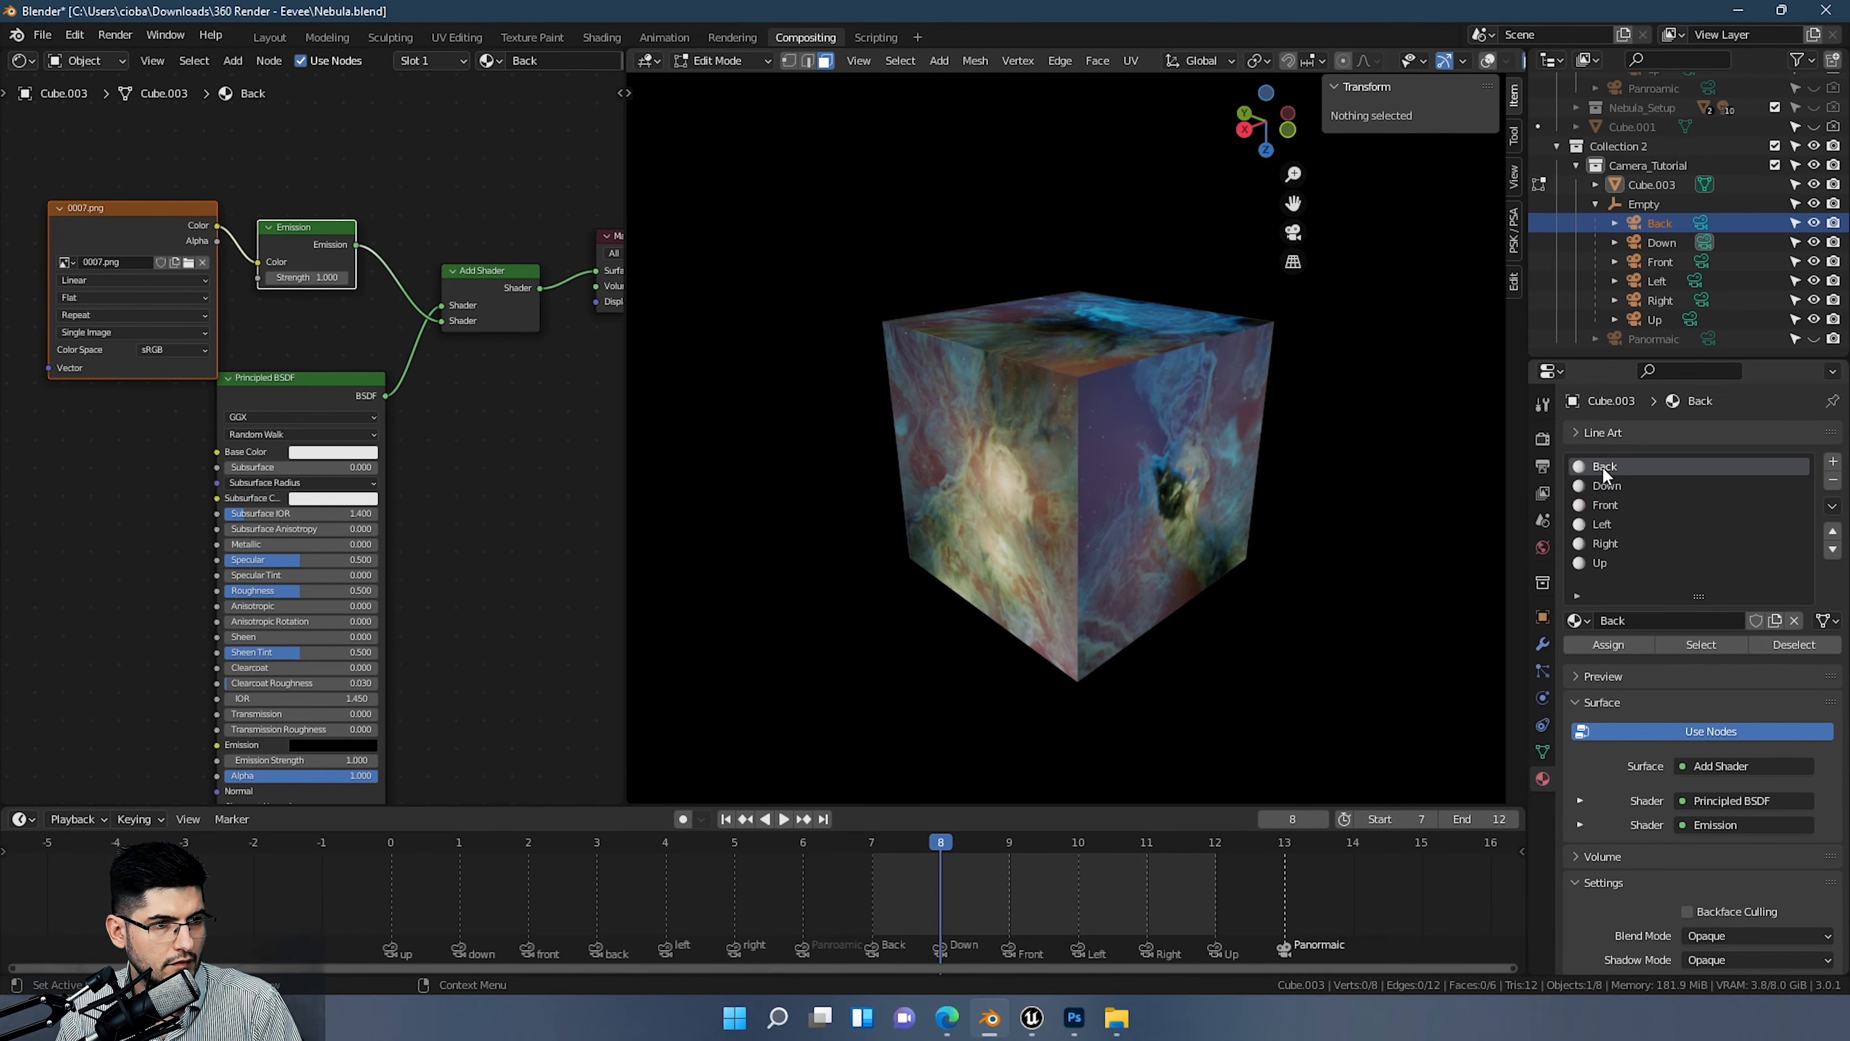
left_click(169, 245)
left_click_drag(88, 223, 96, 166)
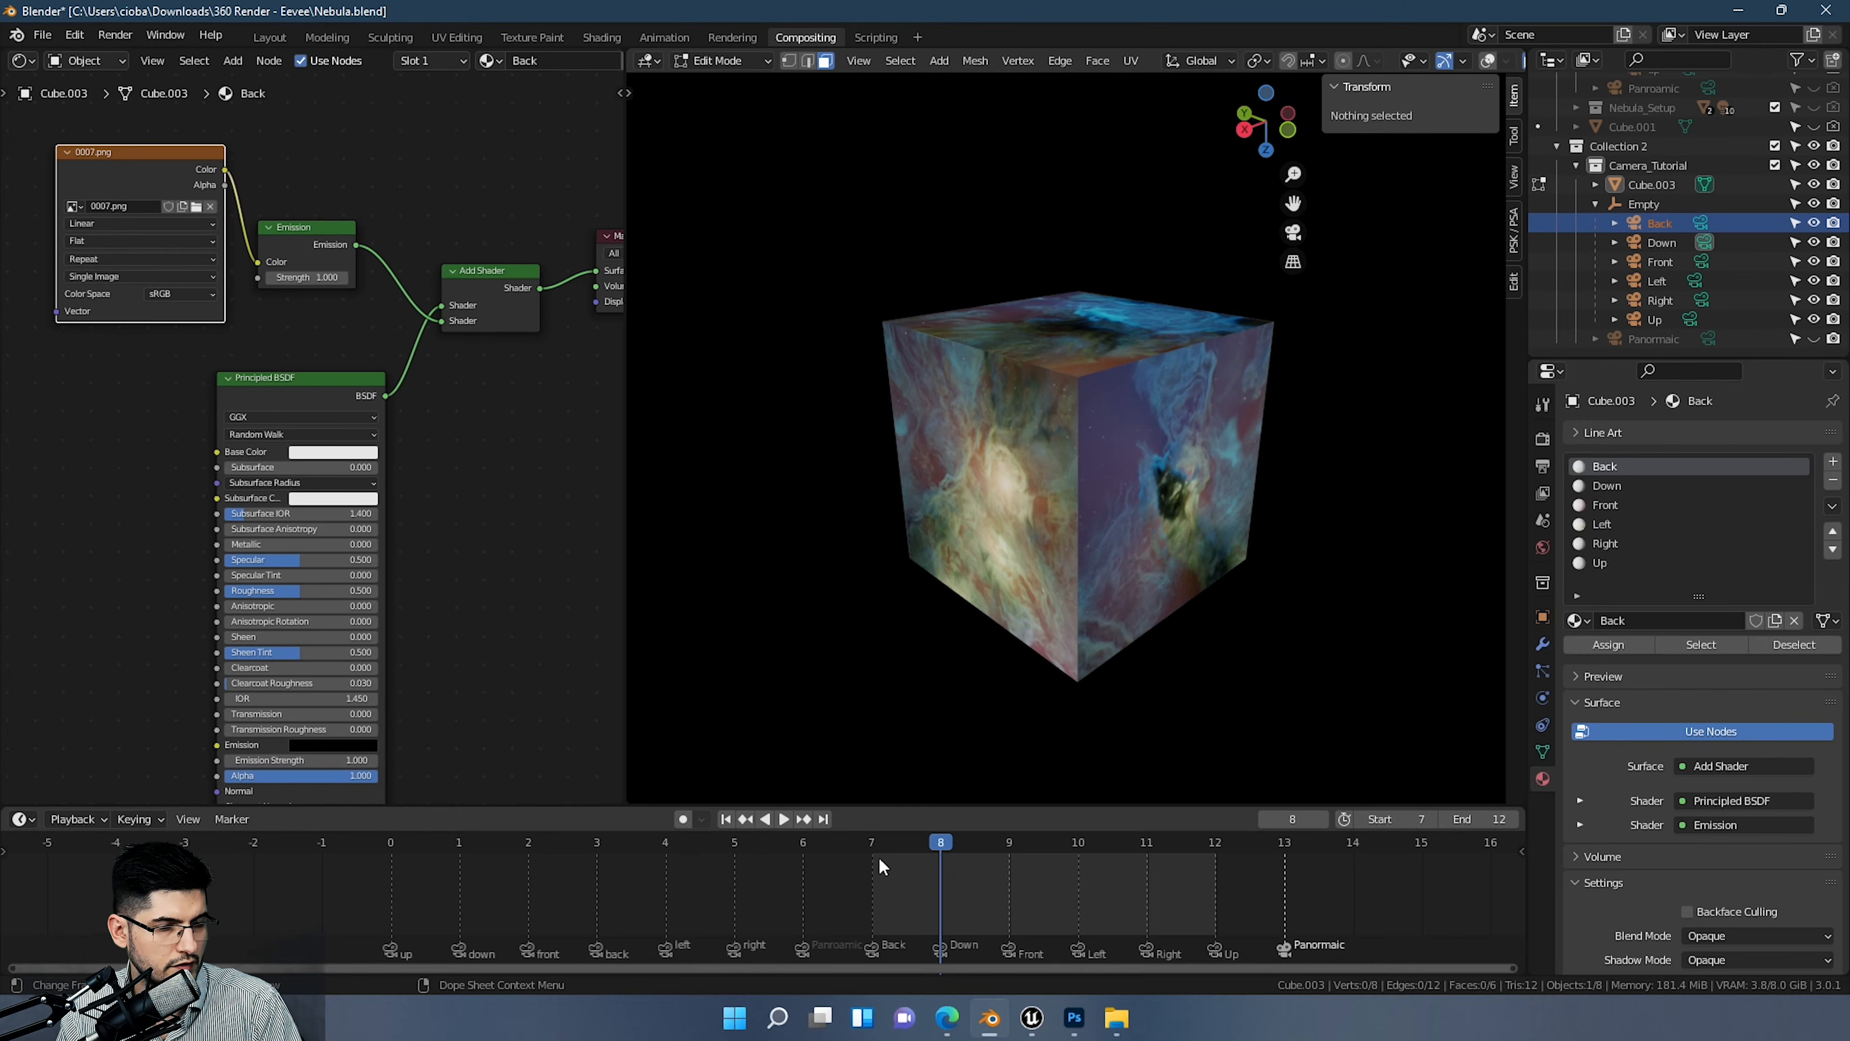
left_click(1605, 504)
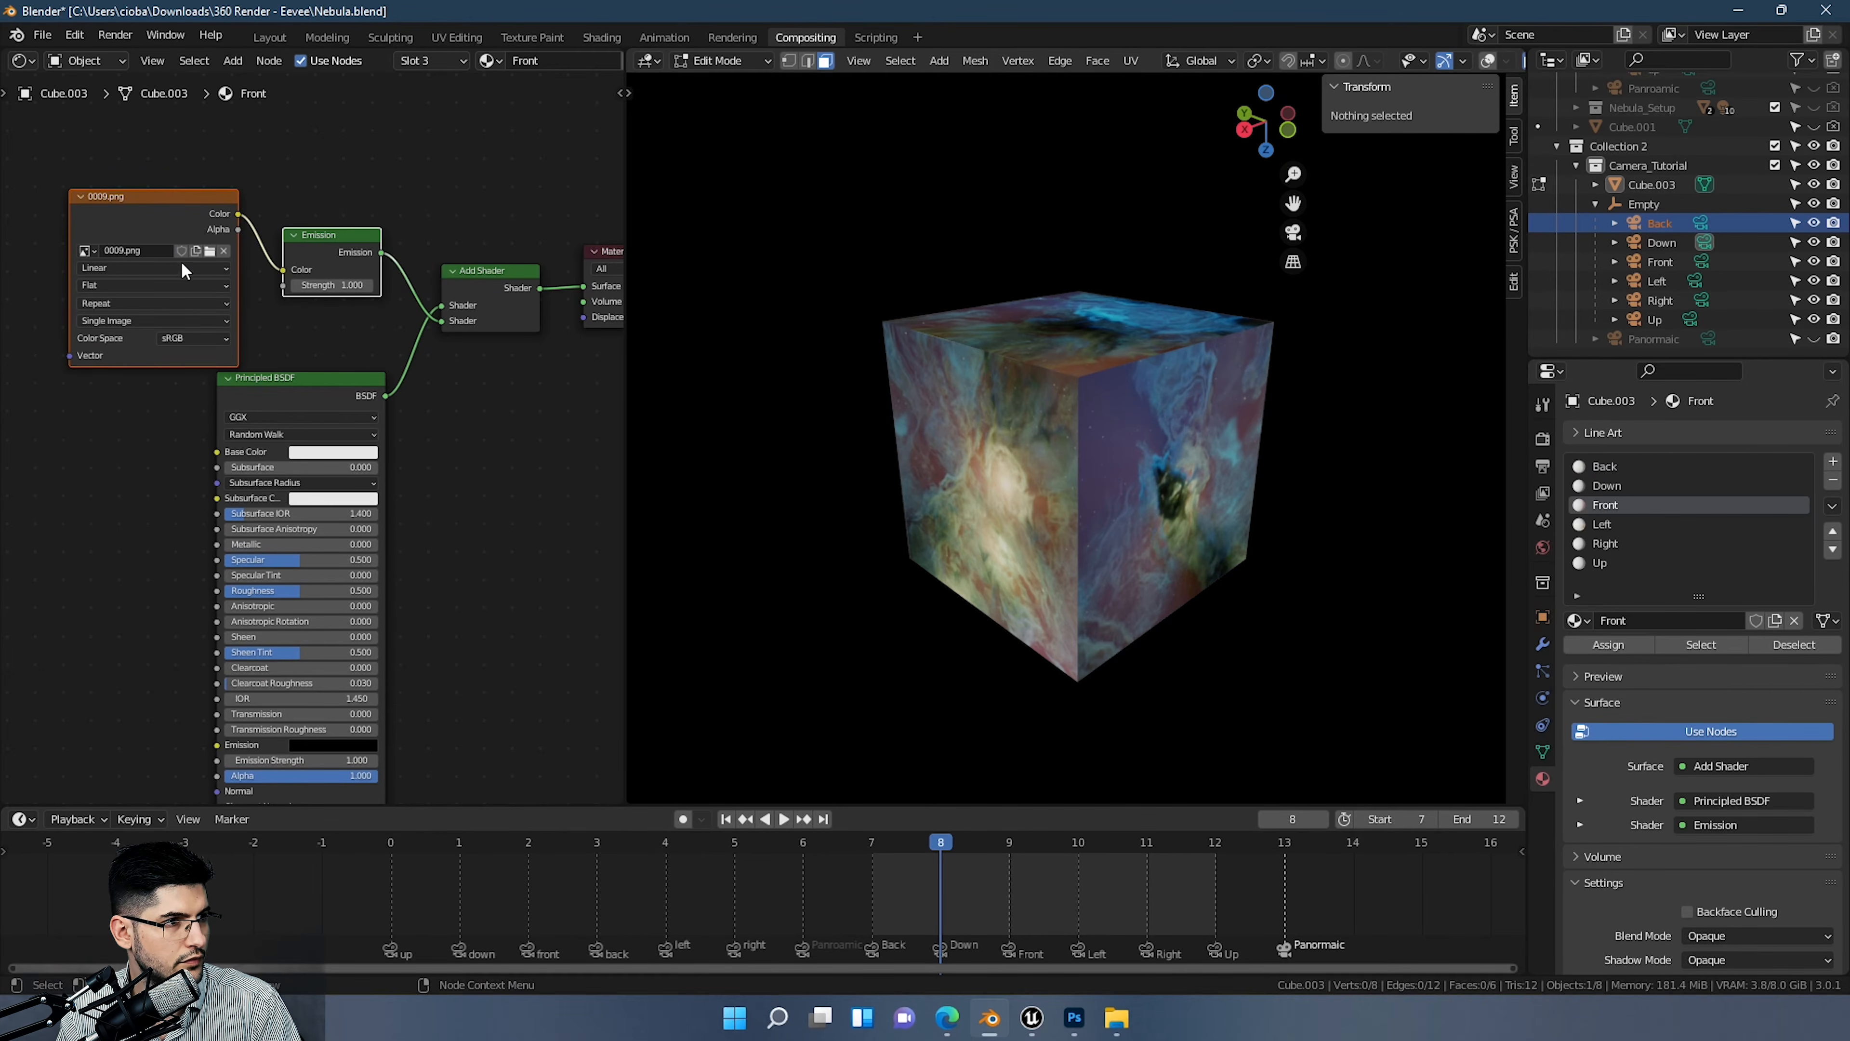
left_click(162, 230)
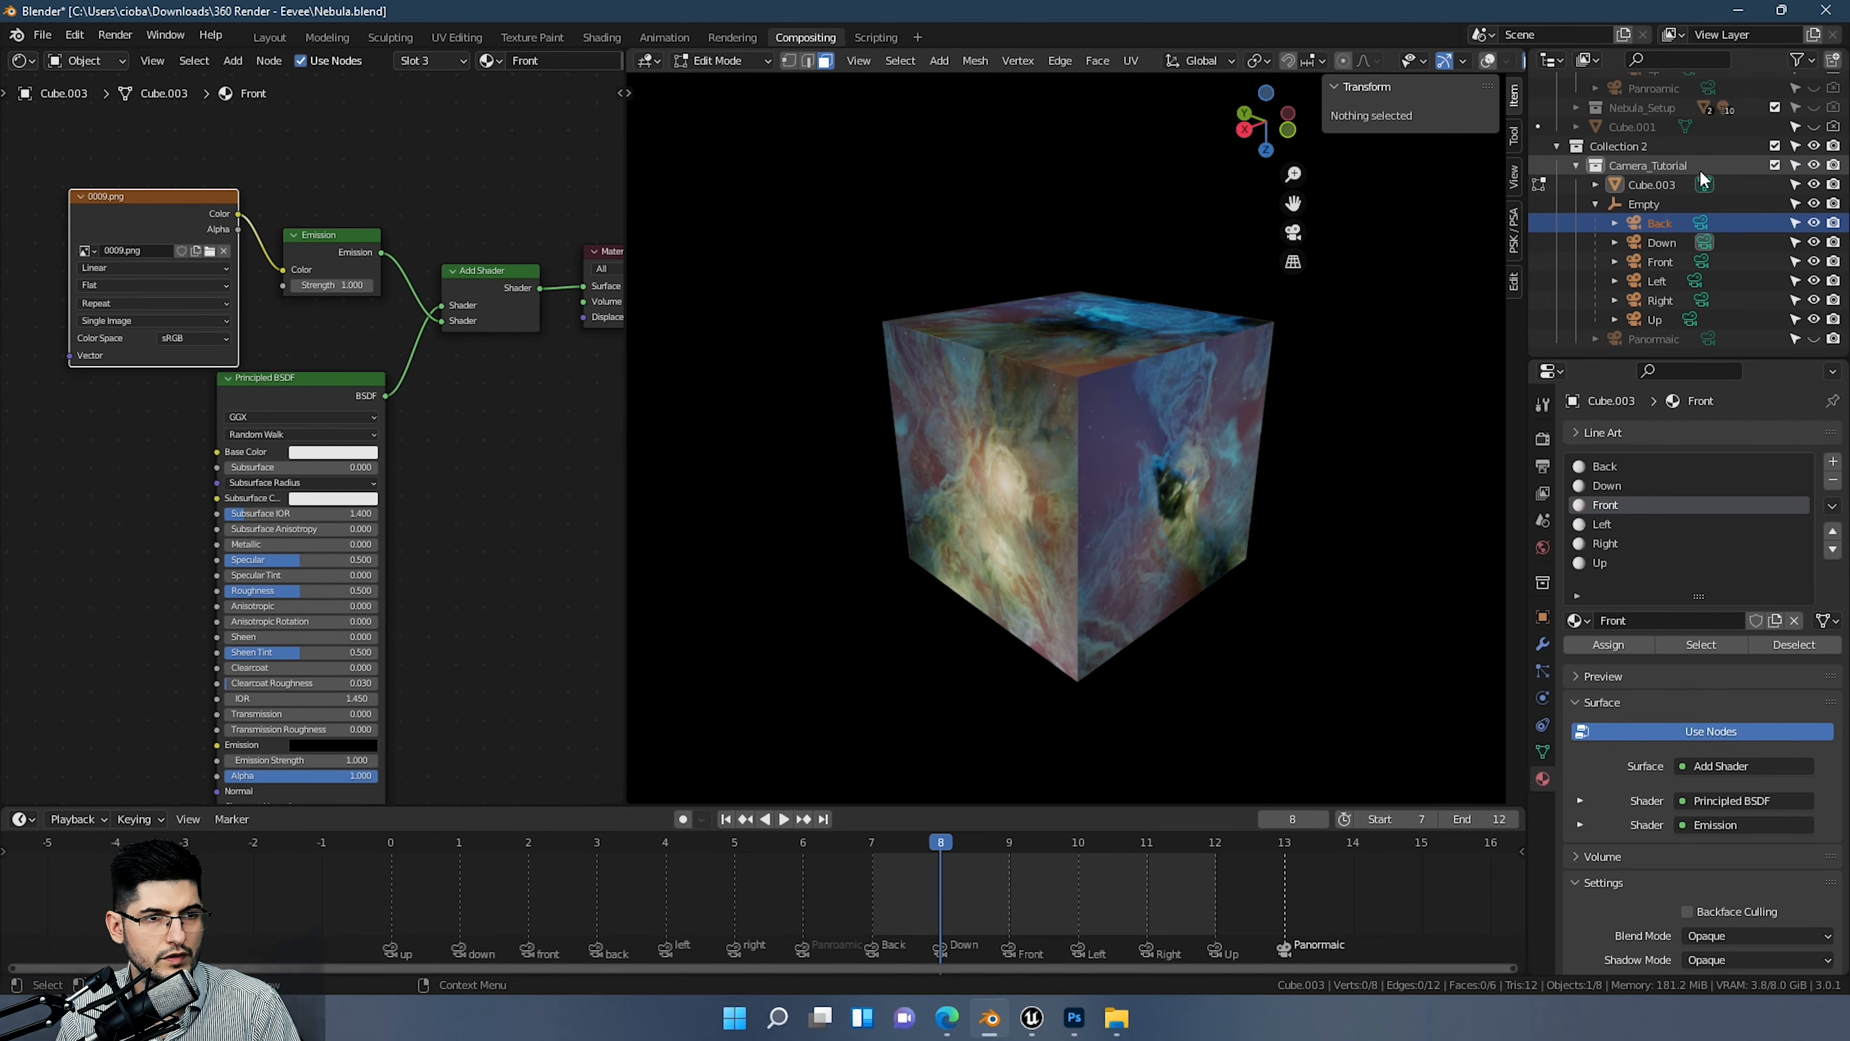
Step: Hide Cube.003 and display the viewport in Solid shading with overlays shown
left_click(1815, 184)
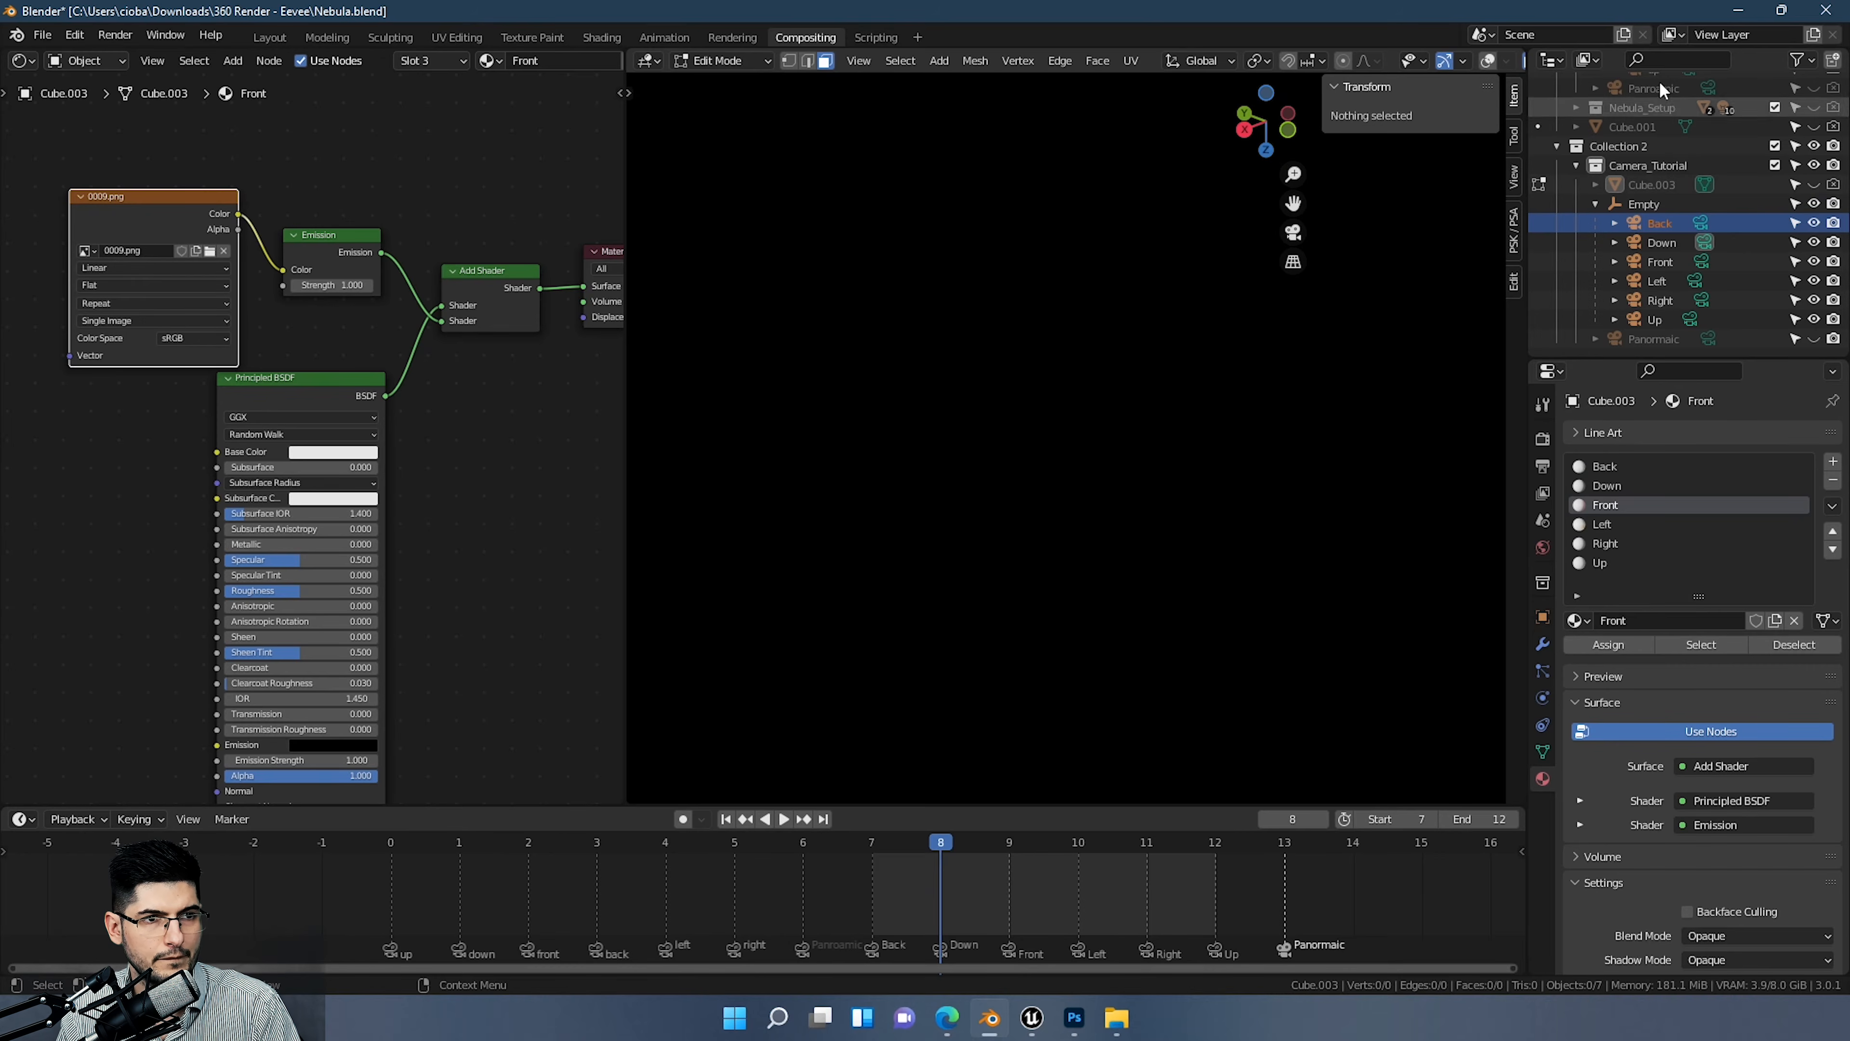
scroll(1469, 54, "down", 3)
scroll(1480, 60, "down", 1)
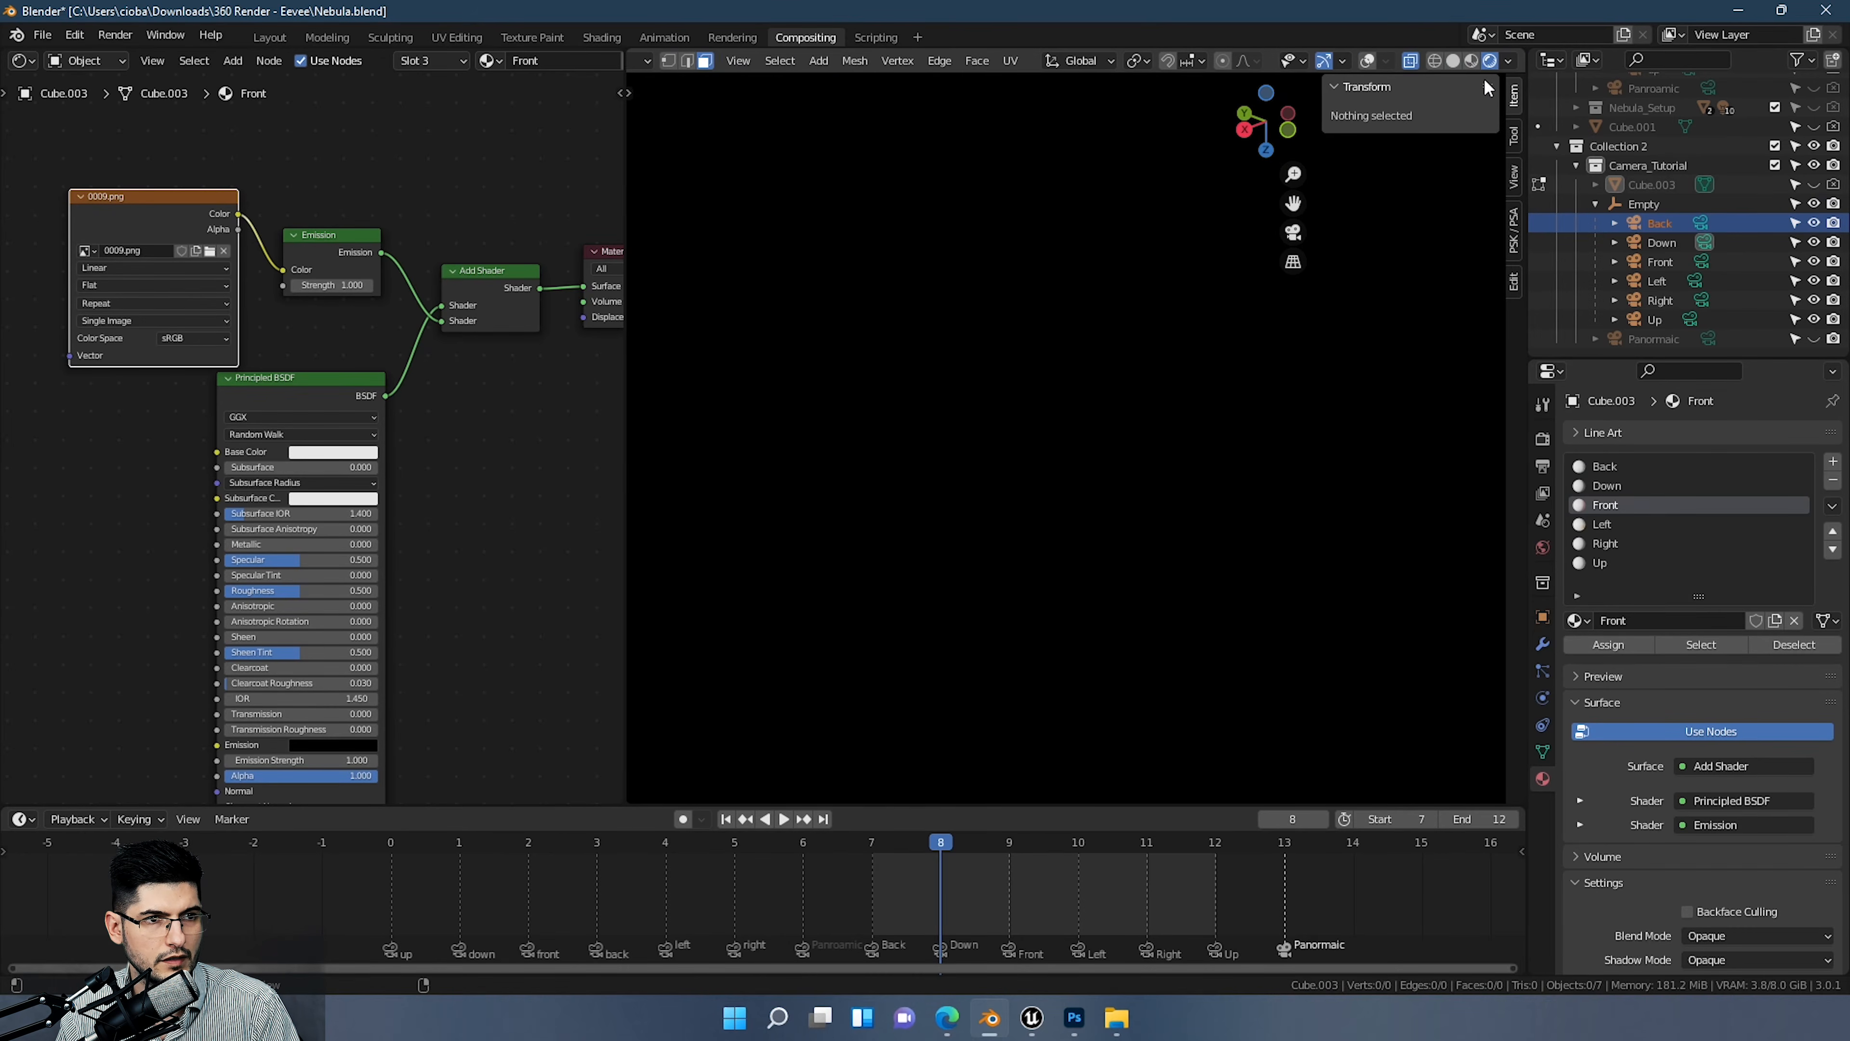
left_click(1453, 60)
left_click(1369, 61)
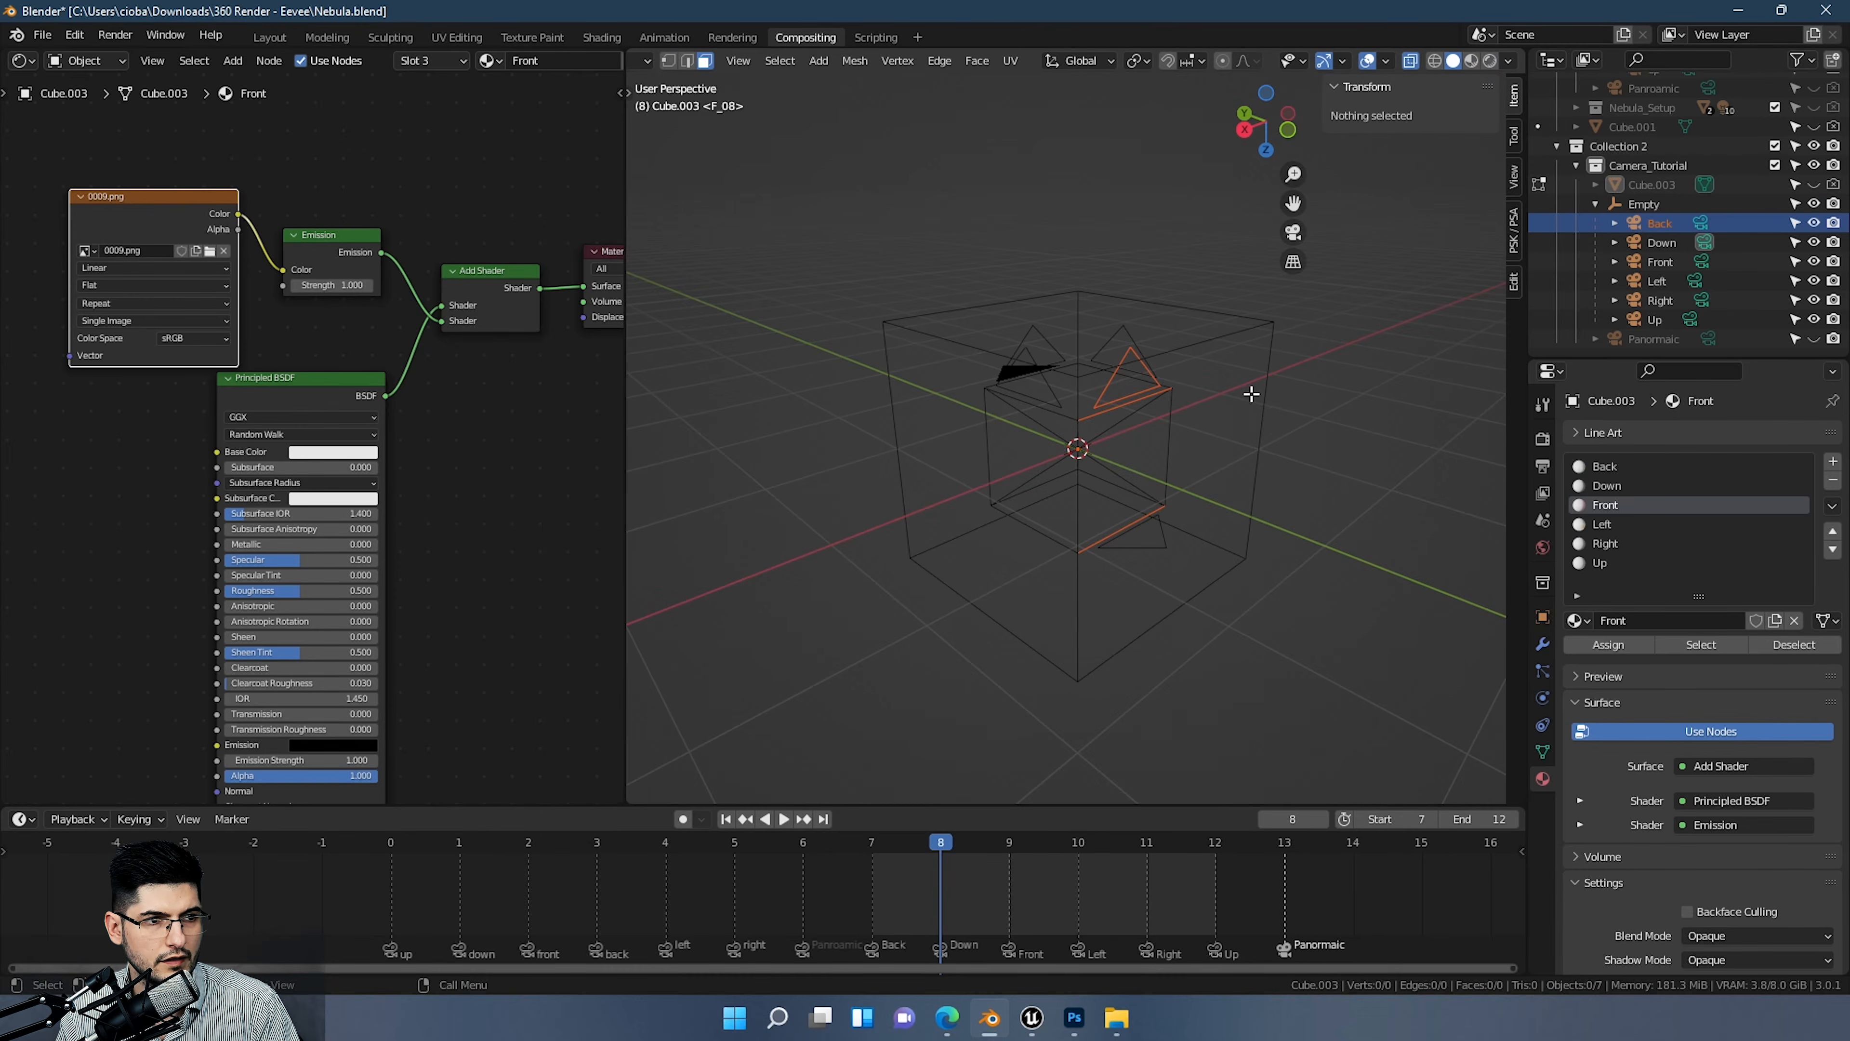
Step: Select the Front camera together with the Back camera, examine their orientations, and show the Right material's nodes
middle_click_drag(1094, 335, 1181, 273)
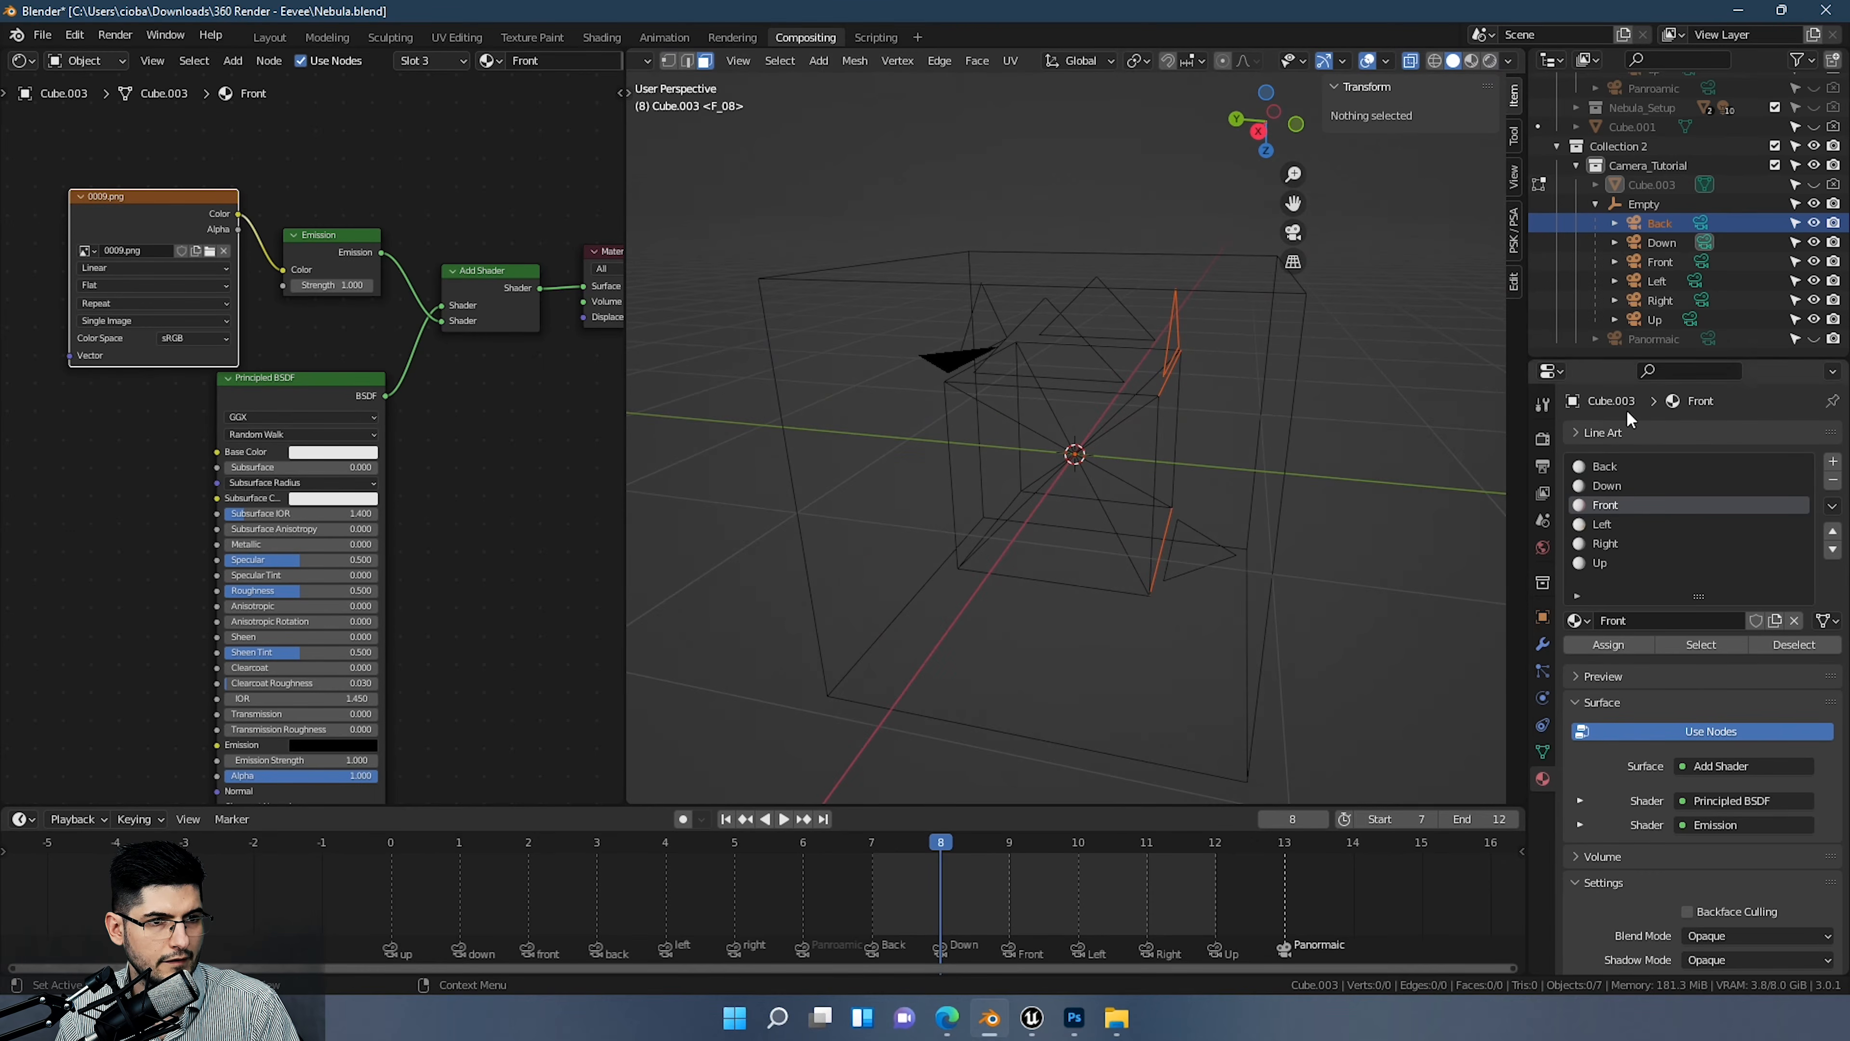
left_click(1661, 262, "ctrl")
middle_click_drag(1396, 364, 1139, 415)
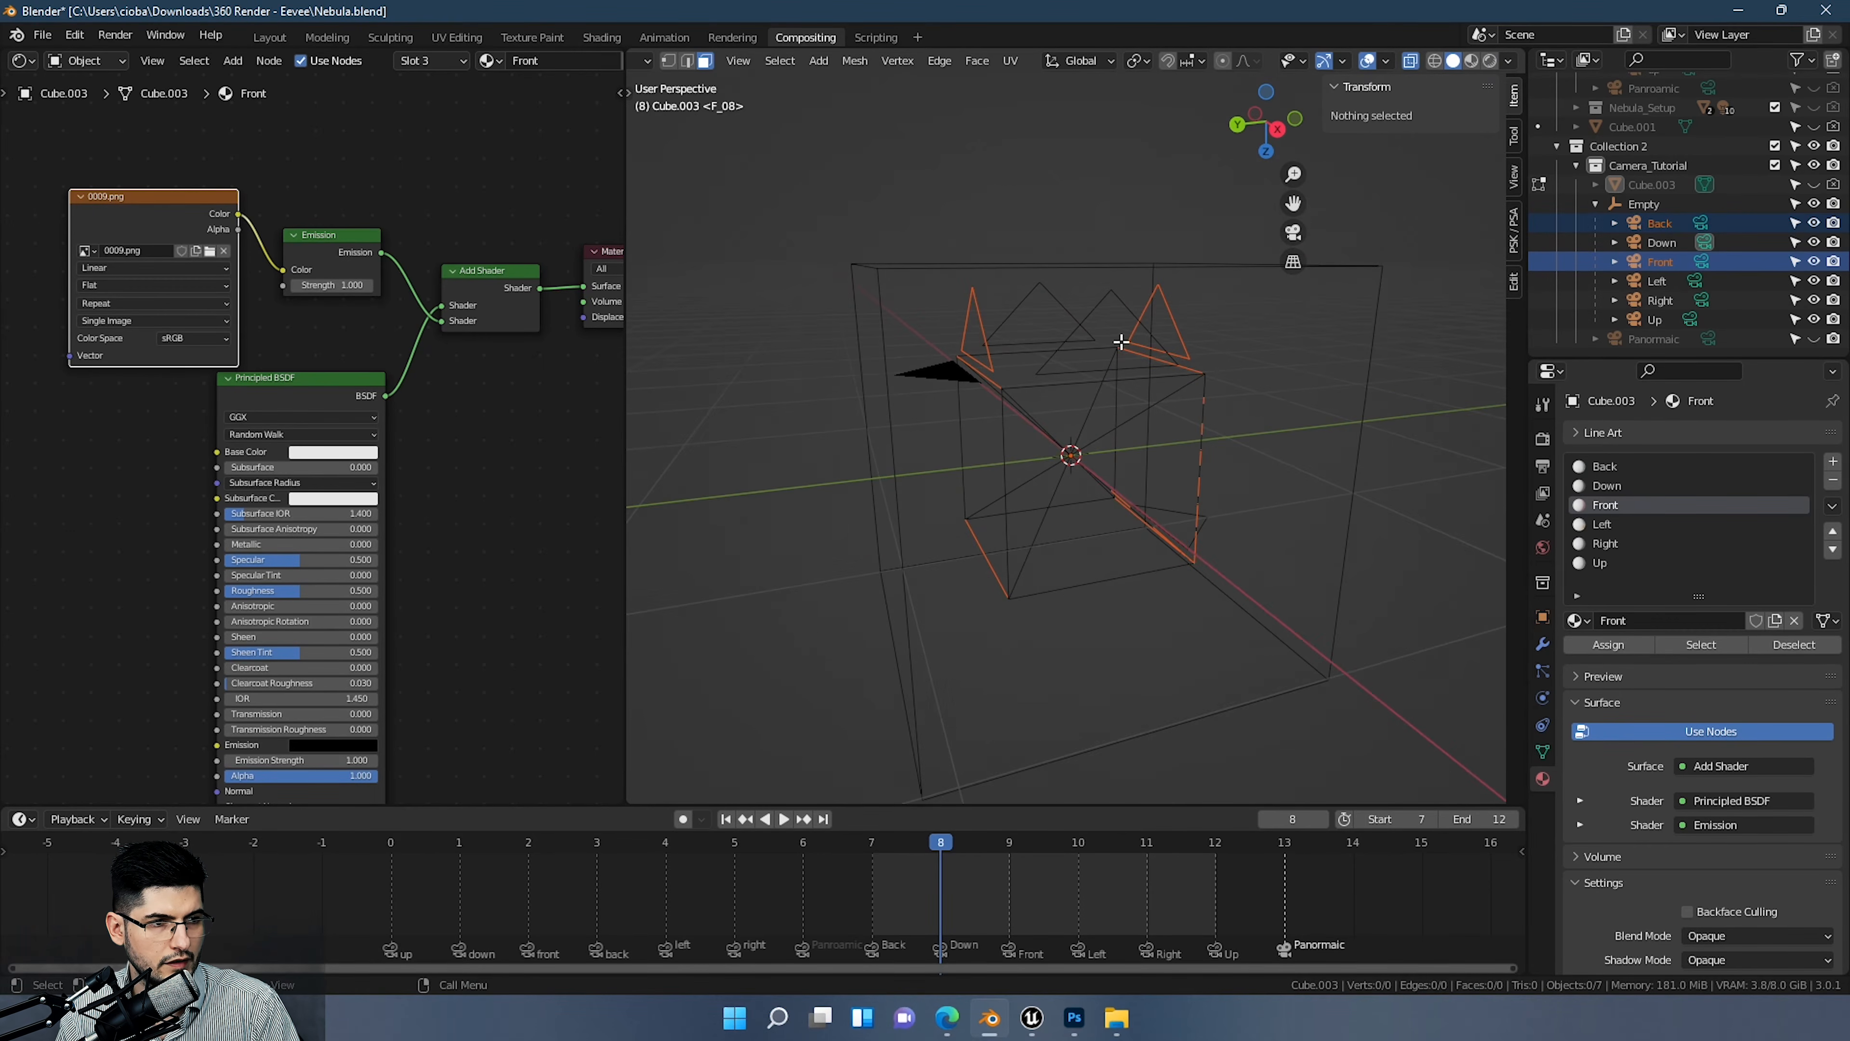
middle_click_drag(1120, 343, 1080, 111)
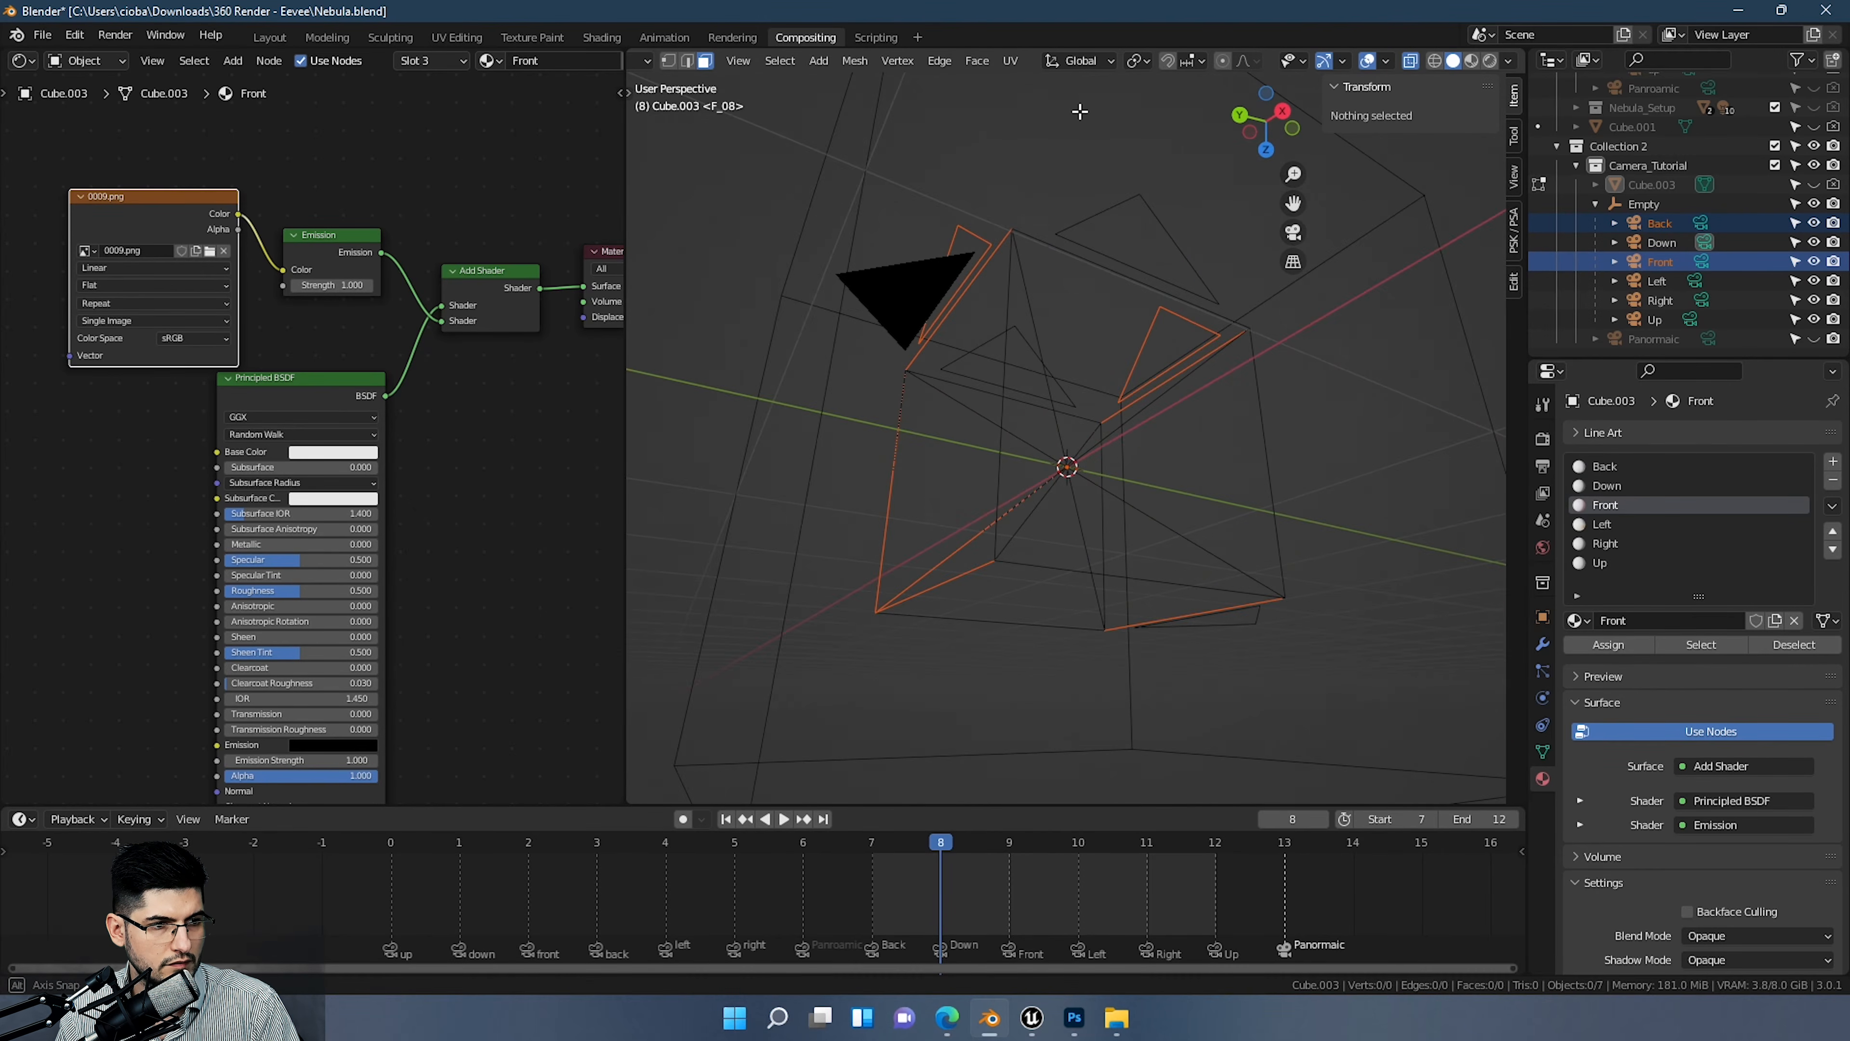
middle_click_drag(1150, 214, 1171, 460)
left_click(1638, 542)
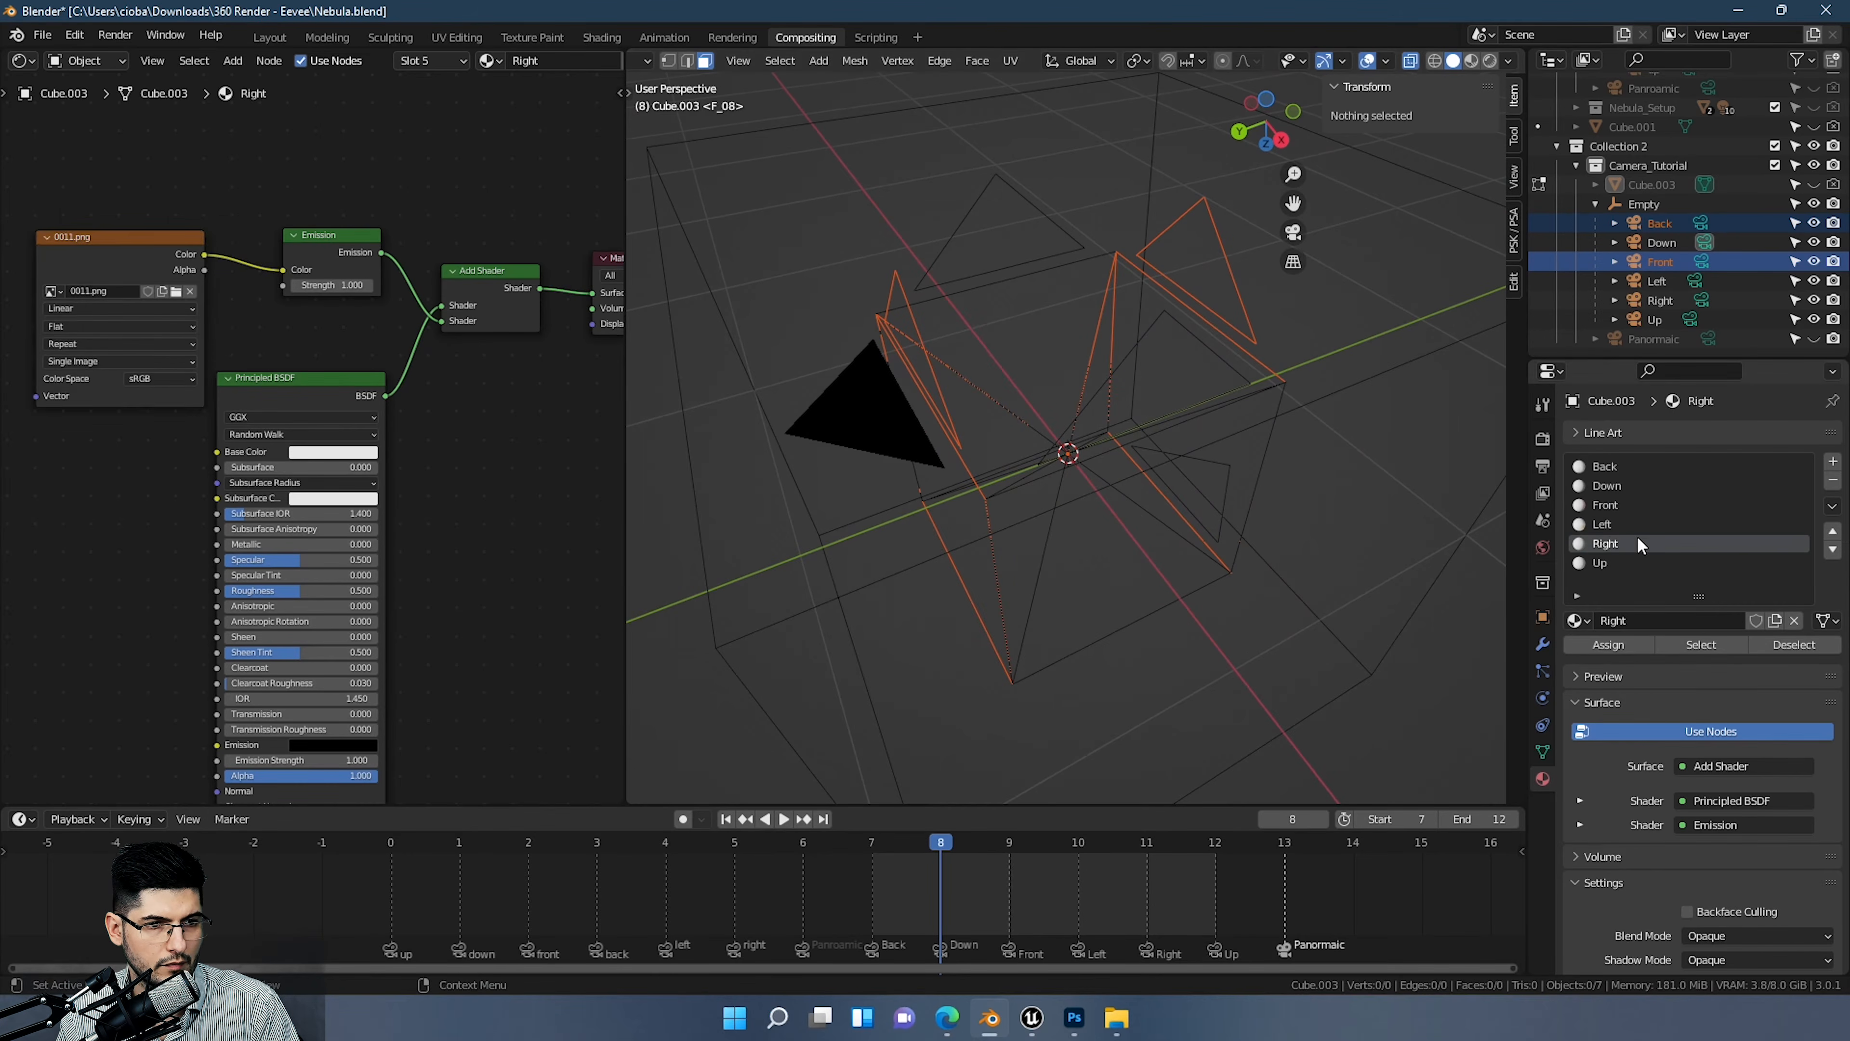
Step: Examine the Up material's nodes and highlight the Left, Right, Up and Down cameras to compare them with the cube's faces
left_click(1619, 563)
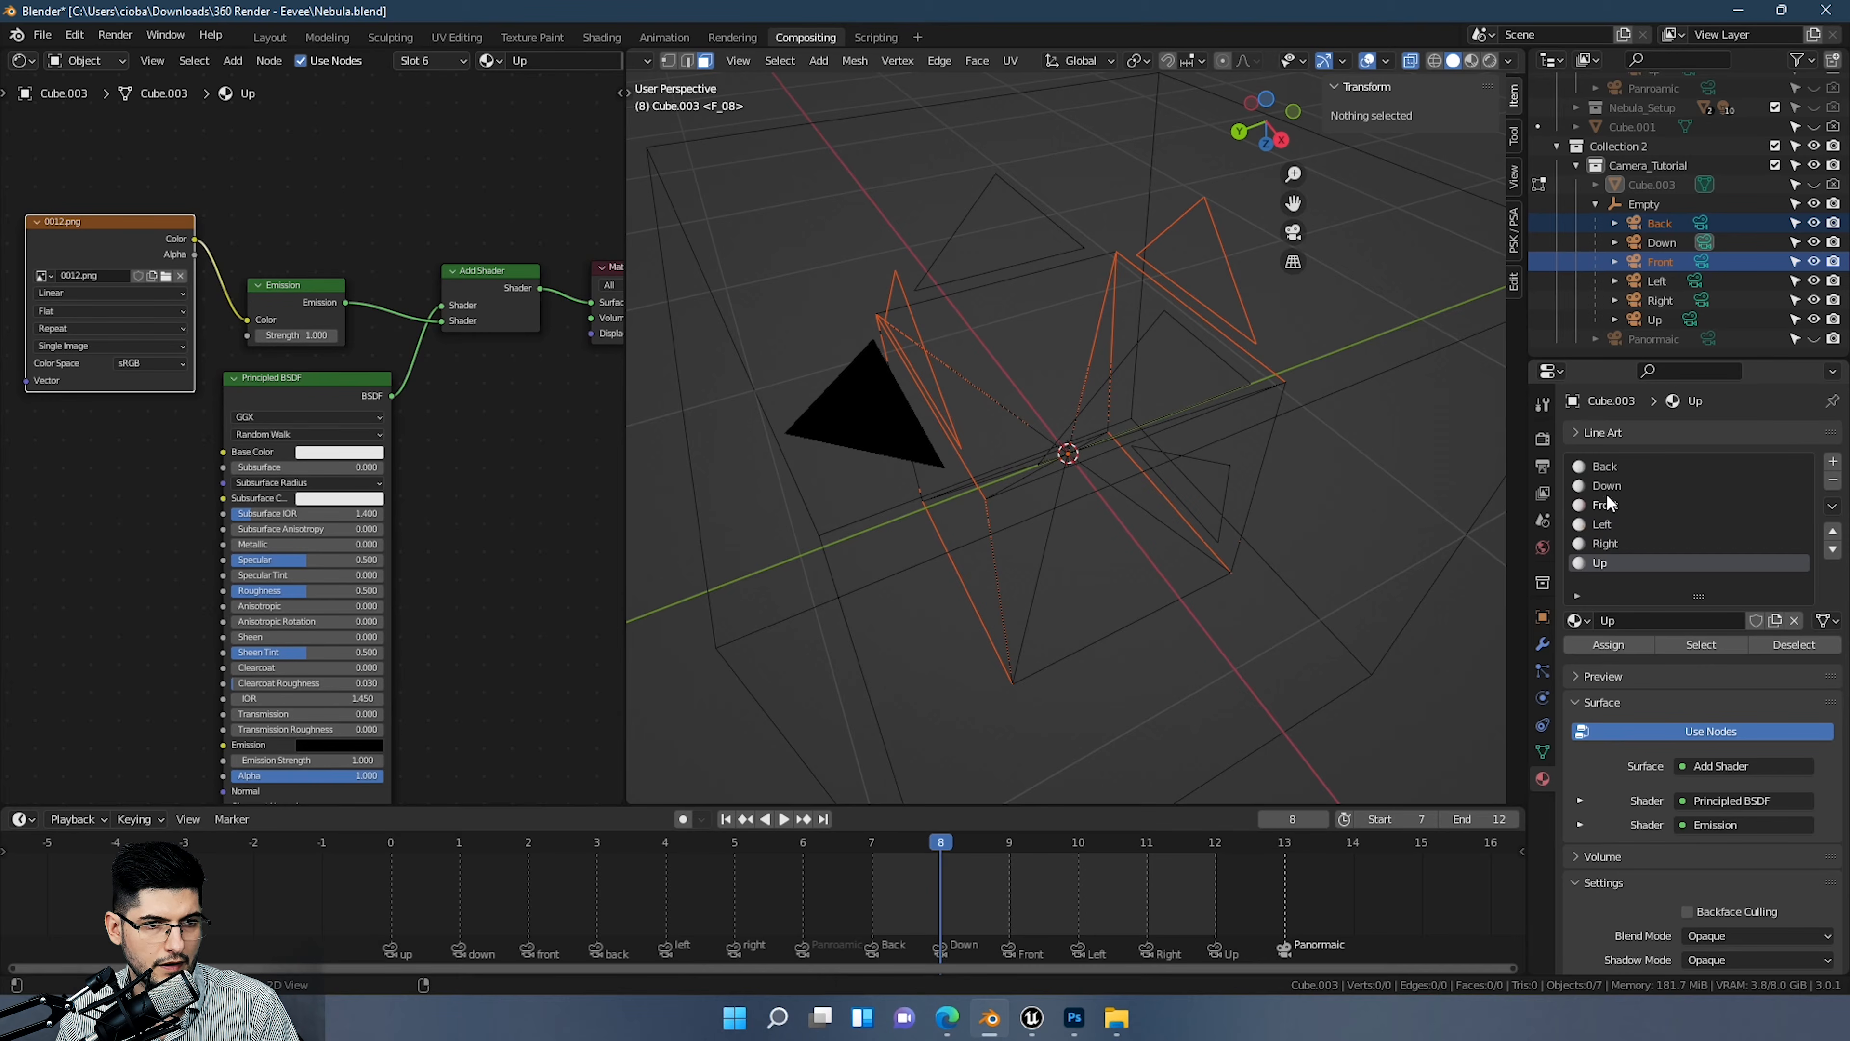
left_click(1650, 303)
left_click(1670, 281, "ctrl")
left_click(1664, 320, "ctrl")
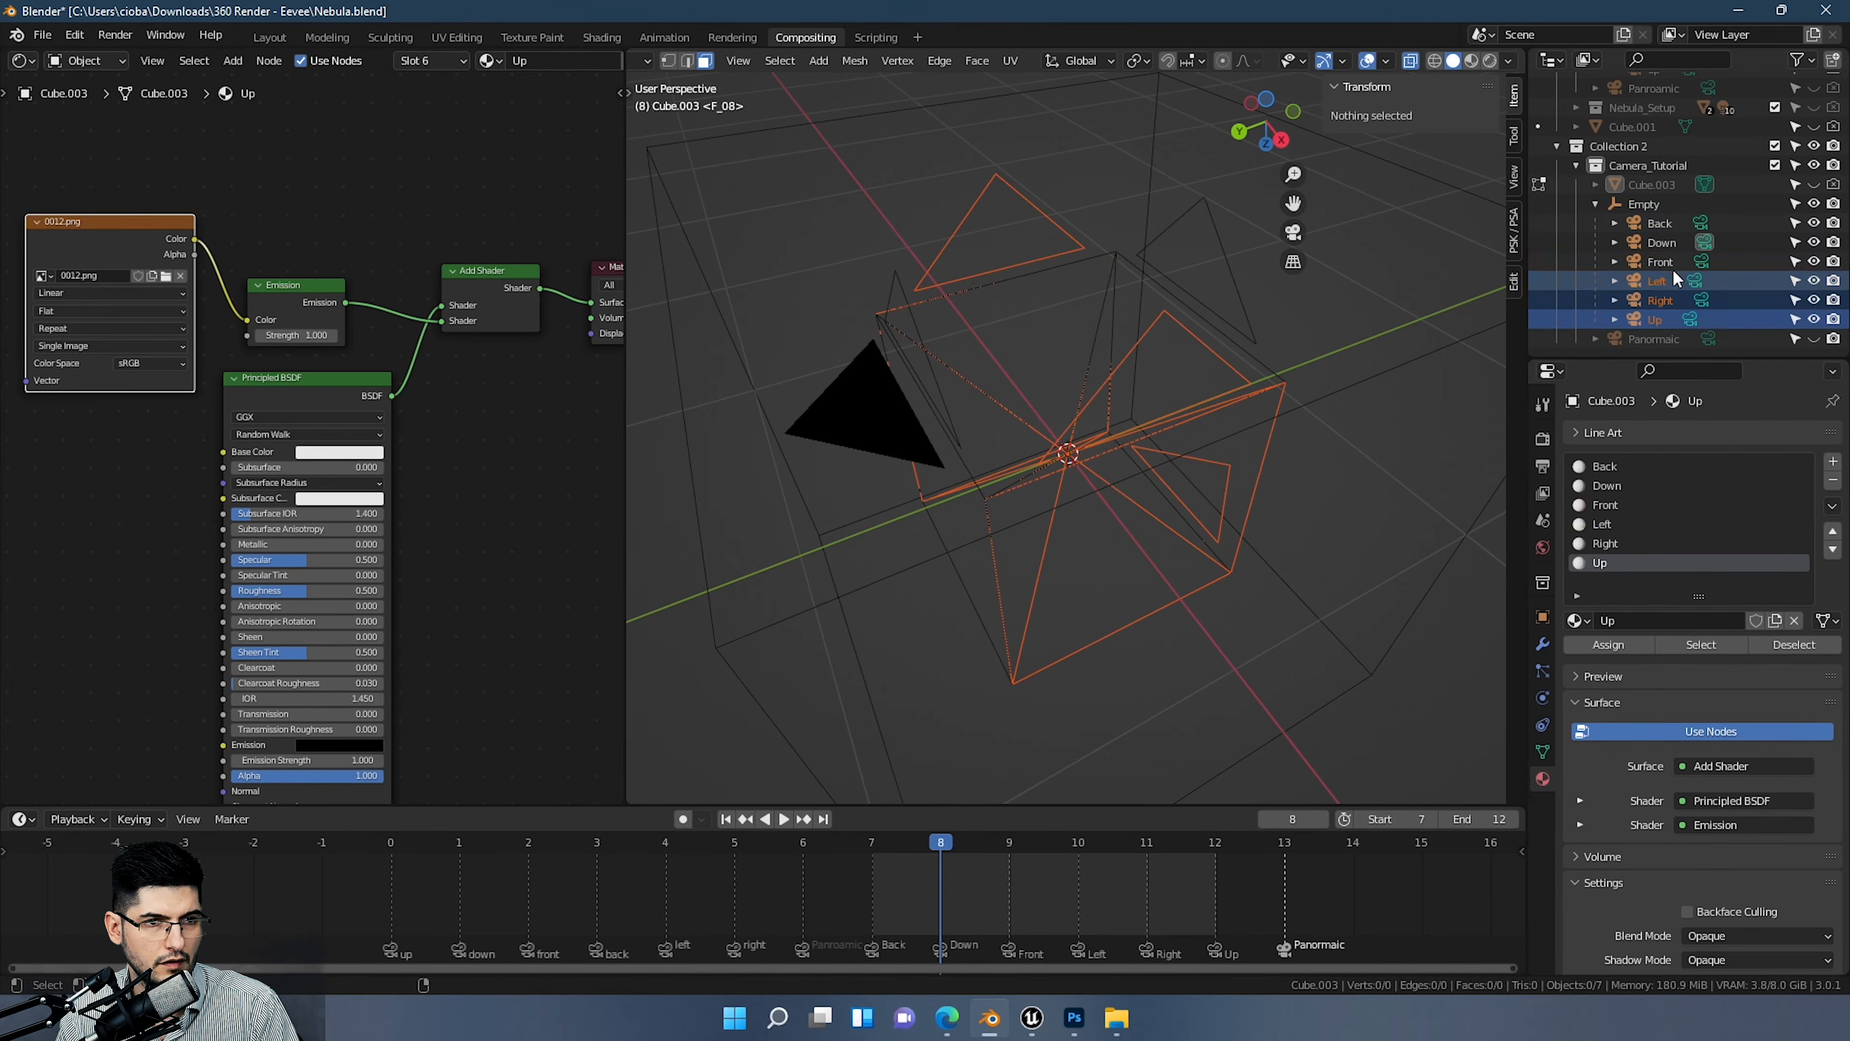
left_click(1666, 244, "ctrl")
middle_click_drag(1357, 348, 1151, 381)
middle_click_drag(1006, 295, 1183, 267)
middle_click_drag(997, 284, 888, 280)
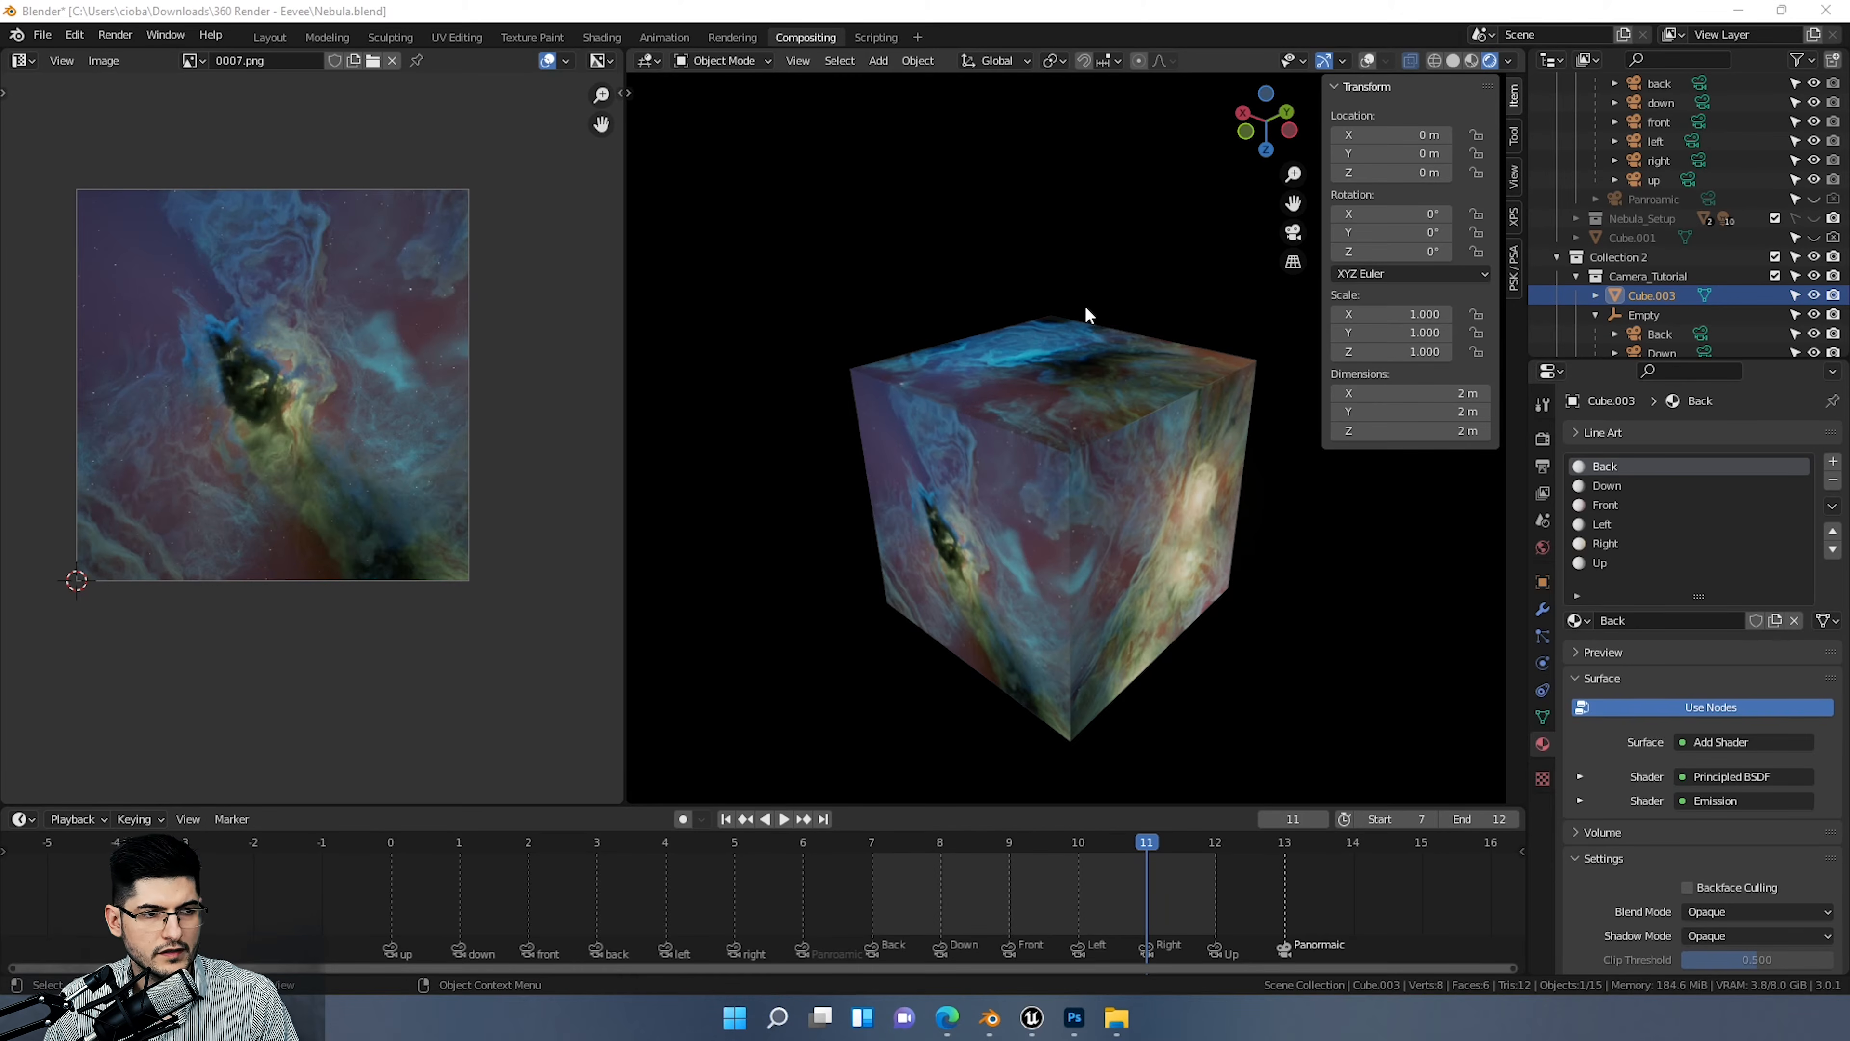
Step: Inspect the nebula-textured cube from several sides, checking how the images meet along its edges
middle_click_drag(929, 402, 995, 401)
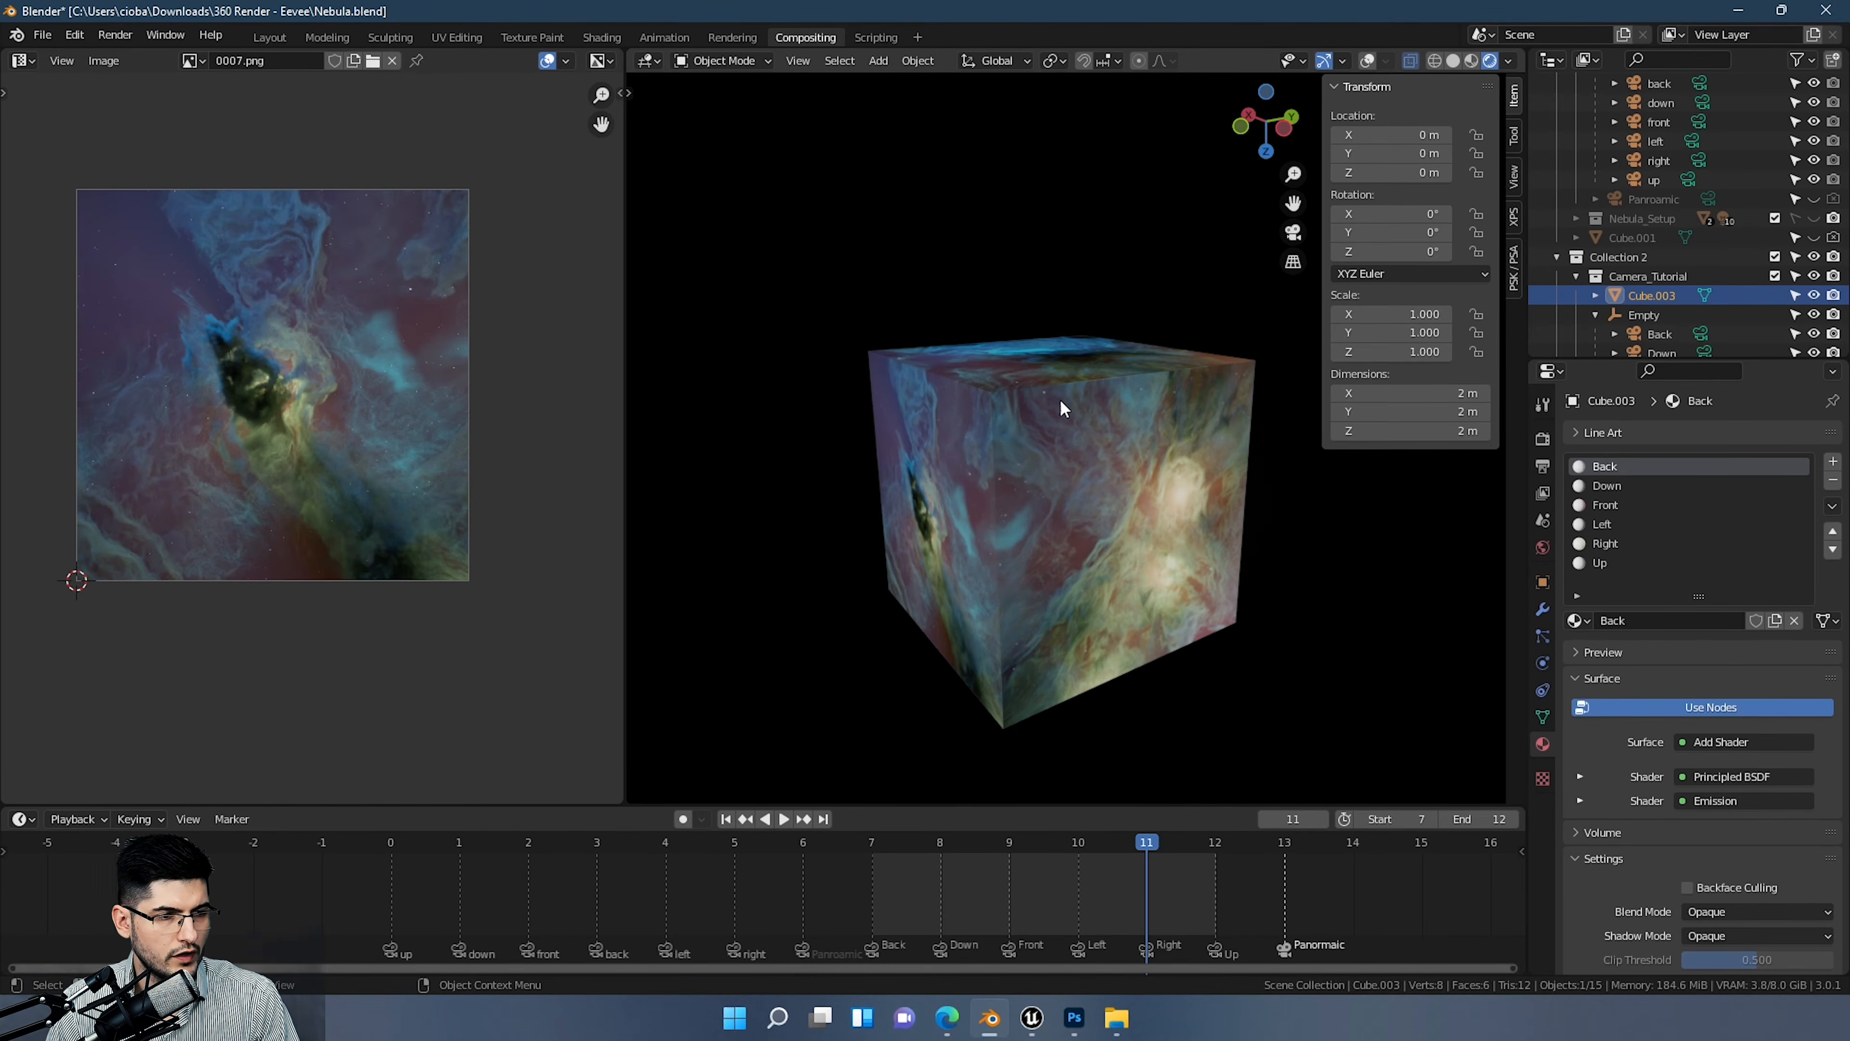
middle_click_drag(1130, 343, 1052, 516)
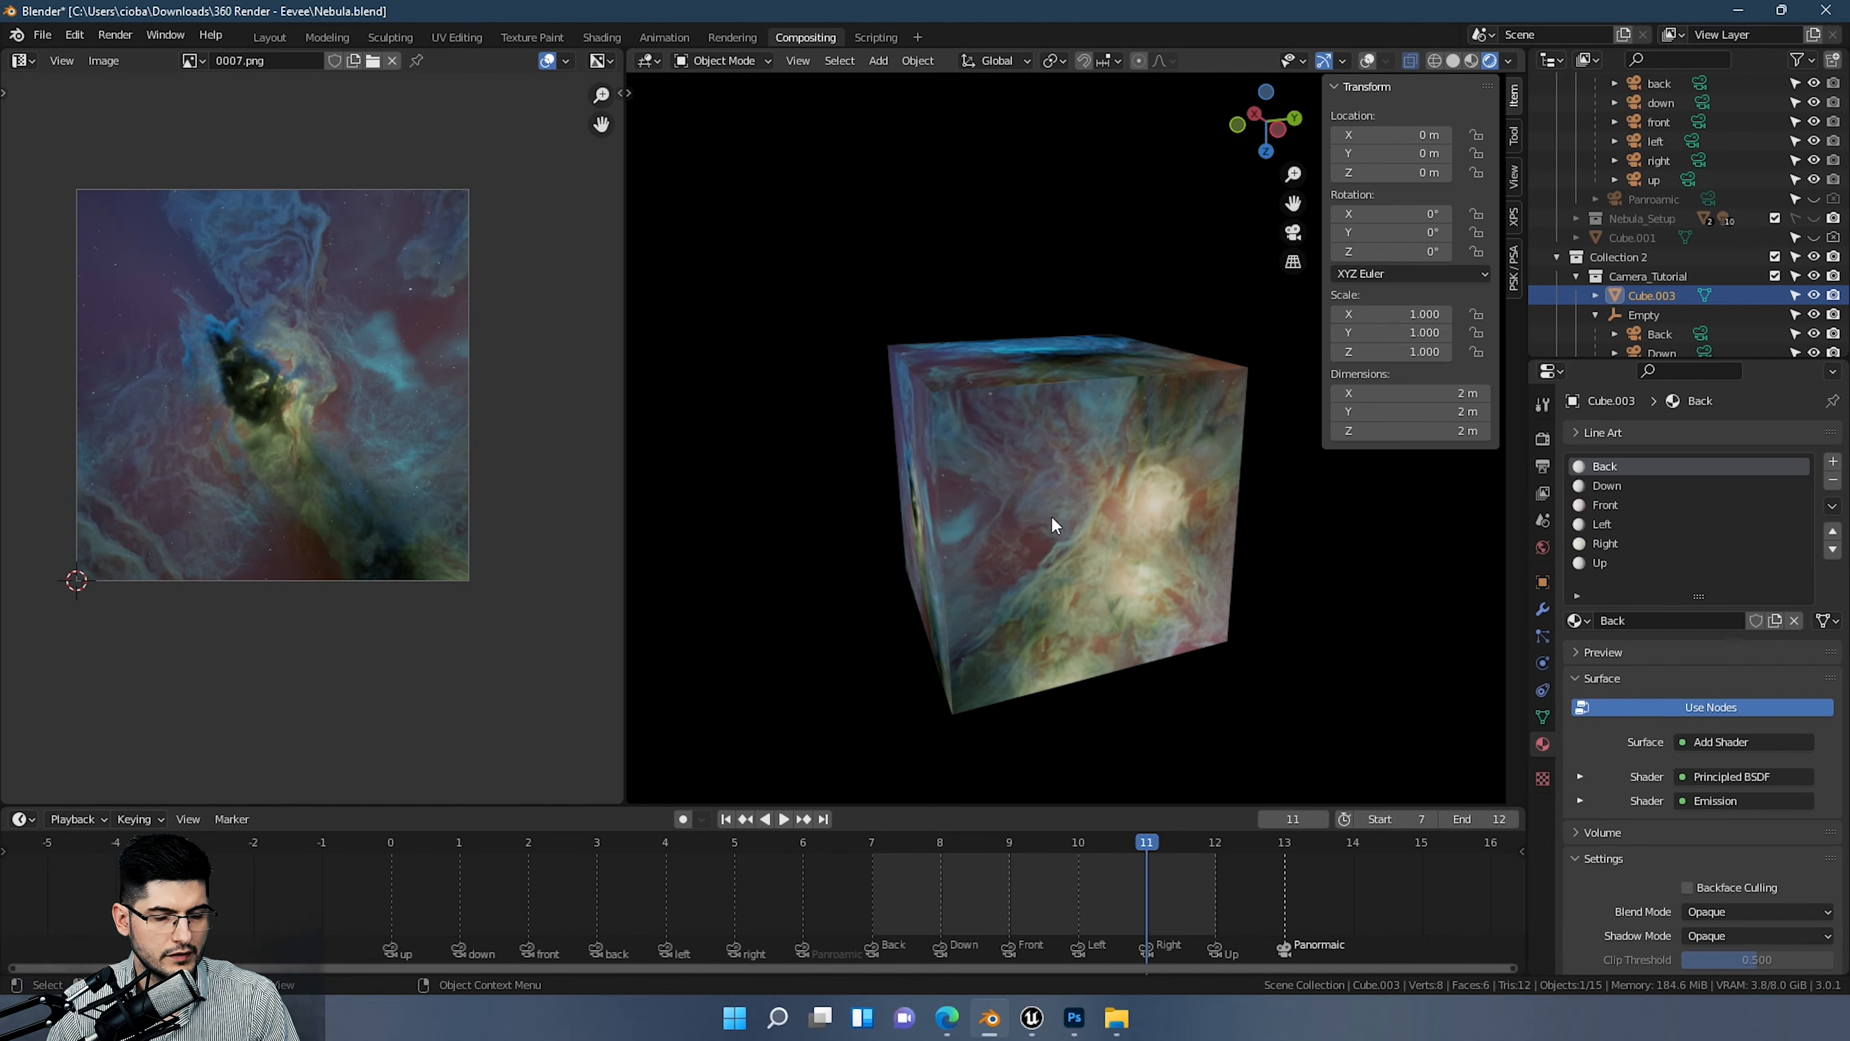
scroll(1024, 393, "up", 8)
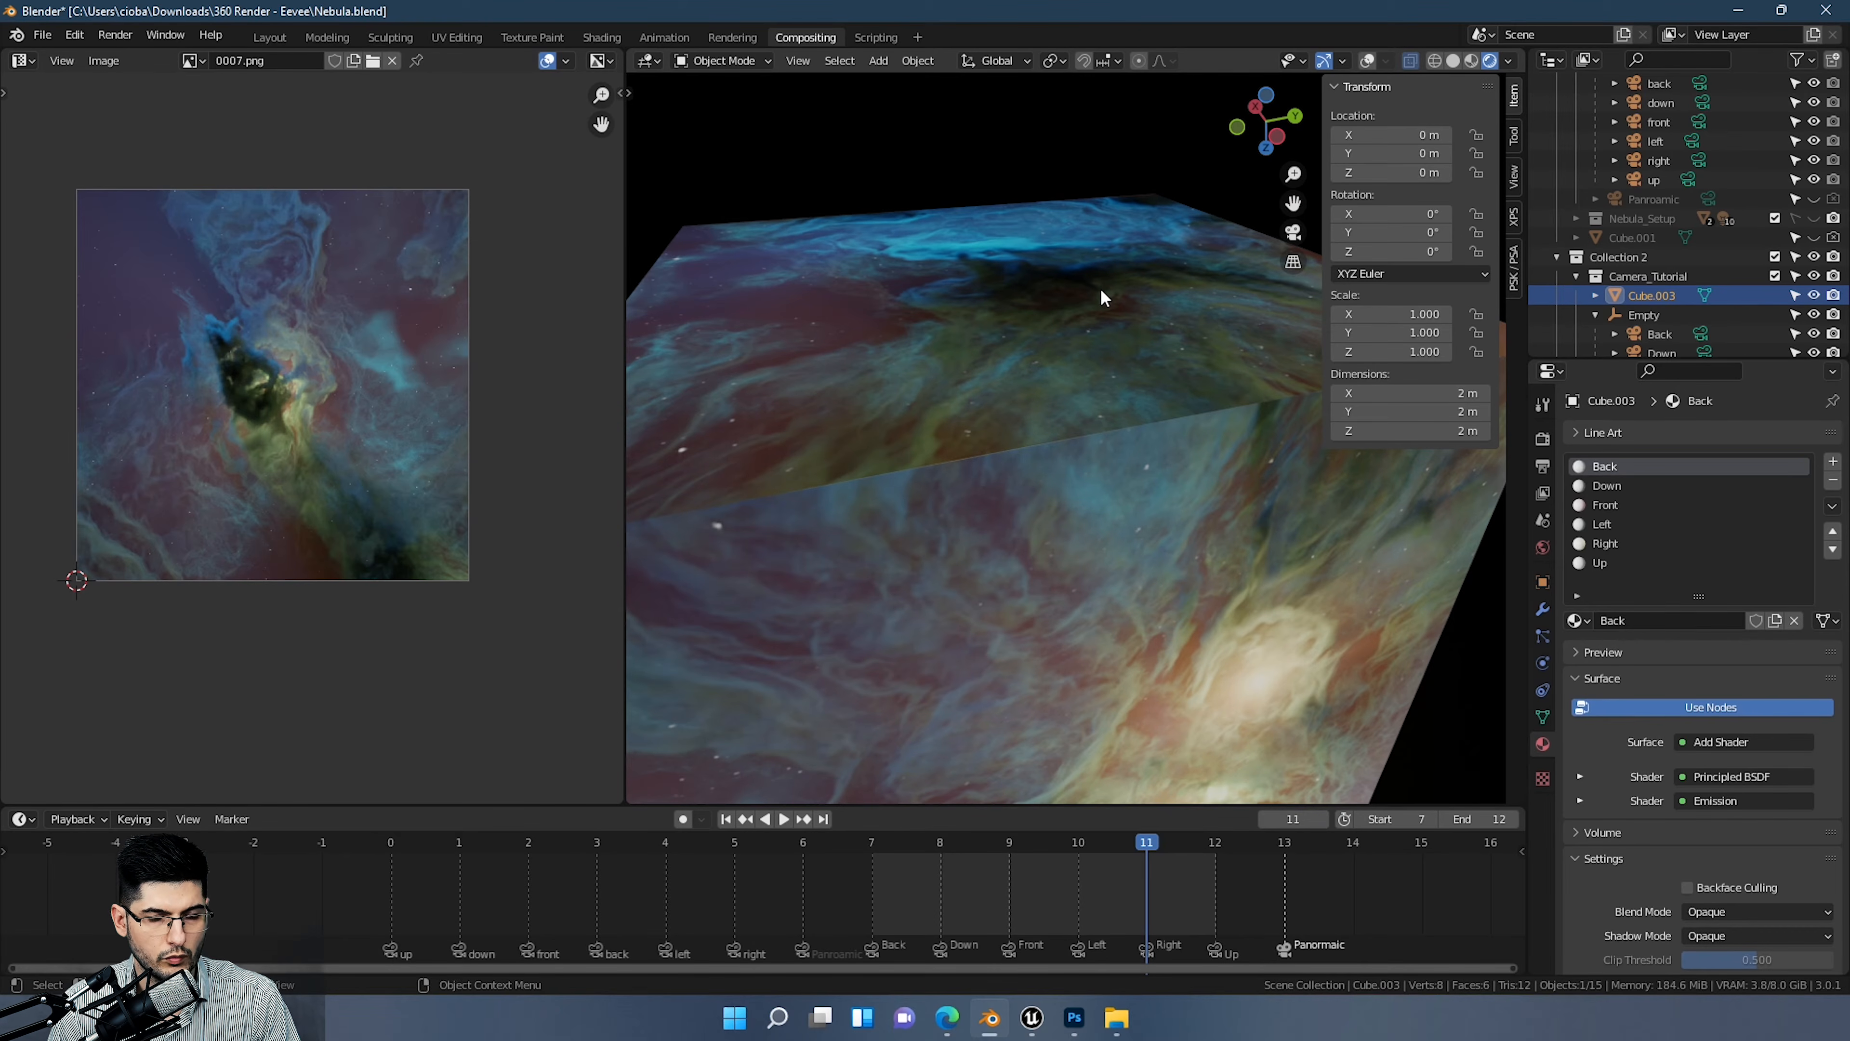
scroll(1108, 510, "down", 3)
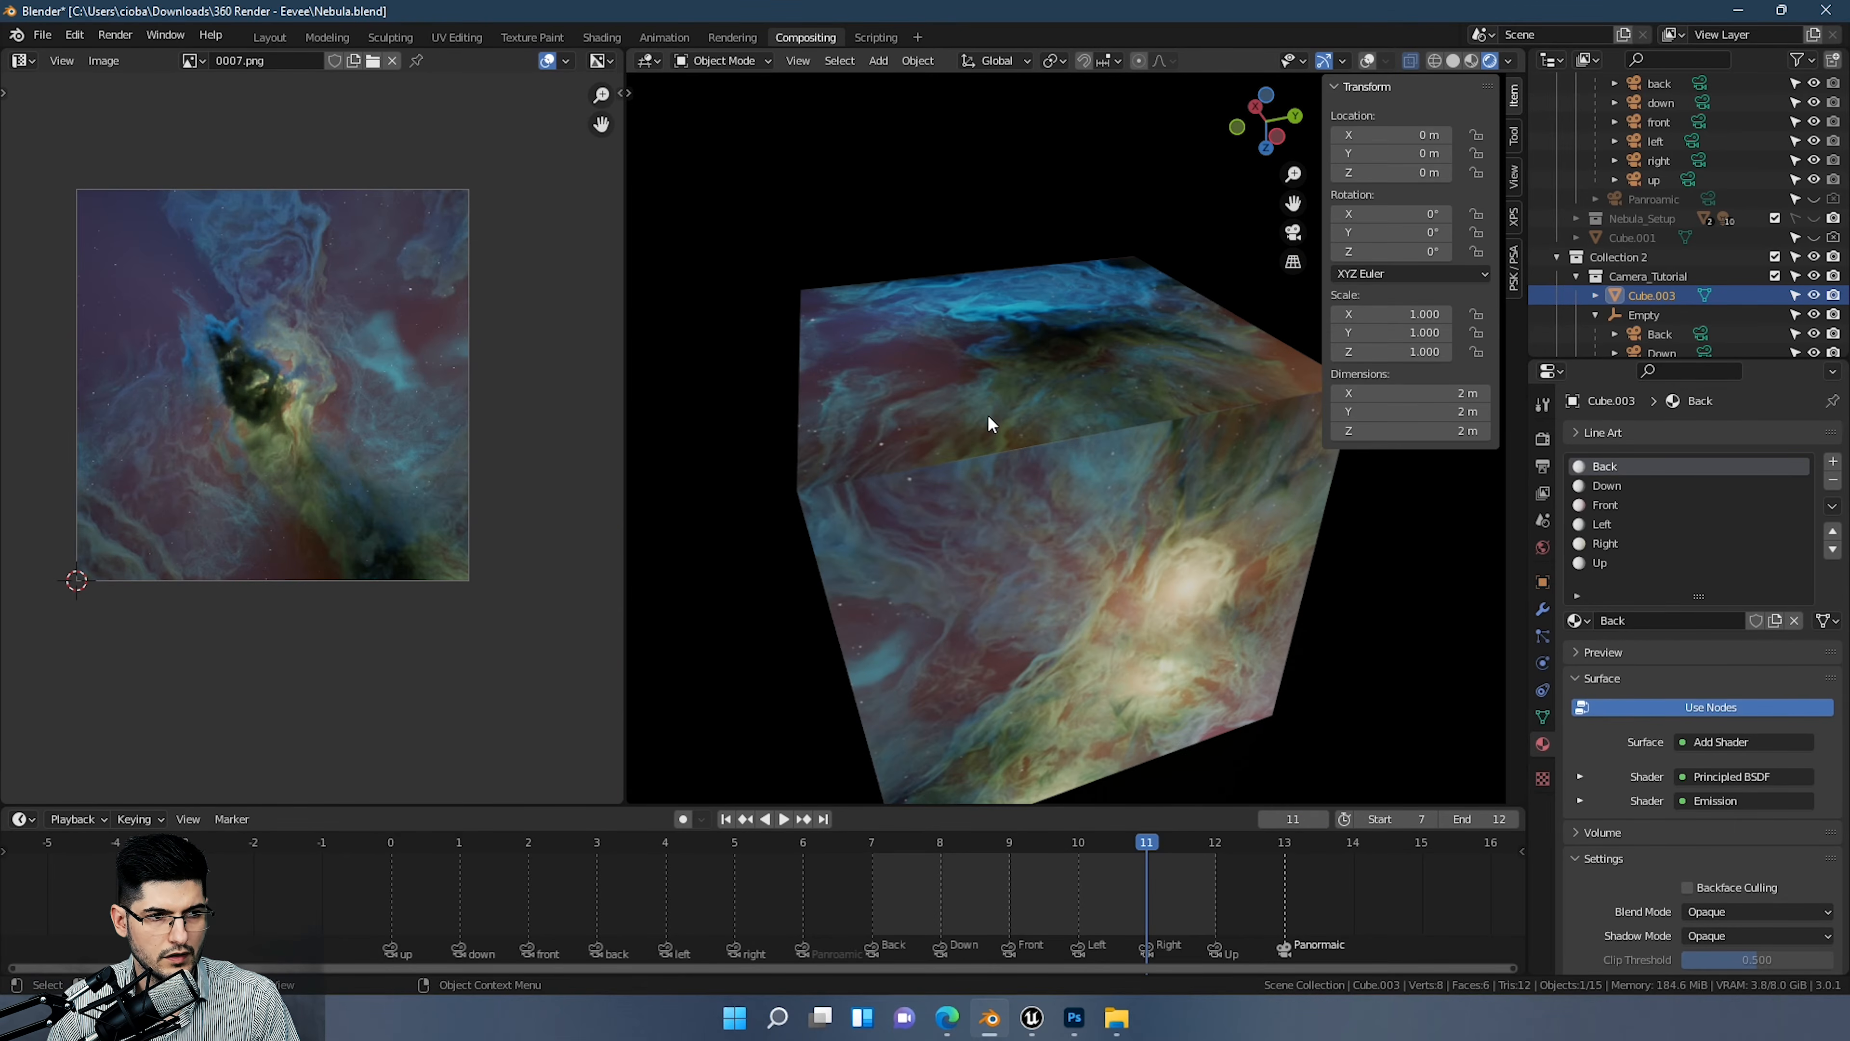
middle_click_drag(989, 416, 1109, 438)
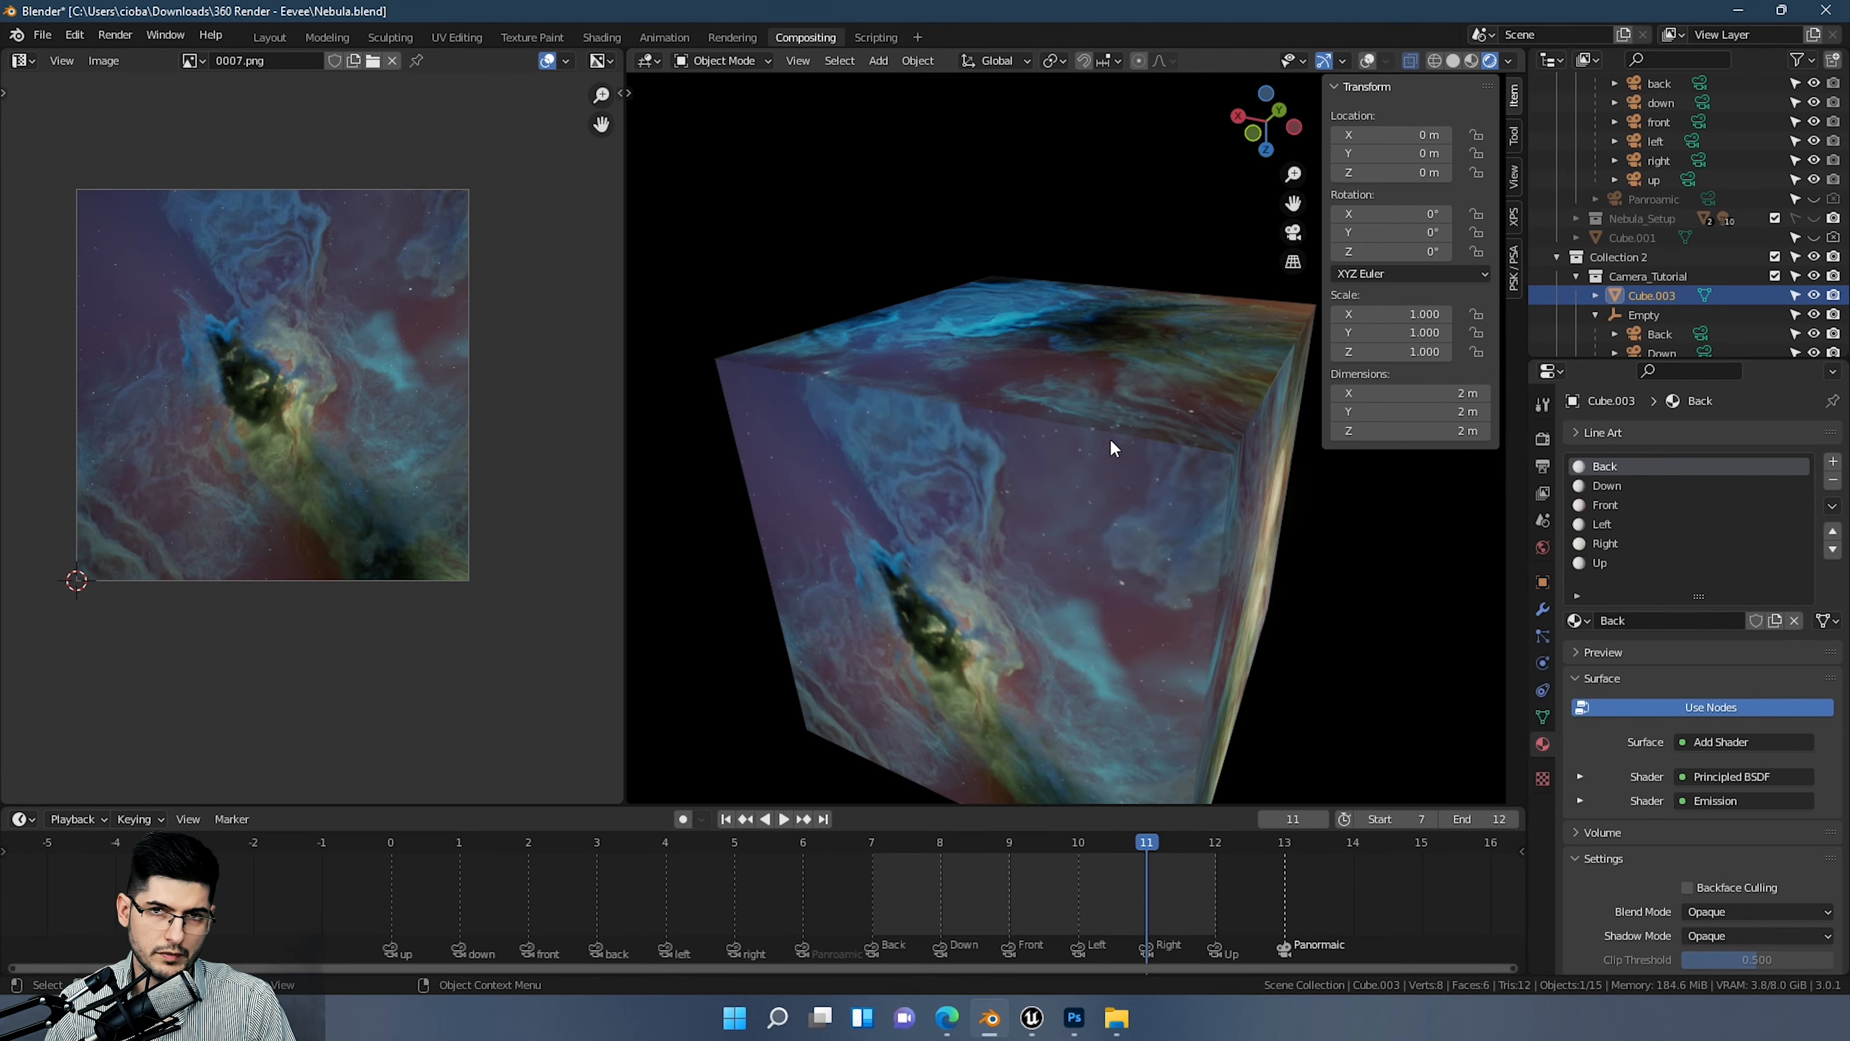
middle_click_drag(1112, 441, 1134, 430)
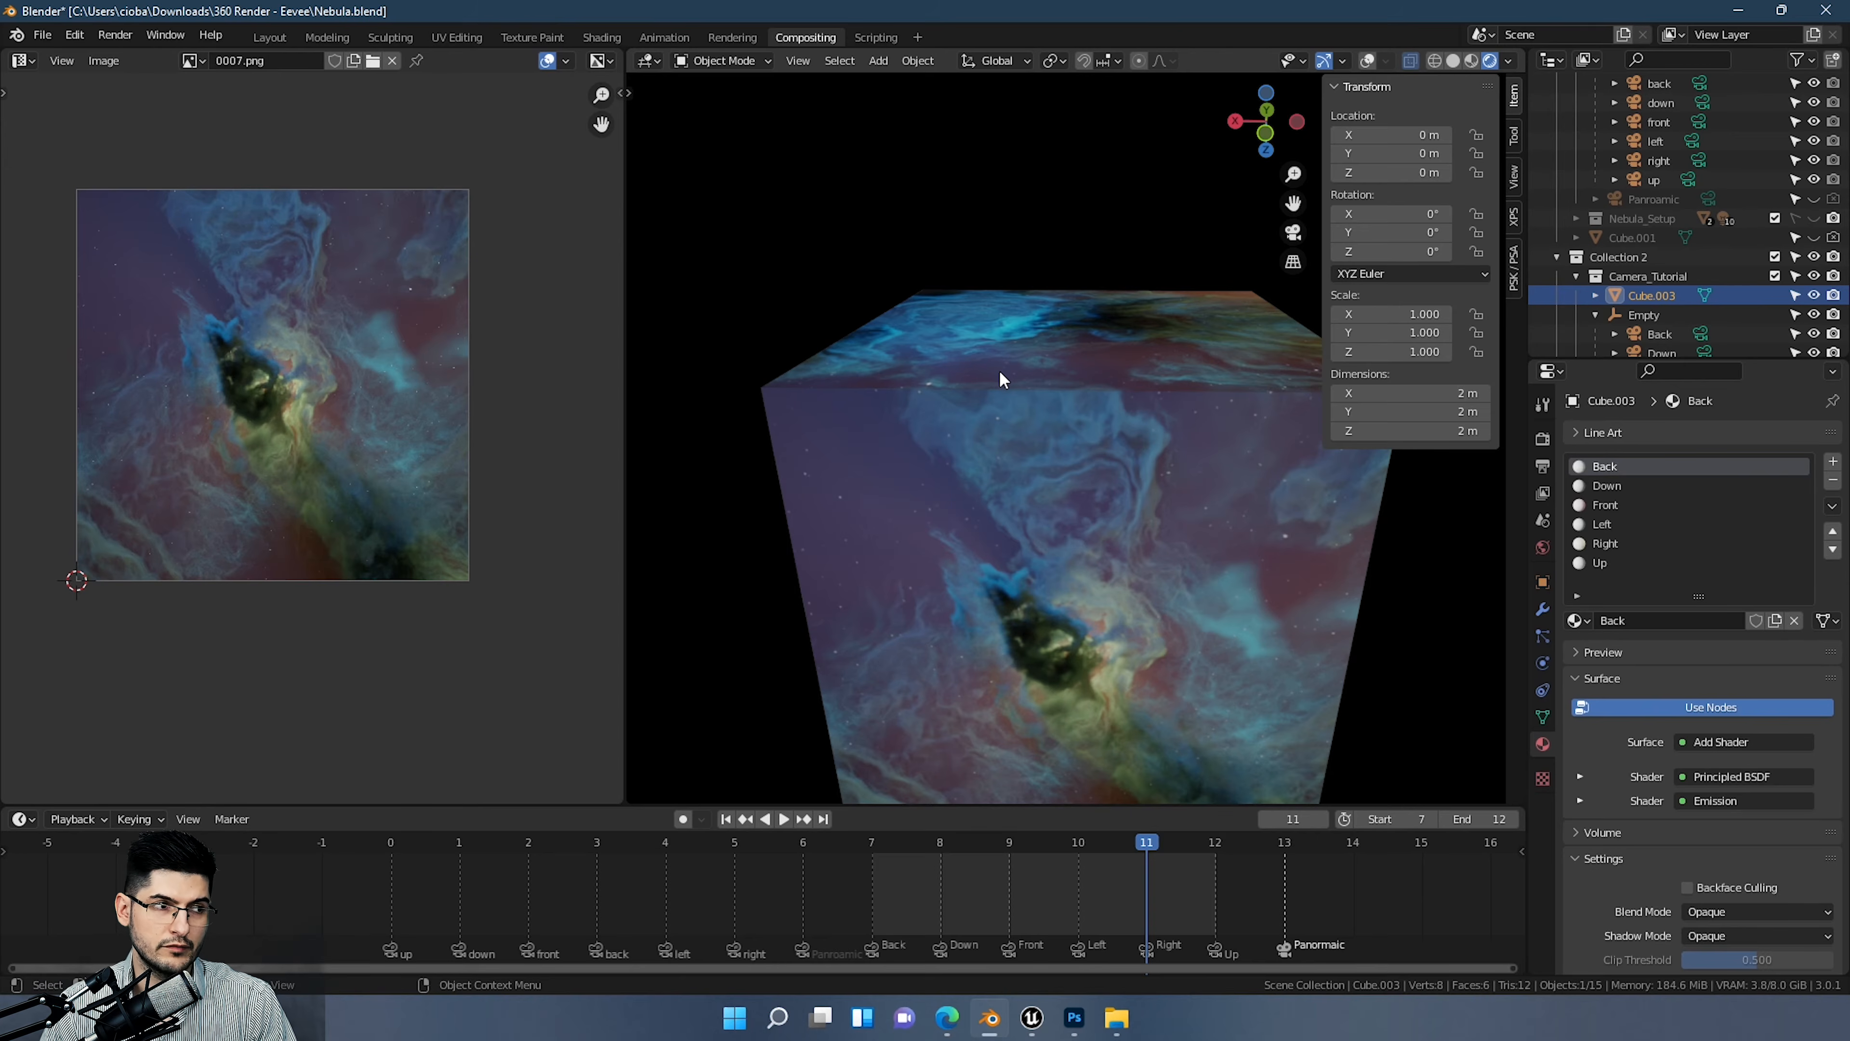
scroll(1006, 405, "down", 1)
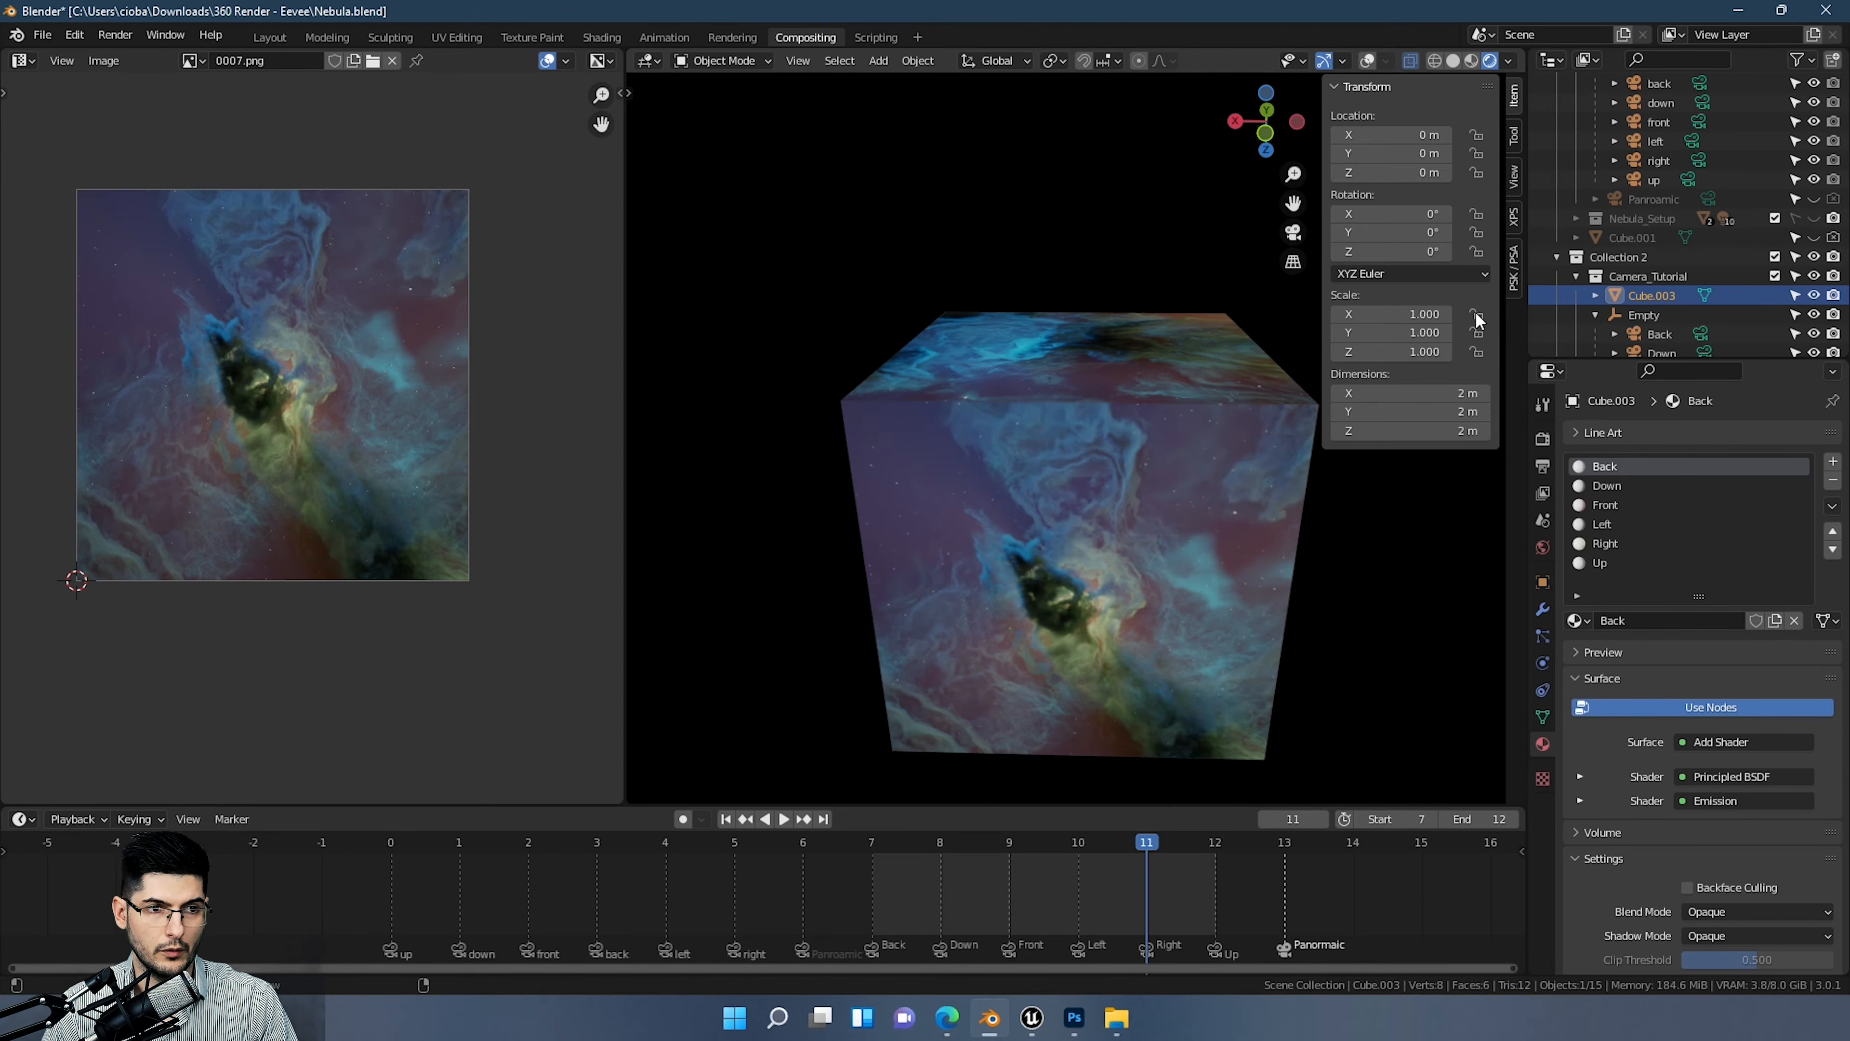
Step: Enable the Cube_Solver collection in both the viewport and renders
scroll(1655, 275, "down", 6)
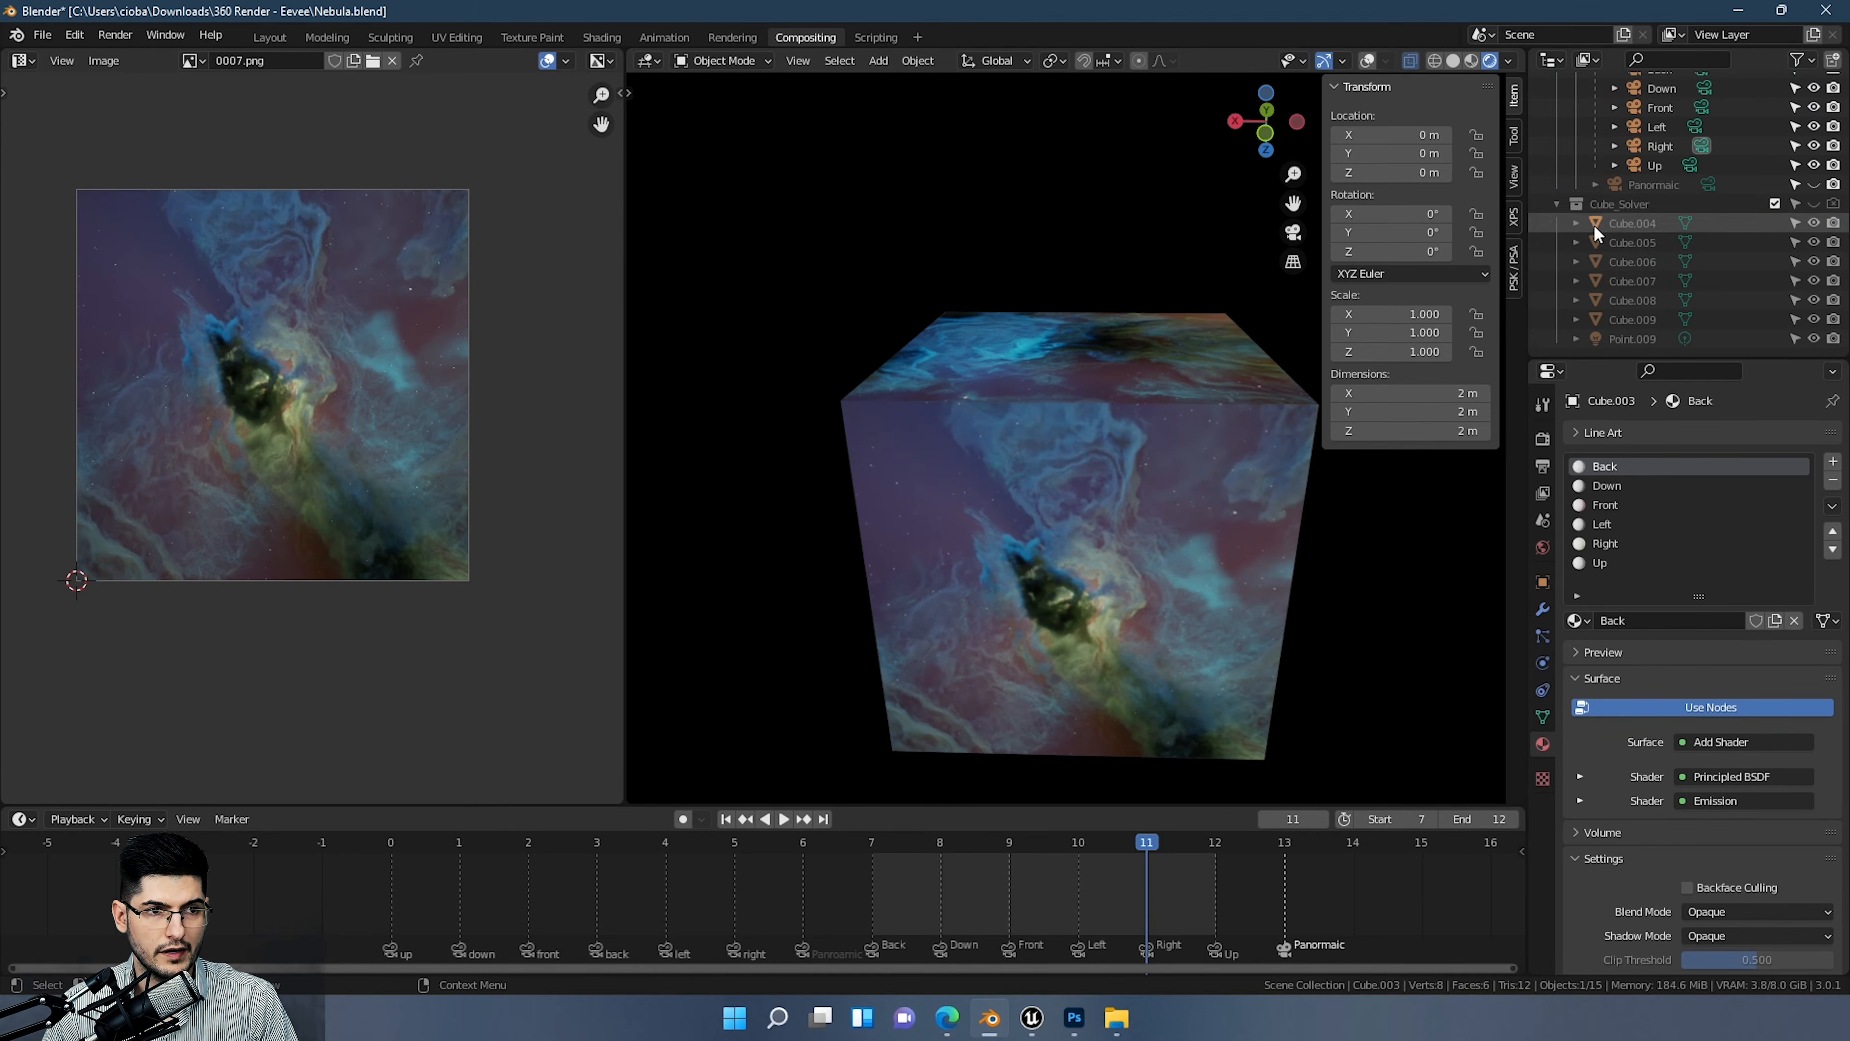
left_click(1648, 208)
left_click(1816, 205)
left_click(1834, 204)
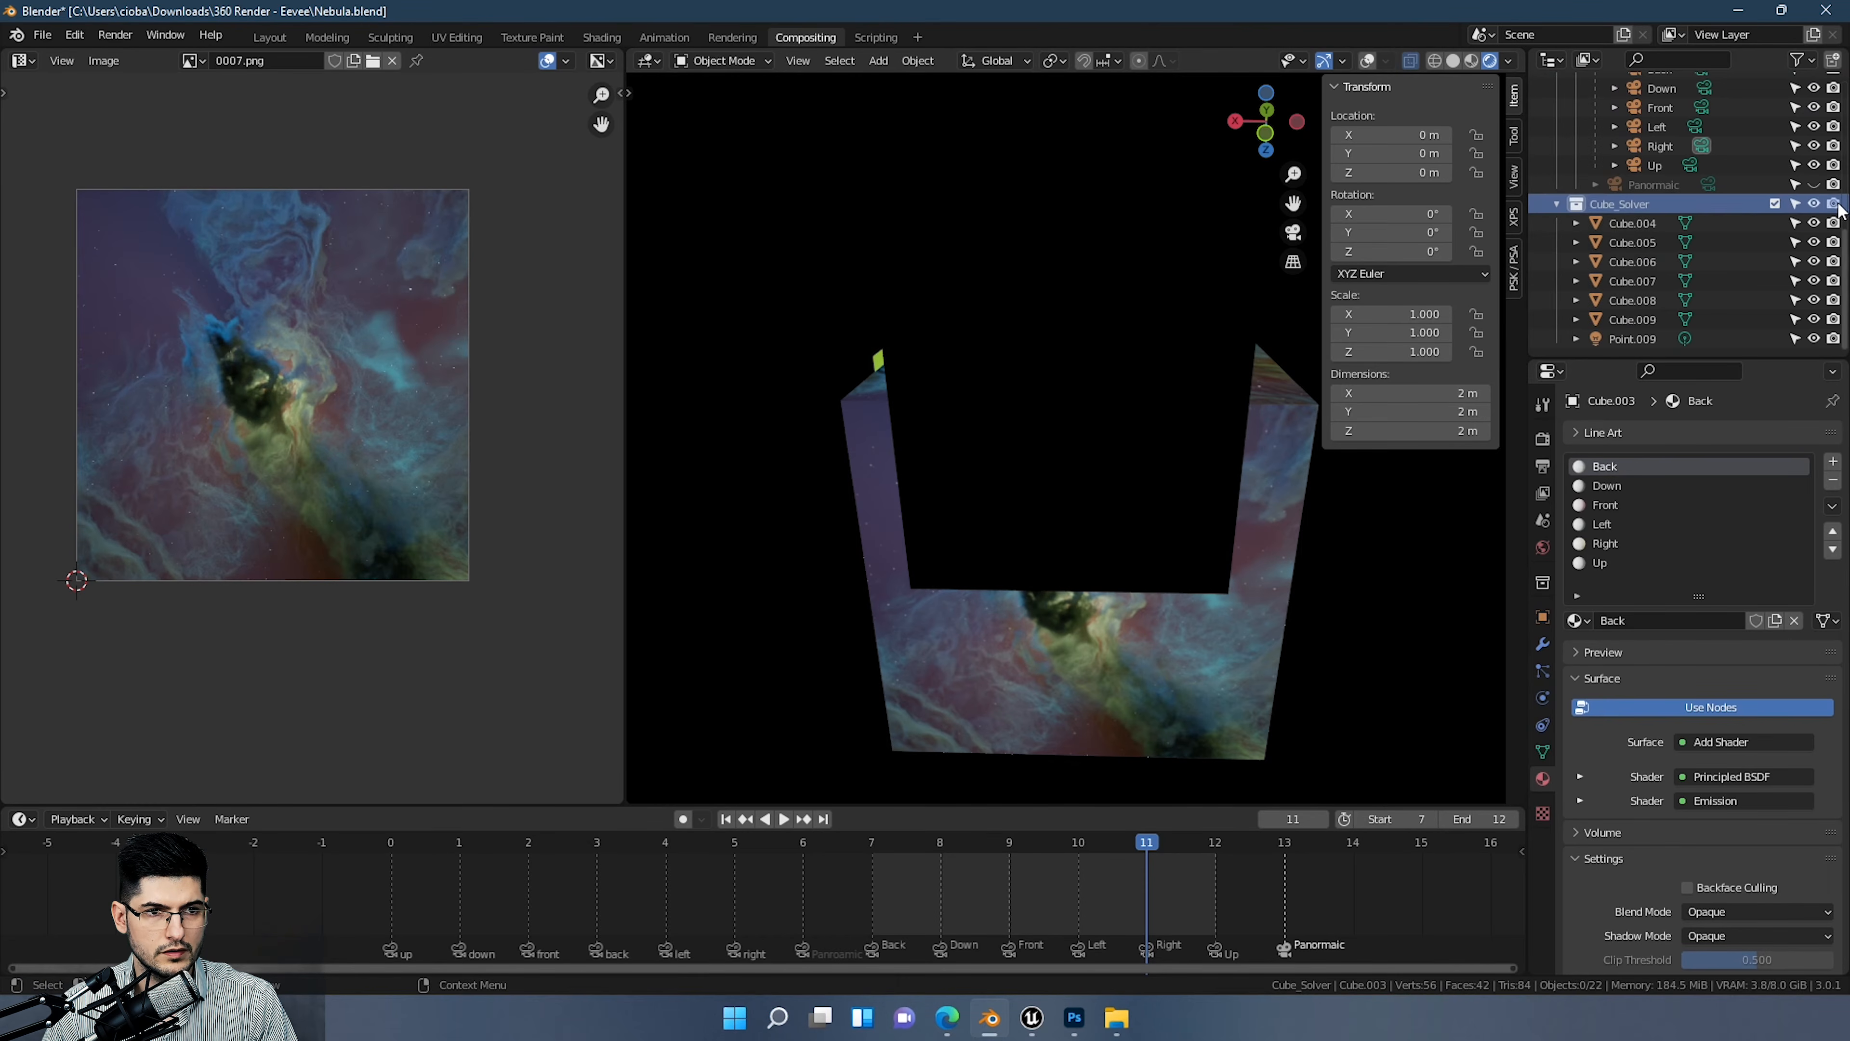
Step: Switch the 3D viewport to Material Preview shading to show the coloured cubes around the textured cube
scroll(1108, 449, "down", 5)
middle_click_drag(1132, 456, 1009, 470)
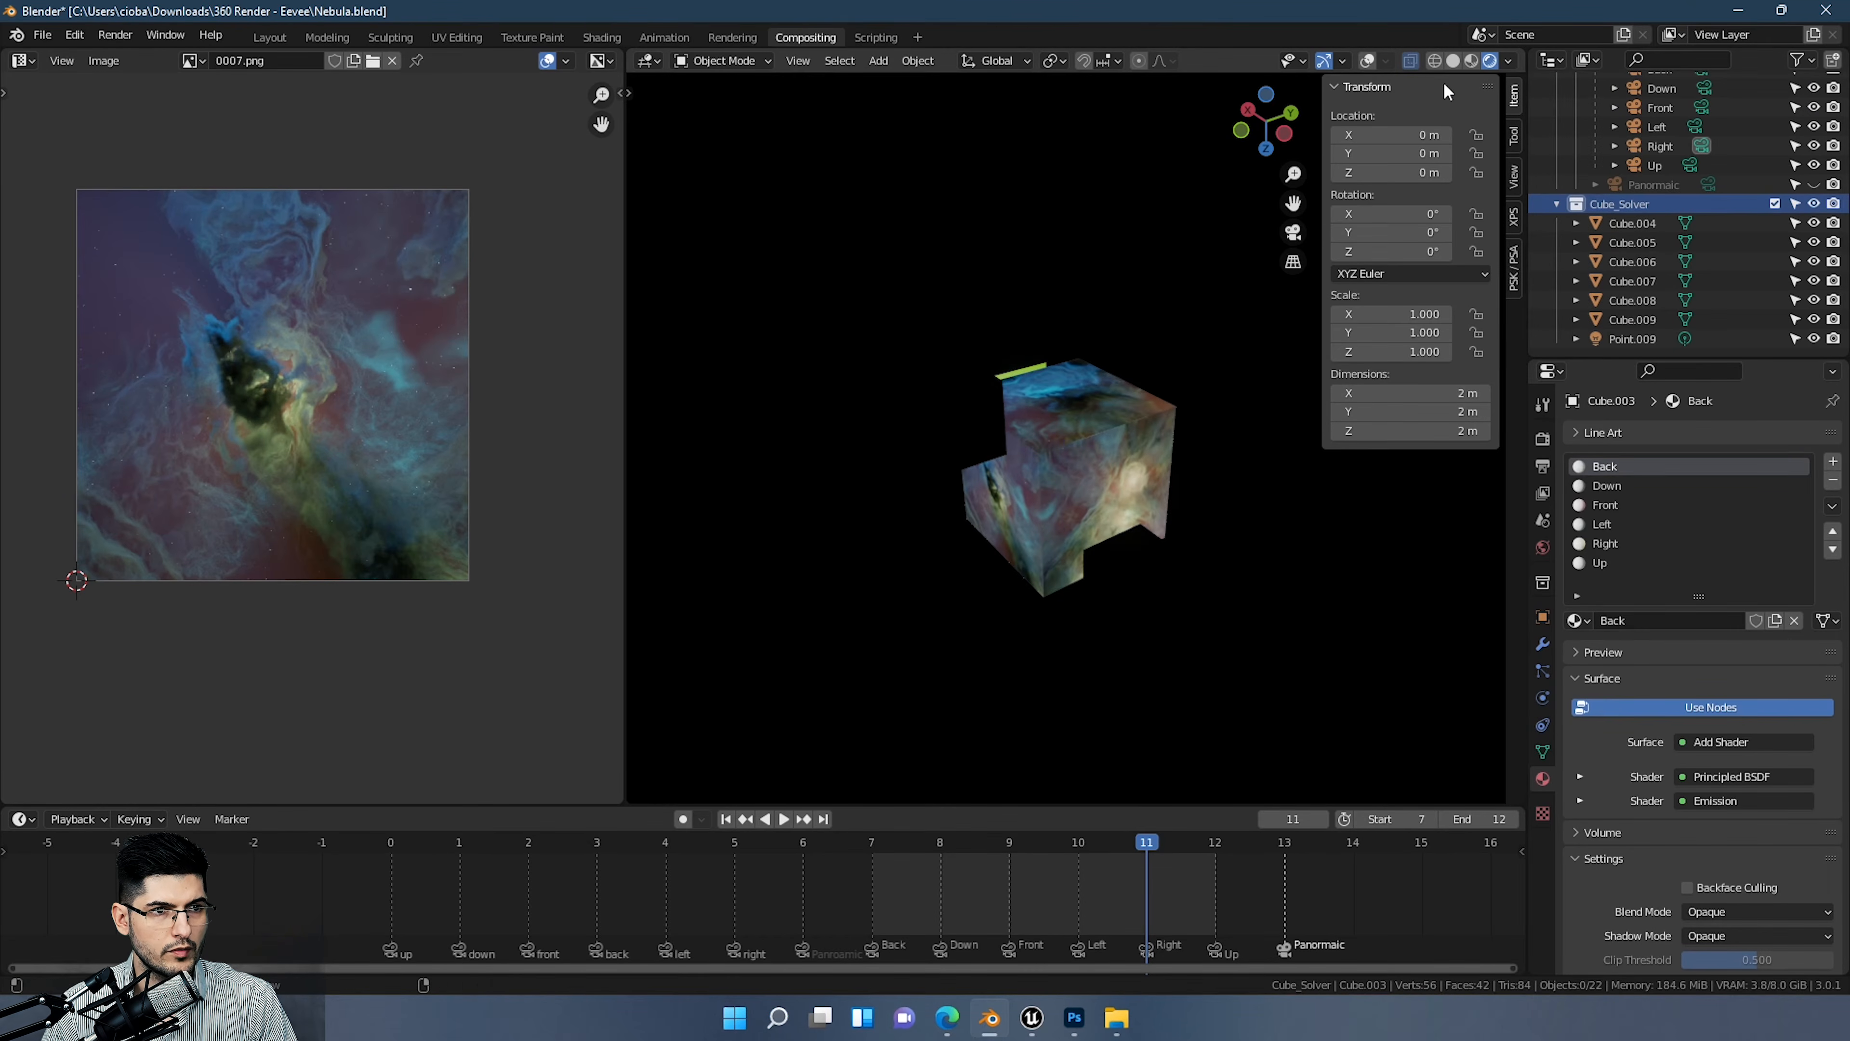
left_click(1470, 61)
middle_click_drag(947, 372, 1001, 318)
scroll(1002, 326, "up", 3)
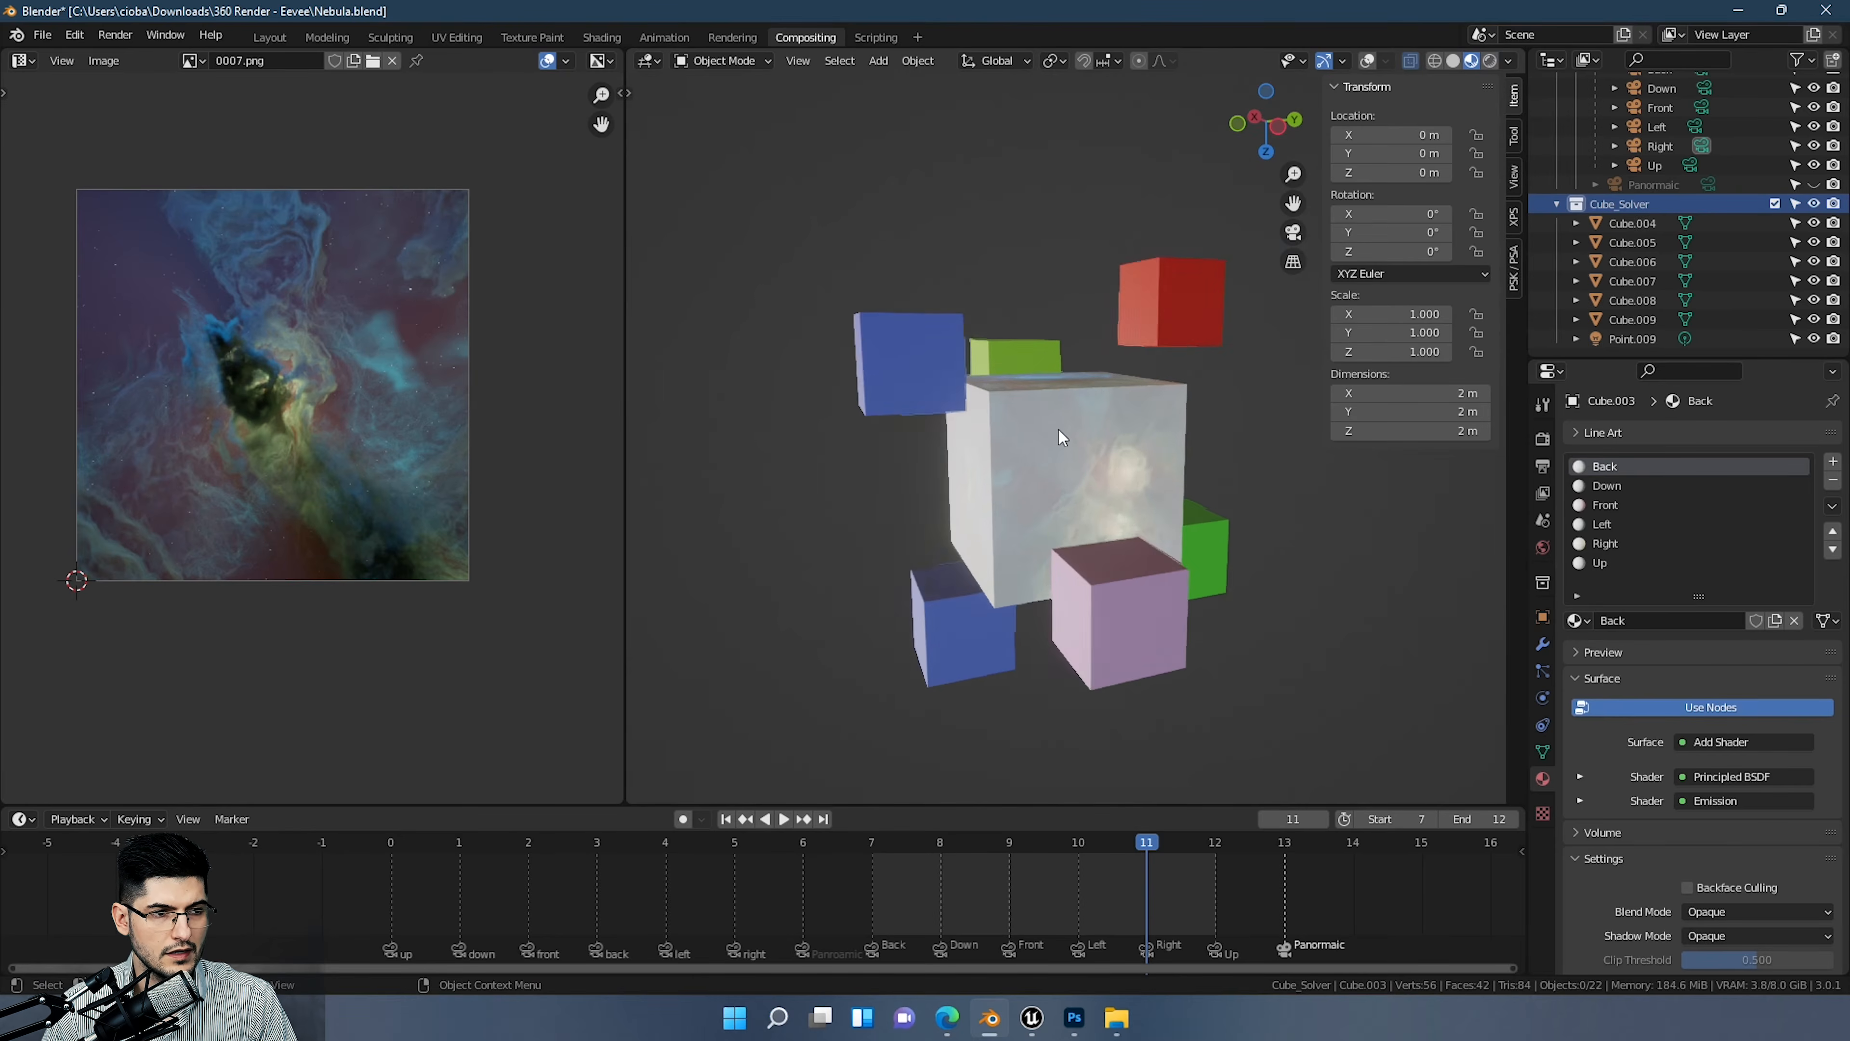
Step: Highlight the Cube_Solver objects from Cube.004 to Point.009 and examine their placement around the textured cube
left_click(1666, 221)
left_click(1631, 338, "shift")
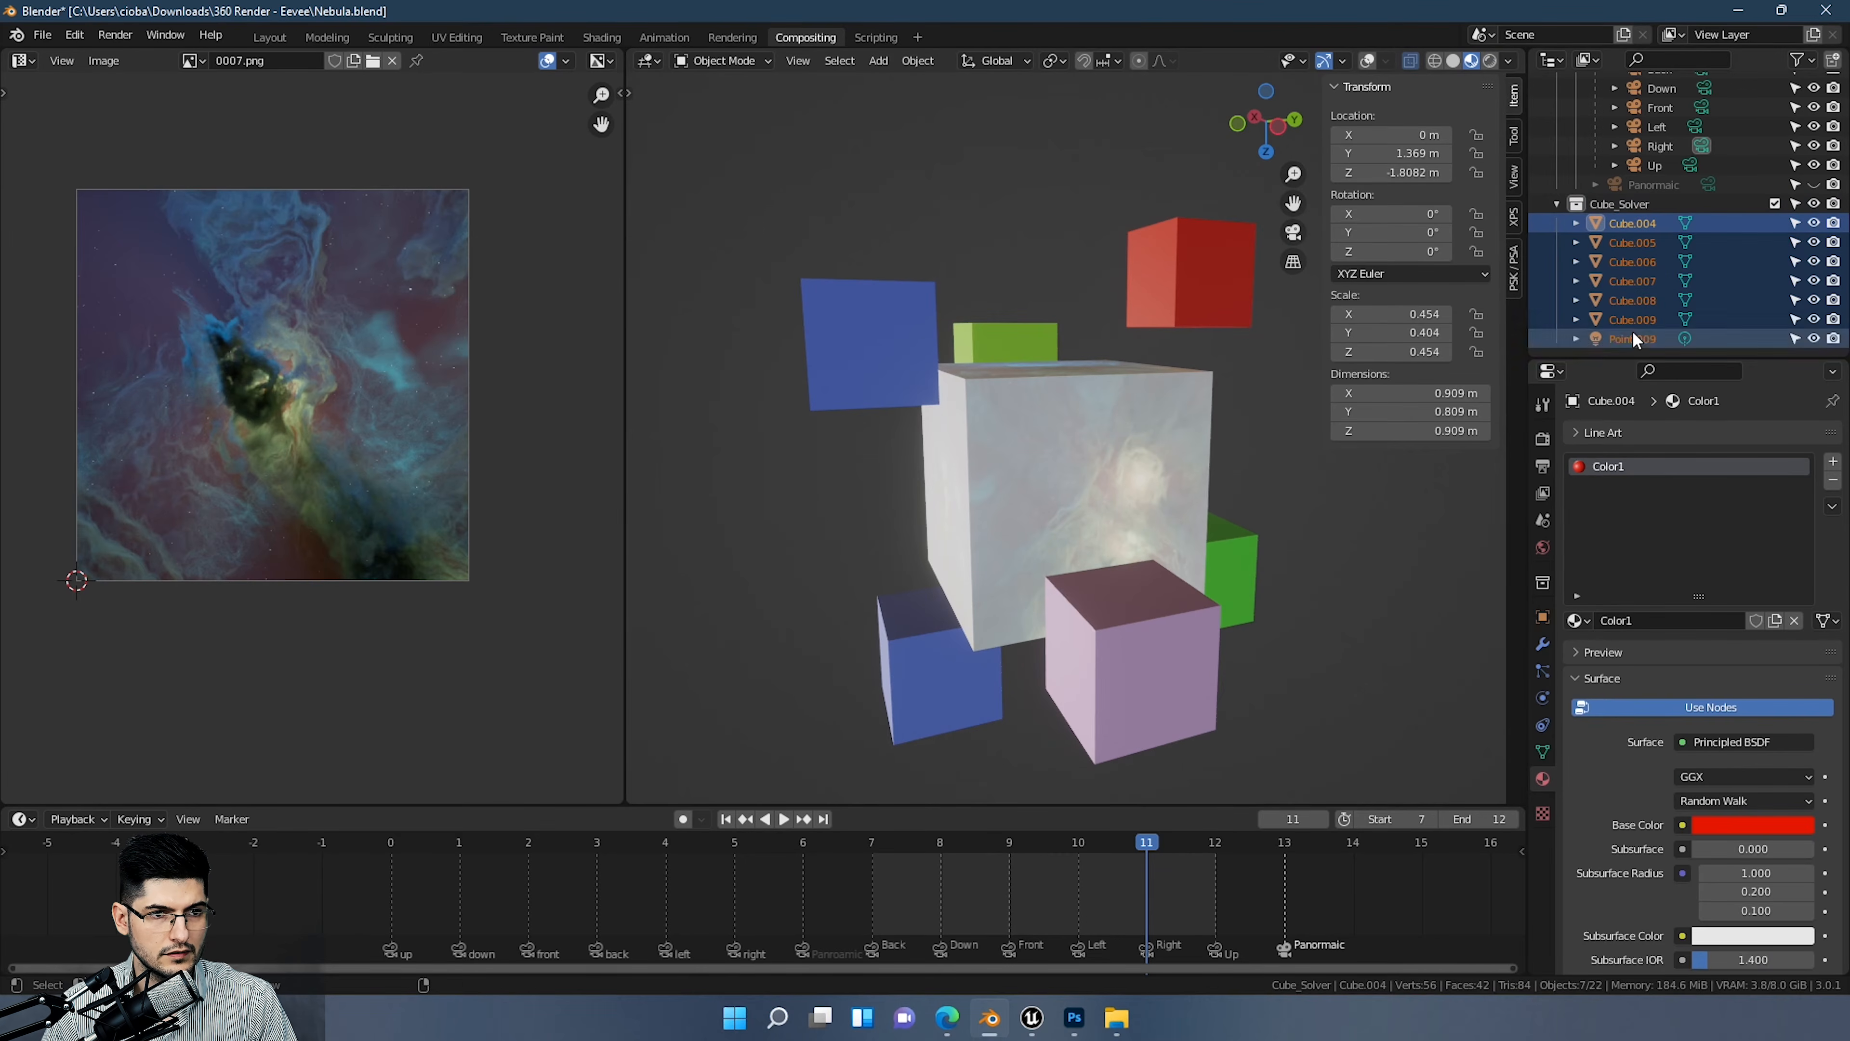
left_click(1238, 450)
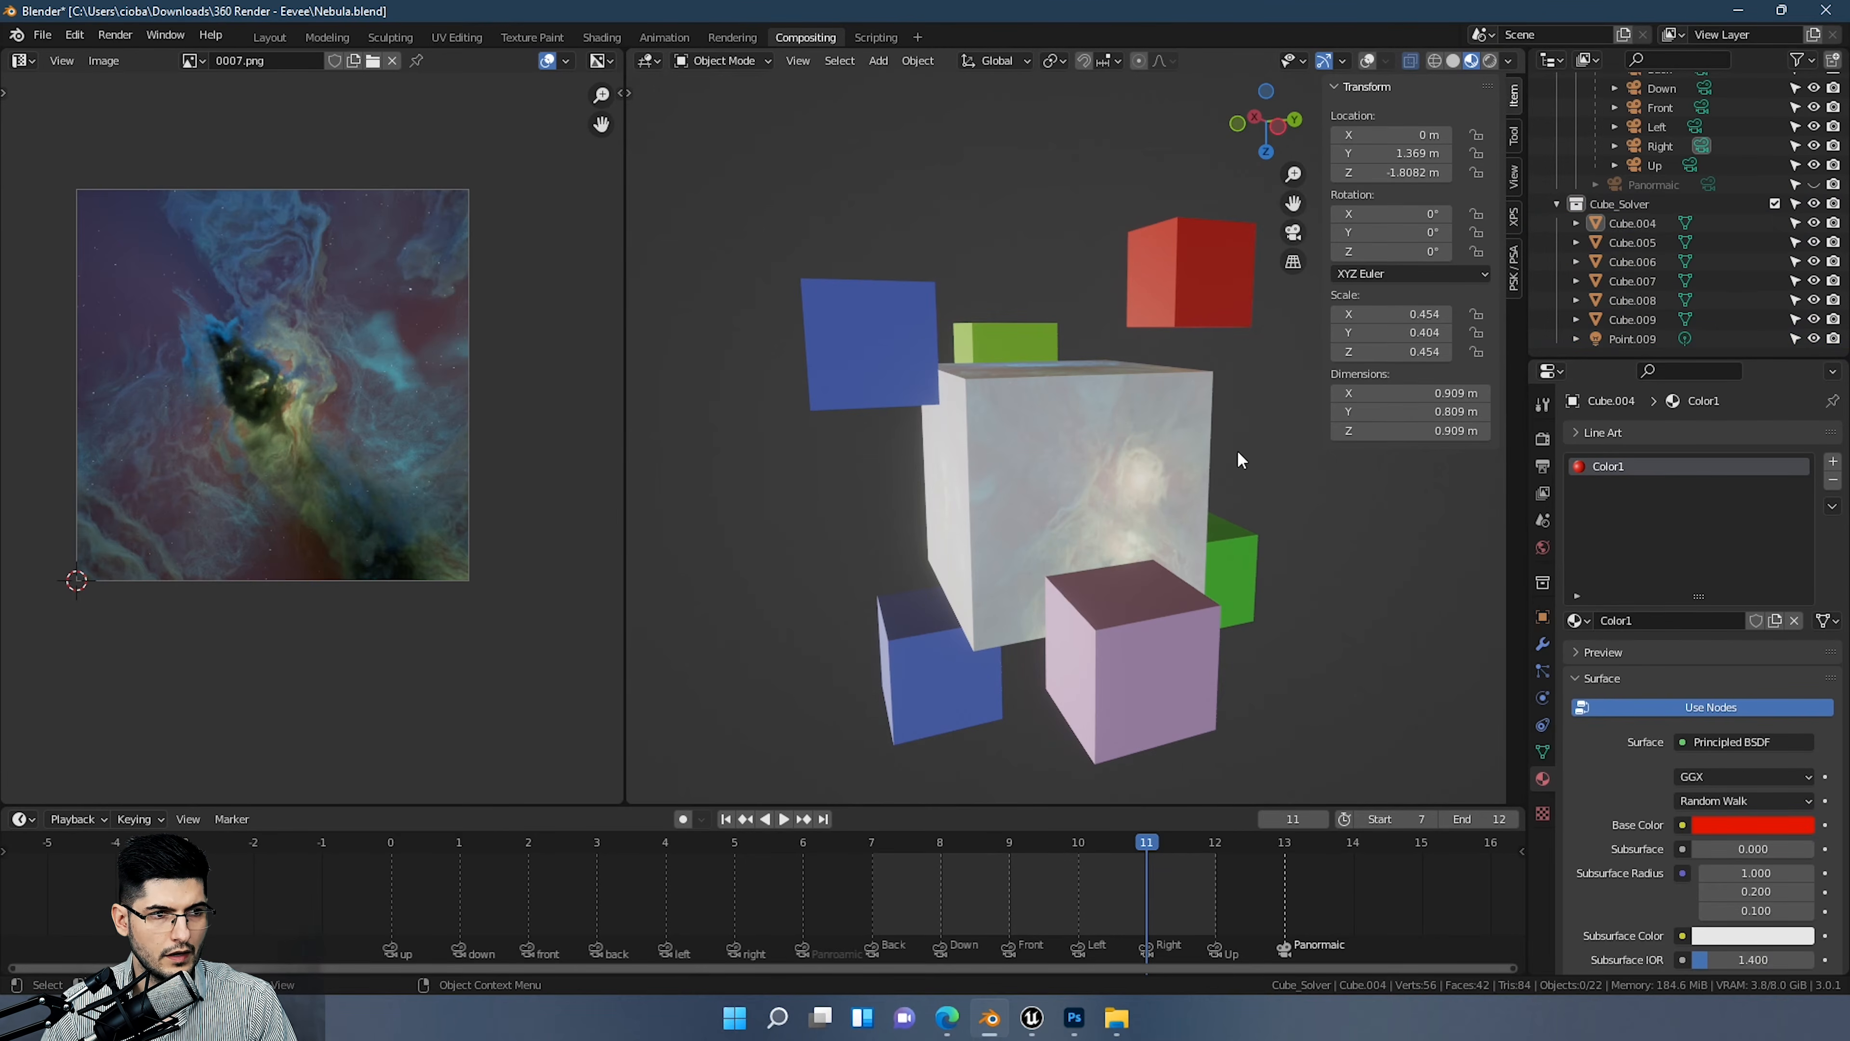
middle_click_drag(1238, 450, 1218, 394)
middle_click_drag(1027, 296, 1009, 423)
left_click(1009, 422)
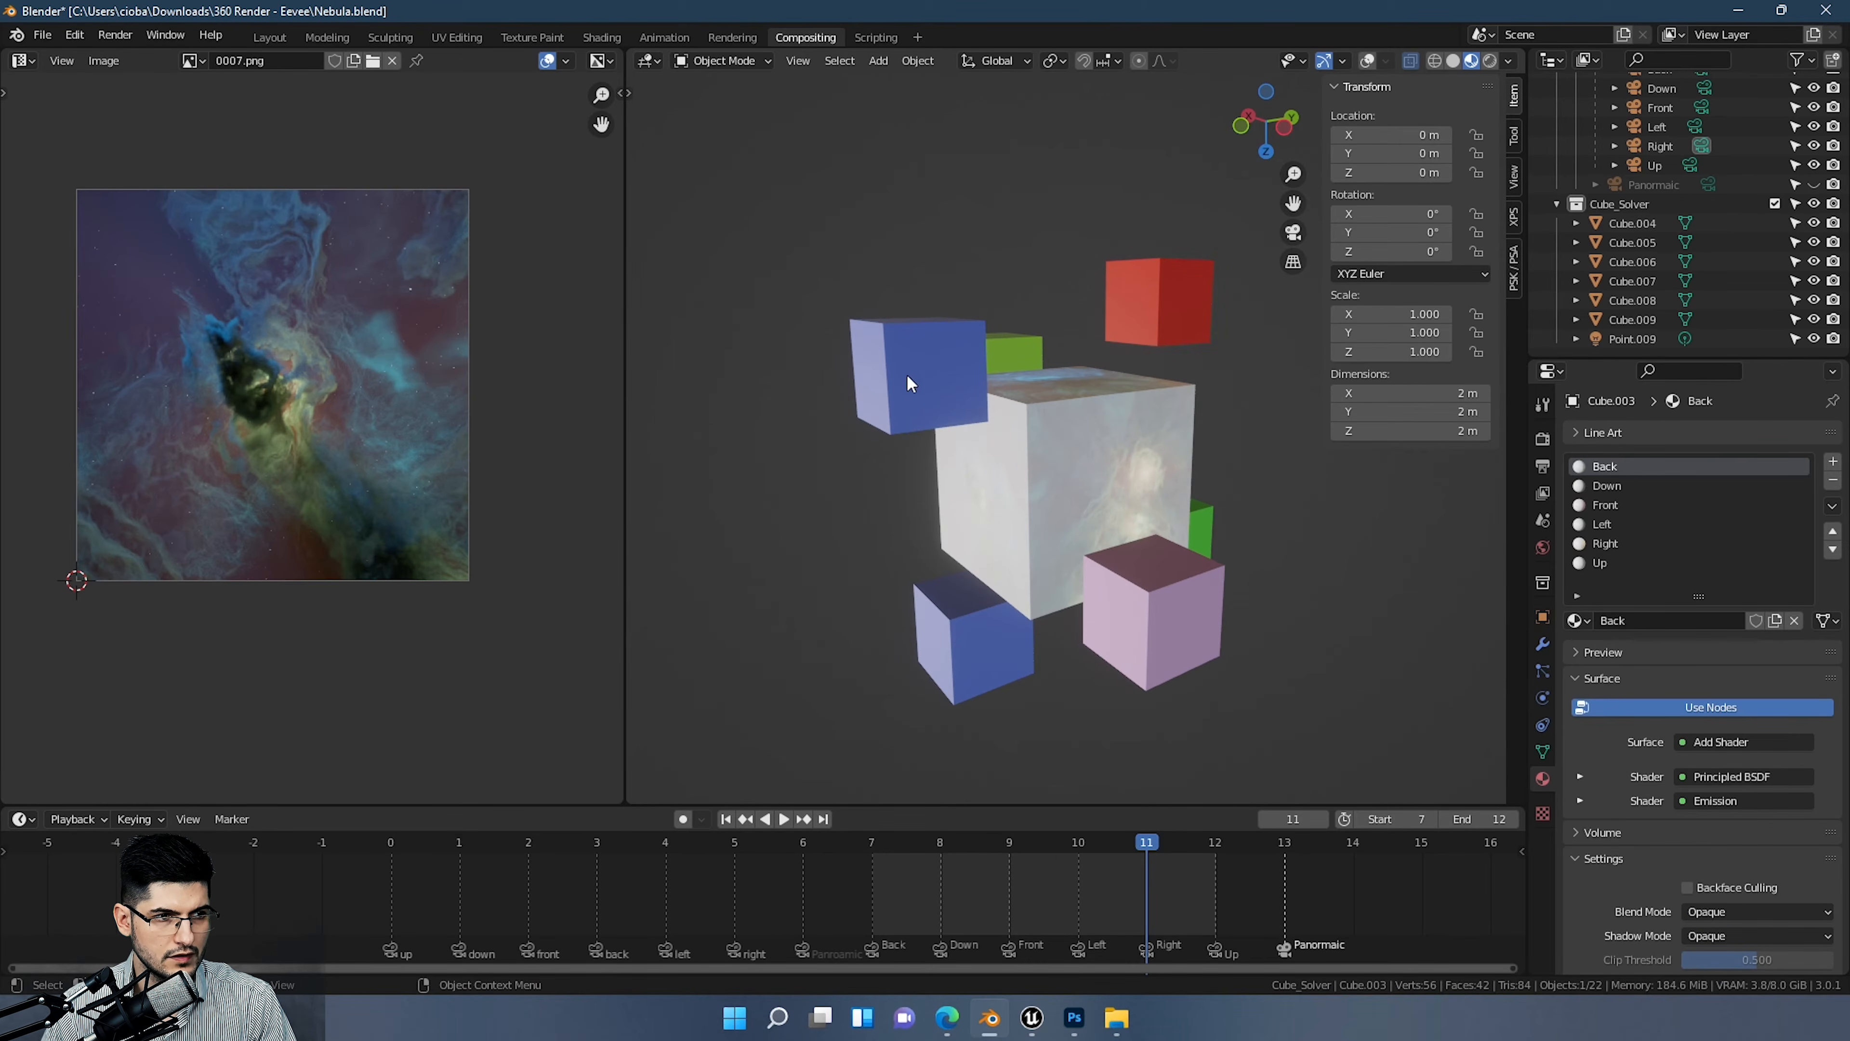
middle_click_drag(964, 612, 1060, 264)
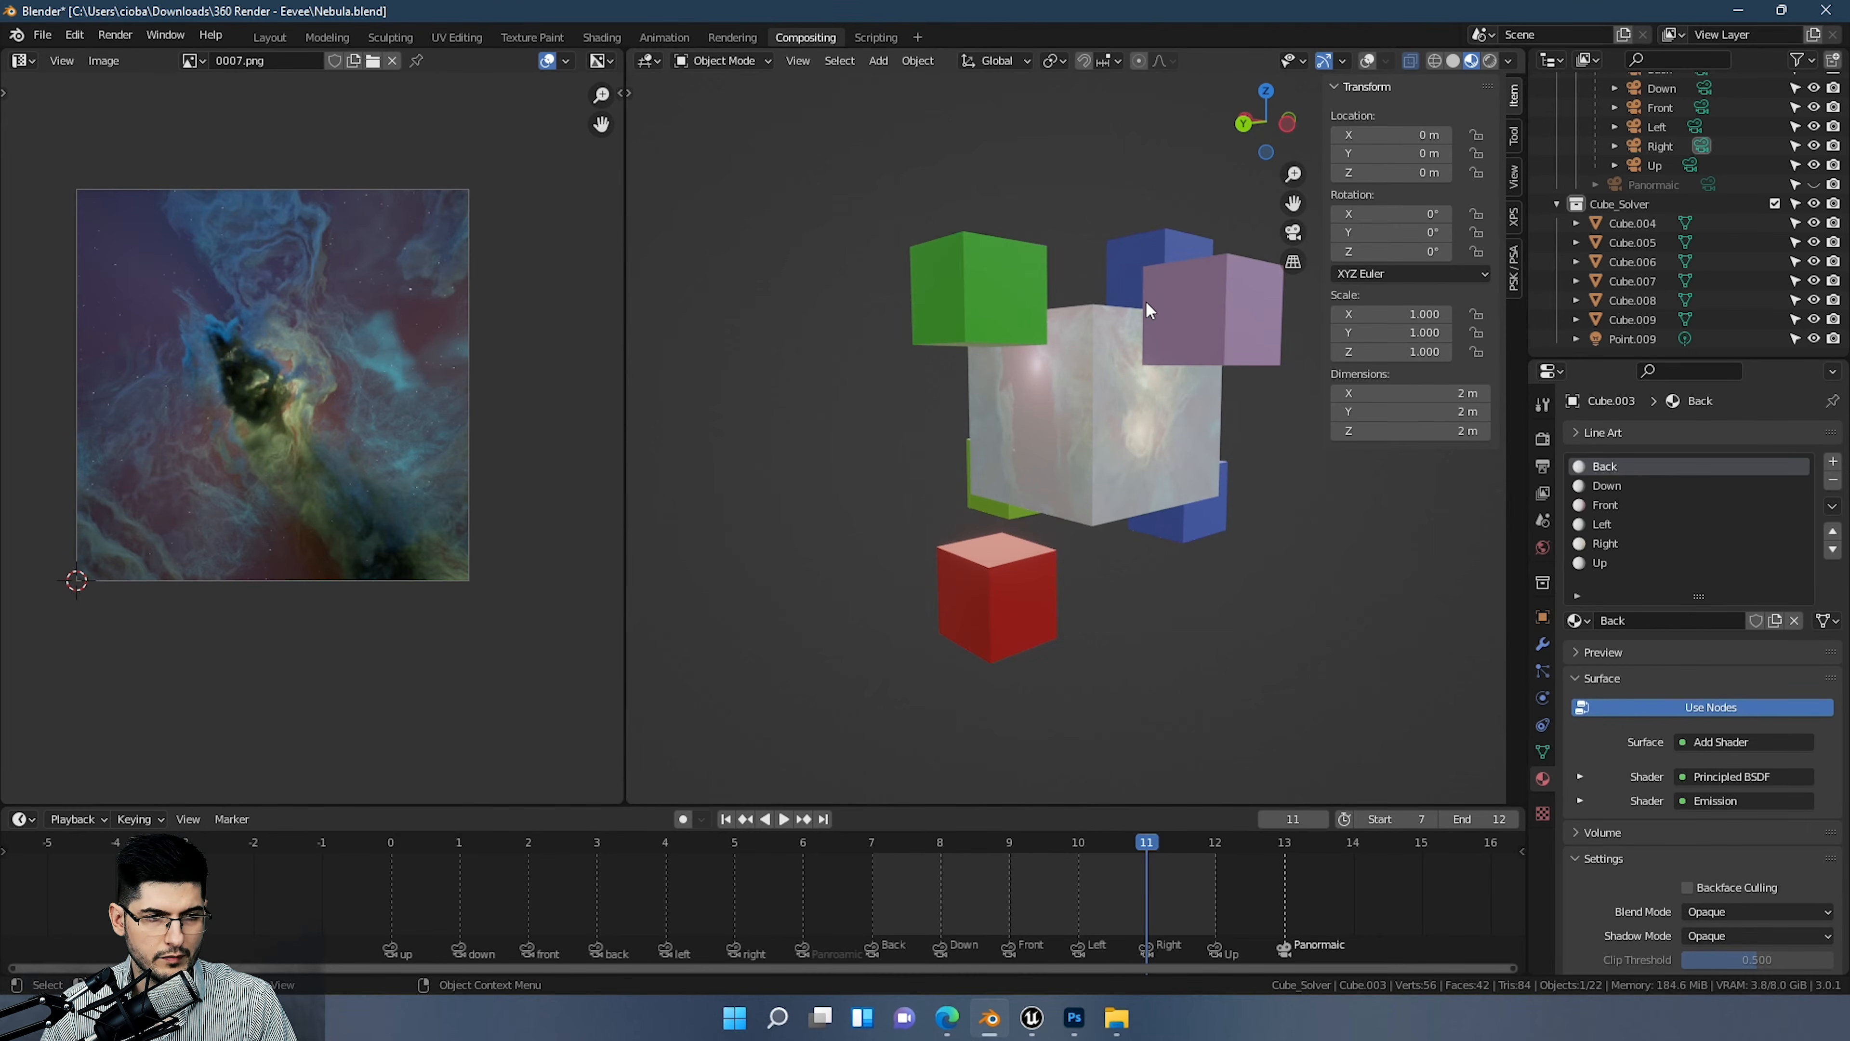
Step: Hide the textured cube, Cube.003, in both the viewport and renders
scroll(1726, 255, "up", 4)
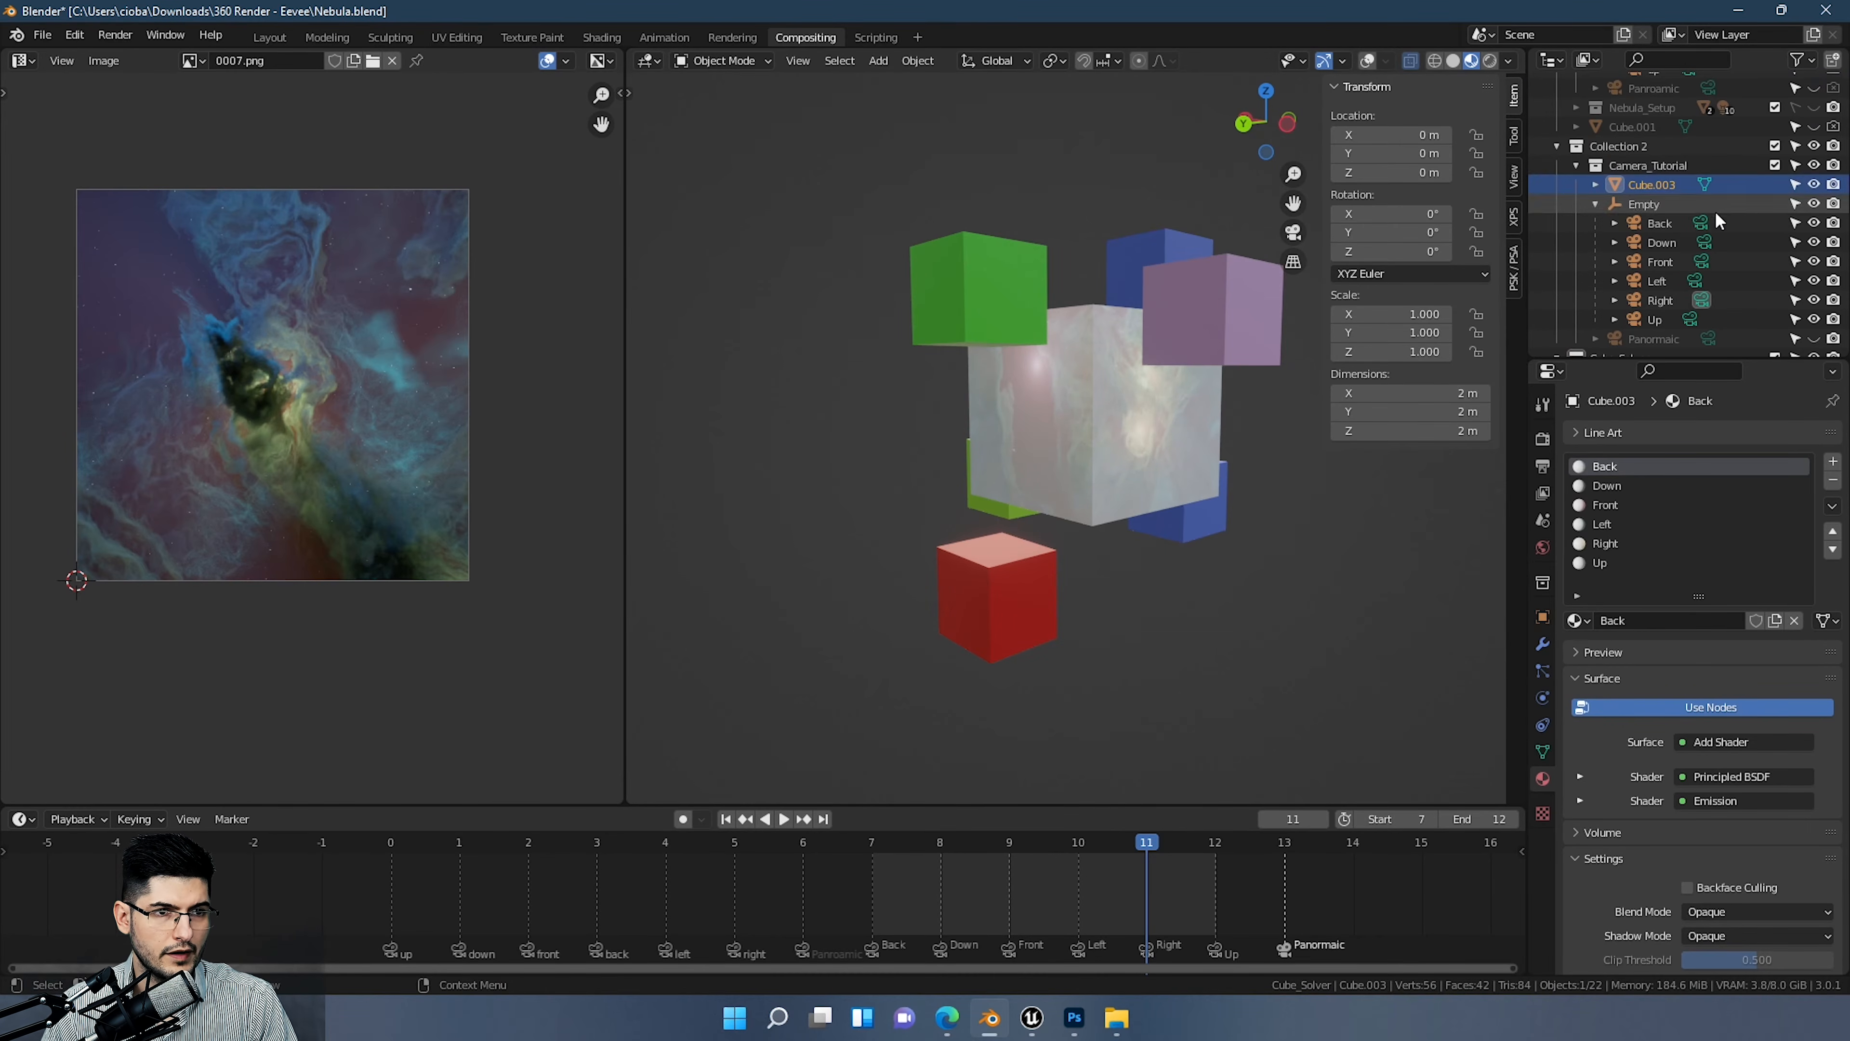
left_click(1814, 184)
left_click(1833, 184)
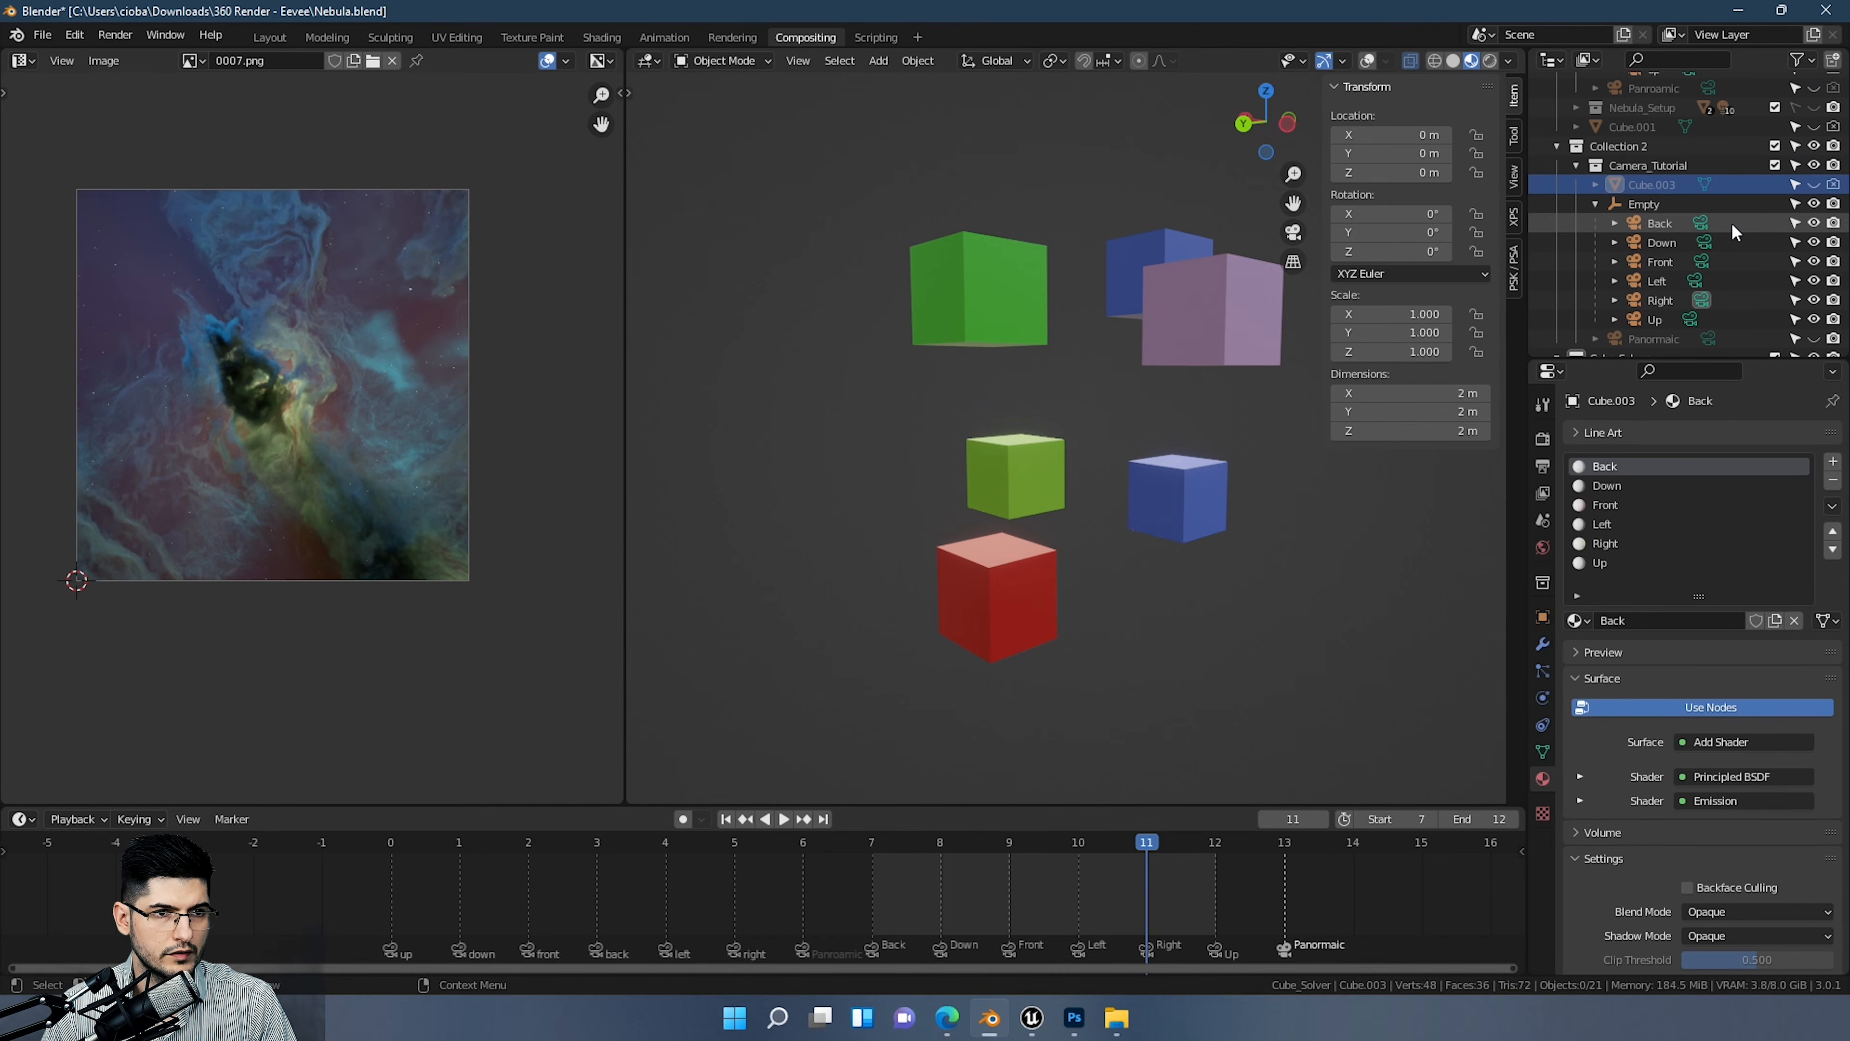
Step: Turn on the viewport overlays while keeping Material Preview shading, so the cameras show among the coloured cubes
left_click(1453, 62)
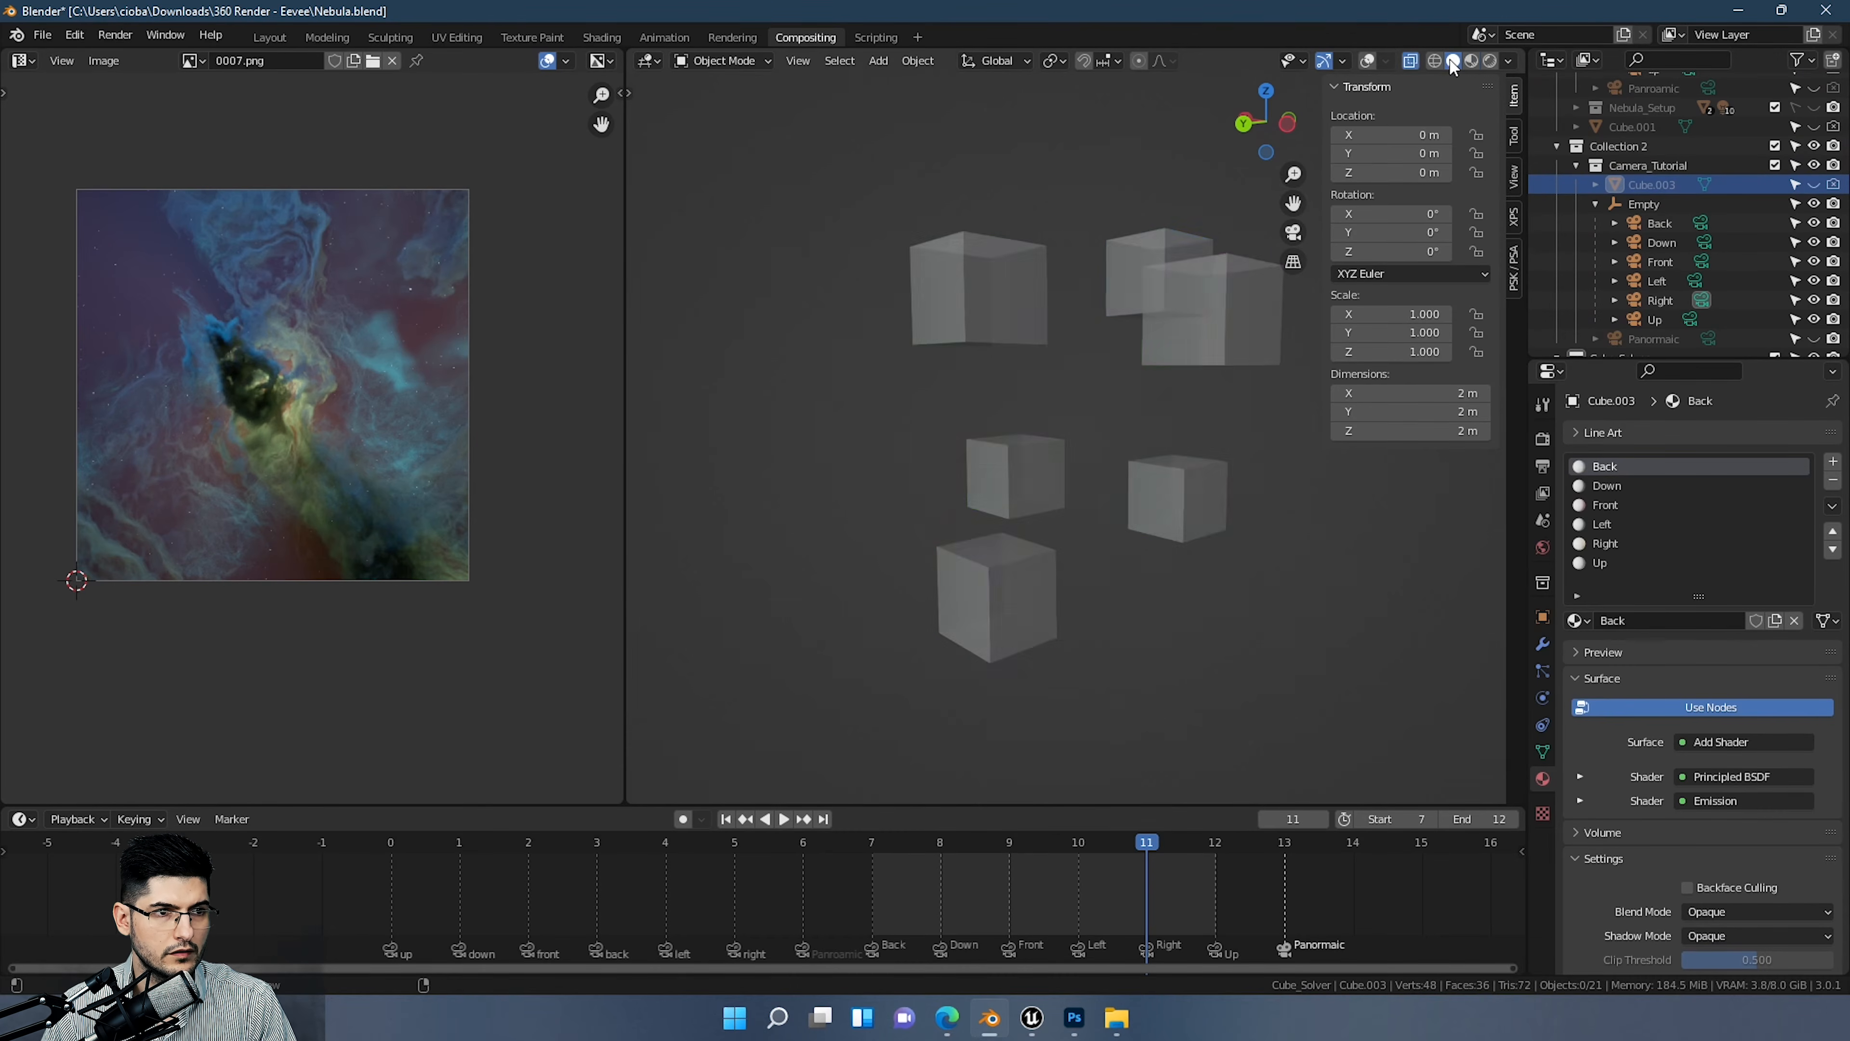
left_click(1472, 64)
left_click(1368, 62)
middle_click_drag(1038, 291, 958, 321)
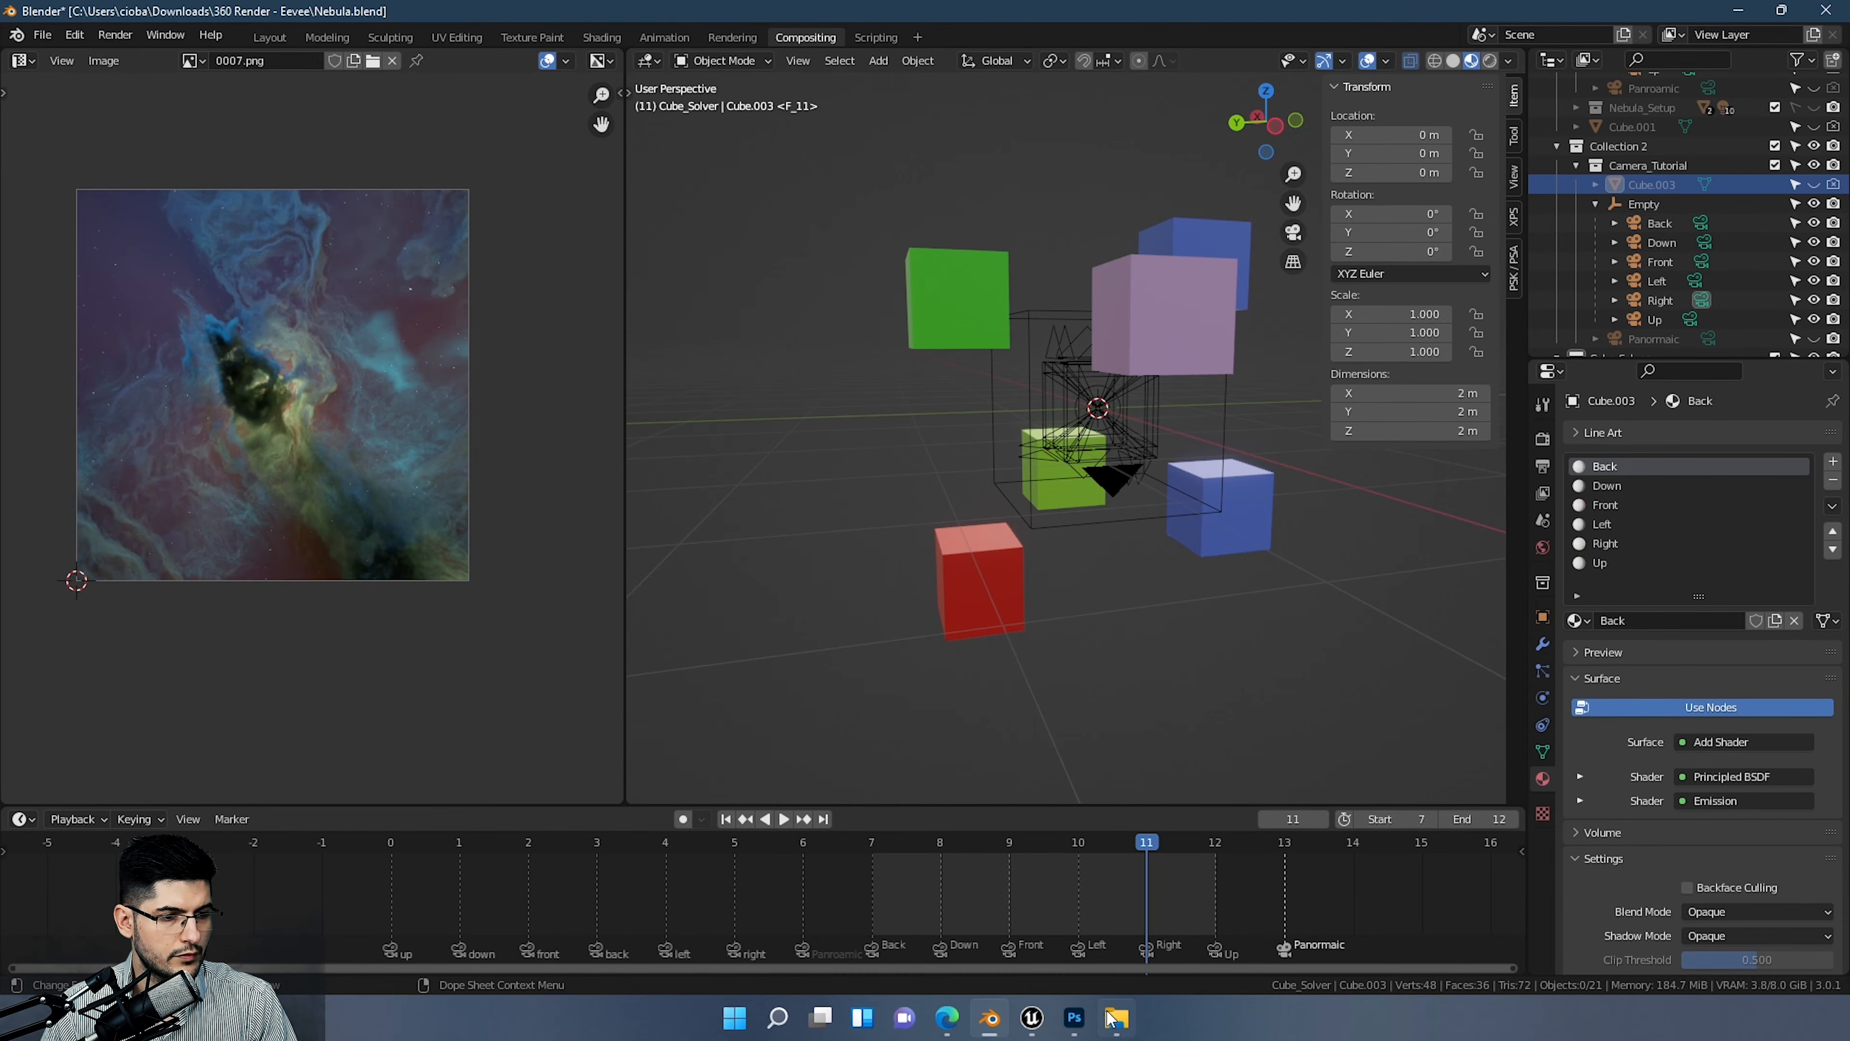
Step: Try to render the animation for frames 7 to 12
left_click(114, 35)
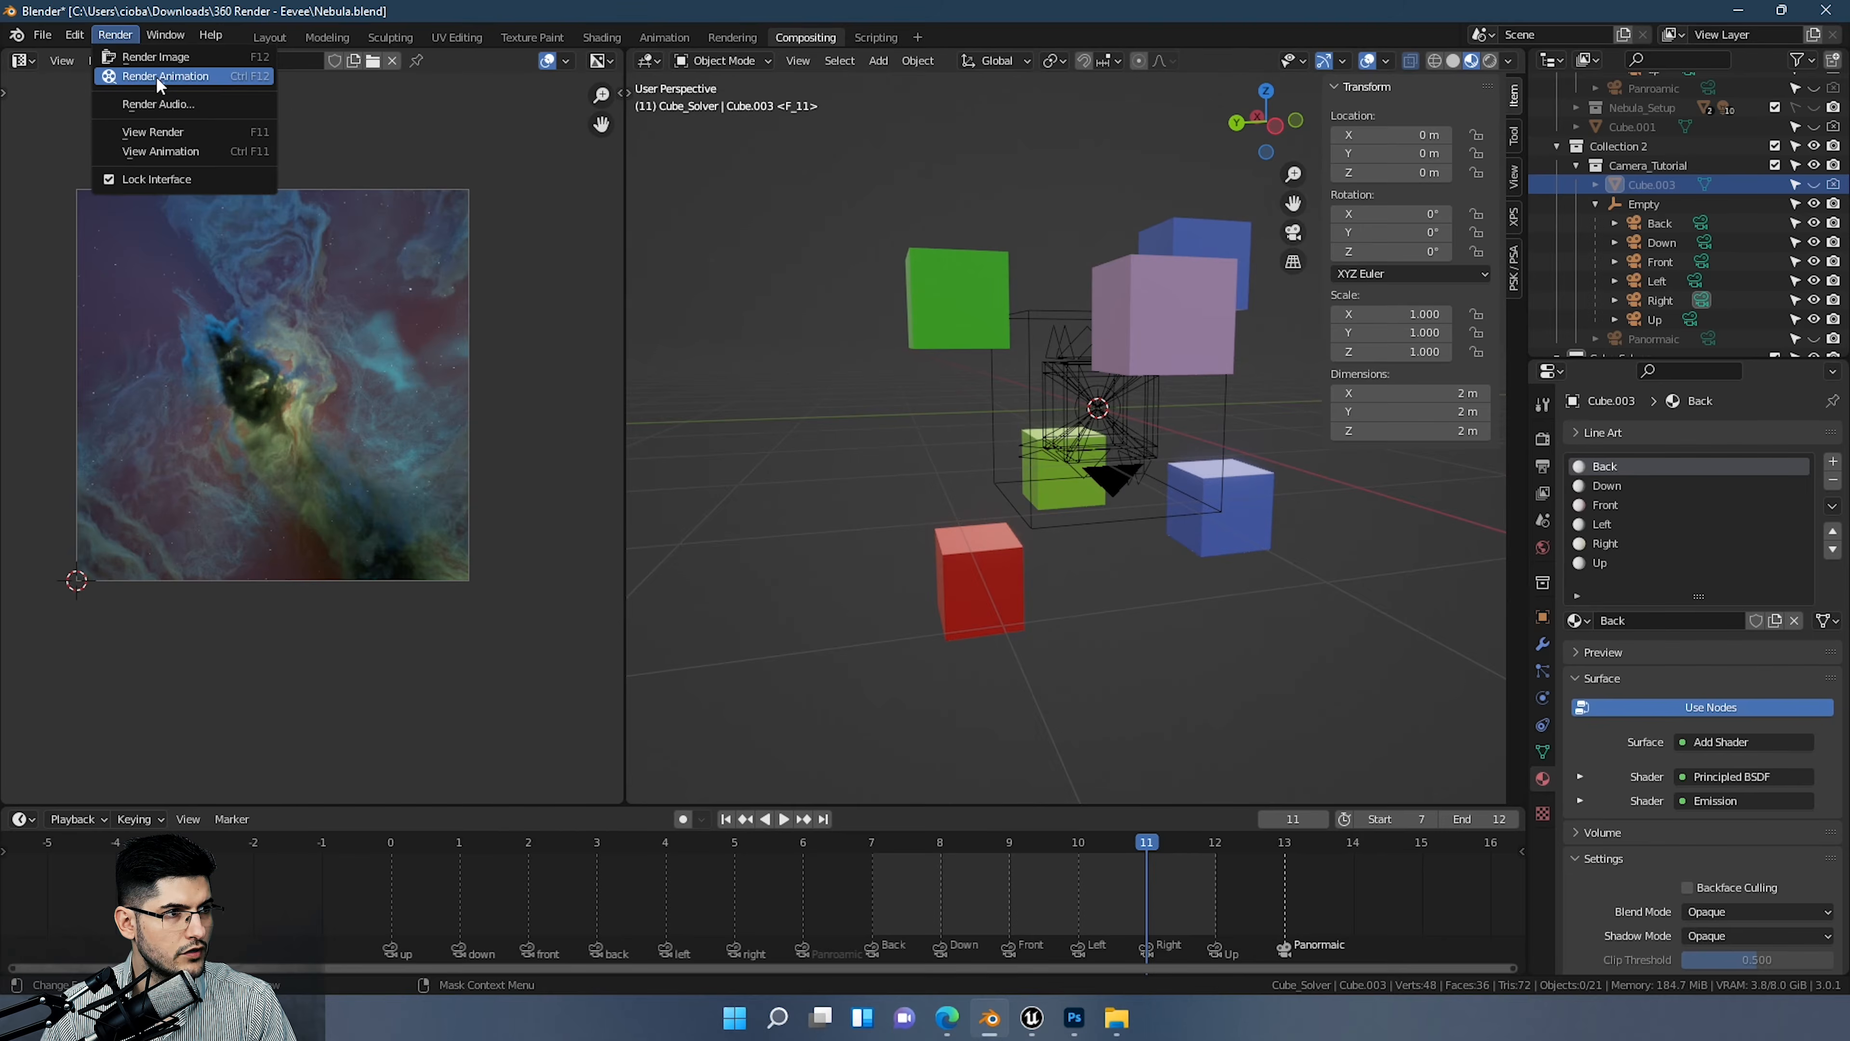
left_click(157, 75)
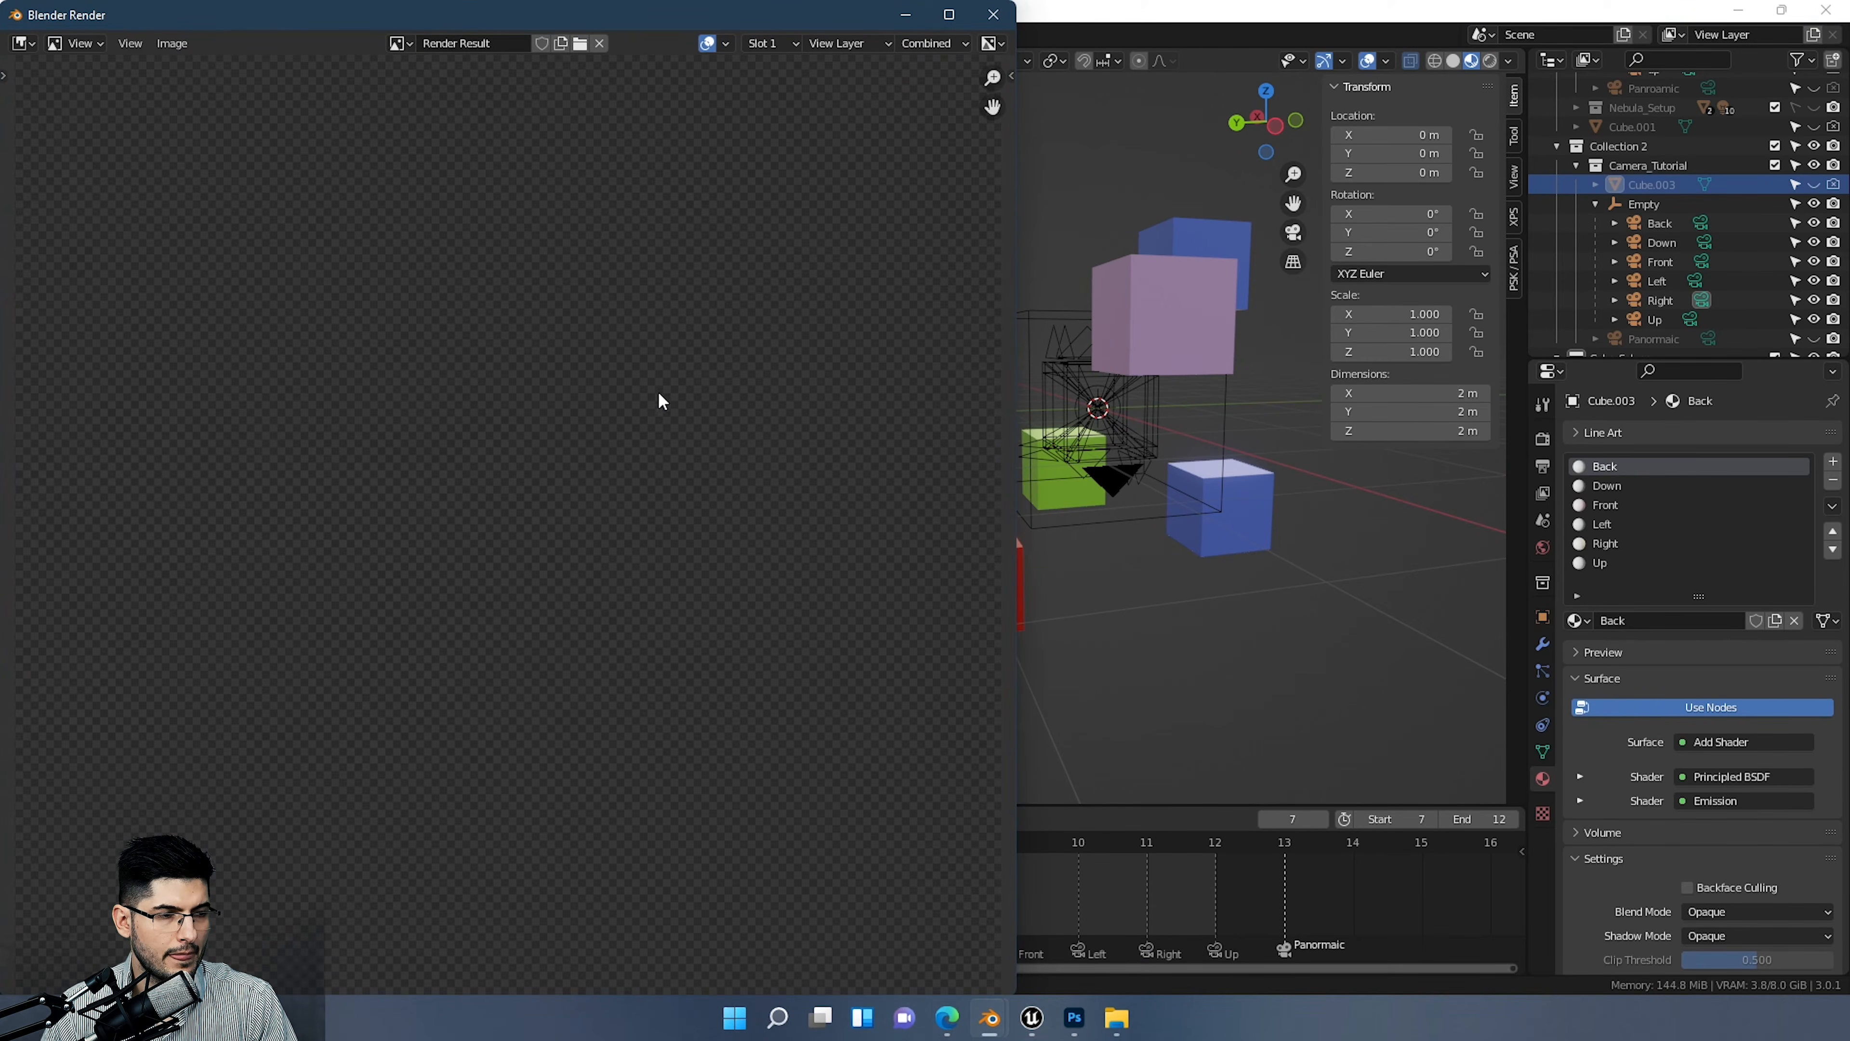
scroll(599, 520, "down", 1)
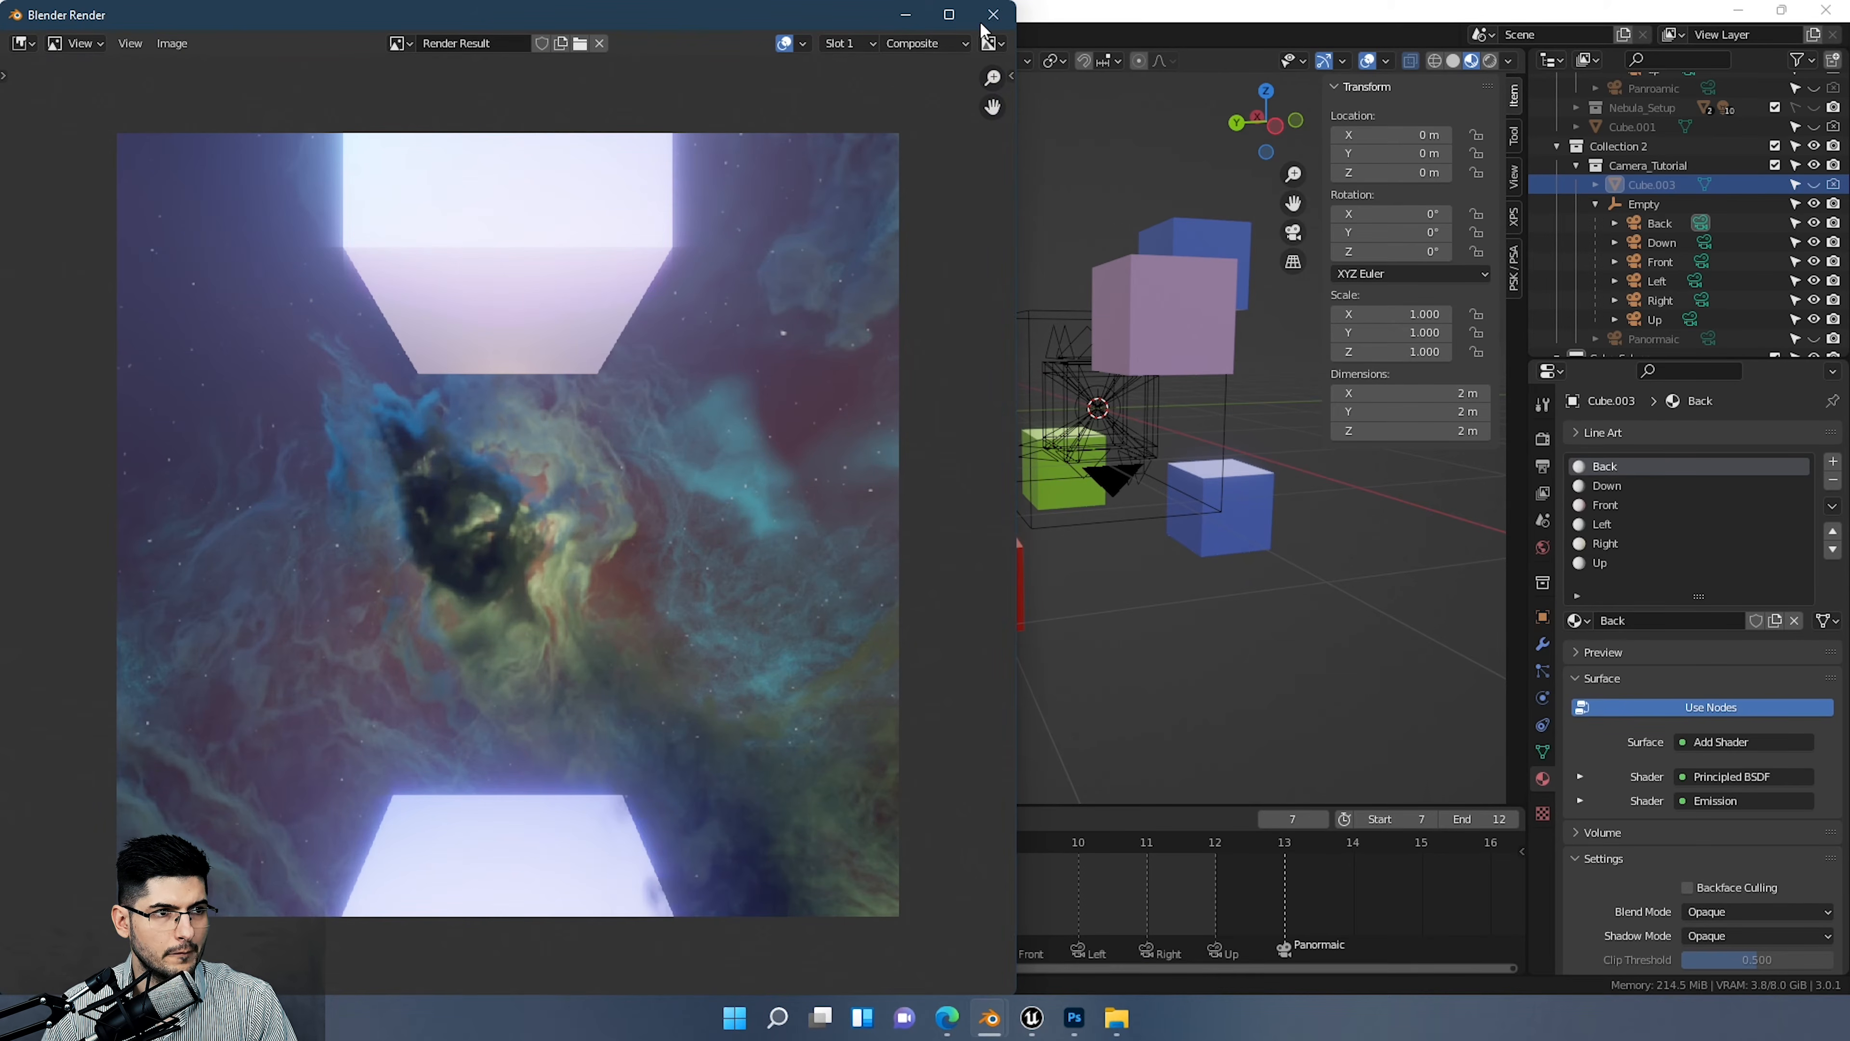
left_click(994, 14)
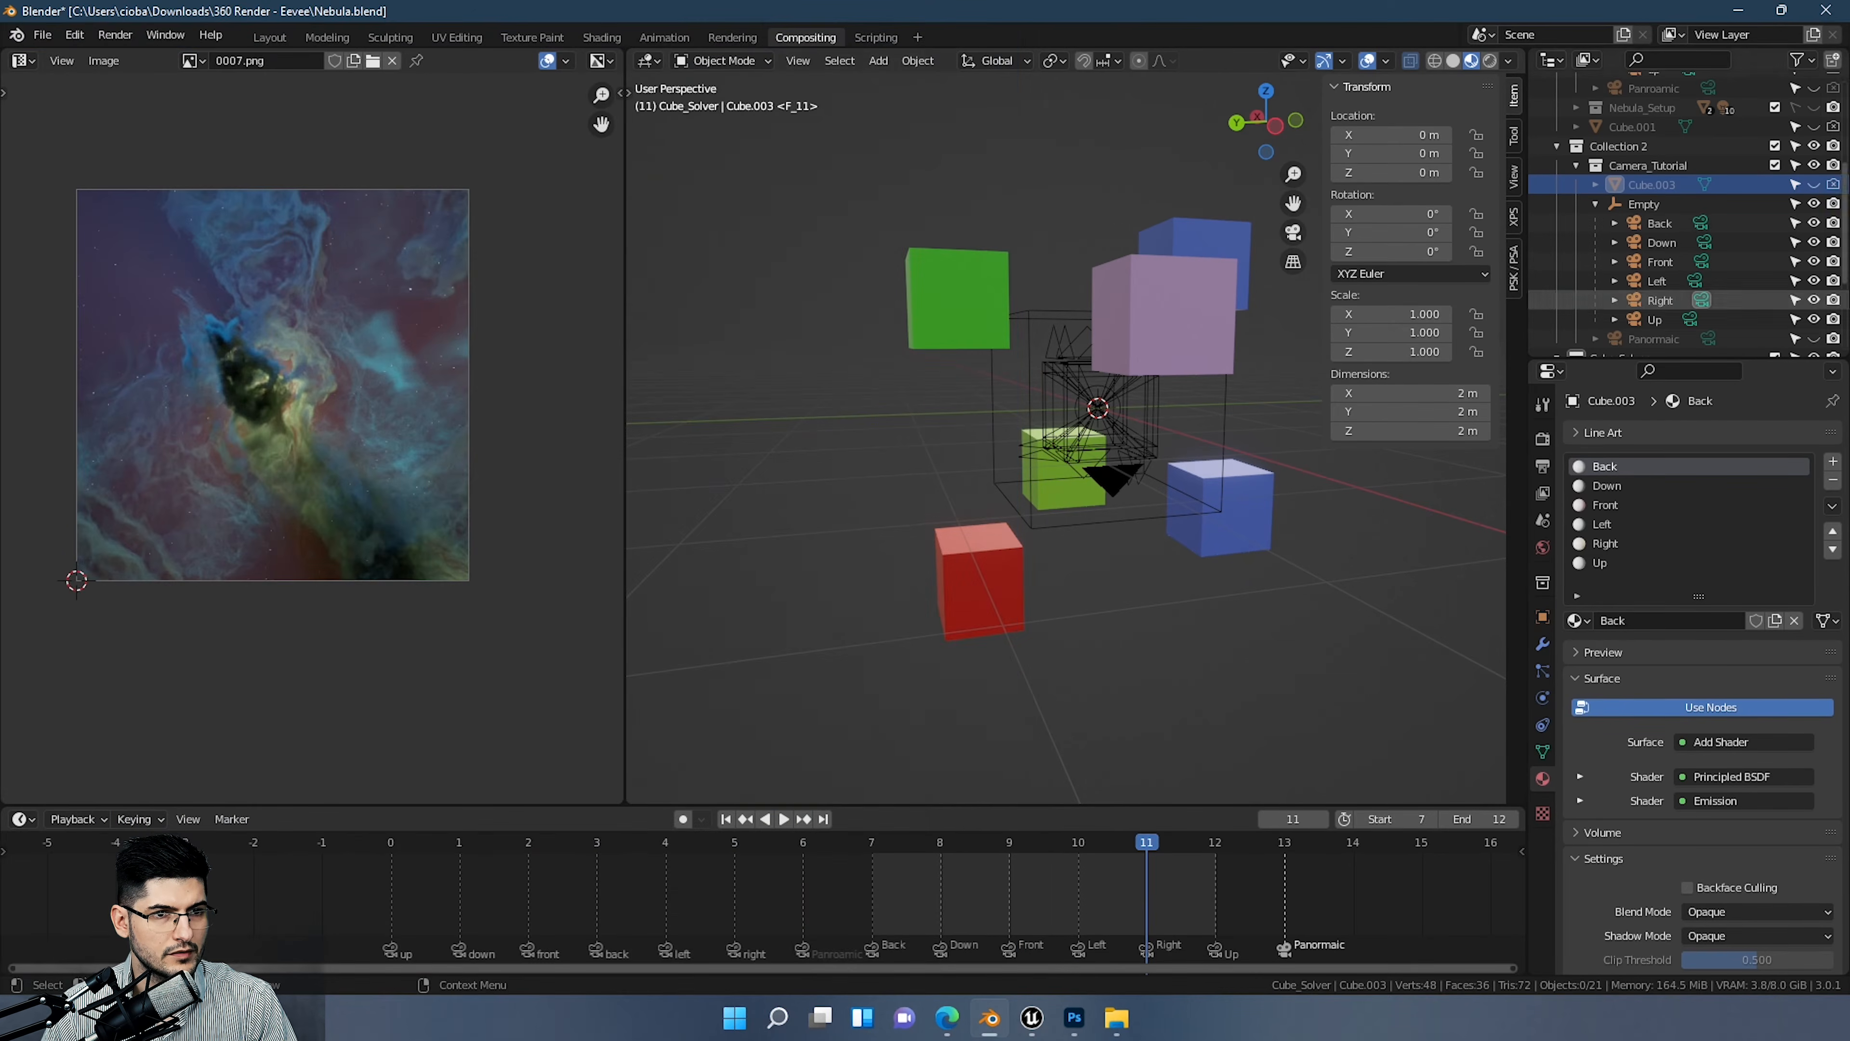
Step: Exclude the Nebula_Setup collection from renders
scroll(1717, 250, "down", 4)
scroll(1748, 263, "up", 8)
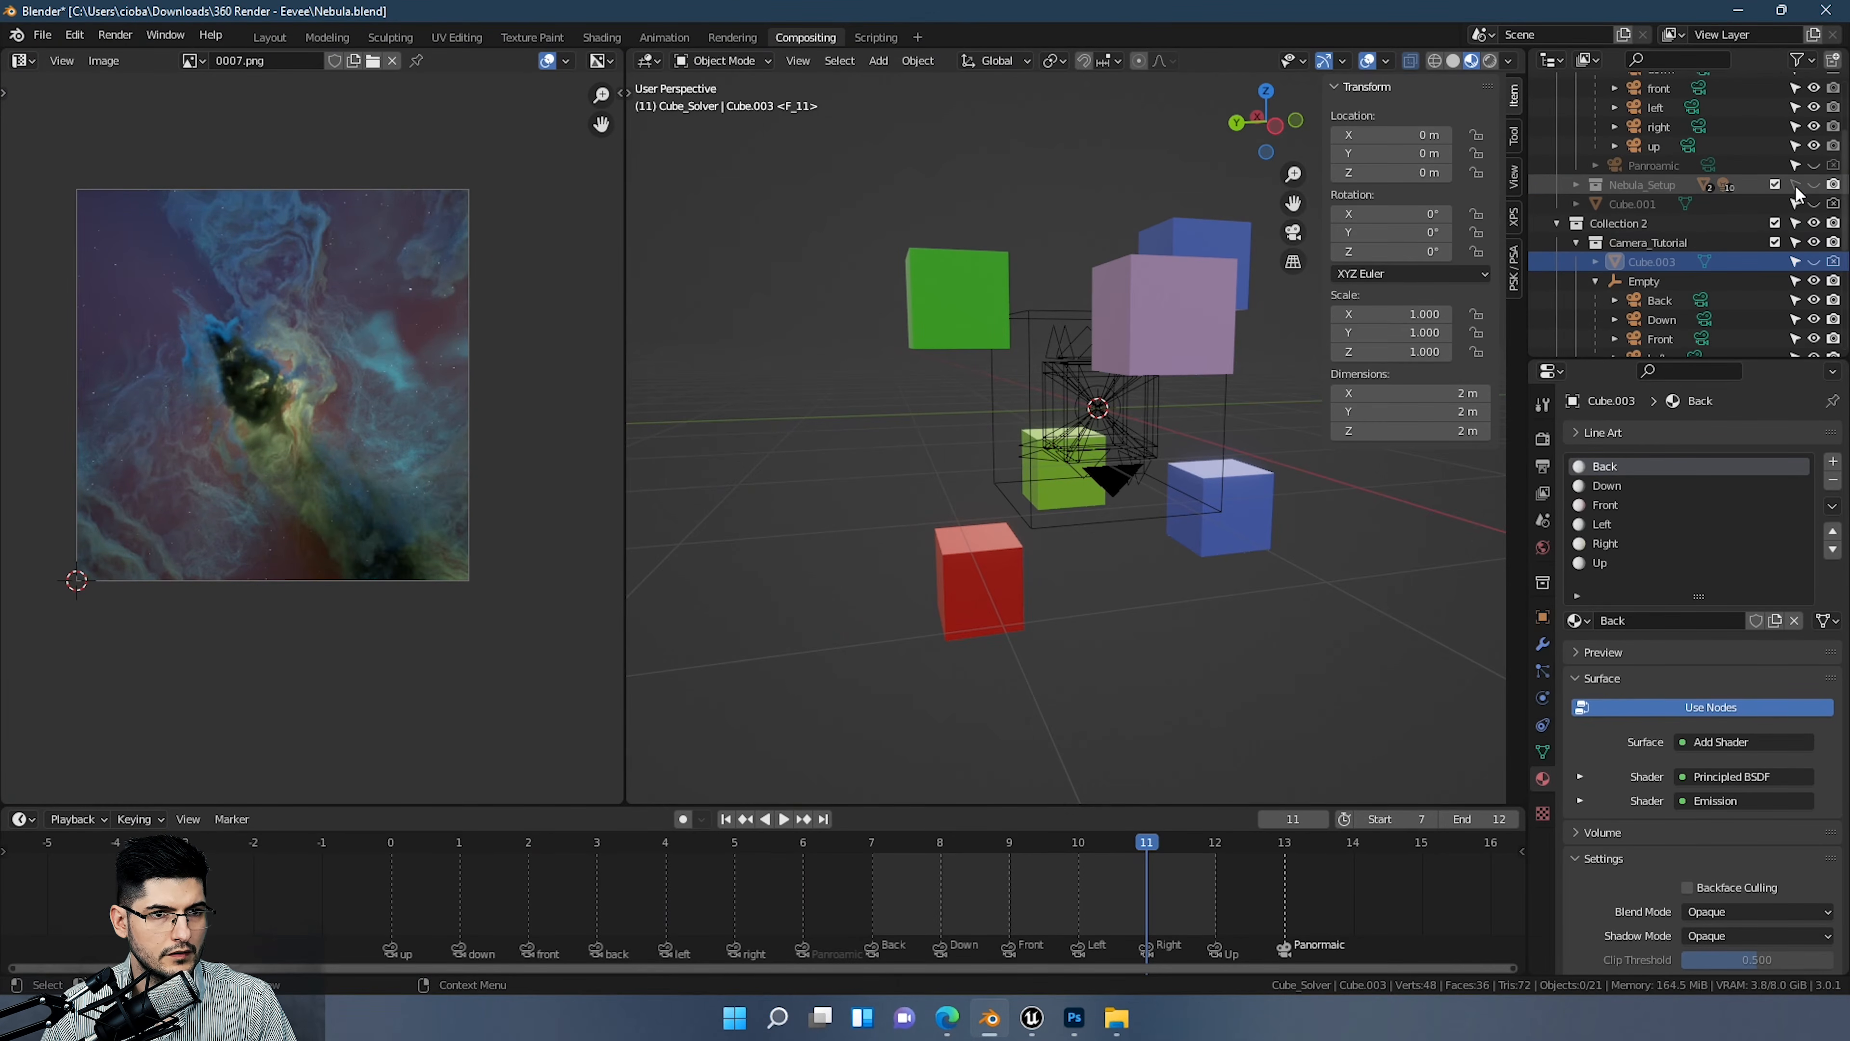
left_click(114, 35)
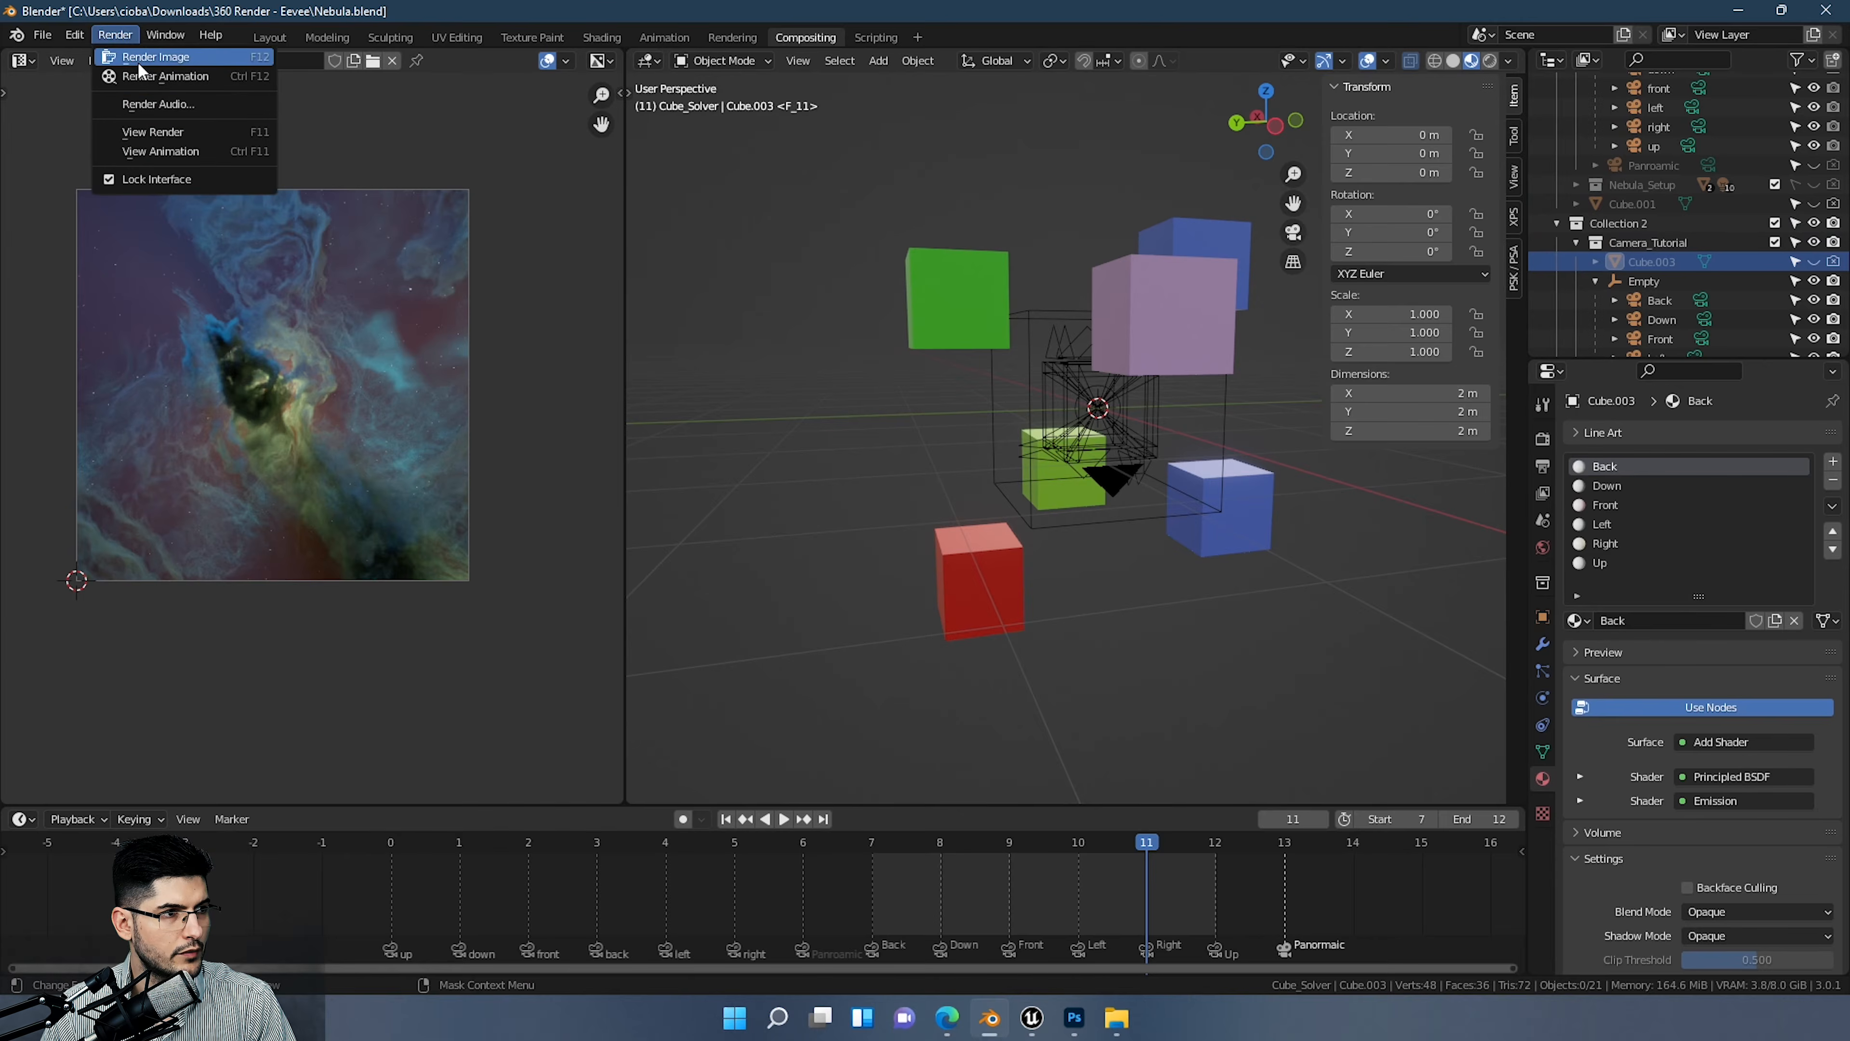
left_click(139, 55)
left_click(993, 14)
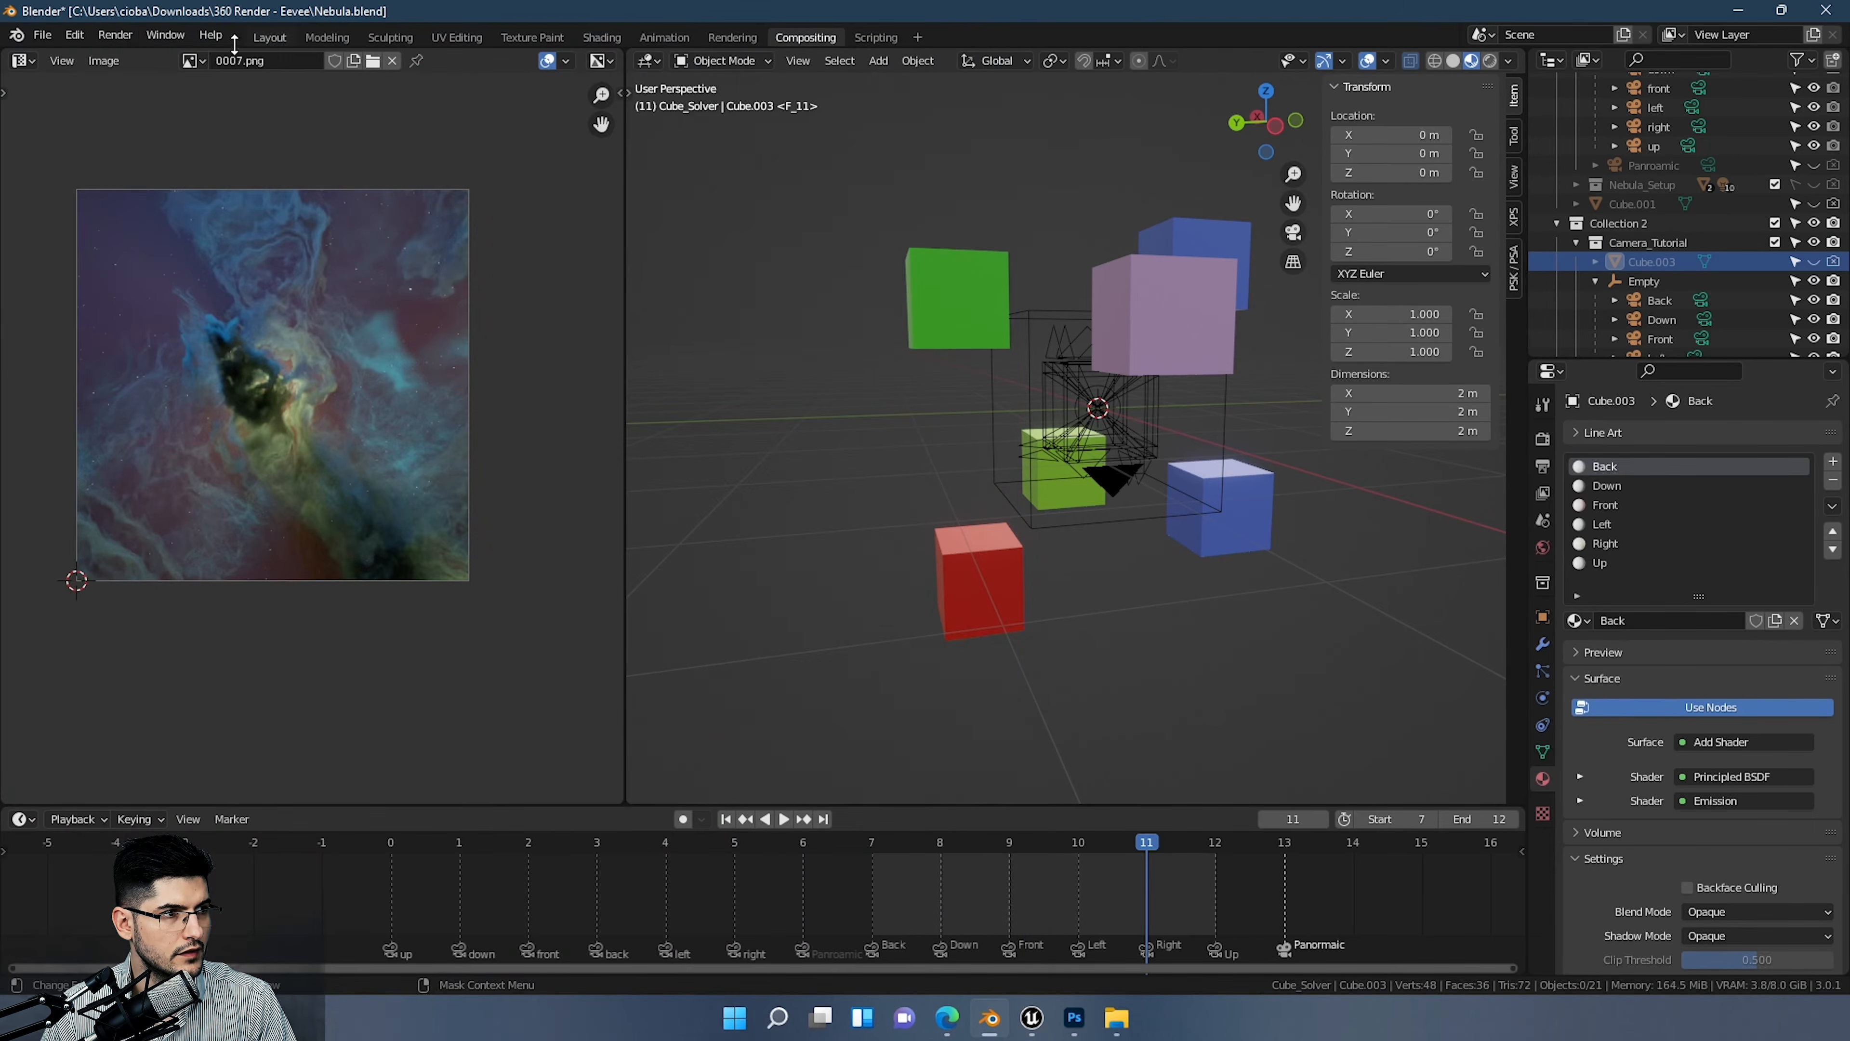
Step: Render the animation through frame 12 and close the render window
left_click(114, 35)
left_click(138, 76)
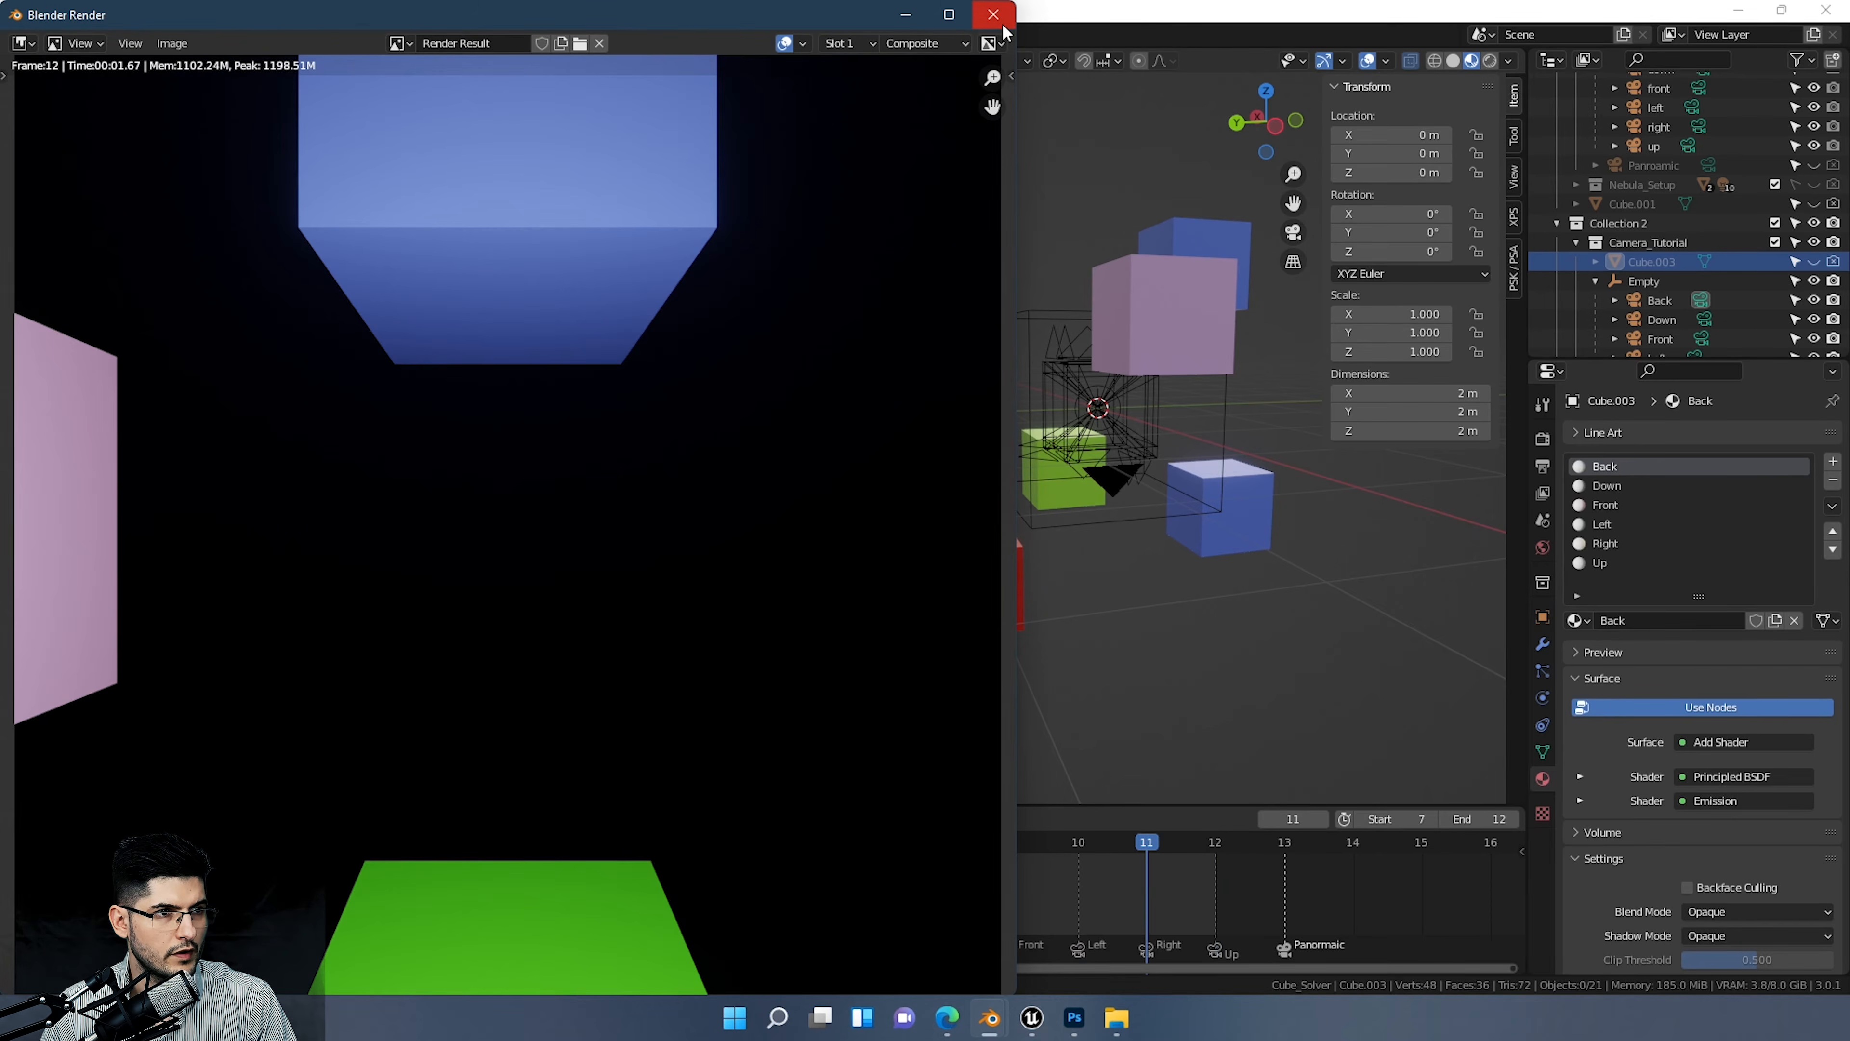
left_click(993, 14)
Step: Change the image editor area to the Shader Editor to show the Back material's nodes
left_click(22, 60)
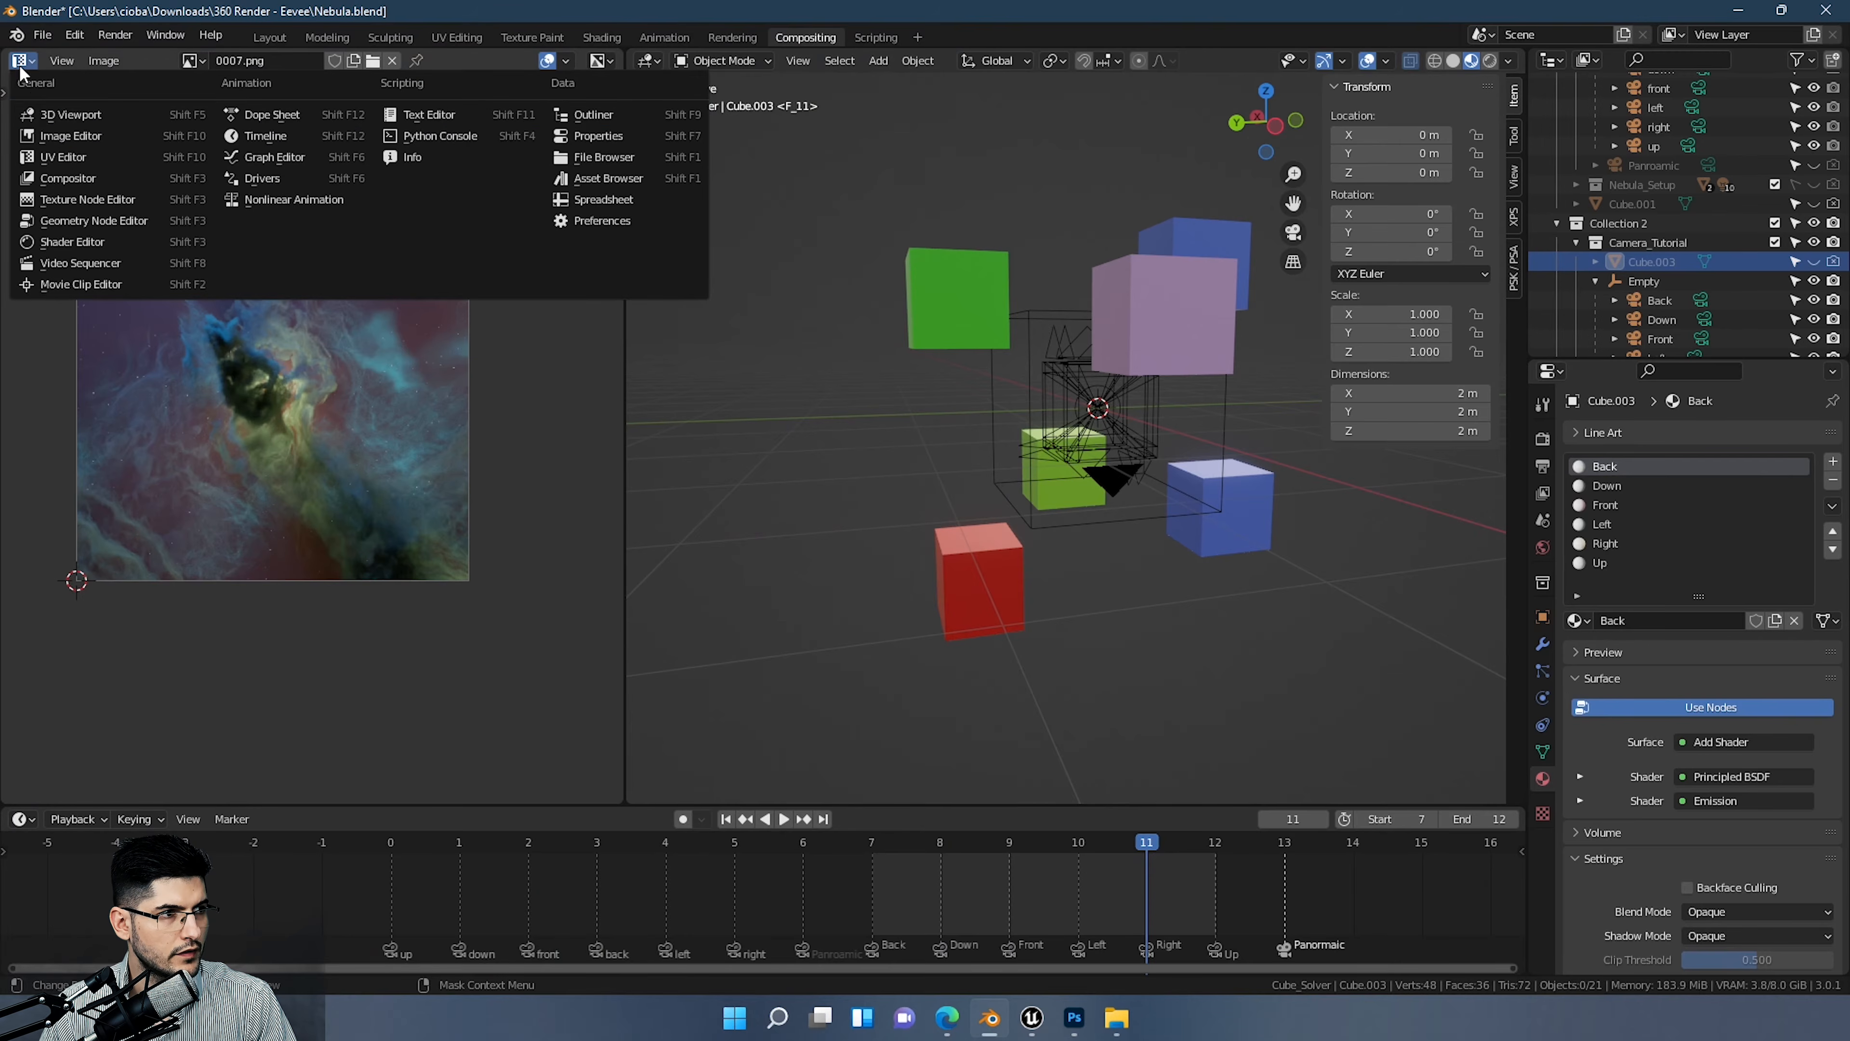
left_click(71, 241)
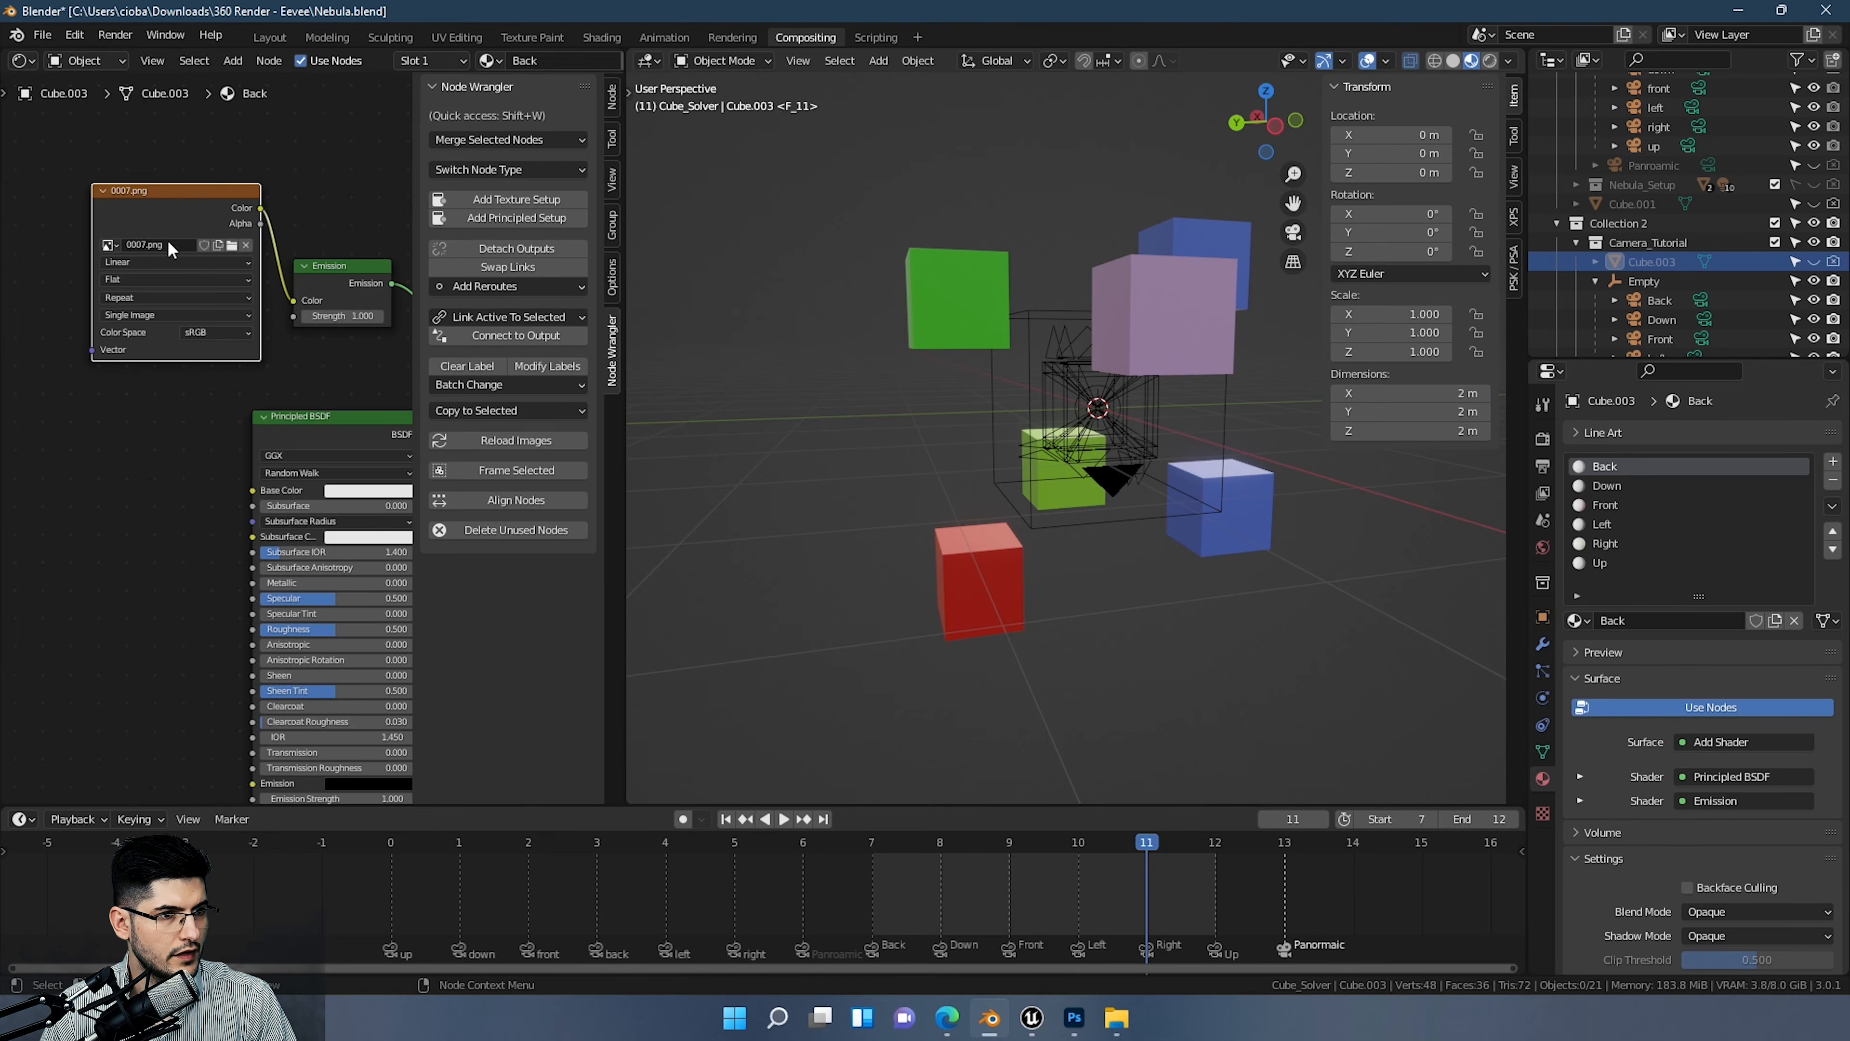
middle_click_drag(1063, 312, 1212, 272)
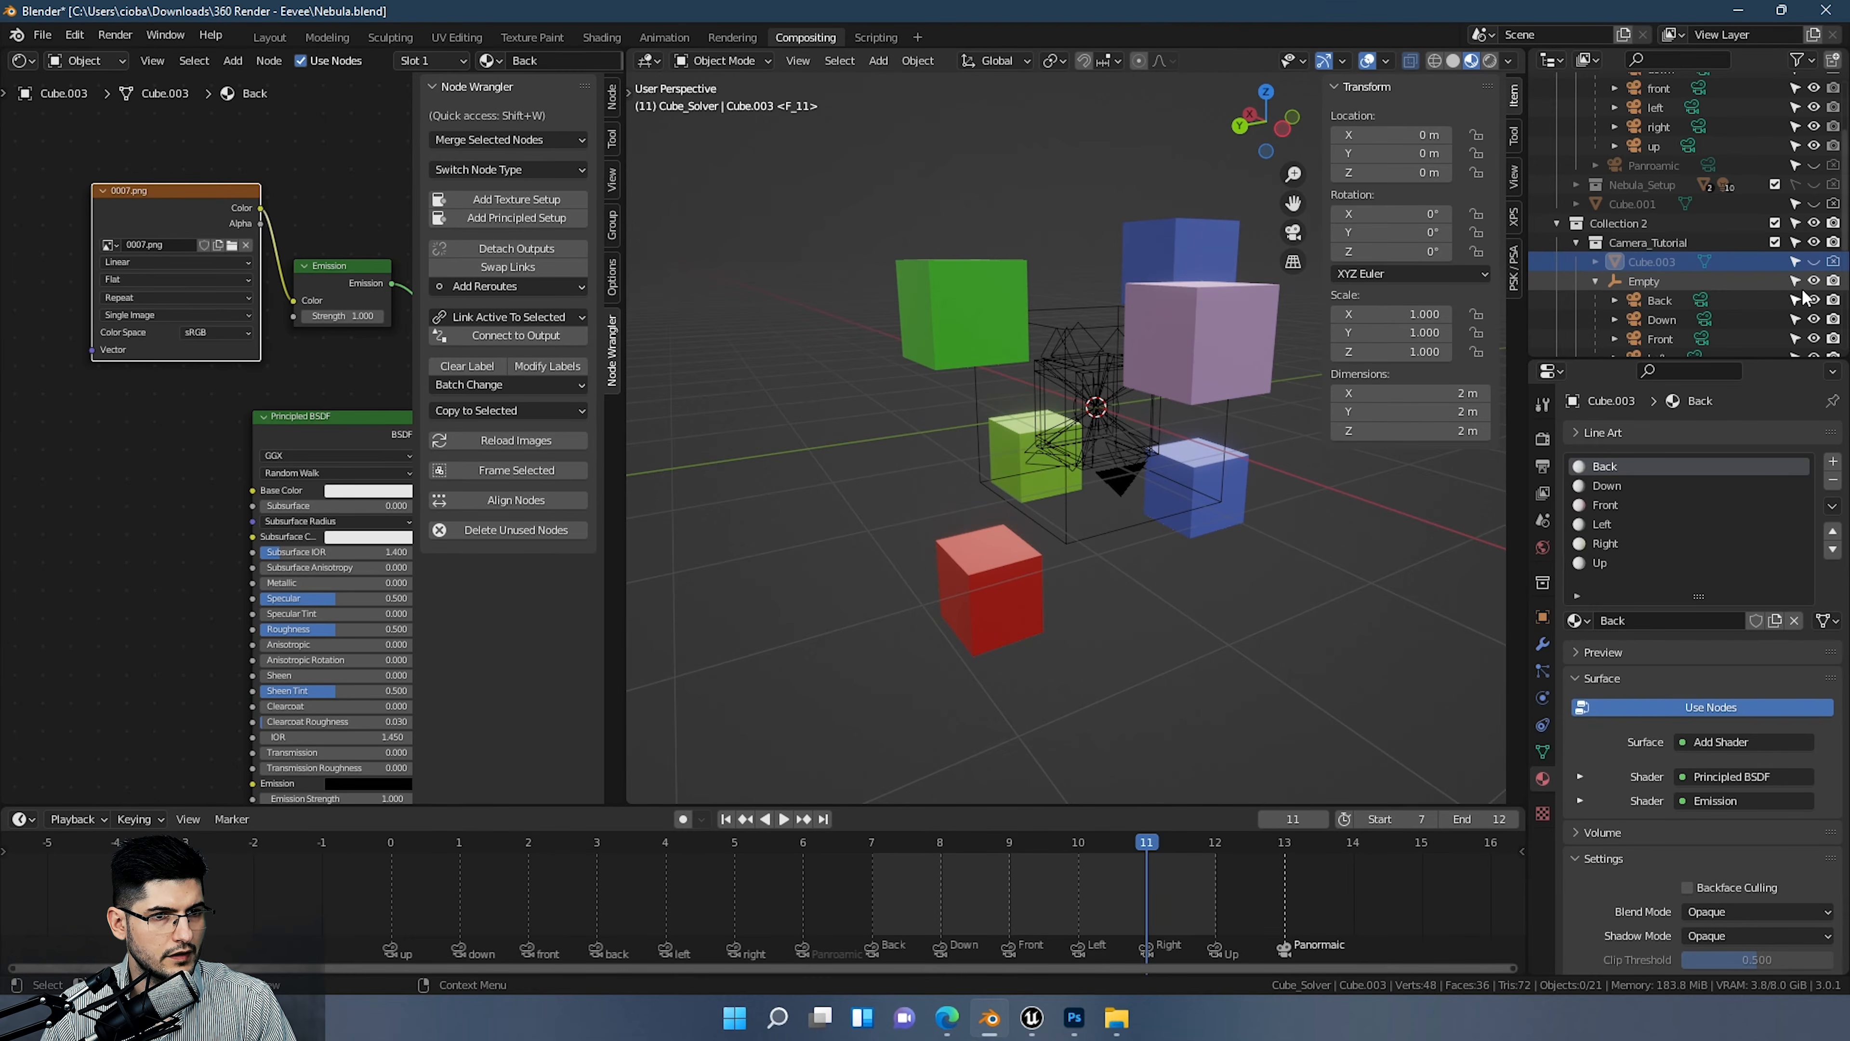
Step: Hide the Cube_Solver collection in the viewport and renders, and show Cube.003 in the viewport again
scroll(1811, 299, "down", 4)
scroll(1810, 293, "down", 3)
left_click(1815, 204)
left_click(1833, 204)
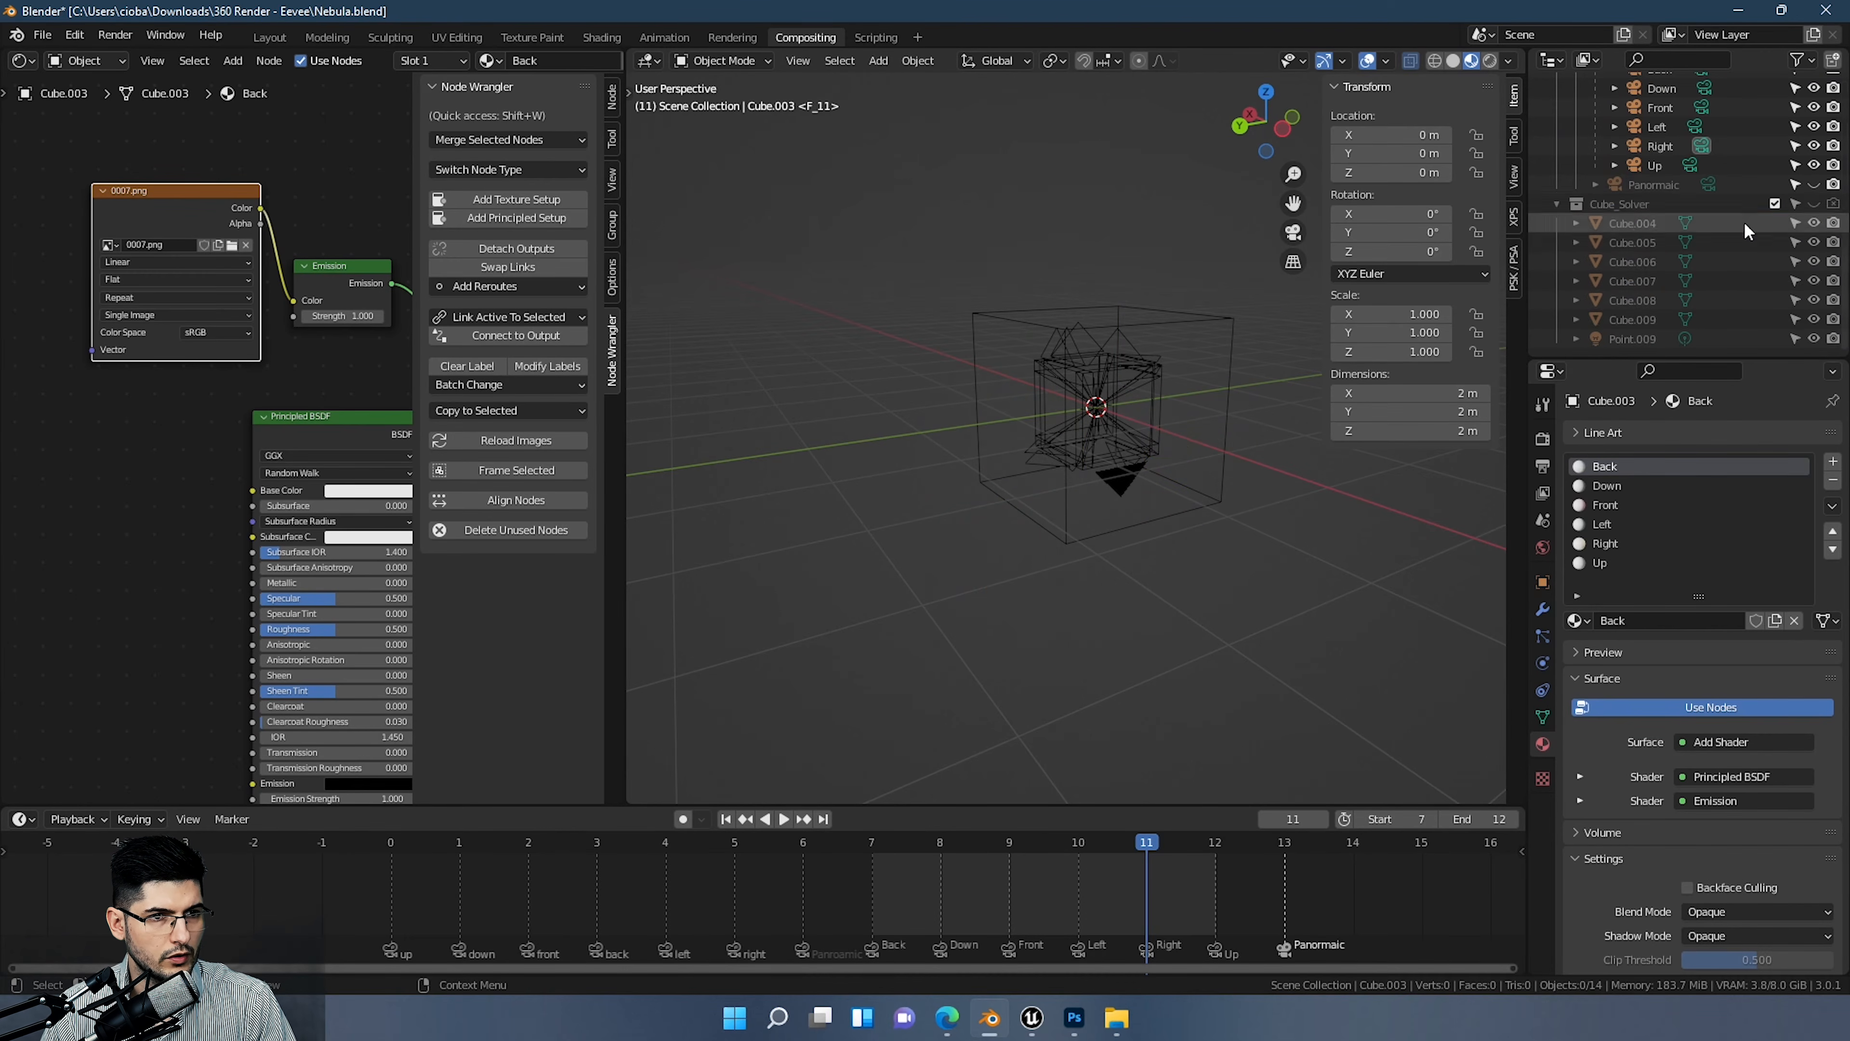
scroll(1717, 237, "up", 4)
left_click(1814, 184)
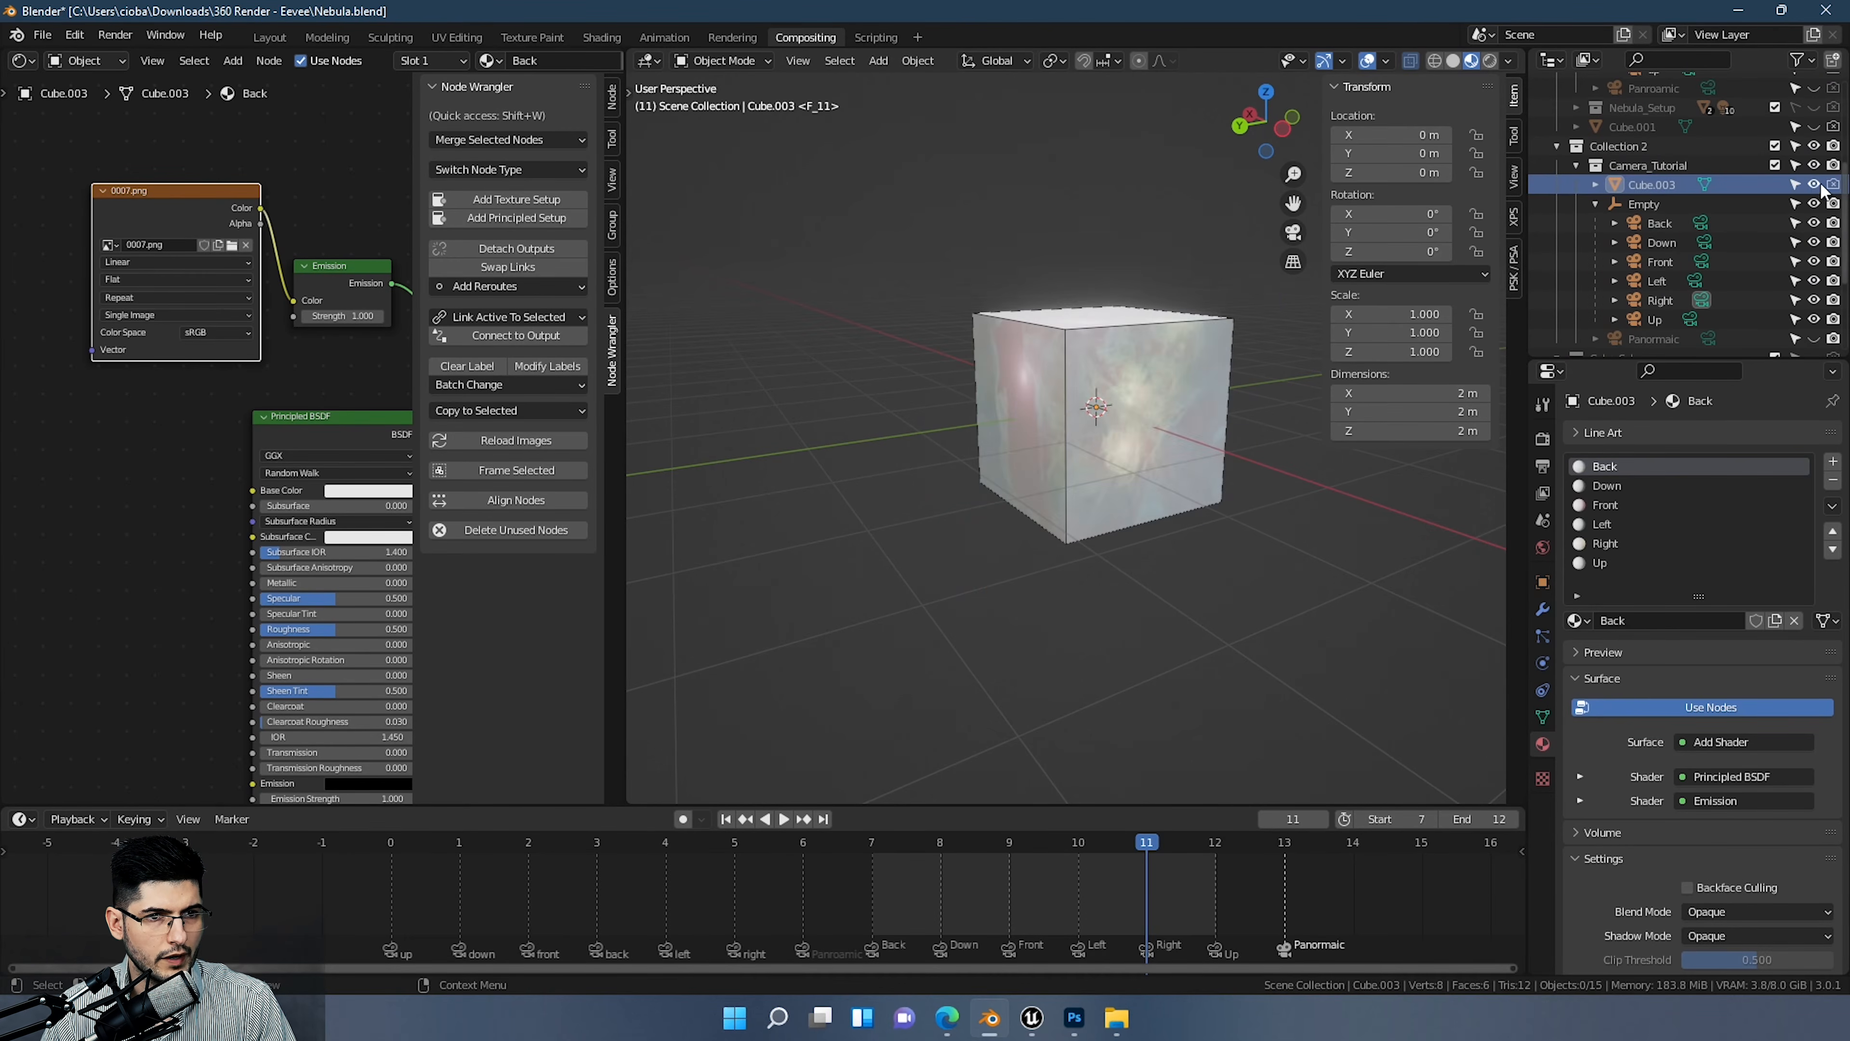
Step: Include Cube.003 in renders, switch the viewport to Rendered shading and select the cube
left_click(1834, 185)
scroll(1083, 439, "up", 3)
middle_click_drag(1154, 419, 1106, 393)
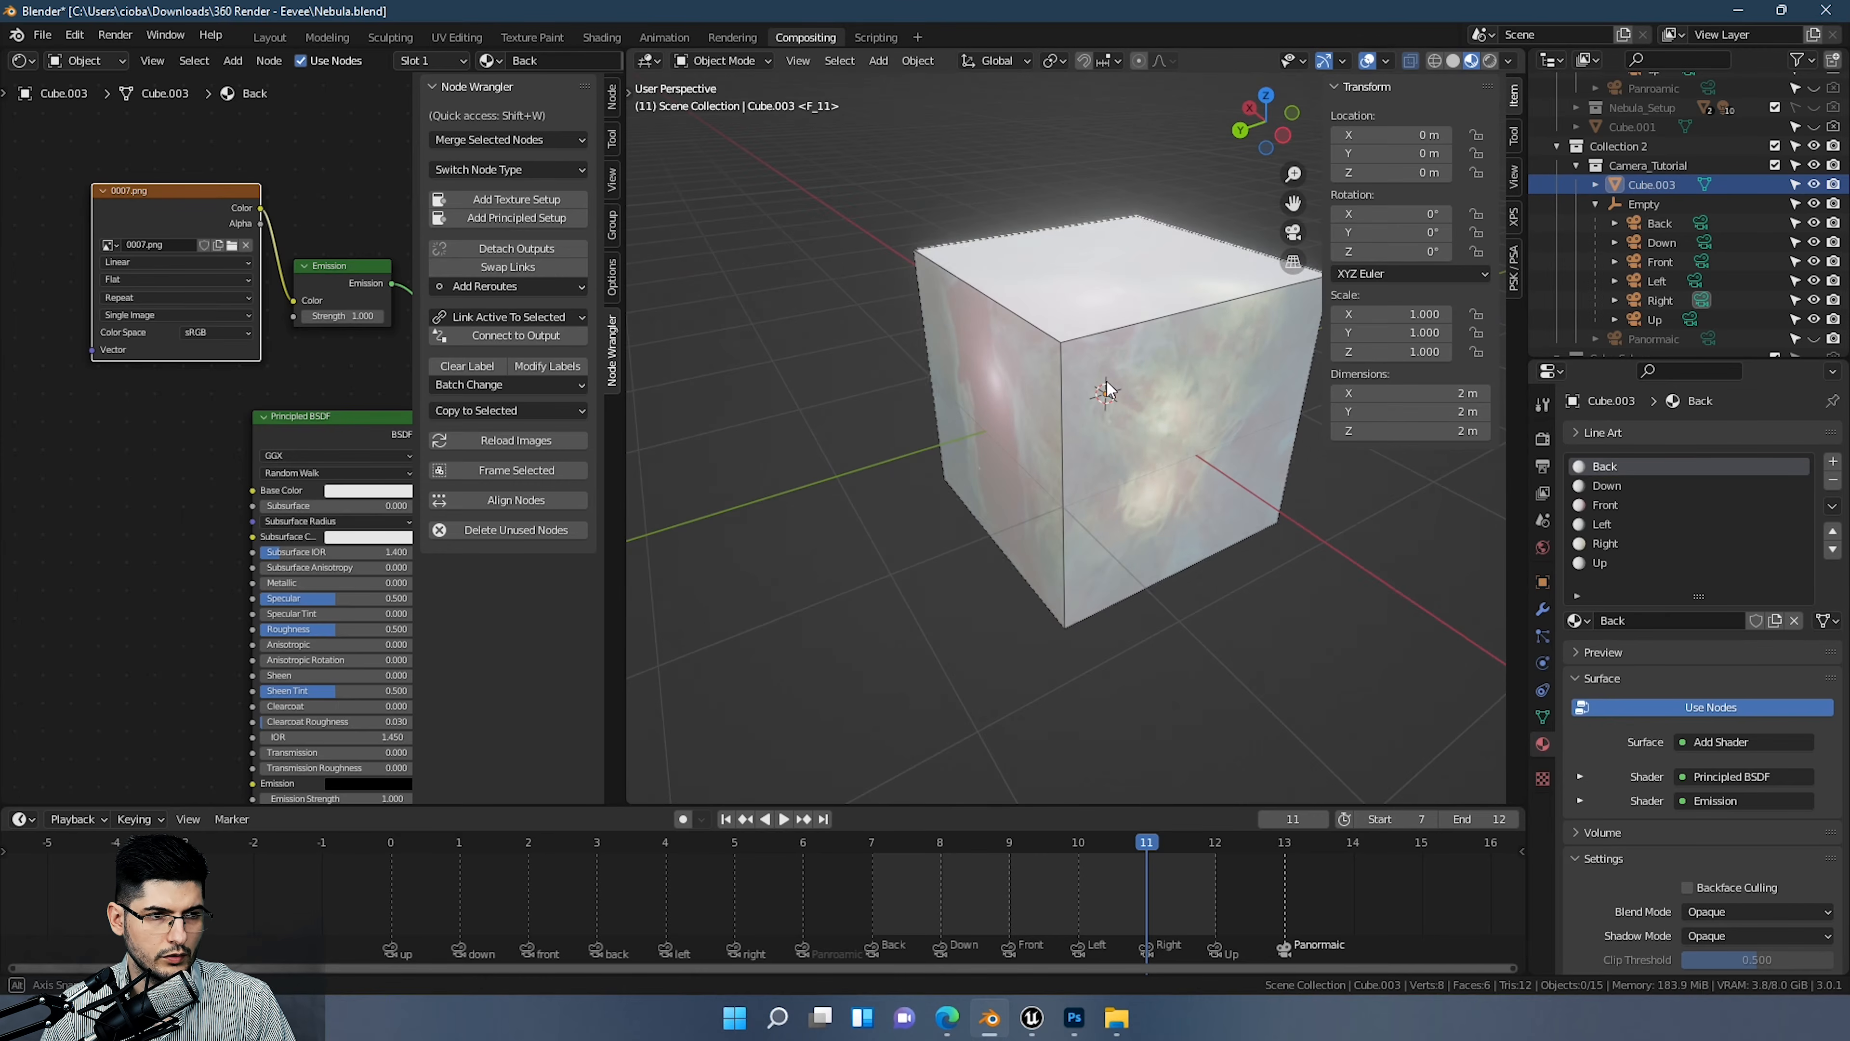
left_click(1491, 61)
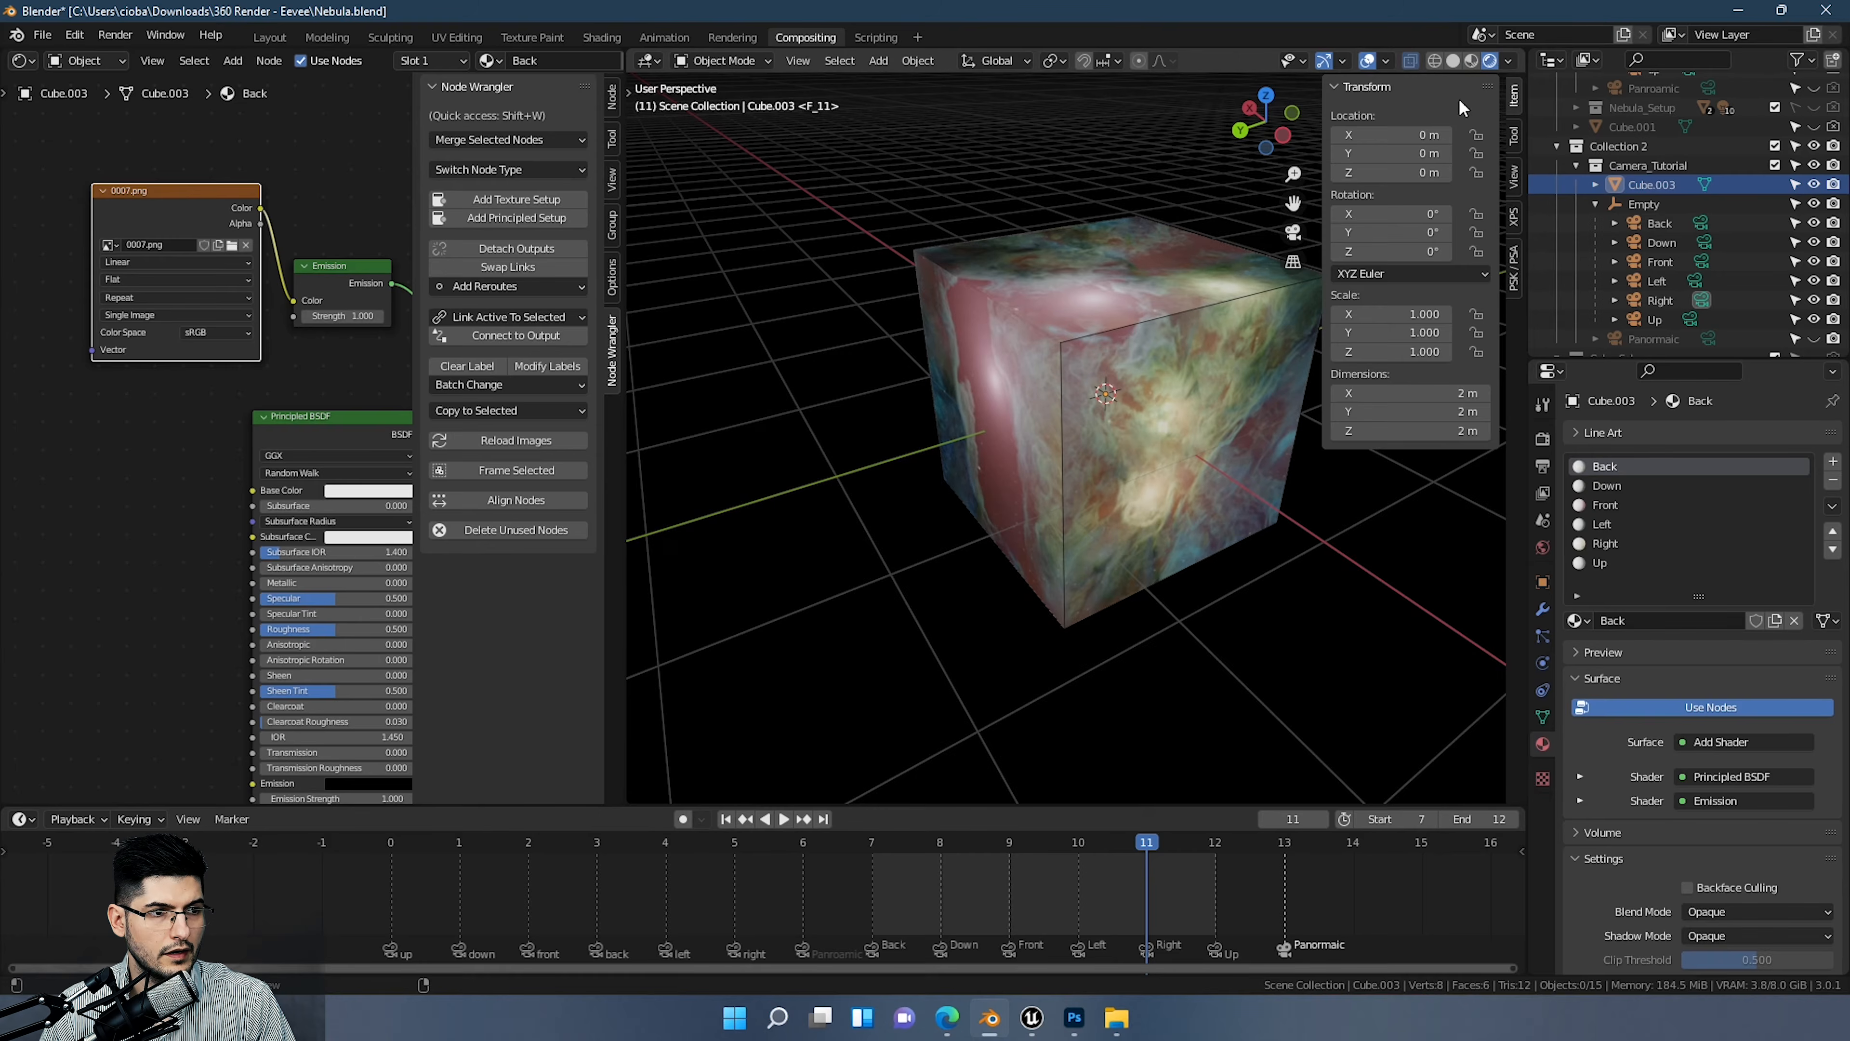
middle_click_drag(1090, 327, 1040, 321)
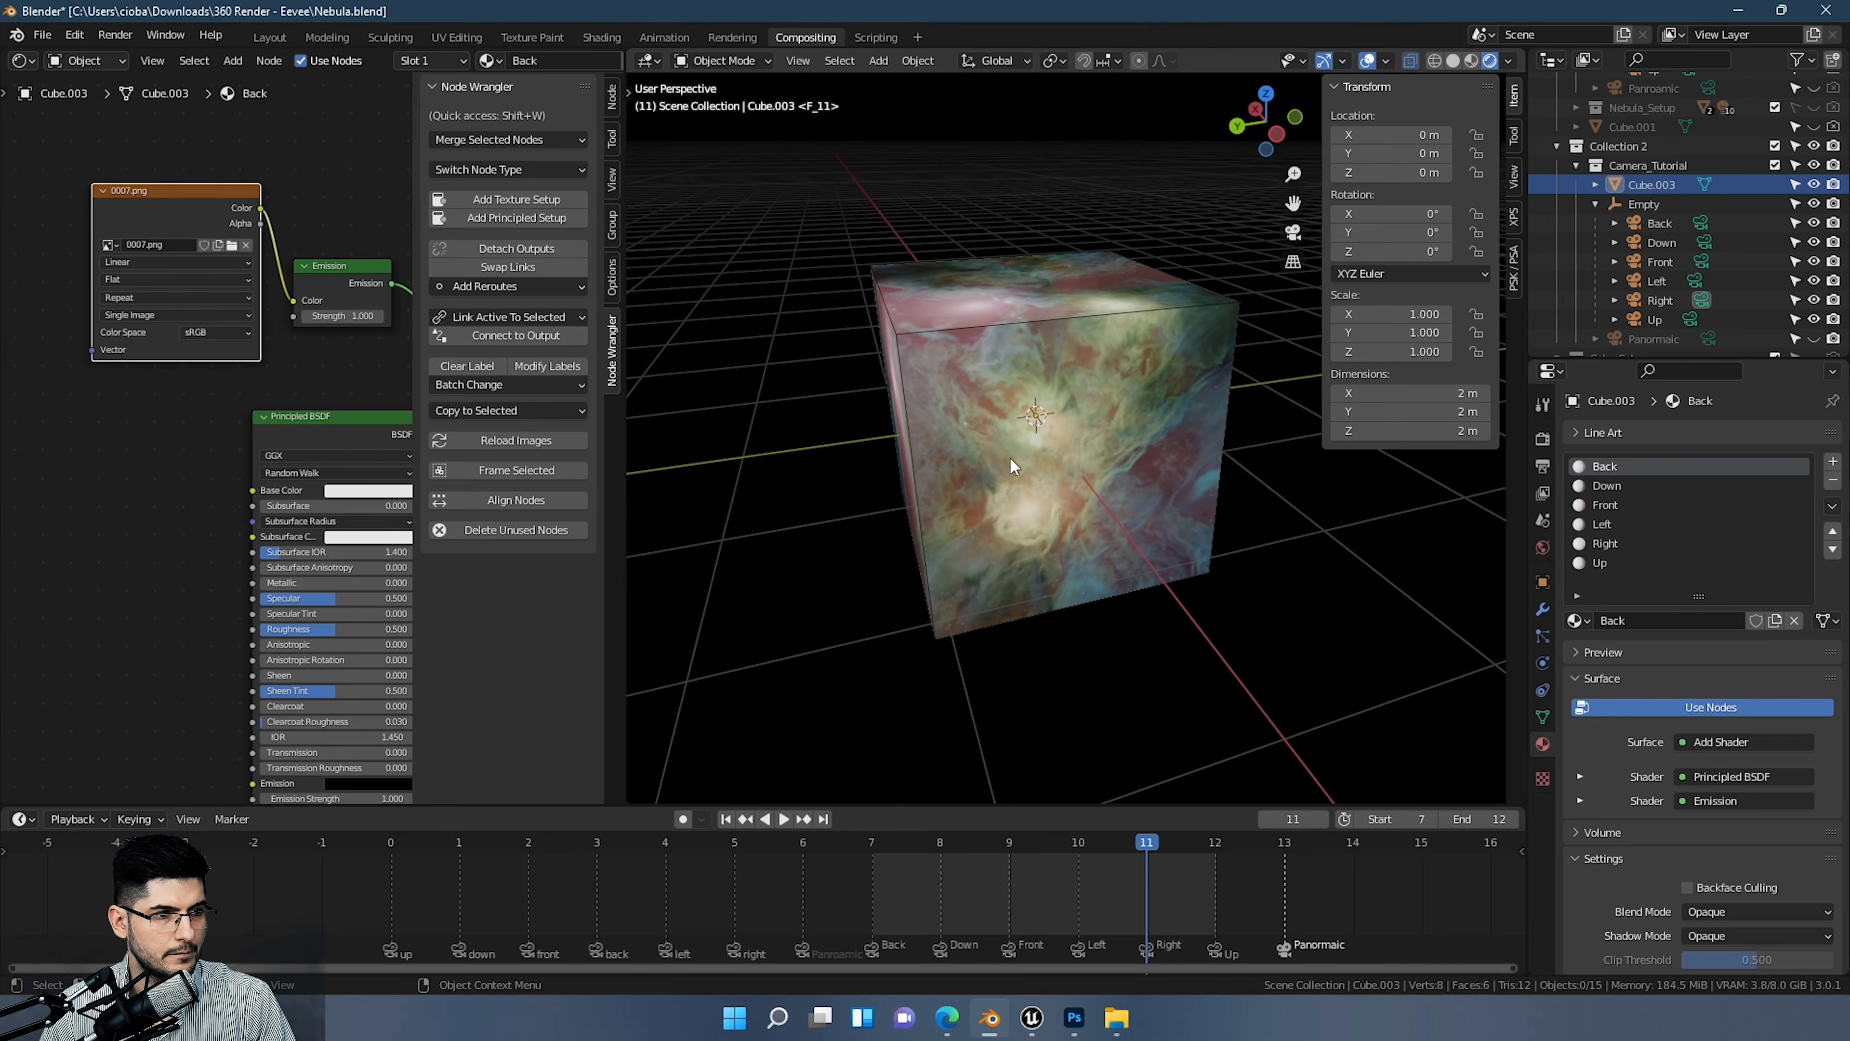
left_click(1002, 399)
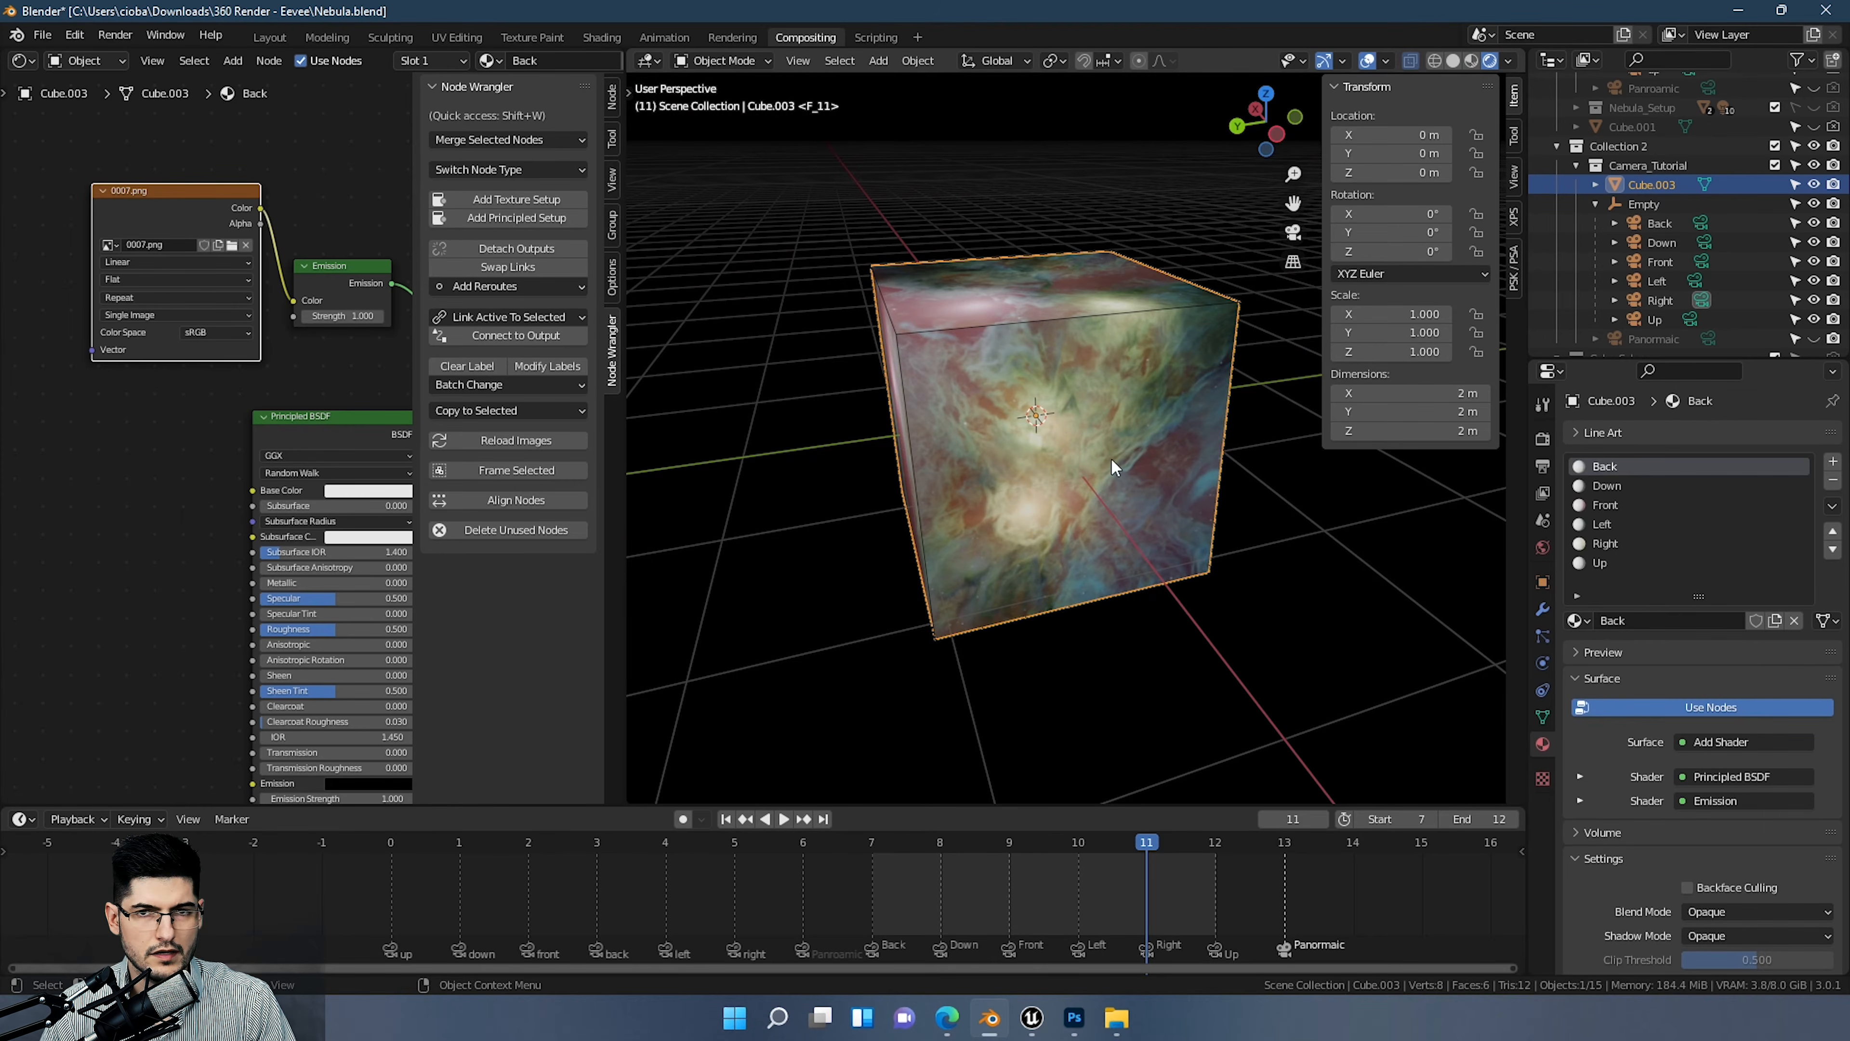
Step: Check the rendered images 0007.png to 0012.png in the Tutorial folder in File Explorer and return to Blender
left_click(1117, 1018)
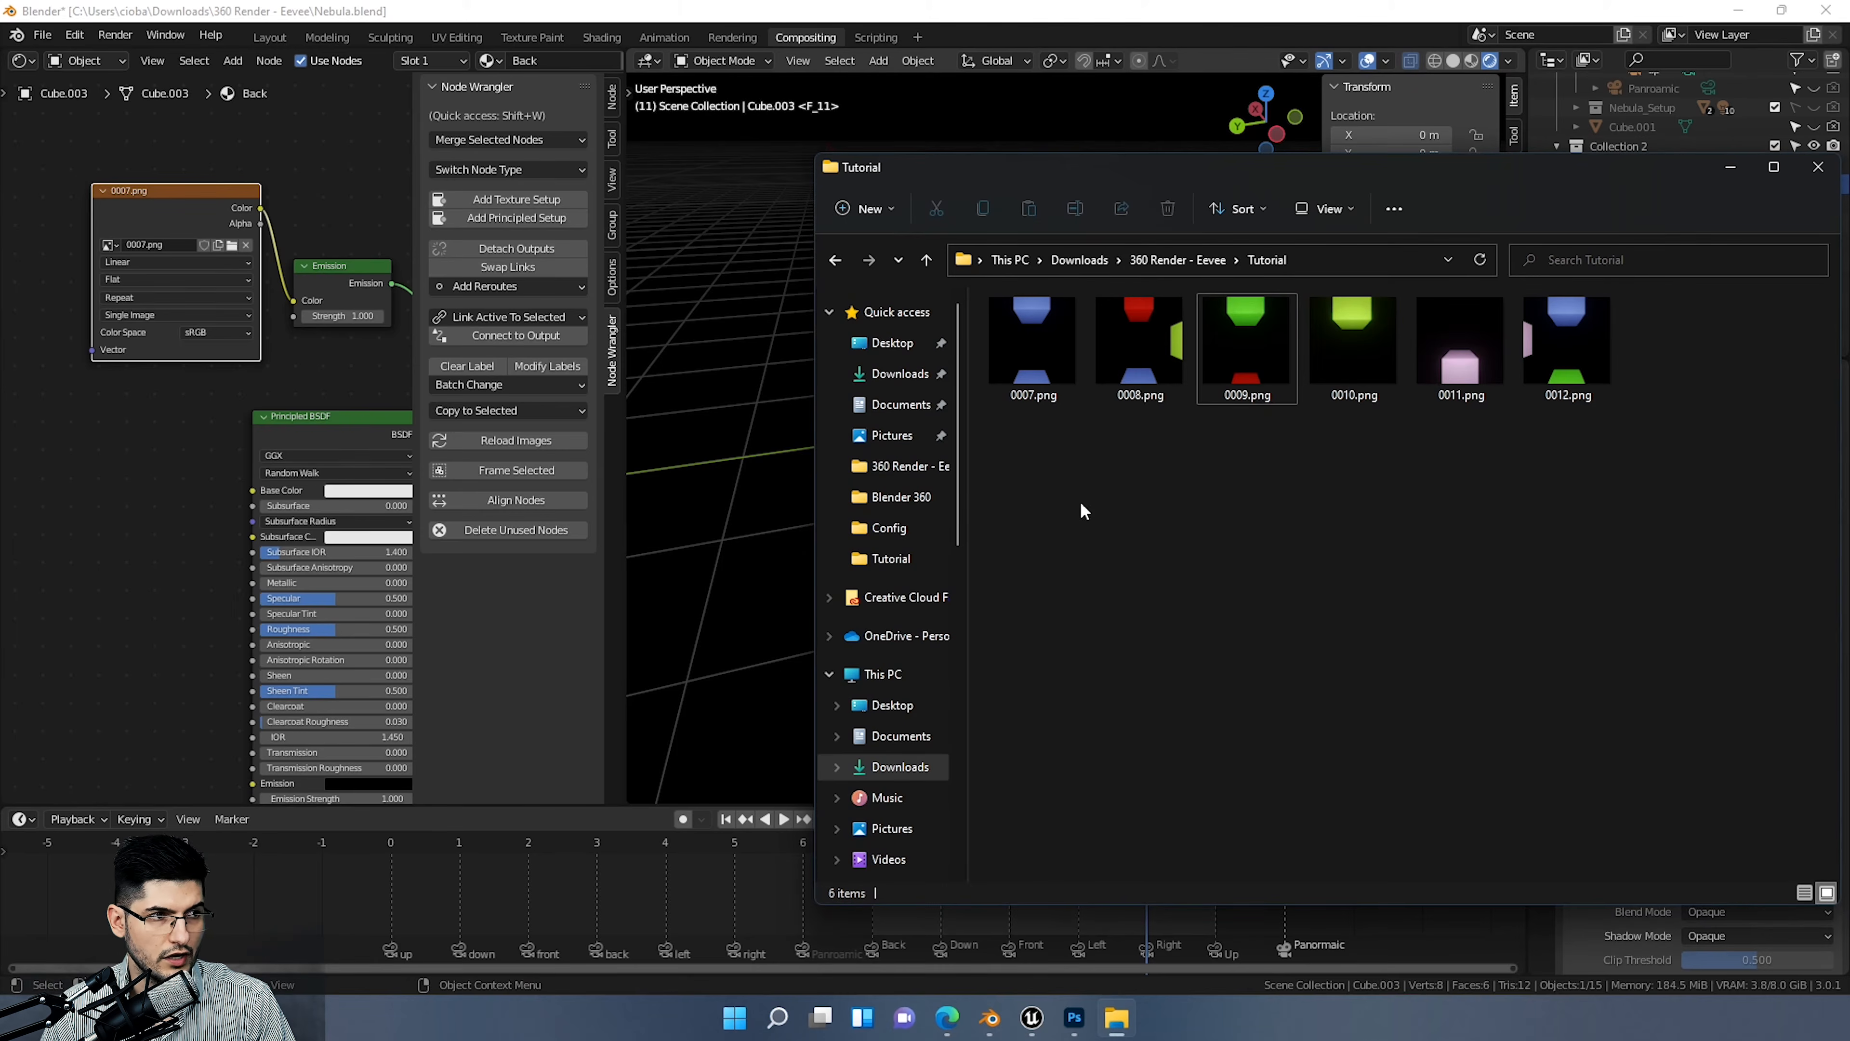
left_click(466, 189)
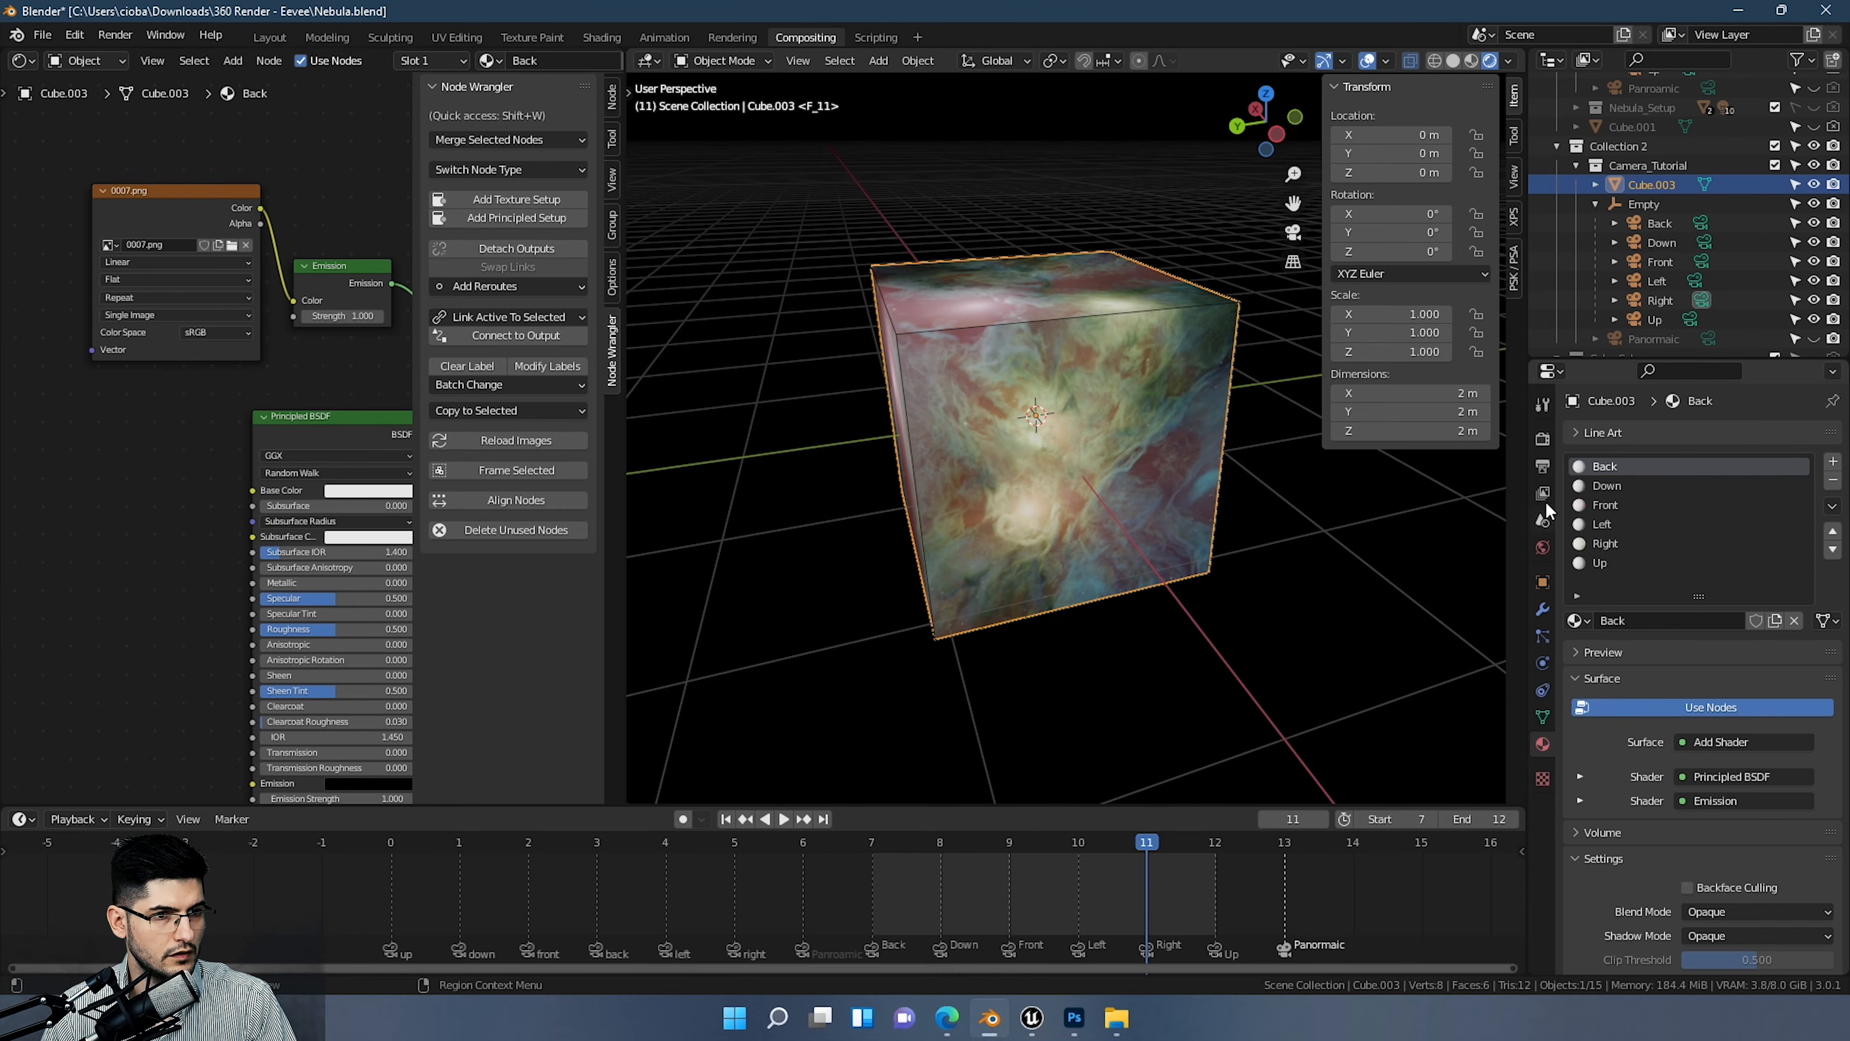
Step: Reload the image textures in the cube's Back, Down, Front, Left, Right and Up materials
left_click(262, 220)
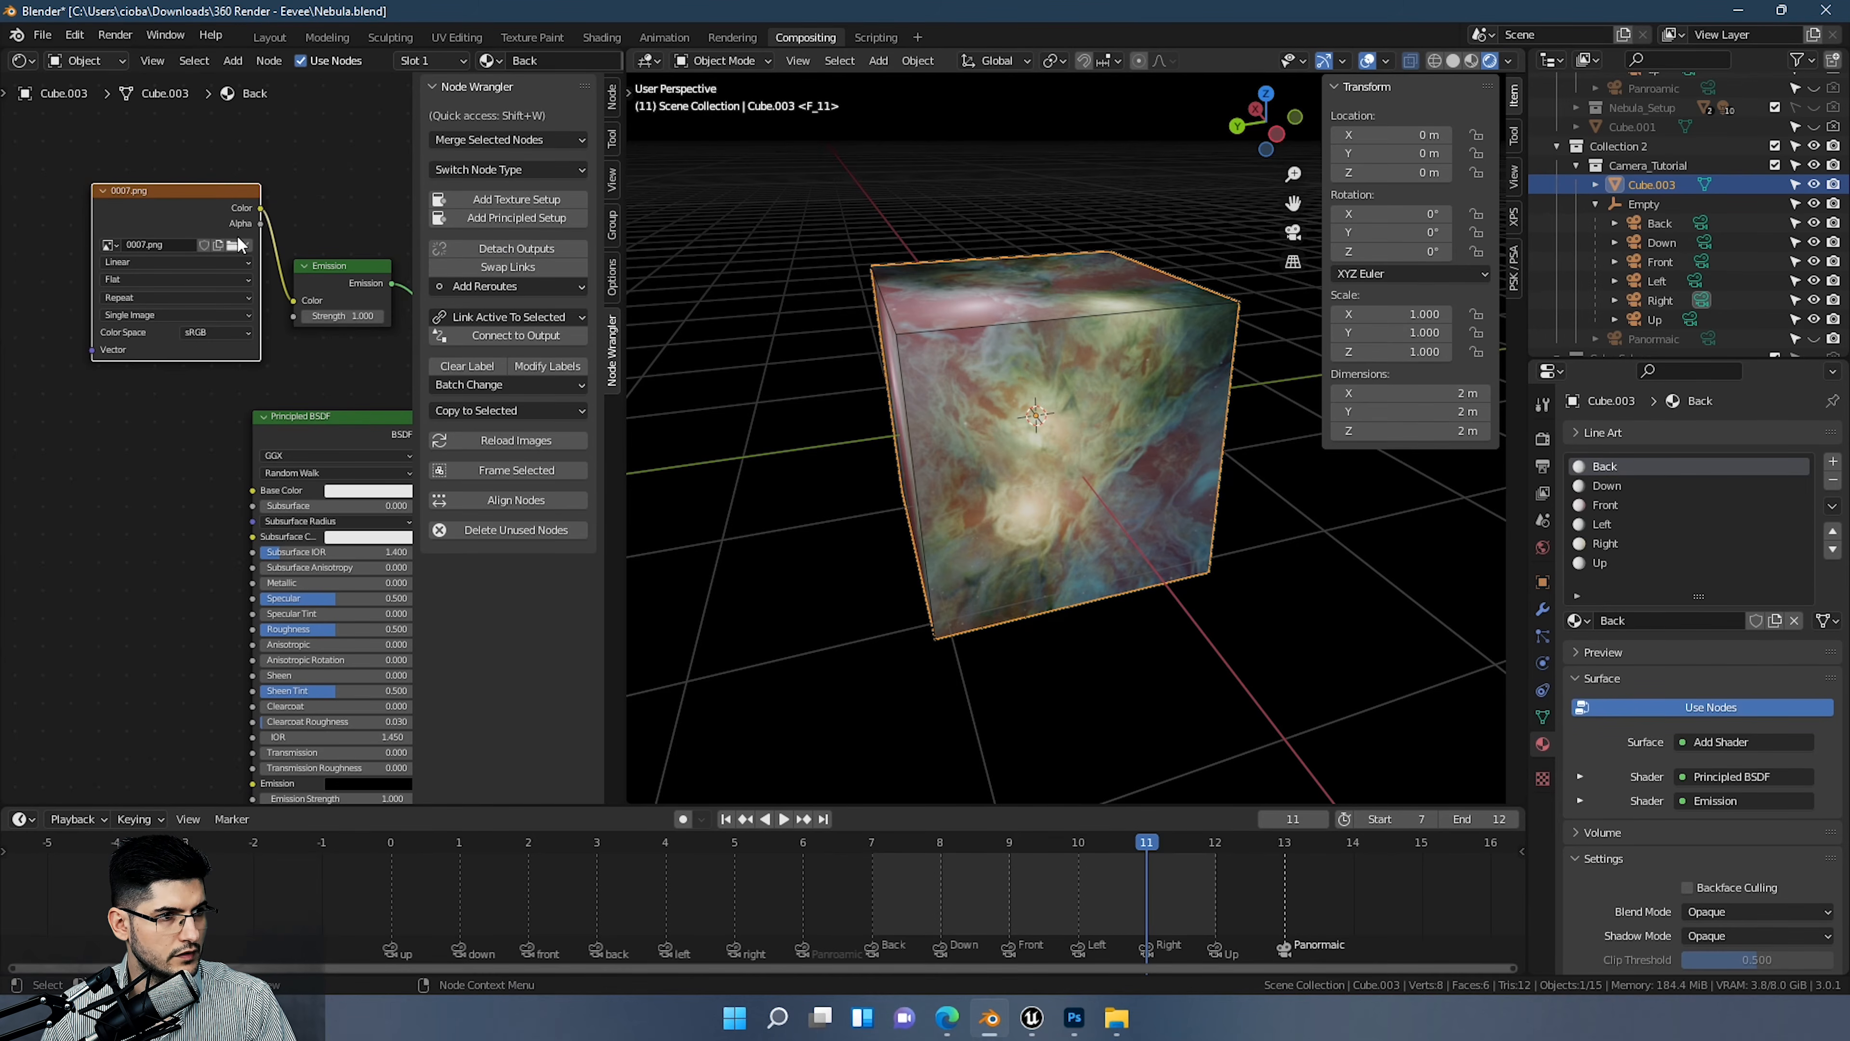
left_click(500, 438)
middle_click_drag(1241, 461, 728, 401)
left_click(1611, 485)
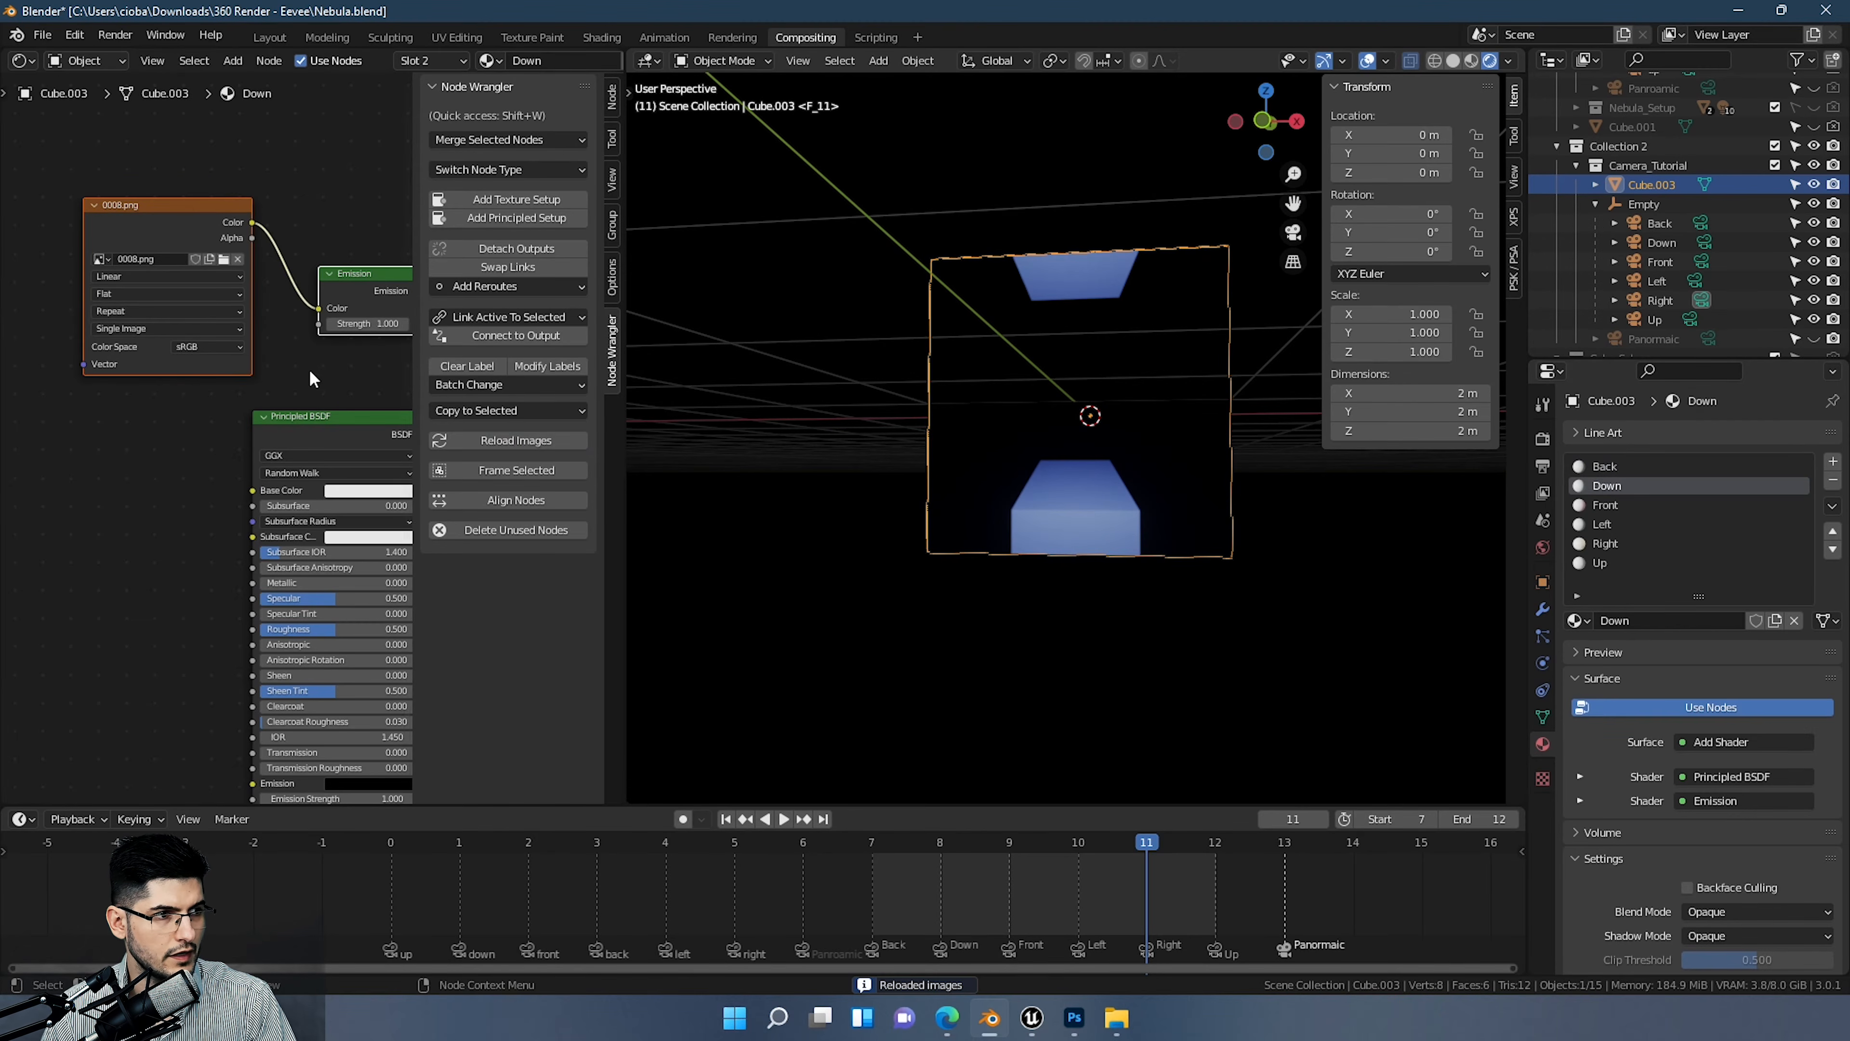
left_click(1605, 504)
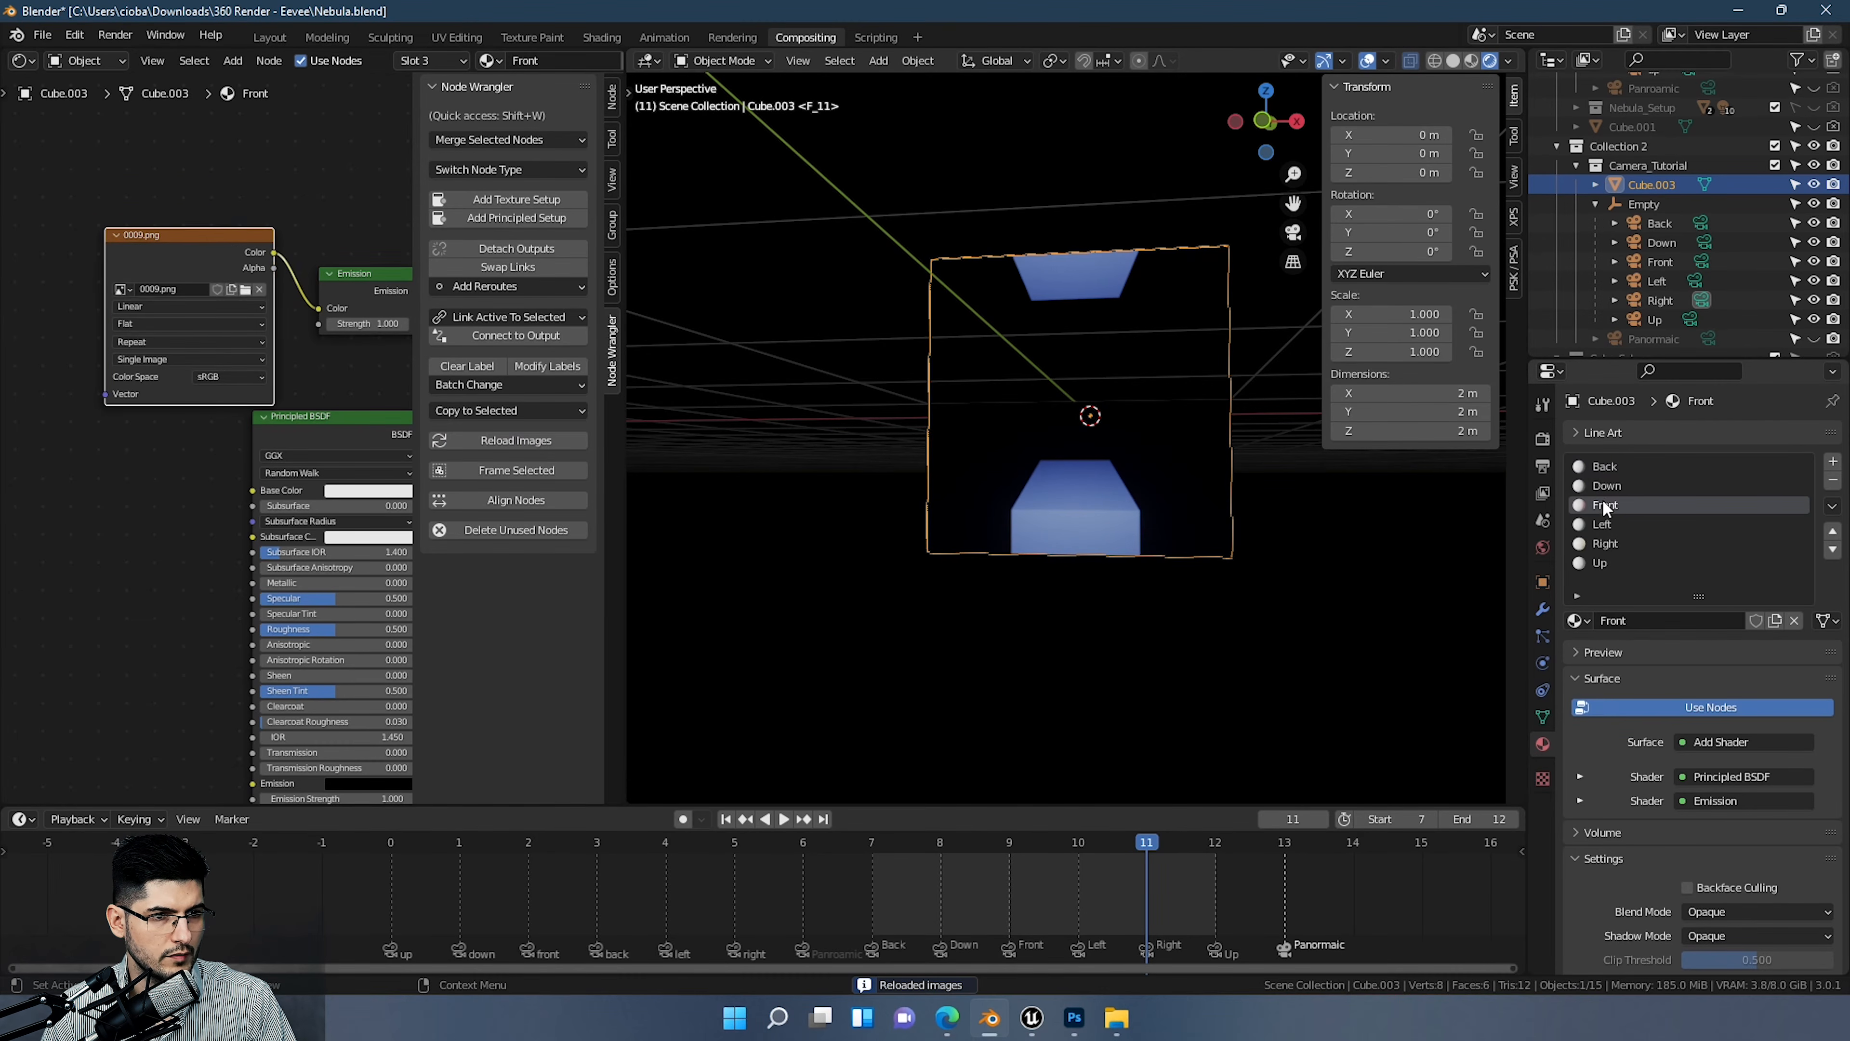
left_click(1618, 525)
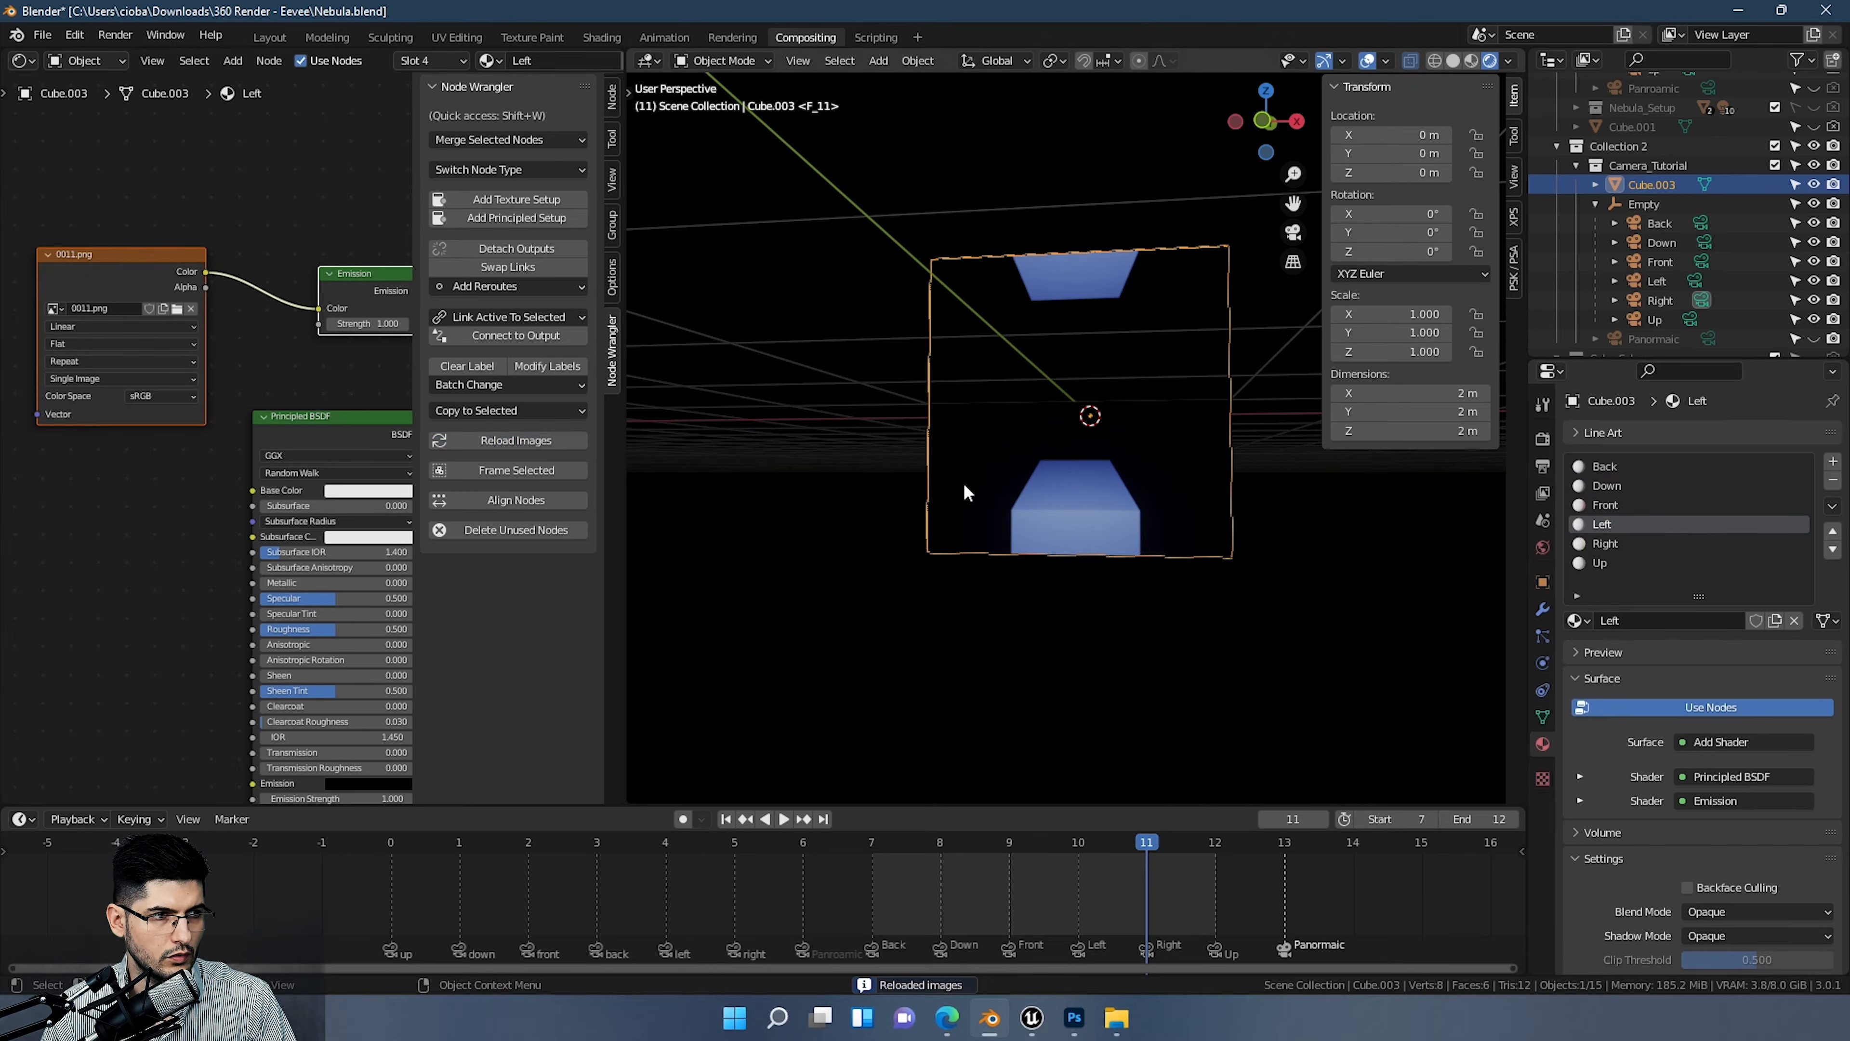
left_click(1626, 543)
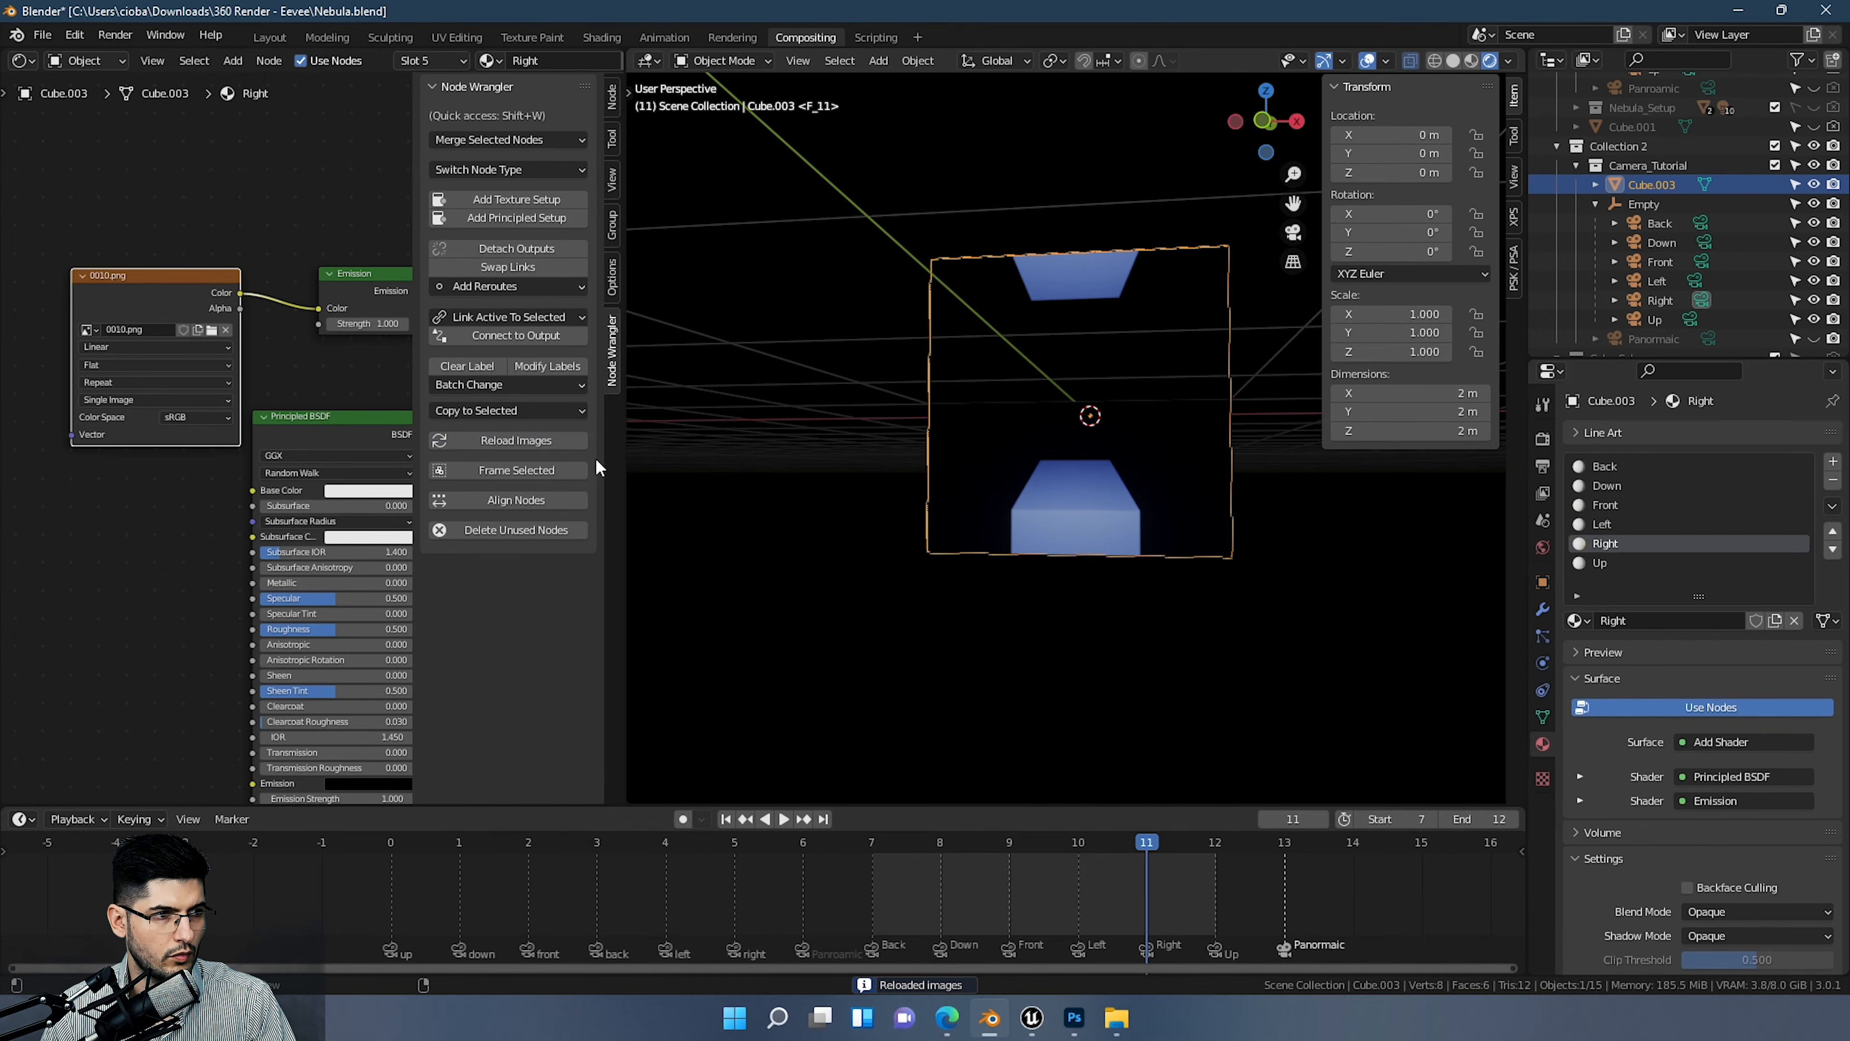
left_click(1607, 565)
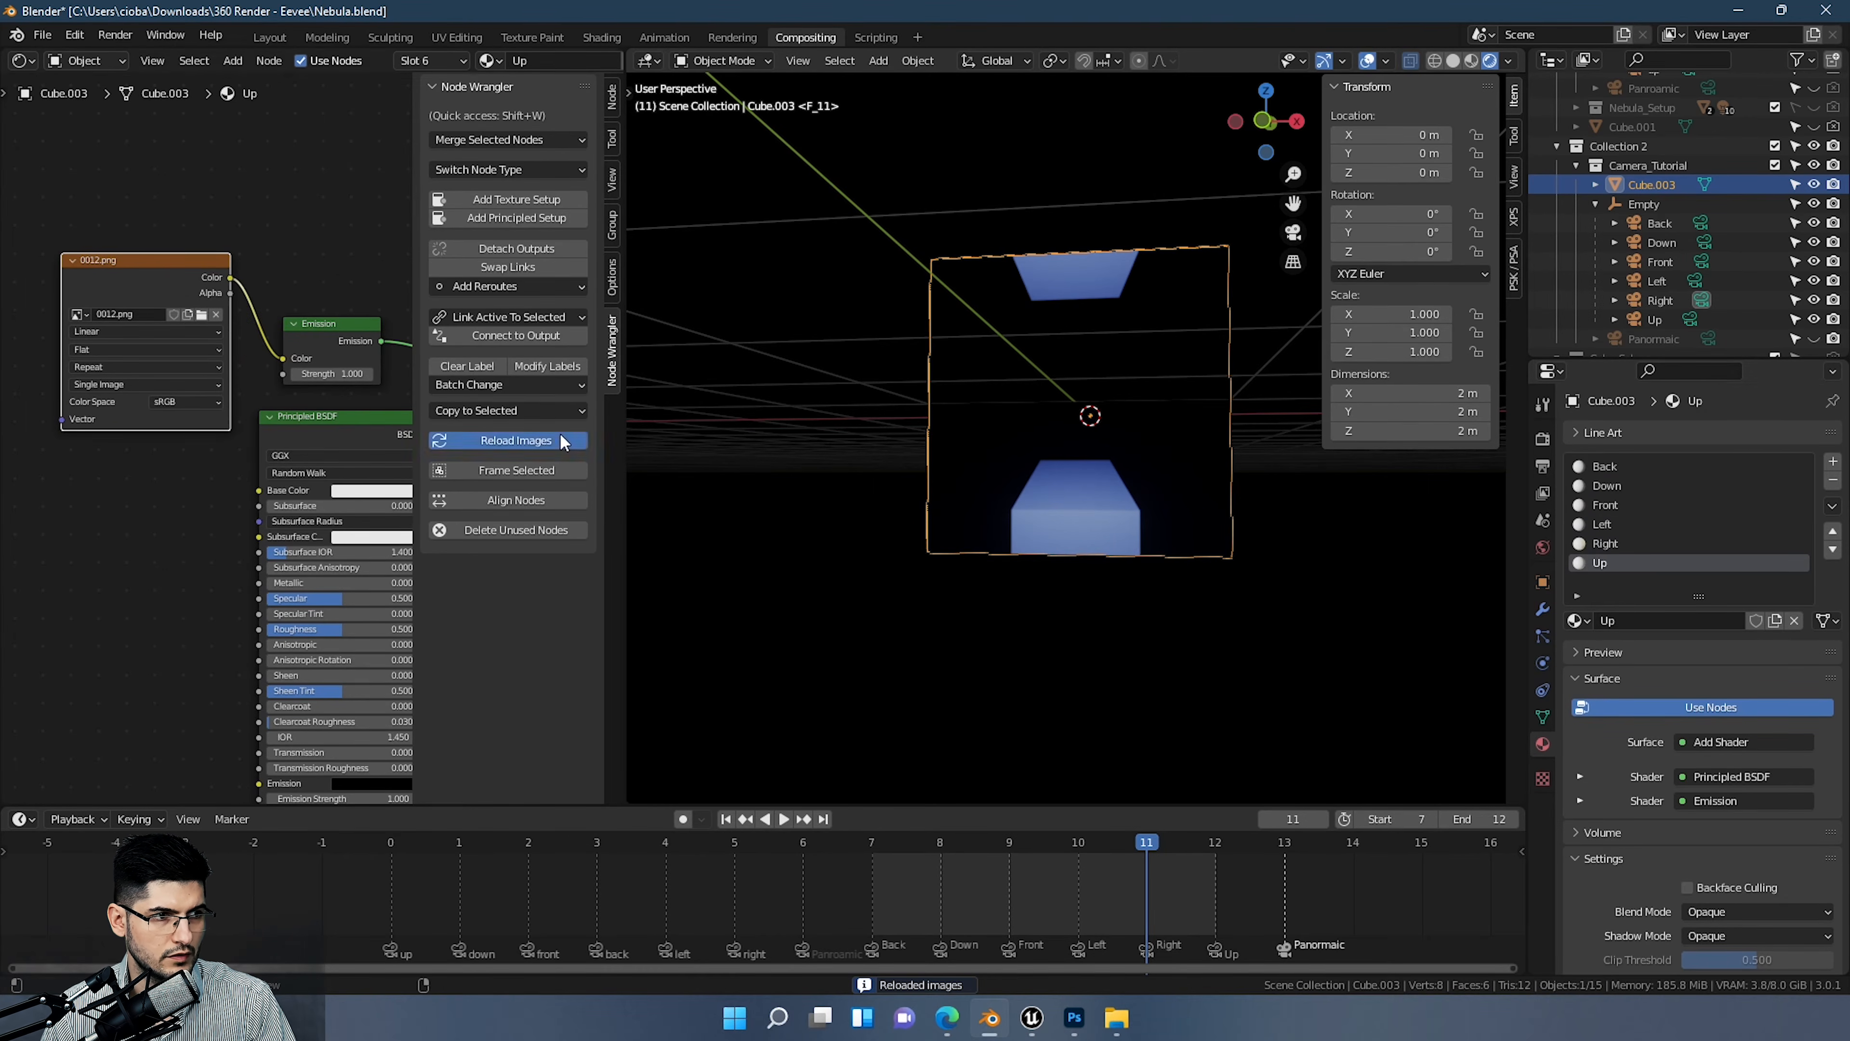
Step: Inspect the mapped faces around the cube and change the Shader Editor area to the UV Editor
middle_click_drag(874, 466, 1093, 193)
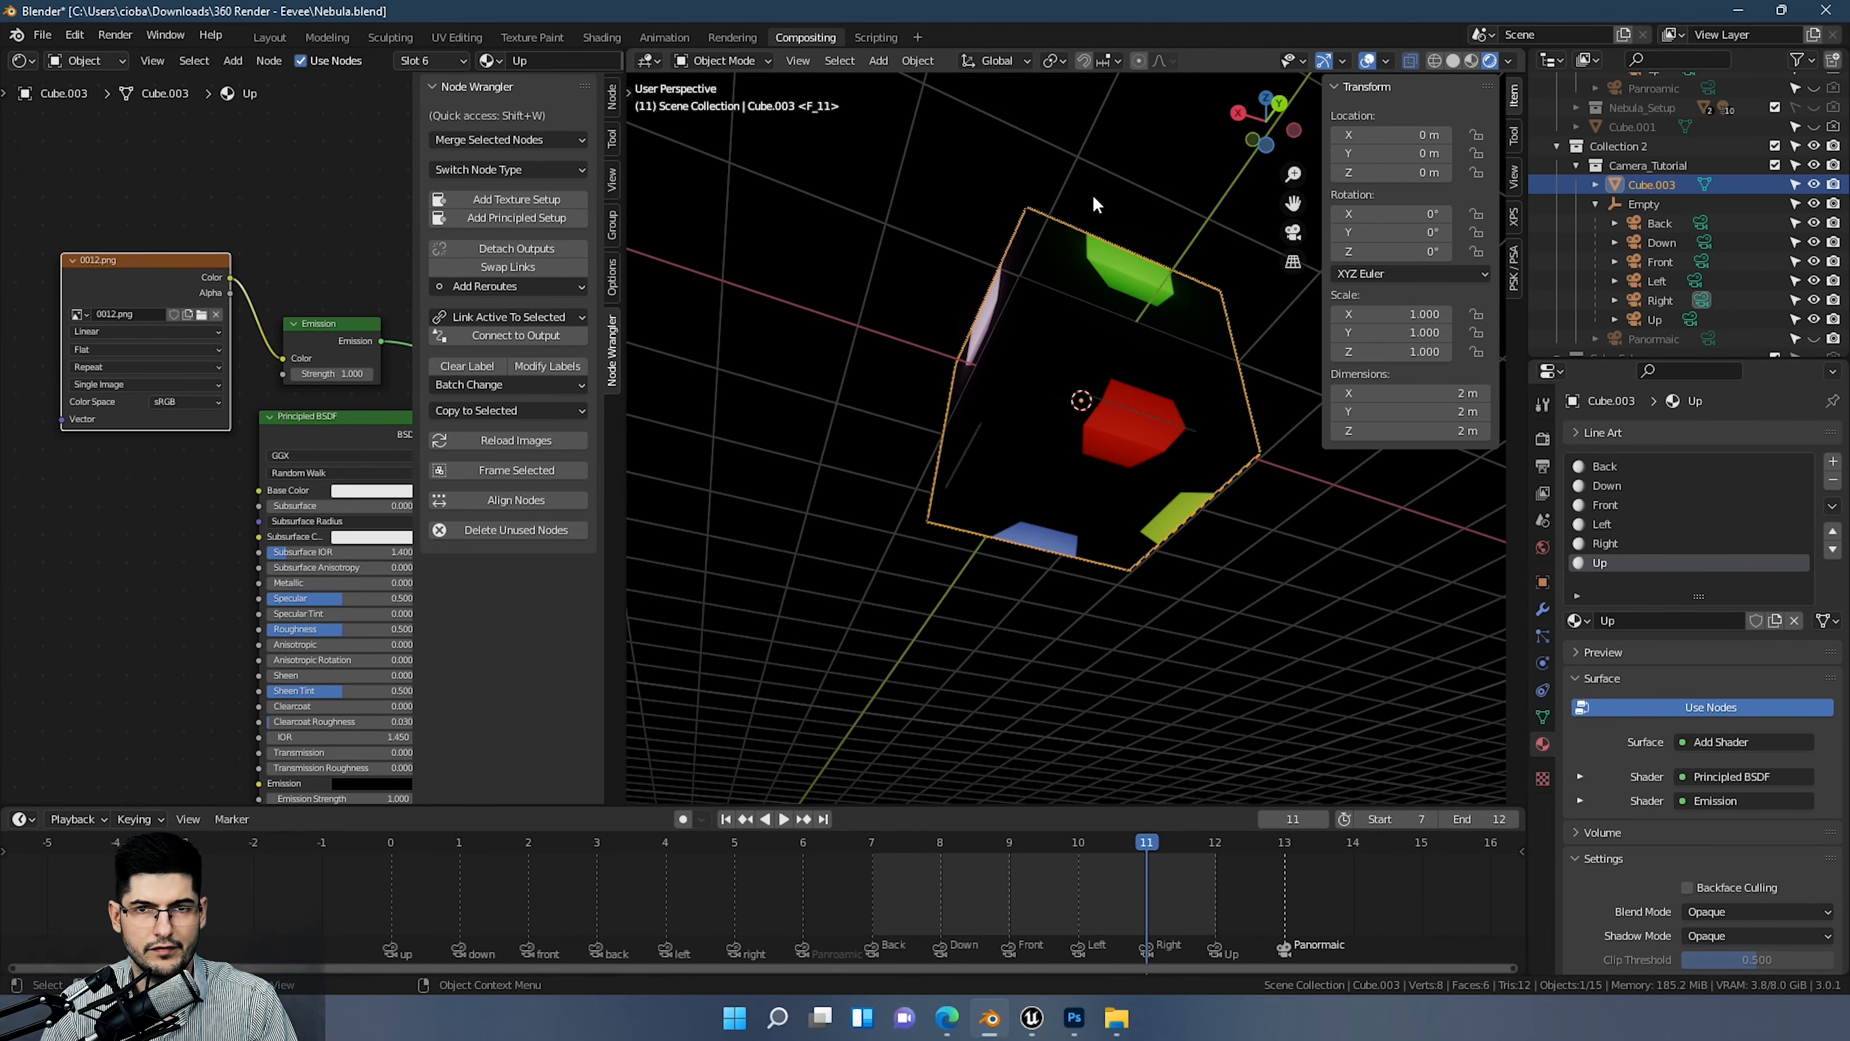
middle_click_drag(1105, 262, 1123, 372)
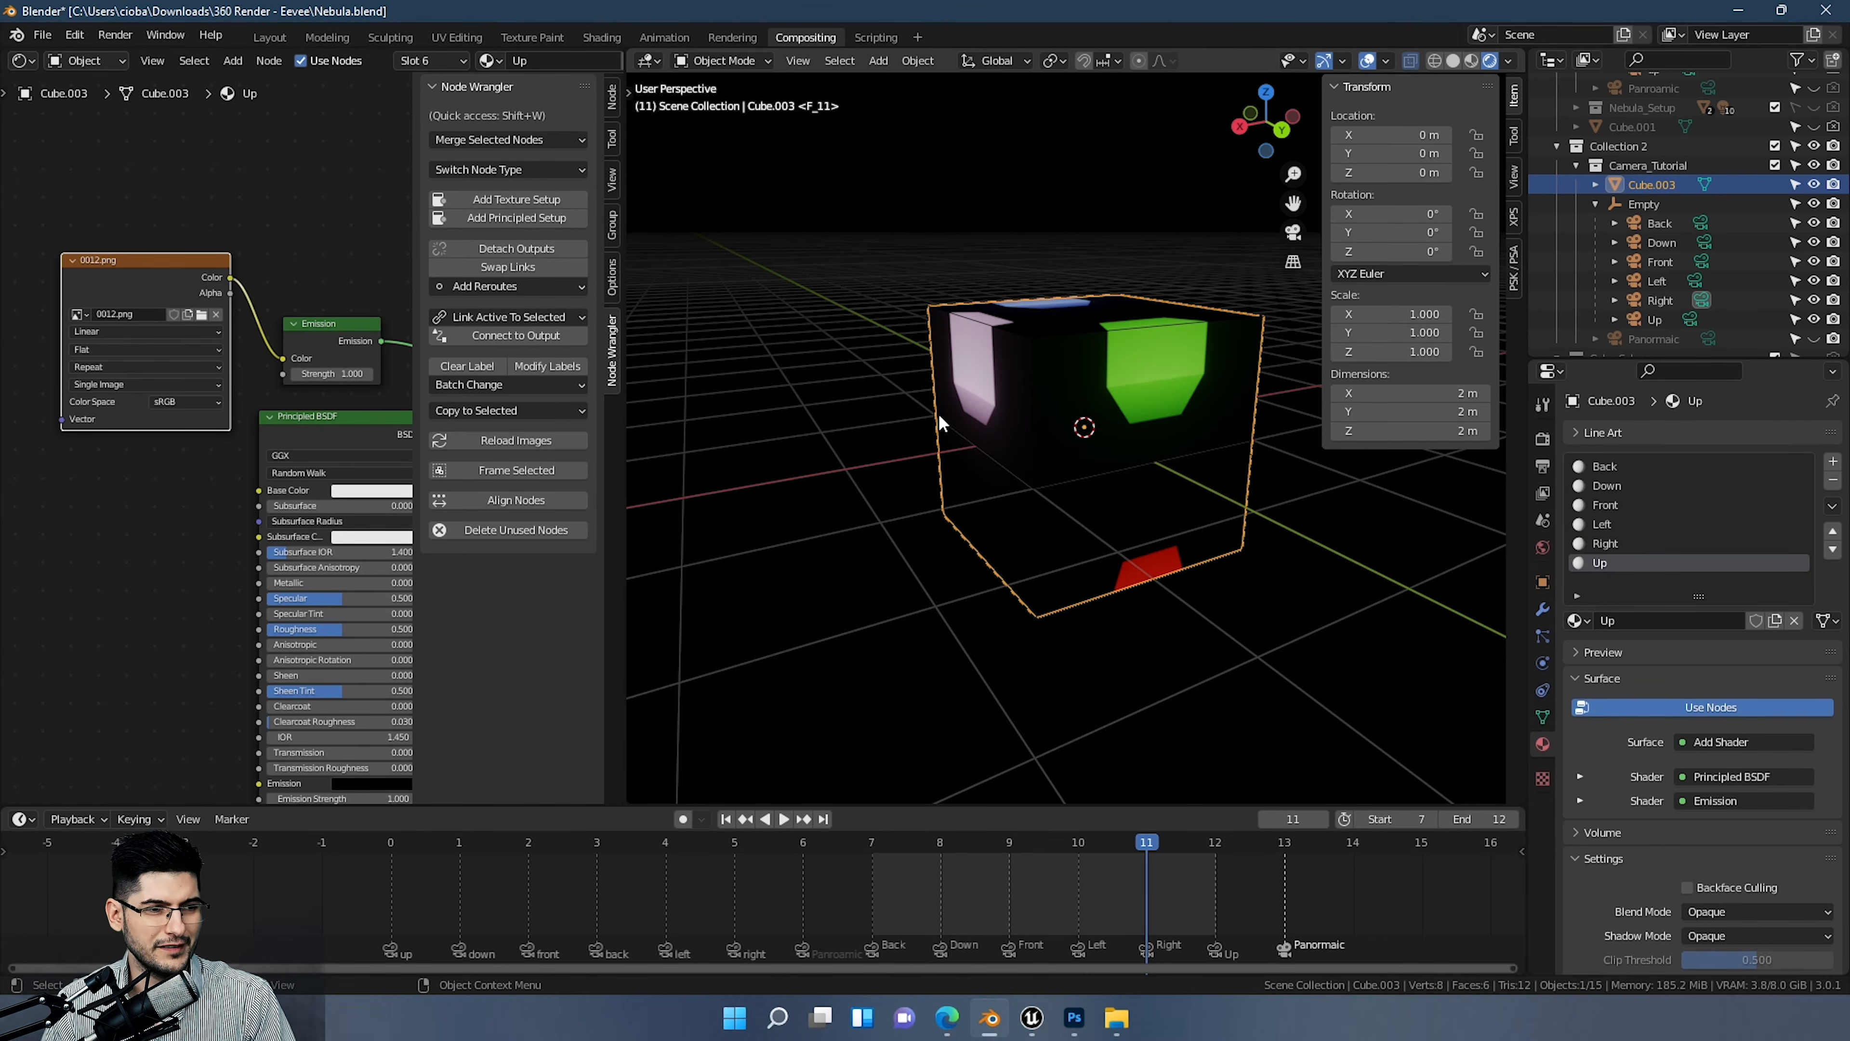
middle_click_drag(940, 417, 1140, 486)
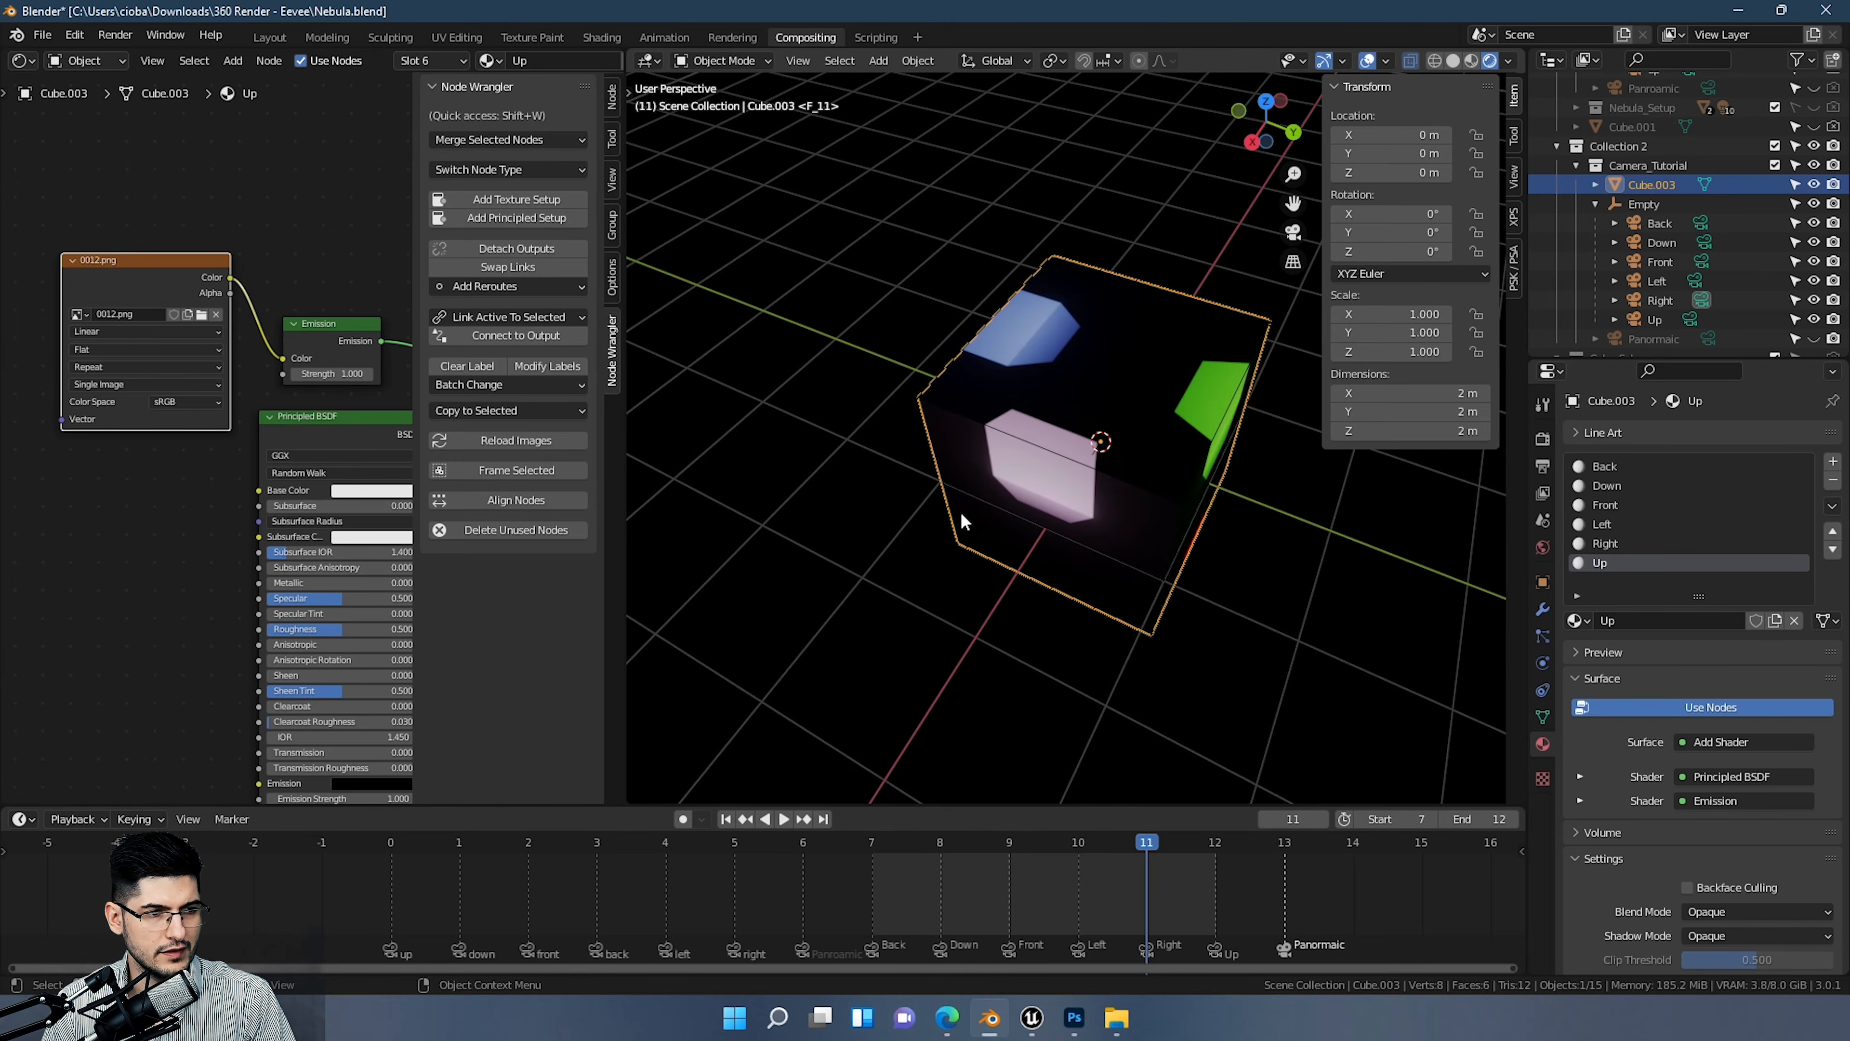
mouse_move(960, 512)
middle_mouse_down()
mouse_move(1055, 465)
mouse_move(932, 529)
middle_mouse_up()
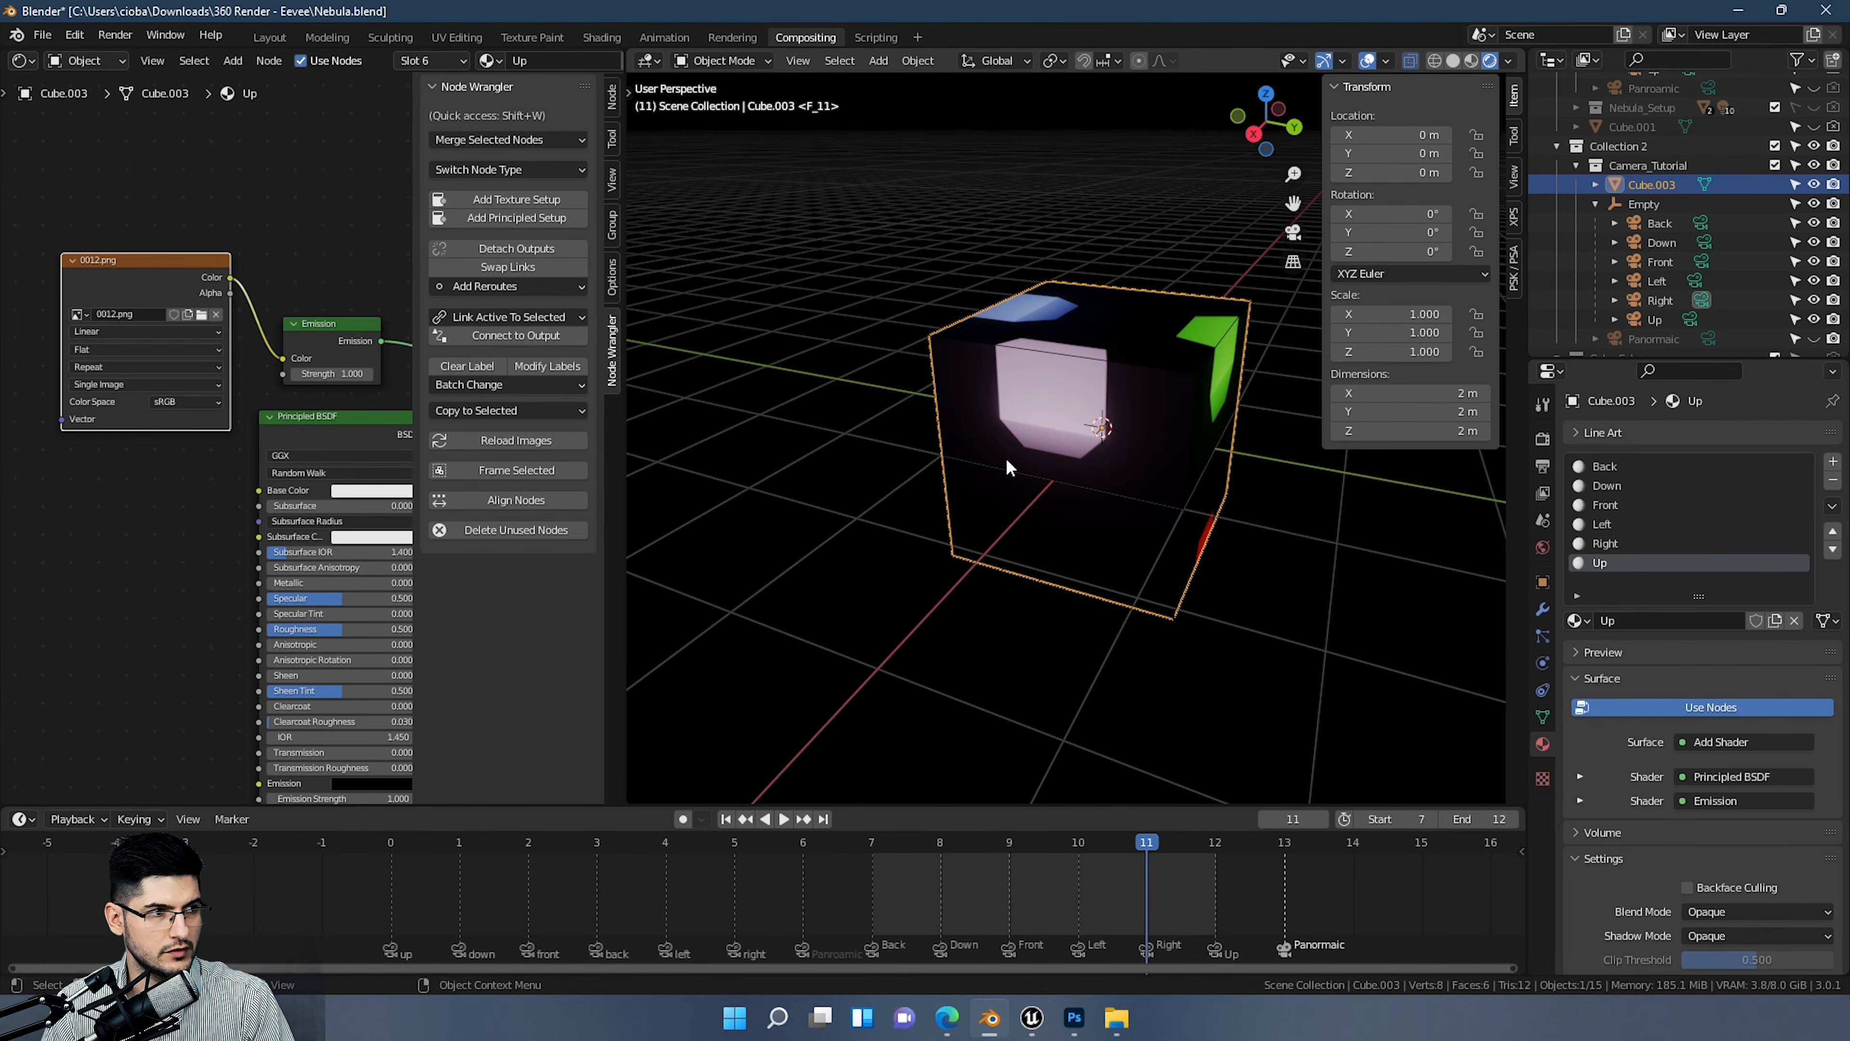
left_click(22, 61)
left_click(72, 137)
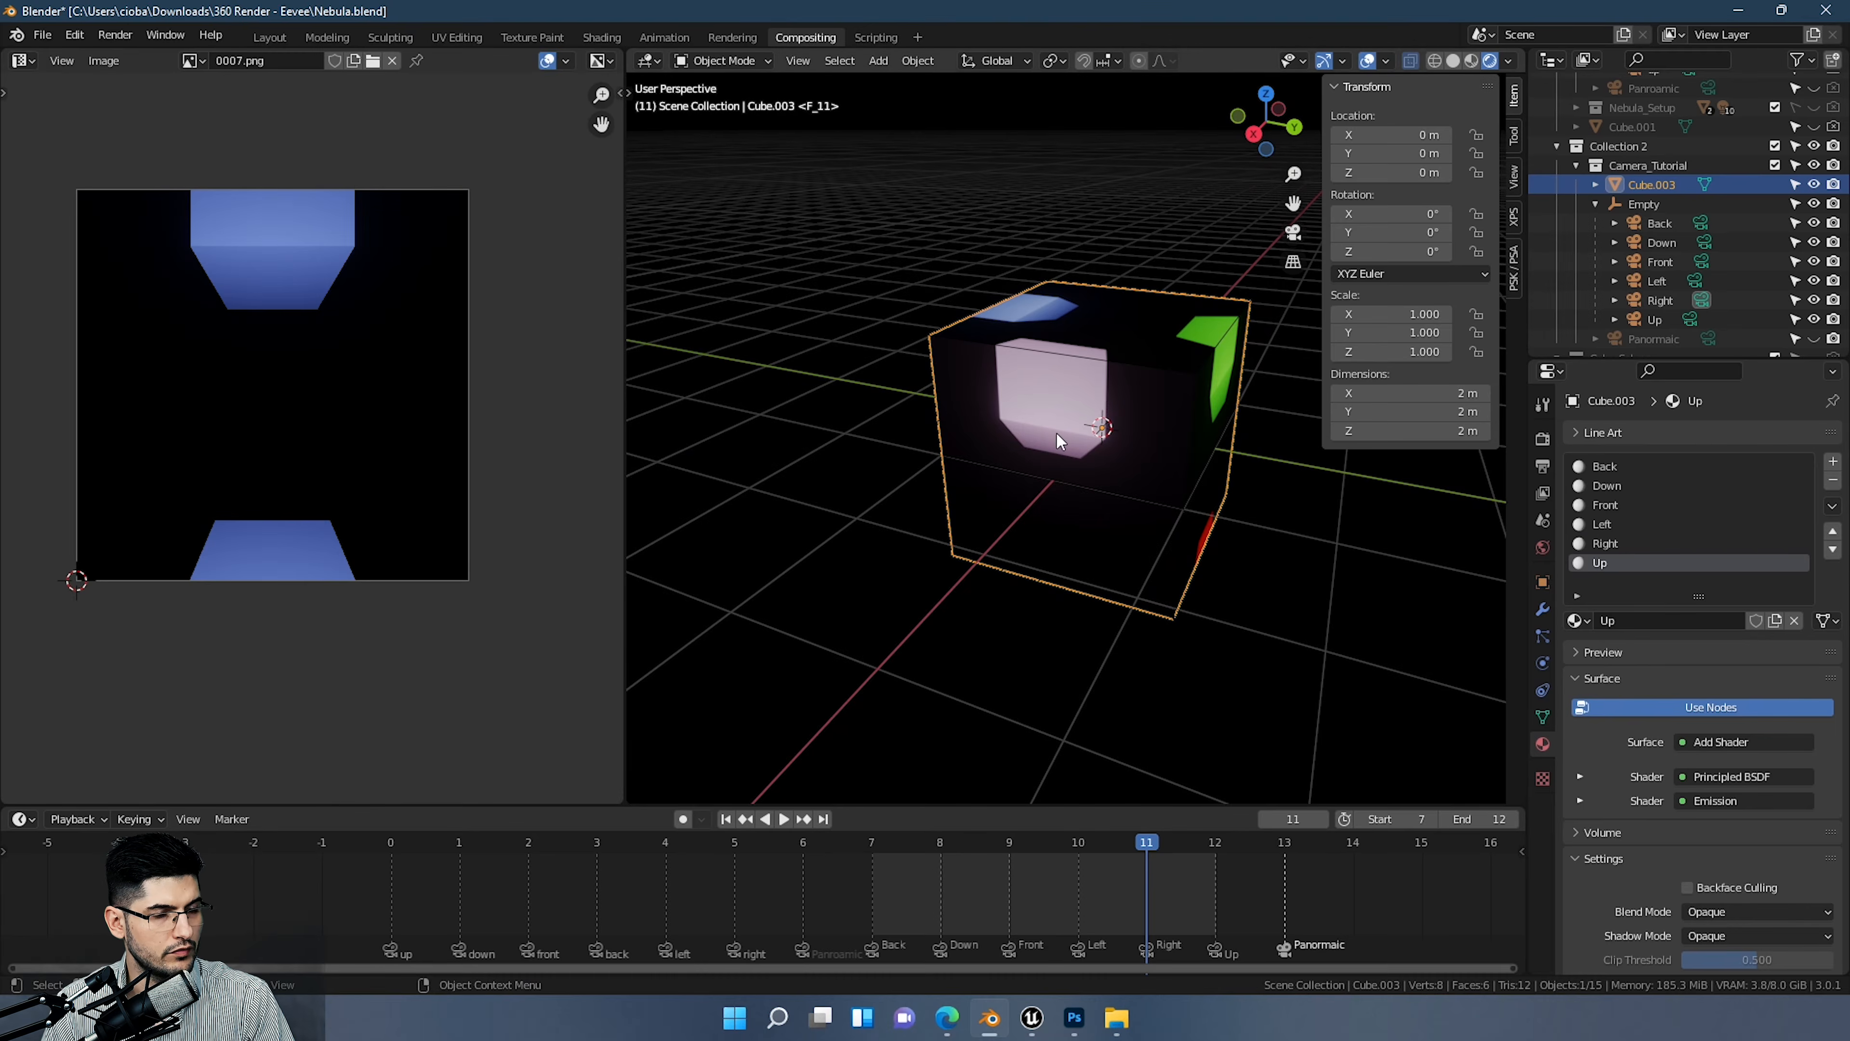
Step: Rotate the UVs of the cube's Back face by -90 degrees in Edit Mode and return to Object Mode
key("Tab")
middle_click_drag(1060, 440, 1129, 395)
left_click(1127, 396)
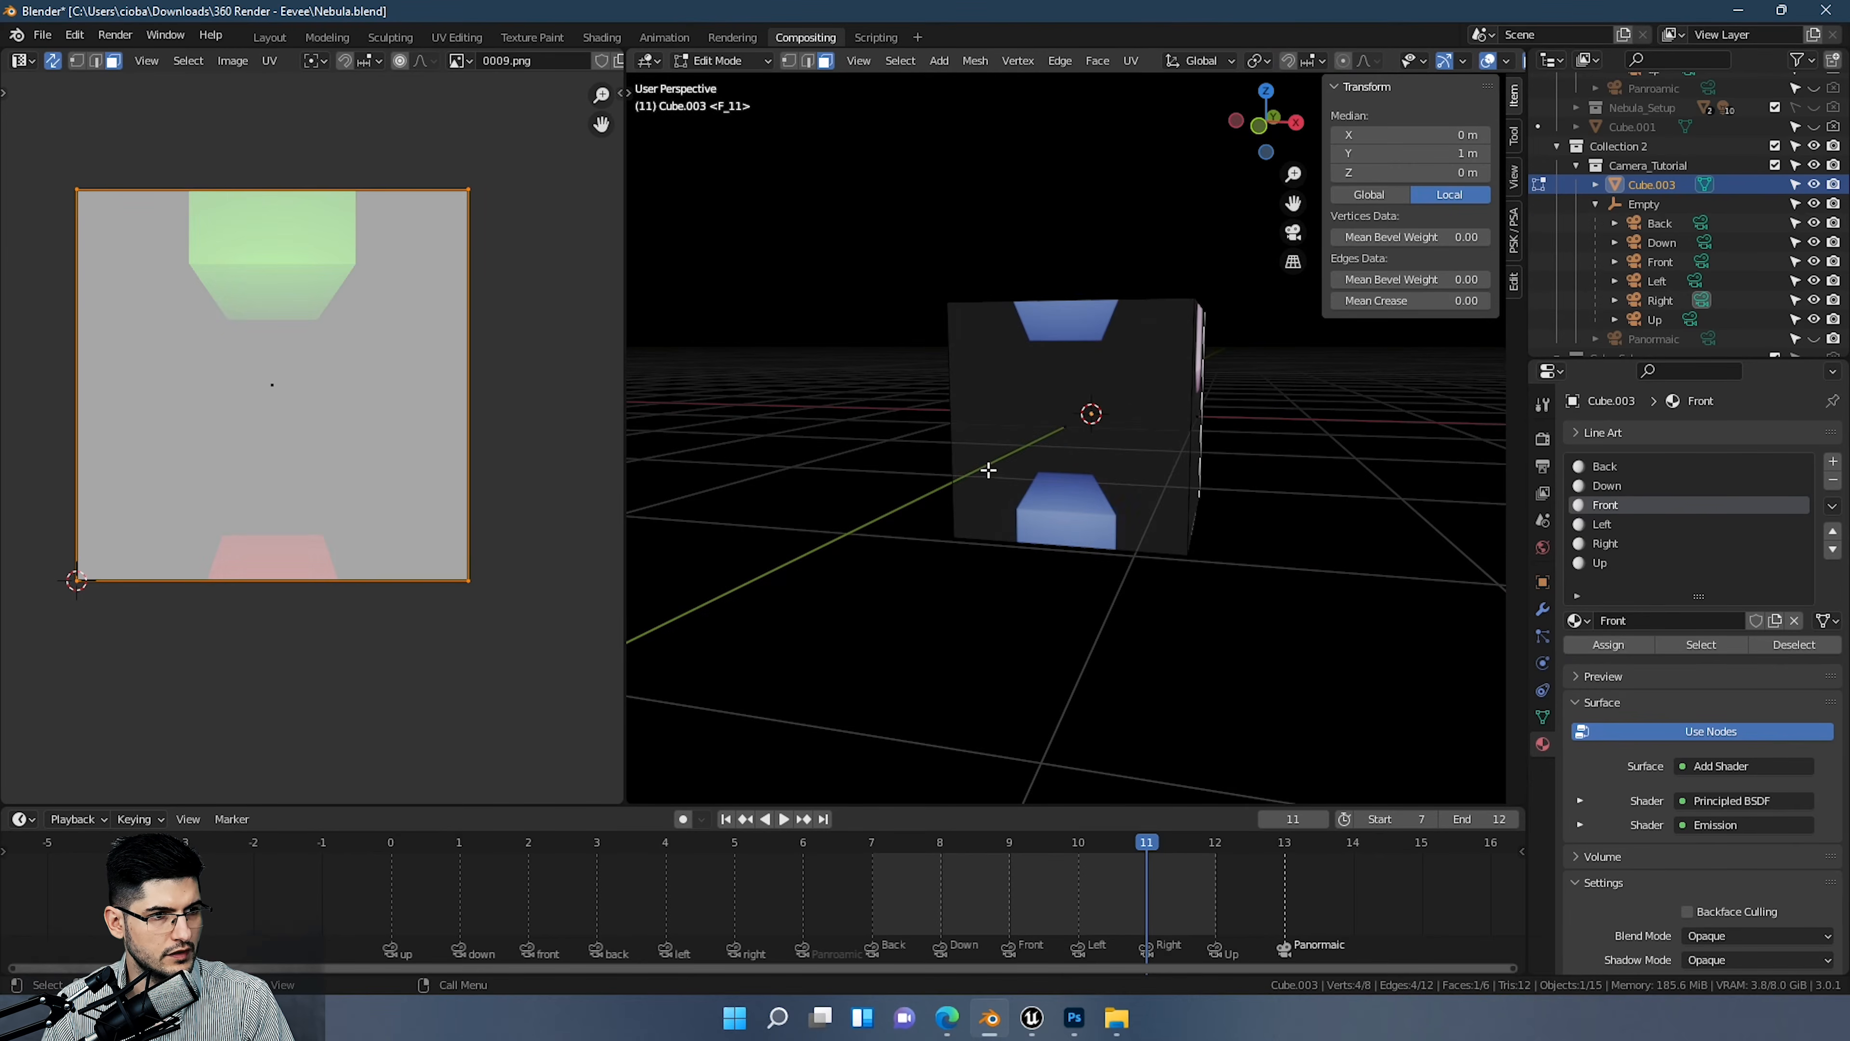
left_click(1207, 435)
left_click(1065, 446)
key("r")
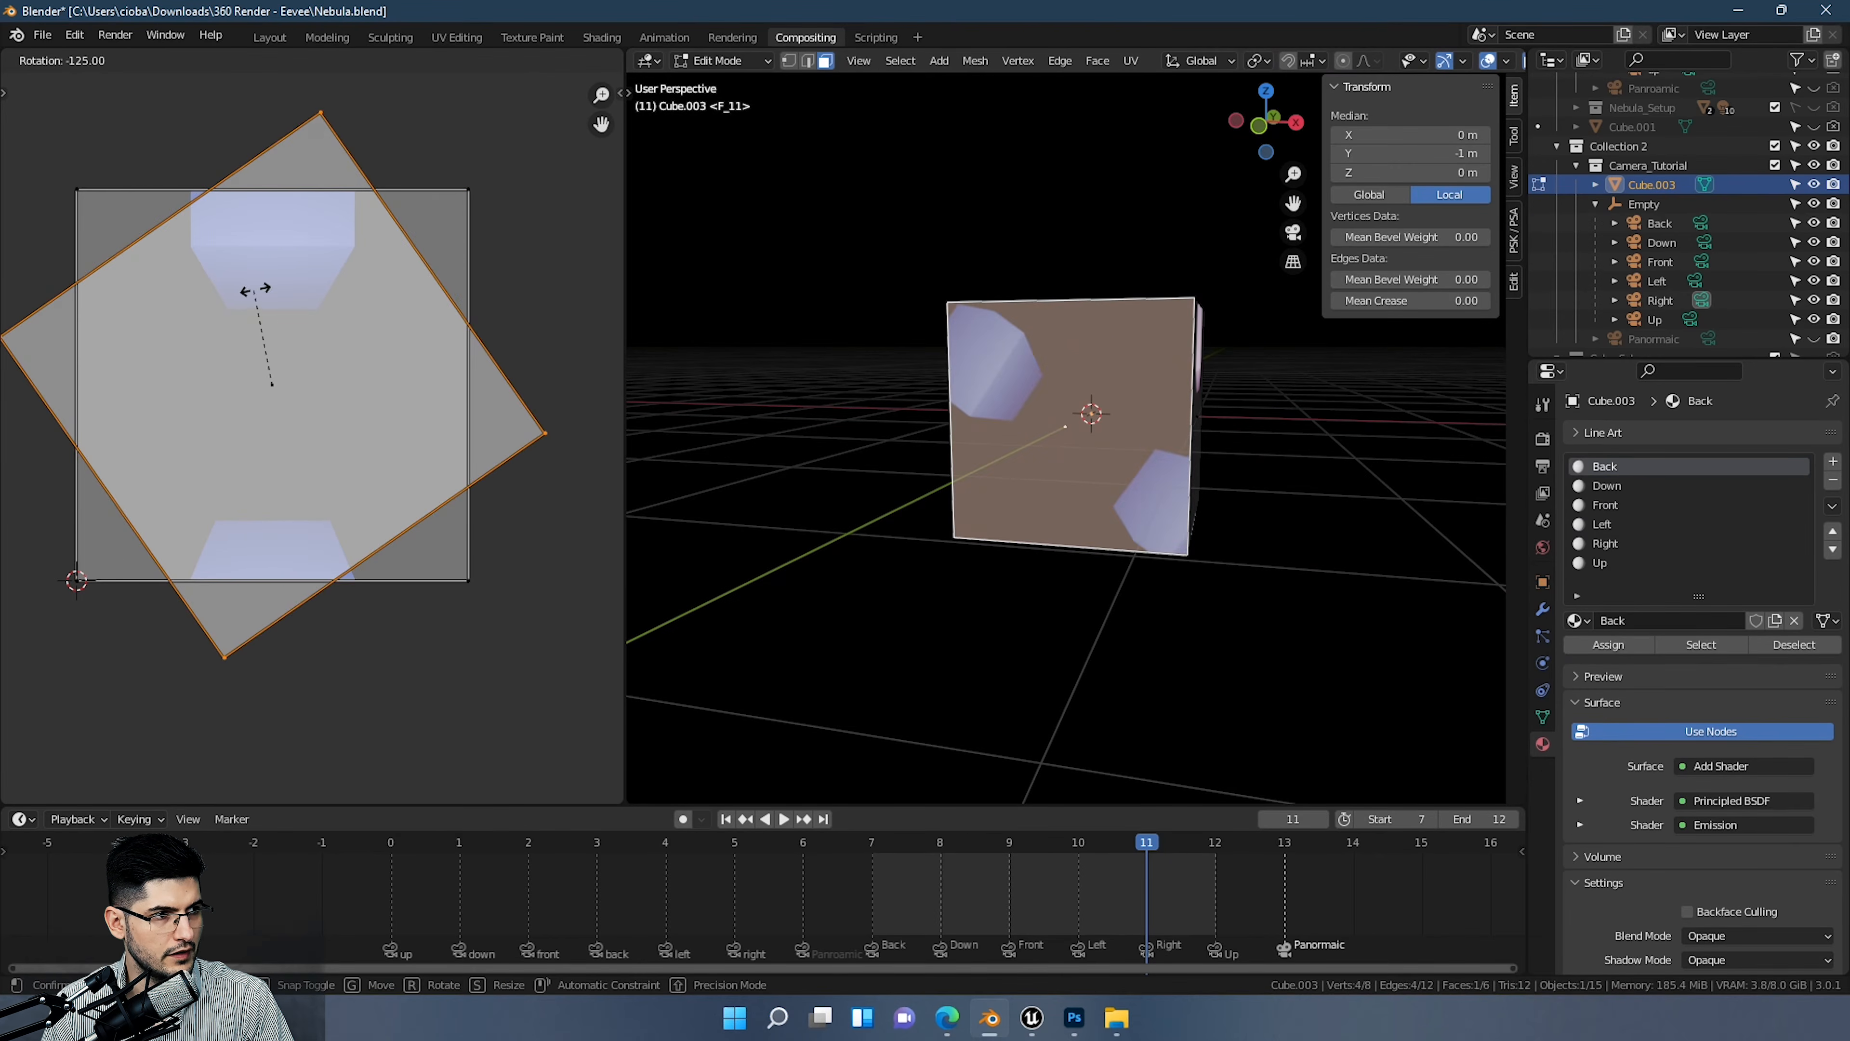
left_click(318, 295, "ctrl")
key("Tab")
Step: Rotate the Back face's UVs back by 90 degrees in Edit Mode and return to Object Mode
middle_click_drag(996, 445, 935, 463)
middle_click_drag(1074, 427, 1041, 495)
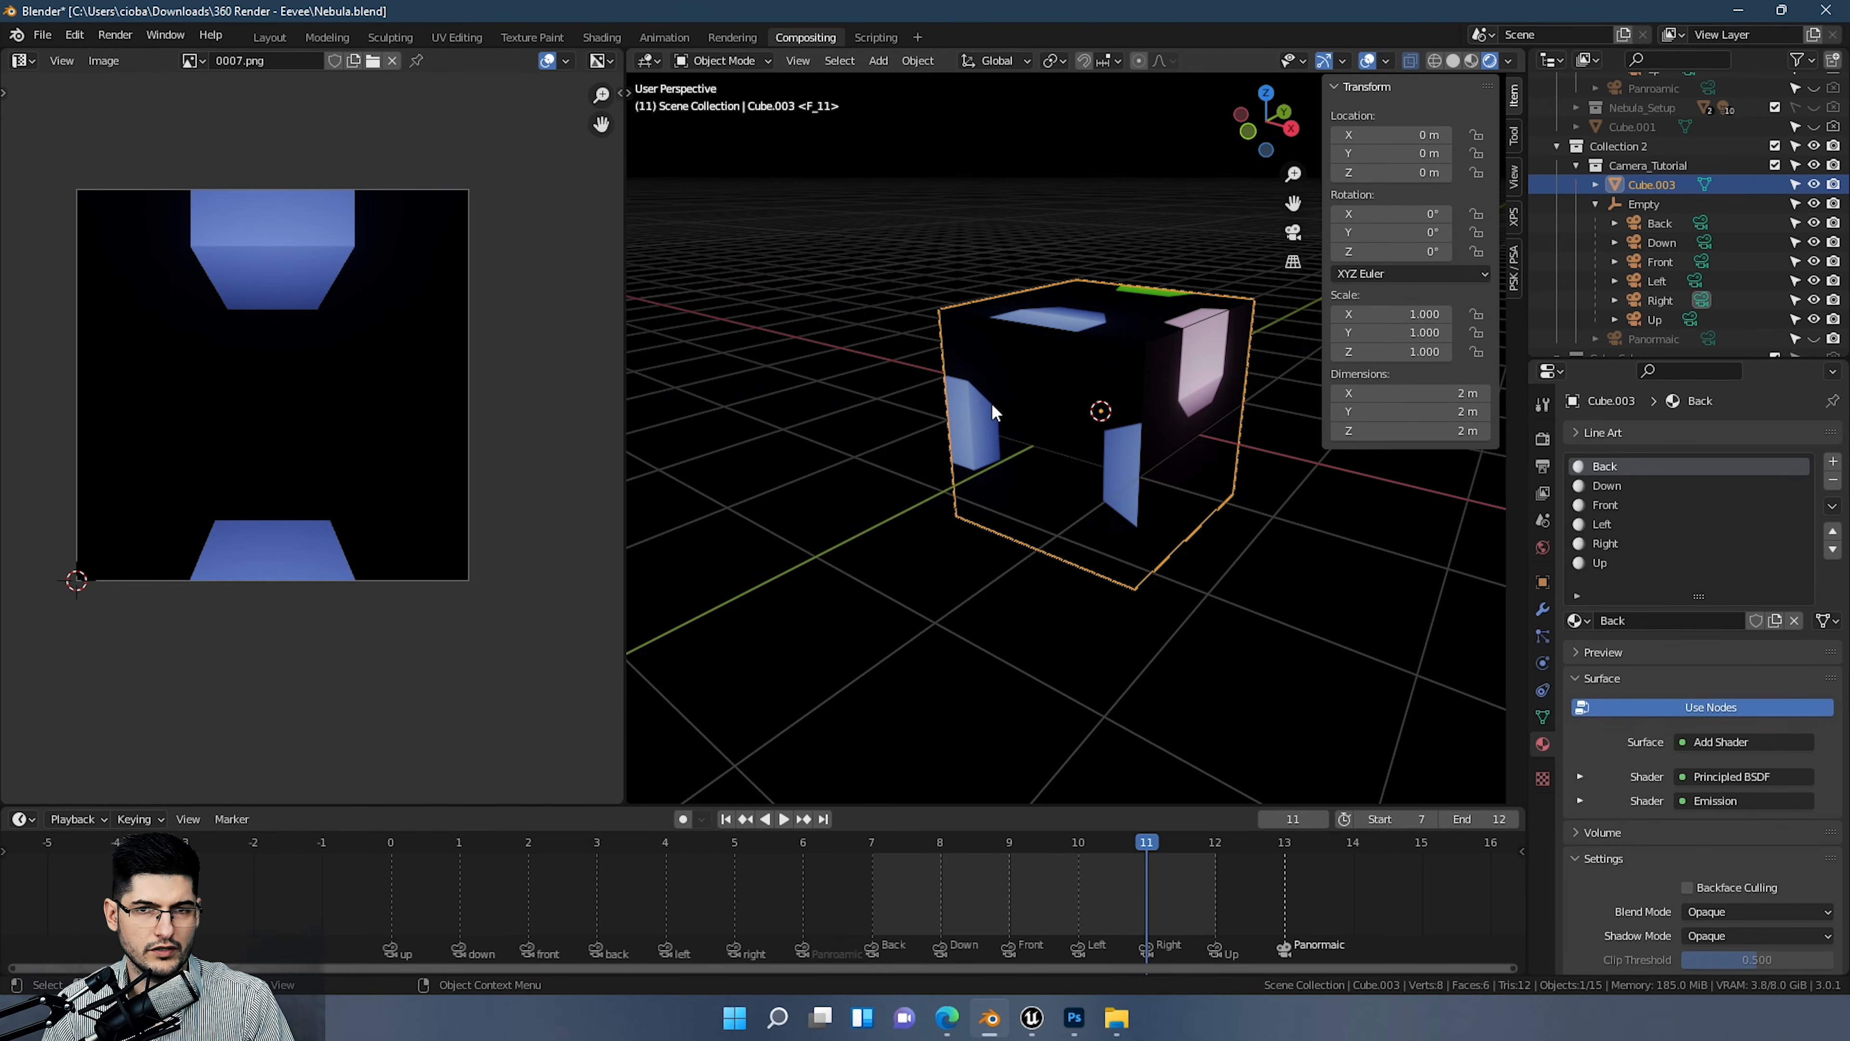
middle_click_drag(993, 408, 794, 445)
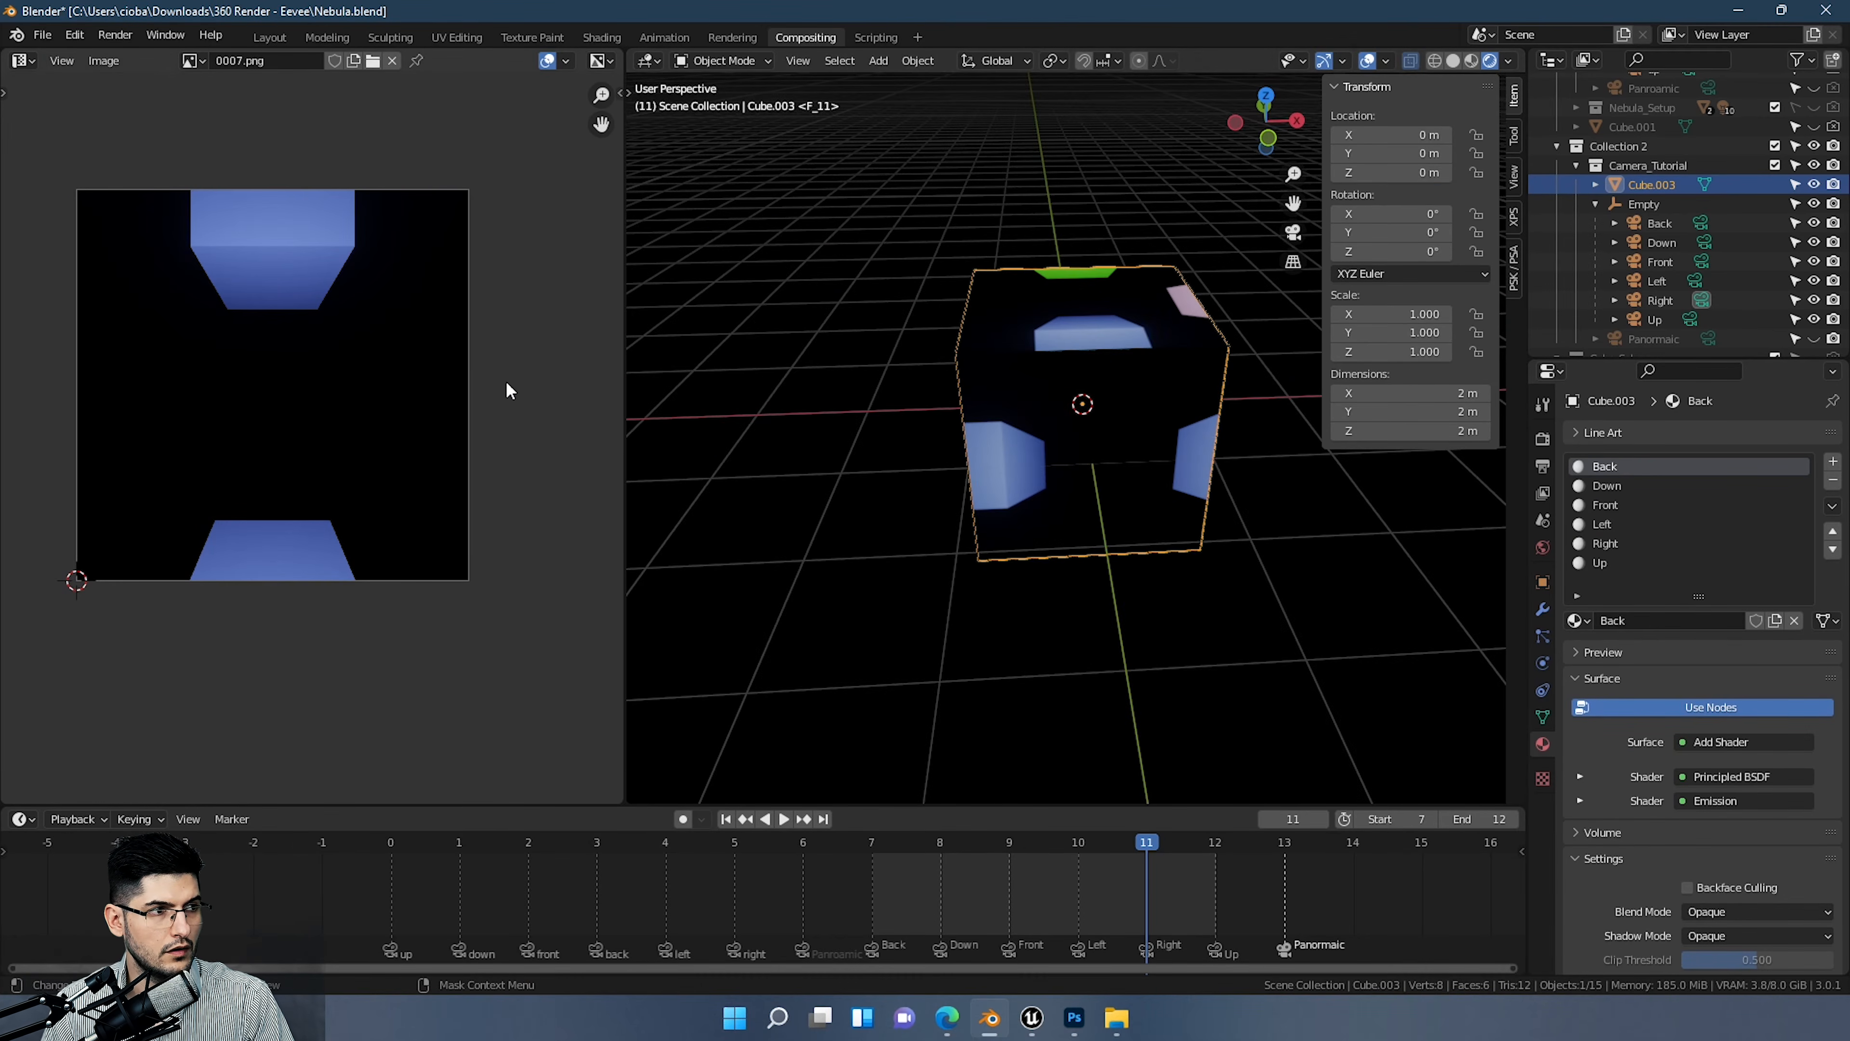
key("Tab")
key("r")
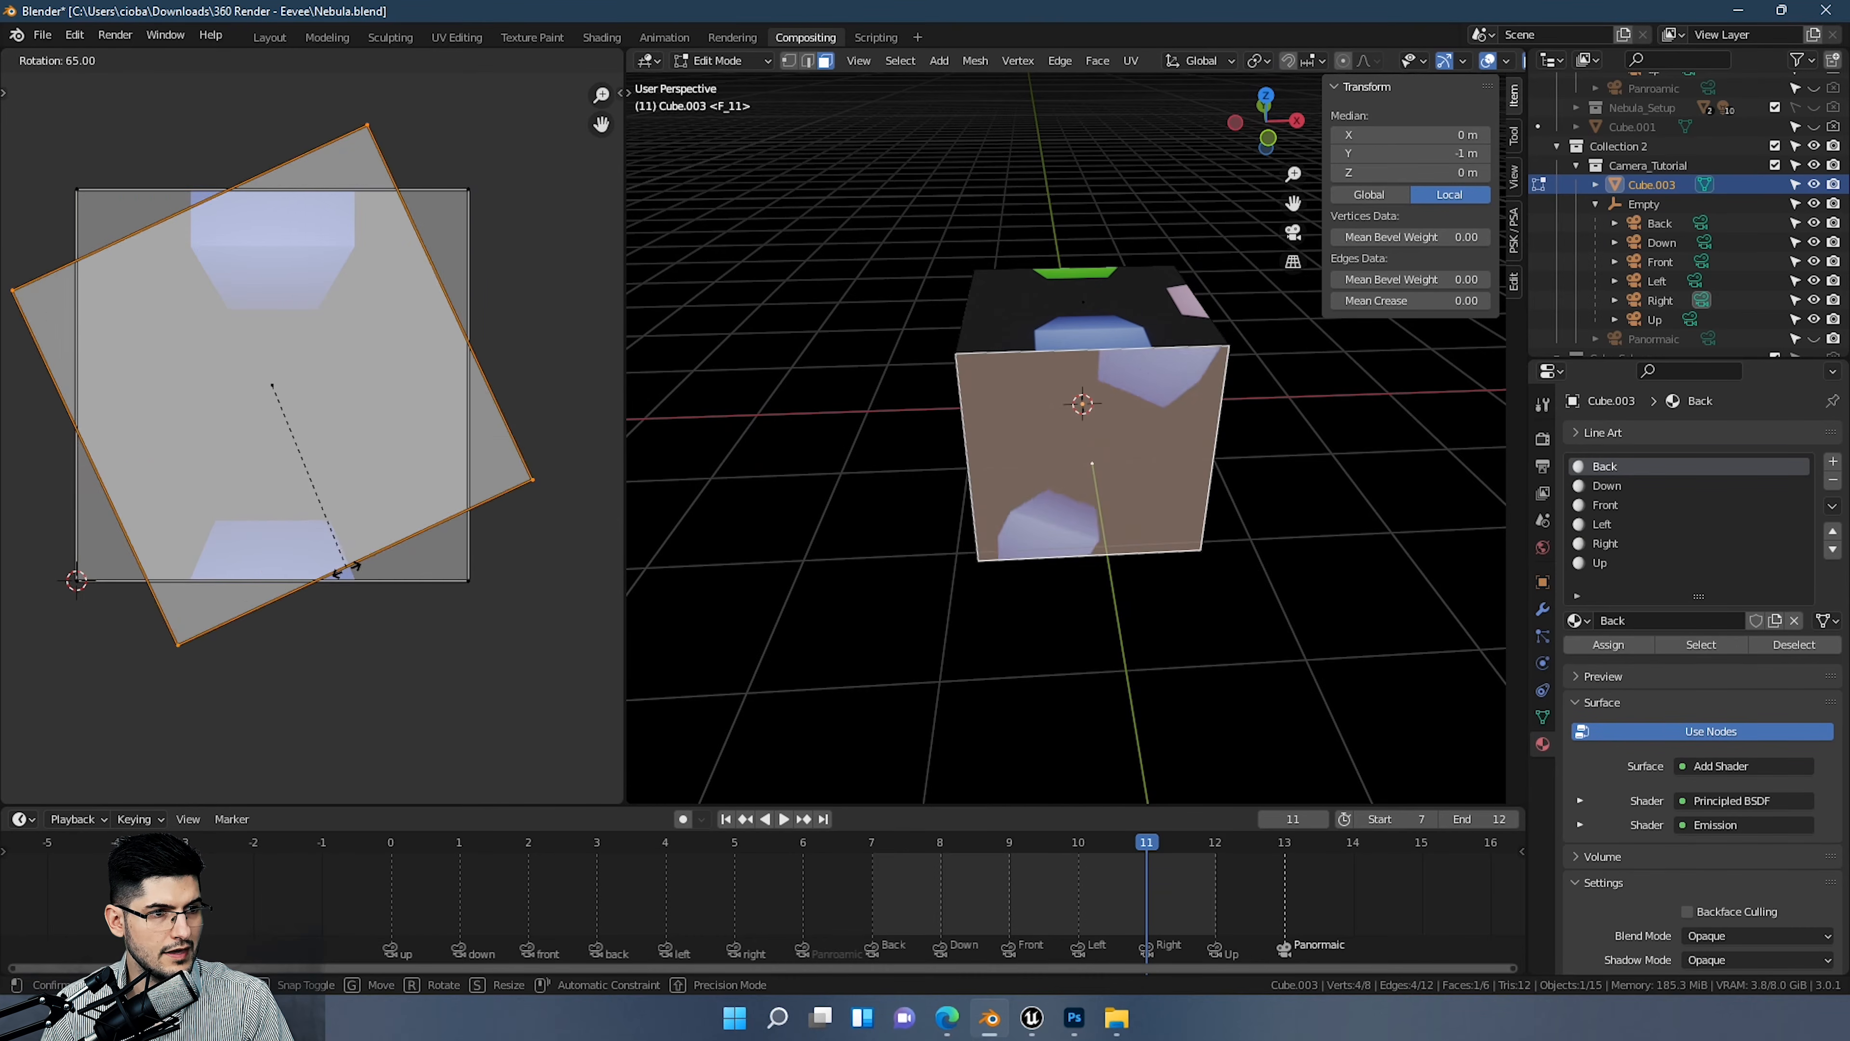
left_click(275, 570, "ctrl")
key("Tab")
Step: Hide Cube.003 in the viewport and switch the viewport to Solid shading
middle_click_drag(1247, 642, 1205, 388)
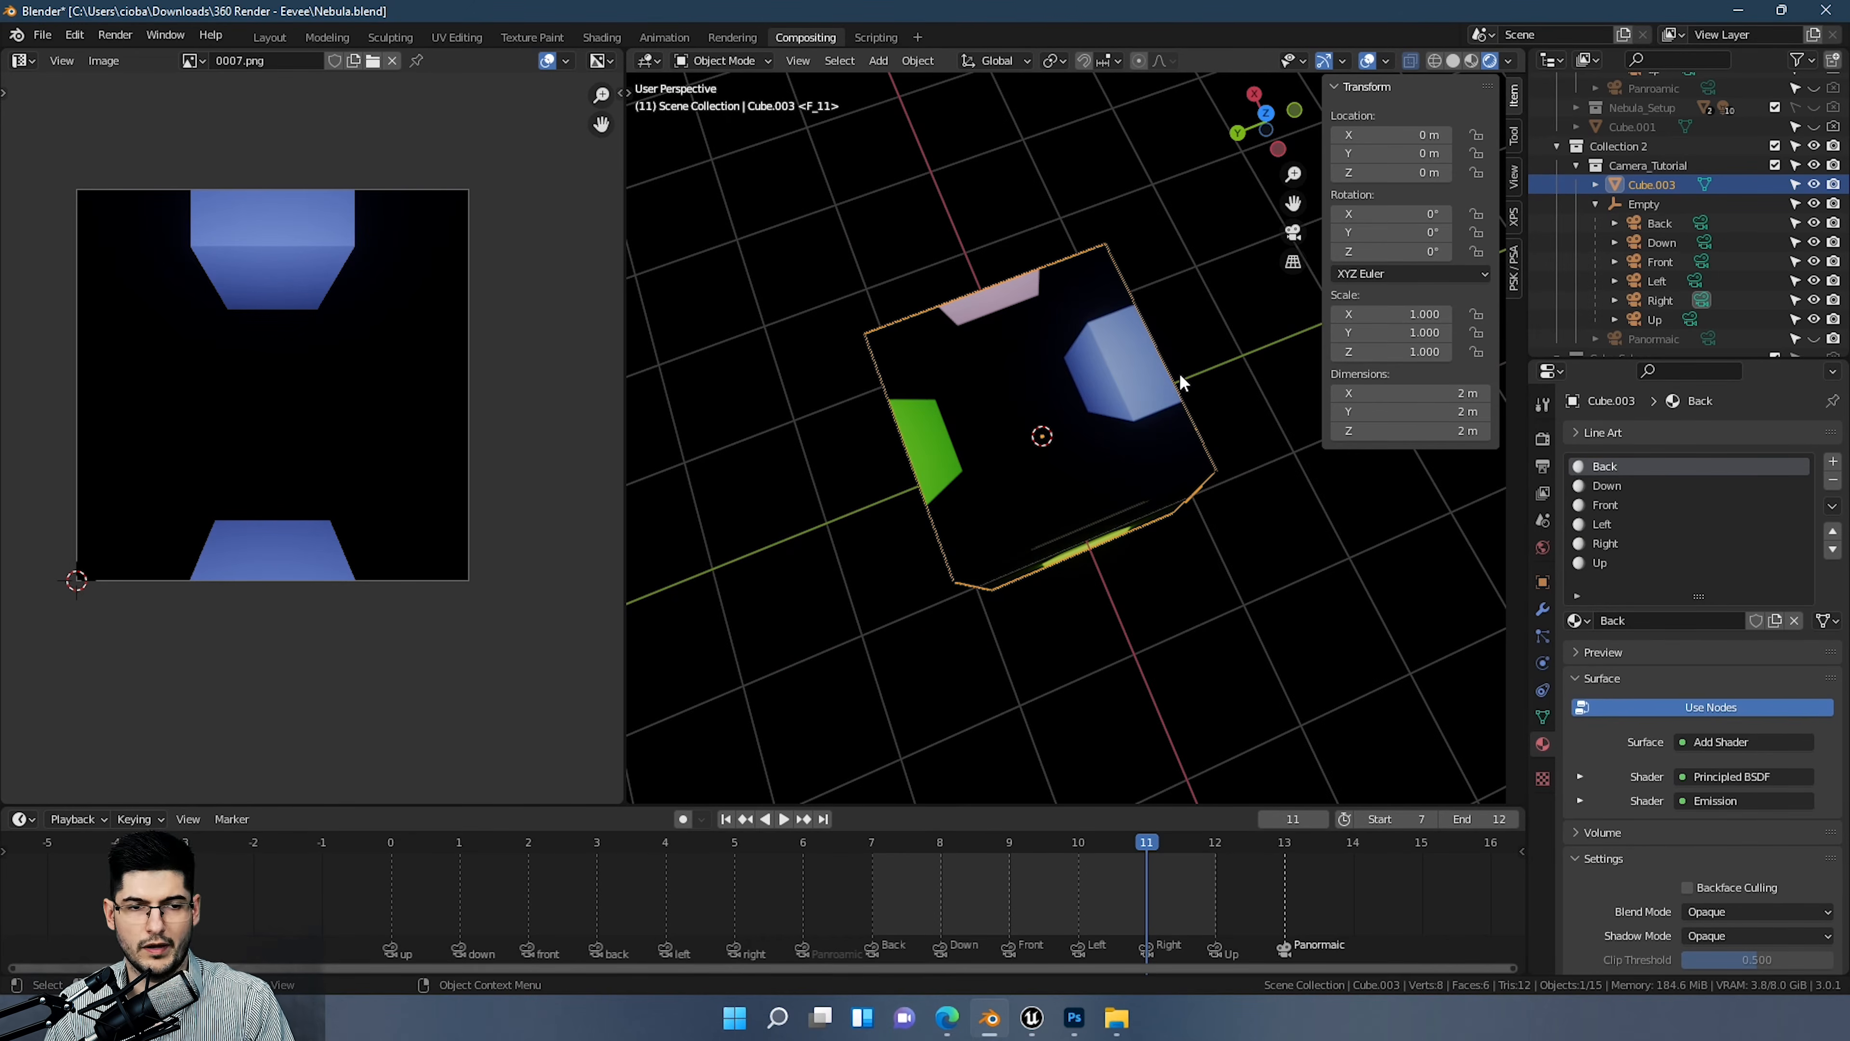
left_click(1813, 185)
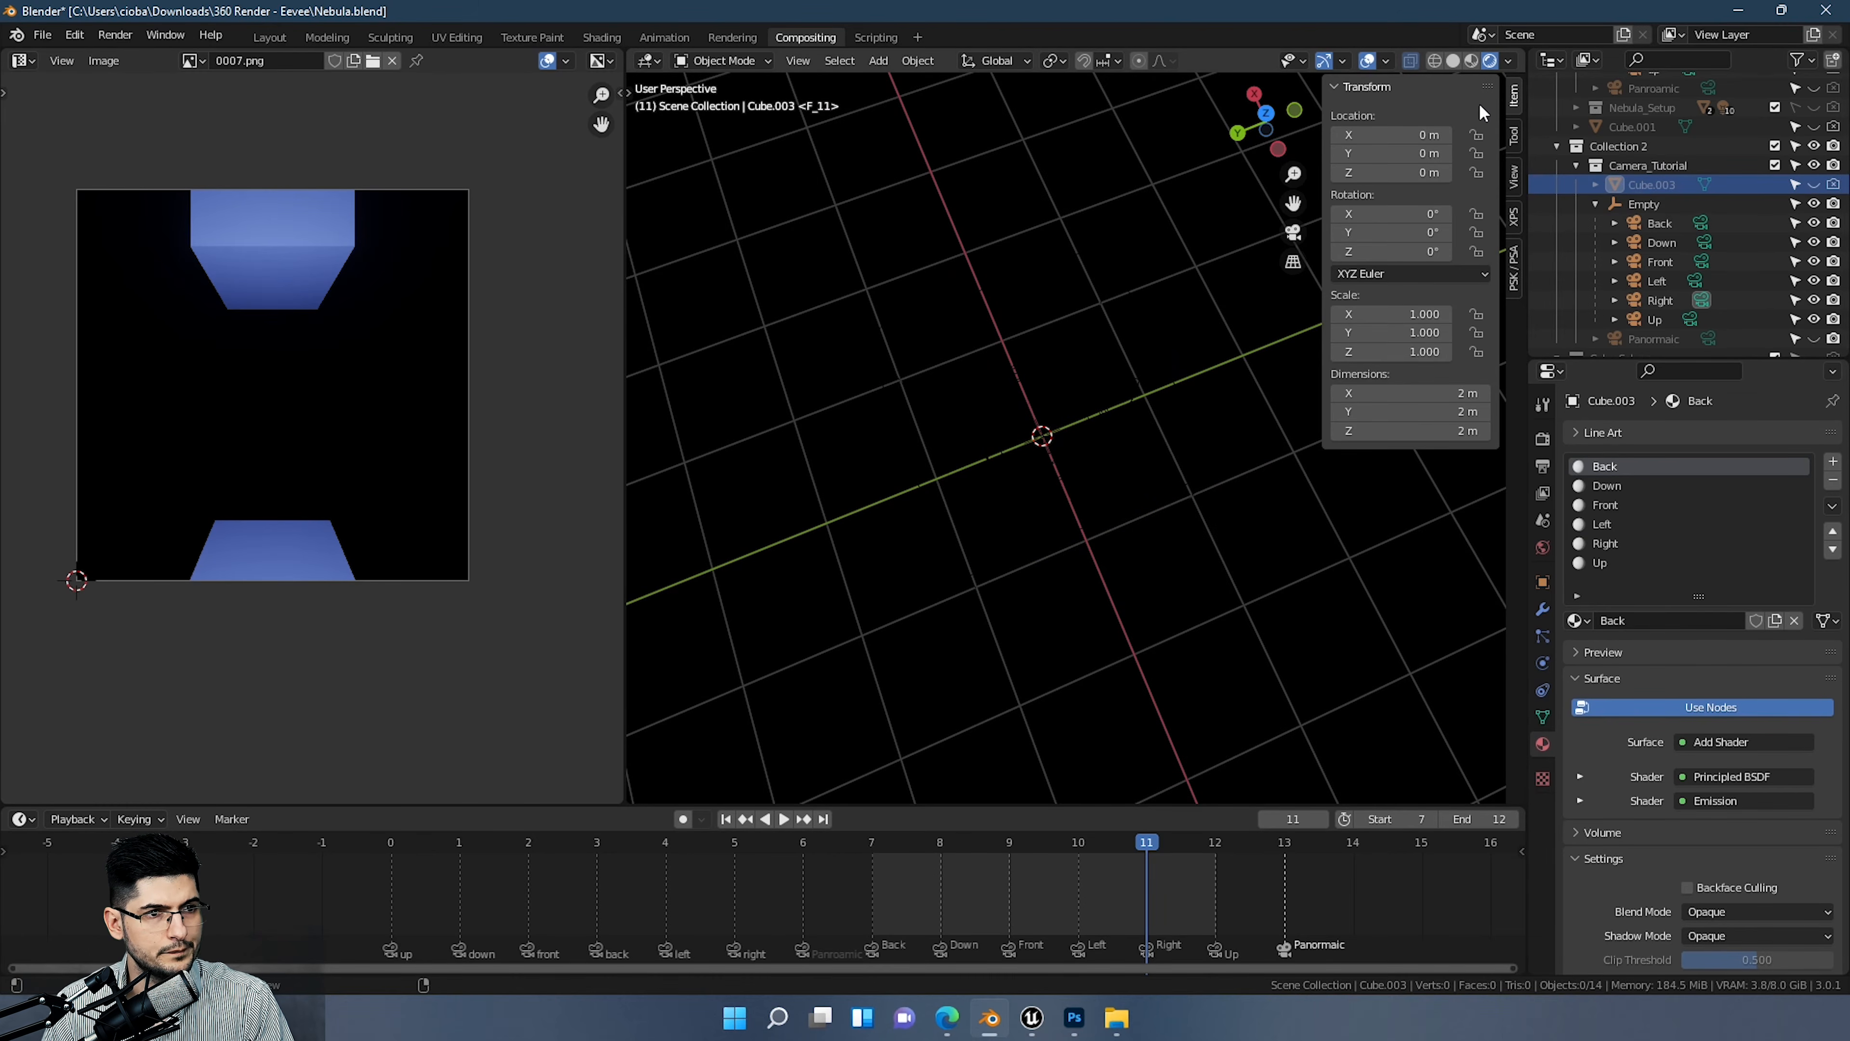
left_click(1454, 62)
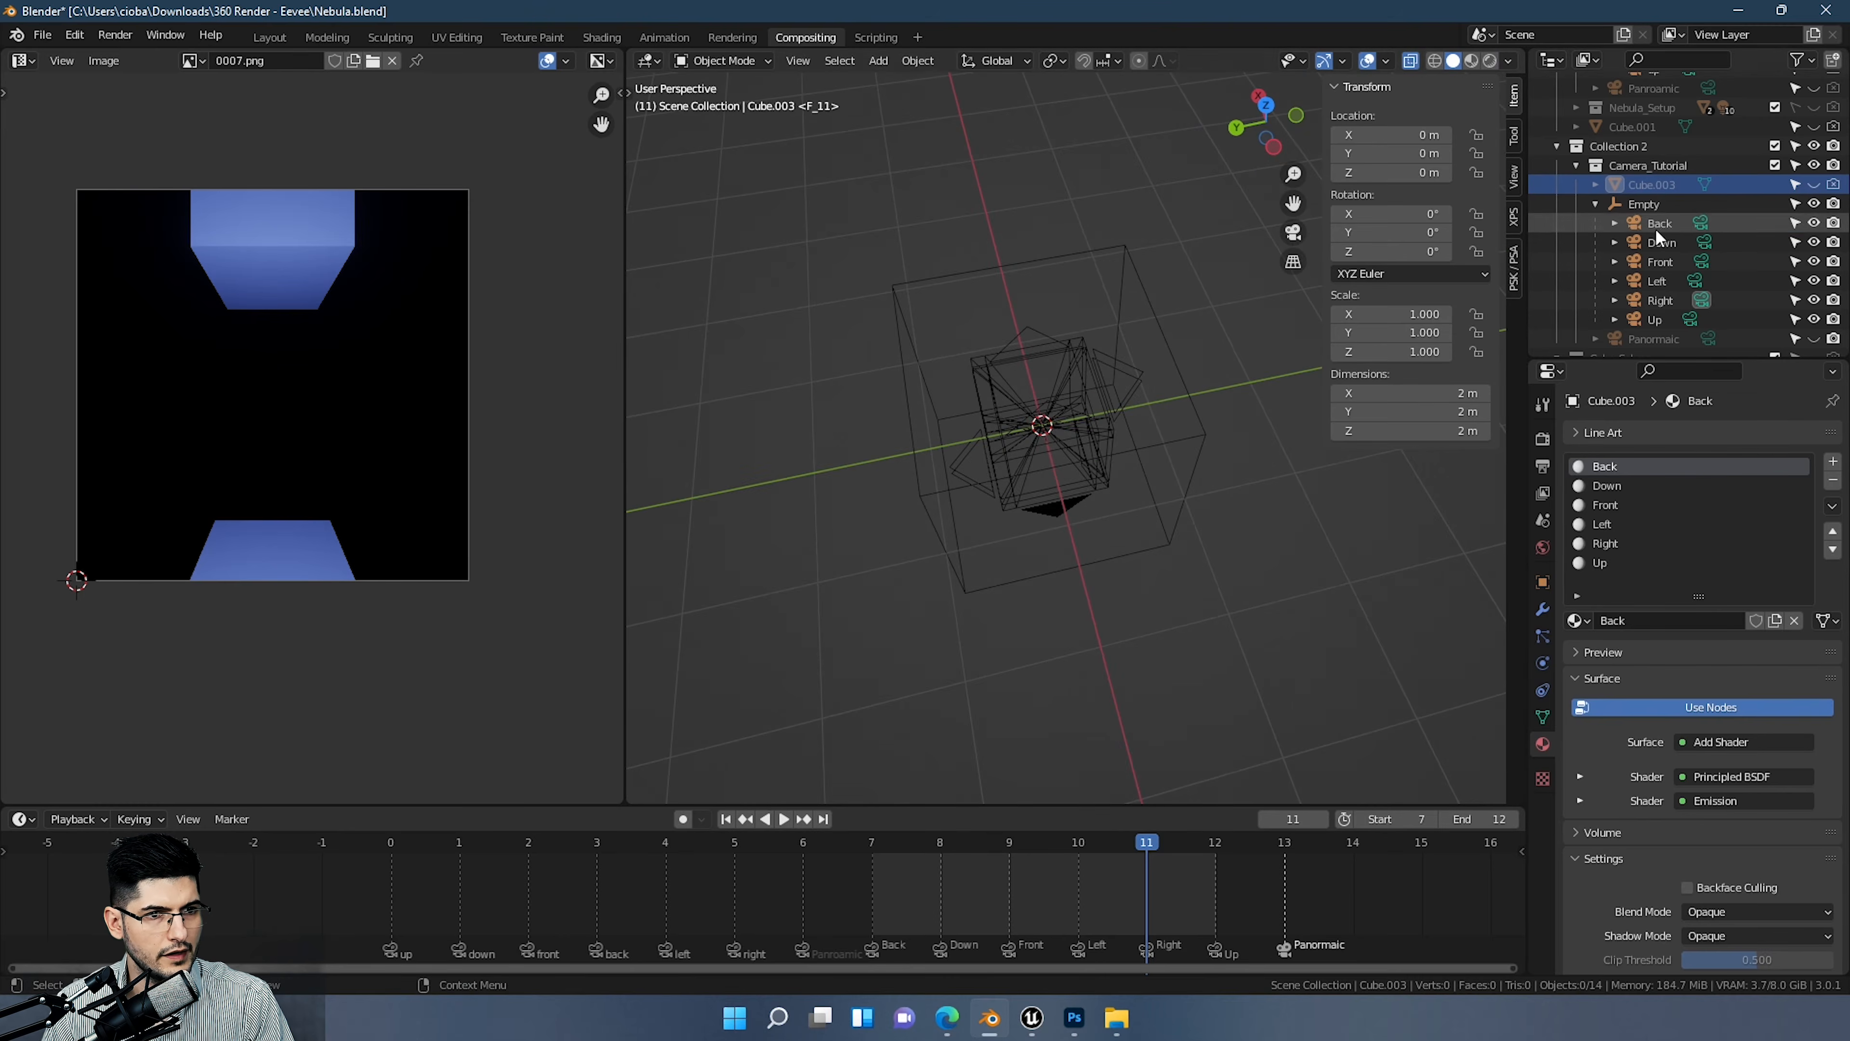
Step: Show the Nebula_Setup collection in the viewport and renders again
scroll(1675, 233, "up", 5)
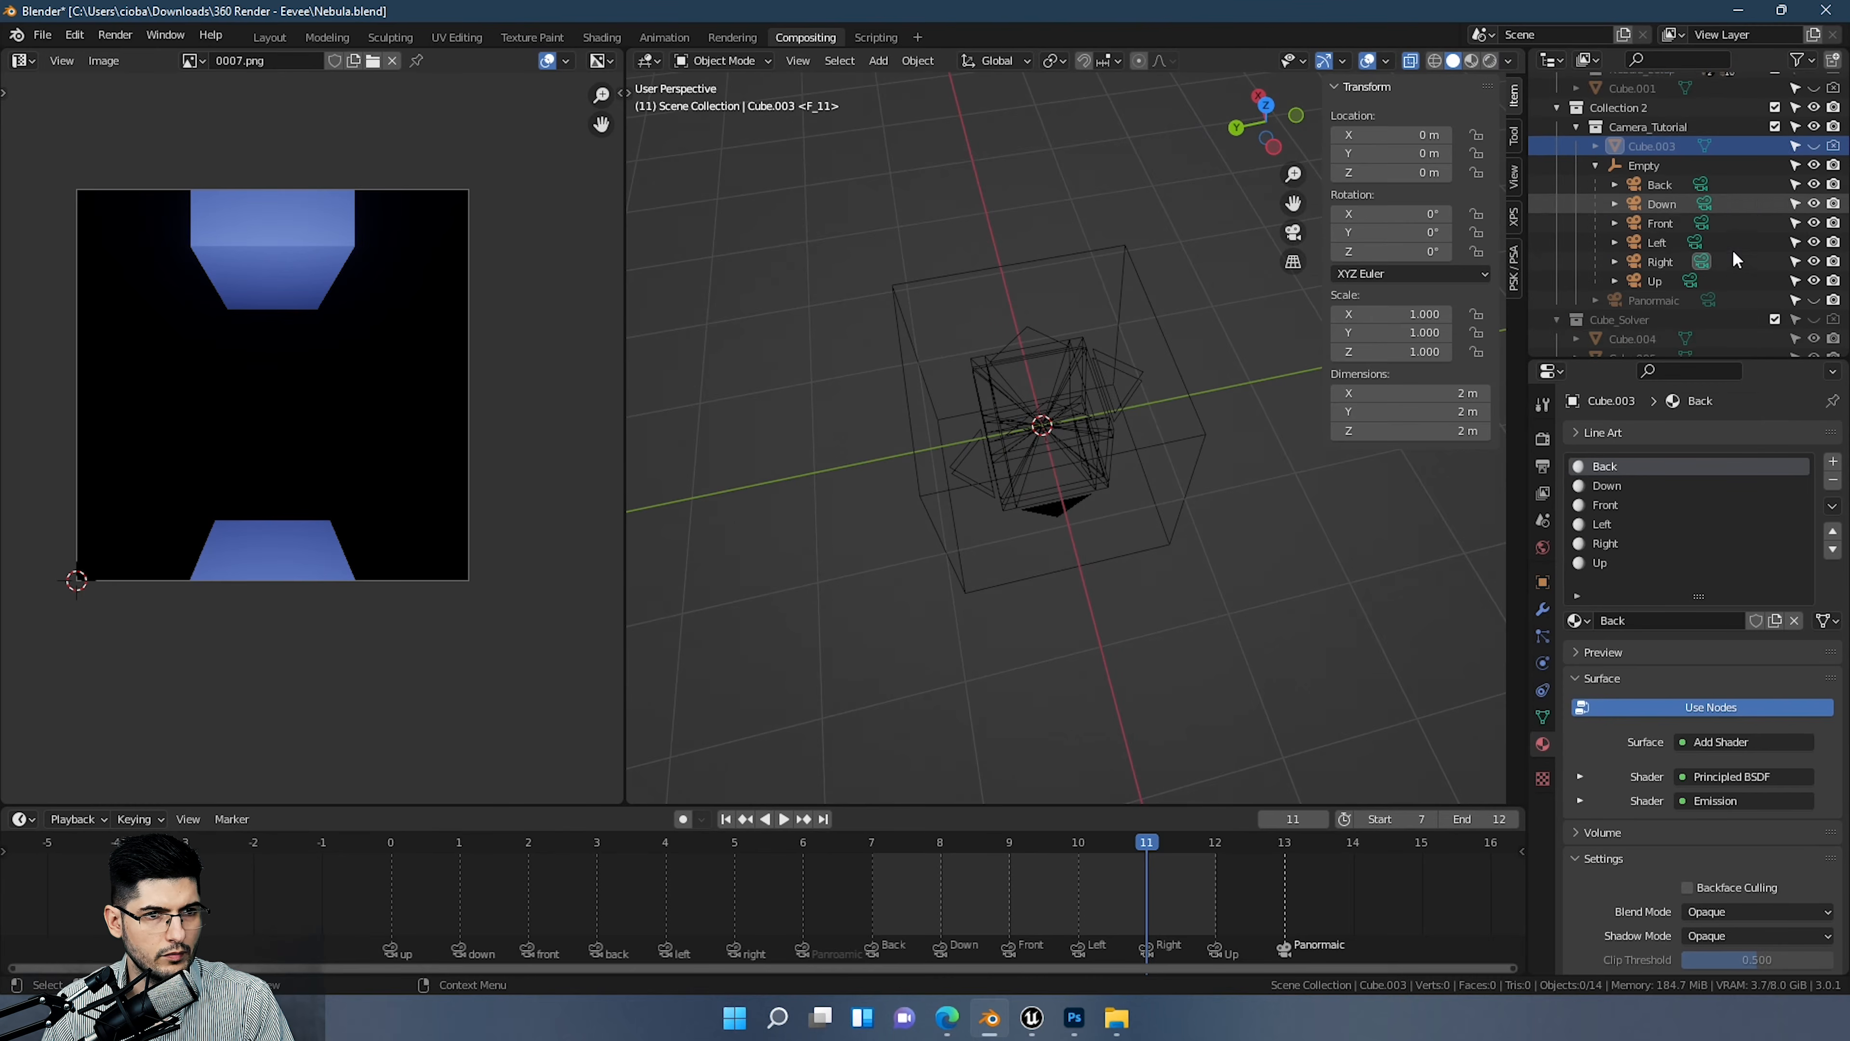
left_click(1814, 223)
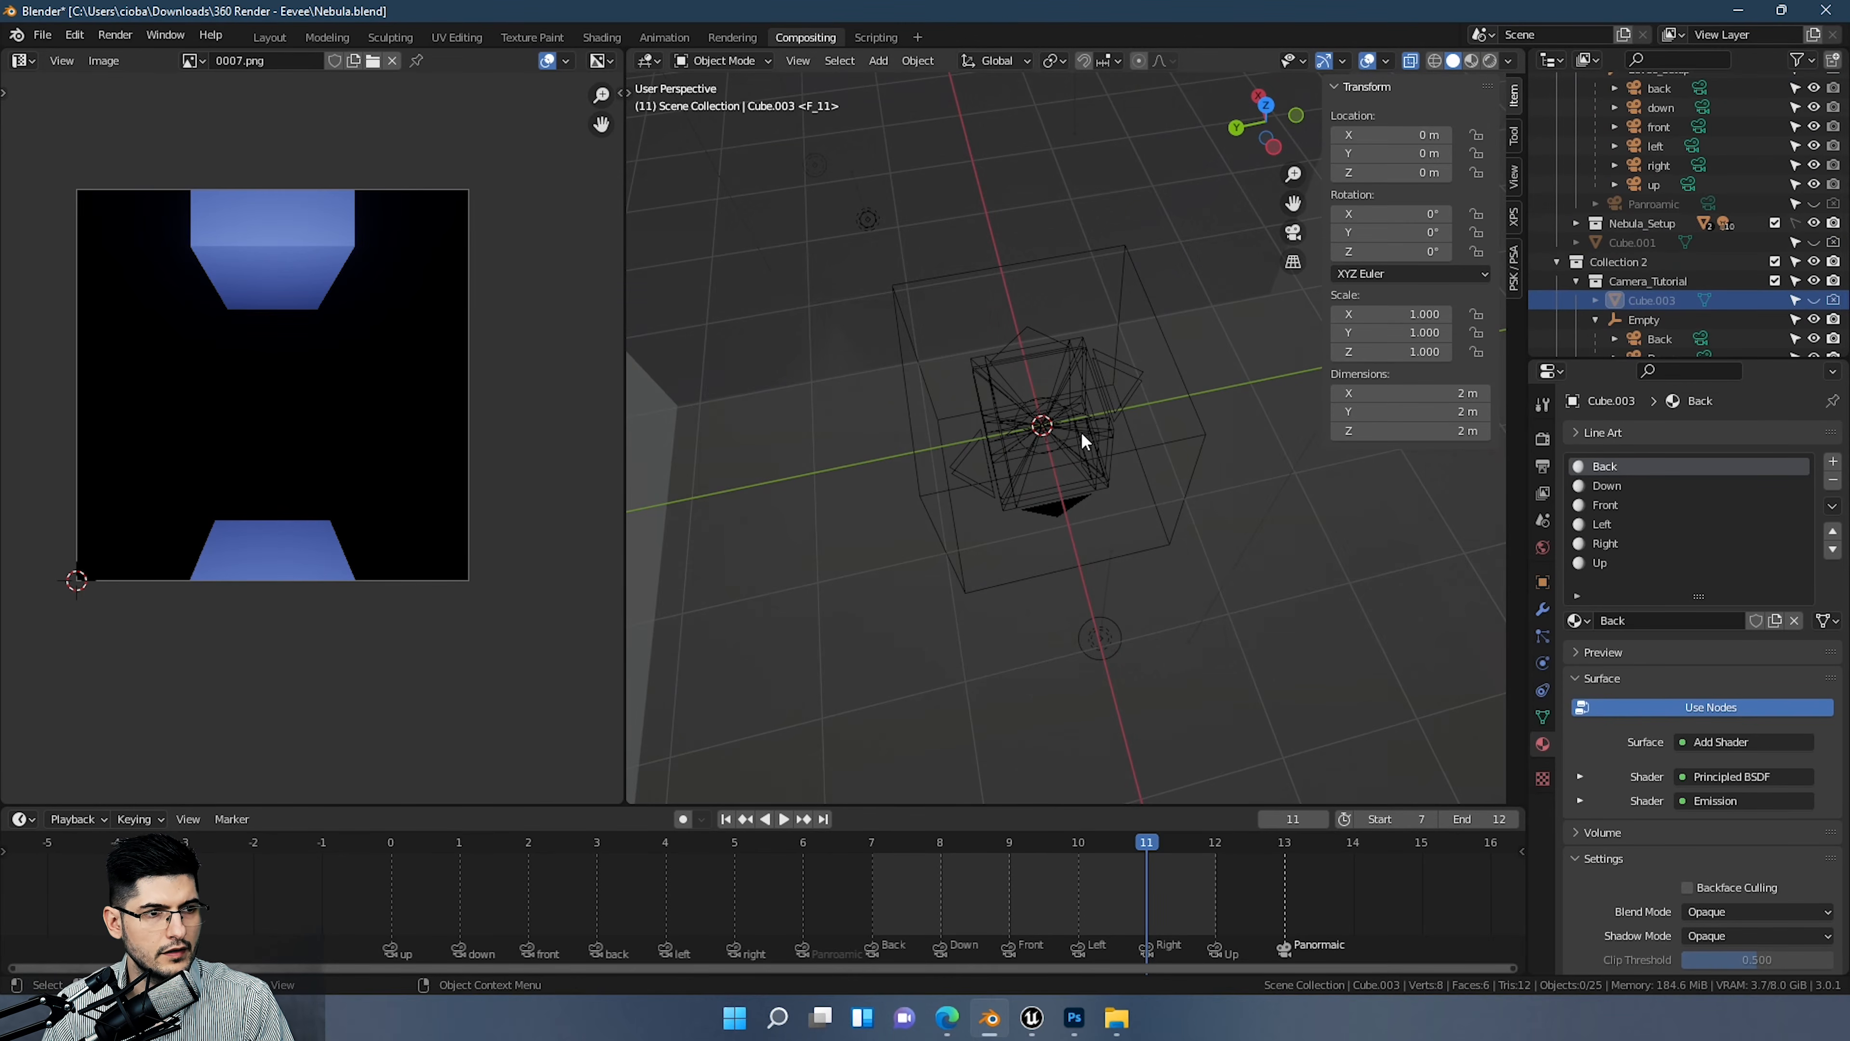
middle_click_drag(1082, 431, 1122, 316)
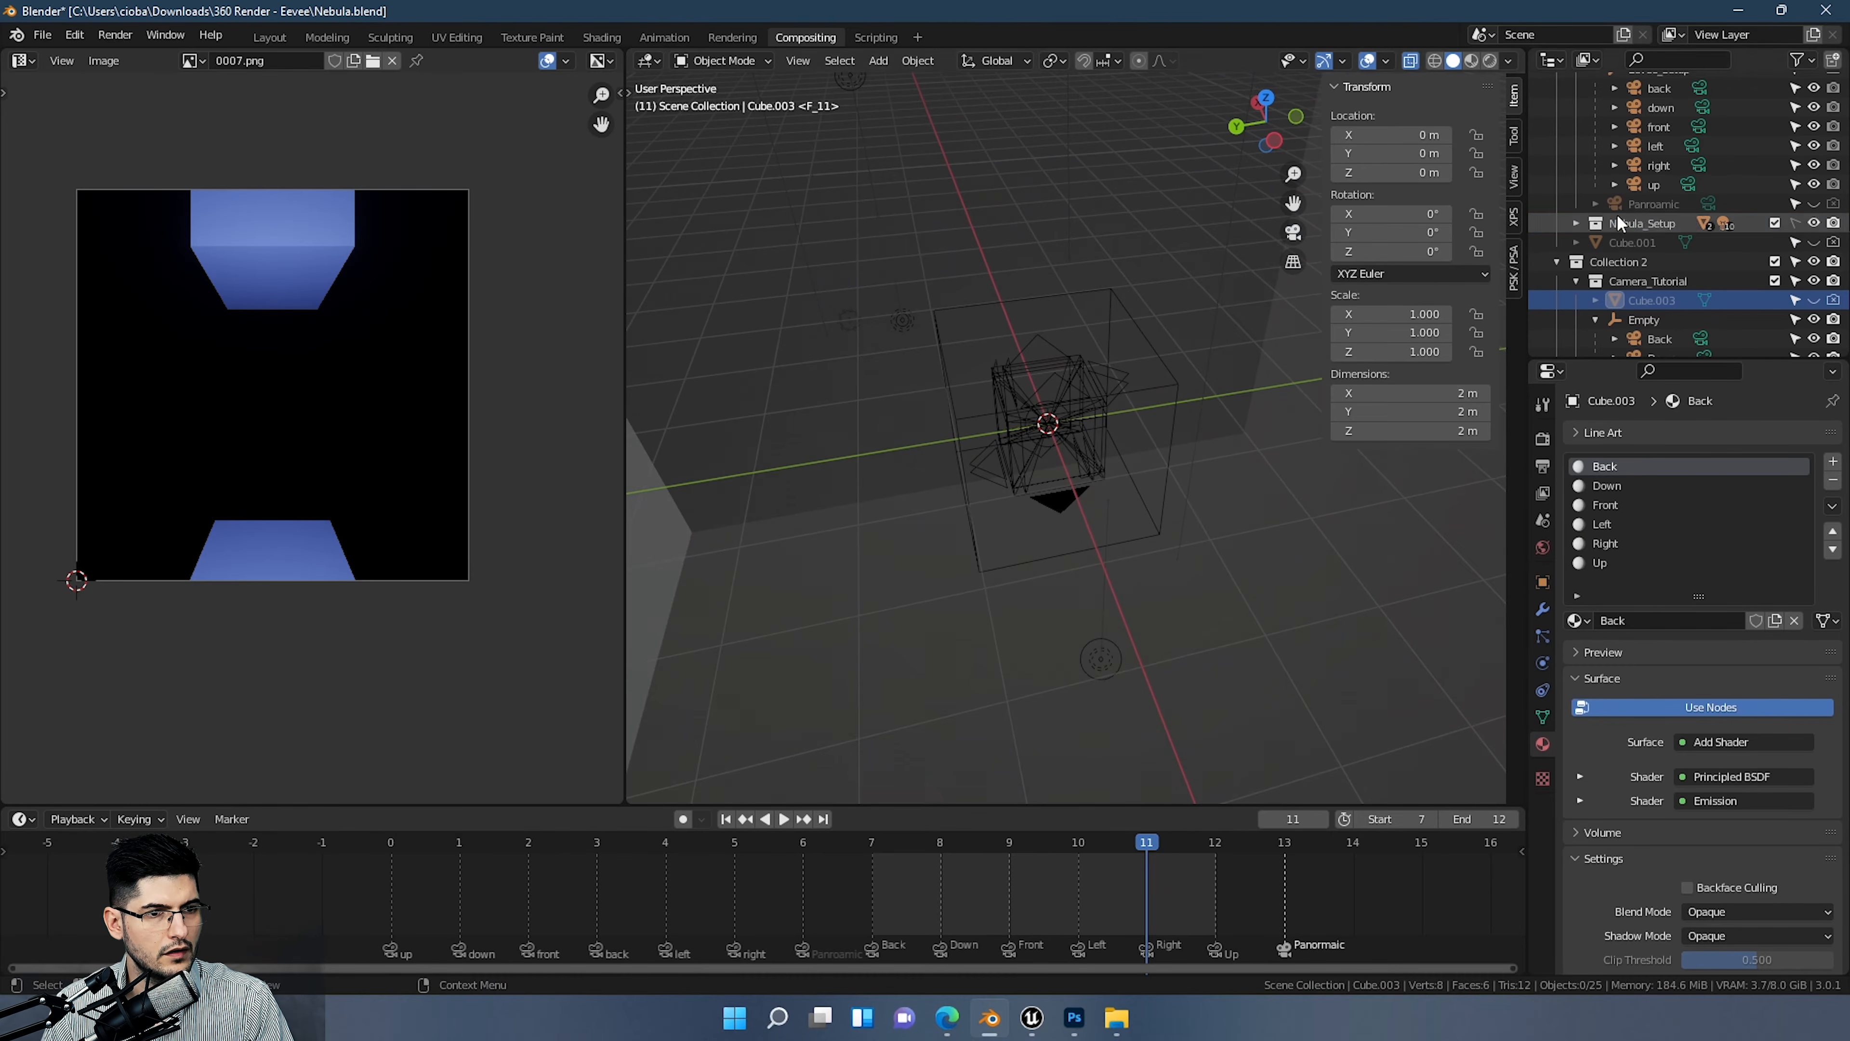
Step: Render the nebula animation from frame 7 to frame 12 and close the render window
scroll(1675, 222, "down", 3)
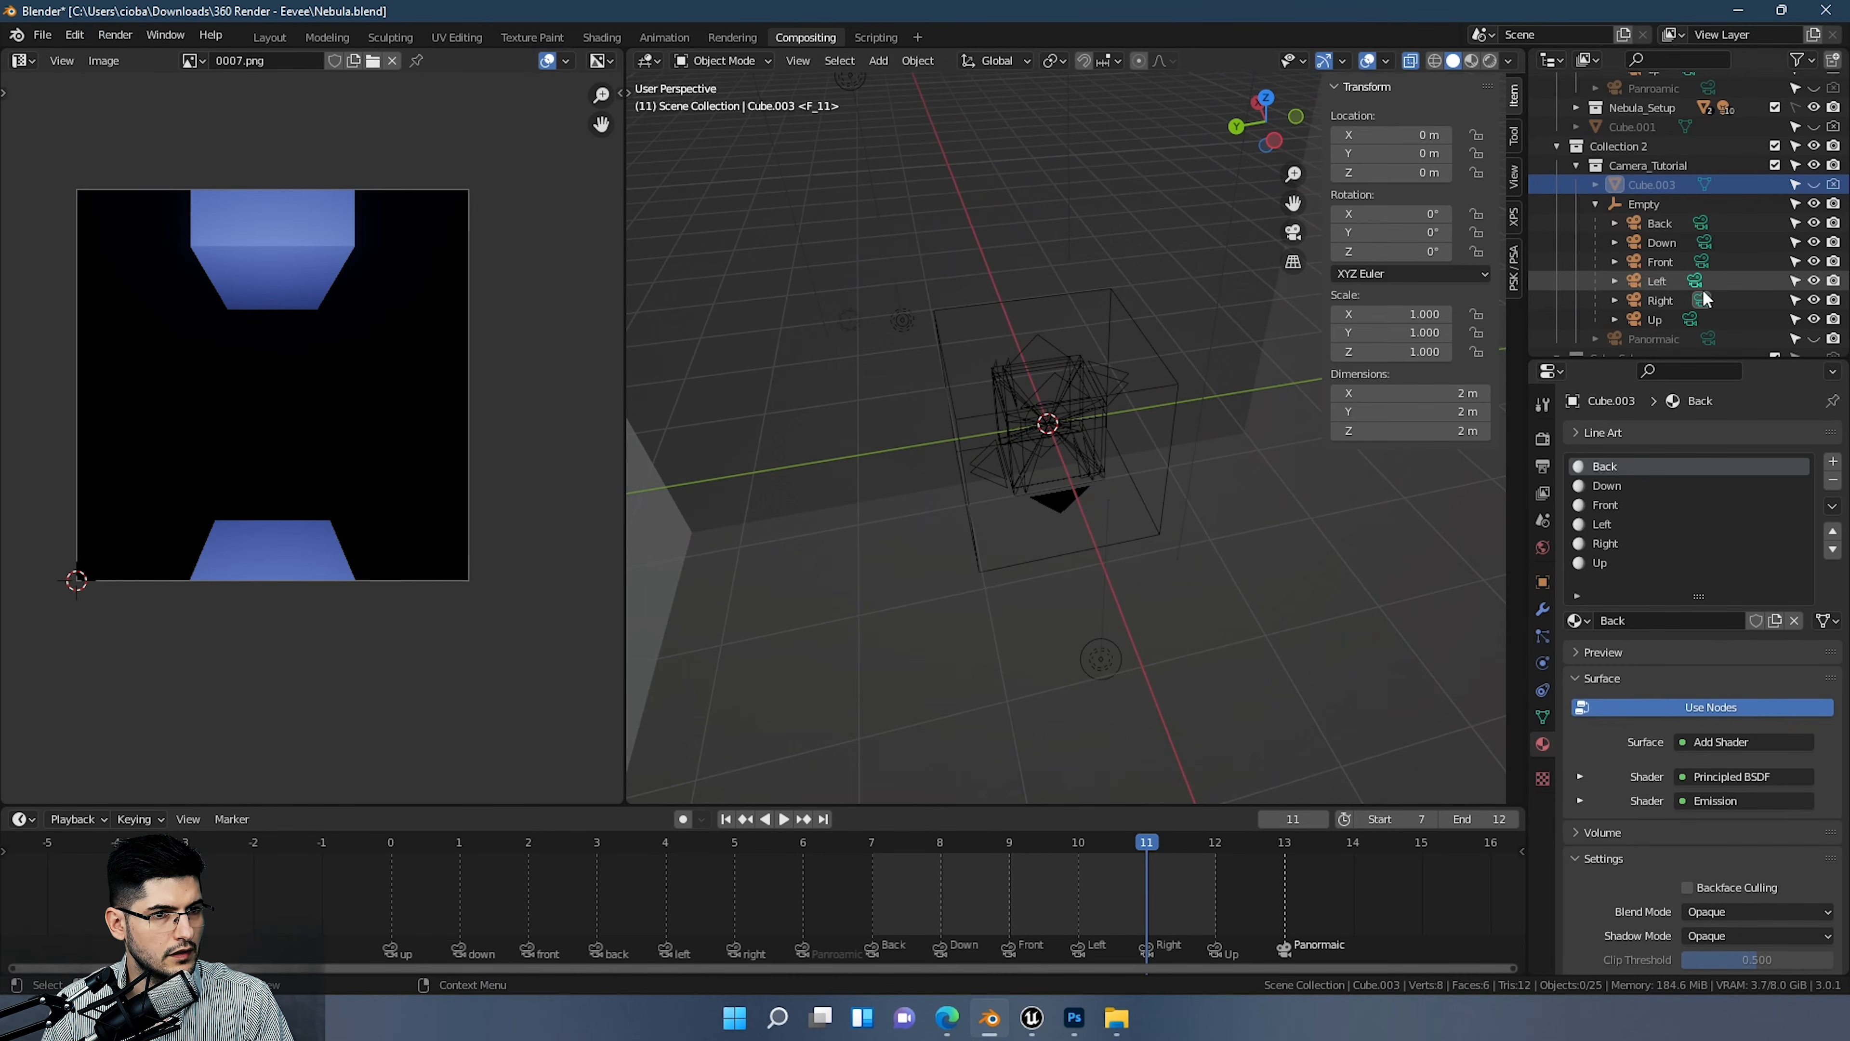
scroll(1711, 285, "down", 3)
left_click(115, 35)
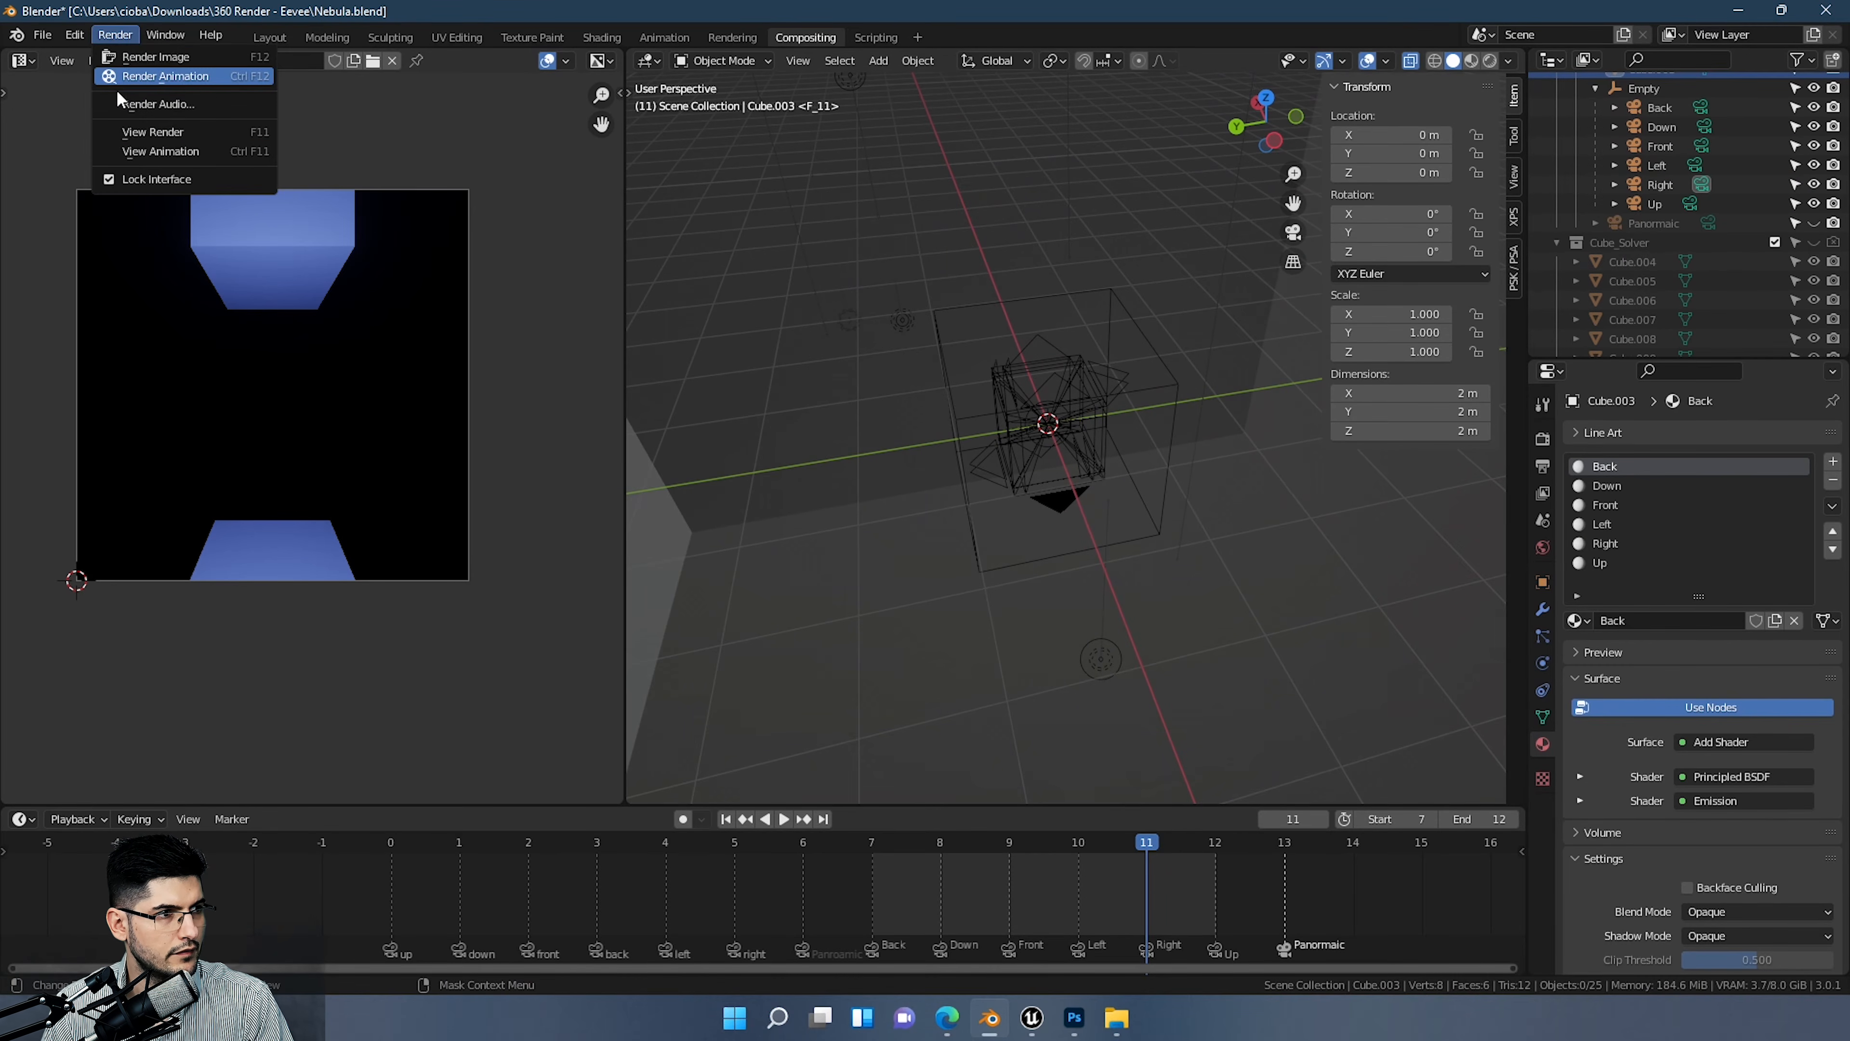
left_click(129, 75)
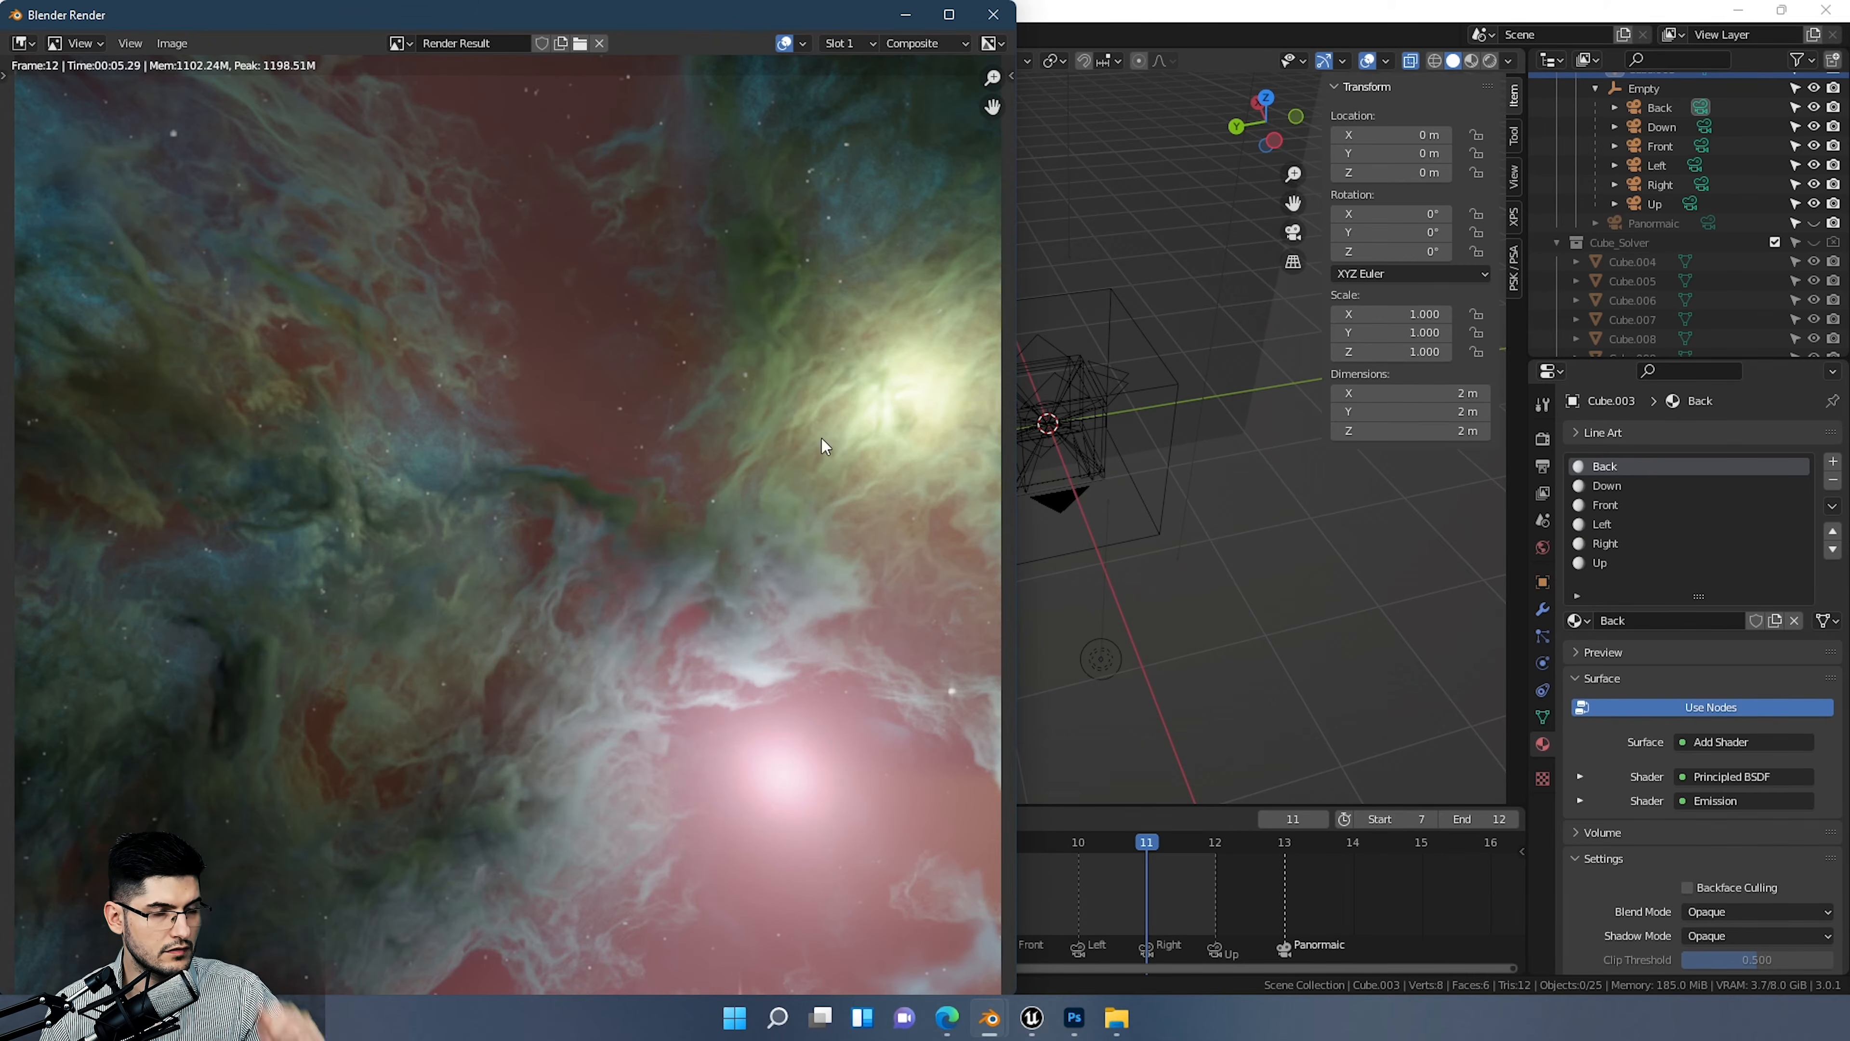
left_click(994, 14)
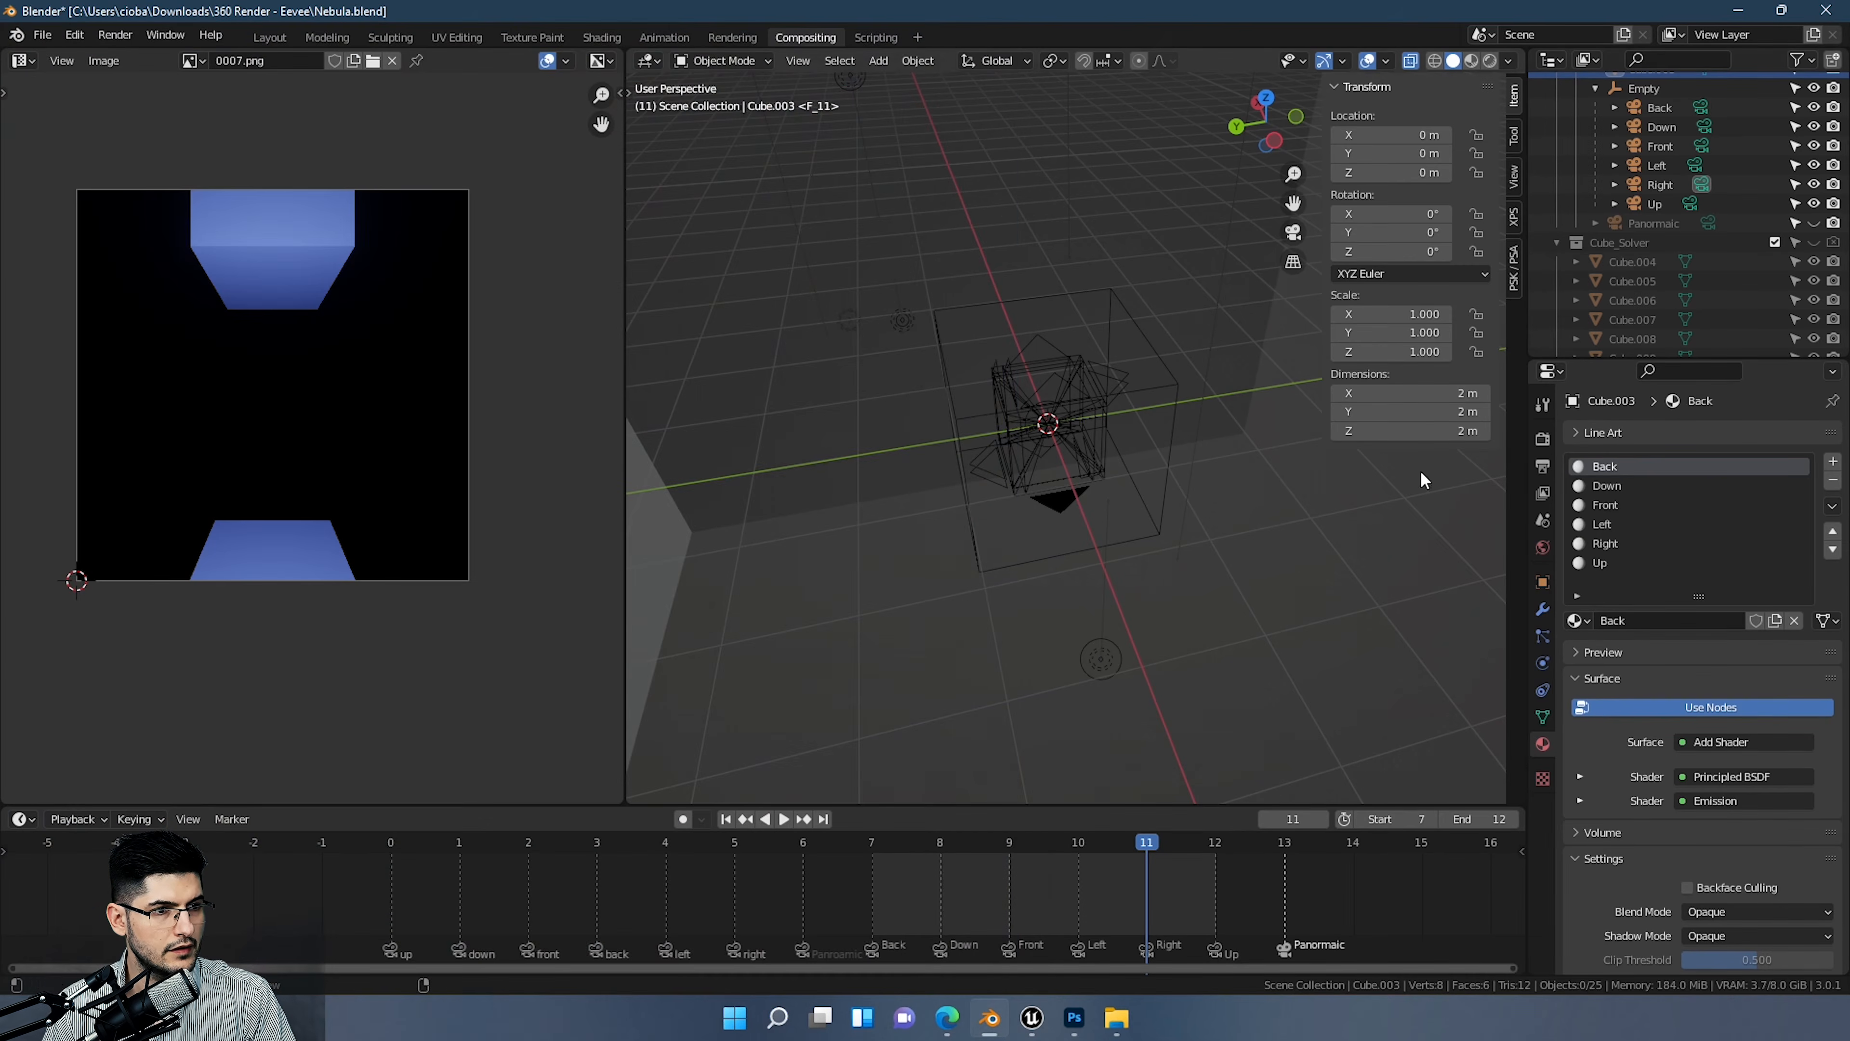
Step: Show Cube.003 in the viewport again and switch the viewport to Rendered shading
scroll(1734, 212, "up", 5)
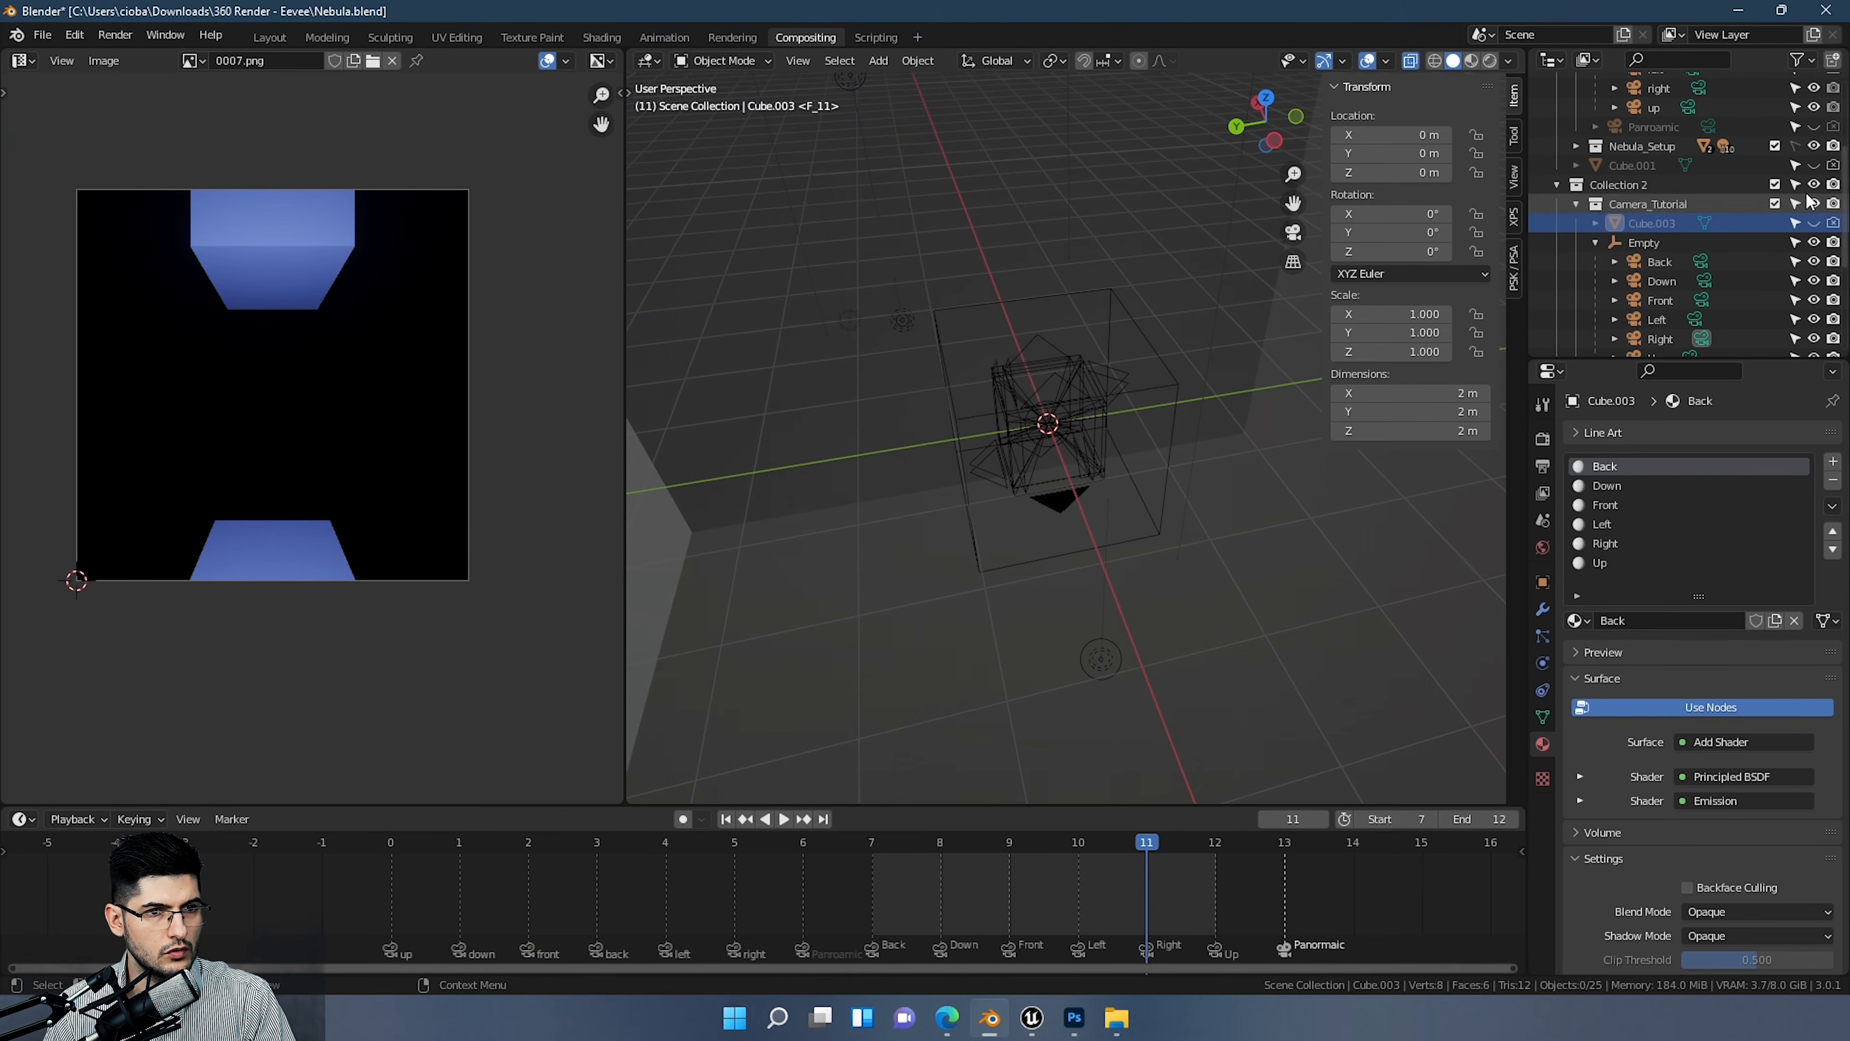
left_click(1814, 223)
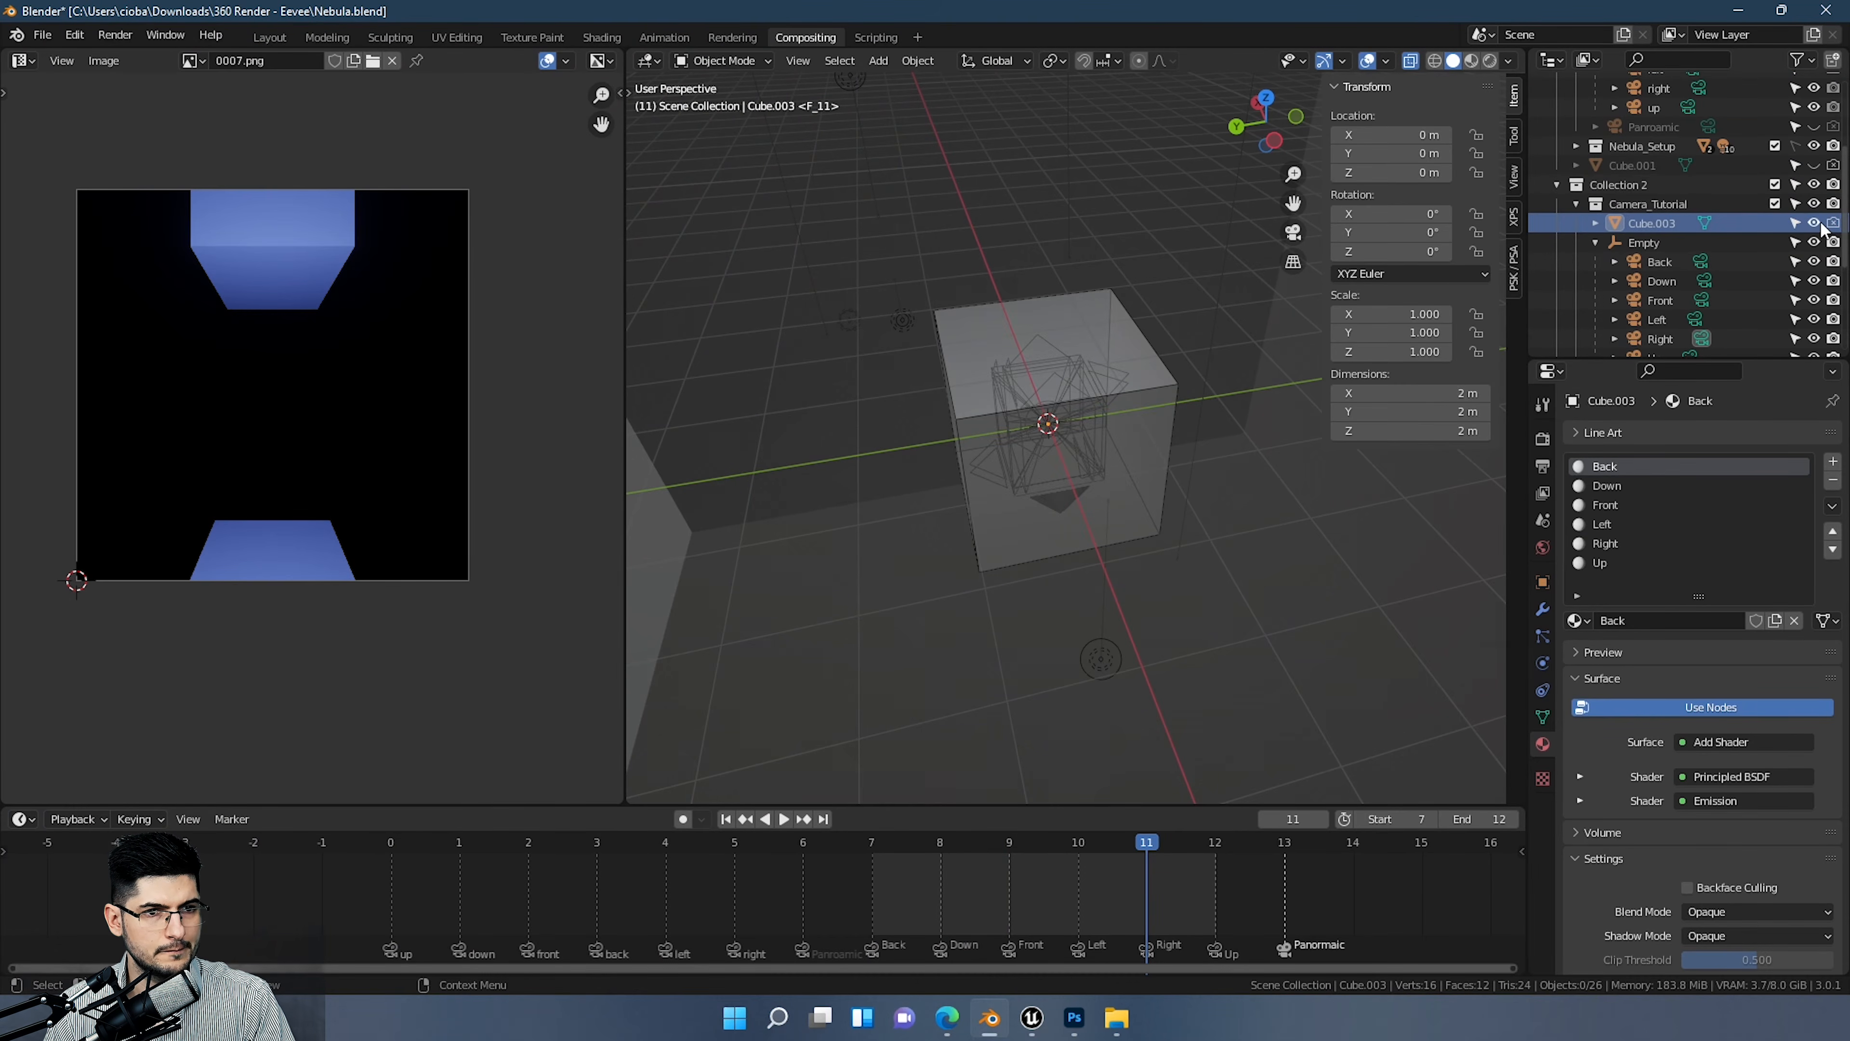
left_click(1490, 61)
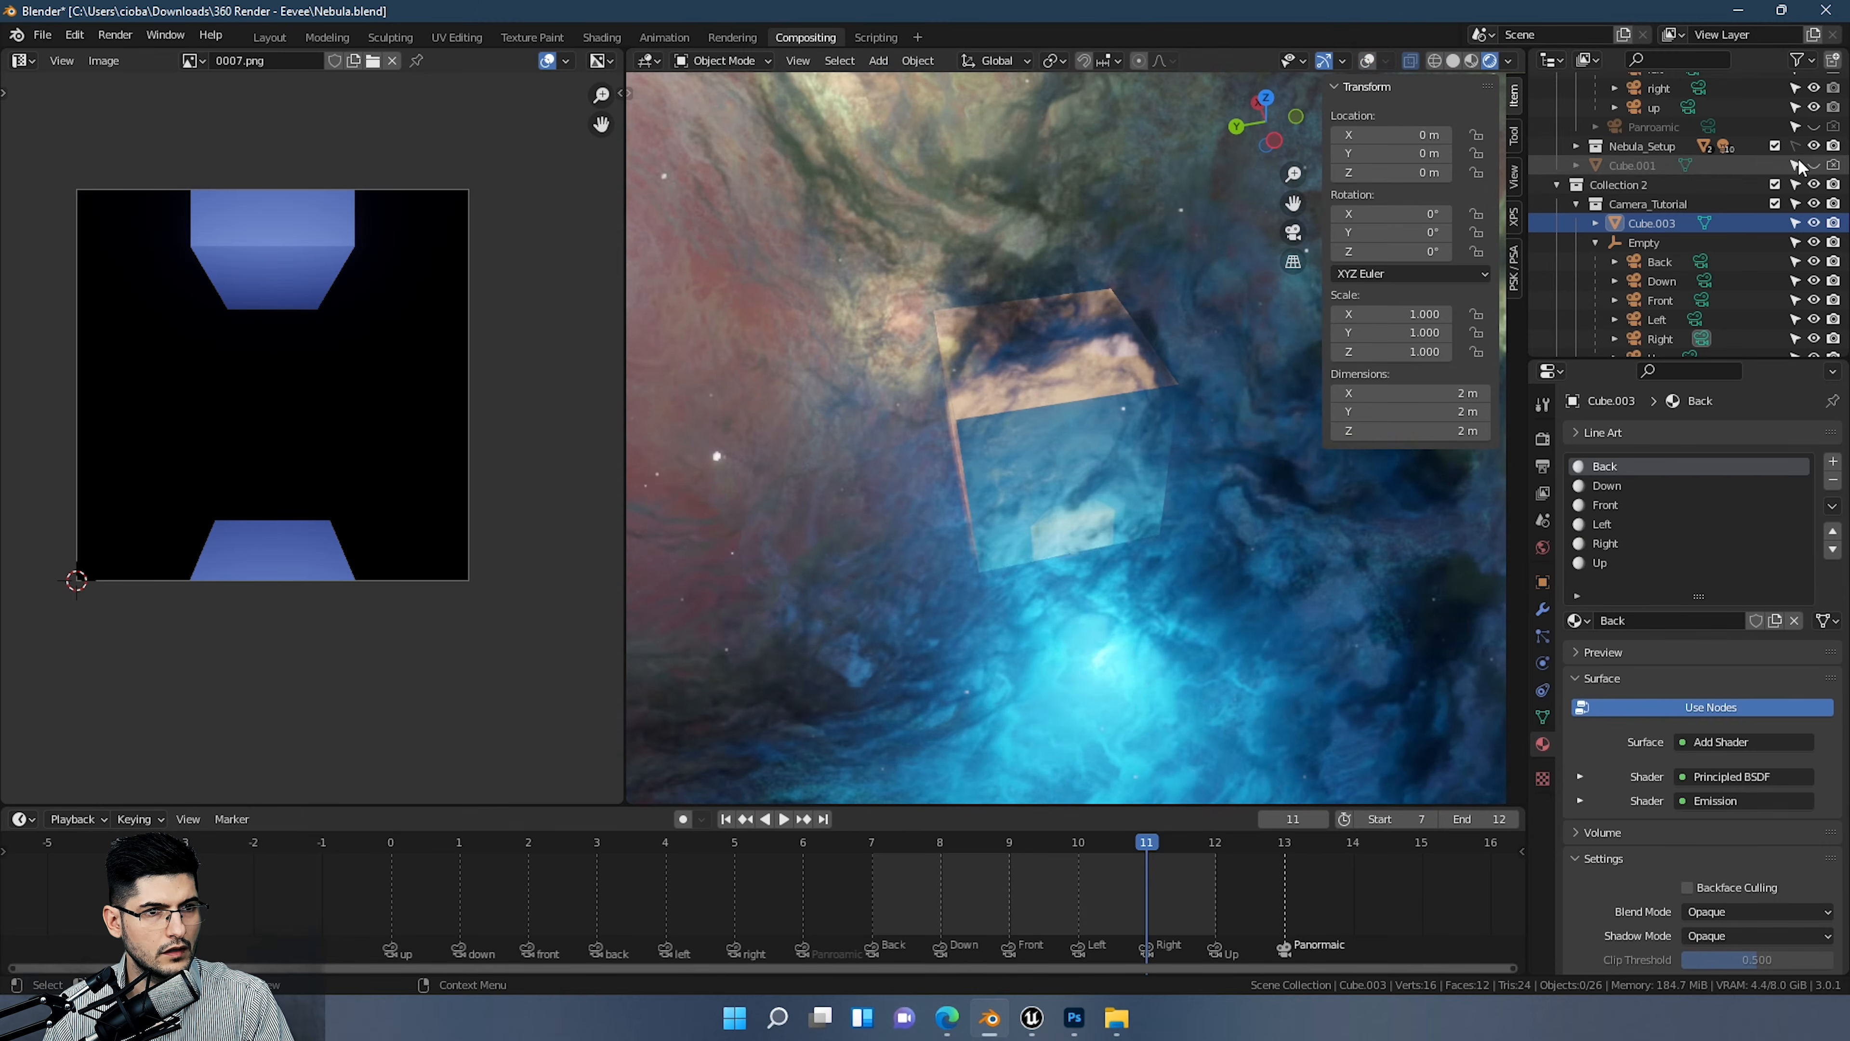
Step: Hide the Nebula_Setup collection in the viewport and change the Image Editor area to a Shader Editor
left_click(1814, 146)
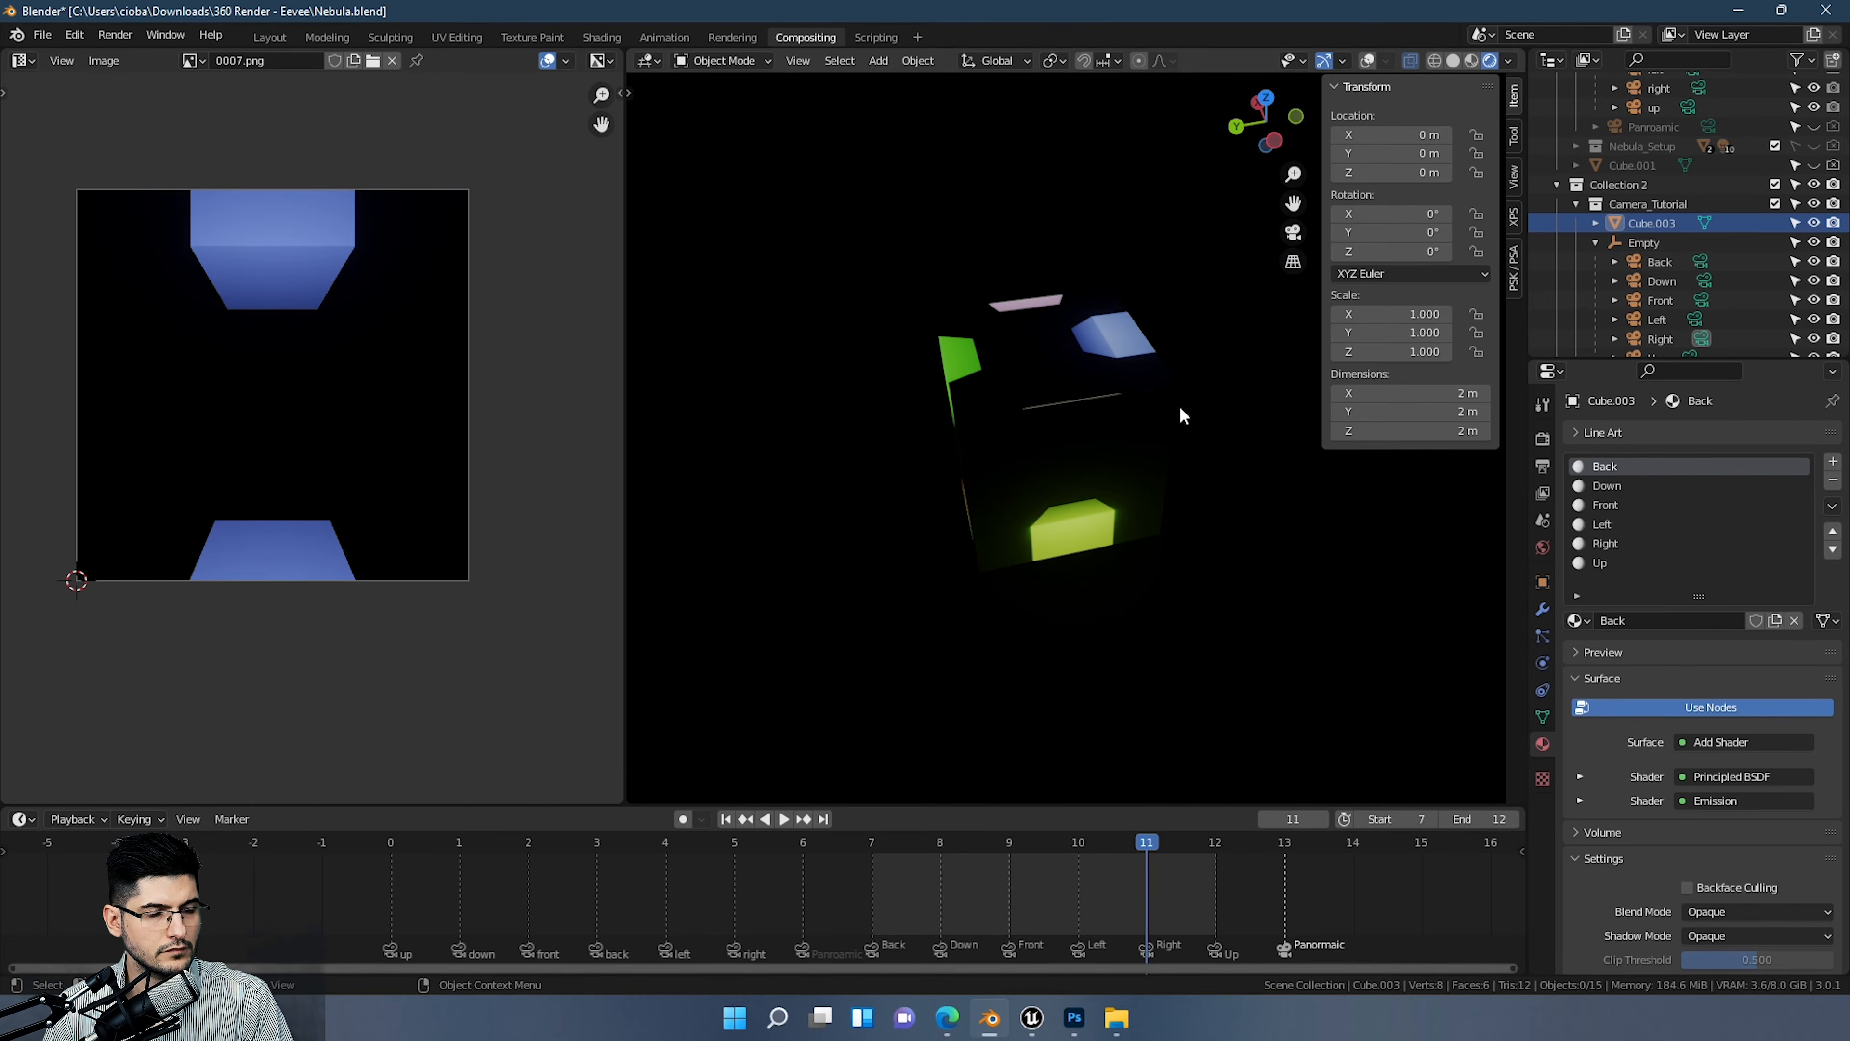
left_click(23, 61)
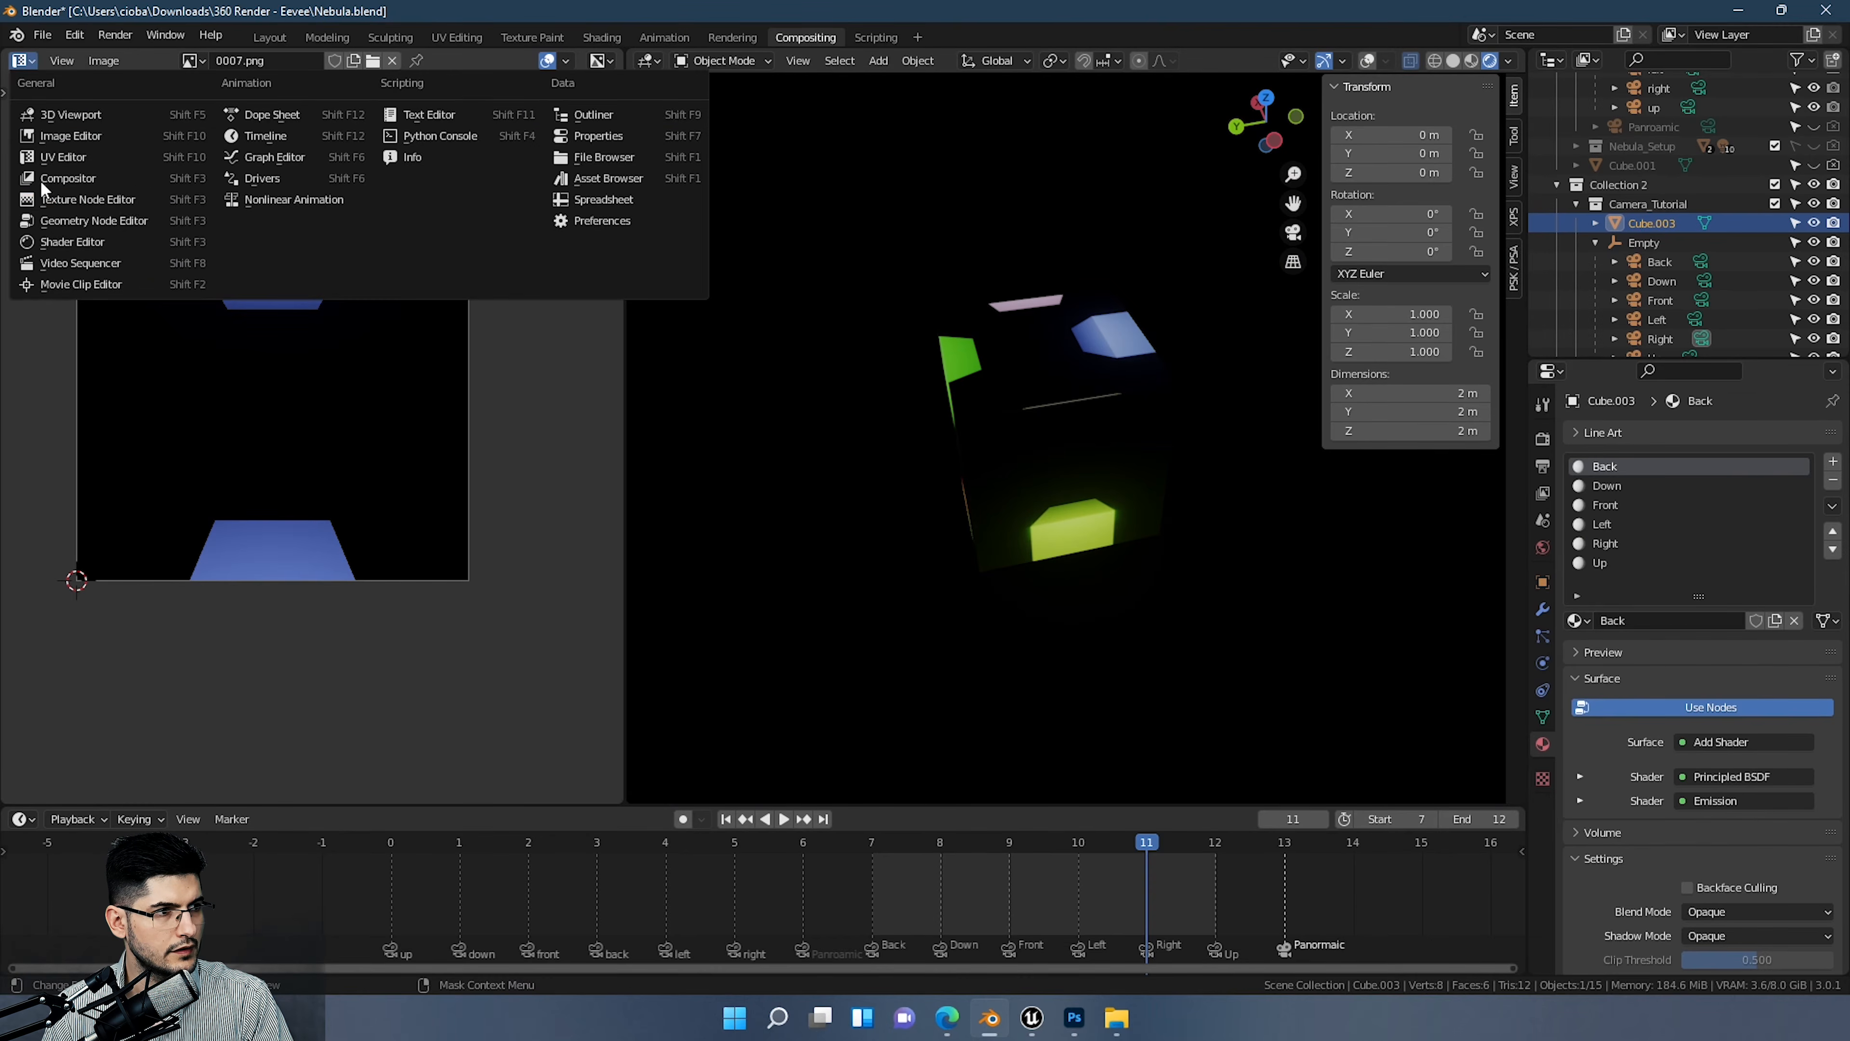
left_click(71, 241)
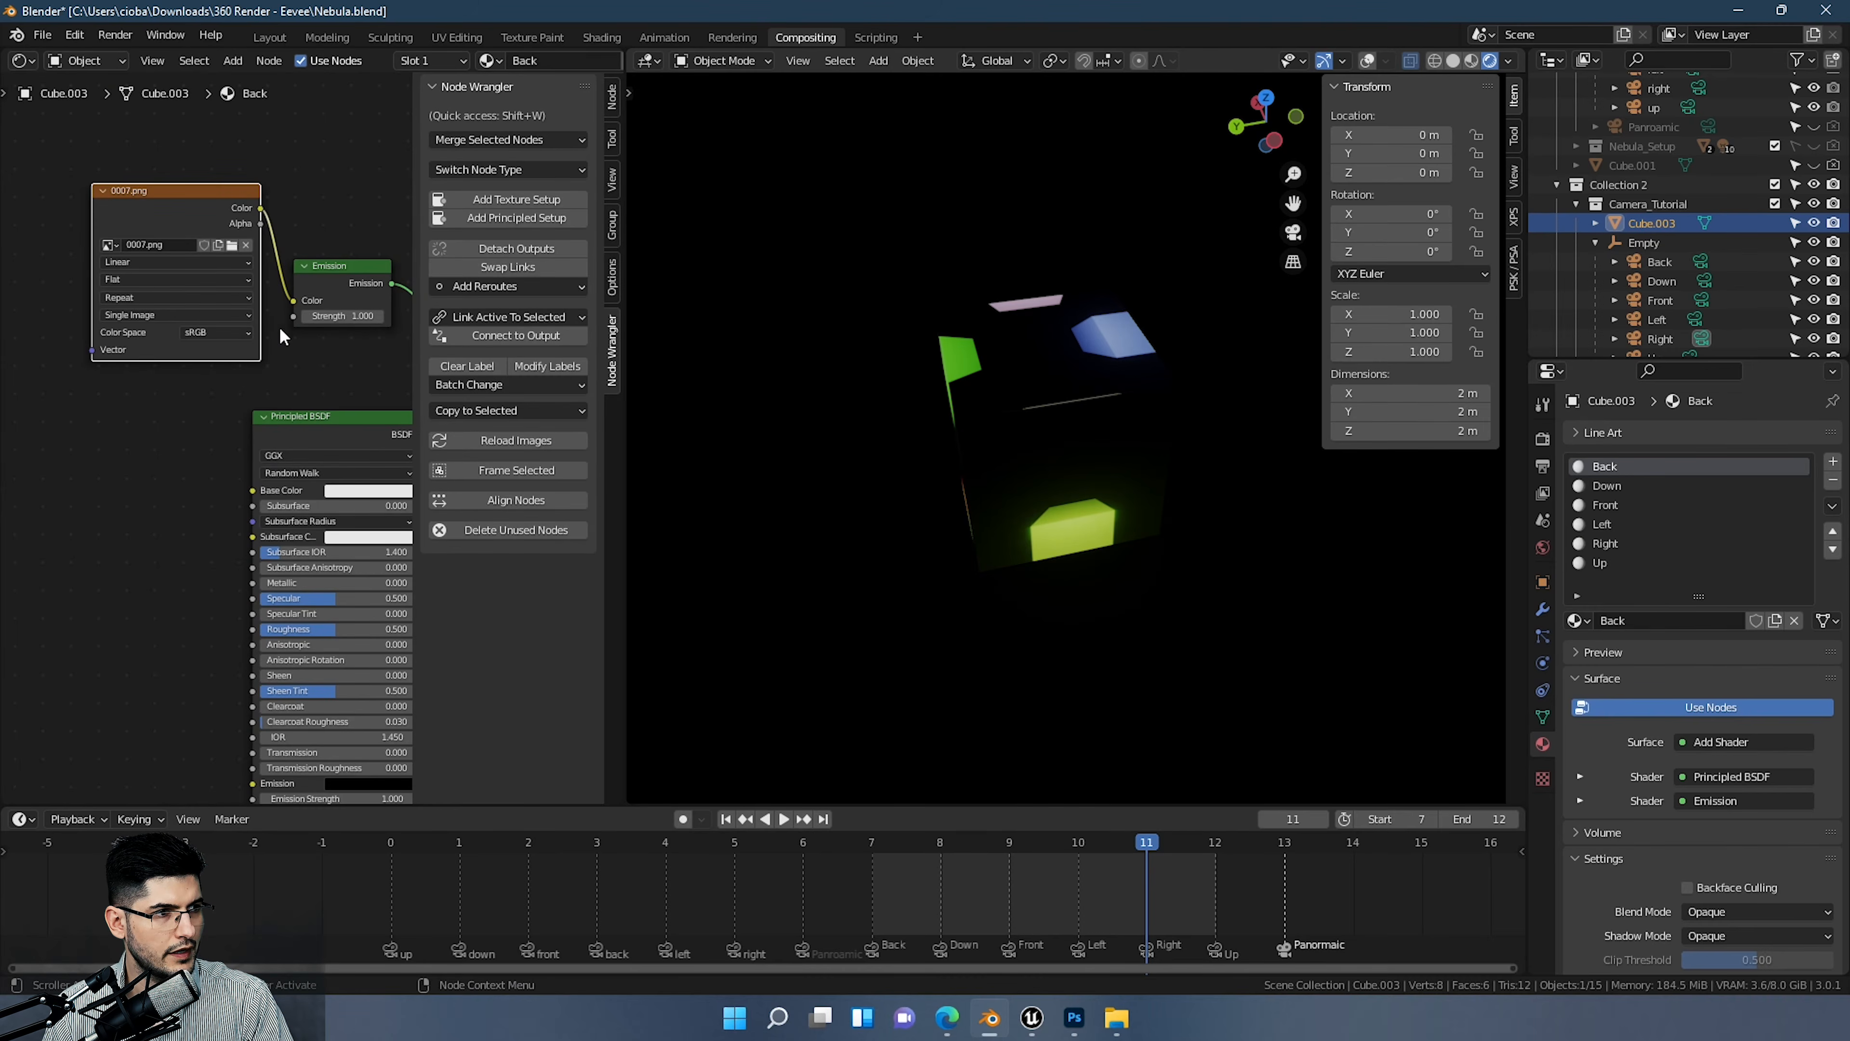
Step: Reload the image textures in Cube.003's Back, Down, Front, Right and Up materials
left_click(448, 438)
left_click(1594, 486)
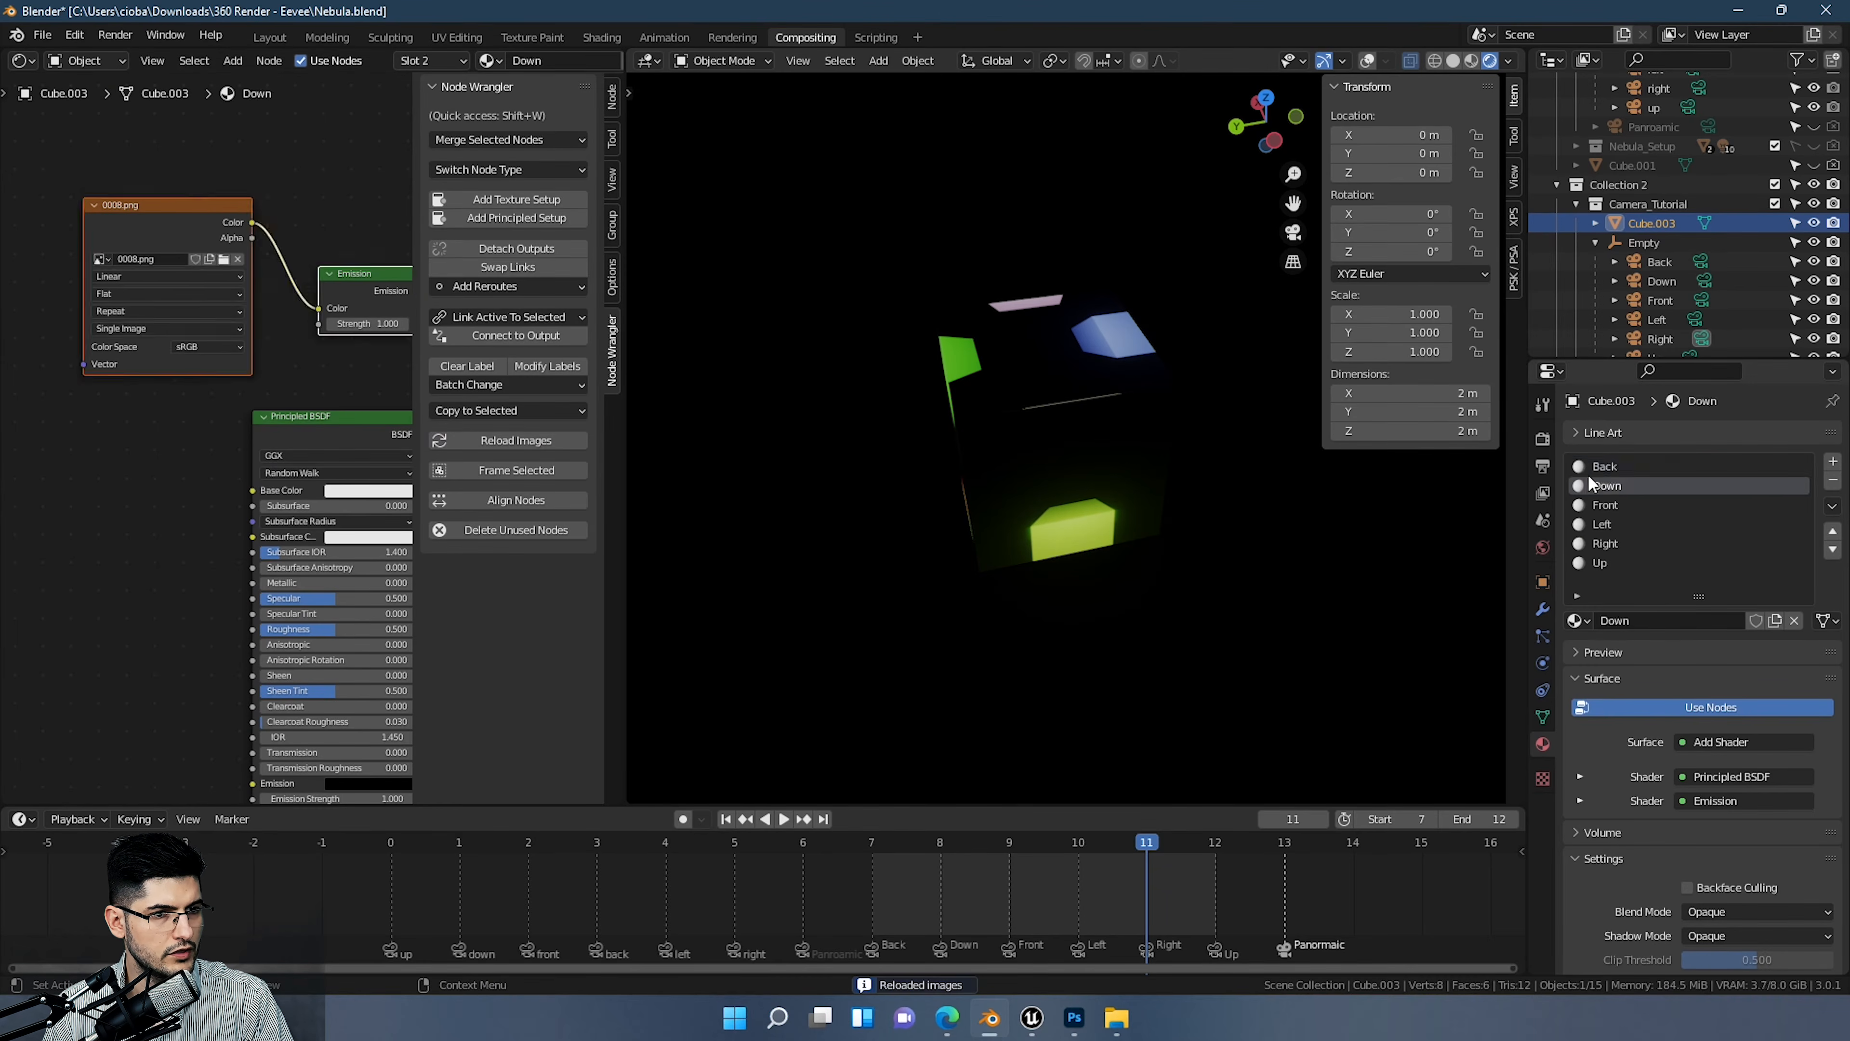
left_click(1607, 504)
left_click(510, 440)
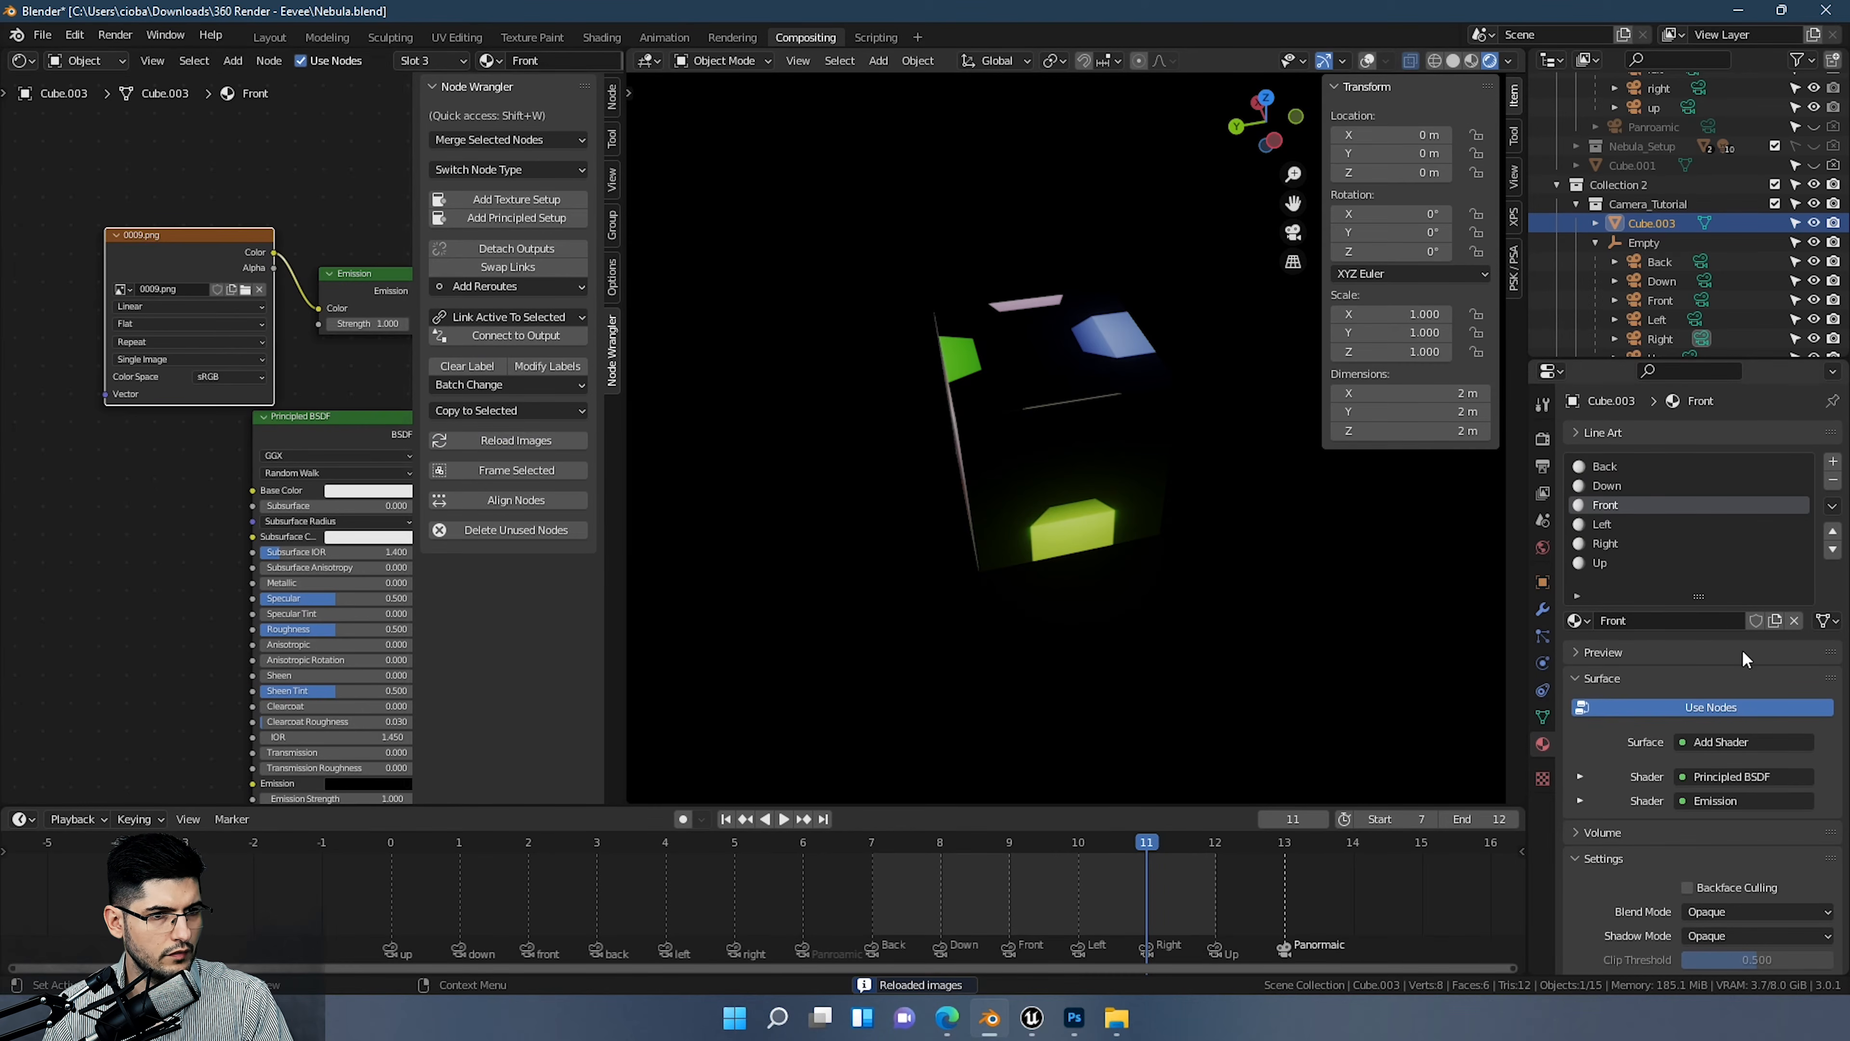
left_click(1620, 527)
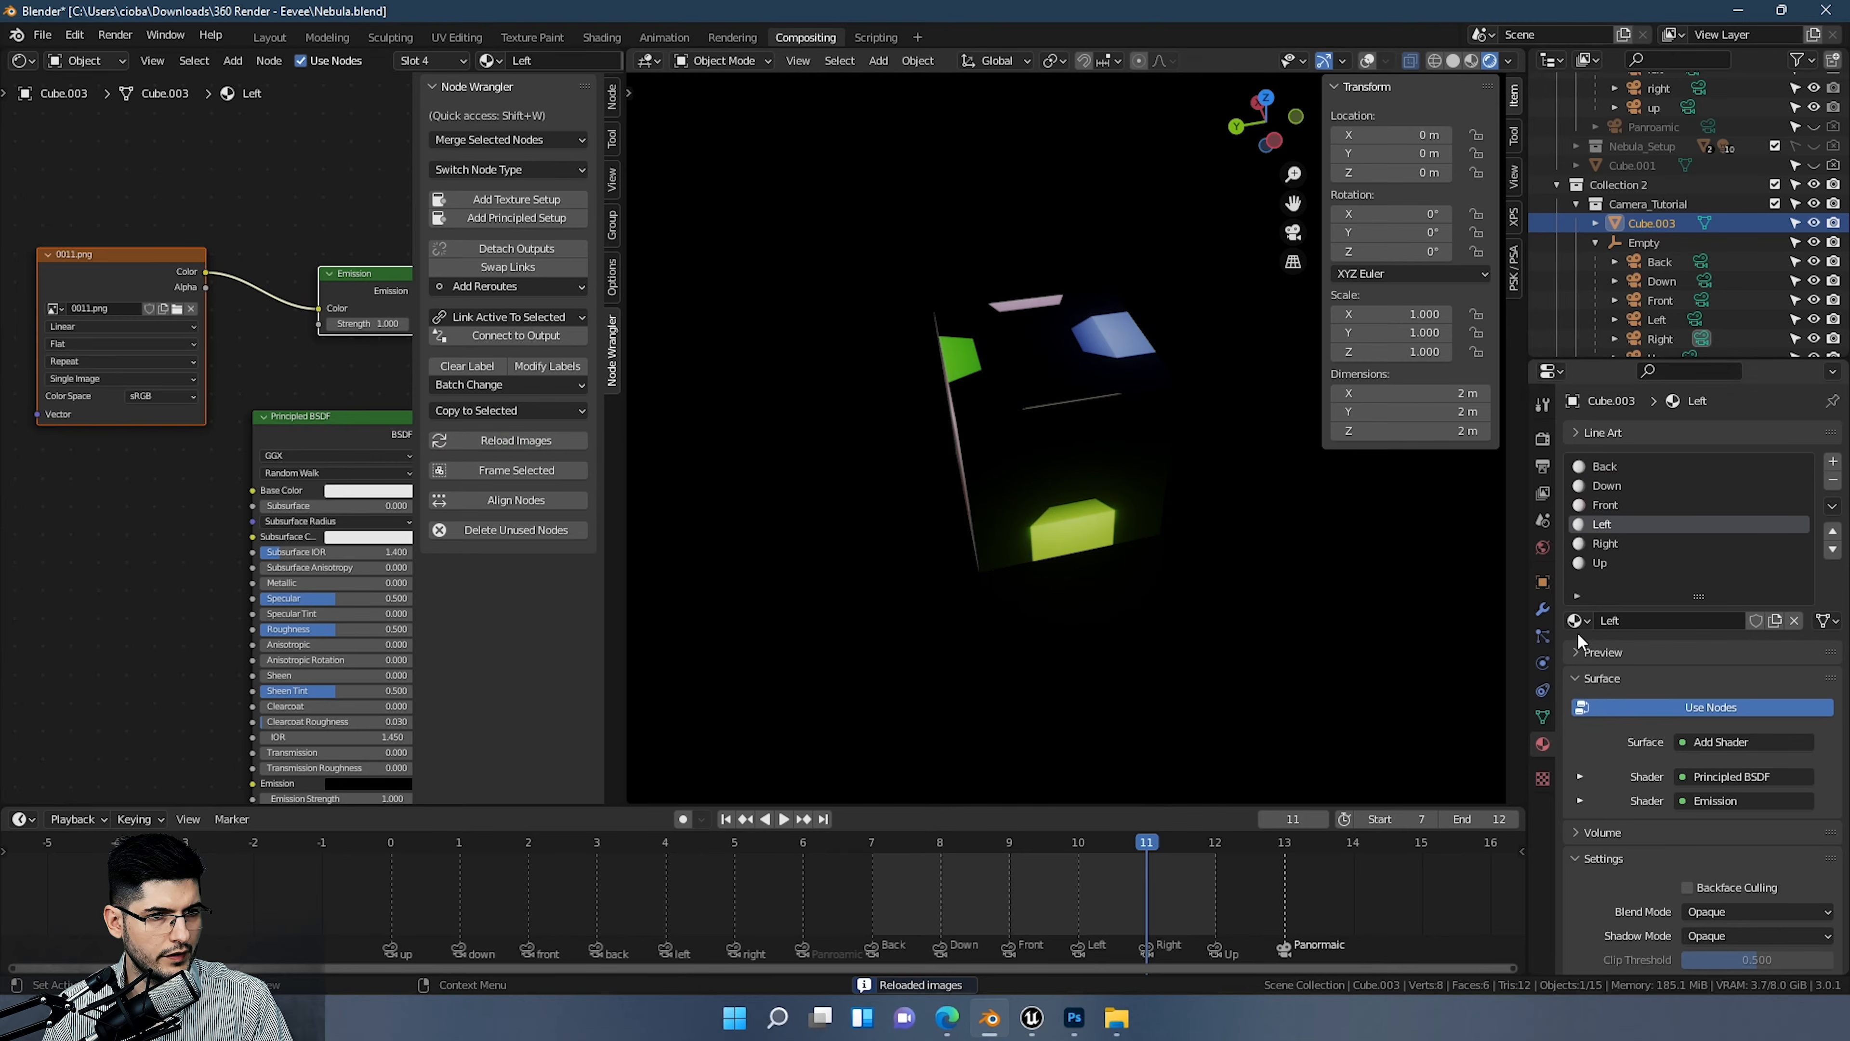
left_click(1603, 546)
left_click(510, 440)
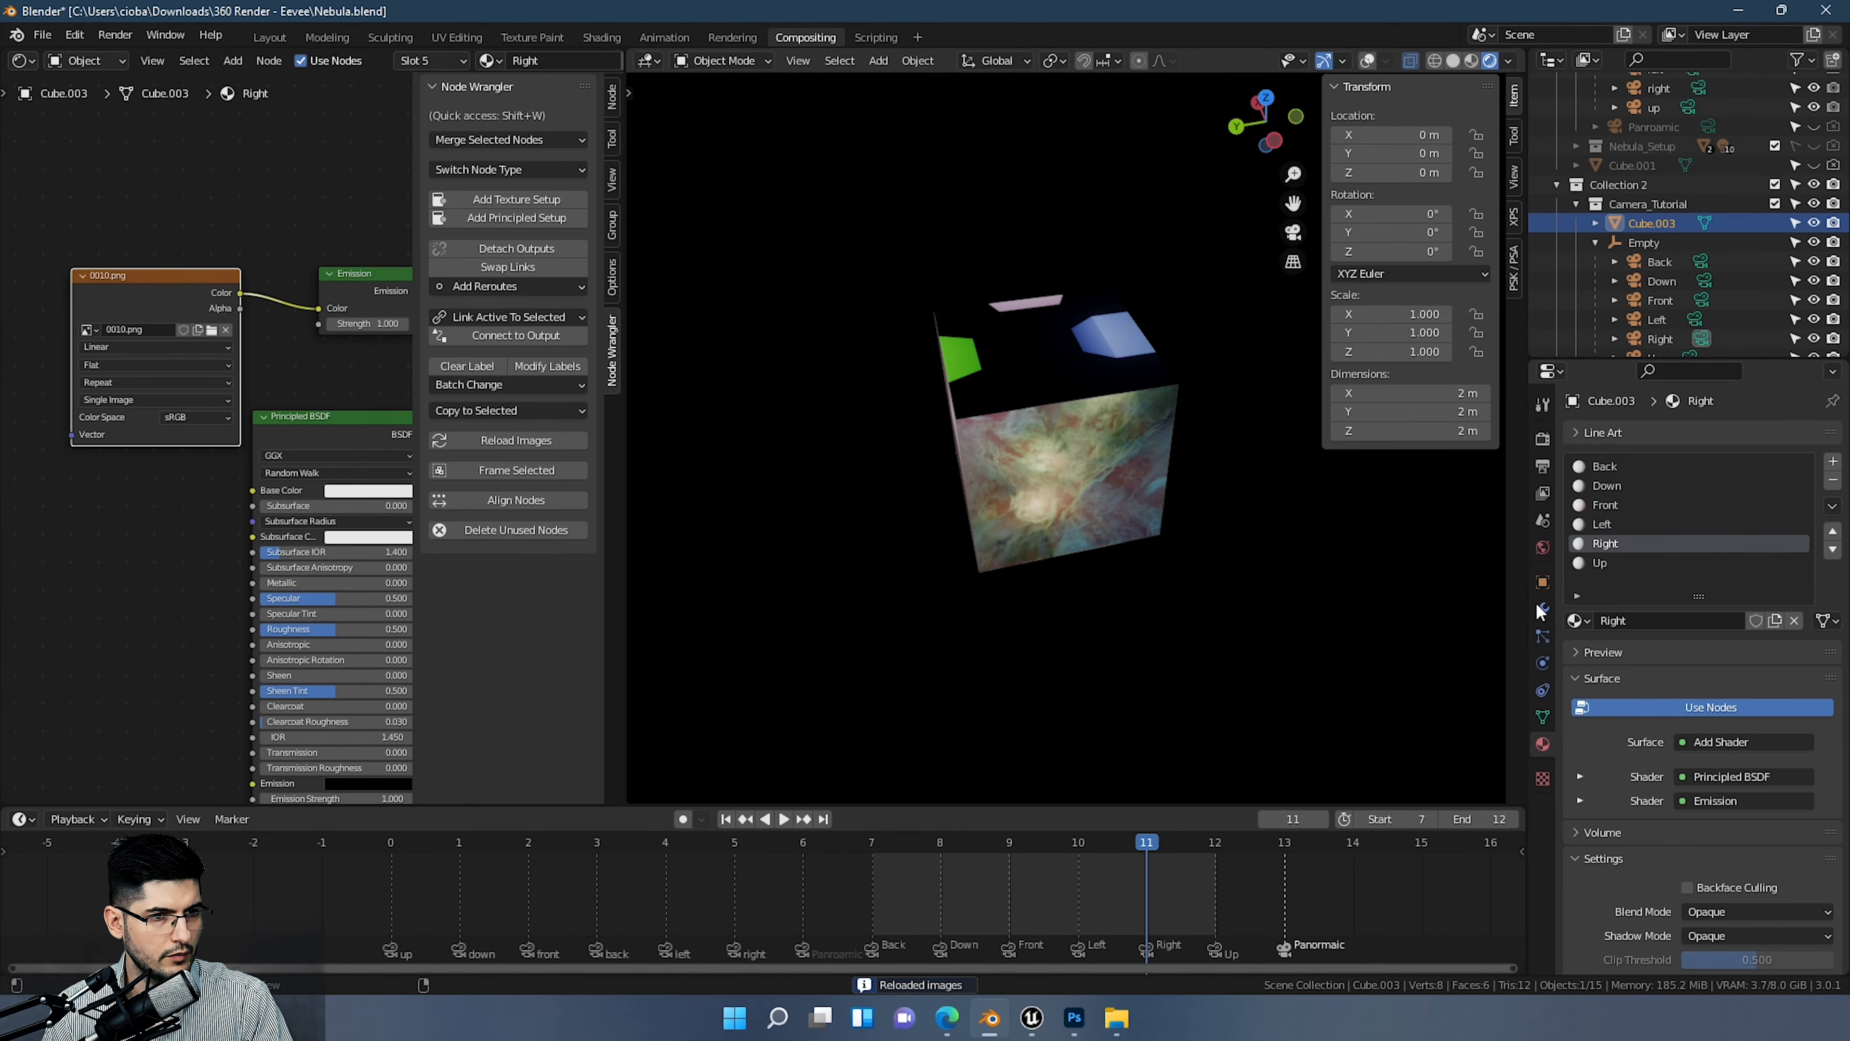
left_click(1596, 563)
left_click(485, 440)
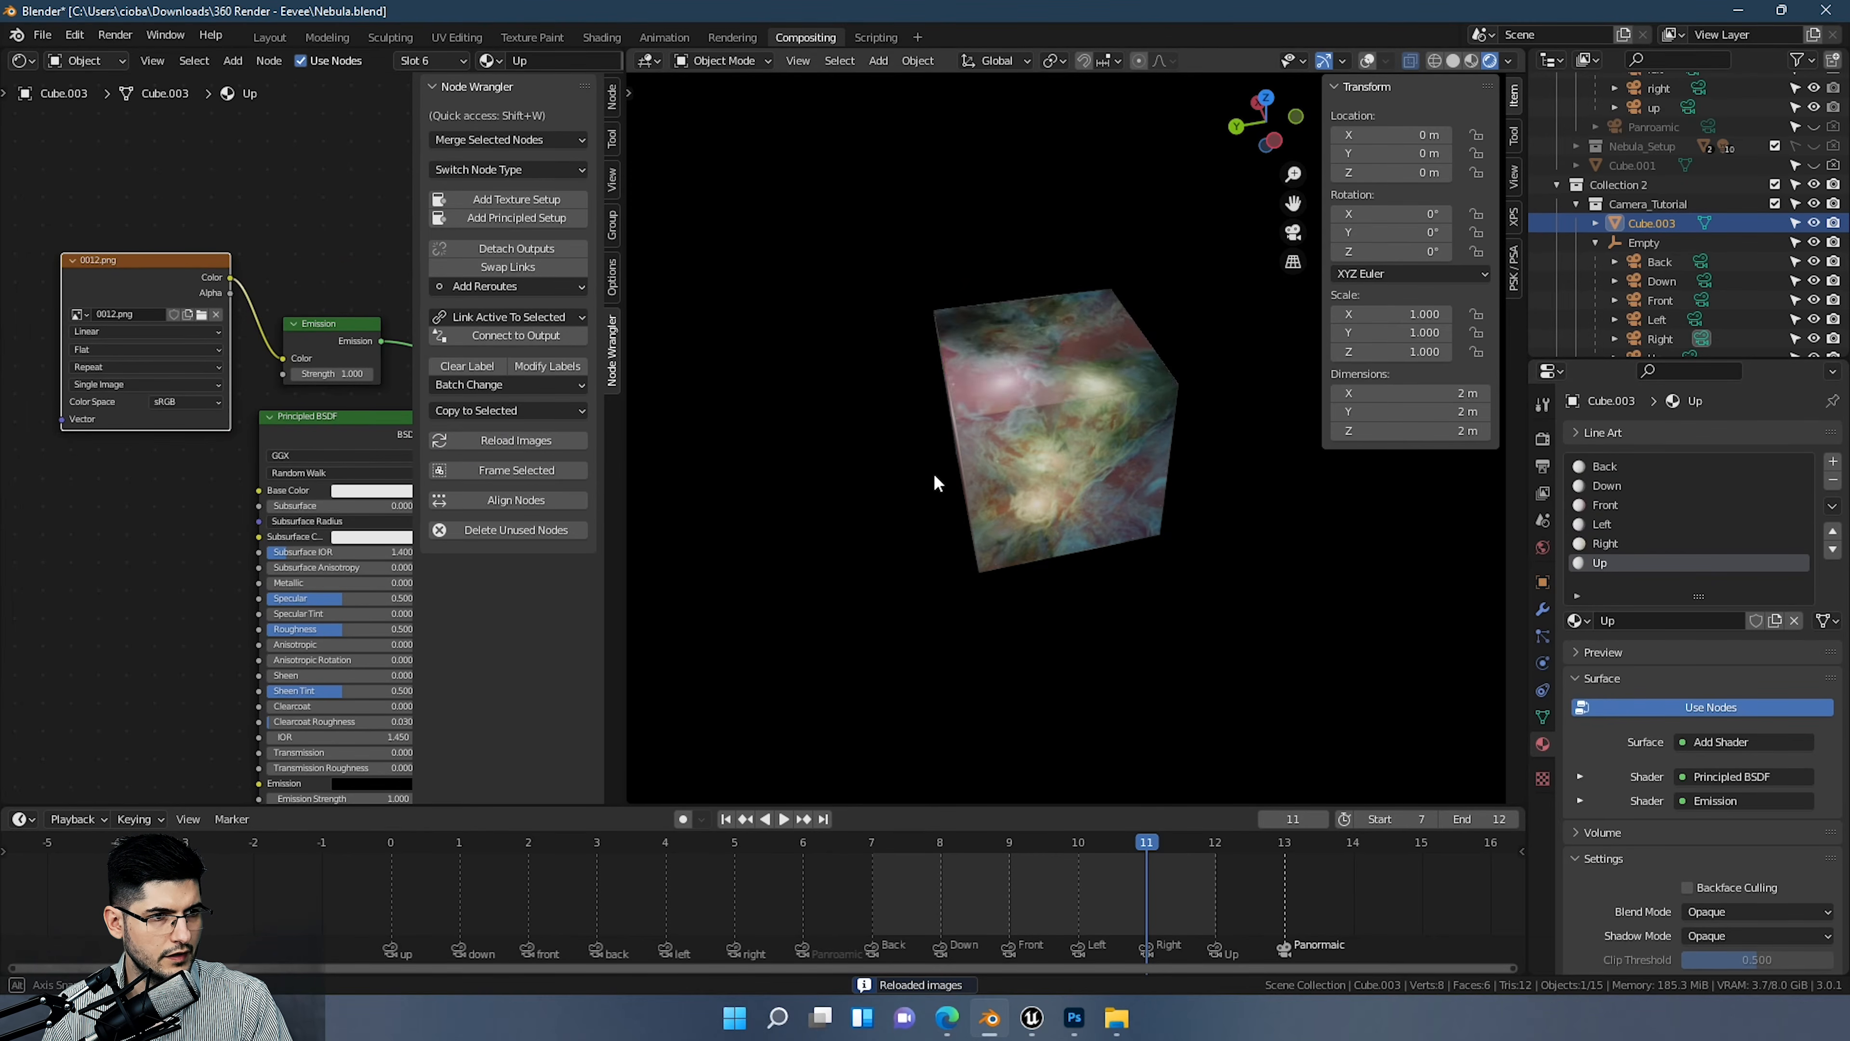
Step: Reload the image textures again for the Right and Left materials of Cube.003 and inspect the cube's faces
scroll(909, 401, "up", 3)
middle_click_drag(934, 474, 1205, 430)
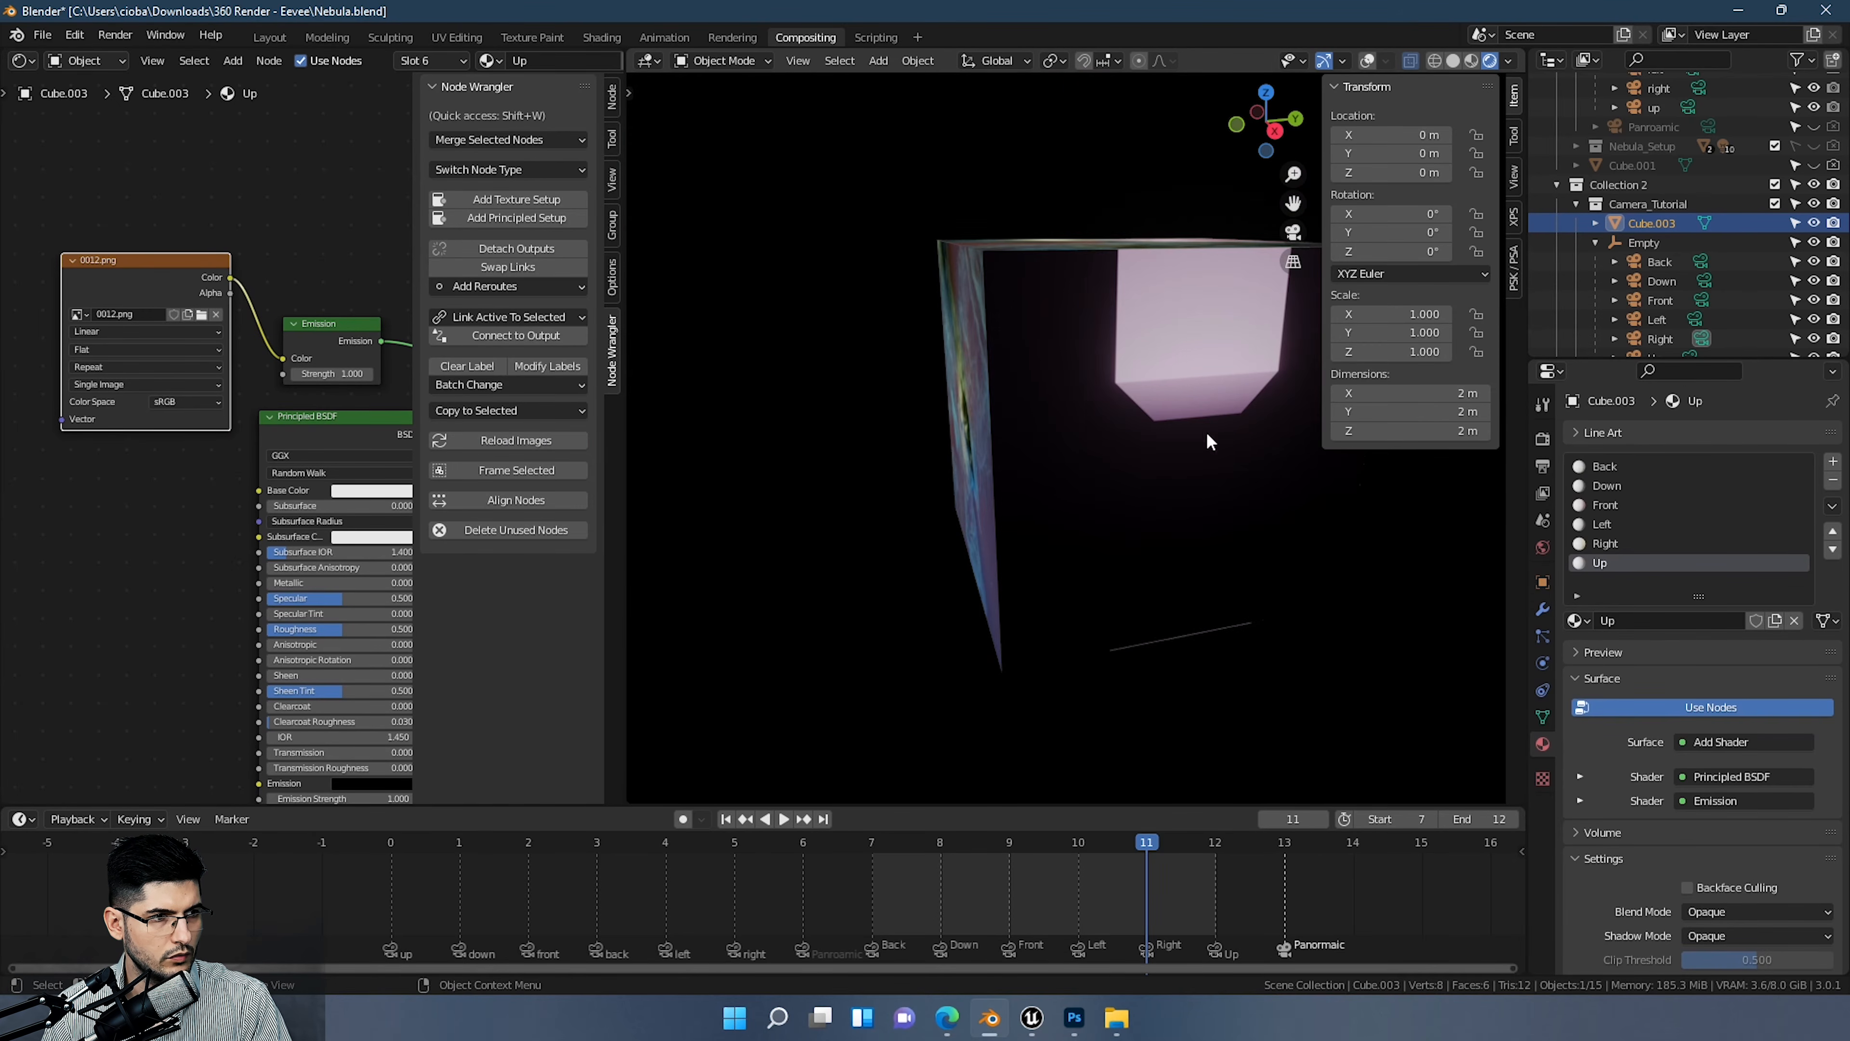
left_click(1607, 544)
left_click(516, 440)
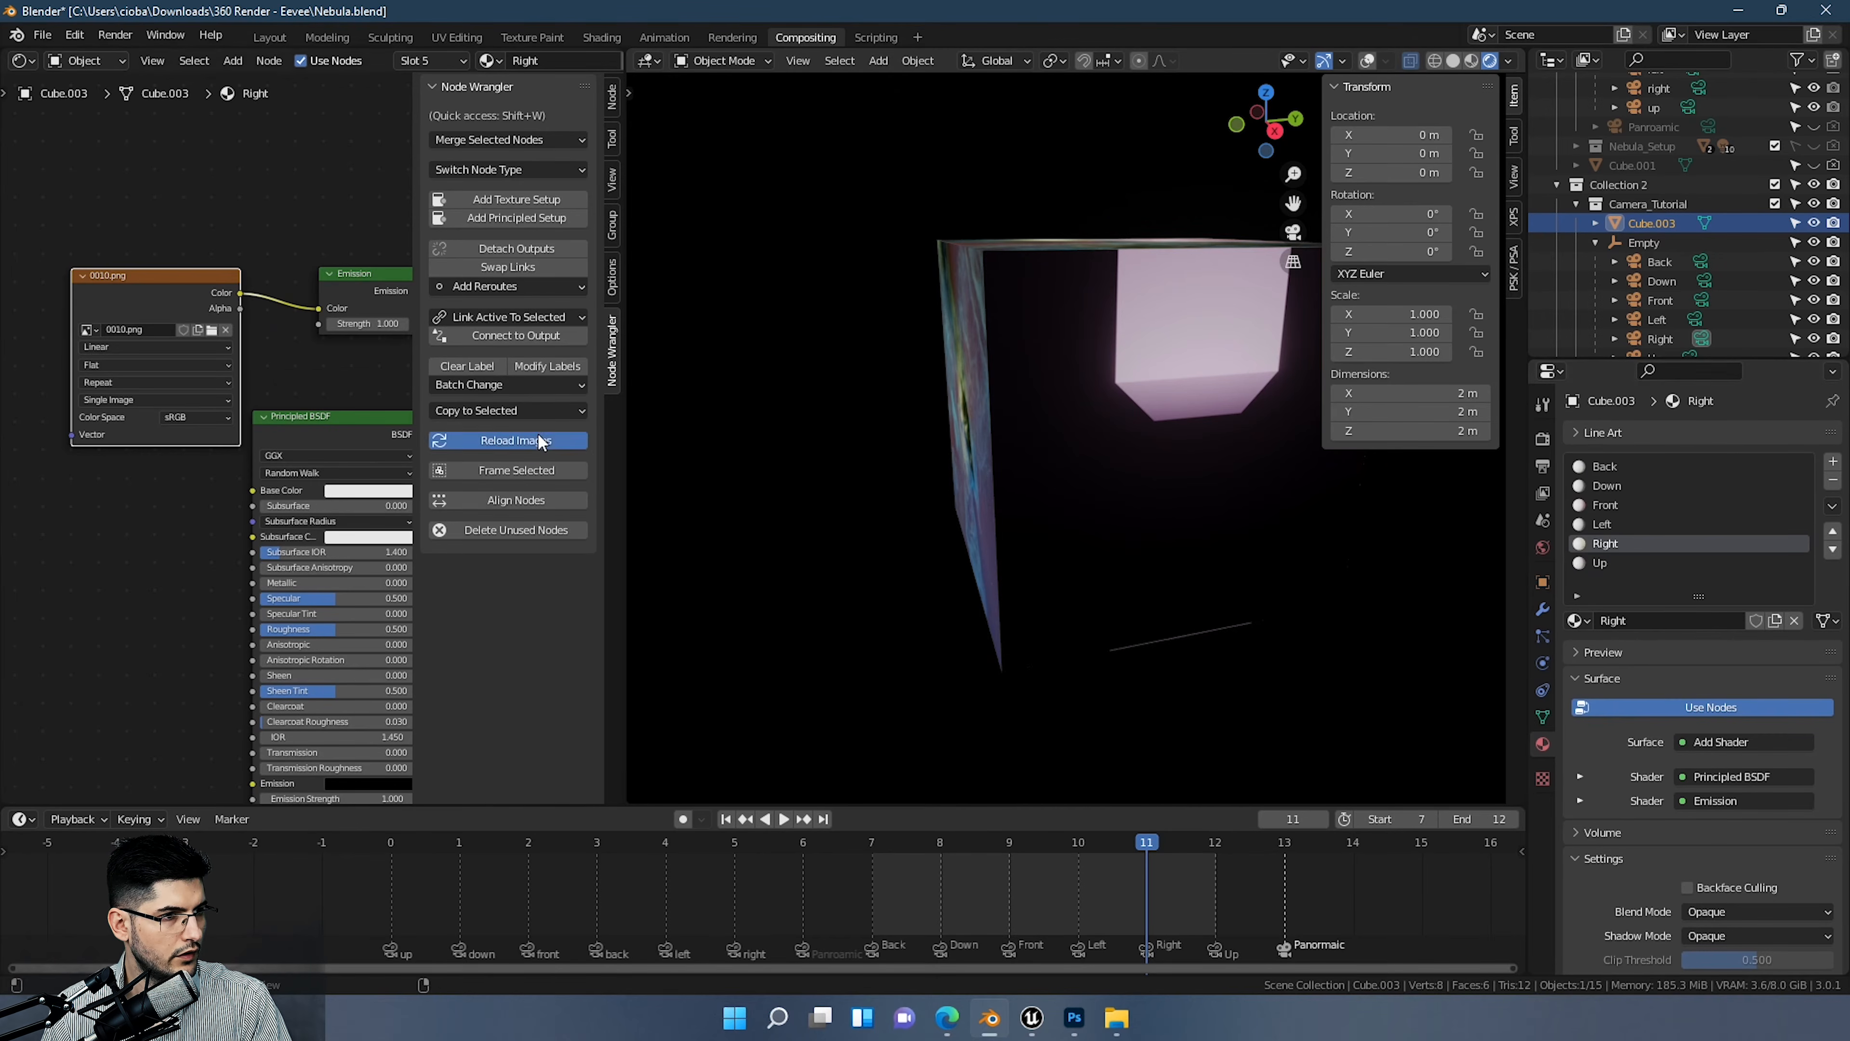
left_click(1607, 562)
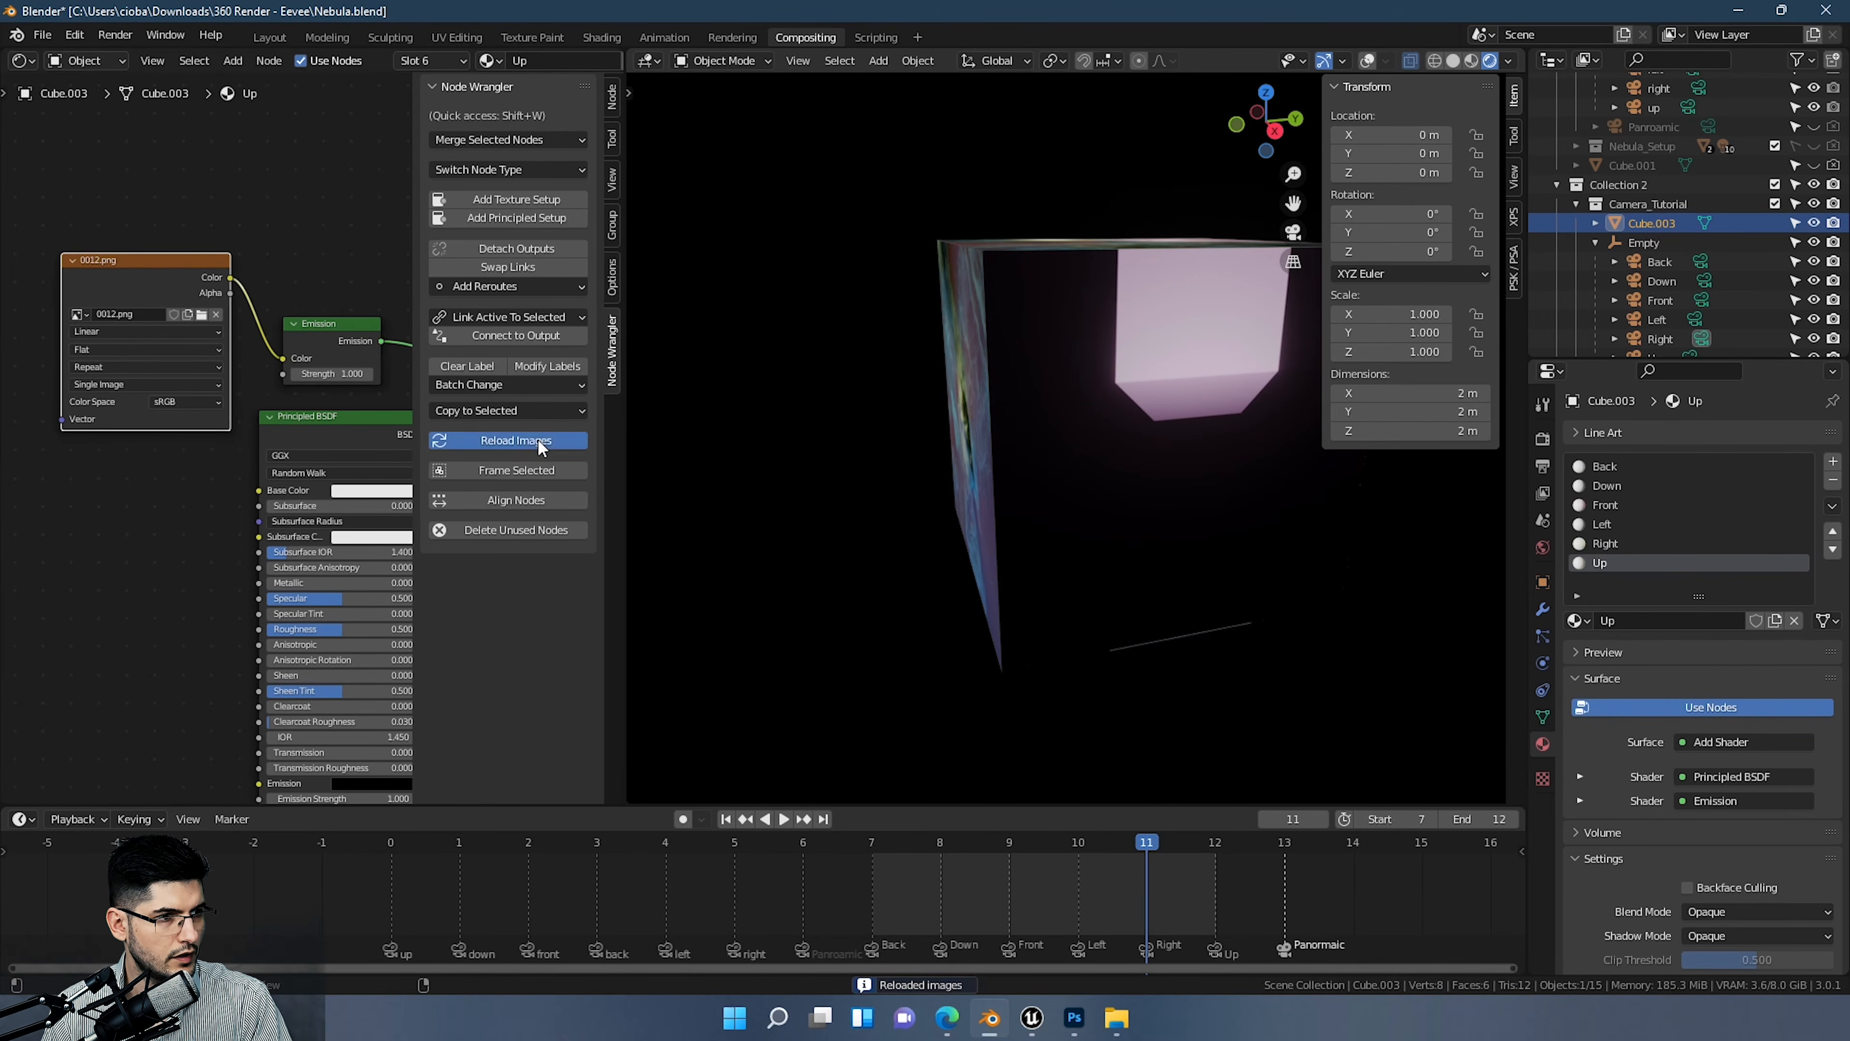
left_click(1626, 523)
left_click(510, 439)
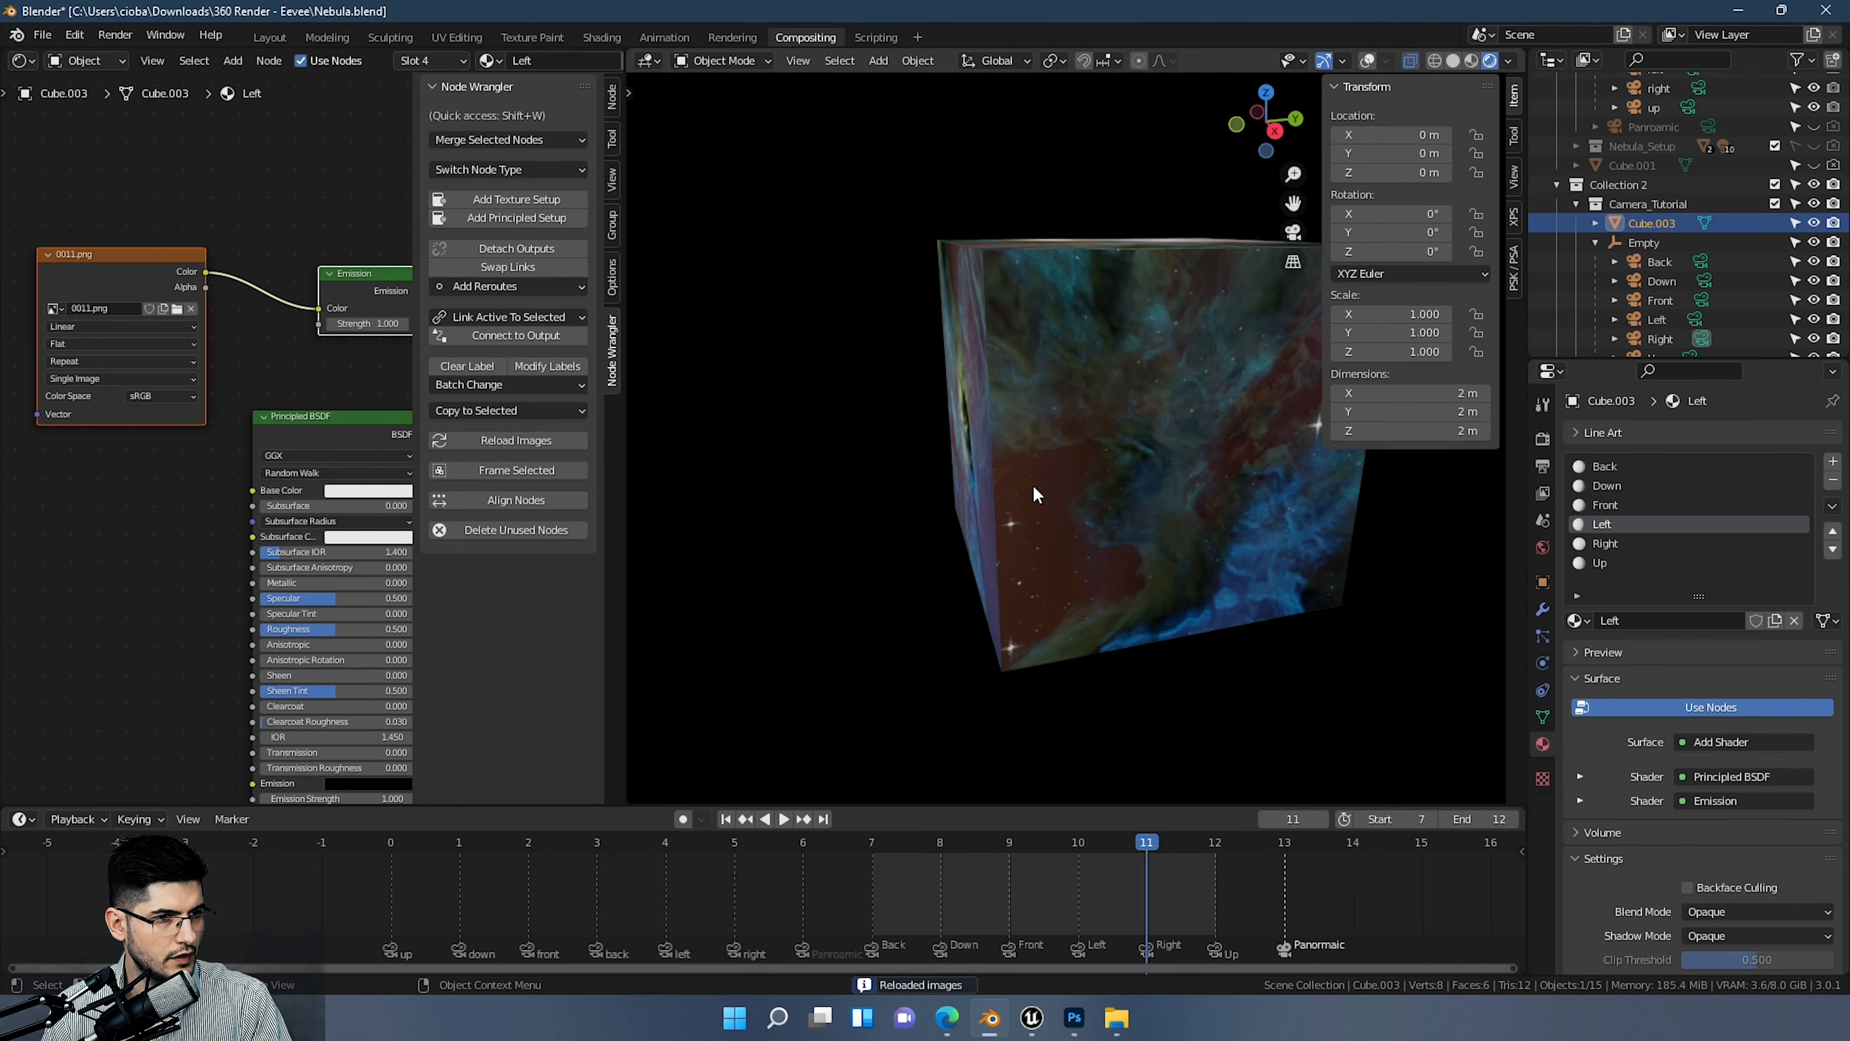
middle_click_drag(1032, 485, 1048, 379)
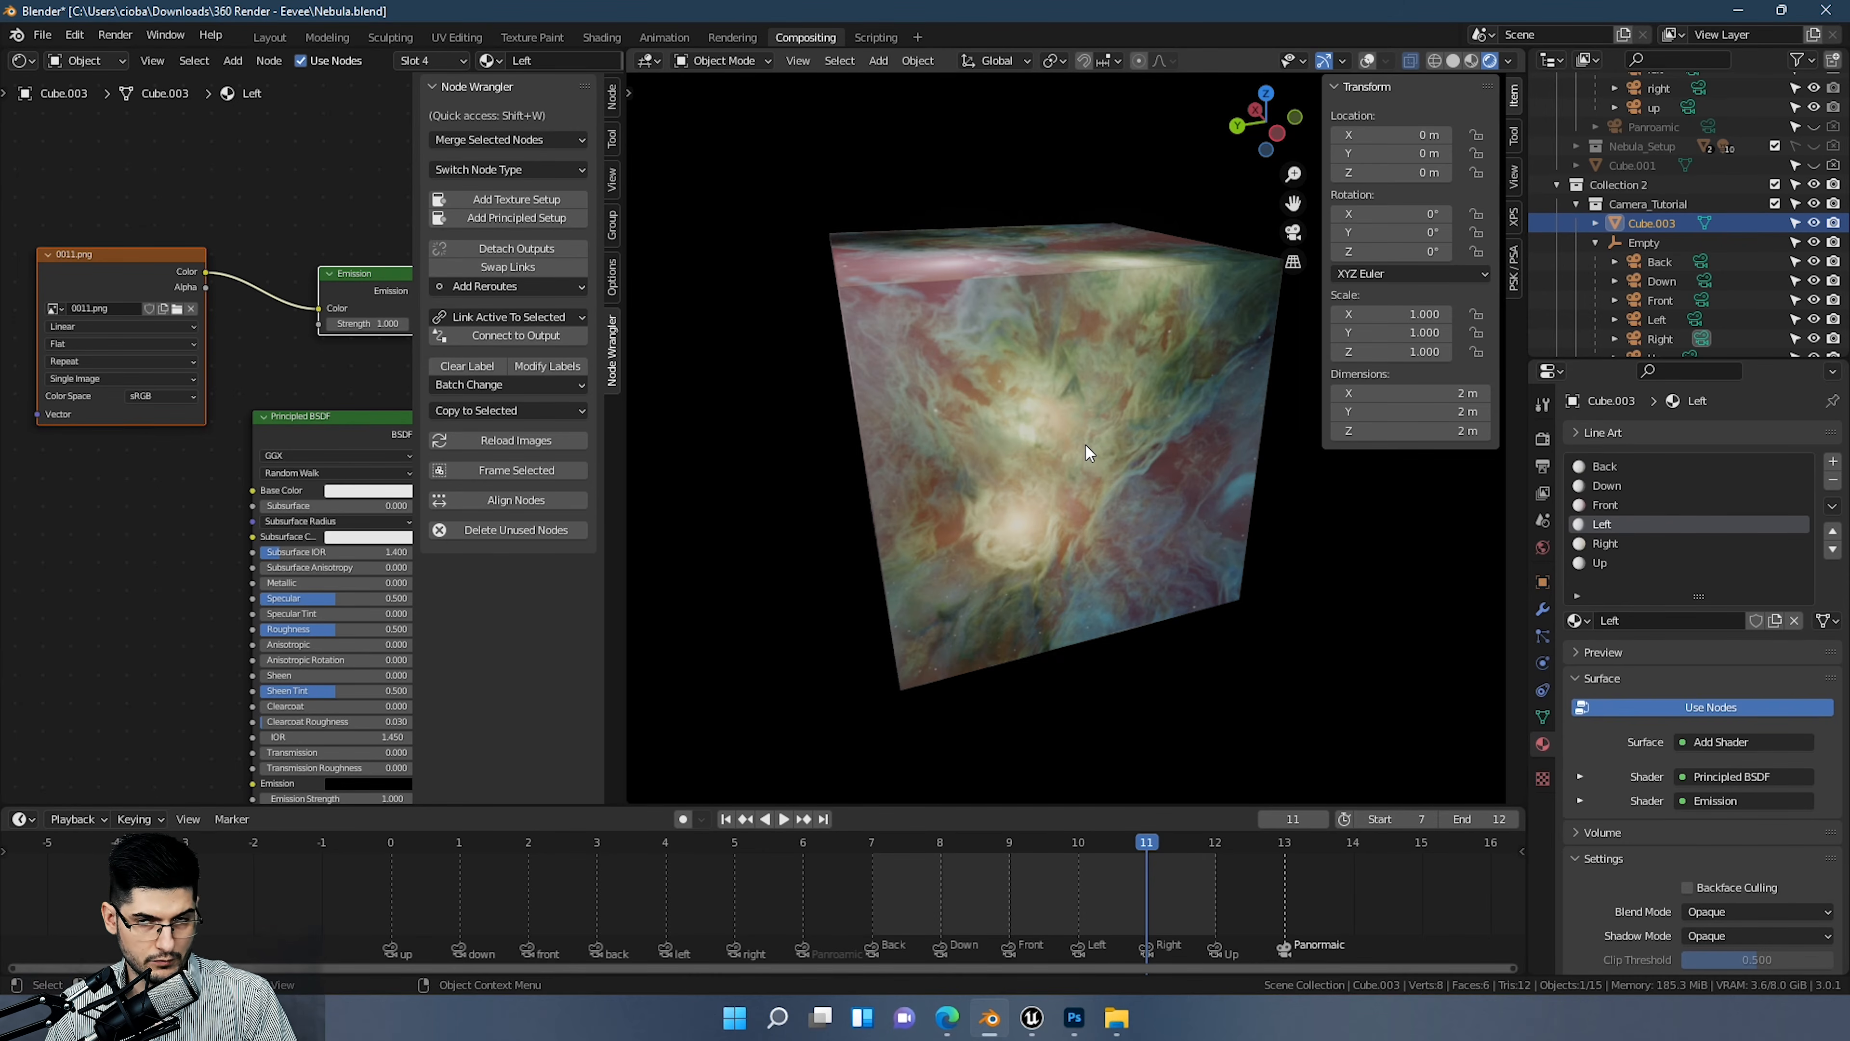
Step: Select the Panormaic camera in the Camera_Tutorial collection and show it in the viewport
scroll(1632, 233, "down", 5)
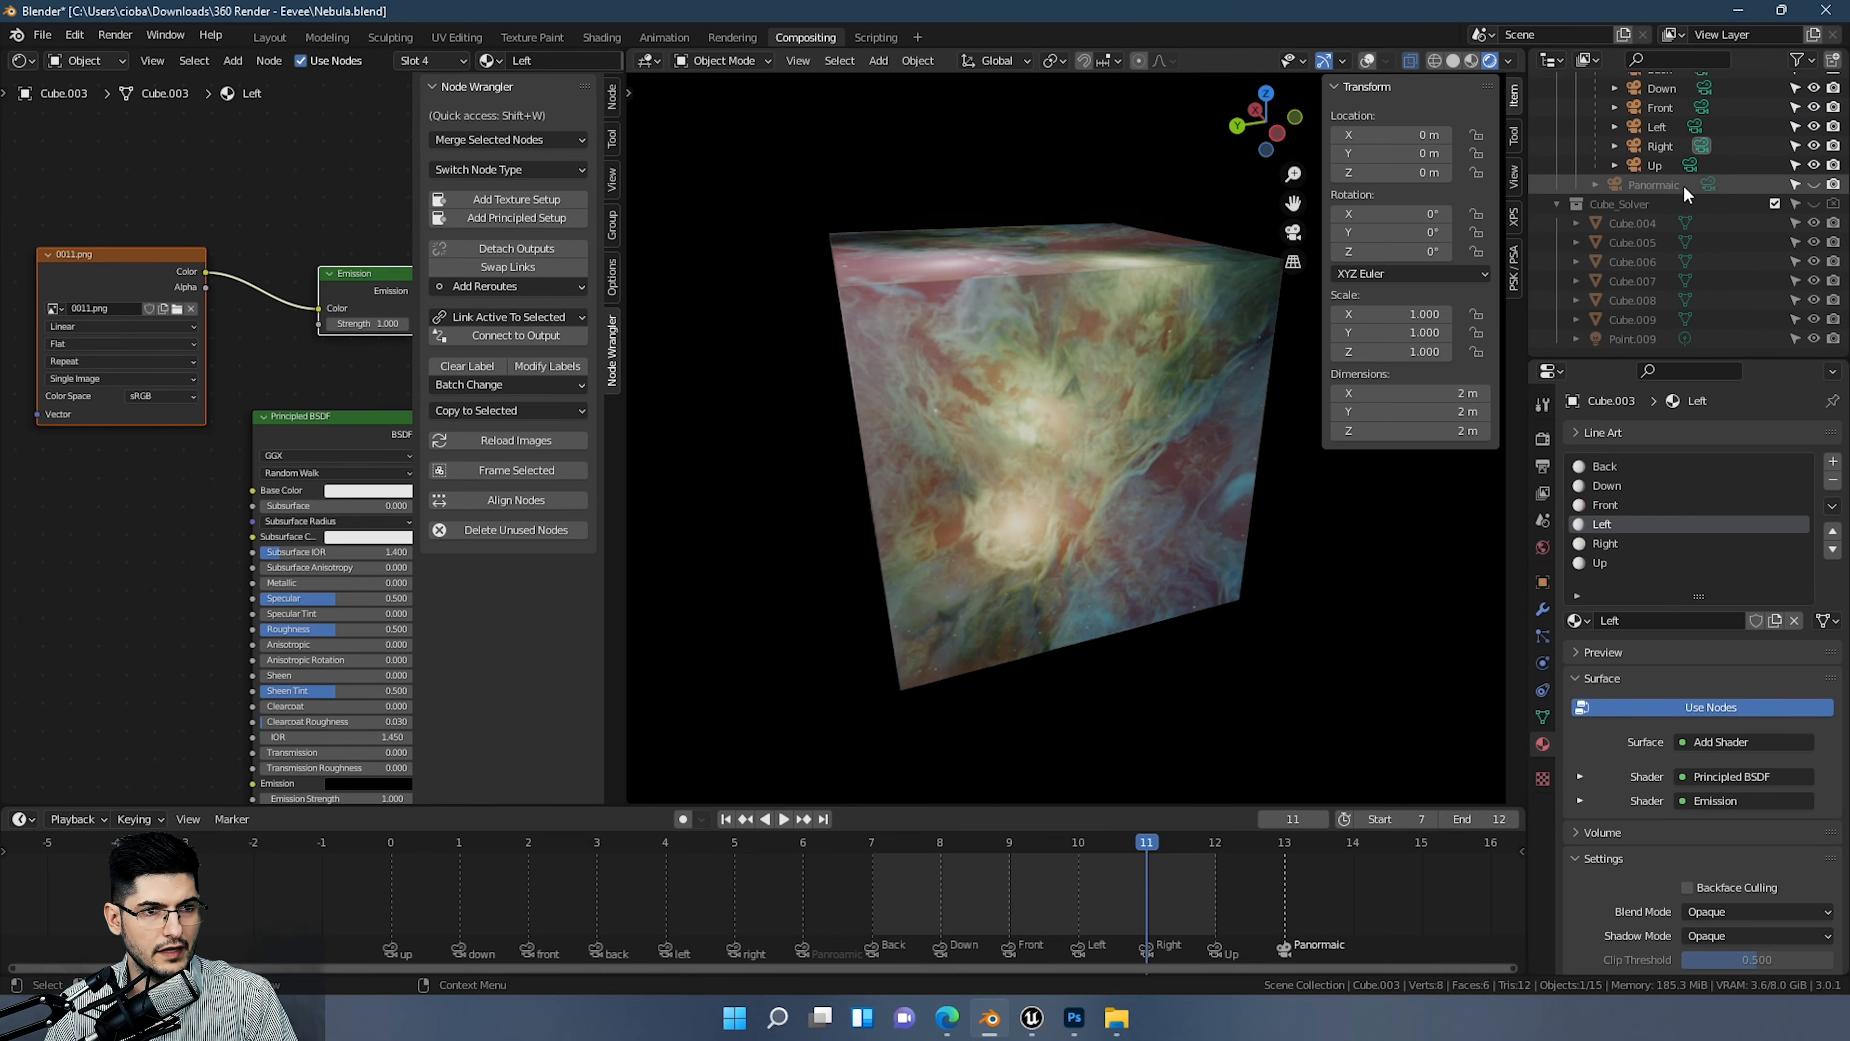
scroll(1704, 261, "up", 3)
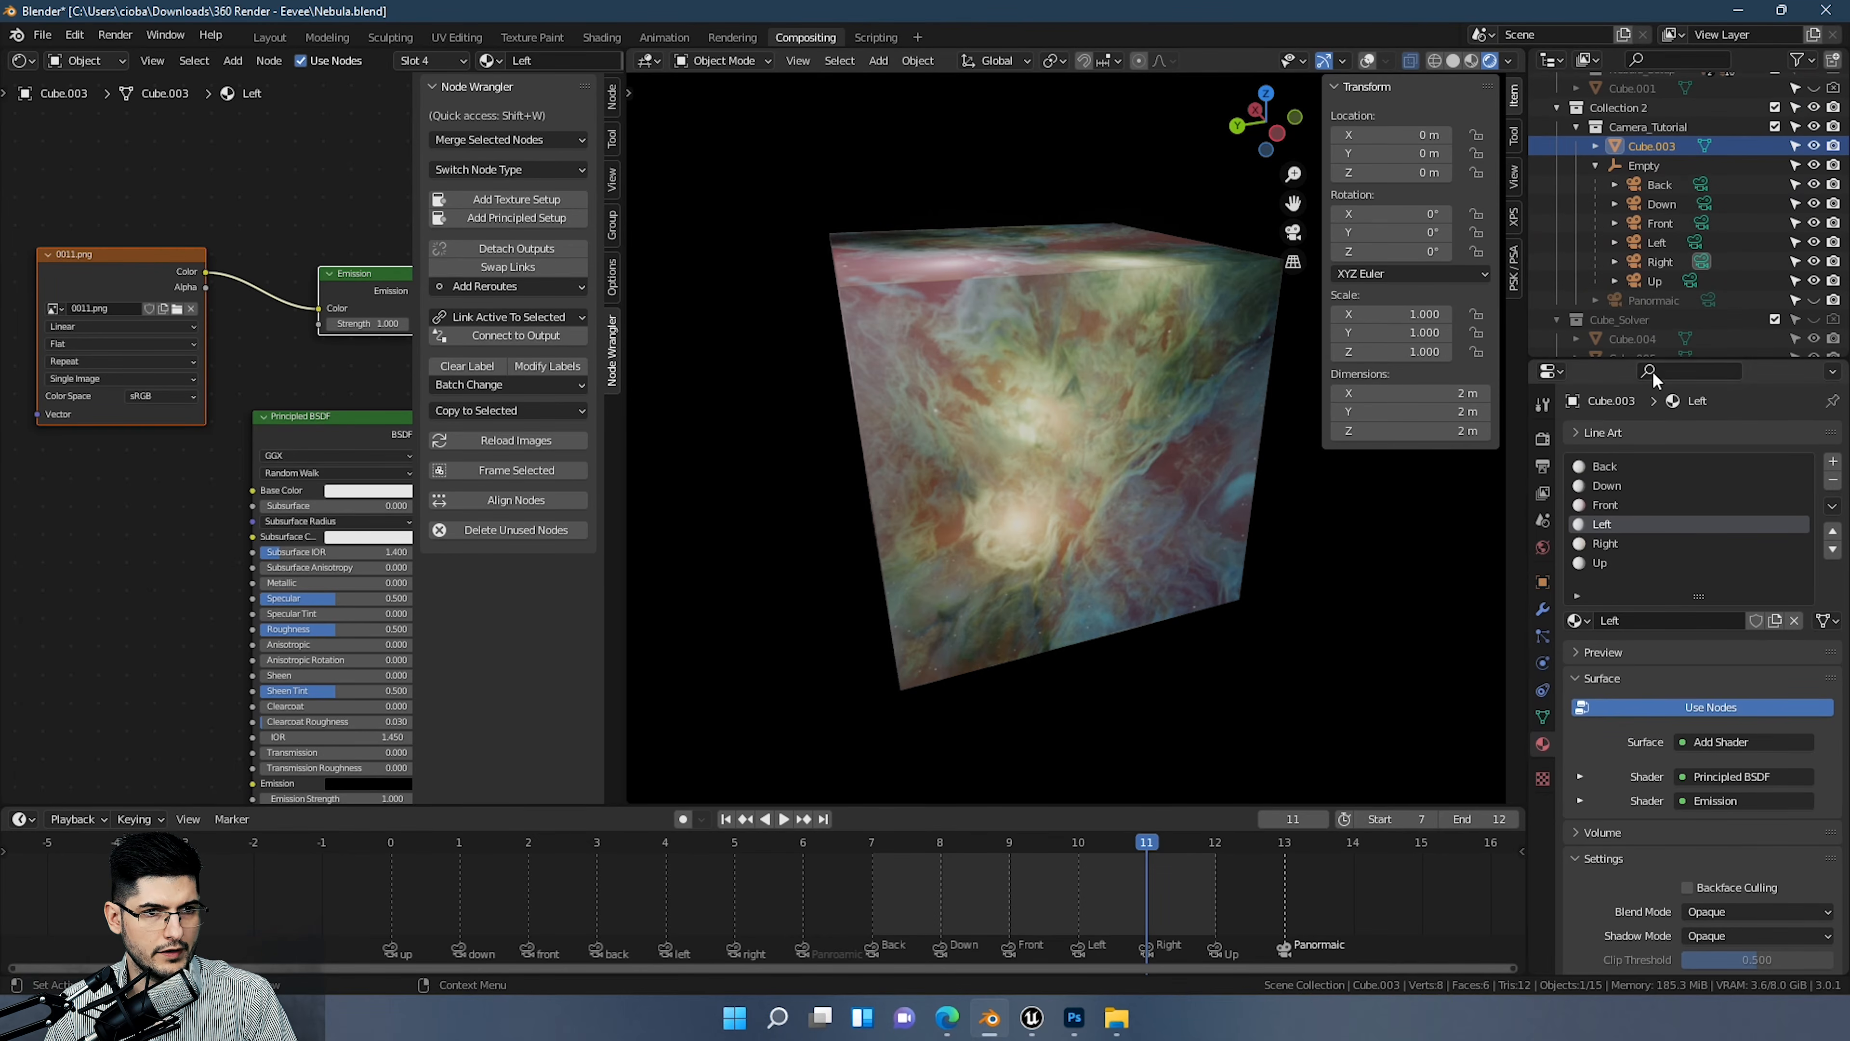
left_click(1632, 300)
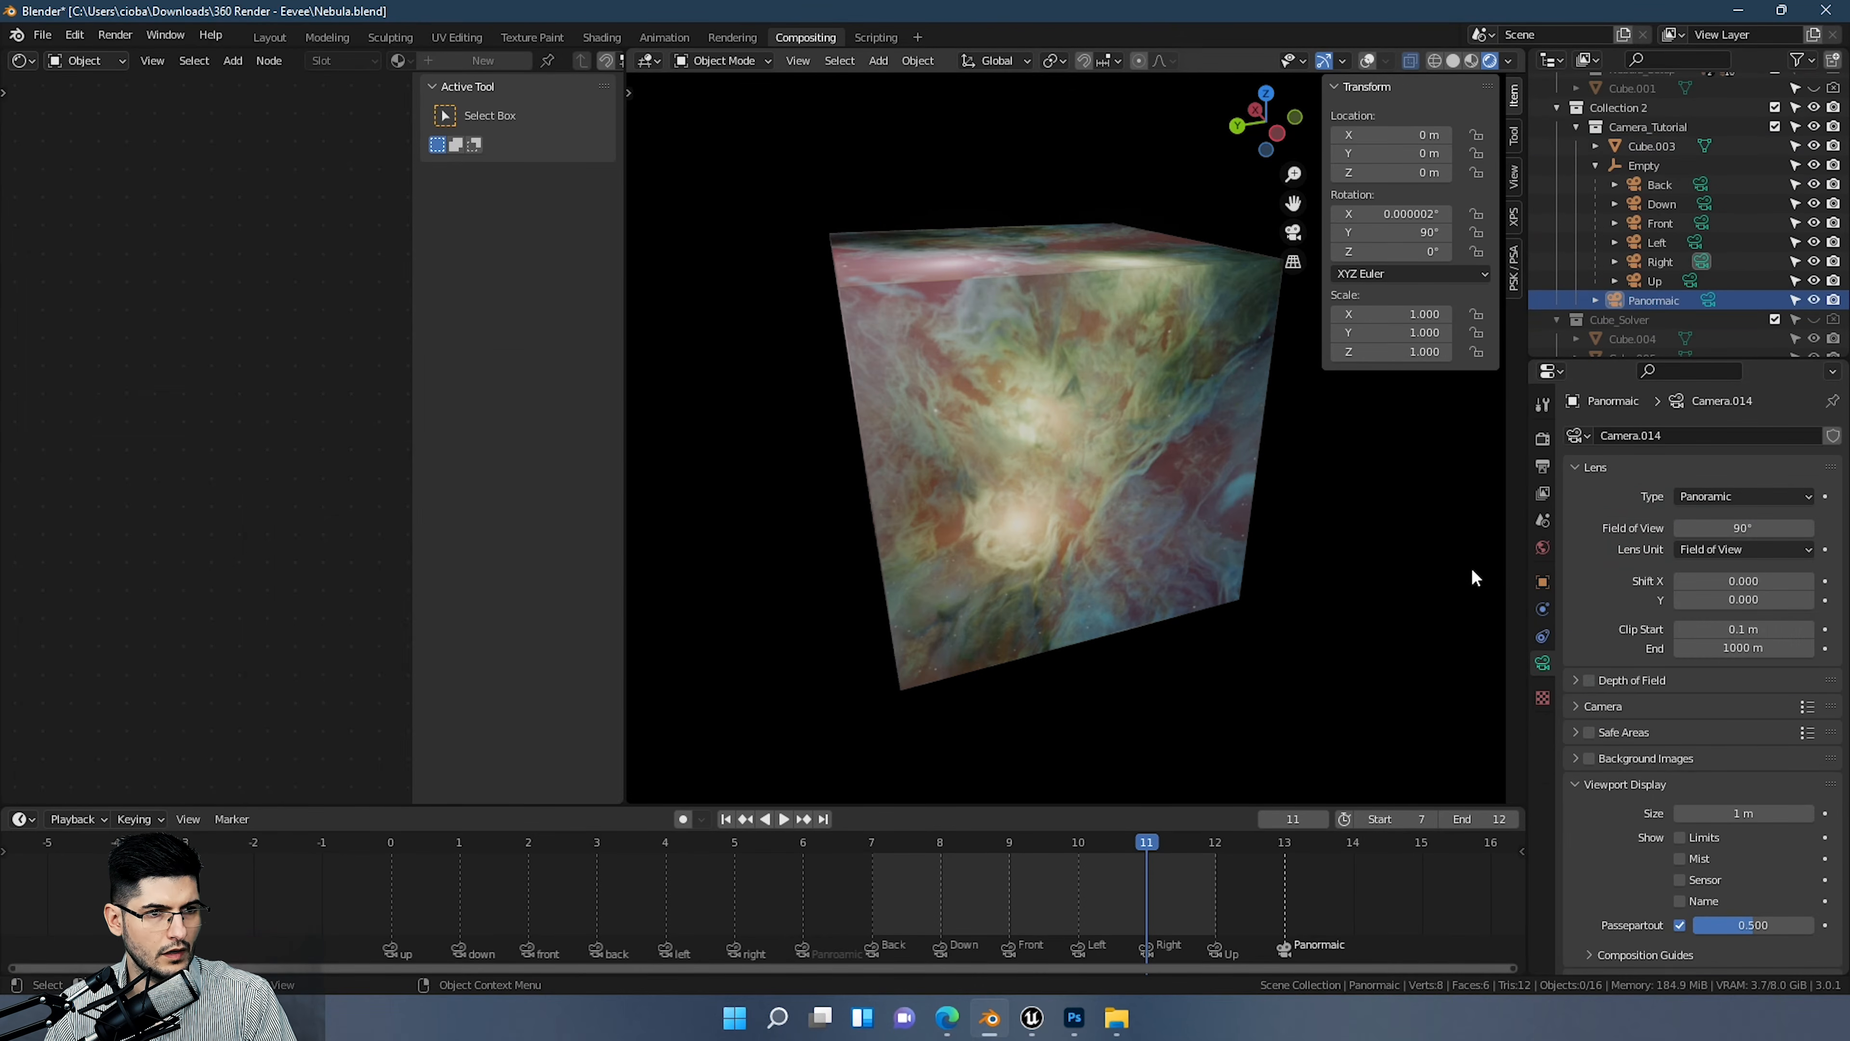
Step: Make frame 13 the current frame and set both the start and end frames to 13
left_click(1287, 852)
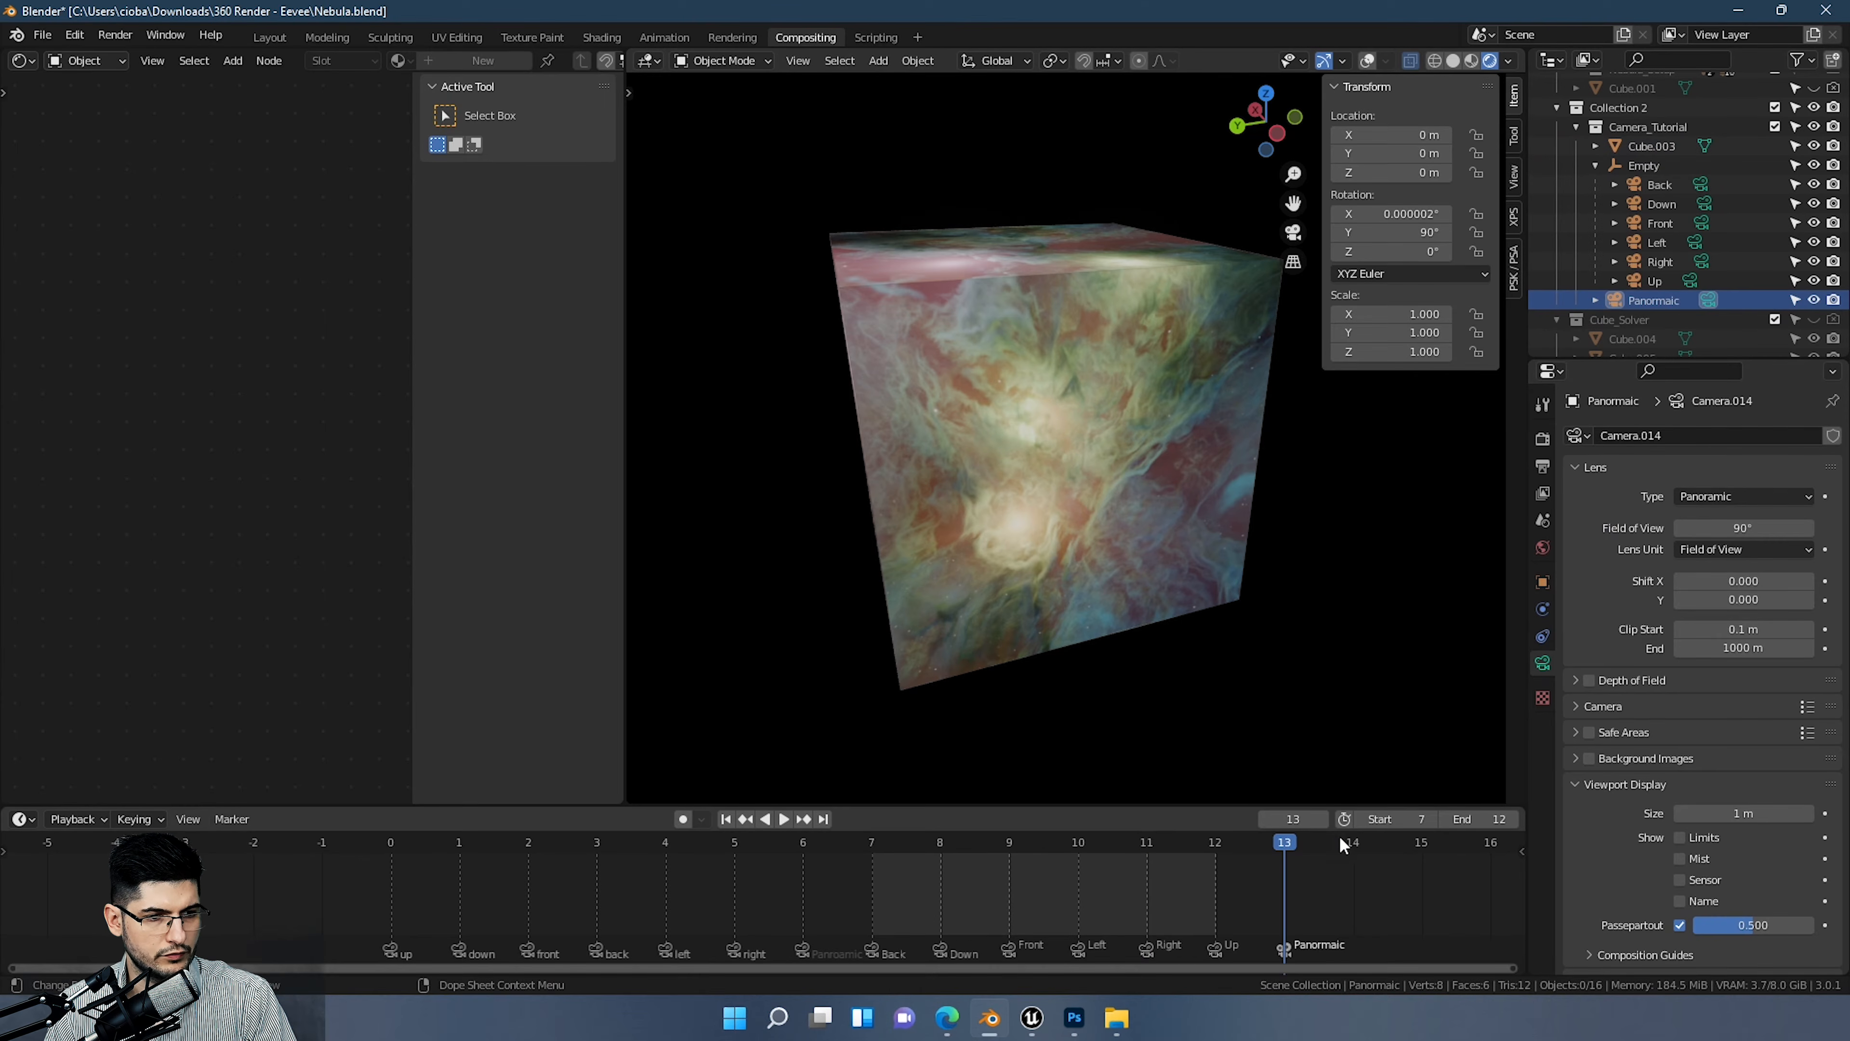
double_click(1421, 816)
type("13")
key("Return")
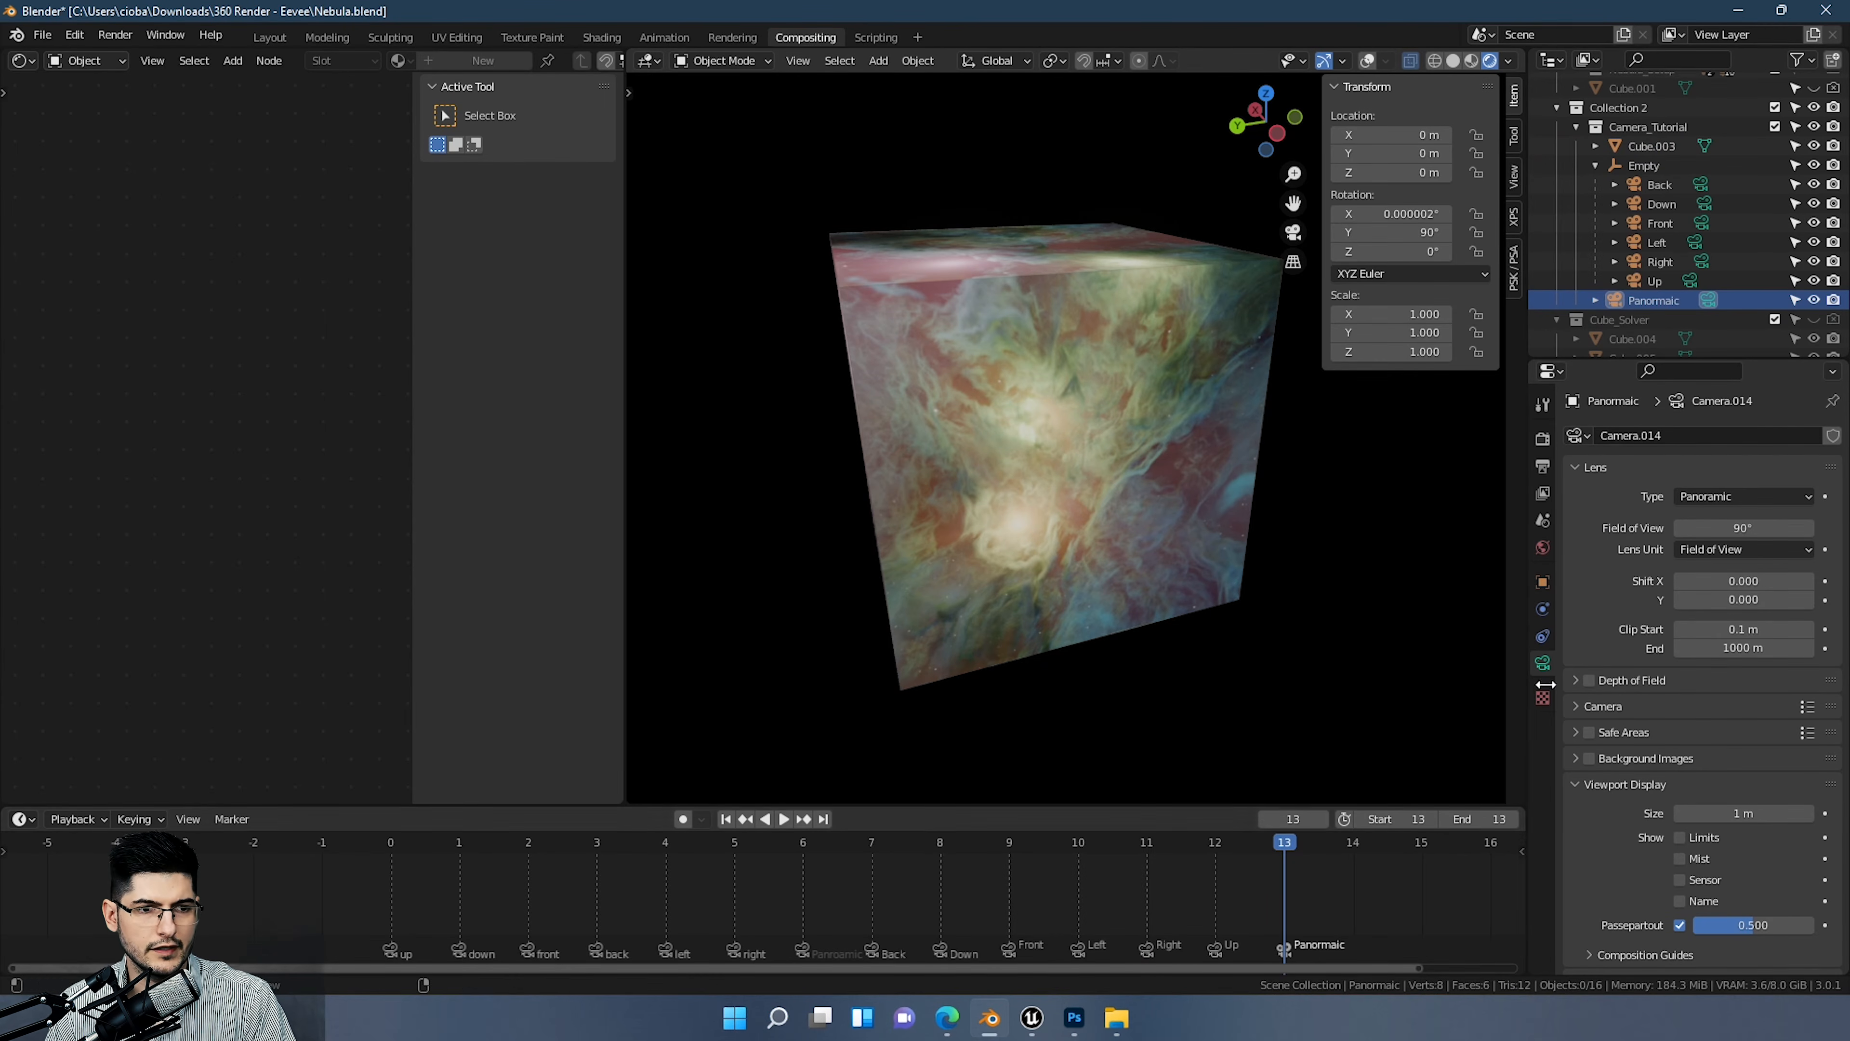
Step: Double the output's horizontal resolution with 4096*2, giving 8192 px
left_click(1542, 438)
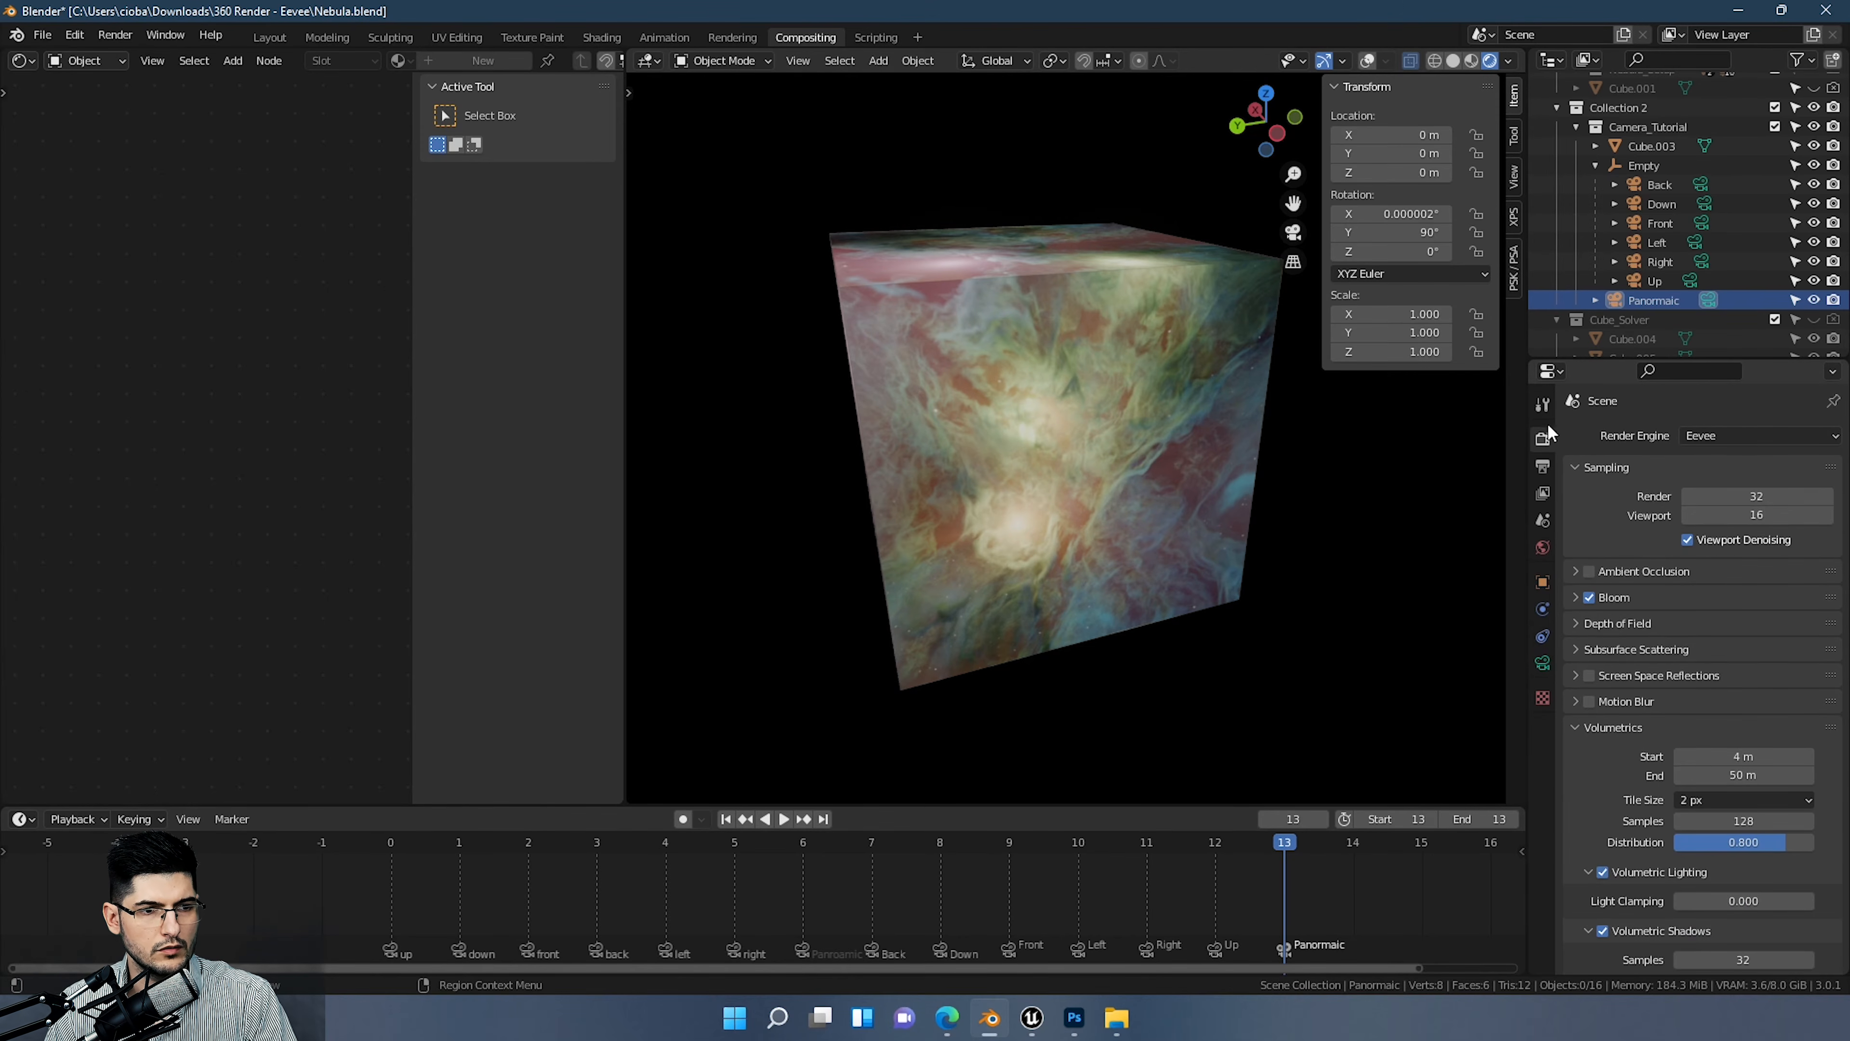
left_click(1542, 470)
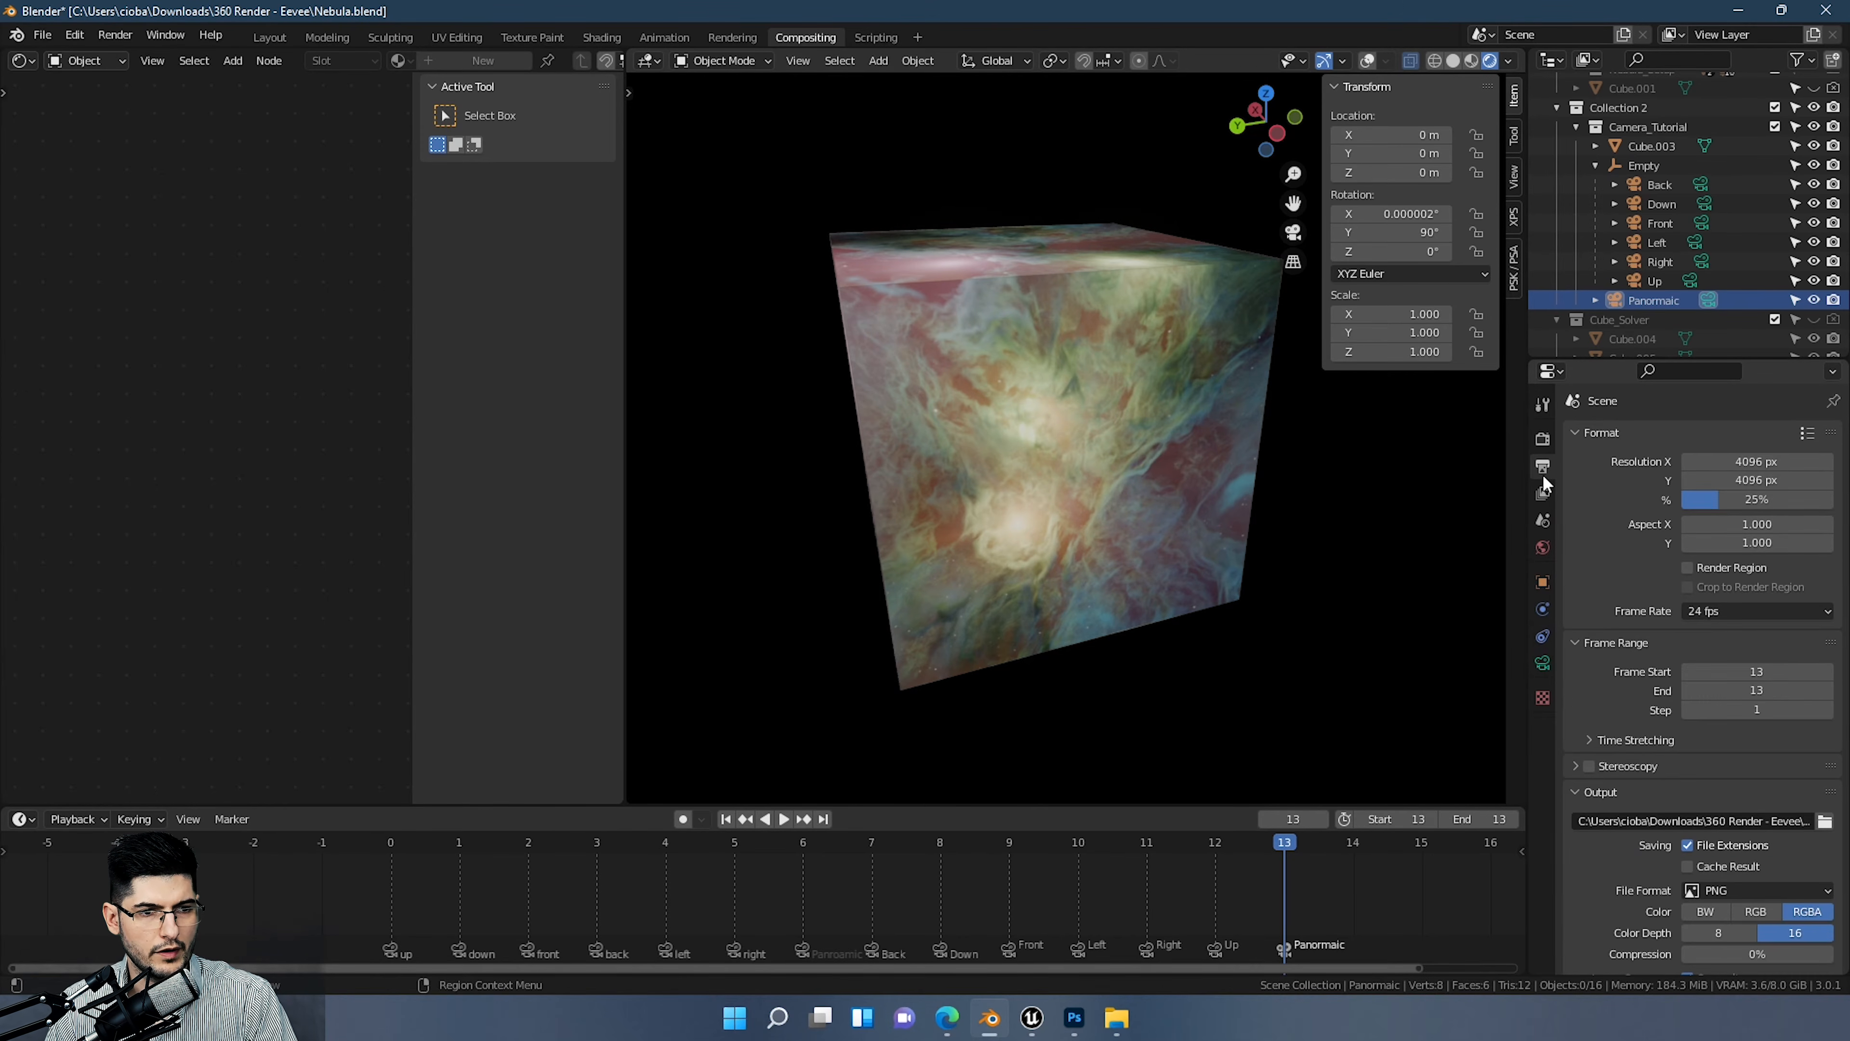
double_click(1737, 462)
type("4096*2")
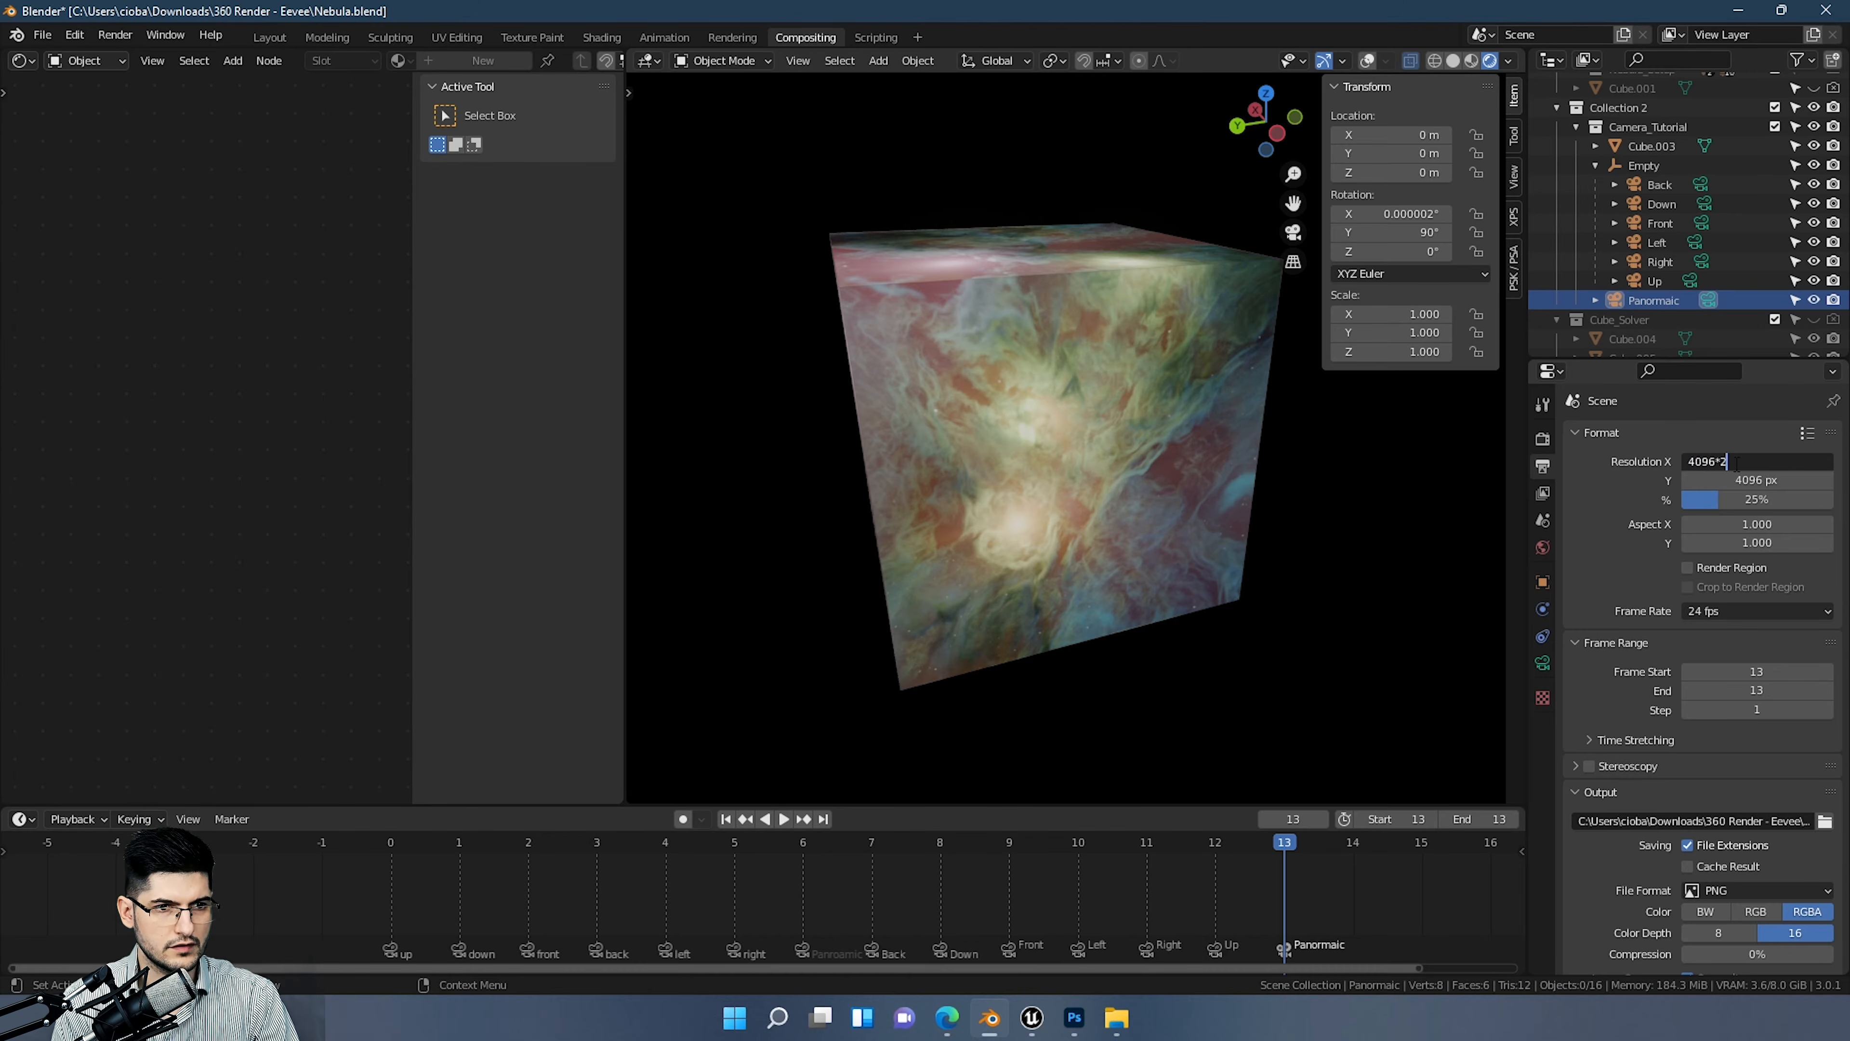
key("Return")
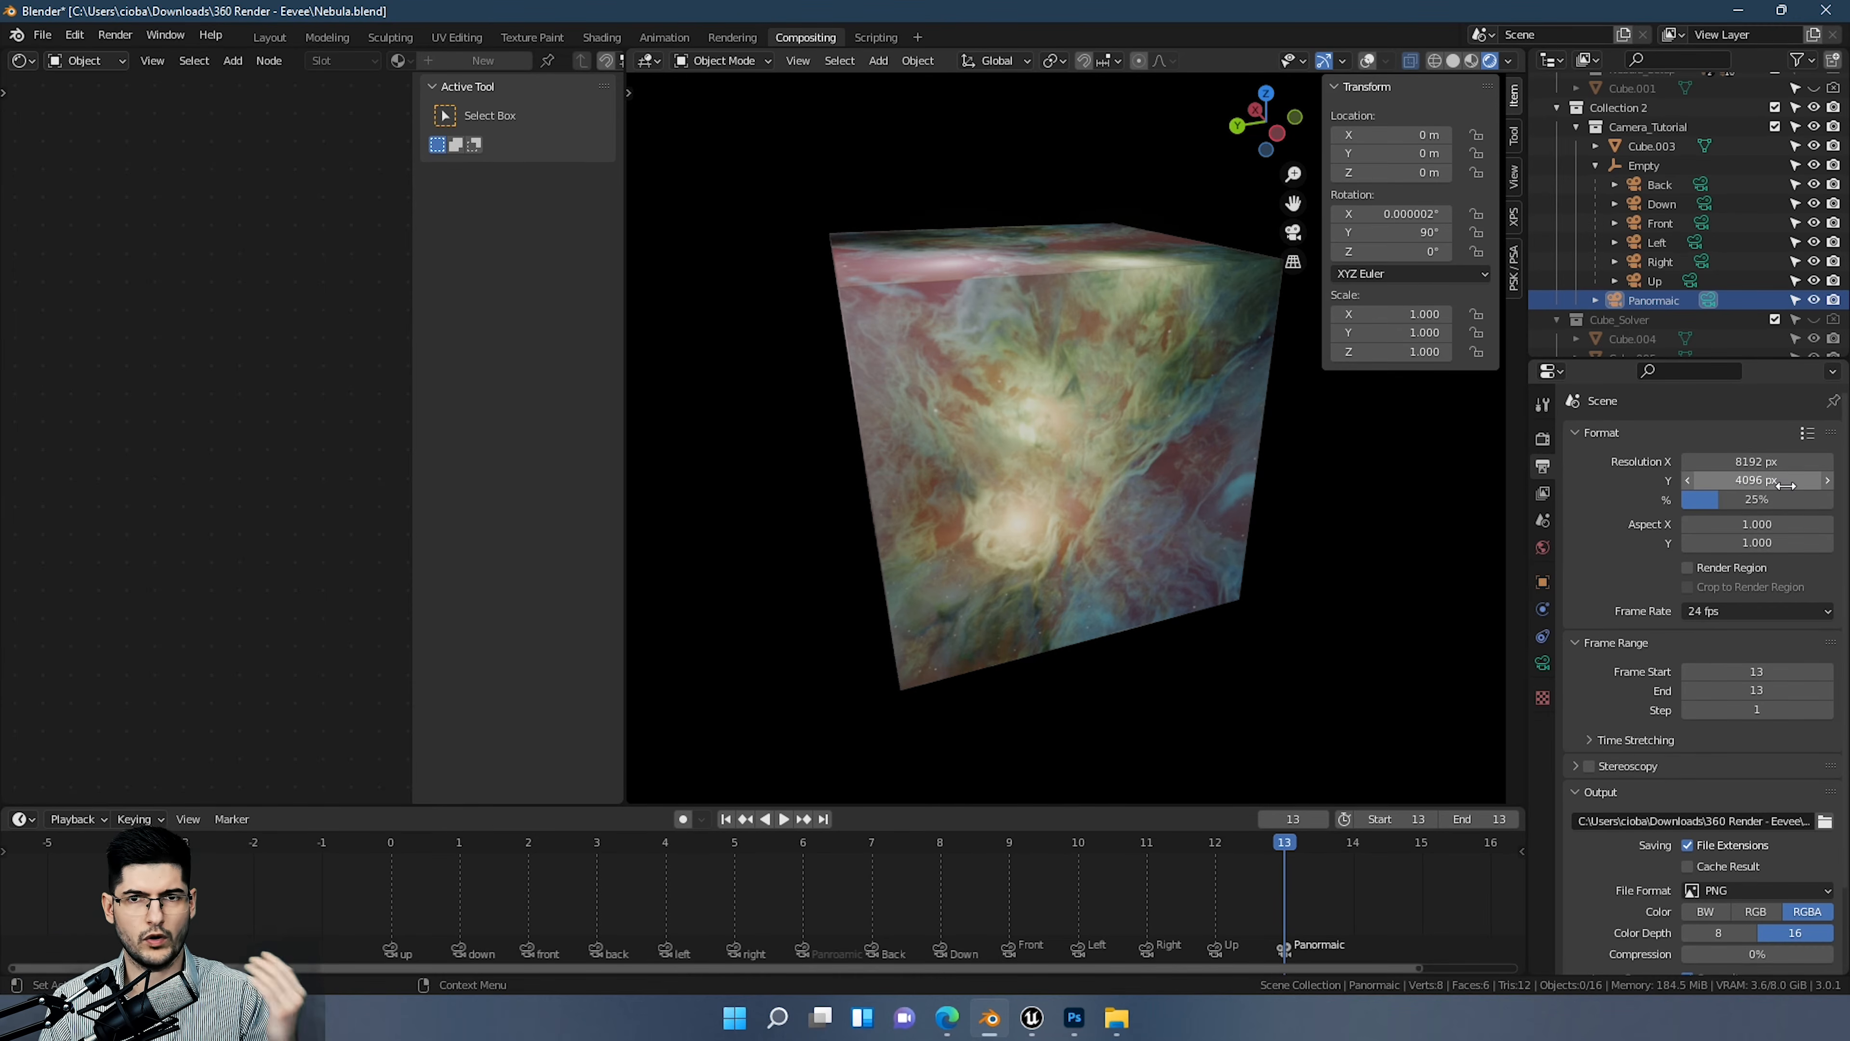
scroll(1748, 510, "down", 3)
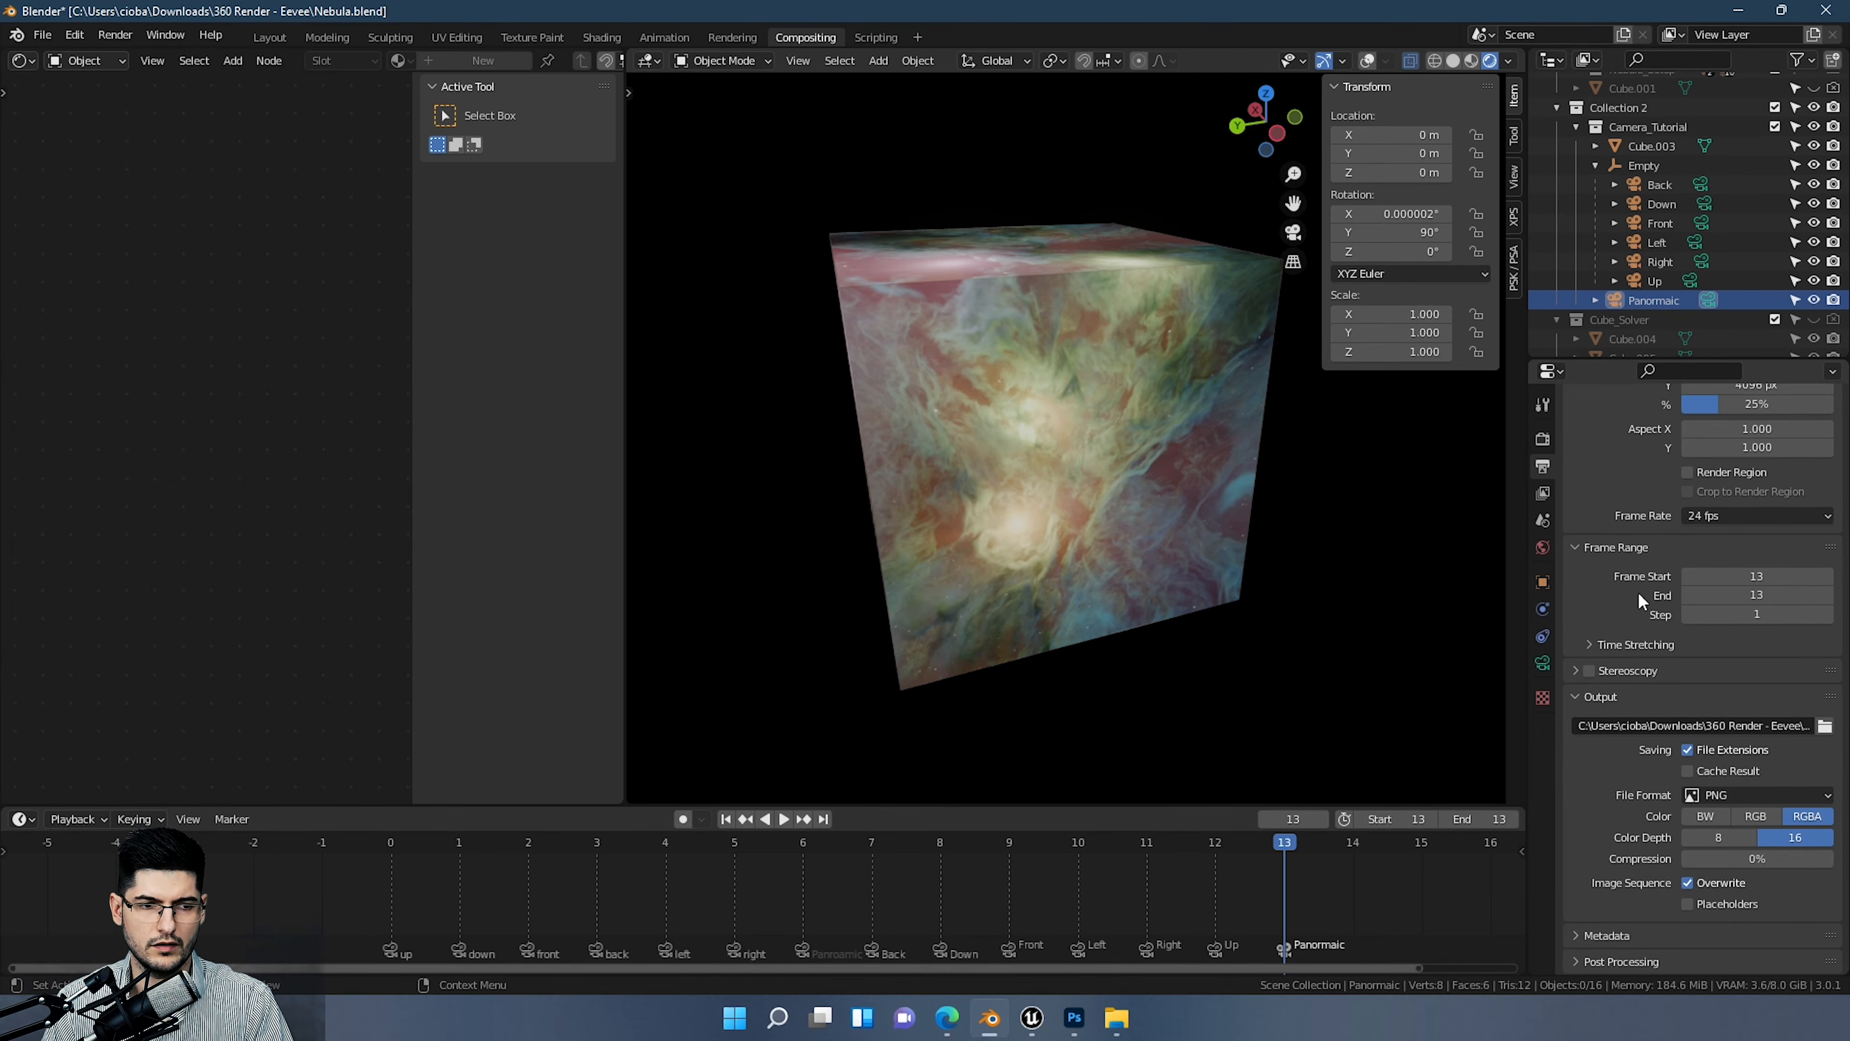
scroll(1632, 511, "up", 3)
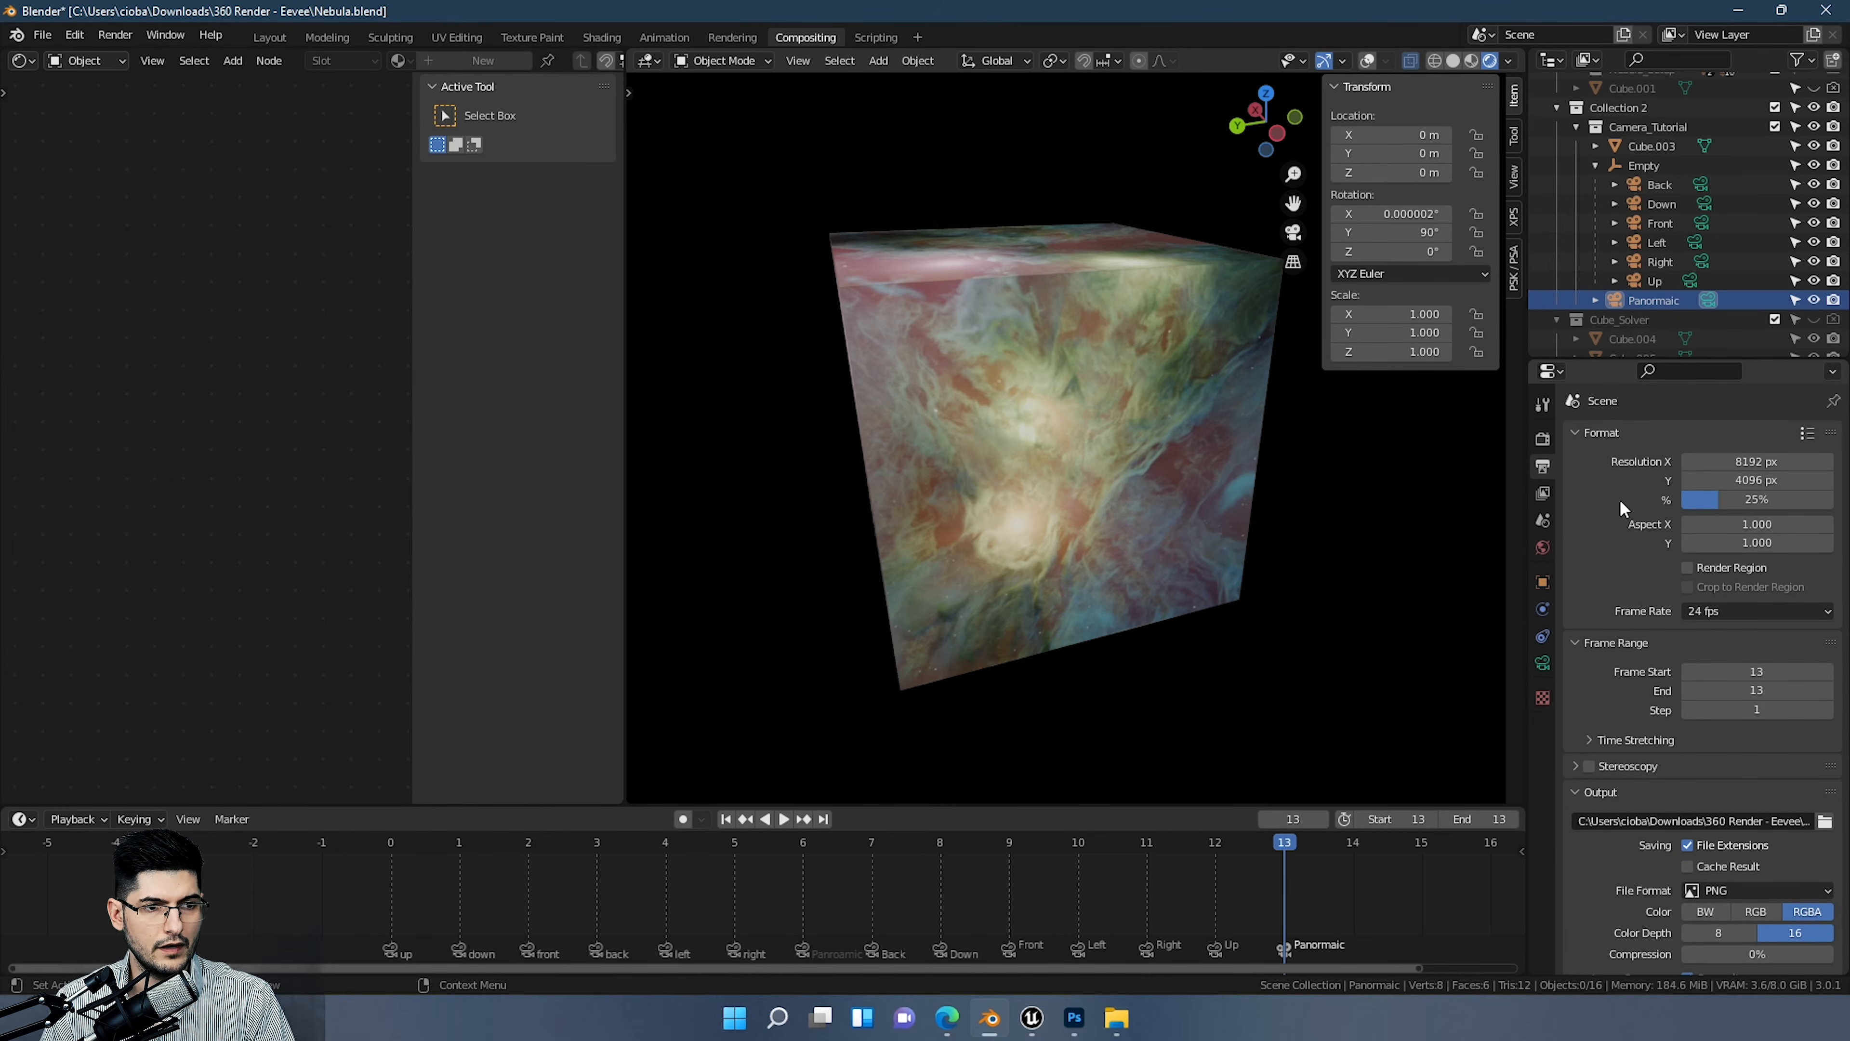
Step: Switch the render engine from Eevee to Cycles
left_click(1544, 439)
left_click(1705, 436)
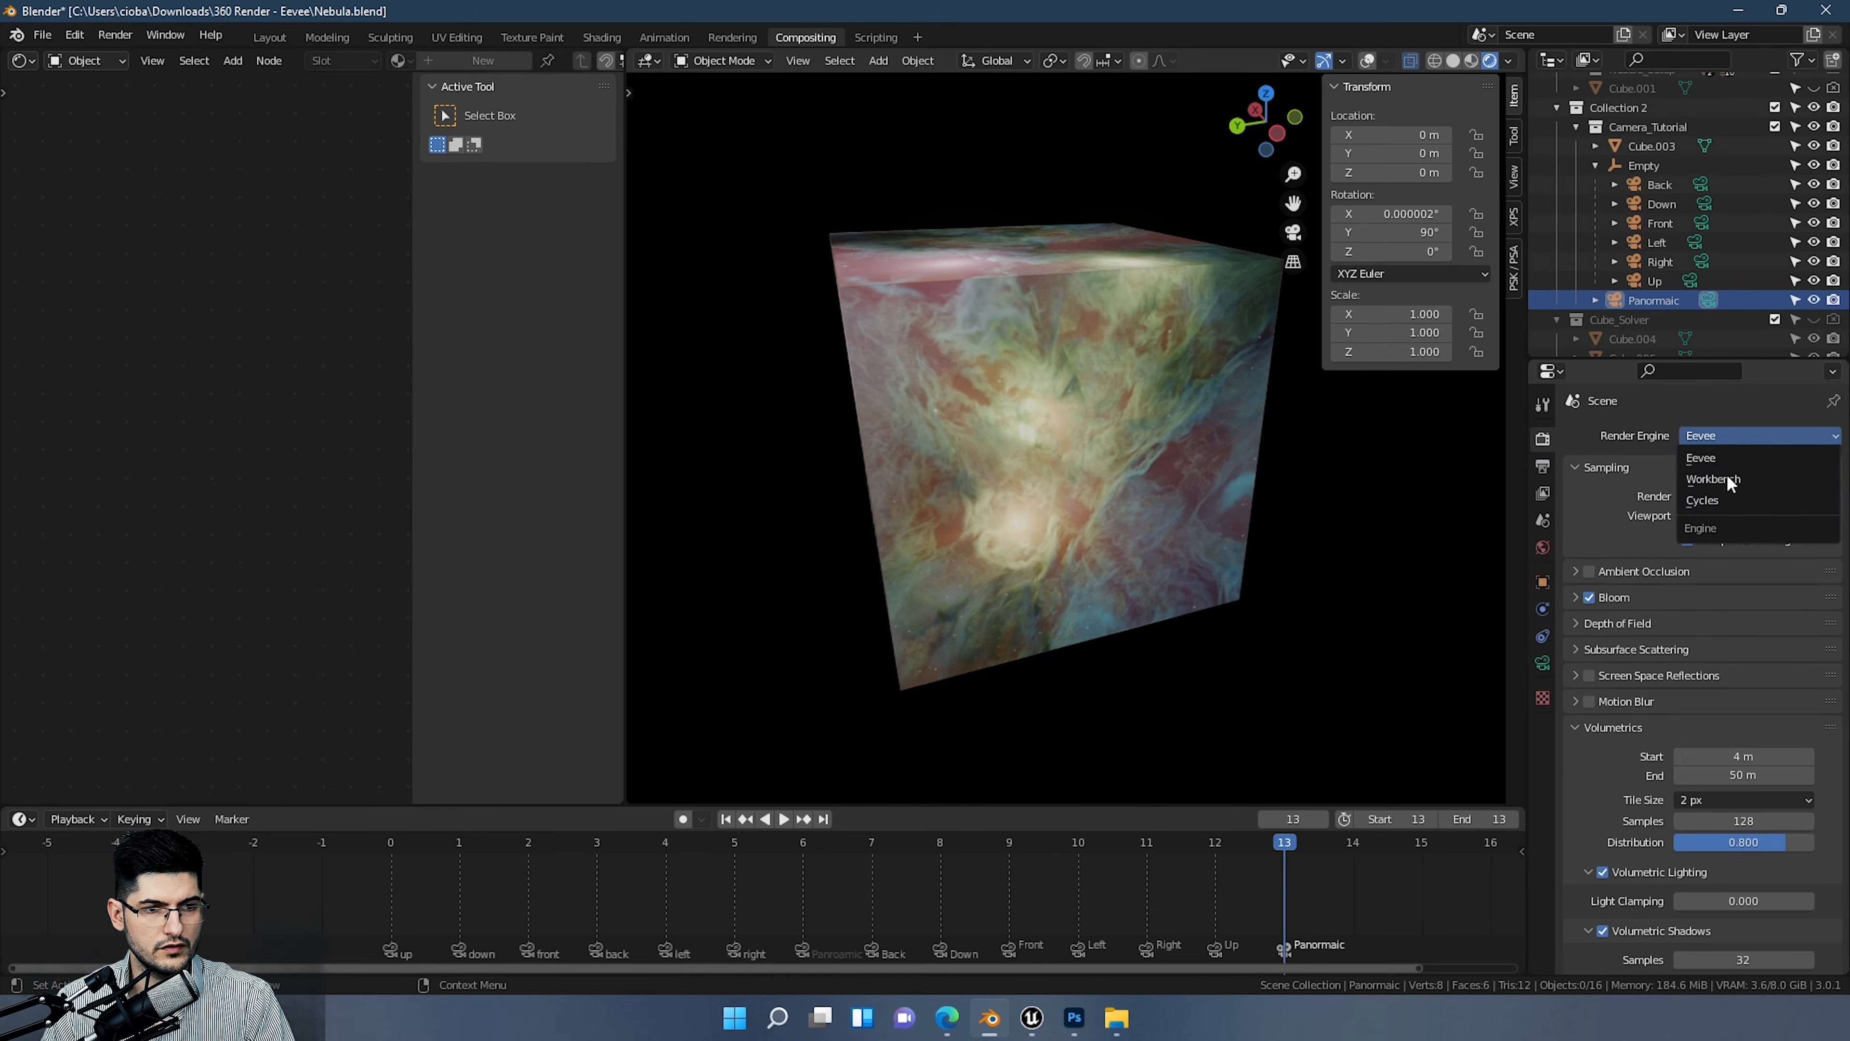
left_click(1718, 489)
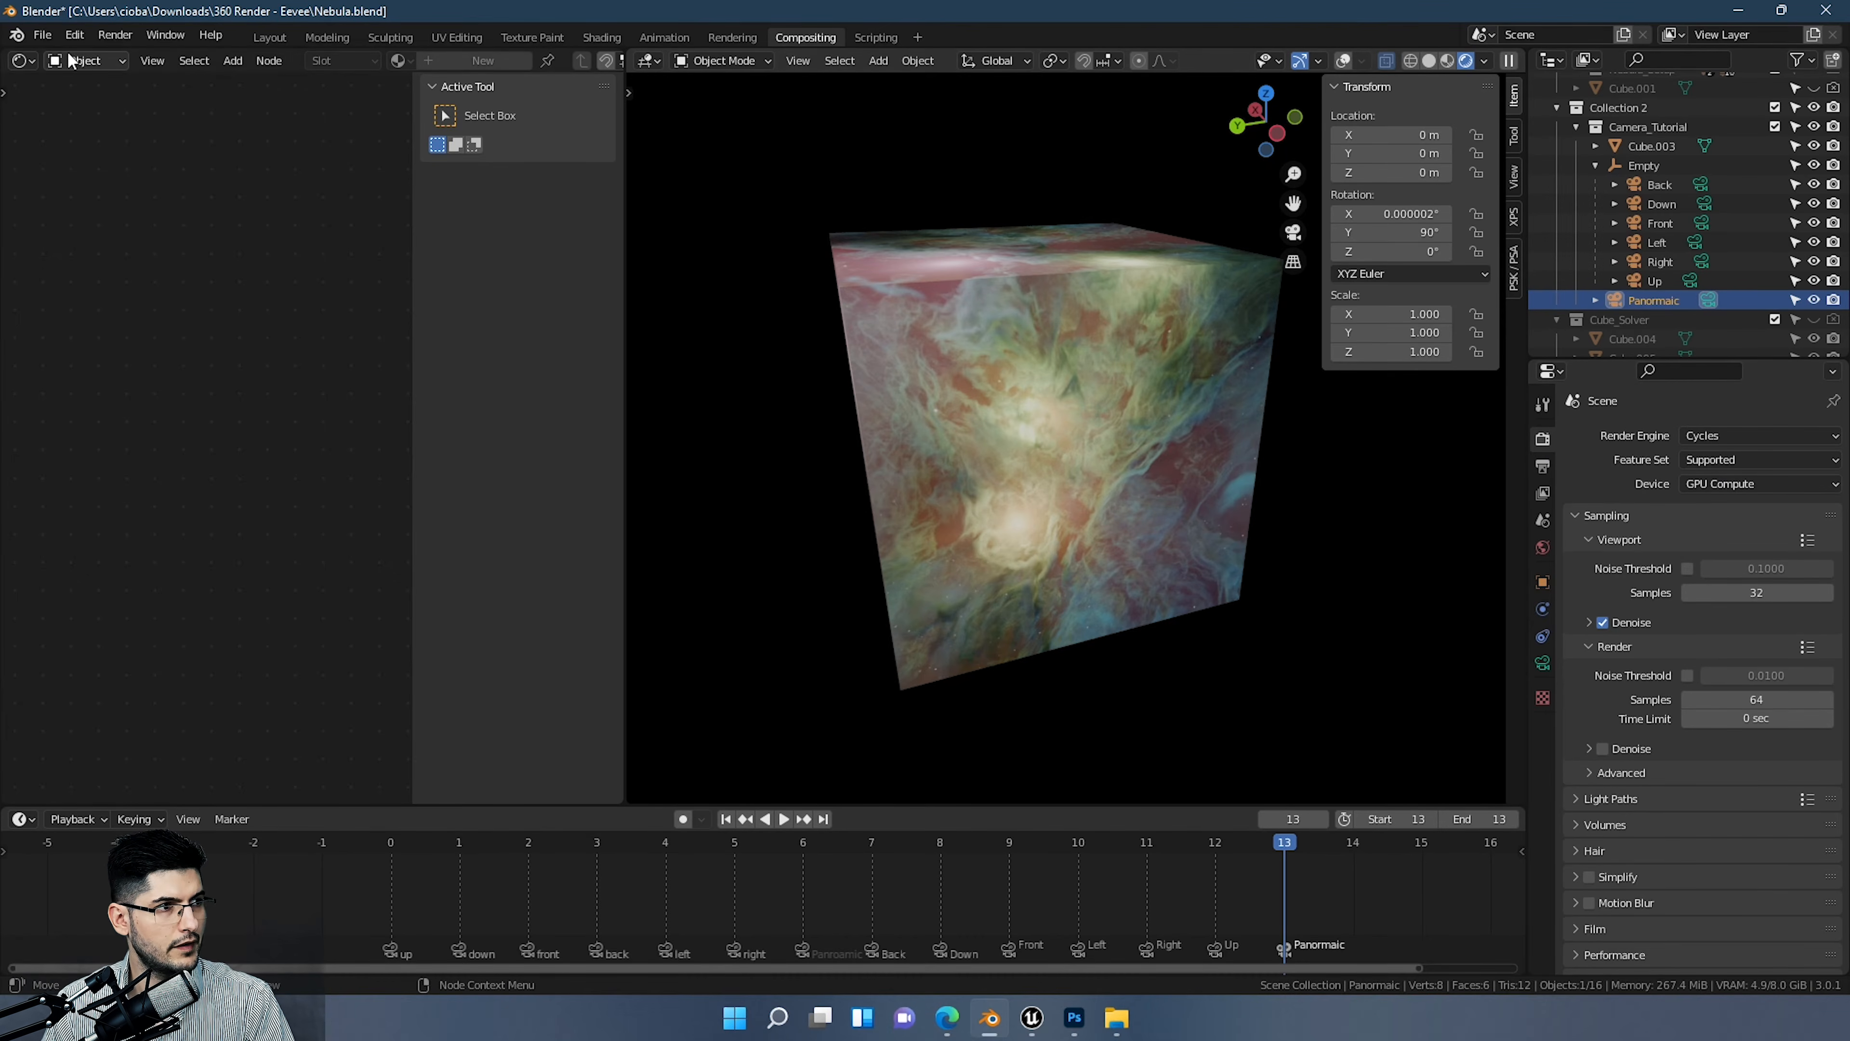
Step: Change the Shader Editor area to a 3D Viewport to preview the panoramic camera's view
left_click(20, 62)
left_click(20, 61)
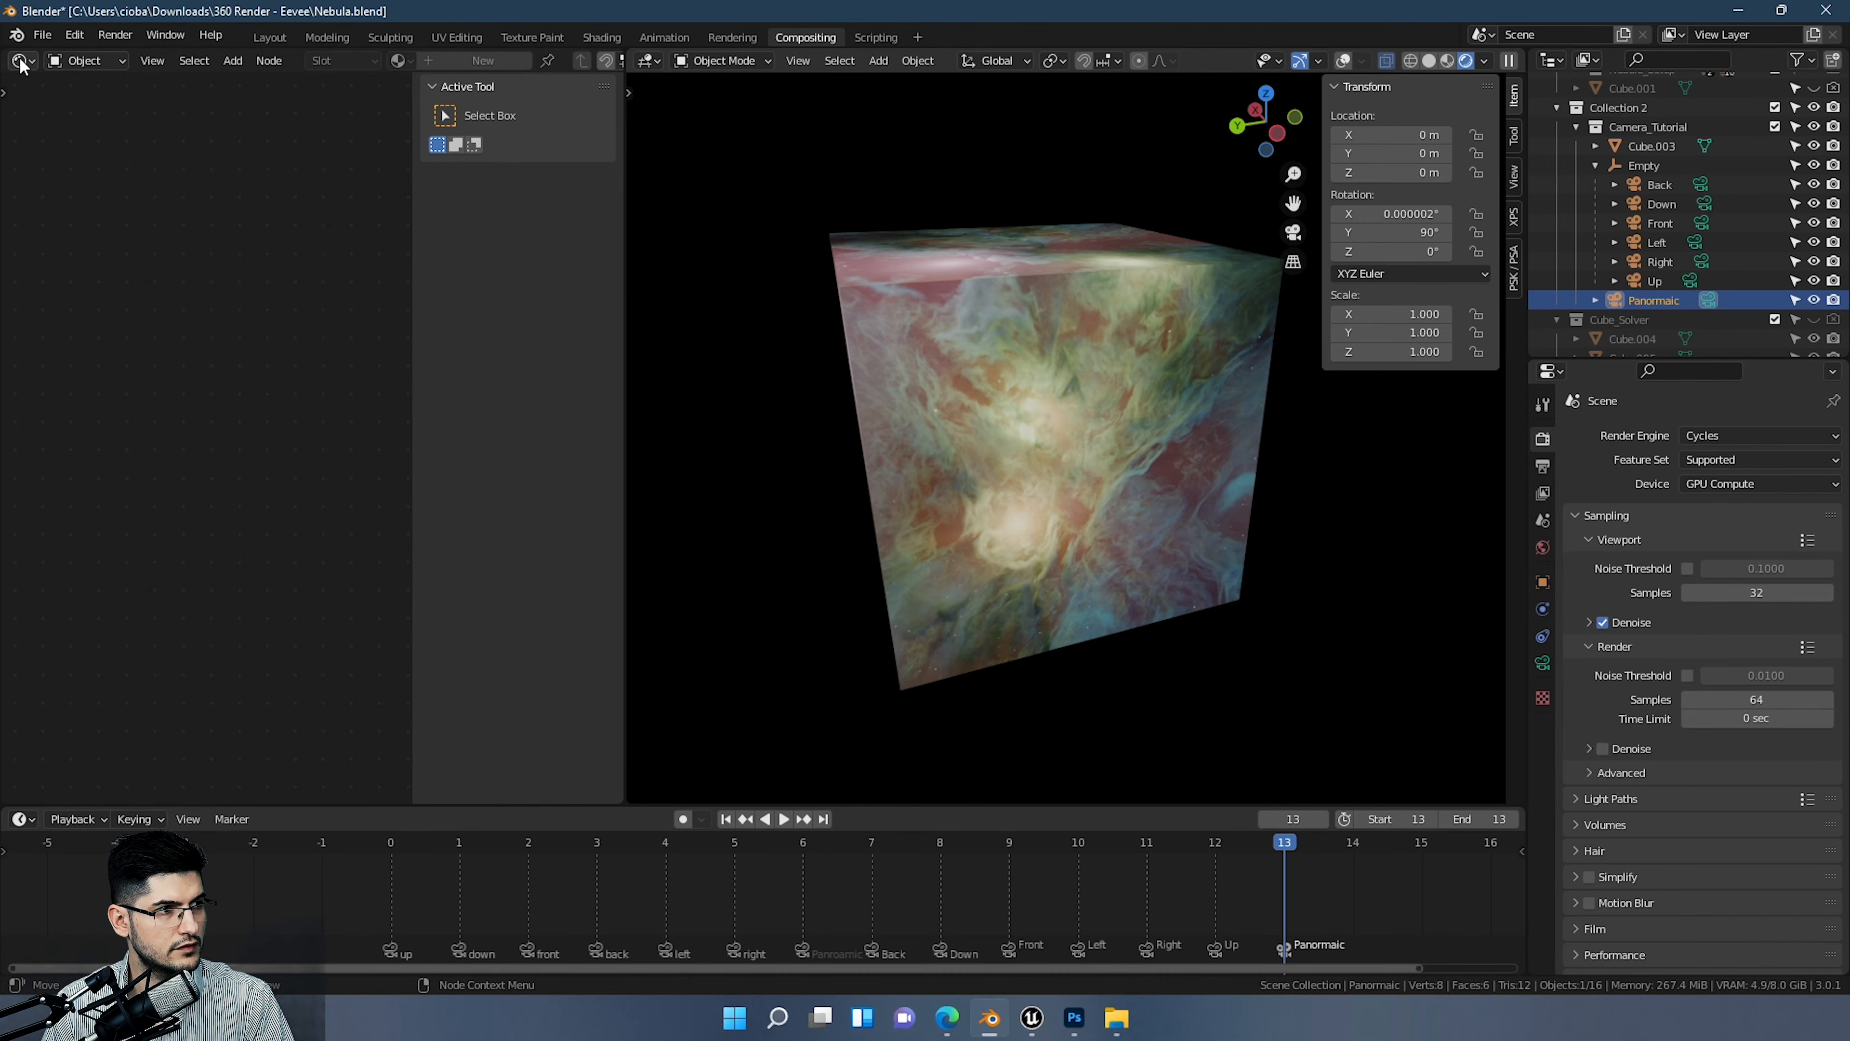
left_click(20, 61)
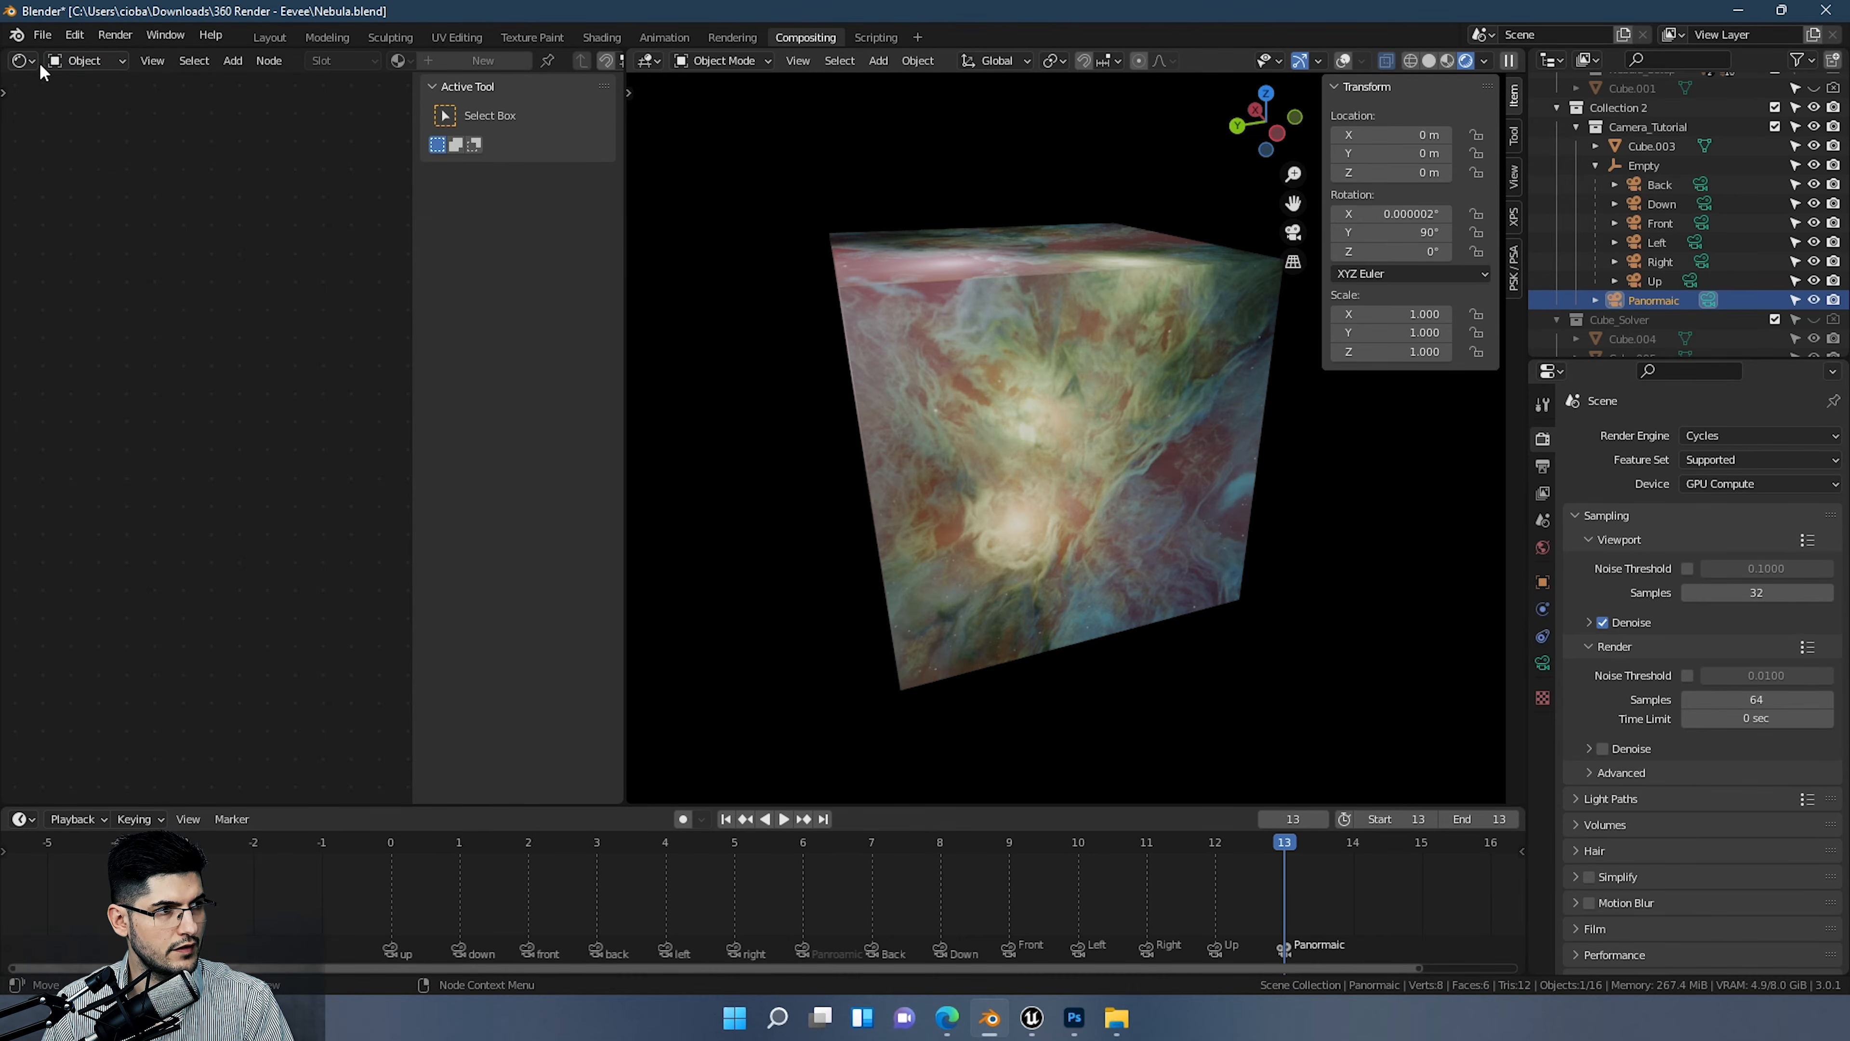
left_click(22, 62)
left_click(76, 115)
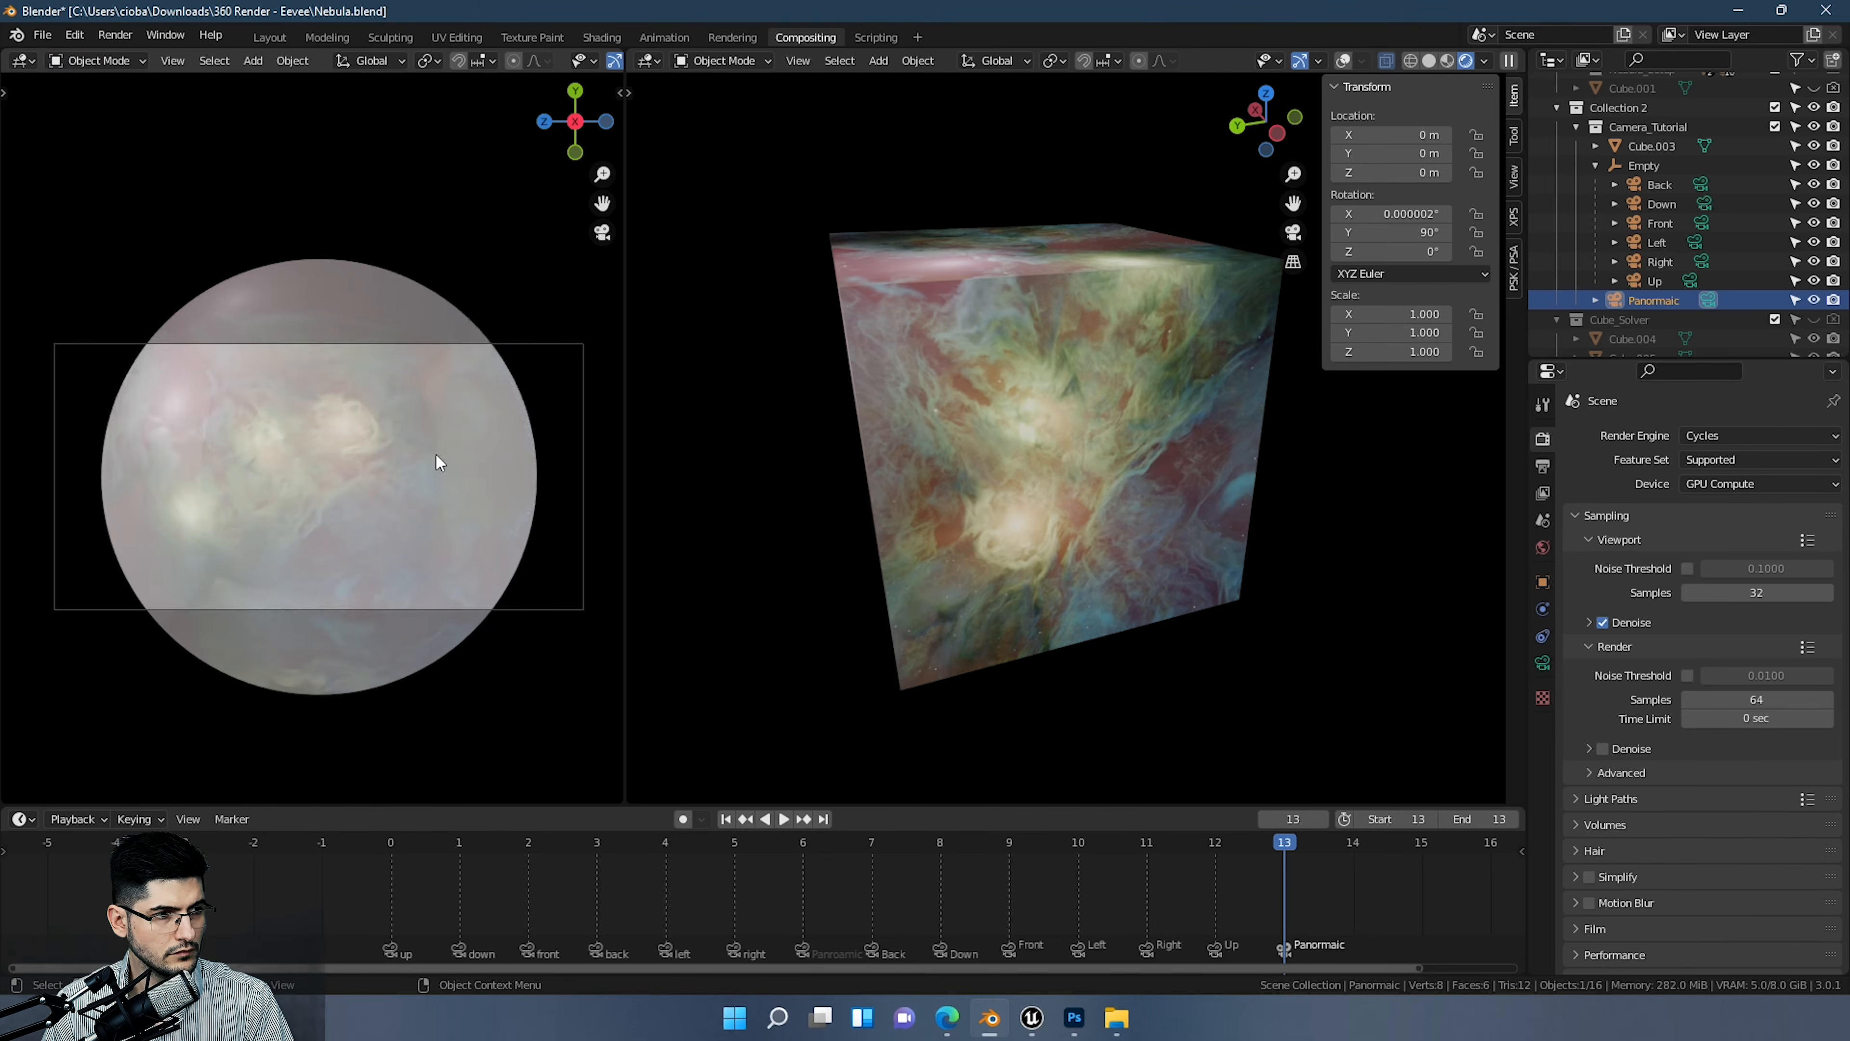
Step: Disable Diffuse, Glossy, Transmission, Volume Scatter and Shadow ray visibility for Cube.003, keeping only Camera enabled
left_click(1011, 440)
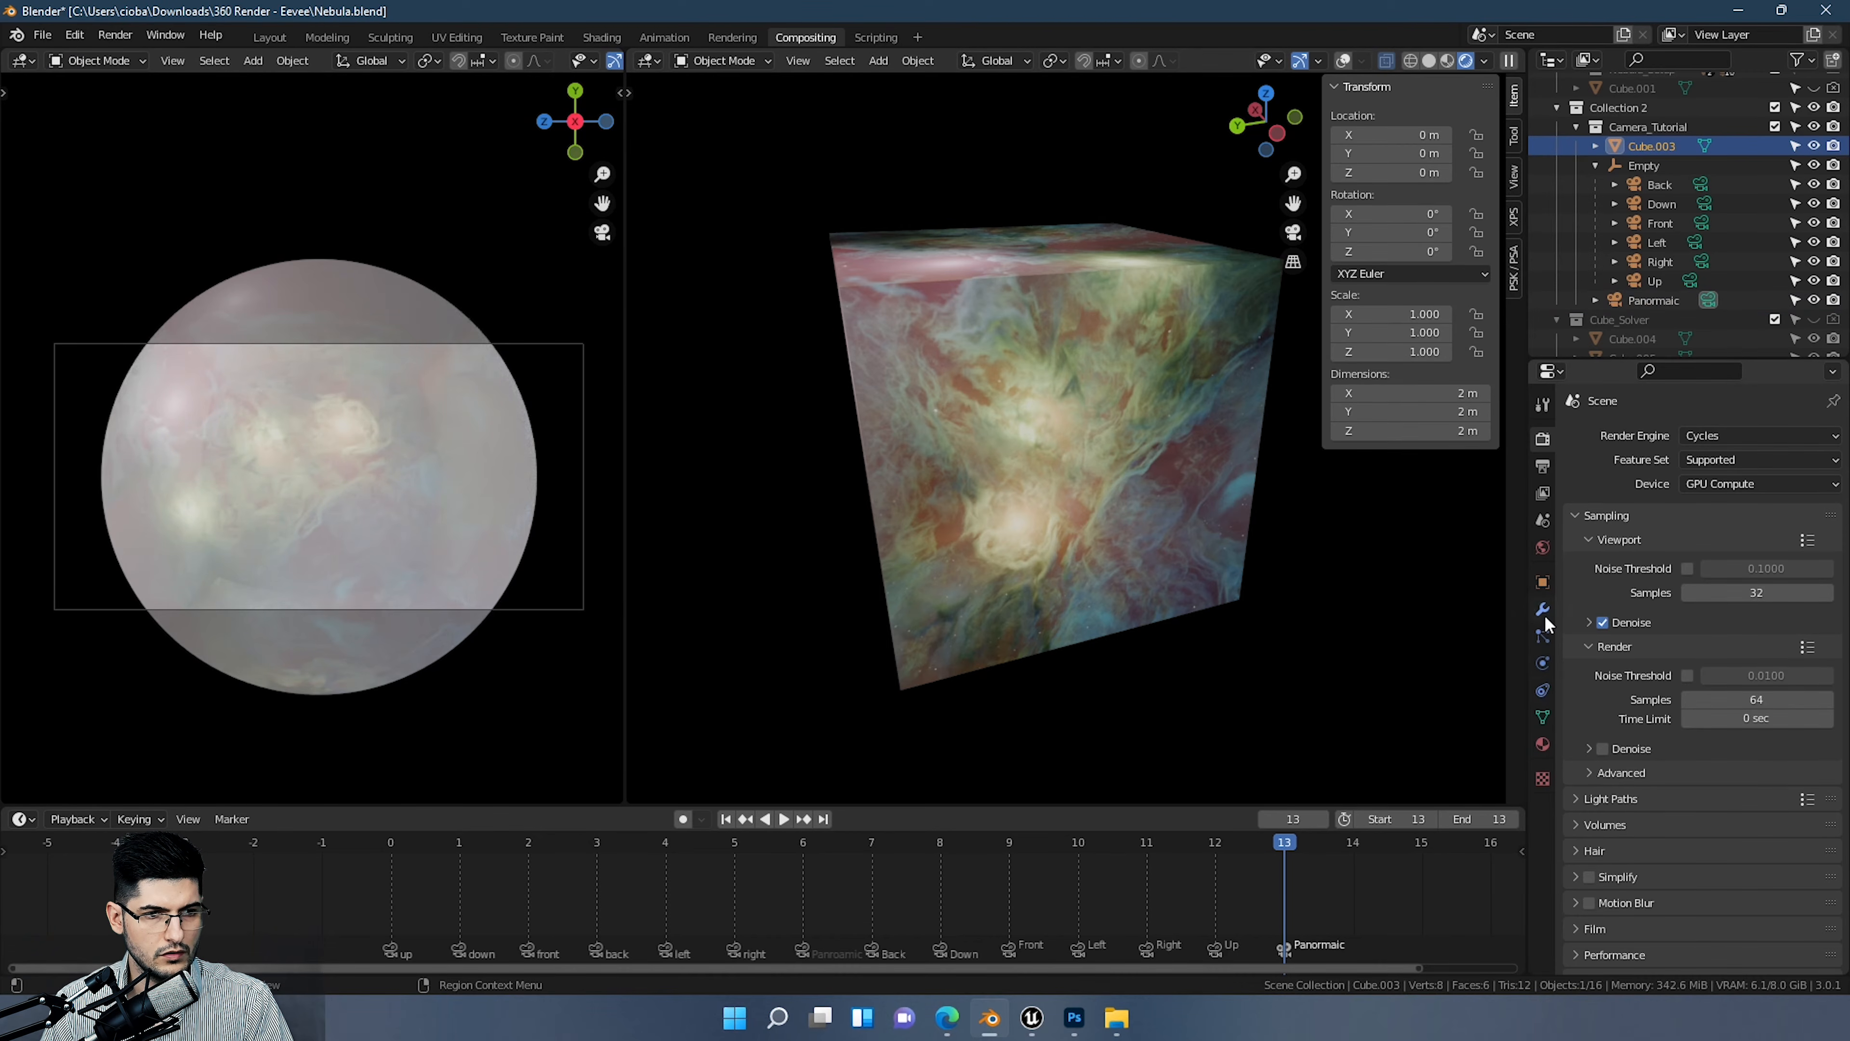
left_click(1543, 583)
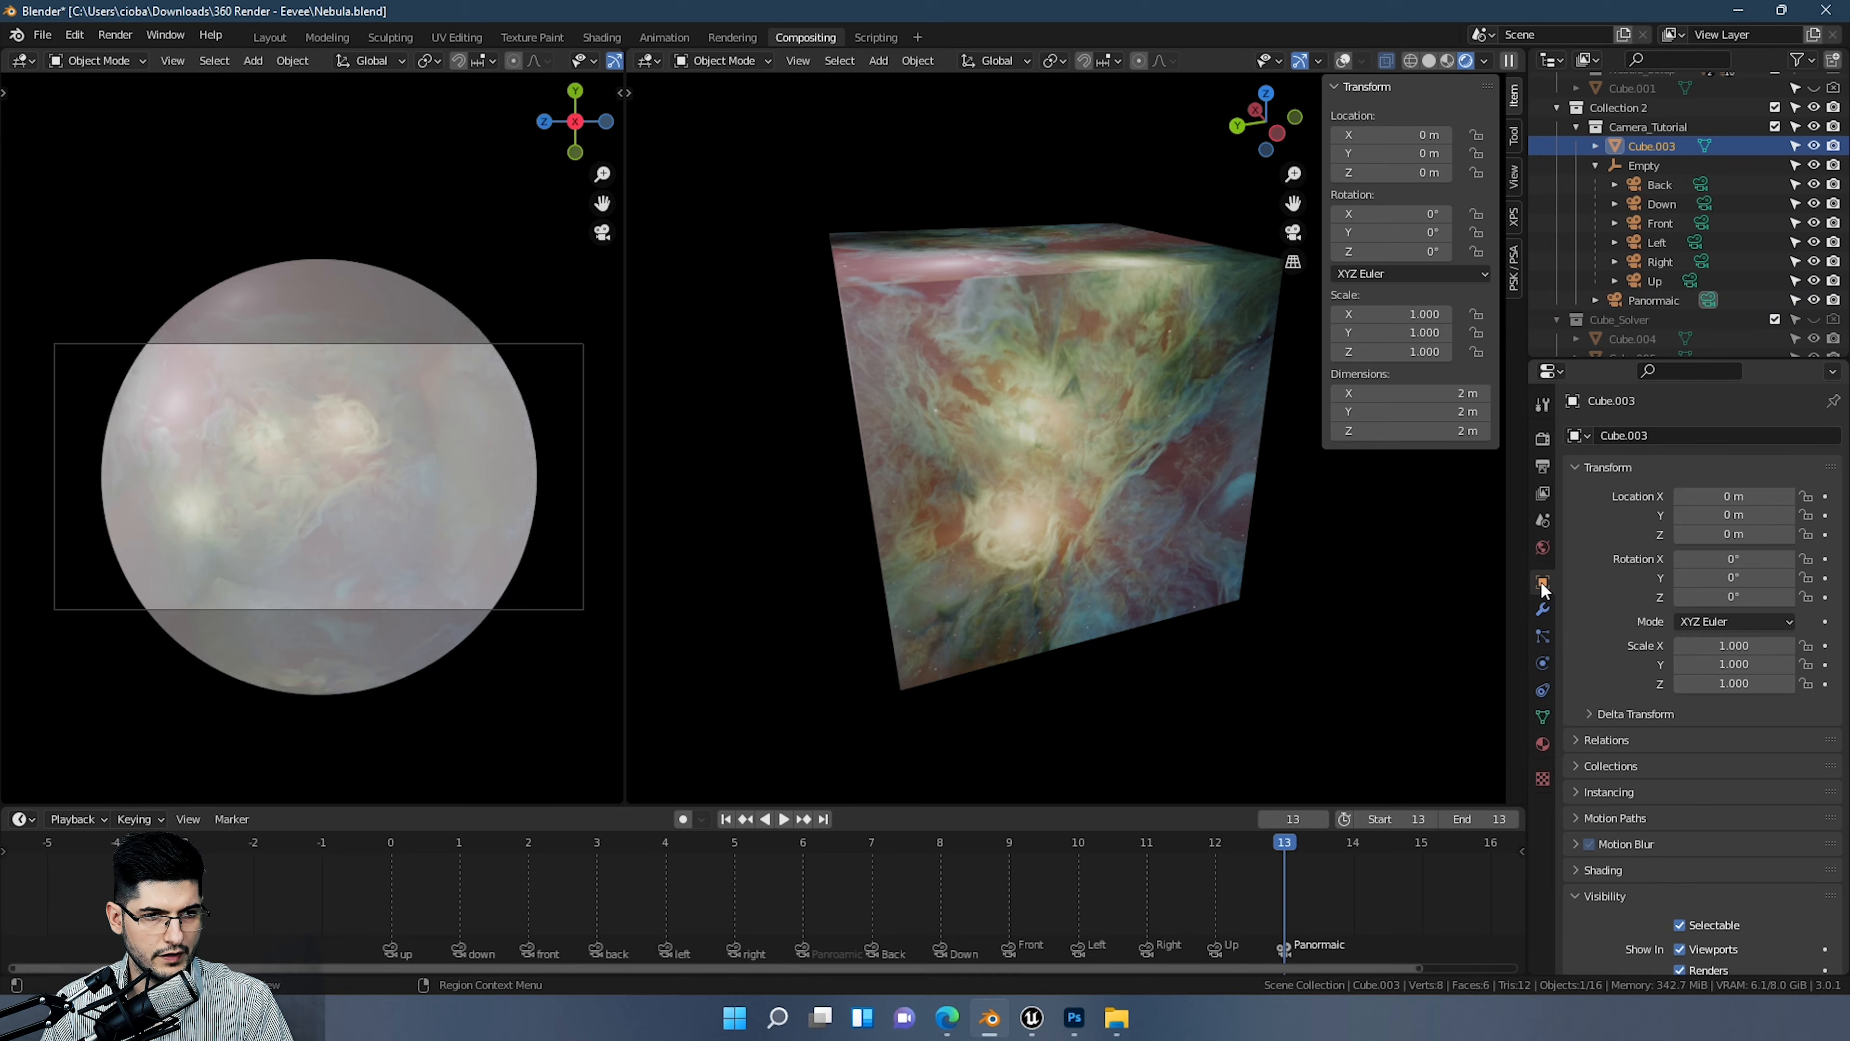
scroll(1633, 596, "down", 8)
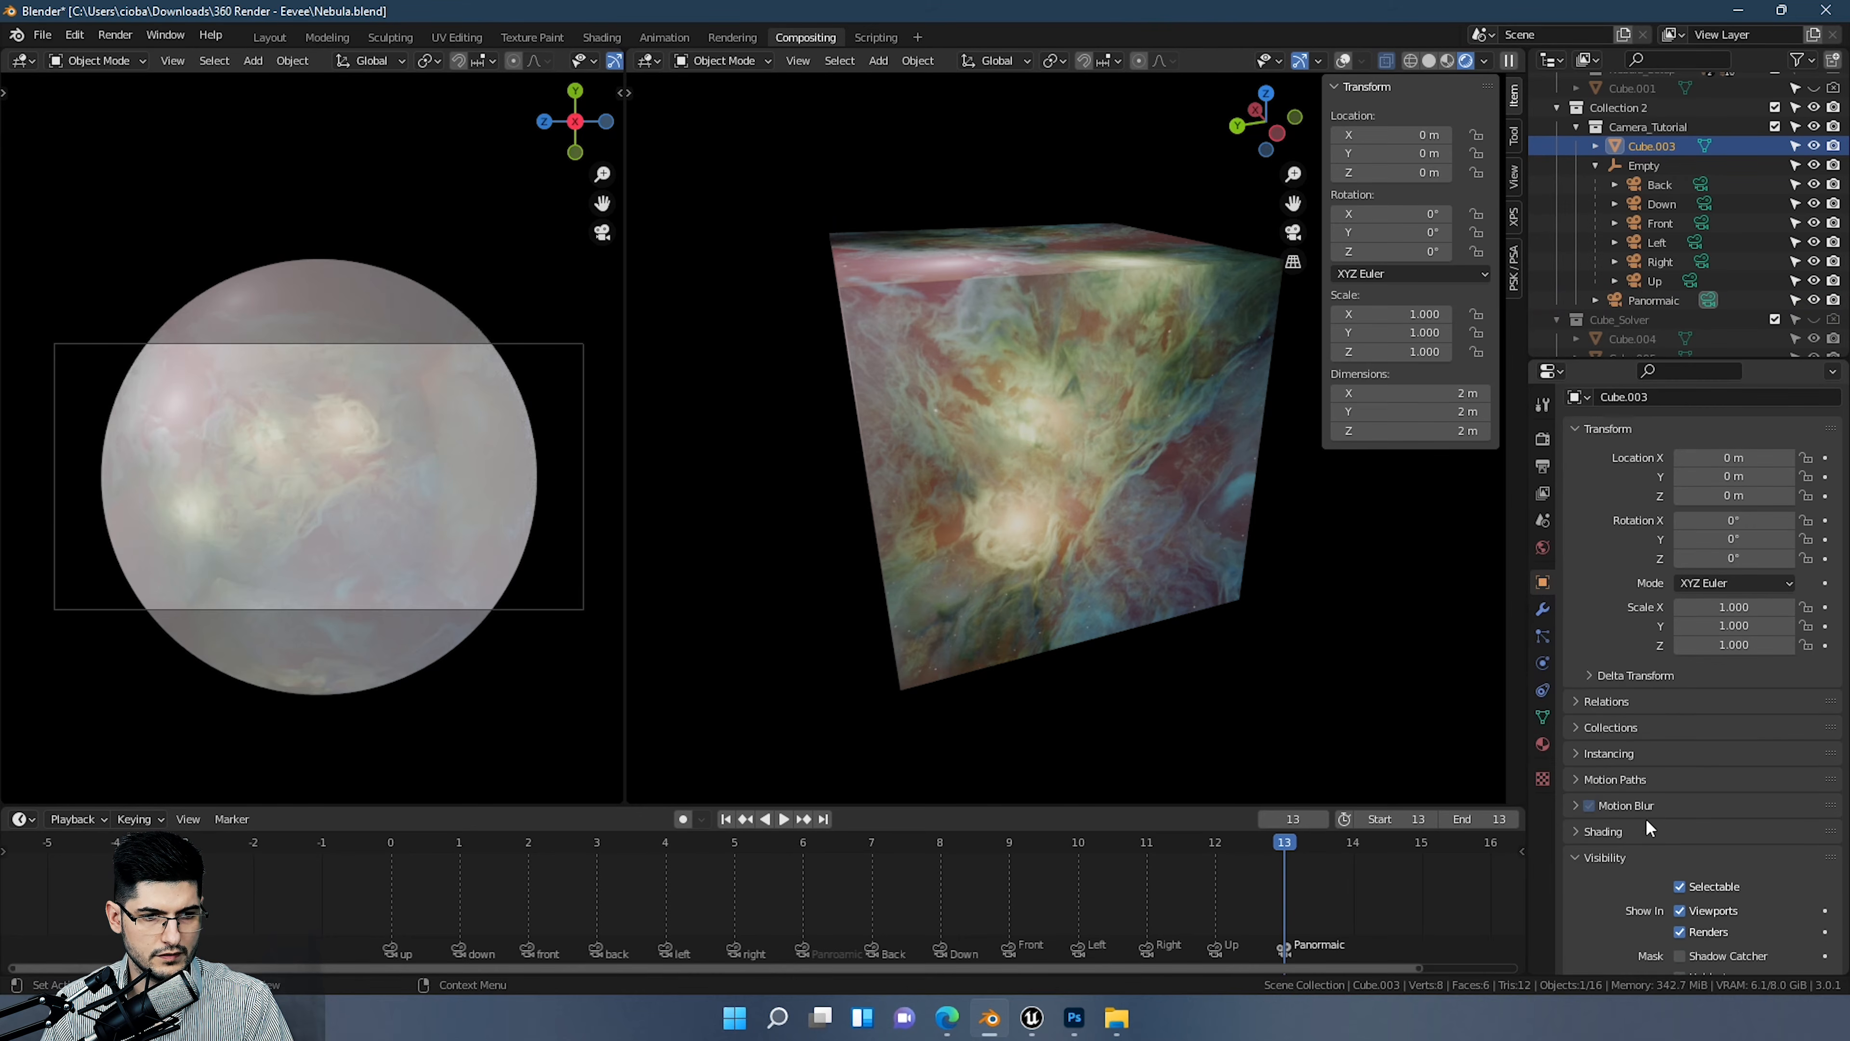
scroll(1692, 740, "down", 3)
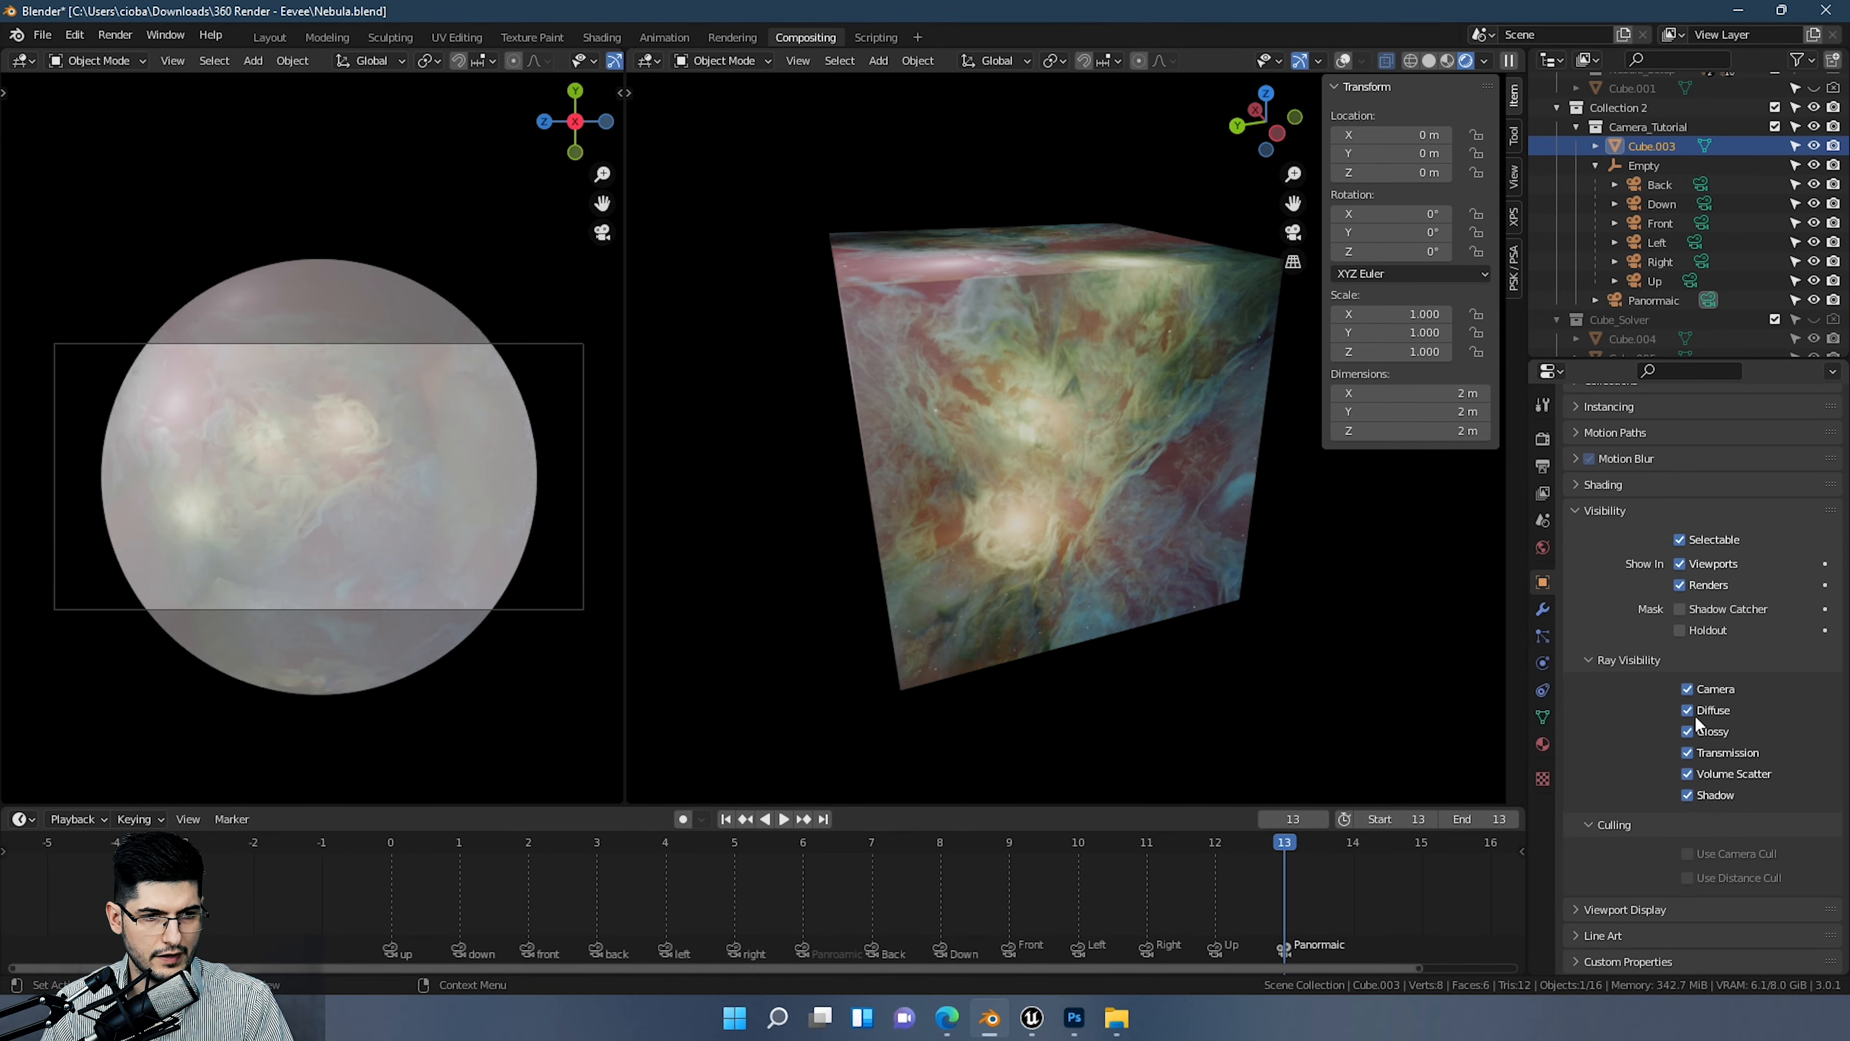
left_click_drag(1694, 714, 1695, 743)
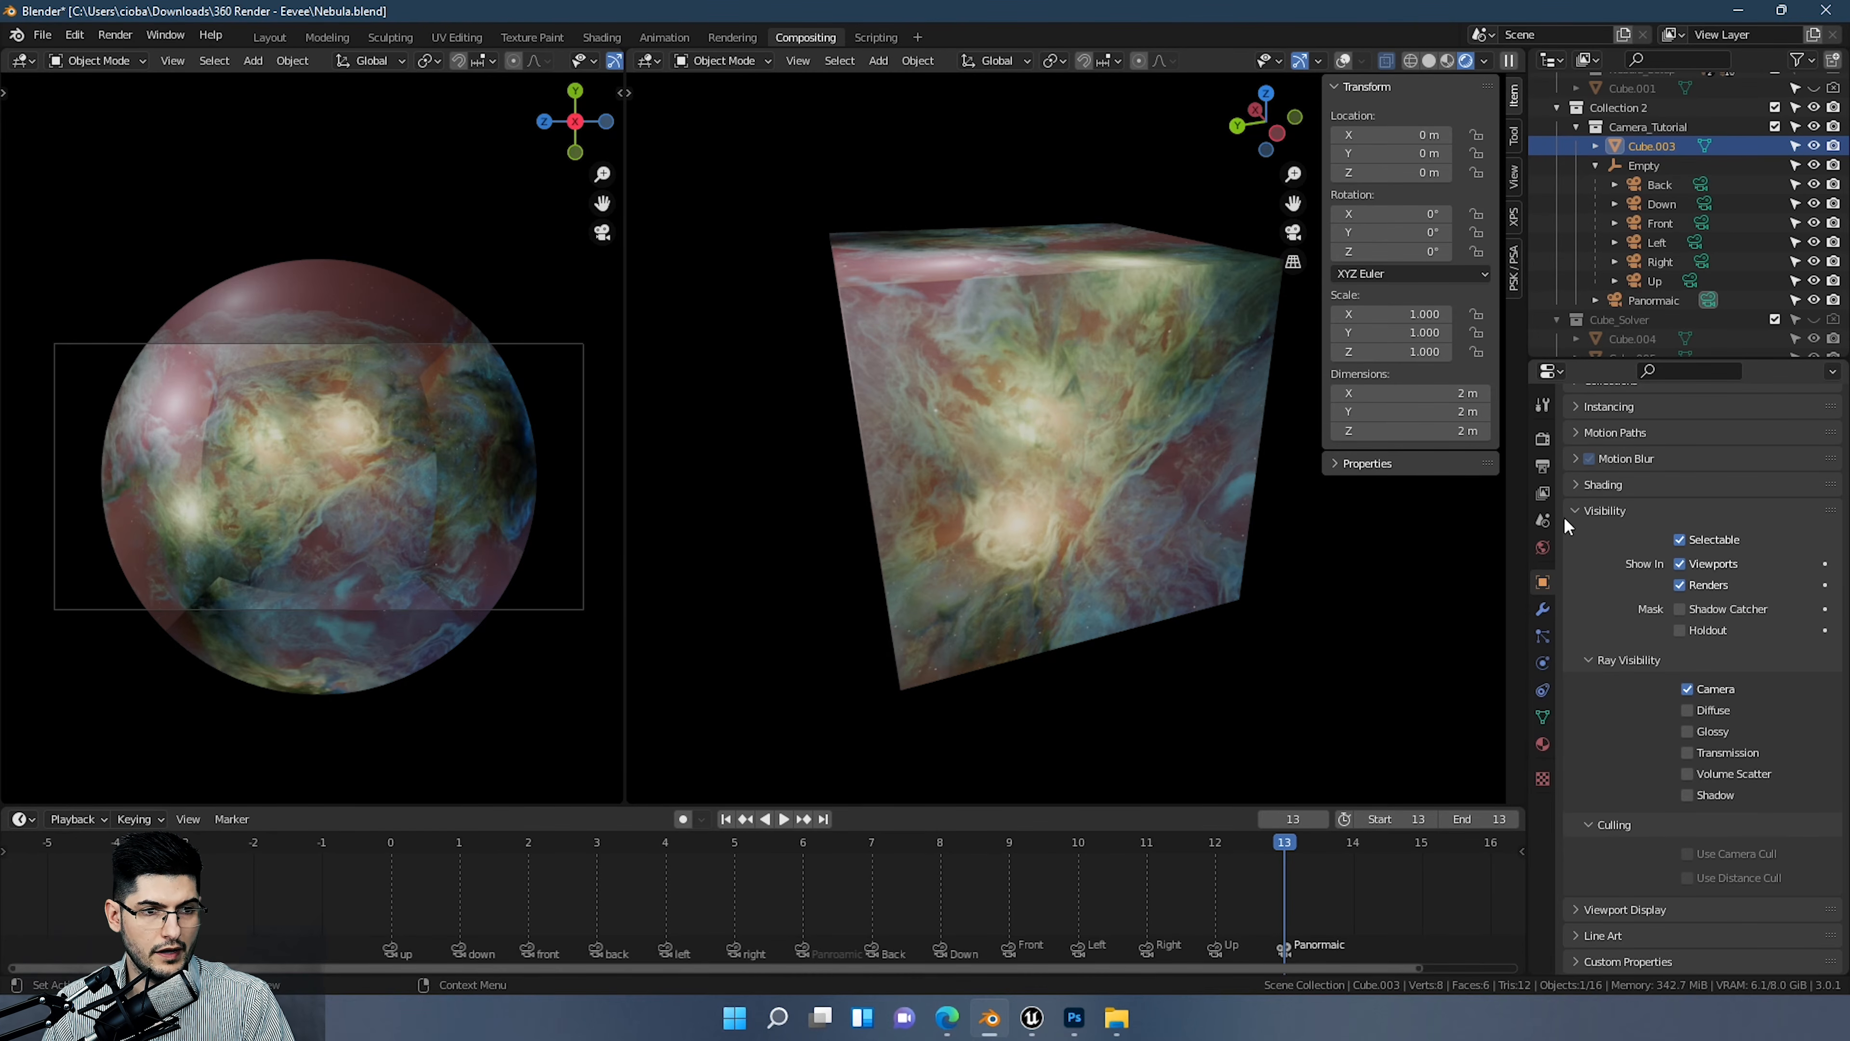
left_click(1661, 319)
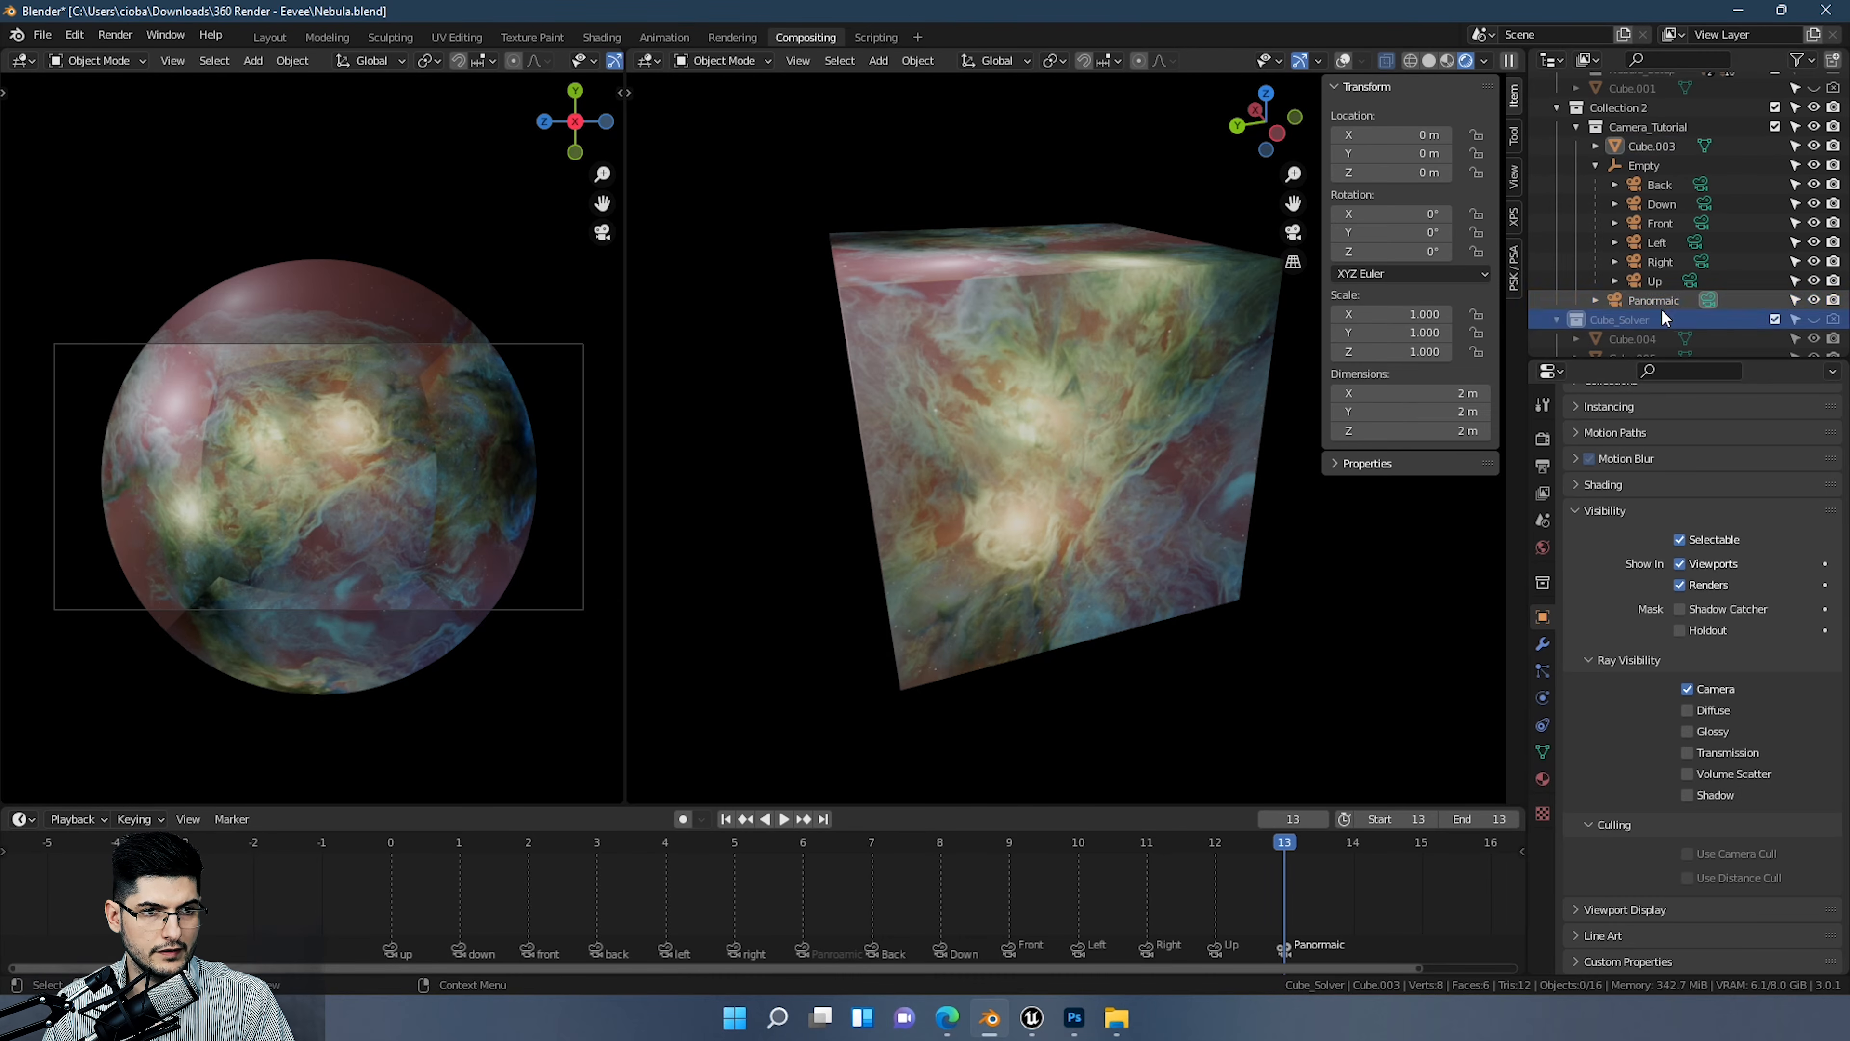
Step: Set the Panormaic camera's panorama type to Equirectangular and widen the viewport showing its view
left_click(1657, 300)
left_click(1543, 698)
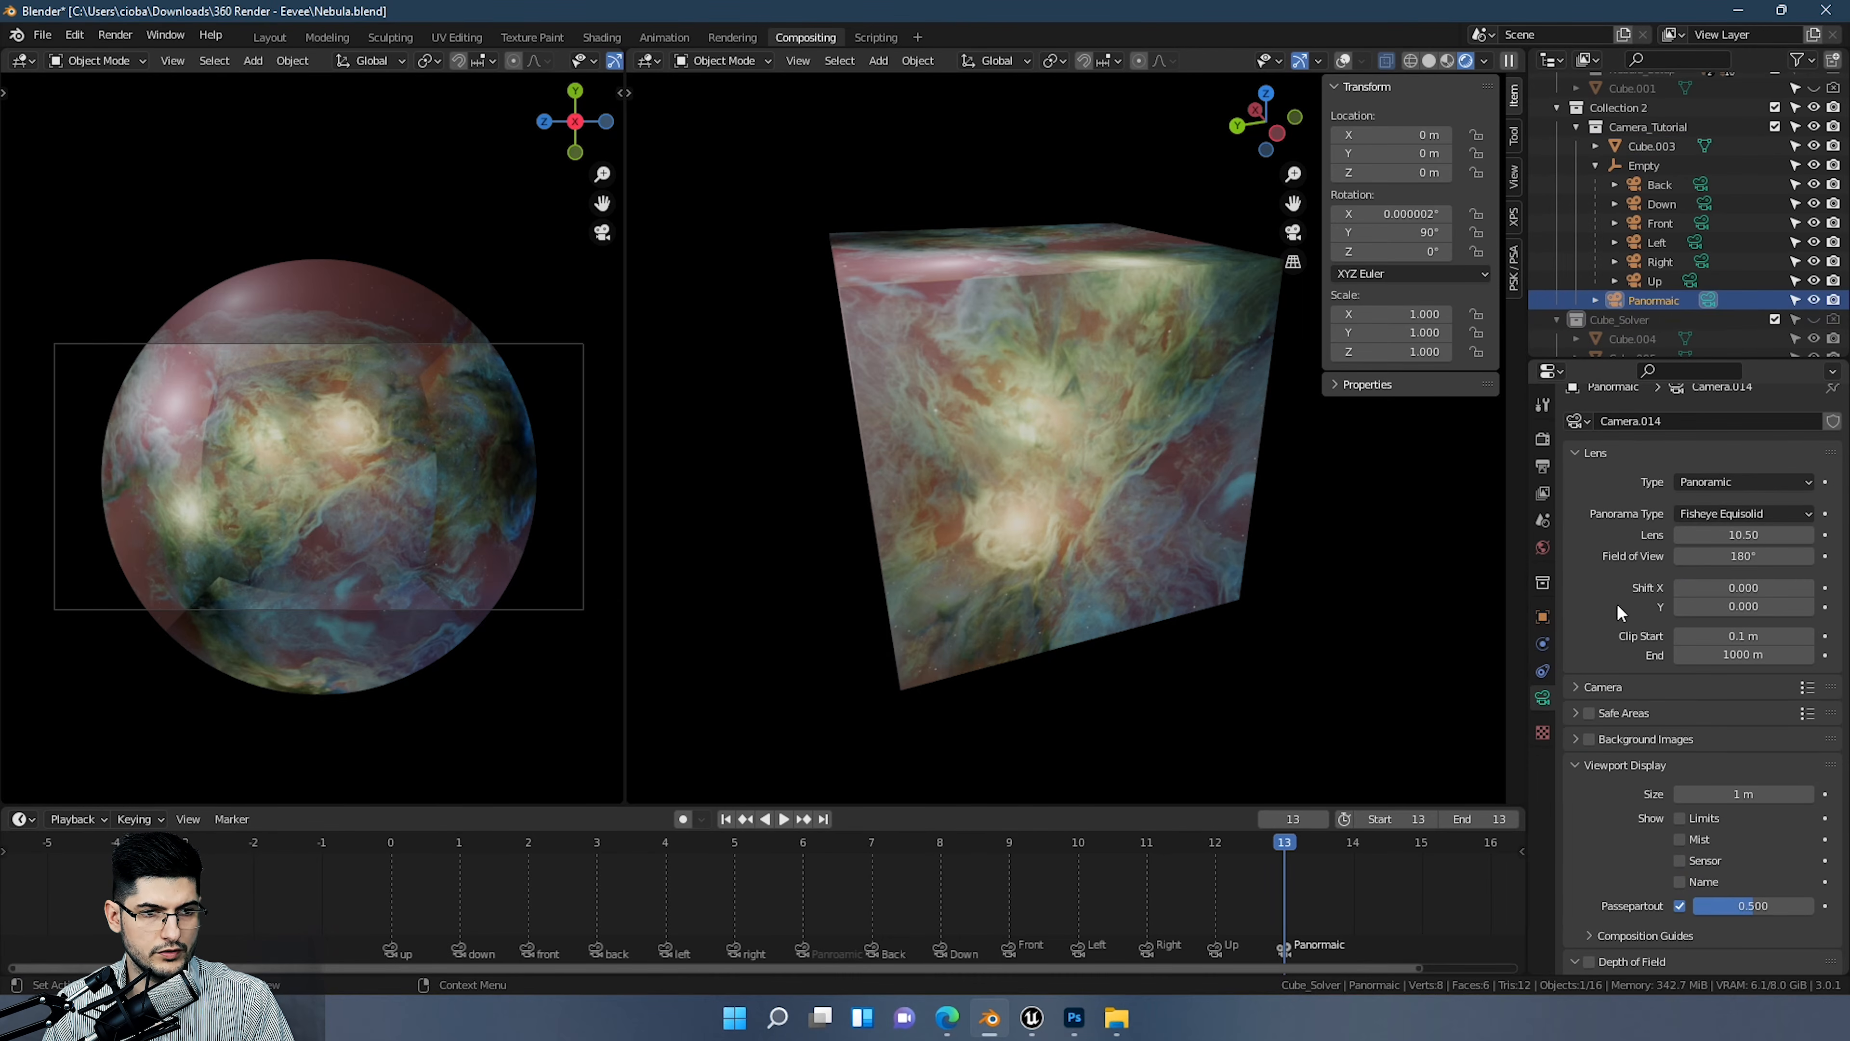
left_click(1736, 512)
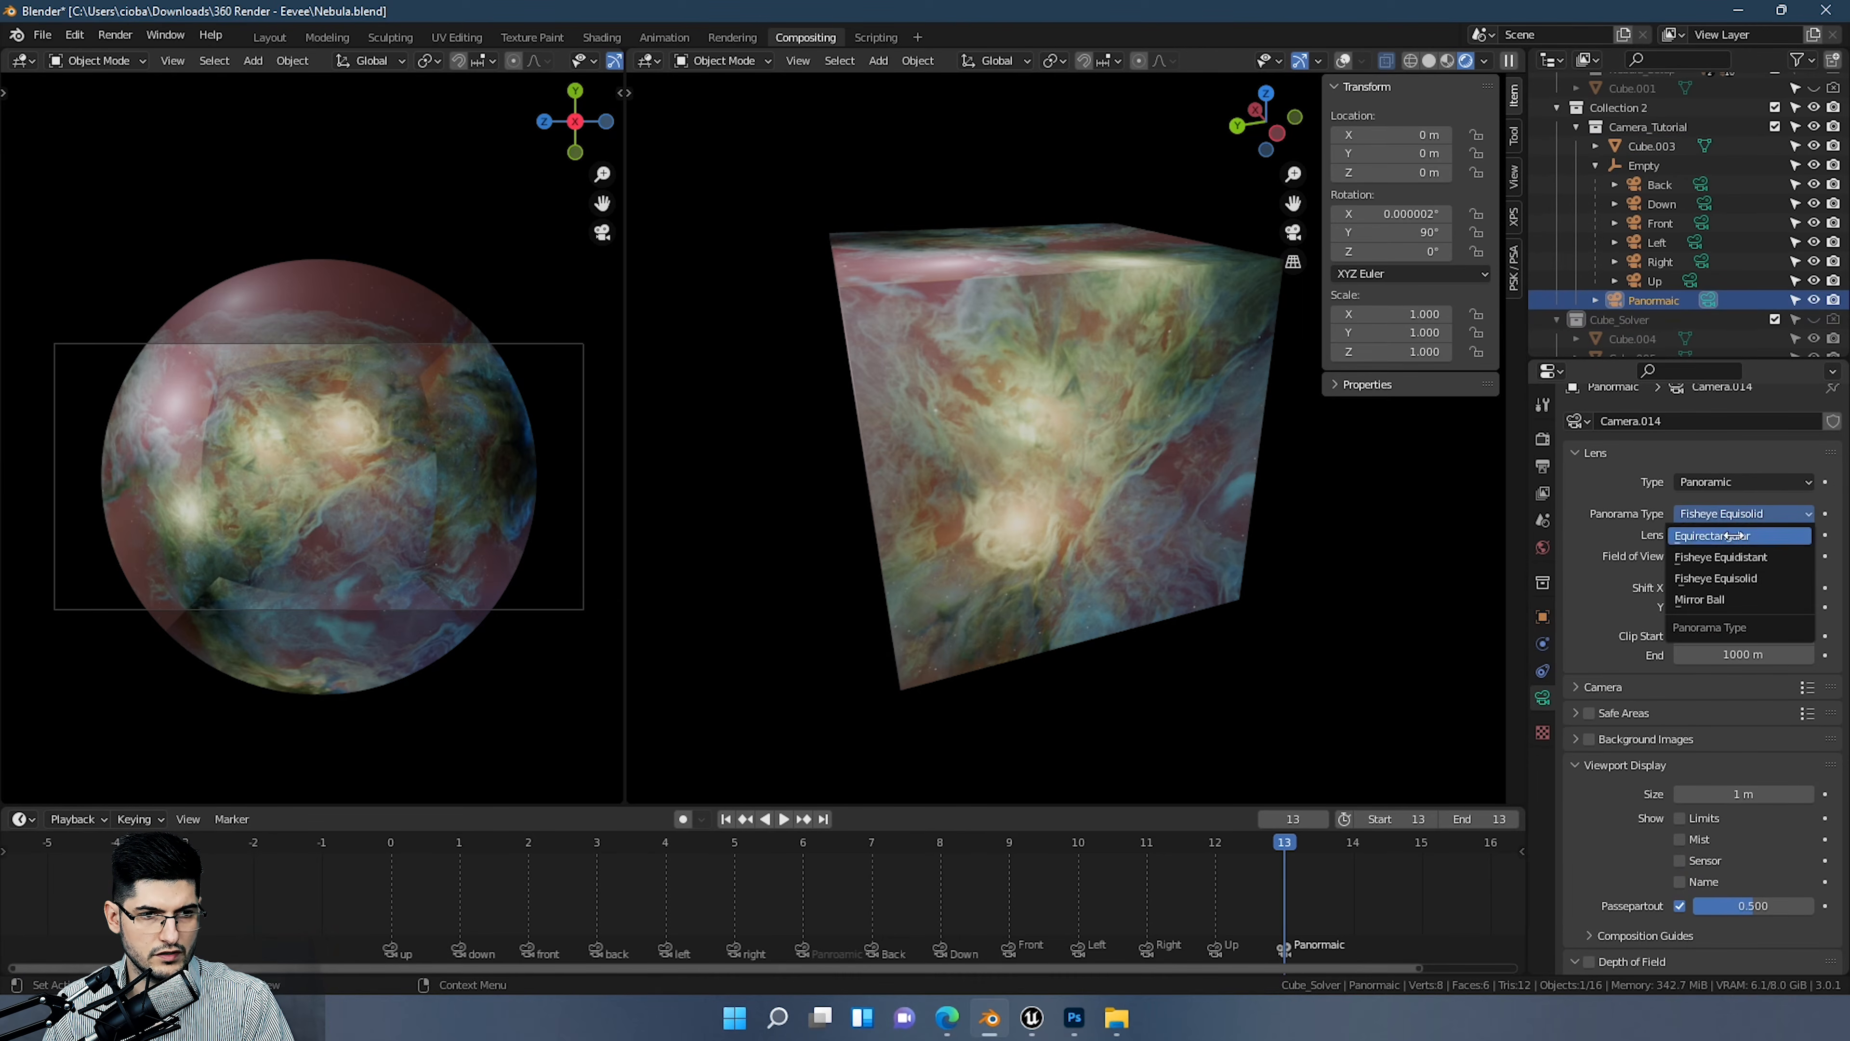
left_click(1719, 528)
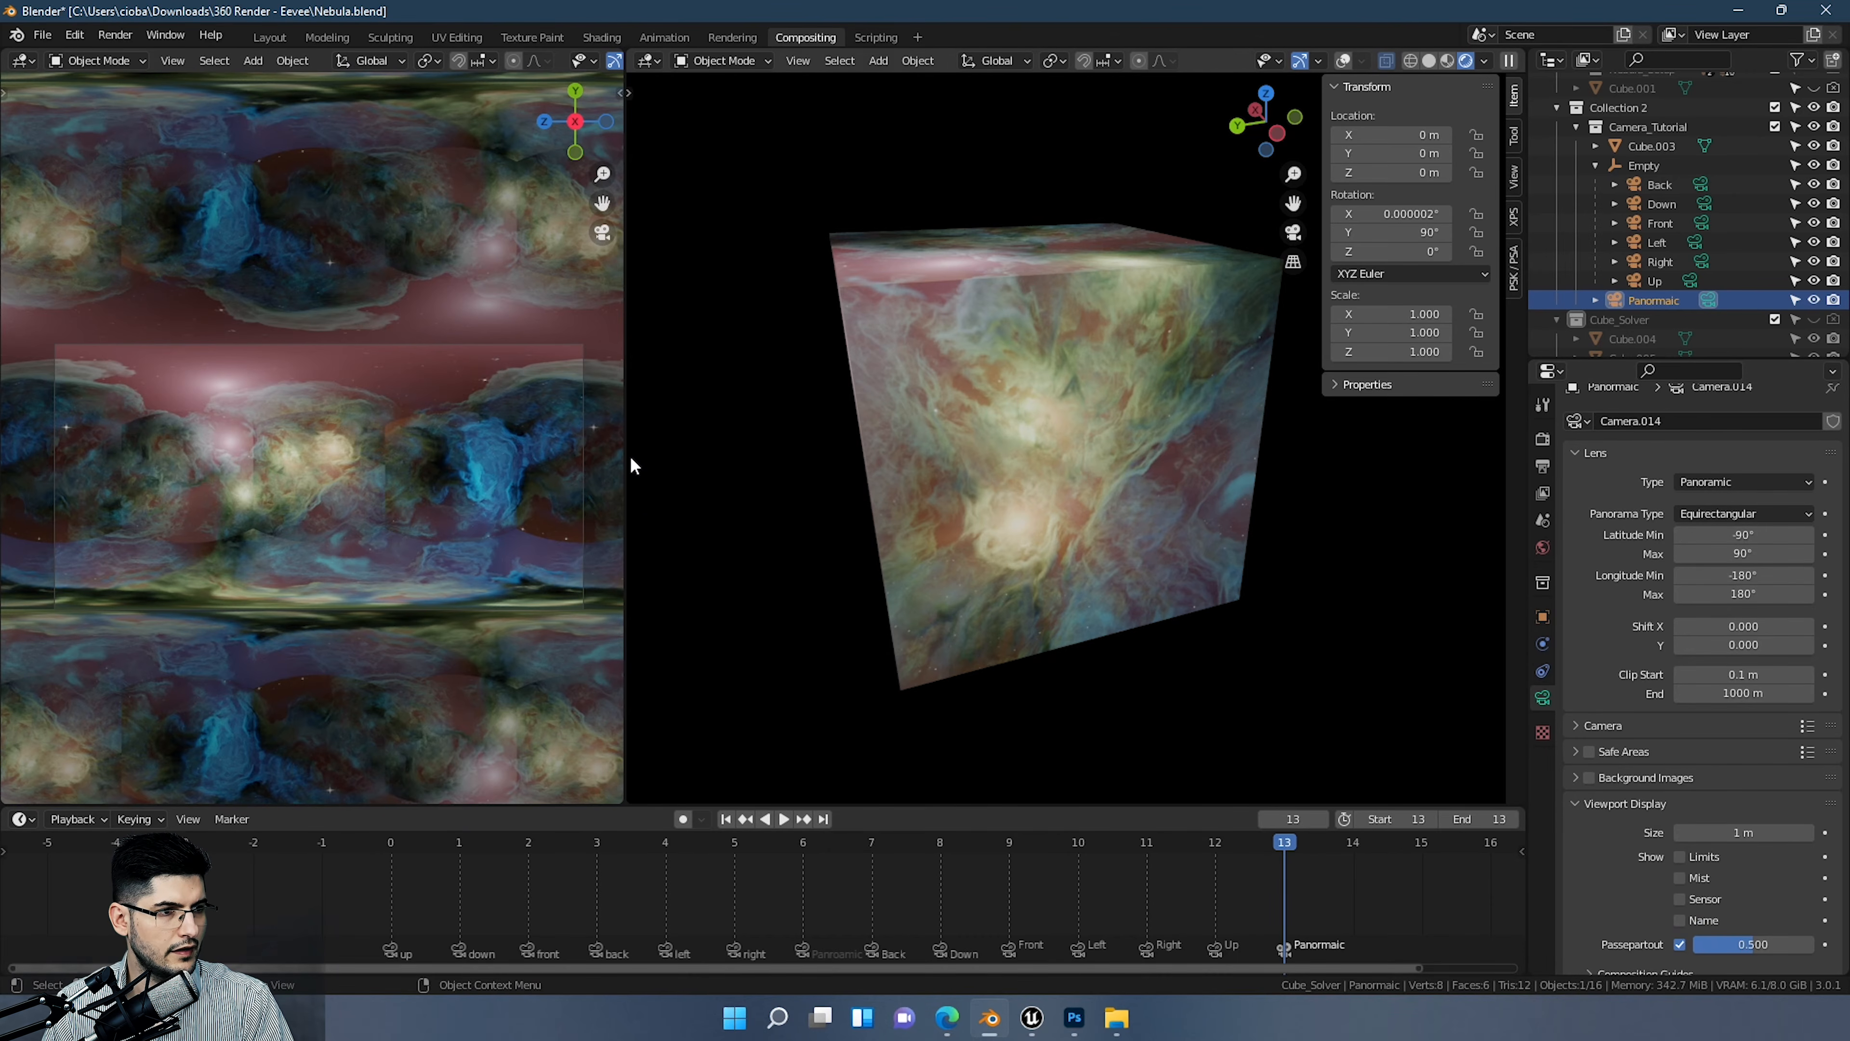
left_click_drag(628, 453, 1315, 519)
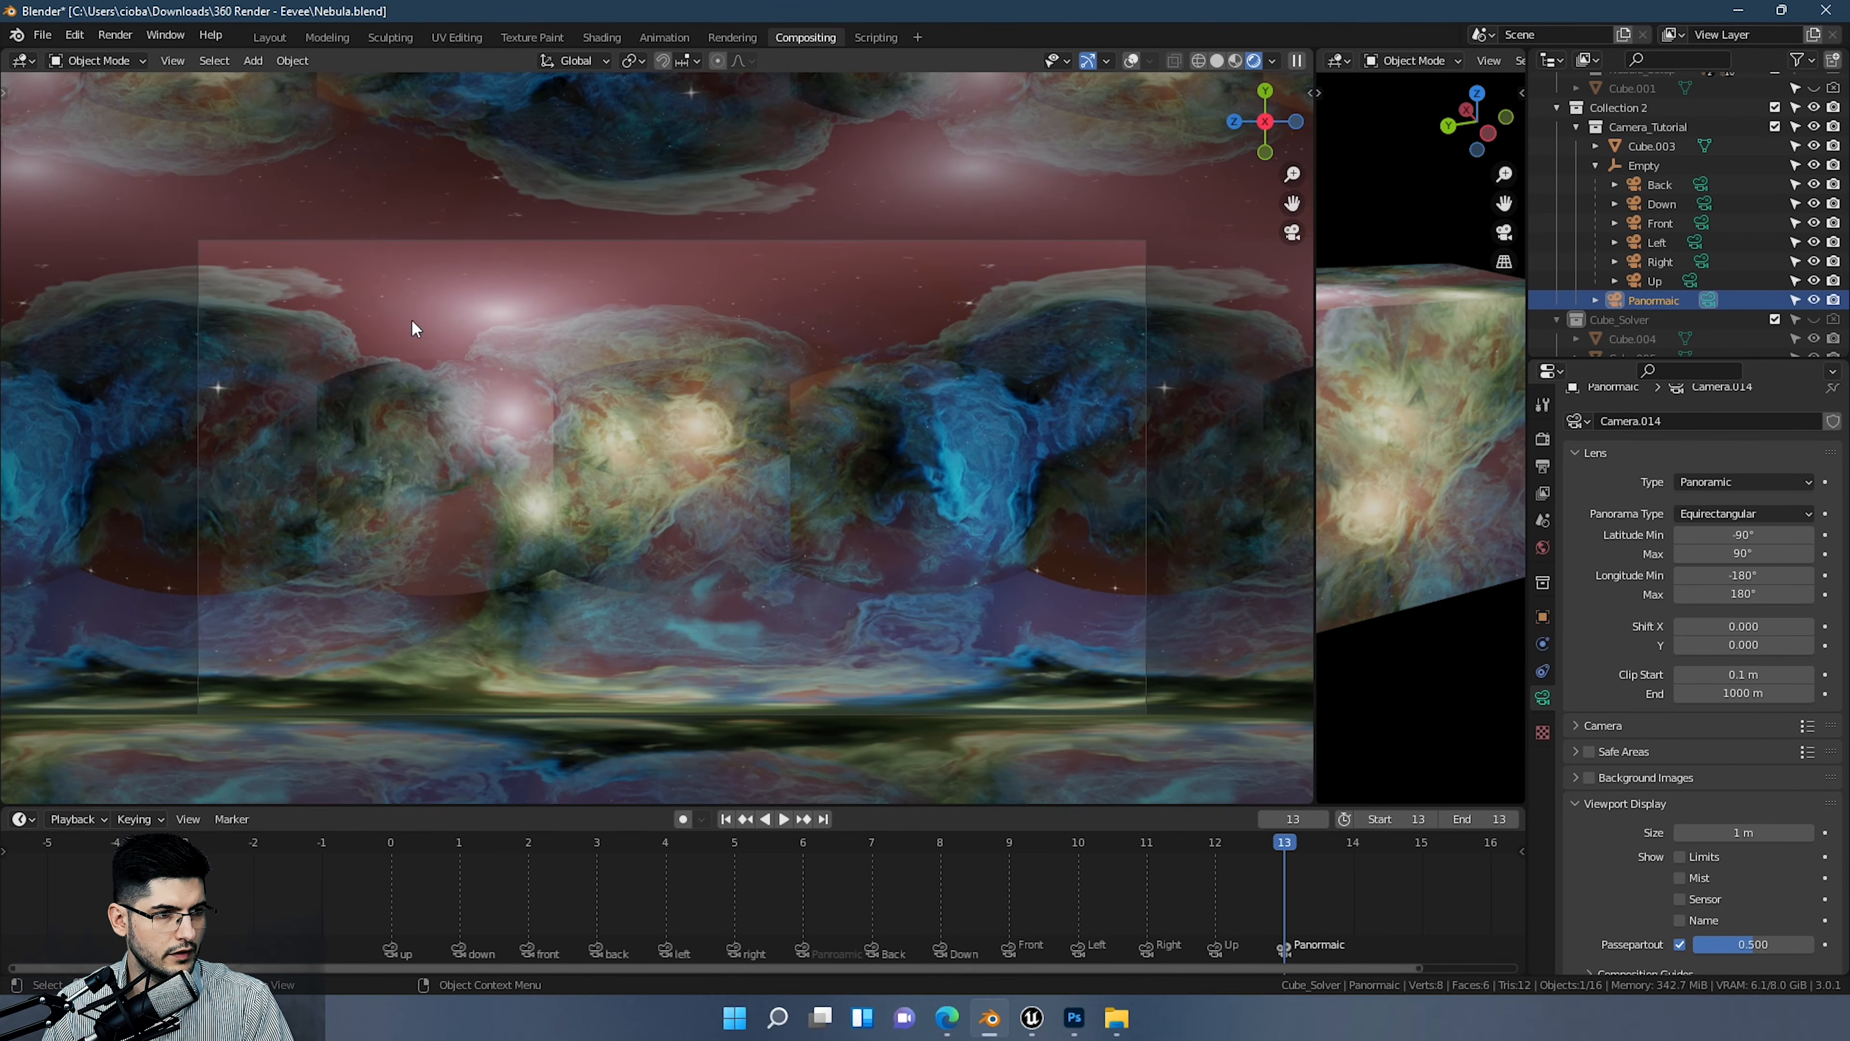
Step: Examine the equirectangular preview up close for seams where the side faces meet the cube's lower face, near the blue nebula
scroll(649, 395, "up", 6)
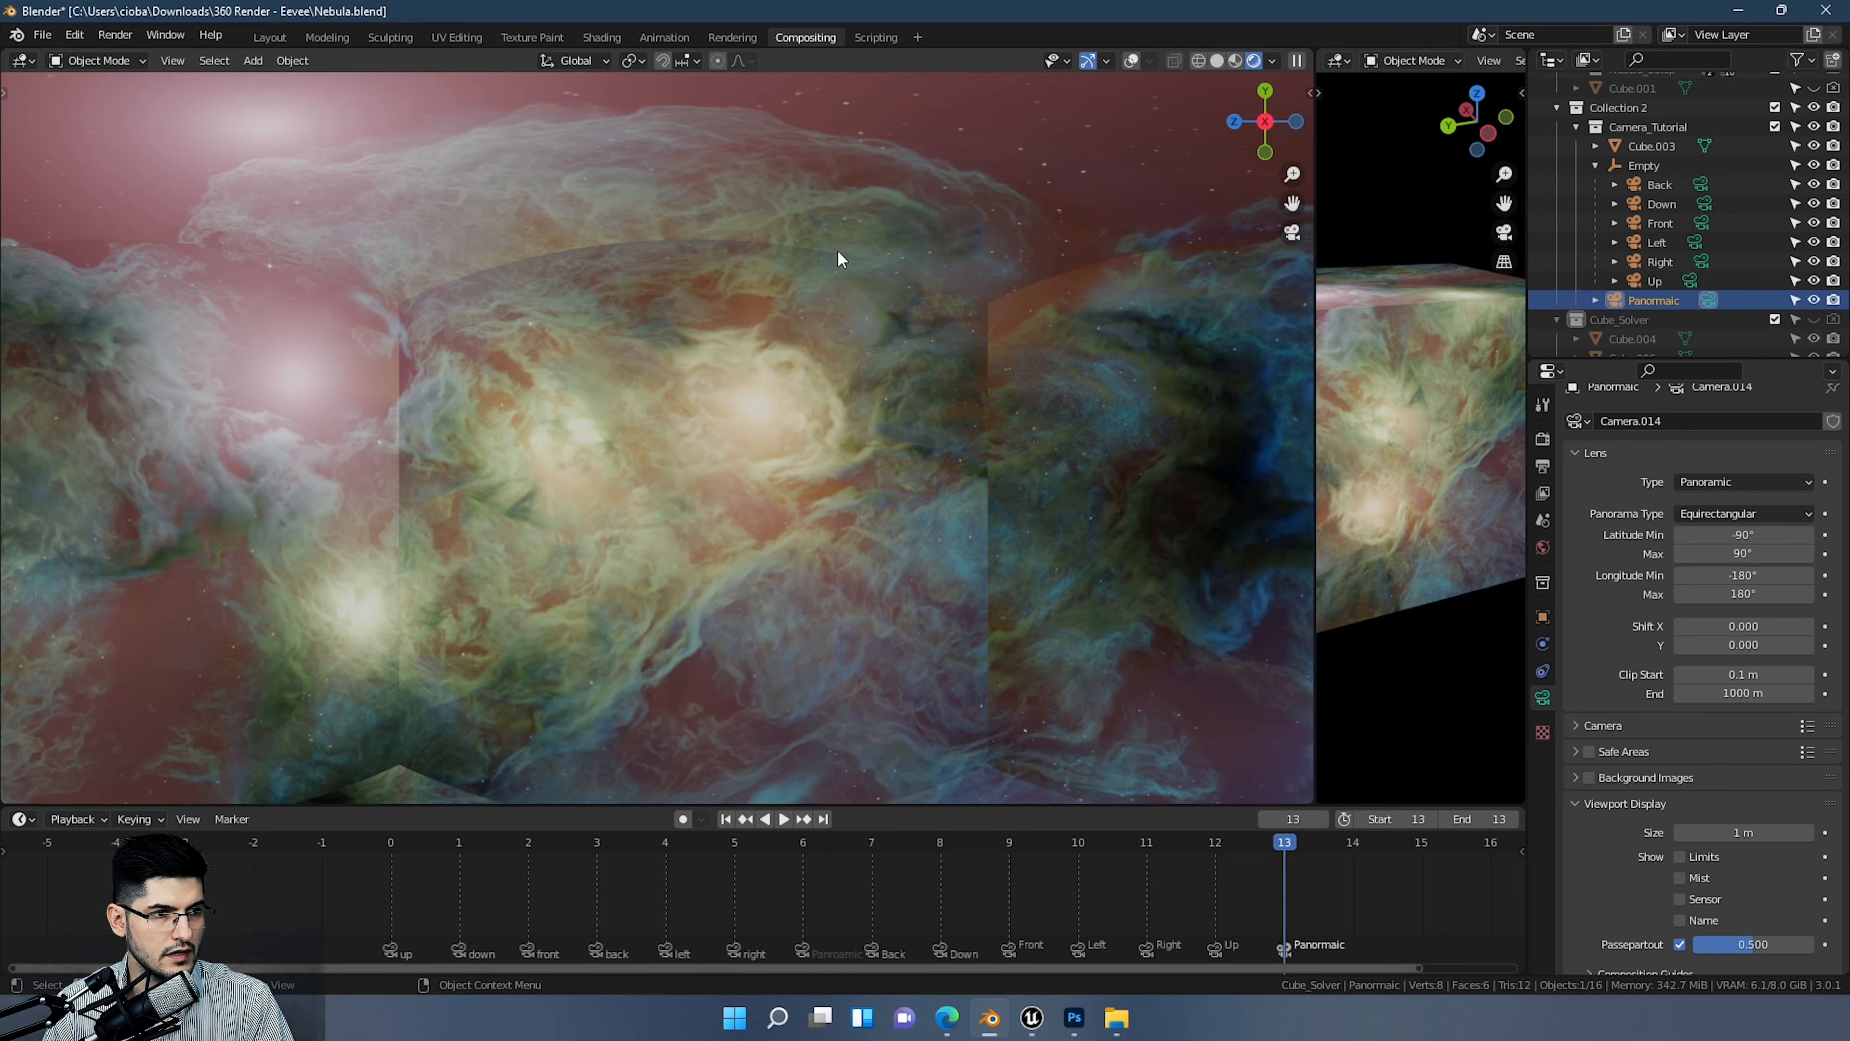
scroll(983, 352, "down", 5)
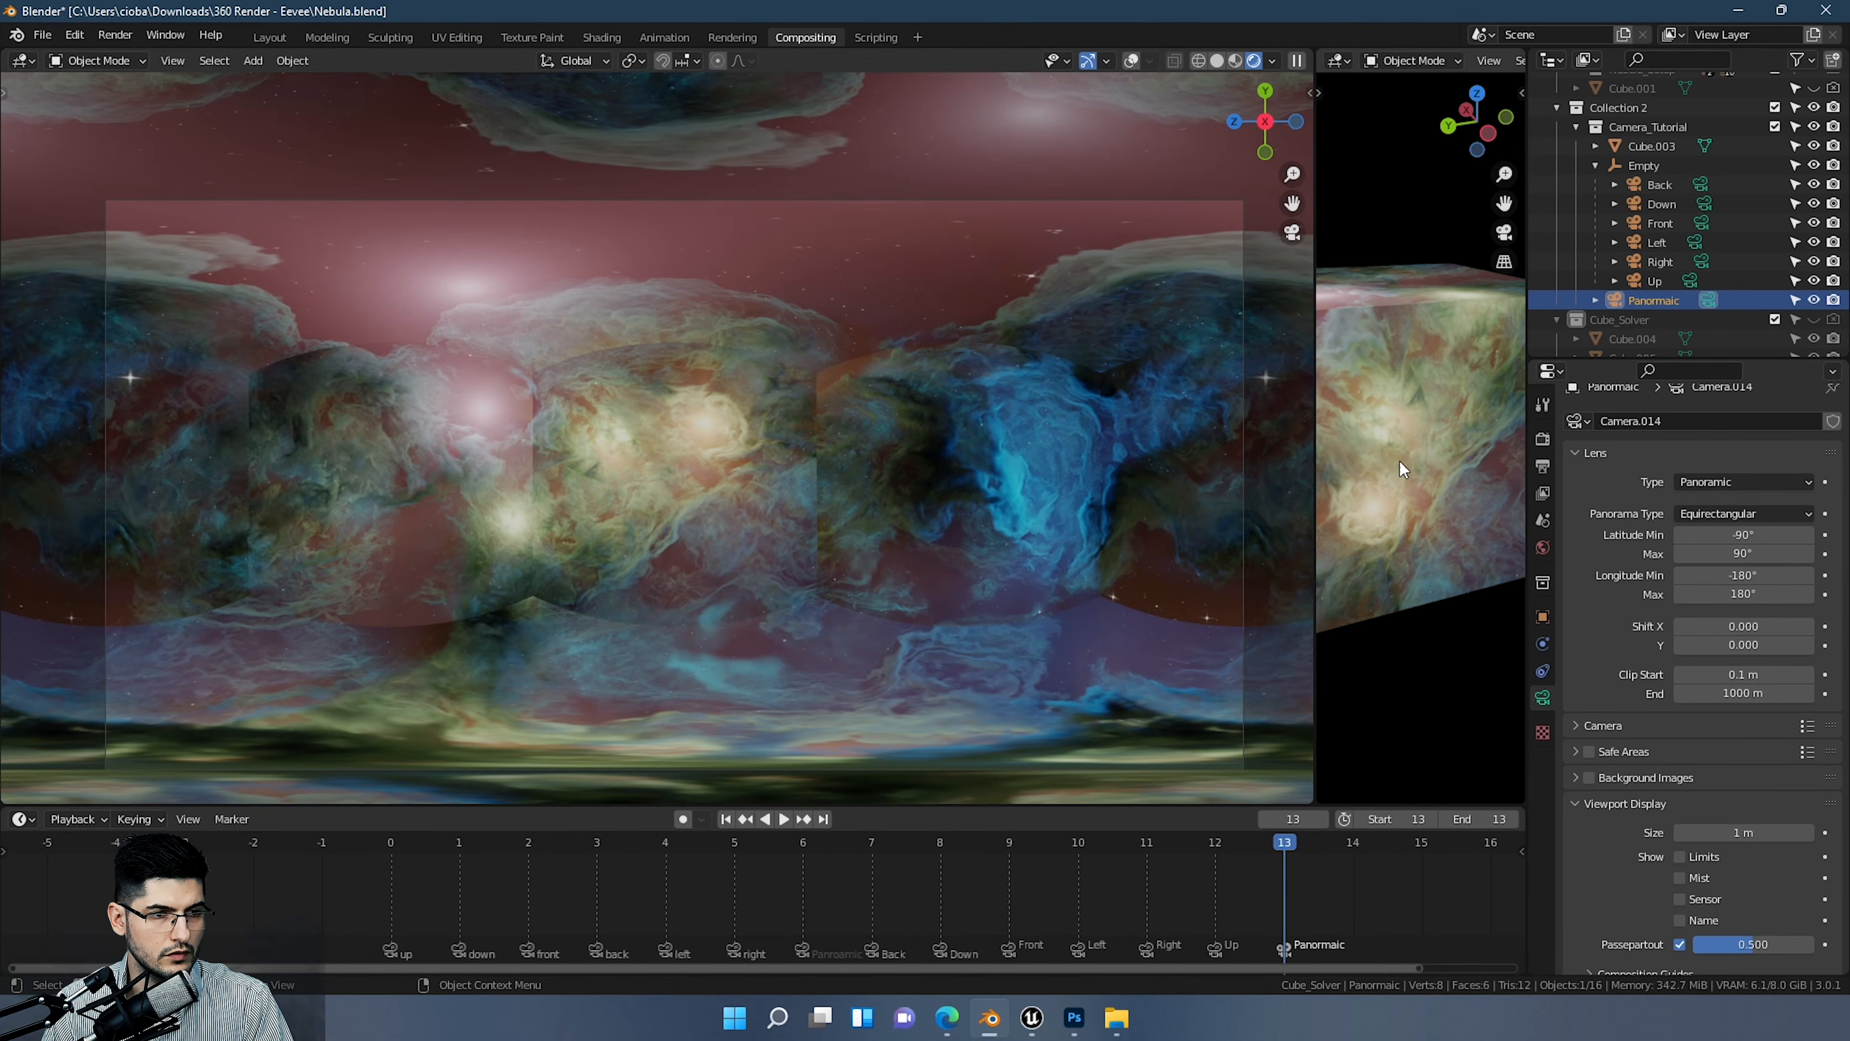
left_click(1399, 461)
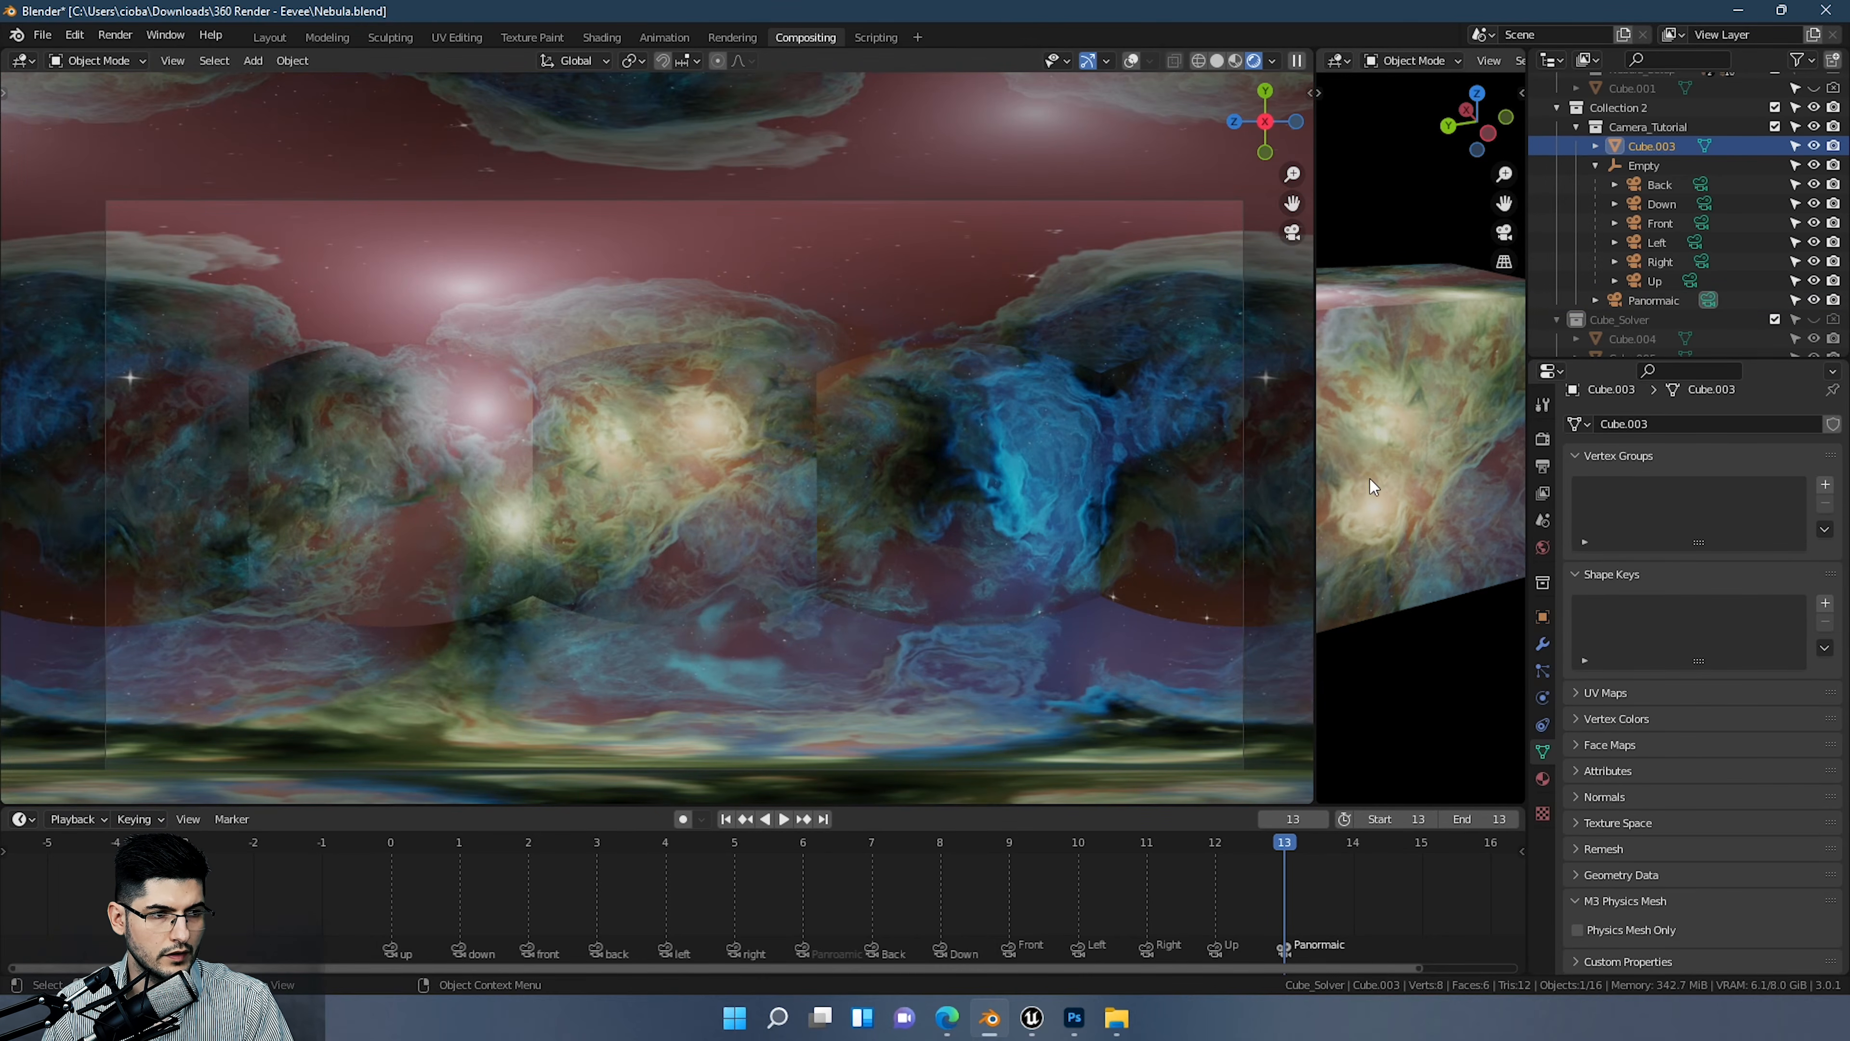
middle_click_drag(793, 505, 793, 401, "shift")
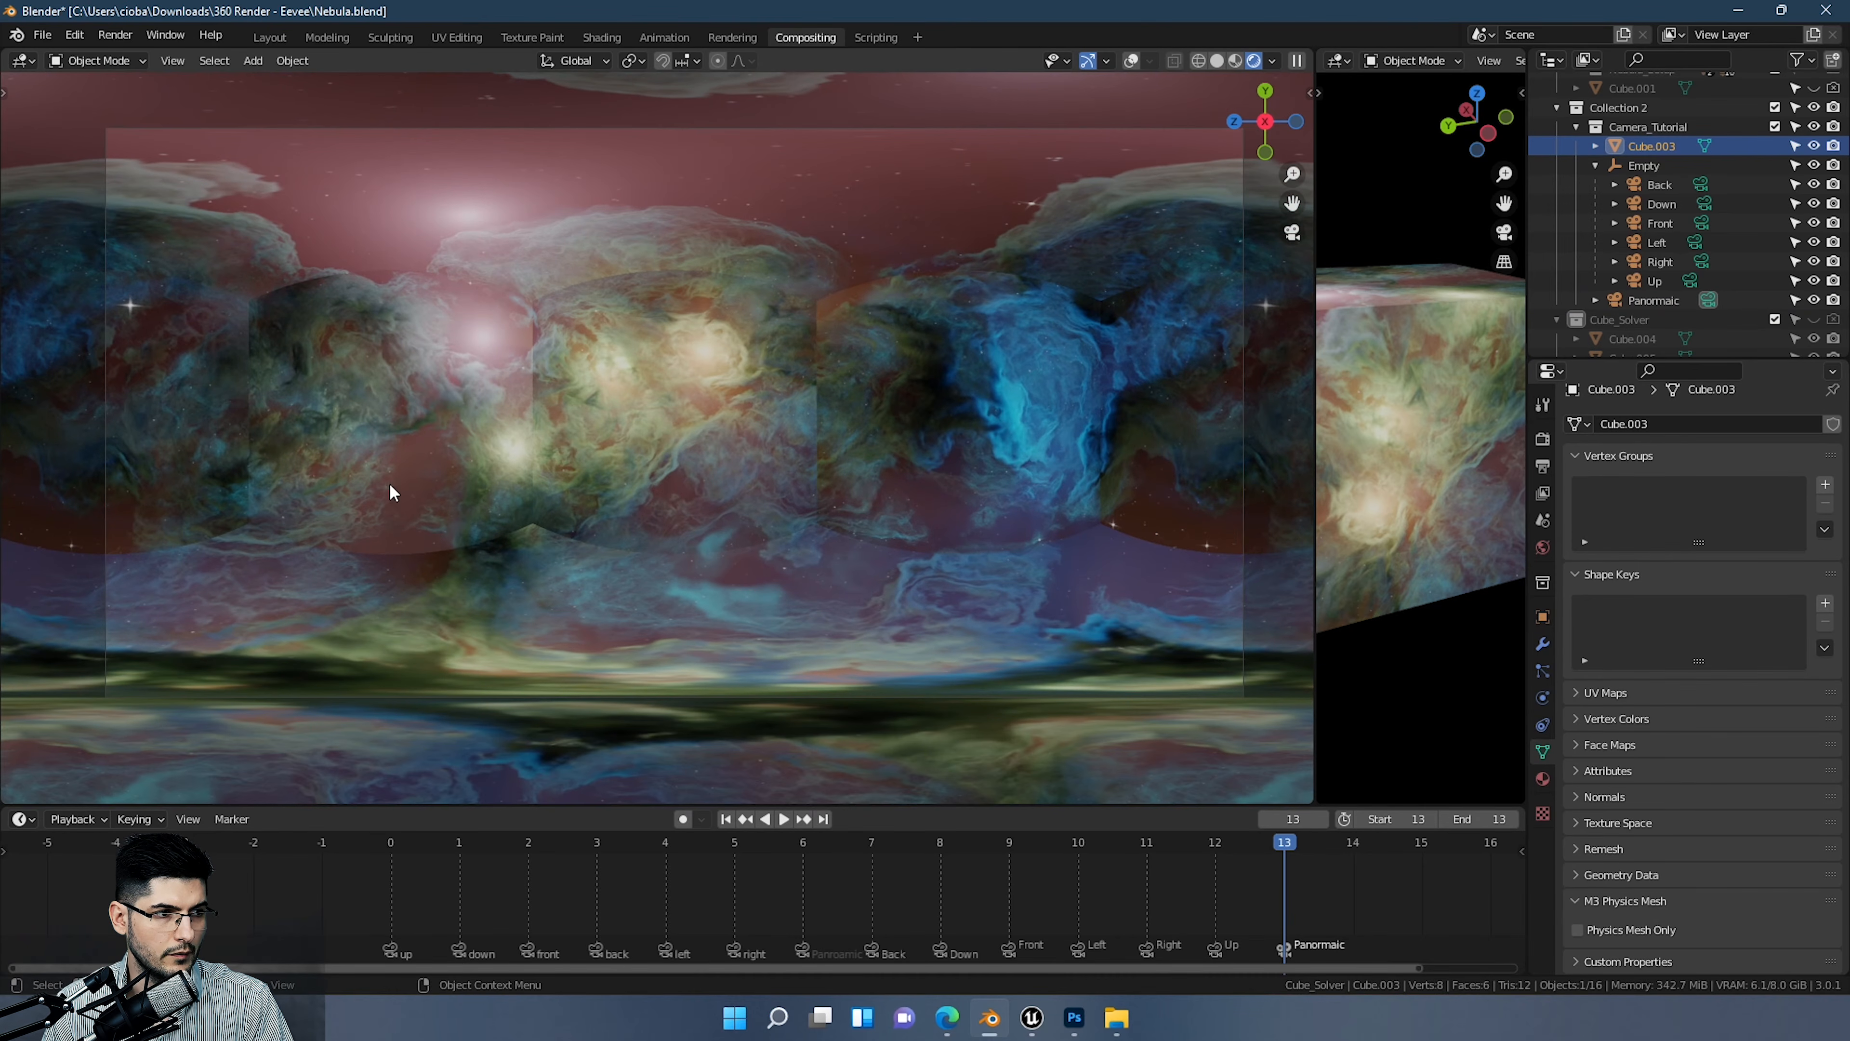
scroll(1176, 539, "up", 4)
middle_click_drag(1169, 541, 656, 430, "shift")
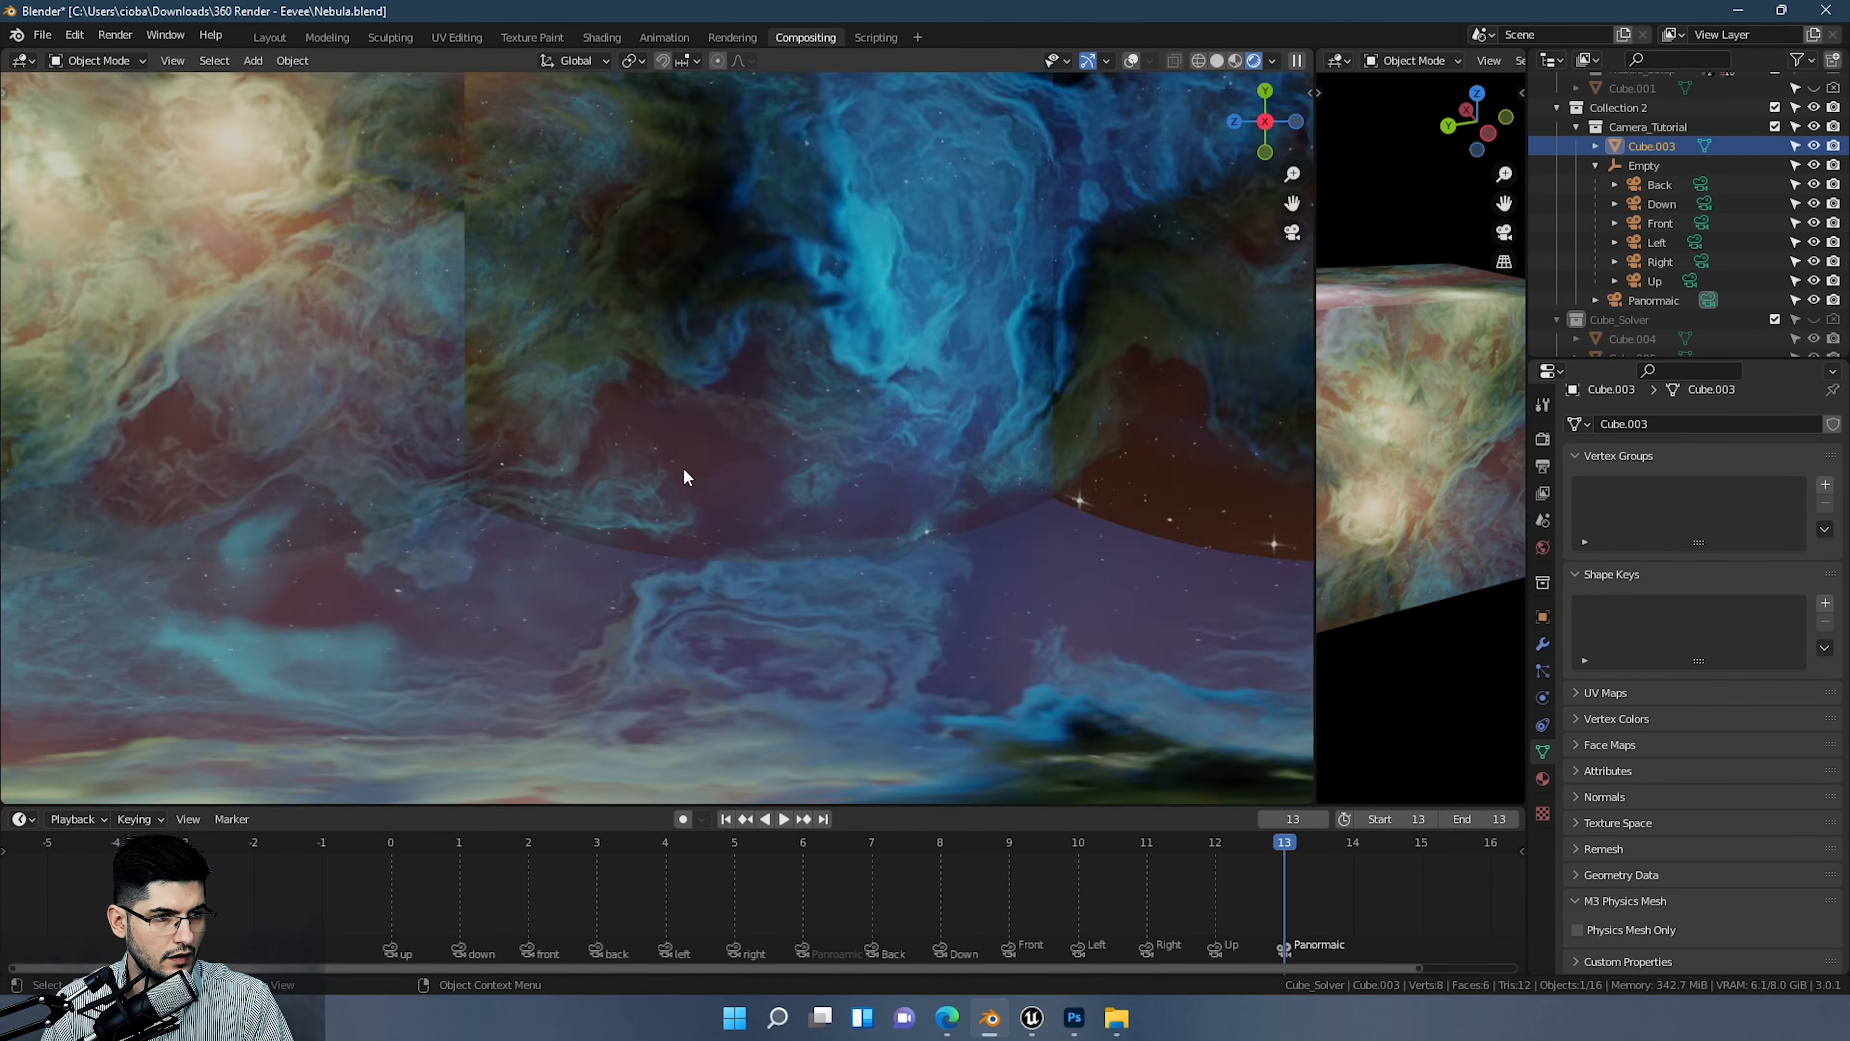
scroll(925, 565, "up", 3)
middle_click_drag(935, 572, 486, 401, "shift")
scroll(898, 354, "up", 3)
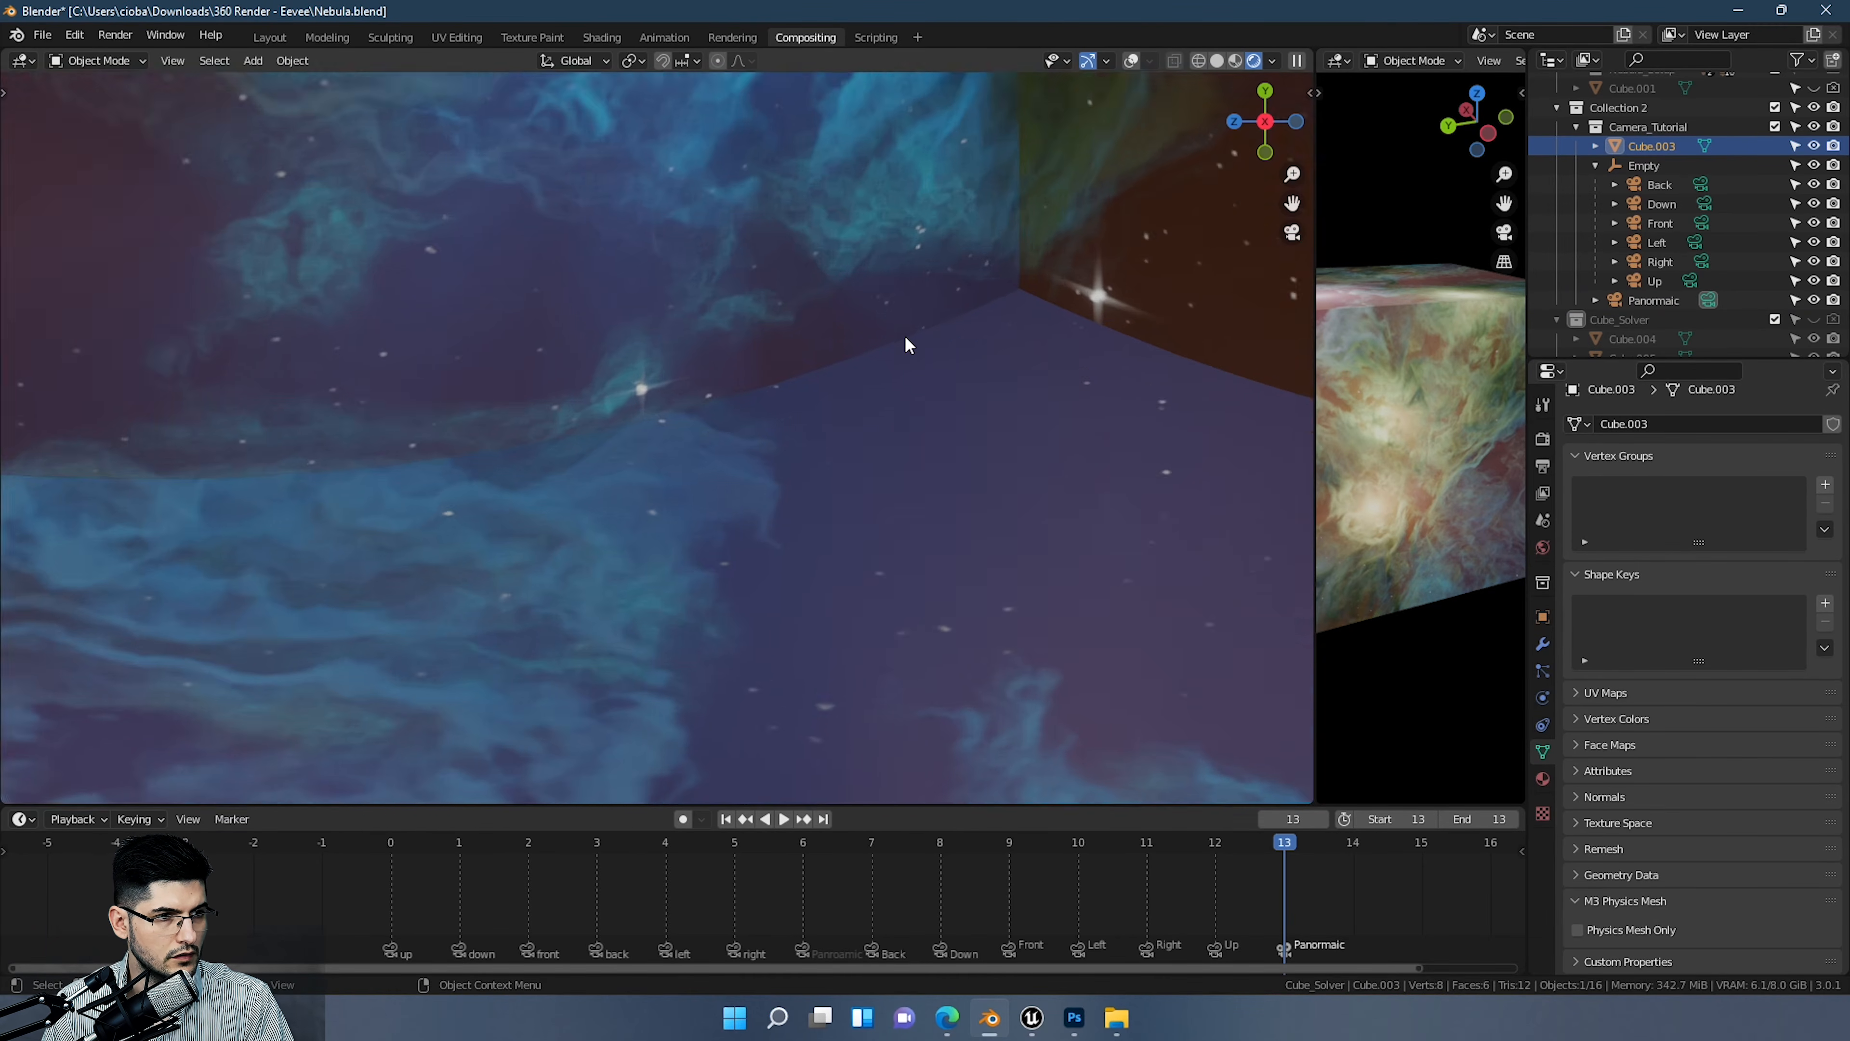
scroll(1406, 429, "down", 4)
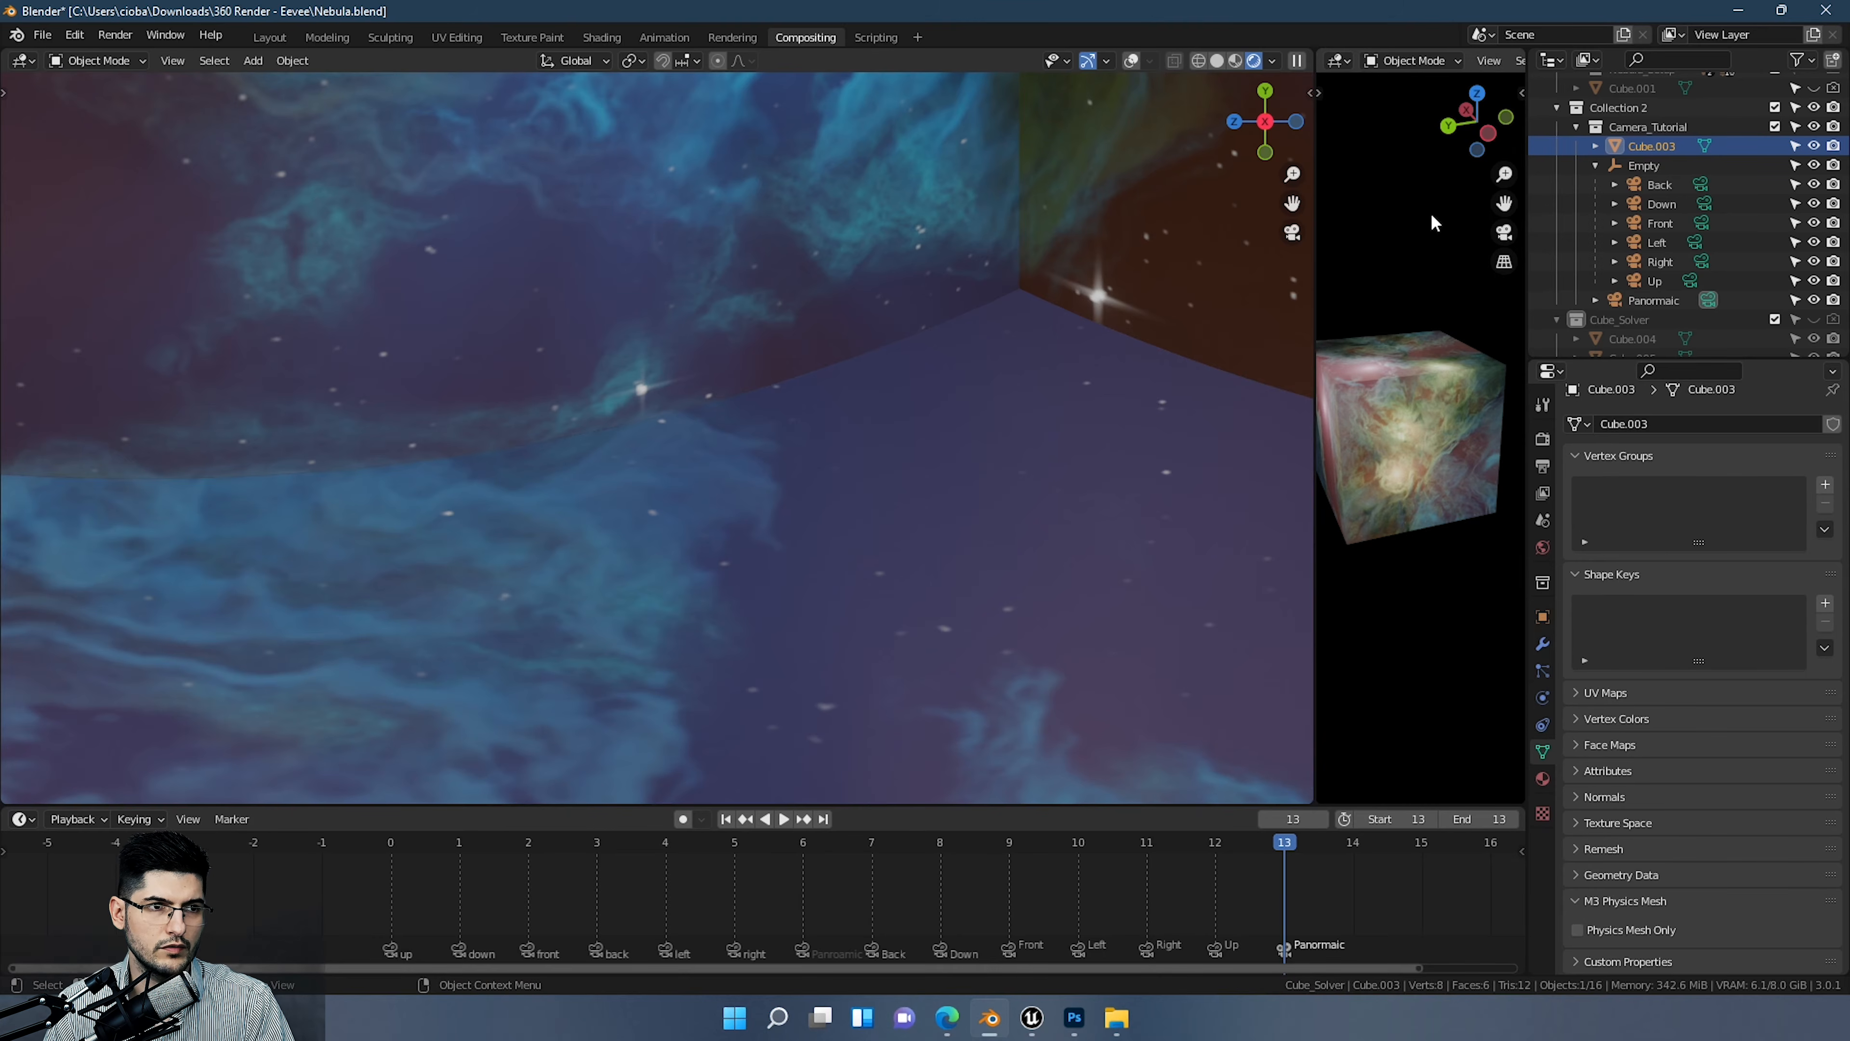
Step: Enlarge the Timeline area and change it to a UV Editor
left_click_drag(939, 807, 933, 628)
left_click(22, 642)
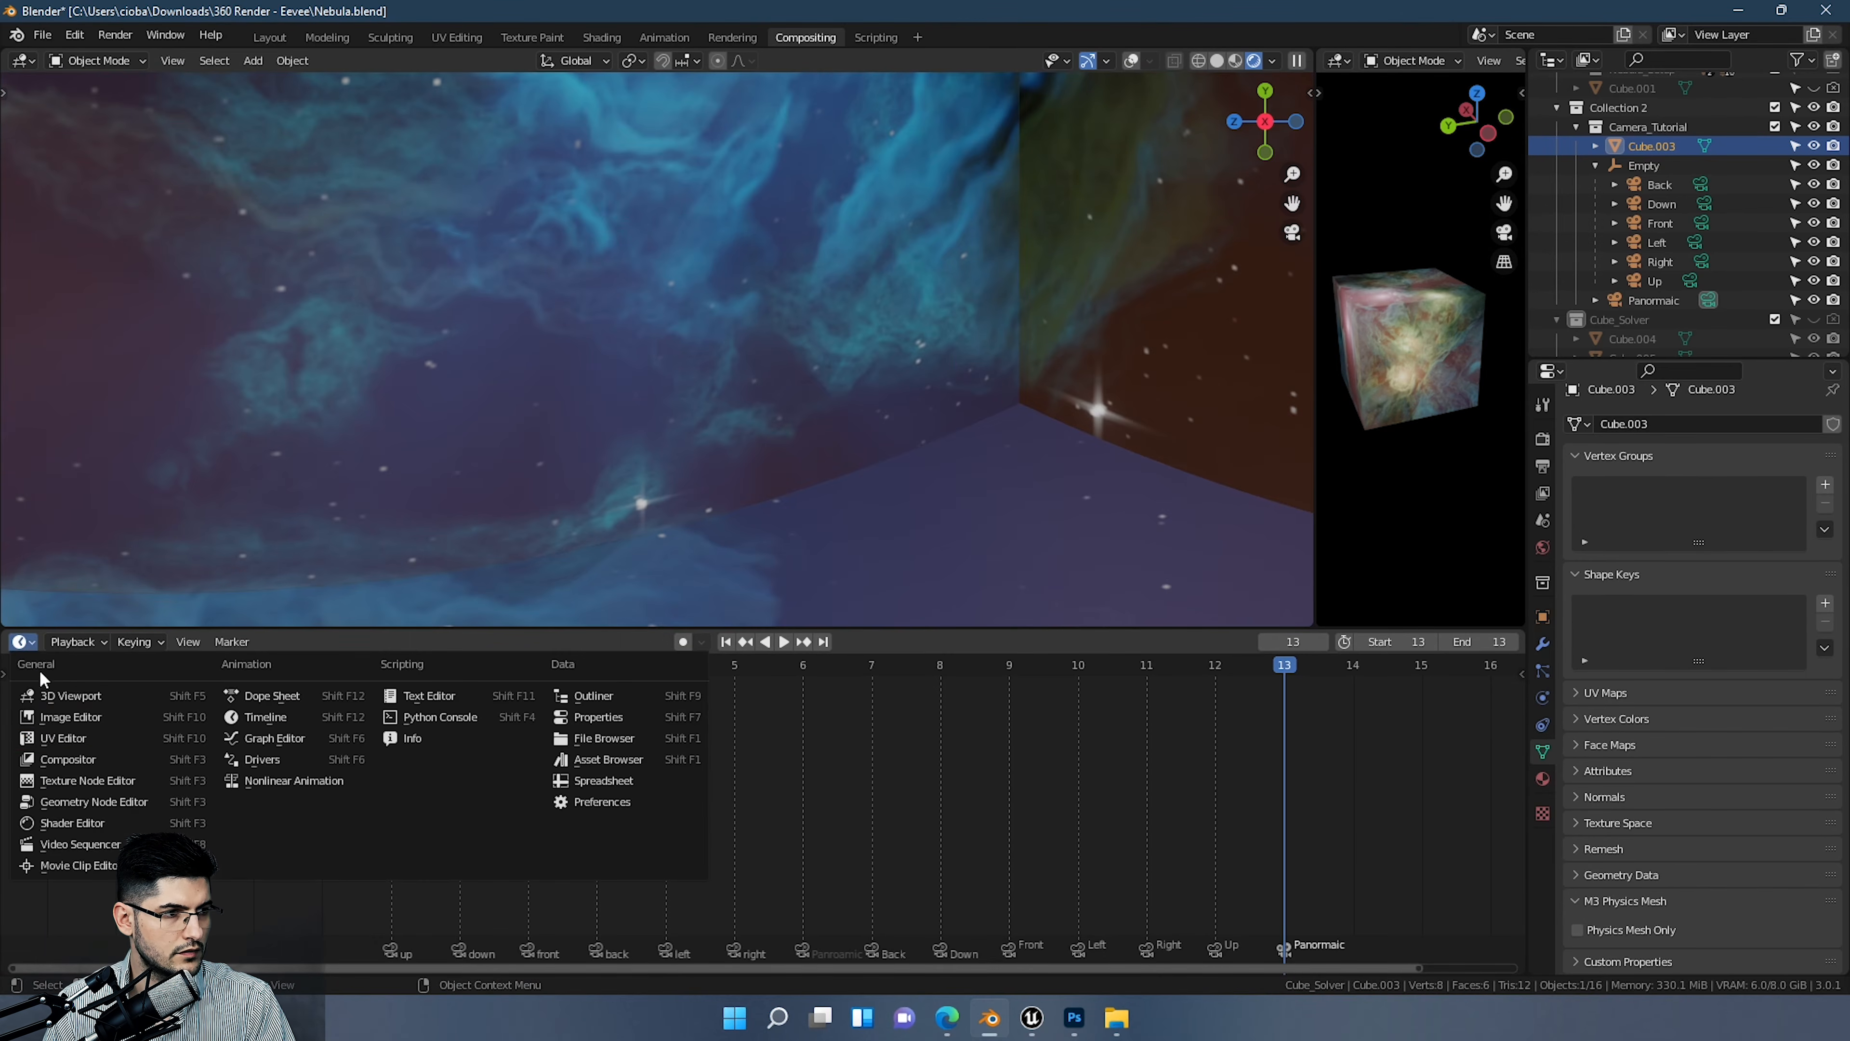
left_click(67, 741)
Step: Try scaling the UVs of all Cube.003 faces in Edit Mode to see how the seams react
key("Tab")
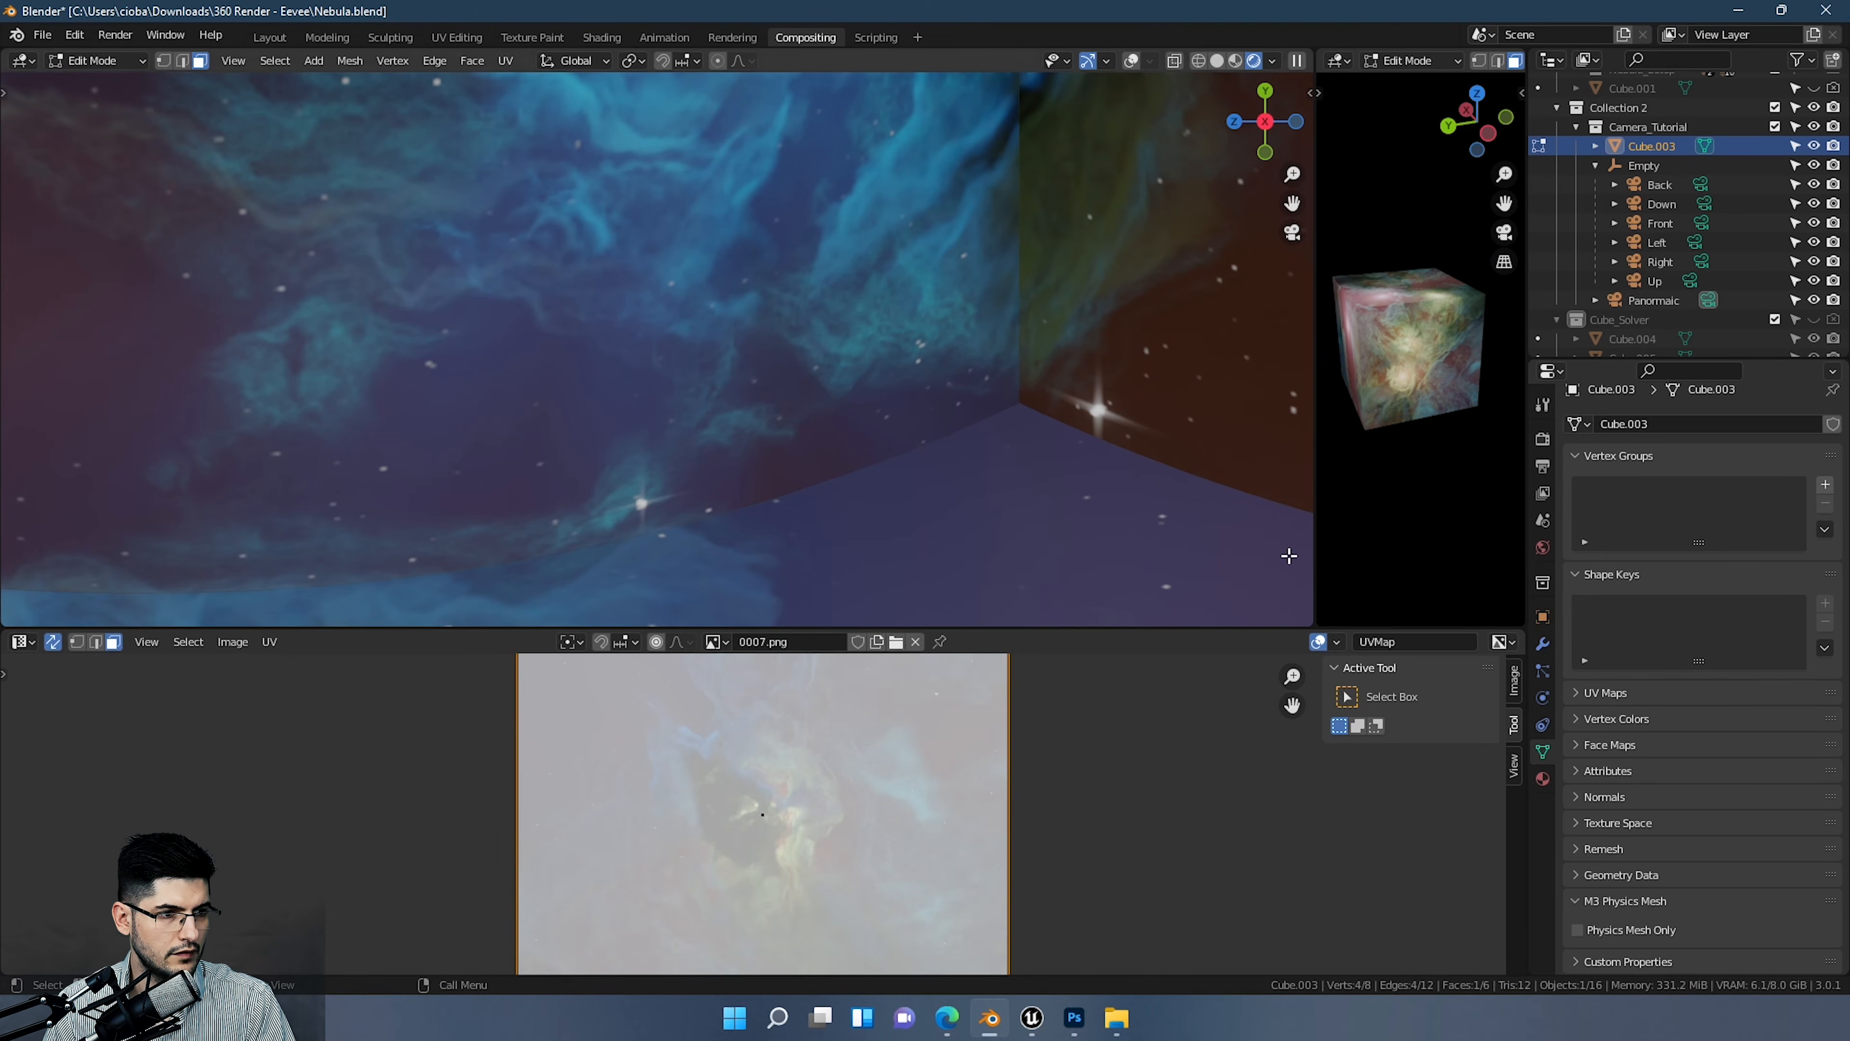
scroll(1087, 782, "down", 3)
key("s")
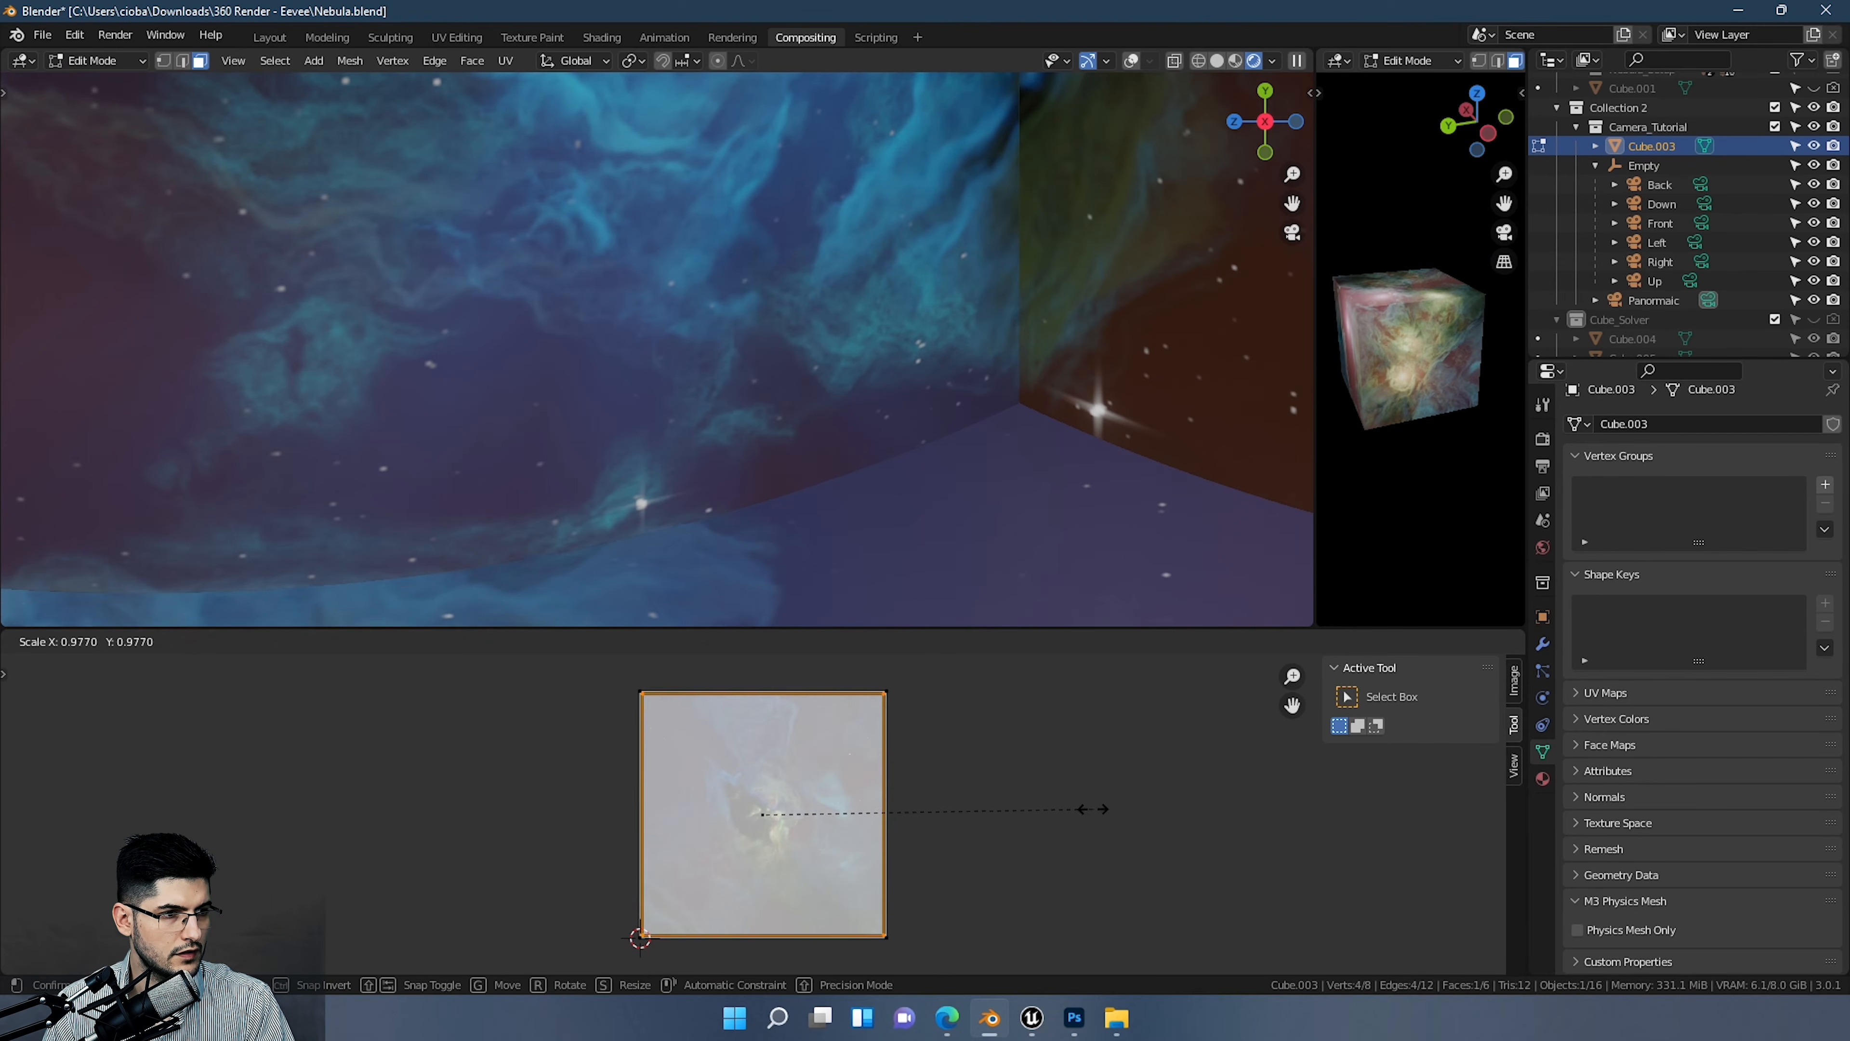
left_click(1184, 840)
key("a")
key("s")
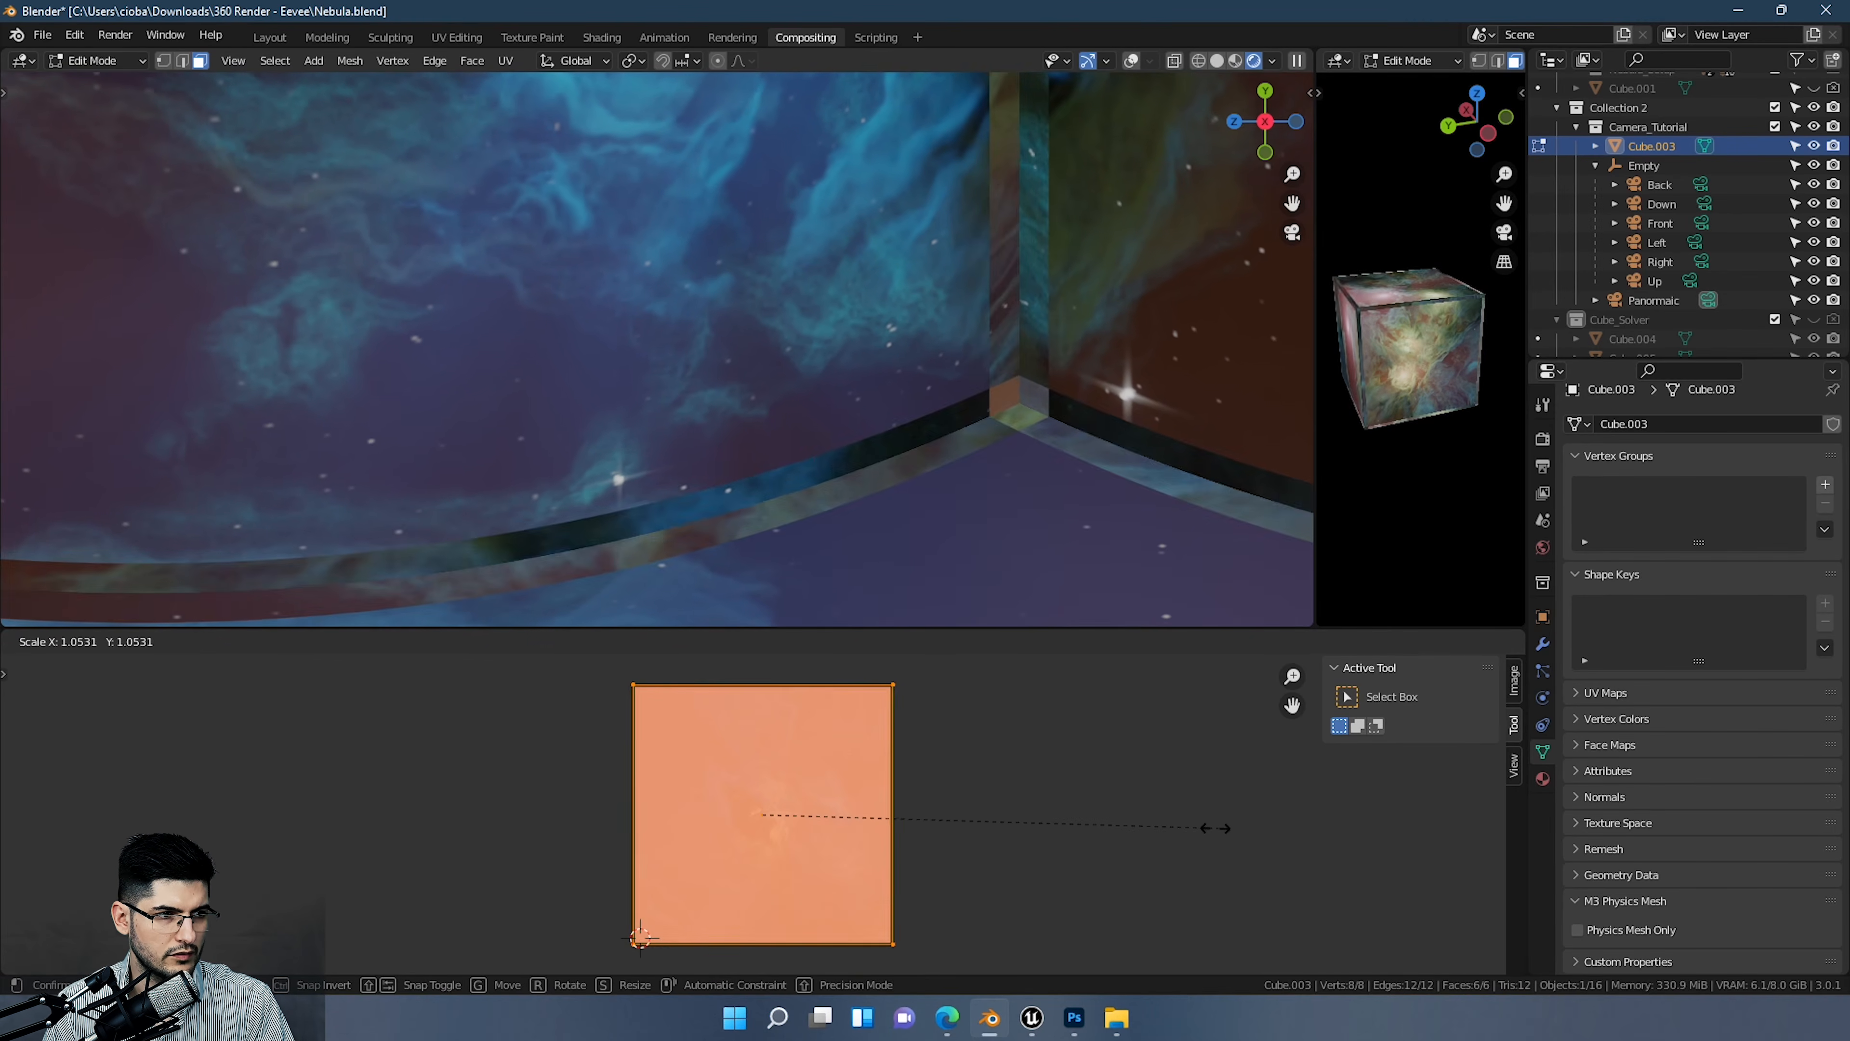
left_click(1025, 774)
Step: Inspect the whole panorama again, focusing on the upper corner seam between the bright yellow face and the blue nebula face
scroll(703, 472, "down", 2)
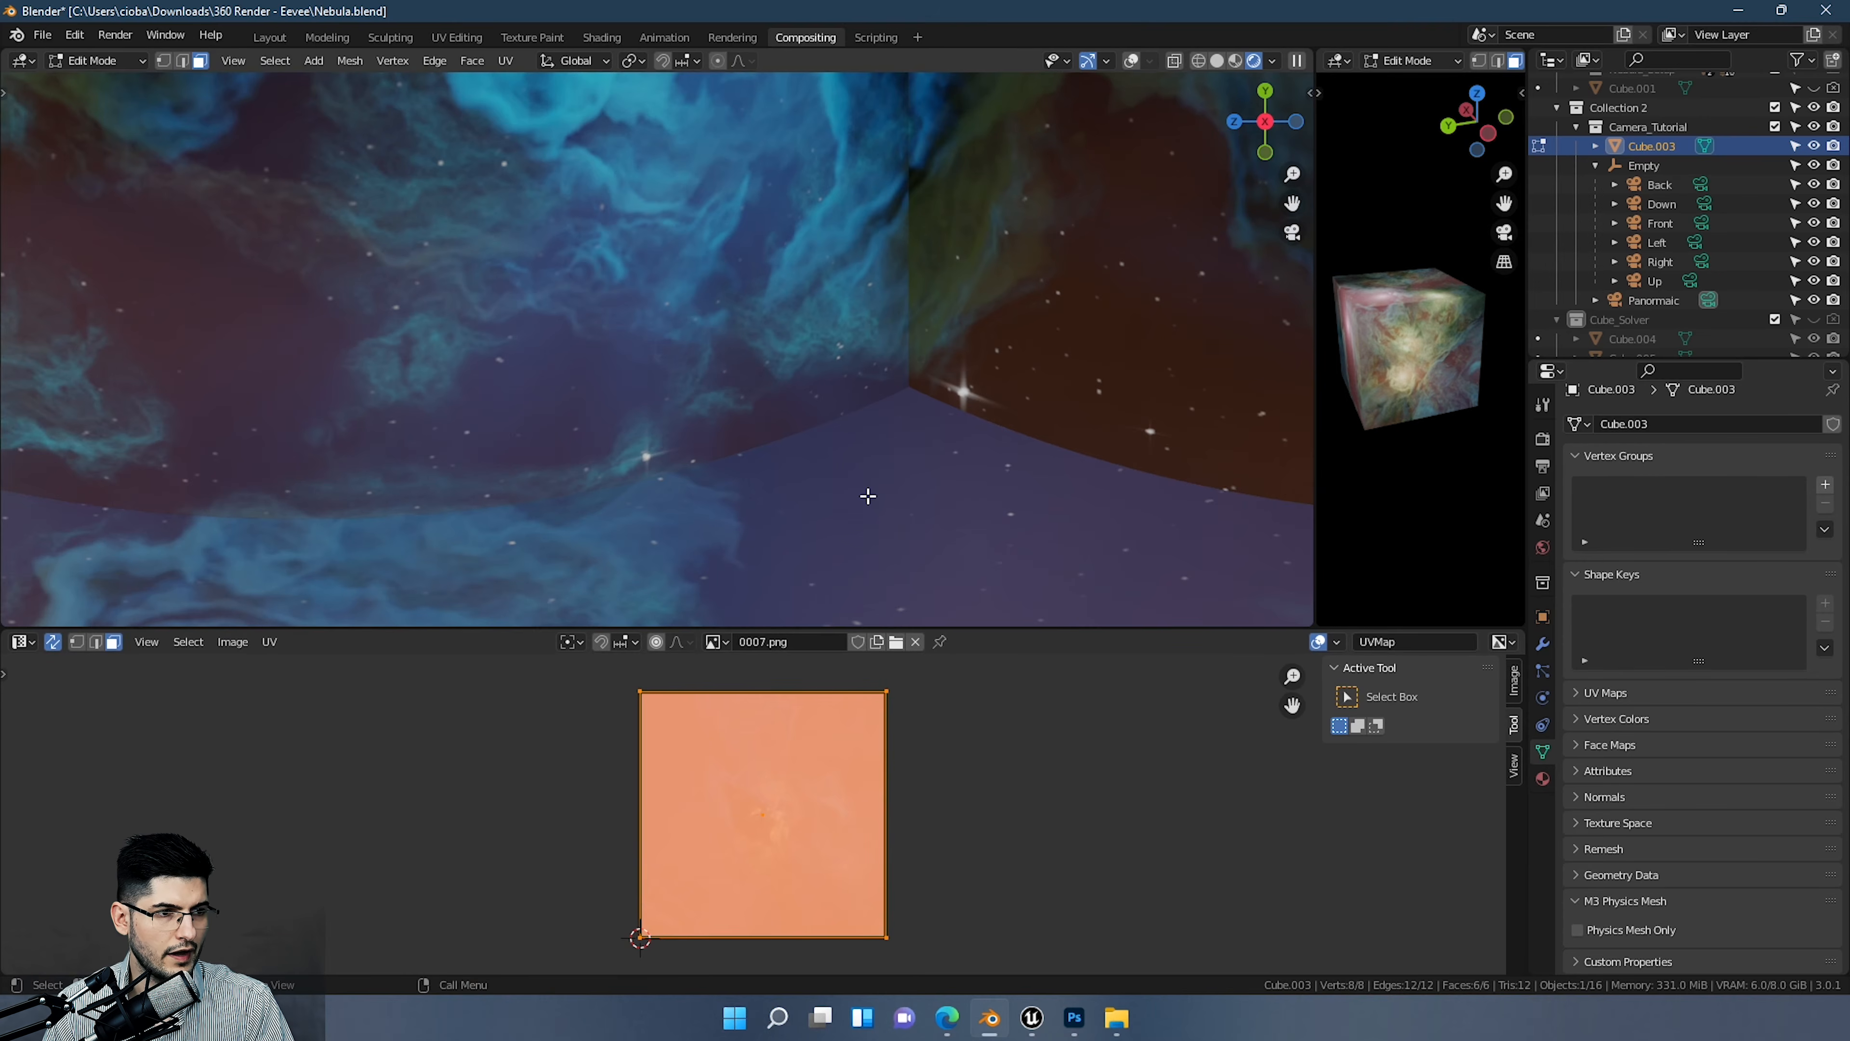
scroll(980, 474, "down", 2)
scroll(1098, 466, "up", 2)
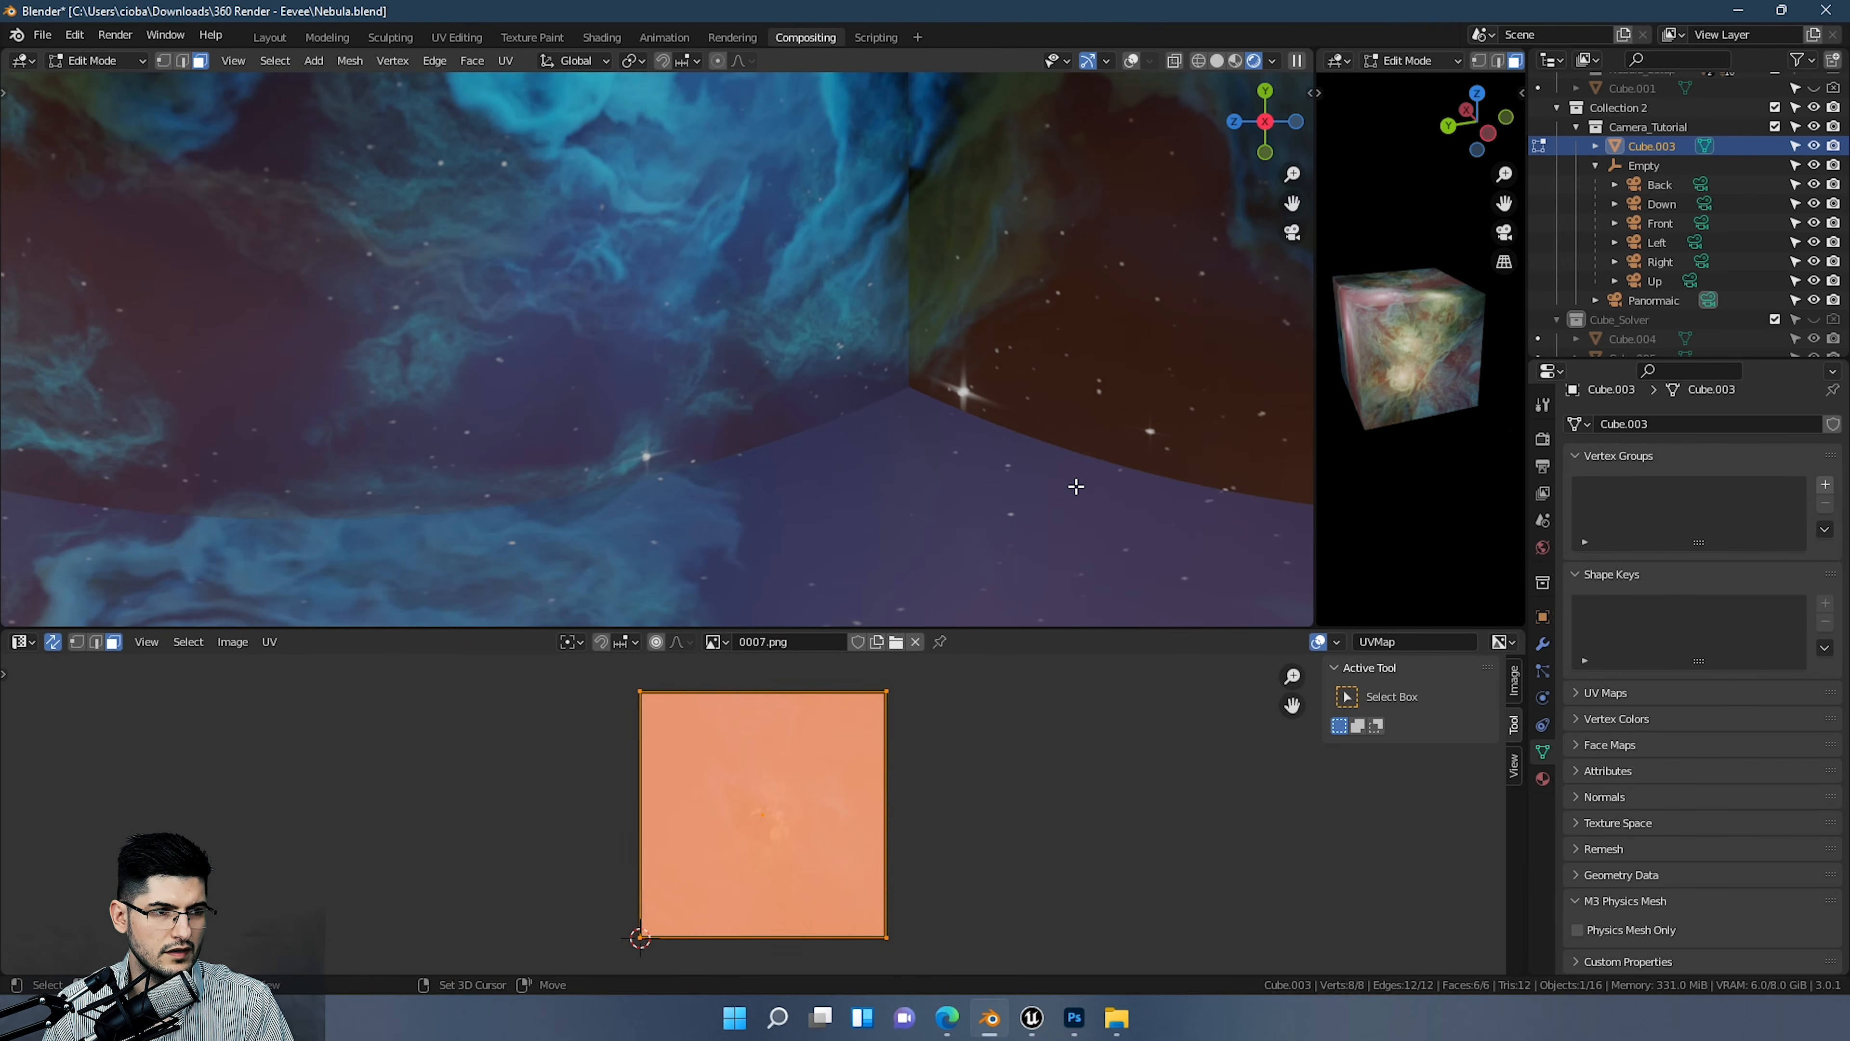
scroll(984, 478, "down", 5)
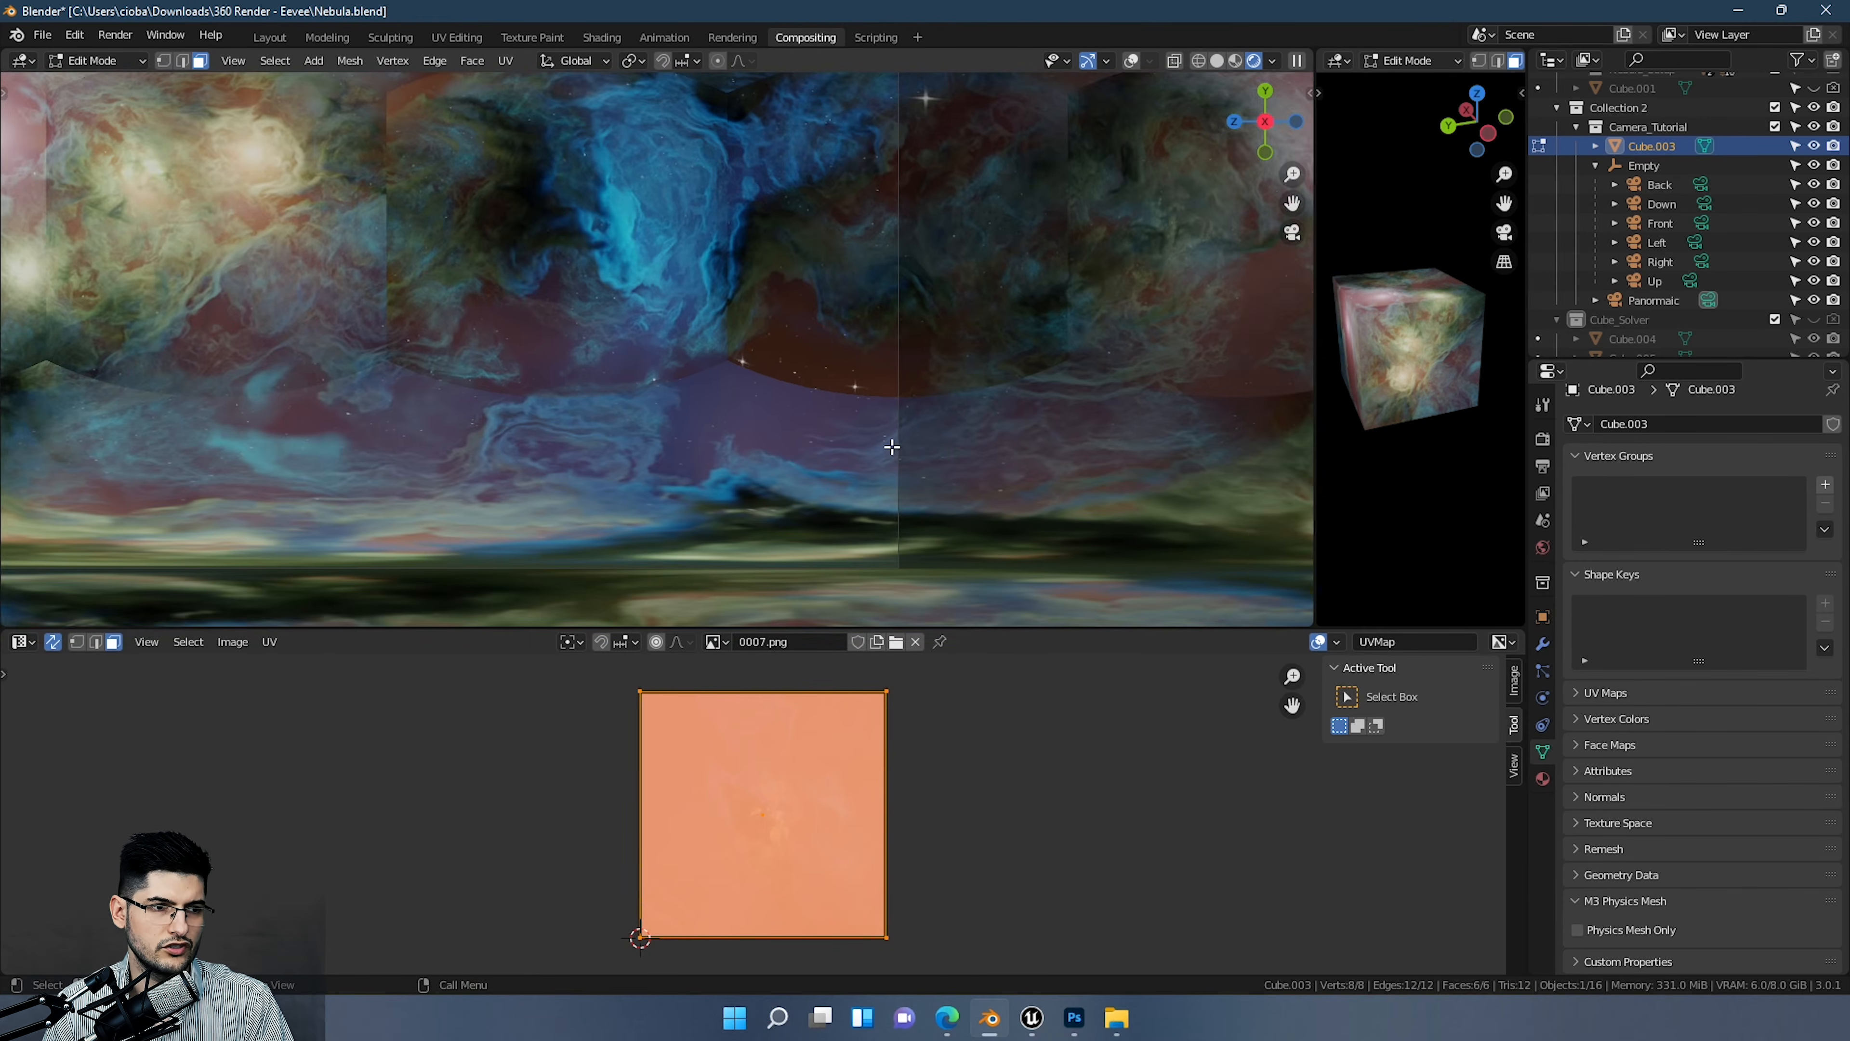
scroll(787, 357, "down", 2)
middle_click_drag(736, 324, 896, 371, "shift")
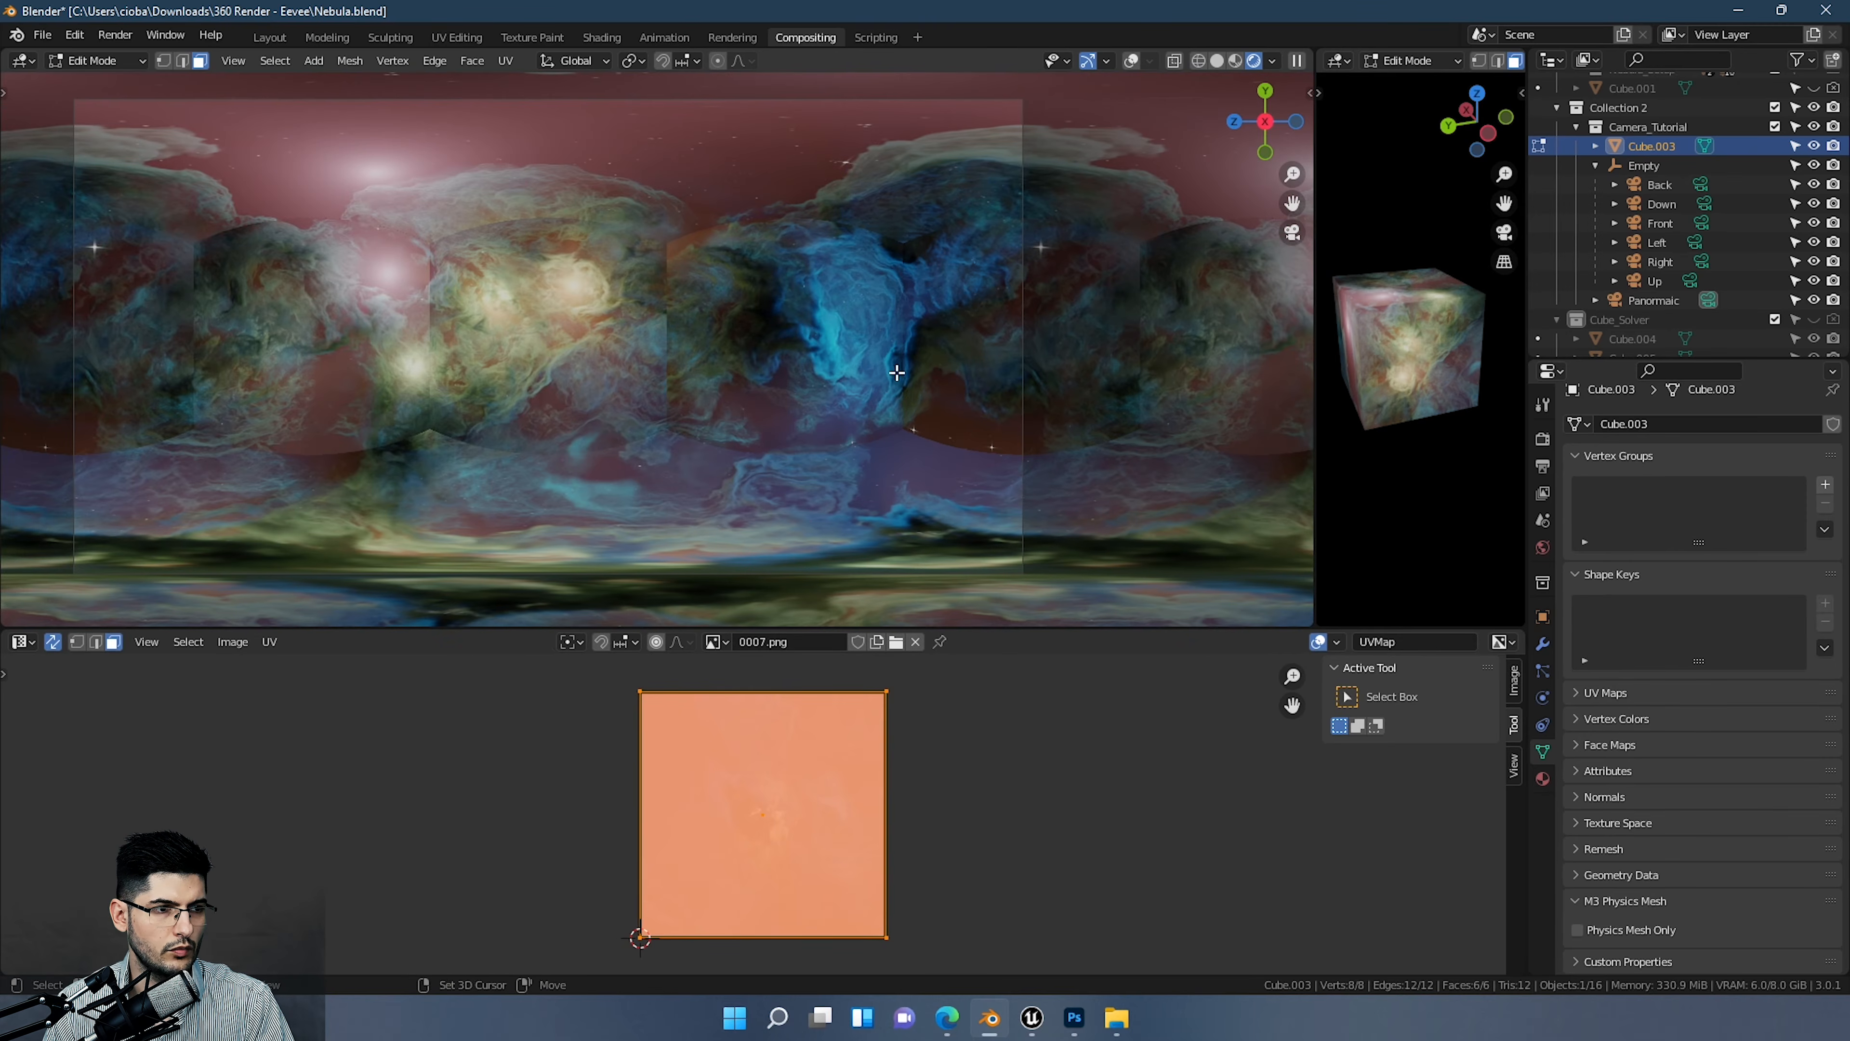
scroll(865, 356, "up", 2)
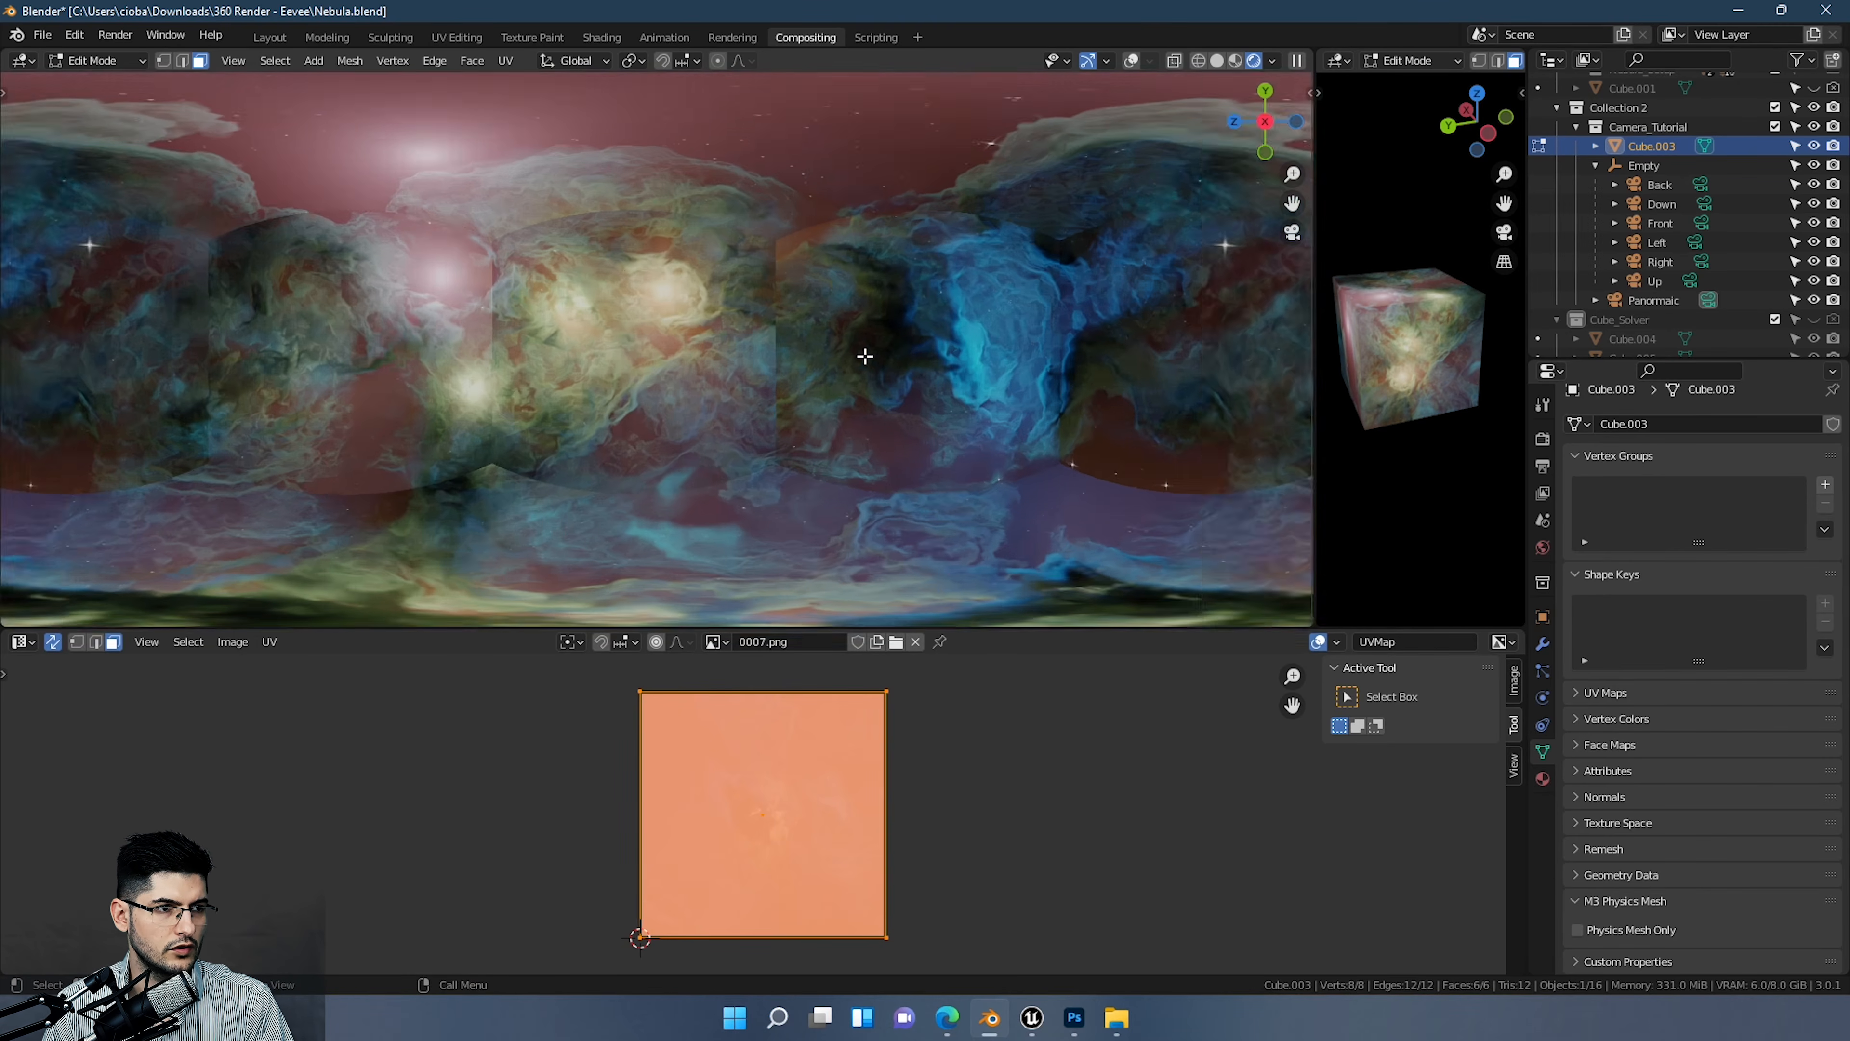
scroll(865, 355, "up", 3)
middle_click_drag(871, 109, 813, 219, "shift")
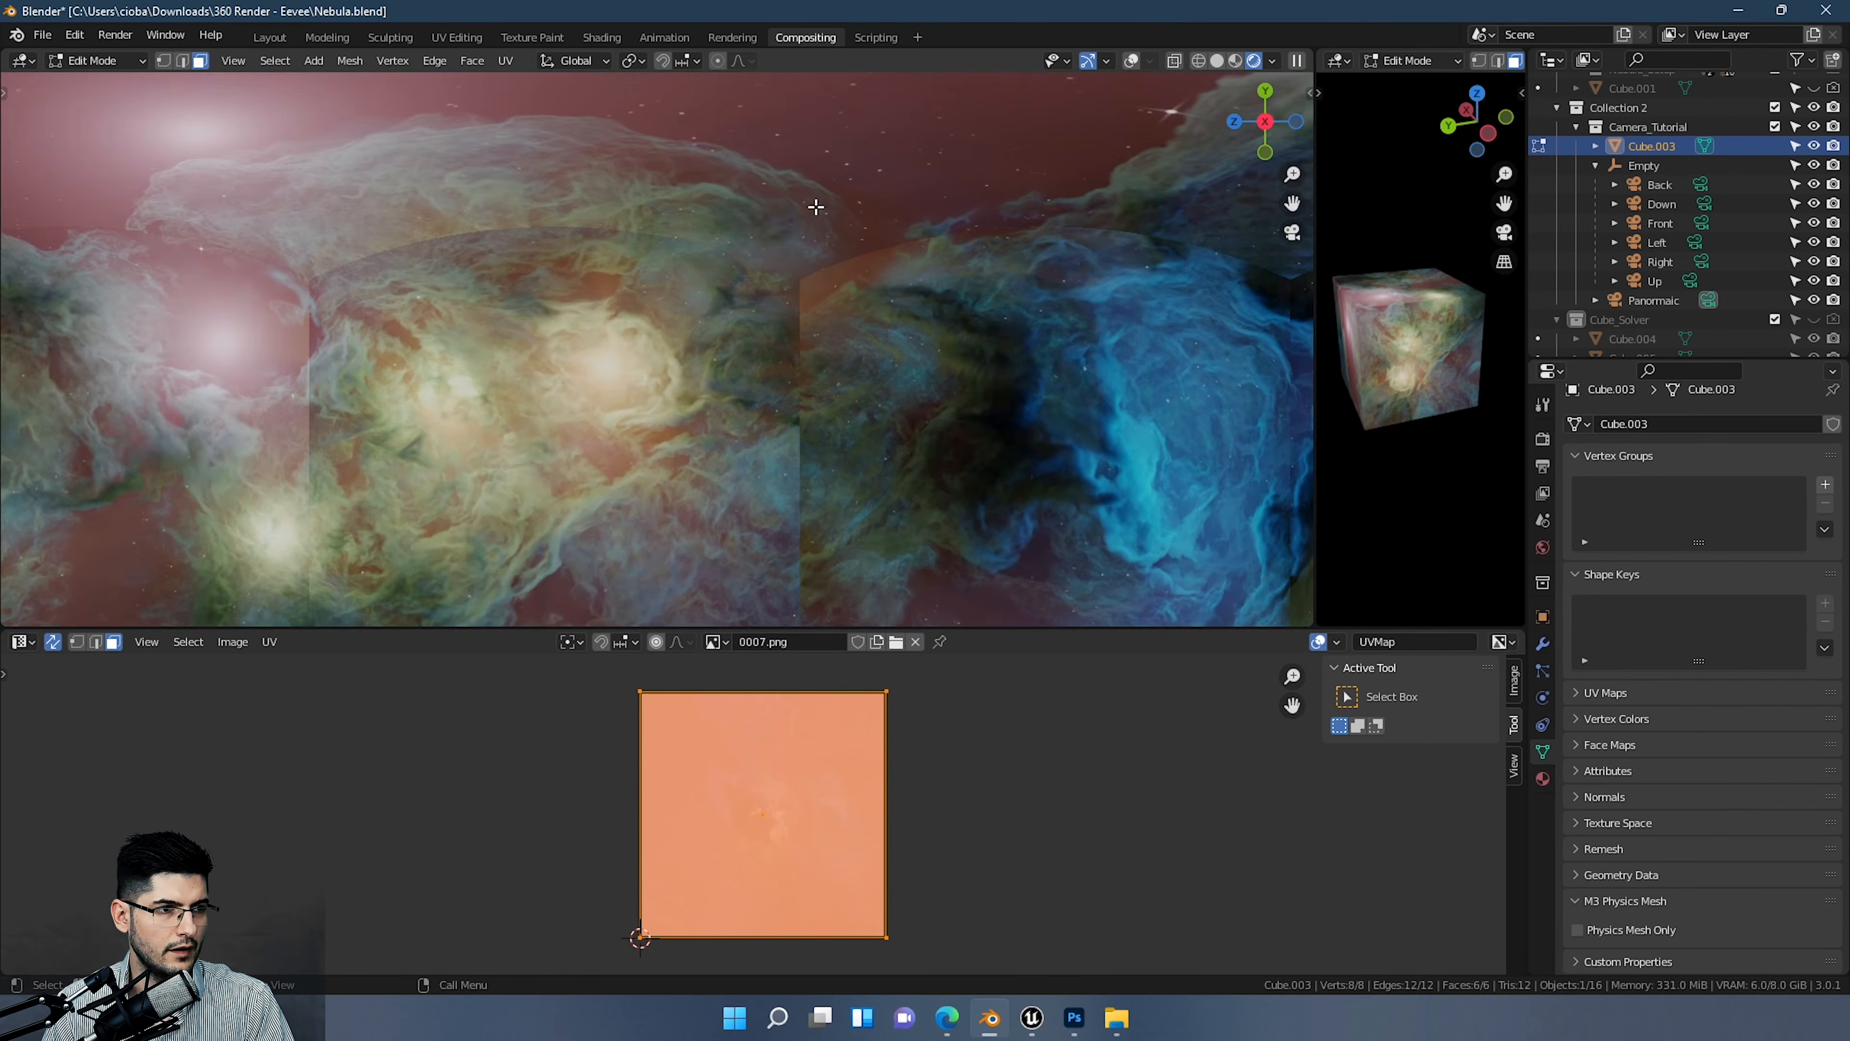
scroll(830, 207, "up", 5)
middle_click_drag(972, 153, 763, 342, "shift")
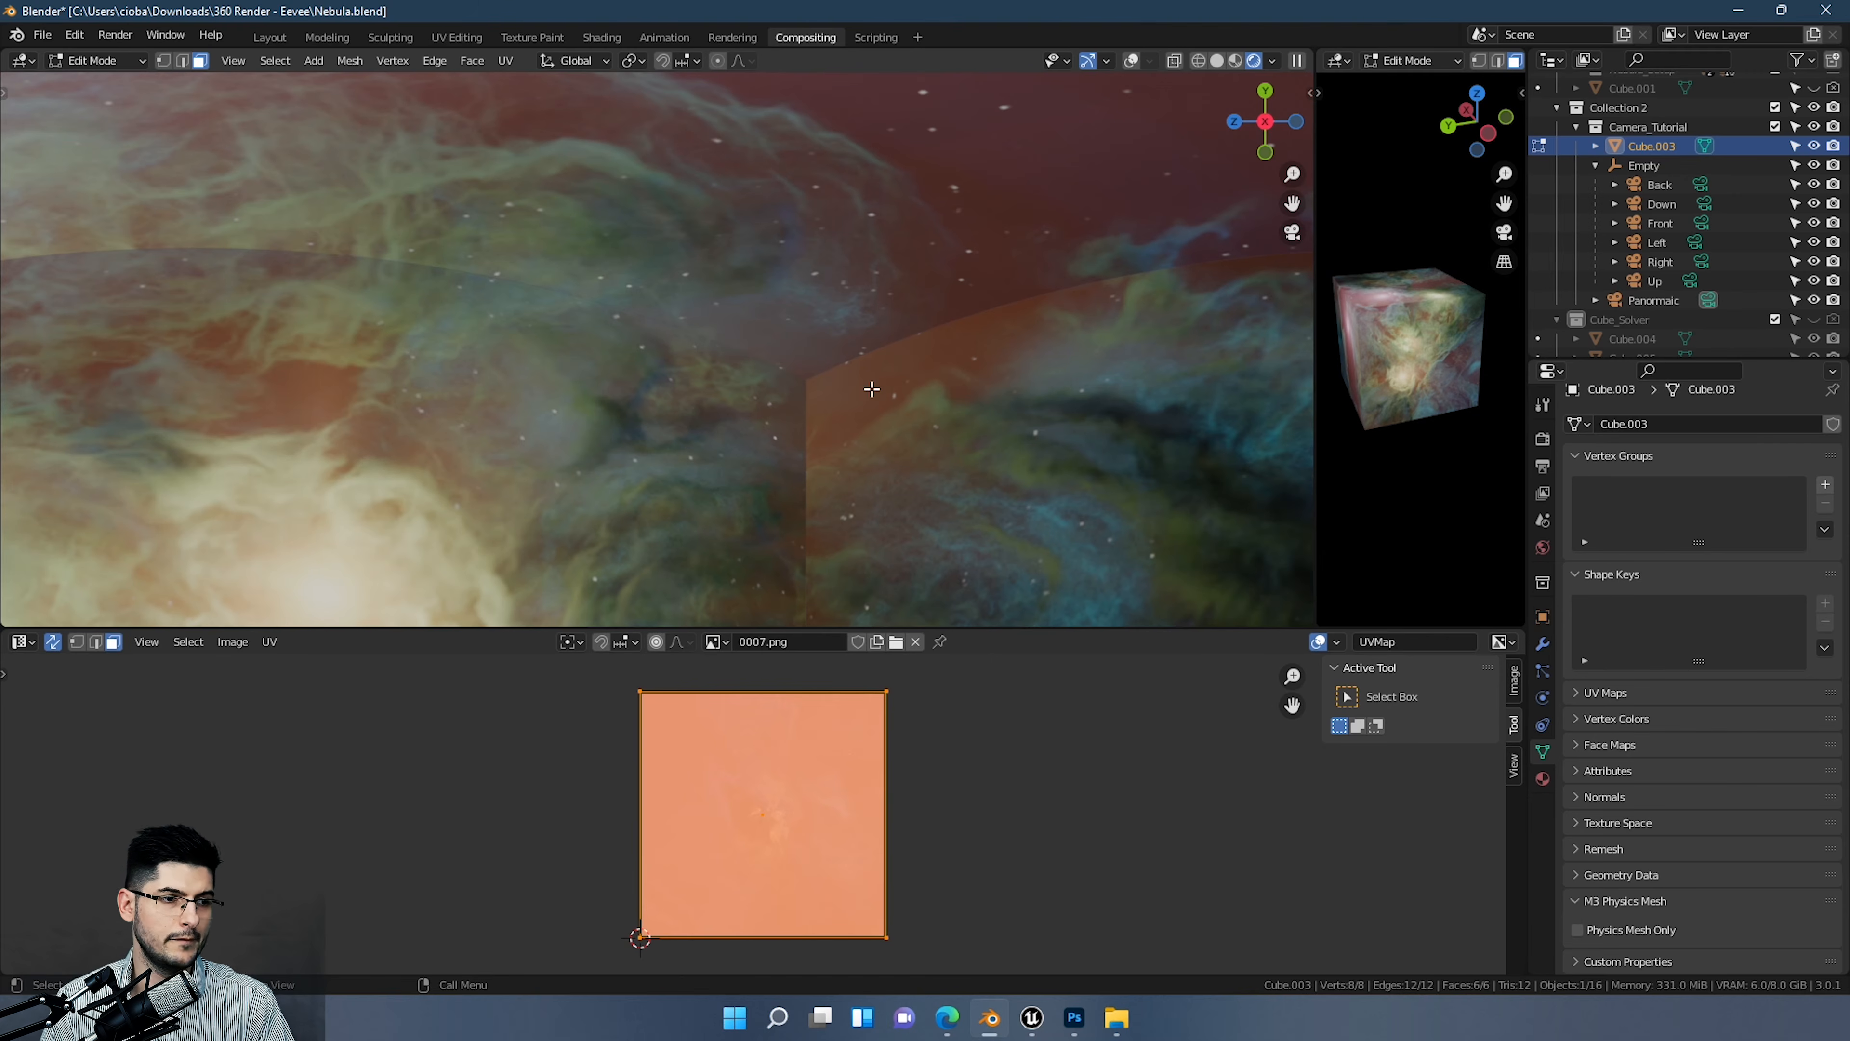
scroll(685, 314, "down", 2)
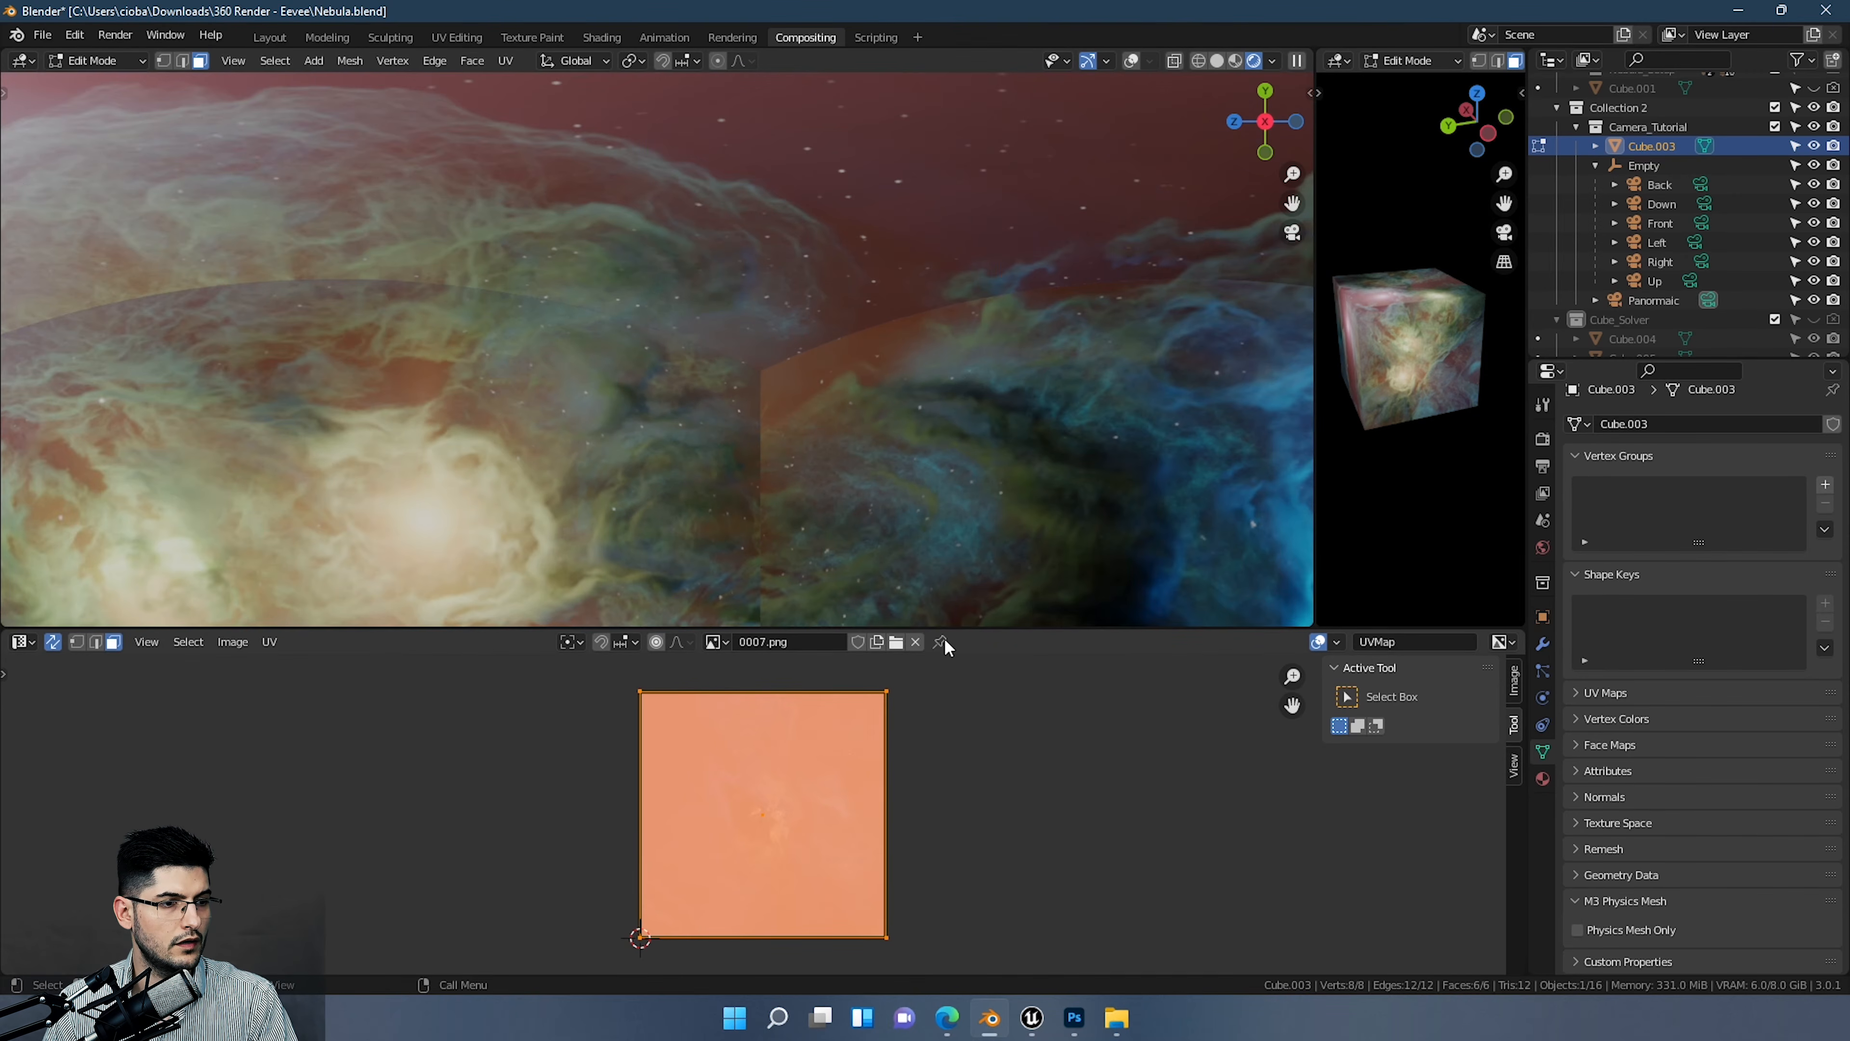
Step: Shrink the UV Editor area to give the camera viewport more height, and return Cube.003 to Object Mode
left_click_drag(984, 627, 980, 851)
scroll(889, 523, "down", 3)
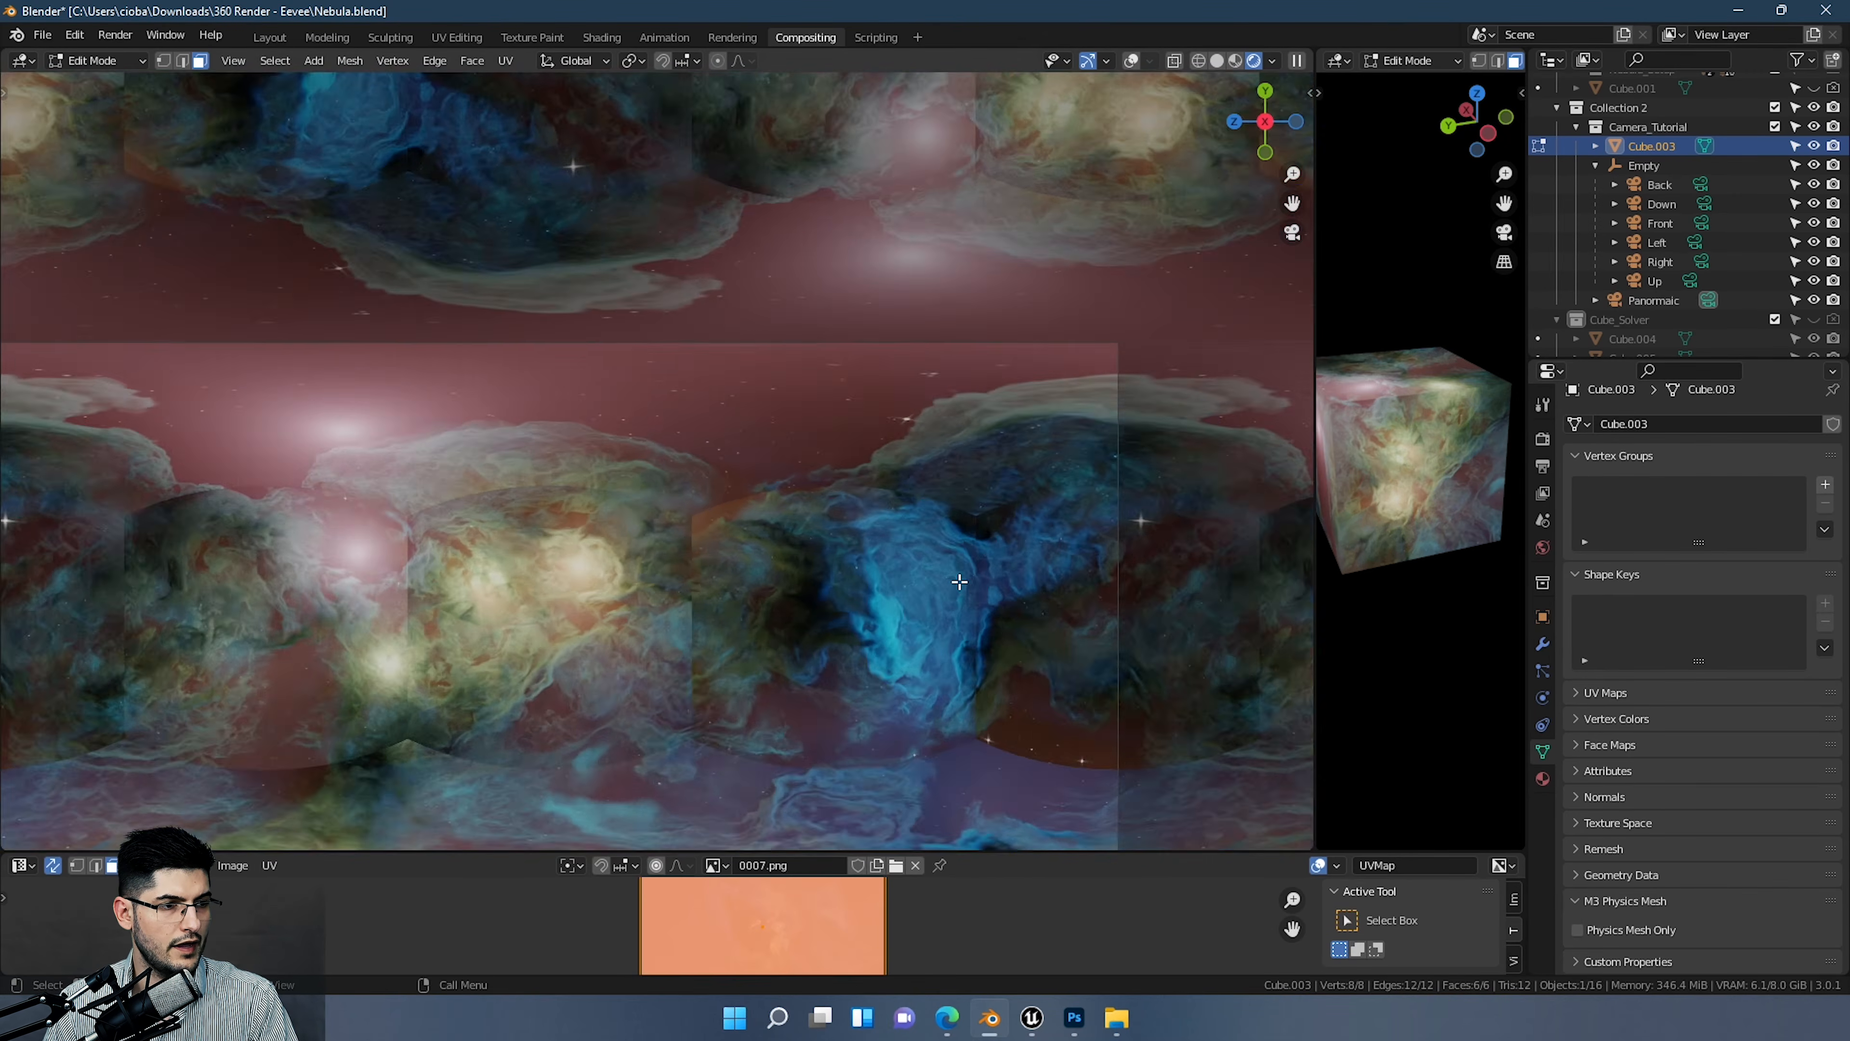
middle_click_drag(889, 523, 905, 495, "shift")
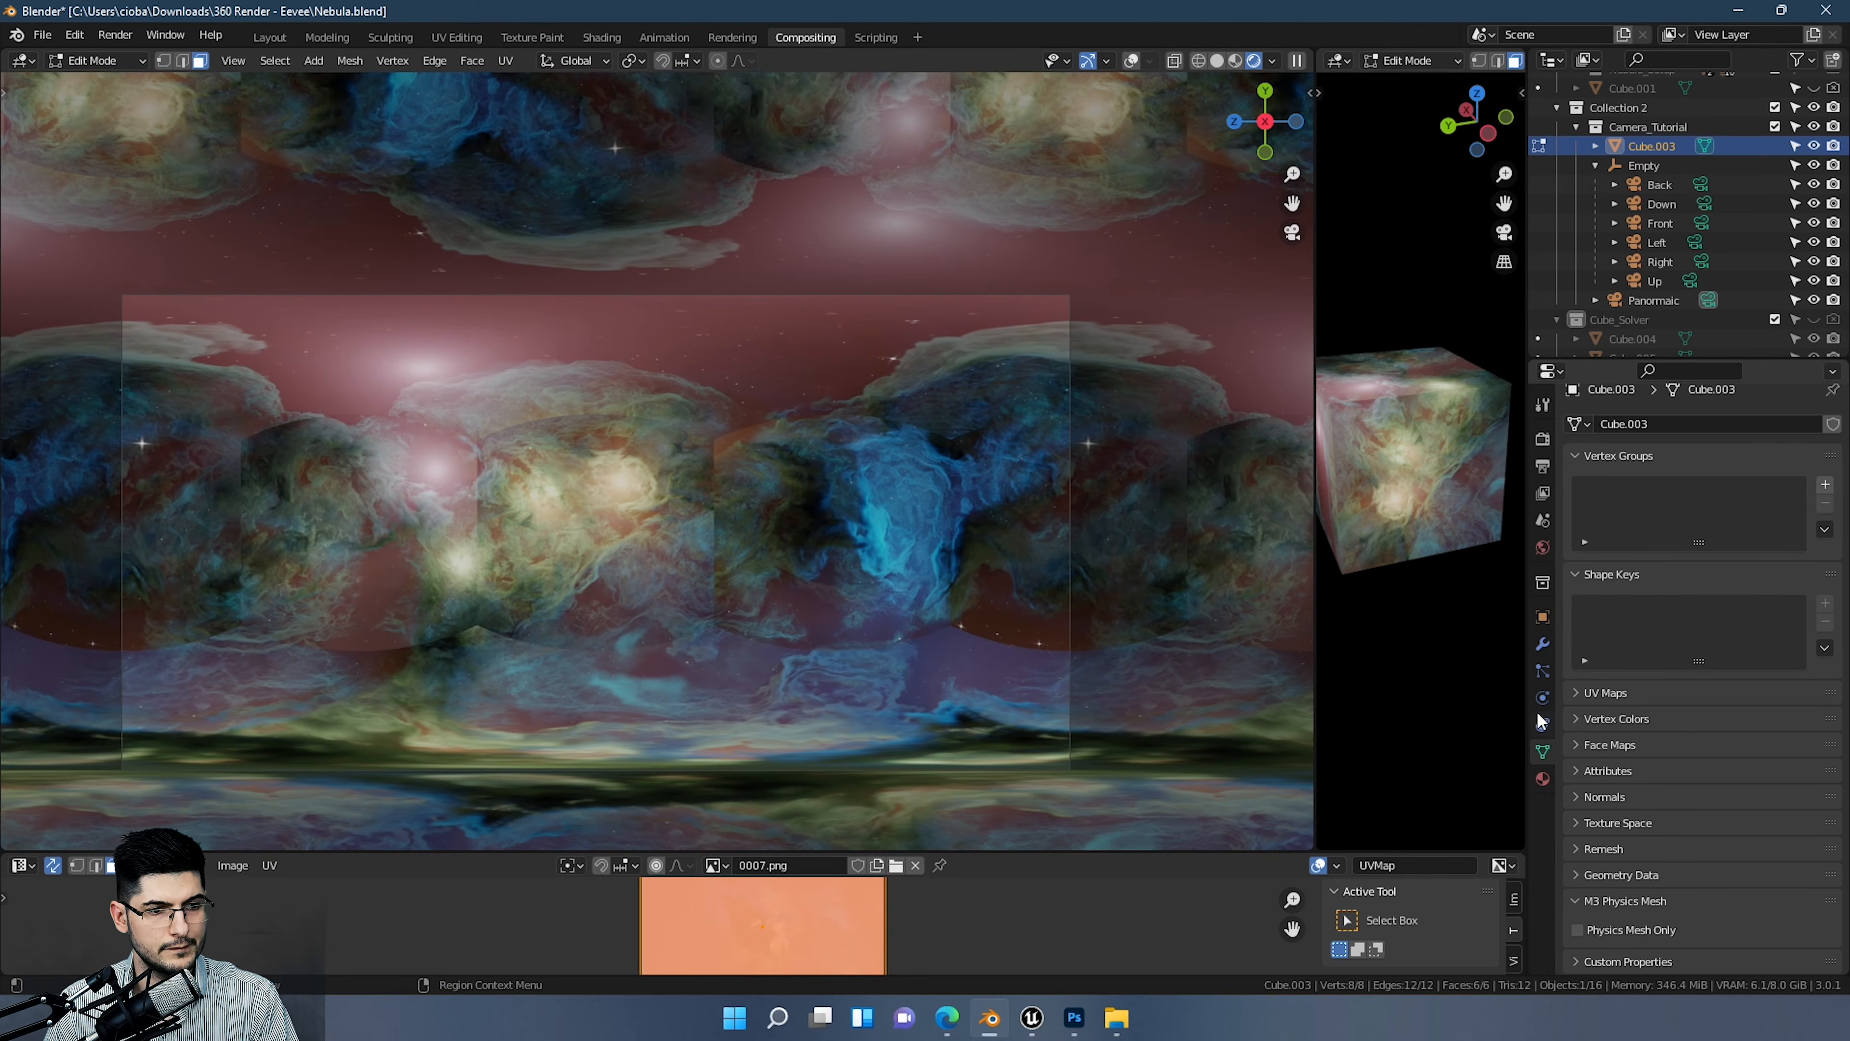
key("Tab")
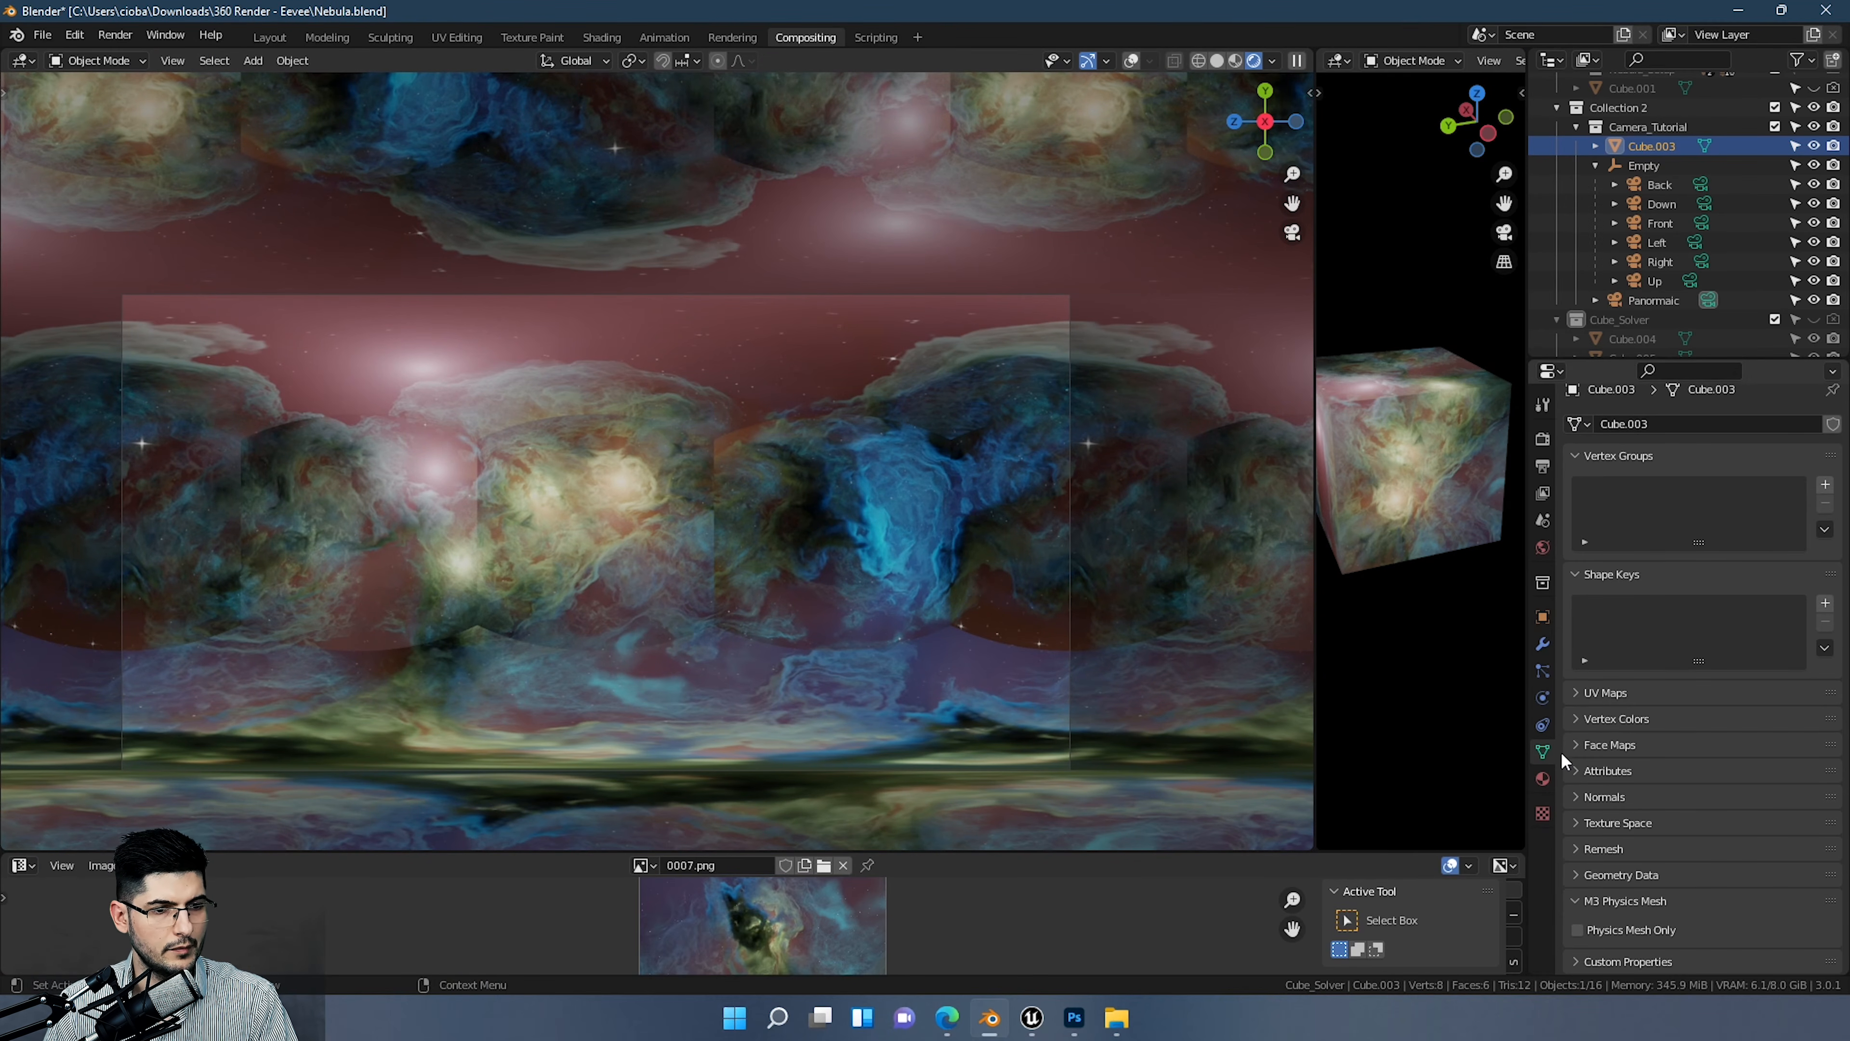
Step: Raise the Panormaic camera's Passepartout to 1.000 so everything outside its frame is blacked out
left_click(1661, 297)
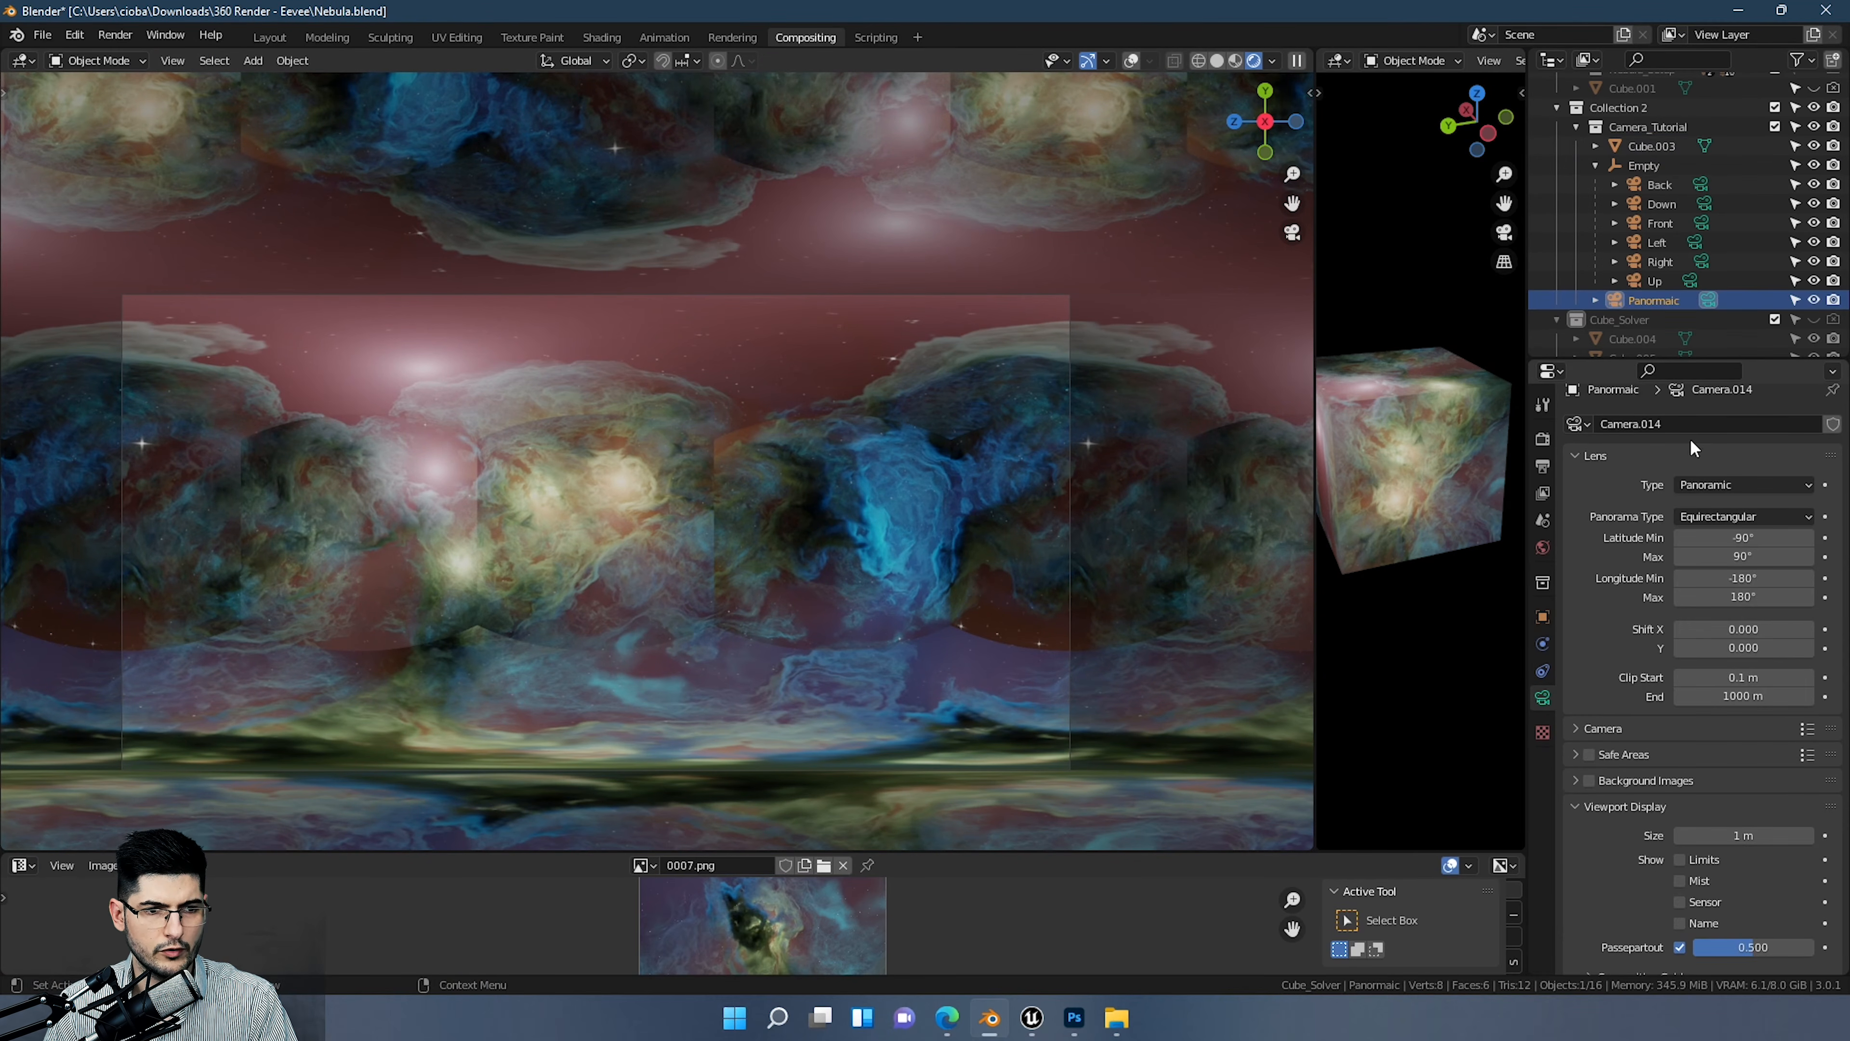
scroll(1603, 789, "down", 4)
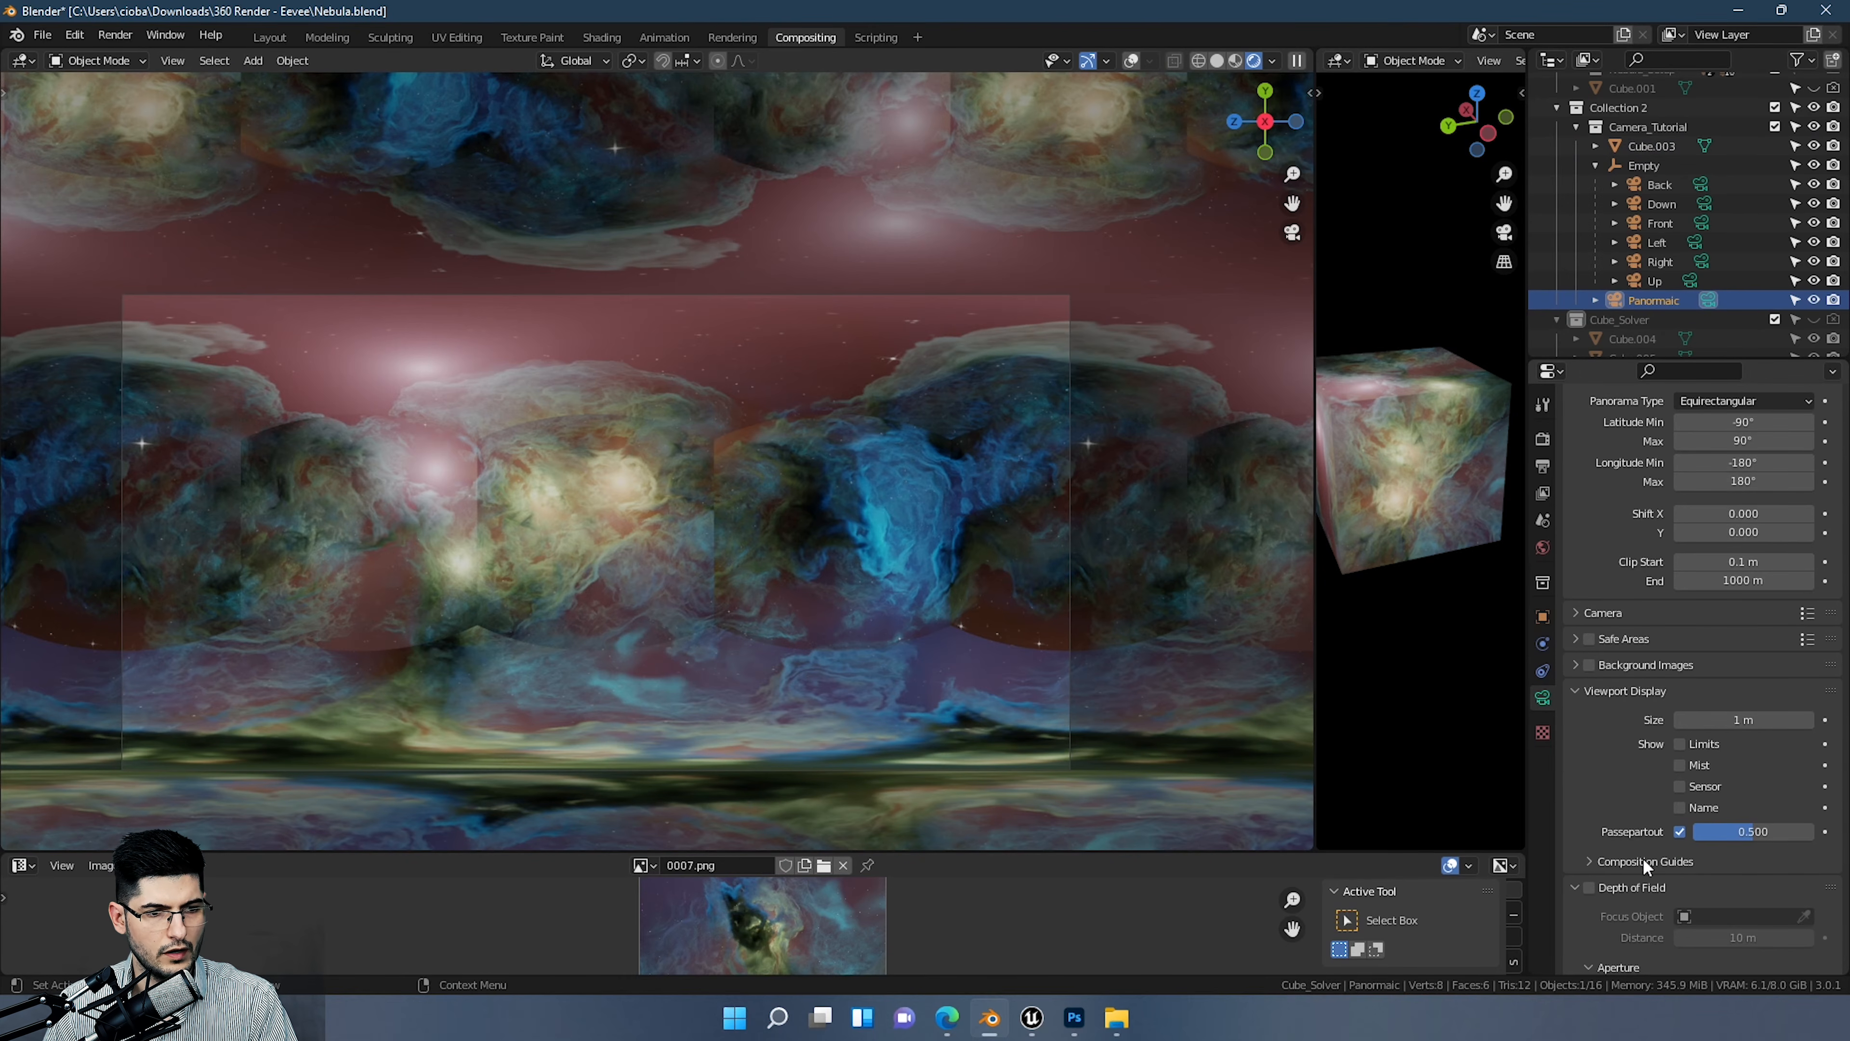
scroll(1739, 787, "down", 3)
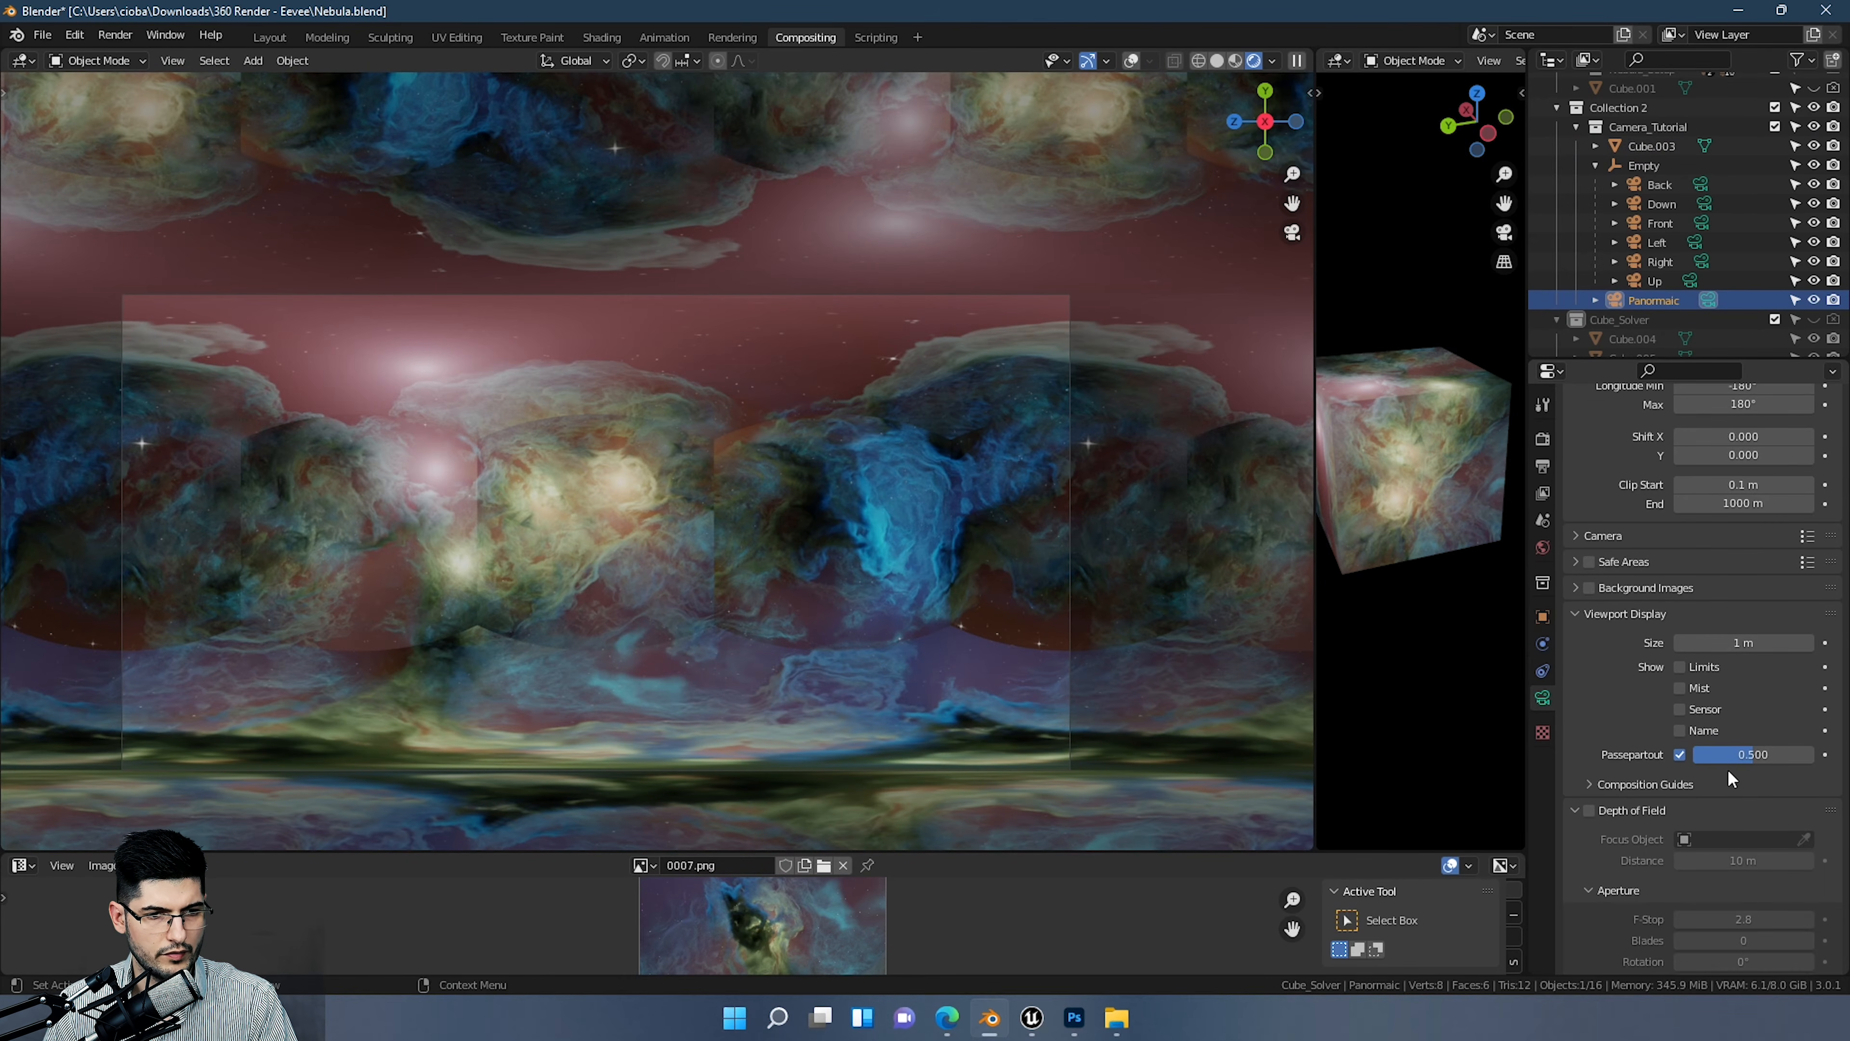
left_click_drag(1728, 757, 1812, 755)
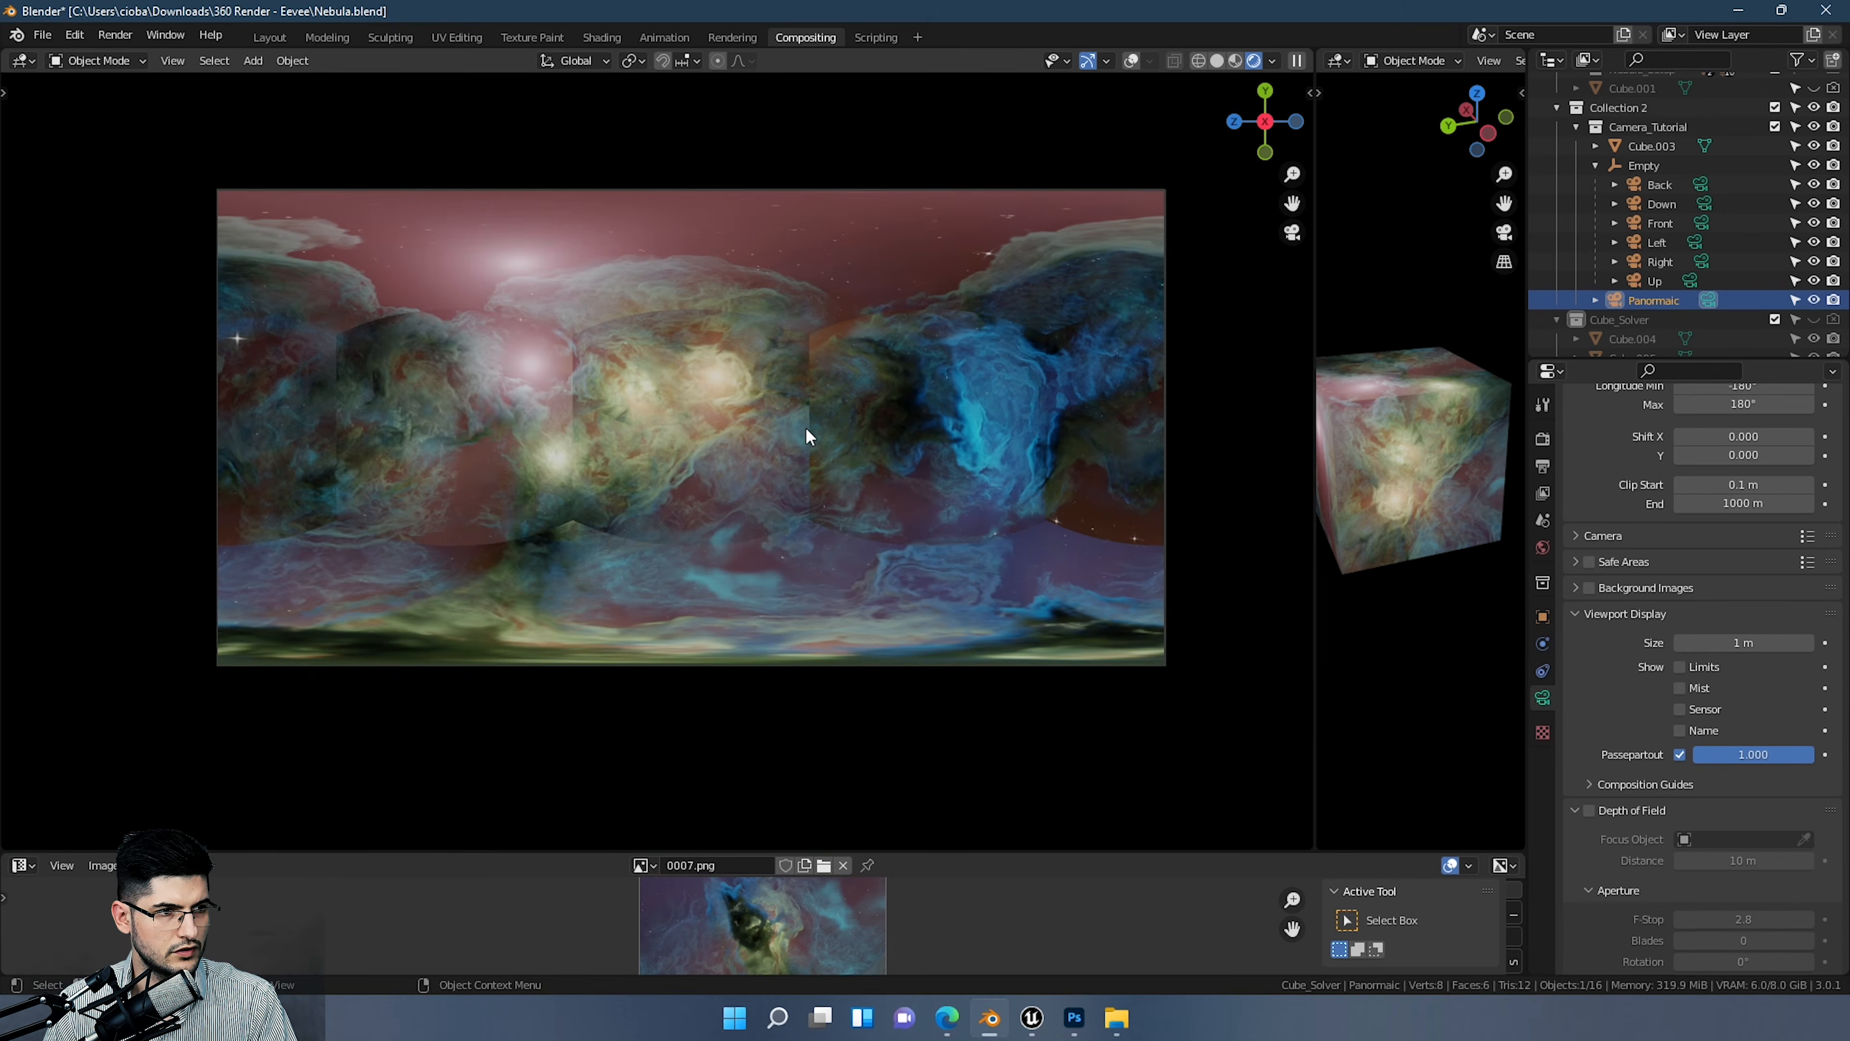
scroll(808, 423, "up", 2)
scroll(823, 403, "down", 1)
middle_click_drag(822, 408, 795, 430, "shift")
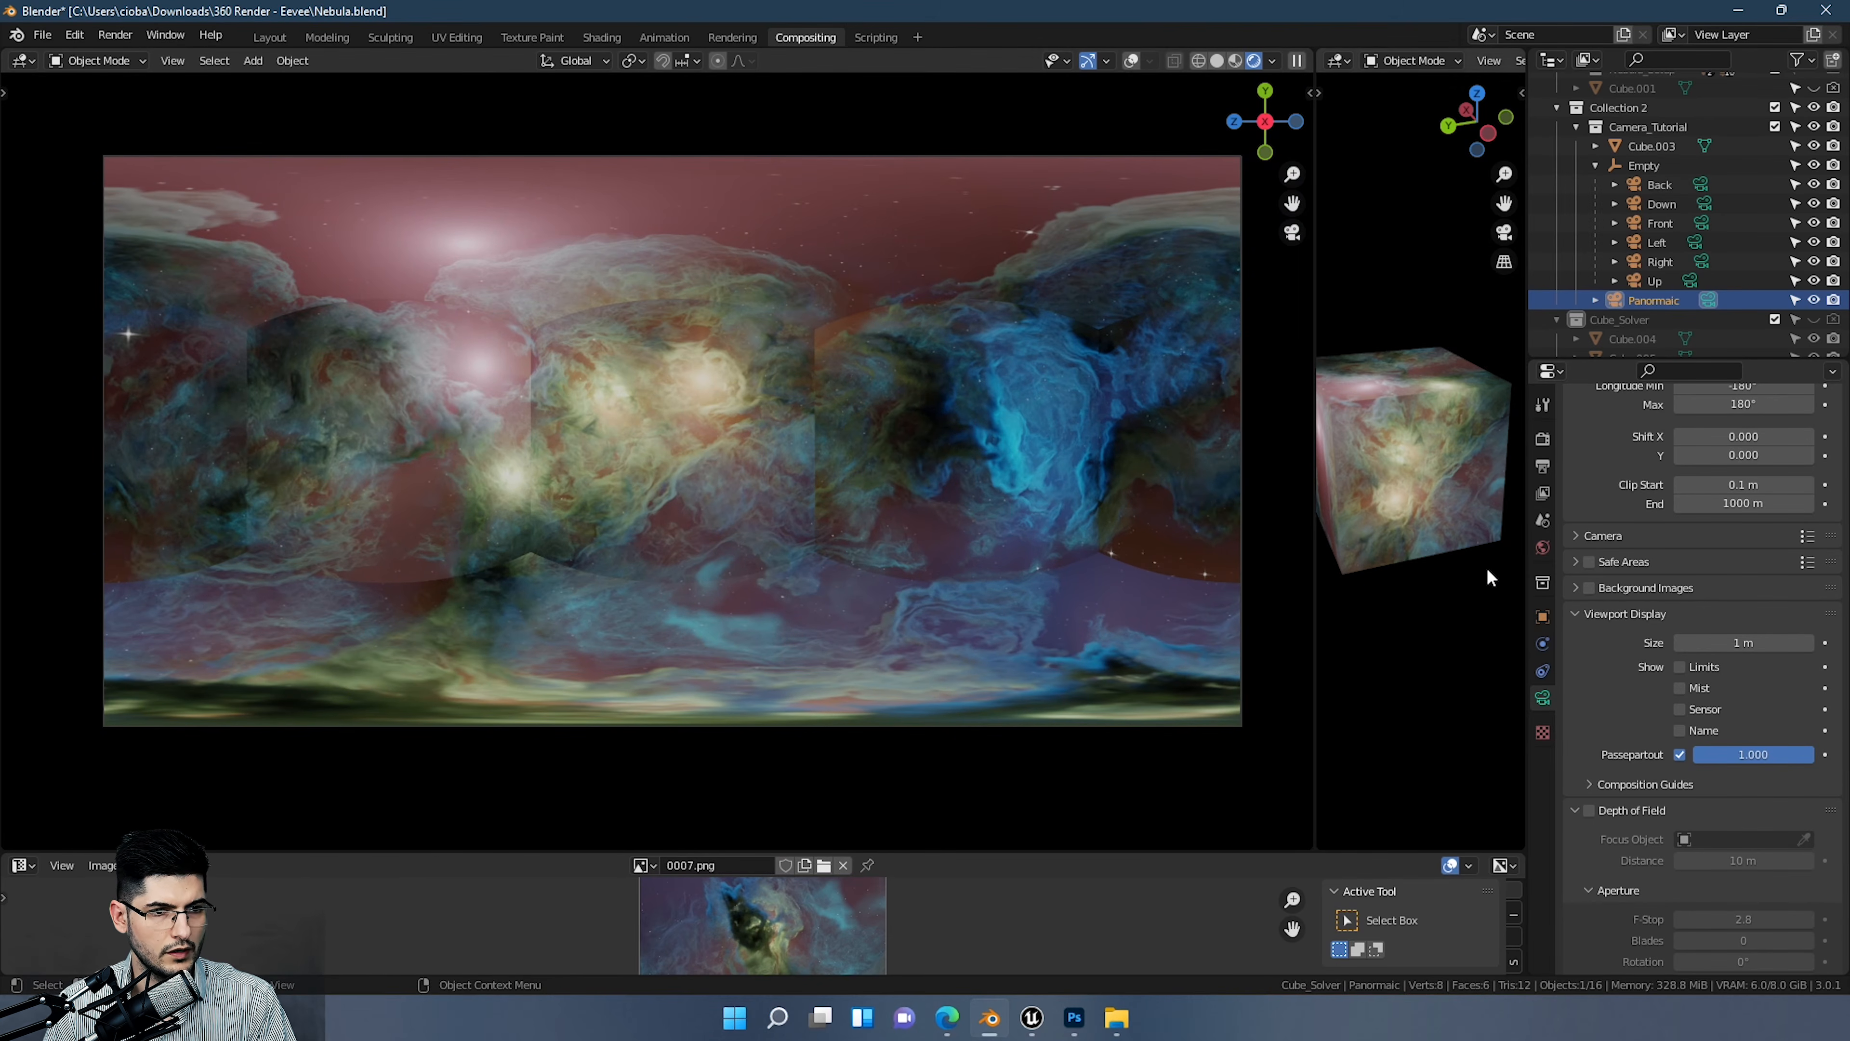
Step: Review the scene's output format and set the Cycles render samples to 2
left_click(1543, 467)
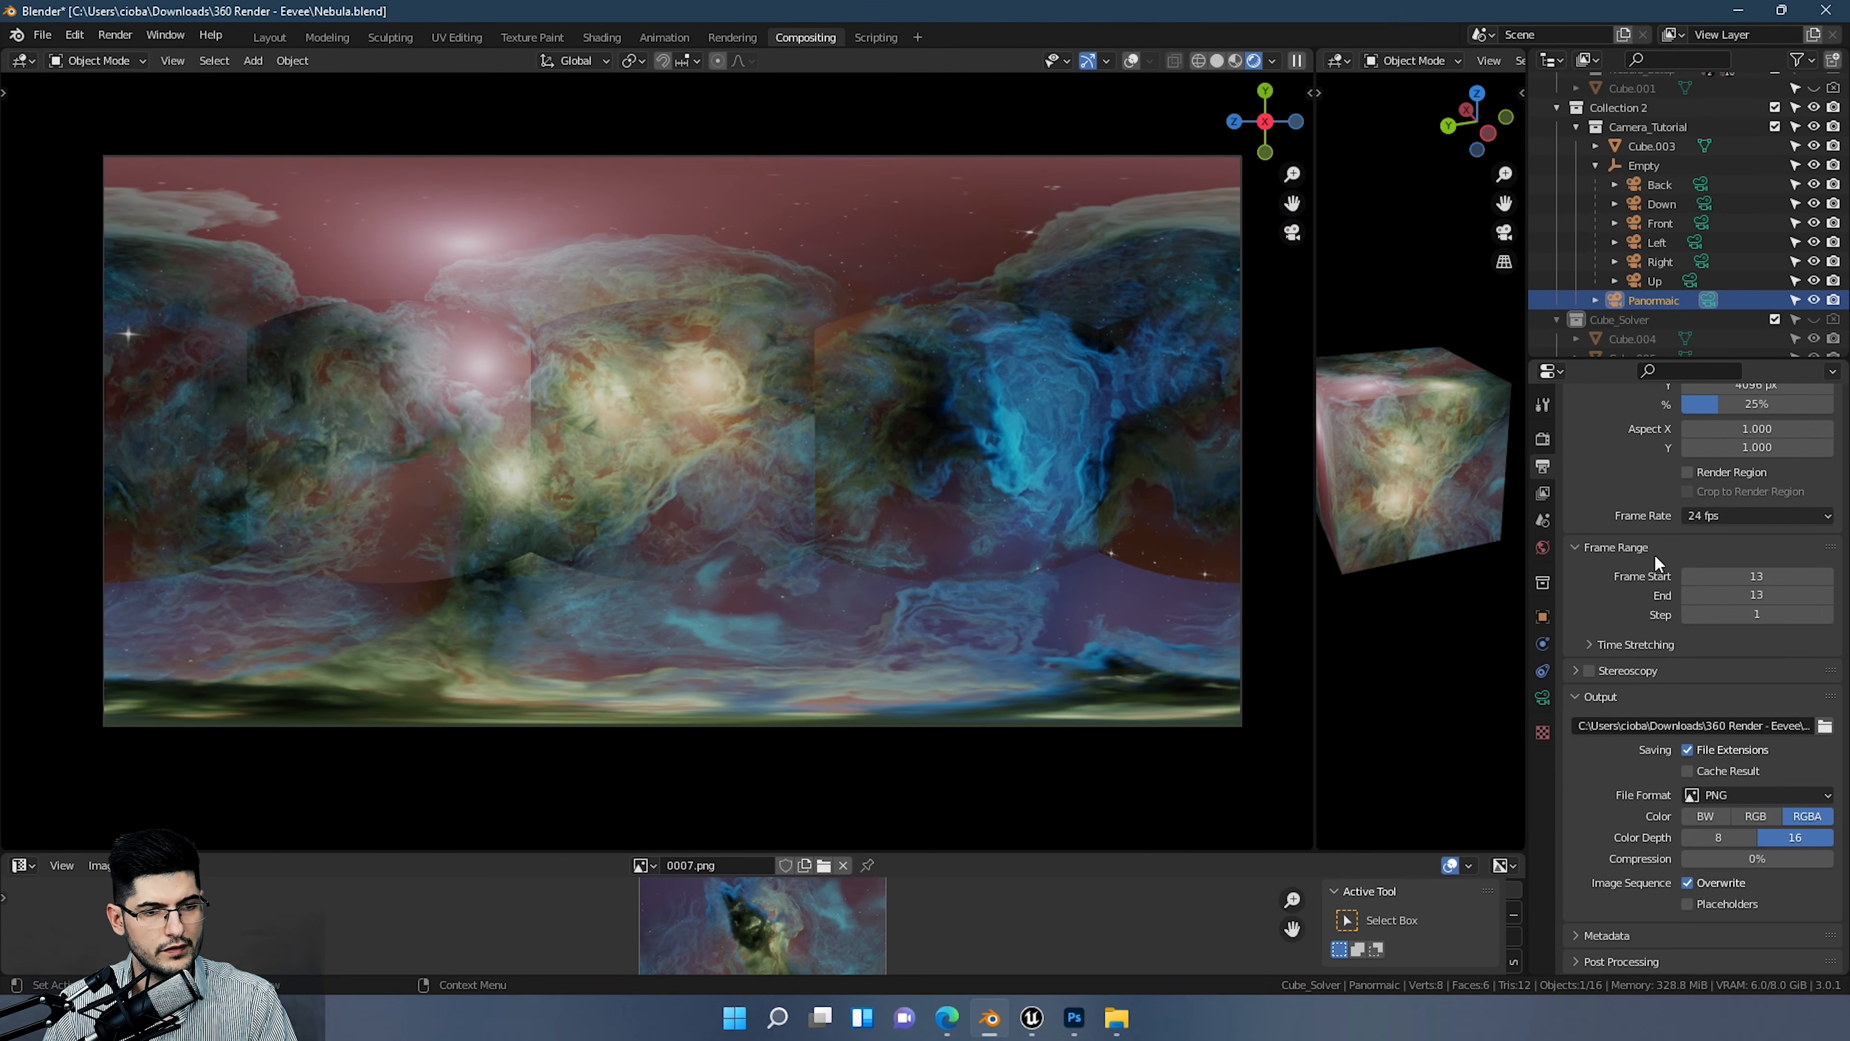
scroll(1654, 554, "up", 3)
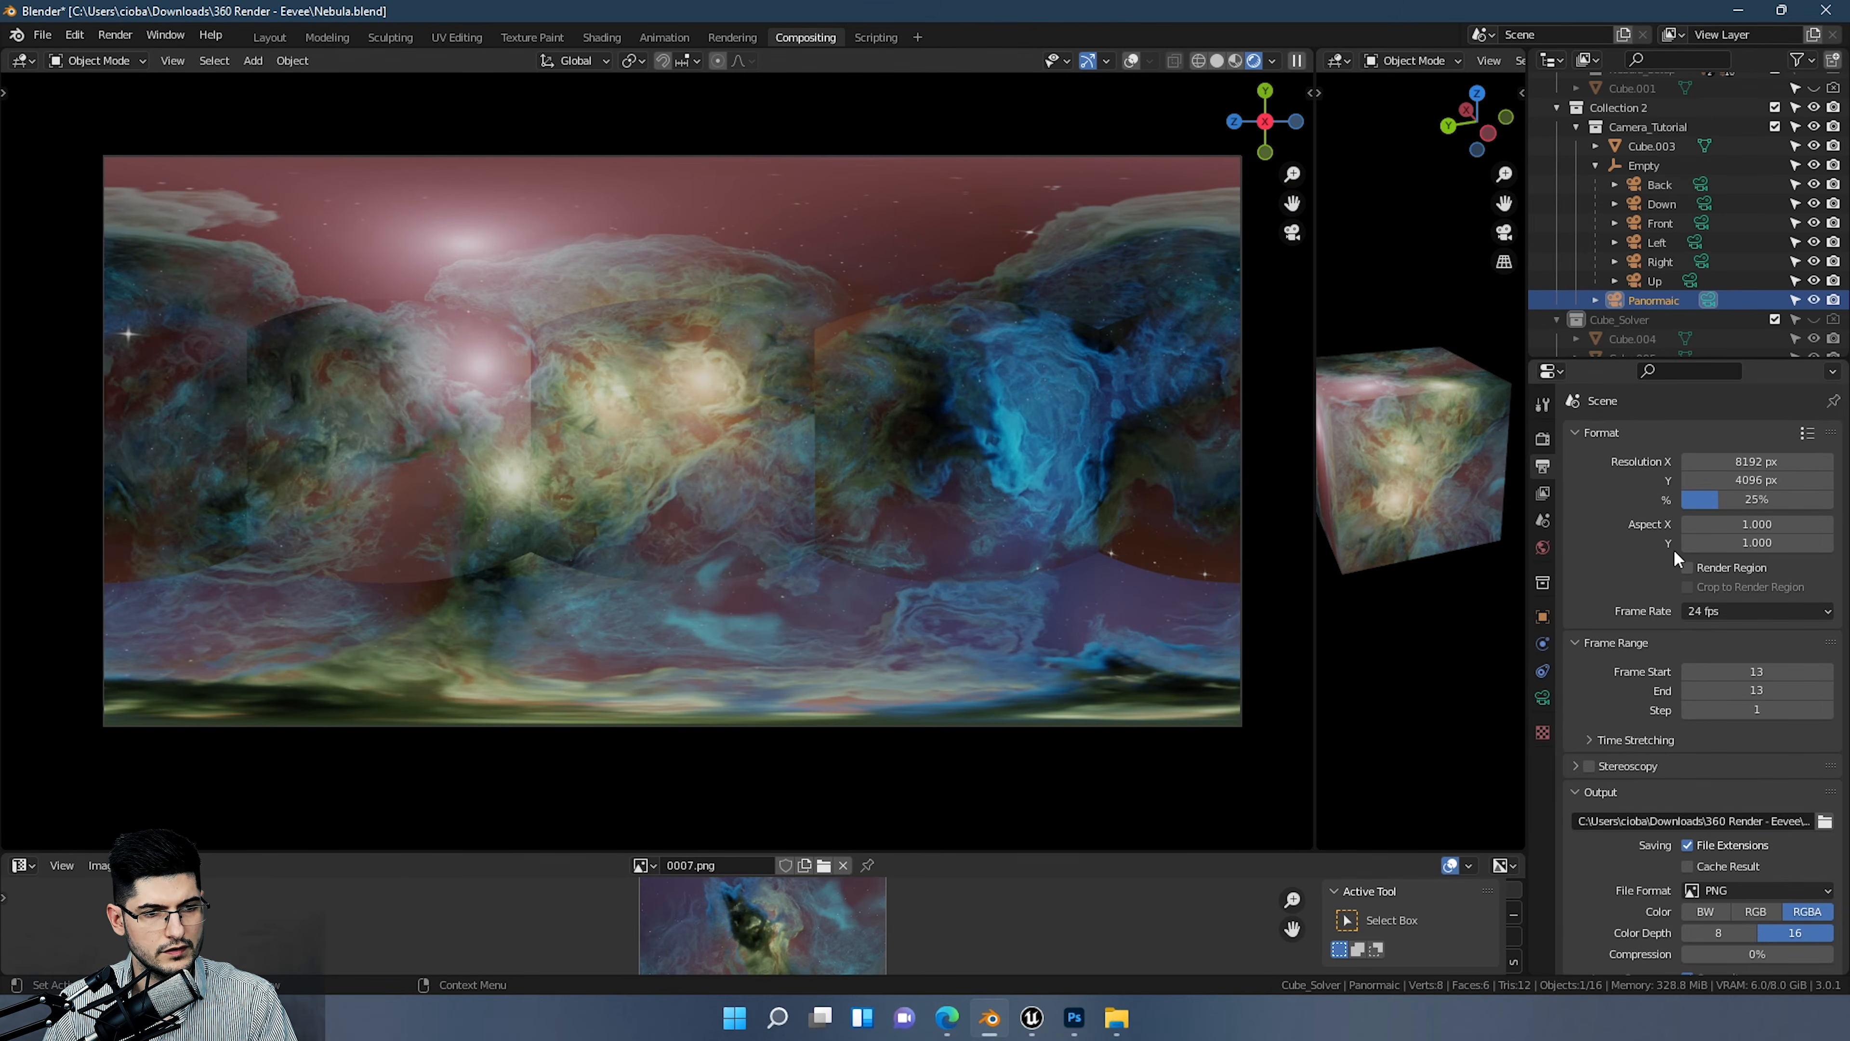
left_click(1541, 441)
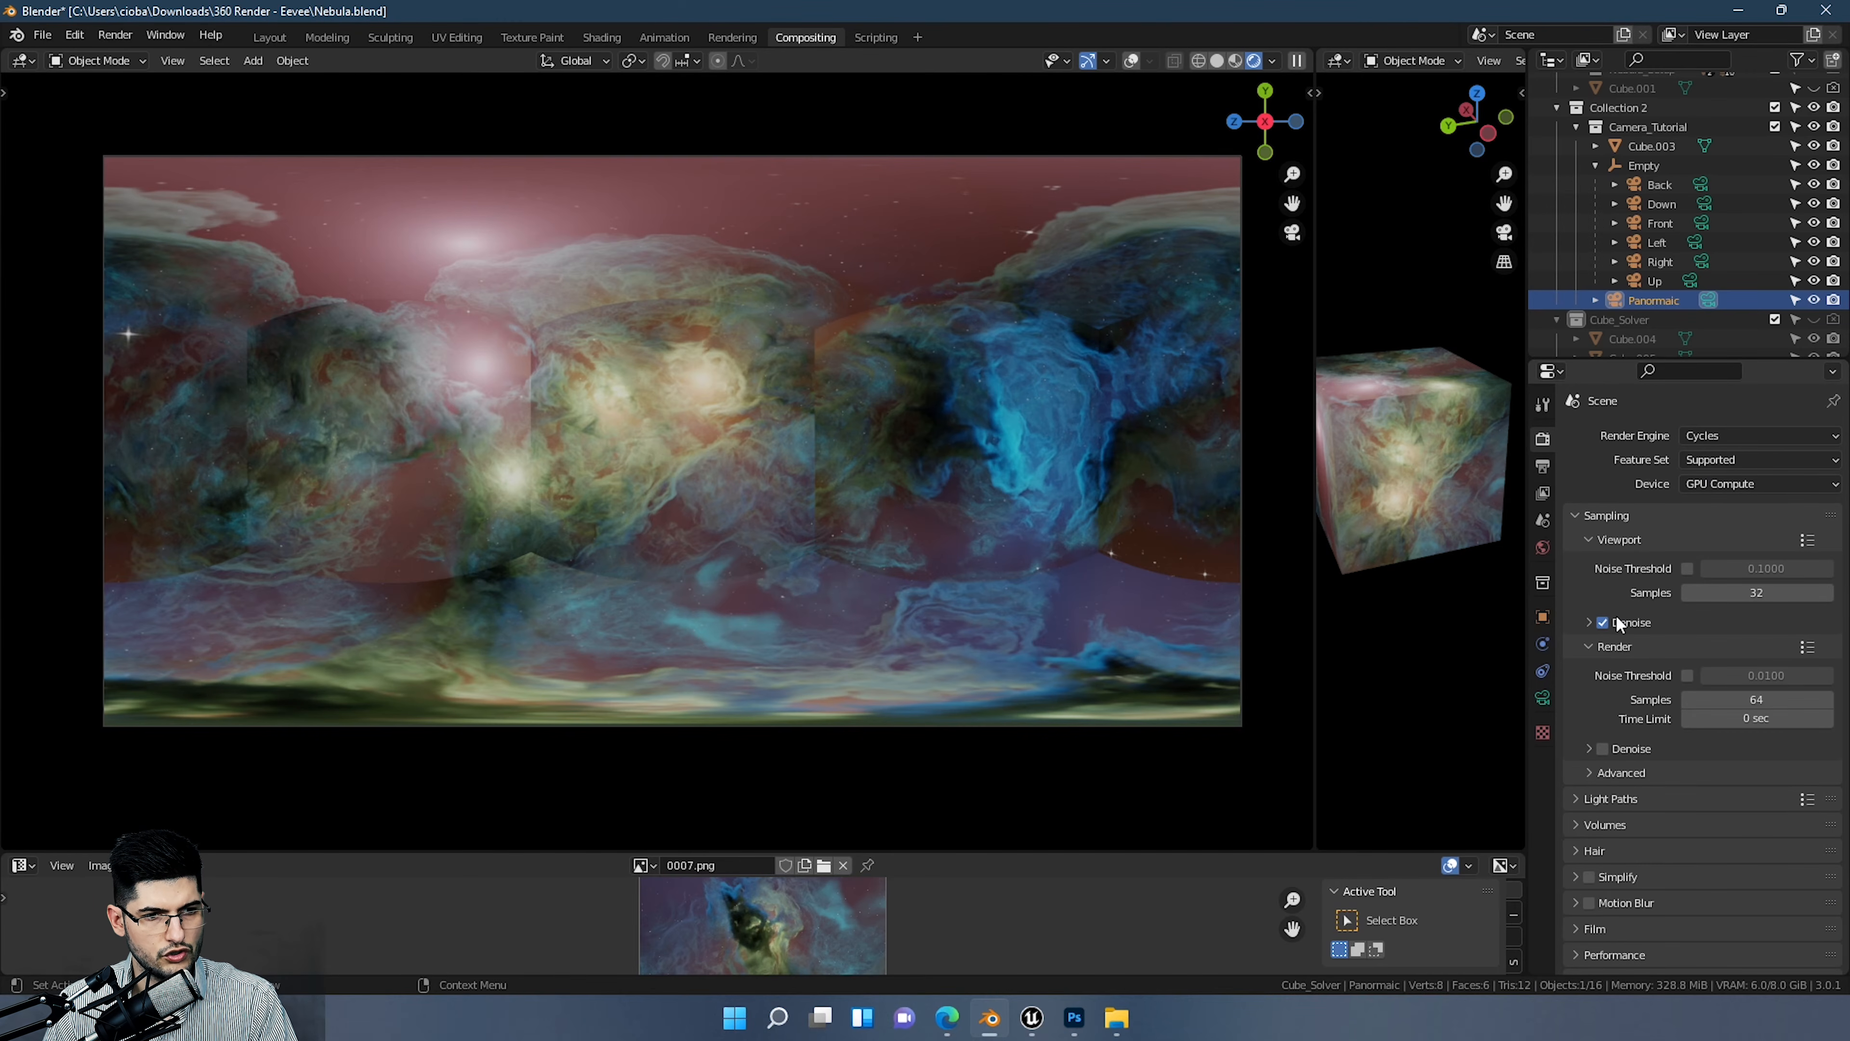
left_click(1710, 699)
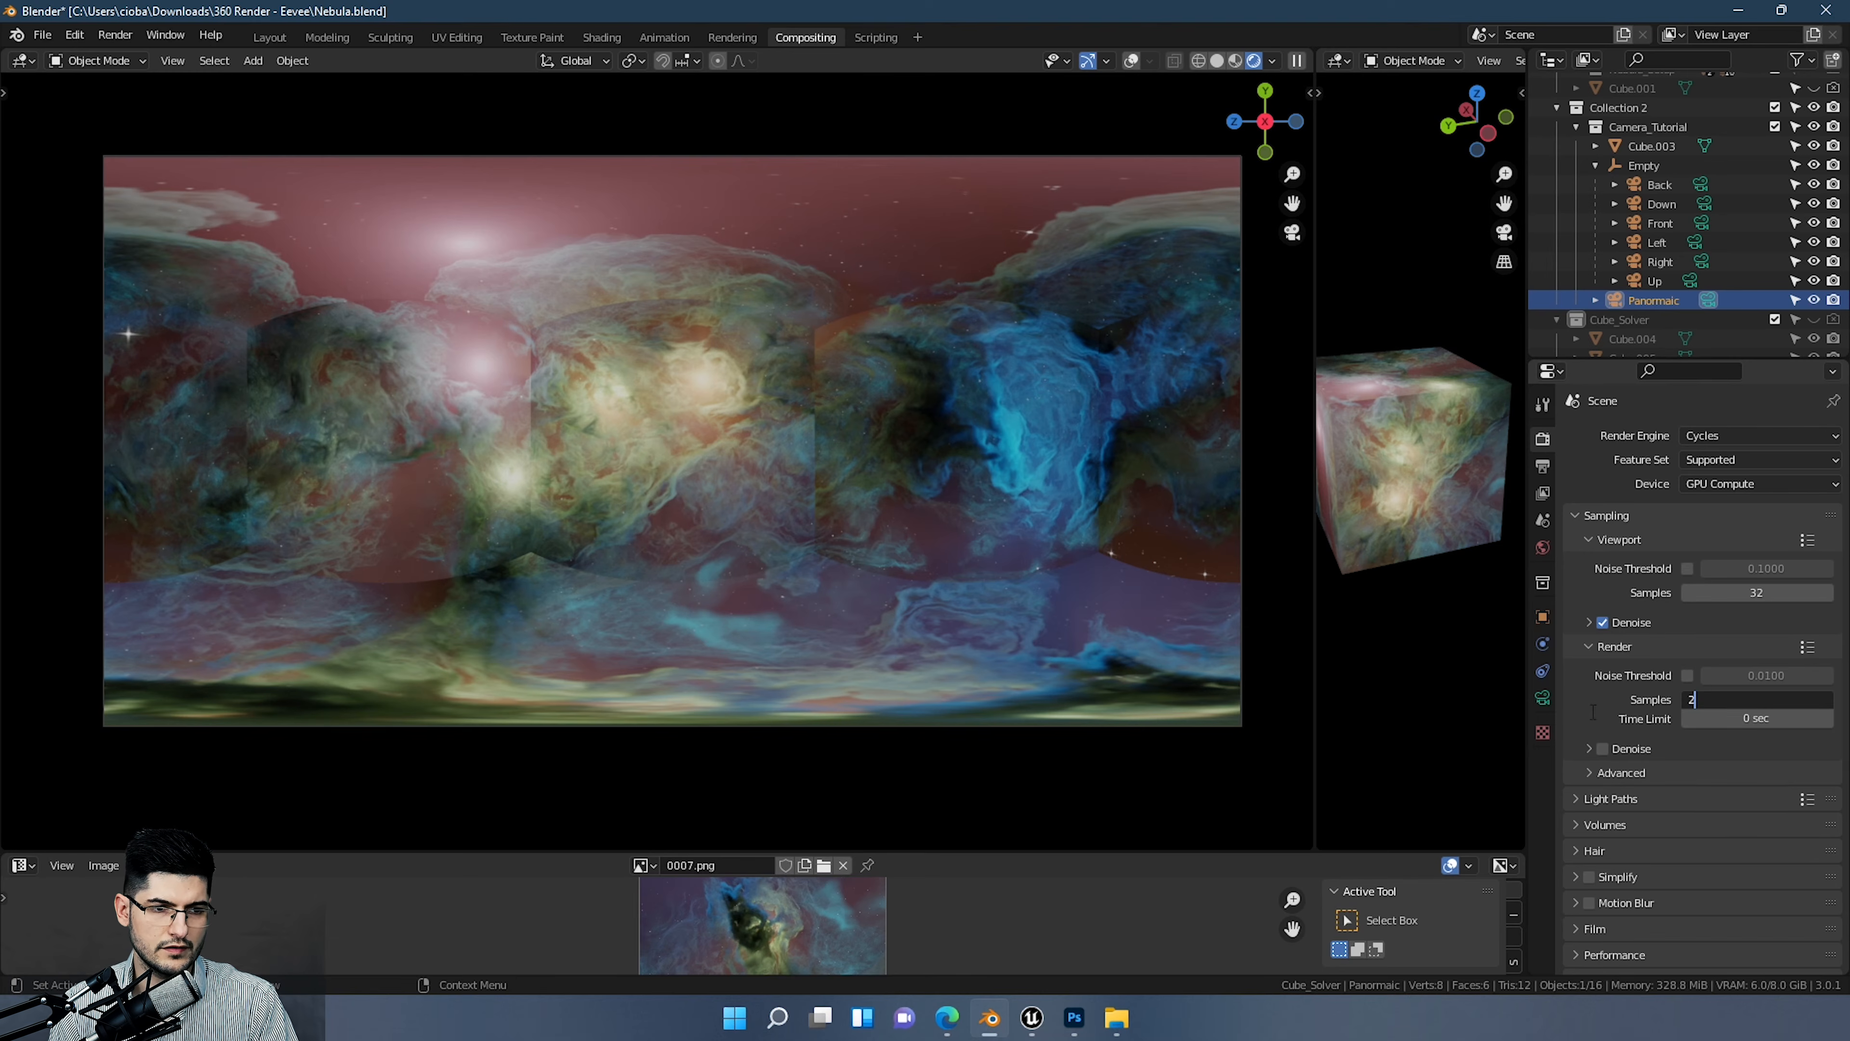
key("Return")
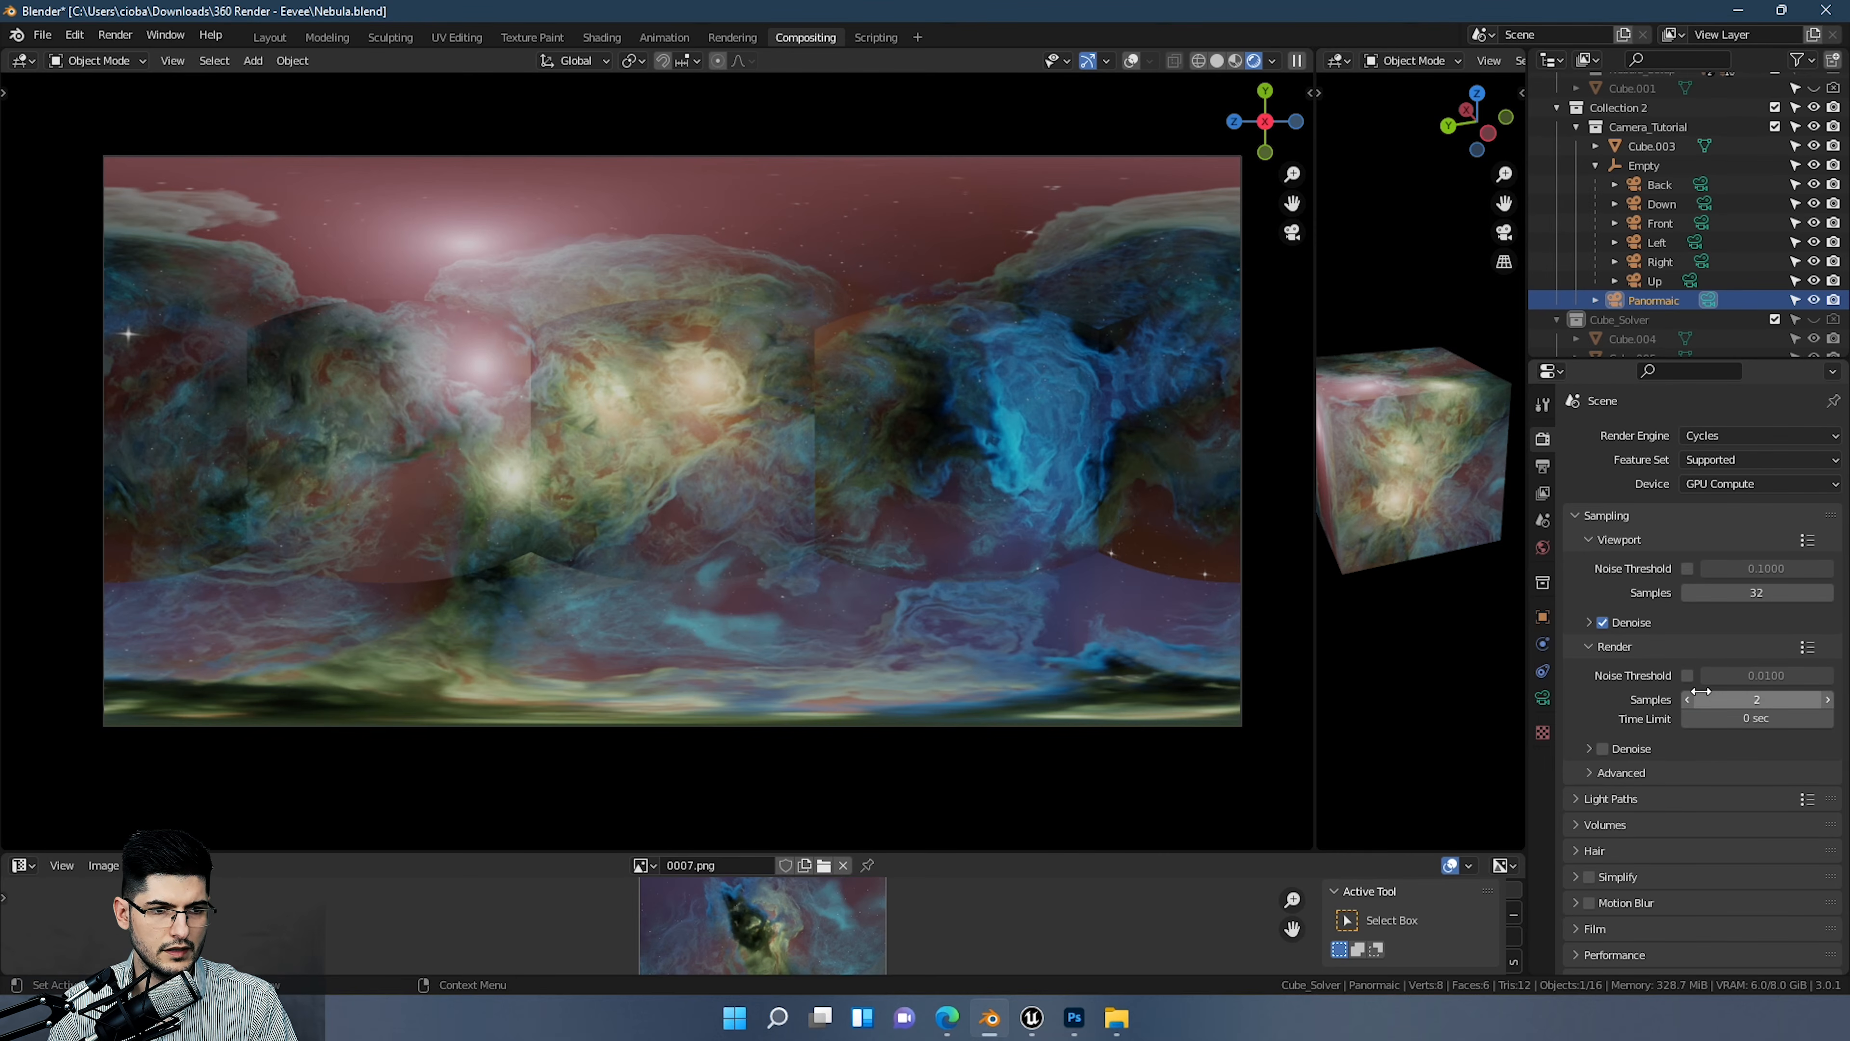
Step: Check the Performance tile size, the Volumes settings and the Panormaic camera's lens settings
scroll(1597, 877, "down", 2)
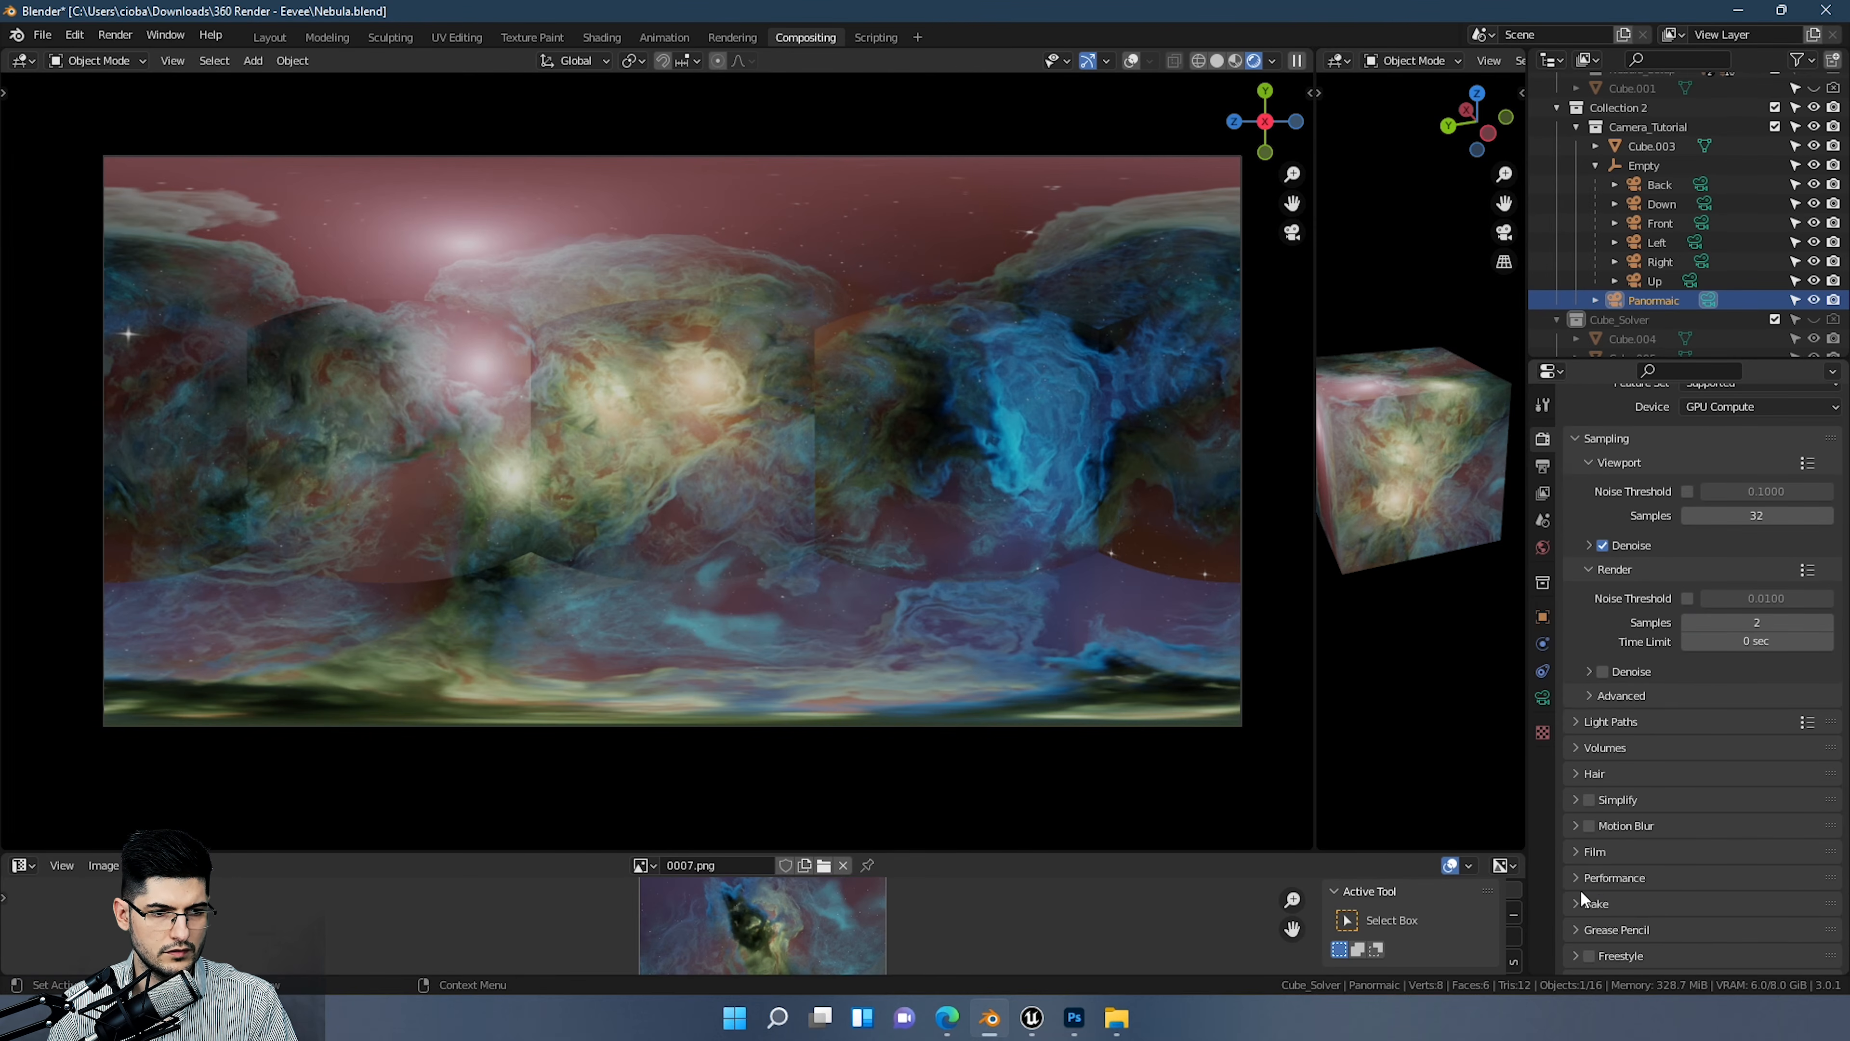
left_click(1584, 879)
scroll(1631, 889, "down", 4)
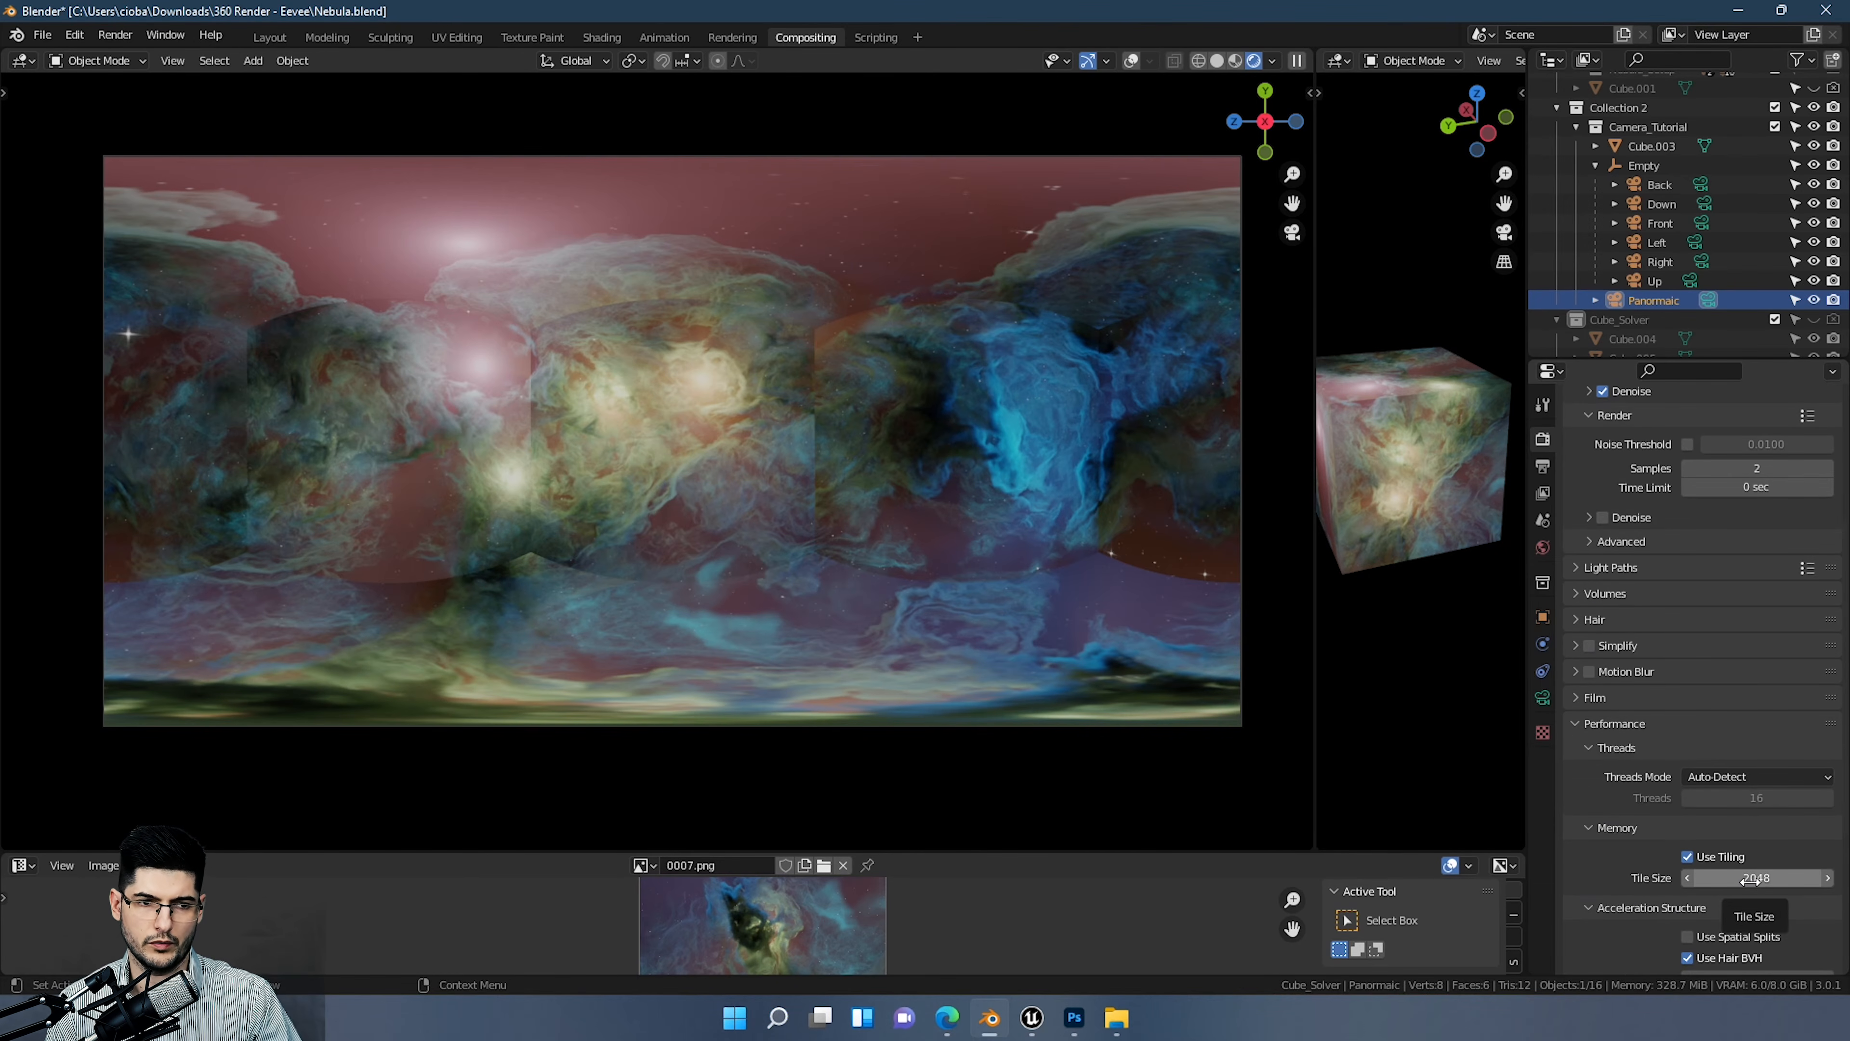
scroll(1751, 880, "up", 5)
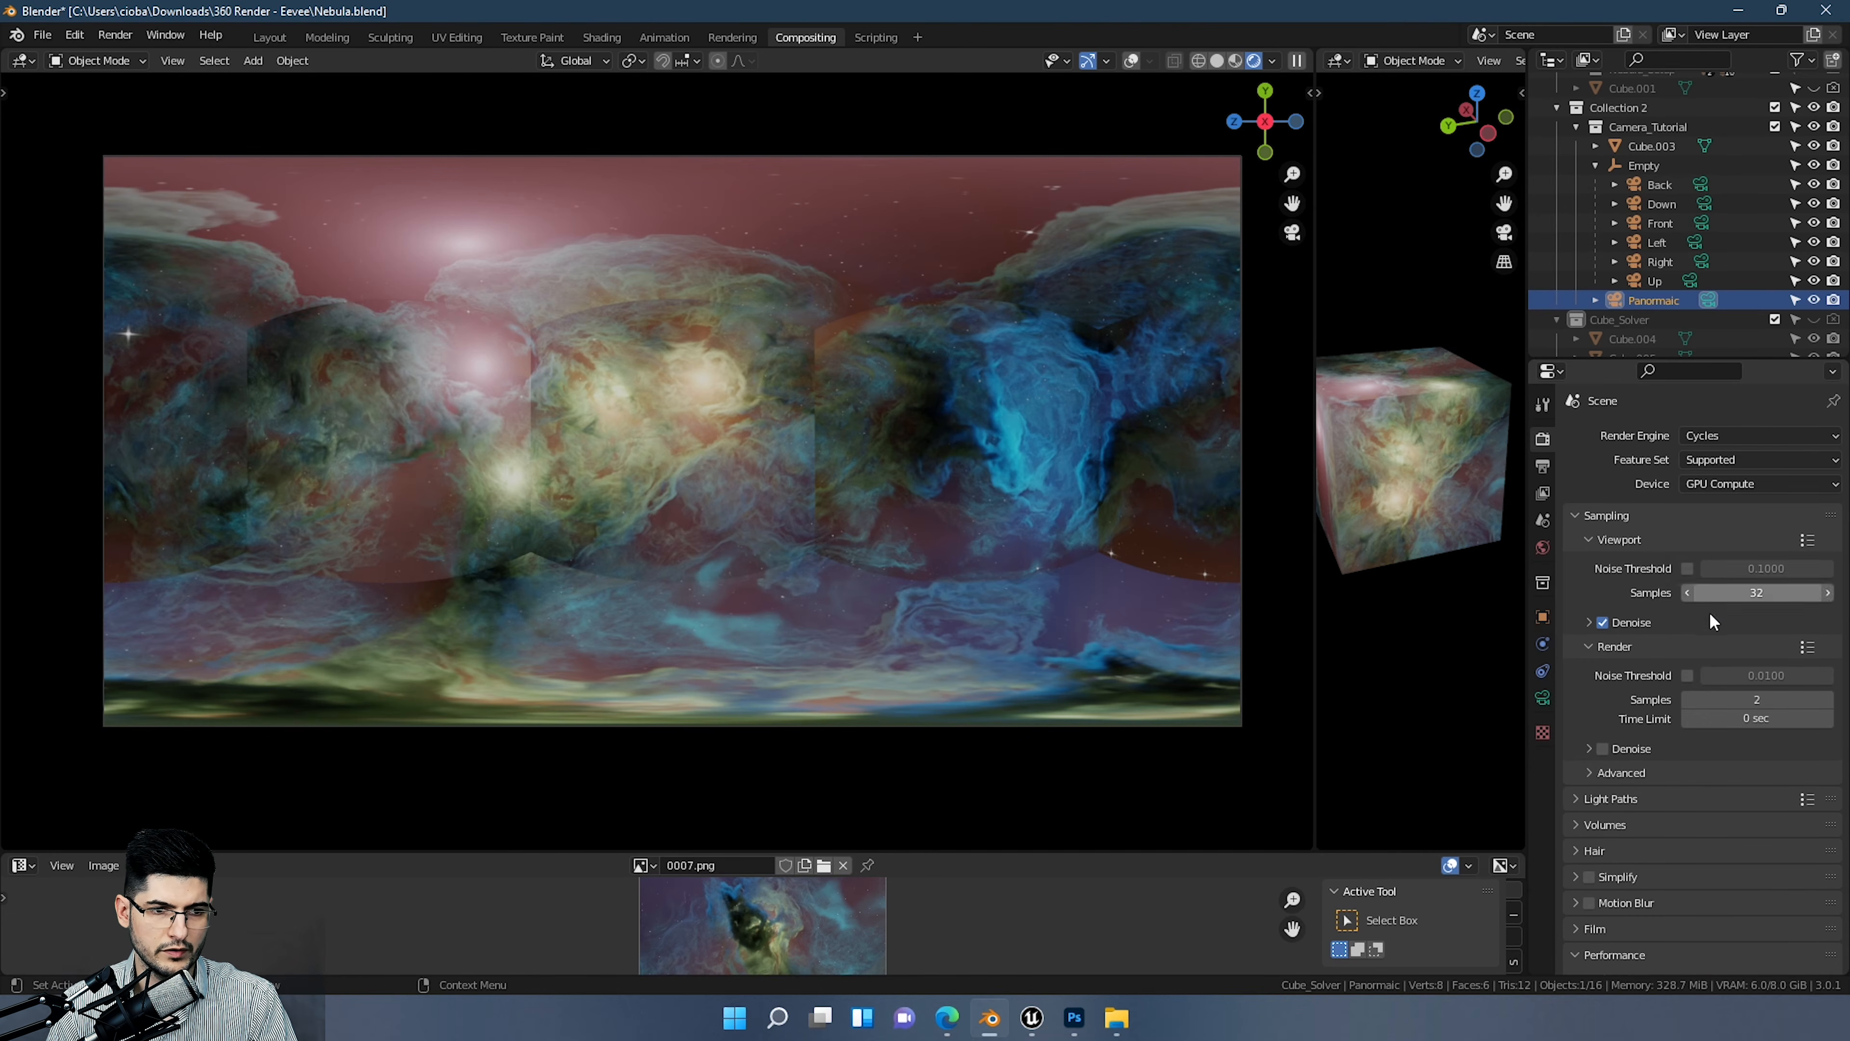
scroll(1645, 874, "down", 1)
left_click(1602, 787)
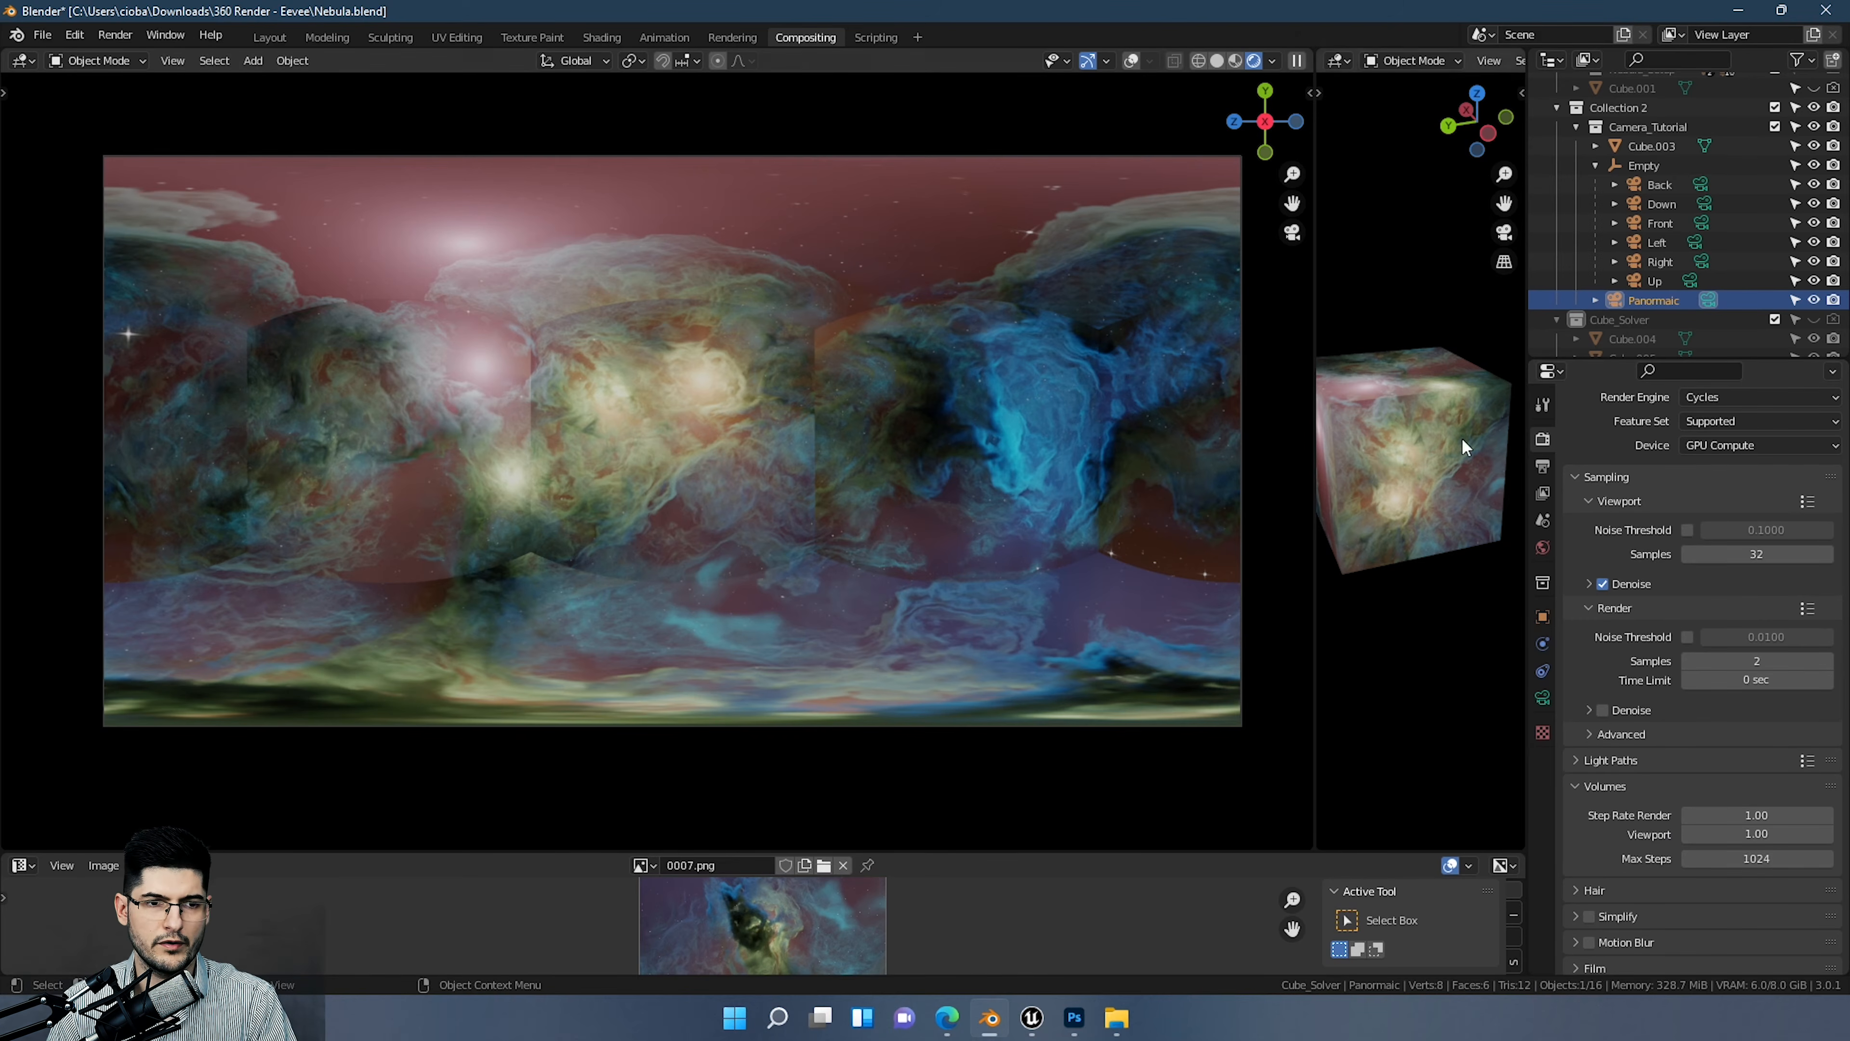
left_click(1545, 692)
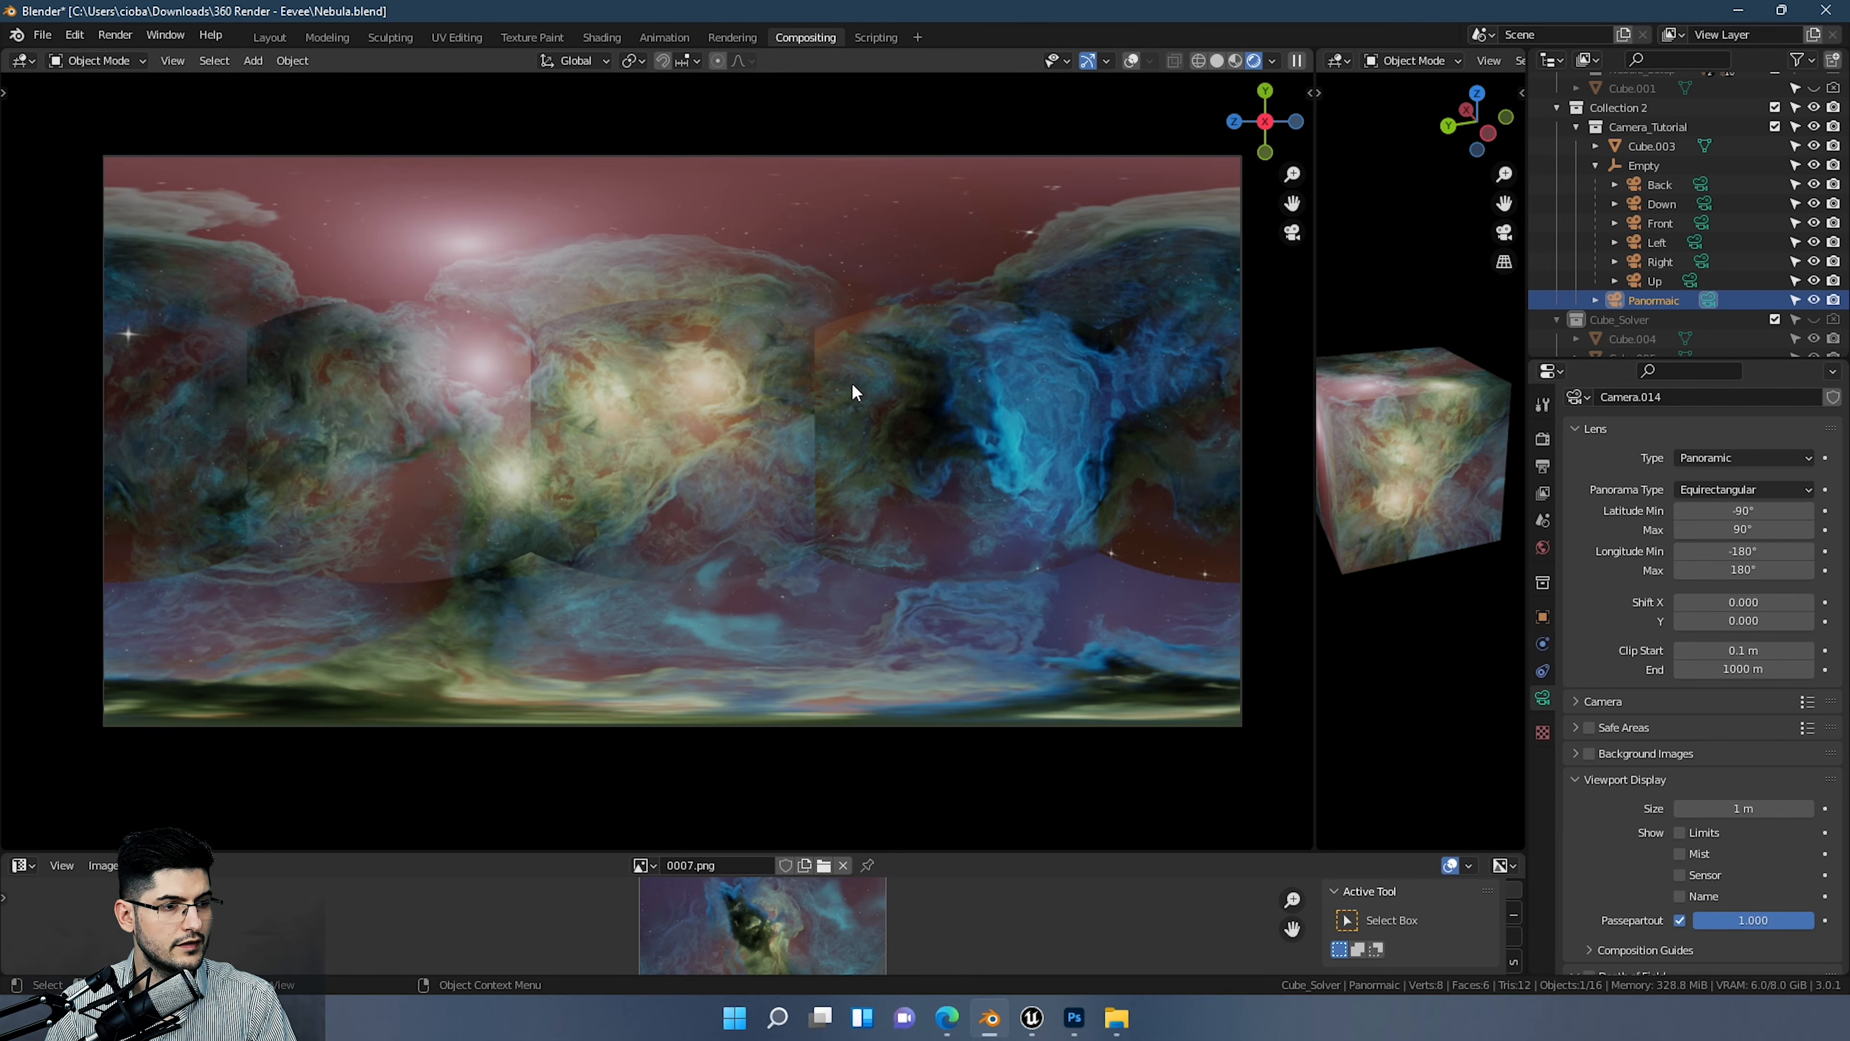
Step: Raise the output resolution scale to 100% and render the panorama as a still image
left_click(1543, 438)
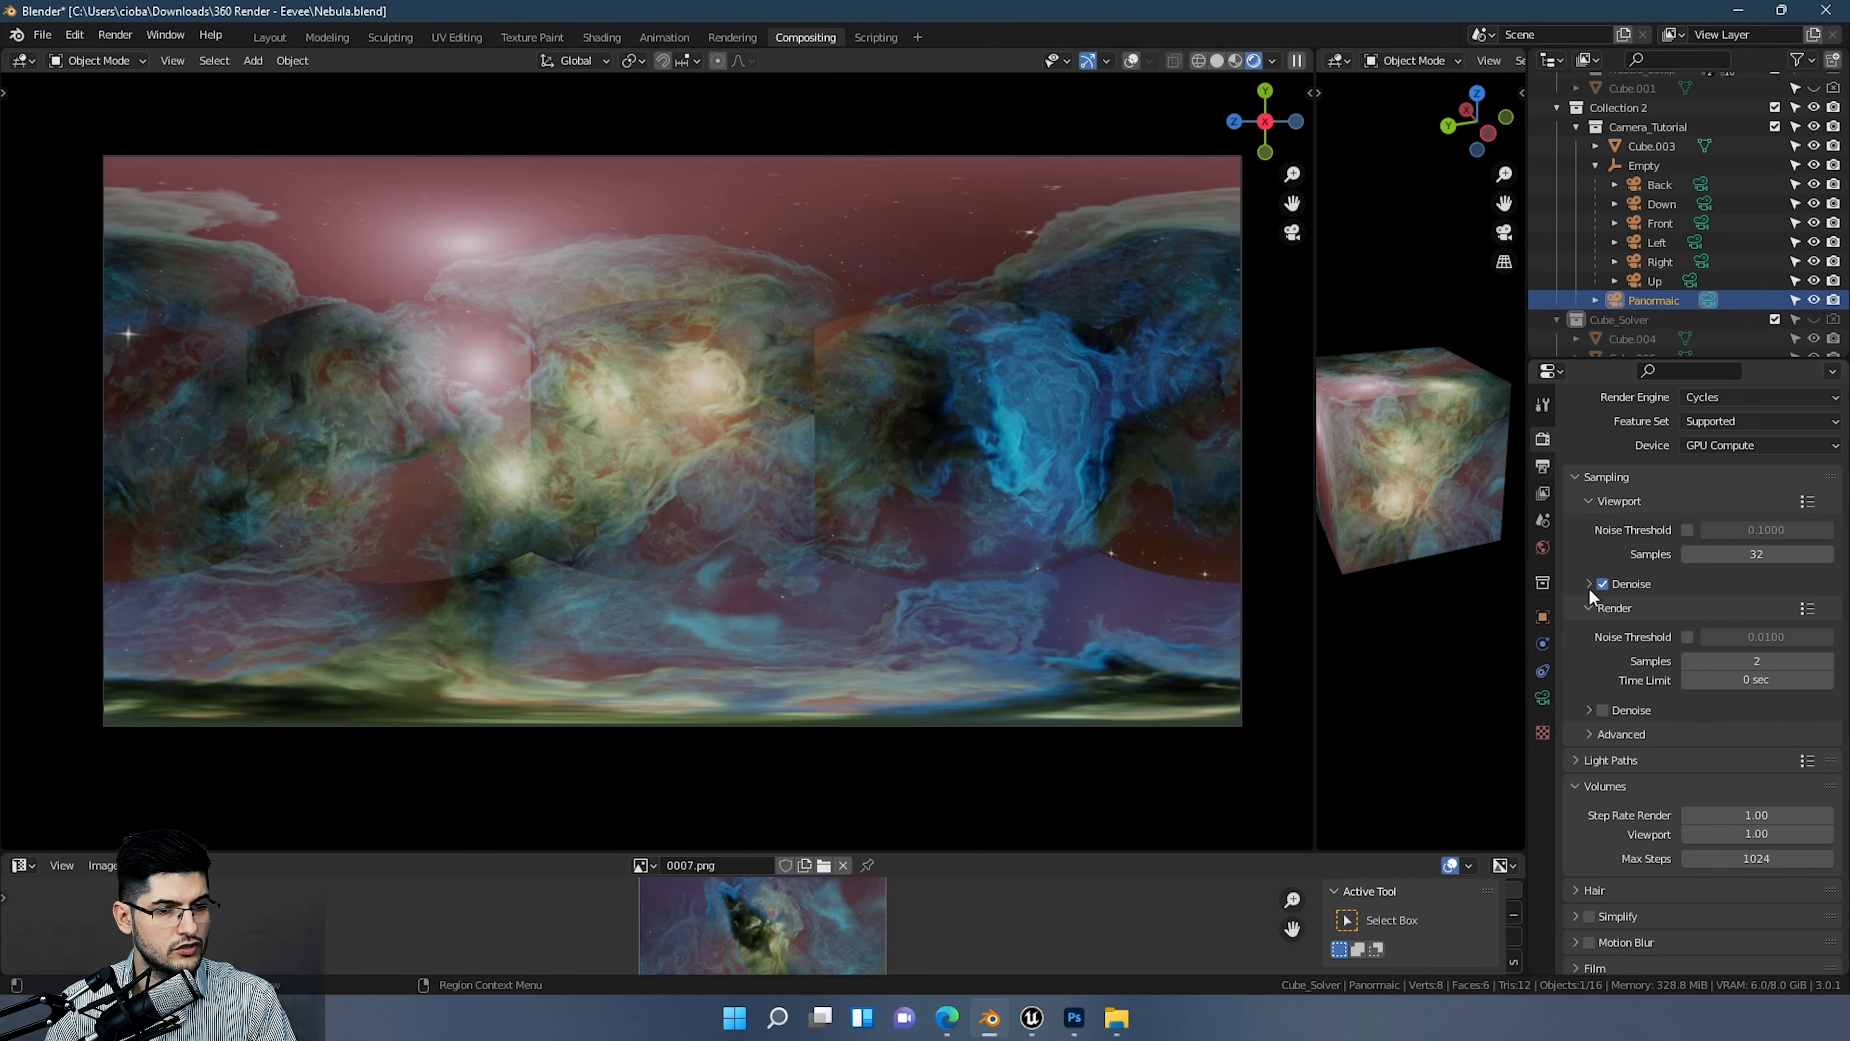
left_click(1542, 466)
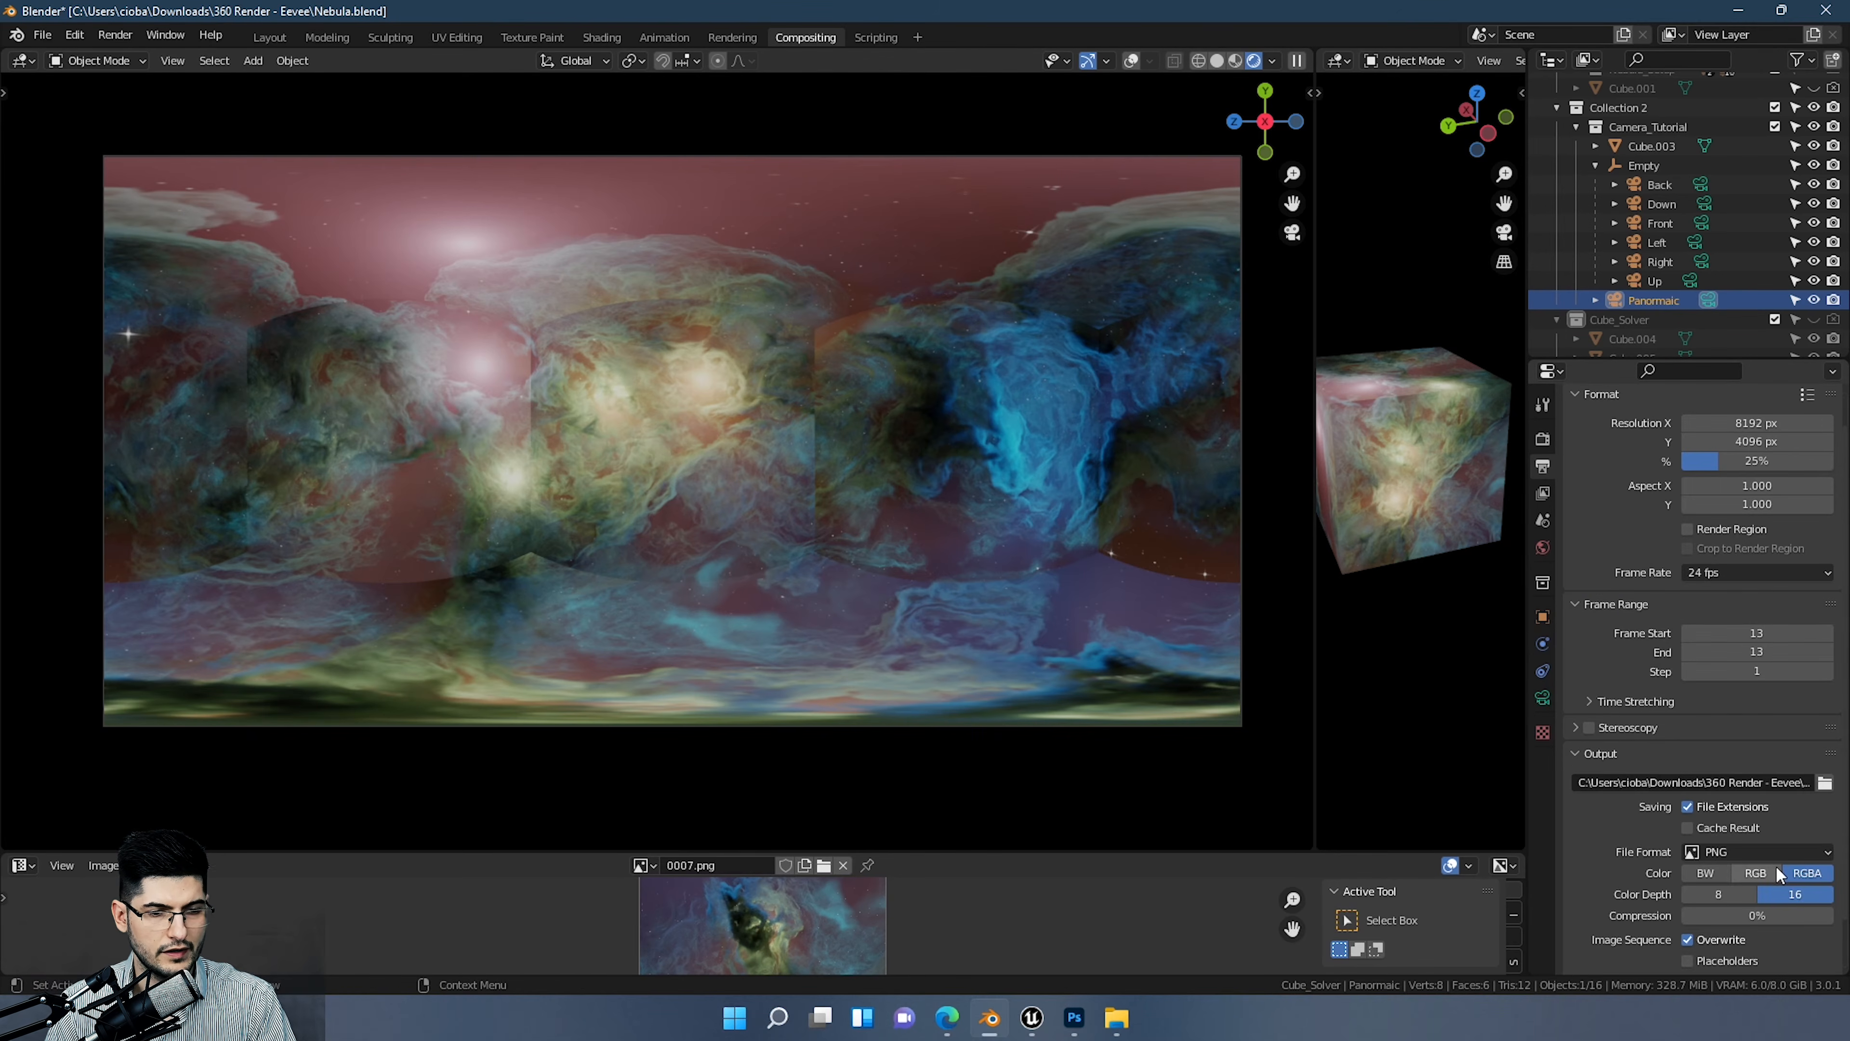
scroll(1776, 867, "down", 1)
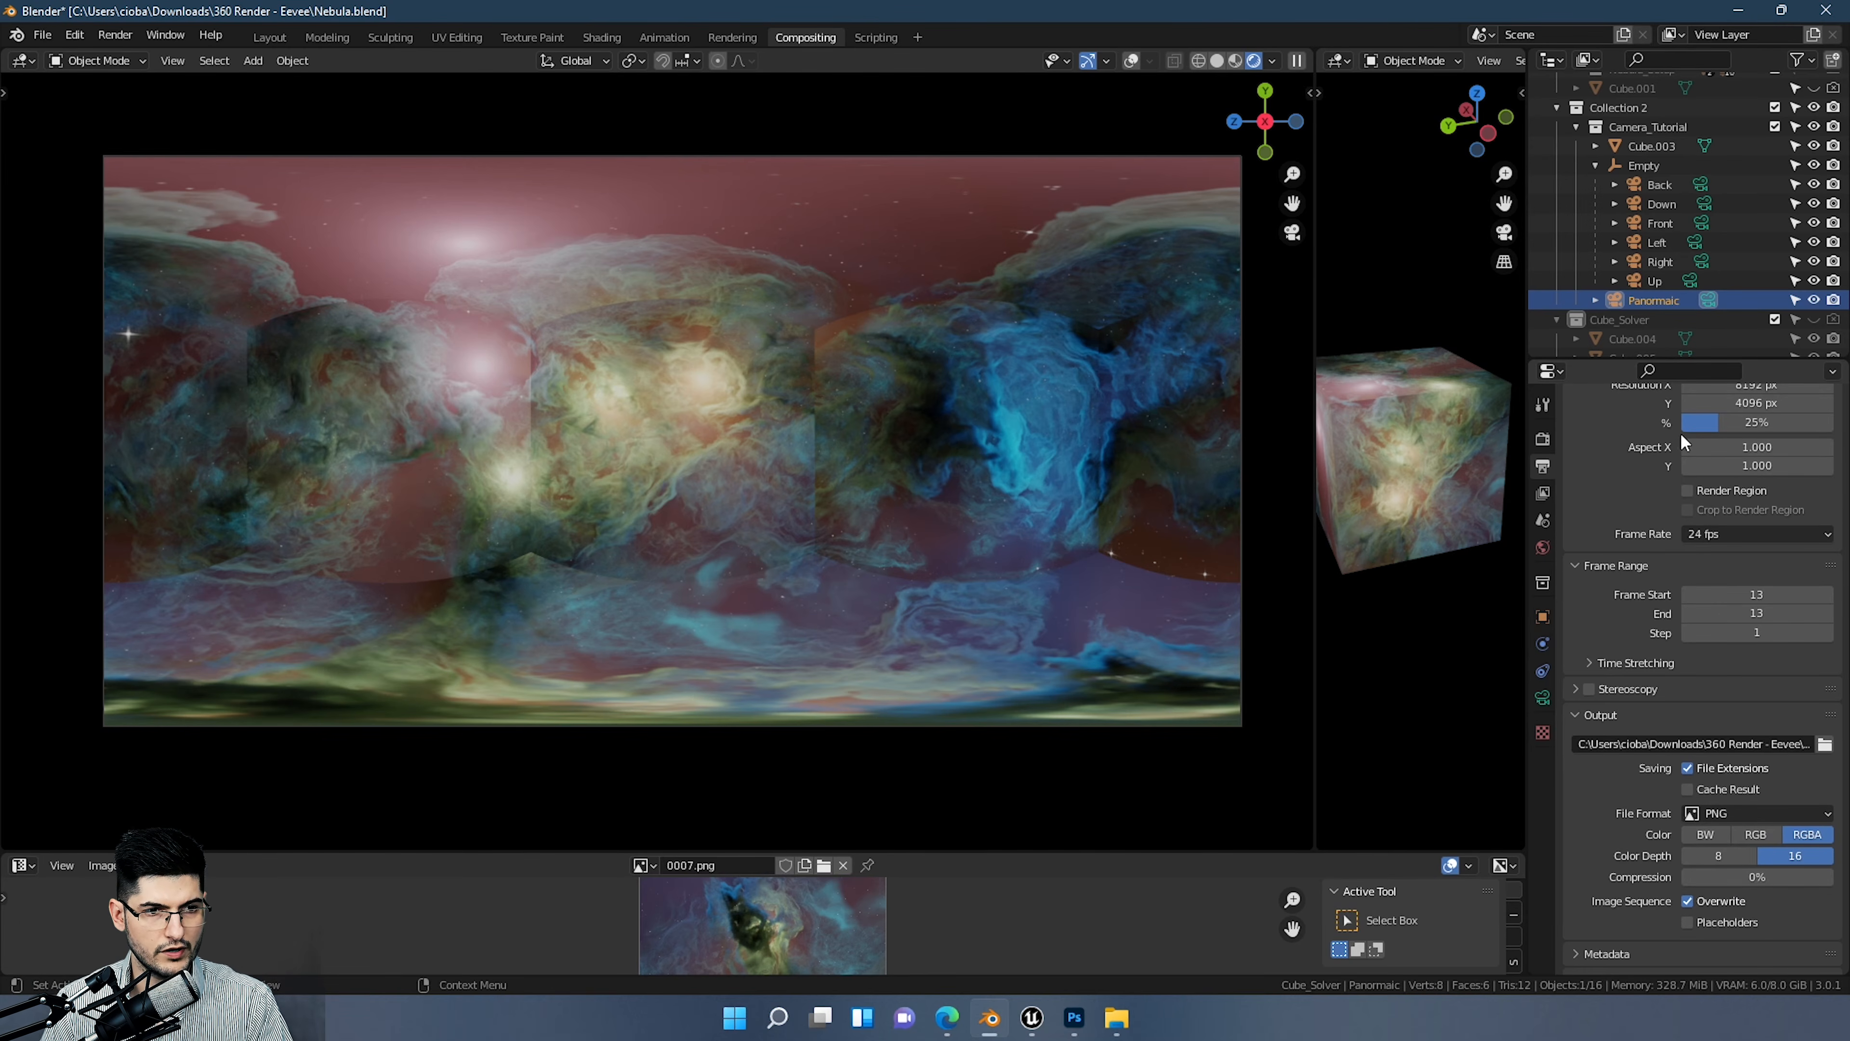
scroll(1748, 466, "up", 2)
left_click_drag(1744, 503, 1832, 504)
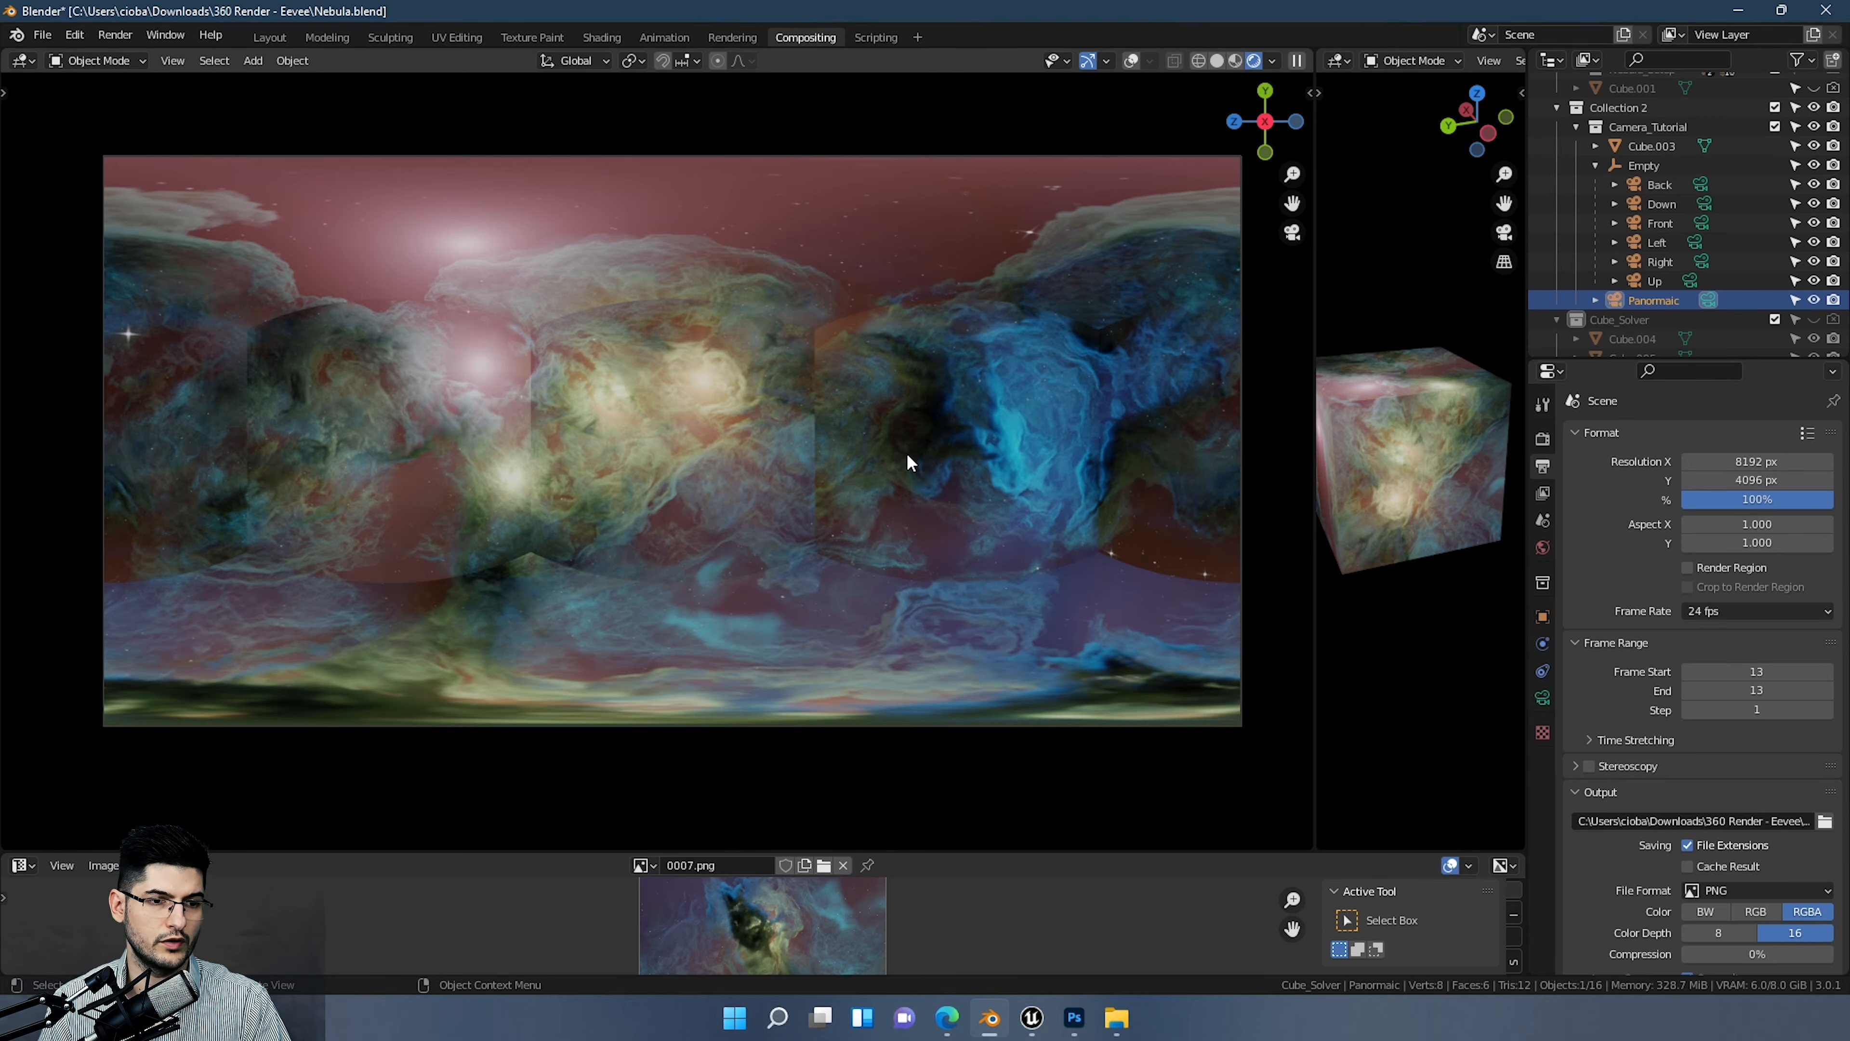
left_click(112, 35)
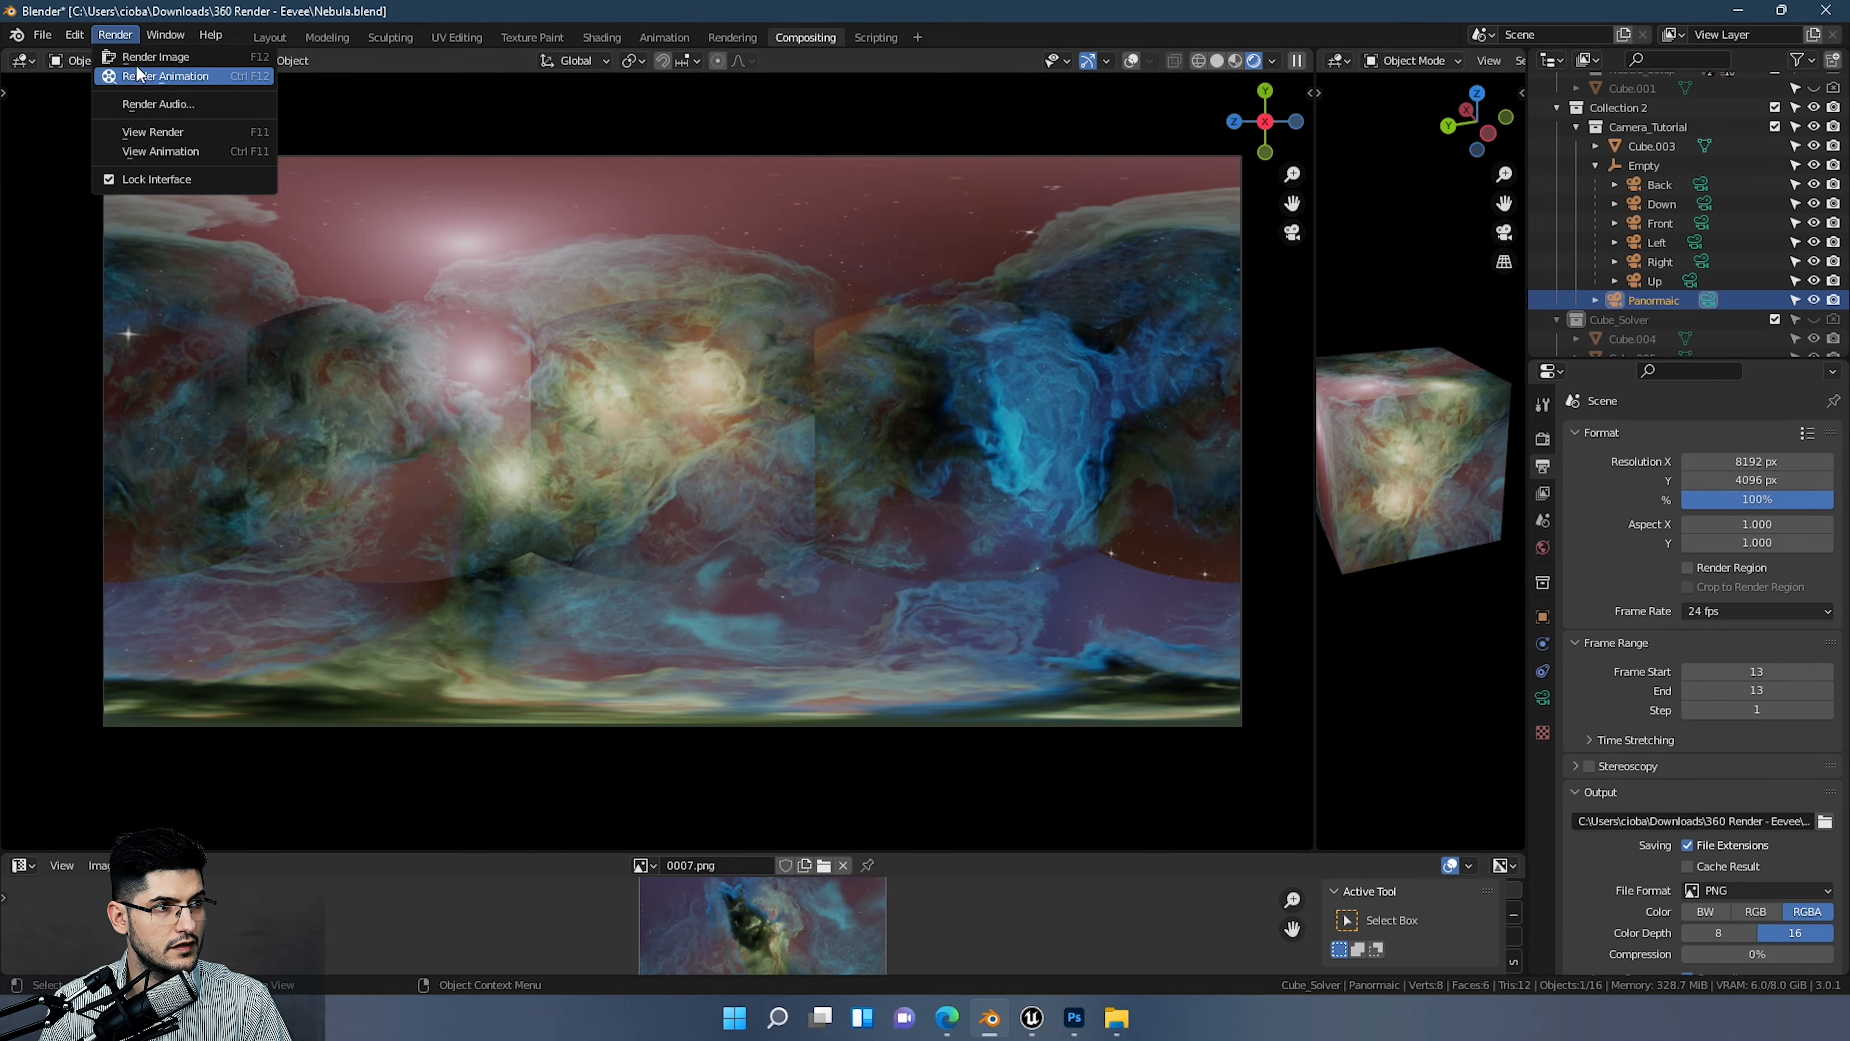
left_click(145, 57)
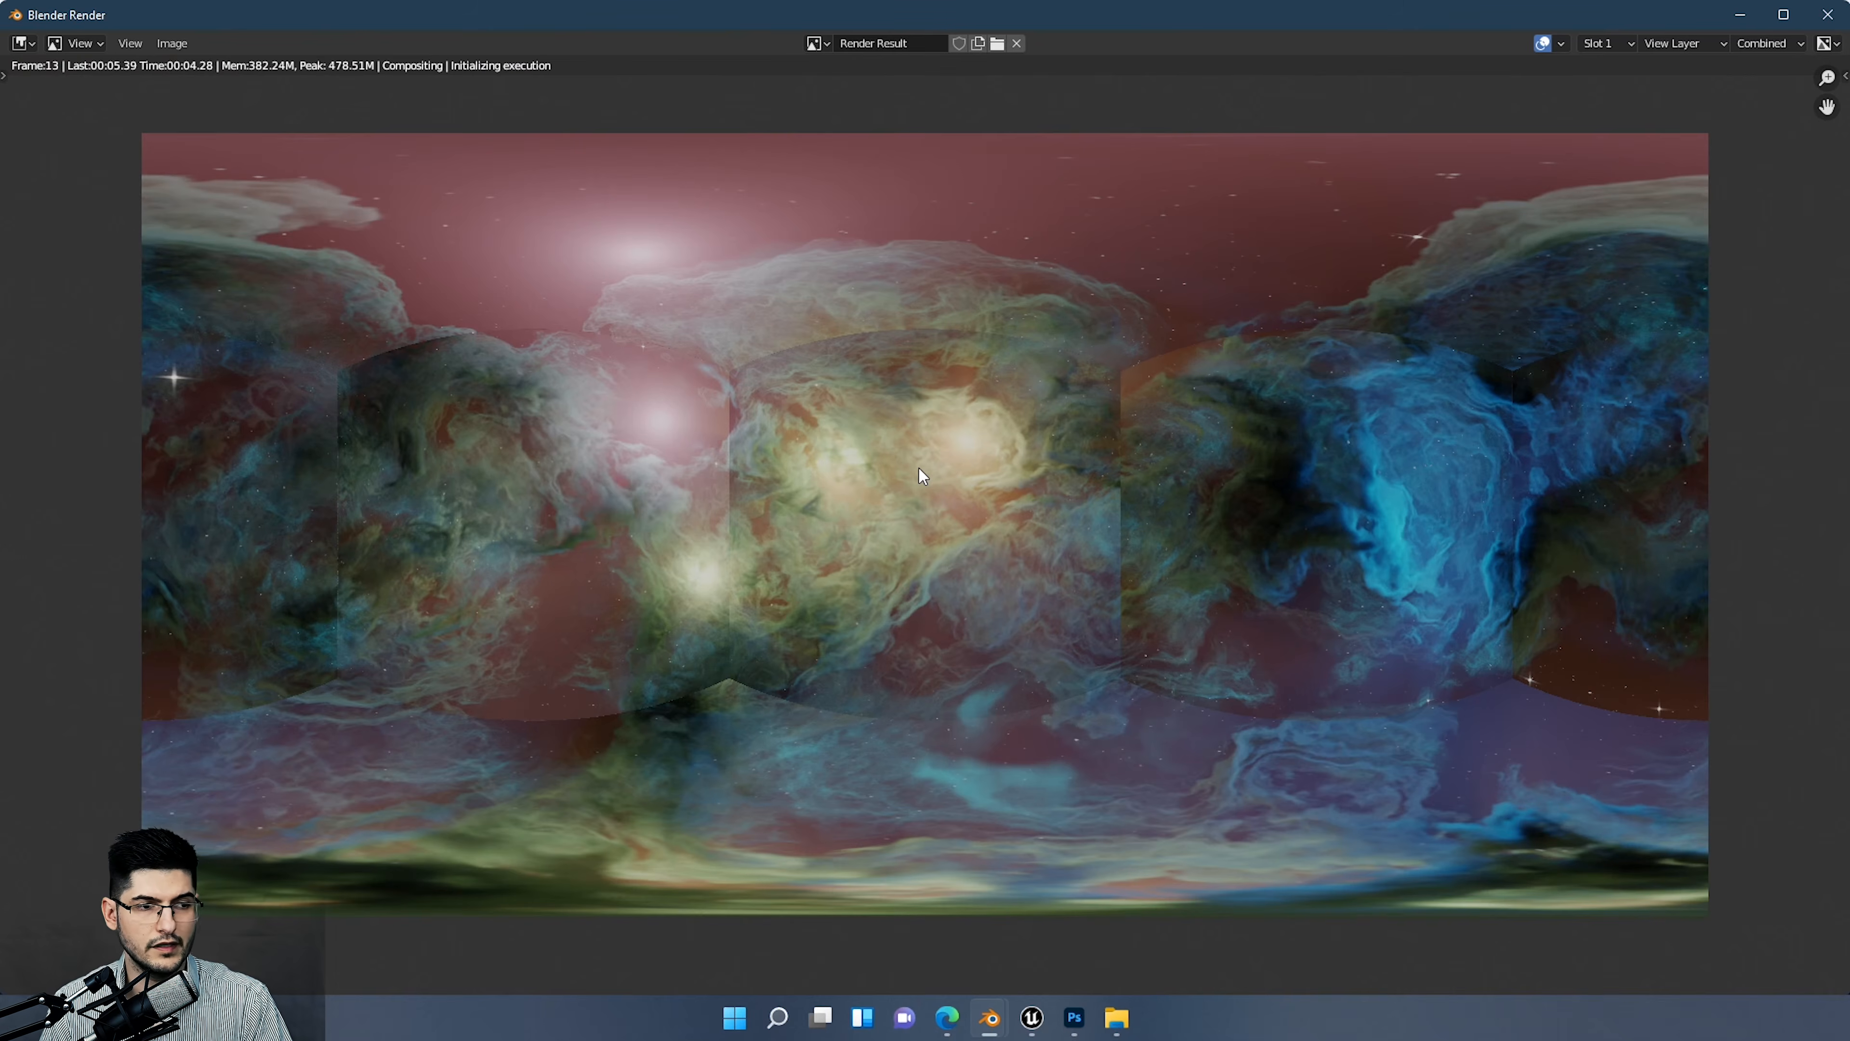
Step: Examine the rendered panorama up close, especially the seams around the bright pink glow, and close the render window
scroll(1111, 510, "down", 2)
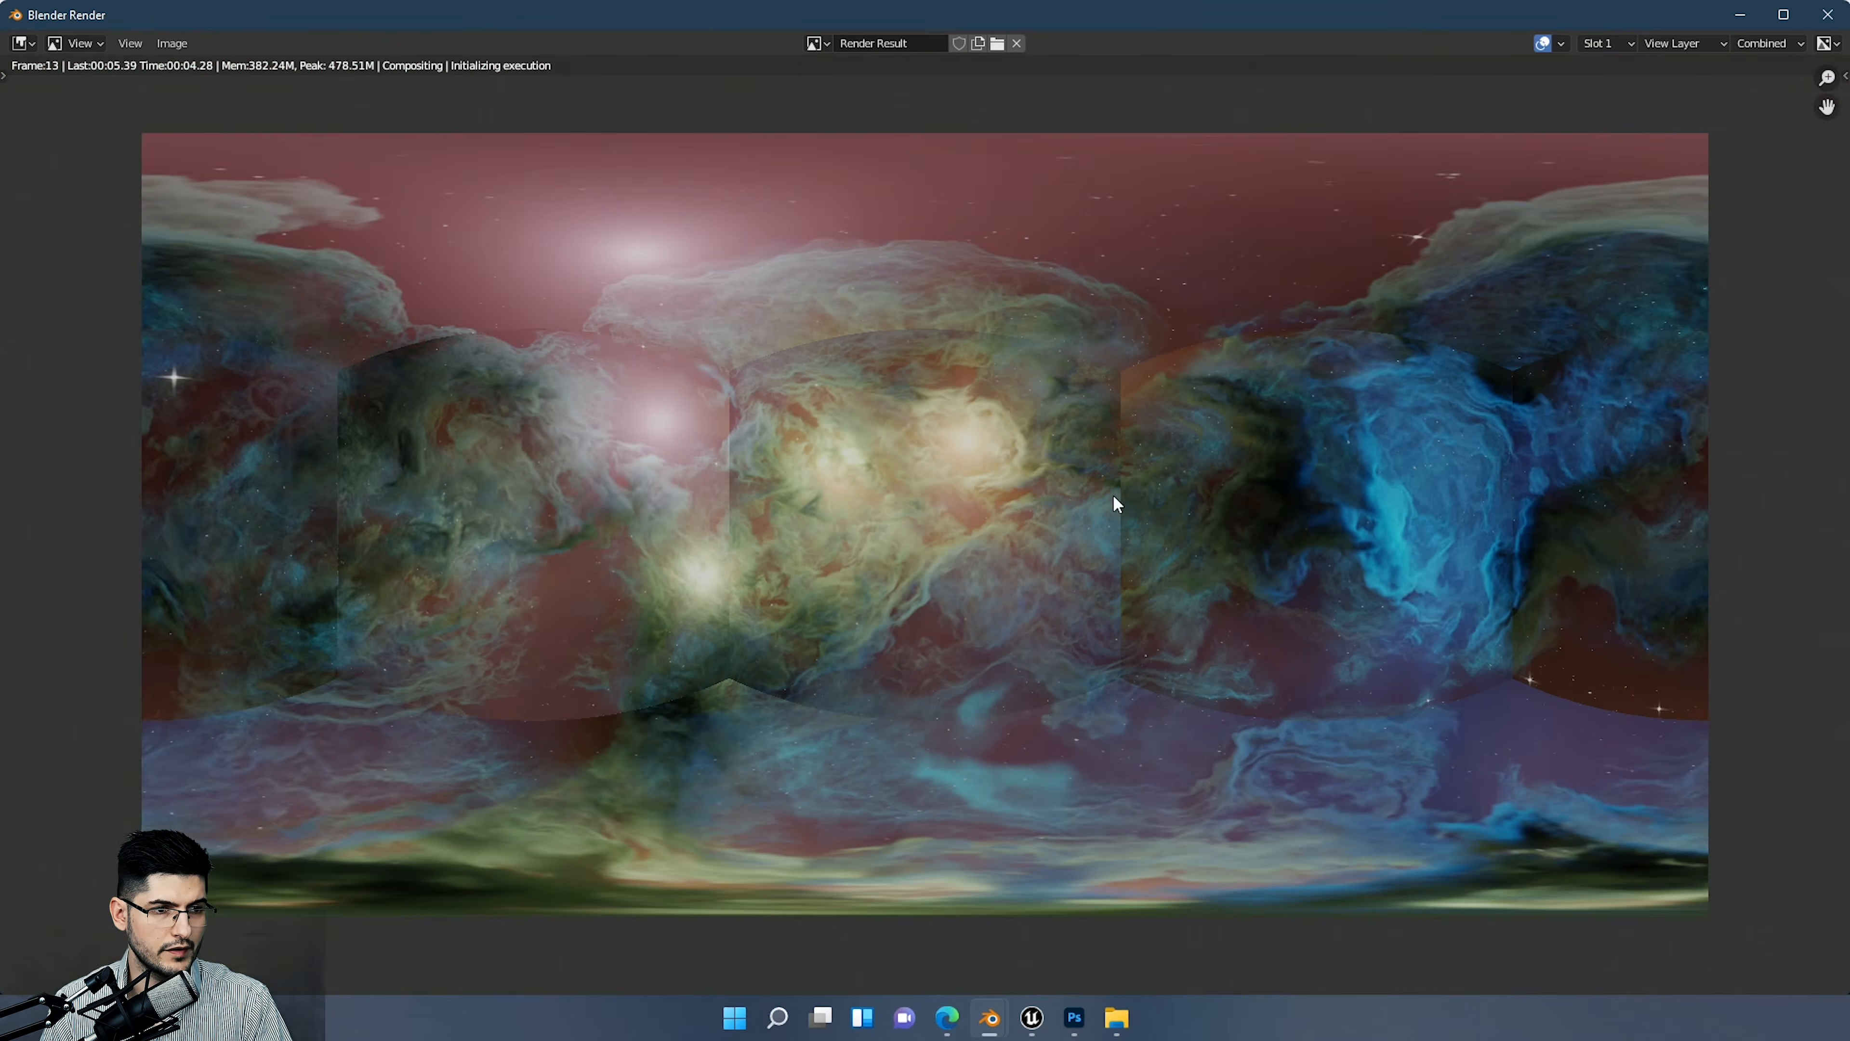
scroll(1214, 492, "up", 4)
scroll(1014, 501, "down", 1)
scroll(959, 449, "down", 2)
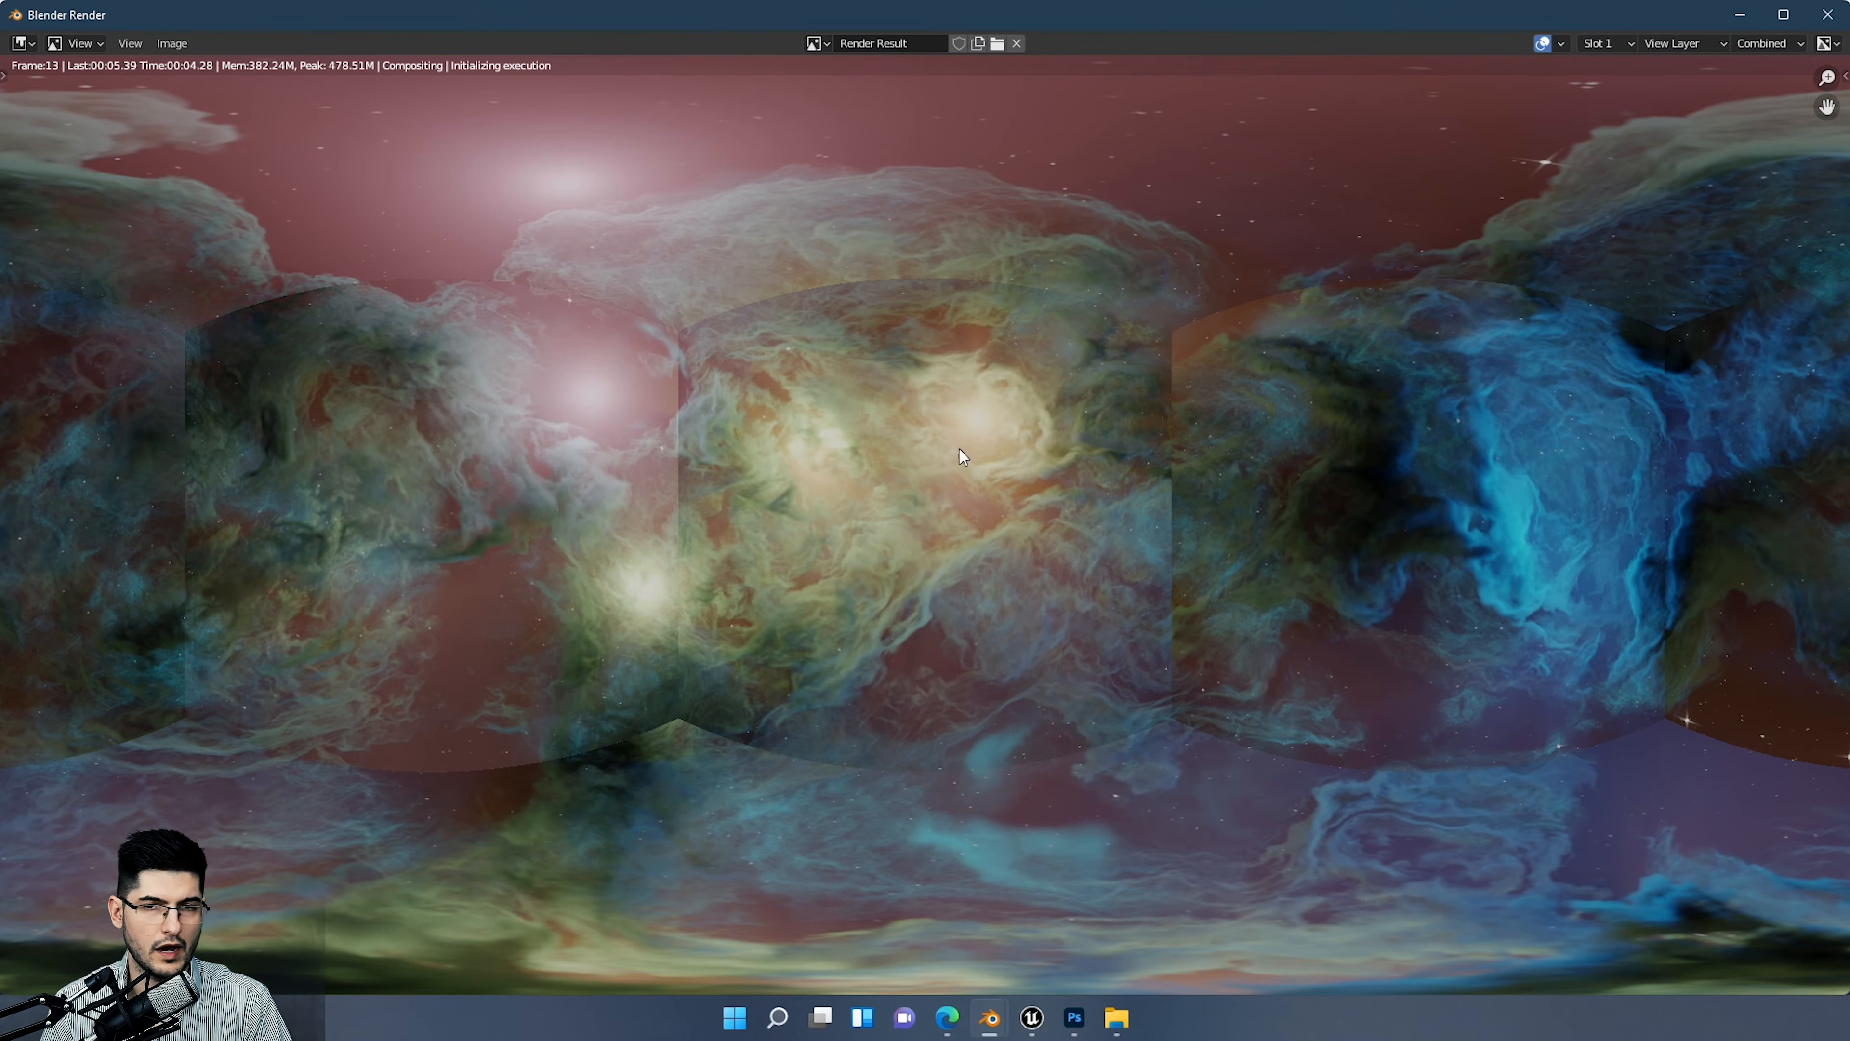
scroll(1419, 627, "down", 2)
scroll(1445, 612, "up", 1)
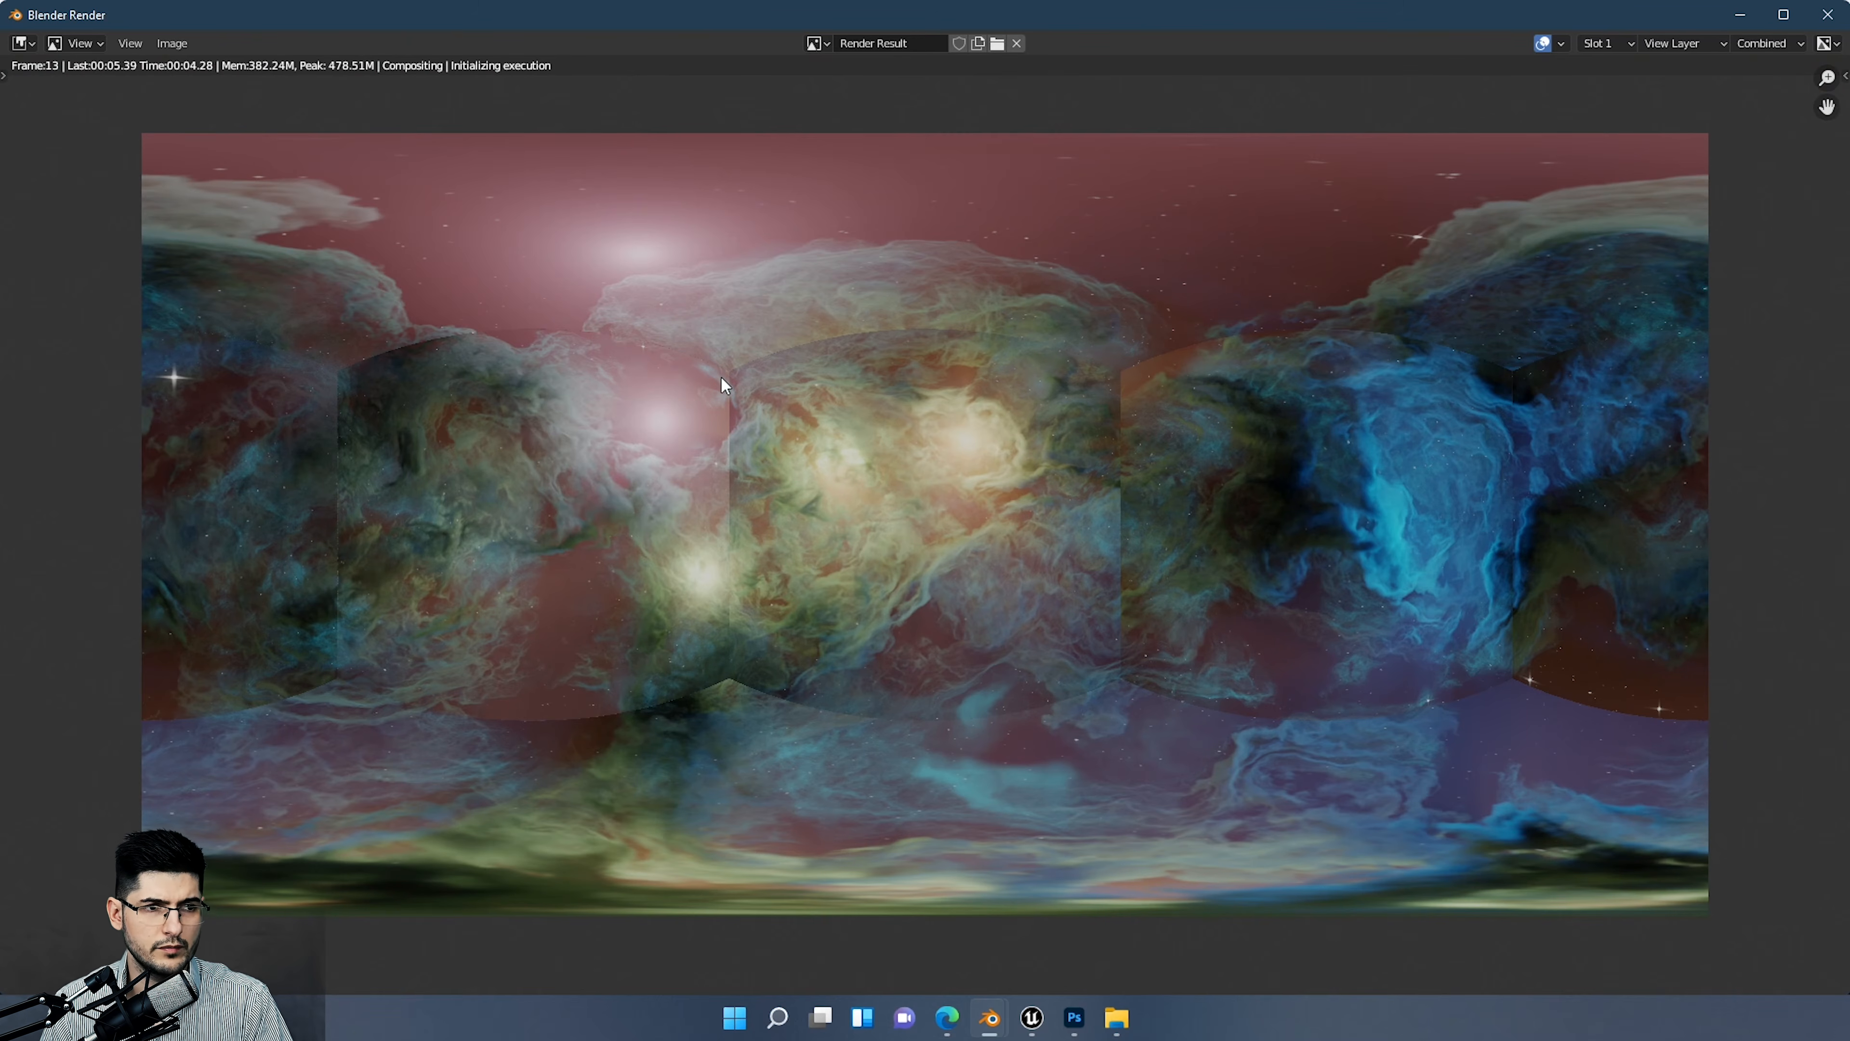
scroll(1136, 388, "up", 3)
middle_click_drag(896, 366, 1237, 508)
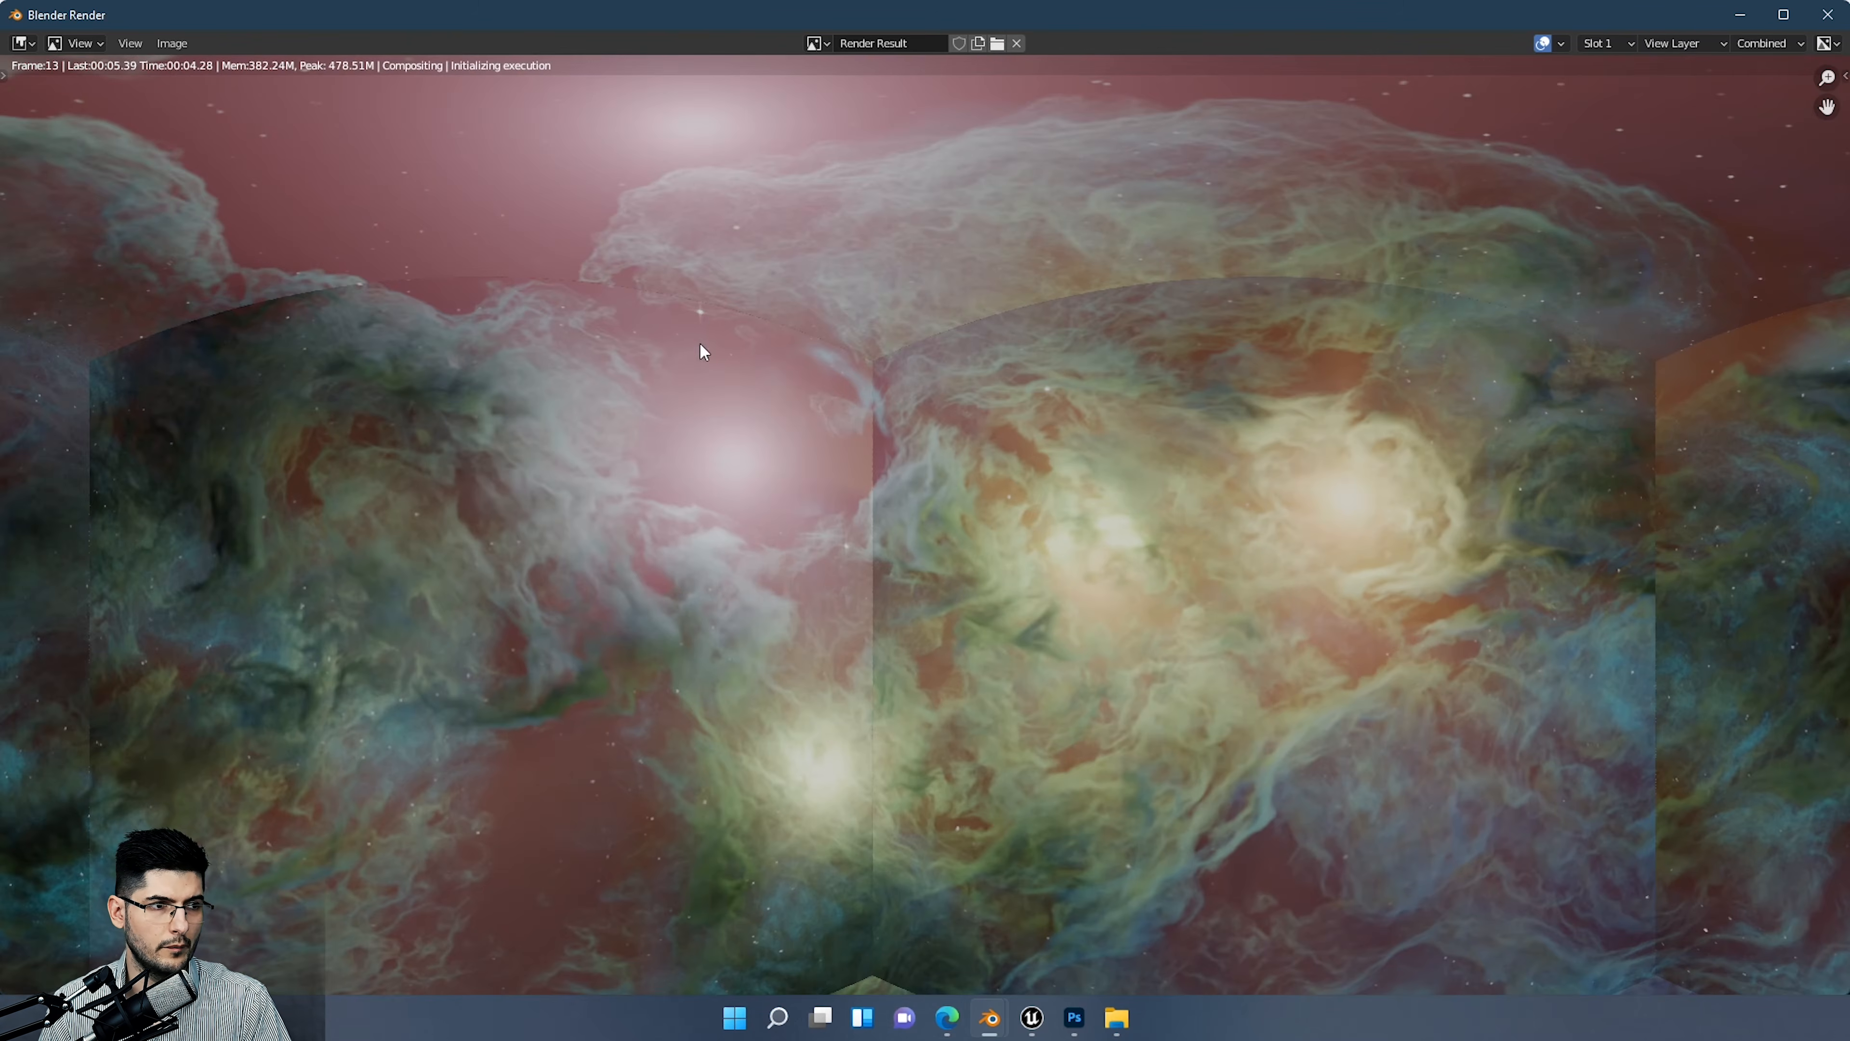
scroll(786, 363, "up", 1)
middle_click_drag(786, 362, 962, 477)
scroll(739, 416, "up", 2)
scroll(961, 478, "up", 1)
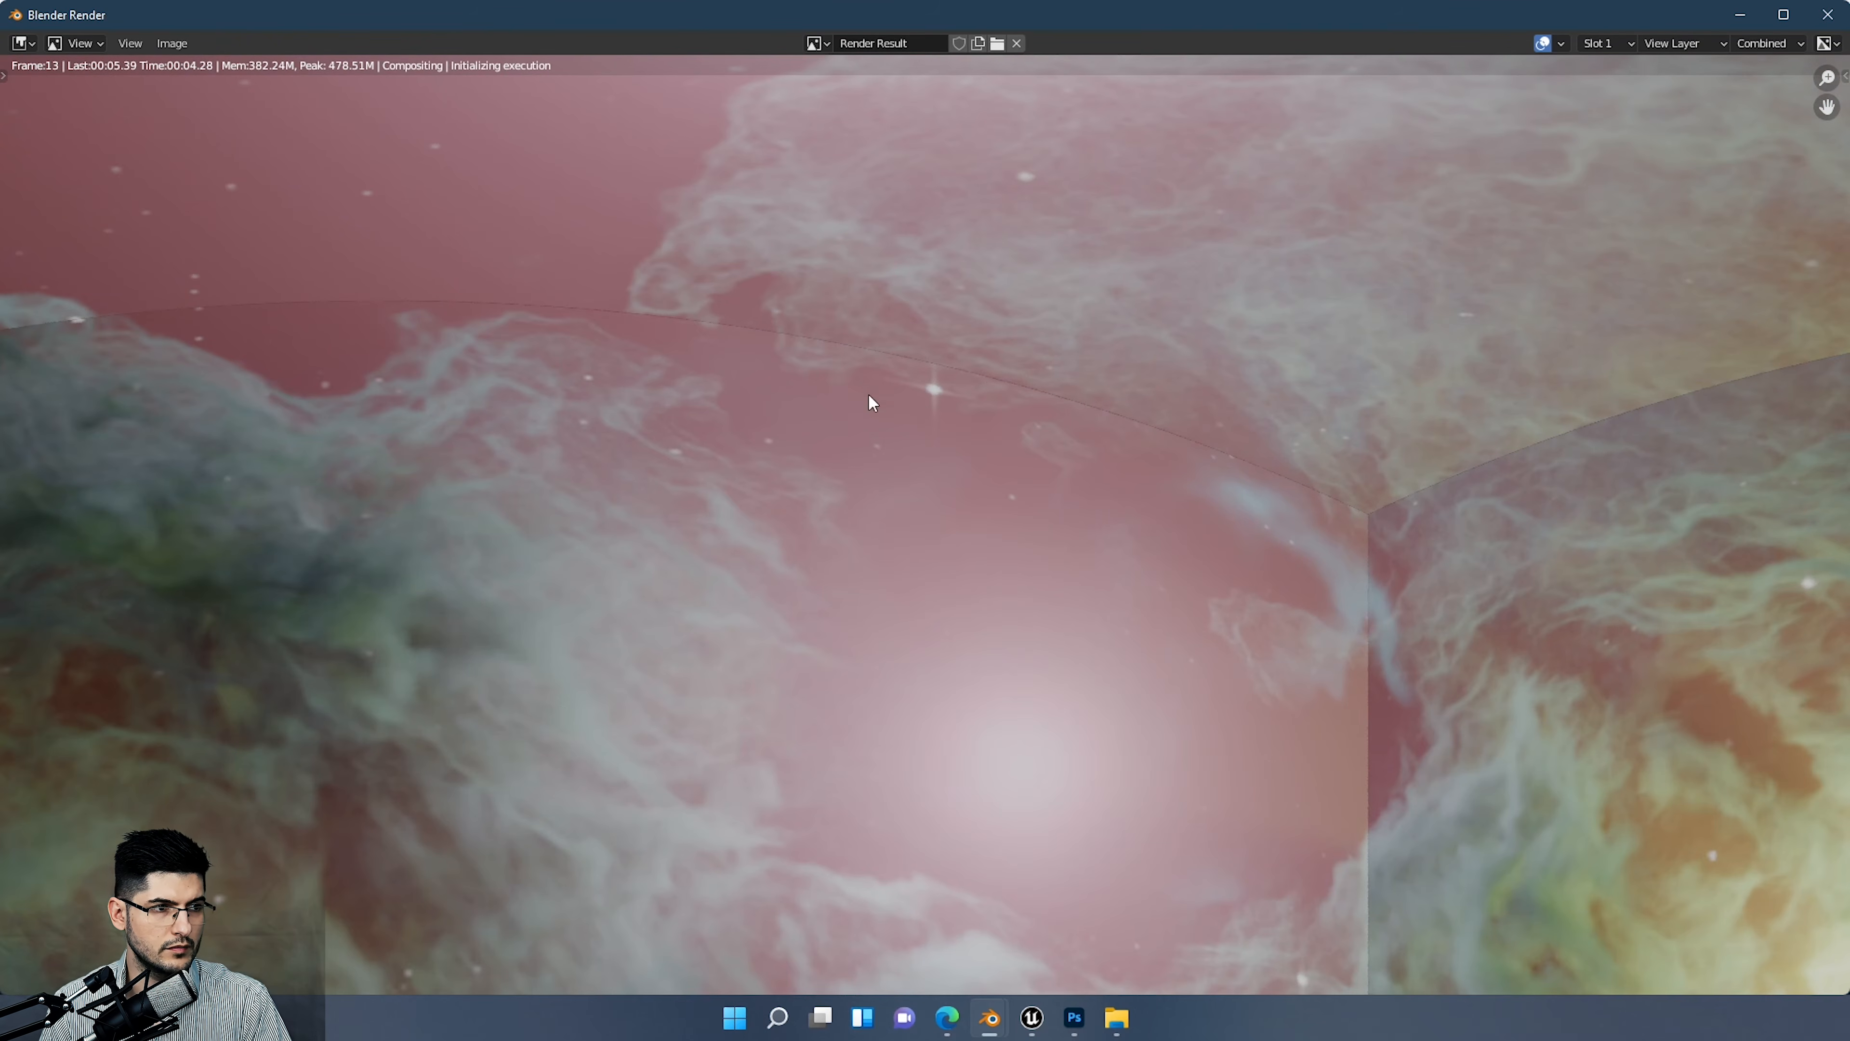
scroll(983, 384, "down", 7)
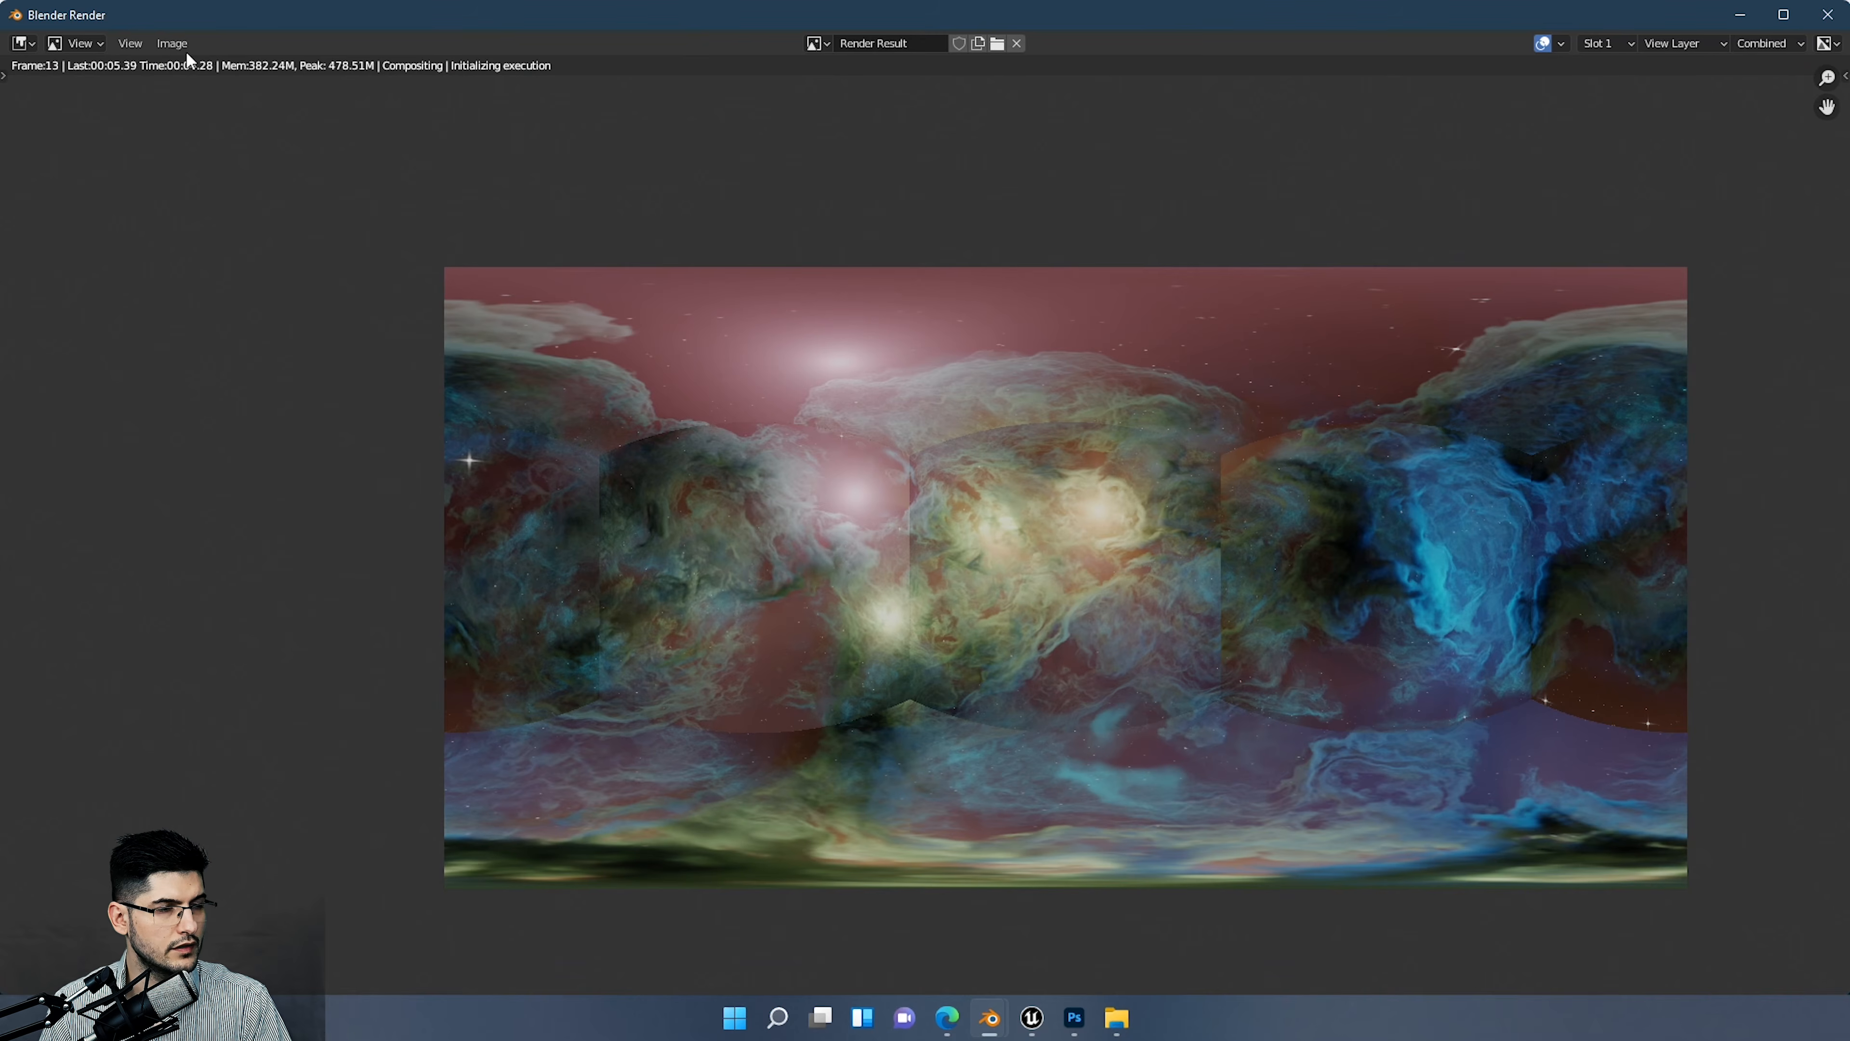
left_click(1829, 14)
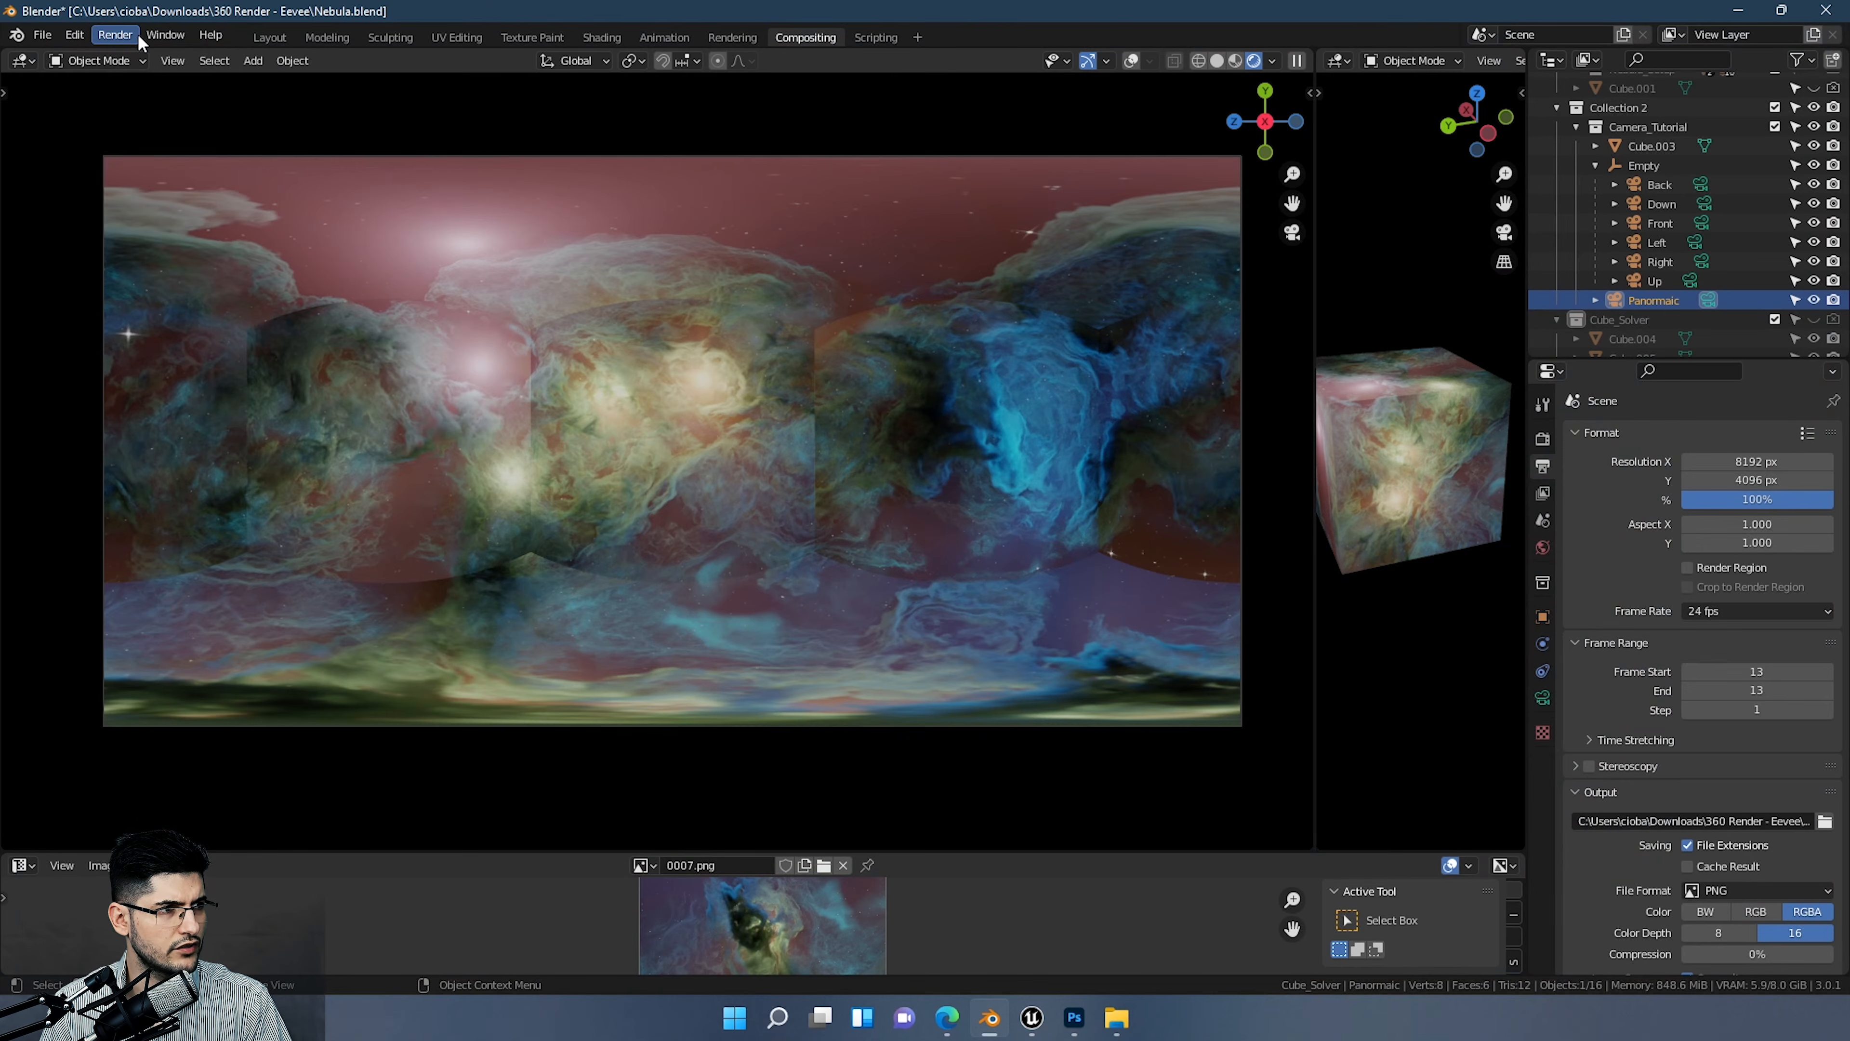
Step: Reopen the render result and choose the Tutorial folder as the location for saving it as an image
left_click(138, 36)
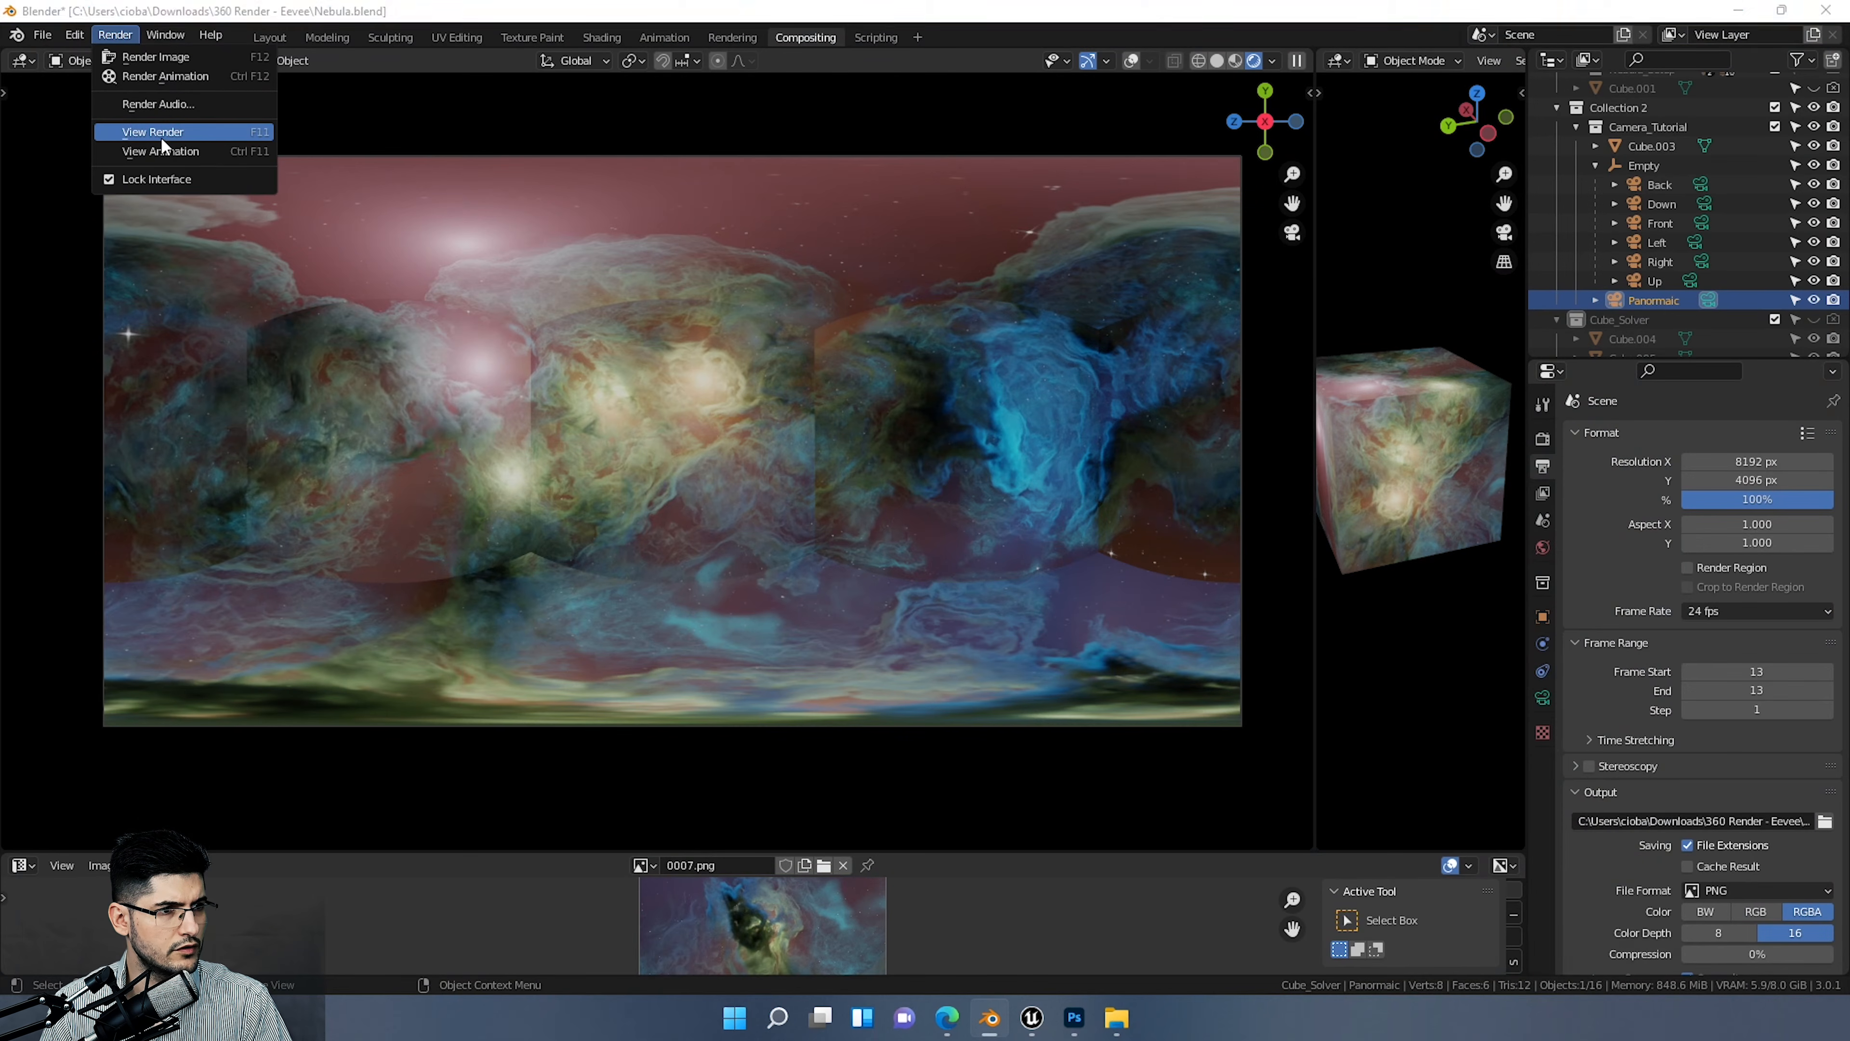
left_click(162, 139)
left_click(172, 43)
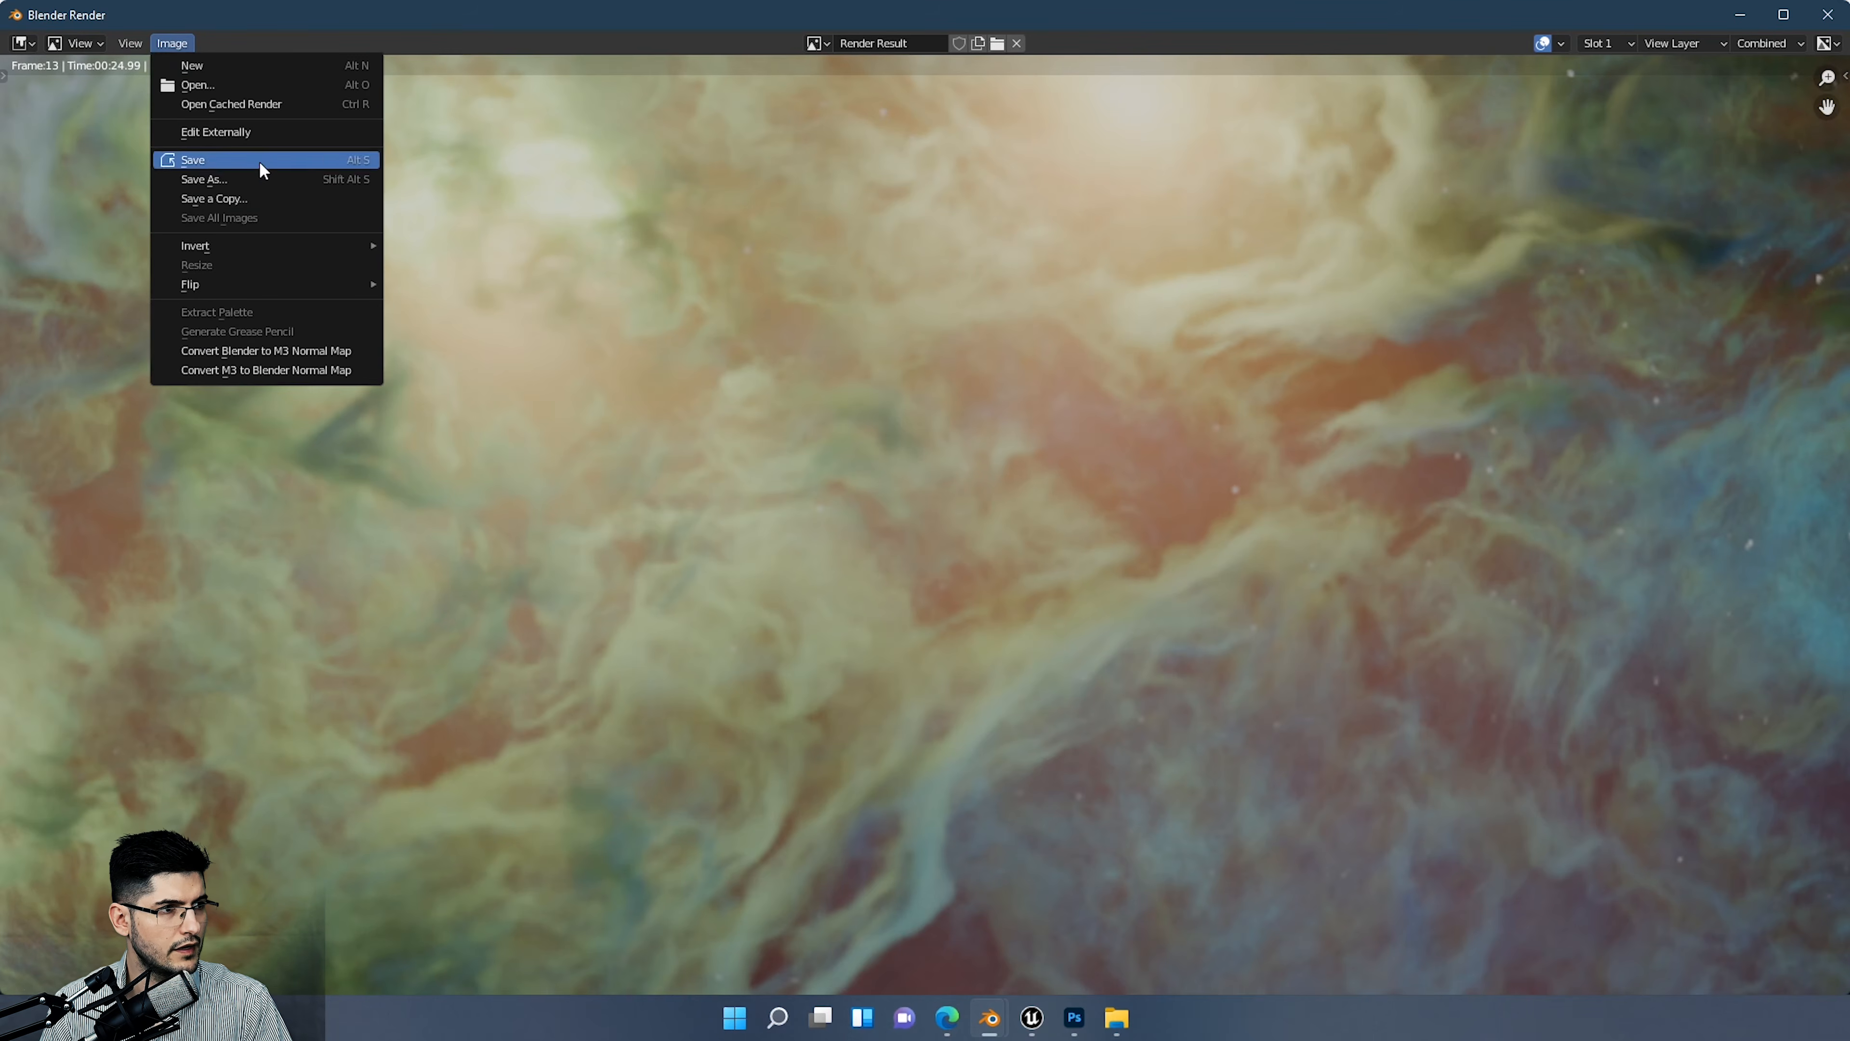
left_click(238, 182)
key("Escape")
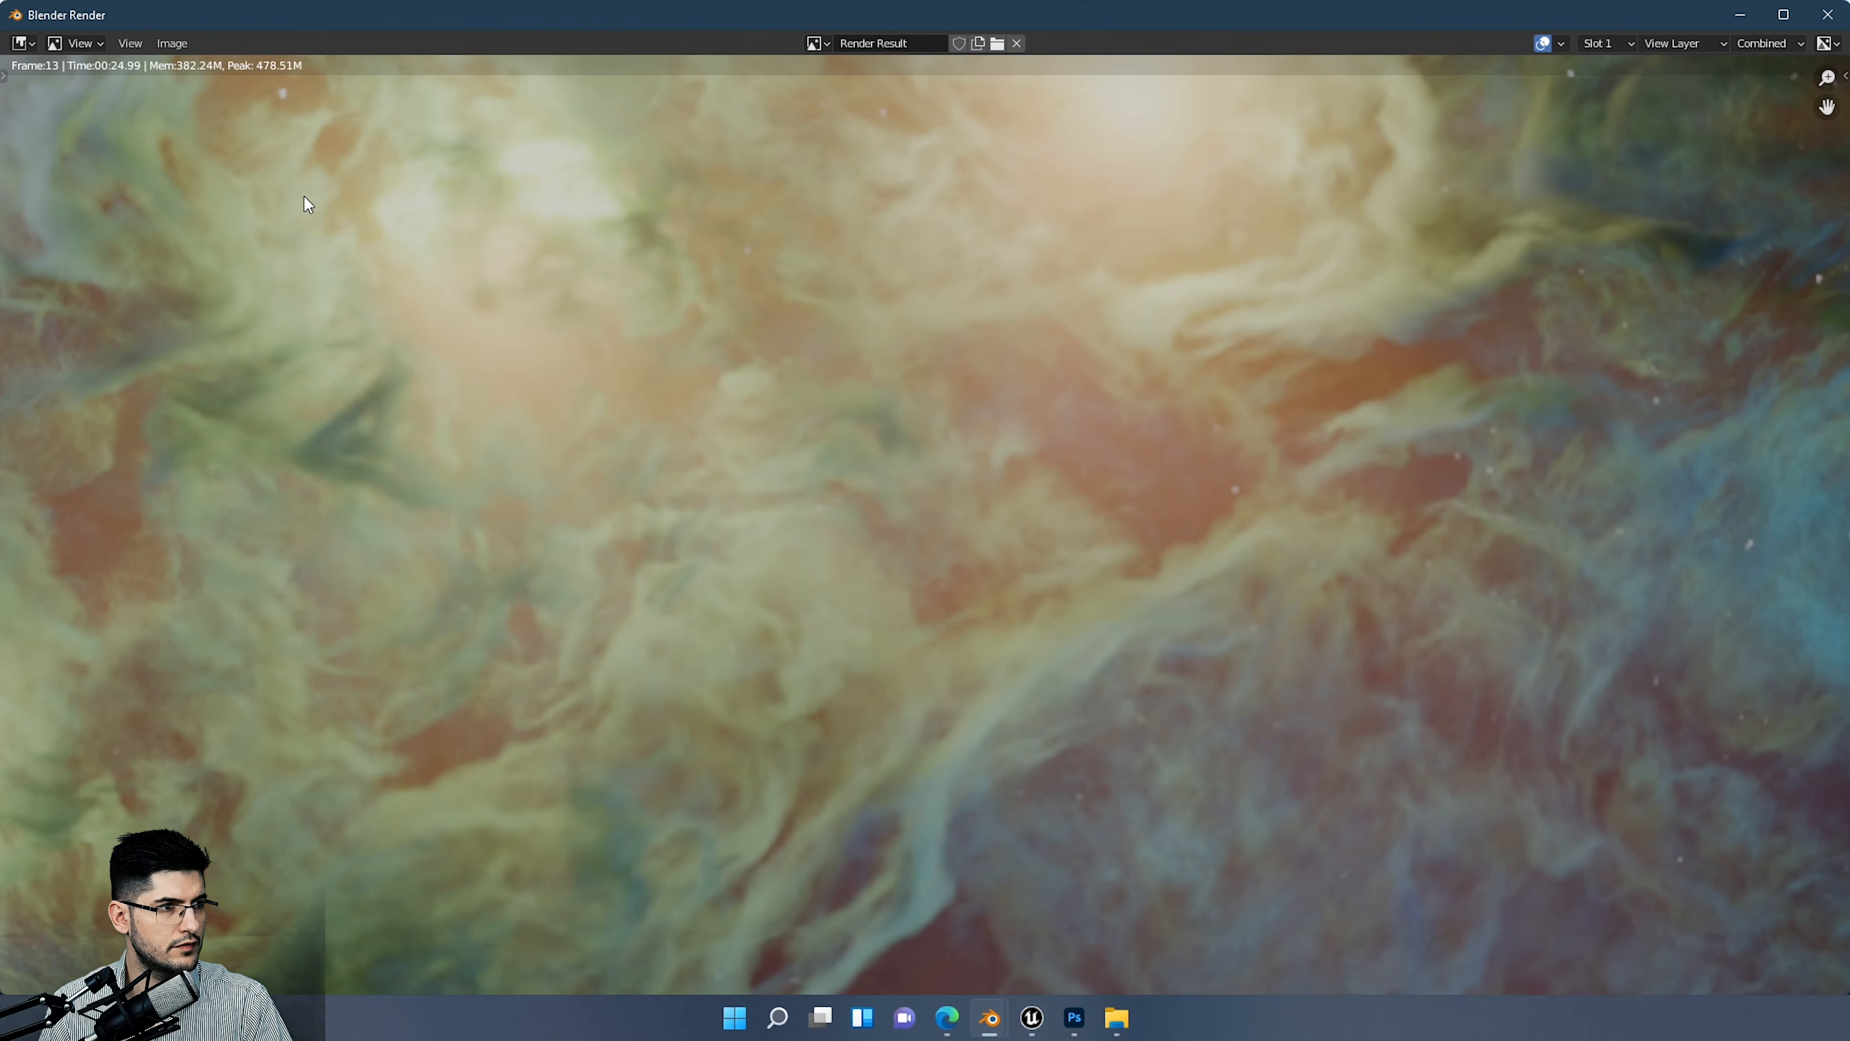
left_click(172, 43)
left_click(226, 179)
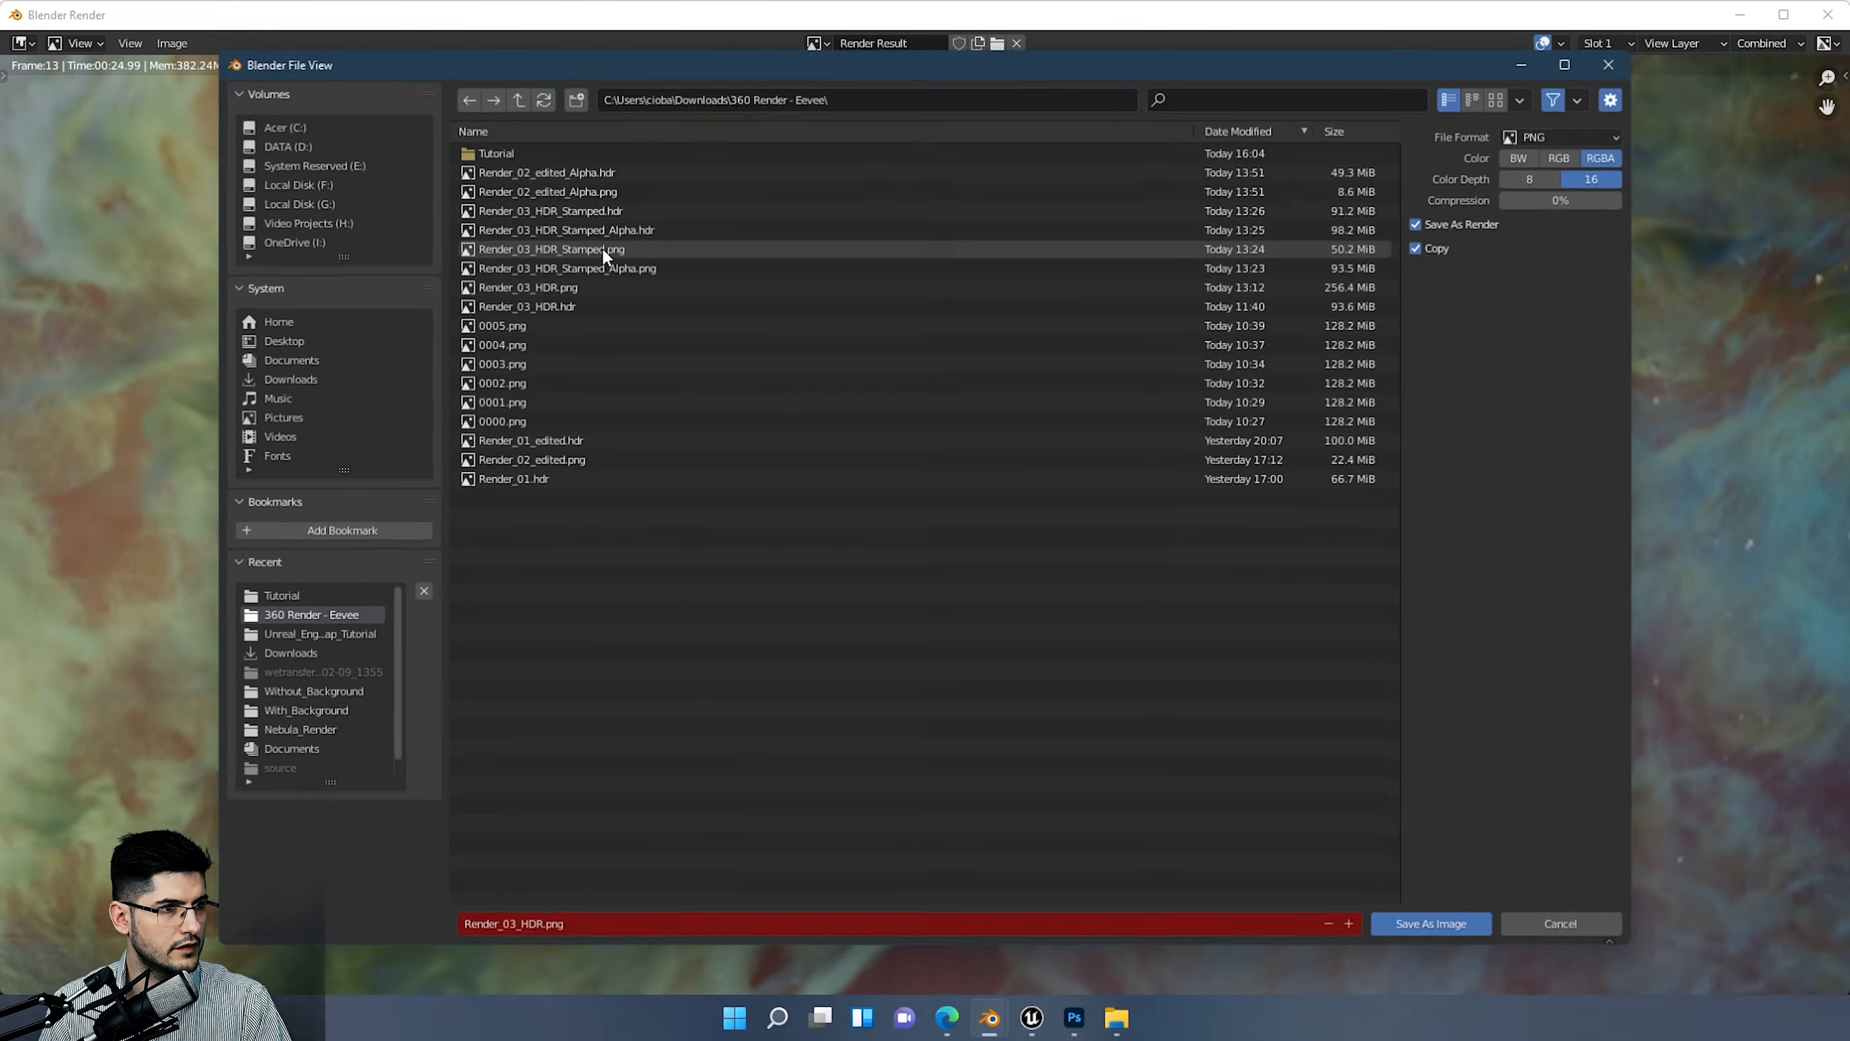
left_click(488, 154)
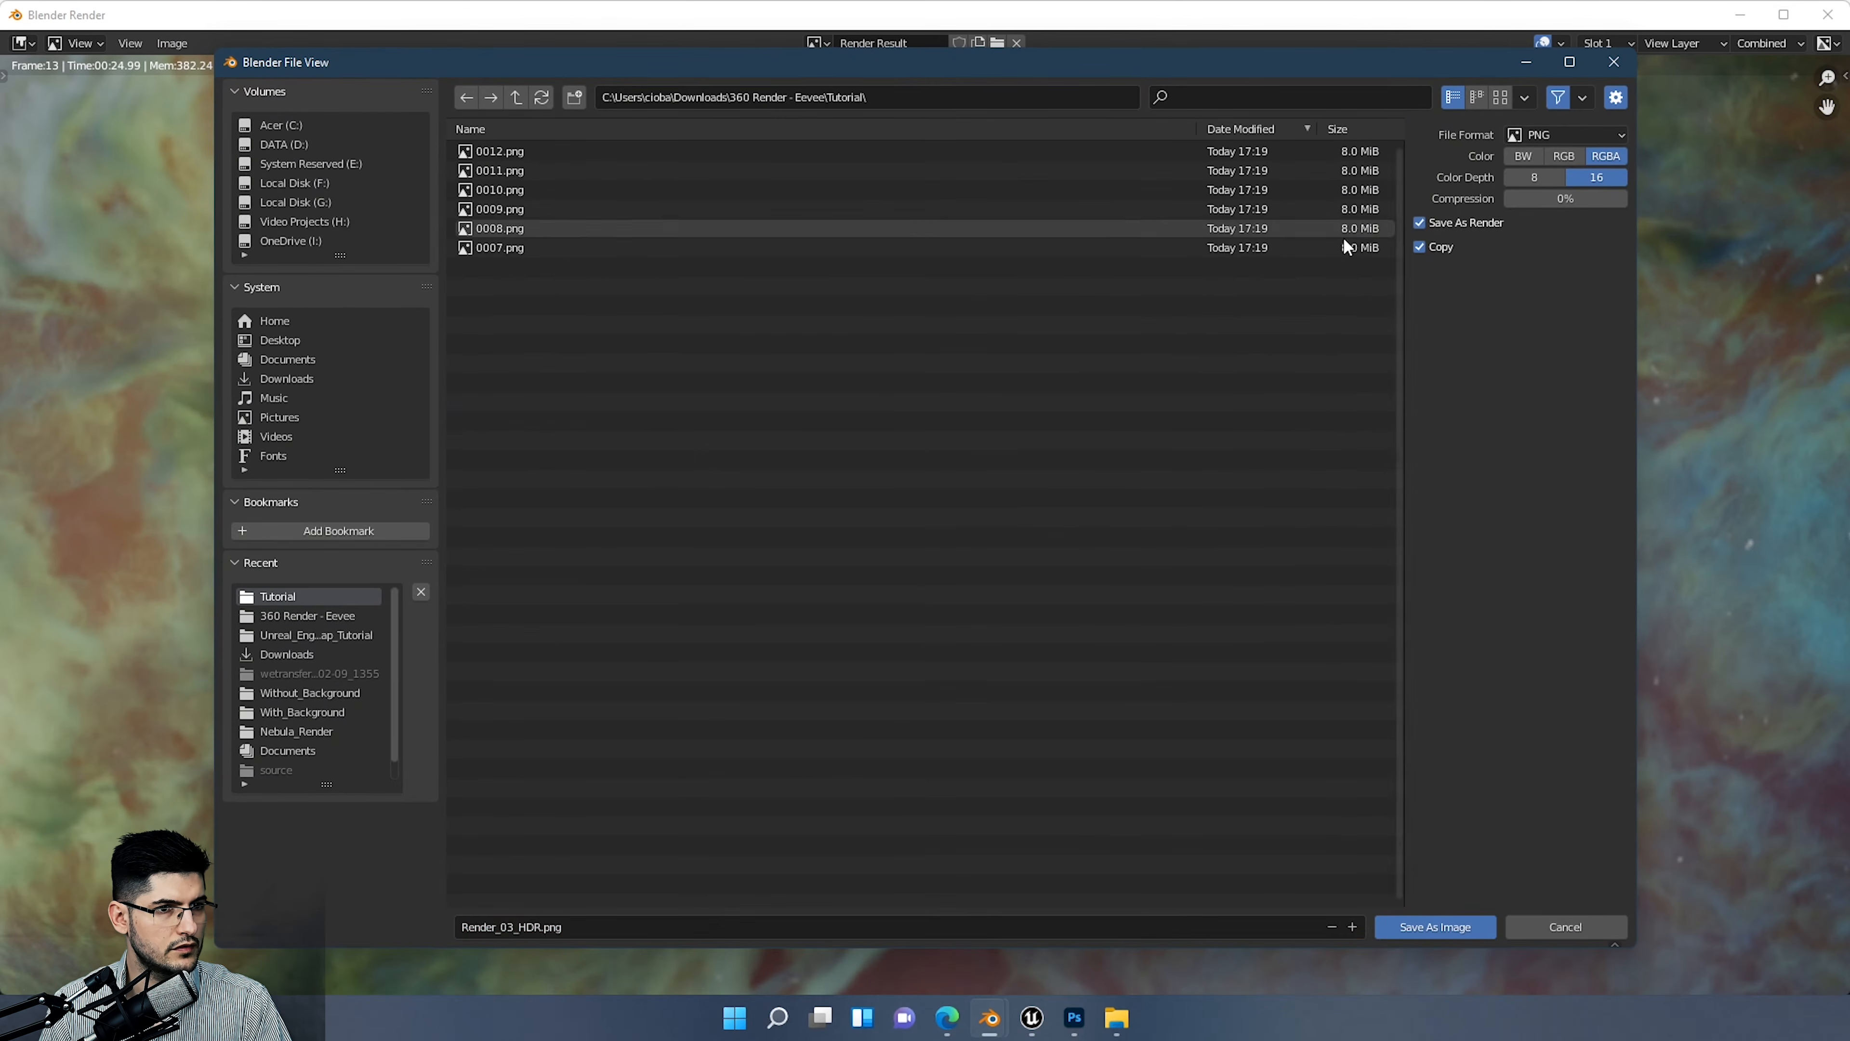
Step: Switch the save format to Radiance HDR and back to PNG, with RGB colour
left_click(1515, 135)
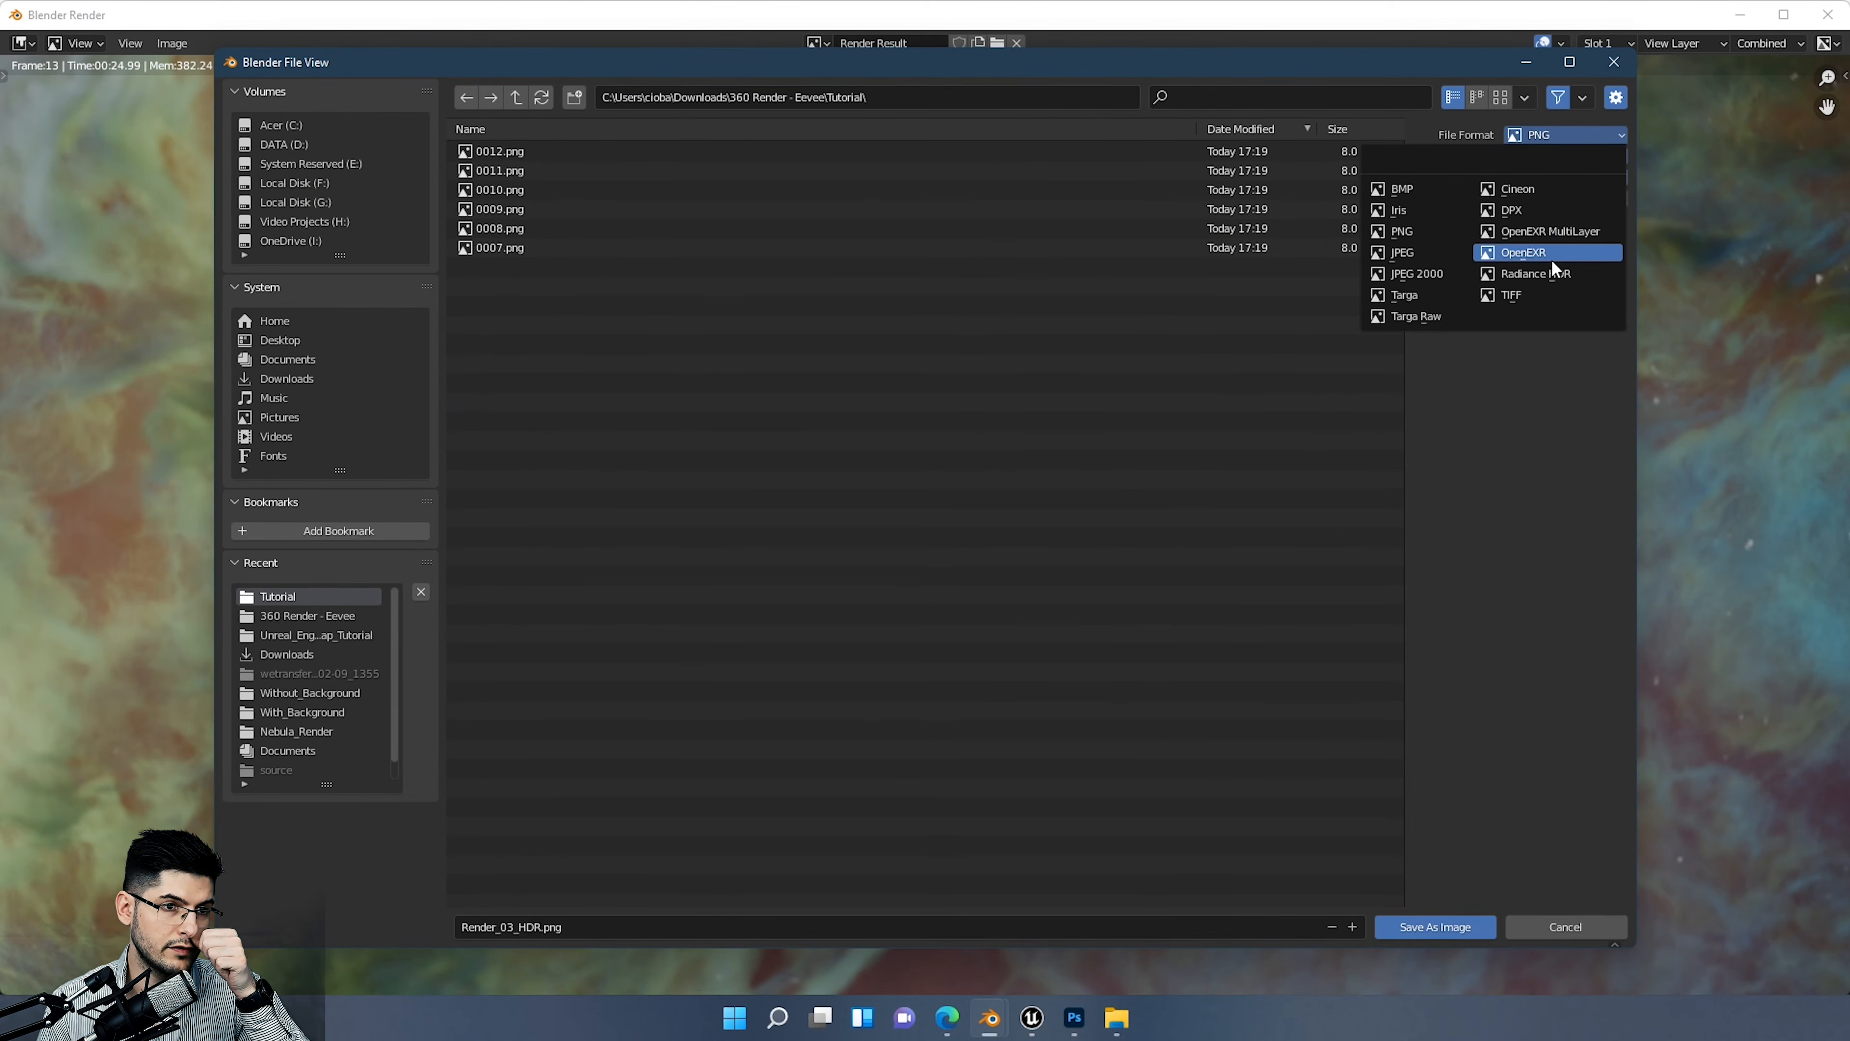
left_click(1552, 274)
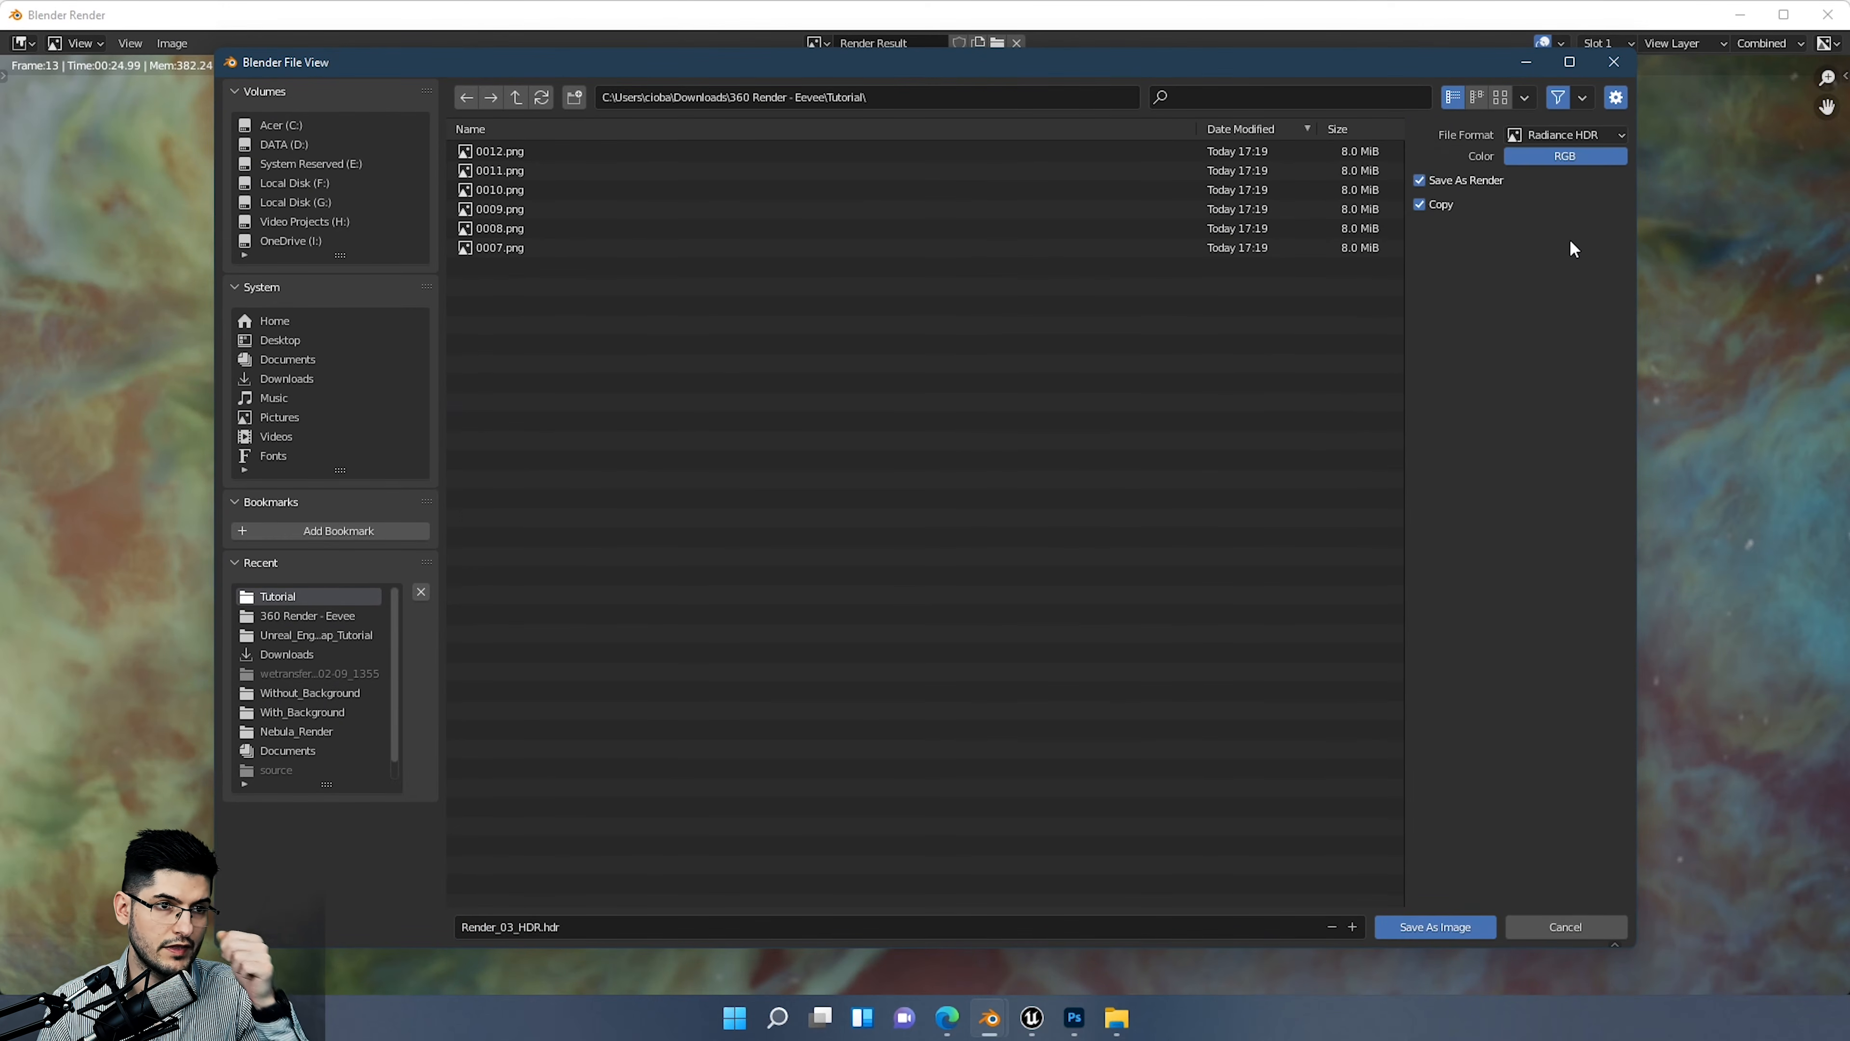
left_click(1568, 134)
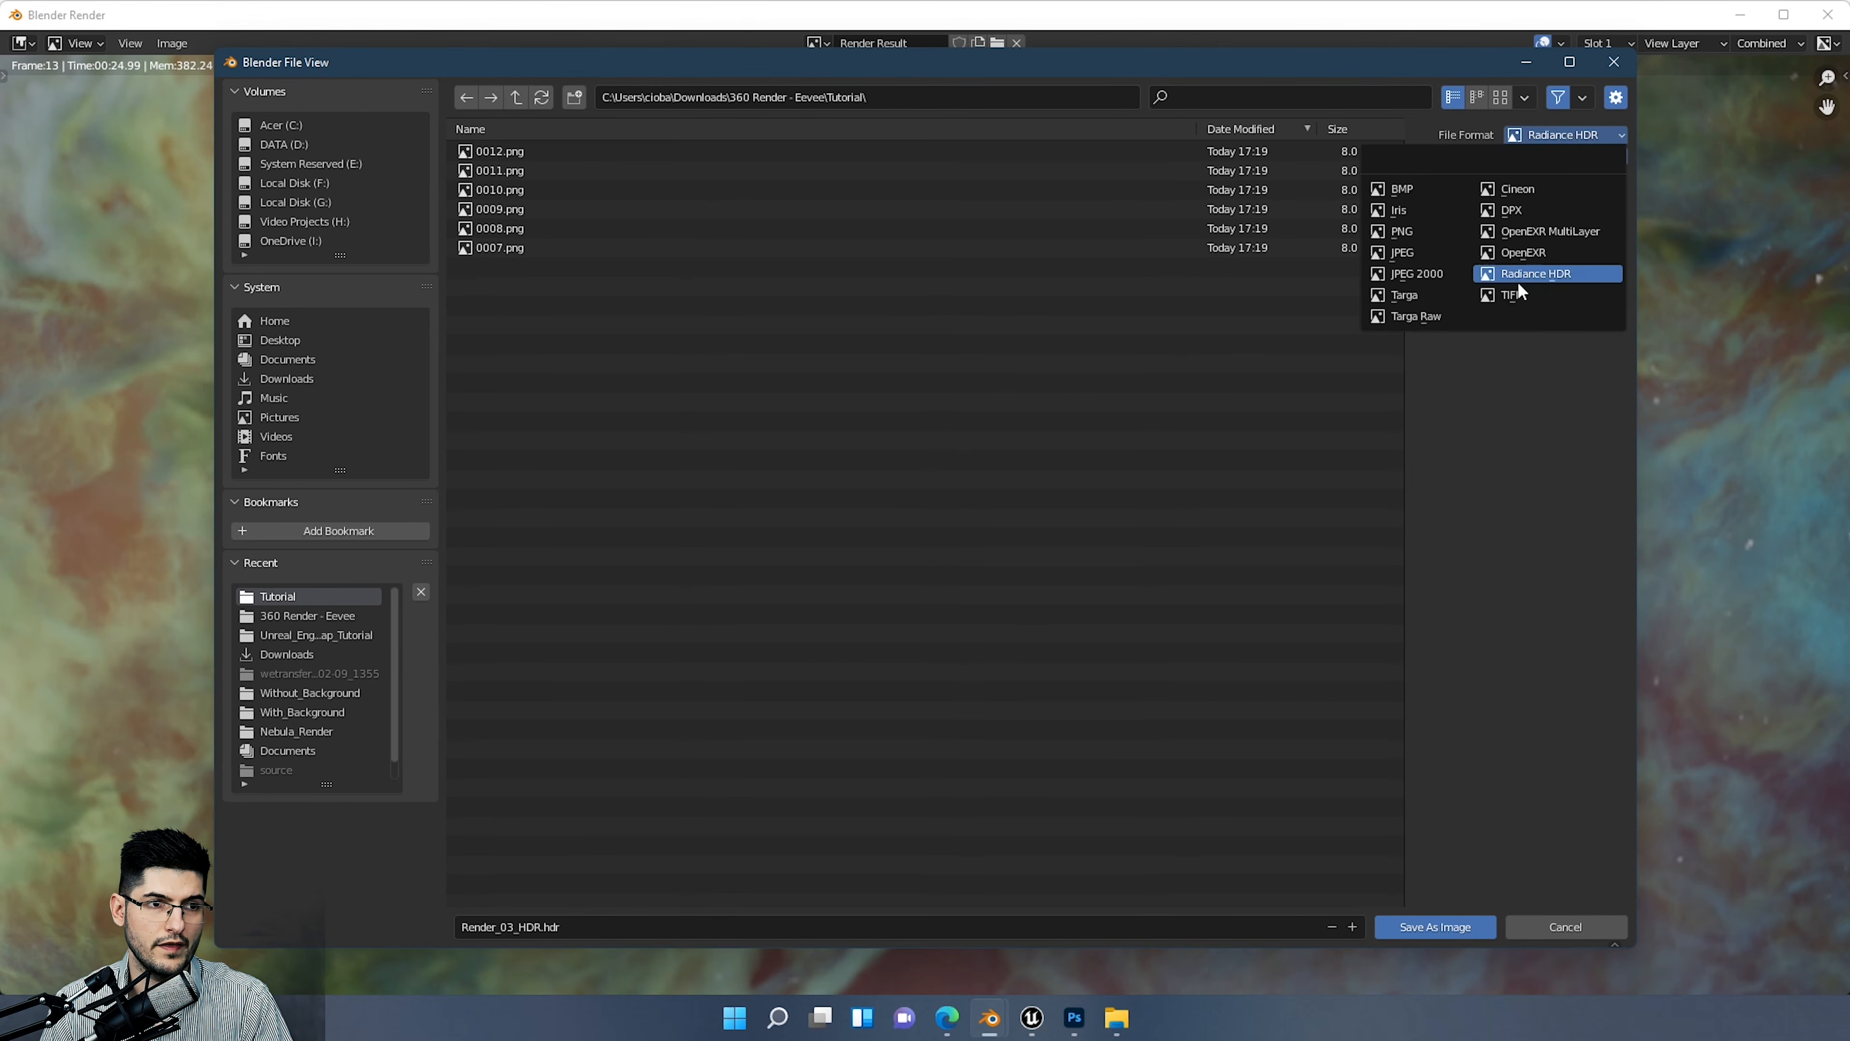
left_click(1399, 234)
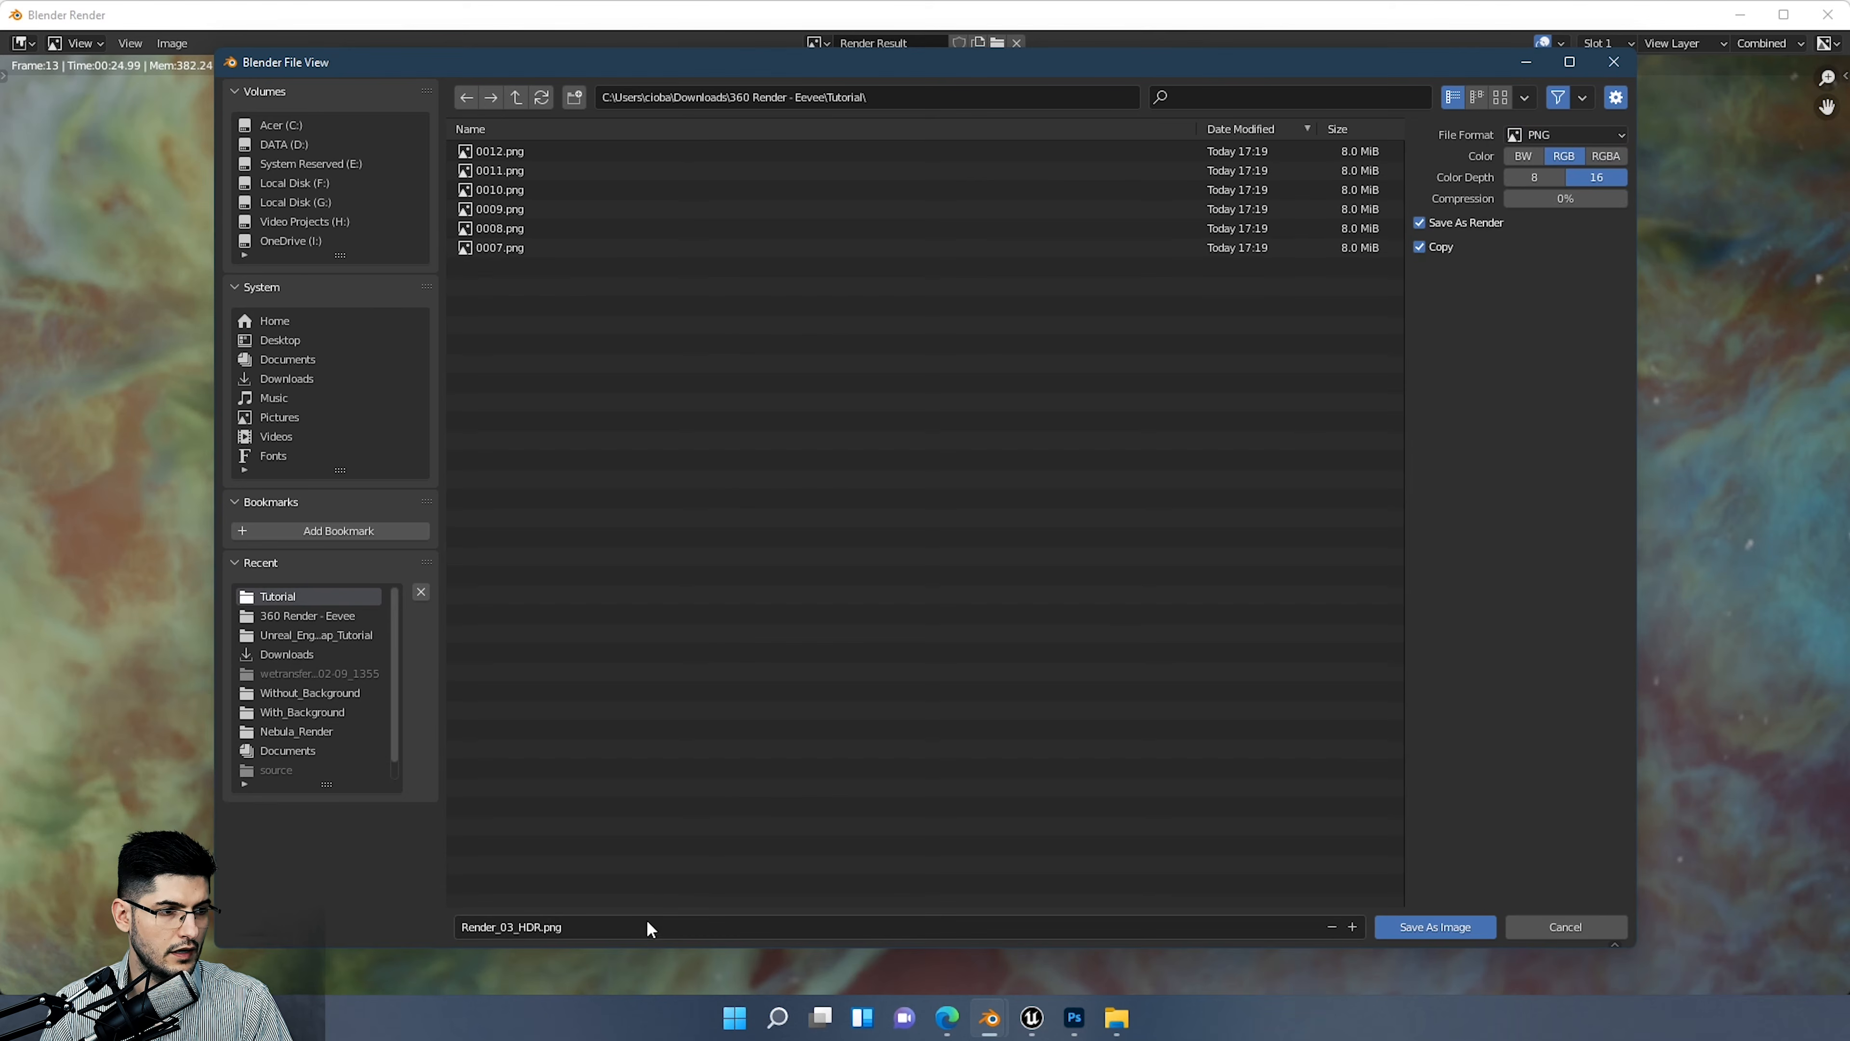
Step: Name the image file Render_Tutorial.png
left_click(494, 922)
key("BackSpace")
type("R")
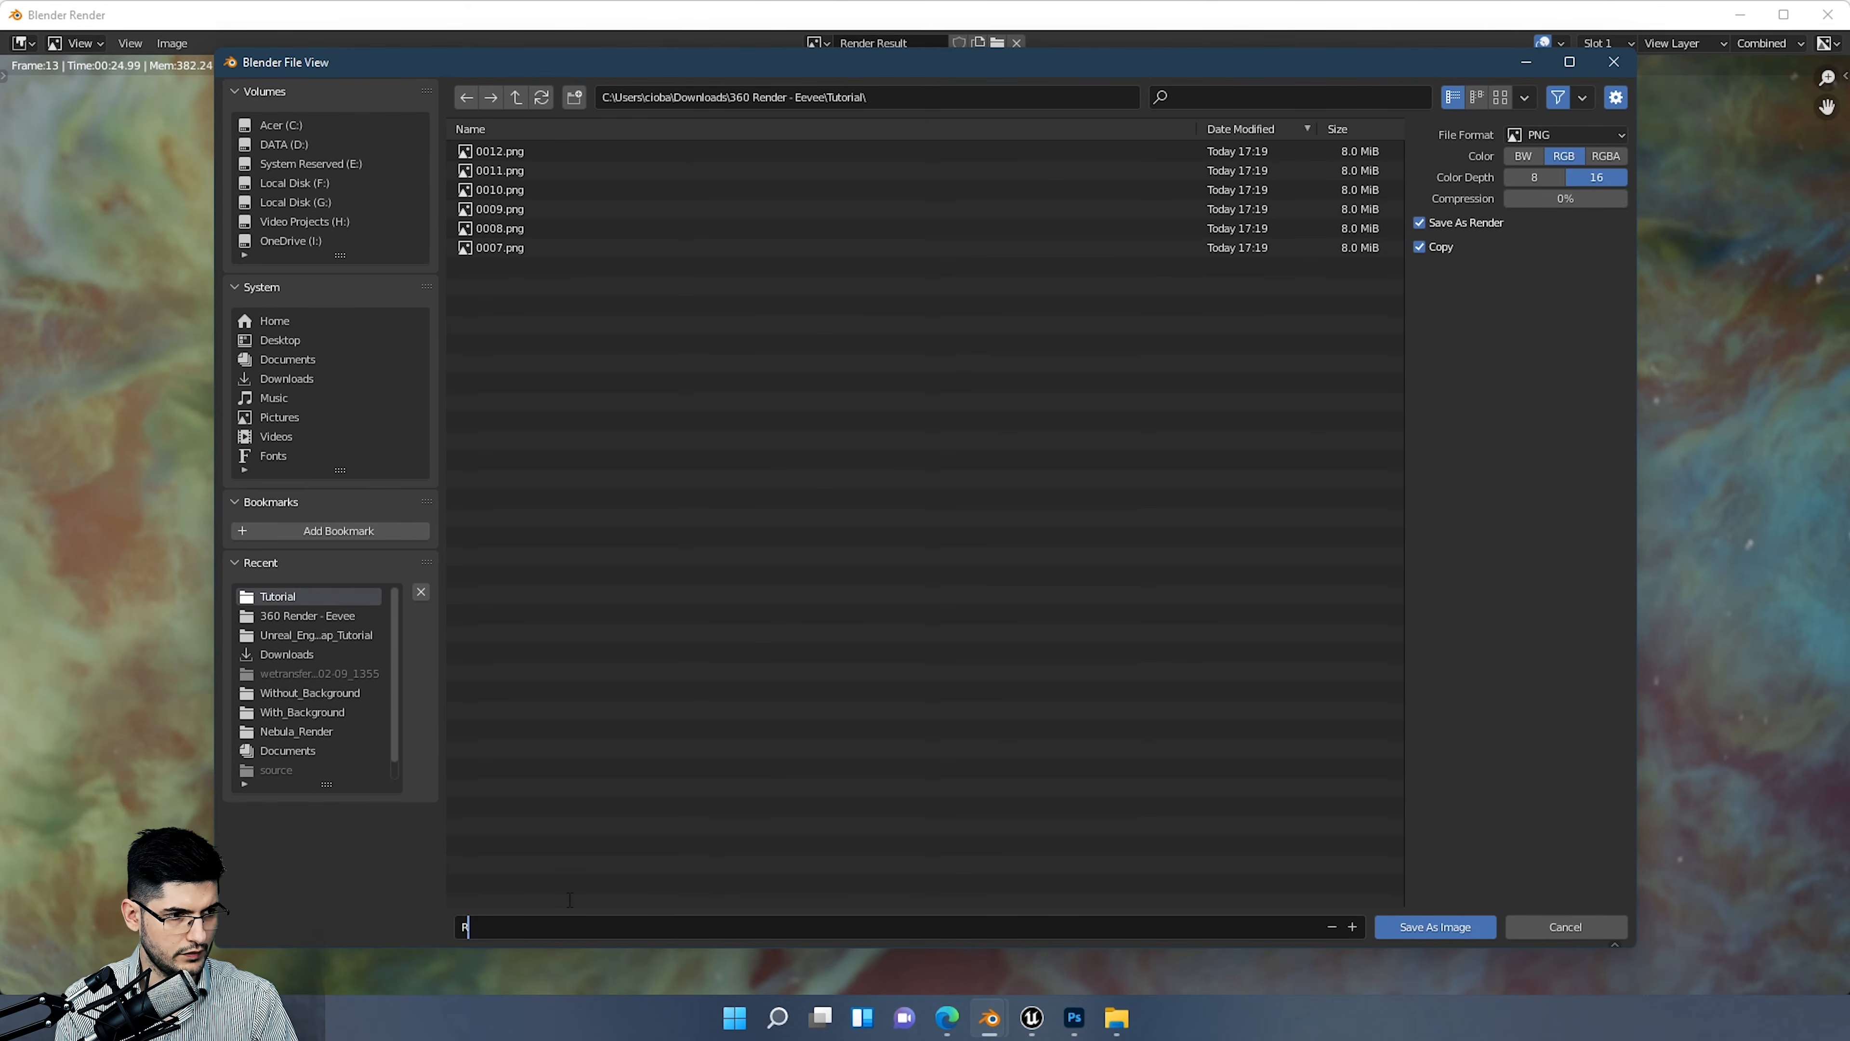
type("ender")
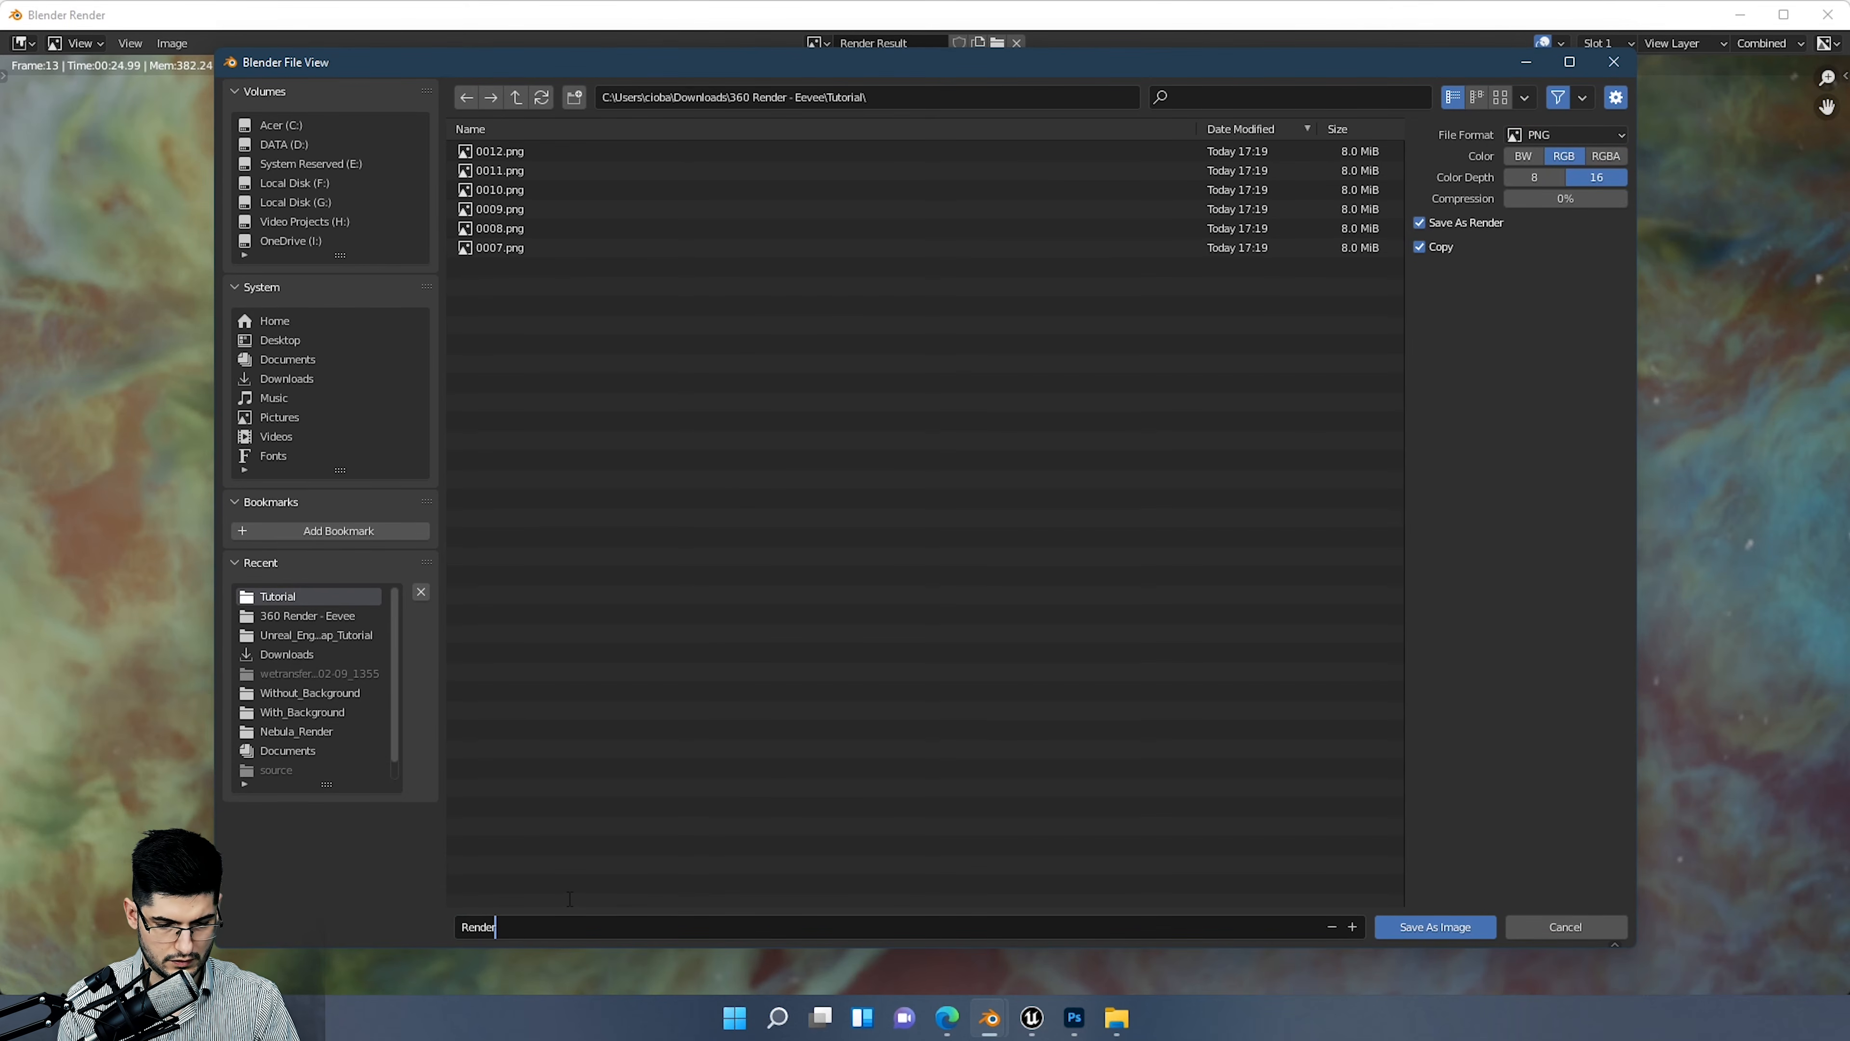
type("_Tutorial.png")
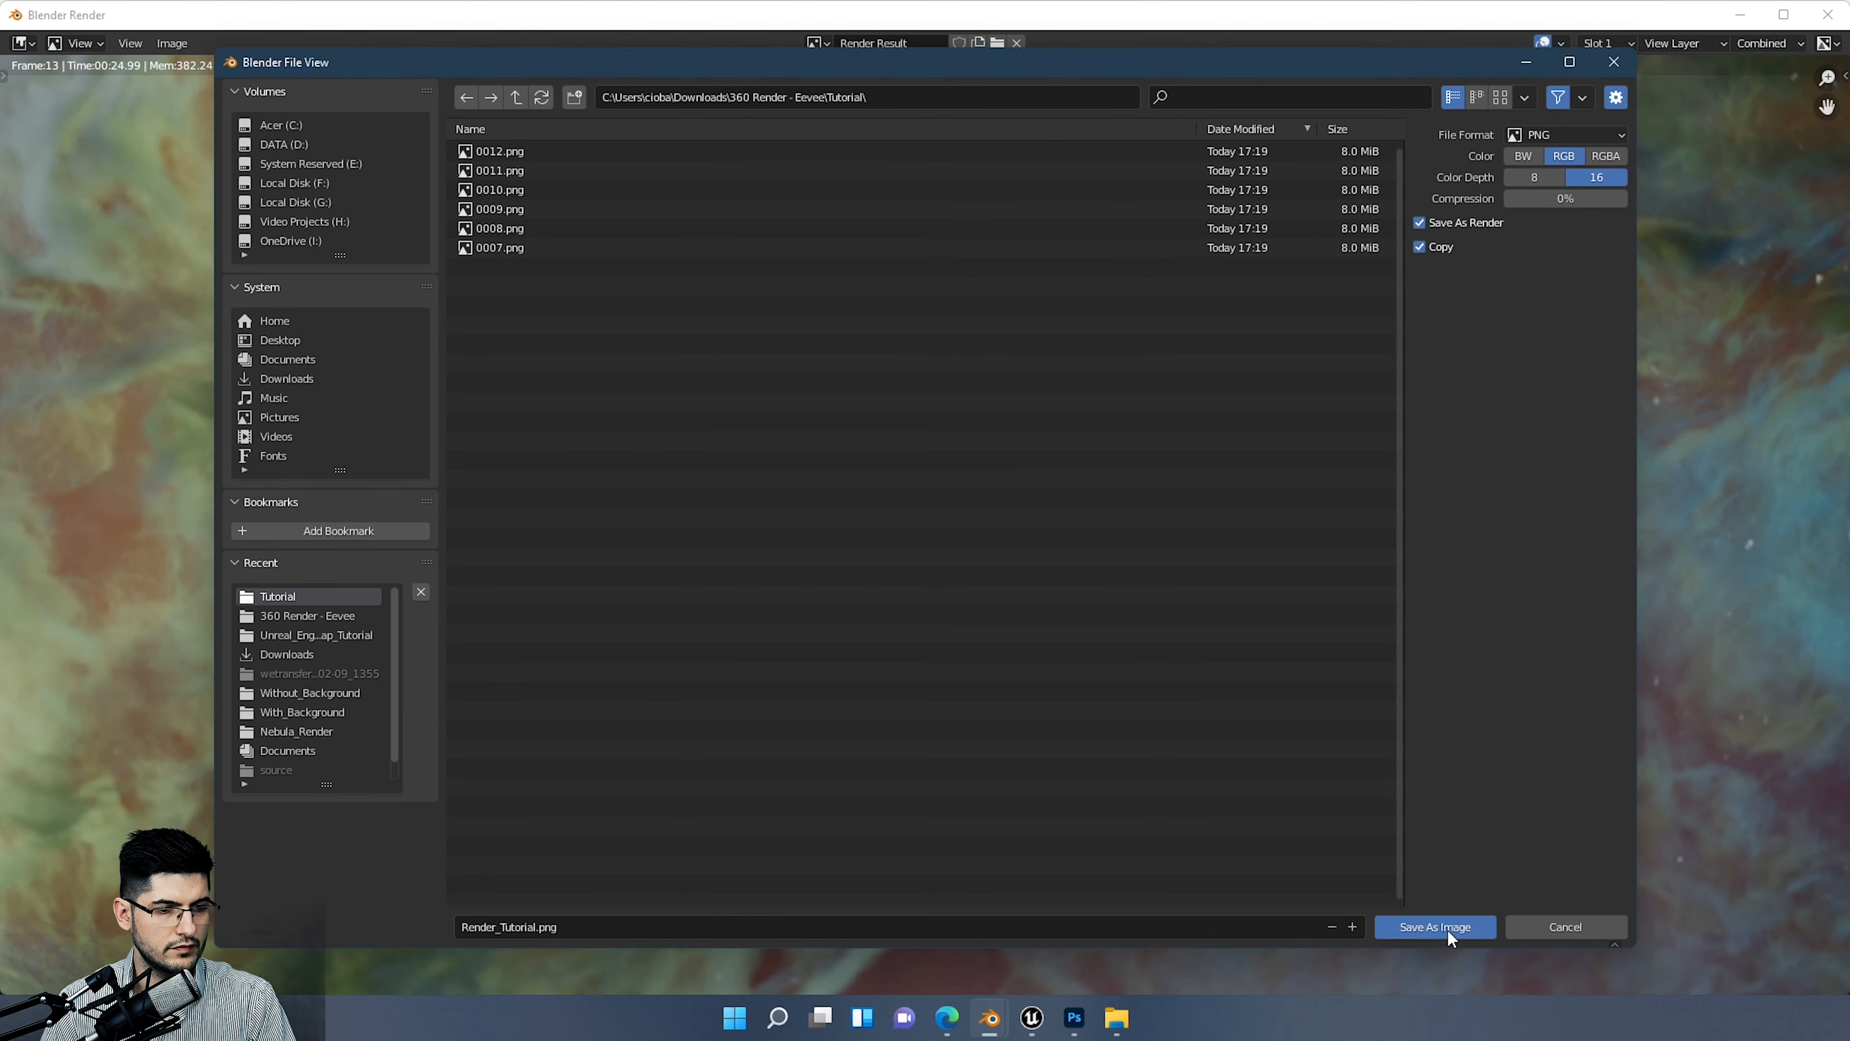
Step: Save the panorama as Render_Tutorial.png and switch to Convertio's PNG to HDR converter in the web browser
left_click(1447, 929)
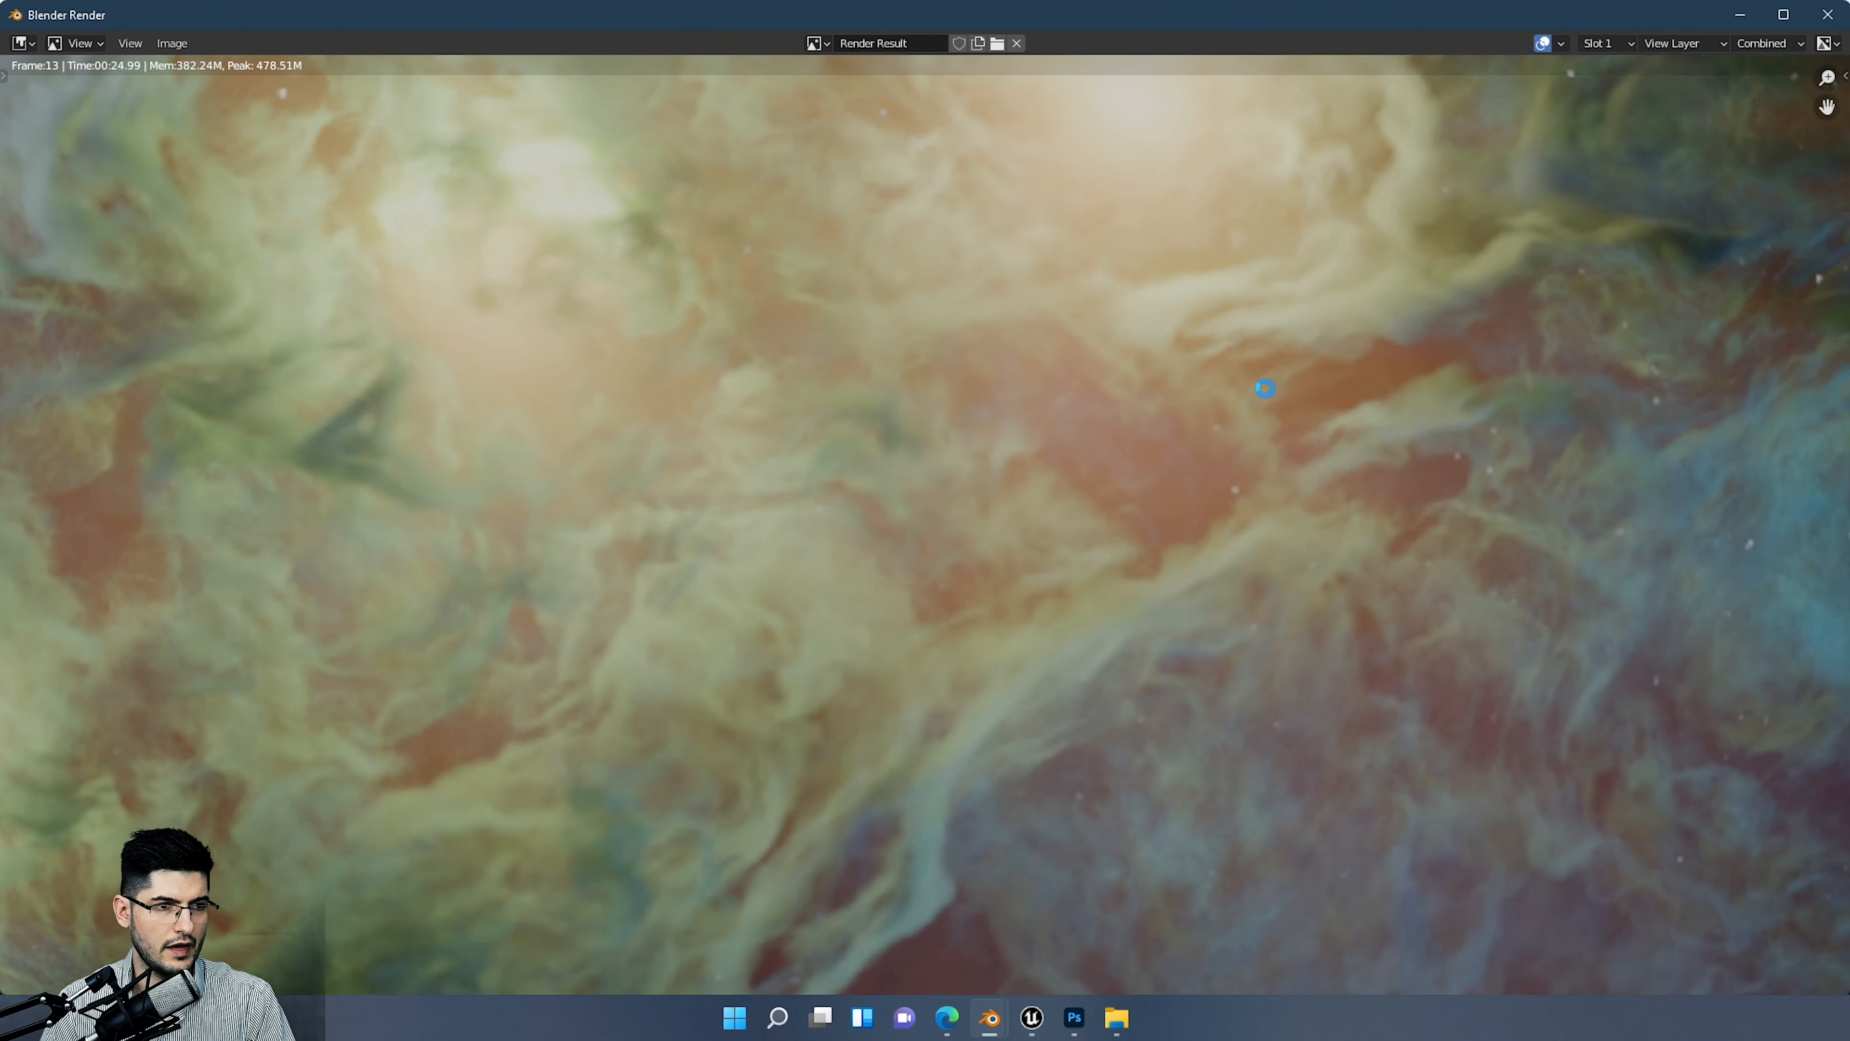
left_click(946, 1018)
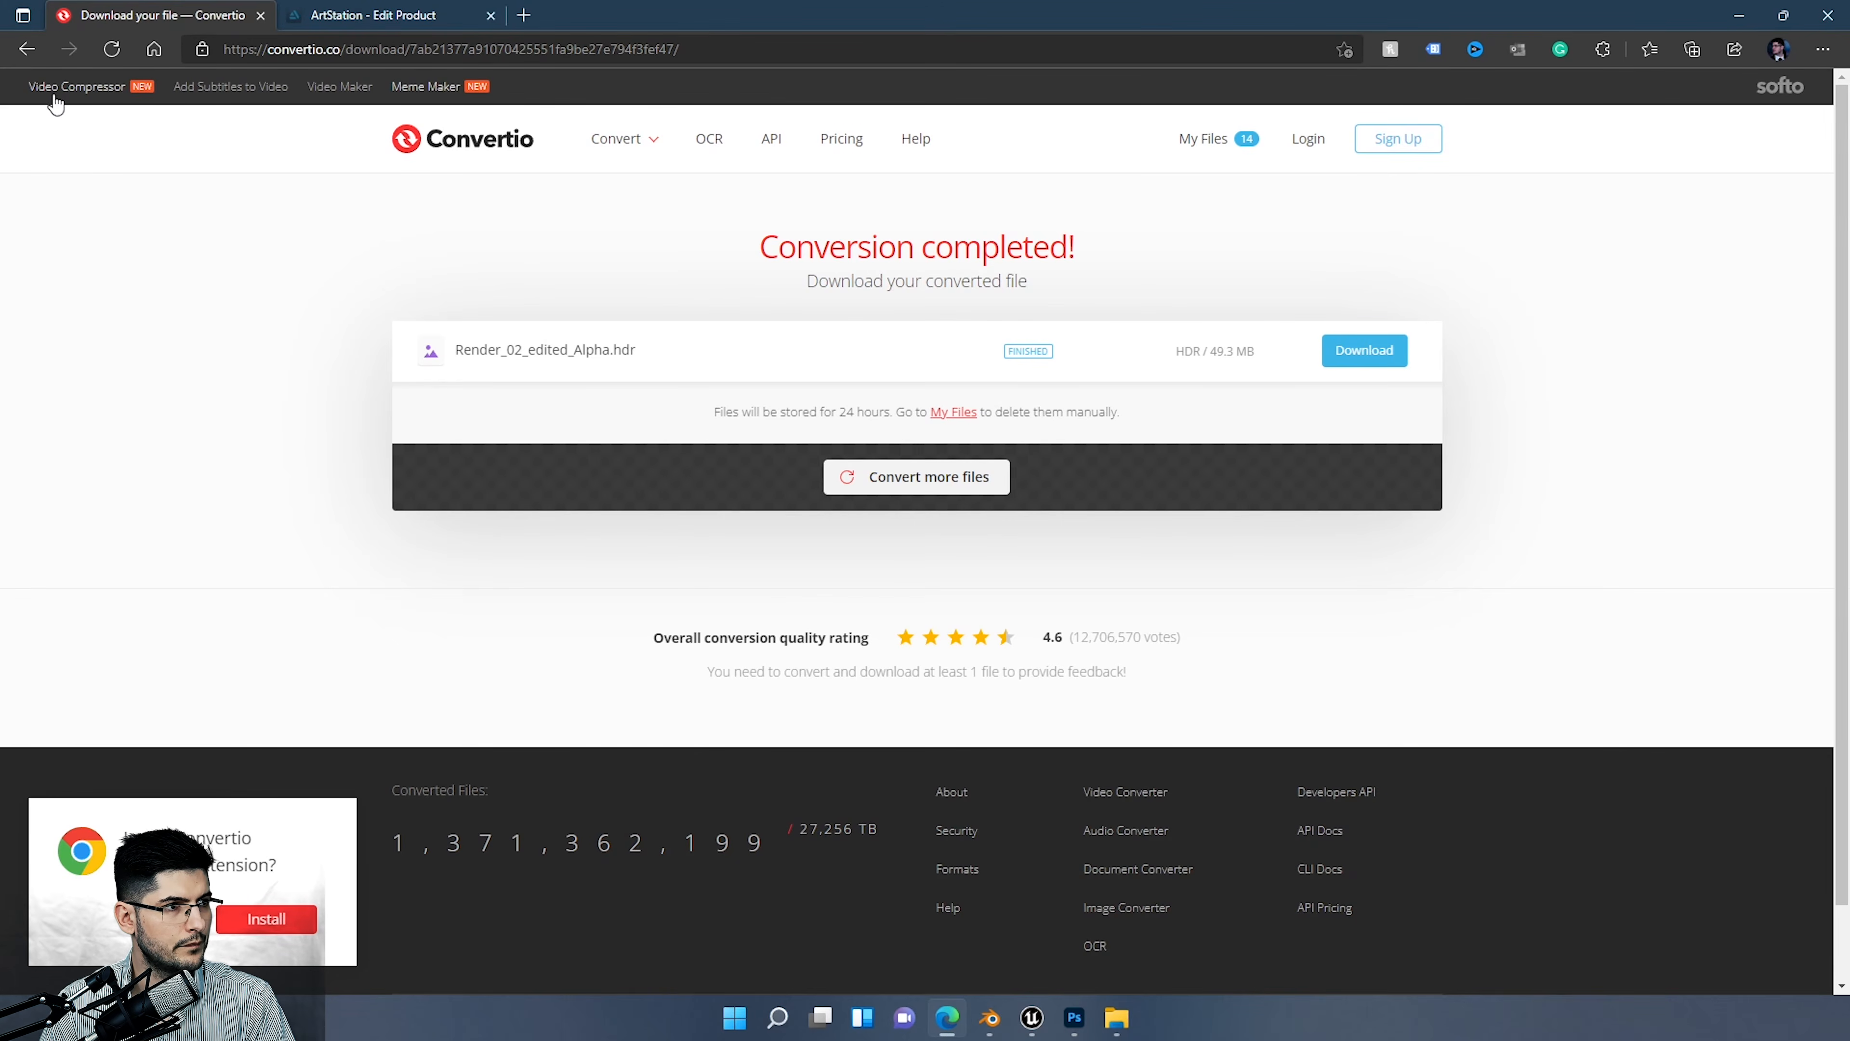
left_click(26, 49)
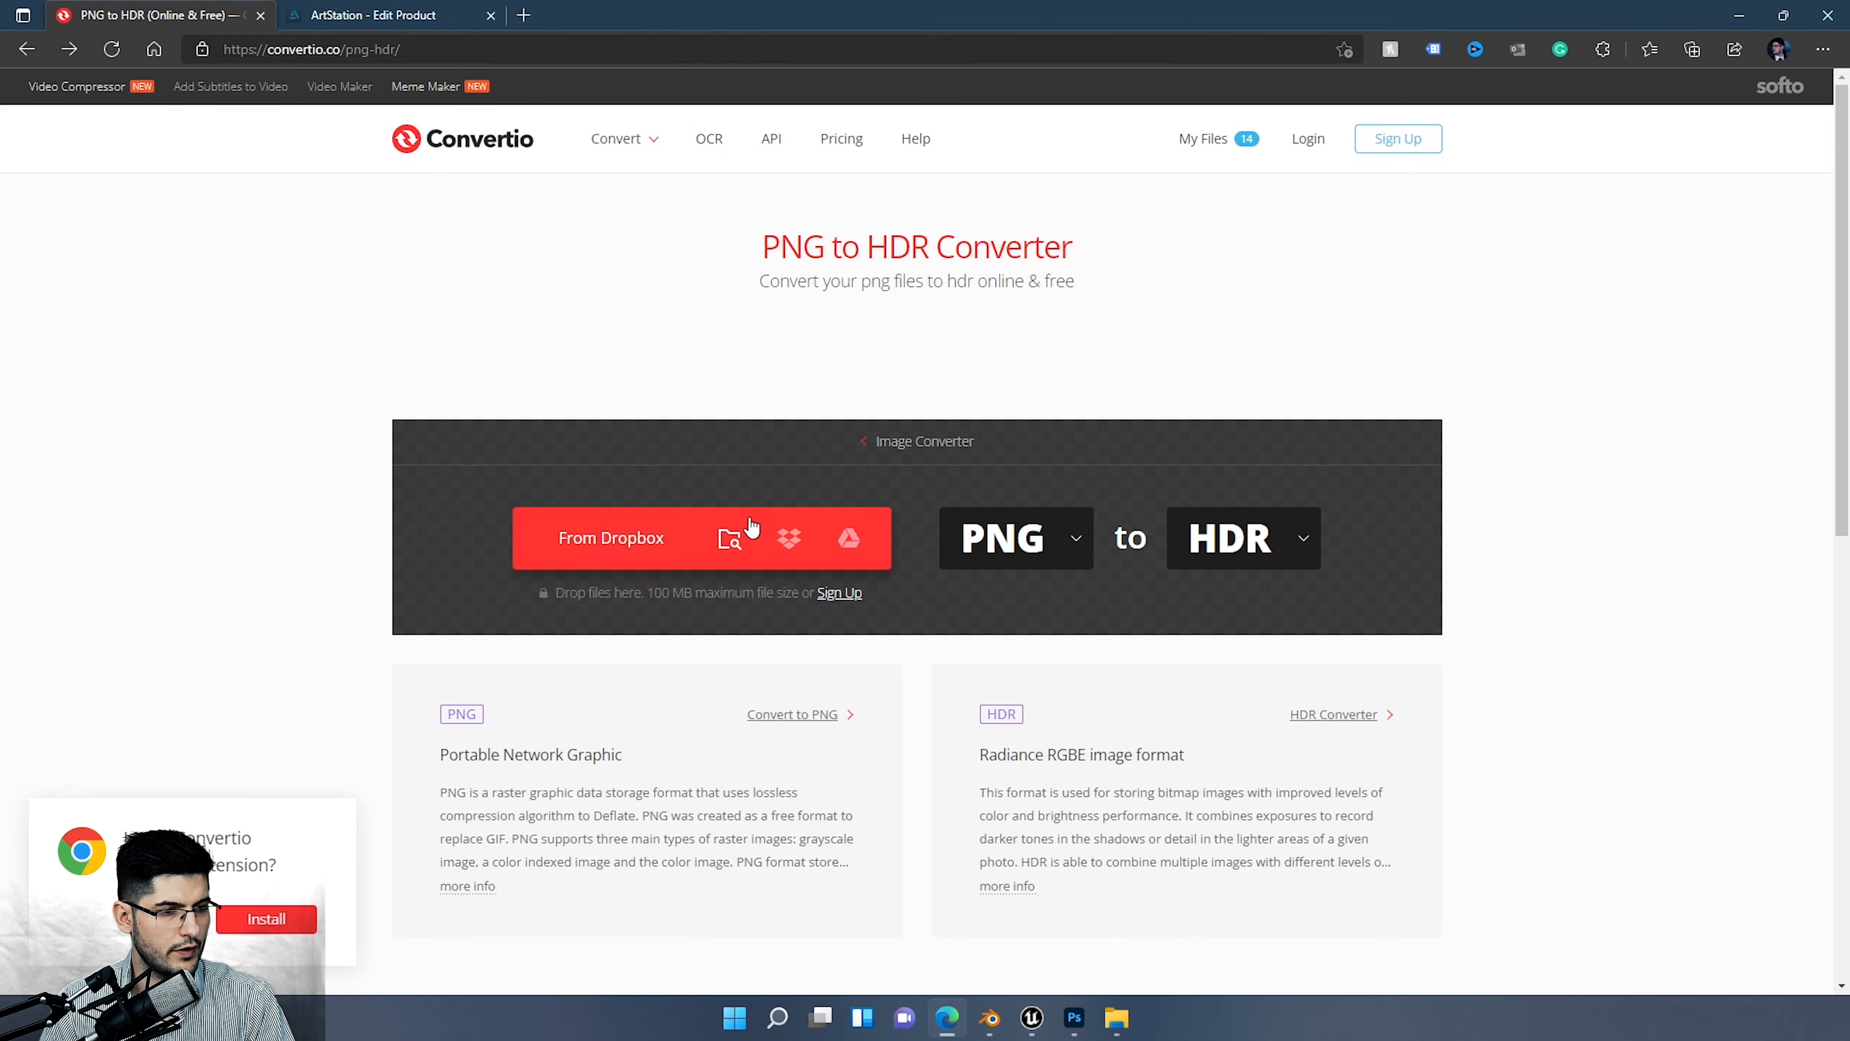
Step: Try to convert Render_Tutorial.png from the Tutorial folder to HDR with Convertio, and return to the converter page
left_click(1117, 1018)
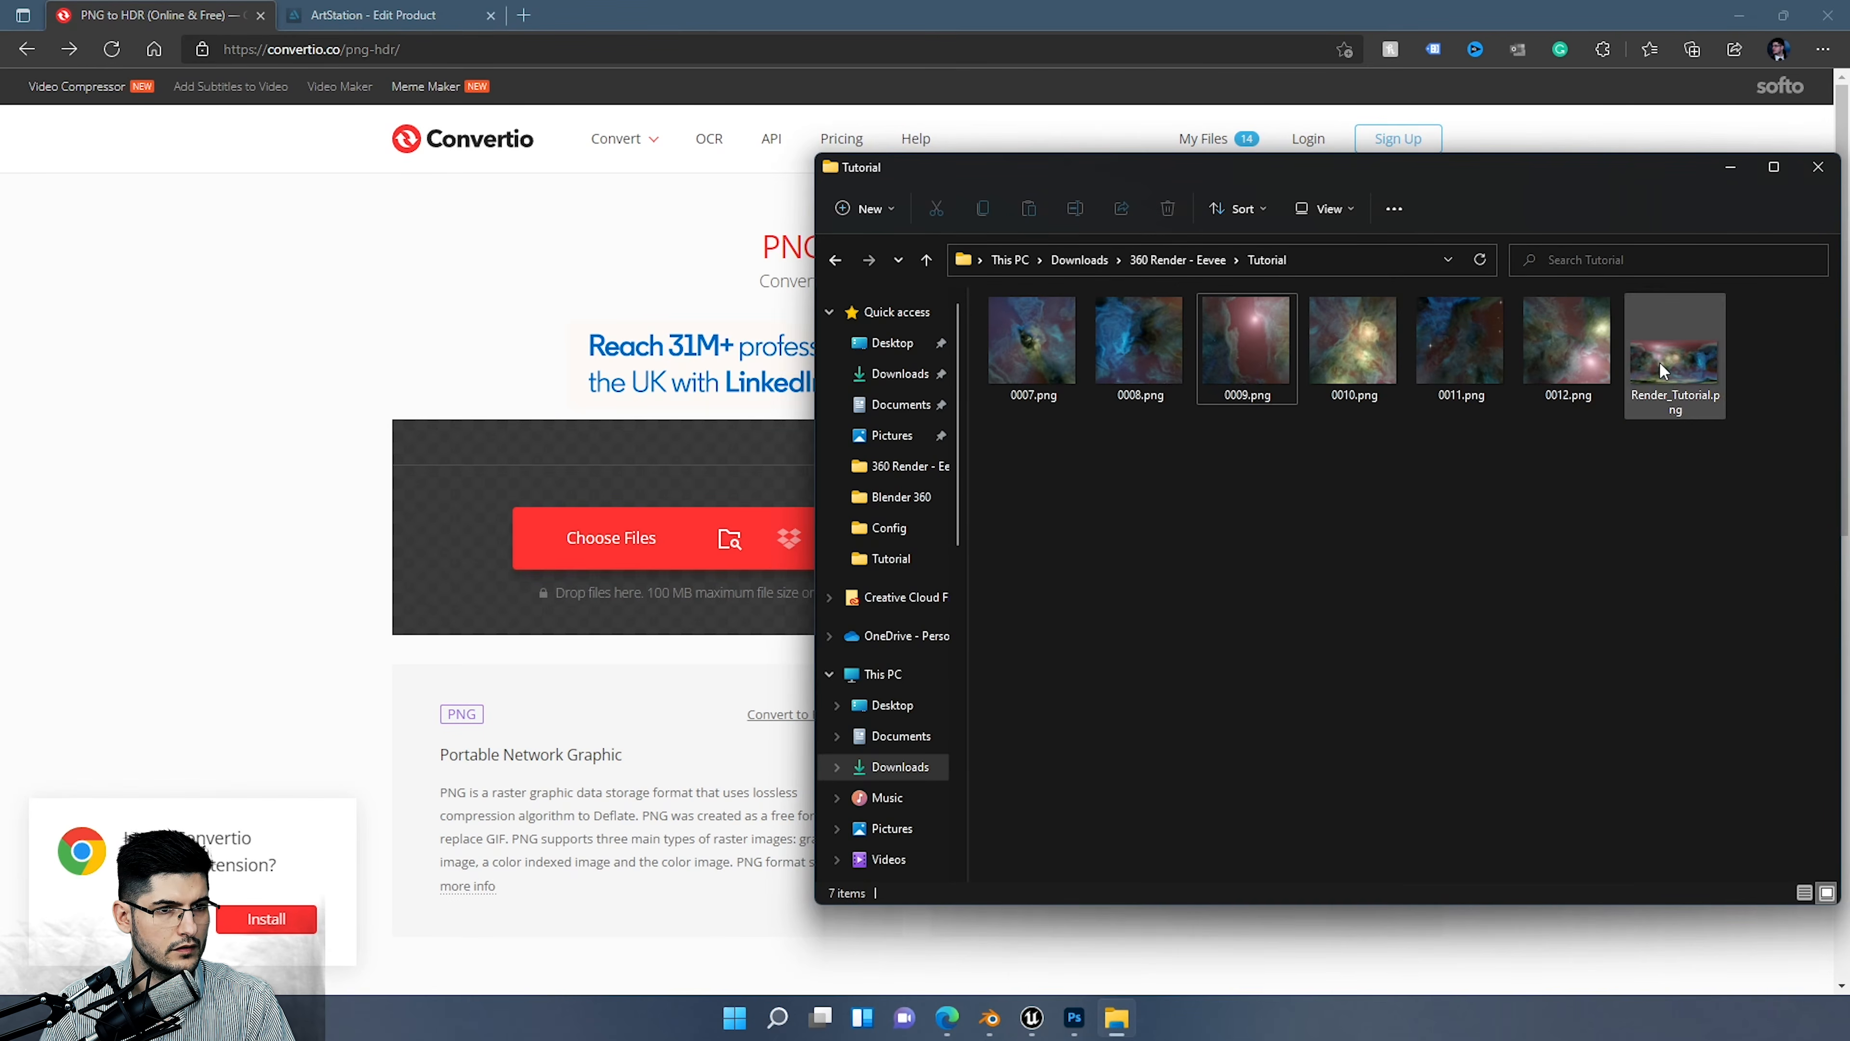
left_click_drag(1662, 370, 637, 542)
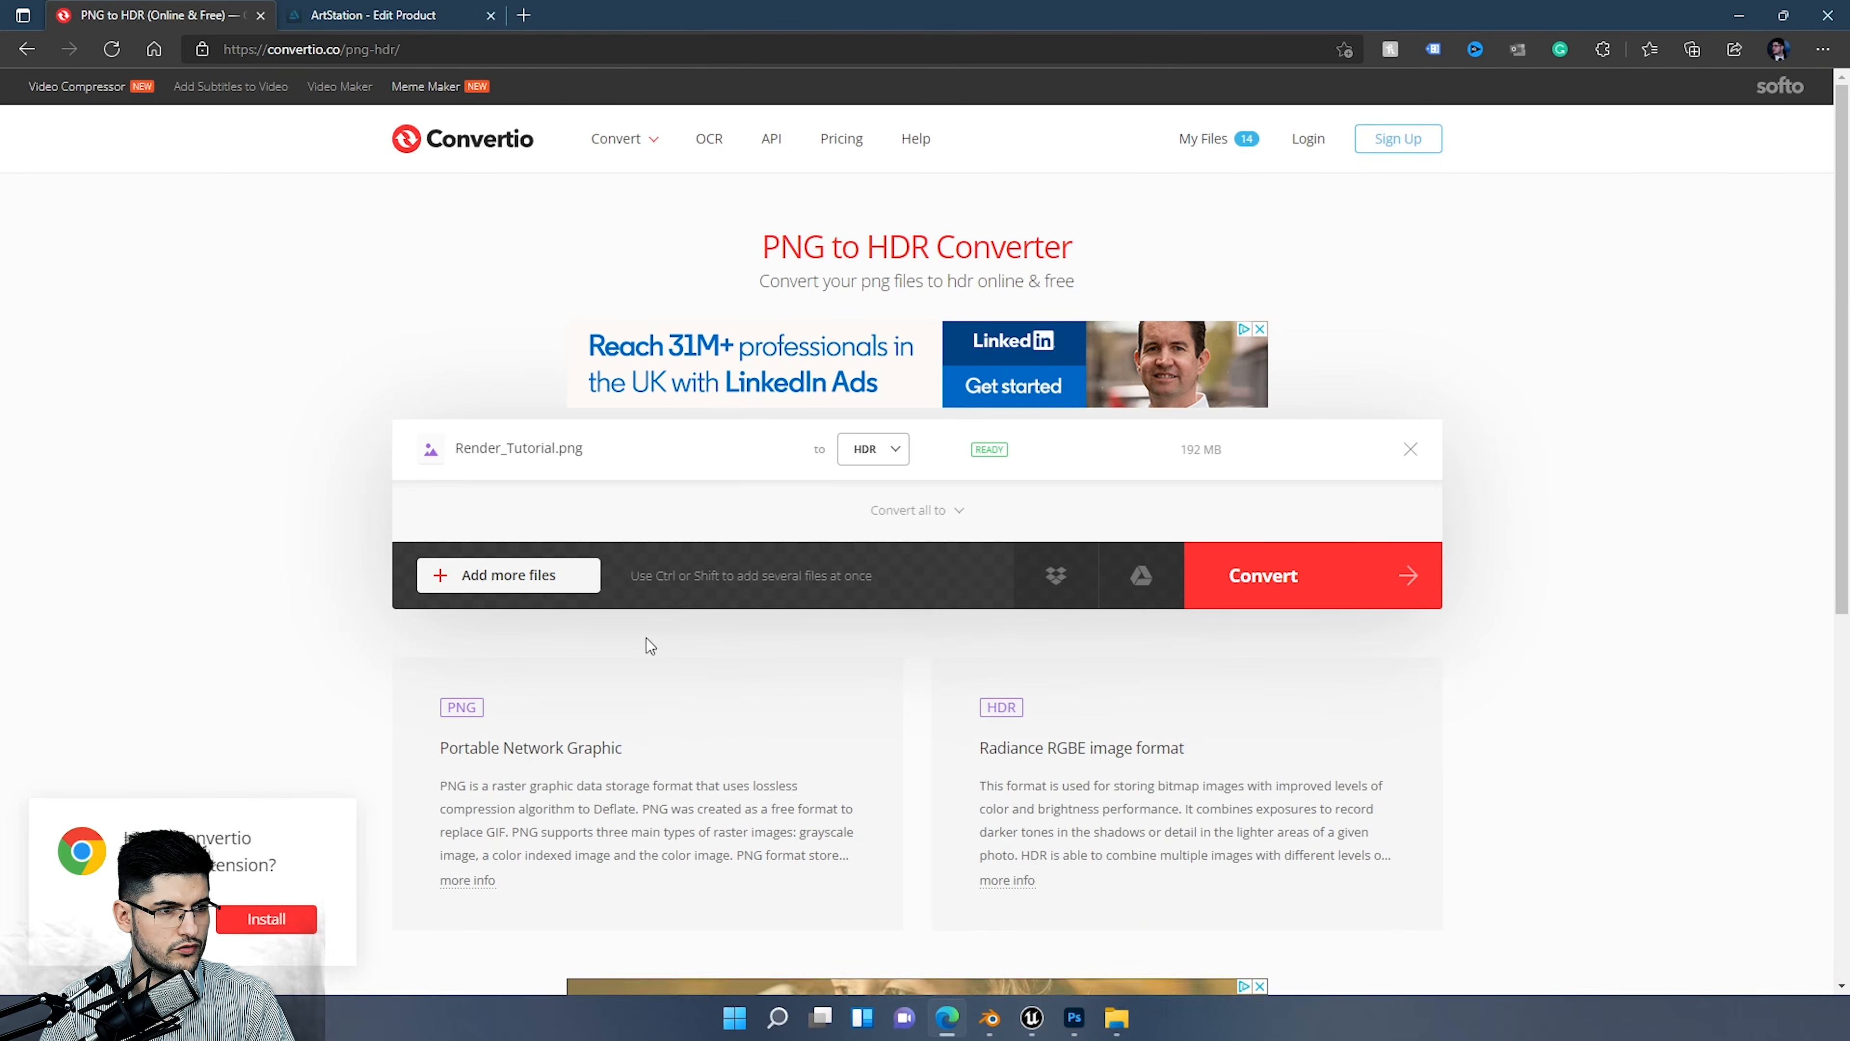
left_click(1291, 592)
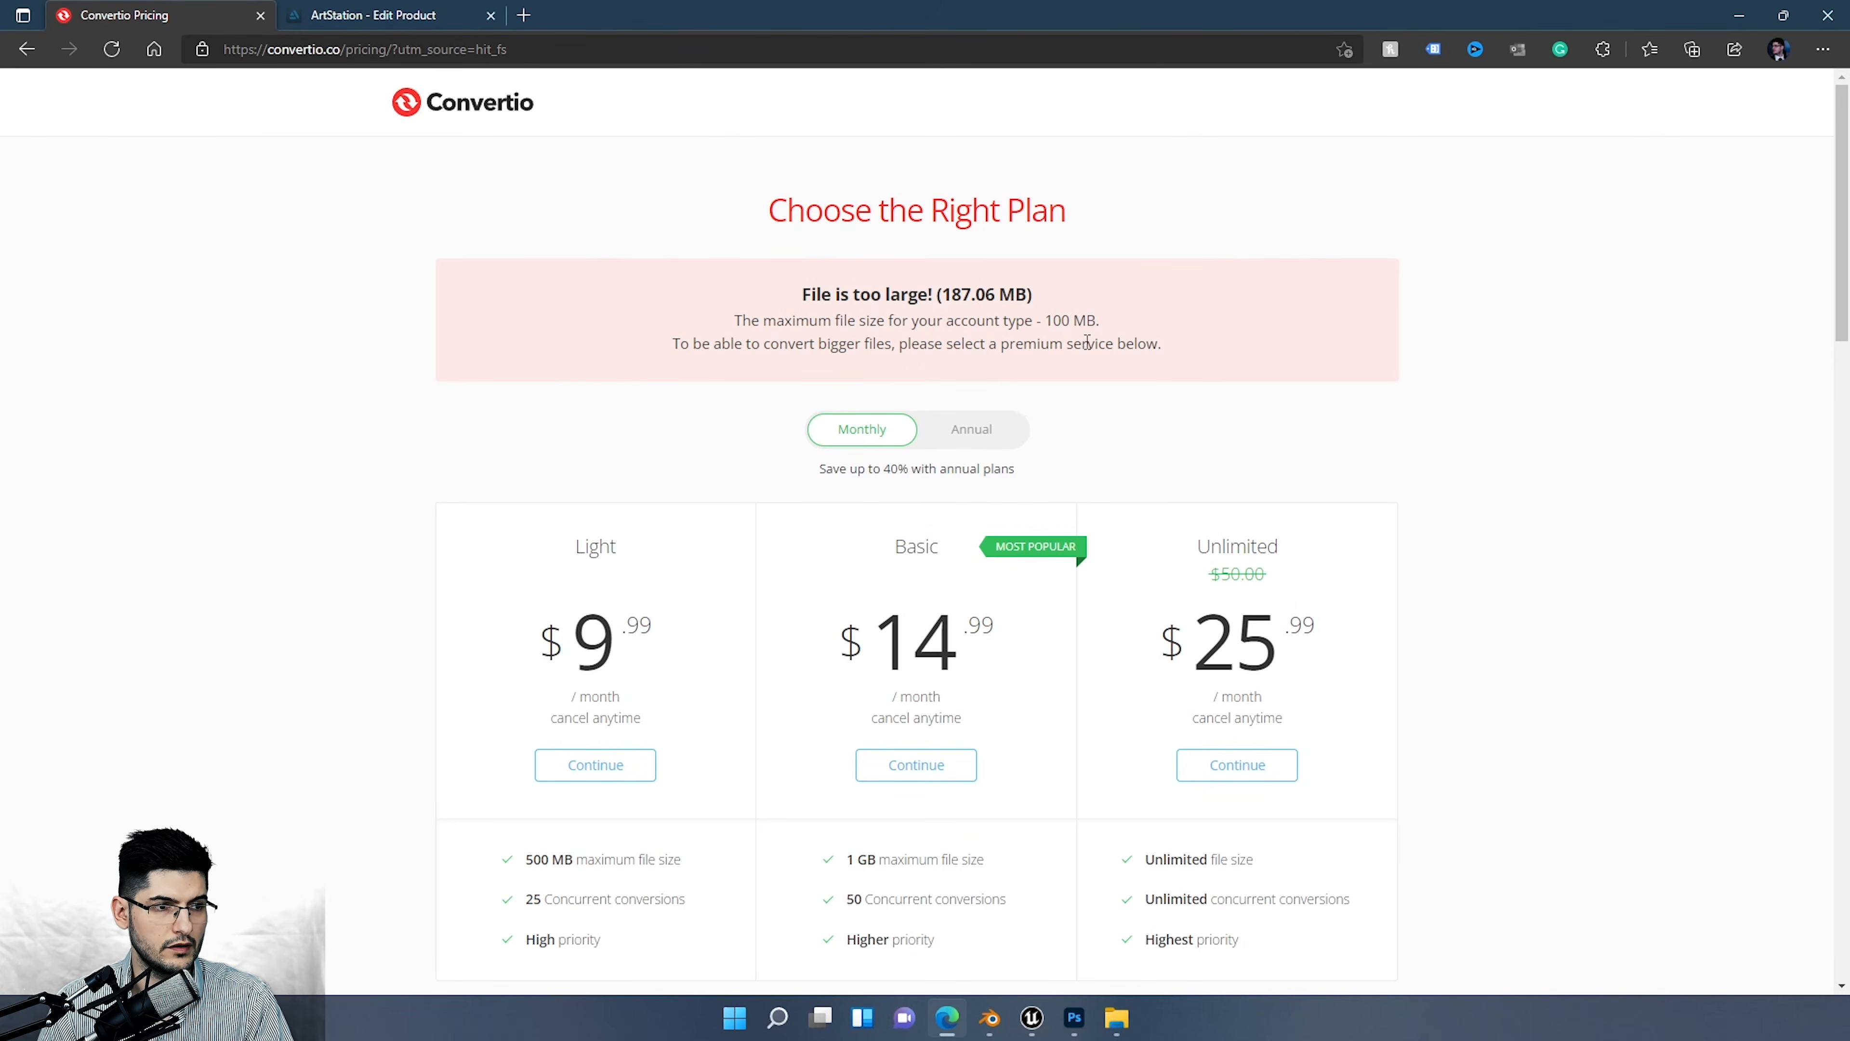
left_click(27, 50)
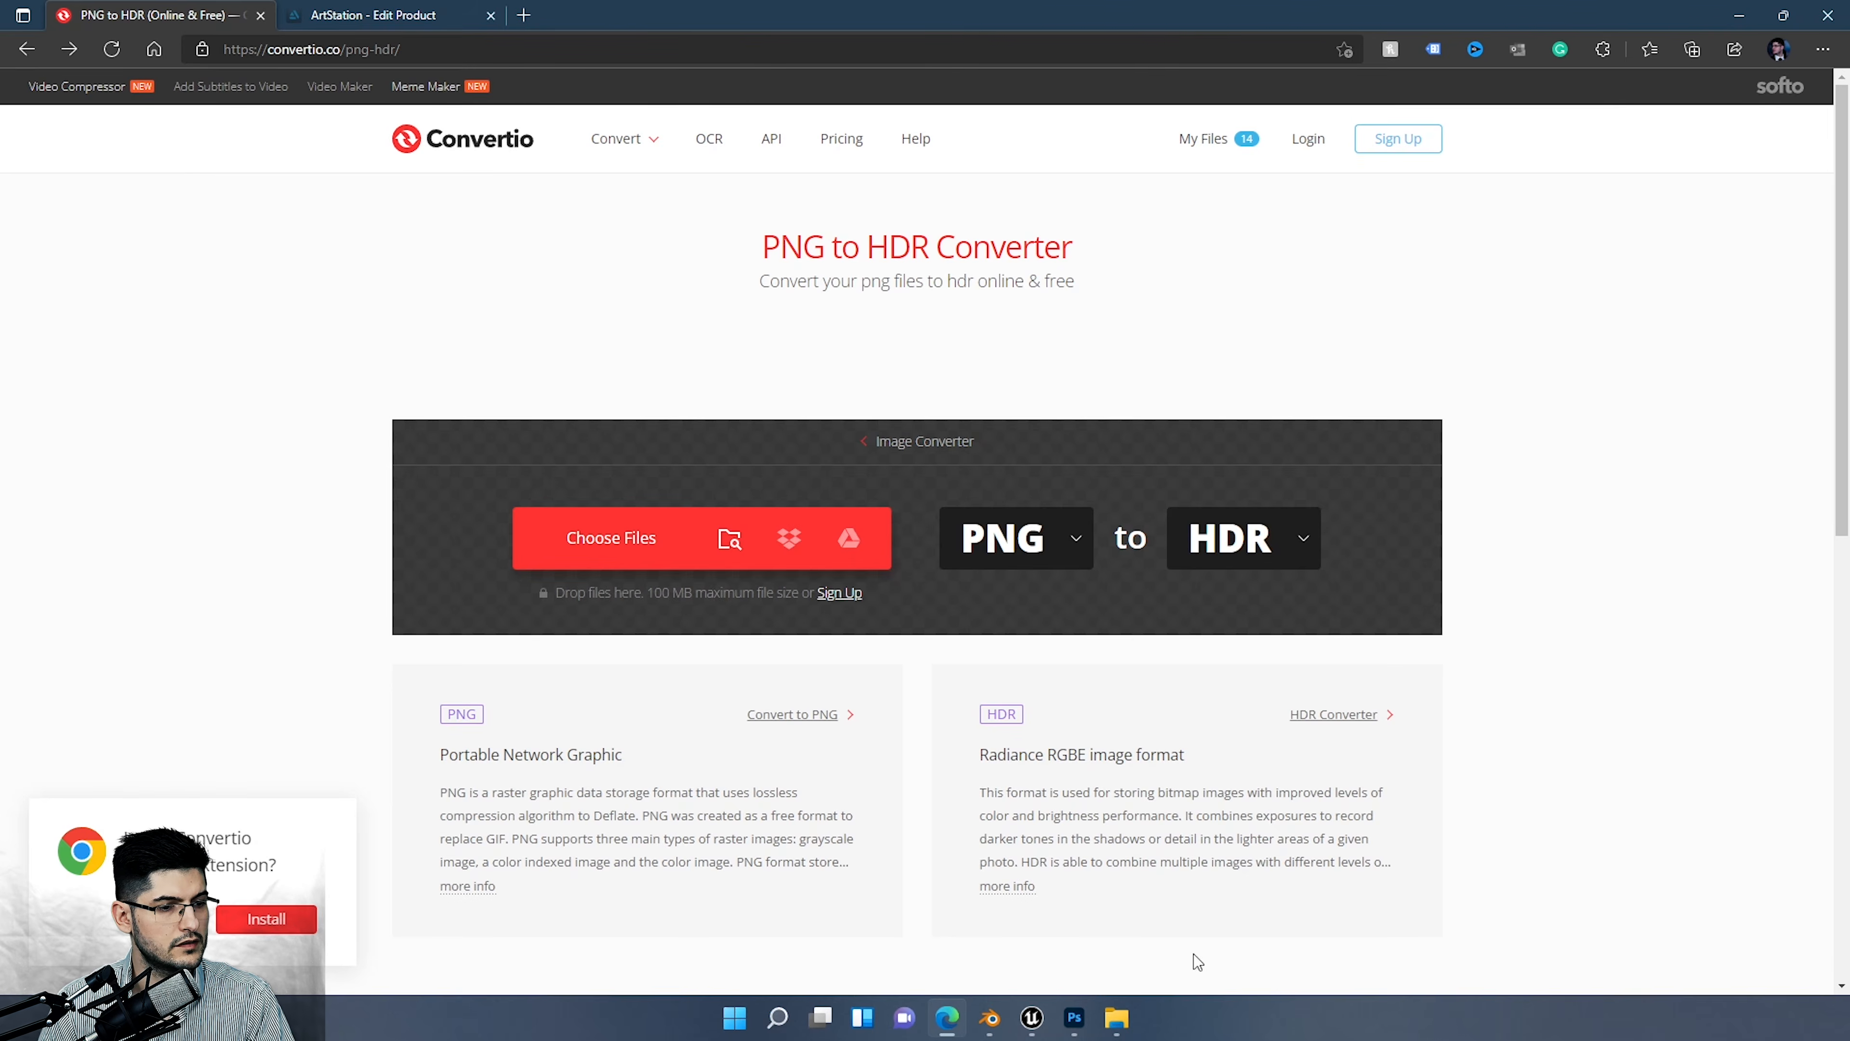
Step: Check the dimensions and file size of Render_Tutorial.png in the Tutorial folder
left_click(1116, 1018)
left_click(1607, 471)
left_click(1688, 353)
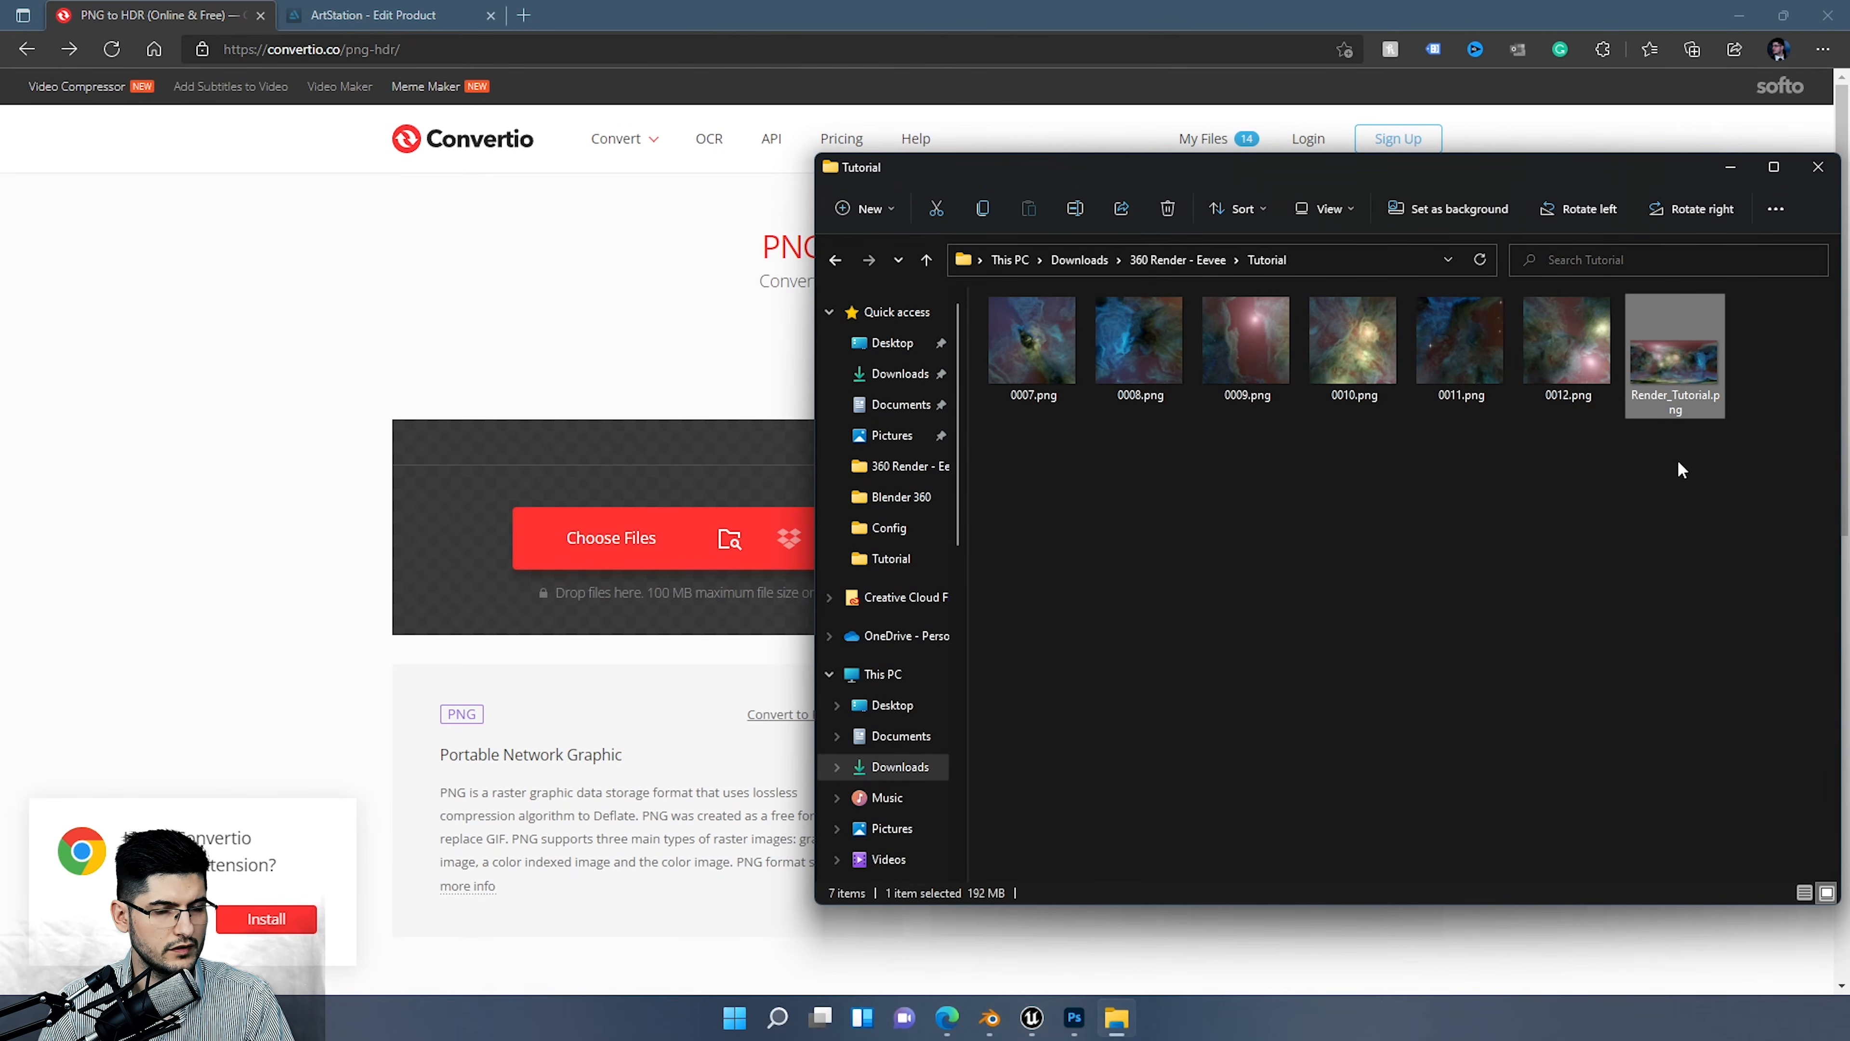
mouse_move(1708, 371)
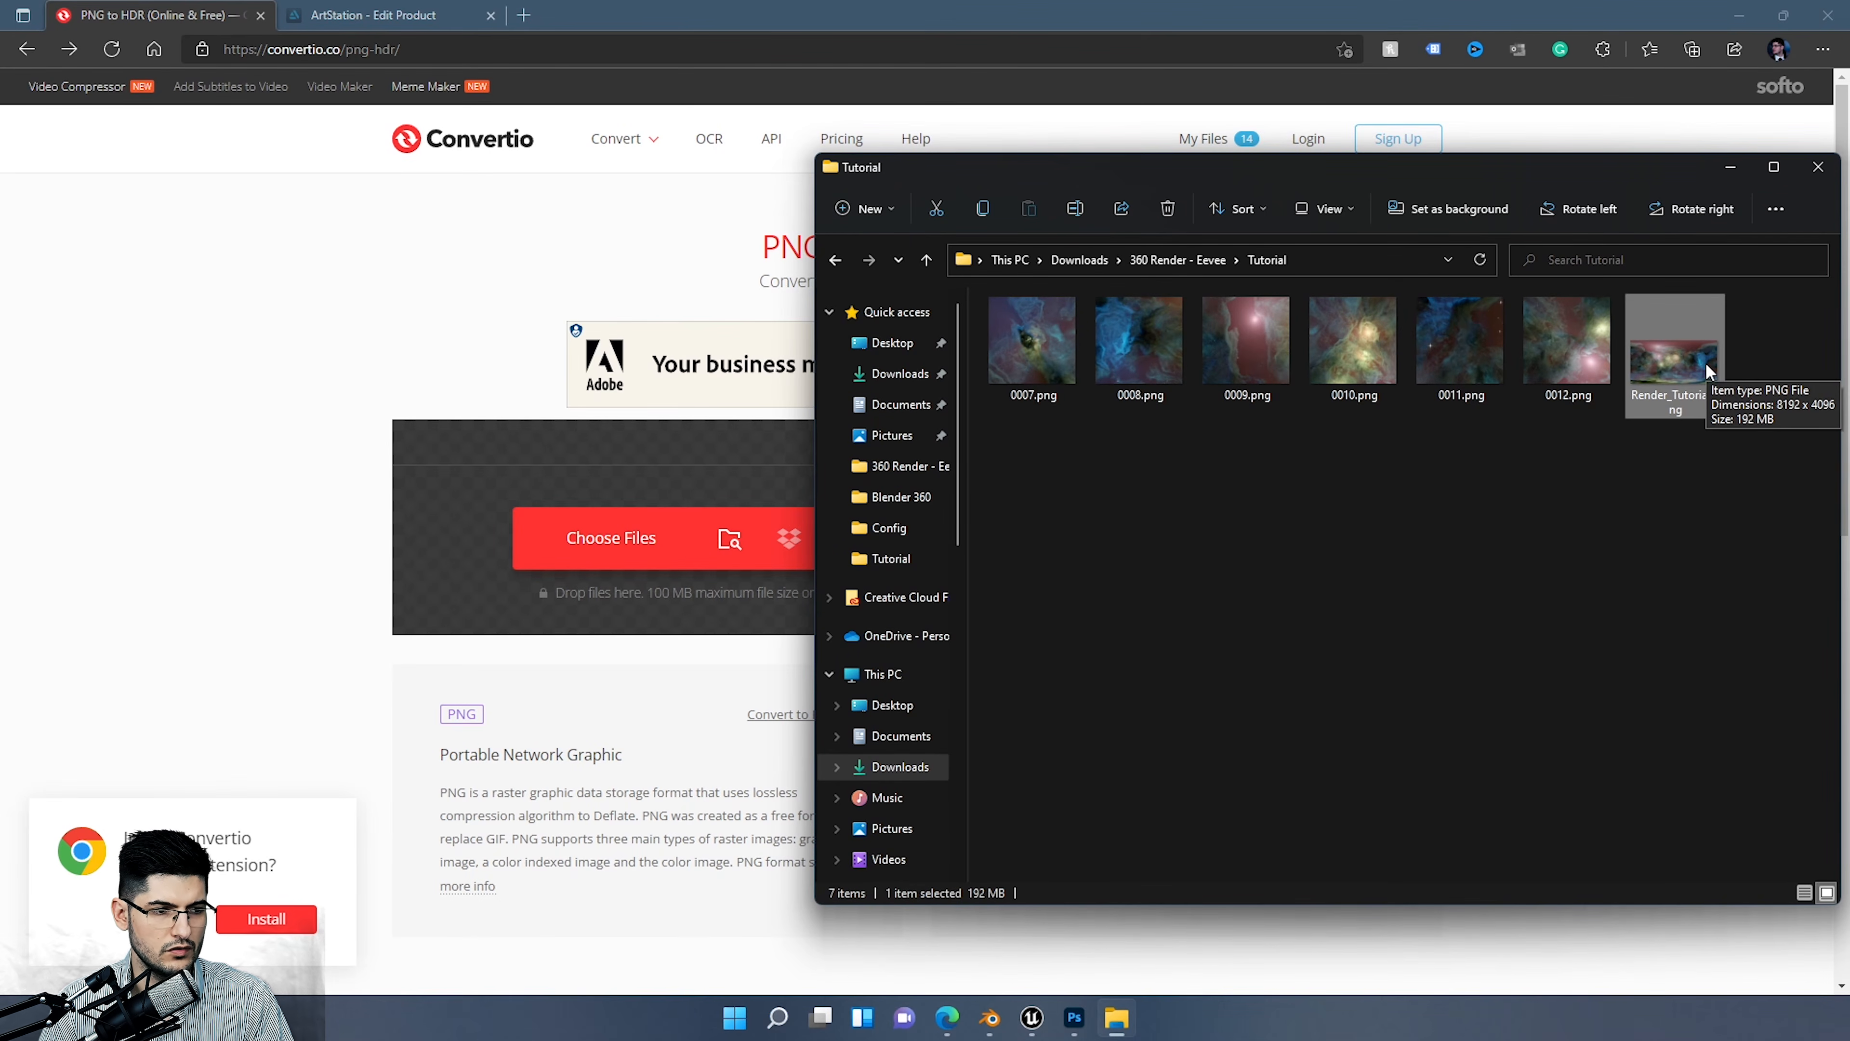
Step: Switch to the Blender render window, view the whole panorama, and close it to return to the main Blender window
mouse_move(989, 1017)
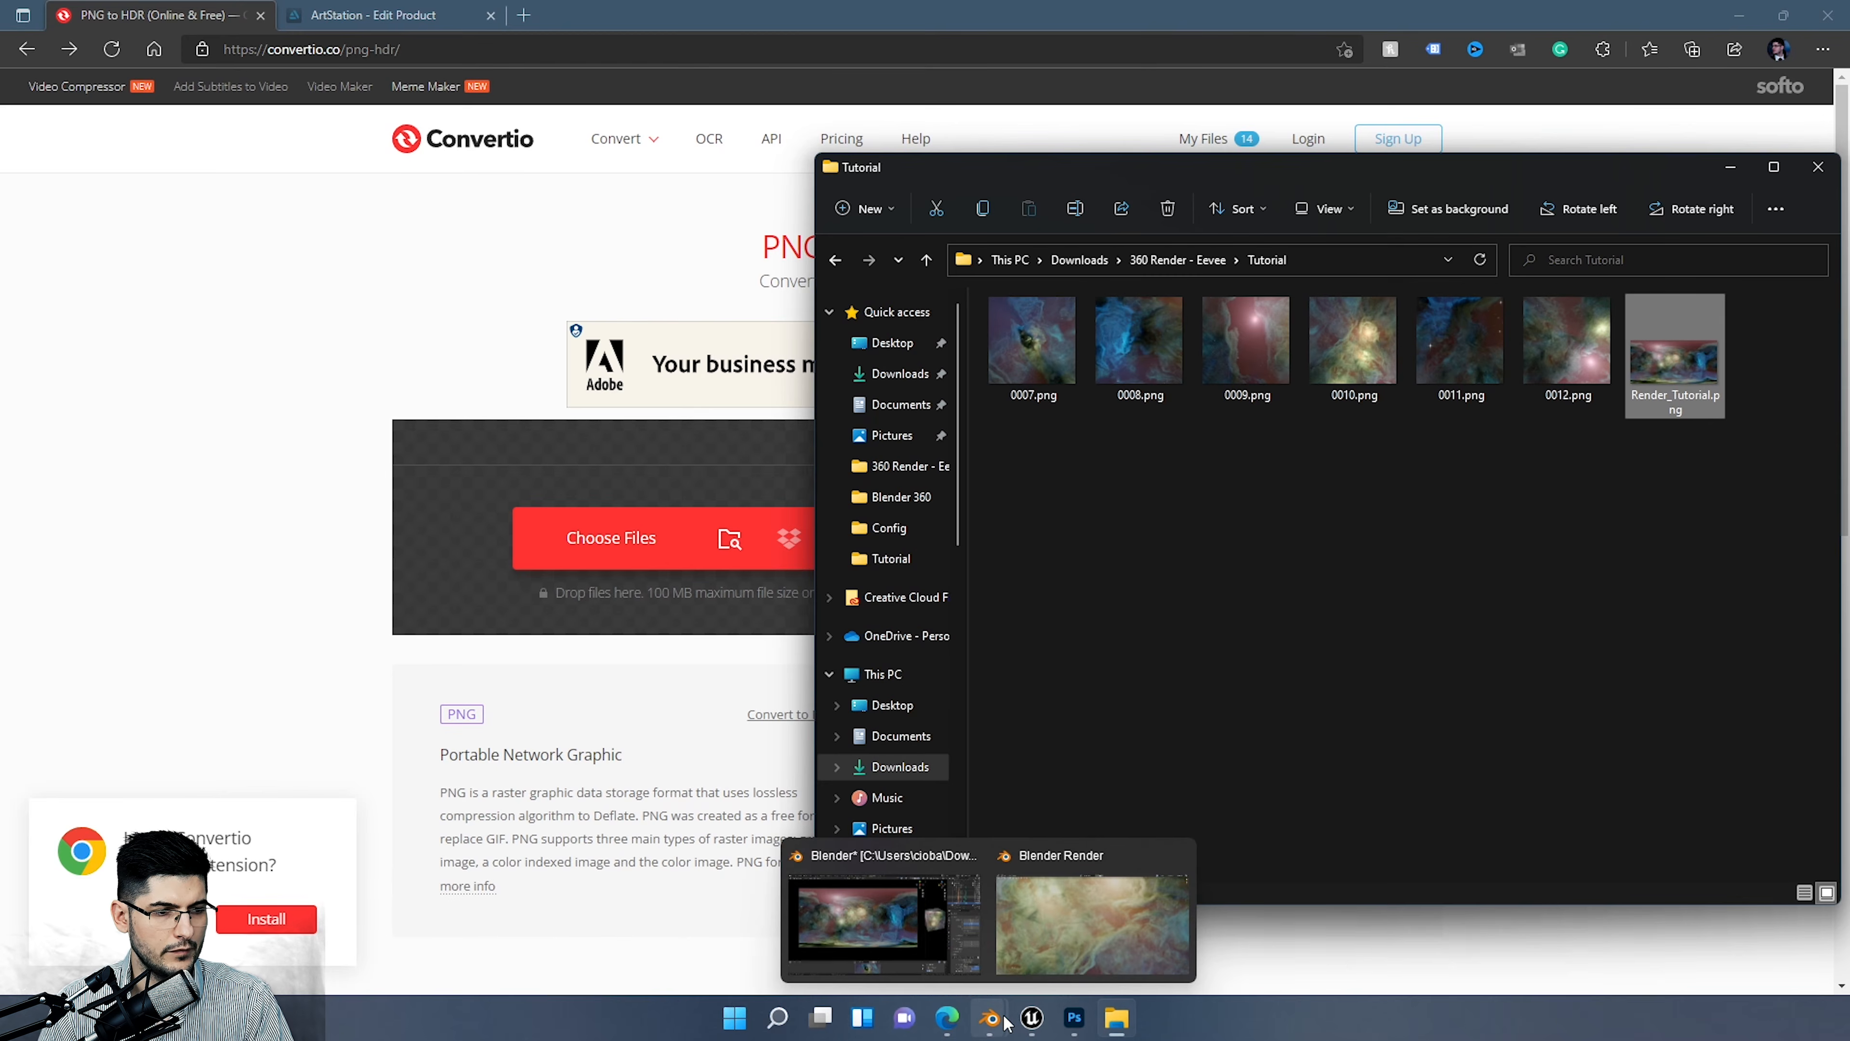
left_click(1041, 957)
key("Home")
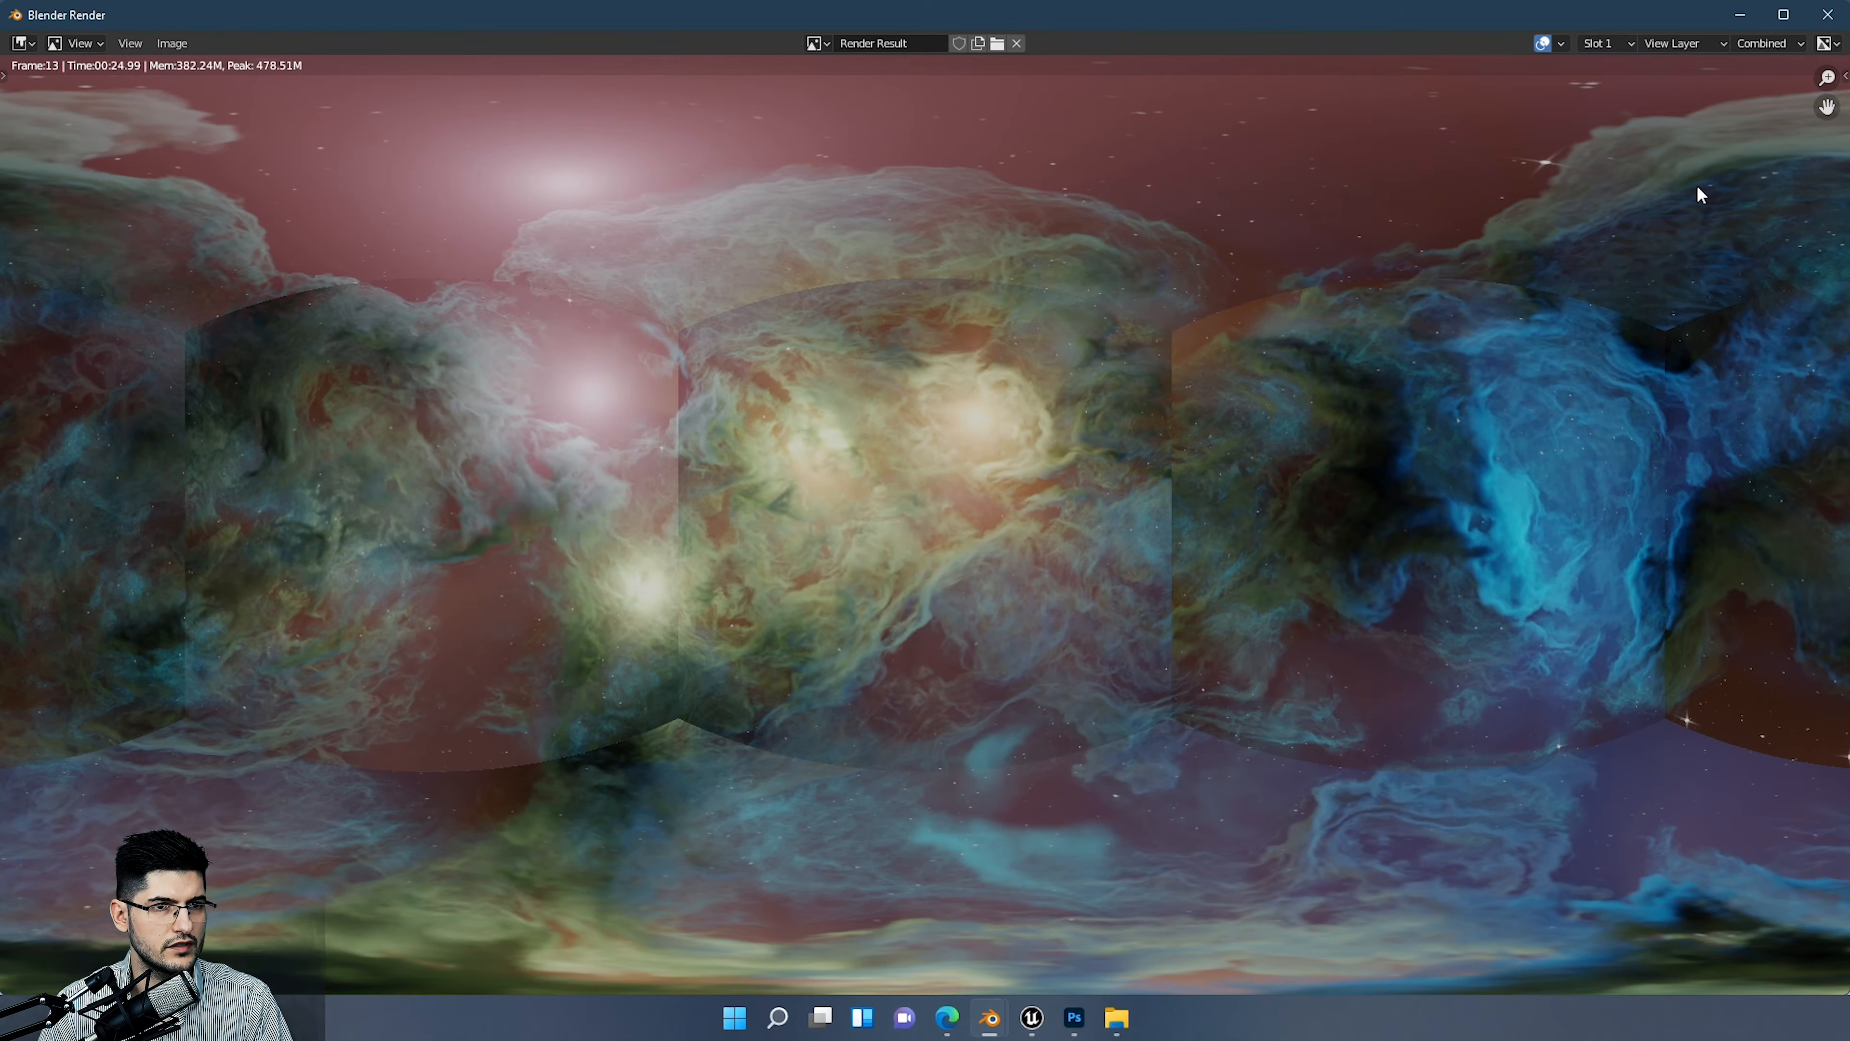
left_click(1827, 15)
mouse_move(989, 1017)
left_click(1033, 925)
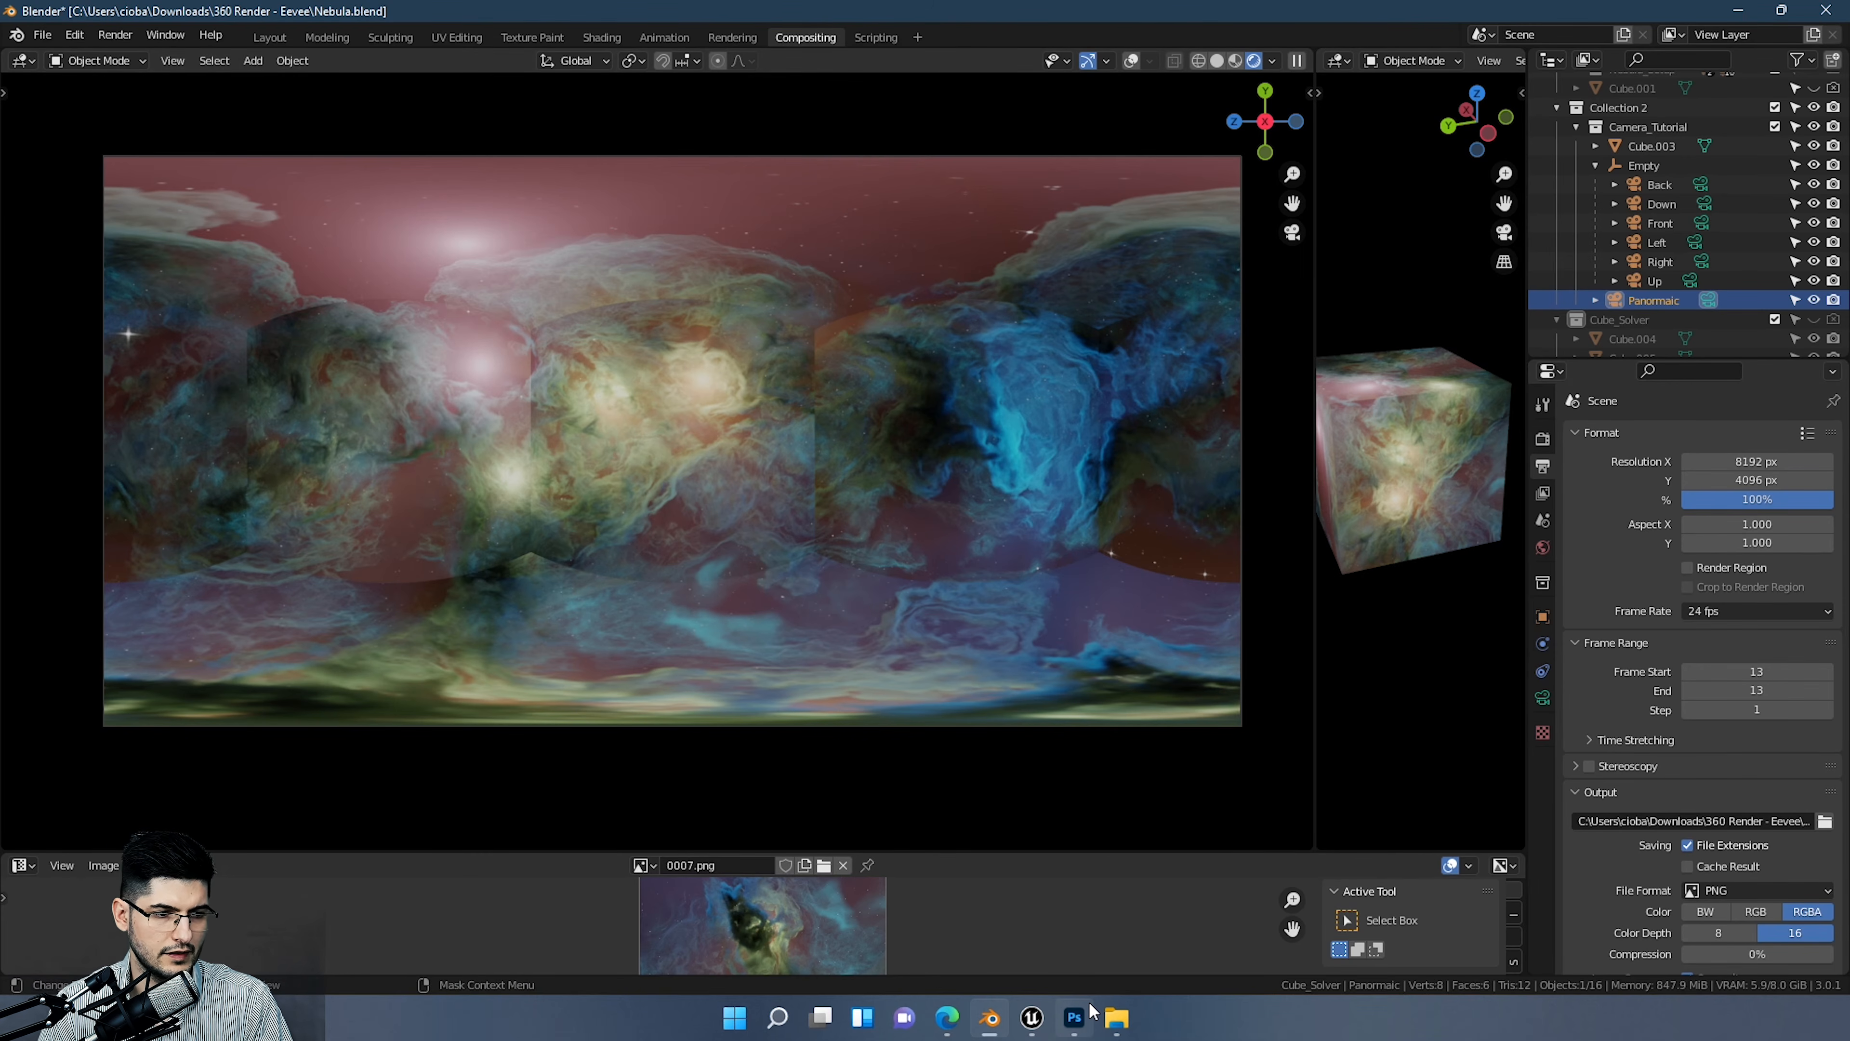
Step: Switch to Photoshop and close the Untitled-1 document containing the 0007 and 0008 images without saving it
left_click(1075, 1018)
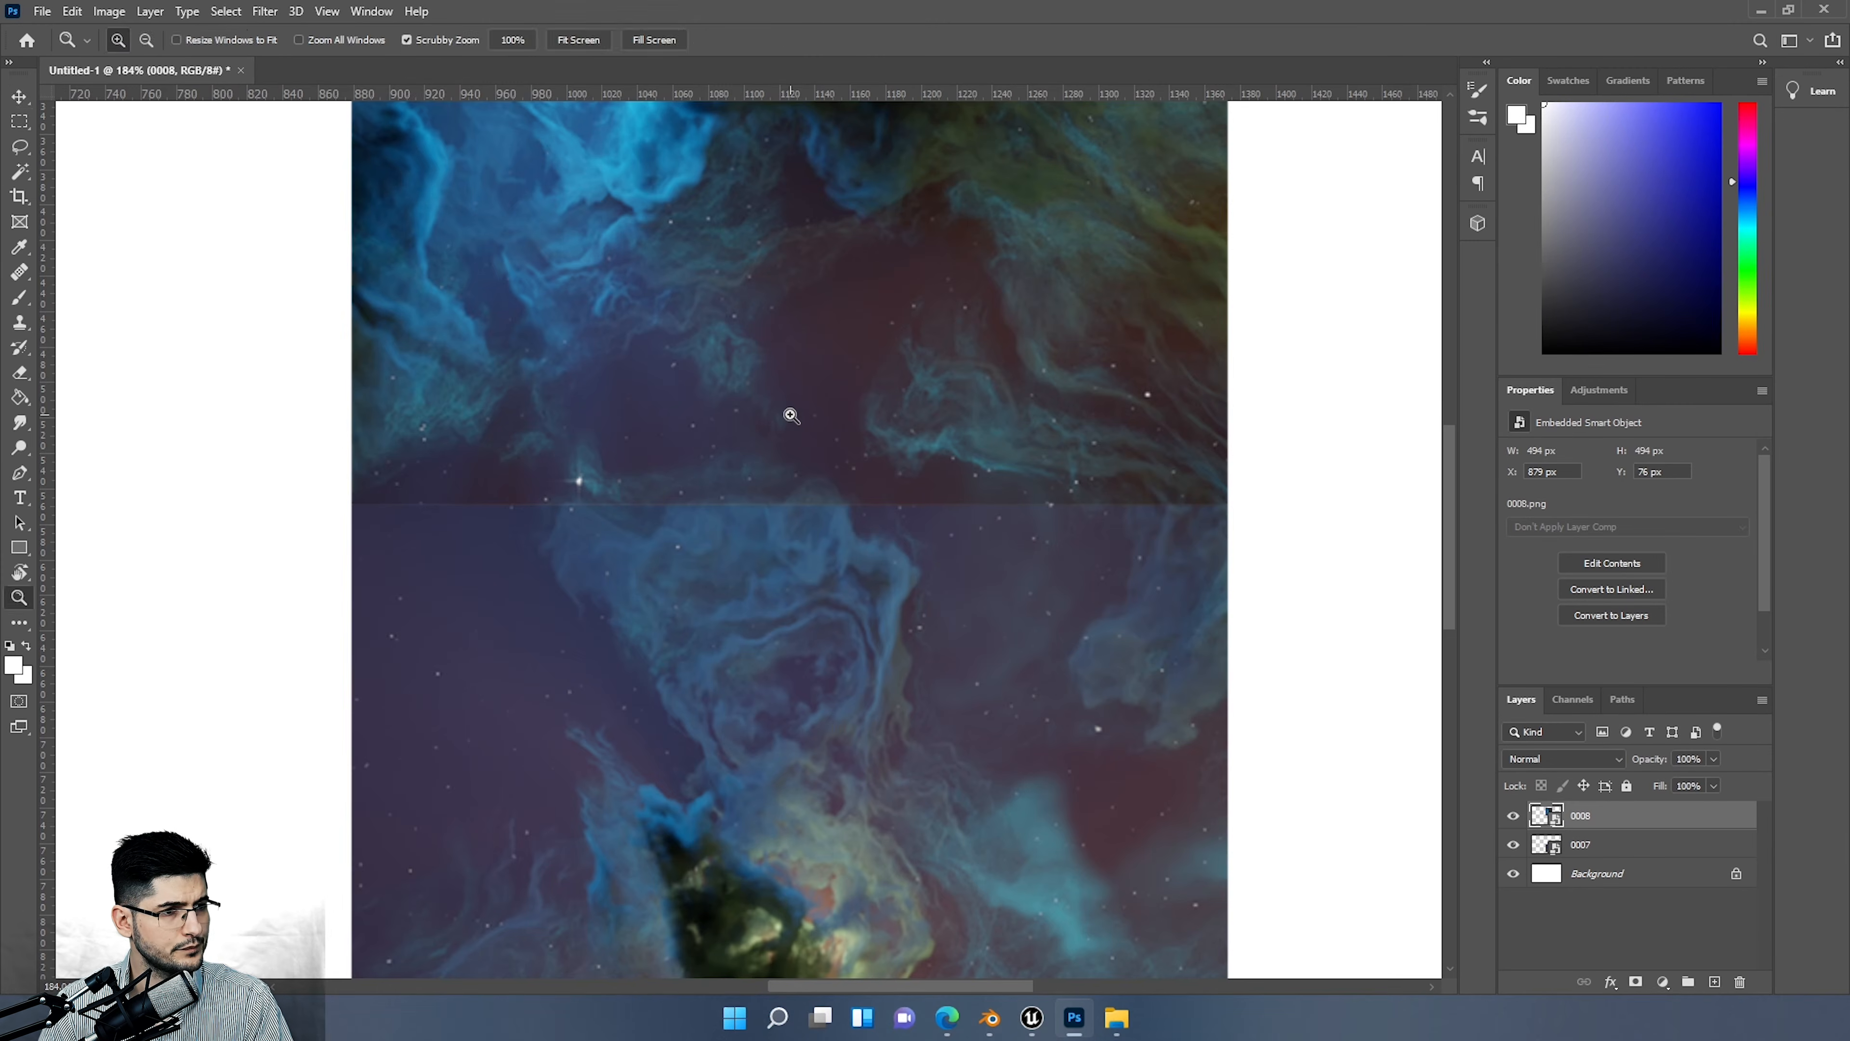
key("ctrl+0")
key("v")
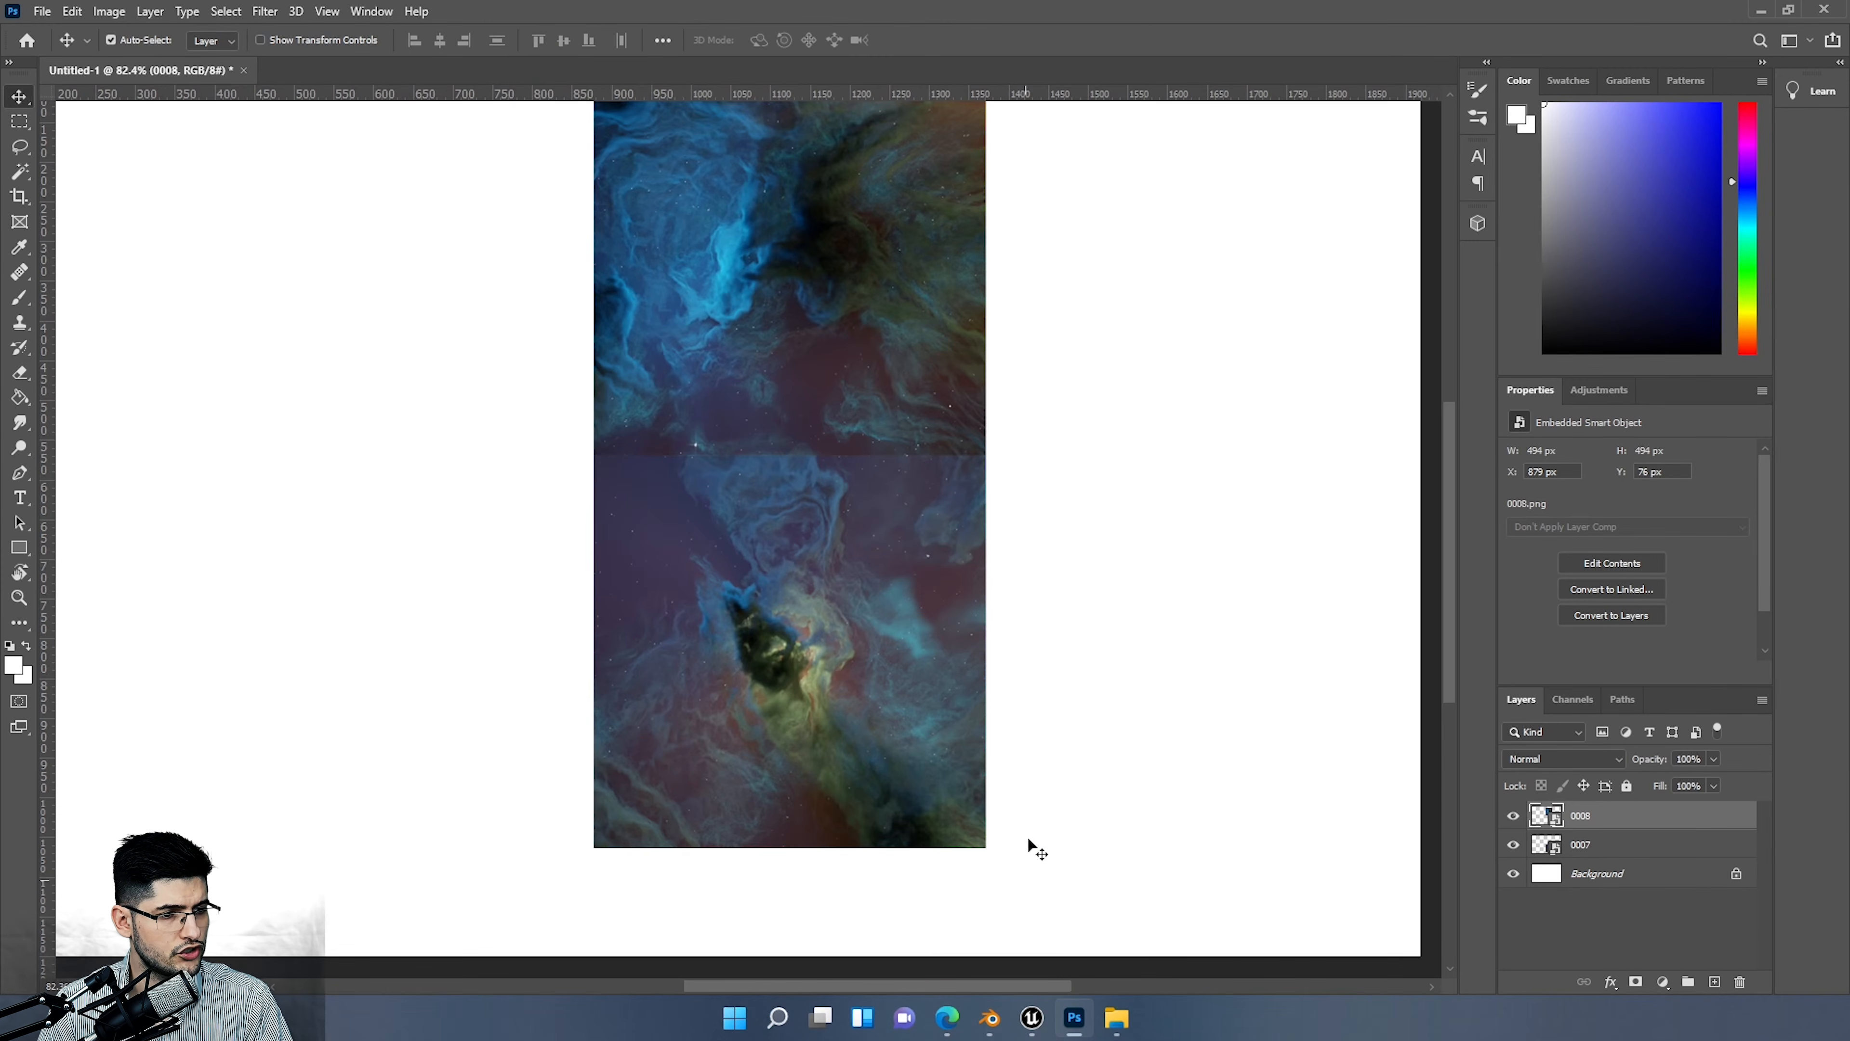
left_click(1117, 1018)
left_click(240, 68)
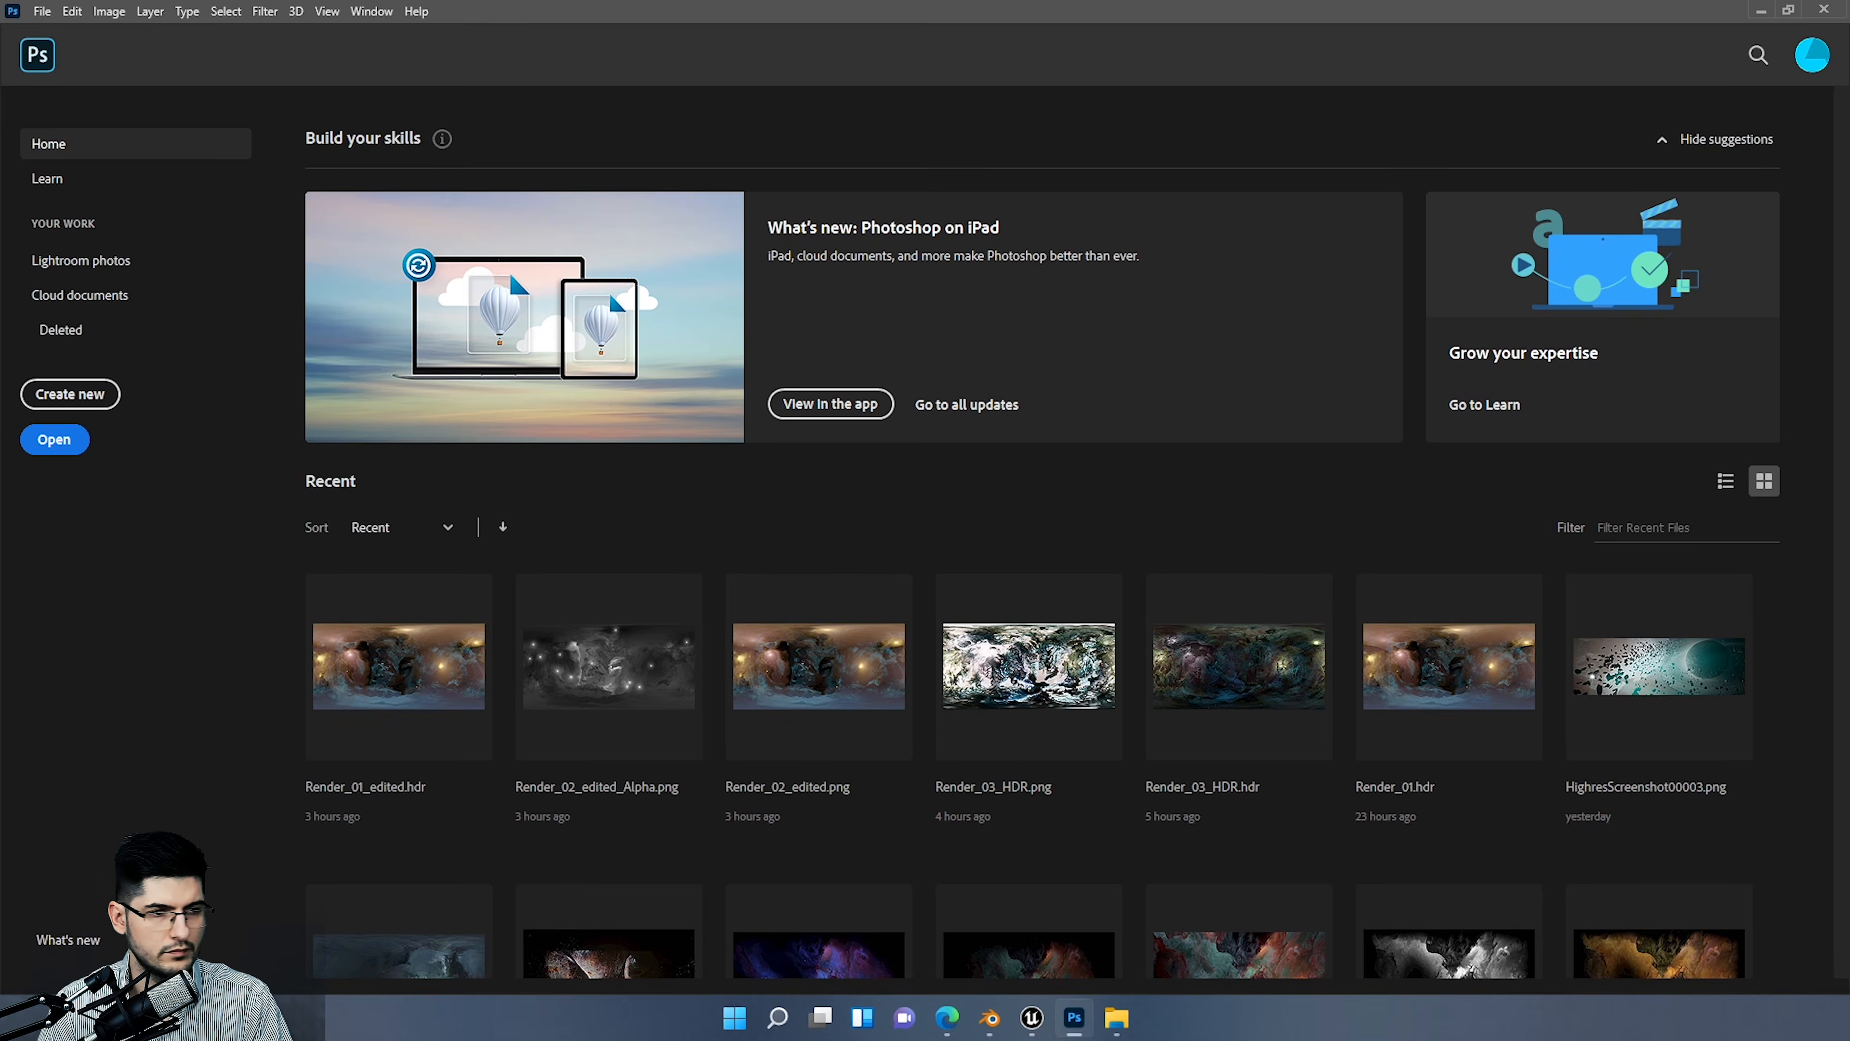
Step: Go to the 360 Render - Eevee folder in File Explorer, view Render_02_edited.png, and close the image viewer
left_click(1117, 1017)
left_click(1293, 521)
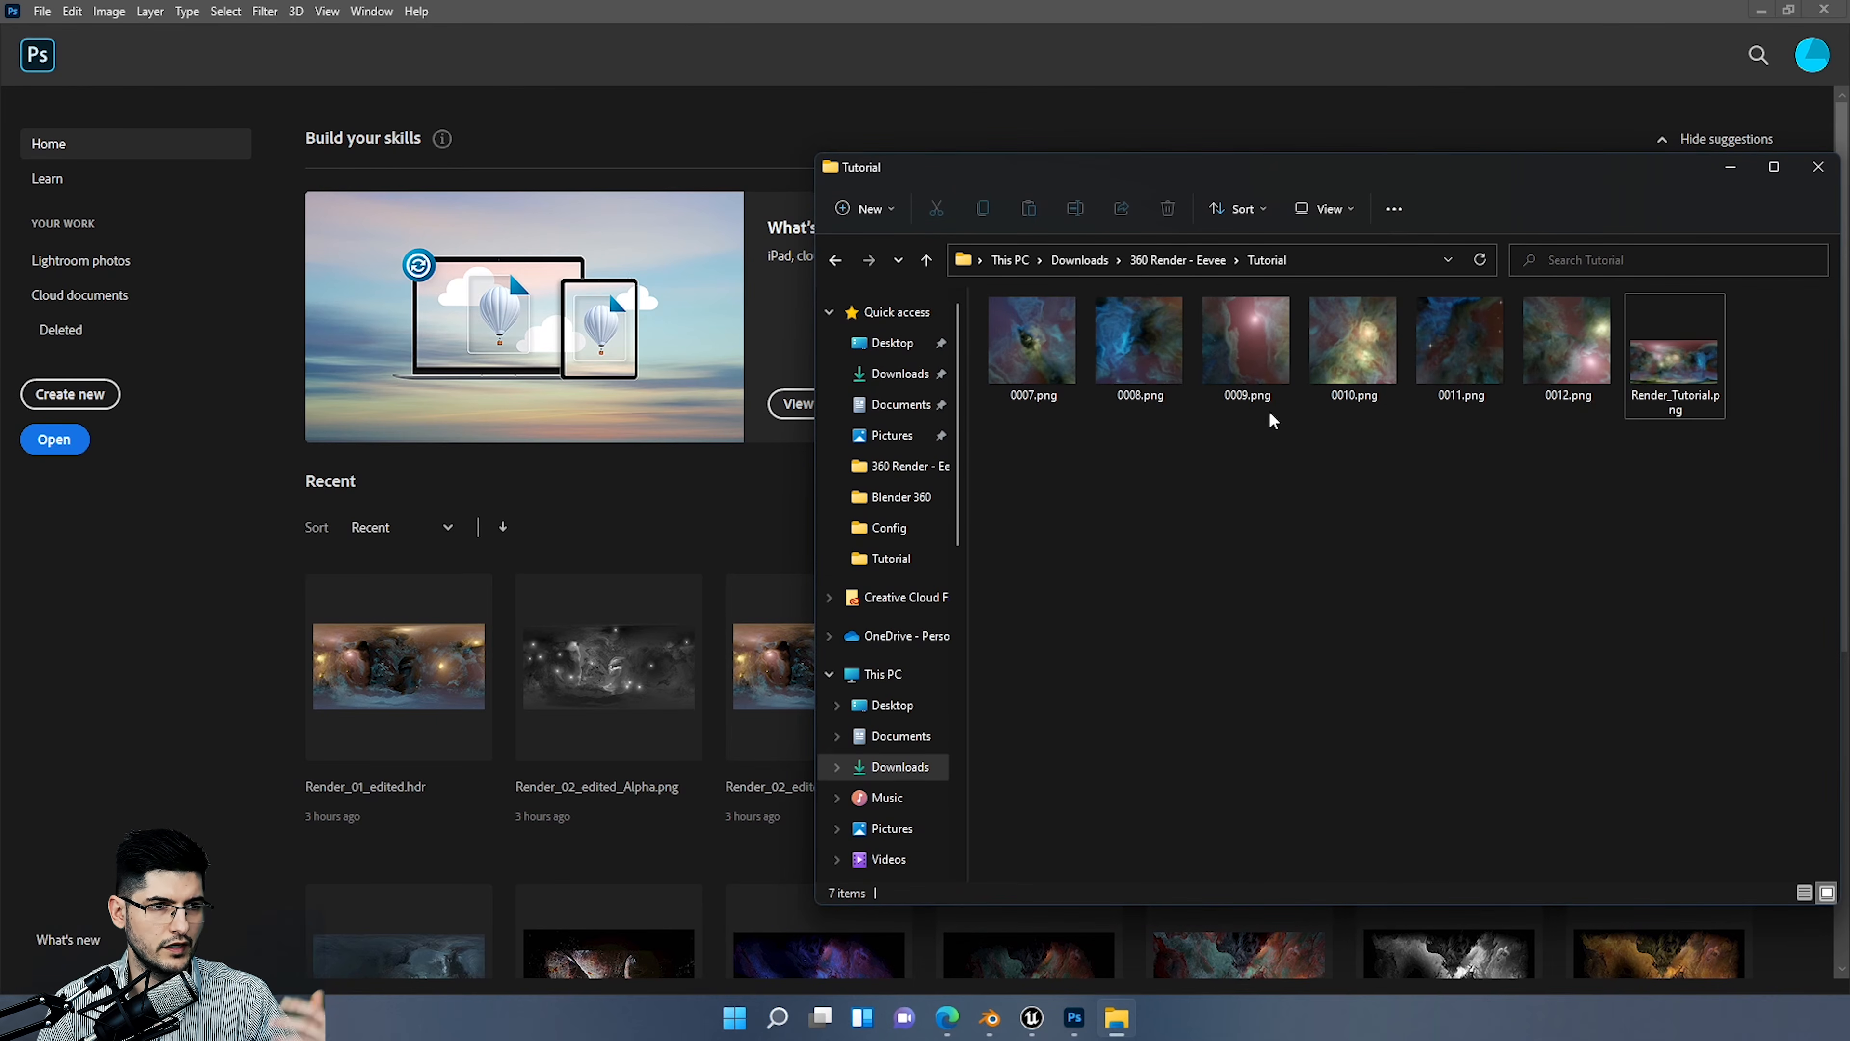
left_click(1223, 260)
left_click(1500, 596)
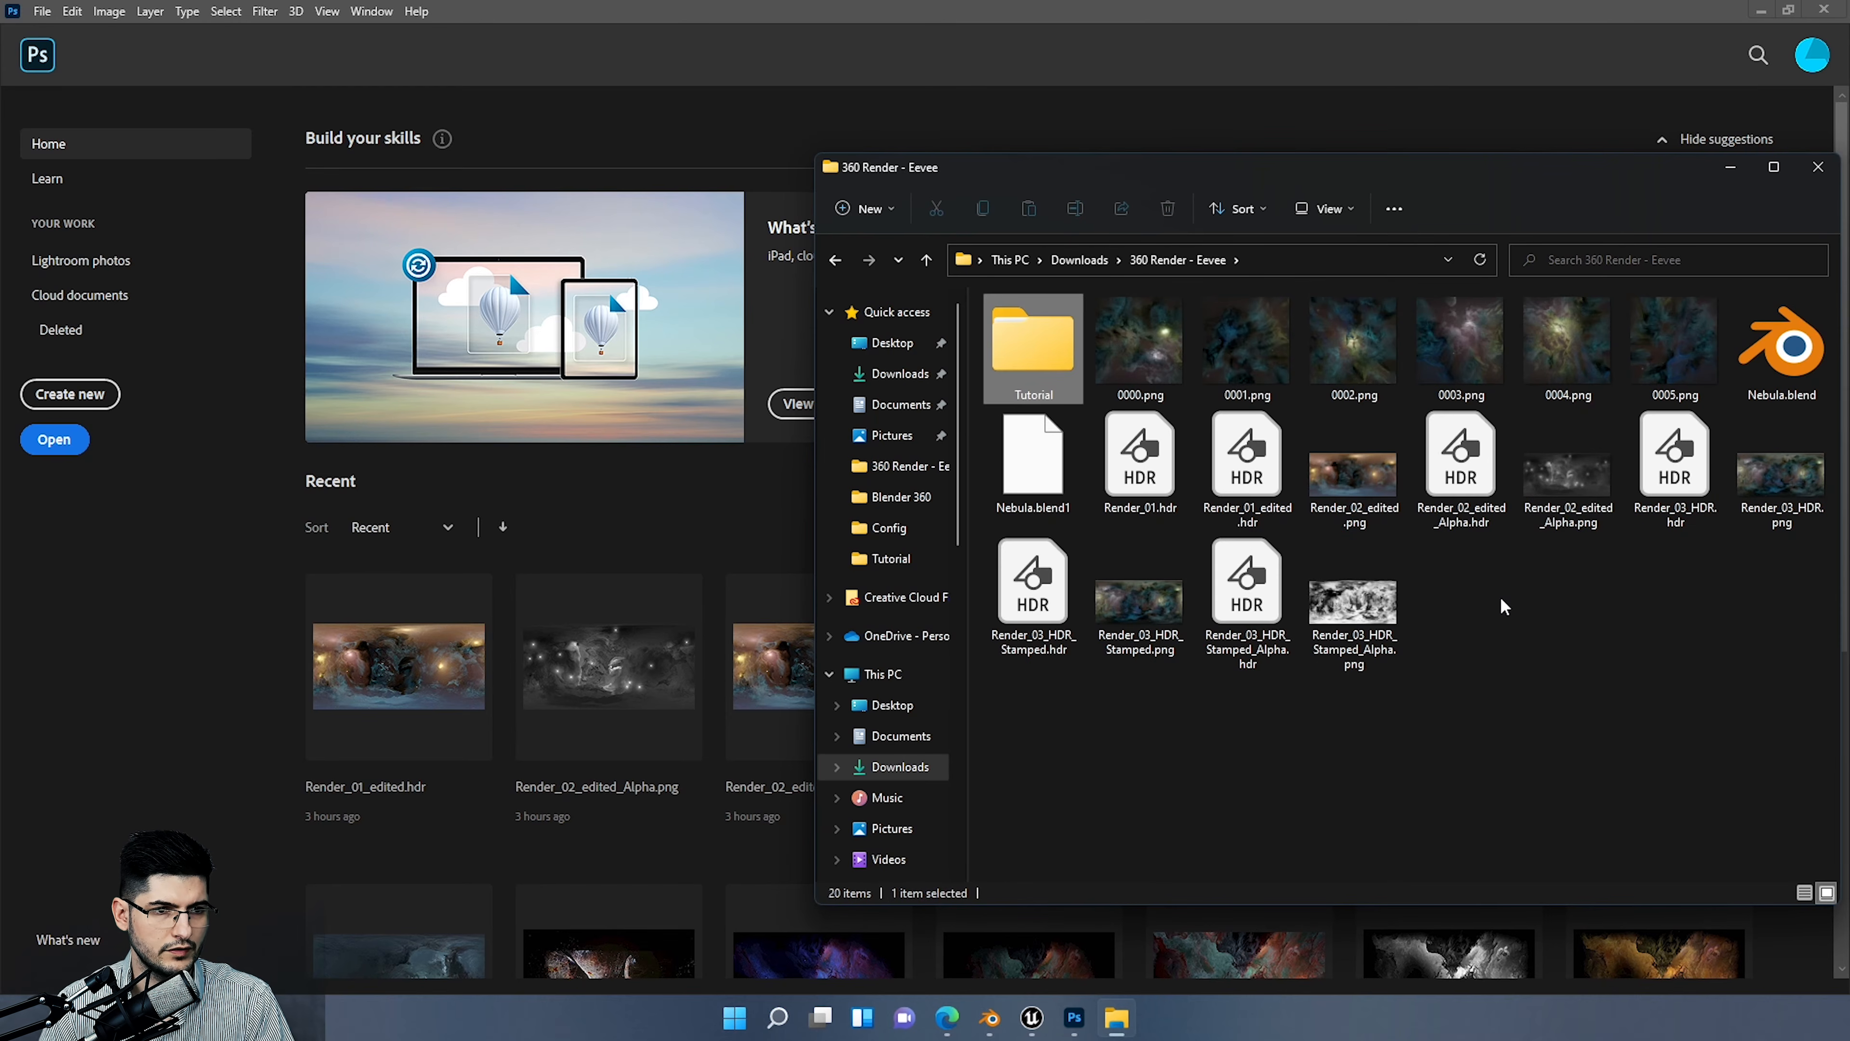
double_click(1364, 483)
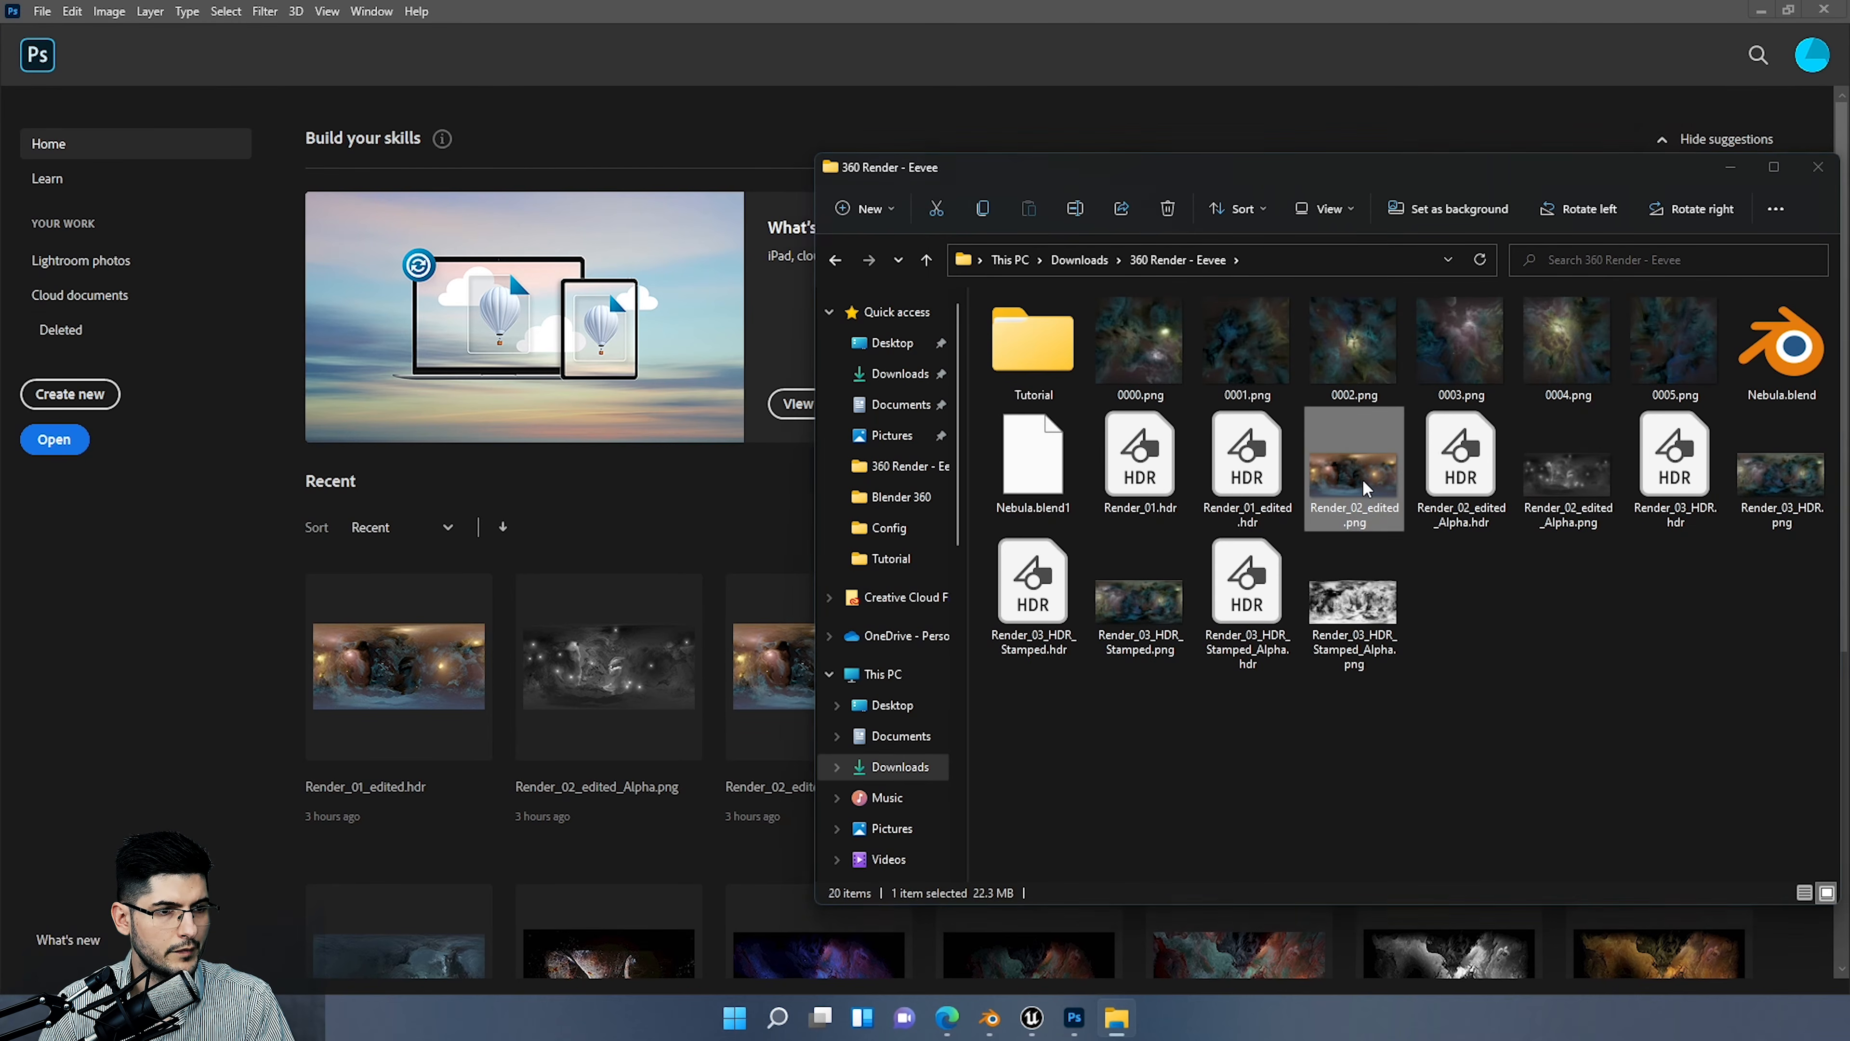
left_click(1817, 16)
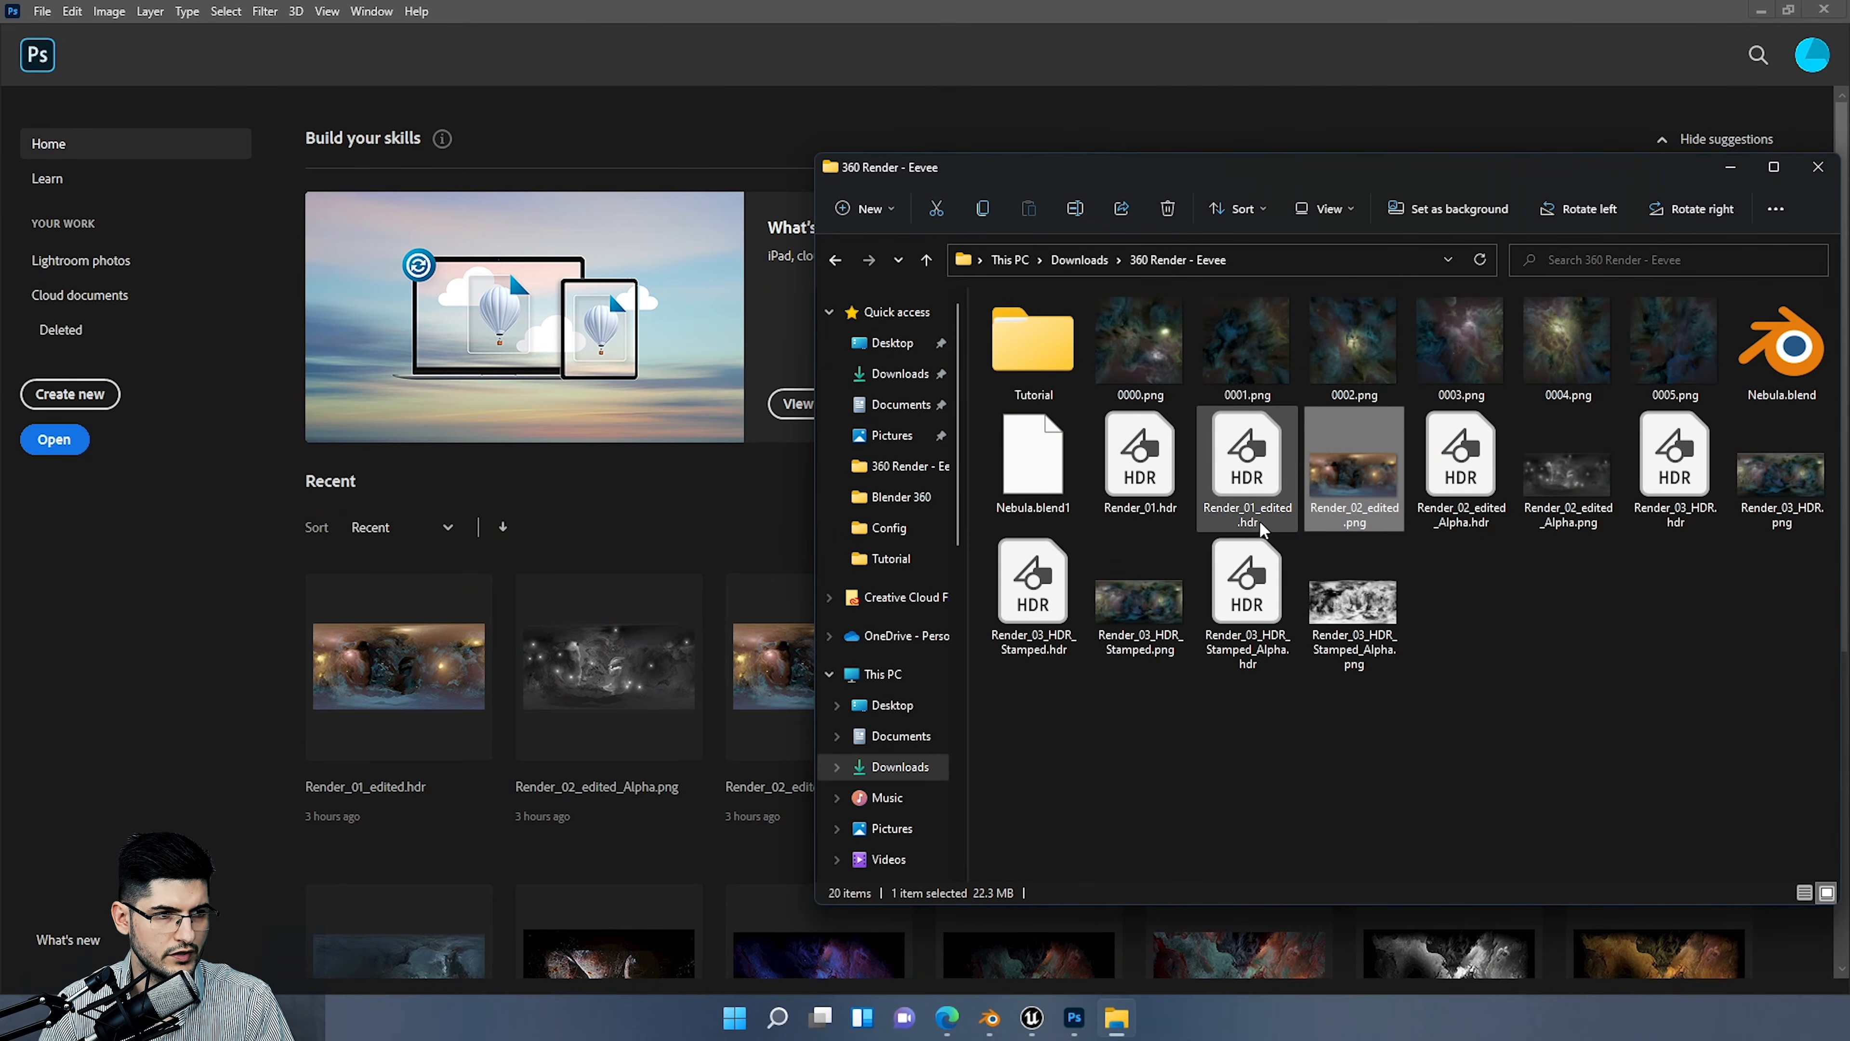
Step: Open Render_01.hdr in Photoshop and examine the seams between its cube faces up close
double_click(1163, 478)
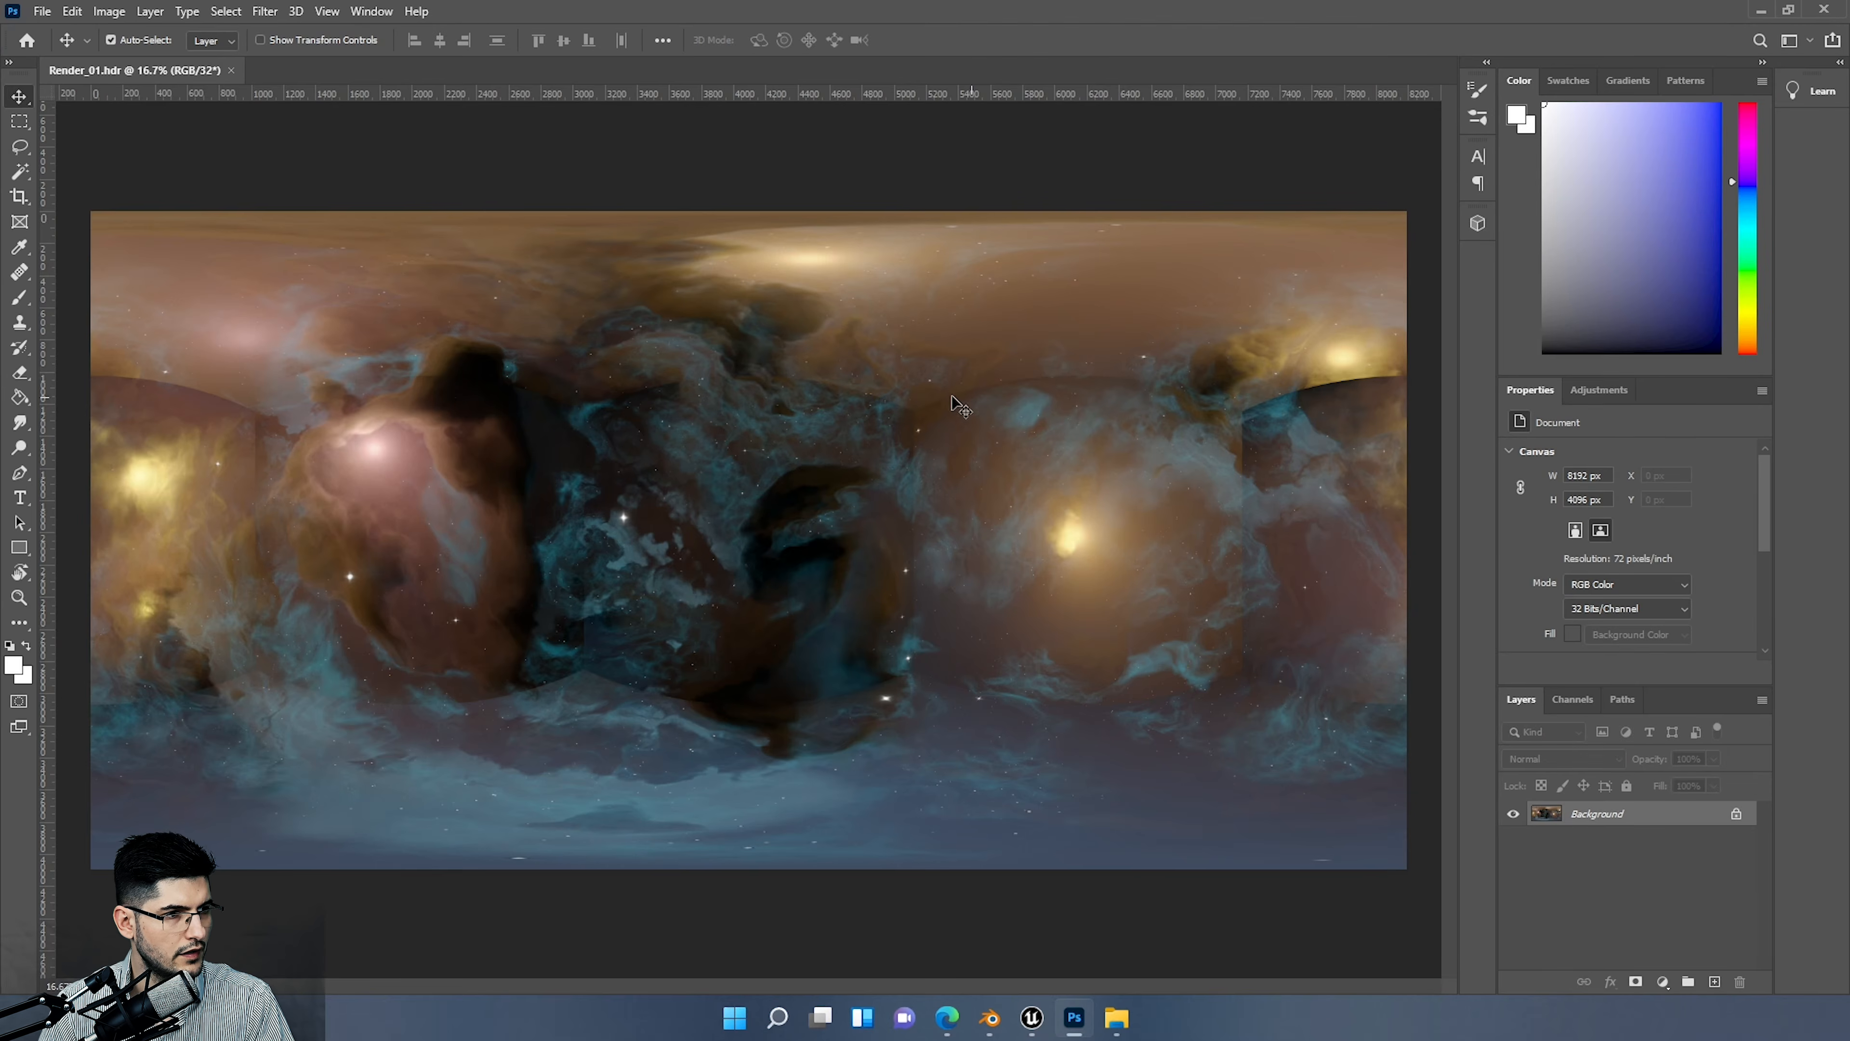
left_click_drag(501, 347, 599, 334, "ctrl")
mouse_move(977, 481)
left_mouse_down()
mouse_move(921, 501)
mouse_move(408, 452)
left_mouse_up()
left_click_drag(768, 485, 198, 459)
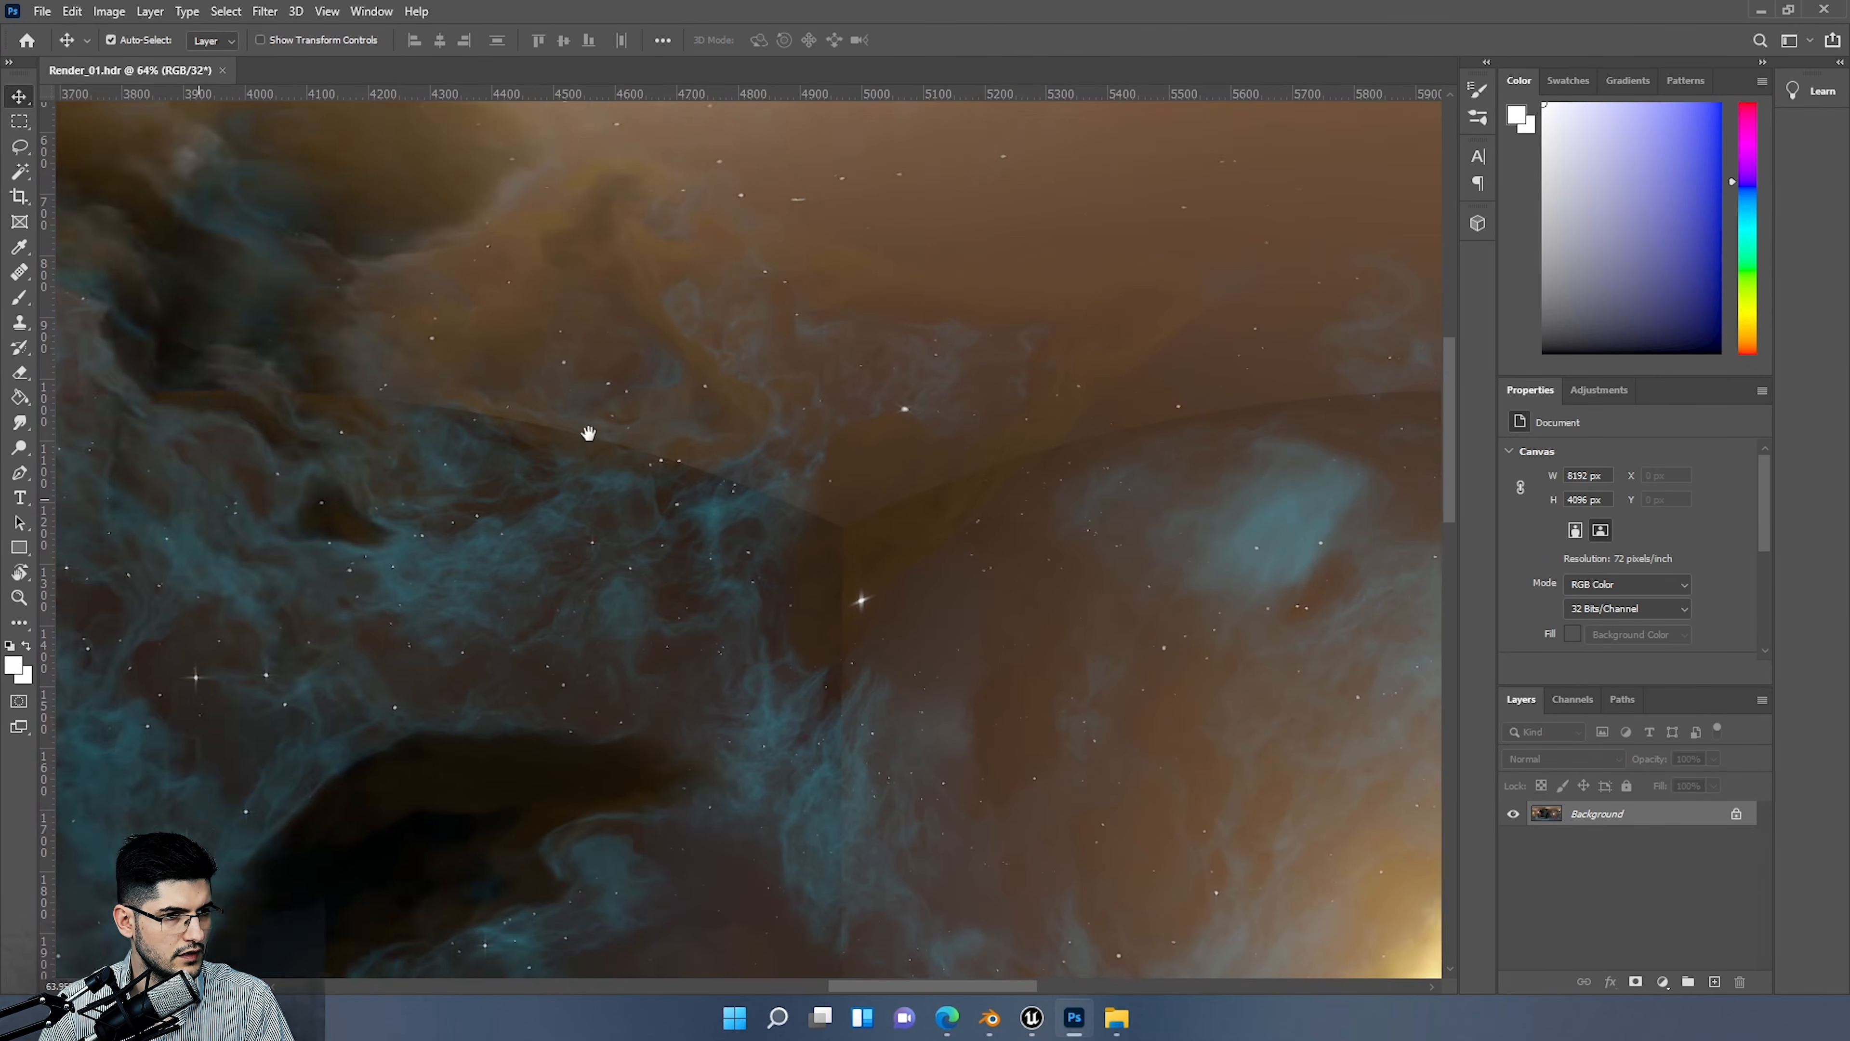
left_click_drag(895, 523, 574, 513)
left_click_drag(1286, 507, 995, 512, "ctrl")
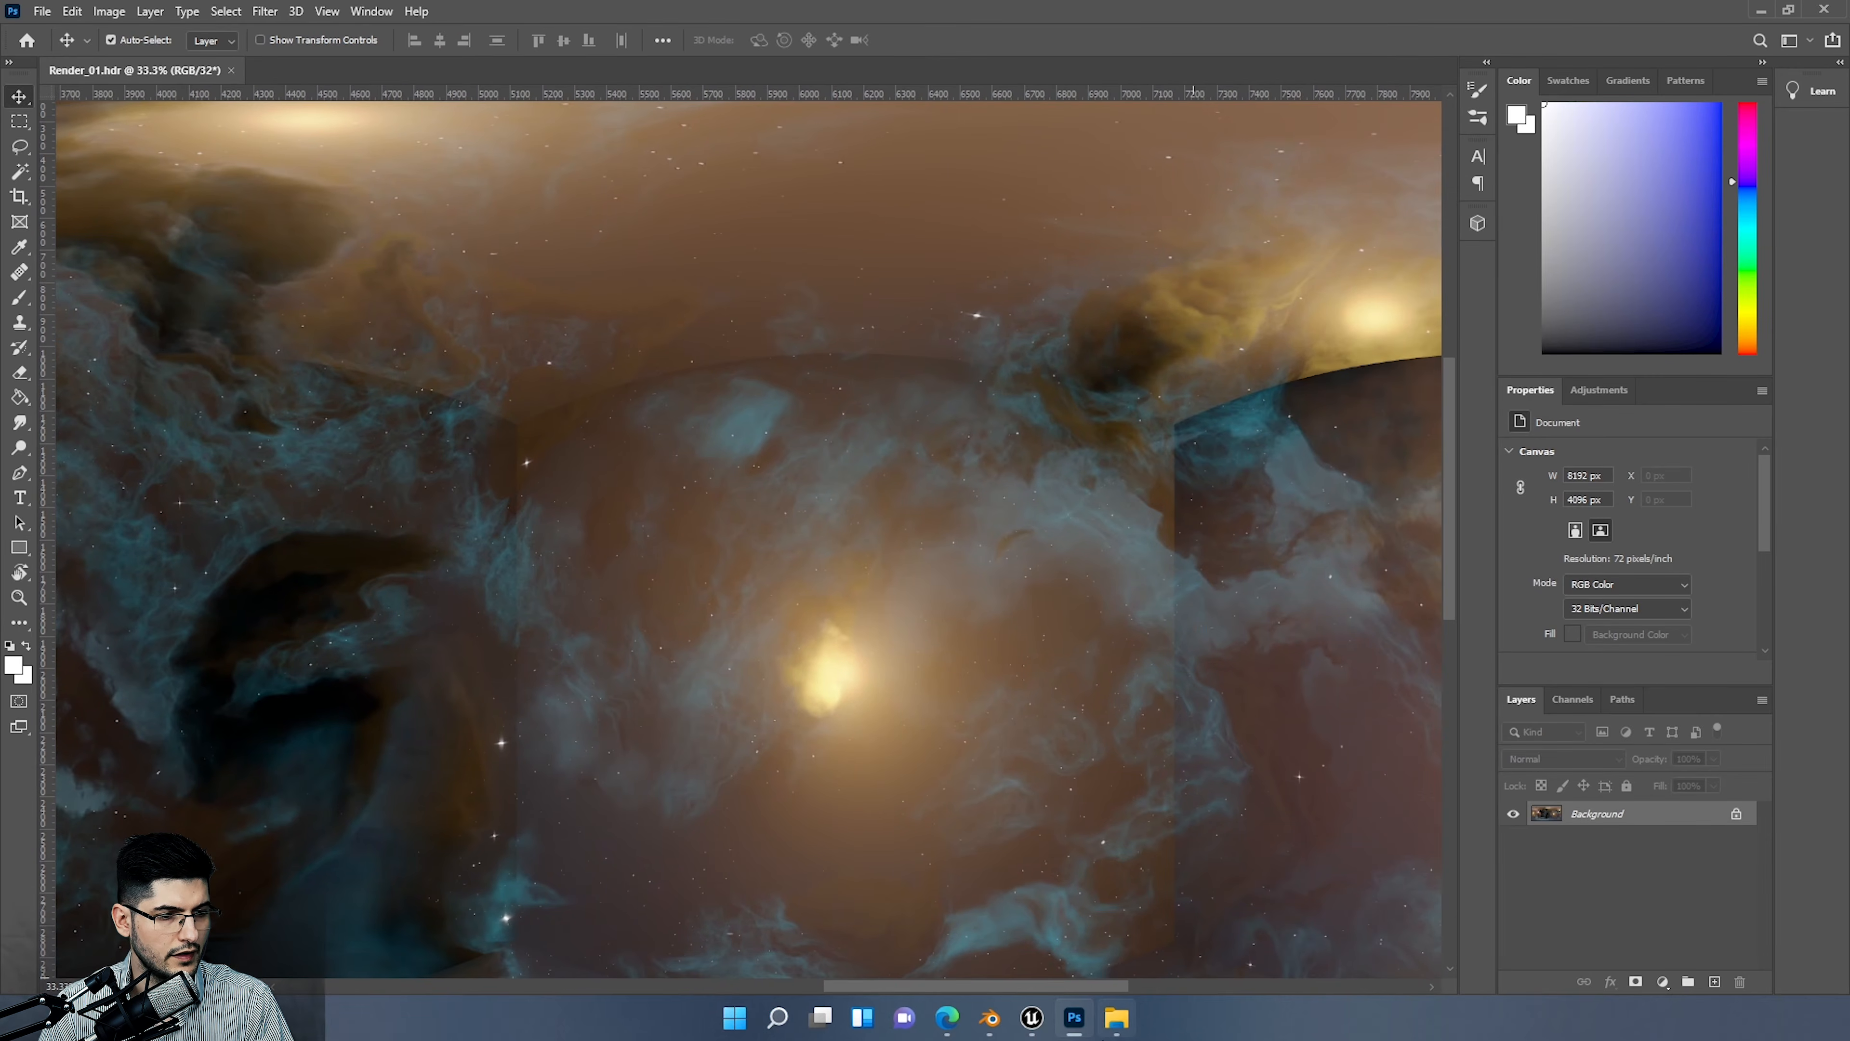
Step: Open Render_02_edited.png in Photos, examine the retouched seam areas up close for comparison, and close the viewer
left_click(1118, 1020)
left_click(1390, 506)
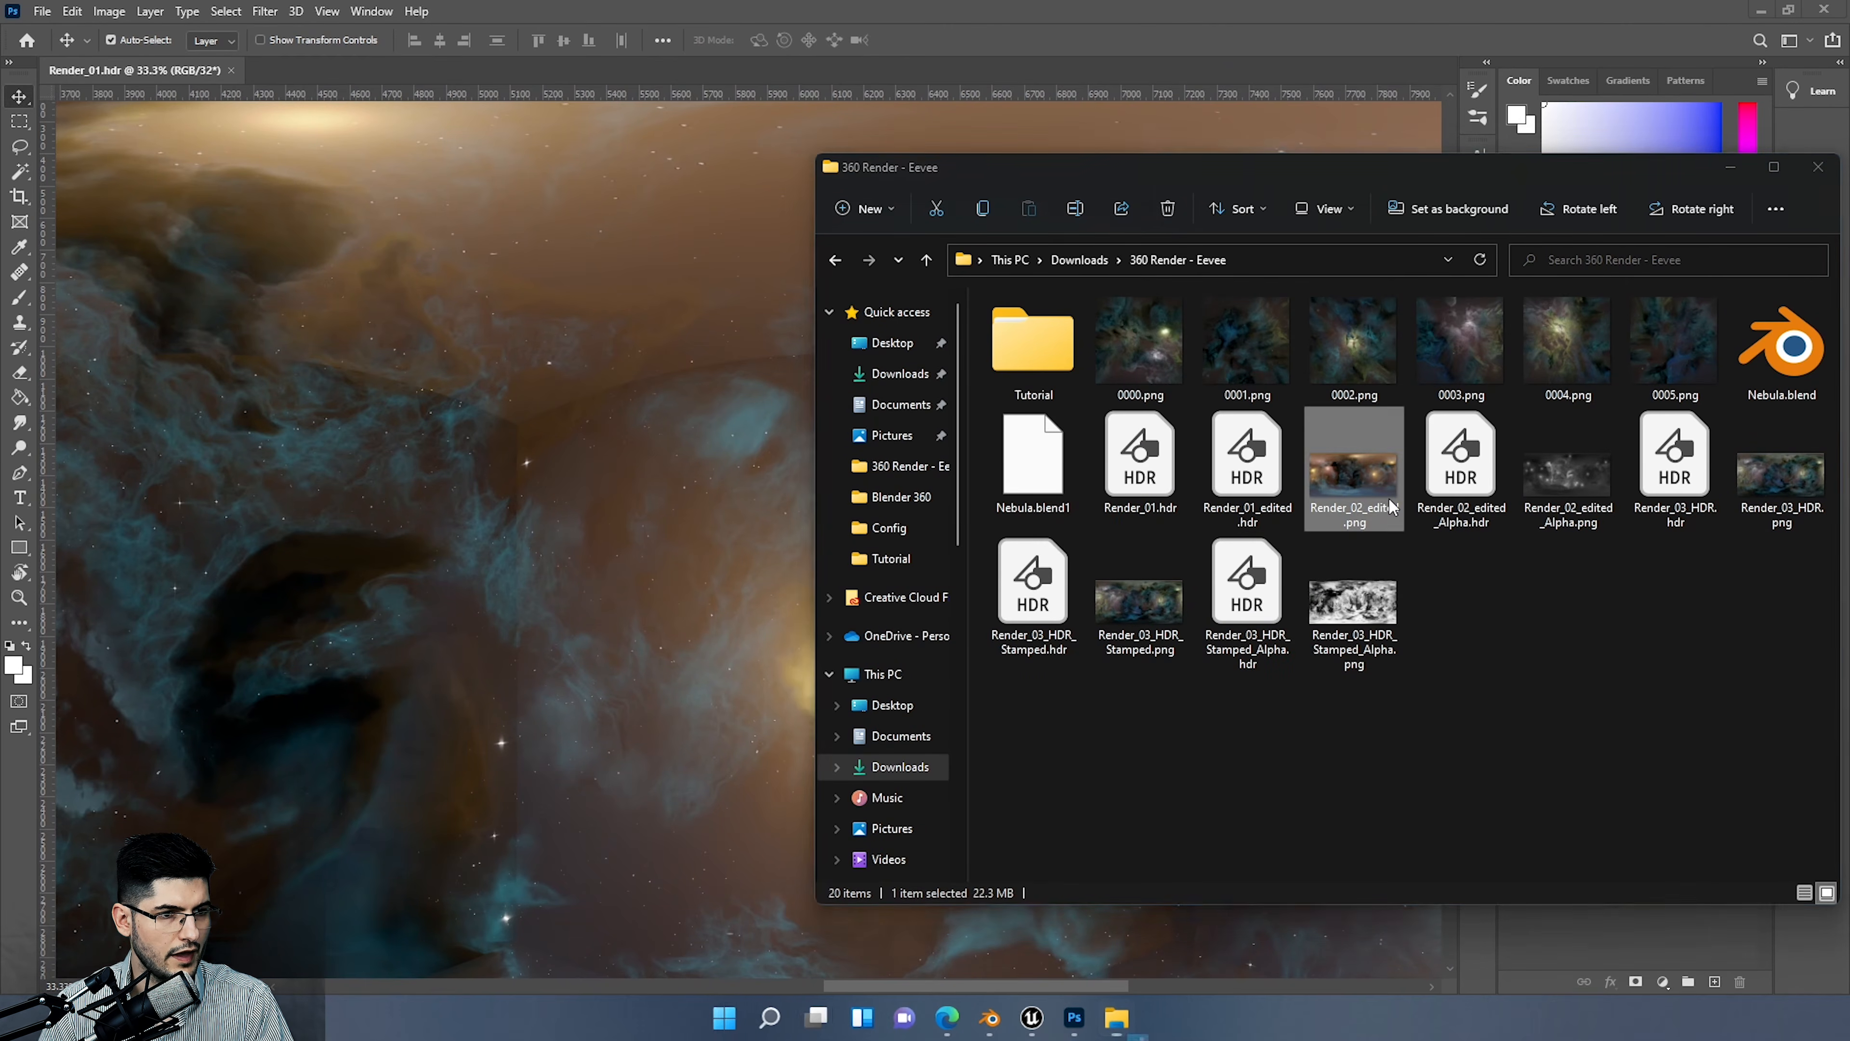
double_click(1390, 506)
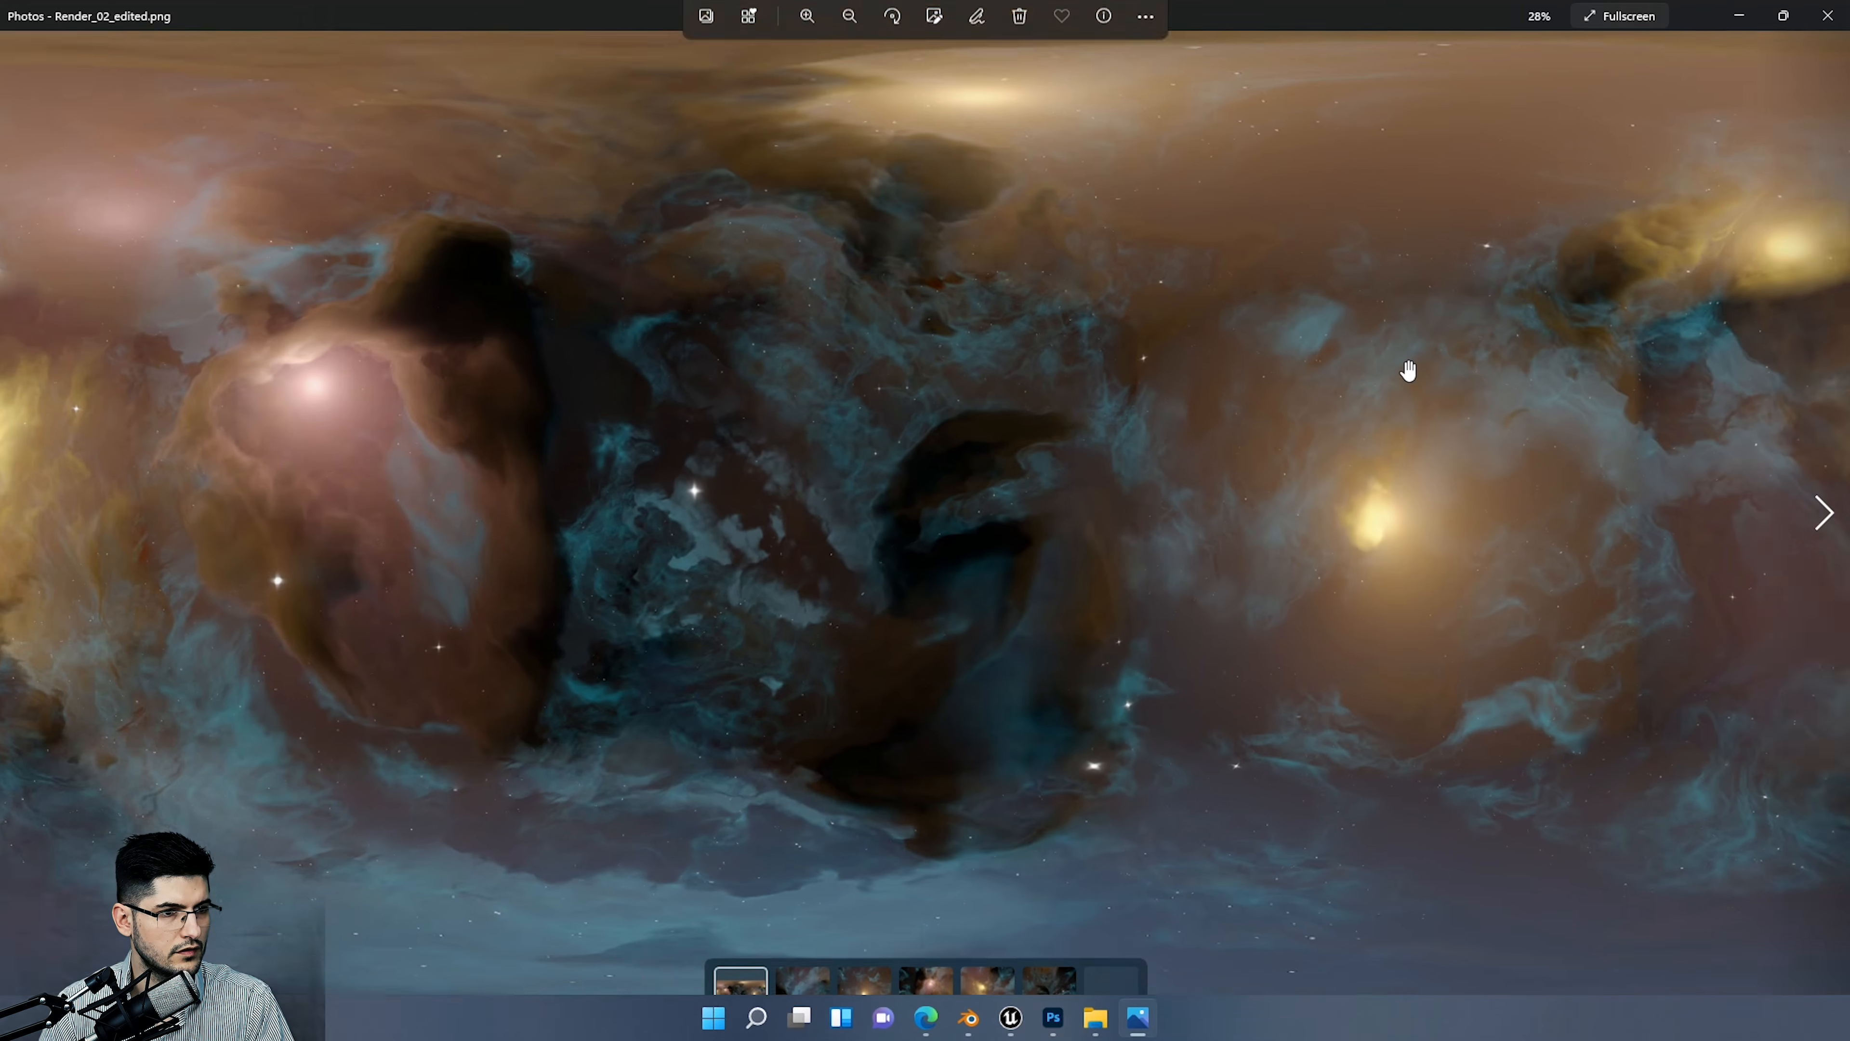
scroll(1408, 371, "up", 5)
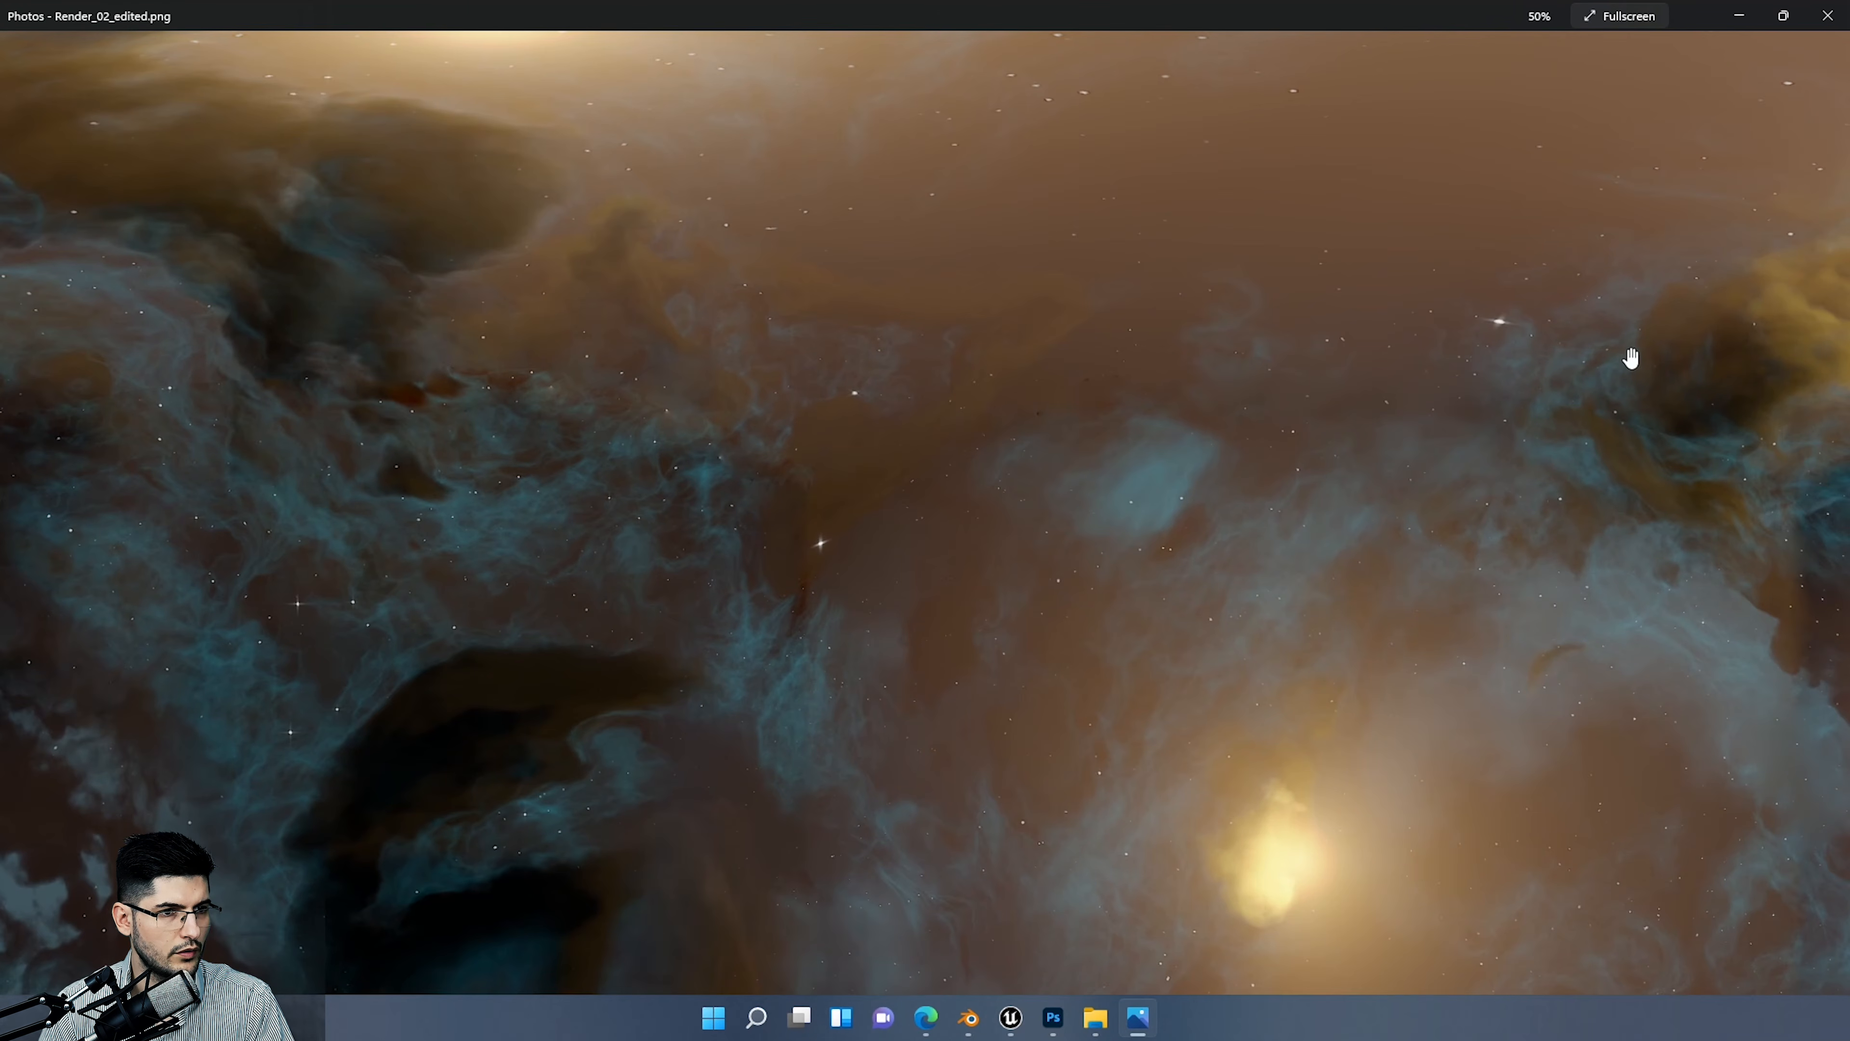
scroll(1422, 389, "up", 5)
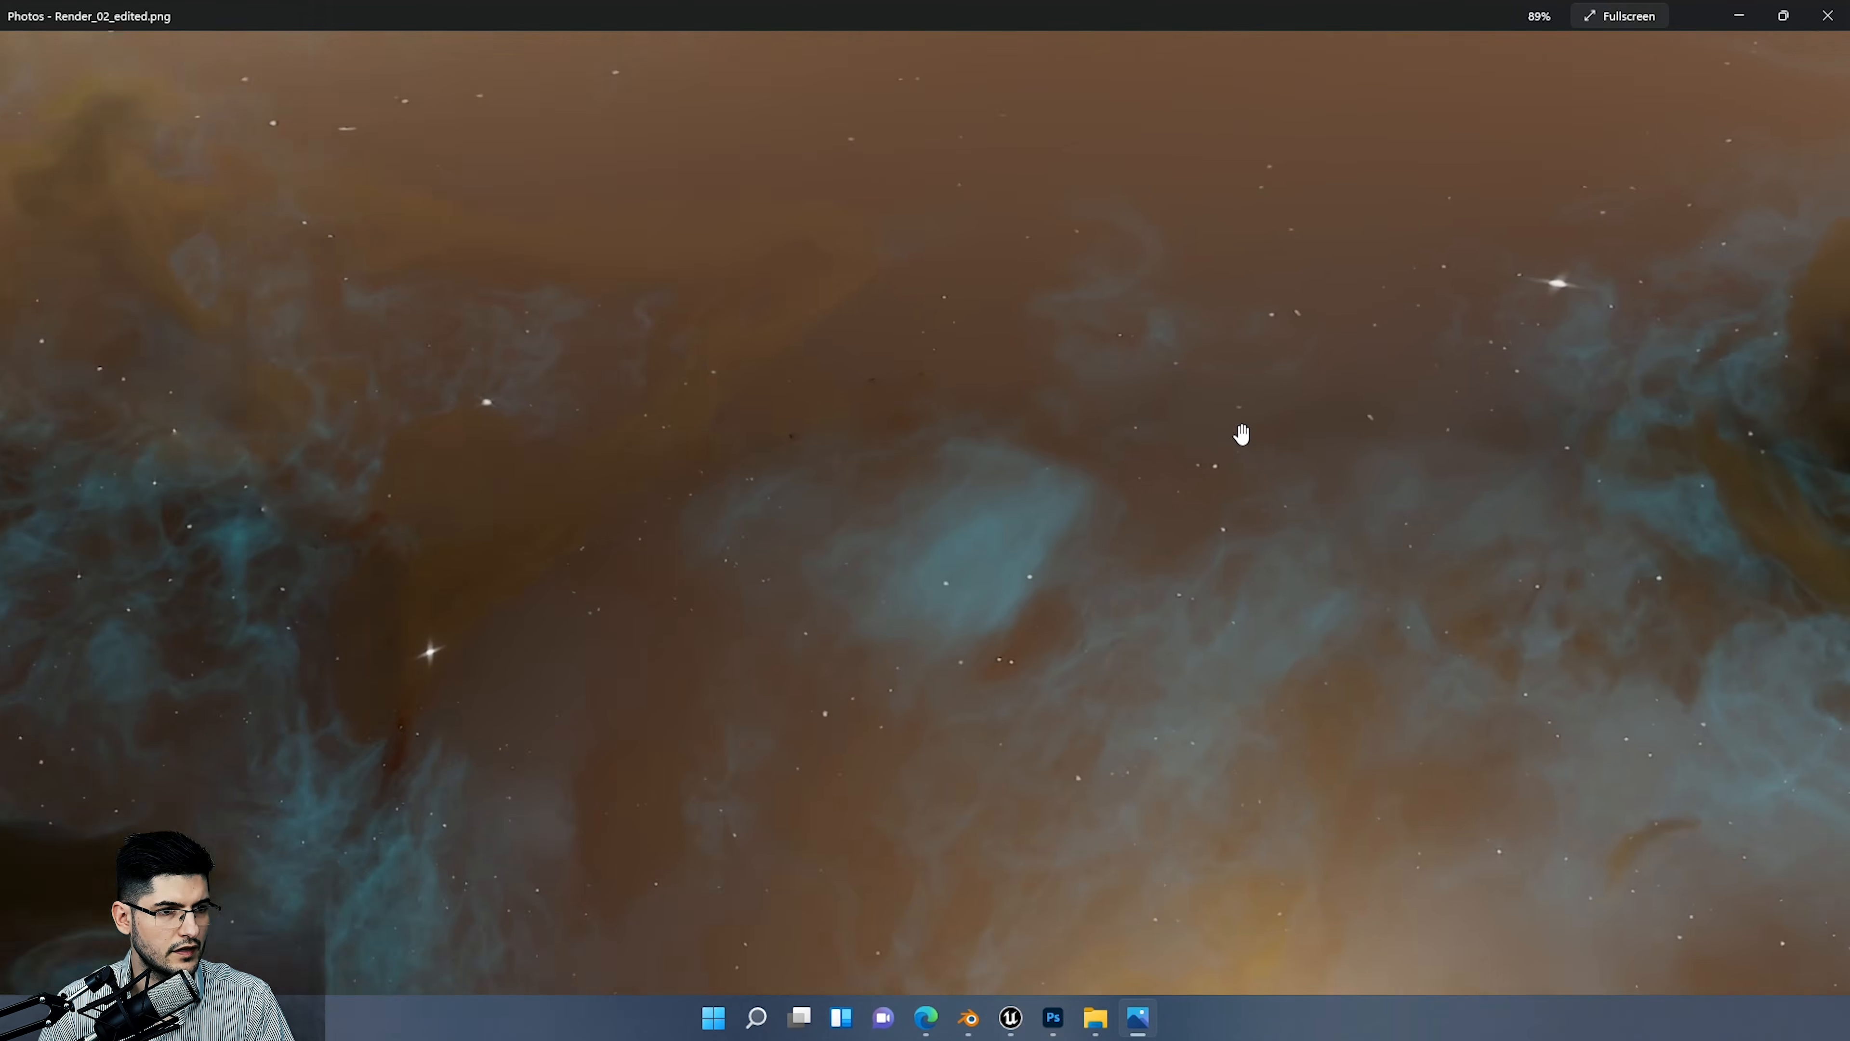
left_click_drag(886, 465, 1463, 295)
left_click_drag(922, 400, 1319, 499)
scroll(800, 581, "up", 5)
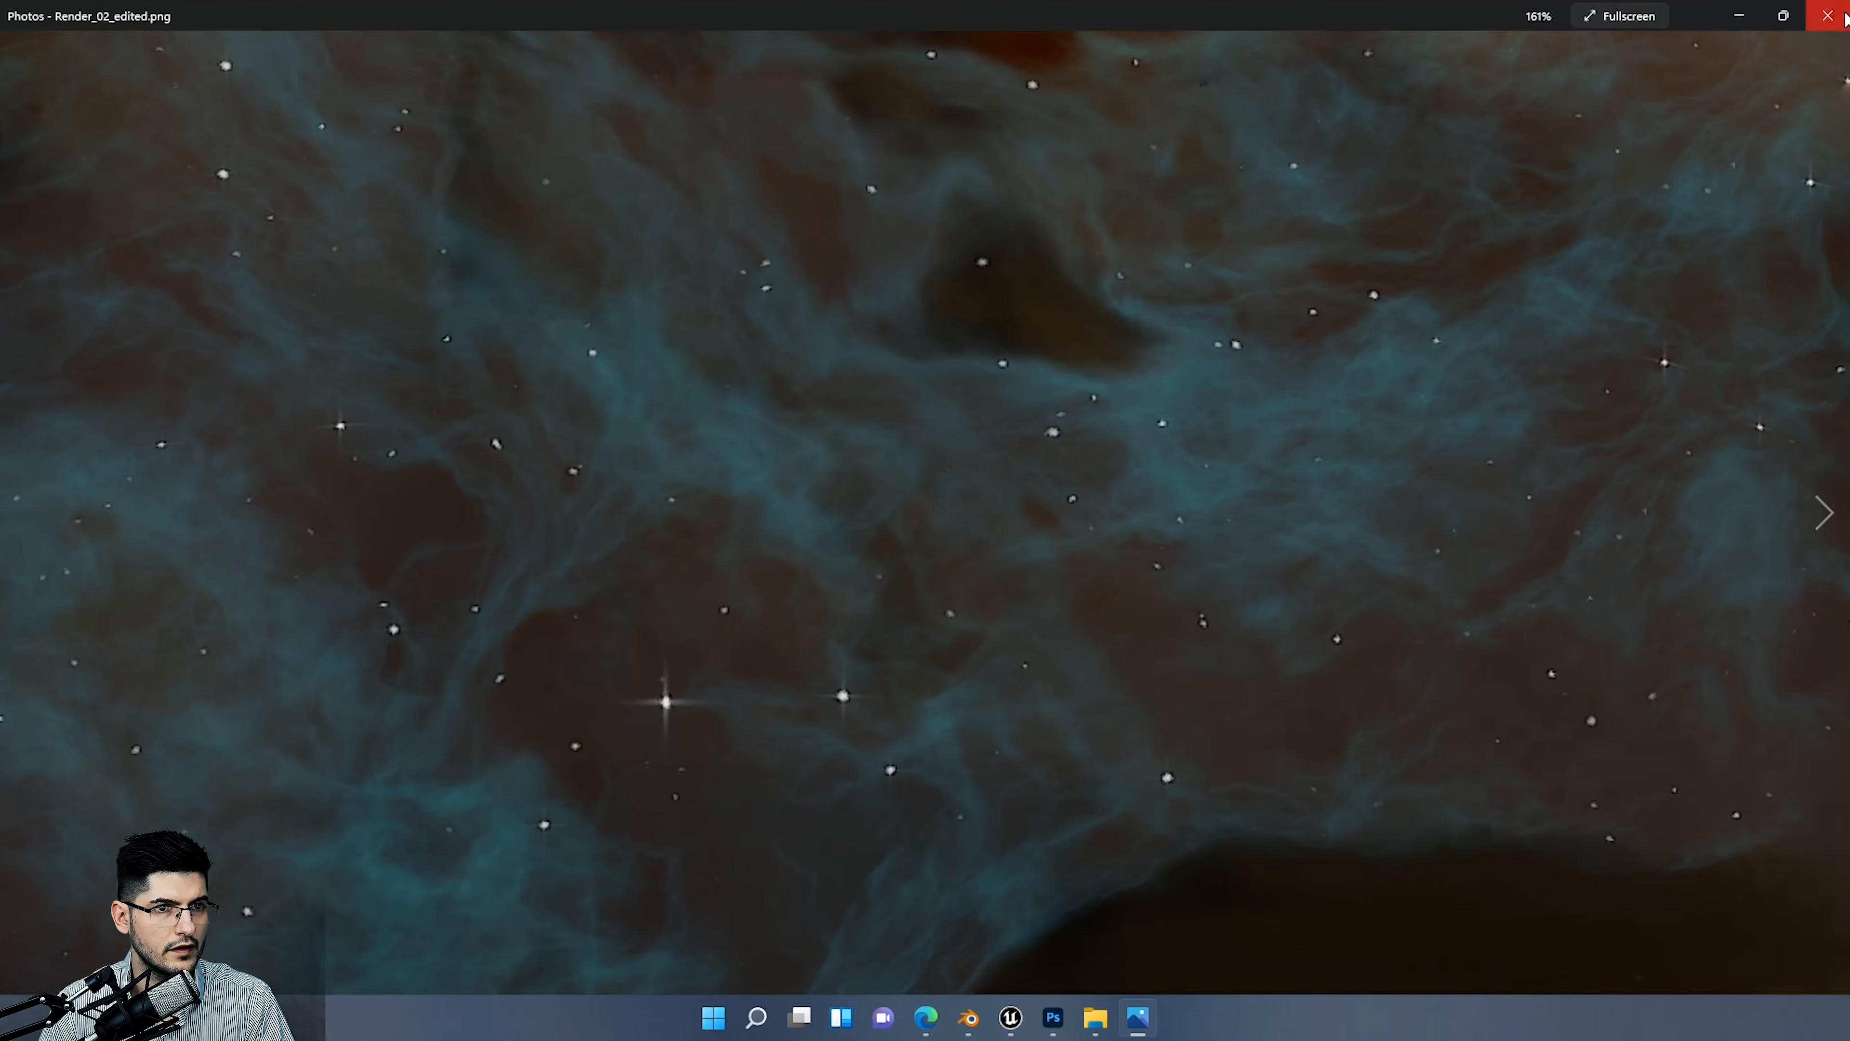
left_click(1845, 18)
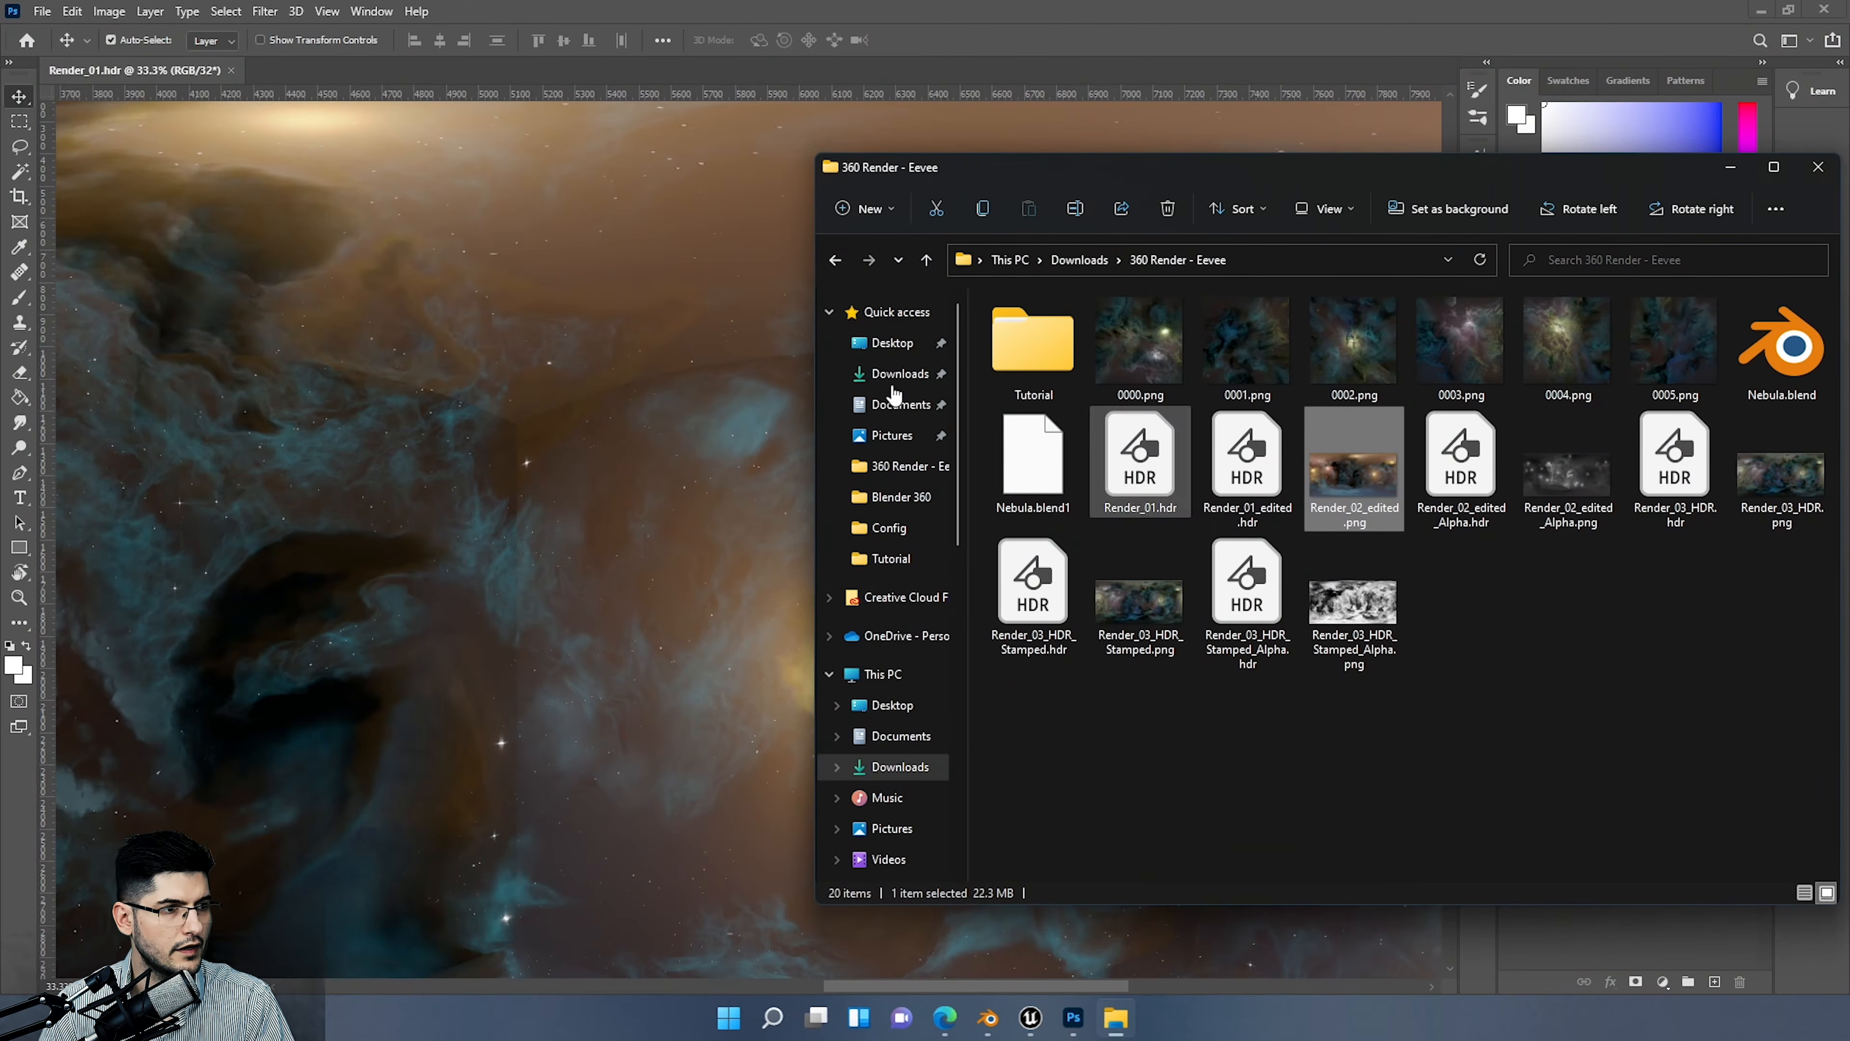
Step: Return to Photoshop and try to repair the curved seam in Render_01.hdr with the Healing Brush
left_click(500, 9)
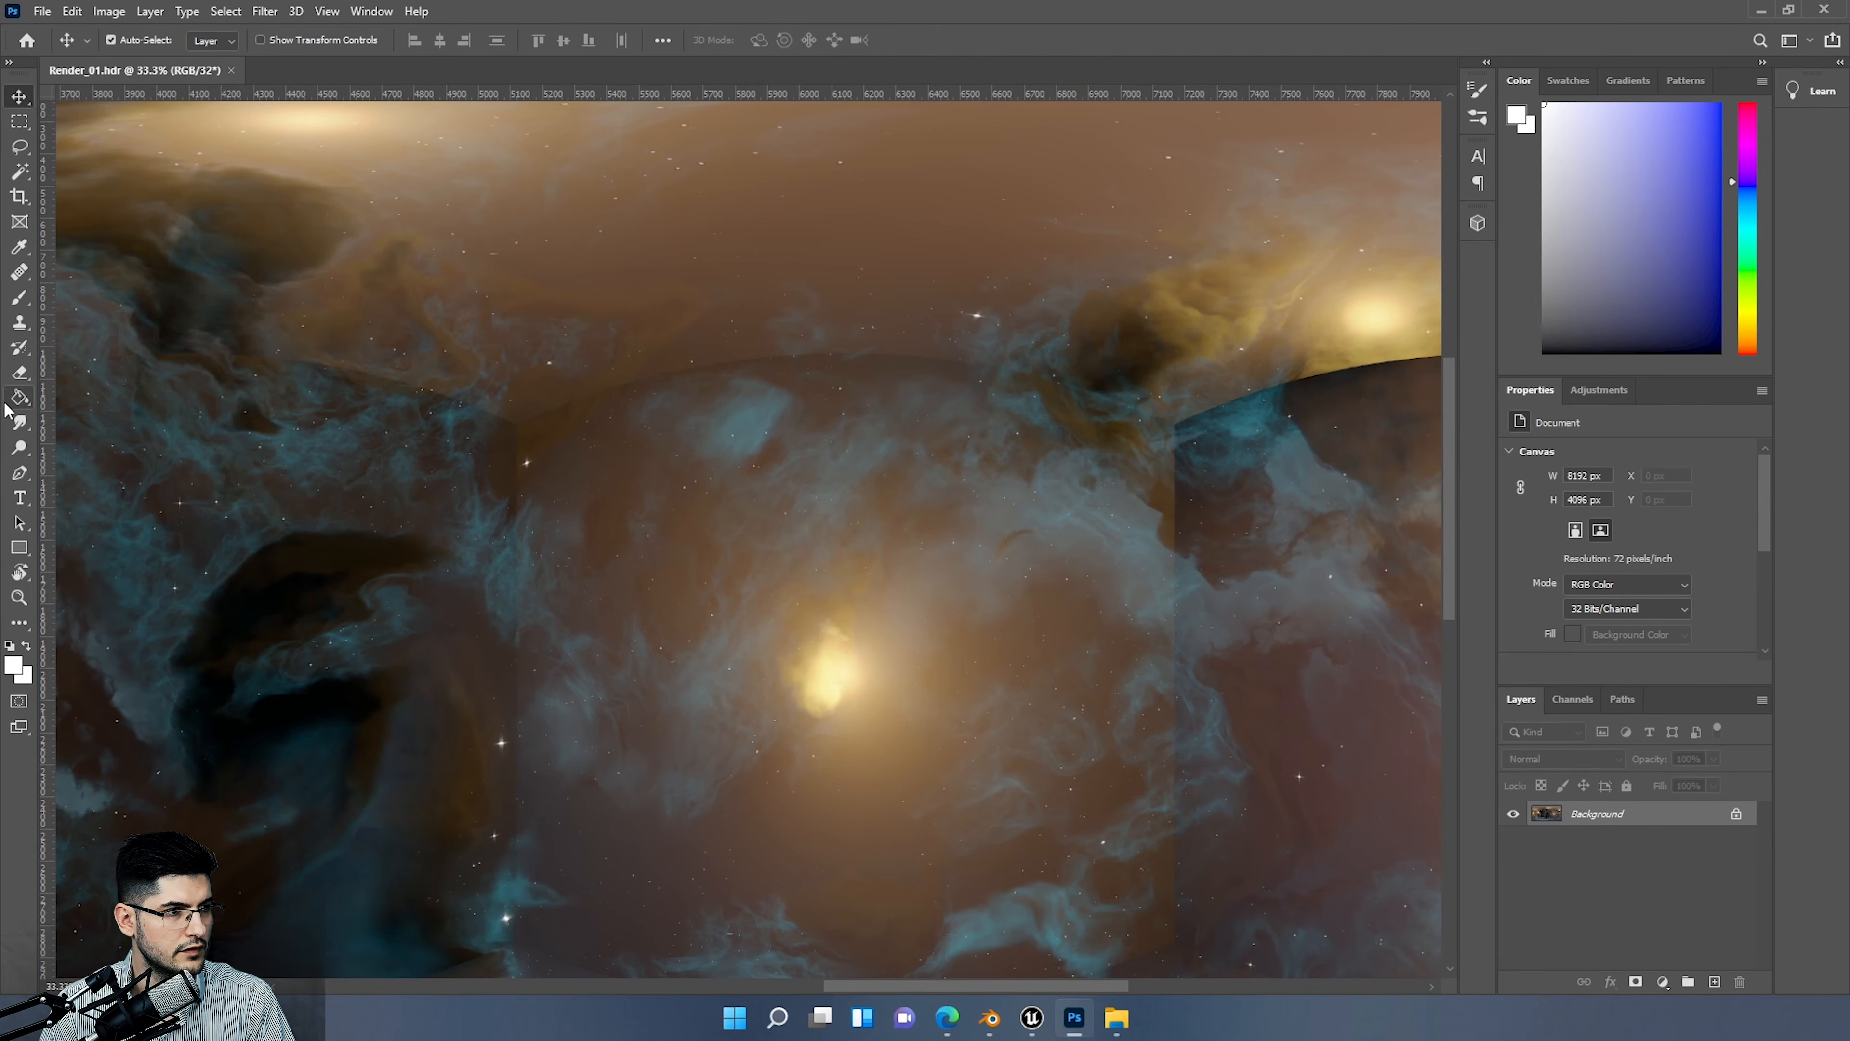
left_click(20, 272)
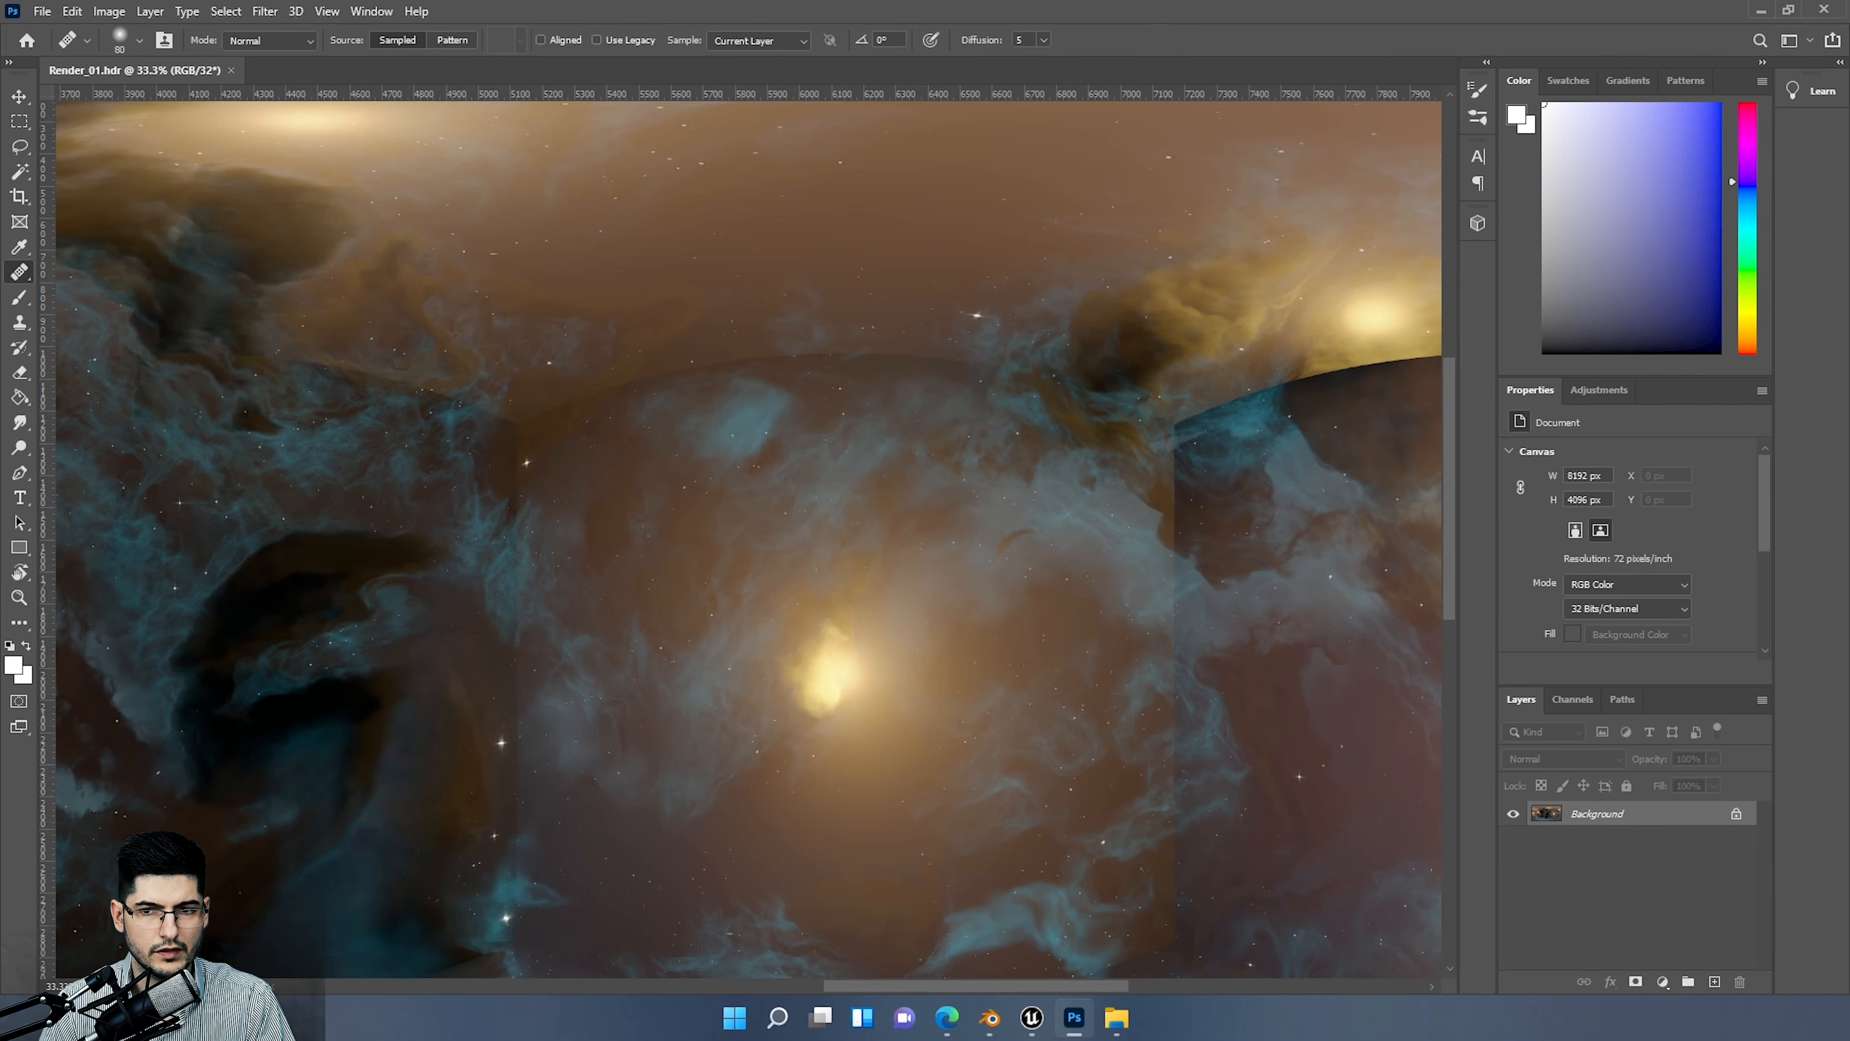
left_click(962, 478)
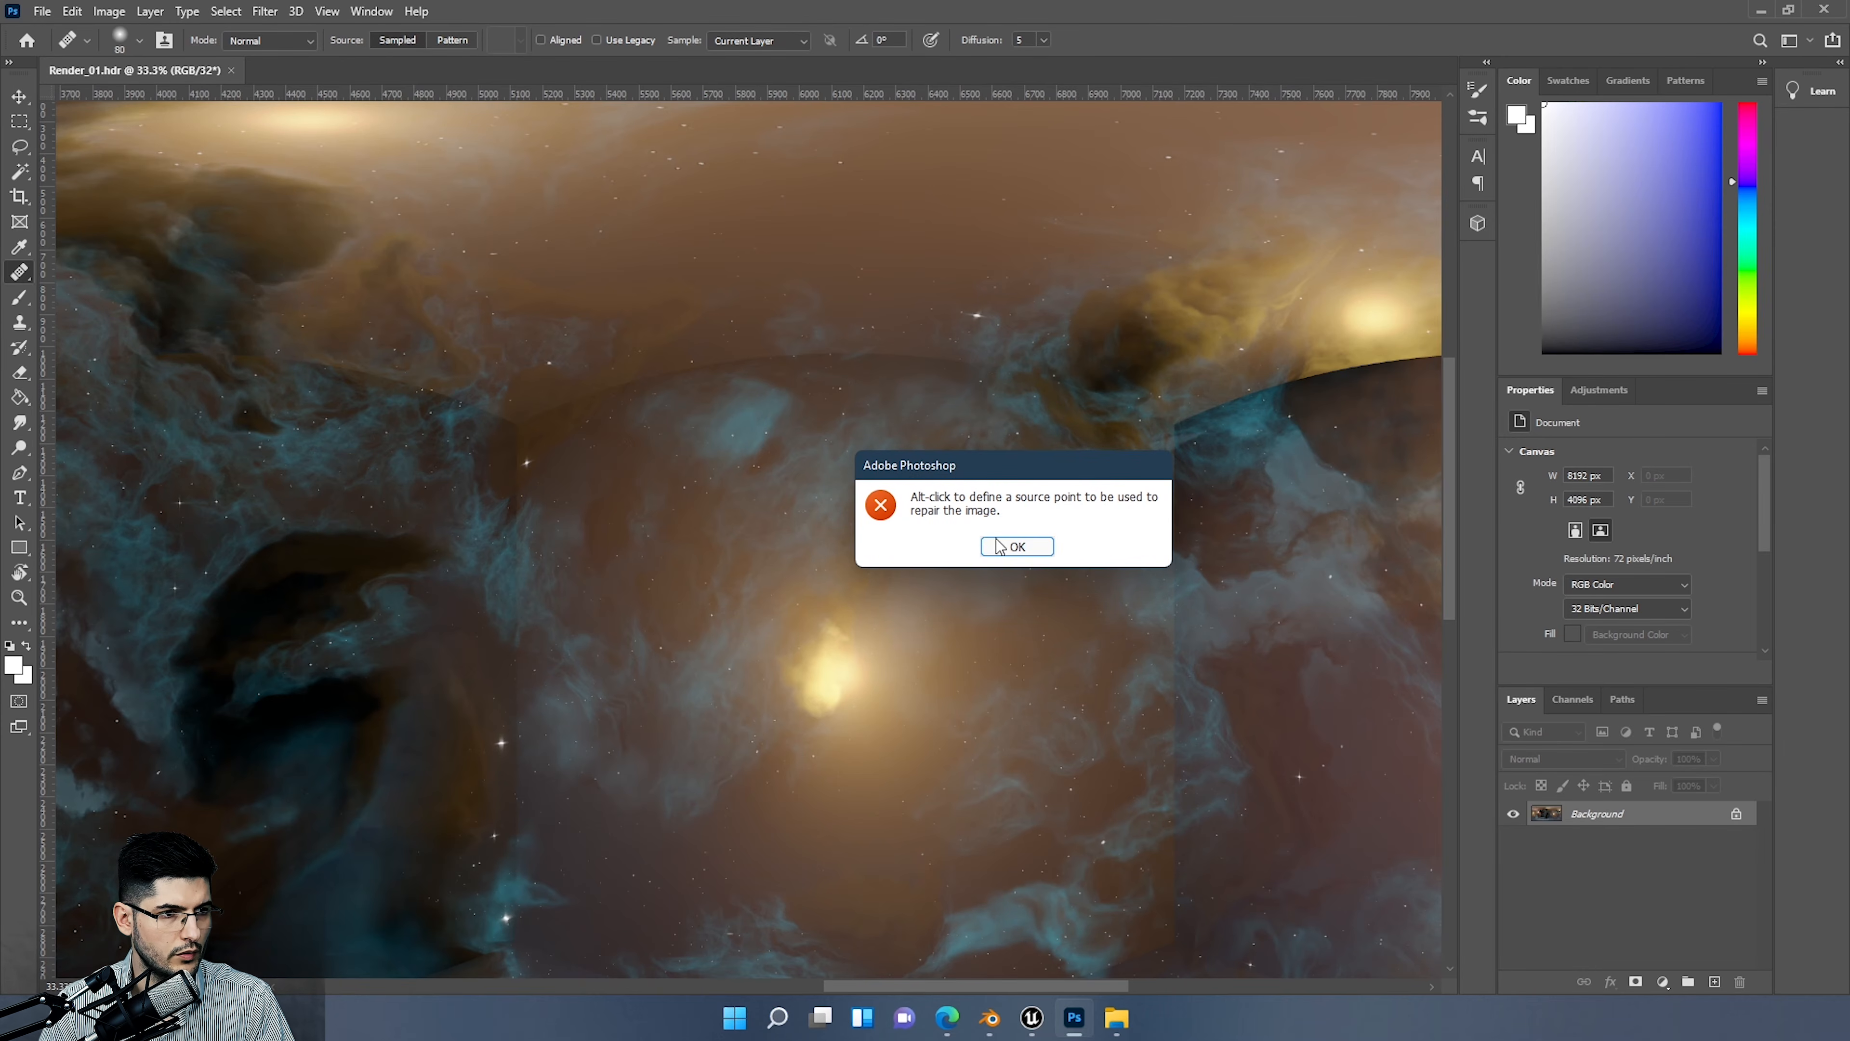
left_click(1010, 546)
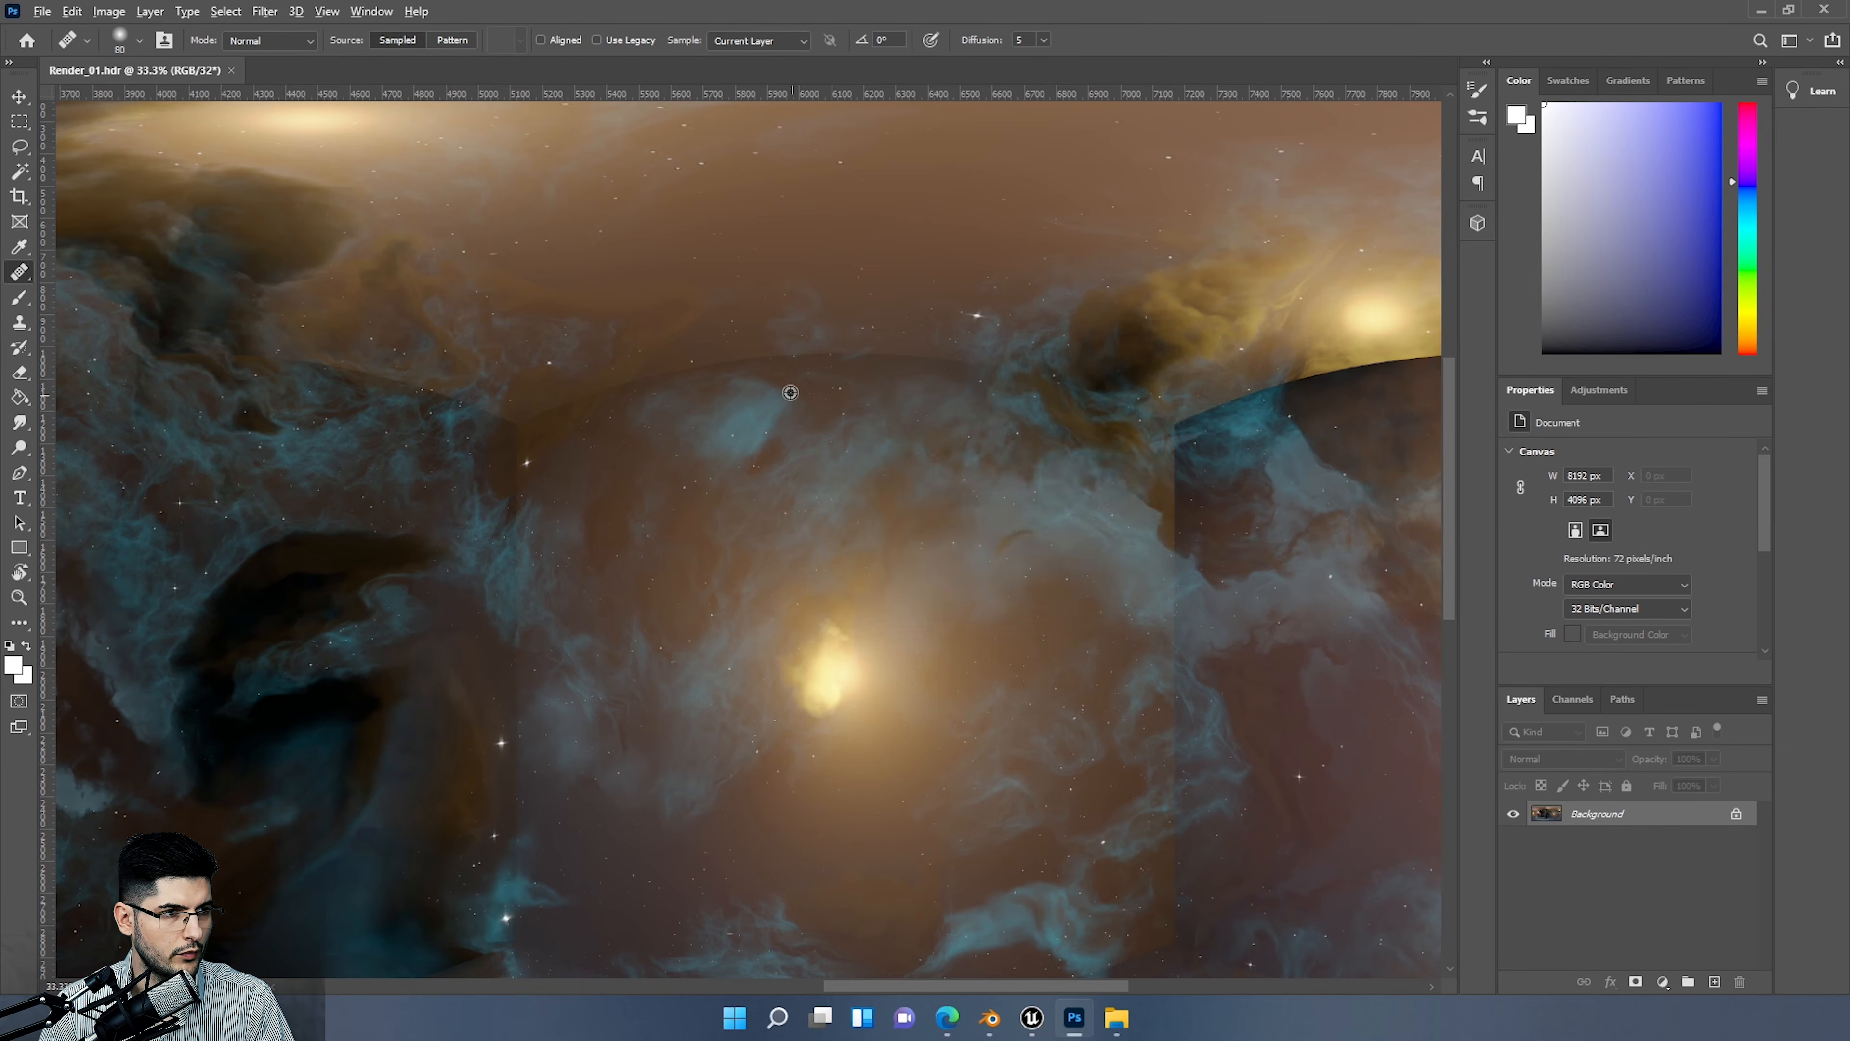
left_click(681, 381)
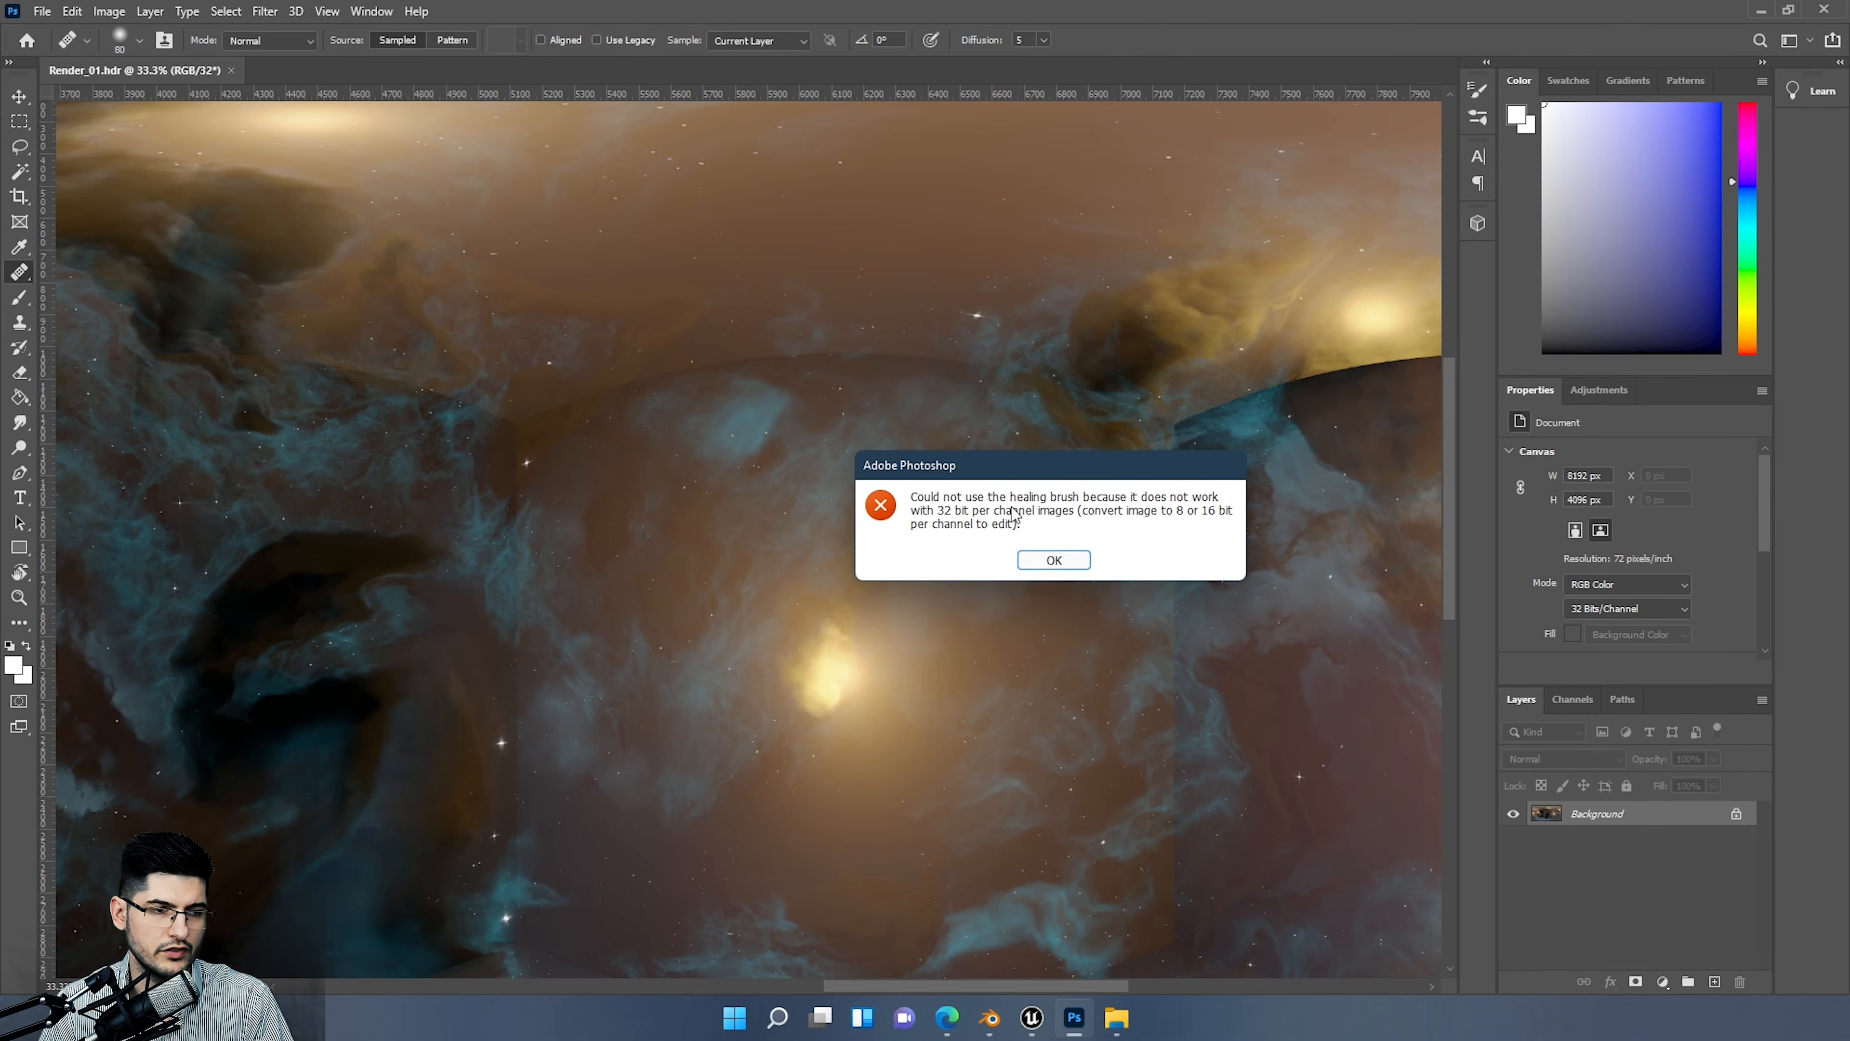
left_click(1054, 561)
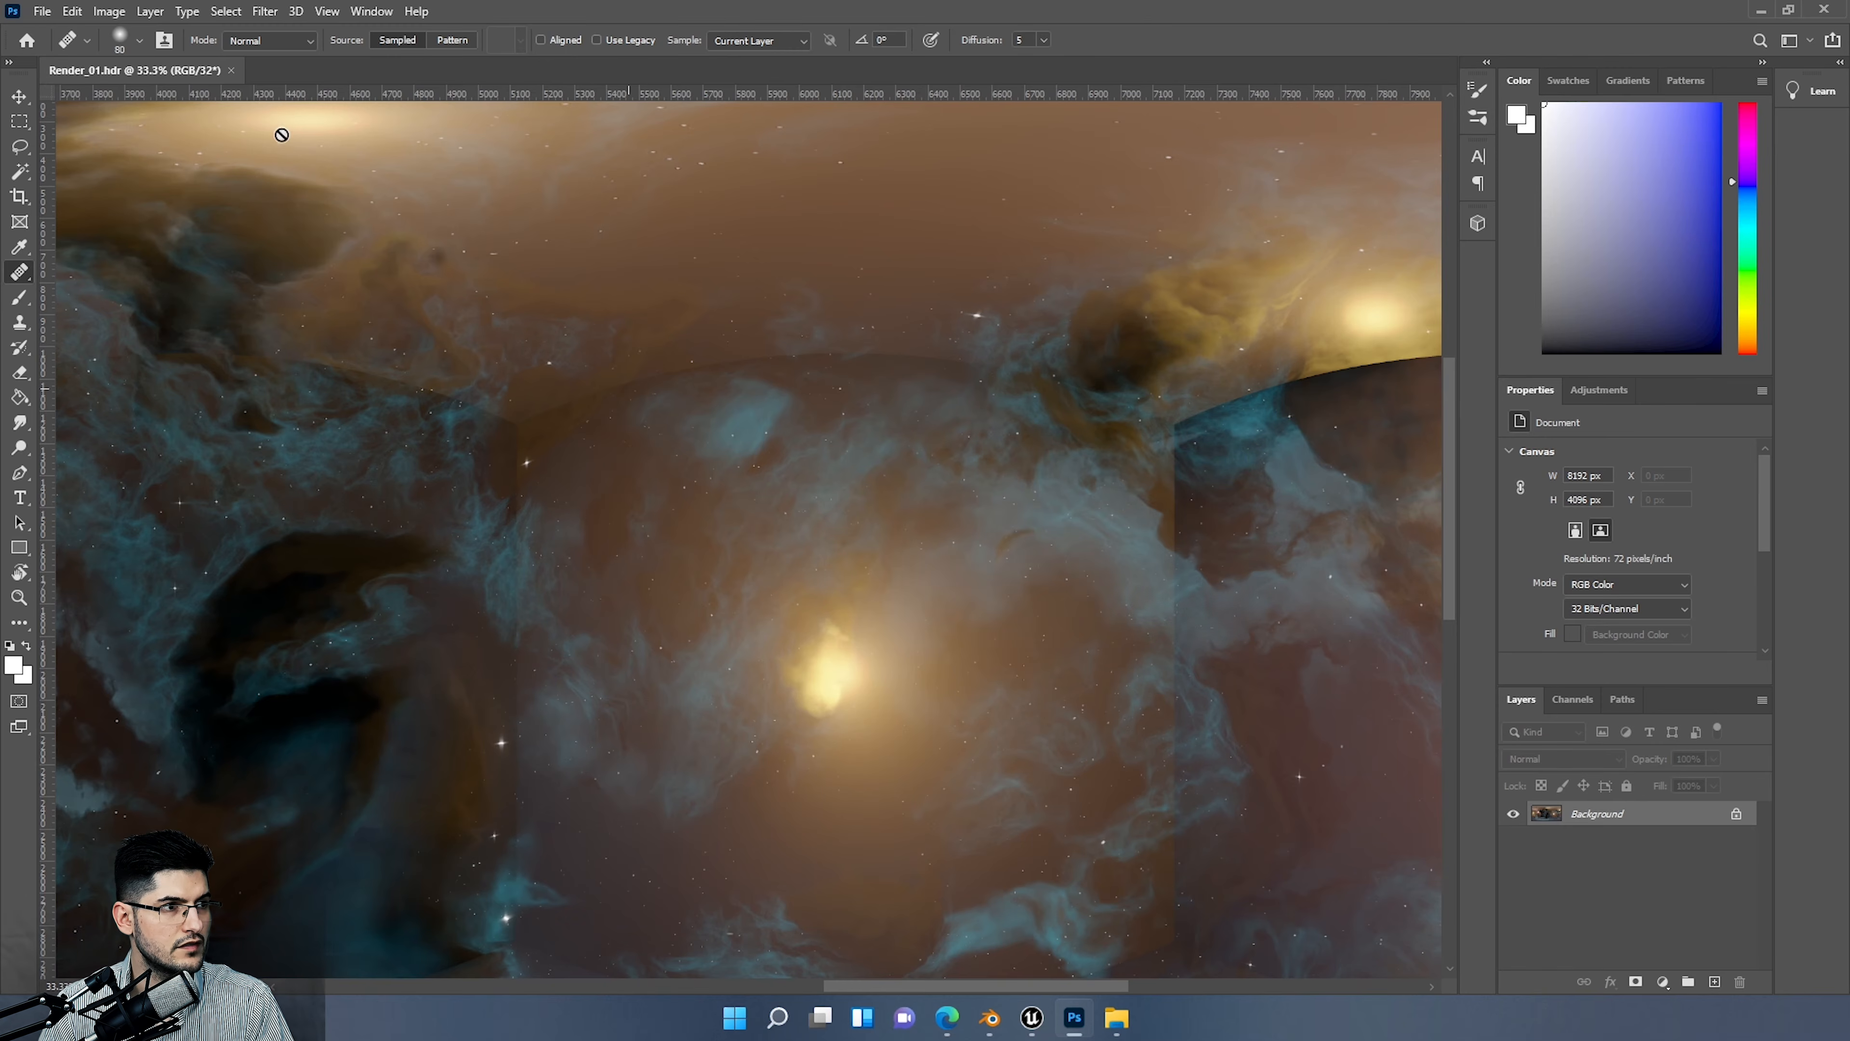
Step: Convert Render_01.hdr to 8 bits per channel, using Exposure and Gamma as the HDR toning method
left_click(109, 13)
mouse_move(120, 34)
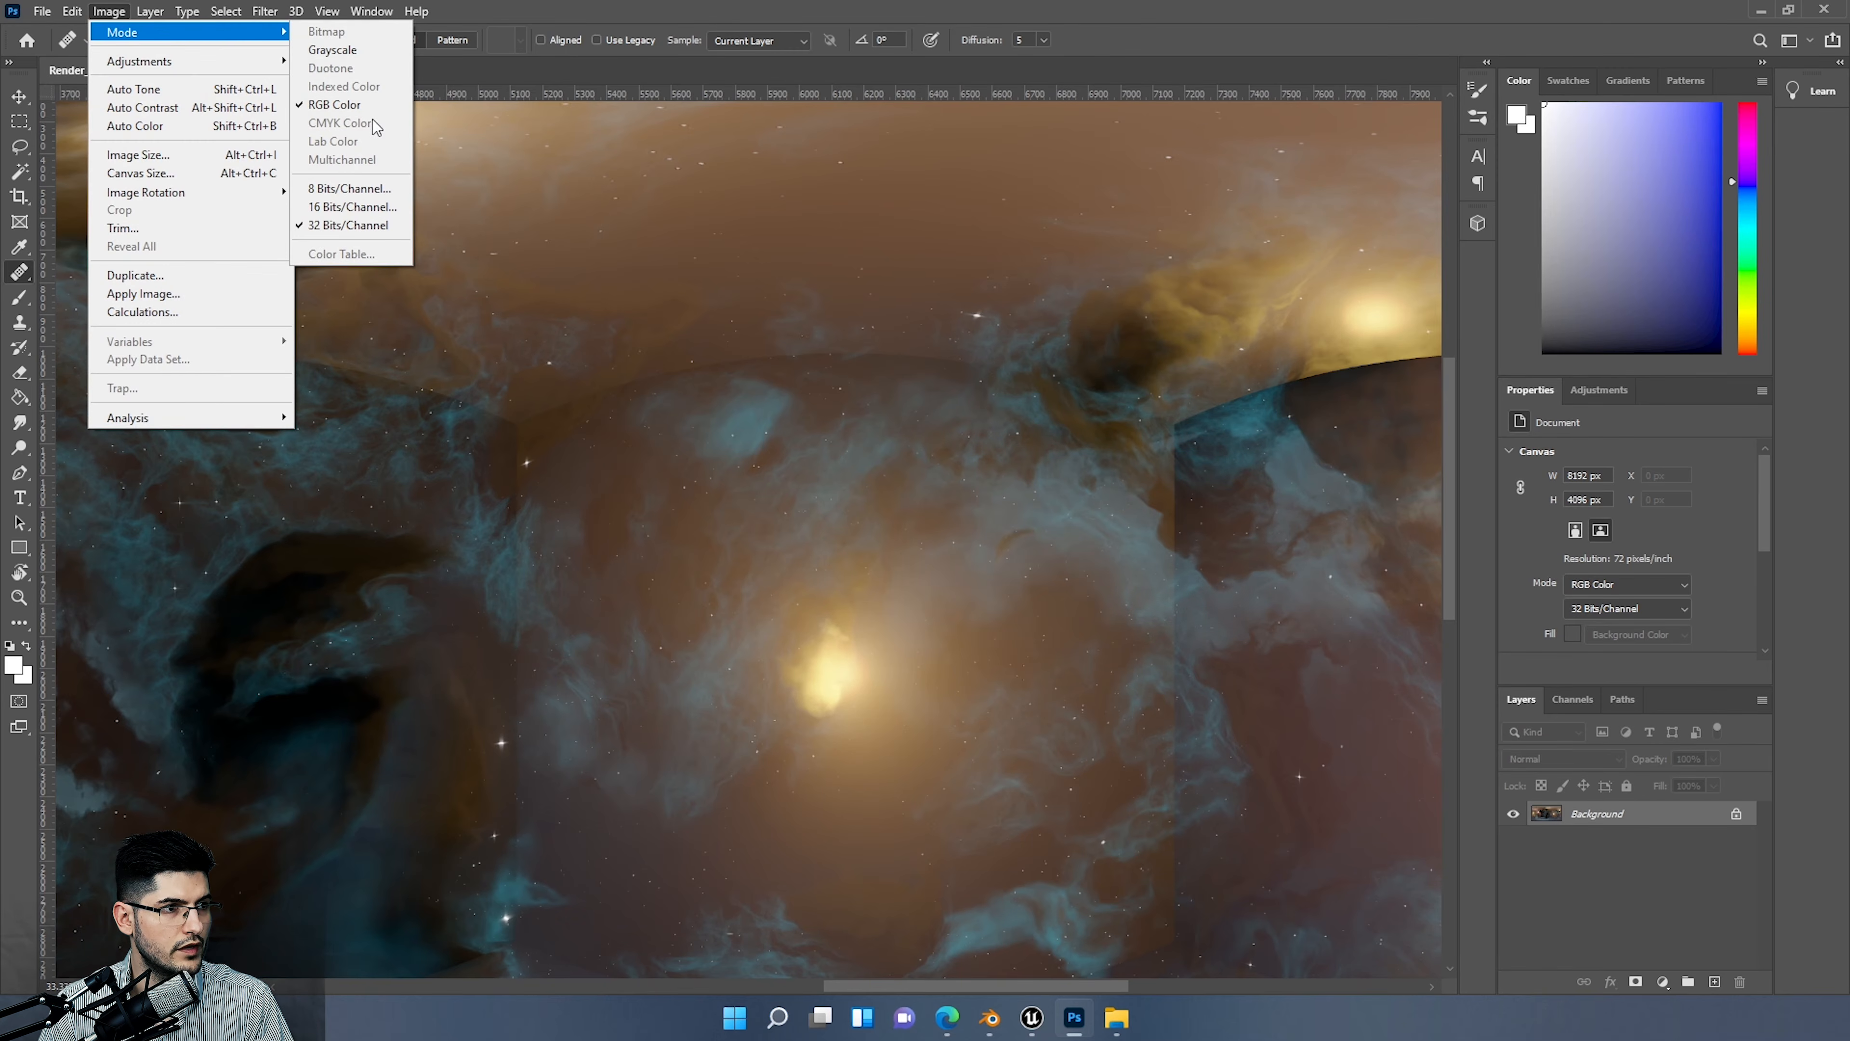
left_click(364, 198)
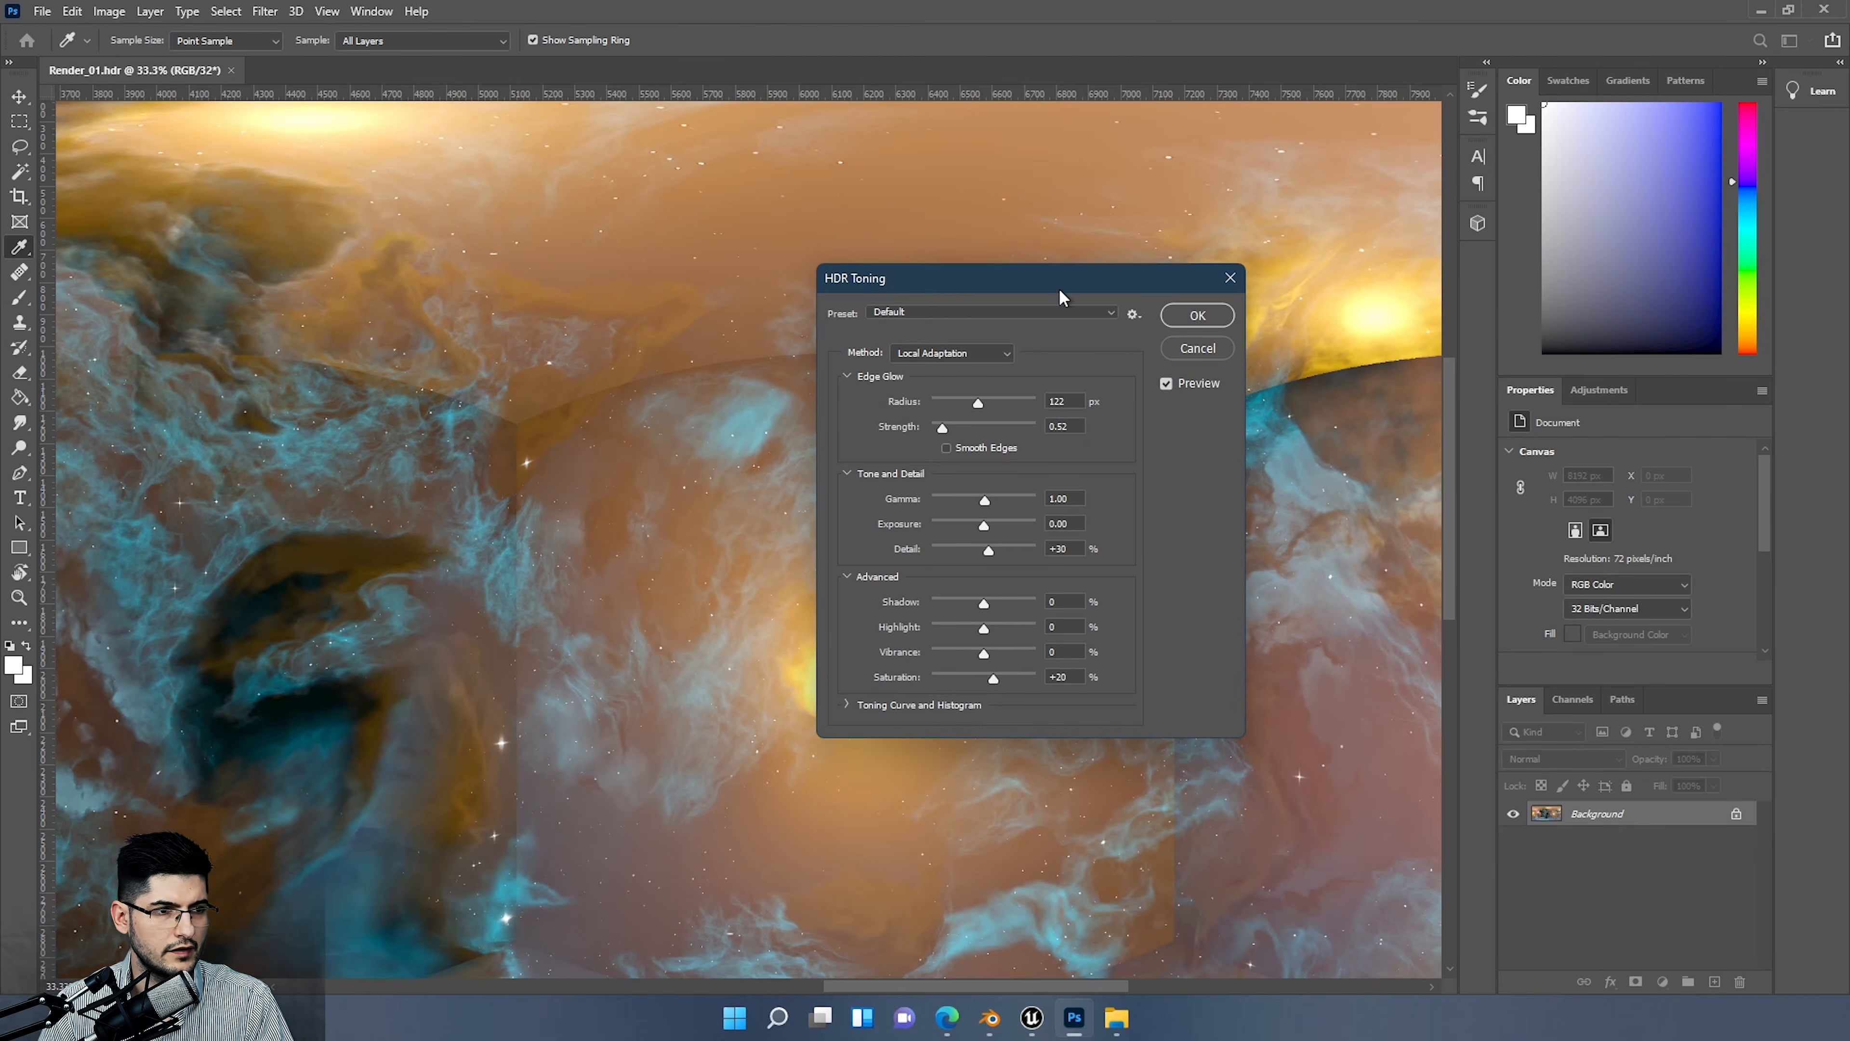
left_click(934, 323)
left_click(935, 324)
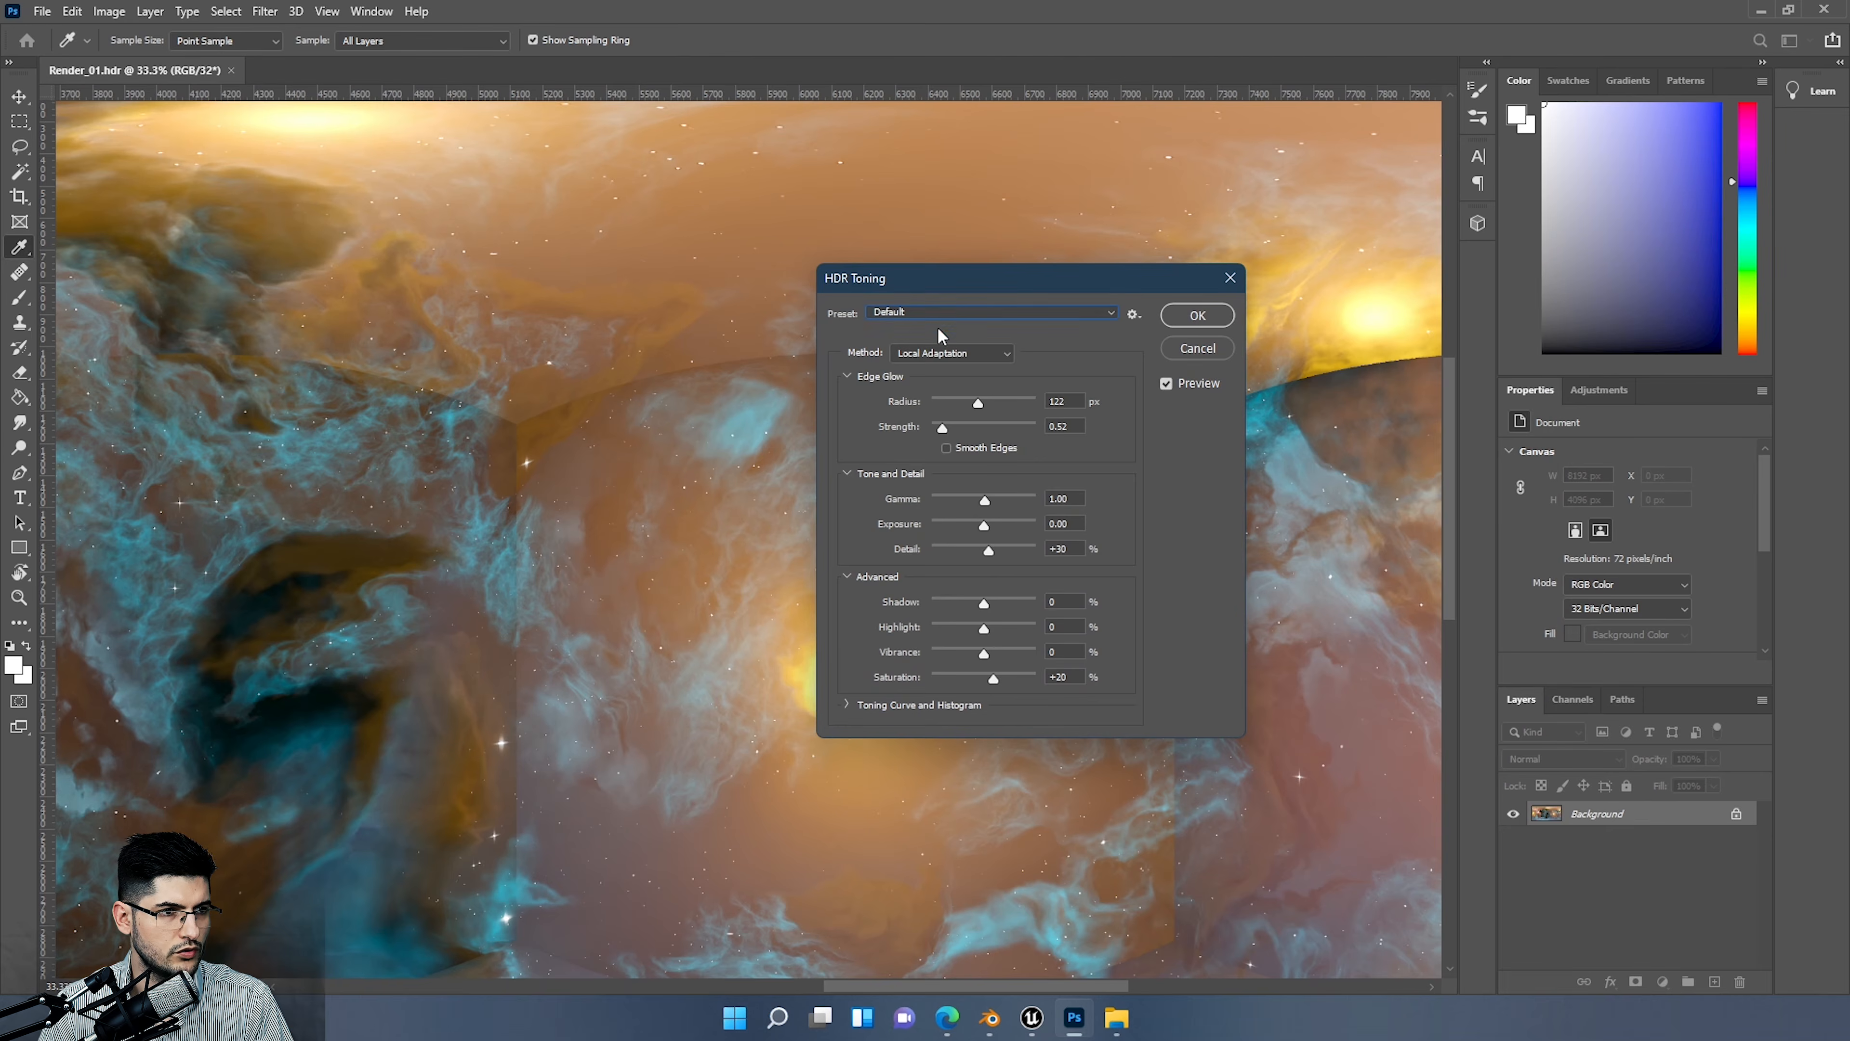
left_click(951, 353)
left_click(930, 372)
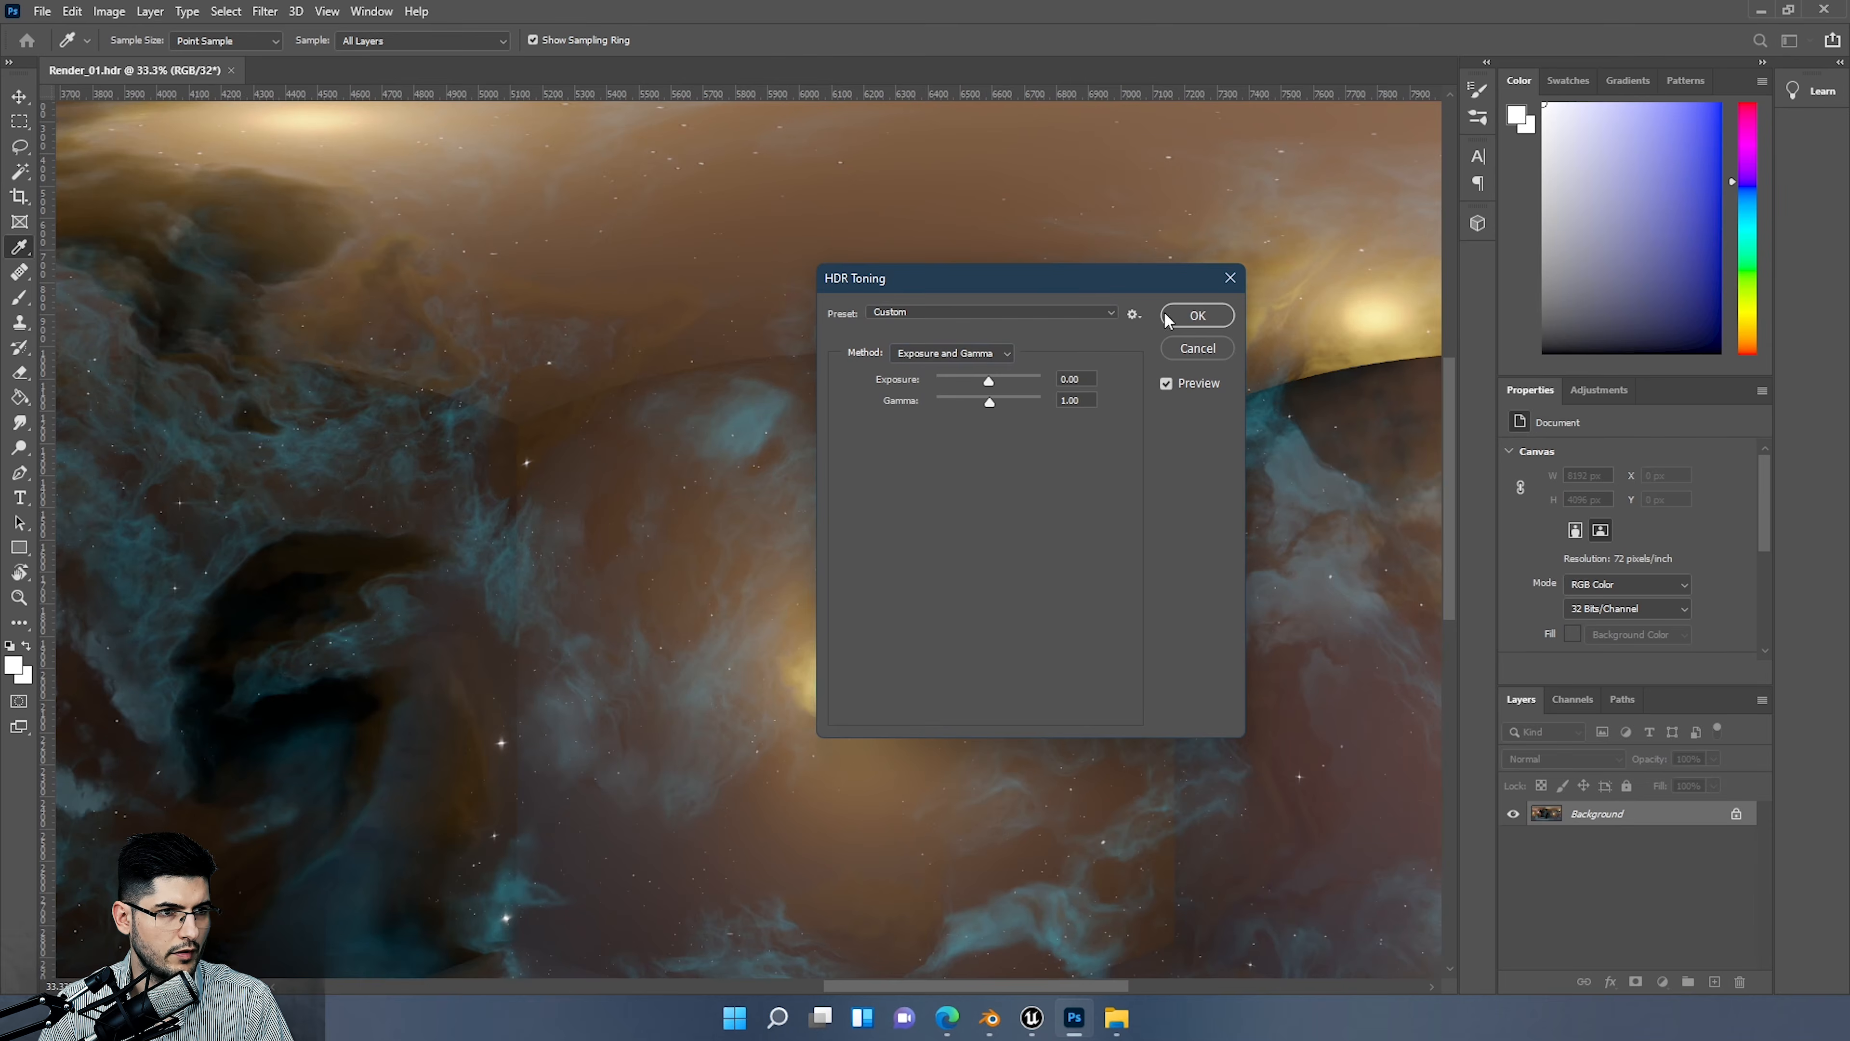
left_click(1168, 319)
Step: Paint over the curved seam above the central yellow glow with the Healing Brush
key("j")
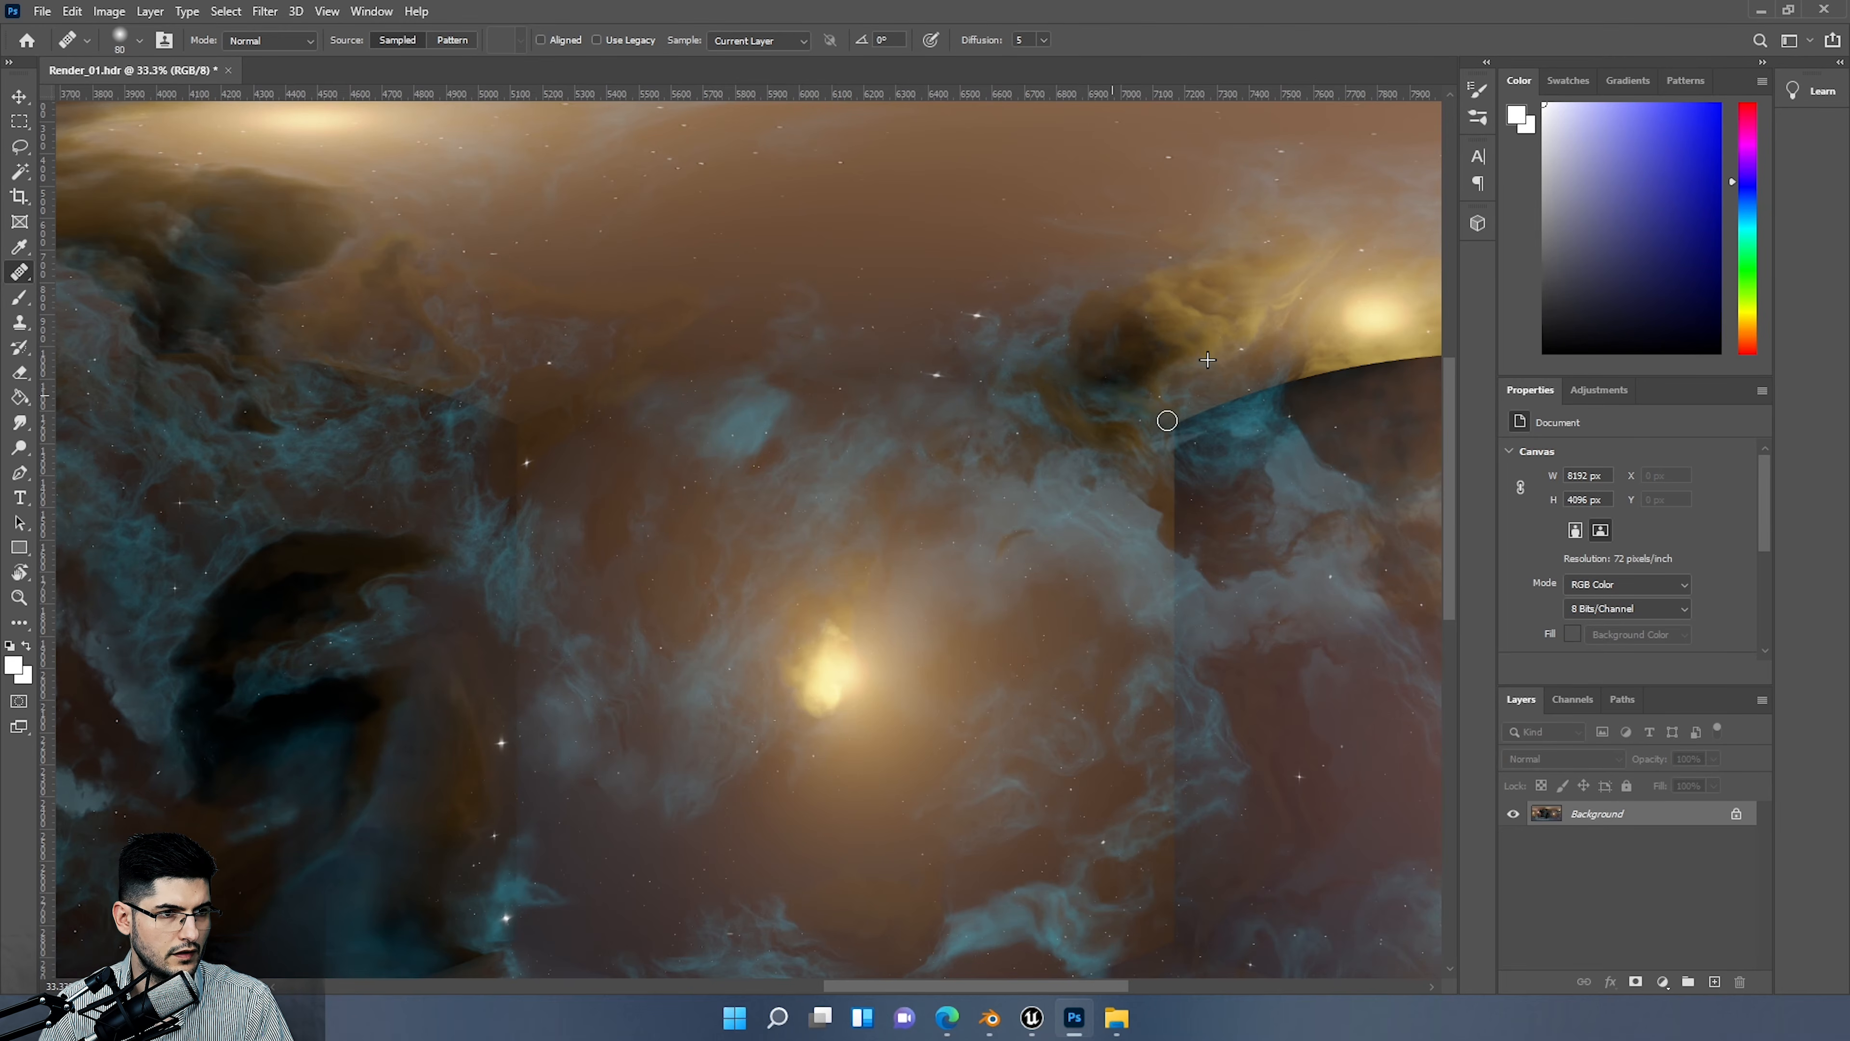
left_click_drag(1167, 420, 1081, 396)
scroll(926, 474, "left", 5)
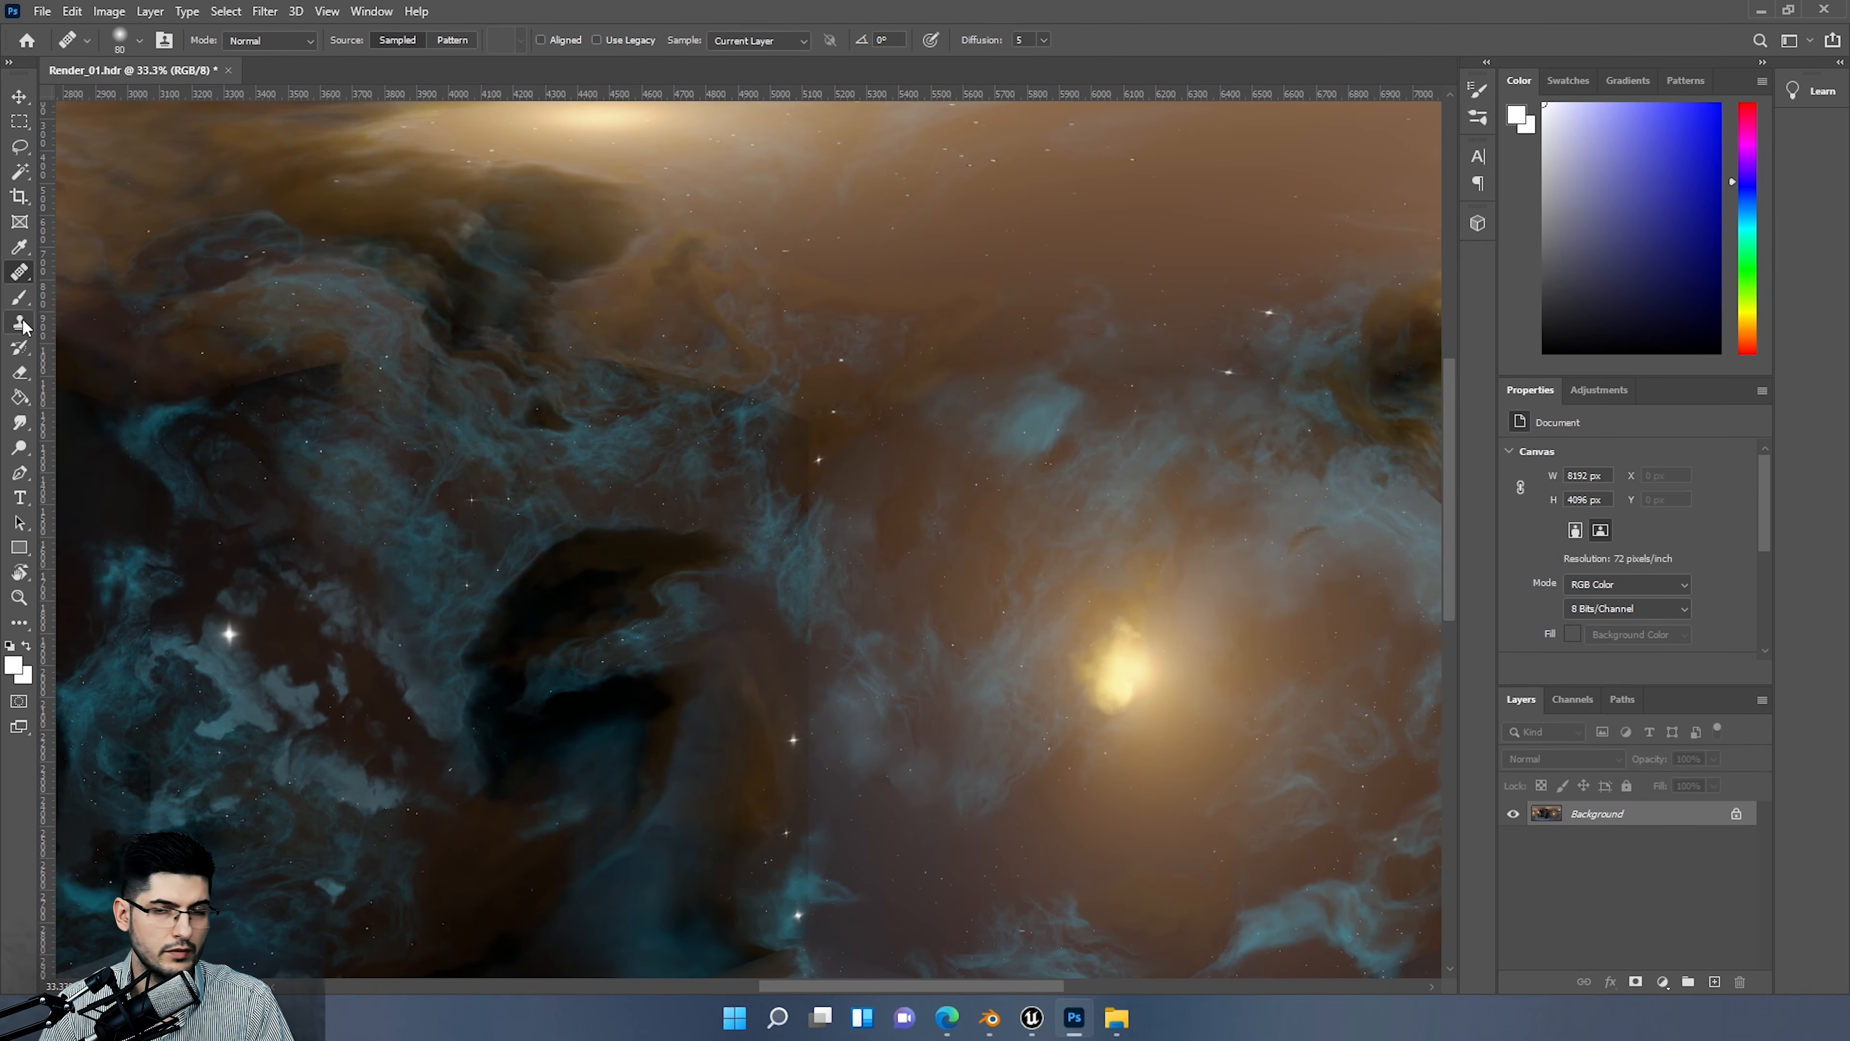
Step: Enlarge the Healing Brush to 700 px and paint over the seams around the yellow glow near the panorama's right edge
scroll(1209, 455, "down", 3, "alt")
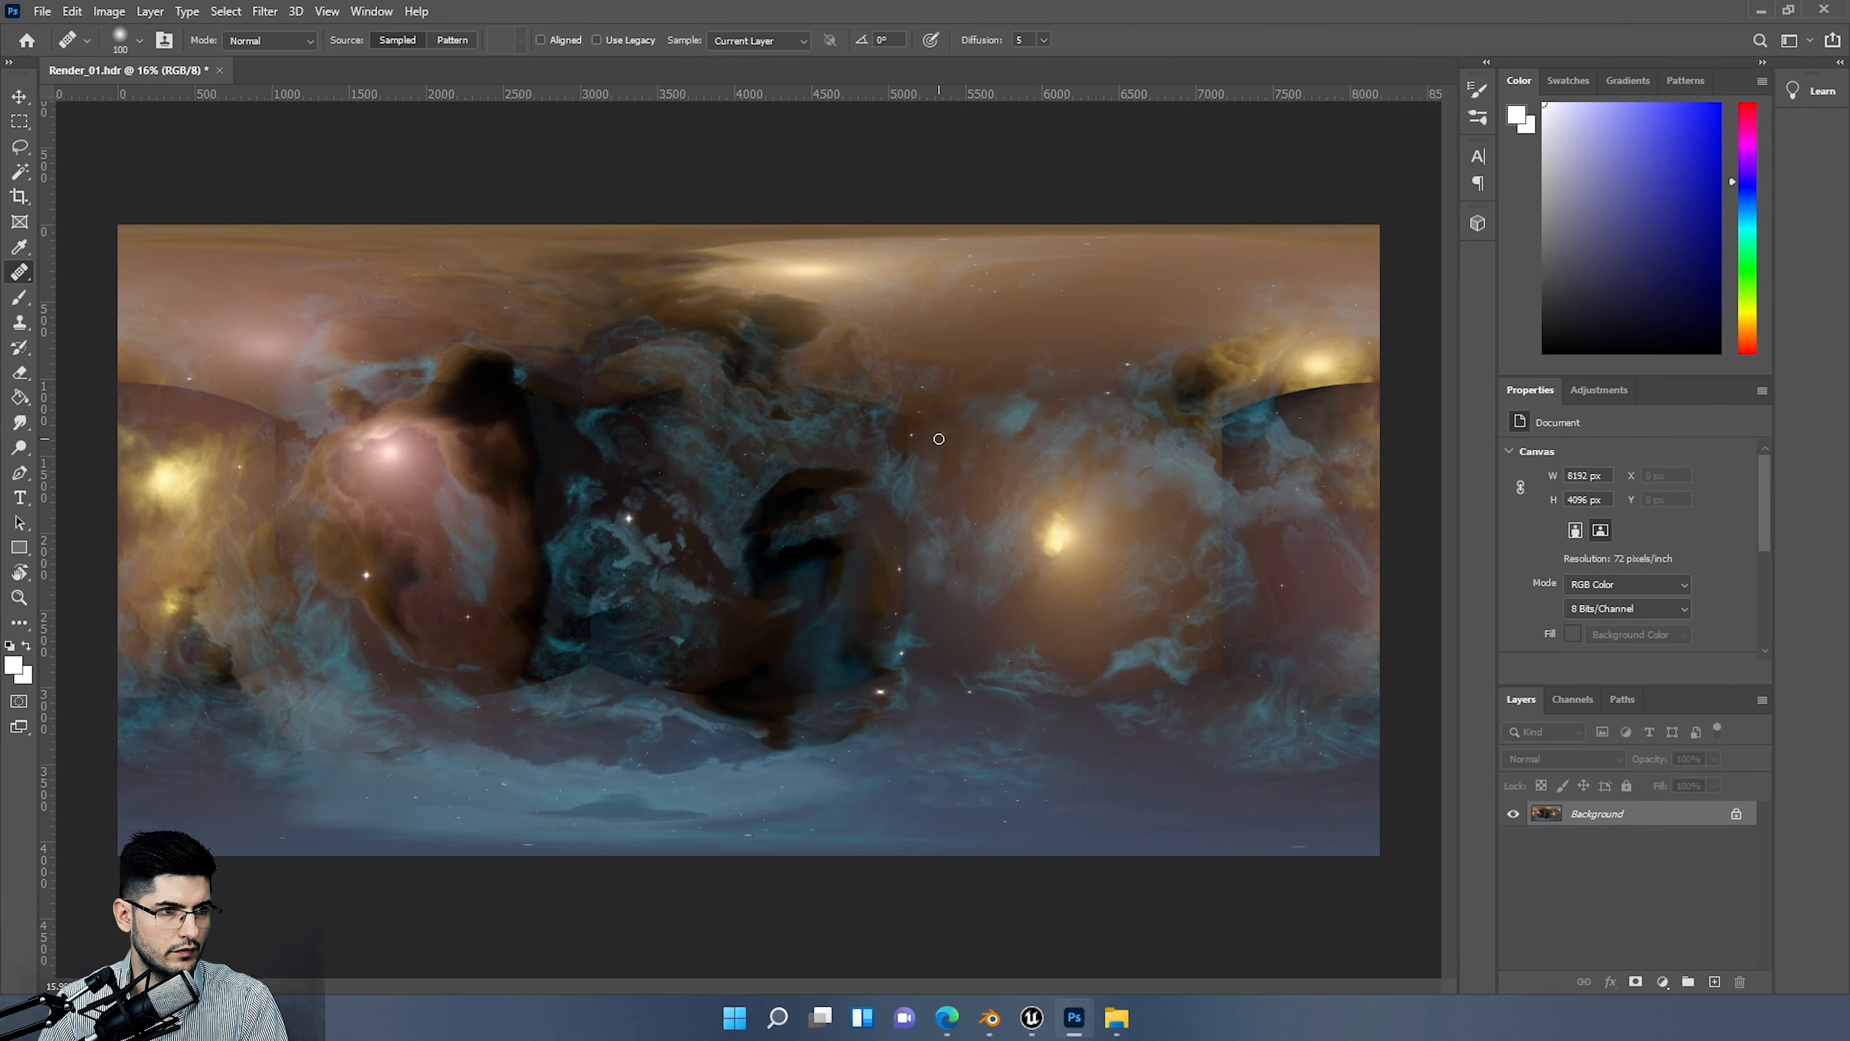
key("bracketright")
key("bracketright")
key("bracketright")
key("bracketright")
key("bracketright")
key("bracketright")
key("bracketright")
key("bracketright")
key("bracketright")
key("bracketright")
key("bracketright")
key("bracketright")
key("bracketright")
key("bracketright")
key("bracketright")
left_click(1044, 496)
left_click(1207, 504)
key("bracketleft")
key("bracketleft")
key("bracketleft")
key("bracketleft")
key("bracketleft")
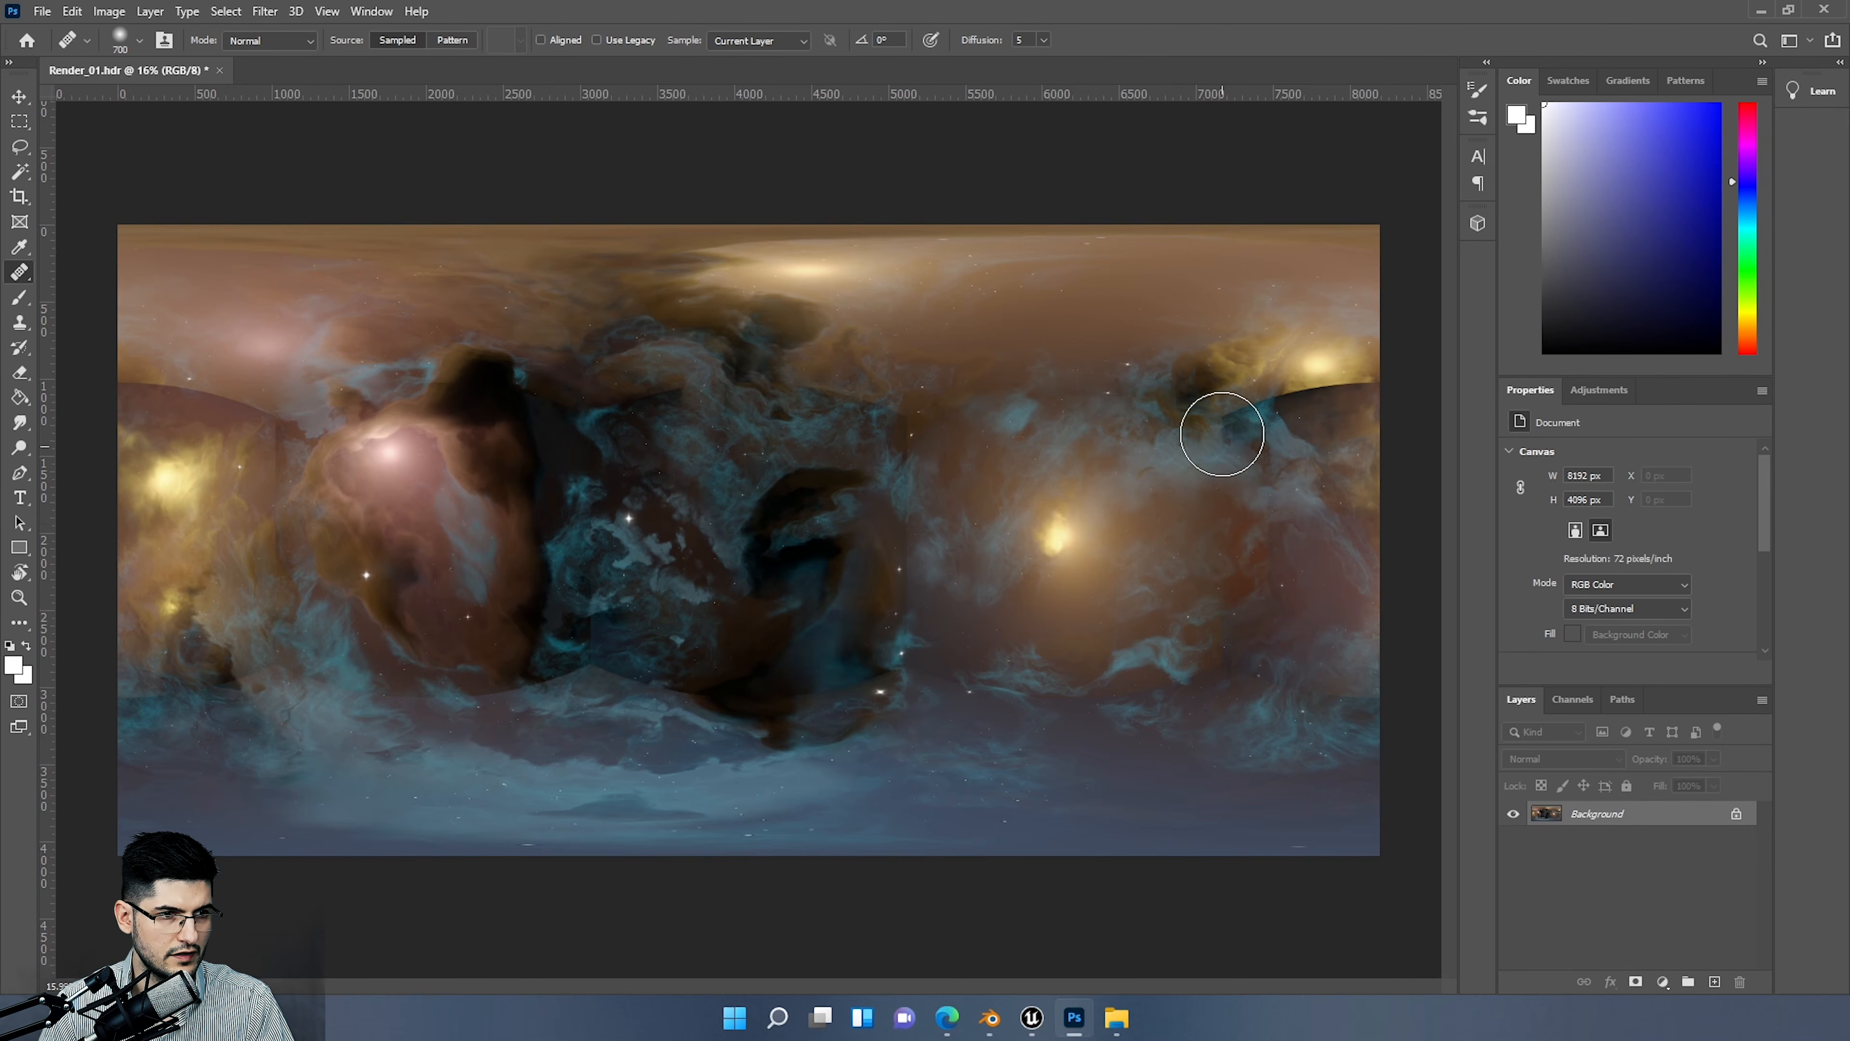
left_click_drag(1207, 430, 1396, 342)
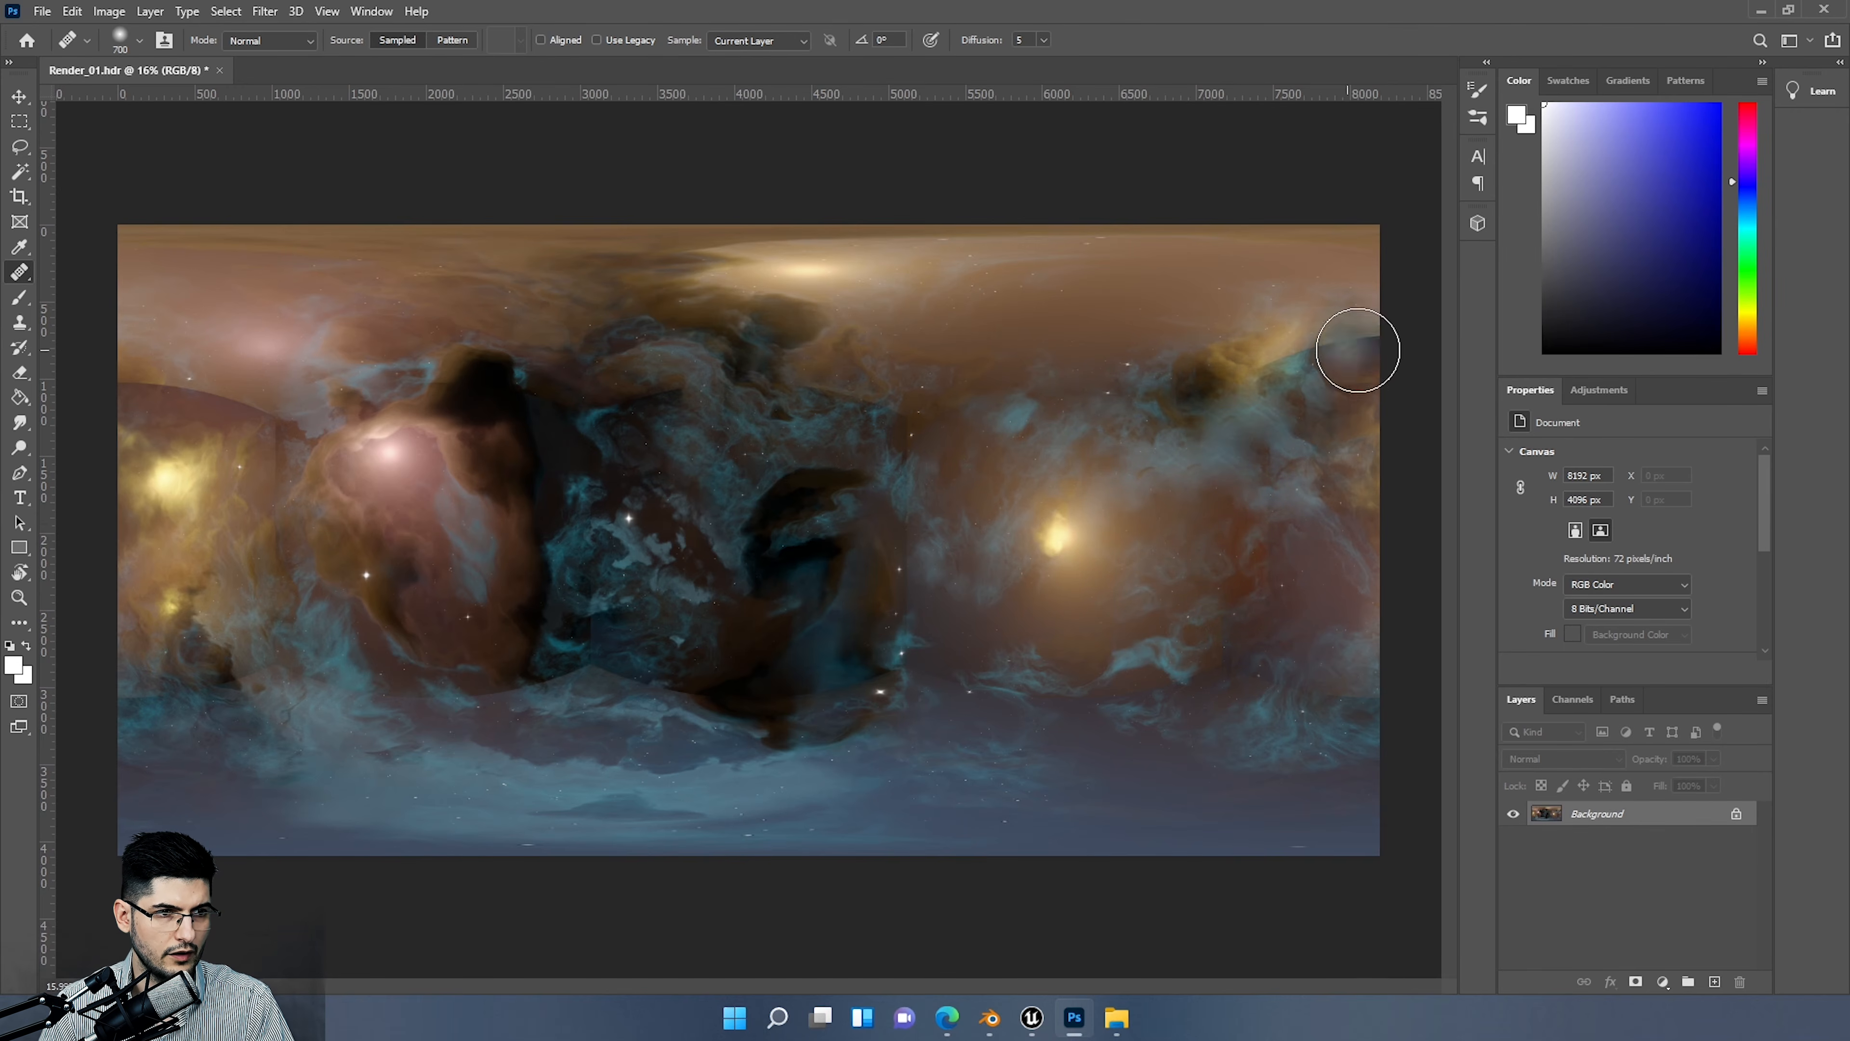
left_click(1183, 494, "alt")
mouse_move(1275, 384)
left_mouse_down()
mouse_move(1374, 326)
mouse_move(1413, 350)
mouse_move(1302, 495)
left_mouse_up()
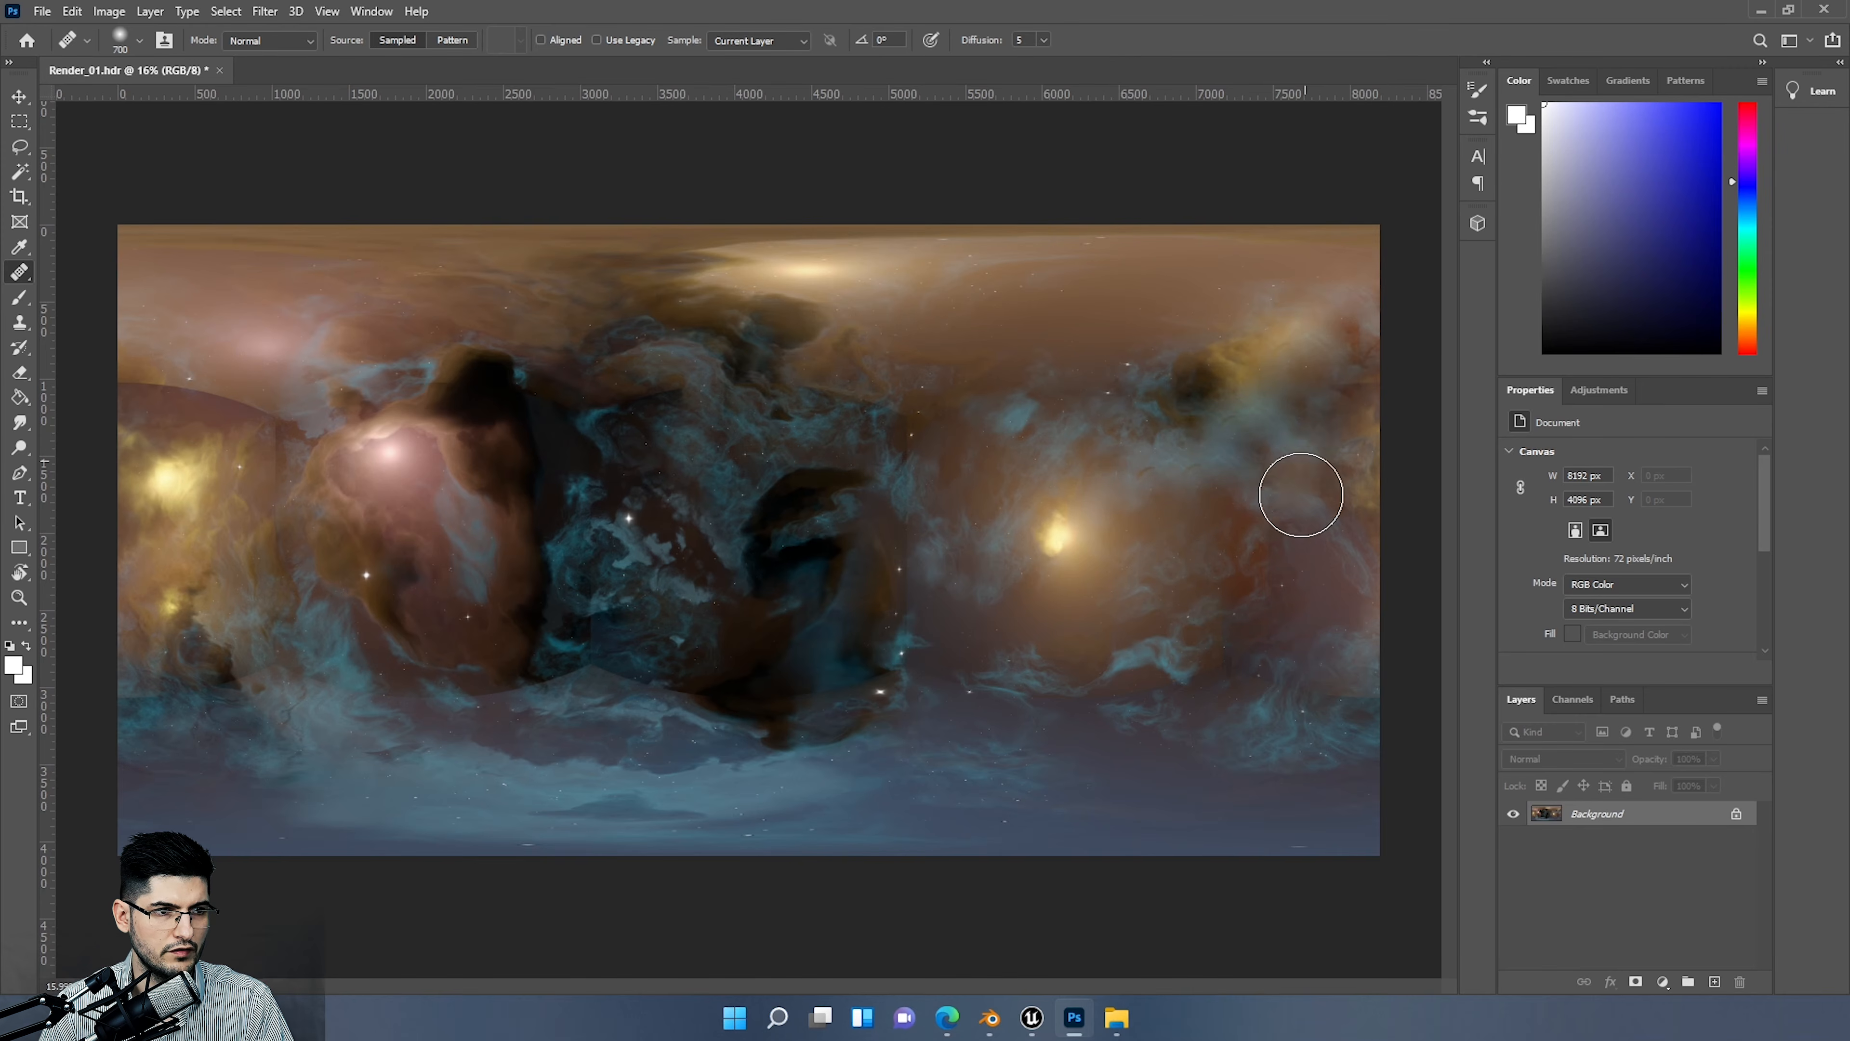
Step: Undo the healing strokes and the 8-bit conversion, and quit Photoshop without saving Render_01.hdr
key("ctrl+z")
key("ctrl+z")
key("ctrl+z")
key("ctrl+z")
key("ctrl+z")
key("ctrl+z")
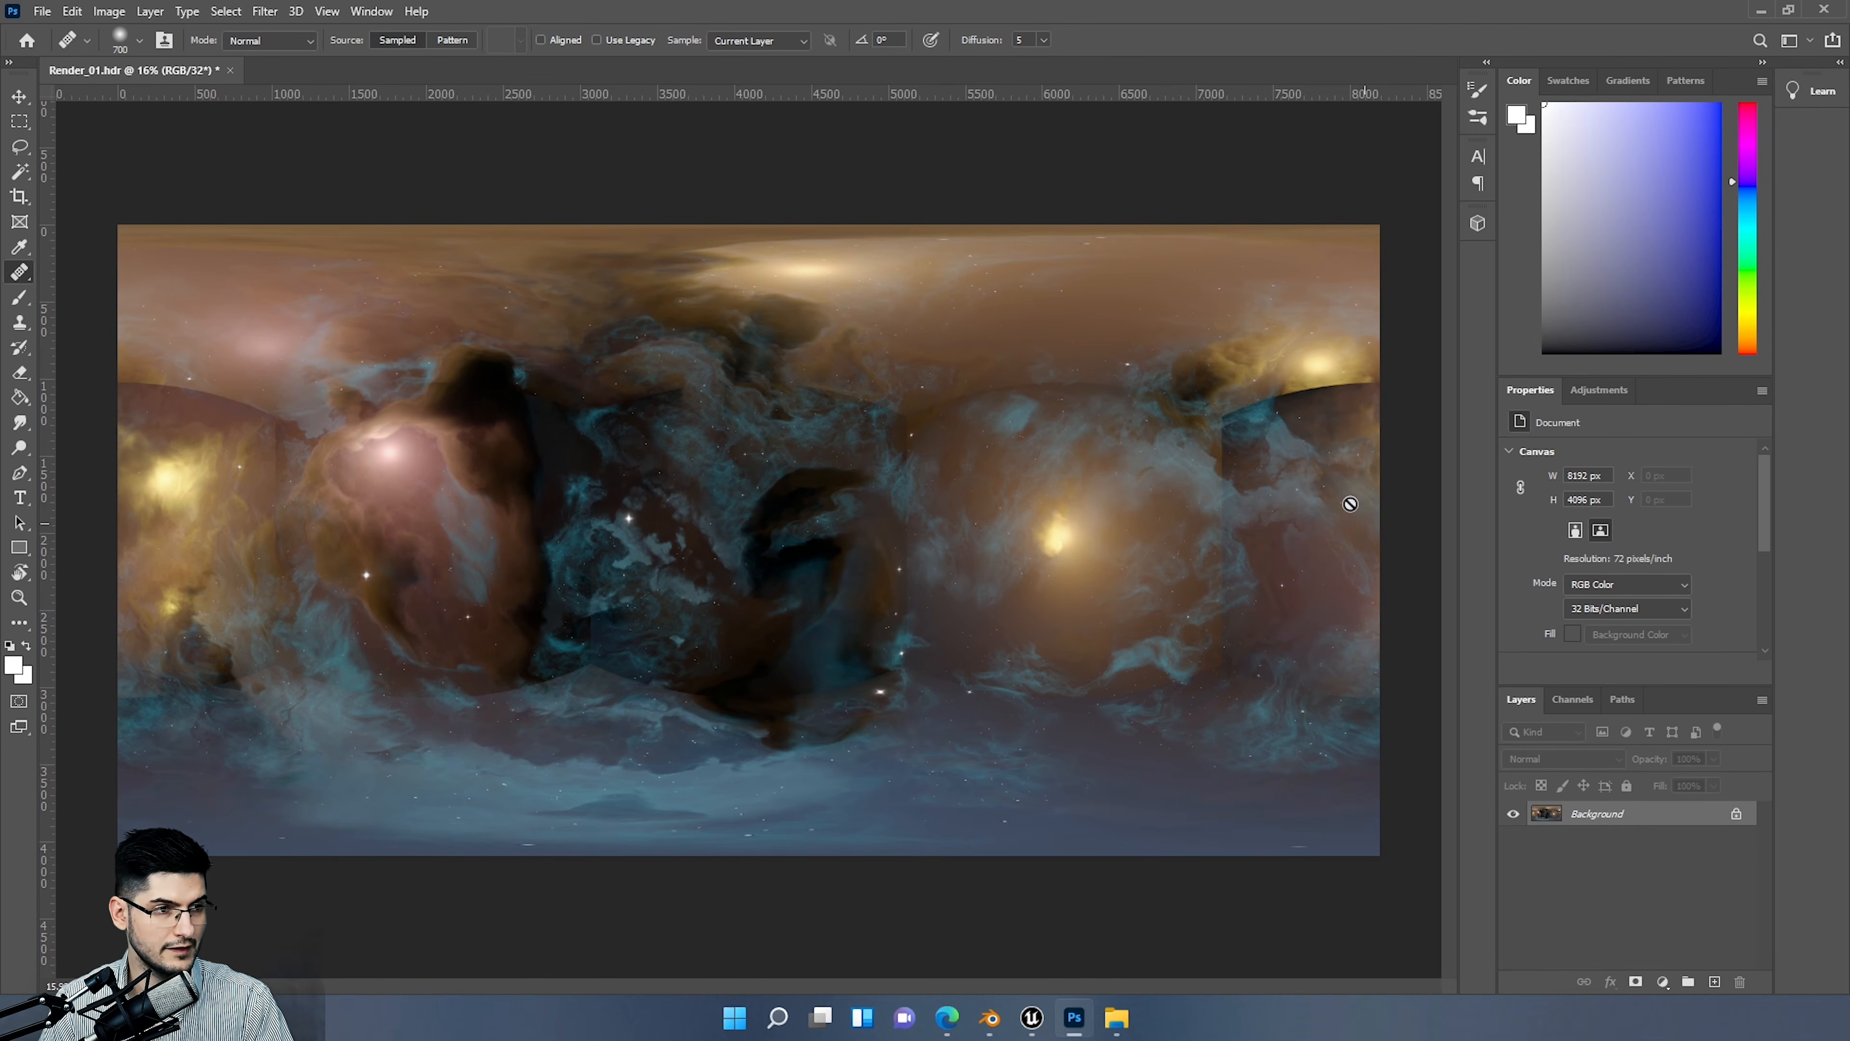
left_click(1810, 11)
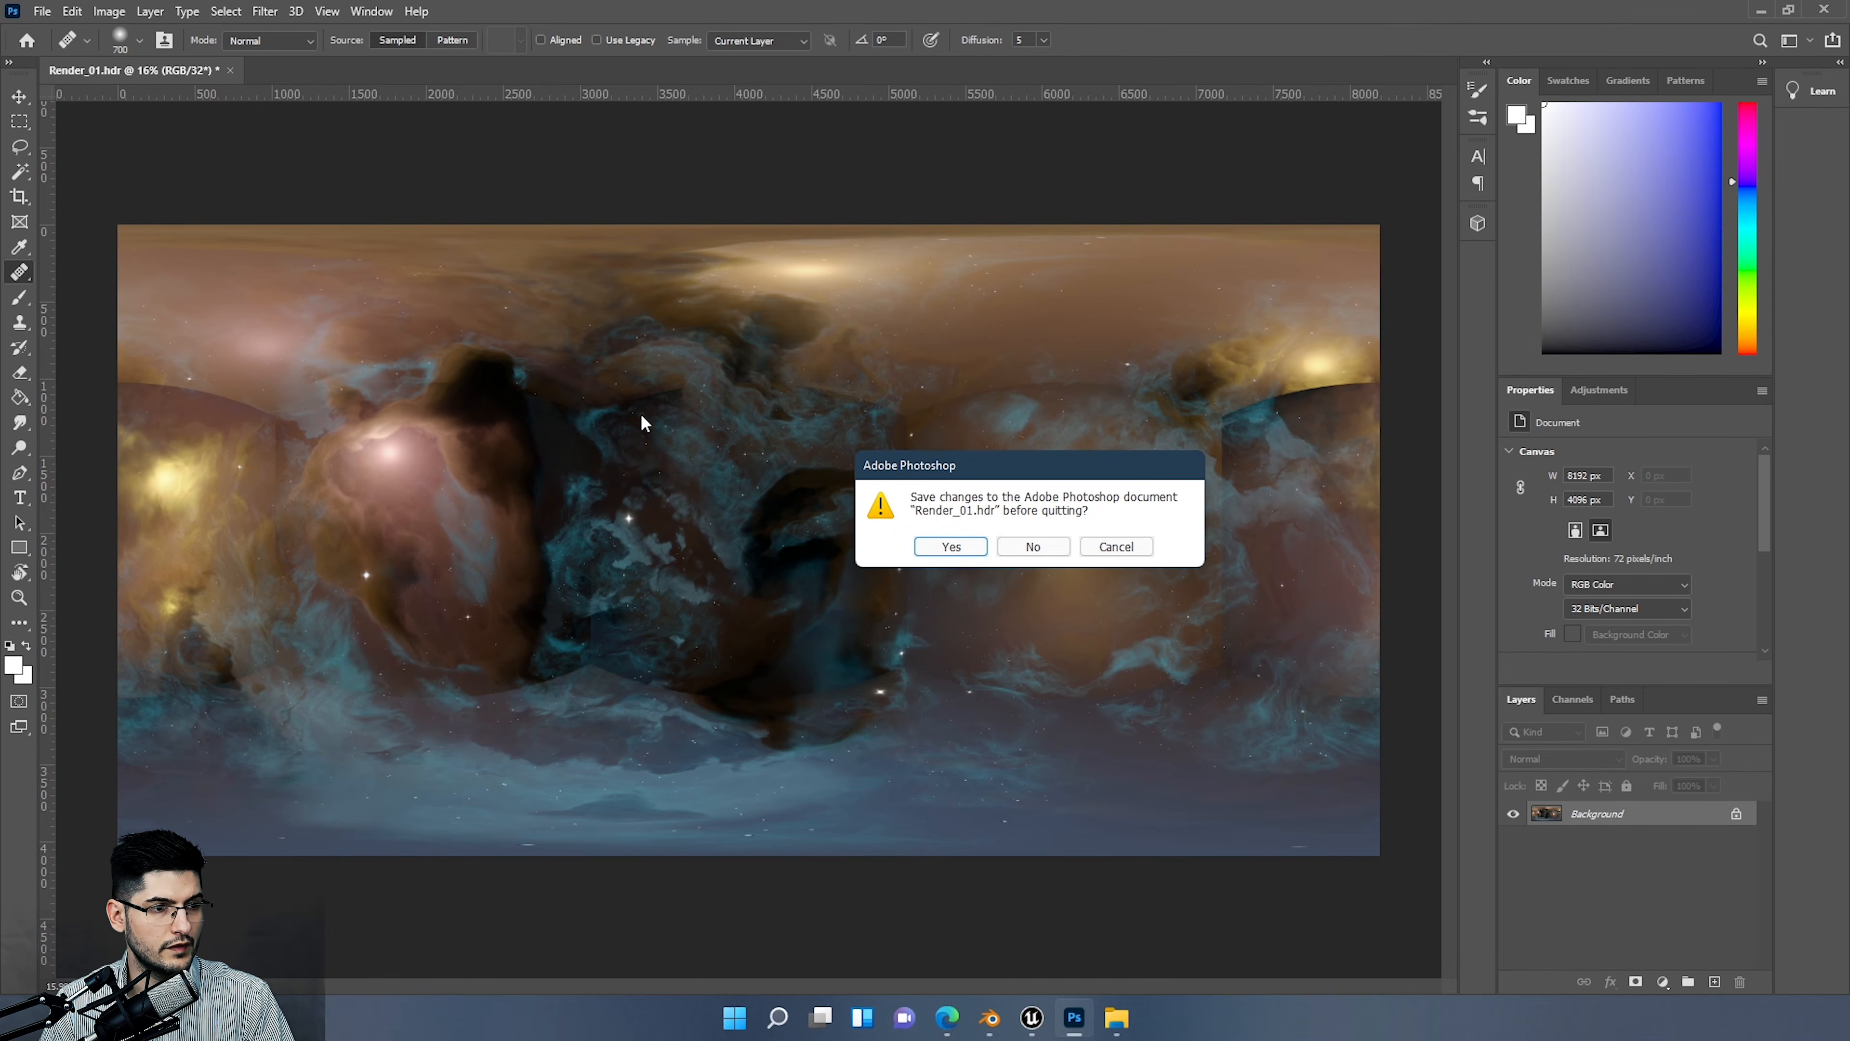
left_click(1025, 548)
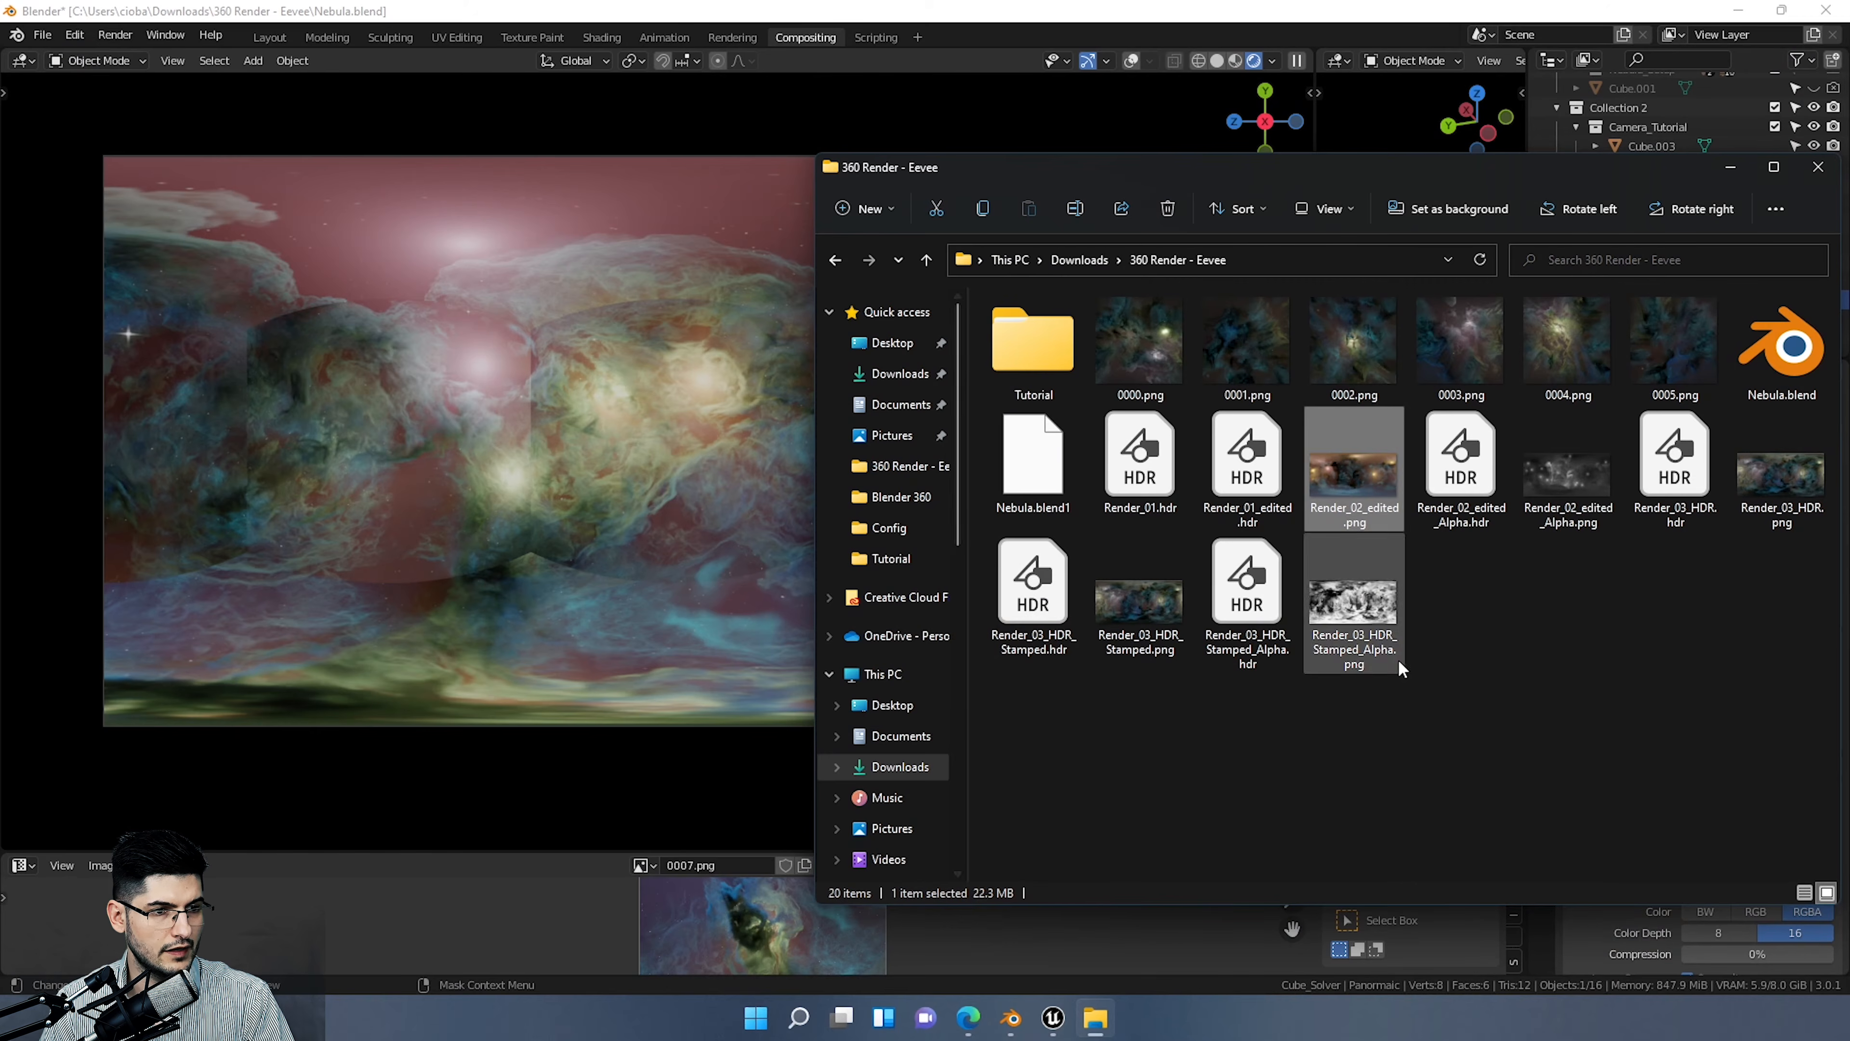
Step: View Render_02_edited.png from the 360 Render - Eevee folder and close the image viewer
left_click(1377, 672)
double_click(1336, 483)
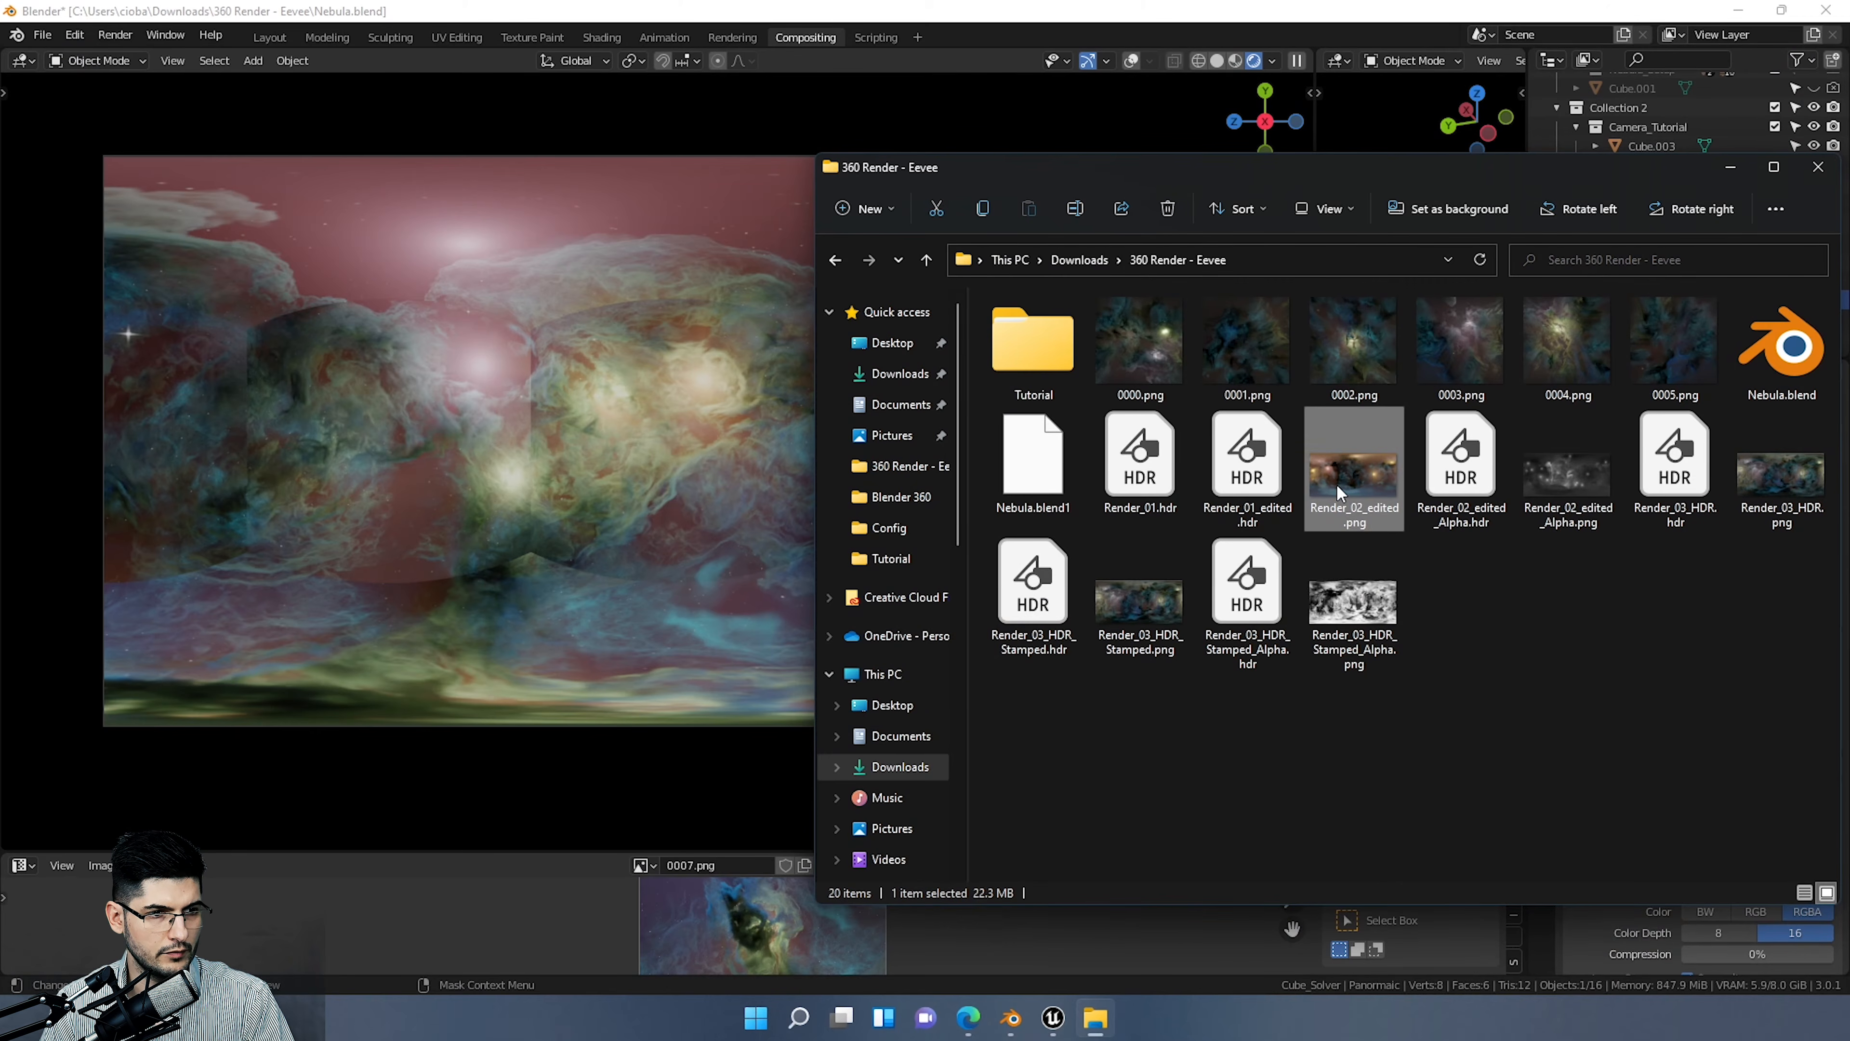
left_click(1827, 15)
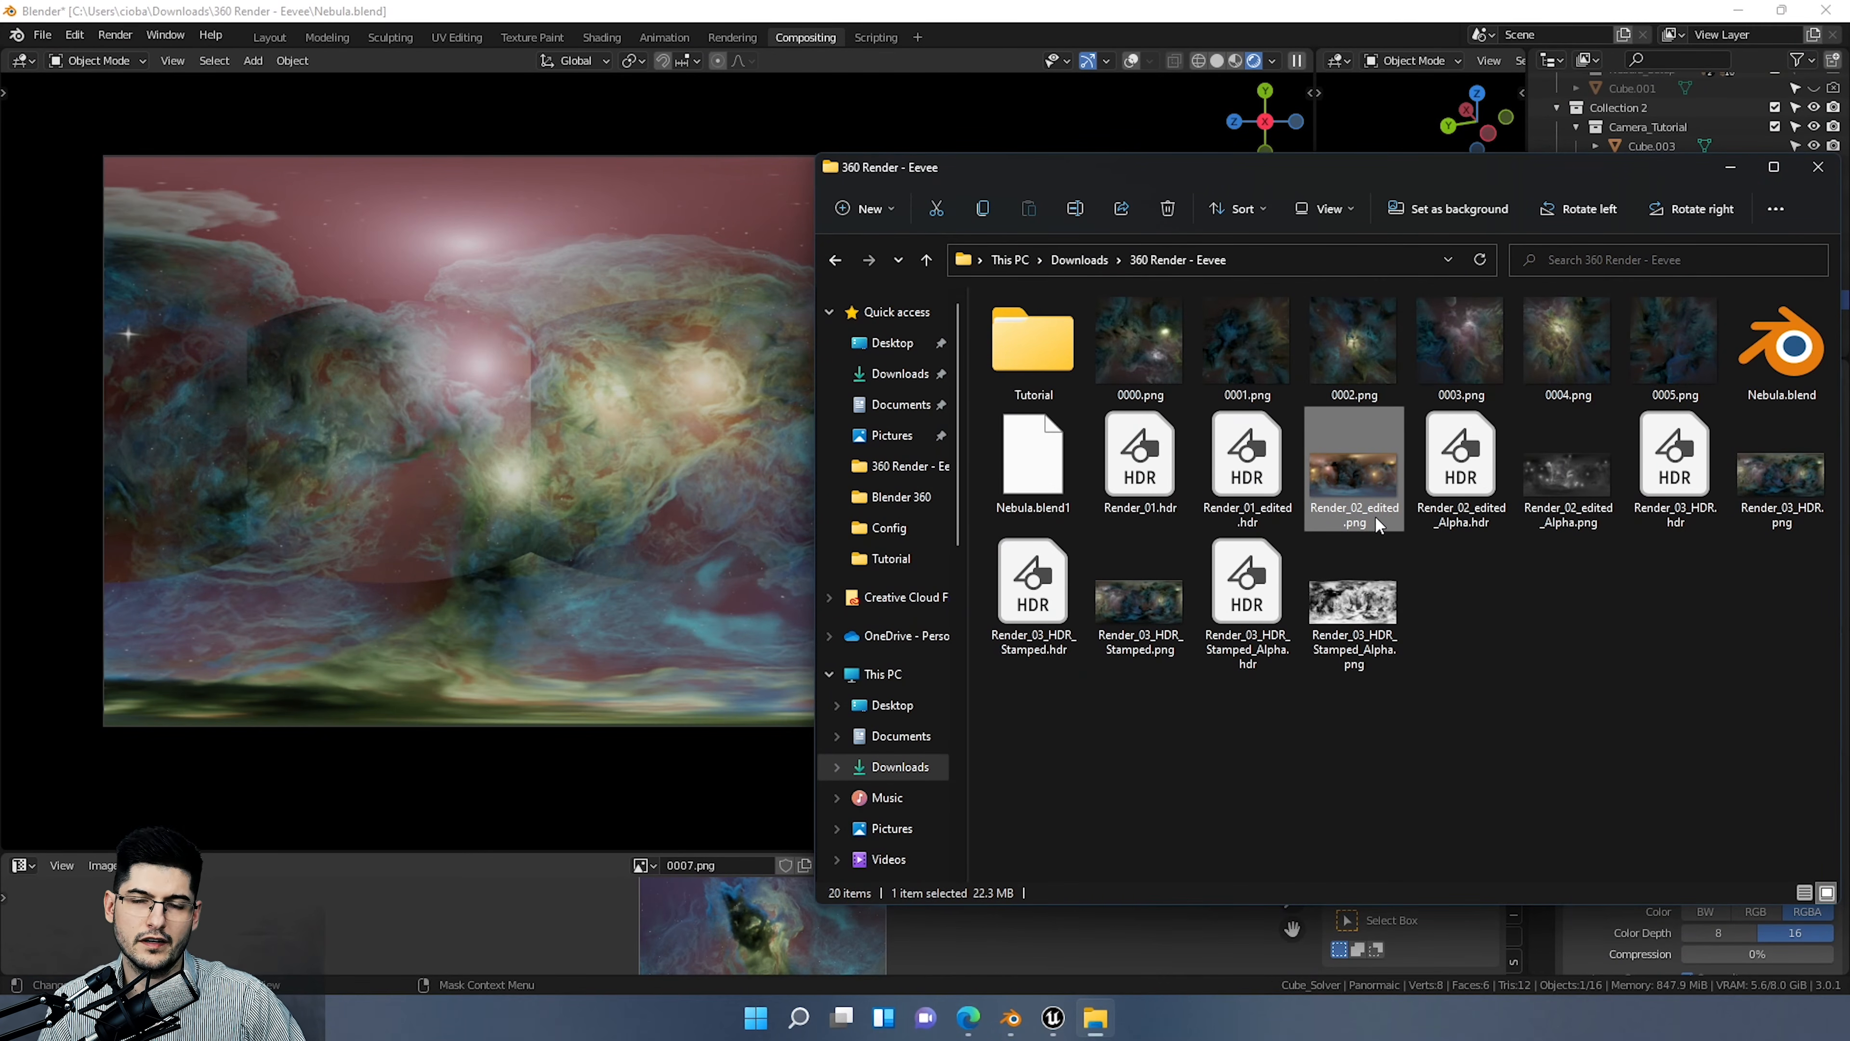
mouse_move(1383, 521)
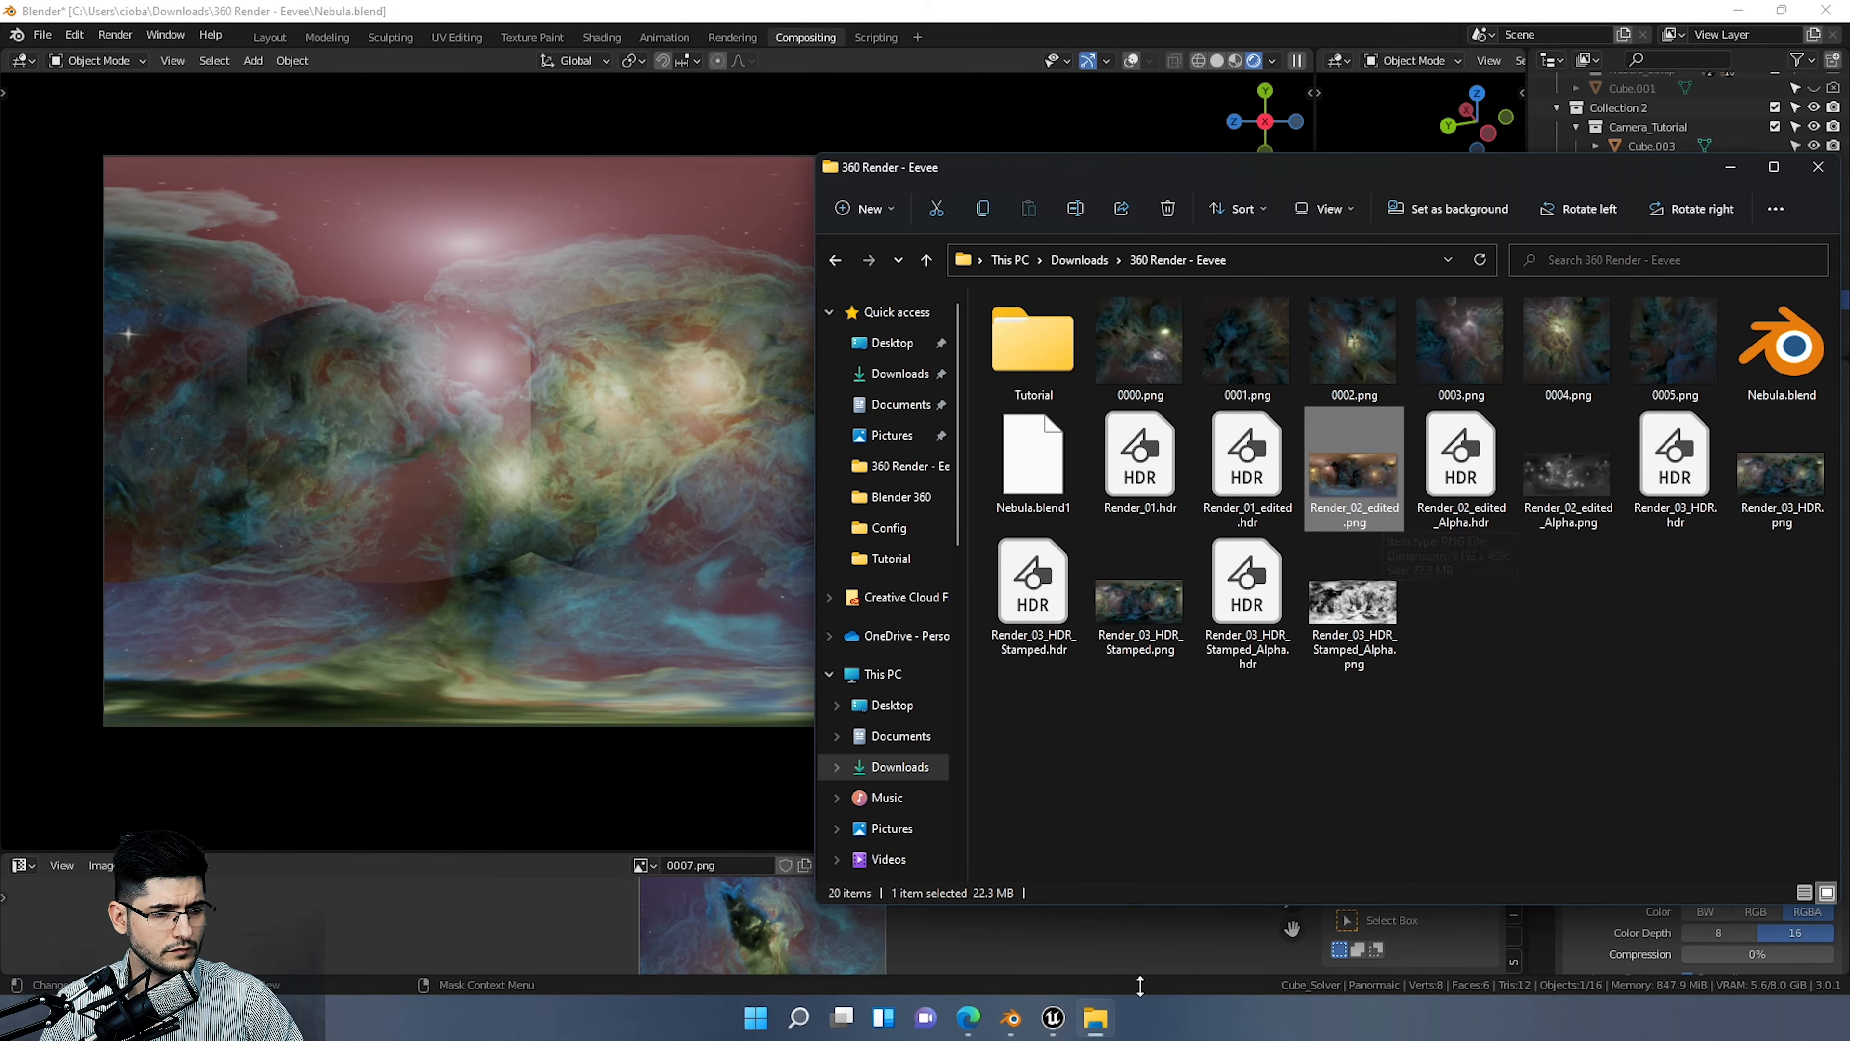
Step: Switch to Unreal Editor, select the Star_System mesh, and open its M_Star_Nebula_Inst material instance in a maximized window
left_click(1053, 1019)
mouse_move(785, 402)
right_mouse_down()
mouse_move(510, 380)
mouse_move(582, 314)
mouse_move(764, 379)
mouse_move(582, 306)
mouse_move(787, 270)
mouse_move(1030, 443)
mouse_move(946, 408)
mouse_move(1056, 467)
mouse_move(1006, 437)
mouse_move(1020, 475)
mouse_move(874, 430)
mouse_move(765, 350)
mouse_move(837, 343)
mouse_move(935, 459)
mouse_move(882, 423)
mouse_move(968, 312)
right_mouse_up()
left_click(1021, 475)
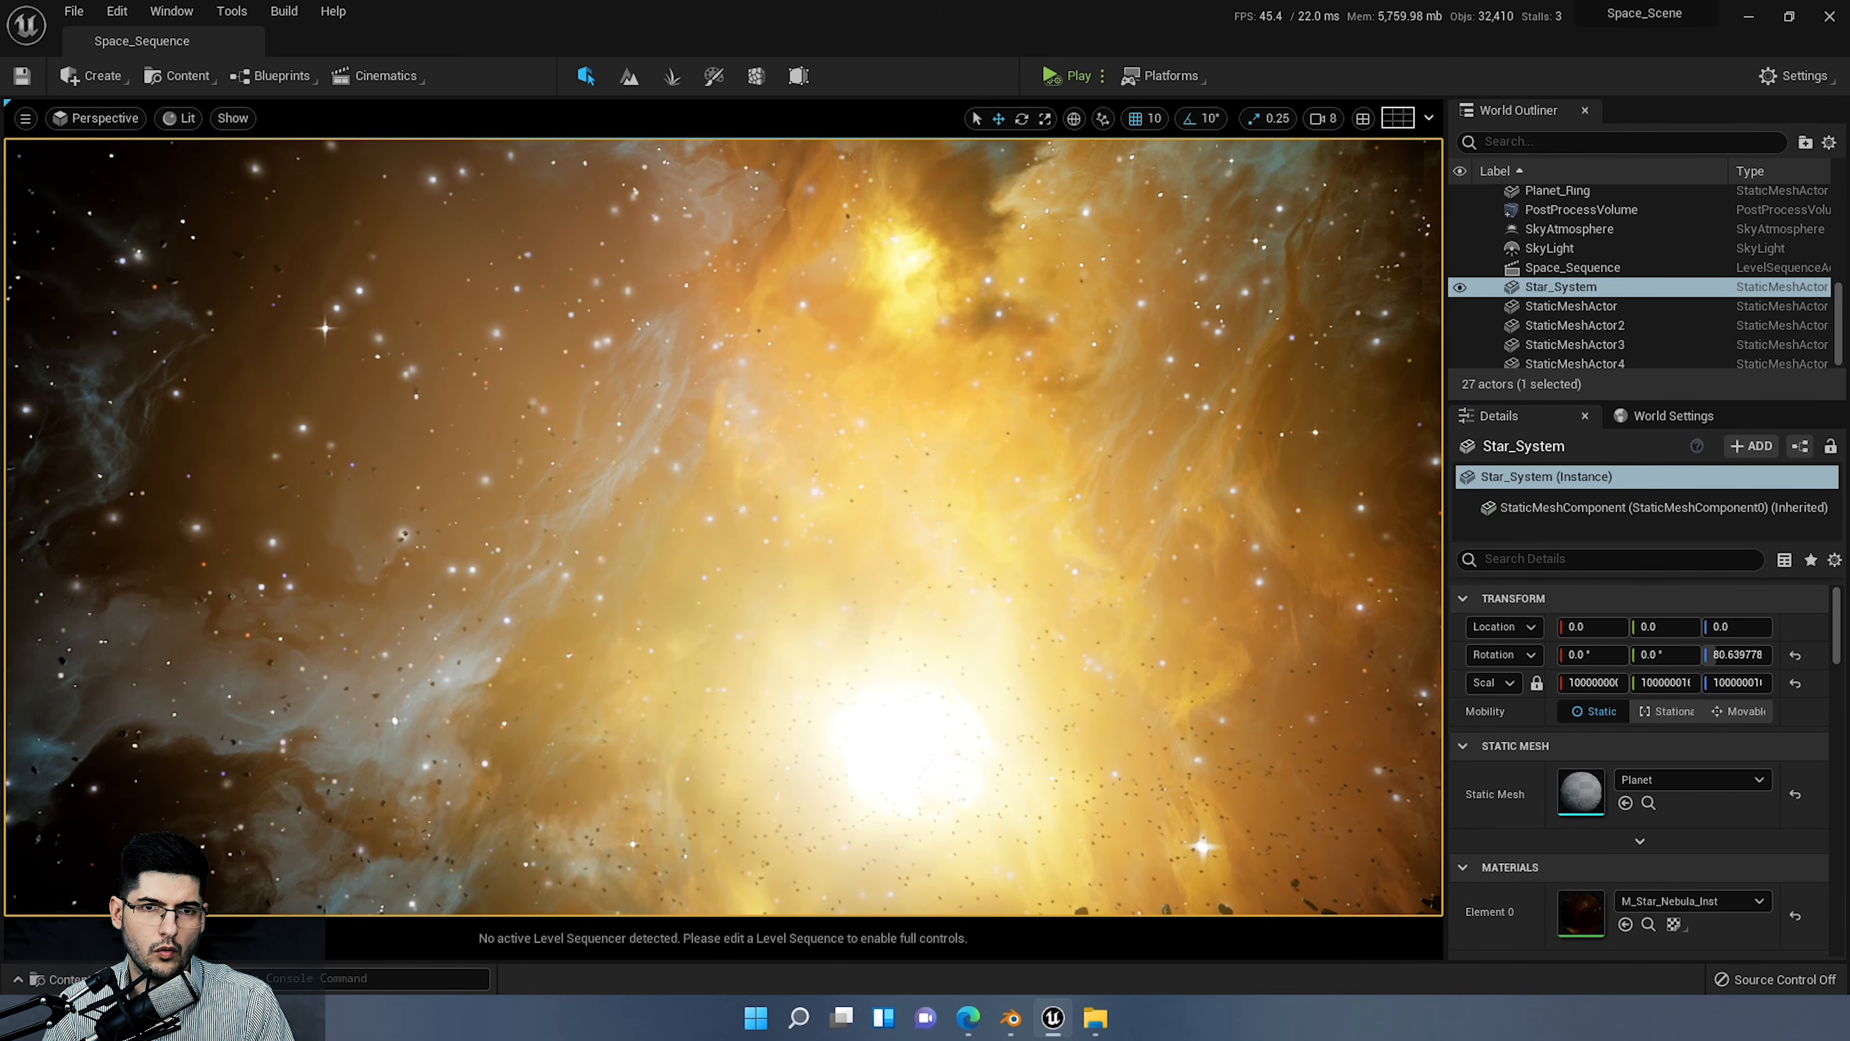
double_click(1580, 913)
left_click_drag(1690, 300, 583, 2)
scroll(844, 488, "down", 3)
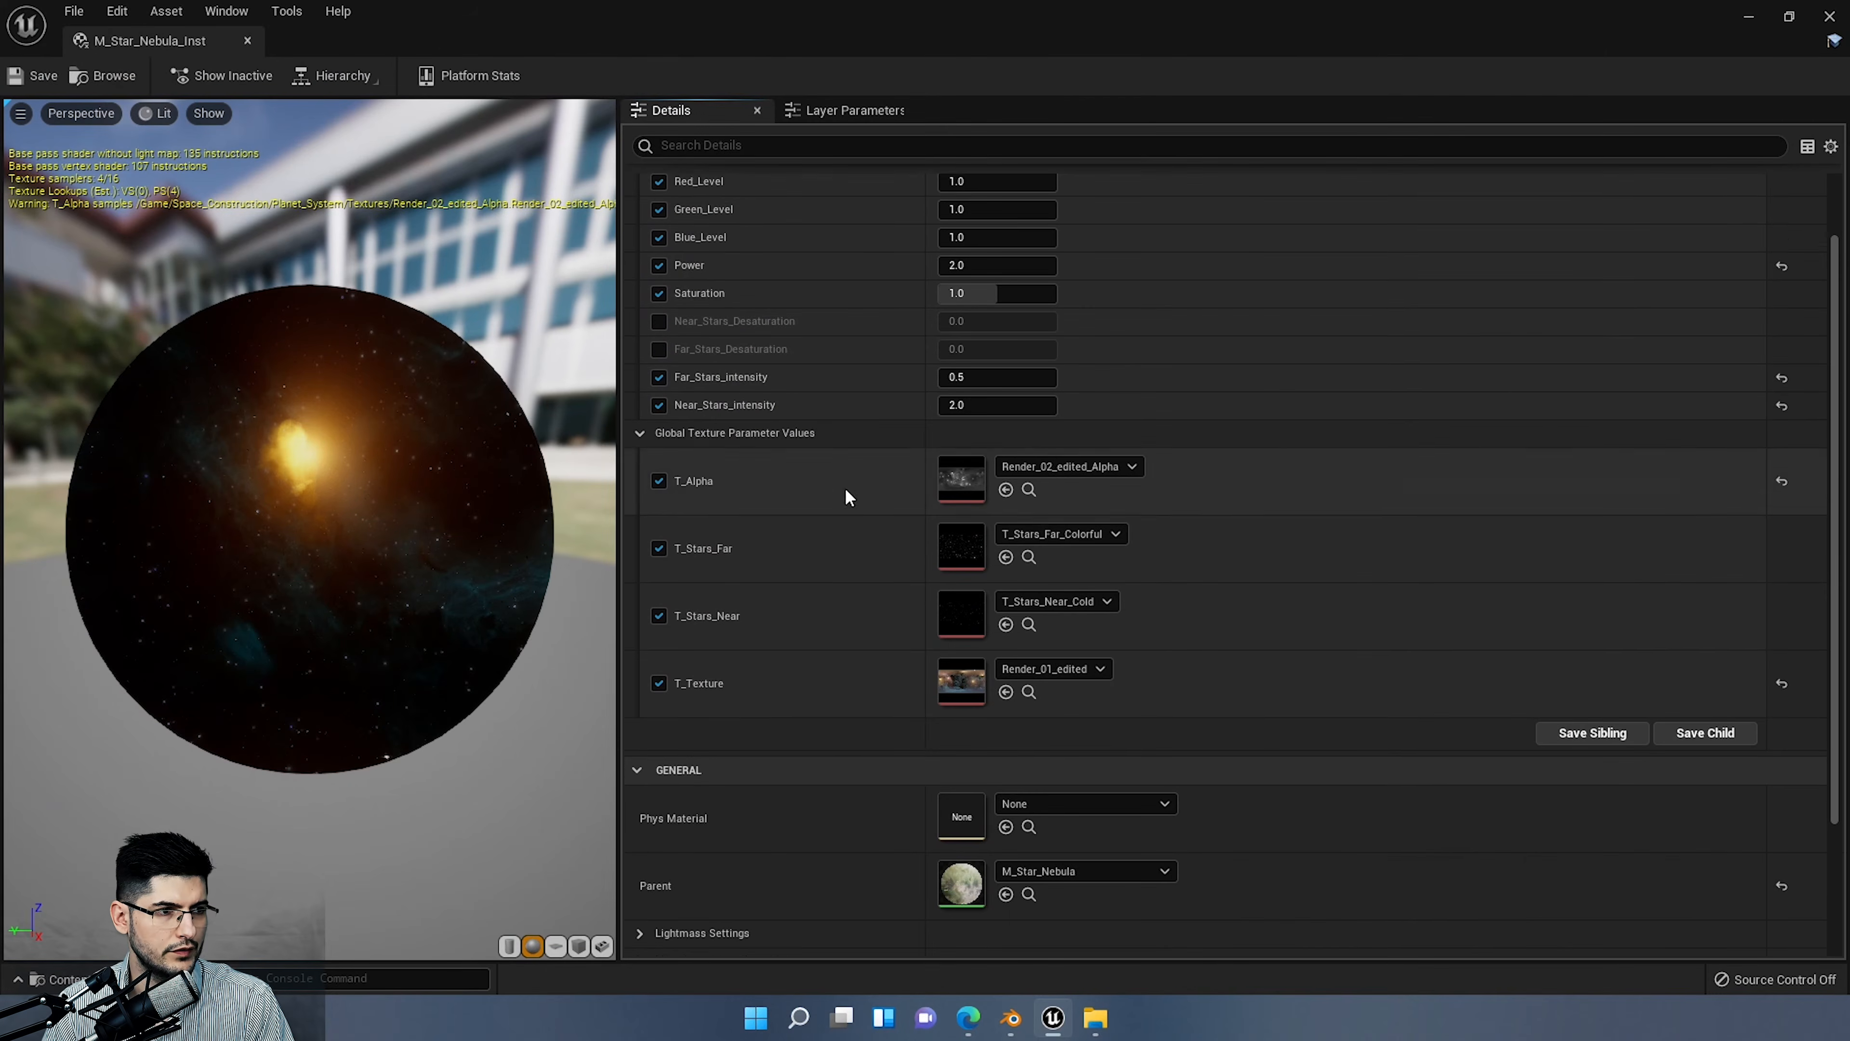
Step: Open the parent material M_Star_Nebula, examine how its node graph feeds the emissive color, and close it
left_click(339, 77)
left_click(437, 172)
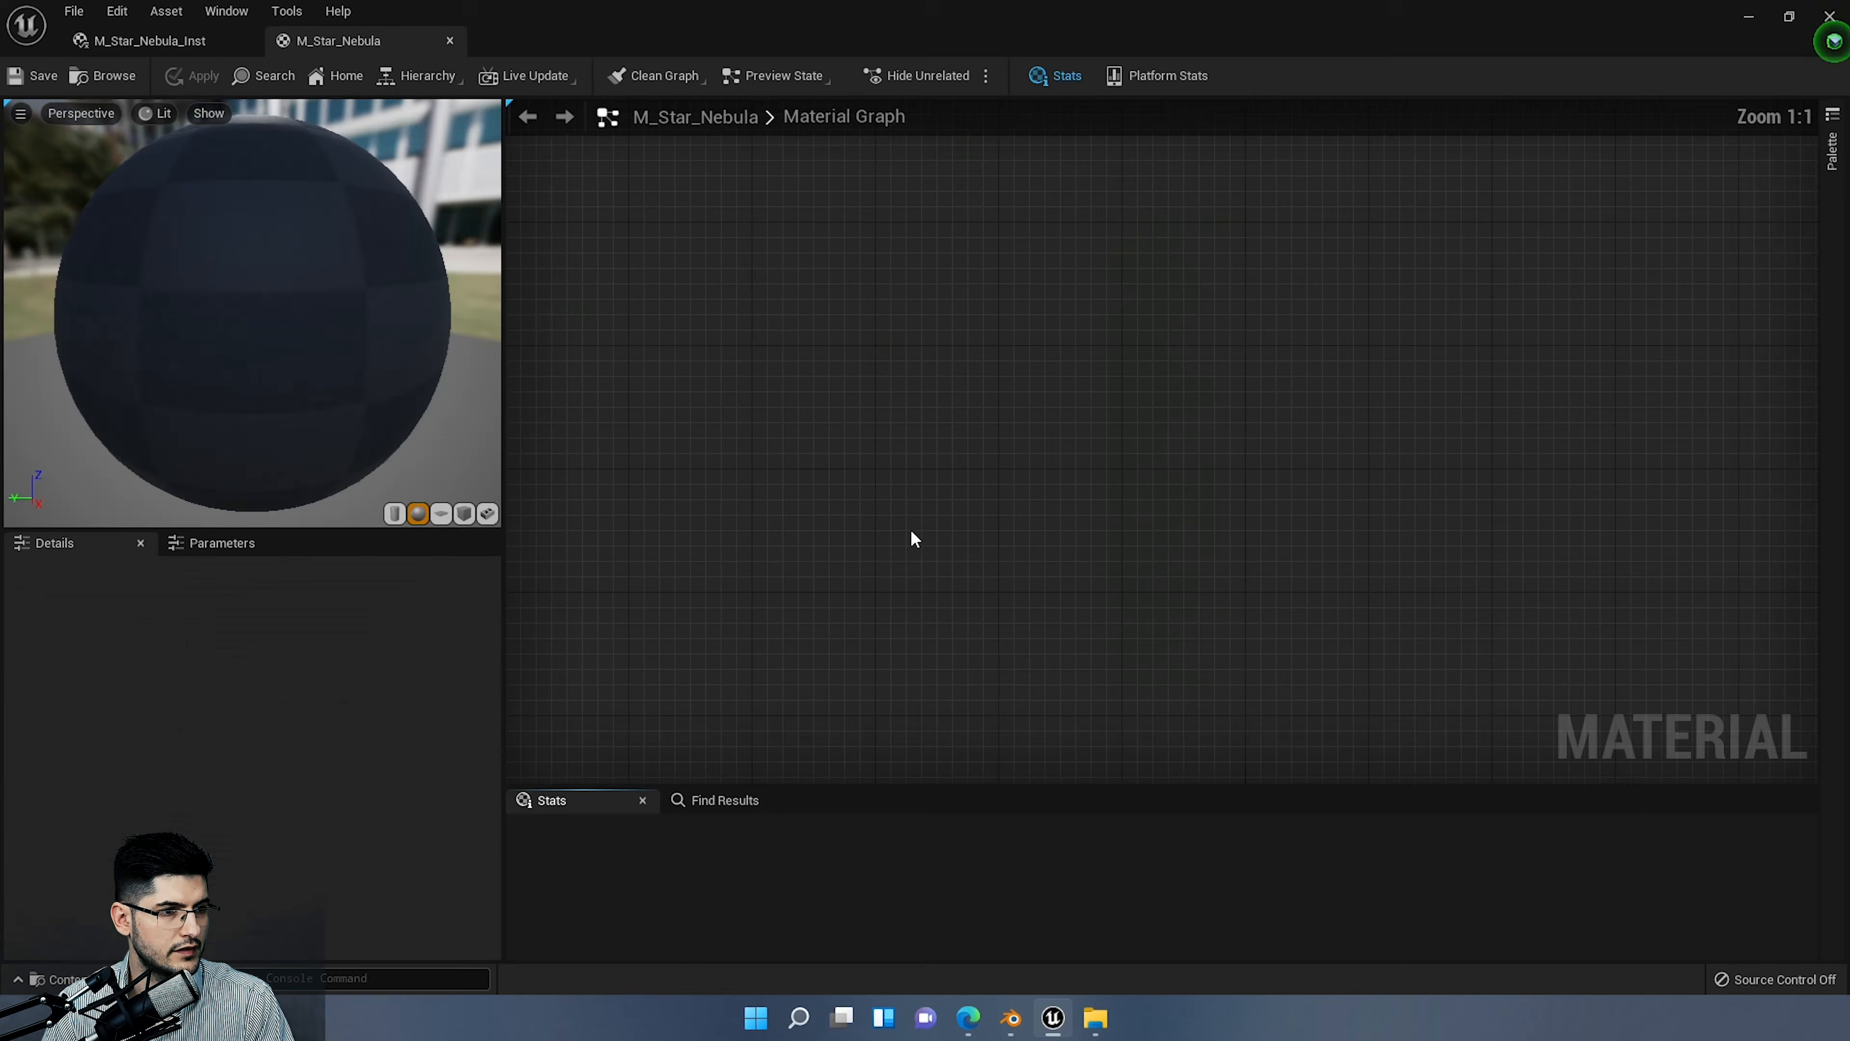
scroll(911, 529, "down", 6)
right_click_drag(911, 529, 1381, 519)
scroll(1348, 511, "up", 3)
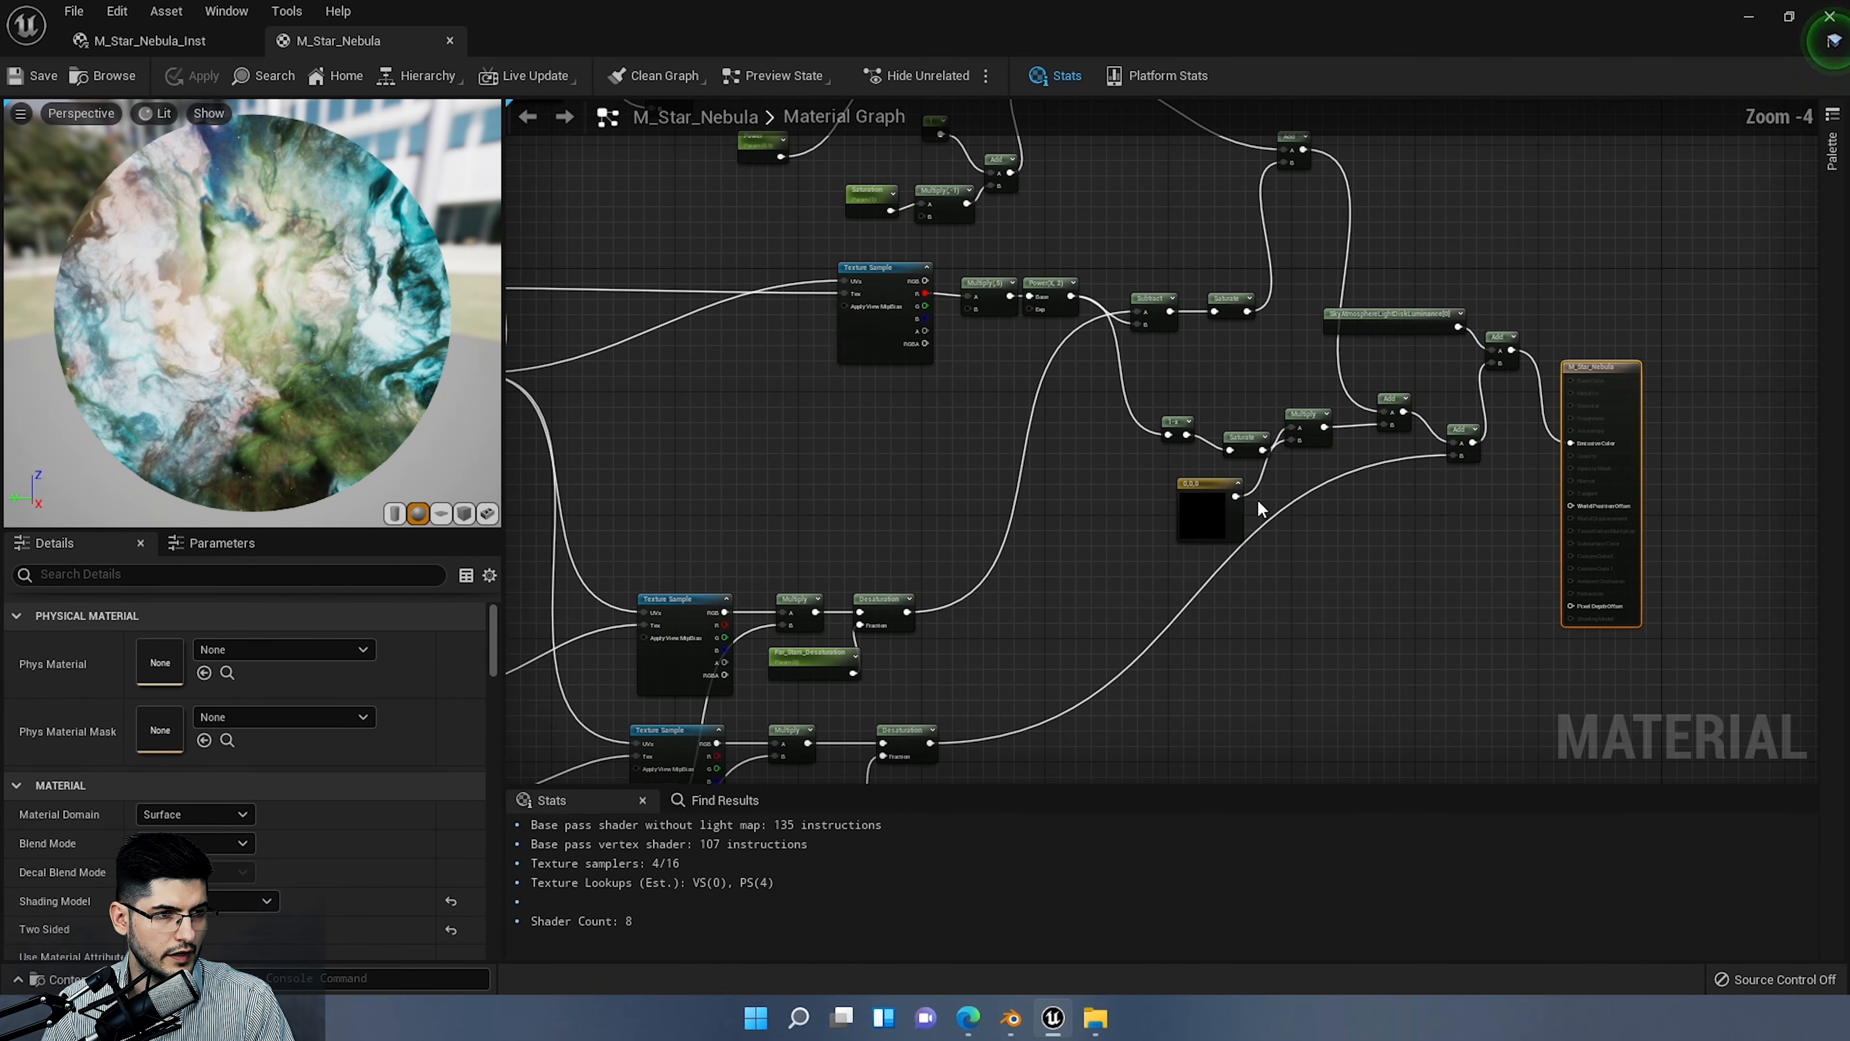
right_click(1176, 546)
scroll(1141, 528, "down", 1)
right_click_drag(1011, 481, 1078, 629)
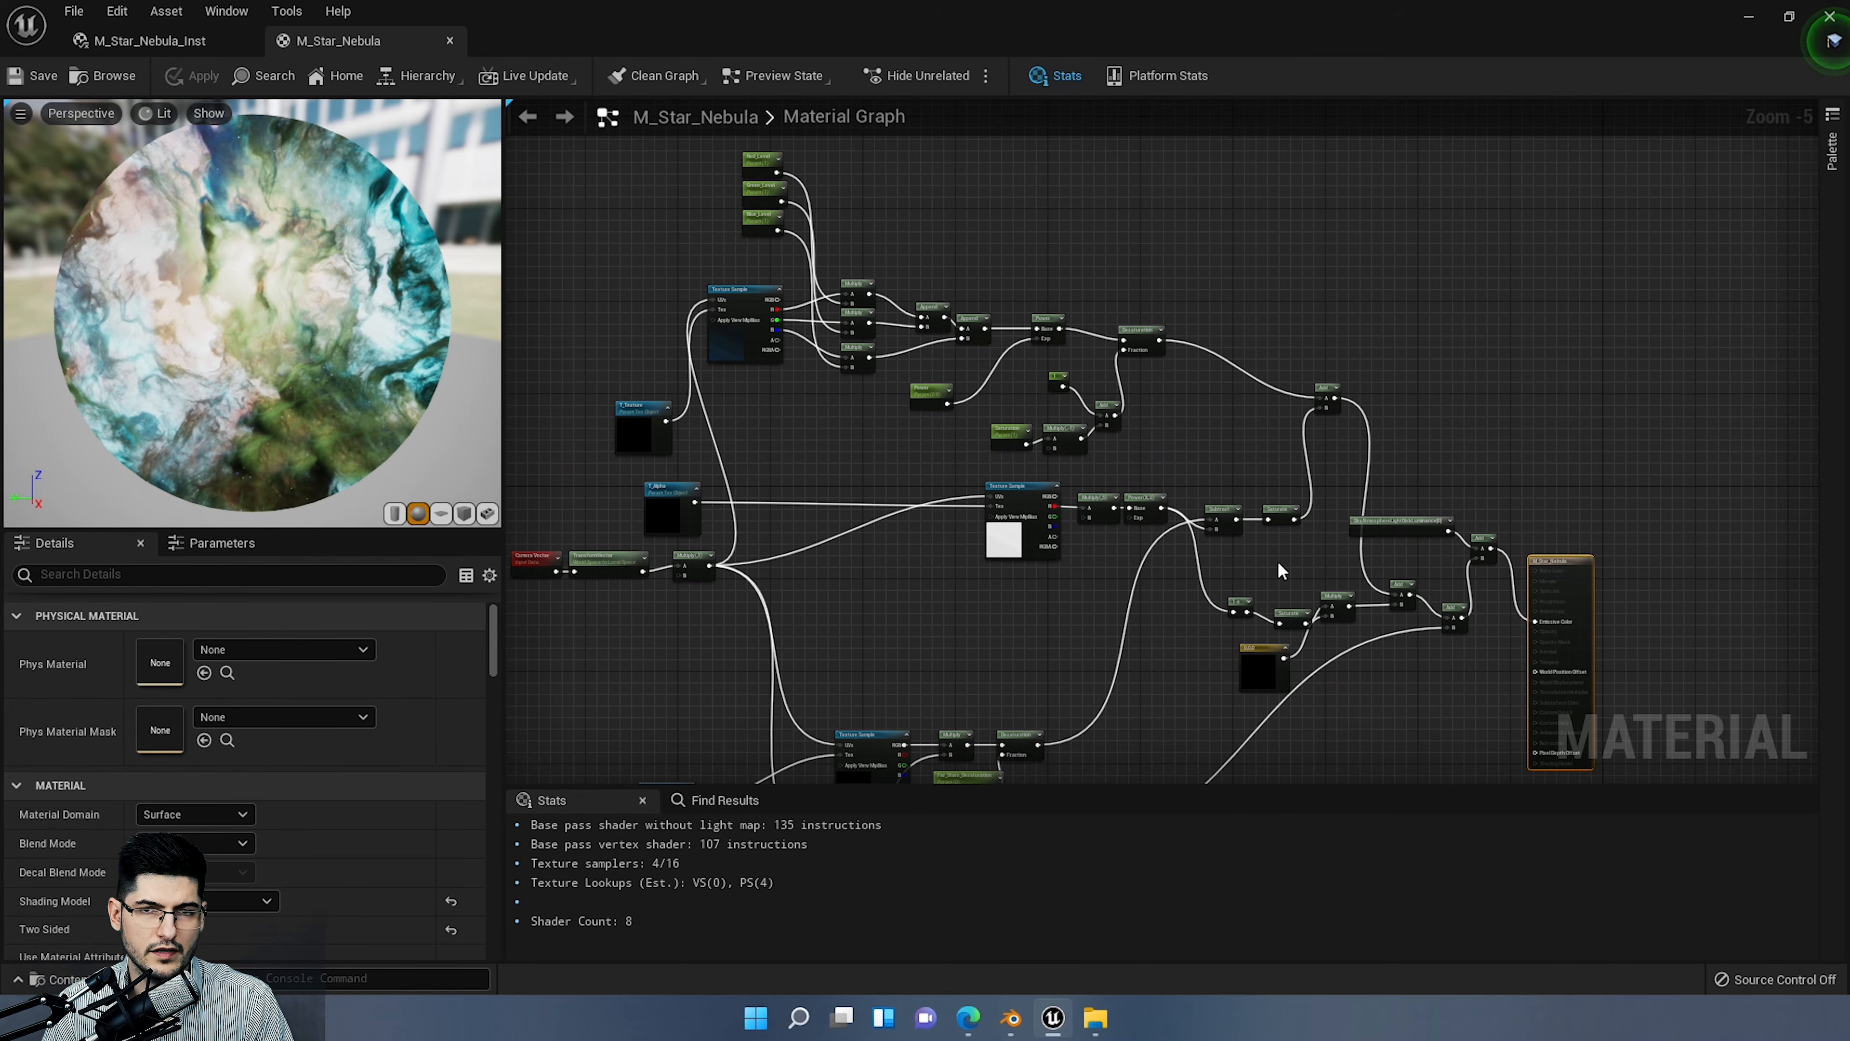
scroll(1122, 522, "up", 4)
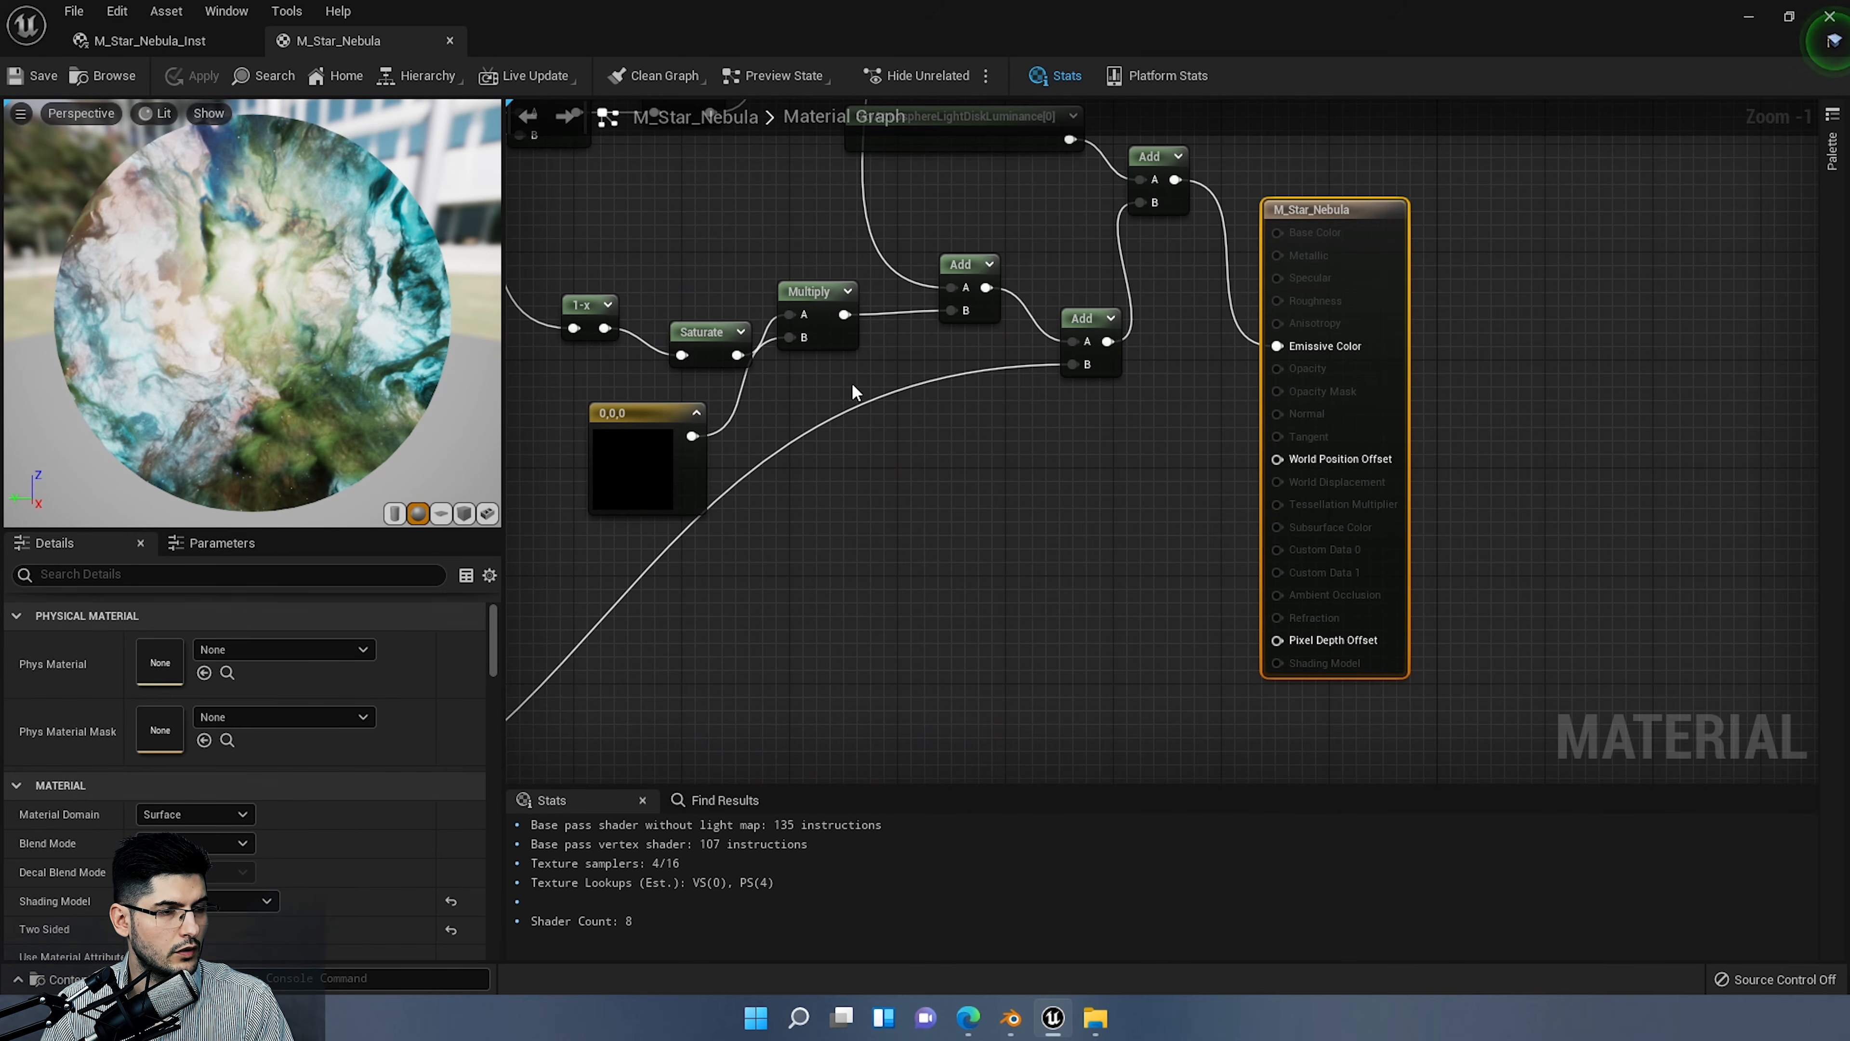
left_click(449, 42)
Step: Open the material instance's T_Texture image Render_01_edited and its T_Alpha image Render_02_edited_Alpha to inspect their texture settings
left_click_drag(368, 452, 510, 458)
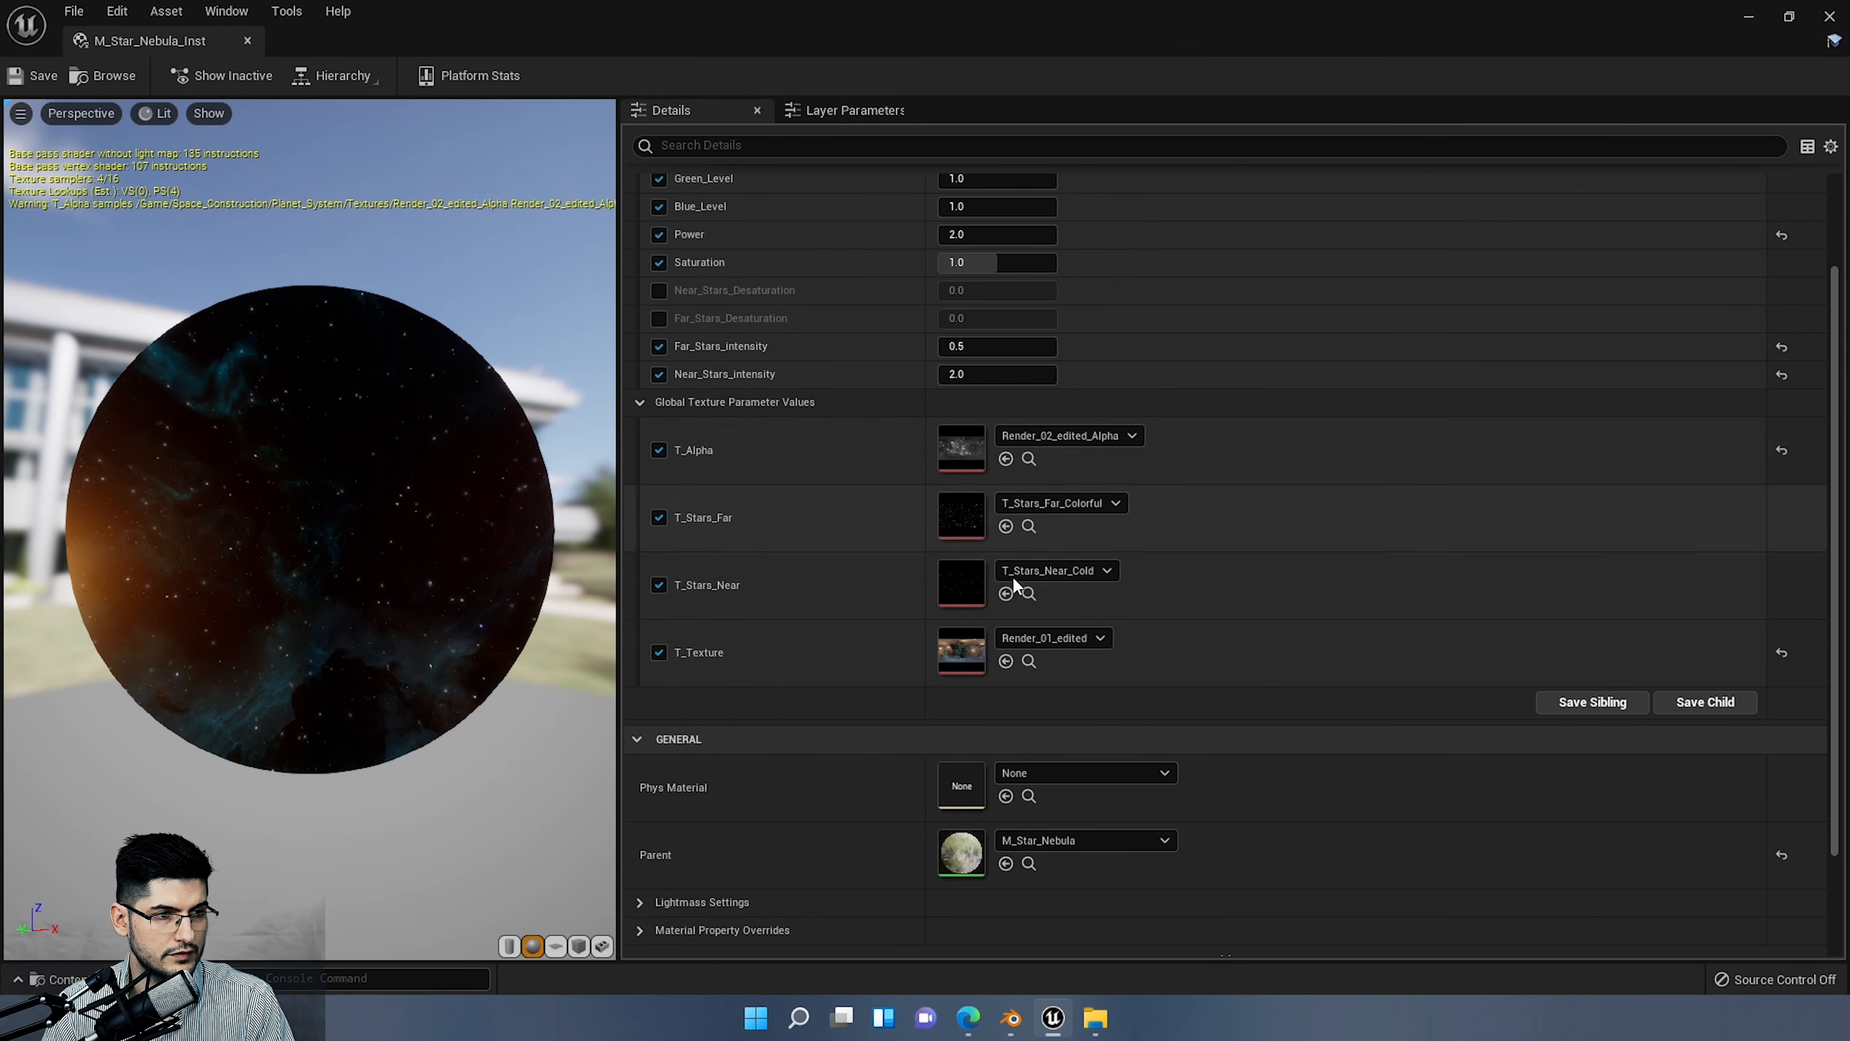
double_click(966, 645)
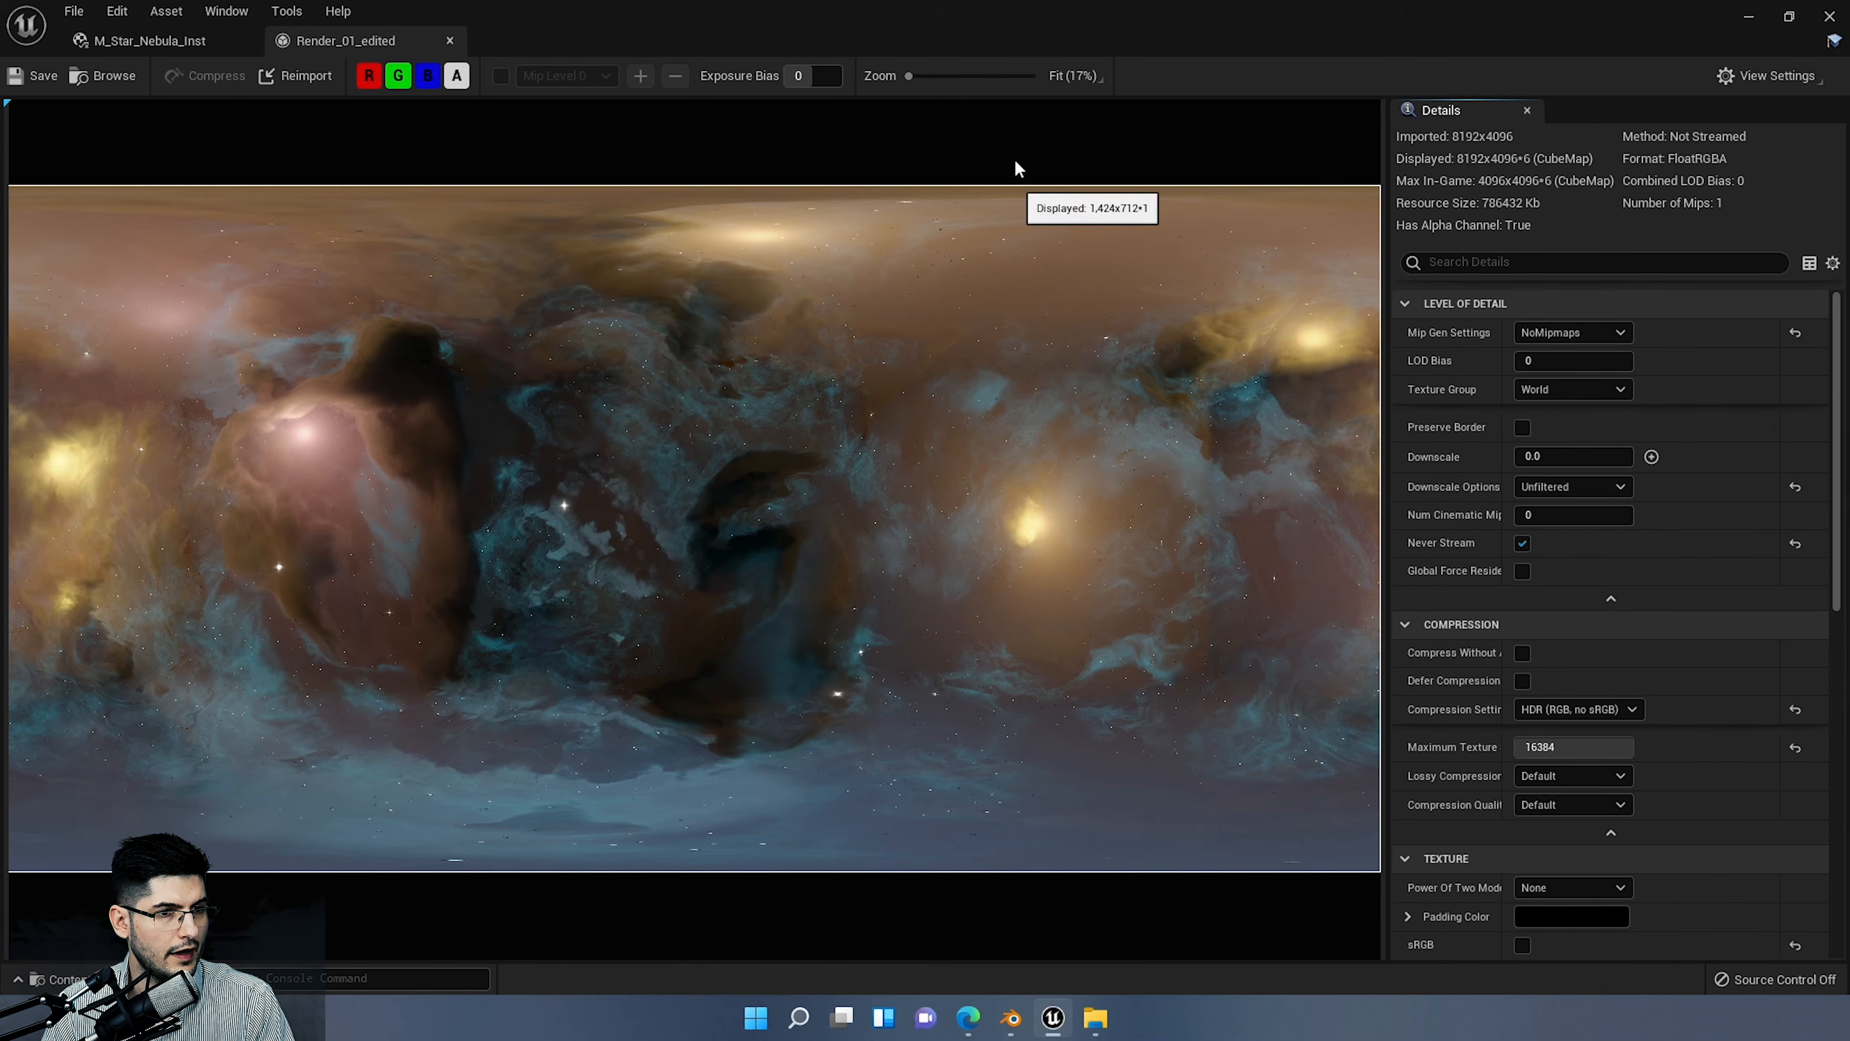
left_click(191, 40)
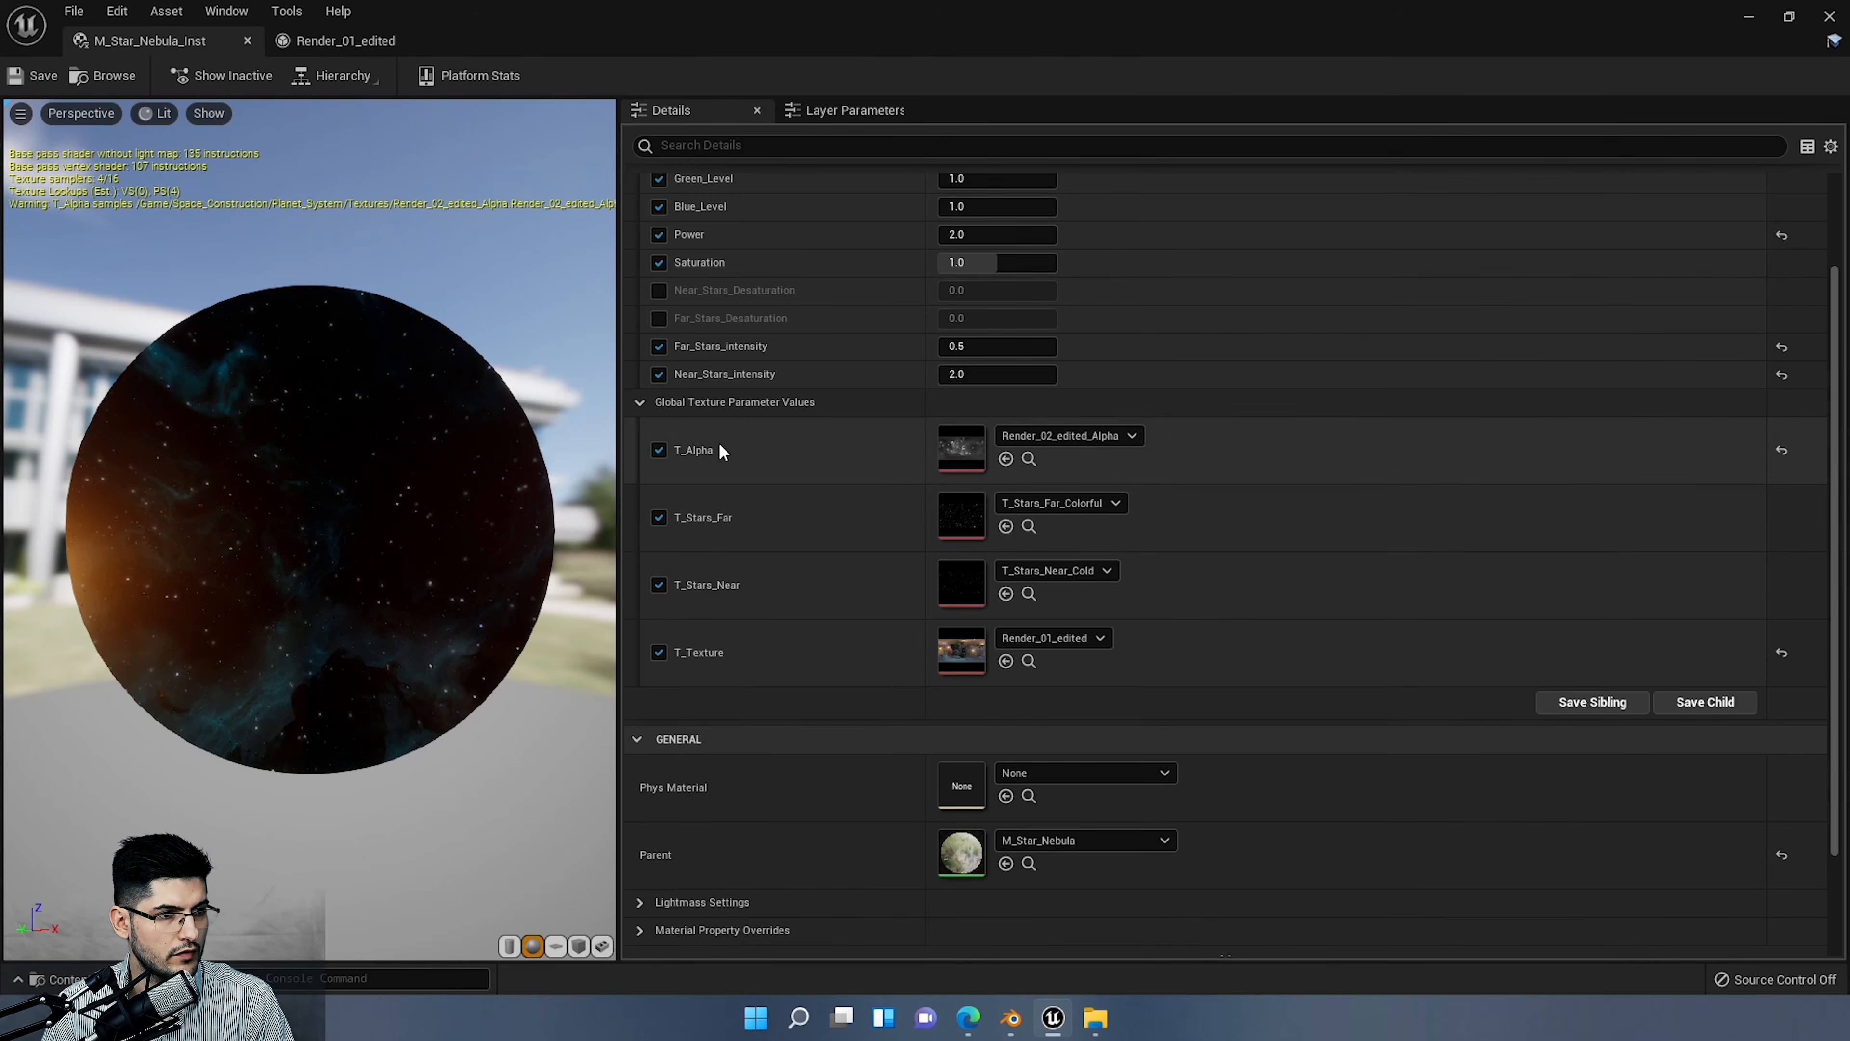
double_click(951, 445)
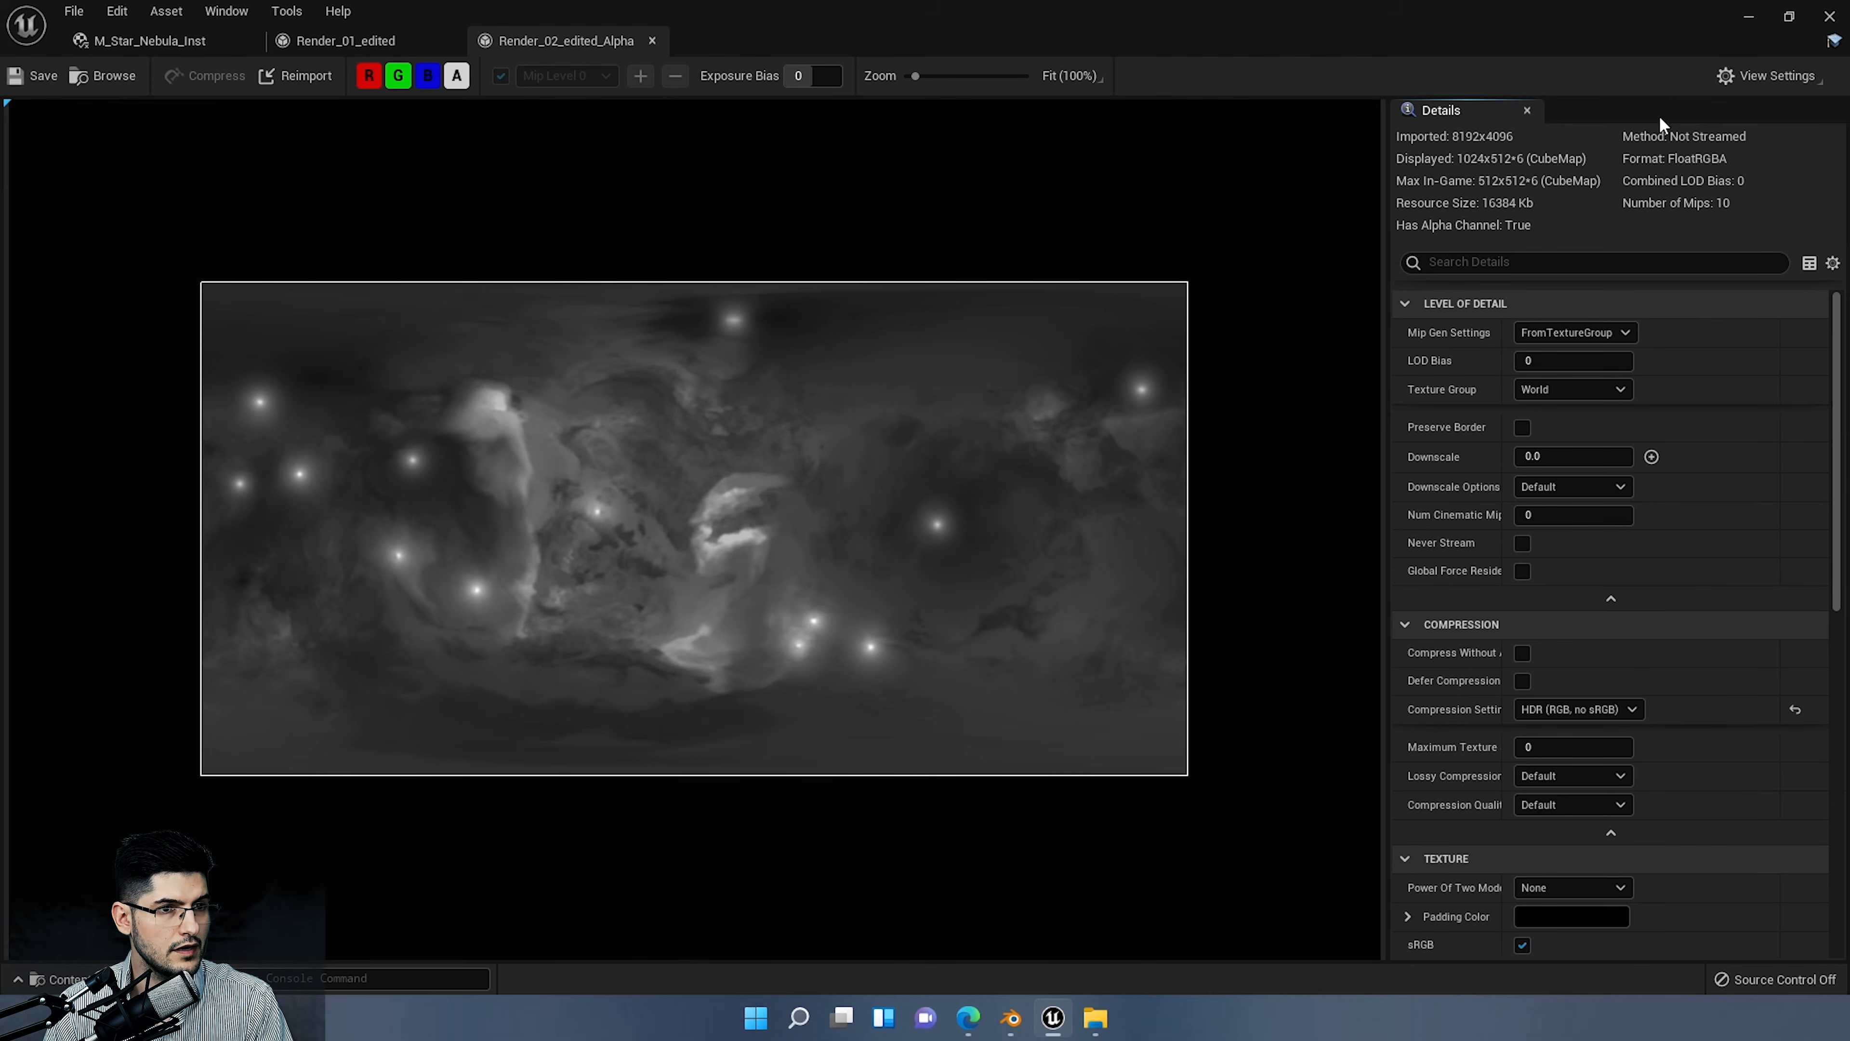
Step: Minimize the texture editor, look around the nebula in the level viewport, and bring the texture editor back
left_click(1748, 16)
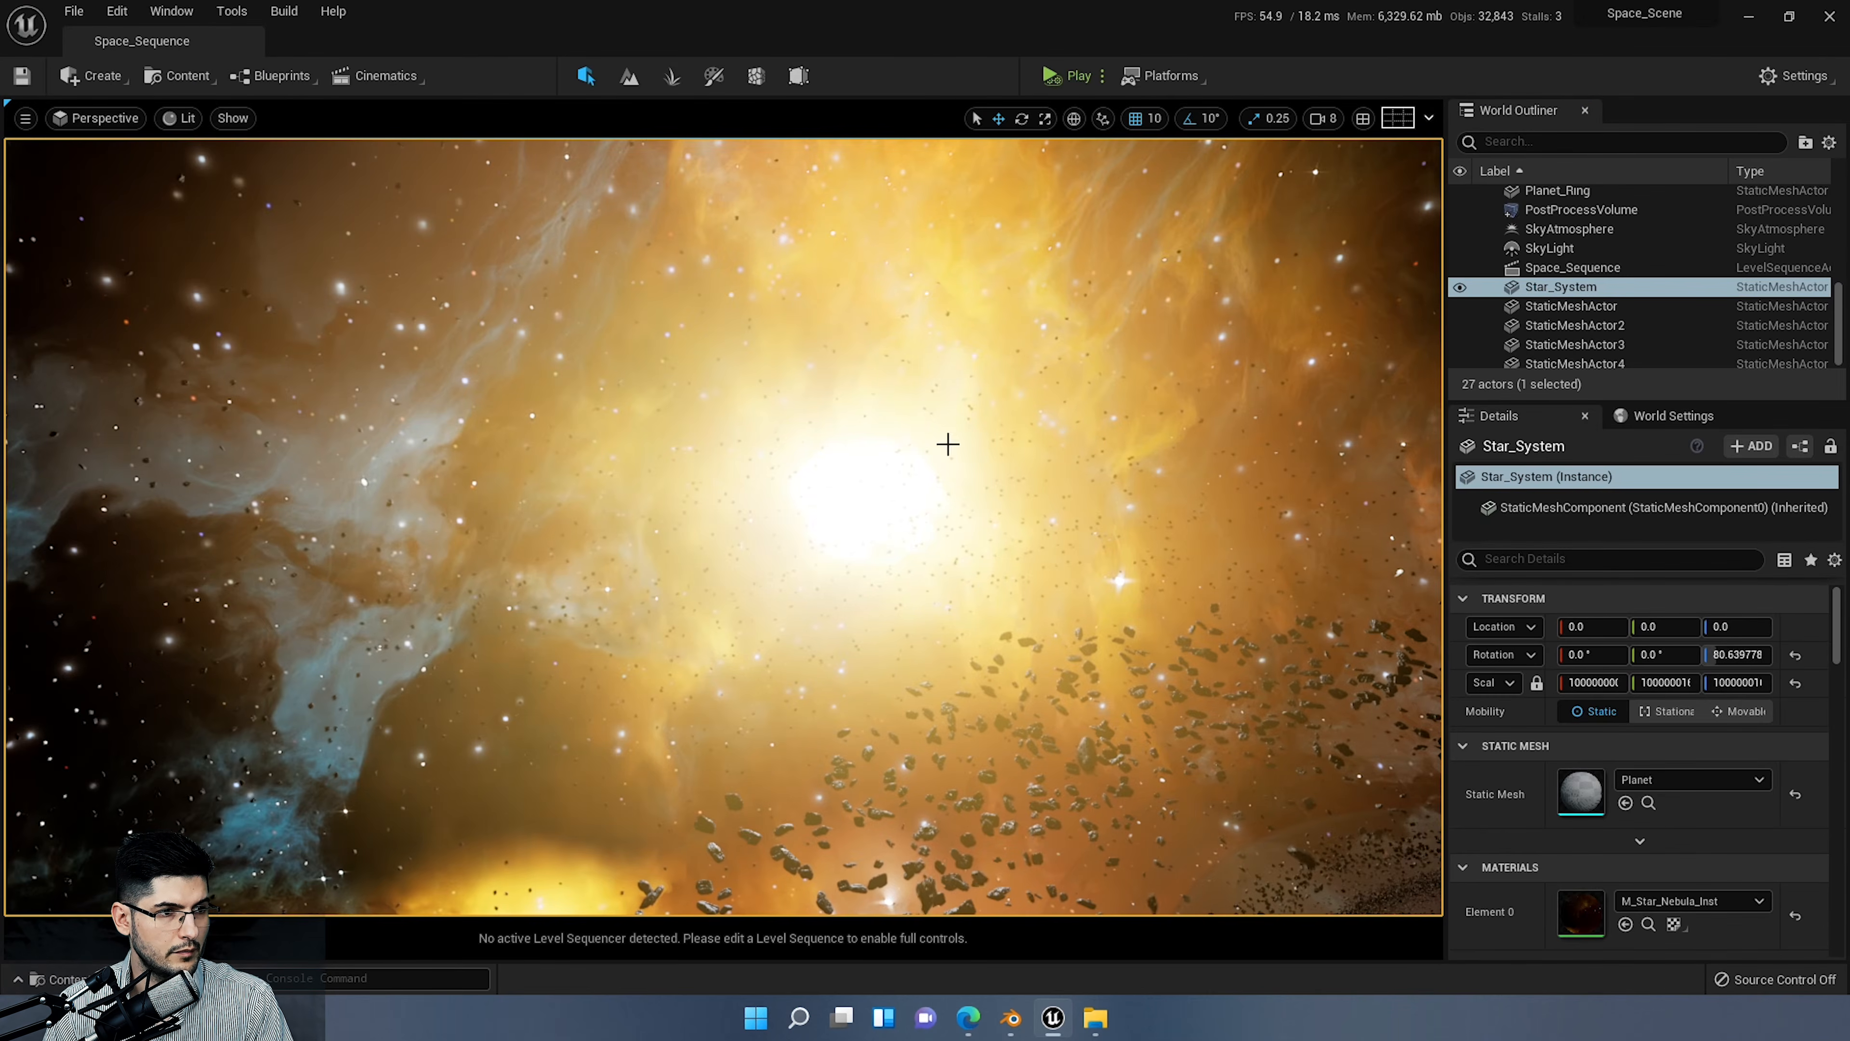
mouse_move(941, 509)
right_mouse_down()
mouse_move(1129, 580)
mouse_move(929, 578)
mouse_move(1122, 521)
mouse_move(939, 506)
mouse_move(969, 513)
right_mouse_up()
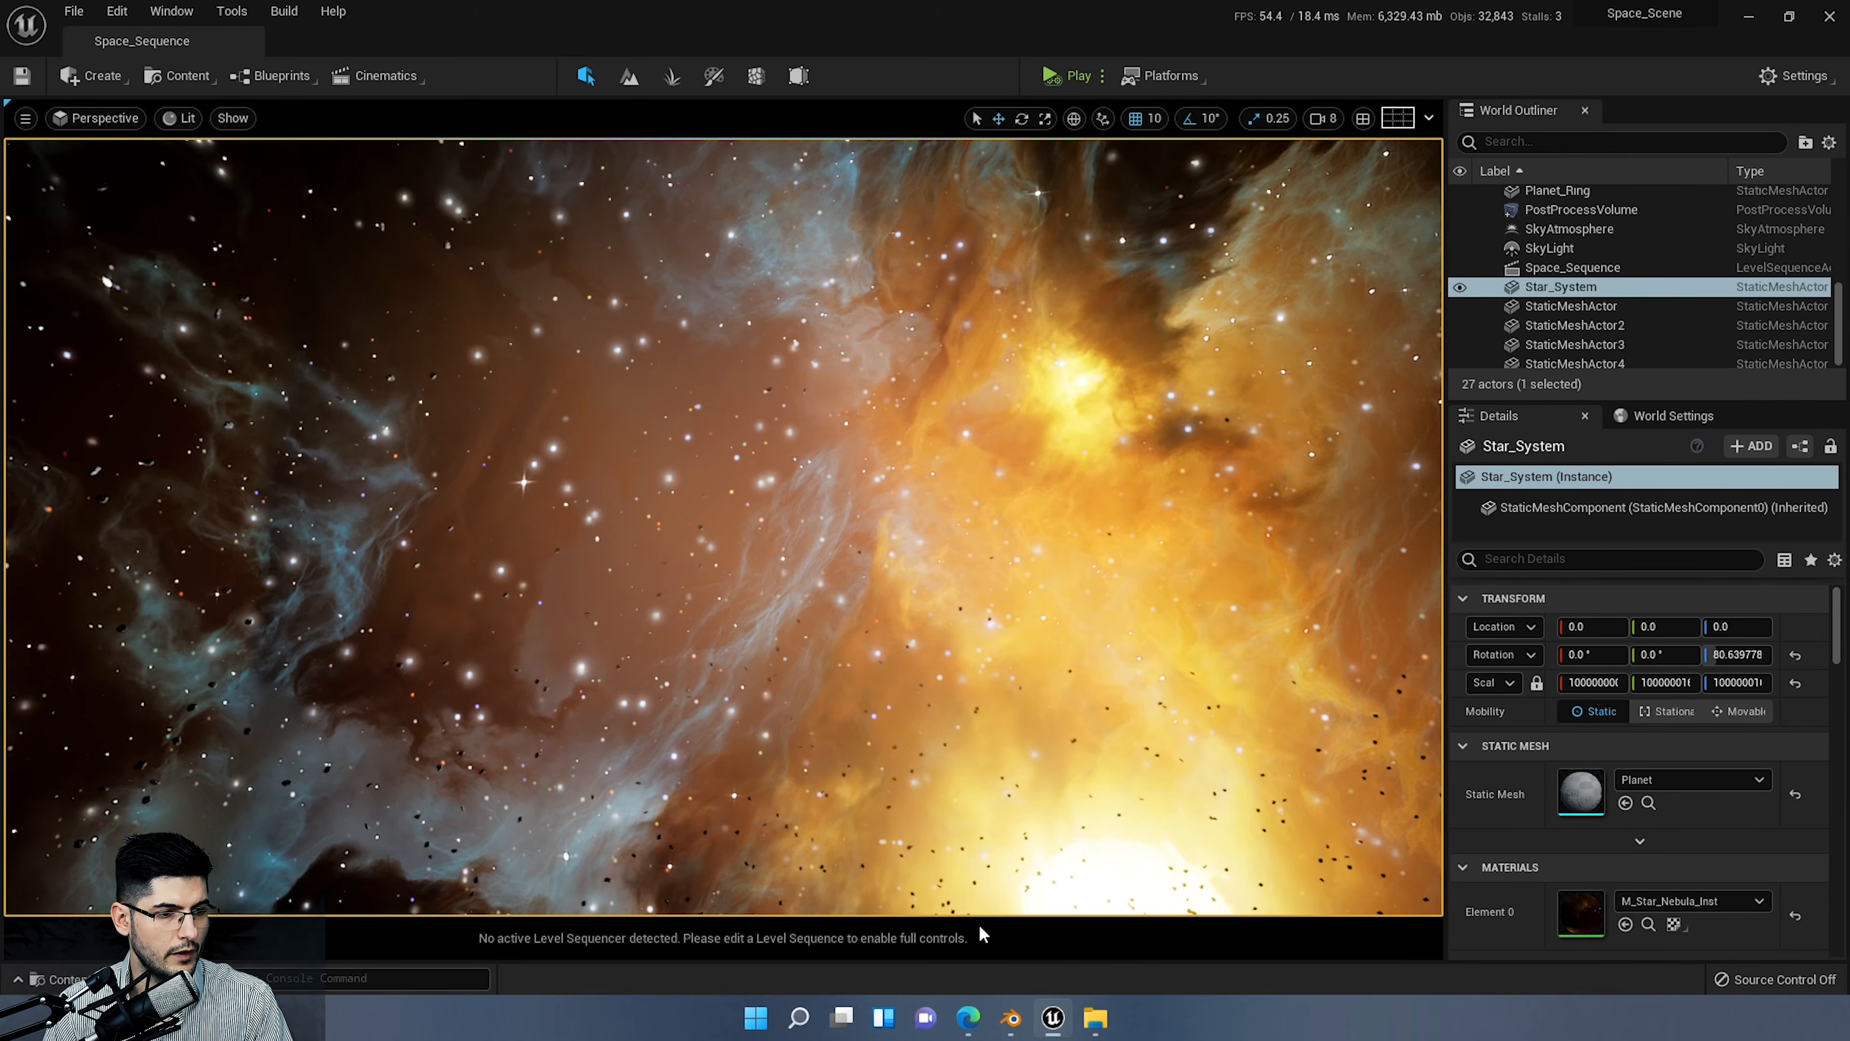
left_click(1049, 1016)
left_click(1060, 1026)
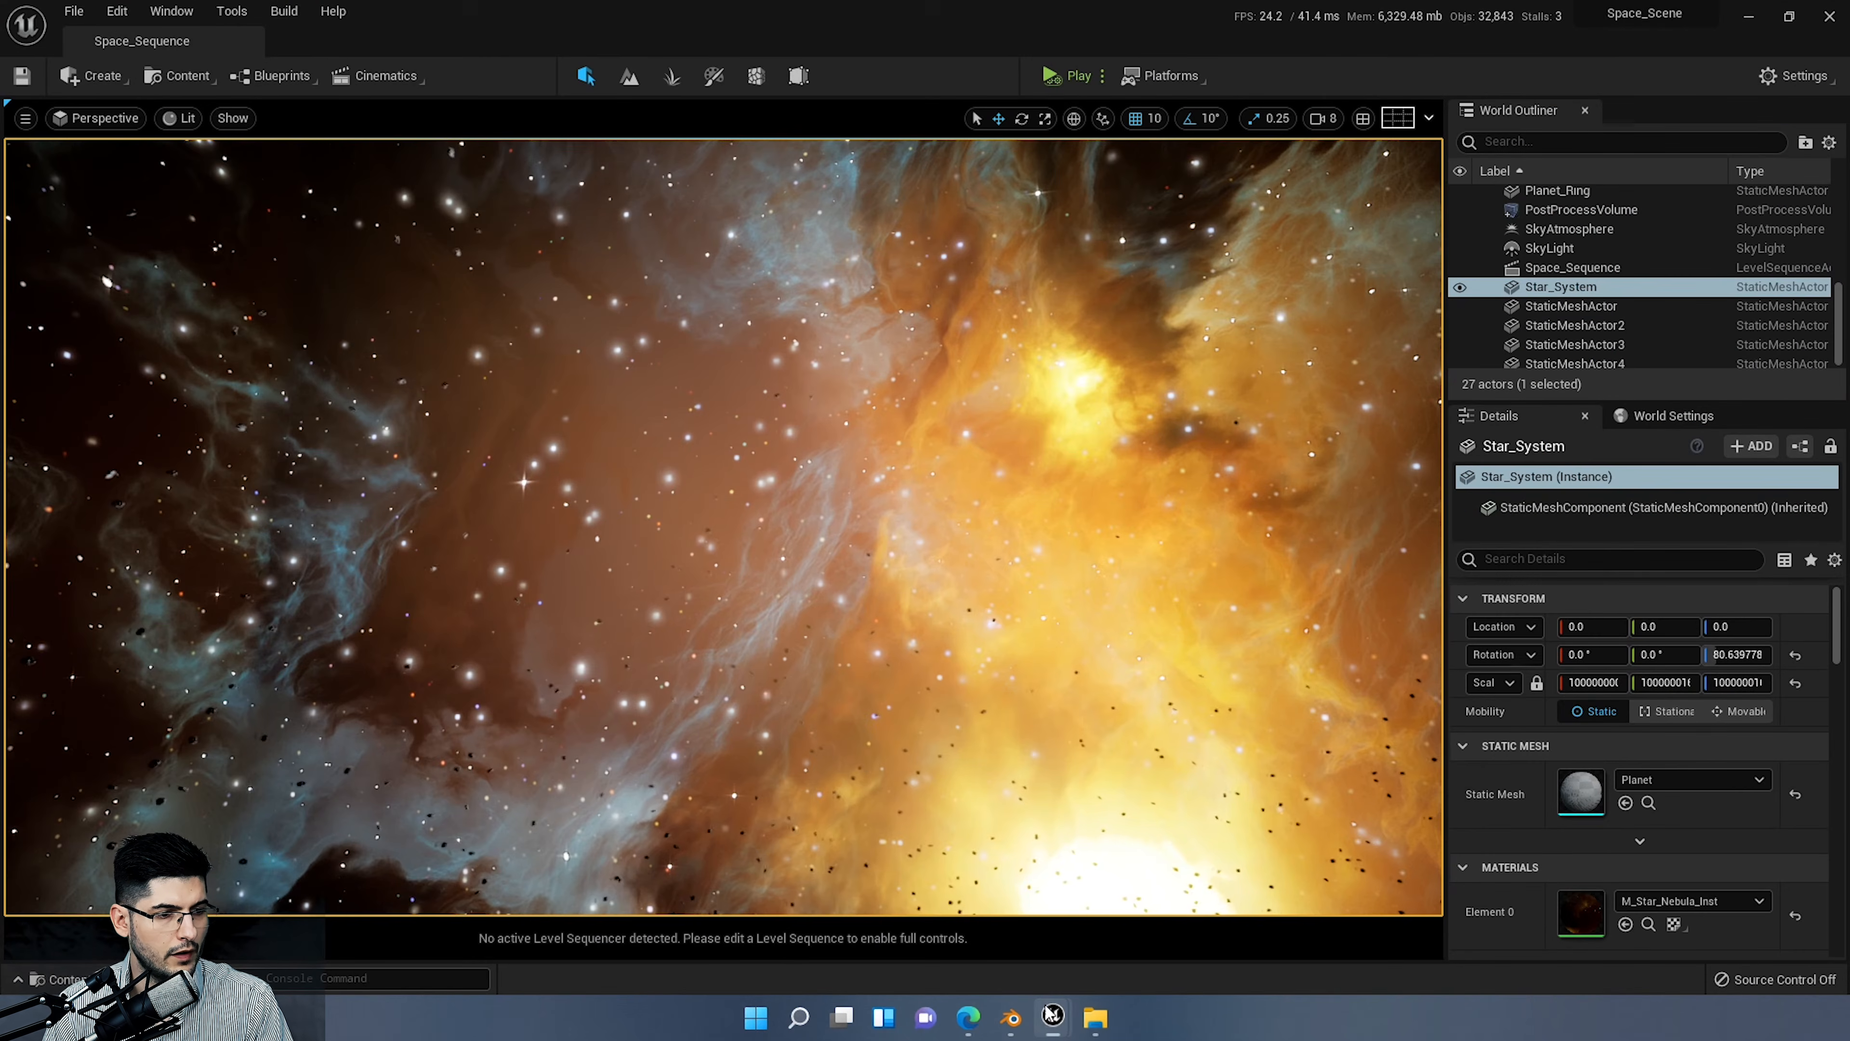
mouse_move(1053, 1021)
left_click(1118, 940)
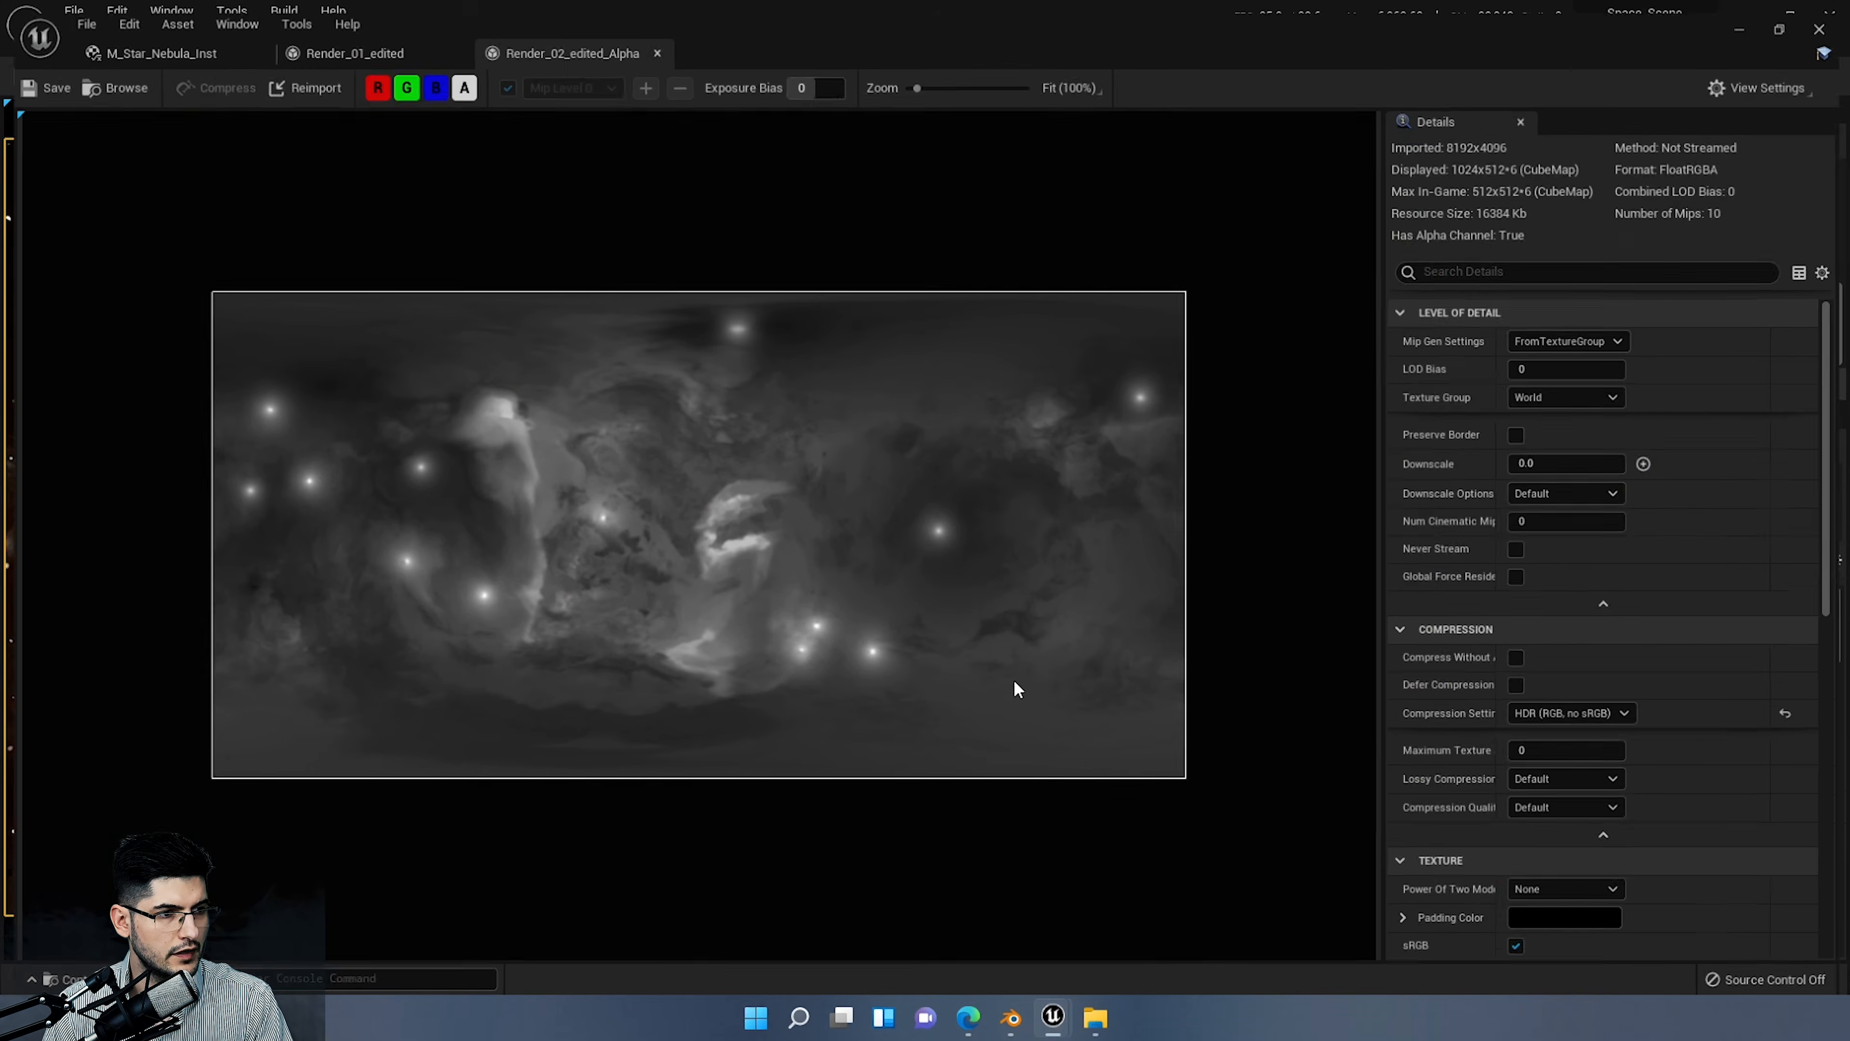
Step: Set the Mip Gen Settings of the Render_01_edited texture to FromTextureGroup, keeping its maximum texture size at 16384
left_click(363, 44)
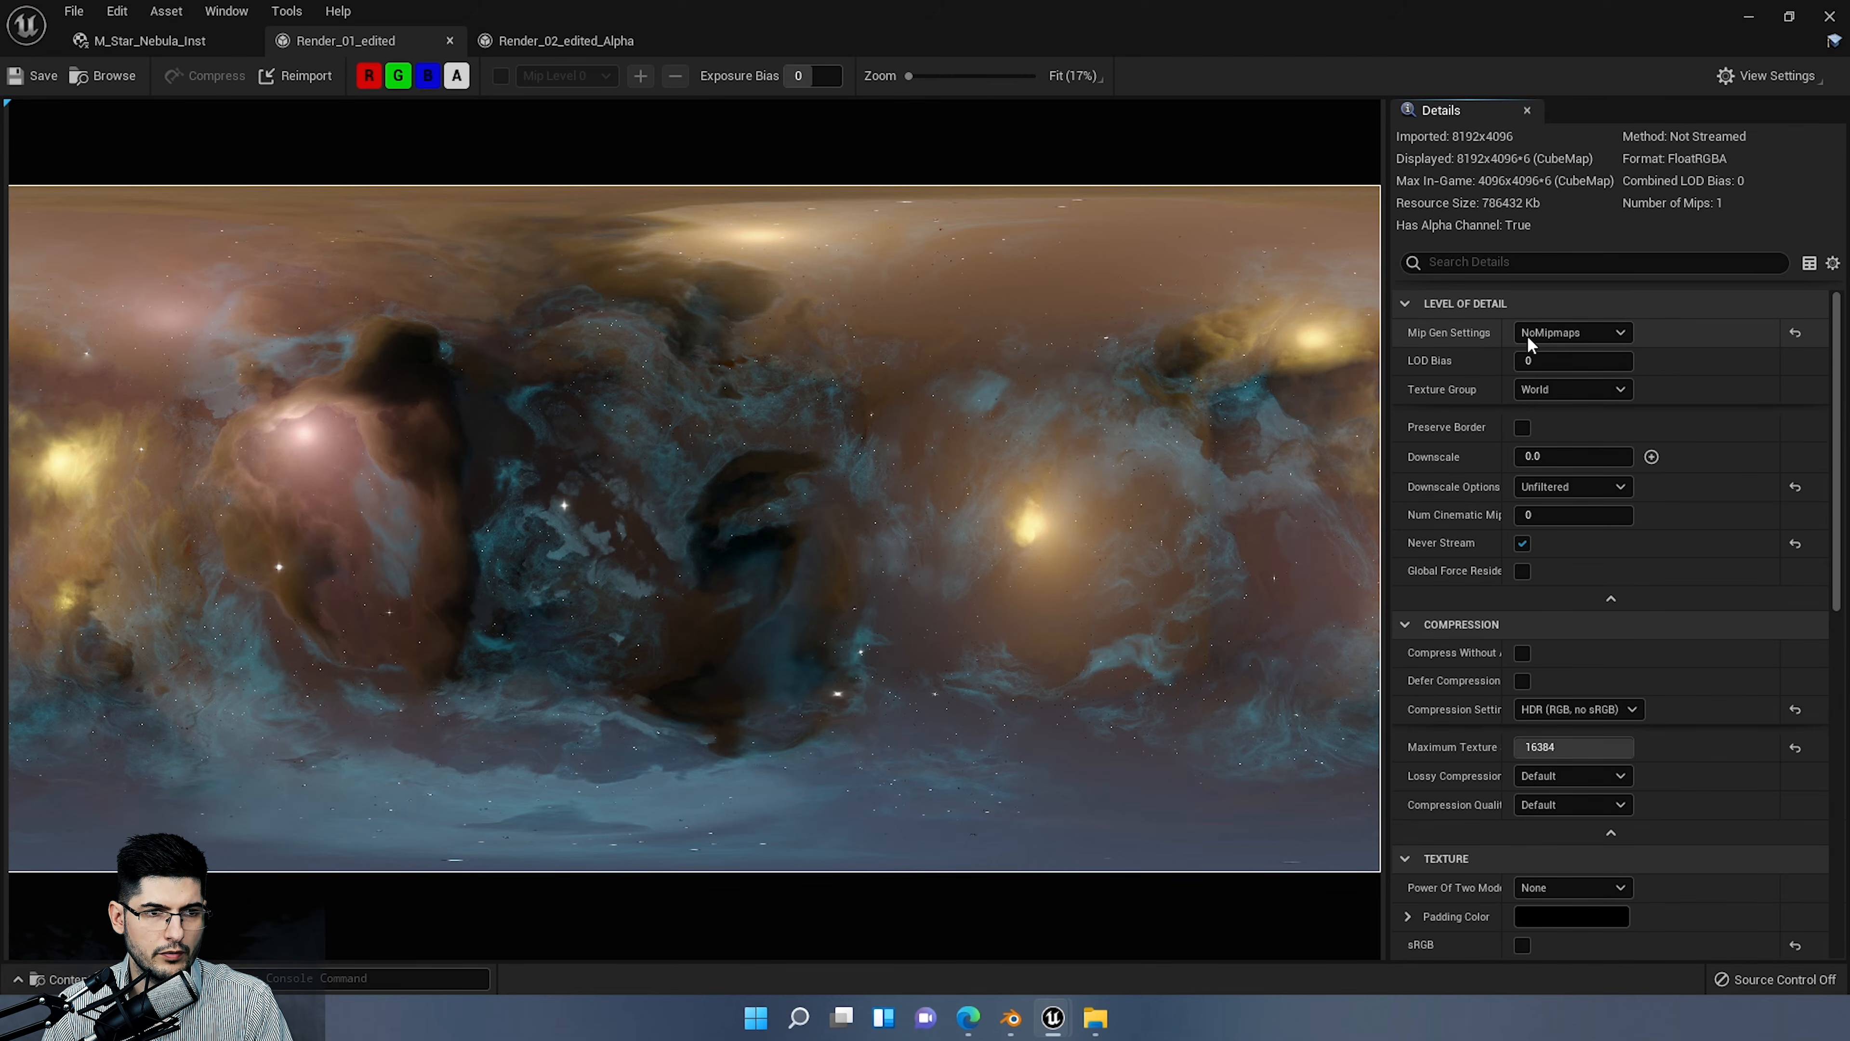
left_click(1602, 334)
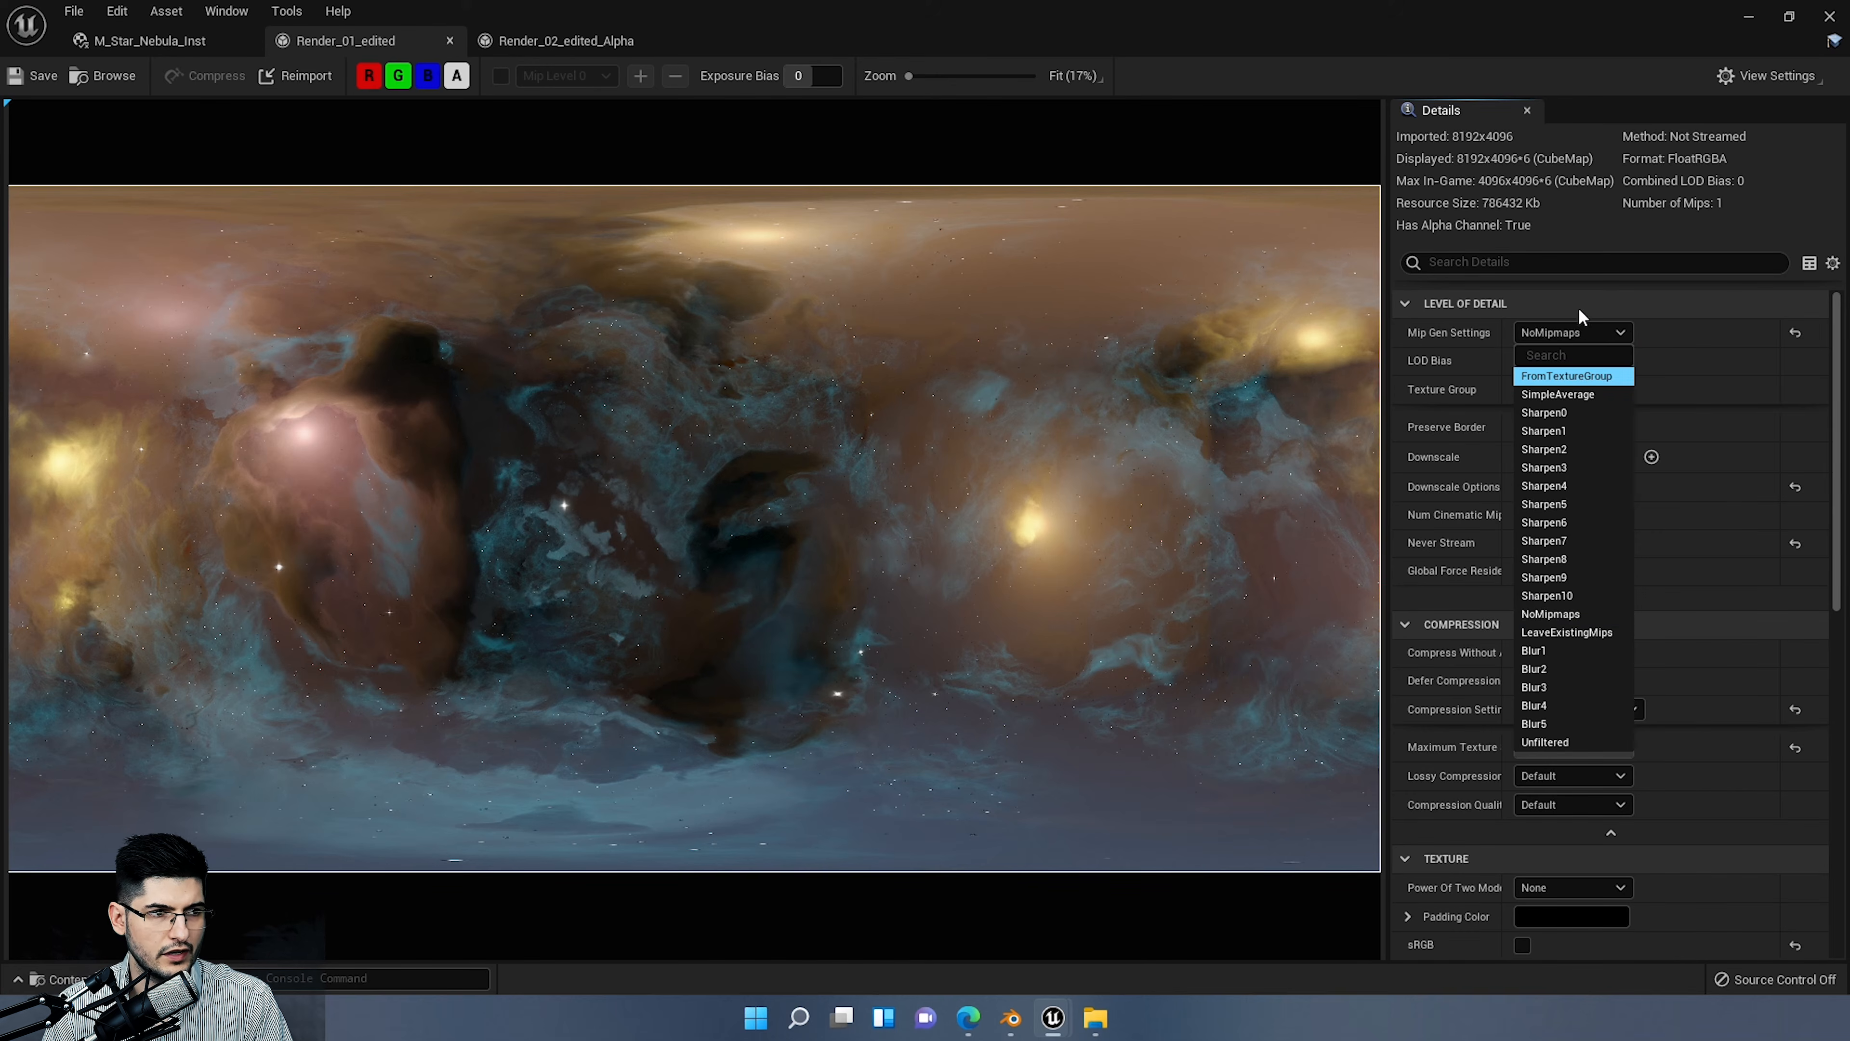
left_click(1566, 376)
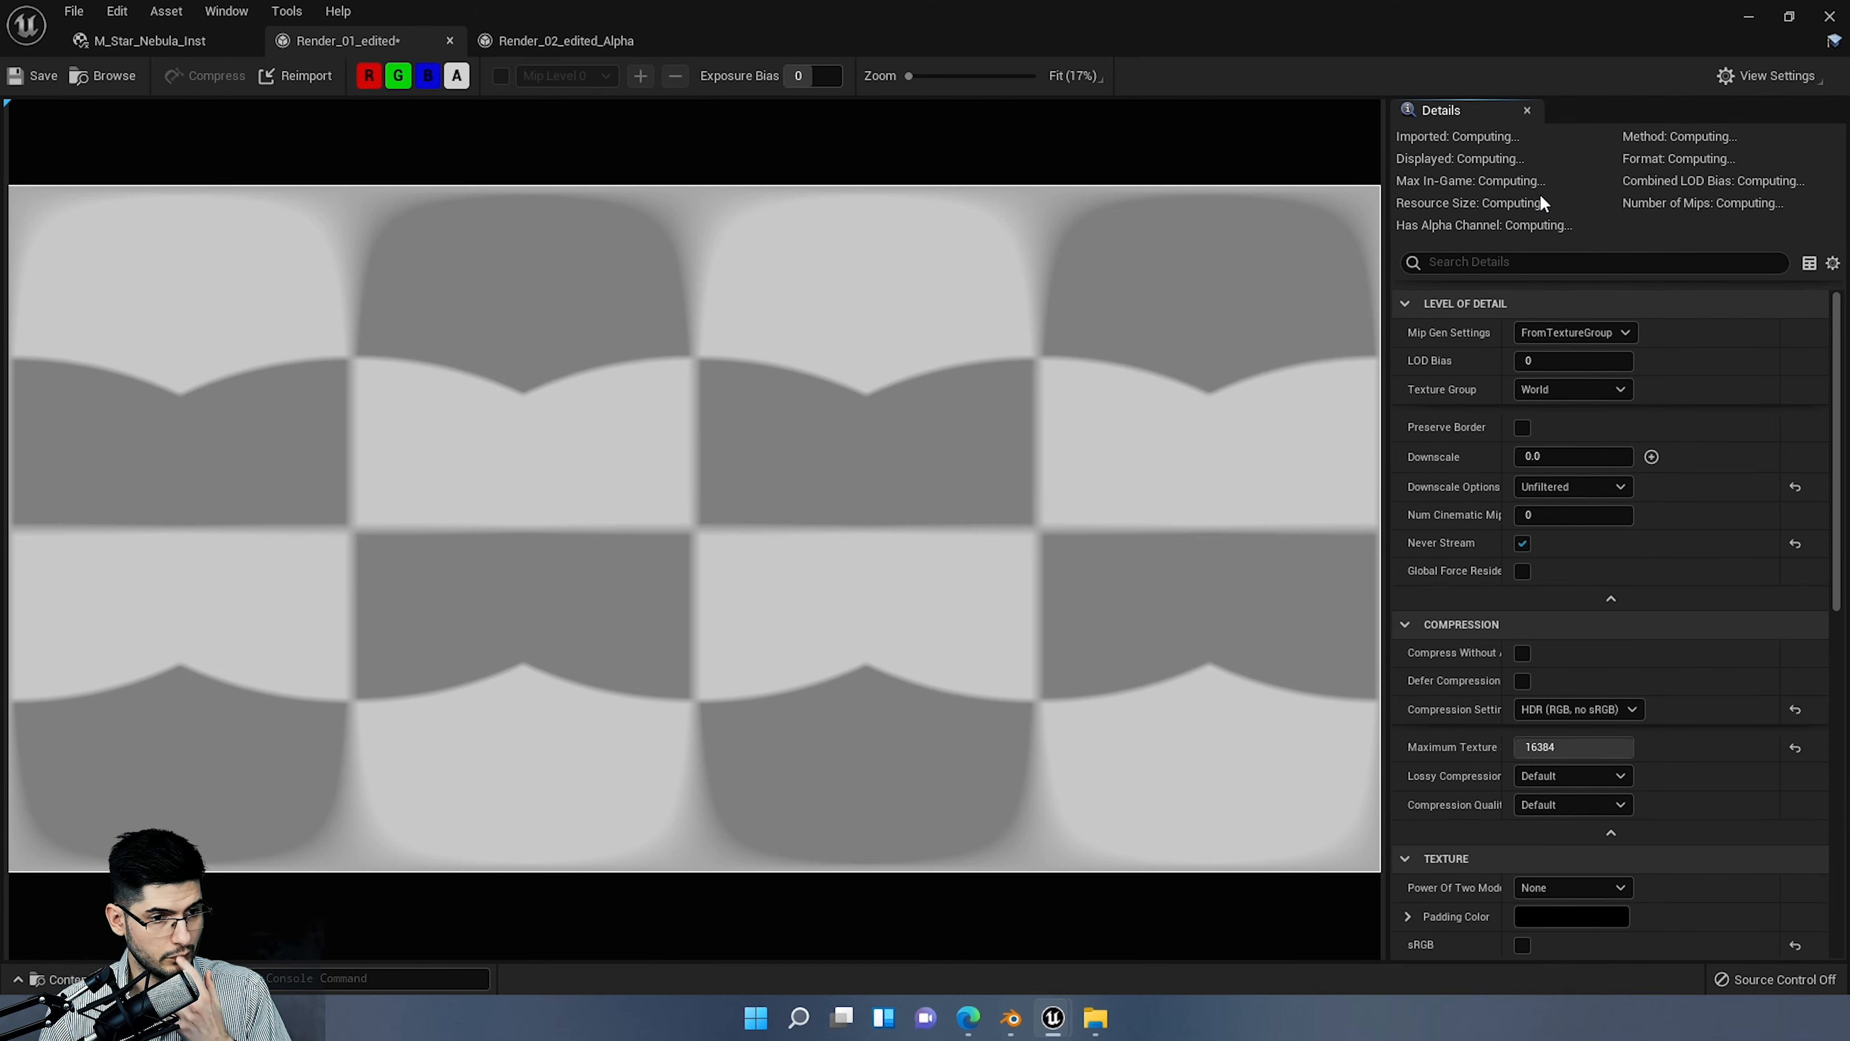
left_click(1547, 748)
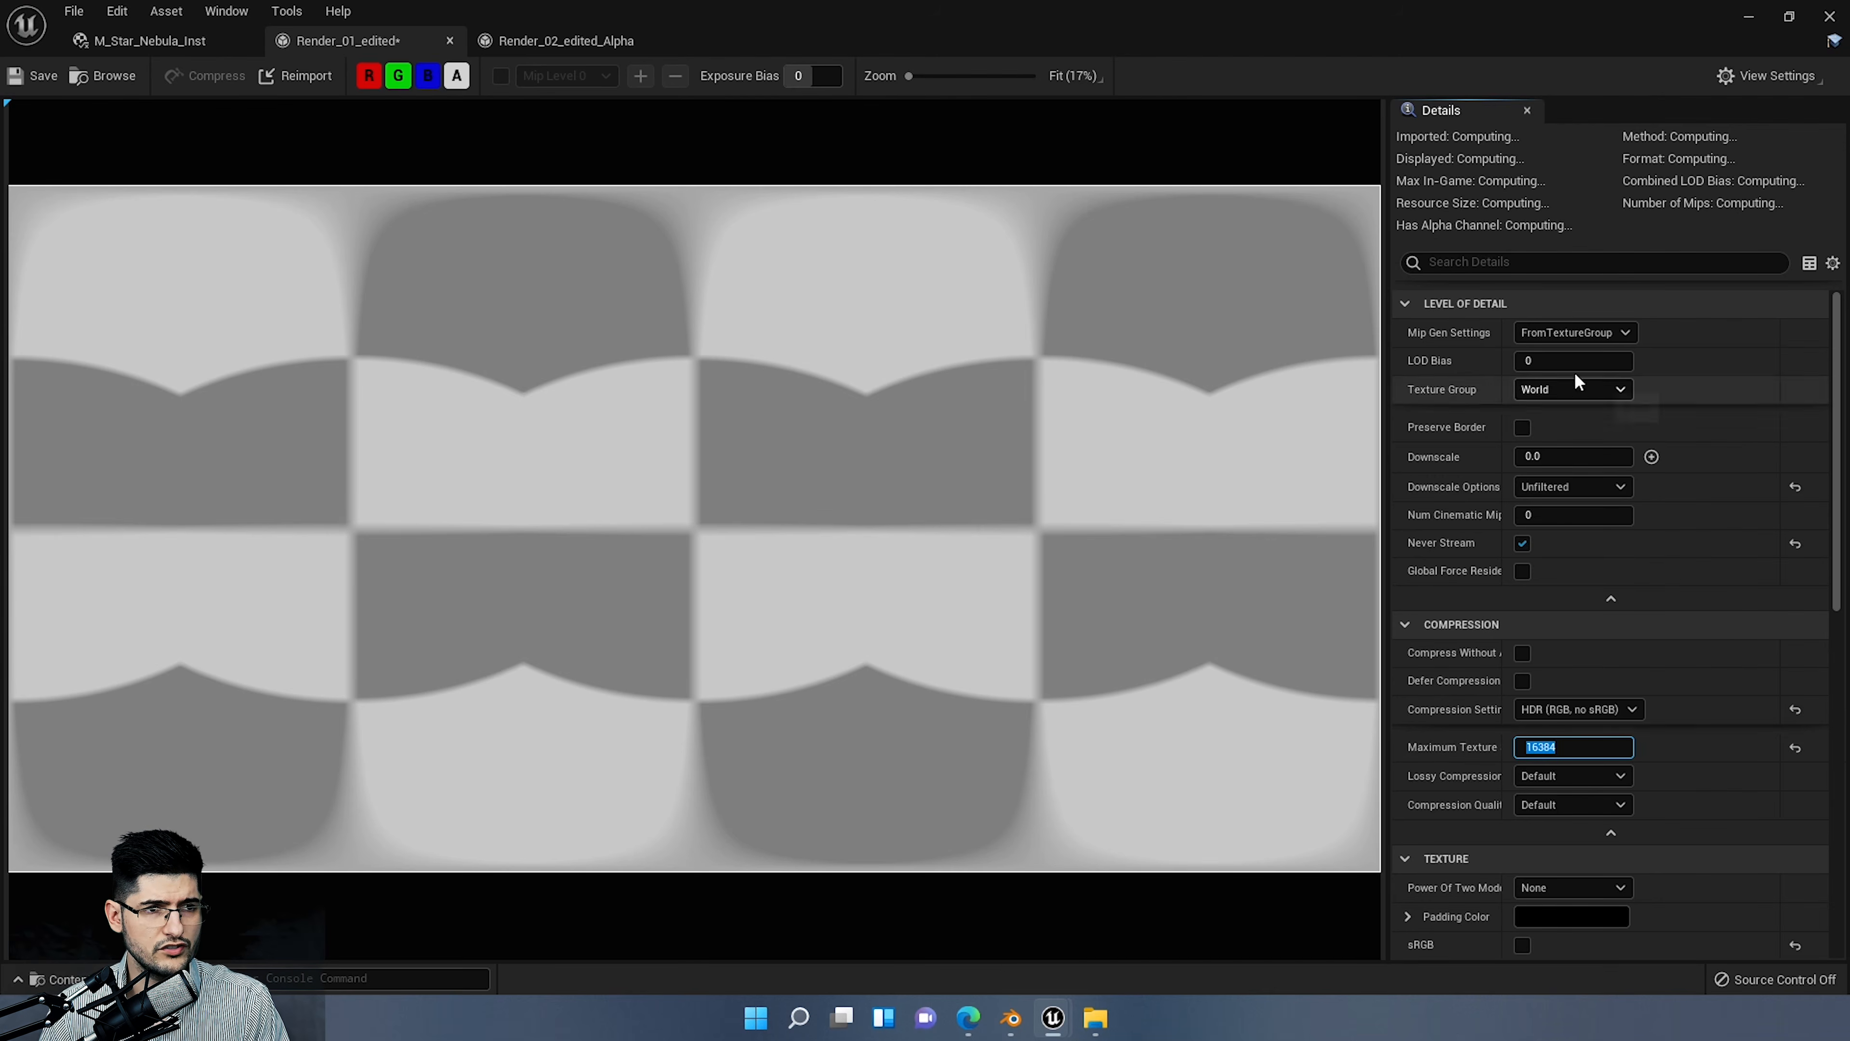
left_click(1539, 168)
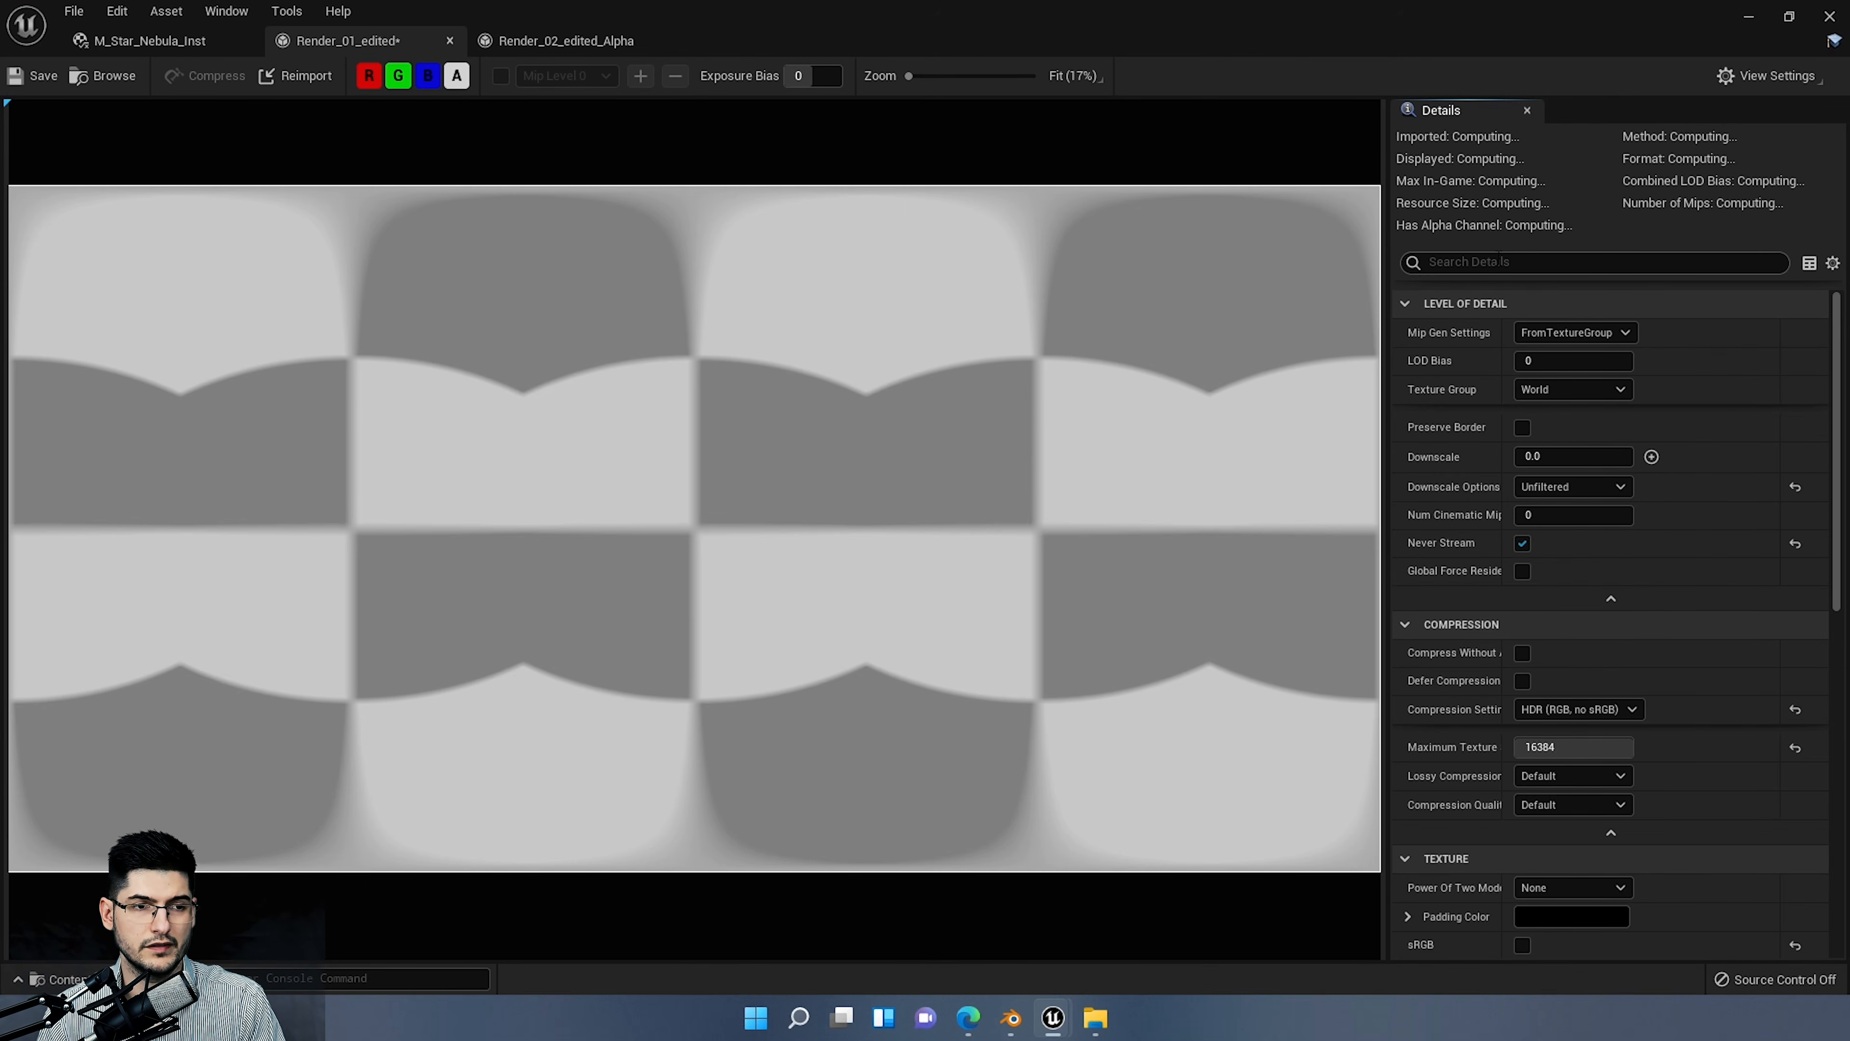
Step: Set the maximum texture size of Render_01_edited to 0
scroll(907, 348, "down", 3)
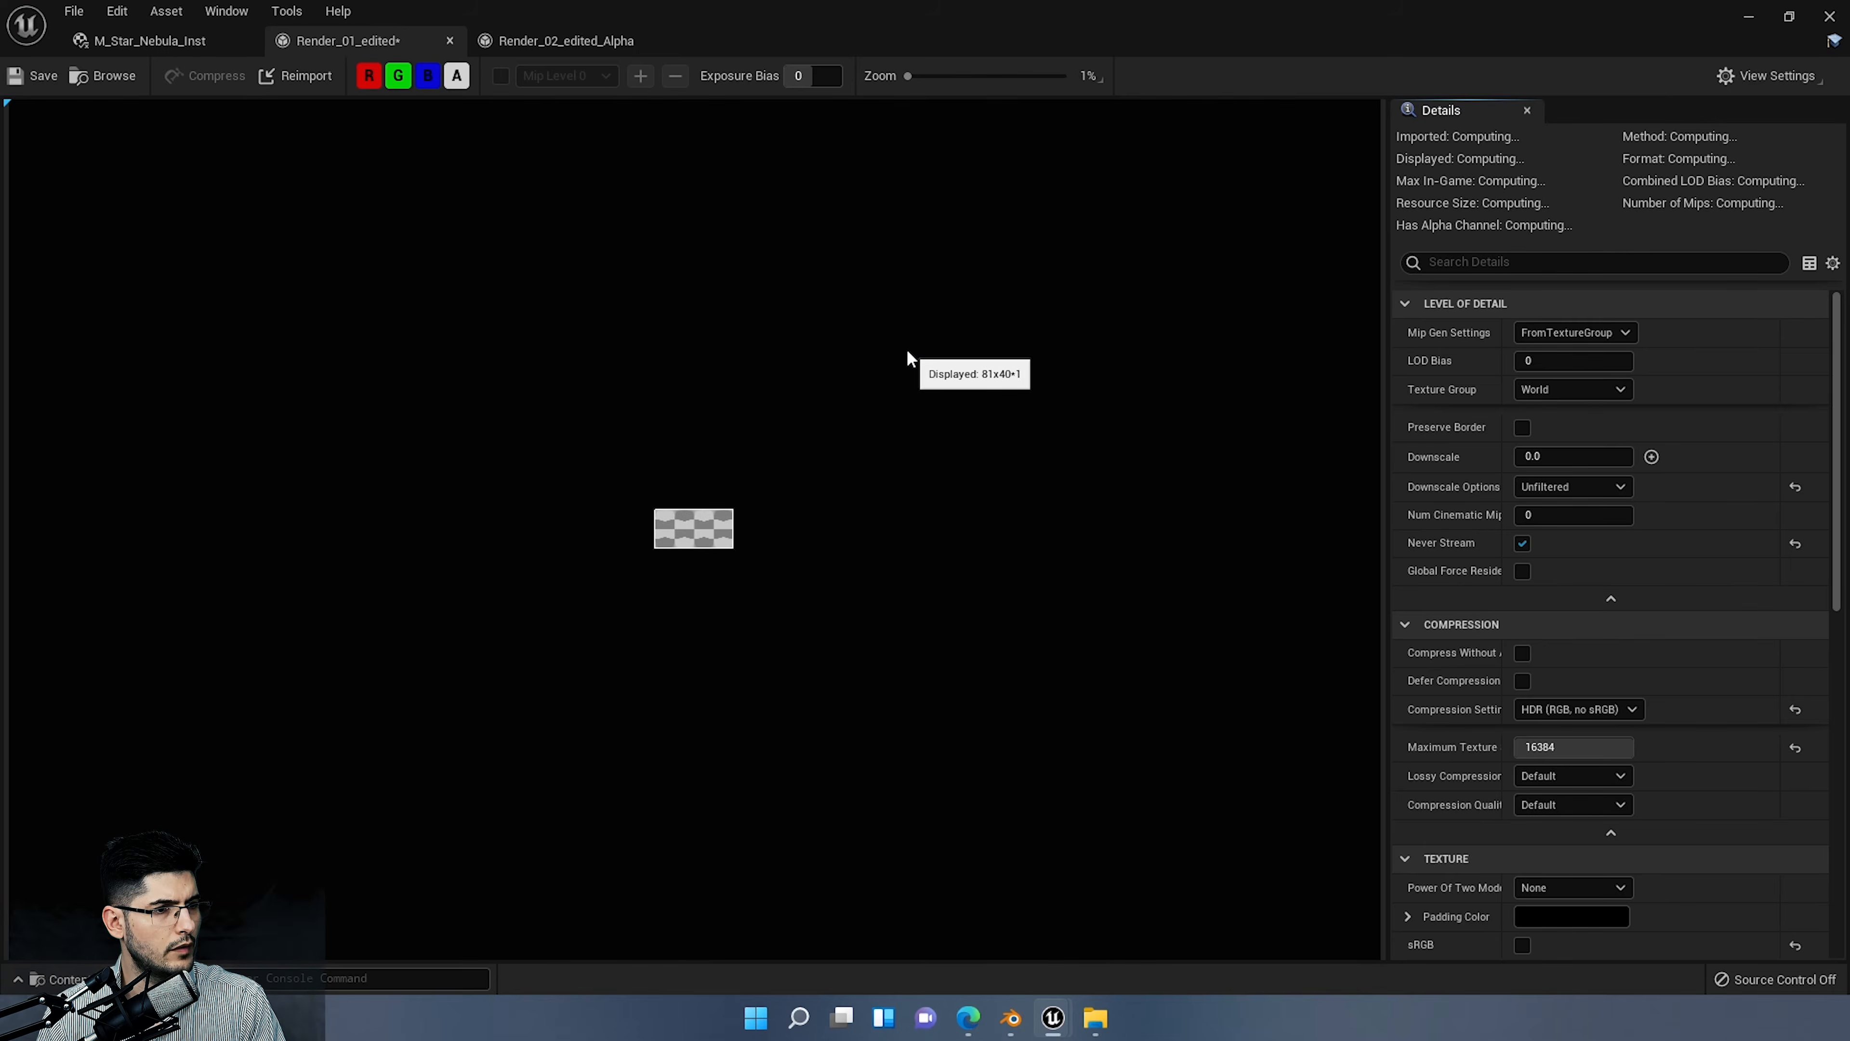
scroll(907, 349, "up", 3)
scroll(947, 436, "down", 2)
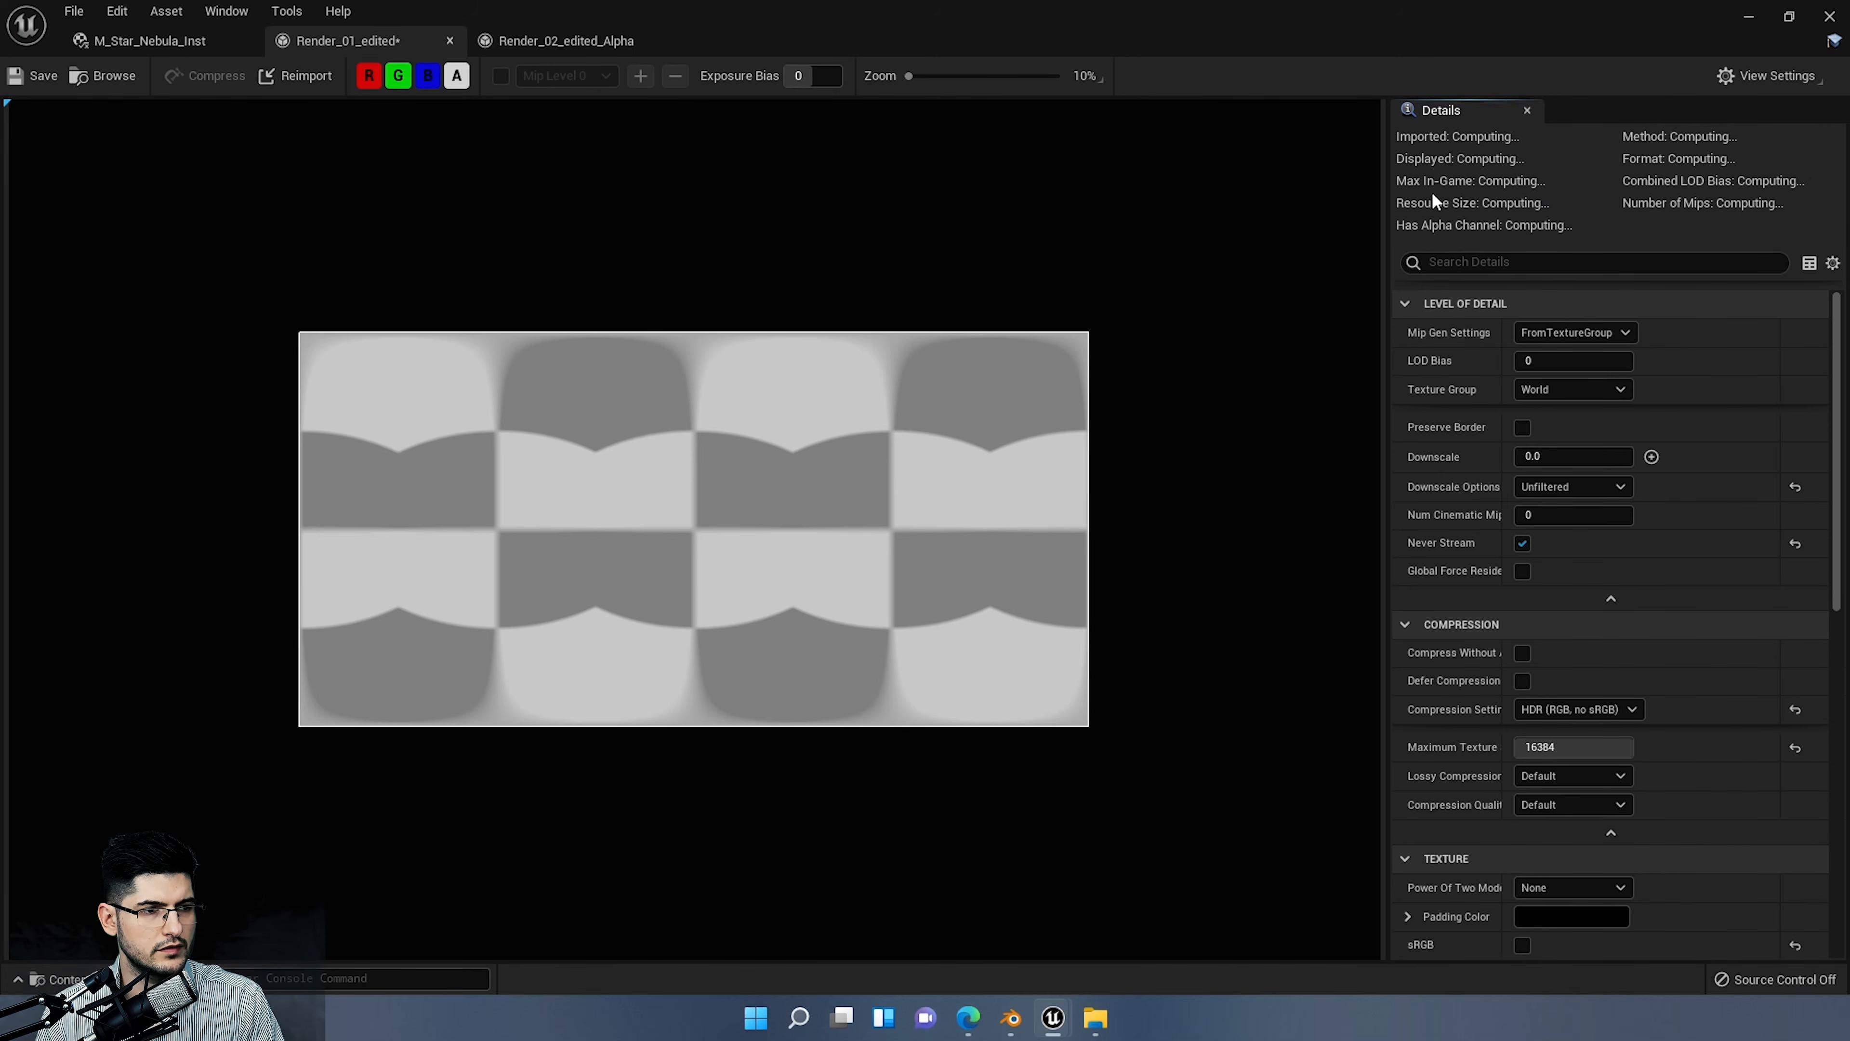
scroll(1098, 385, "up", 1)
scroll(1100, 385, "down", 1)
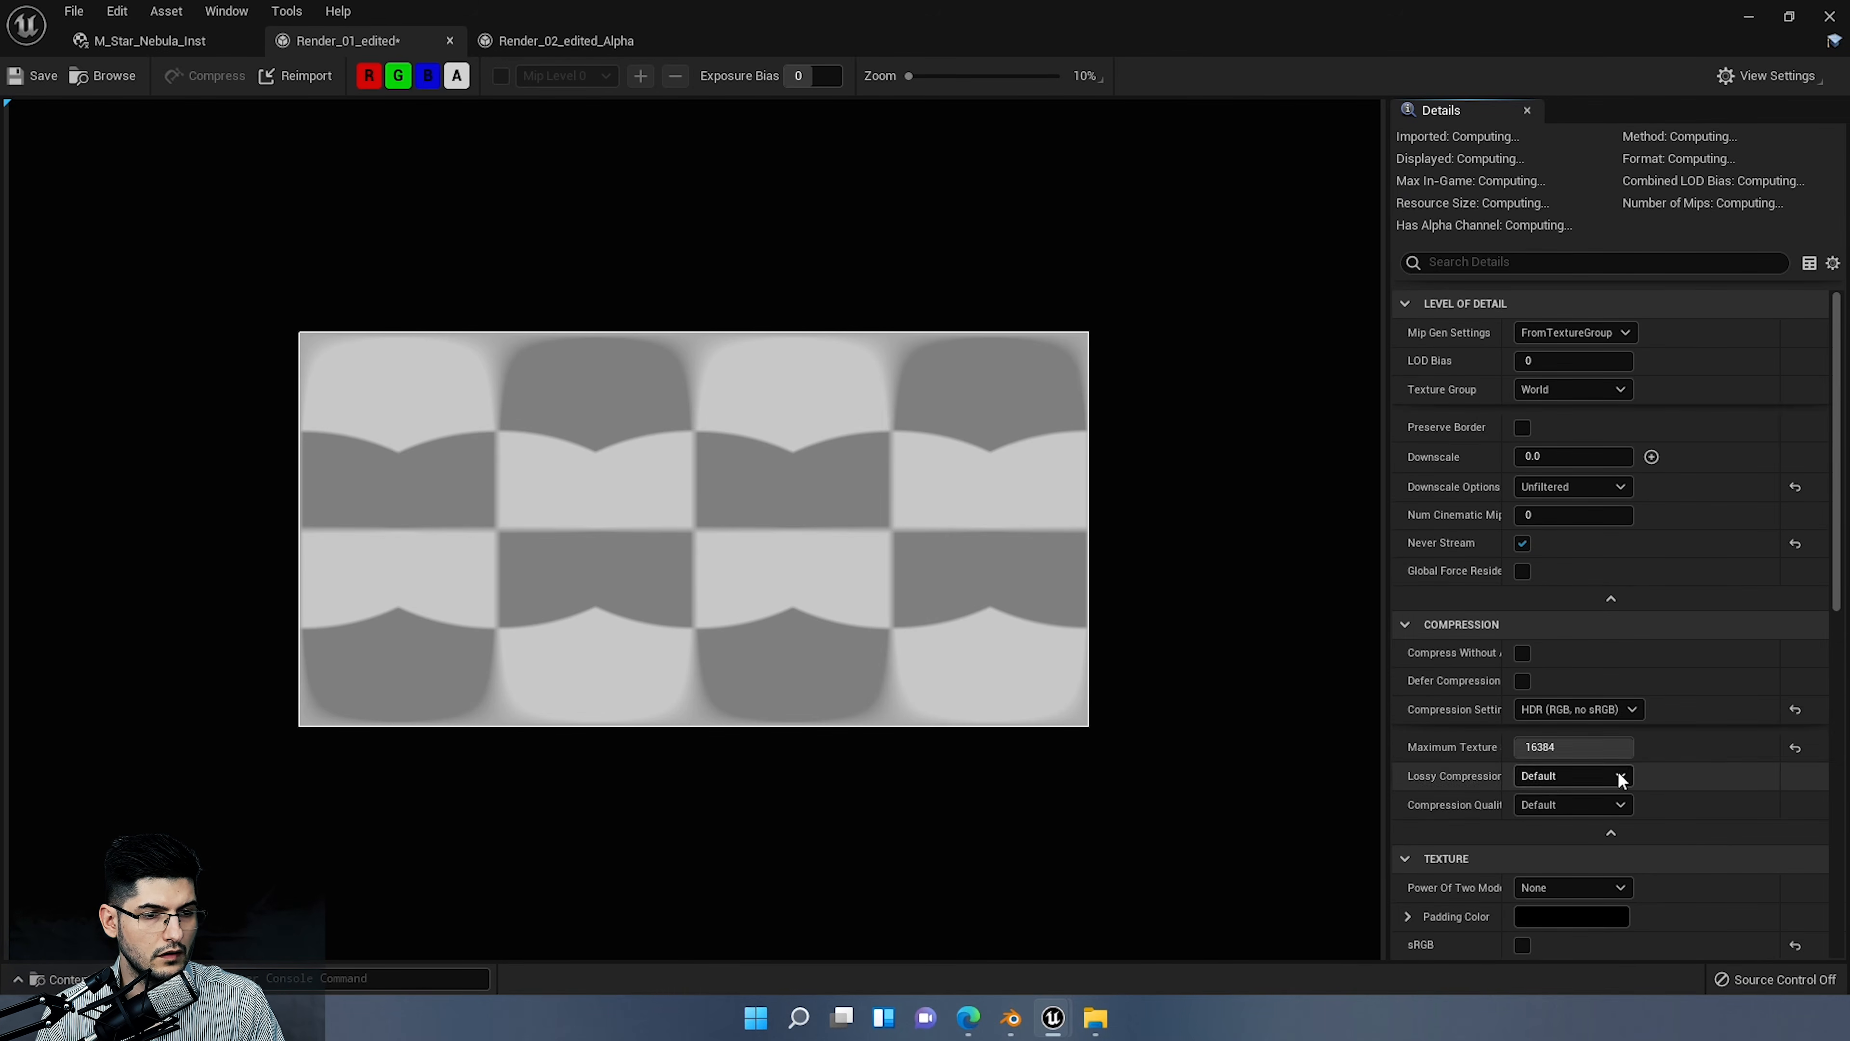
left_click(1587, 745)
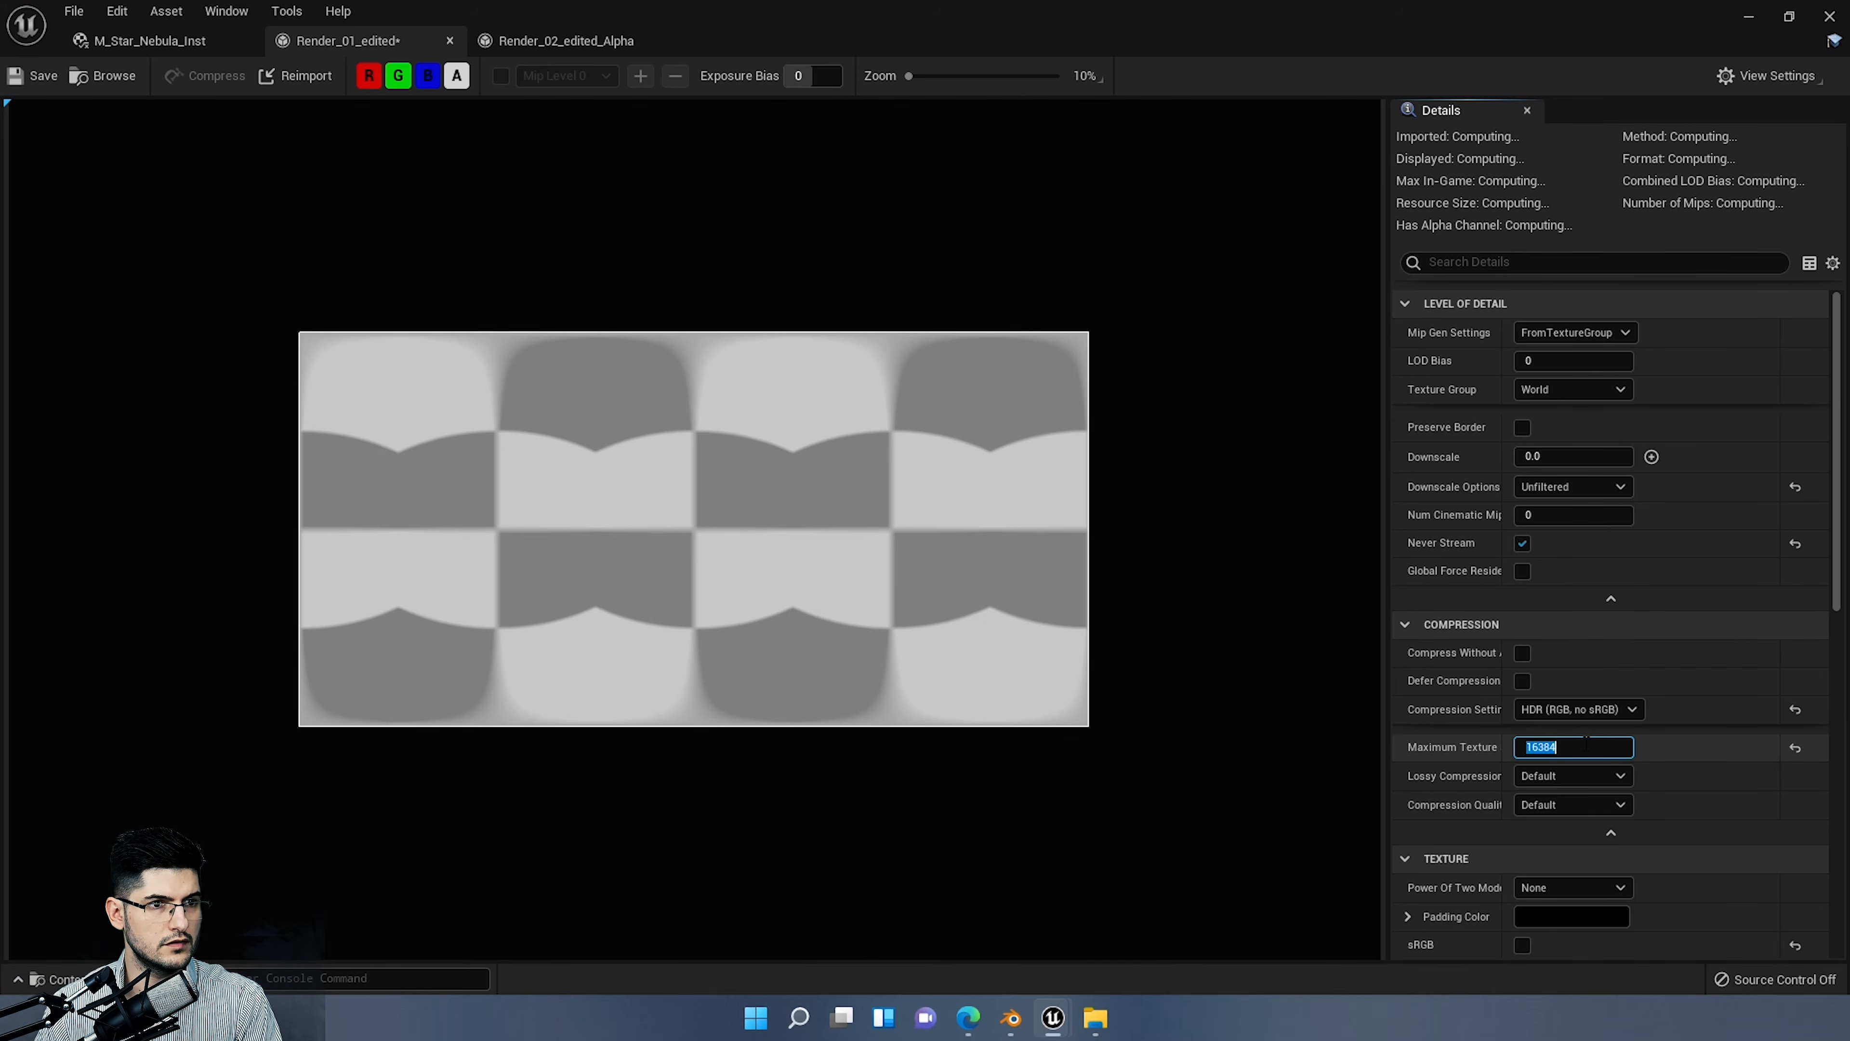
type("0")
key("Return")
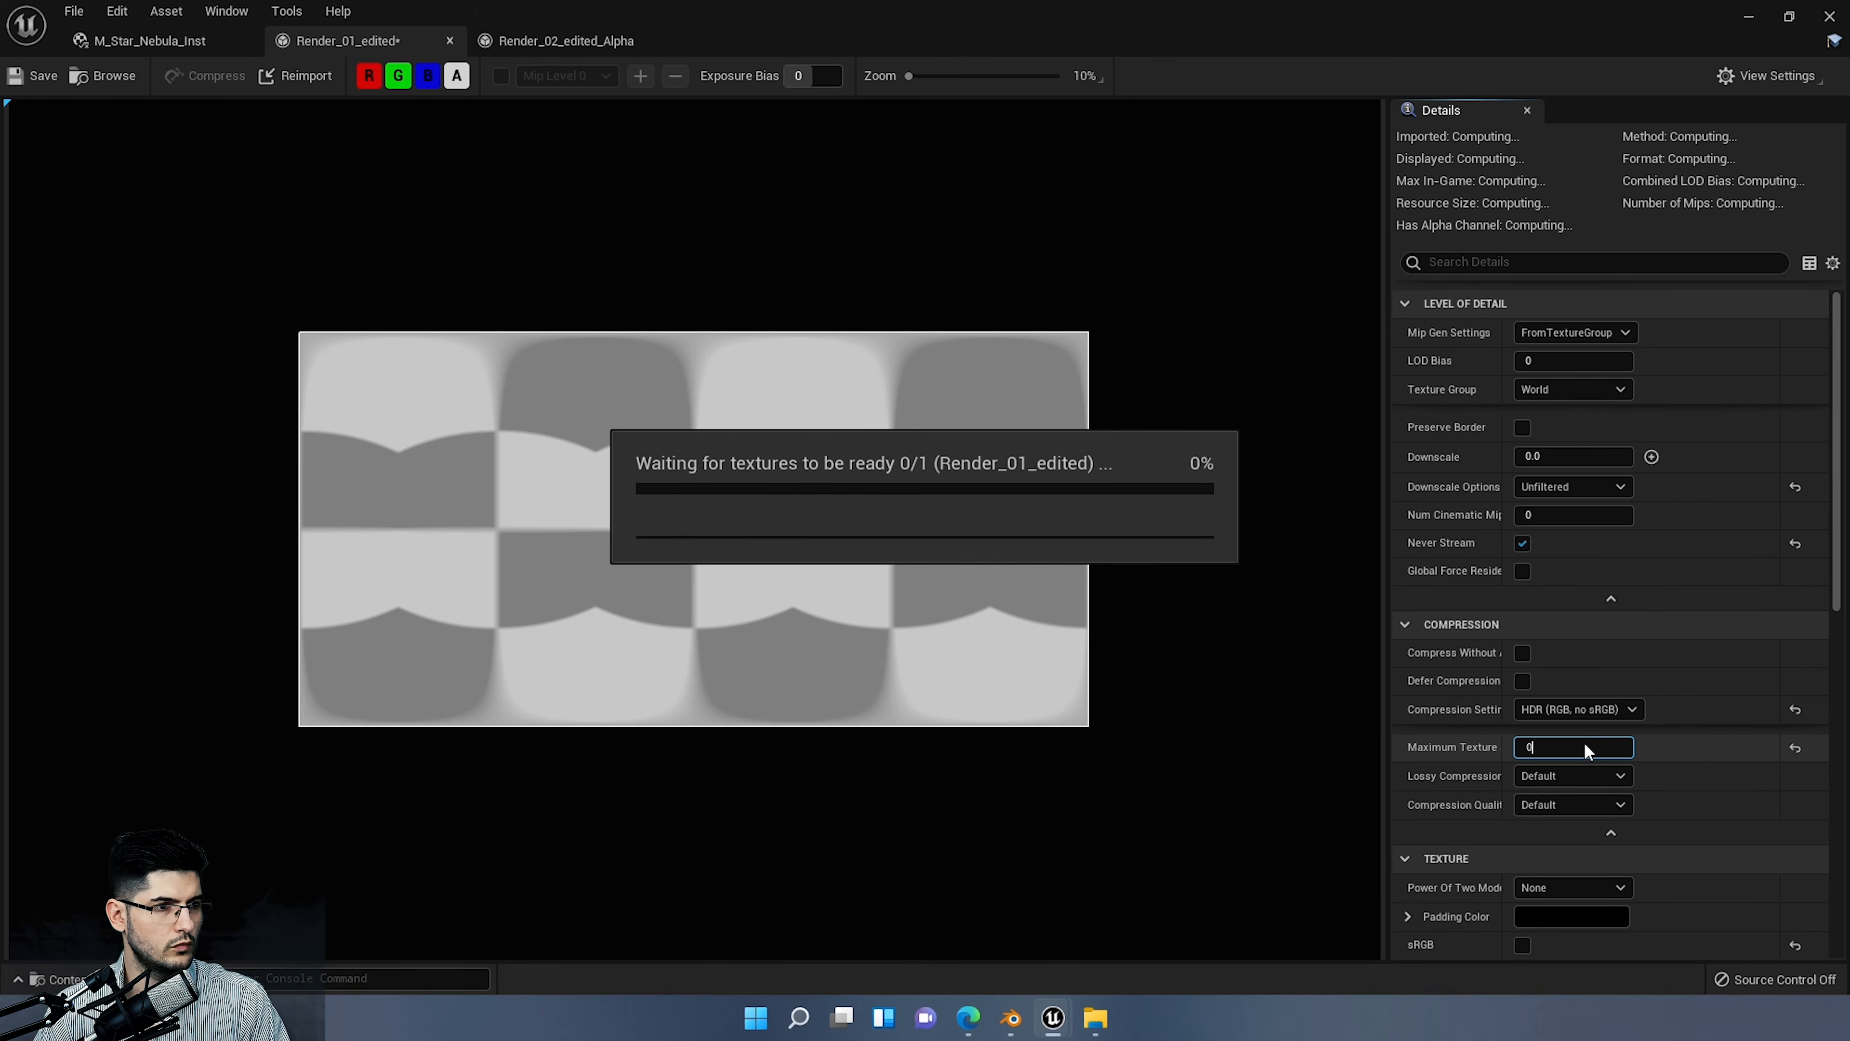
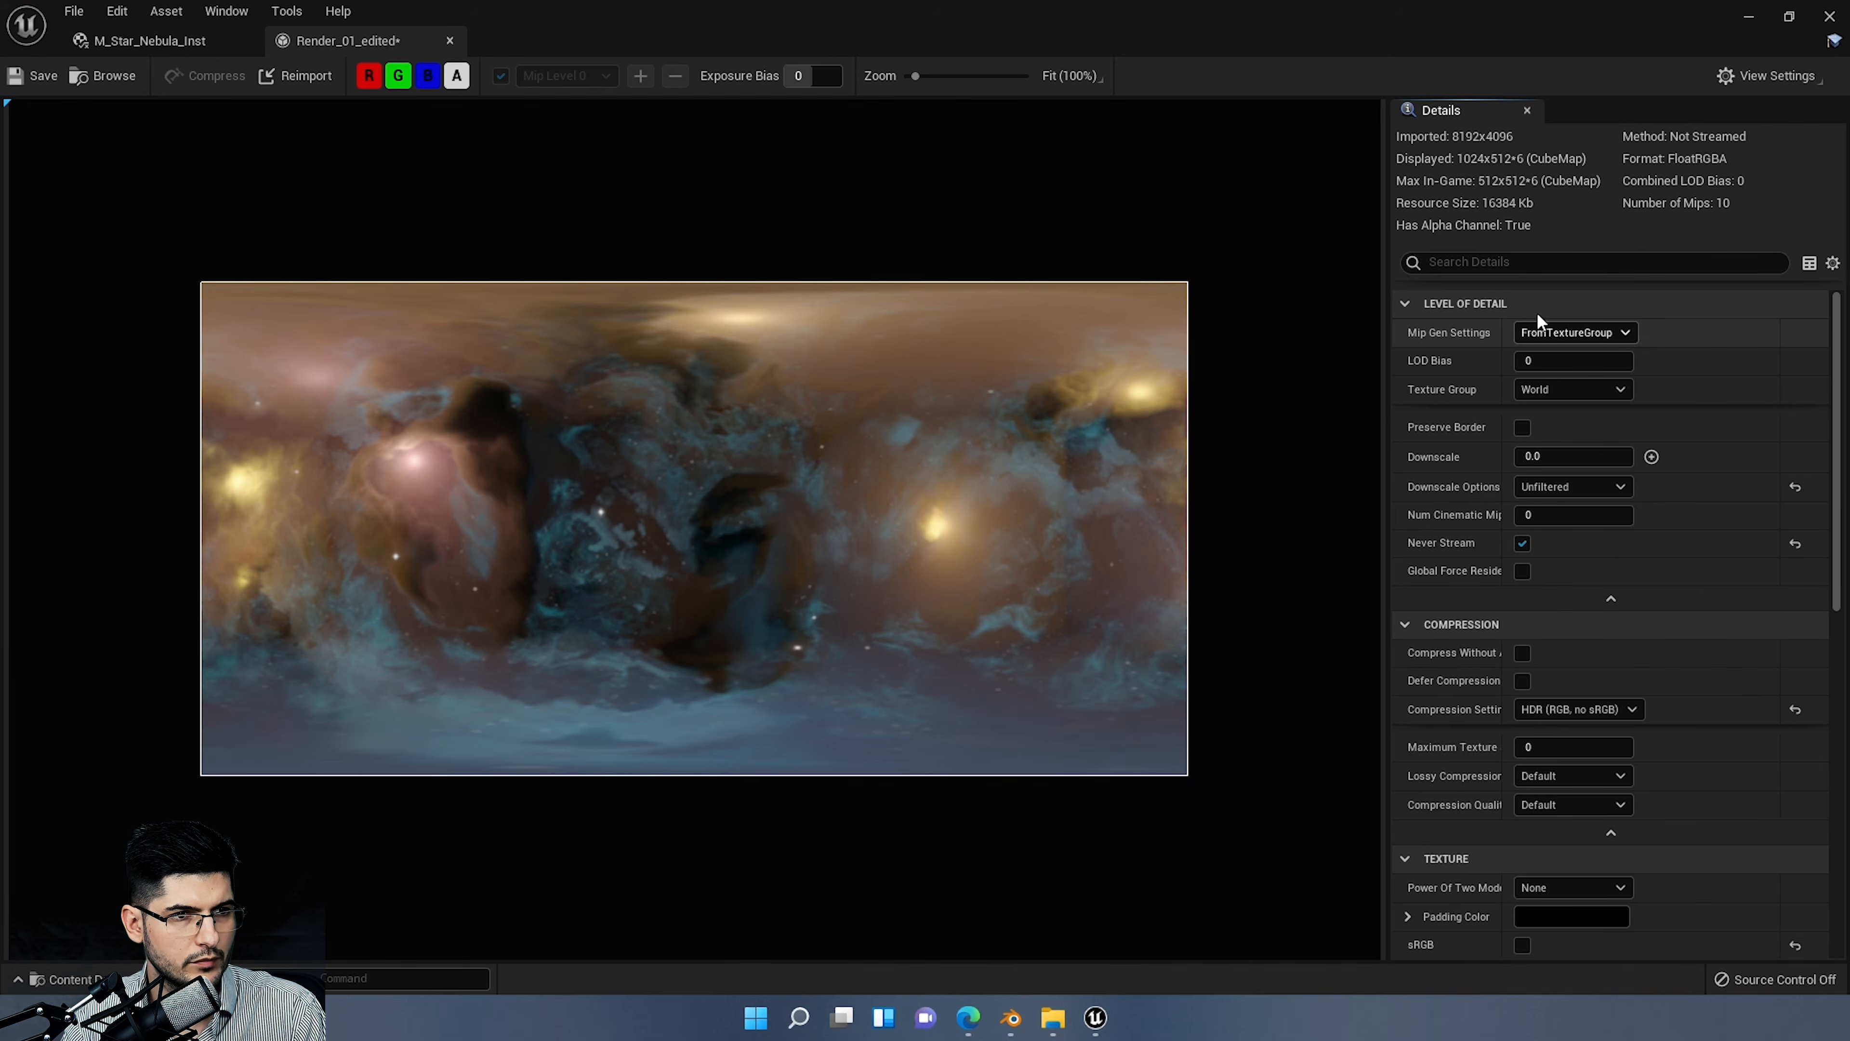
Step: Examine the Render_01_edited image up close for sharpness and compare it with the nebula in the level viewport
scroll(743, 522, "up", 5)
scroll(743, 522, "up", 2)
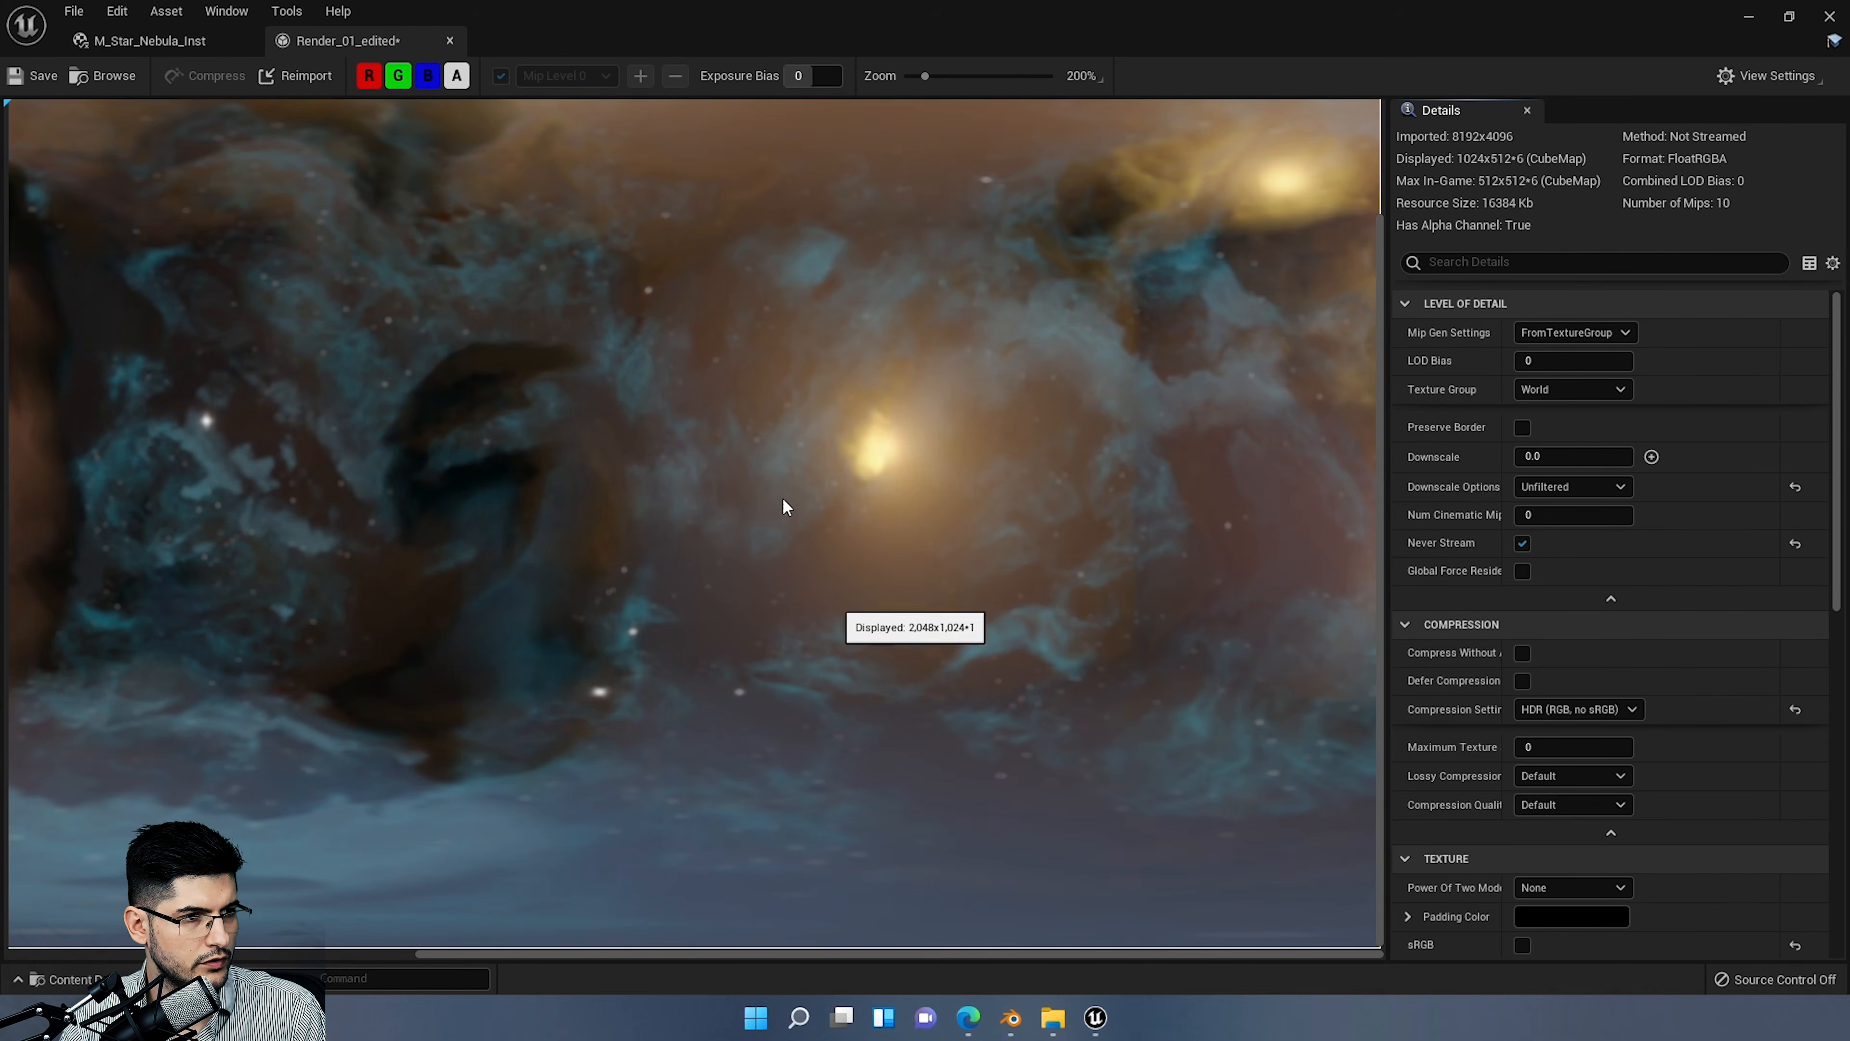
left_click_drag(702, 455, 1032, 565)
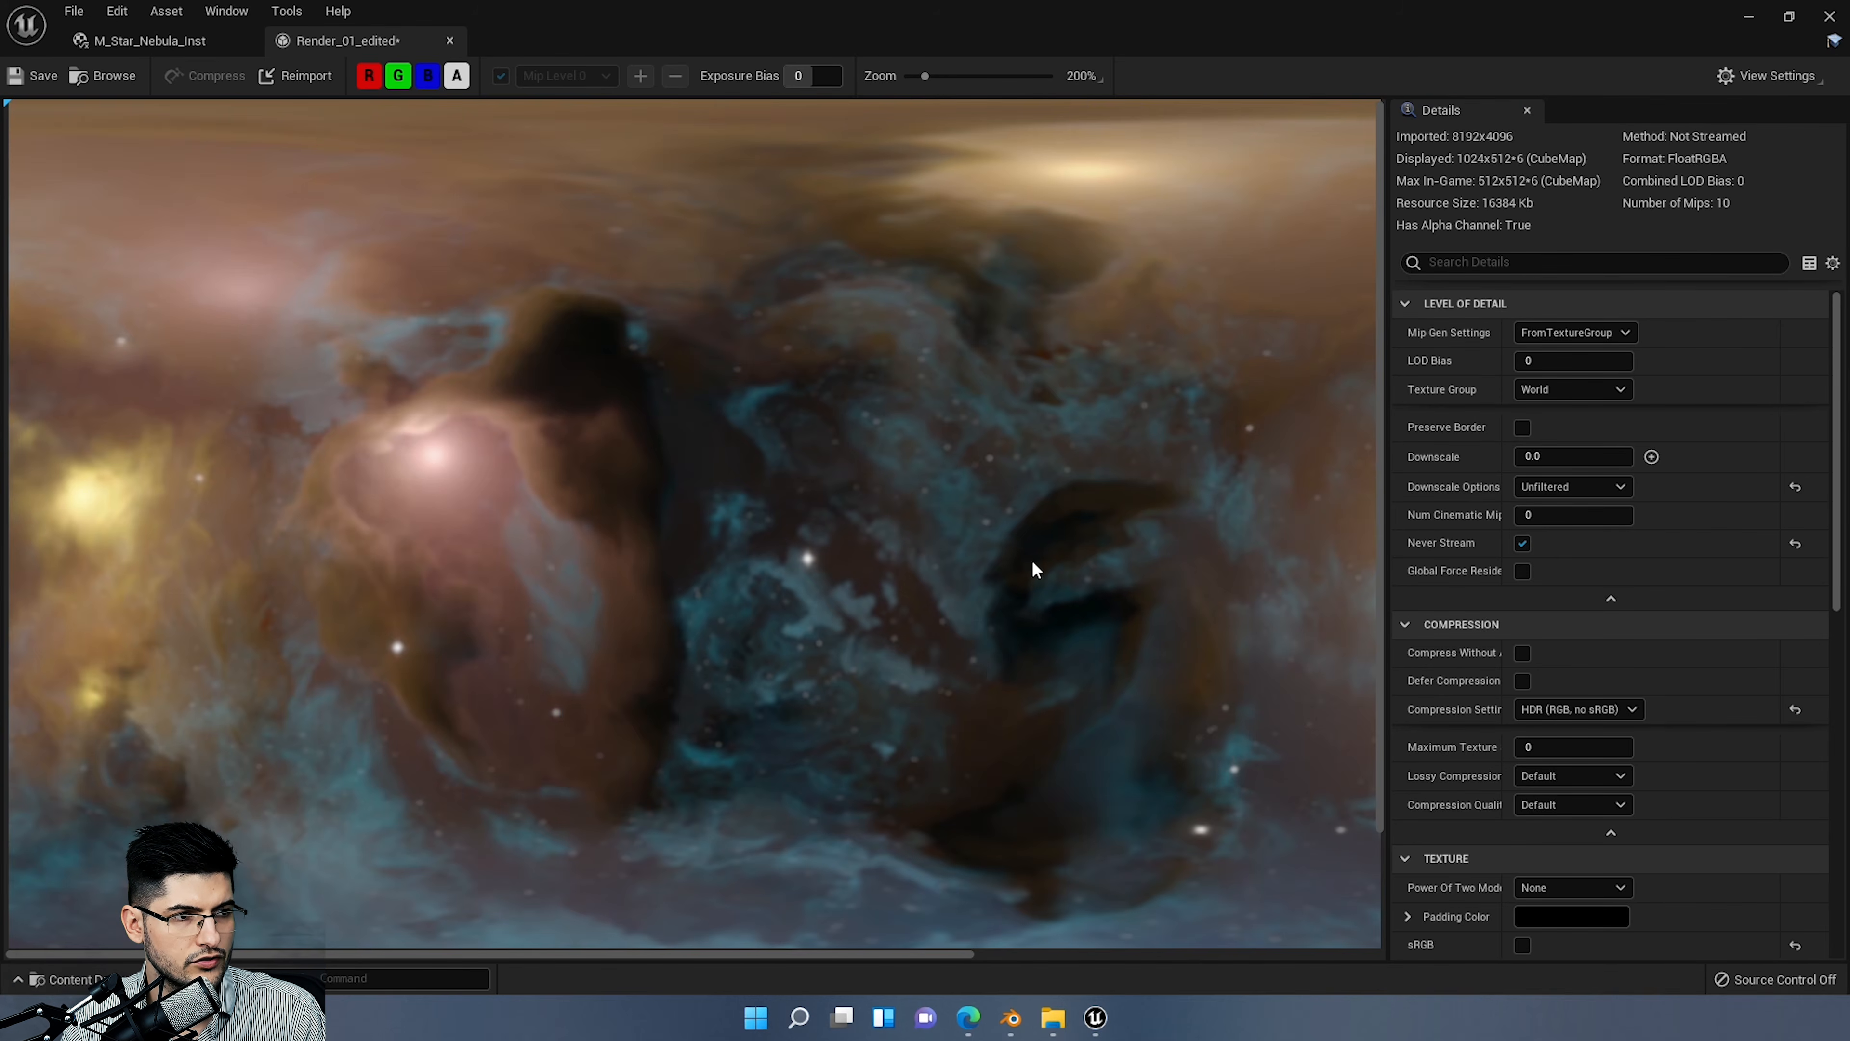
right_click_drag(1266, 397, 1021, 402)
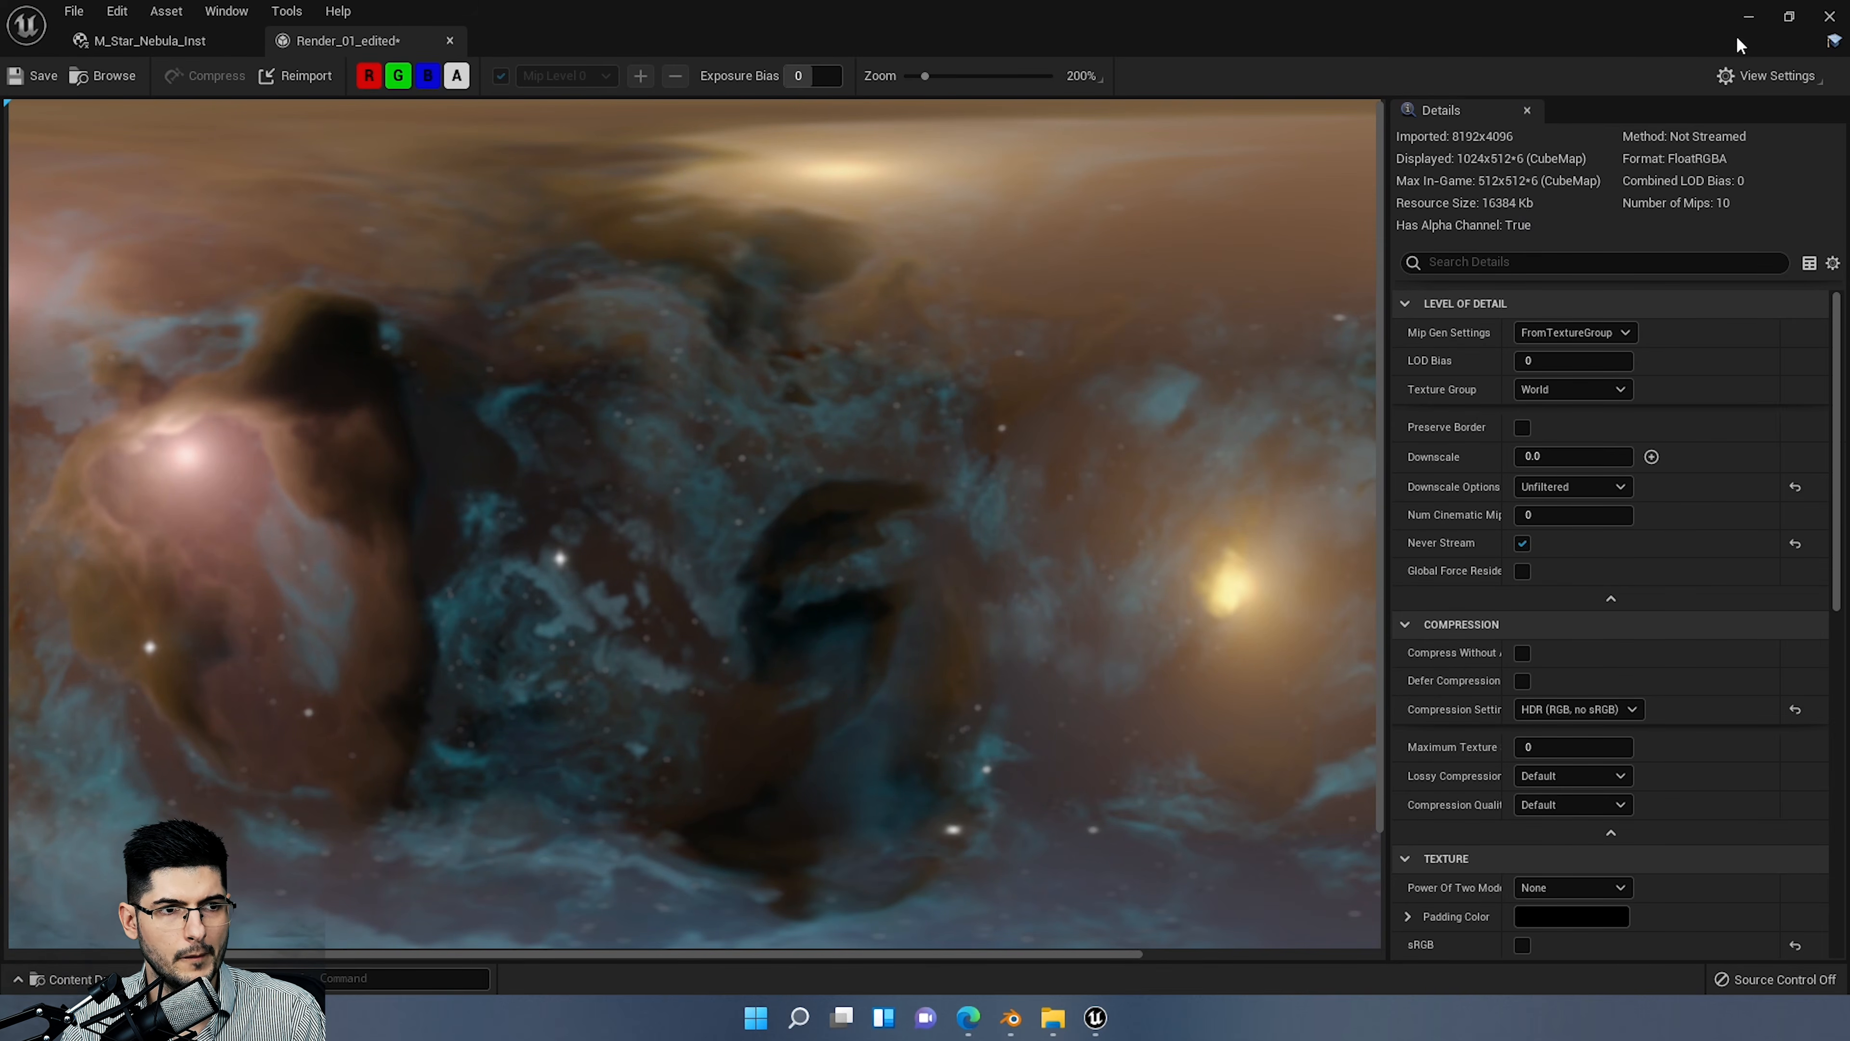
left_click(1738, 15)
right_click_drag(603, 463, 628, 408)
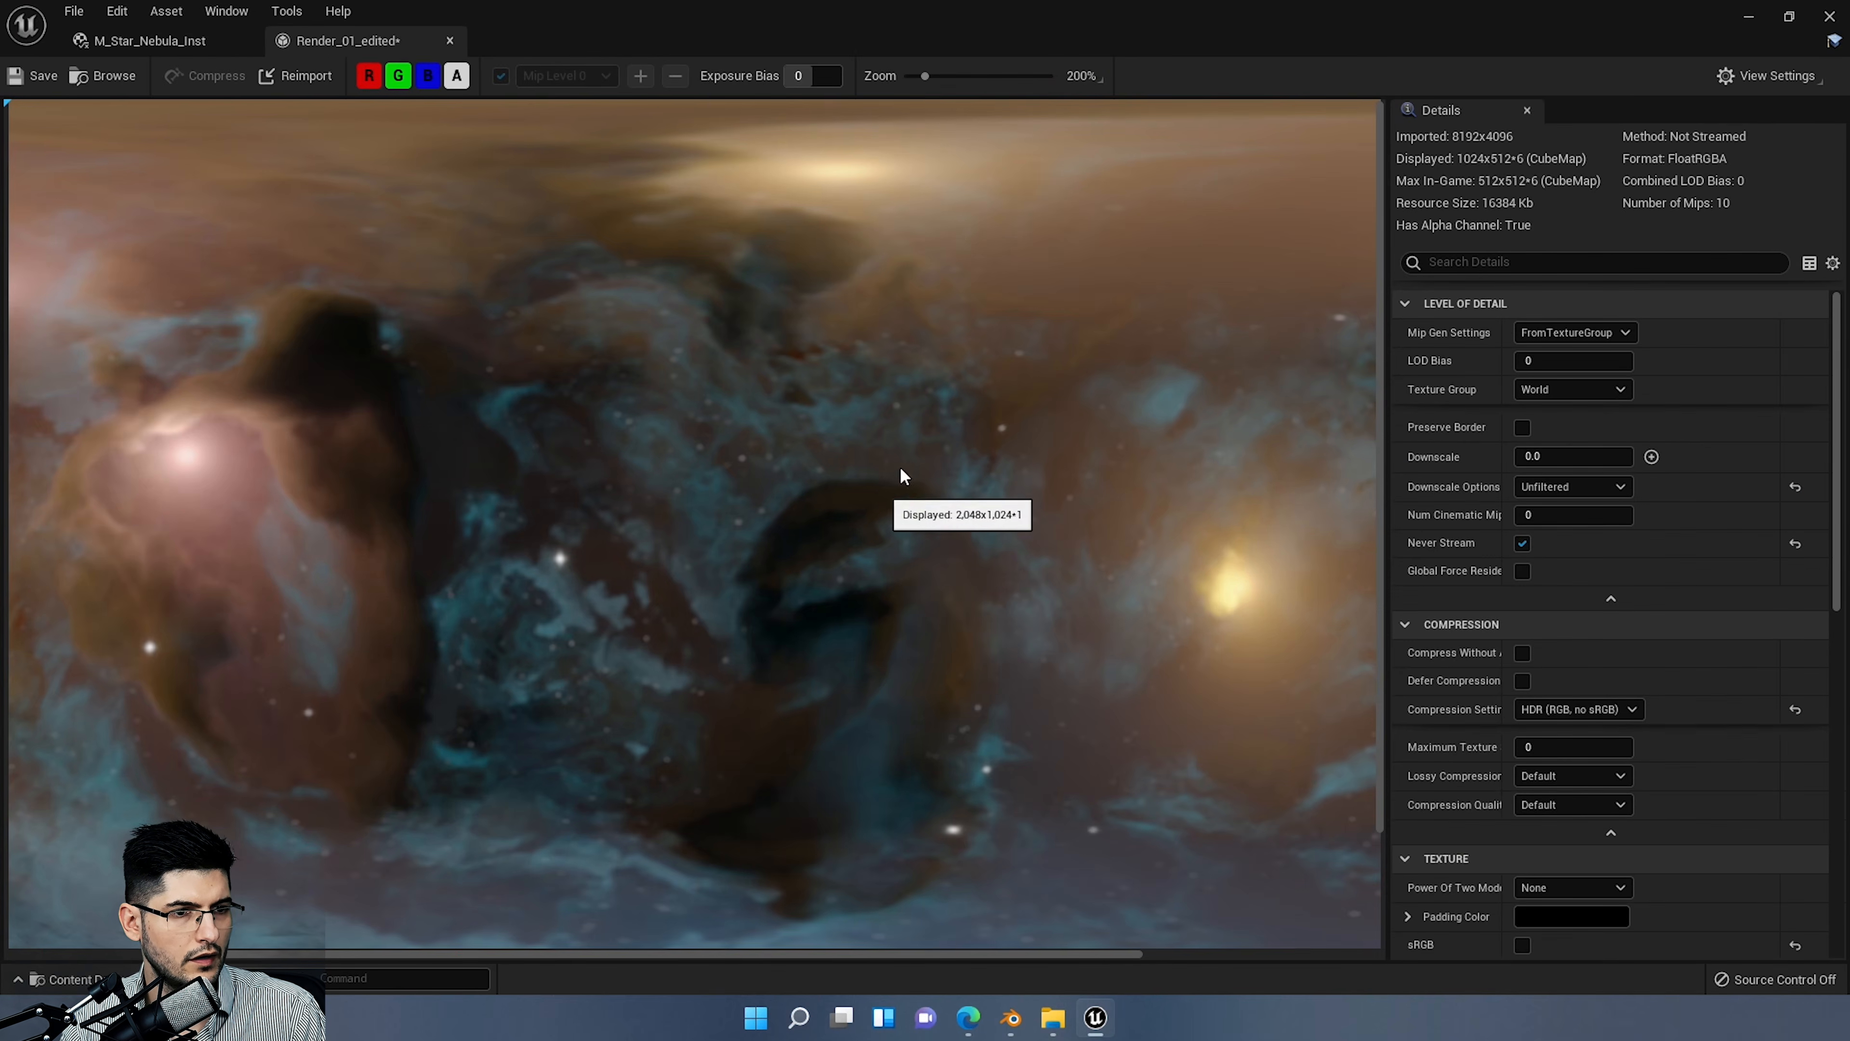
Step: Set the Mip Gen Settings of Render_01_edited to NoMipmaps and check the nebula in the level viewport
left_click(1576, 336)
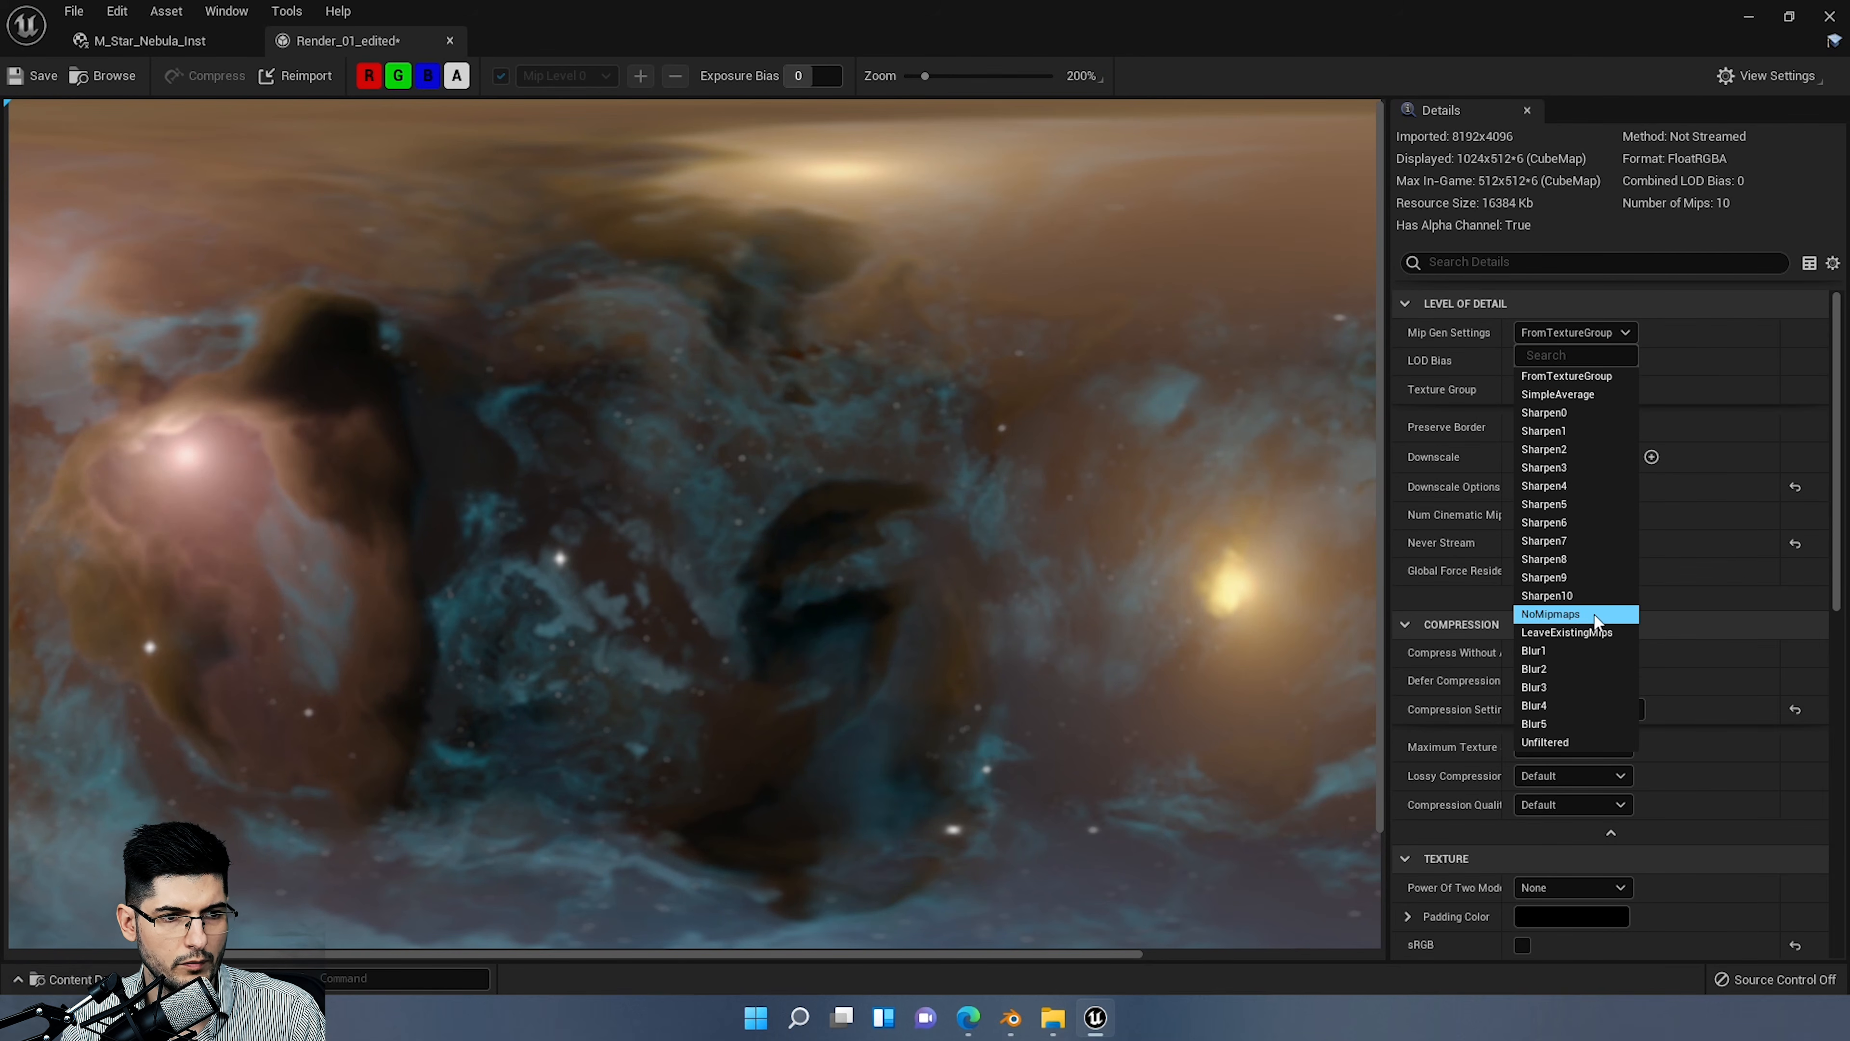
left_click(1566, 615)
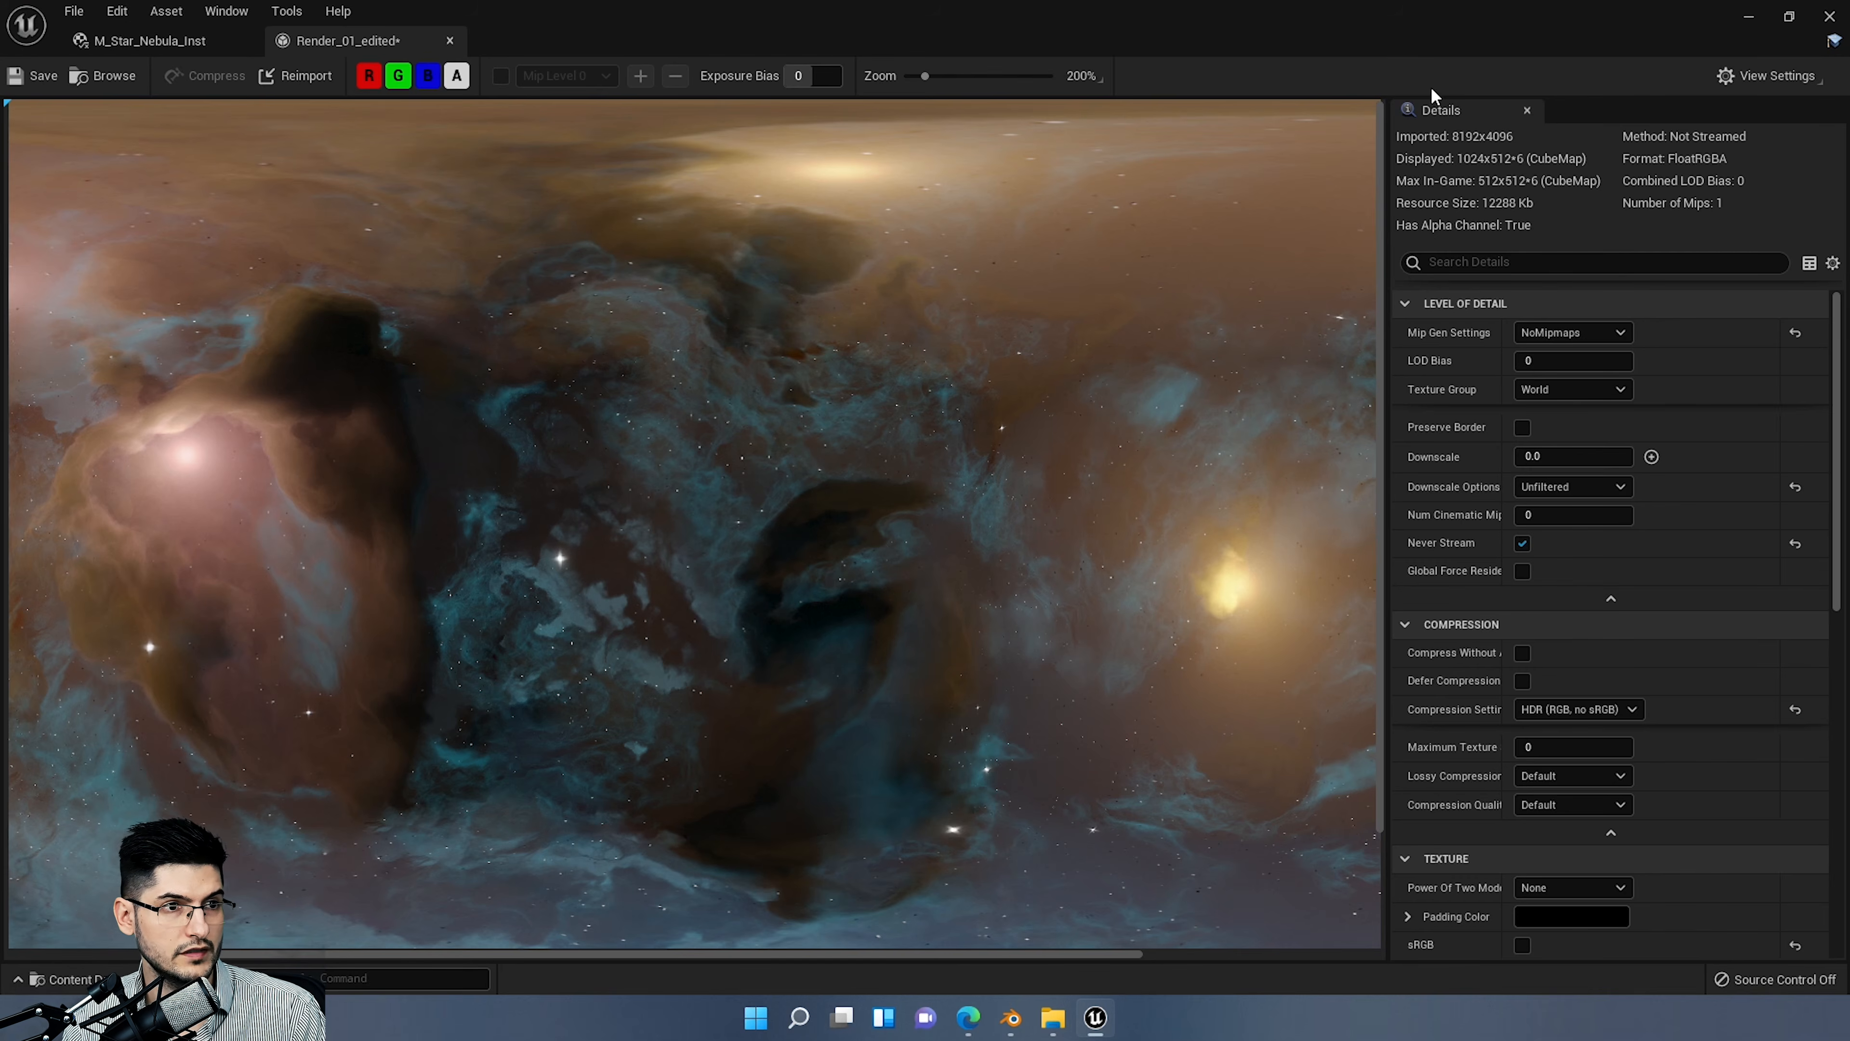
left_click_drag(1483, 21, 1588, 434)
right_click_drag(559, 314, 458, 263)
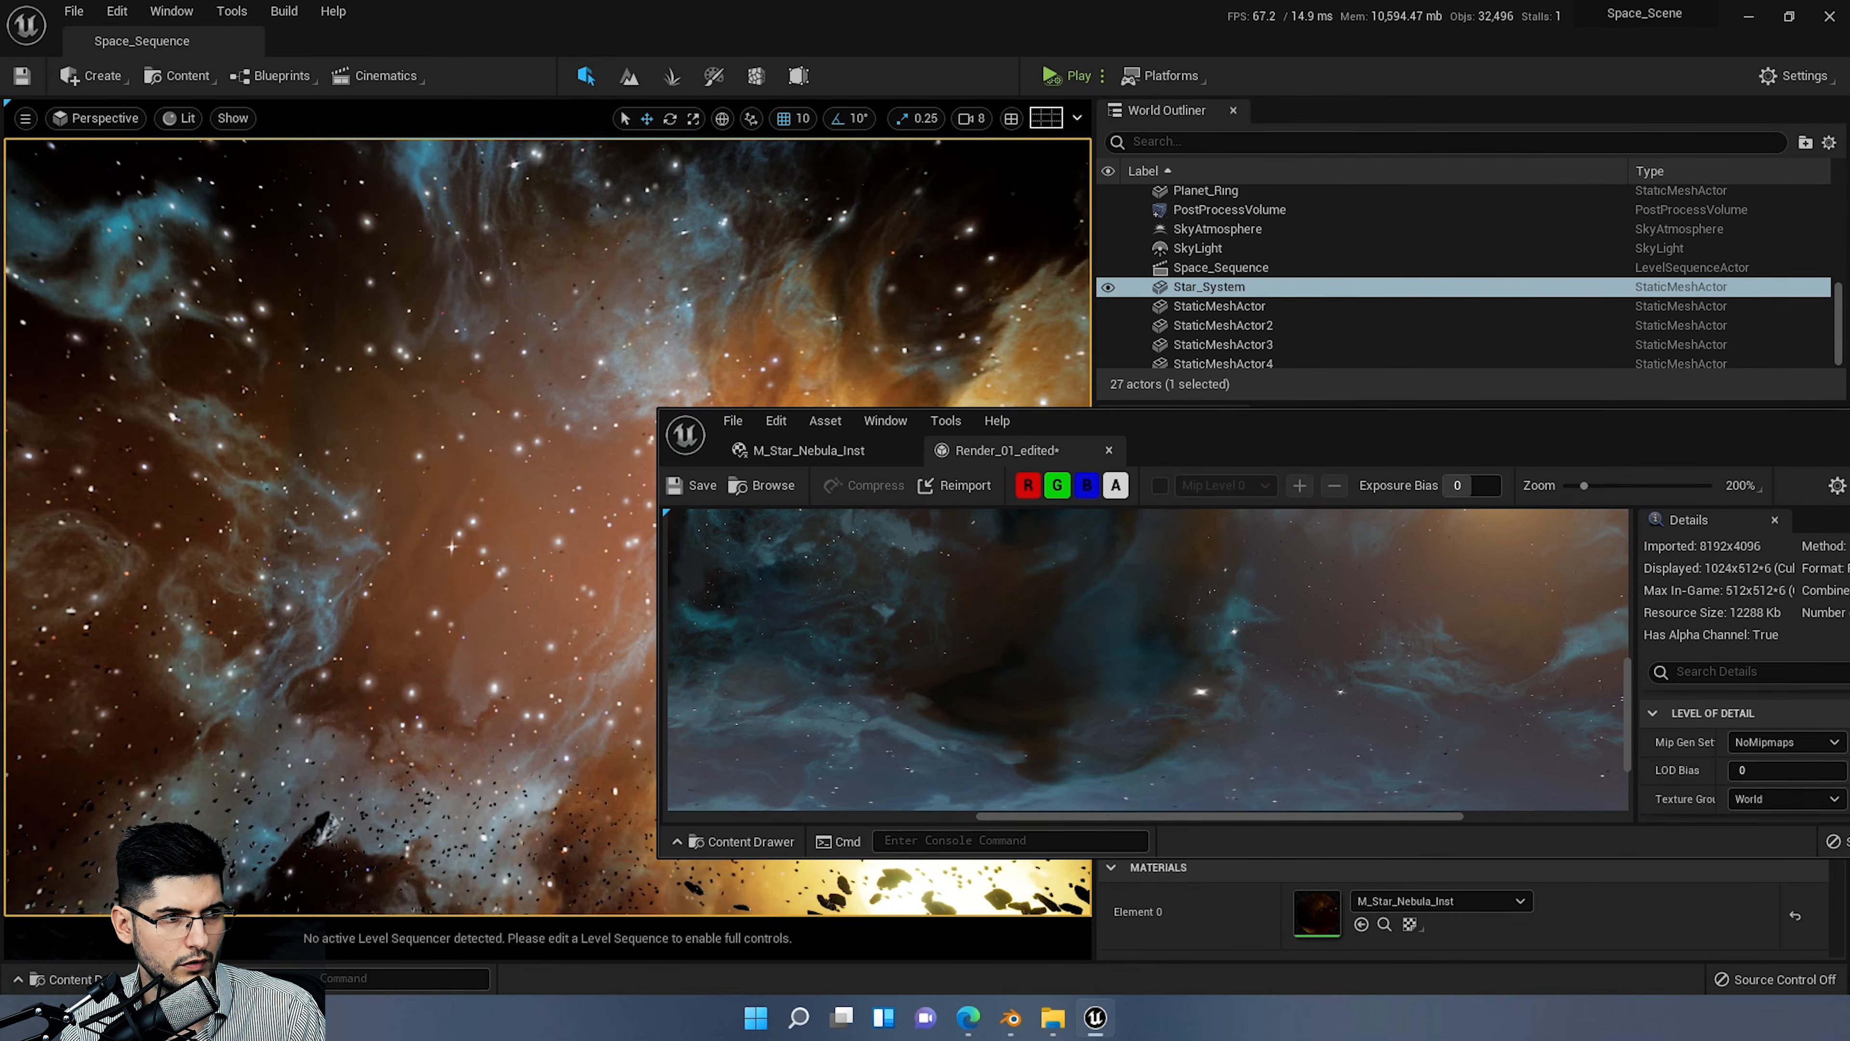
right_click_drag(651, 363, 839, 380)
double_click(1181, 446)
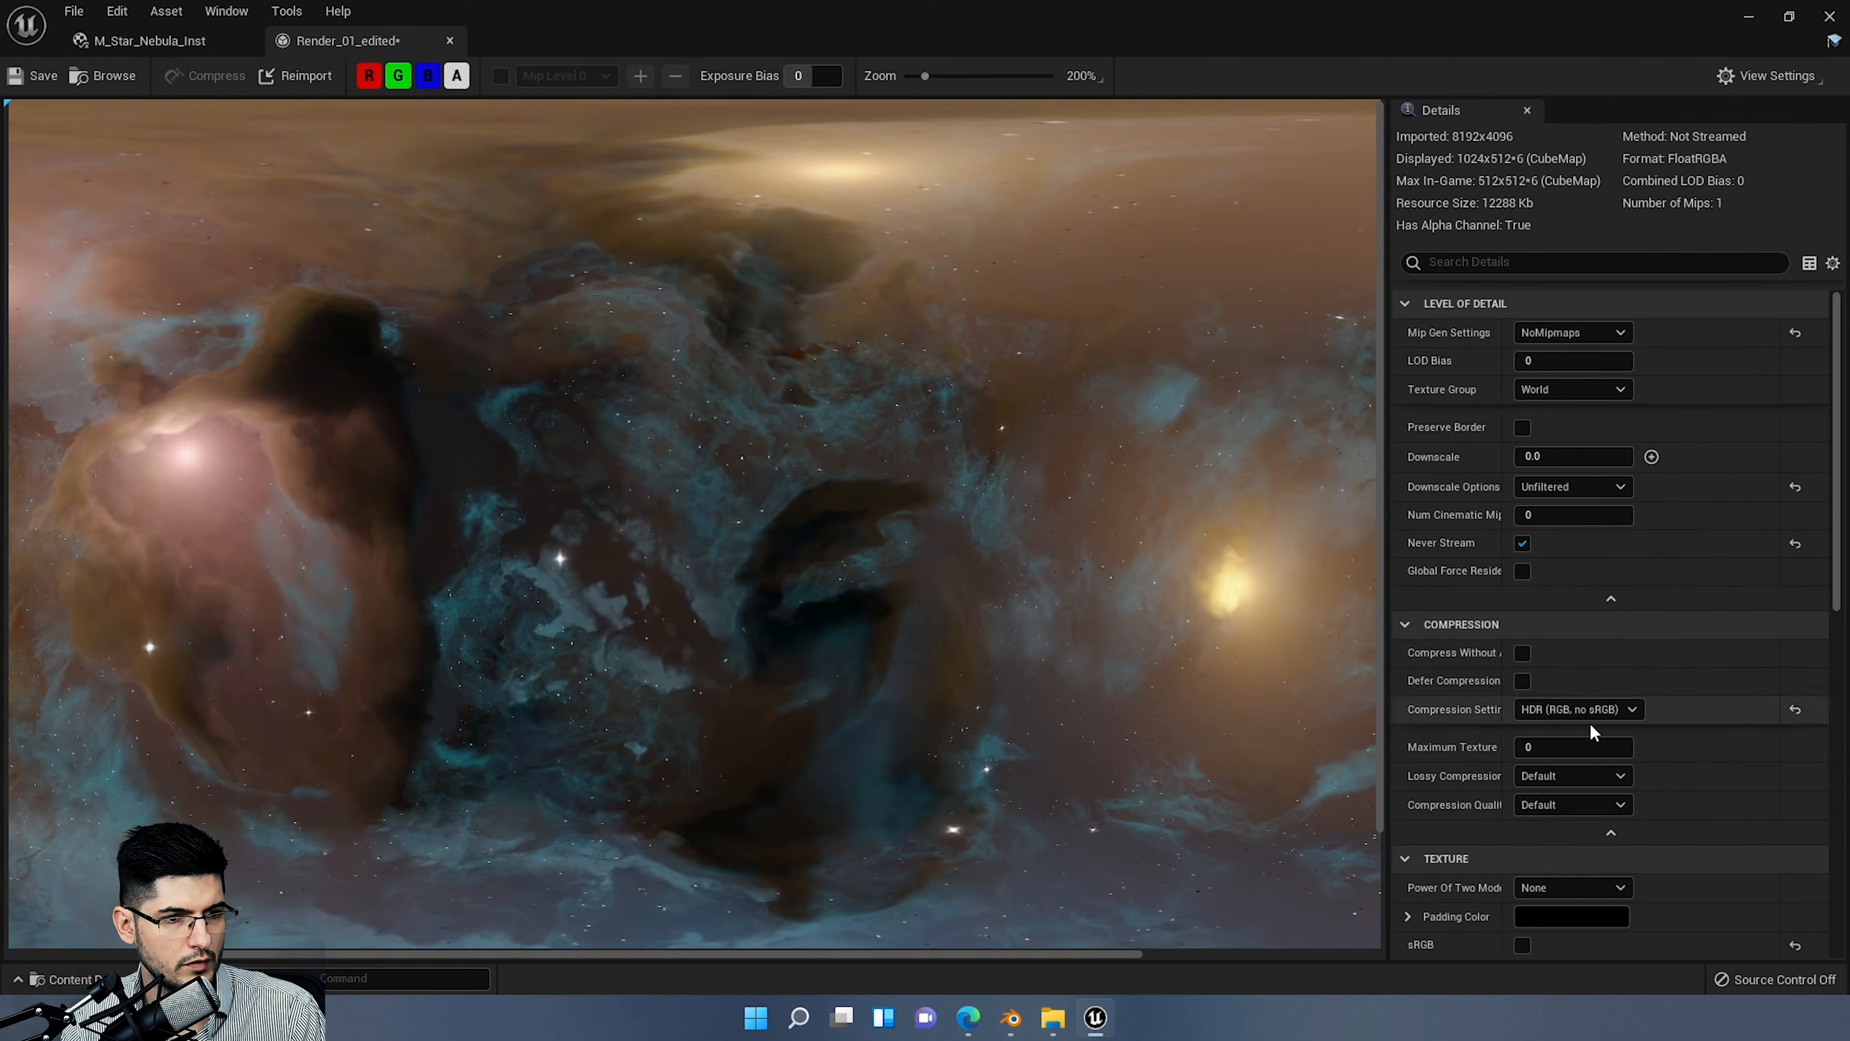
Step: Set the maximum texture size of Render_01_edited to 16384 and check the nebula's sharpness in the texture preview and level viewport
left_click(1543, 747)
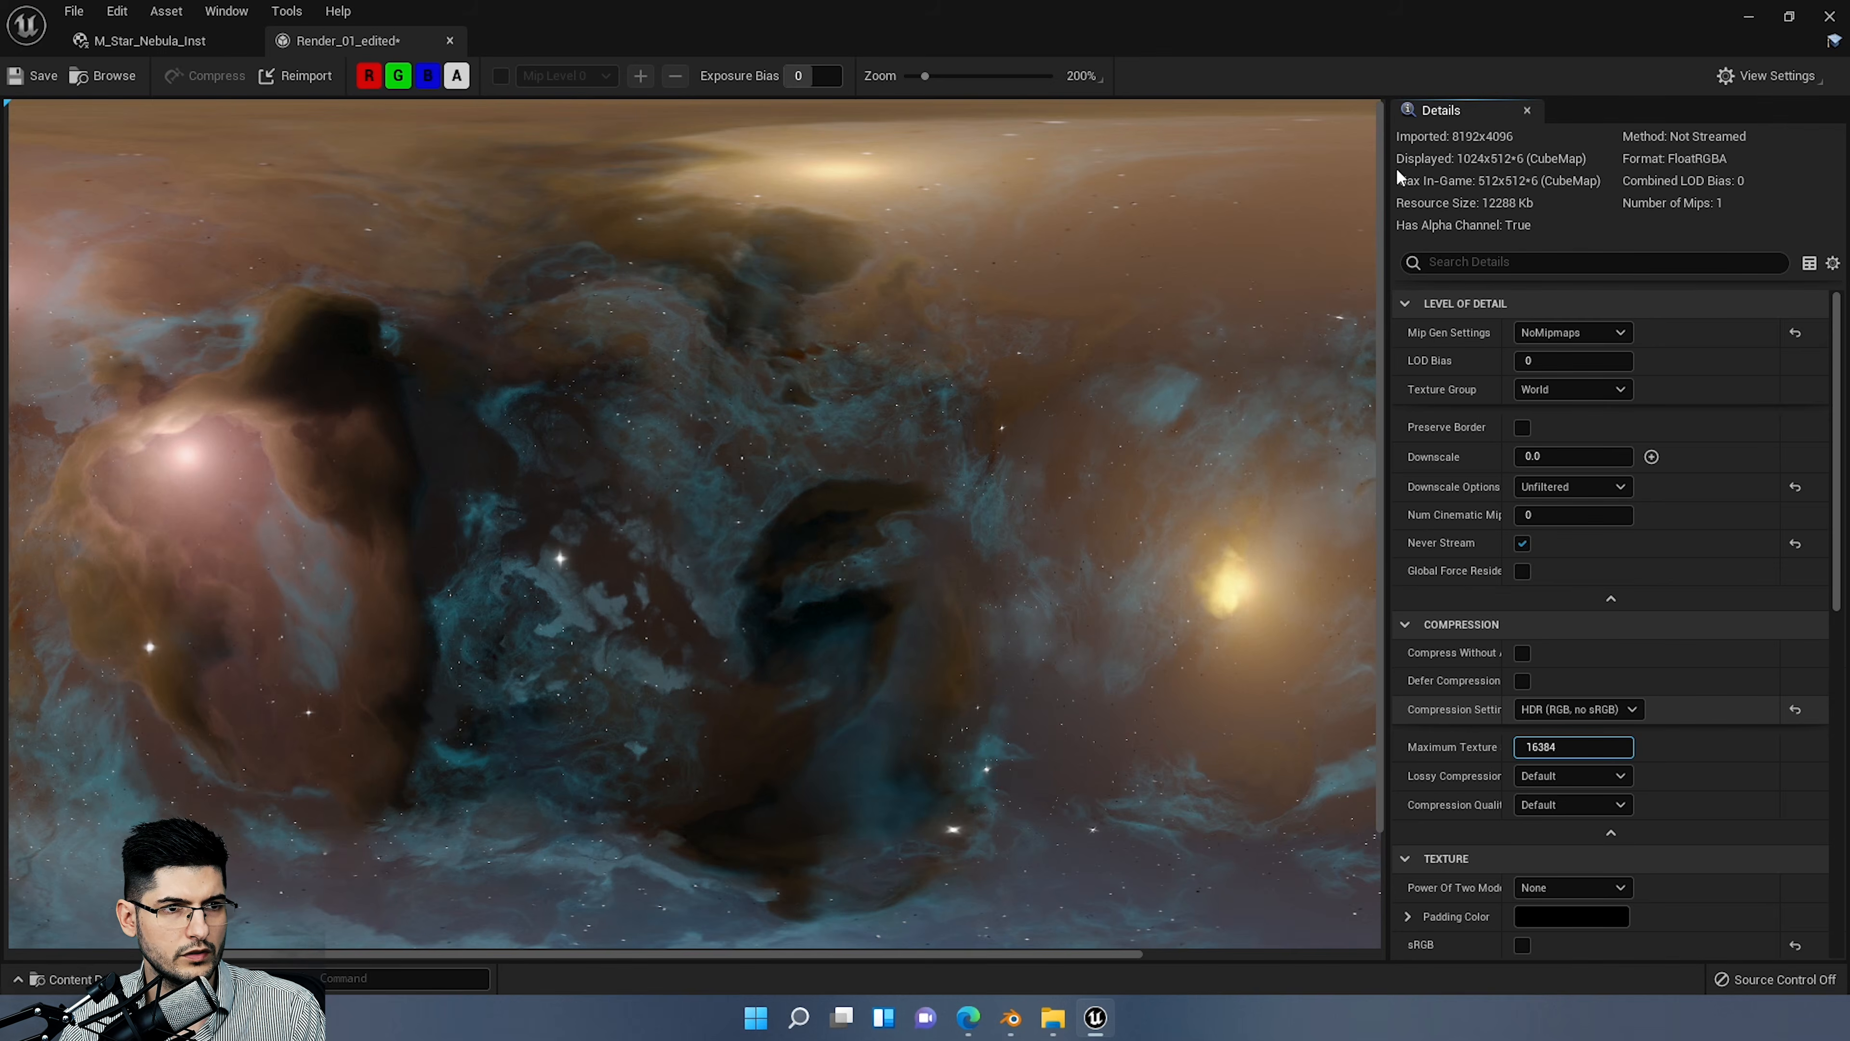
key("Return")
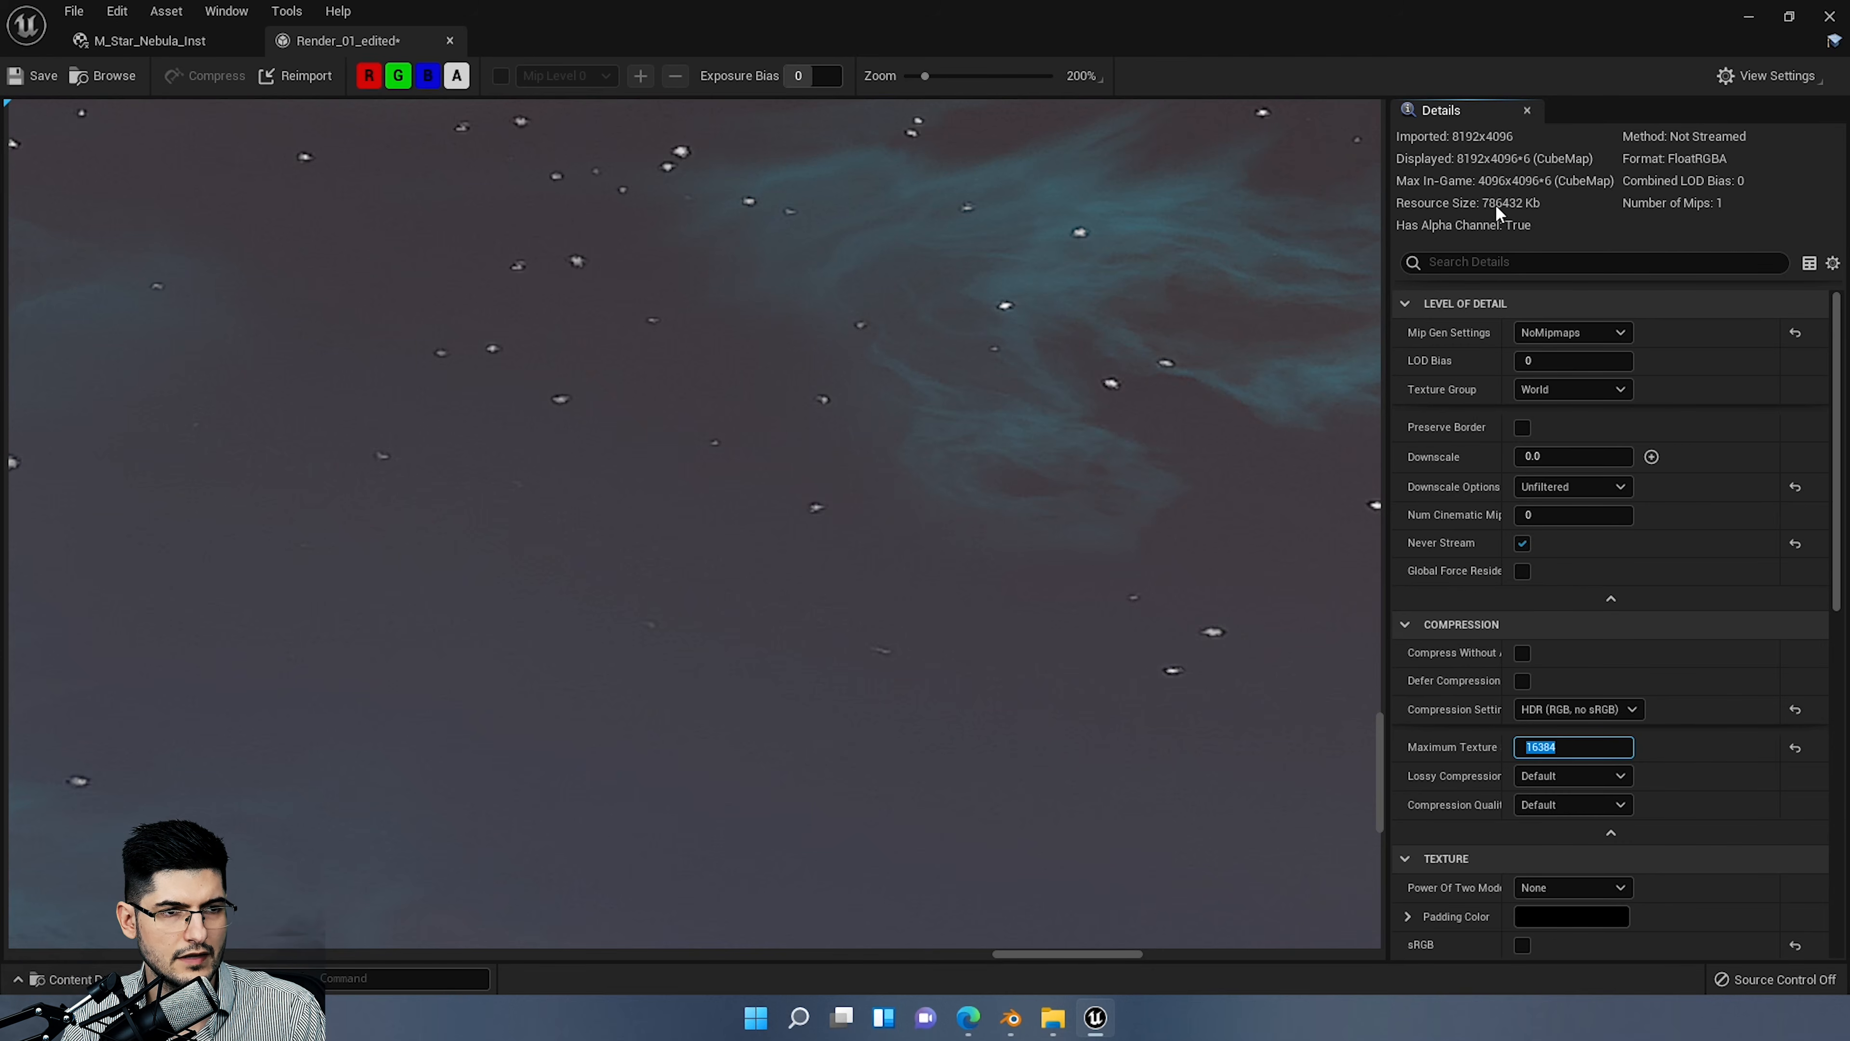
scroll(1041, 429, "down", 6)
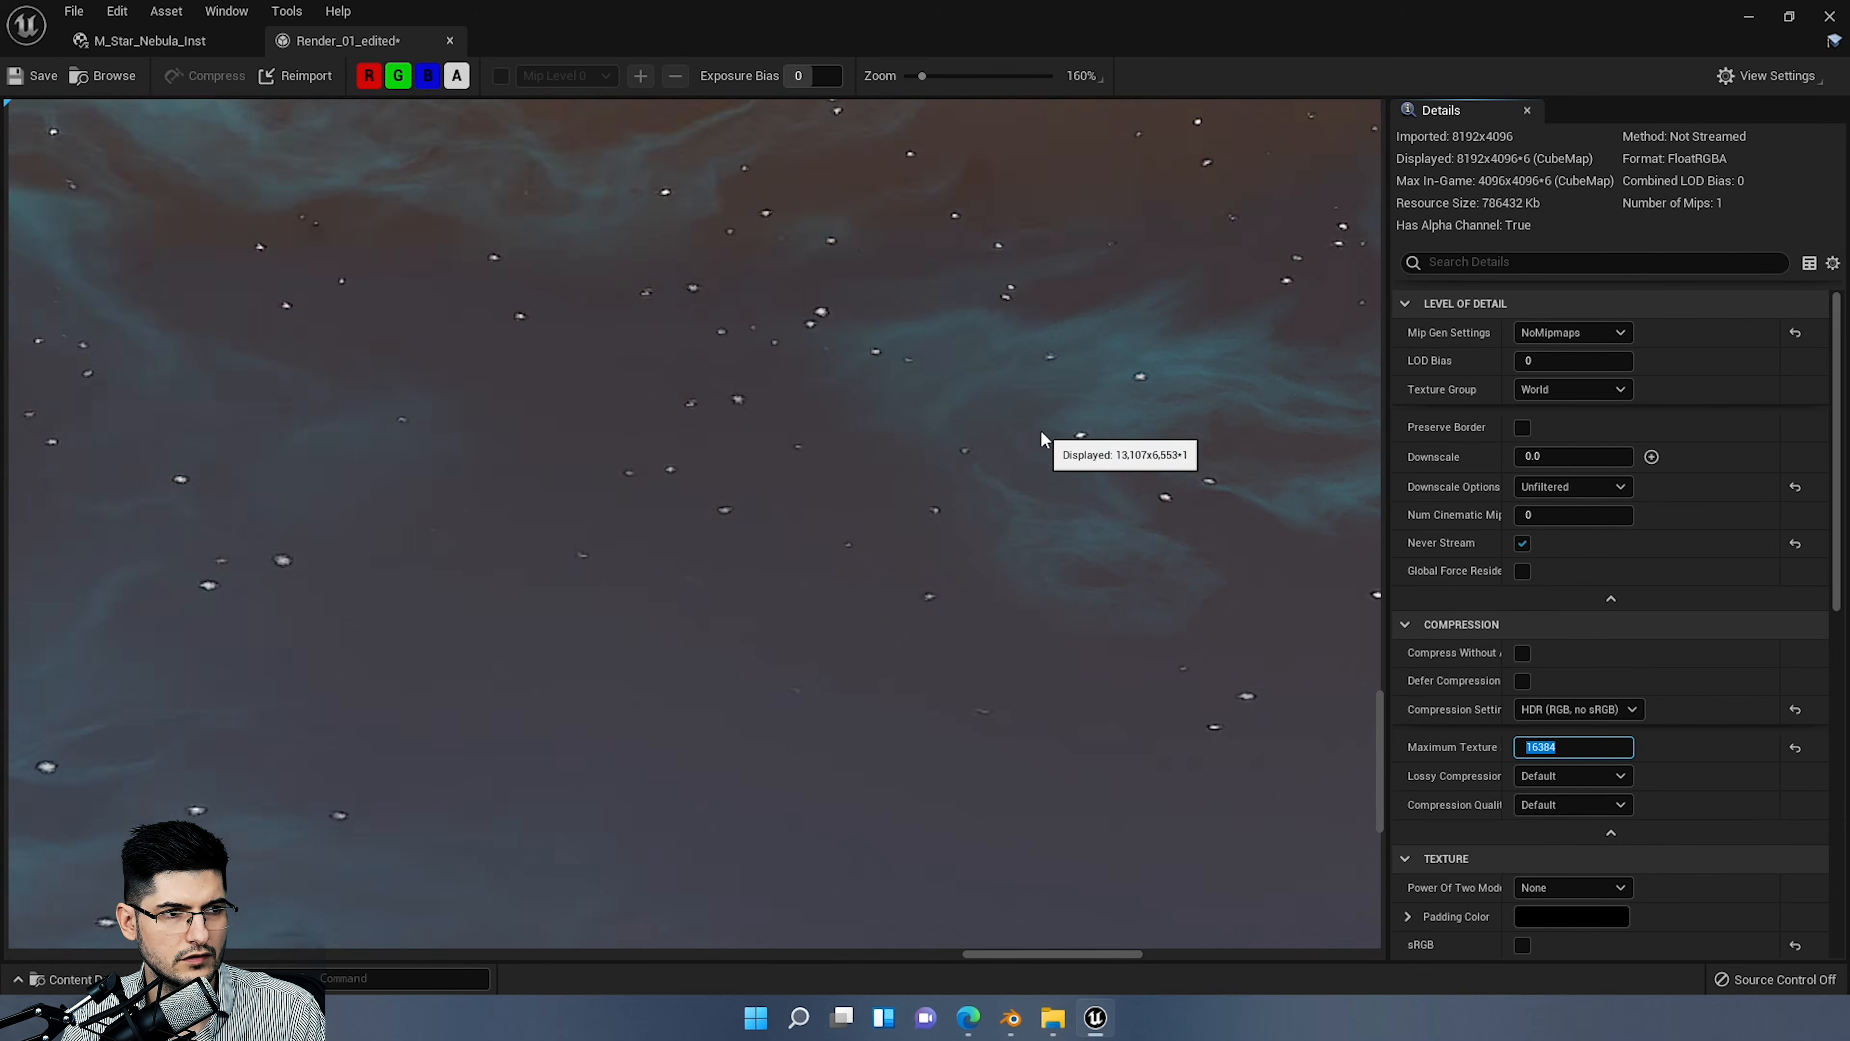
left_click(1746, 22)
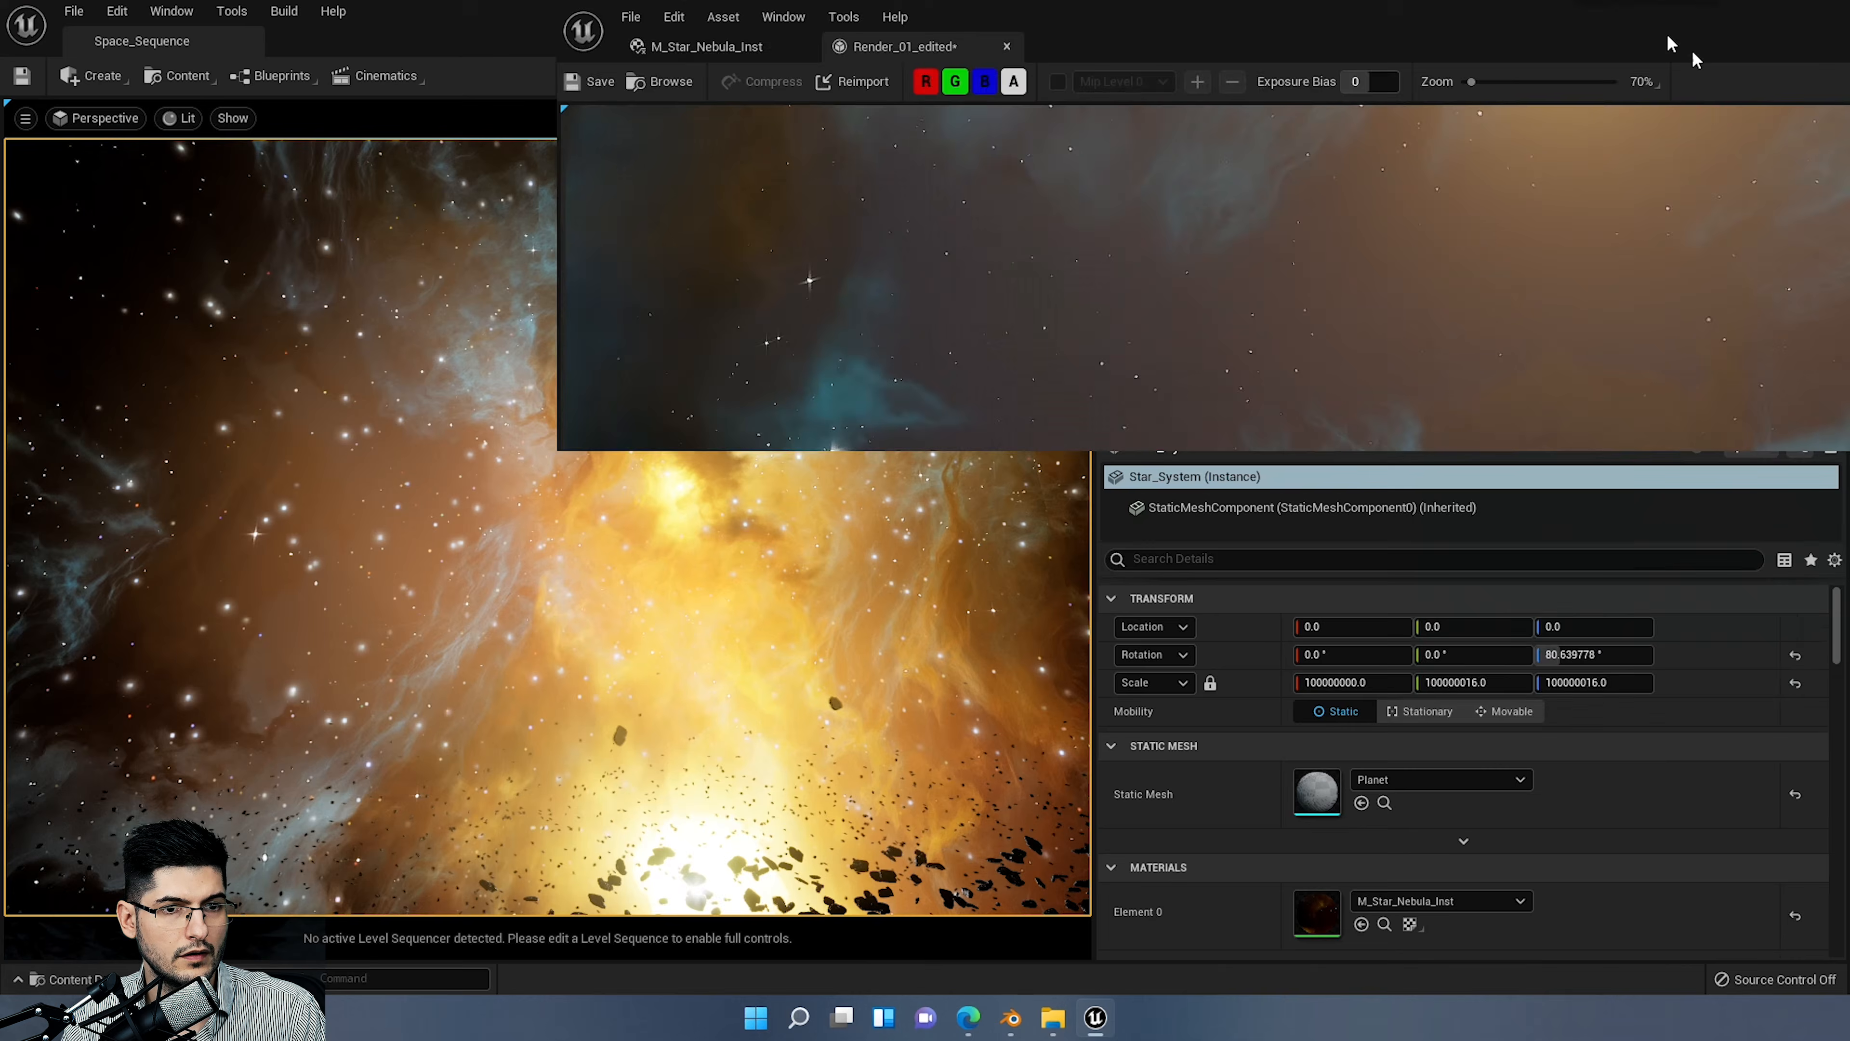
right_click_drag(851, 481, 815, 452)
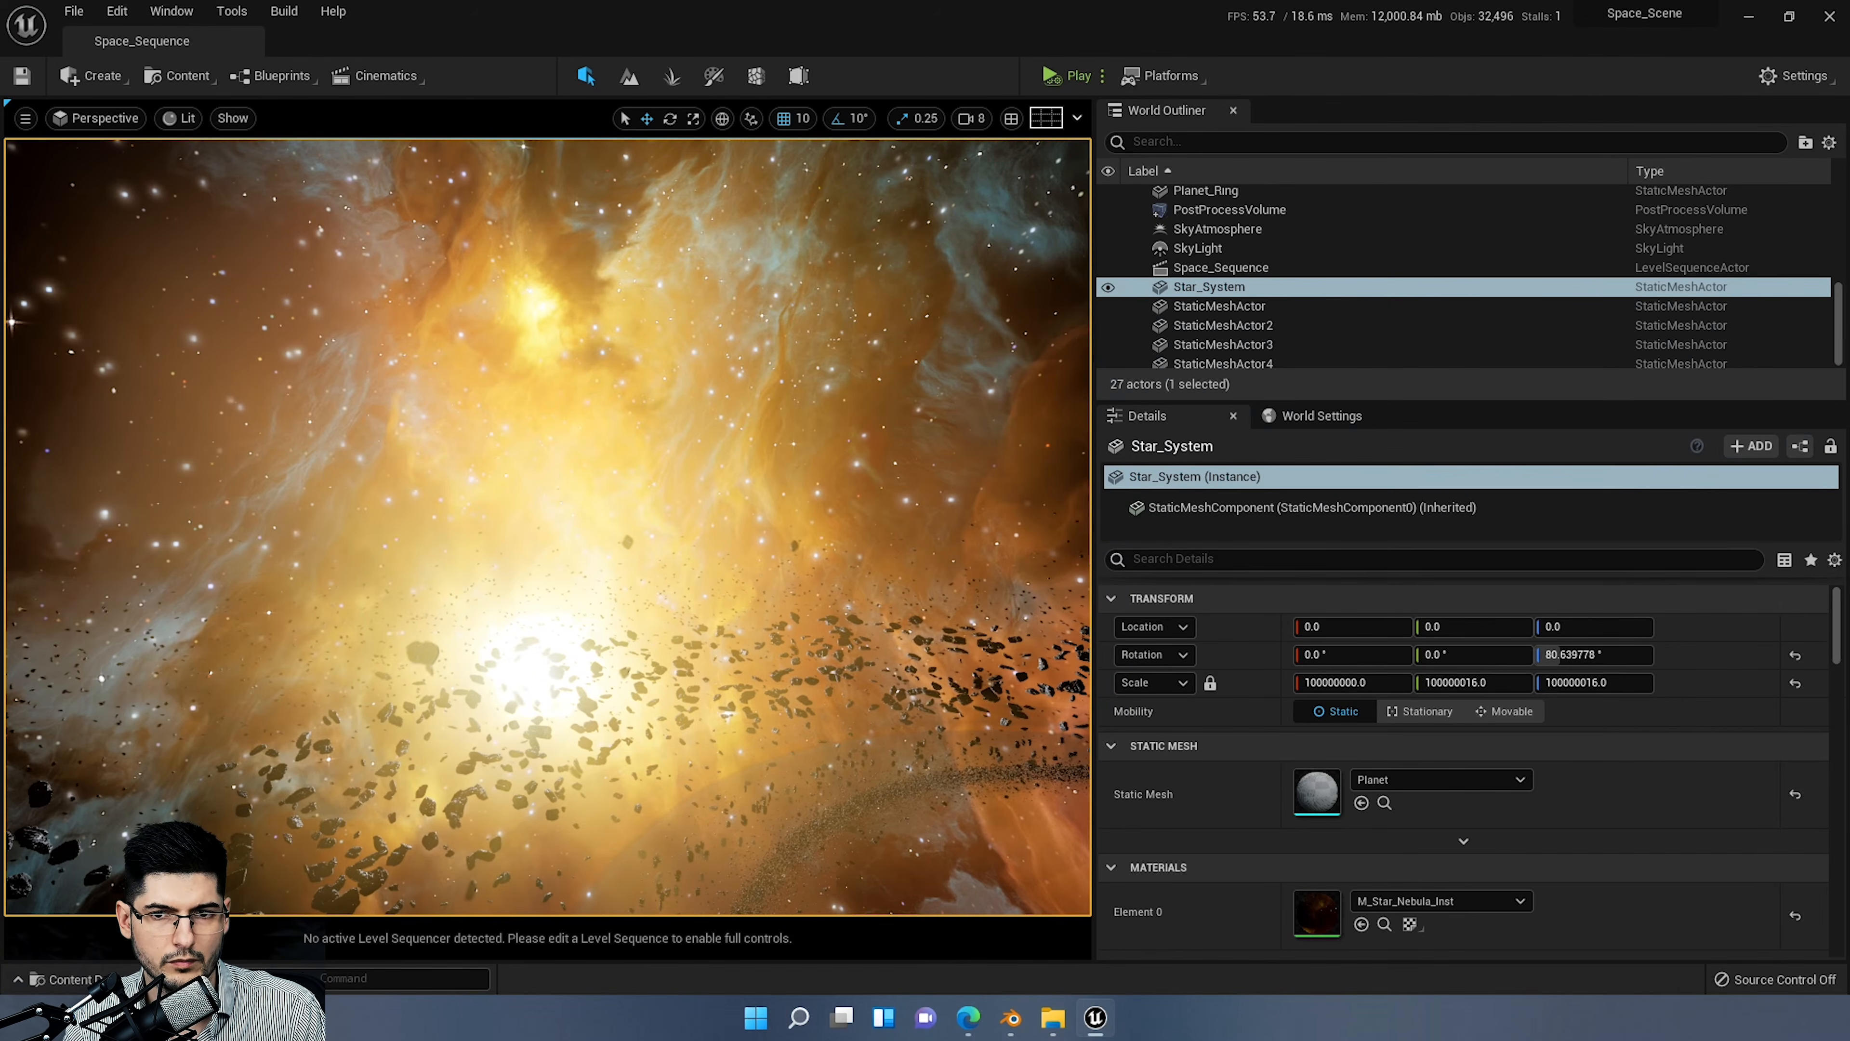
Step: Set the Power of M_Star_Nebula_Inst to 1 and place its enlarged editor window beside the nebula in the level viewport
left_click_drag(1849, 583, 1181, 8)
left_click(191, 42)
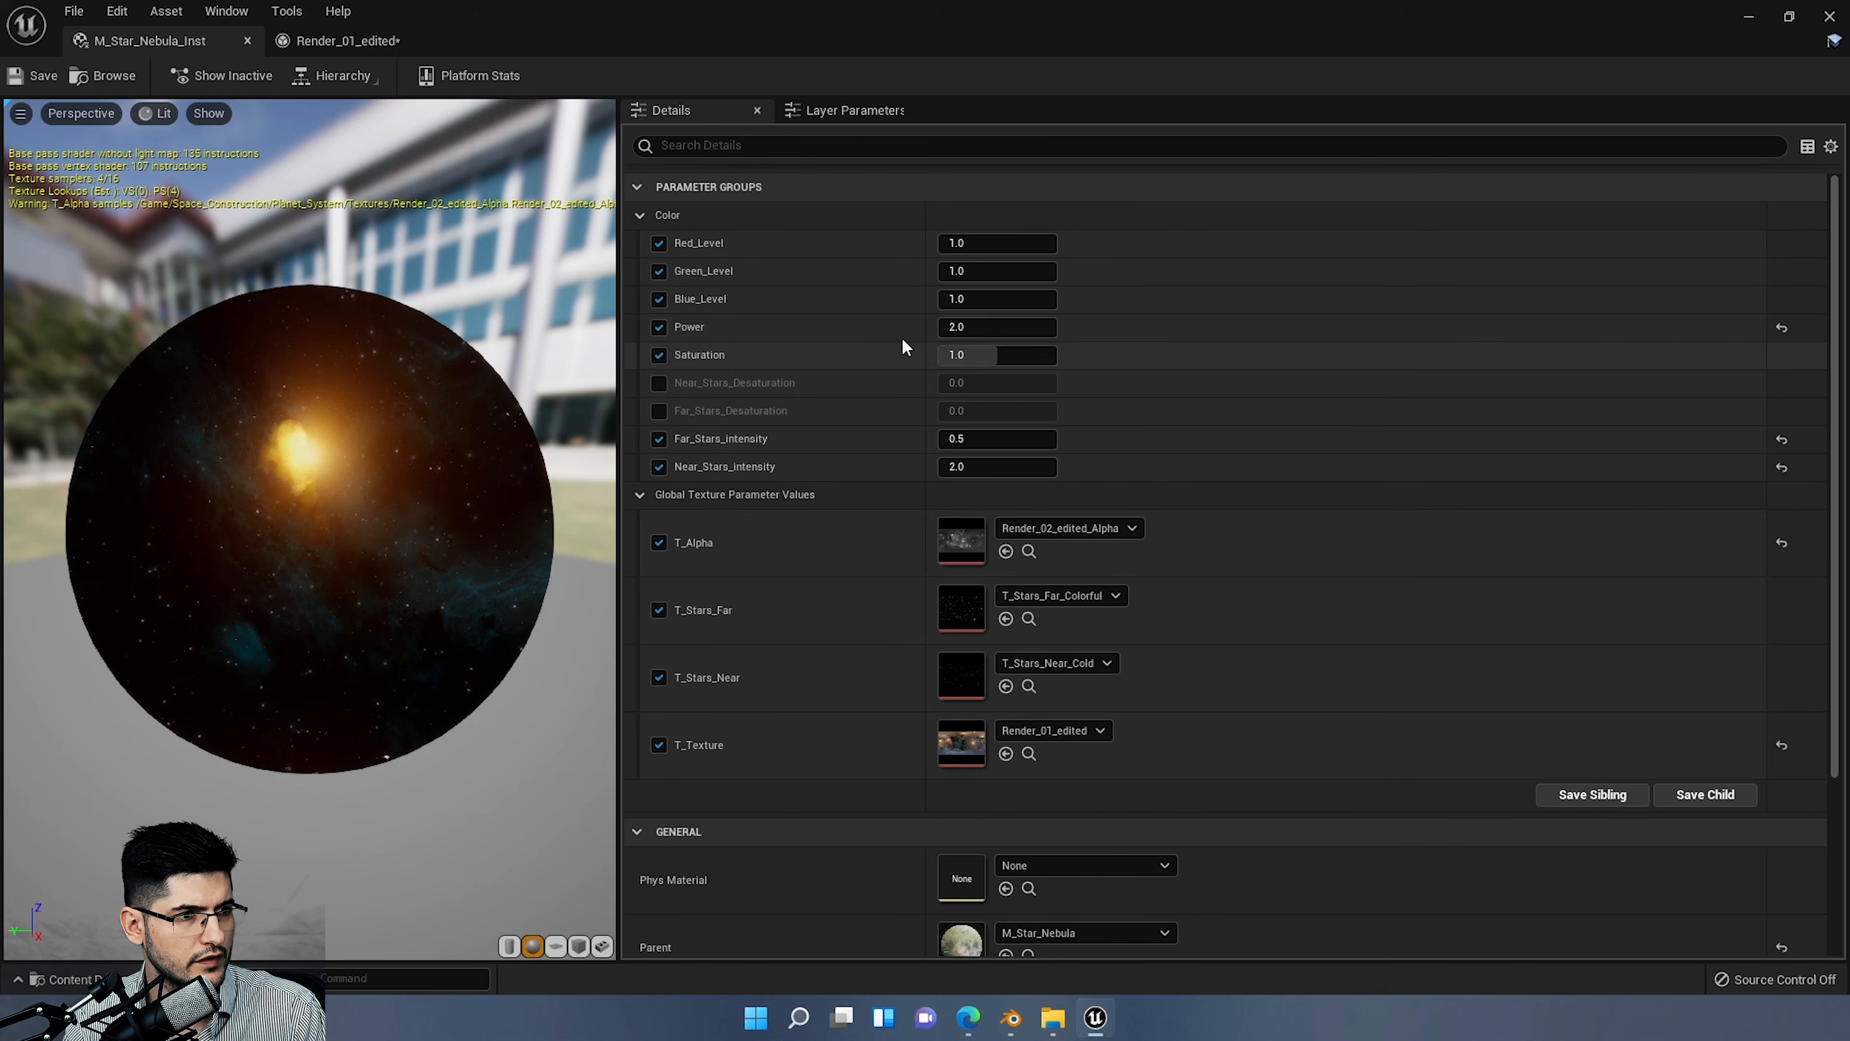
left_click(1005, 327)
type("1")
key("Return")
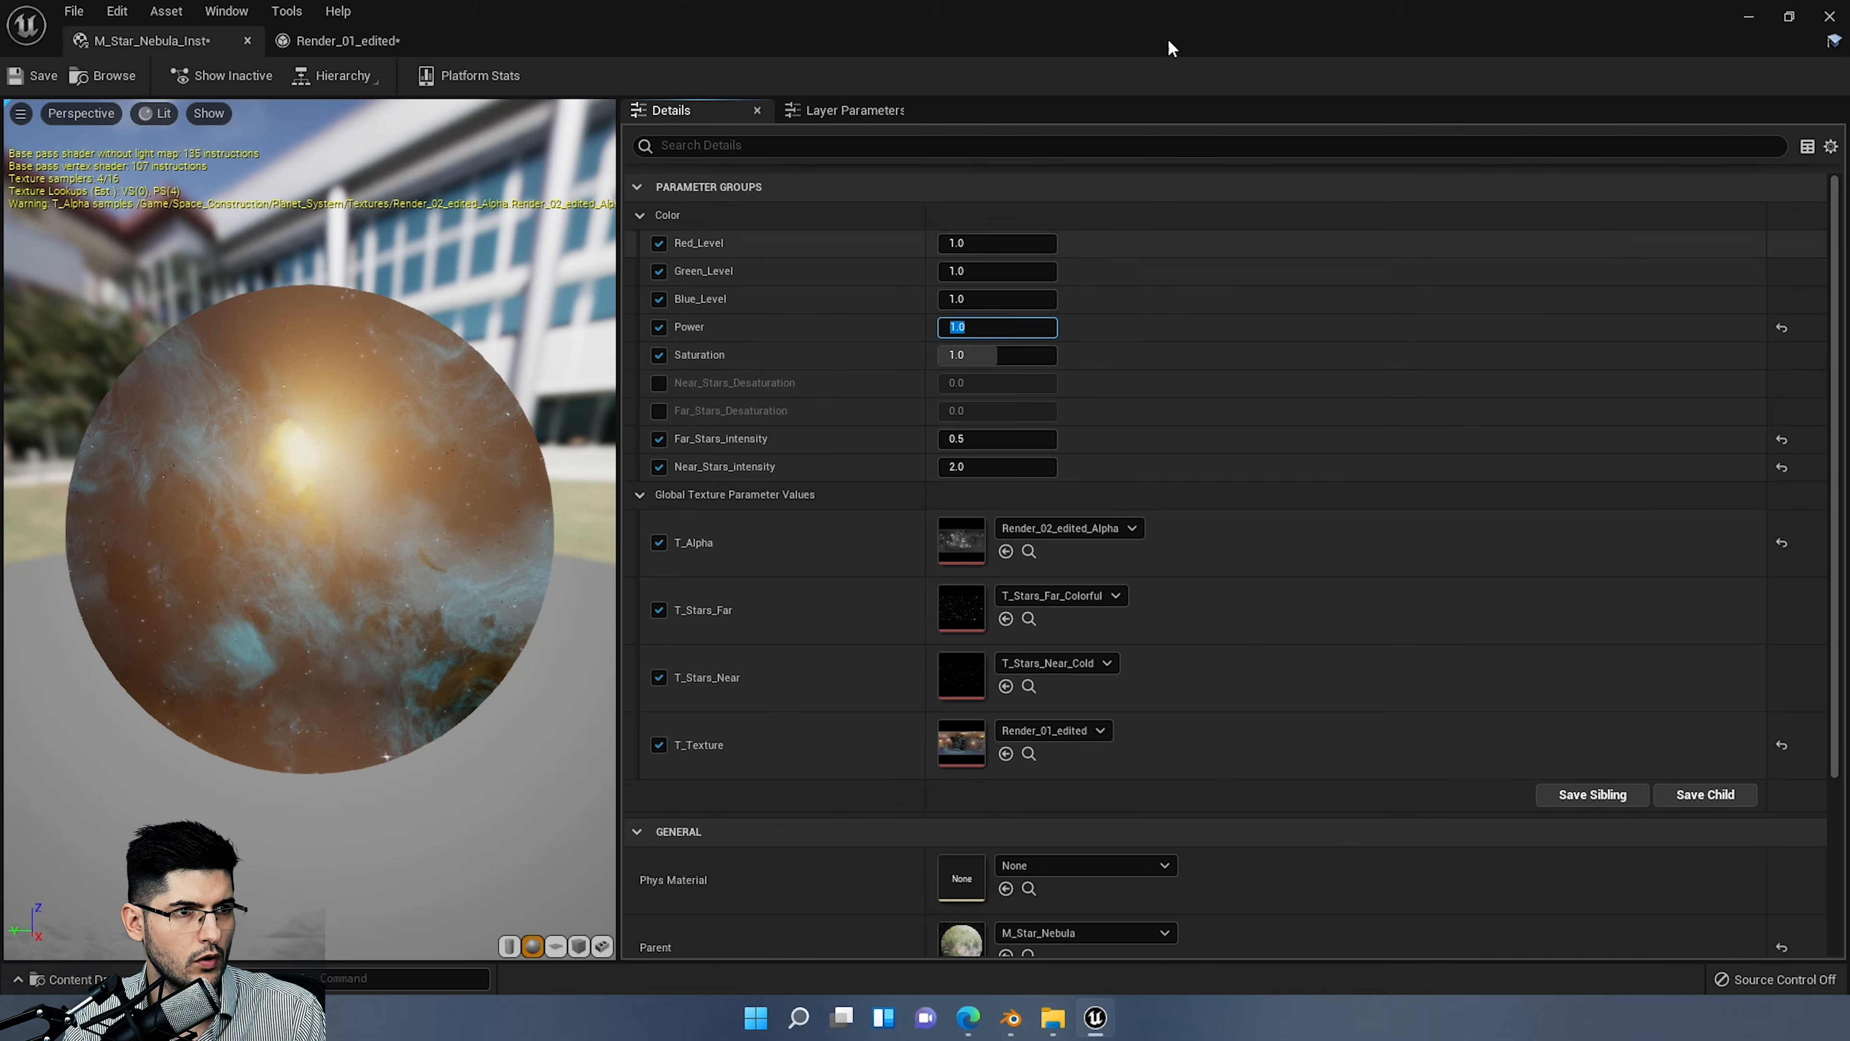
left_click_drag(1167, 38, 1620, 294)
right_click_drag(739, 359, 554, 291)
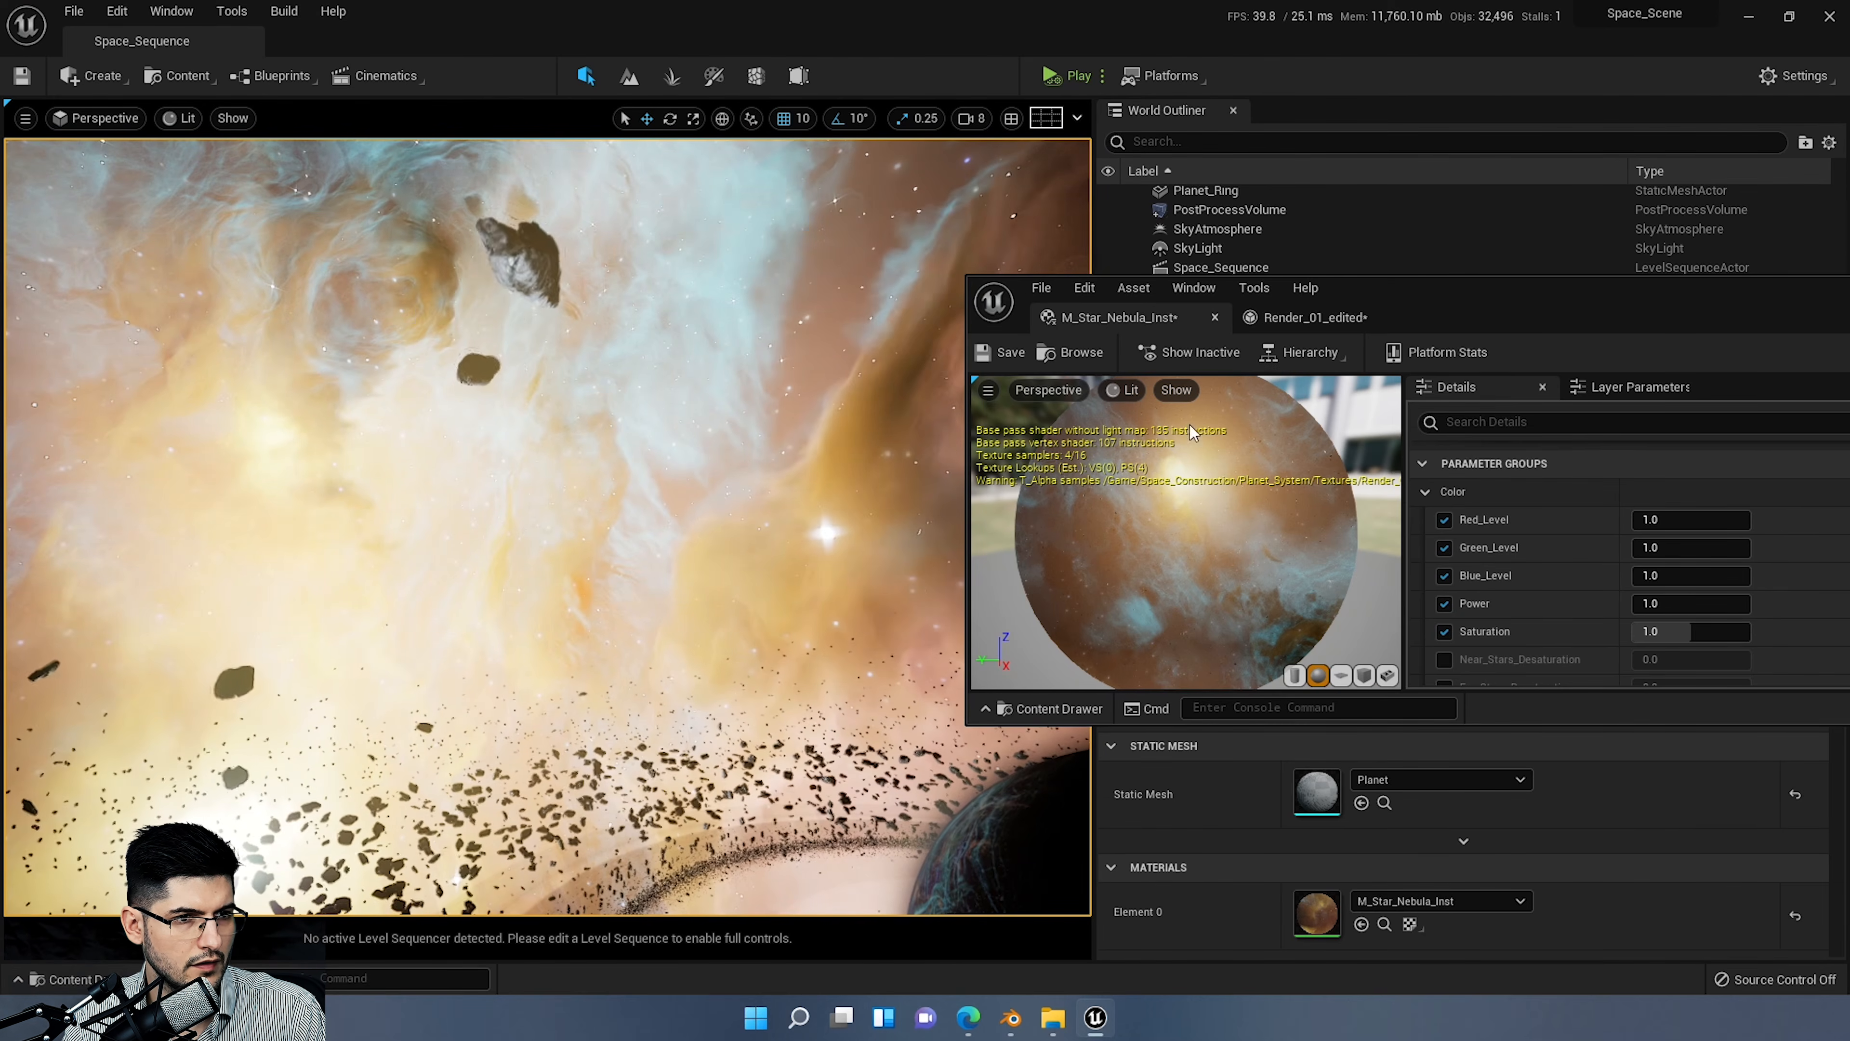
left_click_drag(1429, 292, 1248, 210)
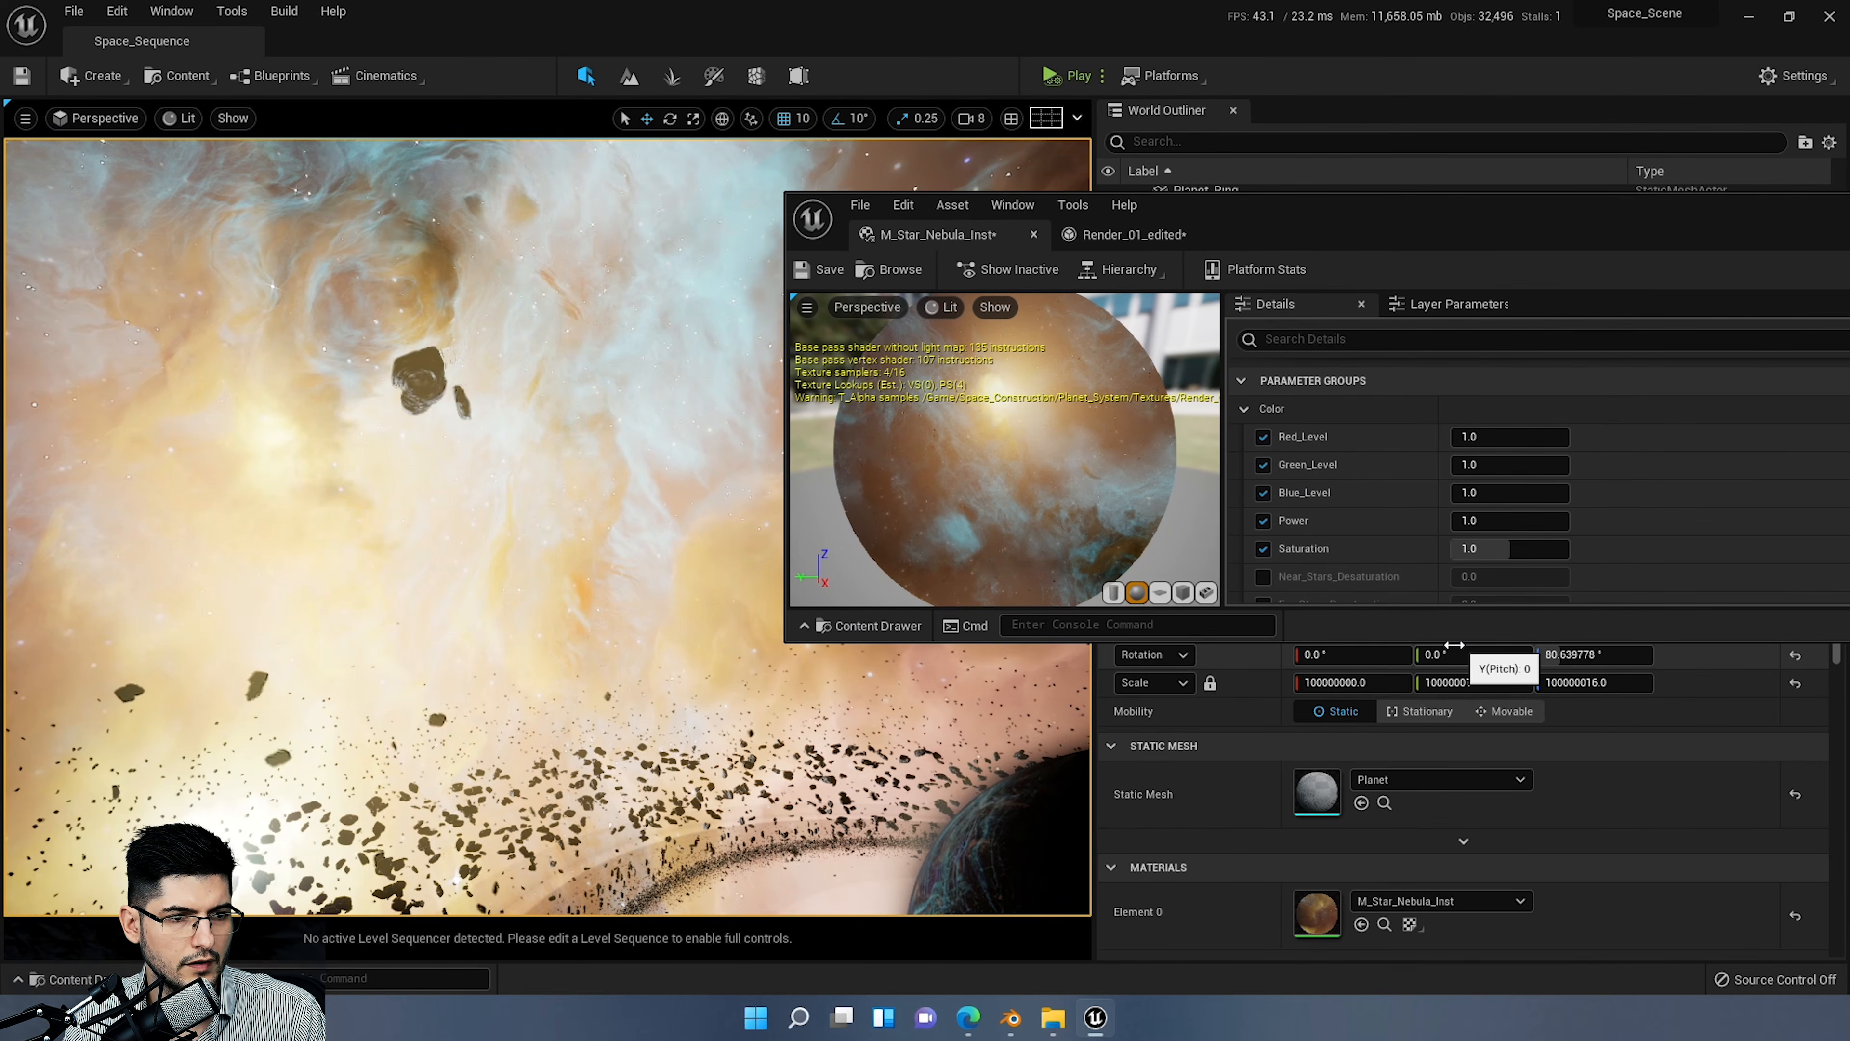
left_click_drag(1429, 645, 1438, 933)
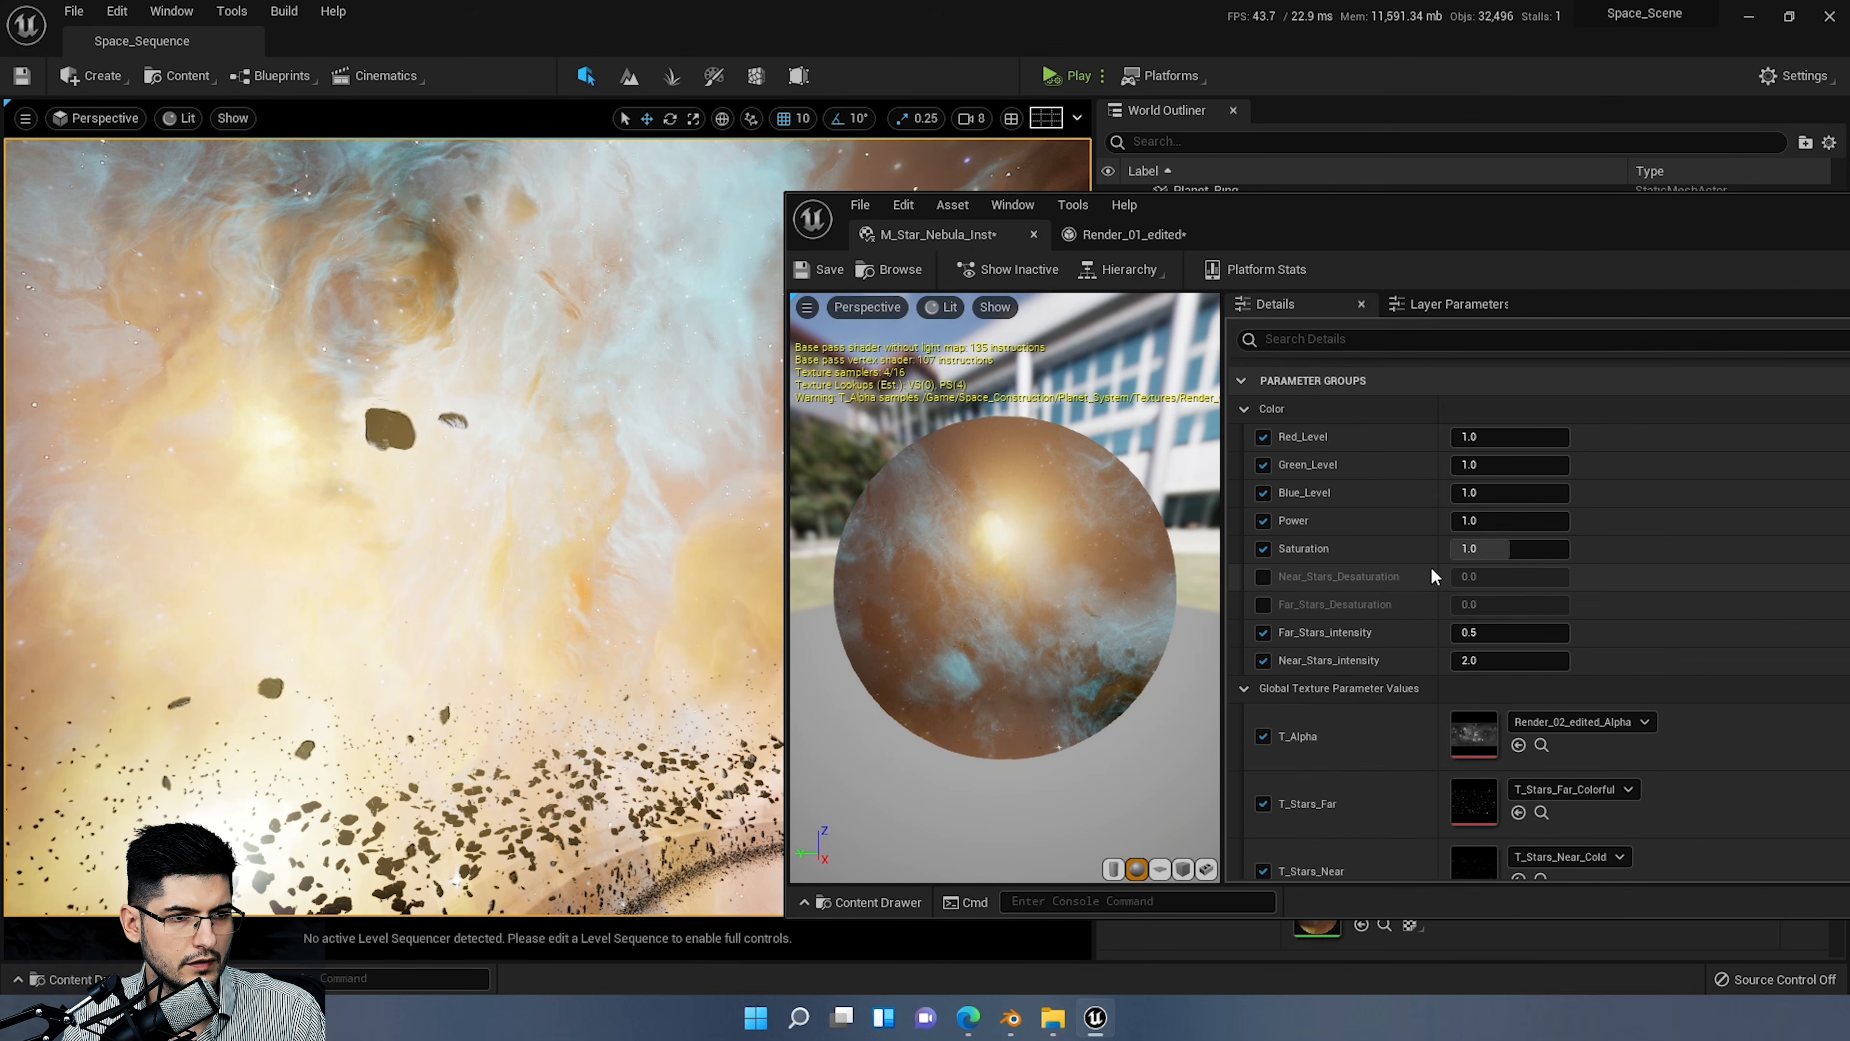
Step: Try a Saturation of 2 on the nebula material instance and return it to 1
left_click_drag(1501, 548, 1569, 548)
left_click(1506, 548)
type("1")
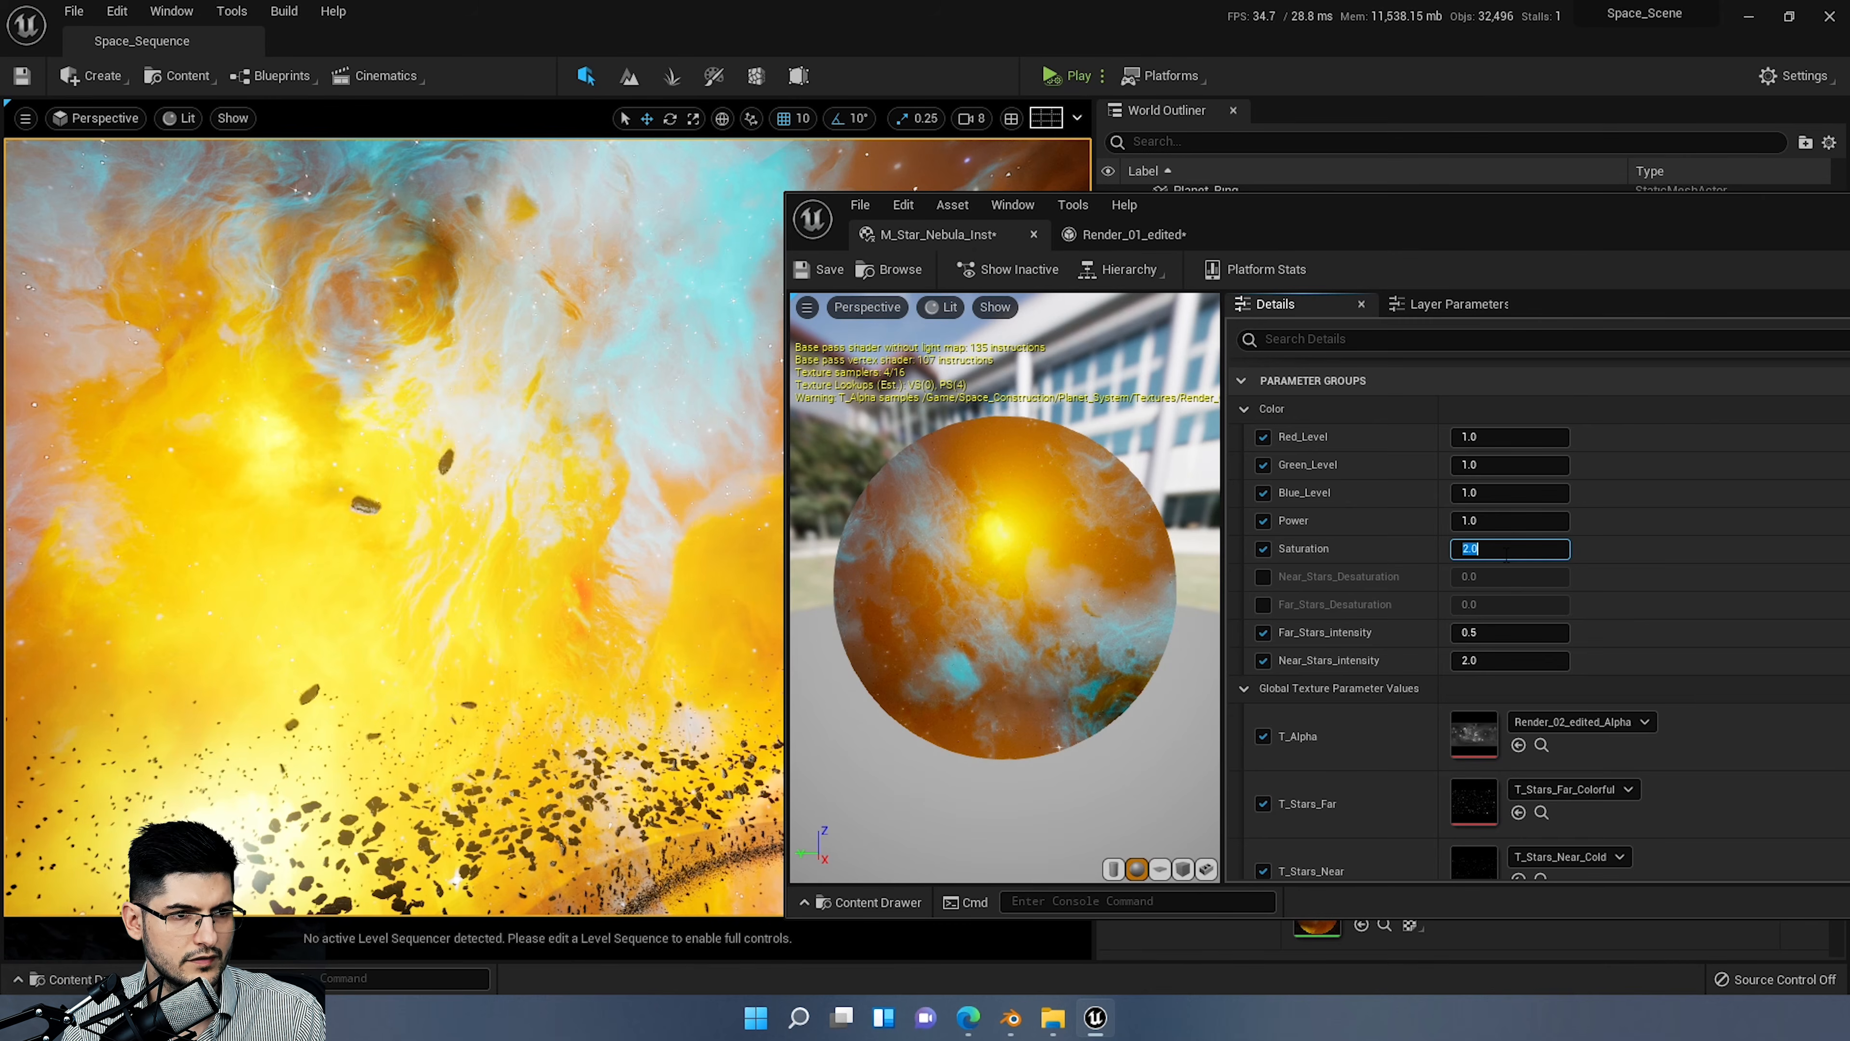
key("Return")
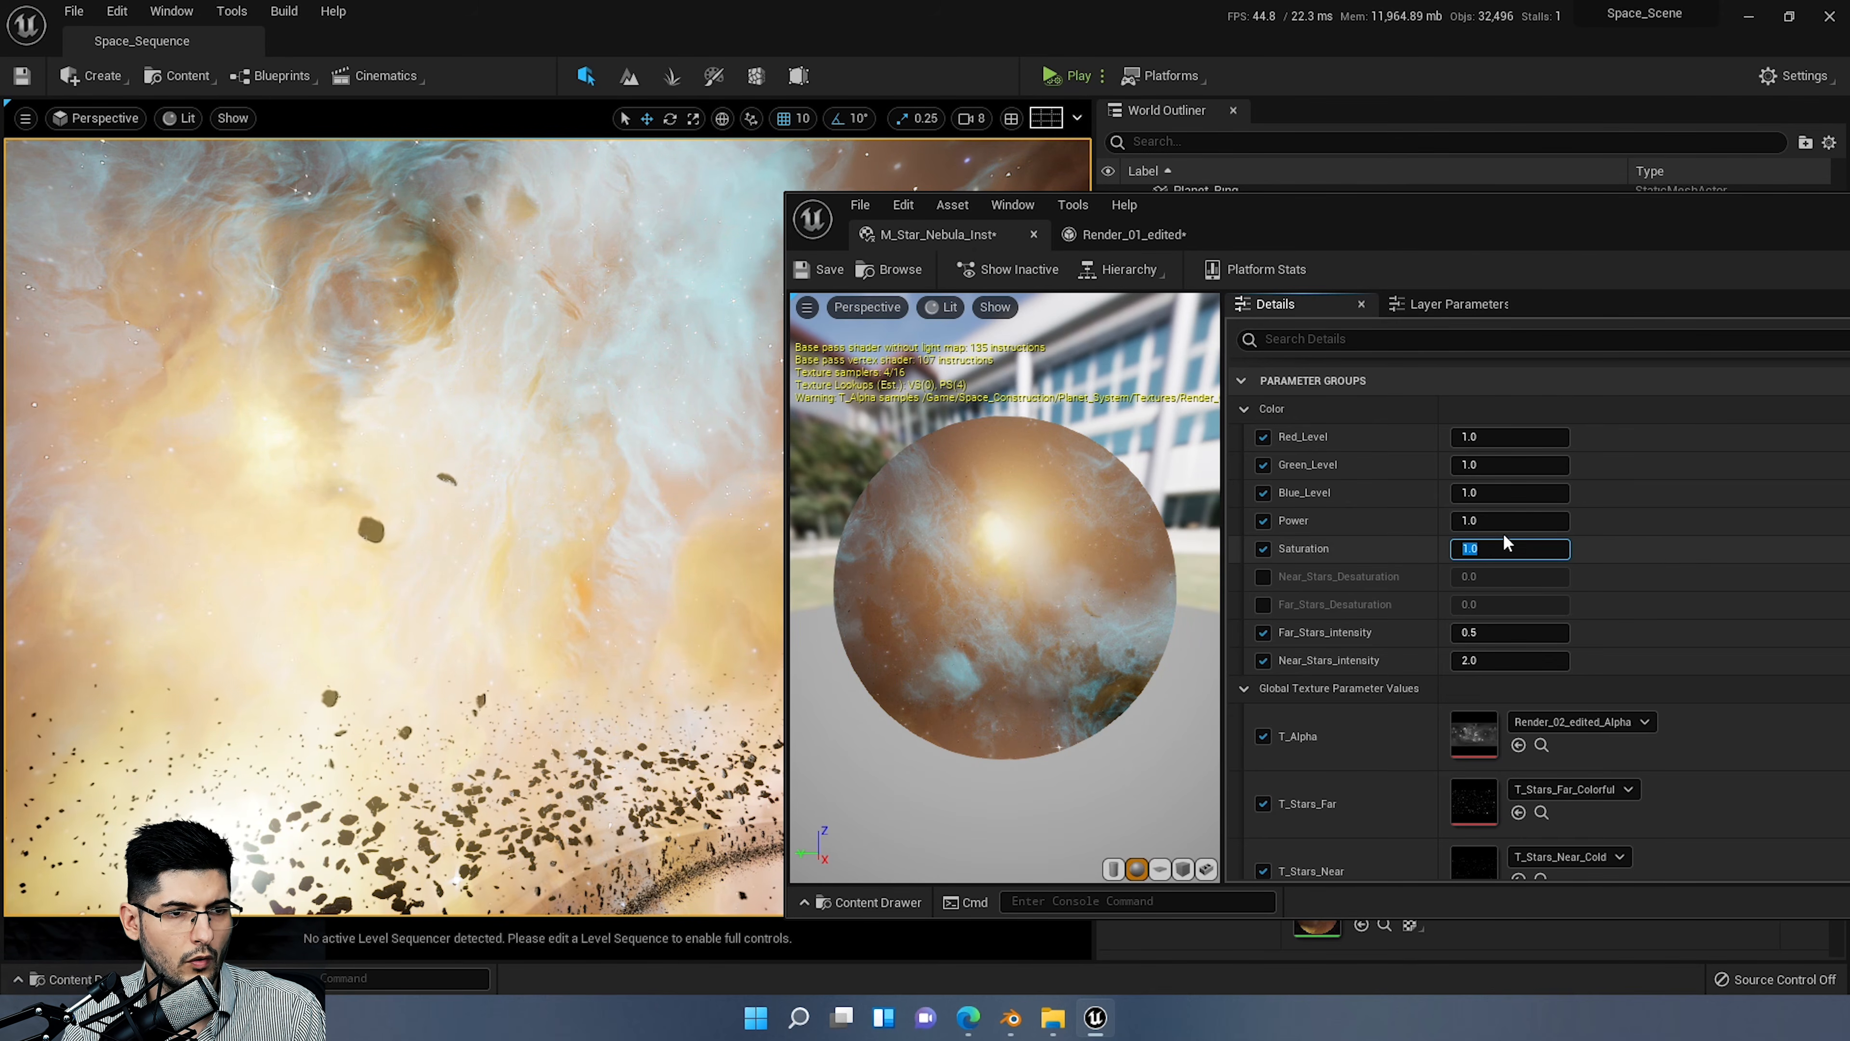
Step: Try a Power of 3 on the nebula material instance
left_click(1493, 524)
type("3")
key("Return")
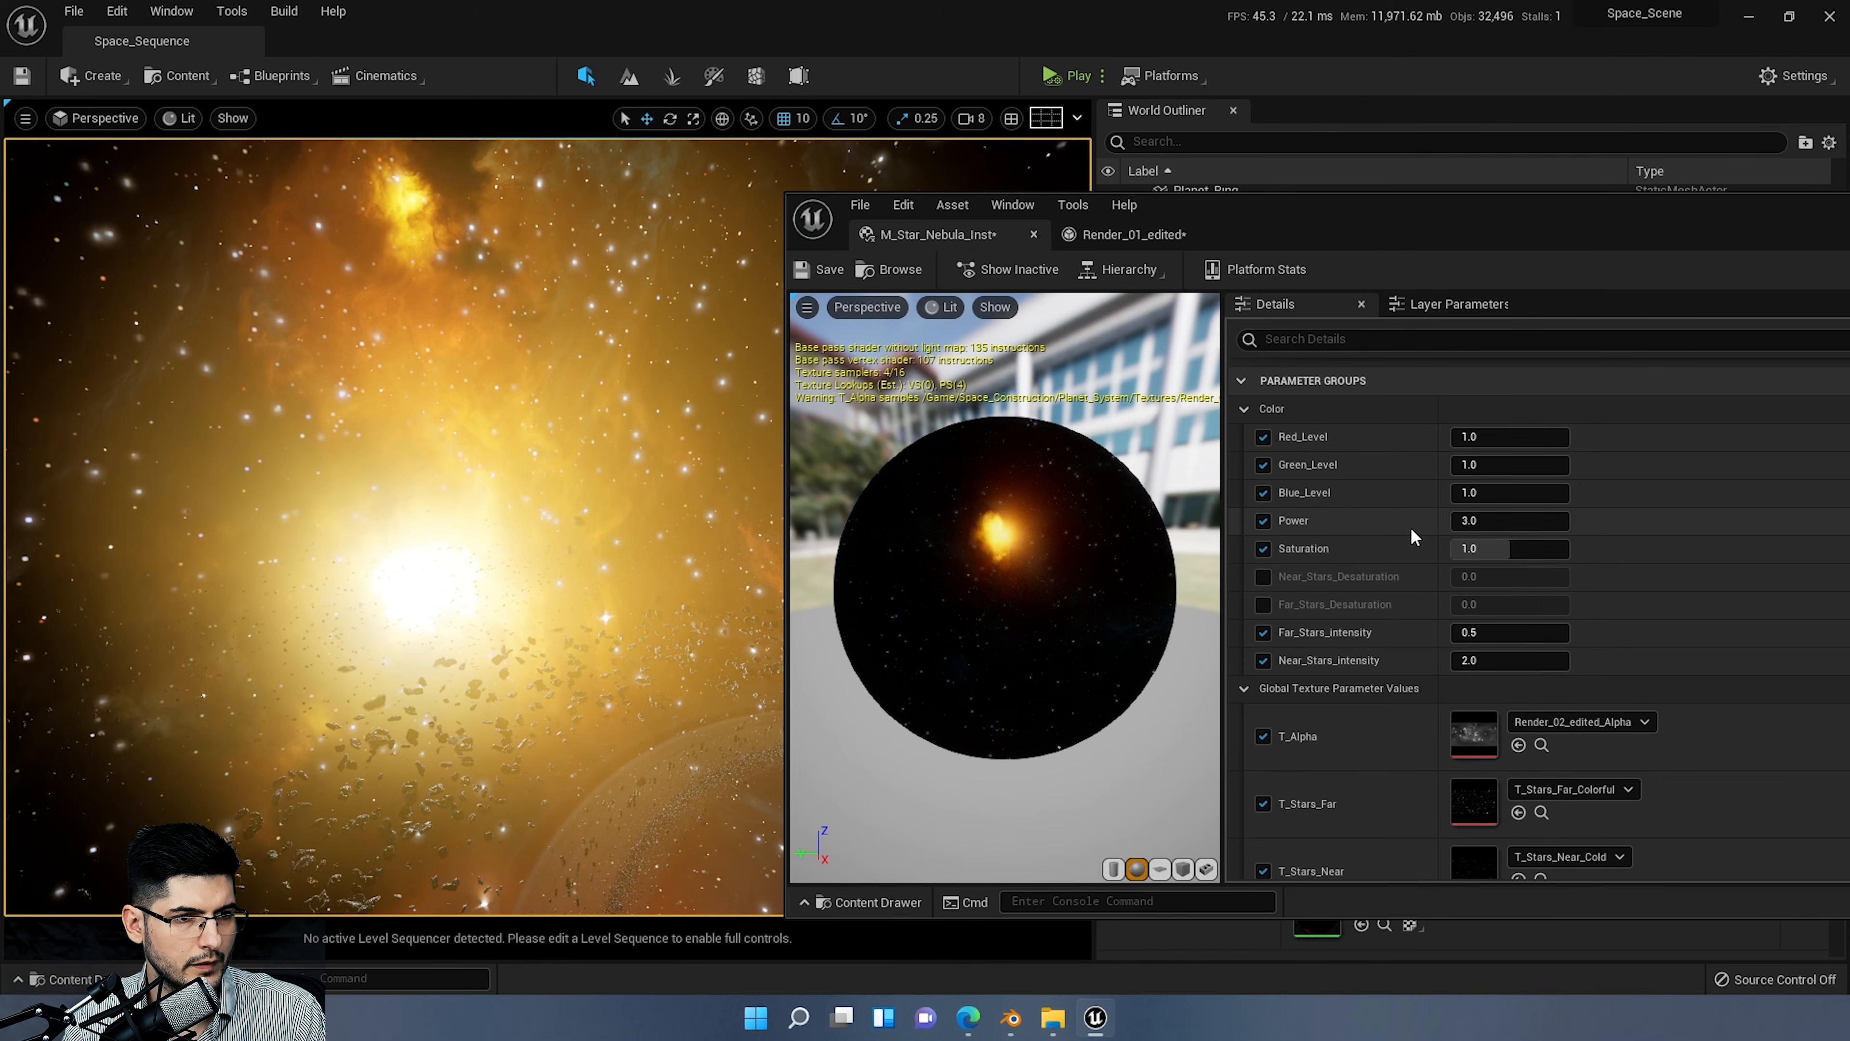
Step: Set the nebula material instance's Power to 2, move its editor away from the level viewport, and look around the scene
left_click(1479, 522)
type("2")
key("Return")
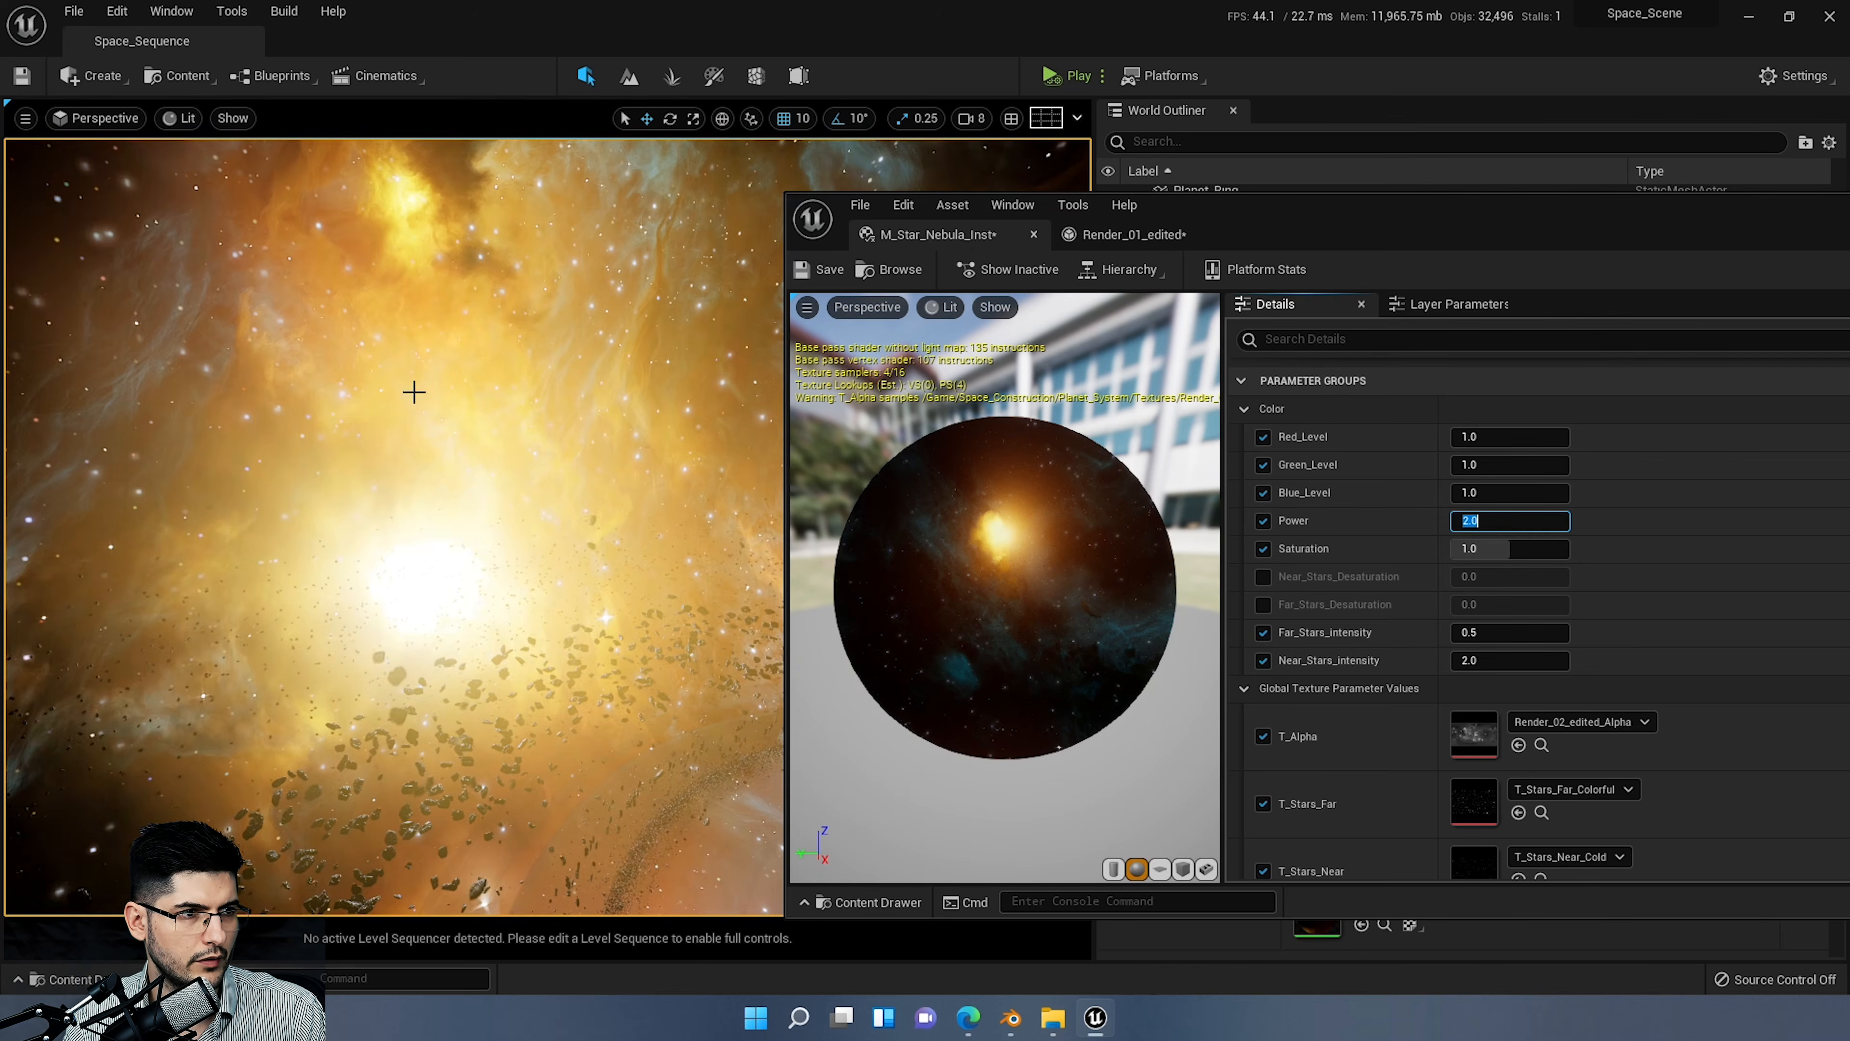
right_click_drag(413, 392, 546, 383)
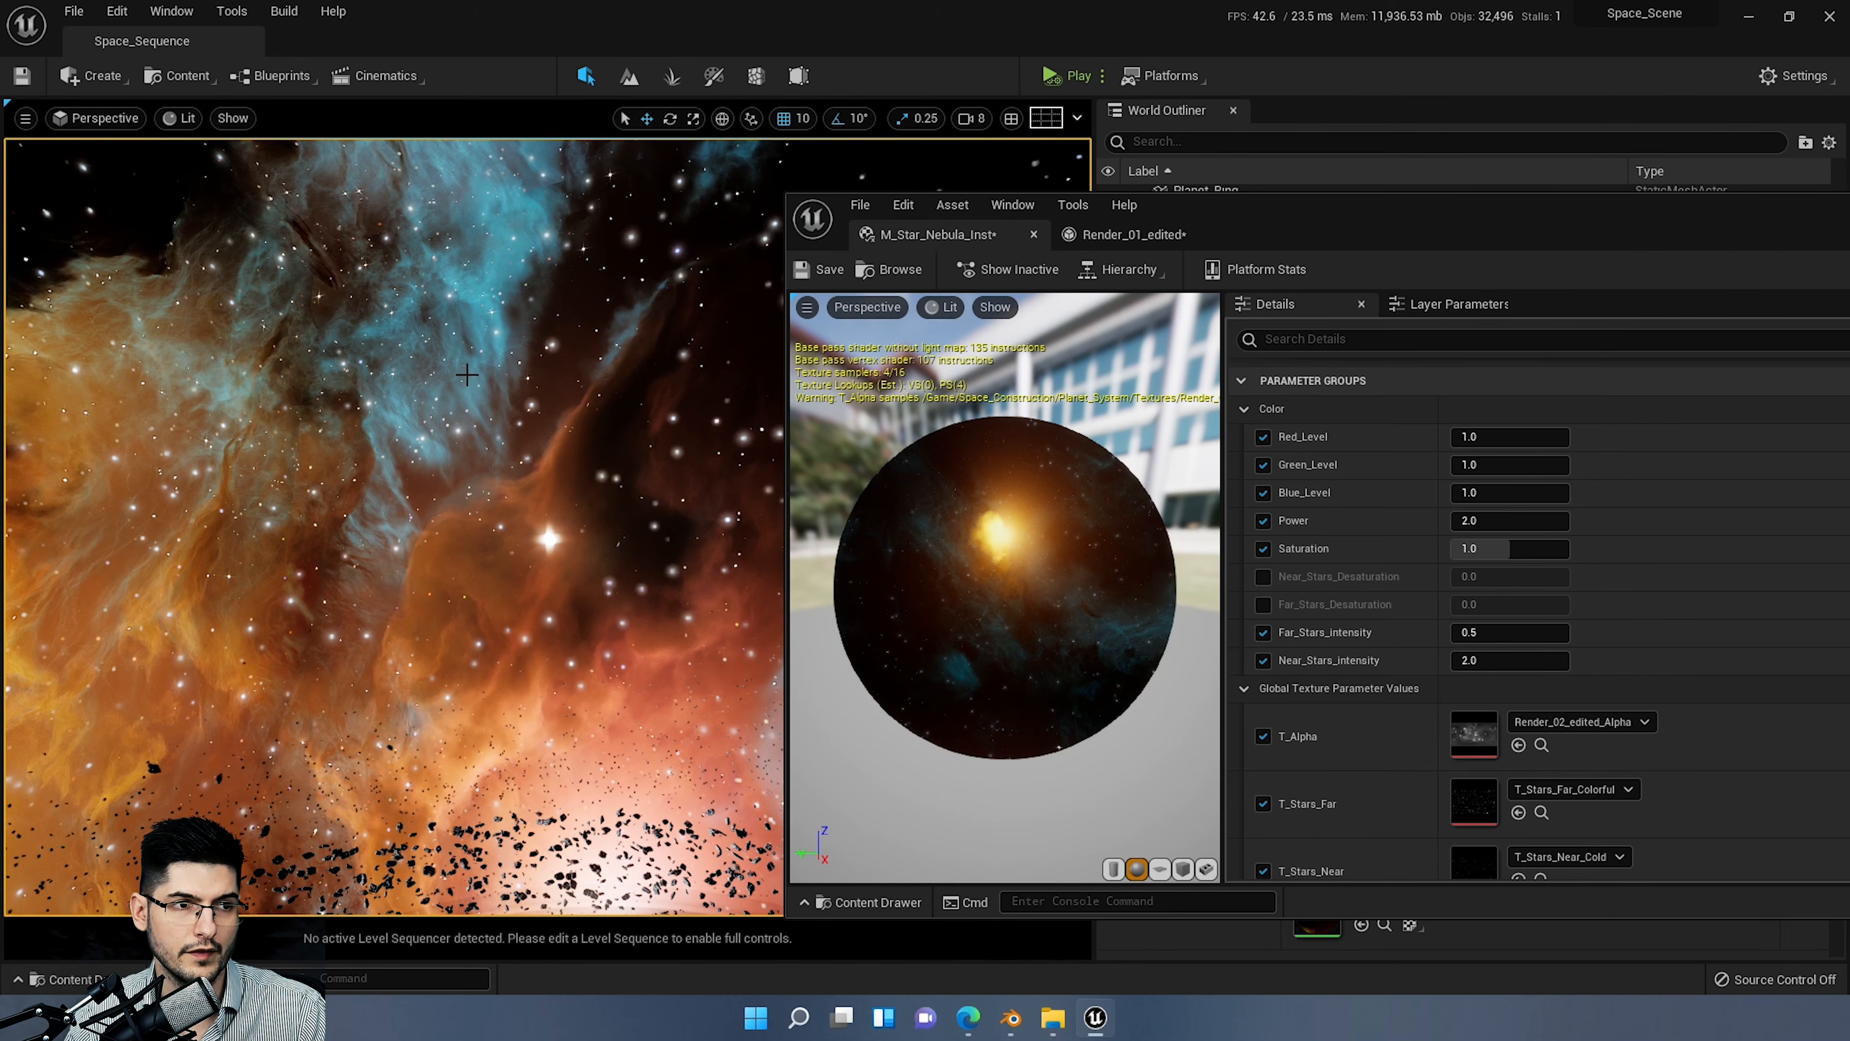
left_click_drag(1279, 210, 1849, 270)
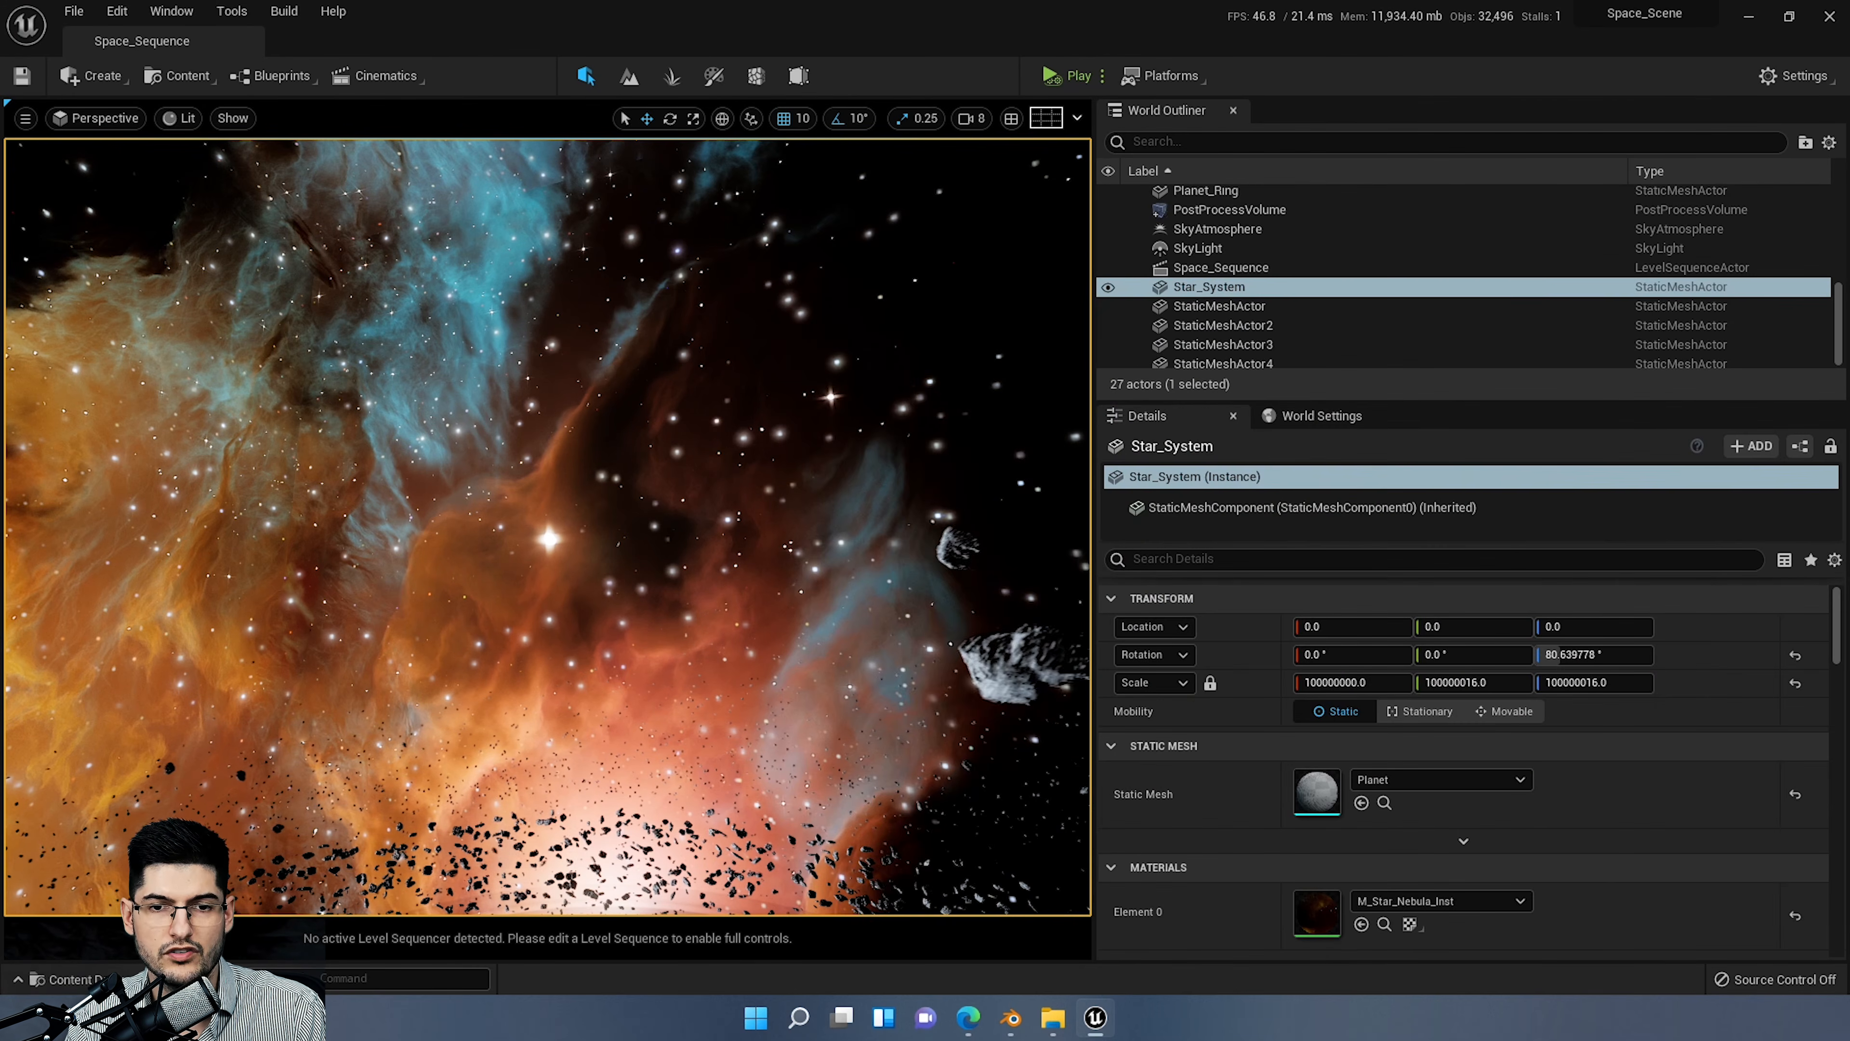
mouse_move(656, 474)
right_mouse_down()
mouse_move(540, 420)
mouse_move(549, 441)
mouse_move(518, 379)
mouse_move(523, 510)
right_mouse_up()
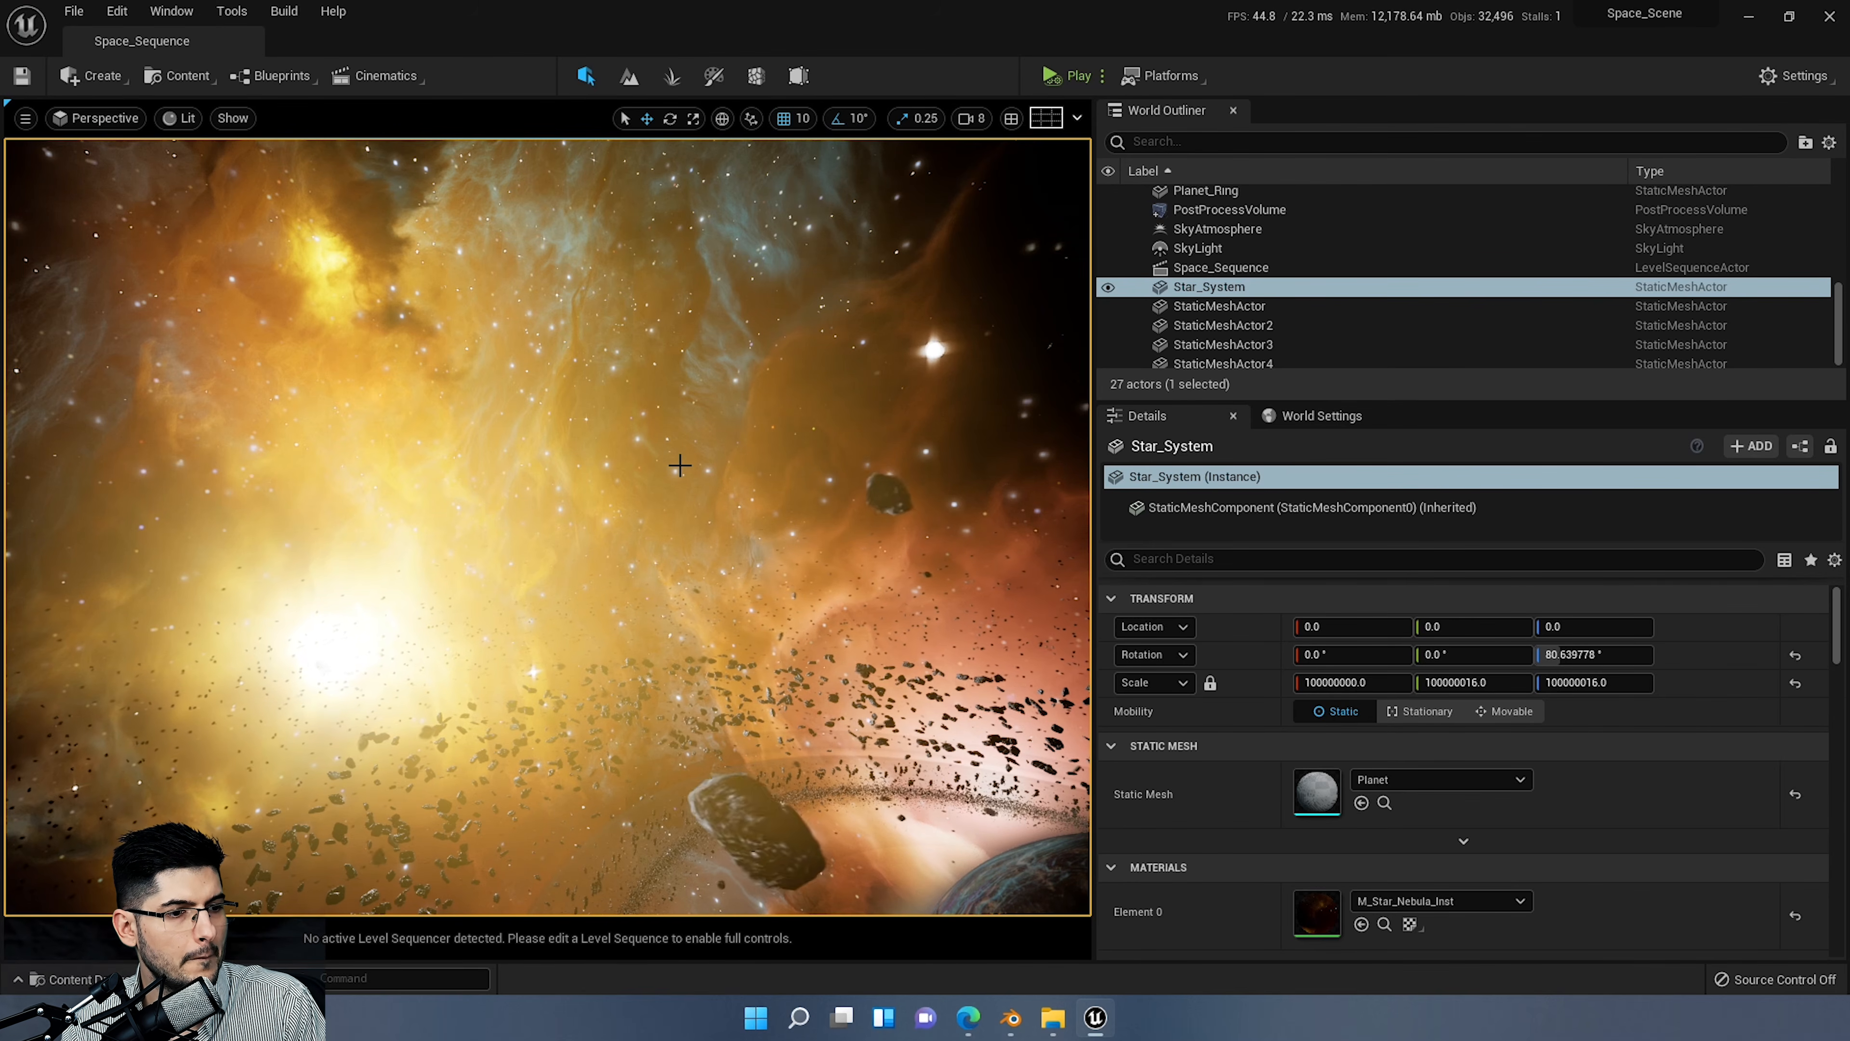
mouse_move(647, 479)
right_mouse_down()
mouse_move(794, 583)
mouse_move(794, 649)
mouse_move(656, 605)
mouse_move(670, 558)
mouse_move(750, 529)
mouse_move(495, 503)
mouse_move(554, 503)
mouse_move(510, 503)
mouse_move(554, 474)
mouse_move(437, 496)
mouse_move(291, 485)
mouse_move(416, 507)
mouse_move(678, 490)
right_mouse_up()
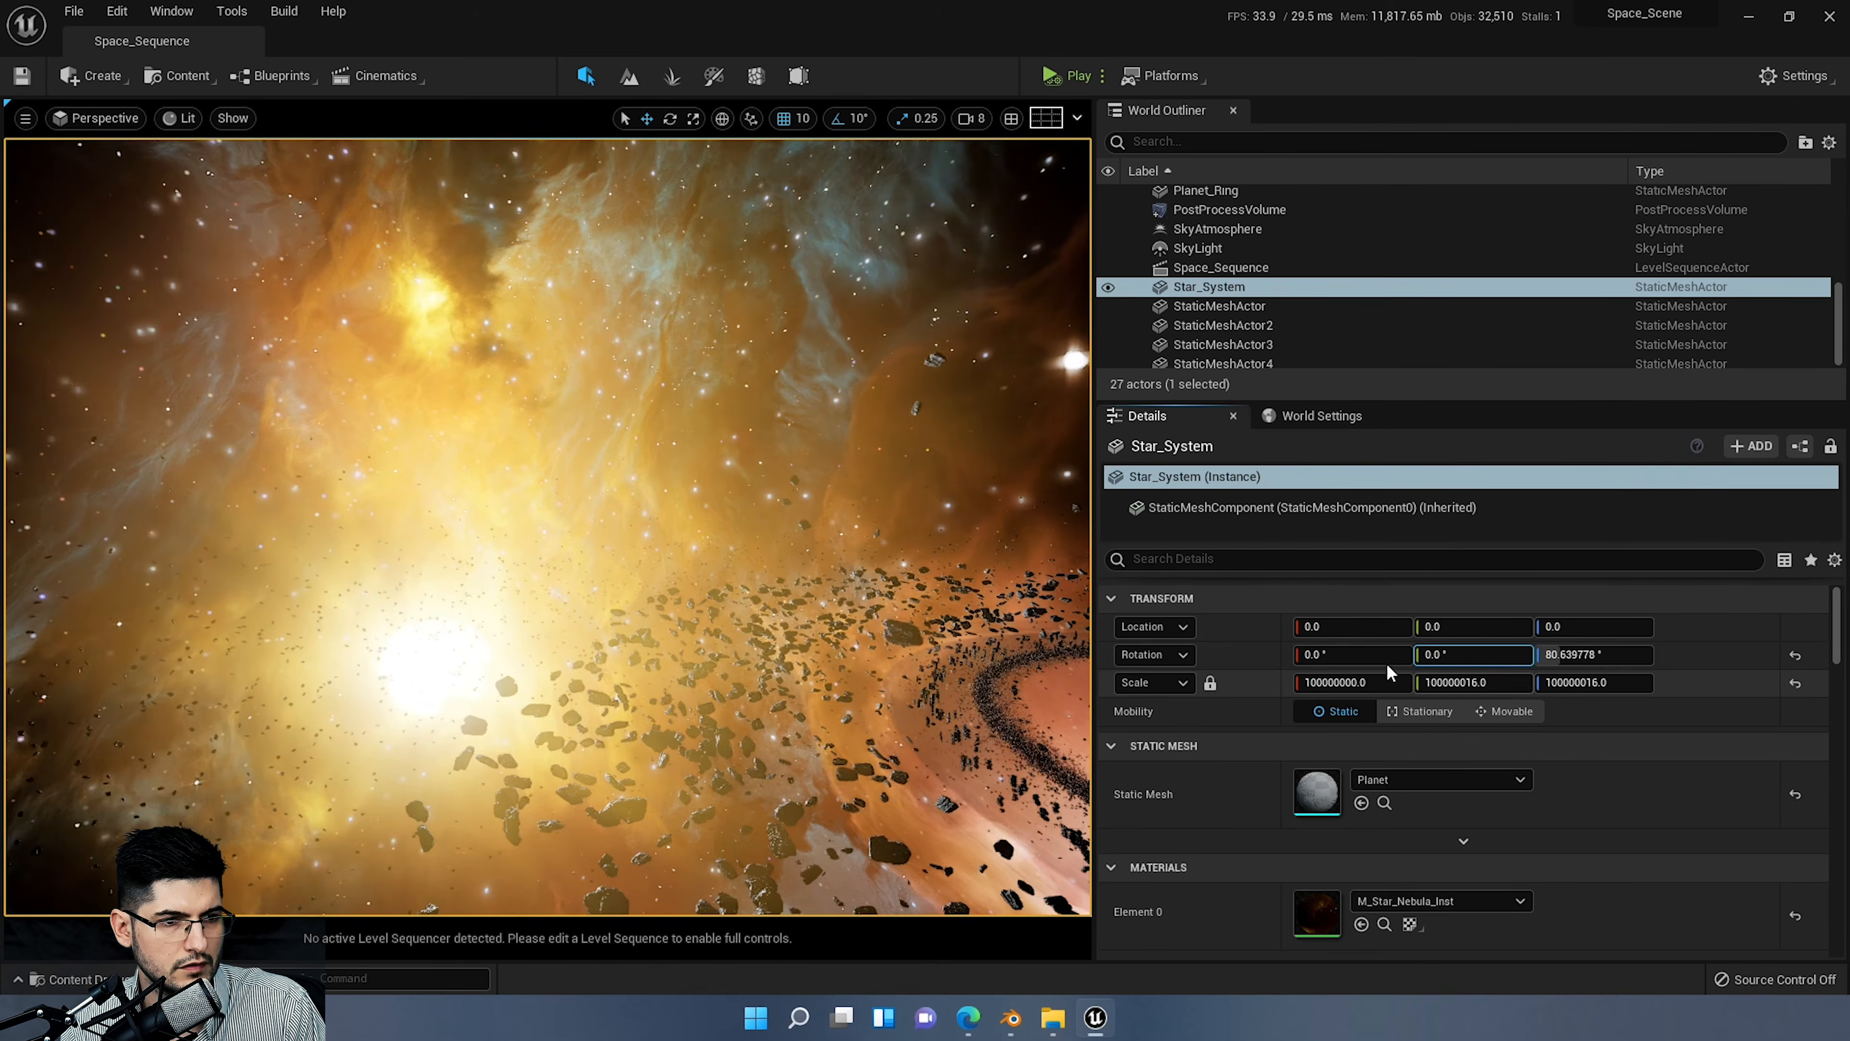
Step: Try changing the Star_System mesh's rotation, undo the changes, and look around the nebula
mouse_move(1380, 657)
left_mouse_down()
mouse_move(1427, 657)
mouse_move(1379, 657)
left_mouse_up()
key("ctrl+z")
left_click_drag(1551, 658, 1515, 658)
key("ctrl+z")
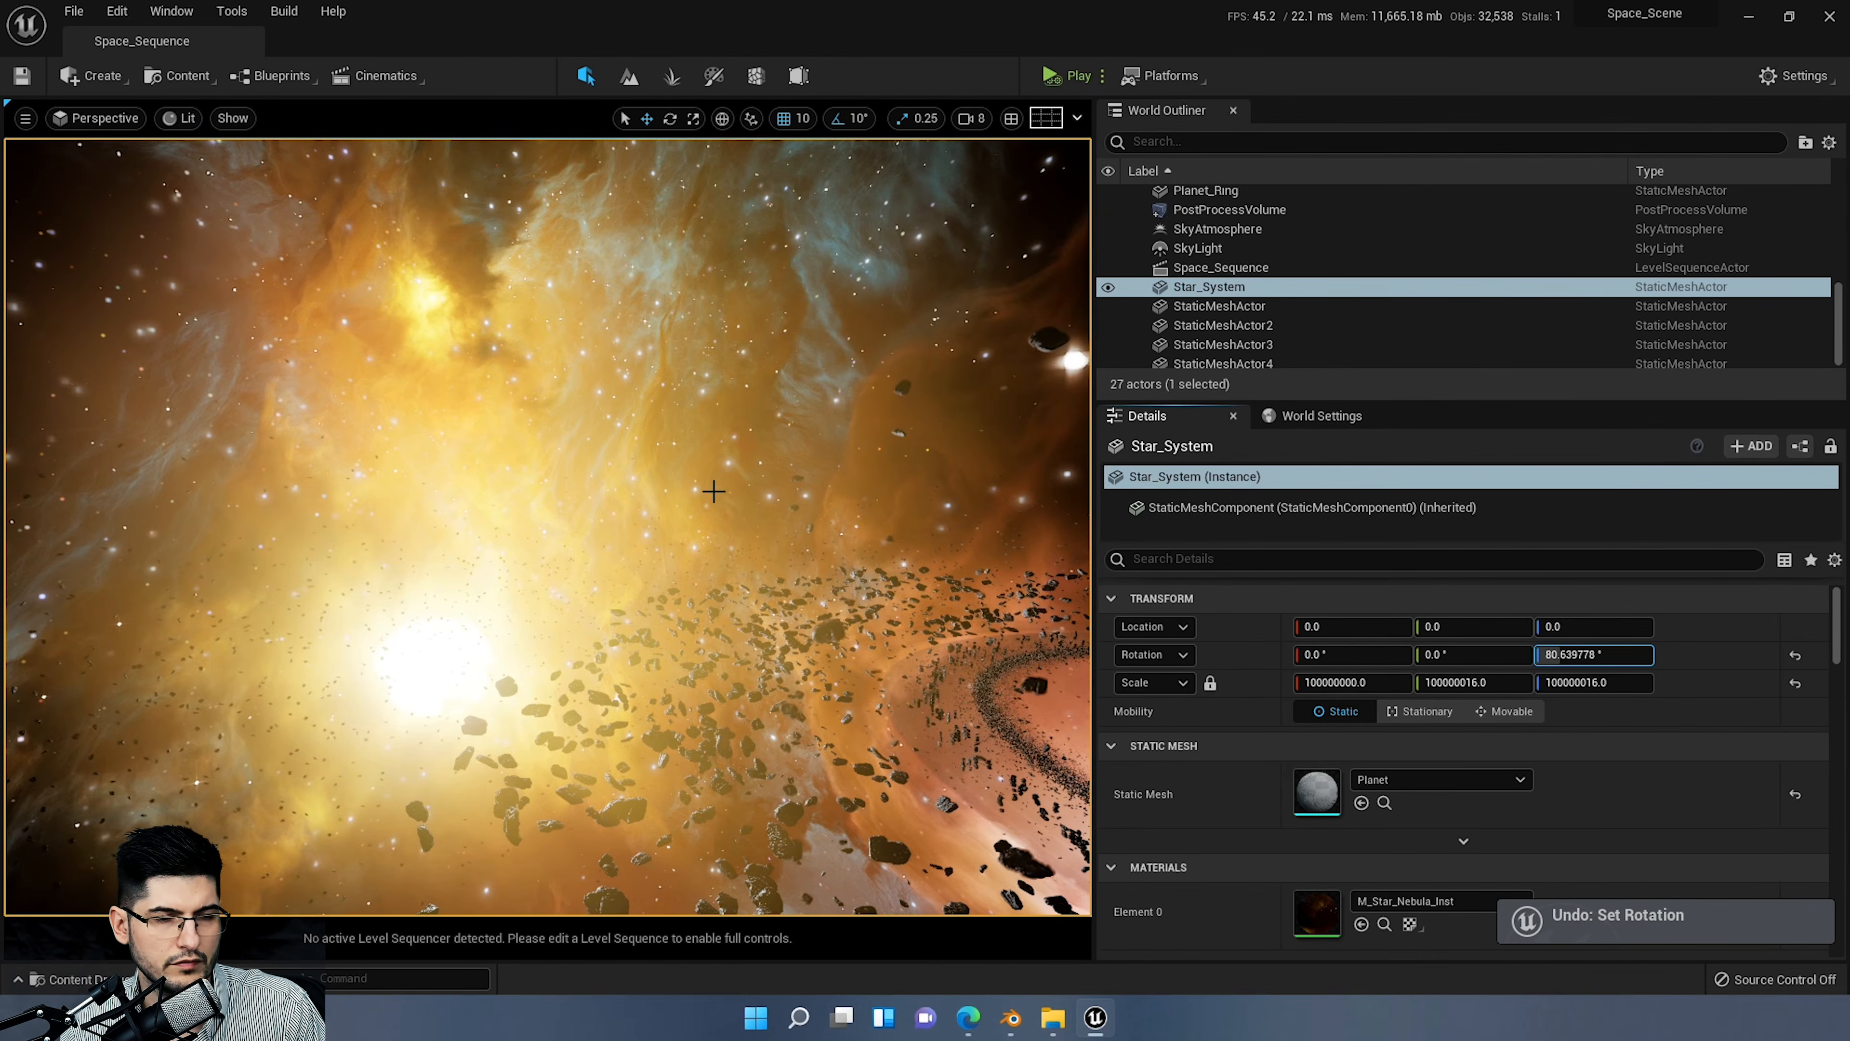
right_click_drag(720, 491, 540, 490)
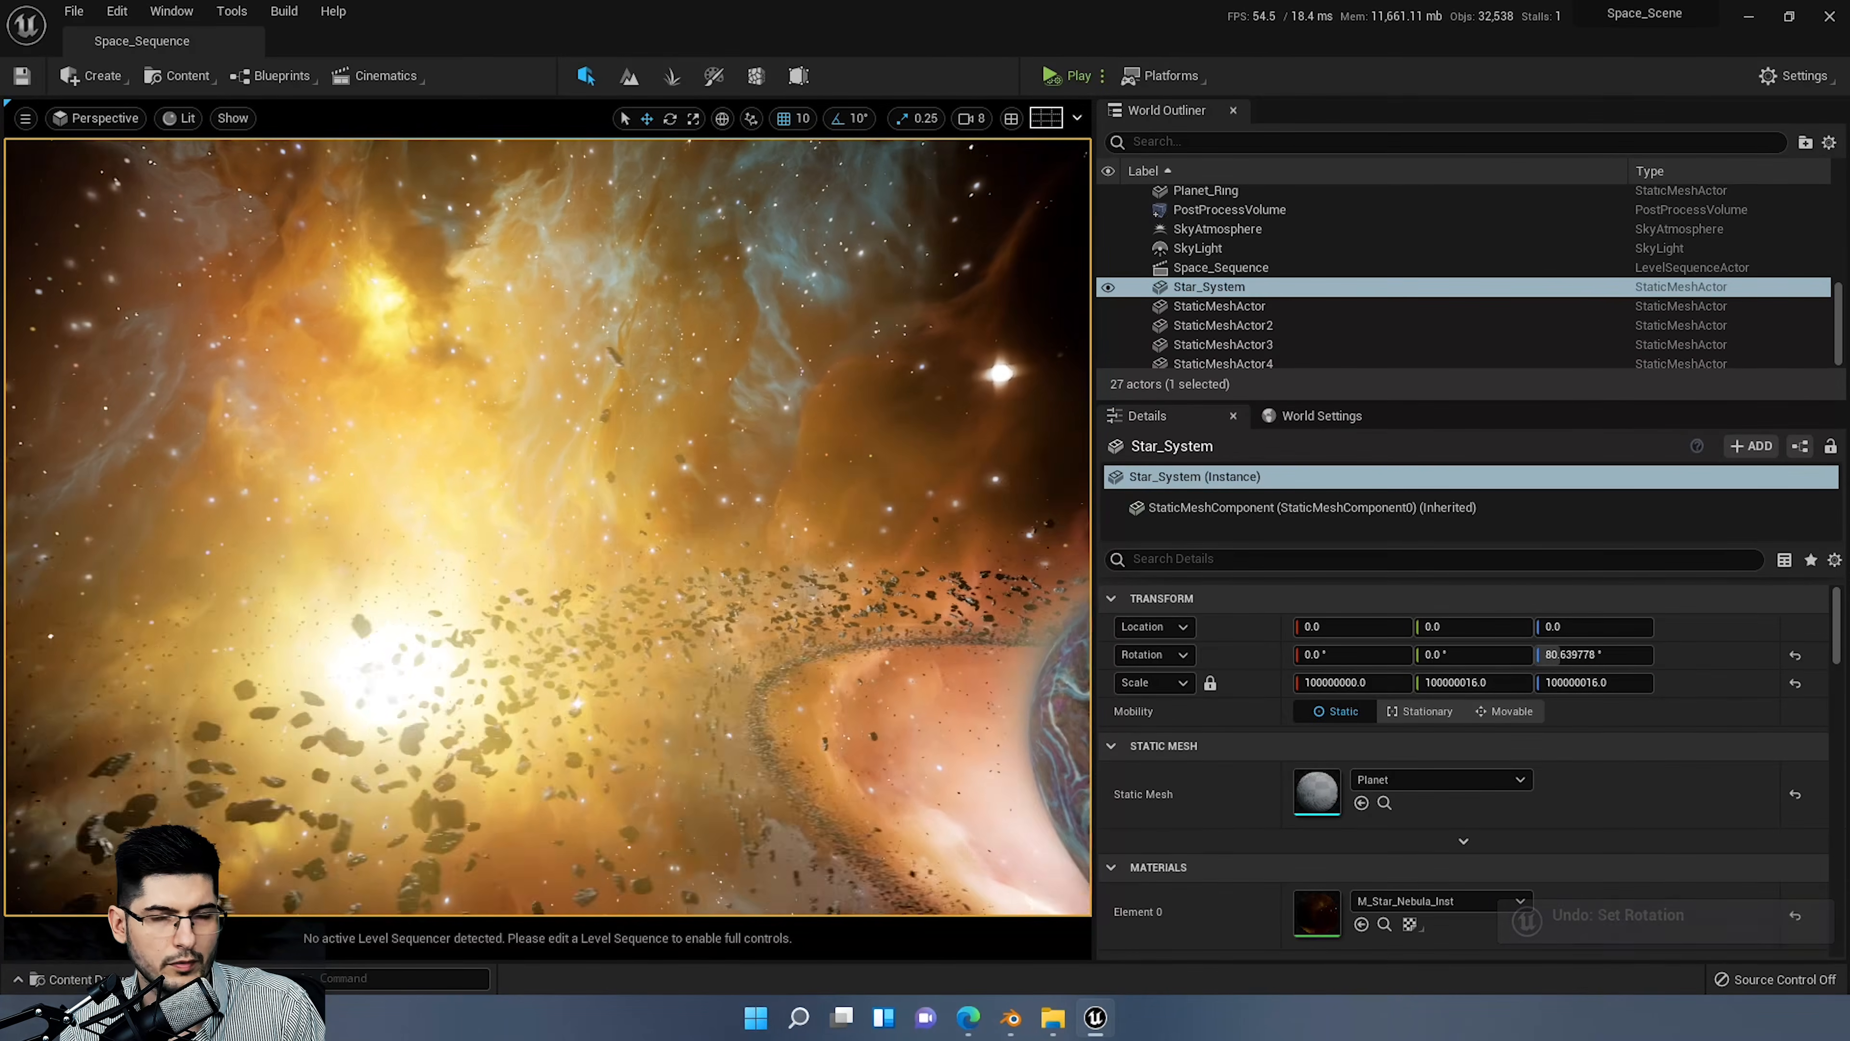